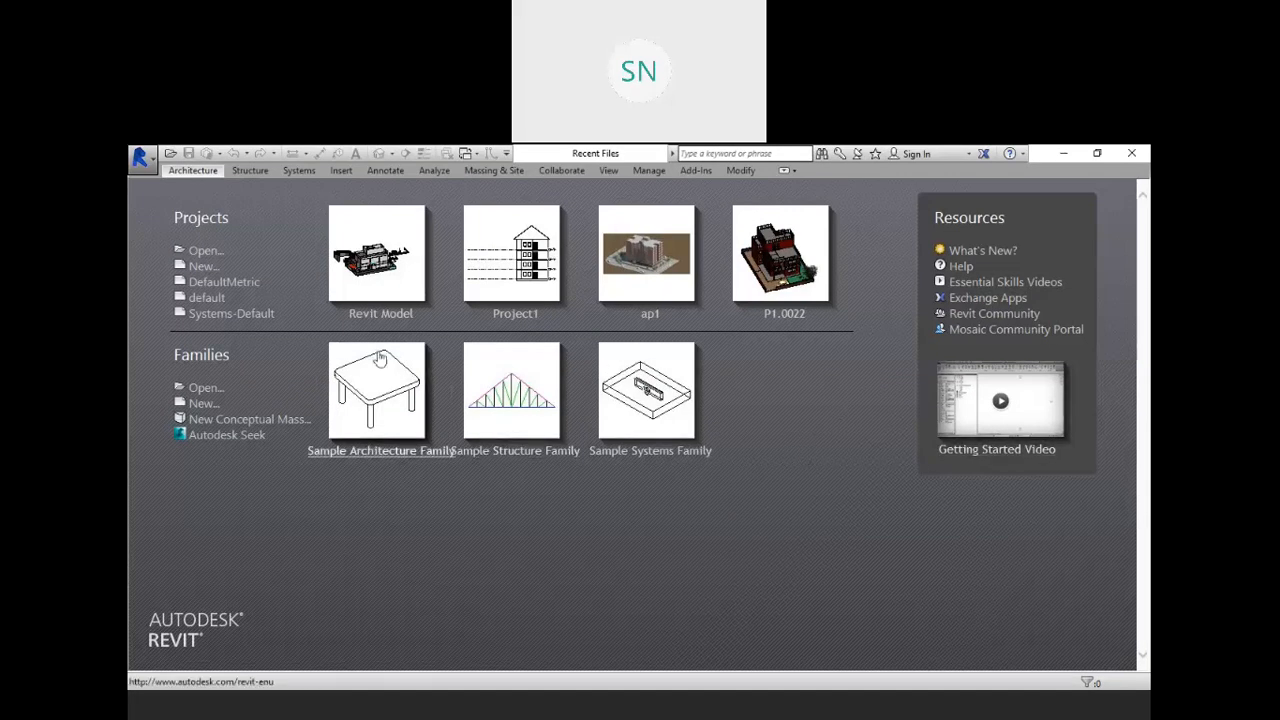
- Open the recent project Revit Model and view the open ground beside the building in 3D
click(395, 318)
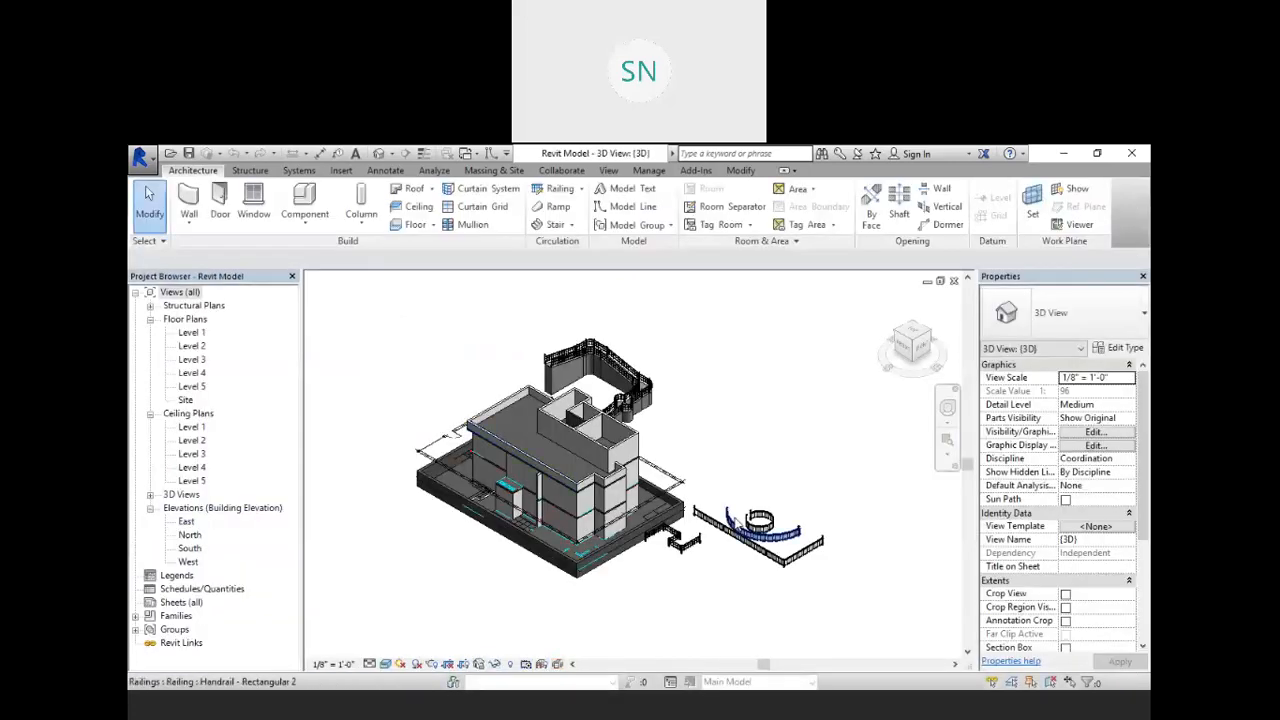
scroll(605, 630, up, 5)
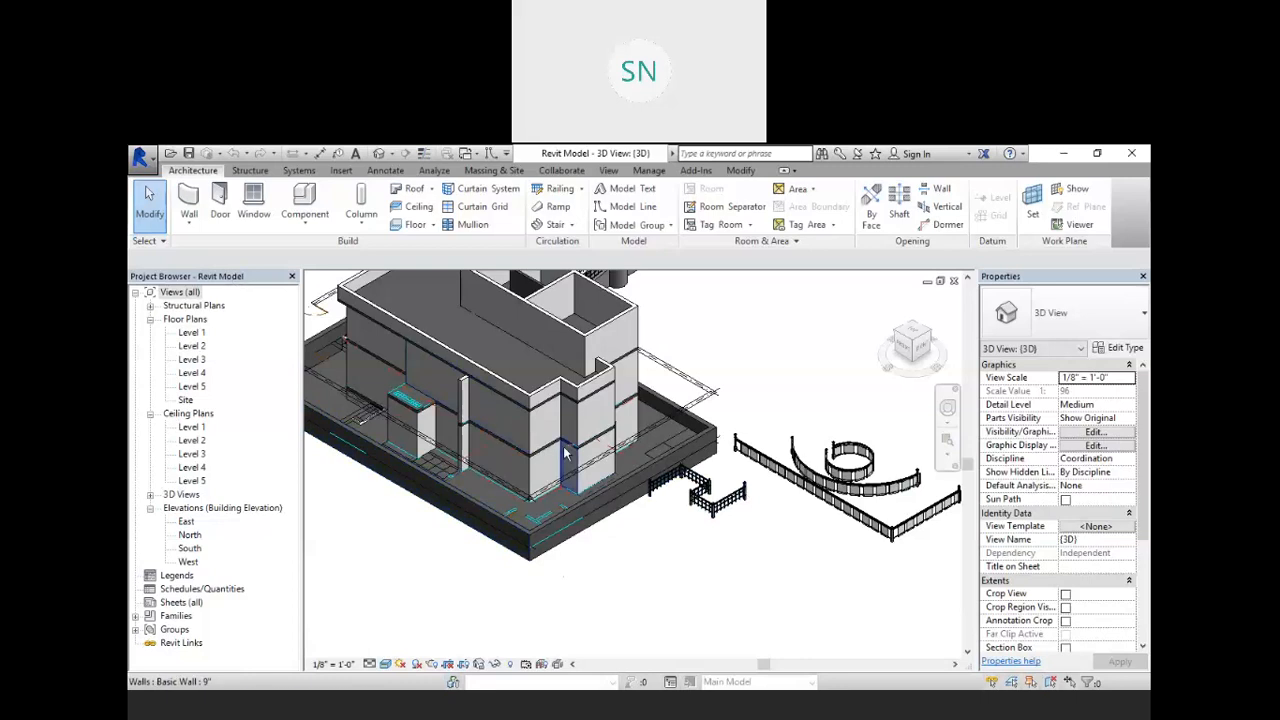
shift+middle_drag(700, 560, 674, 586)
scroll(704, 573, up, 3)
scroll(706, 572, down, 5)
scroll(890, 486, up, 4)
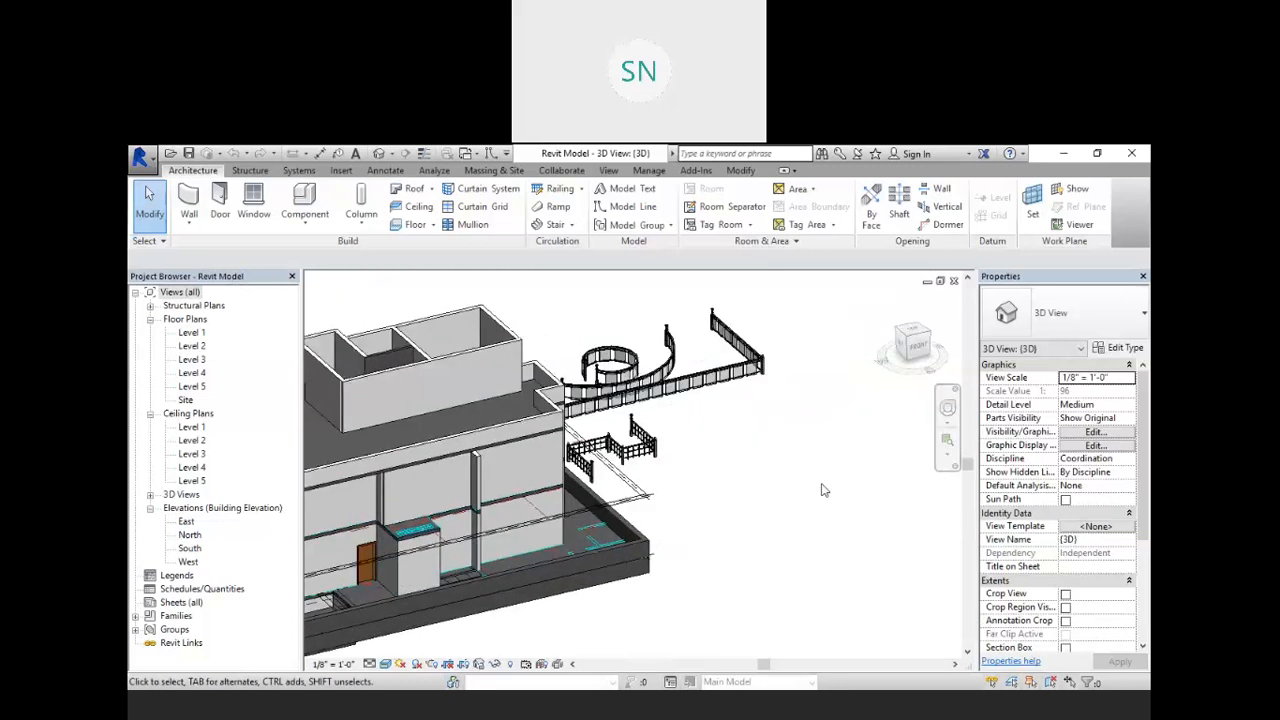
- Start an in-place model in the Floors category with the name Floors 1
click(300, 226)
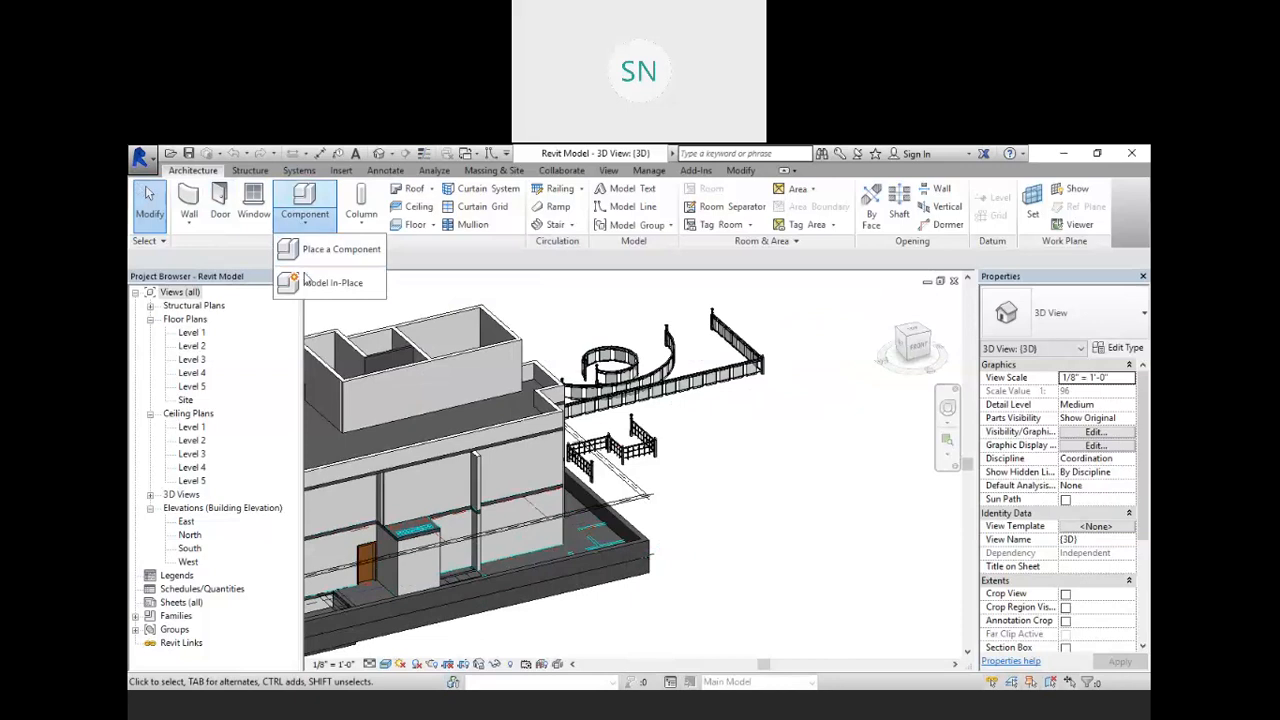
click(322, 283)
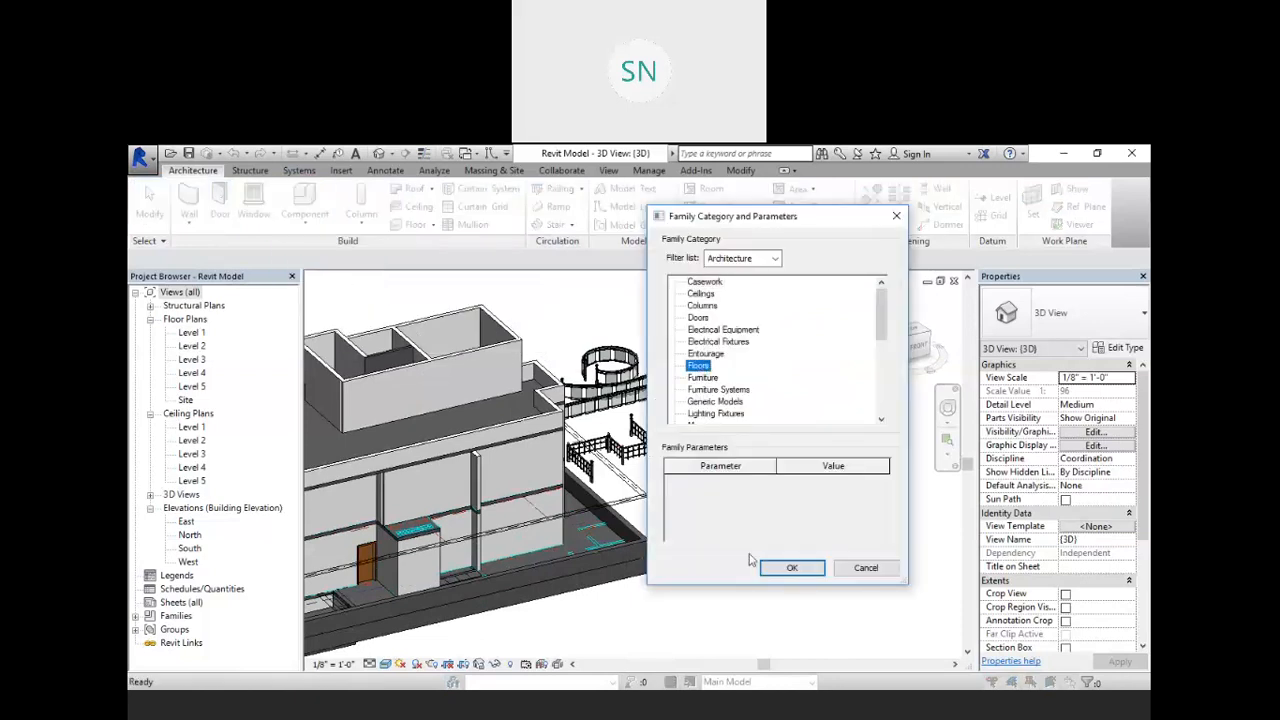
click(791, 569)
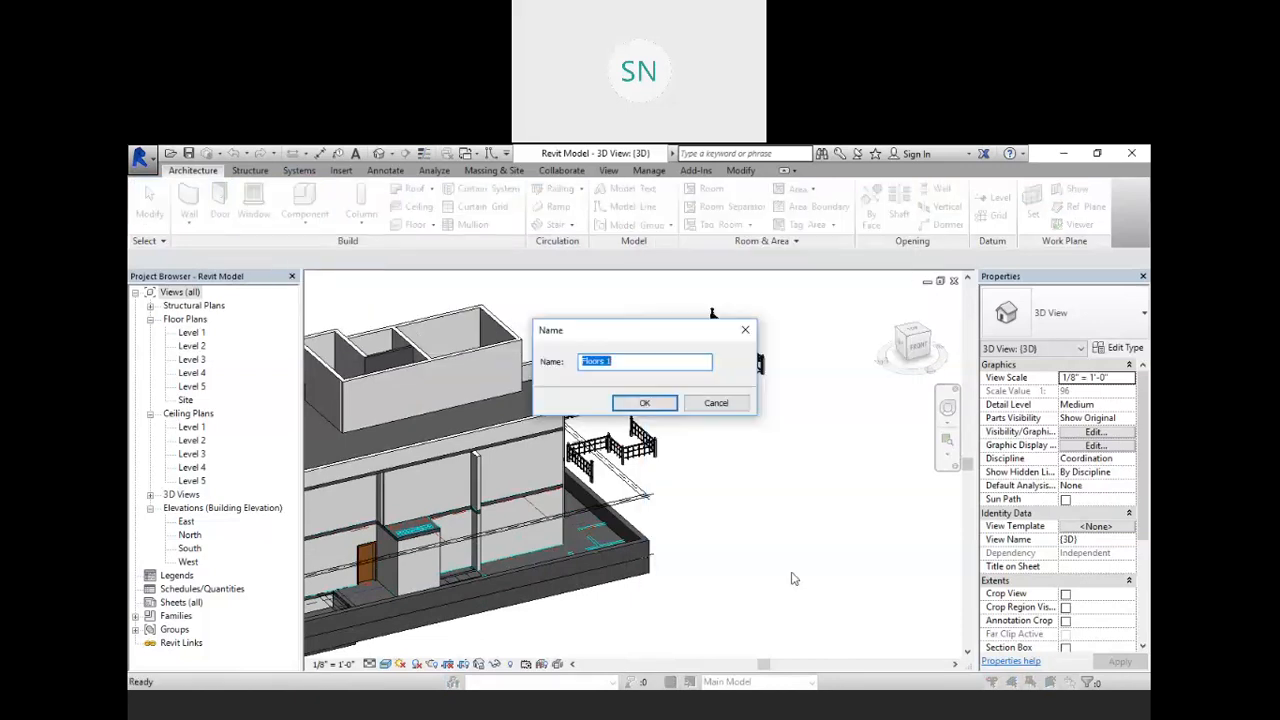
click(668, 410)
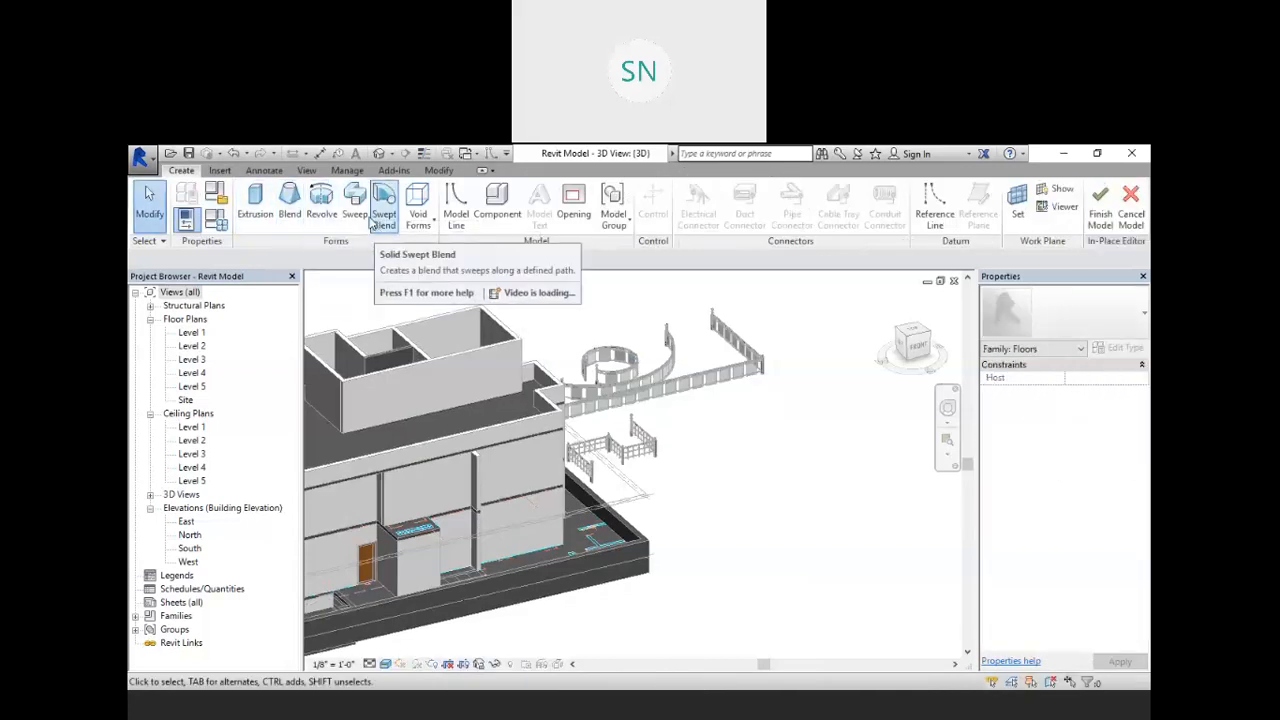
- Create a solid extrusion from a rectangle with one side about 8'-6" on the open ground beside the building
click(255, 205)
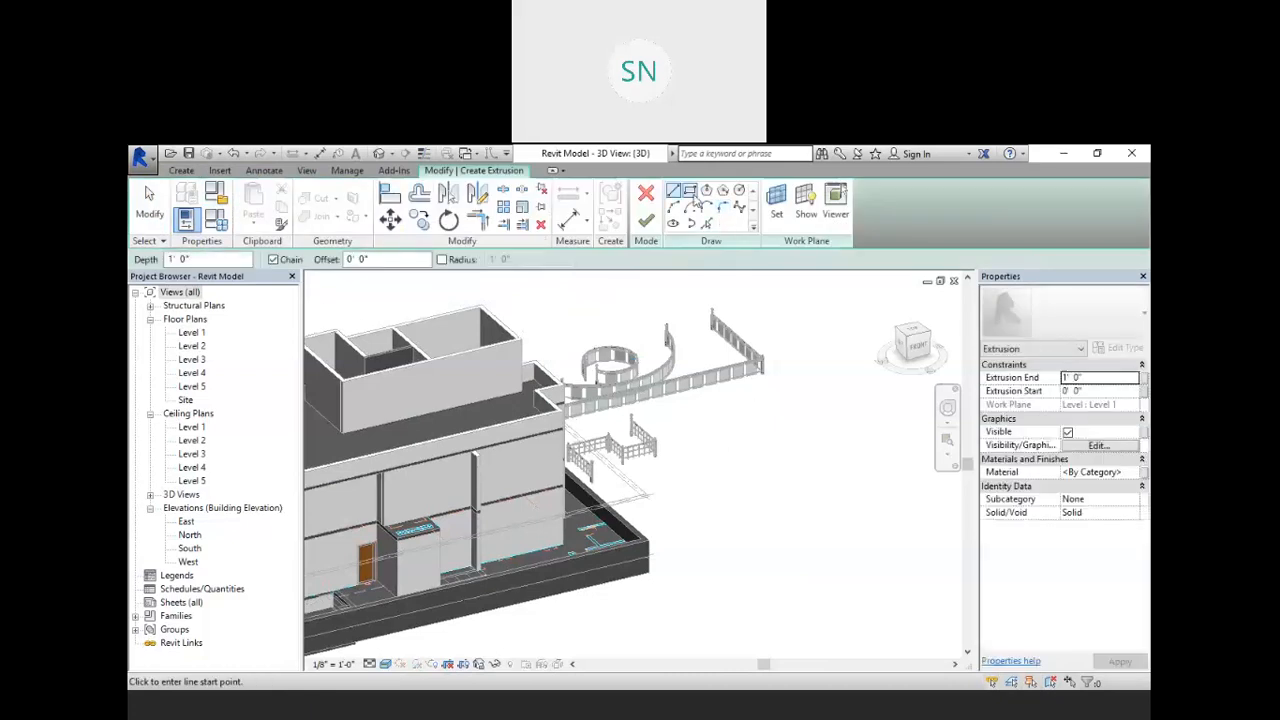
click(690, 190)
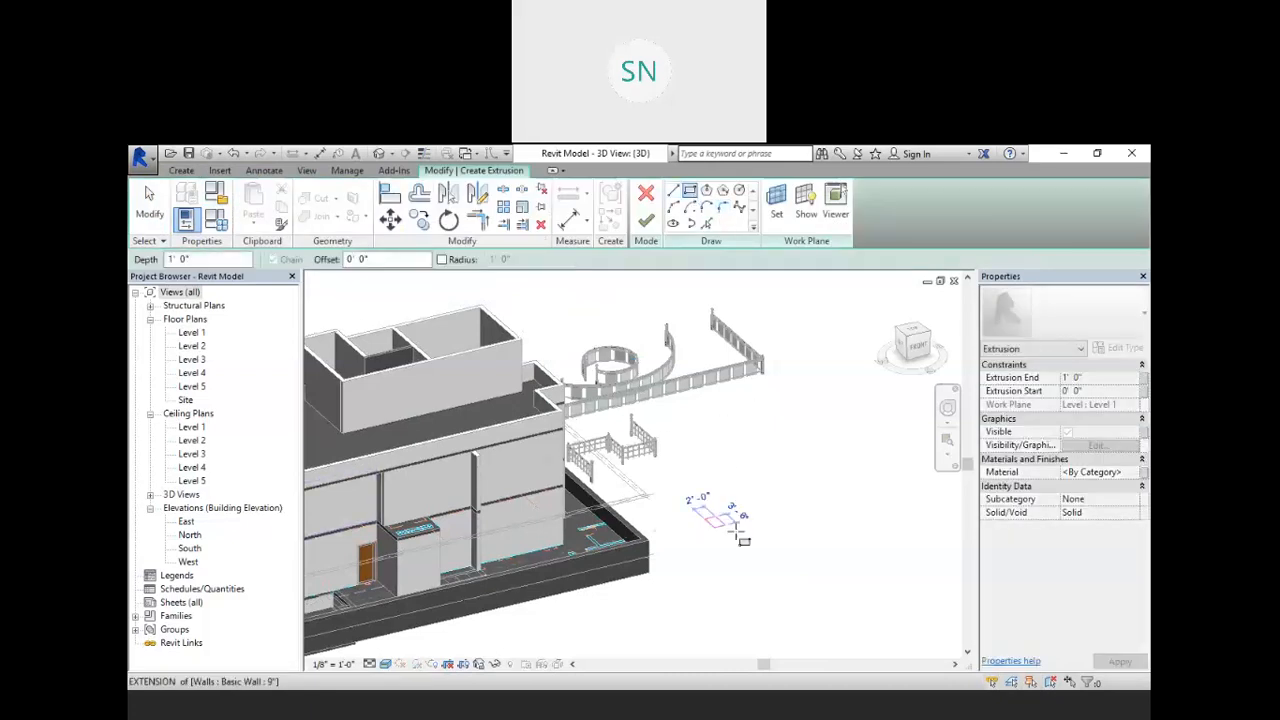
click(706, 522)
click(797, 540)
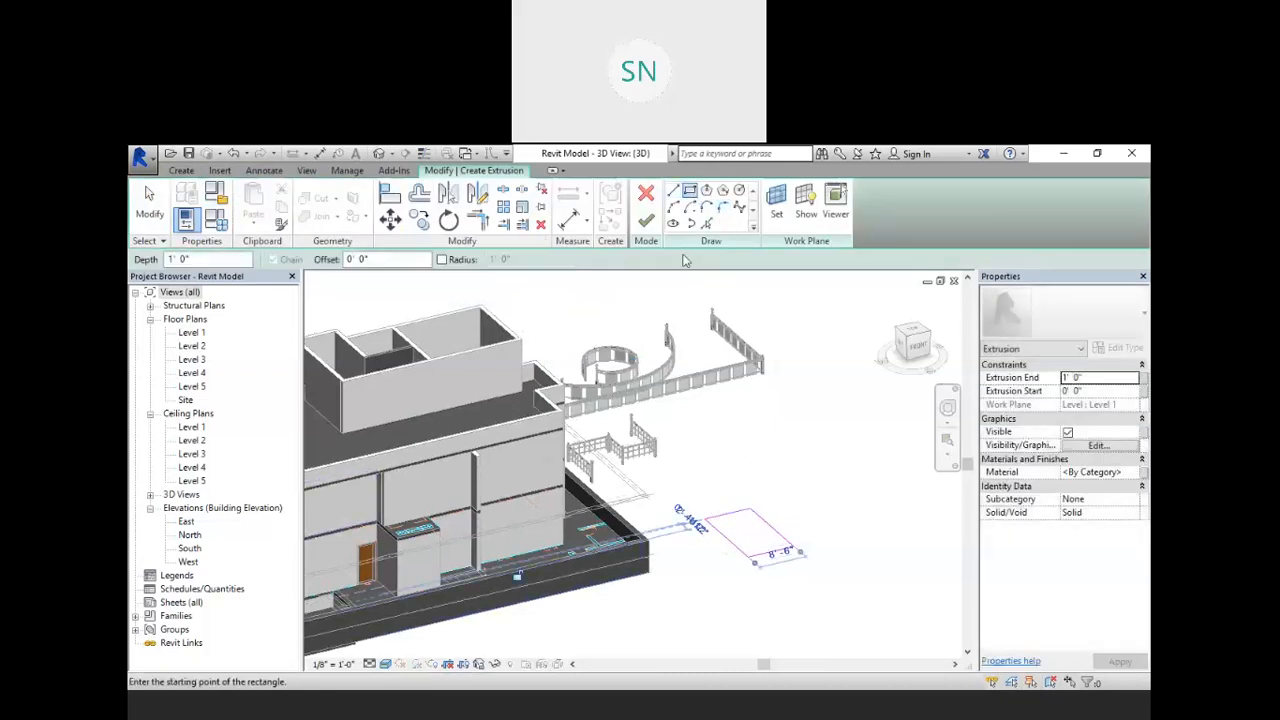
click(646, 220)
- Stretch the rectangular extrusion upward to a depth of about 8'-3" and finish the in-place model
drag(754, 532, 750, 479)
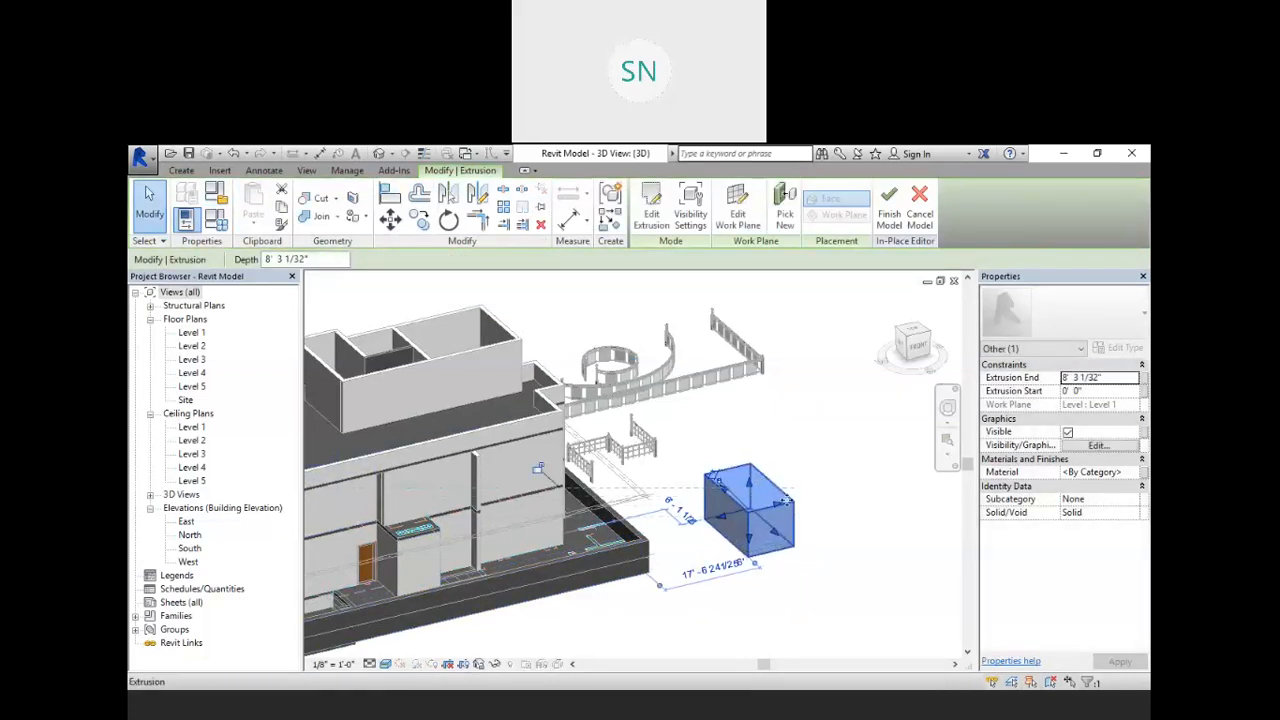
scroll(780, 490, down, 3)
scroll(785, 425, up, 5)
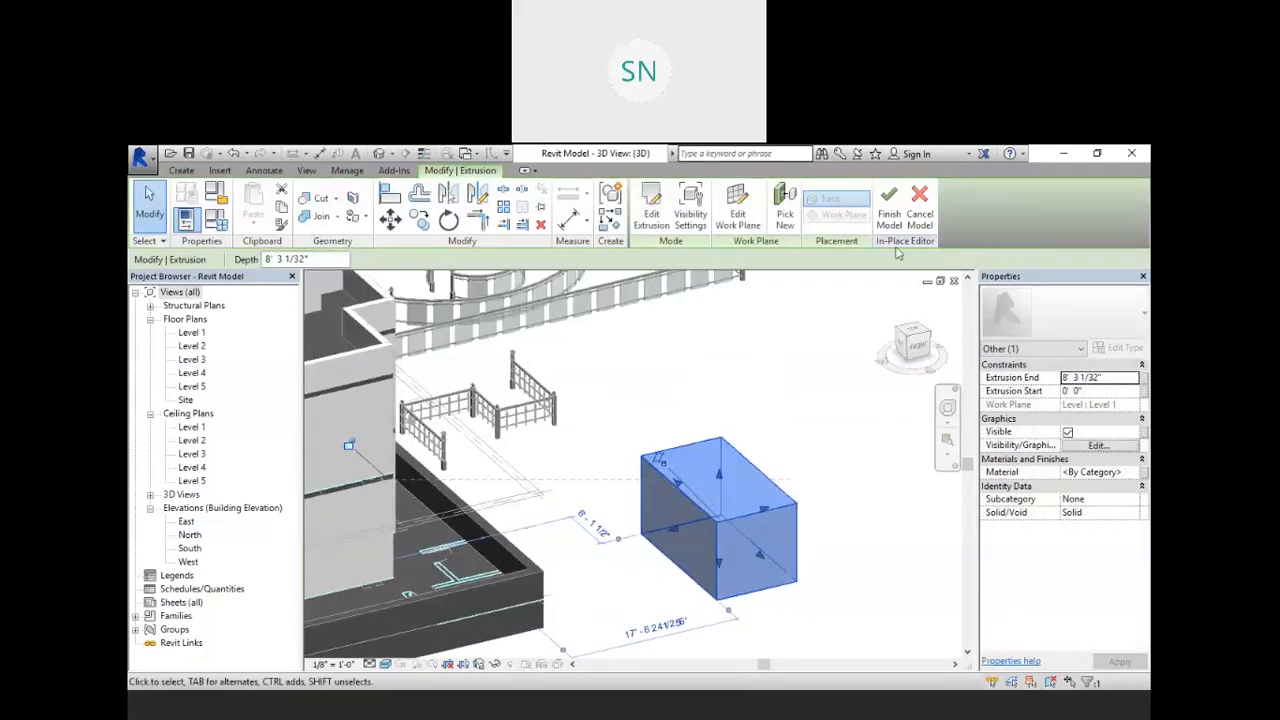
click(889, 205)
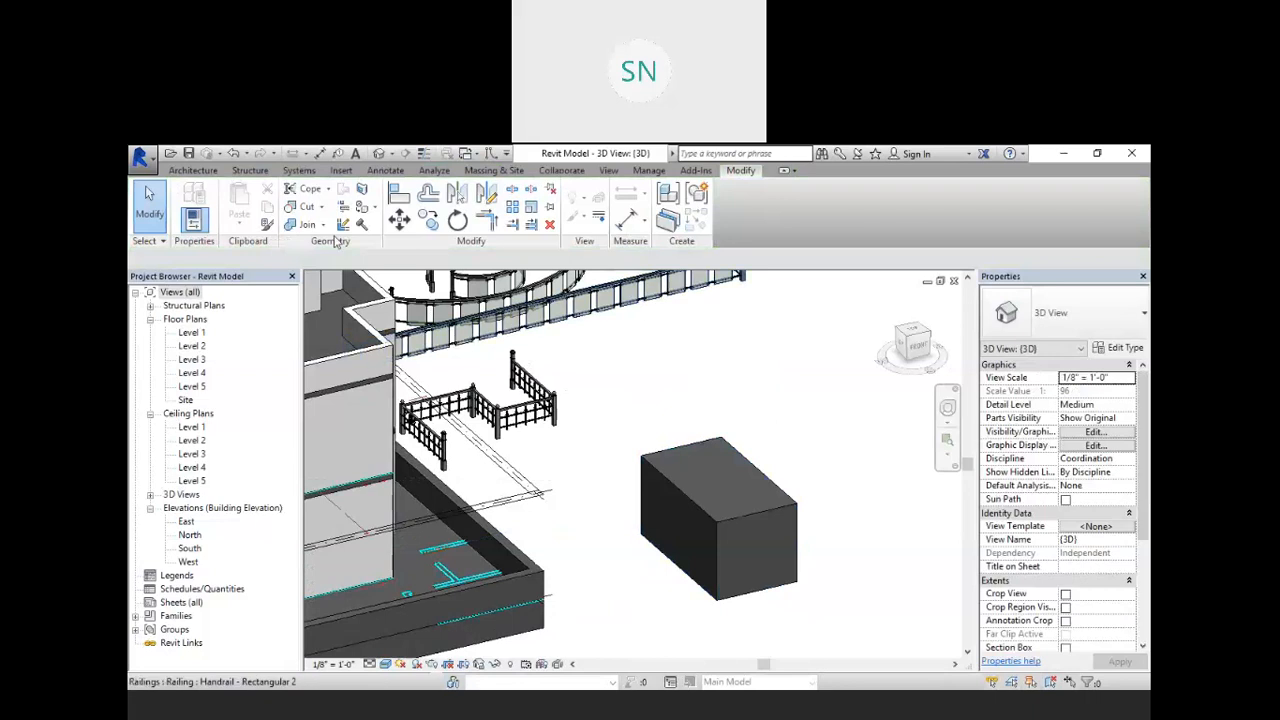
- Reopen the finished box for in-place editing
click(731, 530)
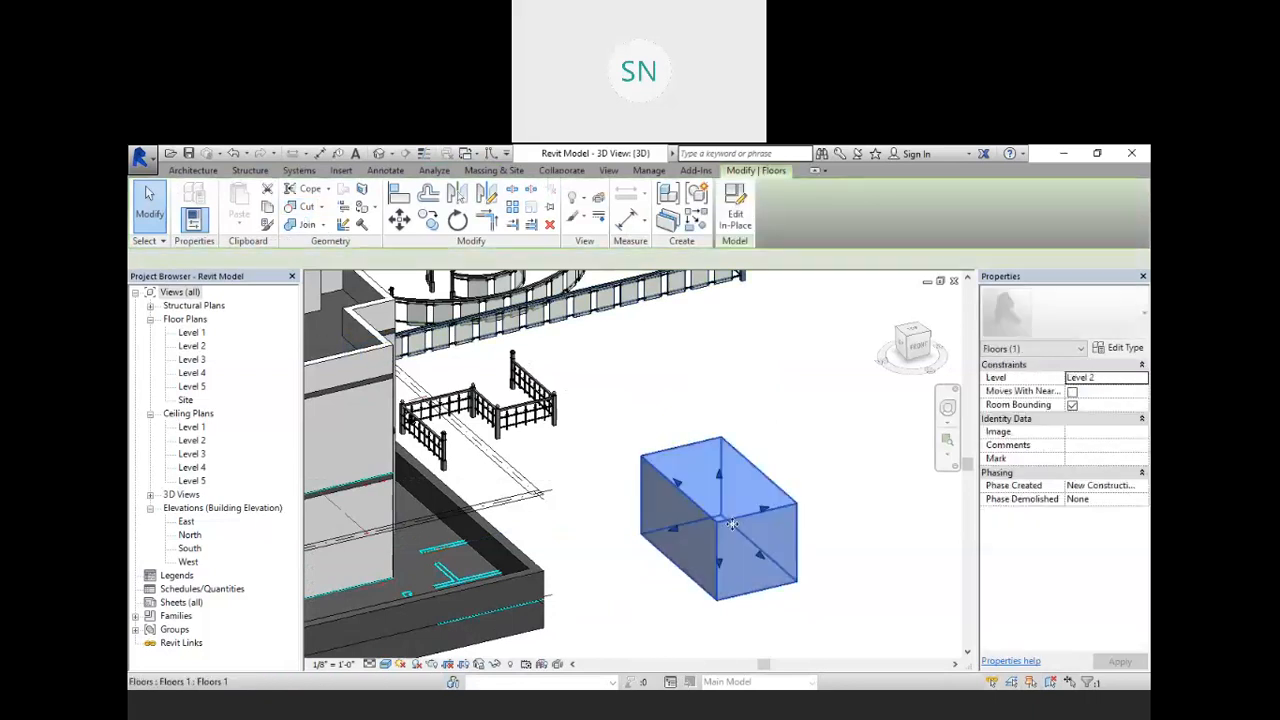
click(726, 212)
scroll(712, 486, up, 3)
scroll(712, 486, down, 6)
scroll(893, 468, up, 1)
scroll(669, 505, down, 3)
scroll(871, 532, up, 2)
- Start a solid blend and sketch a small circle as its base boundary on the ground beside the box
click(181, 170)
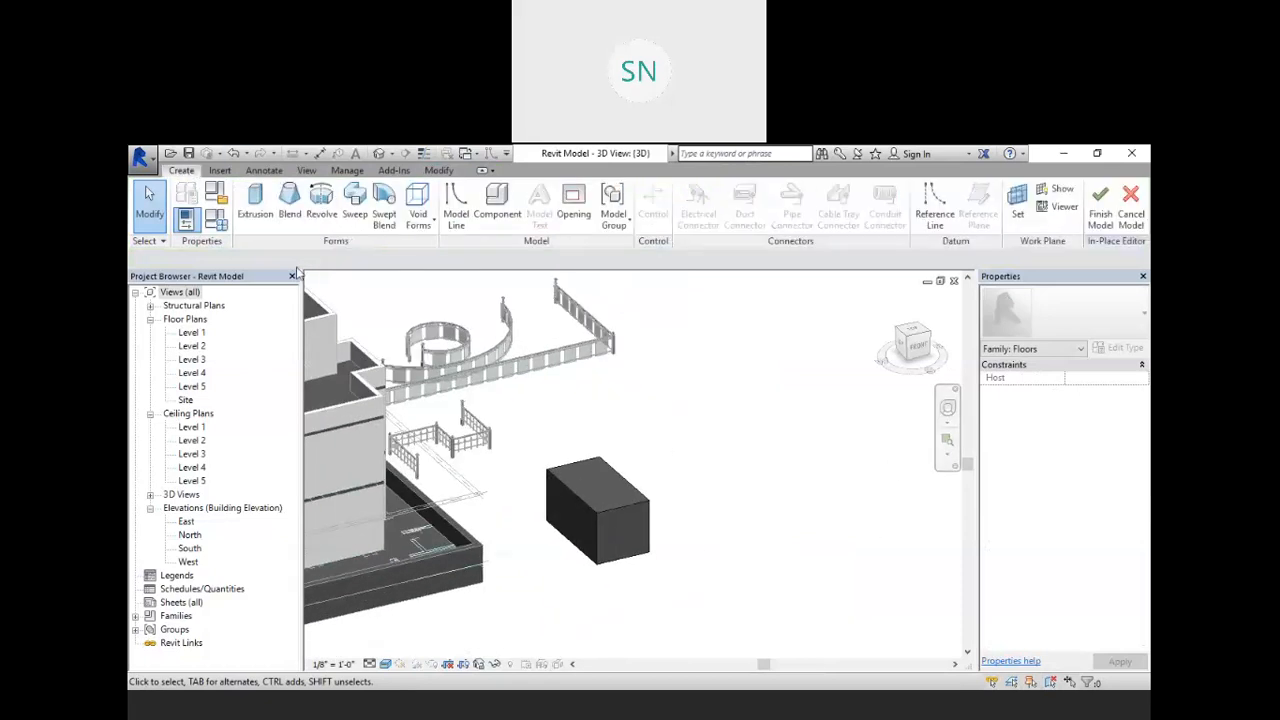
click(296, 205)
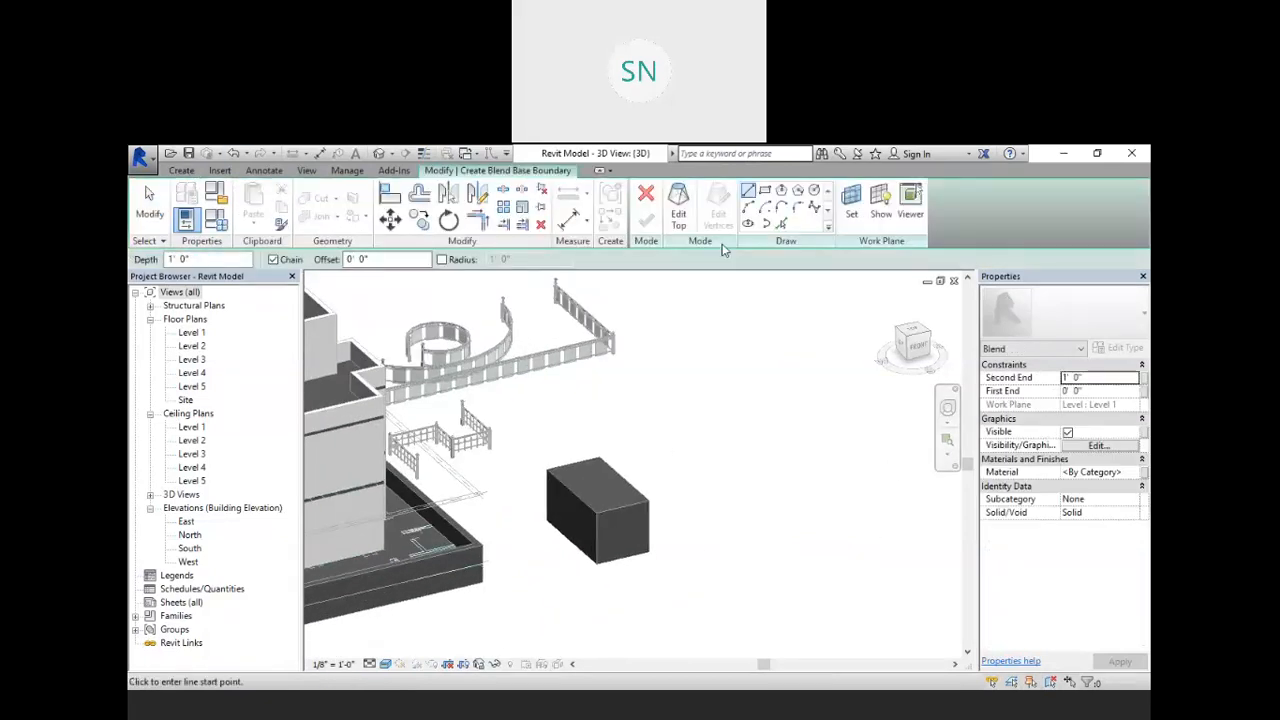
click(814, 192)
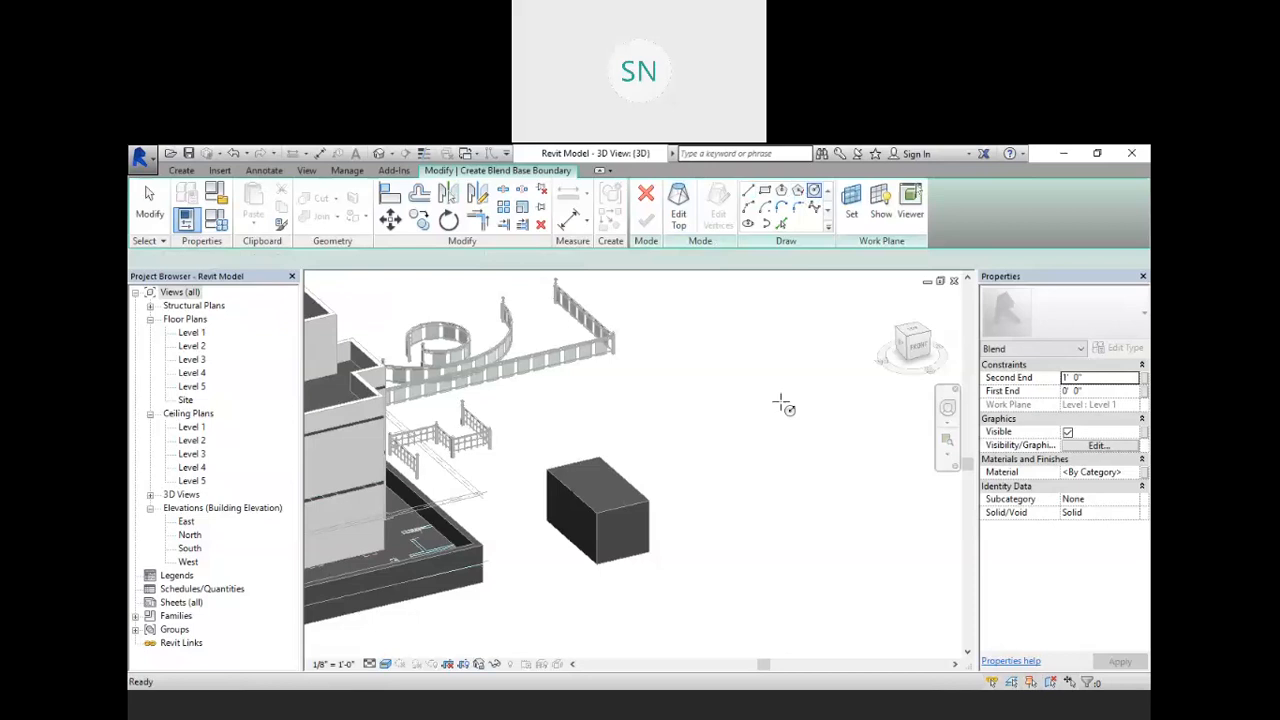
click(748, 499)
click(776, 506)
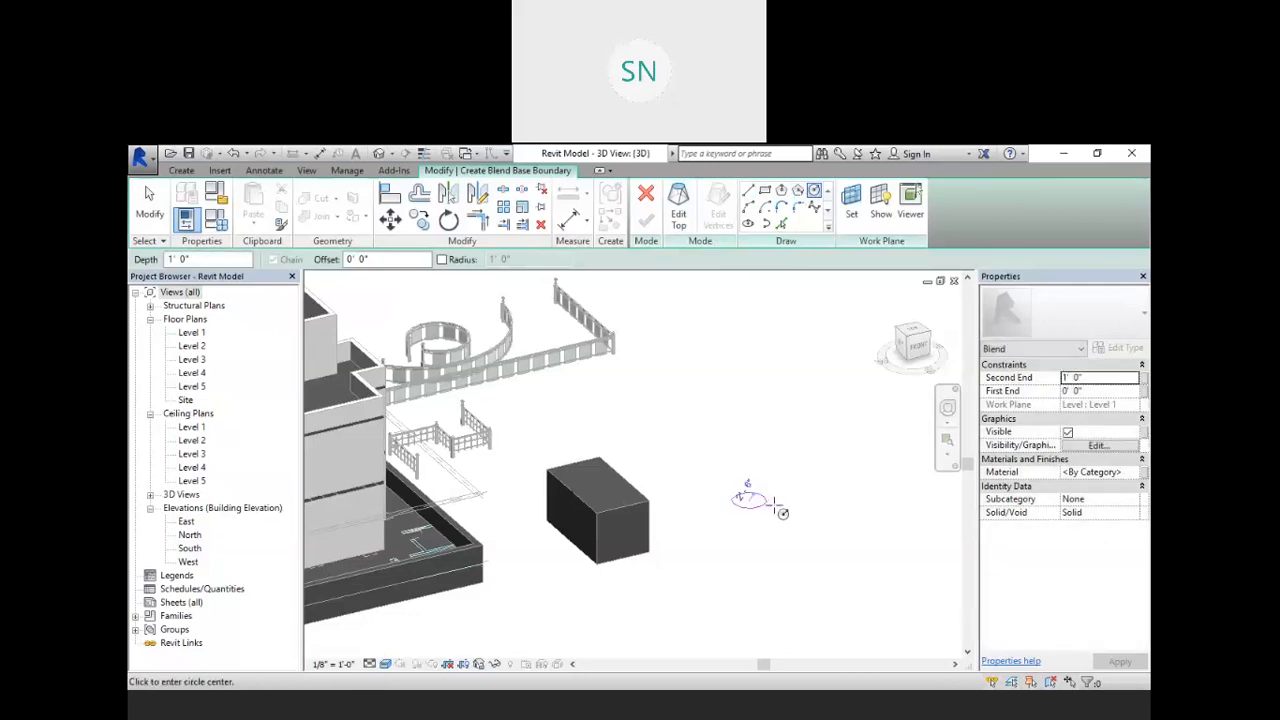
scroll(750, 480, up, 3)
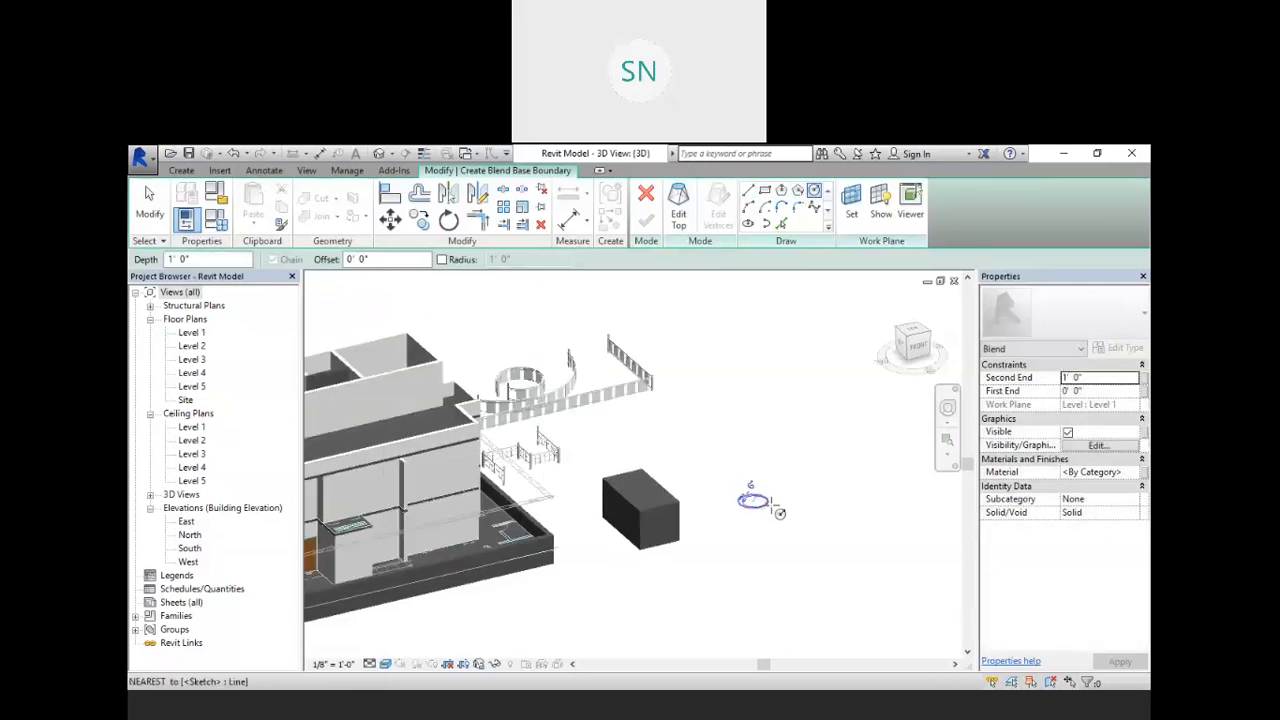
- Sketch a concentric circle of about 6'-6" radius as the blend's top boundary and finish the blend
click(679, 213)
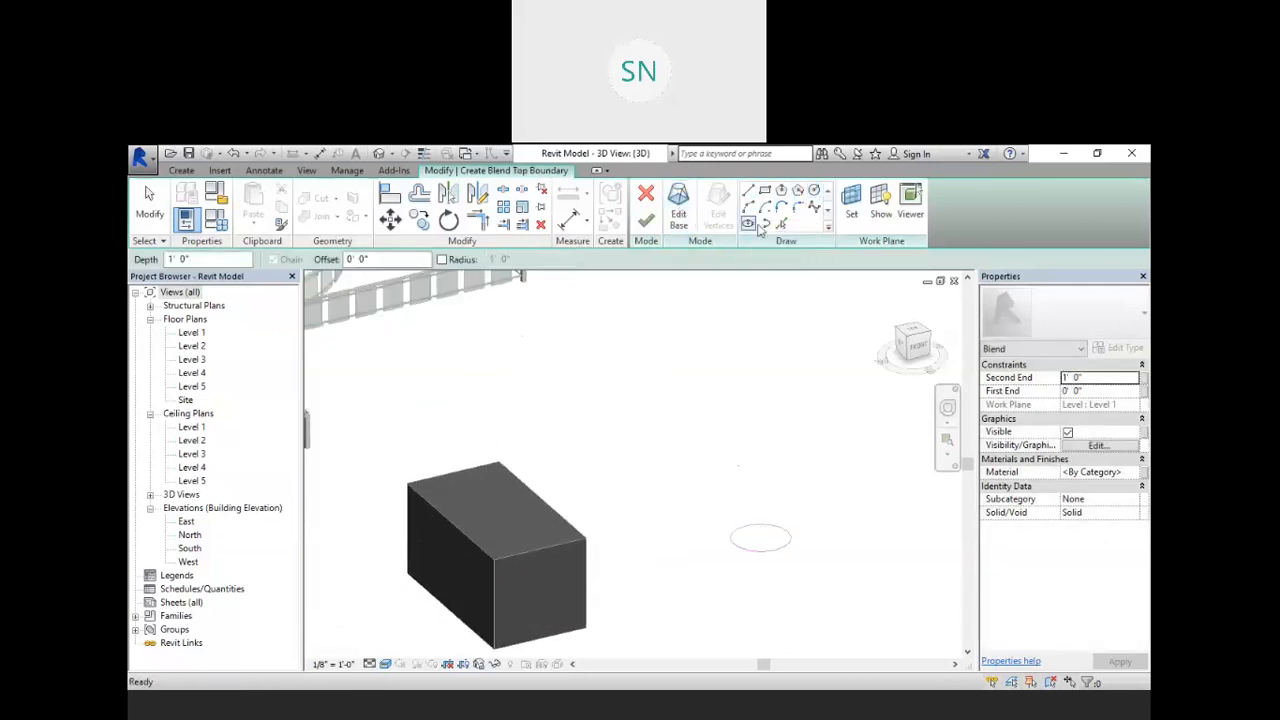
click(812, 191)
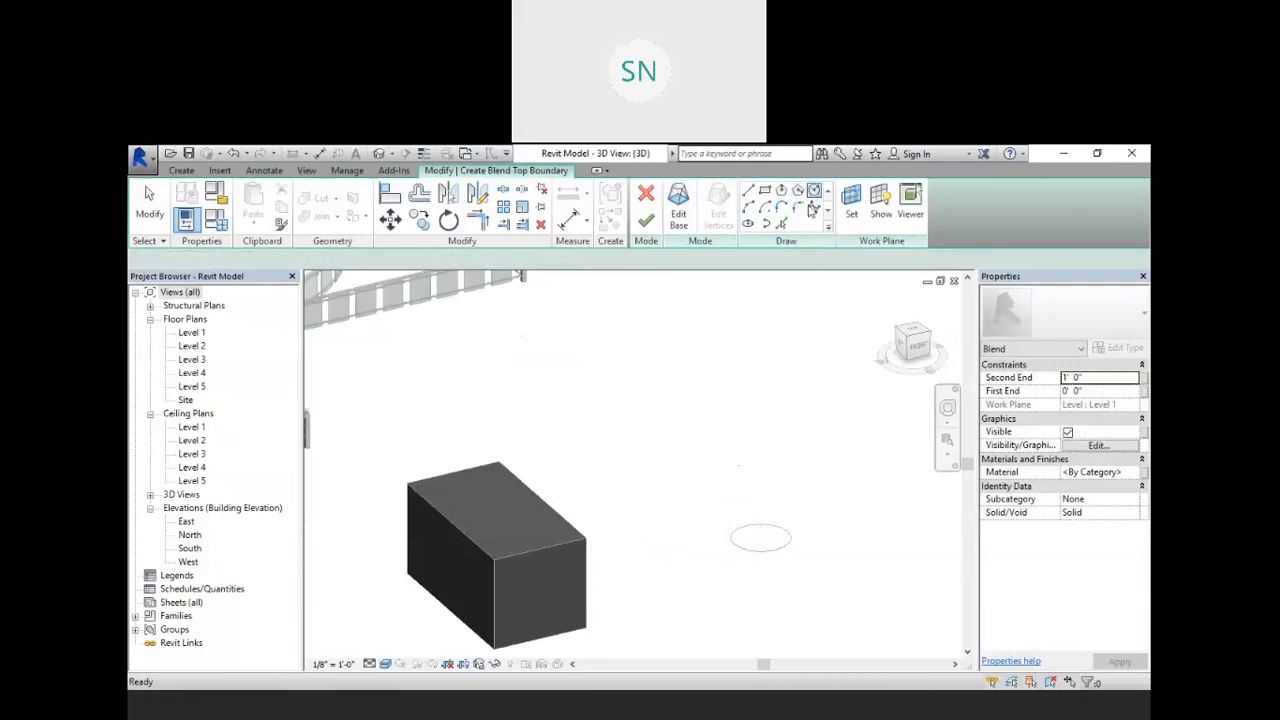
click(761, 538)
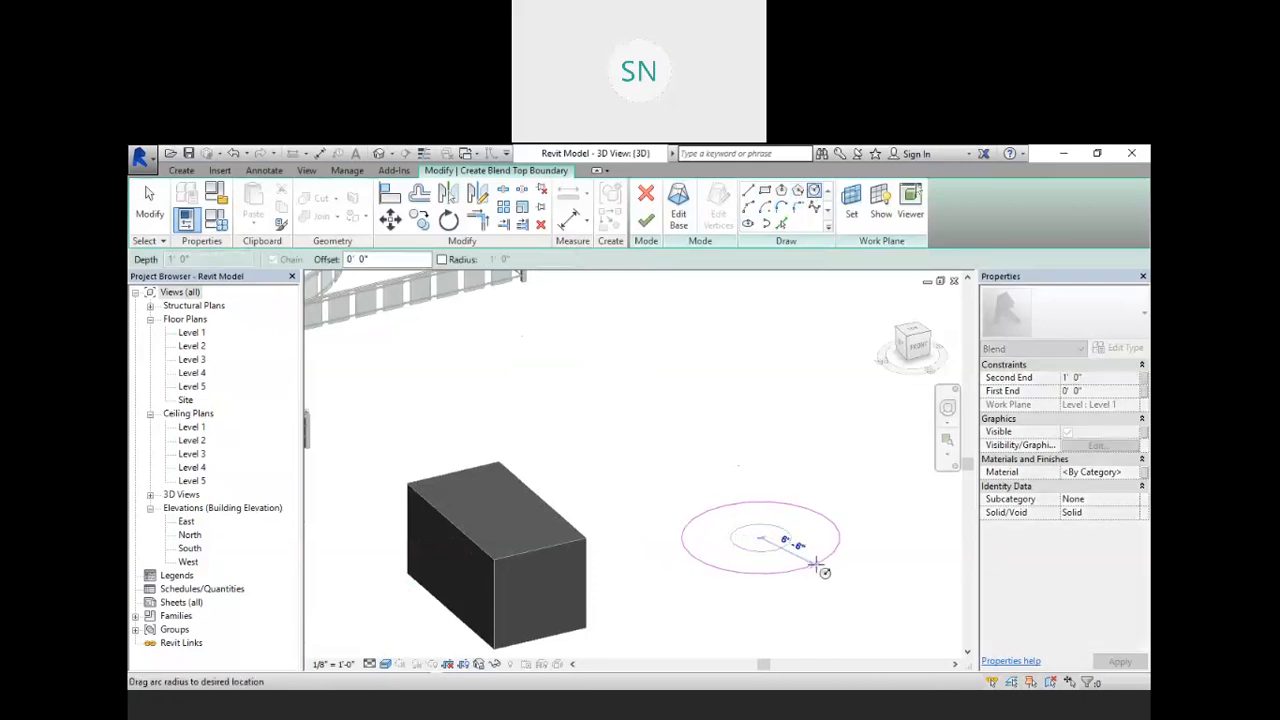
click(822, 569)
click(646, 220)
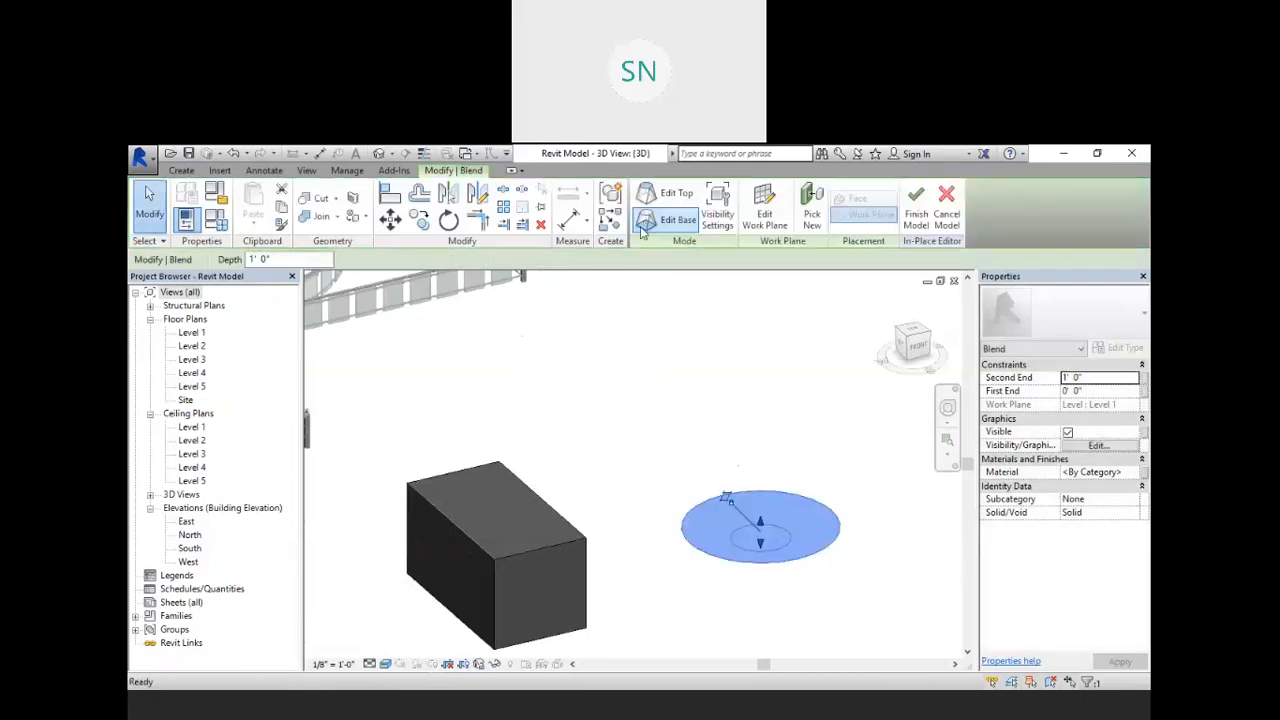
- Stretch the circular blend upward to a depth of about 8'-10" and deselect it
drag(760, 527, 760, 437)
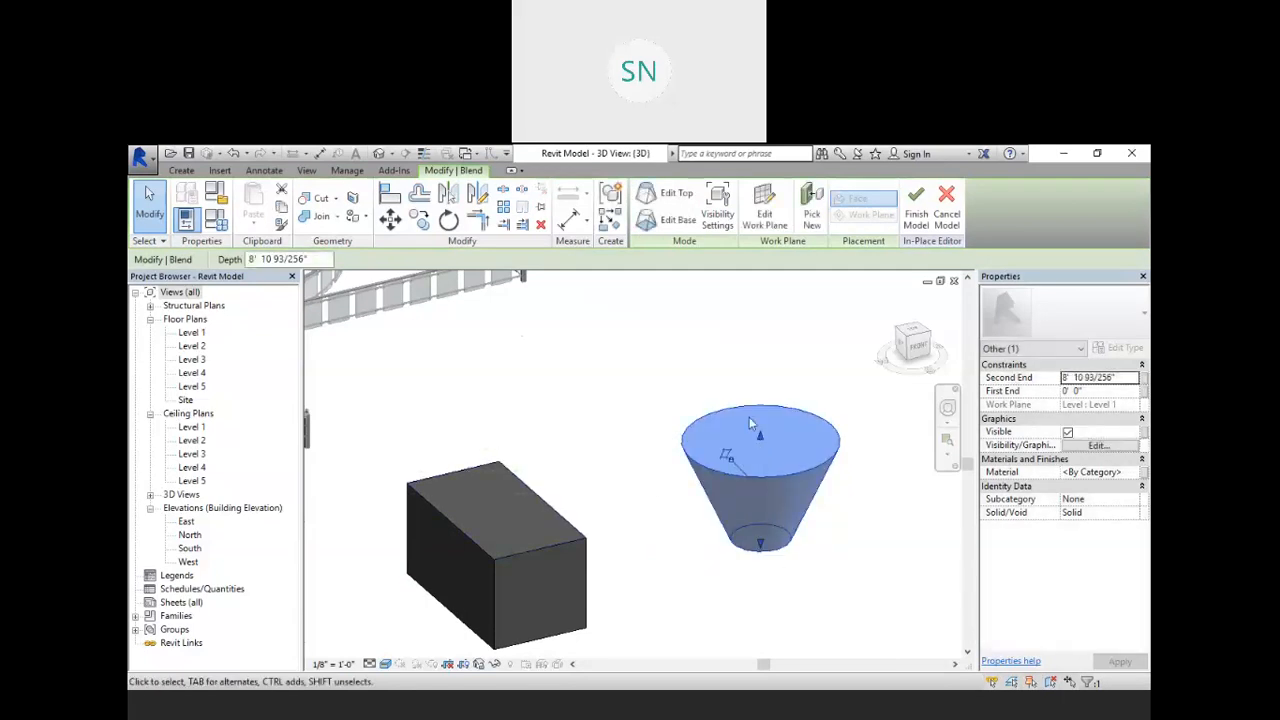
scroll(680, 491, up, 1)
scroll(680, 491, down, 2)
scroll(680, 495, down, 1)
click(848, 517)
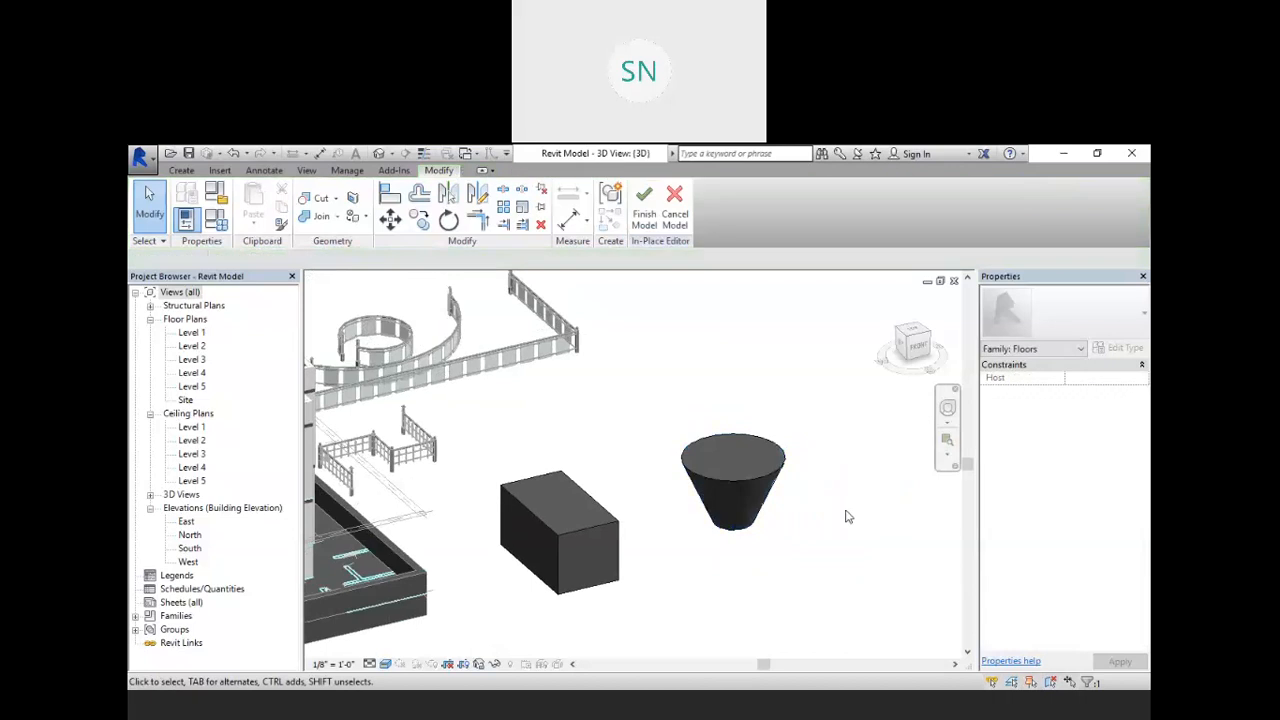
scroll(745, 460, down, 1)
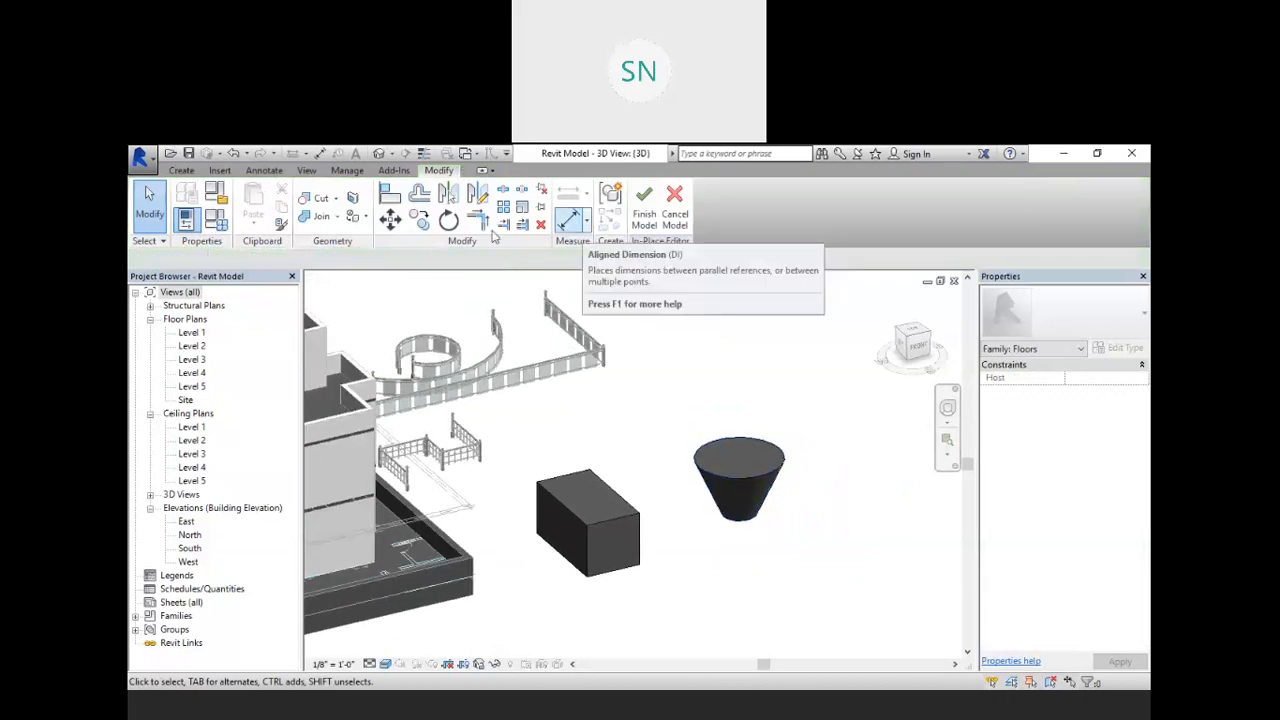
- Start a solid sweep and sketch two connected path lines in front of the cone, the first about 19' long
click(183, 172)
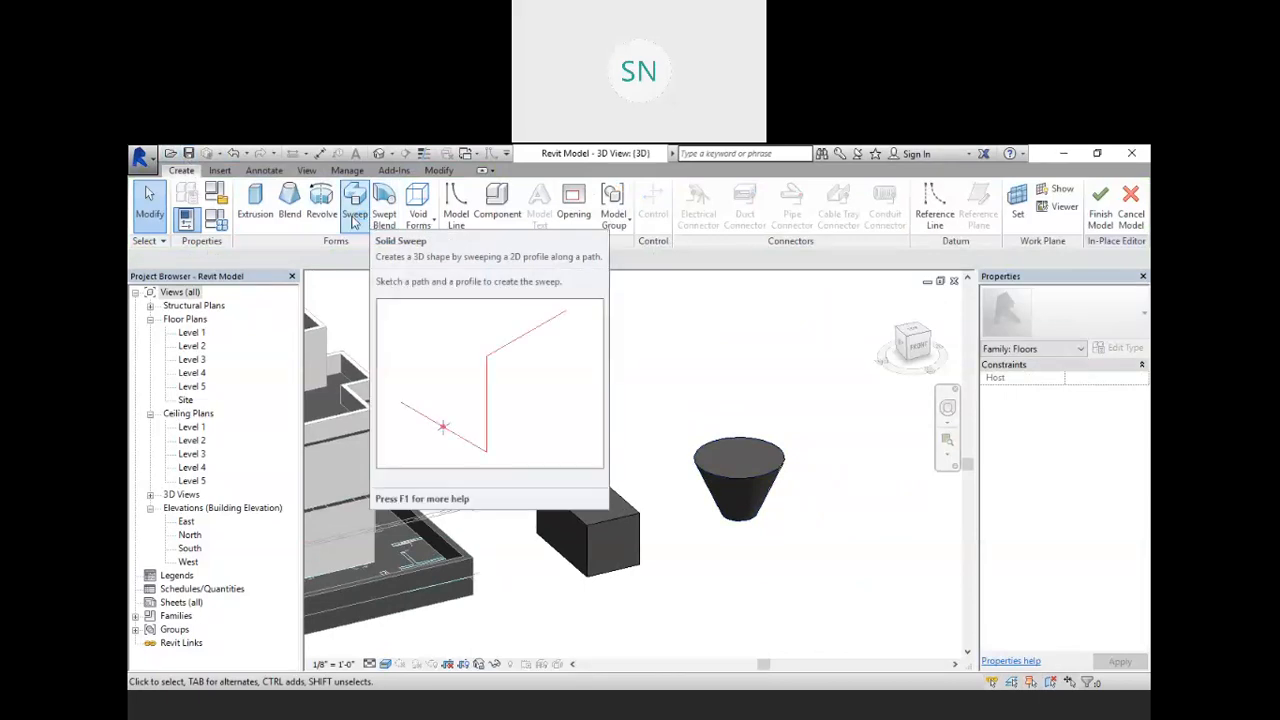
click(353, 216)
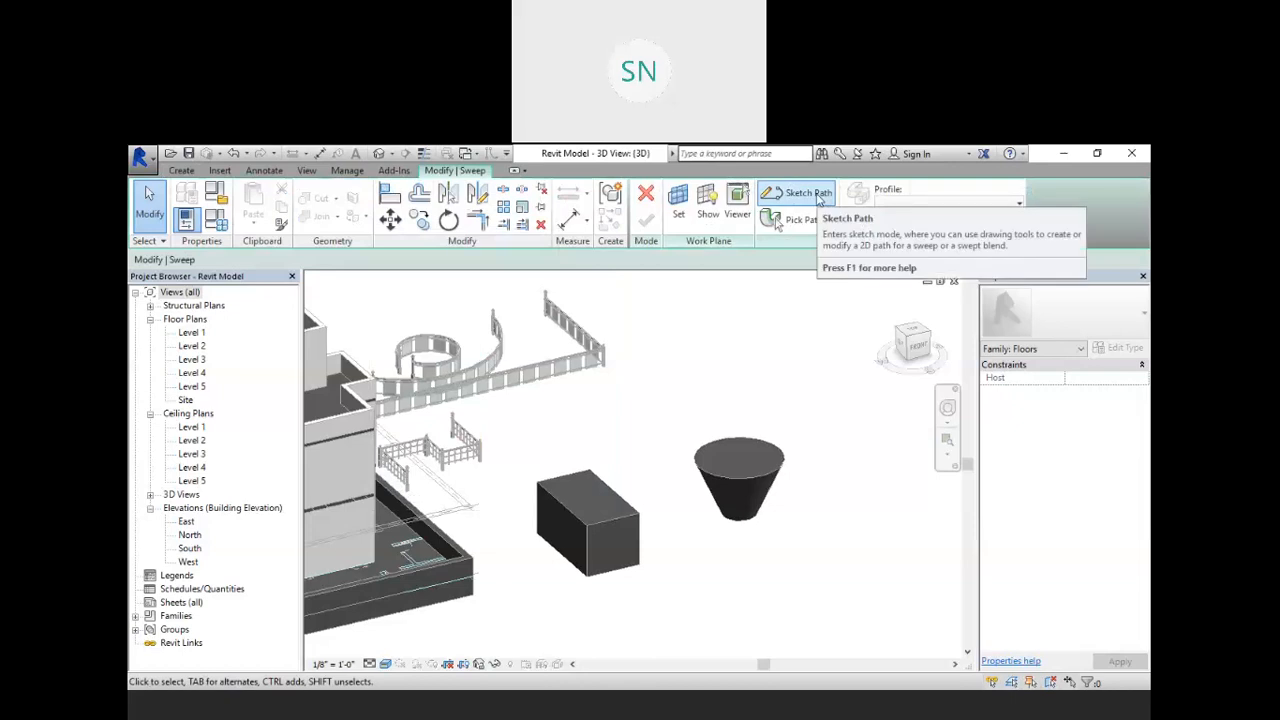
click(810, 193)
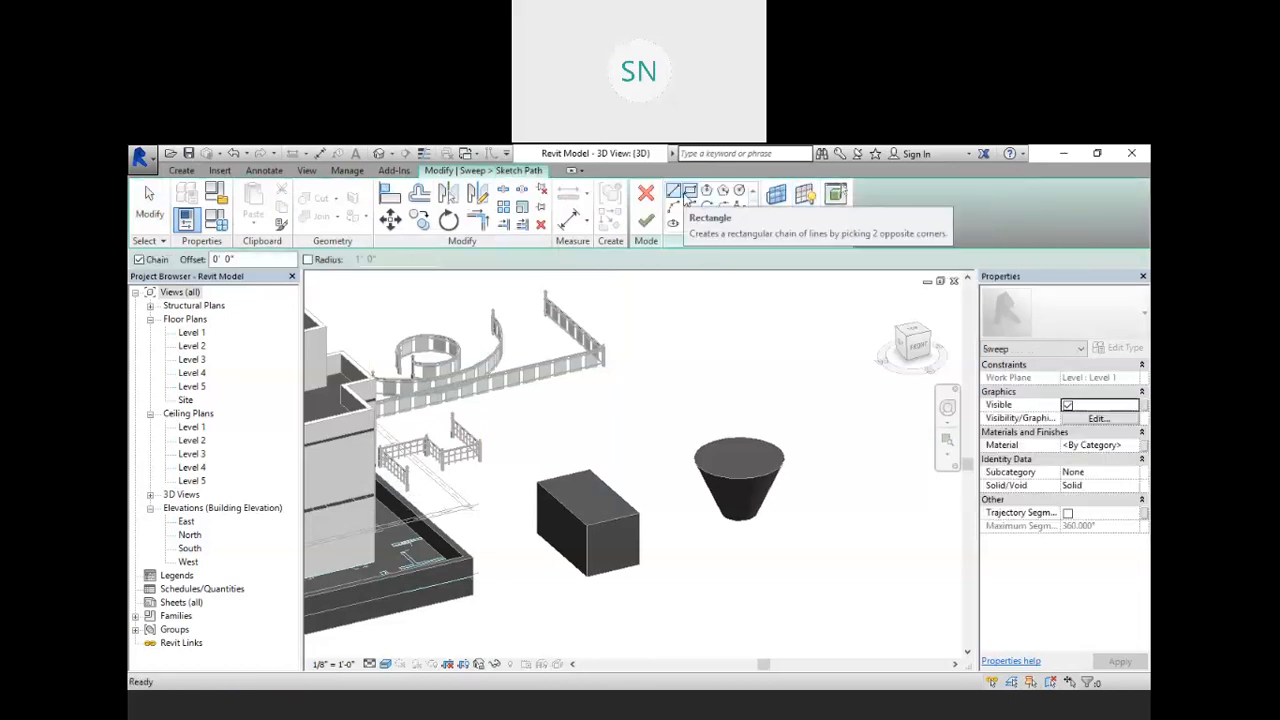
click(685, 581)
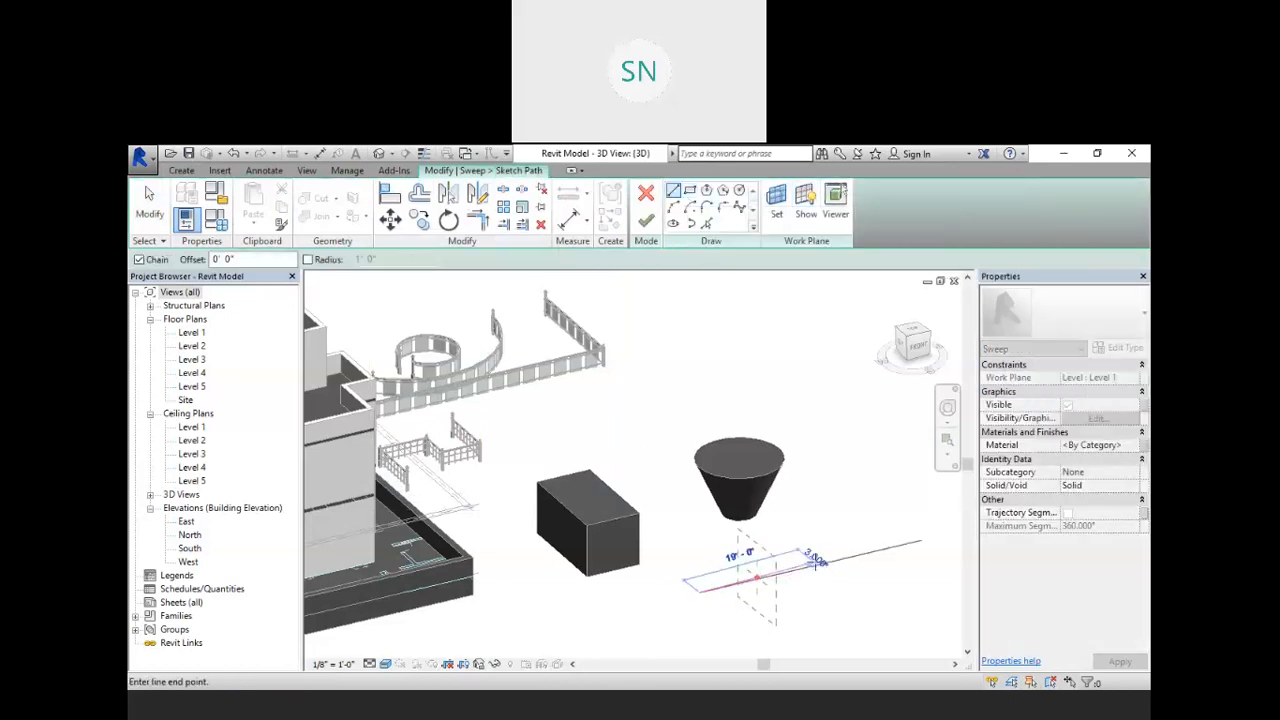
click(822, 565)
click(862, 602)
key(Escape)
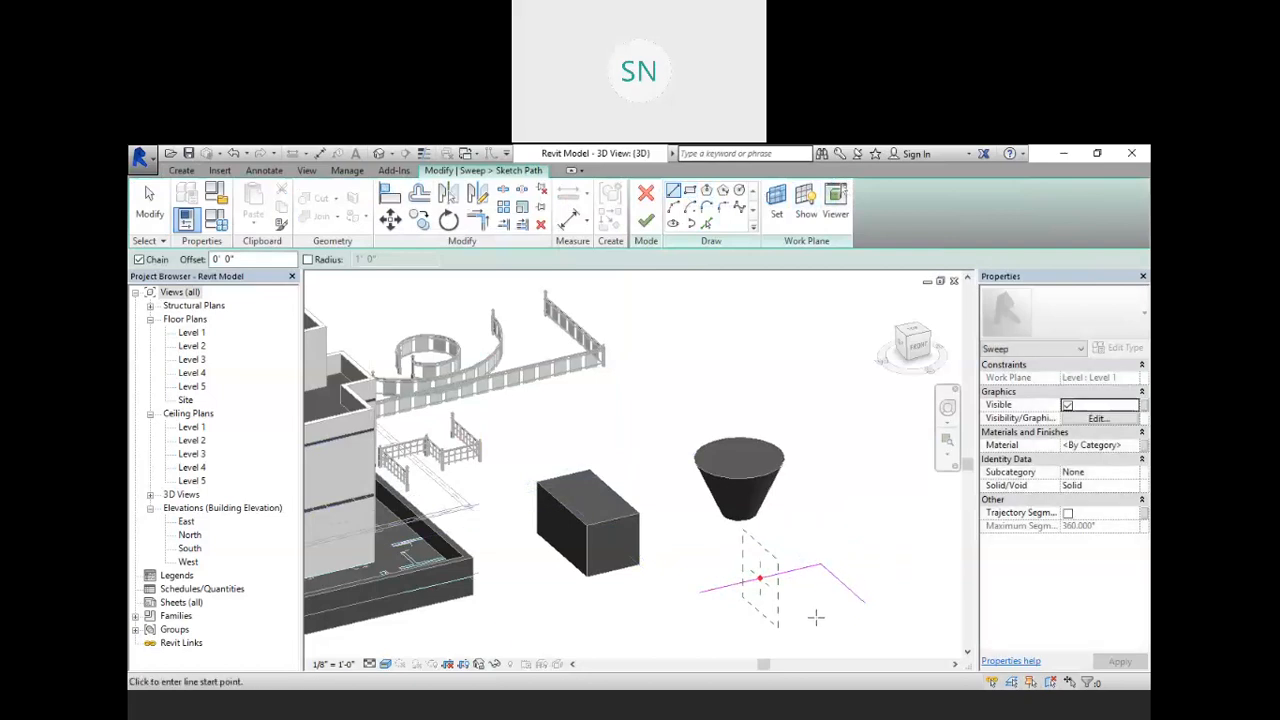
- Add a third line about 7'-6" long joining the open end of the second path line and finish the path
click(820, 614)
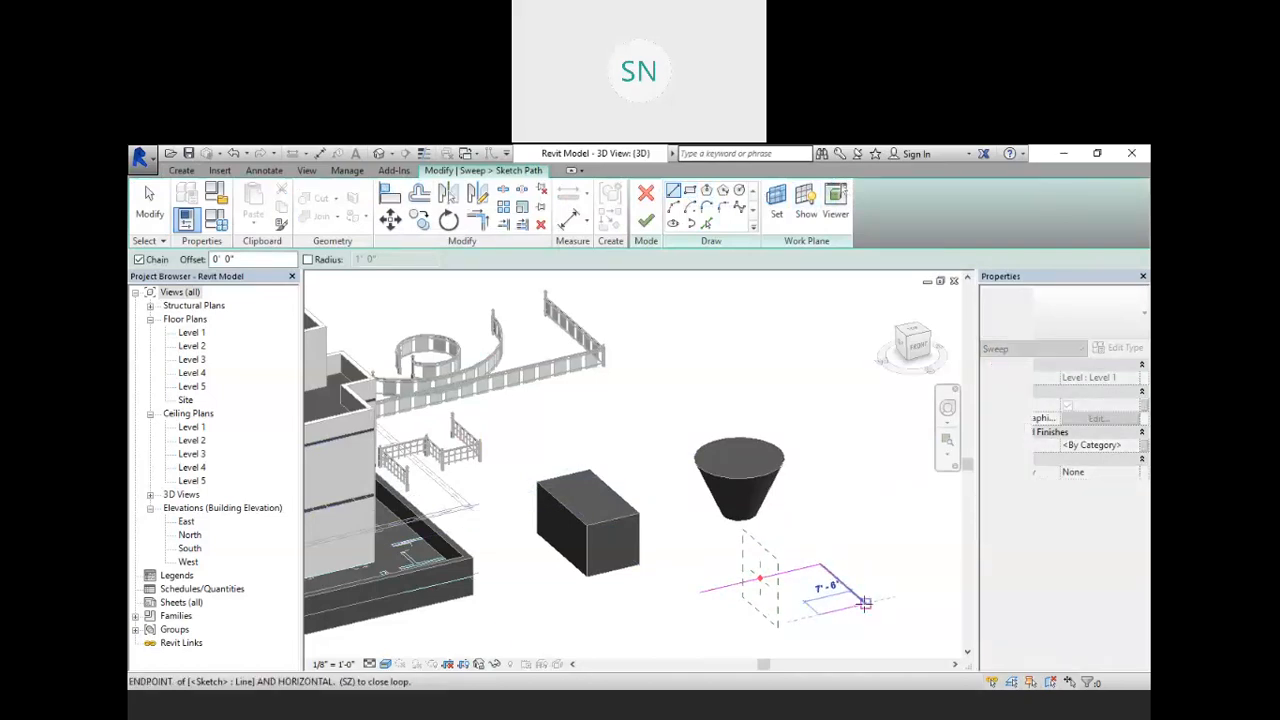
click(864, 602)
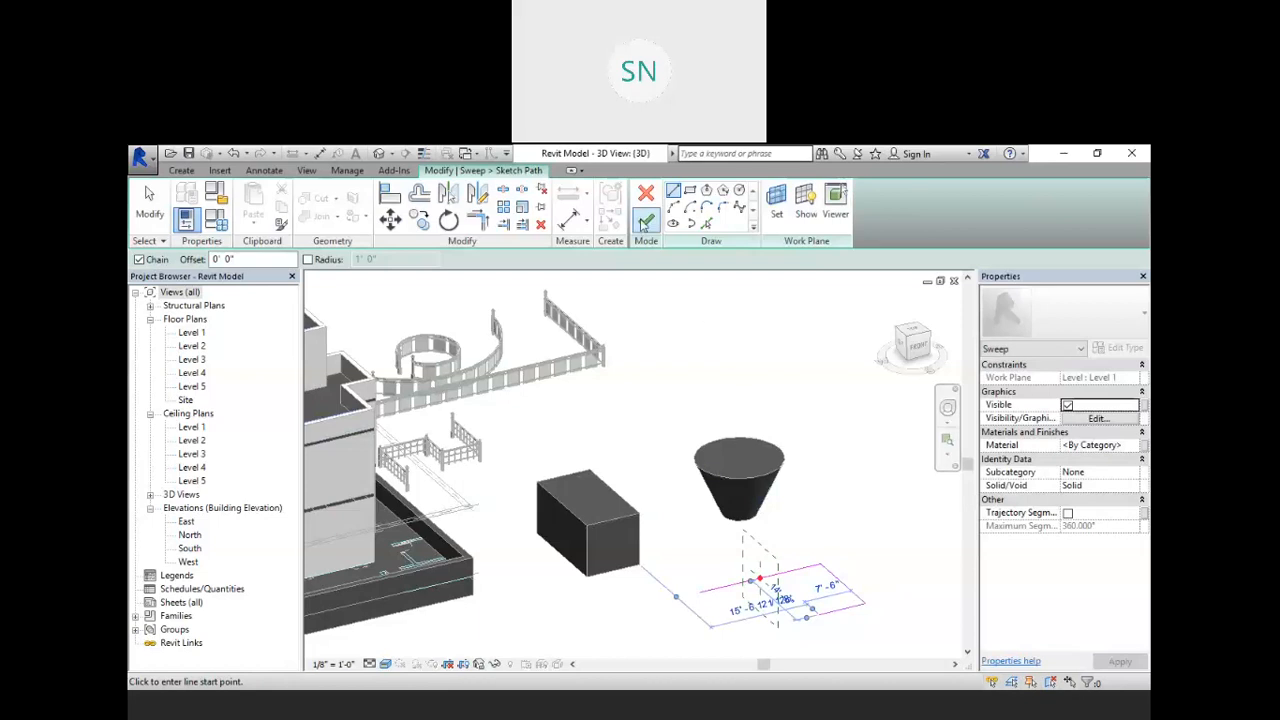
click(645, 222)
- Try the Stair Nosing - Pan profile on the sweep path
scroll(776, 625, down, 3)
scroll(781, 598, up, 4)
scroll(781, 598, up, 3)
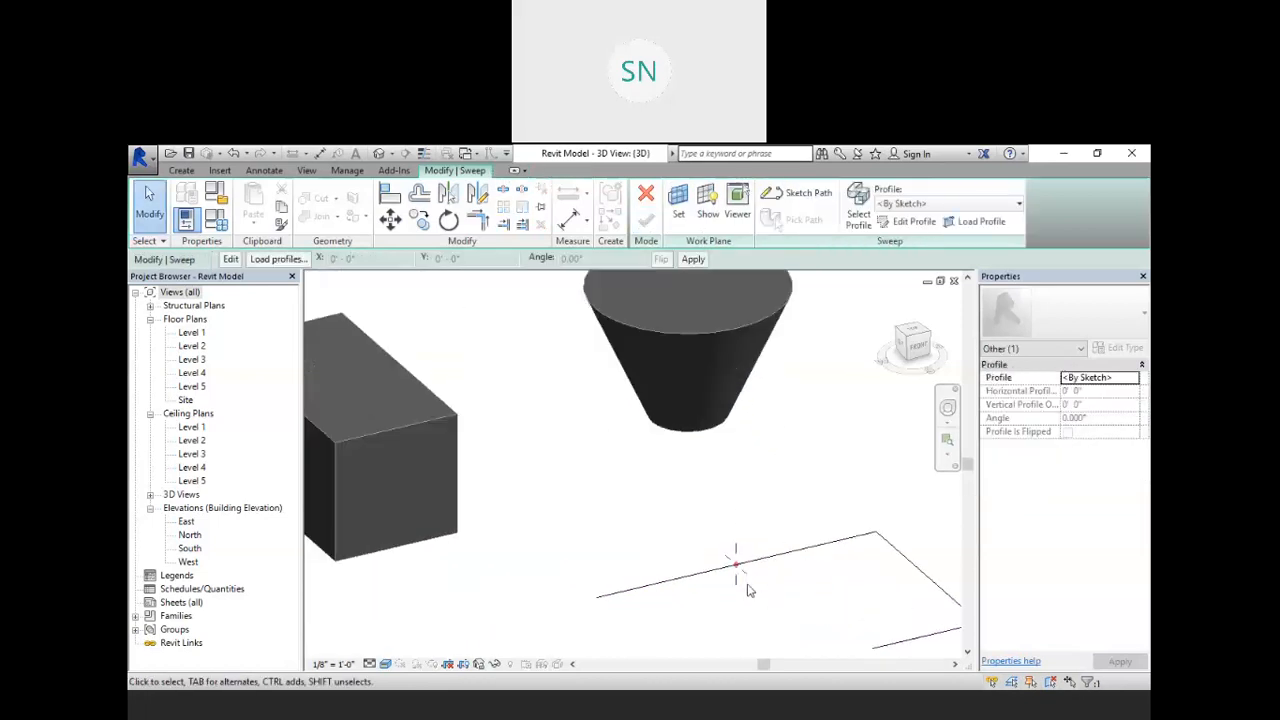
click(930, 206)
scroll(924, 318, down, 5)
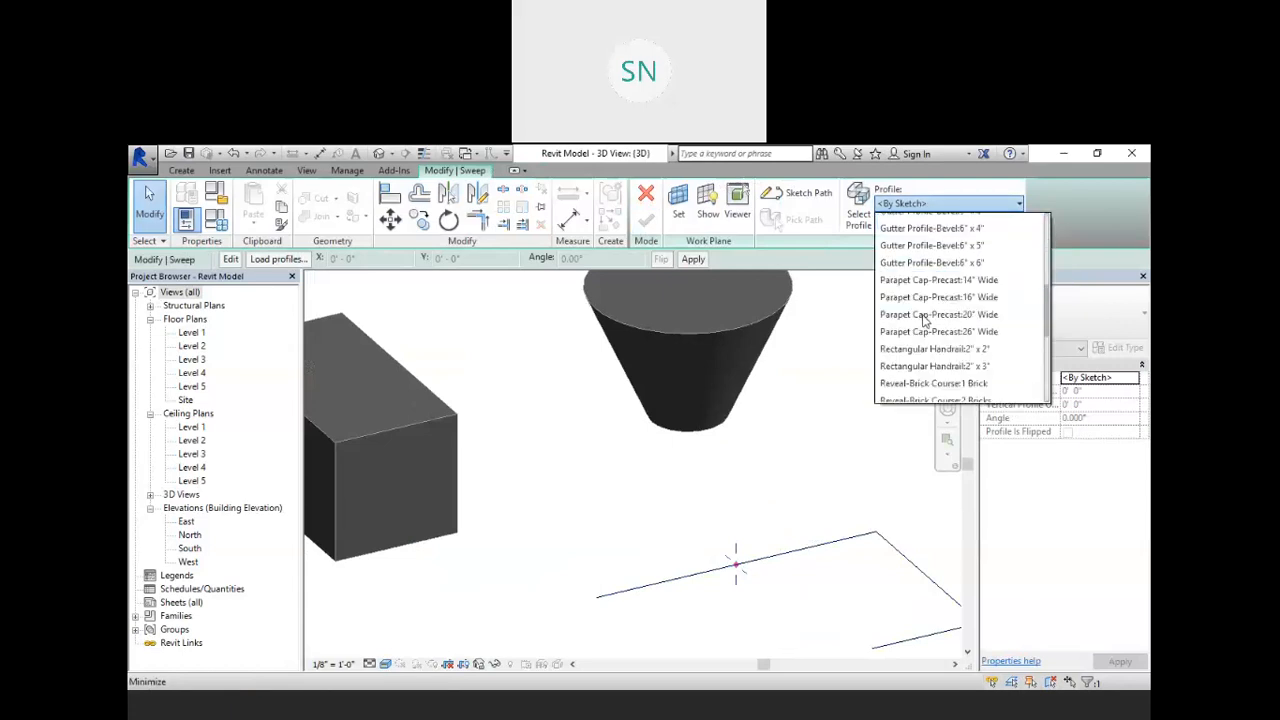
scroll(930, 366, down, 3)
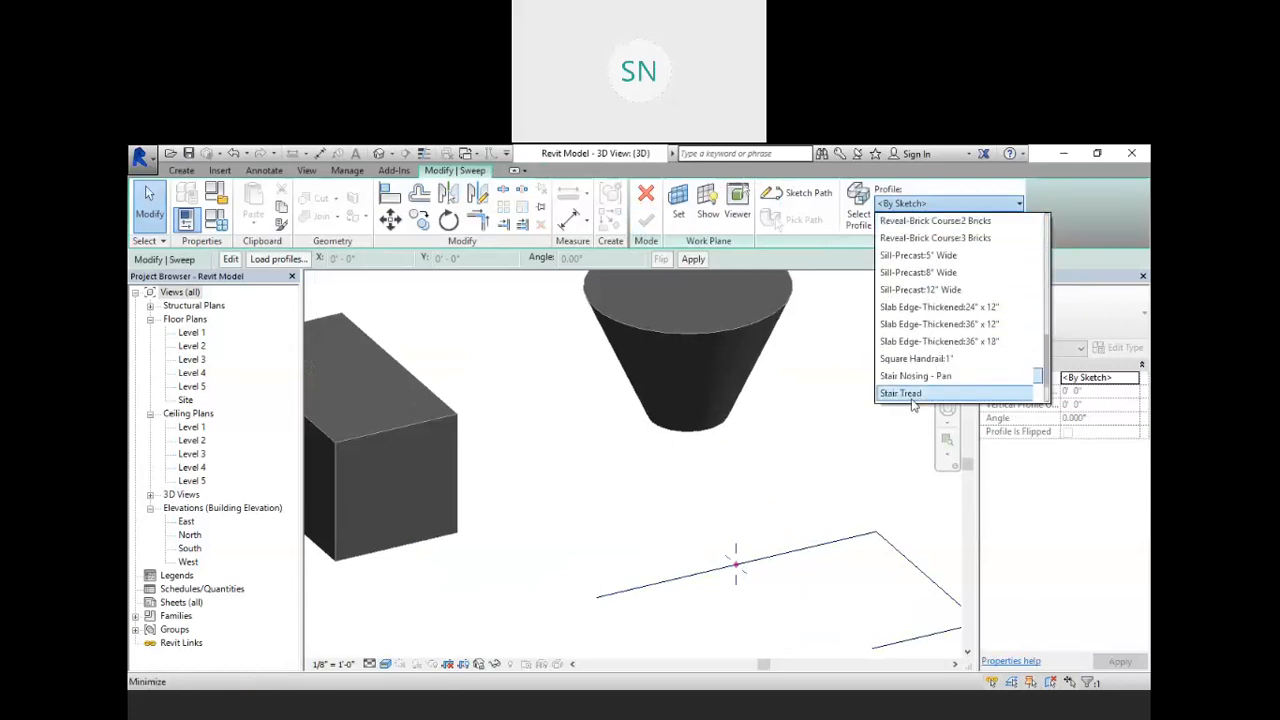
click(915, 376)
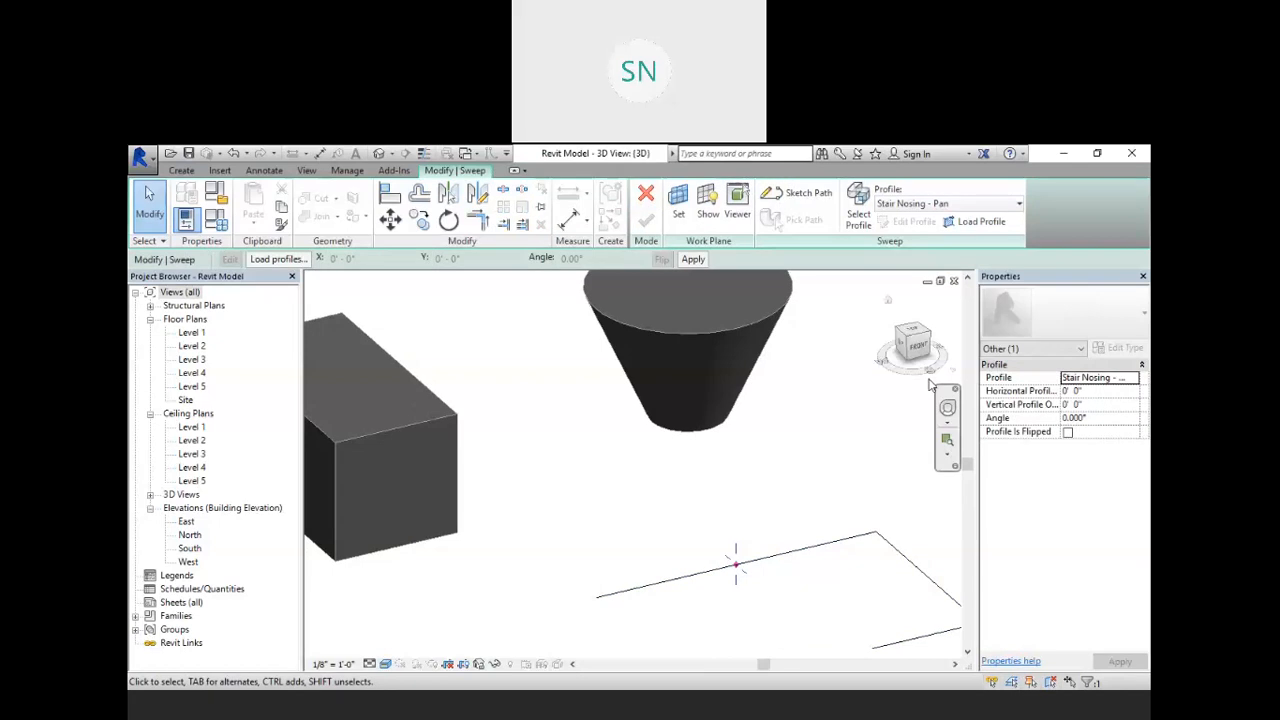
scroll(745, 565, down, 3)
scroll(752, 570, up, 10)
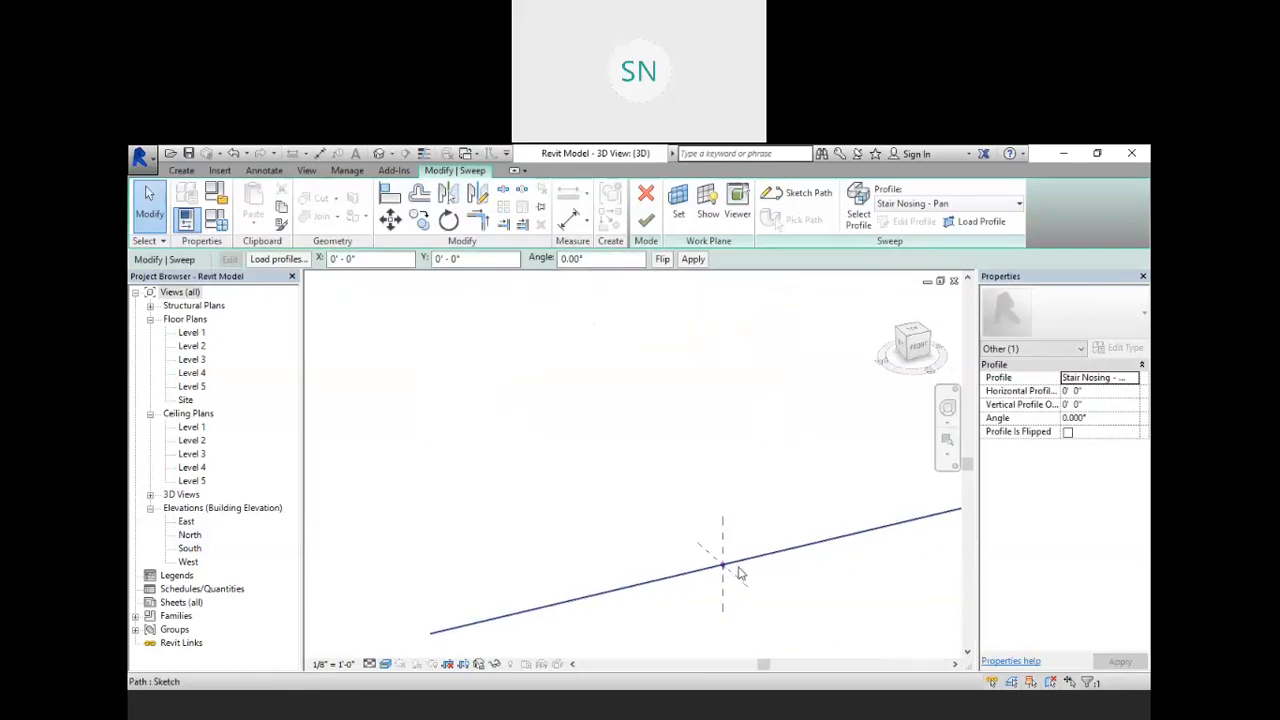
scroll(705, 567, up, 5)
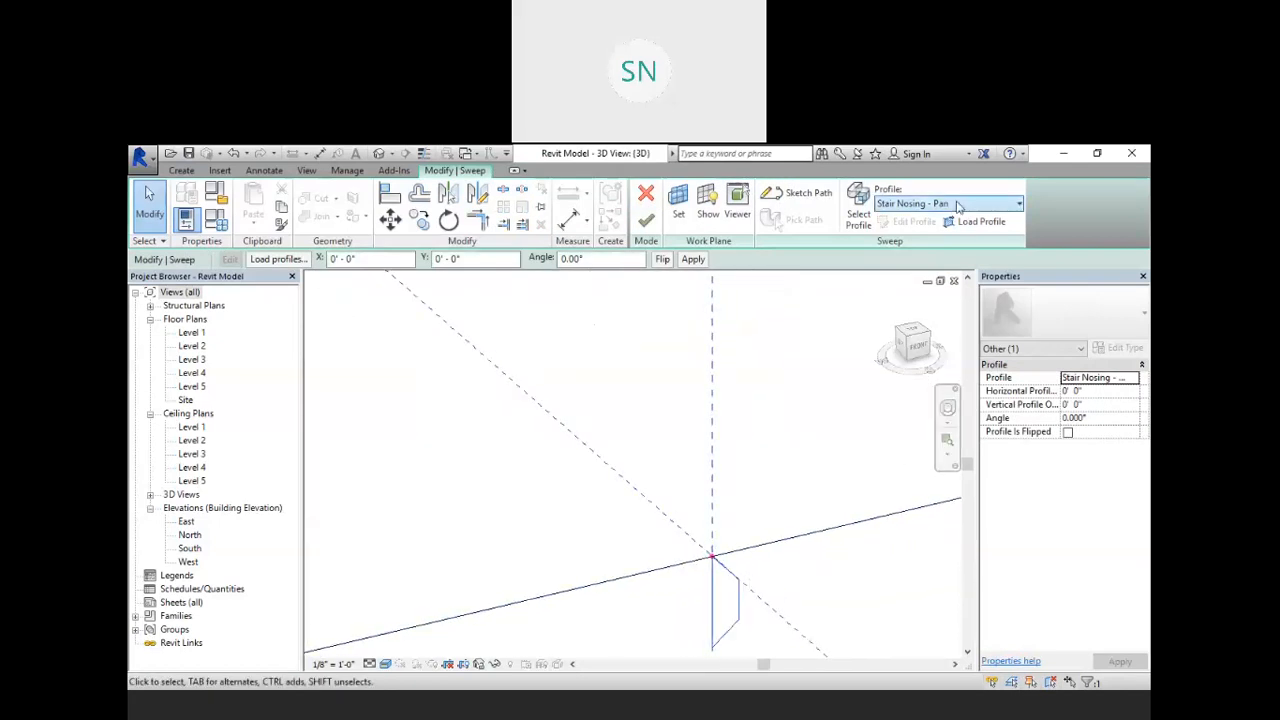
- Try the Stair Tread profile on the sweep path
click(948, 203)
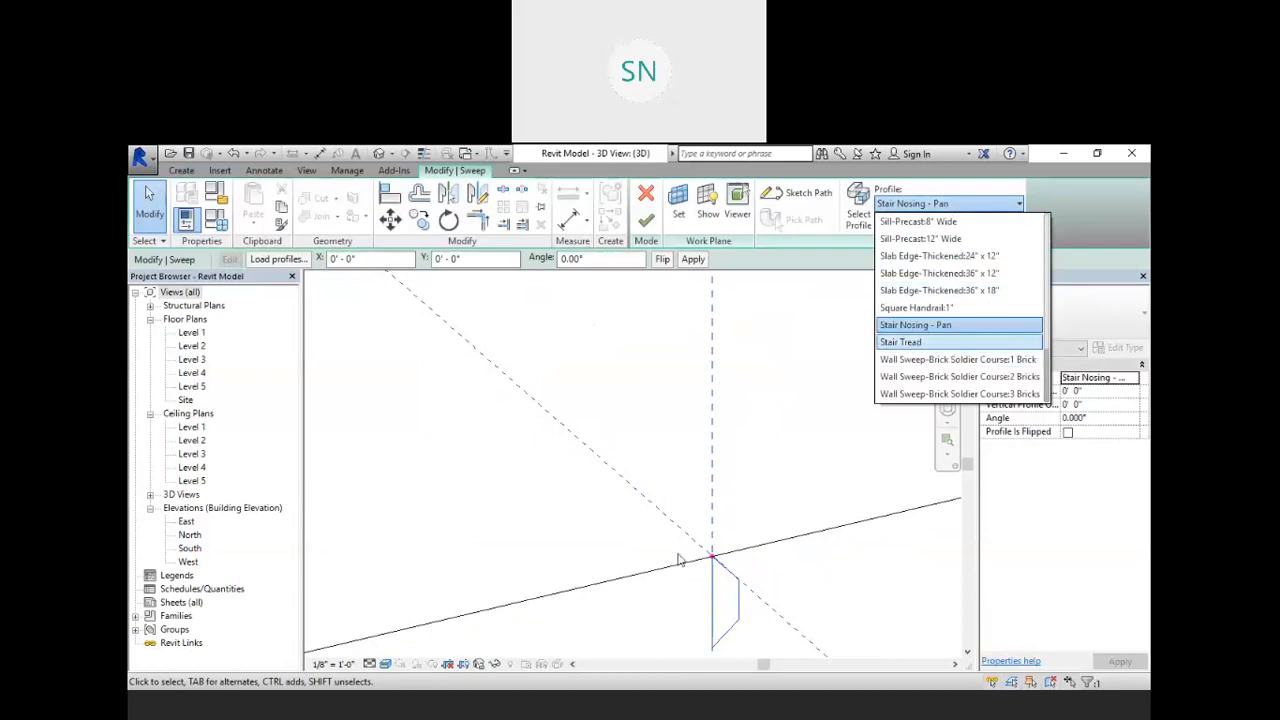
click(900, 342)
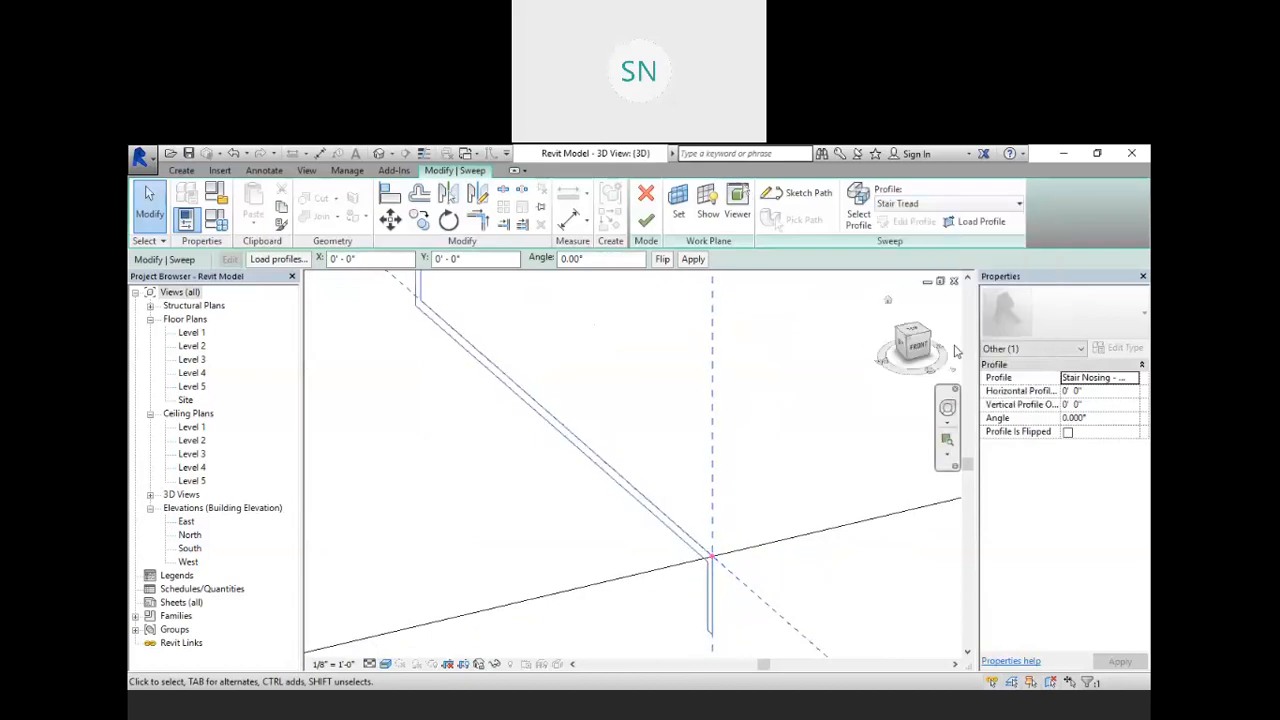
scroll(683, 462, down, 3)
scroll(683, 462, down, 1)
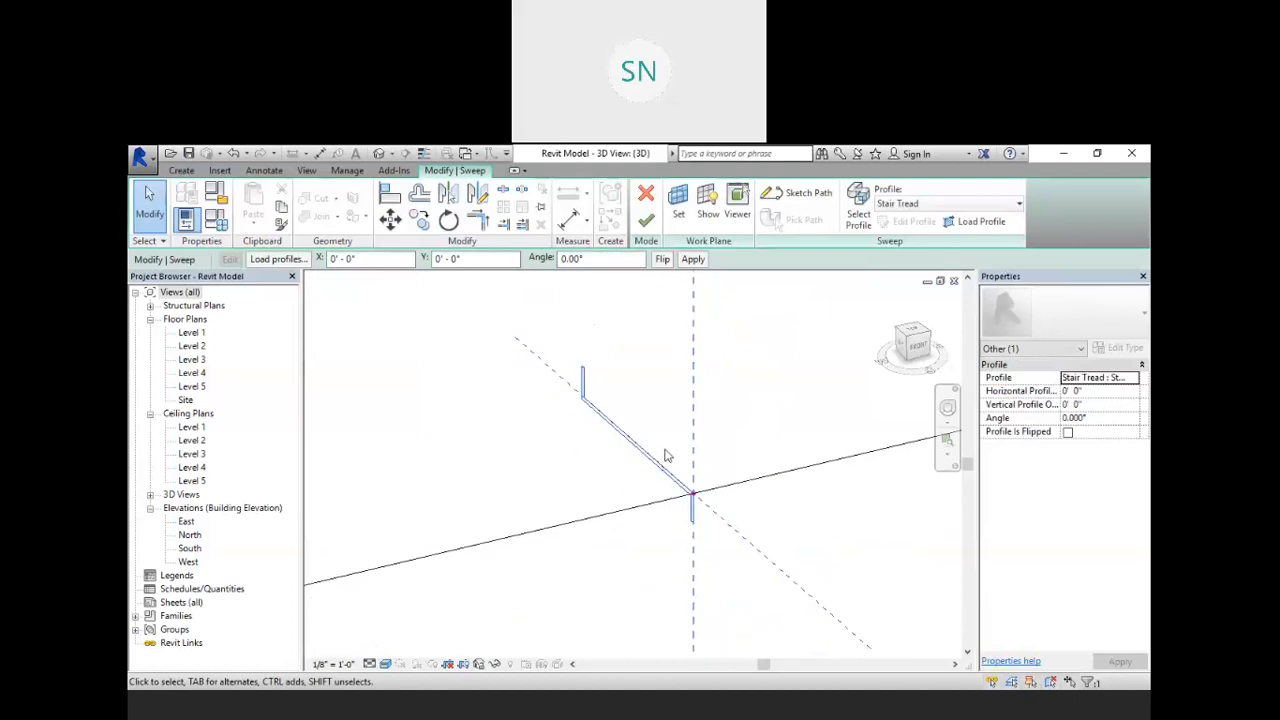
- Try the Wall Sweep-Brick Soldier Course profile on the path in its 1 Brick and 2 Bricks sizes
click(941, 208)
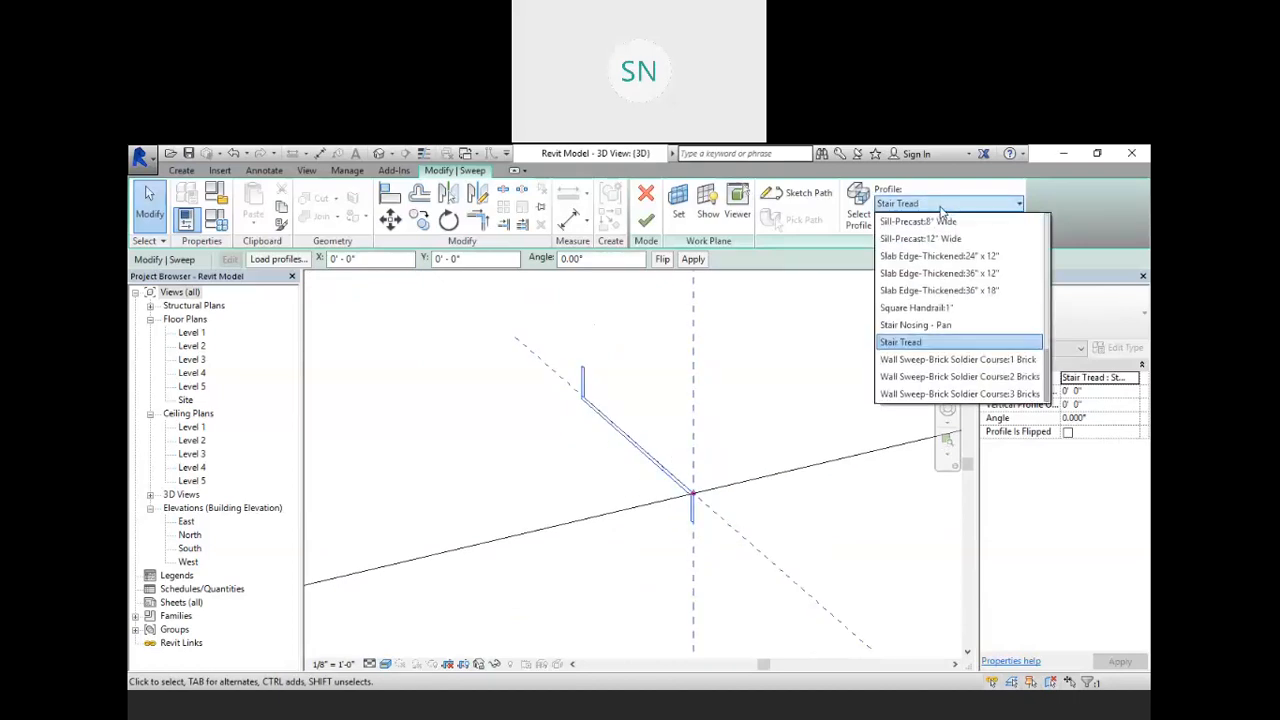
click(928, 365)
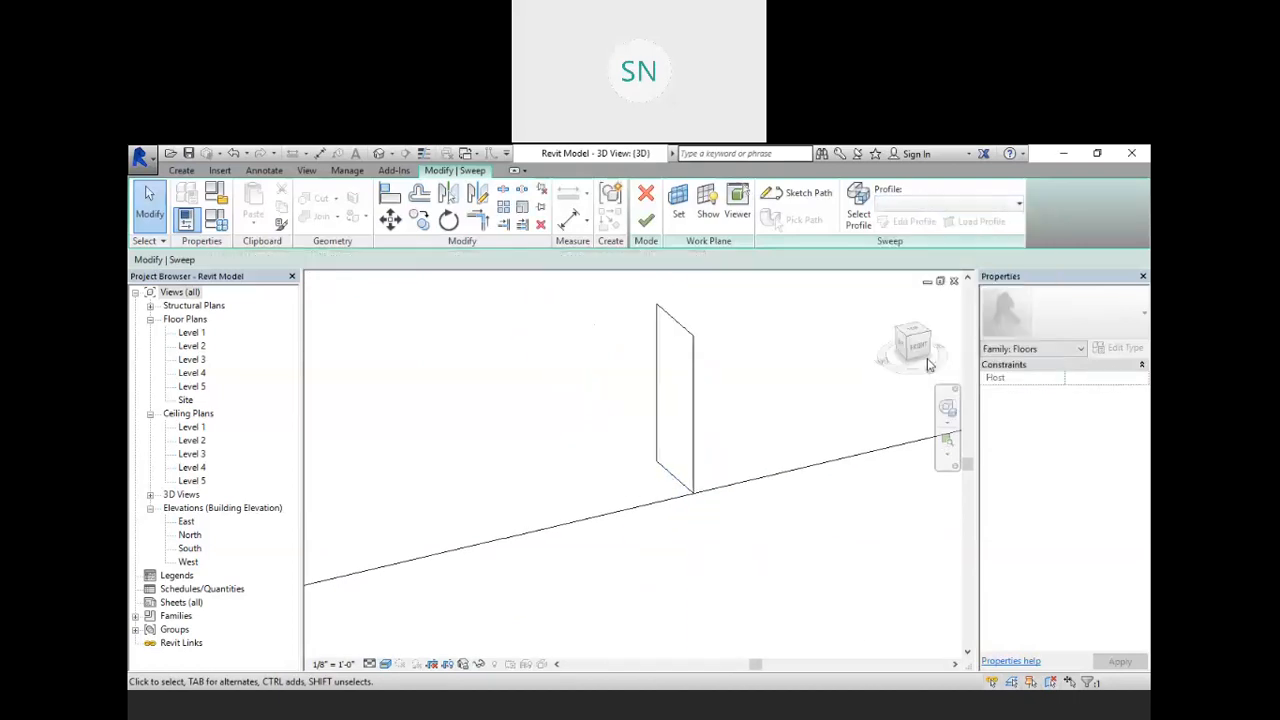
click(943, 206)
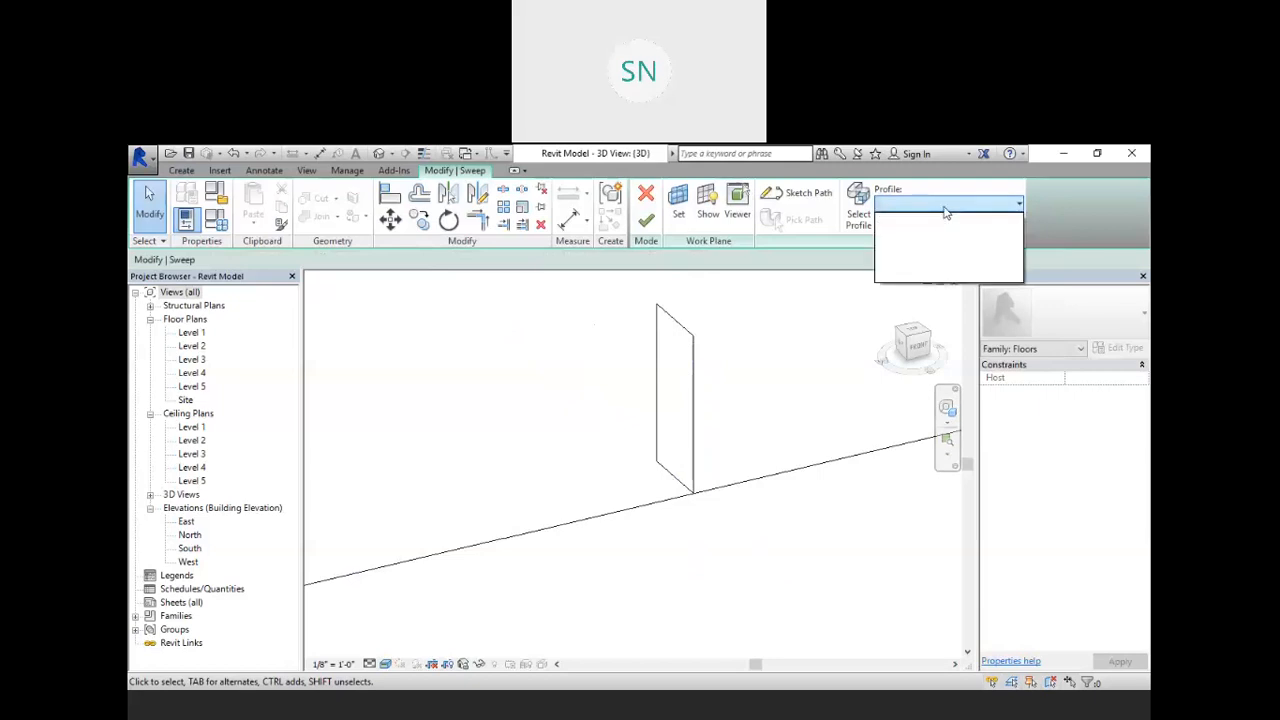
click(945, 210)
click(704, 340)
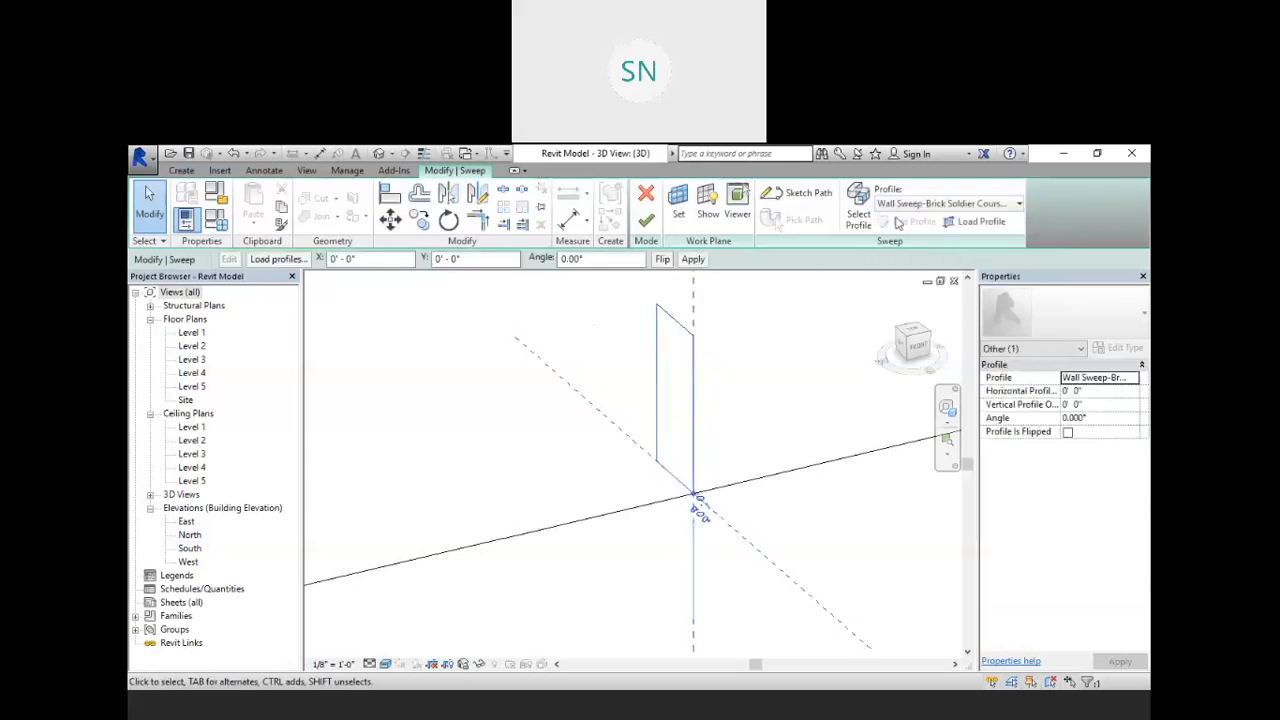
click(943, 204)
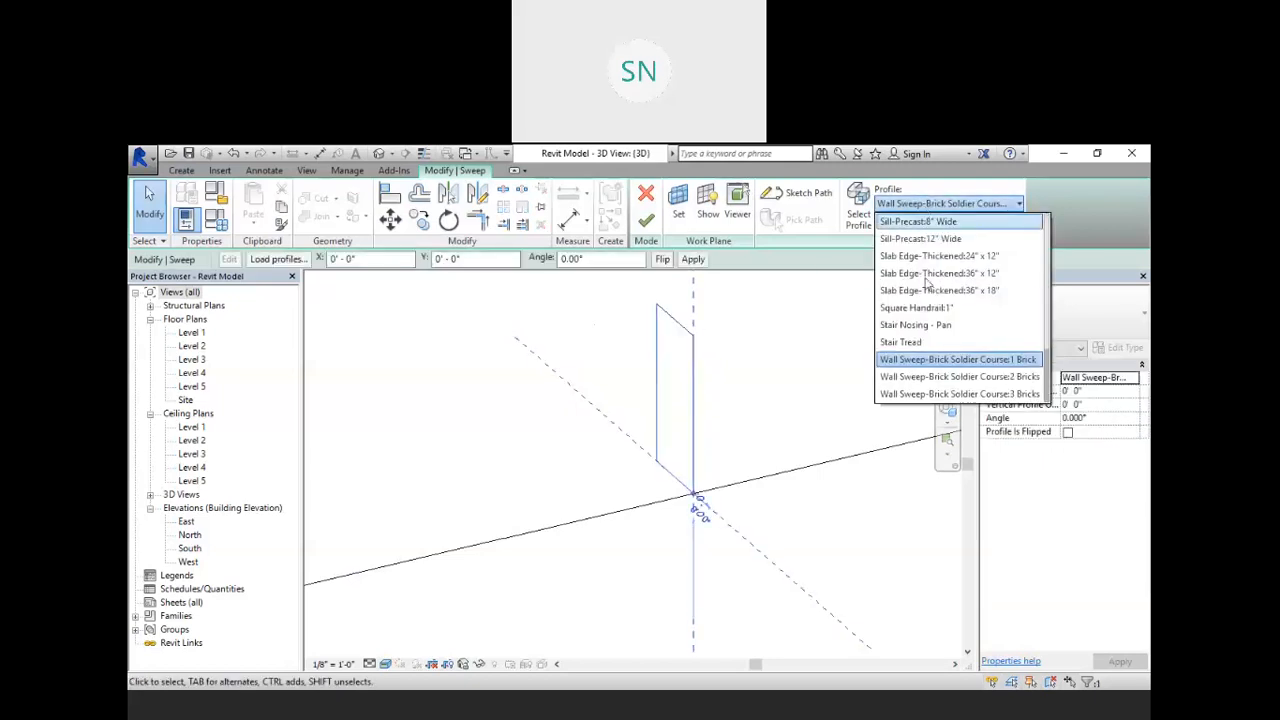
click(937, 382)
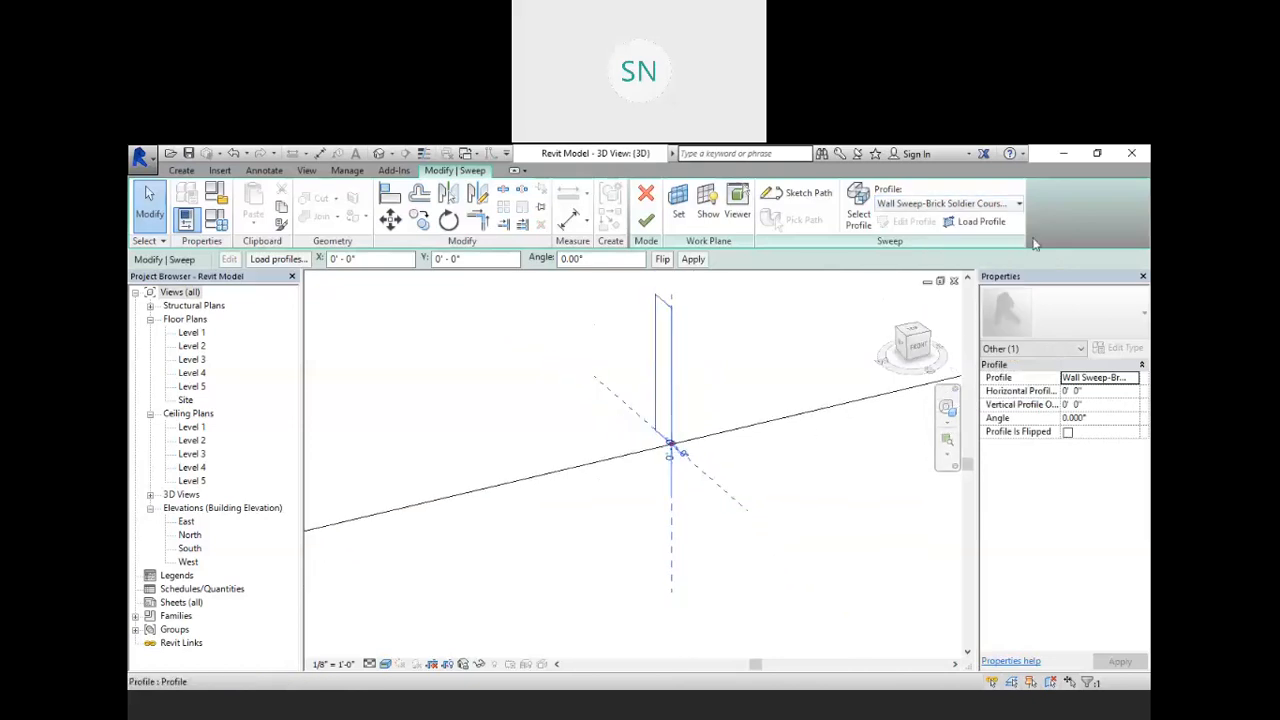
- Set the sweep's profile to Wall Sweep-Brick Soldier Course:3 Bricks, finish the sweep and deselect it
click(940, 204)
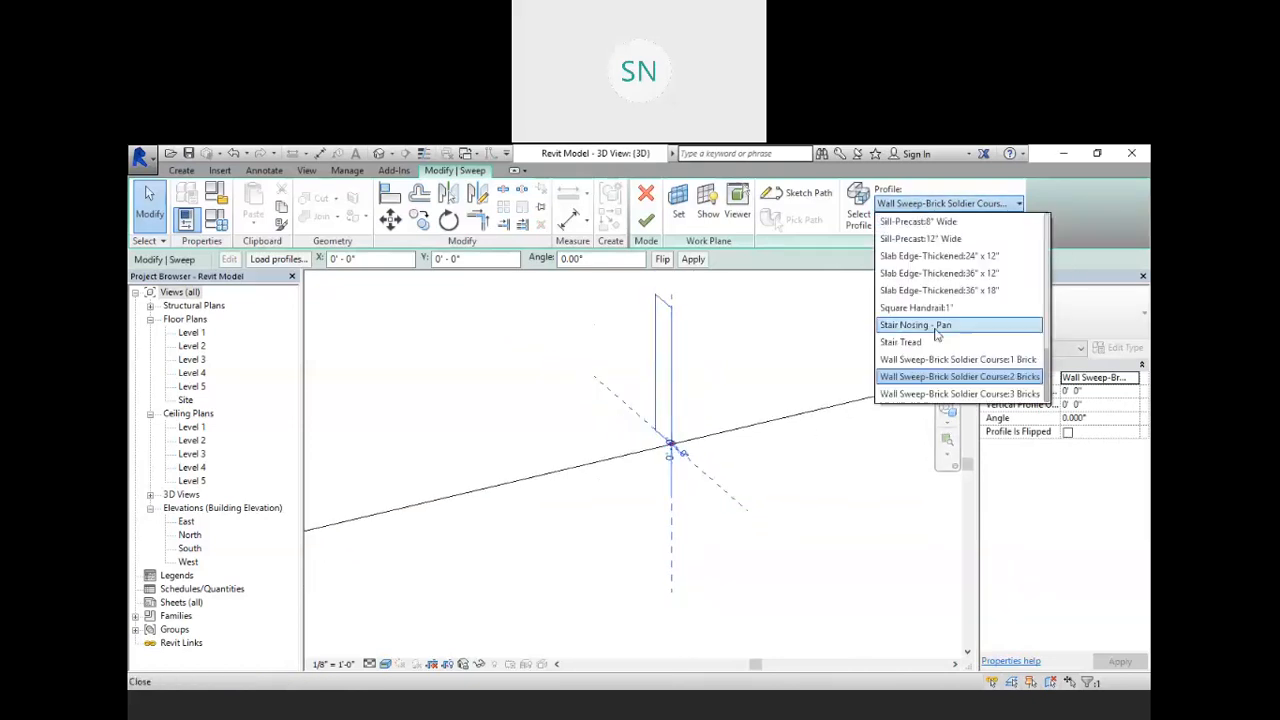
click(937, 394)
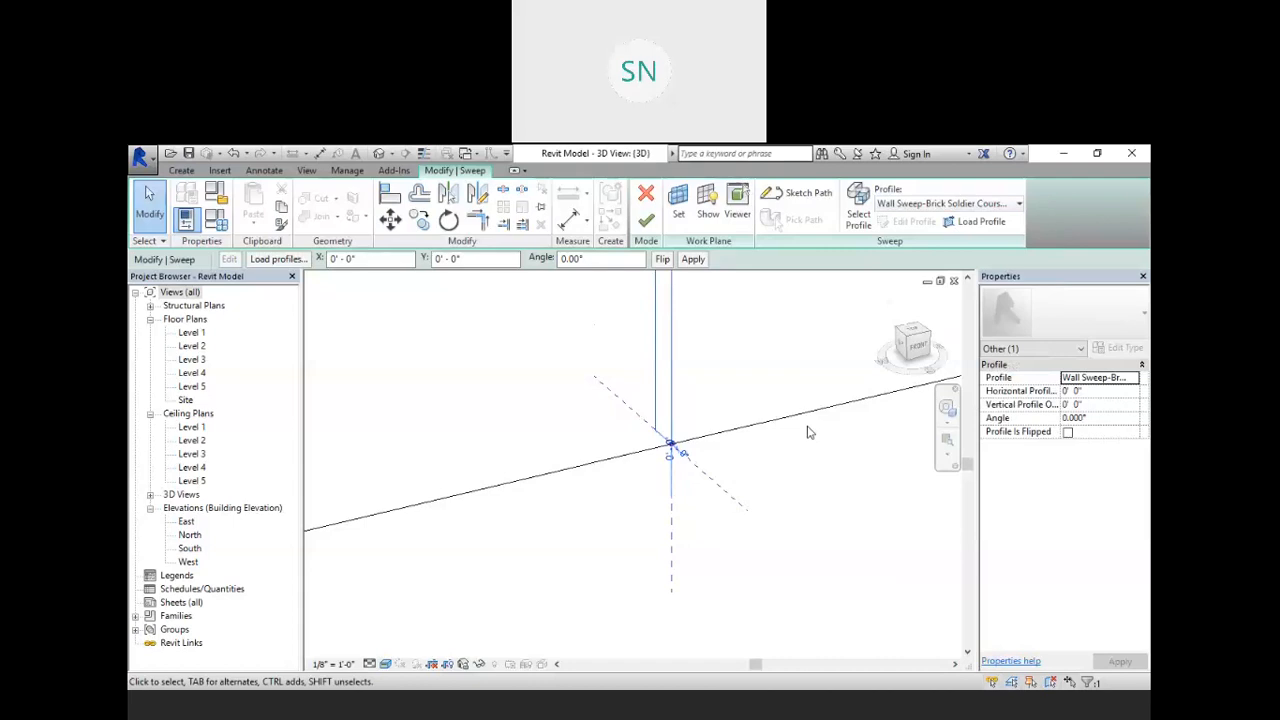
scroll(666, 453, down, 3)
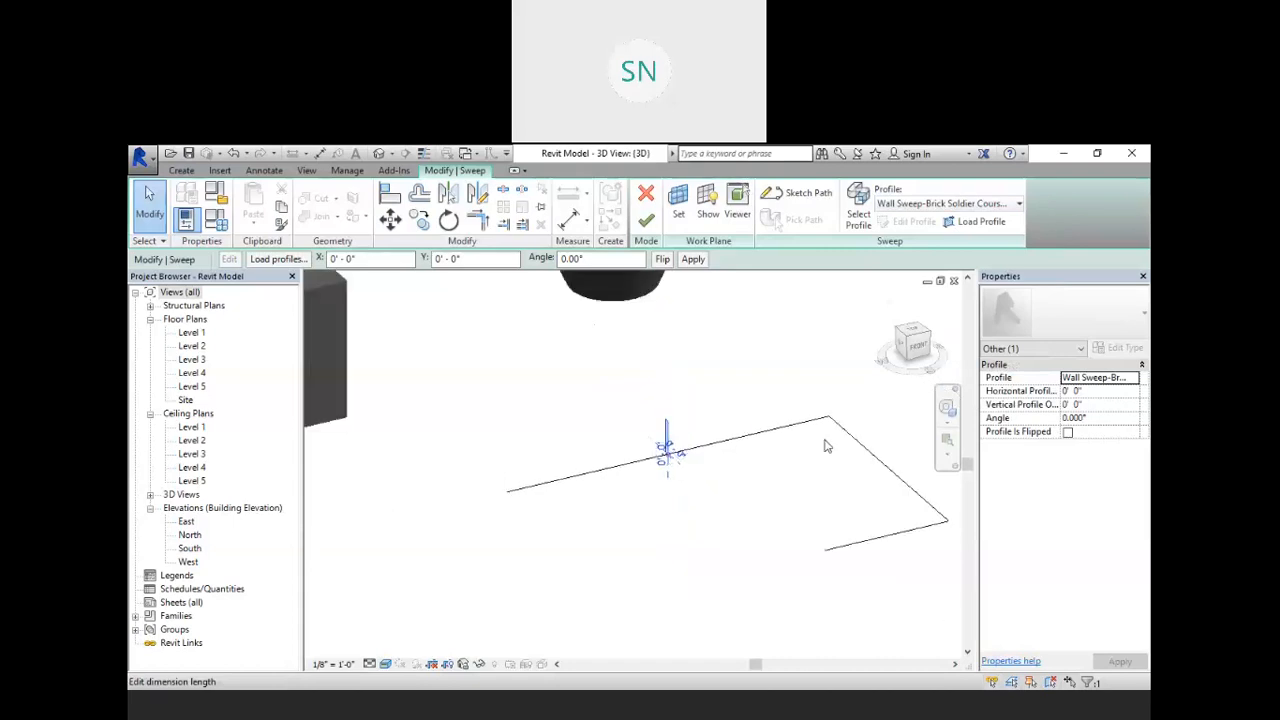
scroll(791, 383, up, 2)
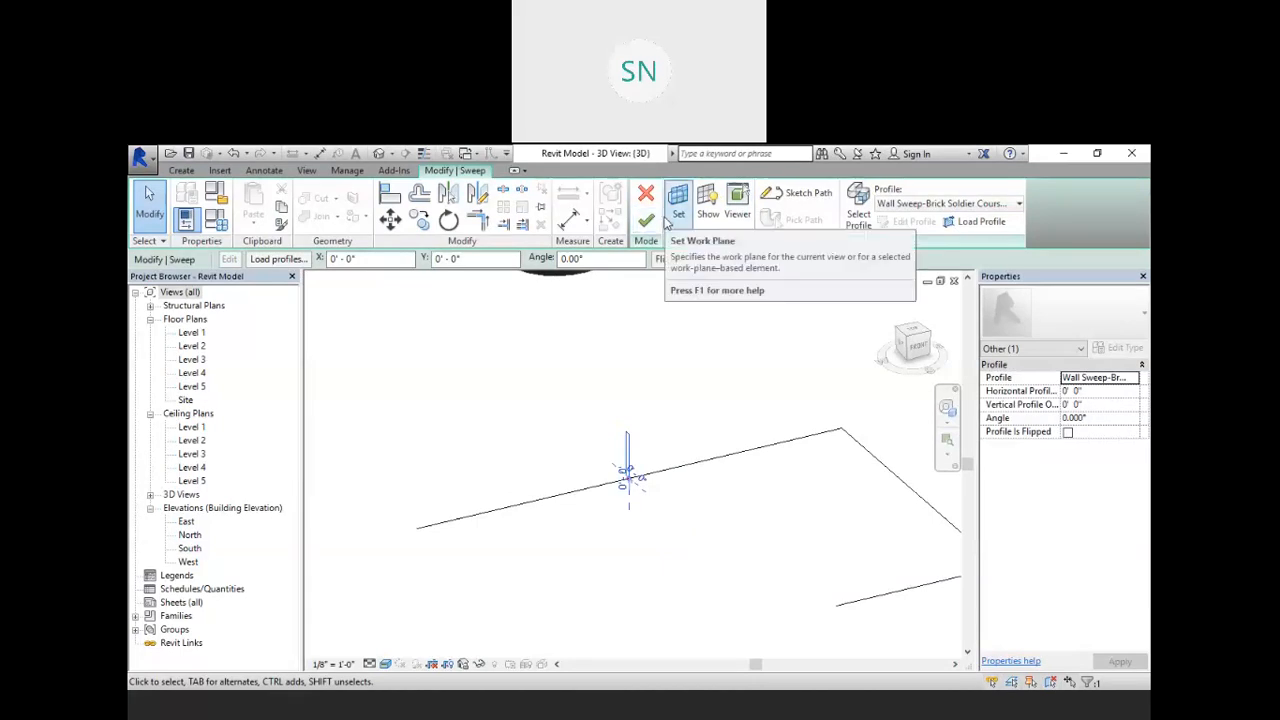
click(648, 221)
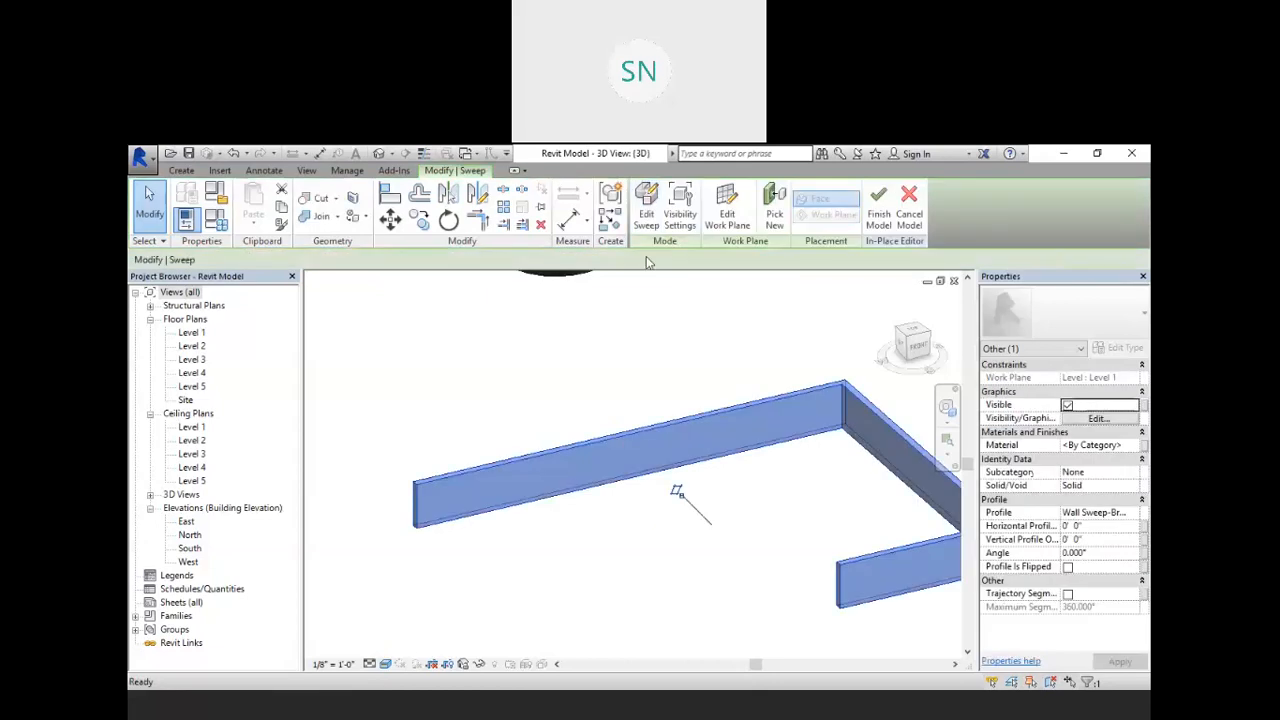
click(605, 505)
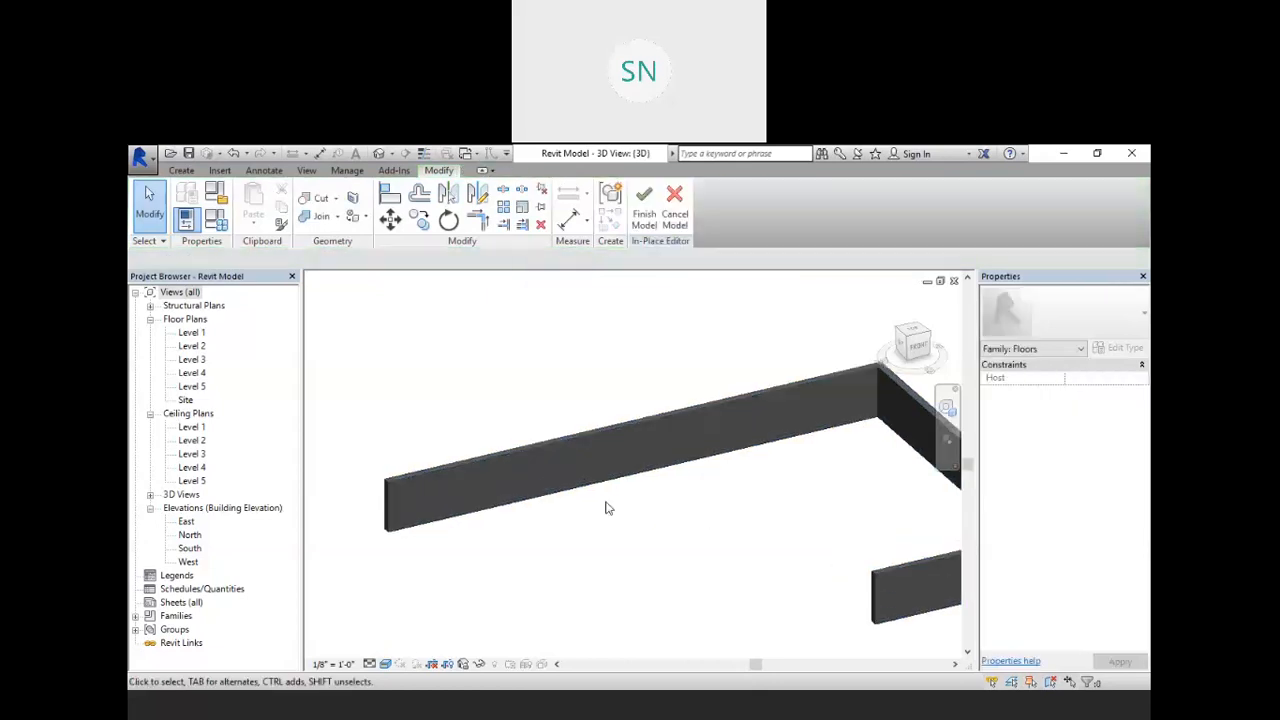
- Start another solid sweep, pick the cone's top circular edge as its path and finish the path
scroll(607, 508, down, 1)
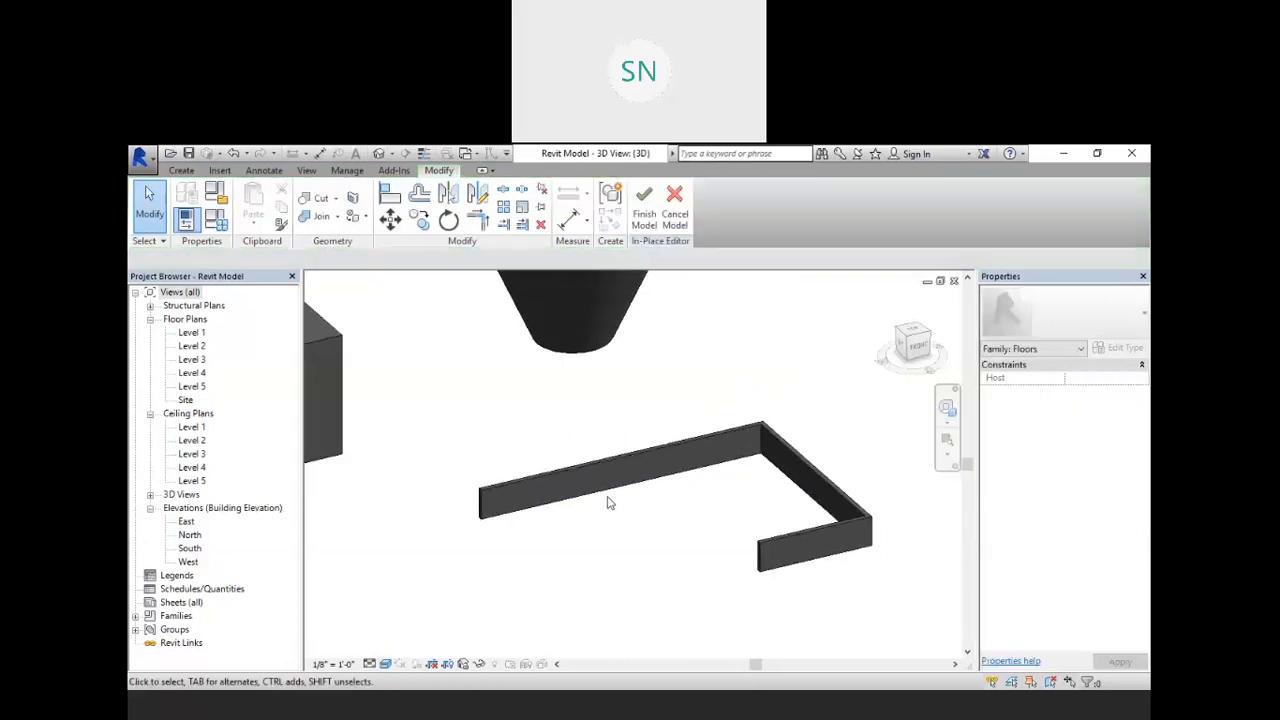
scroll(690, 483, down, 4)
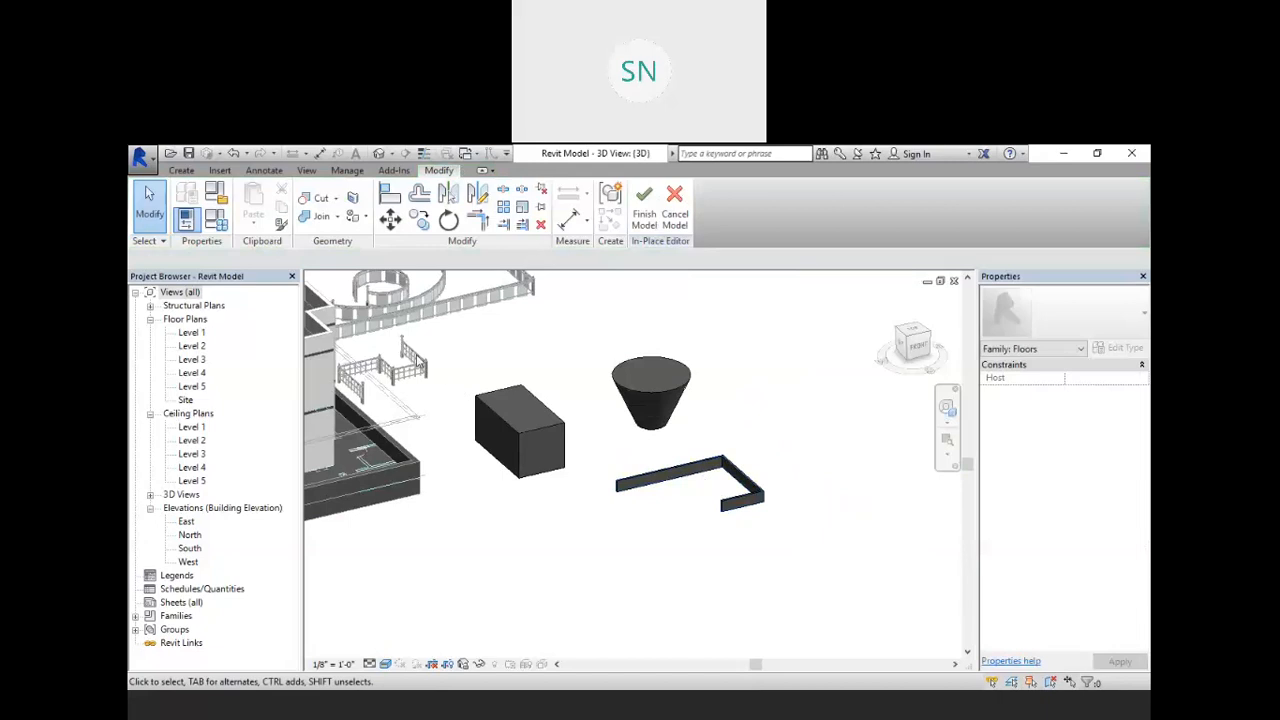
scroll(415, 359, up, 2)
click(182, 171)
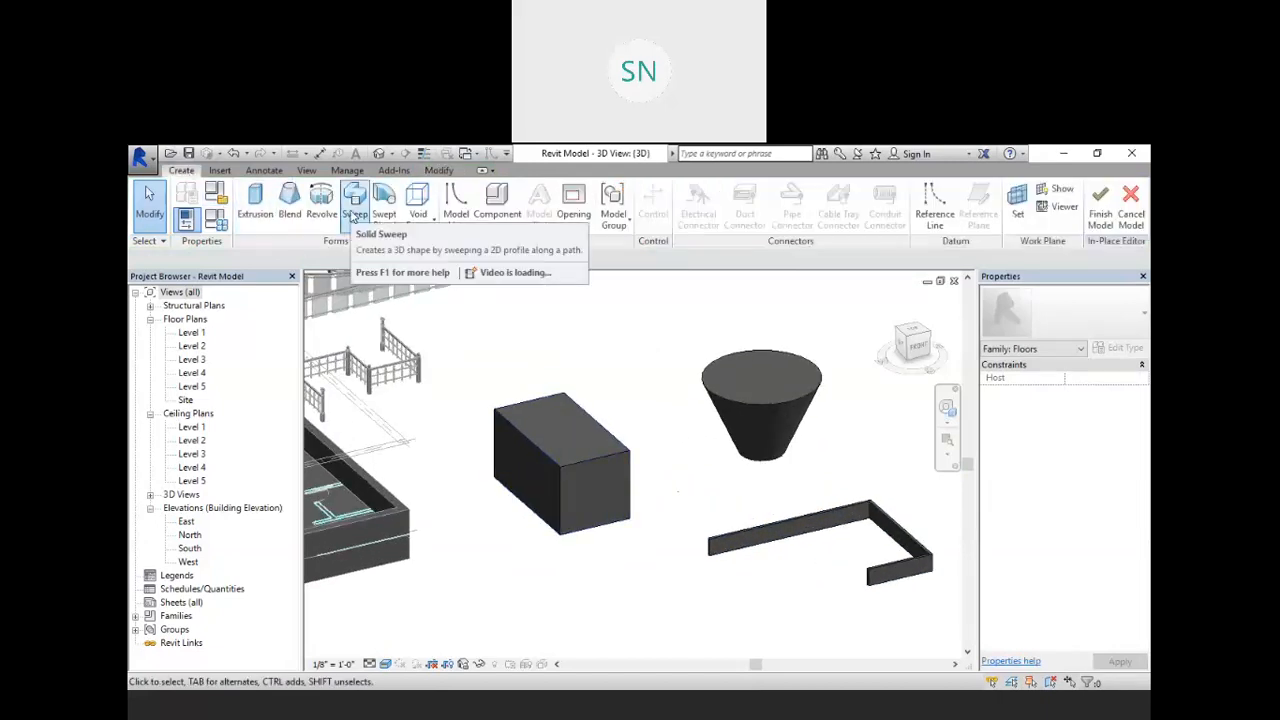
click(355, 205)
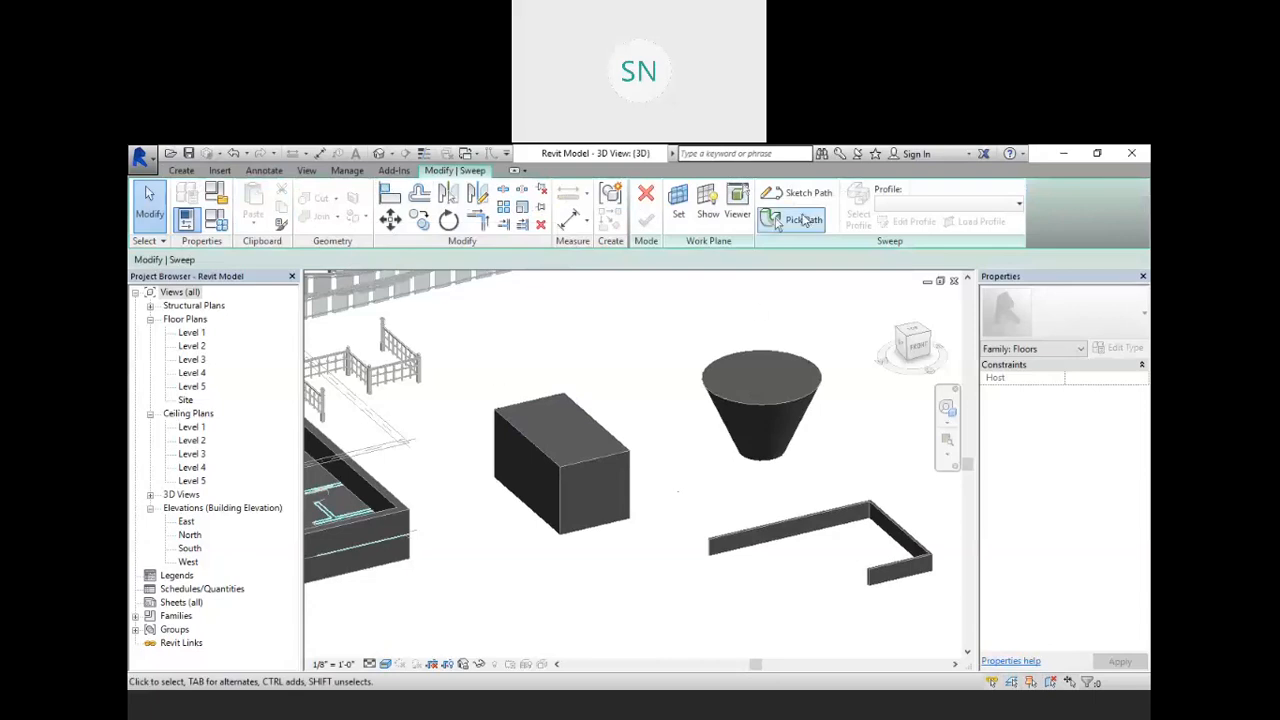
click(801, 222)
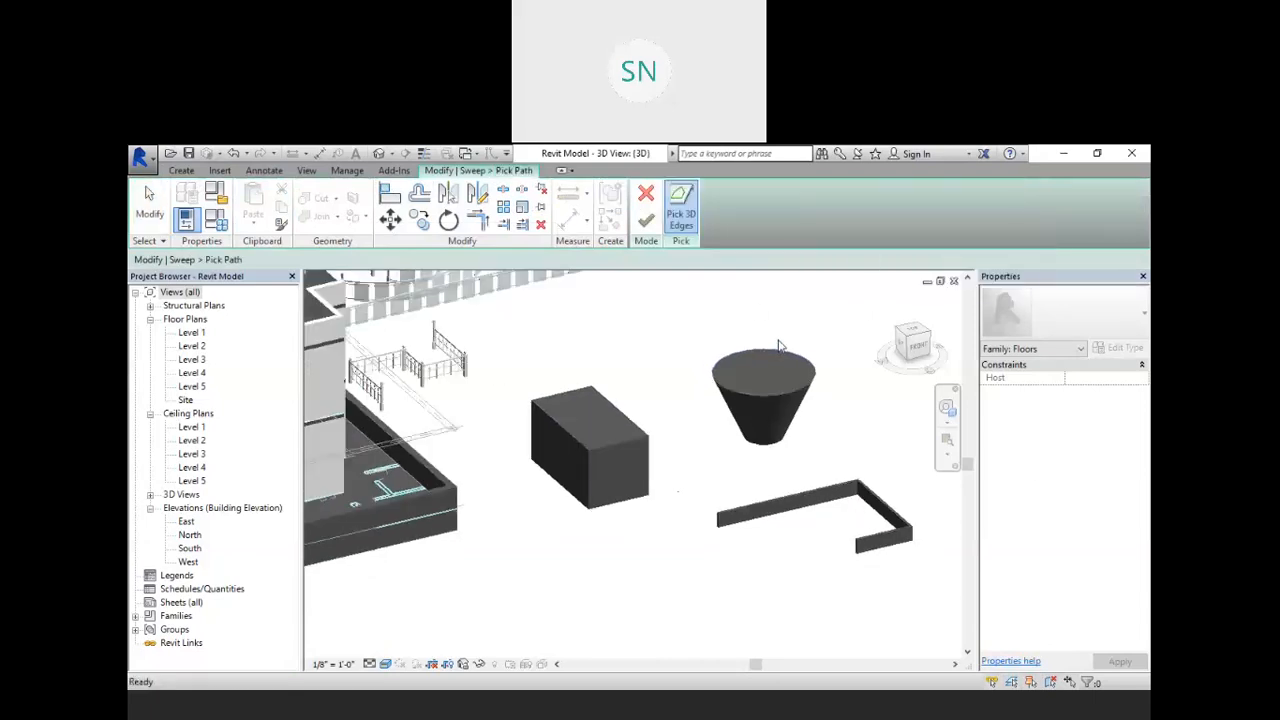
scroll(778, 343, up, 3)
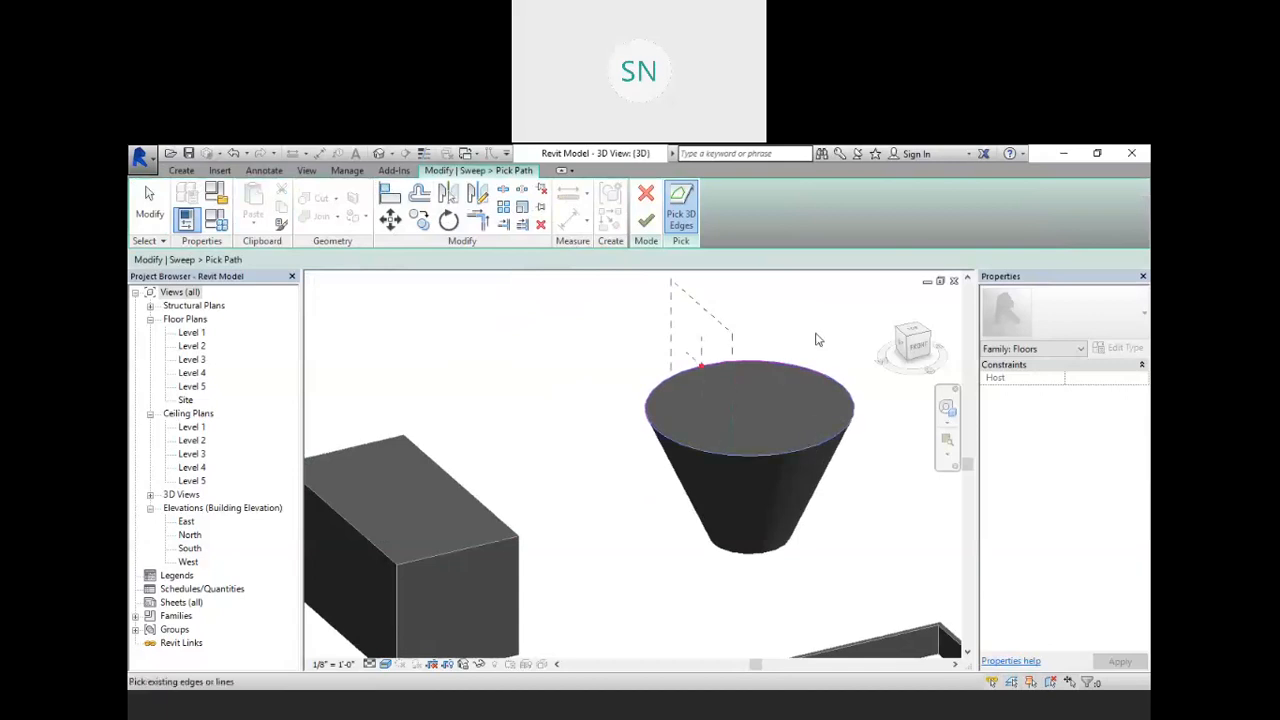
click(642, 224)
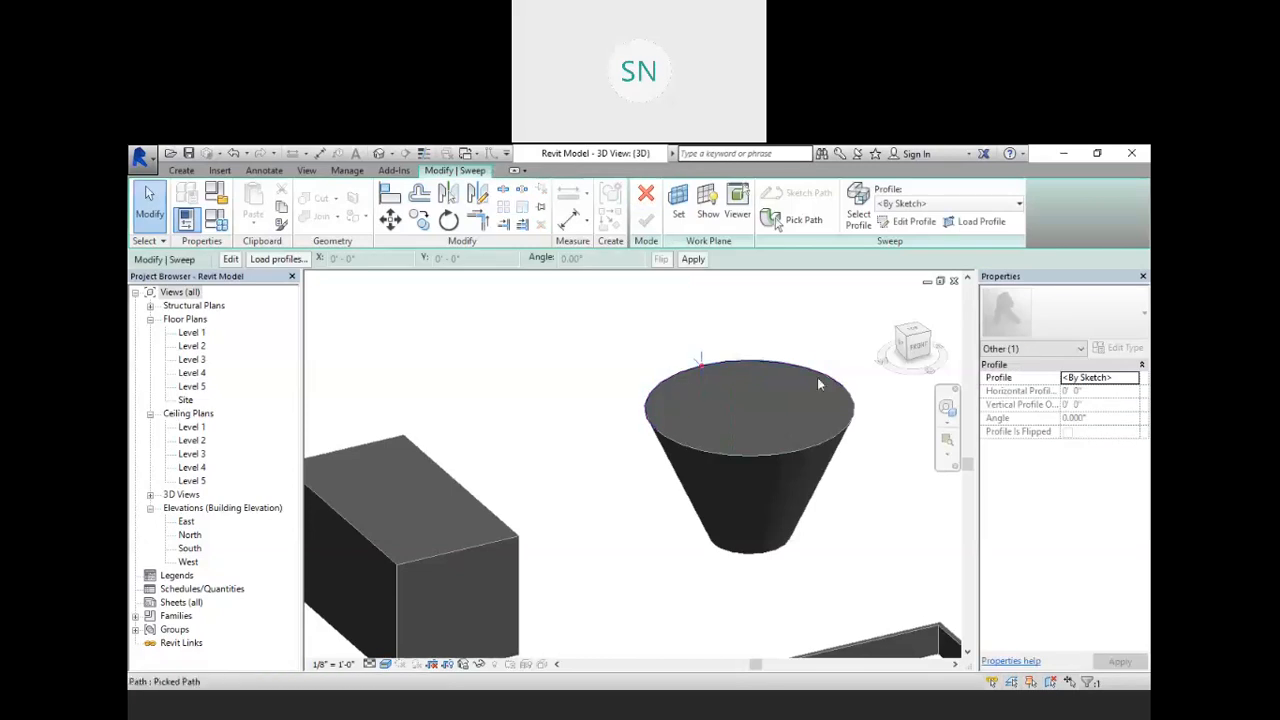
- Edit the sweep's profile and sketch two parallel upright lines about 1' high, one from the path point and one just outside it
scroll(700, 415, up, 4)
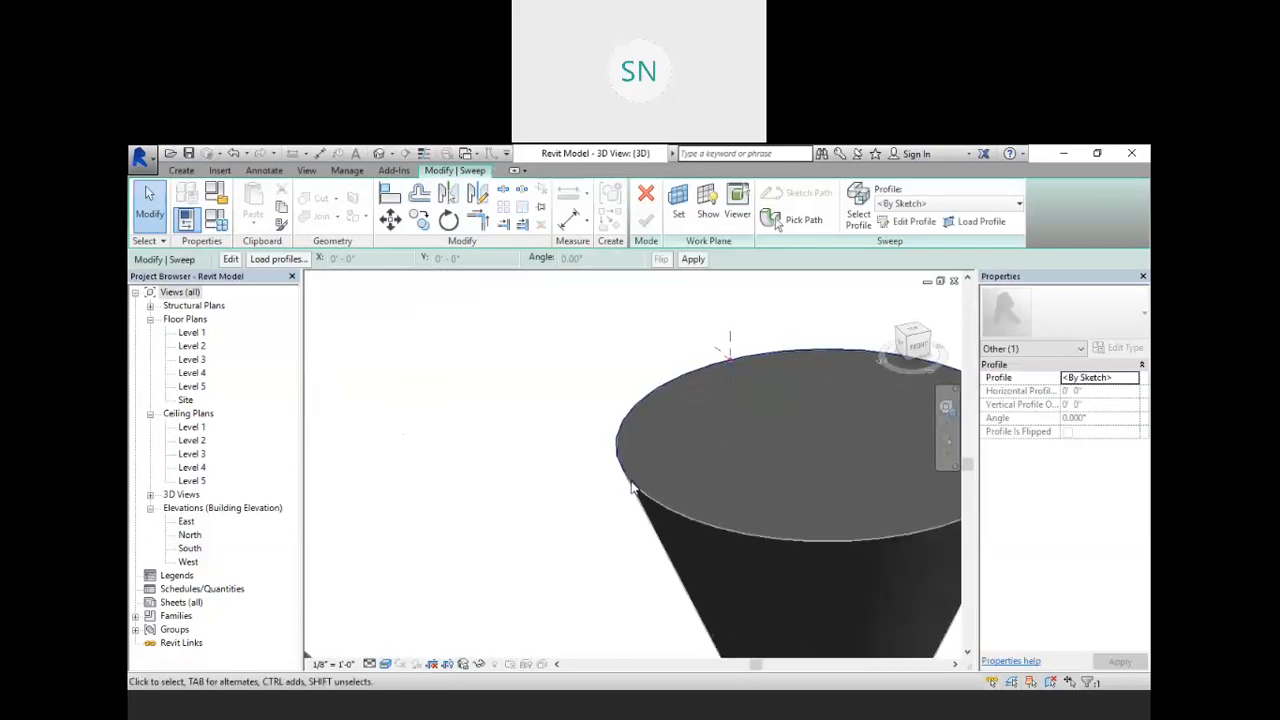
scroll(662, 458, down, 2)
scroll(712, 345, up, 2)
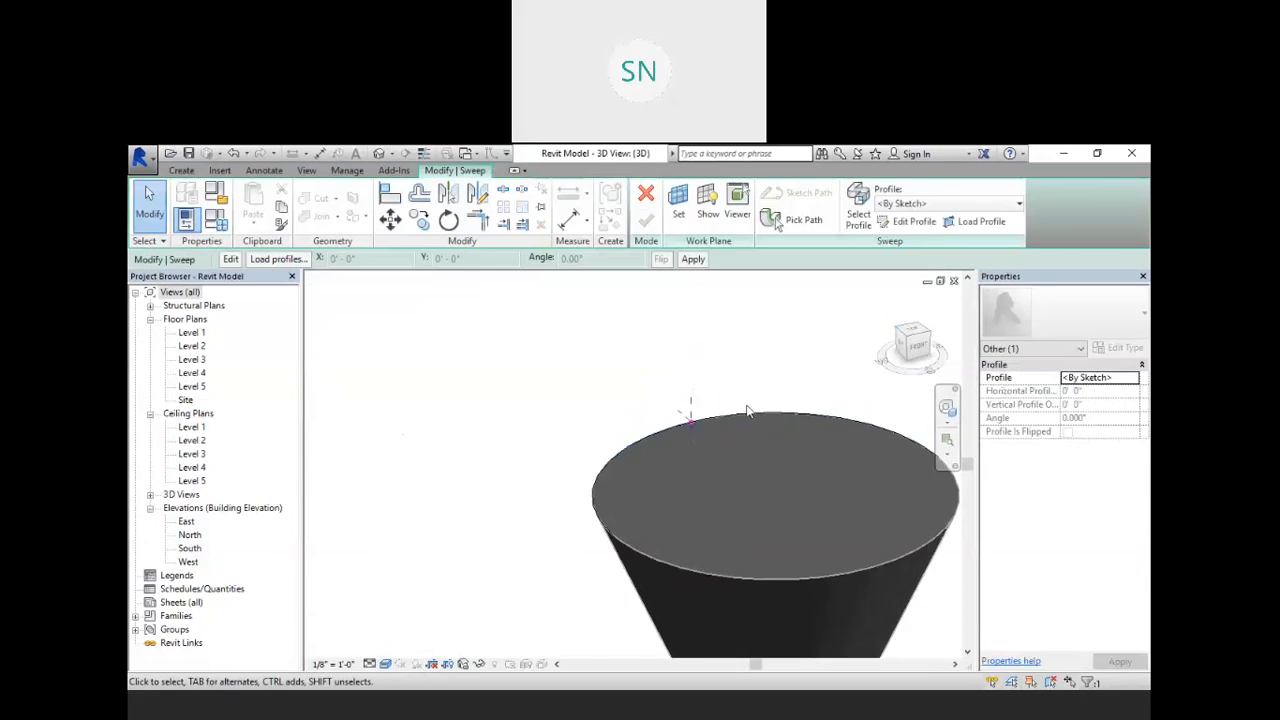
shift+middle_drag(737, 403, 848, 400)
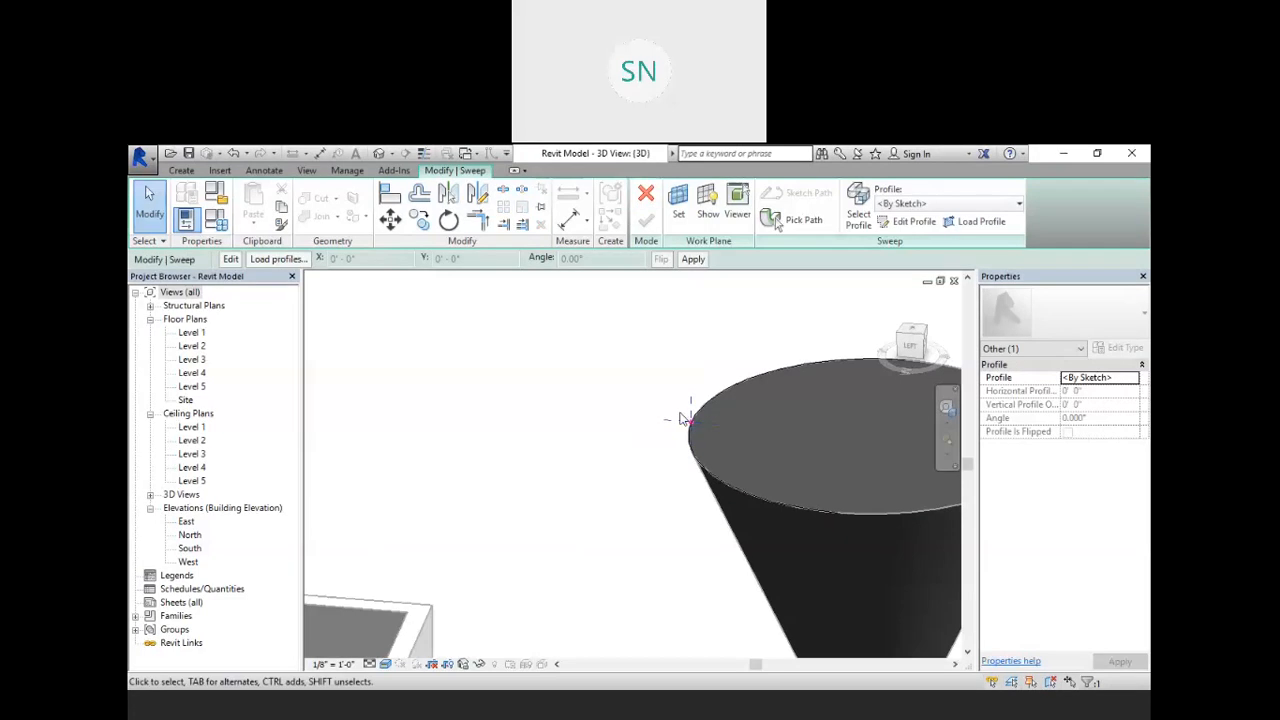
scroll(690, 414, down, 1)
scroll(690, 414, up, 4)
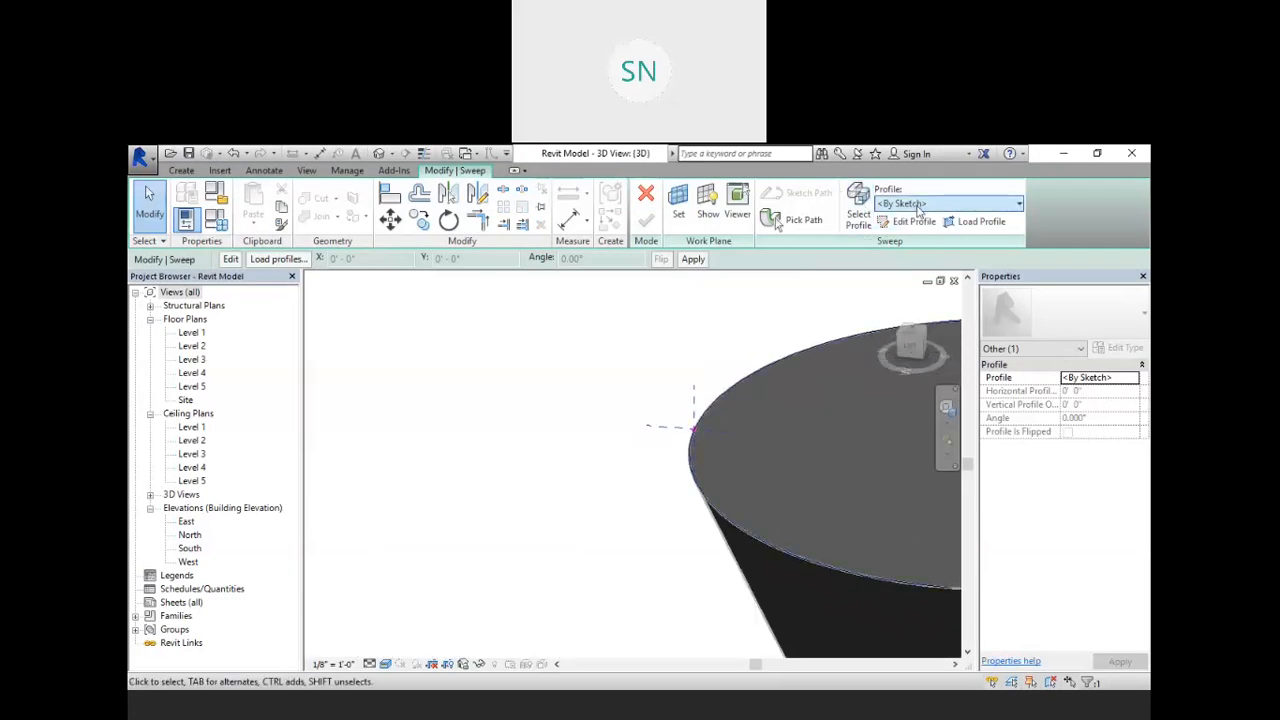
click(913, 221)
click(673, 191)
click(692, 430)
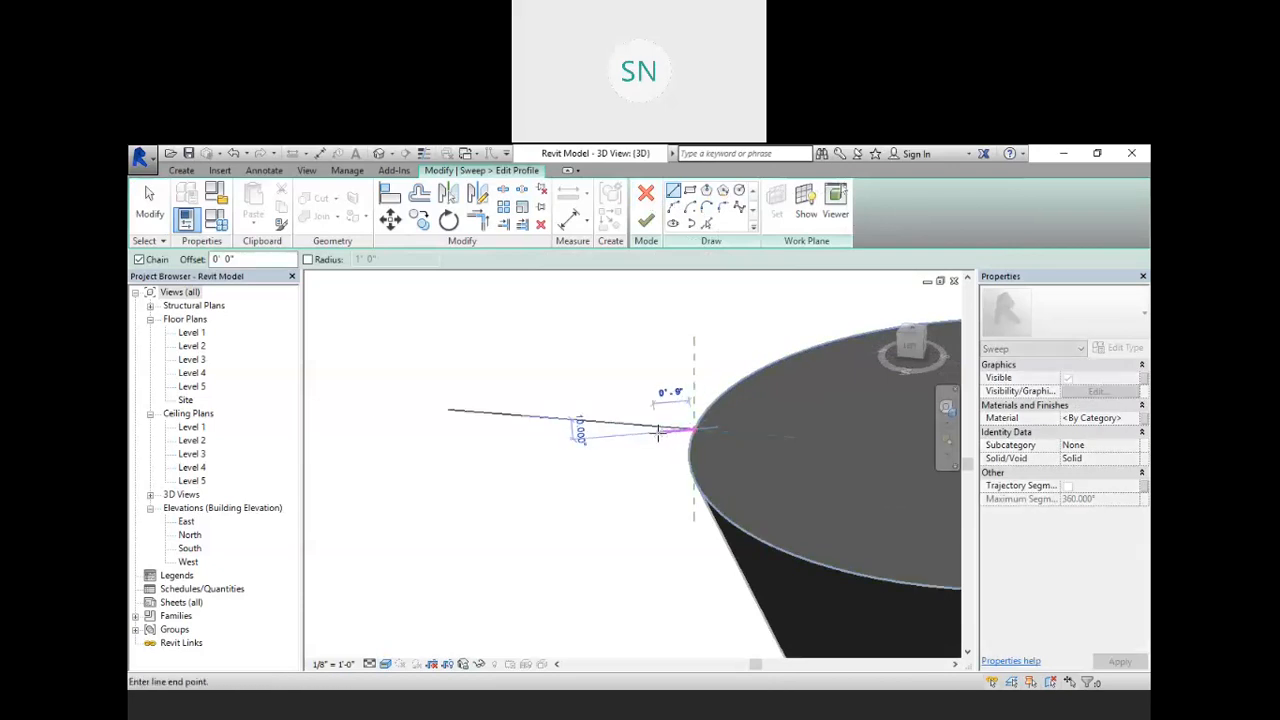
click(694, 386)
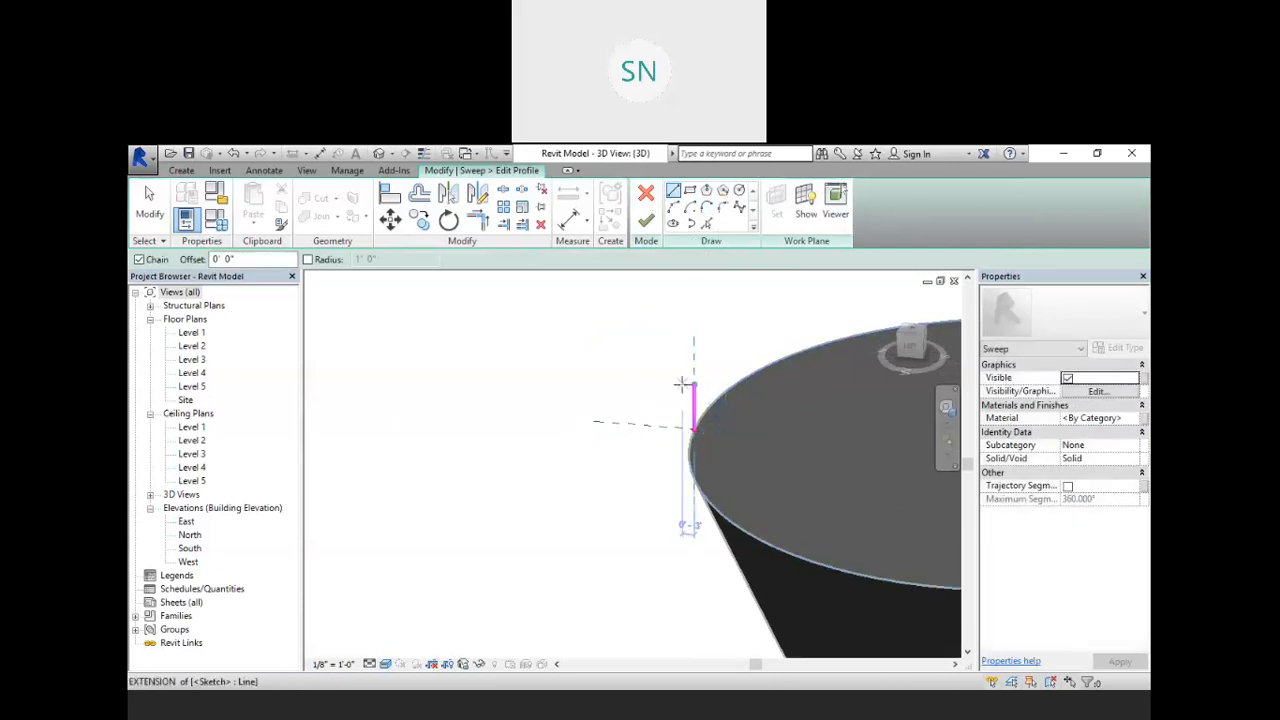
click(674, 381)
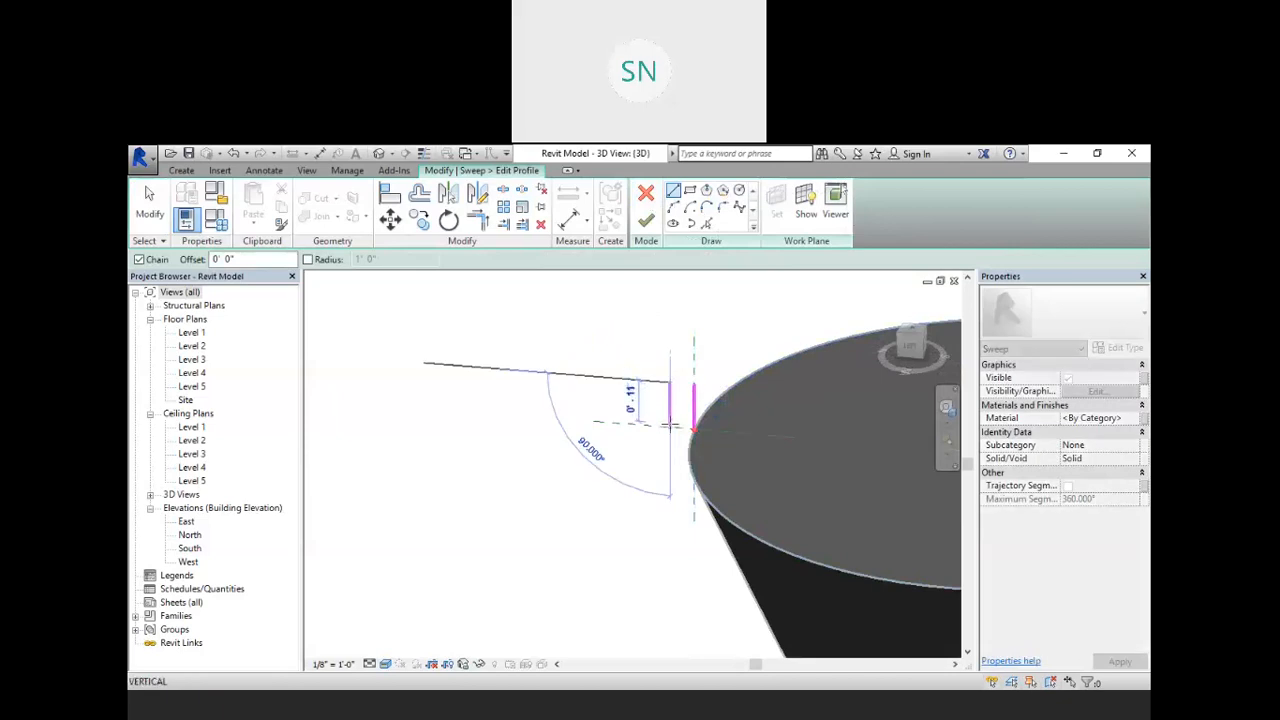
click(670, 425)
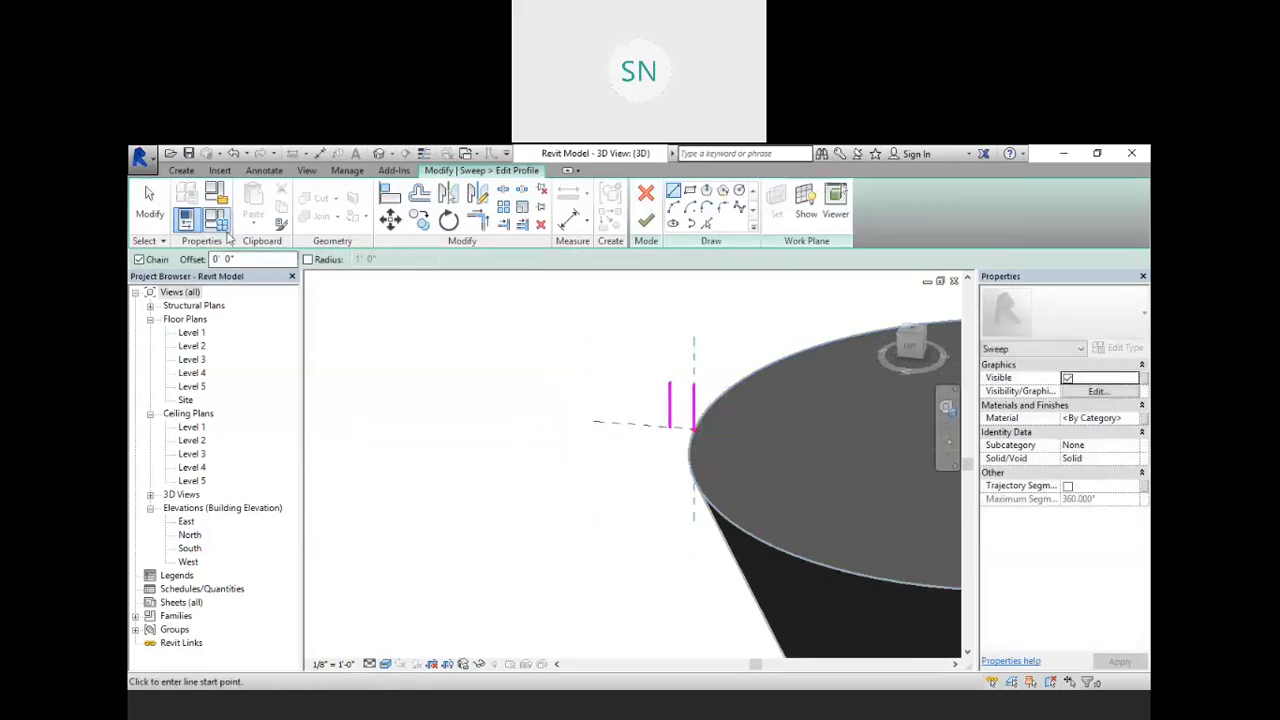
- Join the upper ends of the two upright profile lines with a line
click(670, 383)
click(694, 383)
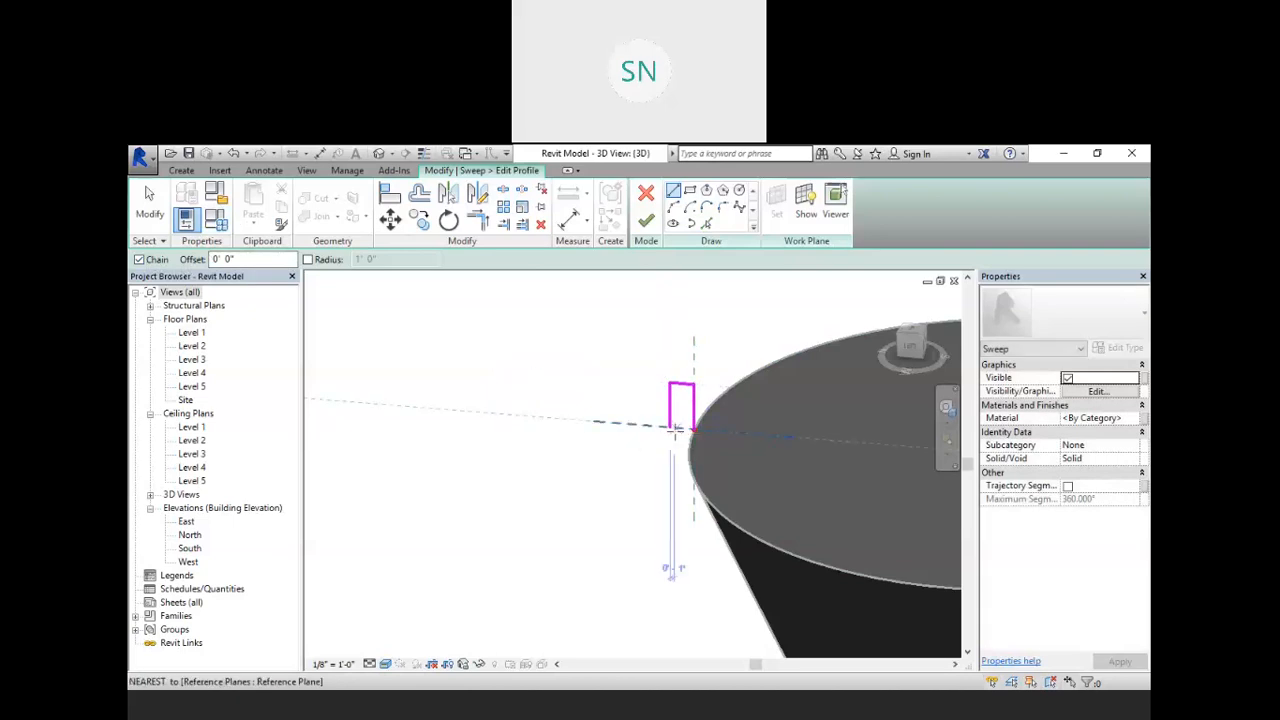
key(Escape)
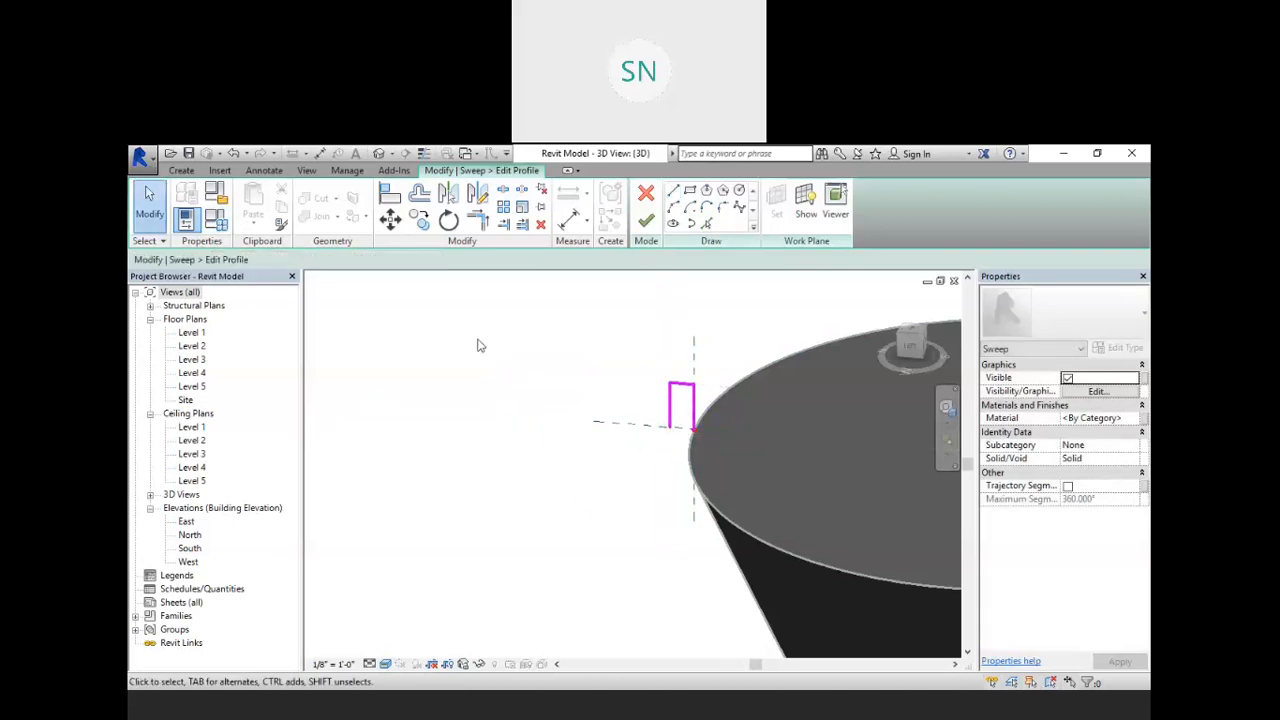
click(679, 208)
key(Escape)
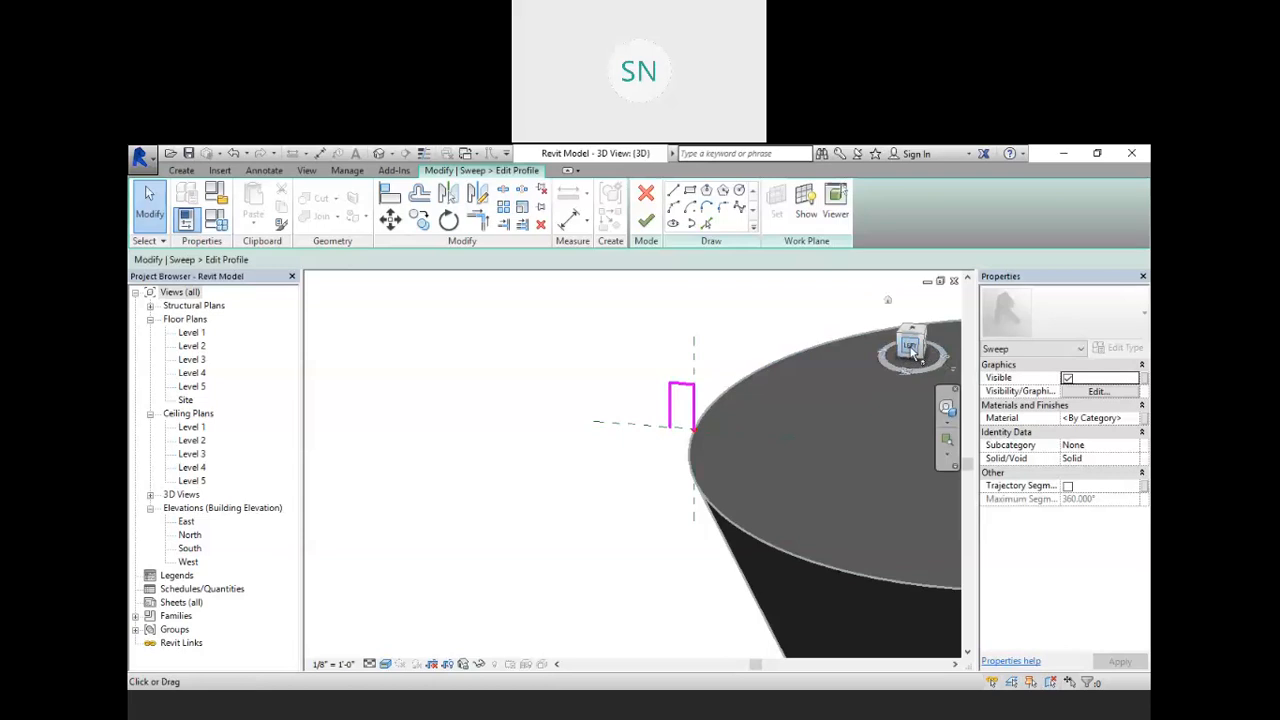
- Orient the view to Left and draw a start-end-radius arc of about 1' radius downward from the outer upright line's lower end
right_click(727, 310)
click(850, 320)
click(910, 346)
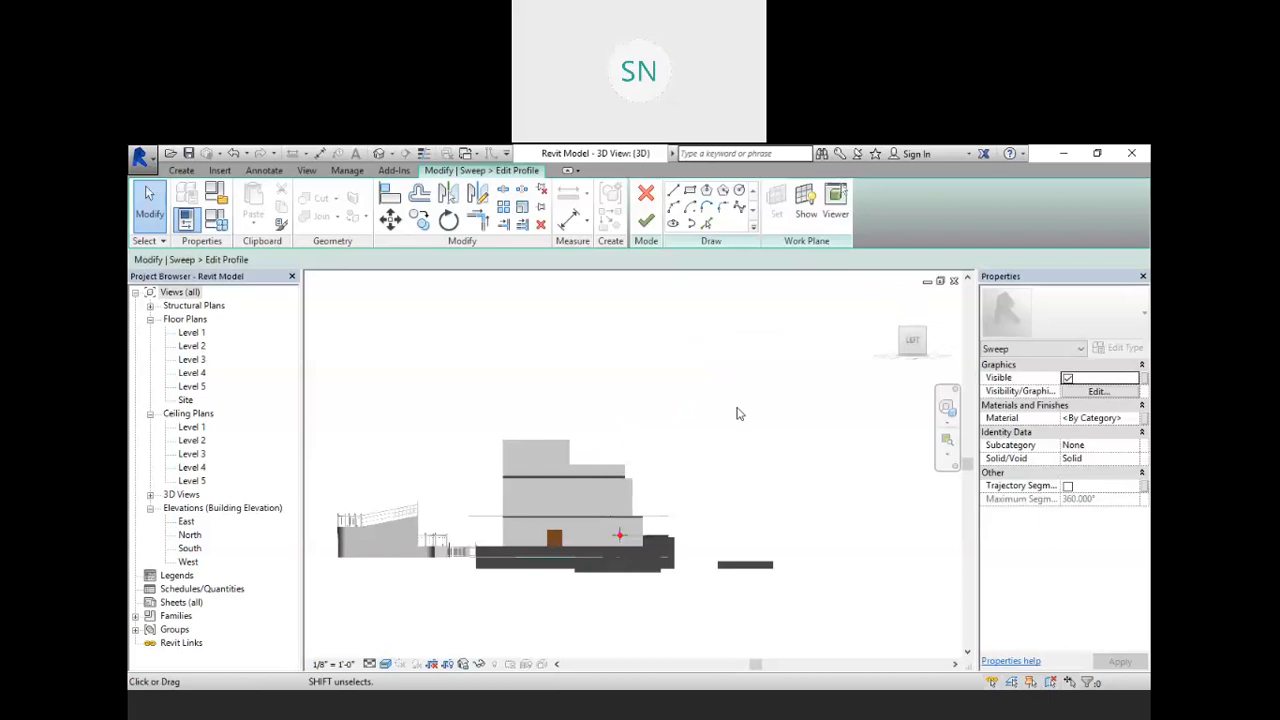
scroll(722, 440, up, 1)
scroll(585, 575, up, 5)
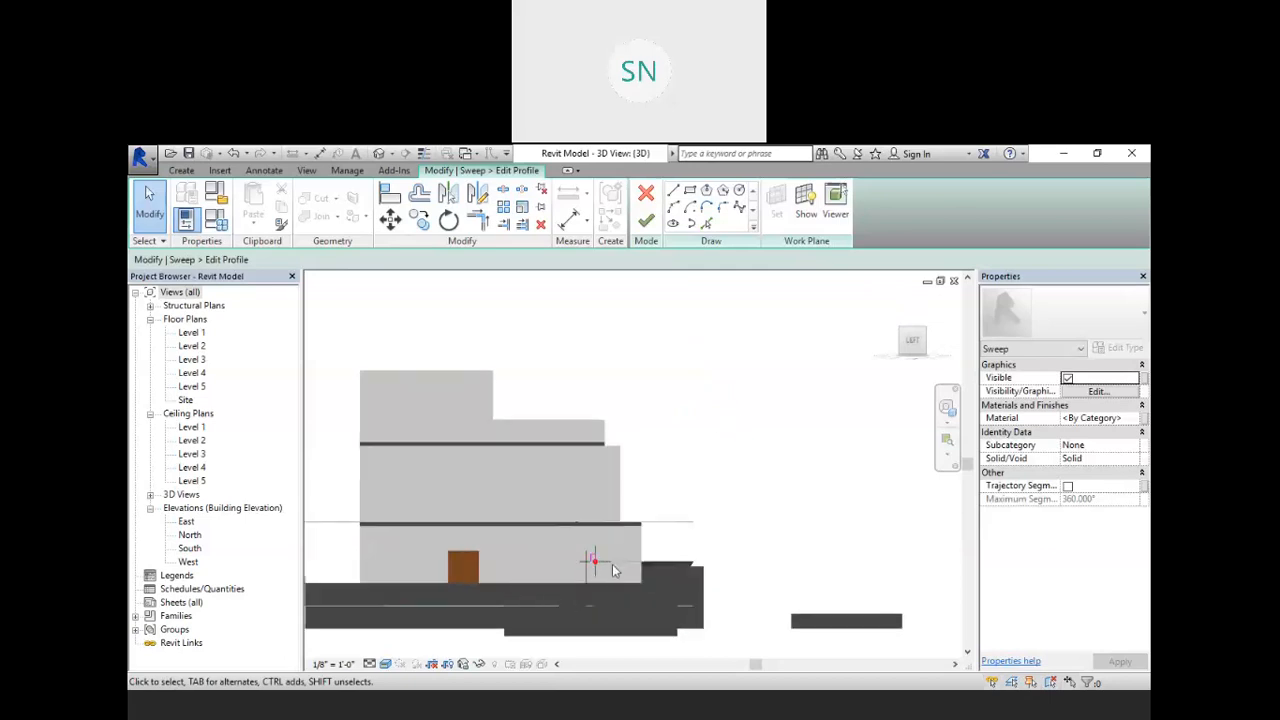
scroll(573, 548, up, 2)
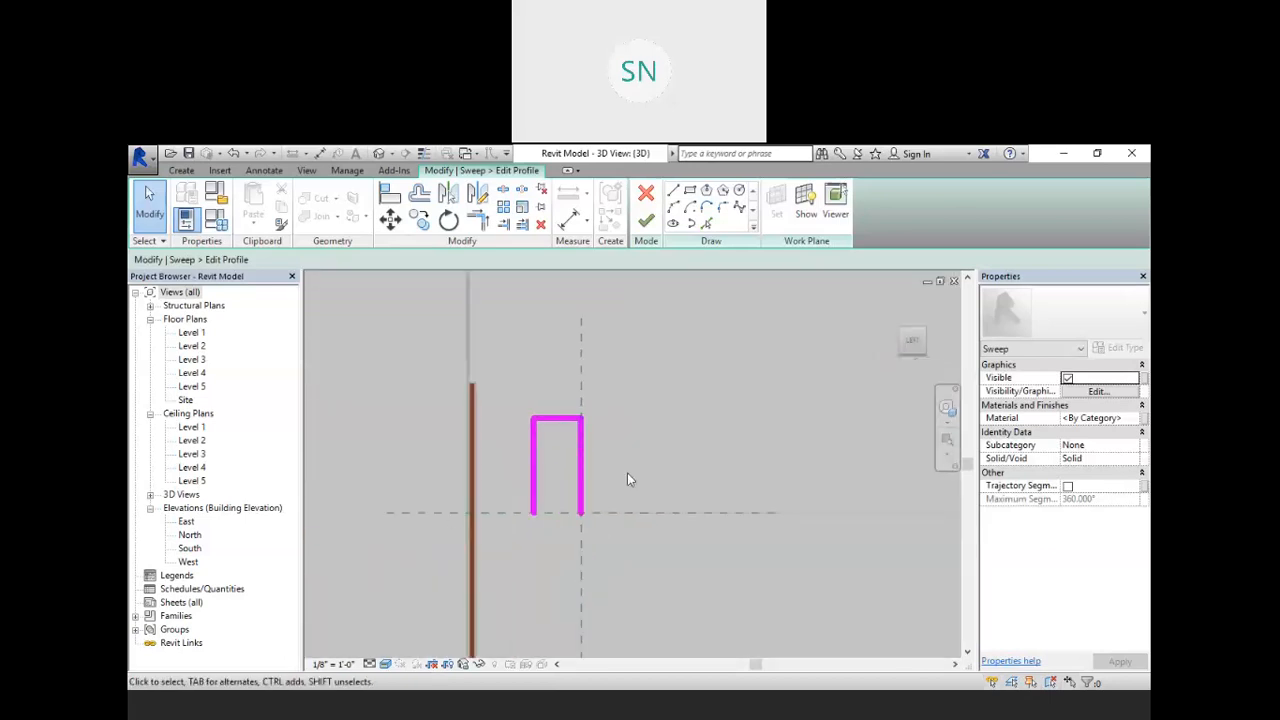
click(673, 208)
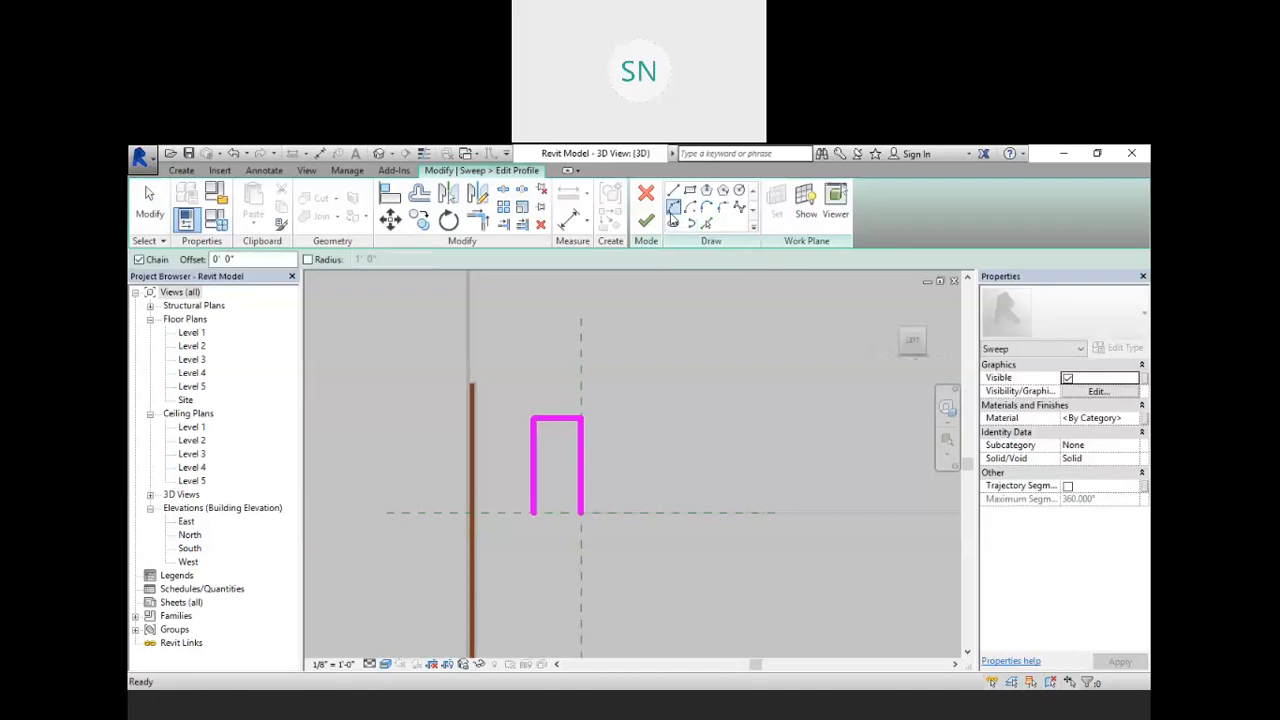
click(532, 514)
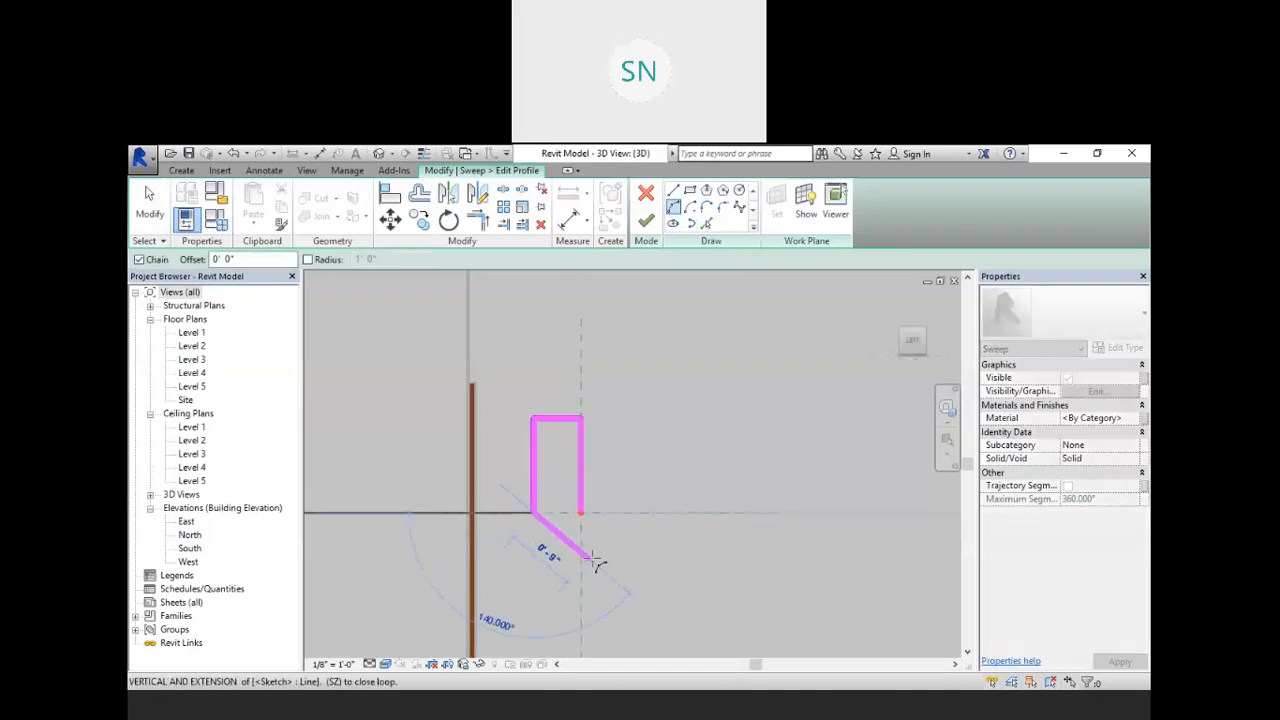
click(643, 603)
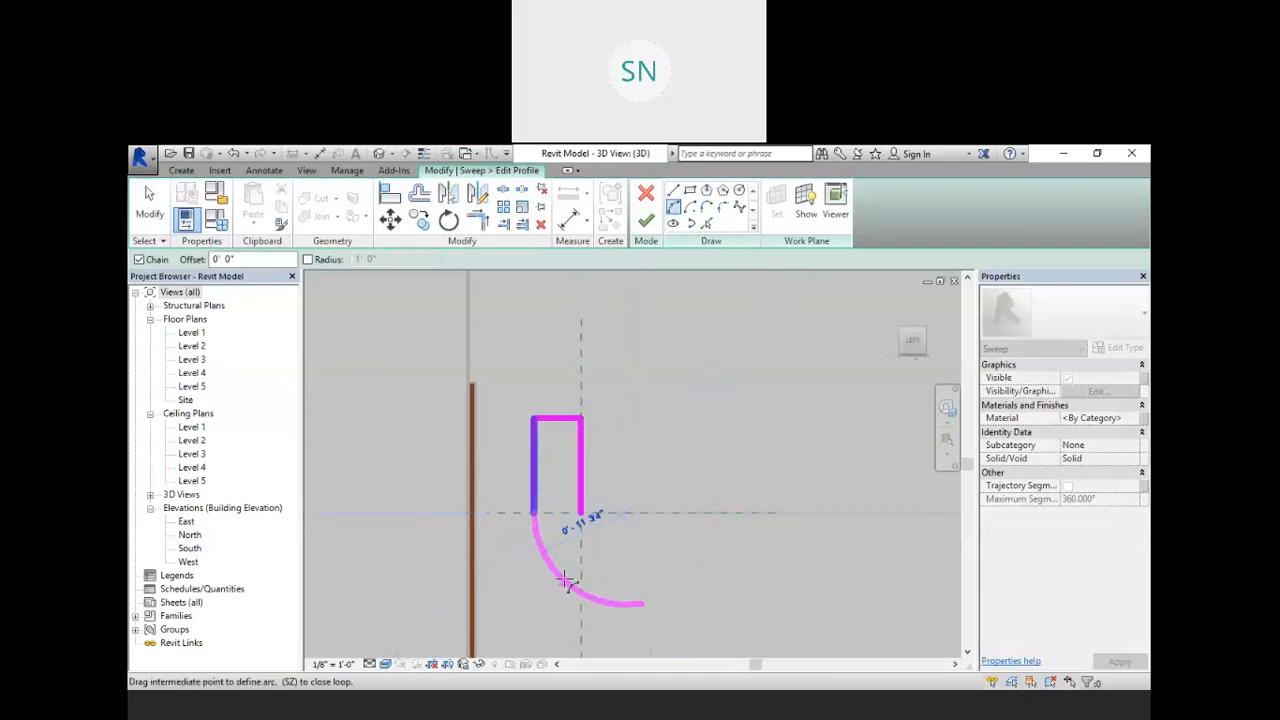
click(578, 582)
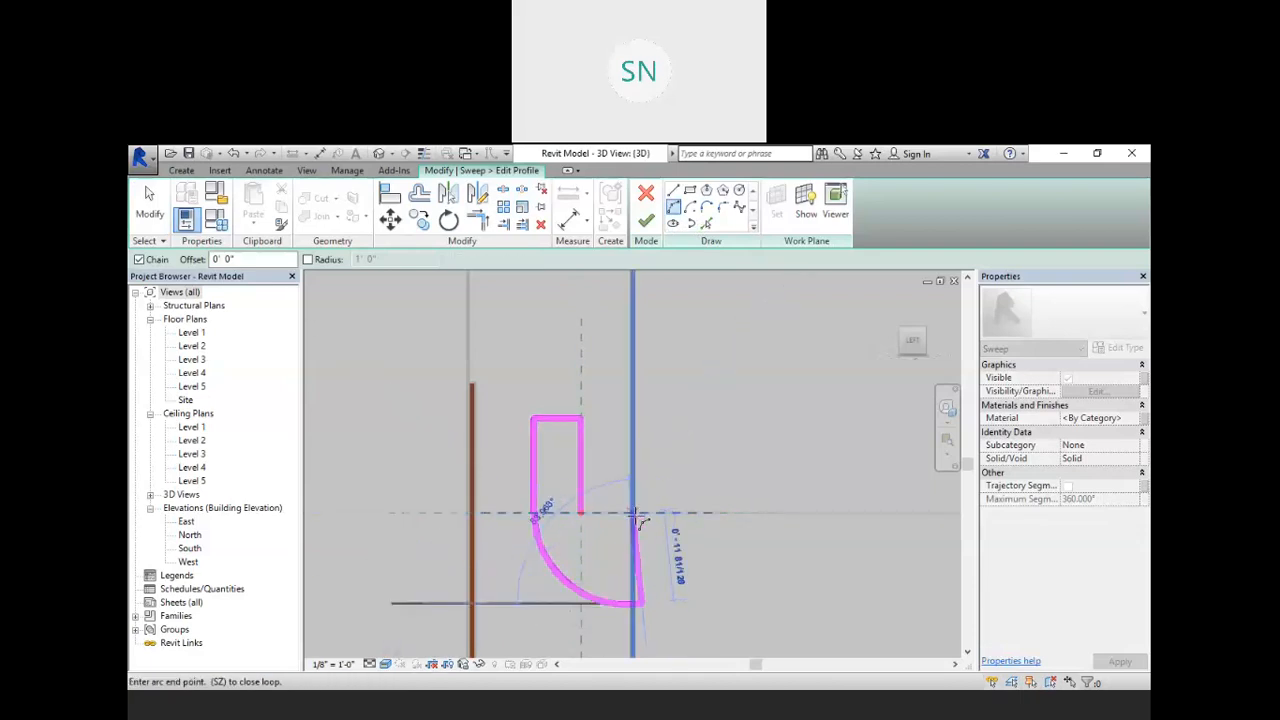
click(641, 514)
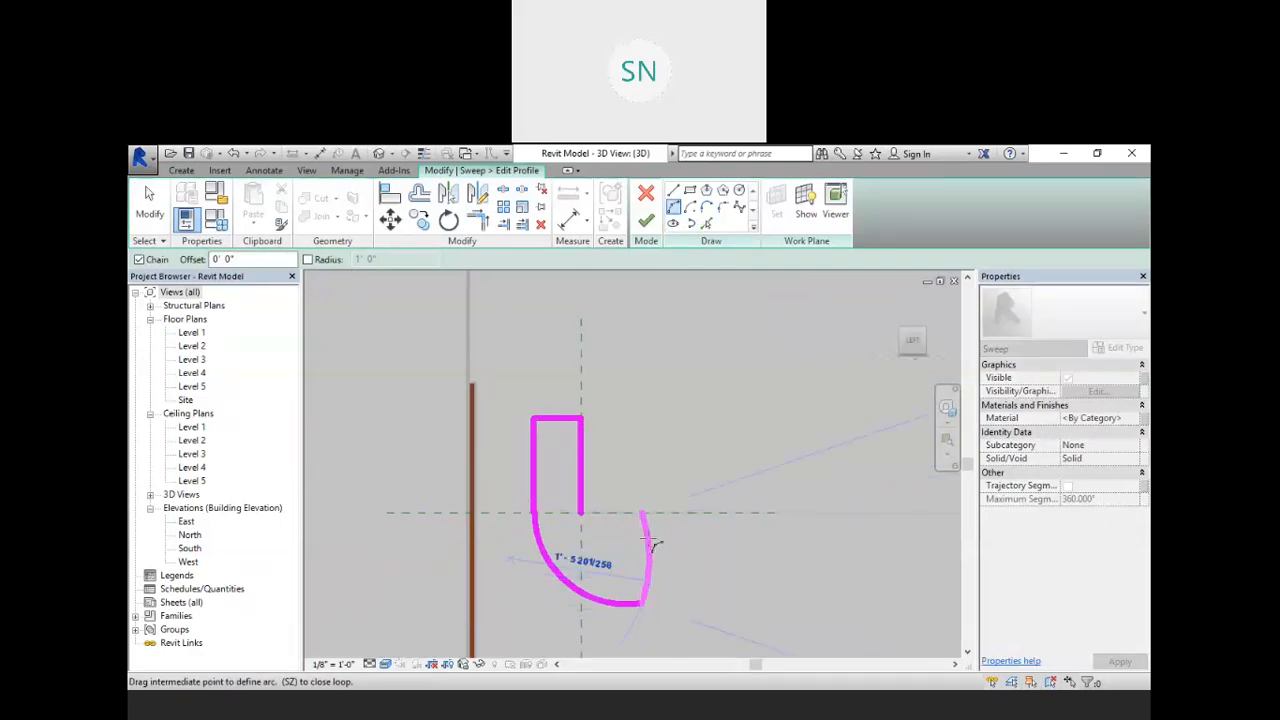
key(Escape)
key(Escape)
- Close the profile with a vertical line up from the arc's end and a horizontal line back to the path point
click(673, 190)
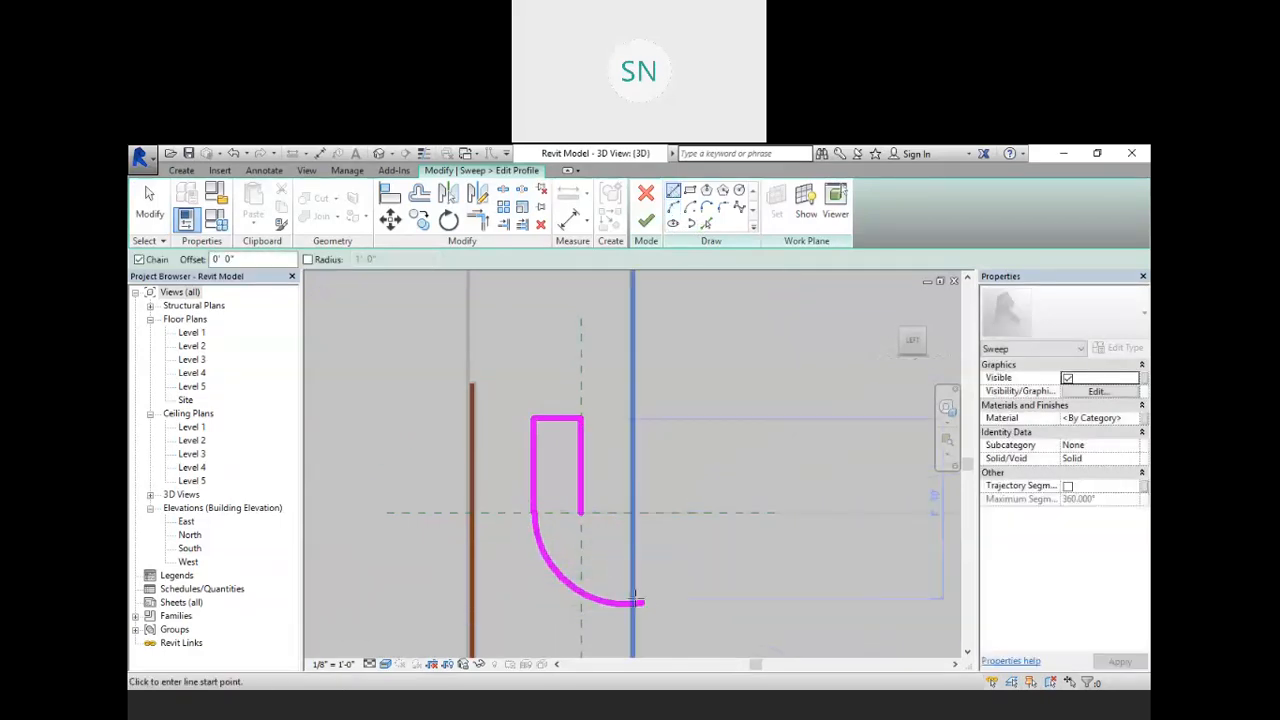
click(643, 603)
click(643, 513)
click(580, 513)
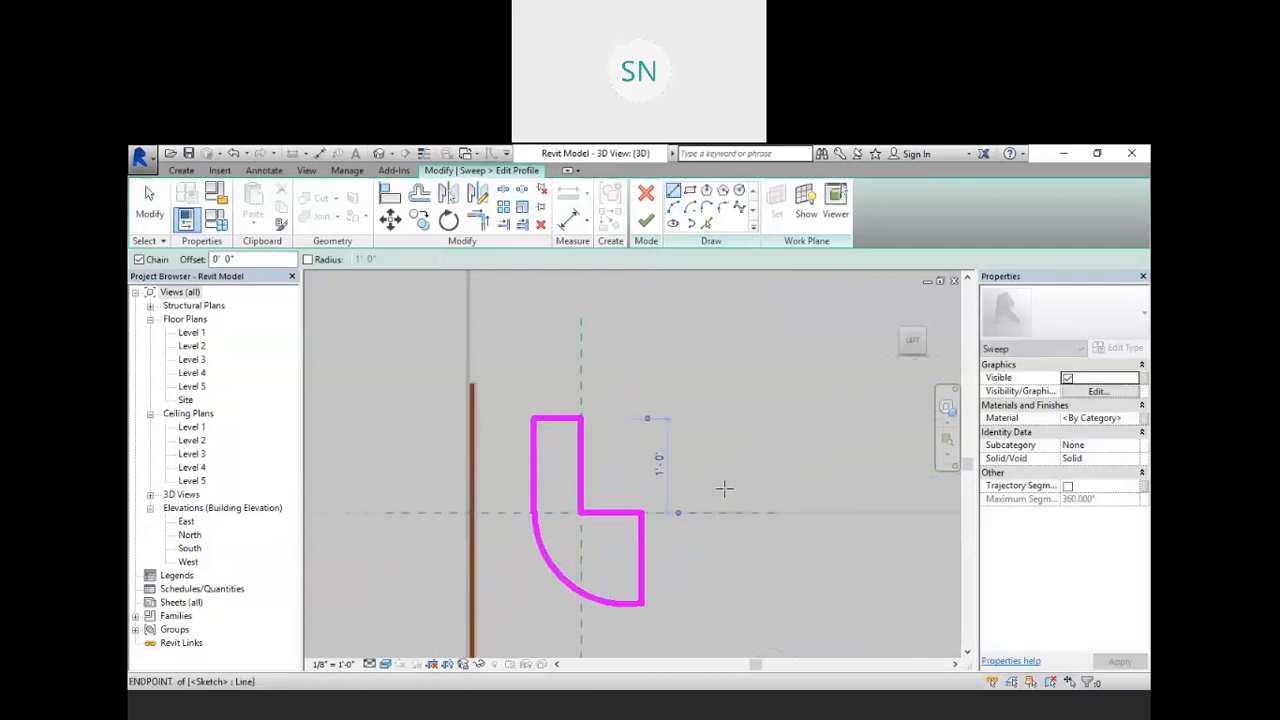
- Finish the profile and the sweep around the cone's rim, and deselect it
scroll(717, 480, up, 2)
scroll(651, 457, down, 6)
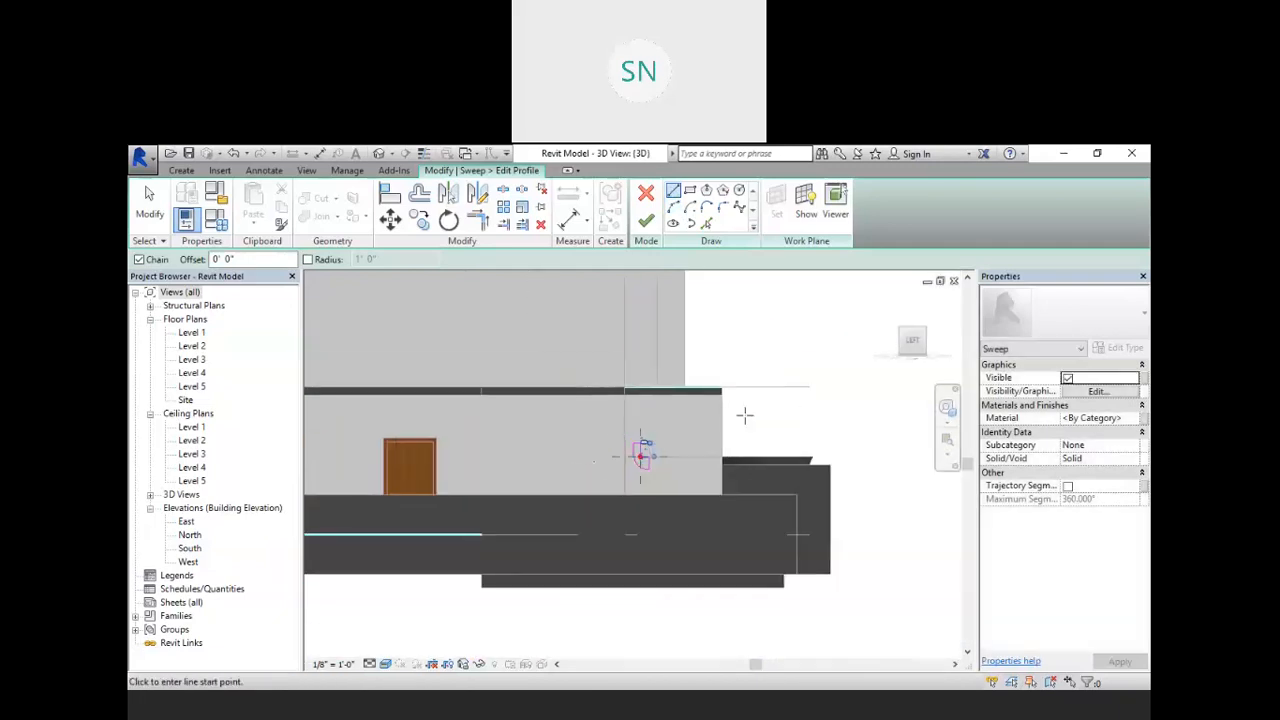
middle_drag(740, 403, 620, 543)
scroll(557, 534, up, 3)
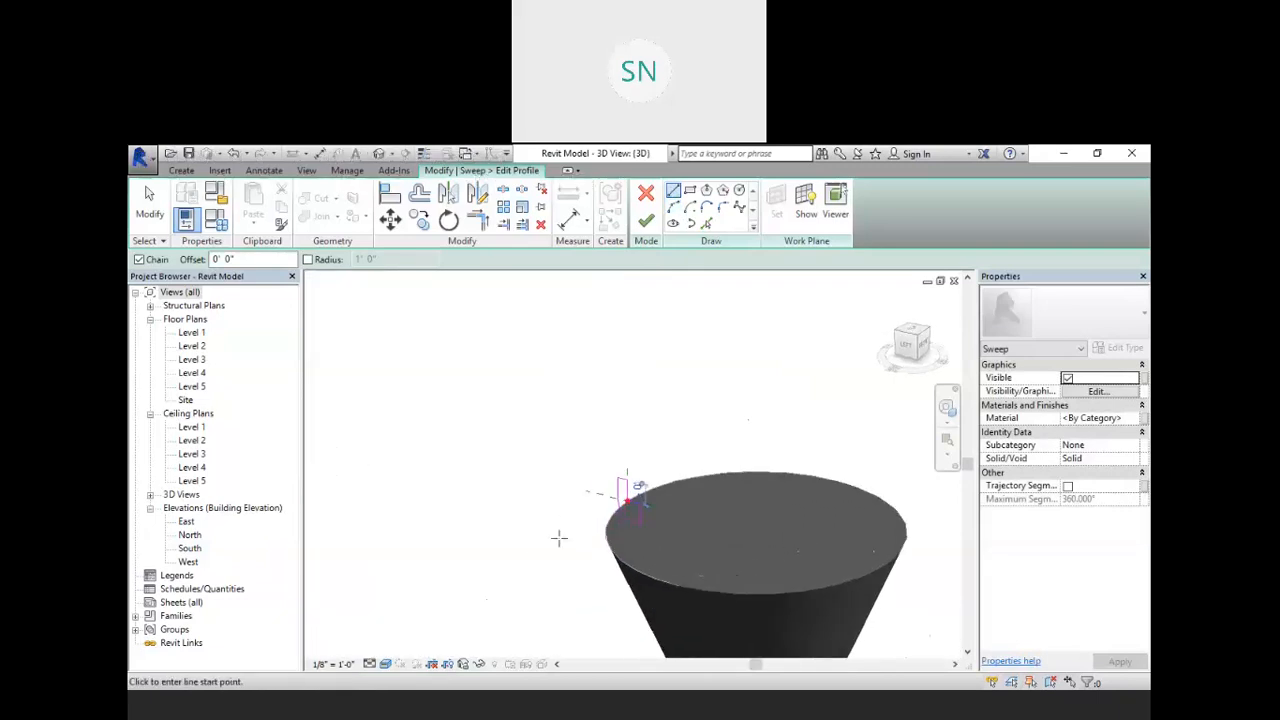
click(648, 220)
click(646, 210)
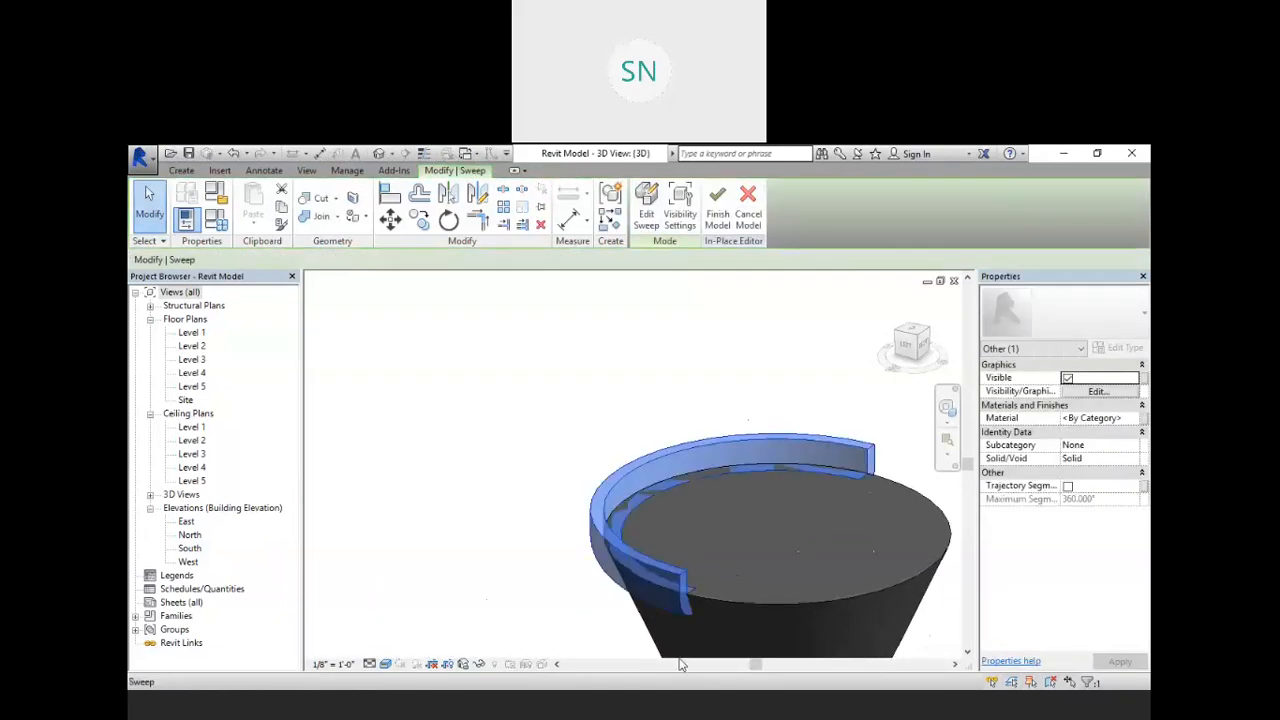
click(700, 401)
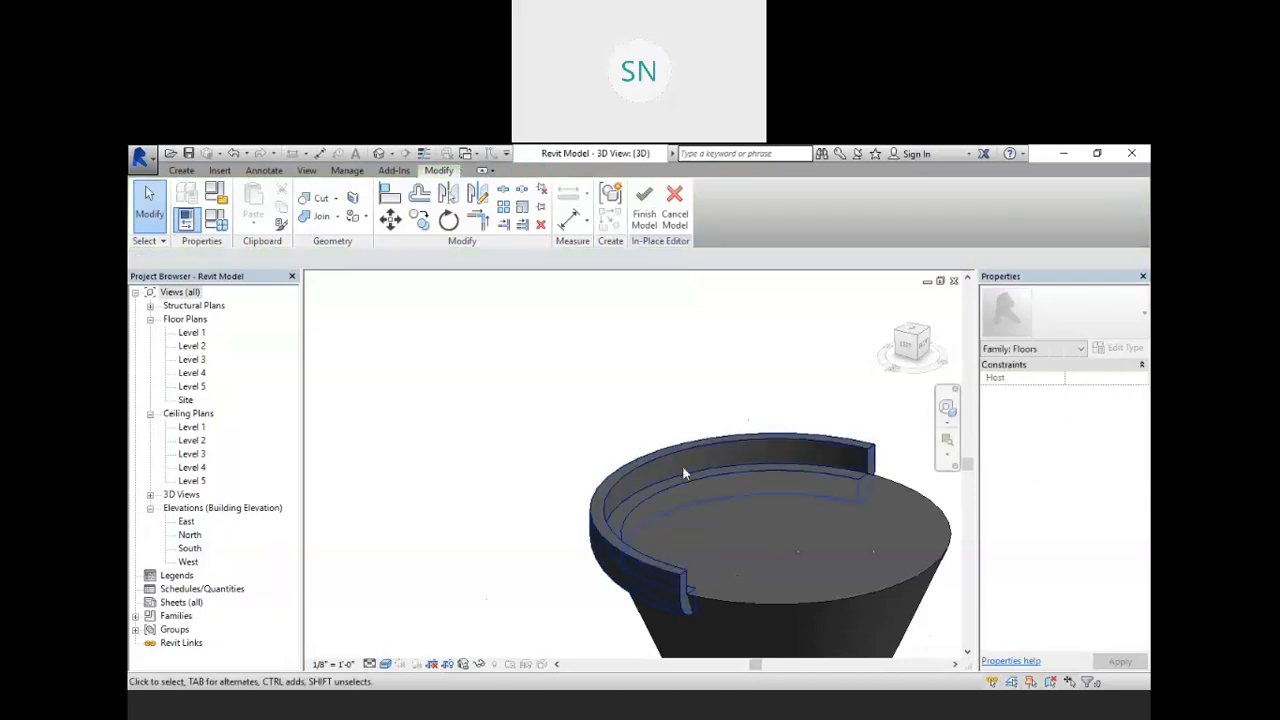
- Start a solid swept blend and choose to sketch its path
scroll(666, 409, down, 4)
scroll(665, 408, down, 2)
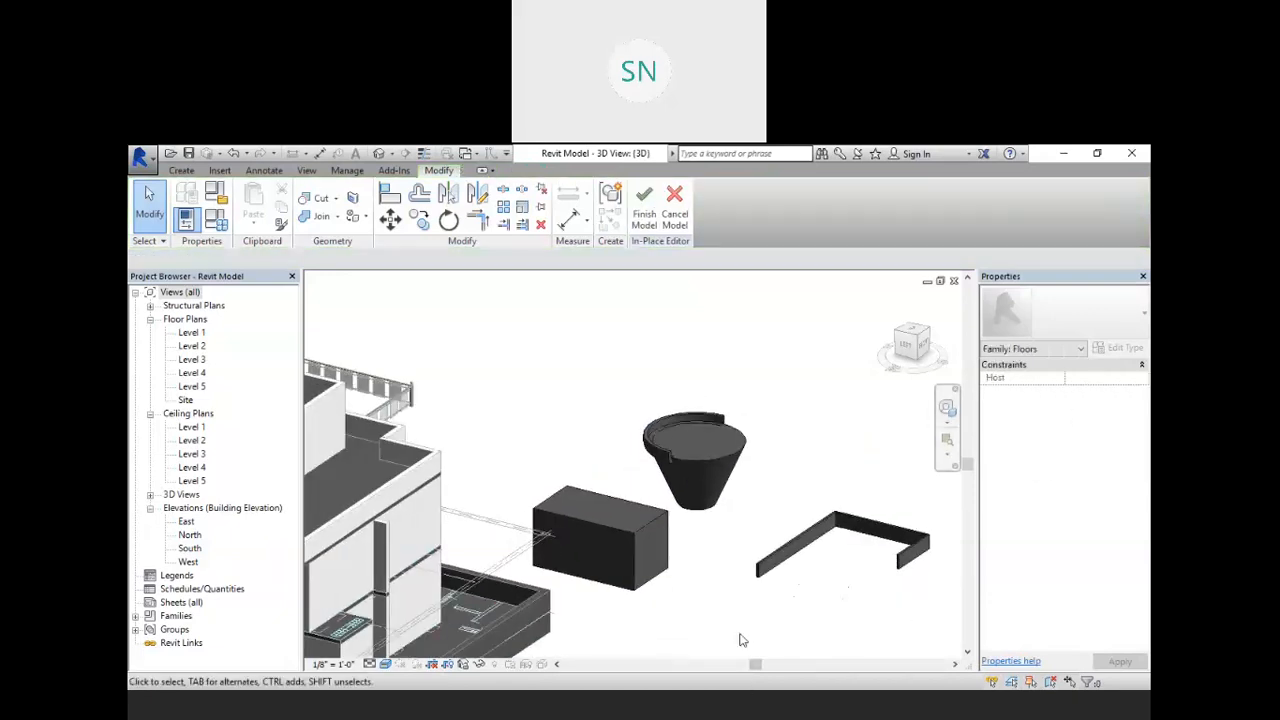
scroll(741, 625, up, 4)
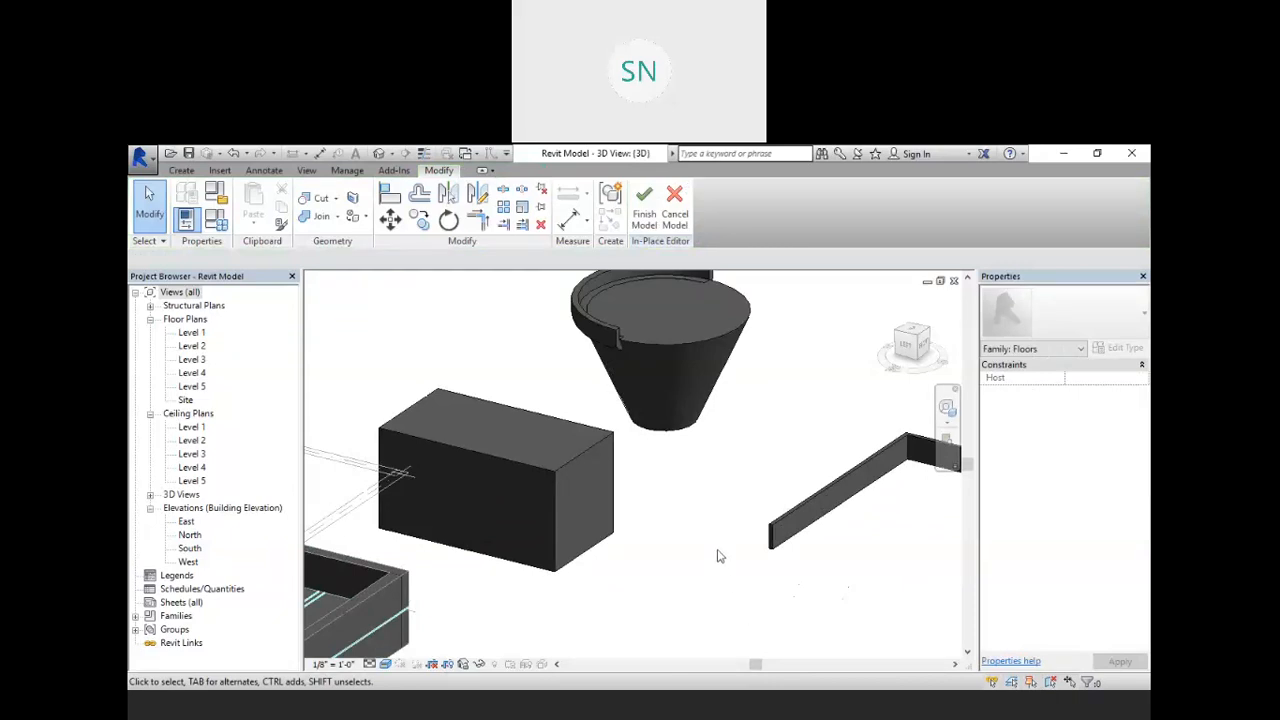
scroll(706, 471, up, 2)
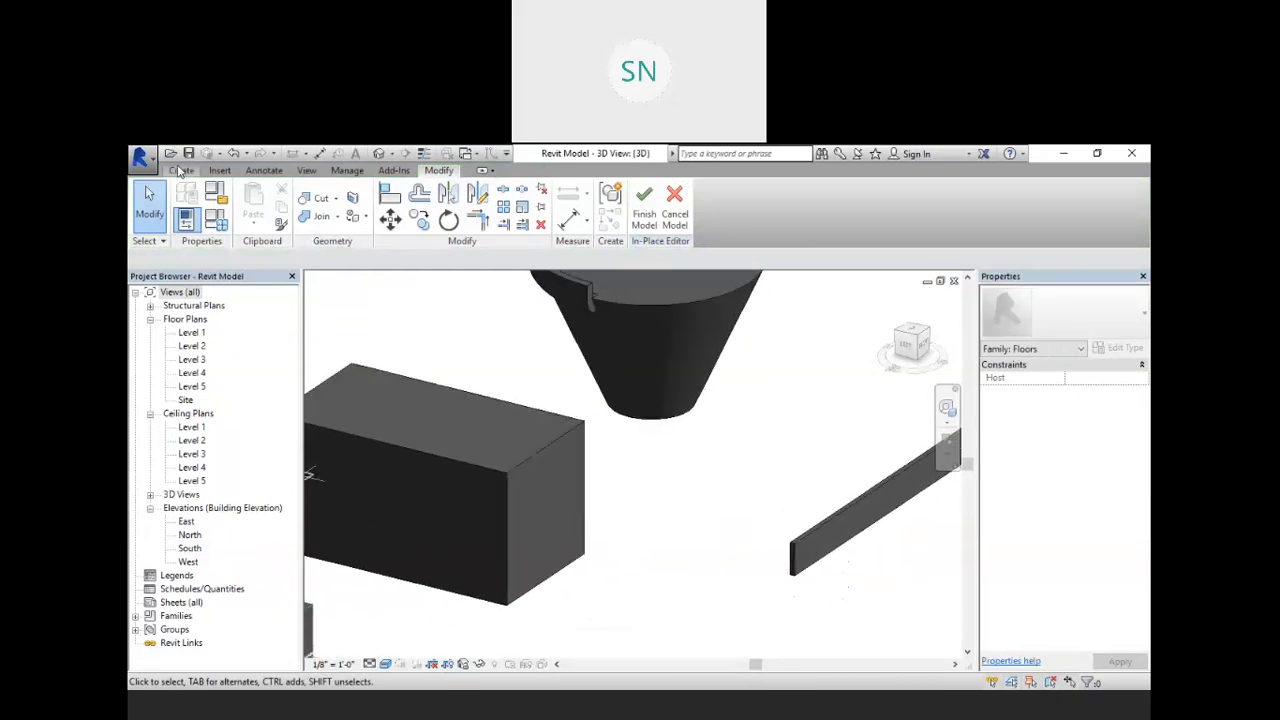
click(180, 171)
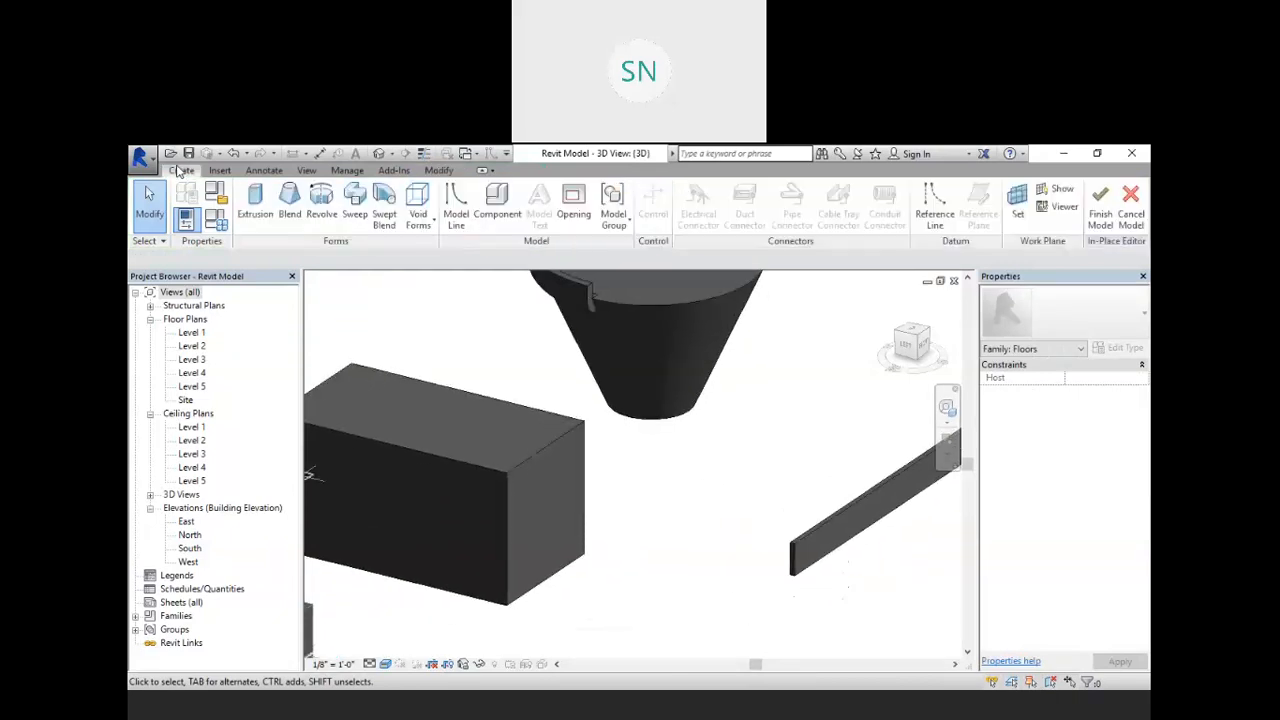
click(385, 217)
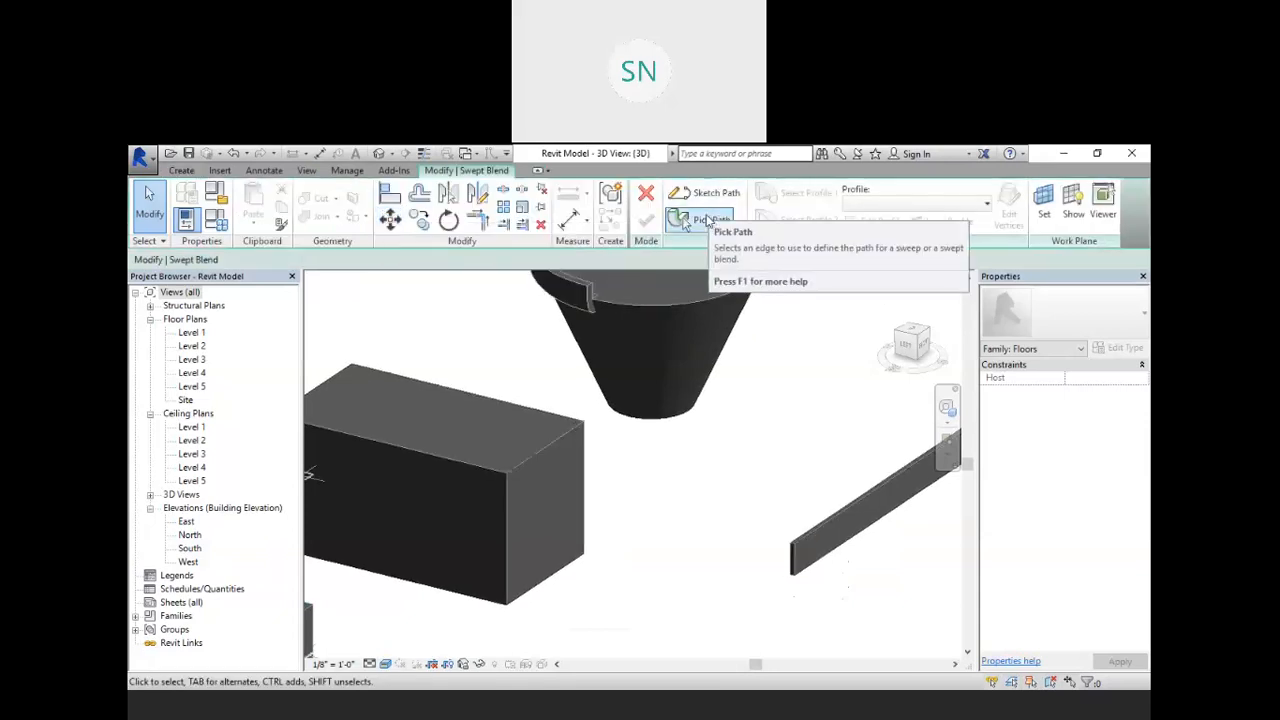
click(710, 195)
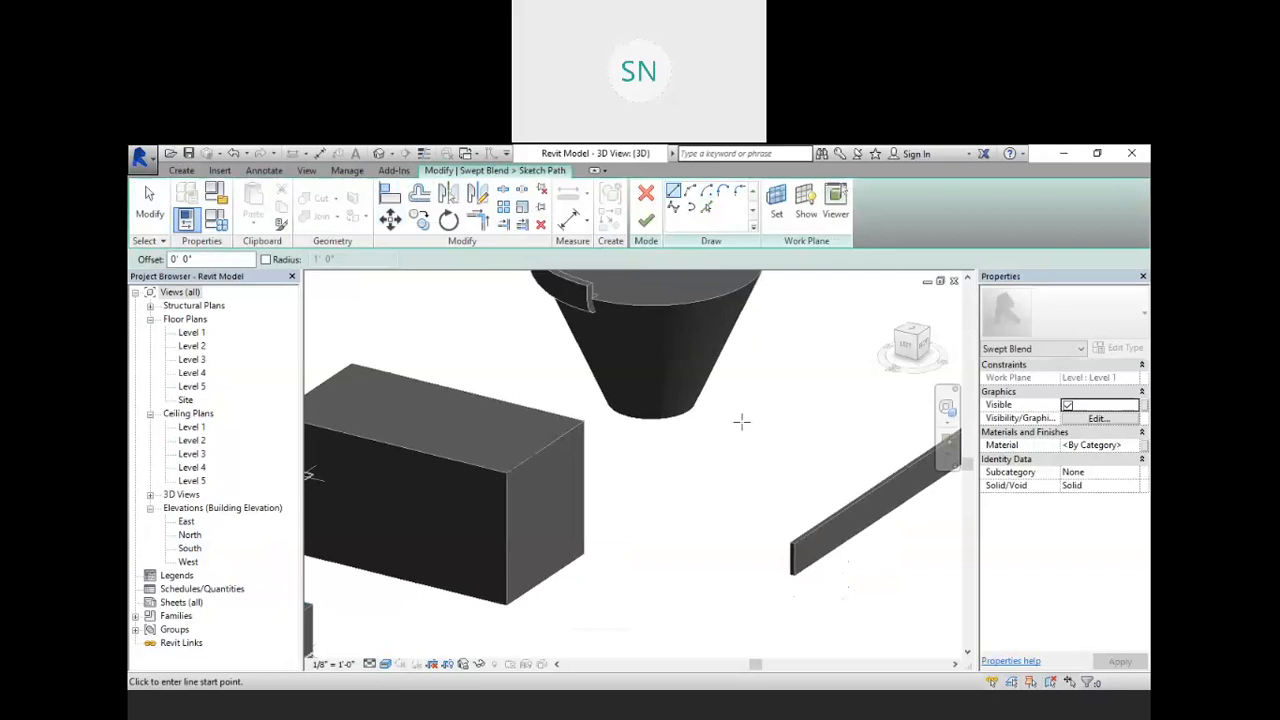
scroll(743, 420, up, 2)
scroll(743, 416, down, 5)
scroll(752, 556, down, 2)
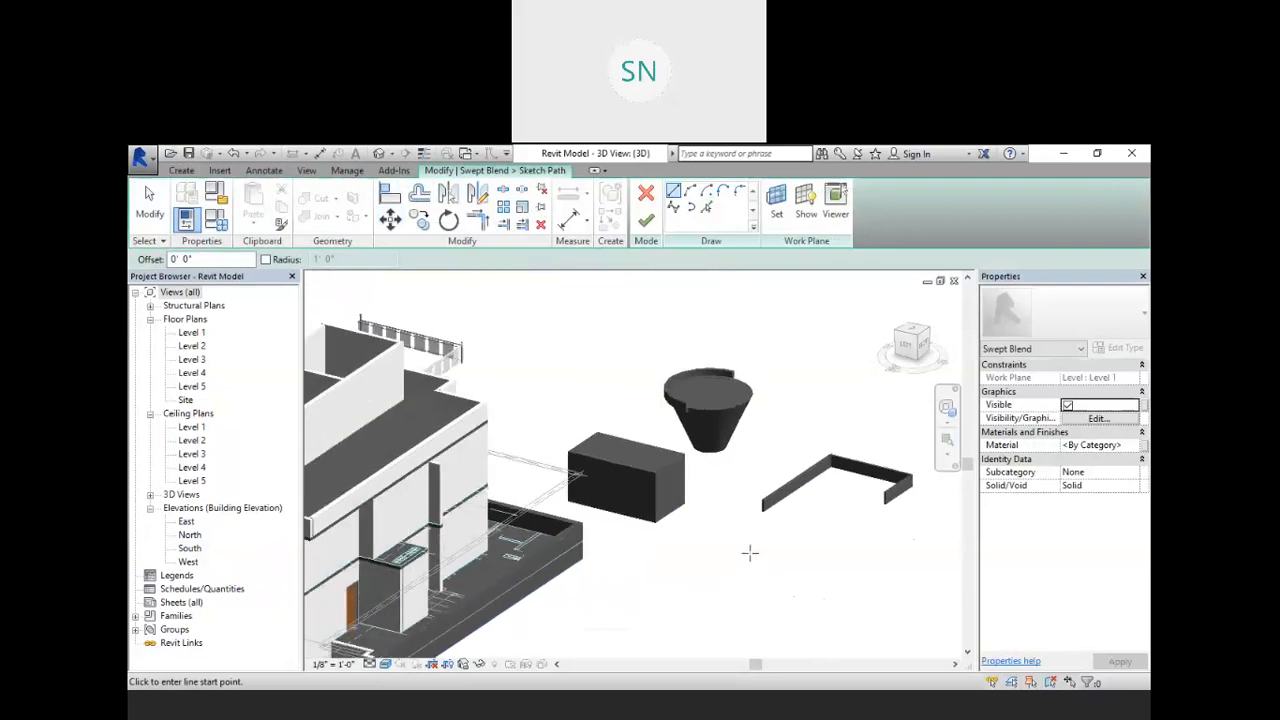
scroll(816, 600, up, 2)
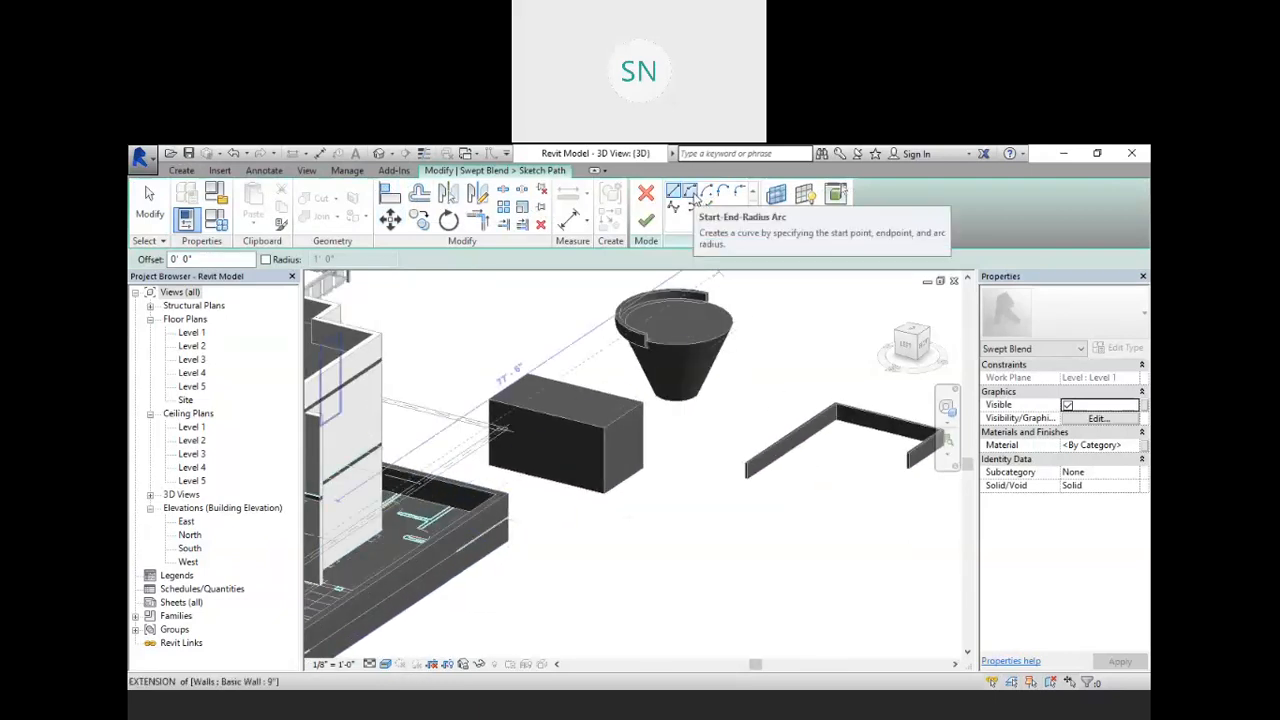
click(690, 196)
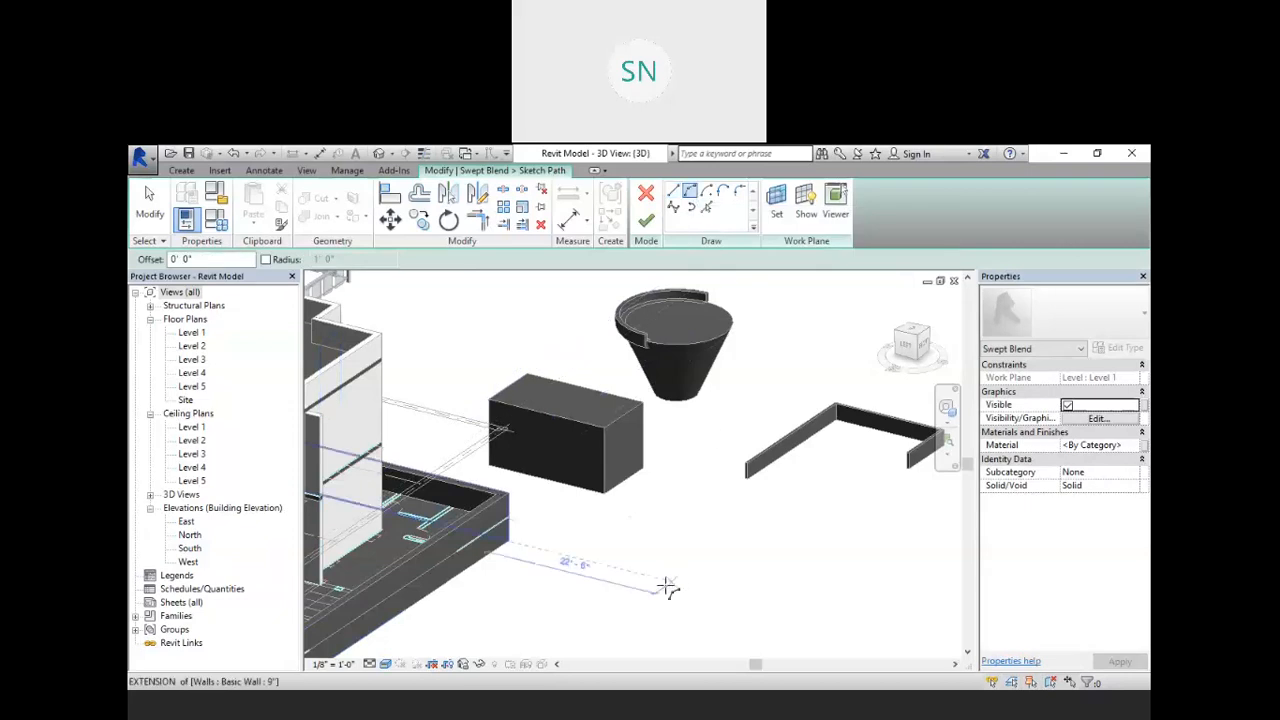
click(636, 594)
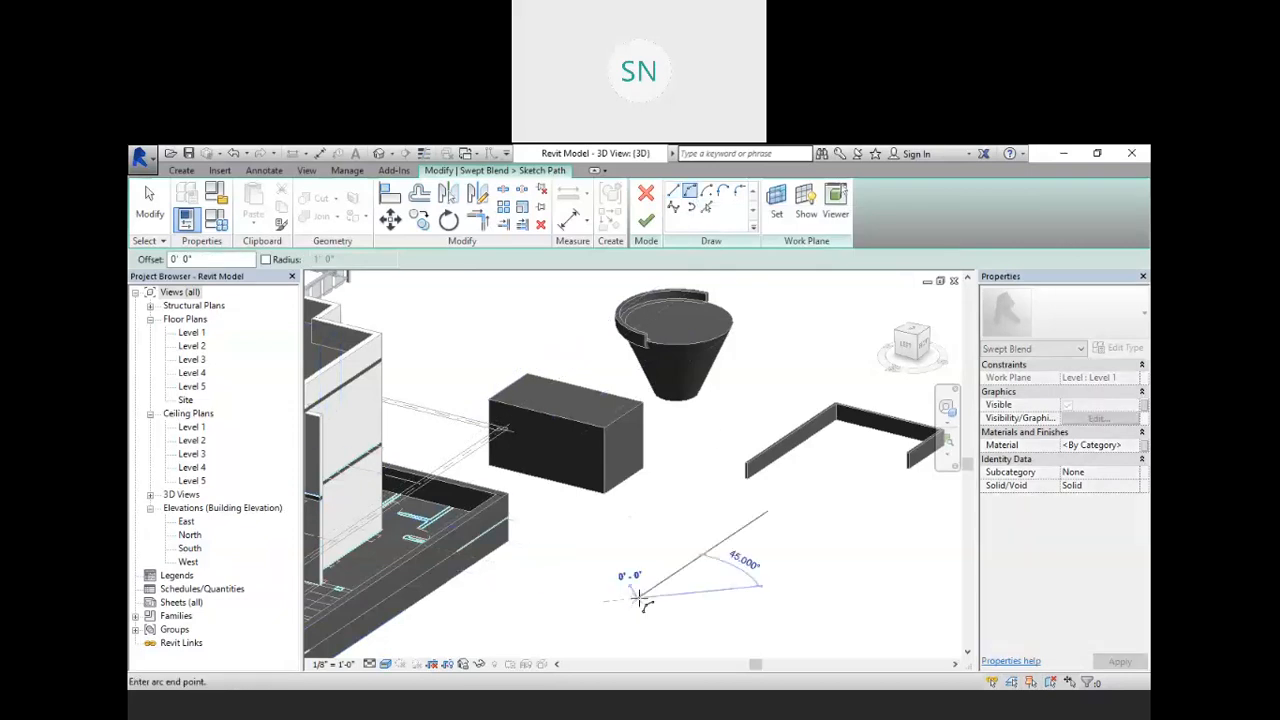
click(856, 538)
click(748, 525)
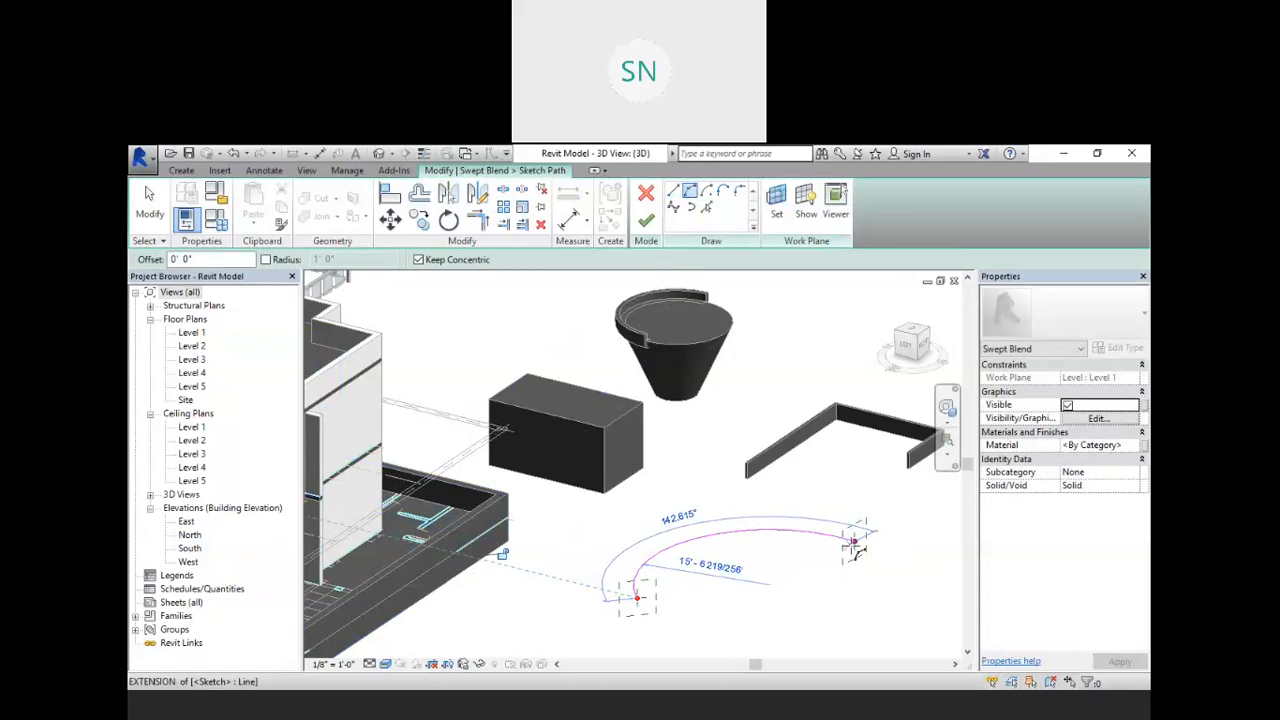
right_click(757, 545)
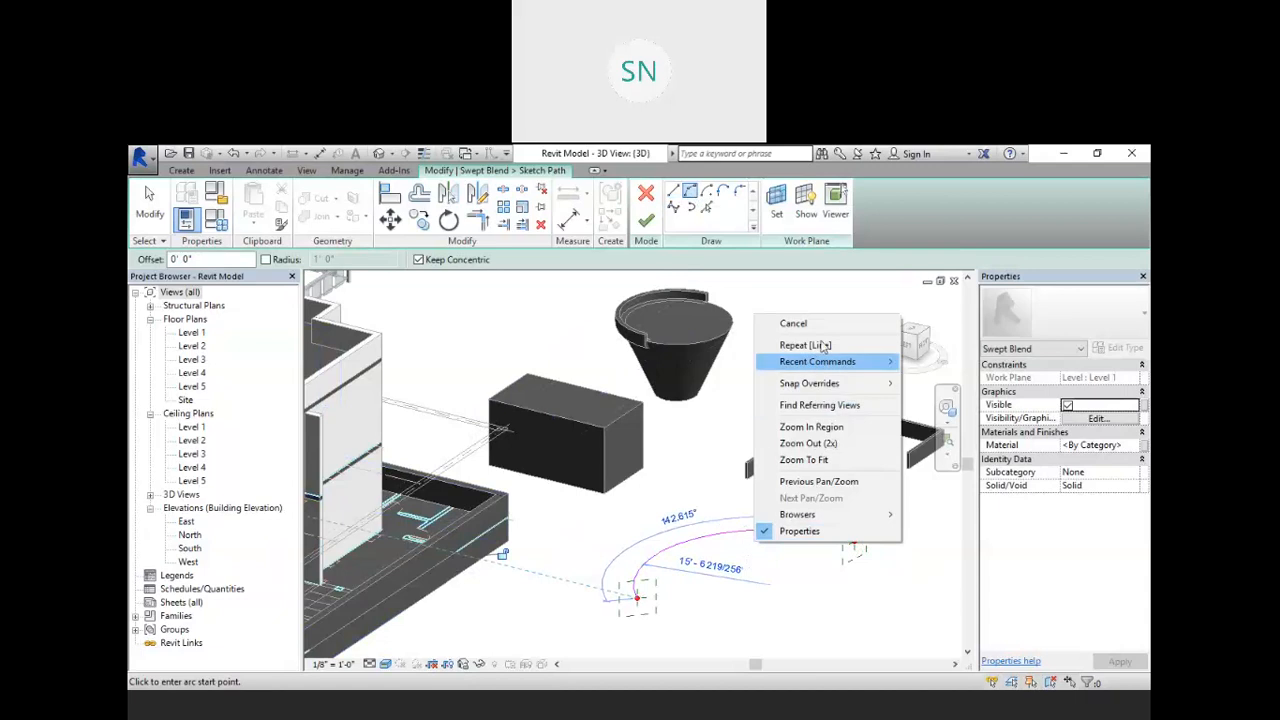
click(793, 323)
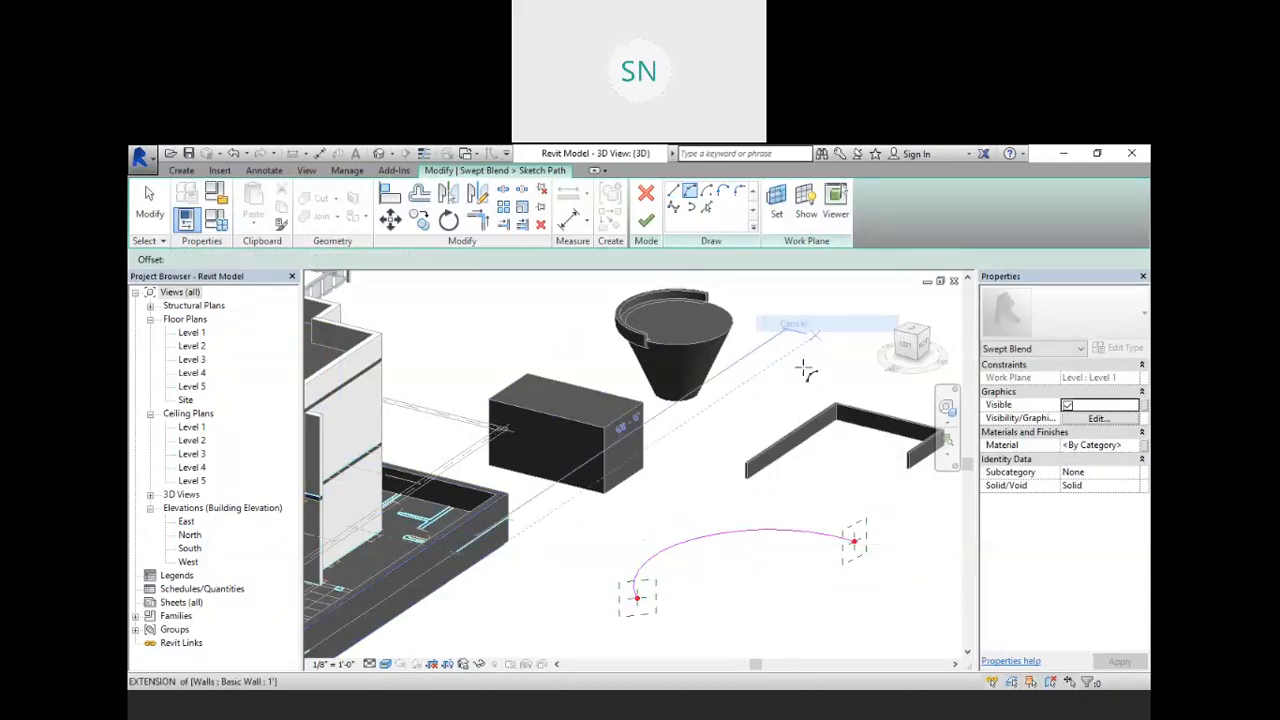
right_click(707, 492)
click(740, 271)
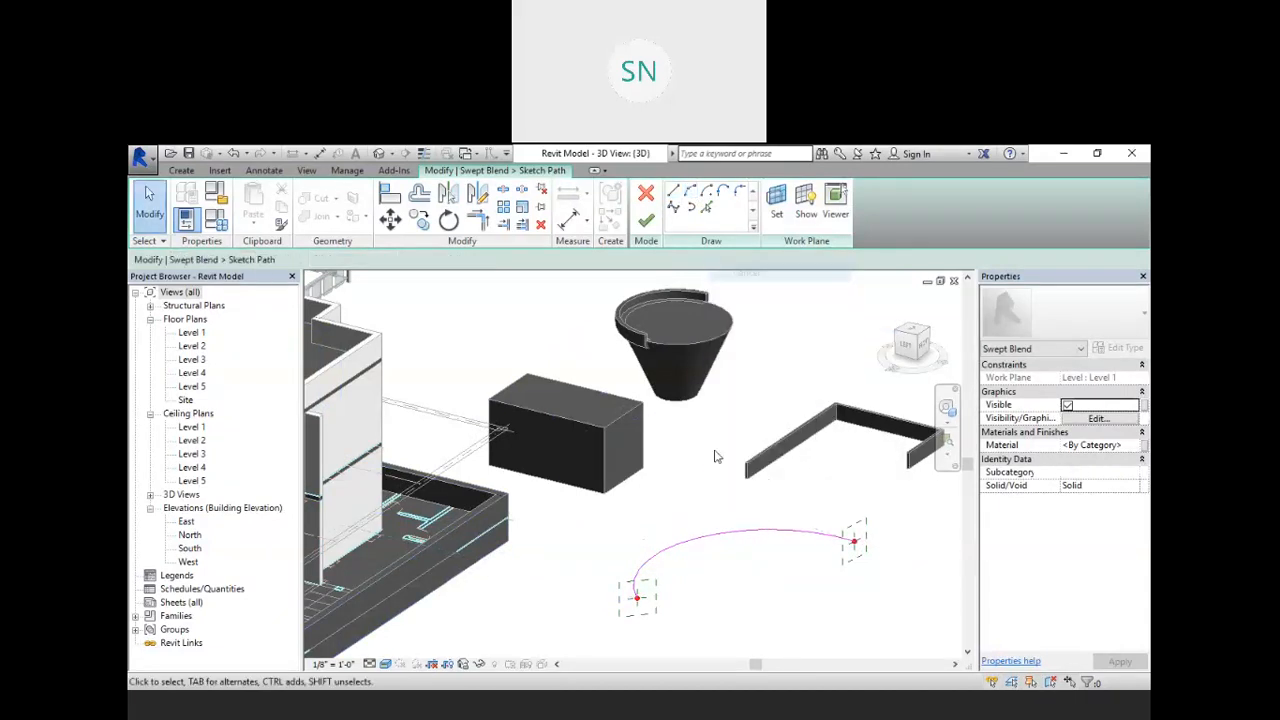
click(701, 540)
key(Delete)
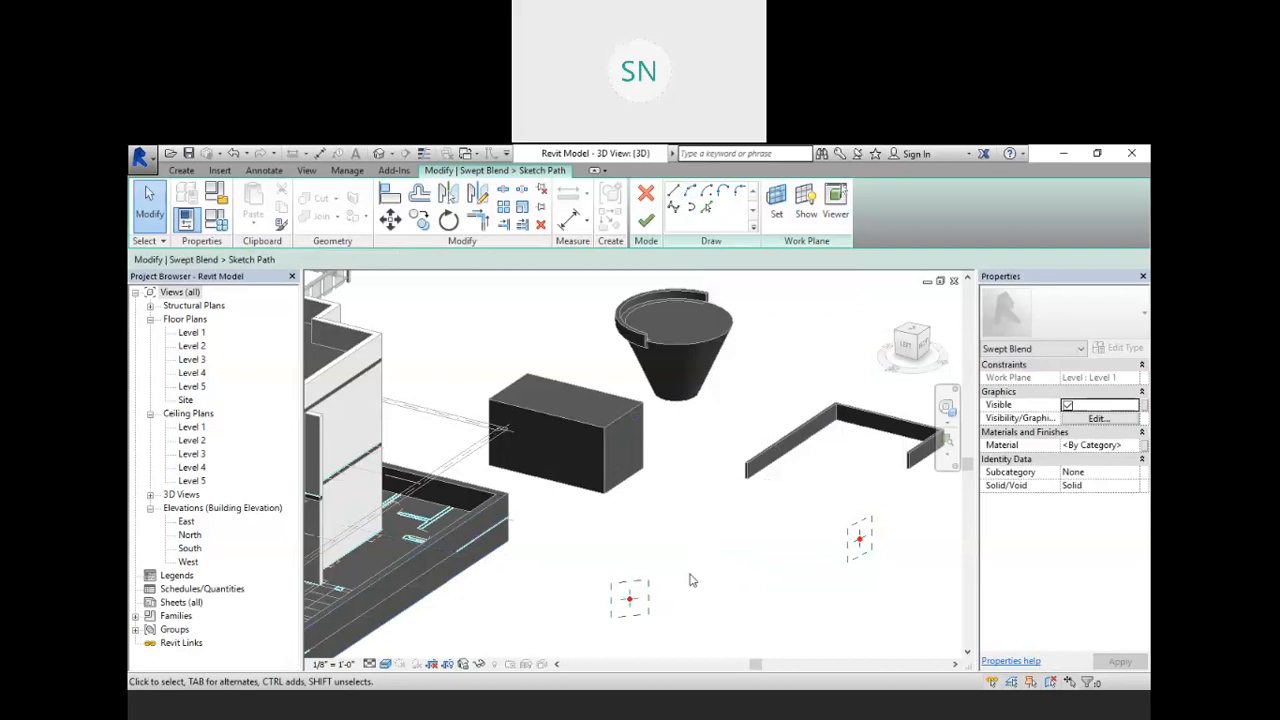
click(646, 193)
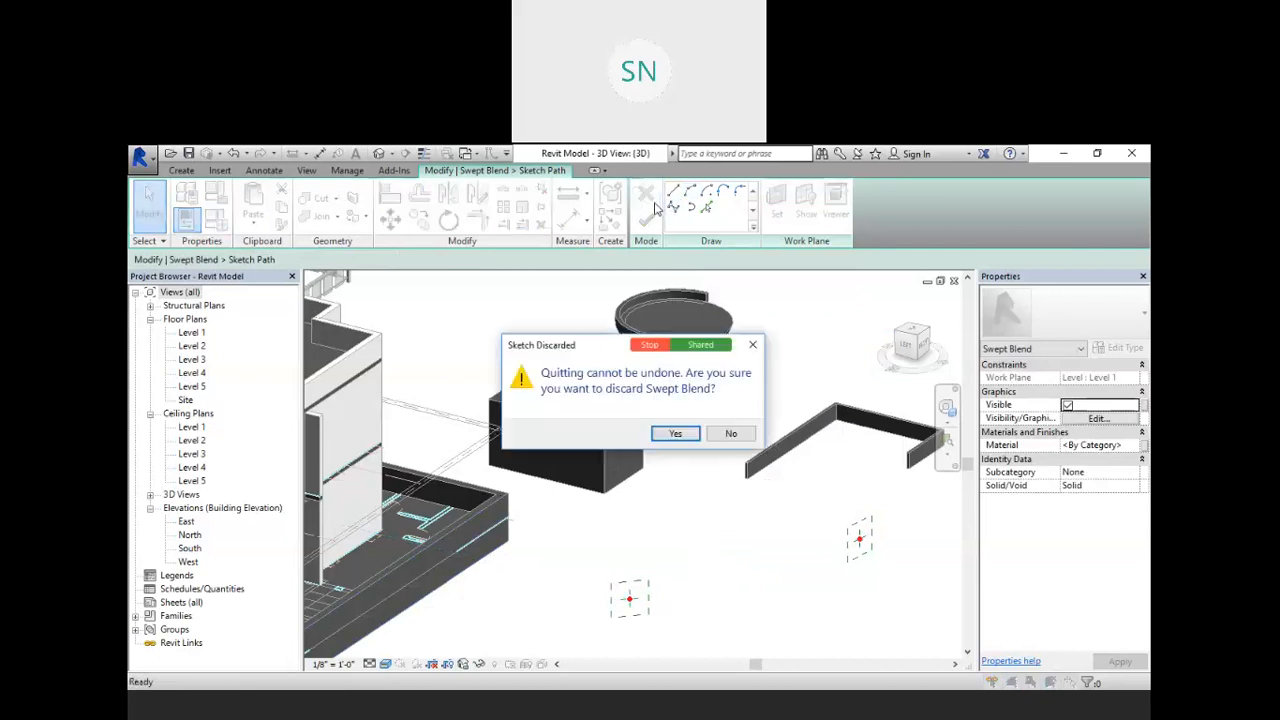
click(676, 434)
- Restart the swept blend and sketch its path as an S-shaped spline with four control points in the open area beside the box
click(700, 194)
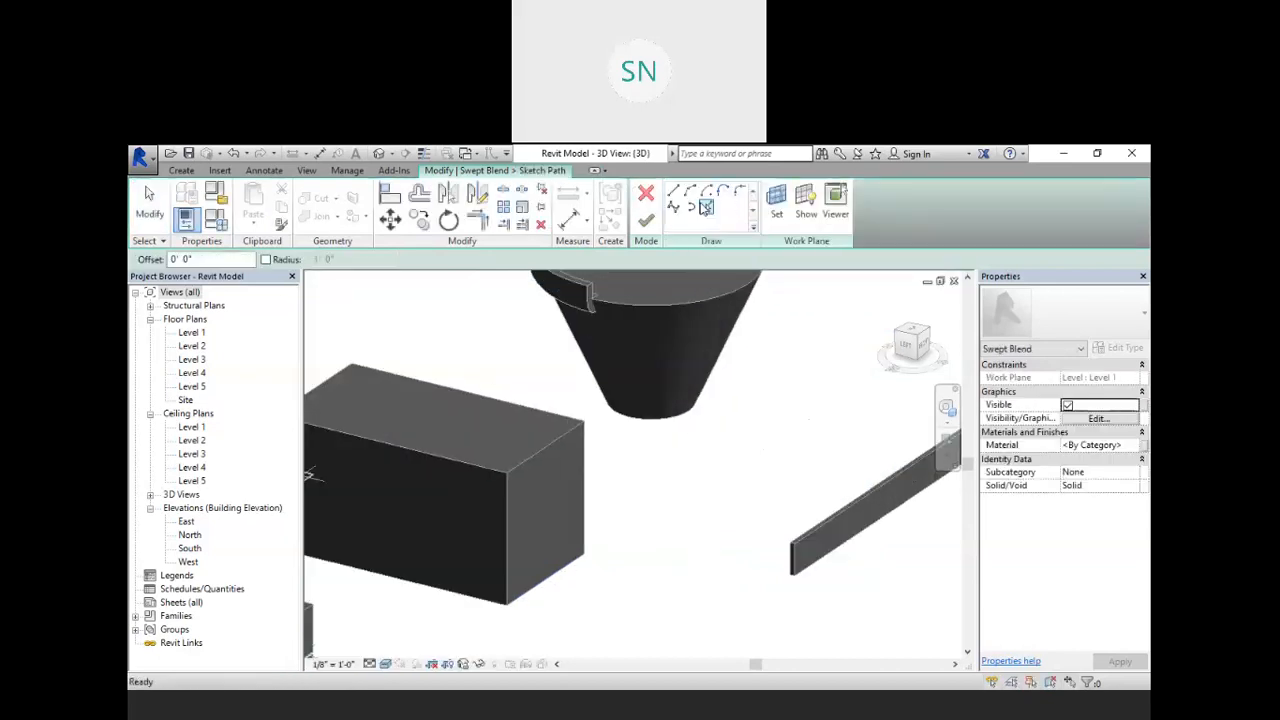
click(674, 207)
scroll(786, 331, up, 2)
scroll(786, 331, down, 6)
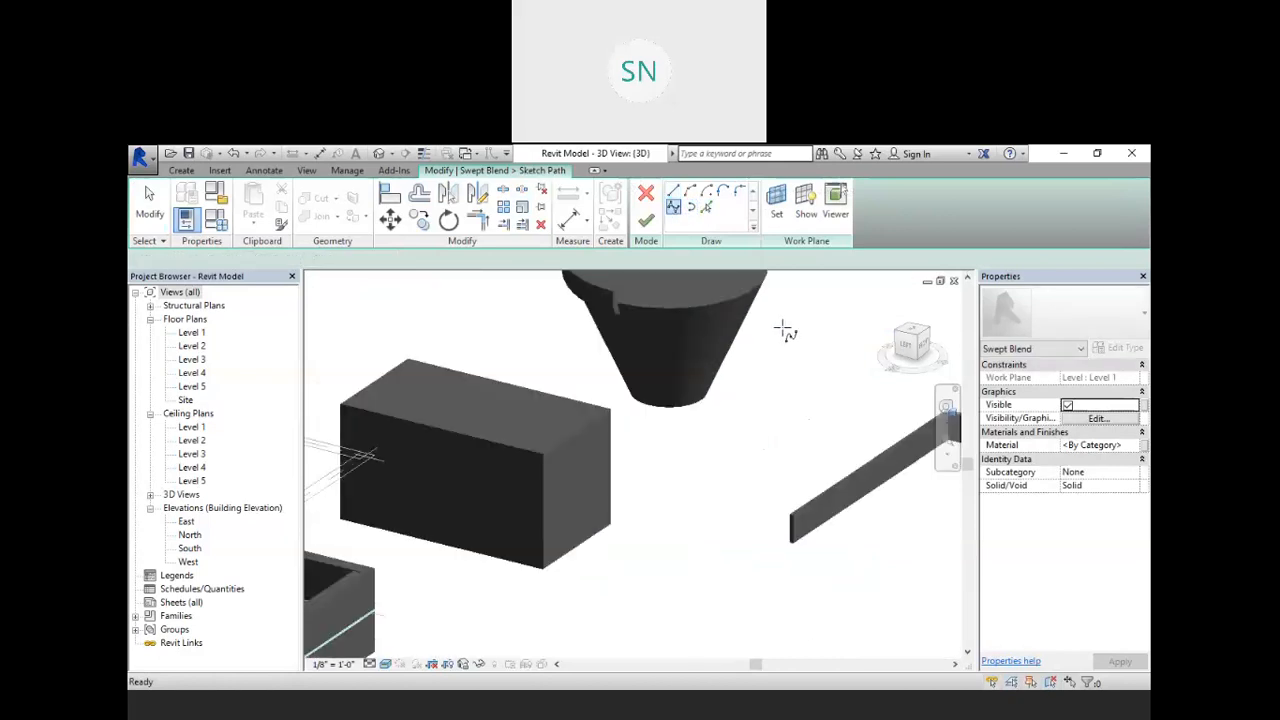
scroll(724, 588, up, 2)
click(673, 589)
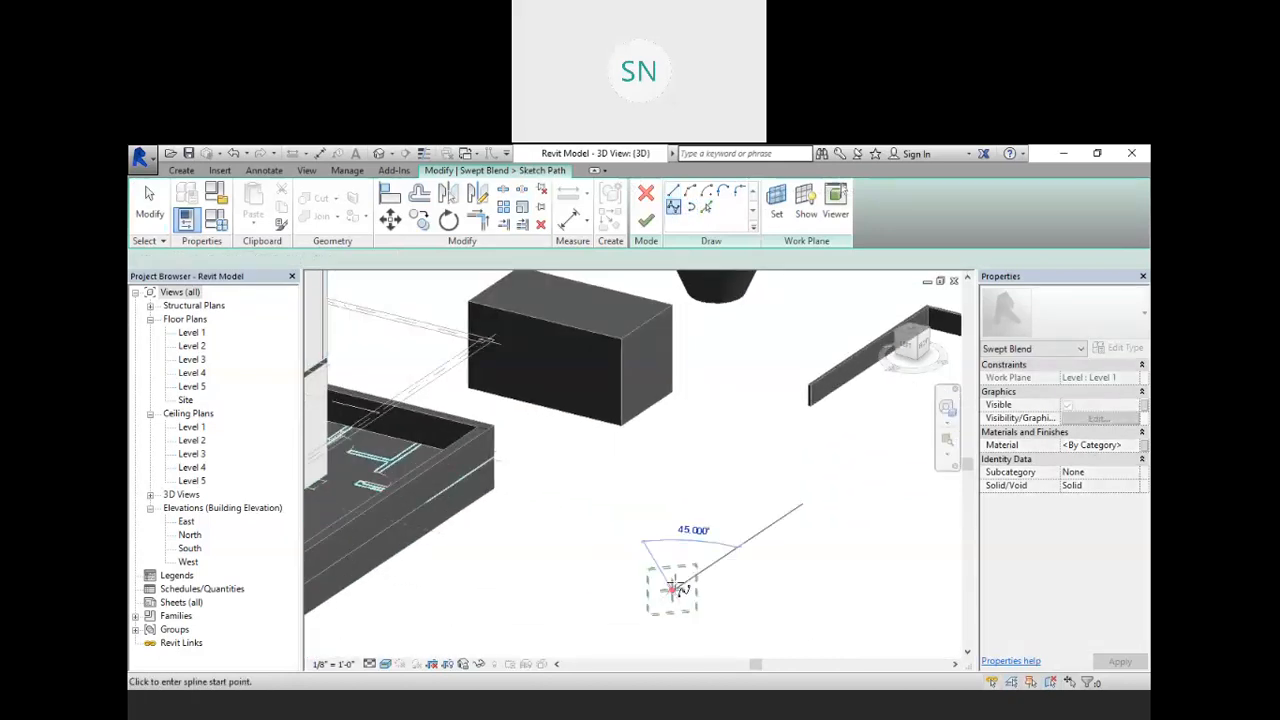
click(692, 516)
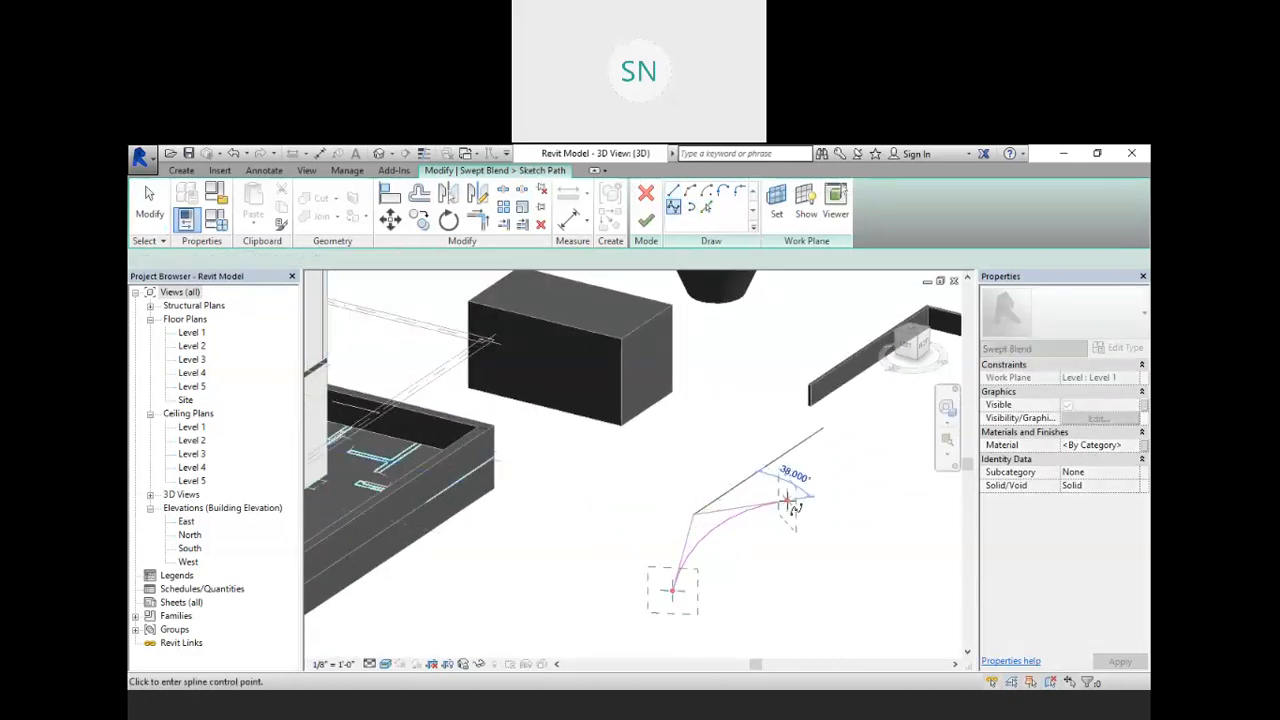
click(816, 518)
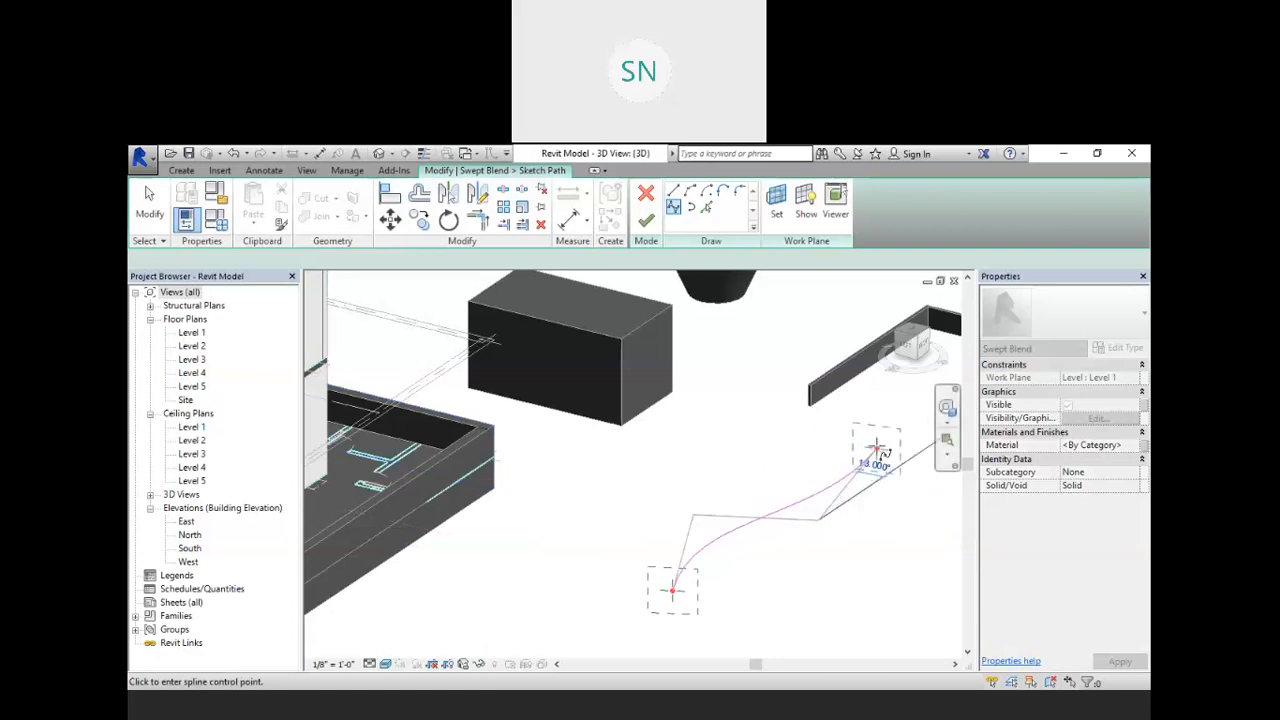
click(767, 403)
right_click(766, 408)
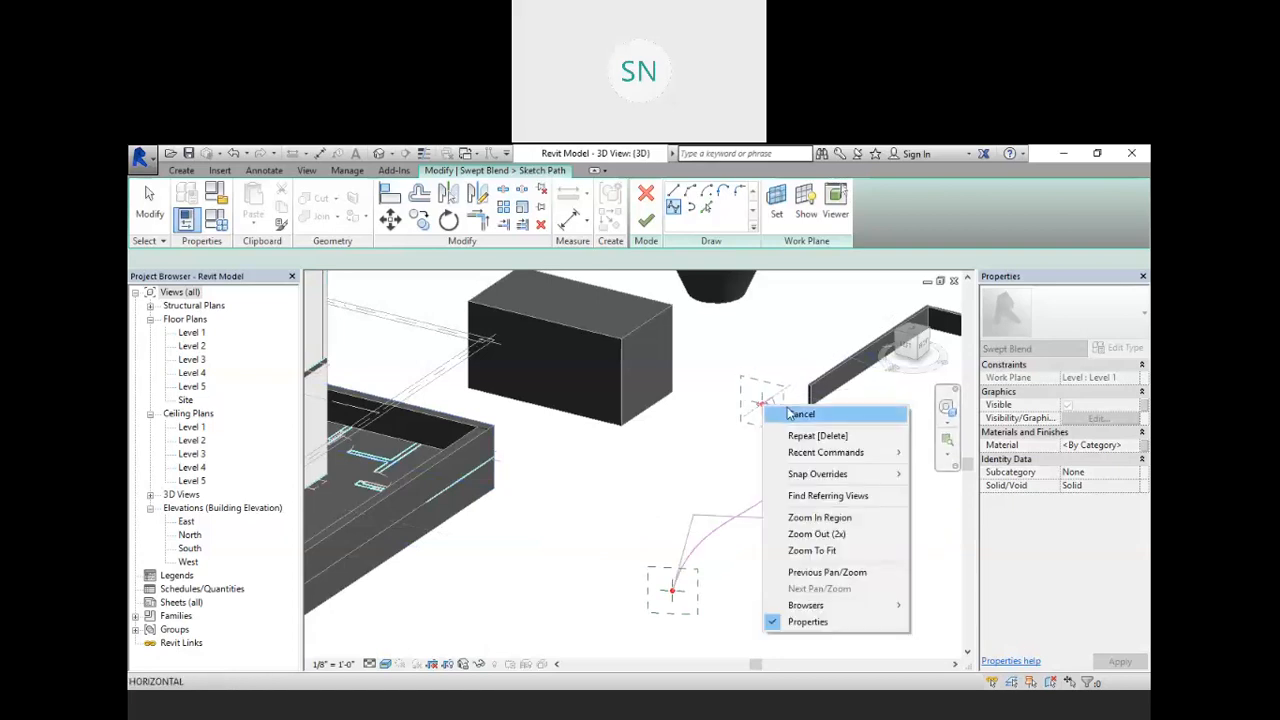
click(786, 409)
right_click(742, 450)
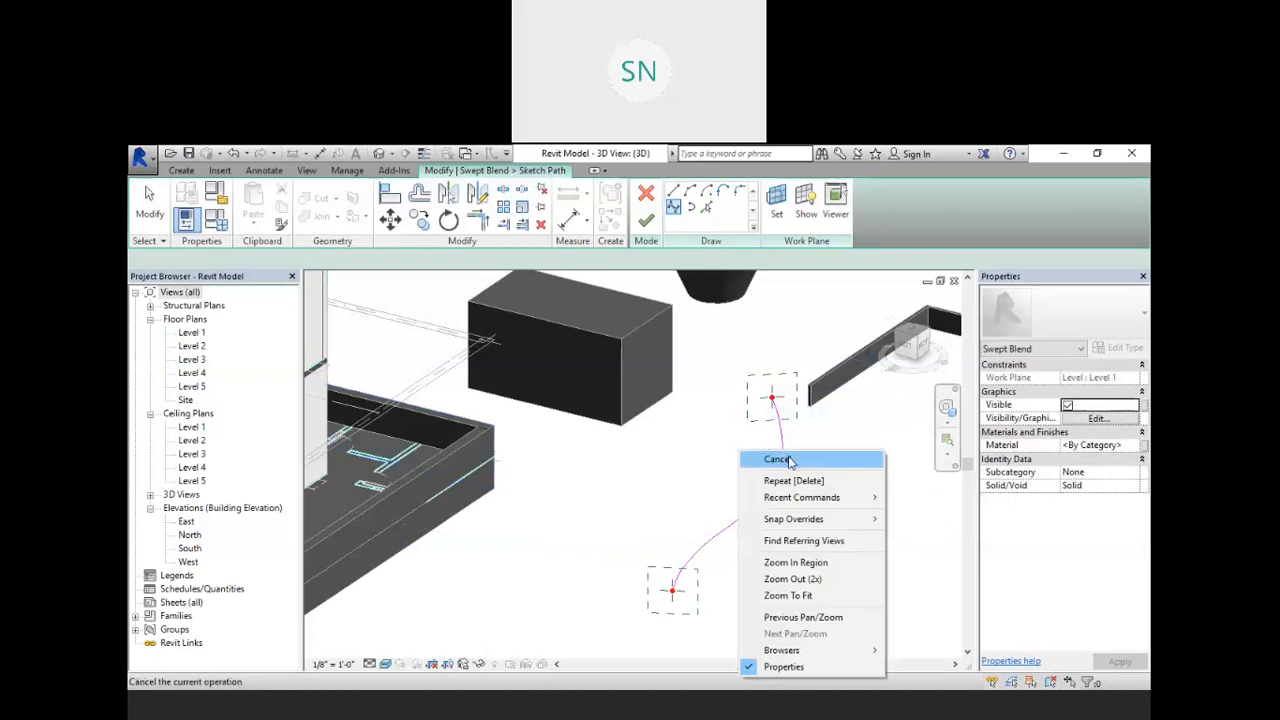
click(780, 459)
- Reshape the spline by moving its two middle control points outward in opposite directions, and finish the path
click(785, 475)
drag(818, 518, 900, 506)
drag(692, 515, 619, 449)
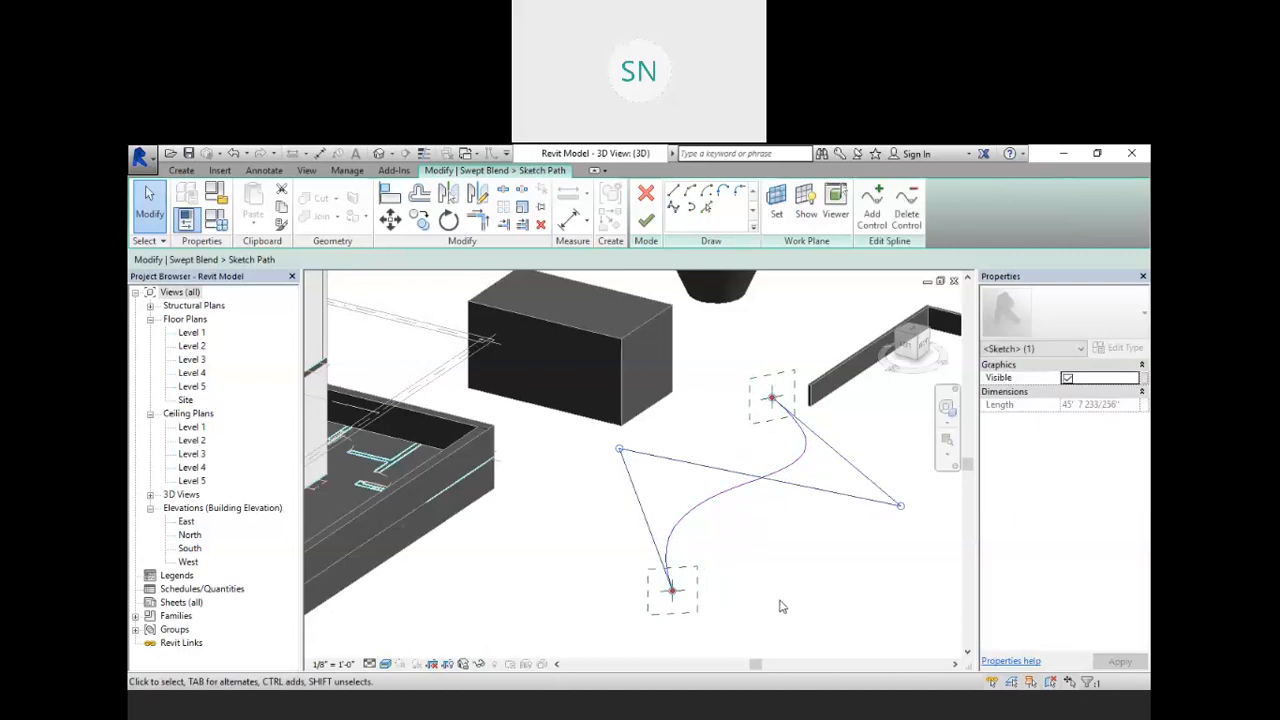
scroll(688, 607, down, 2)
scroll(689, 607, up, 2)
scroll(671, 592, up, 1)
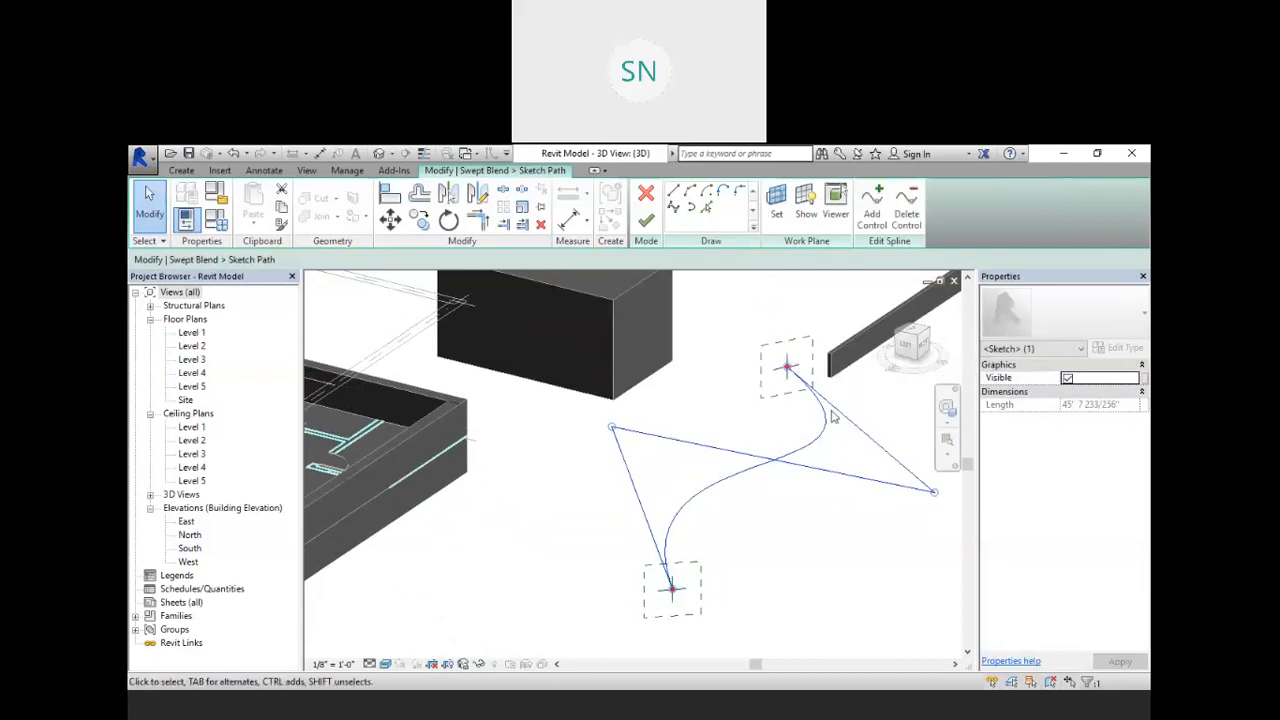
click(647, 223)
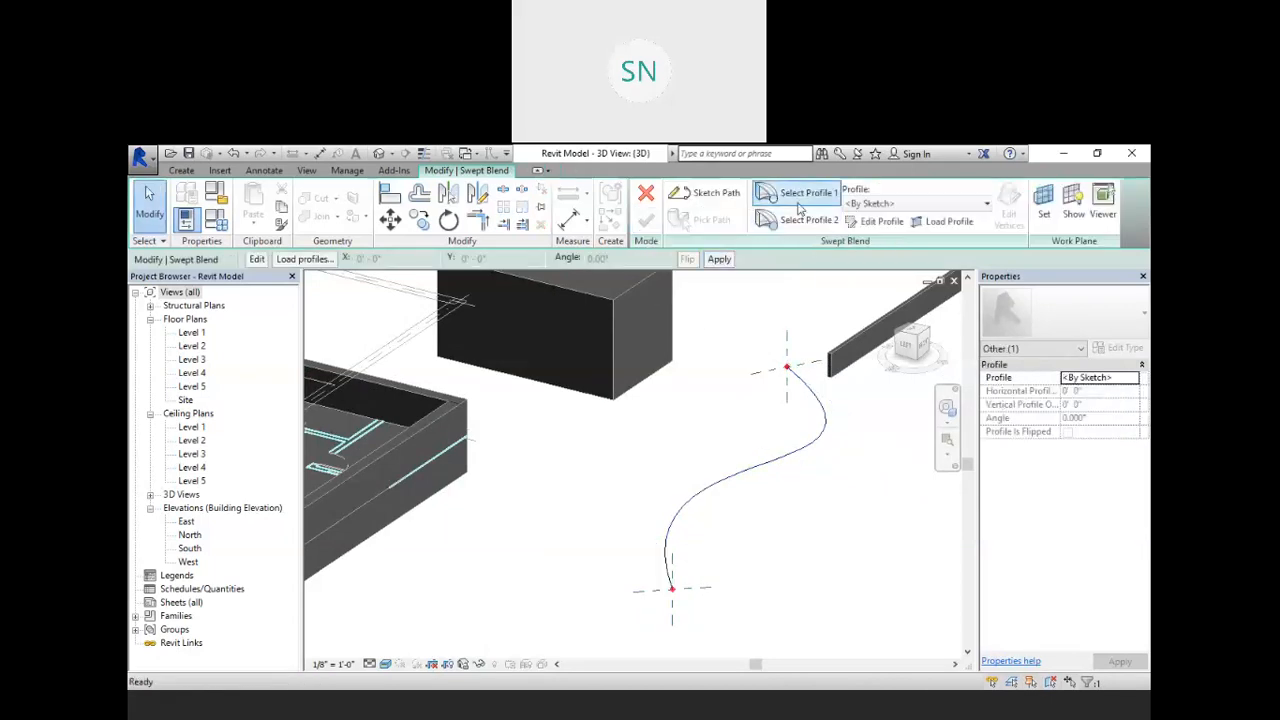
- Sketch profile 1 as a small circumscribed six-sided polygon centred on the path's near end, and finish the profile
click(804, 201)
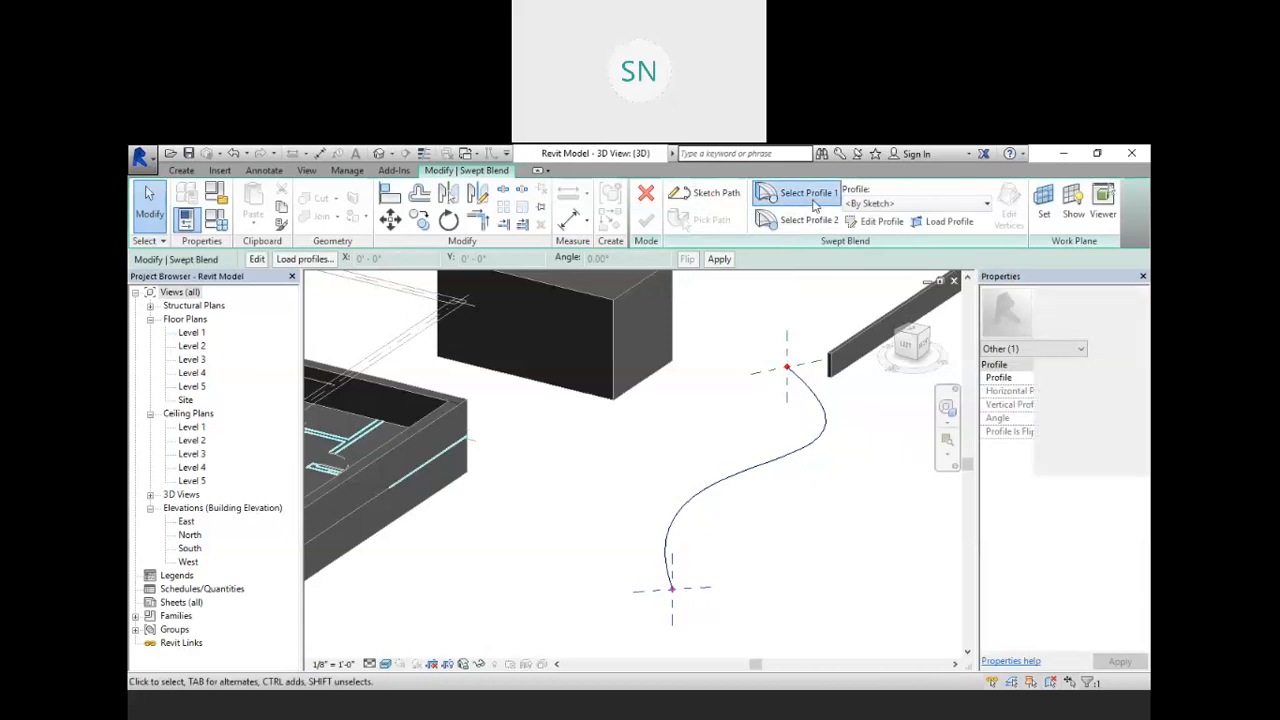
right_click(866, 225)
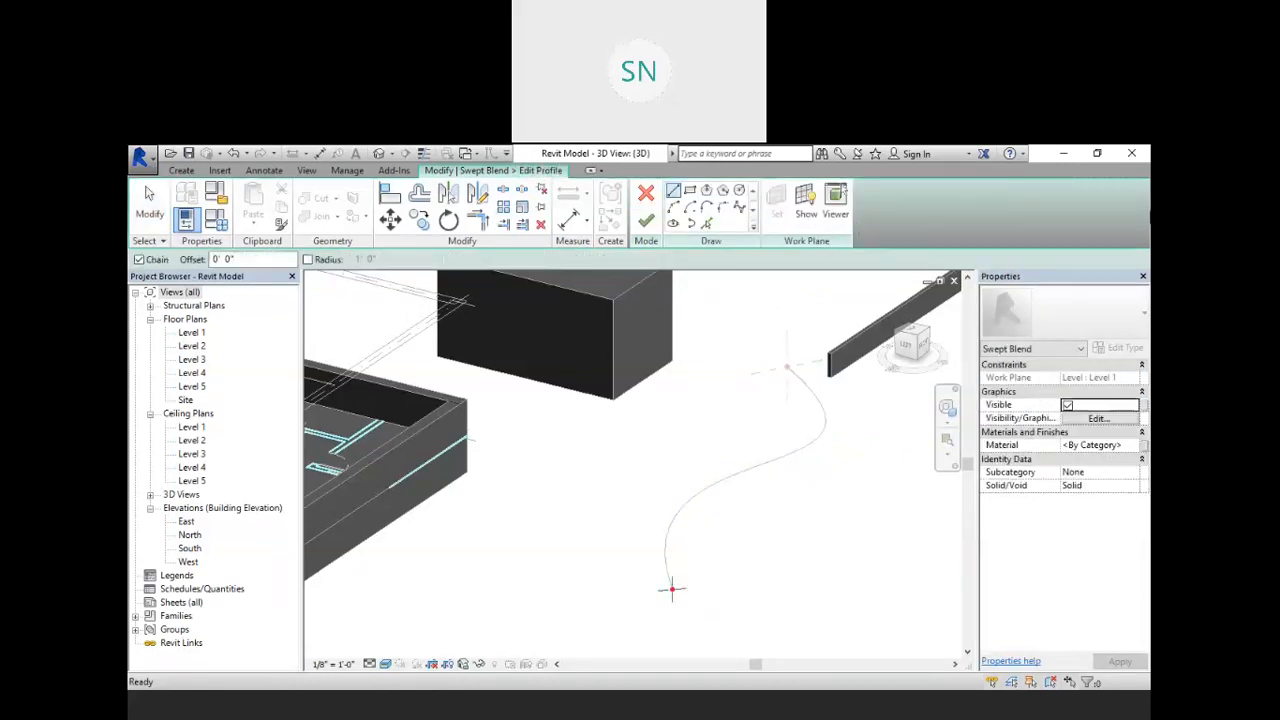
click(722, 190)
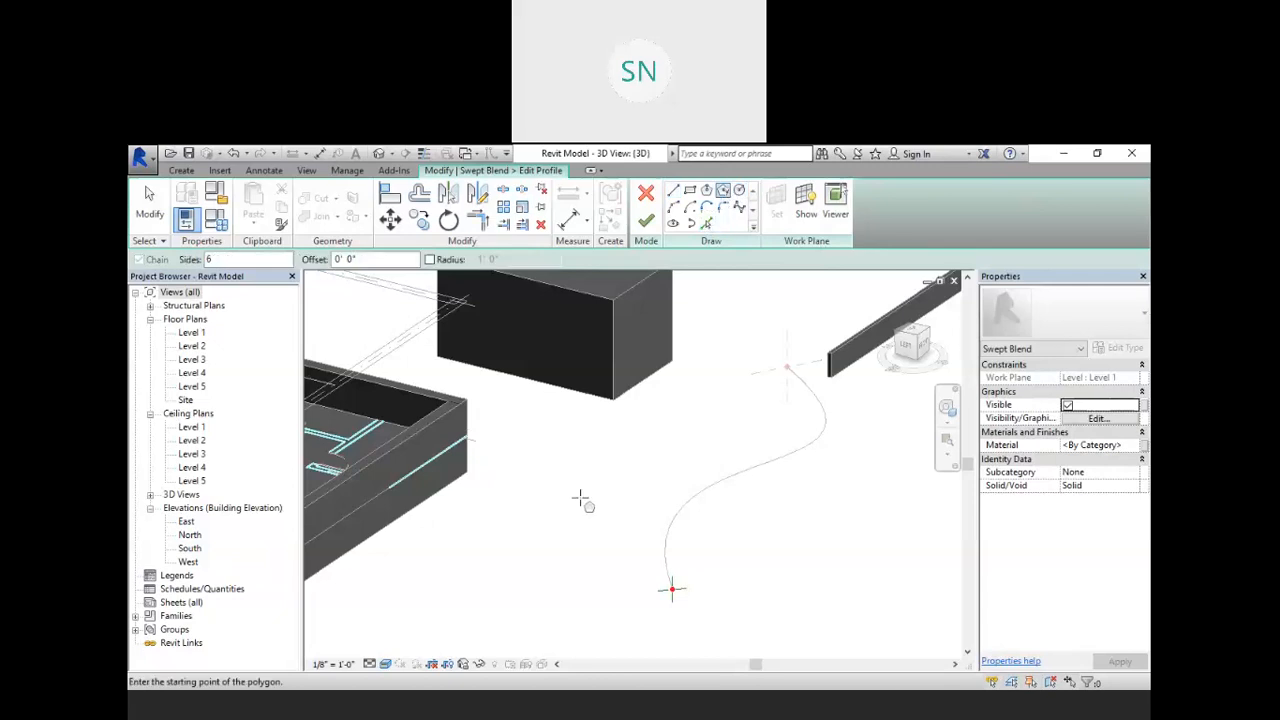
click(673, 590)
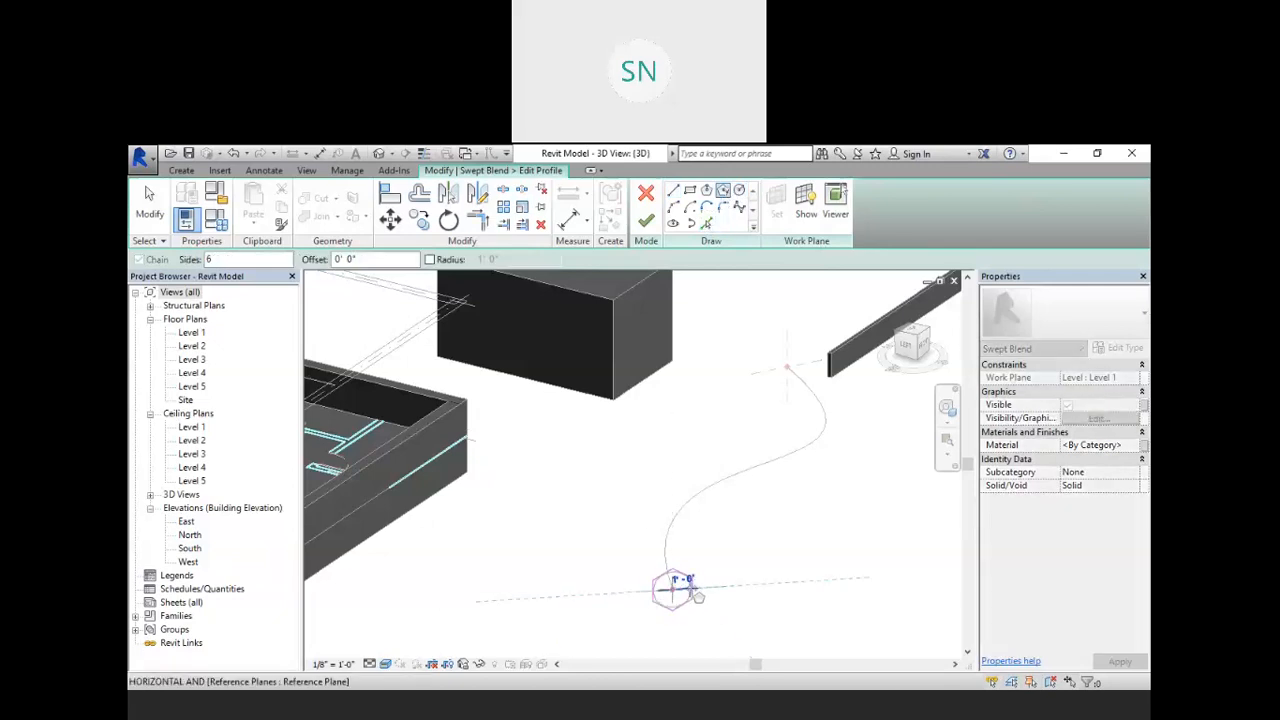
click(688, 588)
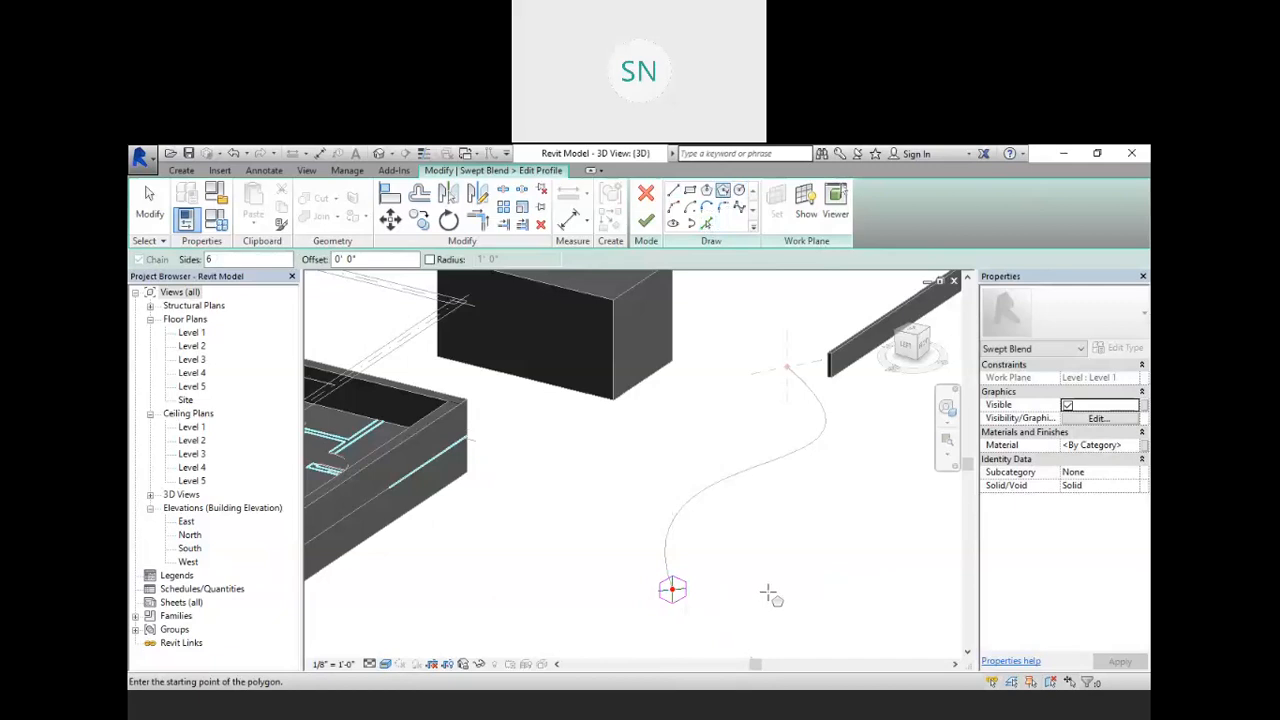
click(648, 224)
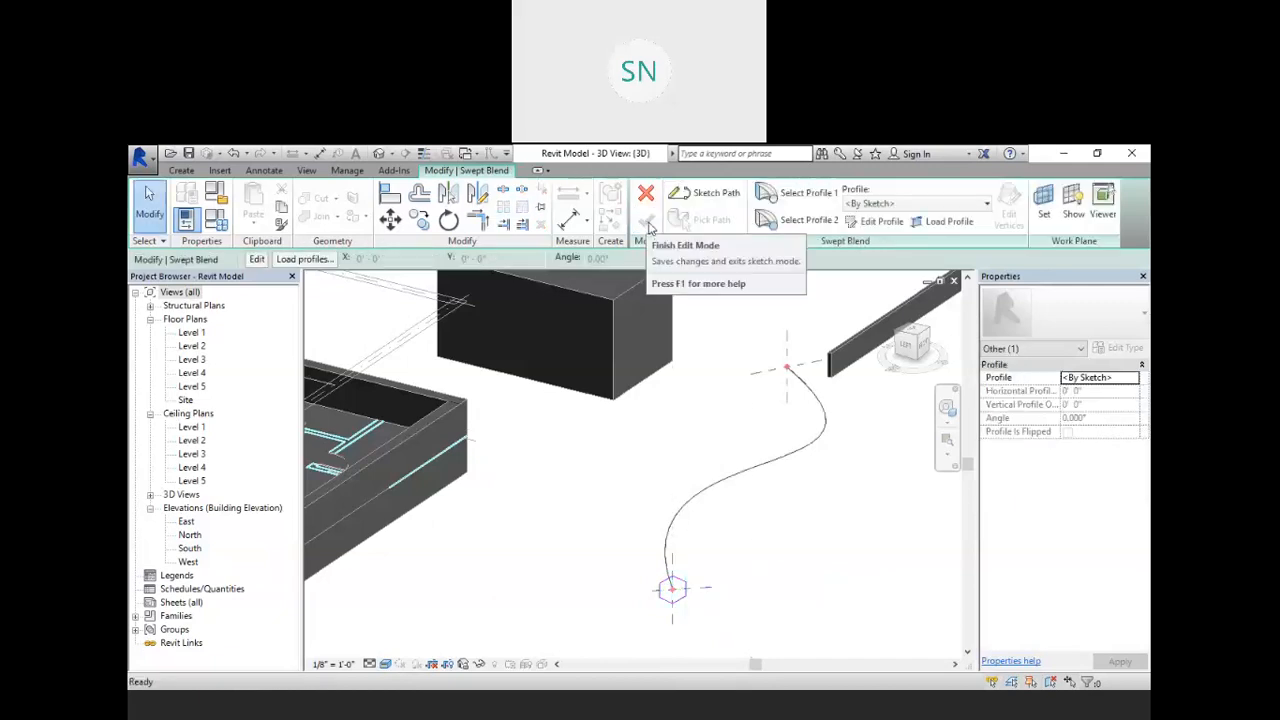
- Sketch profile 2 as a circumscribed hexagon of about 1' 9" radius centred on the path's far end, and finish the profile
click(806, 220)
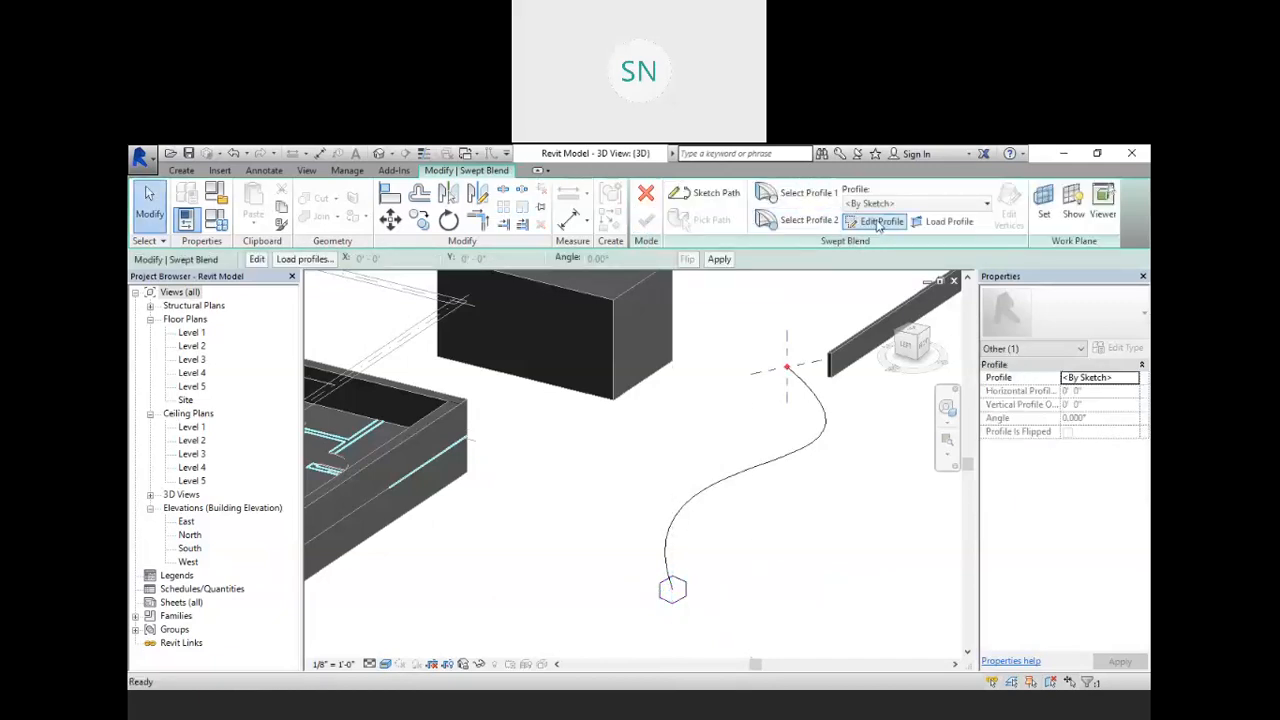
click(866, 221)
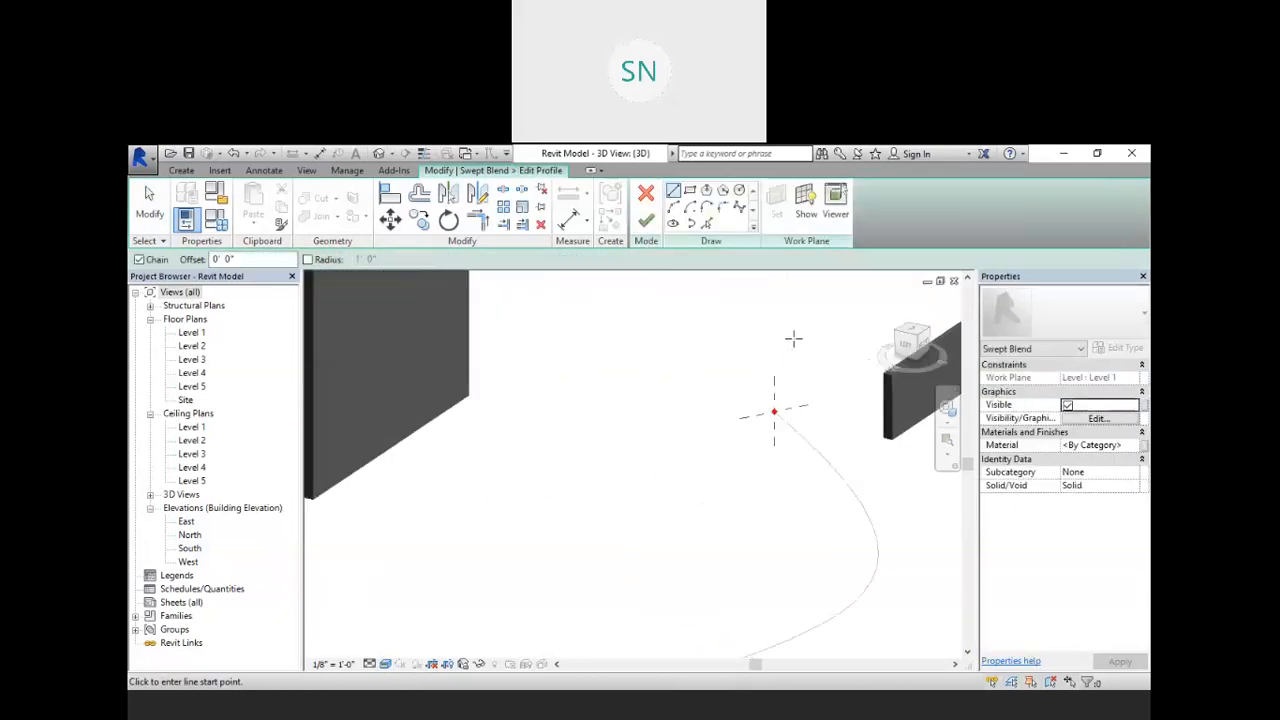
click(722, 190)
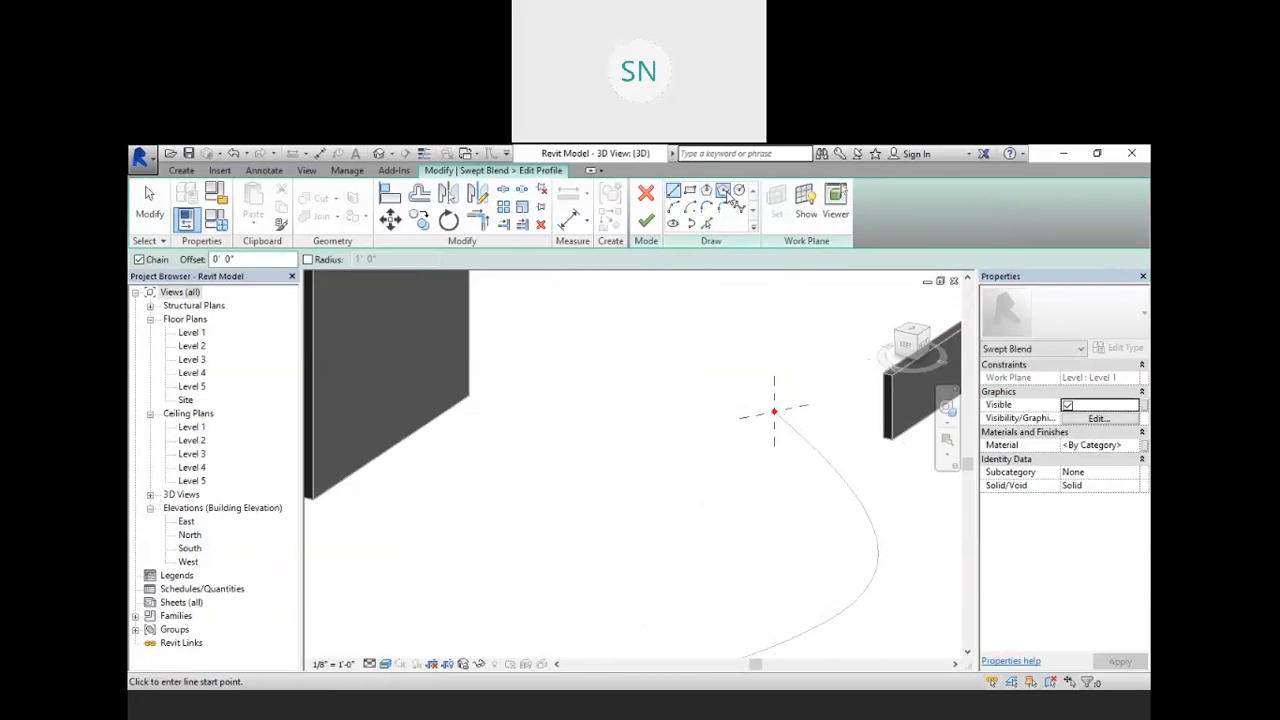
click(775, 412)
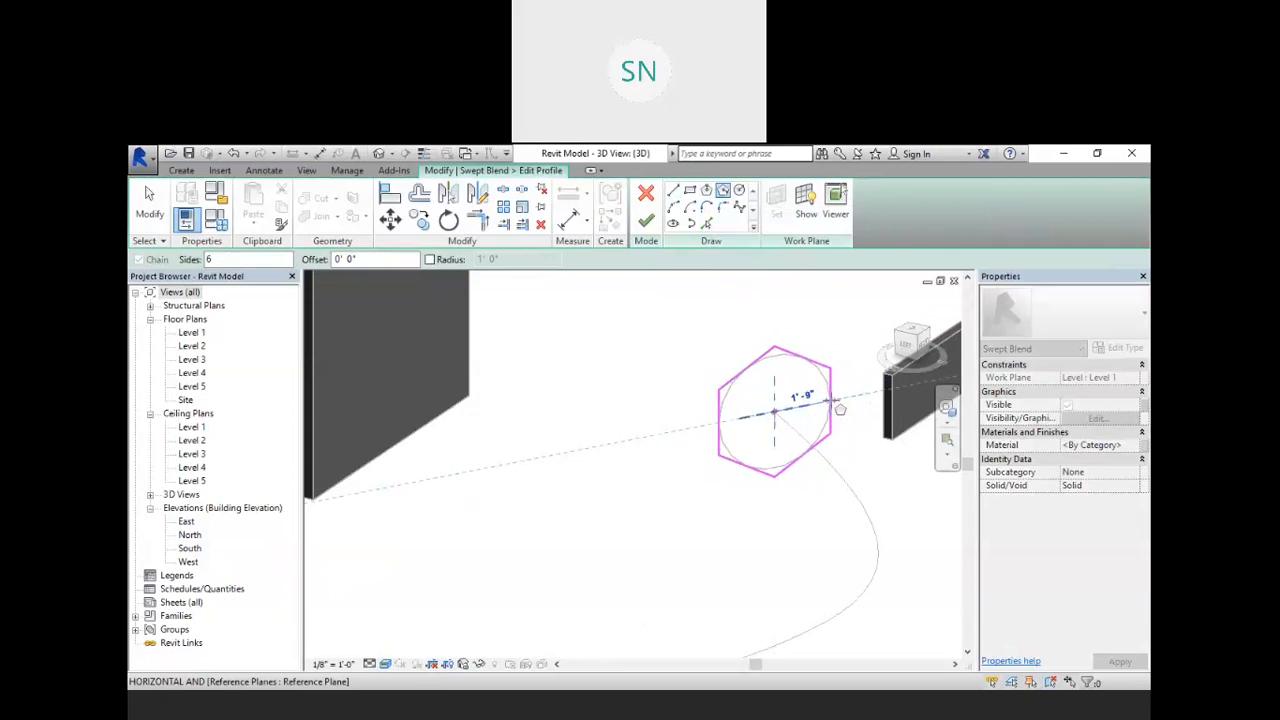
click(830, 409)
scroll(718, 305, down, 3)
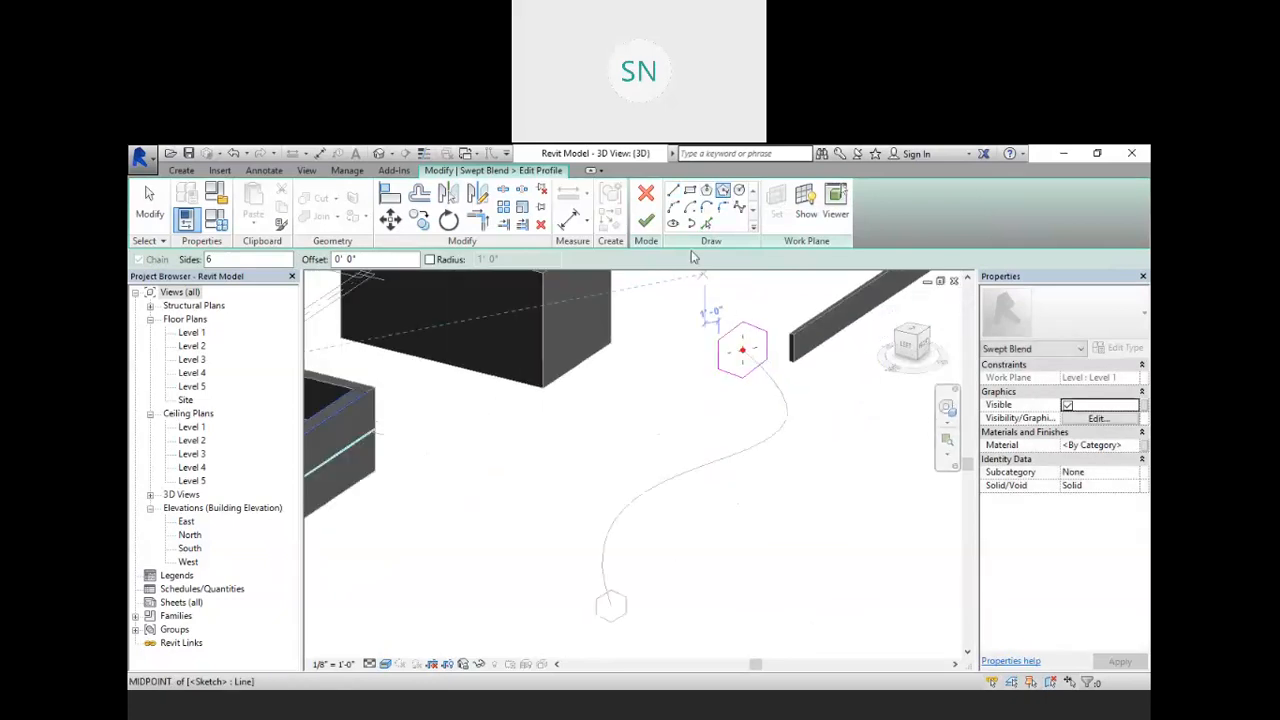
click(648, 222)
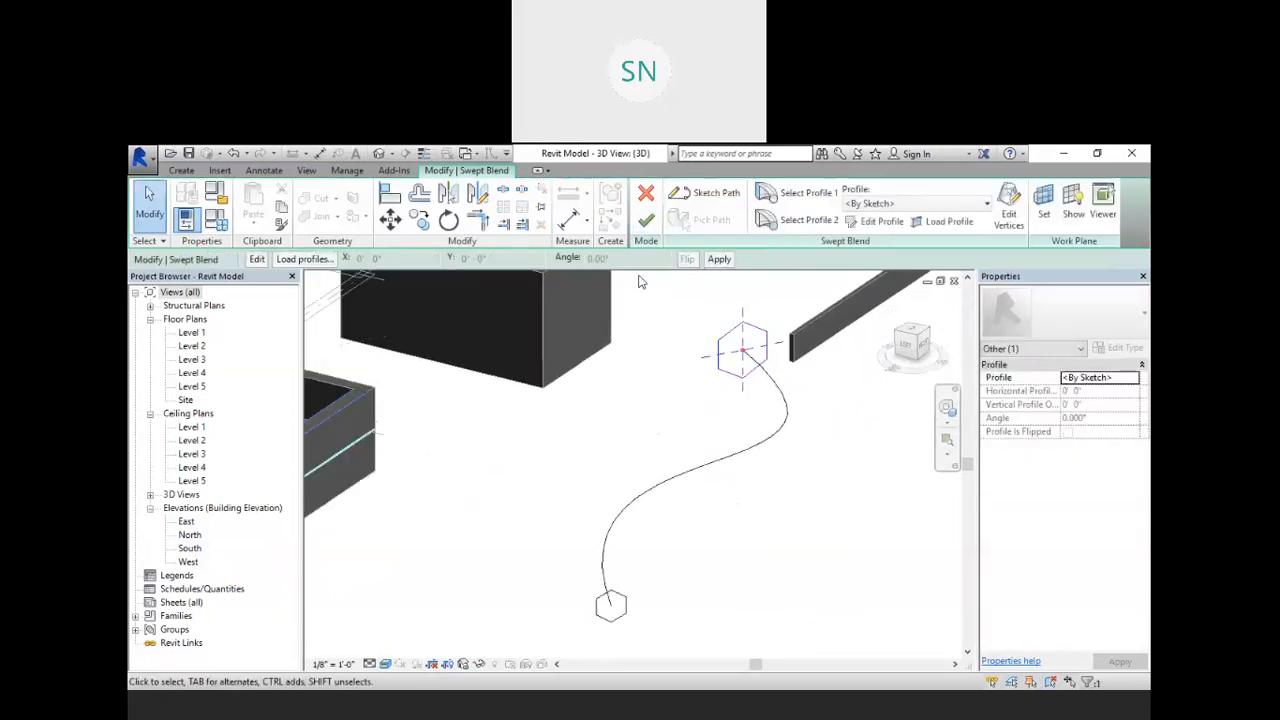
- Finish the swept blend between the two hexagonal profiles and deselect it
click(648, 222)
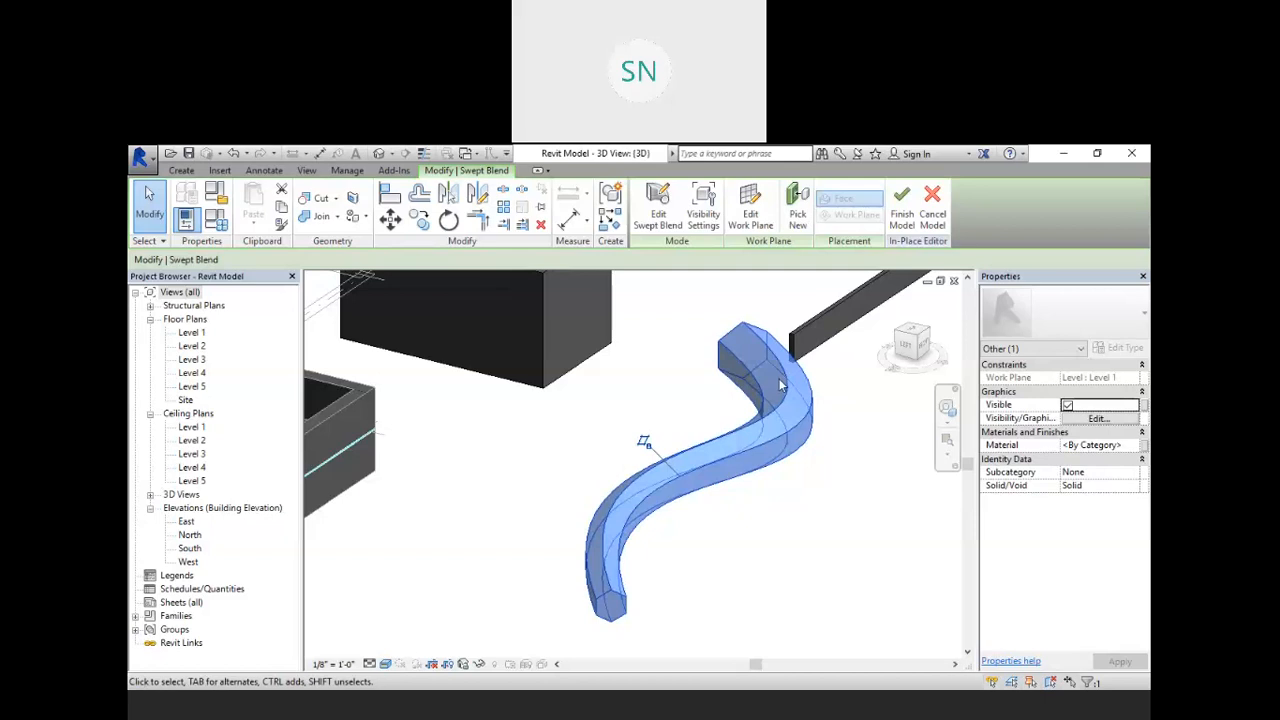
scroll(745, 400, down, 5)
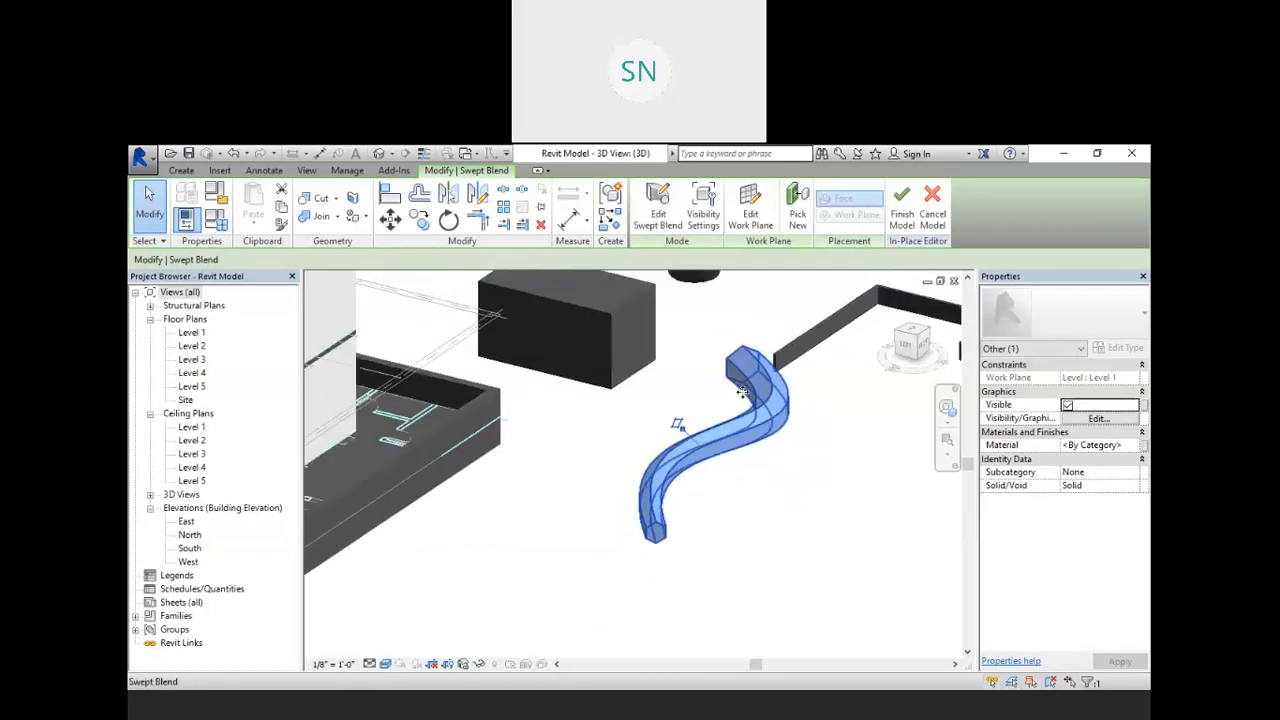
click(807, 472)
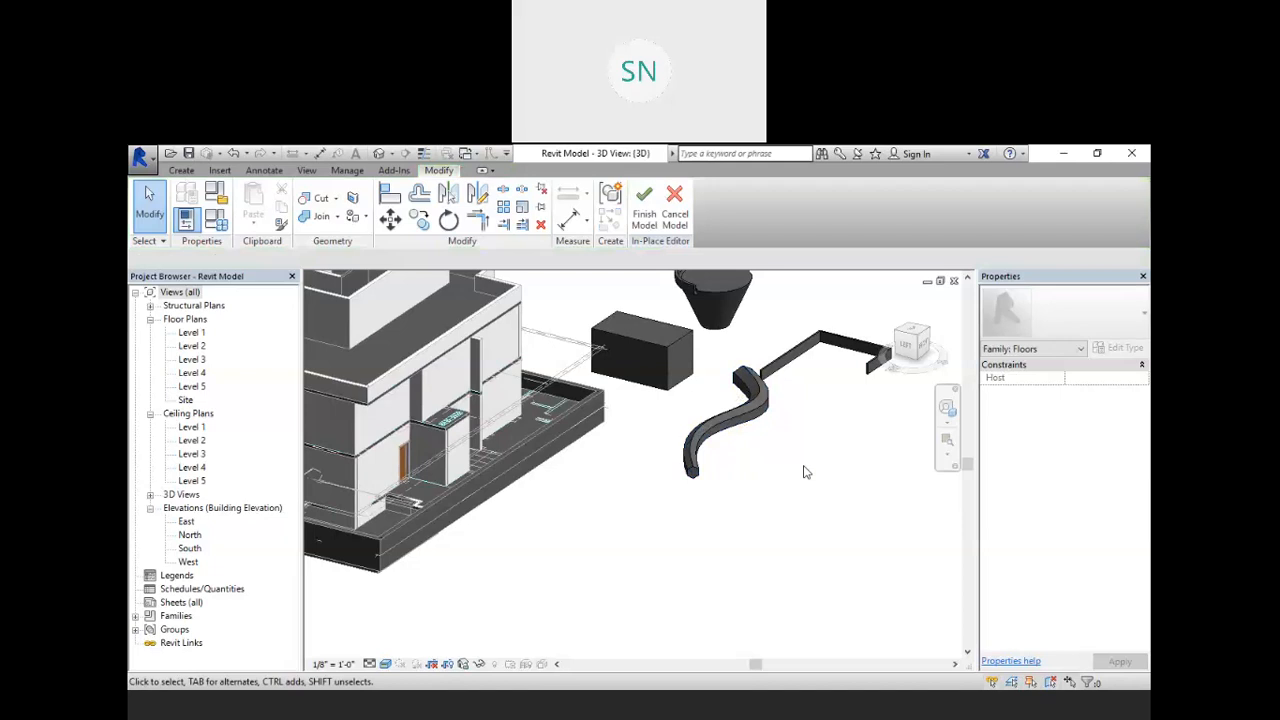
- Show the work plane and set it by picking the box extrusion's end face
mouse_move(791, 302)
shift+middle_down()
mouse_move(802, 320)
mouse_move(790, 320)
shift+middle_up()
mouse_move(710, 312)
shift+middle_down()
mouse_move(708, 340)
mouse_move(697, 317)
shift+middle_up()
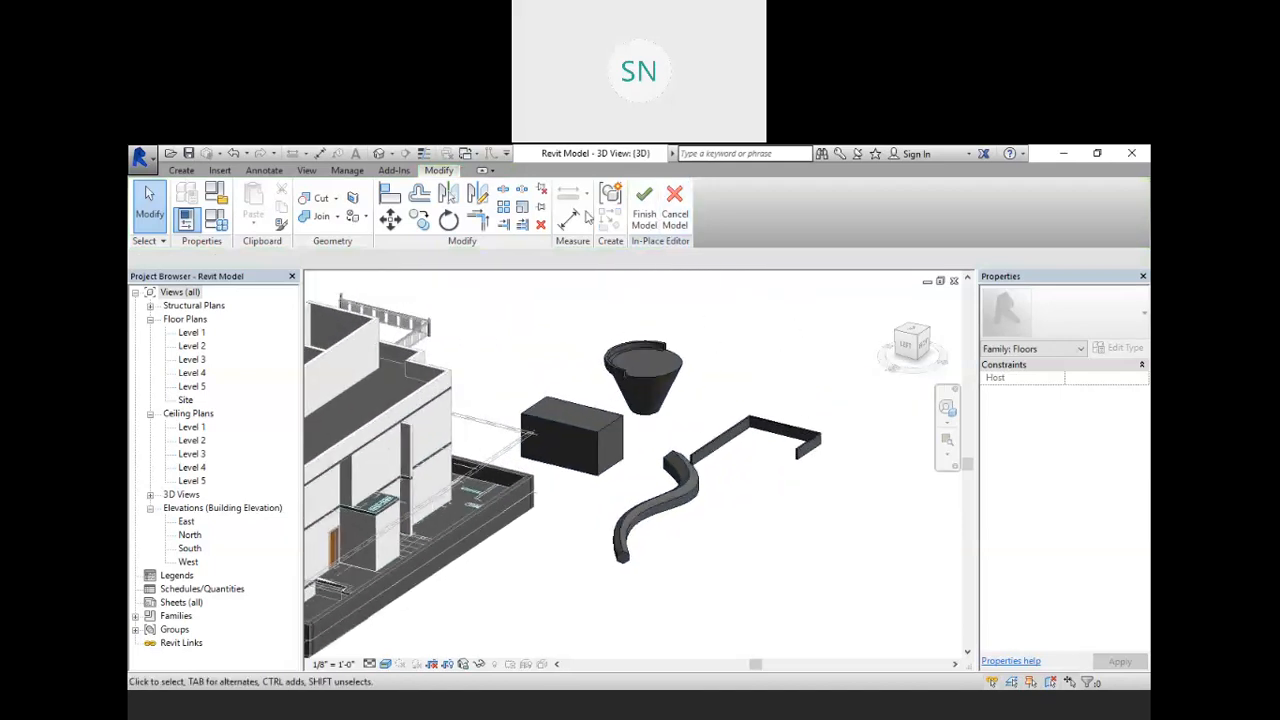
click(184, 171)
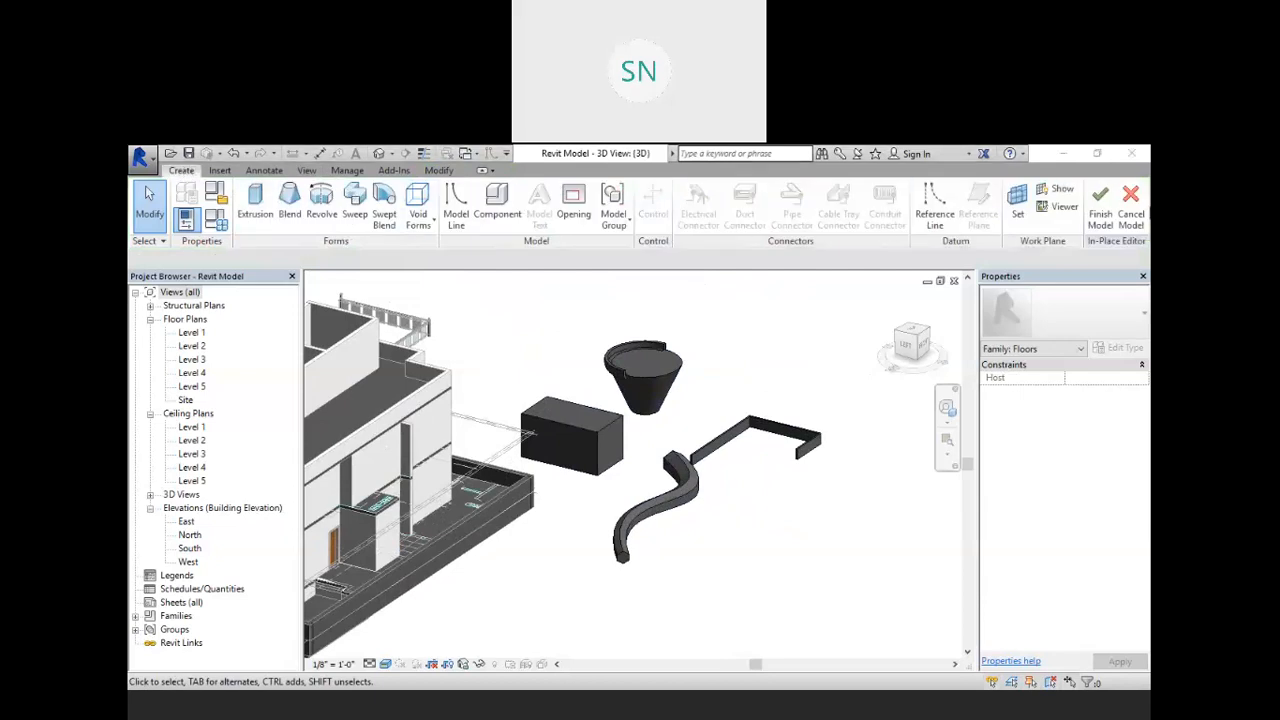
click(1058, 189)
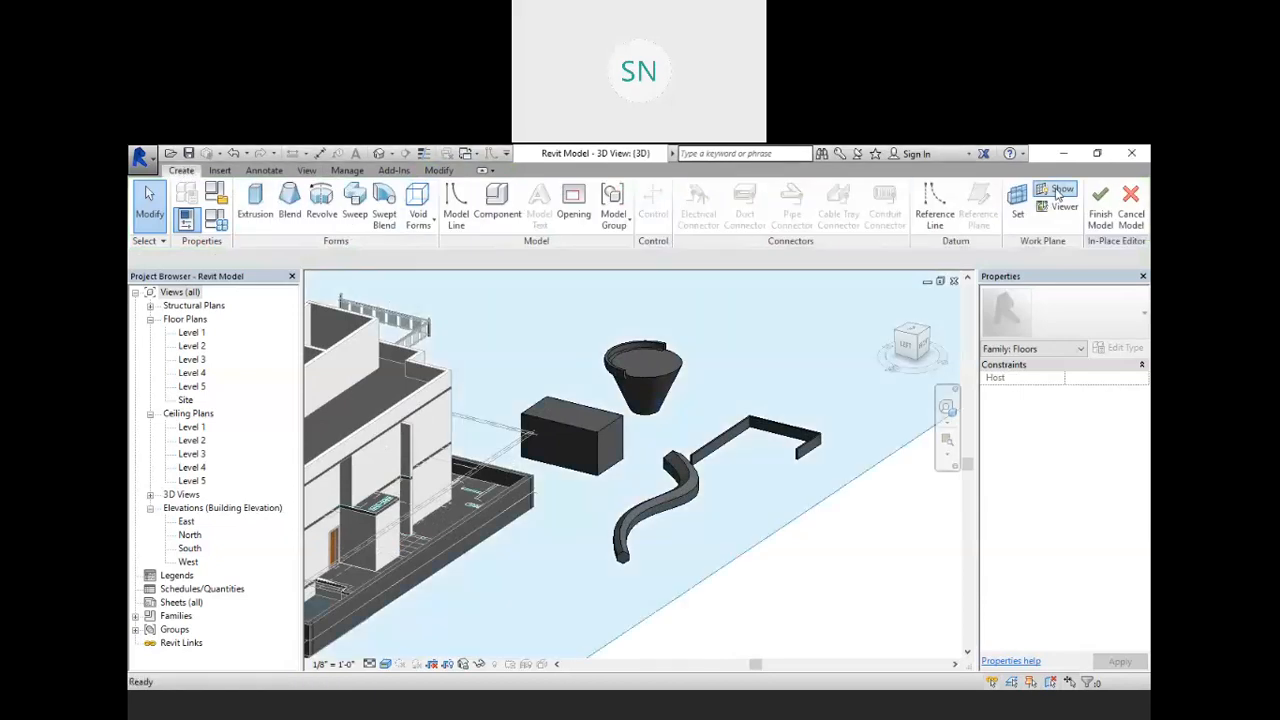
click(1016, 205)
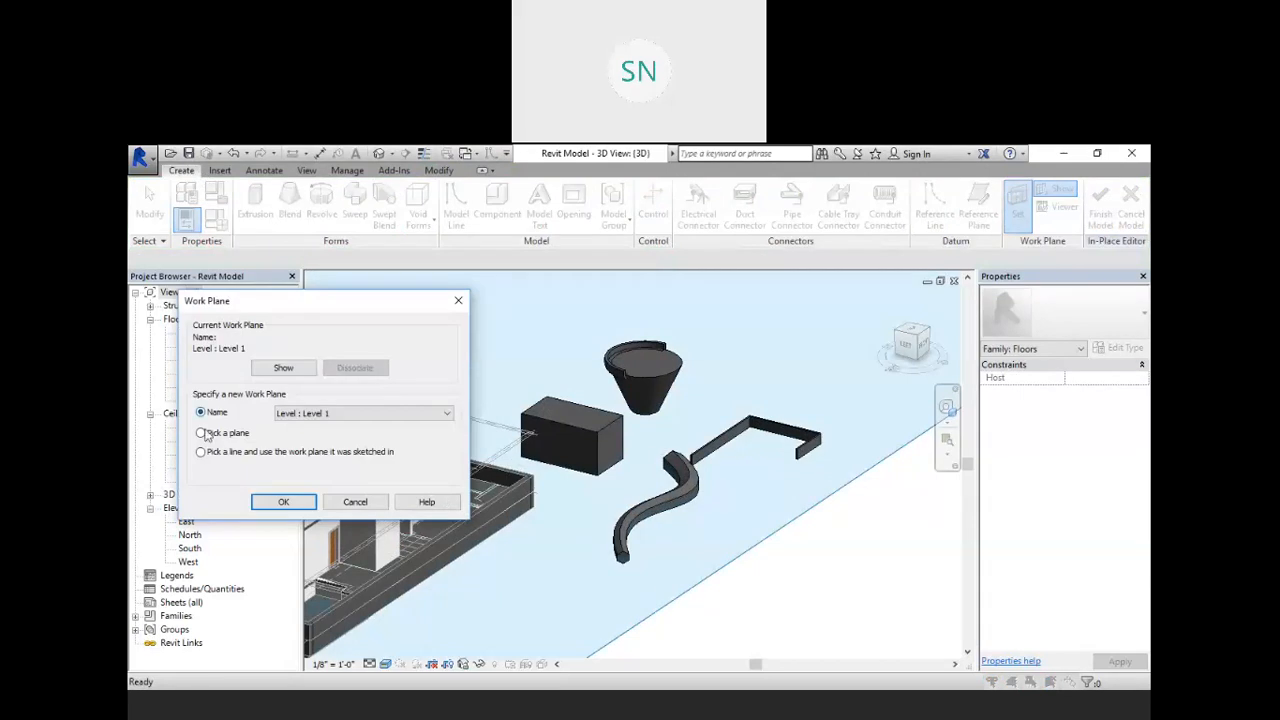
click(284, 502)
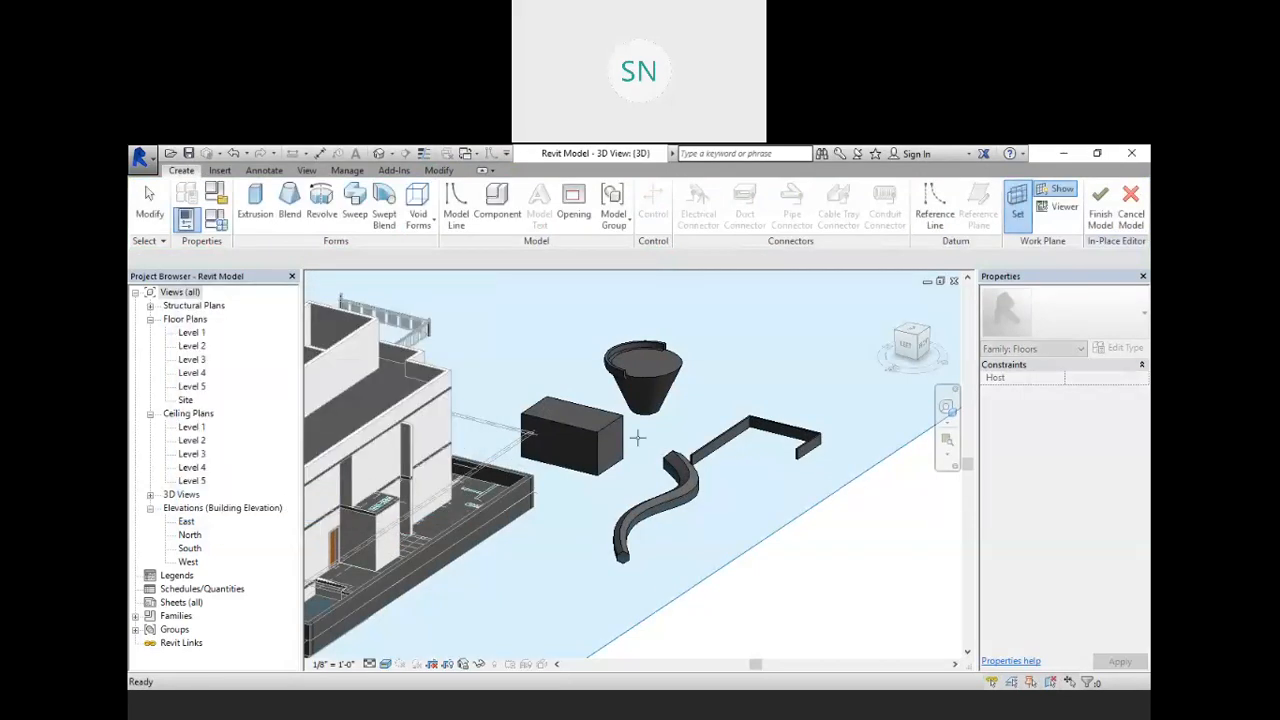
scroll(624, 446, up, 3)
scroll(624, 446, up, 4)
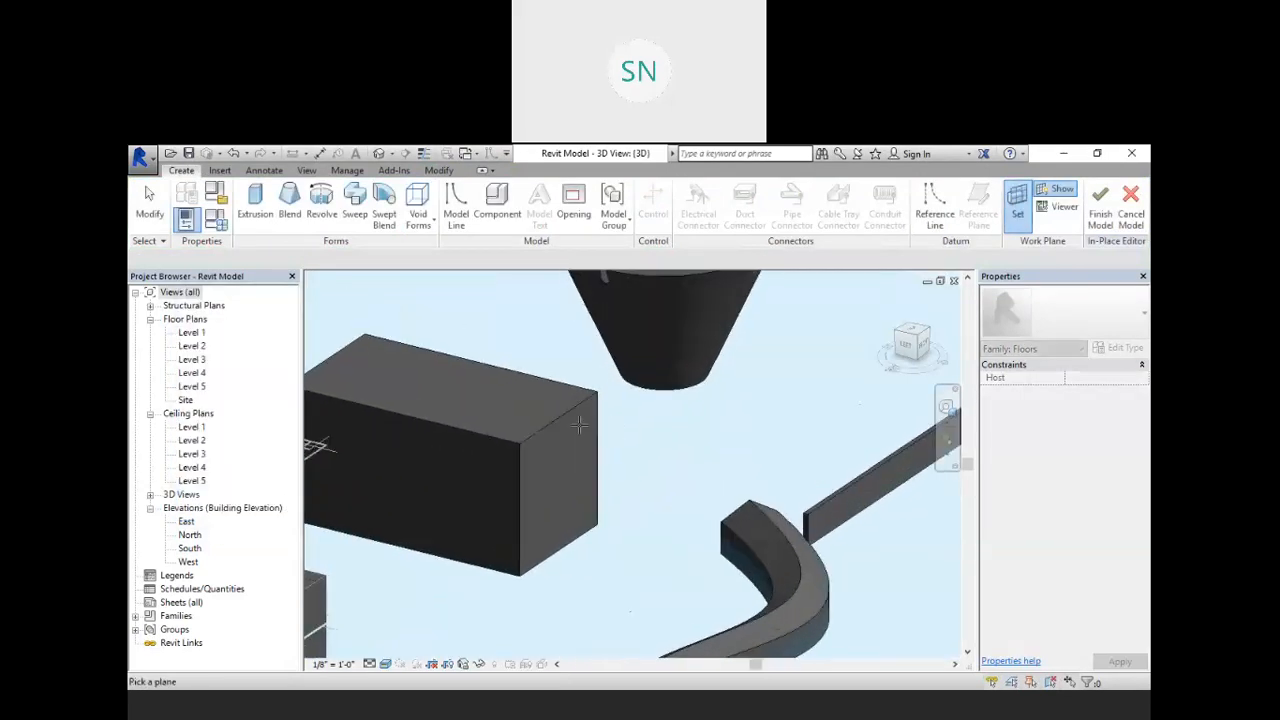
click(581, 408)
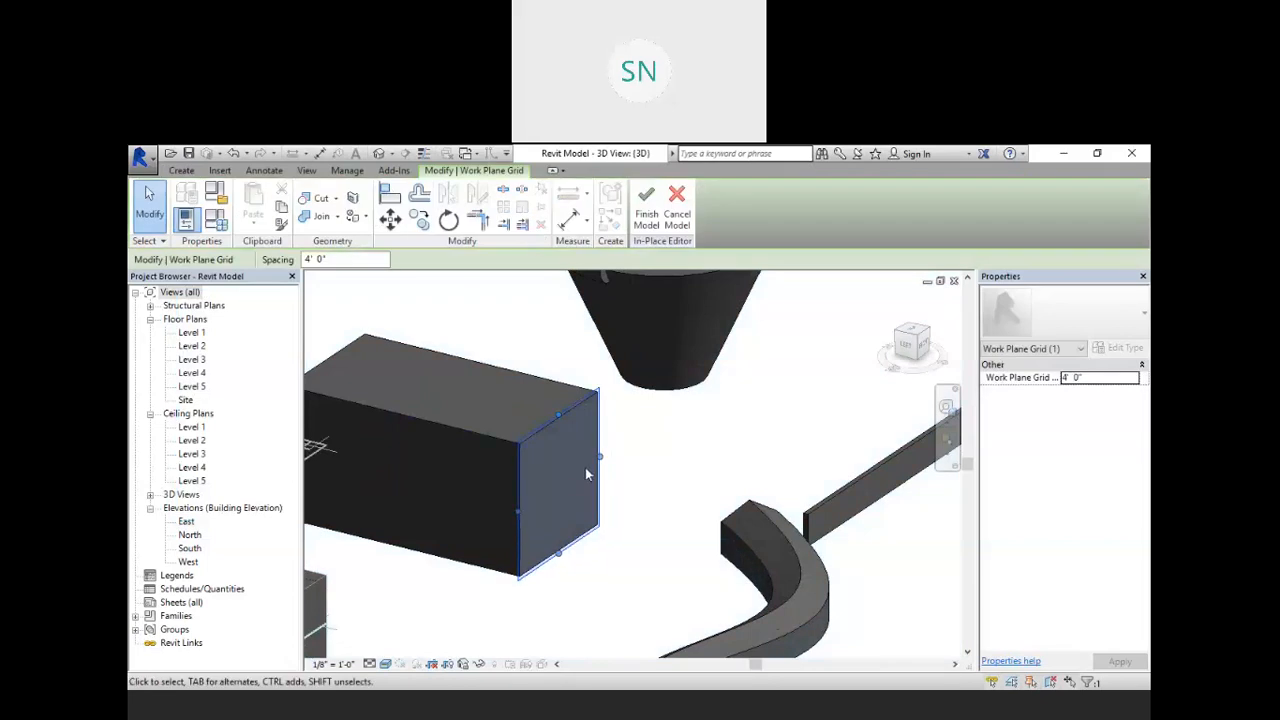
scroll(720, 450, down, 3)
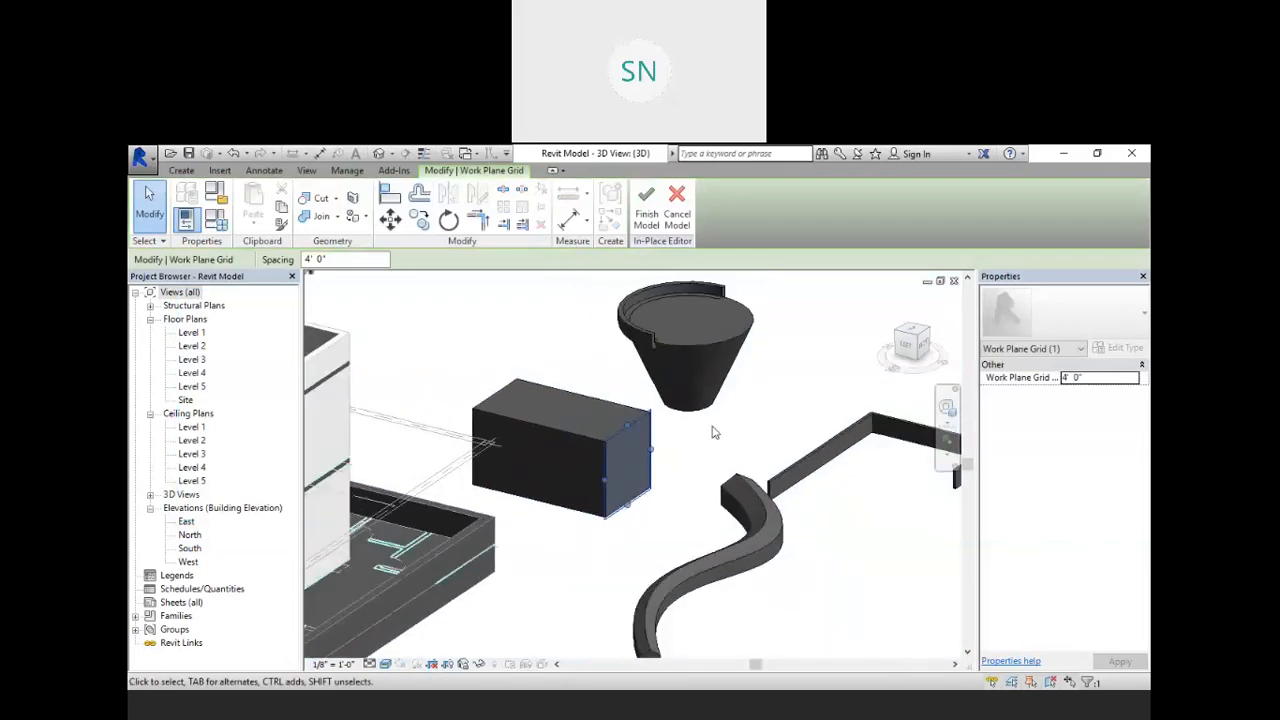
- Start a solid Revolve on the box's end face and turn the 3D view to Front, framing the empty area beside the cone
click(181, 171)
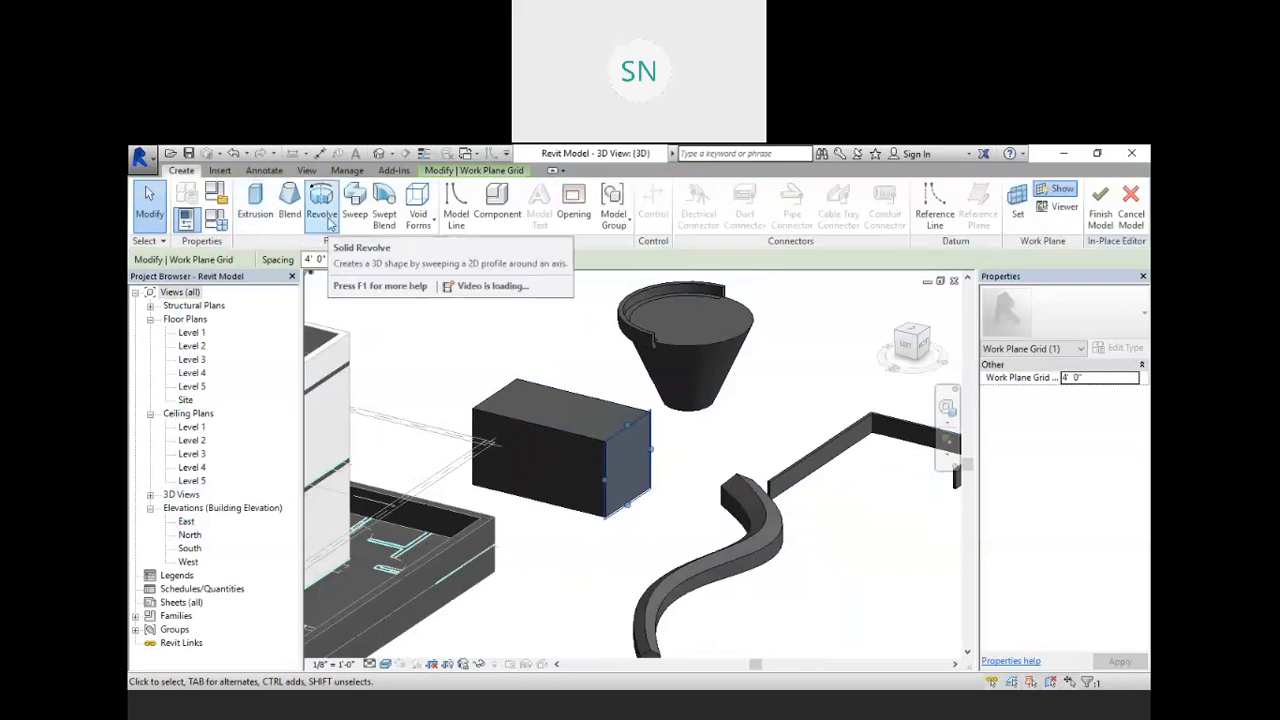
click(322, 213)
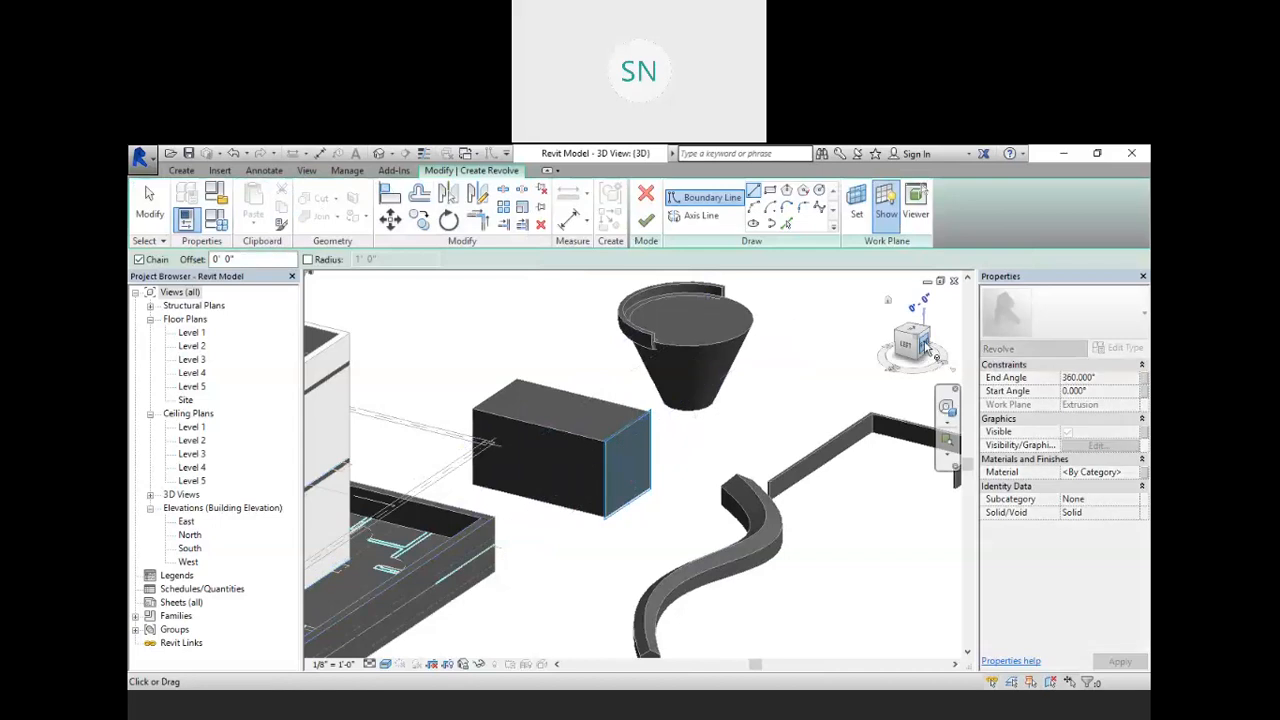
right_click(864, 370)
click(900, 379)
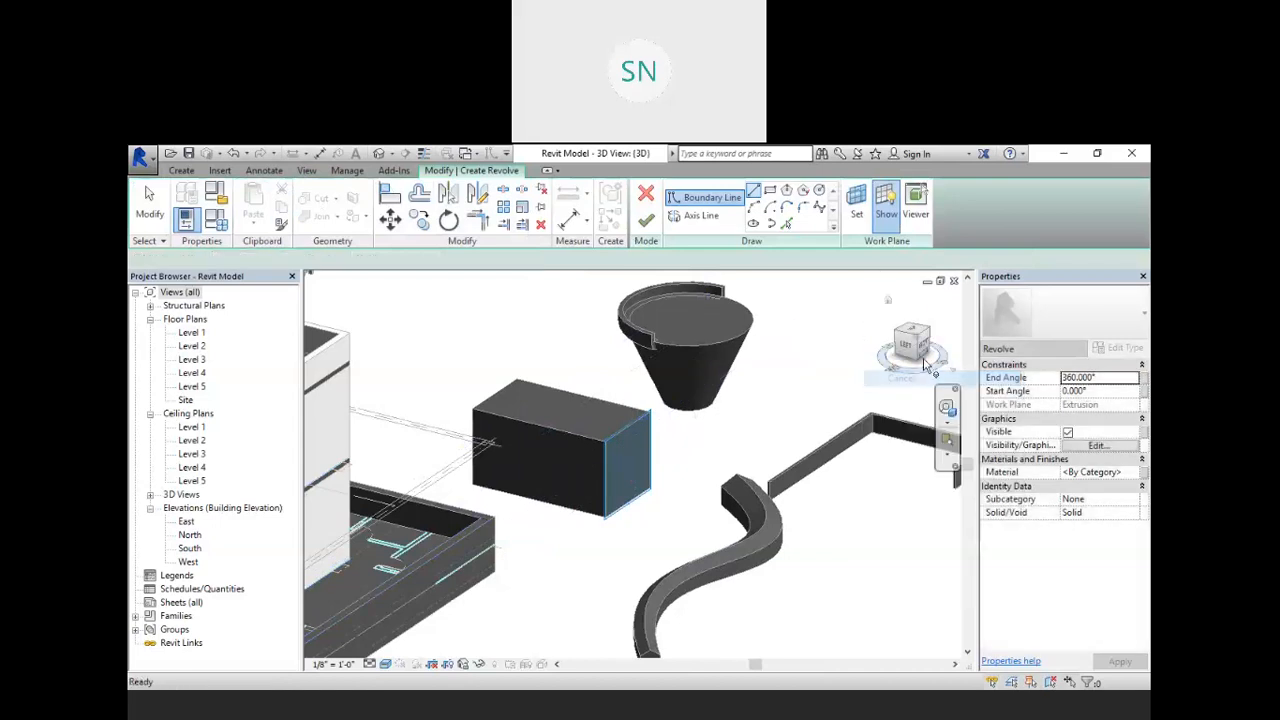
click(931, 349)
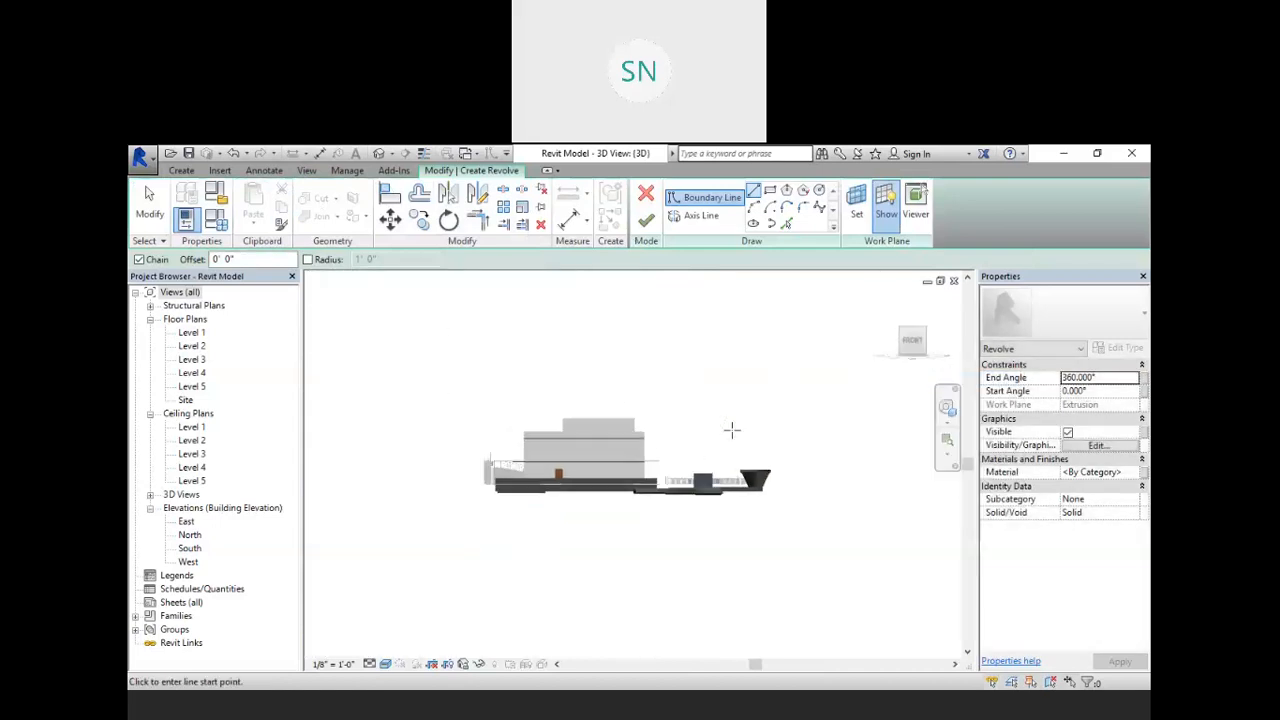
scroll(722, 489, up, 5)
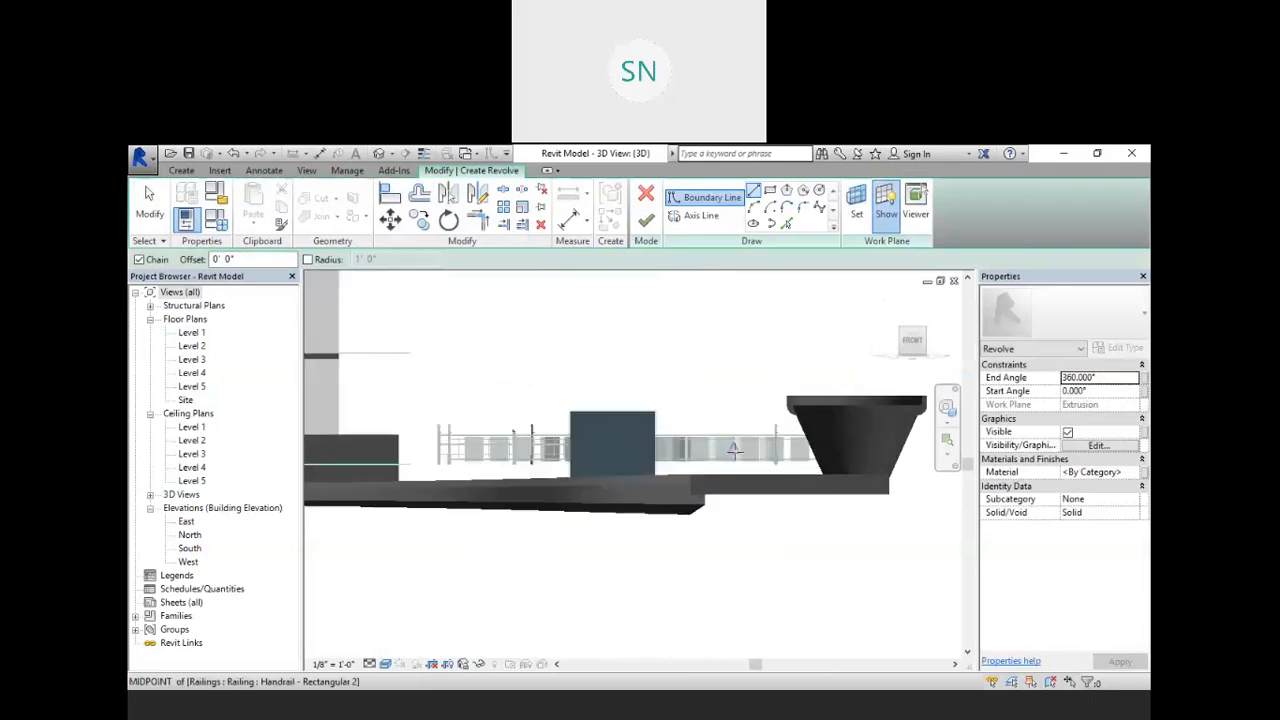
scroll(871, 440, up, 2)
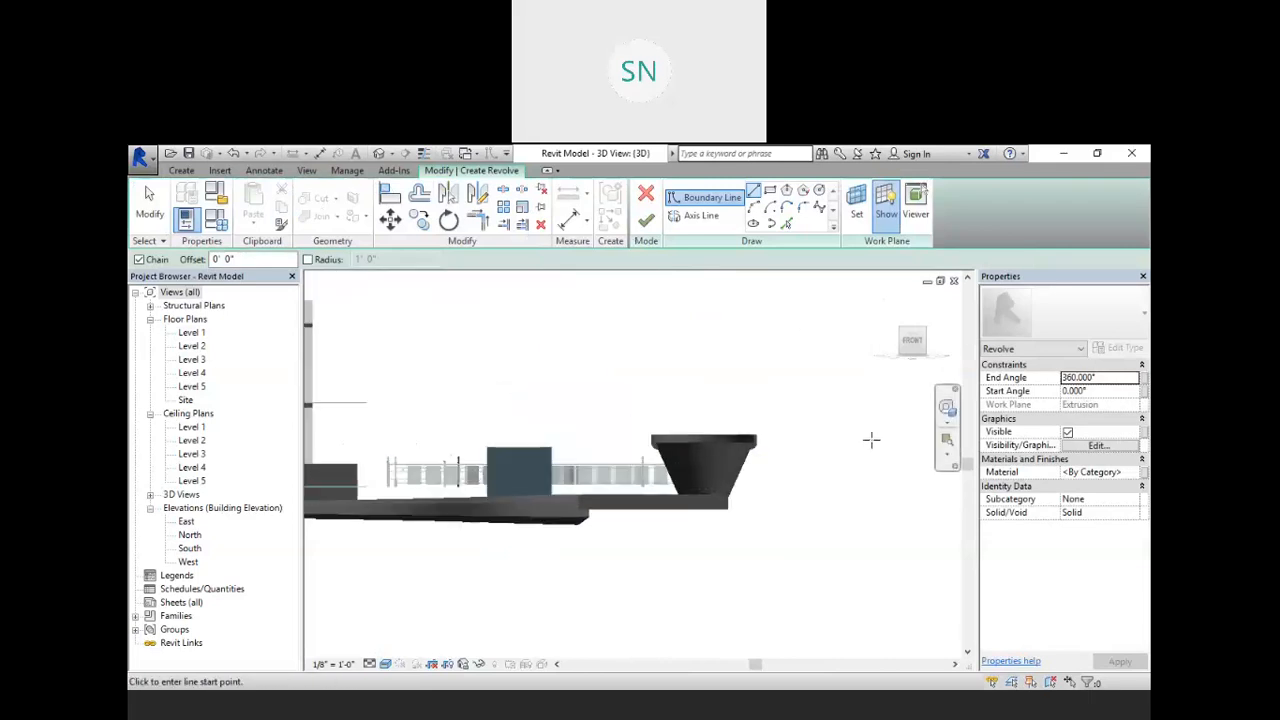
scroll(757, 480, down, 3)
scroll(864, 464, up, 1)
scroll(860, 470, up, 4)
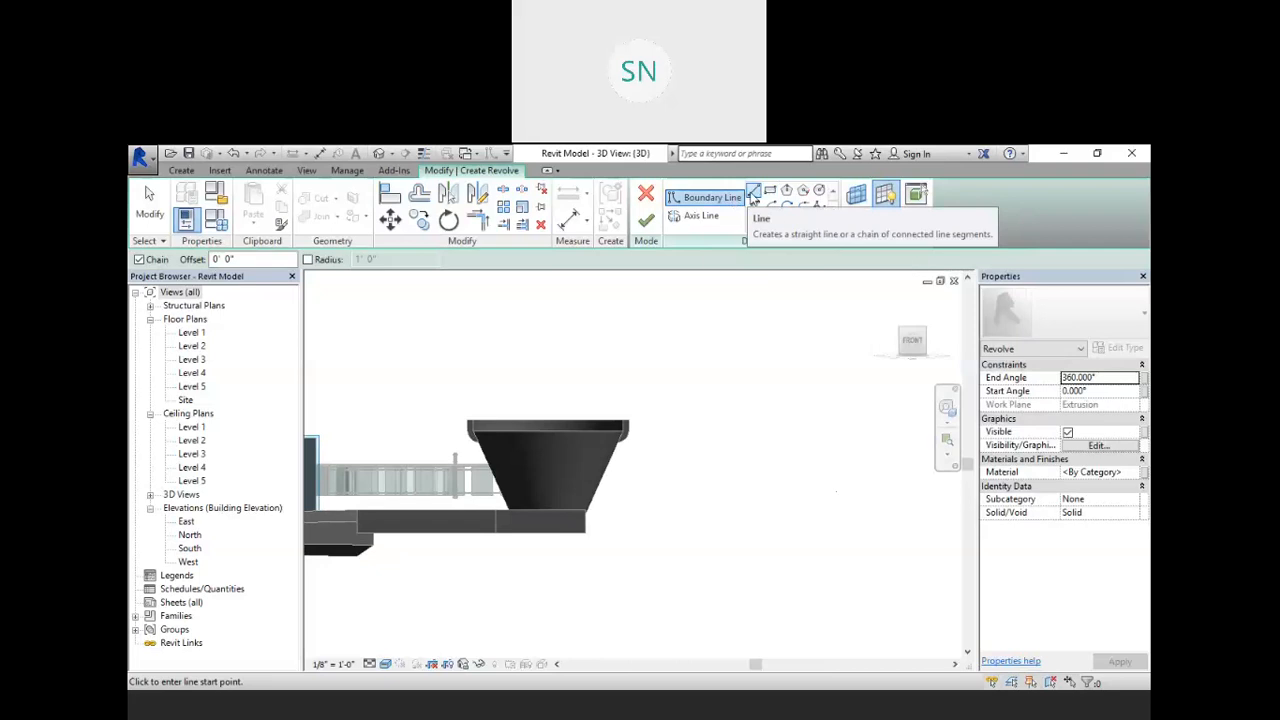
- Sketch the revolve boundary's vertical inner edge, base about 2' 6" wide, 1' 6" rise, 4" inward step and short vertical above it
click(715, 445)
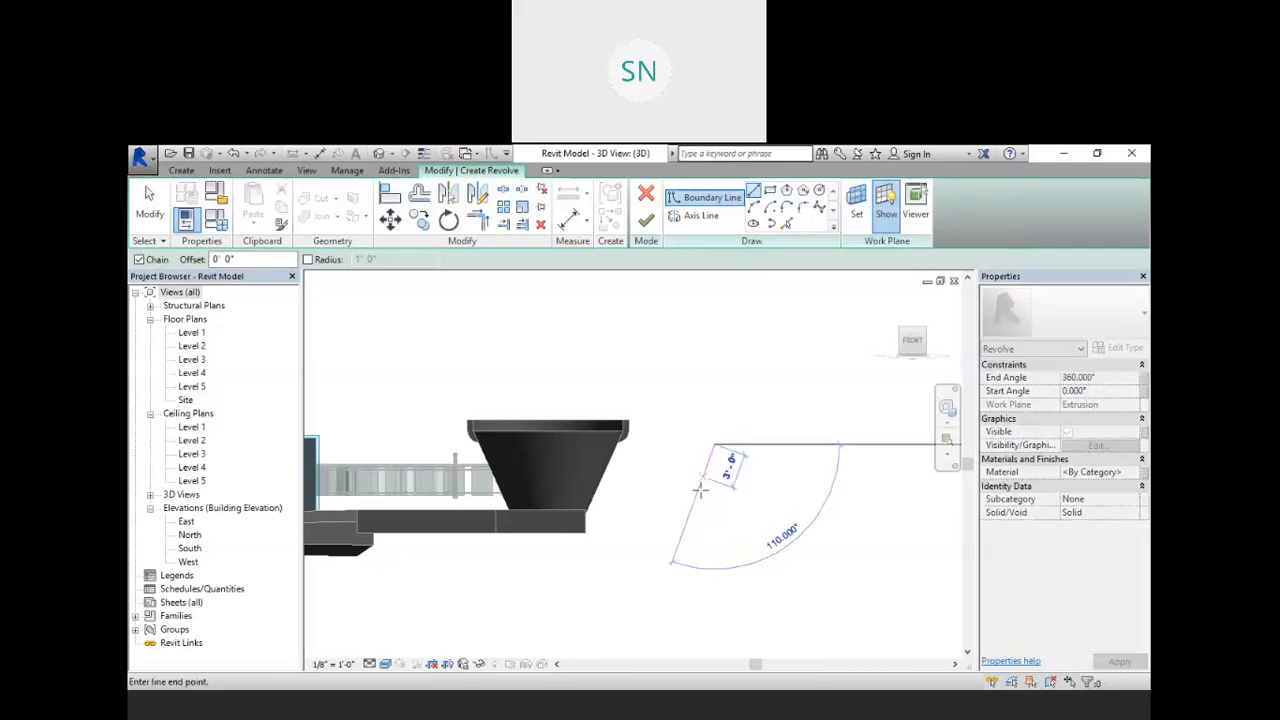
click(715, 545)
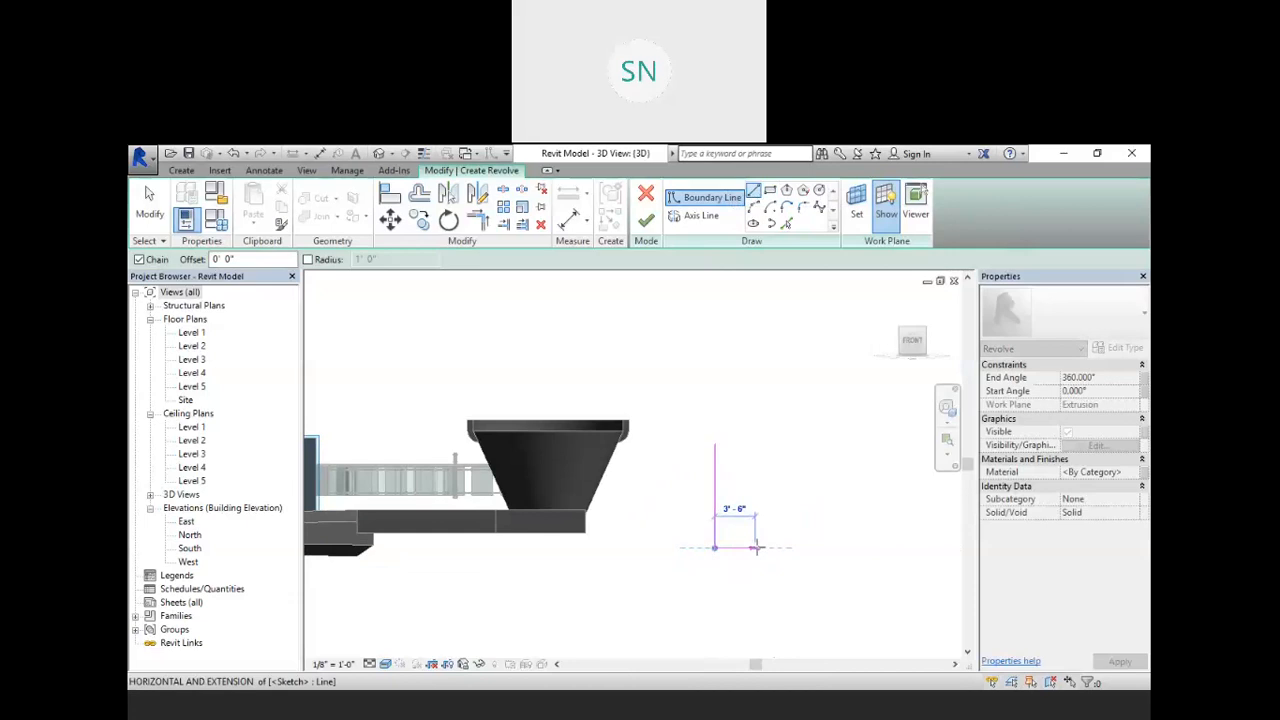
scroll(743, 540, up, 3)
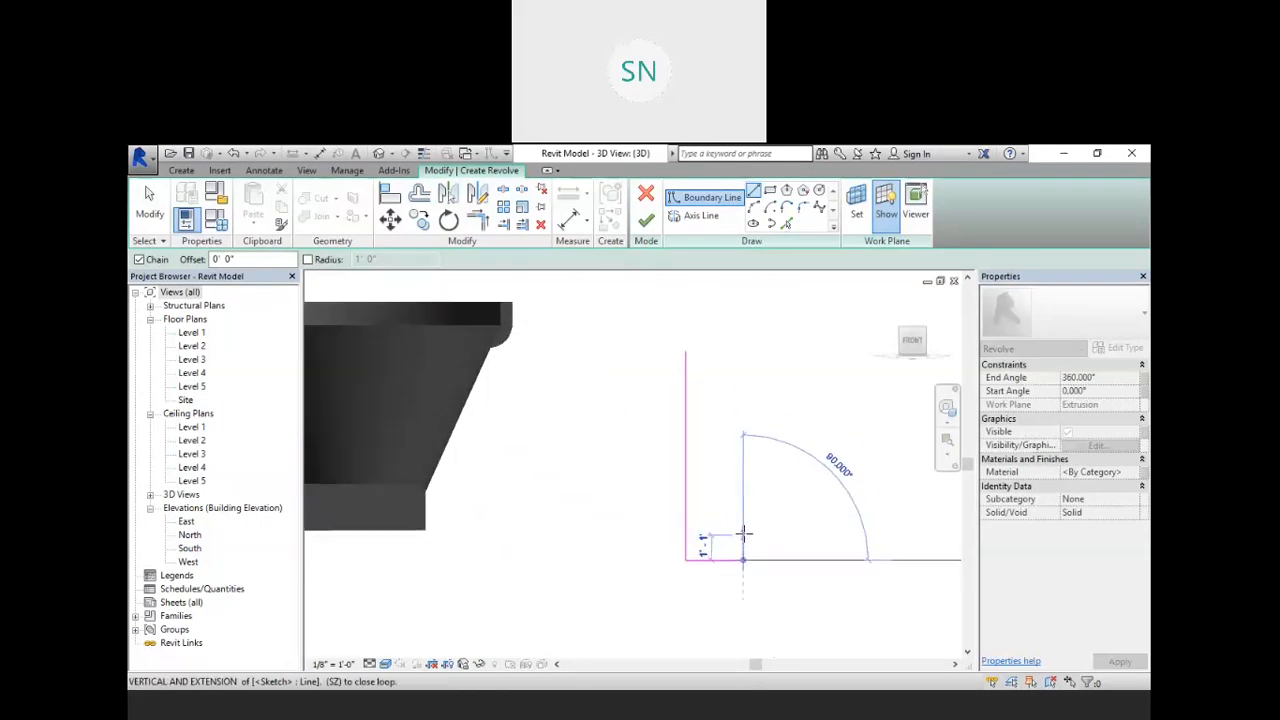
click(743, 525)
scroll(731, 523, up, 4)
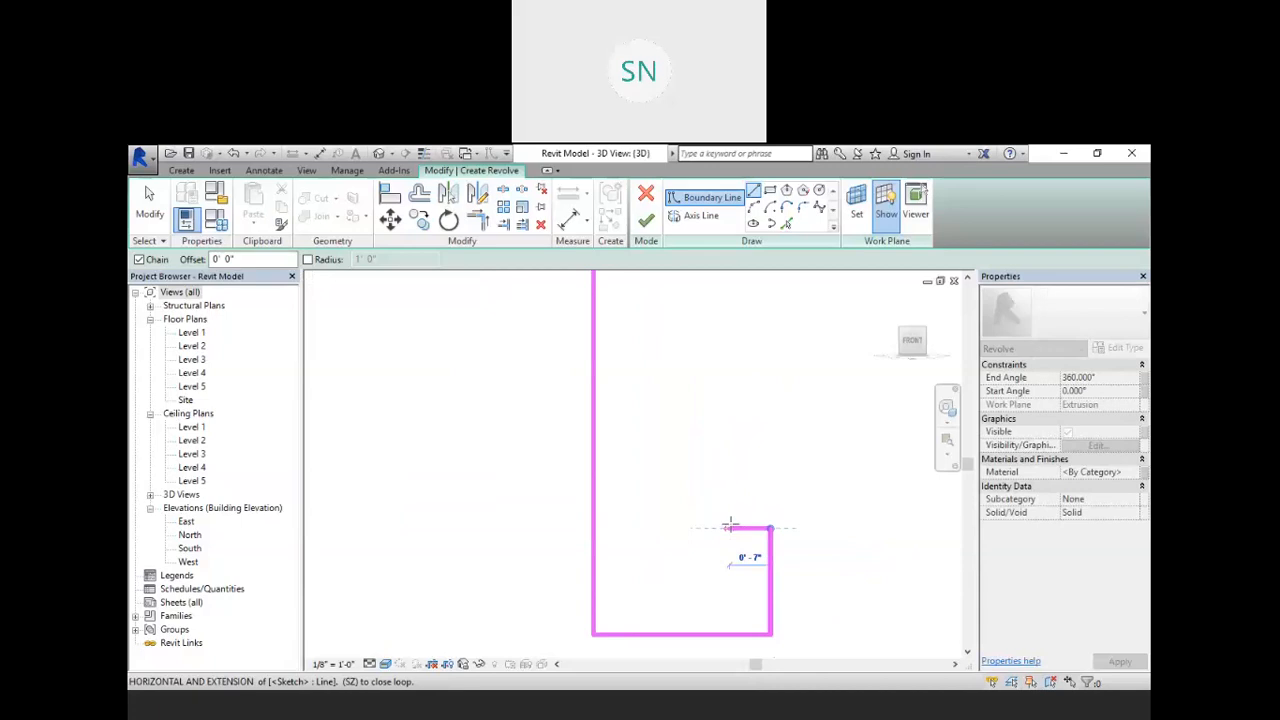
click(745, 528)
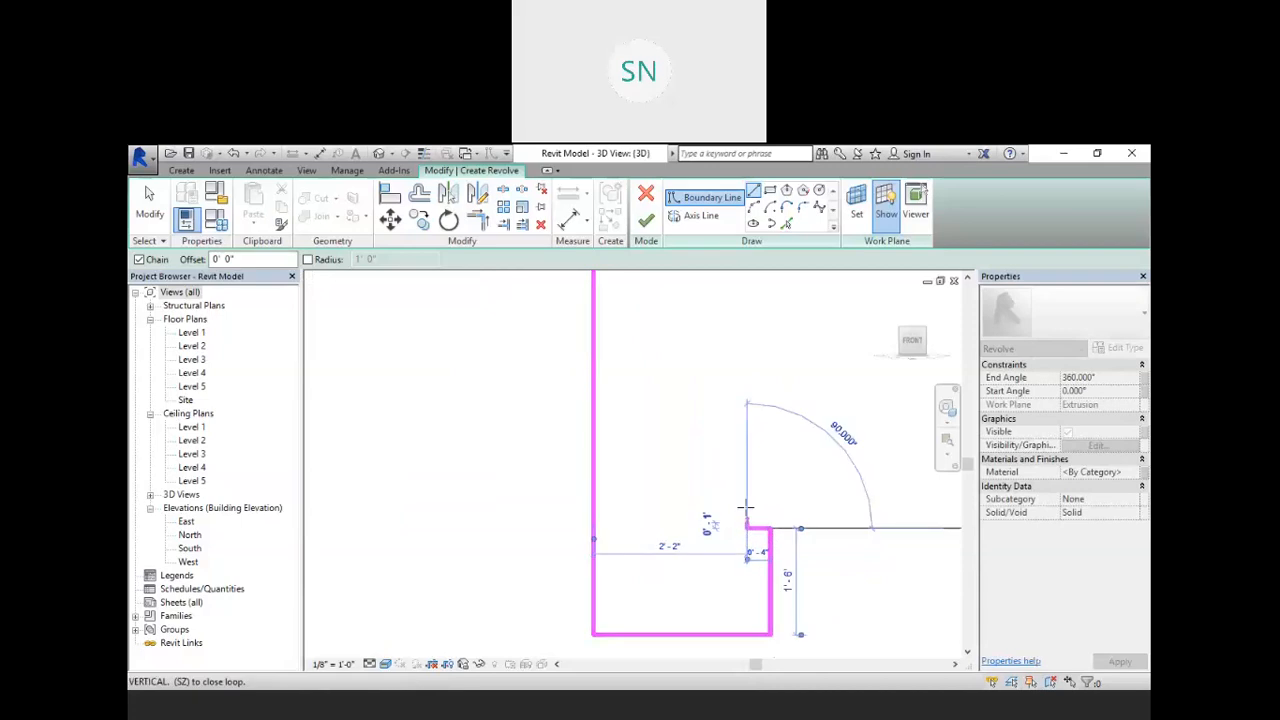
click(746, 432)
- Continue the boundary upward with a line slanting toward the inner edge and a concave start-end-radius arc flaring outward to the inner edge's top level
scroll(748, 430, down, 3)
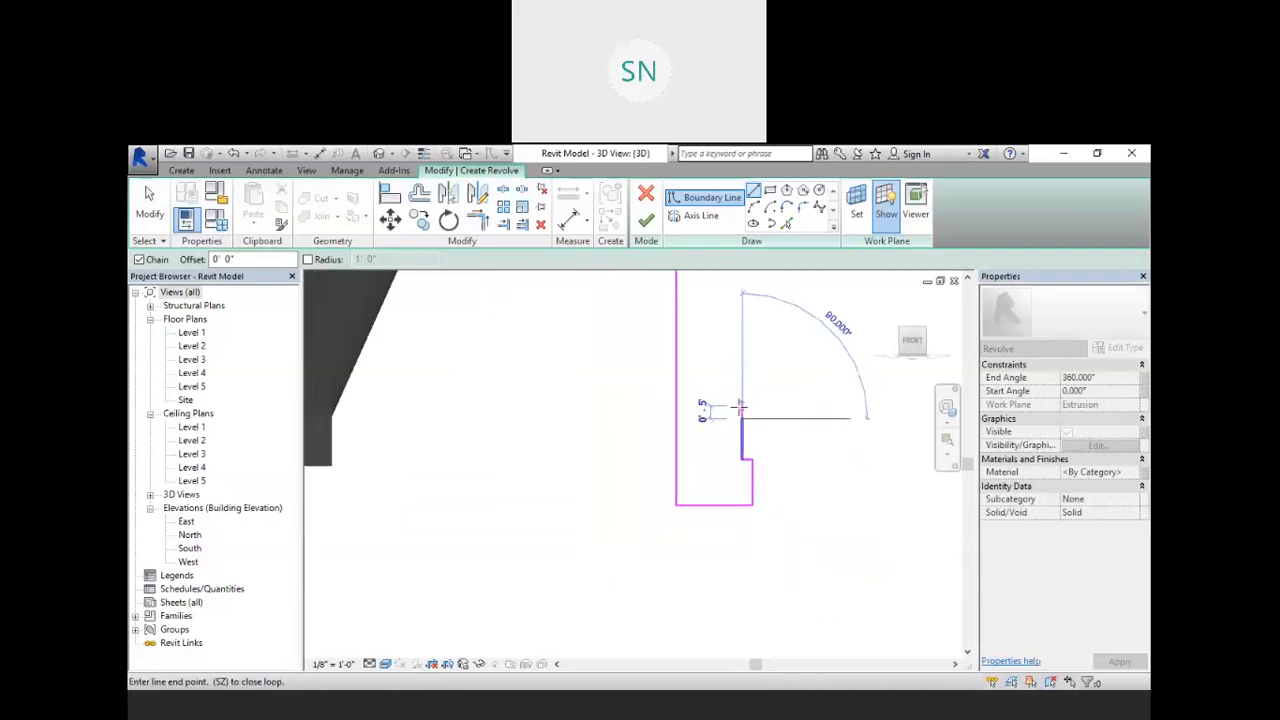
scroll(710, 400, up, 3)
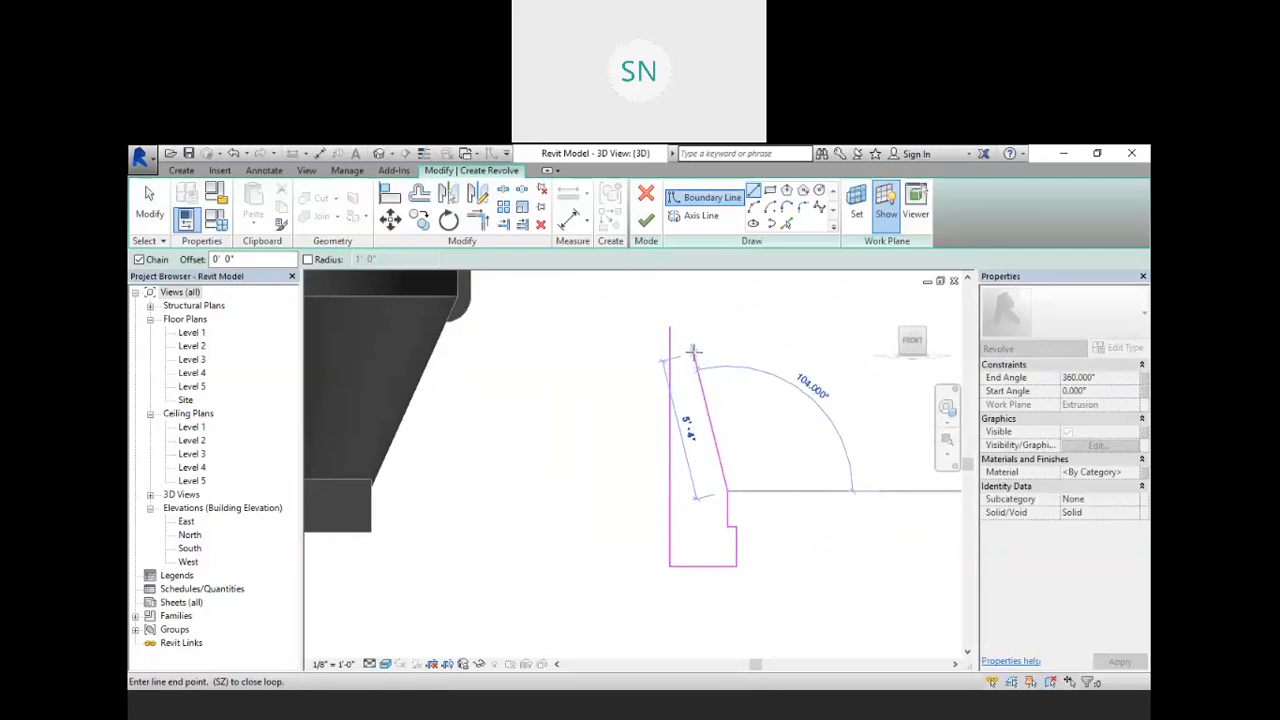
scroll(688, 345, up, 1)
scroll(688, 325, up, 4)
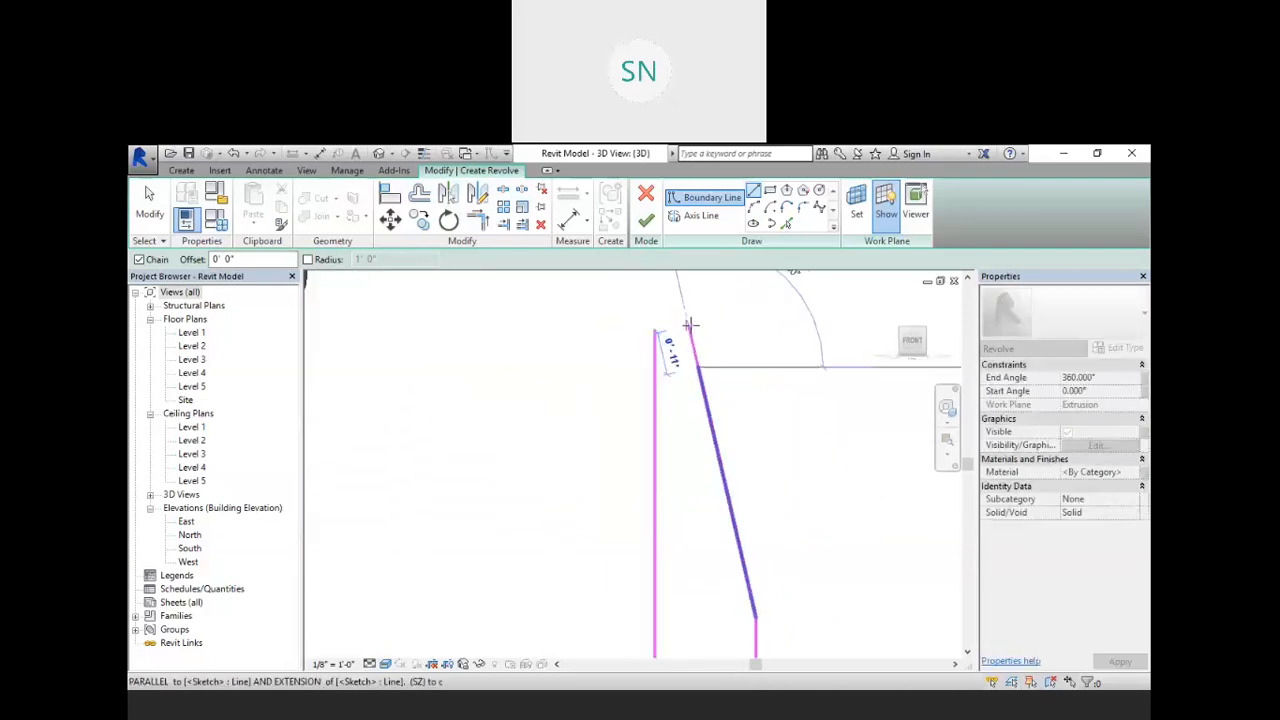
click(690, 441)
scroll(757, 345, up, 1)
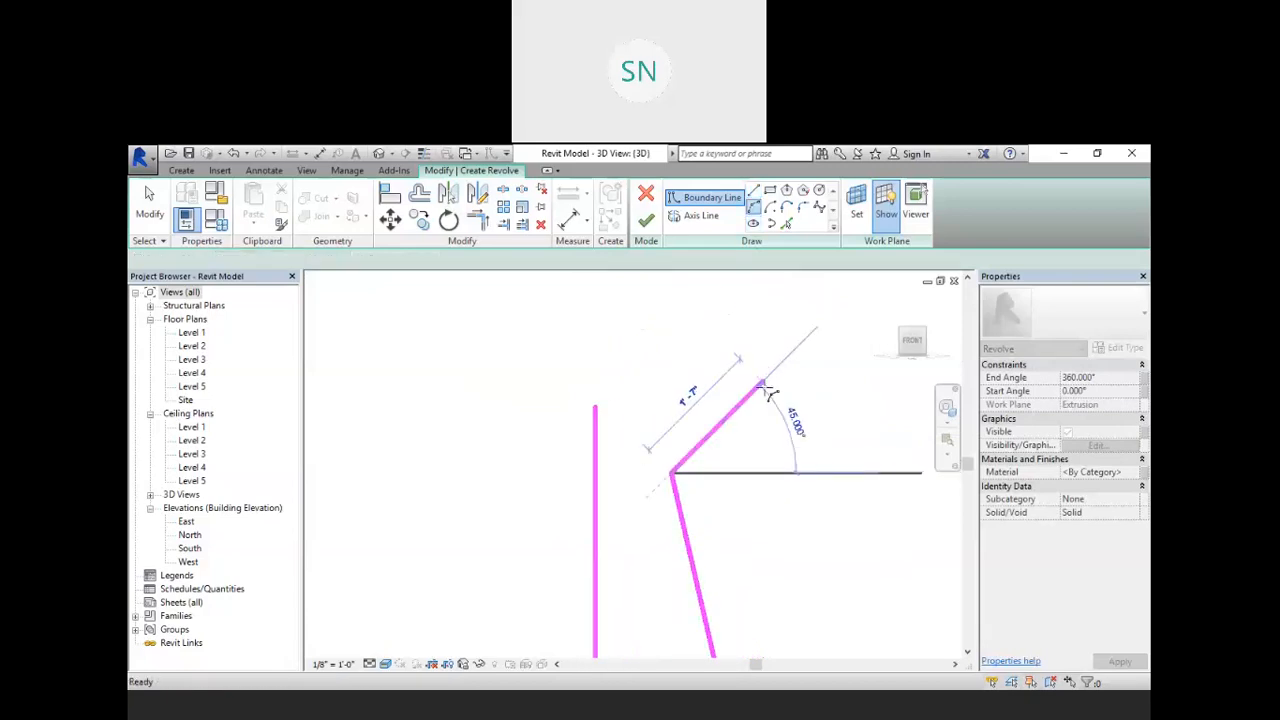
click(803, 409)
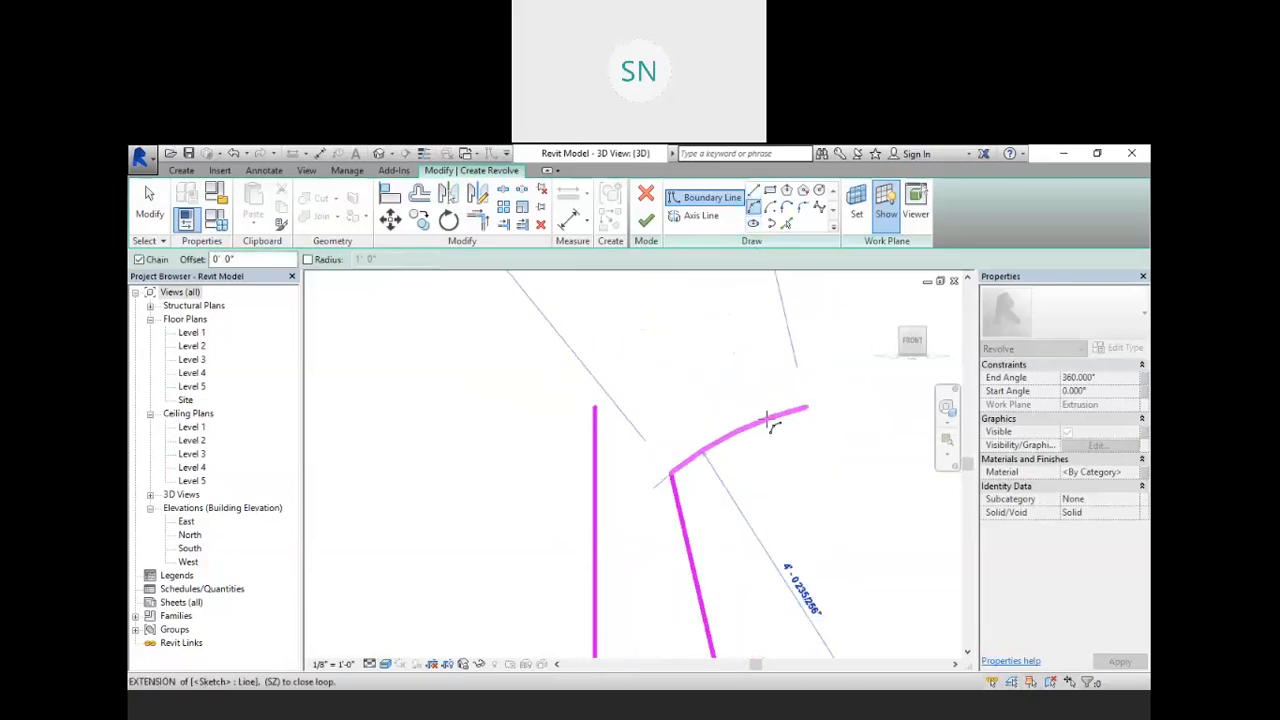
click(726, 455)
- Close the boundary with a horizontal line from the arc's outer end to the top of the inner edge
click(754, 191)
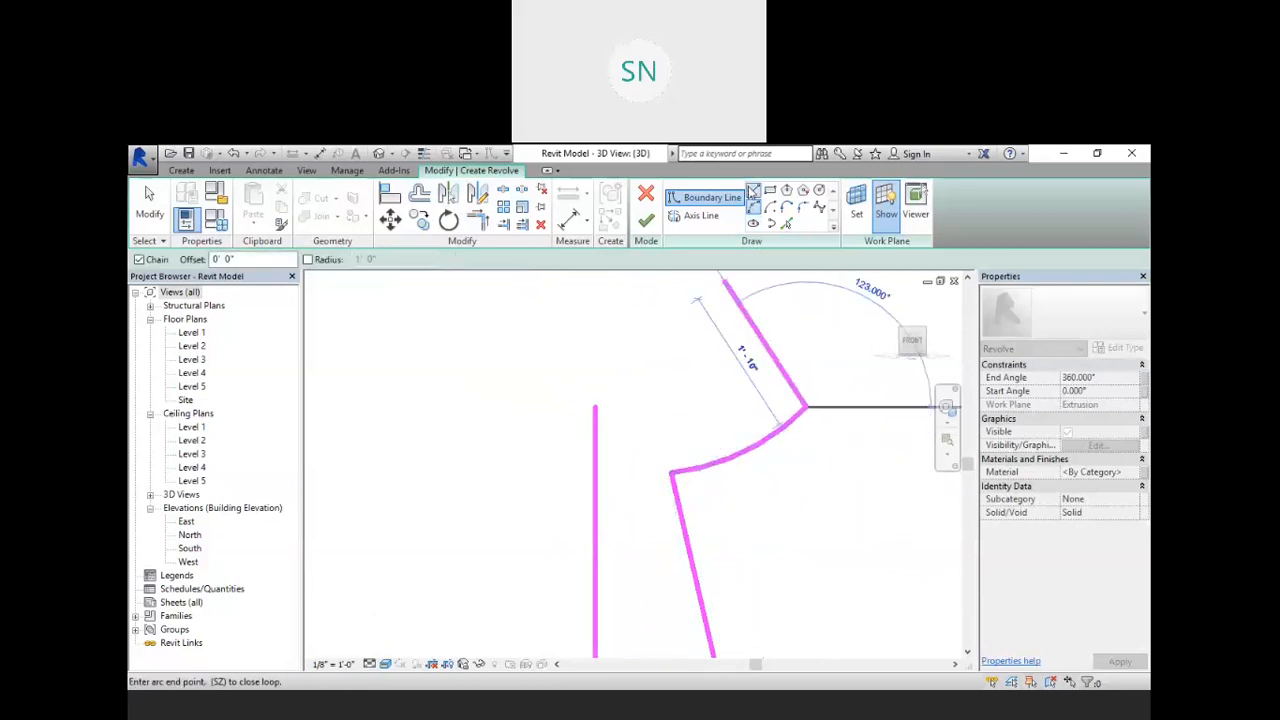
click(594, 410)
scroll(677, 369, down, 6)
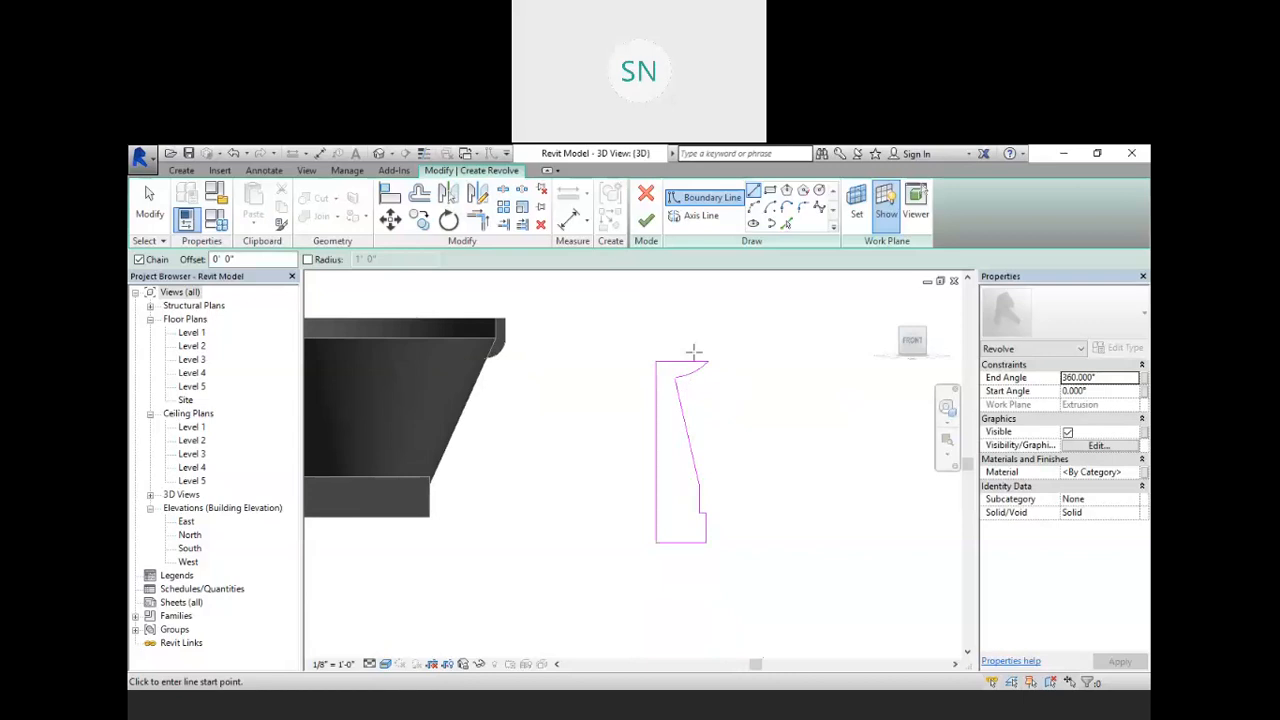
- Draw a vertical axis line about 13' 3" long along the boundary's straight inner edge, extending past both ends, and deselect it
scroll(694, 351, up, 2)
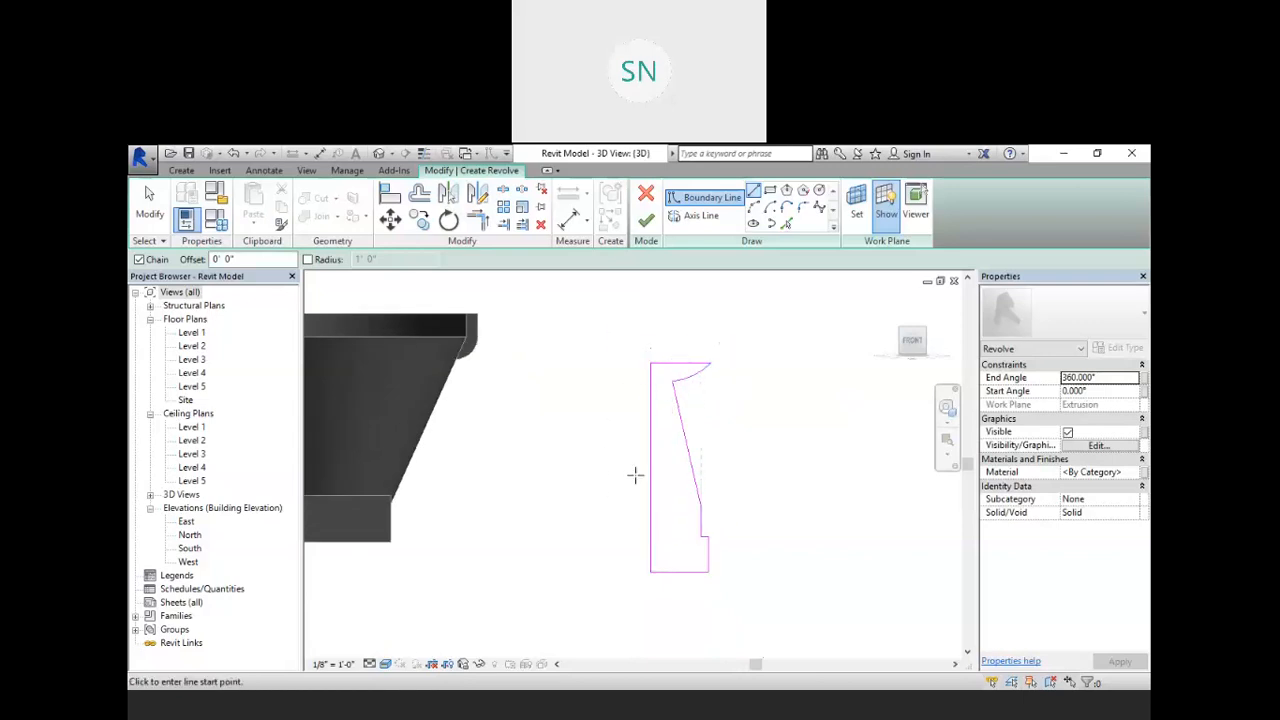
click(697, 217)
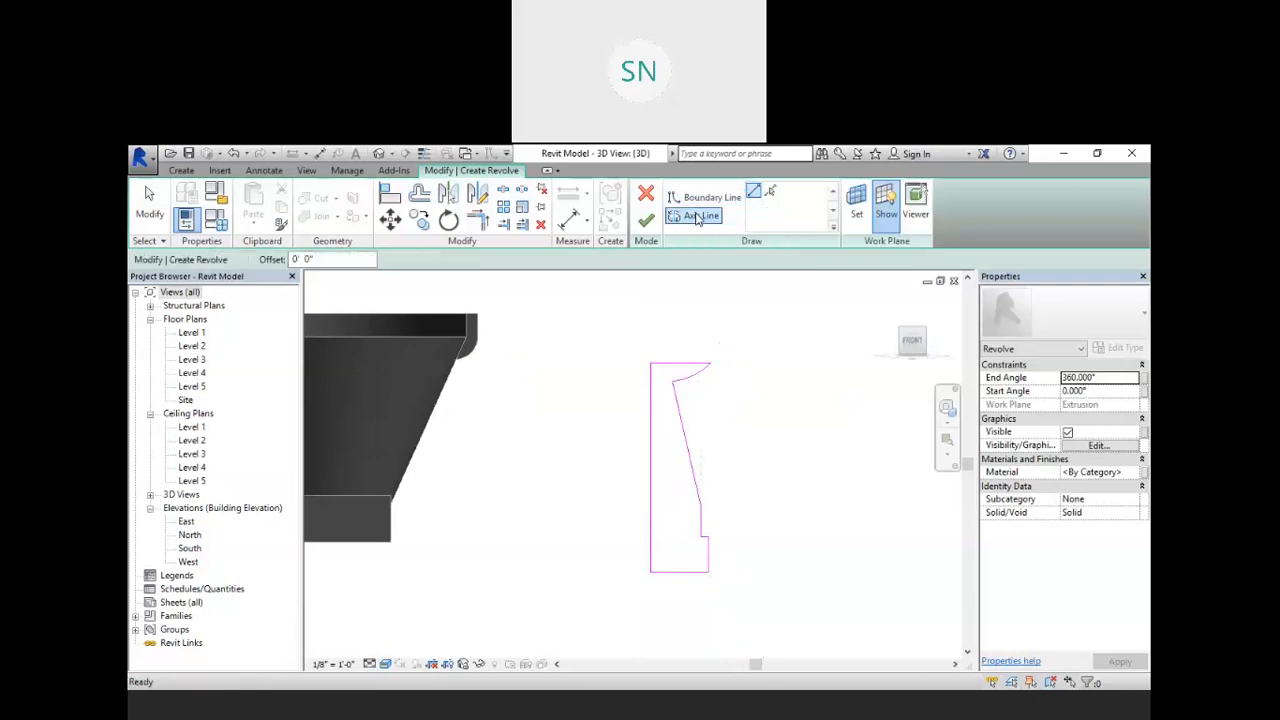
click(770, 191)
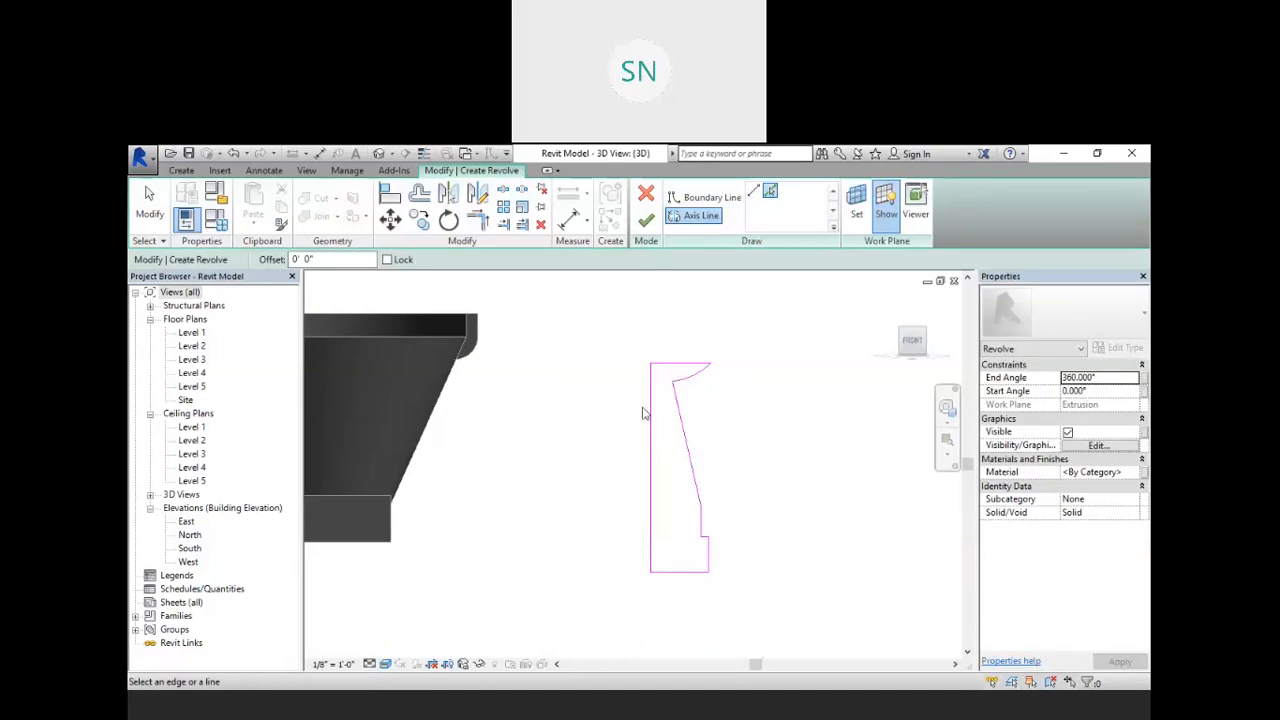
click(755, 193)
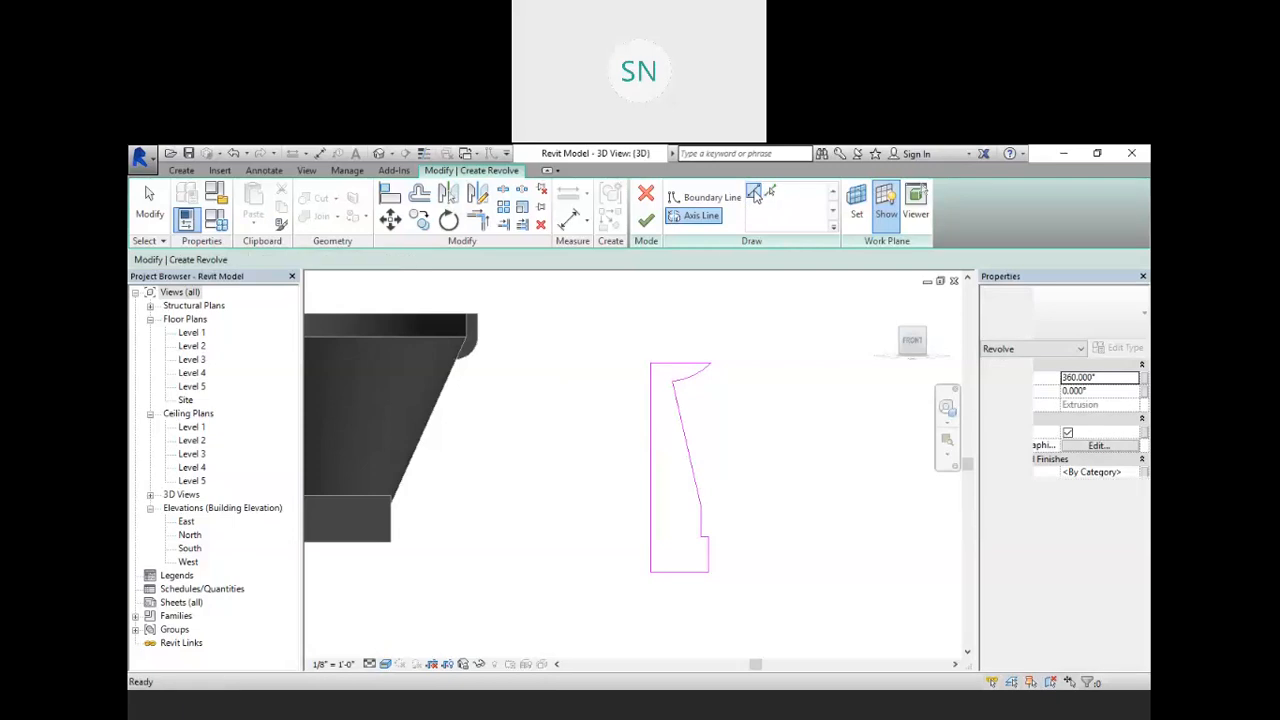
click(651, 305)
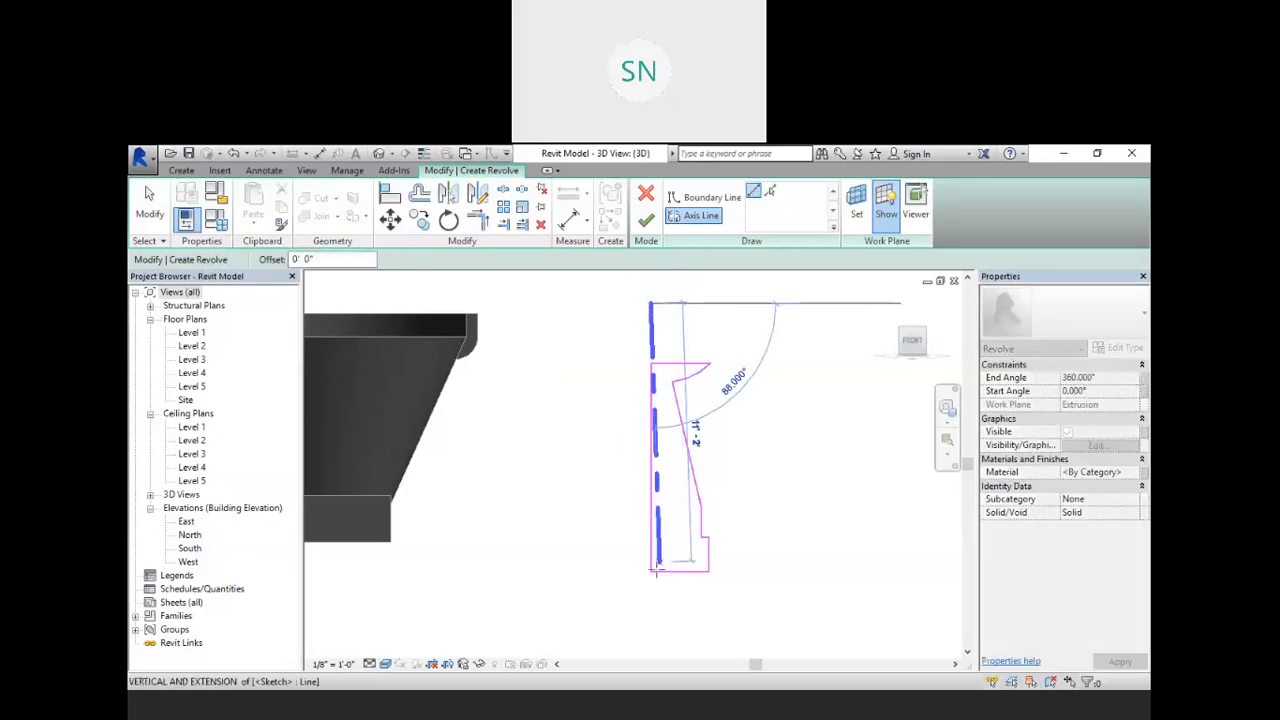
click(650, 608)
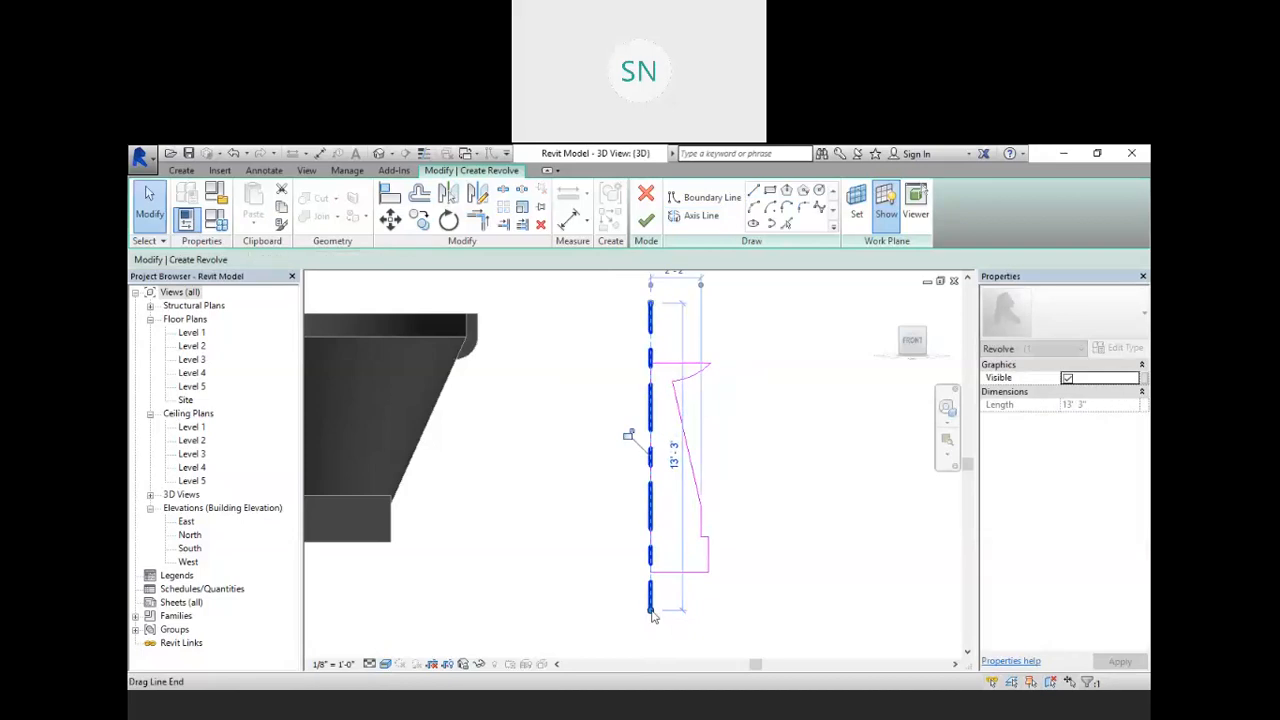
right_click(752, 357)
click(810, 368)
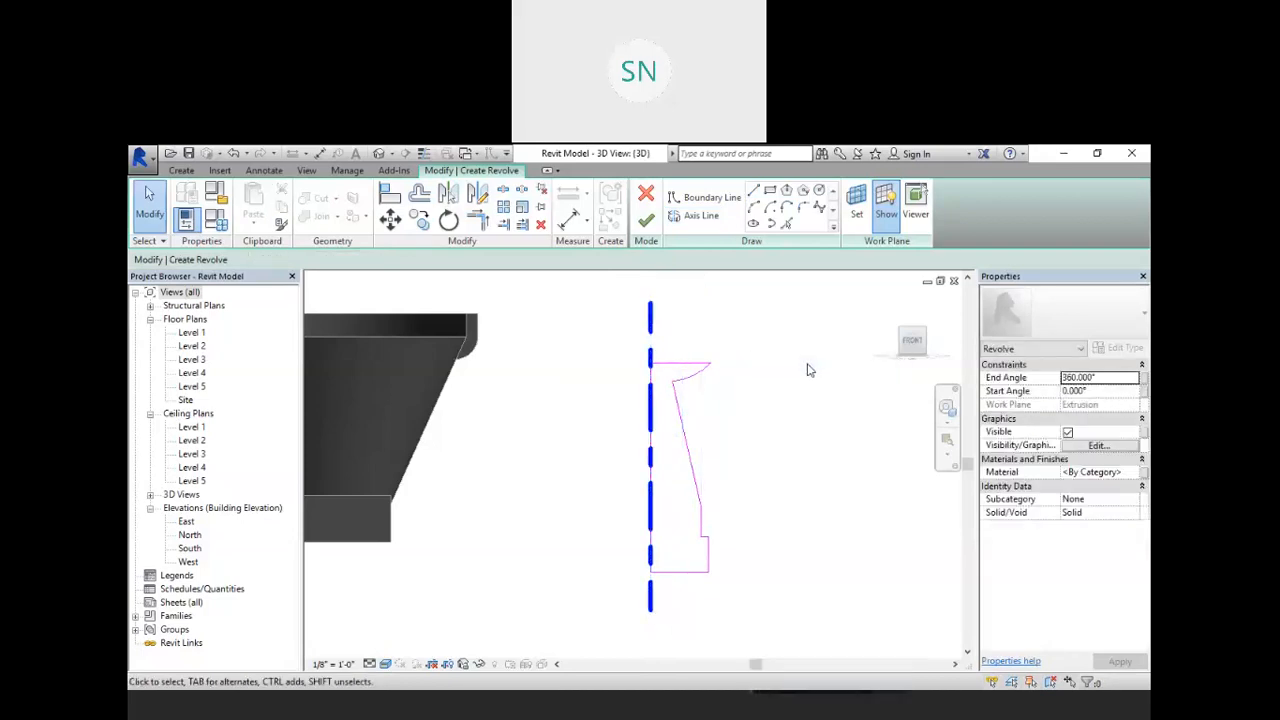
scroll(801, 369, down, 4)
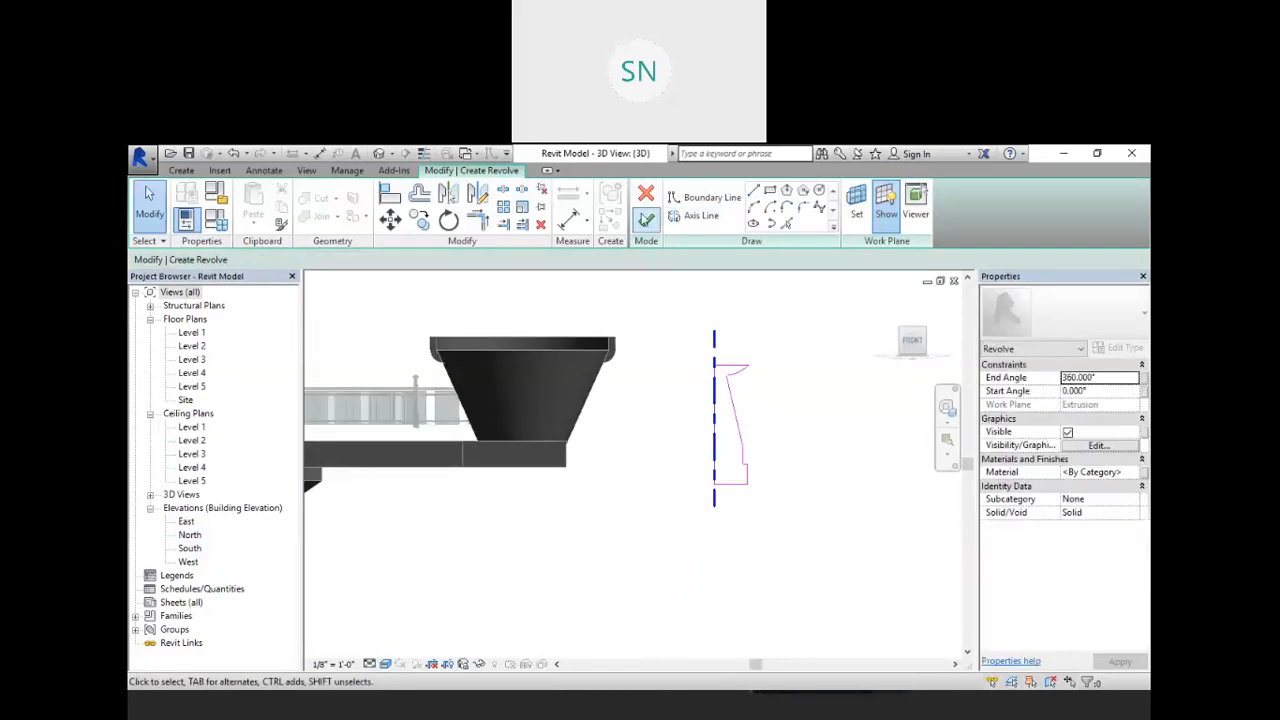
- Finish the revolve sketch to create the full 360° solid and inspect it alongside the other sample forms
click(646, 219)
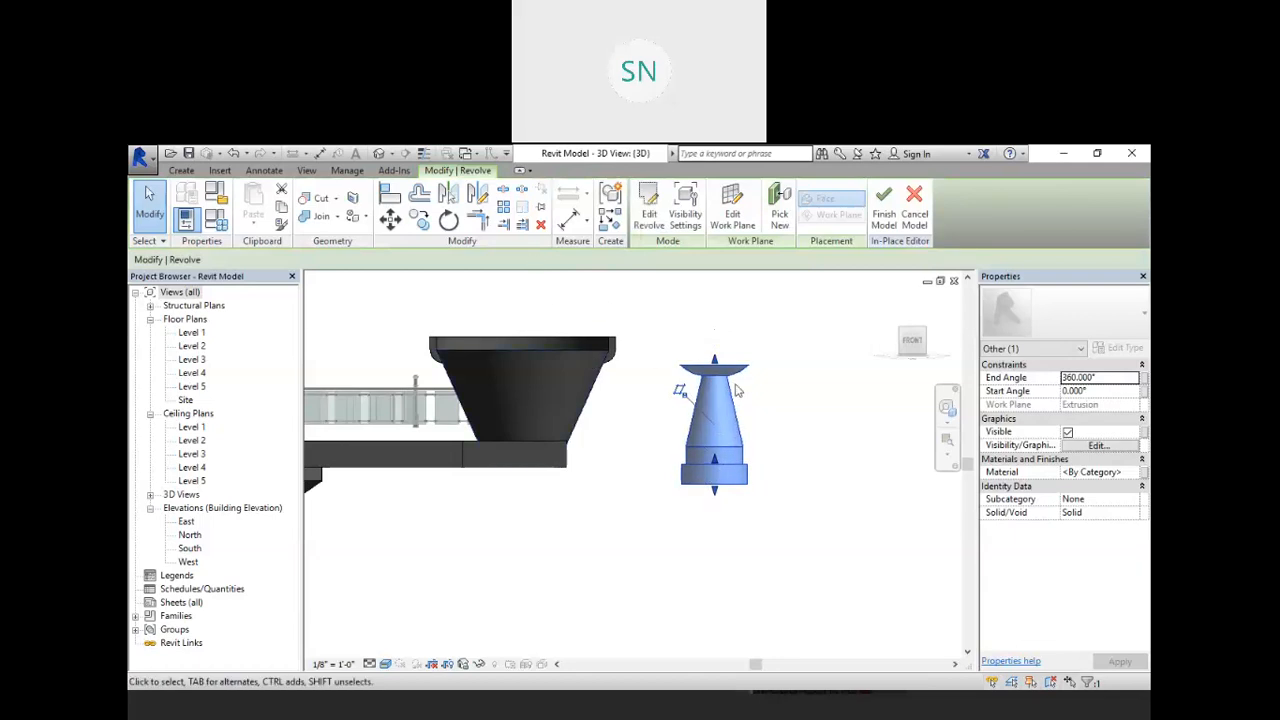
shift+middle_drag(727, 407, 789, 514)
click(767, 473)
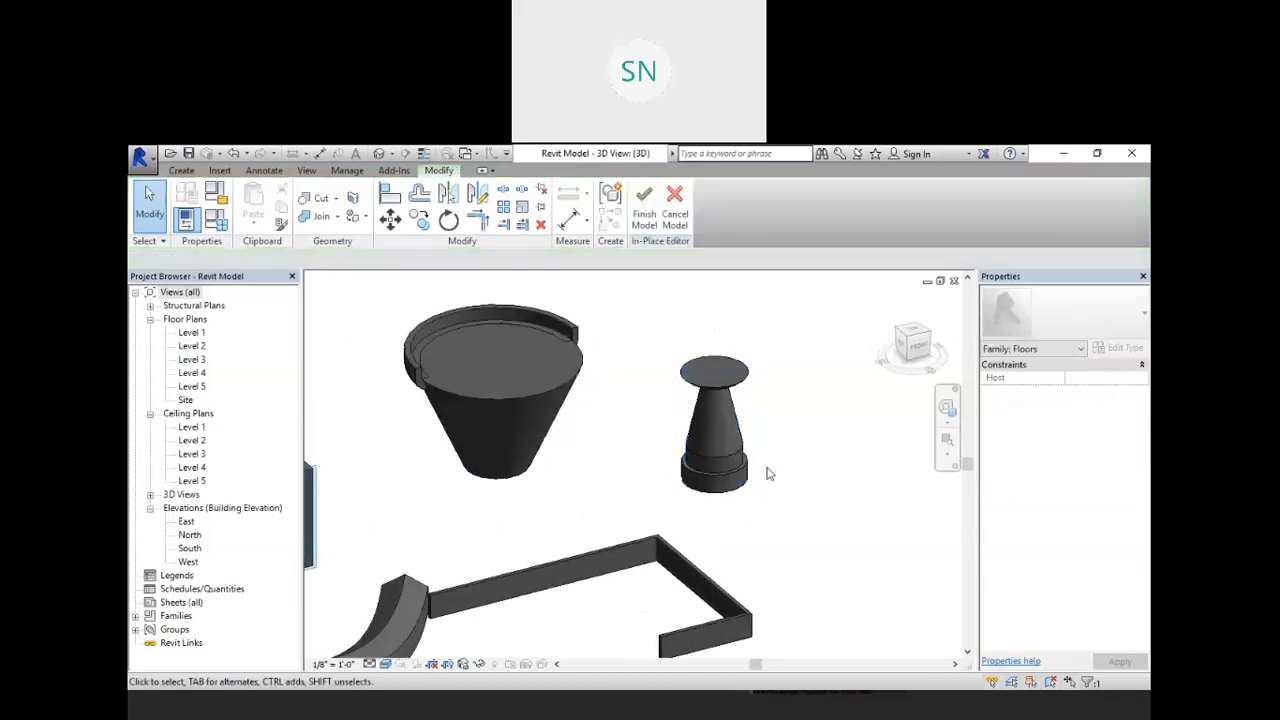
scroll(731, 408, up, 5)
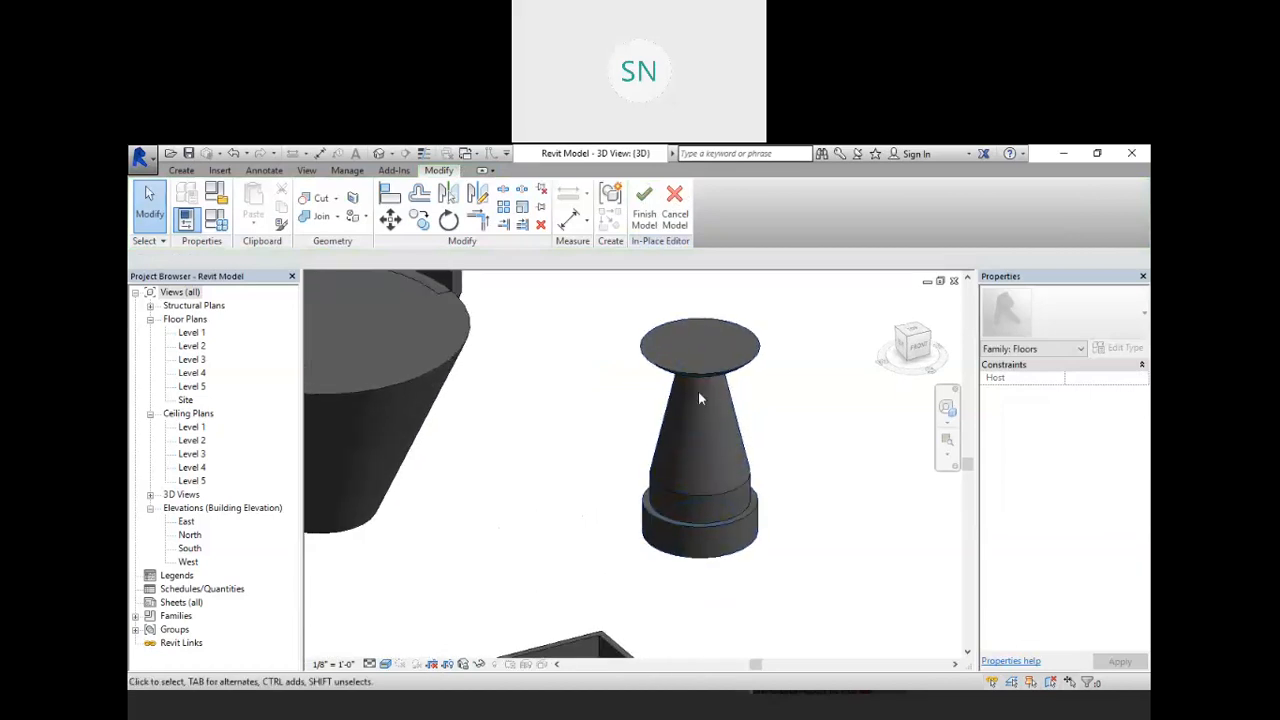
scroll(716, 438, down, 6)
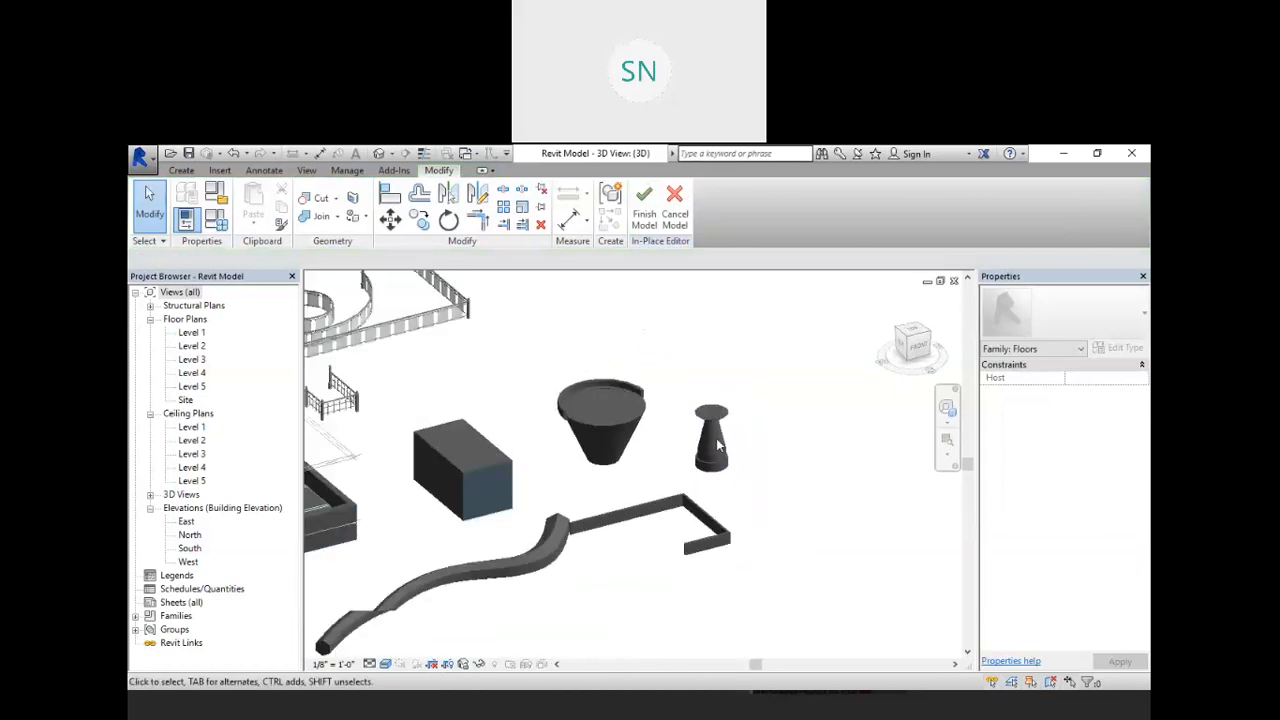
scroll(541, 465, up, 2)
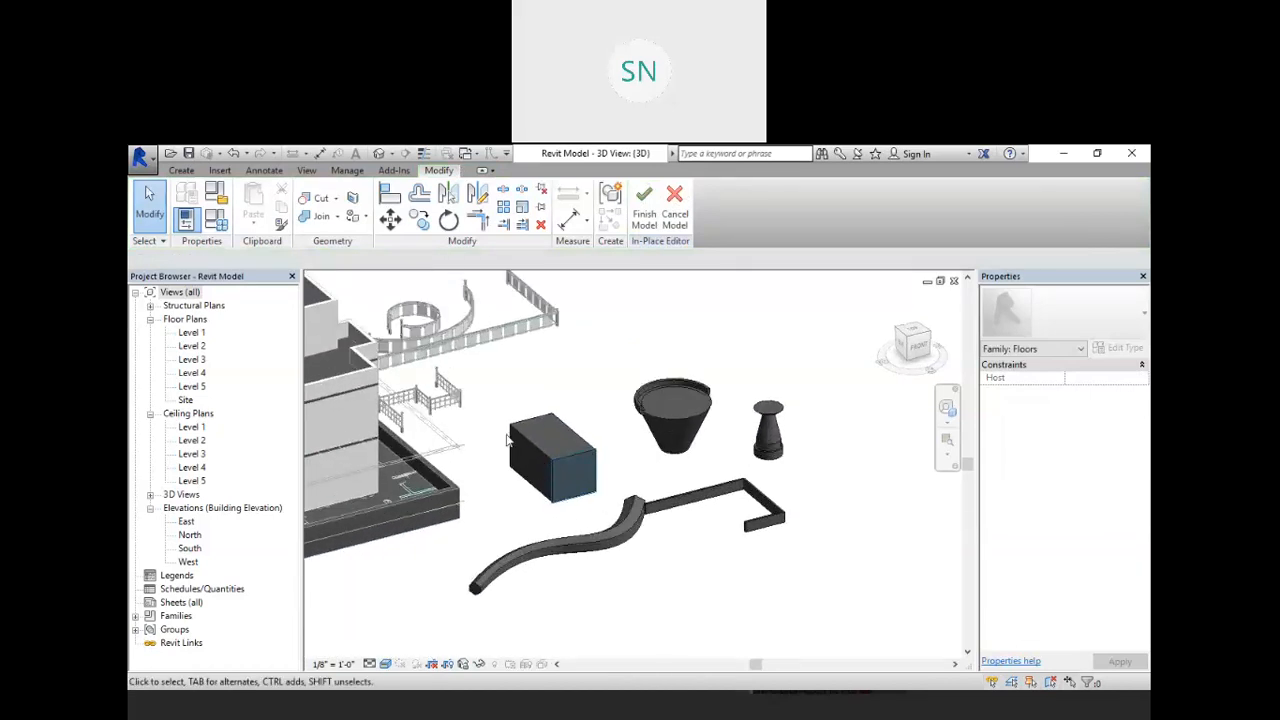
- Review the available void form types, and finish the in-place model
click(181, 170)
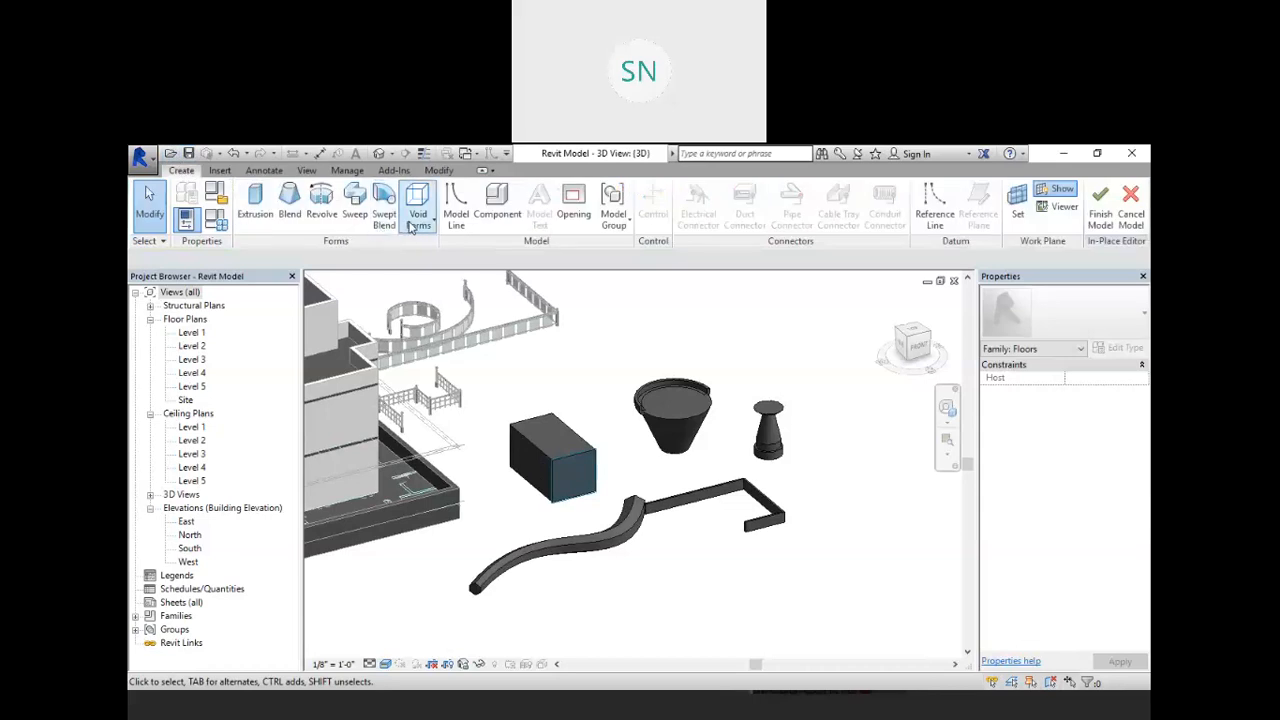
click(418, 218)
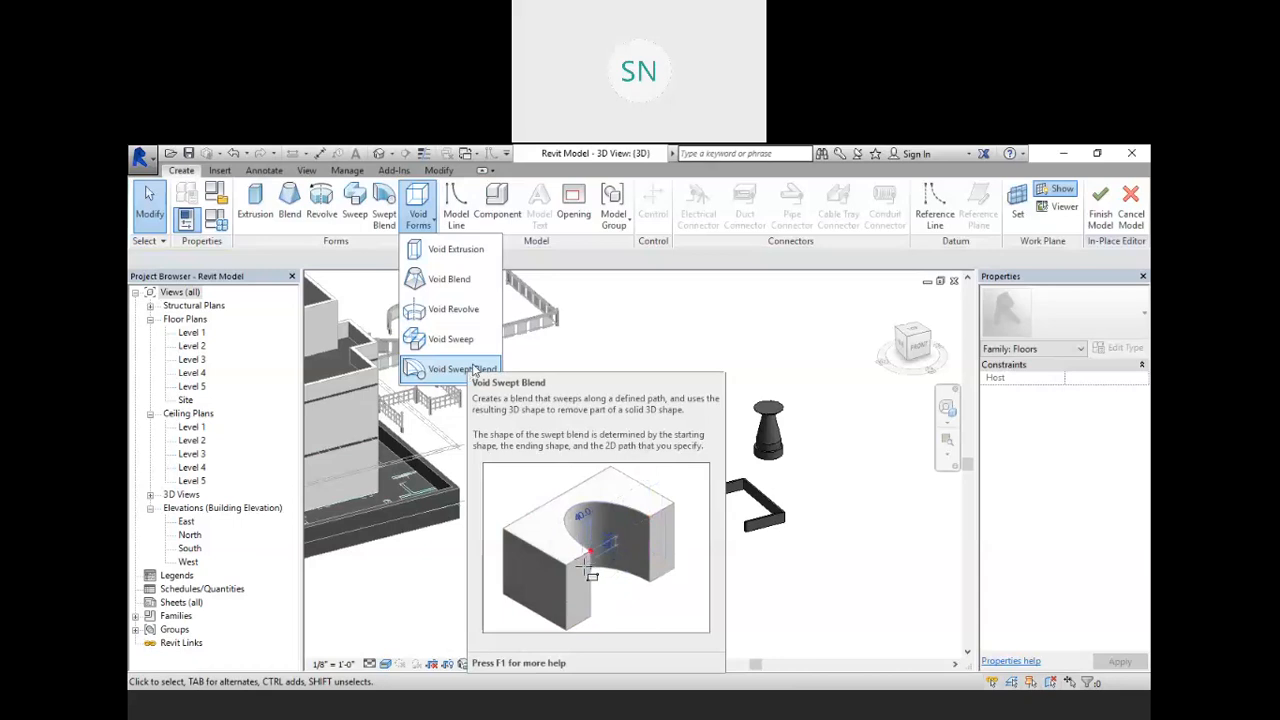
scroll(700, 349, down, 3)
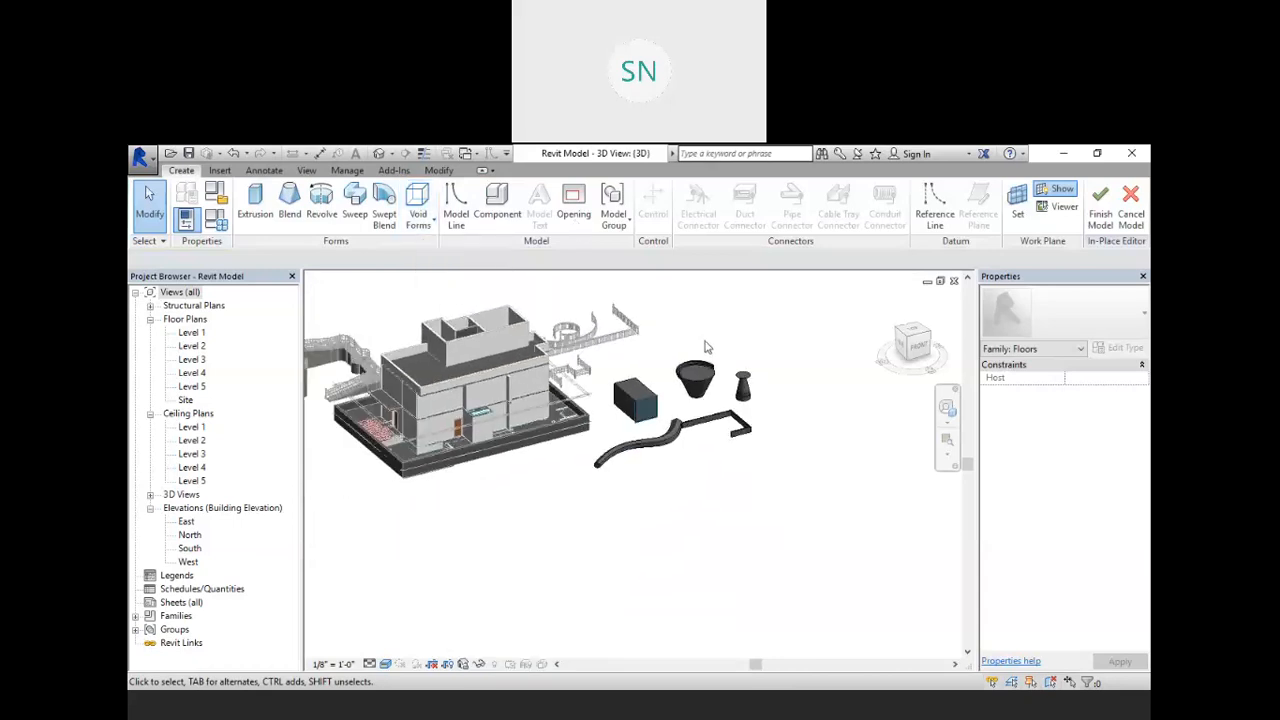
click(1100, 205)
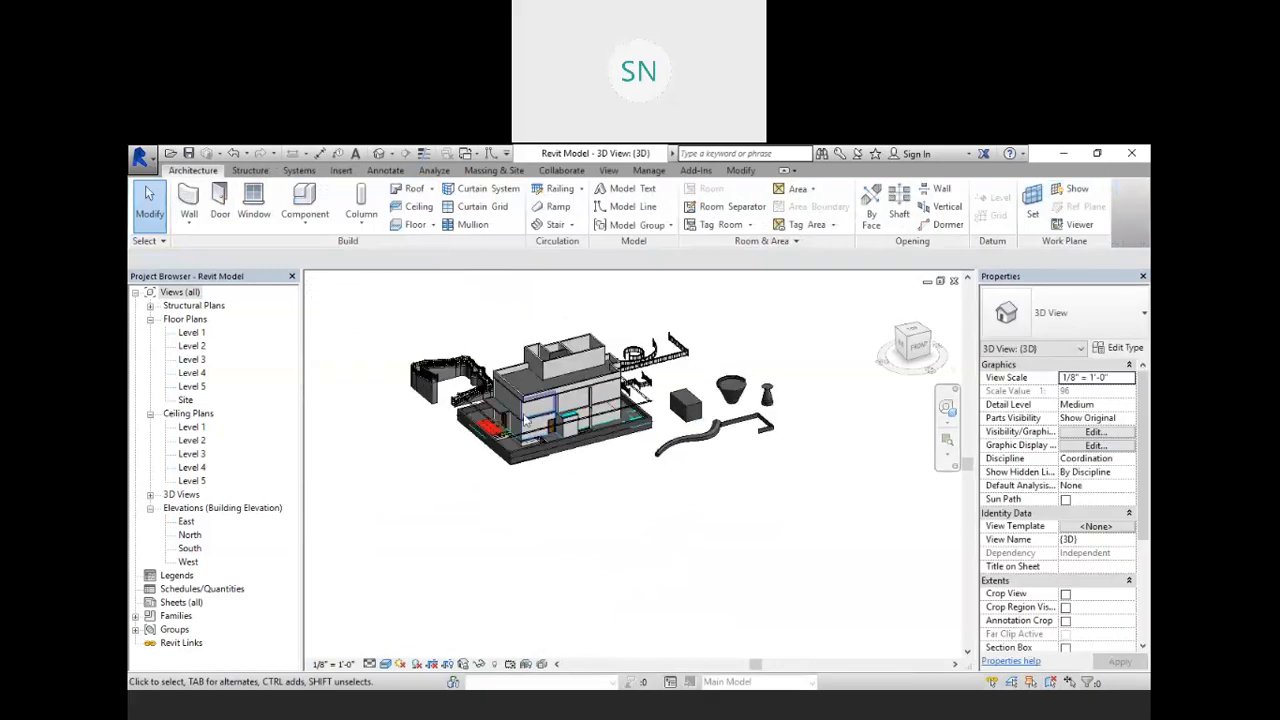
- Examine the building's projecting first-floor slab above the entrance door in the 3D view
scroll(490, 430, up, 5)
scroll(490, 430, up, 4)
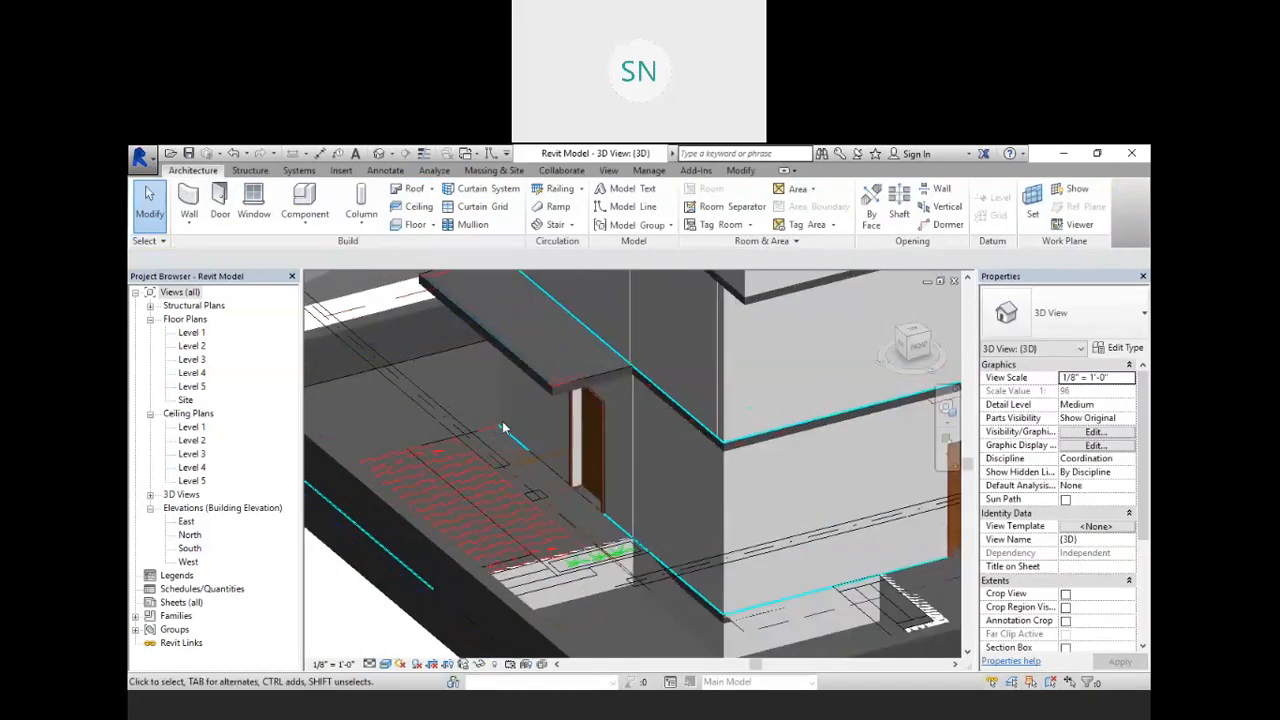
scroll(570, 512, up, 2)
scroll(600, 497, down, 3)
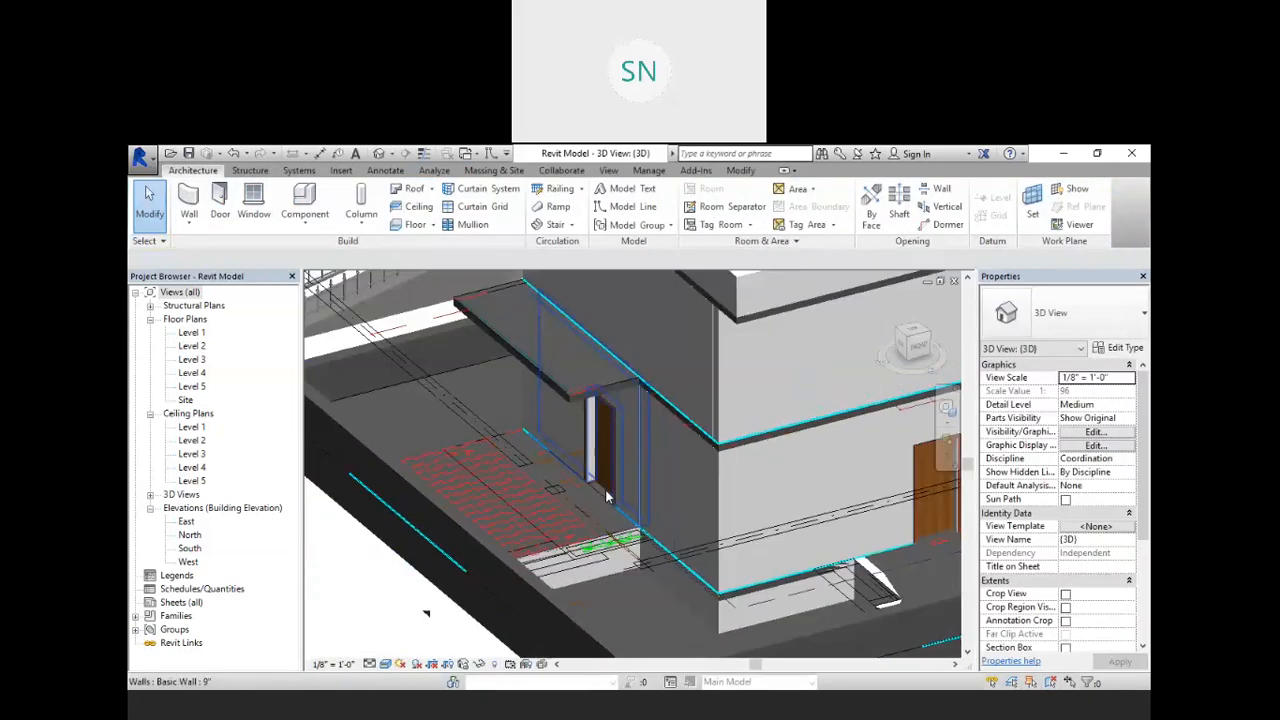
scroll(460, 492, up, 2)
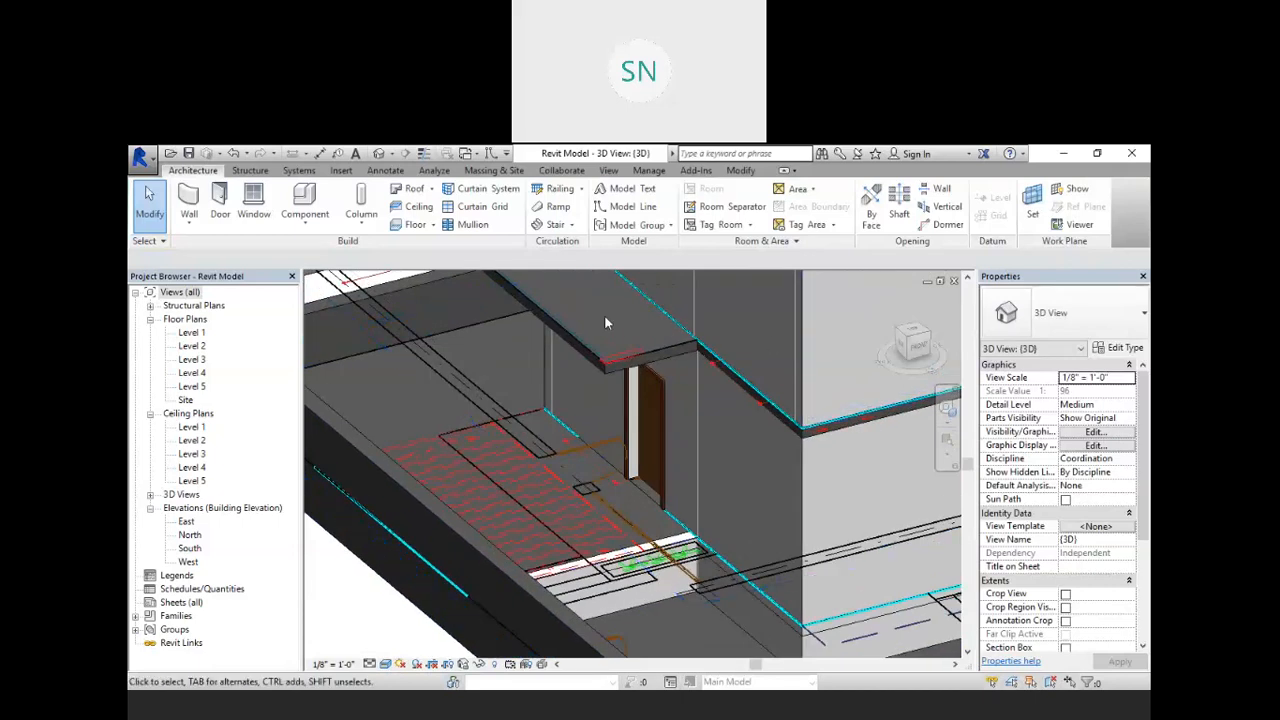
- Switch to Revit Master Project.pdf in Acrobat Reader and examine the balcony frame on the Front Side Elevation, page 4
click(480, 709)
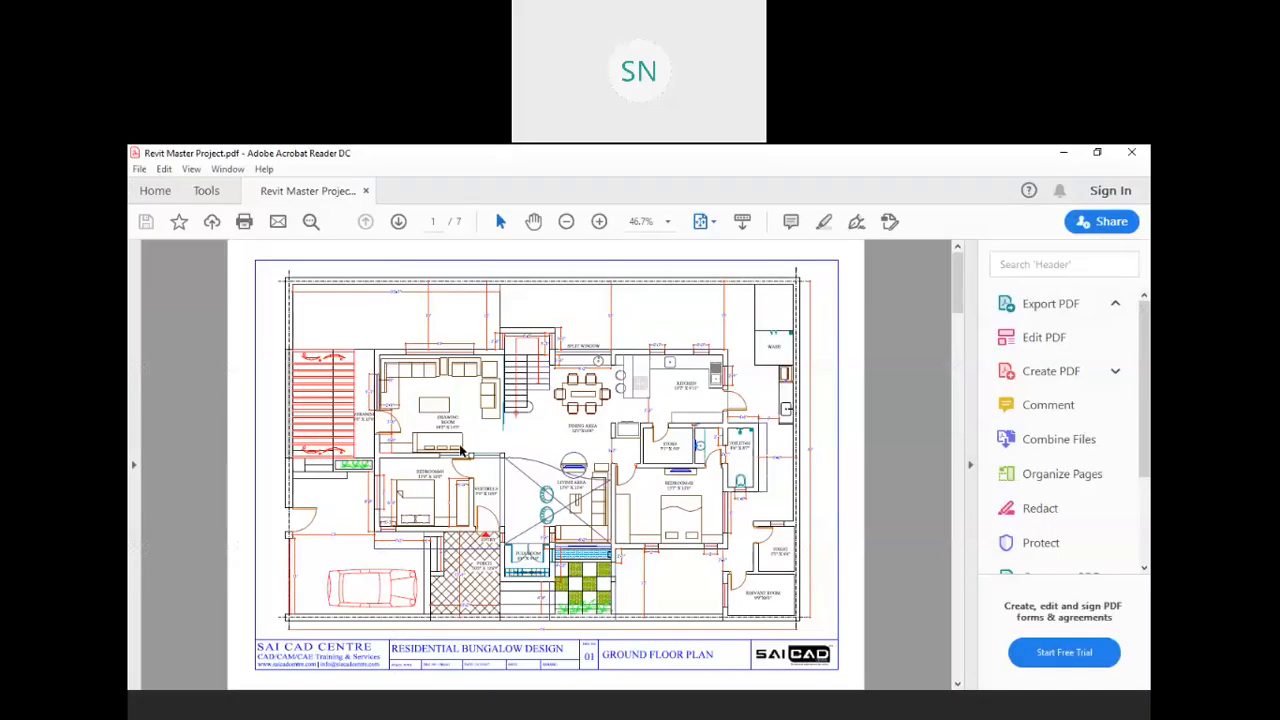
scroll(605, 449, down, 3)
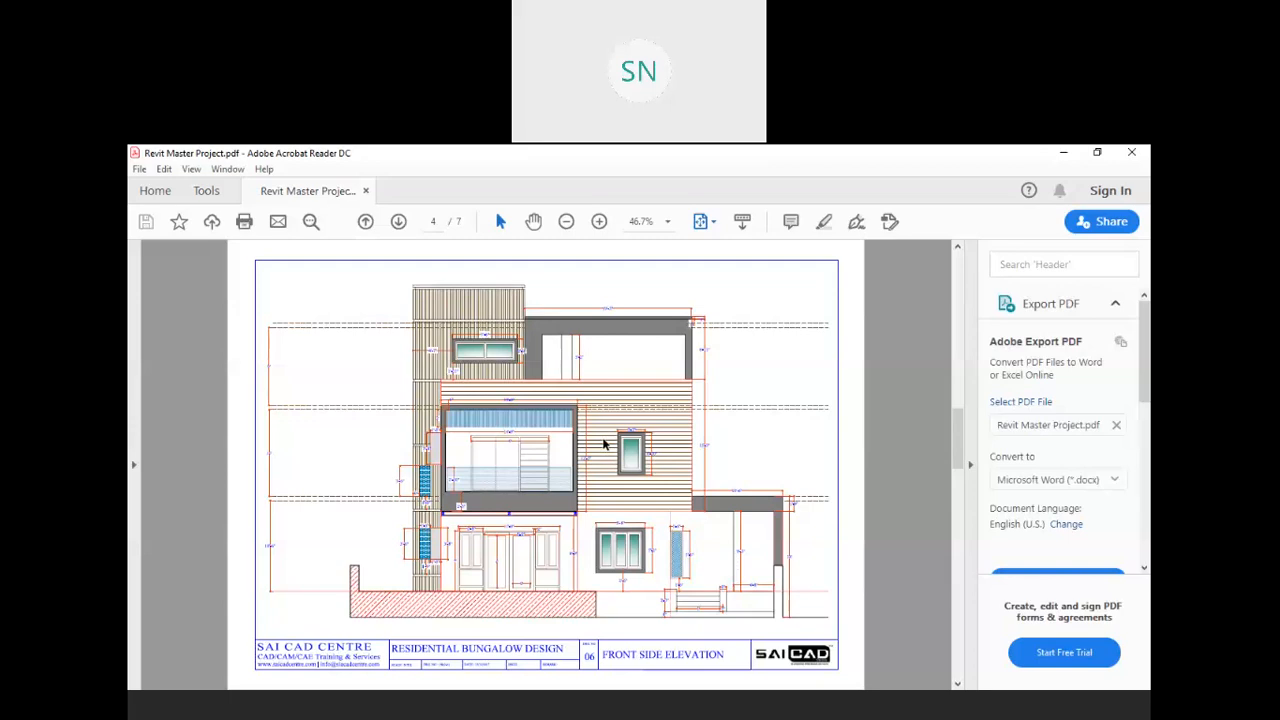
ctrl+scroll(588, 444, up, 2)
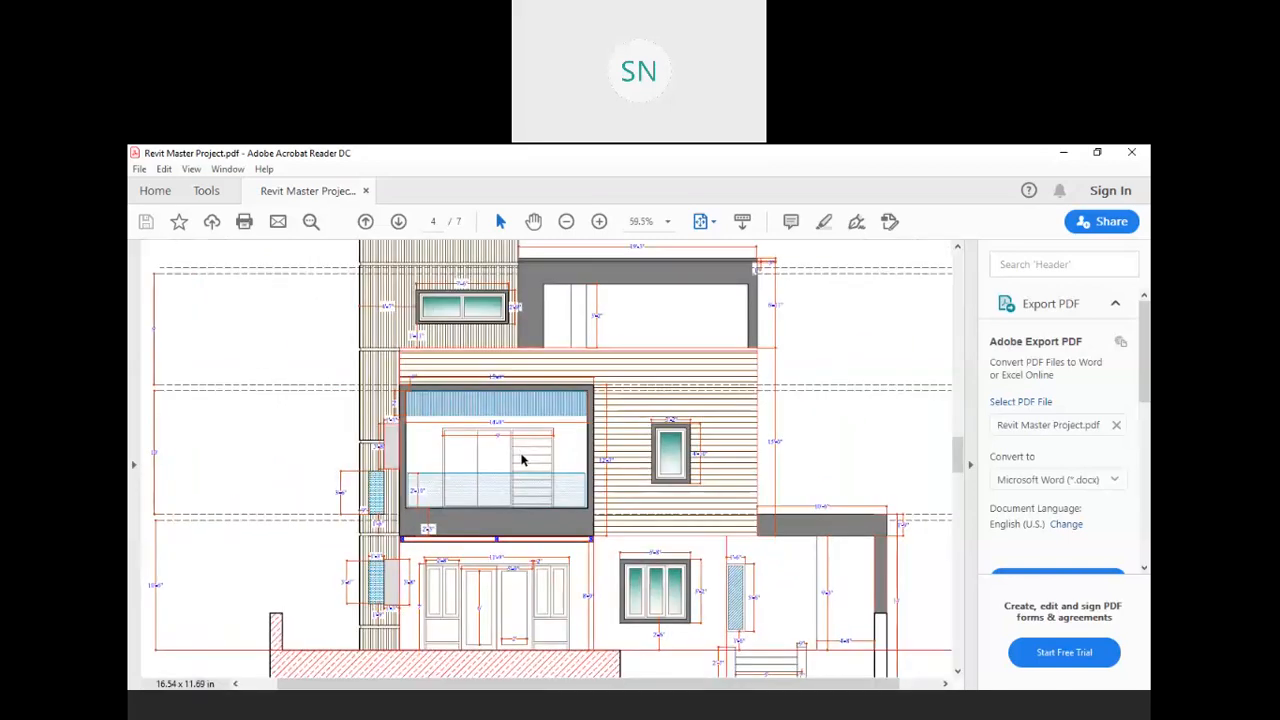
ctrl+scroll(521, 459, up, 3)
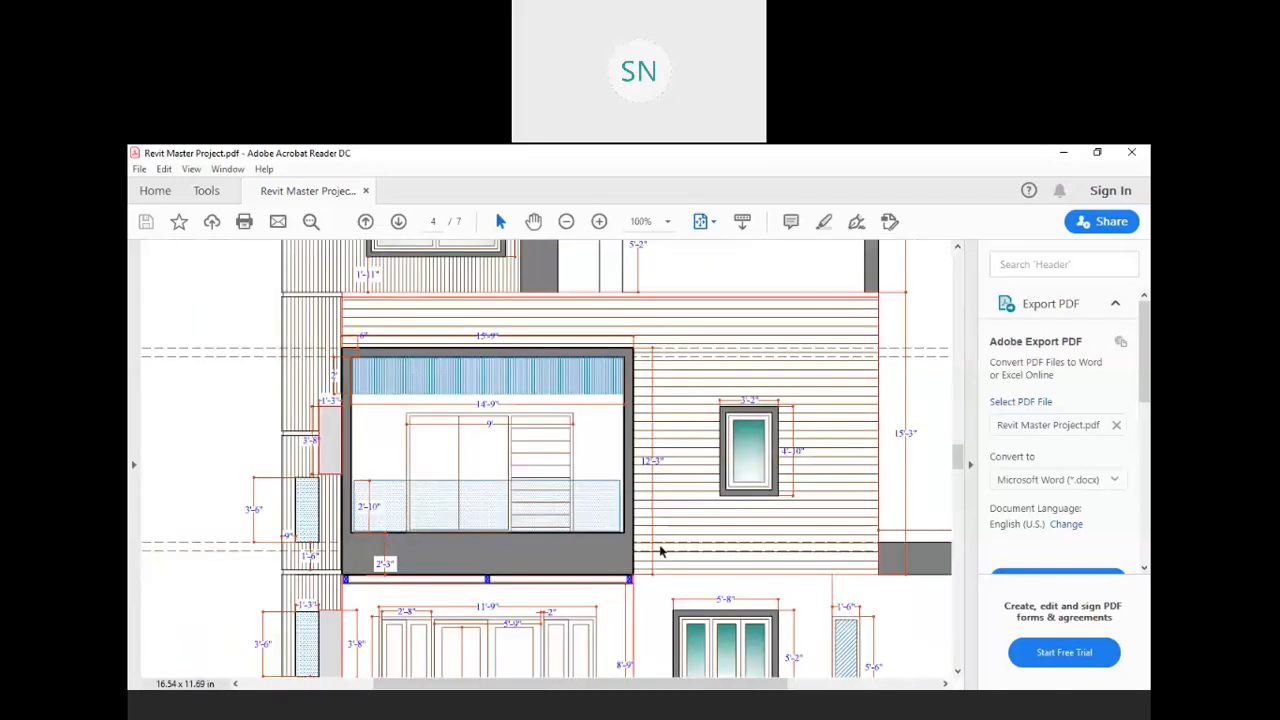
scroll(471, 500, down, 2)
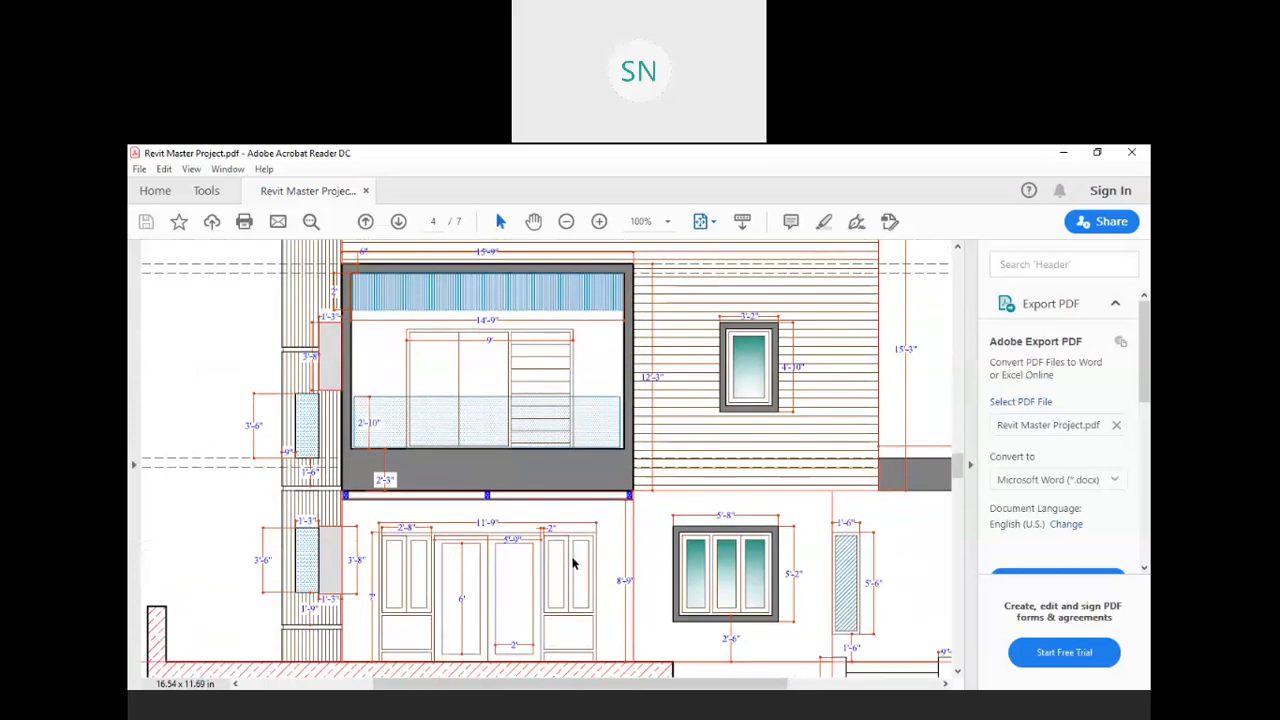
- Examine the balcony frame's side profile and the thin slab beneath it with their dimensions on page 5
scroll(572, 560, down, 2)
scroll(573, 560, down, 8)
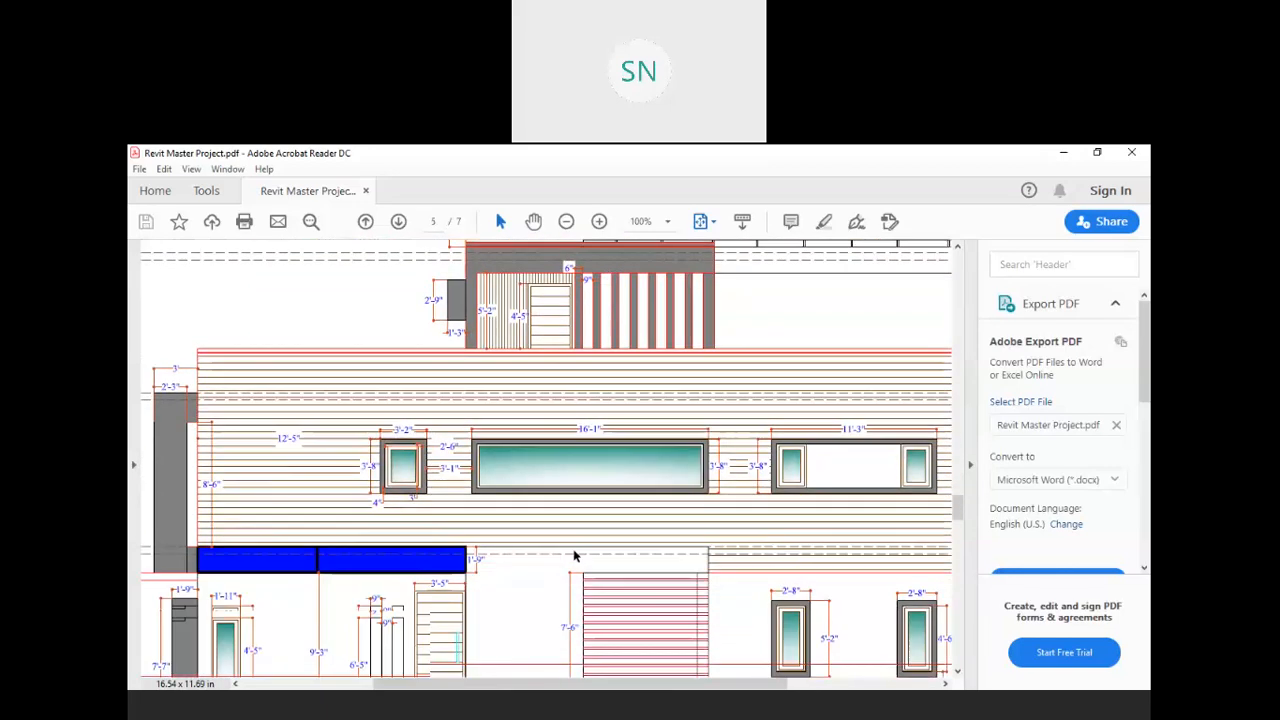
scroll(573, 555, down, 2)
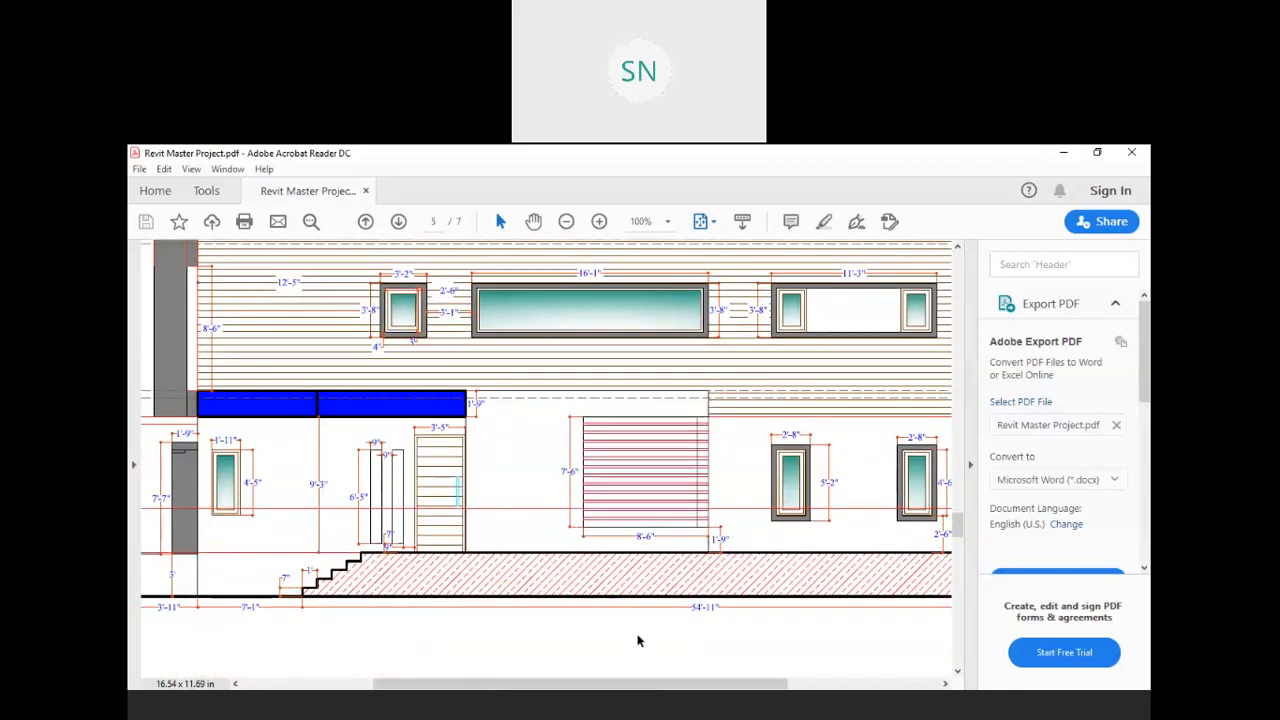
drag(655, 691, 531, 694)
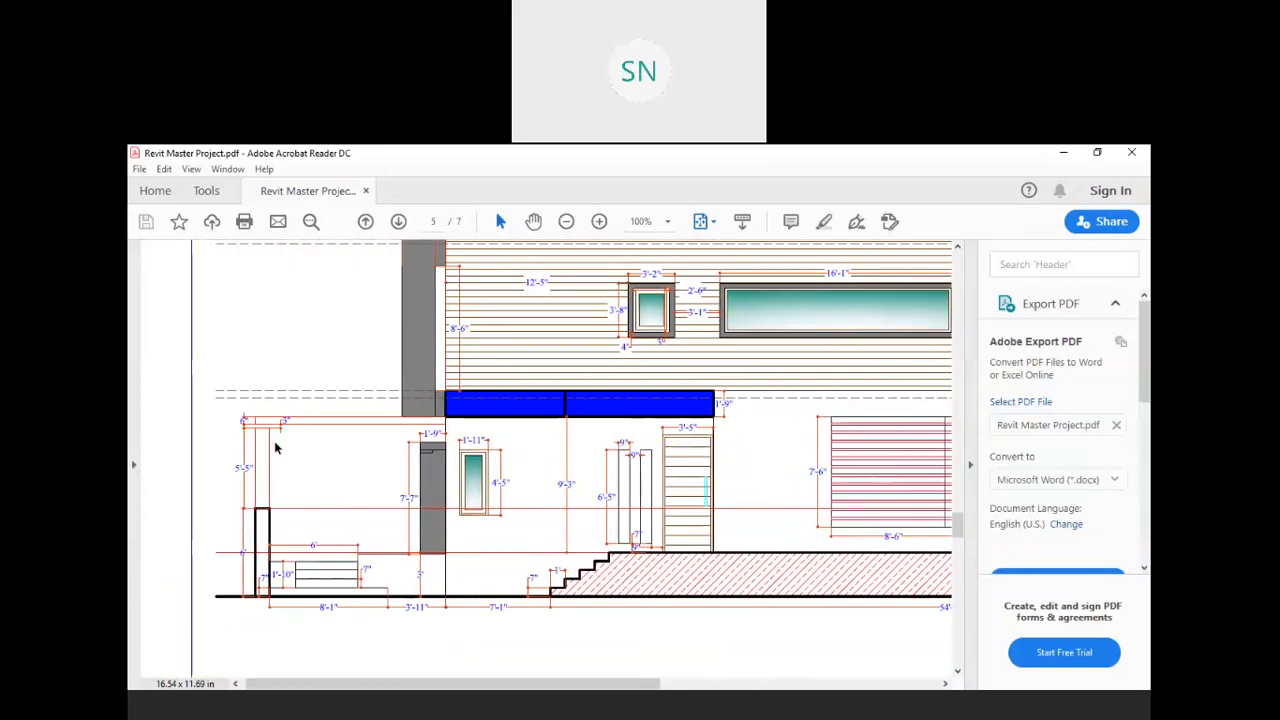
ctrl+scroll(268, 425, up, 3)
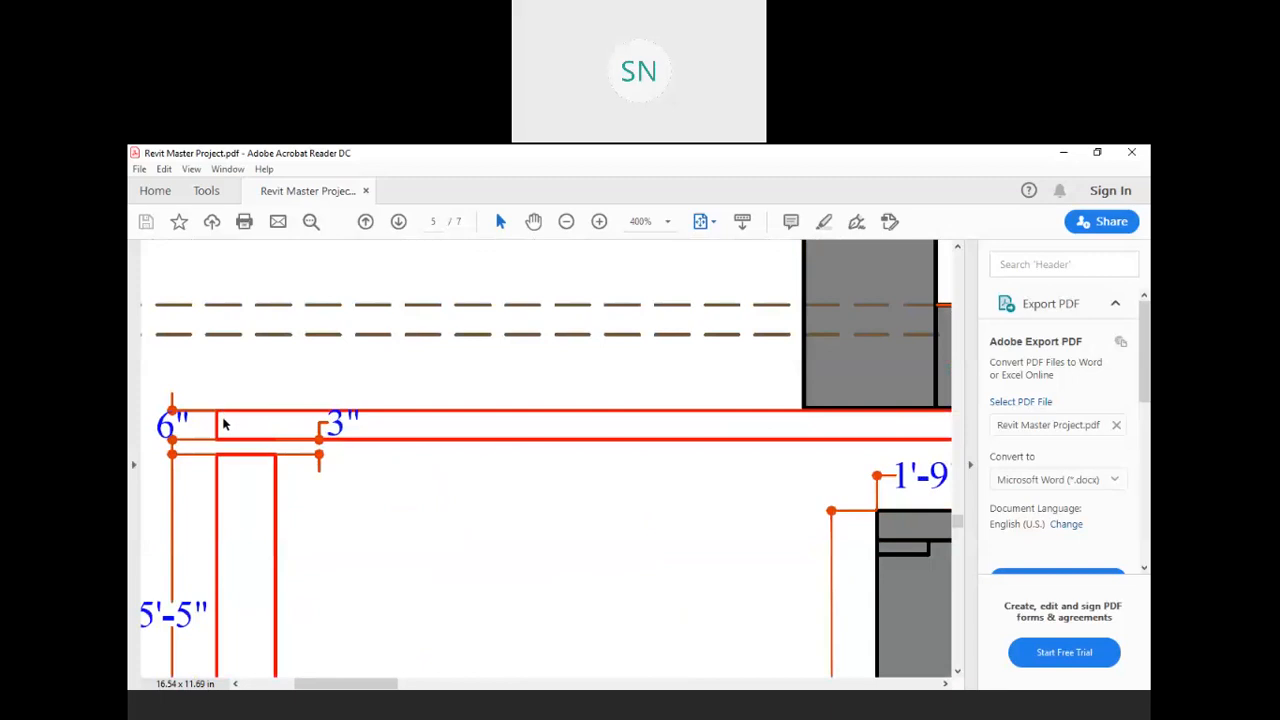
ctrl+scroll(224, 425, down, 3)
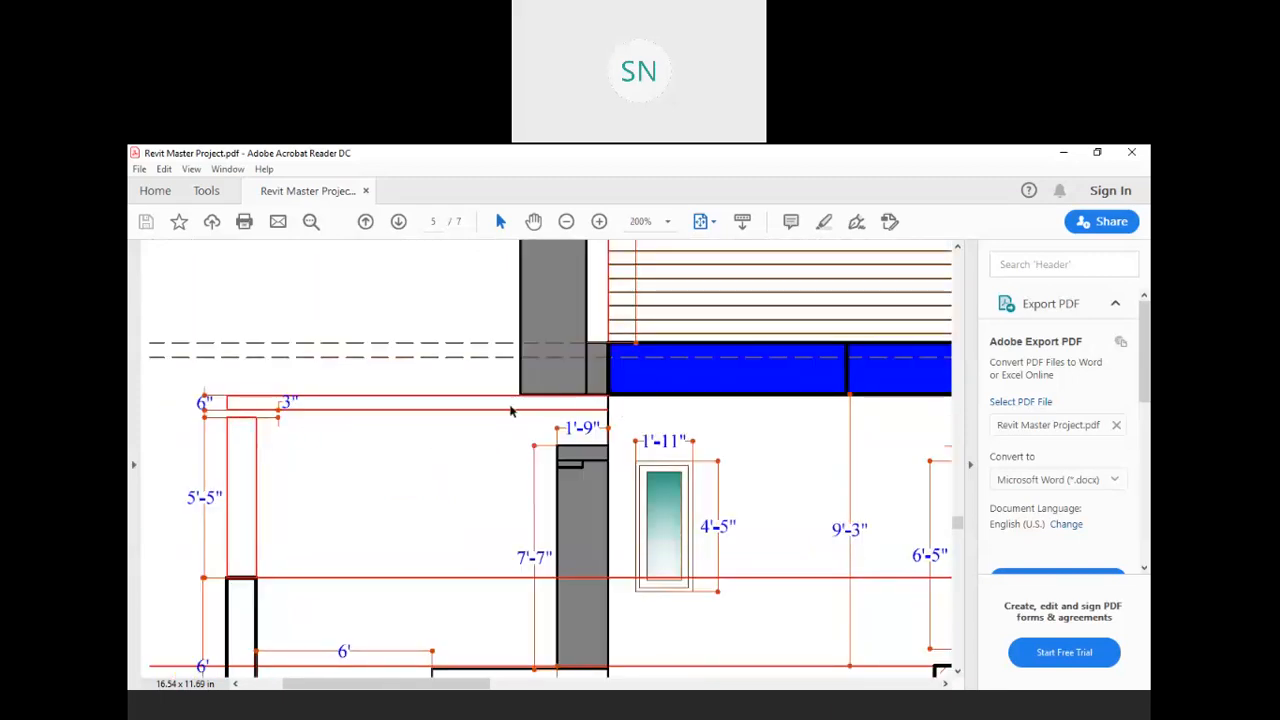
ctrl+scroll(490, 420, down, 2)
scroll(471, 405, up, 2)
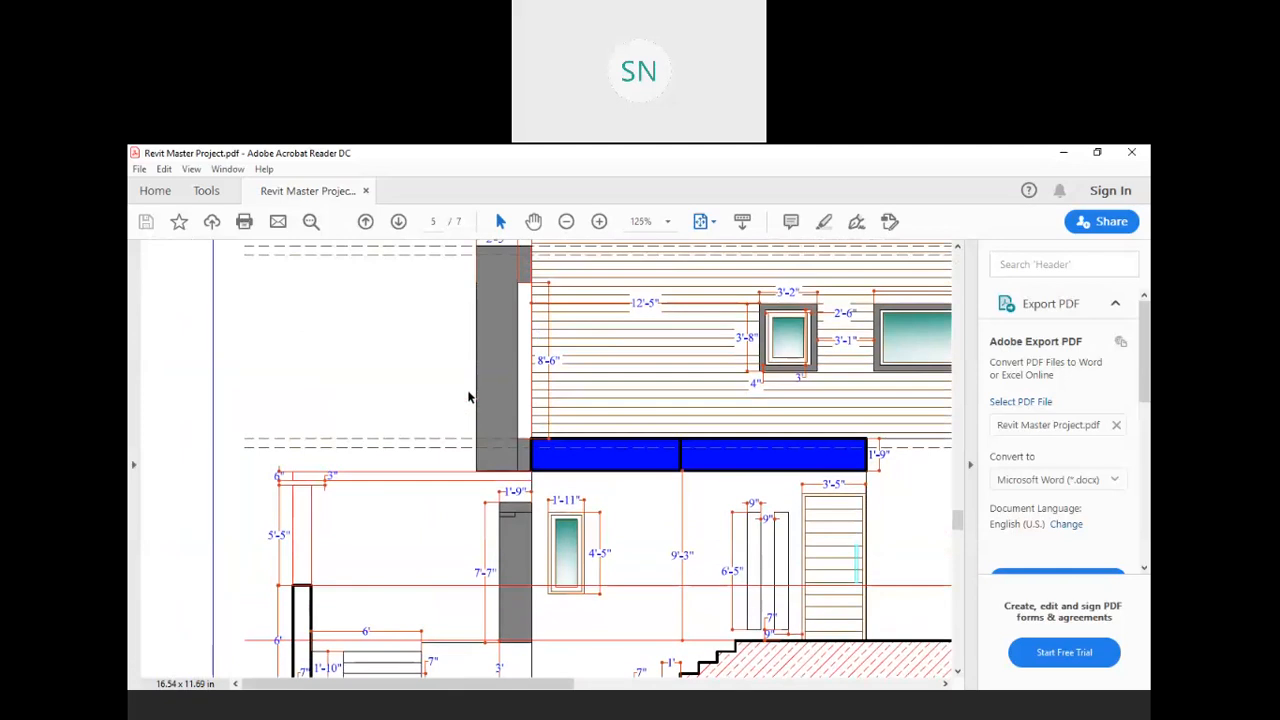
scroll(492, 354, up, 1)
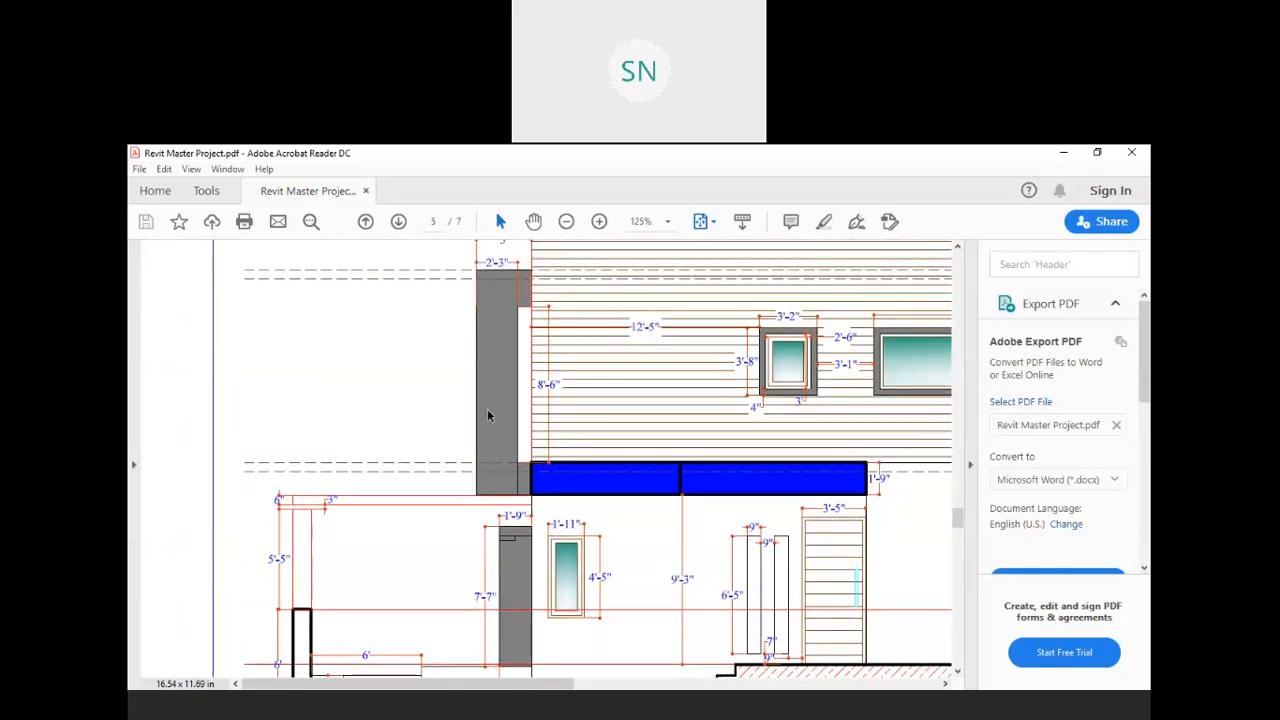
- Return to the page 4 front elevation and examine the balcony frame's overall, opening and border dimensions
scroll(605, 505, up, 10)
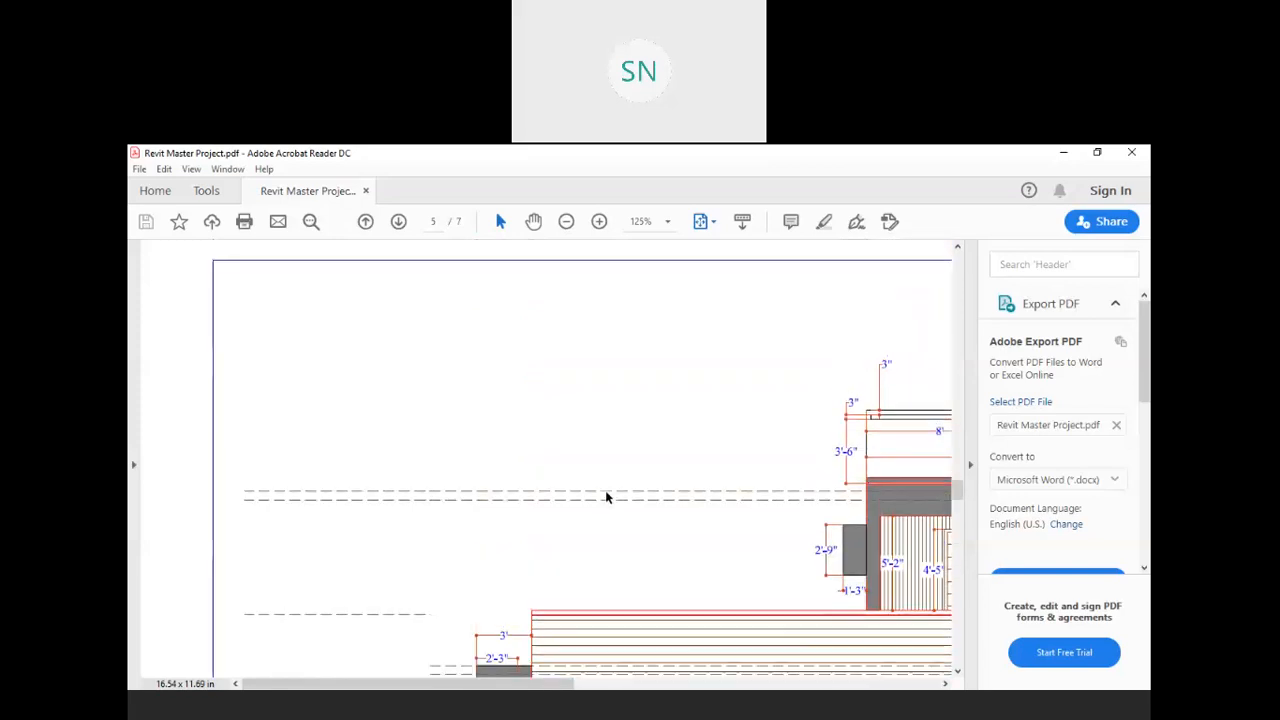
scroll(605, 497, up, 8)
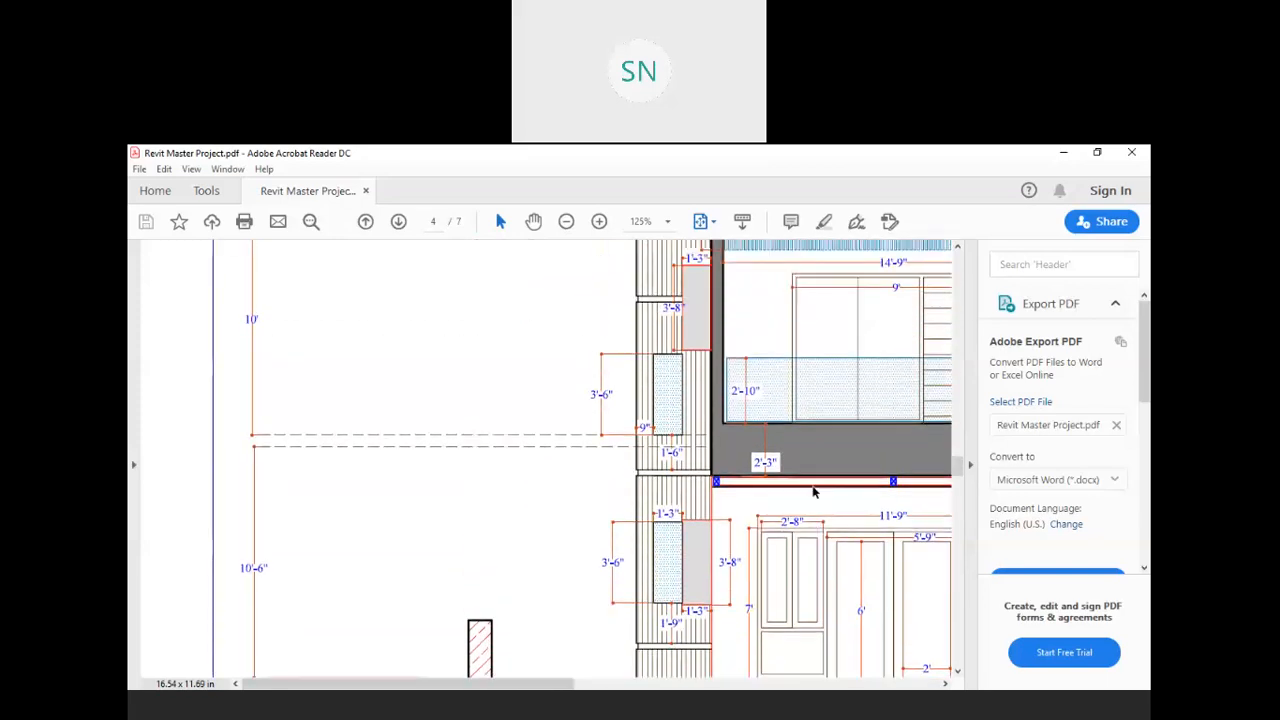
drag(519, 681, 635, 681)
scroll(710, 540, up, 2)
scroll(710, 540, up, 1)
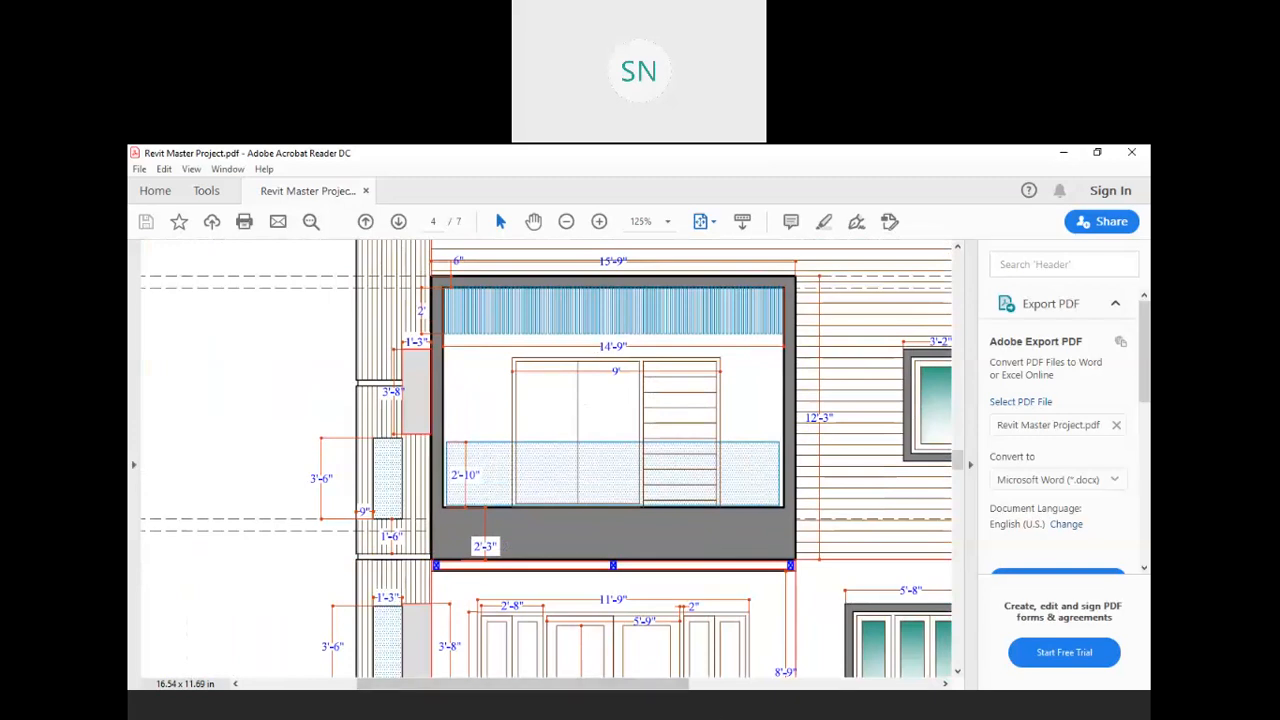
- Switch back to Revit, show the work plane and set it by picking the projecting slab's outer edge face
click(728, 712)
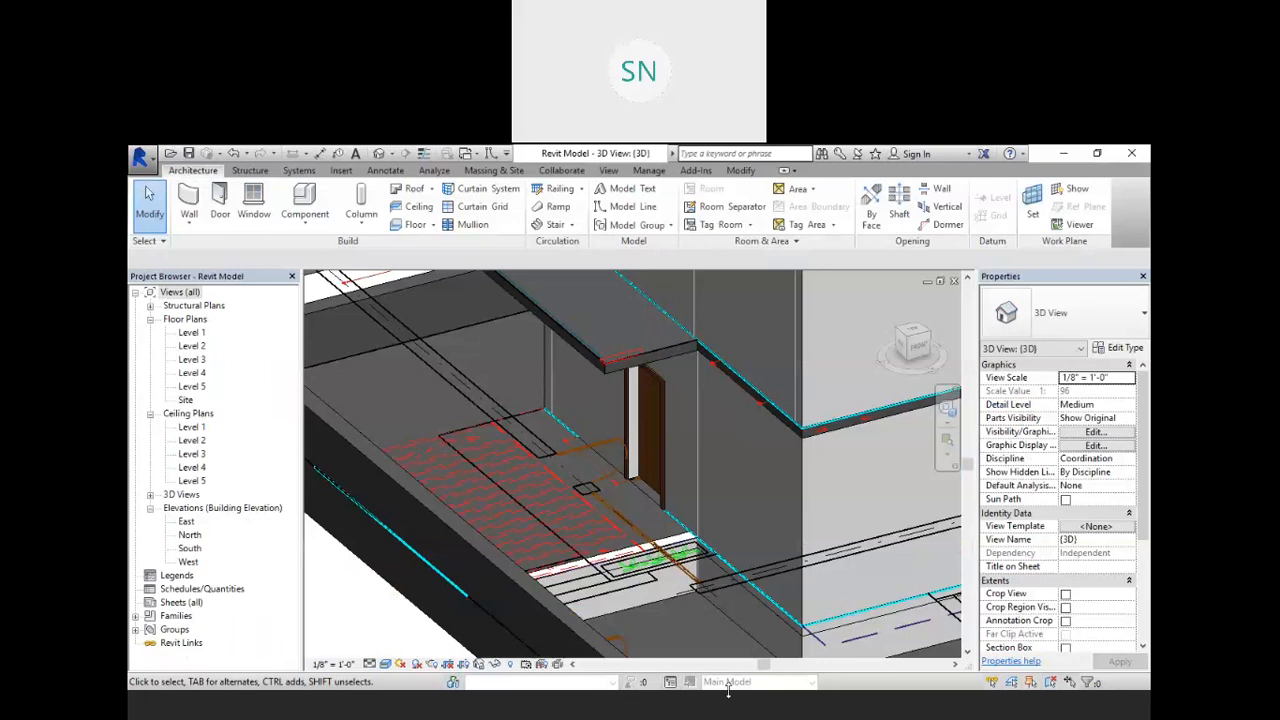
scroll(612, 474, down, 4)
scroll(584, 306, up, 2)
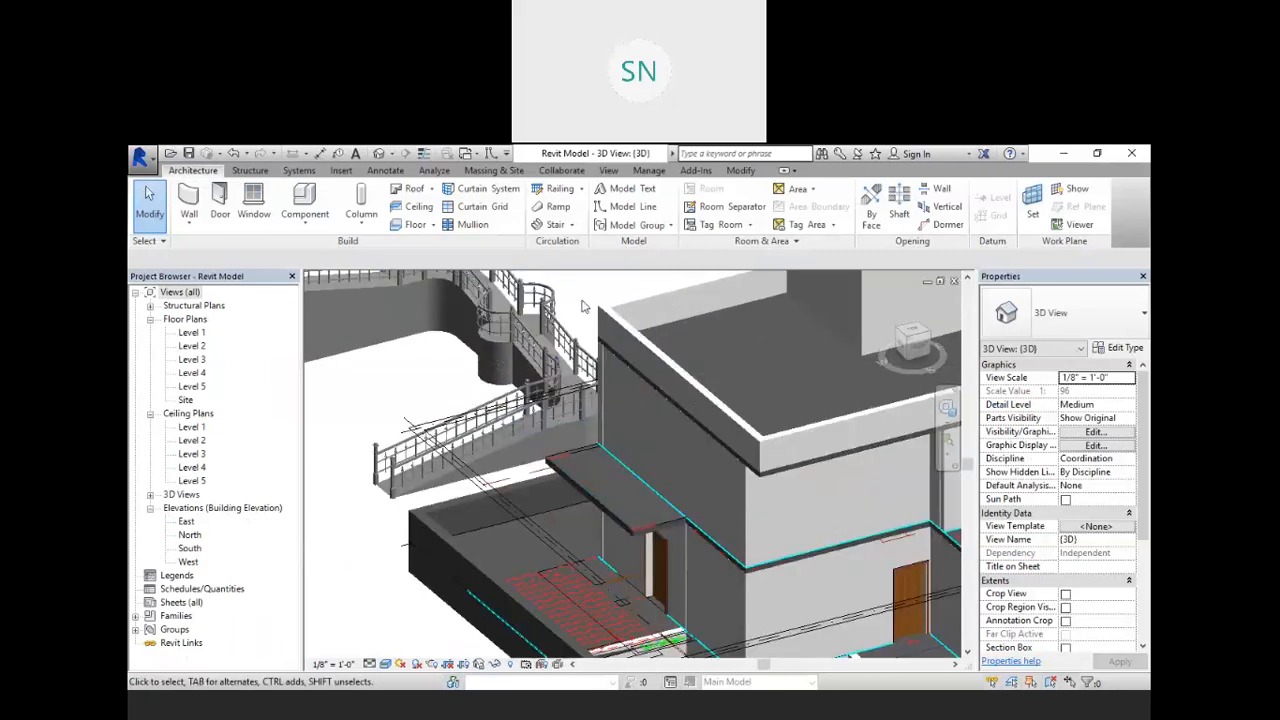
click(1068, 190)
click(200, 432)
click(283, 501)
scroll(560, 510, up, 2)
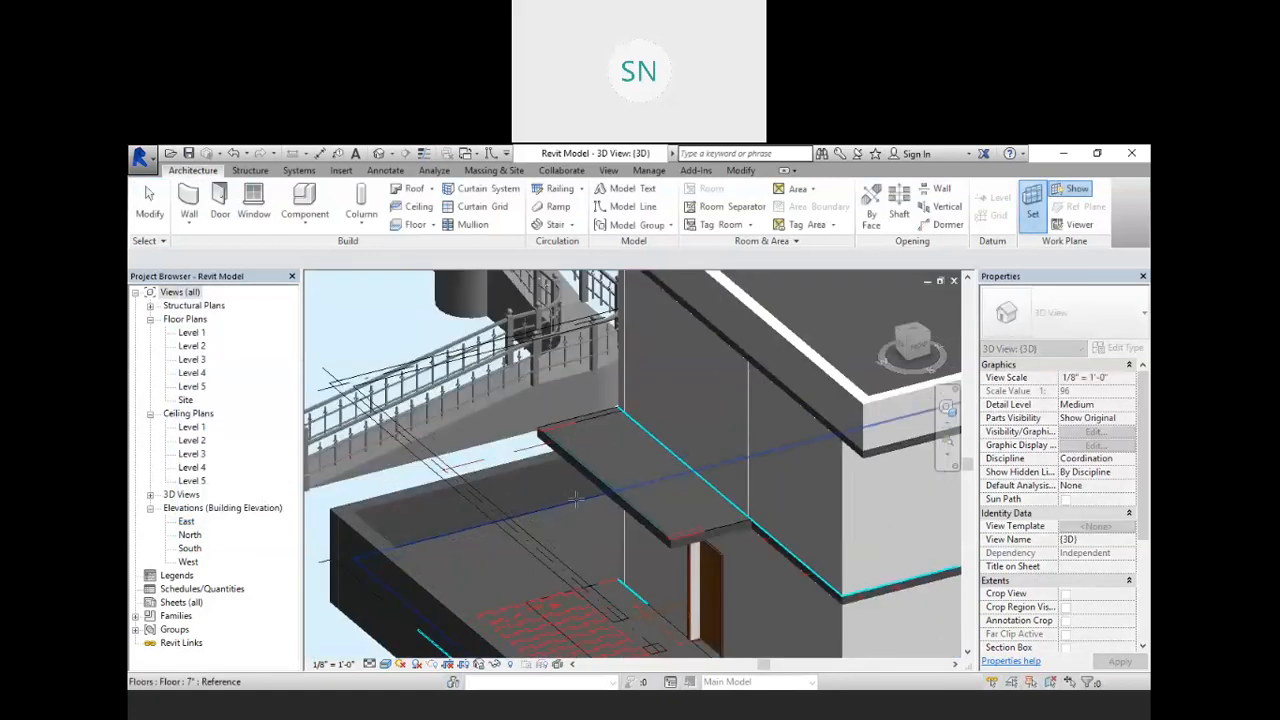
scroll(575, 505, up, 4)
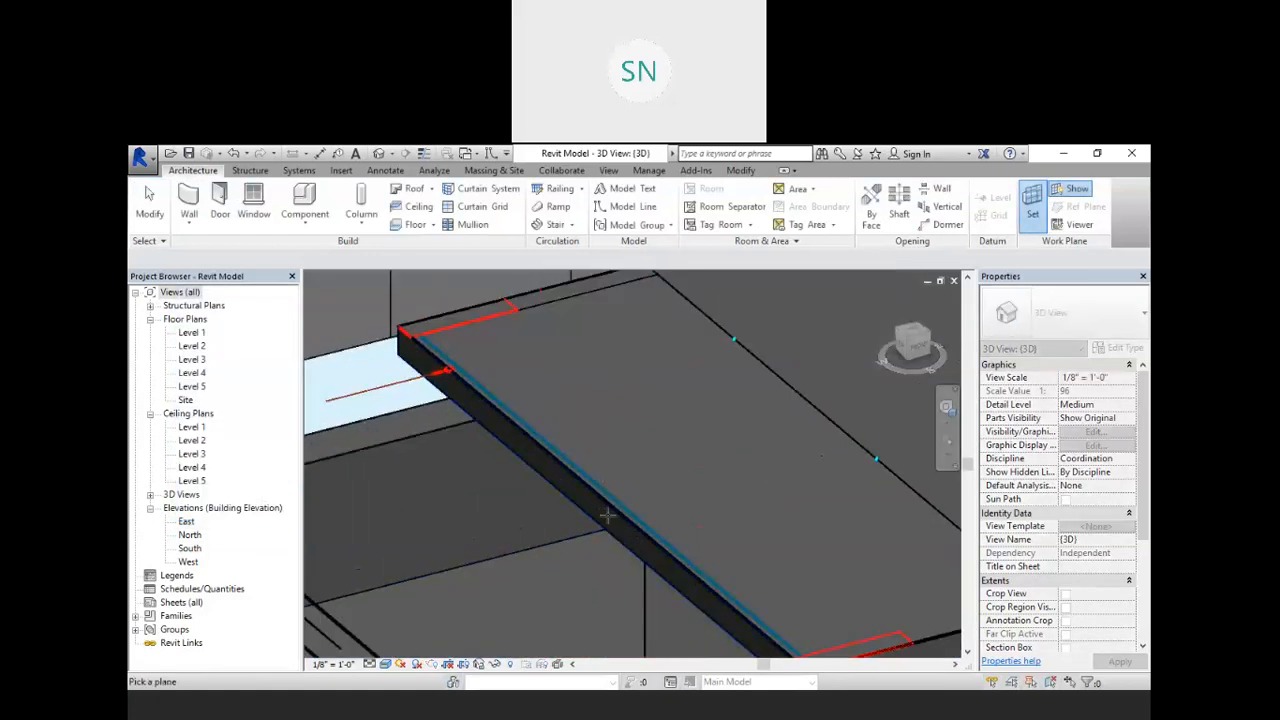
click(617, 515)
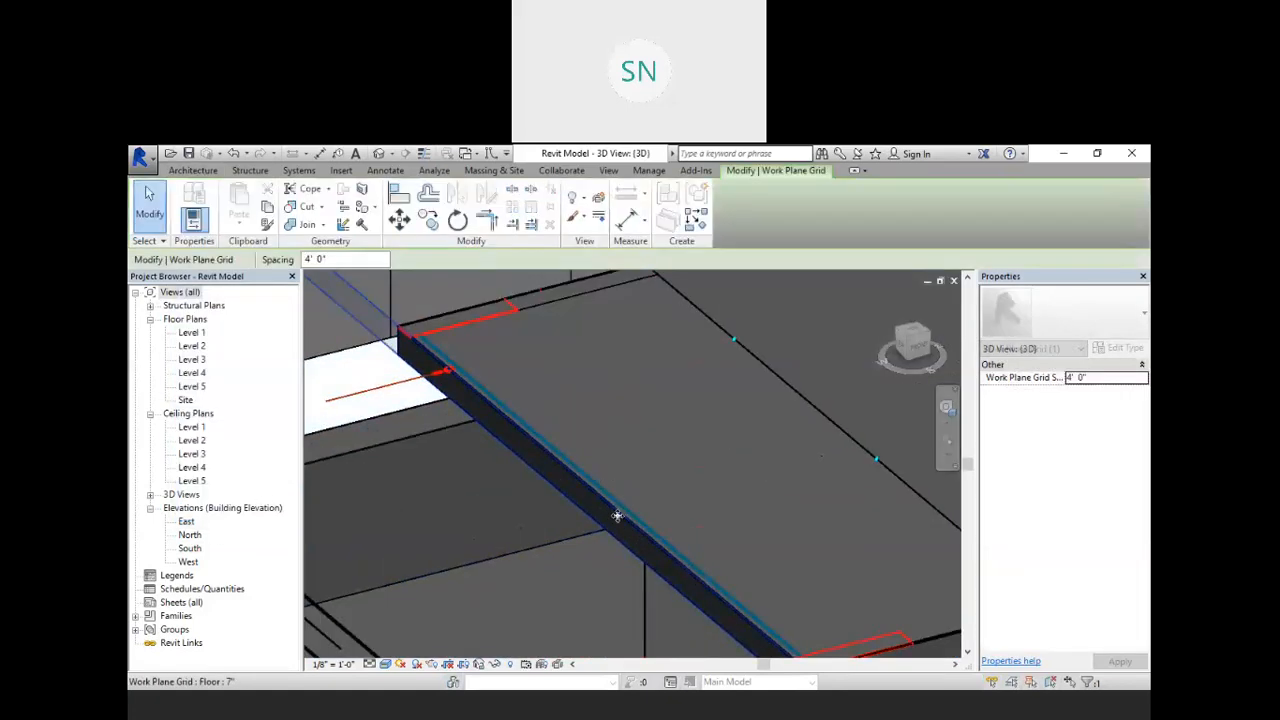
- Orient the 3D view to the Left side, facing the projecting slab's edge and work plane
scroll(568, 482, down, 4)
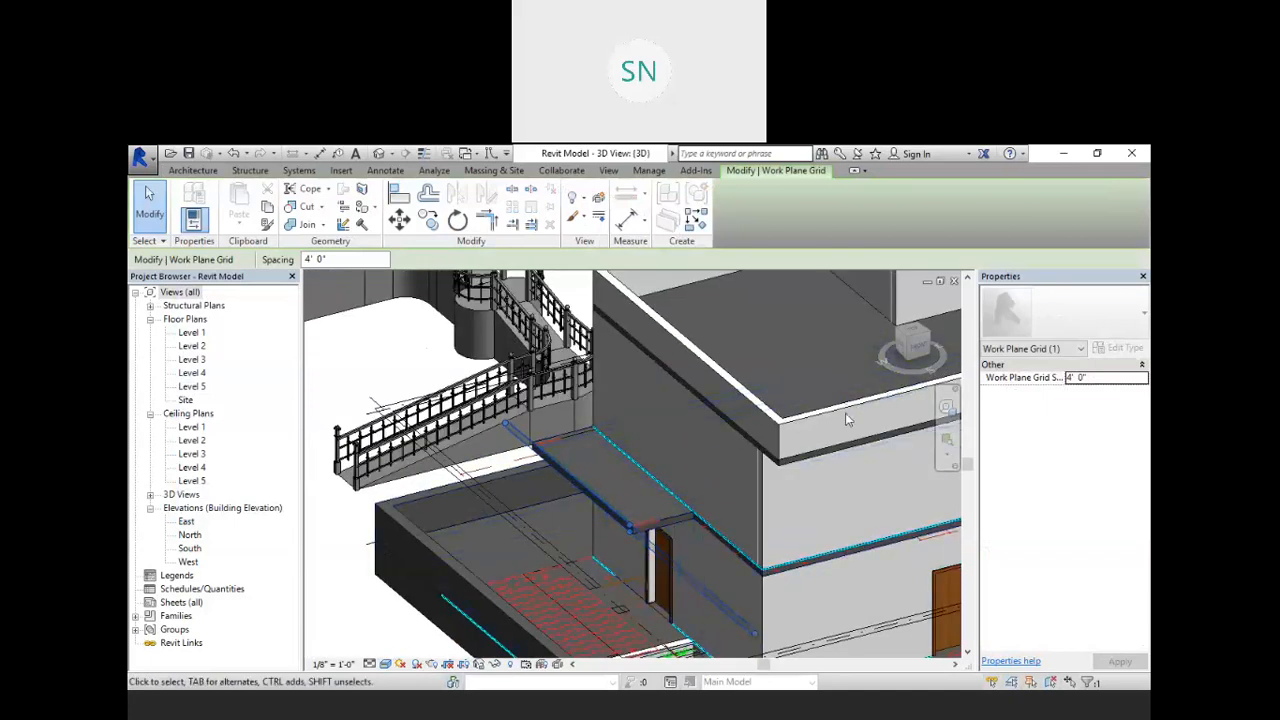
click(905, 348)
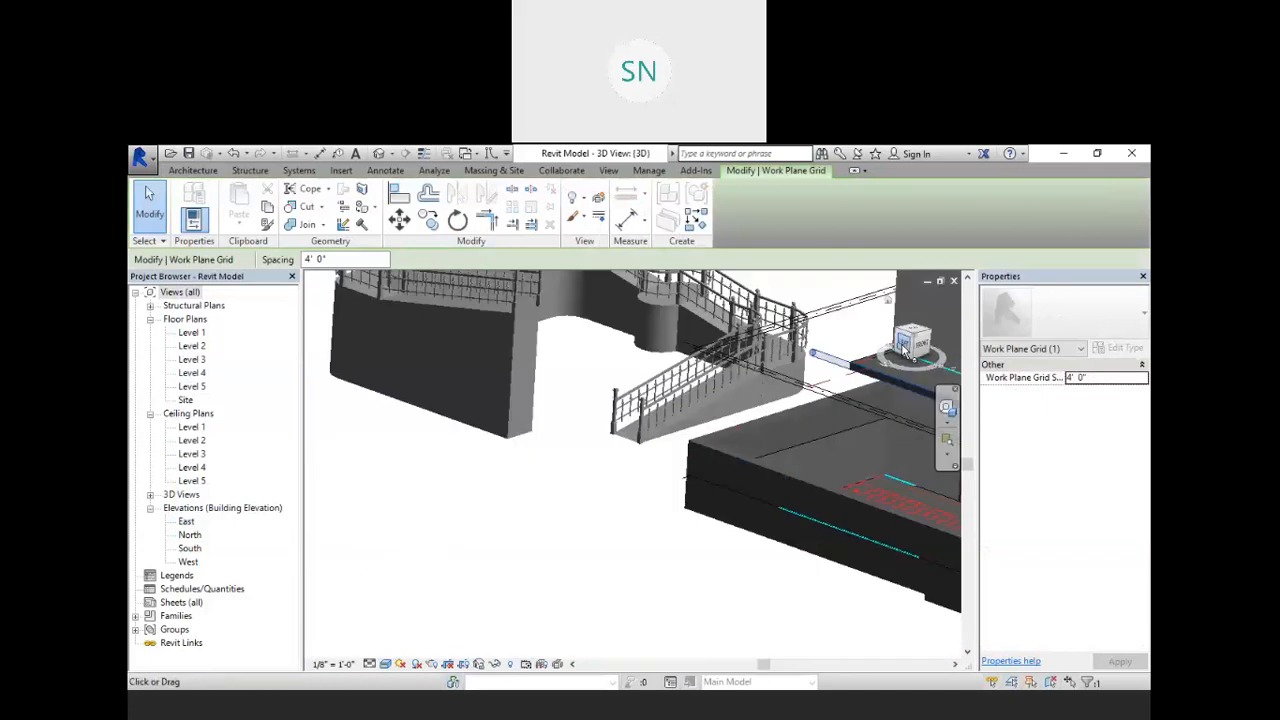
scroll(576, 400, up, 5)
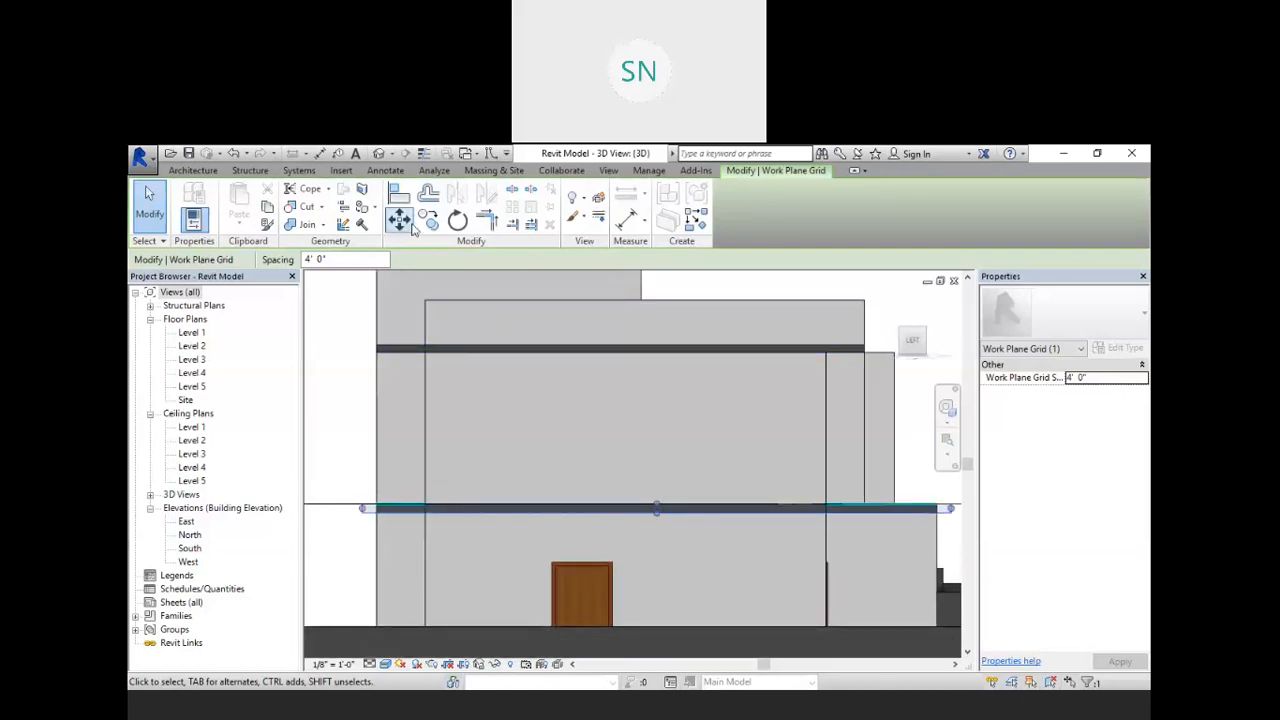
- Start an in-place model component in the Walls category, accepting the suggested name
click(216, 172)
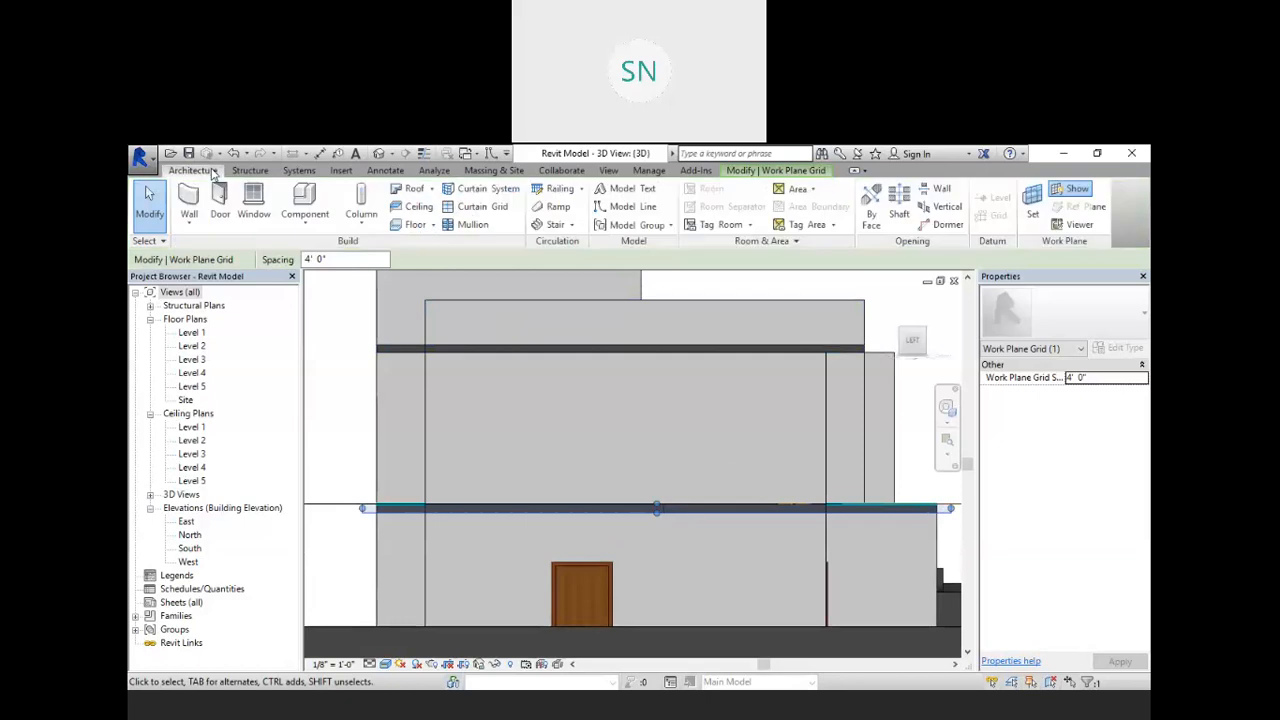
click(305, 224)
click(331, 285)
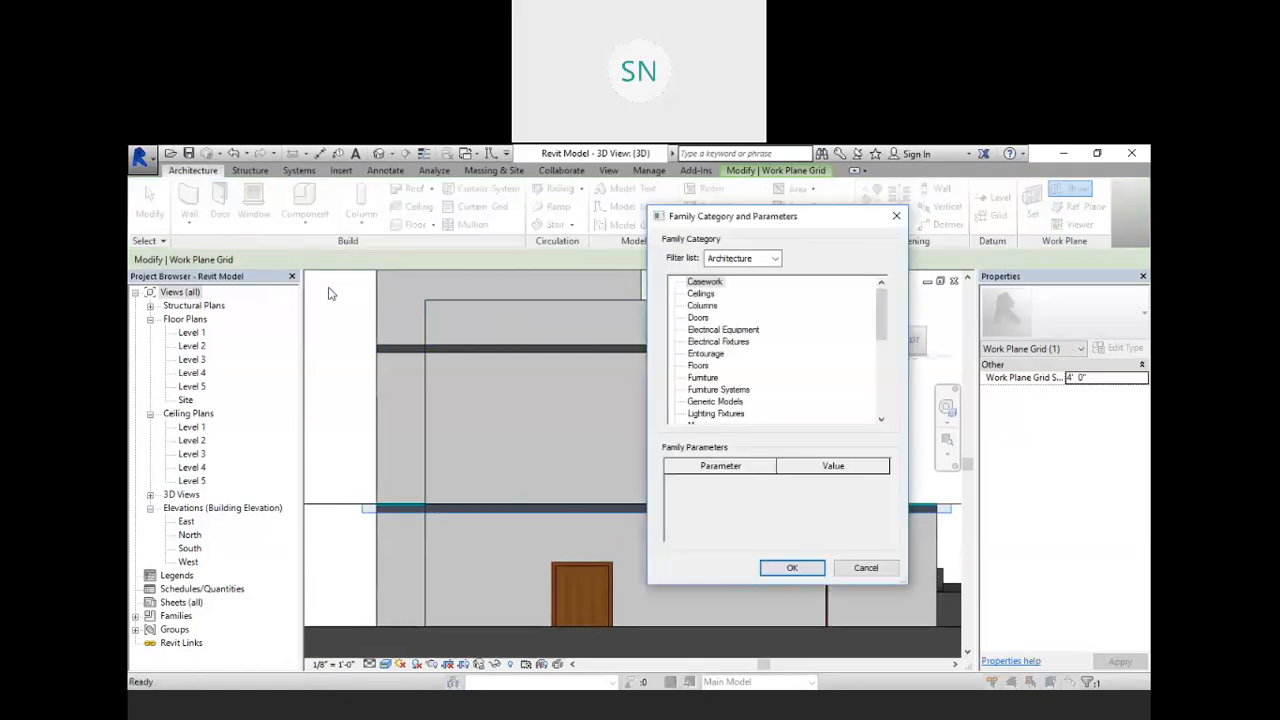
scroll(720, 330, down, 5)
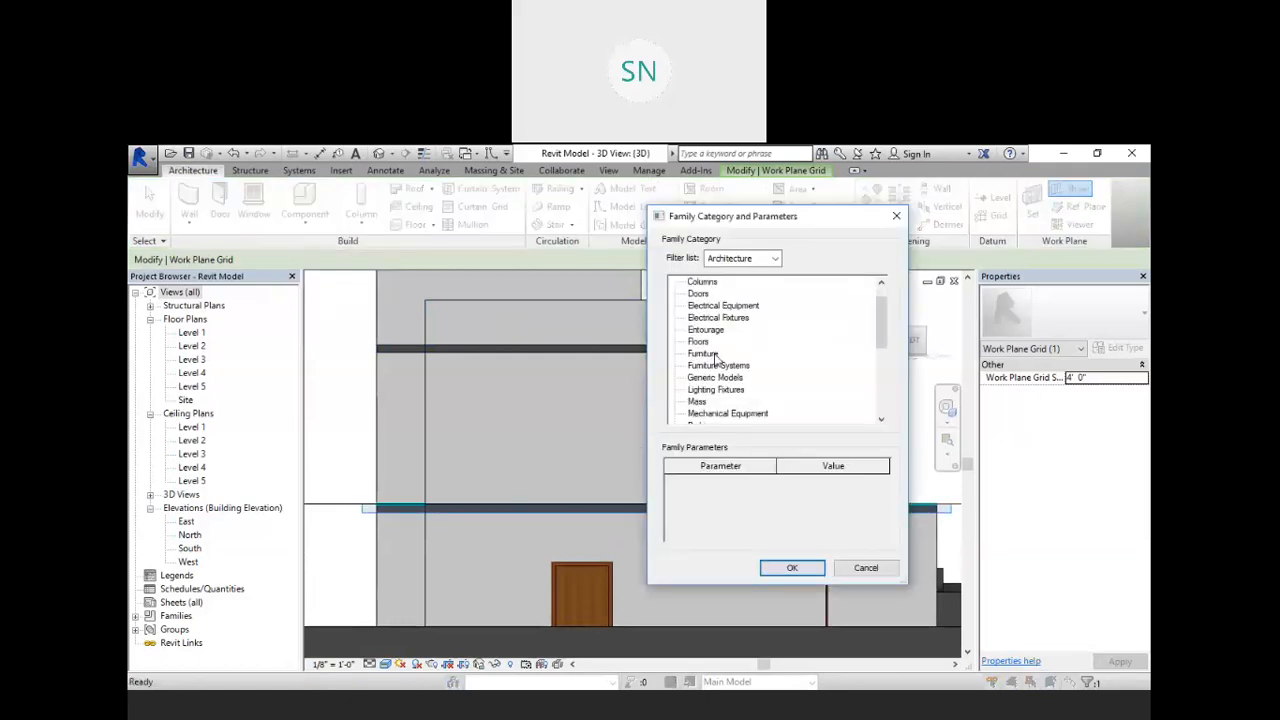
scroll(717, 397, down, 1)
click(698, 401)
click(787, 567)
click(640, 403)
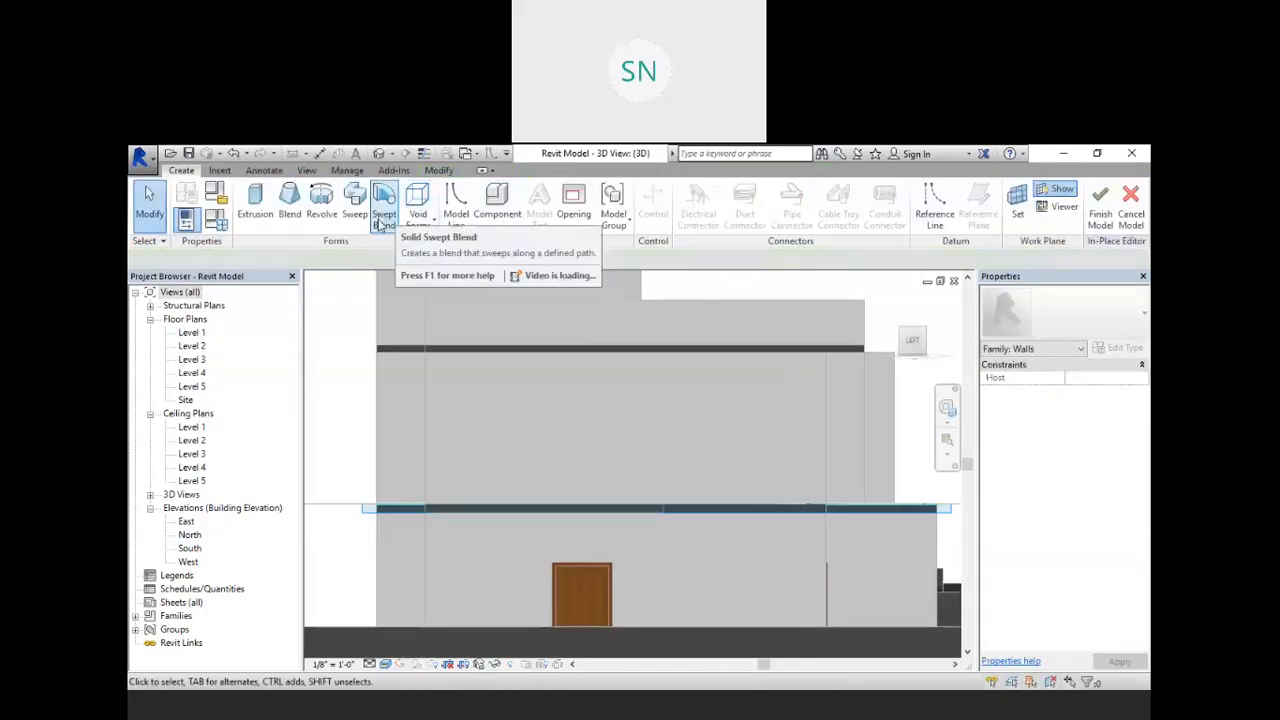
- Start a solid extrusion and sketch a rectangle about 15' wide and 12'-10" high across the projecting slab, above the door
click(255, 205)
click(690, 190)
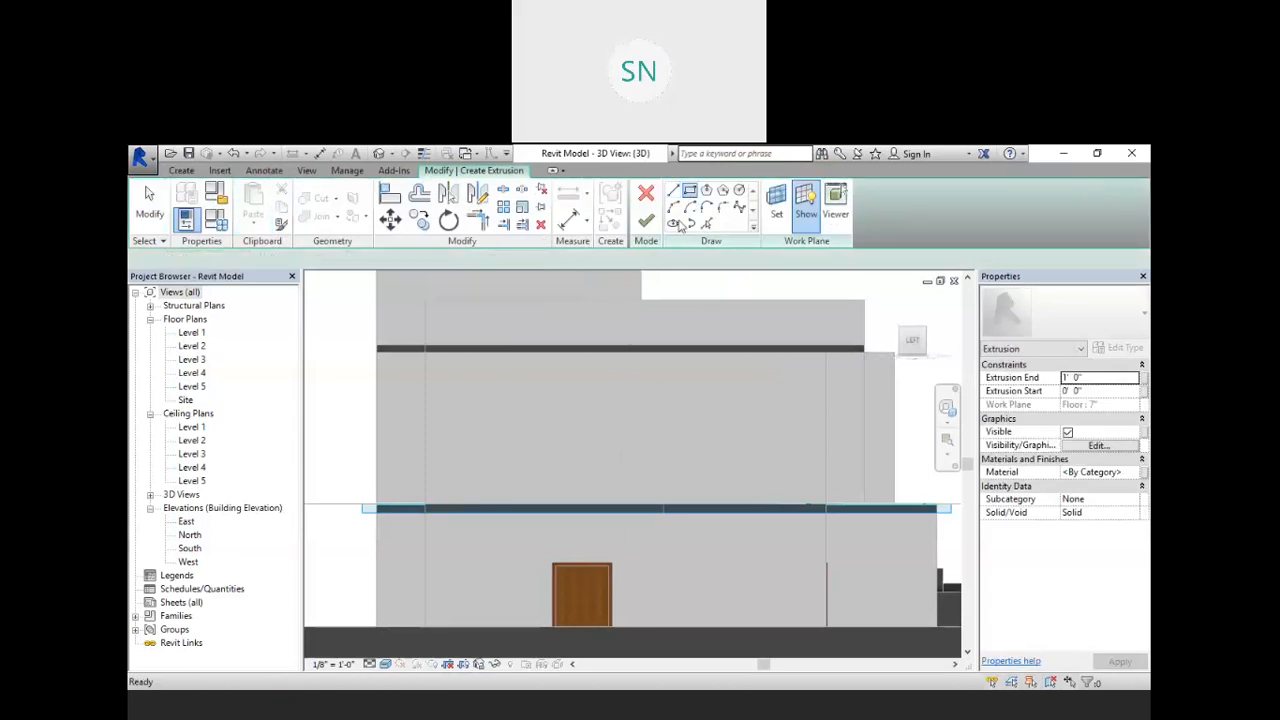
click(432, 561)
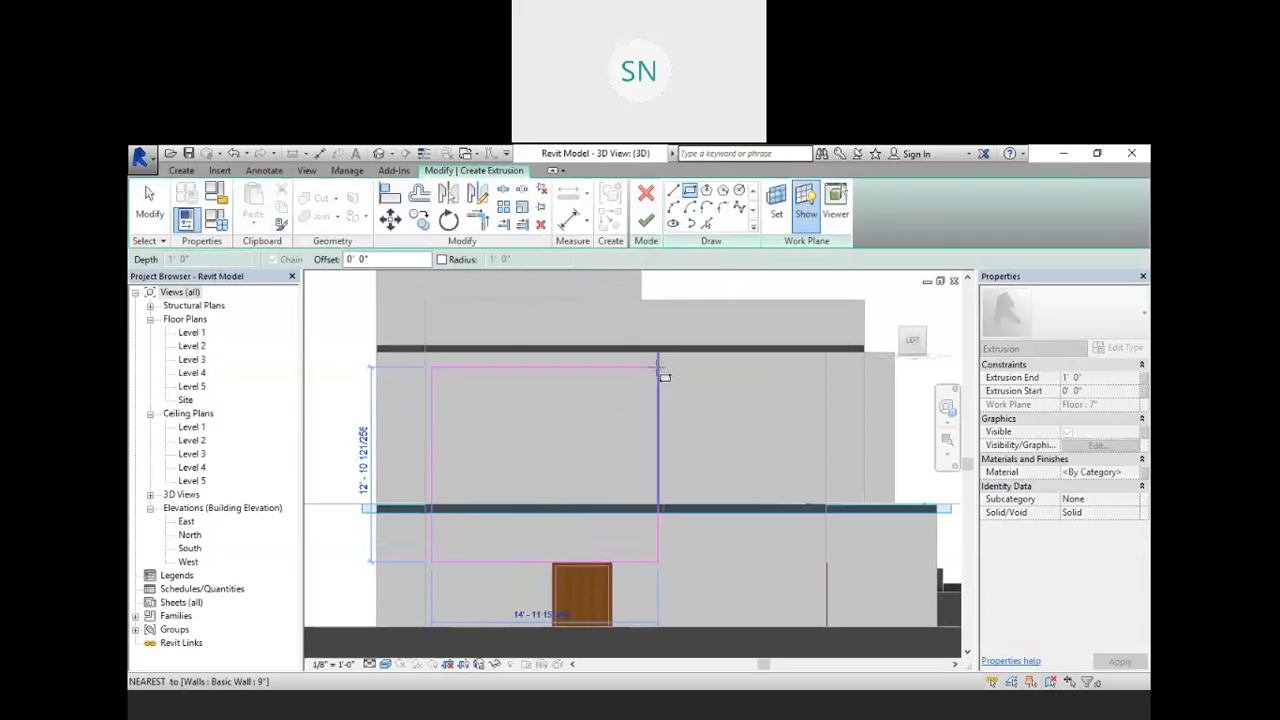
click(658, 367)
right_click(706, 373)
click(712, 385)
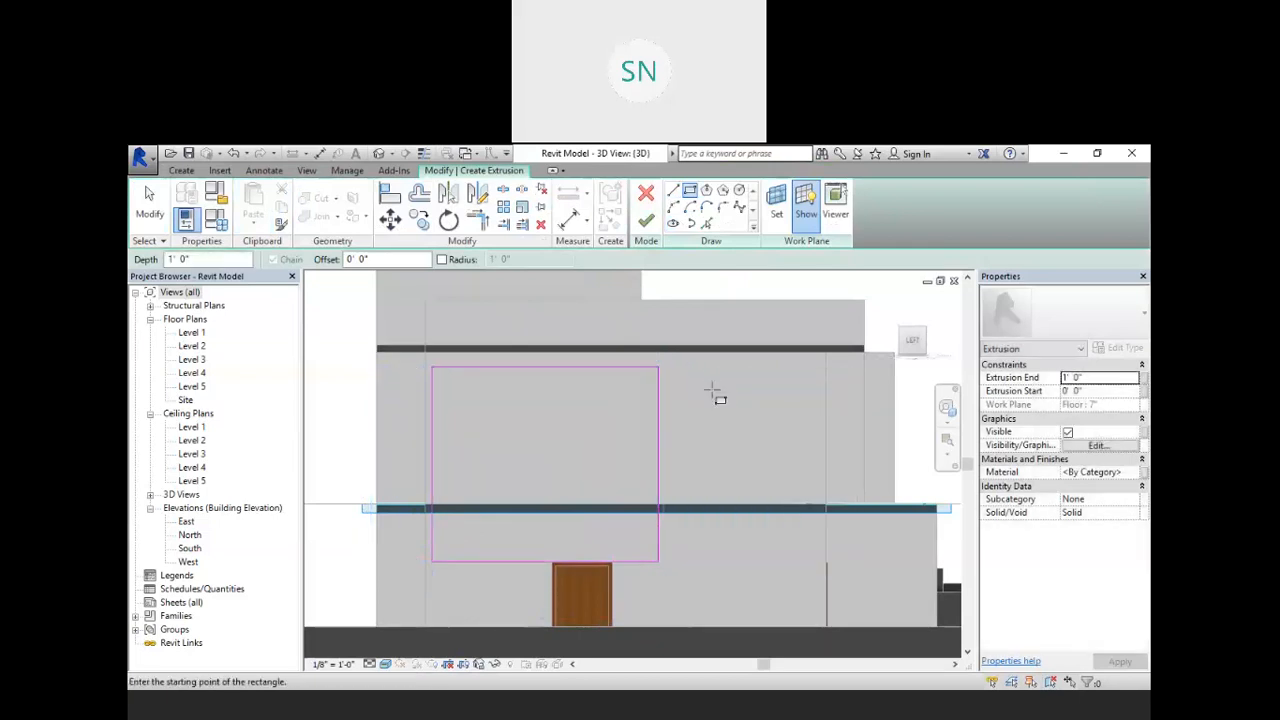
scroll(712, 387, down, 1)
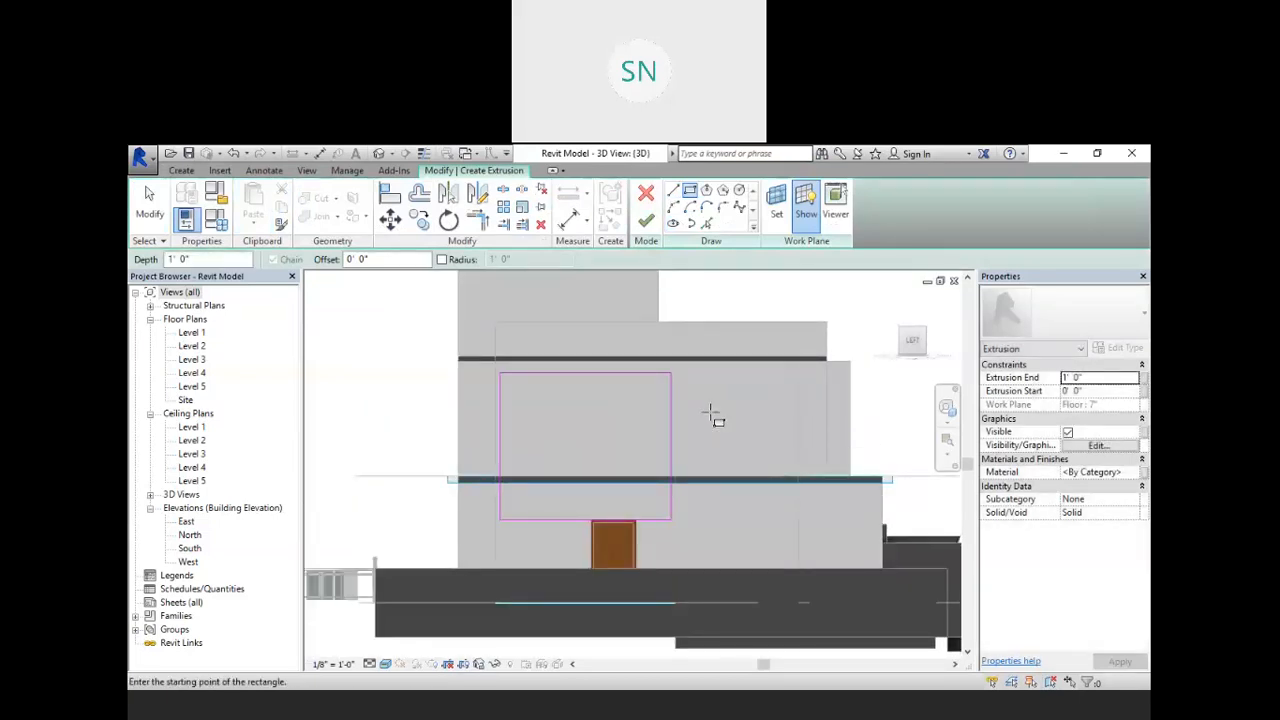
shift+middle_drag(731, 446, 590, 476)
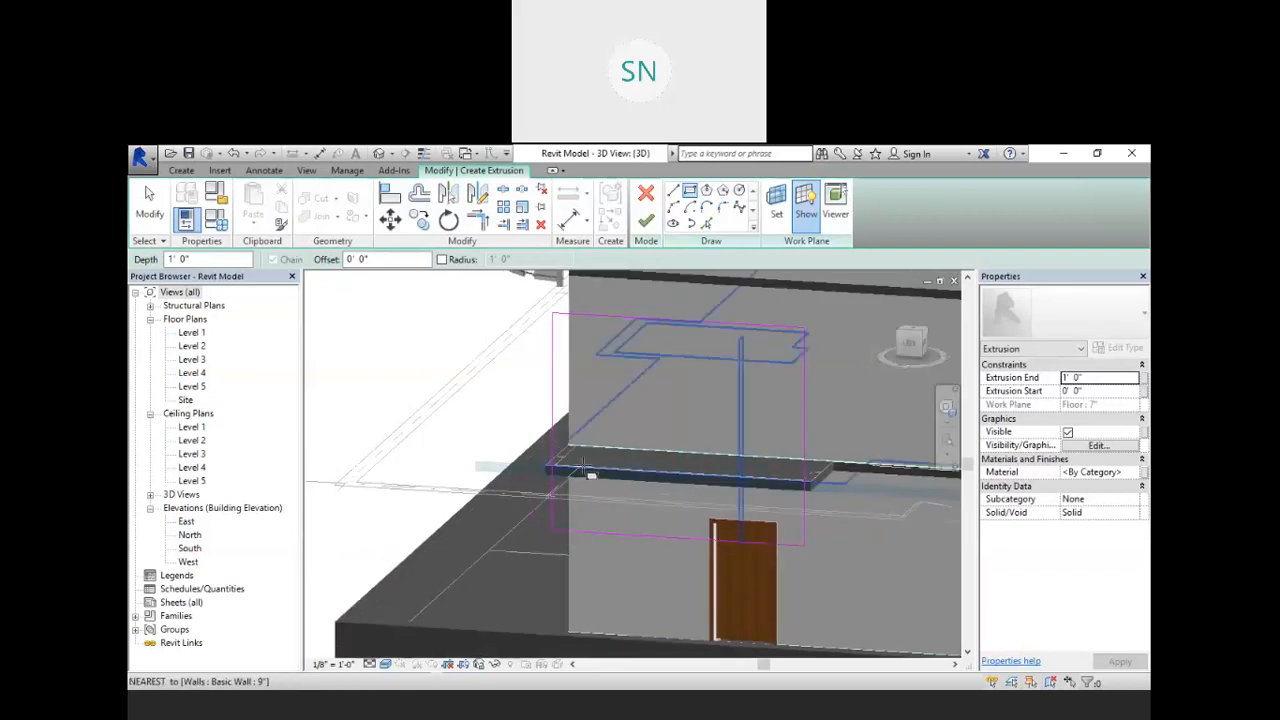
scroll(590, 476, up, 3)
click(391, 196)
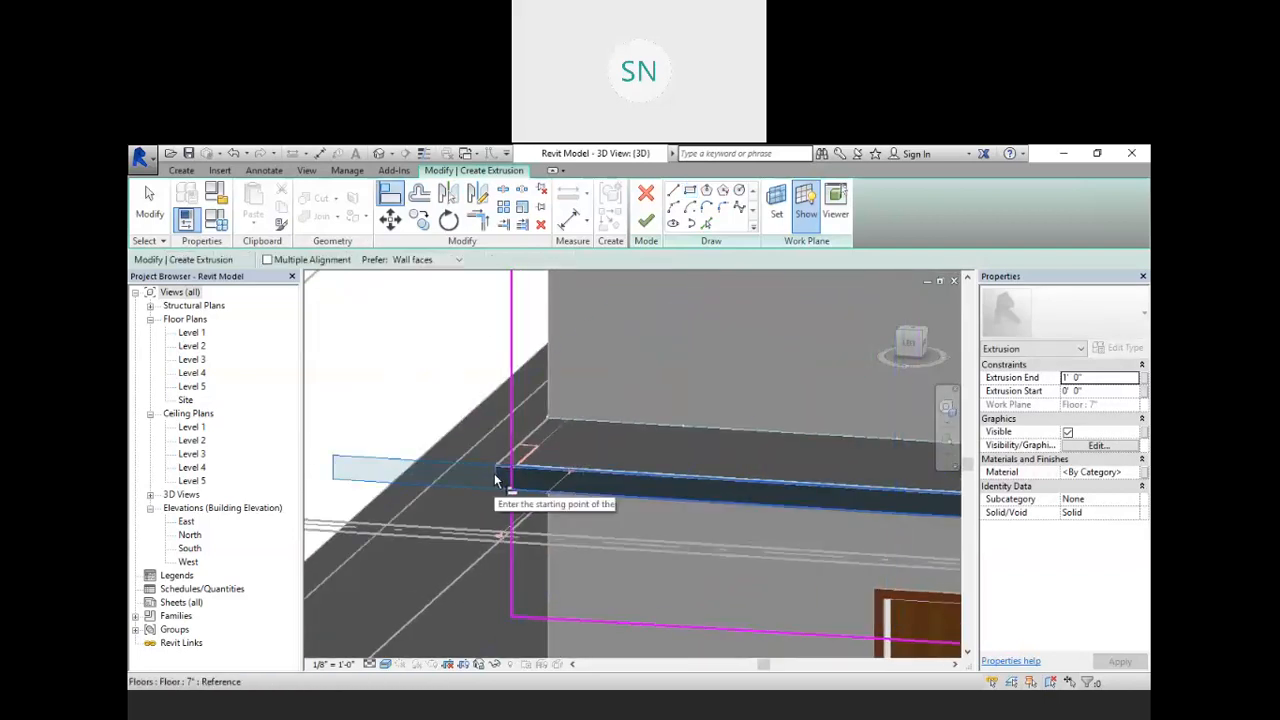
scroll(496, 480, up, 3)
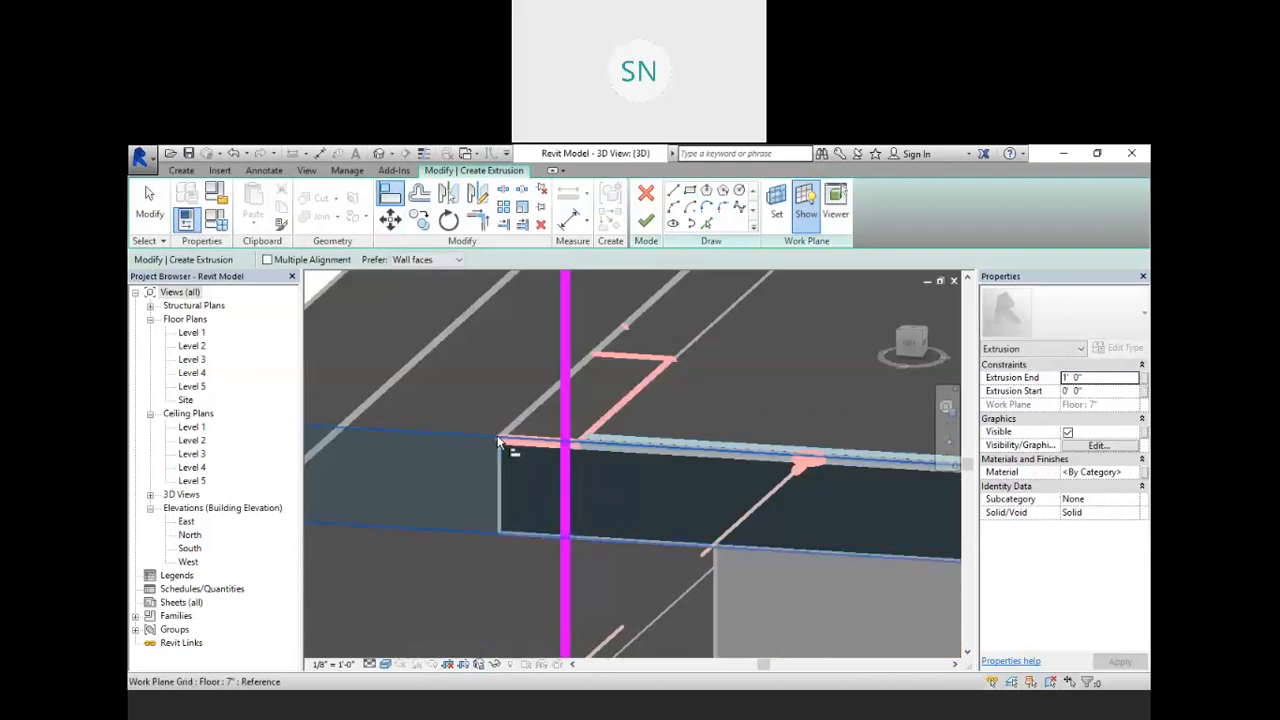
click(506, 436)
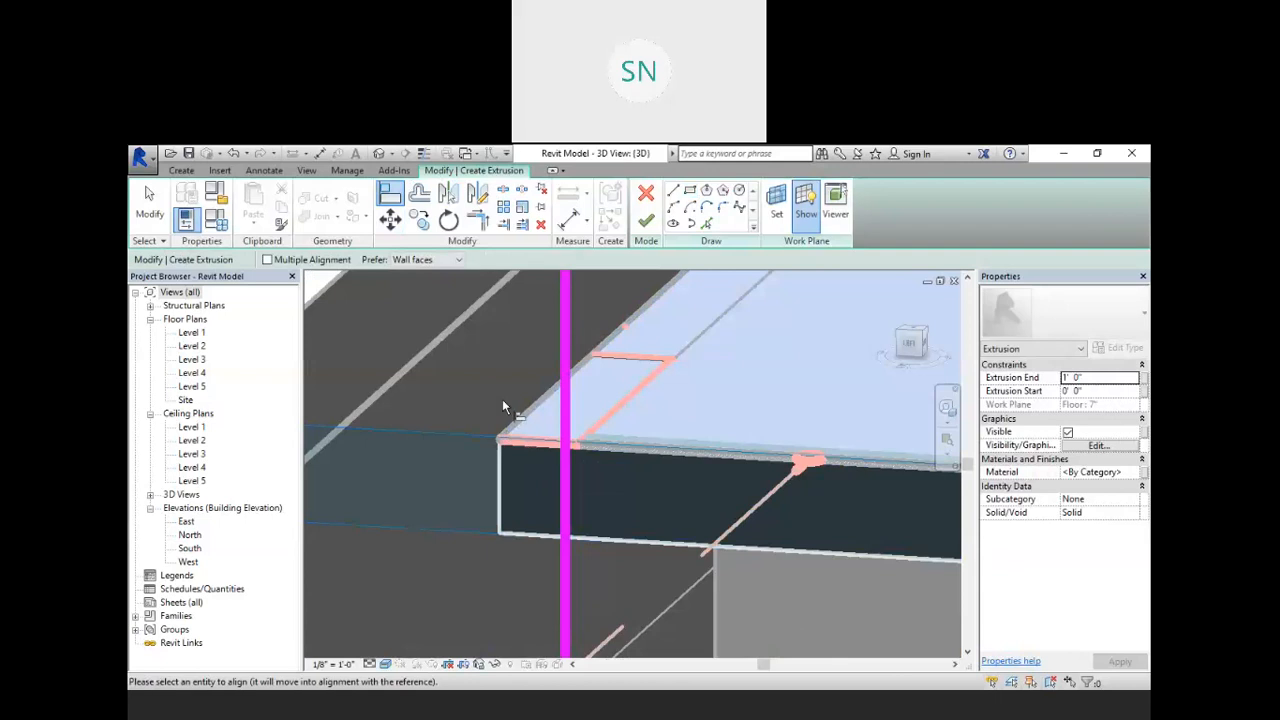
key(Escape)
key(Escape)
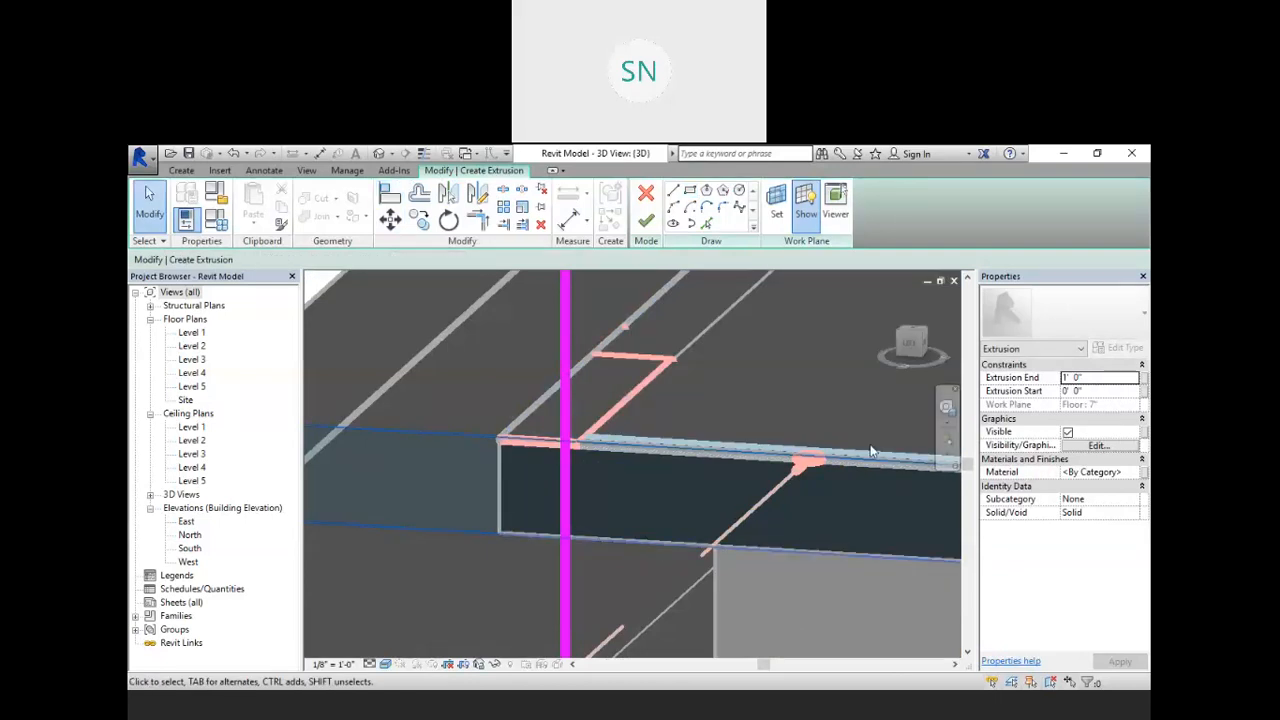
click(912, 346)
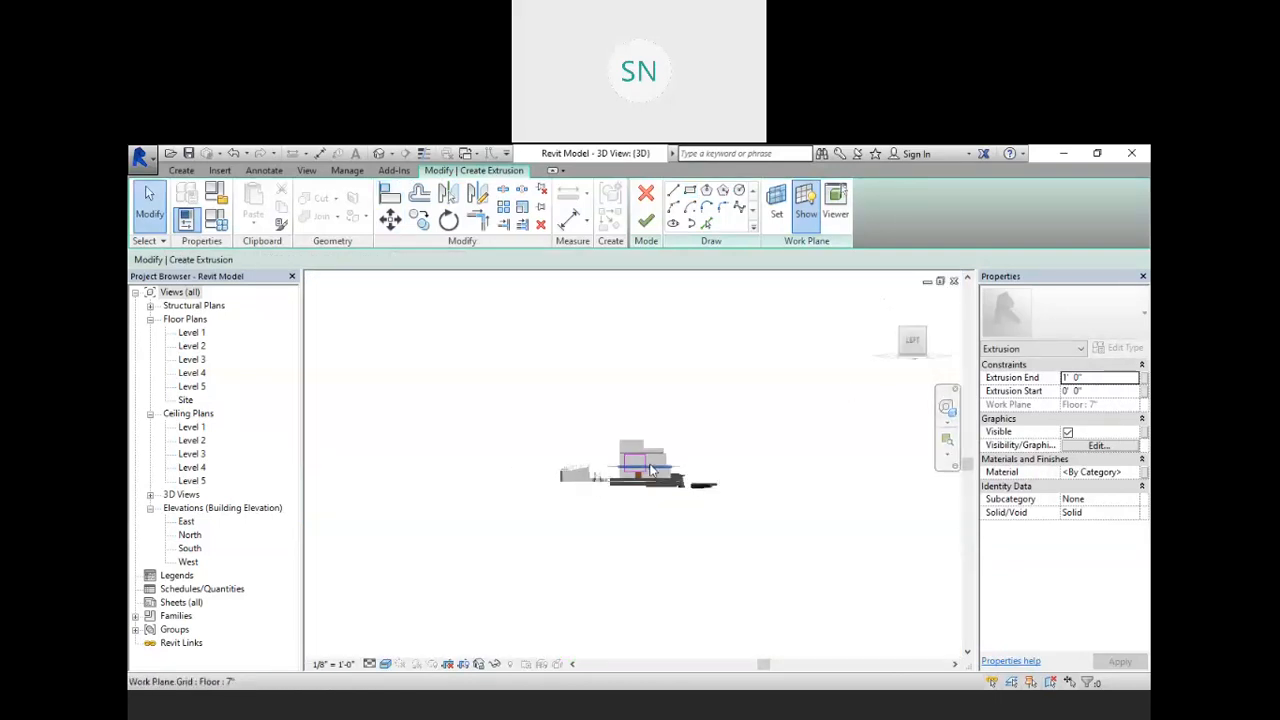
scroll(612, 470, up, 8)
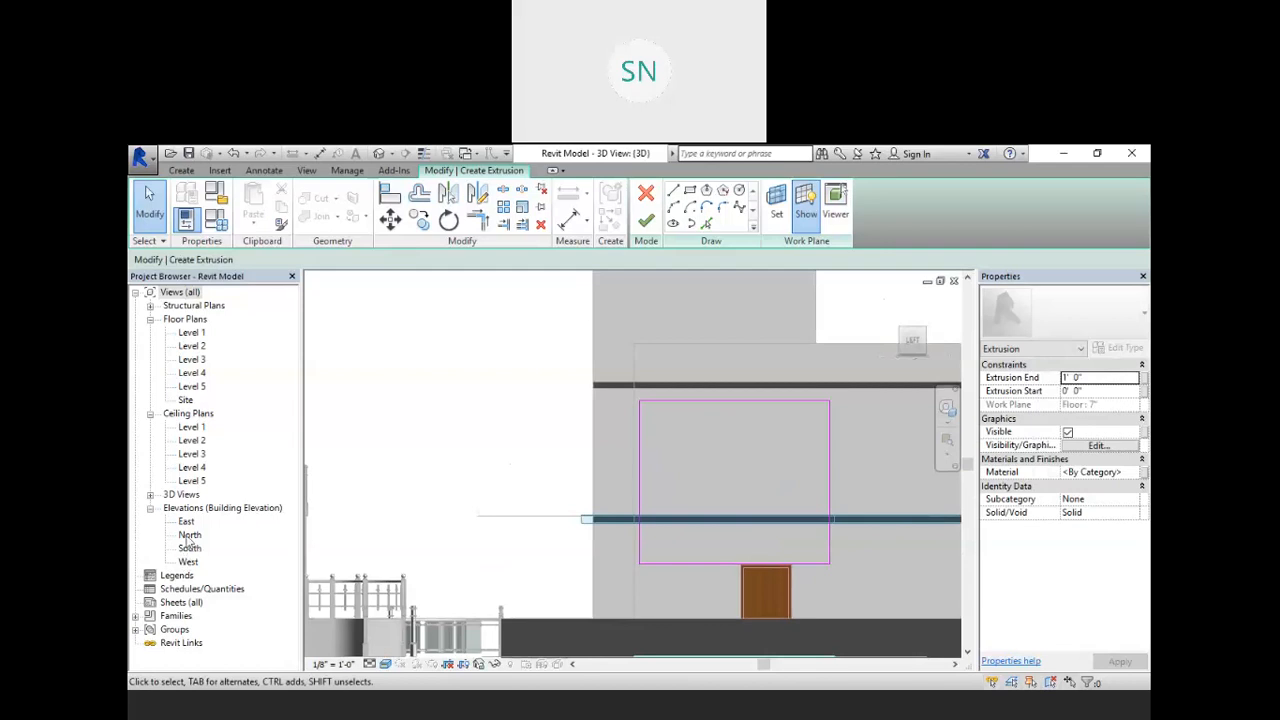
double_click(186, 524)
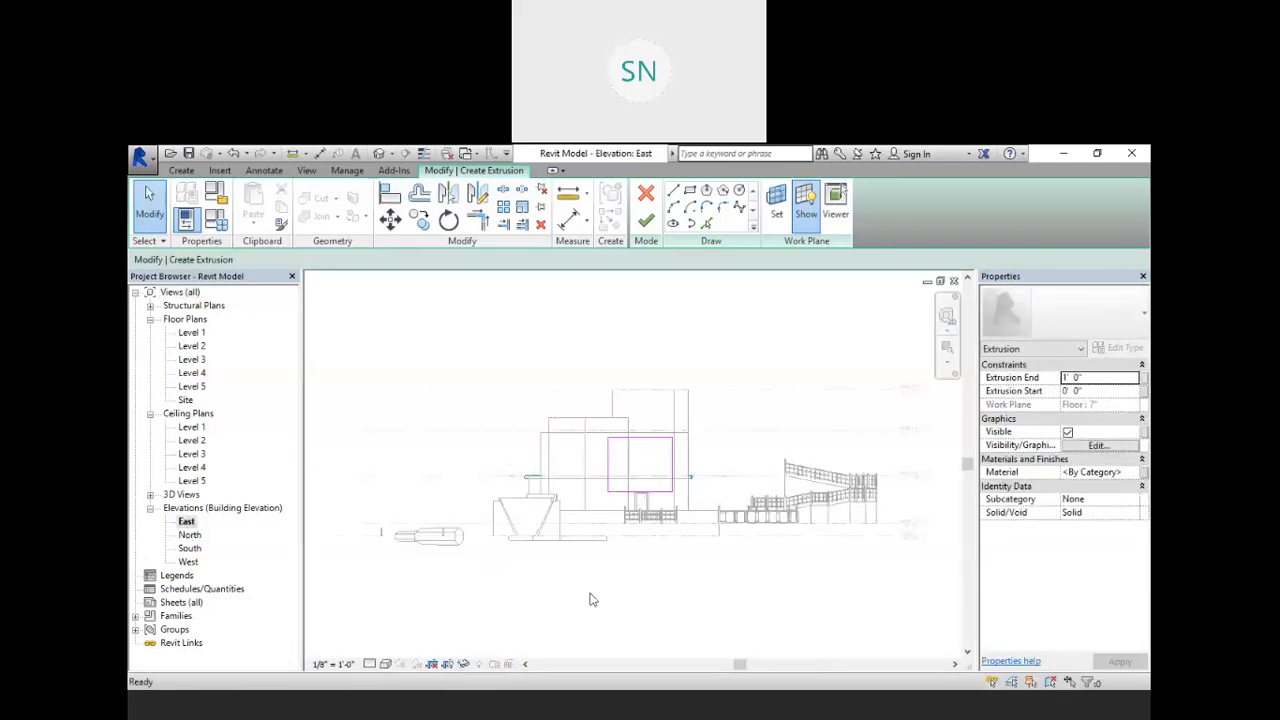
- Open the West elevation and align the sketch rectangle's left side with the projecting slab's left end
double_click(189, 562)
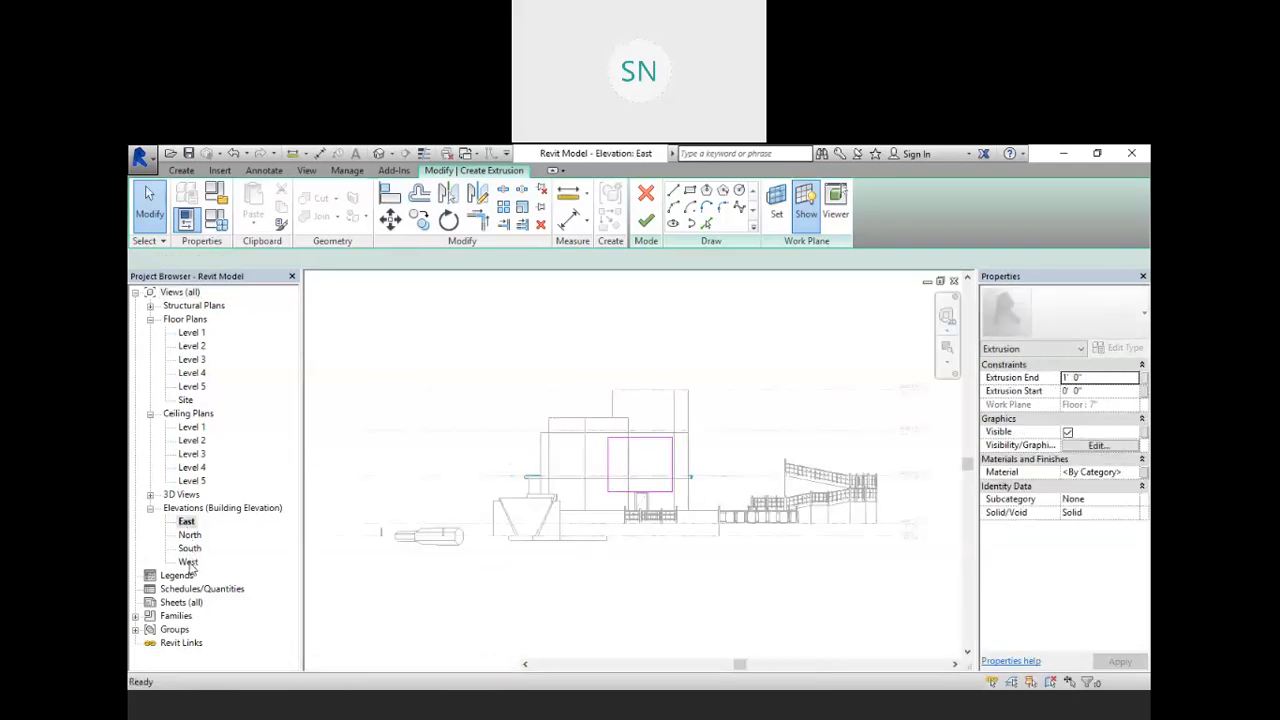
scroll(616, 480, up, 8)
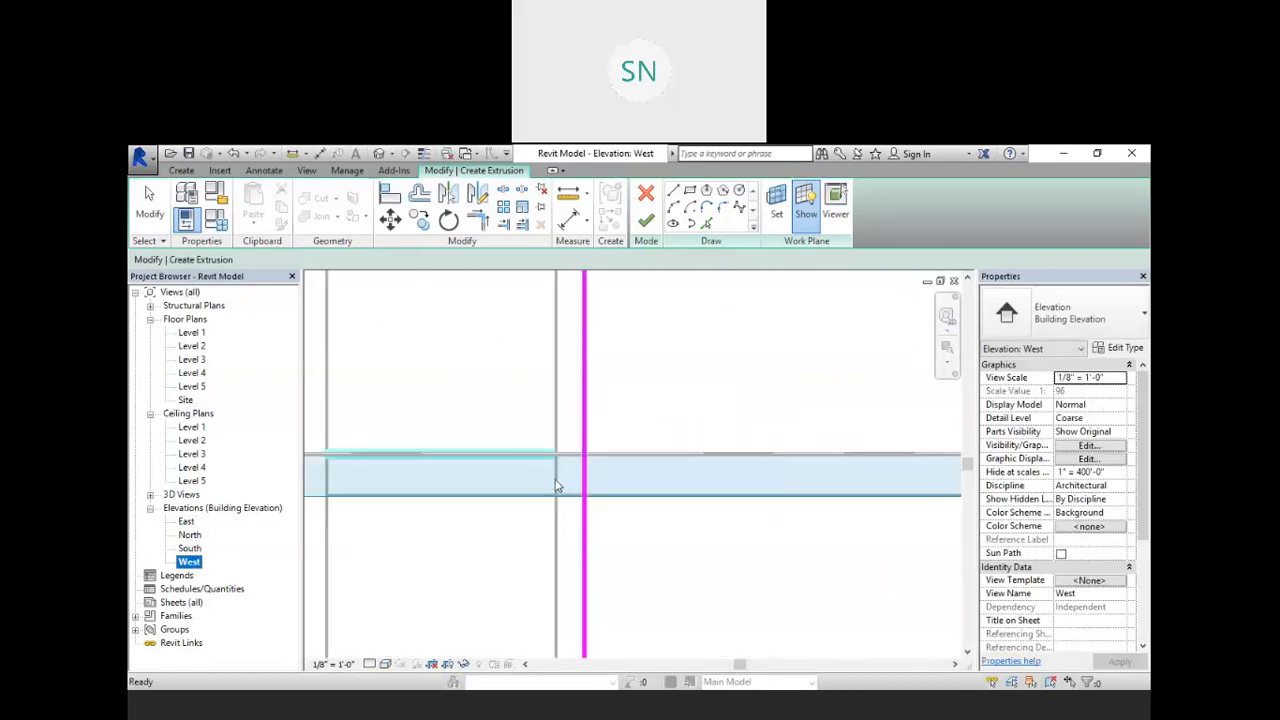
click(585, 475)
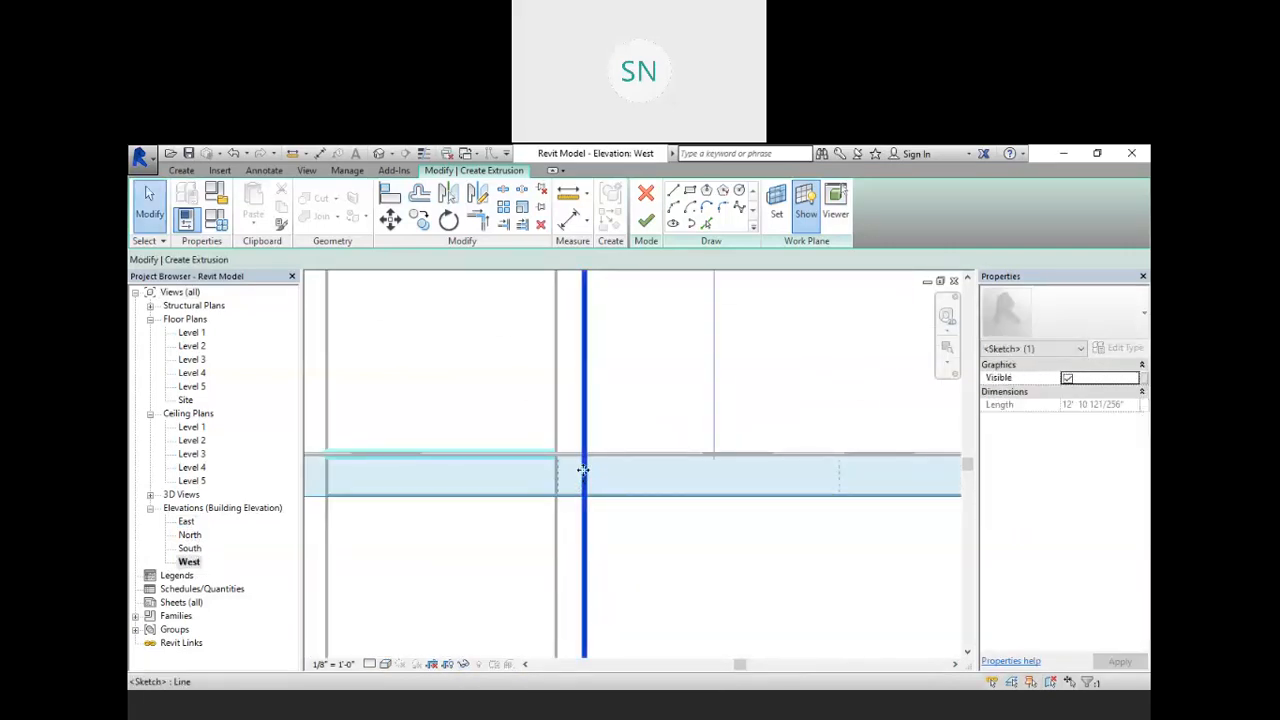
click(477, 381)
click(391, 196)
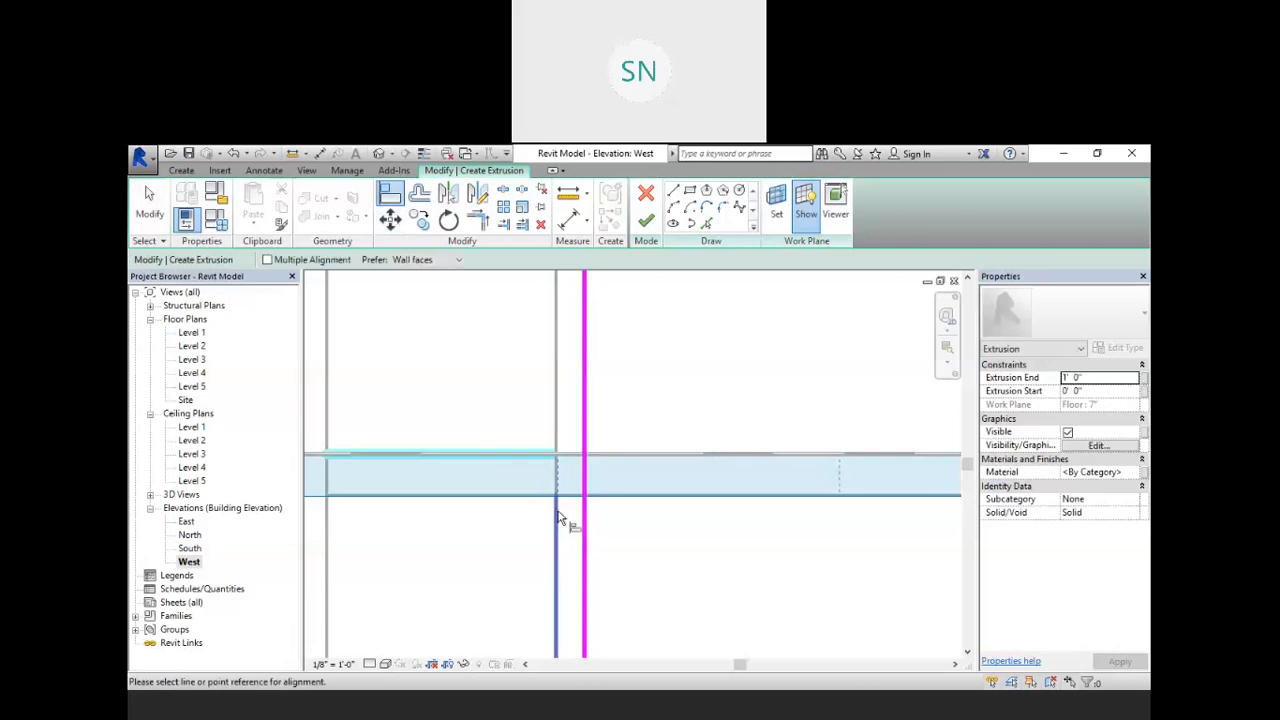
click(564, 490)
click(584, 482)
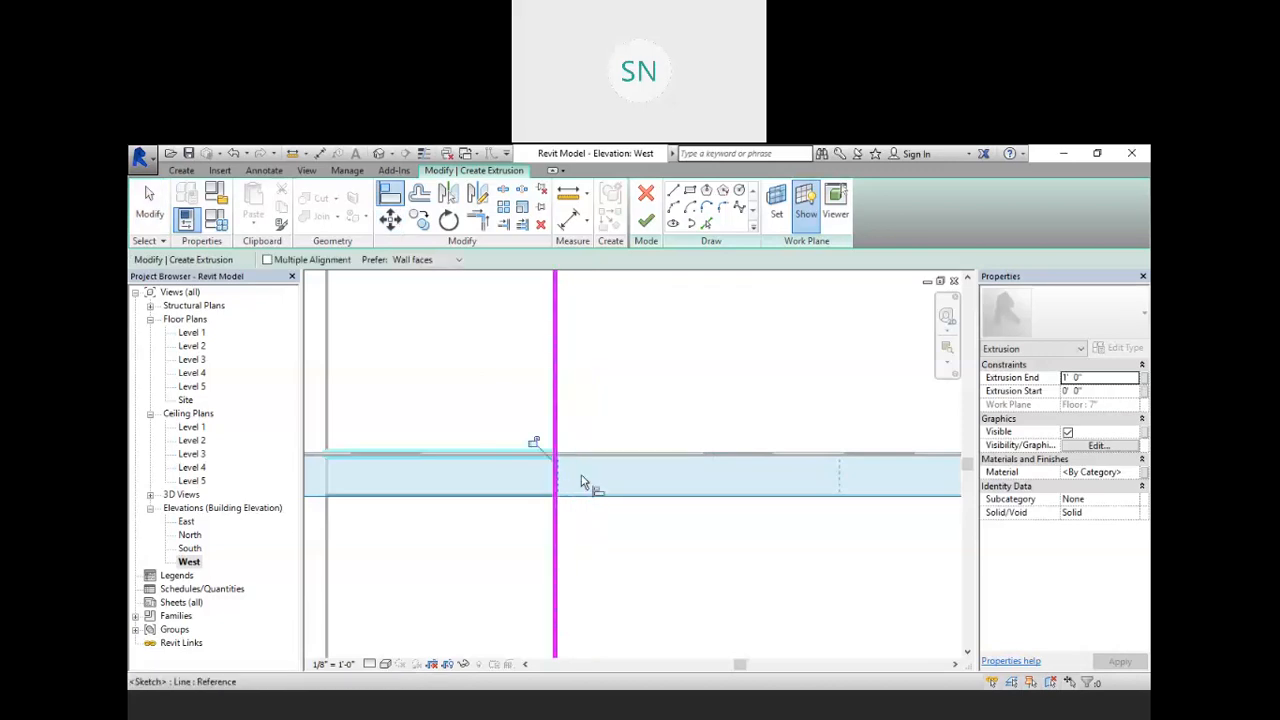
- Align the sketch rectangle's right side with the projecting slab's right end
scroll(557, 537, down, 4)
scroll(737, 508, up, 2)
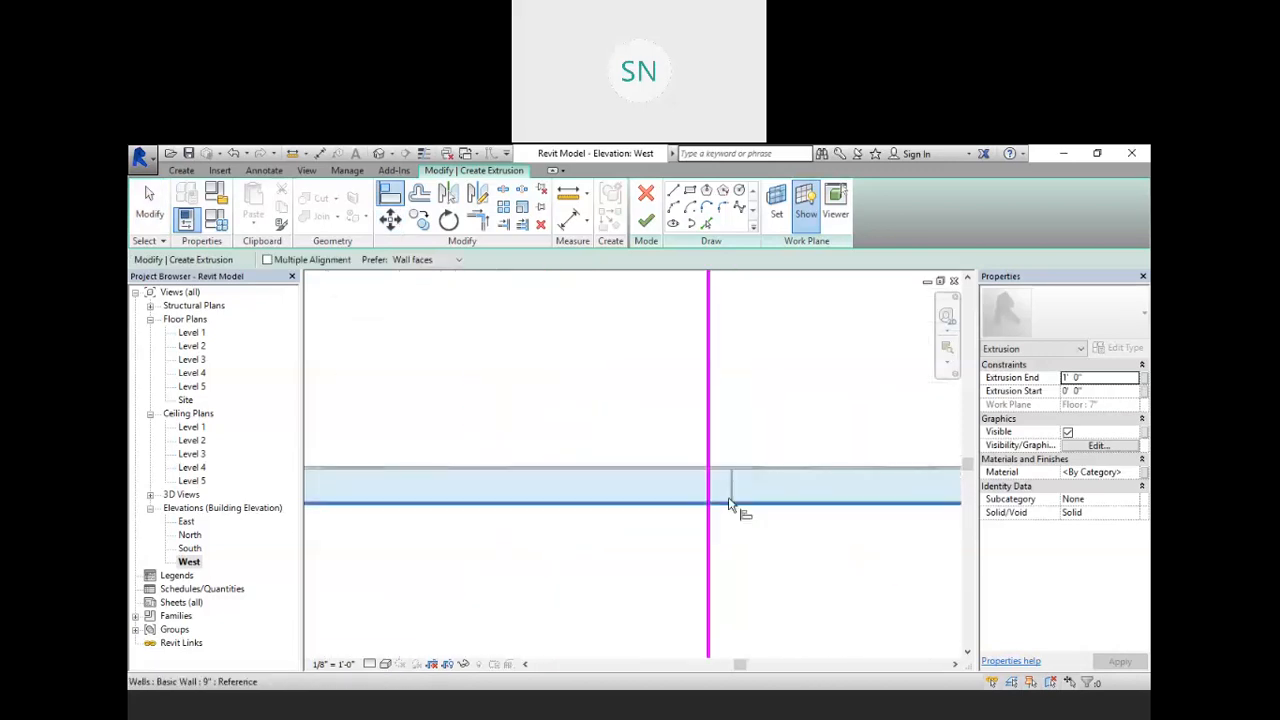
click(731, 494)
click(716, 494)
- Check the balcony frame on the PDF front elevation, then align the rectangle's top line with the base of the upper wall in Revit
scroll(745, 485, down, 3)
scroll(744, 486, down, 1)
scroll(667, 507, up, 2)
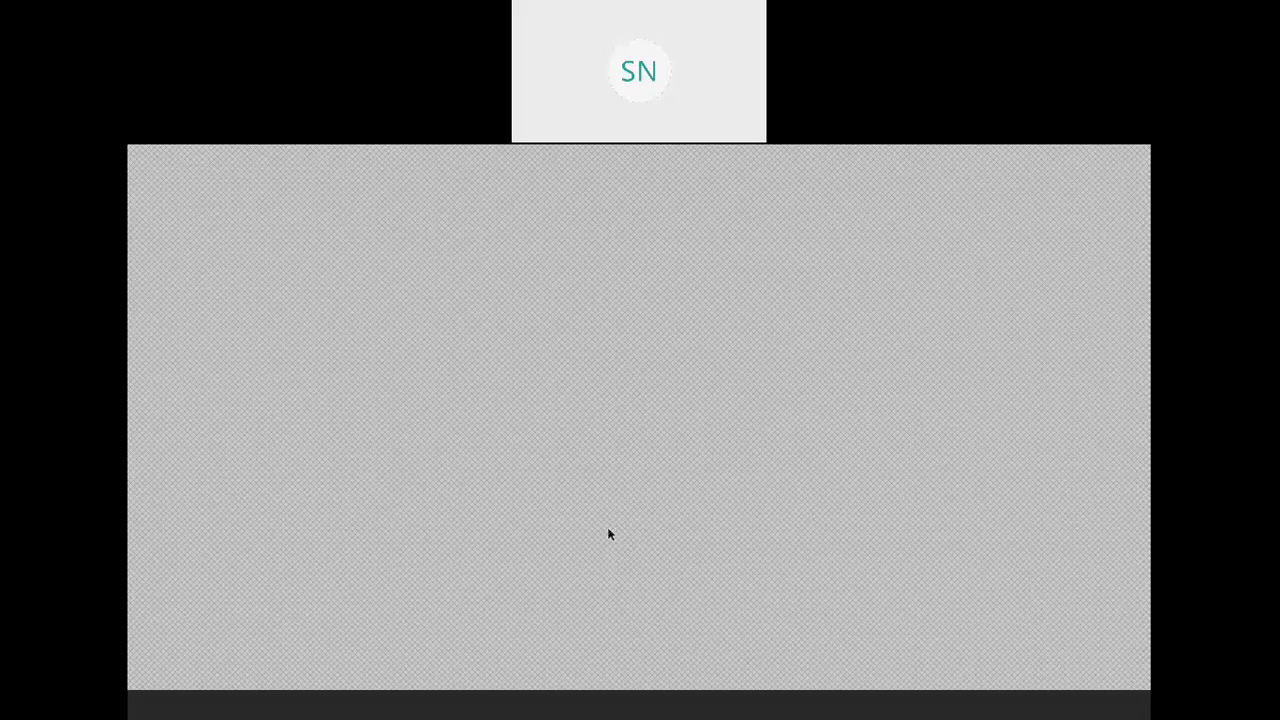
scroll(611, 505, down, 2)
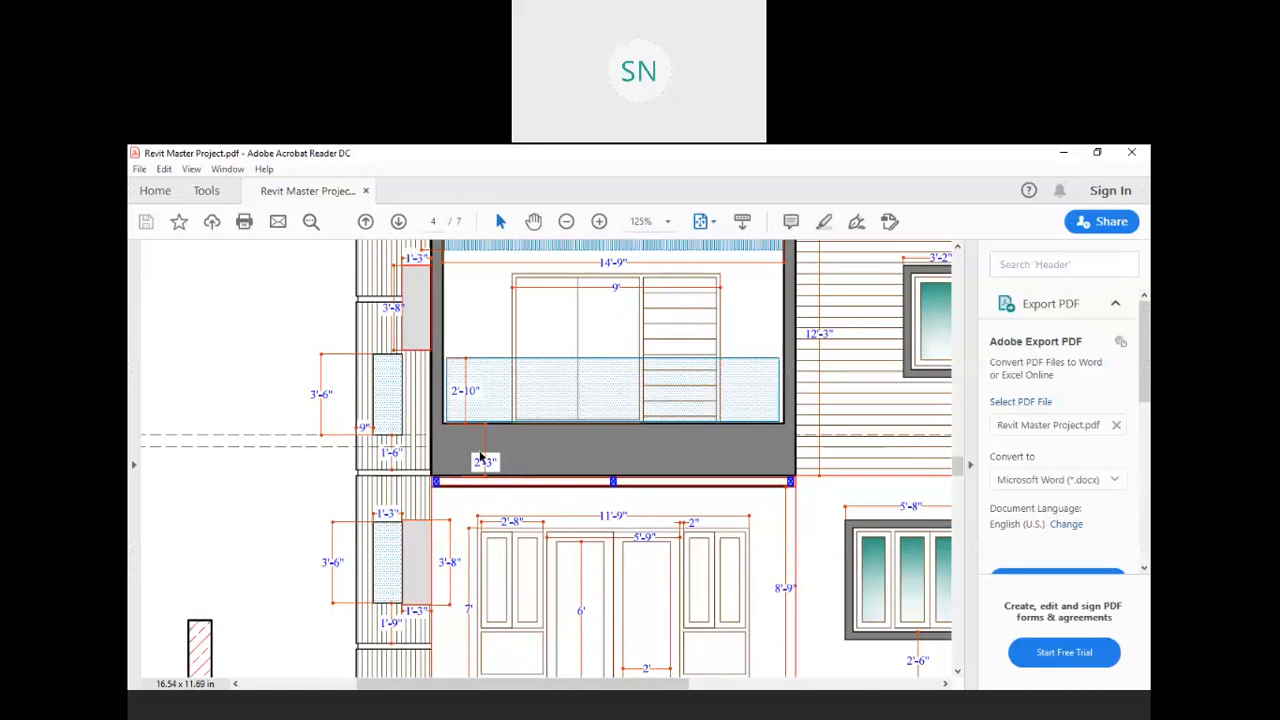
scroll(585, 482, up, 3)
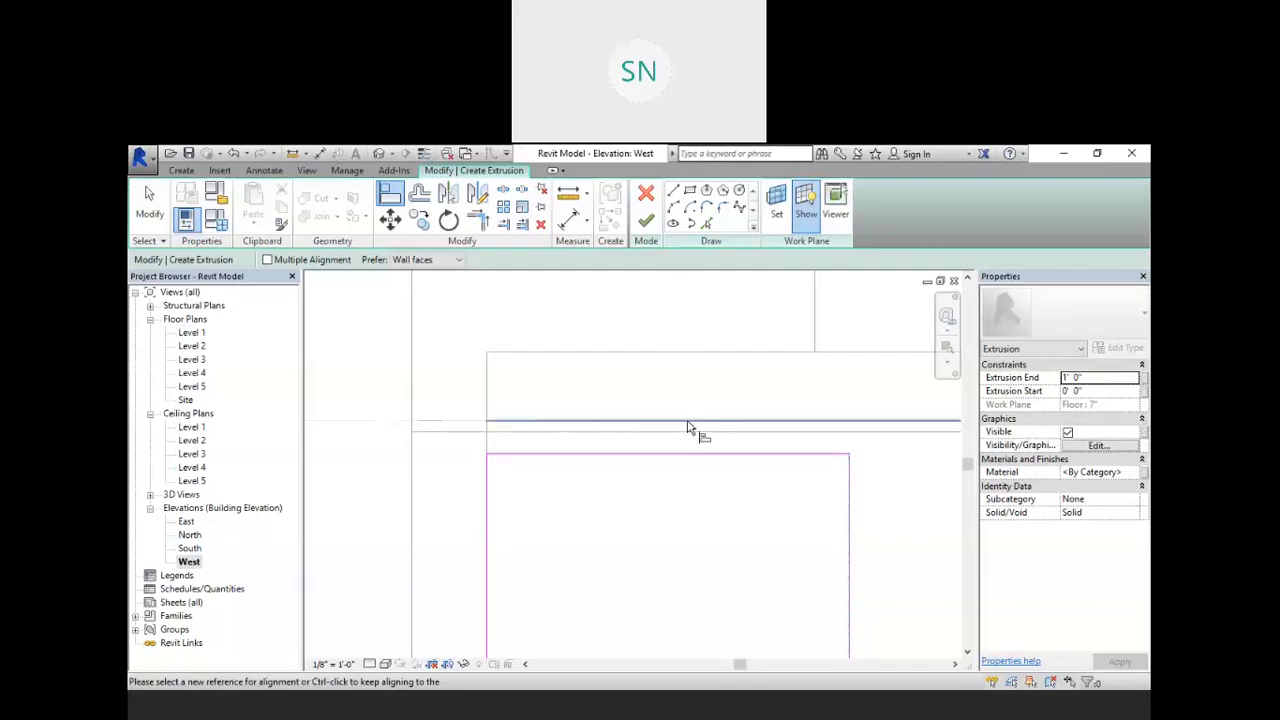
click(687, 457)
scroll(672, 435, down, 3)
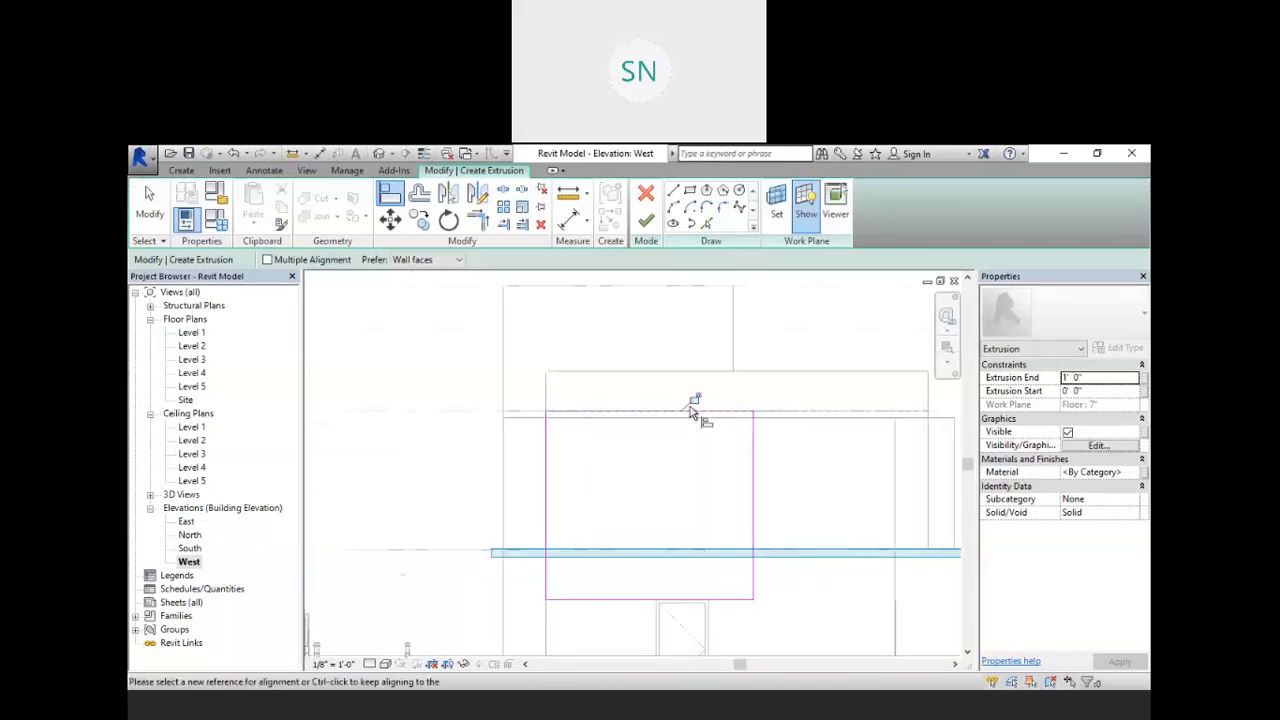
right_click(440, 380)
click(484, 381)
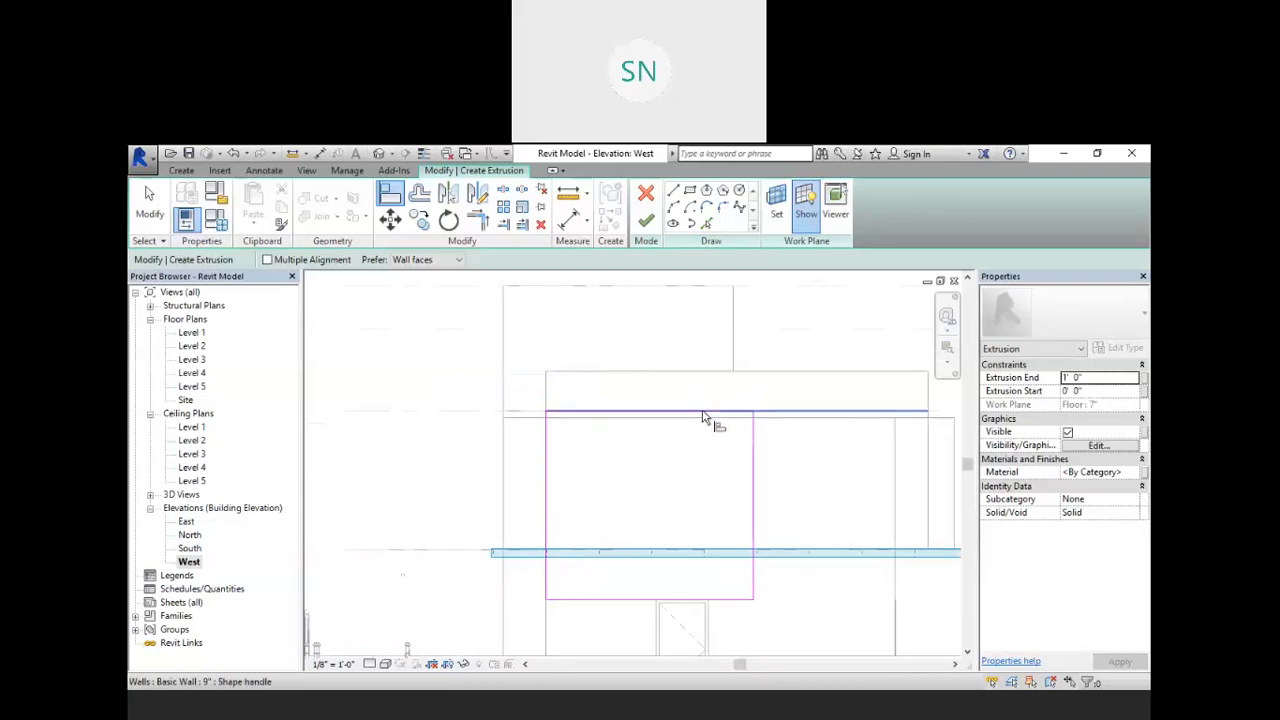
click(705, 420)
right_click(735, 373)
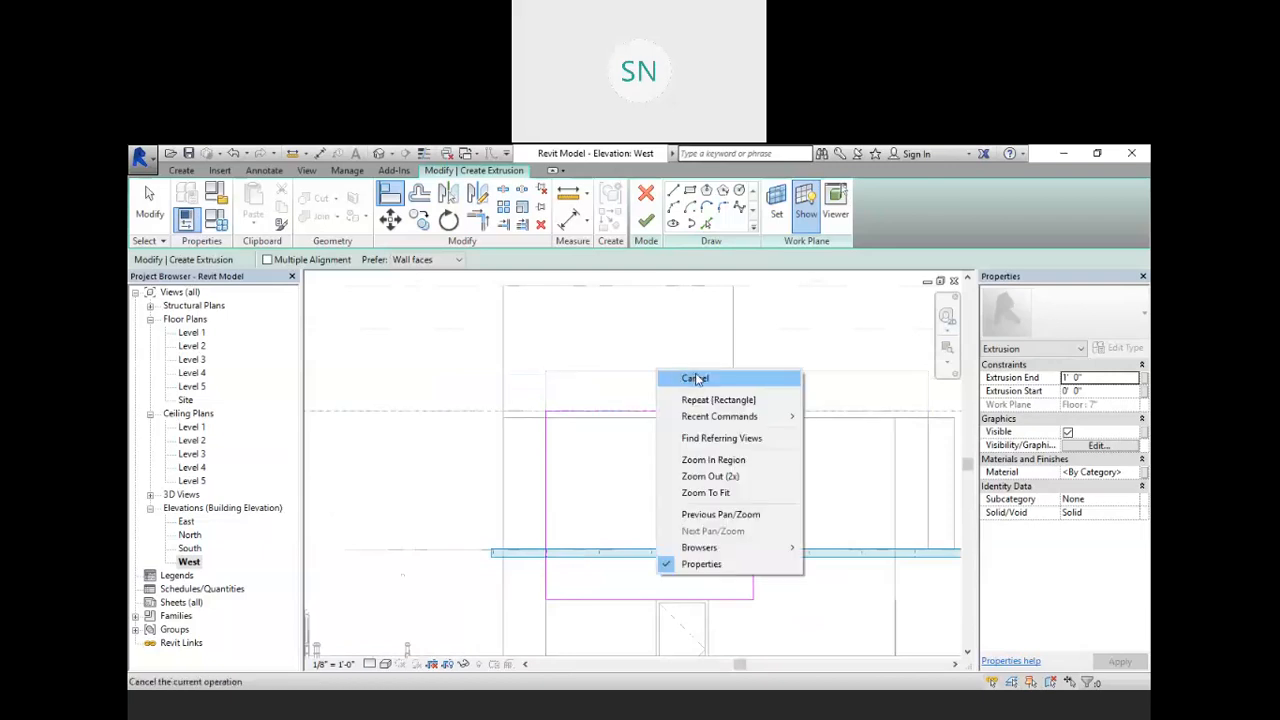
click(758, 378)
- Check the frame's height in the PDF and try to set the rectangle's height to 12'-3" by moving its top line
click(713, 415)
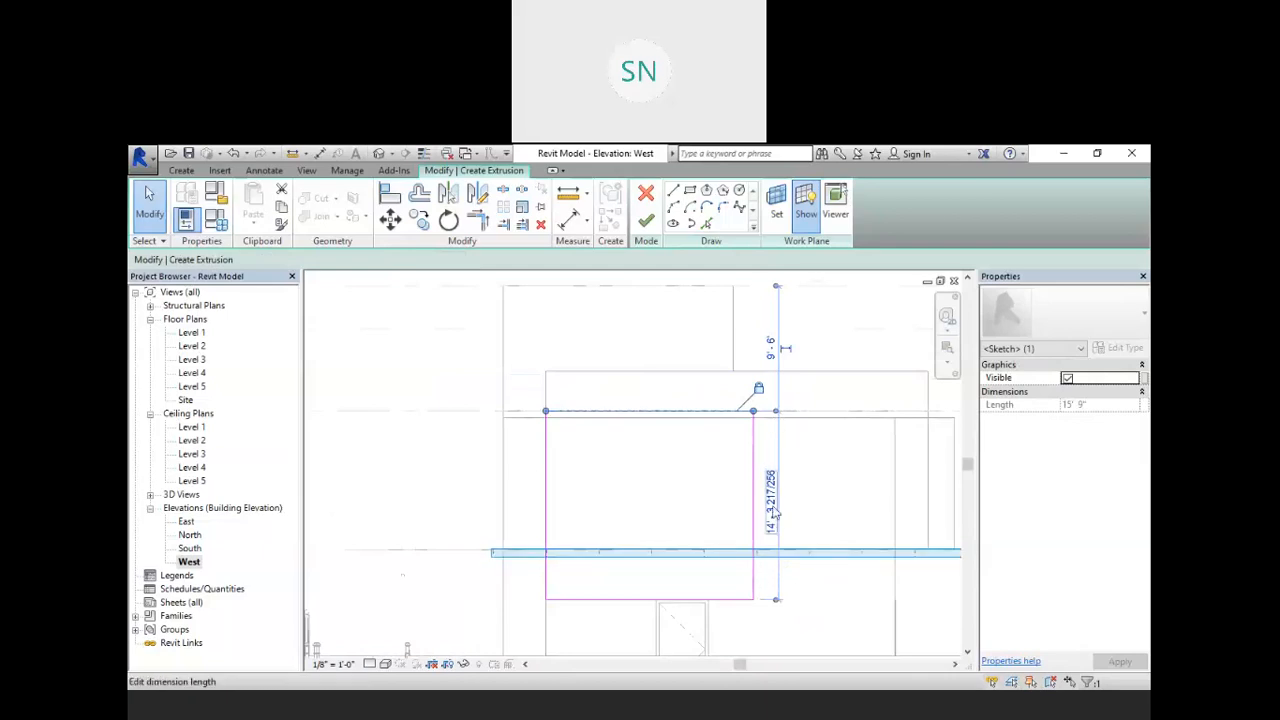
key(alt+Tab)
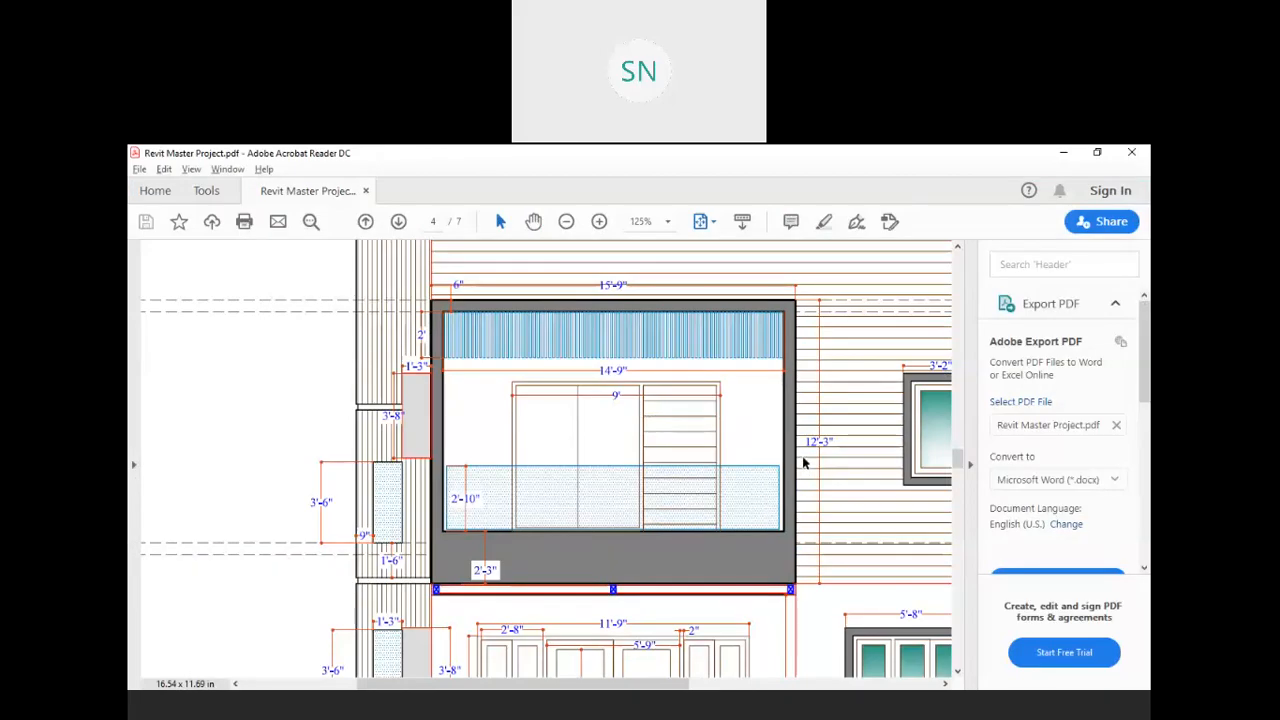
key(alt+Tab)
click(770, 500)
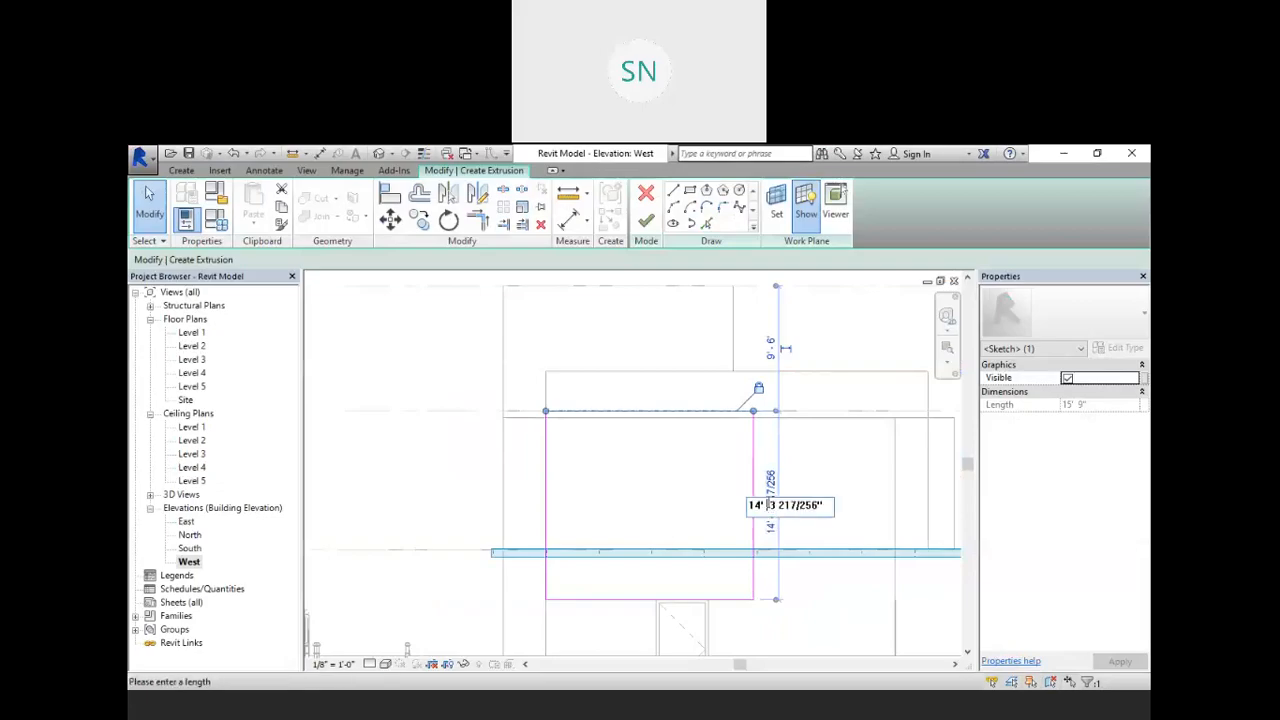
drag(823, 505, 716, 521)
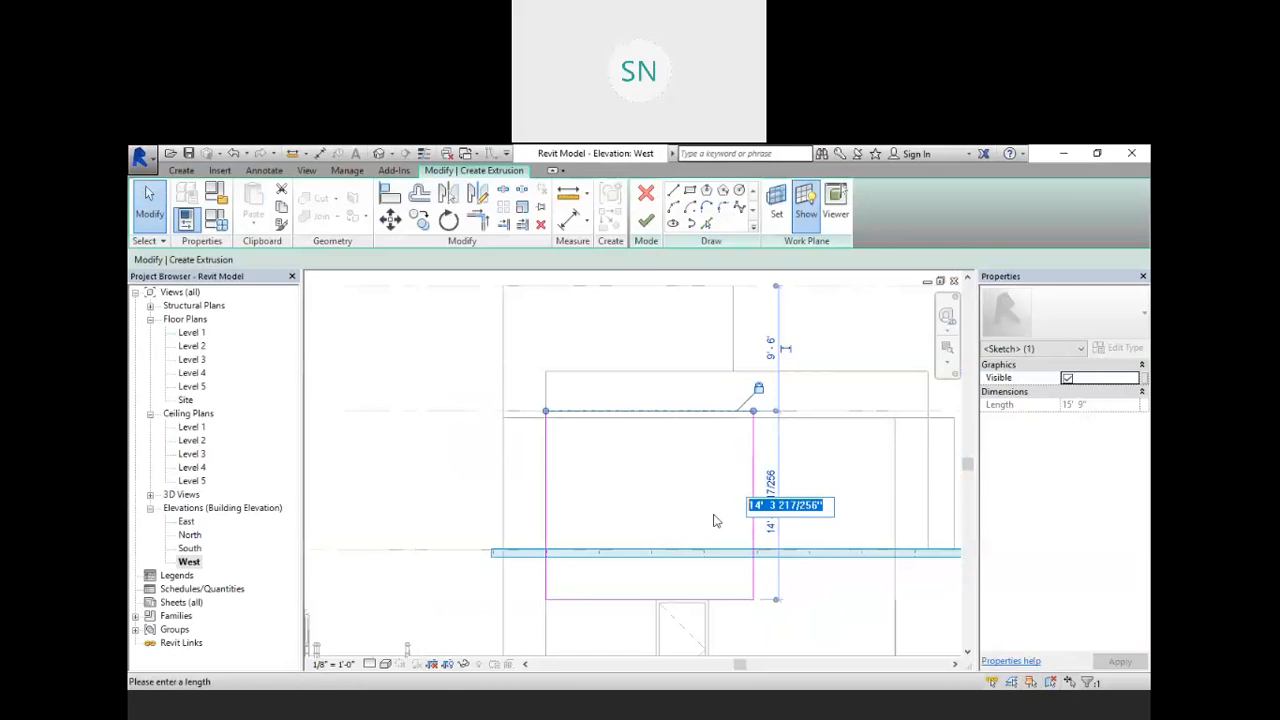
text(12')
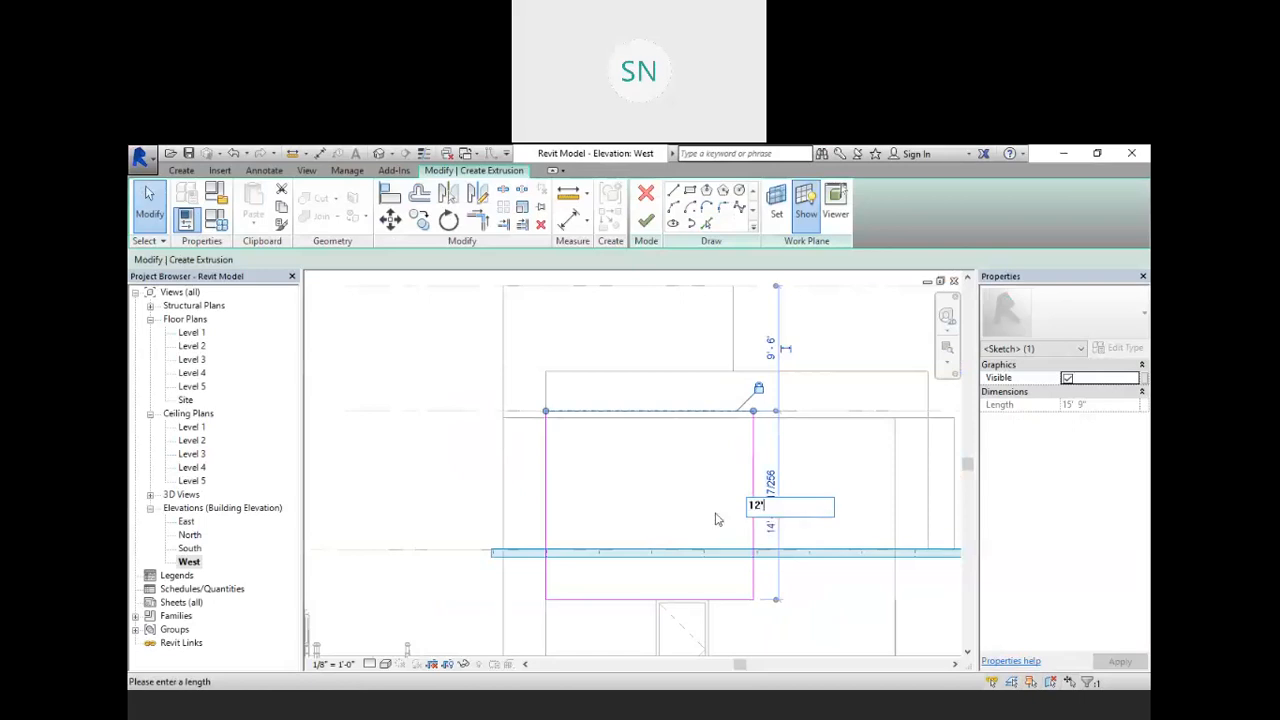
text( - 3)
key(Return)
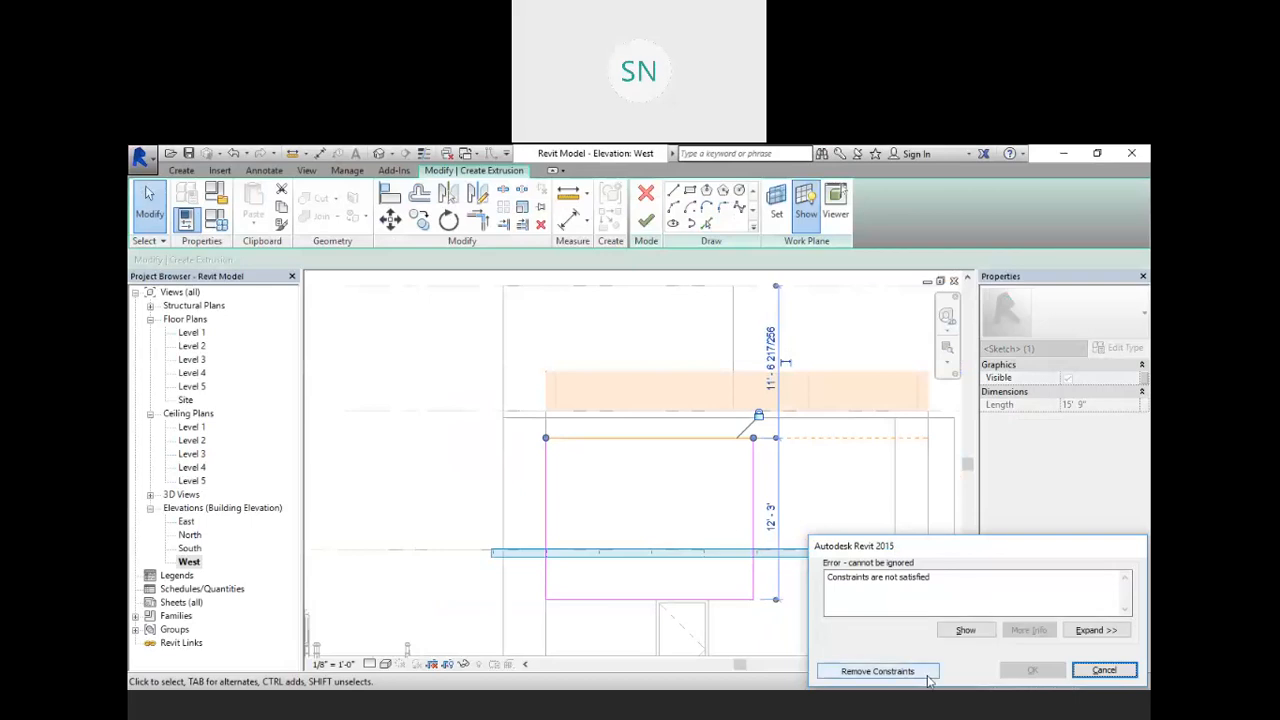
click(1104, 670)
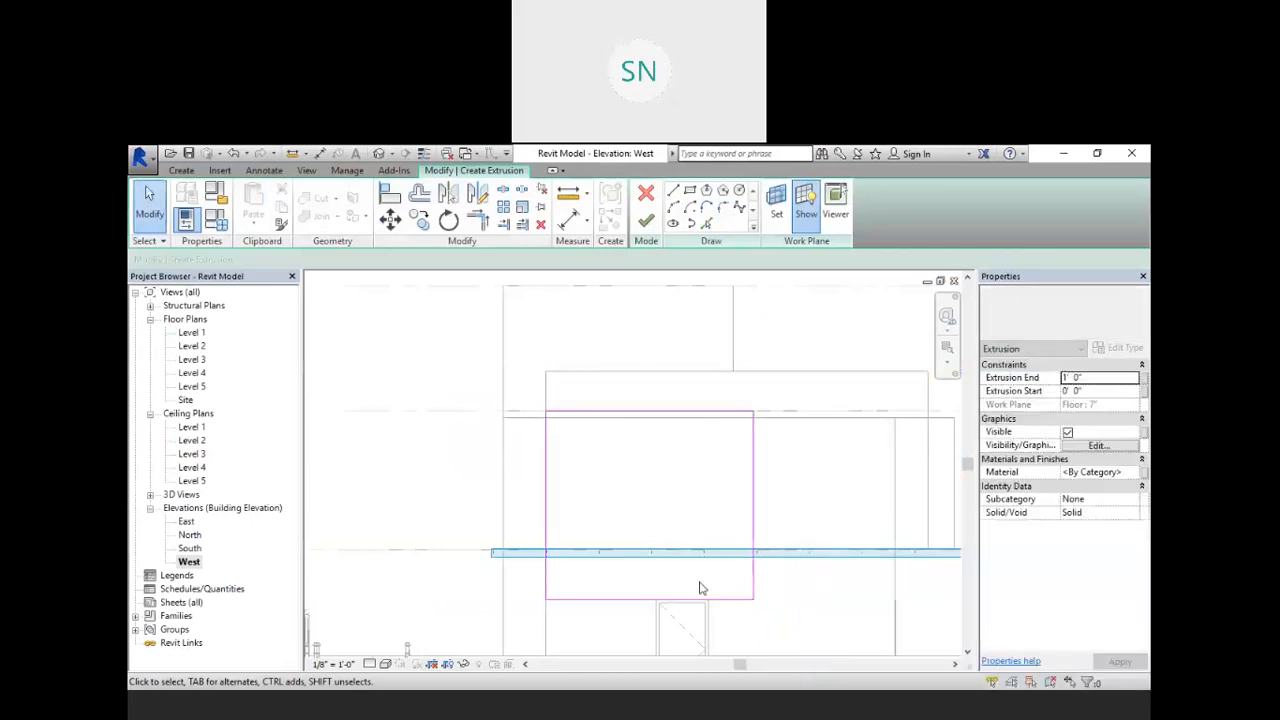
- Set the sketch rectangle's height to 12'-3" by moving its bottom line
click(700, 600)
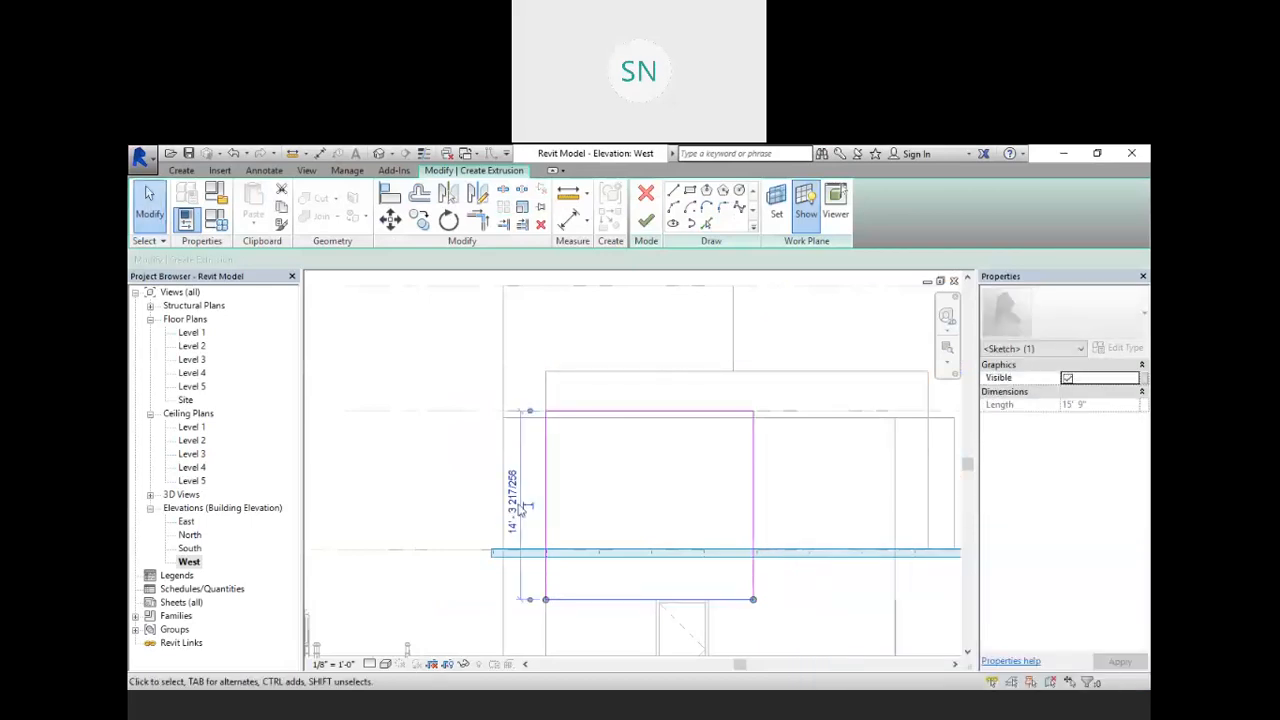
click(512, 500)
text(12'3)
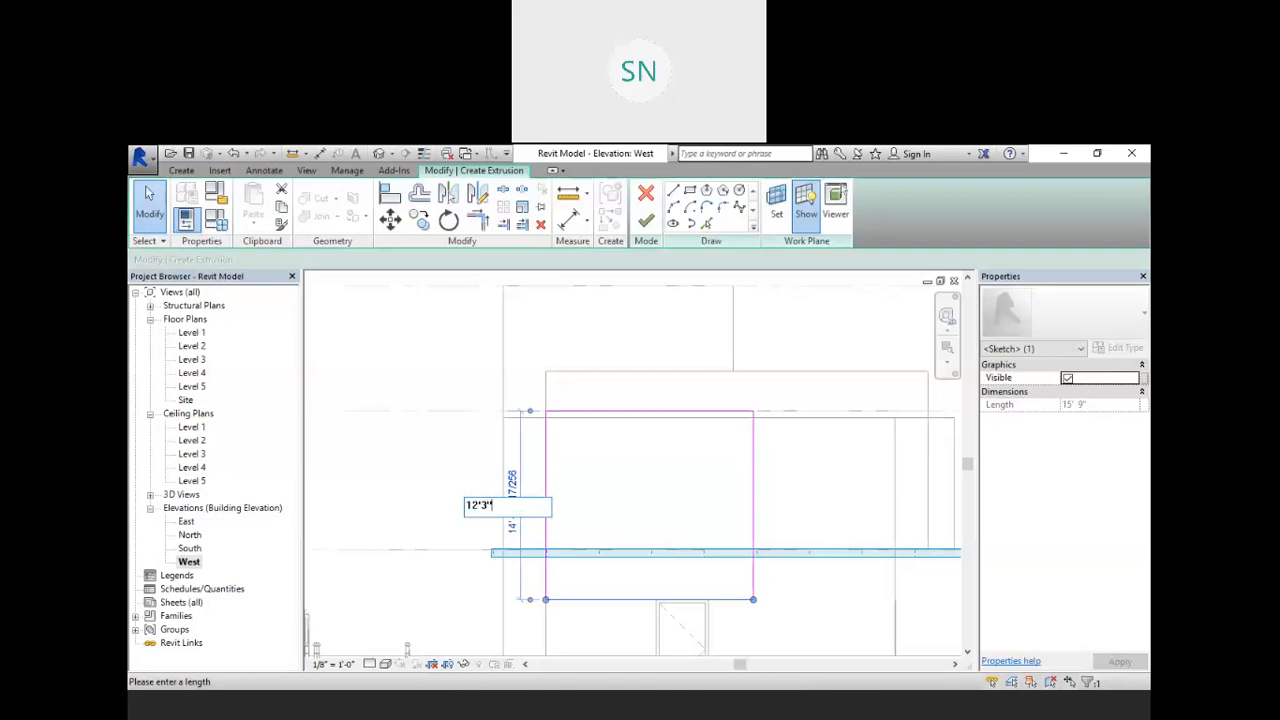
text(2' - 3")
key(Return)
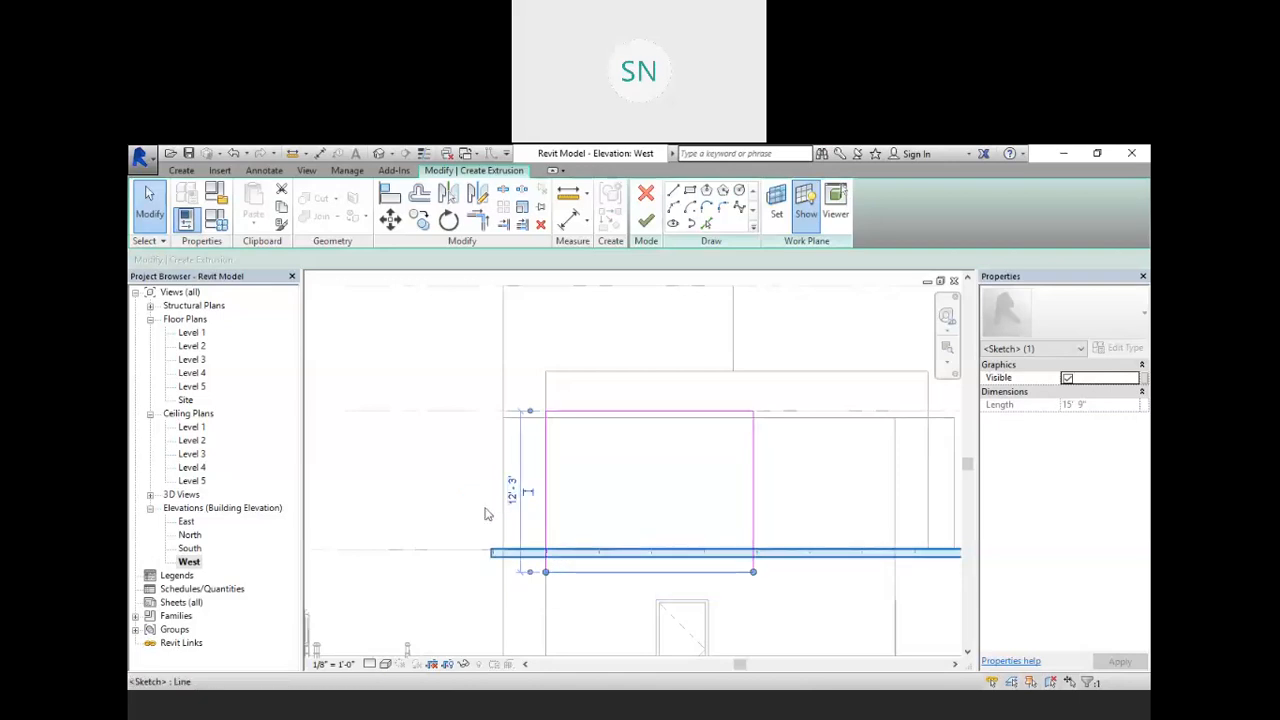
click(461, 500)
scroll(629, 556, up, 2)
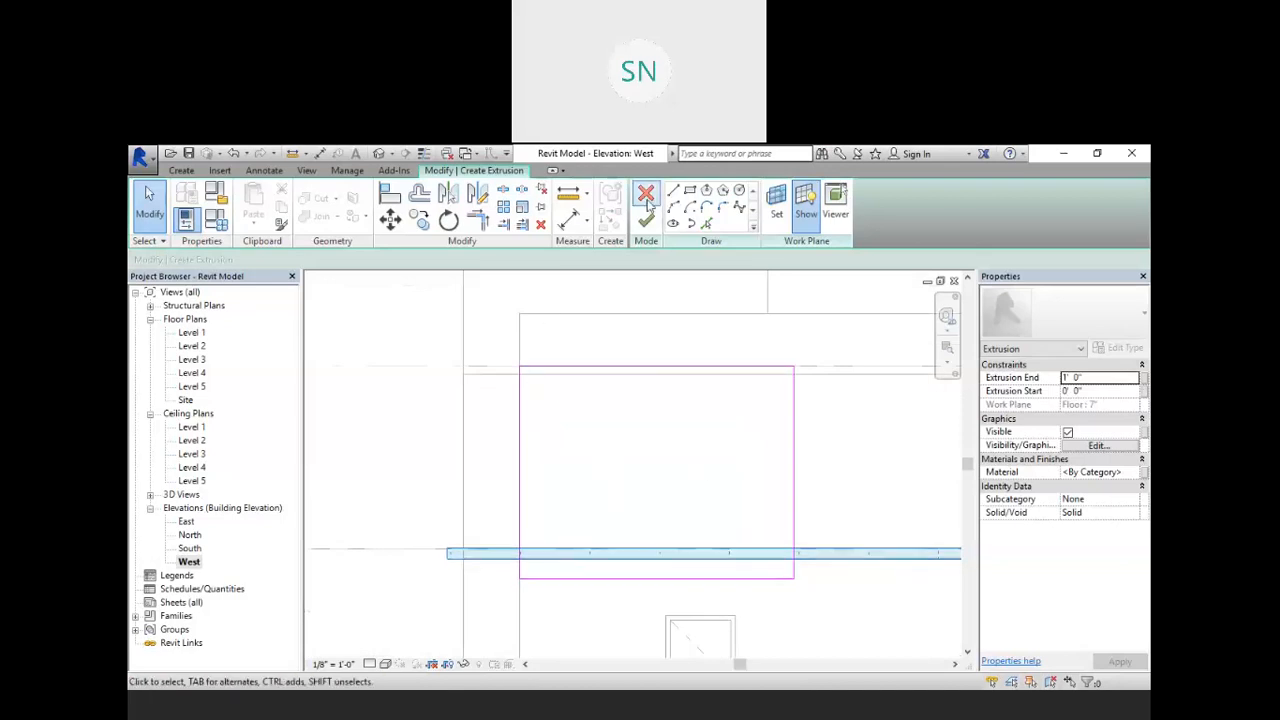
- Sketch an inner rectangle about 14'-0" wide and 9'-0" high inside the frame's outer rectangle
click(689, 190)
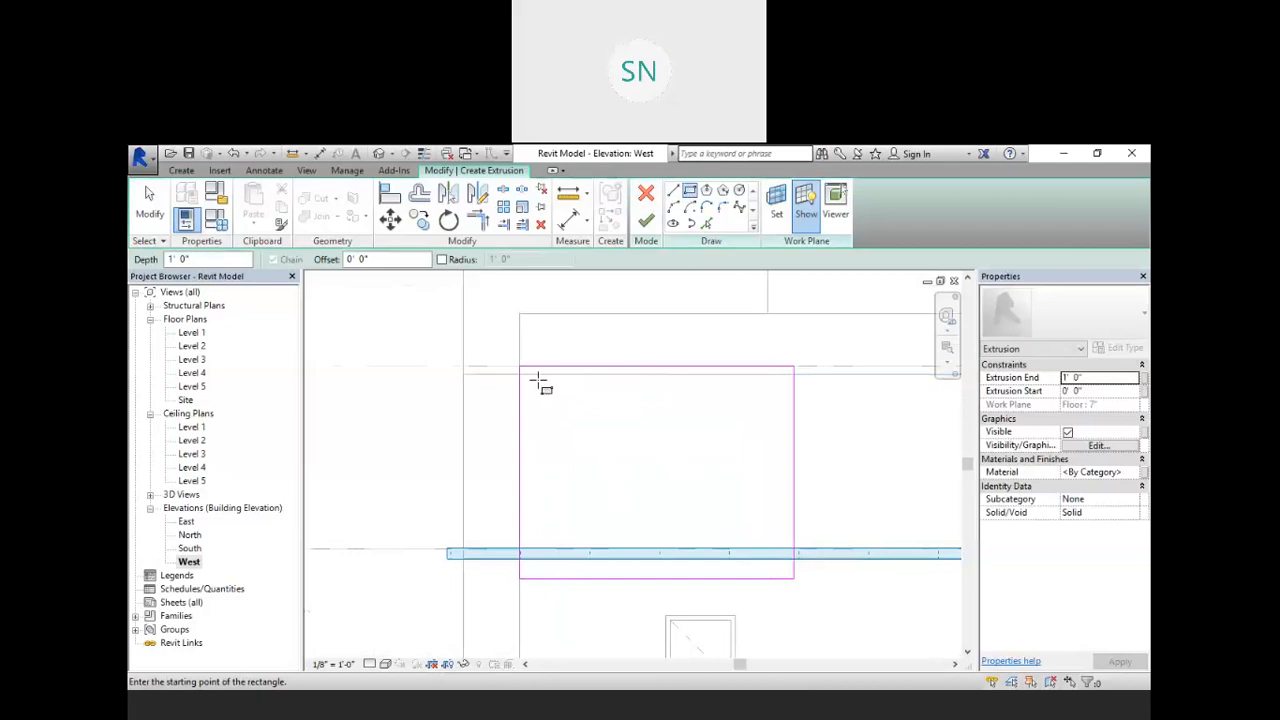
click(533, 379)
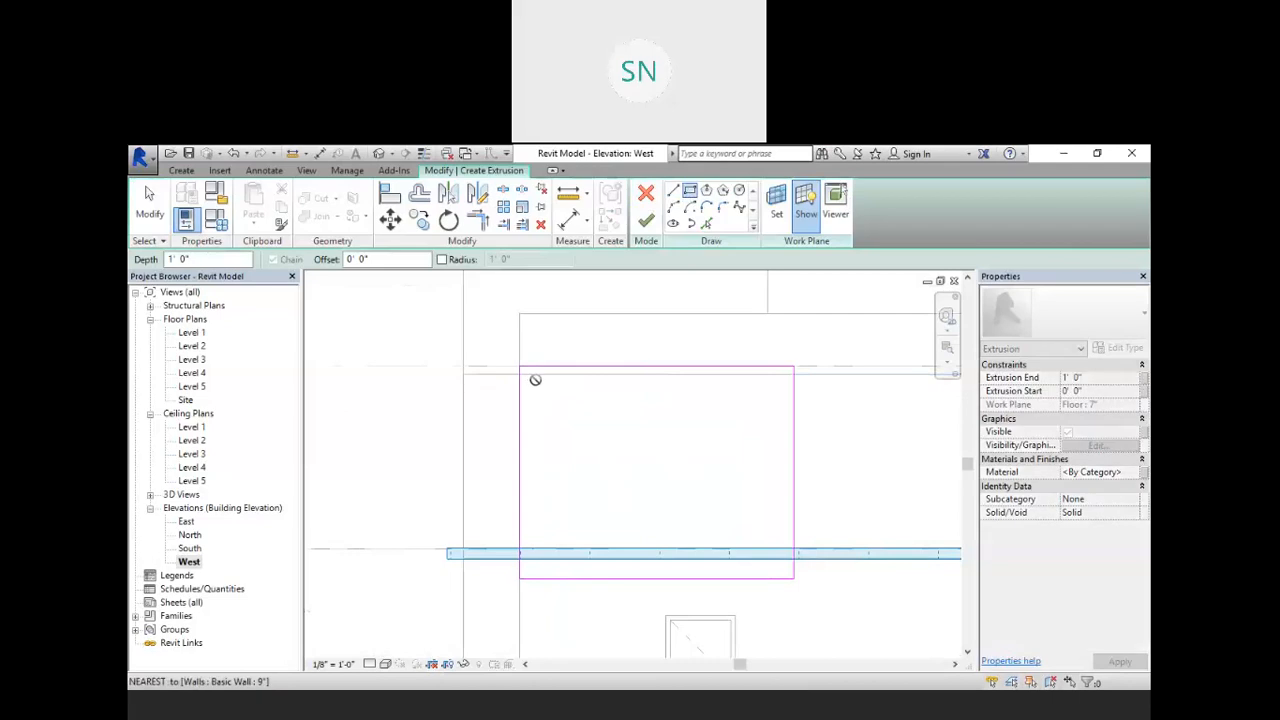
click(777, 539)
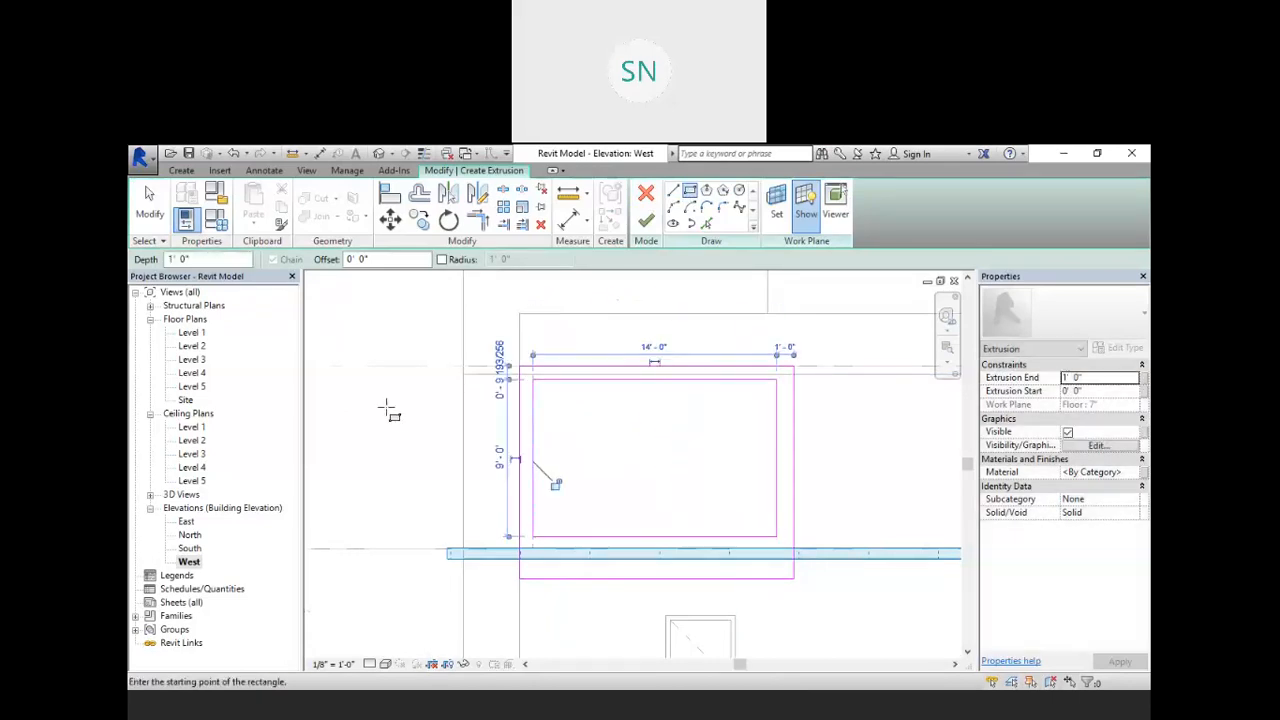
right_click(337, 315)
click(376, 324)
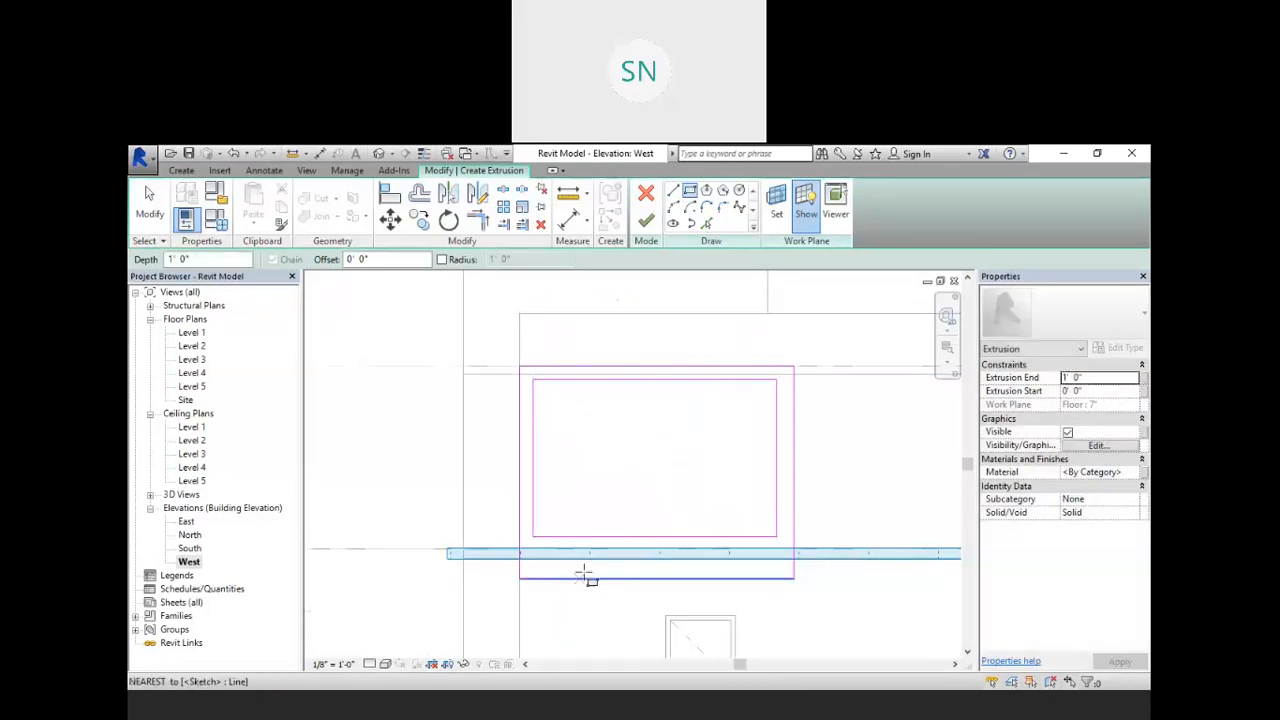
- Check the frame's bottom band depth in the PDF, then dimension between the inner and outer rectangles' bottom lines in Revit with an aligned dimension
scroll(588, 572, up, 3)
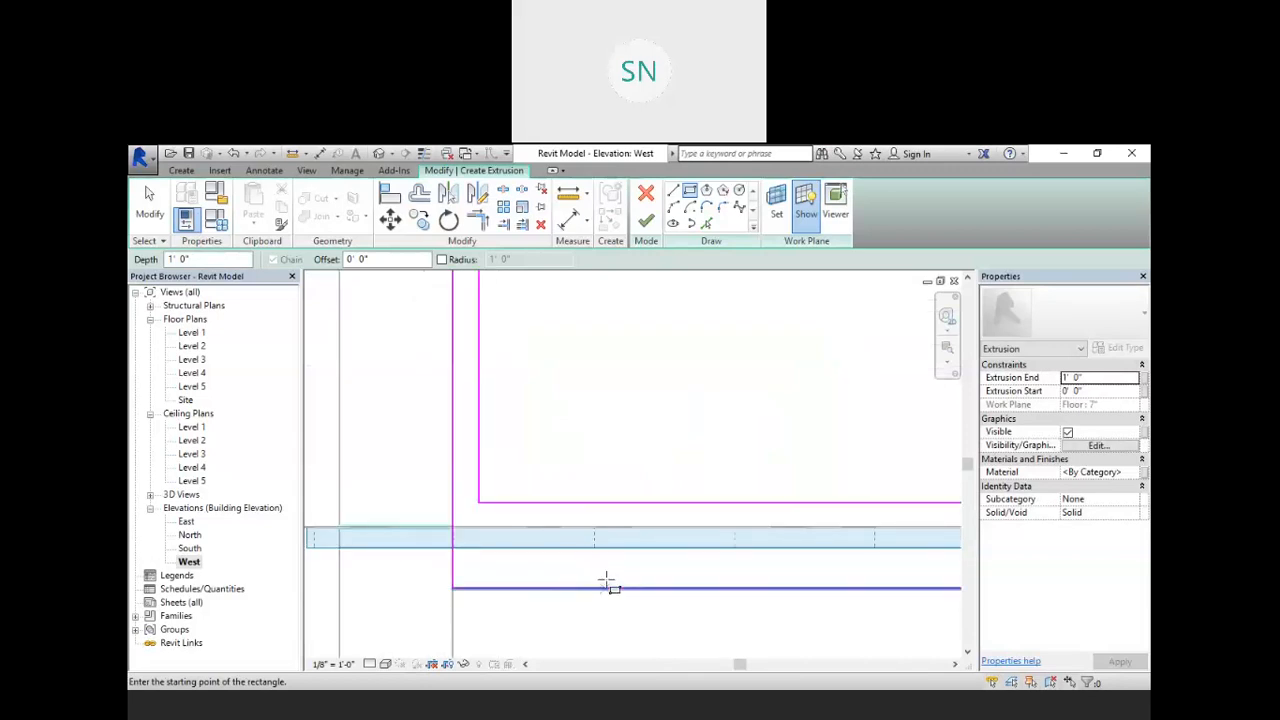
key(alt+Tab)
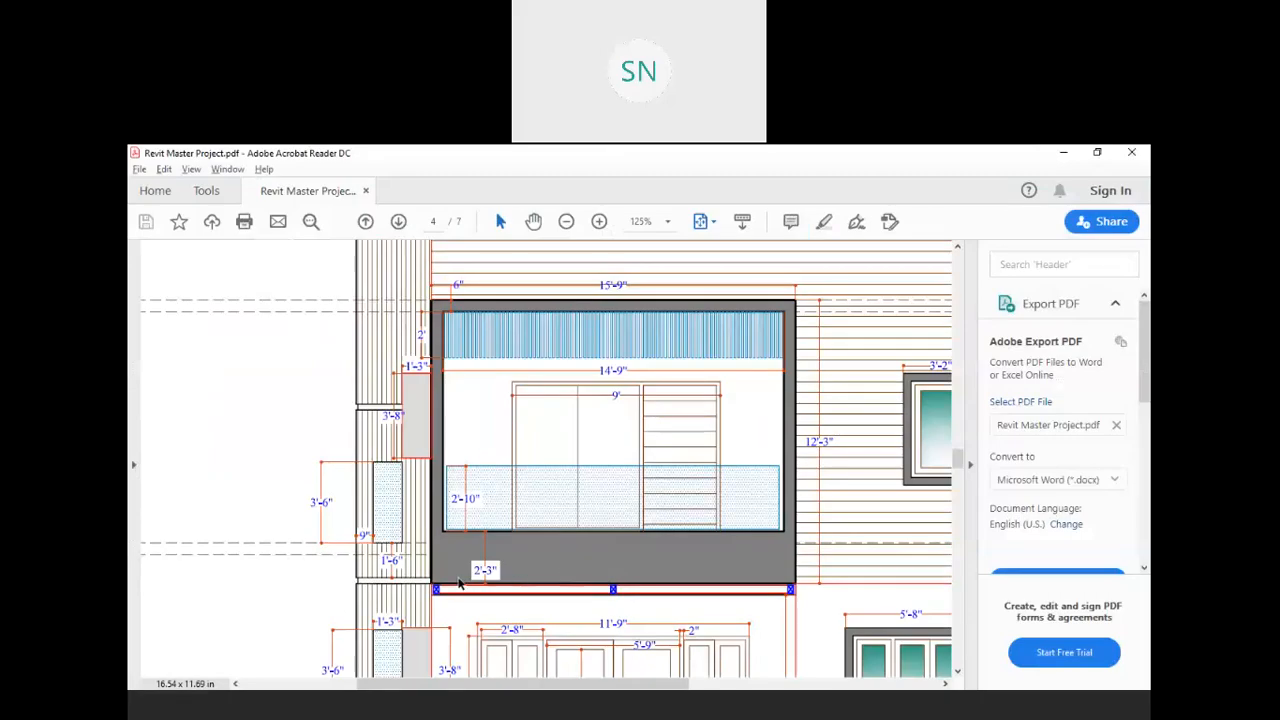
key(alt+Tab)
right_click(566, 543)
click(586, 414)
click(255, 171)
click(189, 205)
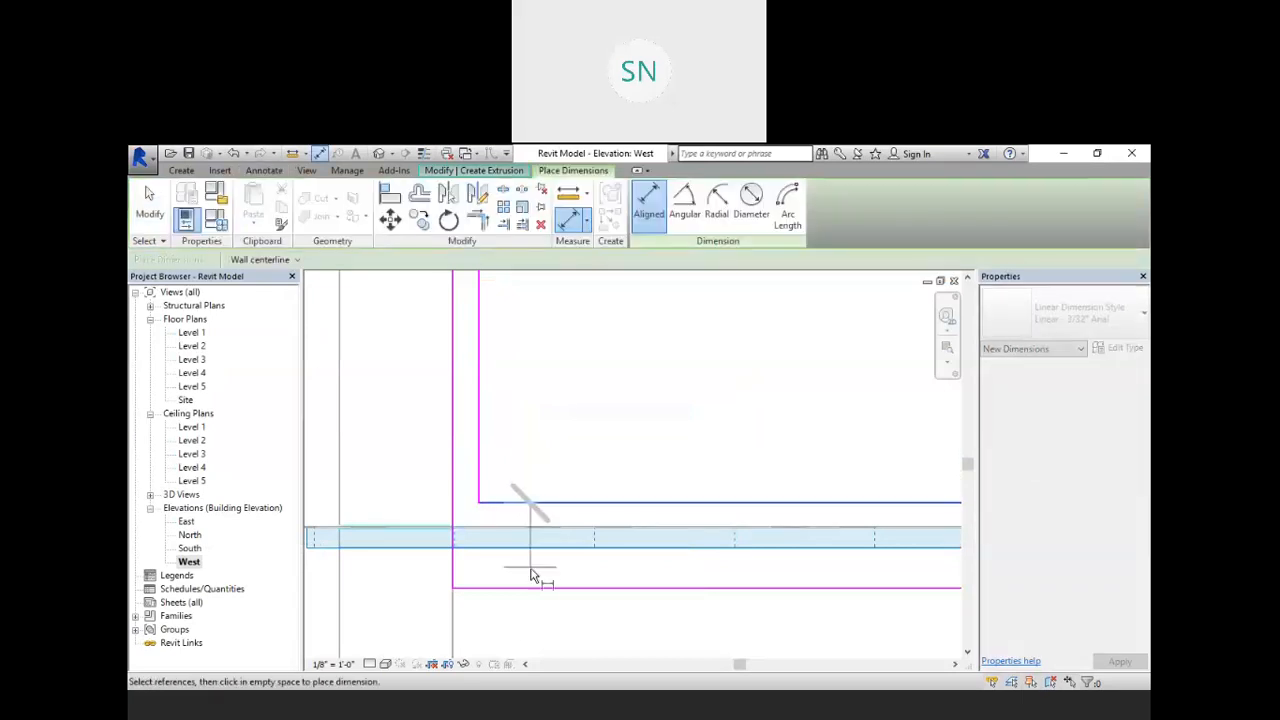
click(580, 588)
click(538, 571)
scroll(589, 562, down, 1)
scroll(590, 567, down, 3)
scroll(548, 408, up, 2)
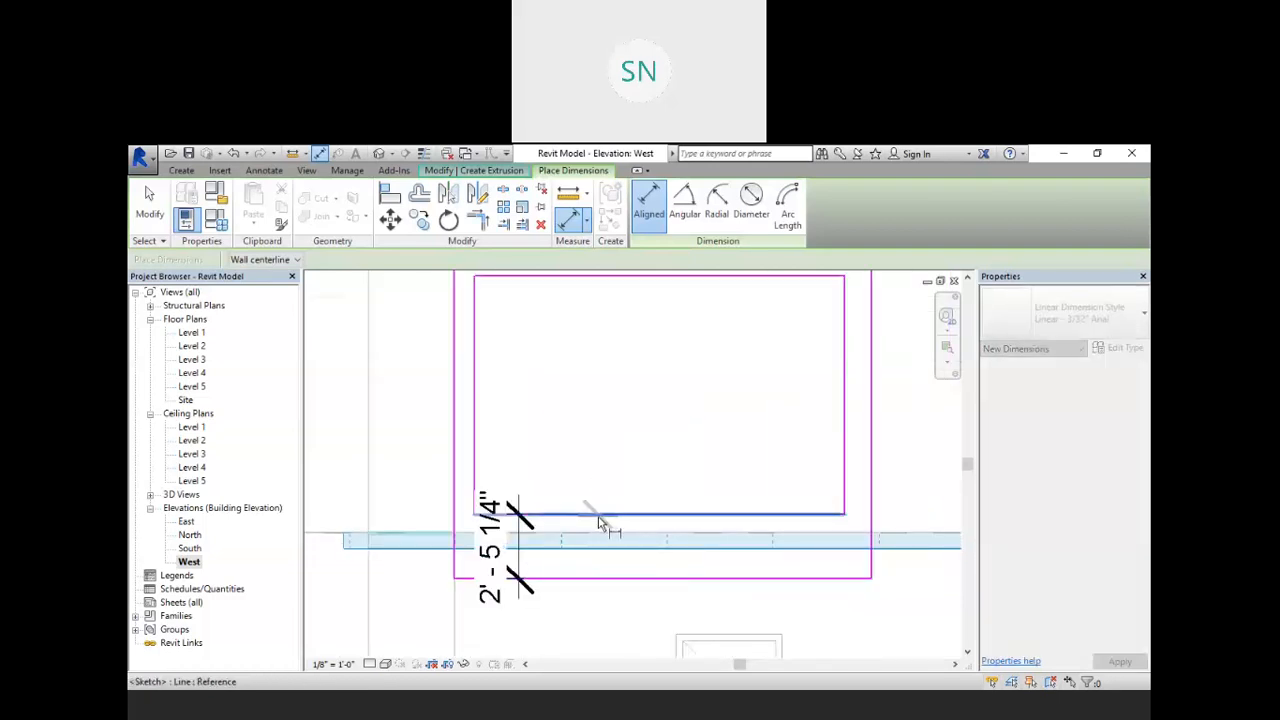
right_click(592, 435)
click(653, 438)
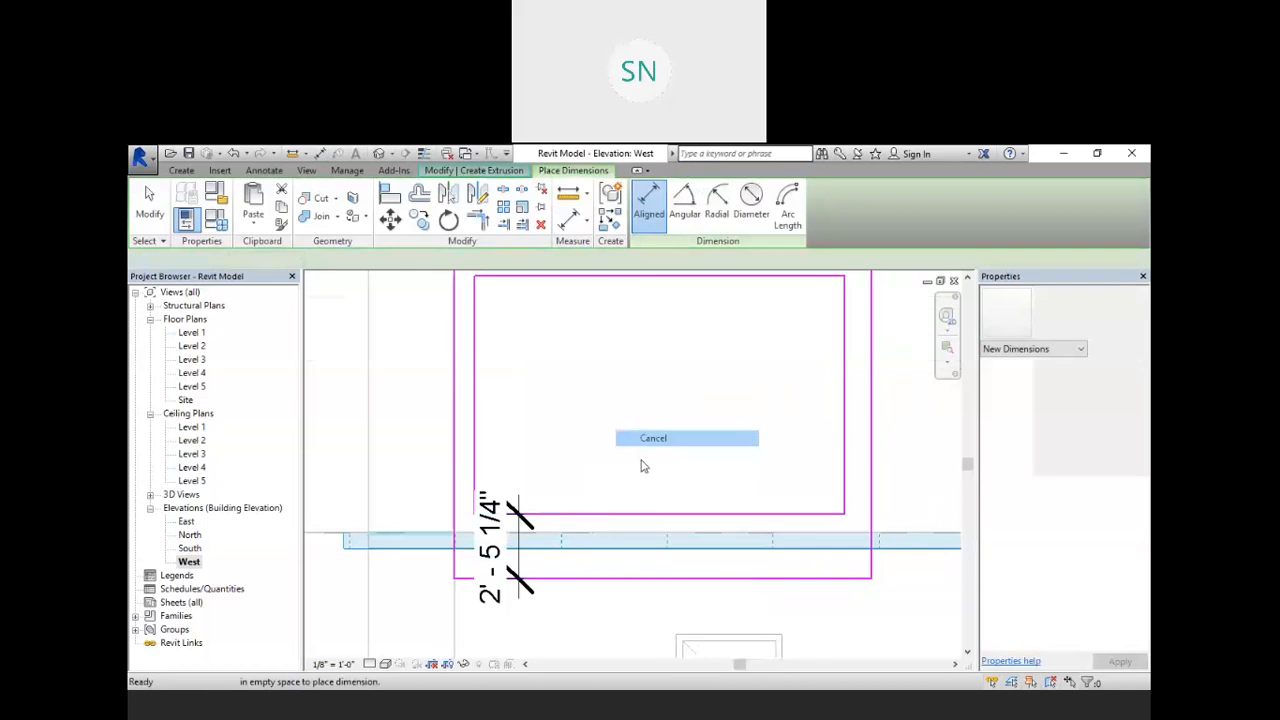
- Set the distance between the inner and outer rectangles' bottom lines to 2'-3" by moving the inner line
click(617, 514)
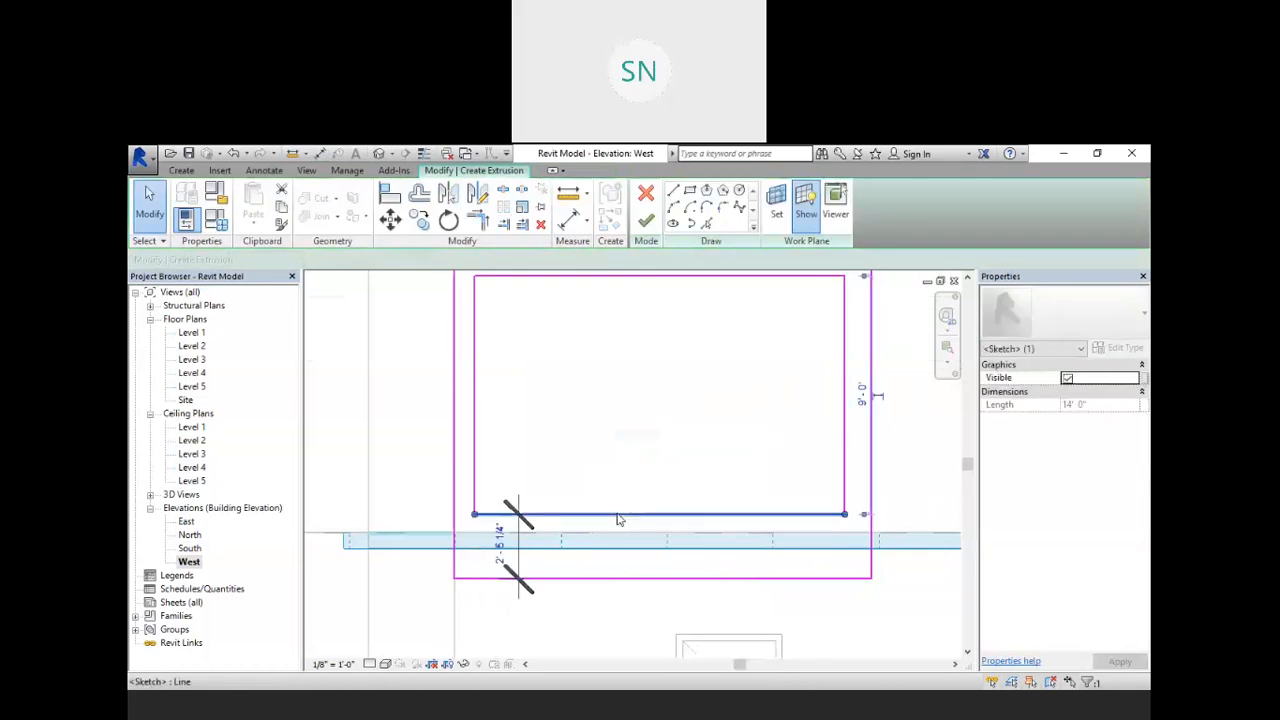
click(499, 546)
text(2)
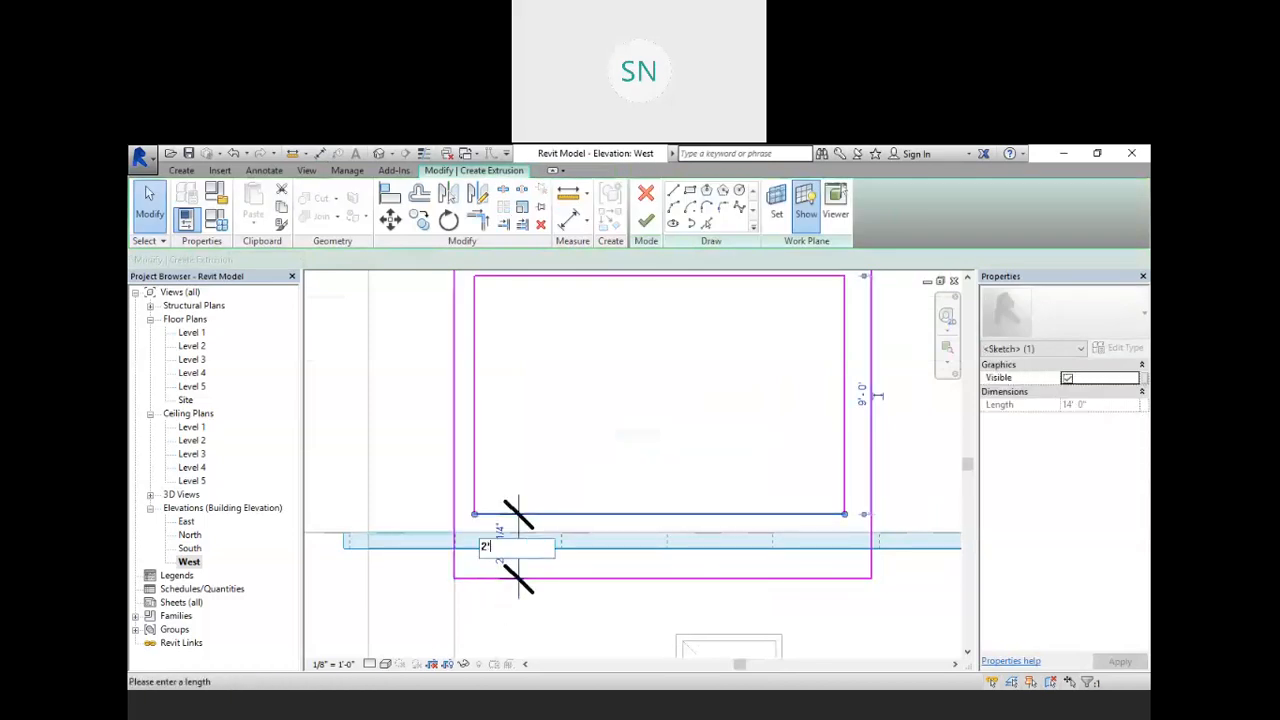
text('3)
key(Return)
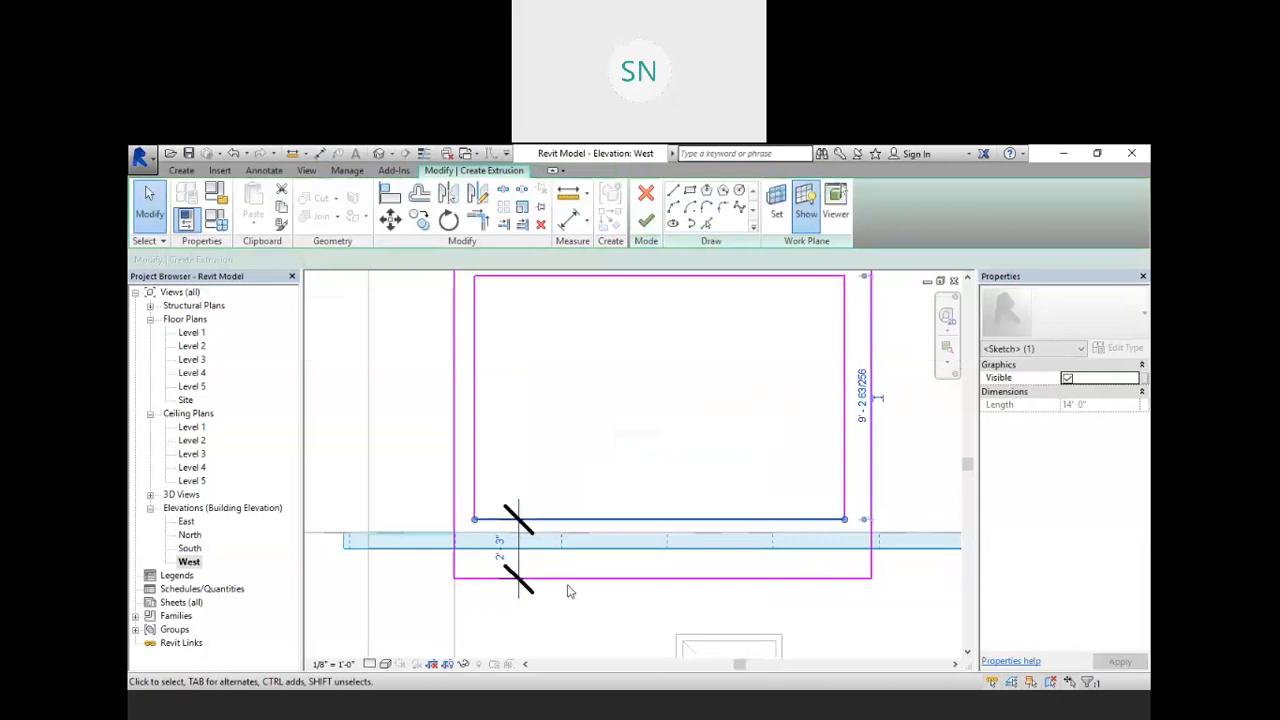
scroll(579, 597, down, 2)
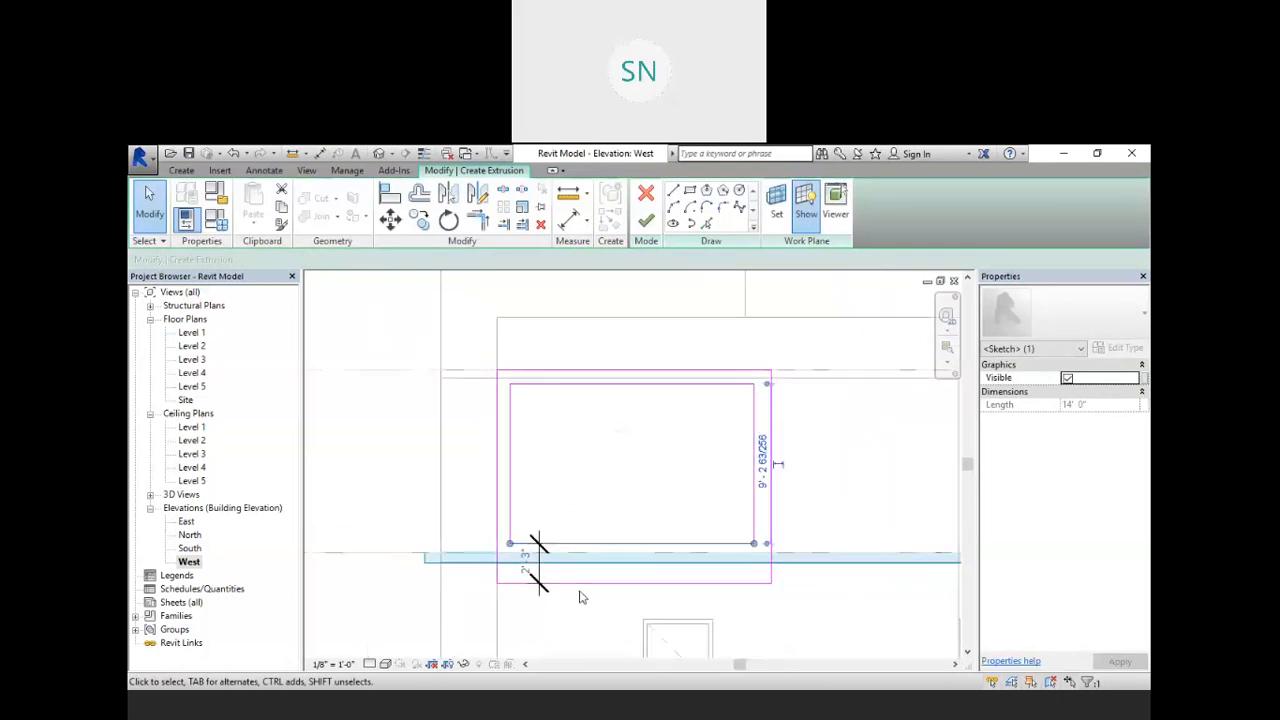
scroll(697, 516, up, 1)
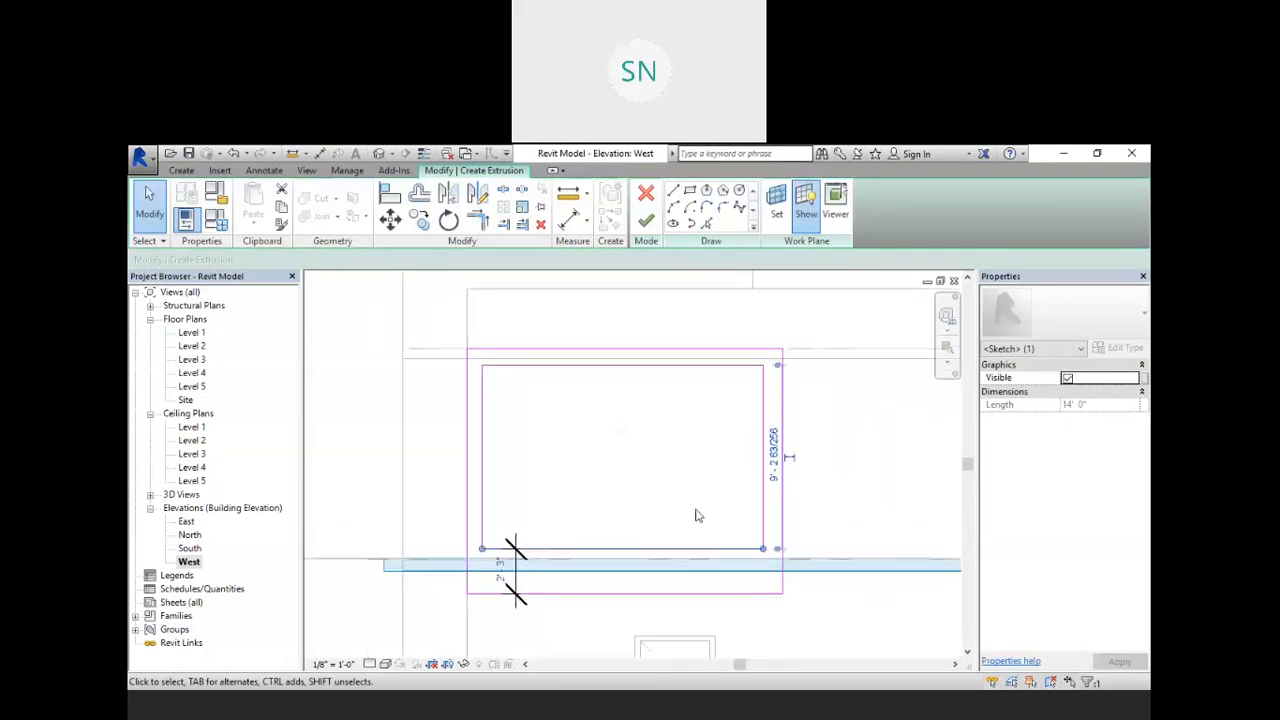
- Undo the bottom band dimension, the inner rectangle and the outer rectangle's height change
click(541, 594)
click(365, 444)
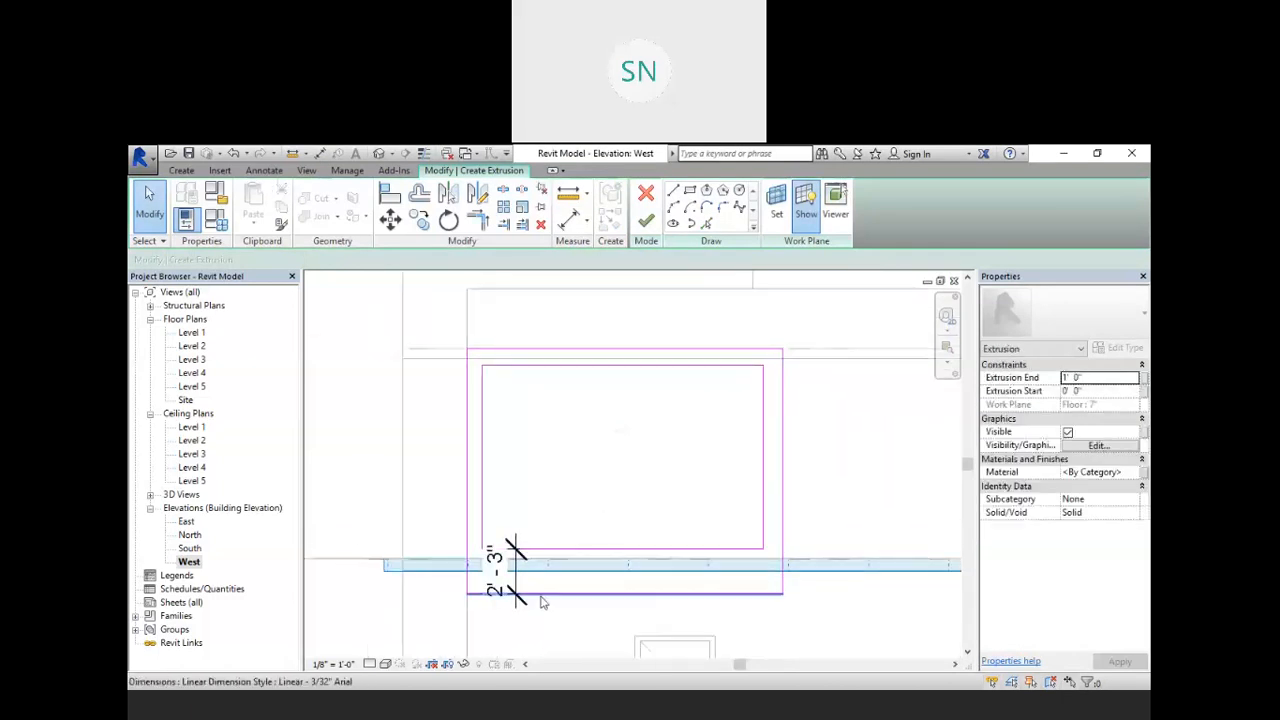
click(548, 595)
key(Escape)
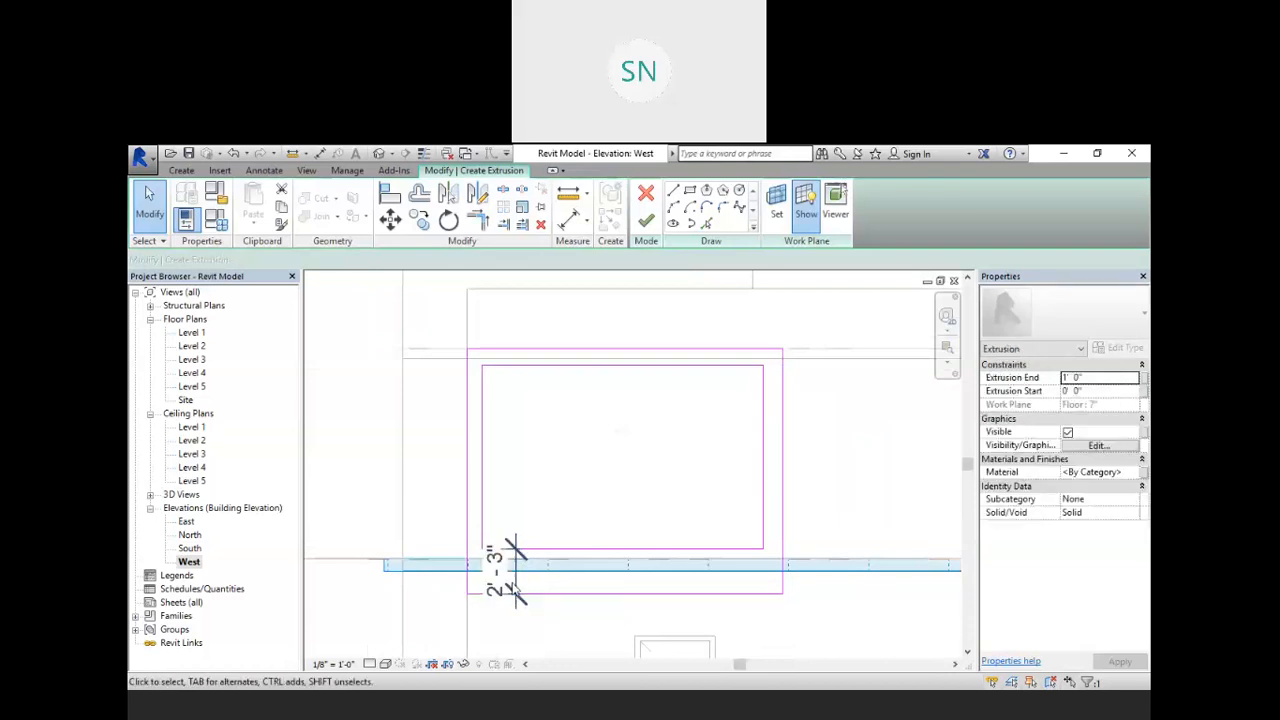
scroll(512, 590, up, 3)
click(516, 590)
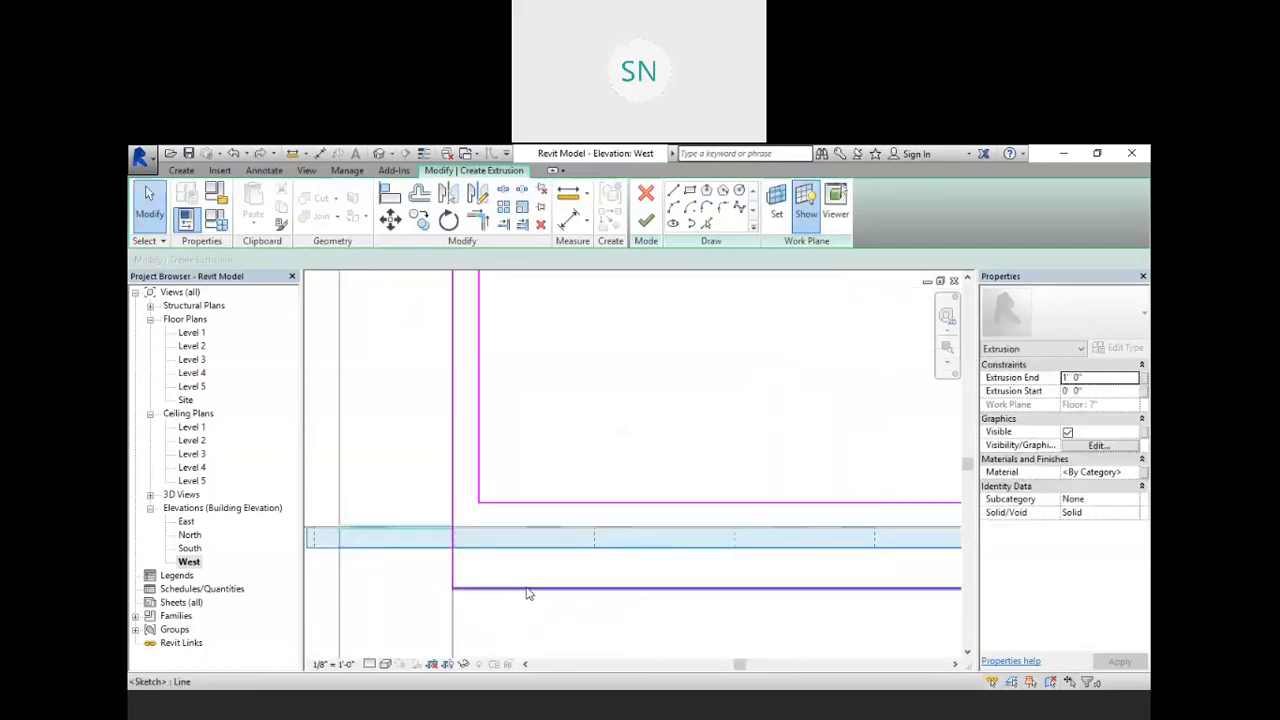
scroll(528, 594, down, 3)
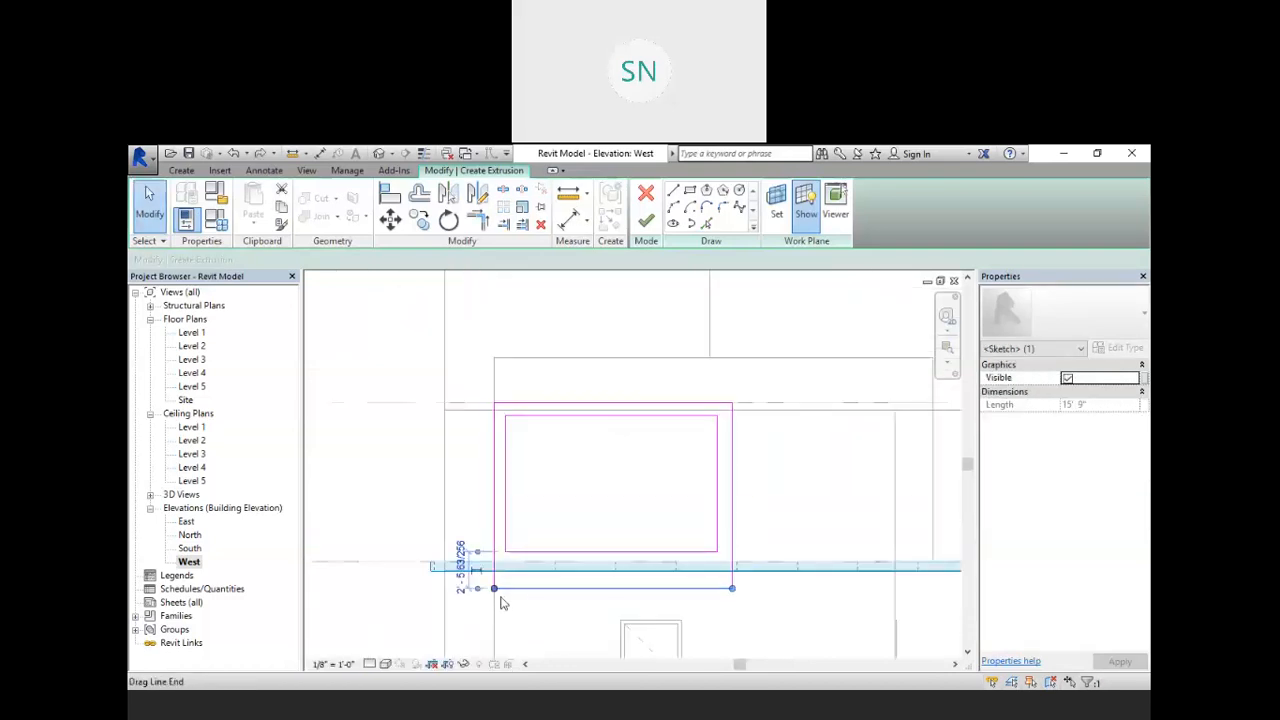
key(Escape)
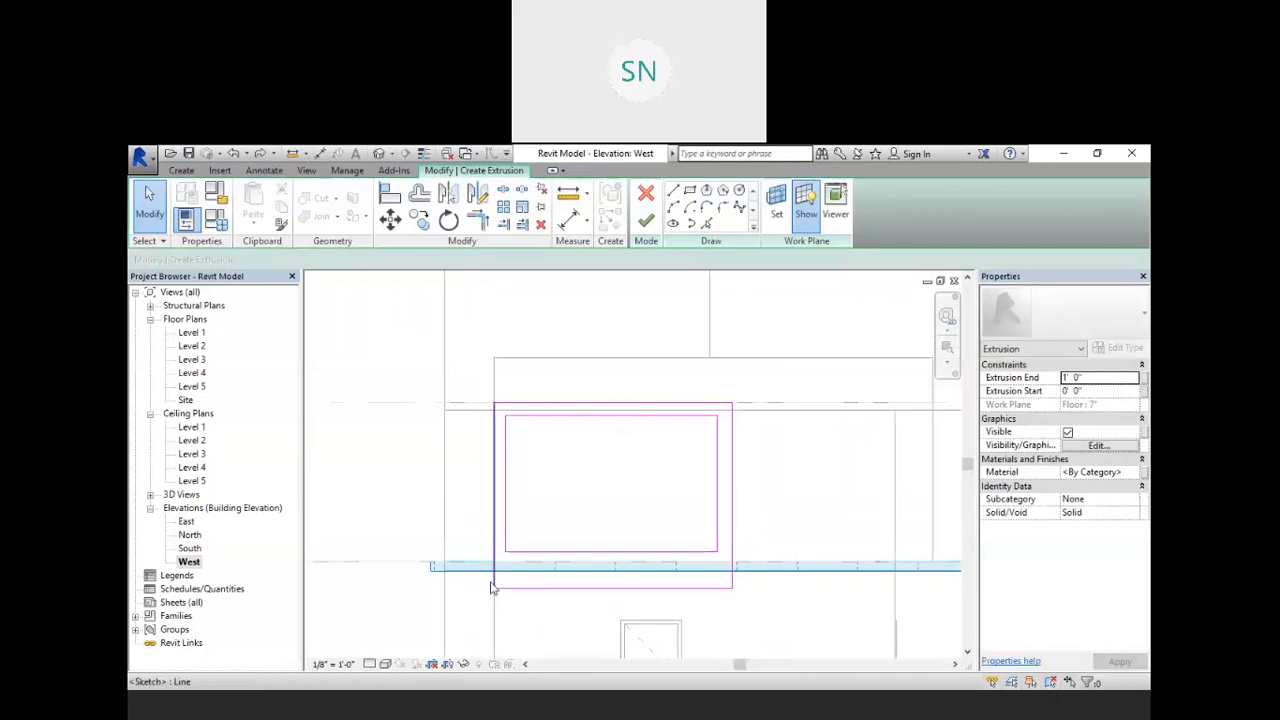
click(492, 585)
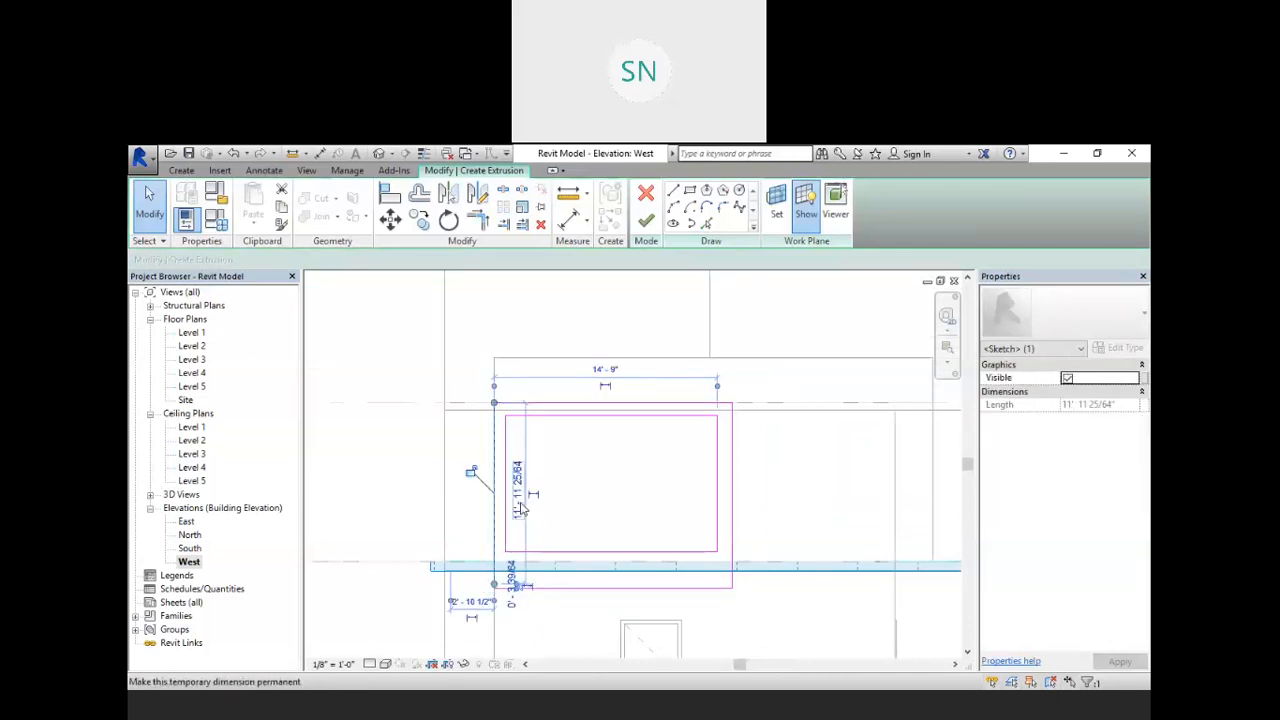
key(Escape)
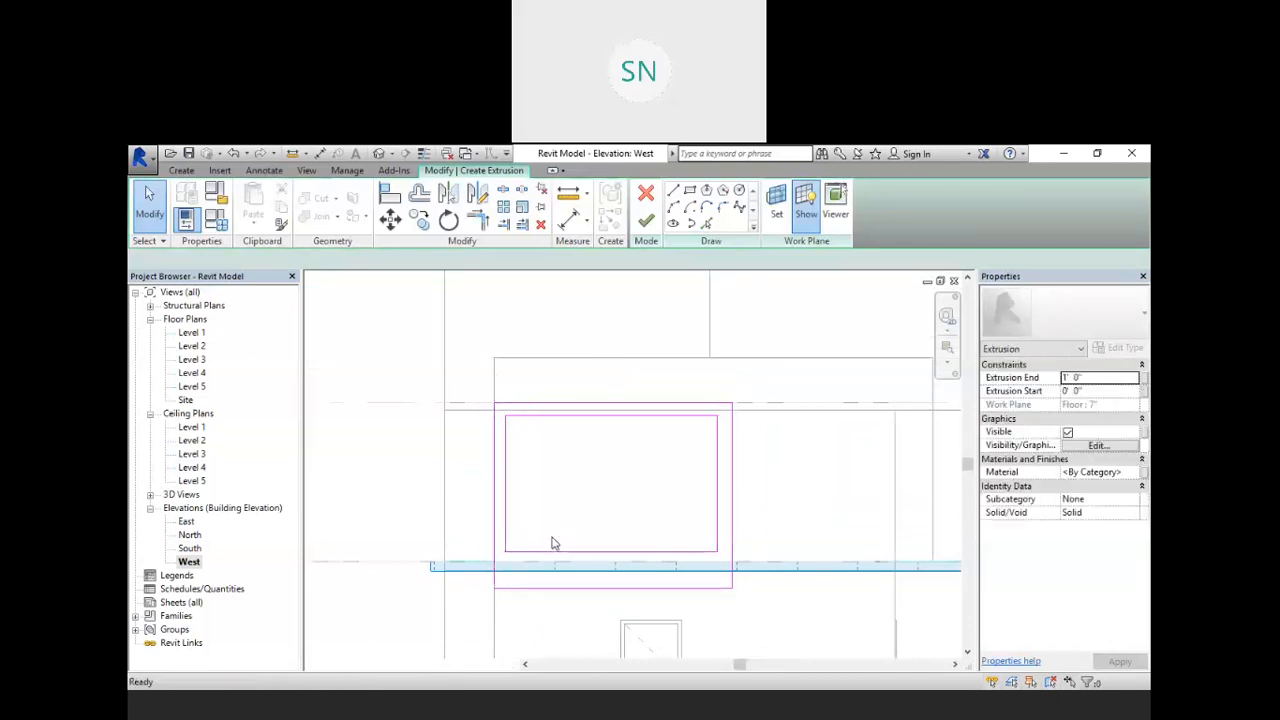
key(ctrl+z)
key(ctrl+z)
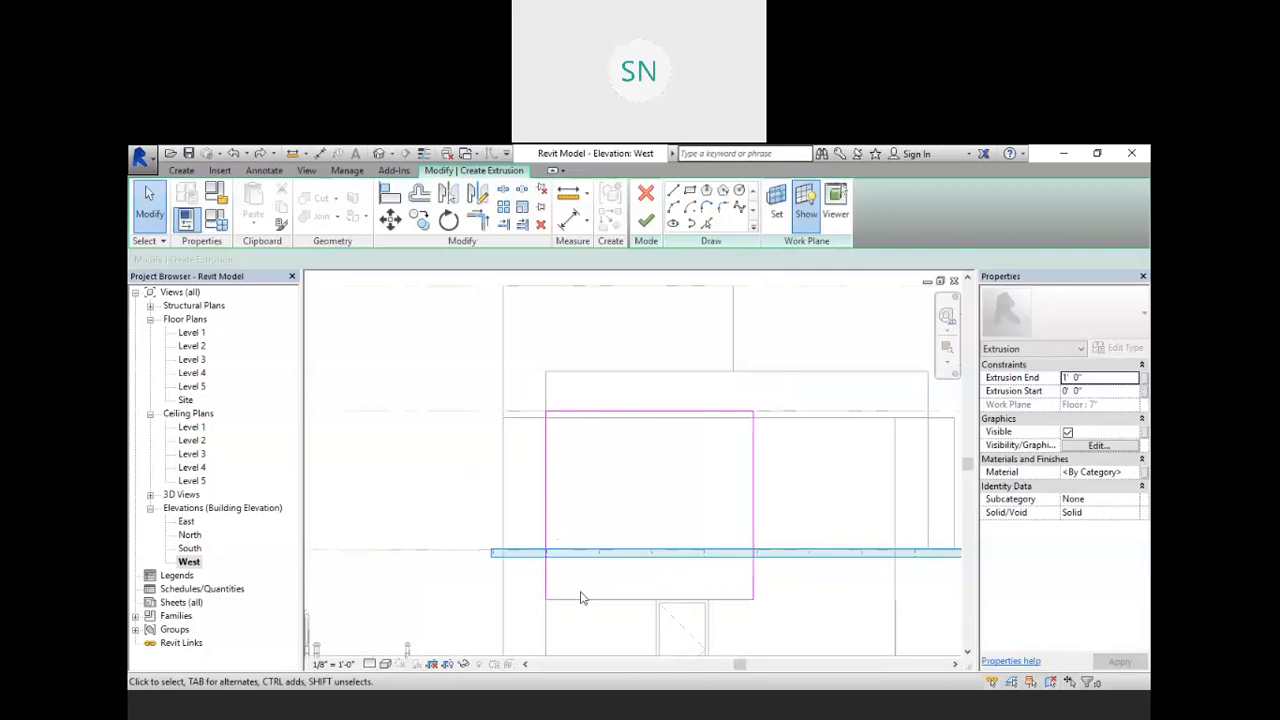
- Set the outer rectangle's height to 12'-3" by moving its bottom line, keeping the height as a permanent dimension
click(584, 599)
click(517, 518)
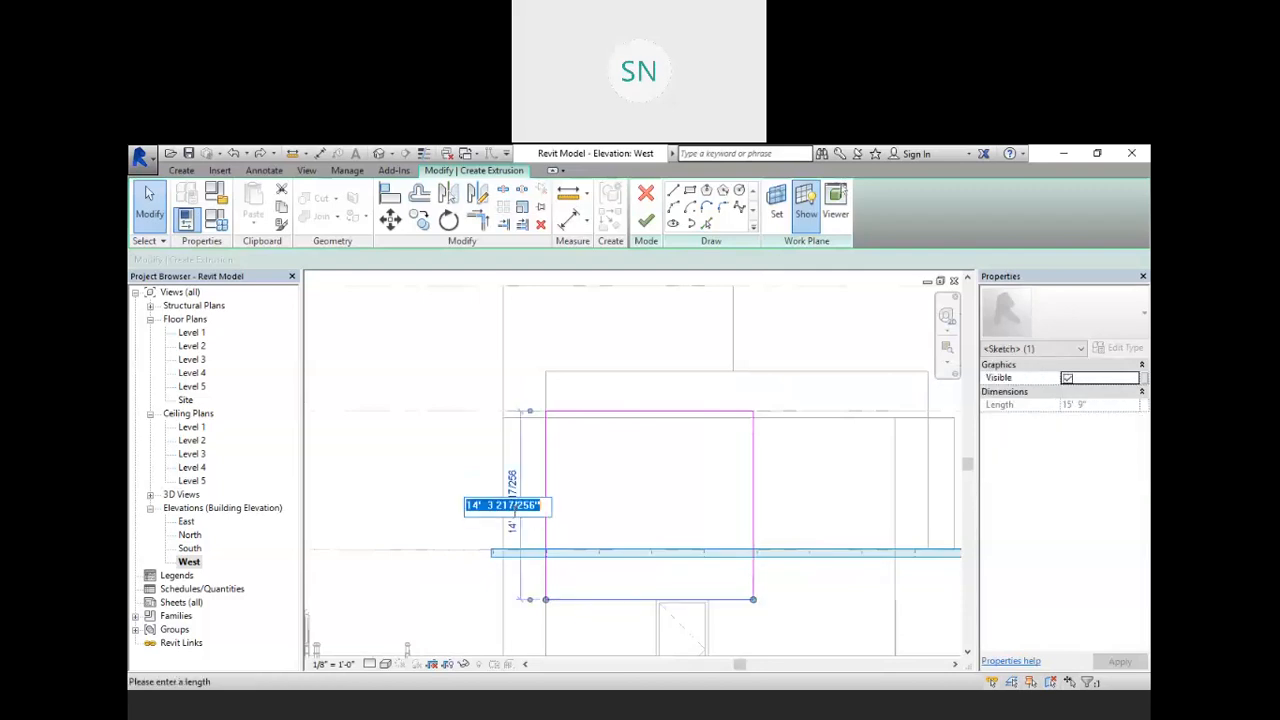
text(12'3)
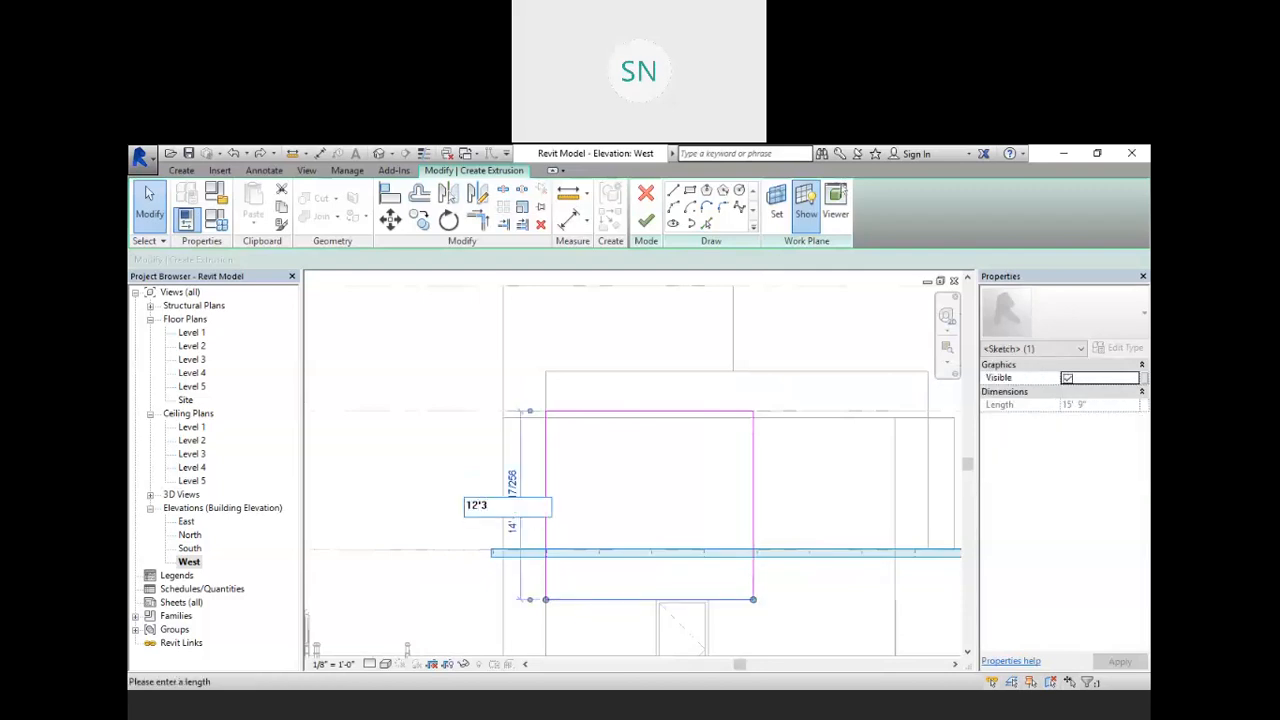
key(Return)
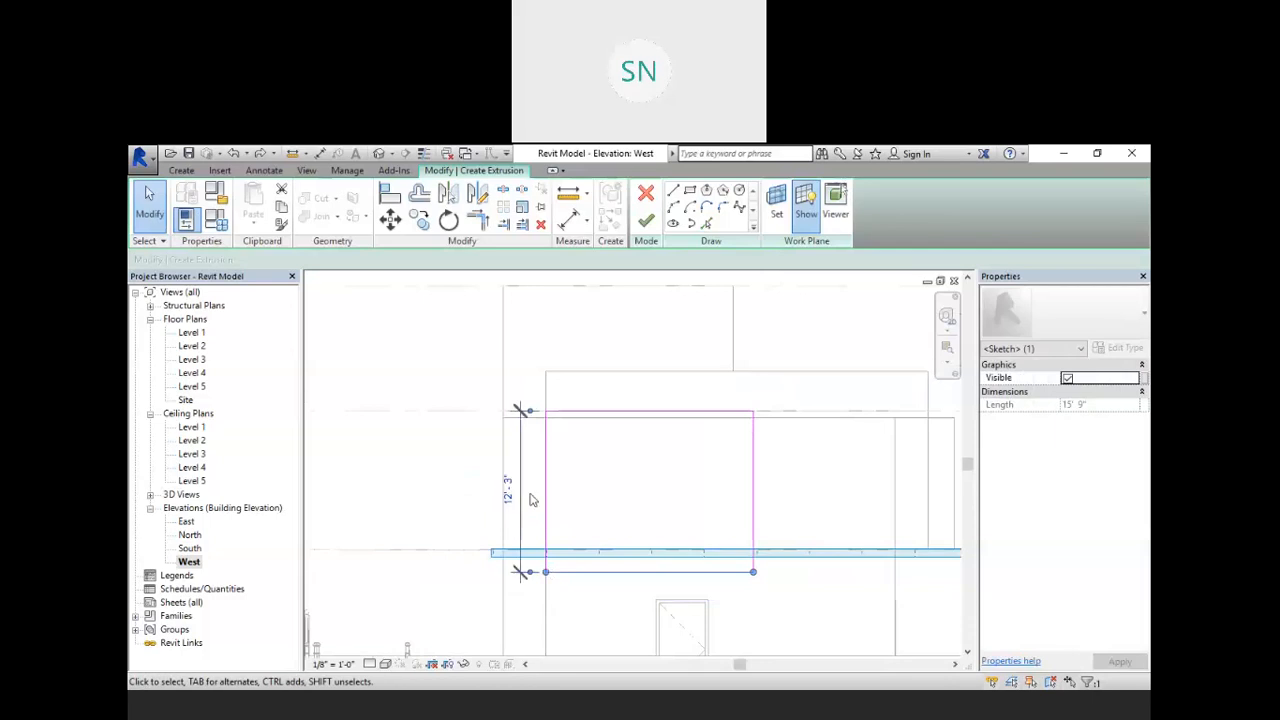
click(448, 520)
click(521, 505)
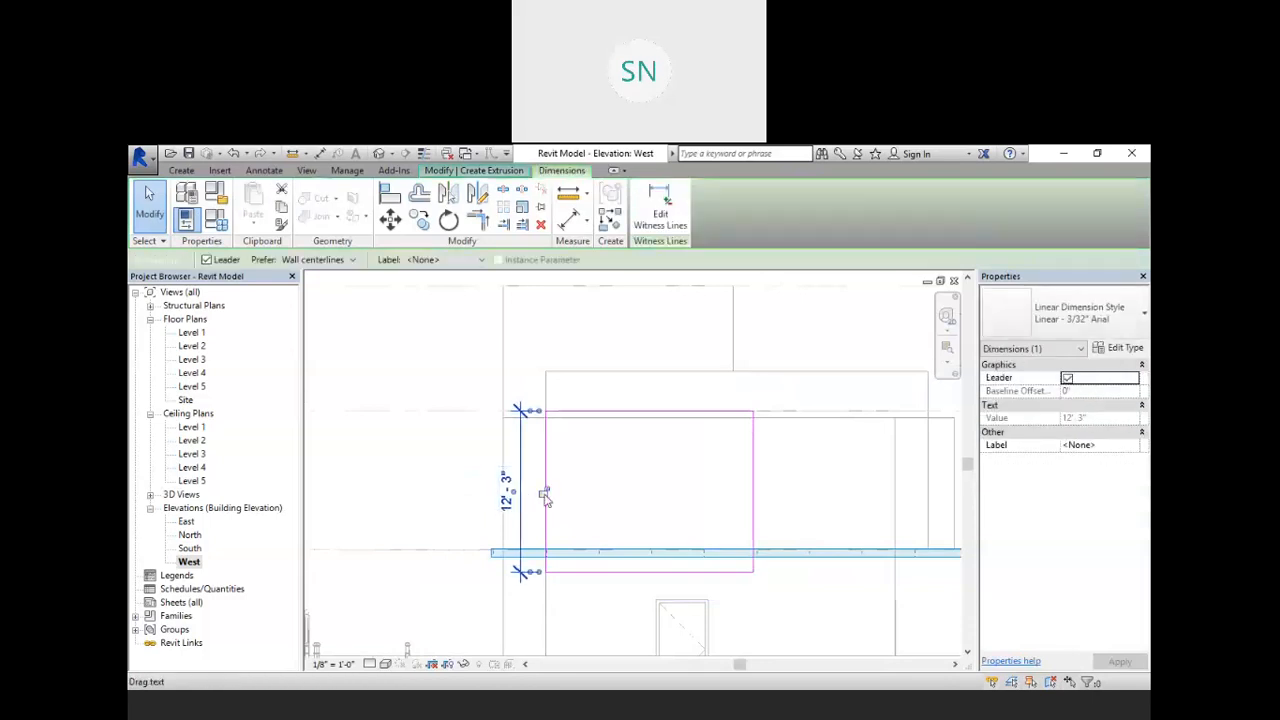
click(449, 509)
scroll(556, 583, down, 3)
scroll(562, 573, up, 6)
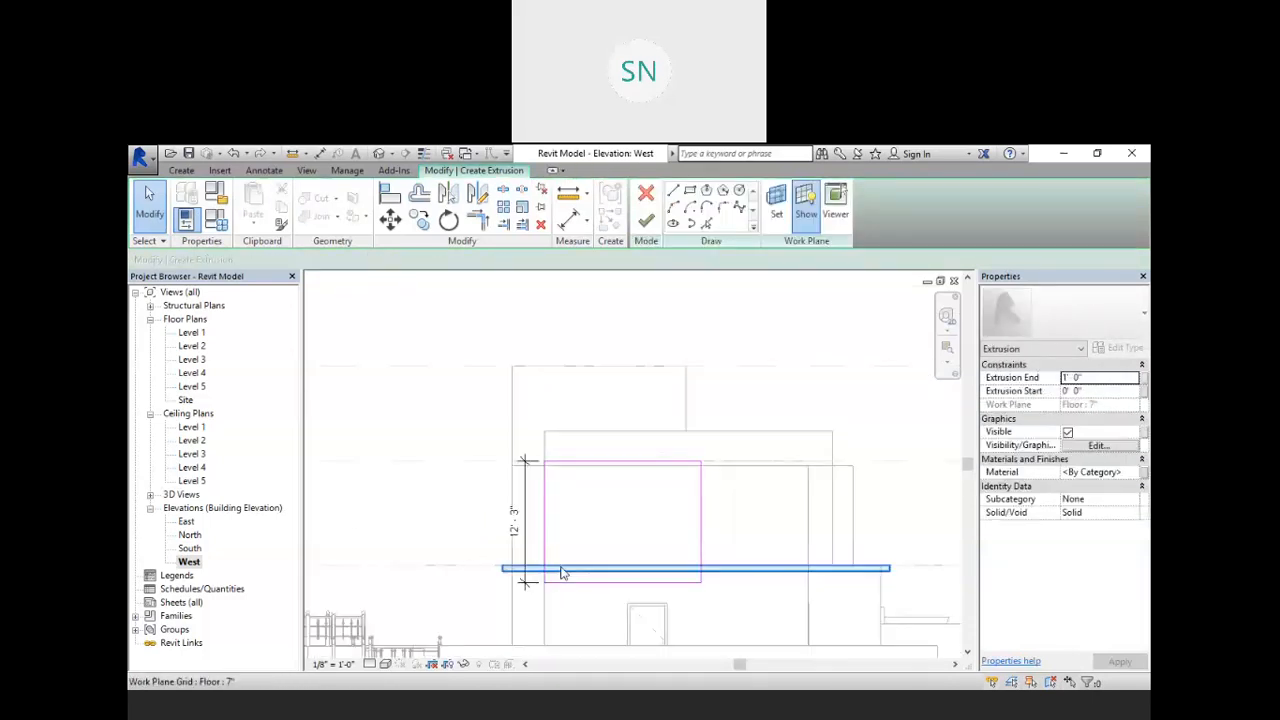
click(502, 536)
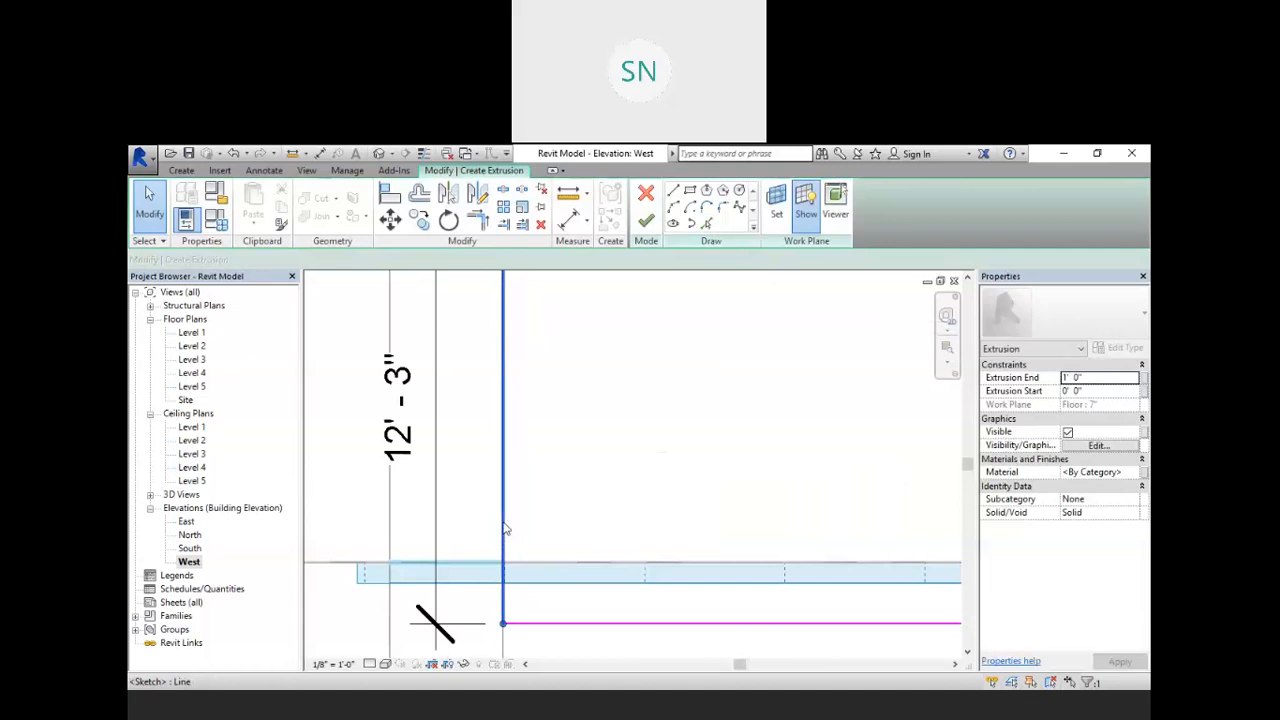
scroll(408, 548, down, 3)
click(500, 508)
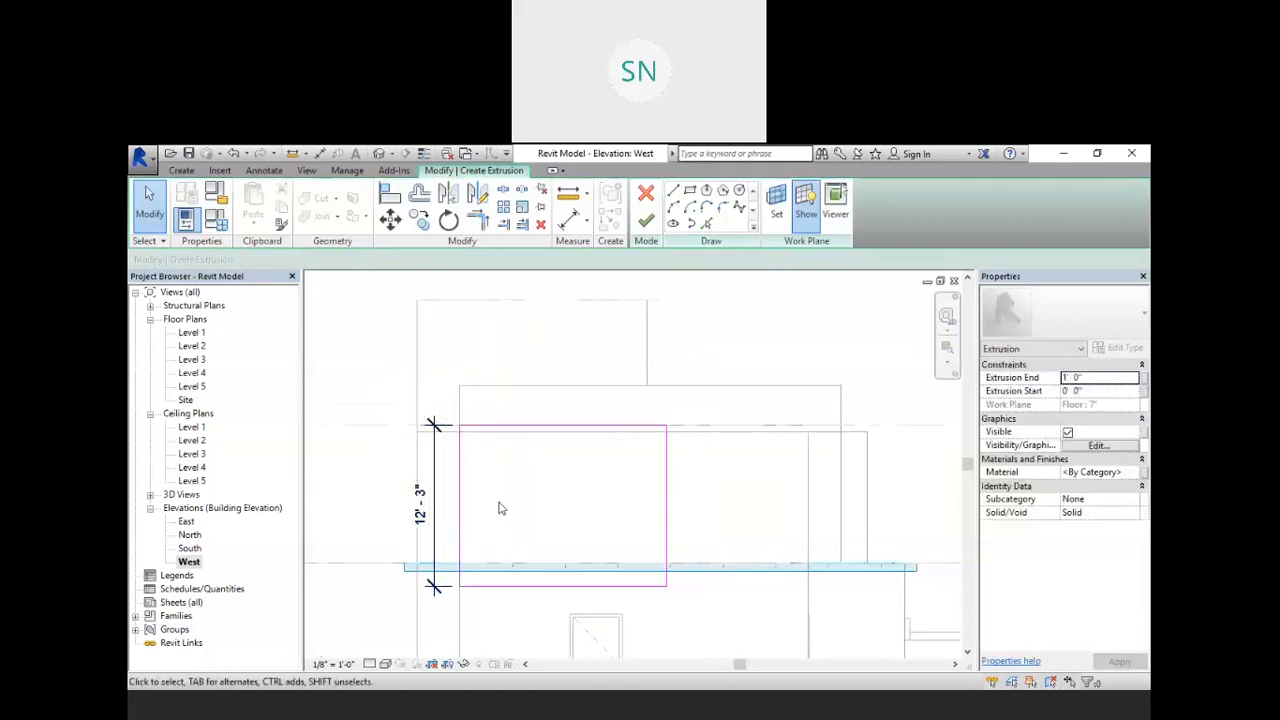
- Draw an inner rectangle about 13'-6" wide and 8'-5" high inside the balcony frame's outer rectangle
scroll(531, 523, up, 2)
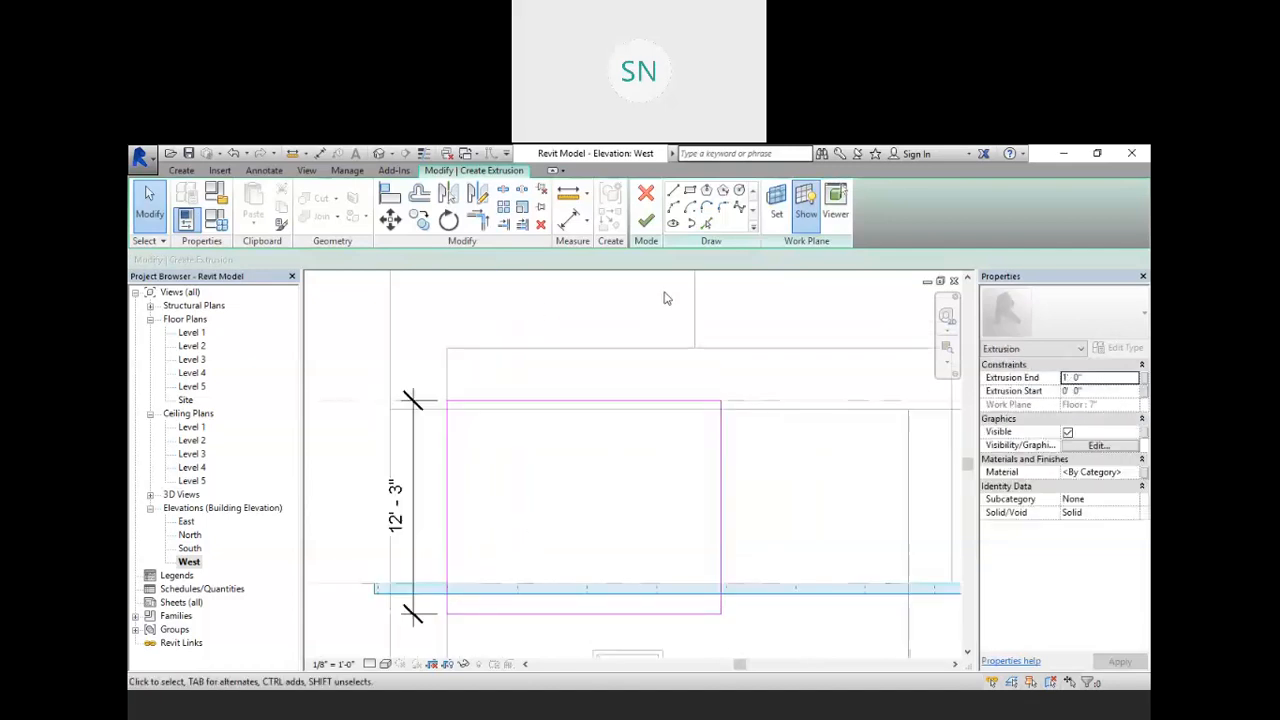
click(690, 190)
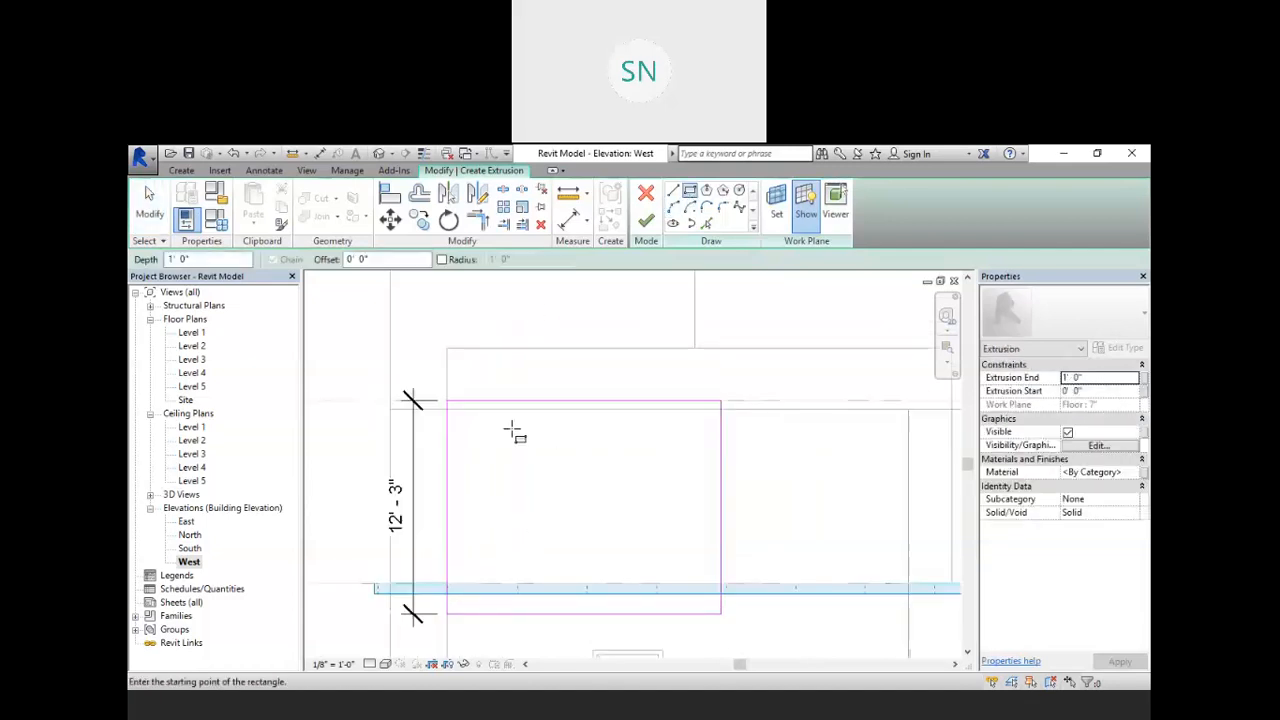
click(460, 420)
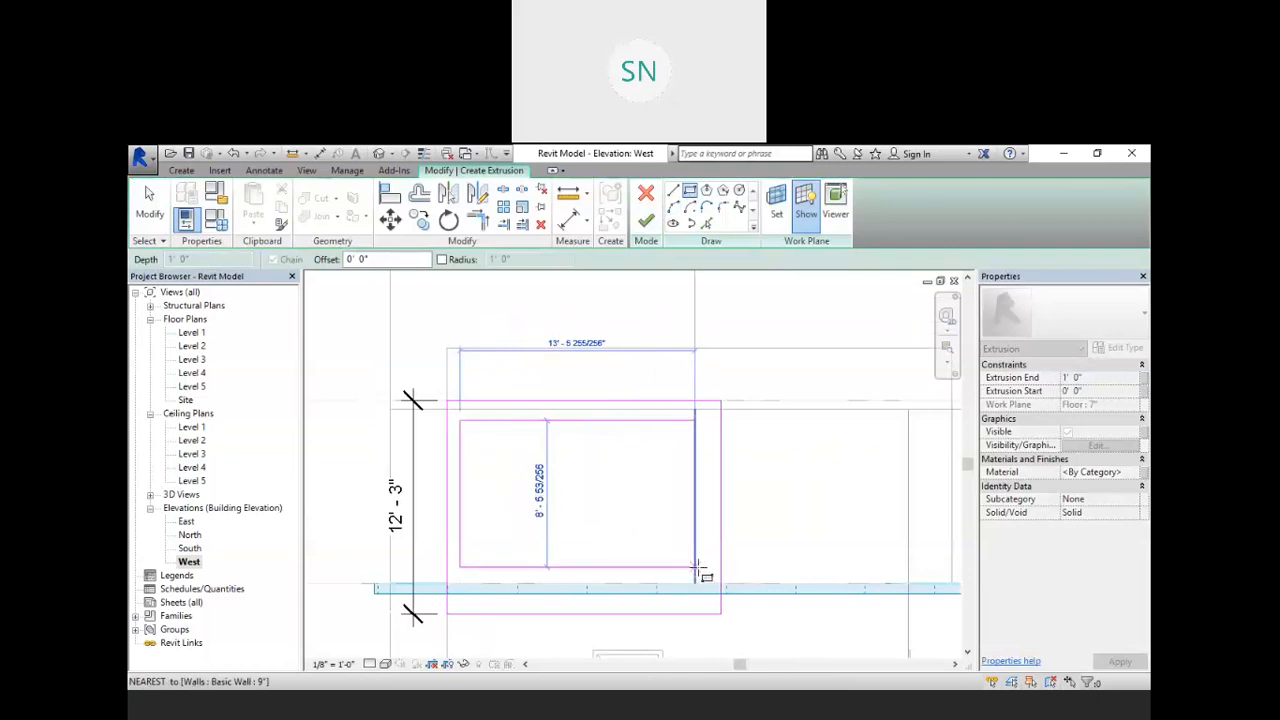
click(697, 567)
right_click(778, 456)
click(815, 466)
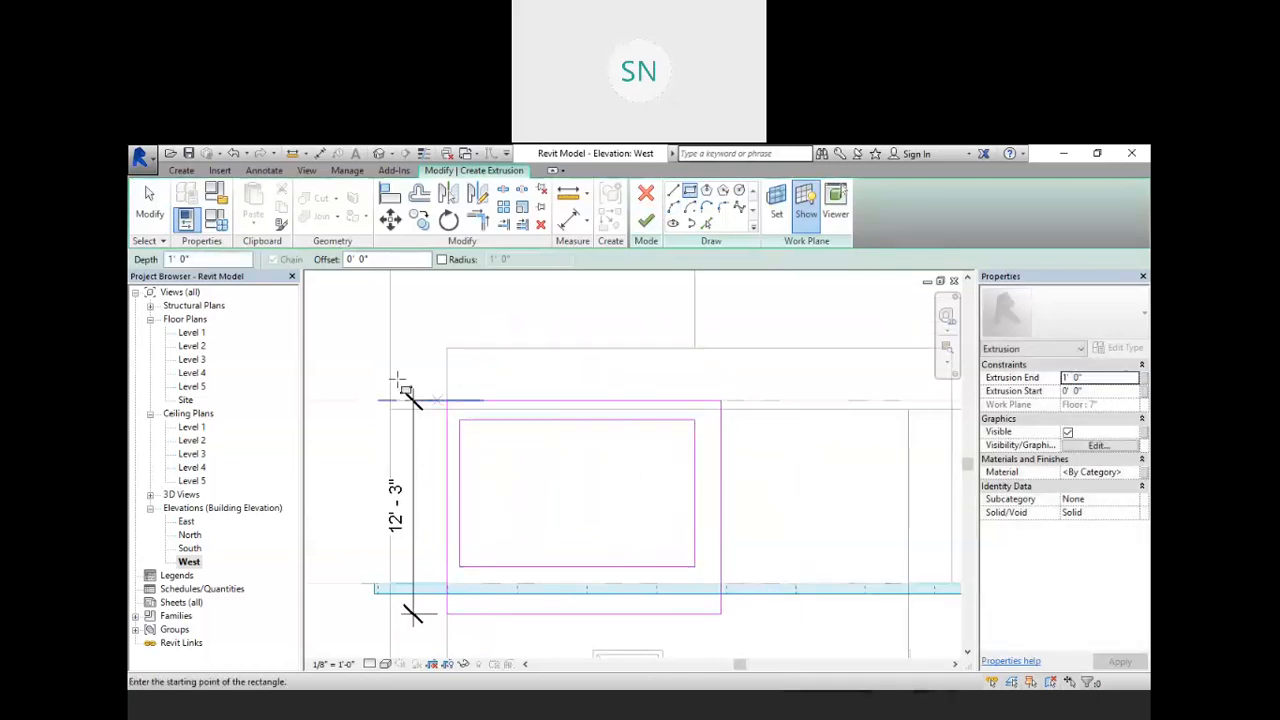
scroll(412, 397, up, 4)
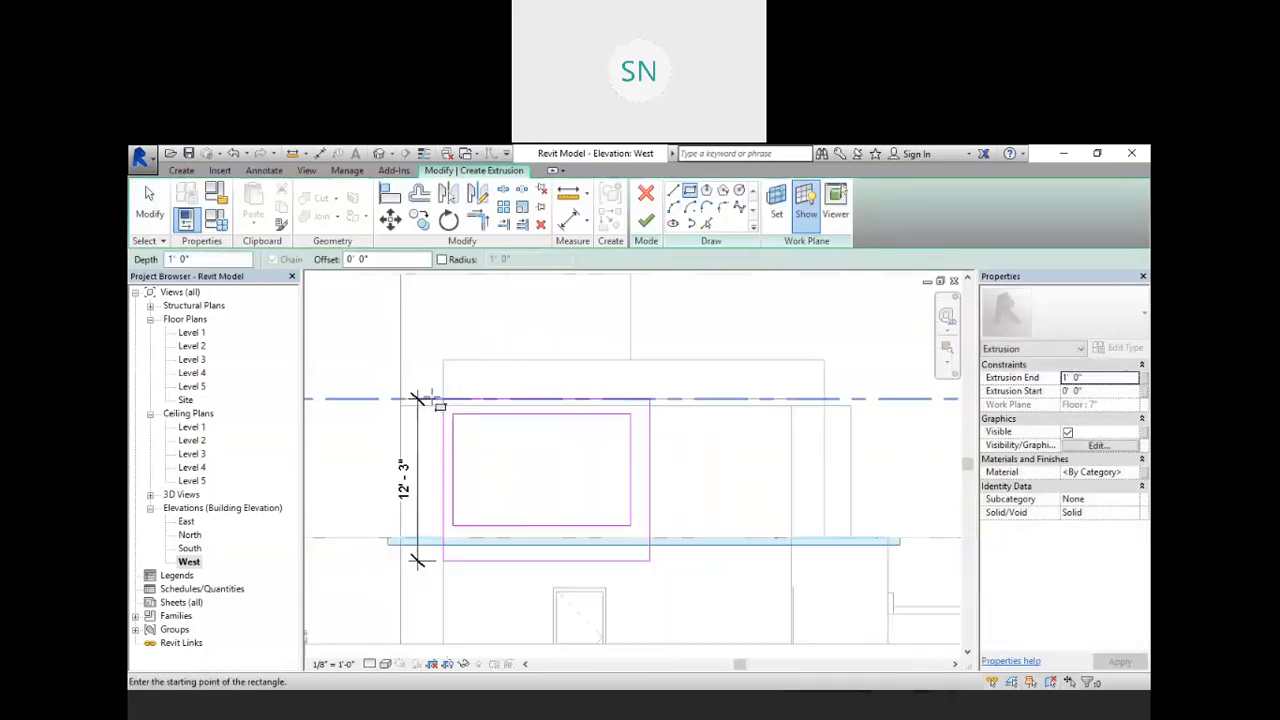
right_click(343, 325)
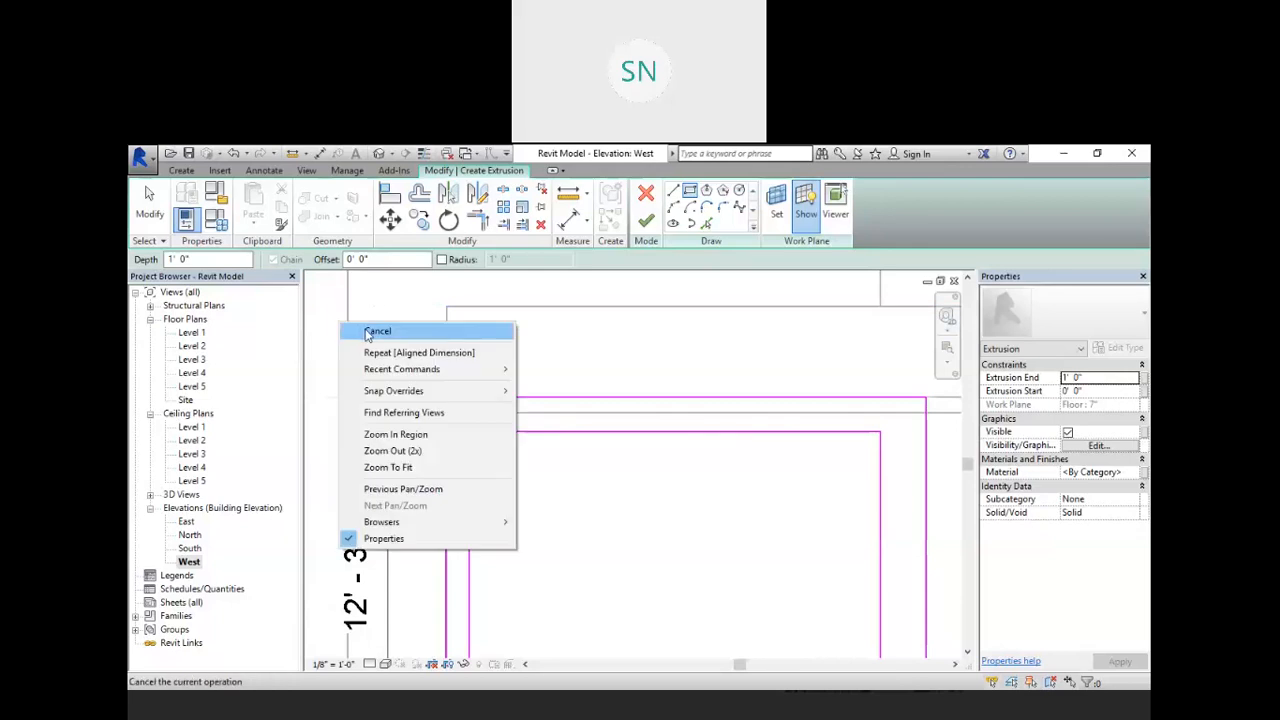
click(380, 331)
right_click(340, 322)
click(432, 337)
- Try to set the distance between the rectangles' bottom lines to 2'-3" by moving the outer rectangle's bottom line
scroll(432, 337, down, 3)
scroll(471, 517, up, 2)
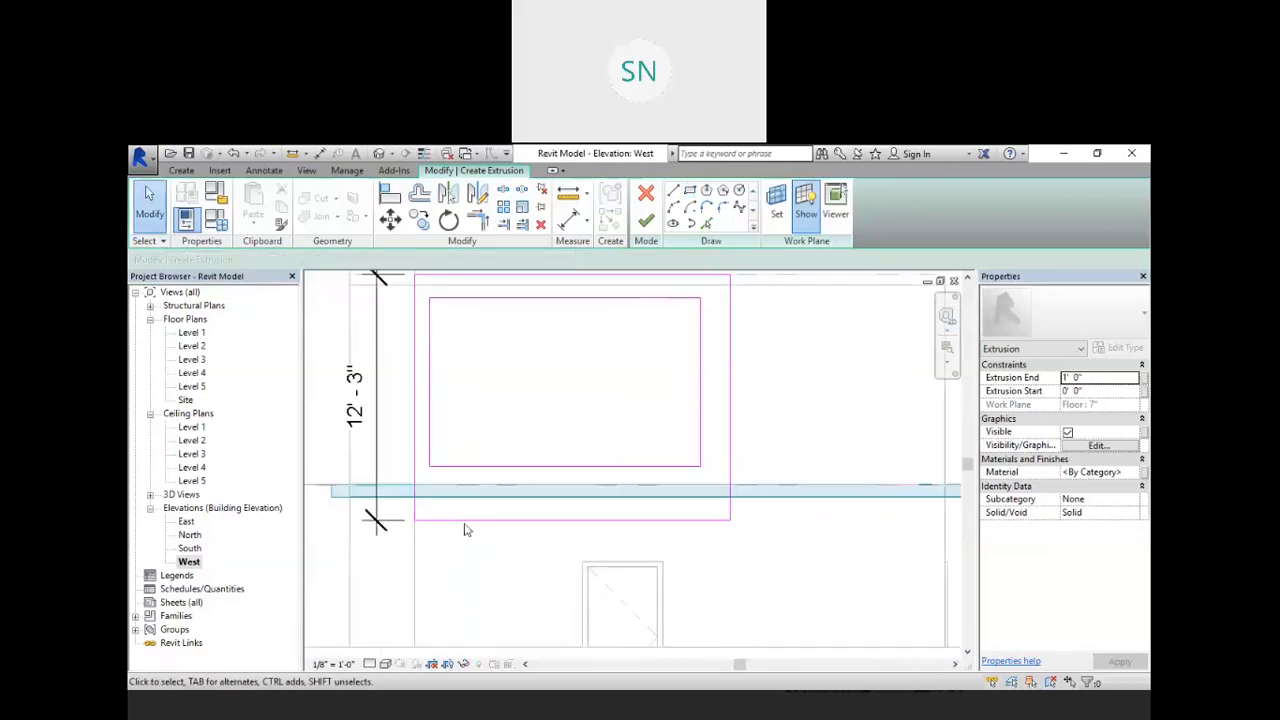
click(463, 521)
scroll(396, 492, up, 2)
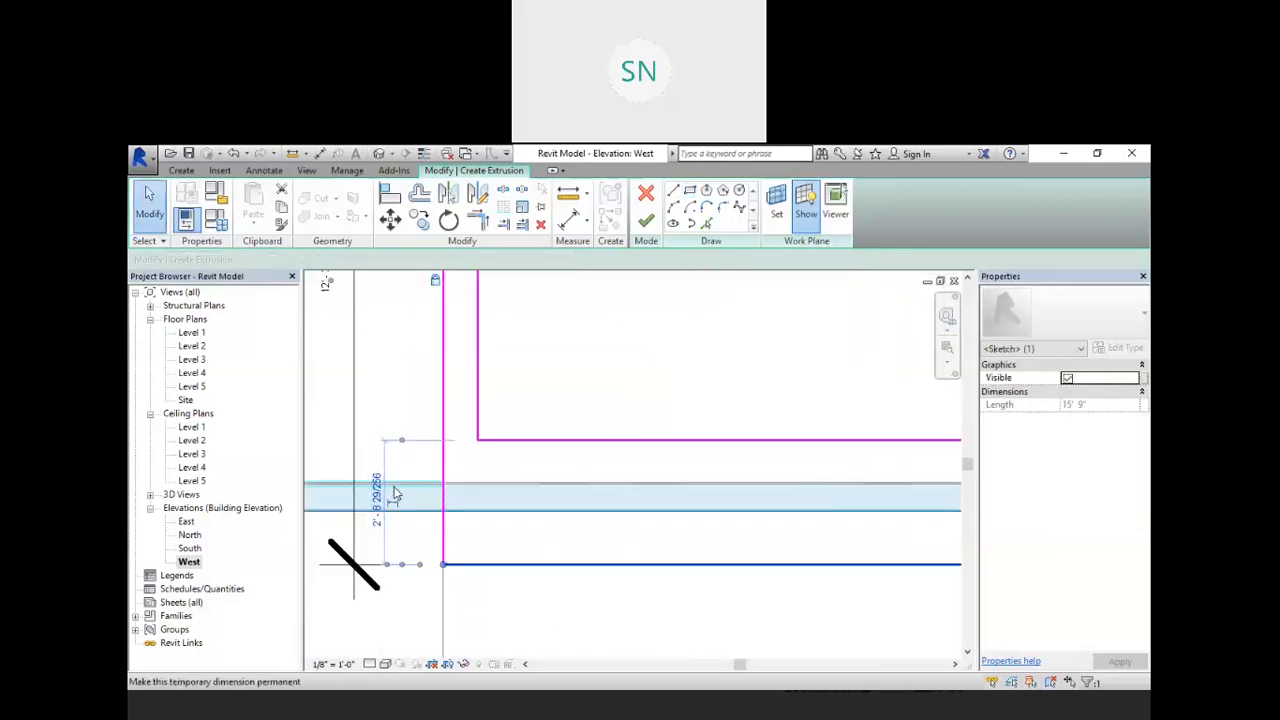
click(378, 497)
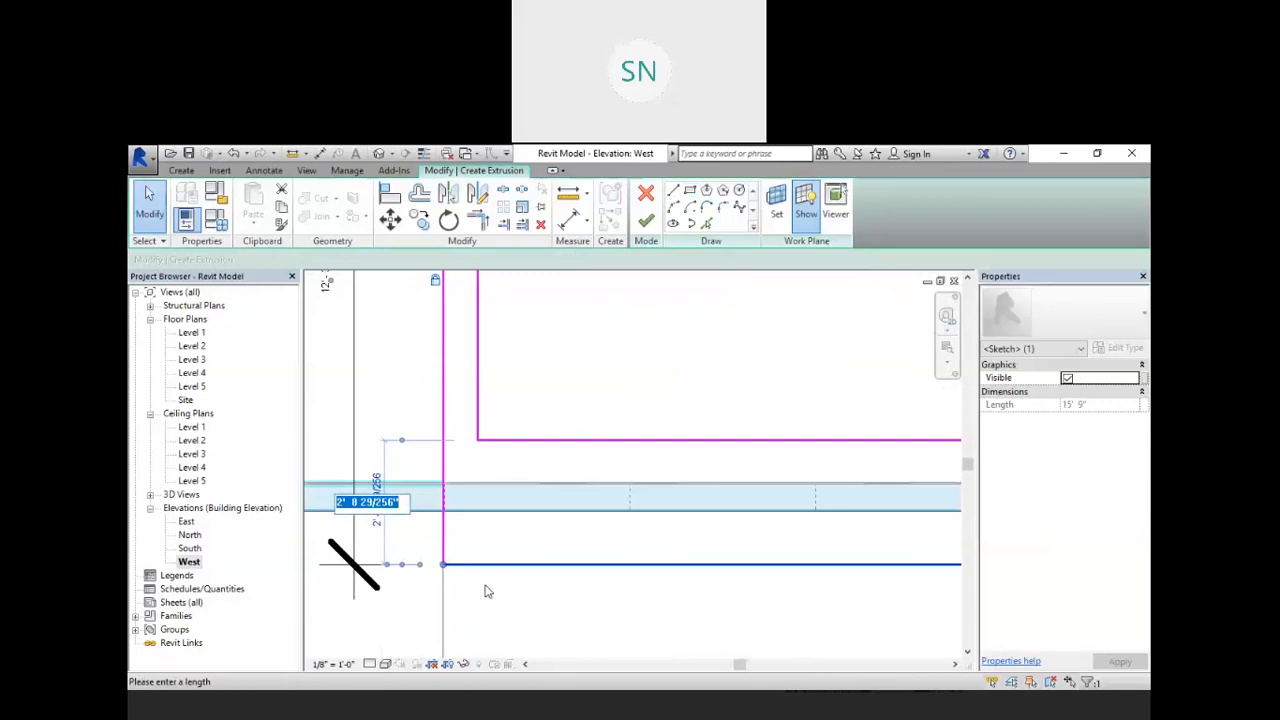
text(2'3)
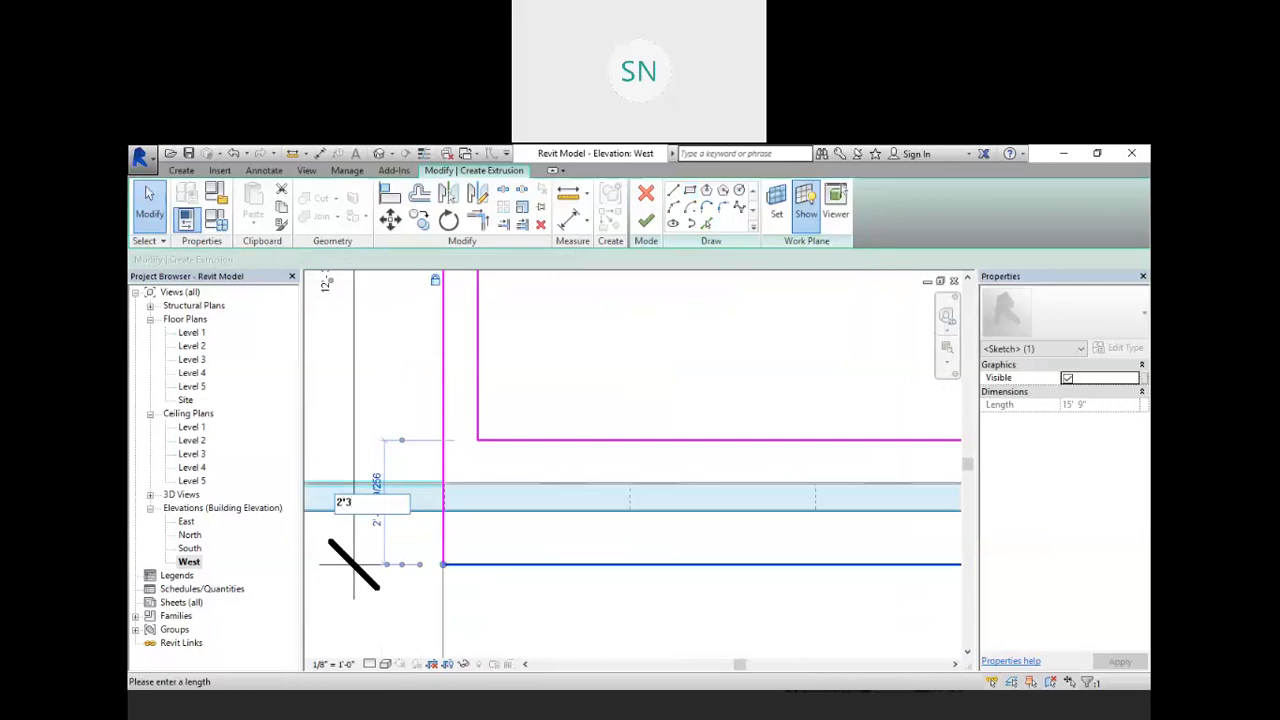
key(Return)
scroll(484, 583, down, 5)
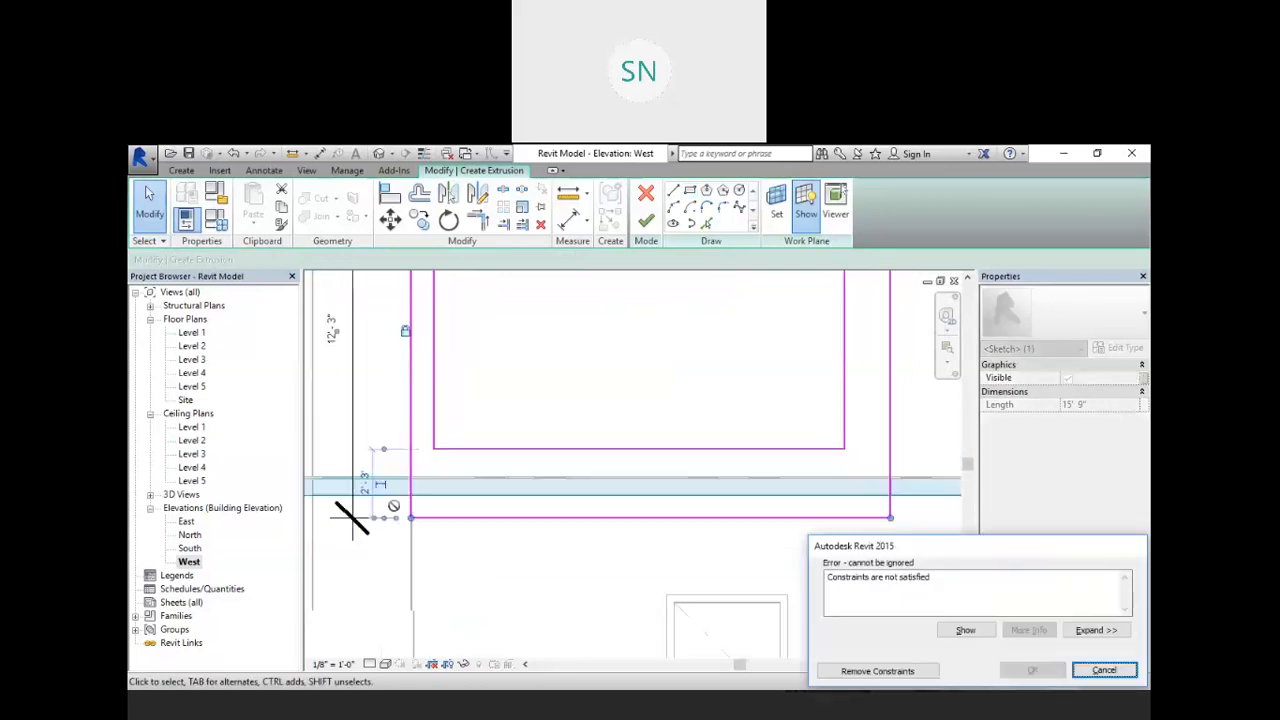
scroll(398, 449, down, 2)
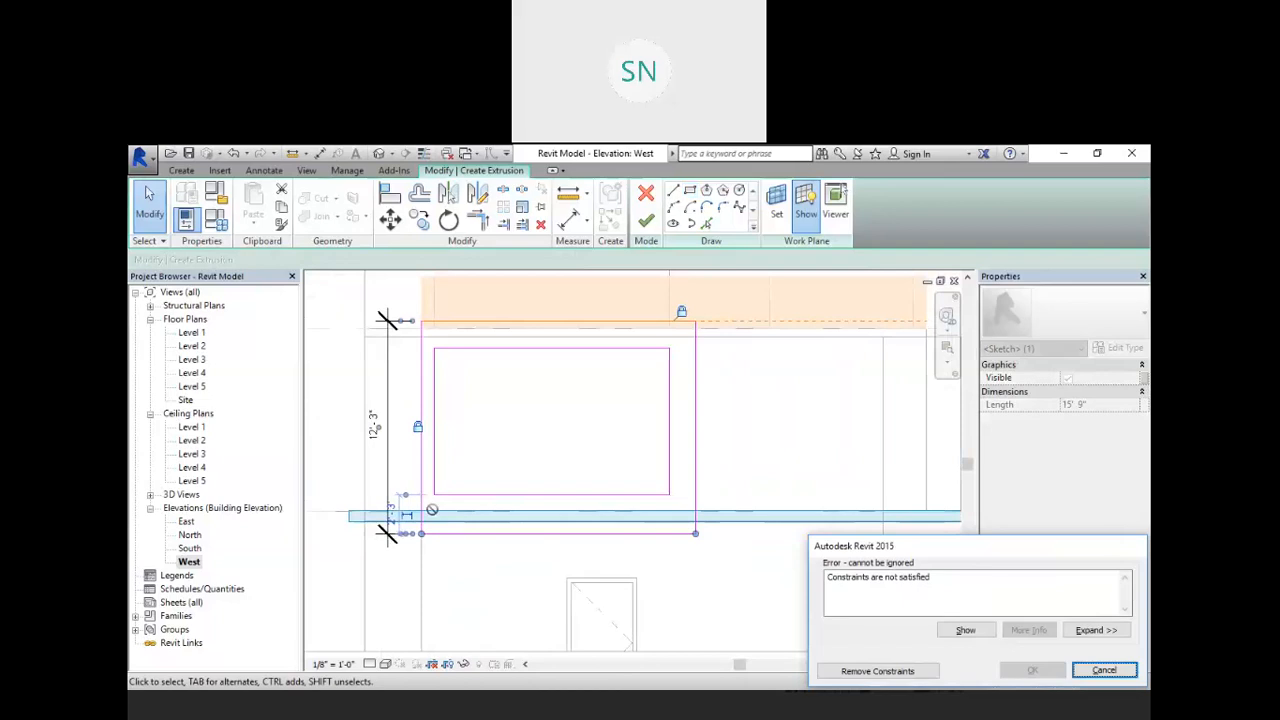
click(1099, 673)
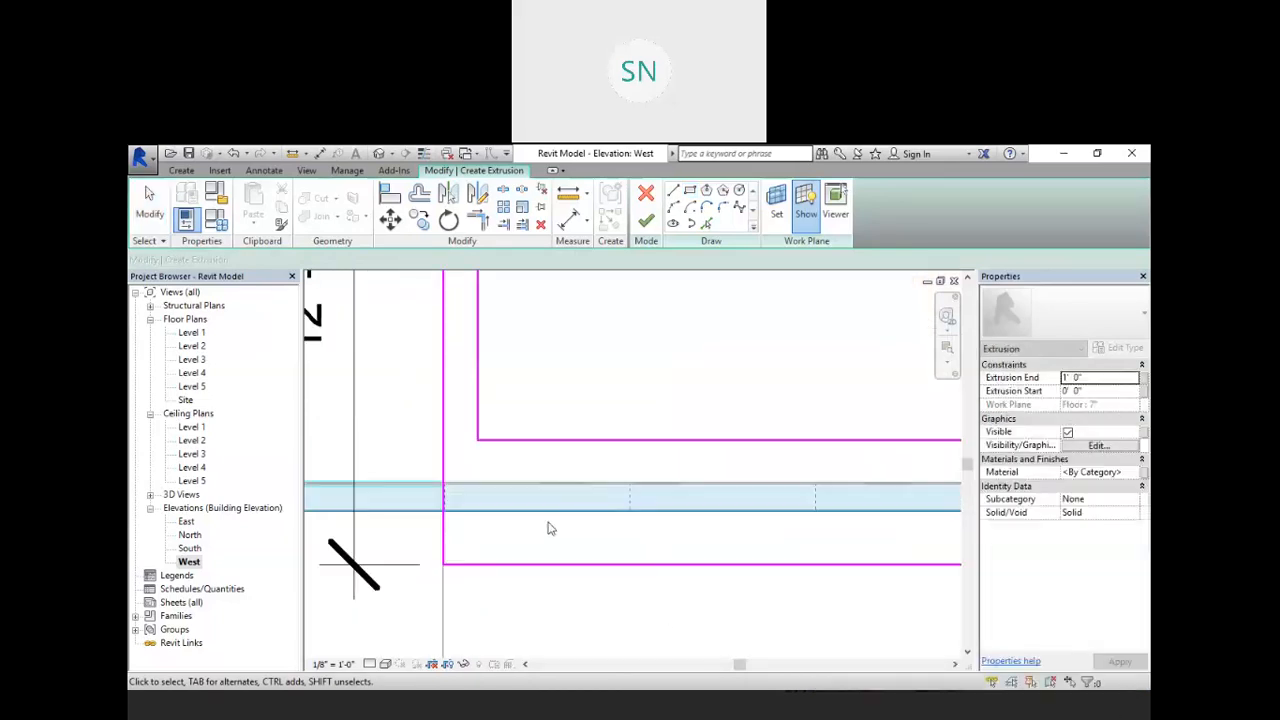
- Set the inner rectangle's bottom line 2'-3" above the outer bottom line and keep the distance as a locked permanent dimension
click(562, 441)
scroll(714, 509, down, 3)
scroll(791, 500, up, 2)
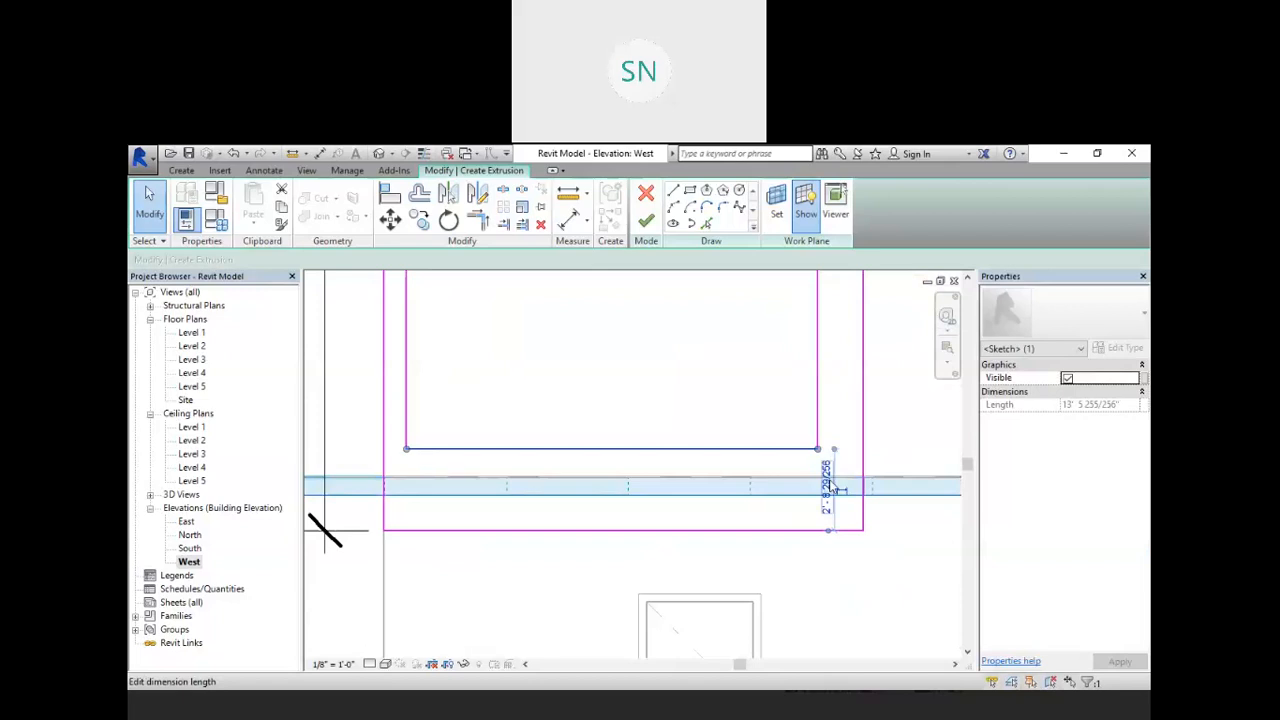
click(828, 488)
text(2'3)
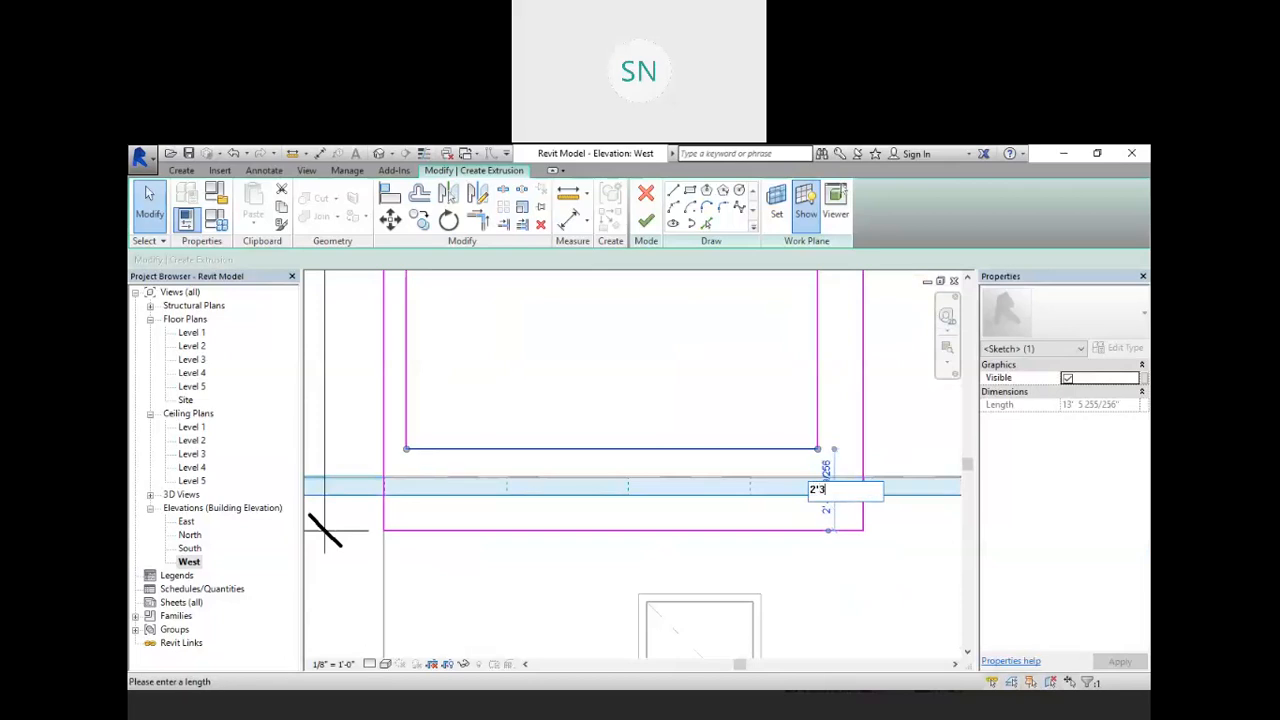
key(Return)
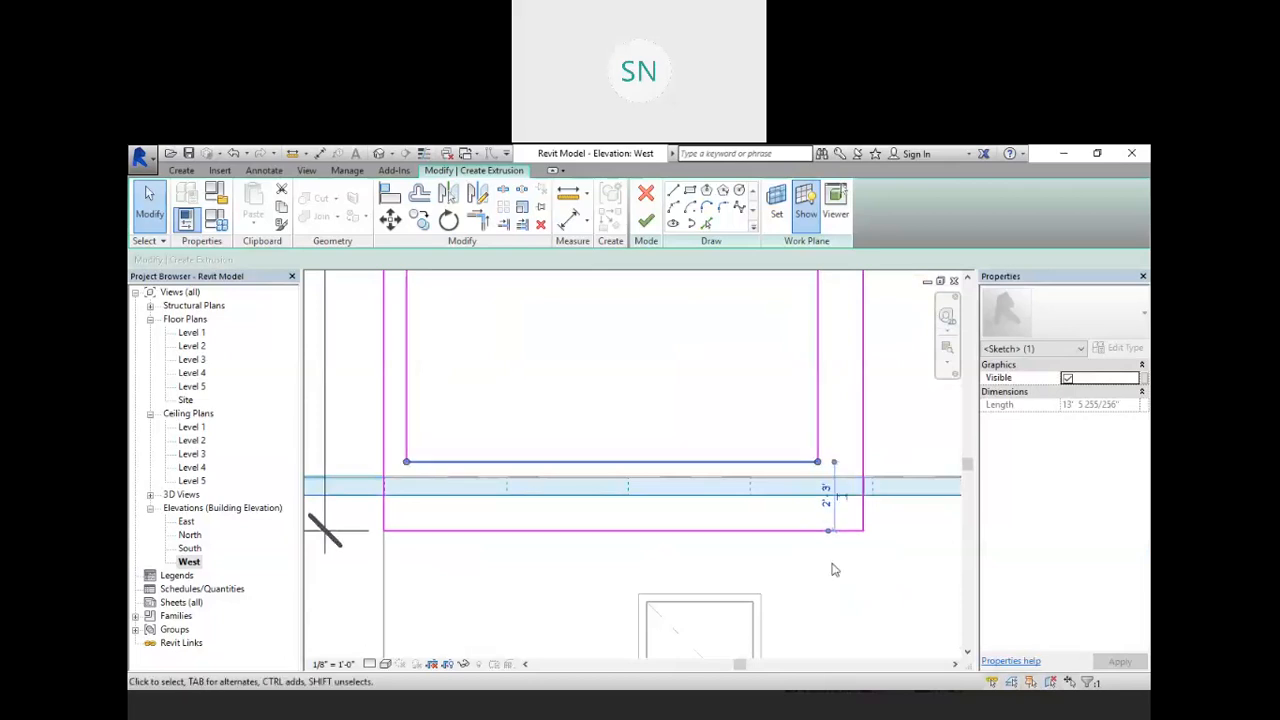
click(846, 499)
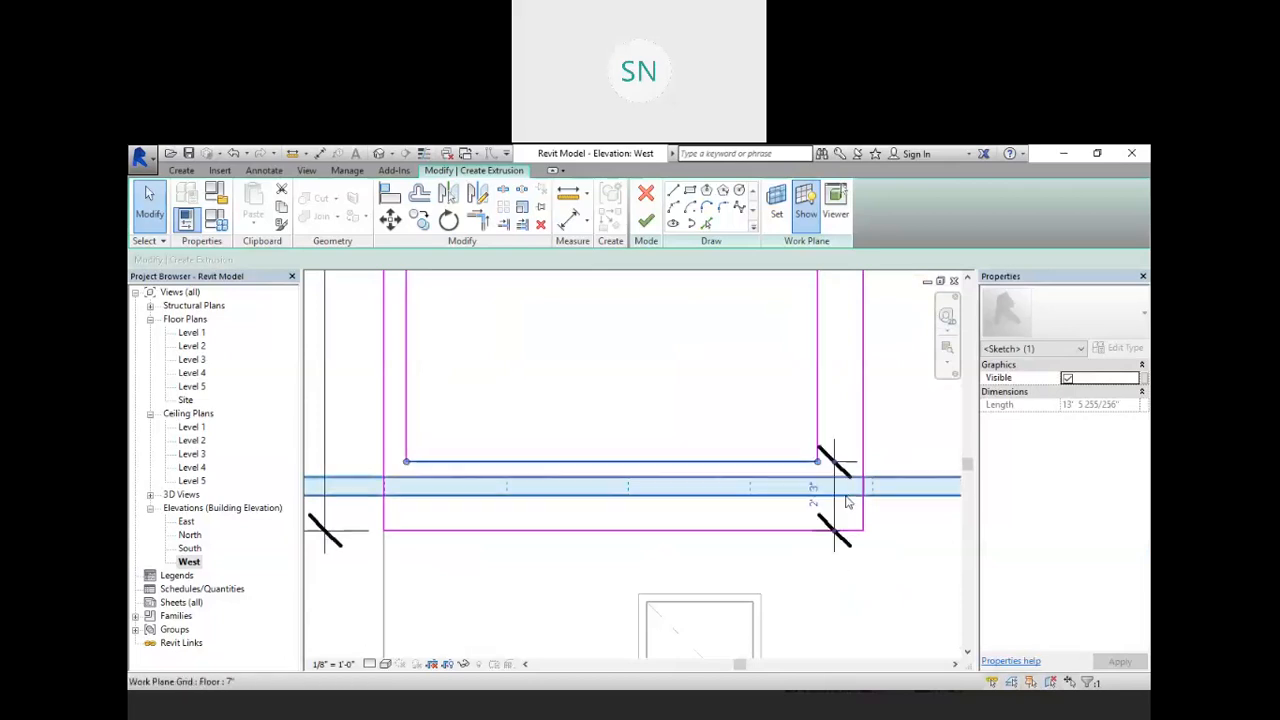
click(877, 557)
click(836, 524)
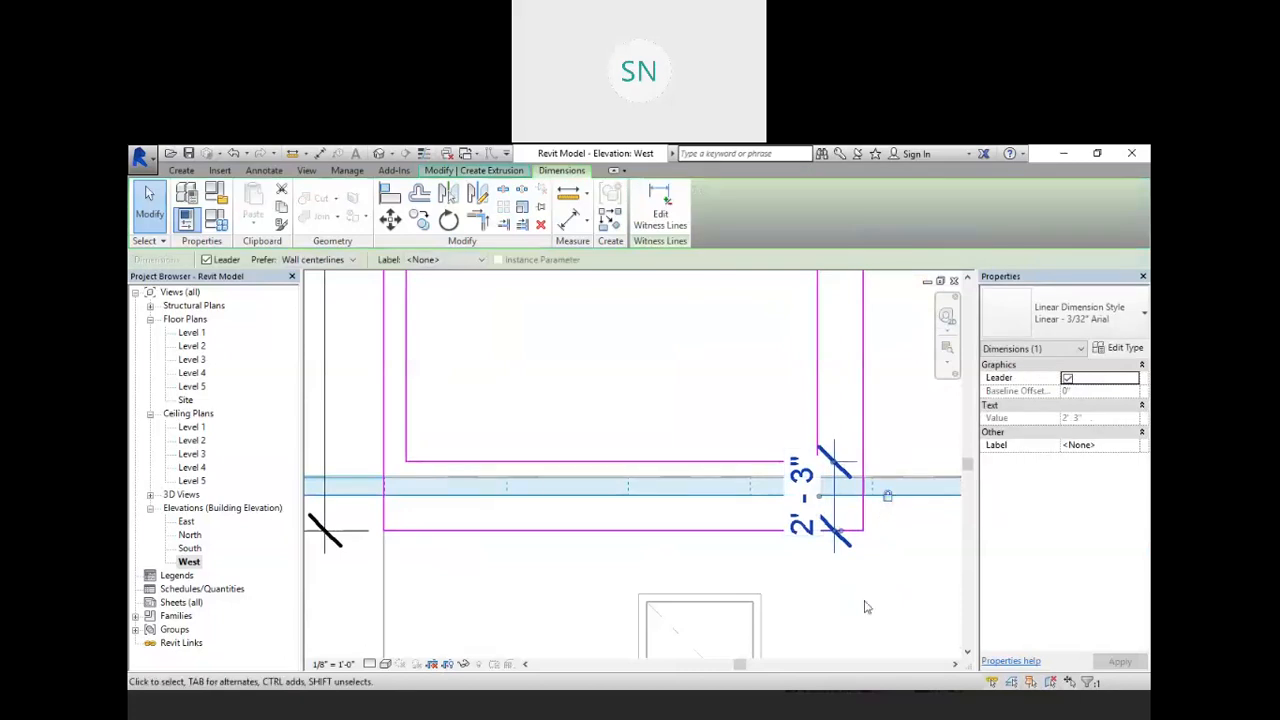
- Check the frame's side band width in the PDF elevation, then set the inner rectangle's left line 6" from the outer one in Revit
scroll(860, 602, down, 2)
scroll(697, 434, up, 2)
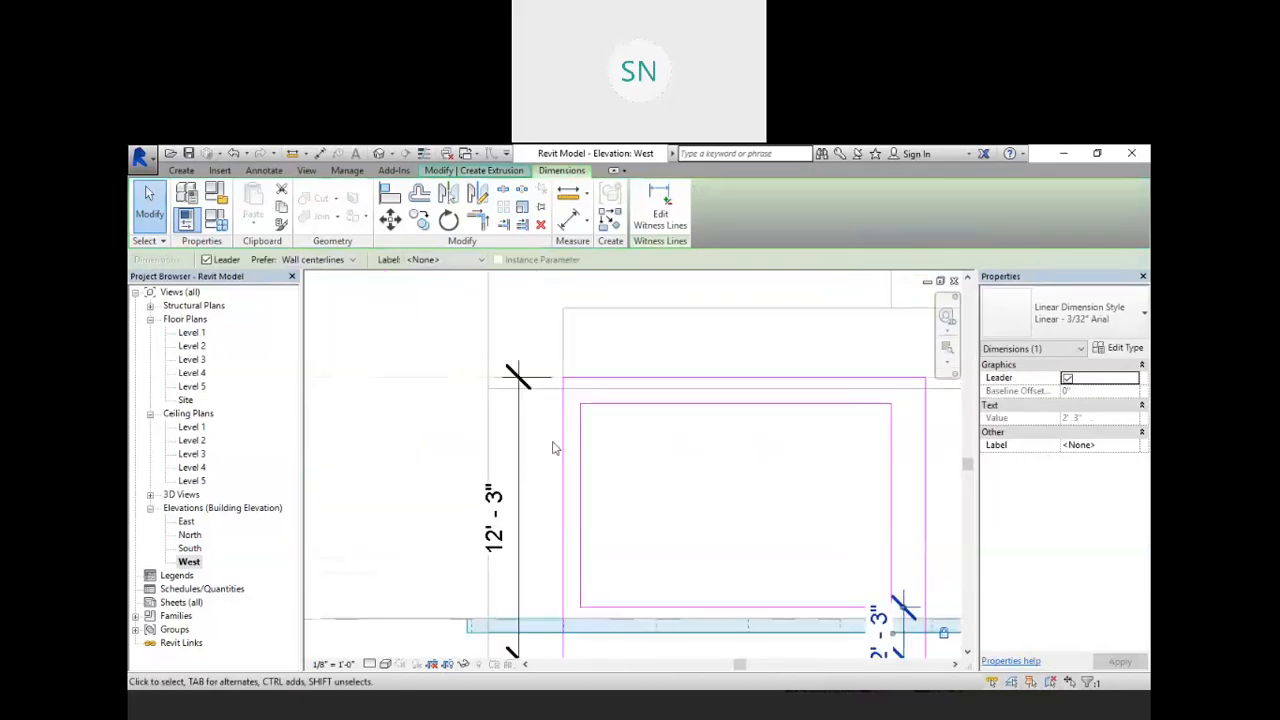
click(582, 449)
scroll(580, 634, up, 3)
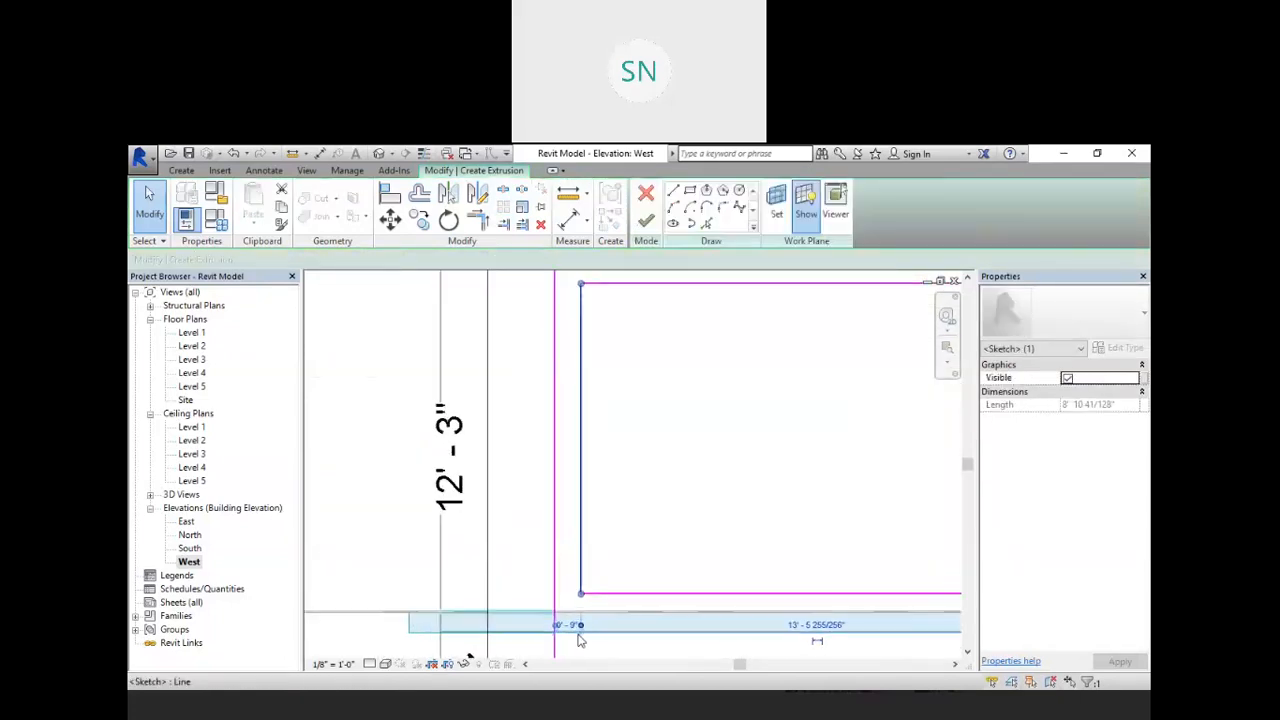
key(alt+Tab)
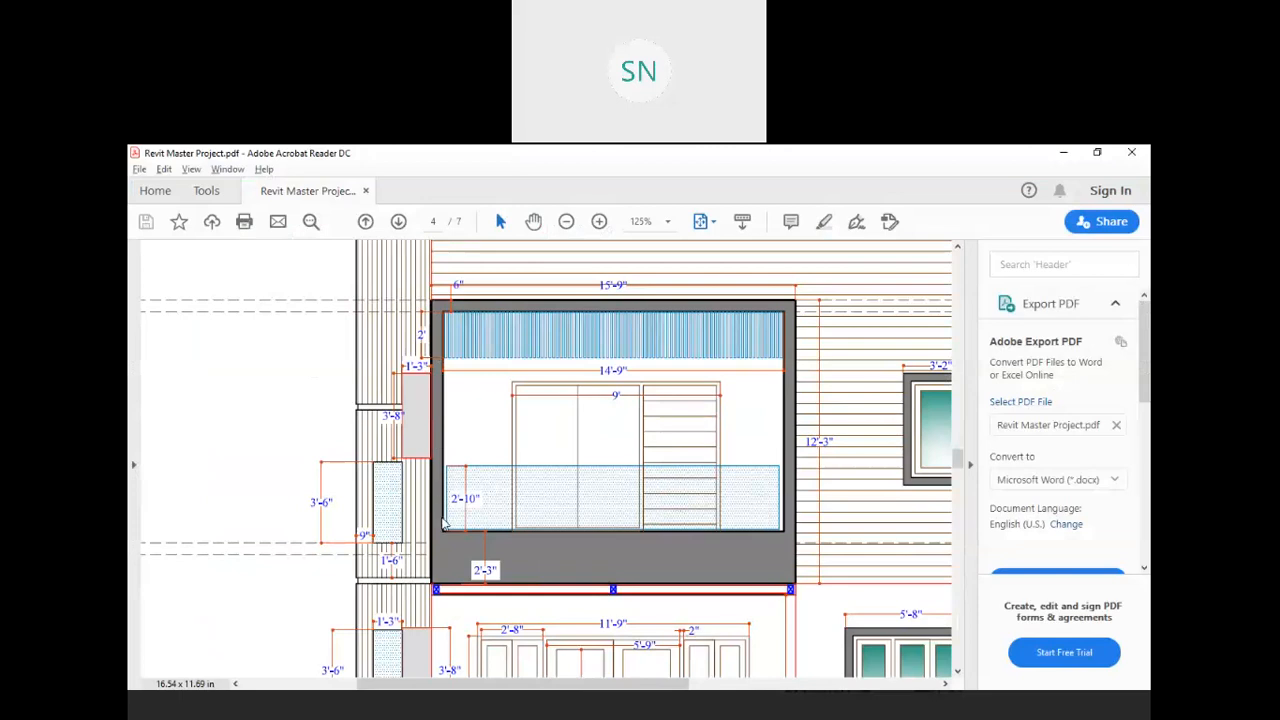
key(alt+Tab)
scroll(539, 527, down, 3)
scroll(558, 592, up, 4)
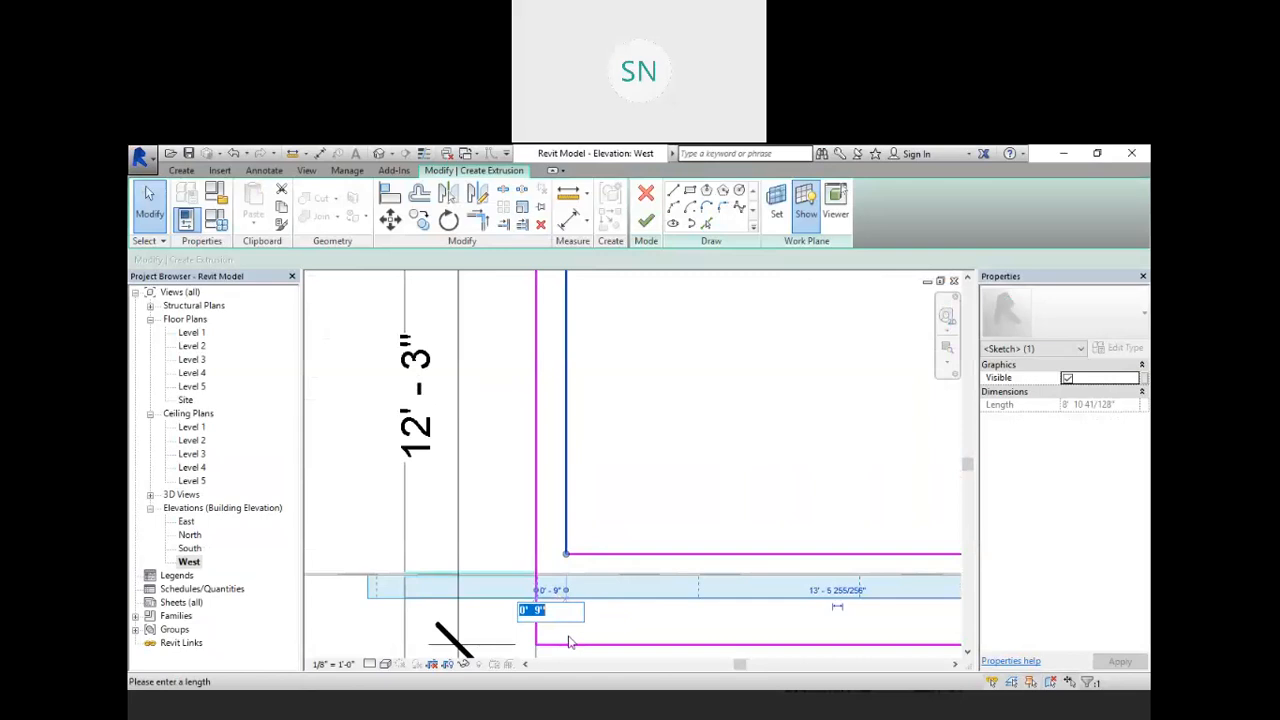
key(Return)
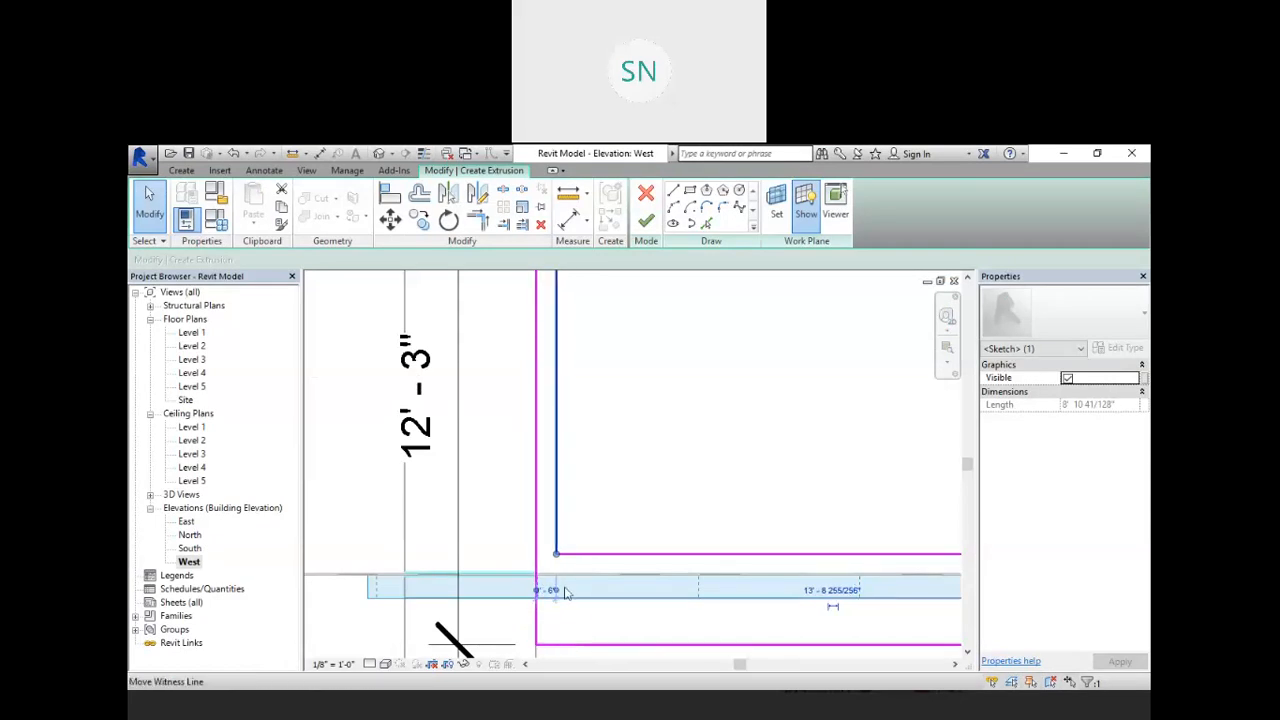
- Make the temporary horizontal dimension at the inner rectangle's left line permanent, including its 6" offset from the outer line
scroll(557, 626, down, 3)
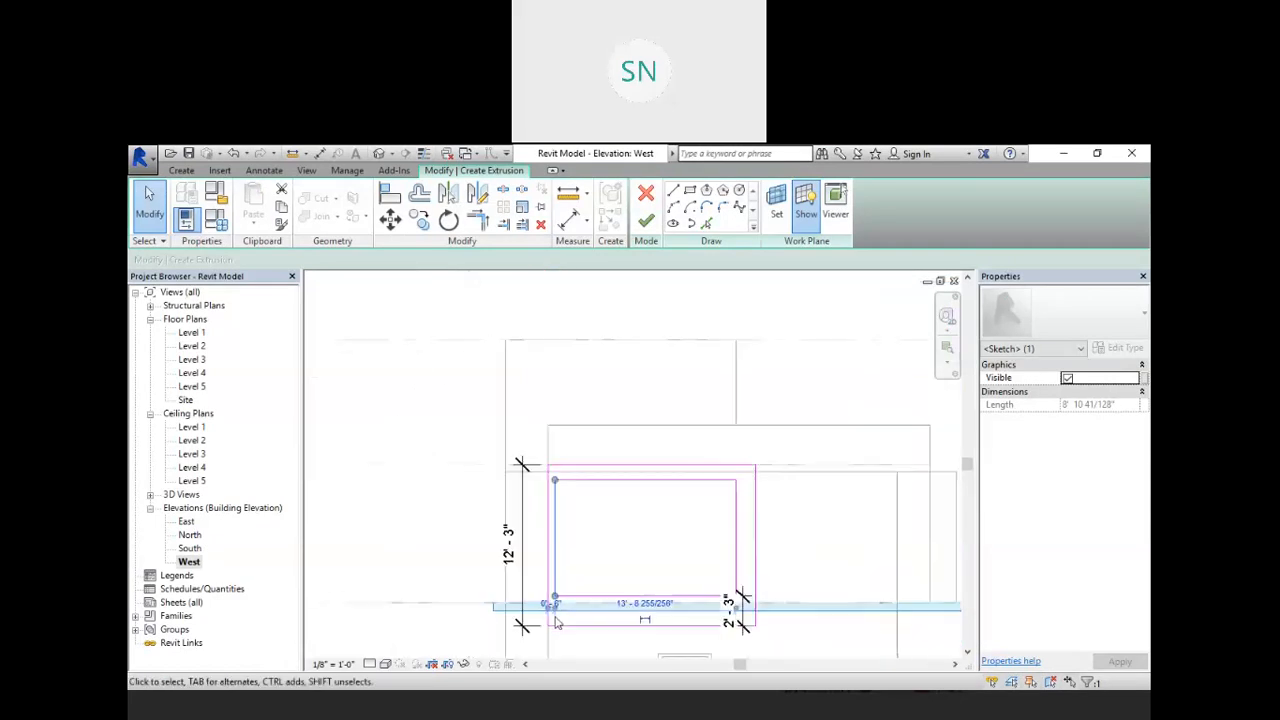
scroll(544, 596, up, 3)
scroll(544, 596, up, 3)
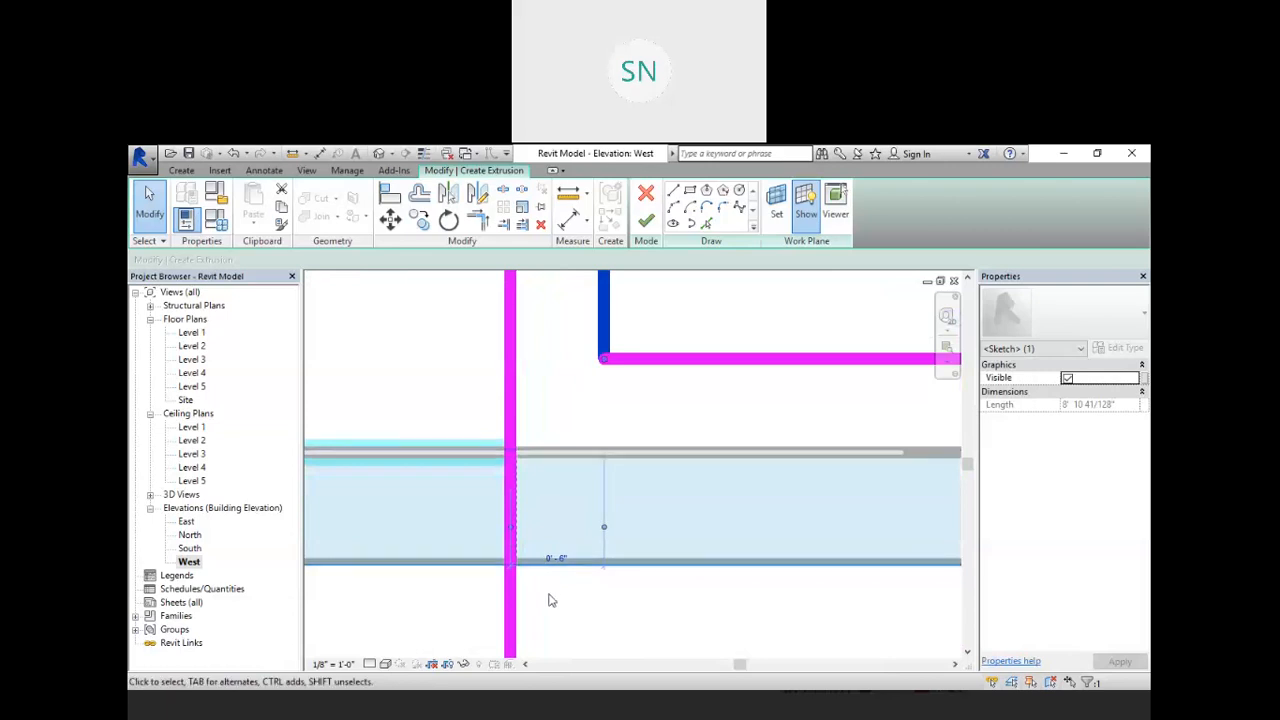
click(550, 598)
scroll(569, 563, down, 4)
click(575, 430)
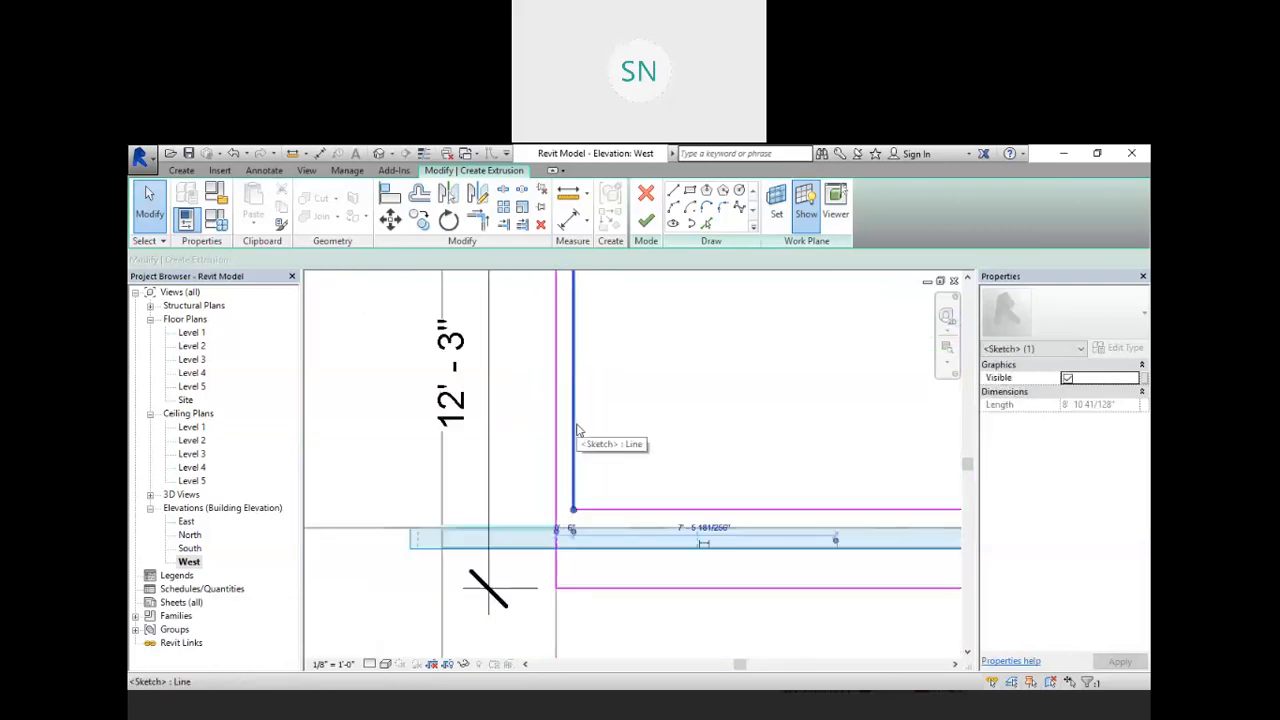
scroll(565, 551, up, 2)
click(778, 538)
click(701, 586)
scroll(674, 563, down, 4)
scroll(665, 545, up, 3)
click(660, 542)
scroll(690, 537, down, 4)
scroll(754, 486, up, 5)
- Set the inner rectangle's top line 6" below the outer top line and keep the distance as a locked permanent dimension
click(763, 494)
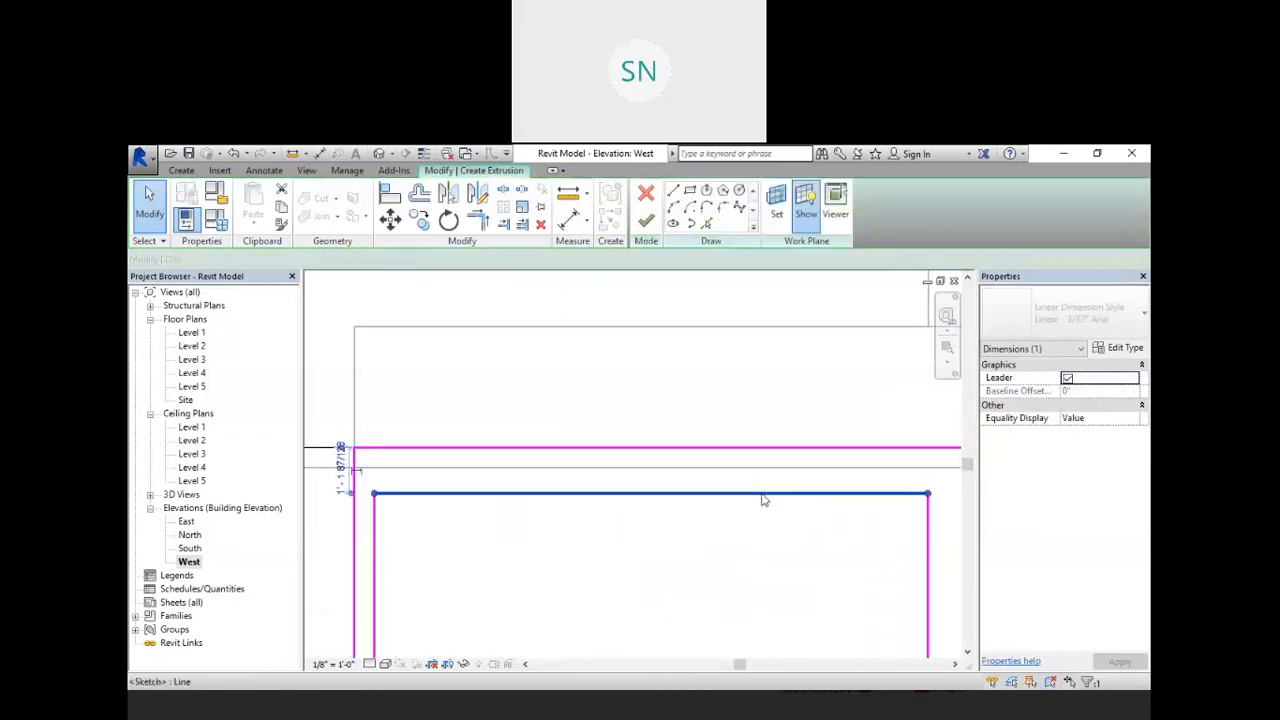
scroll(684, 534, down, 2)
scroll(434, 468, up, 3)
click(421, 495)
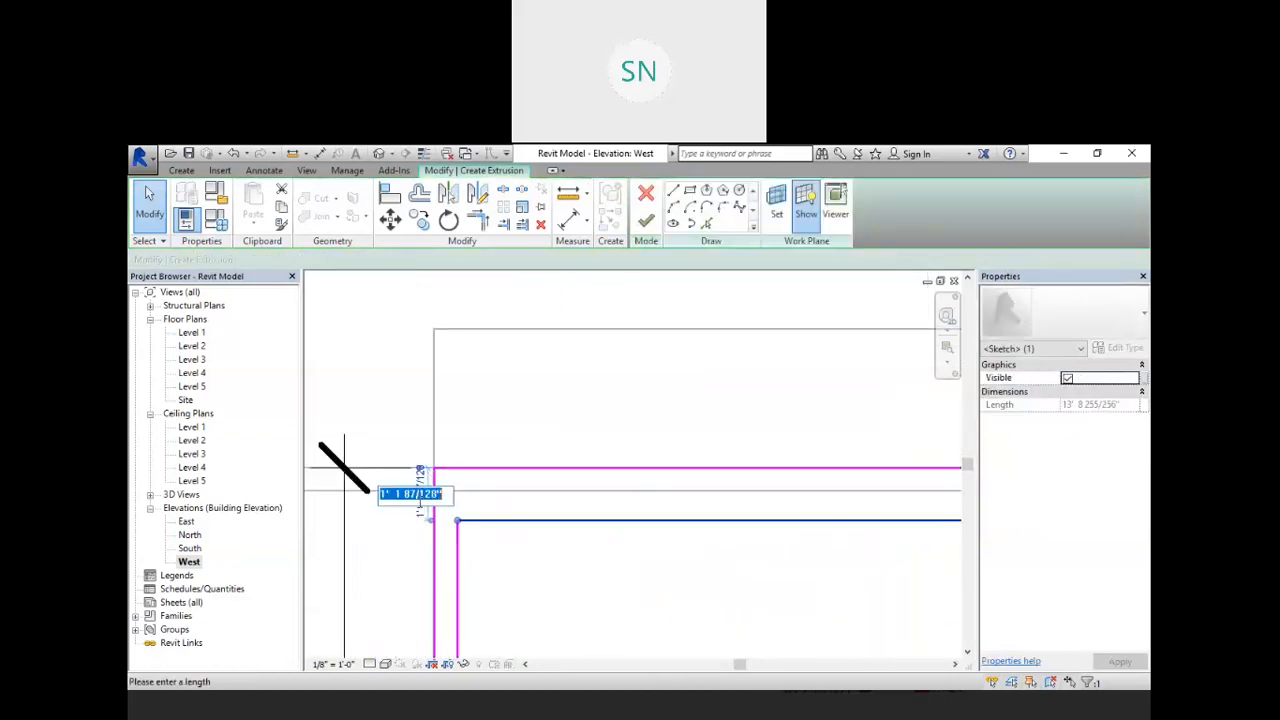
text(6)
key(Return)
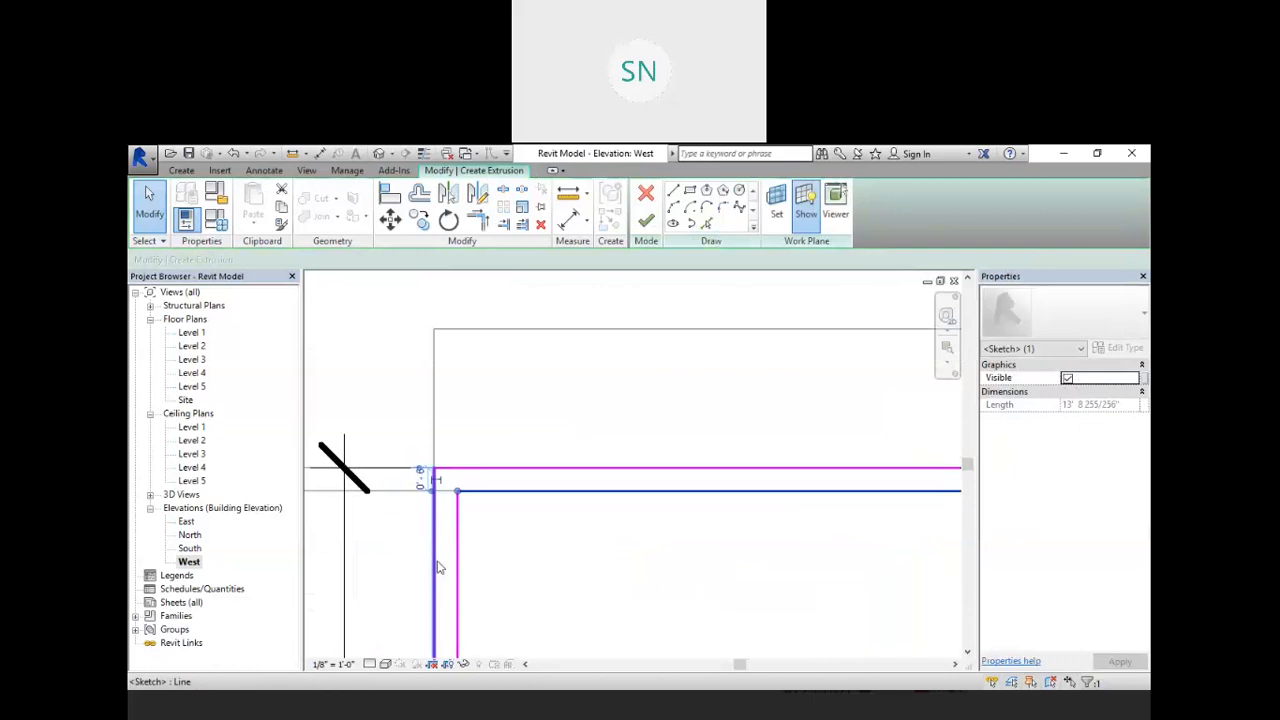
scroll(443, 494, up, 2)
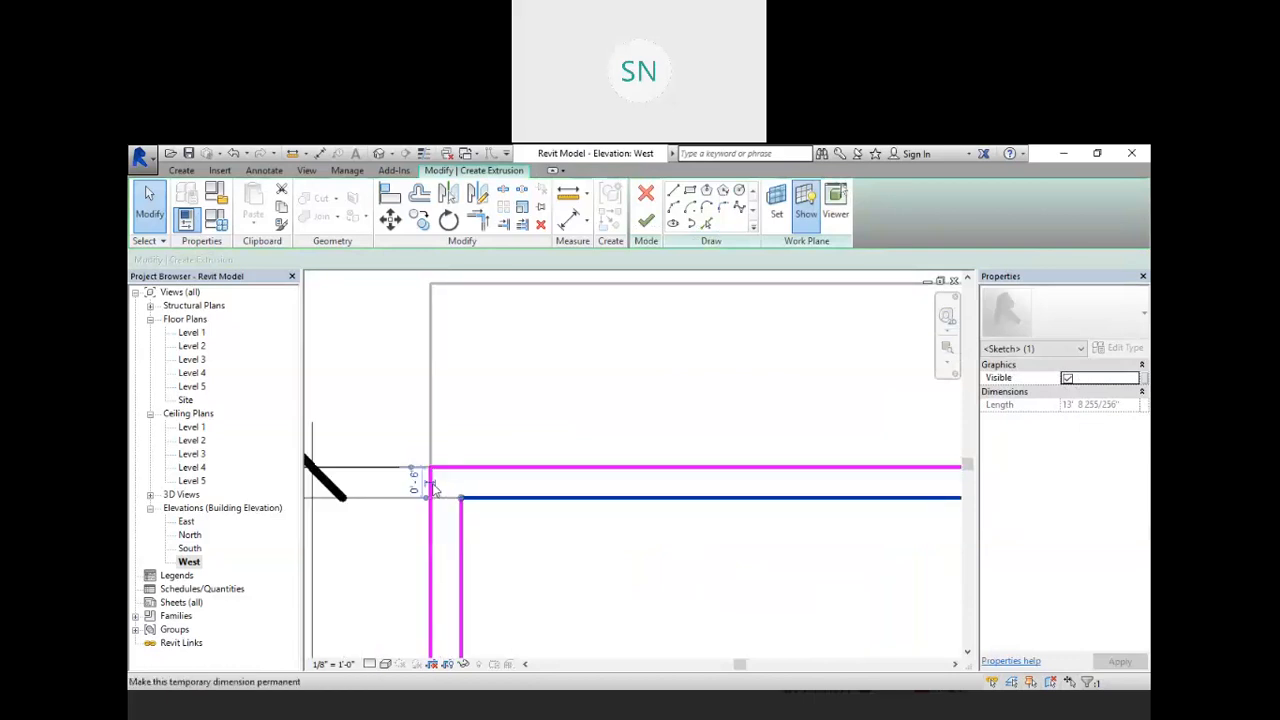
click(431, 485)
click(537, 551)
click(530, 486)
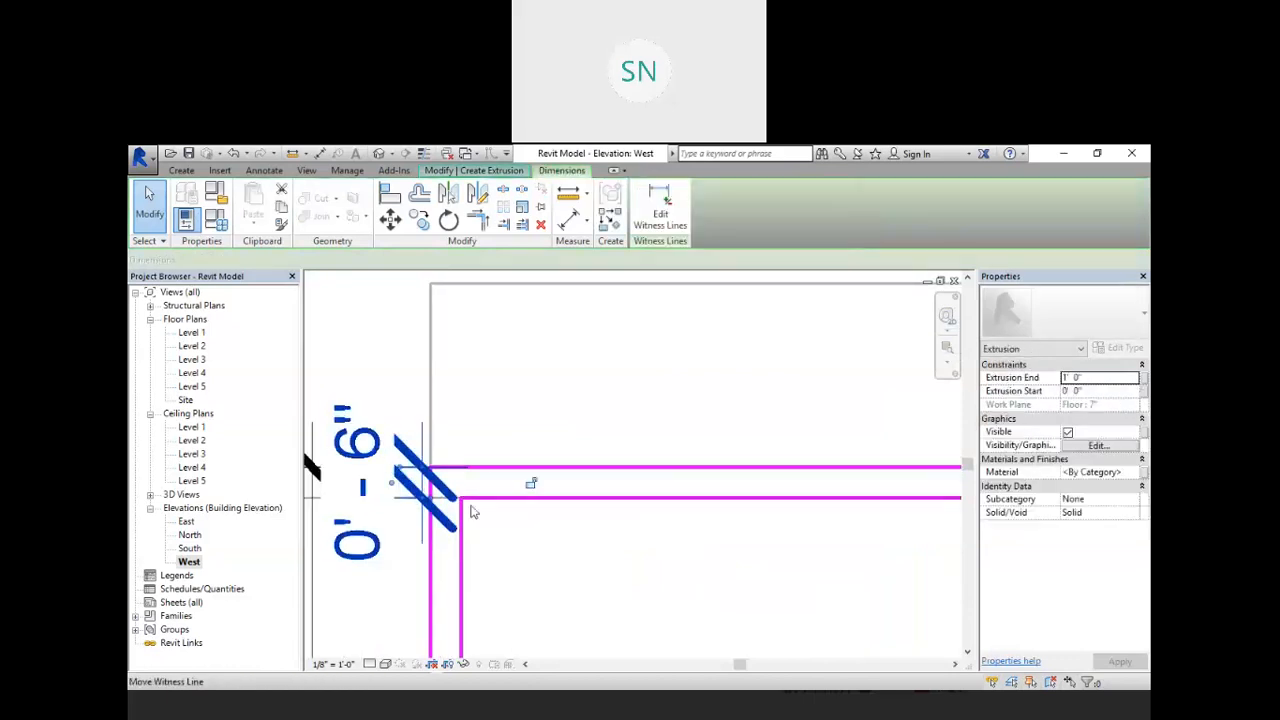
scroll(515, 487, down, 5)
scroll(671, 500, up, 5)
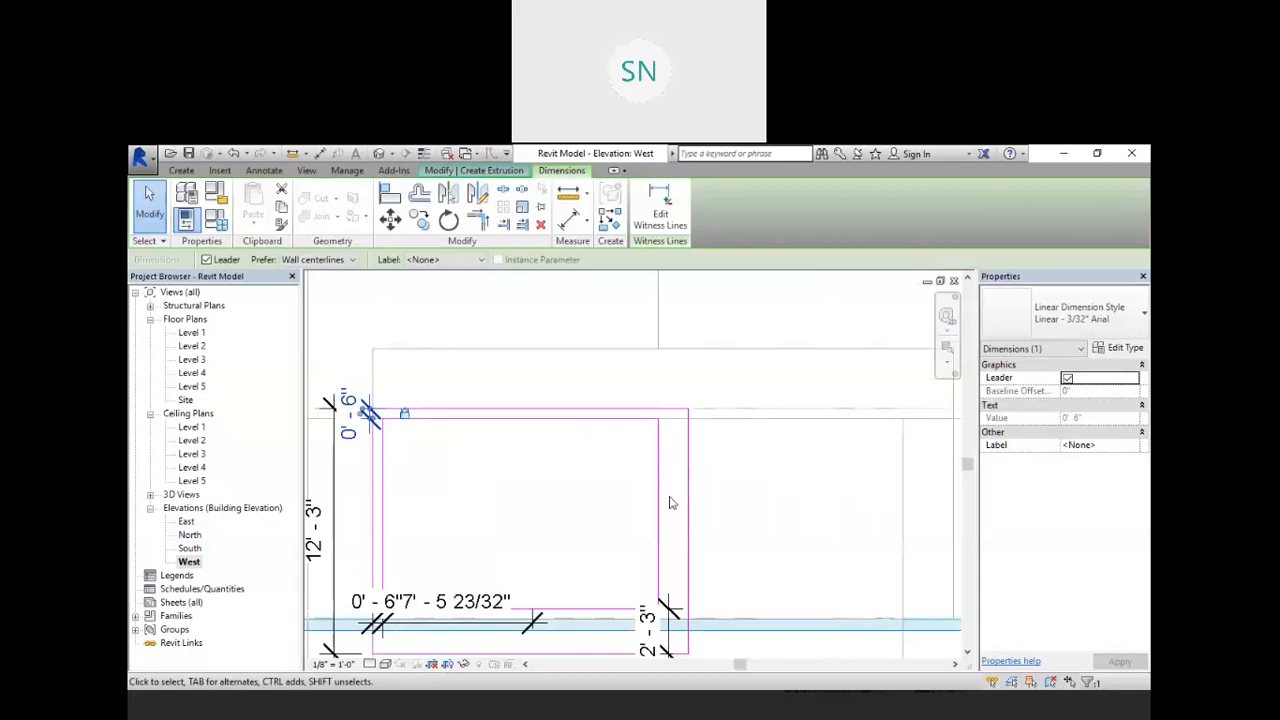
- Set the inner rectangle's right line 6" from the outer one, make the dimension permanent, and lock its longer segment
click(649, 490)
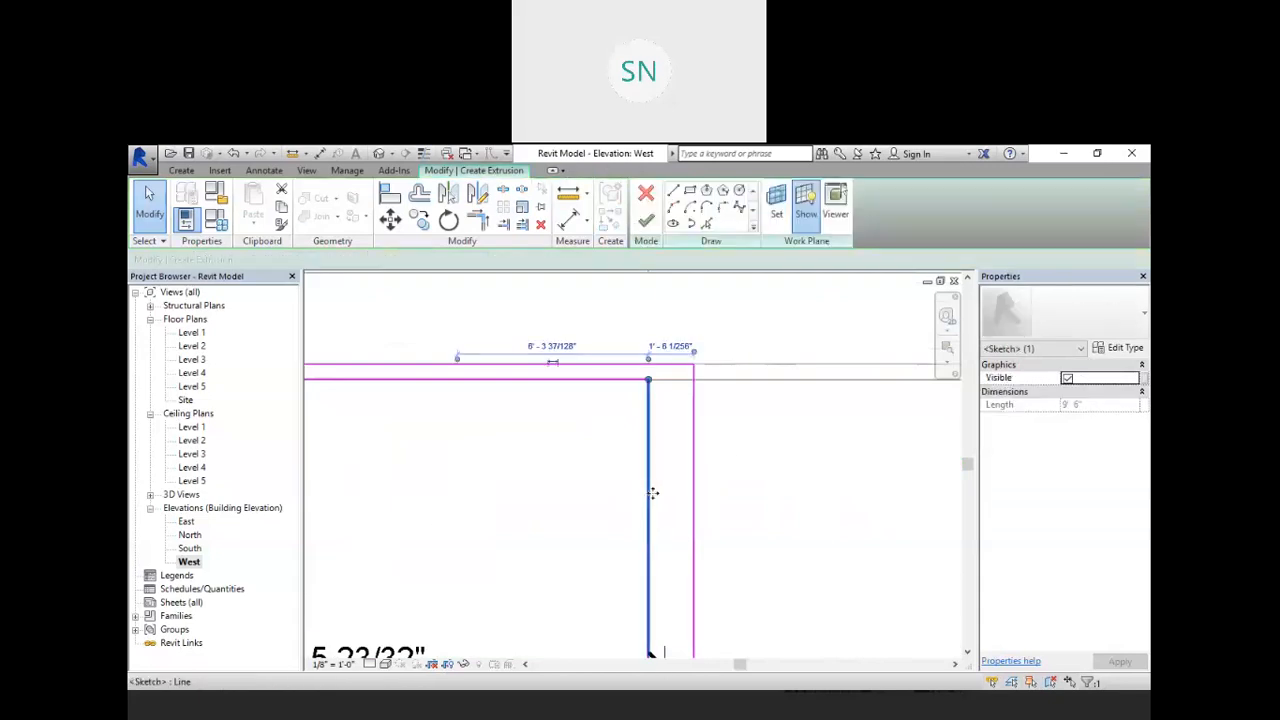
click(665, 342)
text(6")
key(Return)
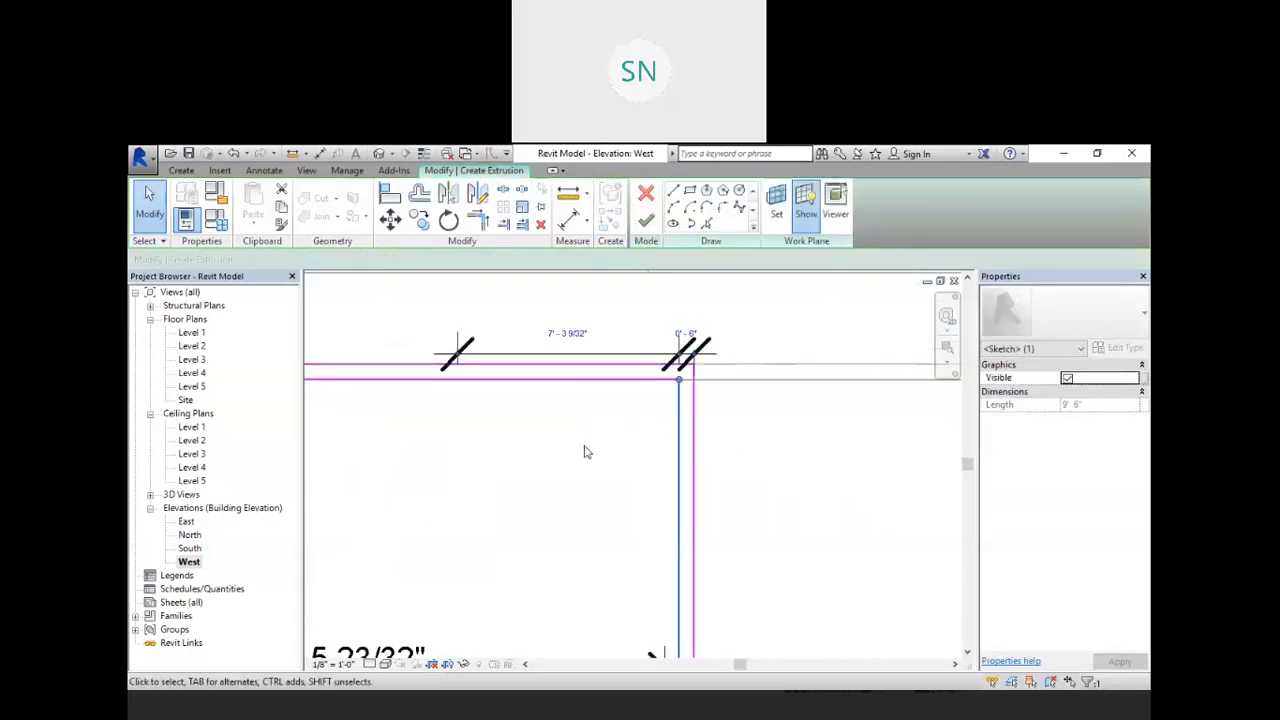
click(585, 447)
click(704, 353)
click(570, 410)
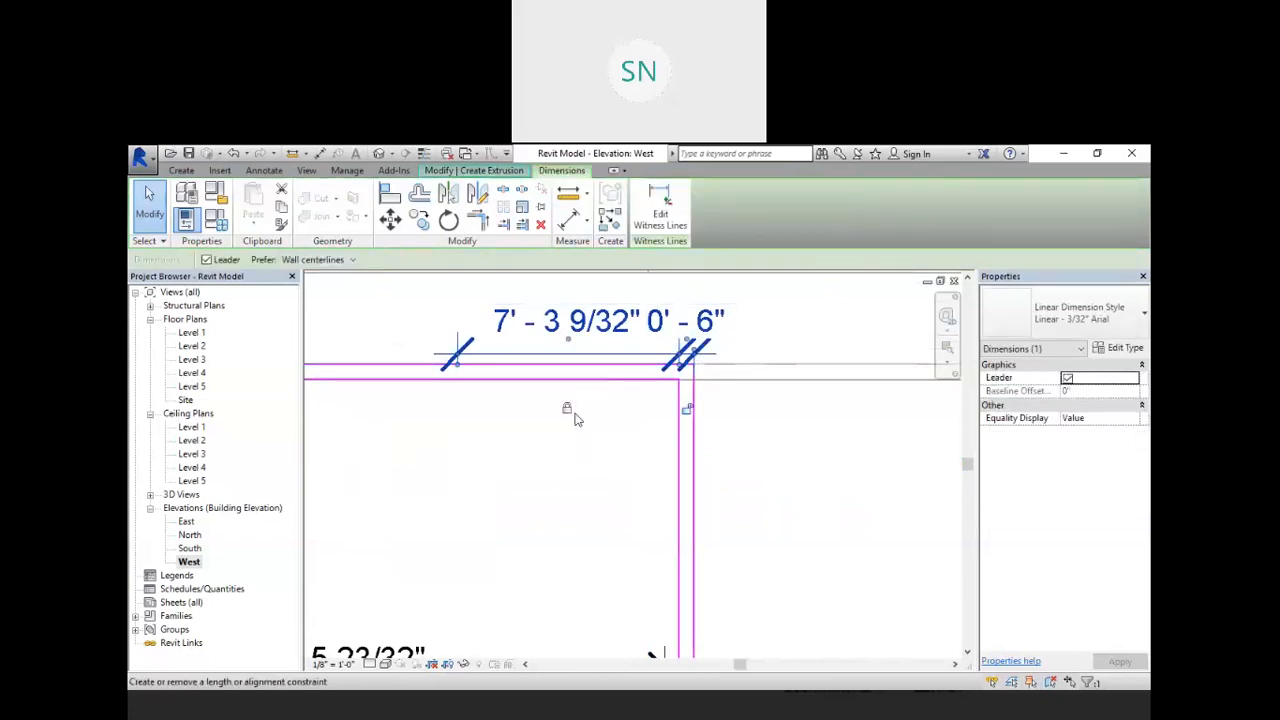
scroll(632, 386, down, 4)
scroll(514, 429, up, 1)
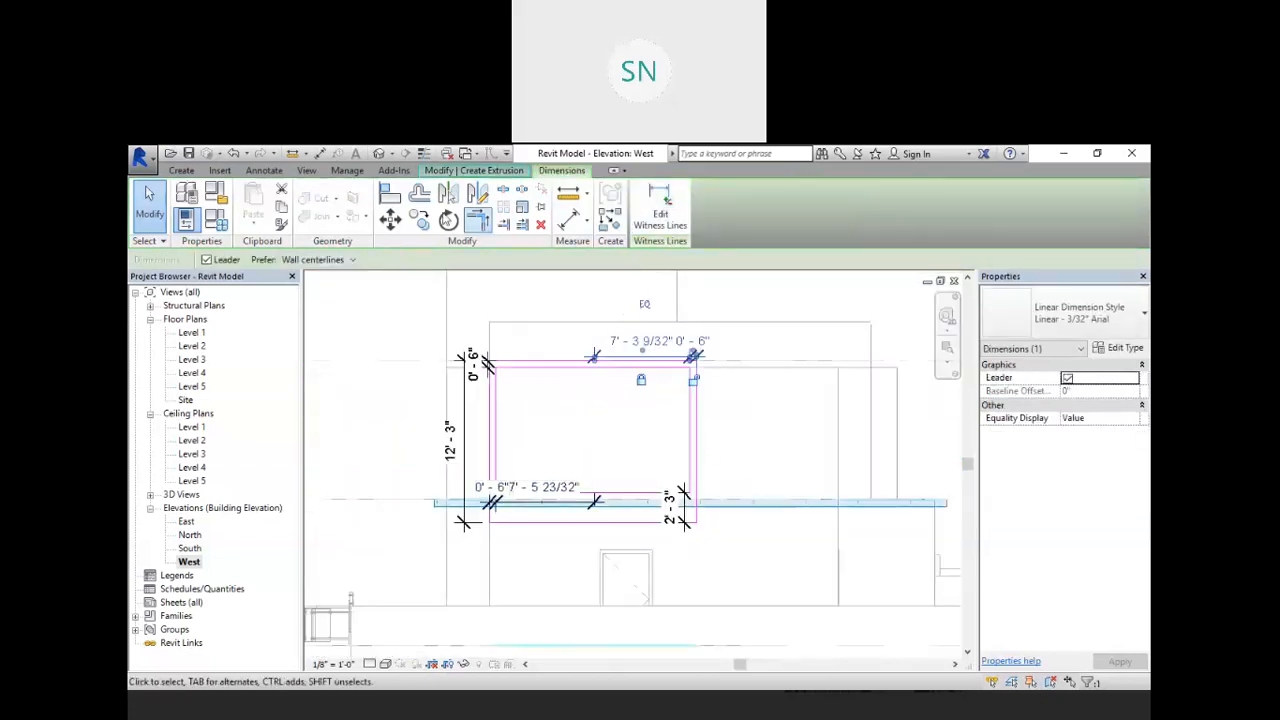
- Finish the frame's extrusion sketch and view the resulting frame on the building in the default 3D view
click(492, 171)
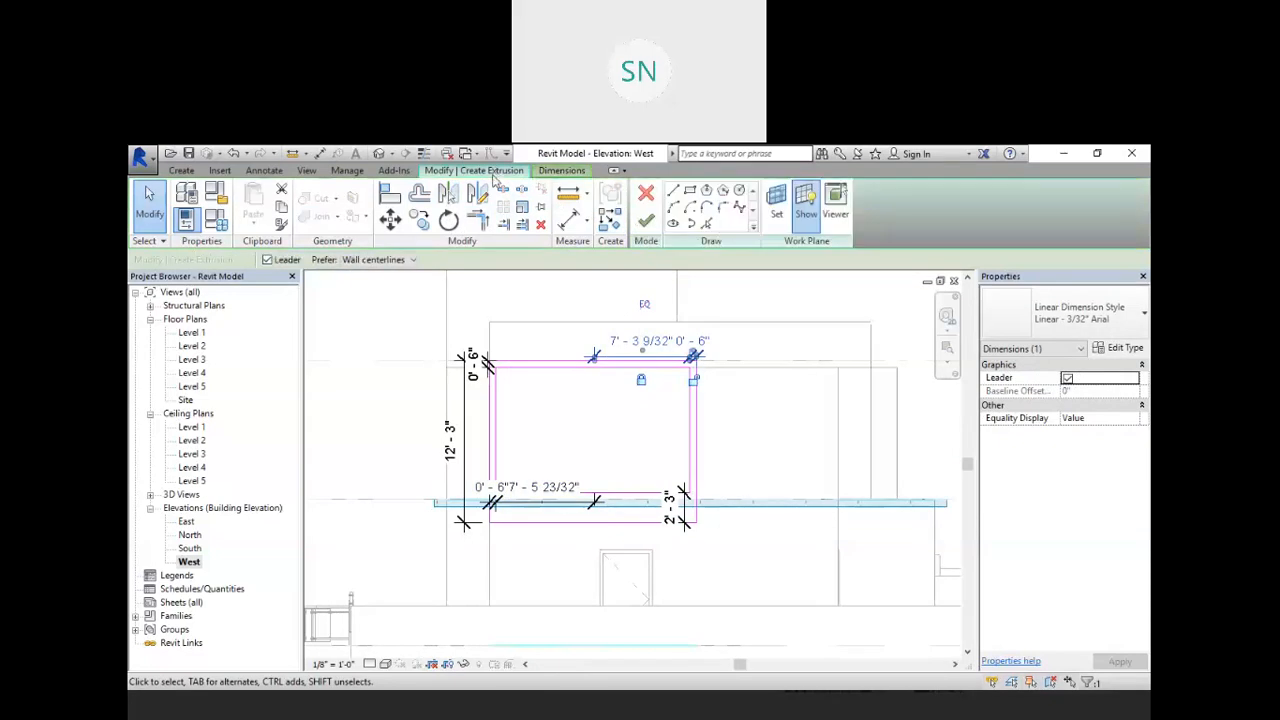
click(645, 221)
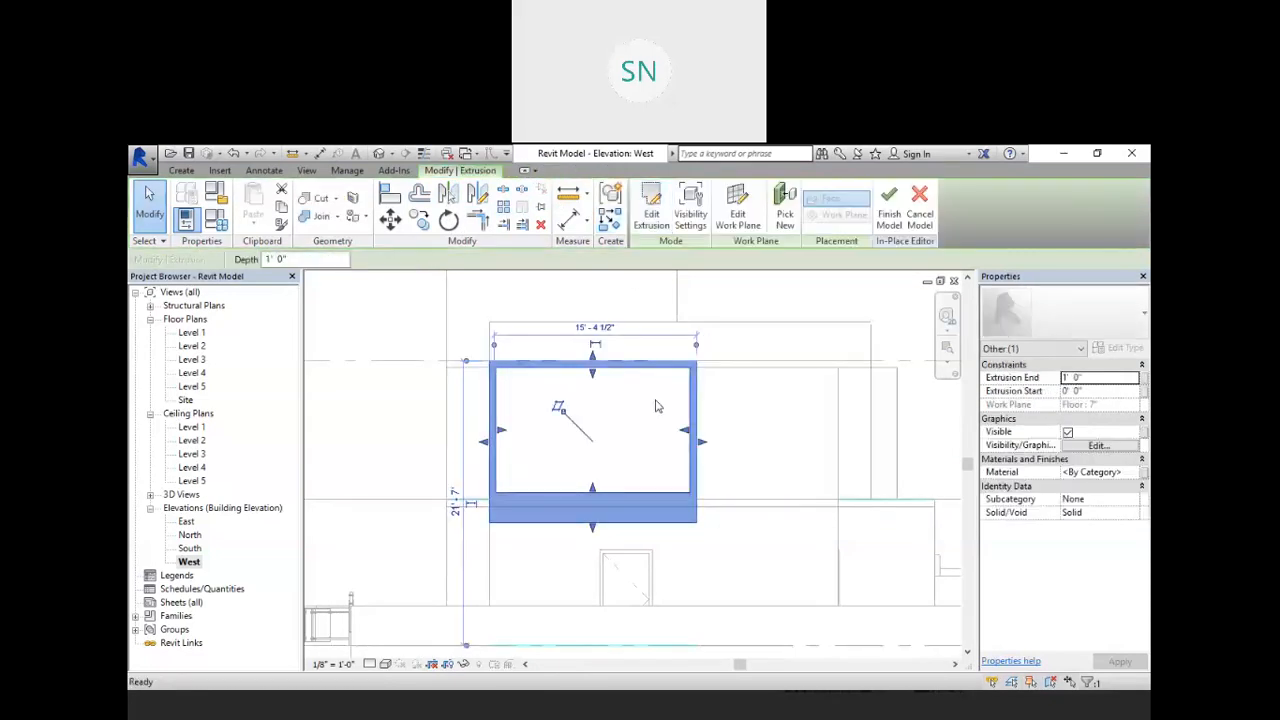
middle_drag(665, 449, 640, 466)
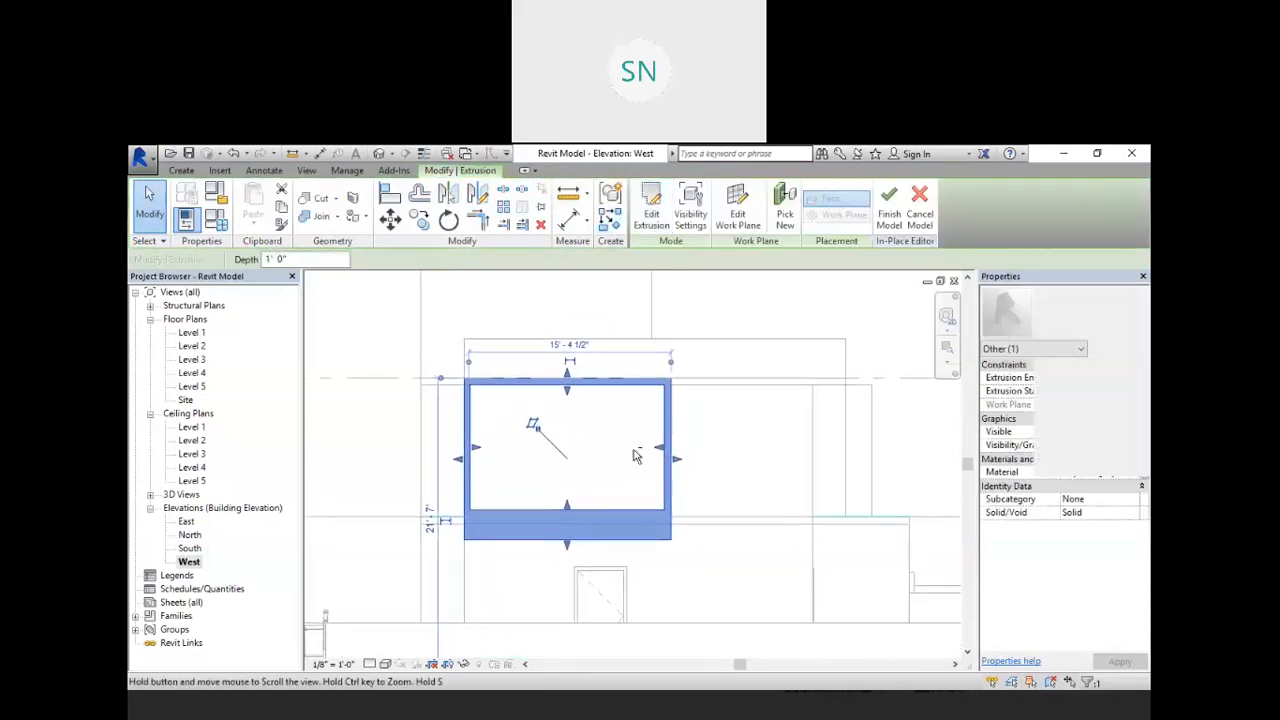
click(379, 154)
shift+middle_drag(569, 517, 500, 380)
click(500, 380)
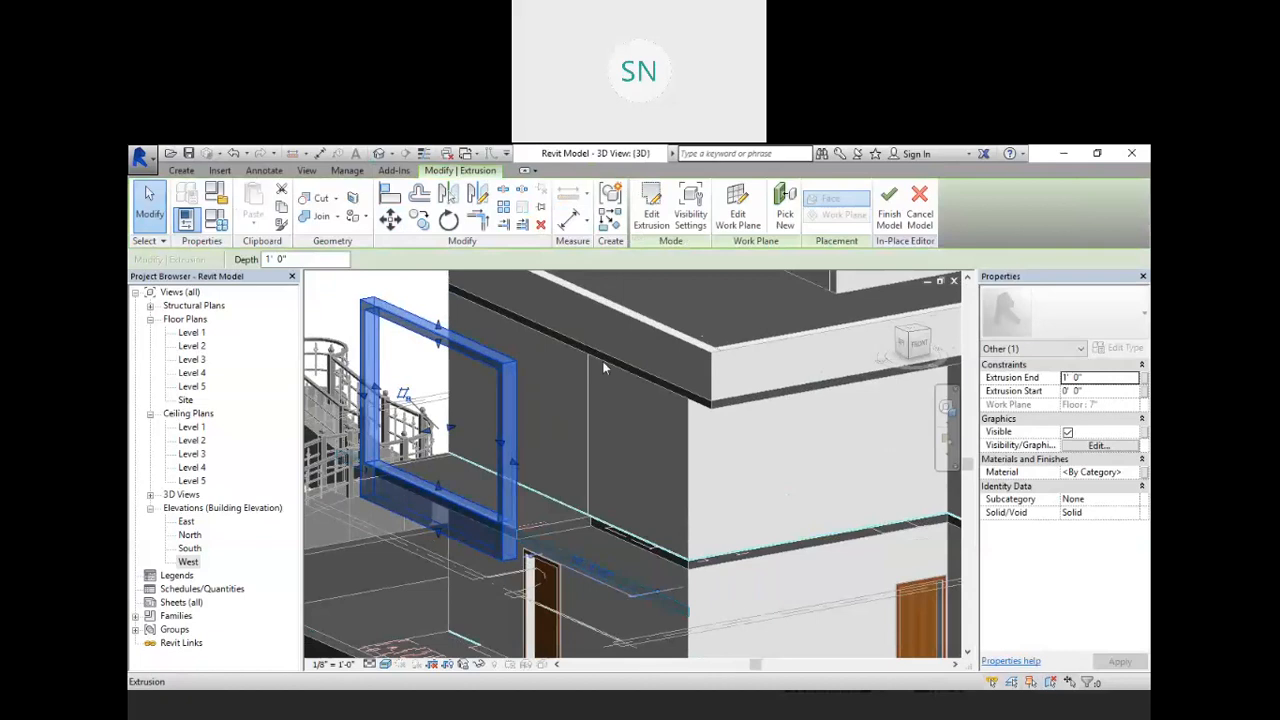
- Stretch the frame extrusion back toward the building to a depth of about -1'-10"
click(651, 210)
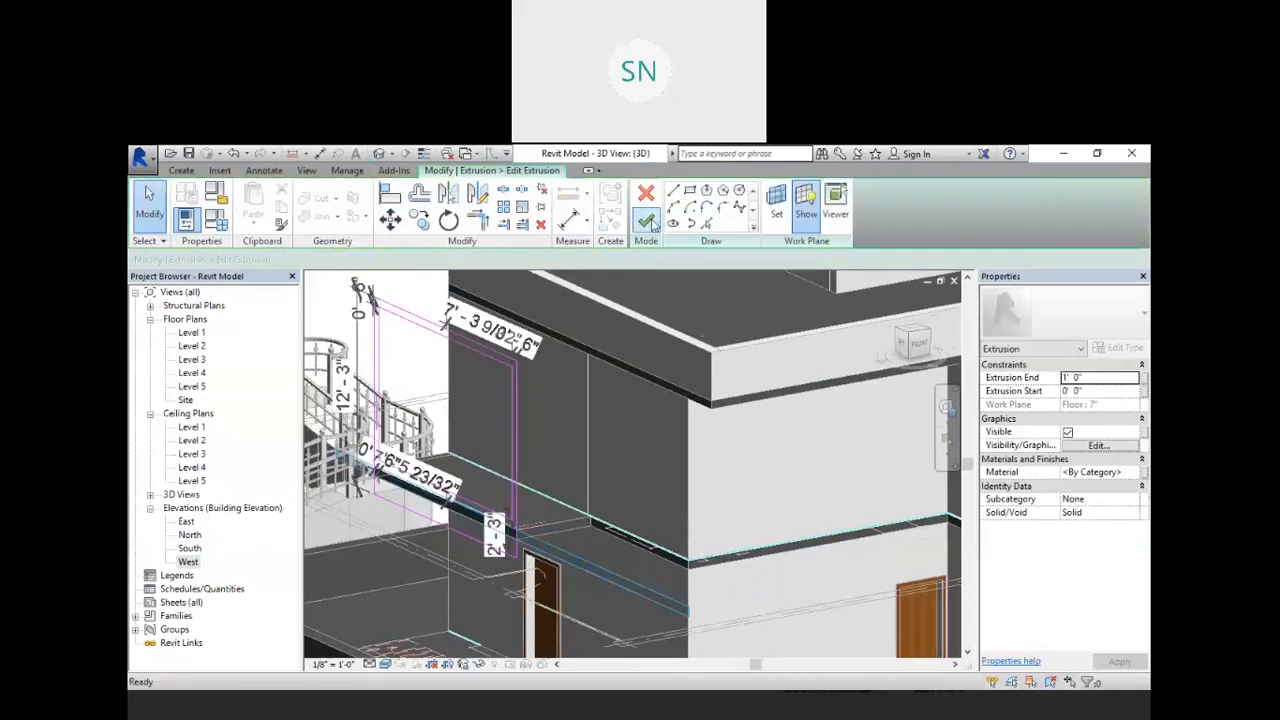
click(648, 222)
mouse_move(505, 580)
shift+middle_down()
mouse_move(516, 592)
mouse_move(386, 413)
shift+middle_up()
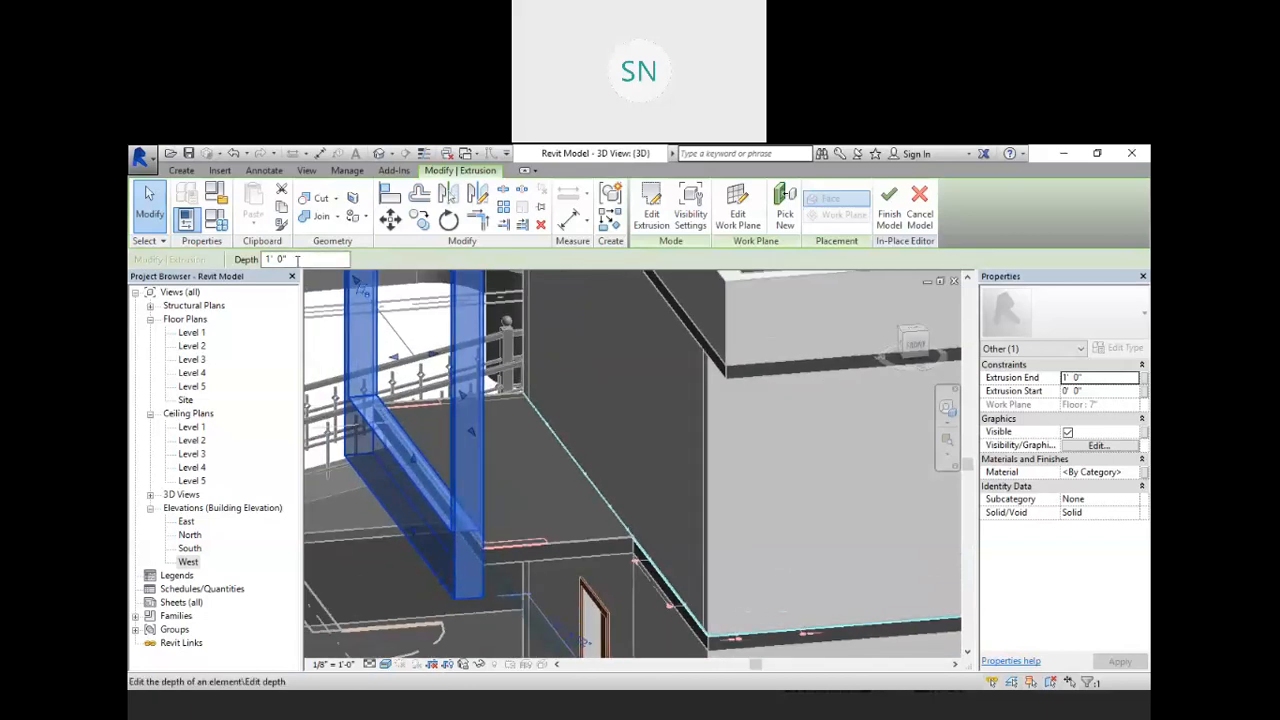
shift+middle_drag(489, 496, 437, 422)
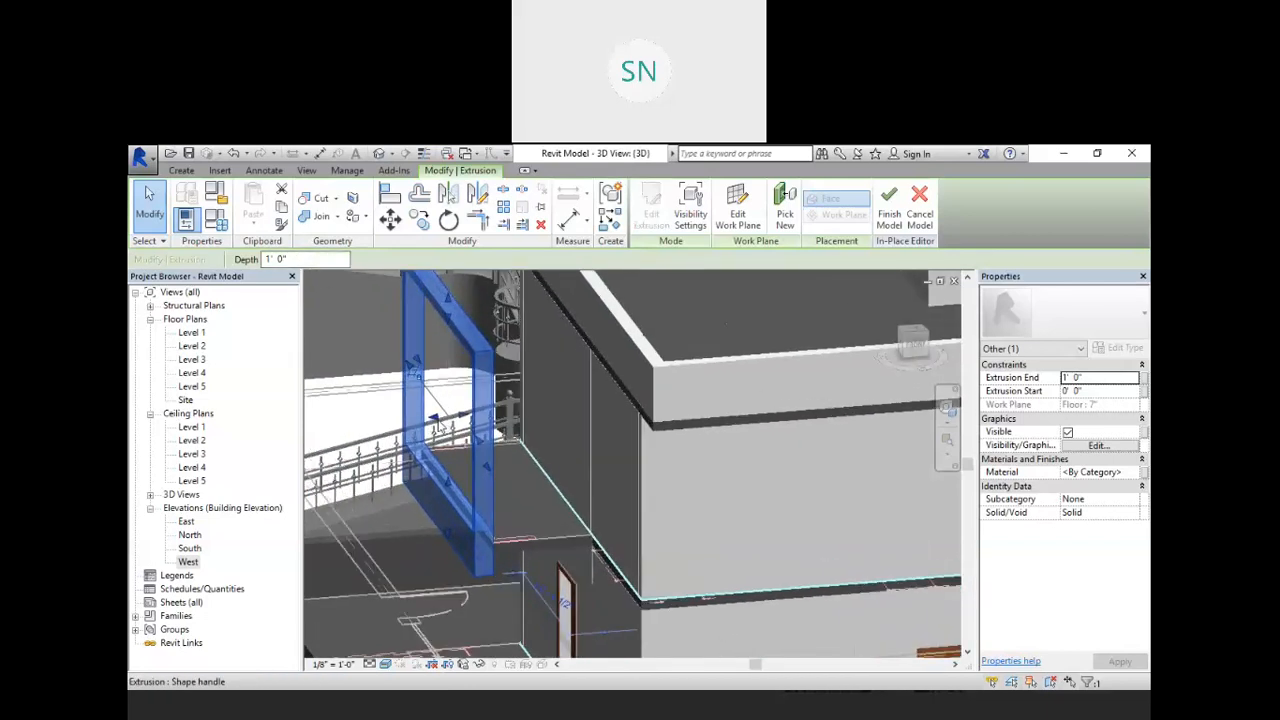
drag(437, 422, 493, 420)
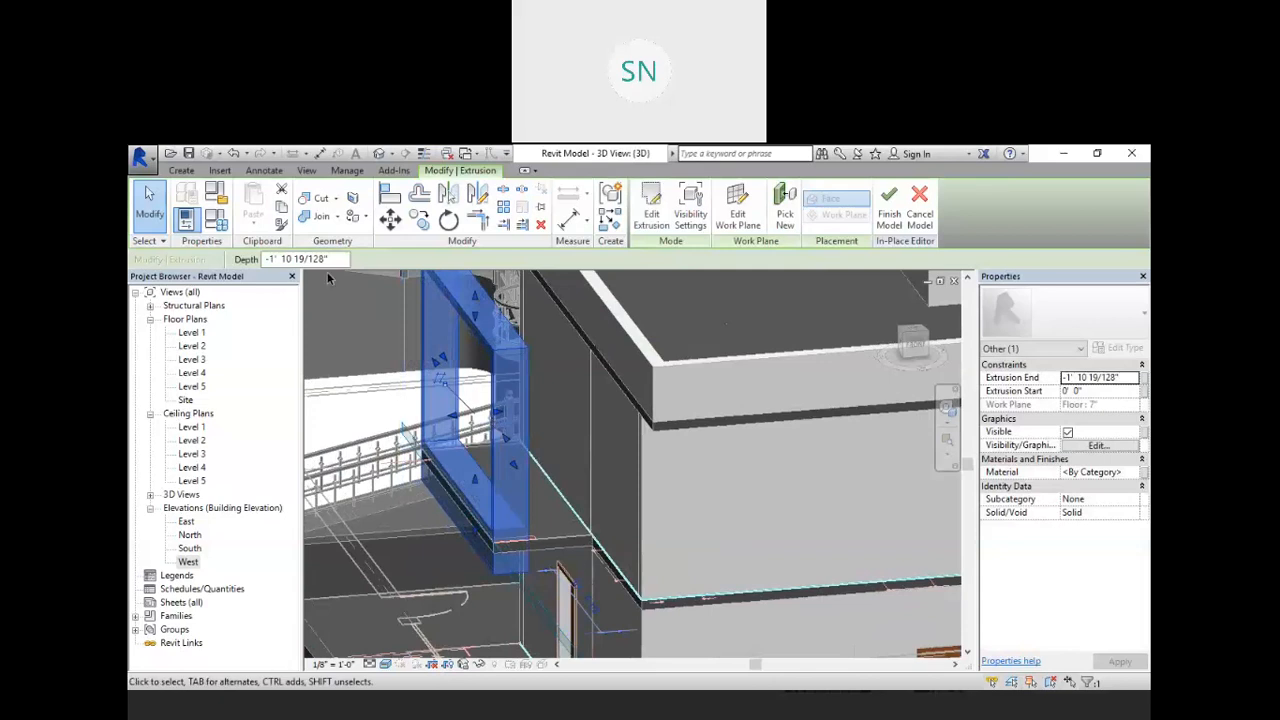
- Switch to the PDF, check the balcony frame's depth in the side elevation on page 5, and return to Revit
key(alt+Tab)
scroll(489, 456, down, 15)
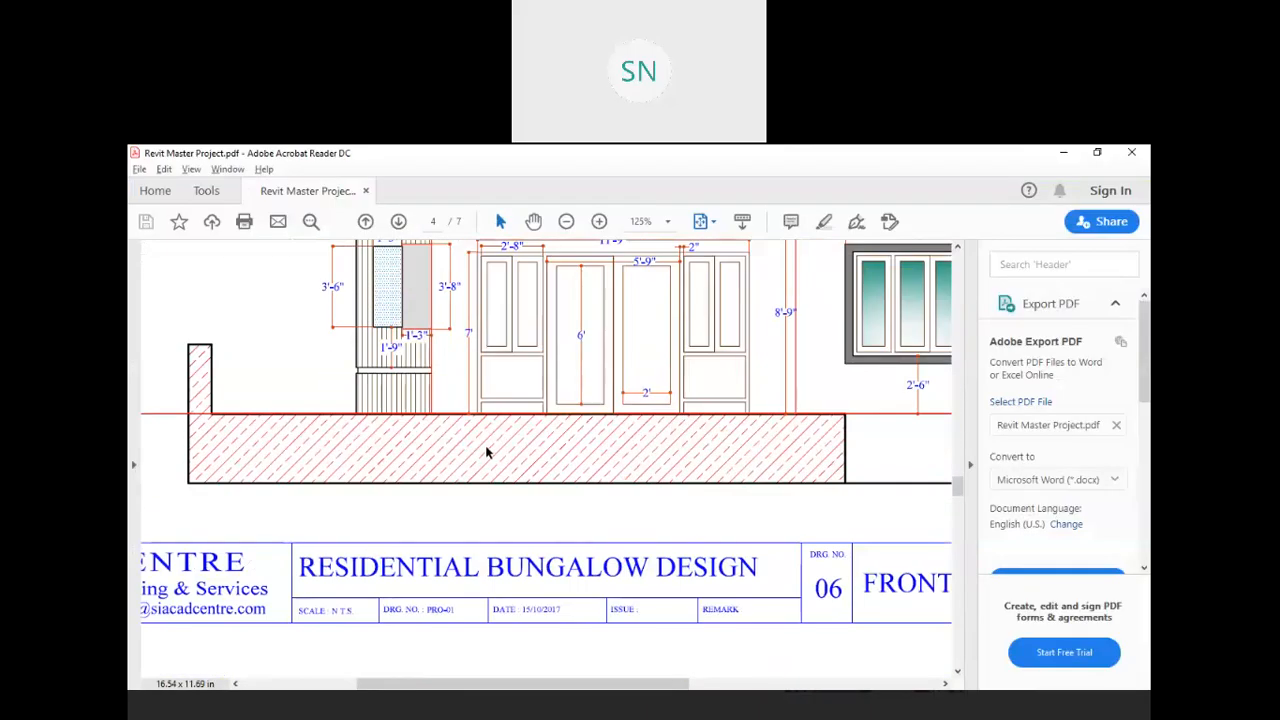
scroll(486, 451, down, 3)
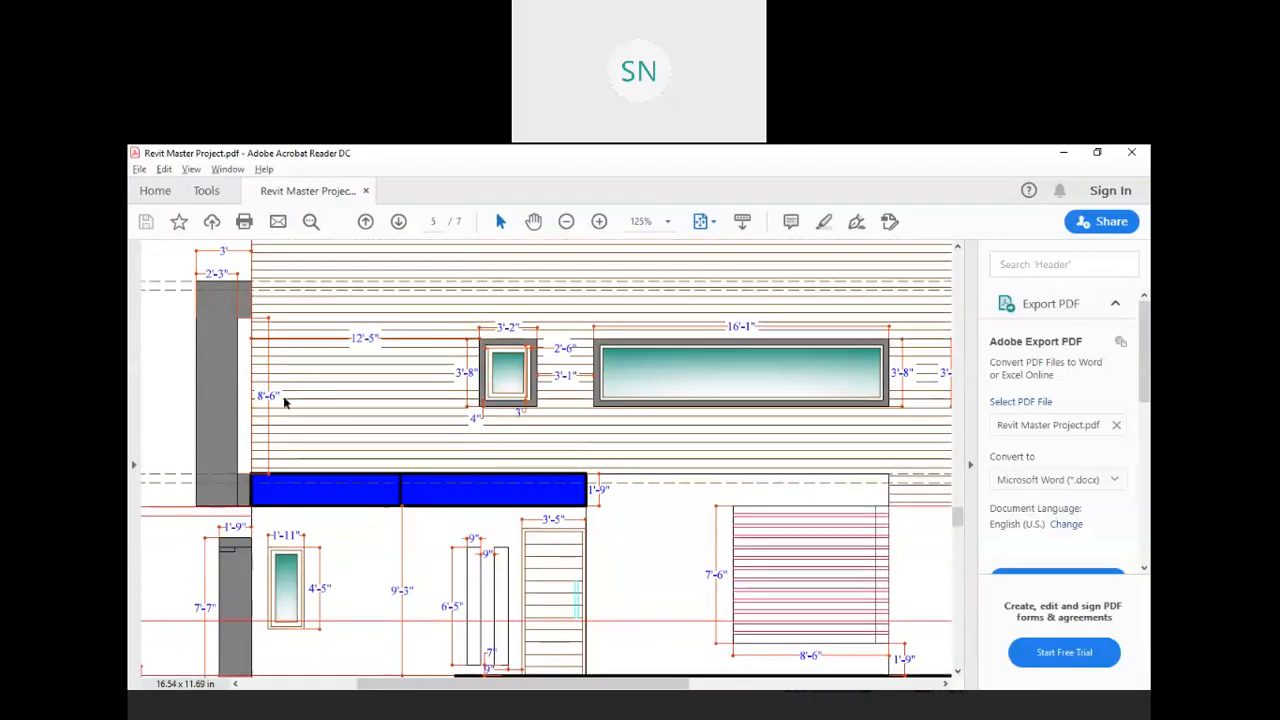
scroll(198, 320, up, 1)
key(alt+Tab)
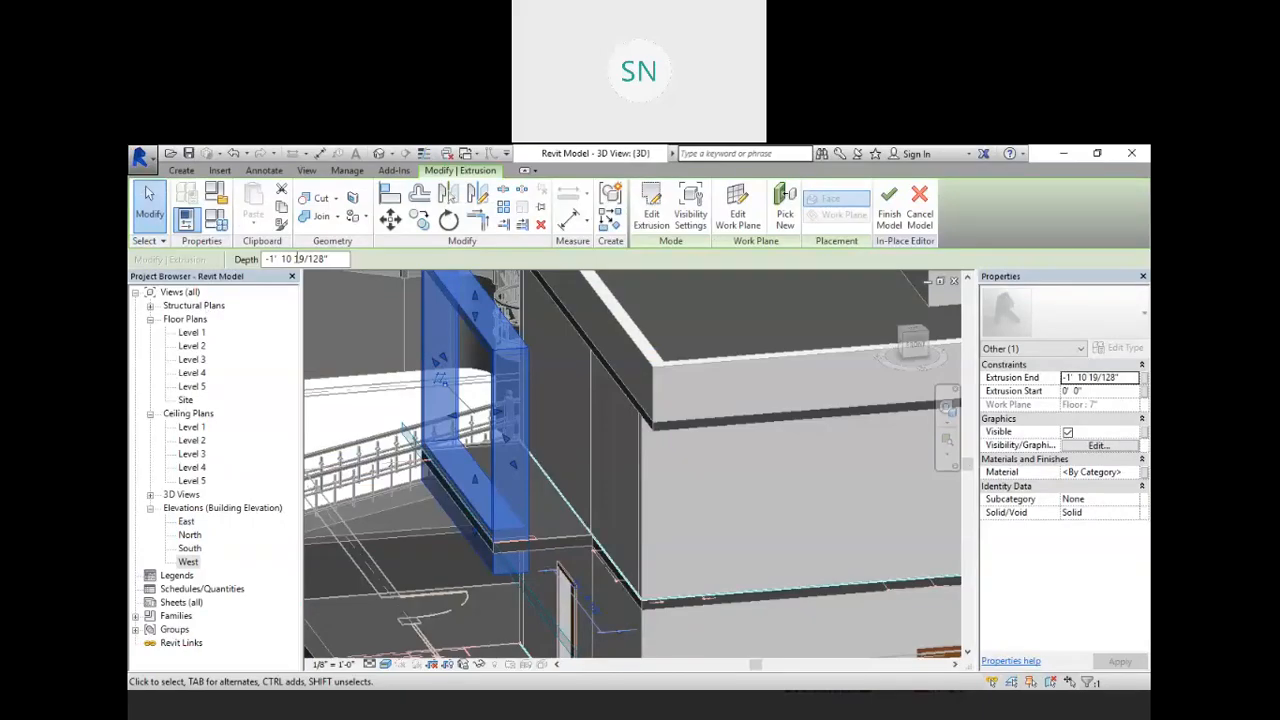
- Set the frame extrusion's depth to -2'-3" and finish the in-place model
click(296, 258)
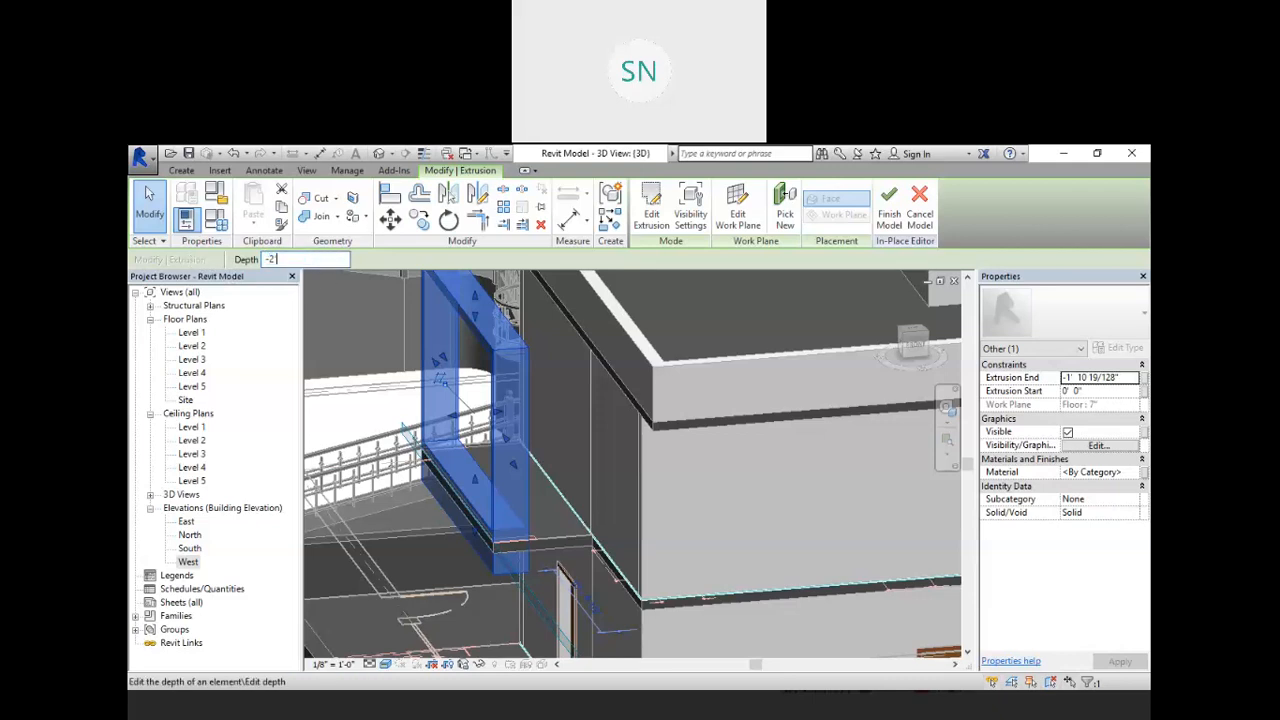
key(Return)
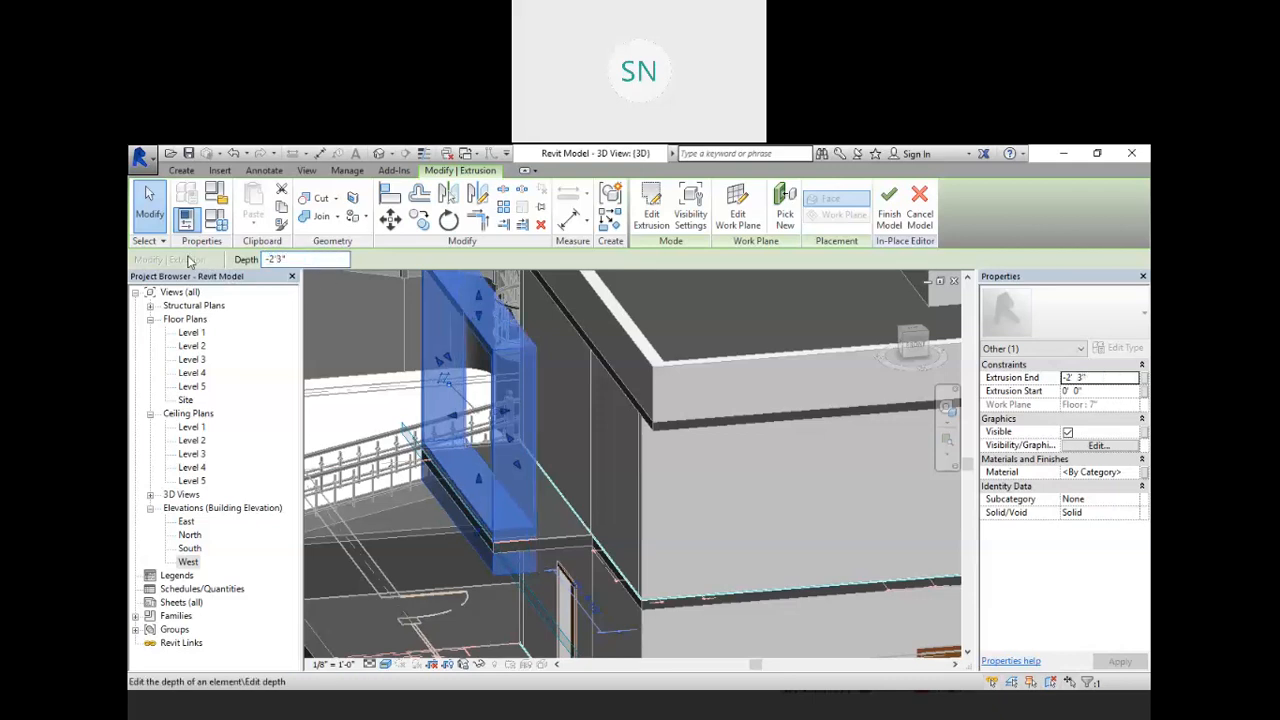
click(886, 204)
- Delete the separate practice ramp and stair structure with its railings standing beside the bungalow
scroll(484, 329, down, 5)
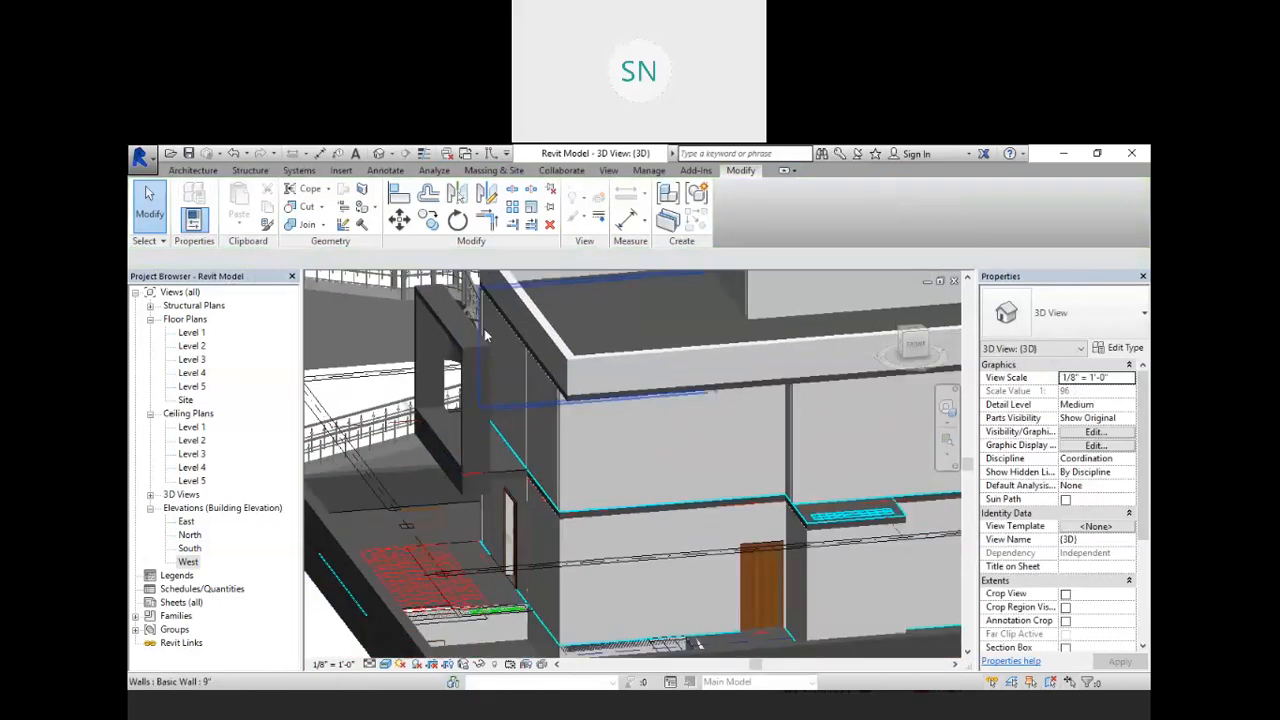
scroll(405, 354, up, 6)
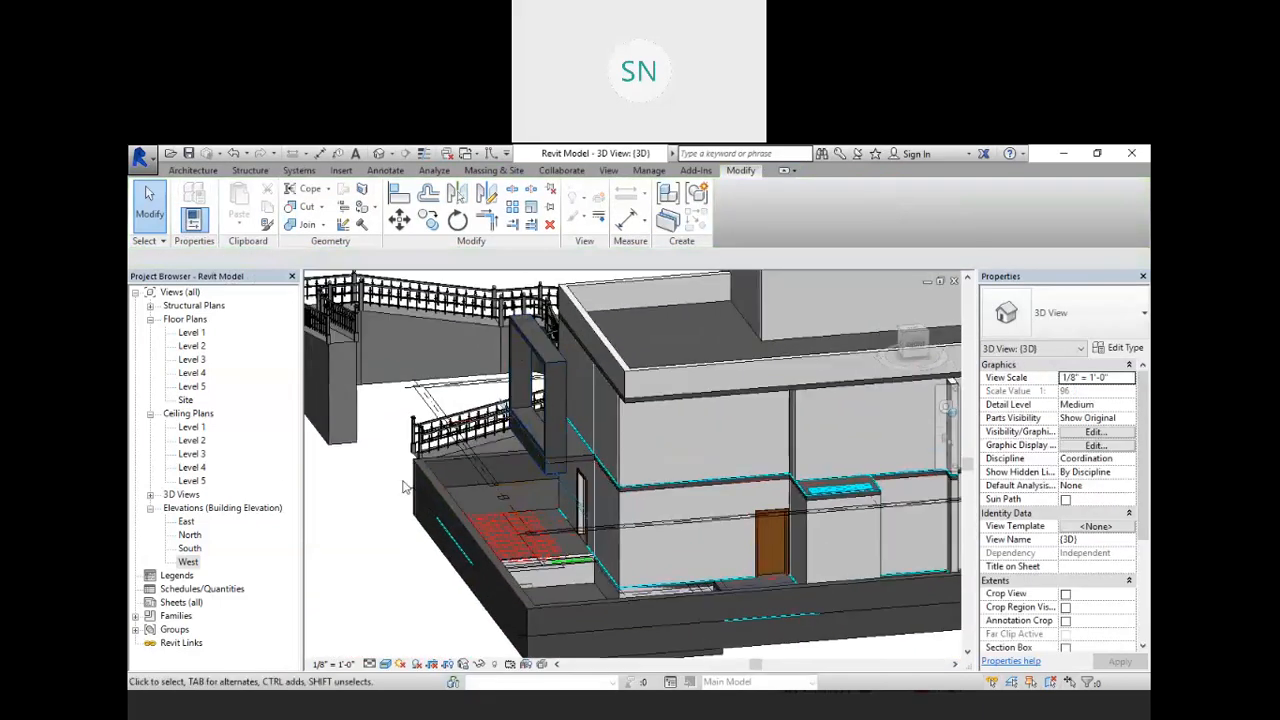
scroll(529, 342, down, 4)
shift+middle_drag(455, 466, 511, 507)
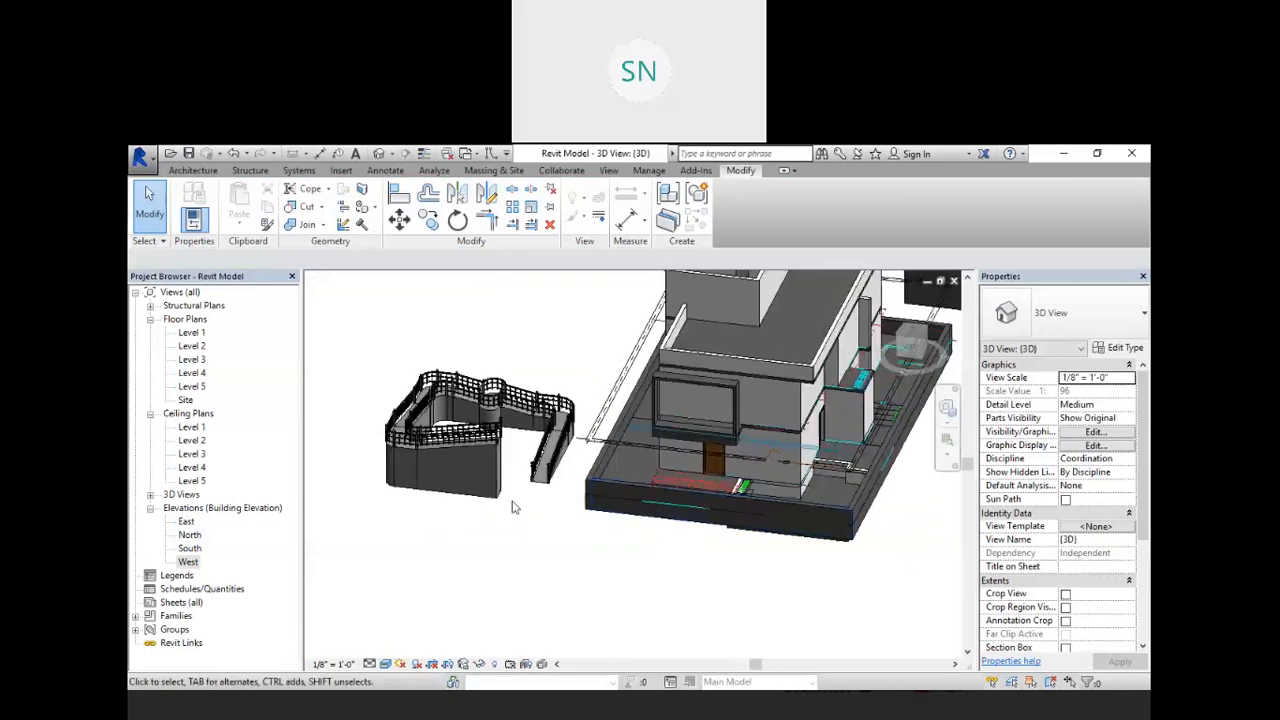
drag(556, 506, 422, 364)
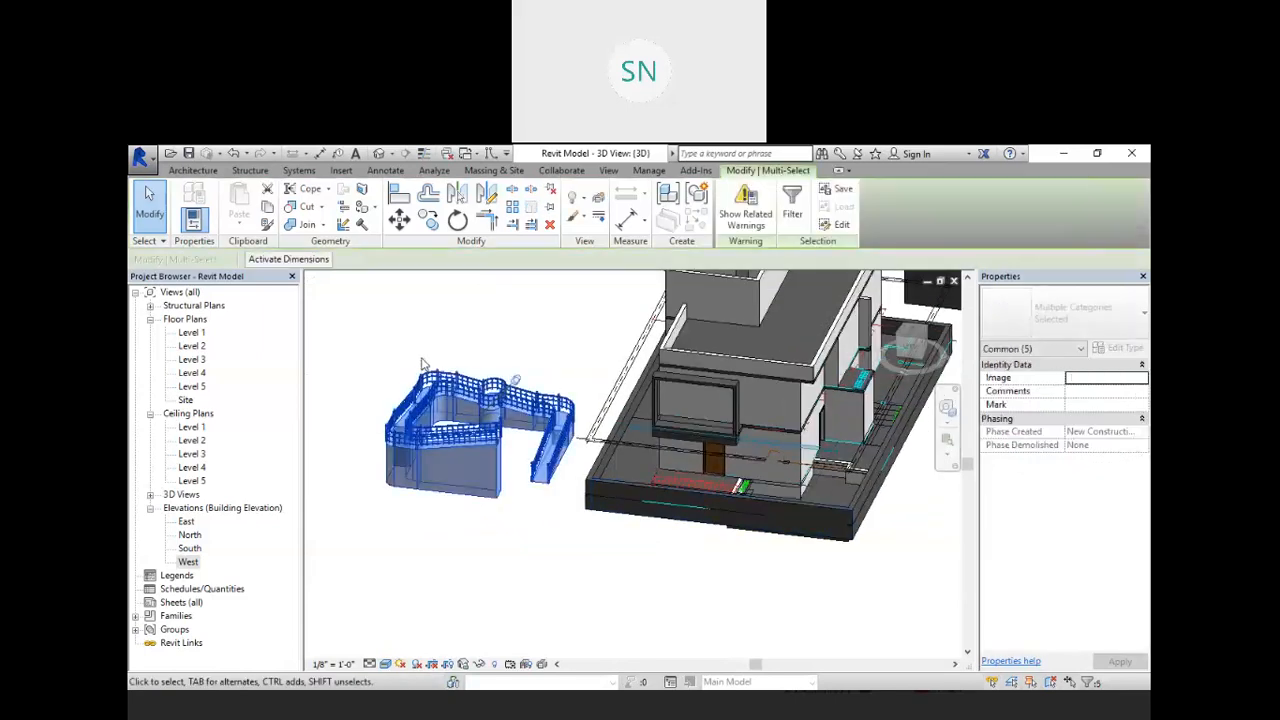
key(Delete)
- Delete the practice in-place floor model behind the bungalow, with its box, cone and curved pipe forms
scroll(455, 452, down, 2)
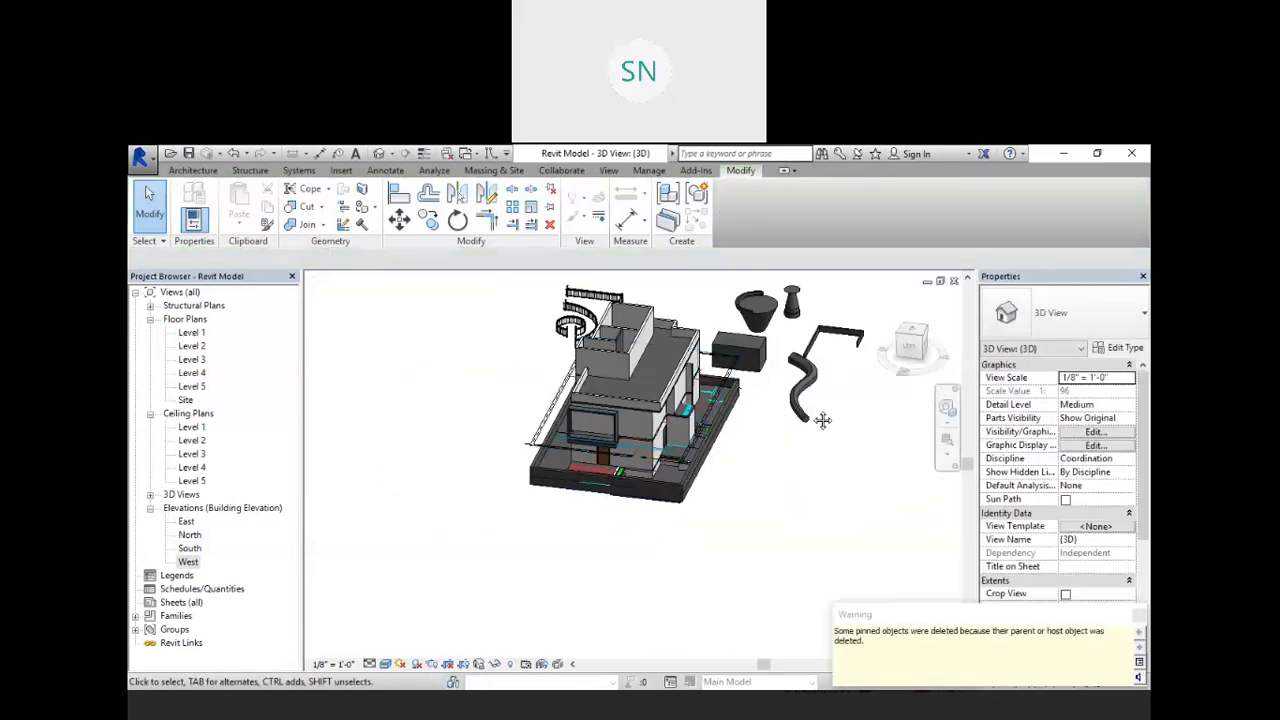
middle_drag(821, 419, 695, 556)
click(645, 440)
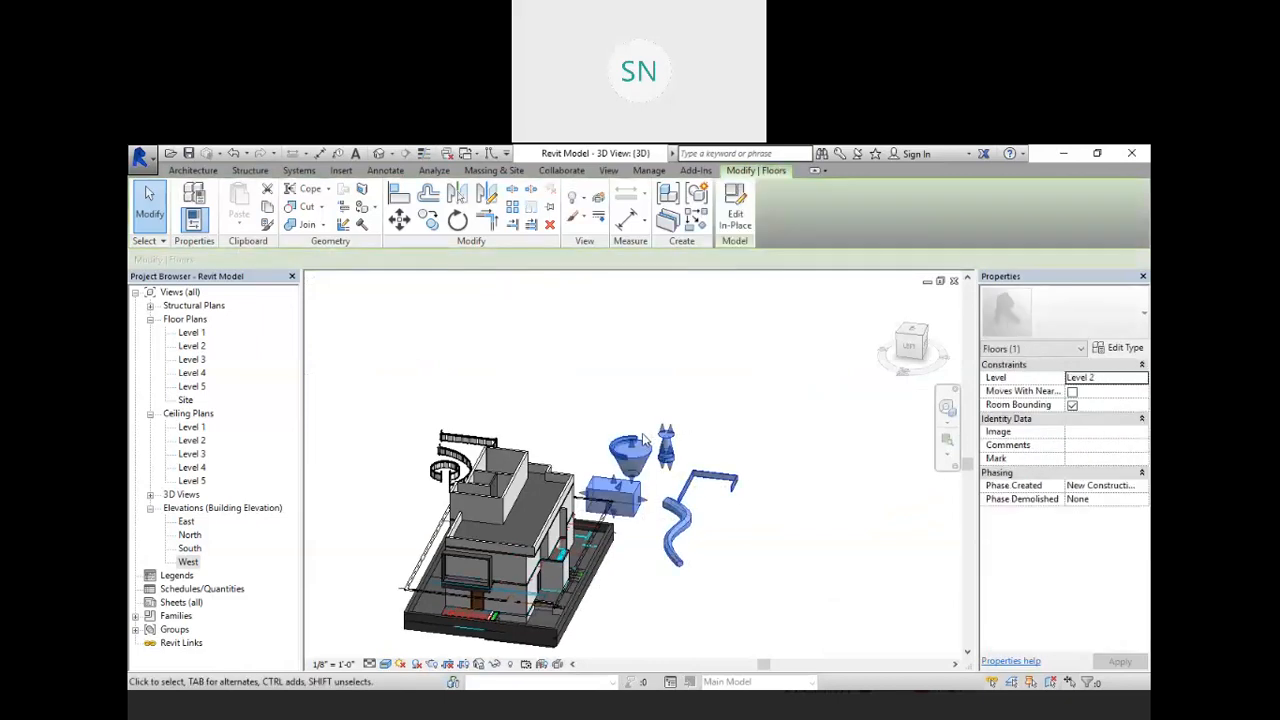
key(Delete)
- Delete the remaining loose straight and curved railings beside the bungalow
shift+middle_drag(678, 508, 540, 510)
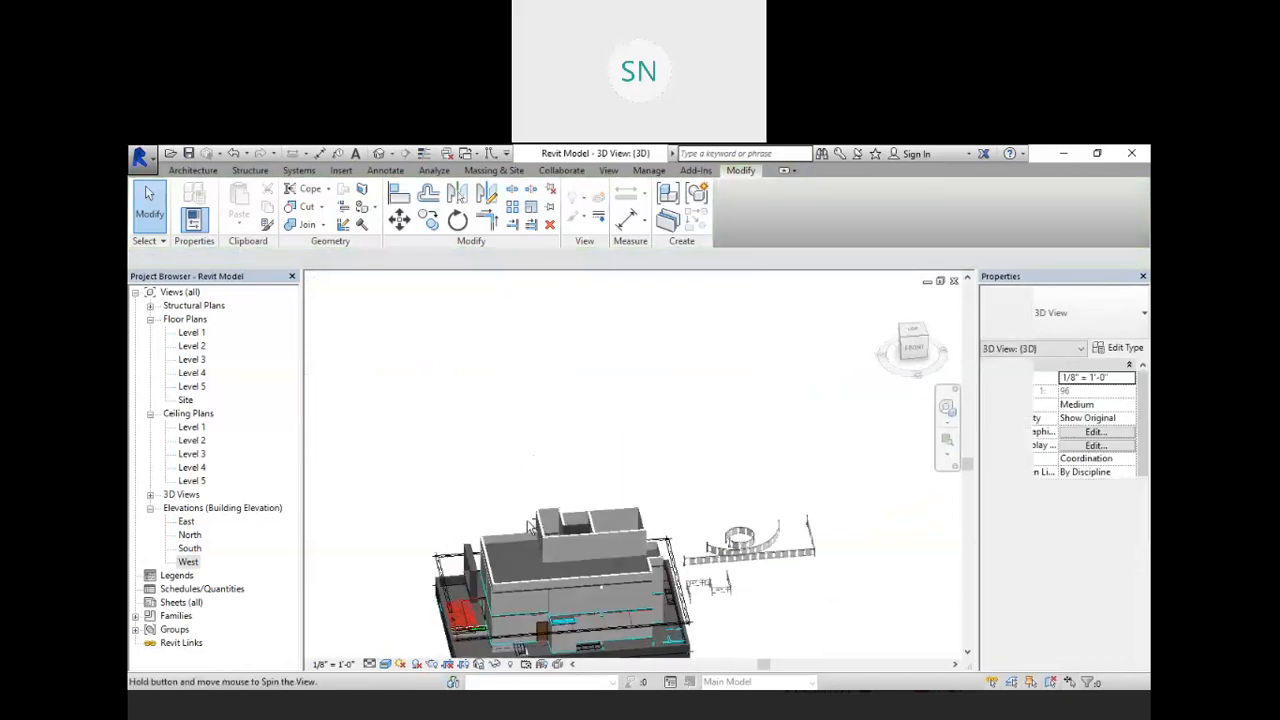
drag(842, 602, 694, 511)
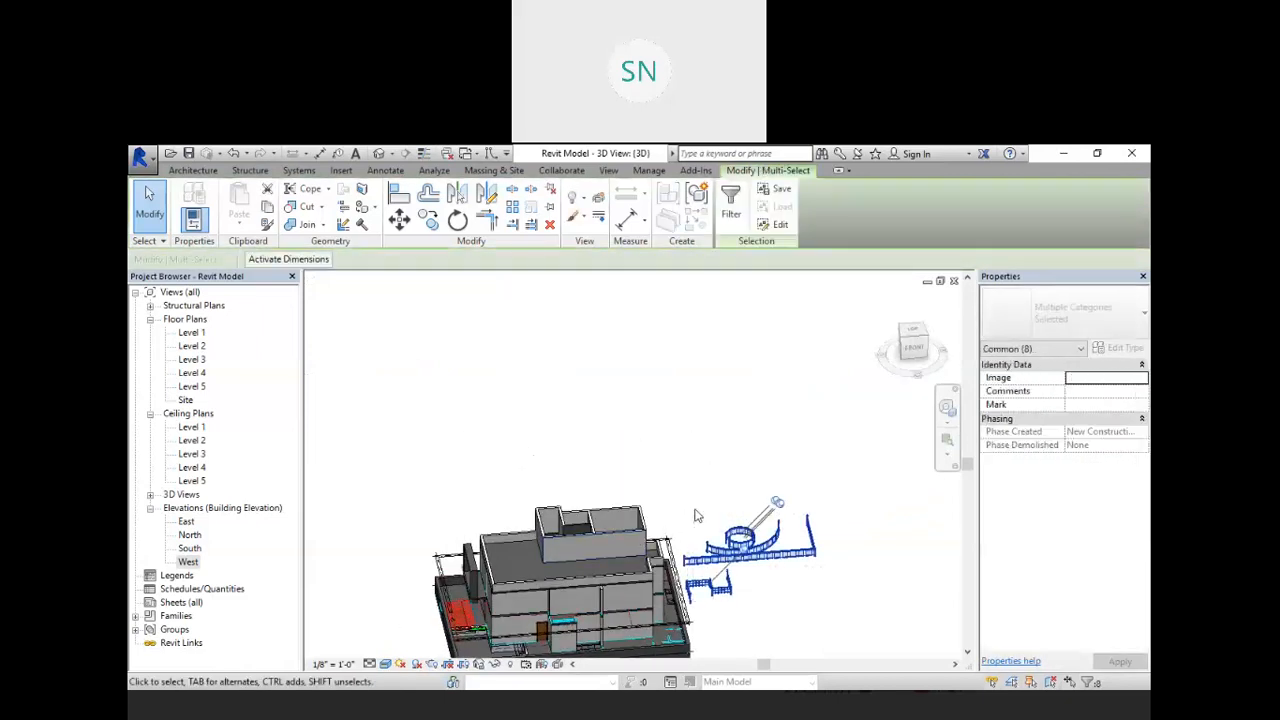
key(Delete)
- Examine in 3D how the balcony frame sits against the bungalow's front wall and the balcony floor
middle_drag(800, 549, 535, 437)
scroll(535, 437, up, 6)
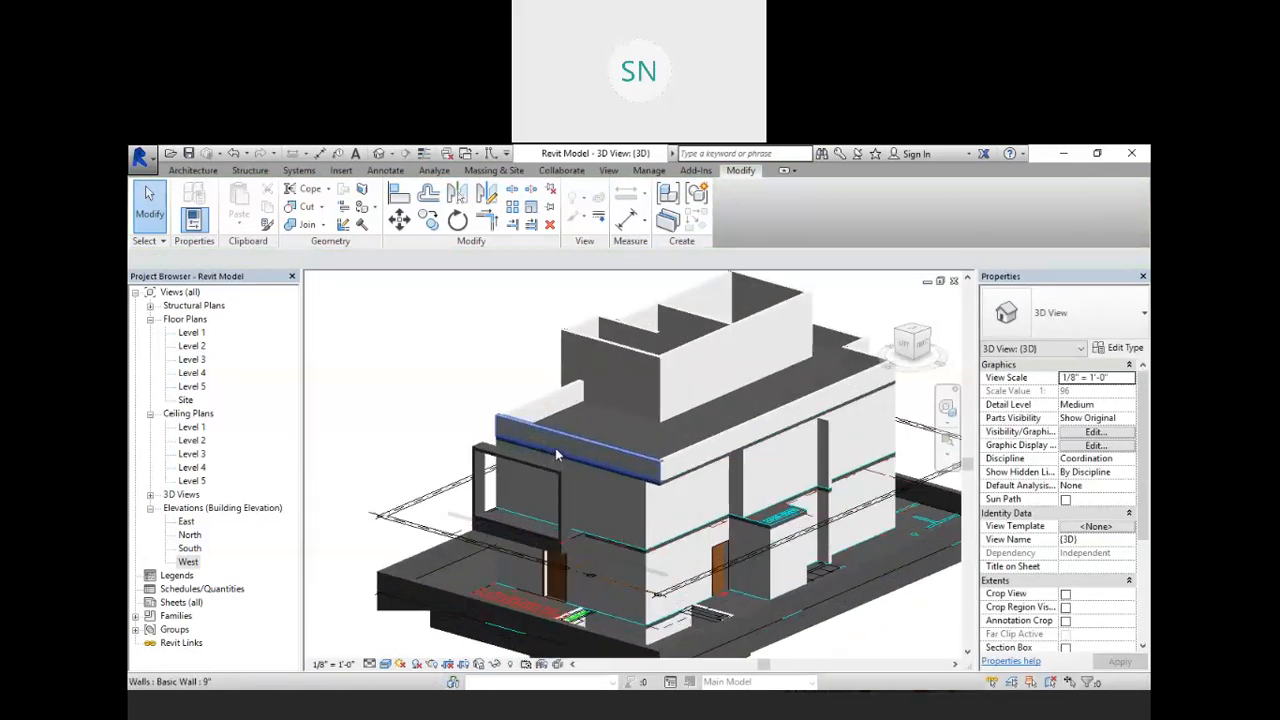
shift+middle_drag(511, 502, 541, 507)
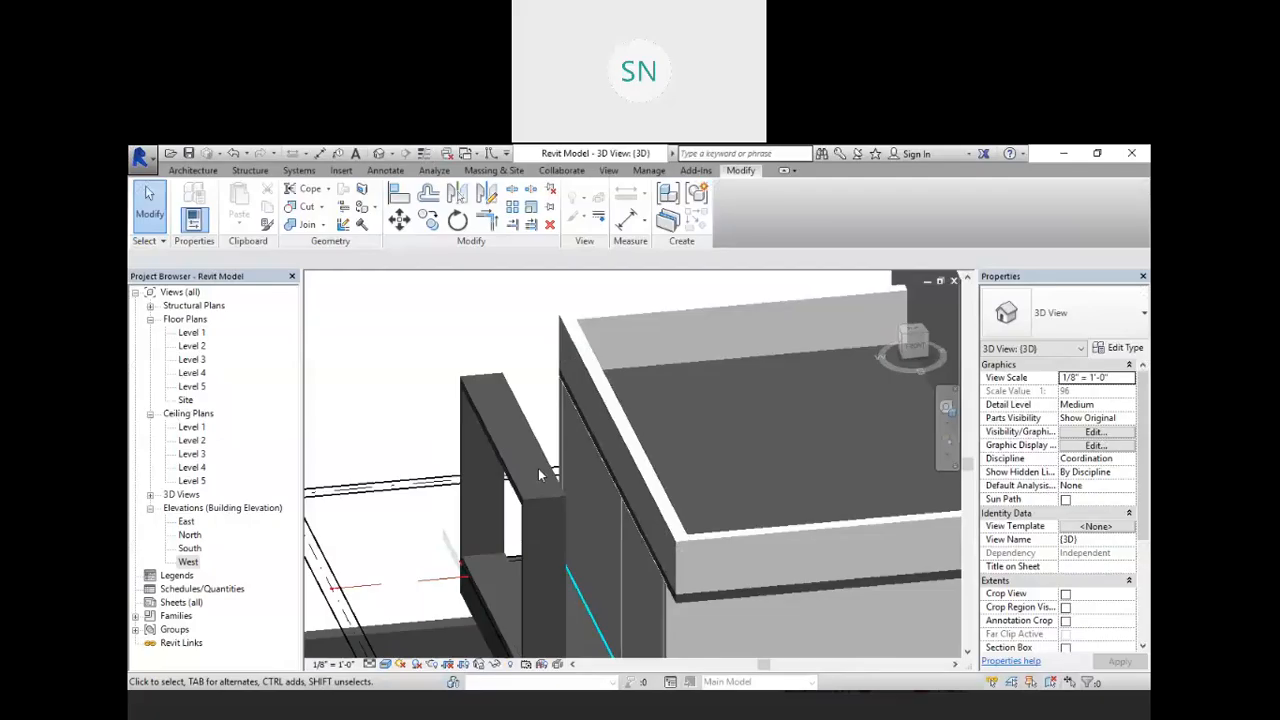
scroll(584, 513, up, 3)
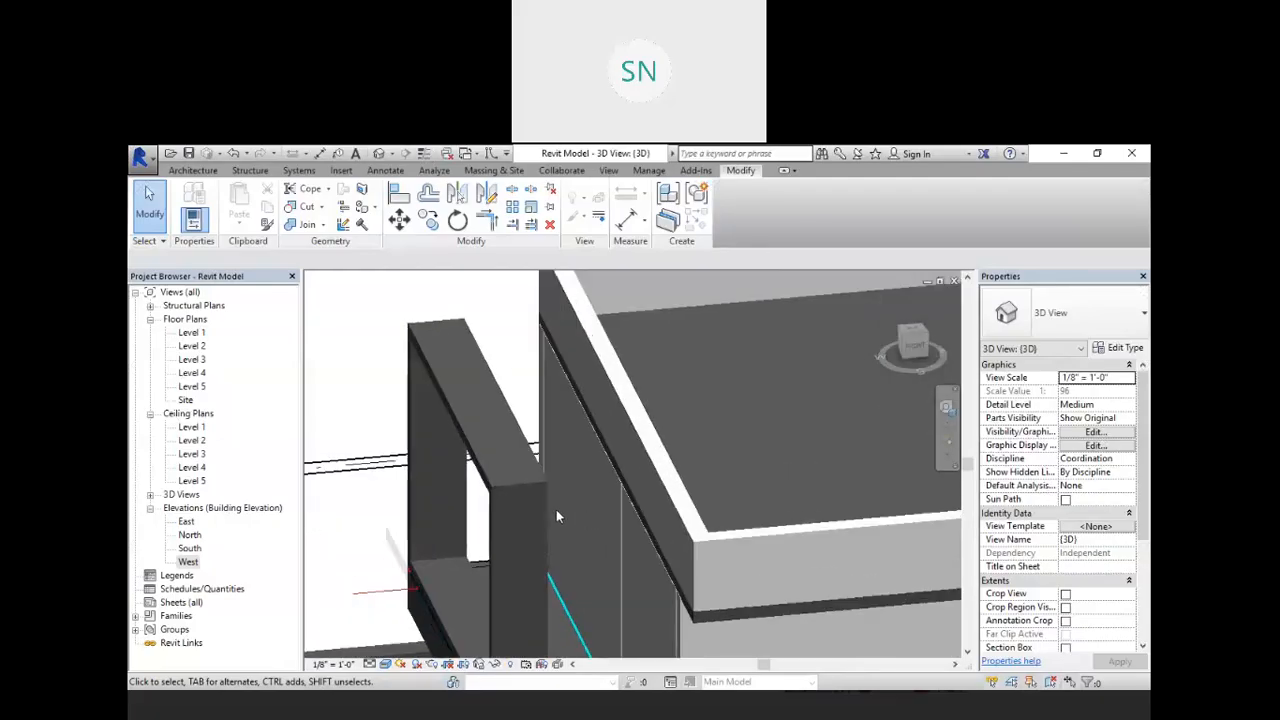
click(544, 481)
scroll(547, 490, down, 3)
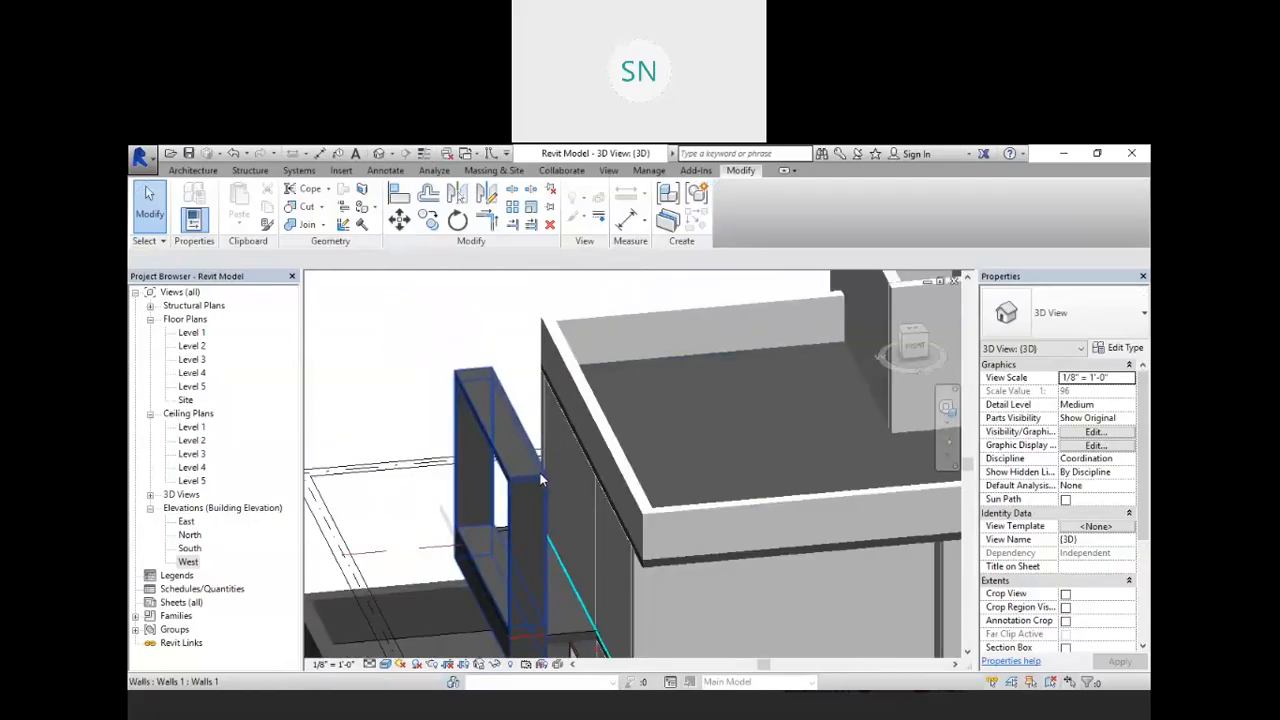
shift+middle_drag(568, 566, 602, 487)
scroll(545, 632, up, 2)
- Compare the frame with its side profile and depth dimensions in the PDF elevation, returning to Revit when done
key(alt+Tab)
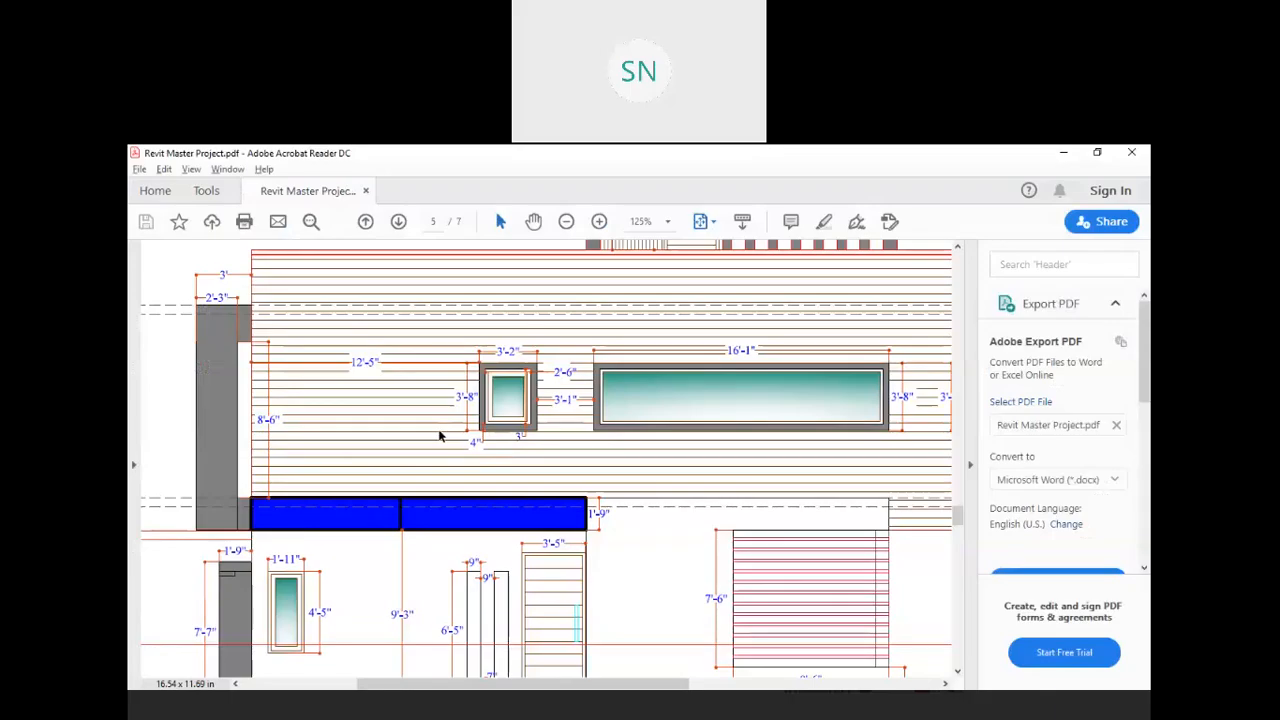
scroll(253, 436, down, 2)
key(alt+Tab)
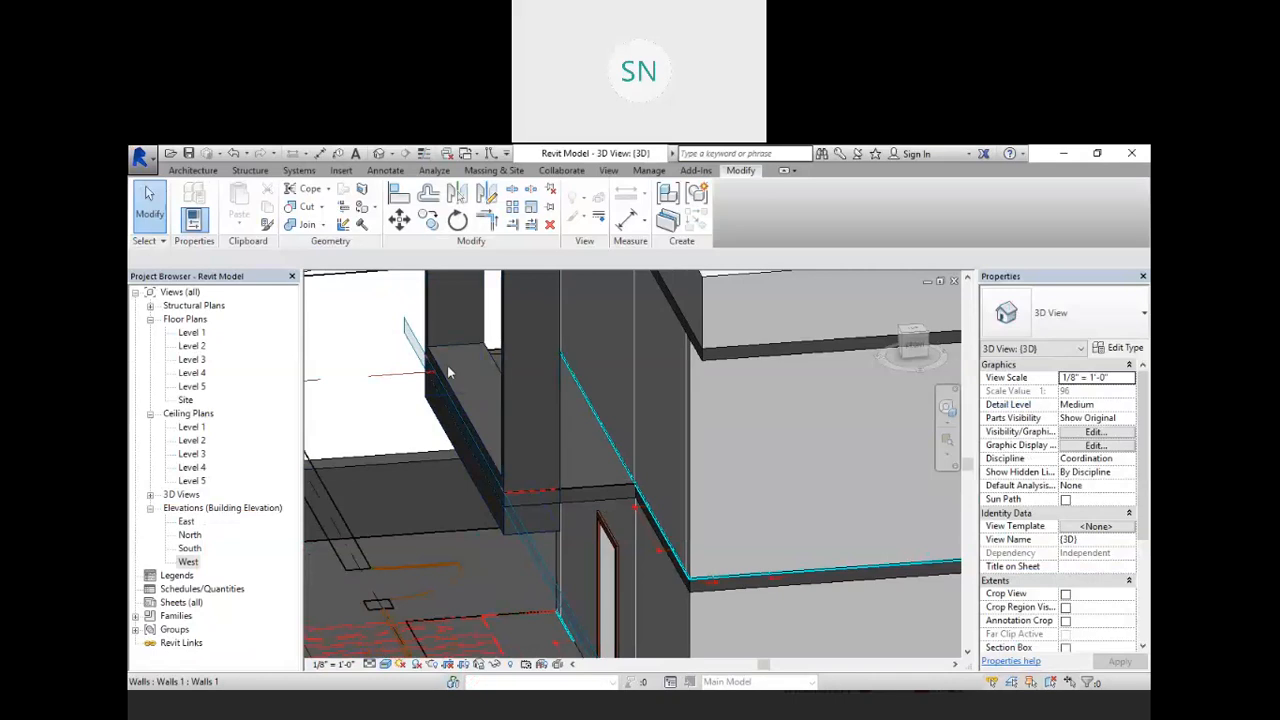
- Open the balcony frame for in-place editing and set its work plane by picking a plane at the frame's lower corner
click(208, 172)
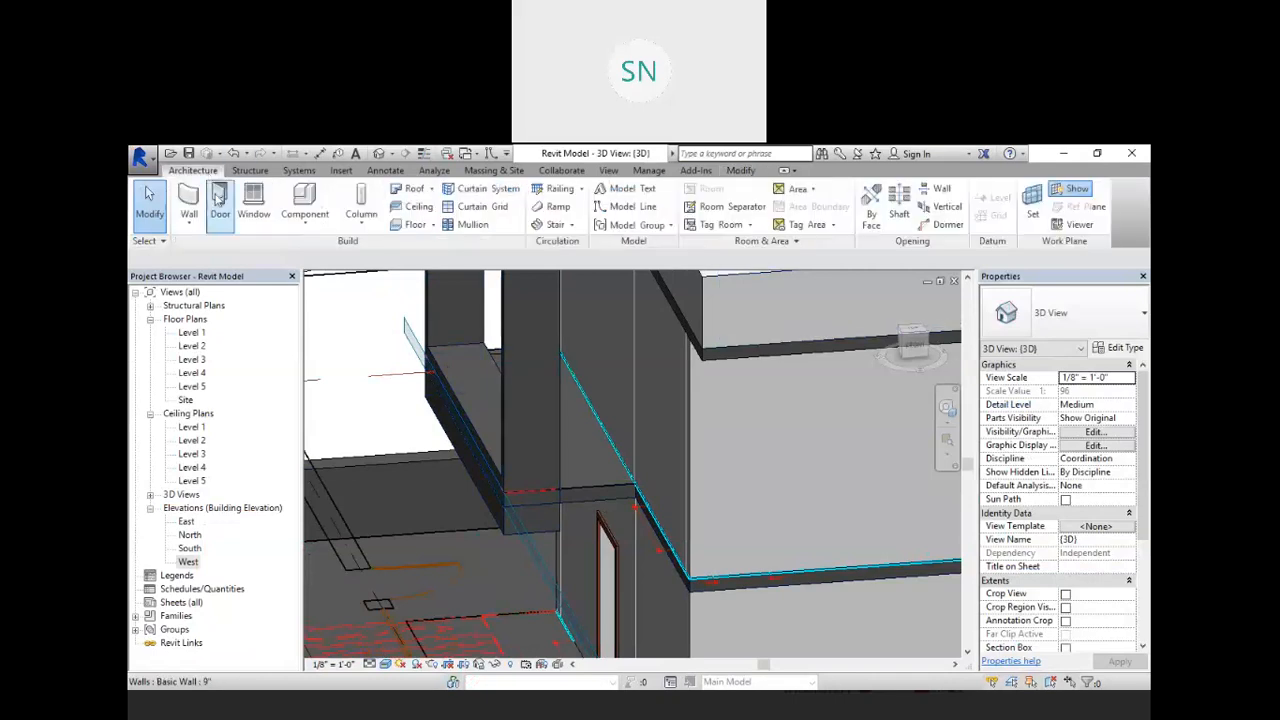
click(507, 345)
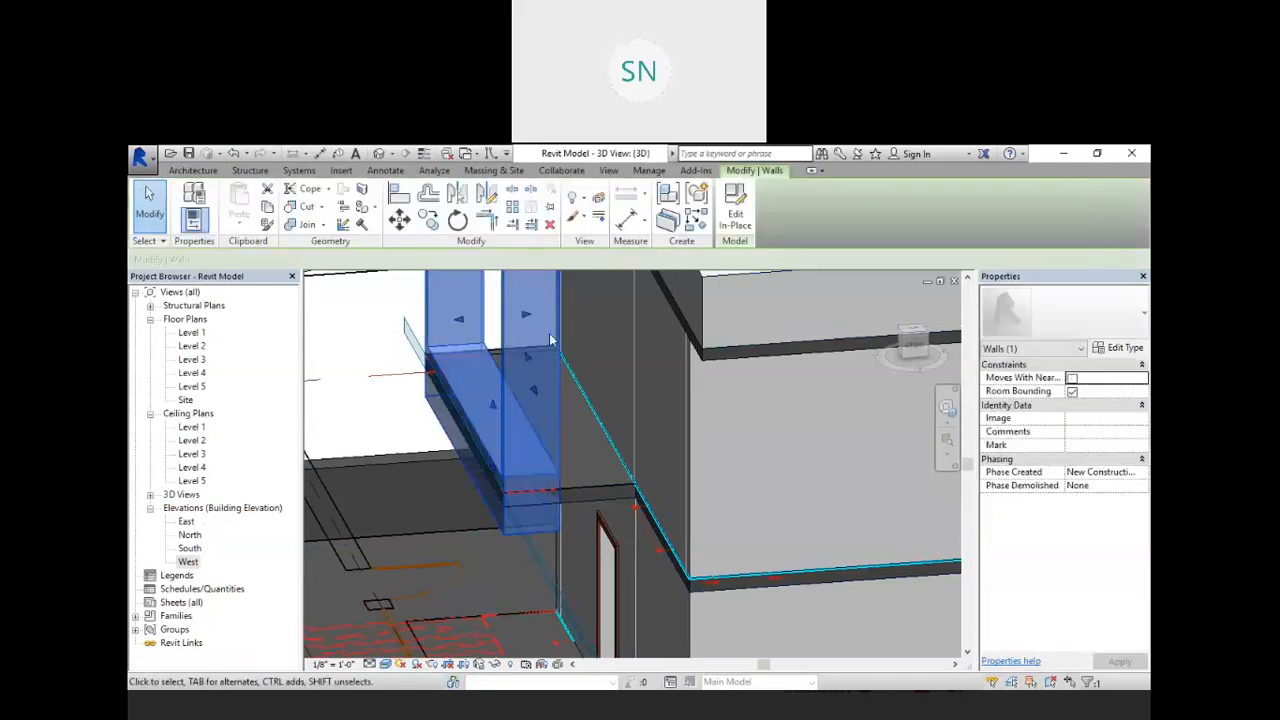
click(731, 215)
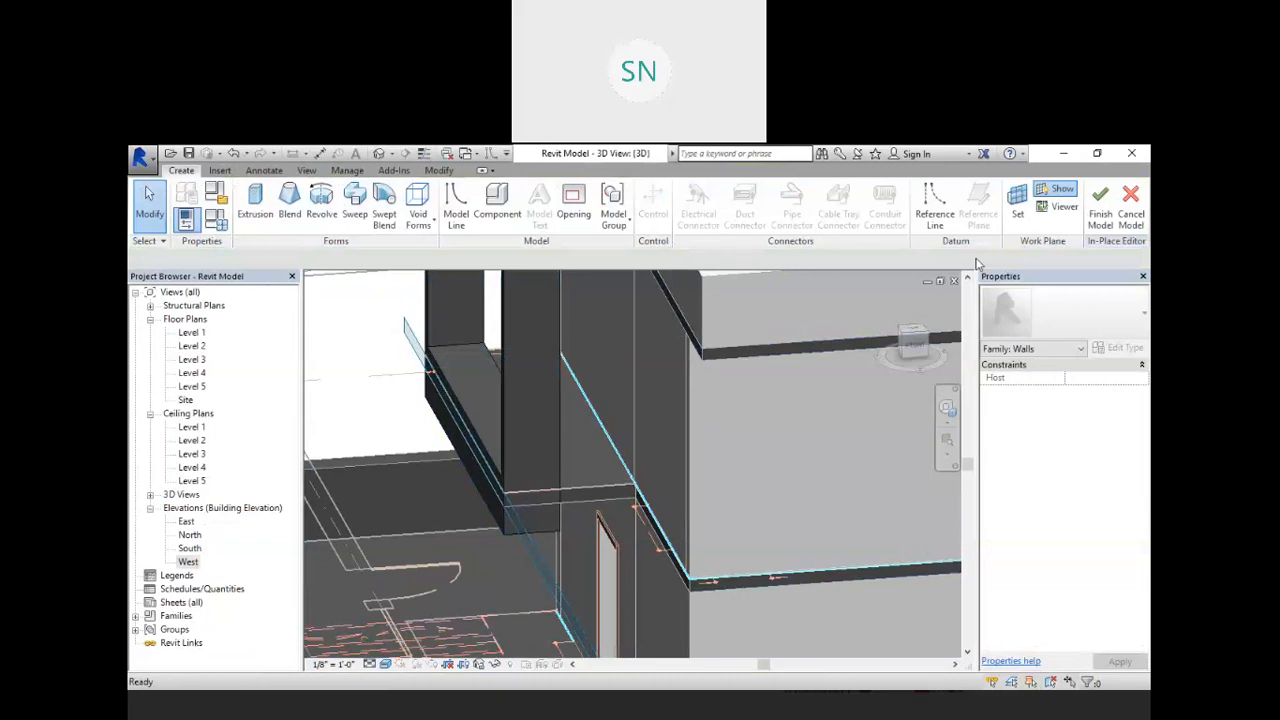
click(1018, 205)
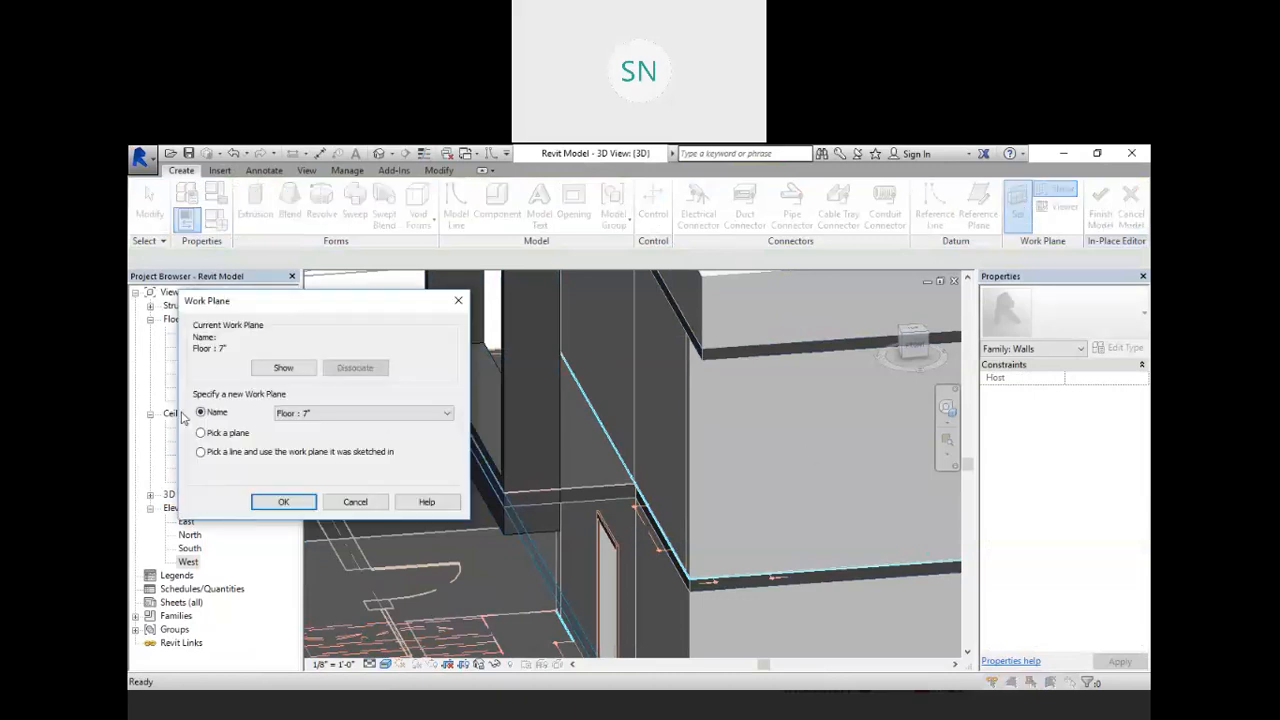
click(278, 502)
shift+middle_drag(598, 478, 535, 503)
scroll(480, 523, up, 5)
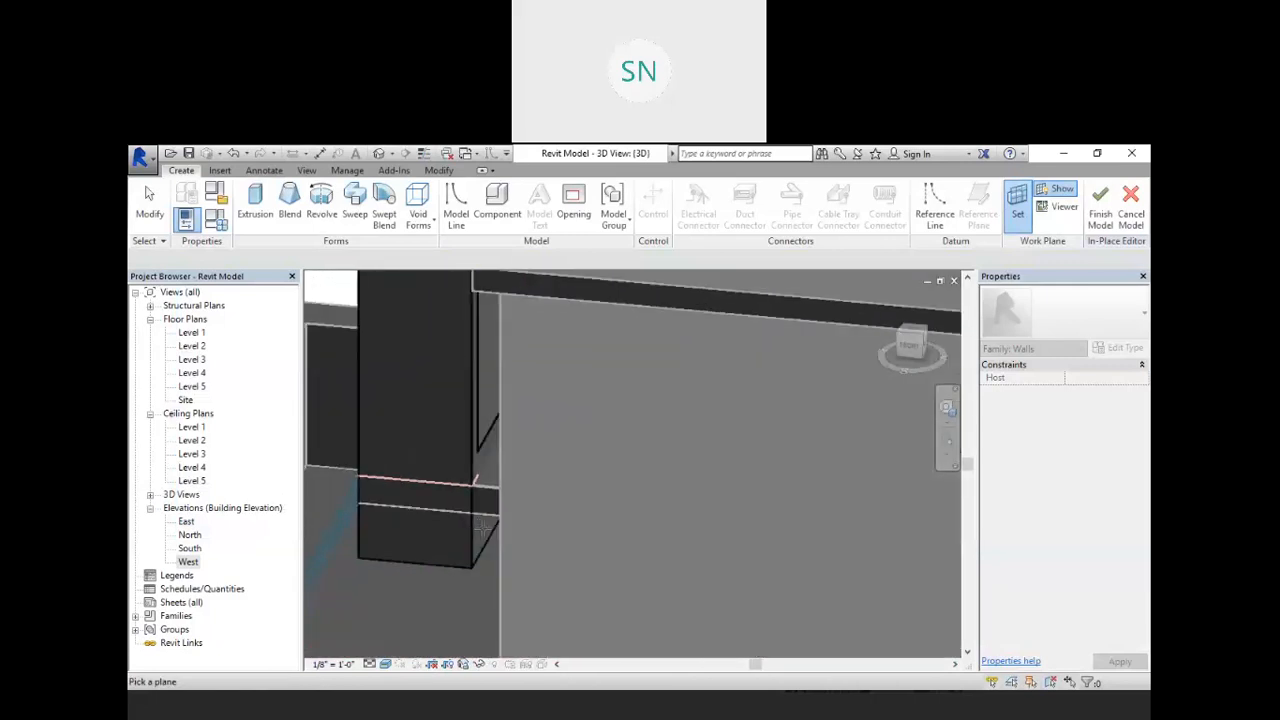
click(474, 536)
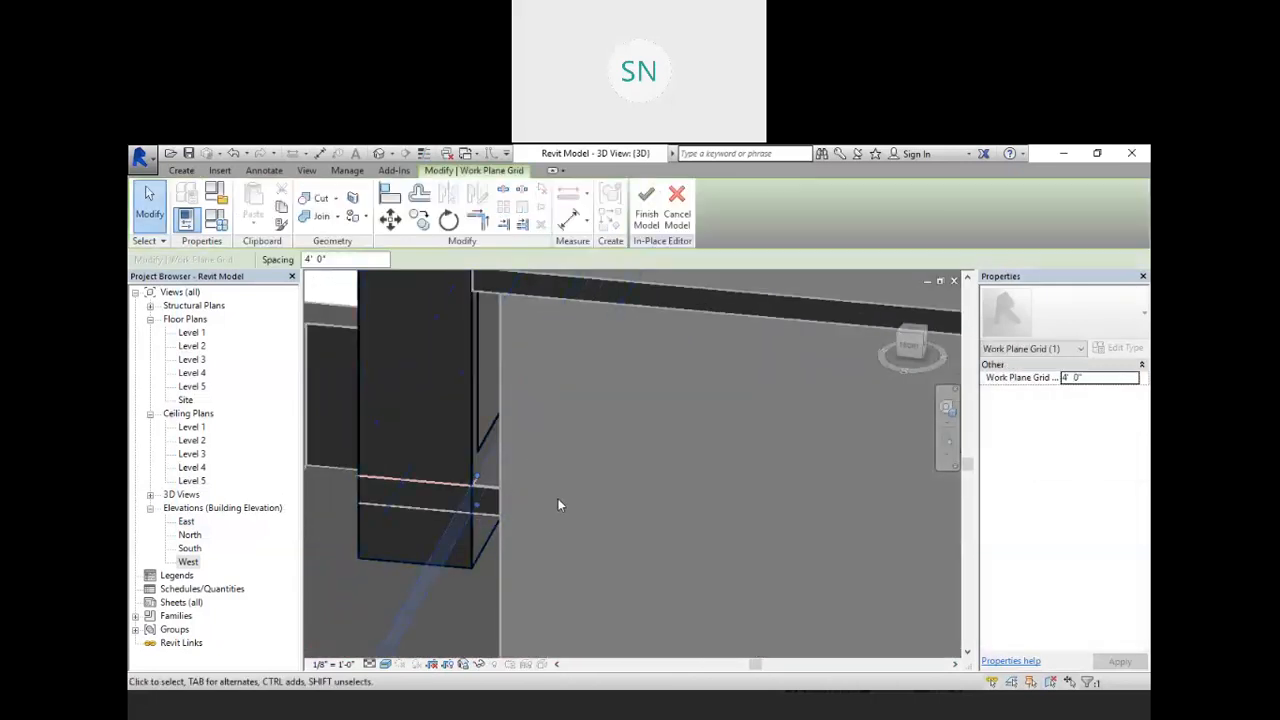
scroll(558, 498, down, 4)
shift+middle_drag(485, 533, 313, 496)
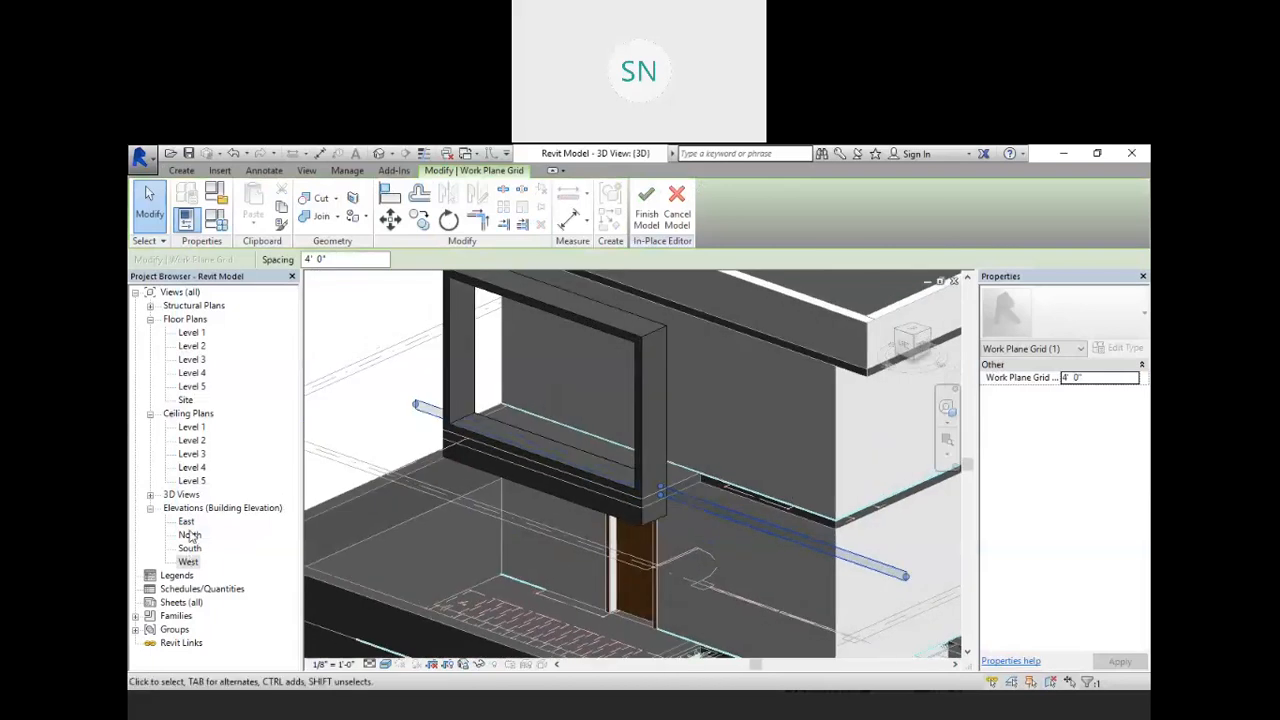
double_click(188, 562)
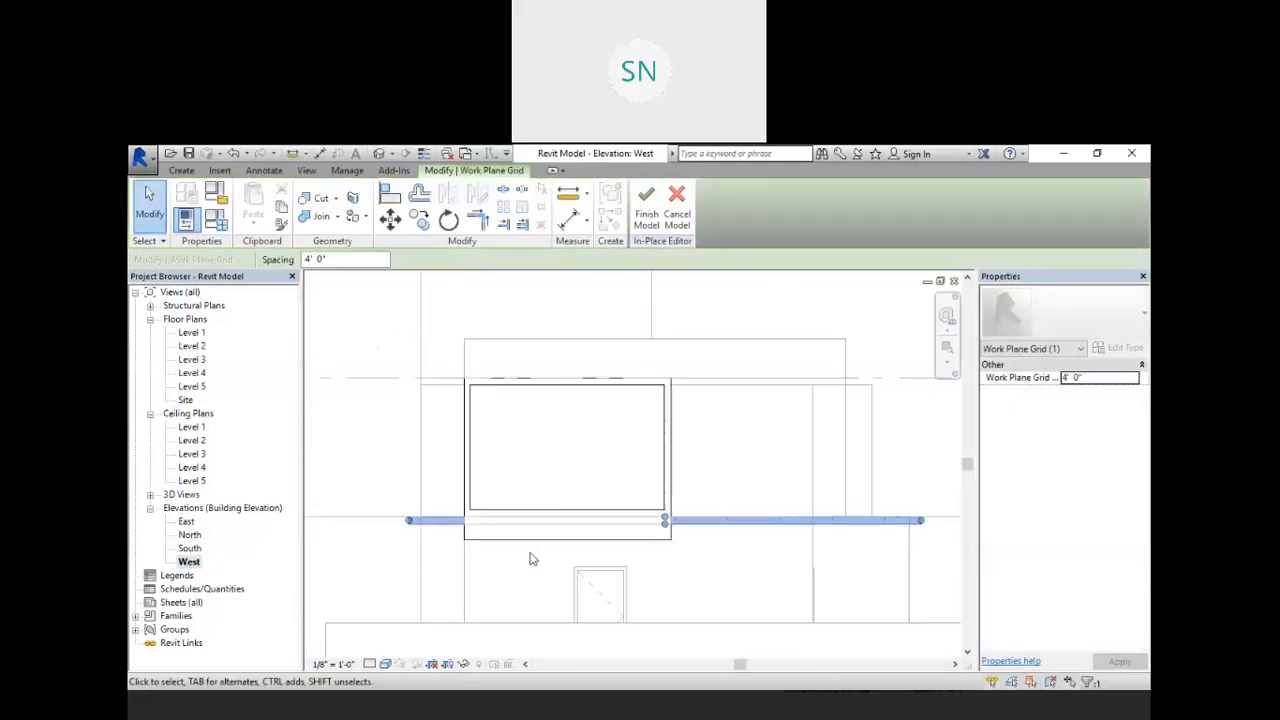
scroll(522, 550, up, 2)
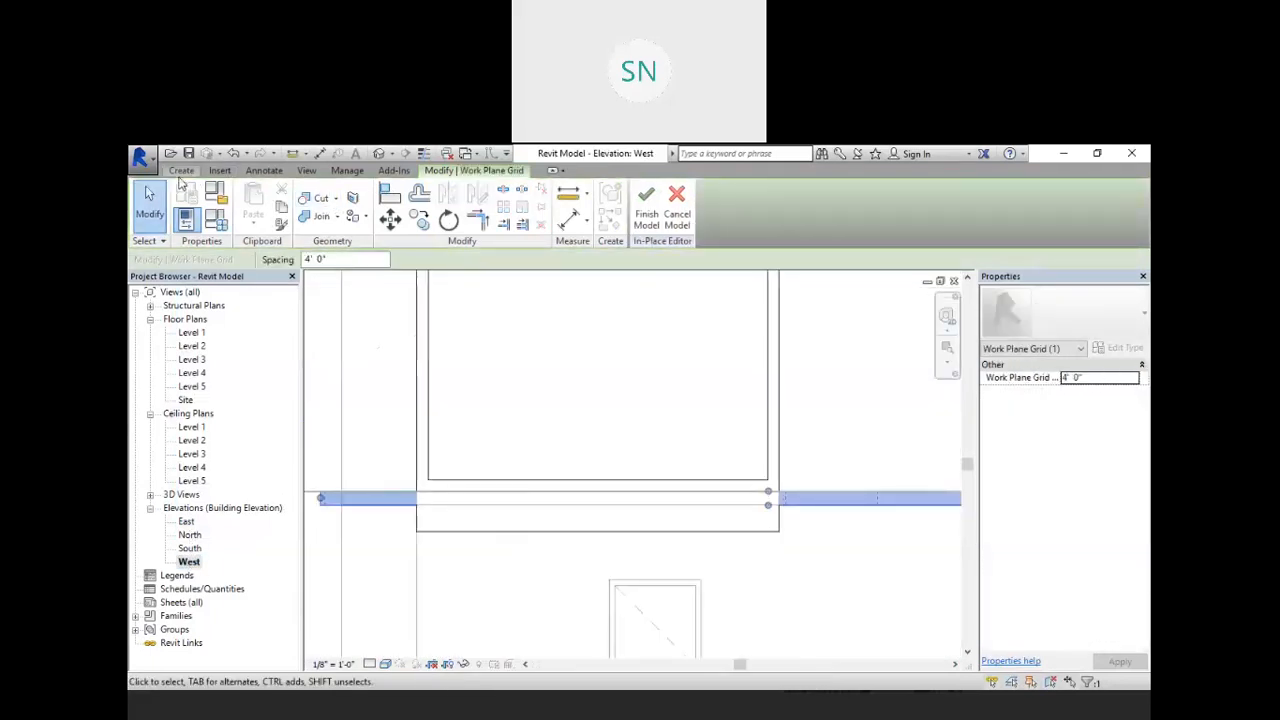
click(181, 170)
click(255, 207)
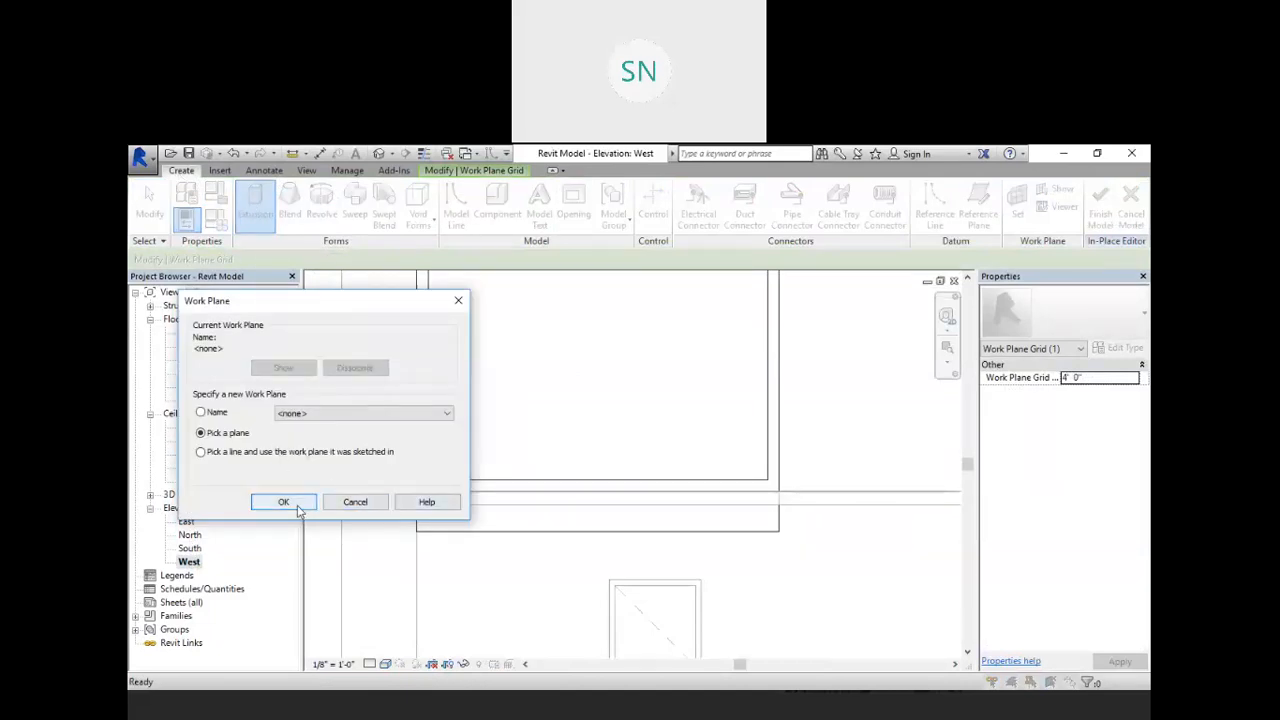
click(352, 502)
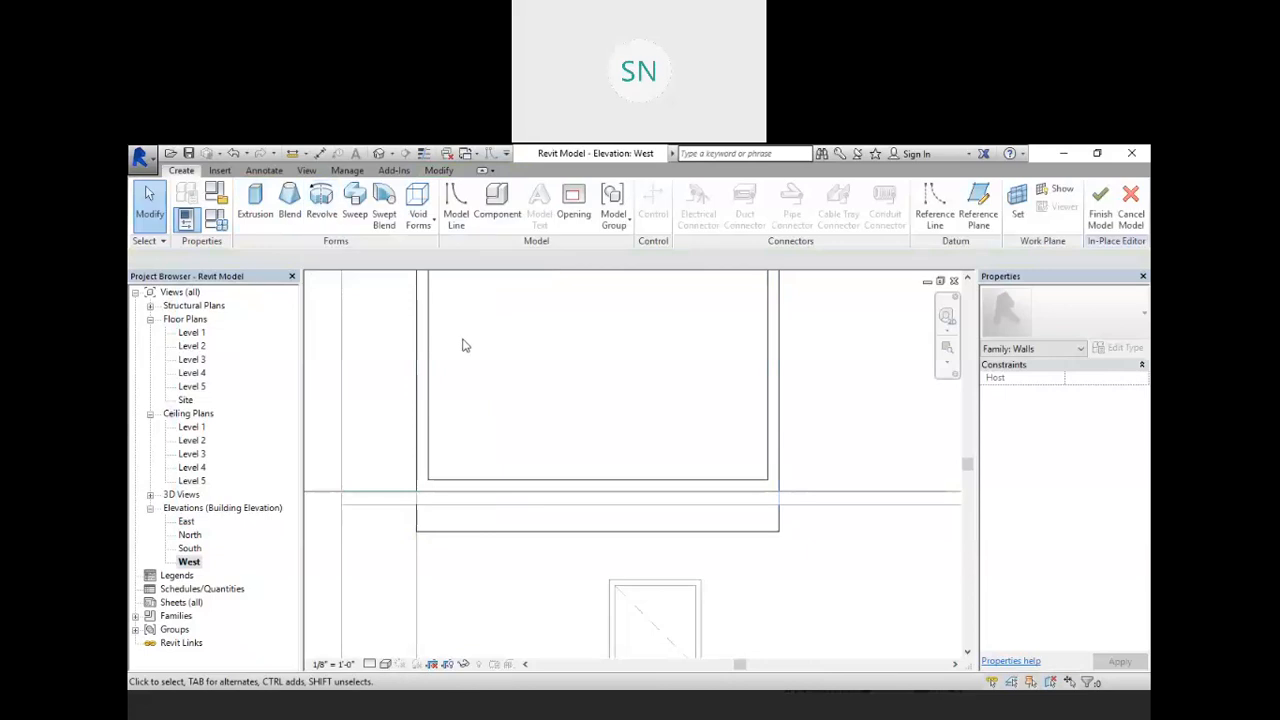
scroll(543, 452, down, 1)
scroll(543, 446, down, 2)
scroll(643, 369, up, 1)
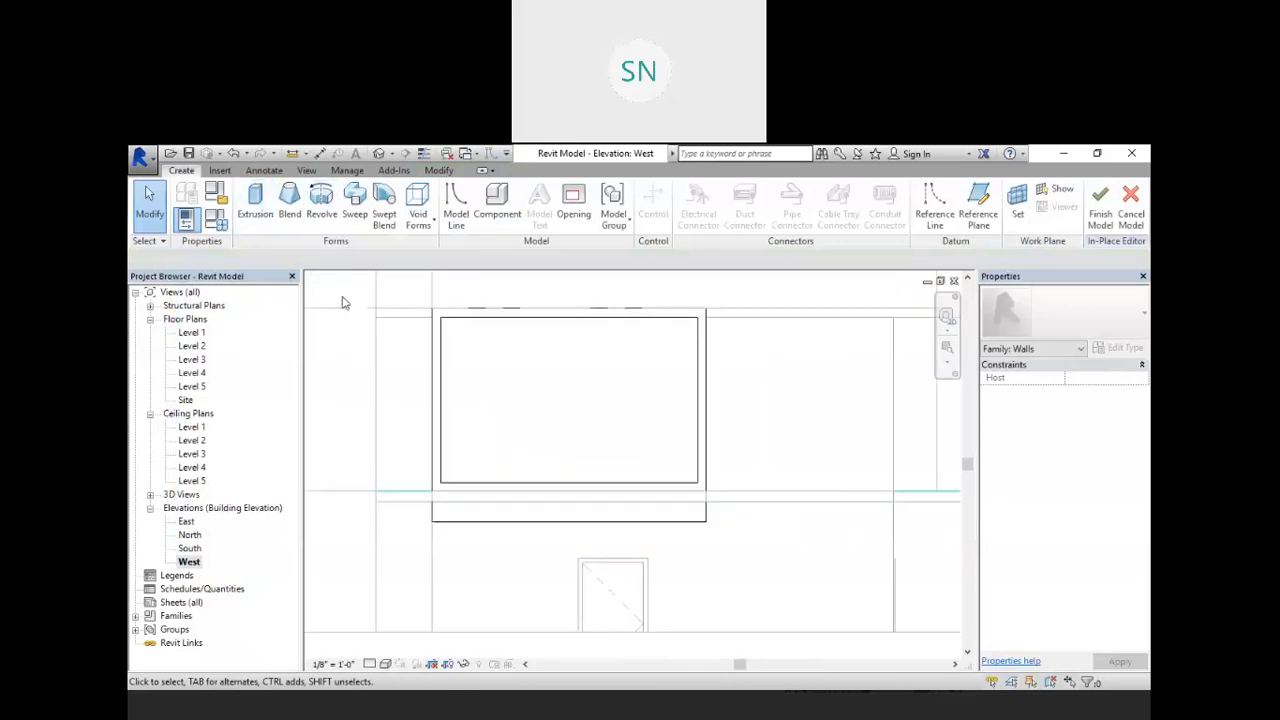
- Start an extrusion and sketch a rectangle about 15'-9" by 2'-2" over the frame's bottom band in the West elevation
click(379, 153)
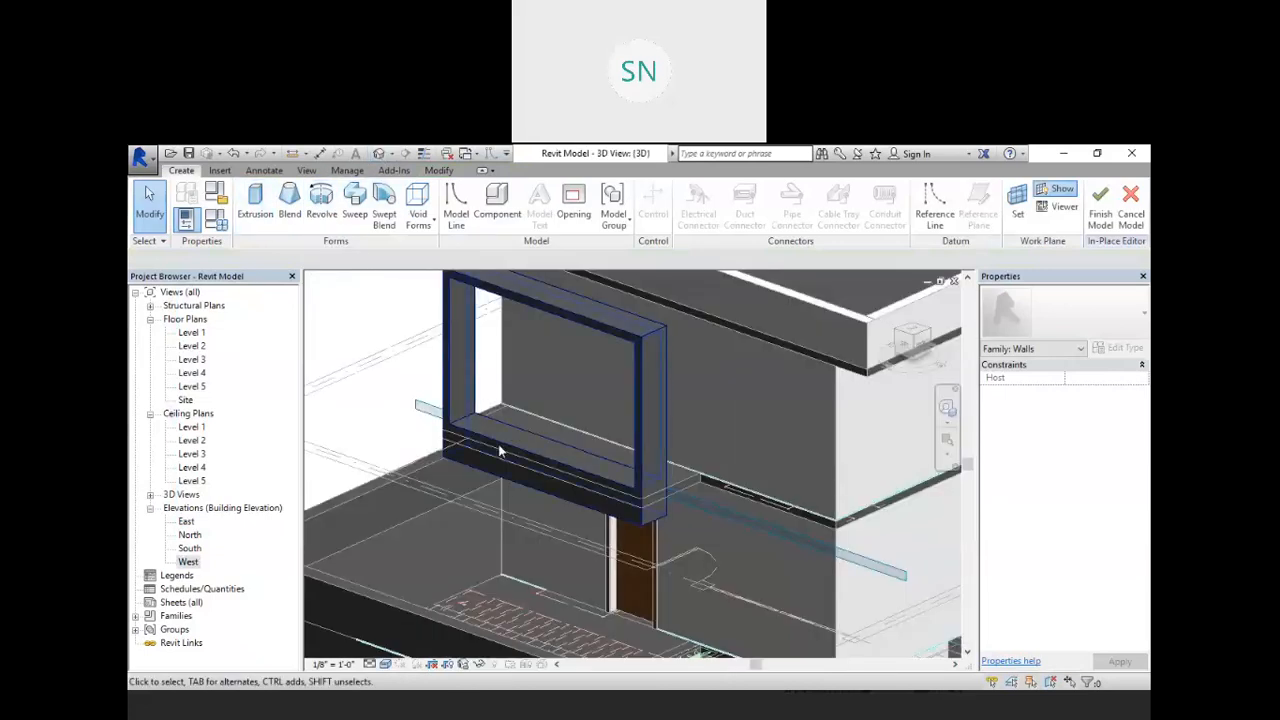
click(256, 205)
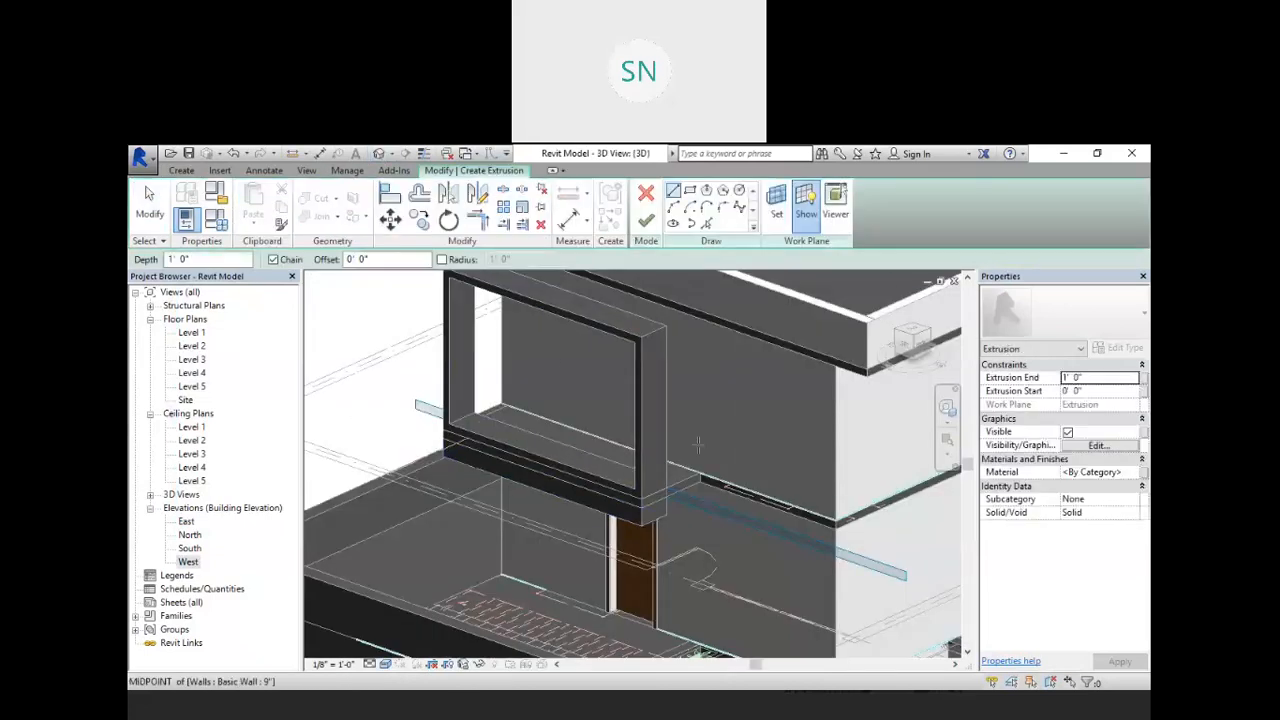
double_click(188, 562)
scroll(518, 531, up, 1)
click(690, 192)
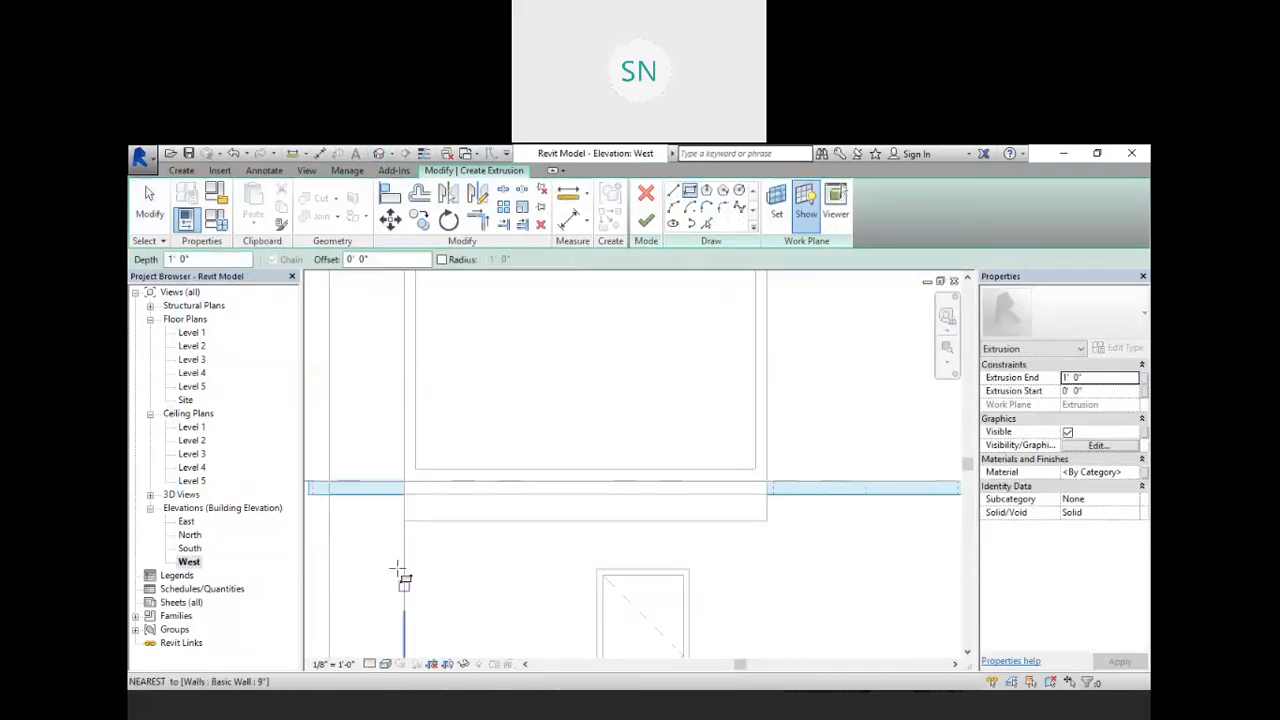
click(405, 470)
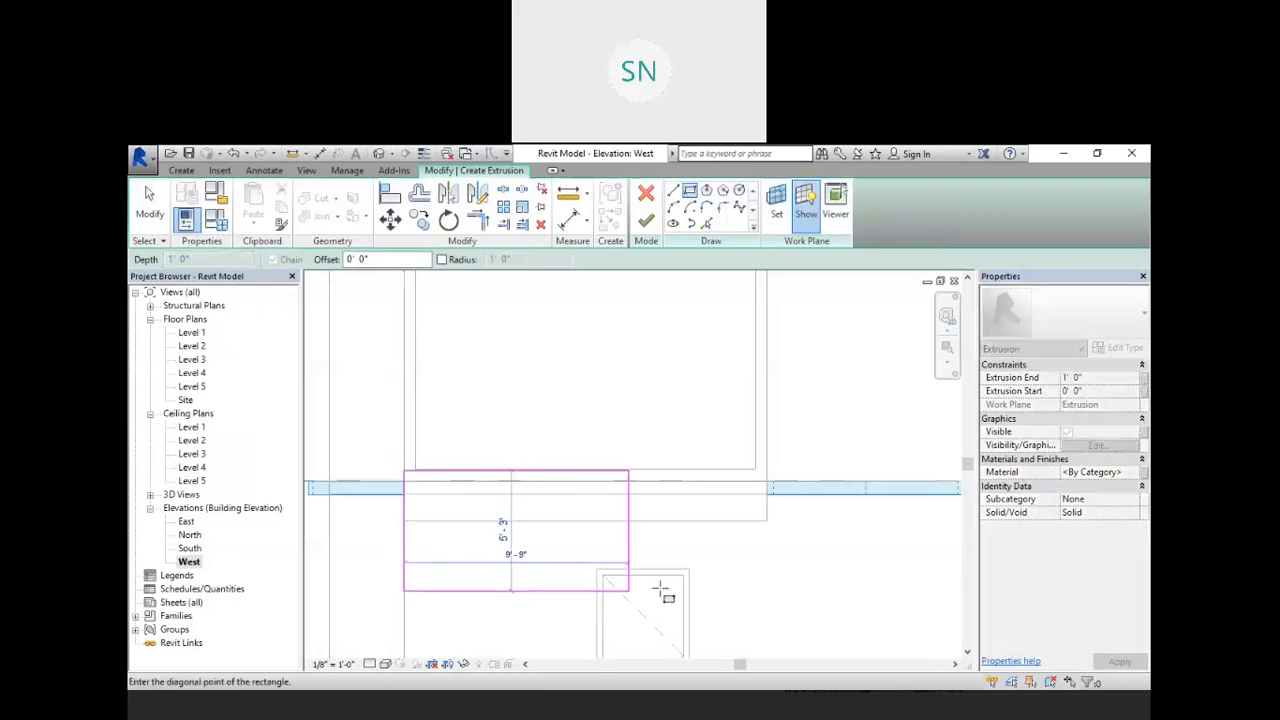
click(766, 521)
- Sketch two rectangles about 6" wide at the upper ends of the frame's side posts, the left one about 2'-3" high
scroll(743, 585, up, 3)
scroll(751, 383, up, 5)
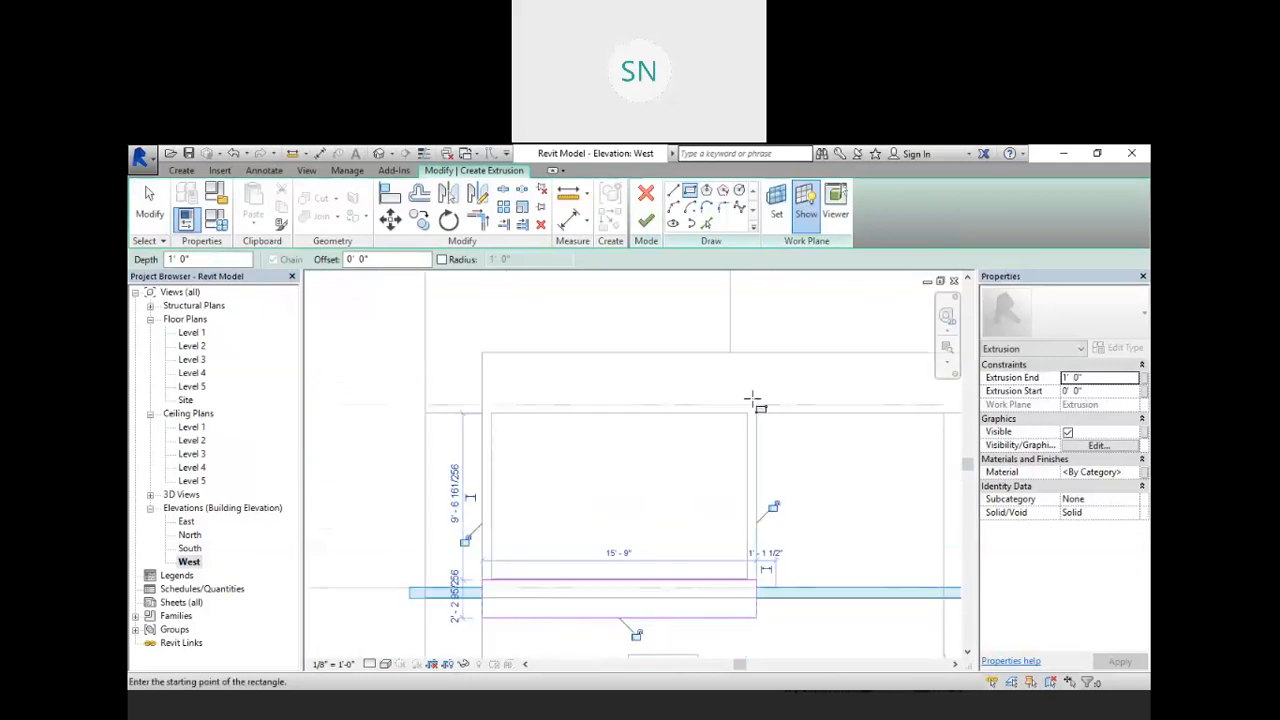
click(760, 400)
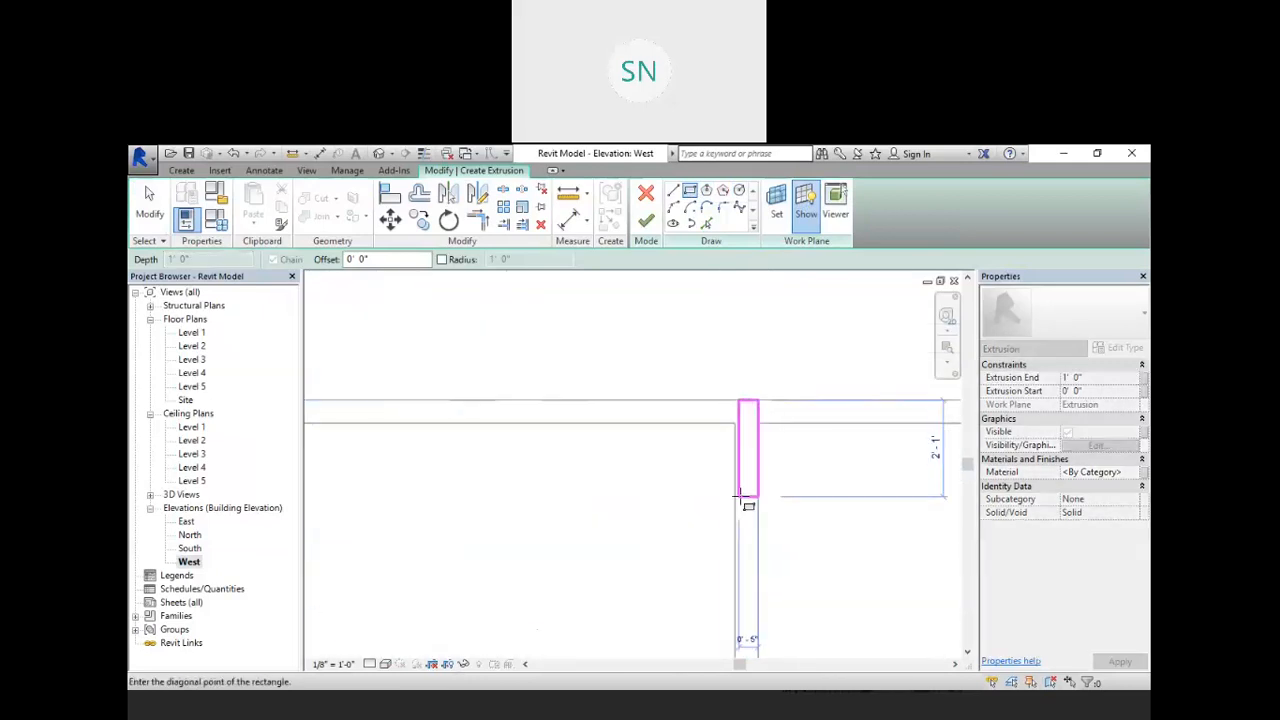
click(735, 491)
scroll(838, 470, down, 2)
scroll(838, 468, down, 2)
scroll(592, 462, up, 4)
click(527, 403)
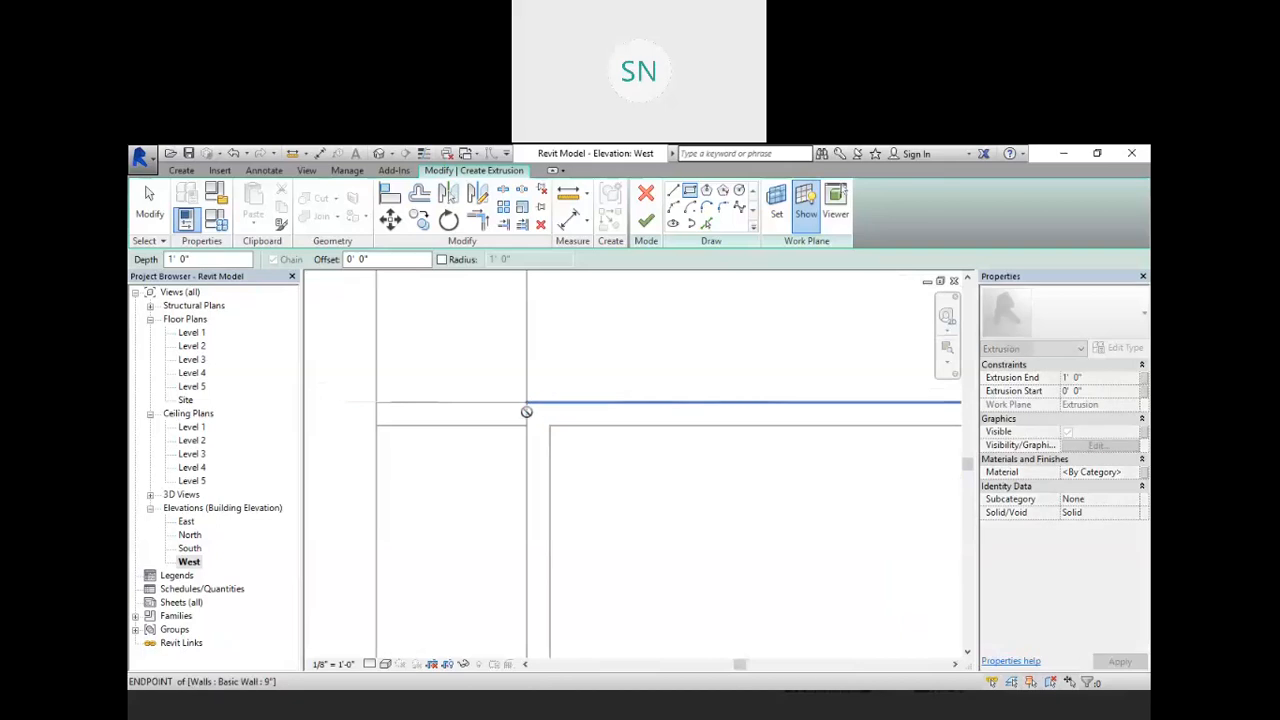
click(551, 505)
scroll(685, 488, down, 3)
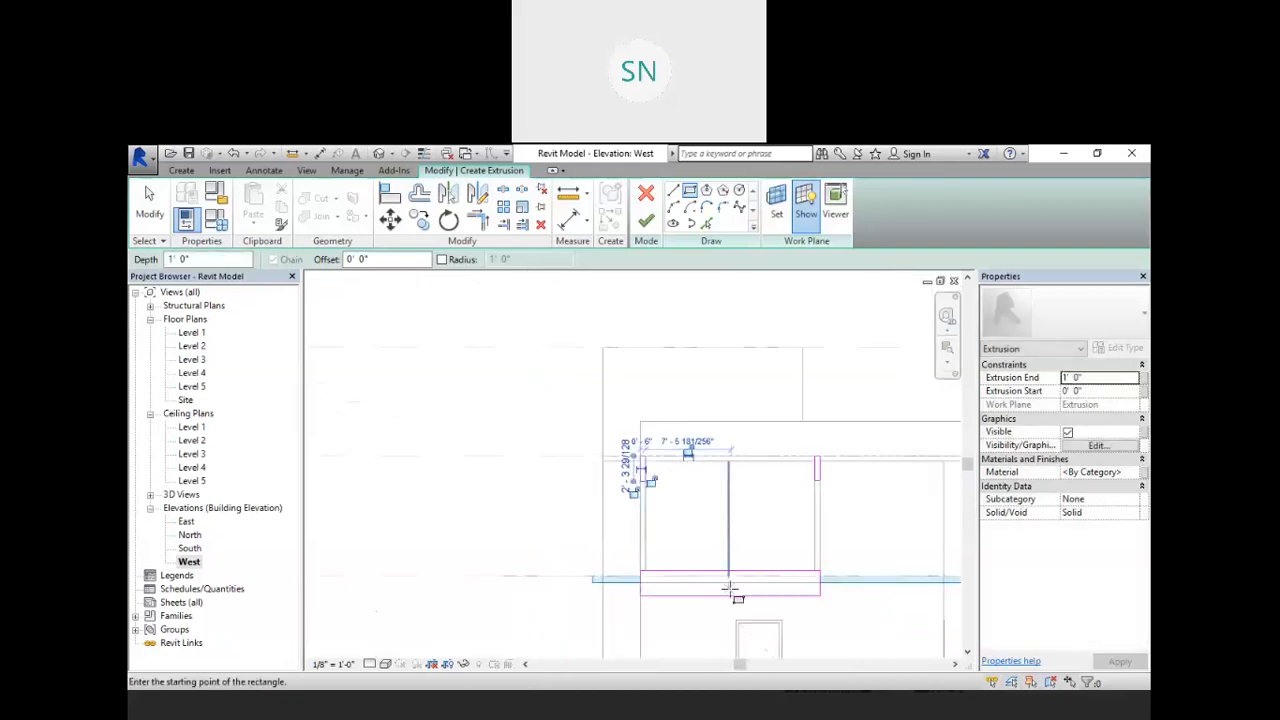
scroll(729, 591, up, 3)
right_click(437, 445)
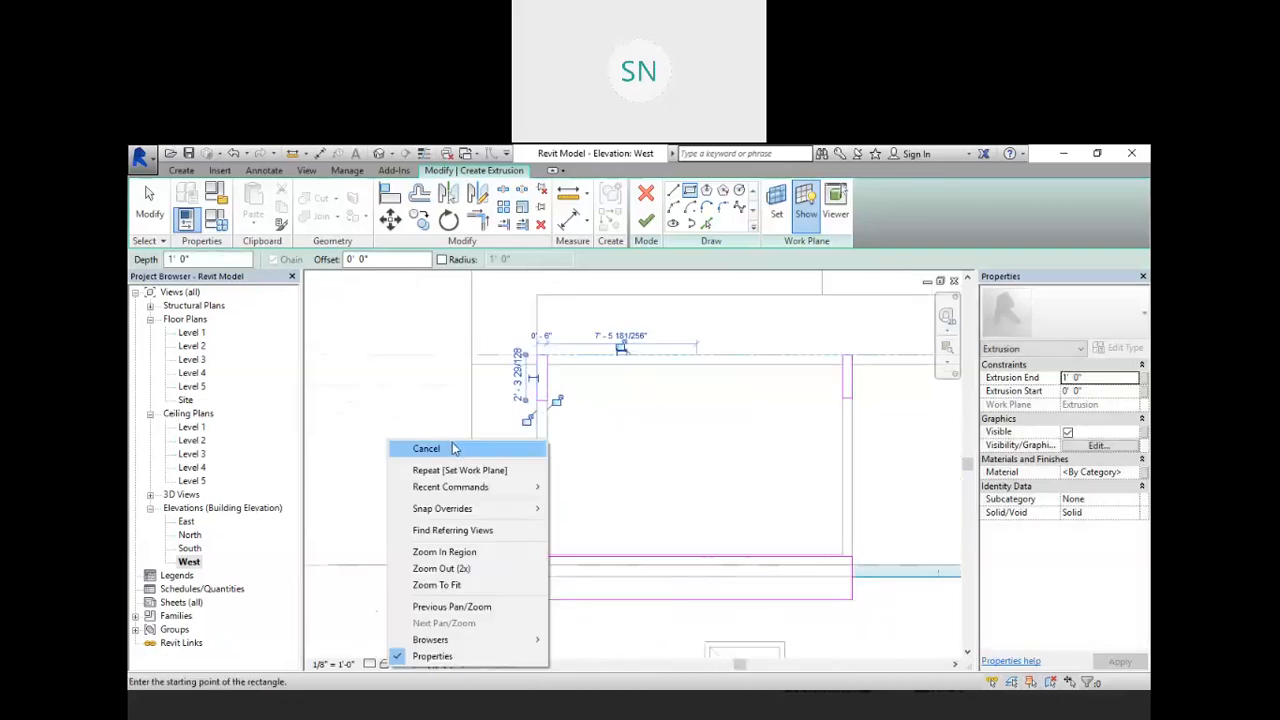
- Align the upper edge of the lower sketch band with the lower edge of the frame opening
scroll(703, 600, up, 4)
right_click(645, 400)
click(643, 402)
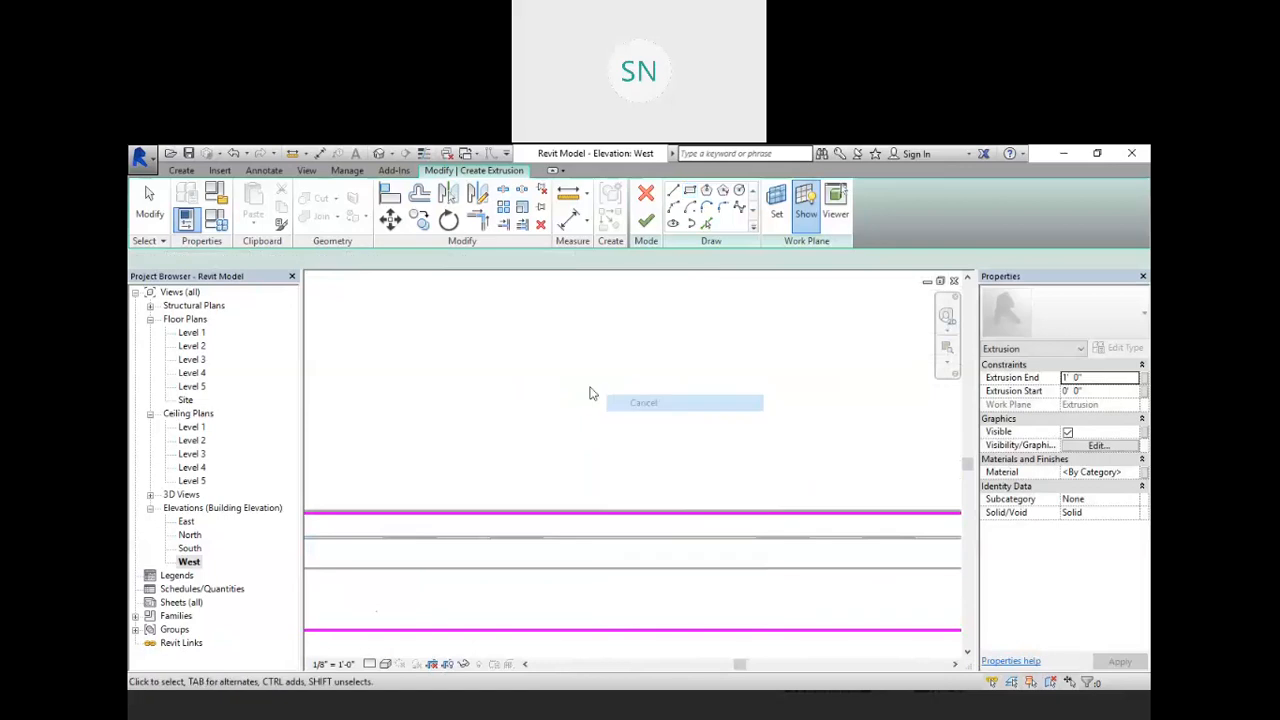
key(a)
key(l)
click(540, 517)
scroll(605, 519, down, 3)
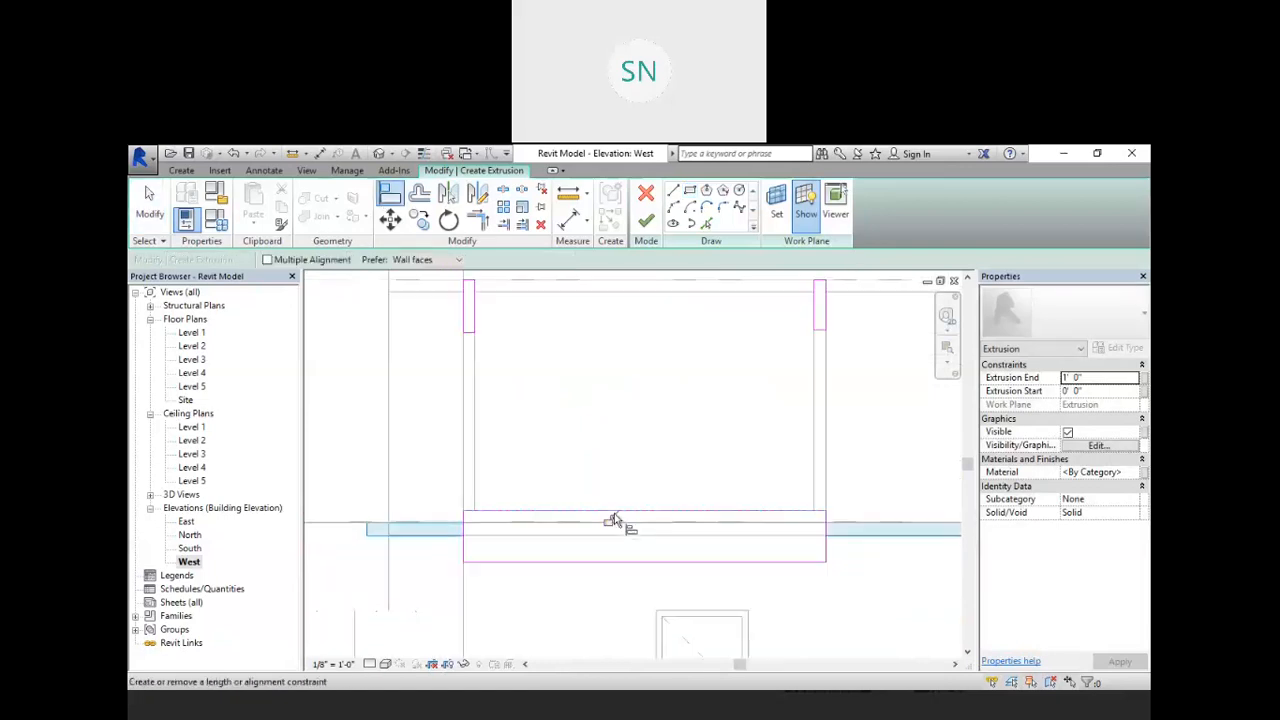
- Set the height of the upper-left sketch rectangle to 2' 3" from its top edge
scroll(615, 519, down, 1)
scroll(523, 349, up, 2)
scroll(523, 349, up, 1)
scroll(530, 365, down, 2)
scroll(845, 425, up, 1)
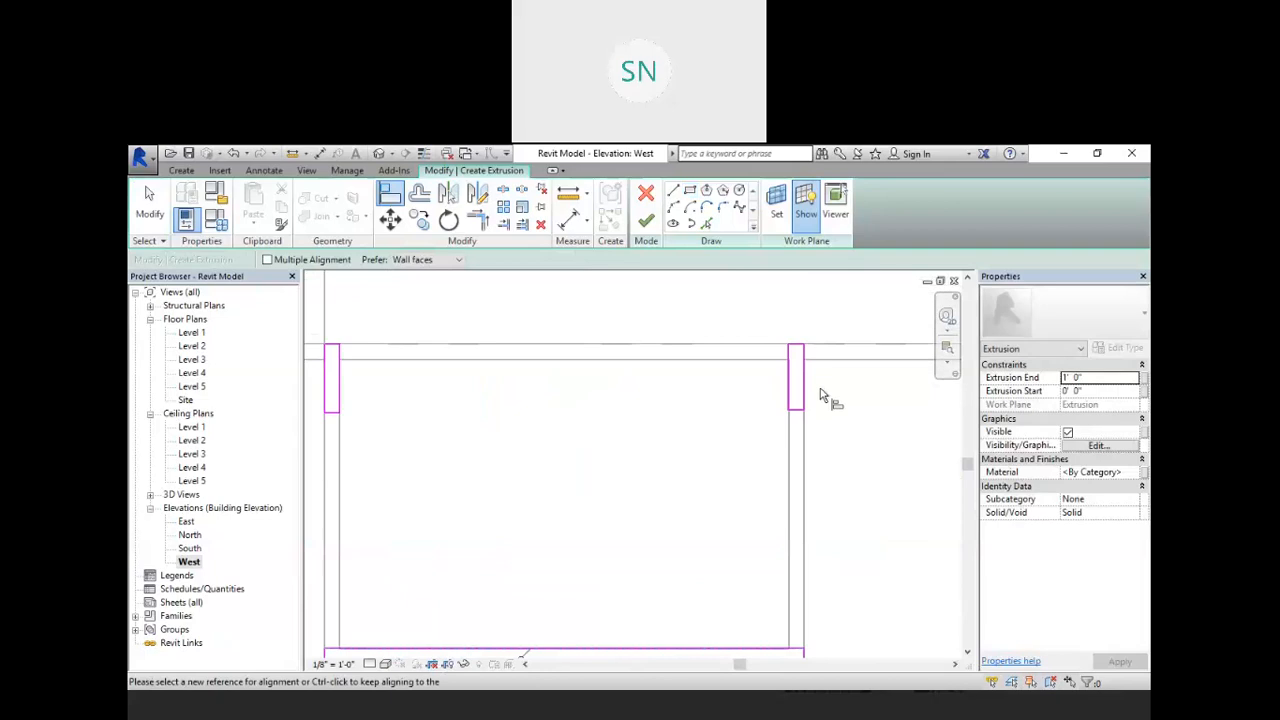
scroll(820, 395, down, 3)
scroll(490, 357, up, 1)
right_click(505, 331)
key(Escape)
scroll(515, 365, up, 4)
right_click(506, 322)
click(506, 324)
click(463, 367)
click(415, 432)
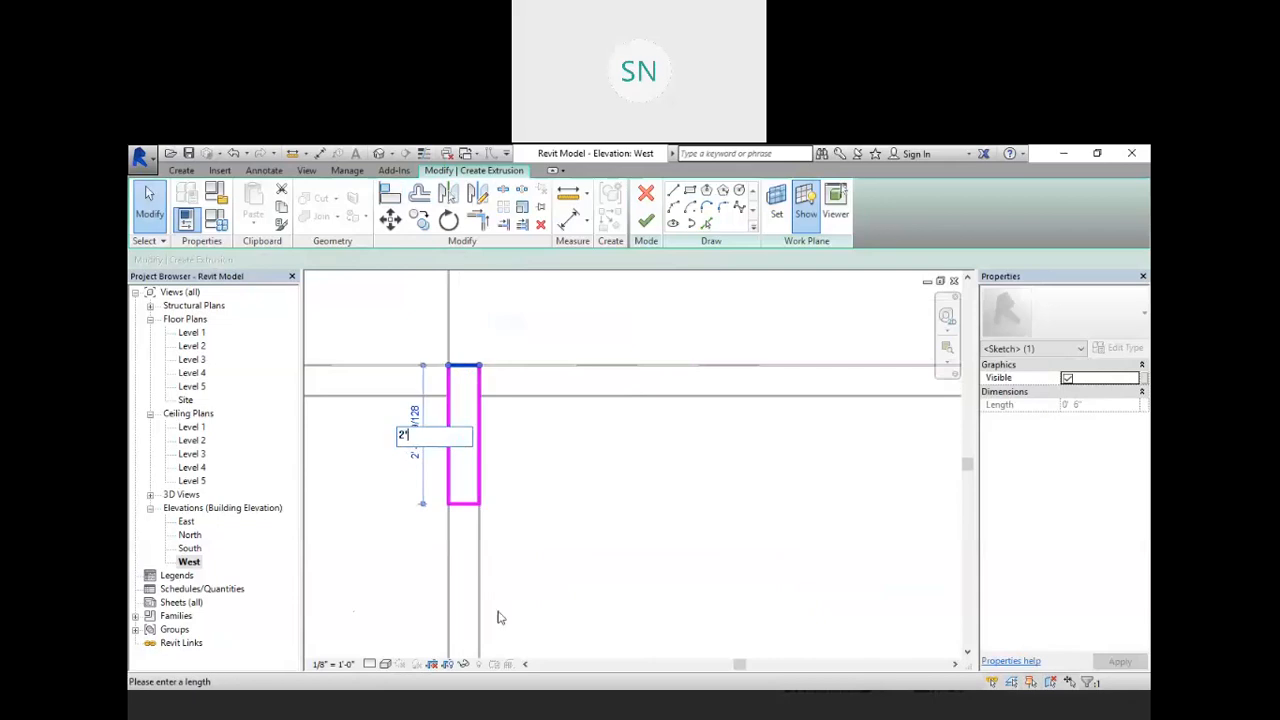
text(2'3)
key(Return)
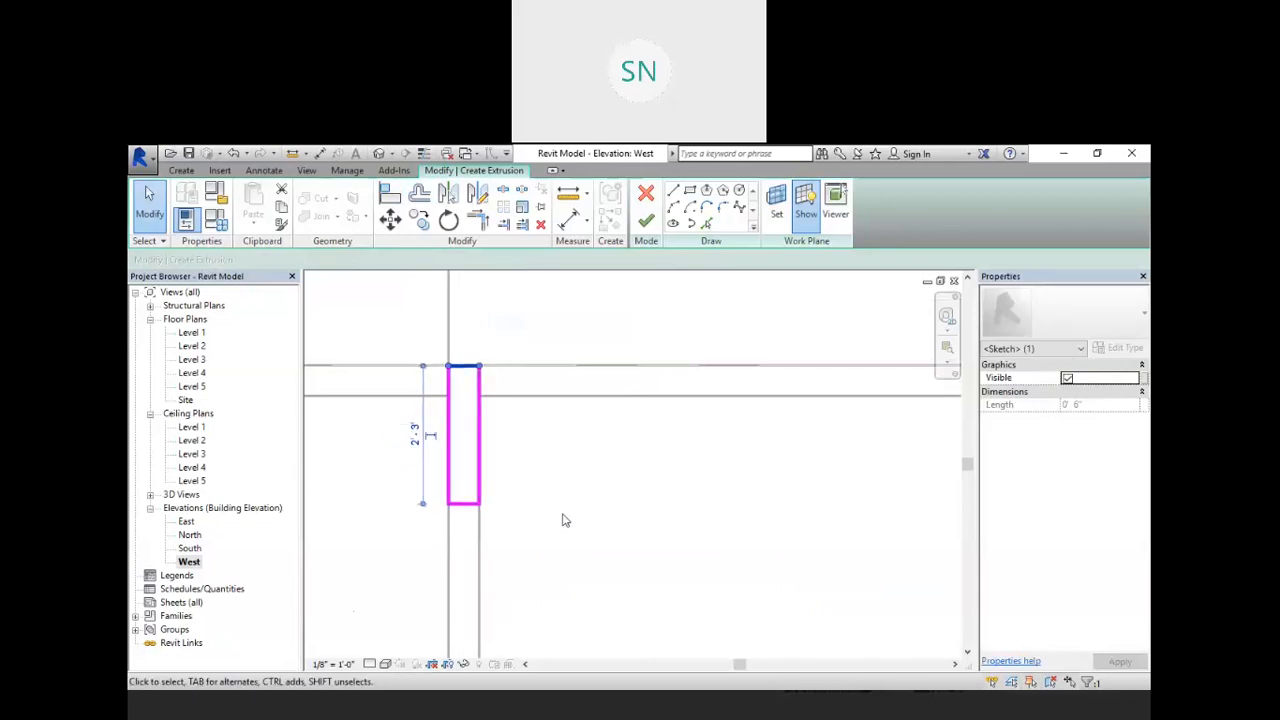
- Set the height of the upper-right sketch rectangle to 2' 3" and keep a permanent dimension on it
click(500, 489)
scroll(489, 483, down, 2)
scroll(489, 482, down, 1)
scroll(742, 470, up, 2)
scroll(798, 457, up, 2)
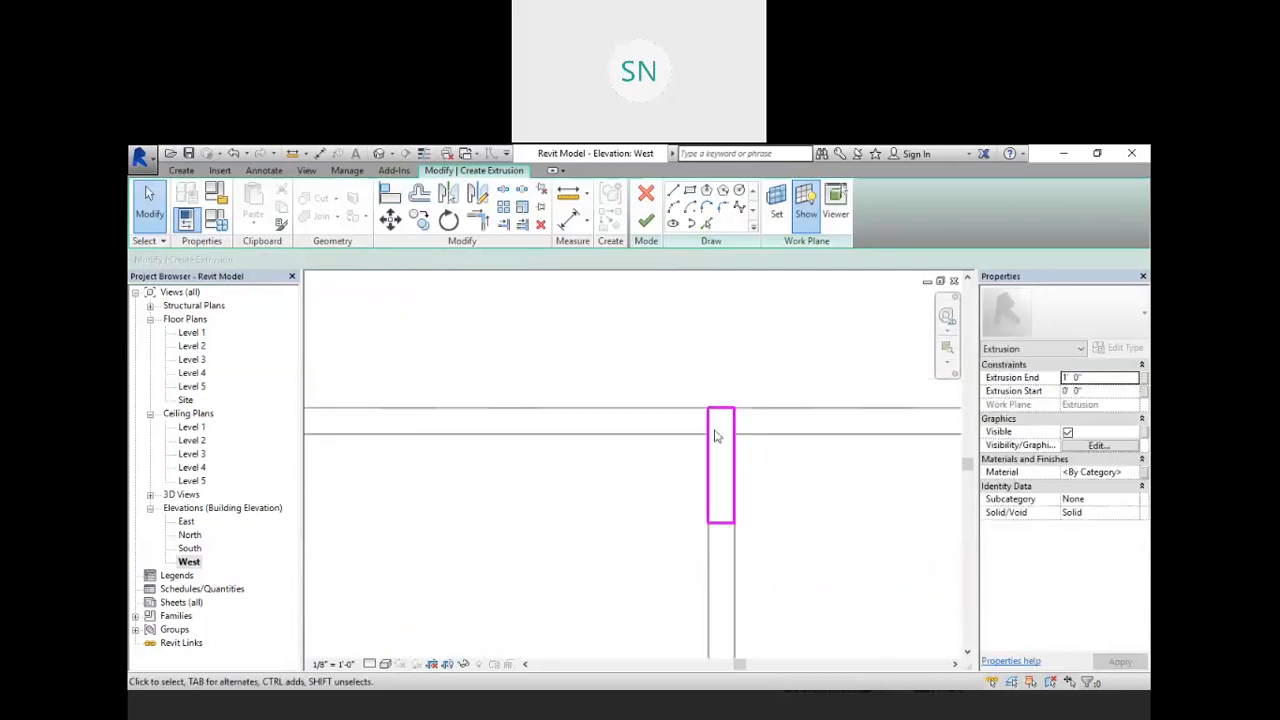
click(720, 410)
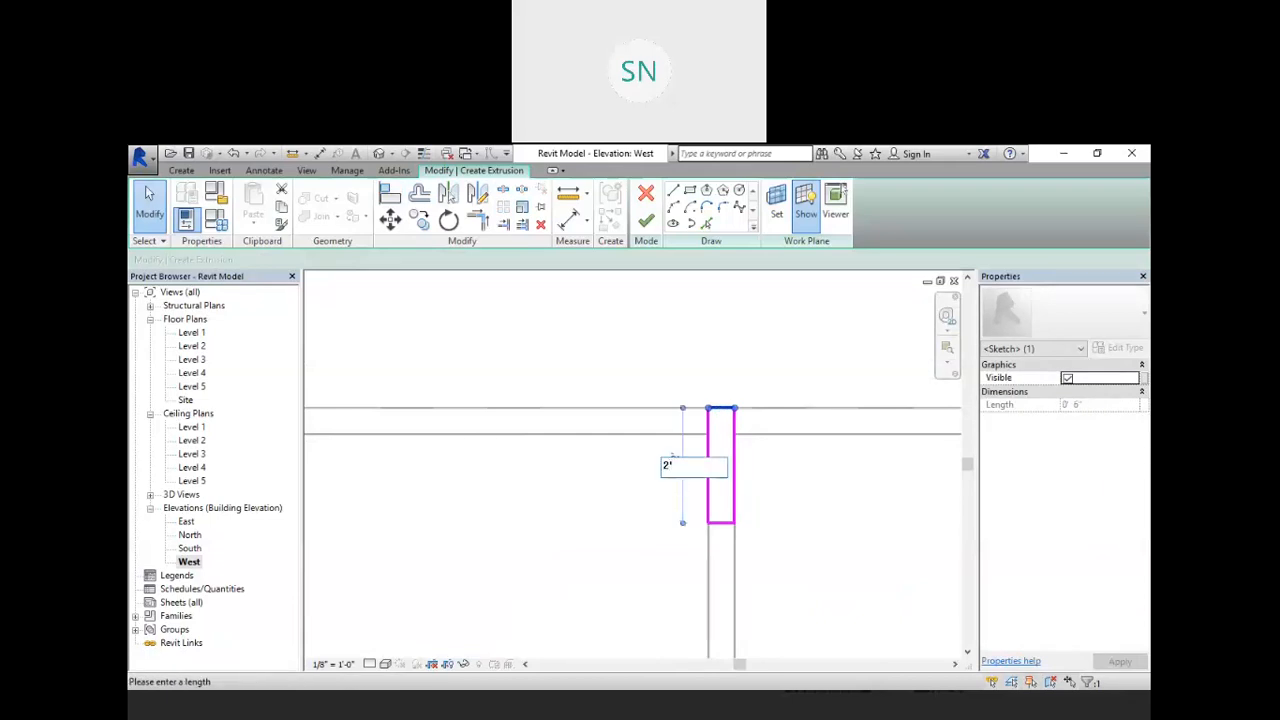
key(Return)
scroll(700, 420, down, 2)
scroll(710, 353, up, 4)
click(637, 475)
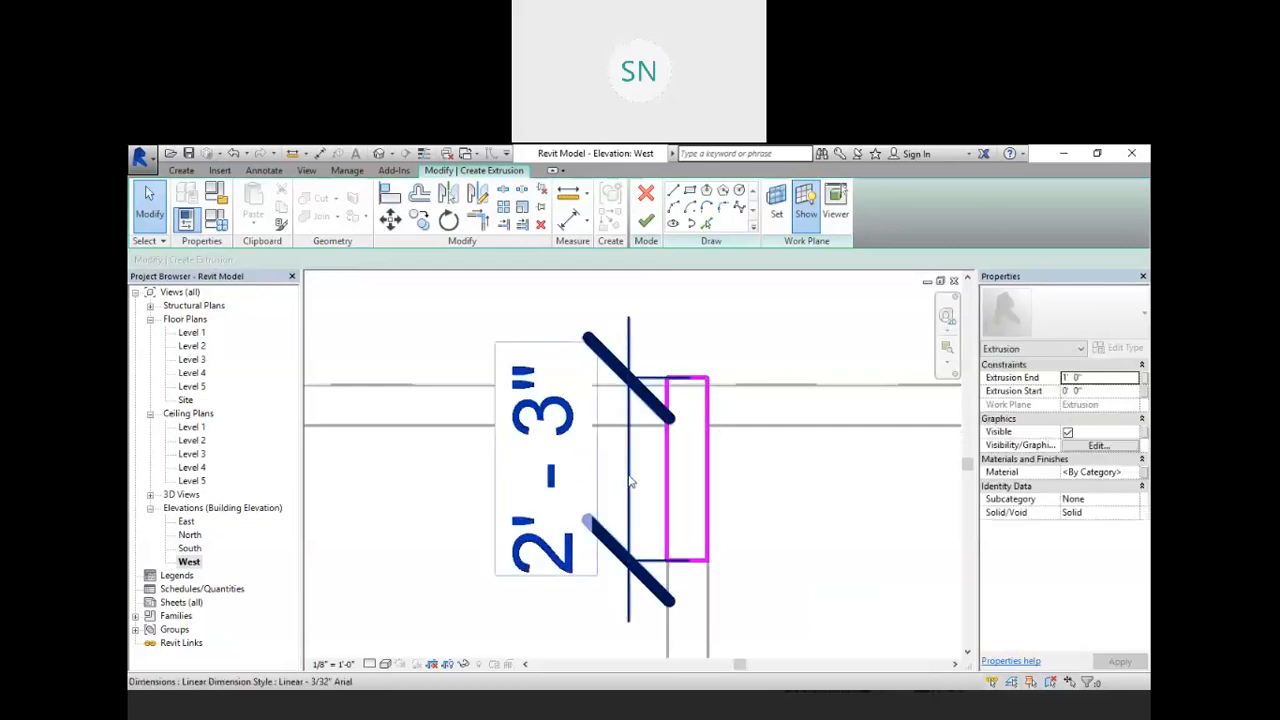
click(641, 498)
click(608, 404)
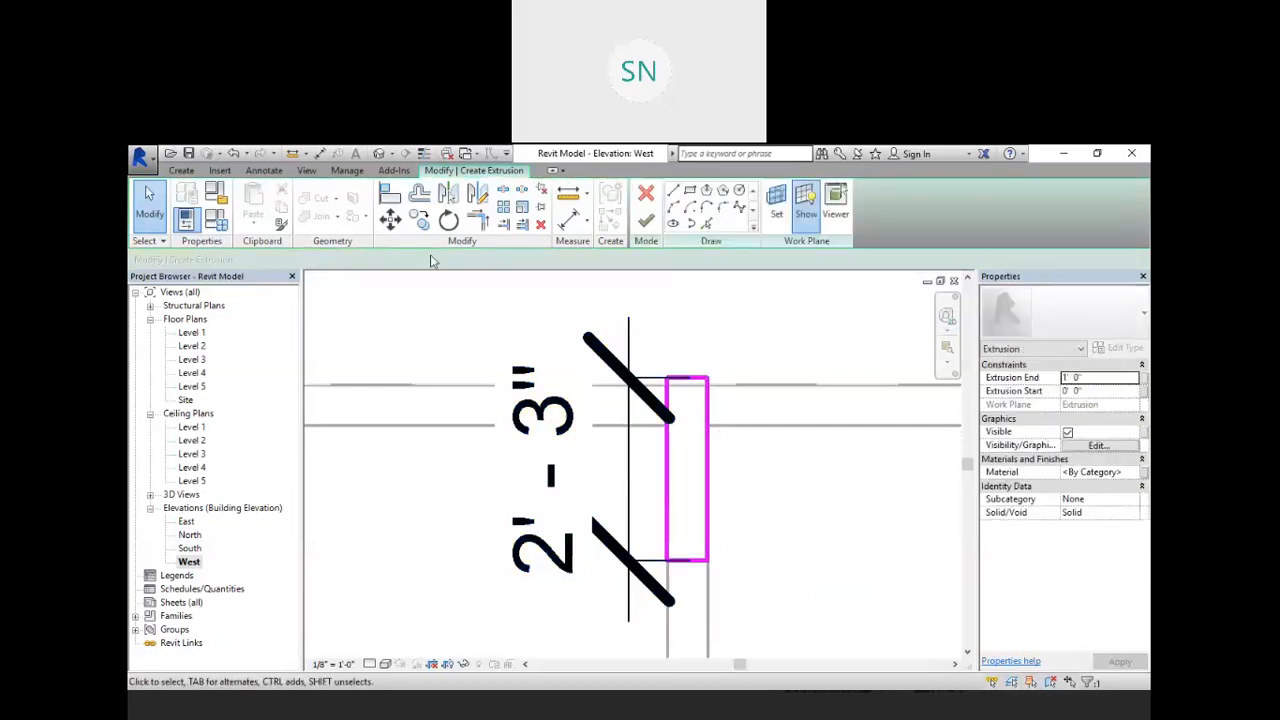
- Align the top edge of the upper-right rectangle with the nearby horizontal reference line and finish the extrusion sketch
click(390, 195)
click(697, 386)
click(698, 379)
scroll(811, 505, down, 5)
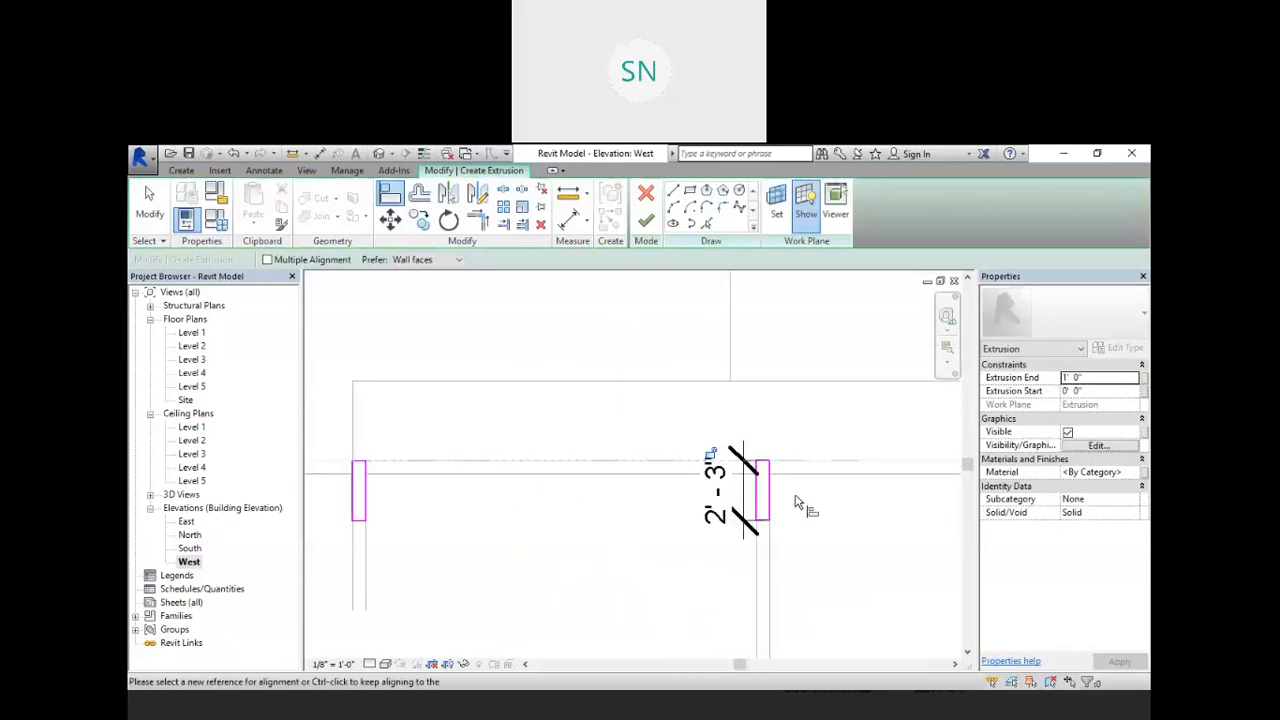
click(644, 222)
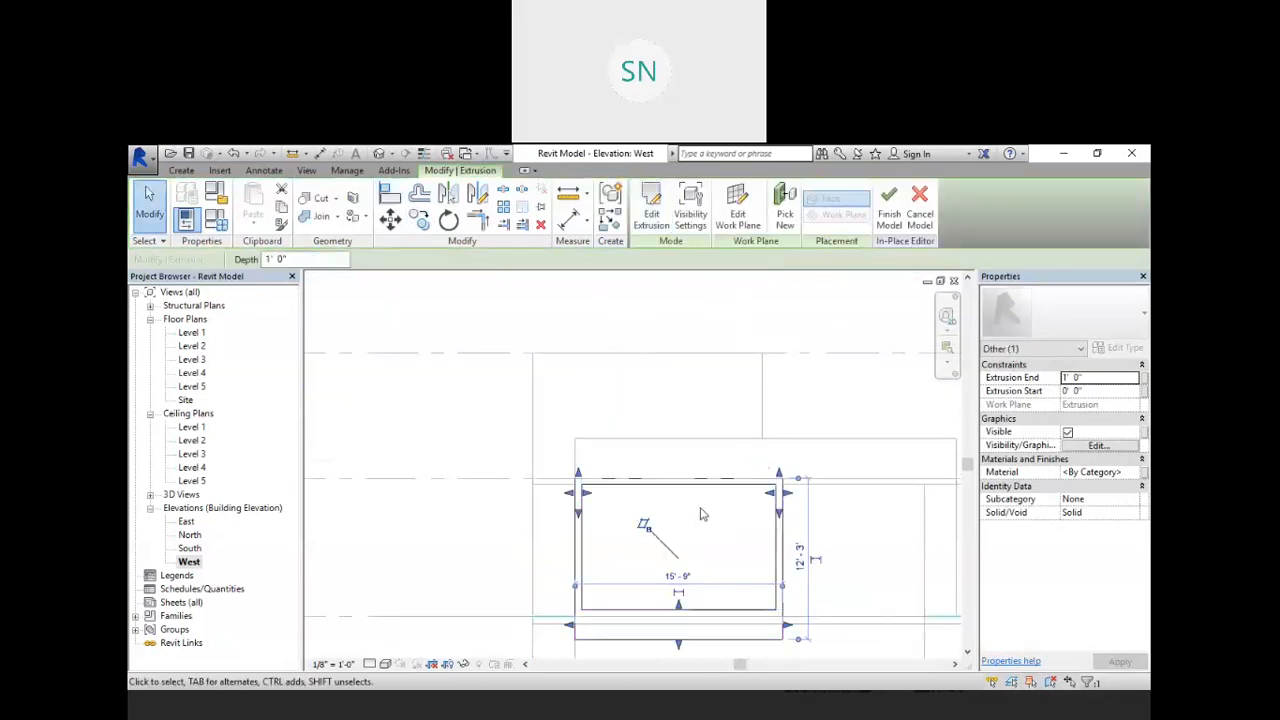
- Open the 3D view and stretch the new extrusion to an end depth of about 2' 11 125/128"
click(383, 156)
key(Escape)
mouse_move(589, 522)
middle_down()
mouse_move(564, 532)
mouse_move(596, 516)
mouse_move(596, 496)
mouse_move(588, 528)
middle_up()
key(alt)
click(593, 481)
drag(588, 528, 627, 519)
shift+middle_drag(627, 519, 676, 530)
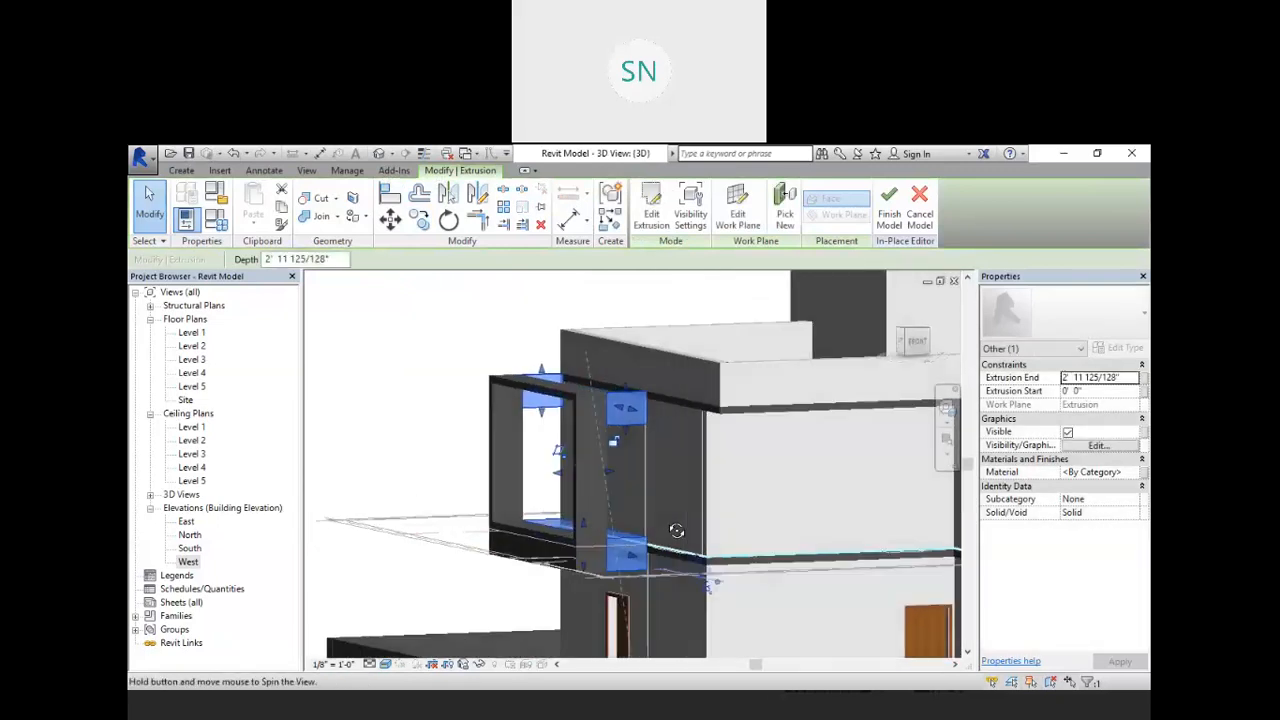
- Inspect the projecting frame from several angles and finish the in-place wall model
click(429, 400)
shift+middle_drag(504, 514, 561, 539)
middle_drag(618, 590, 581, 519)
shift+middle_drag(549, 477, 404, 380)
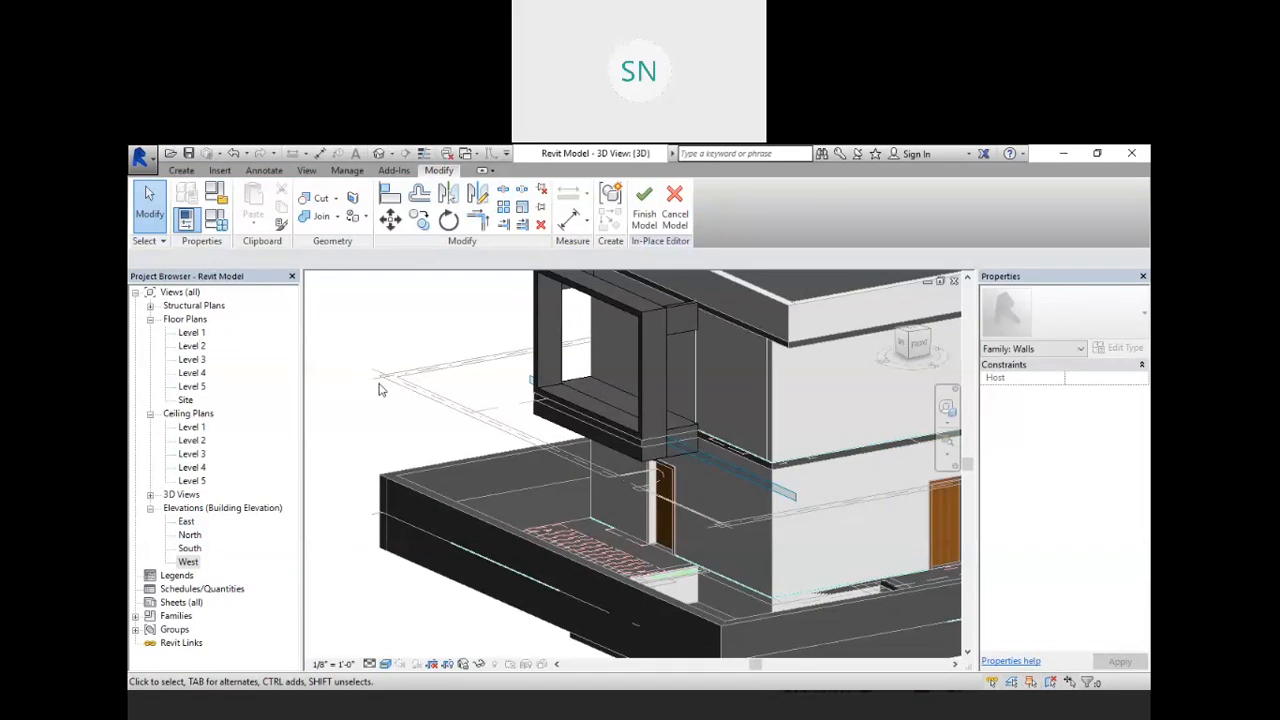
scroll(453, 390, down, 2)
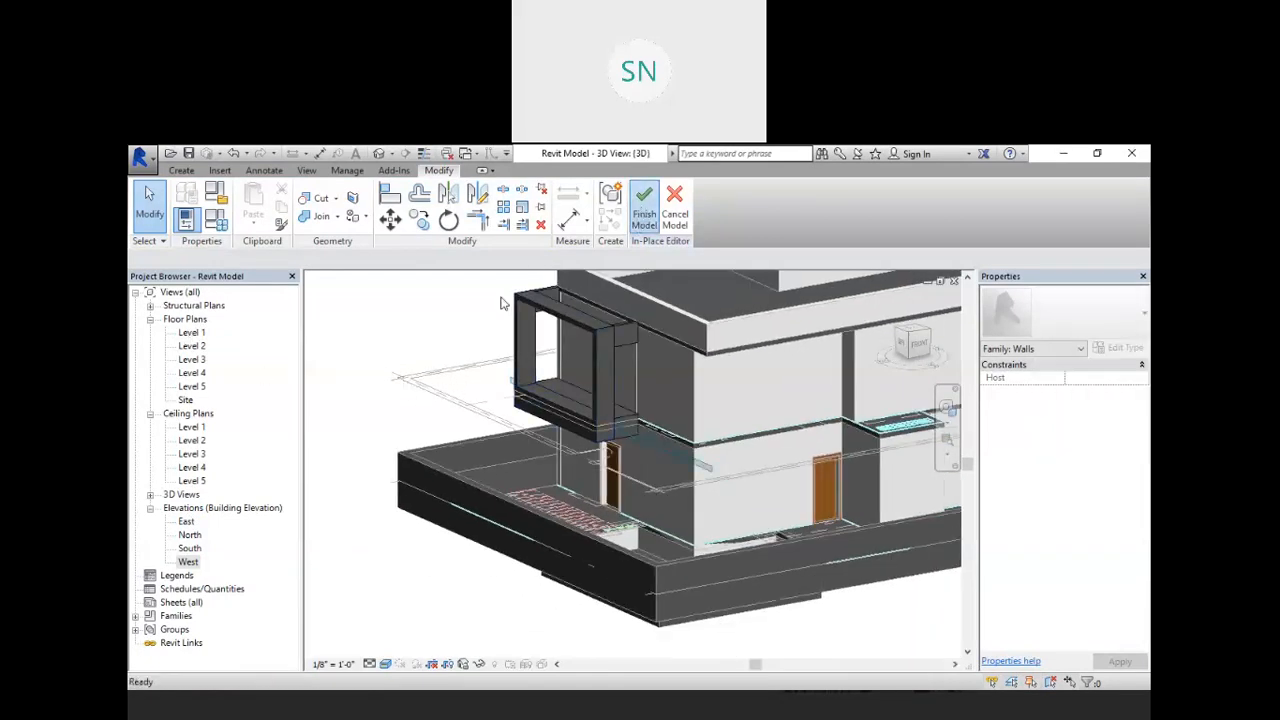
- Temporarily hide the imported First Floor Plan.dwg element in the 3D view
click(433, 382)
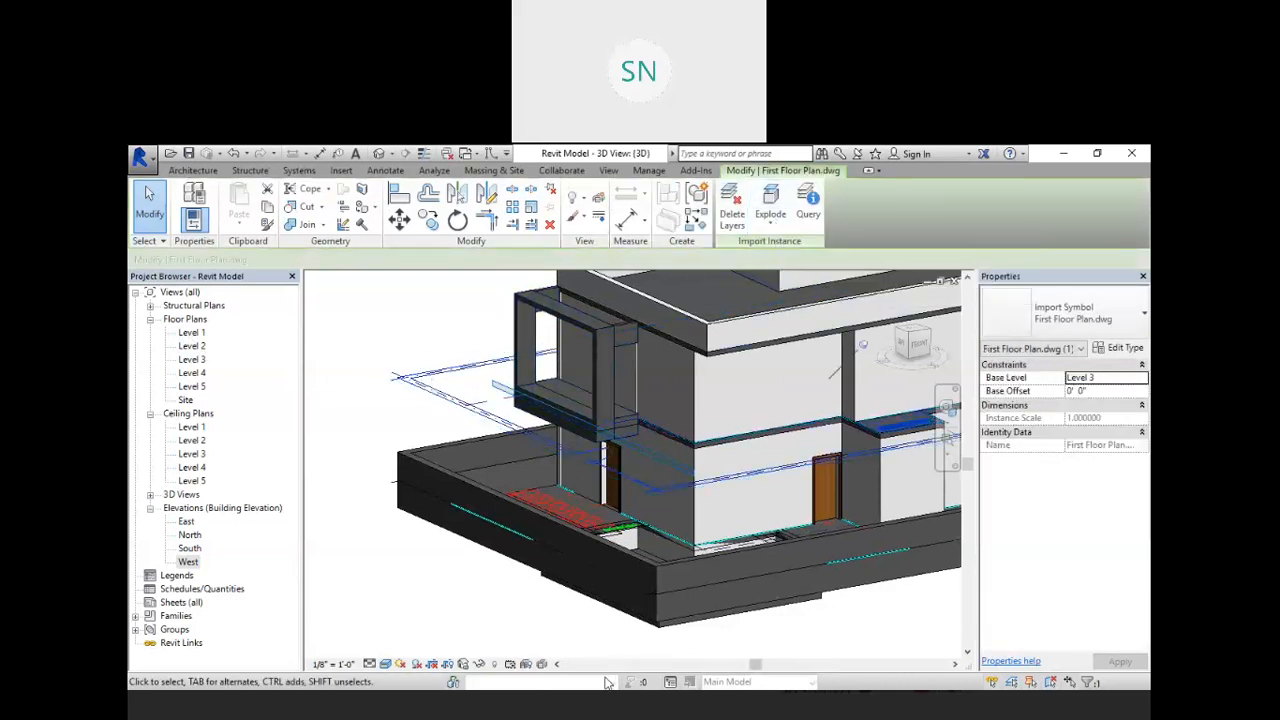
click(486, 668)
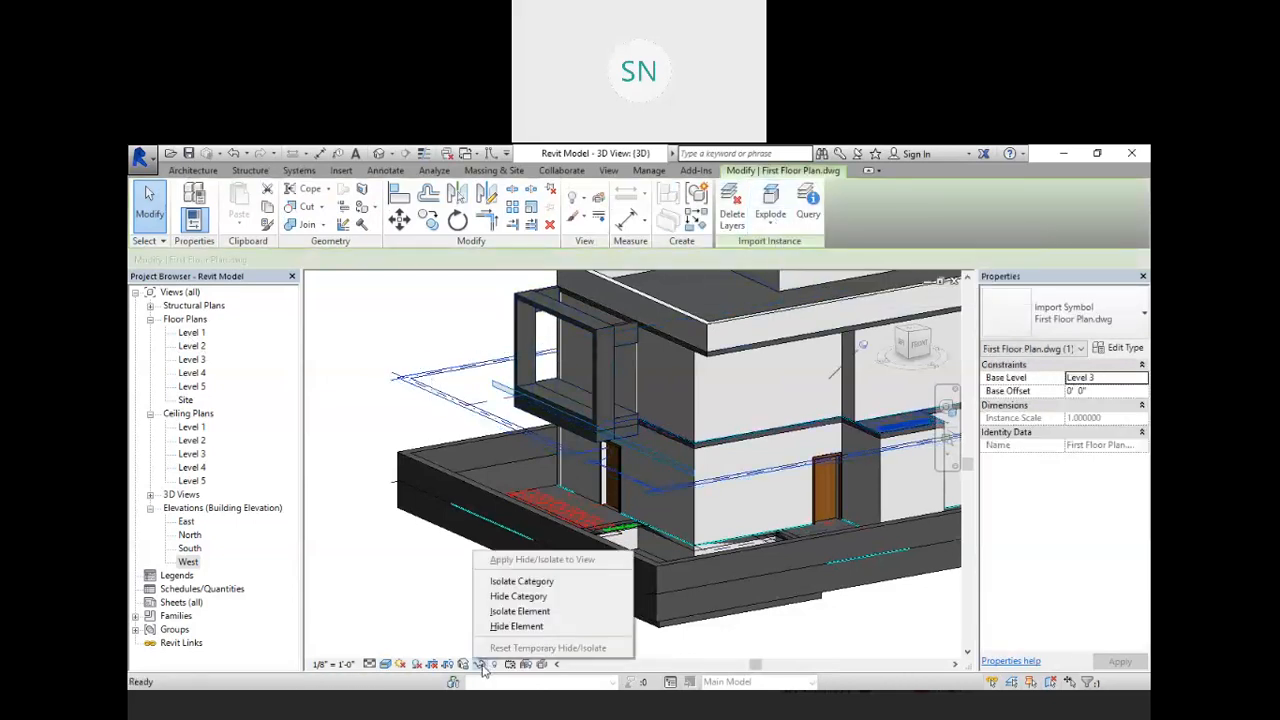
click(510, 622)
scroll(597, 524, down, 2)
scroll(529, 437, up, 4)
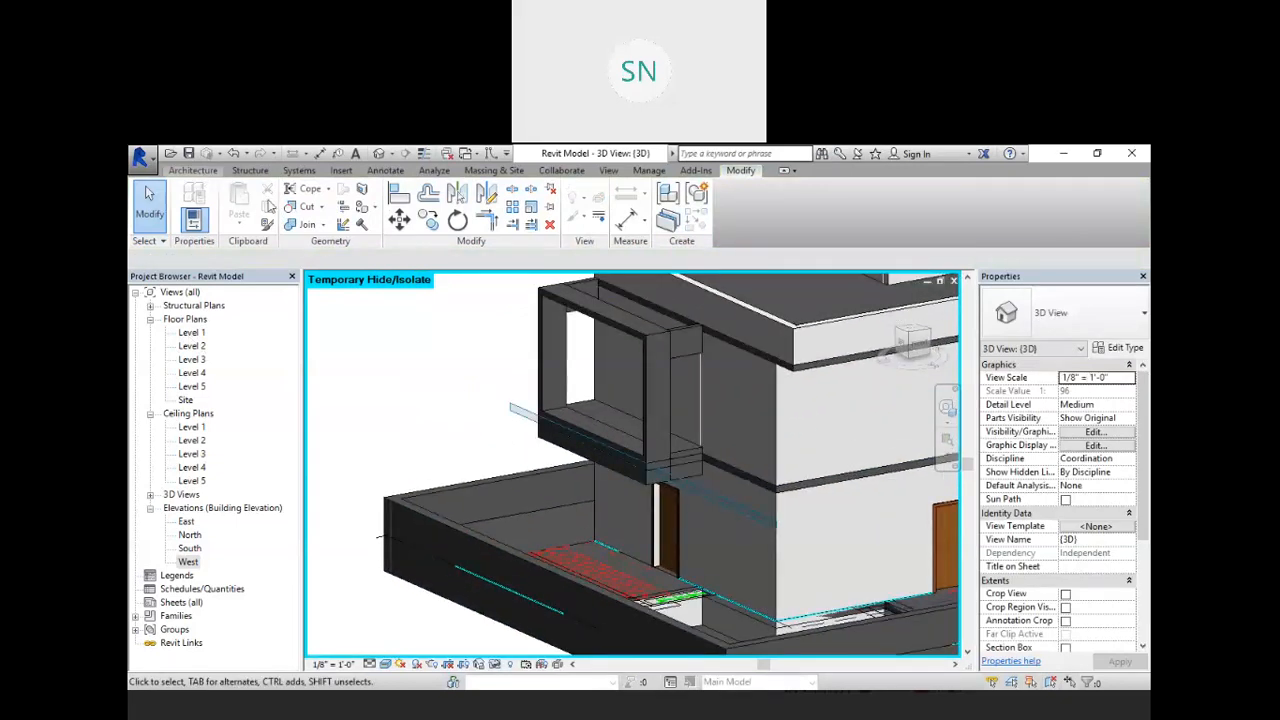
- Create an in-place model in the Floors category and accept the name Floors 1
click(200, 171)
click(302, 213)
click(334, 283)
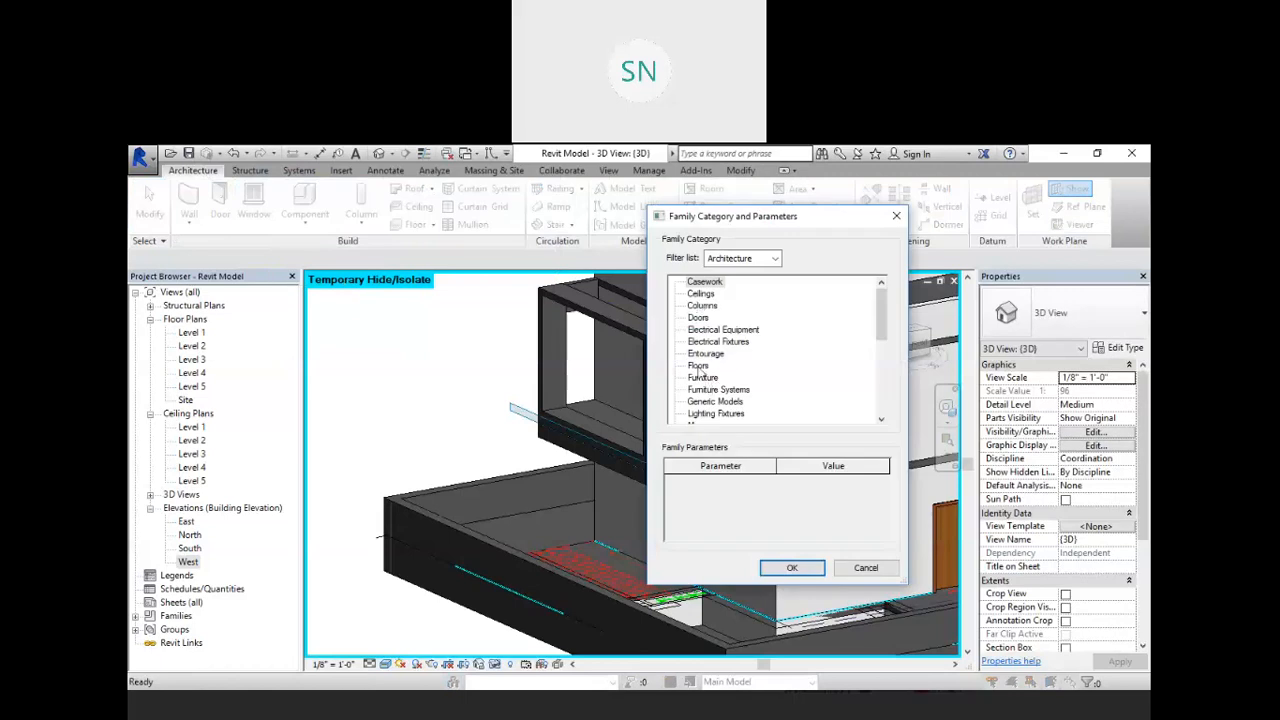
click(786, 572)
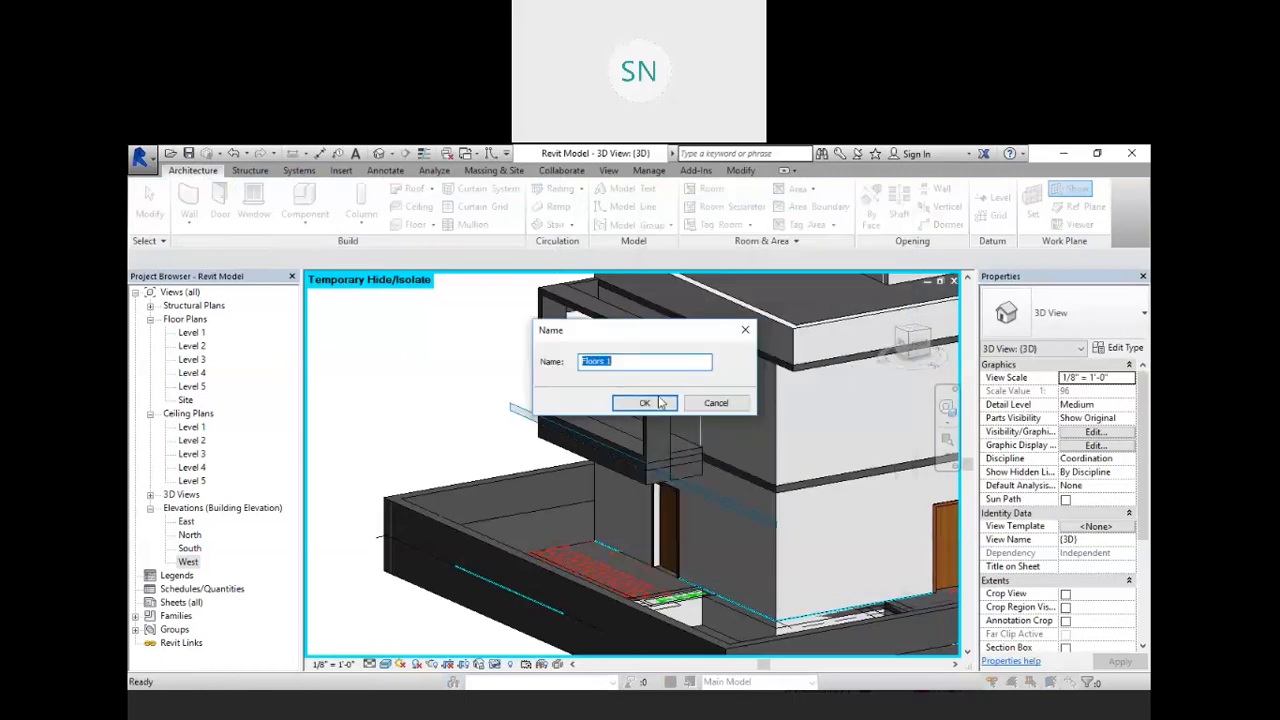
click(645, 403)
- Set the work plane by picking the underside face of the projecting wall frame
click(1017, 205)
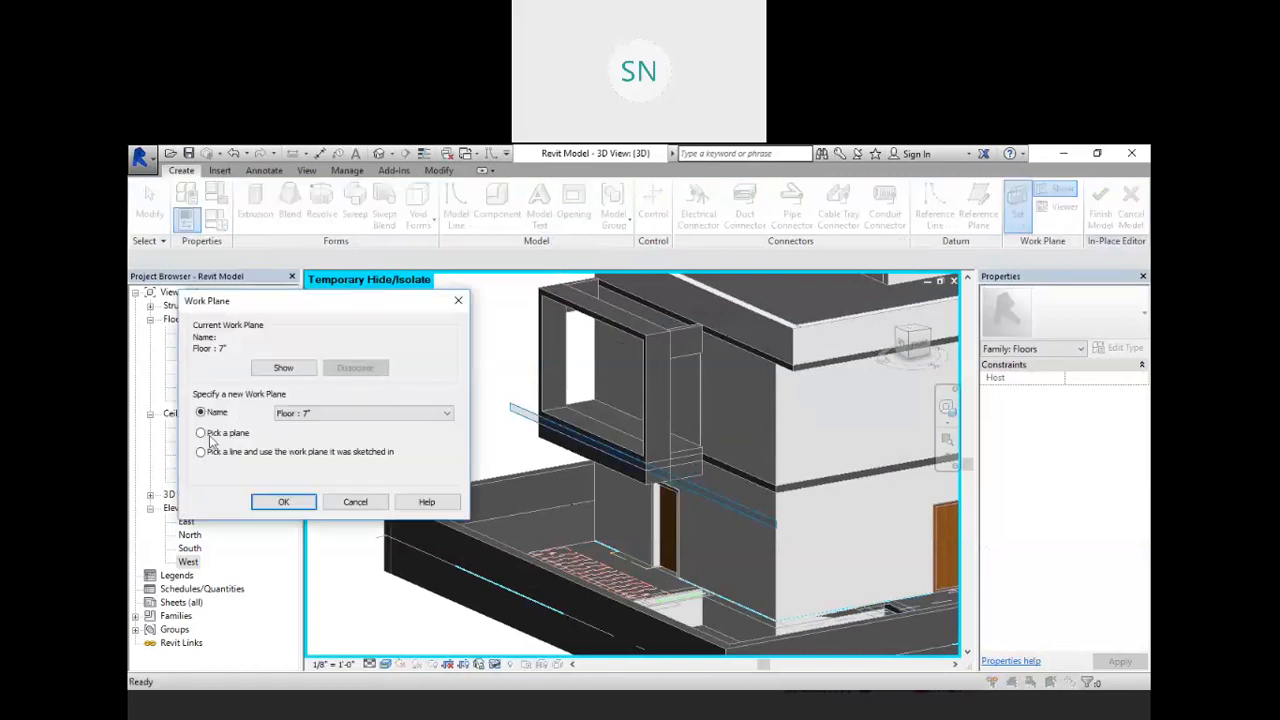
click(285, 503)
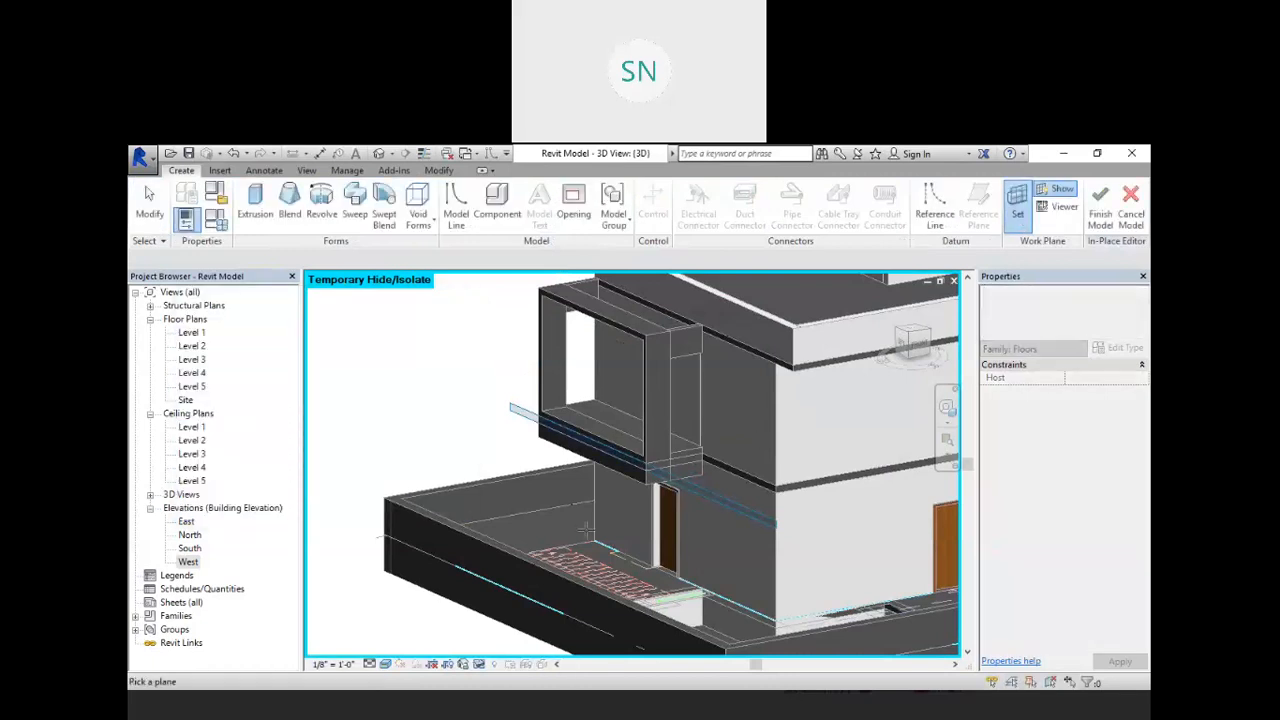
shift+middle_drag(593, 526, 618, 432)
scroll(627, 435, up, 3)
click(621, 433)
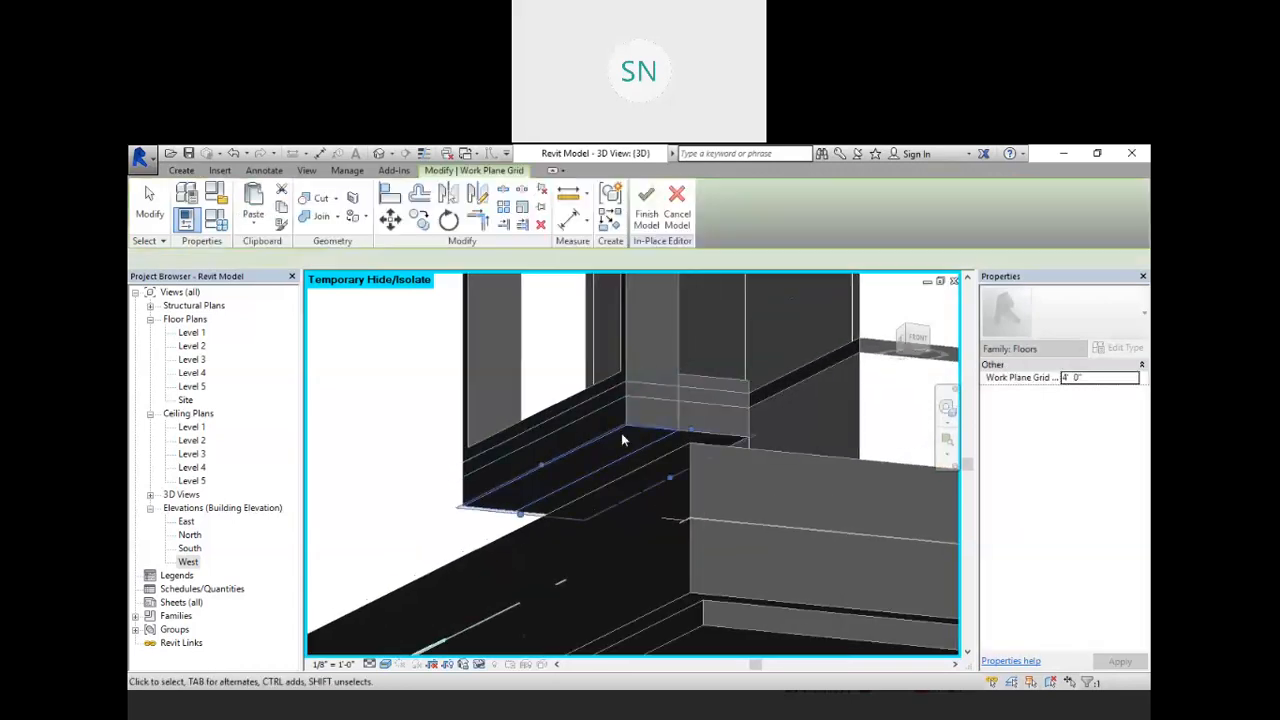
scroll(607, 436, down, 3)
shift+middle_drag(604, 430, 838, 400)
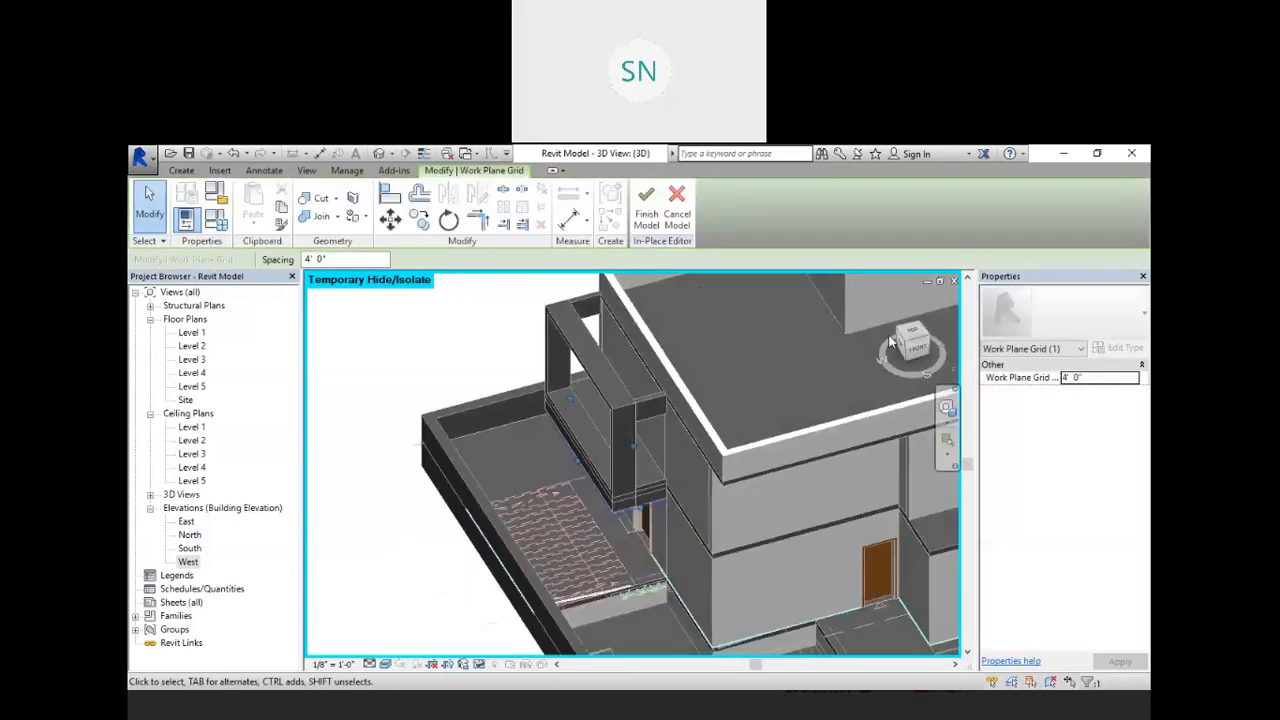
key(Escape)
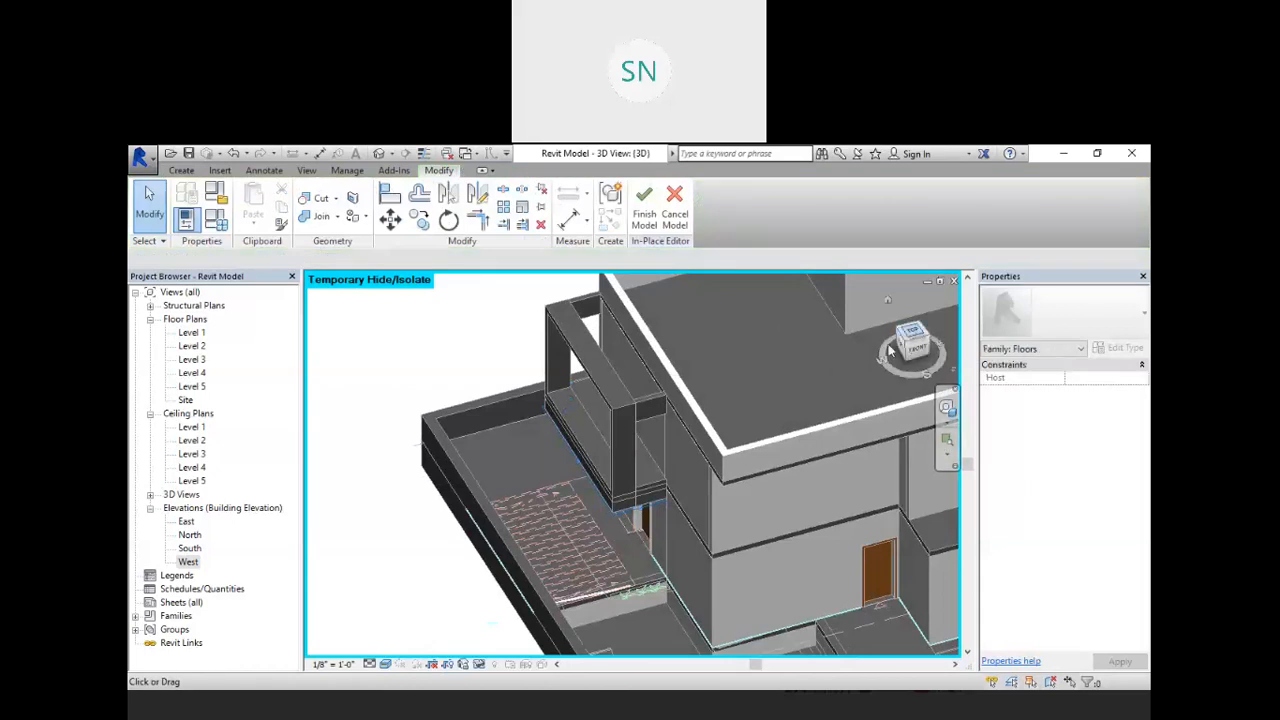
- Start an extrusion in the in-place floor model and orient the 3D view to the top
scroll(851, 375, down, 1)
middle_drag(809, 373, 796, 432)
scroll(796, 432, up, 1)
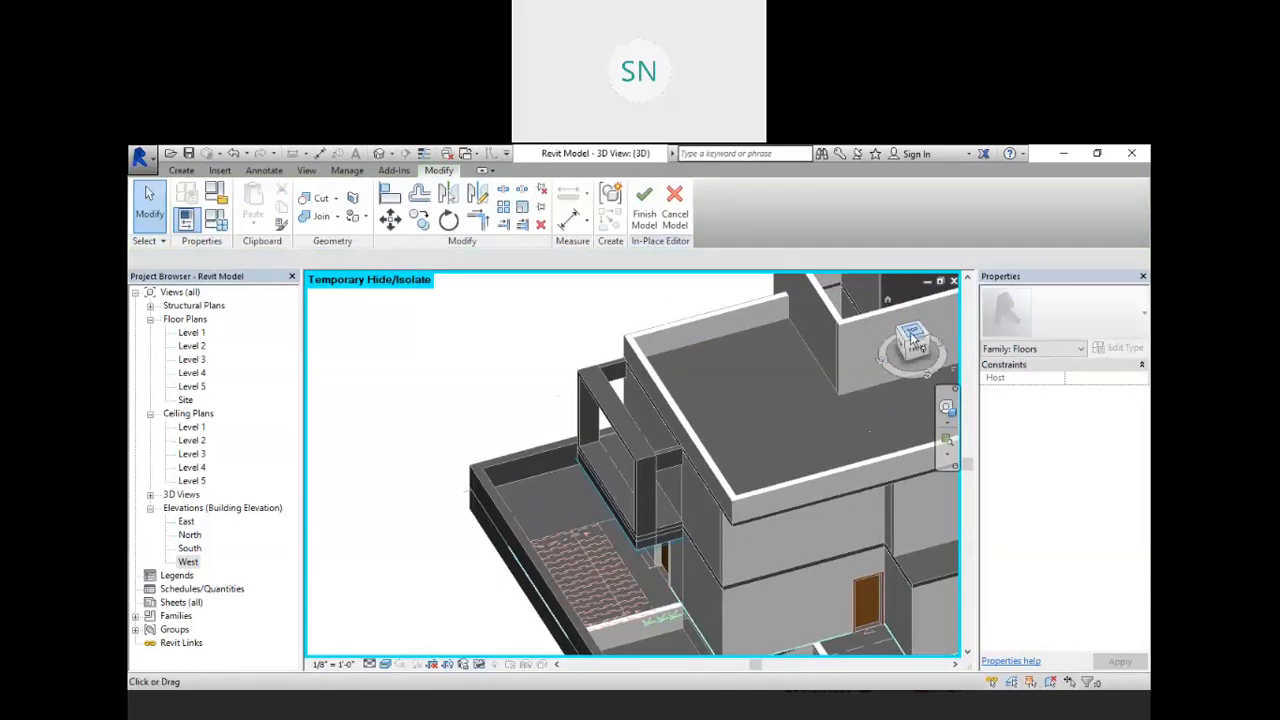
click(912, 340)
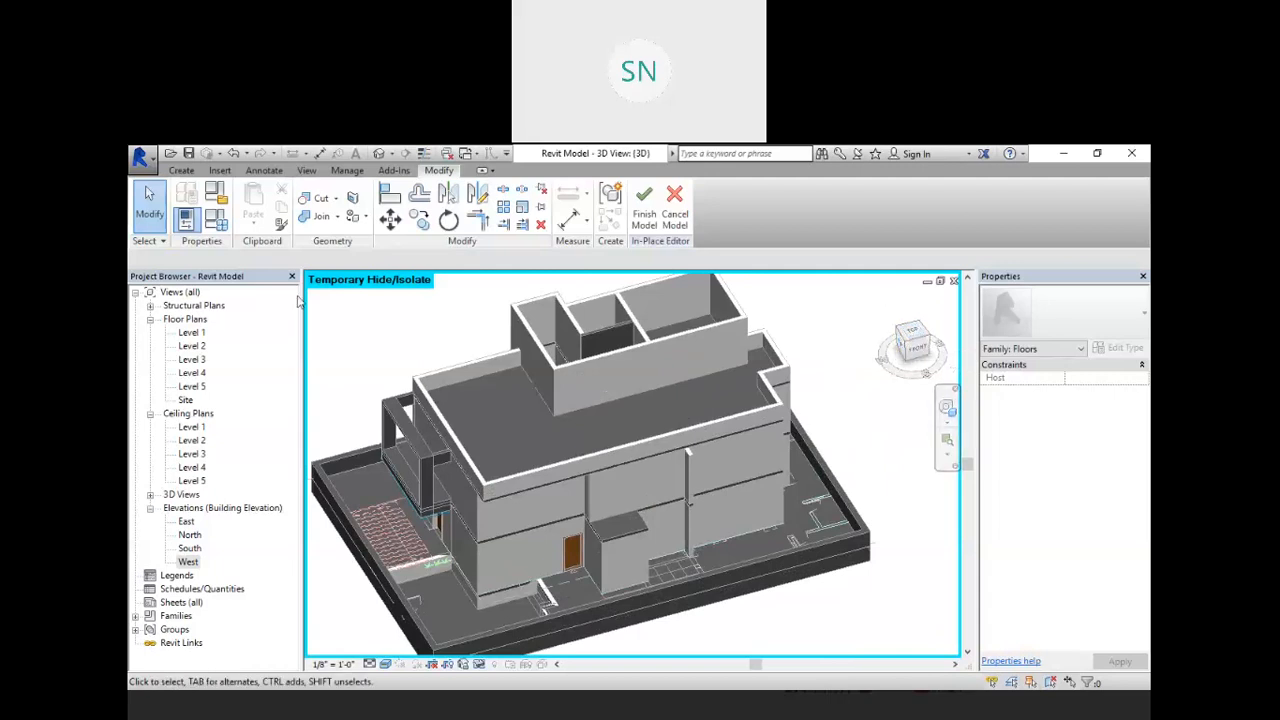
click(179, 171)
click(257, 207)
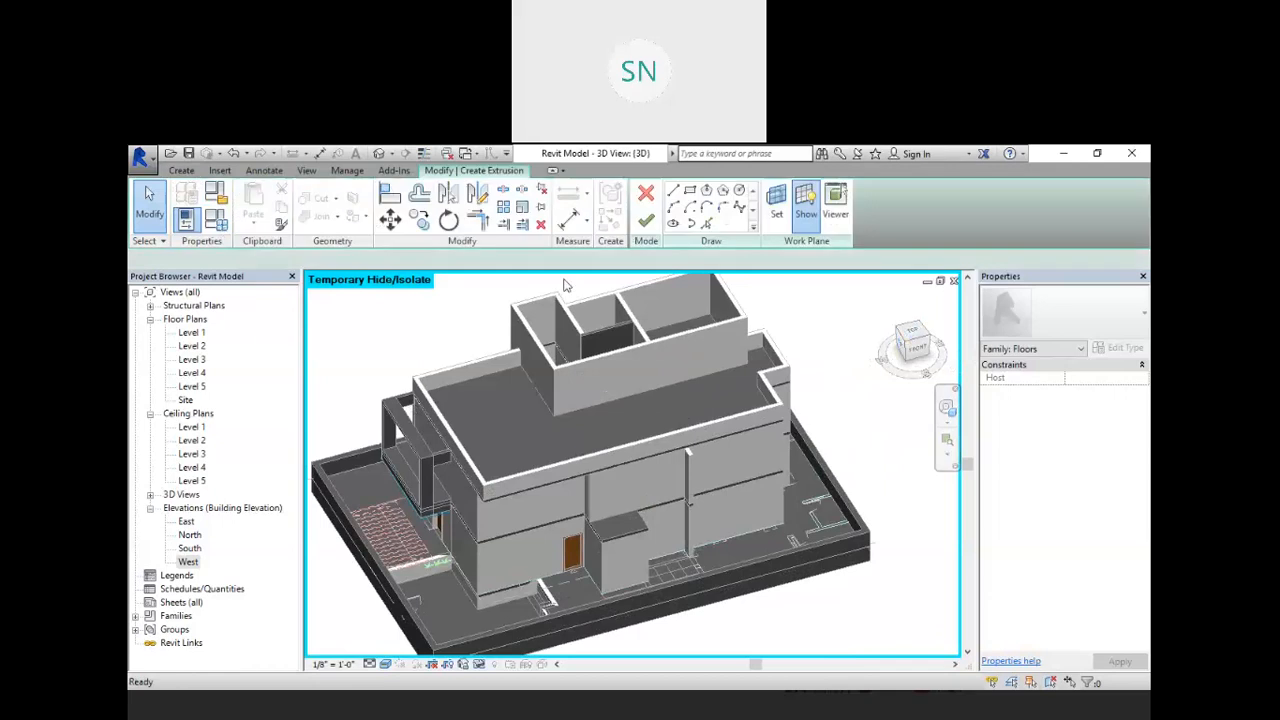
right_click(903, 313)
click(905, 310)
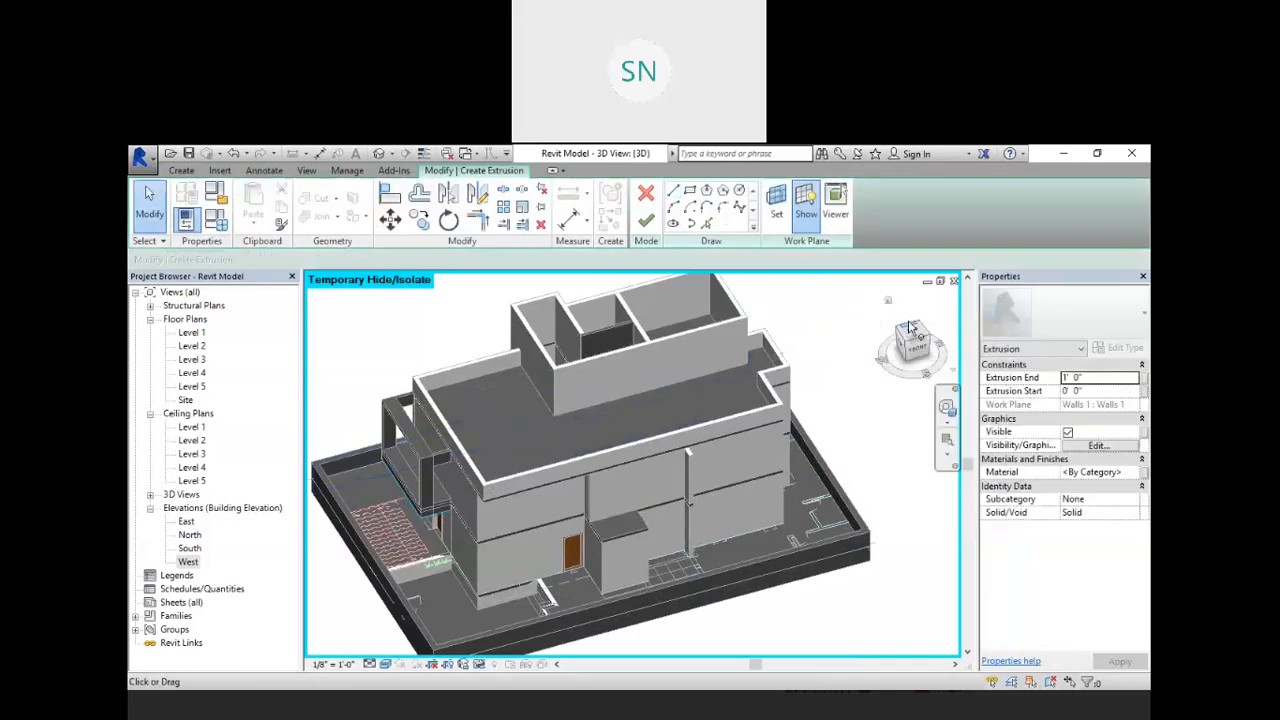
click(913, 336)
- Sketch a rectangle around the northernmost band with the curved motif, spanning the full width of the dashed pattern in the ground floor plan
scroll(480, 358, up, 5)
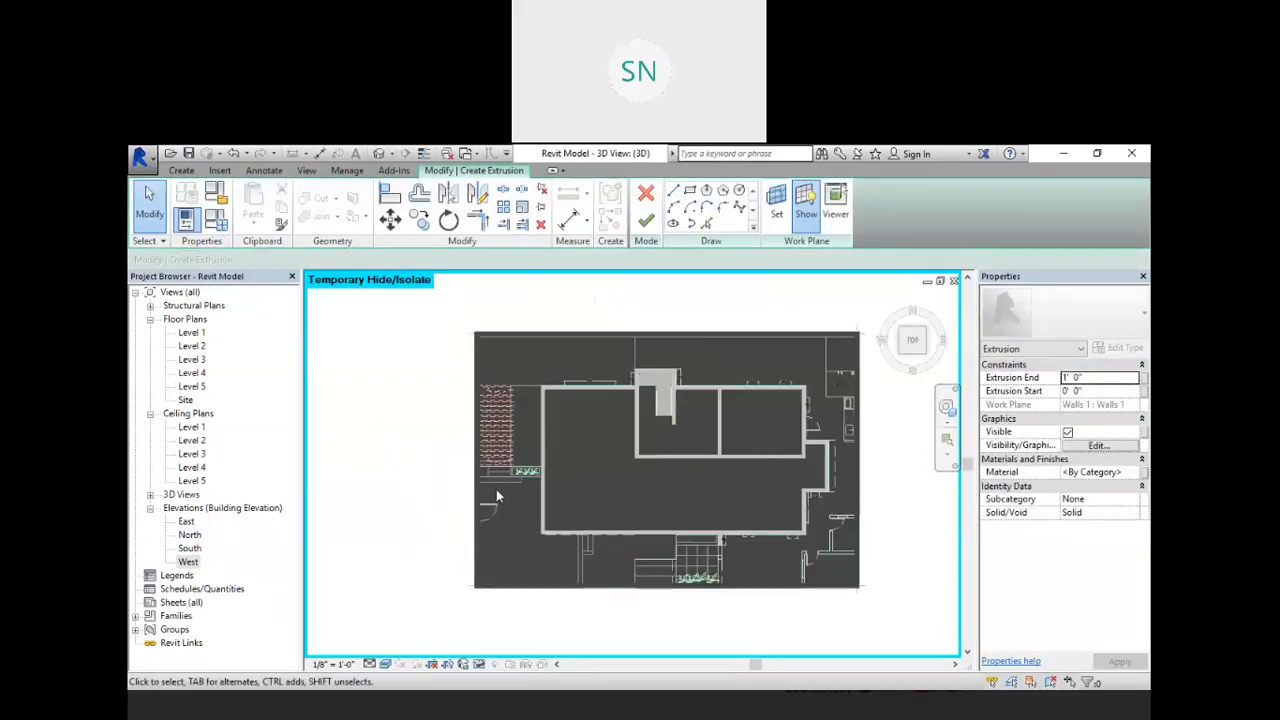
scroll(480, 358, up, 5)
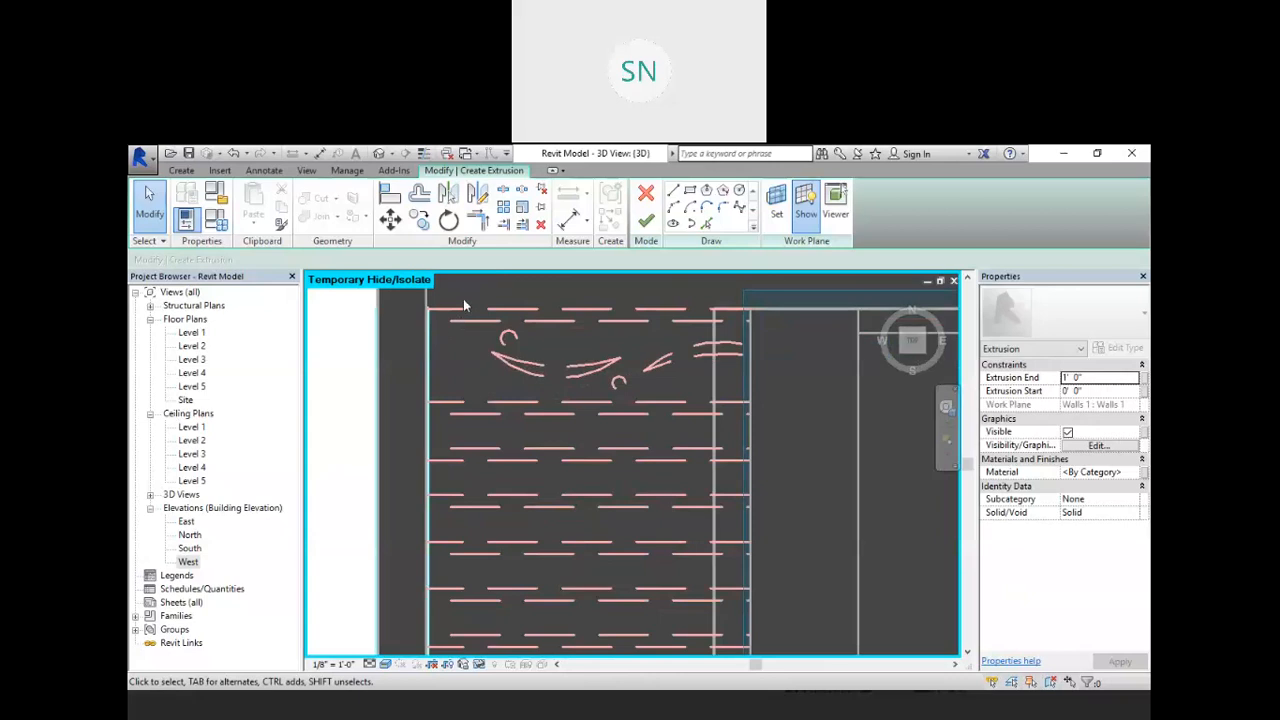
scroll(478, 383, down, 1)
scroll(638, 375, down, 6)
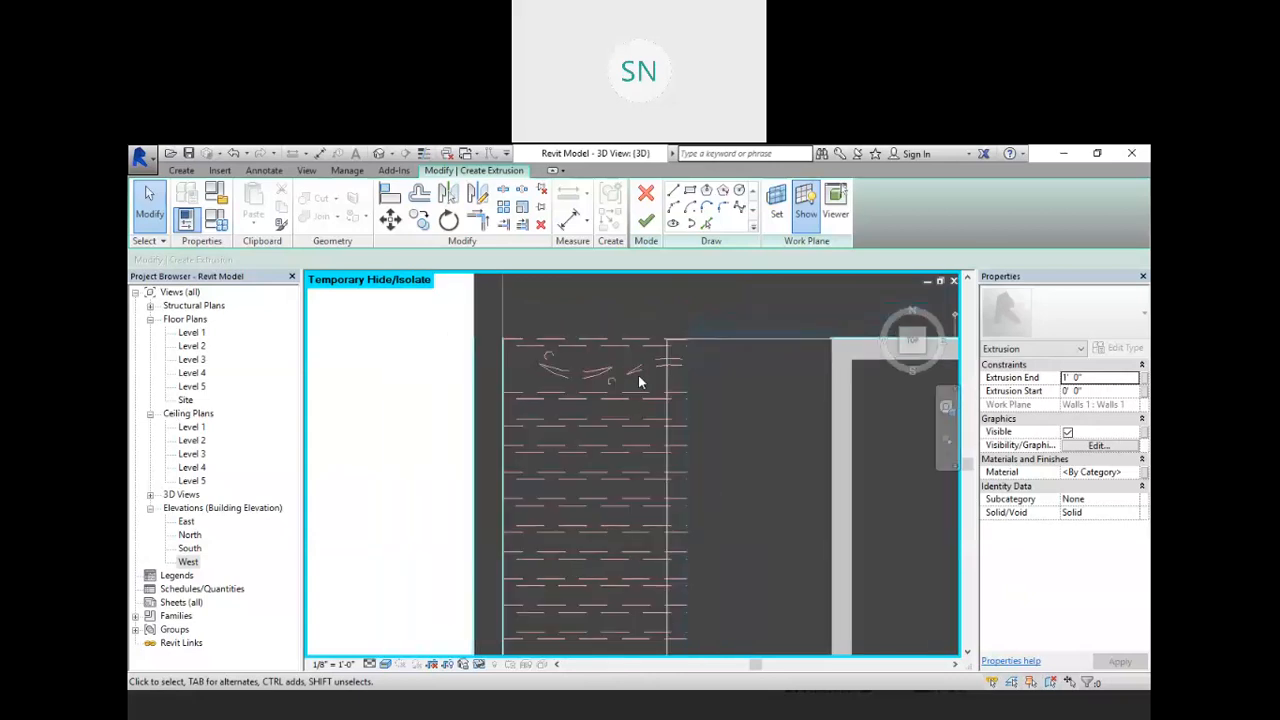
scroll(562, 632, up, 5)
scroll(565, 591, down, 2)
scroll(563, 350, down, 3)
scroll(590, 430, down, 2)
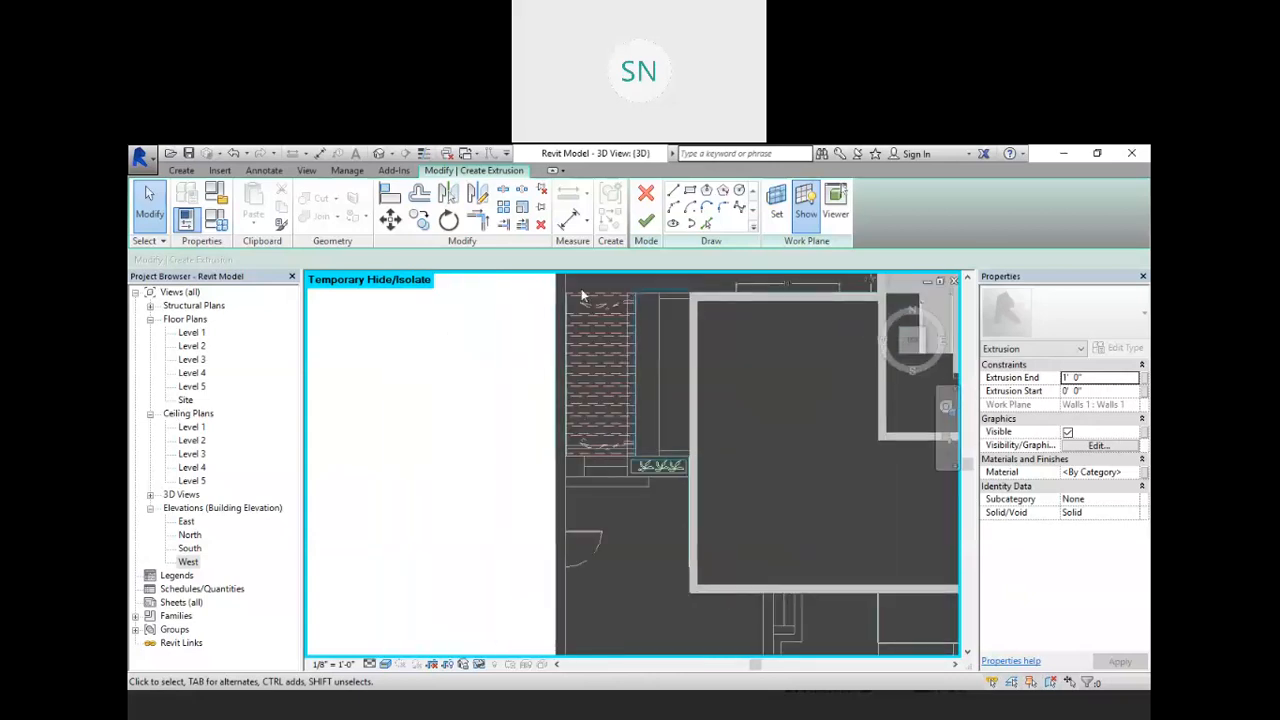
scroll(581, 288, up, 6)
scroll(582, 292, up, 3)
scroll(621, 456, down, 2)
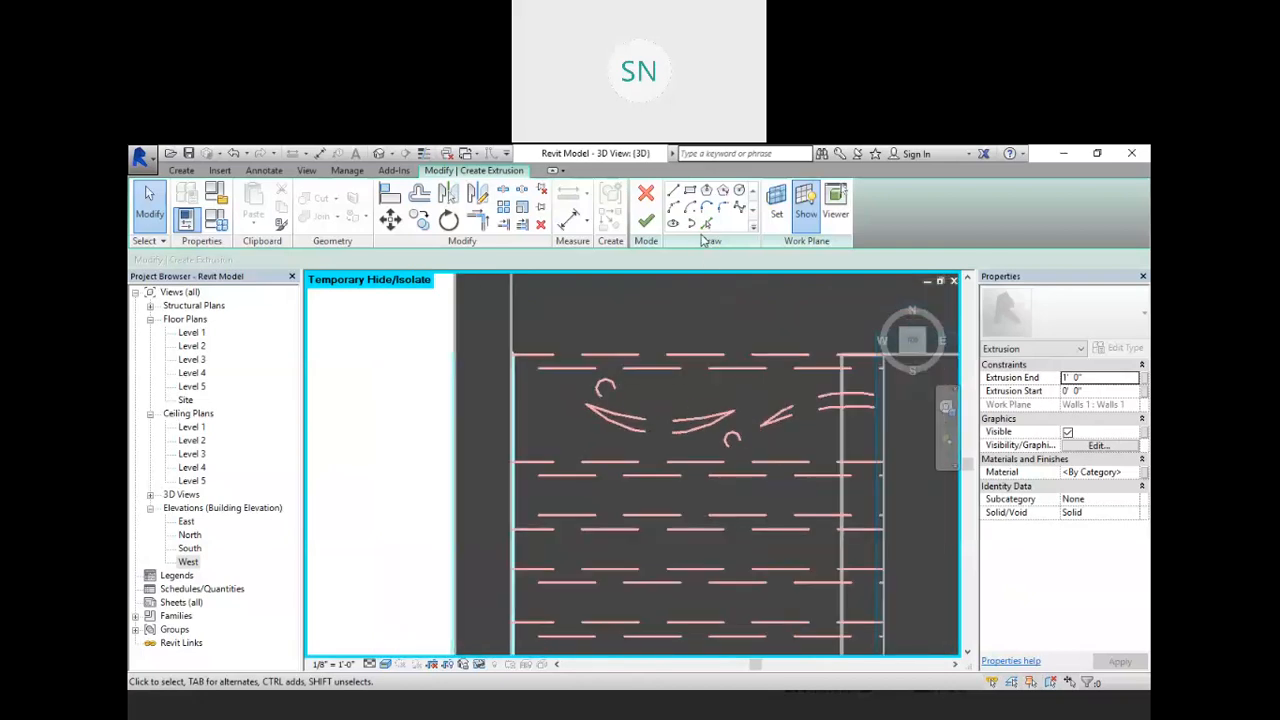
click(690, 192)
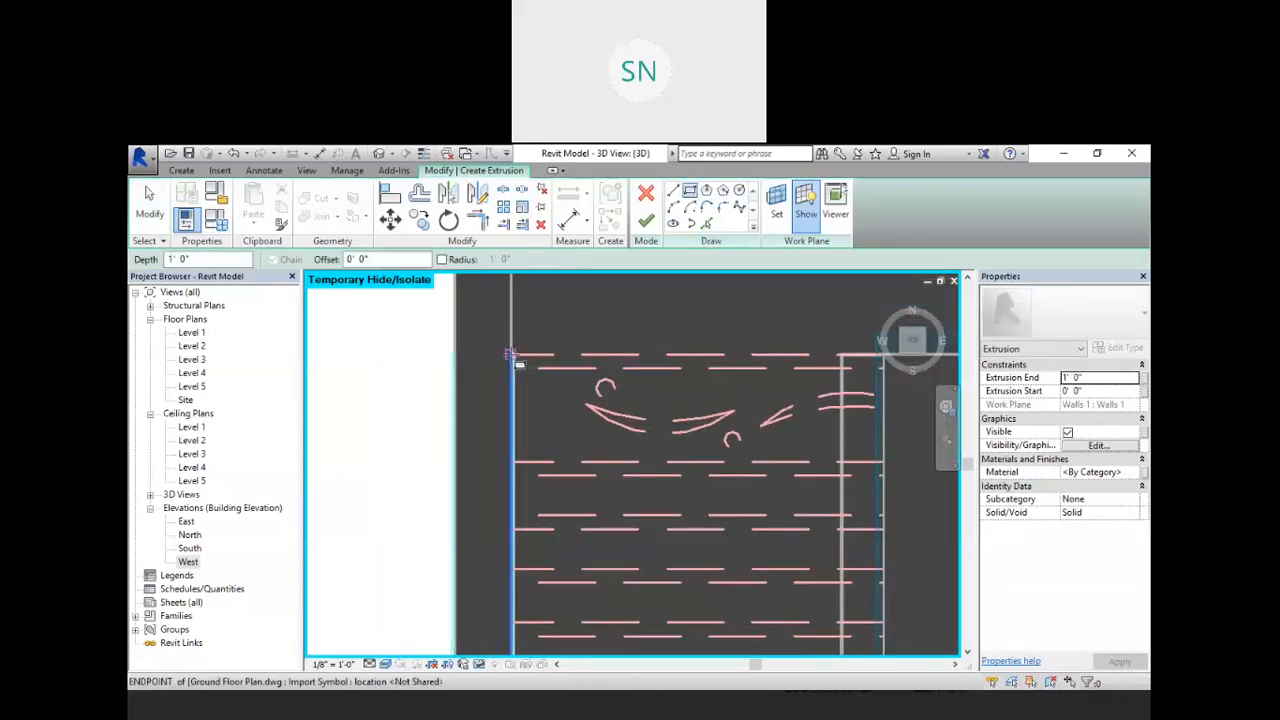
click(530, 368)
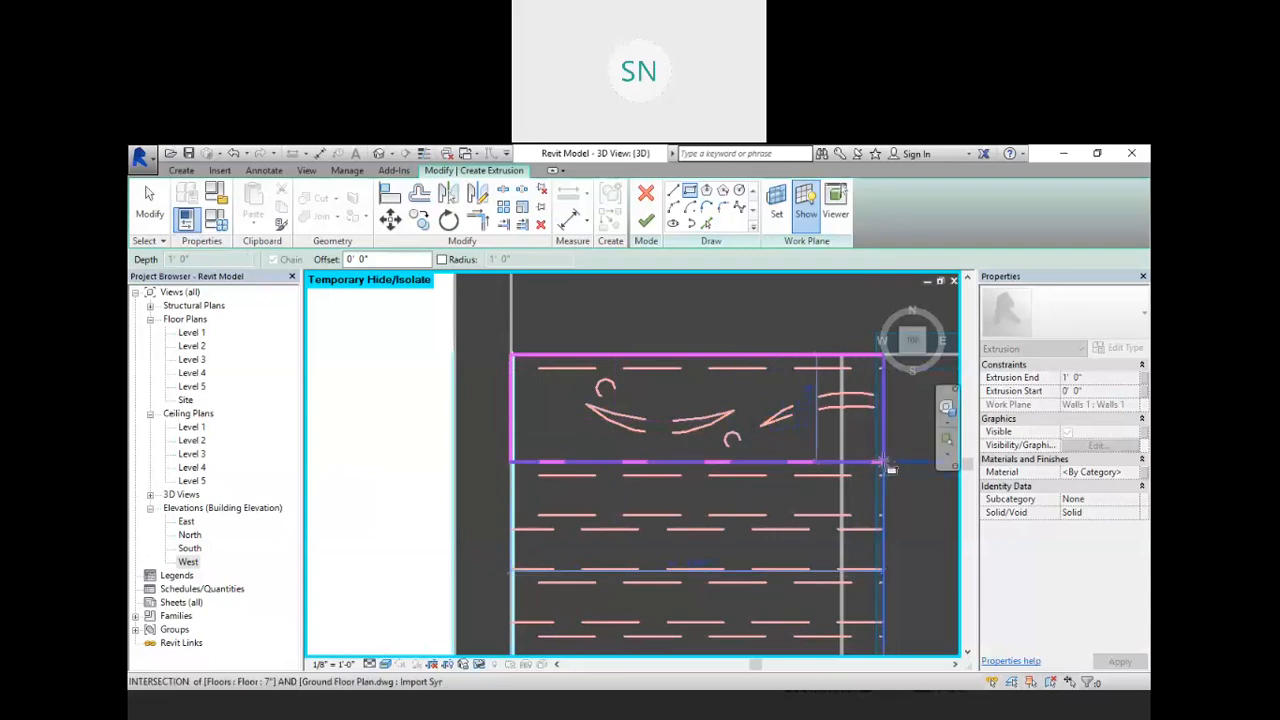
click(885, 462)
- Sketch the first two narrow full-width slat rectangles below the motif band, following the dashed plan lines and leaving a gap between them
scroll(811, 295, down, 3)
scroll(802, 443, up, 2)
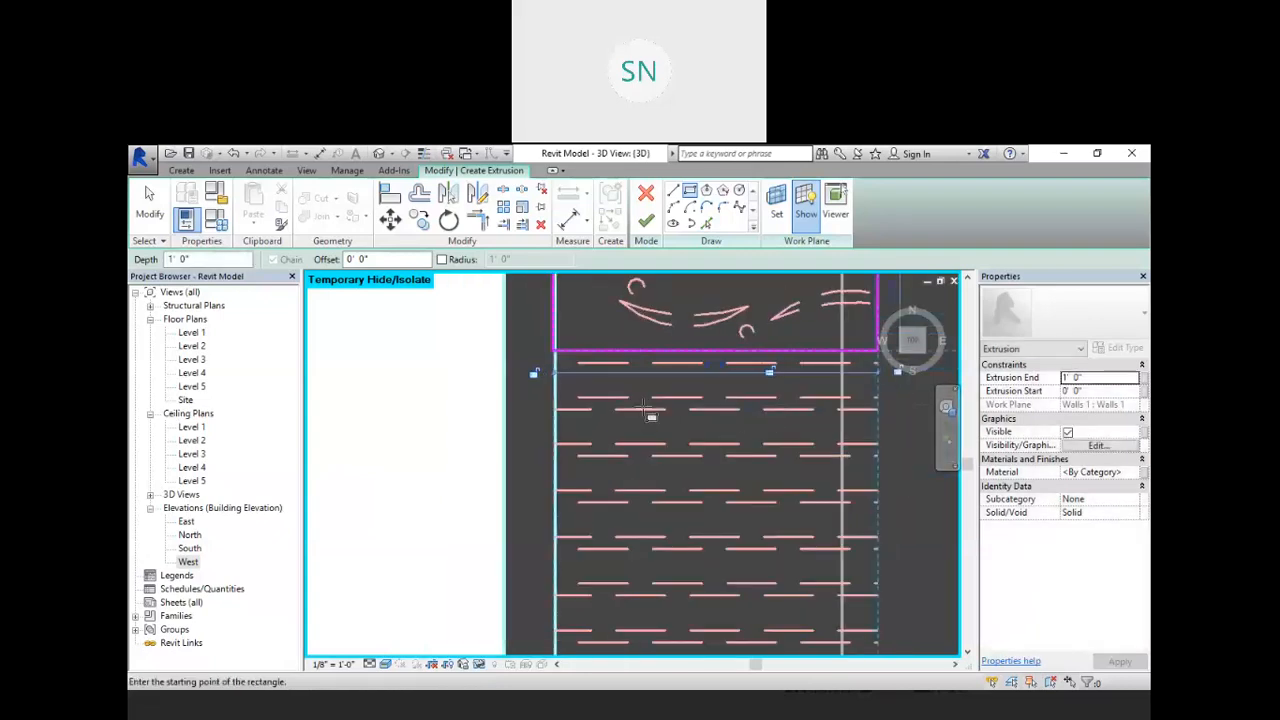
click(553, 365)
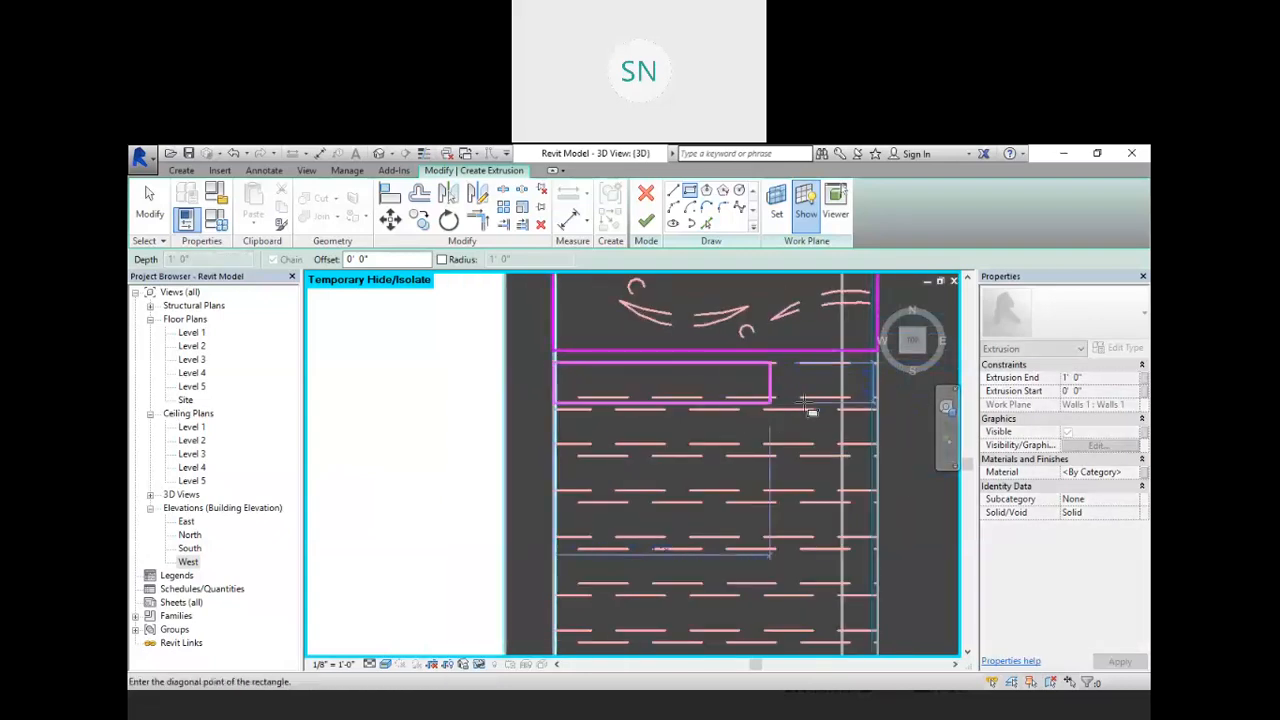
click(878, 398)
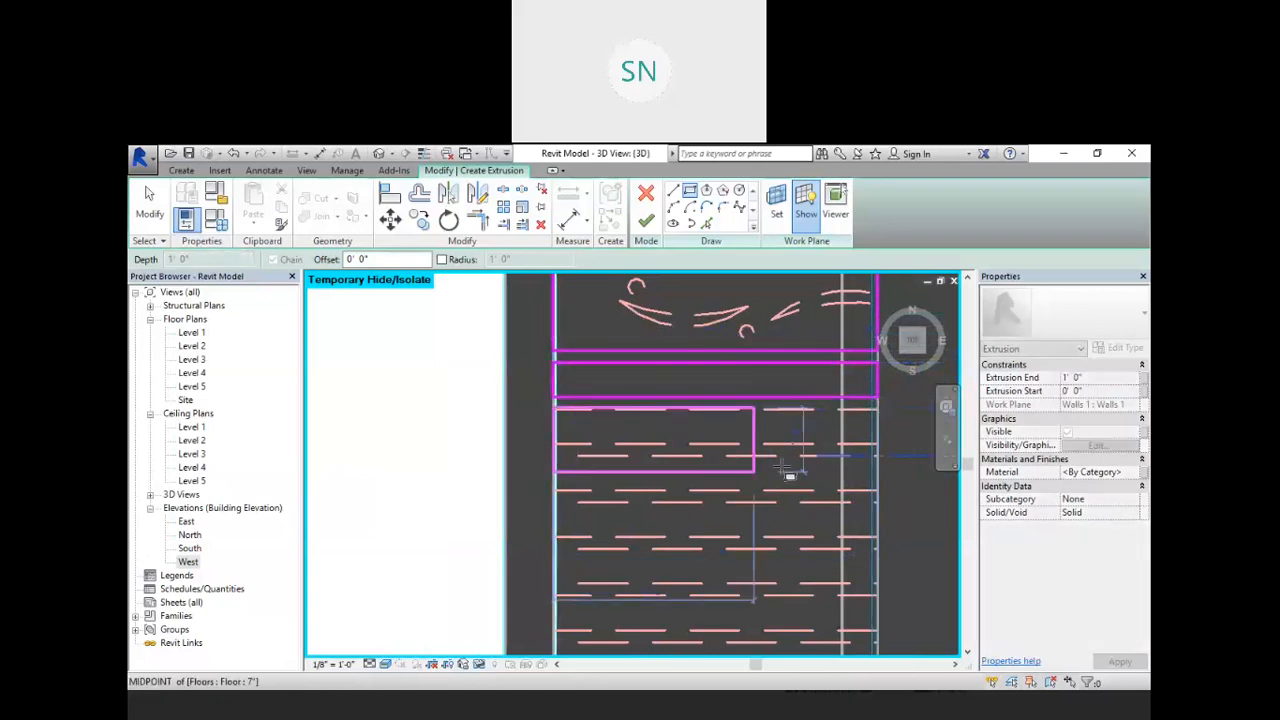
click(878, 442)
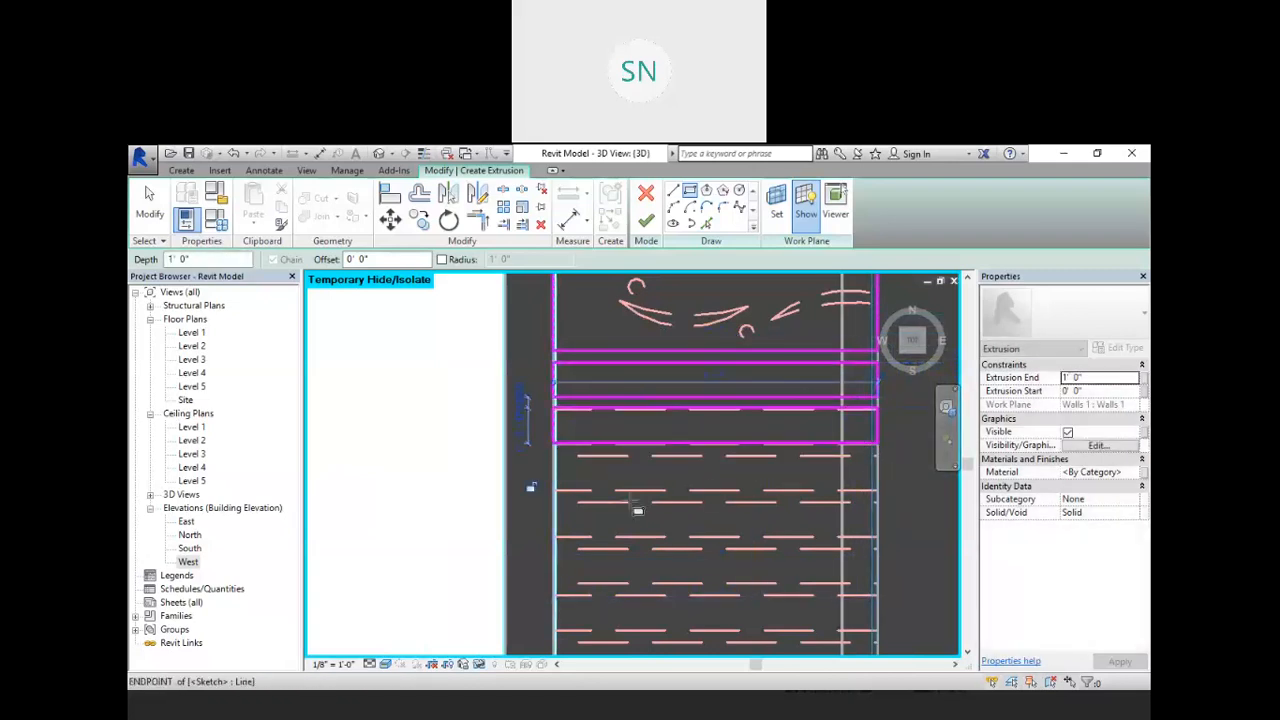
- Add the third, fourth and fifth narrow slat rectangles along the dashed lines, keeping the gaps between slats open
click(556, 455)
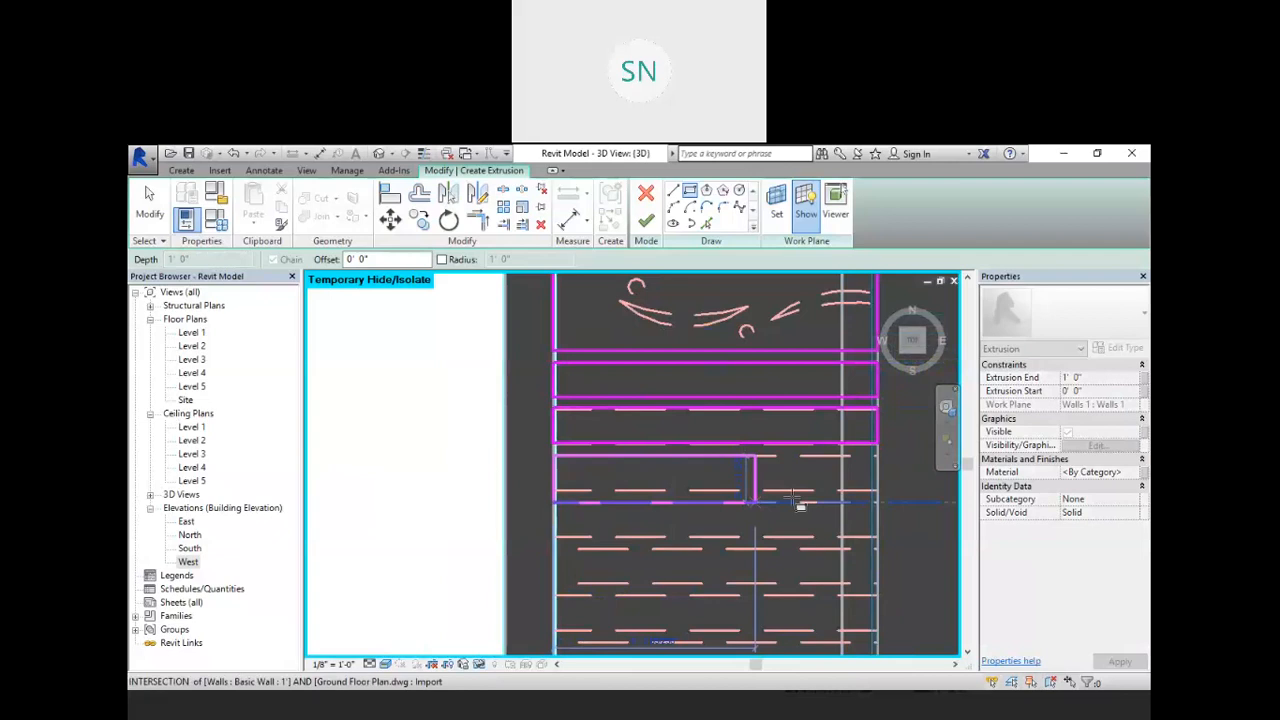
click(878, 492)
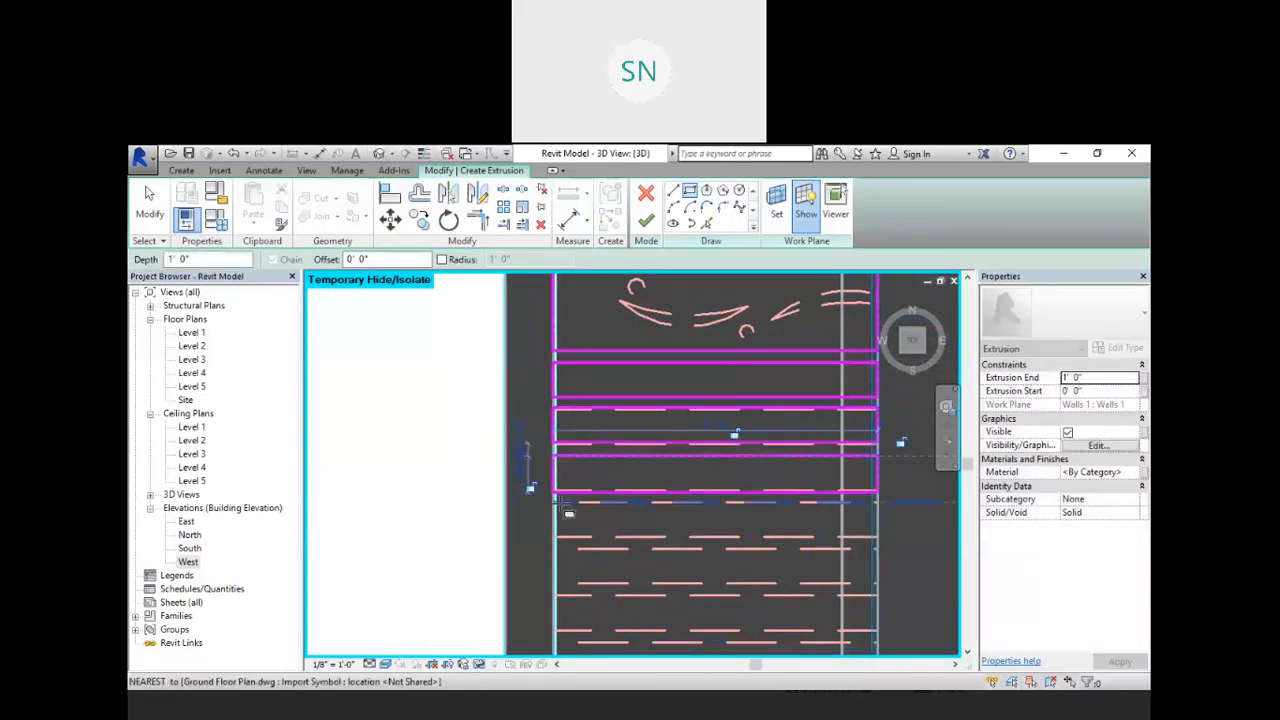
click(556, 500)
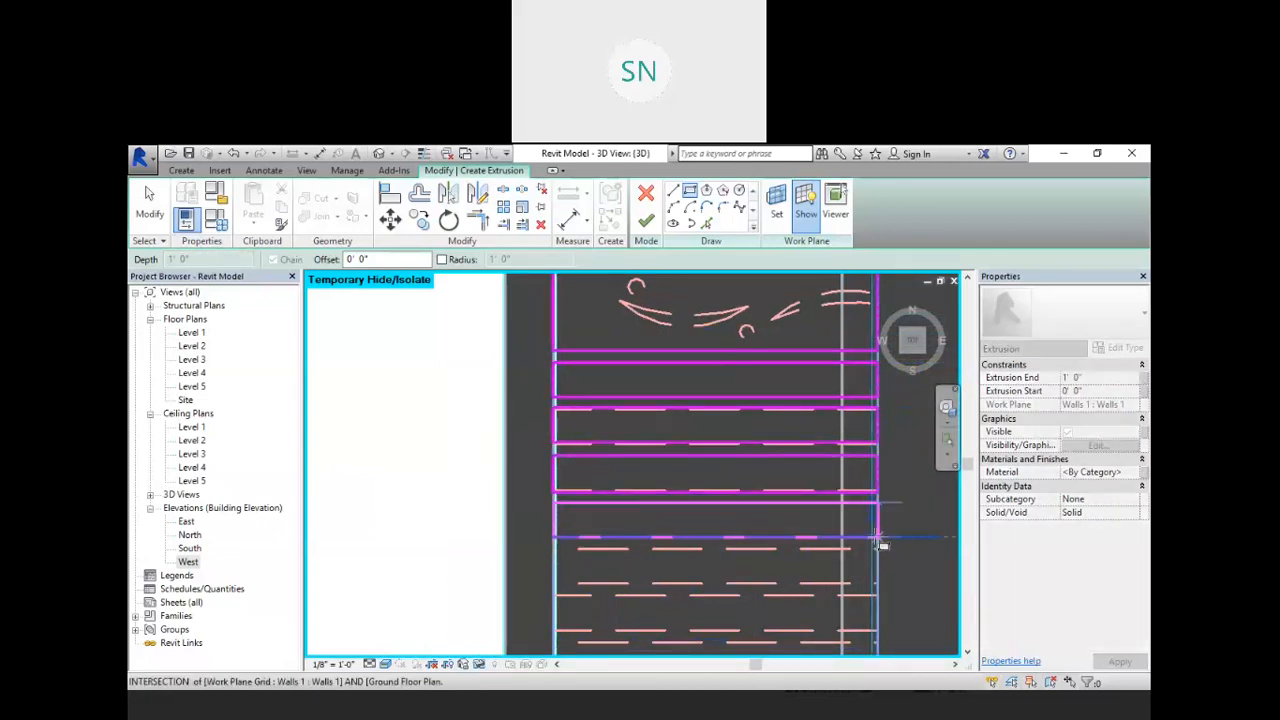
click(878, 538)
click(555, 547)
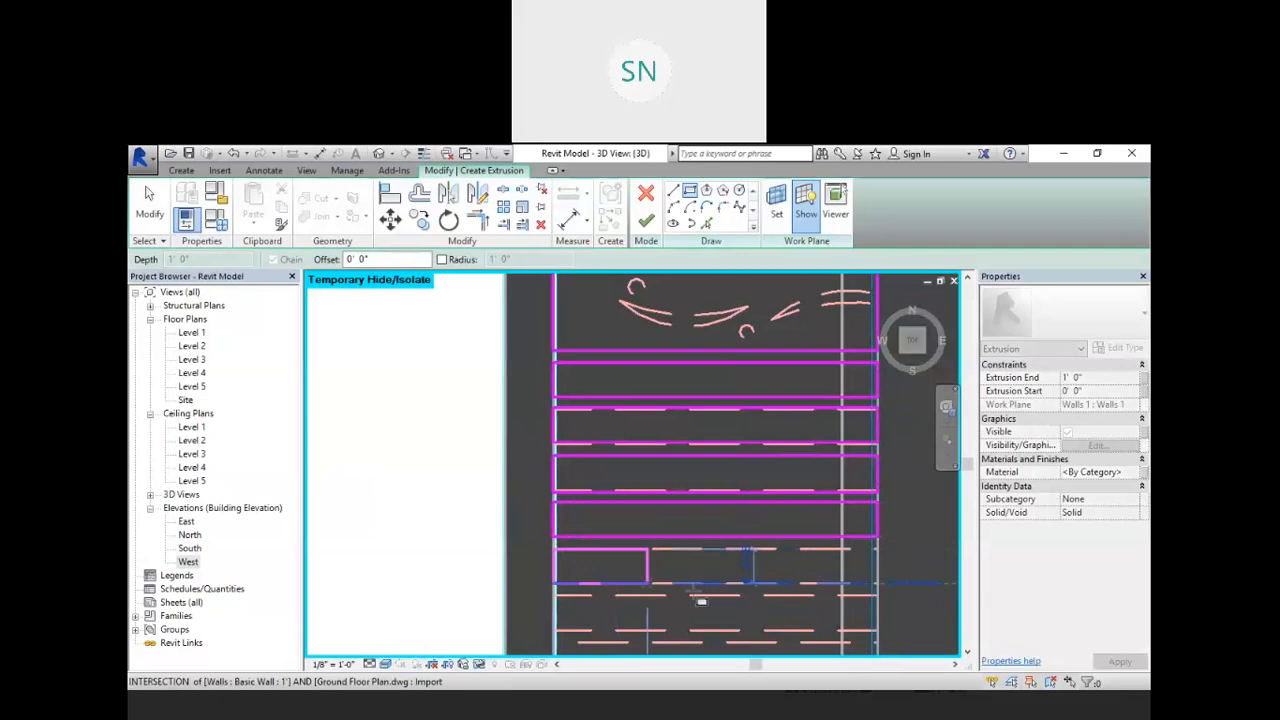
click(878, 584)
- Sketch the sixth and seventh slat rectangles between the next pairs of dashed plan lines
scroll(761, 465, up, 2)
scroll(760, 446, down, 6)
scroll(800, 564, up, 6)
scroll(800, 560, up, 2)
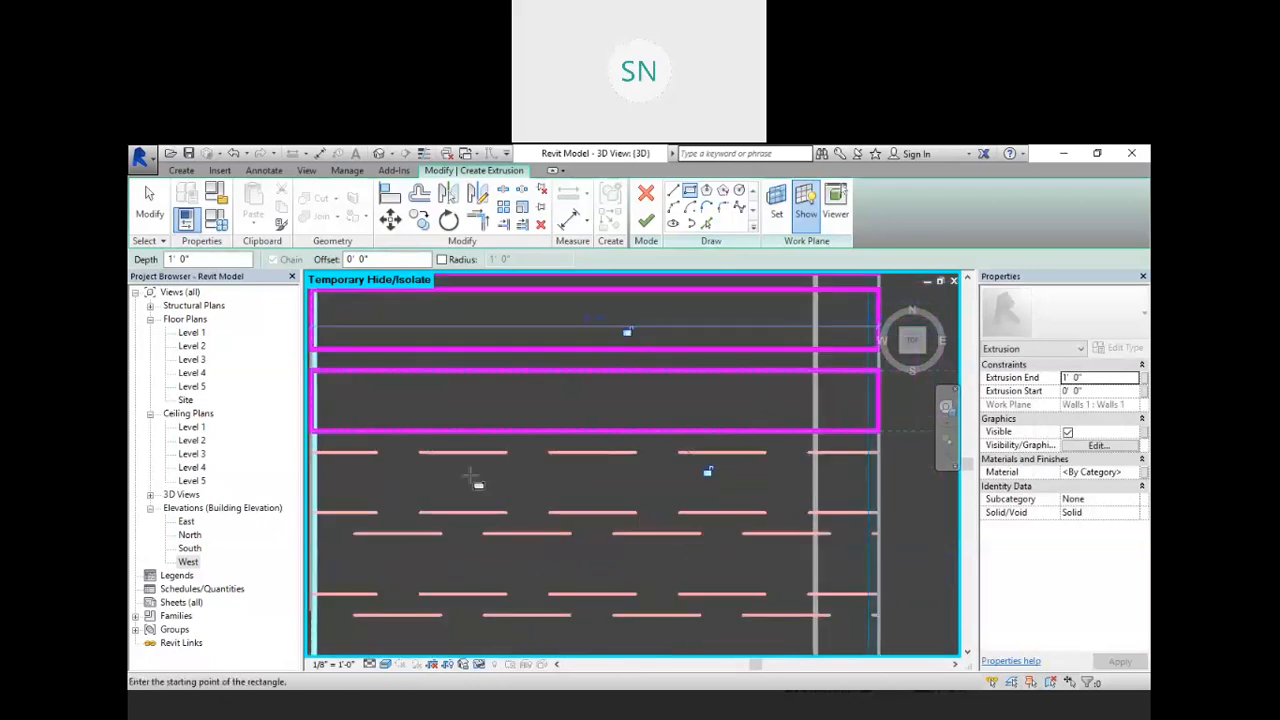
scroll(644, 451, down, 2)
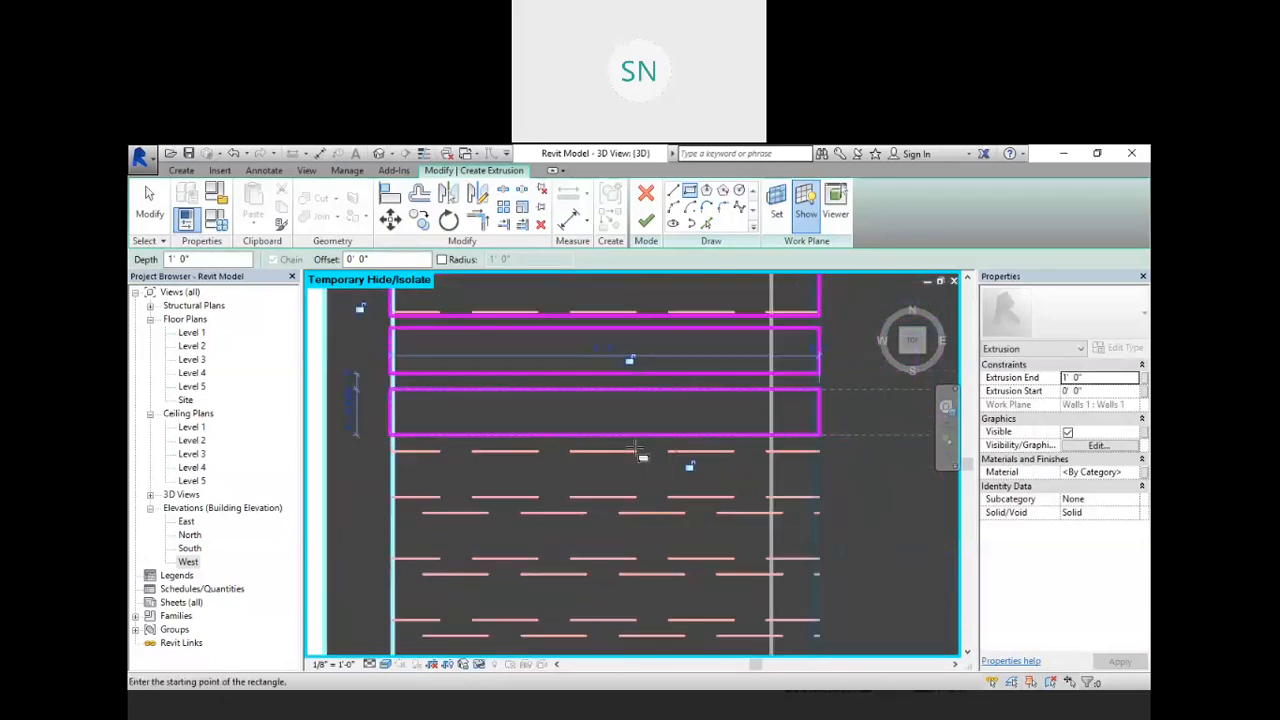
click(392, 452)
click(822, 502)
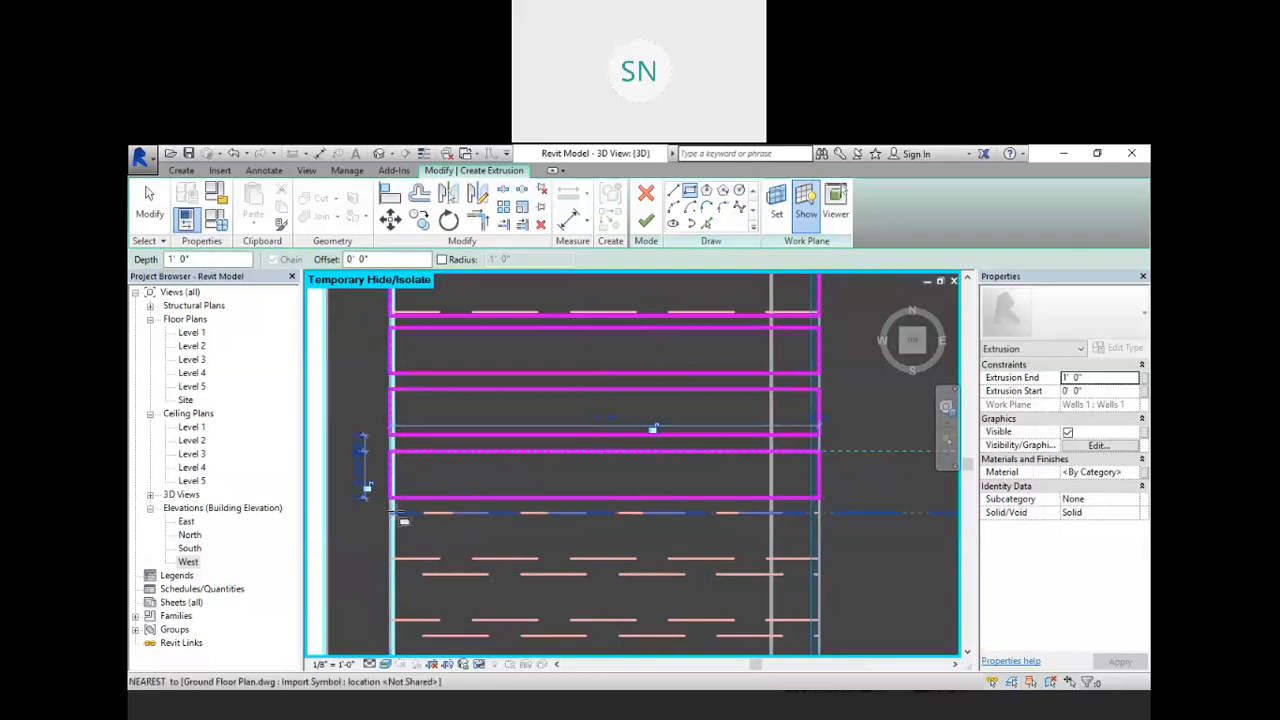
click(392, 514)
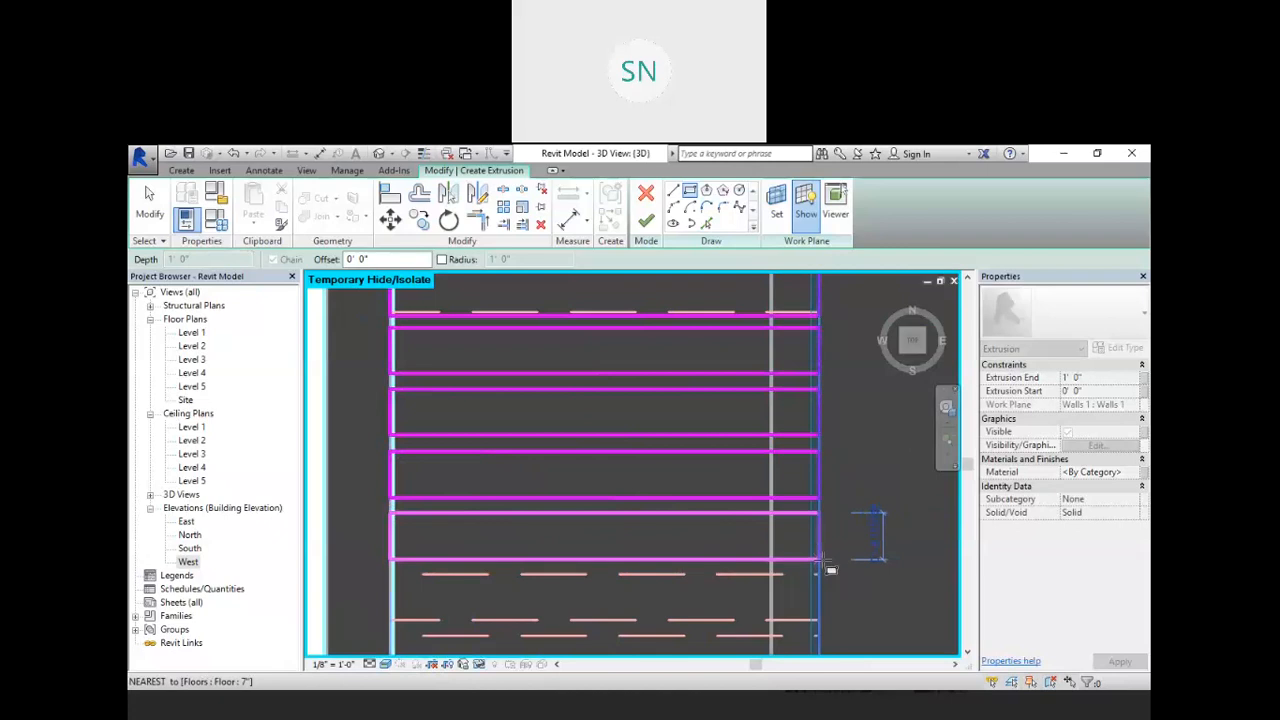
click(820, 560)
- Continue the slat pattern southward with the eighth and ninth rectangles across the full pattern width
scroll(775, 435, down, 3)
scroll(755, 527, up, 2)
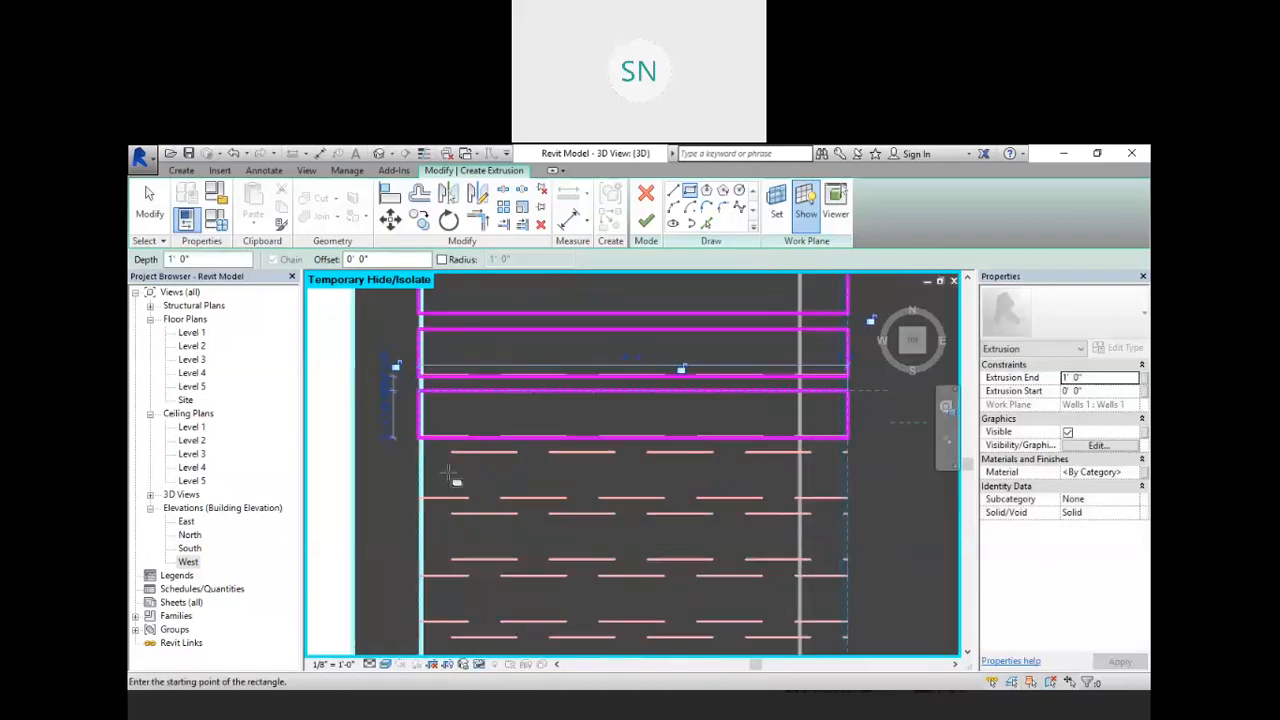
click(420, 453)
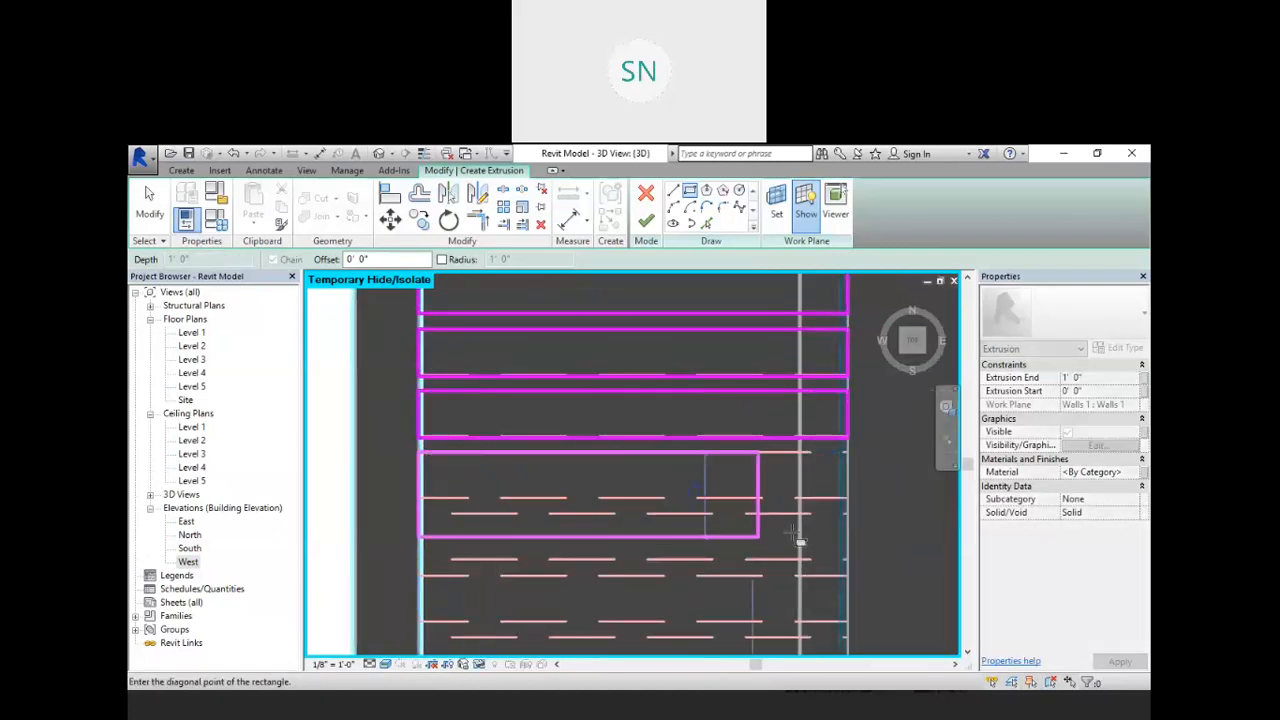
click(848, 497)
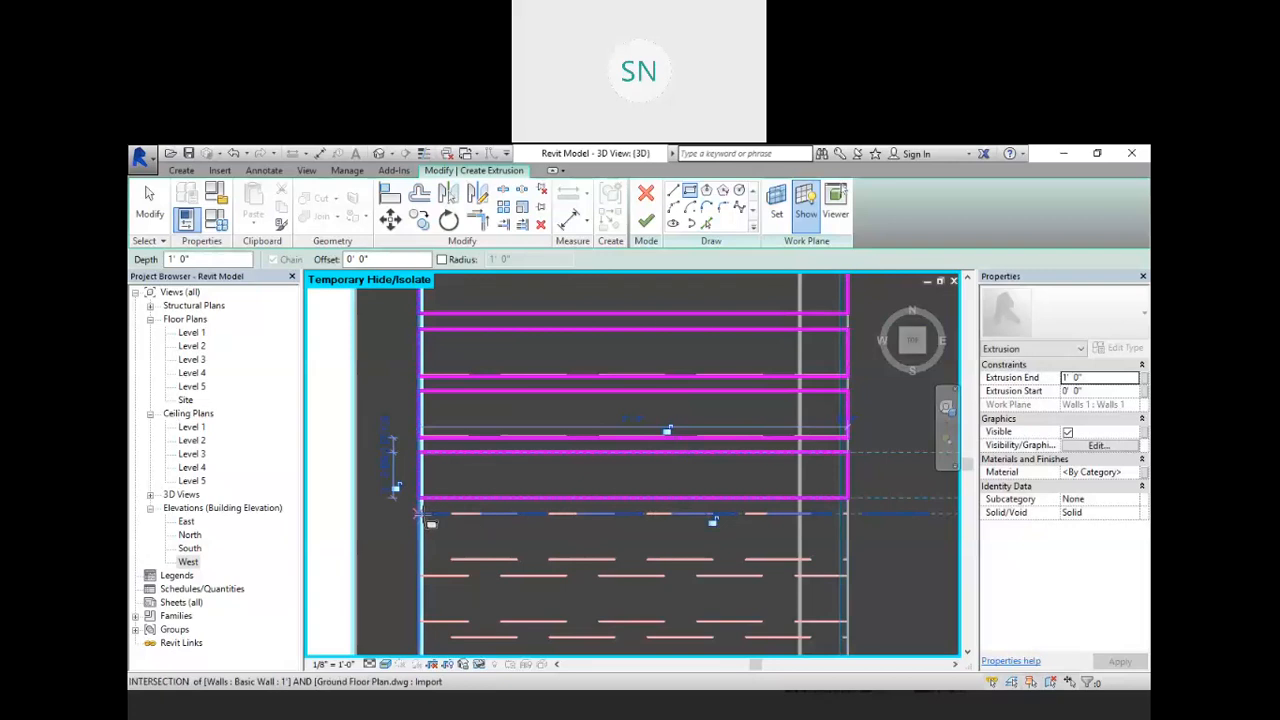
click(421, 514)
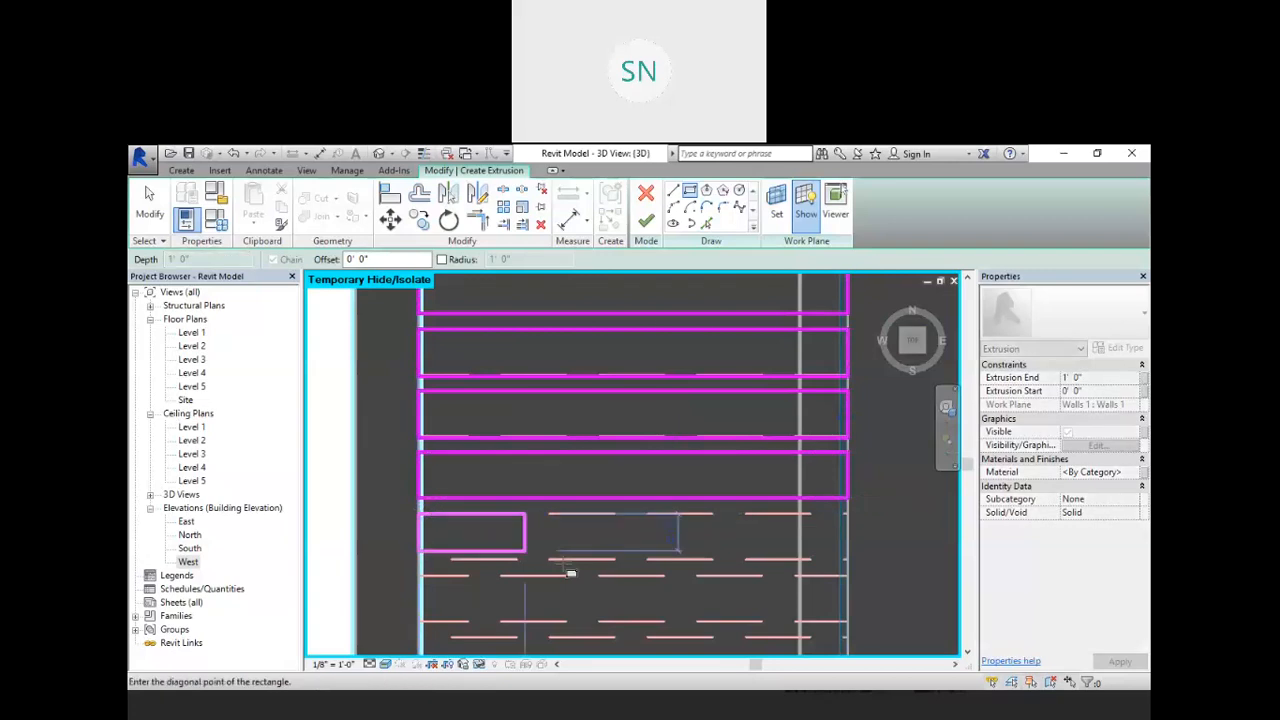
click(848, 561)
- Trace the tenth and eleventh slats as rectangles over the dashed lines approaching the southern motif band
scroll(713, 469, down, 3)
scroll(711, 565, up, 3)
scroll(688, 574, up, 1)
scroll(500, 410, down, 3)
scroll(590, 536, up, 2)
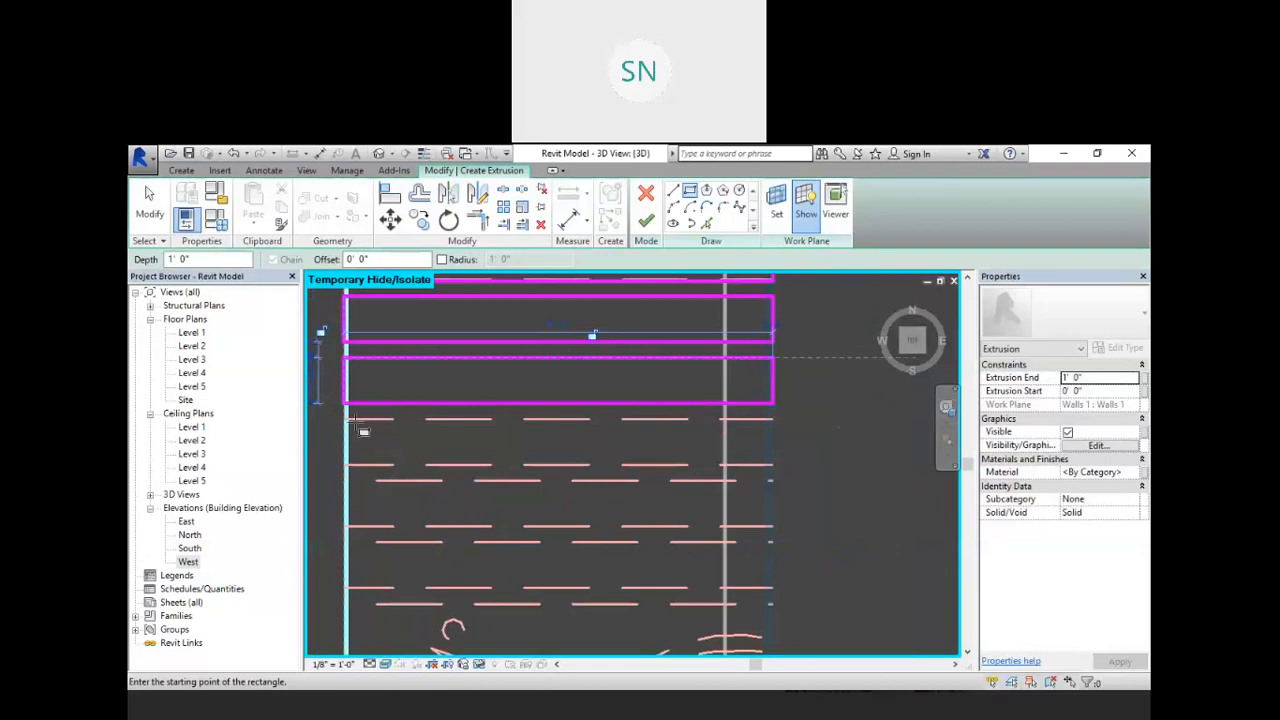
click(347, 418)
click(774, 478)
click(357, 488)
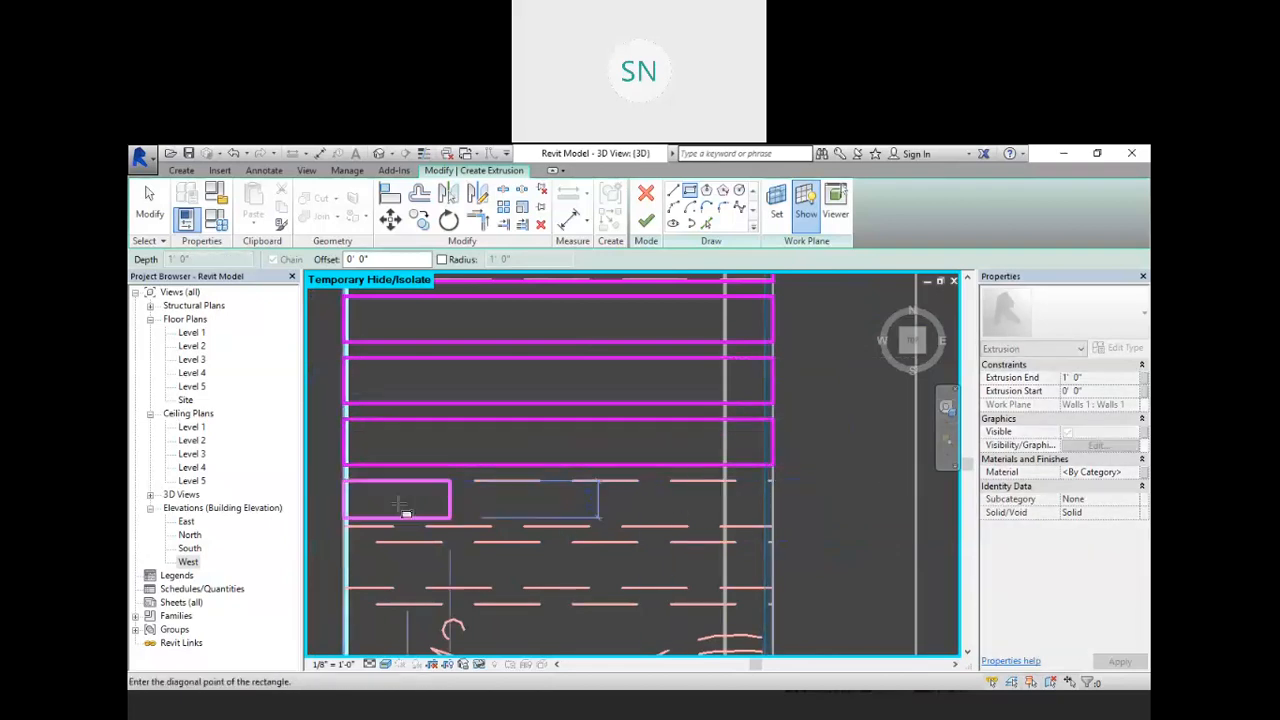
click(771, 530)
- Sketch the last narrow slat rectangle and a taller rectangle around the southern band with the curved motif
scroll(645, 465, down, 1)
scroll(633, 455, down, 4)
scroll(597, 568, up, 3)
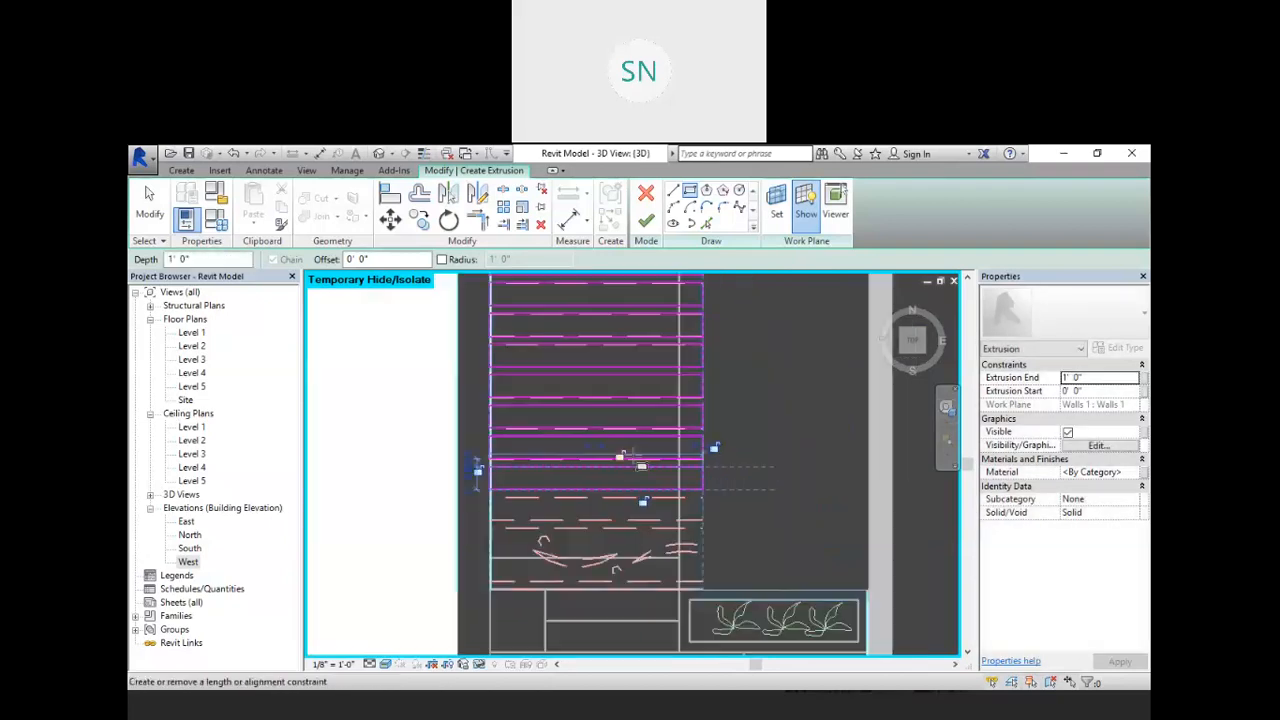
click(433, 460)
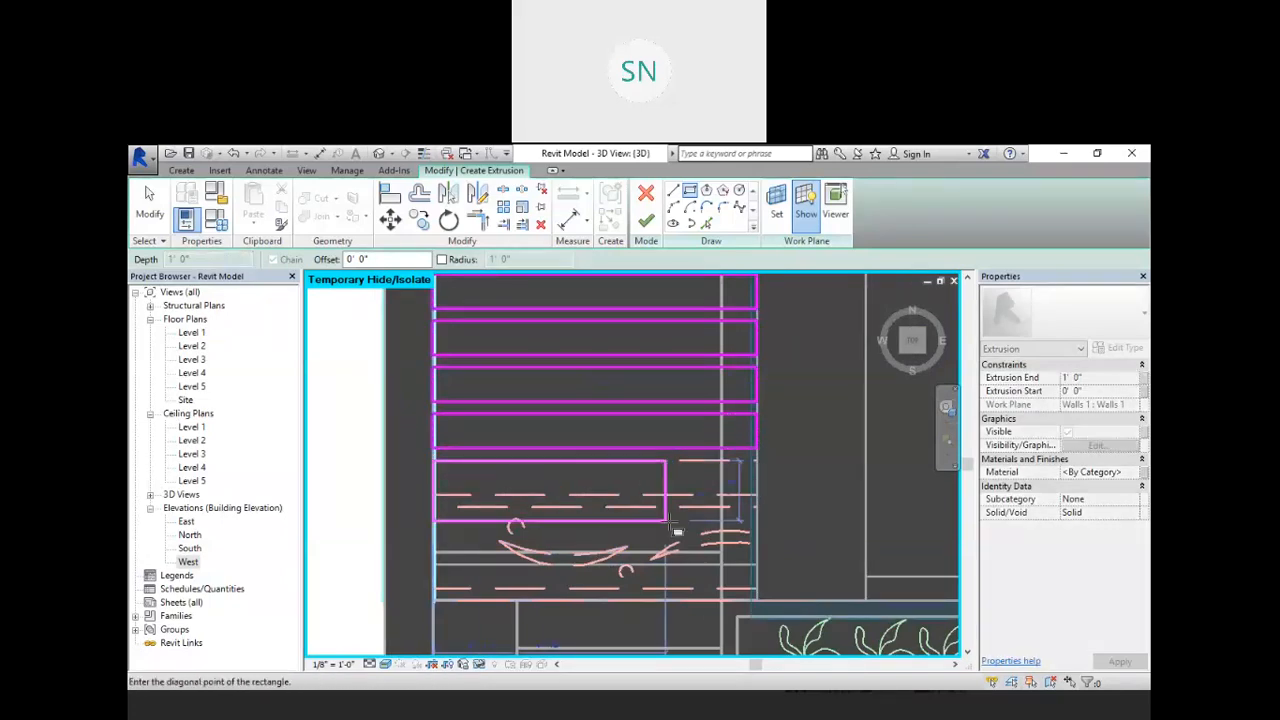
click(757, 495)
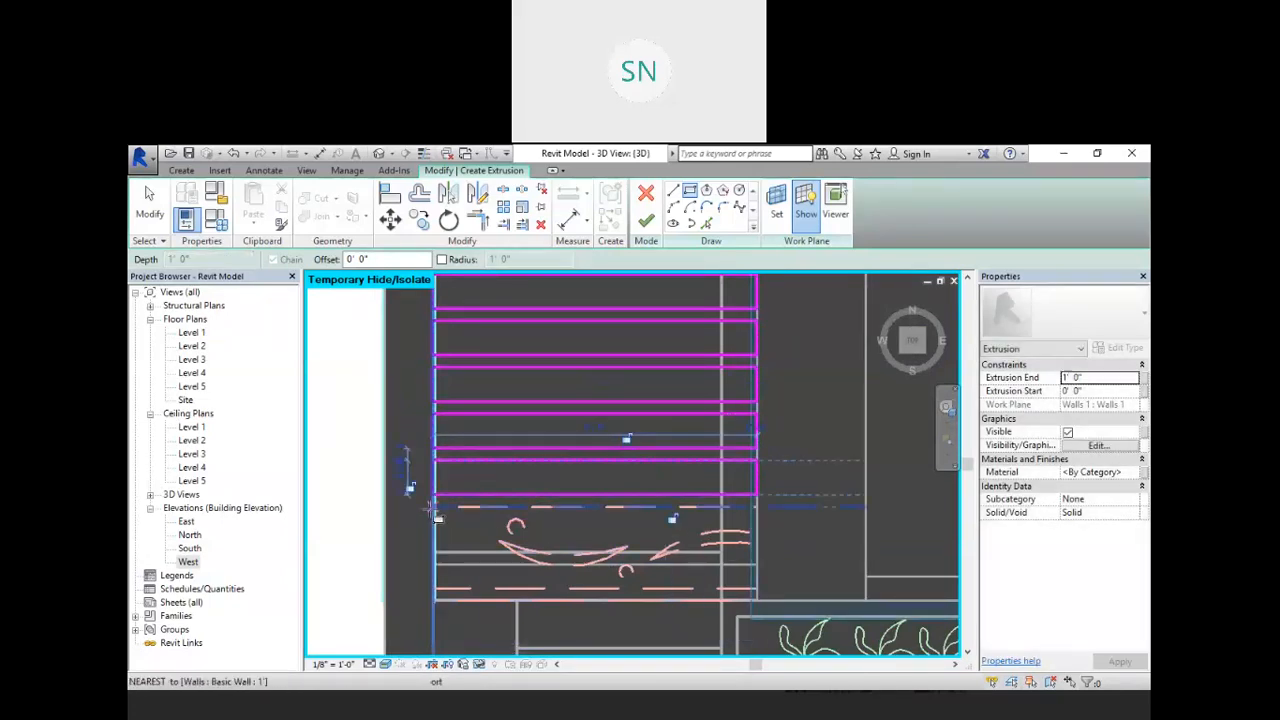
click(433, 506)
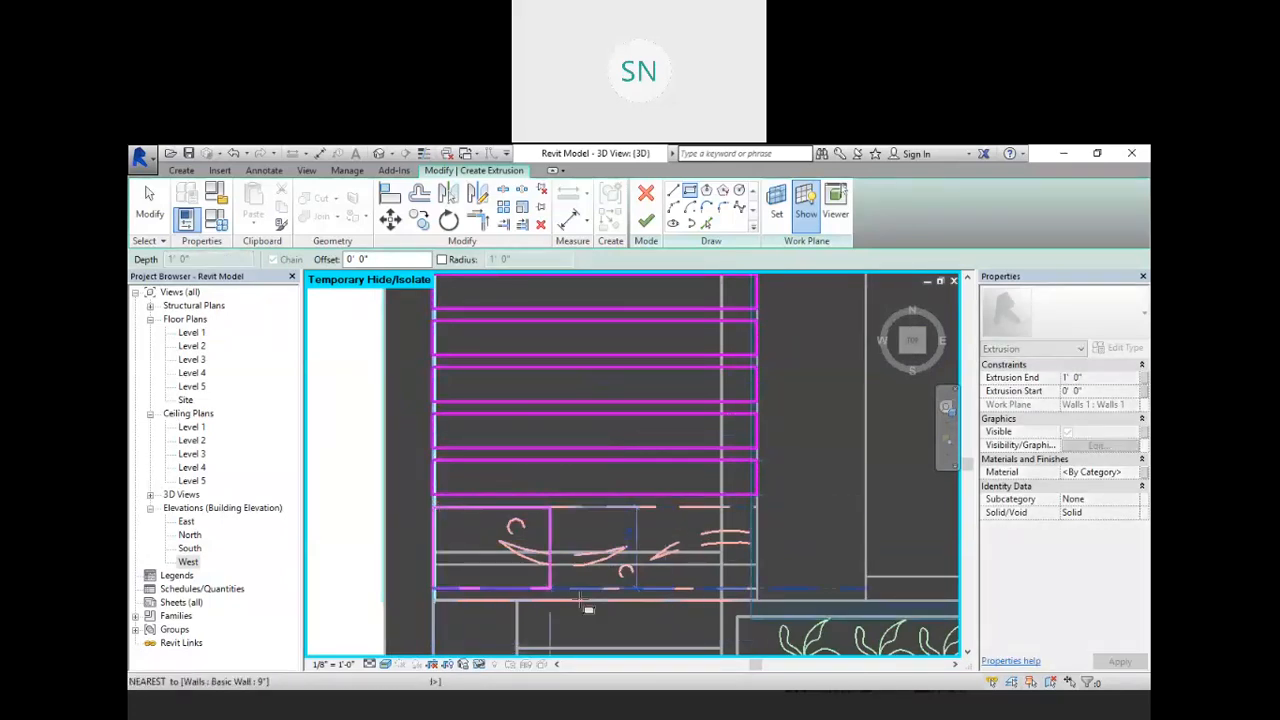
click(757, 589)
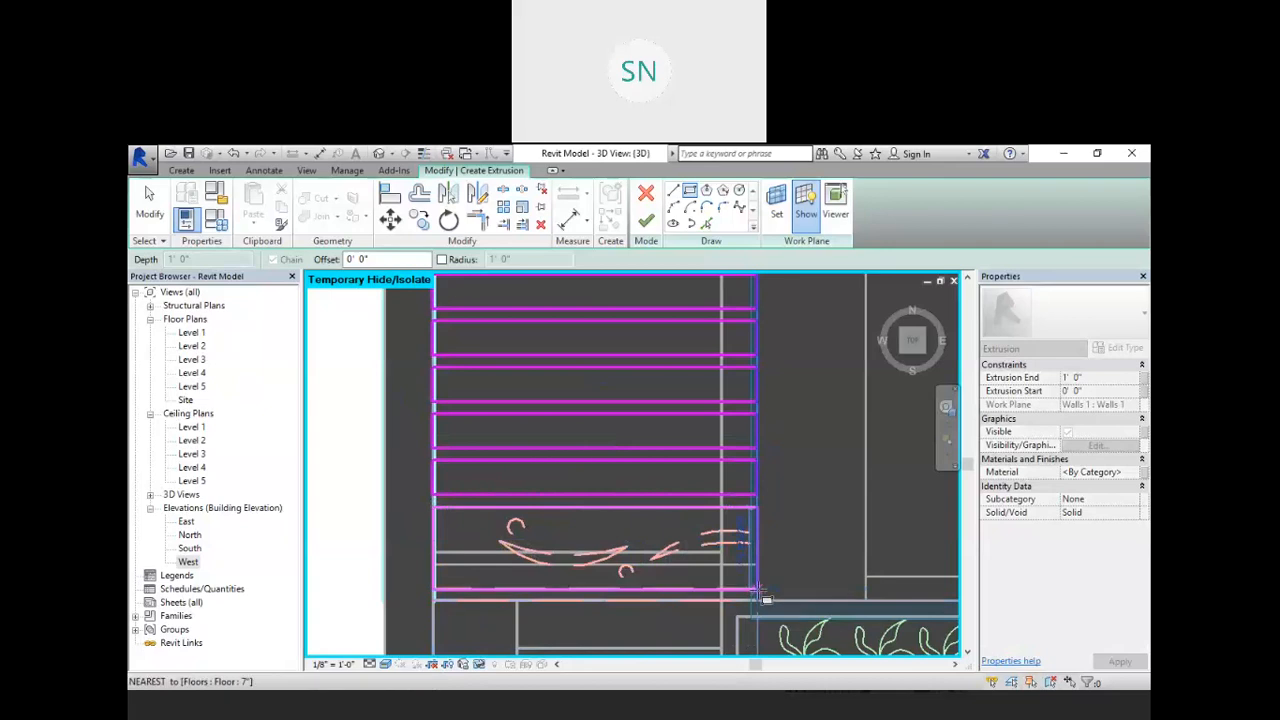
- Trace the crescent motif inside the northernmost band with two start-end-radius arcs sharing the same endpoints
scroll(765, 592, down, 5)
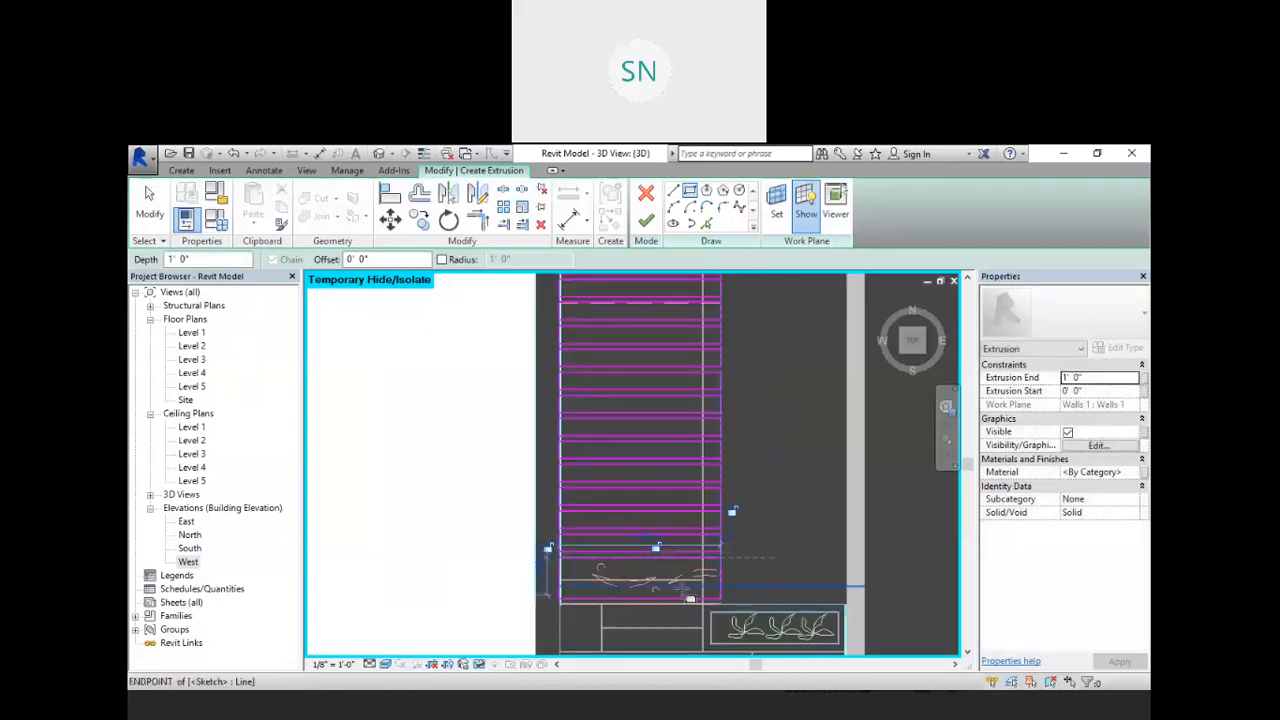
scroll(668, 372, up, 4)
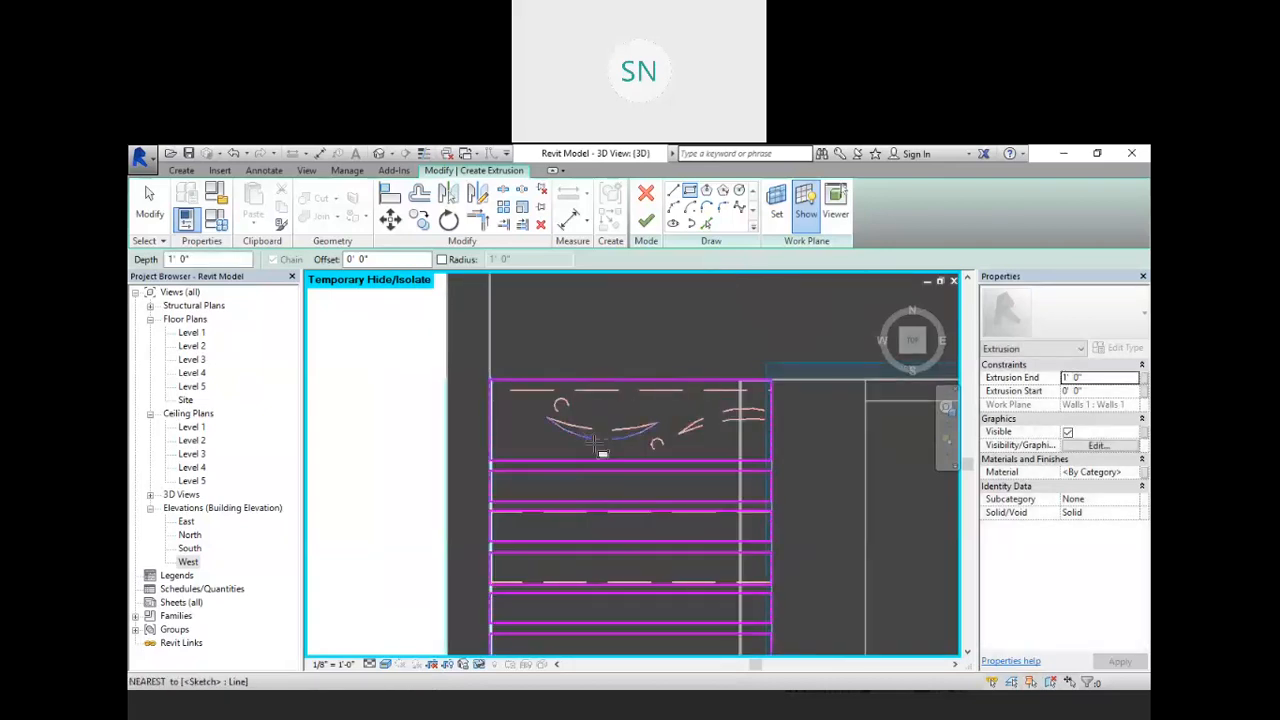
click(672, 207)
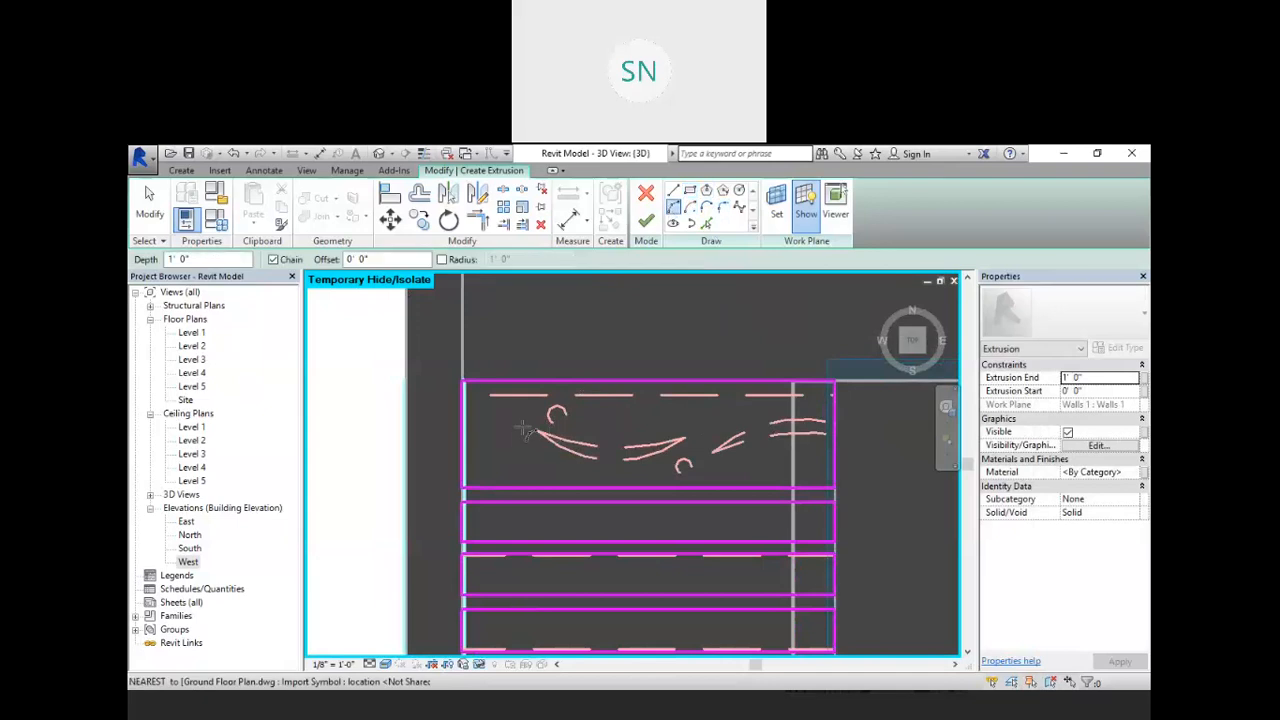
click(538, 432)
click(684, 438)
click(628, 462)
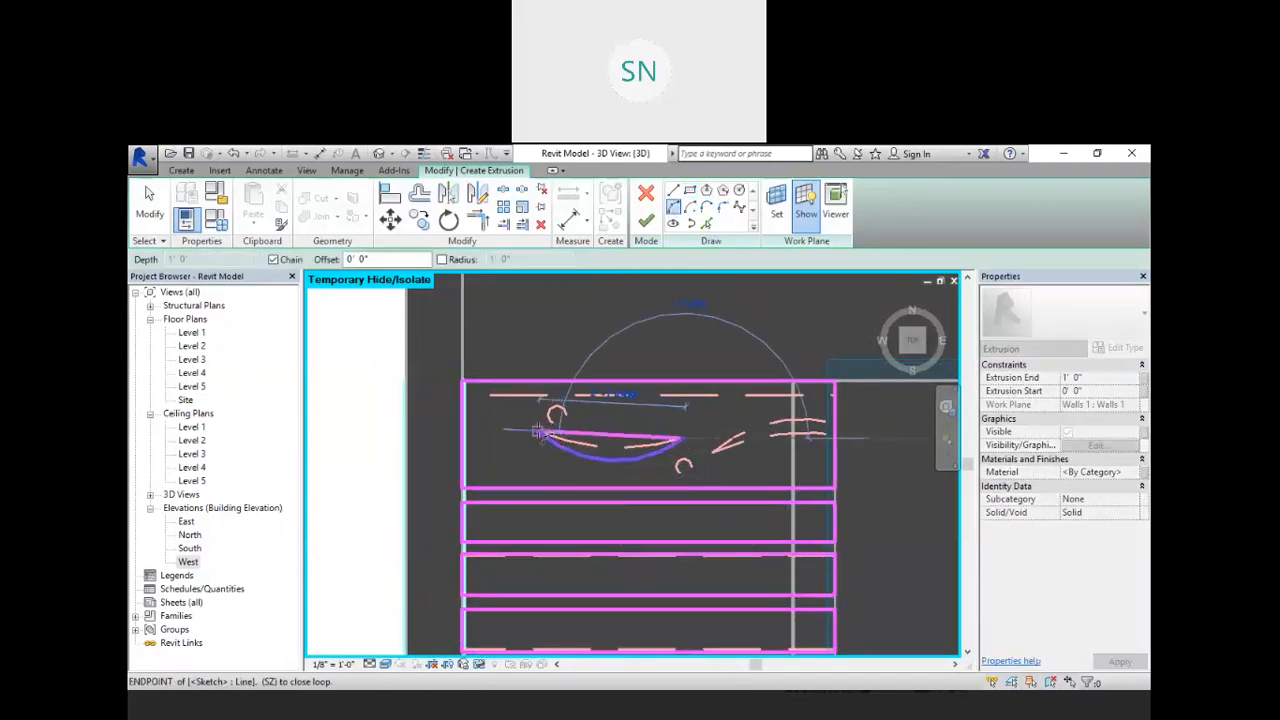
click(538, 432)
click(610, 450)
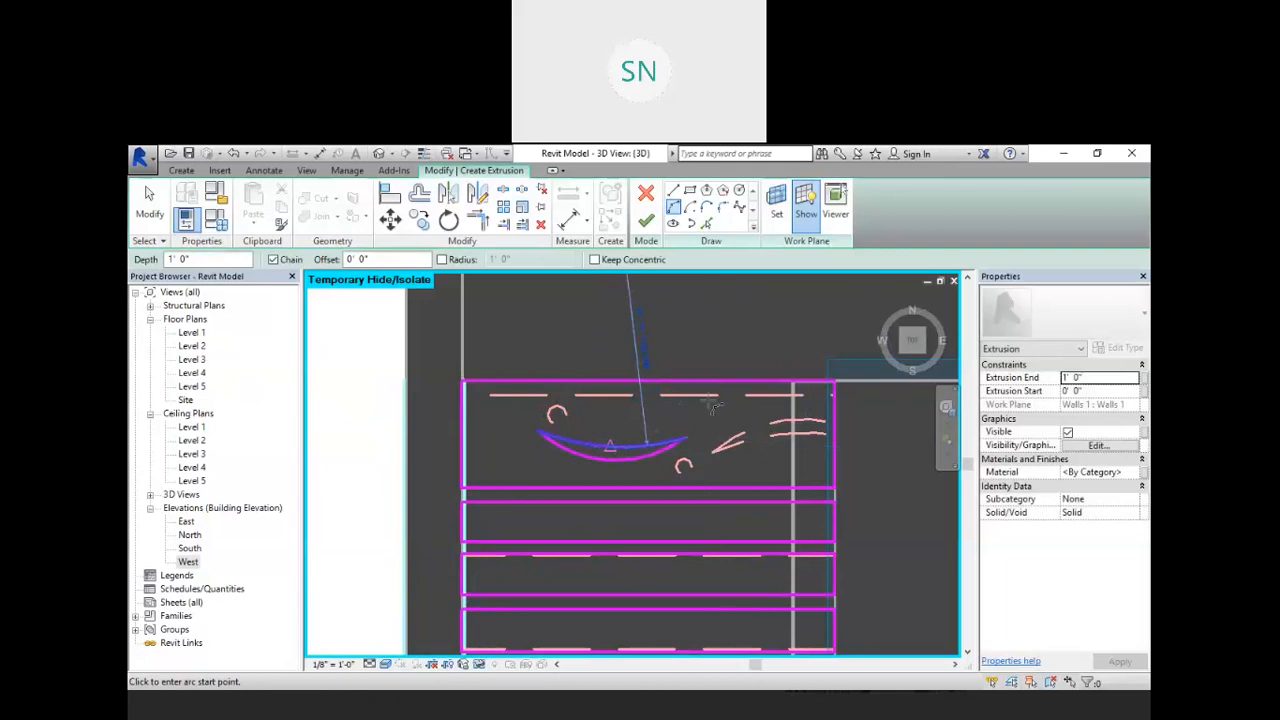
- Trace the tapered leaf motif in the northernmost band with two start-end-radius arcs running from its tip to the band's east edge
scroll(790, 435, up, 2)
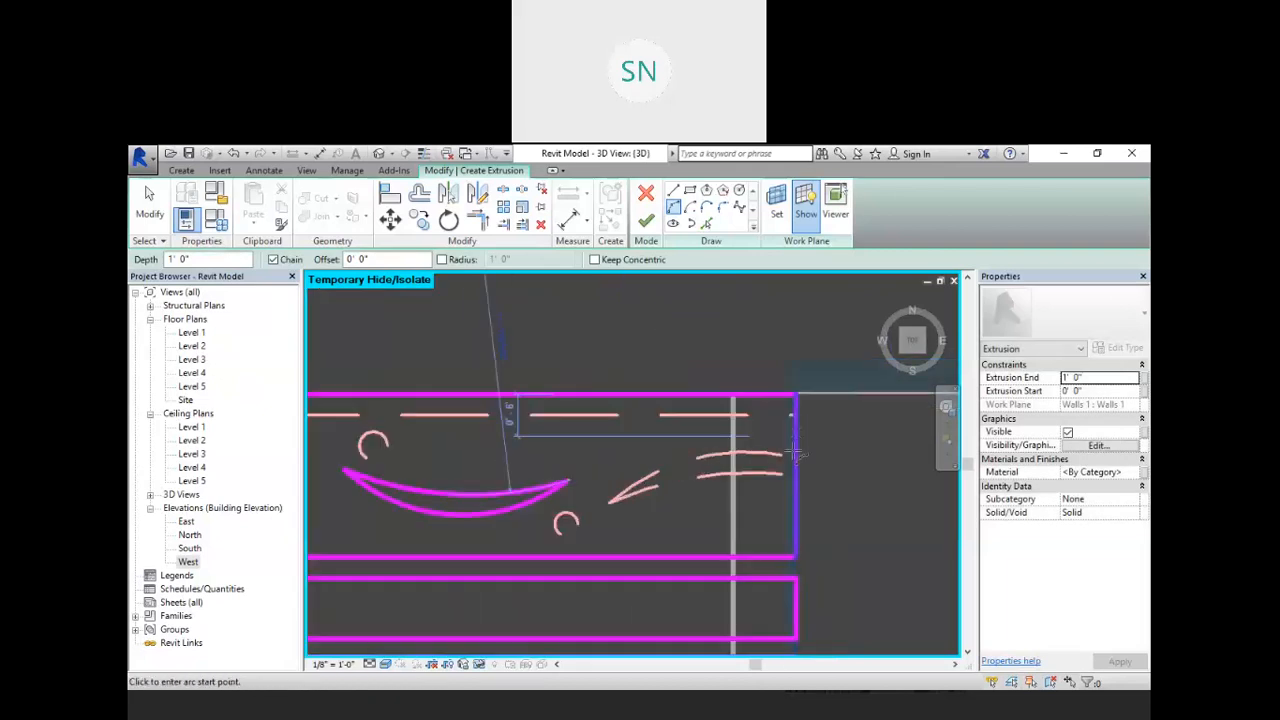
click(611, 500)
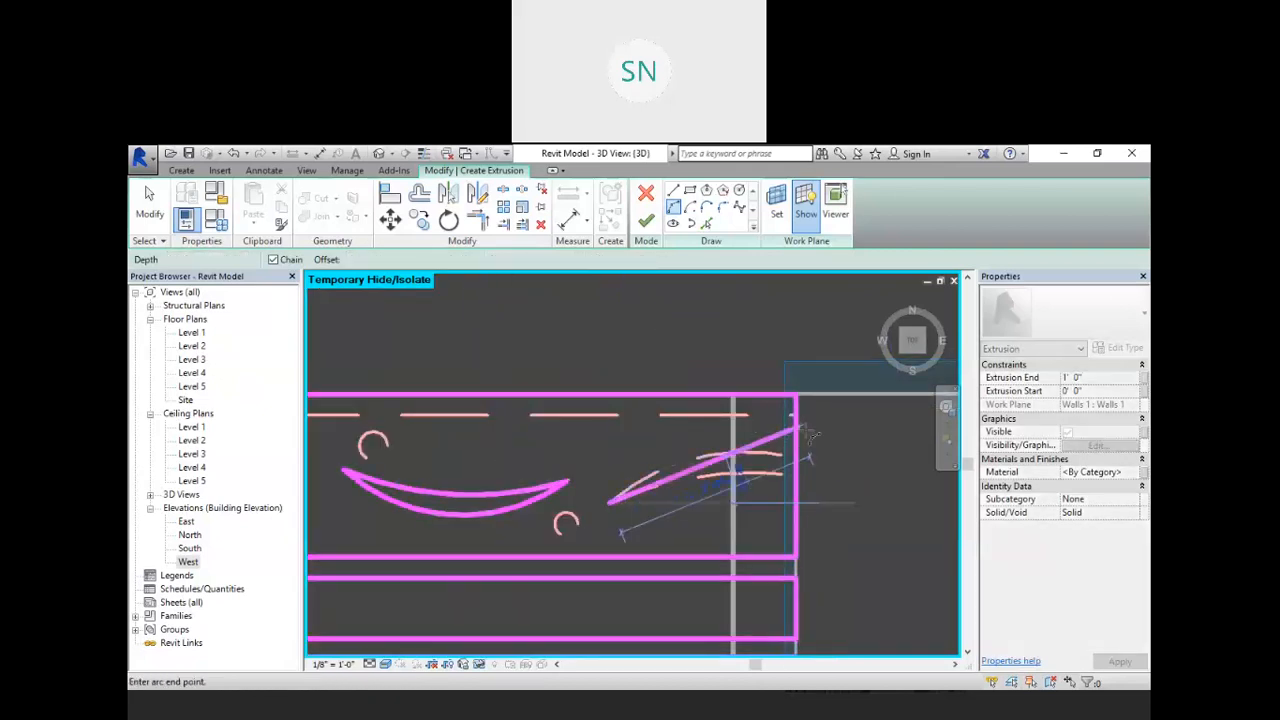
click(797, 460)
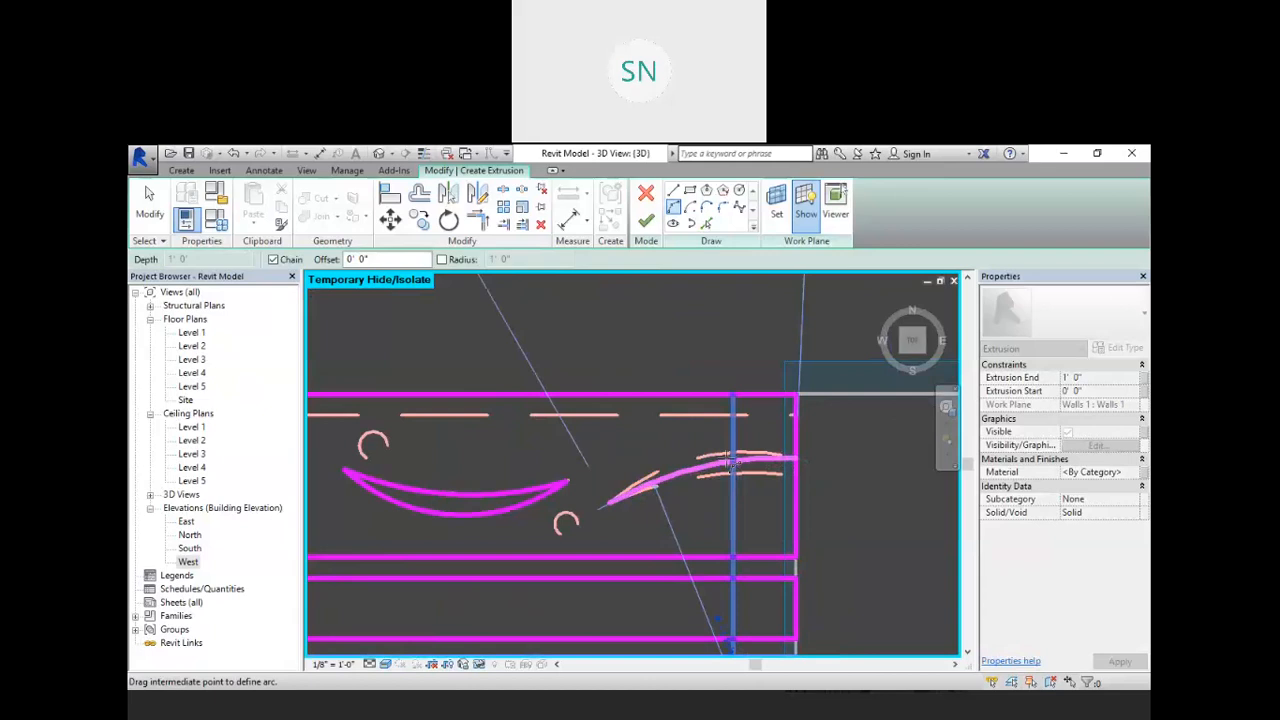
click(718, 455)
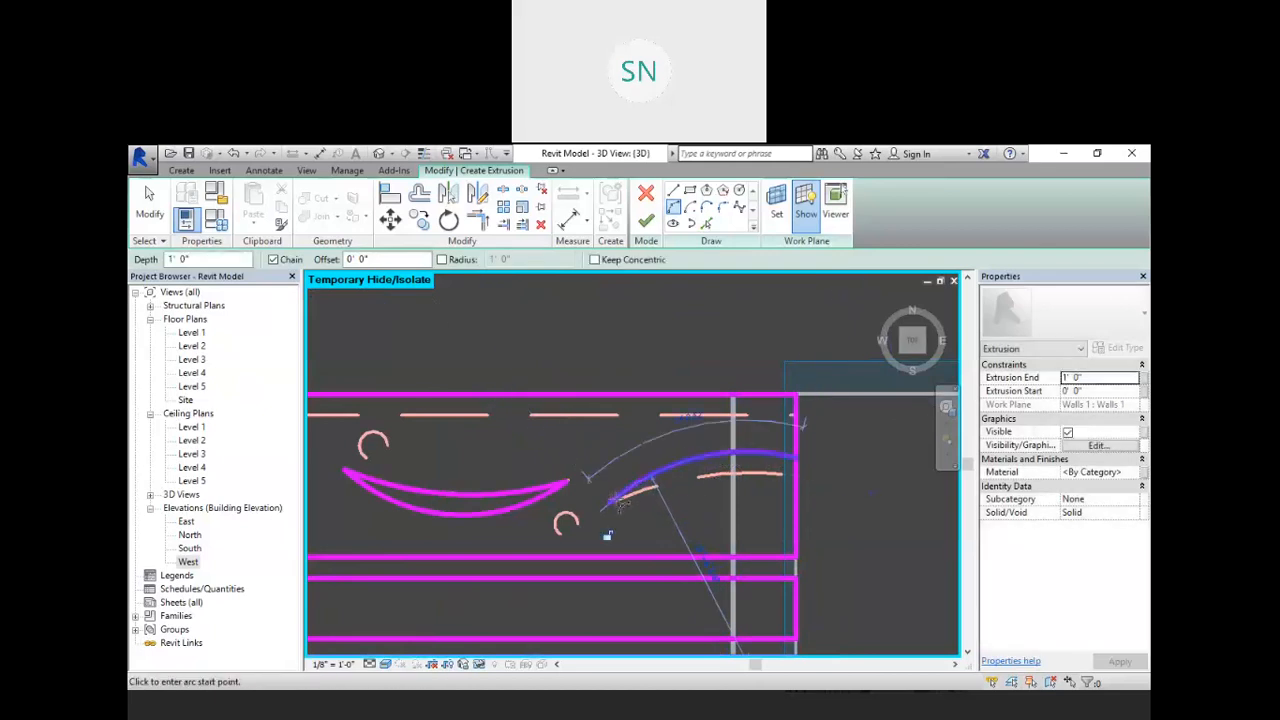
click(610, 503)
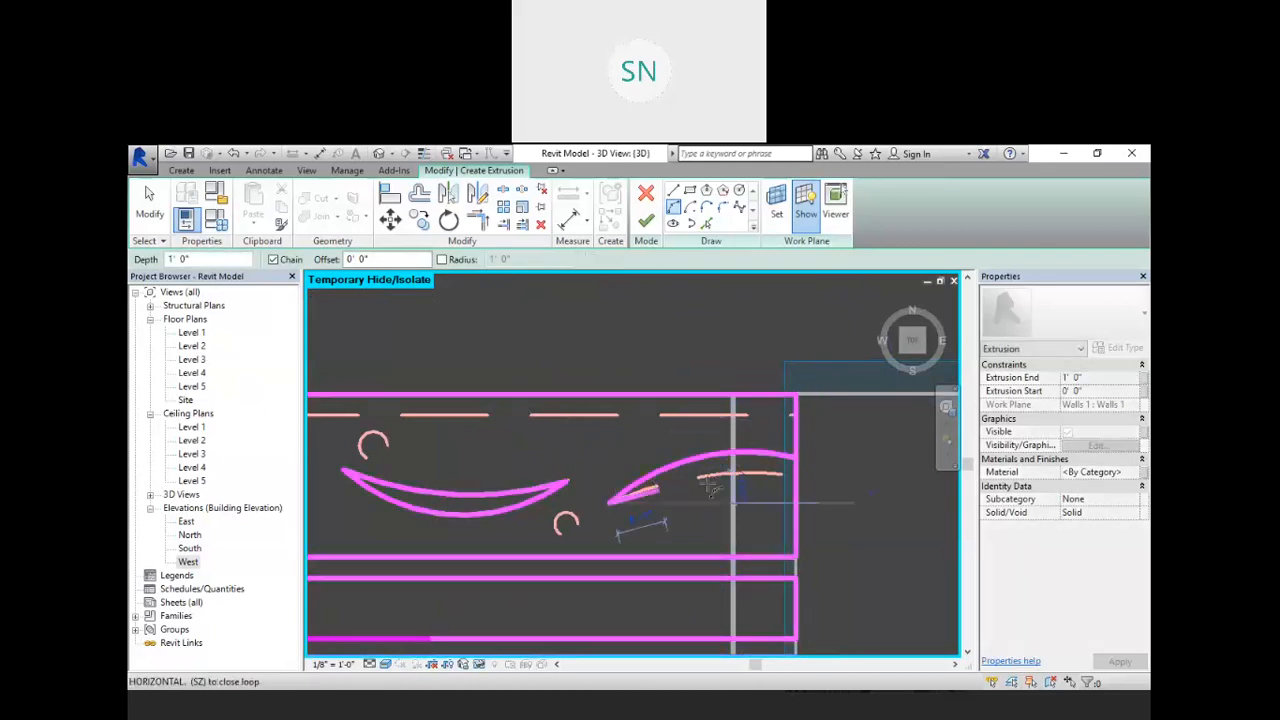
click(800, 483)
click(733, 480)
- Trace the crescent motif inside the southern band with two start-end-radius arcs sharing the same endpoints
scroll(655, 465, down, 8)
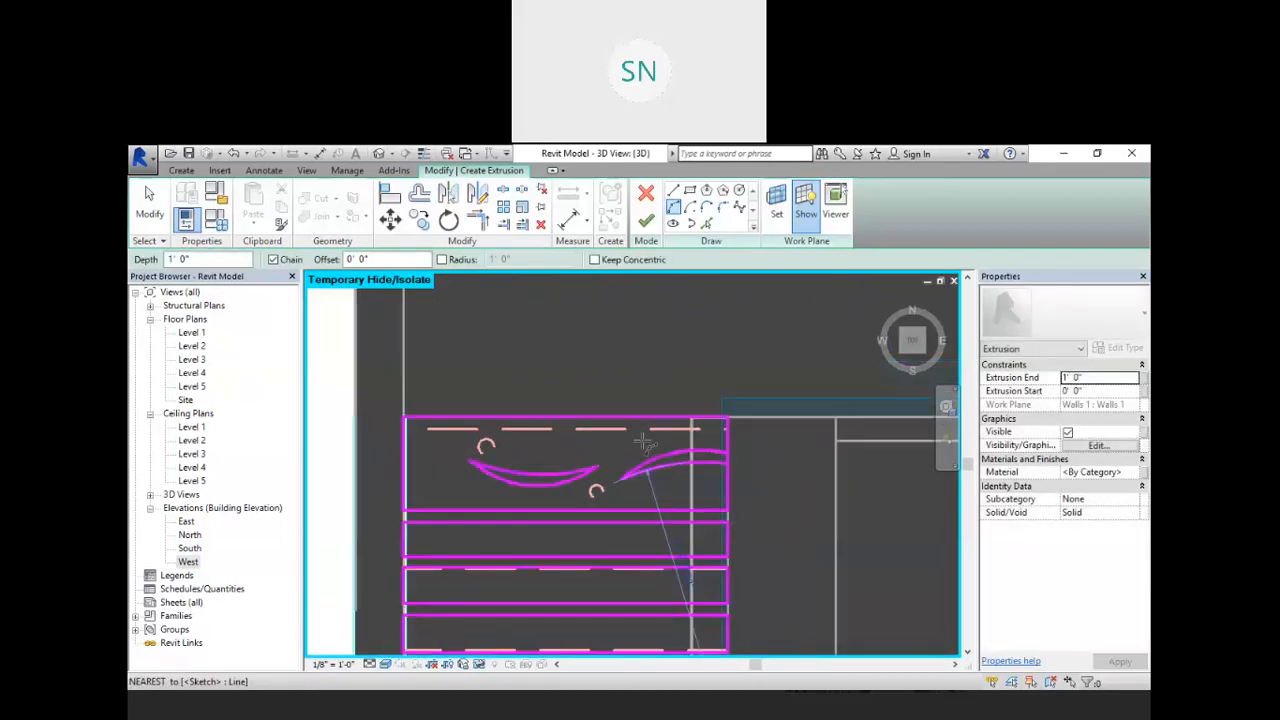
scroll(652, 458, up, 10)
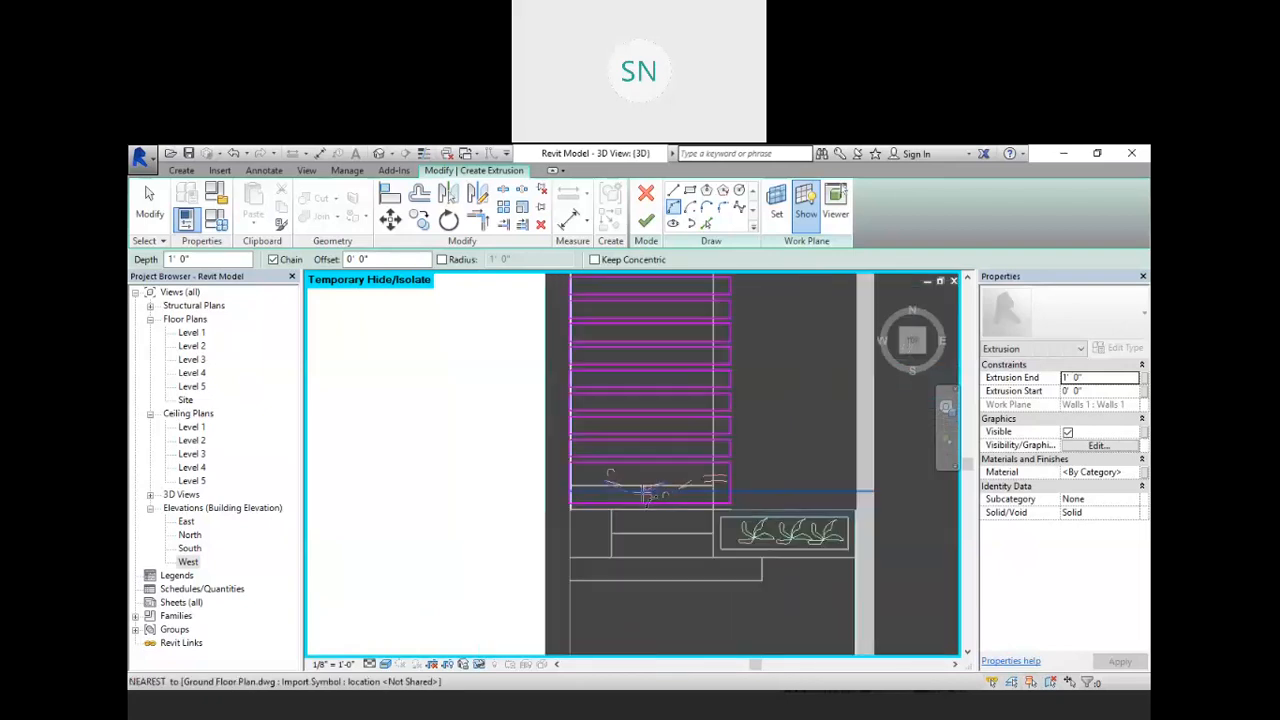
click(476, 445)
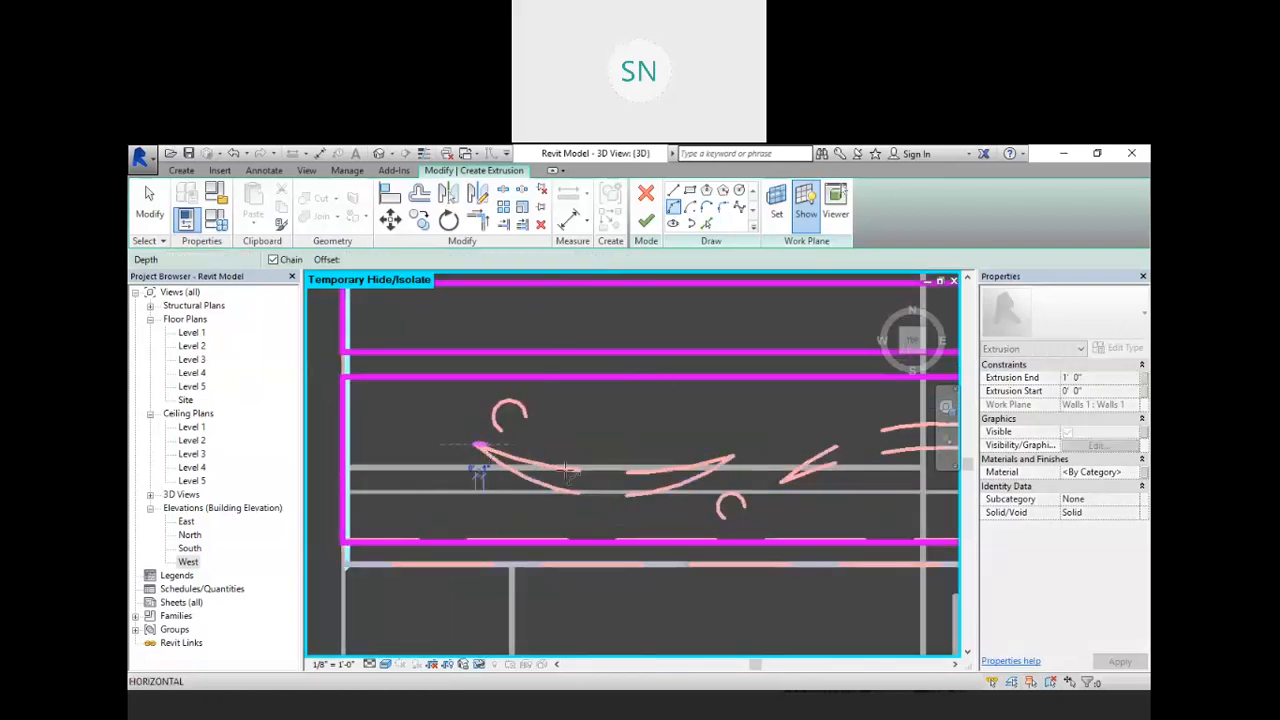
click(733, 458)
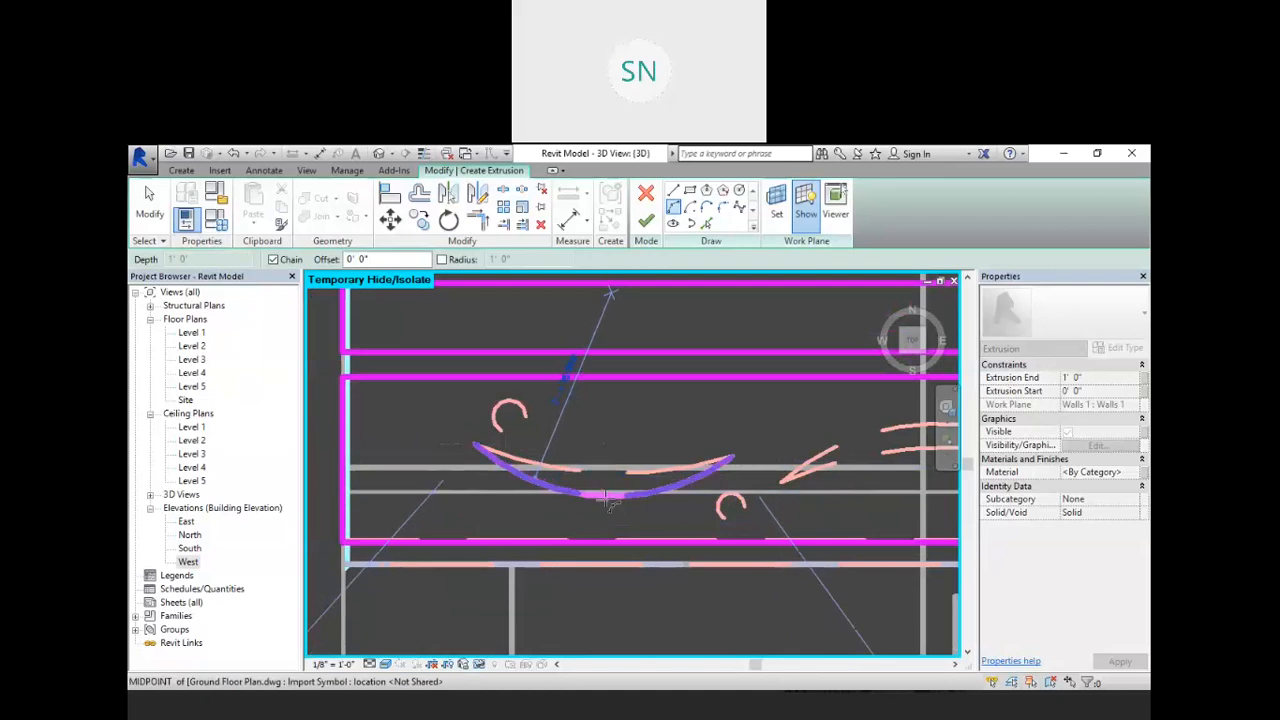
click(610, 497)
click(476, 446)
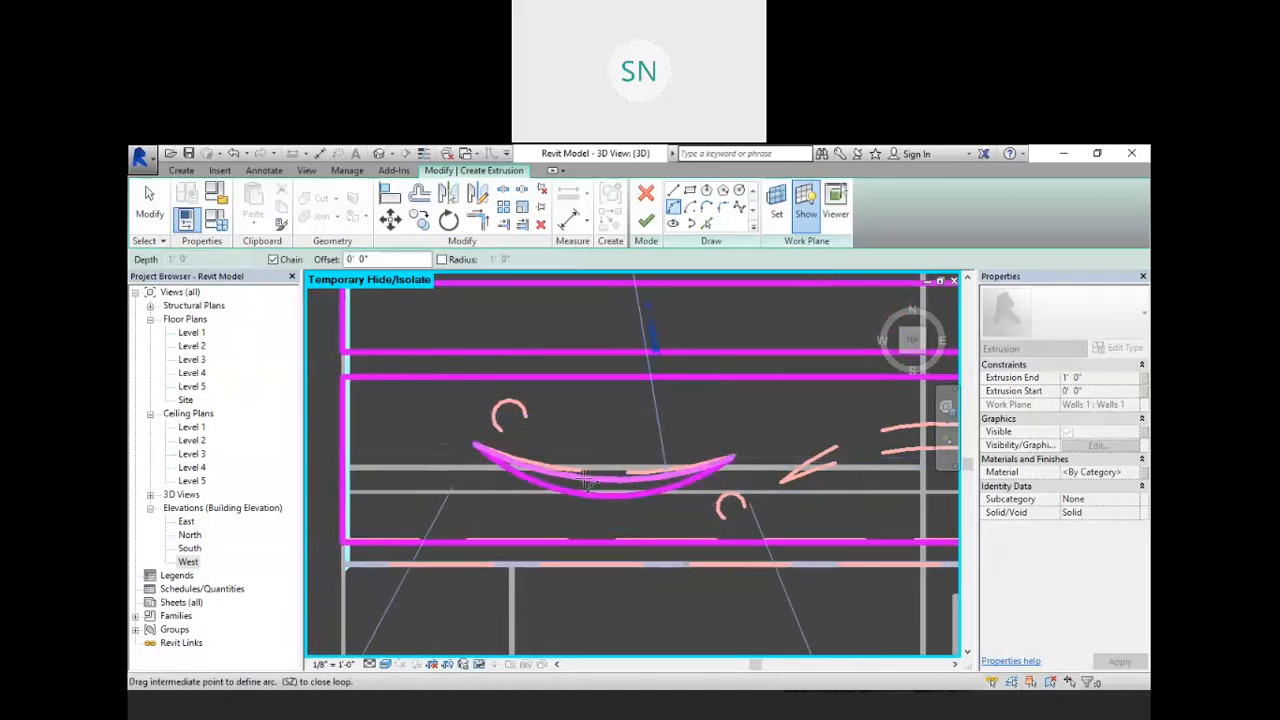
click(601, 476)
- Trace the southern band's tapered leaf motif with two arcs running from its tip to the band's east edge
scroll(516, 490, down, 2)
scroll(621, 497, up, 3)
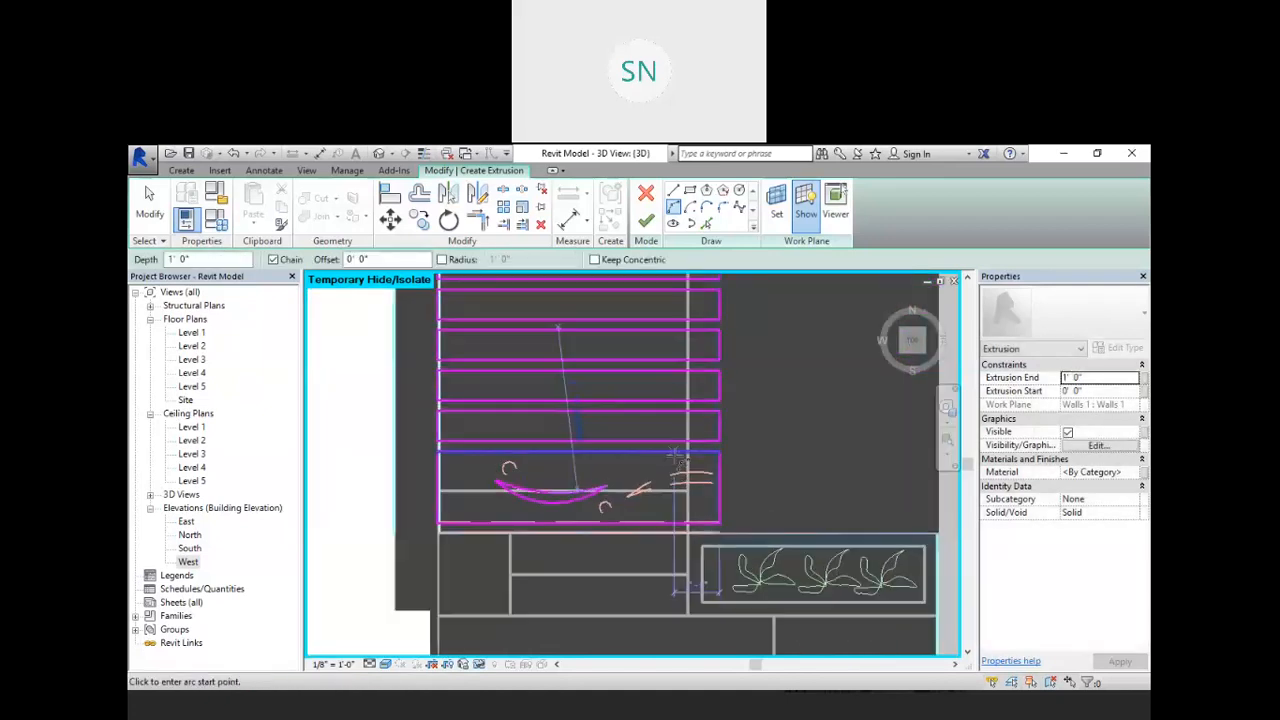
click(590, 525)
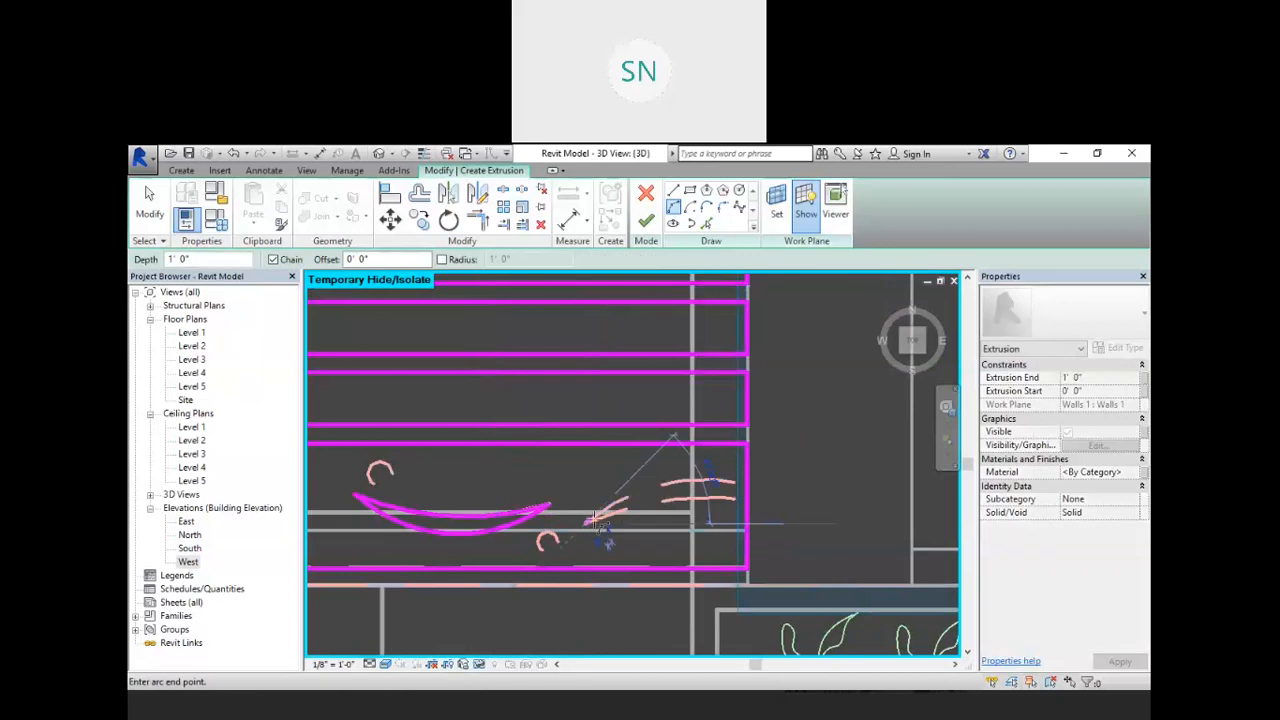
click(746, 488)
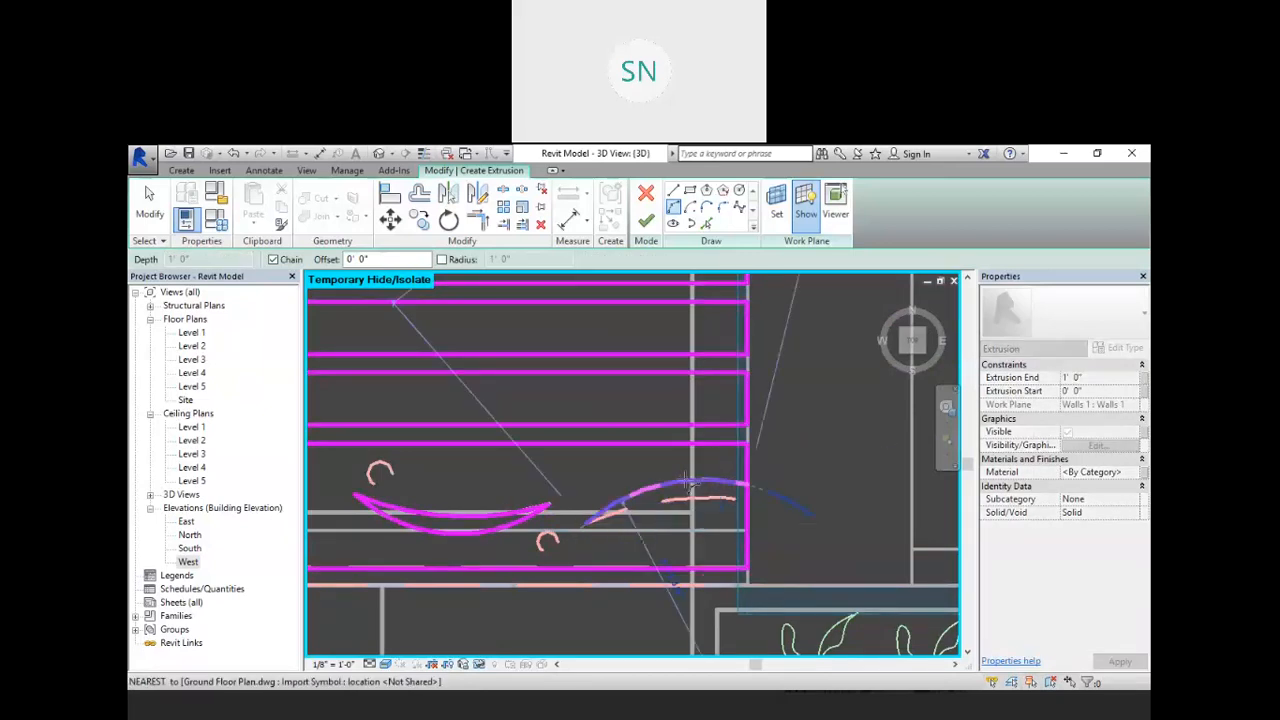
click(688, 482)
click(587, 523)
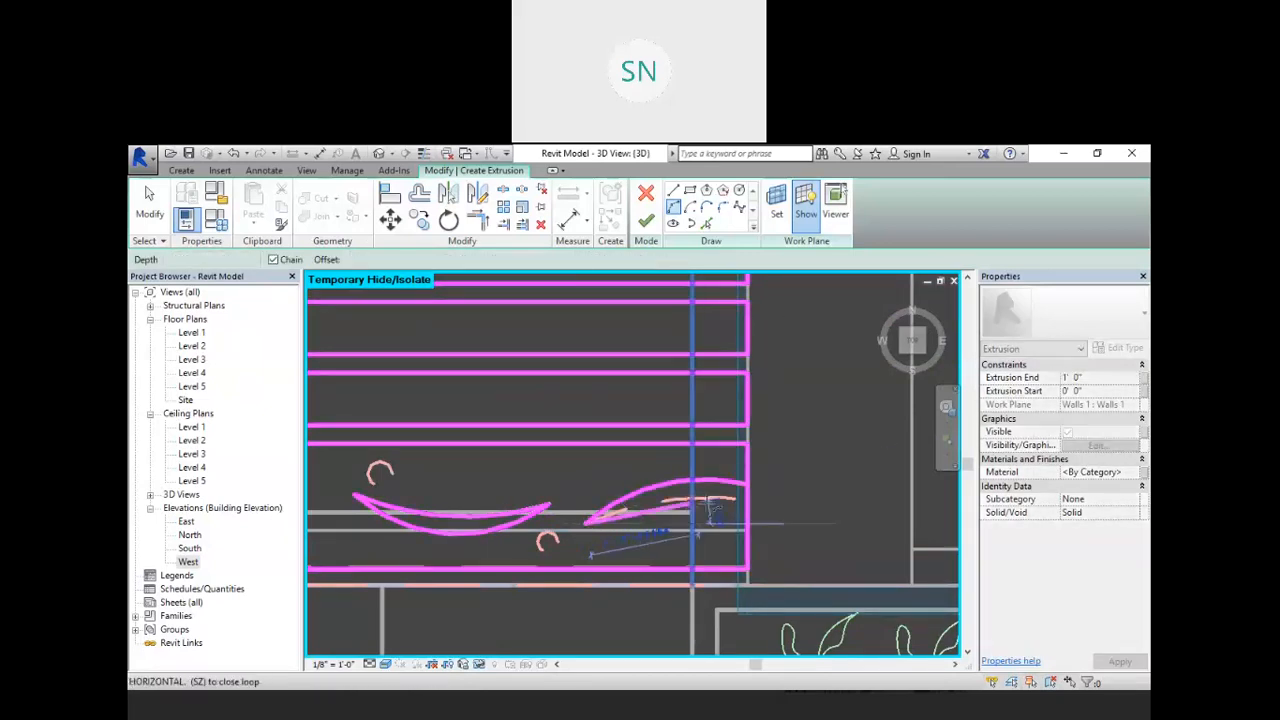
click(748, 499)
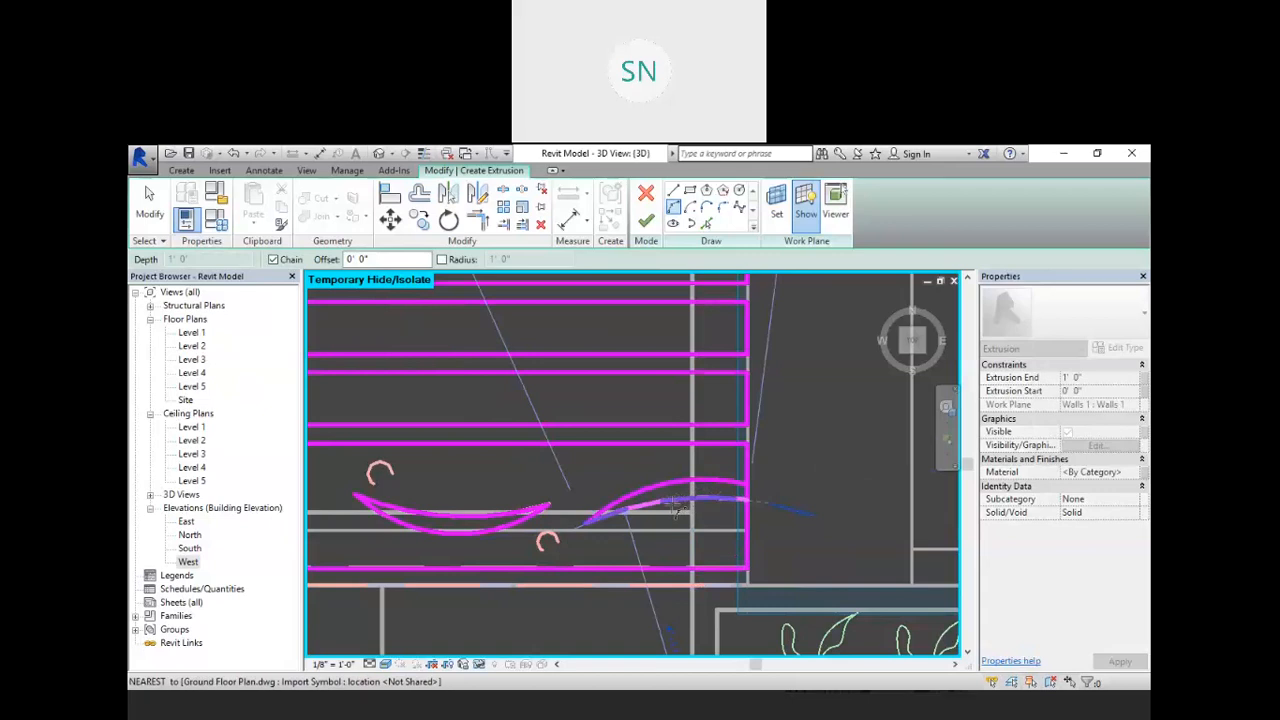
click(676, 507)
- Add the small circles beside the crescents in the southern and northern bands by picking the plan's circular lines
scroll(605, 503, down, 2)
scroll(605, 503, up, 3)
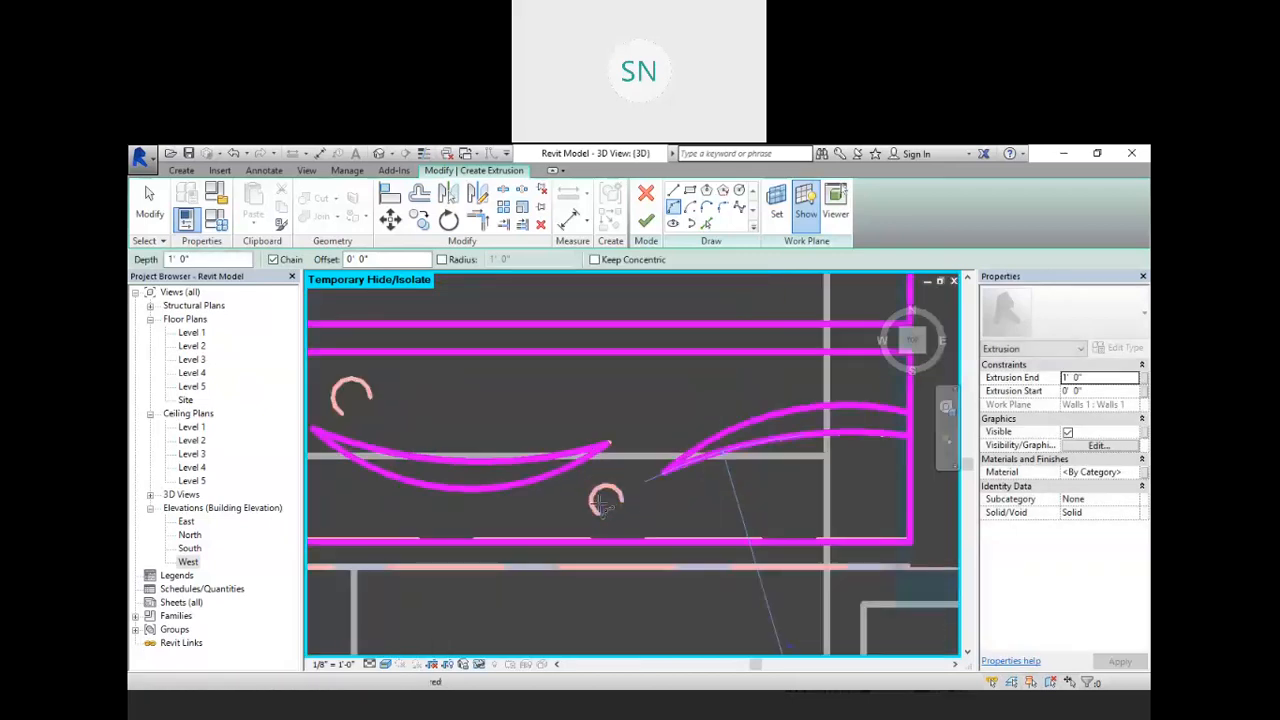
scroll(601, 503, up, 1)
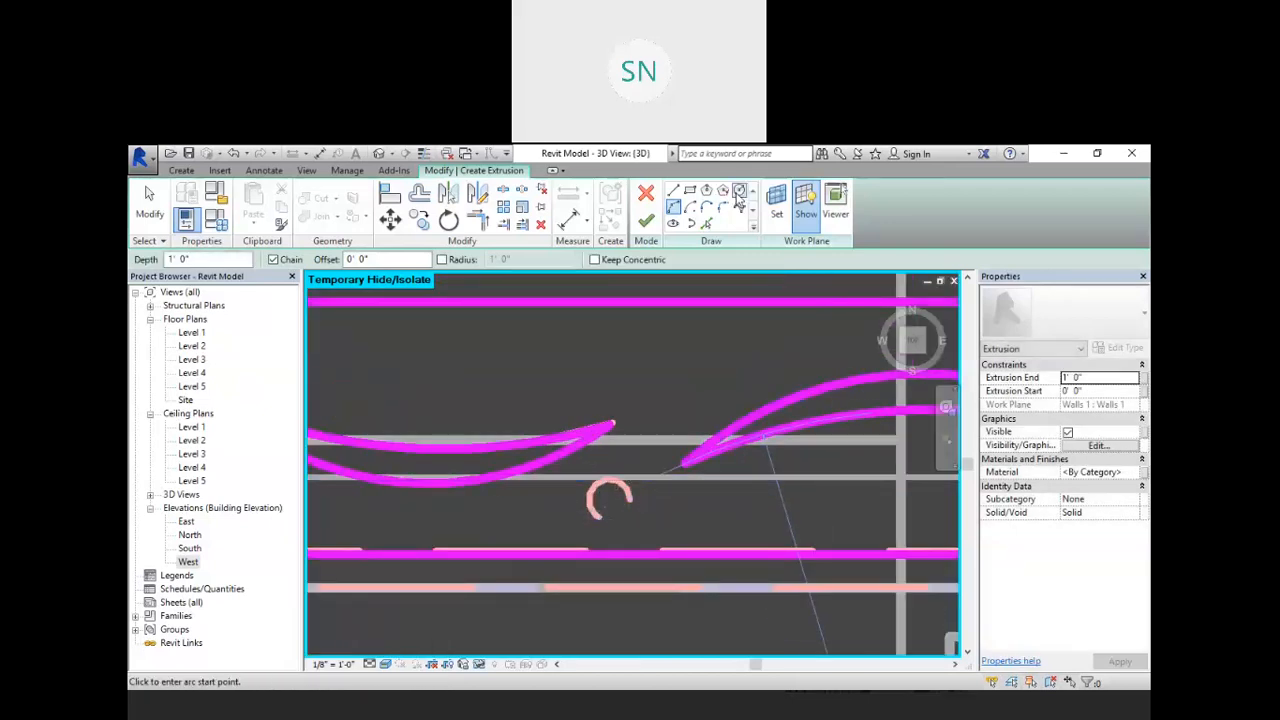
click(706, 222)
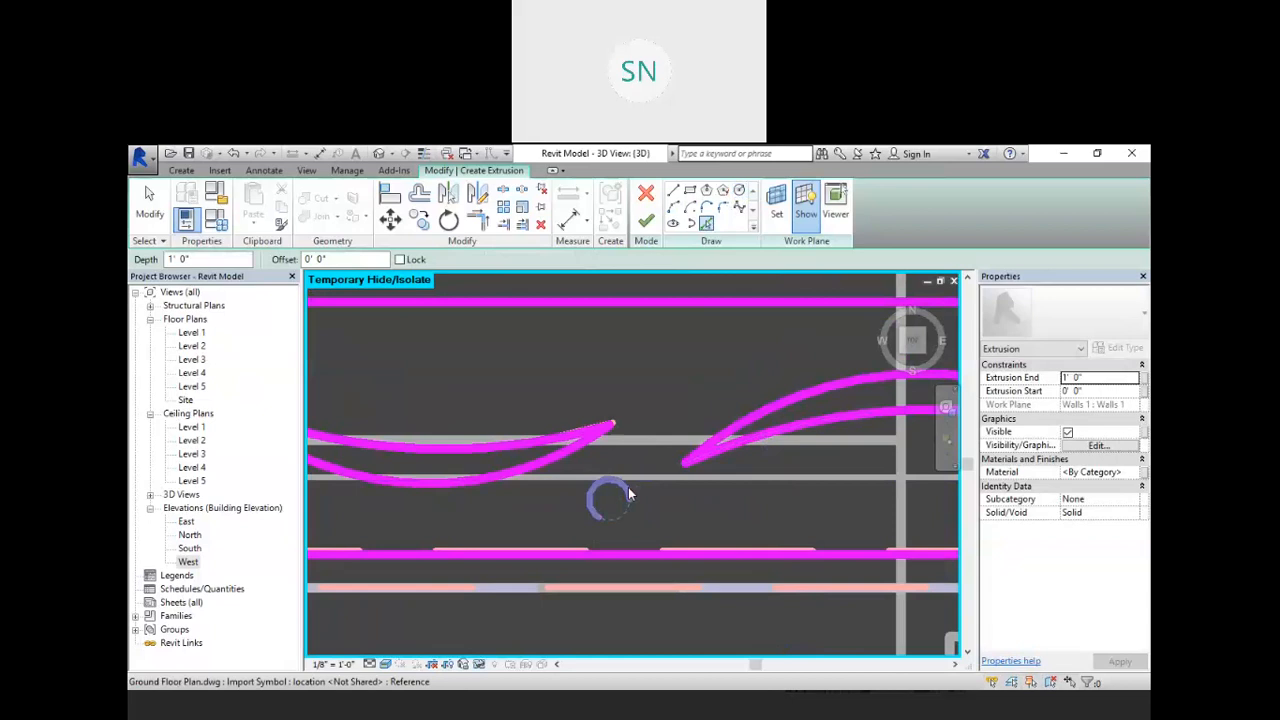
scroll(703, 521, down, 2)
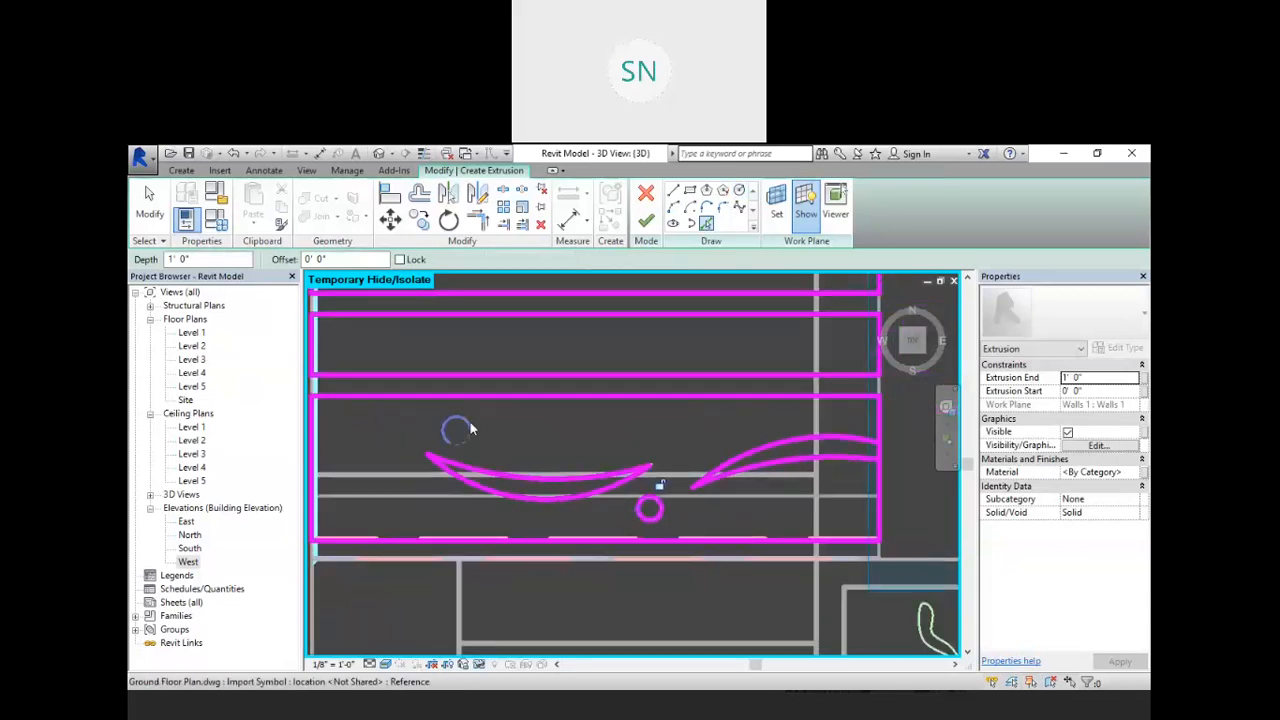
scroll(500, 410, down, 4)
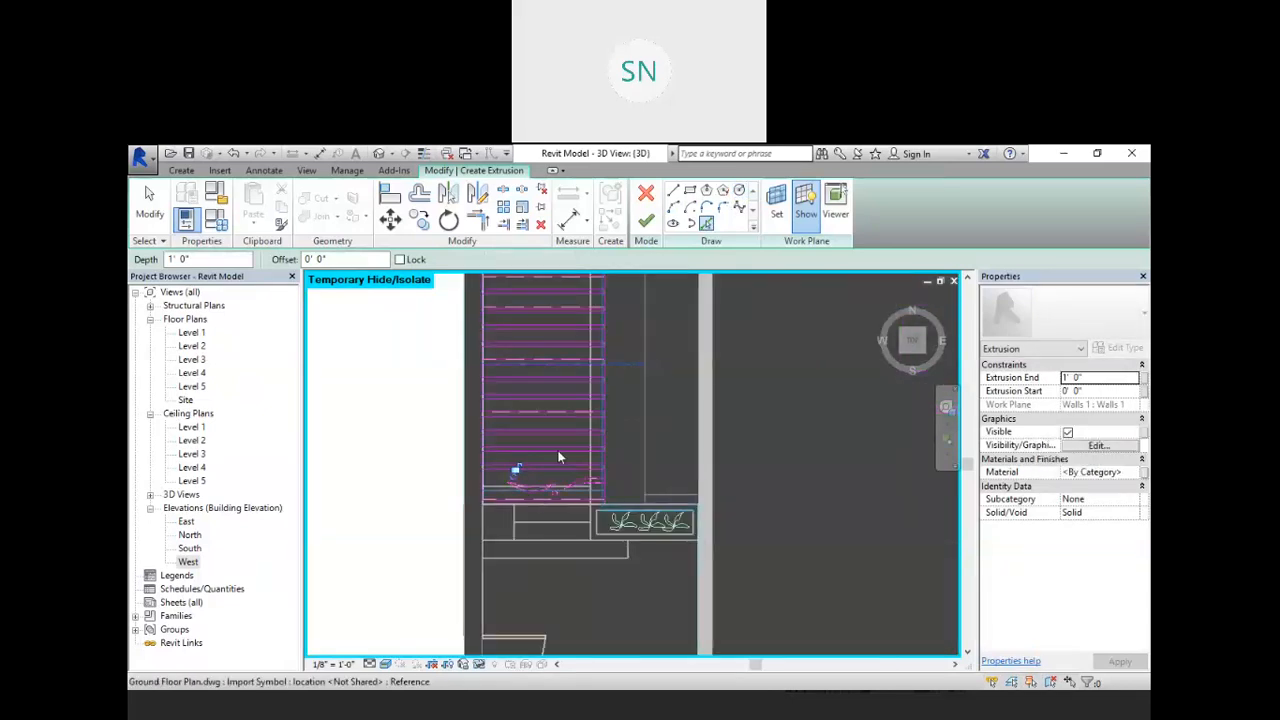
scroll(530, 388, down, 2)
scroll(576, 354, up, 8)
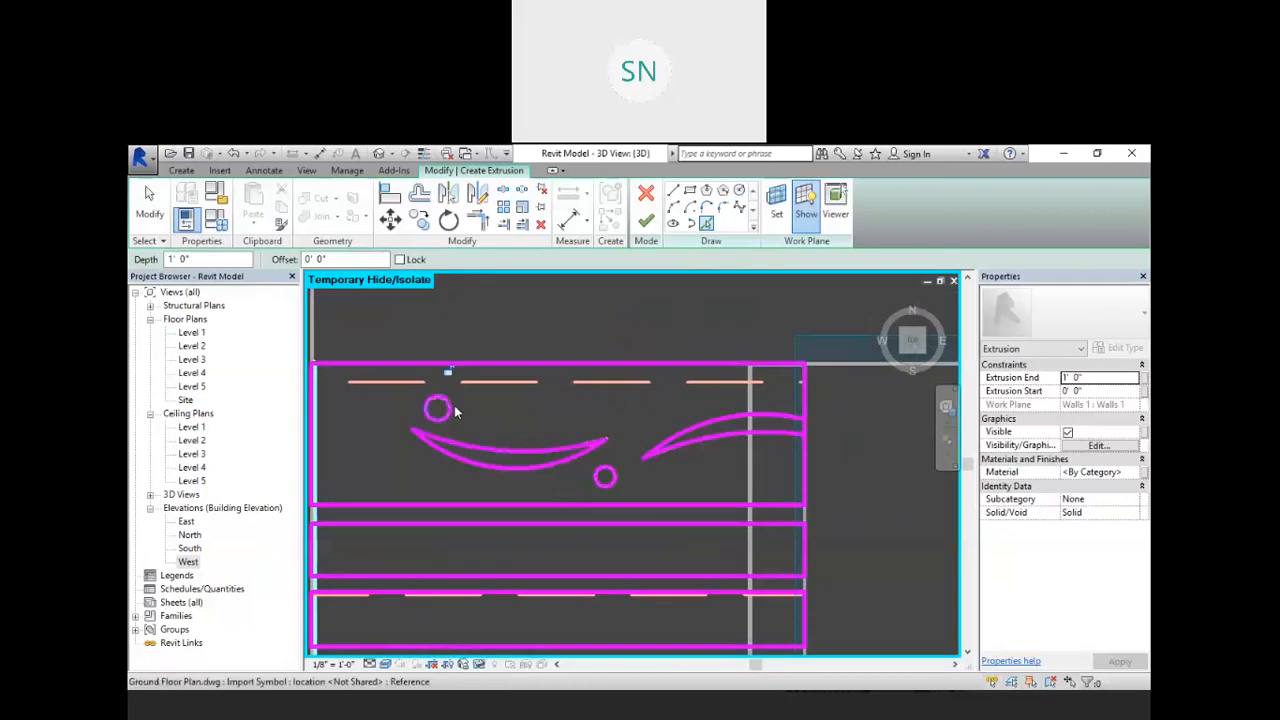
- Try to finish the extrusion sketch of slats and curved motifs
scroll(547, 377, down, 6)
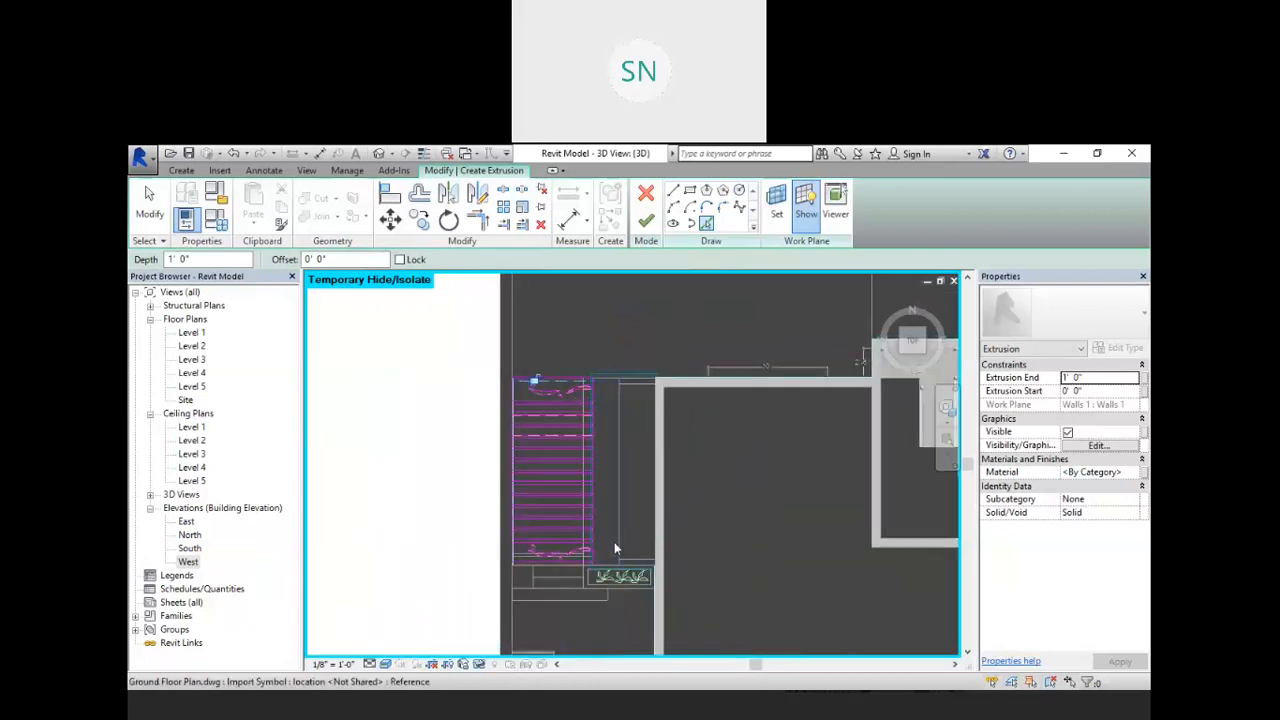
click(645, 223)
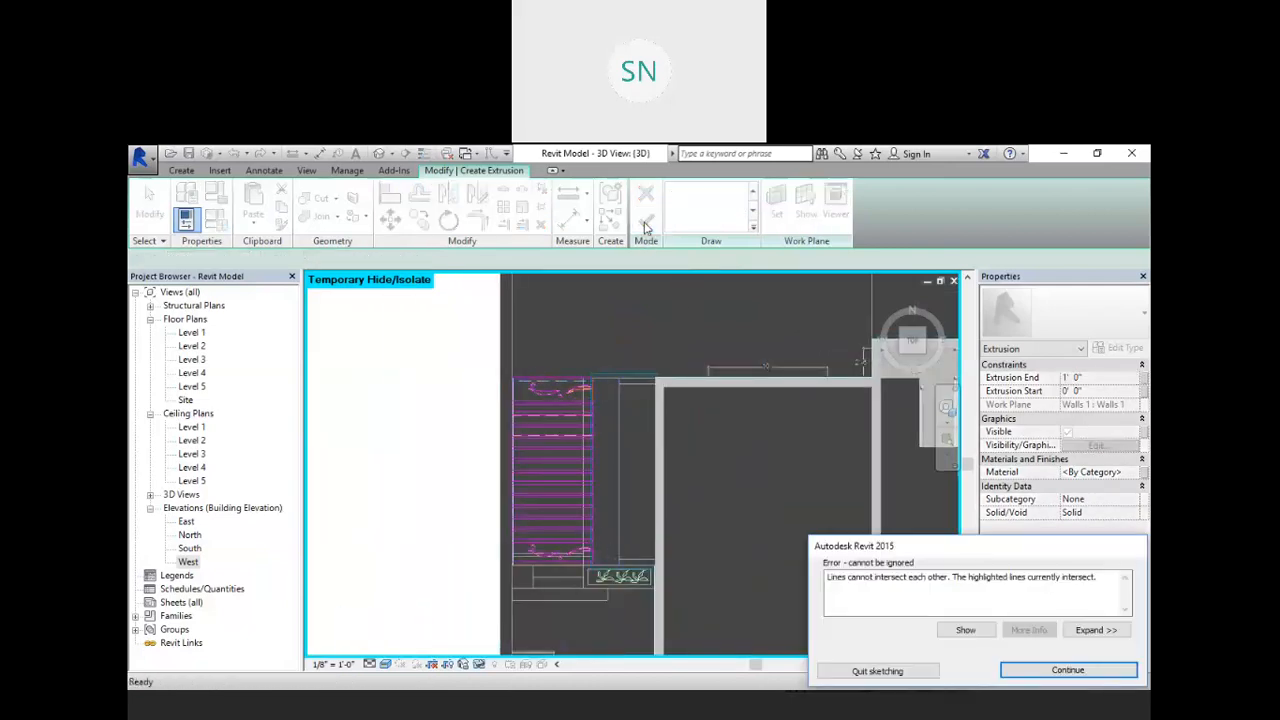
click(1066, 670)
- Split the northern band's east edge between the leaf arcs and trim each arc to its adjoining edge segment, leaving the leaf open
scroll(575, 375, up, 5)
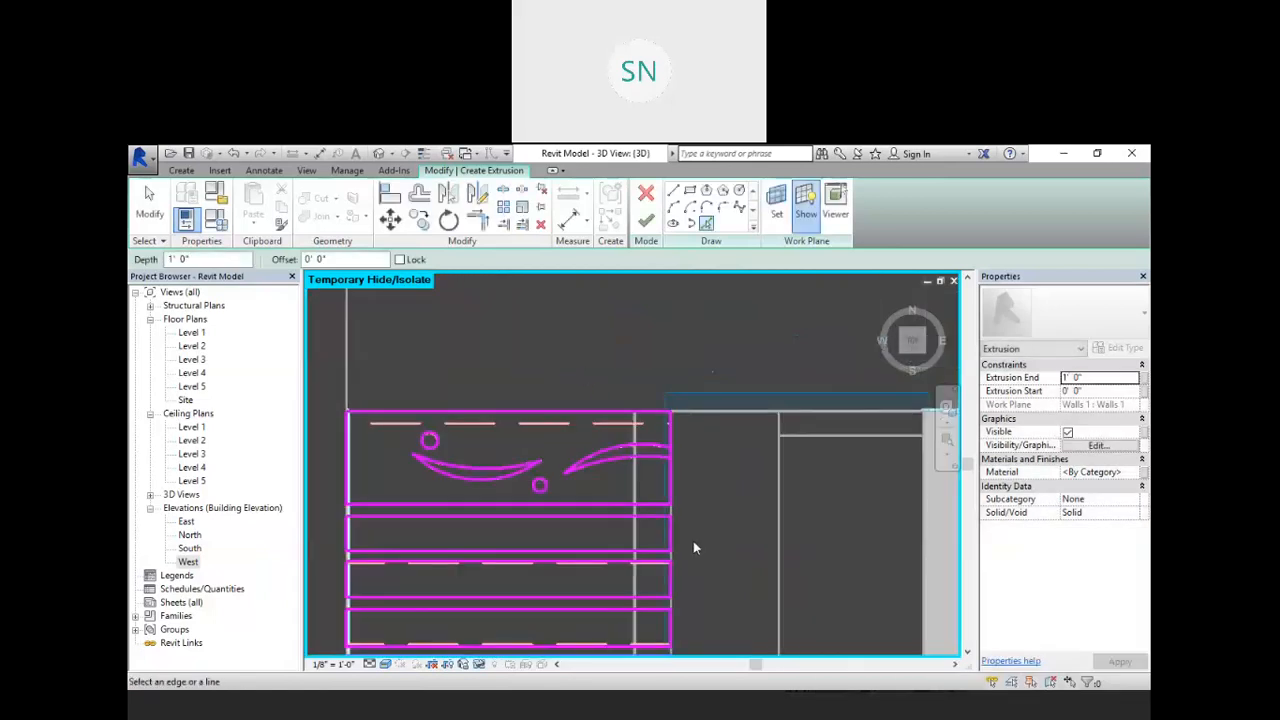
scroll(660, 412, up, 5)
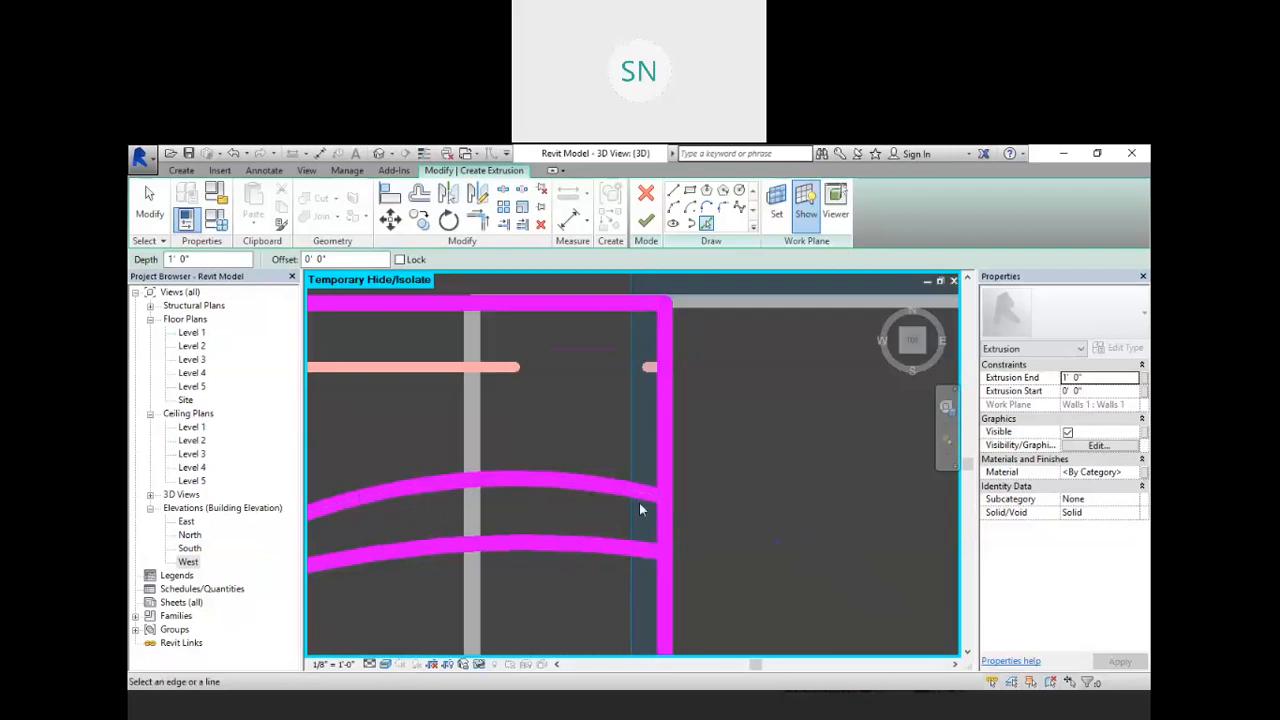
click(502, 190)
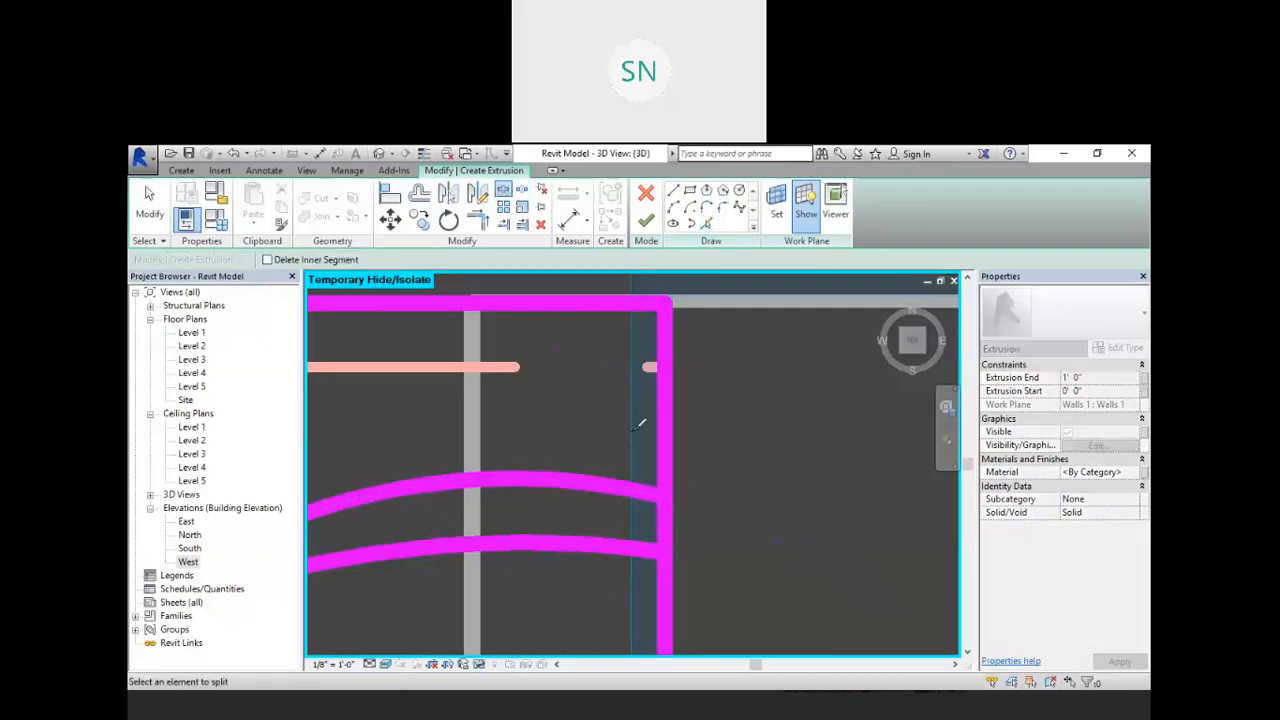
click(665, 521)
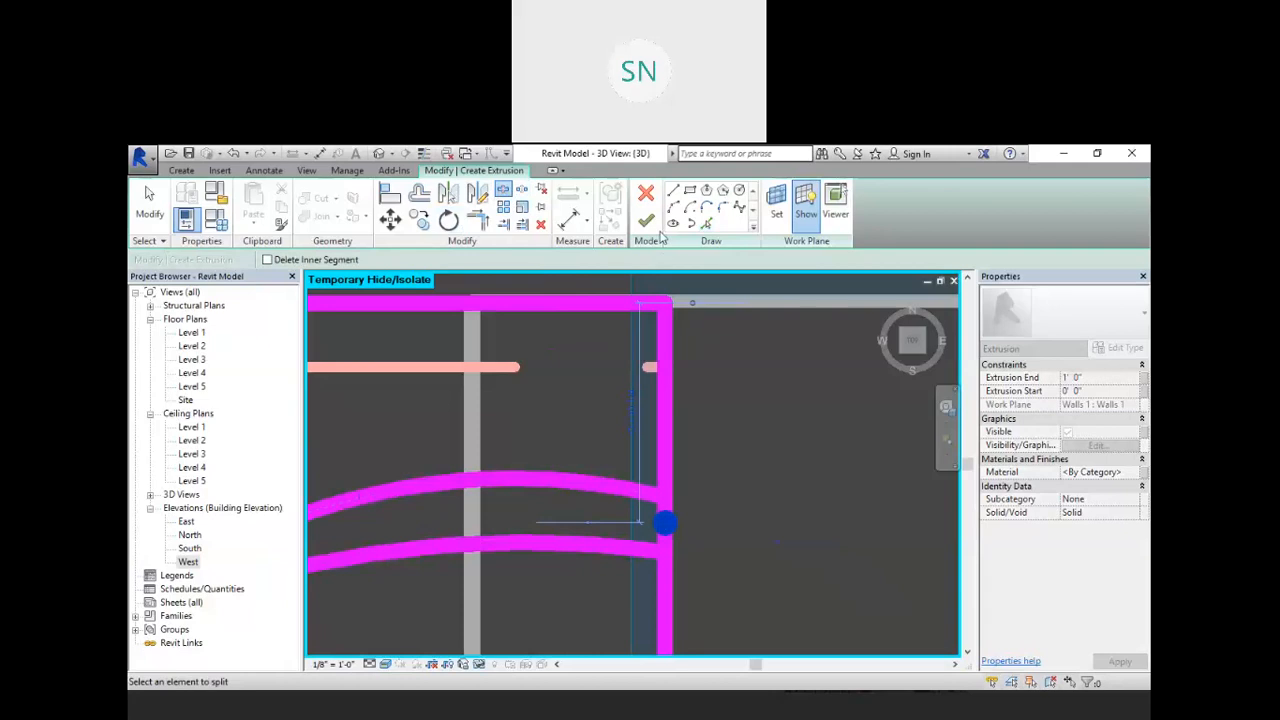
click(478, 220)
click(613, 486)
click(666, 452)
scroll(668, 450, down, 3)
scroll(641, 494, up, 2)
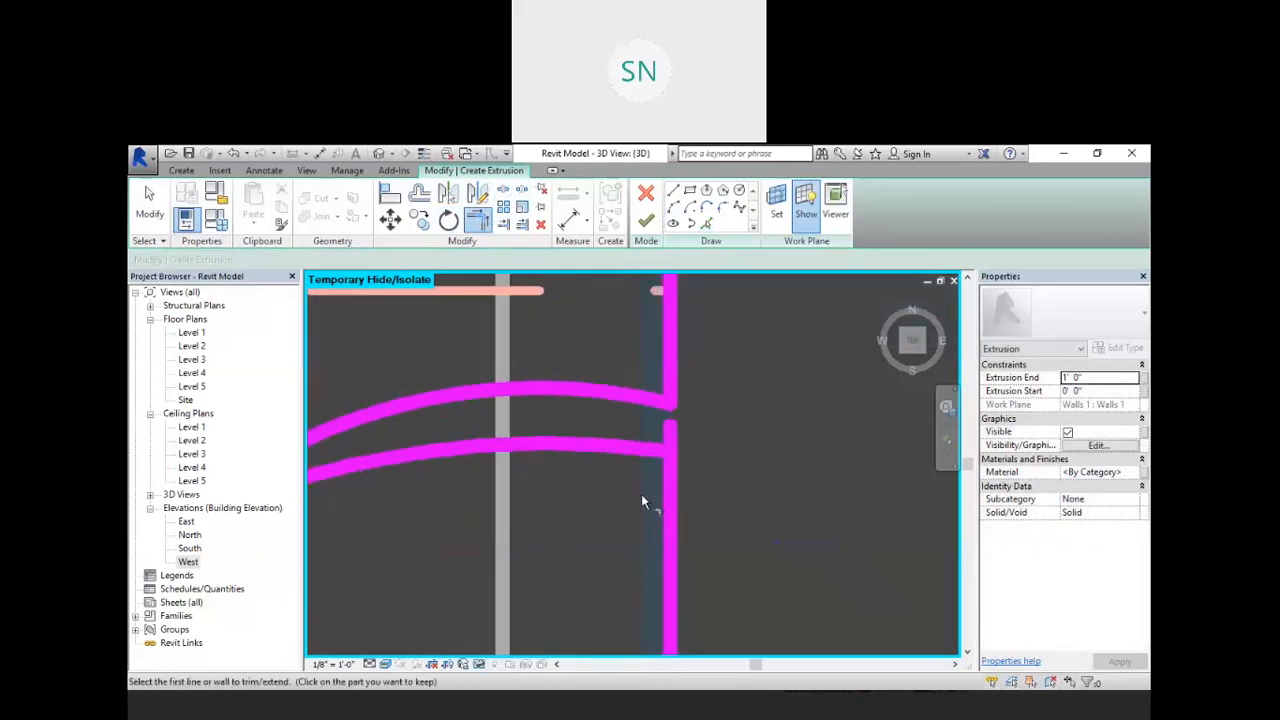
click(634, 452)
click(665, 490)
scroll(685, 362, down, 5)
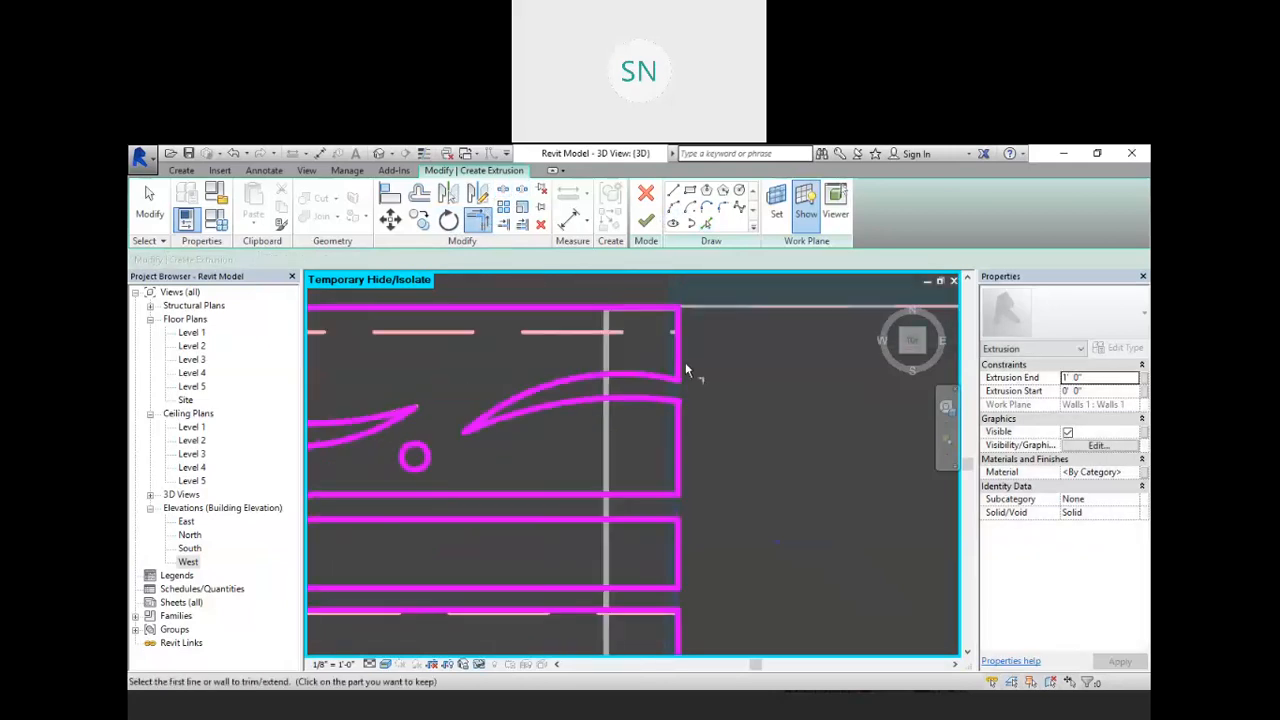
- Split the southern band's east edge between its two leaf arcs and trim both arcs to the adjoining edge segments
scroll(701, 594, up, 6)
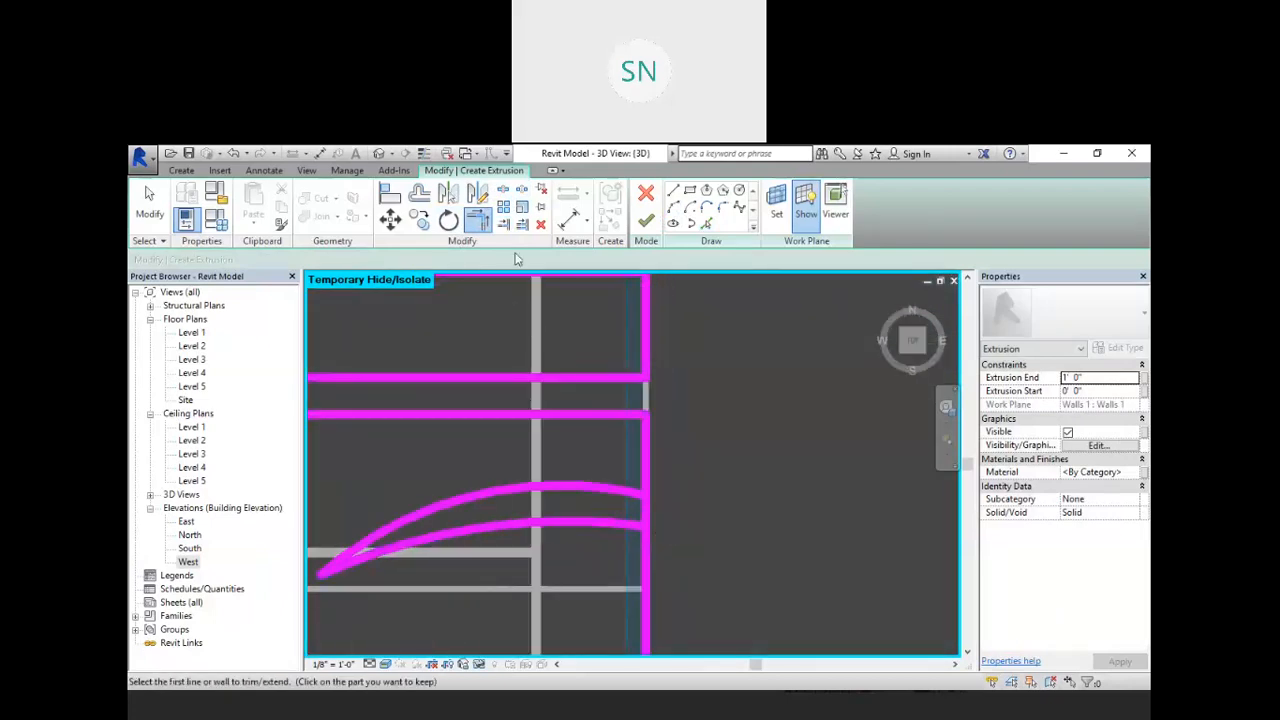
click(503, 190)
scroll(645, 500, up, 2)
click(635, 513)
click(478, 218)
click(584, 484)
click(631, 468)
click(589, 531)
click(634, 571)
- Finish the sketch to generate the extrusion of slats and curved motifs
scroll(618, 495, down, 4)
scroll(623, 490, down, 2)
scroll(508, 504, up, 3)
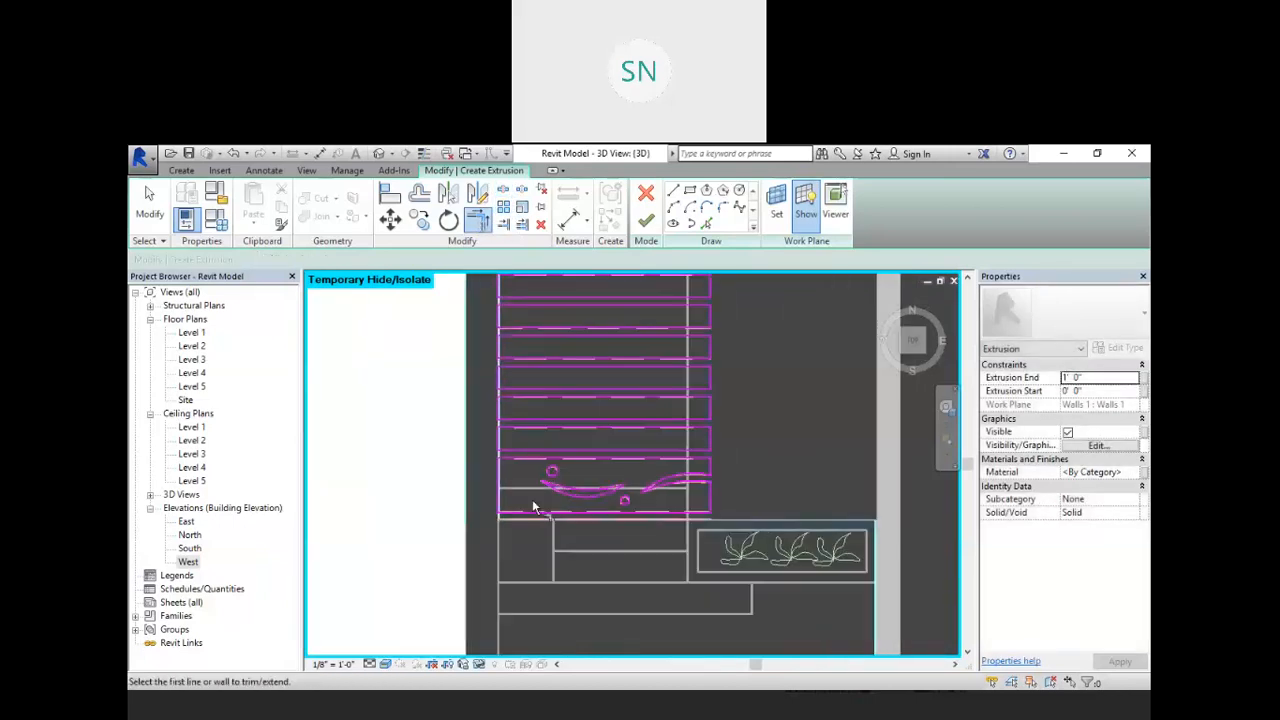
scroll(593, 529, down, 2)
click(645, 221)
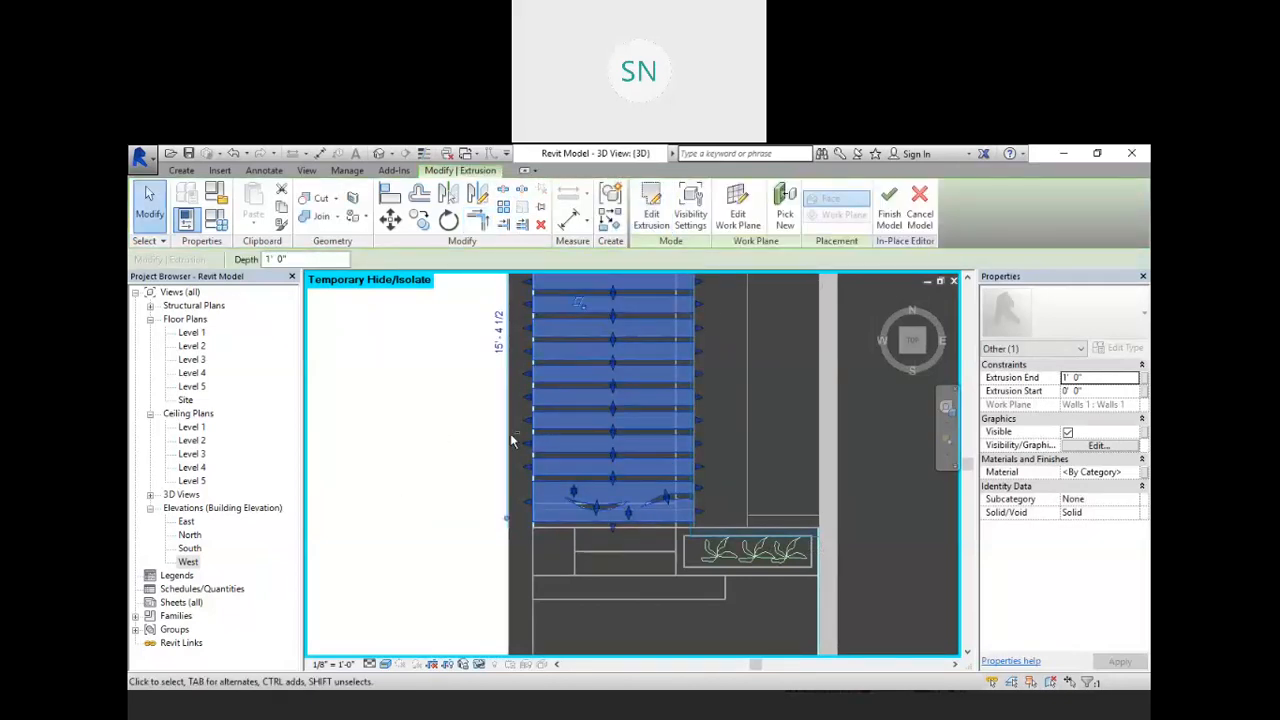
- Set the slat extrusion's depth to 6", and reverse its direction by changing the depth to -6"
shift+middle_drag(461, 540, 495, 385)
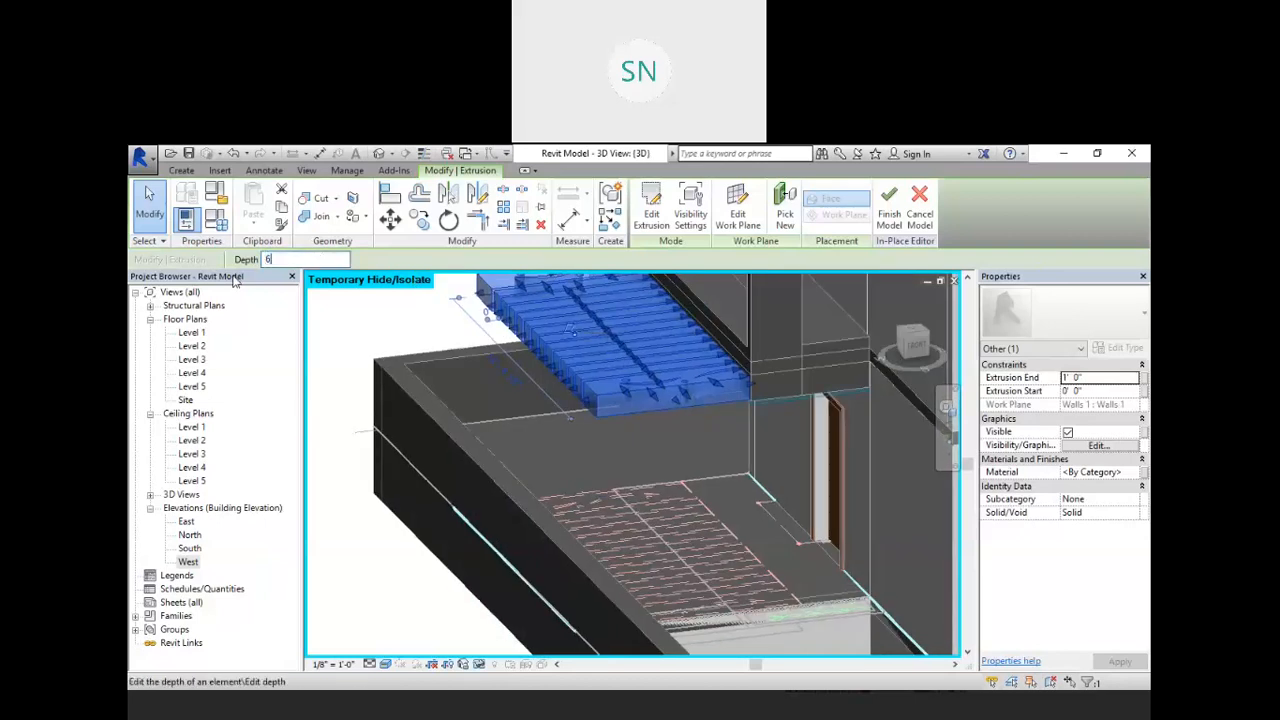
key(Return)
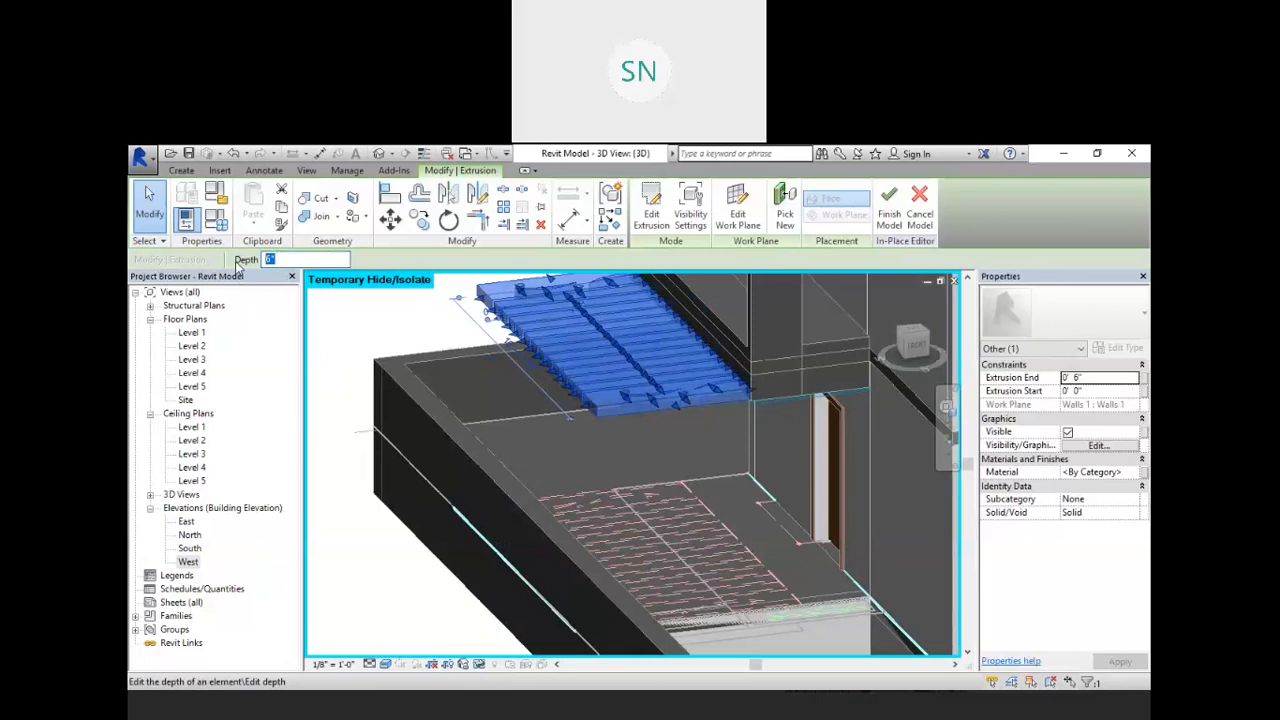
key(Return)
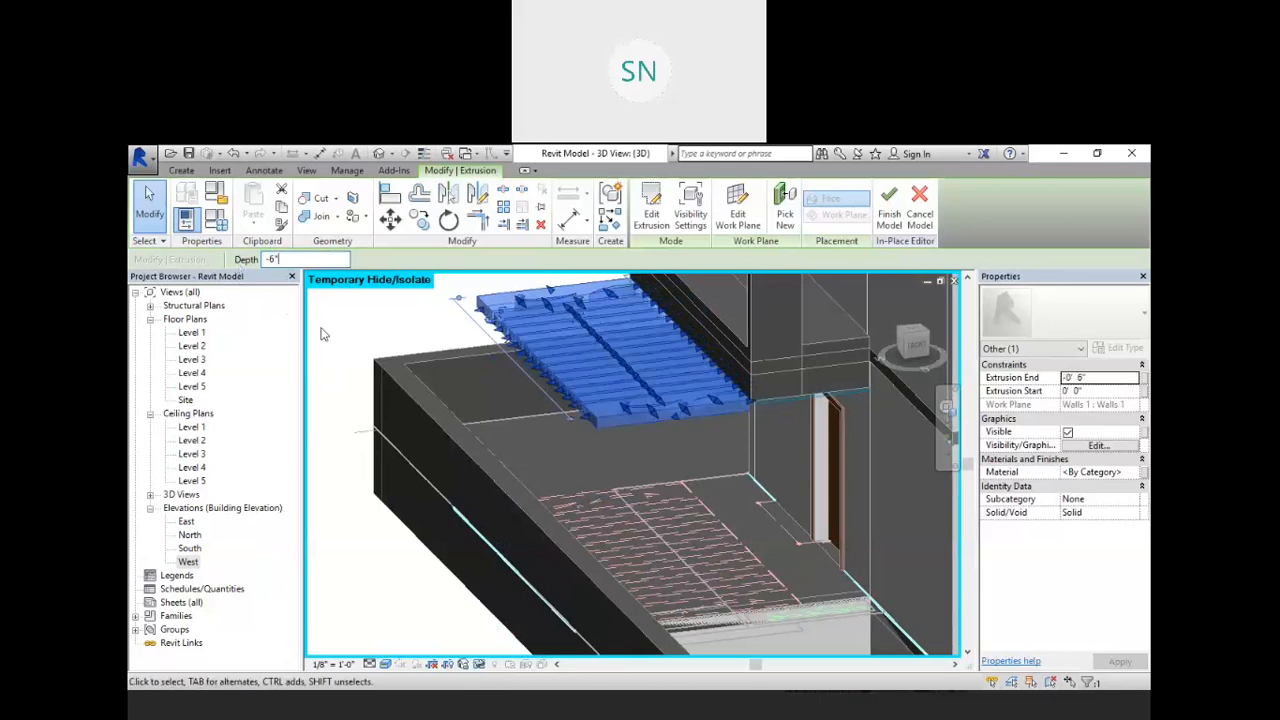
- Finish the in-place model of slats and curved motifs
click(889, 217)
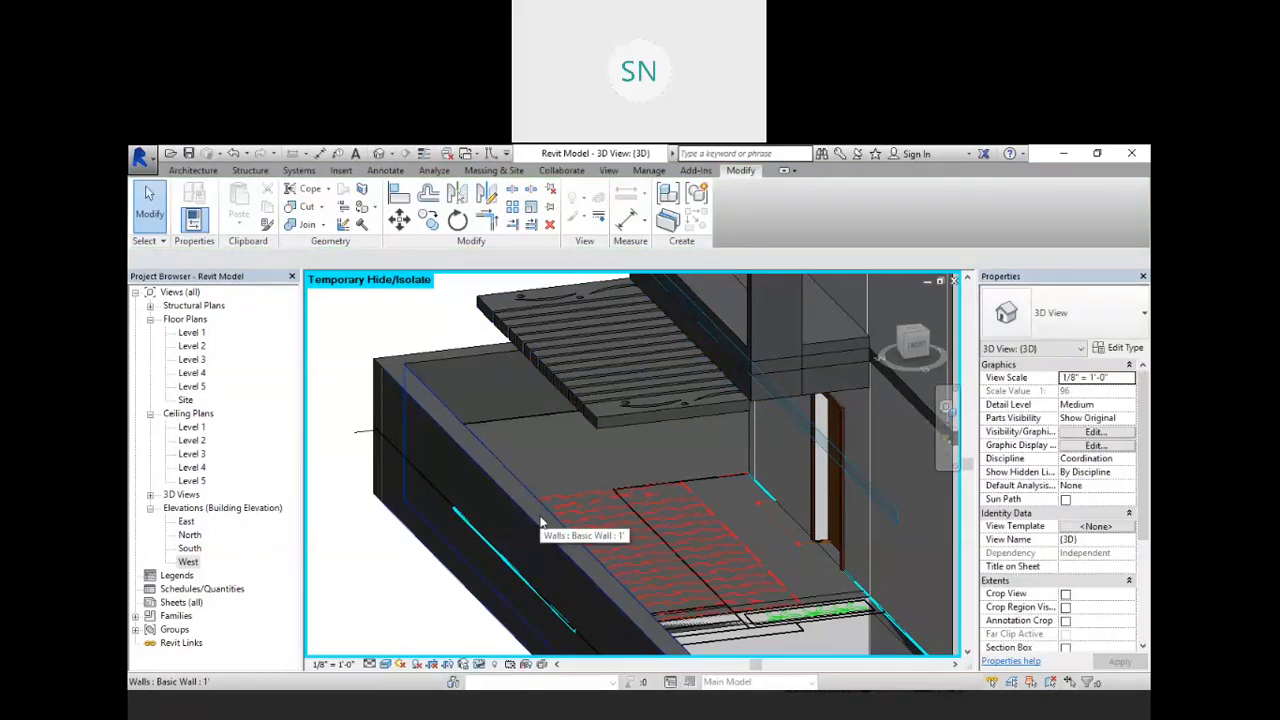
mouse_move(588, 541)
shift+middle_down()
mouse_move(563, 480)
mouse_move(700, 640)
mouse_move(690, 580)
mouse_move(694, 620)
mouse_move(690, 604)
mouse_move(643, 590)
mouse_move(557, 600)
mouse_move(555, 575)
mouse_move(580, 557)
mouse_move(563, 457)
mouse_move(590, 545)
mouse_move(638, 588)
mouse_move(624, 487)
mouse_move(640, 439)
shift+middle_up()
scroll(636, 460, down, 3)
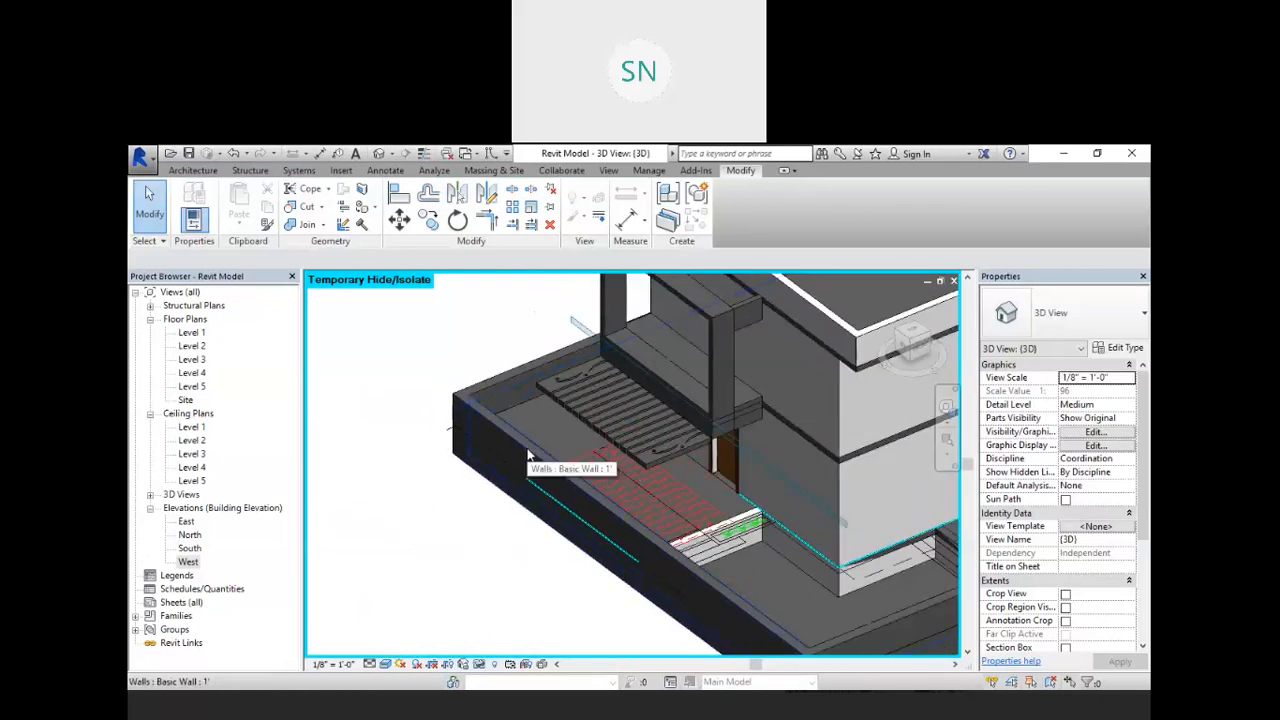
- Switch to the Revit Master Project PDF and examine the boundary wall and the levels above it on the elevation
key(alt+Tab)
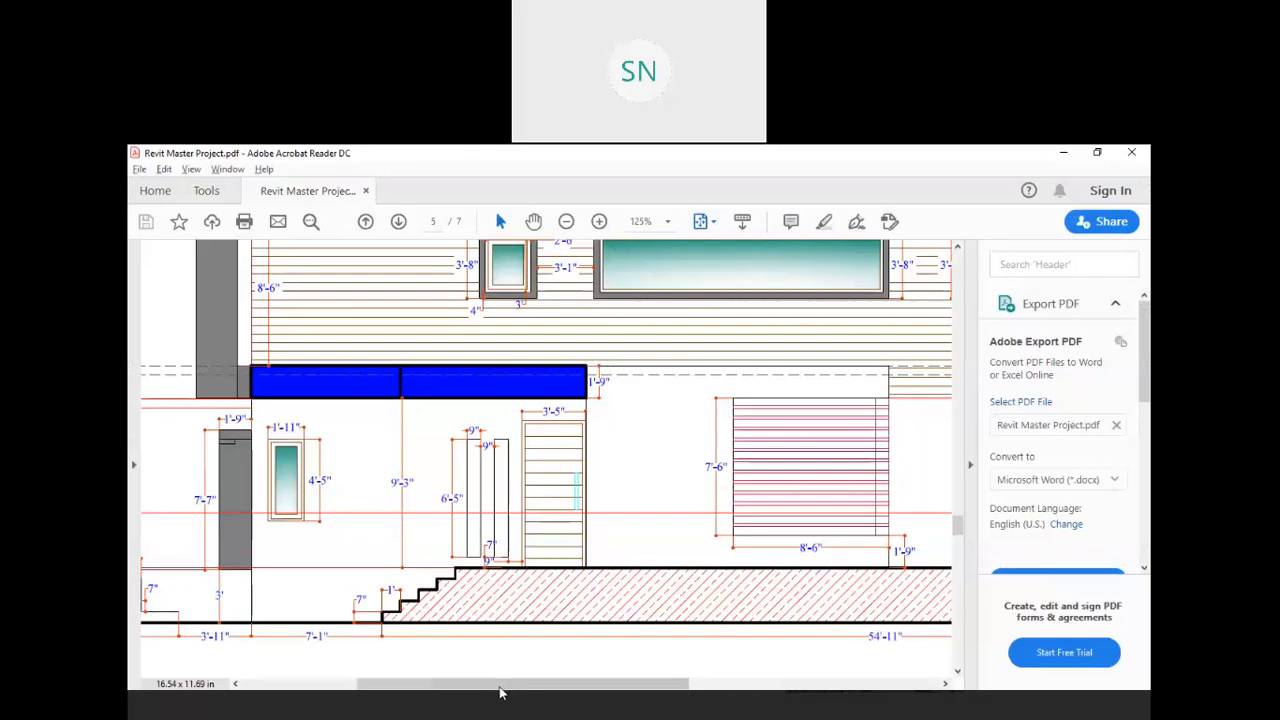
drag(499, 686, 377, 702)
scroll(305, 414, down, 1)
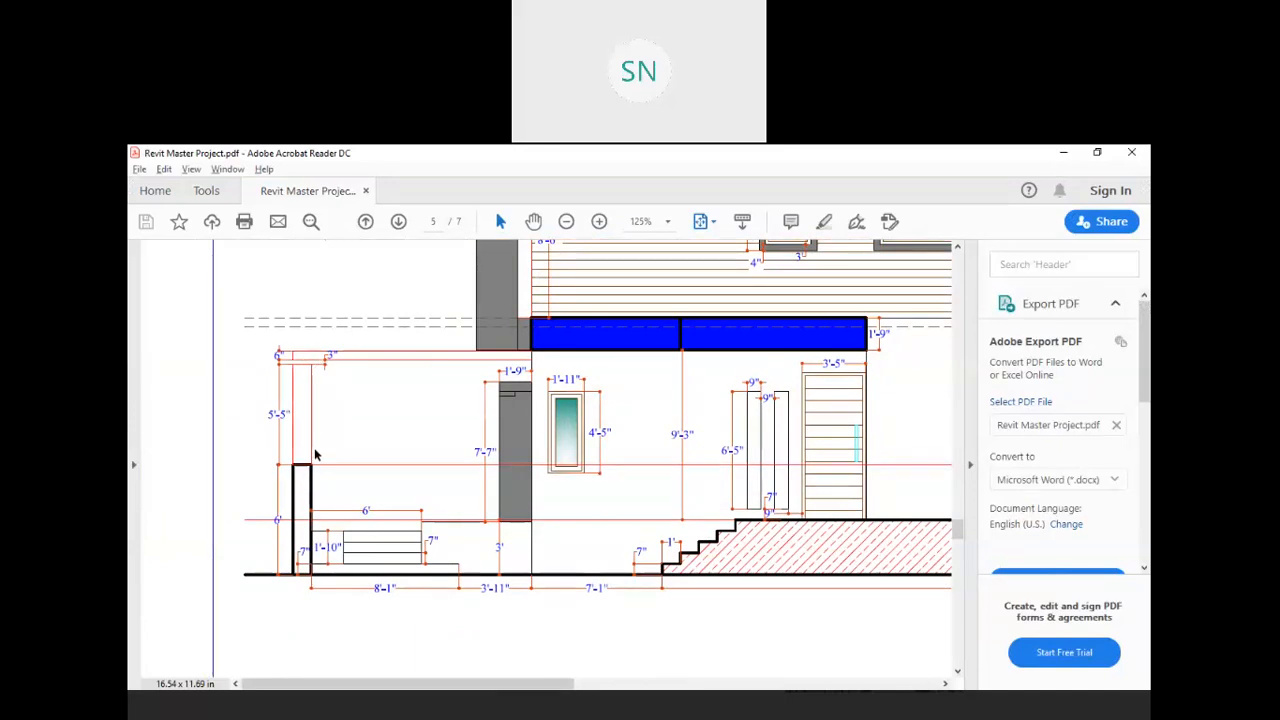
scroll(305, 372, up, 1)
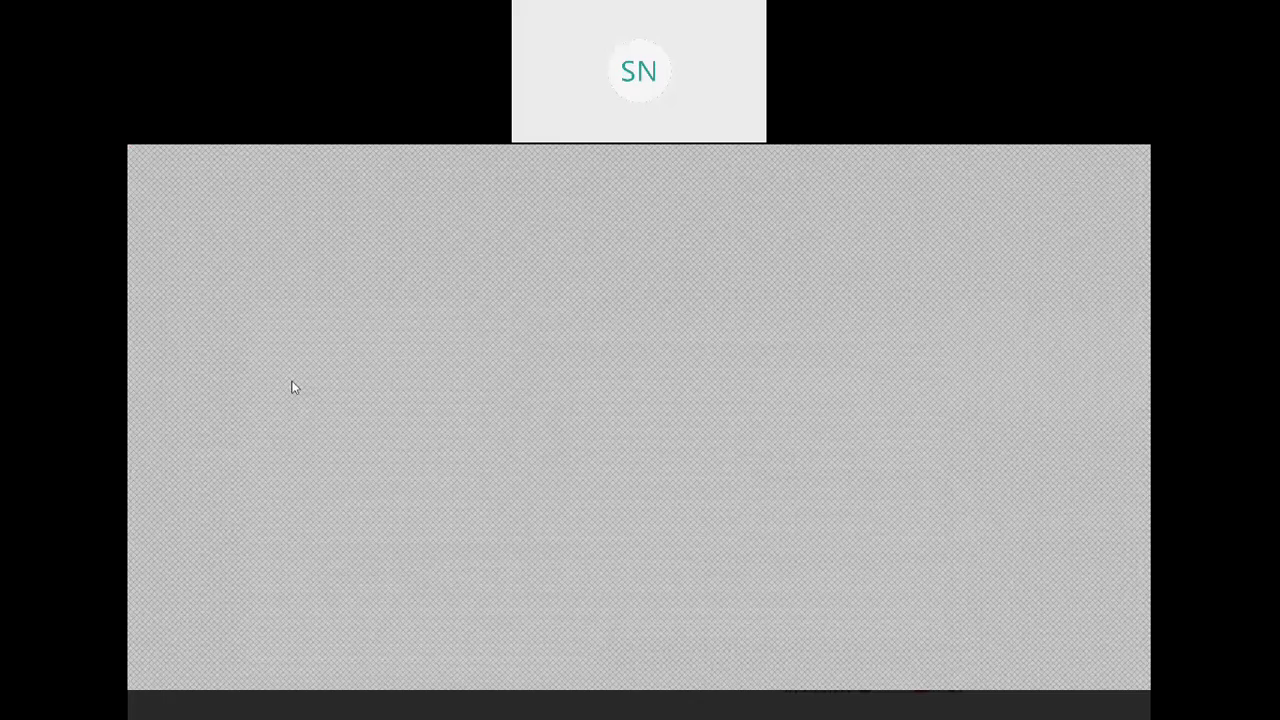
- Stretch the west end of the slat model's northern motif band to the boundary wall's outer face, working from the top view
scroll(523, 443, up, 5)
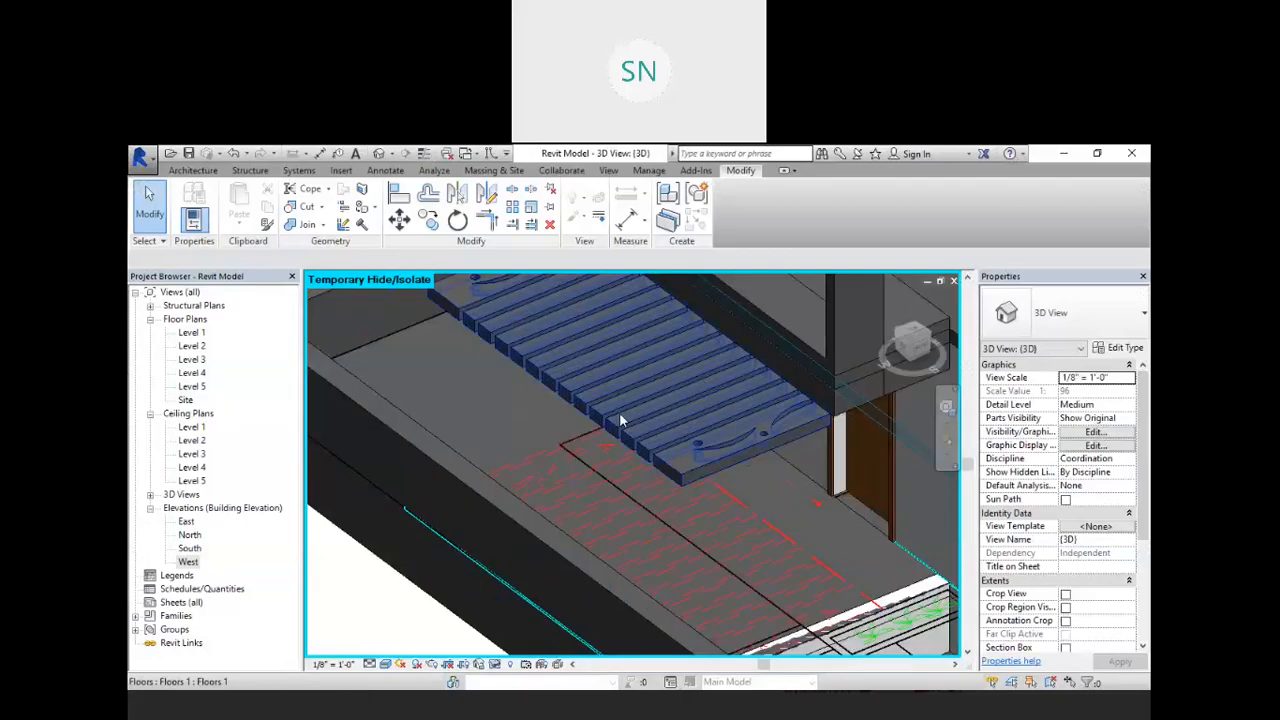
click(587, 448)
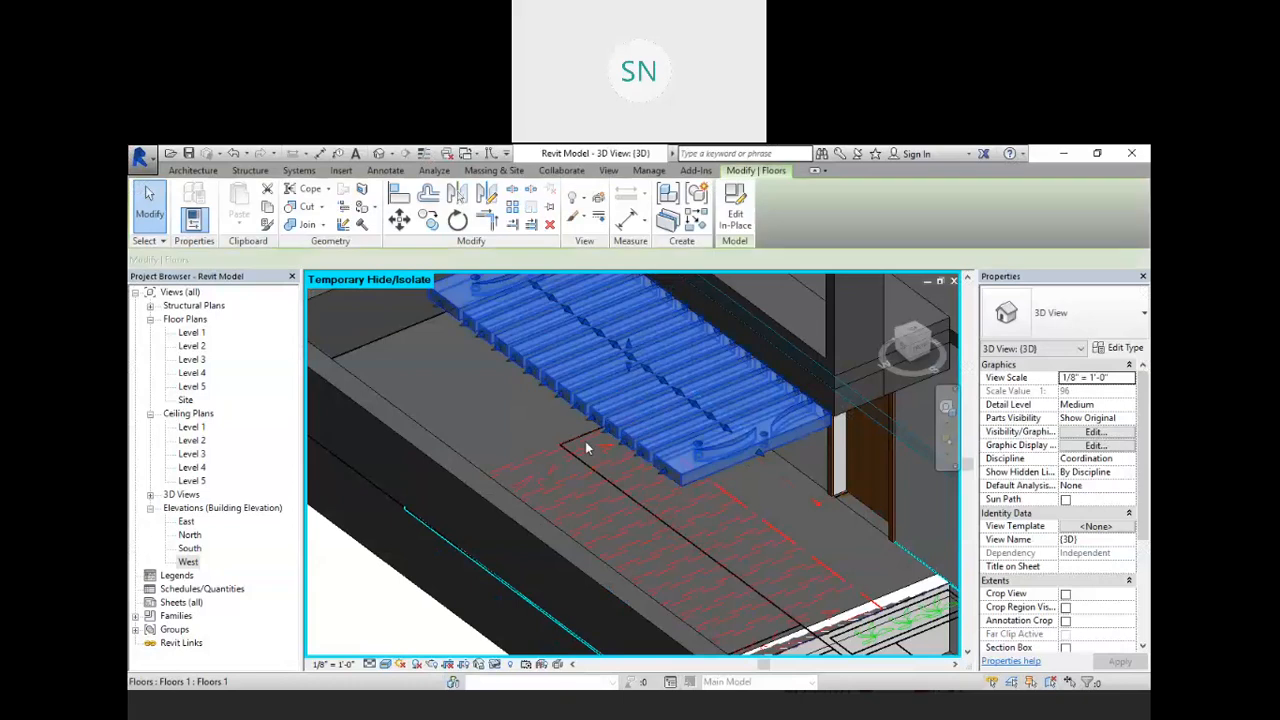
drag(914, 331, 917, 336)
click(914, 335)
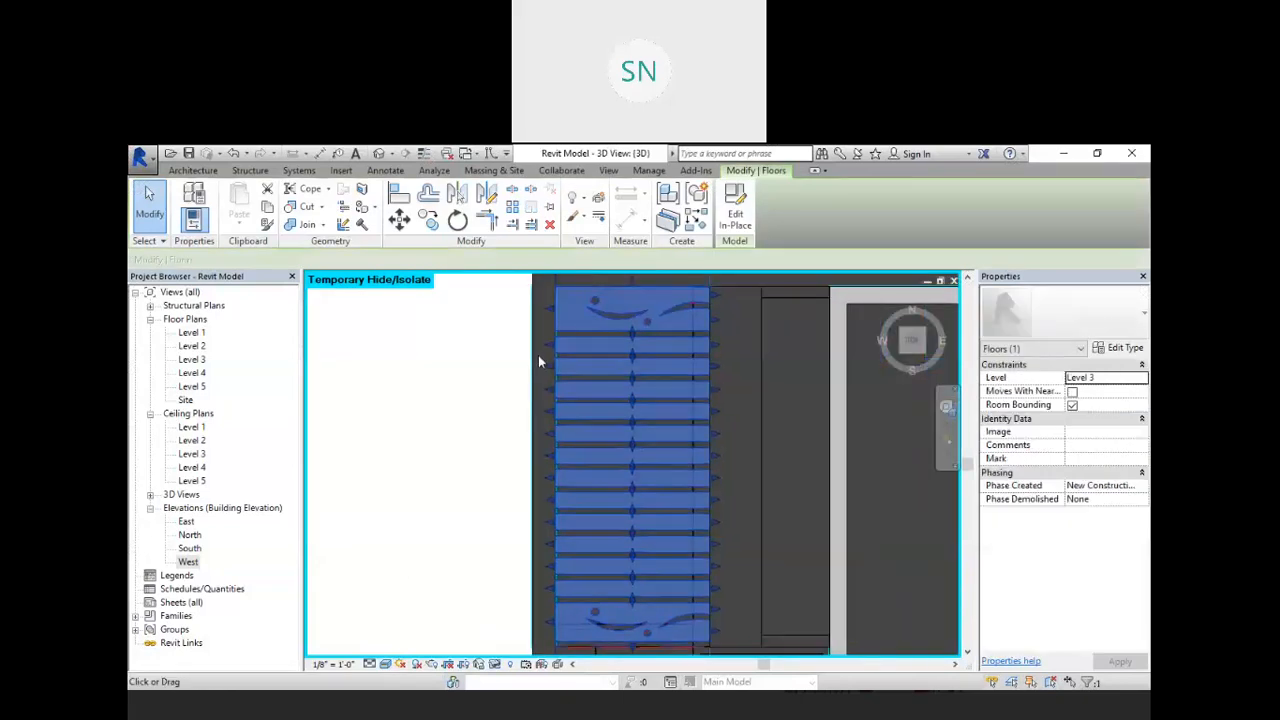
scroll(547, 325, up, 5)
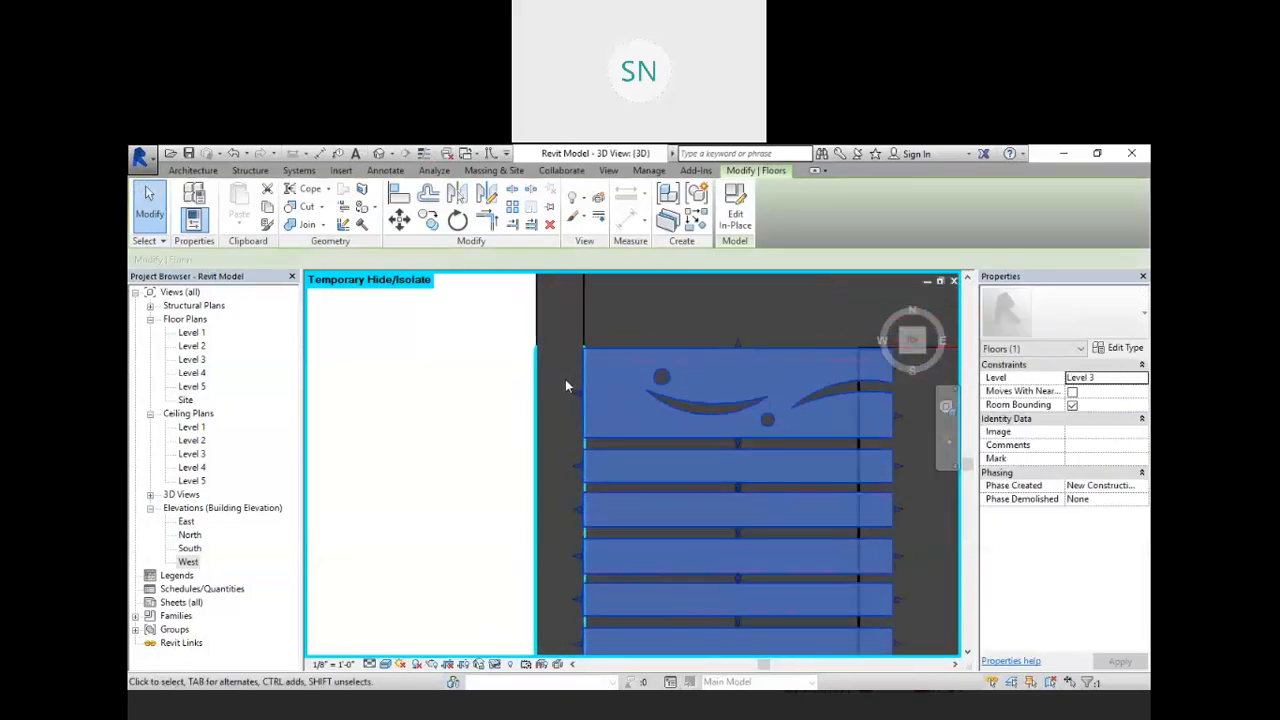
drag(577, 398, 530, 399)
- Stretch the west ends of the six slats south of the northern band to the boundary wall's outer face
scroll(524, 384, down, 4)
scroll(540, 469, up, 3)
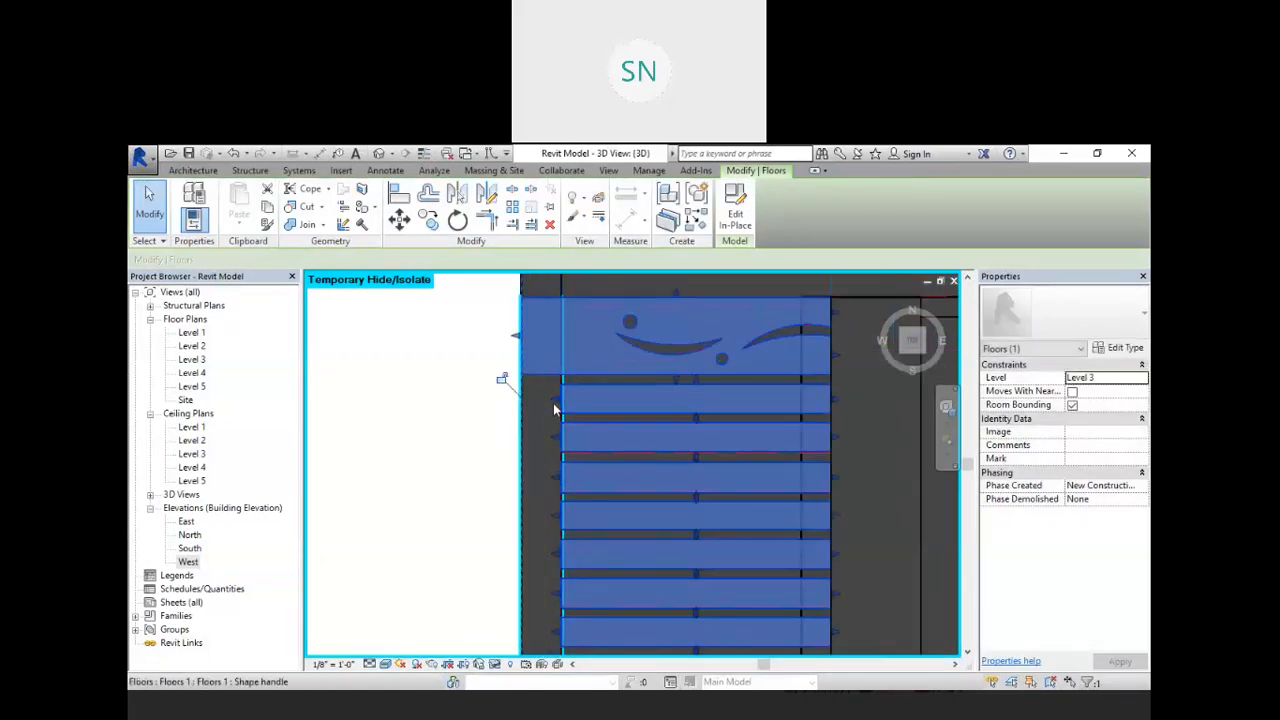
drag(555, 407, 520, 410)
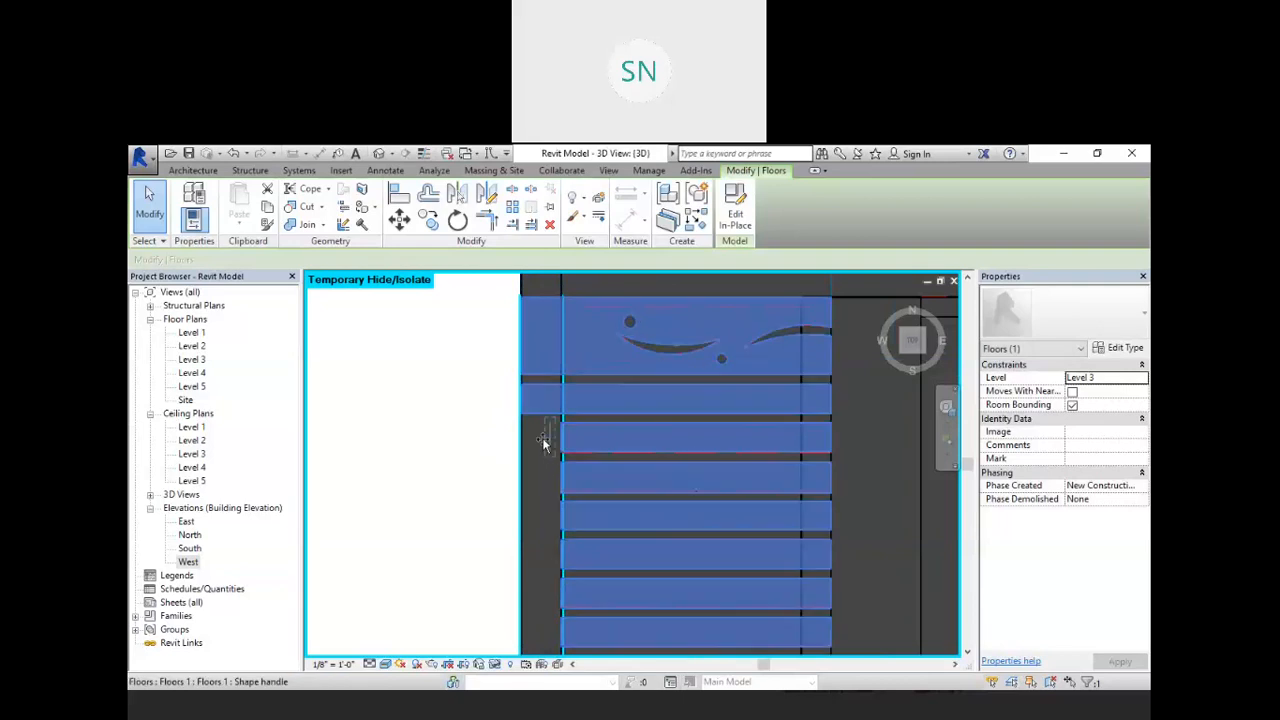
drag(556, 478, 520, 519)
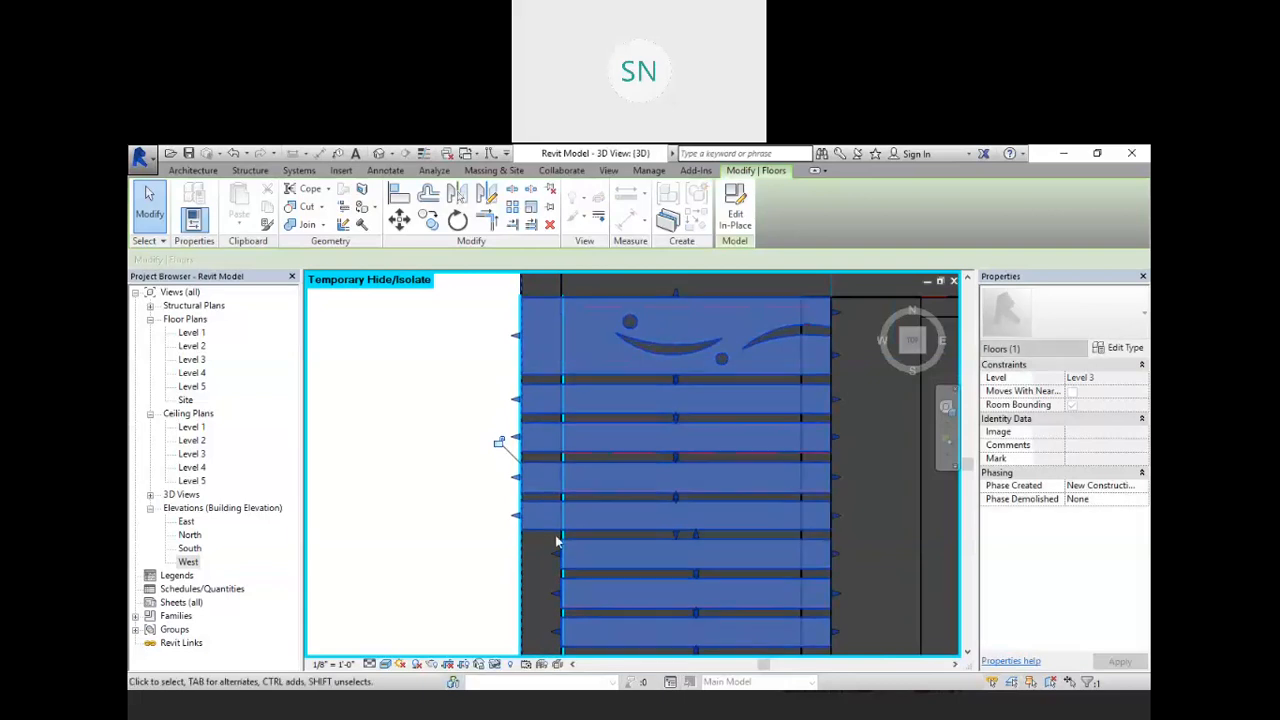
drag(556, 560, 520, 557)
drag(557, 597, 522, 602)
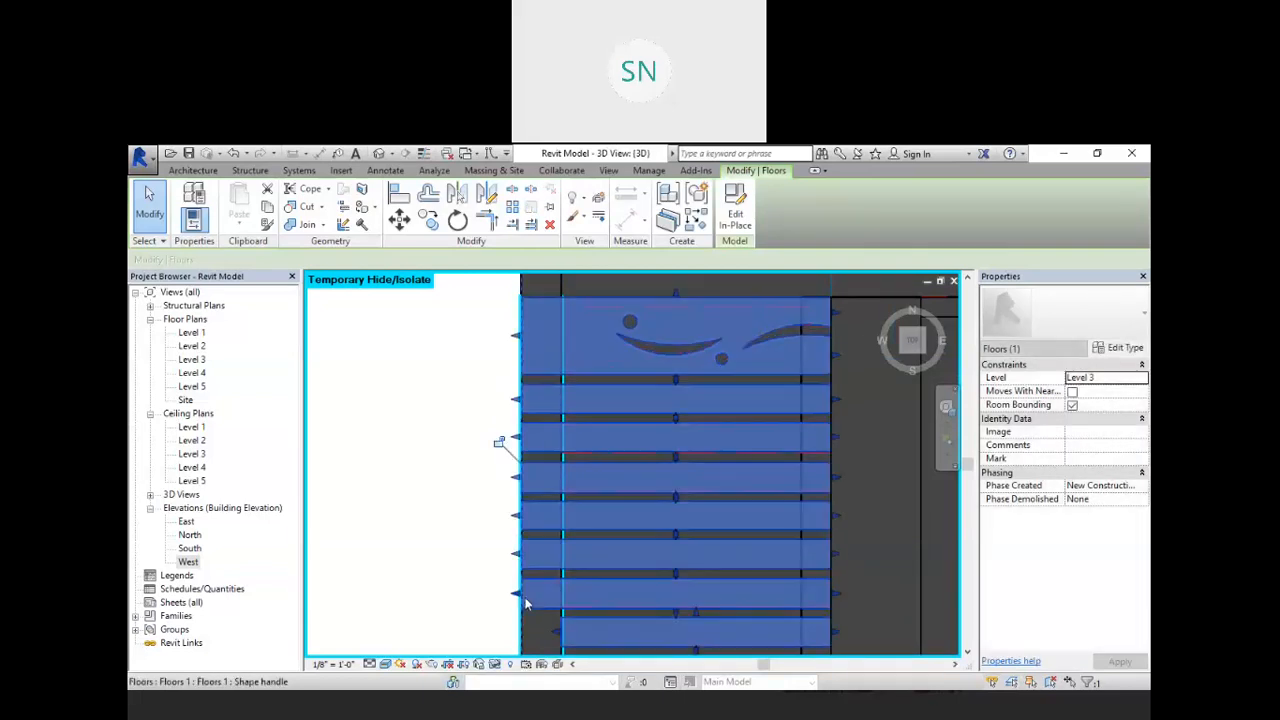
- Stretch the west ends of the remaining slats and the southern motif band to the boundary wall's outer face
scroll(533, 568, down, 2)
scroll(535, 425, down, 5)
scroll(538, 580, up, 5)
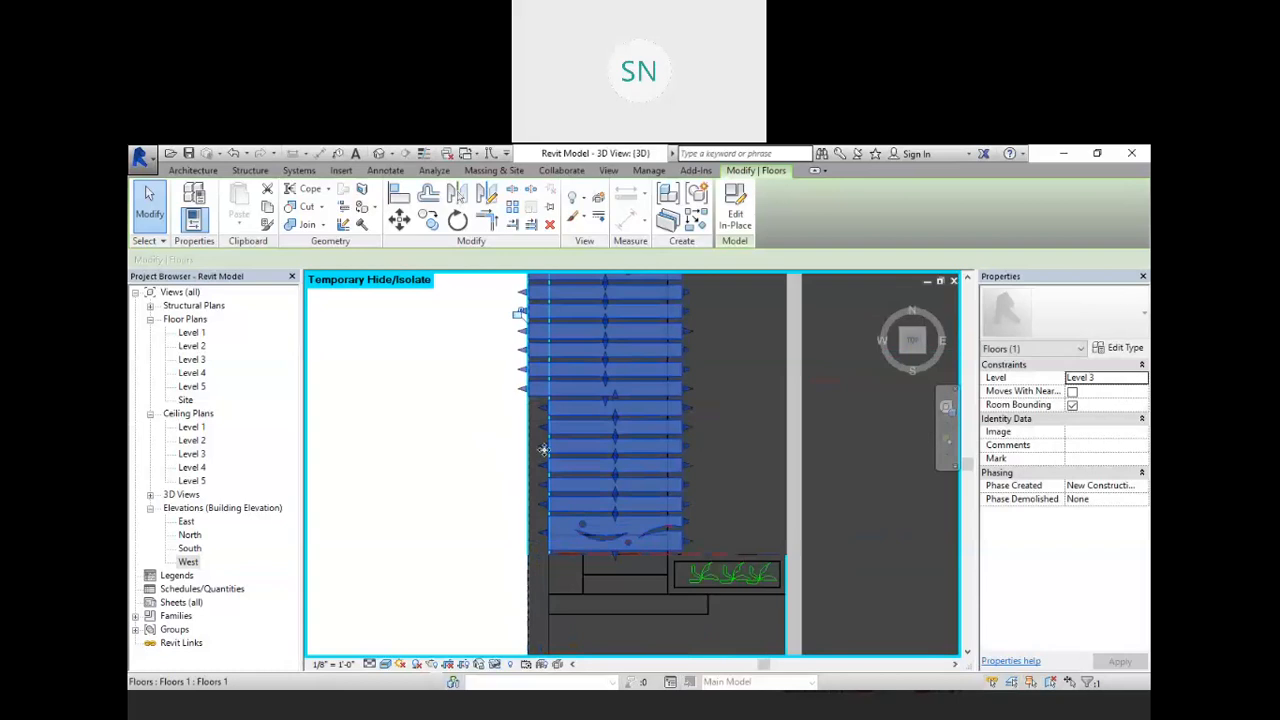
scroll(546, 402, up, 2)
drag(546, 415, 520, 418)
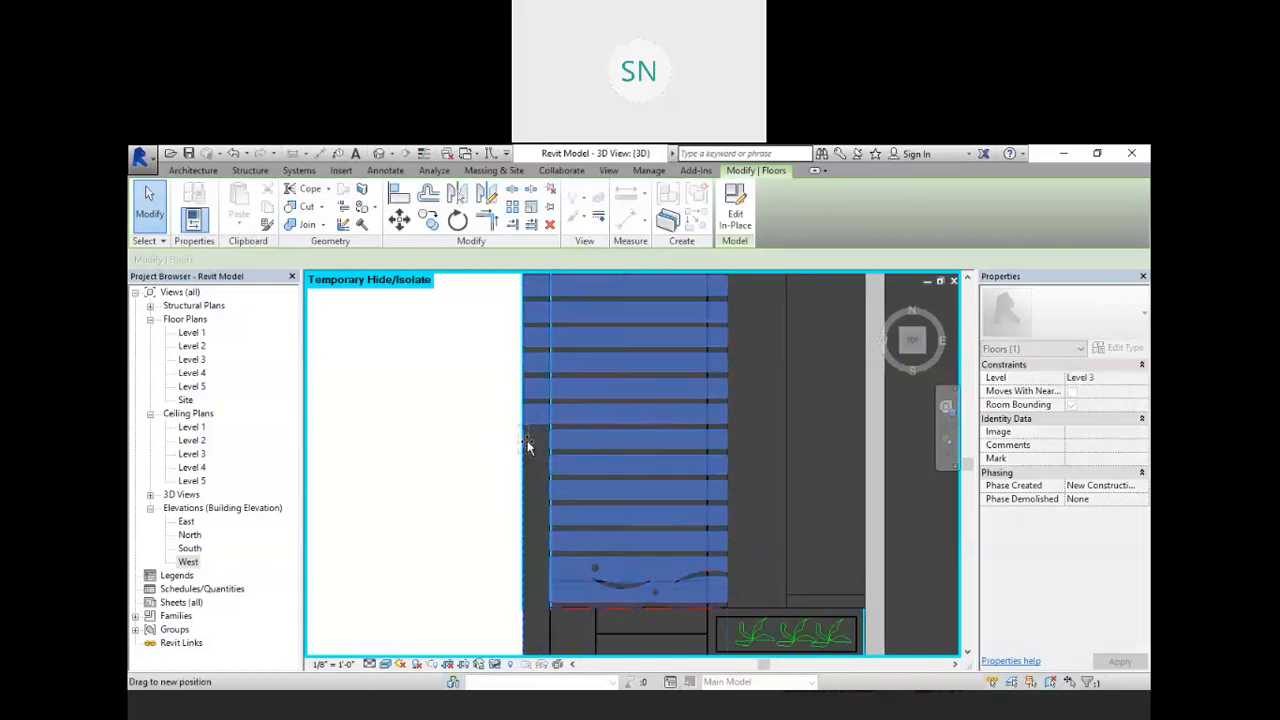
drag(545, 466, 524, 466)
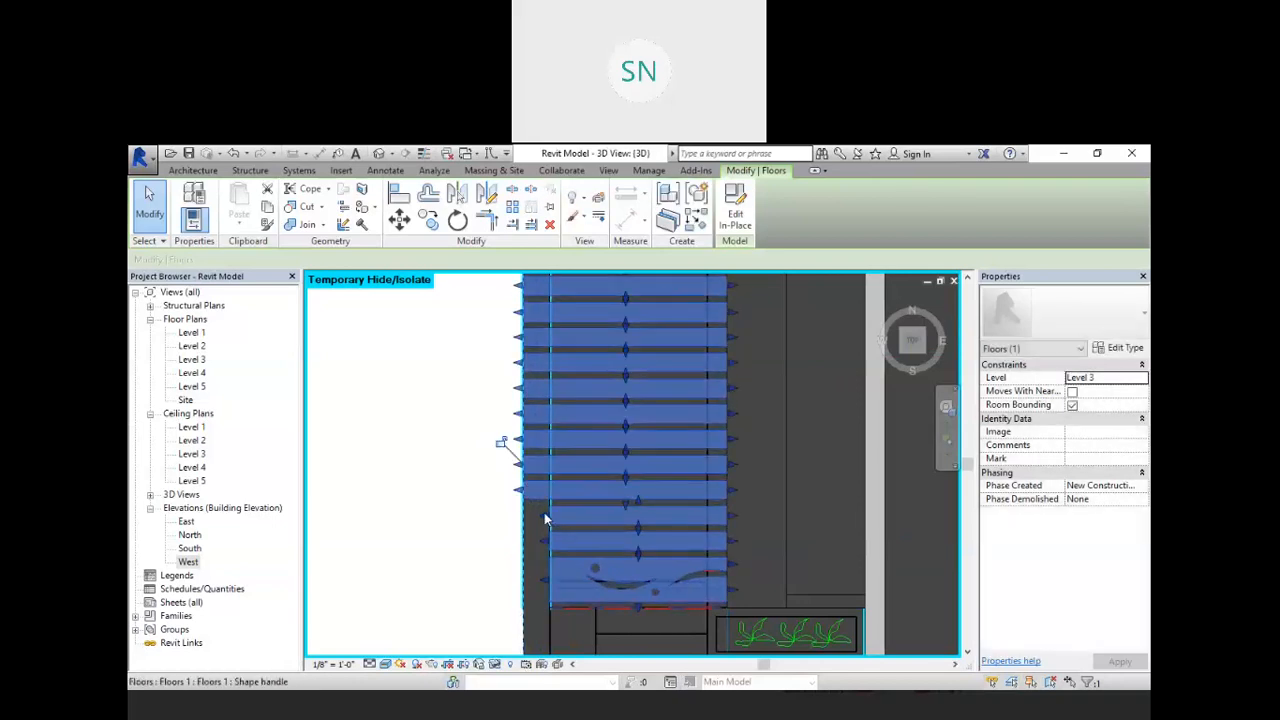
drag(545, 520, 523, 543)
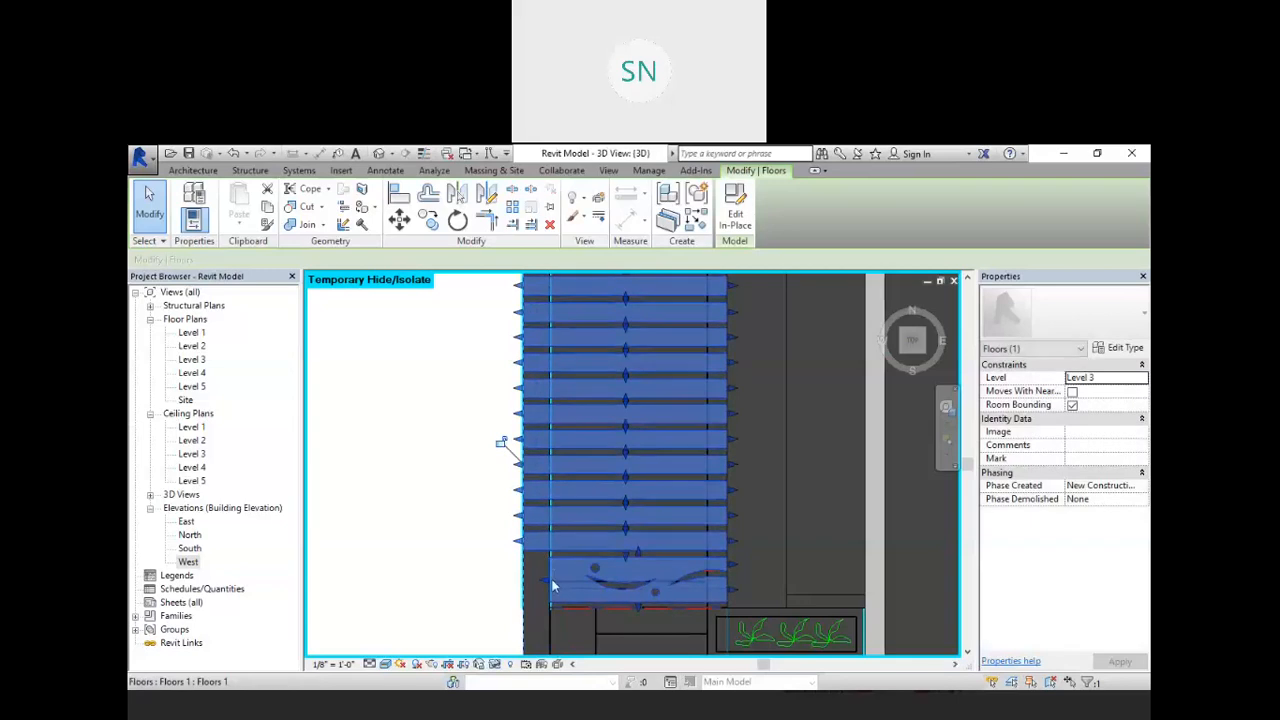
drag(546, 586, 531, 583)
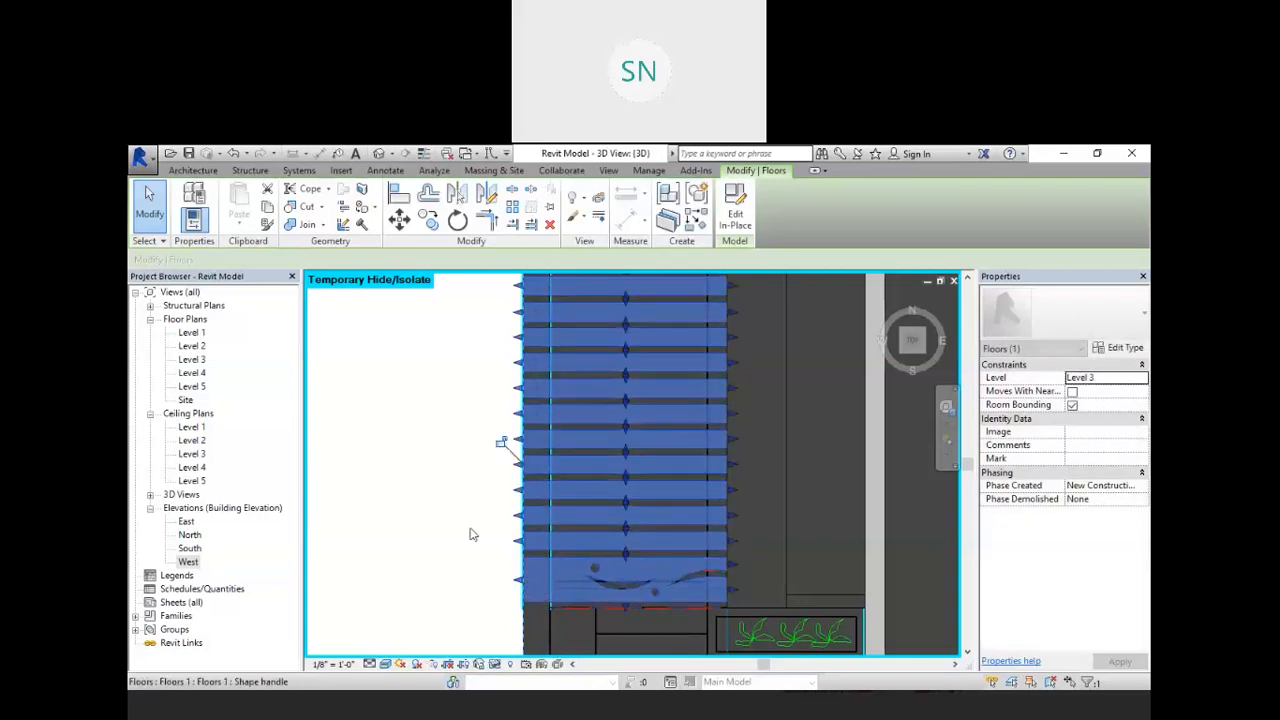
click(420, 481)
scroll(448, 481, down, 1)
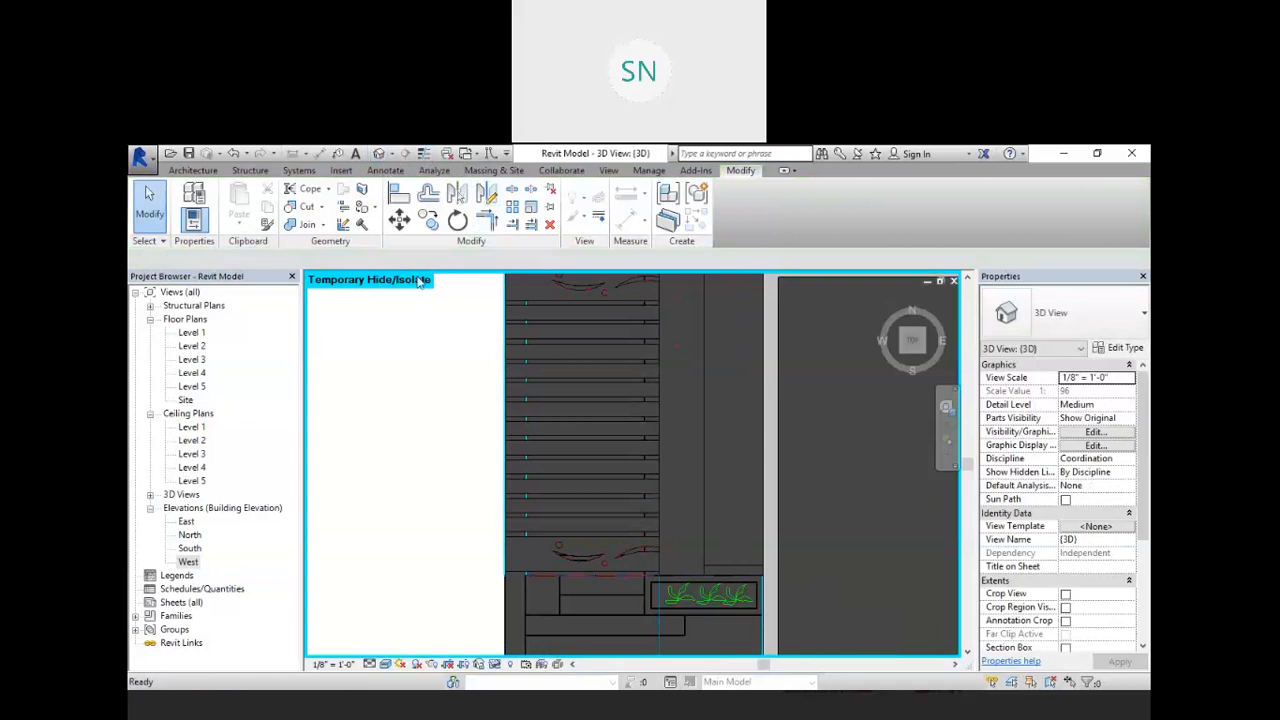
- Inspect the extended slats in 3D, and consult the elevation and section on pages 5 and 4 of the master project PDF
shift+middle_drag(575, 575, 488, 440)
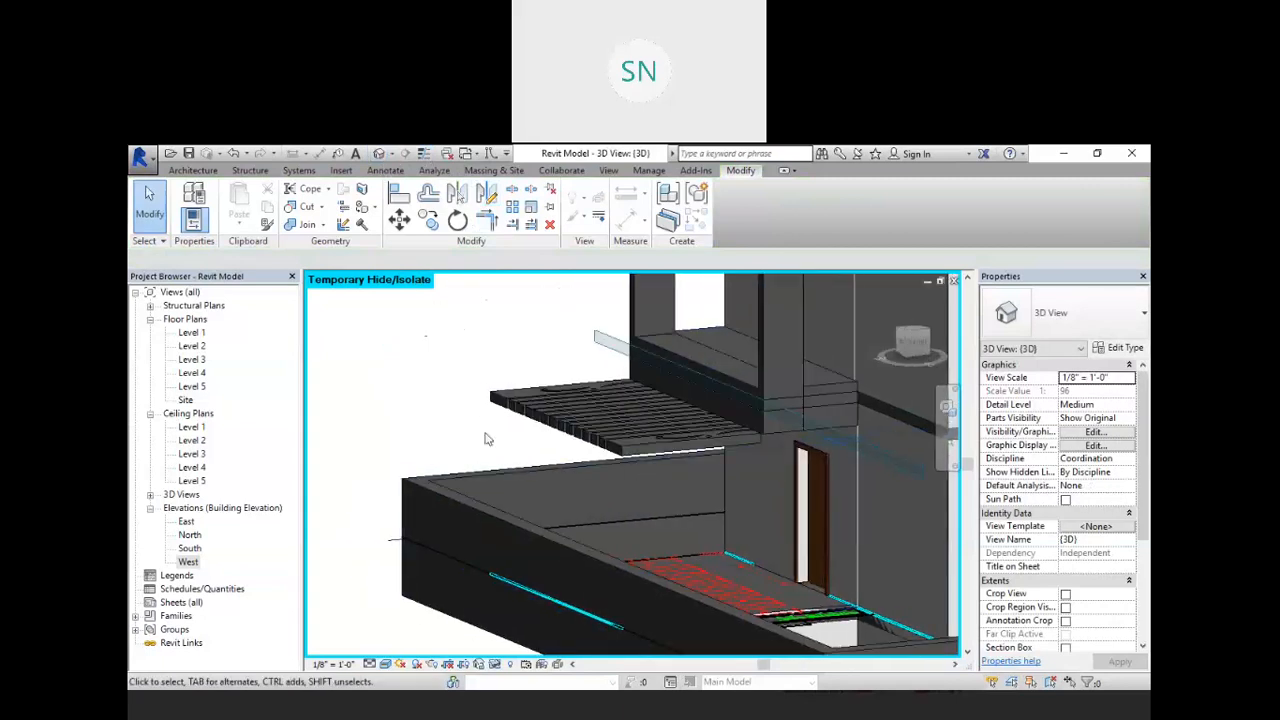
scroll(487, 434, up, 4)
scroll(503, 384, down, 3)
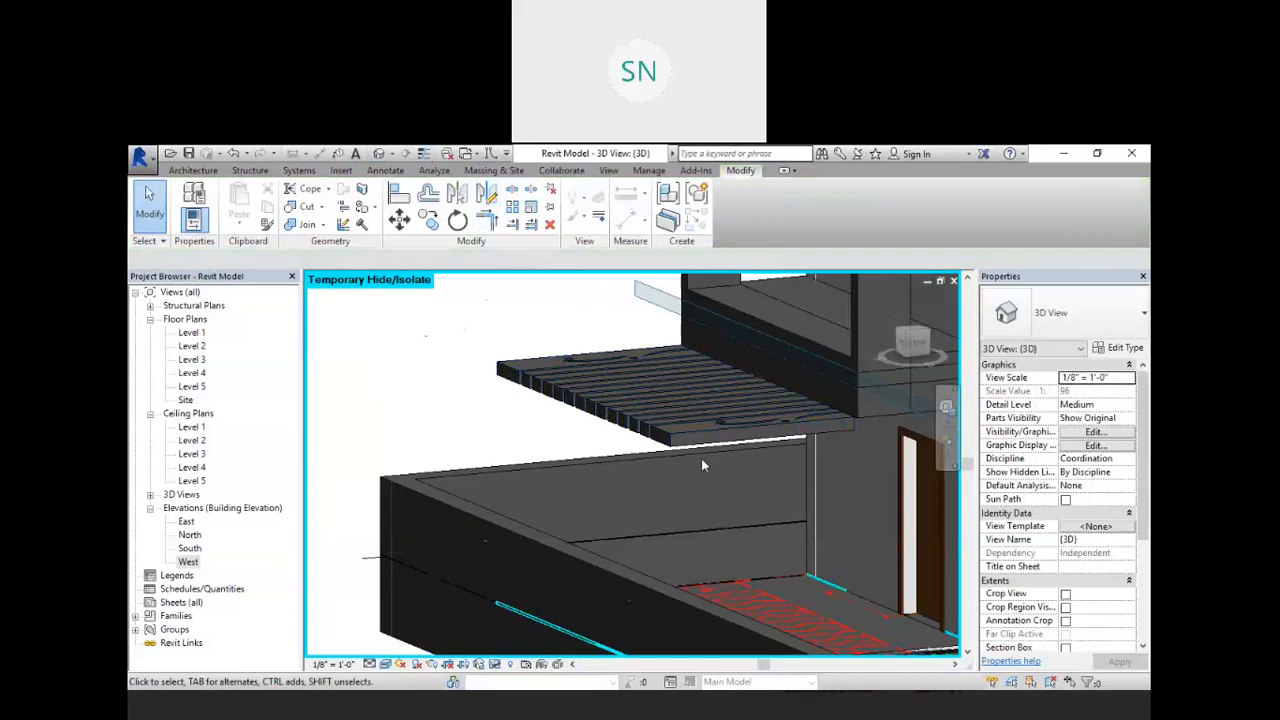
scroll(583, 447, down, 2)
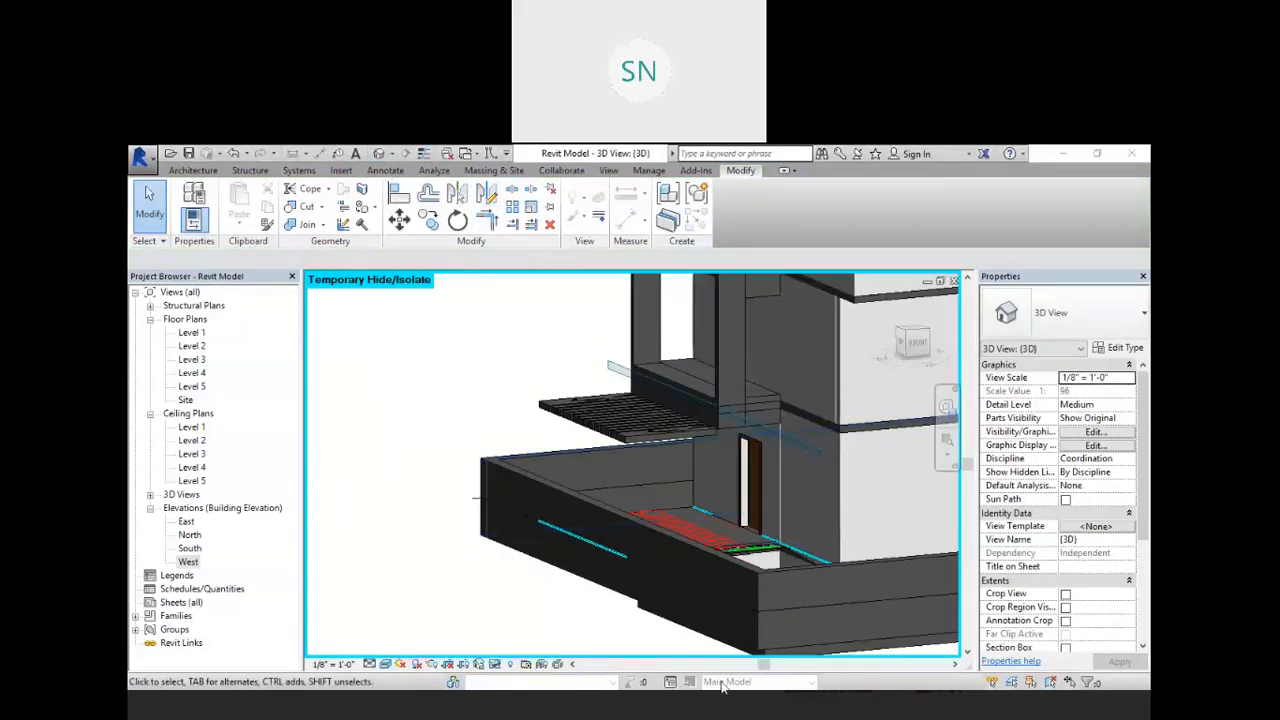
click(770, 712)
scroll(703, 463, down, 2)
scroll(703, 463, up, 4)
scroll(702, 463, up, 10)
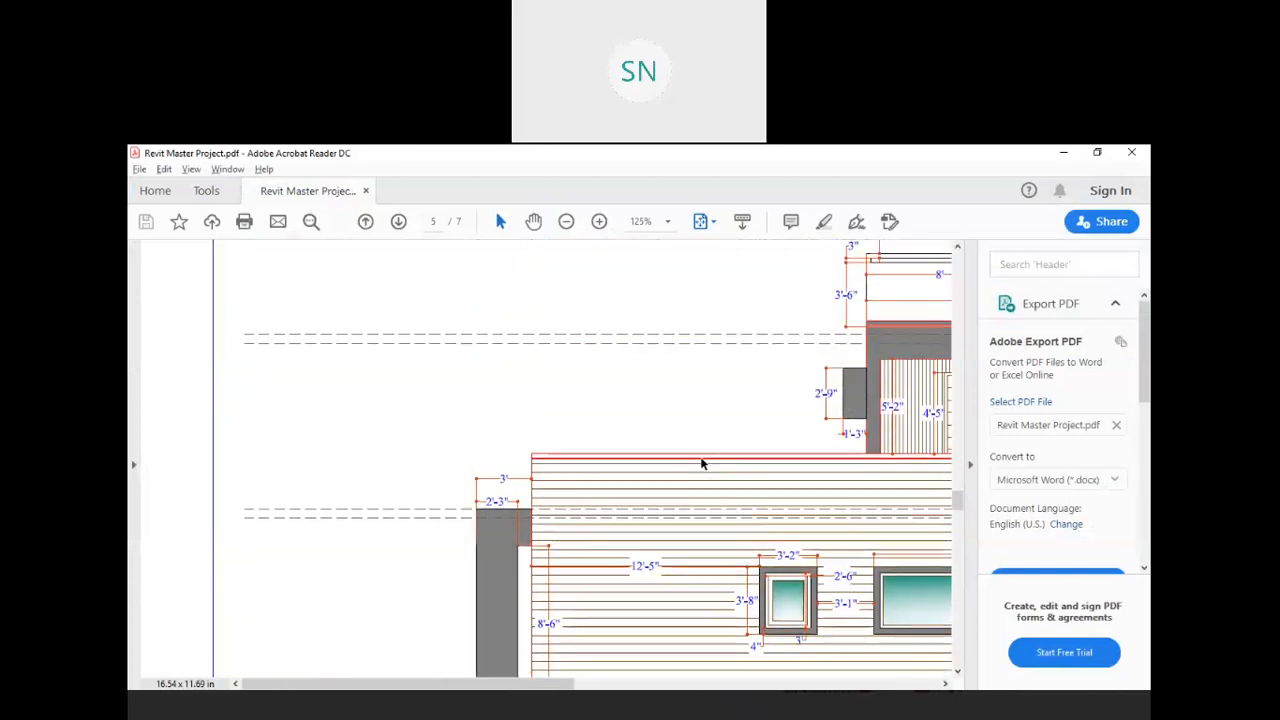
scroll(701, 463, up, 3)
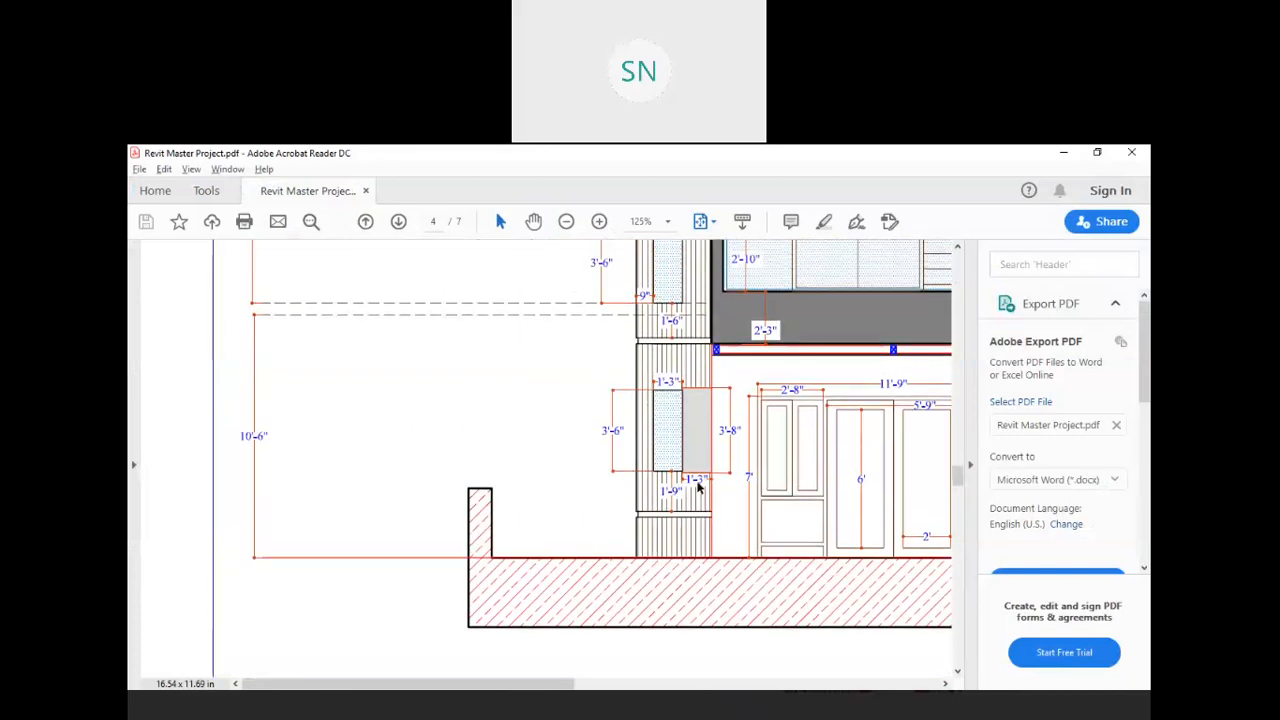
drag(565, 685, 687, 683)
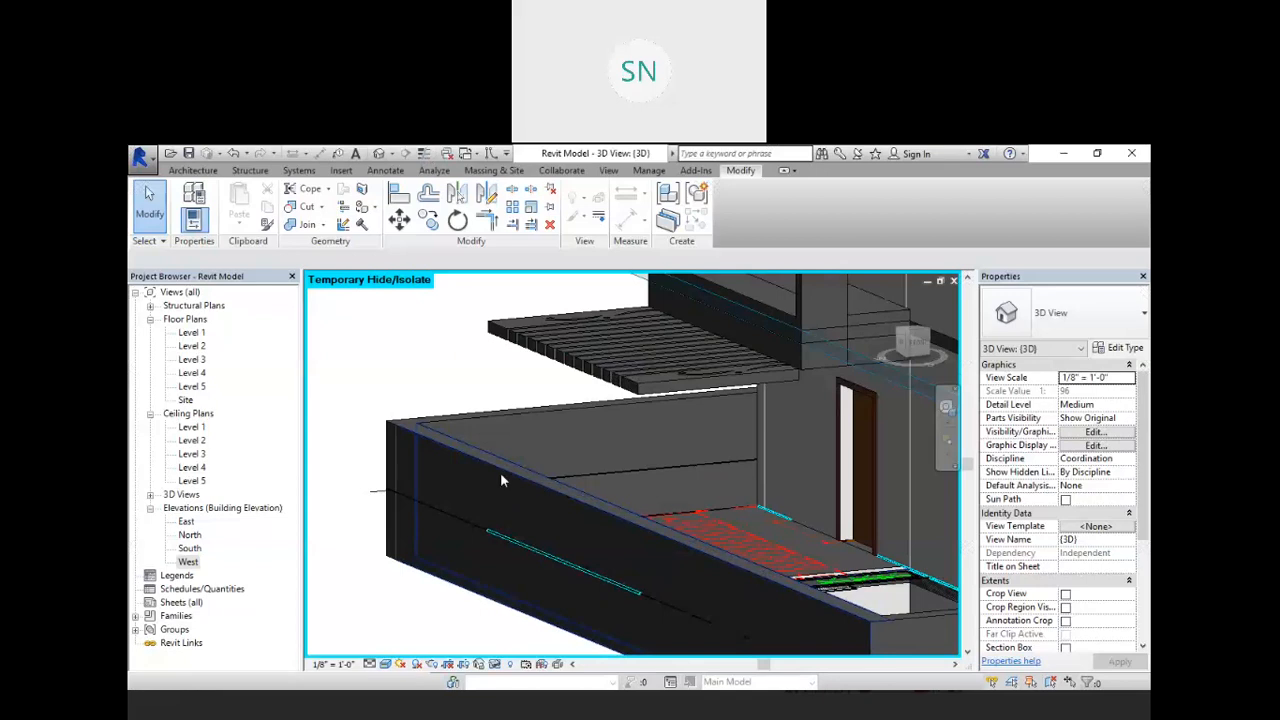
- Open the profile of the 1' west boundary wall for editing and view it straight on from the left side
shift+middle_drag(503, 477, 562, 514)
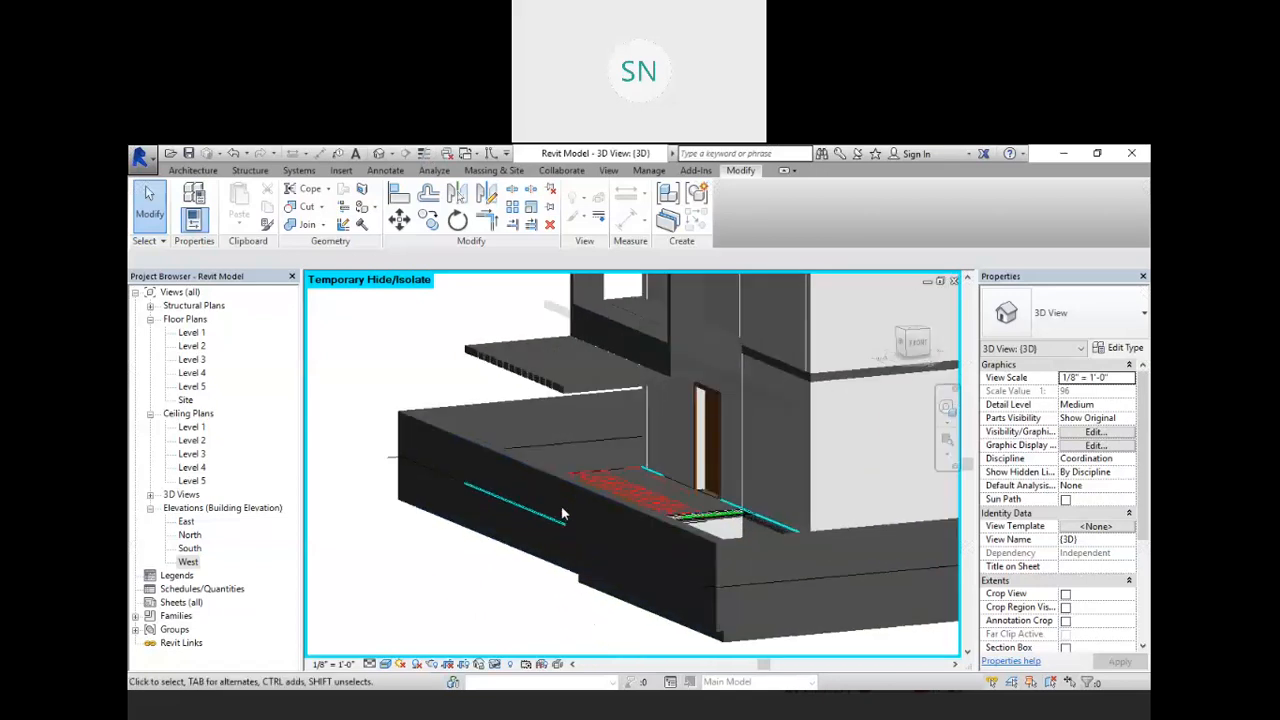
click(497, 463)
right_click(497, 463)
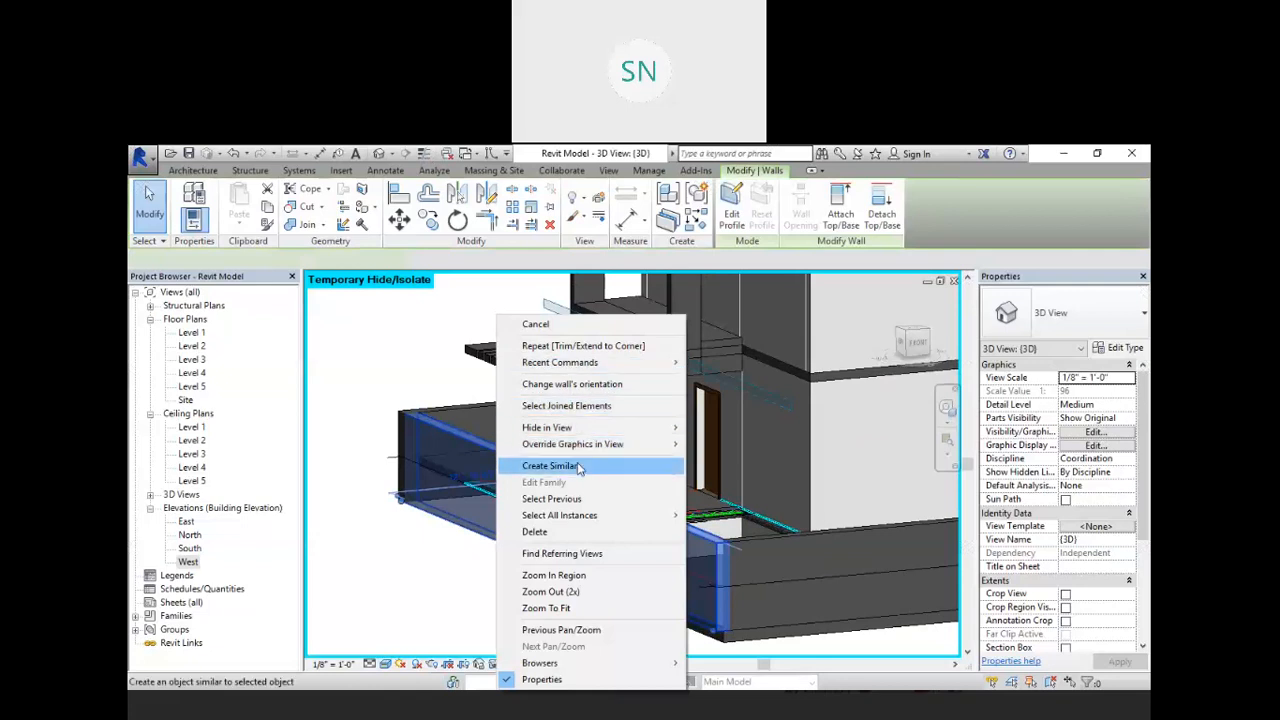
click(408, 343)
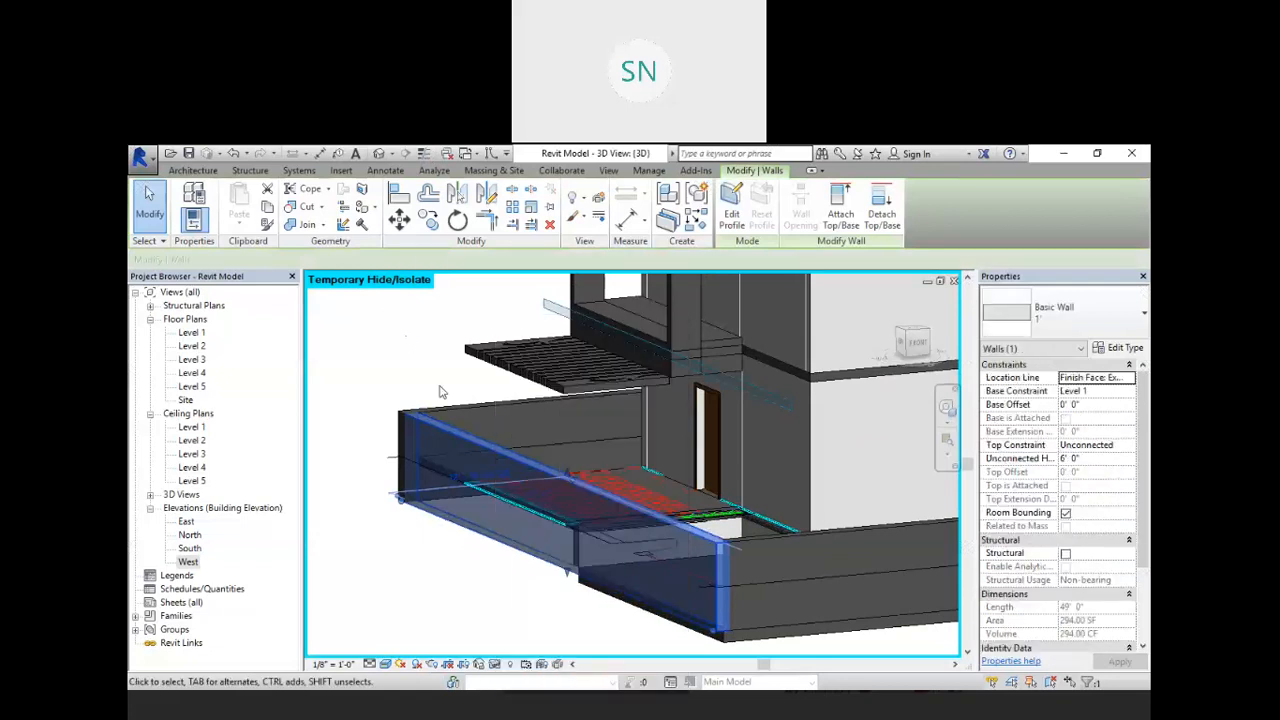
click(733, 212)
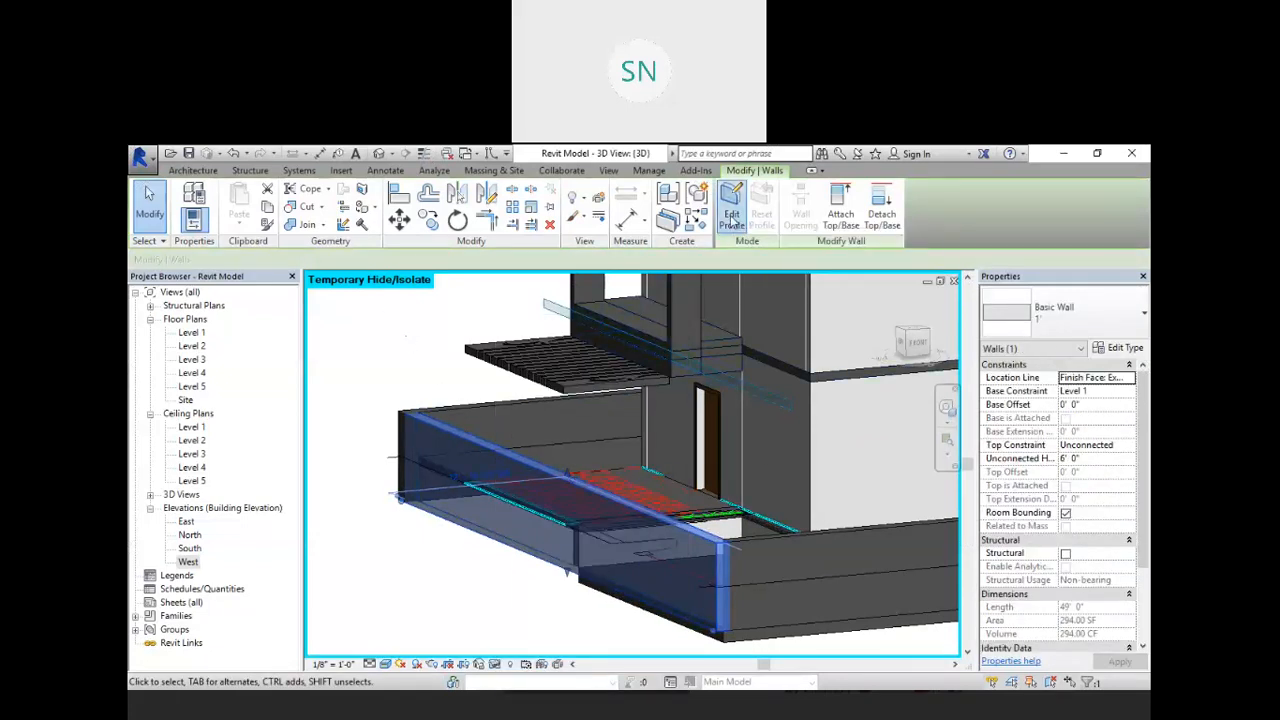
click(898, 347)
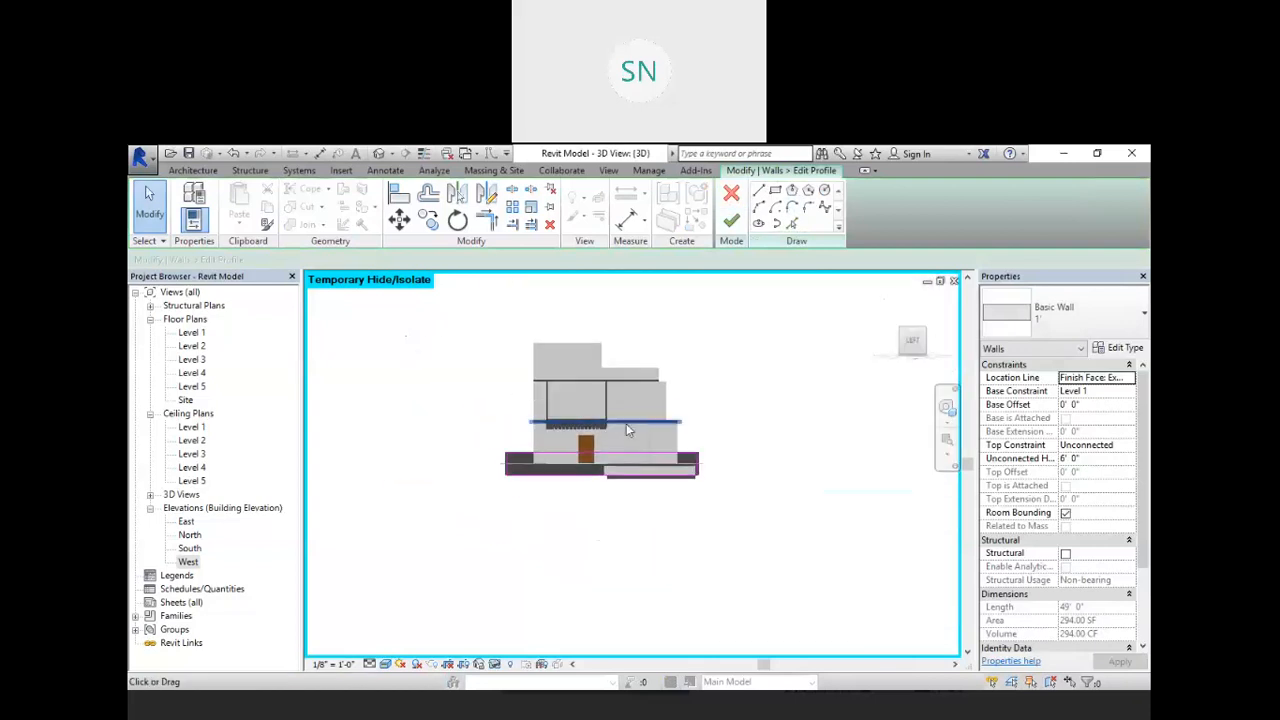
scroll(604, 497, up, 6)
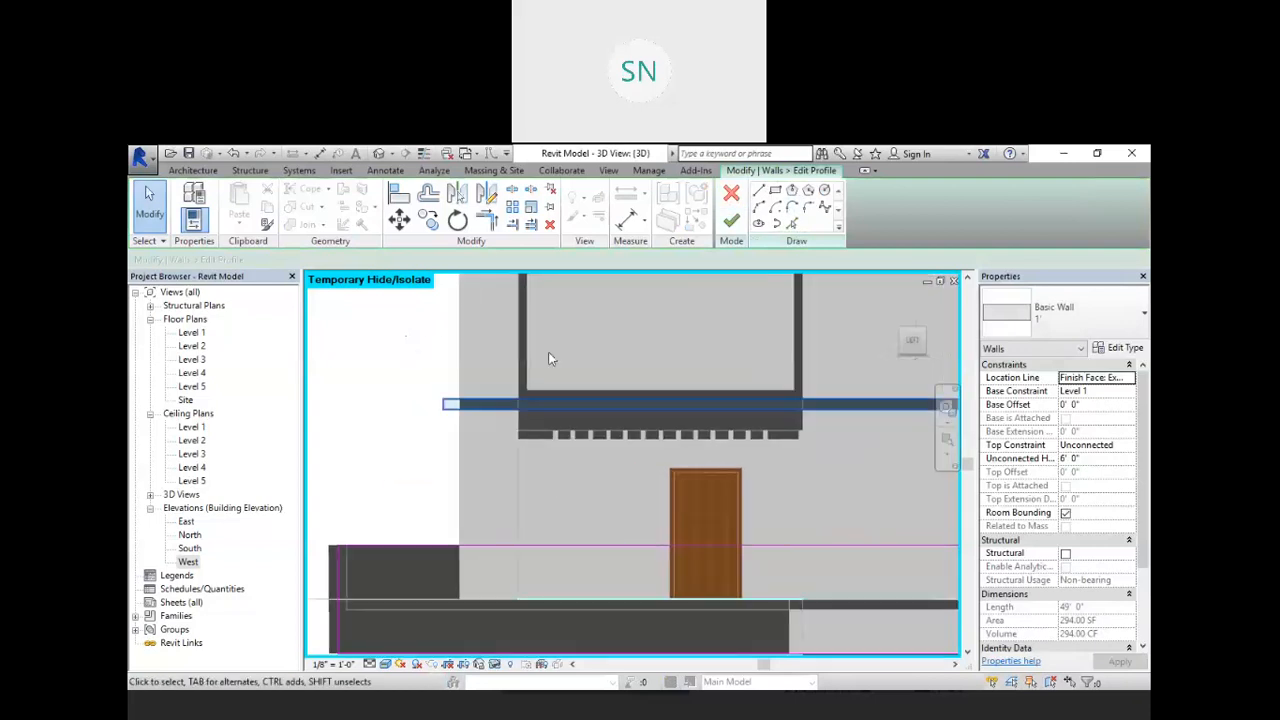
- Sketch a 5'-10" vertical profile line from the northern band's lower outer corner down to the boundary wall's top edge
click(757, 191)
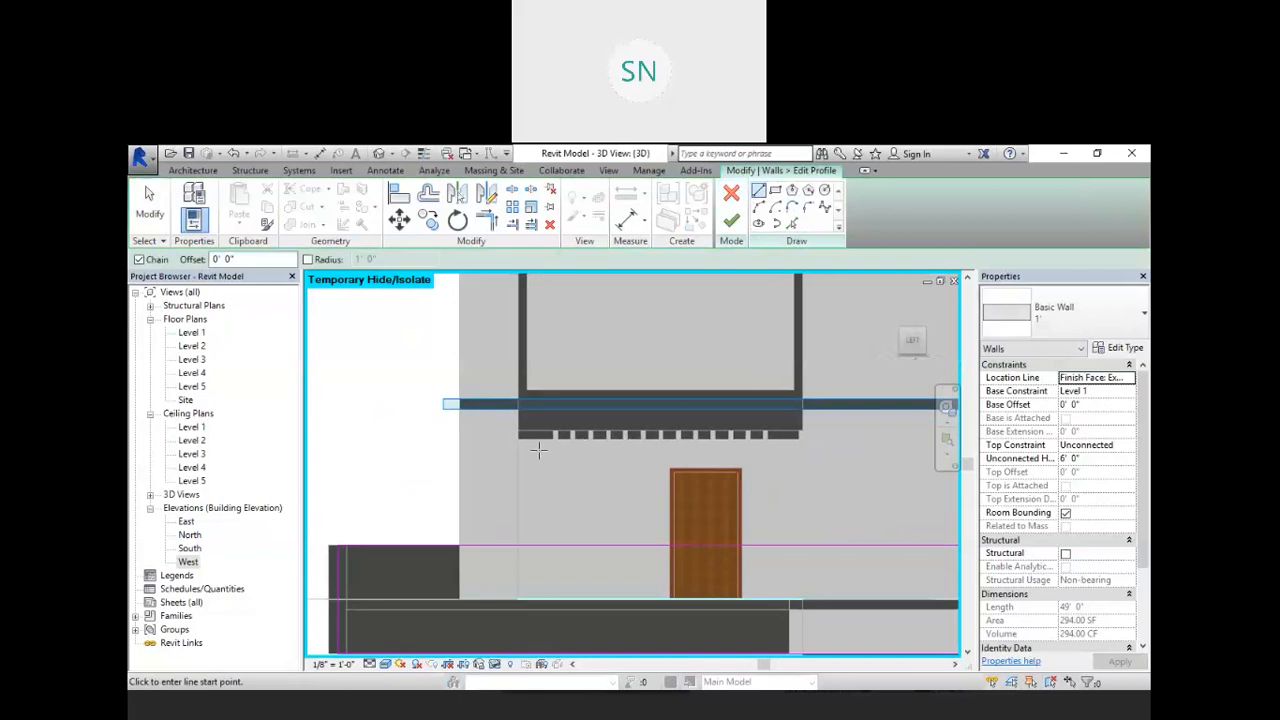
scroll(517, 442, up, 5)
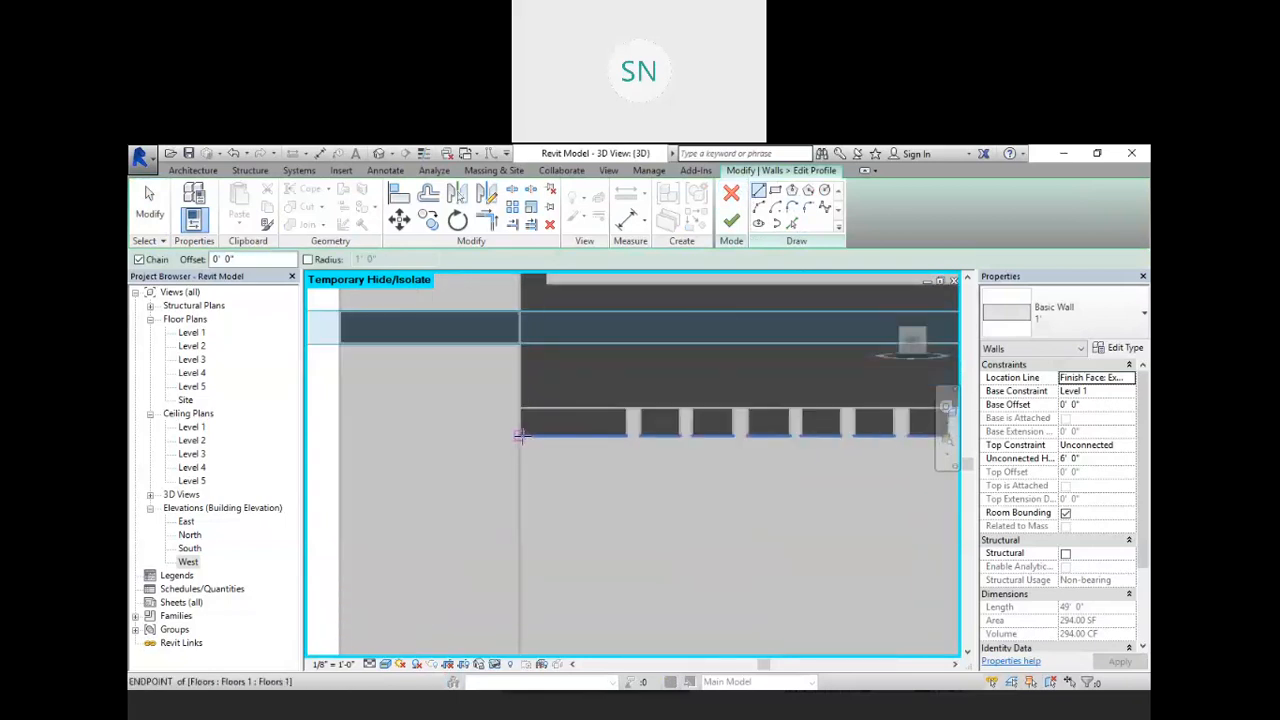
click(519, 436)
scroll(543, 455, down, 4)
scroll(550, 545, up, 2)
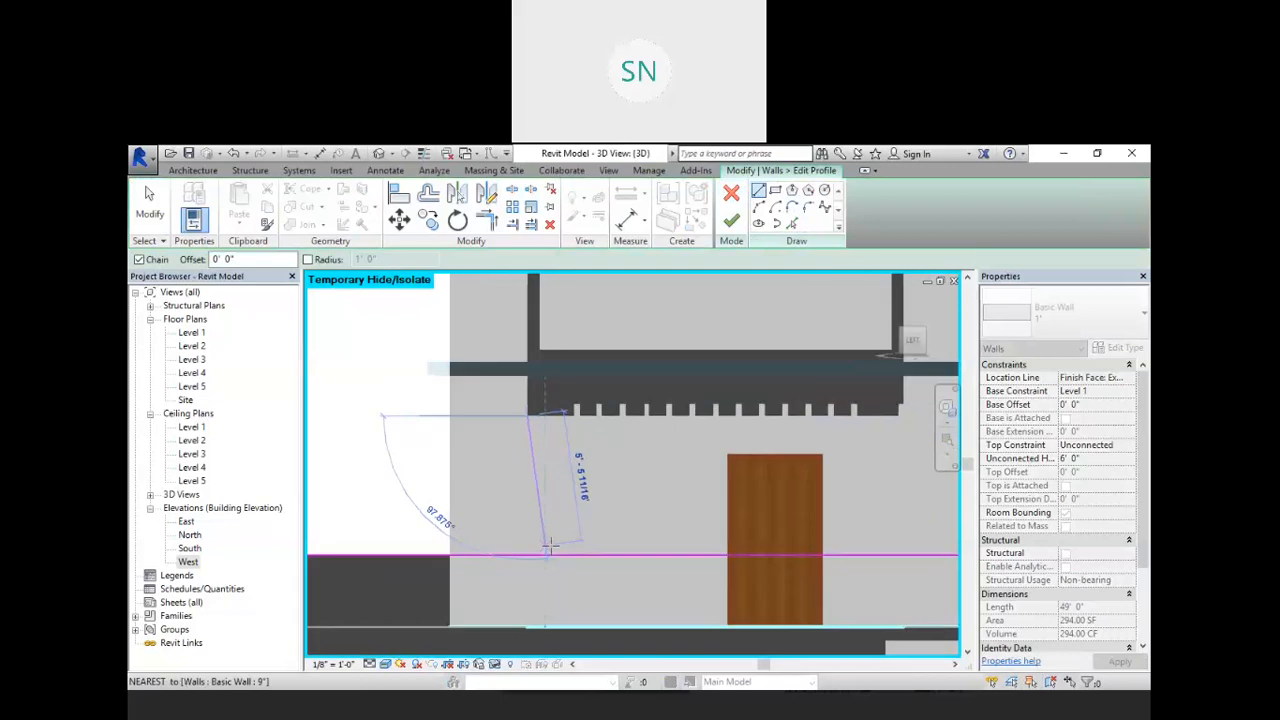
scroll(550, 545, up, 1)
click(521, 557)
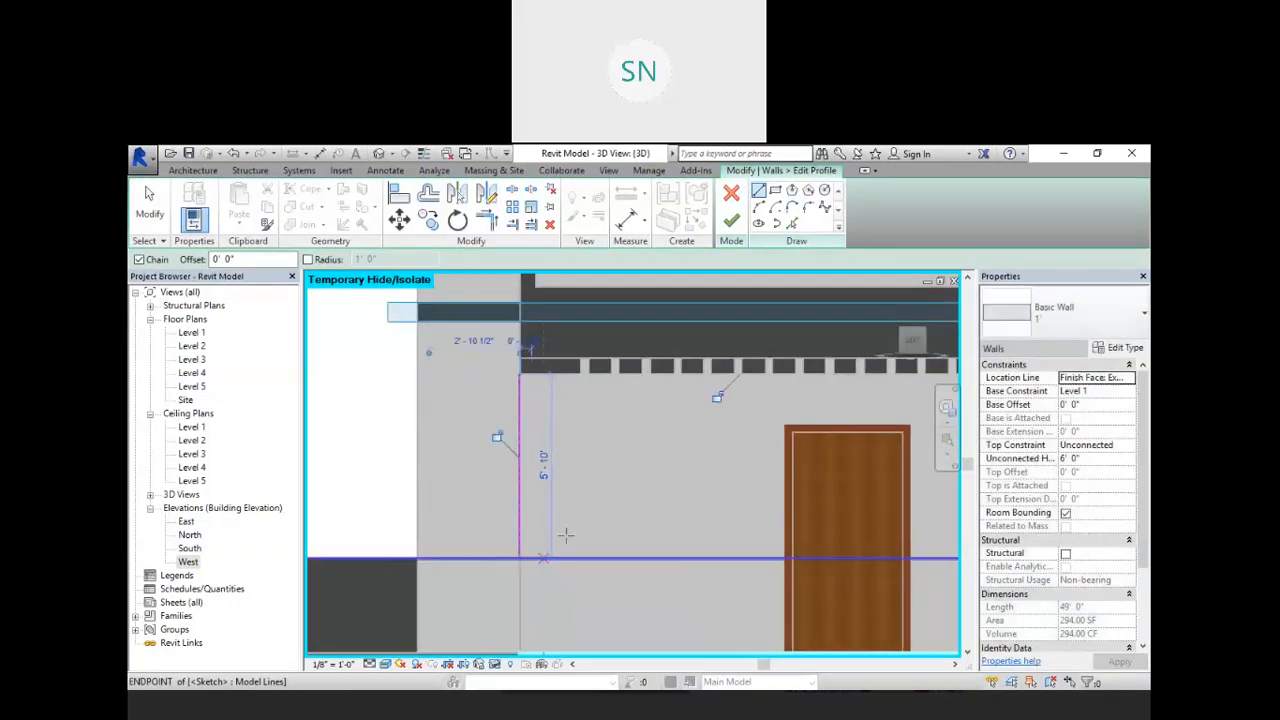
- Sketch profile lines from the northern band's lower corner along the canopy underside to its southern corner, and straight down to the wall's top edge
scroll(565, 537, down, 3)
scroll(405, 433, up, 2)
click(405, 433)
scroll(785, 430, up, 2)
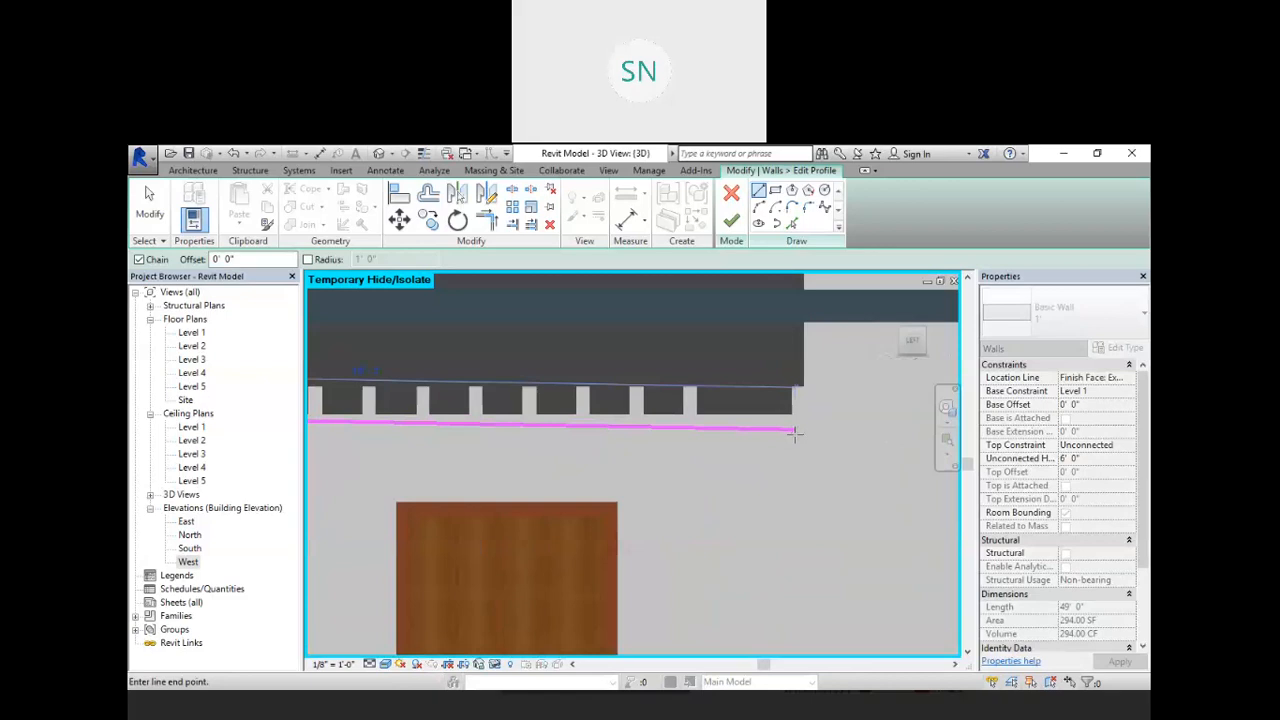
scroll(795, 432, up, 1)
click(795, 429)
scroll(795, 388, down, 2)
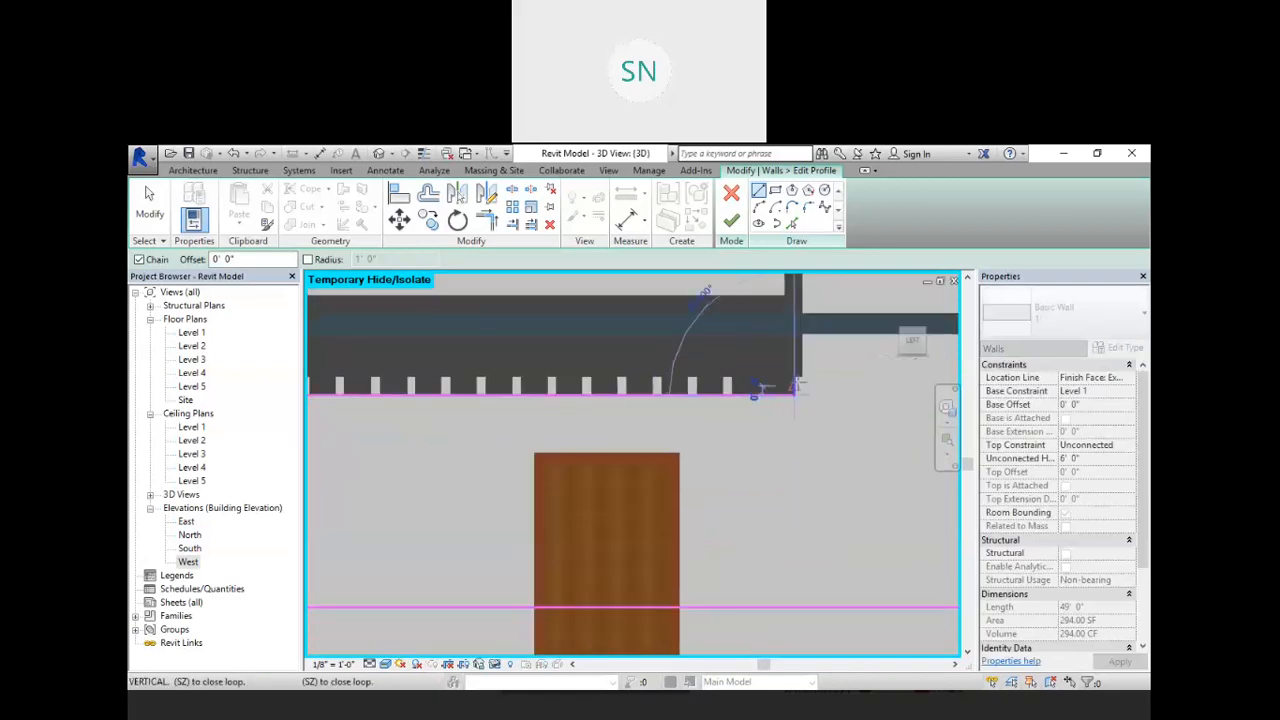
scroll(795, 388, down, 2)
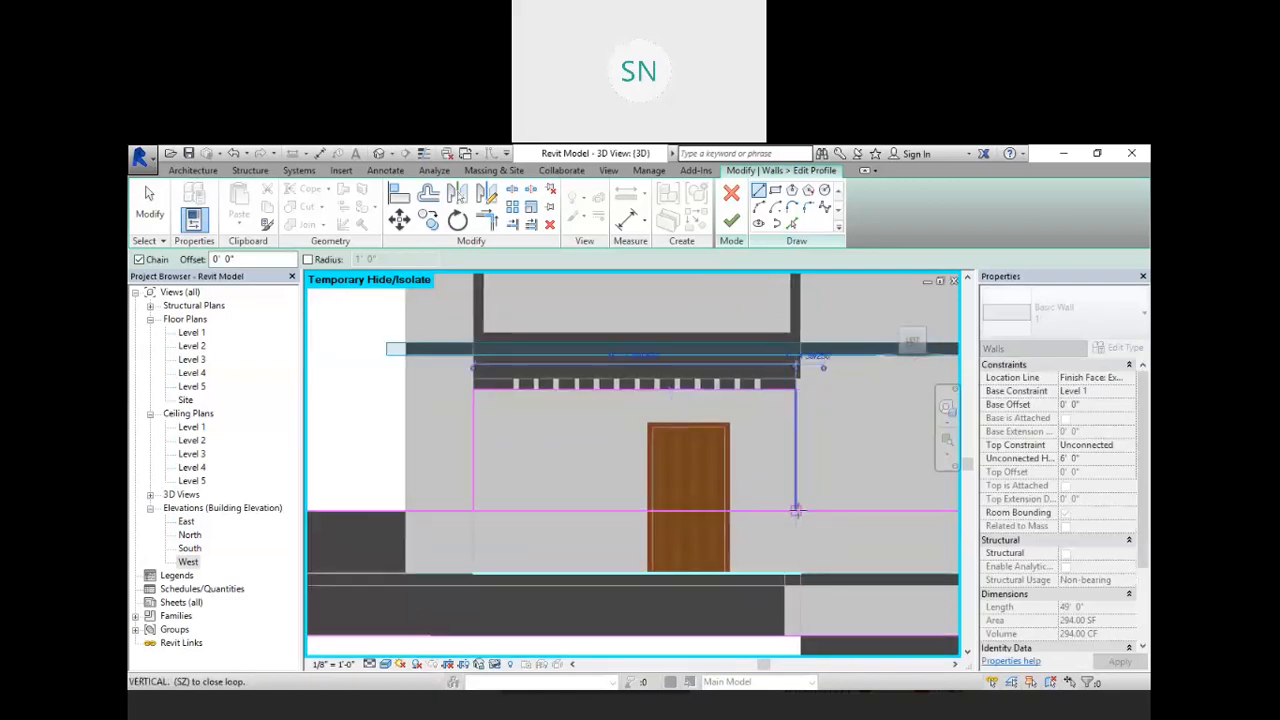
click(796, 511)
right_click(818, 462)
click(850, 472)
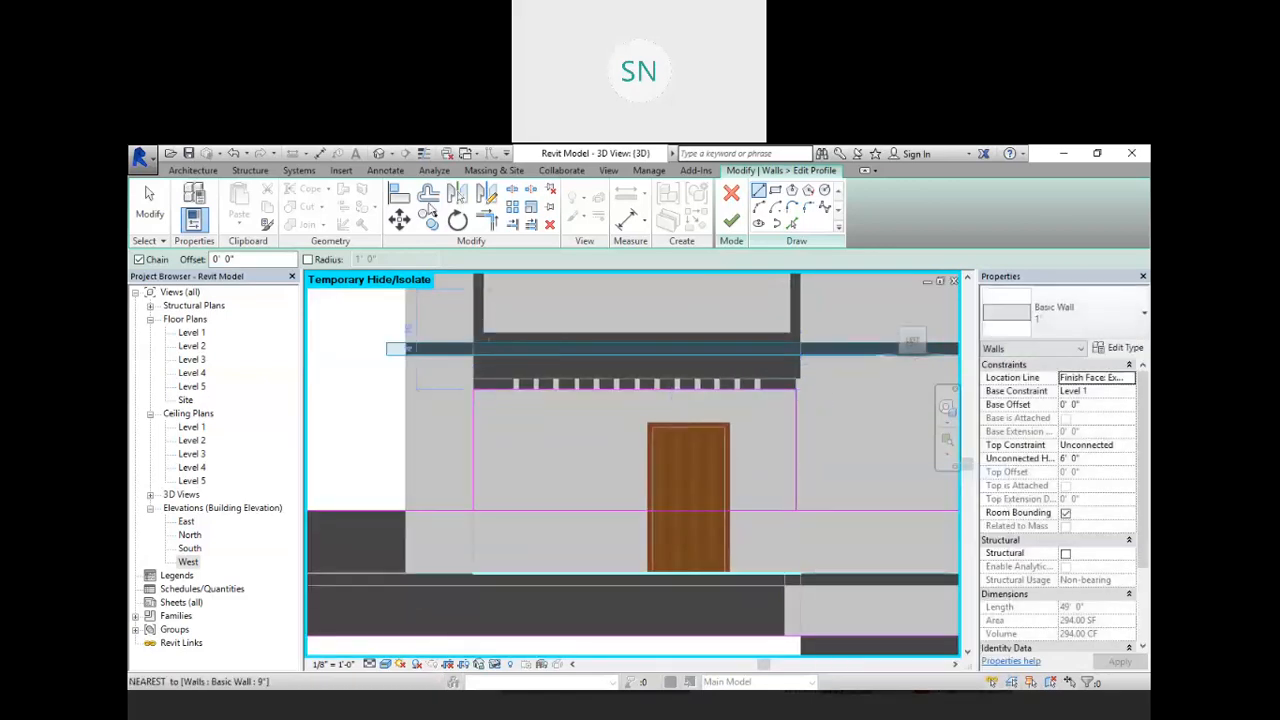
- Split the wall's original top profile line between the two verticals, trim both halves to them, and finish the profile edit
click(511, 192)
click(603, 511)
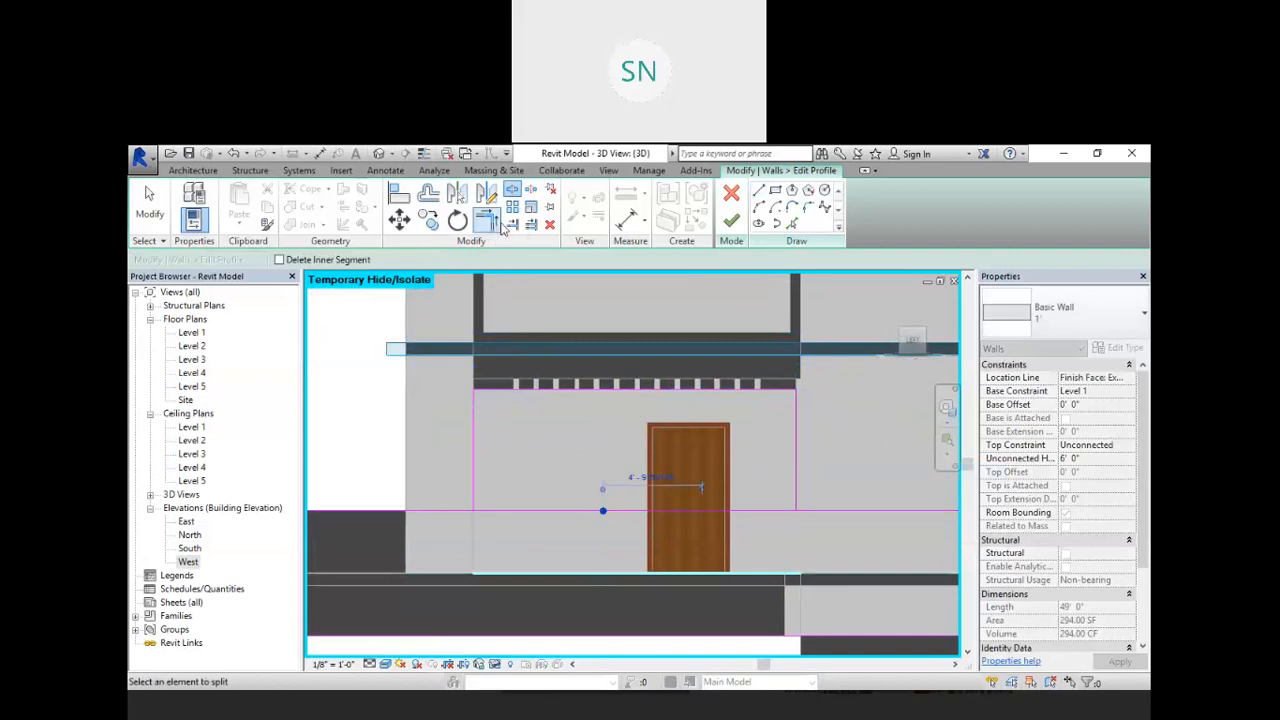
click(485, 222)
click(446, 511)
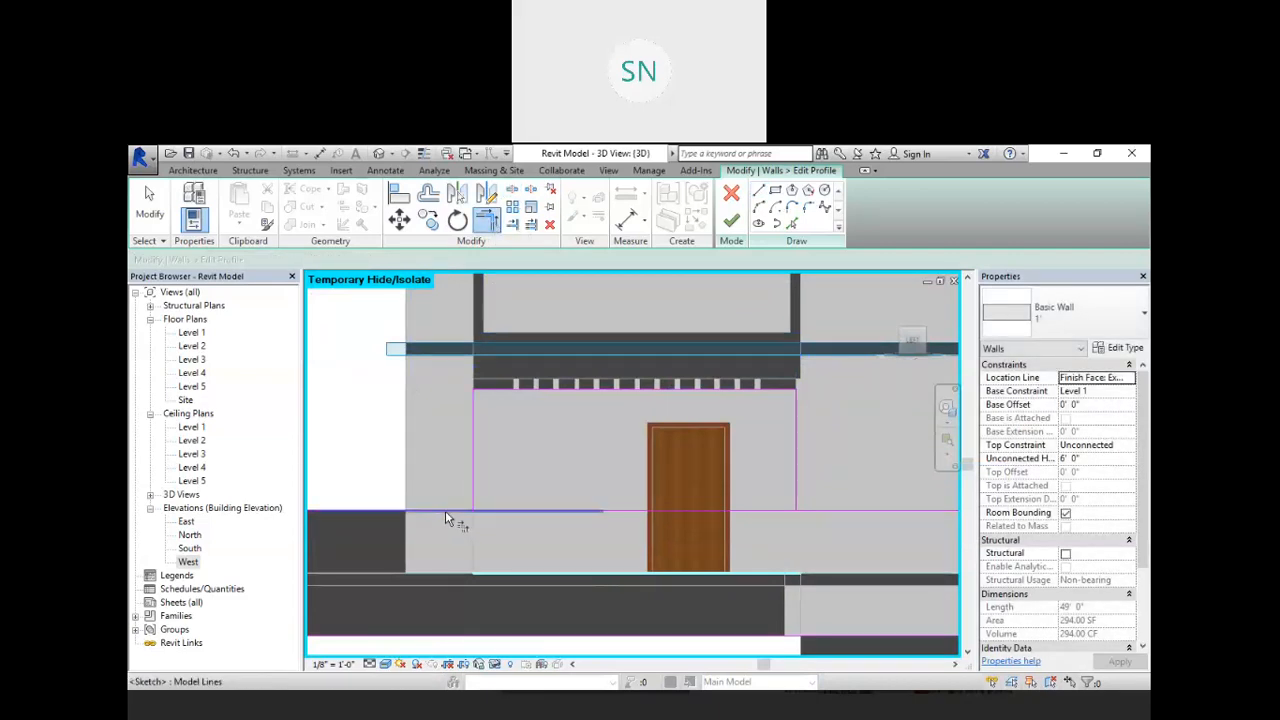
click(473, 486)
click(795, 488)
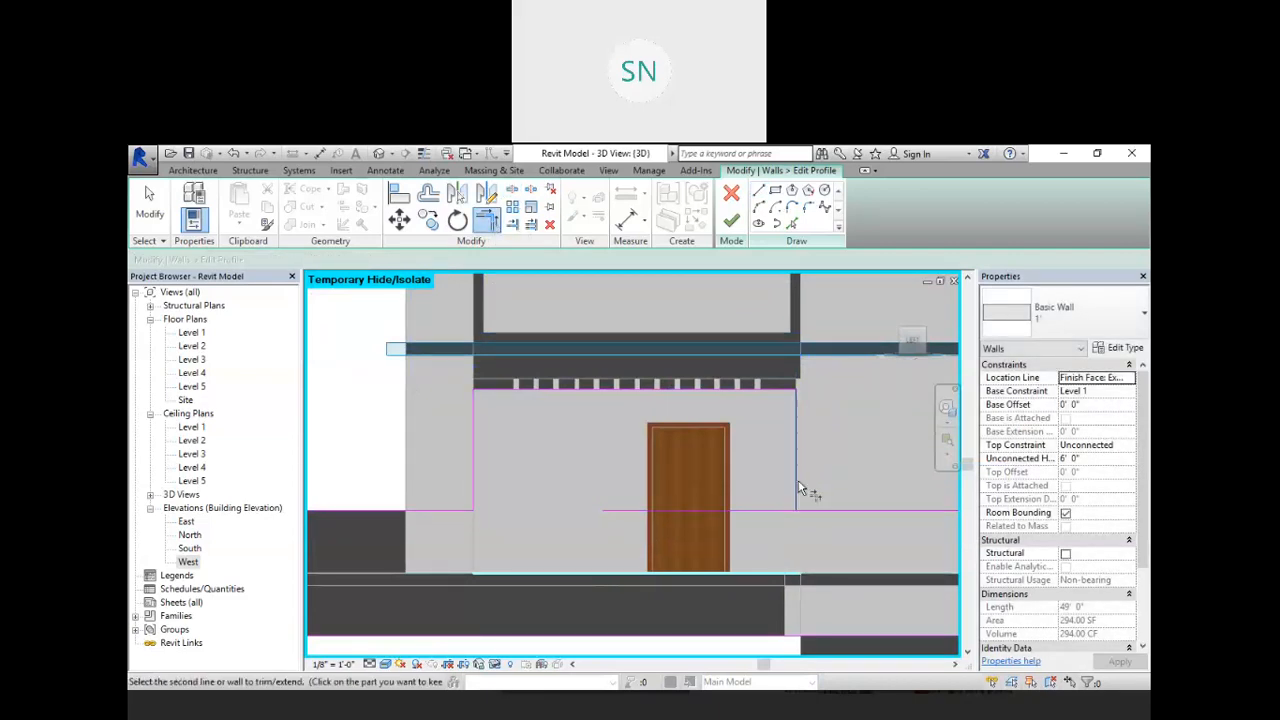
click(837, 512)
scroll(725, 512, down, 2)
scroll(724, 511, down, 2)
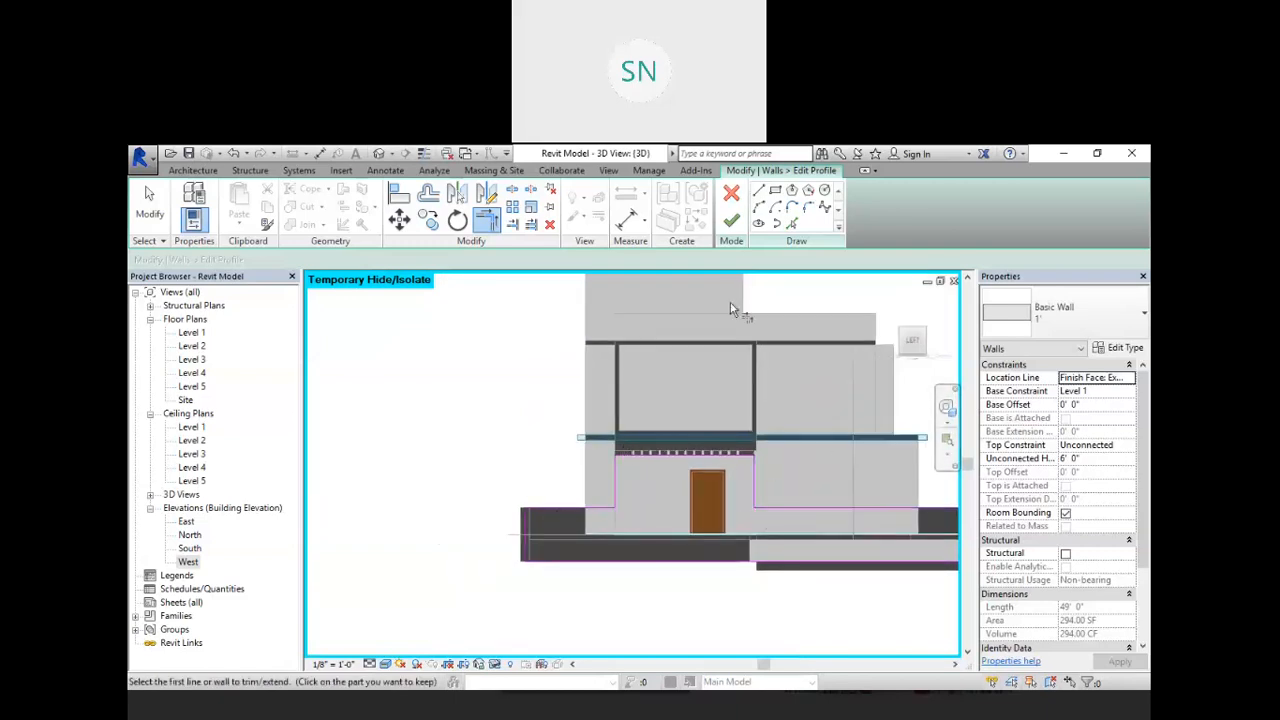
click(731, 222)
click(470, 418)
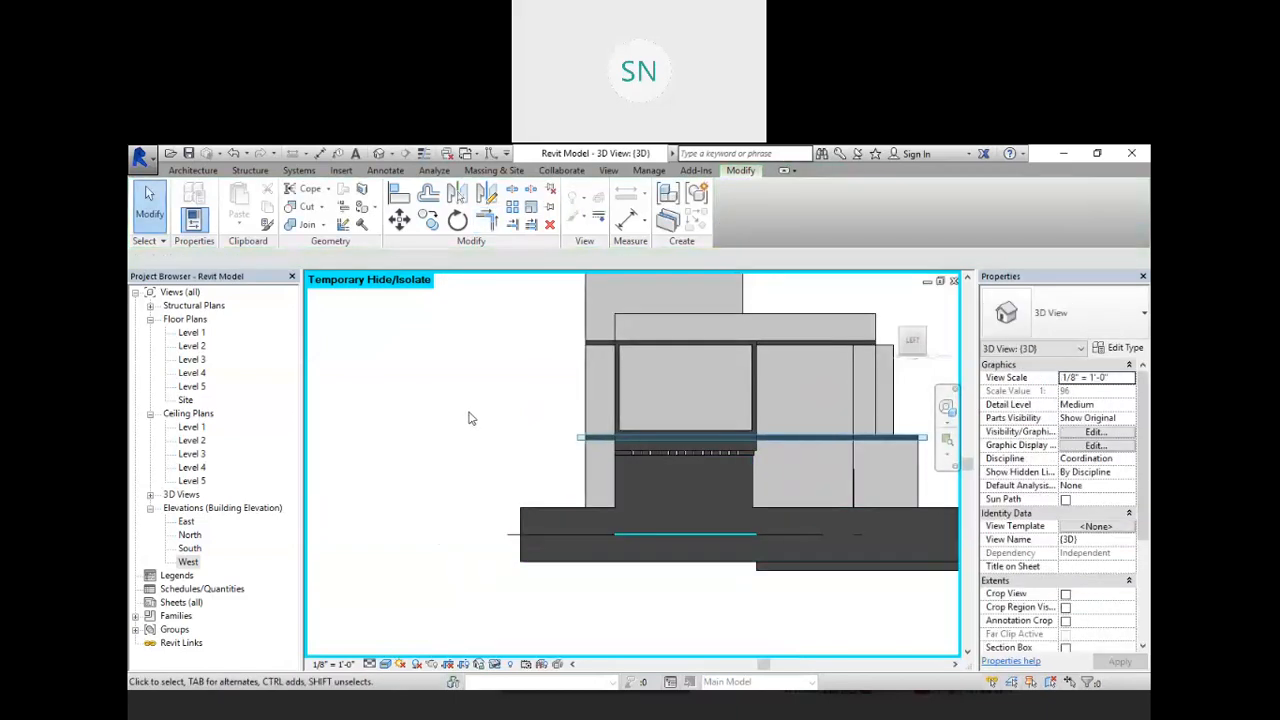
- Check the raised boundary wall in 3D, and reopen its profile for editing, viewed straight on from the left side
mouse_move(513, 503)
shift+middle_down()
mouse_move(486, 529)
mouse_move(434, 543)
mouse_move(558, 513)
mouse_move(509, 472)
mouse_move(649, 573)
shift+middle_up()
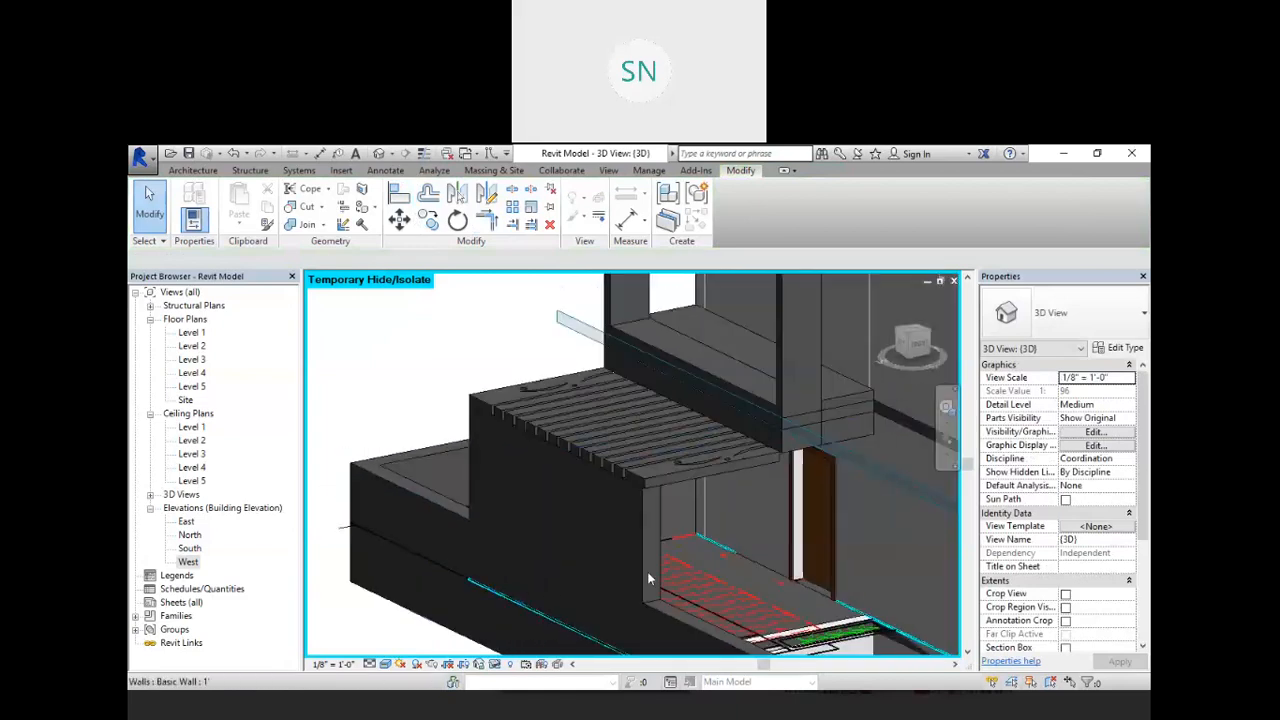
scroll(541, 454, up, 2)
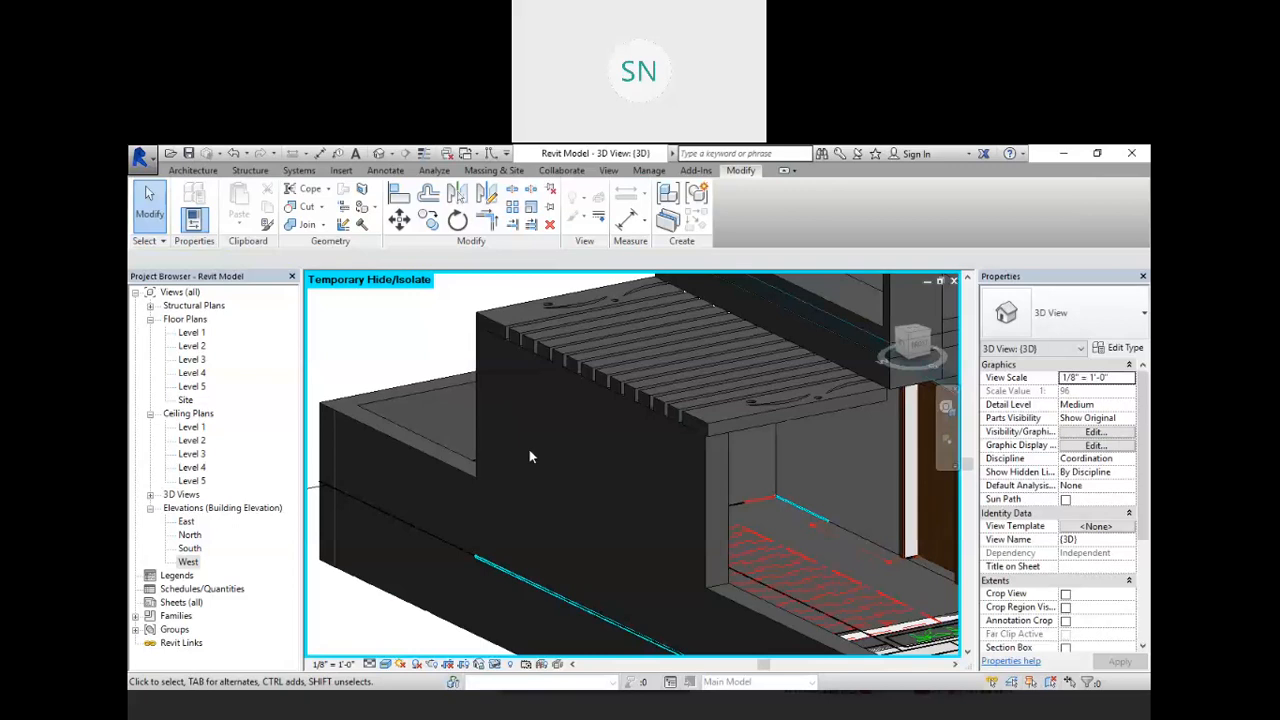
mouse_move(566, 537)
shift+middle_down()
mouse_move(598, 532)
mouse_move(597, 500)
mouse_move(623, 531)
mouse_move(594, 518)
shift+middle_up()
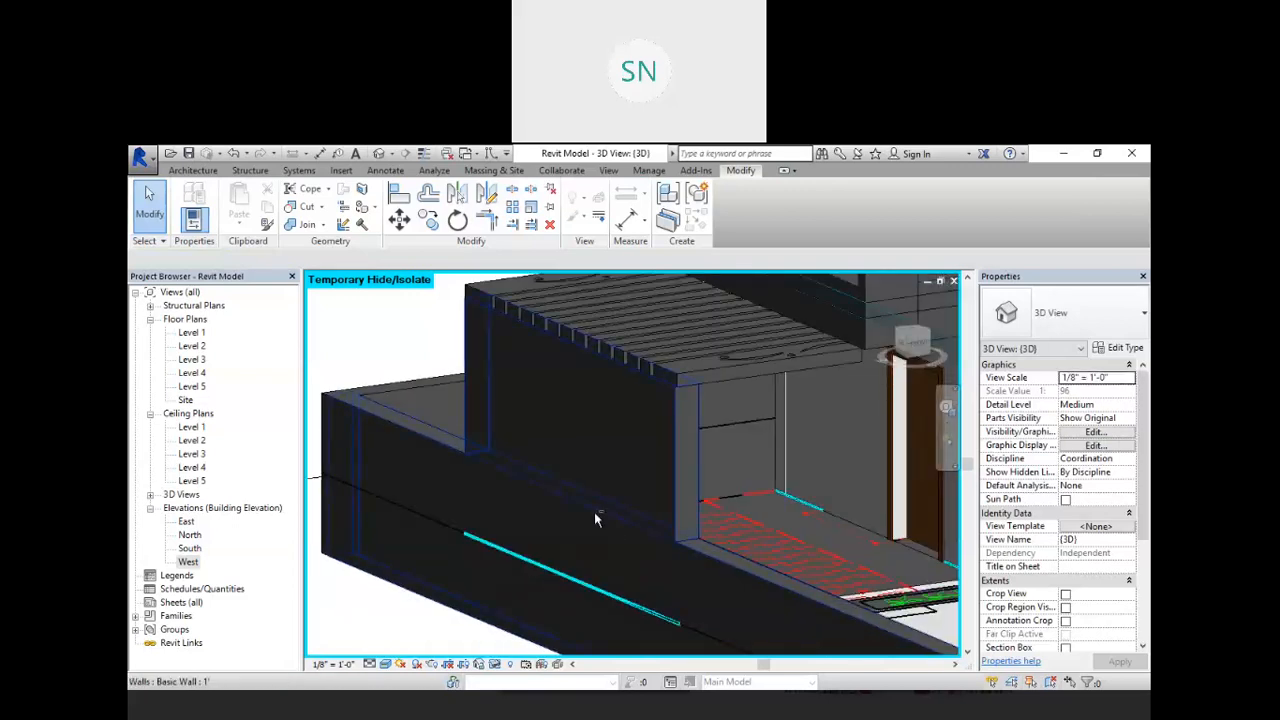
shift+middle_drag(594, 518, 764, 492)
scroll(733, 484, down, 2)
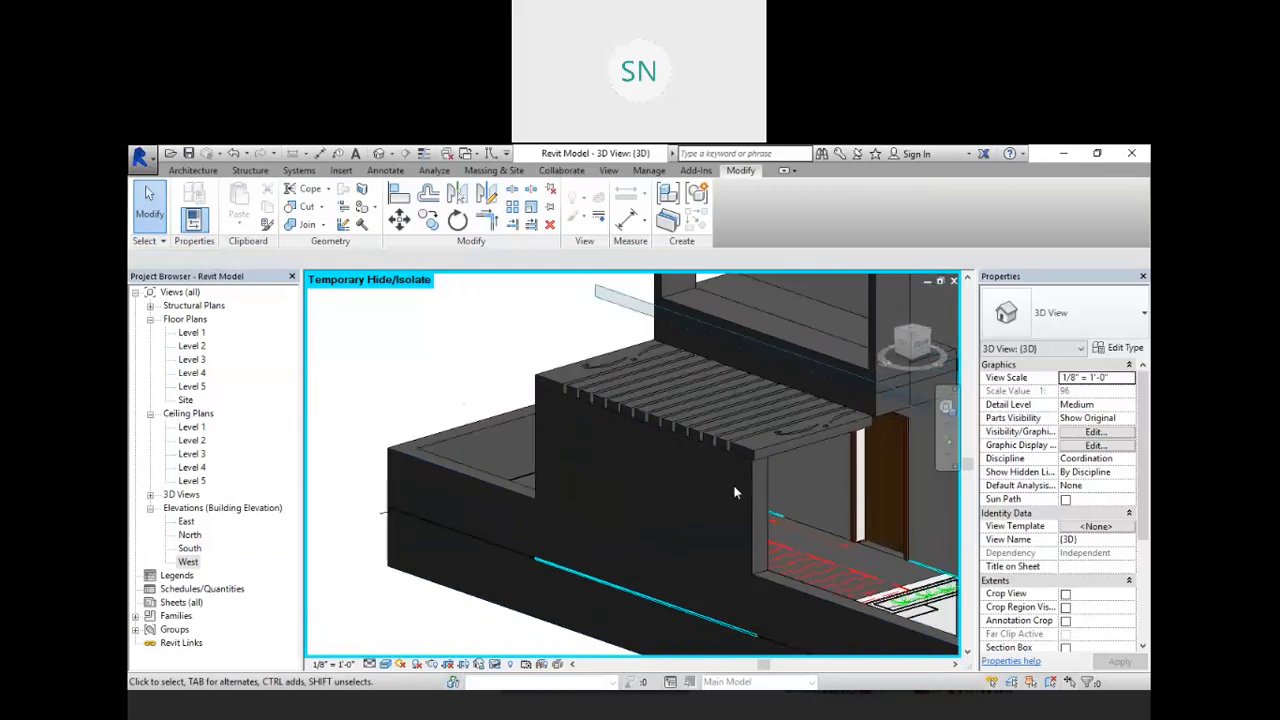
click(538, 424)
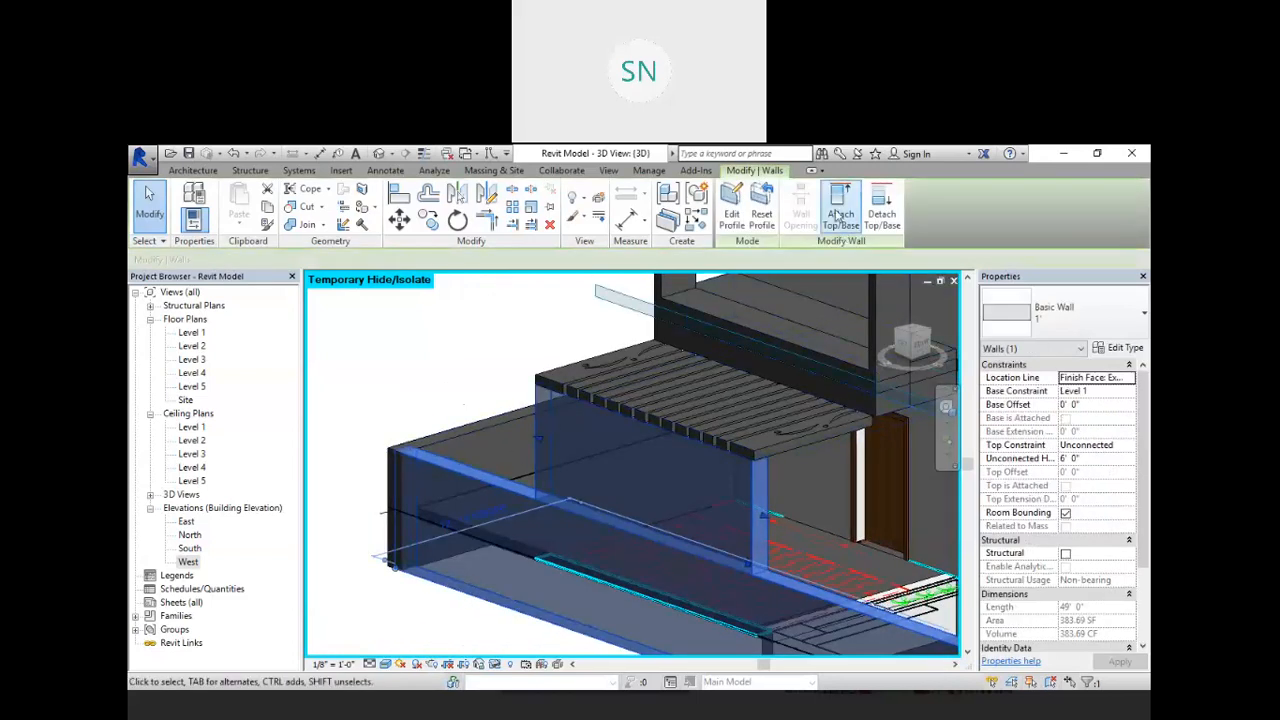
click(731, 210)
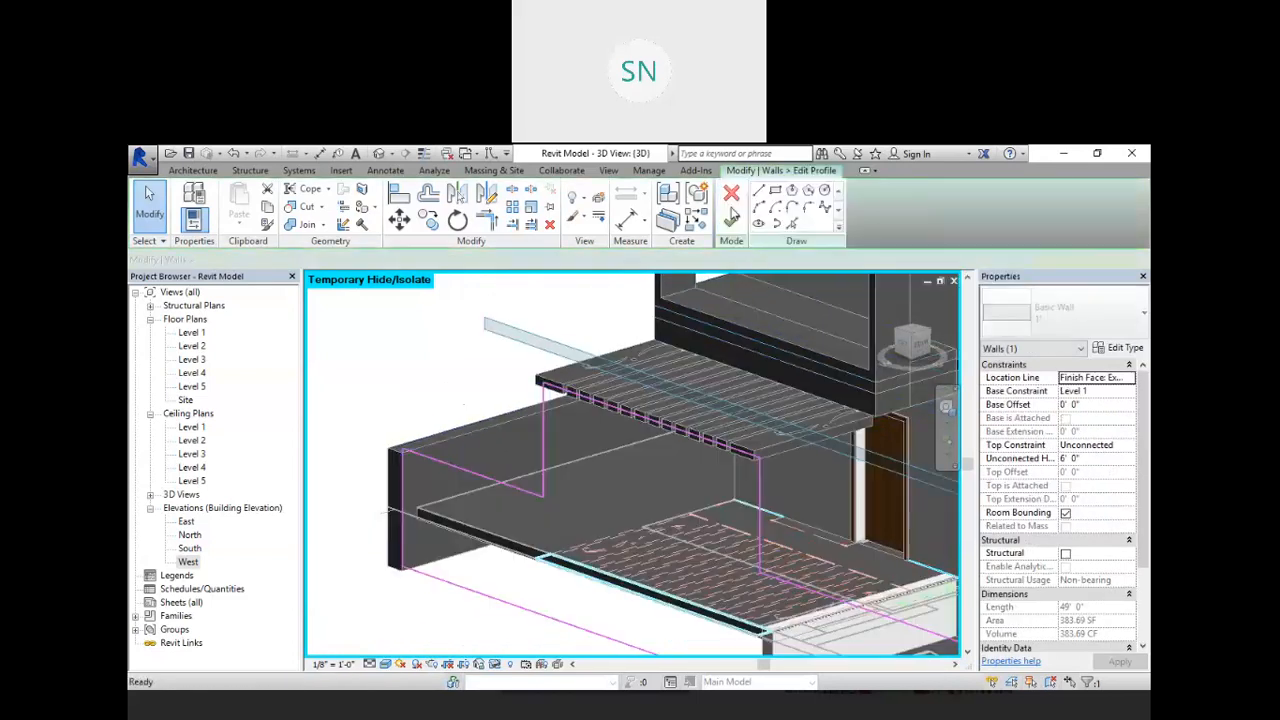
click(902, 348)
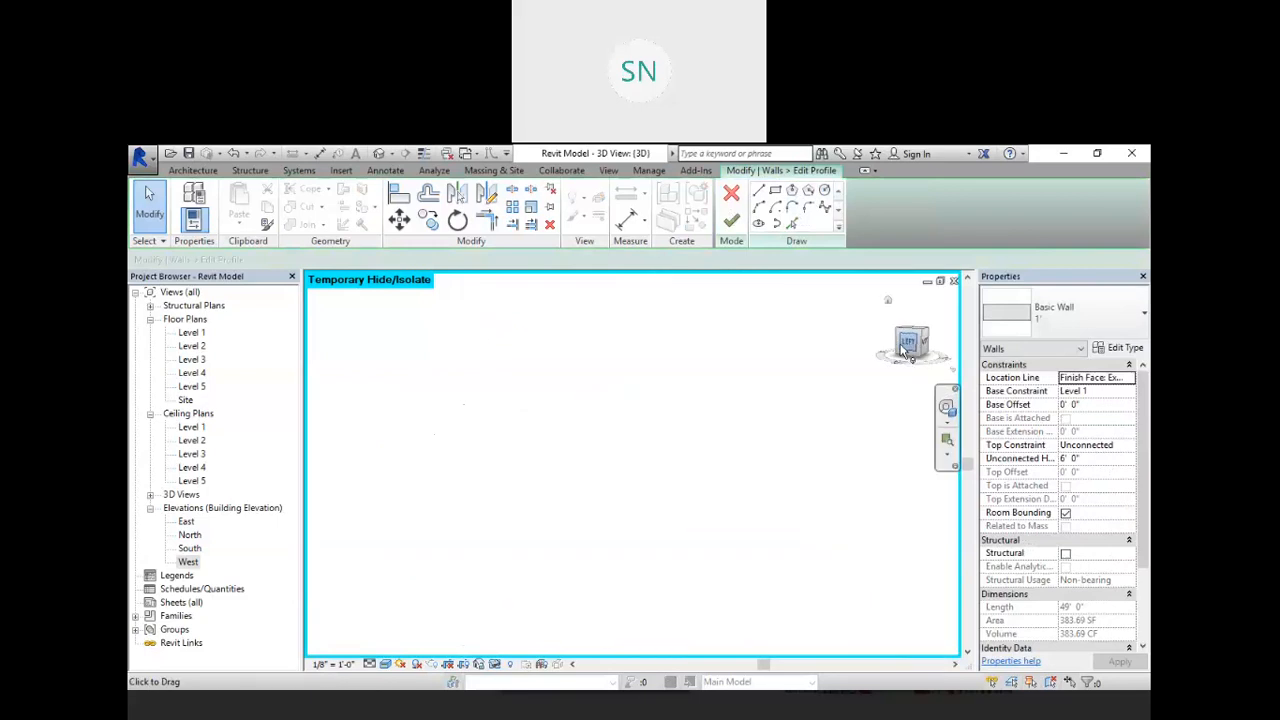
scroll(617, 505, up, 6)
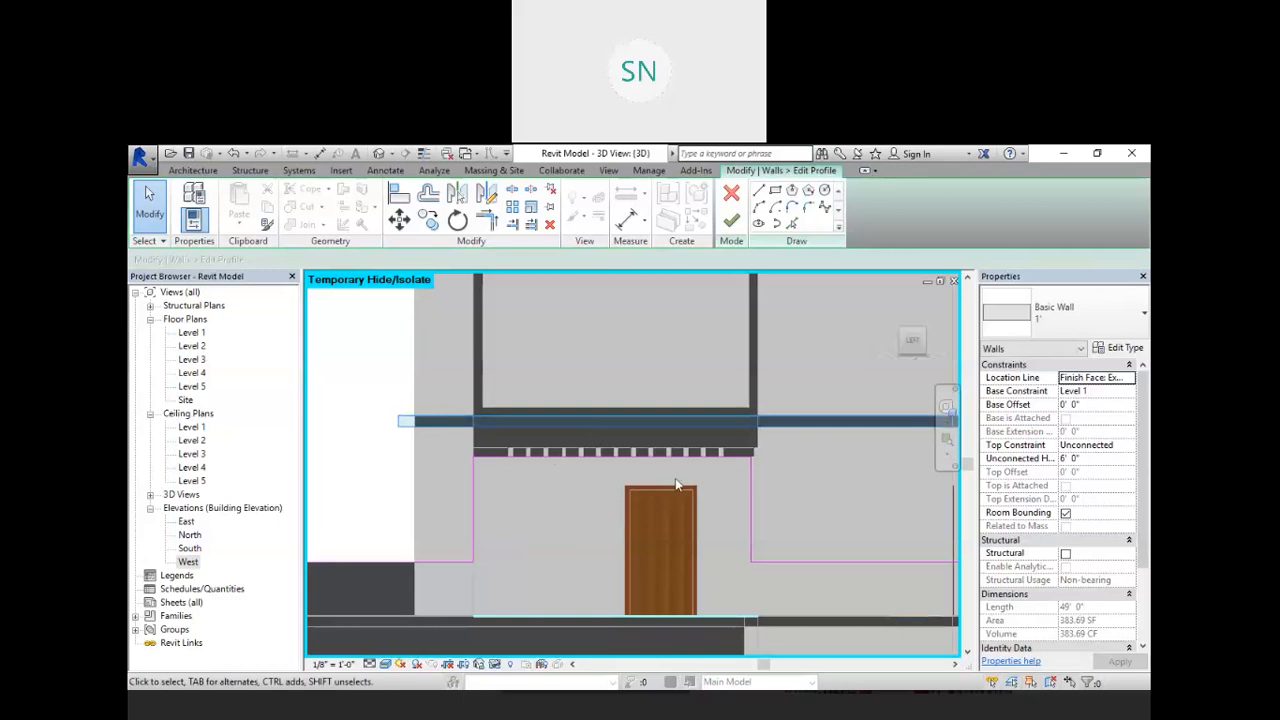
- Sketch a full ellipse centred below the canopy inside the raised wall profile, with a horizontal half-axis of about 6'-6"
click(758, 224)
scroll(575, 540, up, 2)
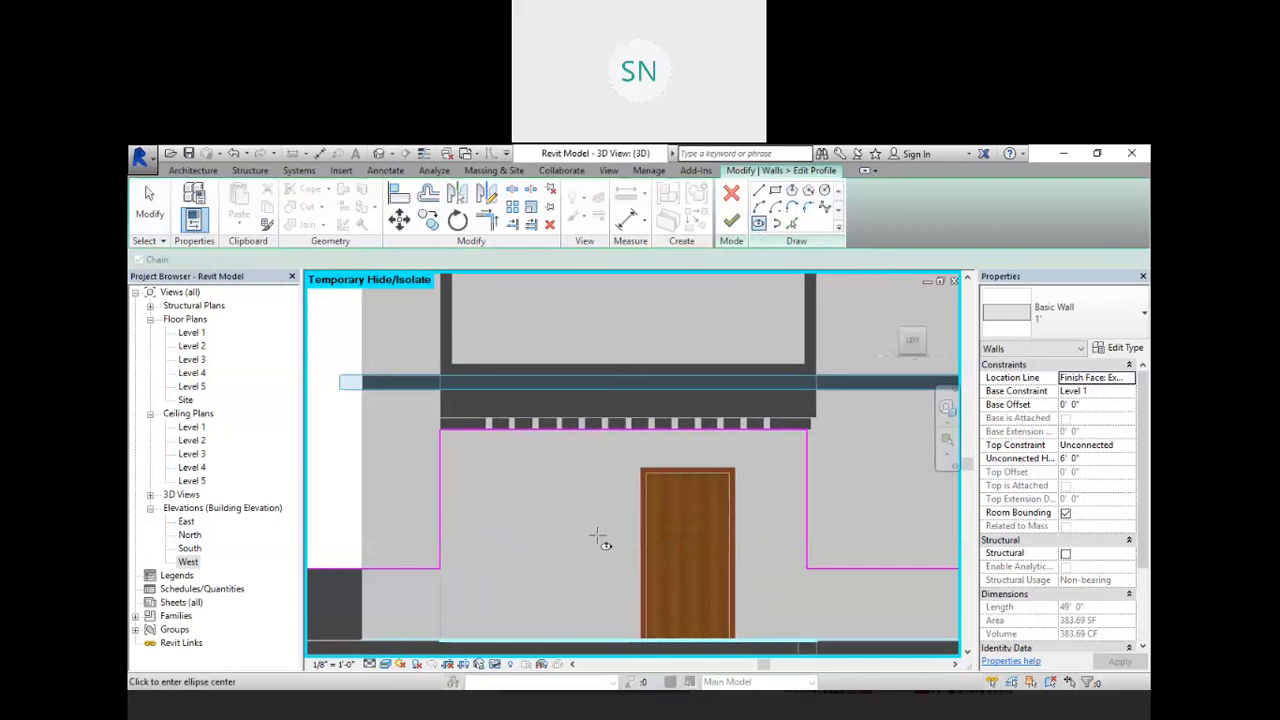
click(597, 535)
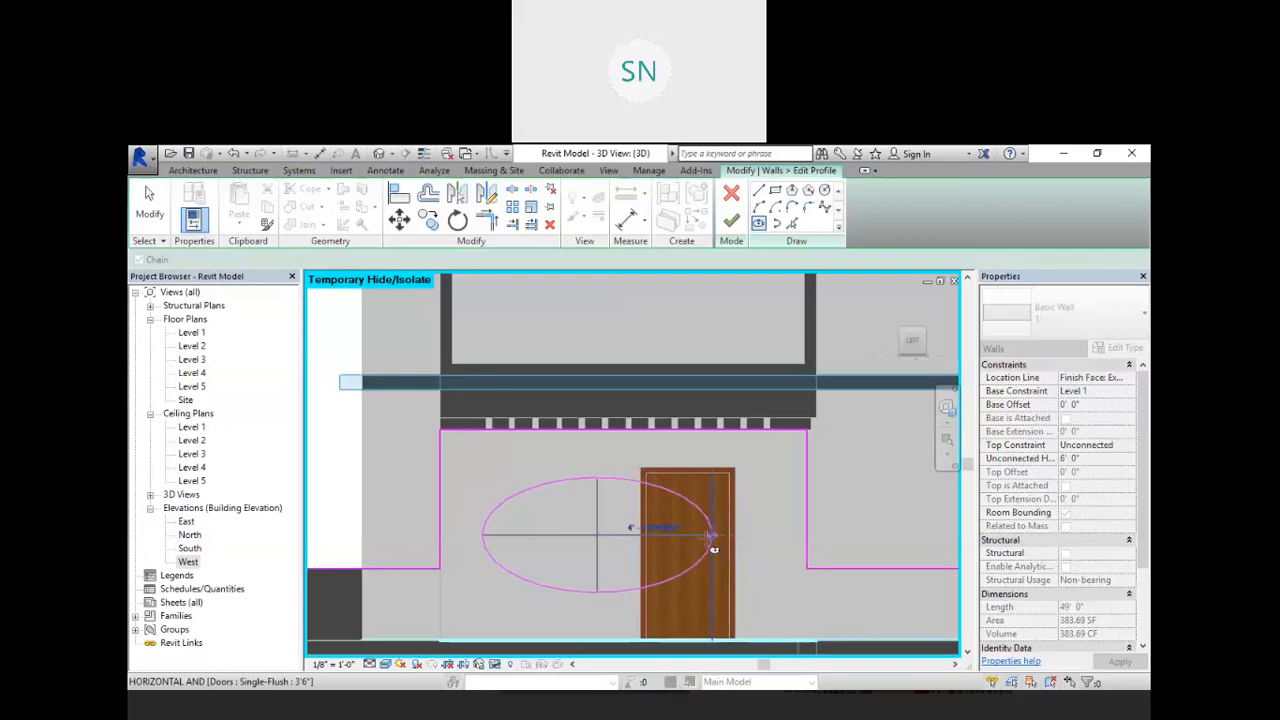
key(Escape)
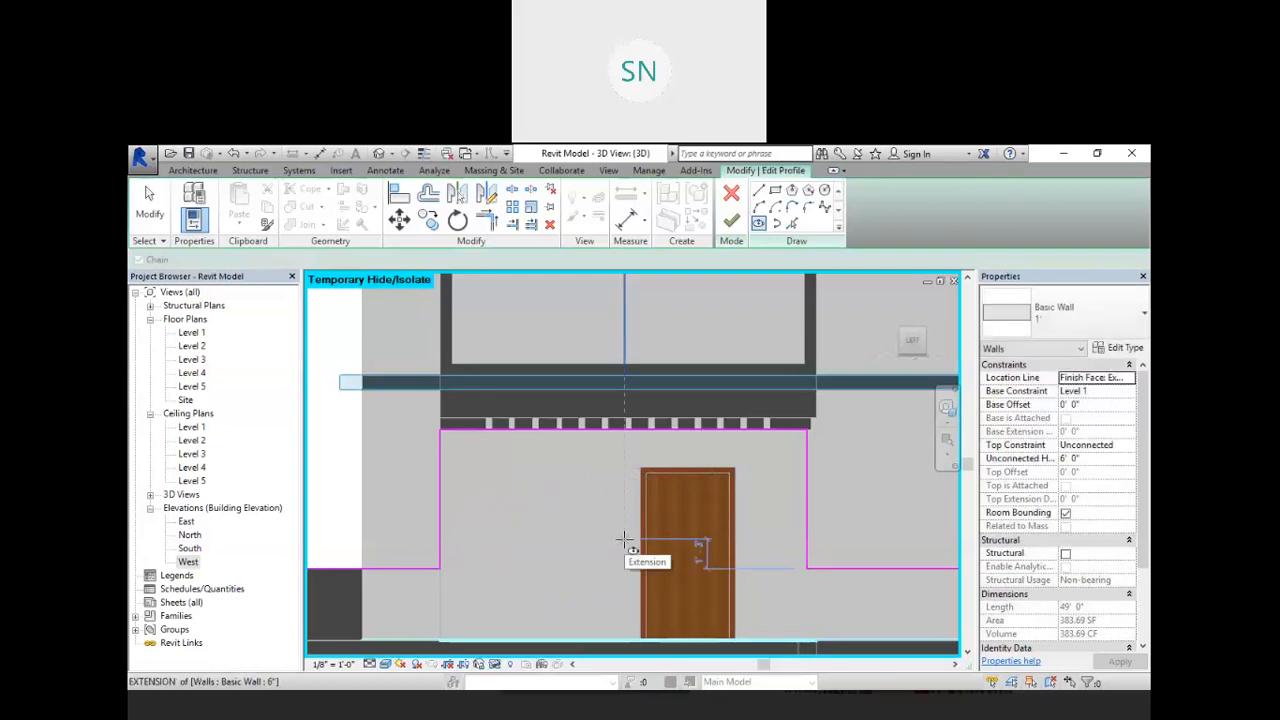
click(624, 540)
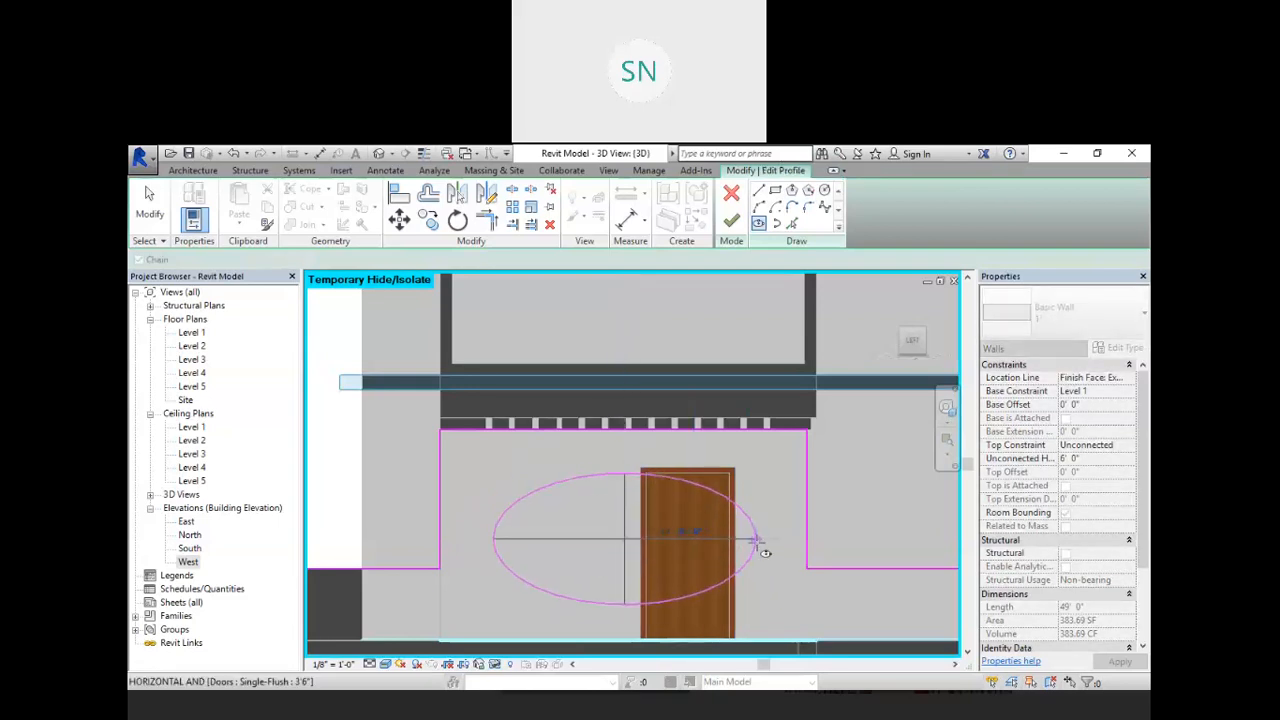
click(783, 540)
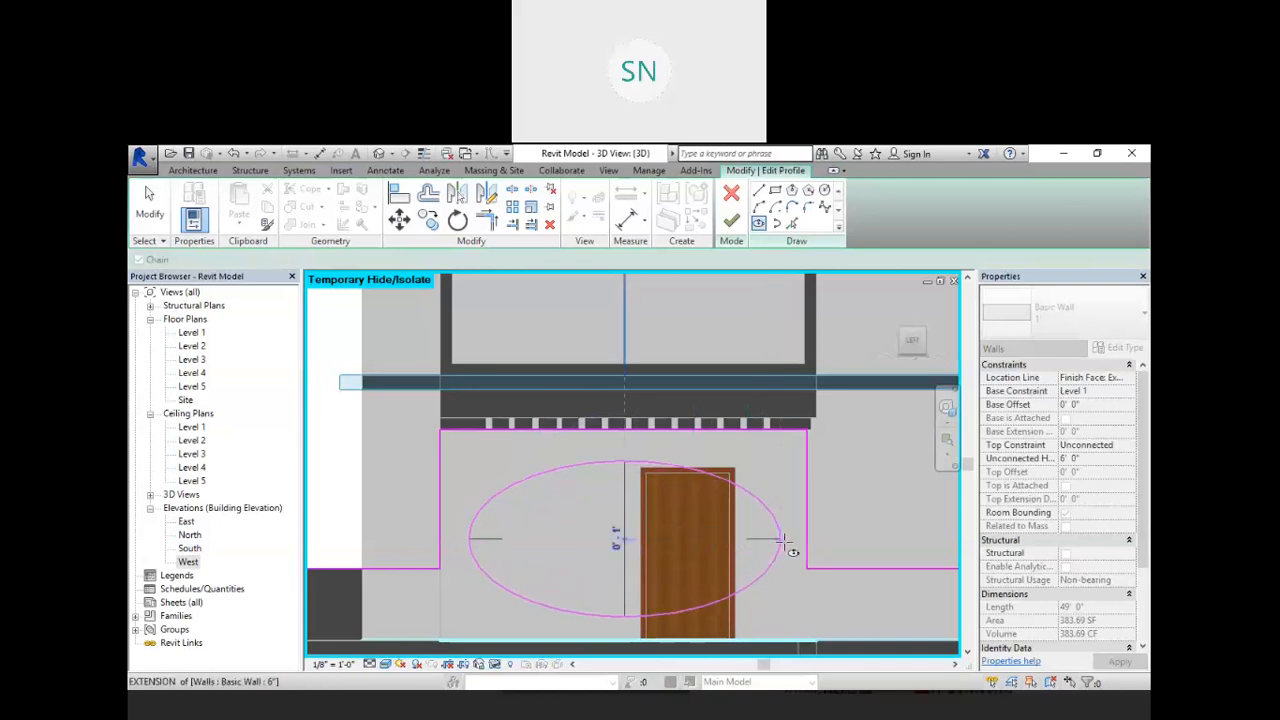
click(630, 456)
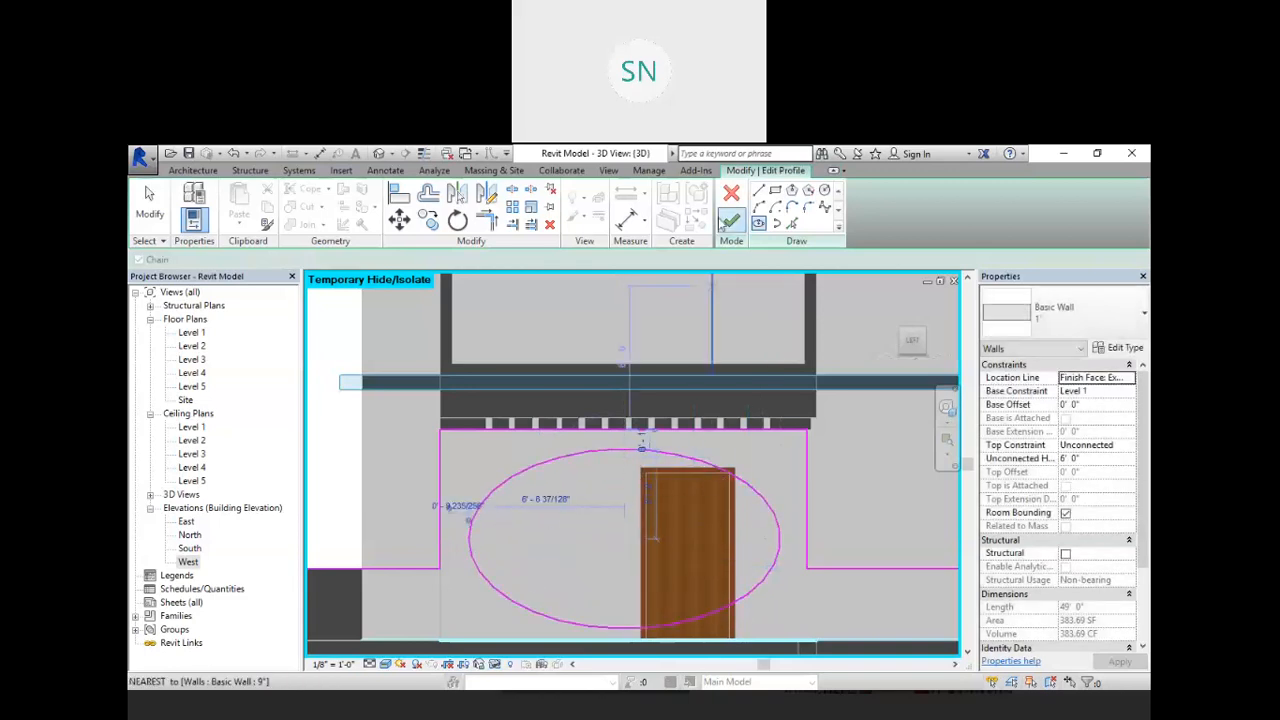
- Finish the profile edit to cut the elliptical opening through the boundary wall, and inspect it in 3D
click(758, 190)
scroll(571, 543, up, 3)
scroll(580, 523, down, 5)
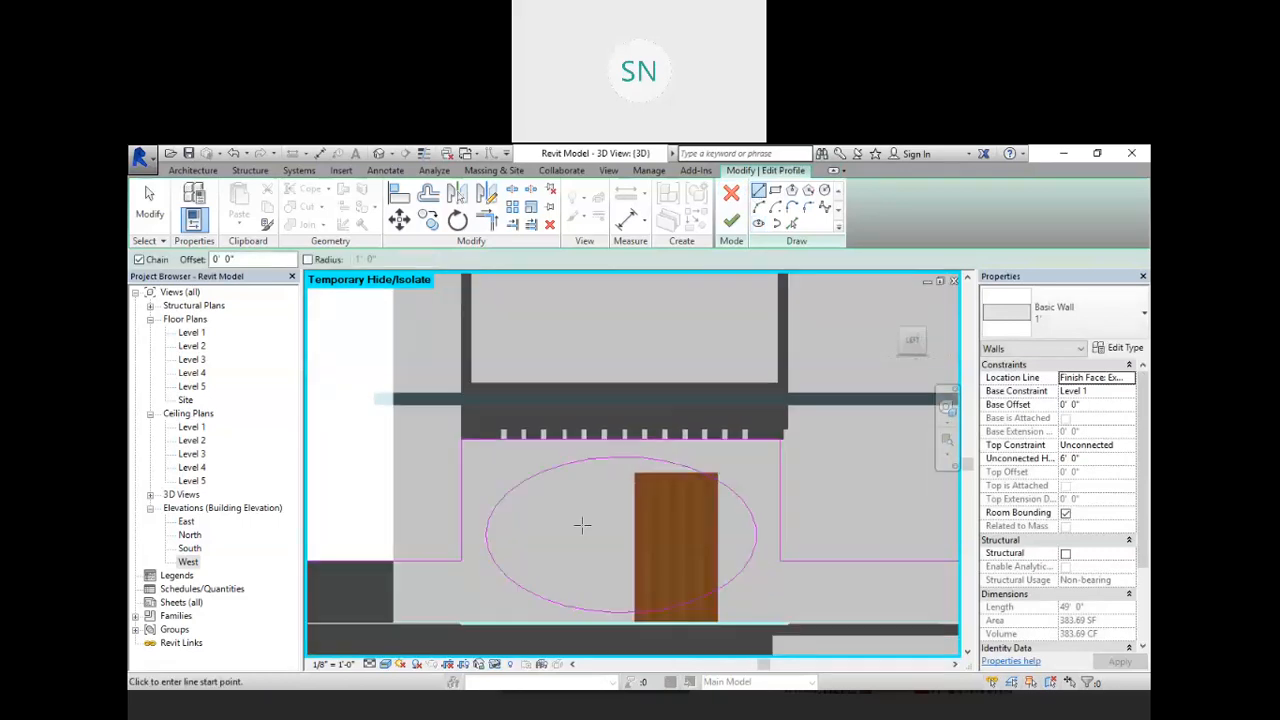
scroll(558, 583, up, 2)
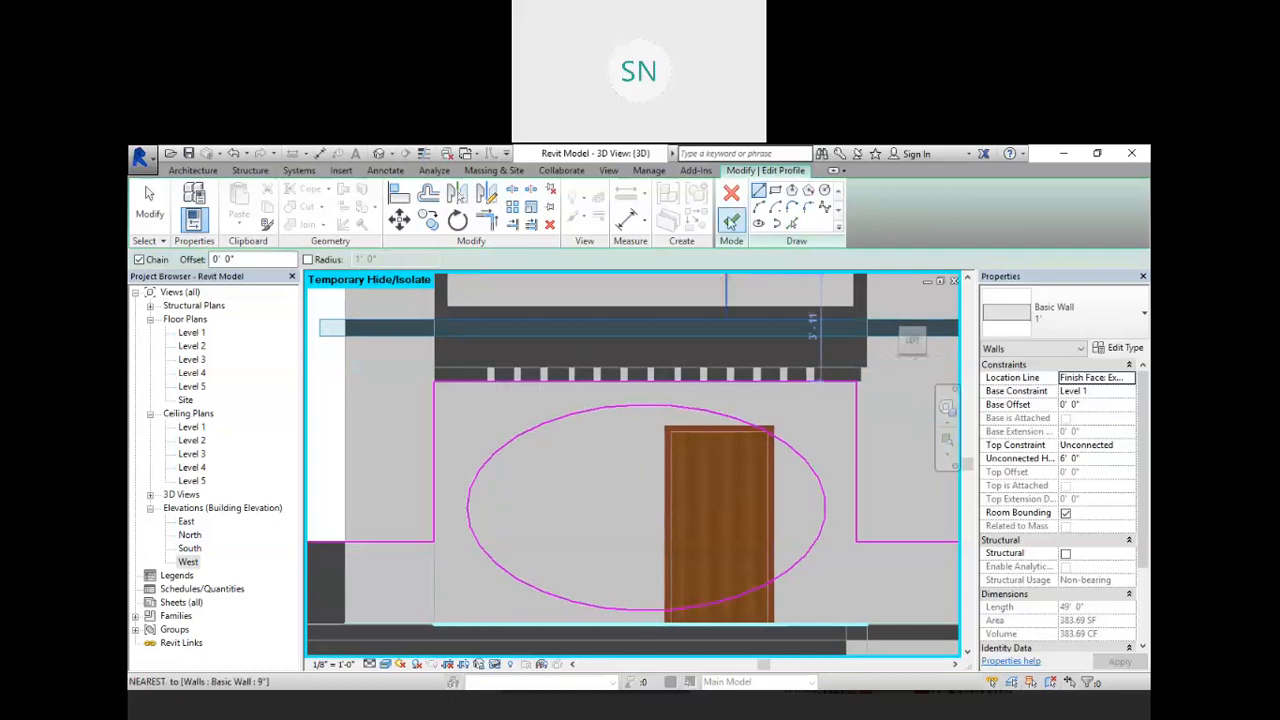
click(731, 220)
scroll(617, 445, down, 3)
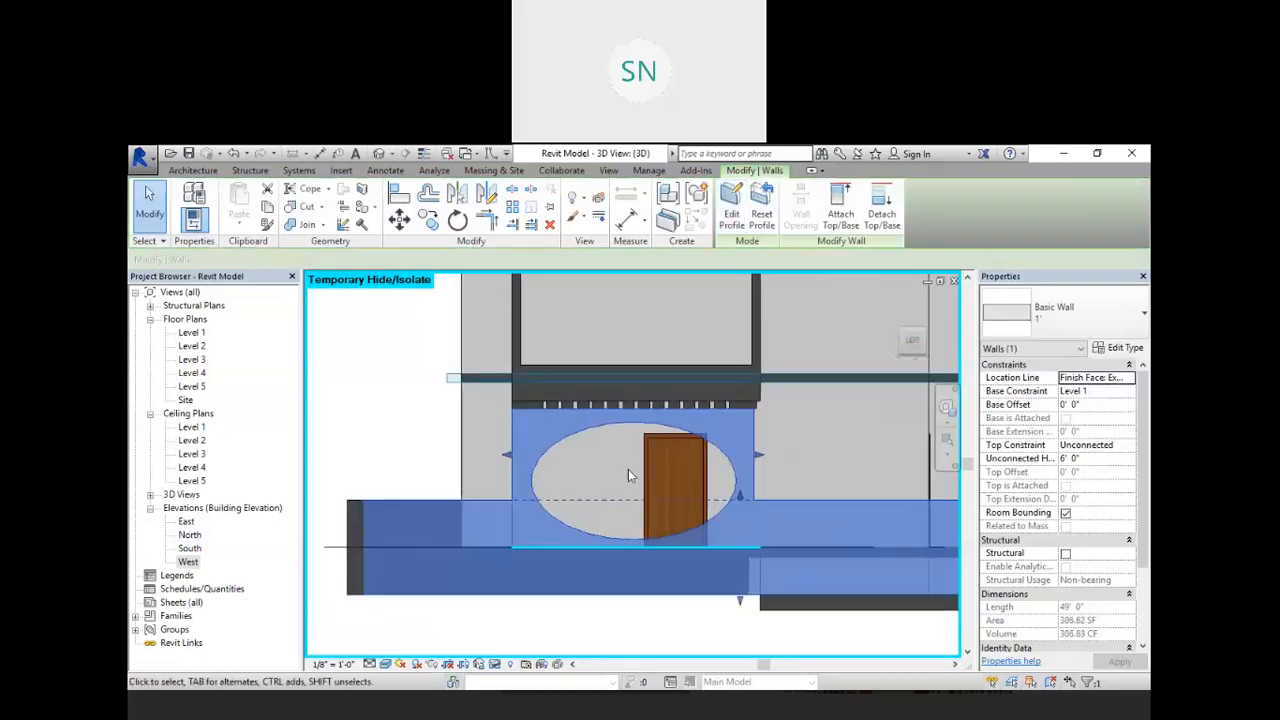
shift+middle_drag(654, 465, 557, 569)
click(517, 571)
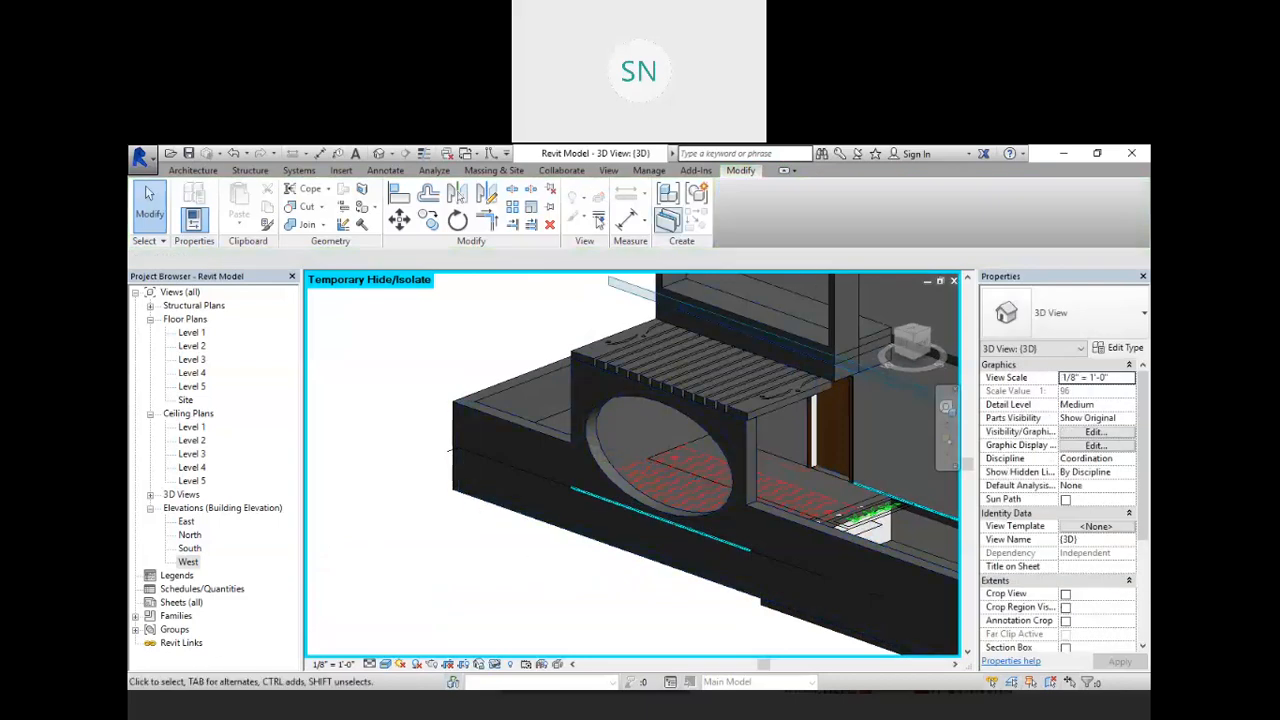
- Start a new in-place model in the Walls category with the default name
click(198, 172)
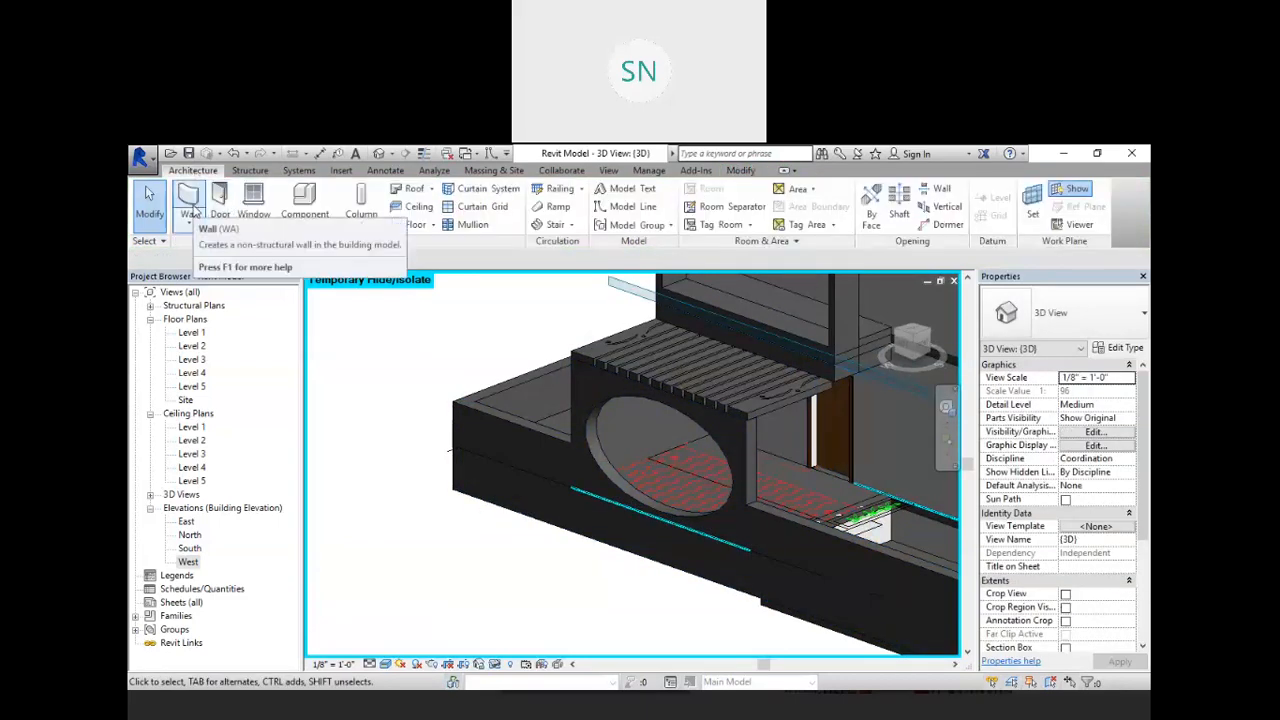
click(320, 222)
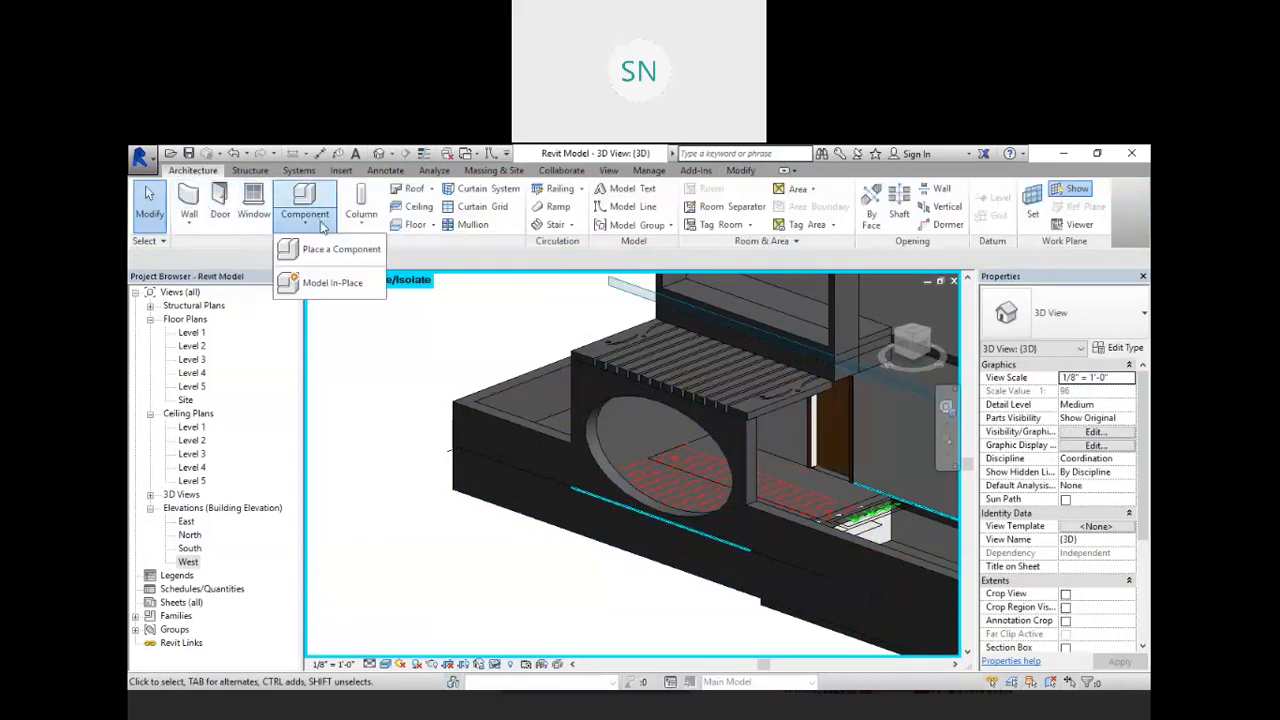
click(336, 284)
scroll(741, 372, down, 6)
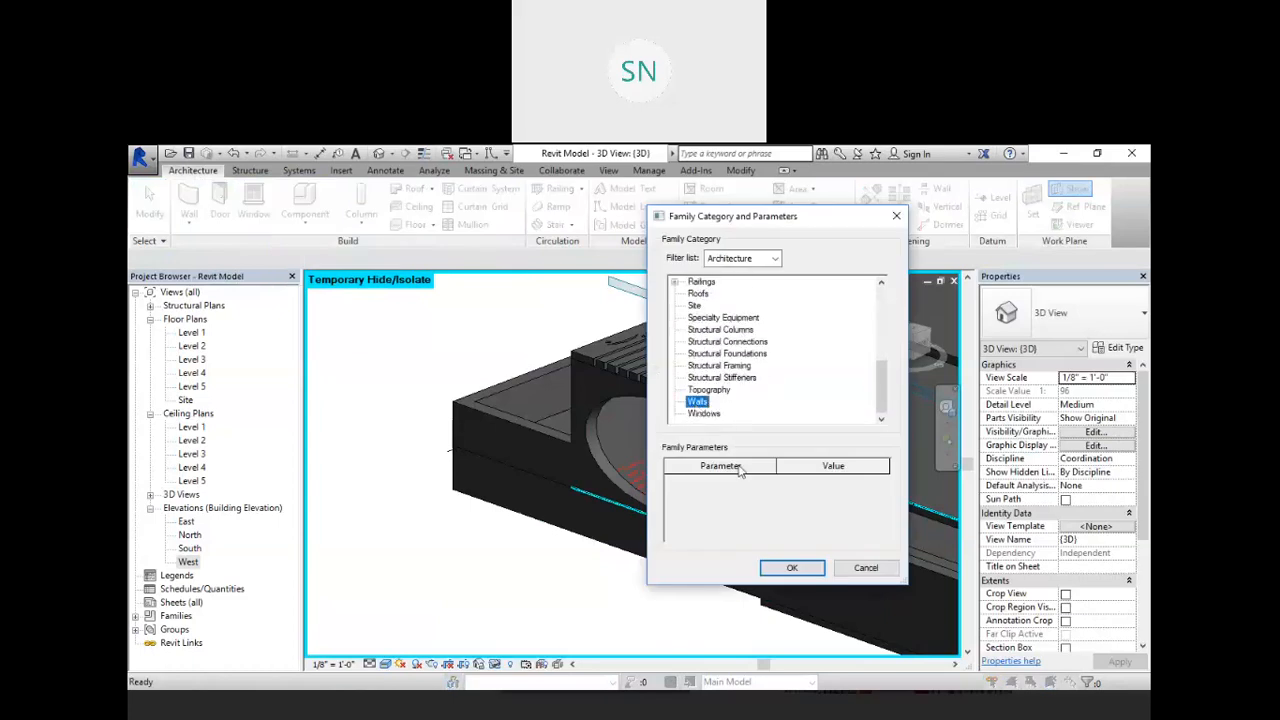
click(793, 568)
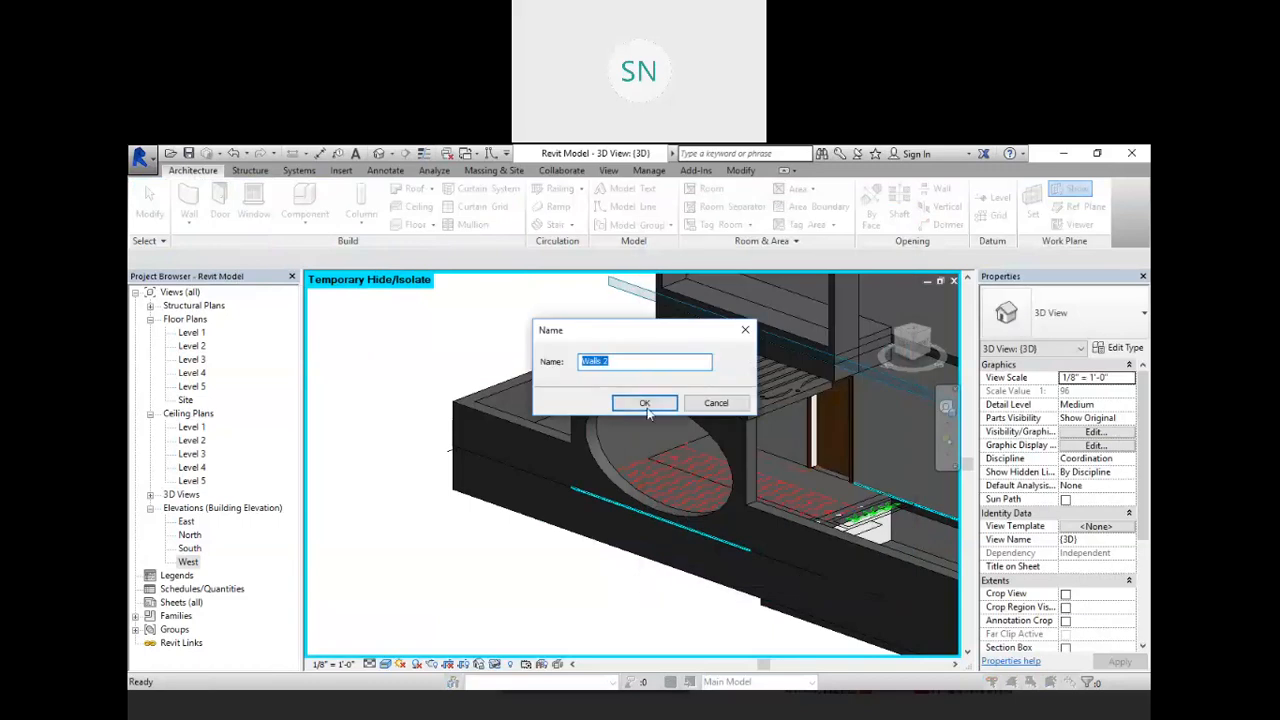
click(648, 404)
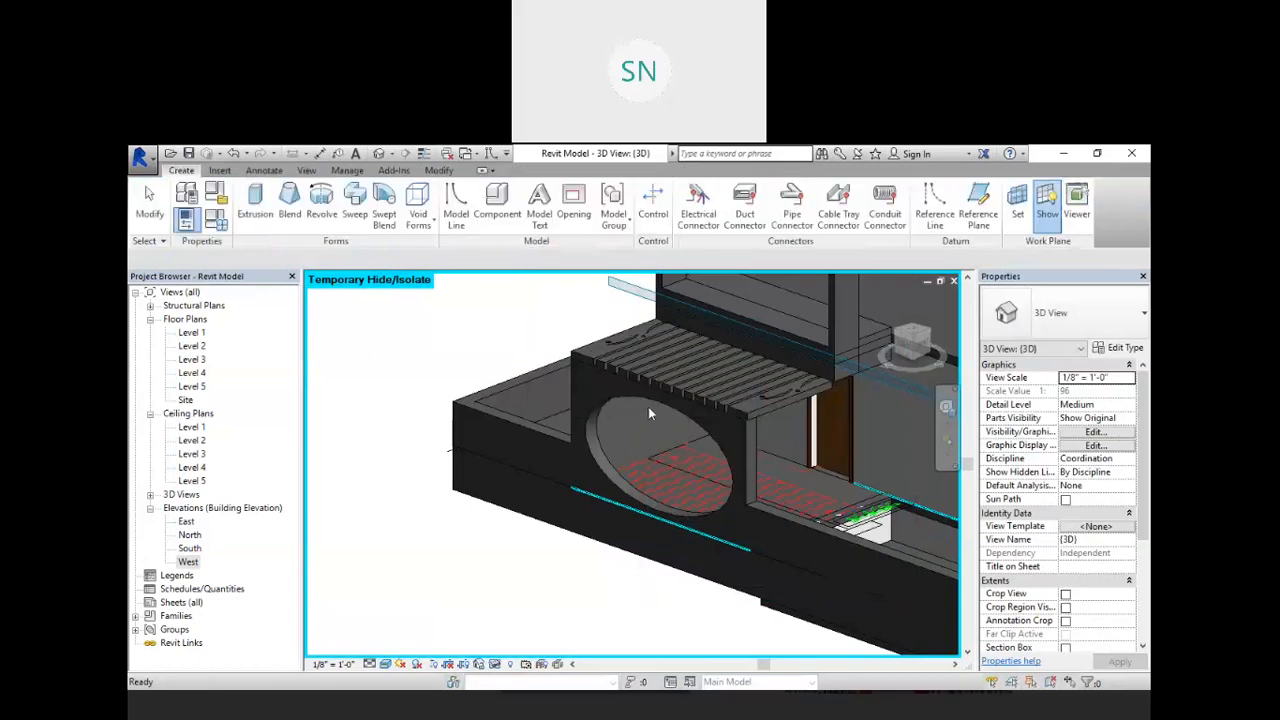
- Set the in-place model's work plane to Level 1
click(1017, 205)
click(345, 412)
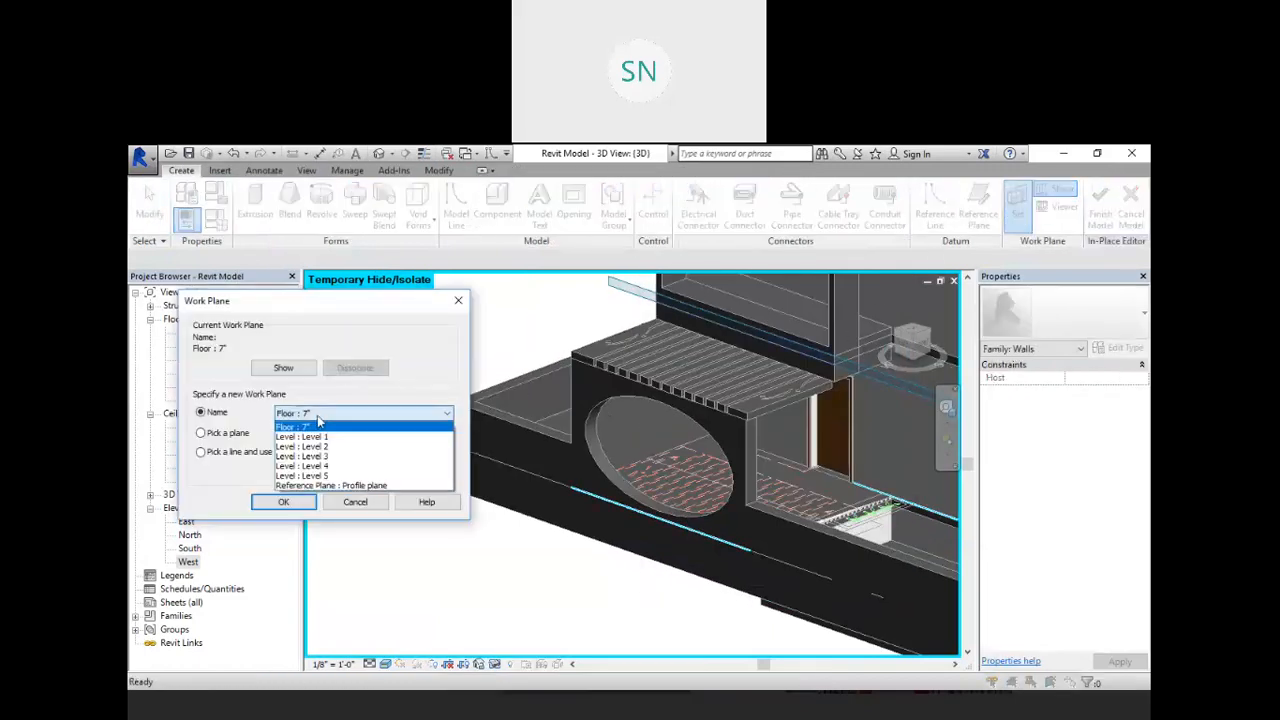
click(326, 438)
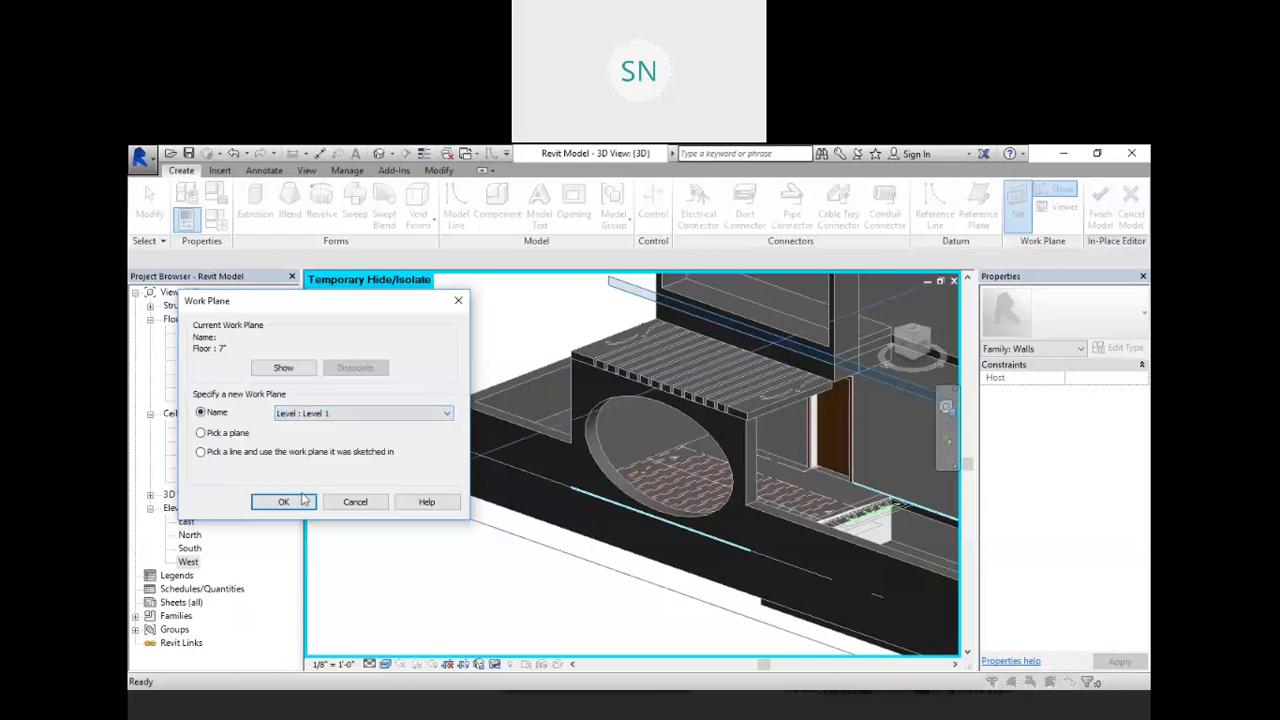
click(283, 501)
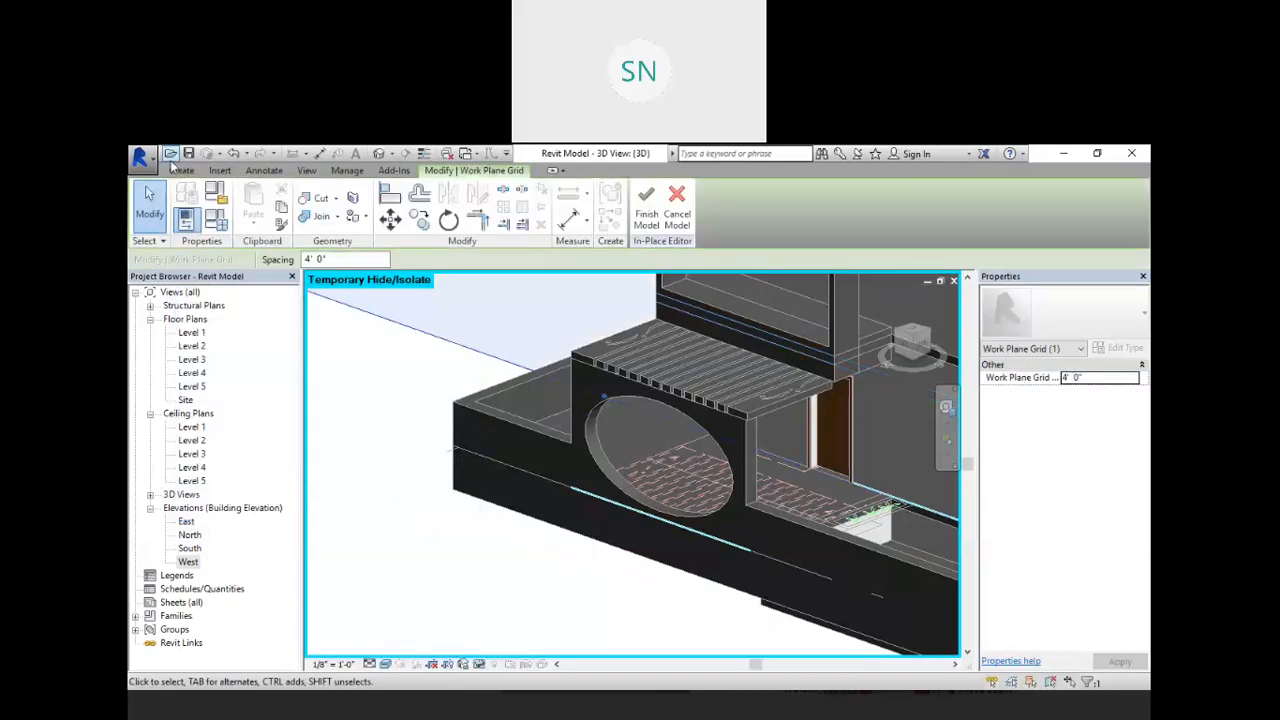
- Set the in-place model's work plane to Level 2
click(177, 169)
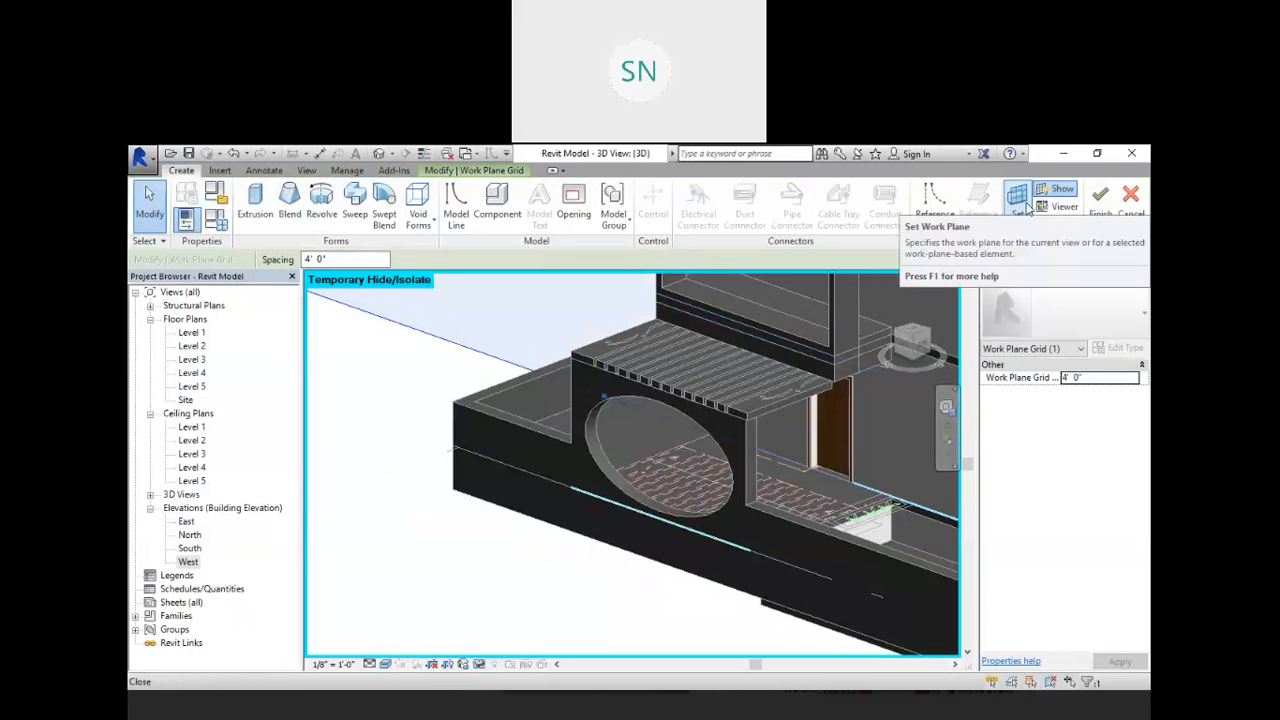
click(1018, 197)
click(320, 416)
click(328, 442)
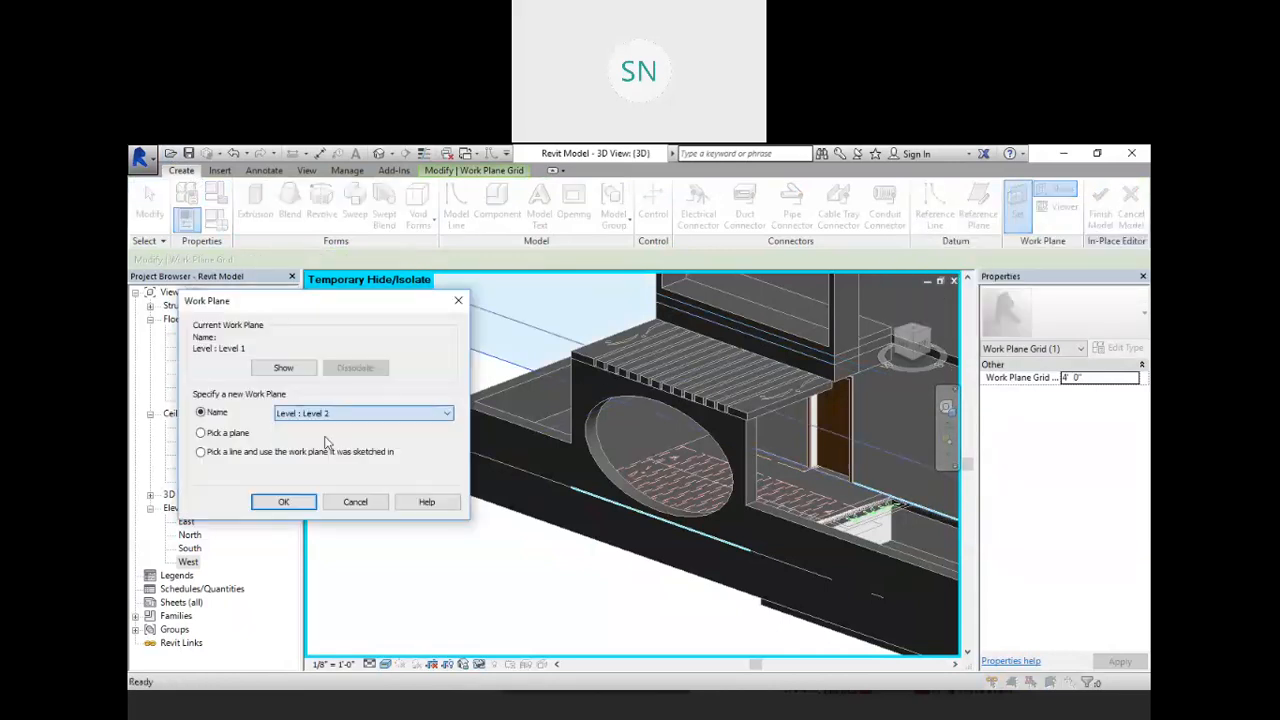
click(284, 502)
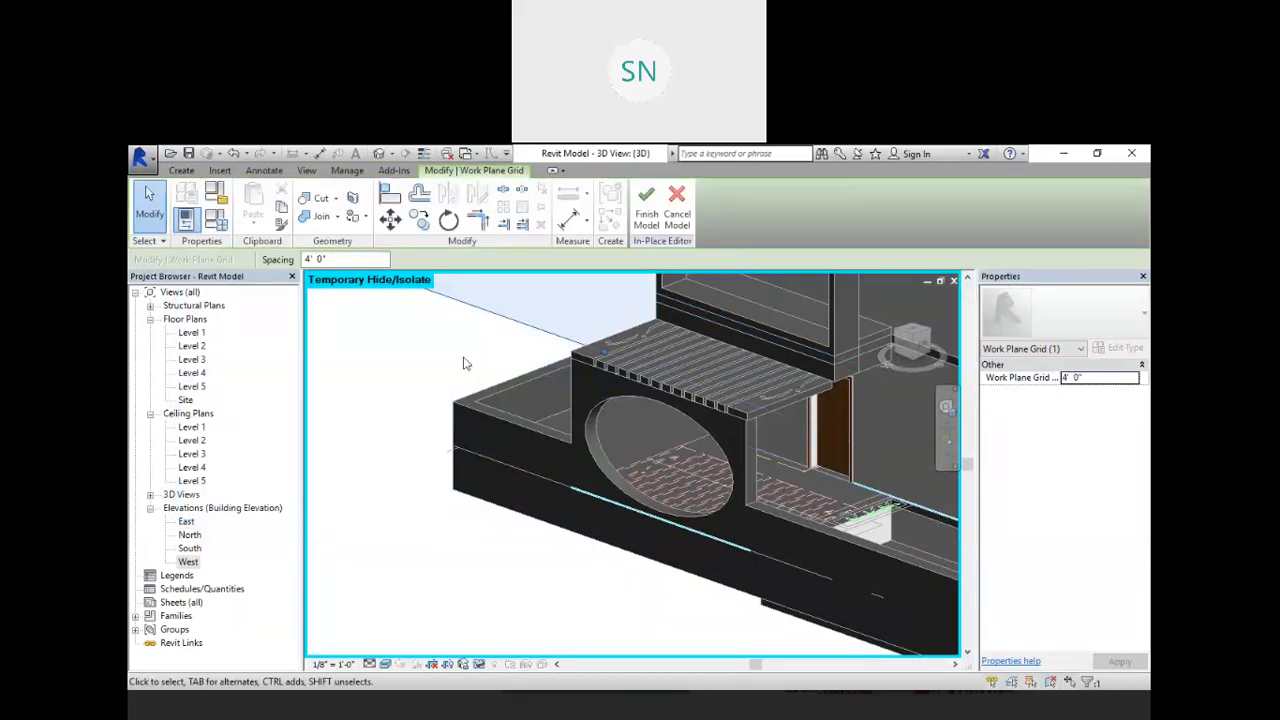
- Create an extrusion from a circle of about 2 5/8" radius, placed within the wall thickness between two canopy slats near the front edge
click(182, 170)
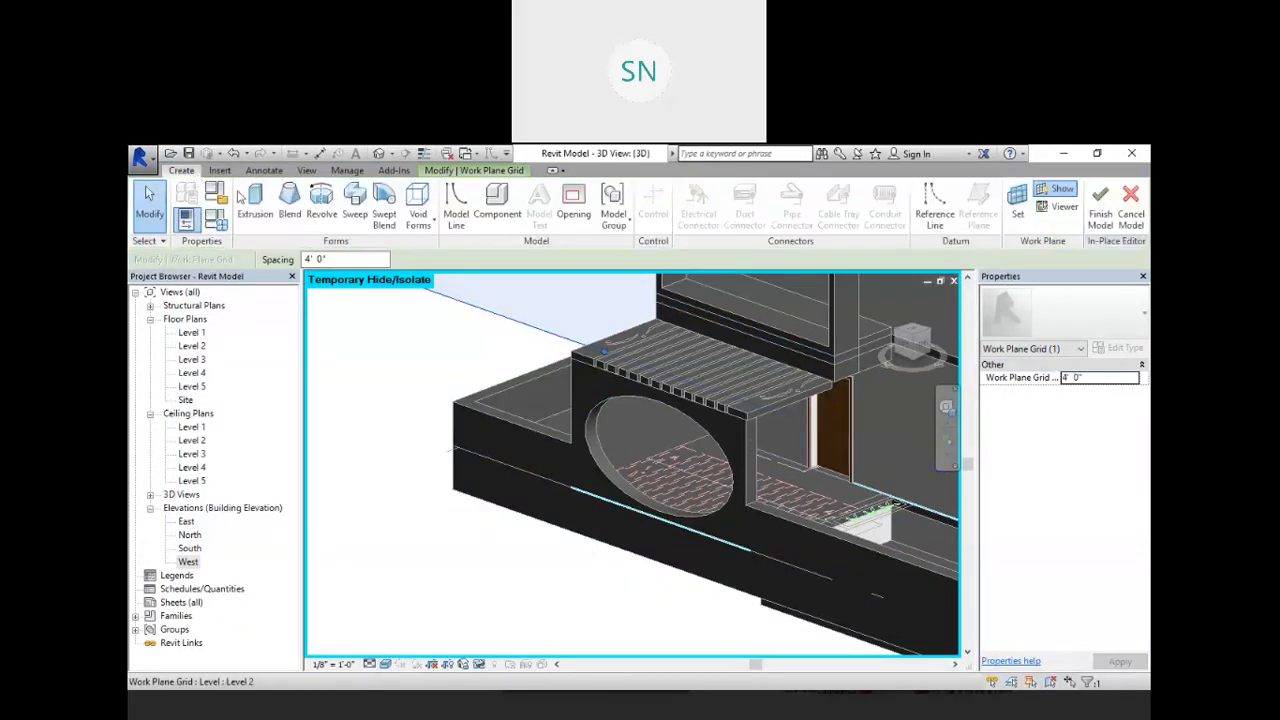
click(252, 203)
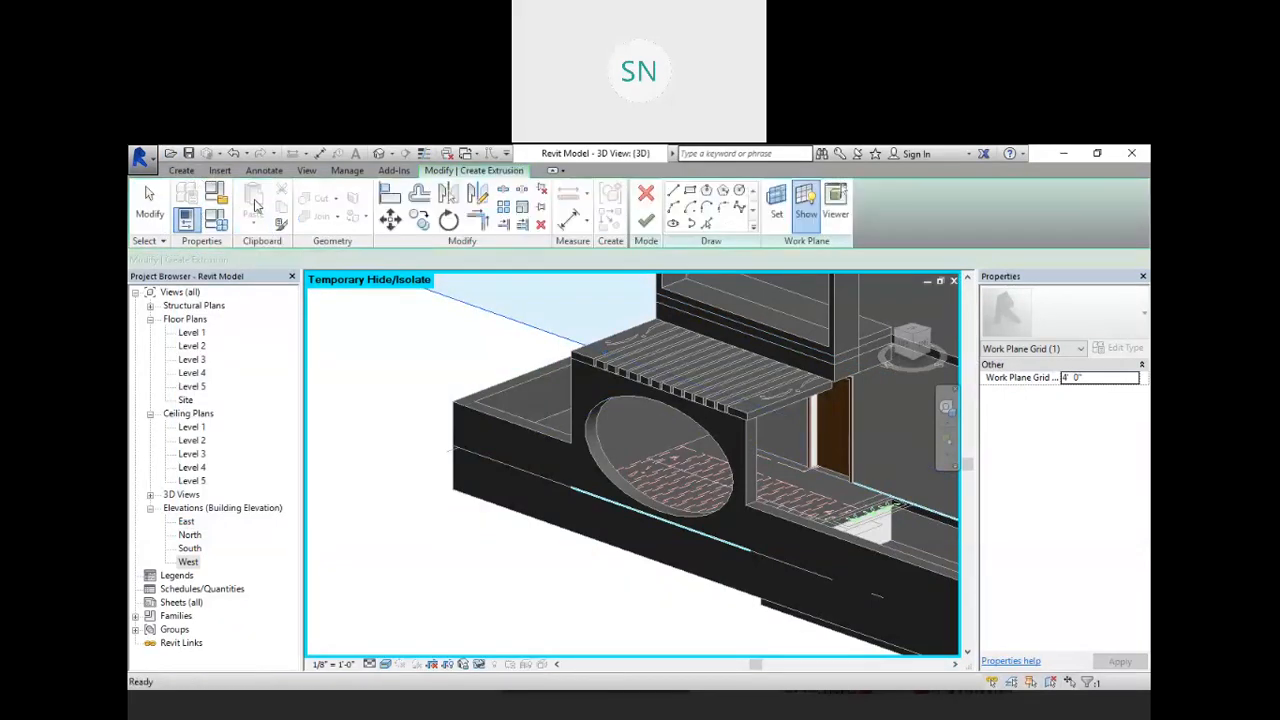
click(739, 191)
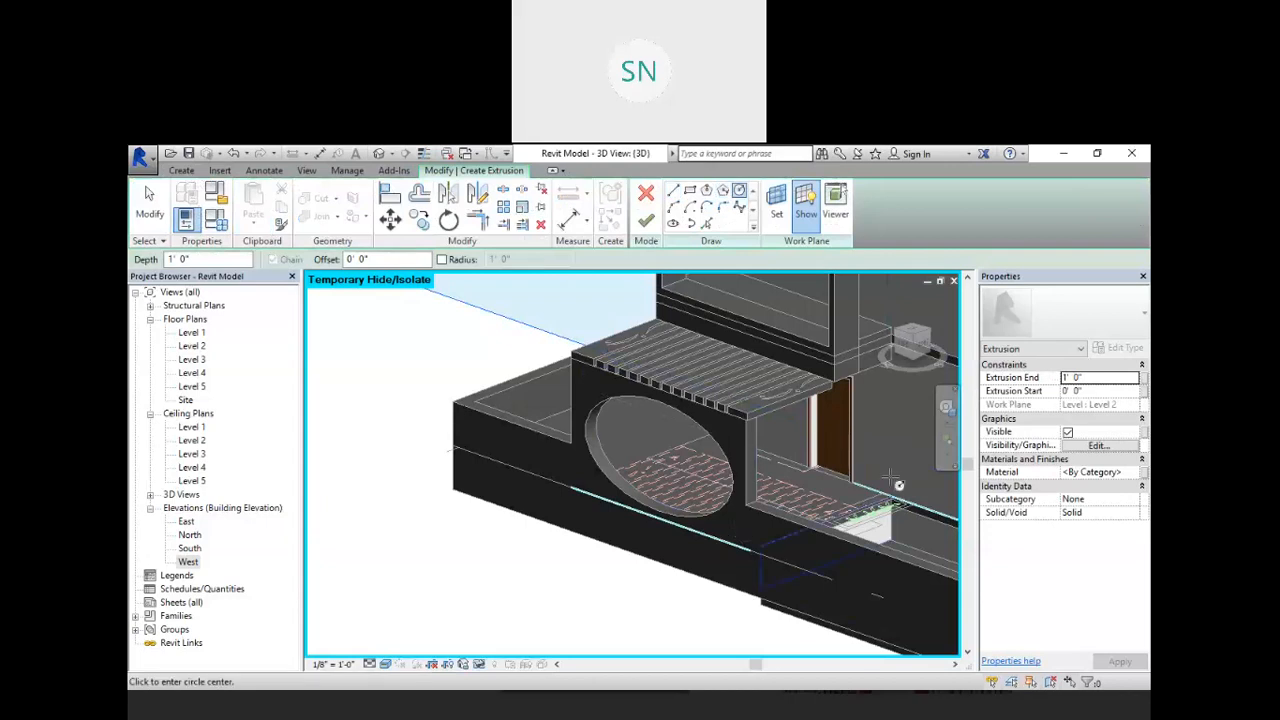
click(912, 333)
scroll(645, 640, up, 6)
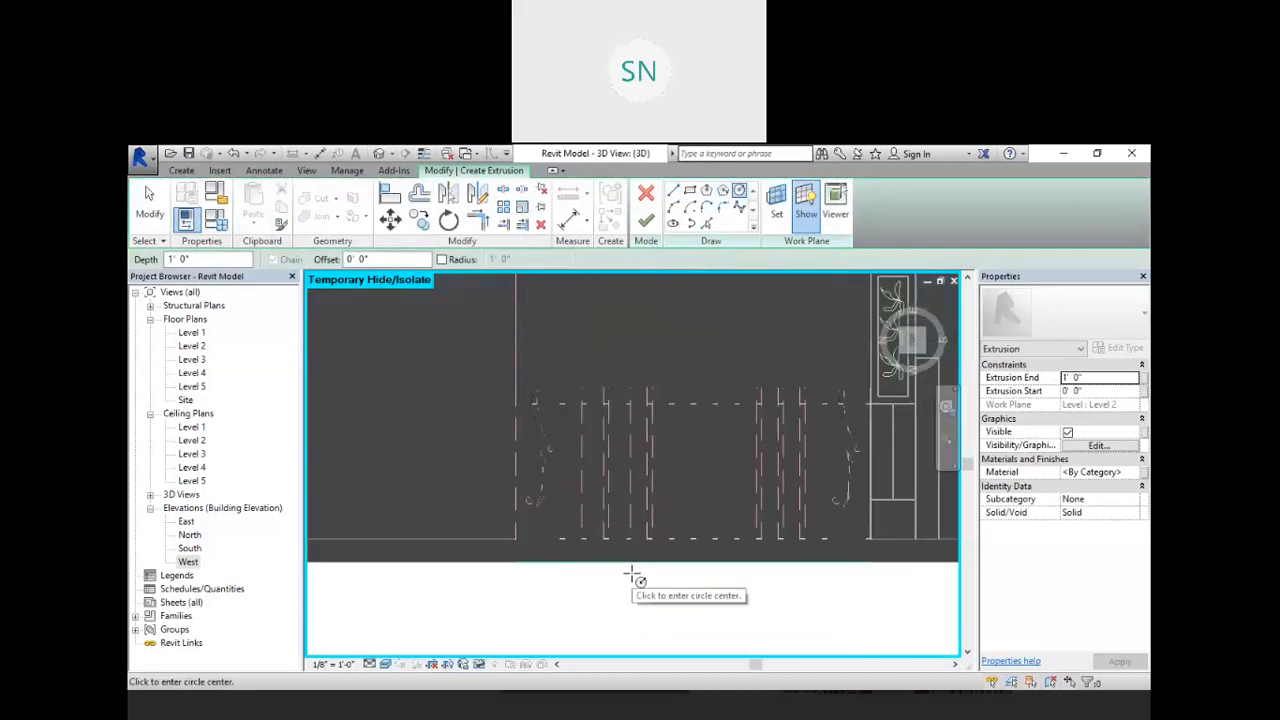
scroll(632, 575, up, 4)
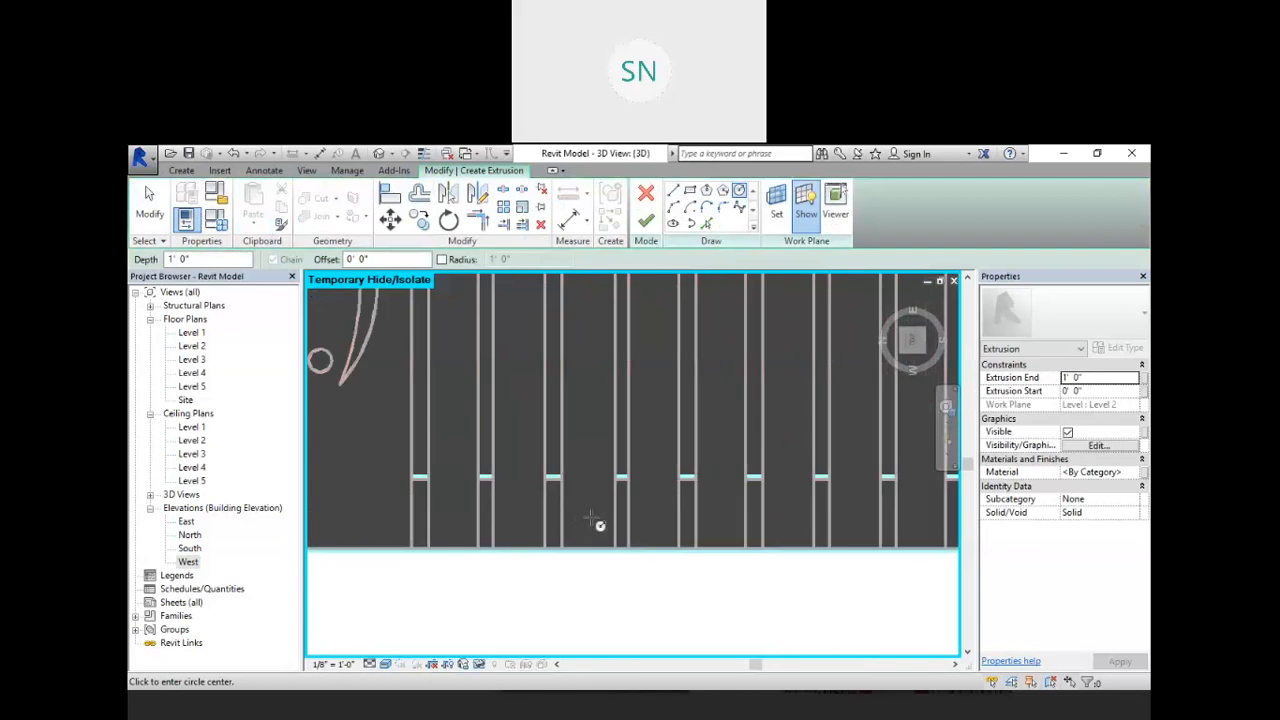
click(600, 517)
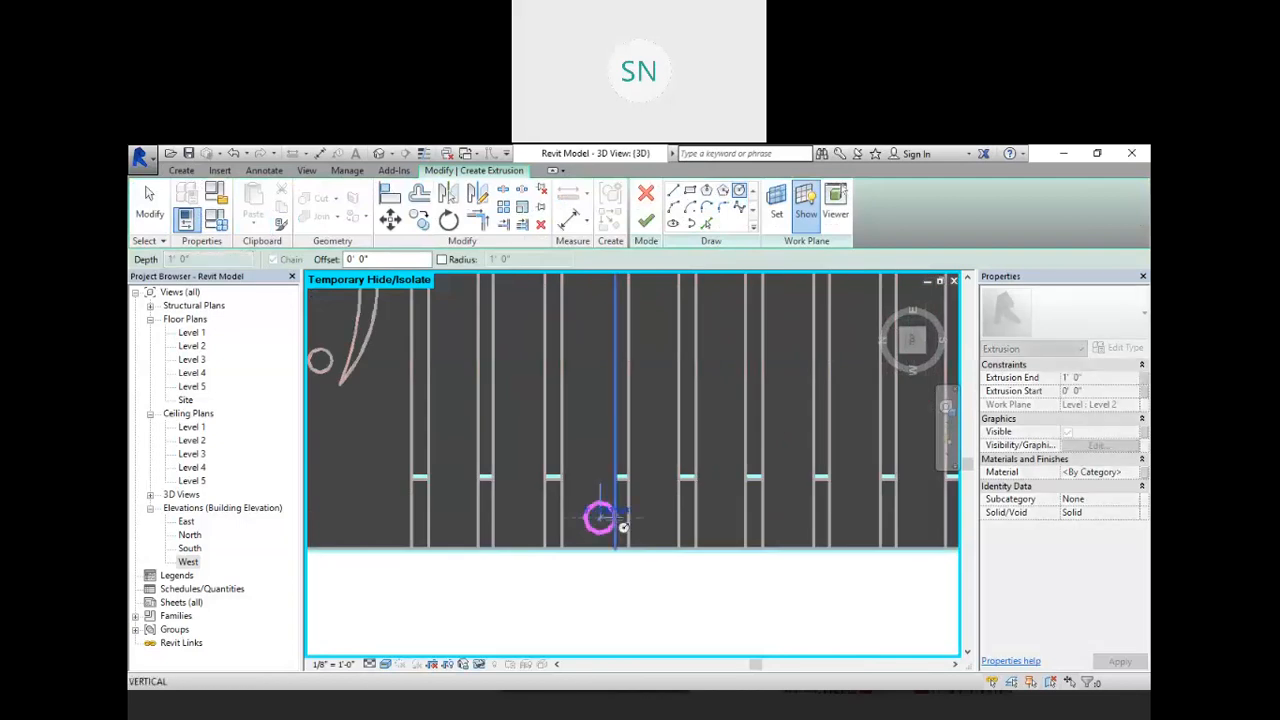
click(617, 521)
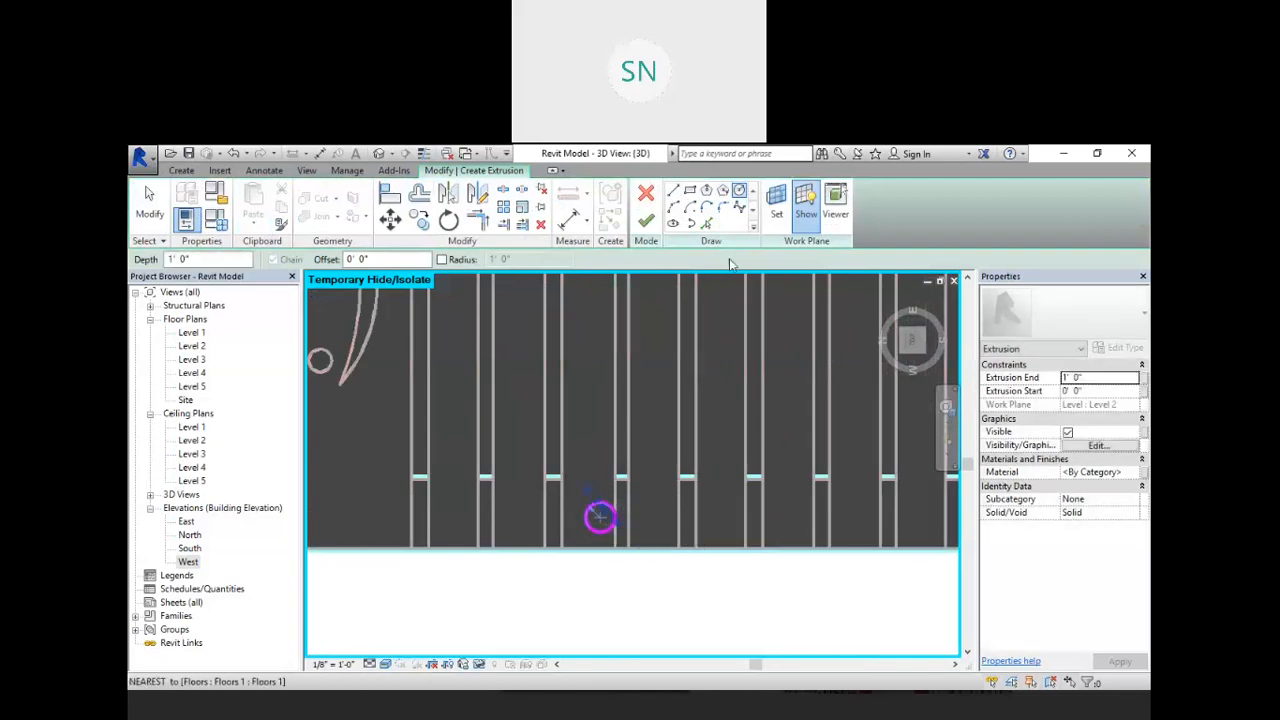
click(646, 221)
- Set the cylindrical extrusion's depth to 8' and finish the in-place model
scroll(697, 548, down, 2)
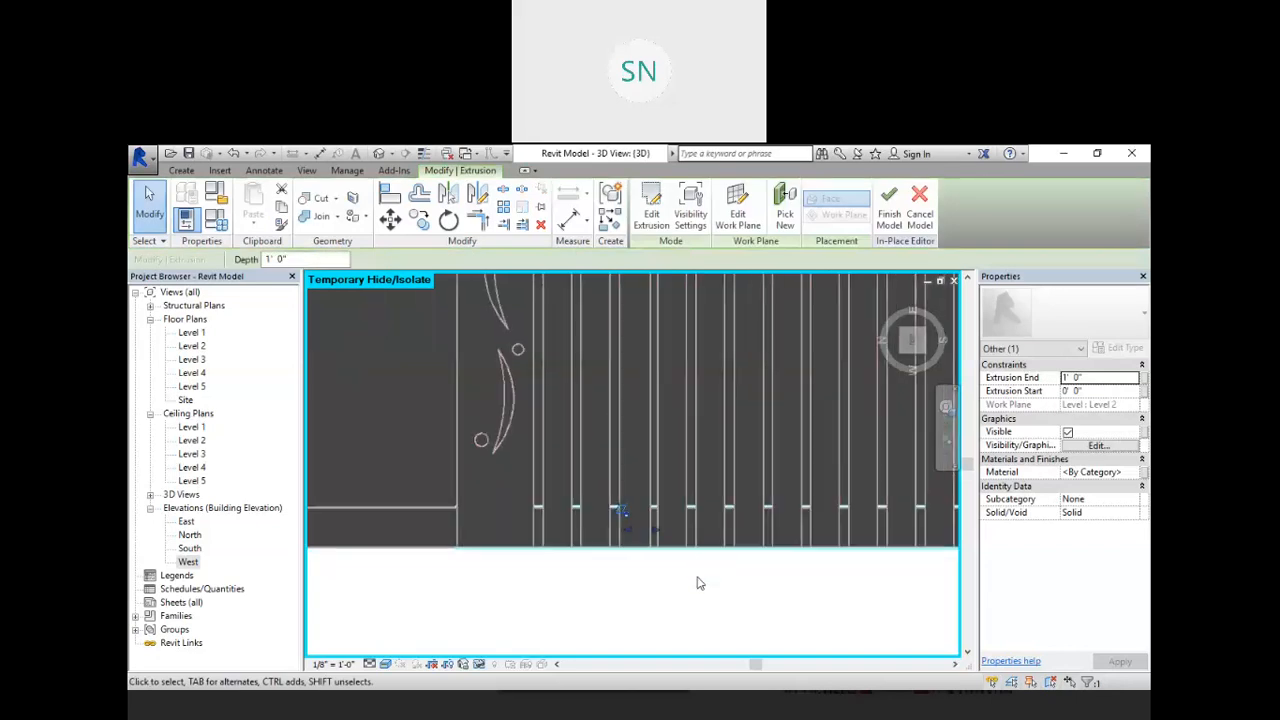
shift+middle_drag(757, 562, 680, 375)
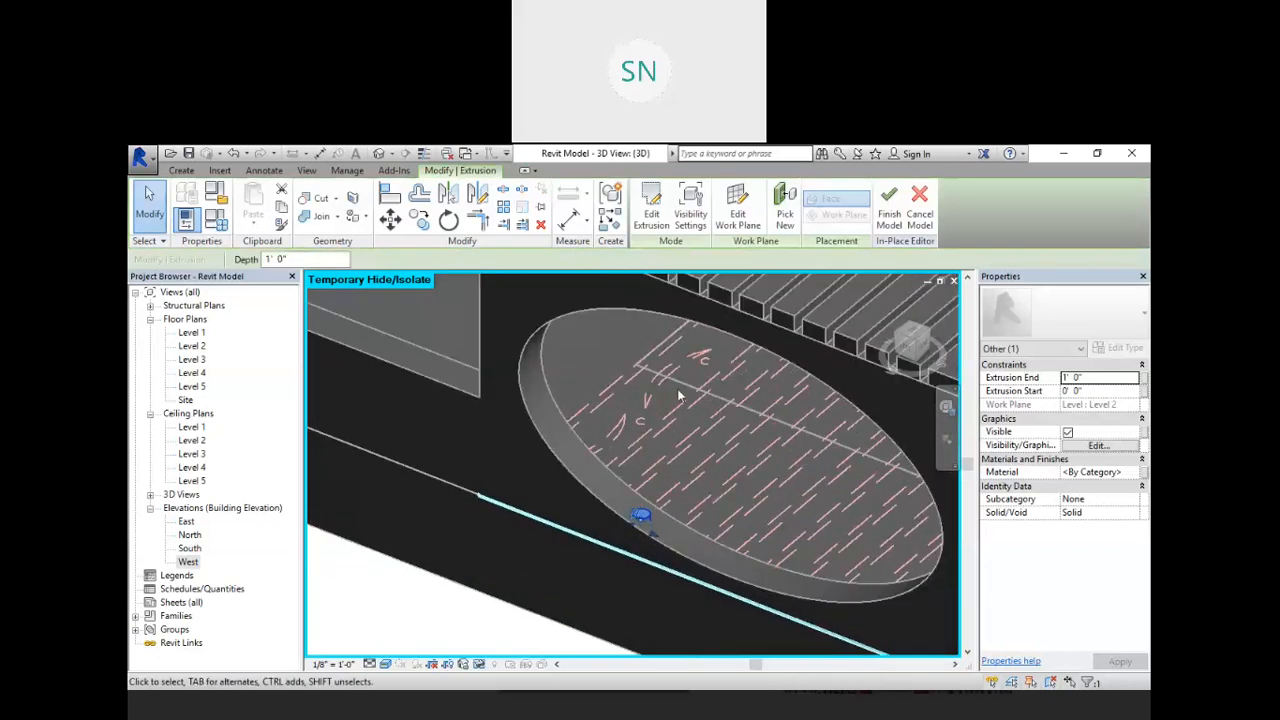
click(270, 259)
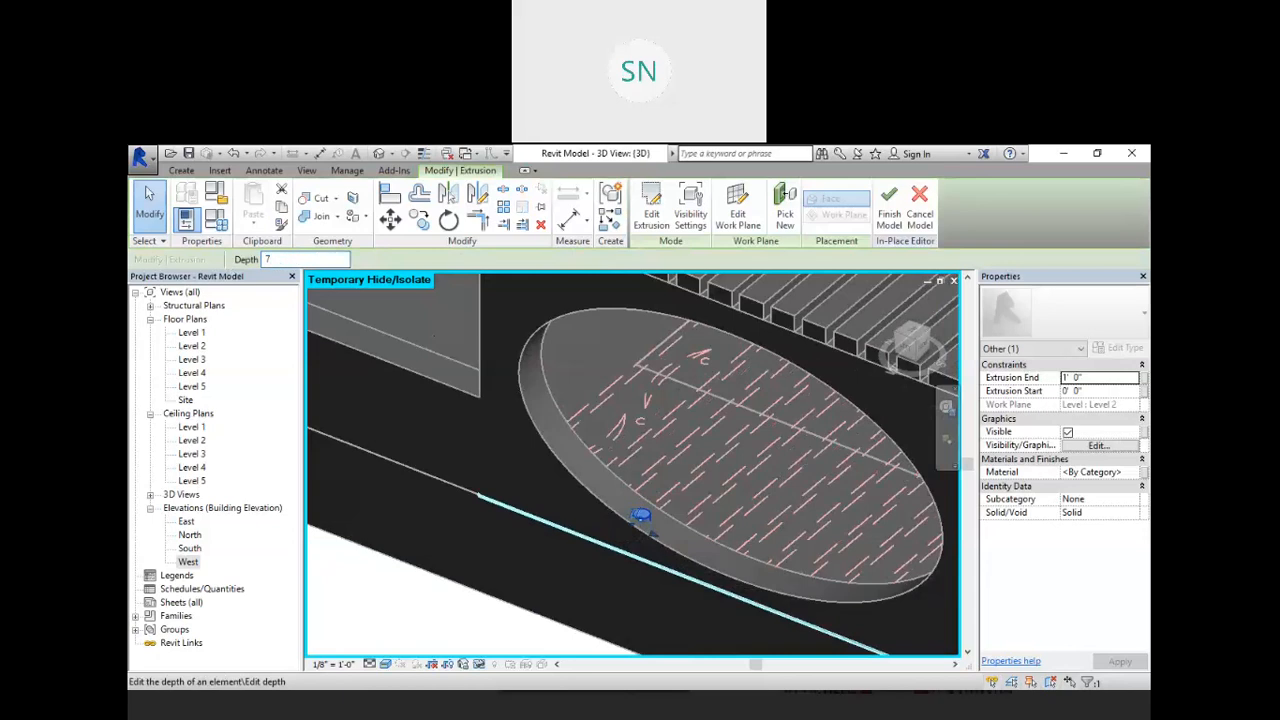
key(Return)
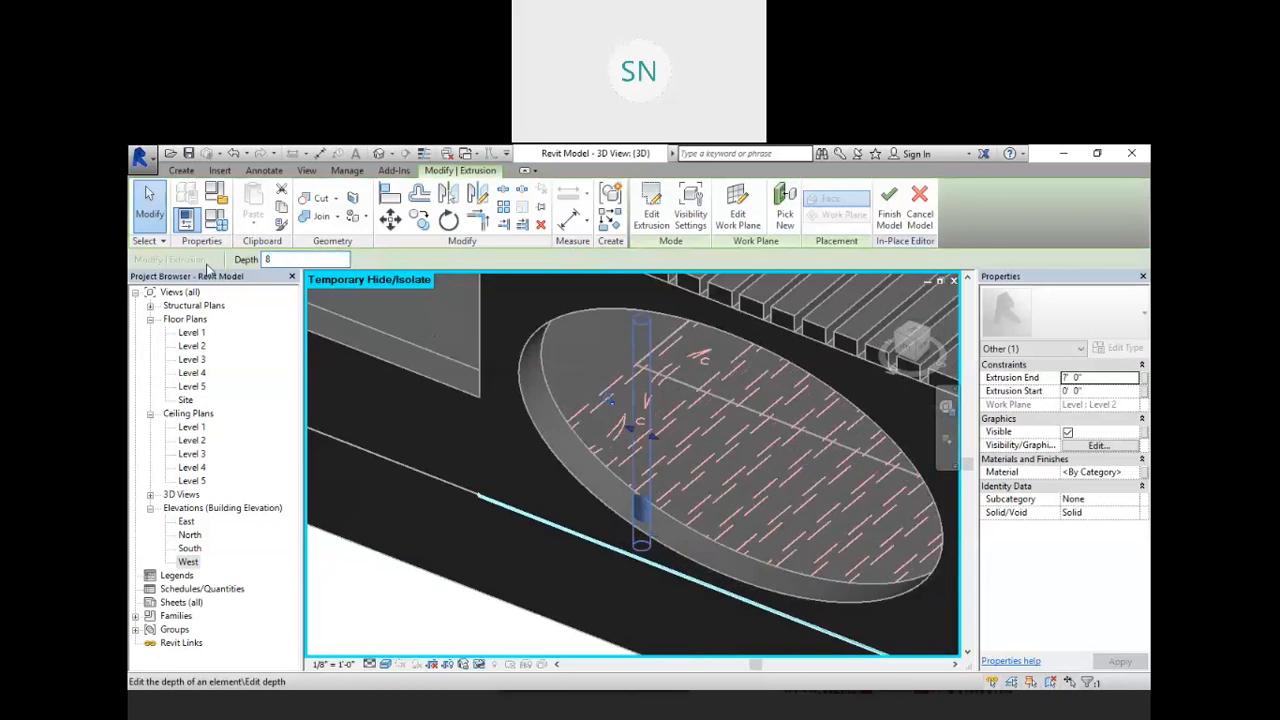
key(Return)
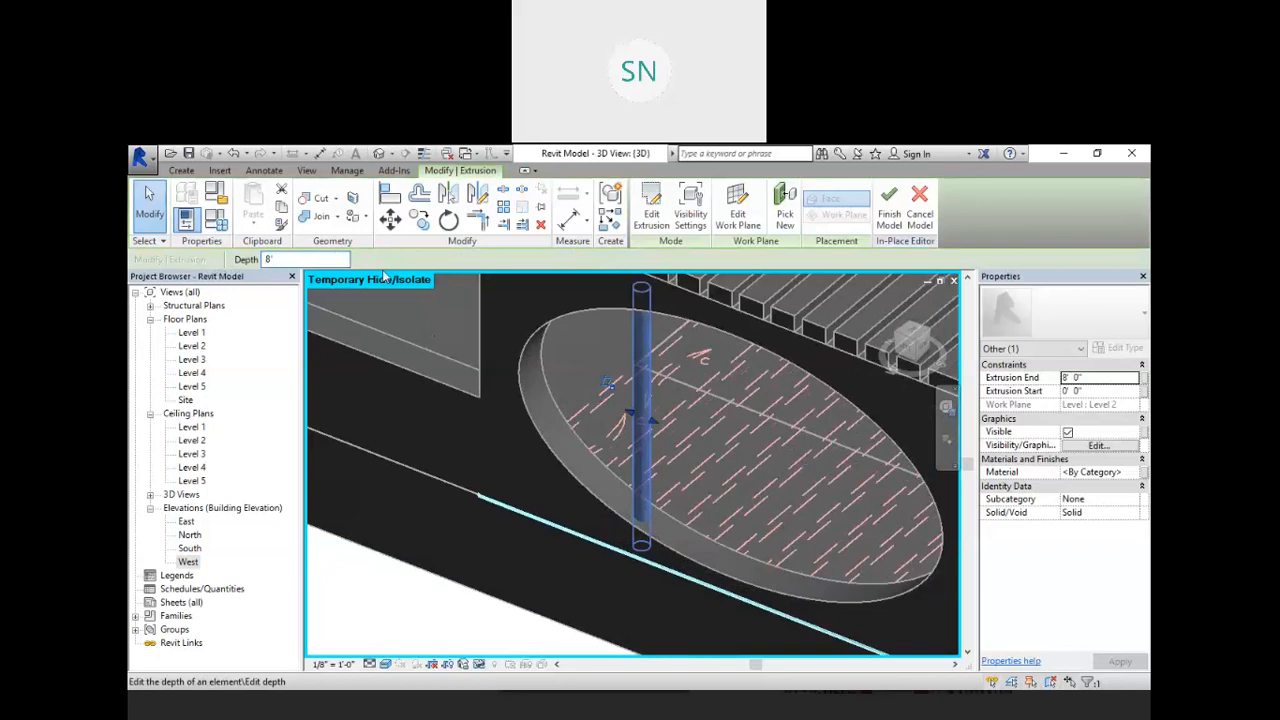
click(889, 205)
- Raise the base of the round column in the elliptical opening so its extrusion starts about 4 3/8" above the work plane
shift+middle_drag(680, 500, 604, 535)
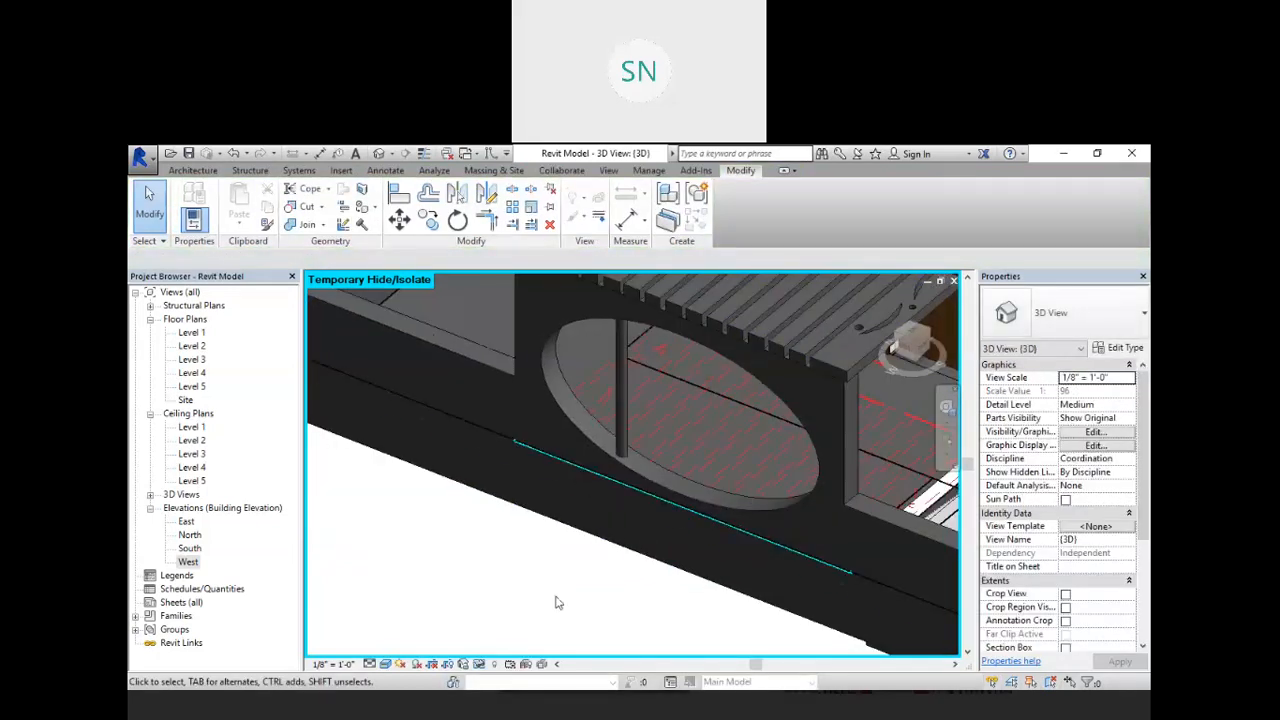
shift+middle_drag(620, 594, 608, 507)
click(616, 348)
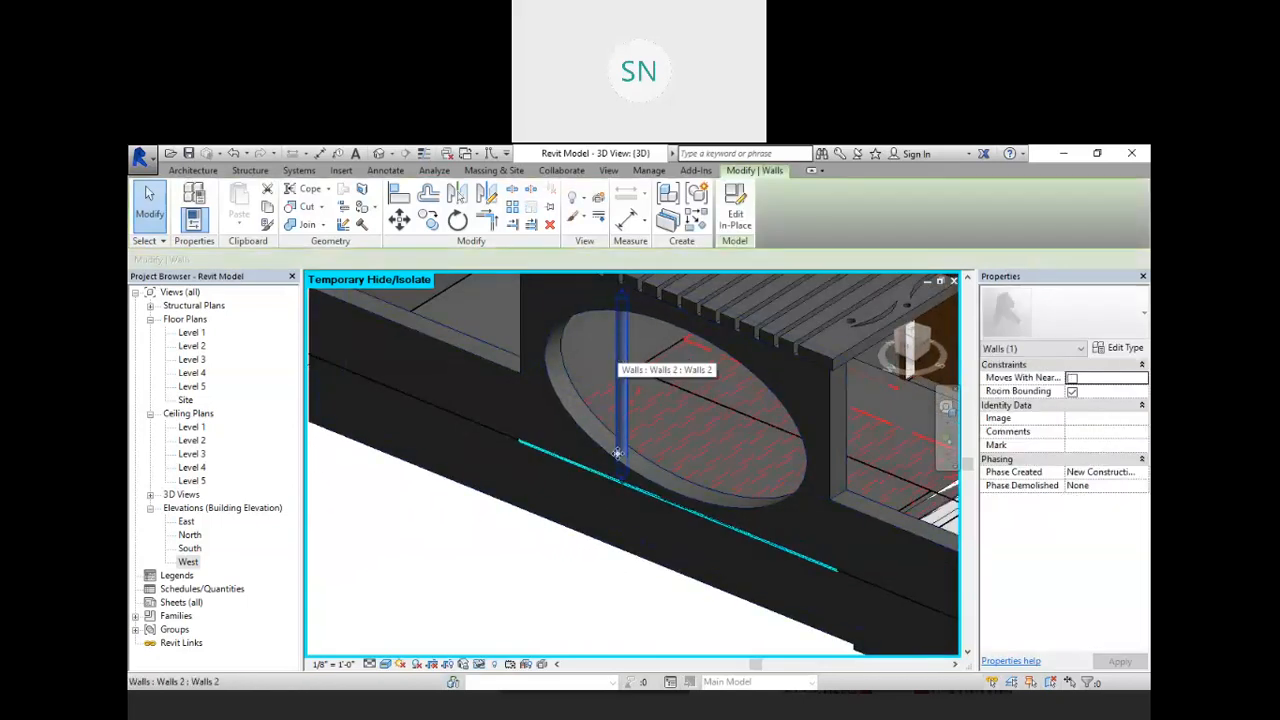
scroll(628, 508, up, 5)
drag(616, 448, 618, 410)
scroll(615, 439, down, 6)
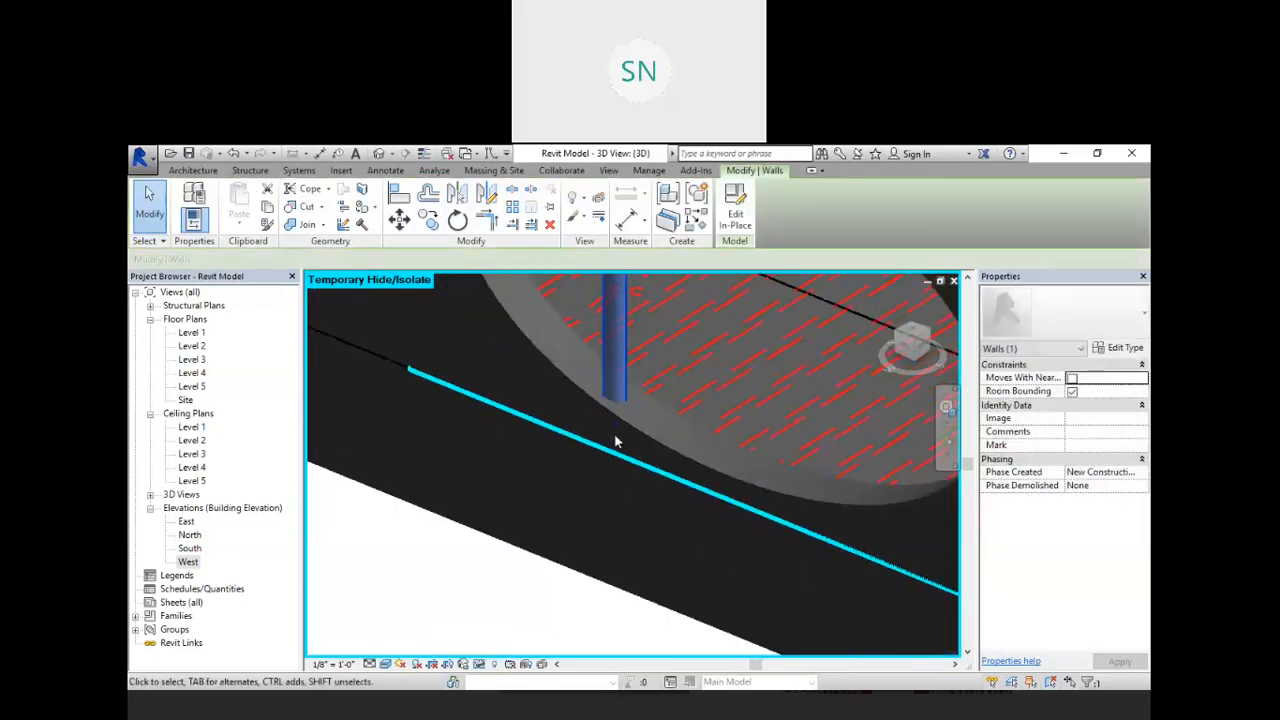
- Open the round column for in-place editing and select its extrusion
scroll(612, 367, up, 2)
shift+middle_drag(612, 367, 680, 611)
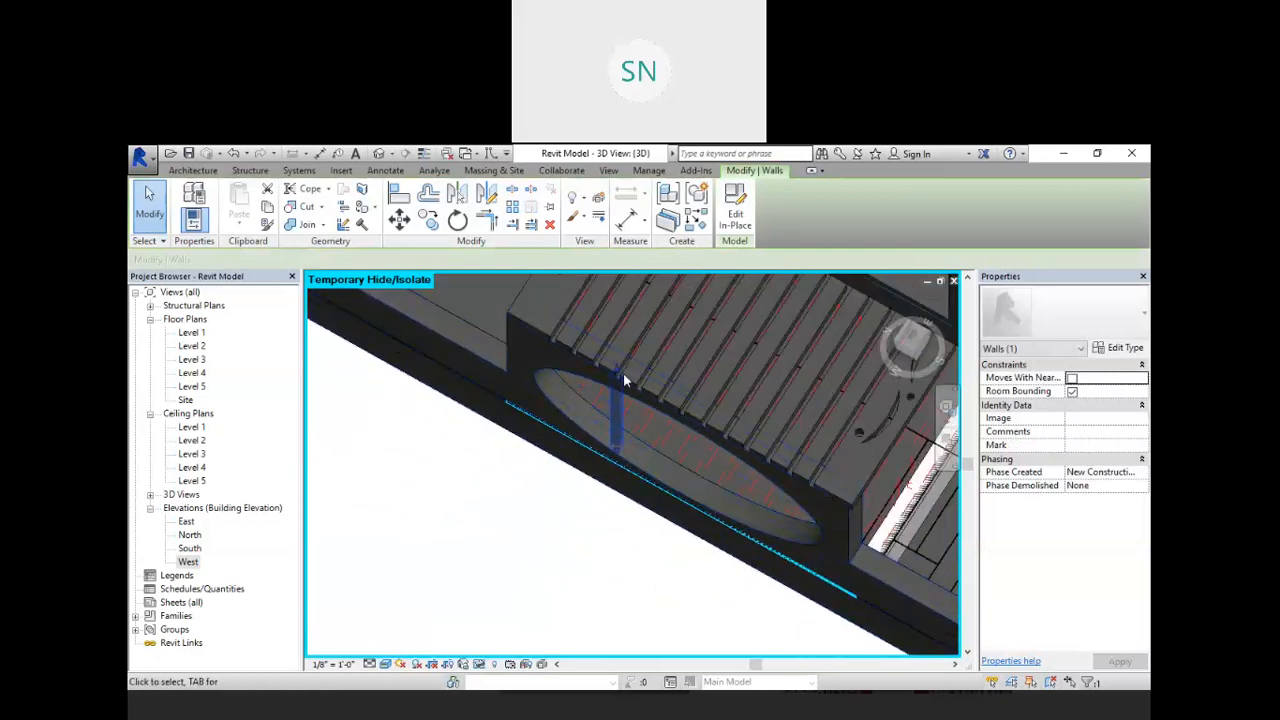
scroll(623, 372, up, 3)
mouse_move(650, 408)
shift+middle_down()
mouse_move(670, 498)
mouse_move(626, 490)
mouse_move(656, 446)
mouse_move(662, 405)
shift+middle_up()
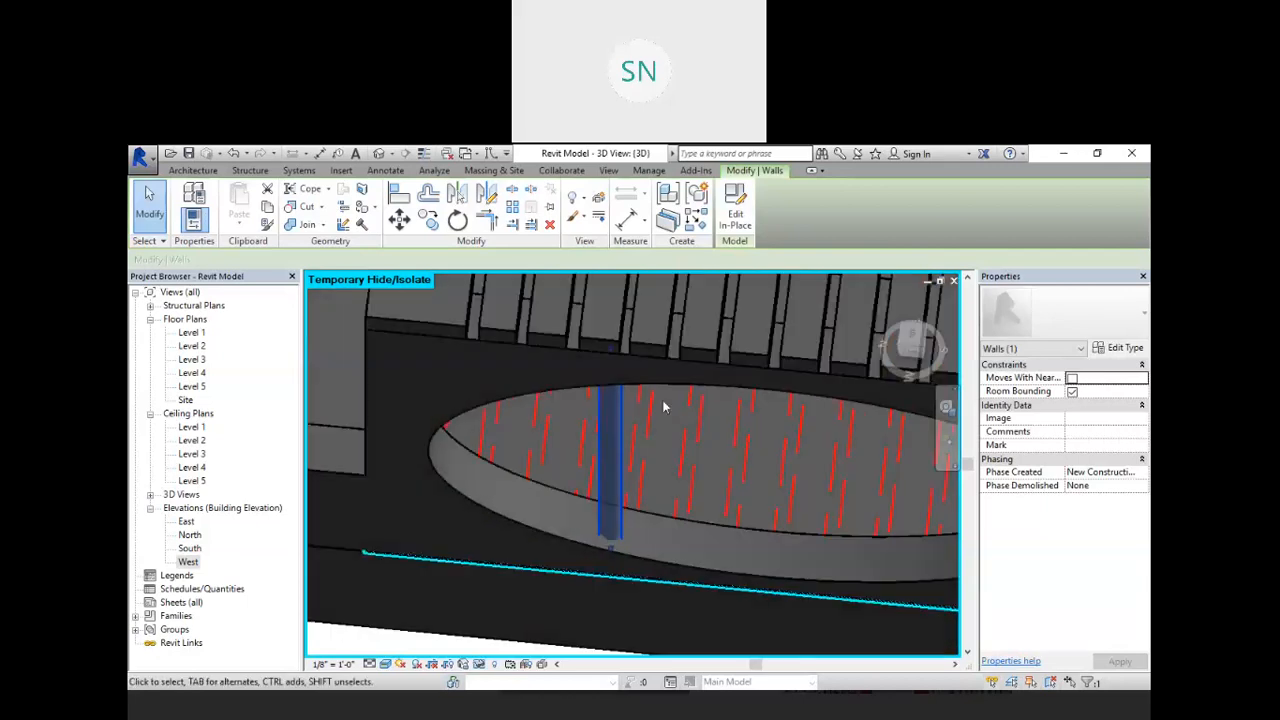
double_click(618, 443)
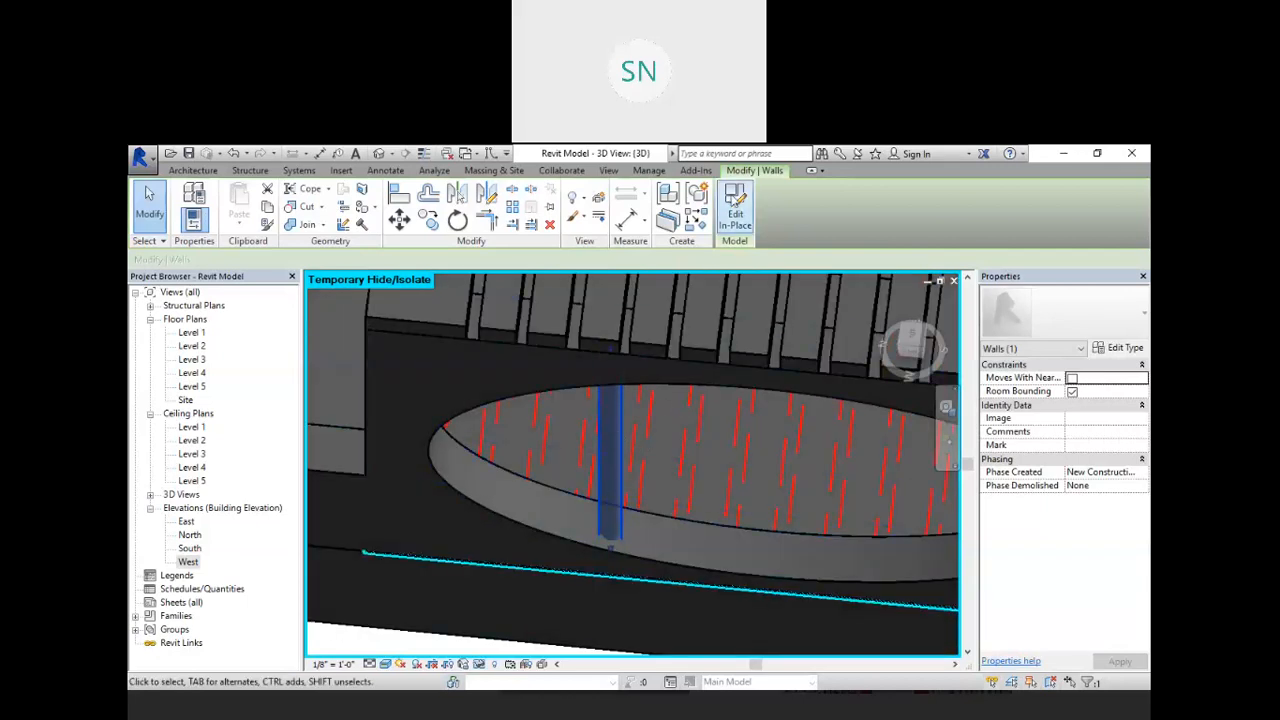
click(619, 433)
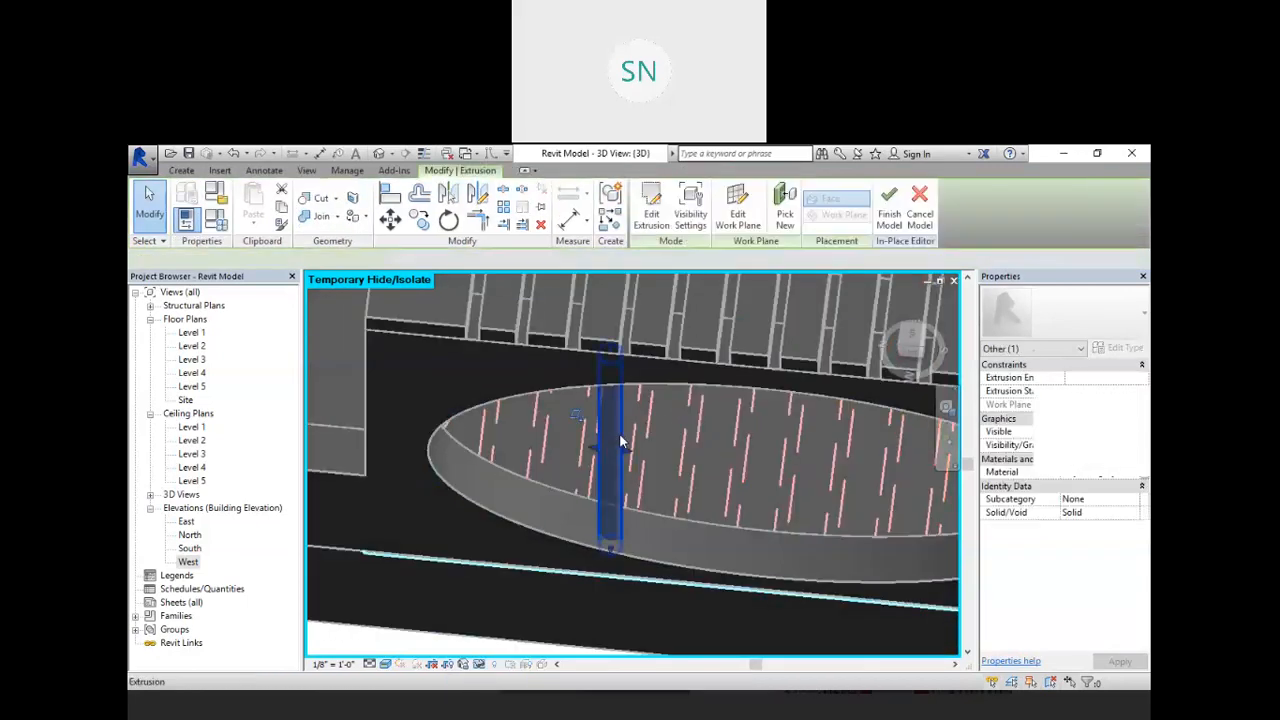
- Try to widen the column extrusion by stretching its side shape handle
drag(628, 449, 624, 453)
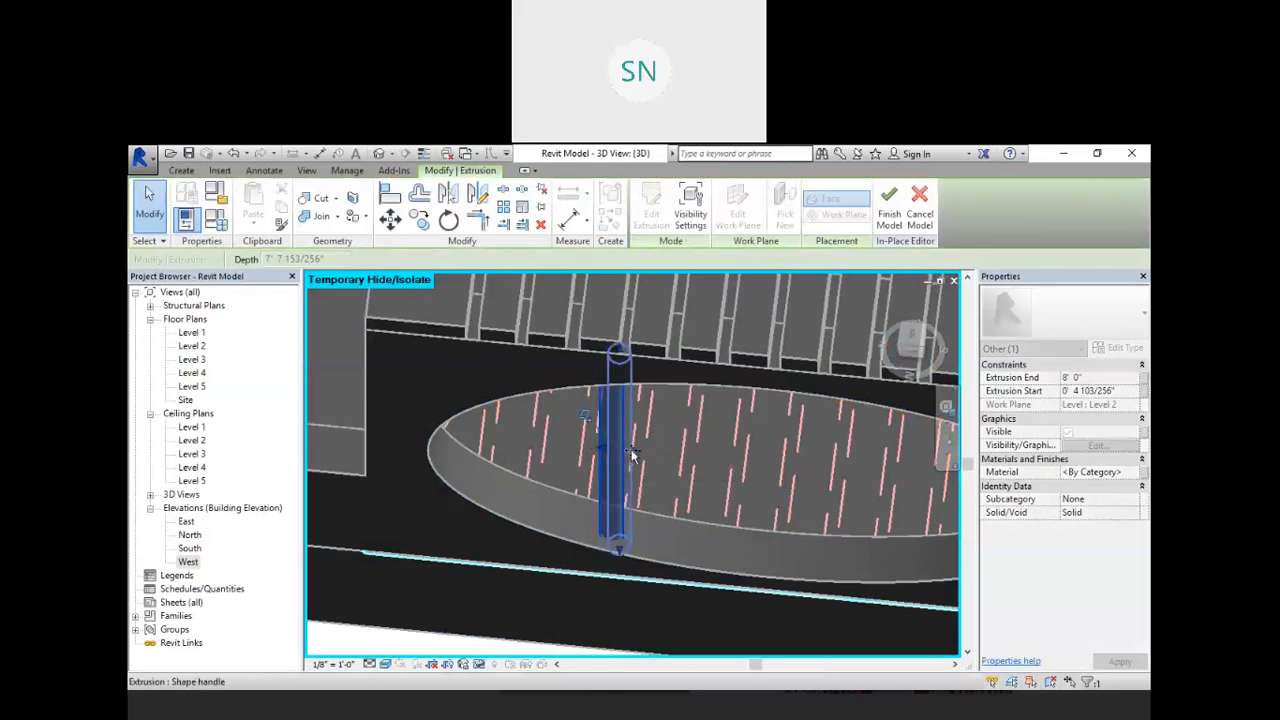
scroll(627, 456, up, 1)
scroll(627, 456, up, 3)
drag(629, 444, 619, 443)
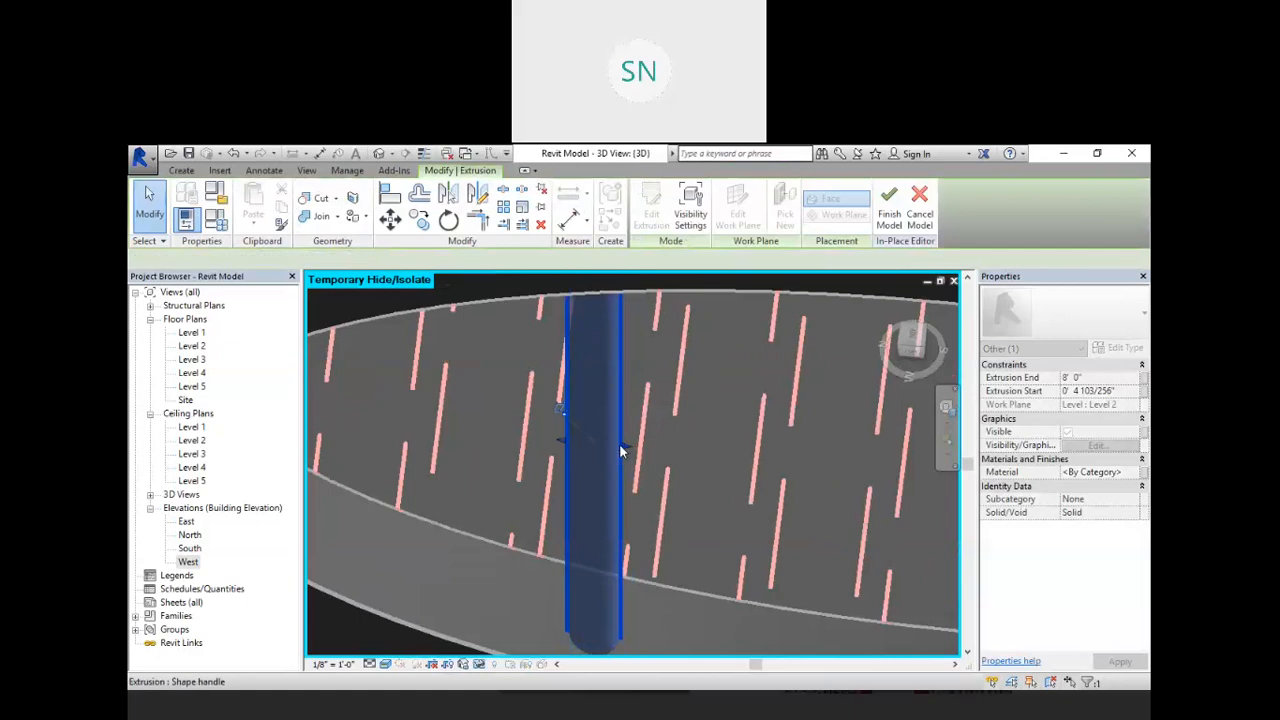
- Edit the column's extrusion sketch to set the circle's radius to 4", and finish the sketch
scroll(622, 446, down, 3)
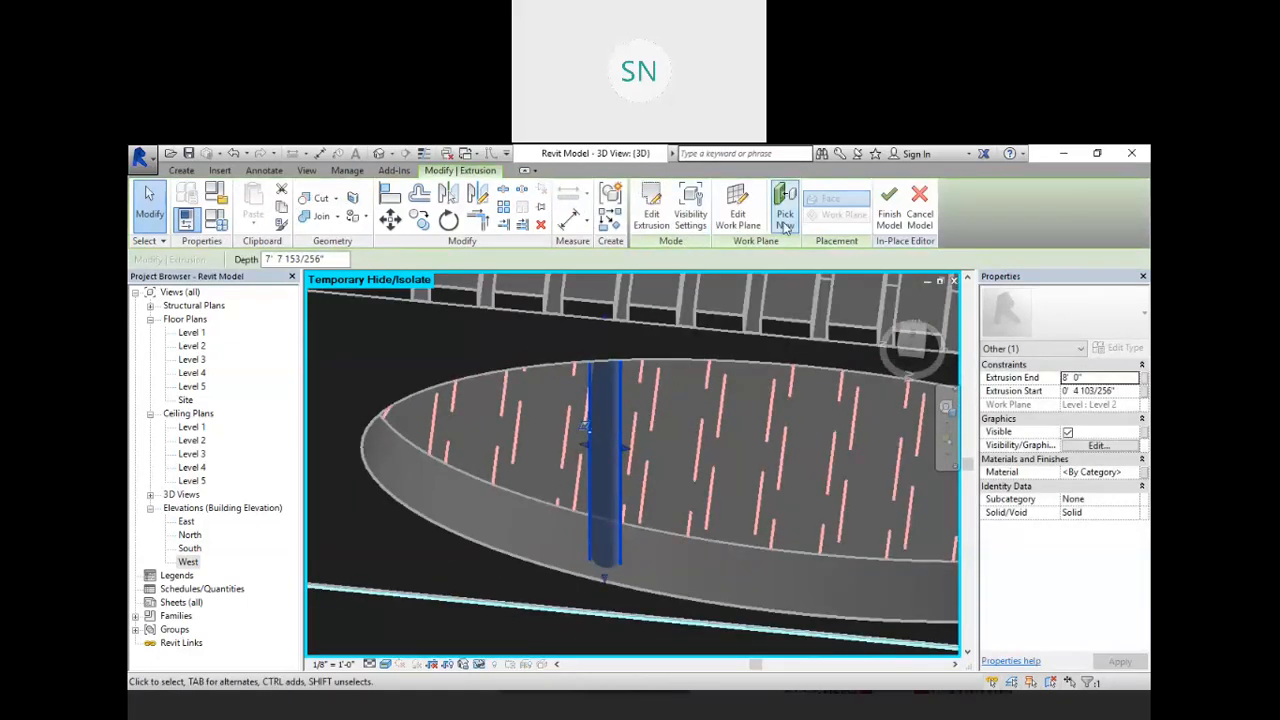
click(651, 208)
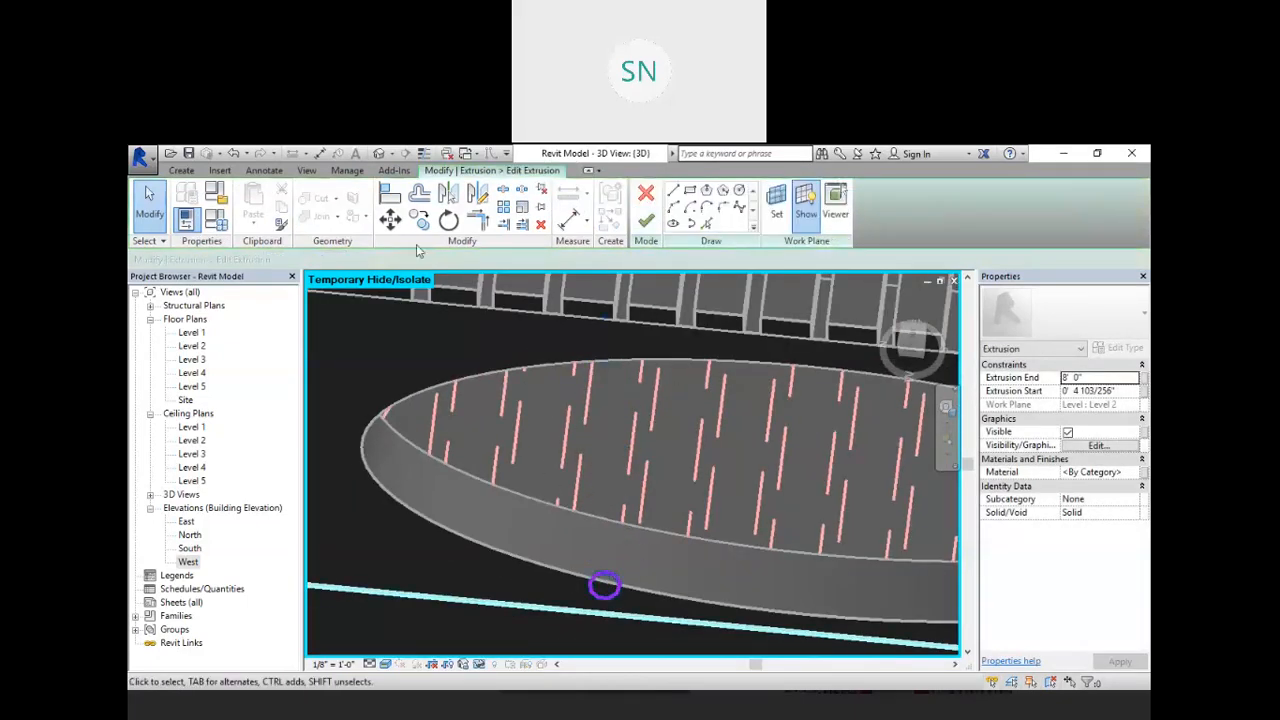
click(602, 576)
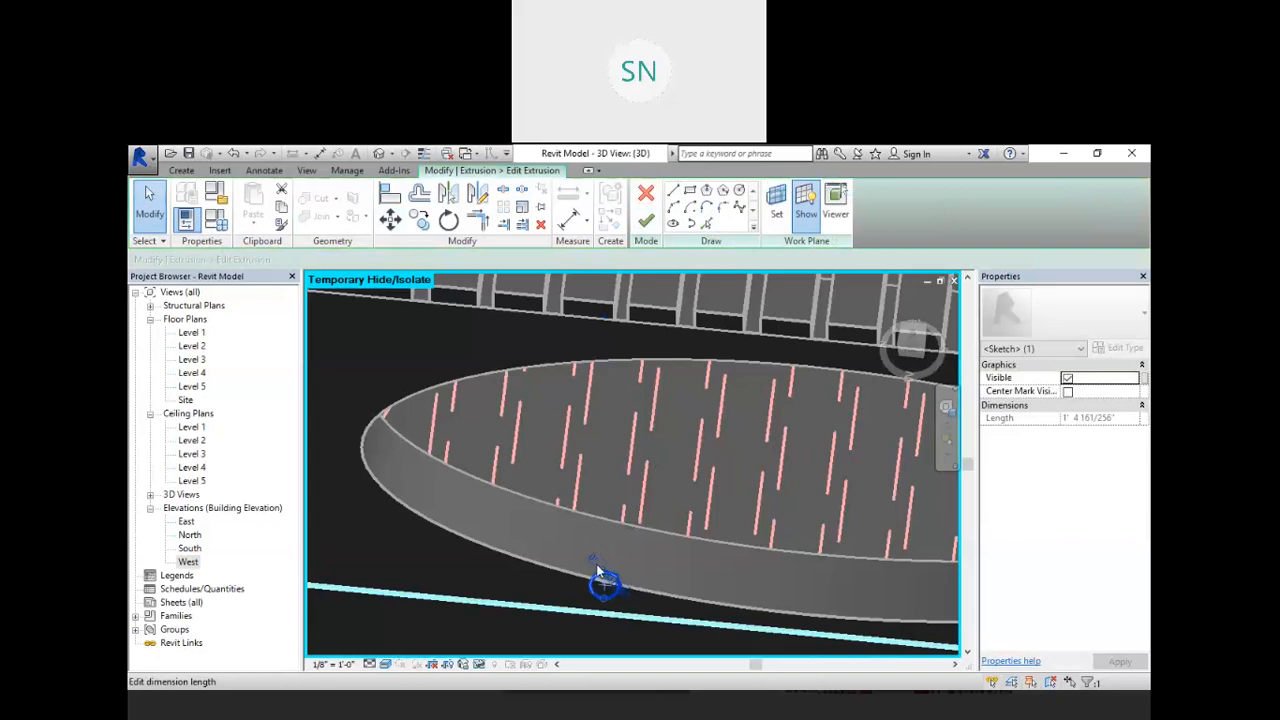
click(598, 572)
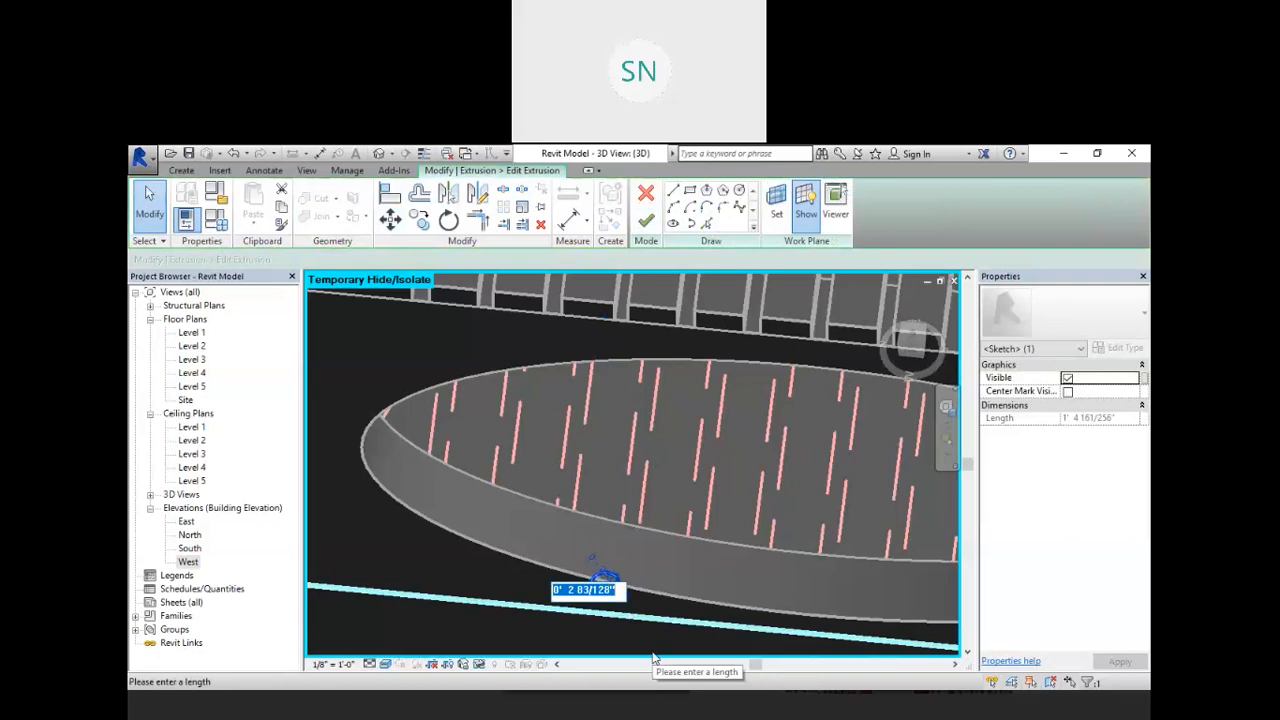
text(4)
key(Return)
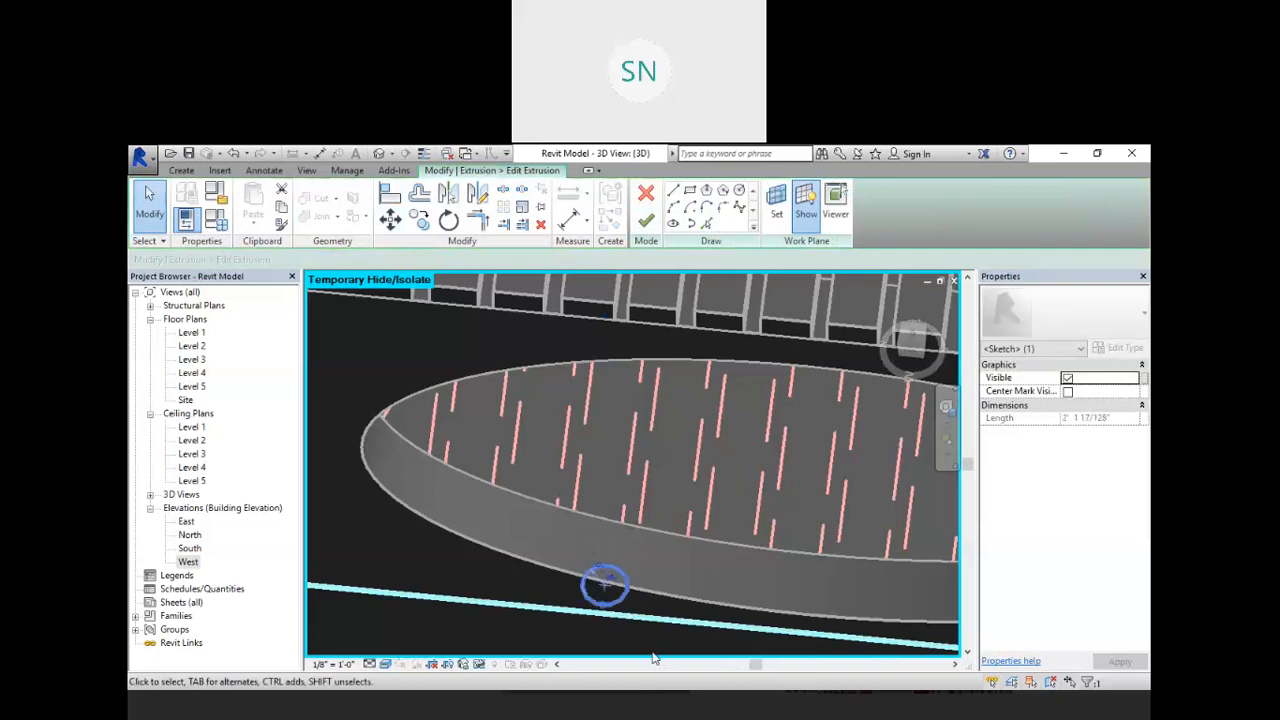
click(646, 221)
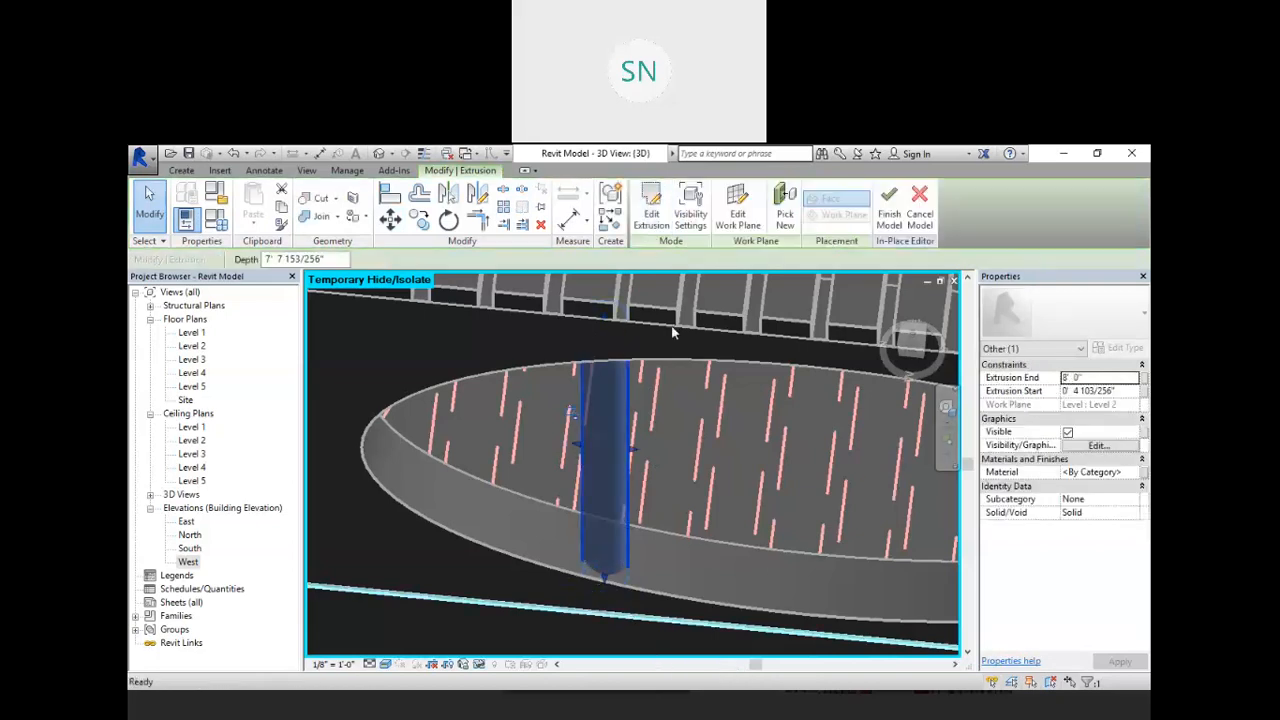
- Deselect the column and inspect the elliptical opening and the whole building in 3D from several sides
scroll(566, 373, down, 5)
click(622, 534)
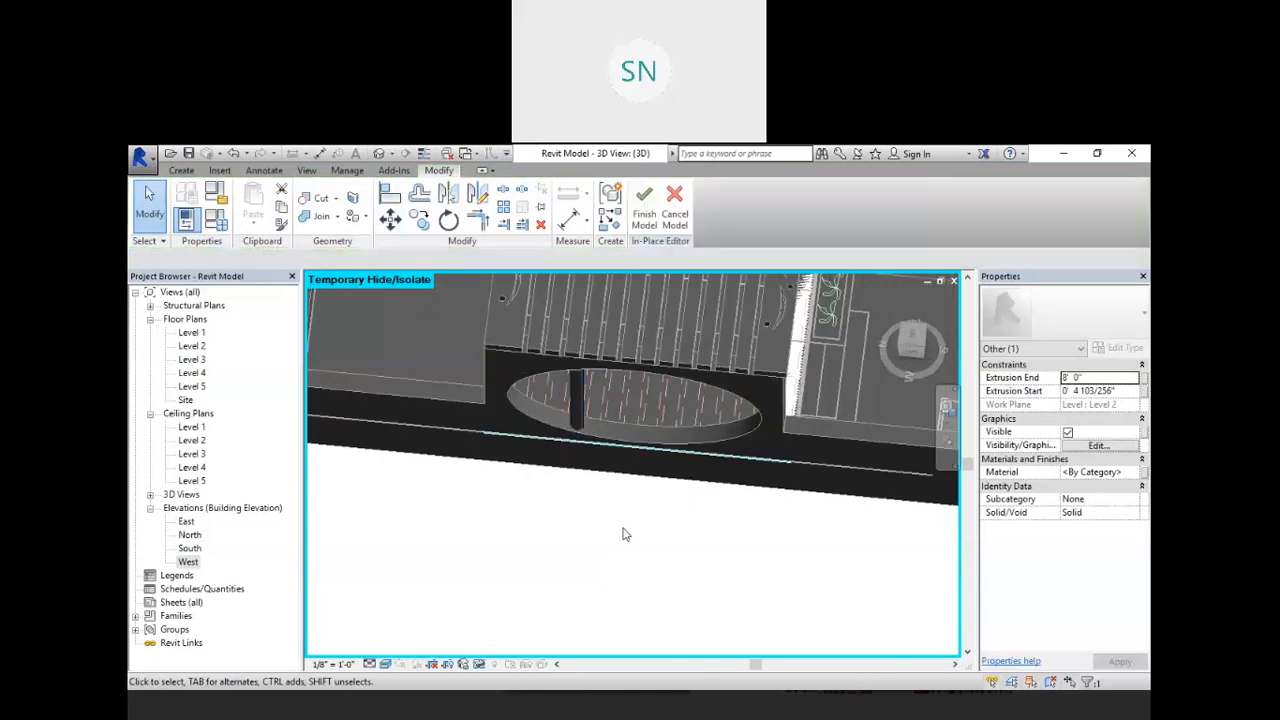
shift+middle_drag(670, 565, 616, 569)
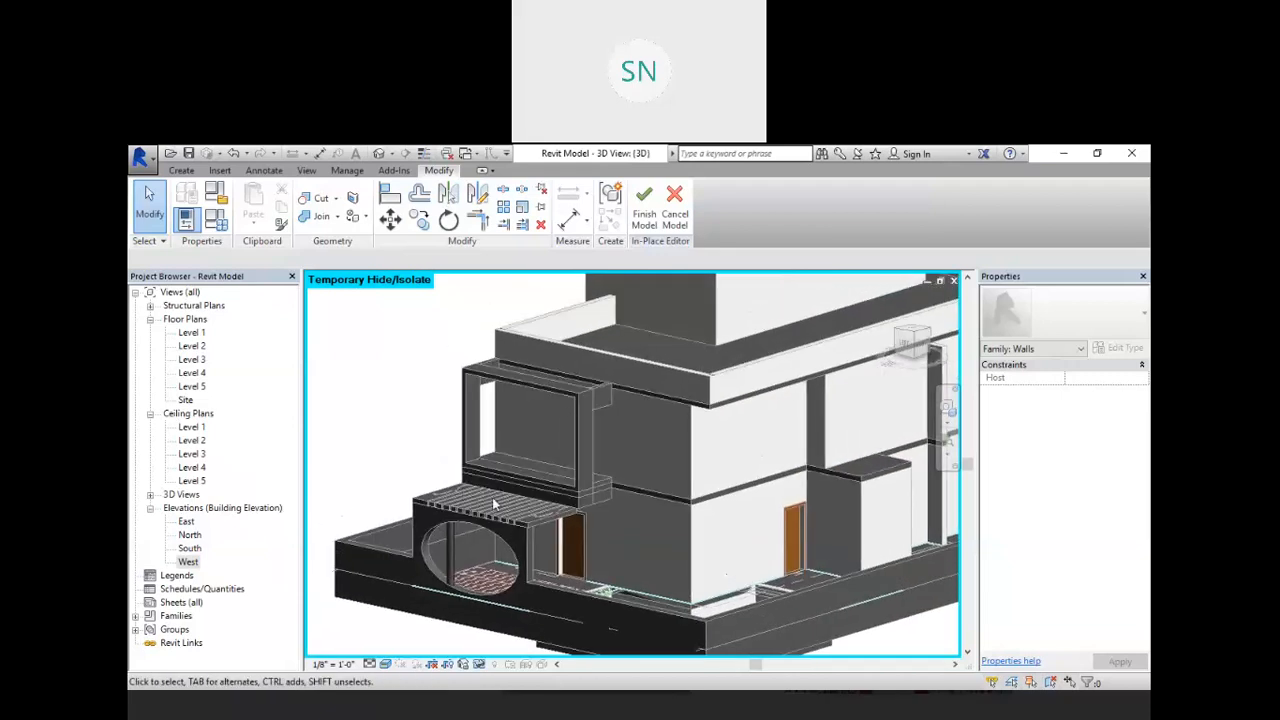
scroll(516, 463, down, 3)
scroll(713, 514, up, 5)
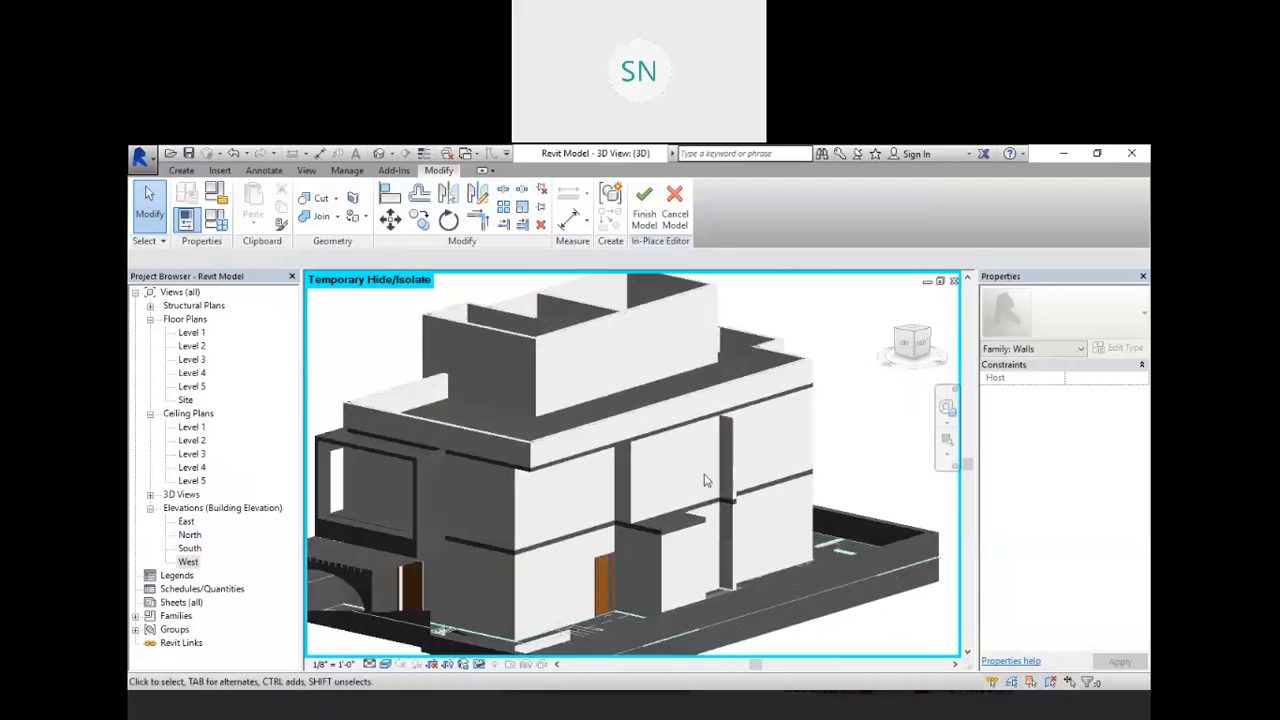
scroll(815, 525, down, 5)
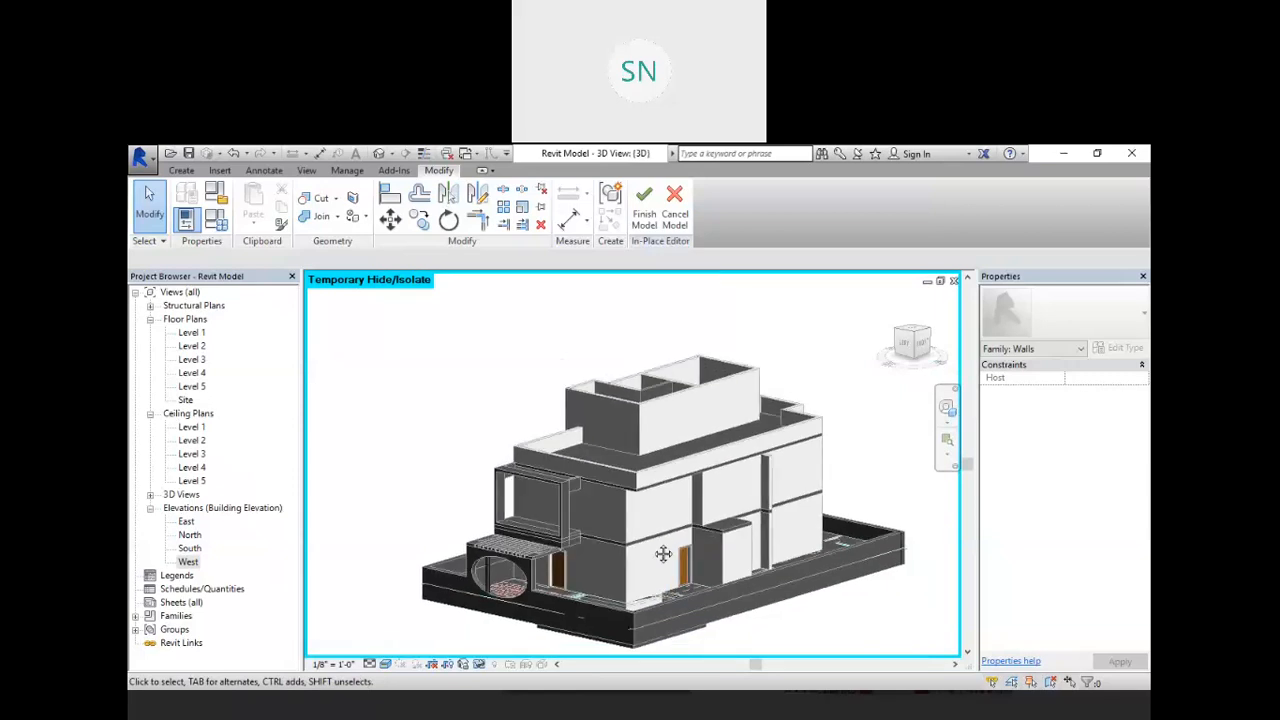
shift+middle_drag(734, 572, 362, 542)
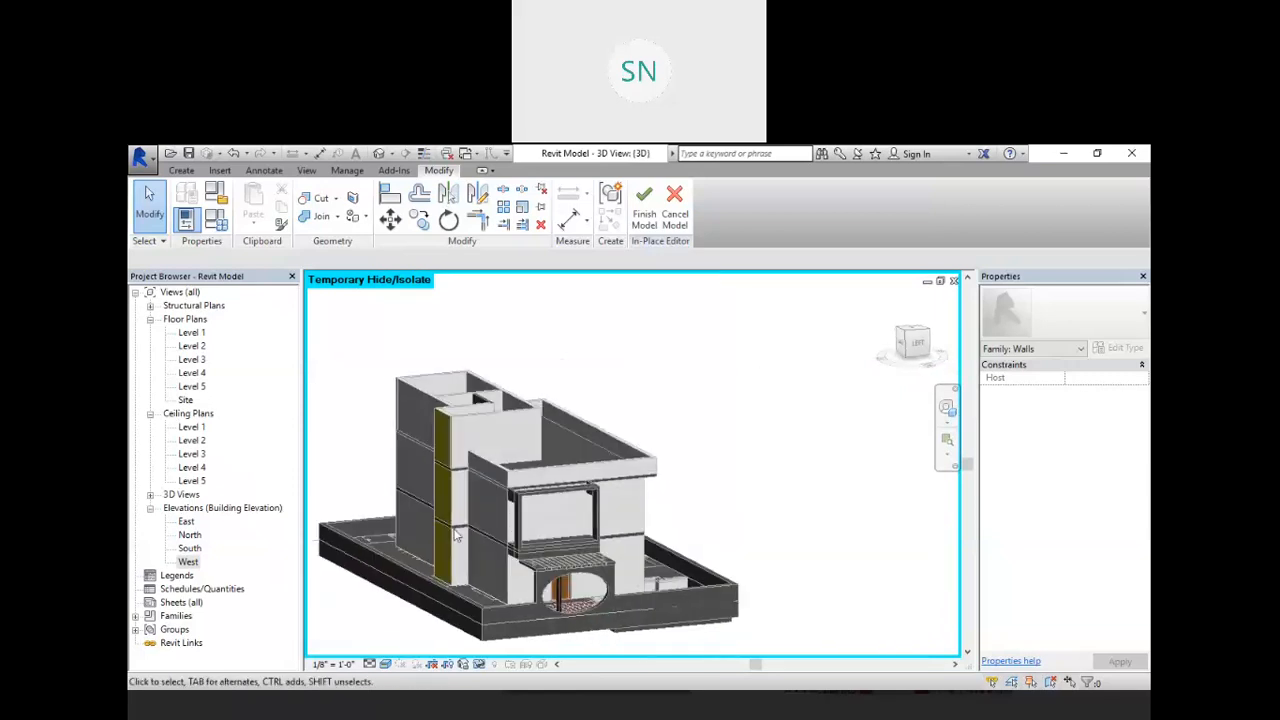
- Reset the temporary hide/isolate in the 3D view to bring back the hidden elements
shift+middle_drag(492, 568, 697, 567)
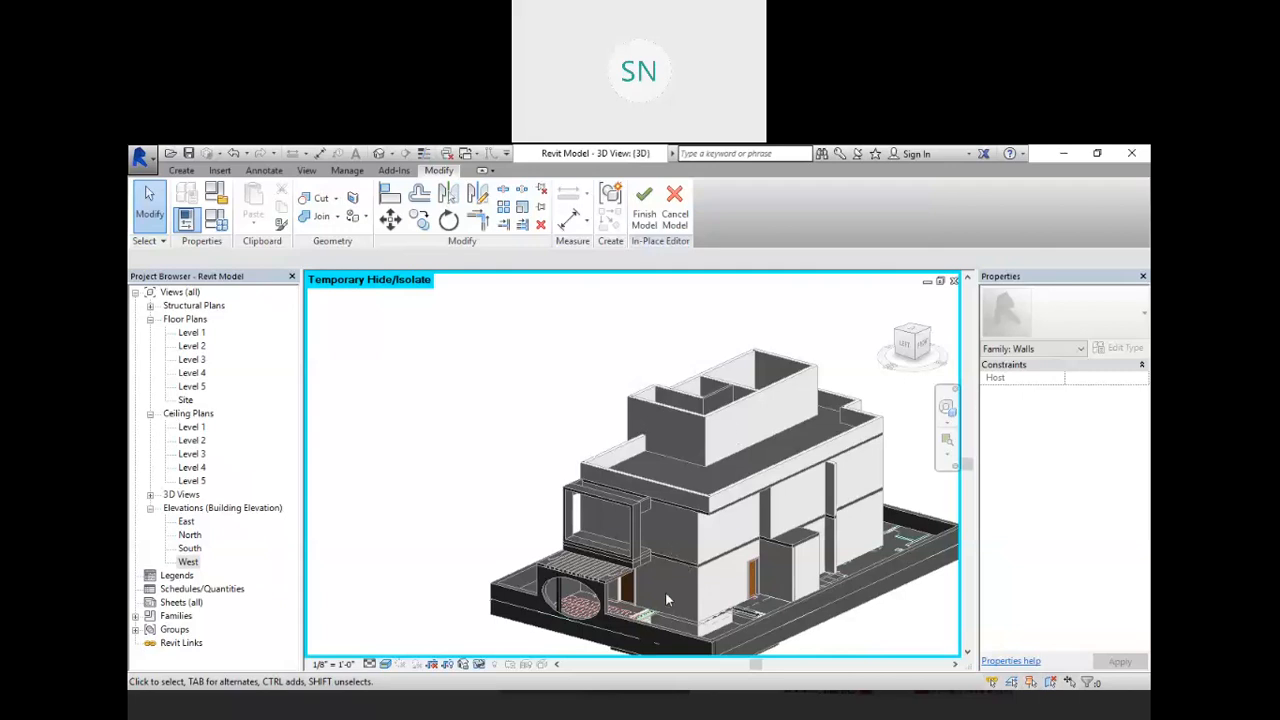
scroll(697, 530, down, 2)
scroll(697, 530, up, 3)
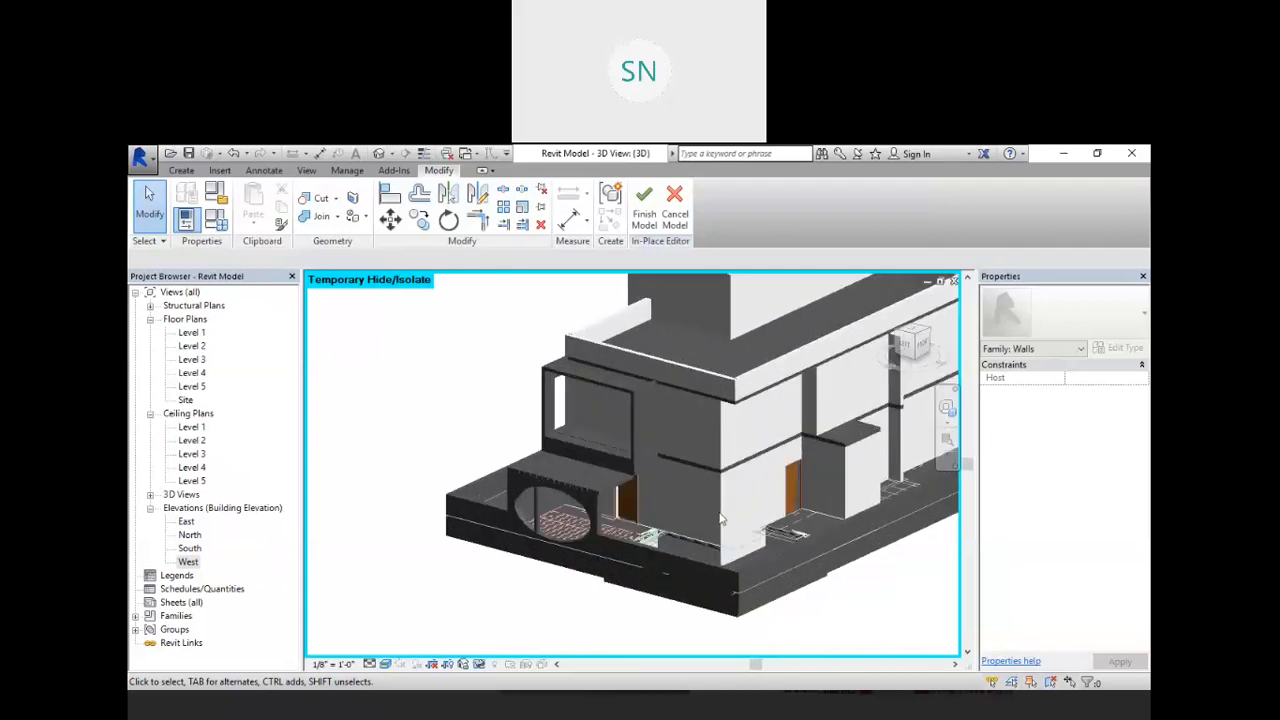
scroll(643, 488, up, 2)
scroll(560, 413, down, 3)
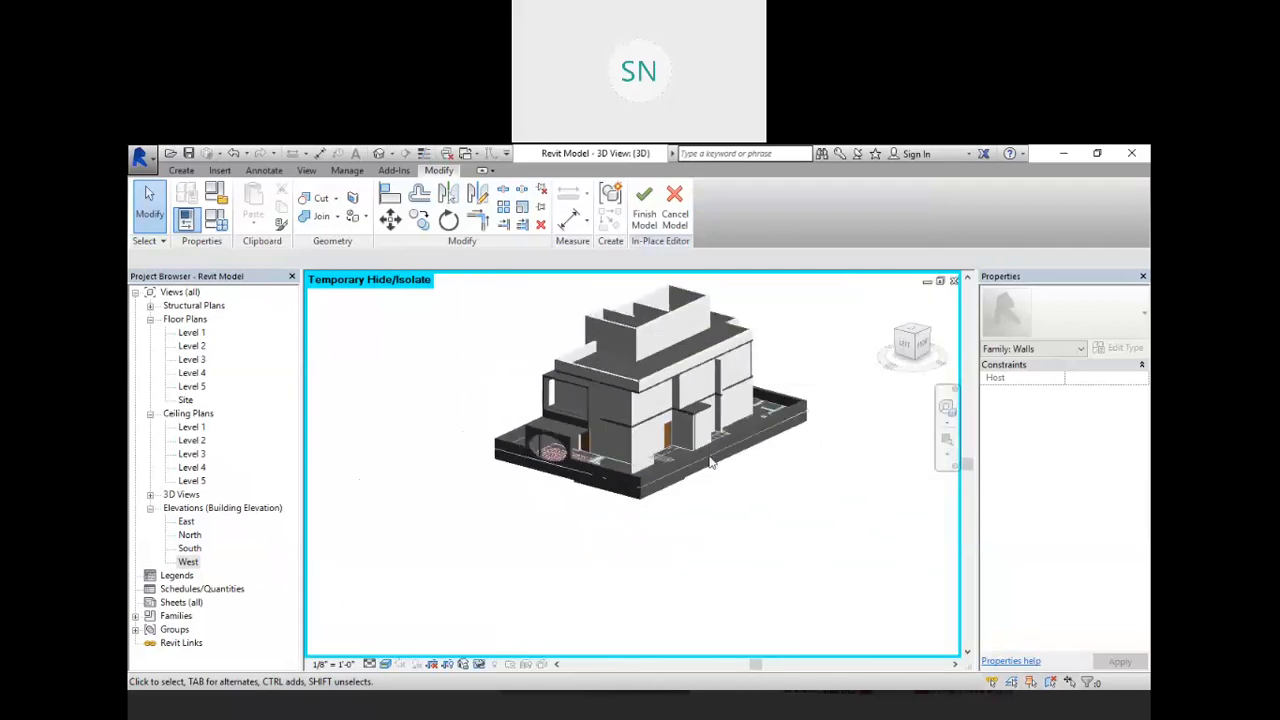
scroll(858, 364, up, 1)
scroll(797, 364, up, 2)
scroll(794, 368, down, 2)
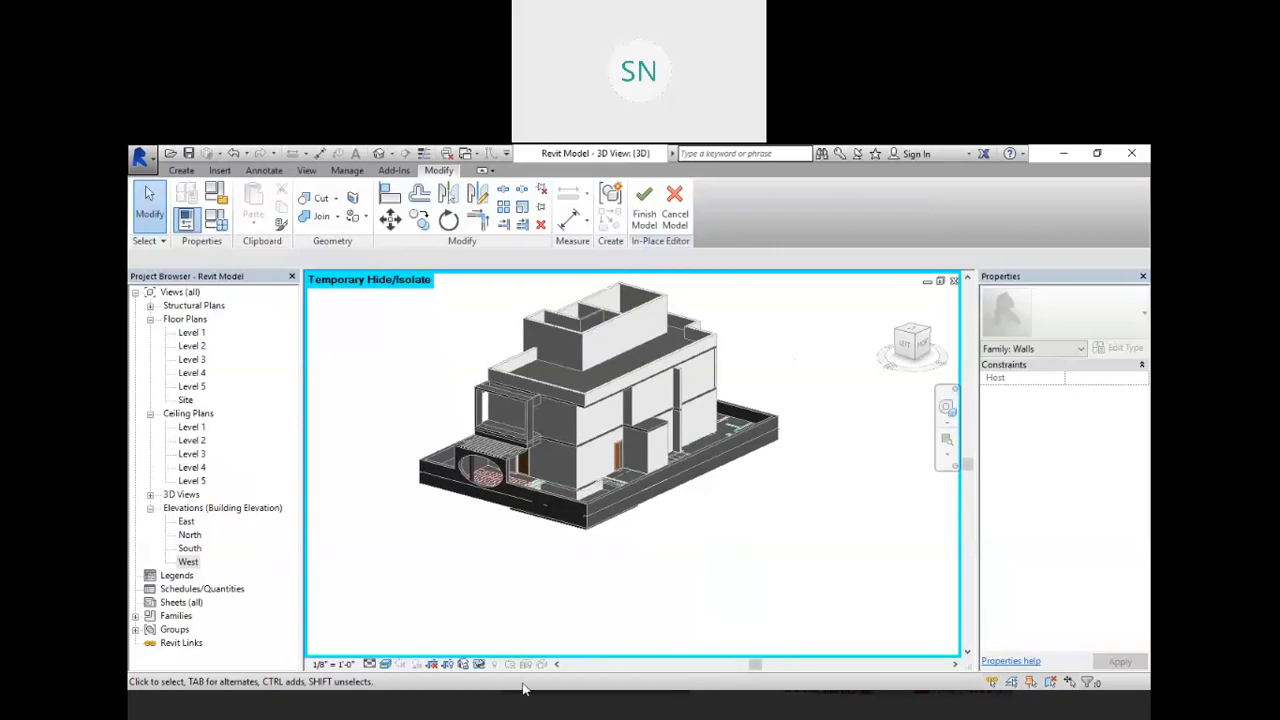
click(479, 664)
click(516, 648)
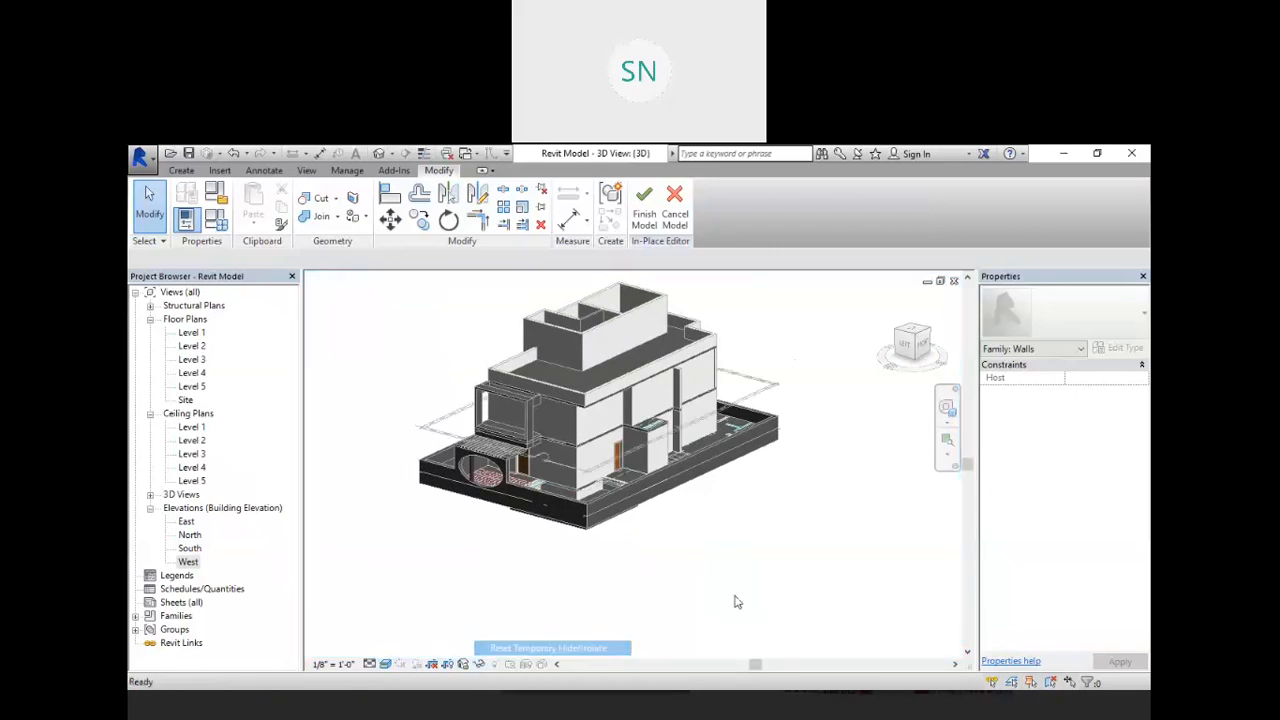
- Start a solid Revolve and set its work plane by picking the outer face of the roof parapet wall along the building's long side
scroll(766, 360, down, 2)
scroll(771, 354, up, 3)
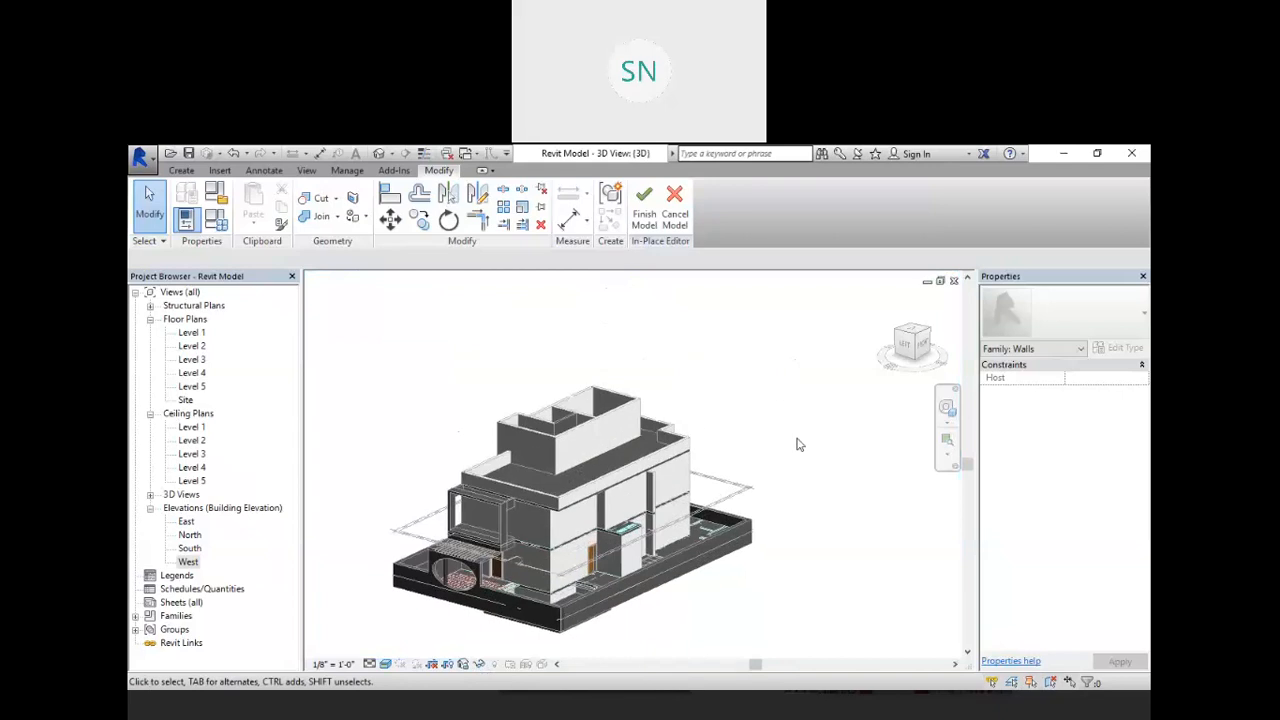
scroll(781, 512, up, 2)
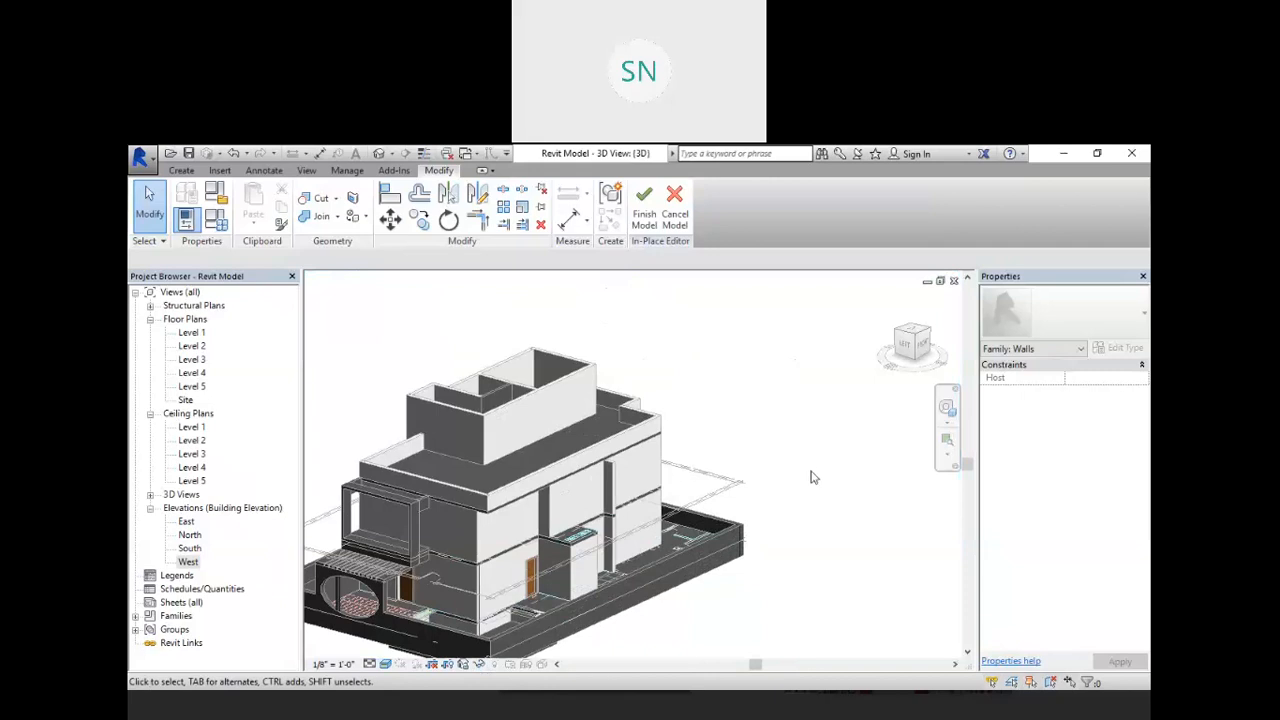
click(179, 171)
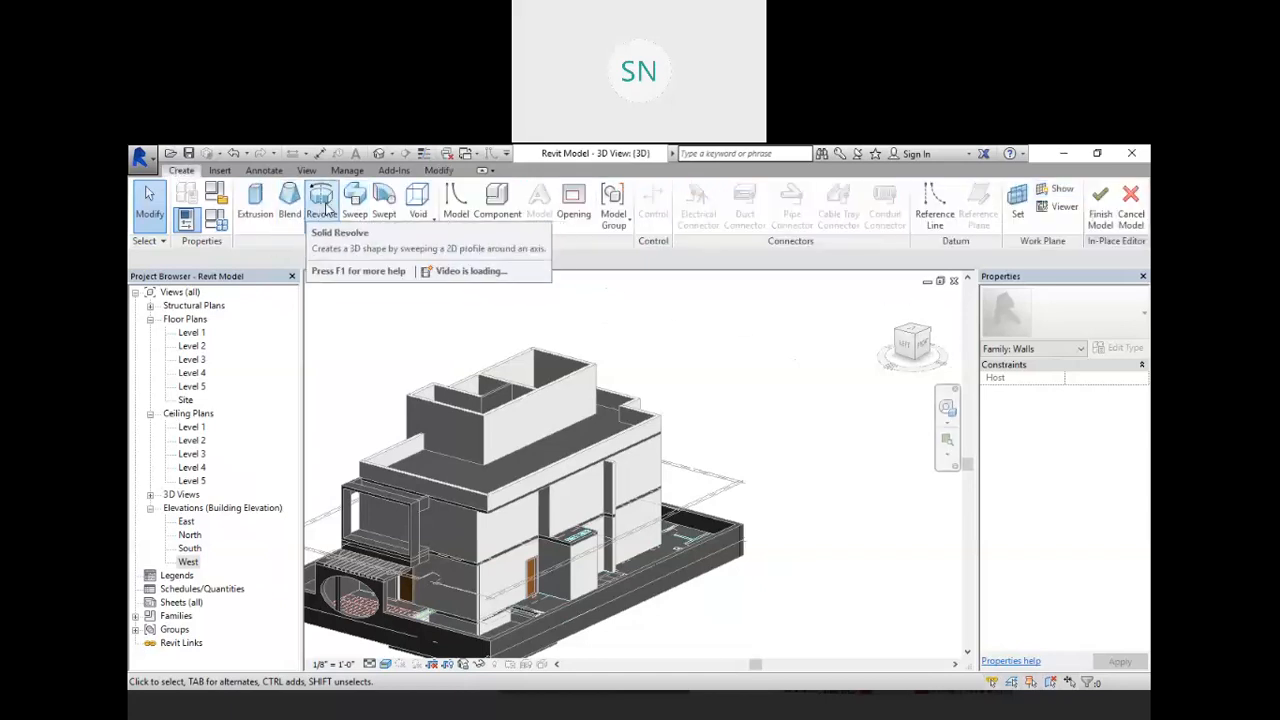
click(322, 205)
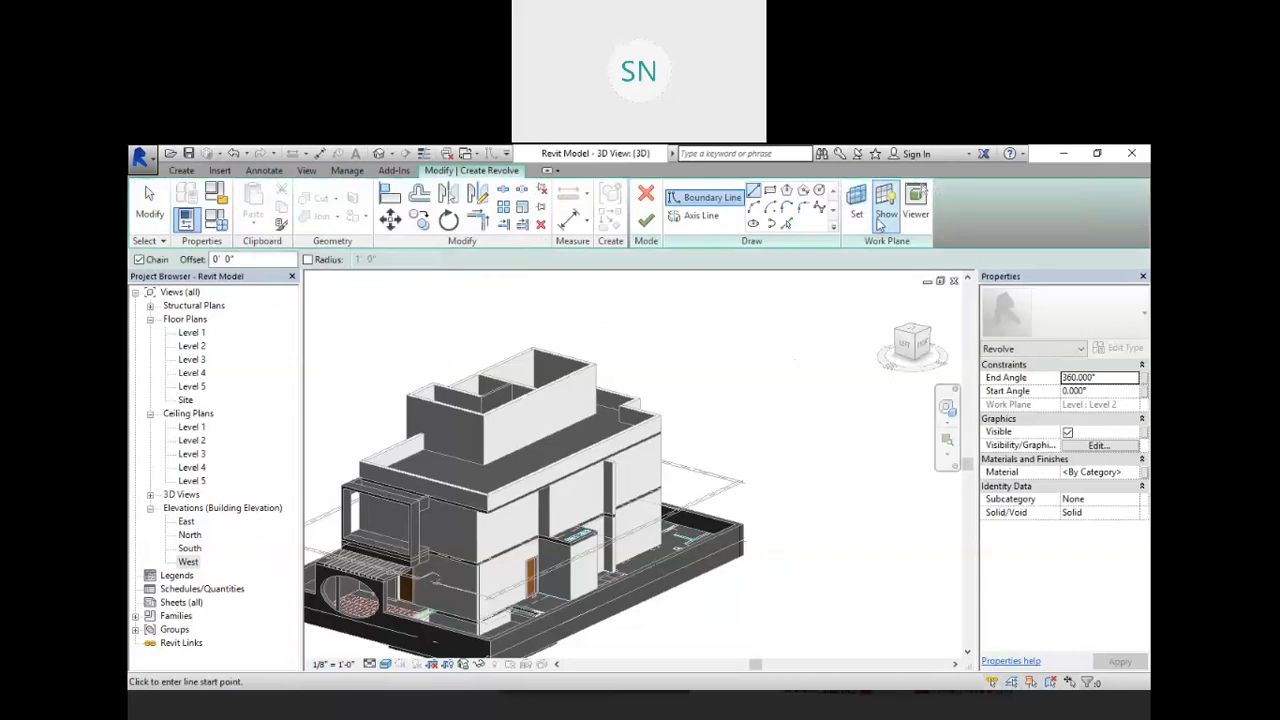
click(855, 212)
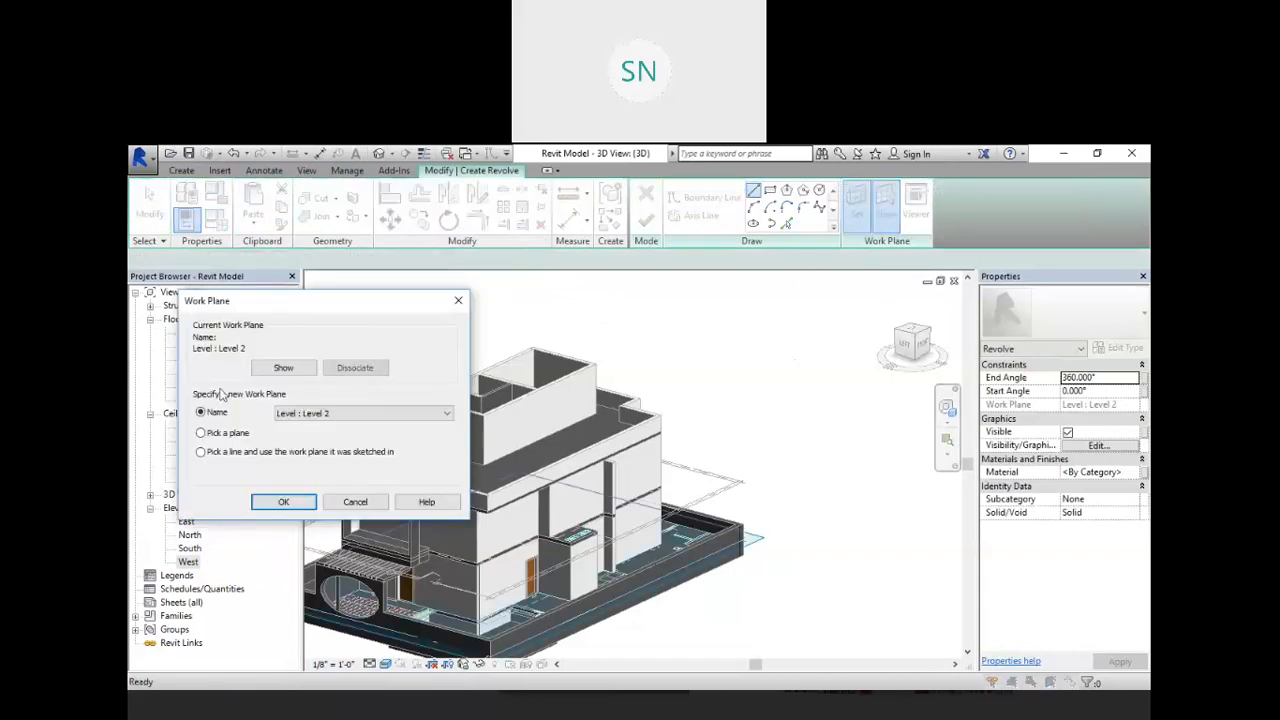
click(275, 502)
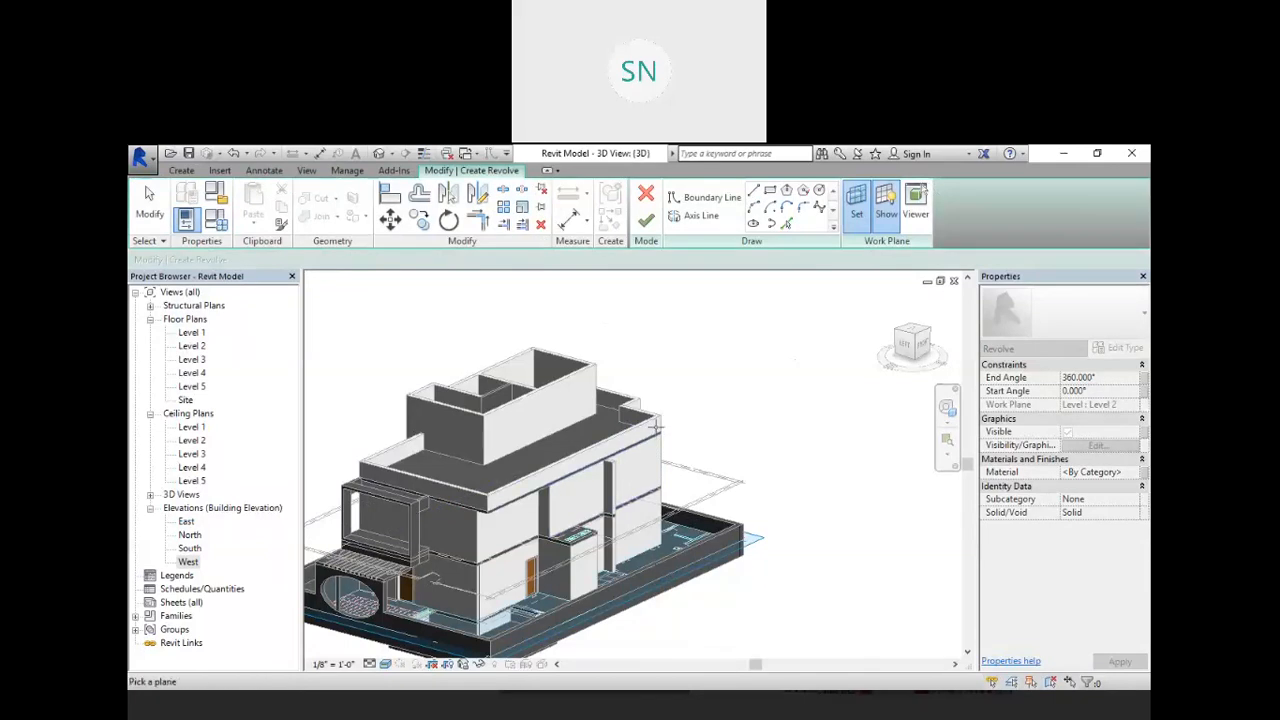
scroll(655, 425, up, 5)
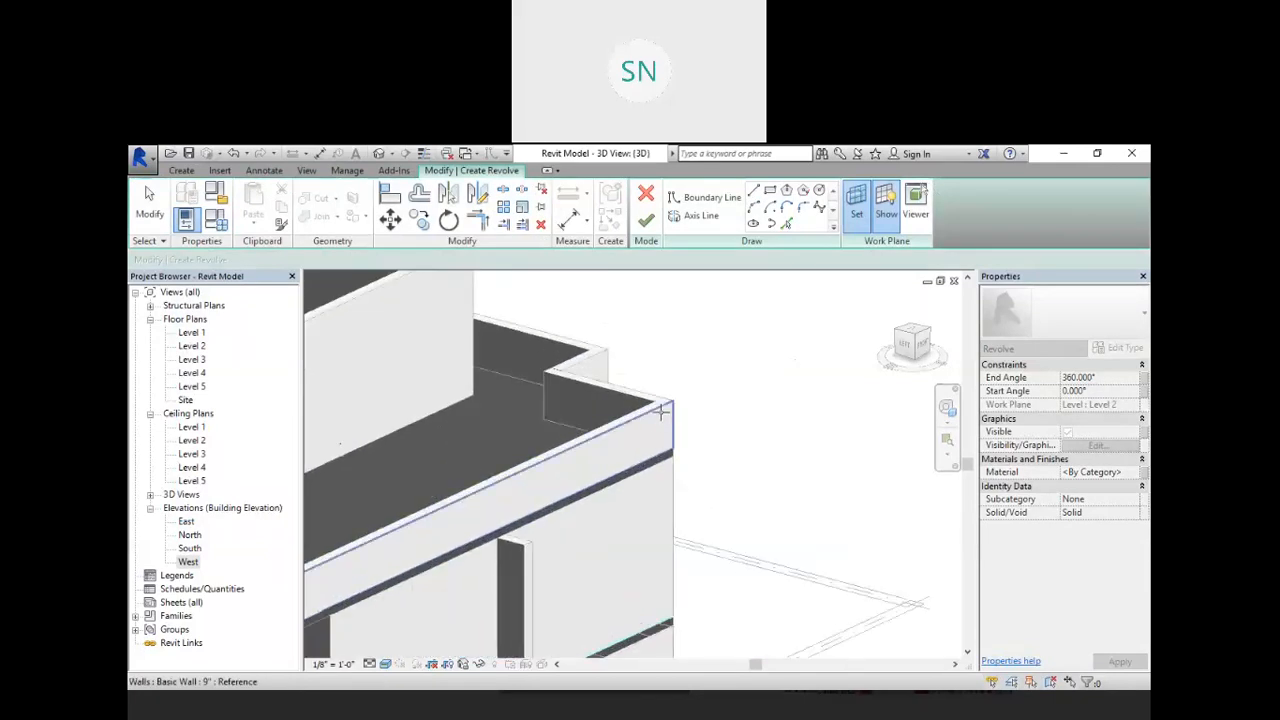
click(660, 418)
scroll(660, 412, down, 5)
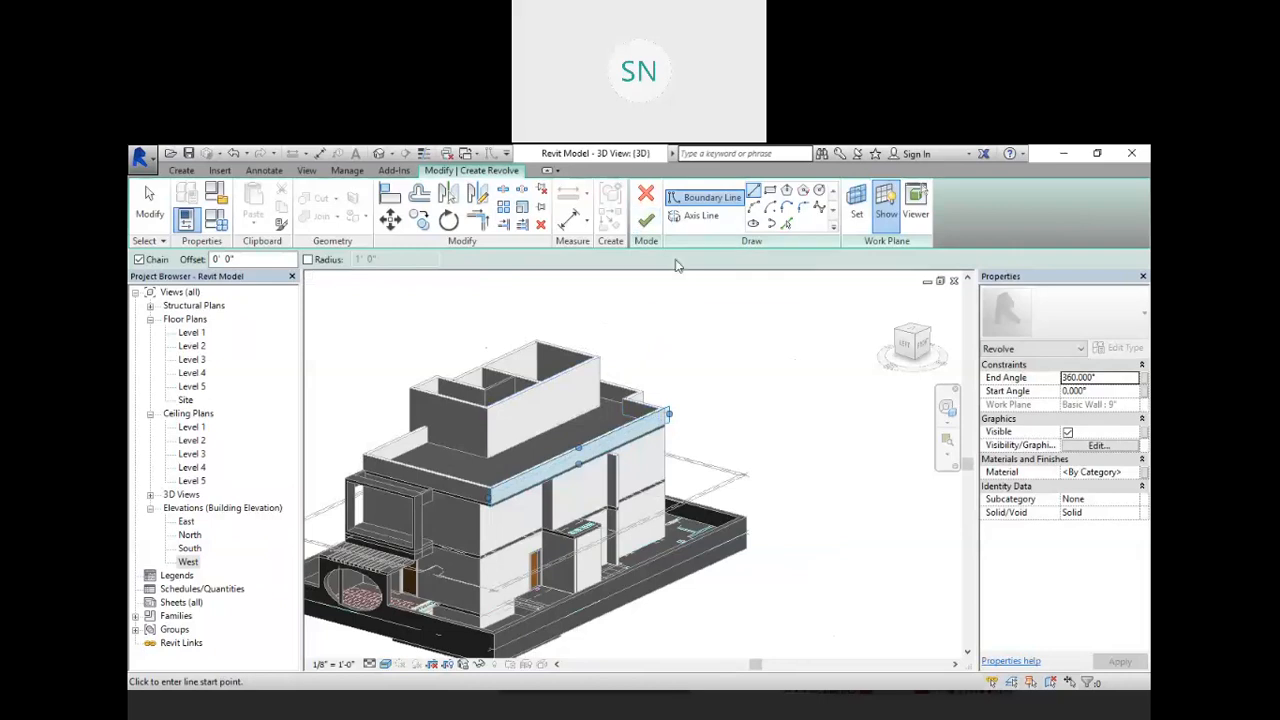
- From the front view, sketch a circular revolve boundary with a radius of about 9' in the empty space beside the building
click(930, 348)
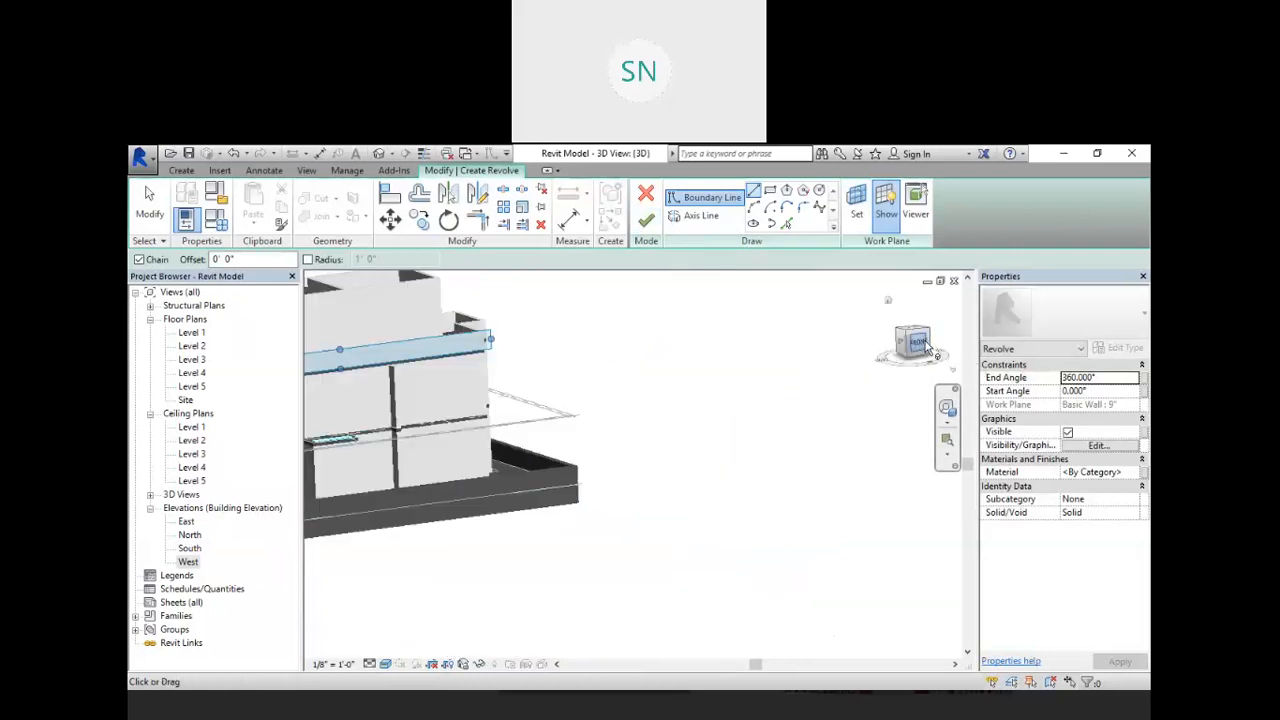
middle_drag(322, 359, 618, 500)
scroll(493, 464, down, 5)
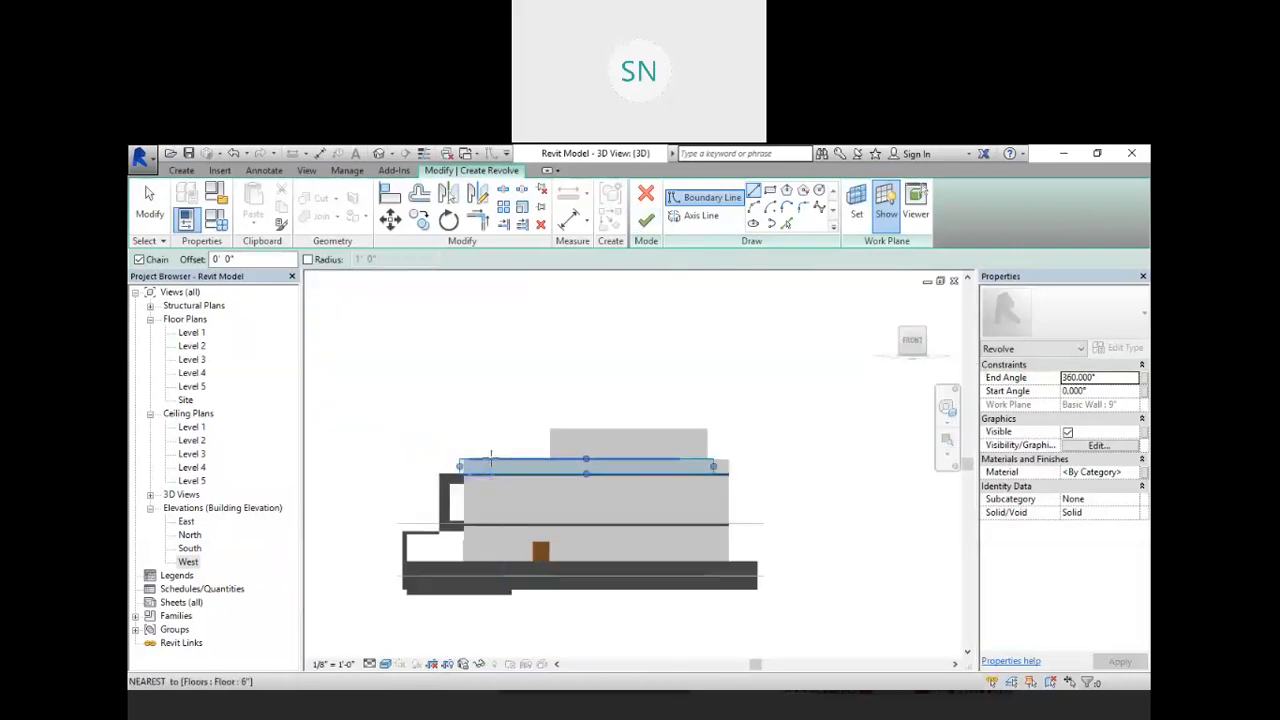
scroll(730, 440, up, 2)
scroll(740, 437, up, 2)
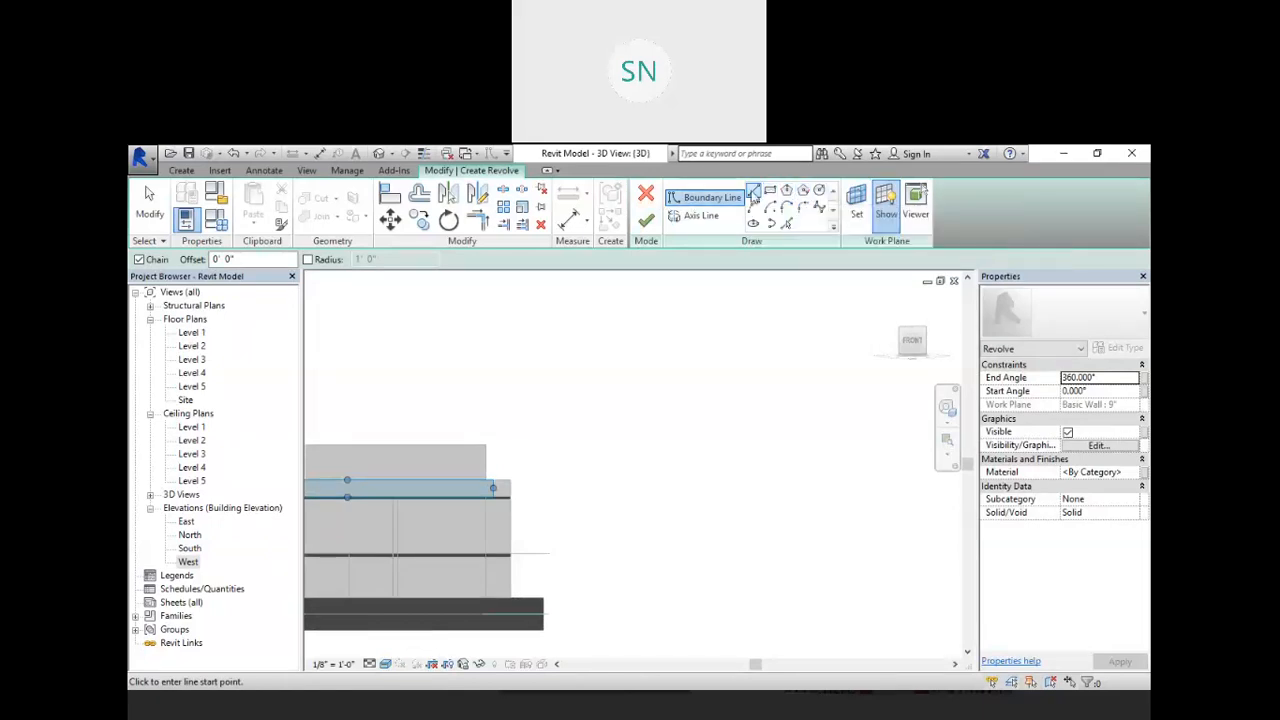
click(819, 190)
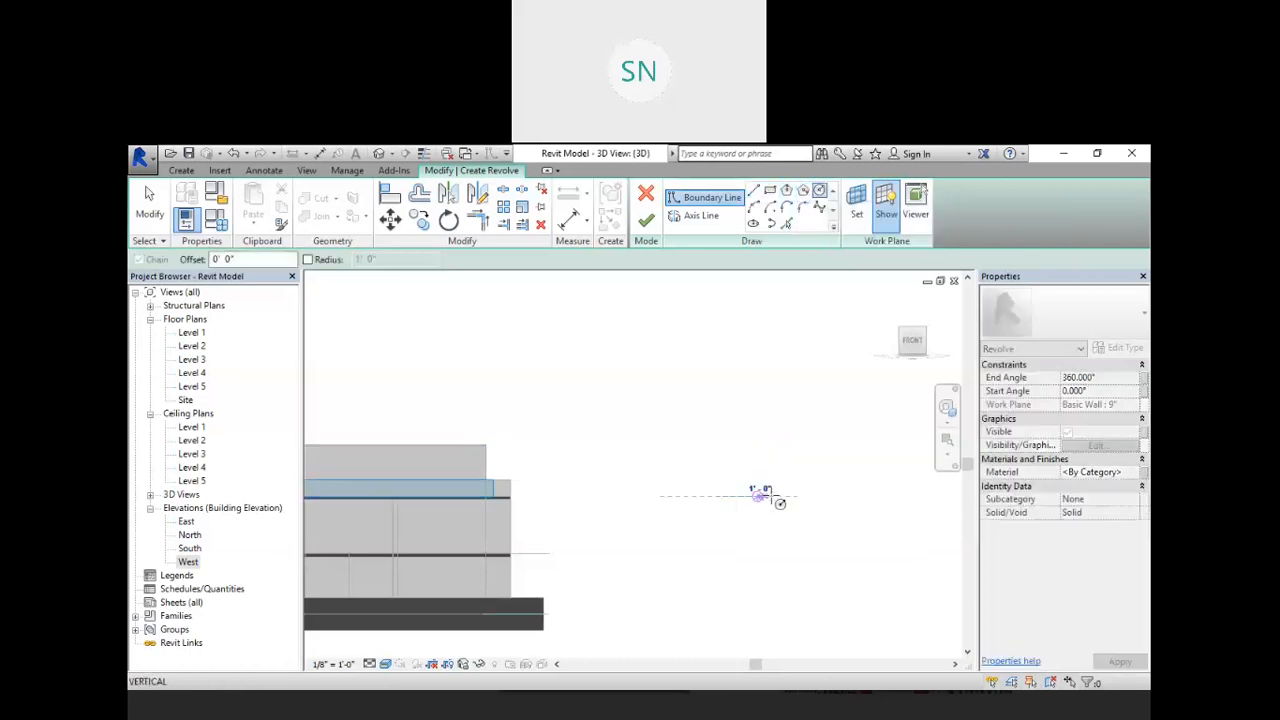
click(758, 496)
click(806, 496)
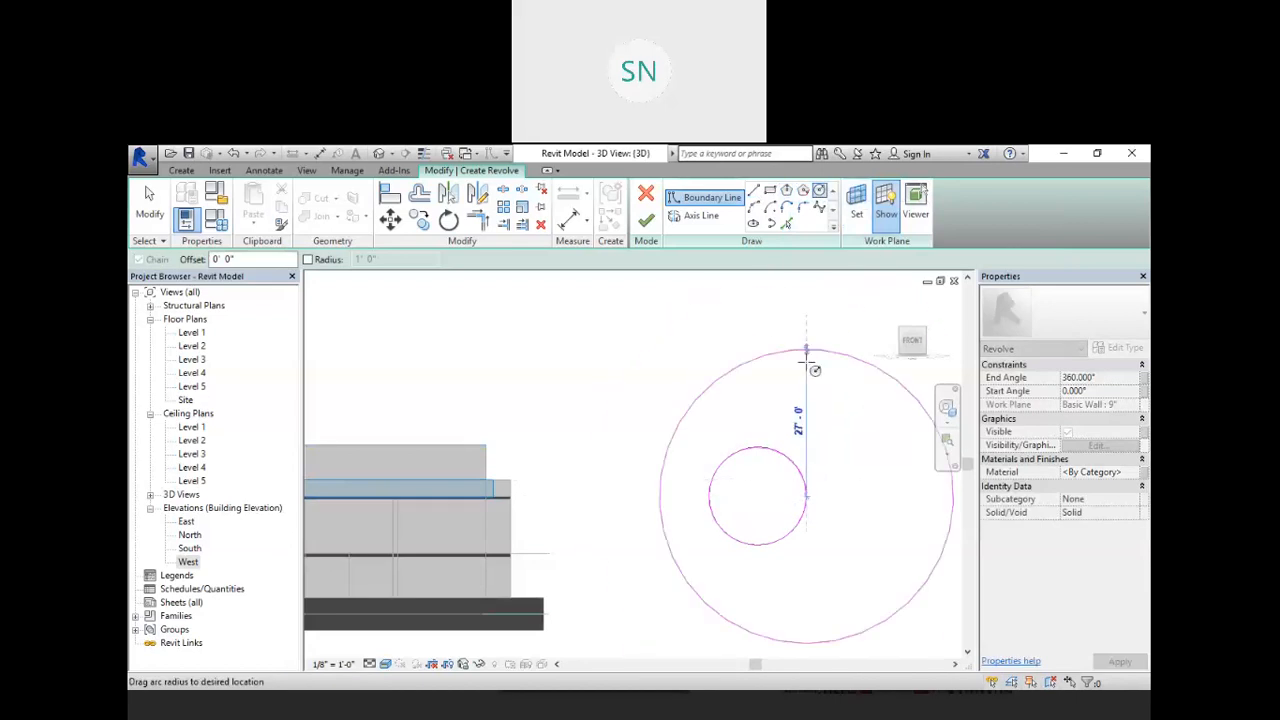
key(Escape)
- Sketch a 5-sided circumscribed polygon with an 8' radius, concentric with the circle
click(802, 191)
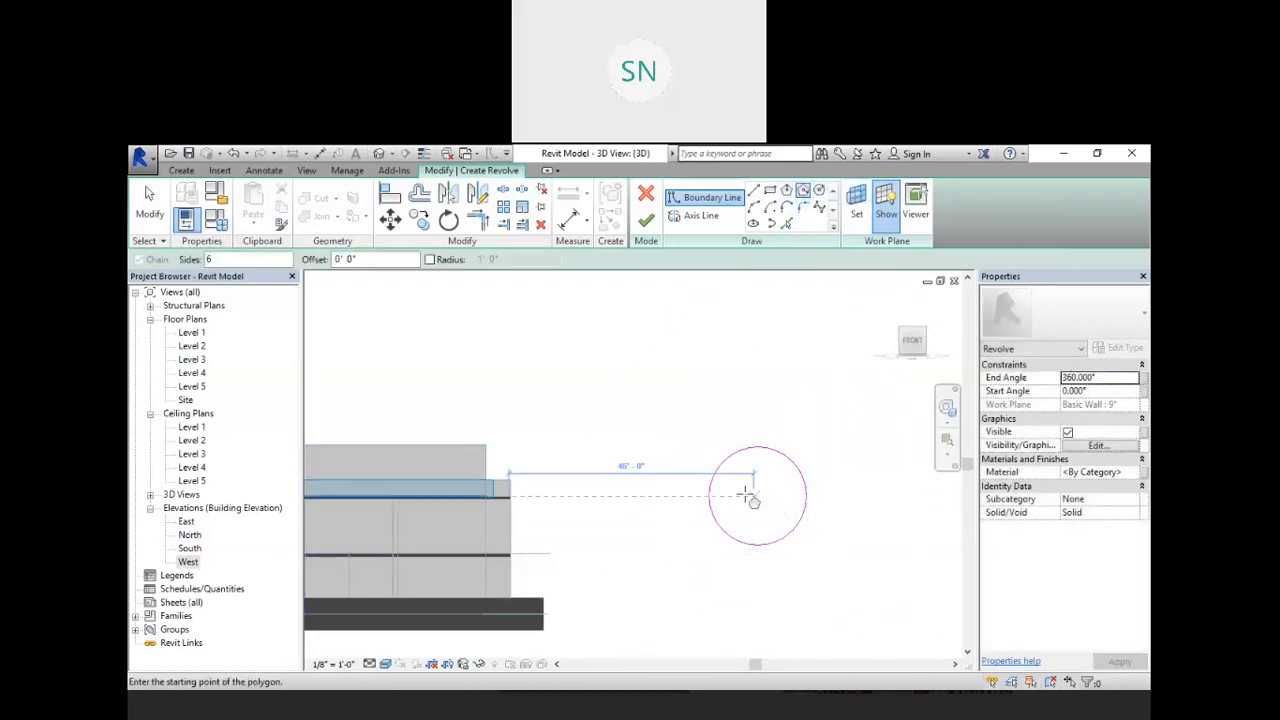
drag(262, 261, 139, 266)
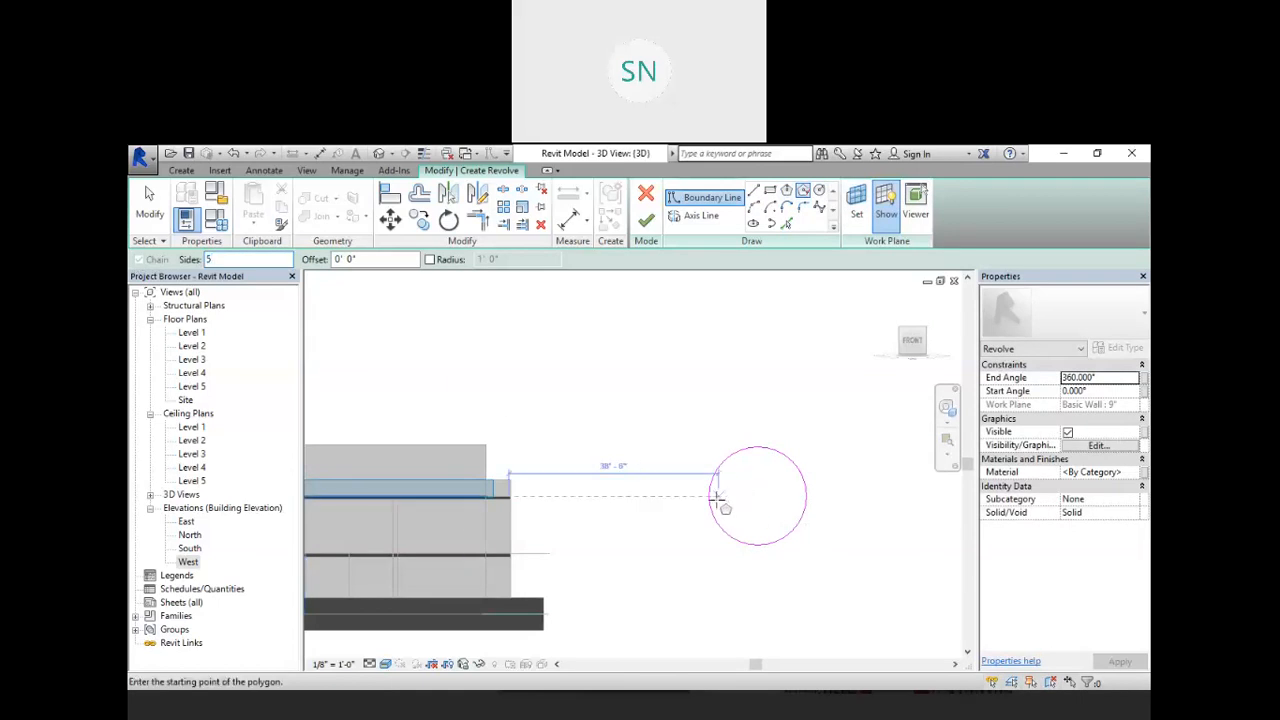
click(758, 496)
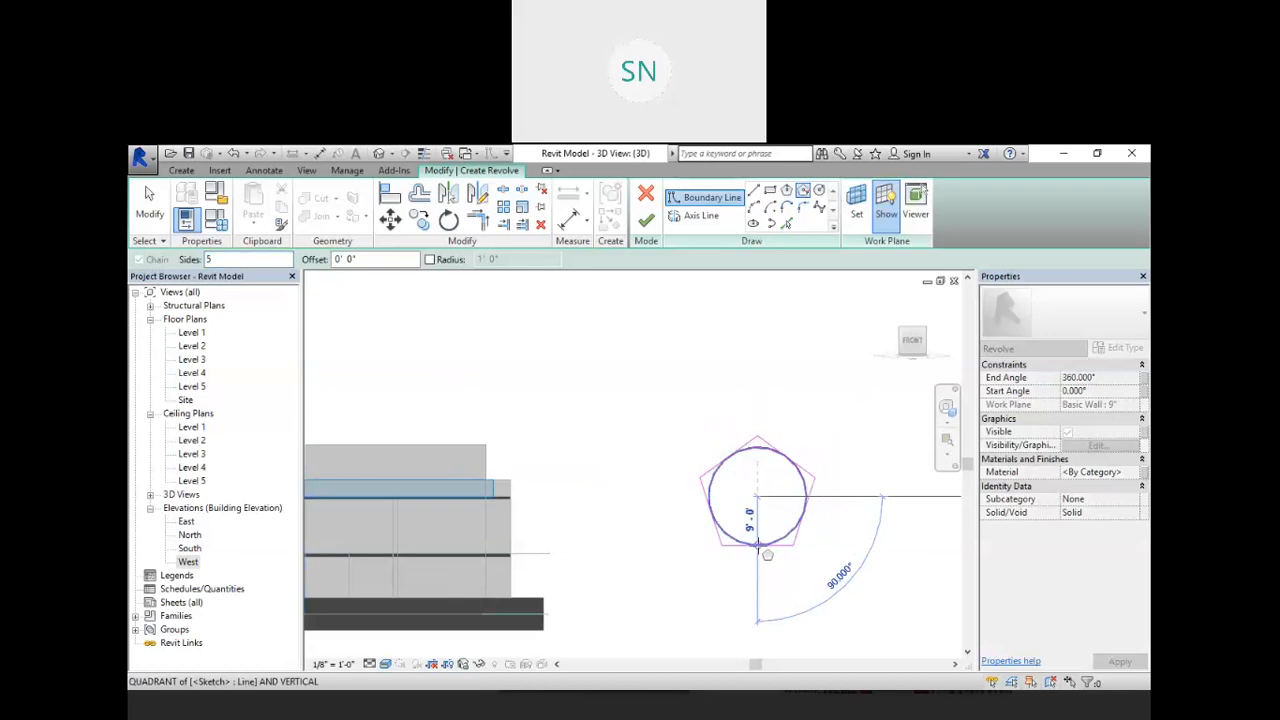
scroll(758, 545, up, 3)
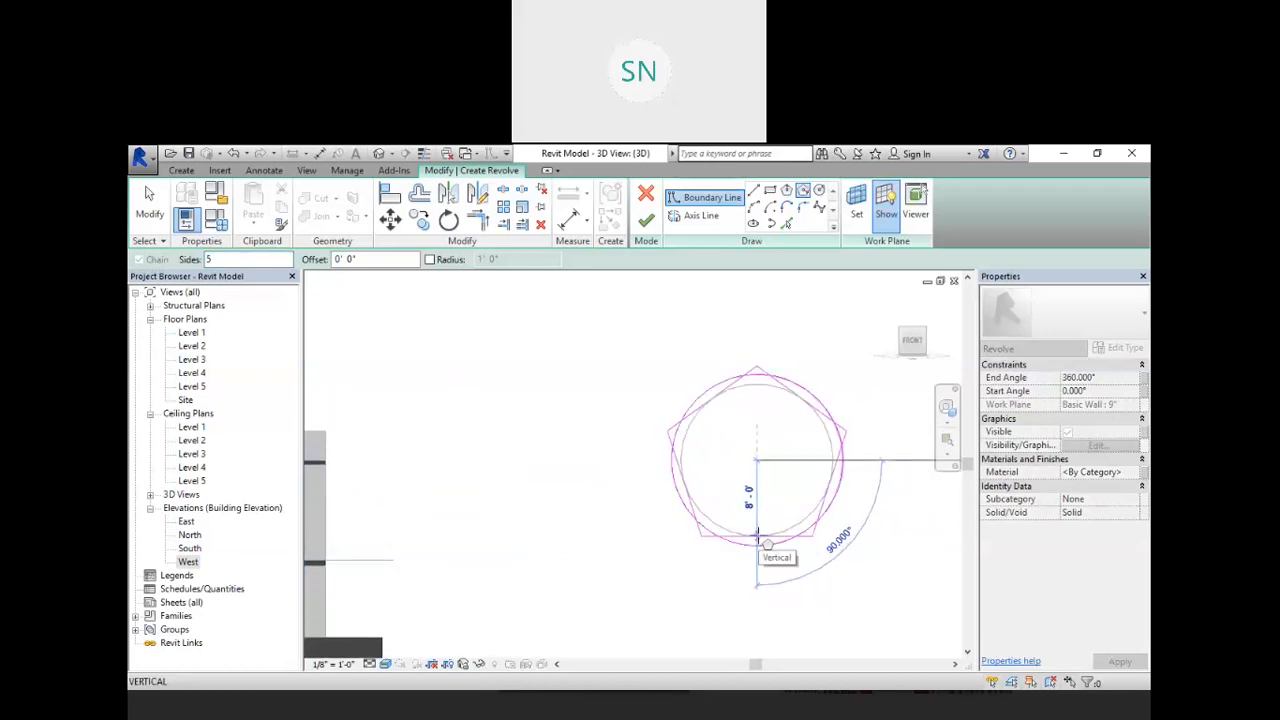
click(758, 538)
scroll(748, 395, down, 2)
scroll(748, 400, up, 5)
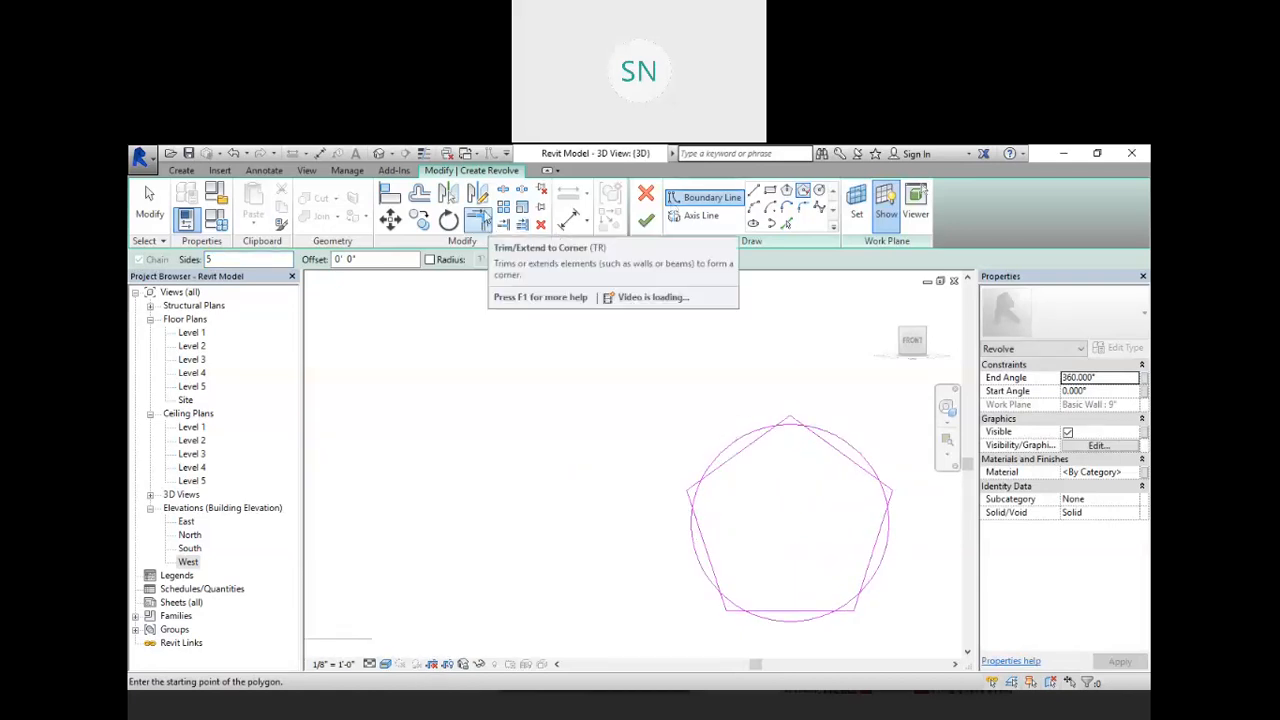
- Split the pentagon's sides along their length and the circle near each pentagon corner, keeping the inner segments
click(503, 190)
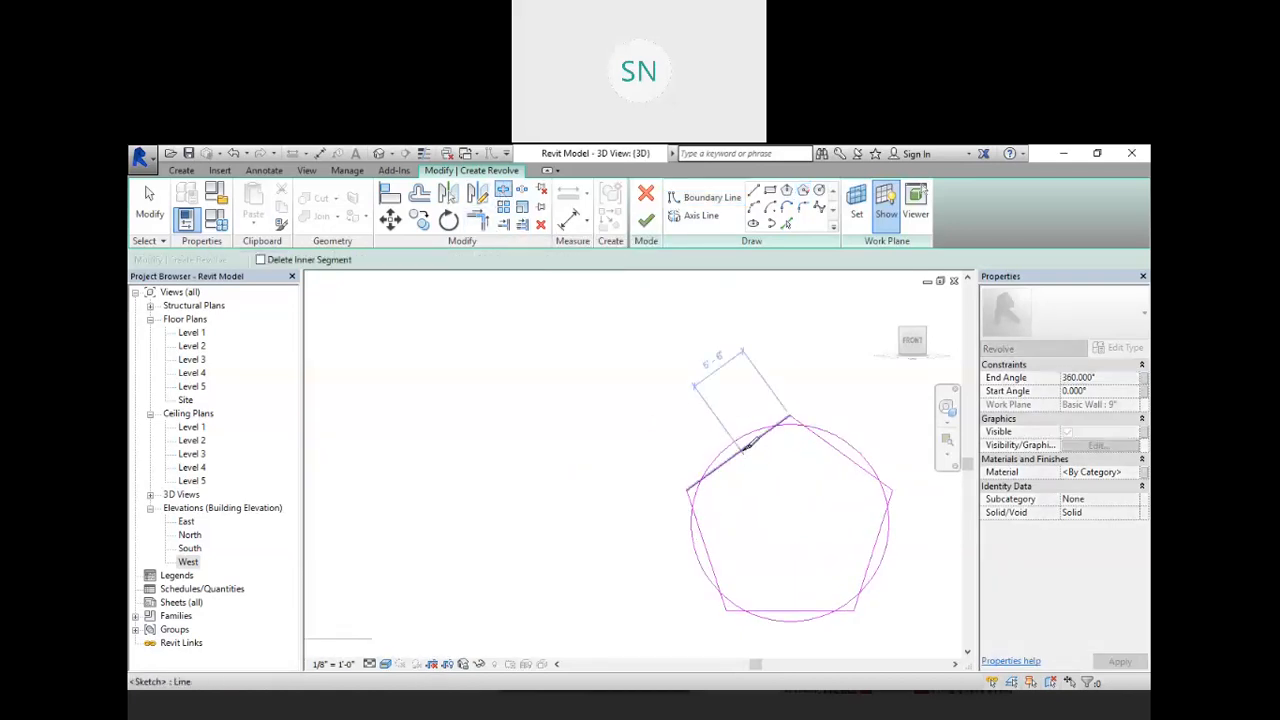
click(742, 451)
click(697, 489)
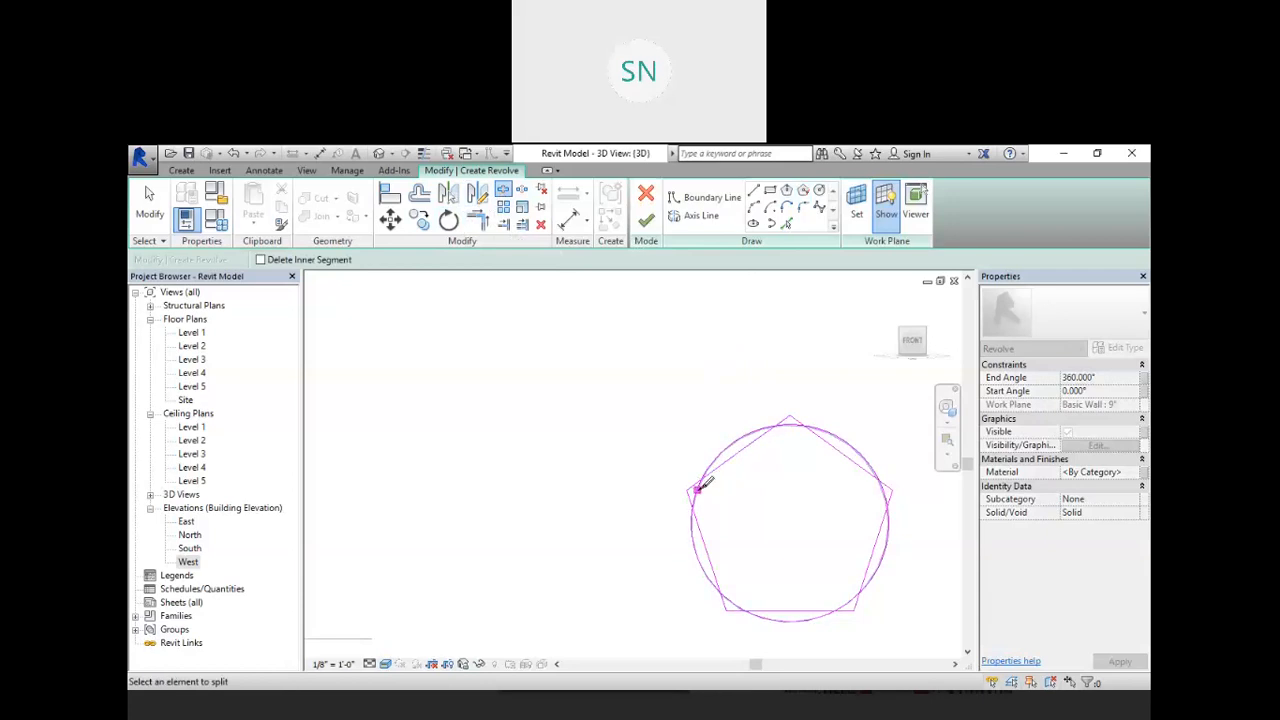
click(706, 545)
click(728, 601)
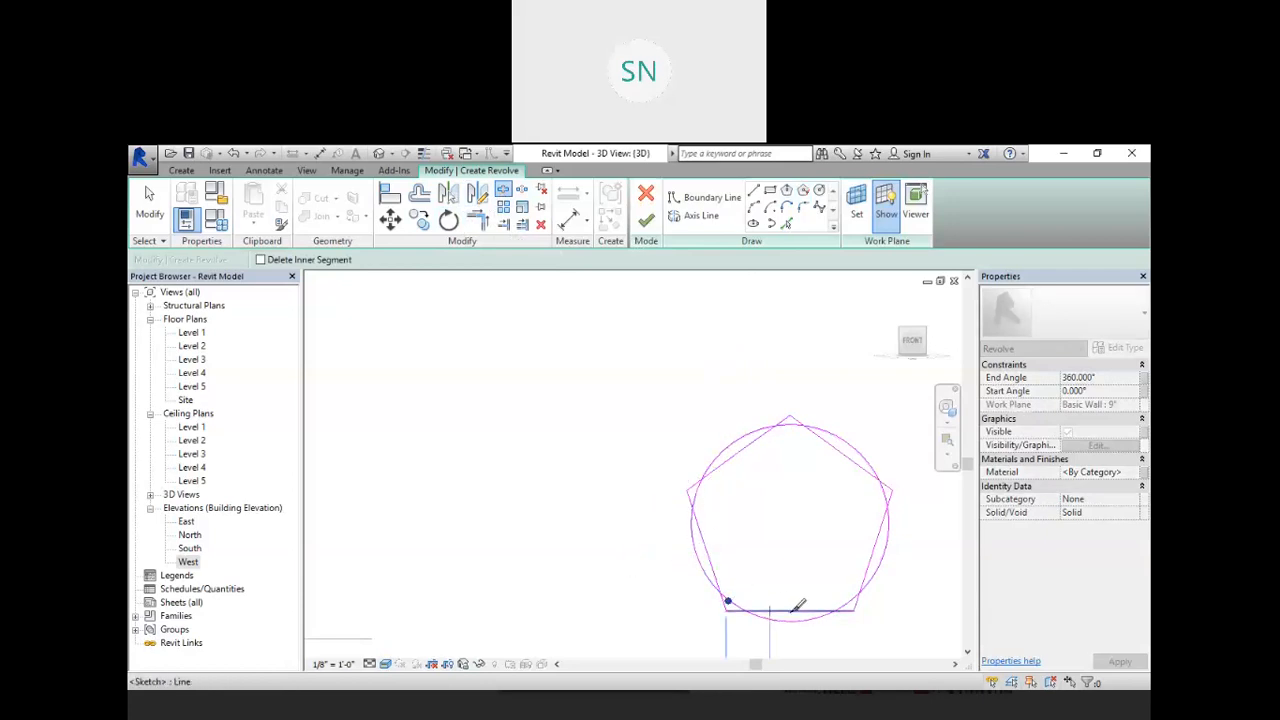
click(794, 610)
click(848, 604)
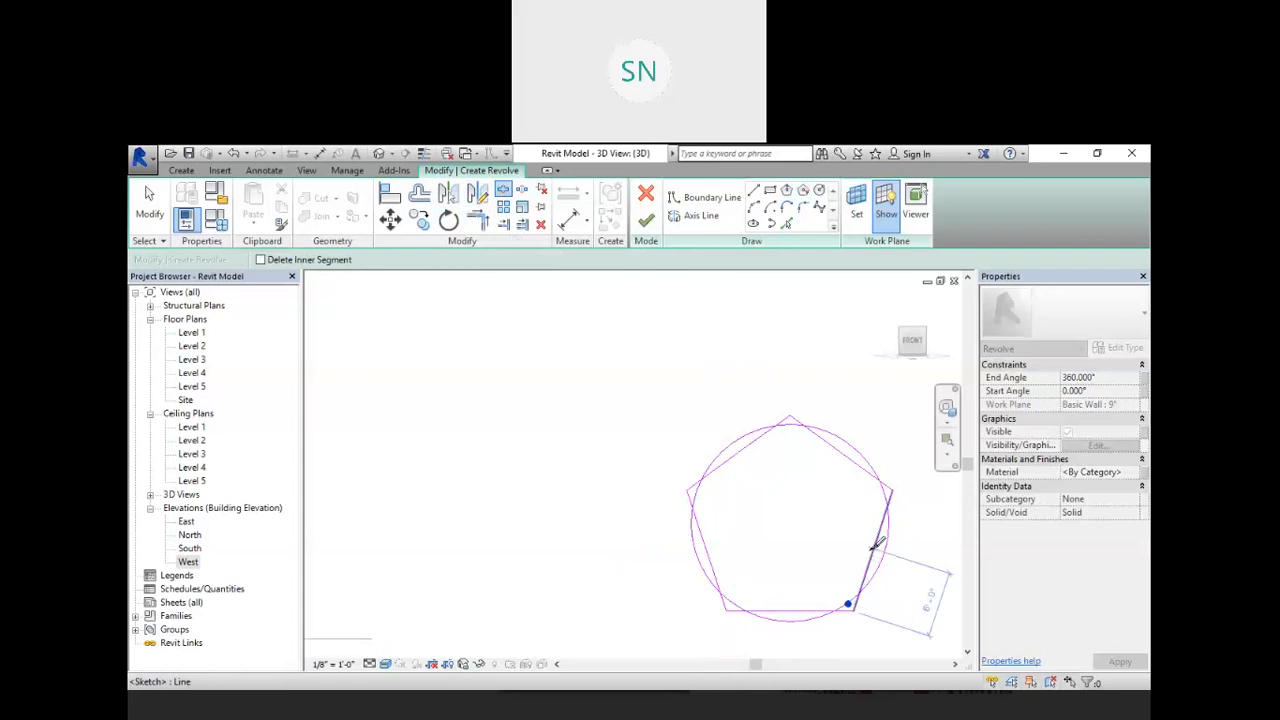
click(883, 491)
click(849, 449)
click(791, 425)
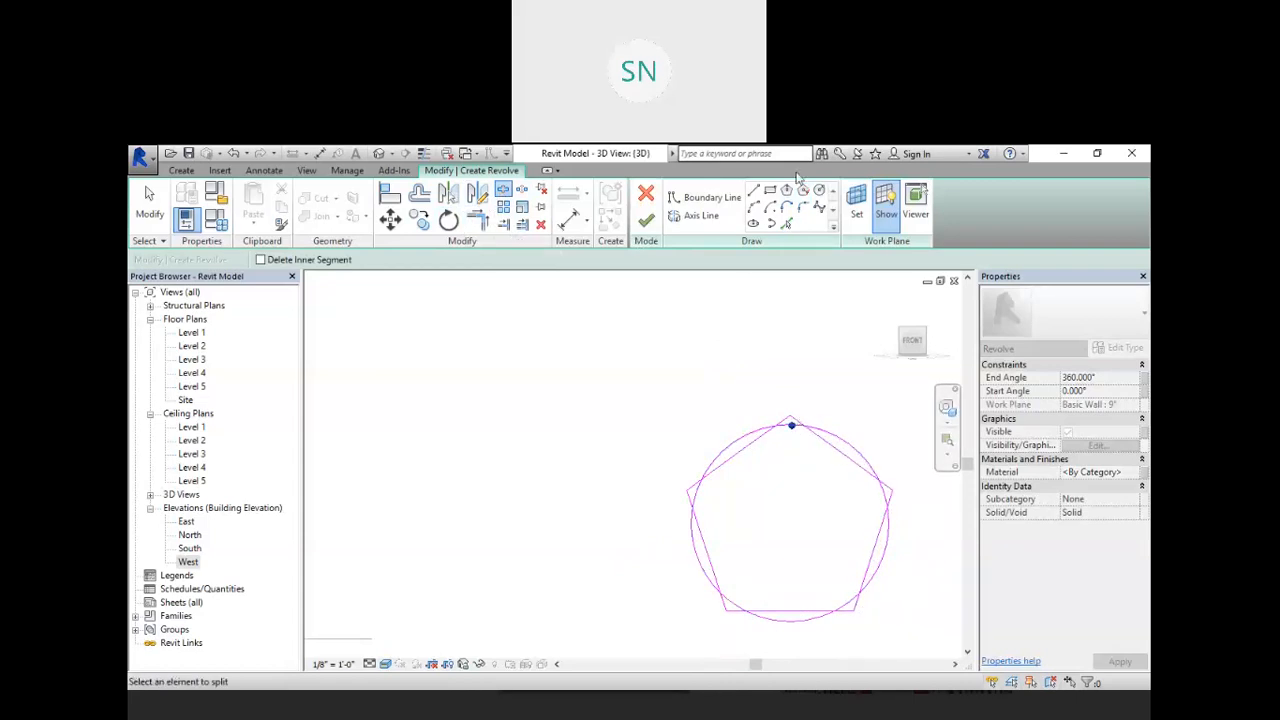
- Trim the circle's arcs against the two pentagon sides at the upper corner, leaving a pointed tip
click(477, 219)
scroll(760, 420, up, 2)
scroll(762, 428, up, 1)
click(800, 438)
click(806, 432)
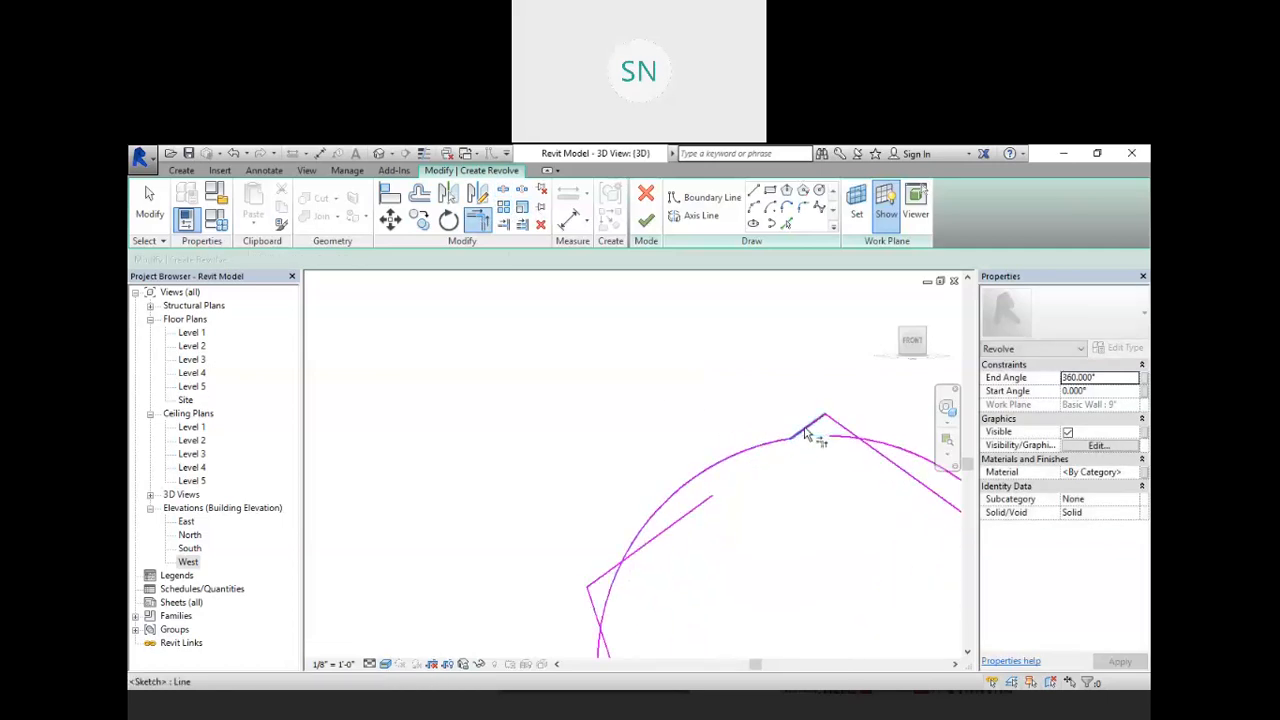
click(838, 426)
click(874, 441)
- Trim the arcs and pentagon sides into pointed tips at the right and lower-right corners of the profile
scroll(677, 453, down, 3)
scroll(840, 510, up, 3)
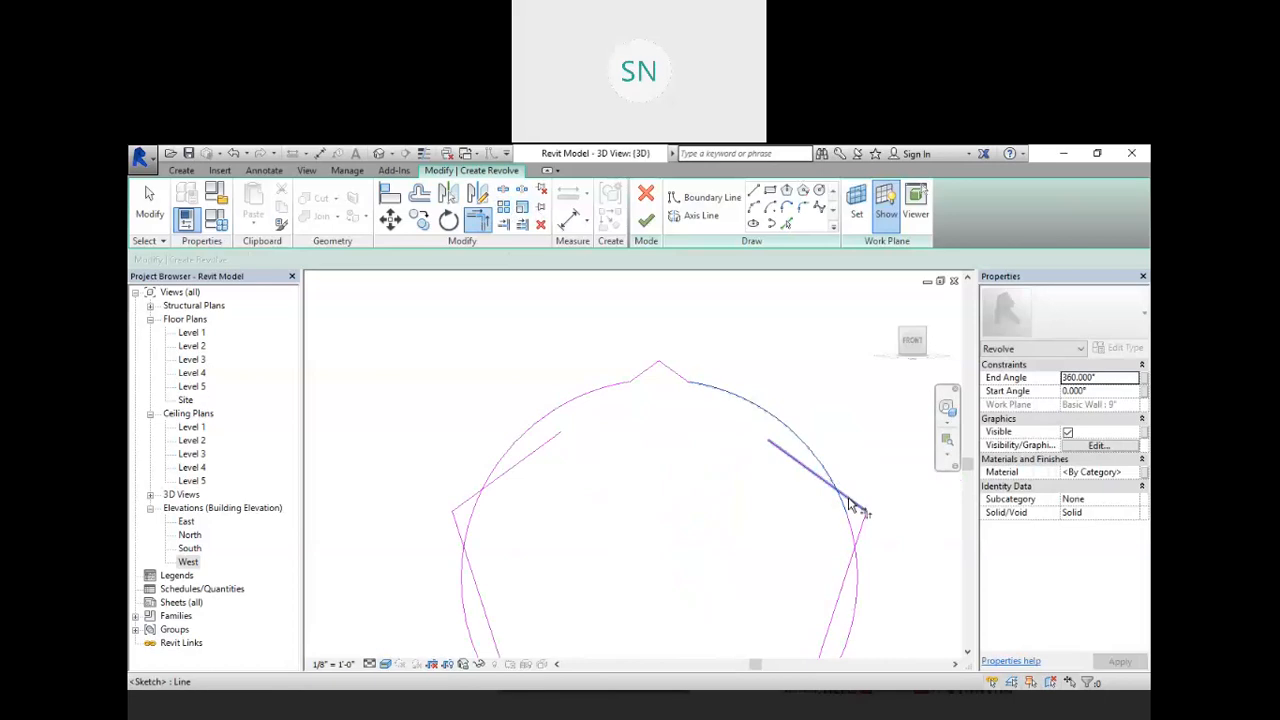
click(866, 531)
click(855, 515)
scroll(778, 457, down, 3)
scroll(806, 604, up, 4)
click(788, 563)
click(768, 590)
click(742, 611)
click(676, 634)
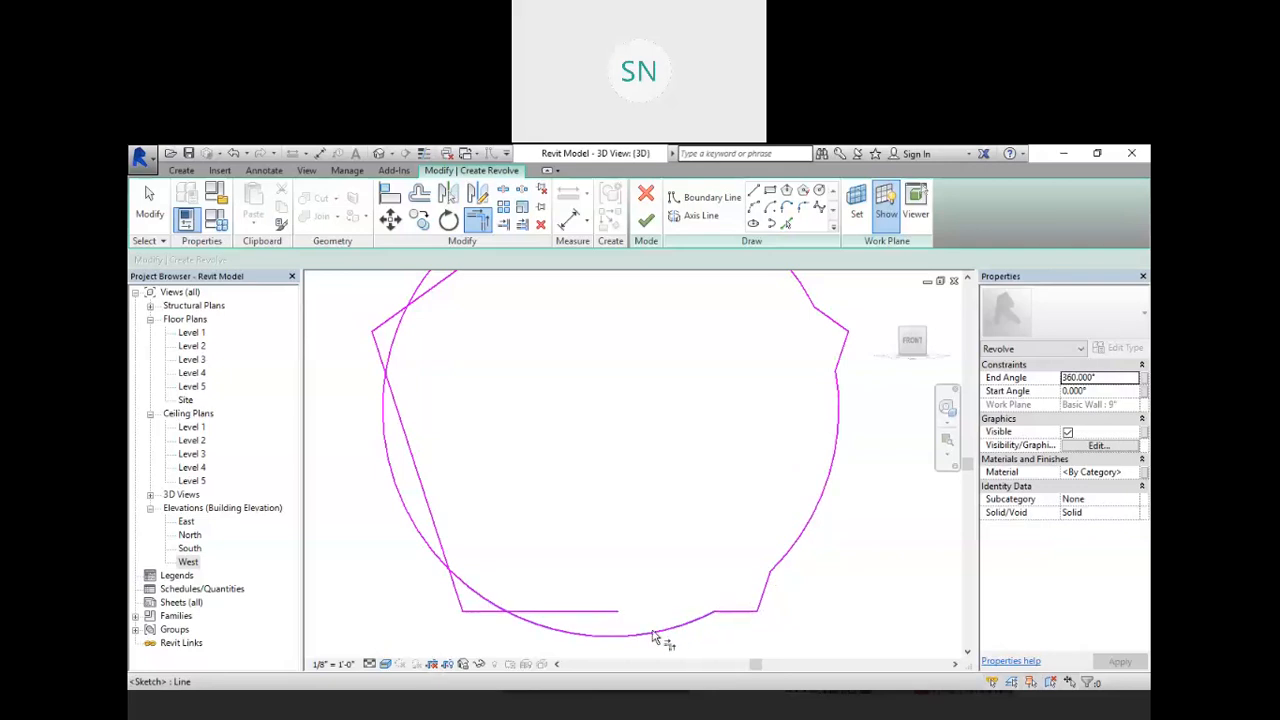
- Trim the arcs and pentagon sides at the lower-left and left corners to close the five-pointed circular profile
scroll(557, 625, down, 2)
scroll(514, 609, up, 2)
click(556, 619)
click(531, 604)
click(511, 567)
scroll(560, 600, down, 2)
scroll(530, 465, up, 2)
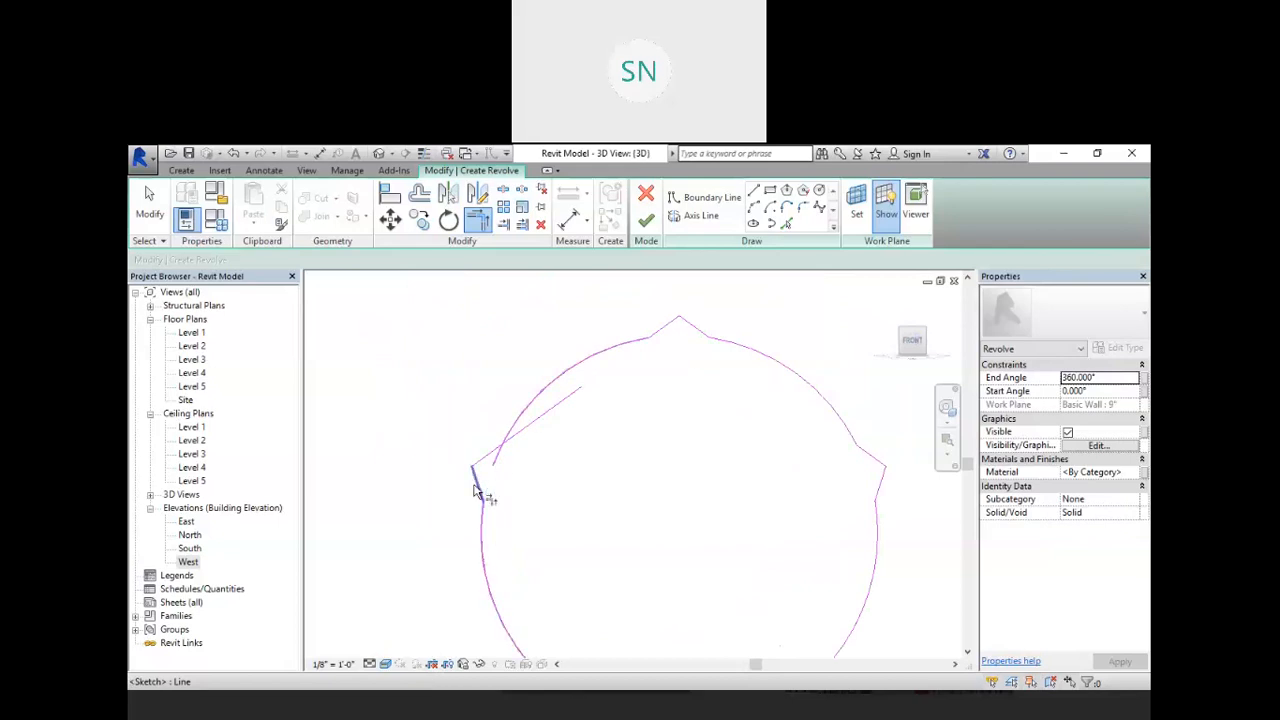
click(486, 457)
click(523, 429)
scroll(700, 420, down, 2)
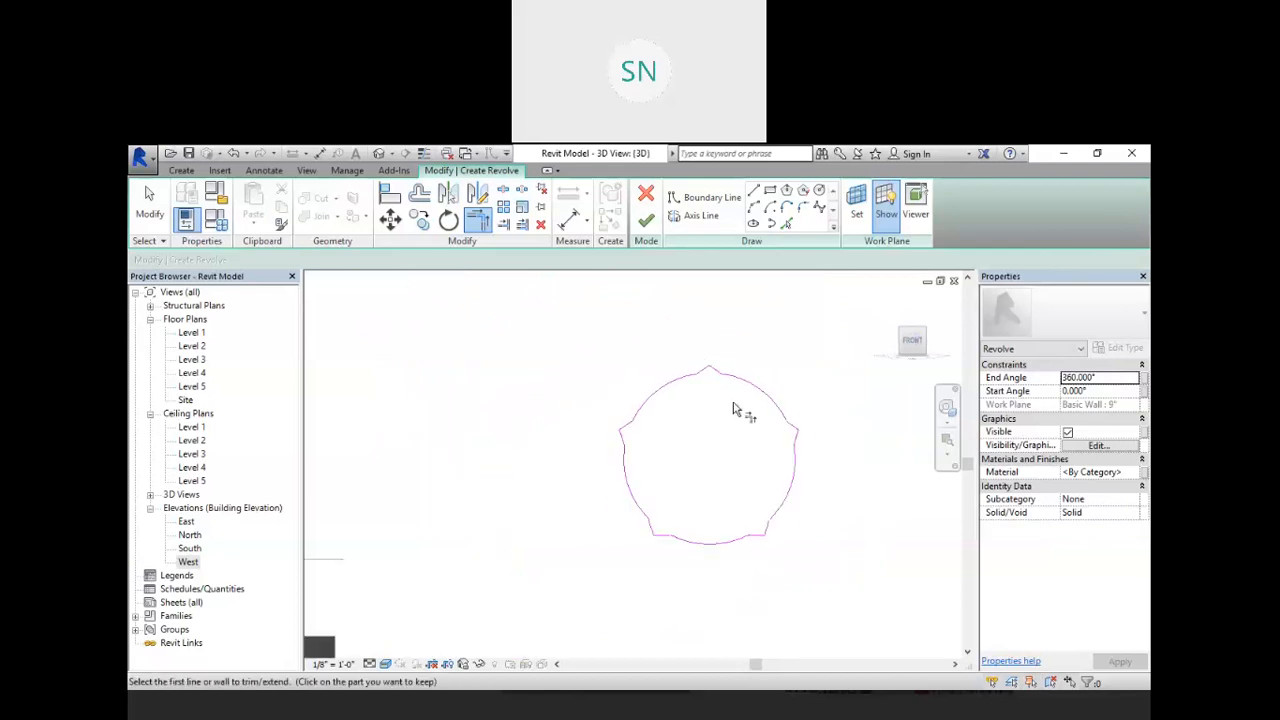
scroll(733, 409, down, 1)
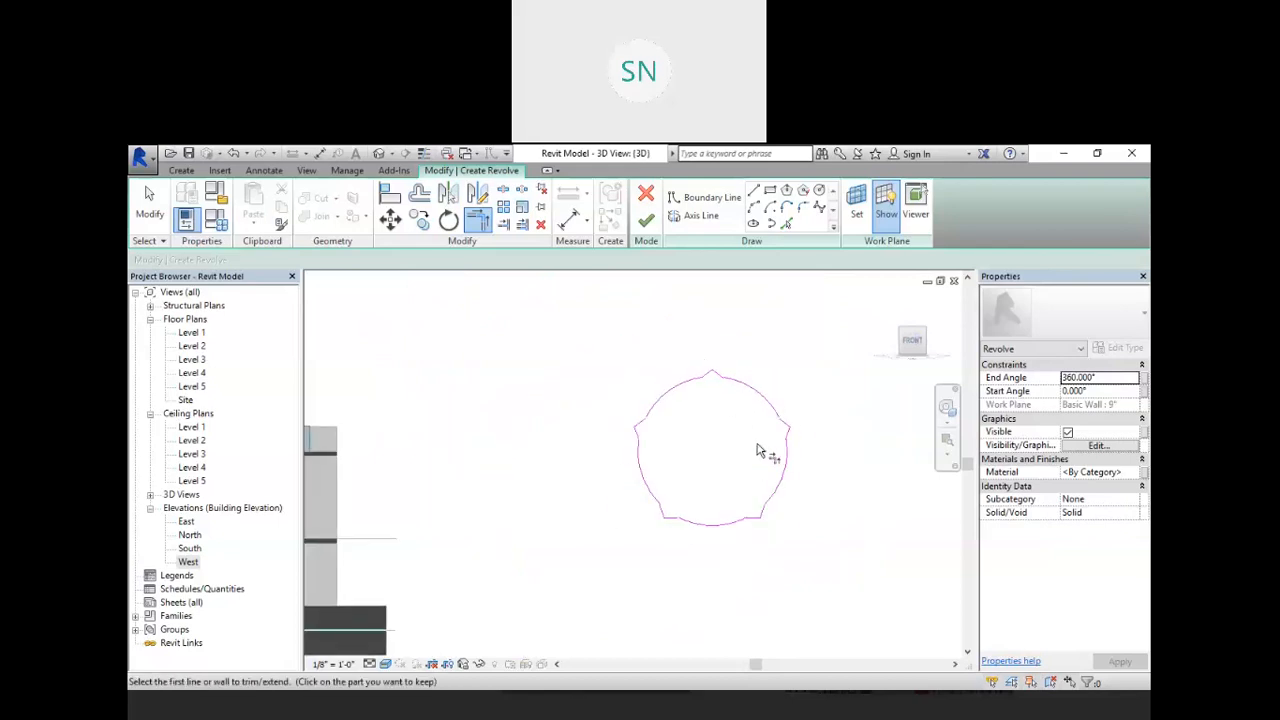
- Draw a vertical axis line about 23' long beside the five-pointed profile and finish the 360° revolve
click(700, 216)
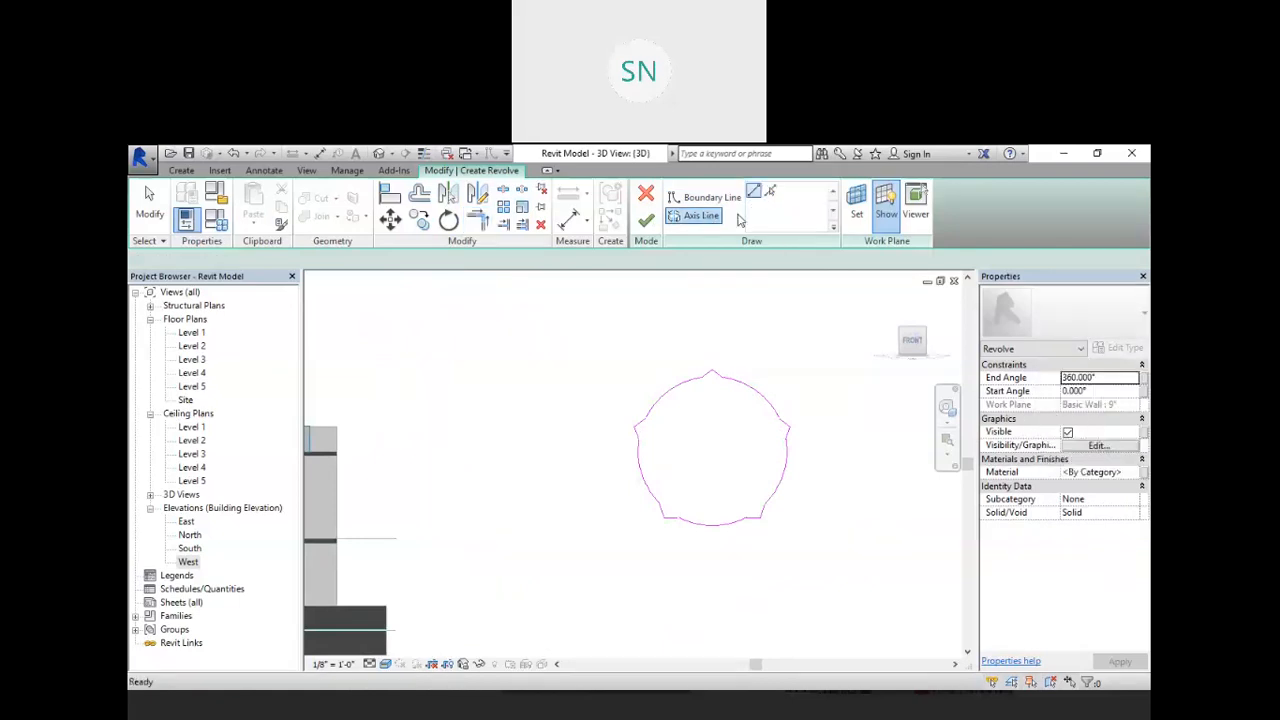
click(754, 191)
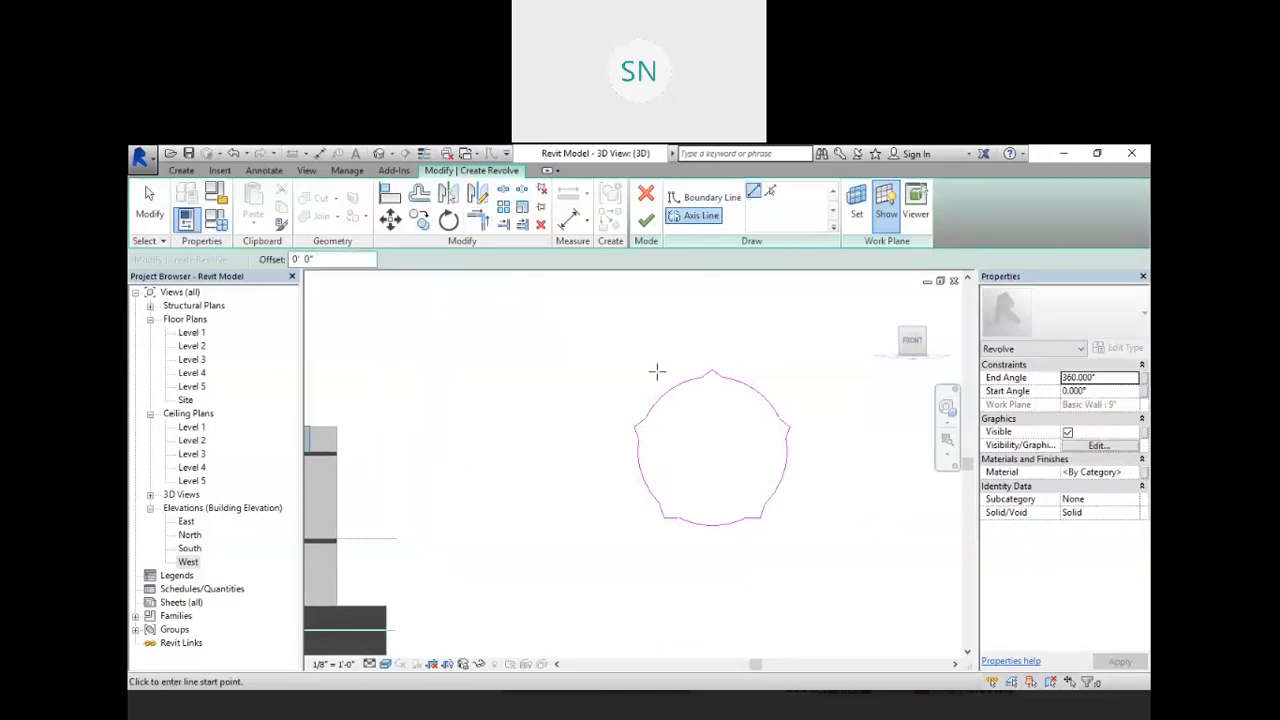
click(600, 353)
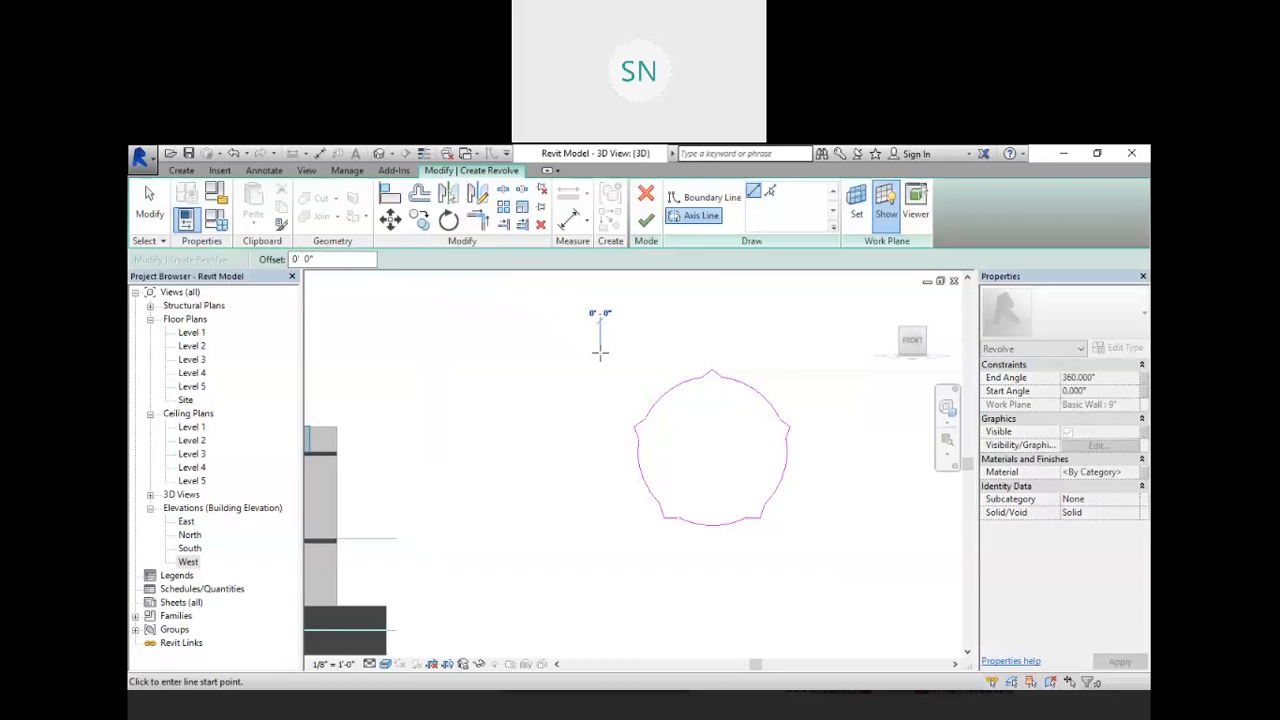
click(599, 544)
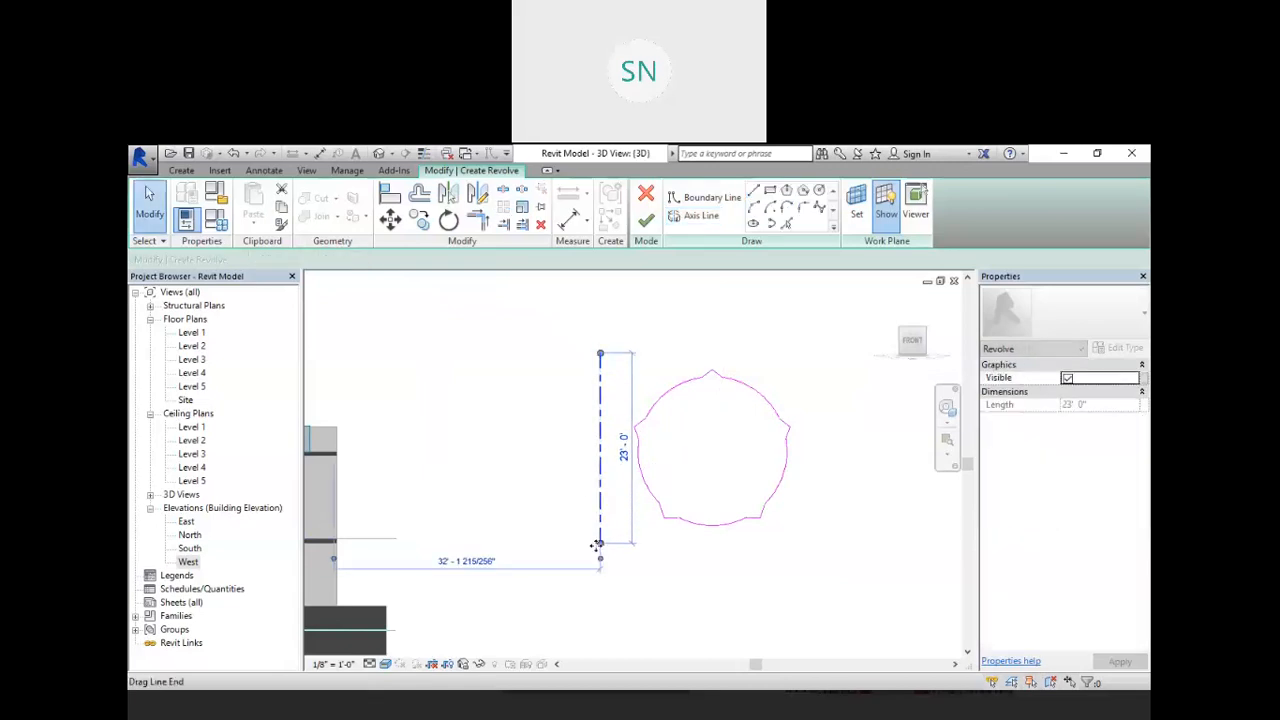
click(646, 224)
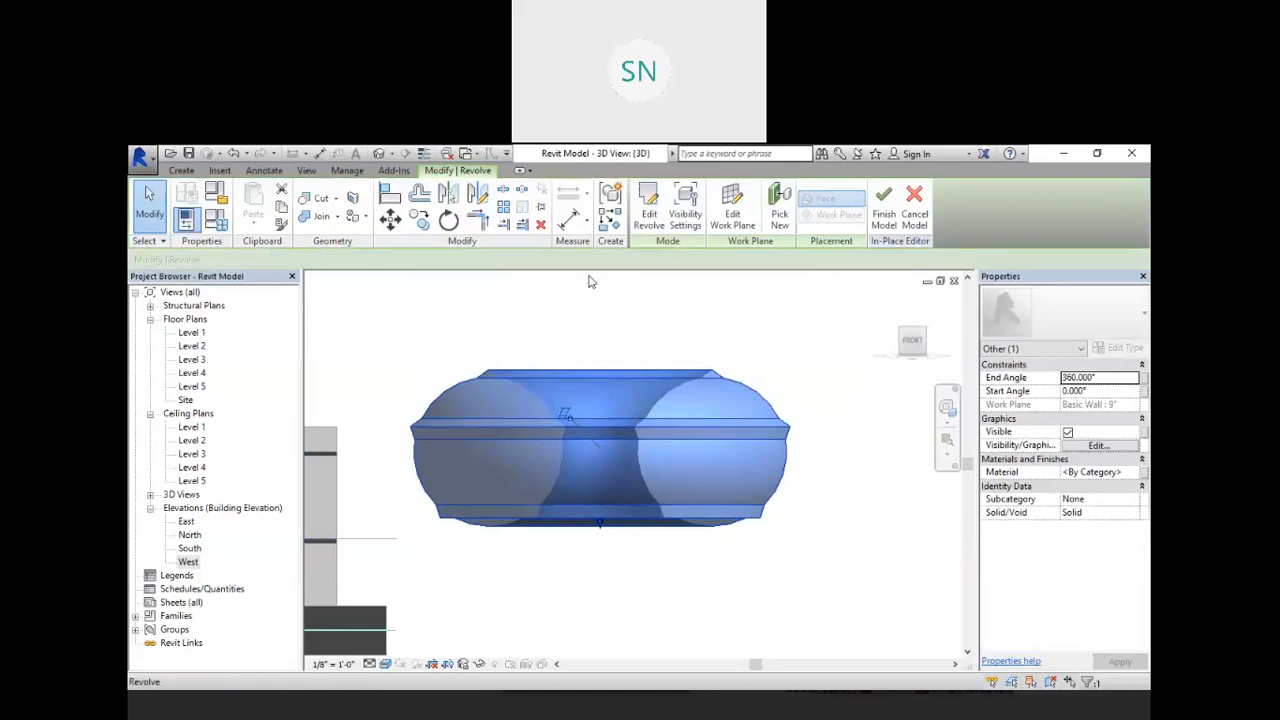
- Examine the revolved solid from several angles and compare its size and position with the building
shift+middle_drag(653, 335, 720, 375)
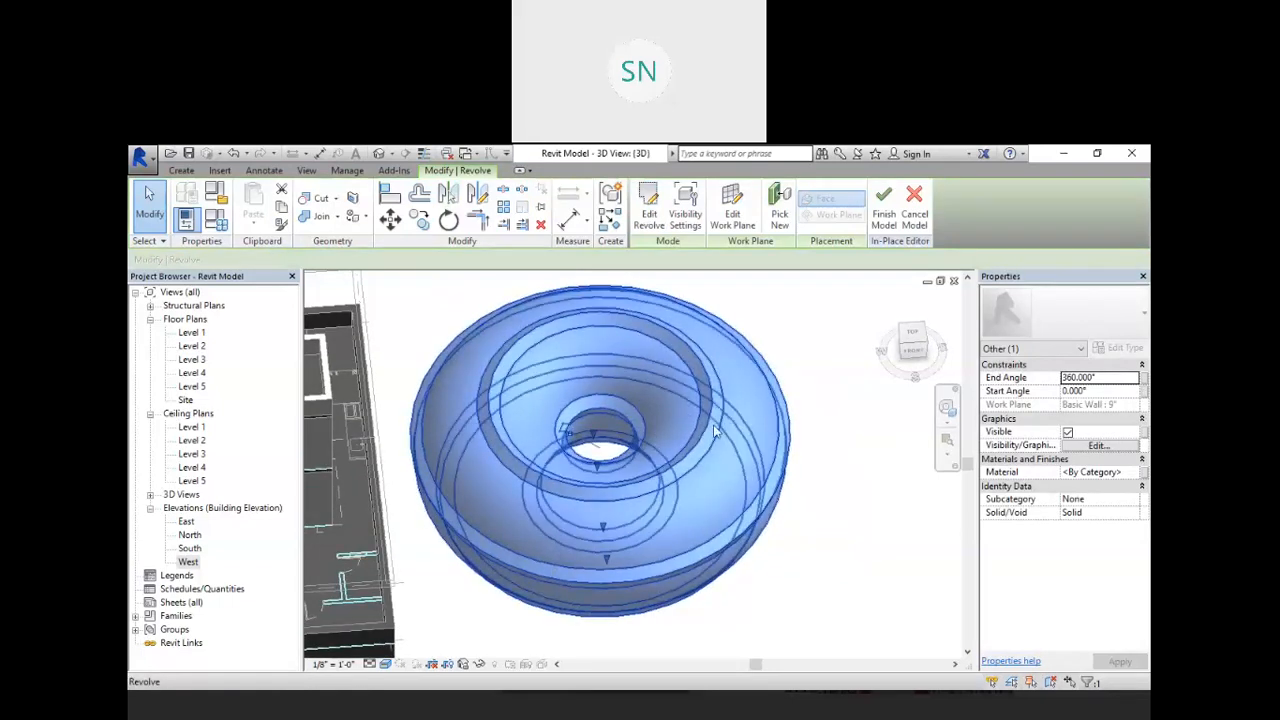
shift+middle_drag(680, 511, 731, 457)
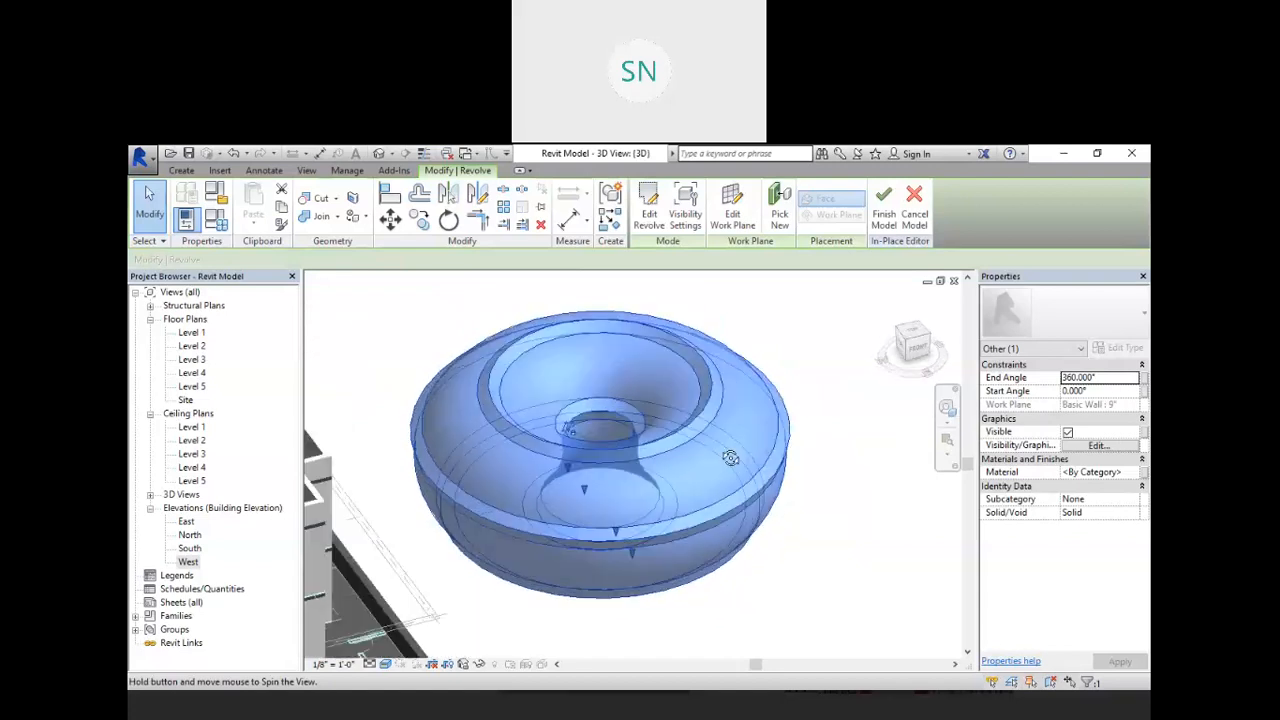
click(826, 350)
shift+middle_drag(826, 350, 706, 550)
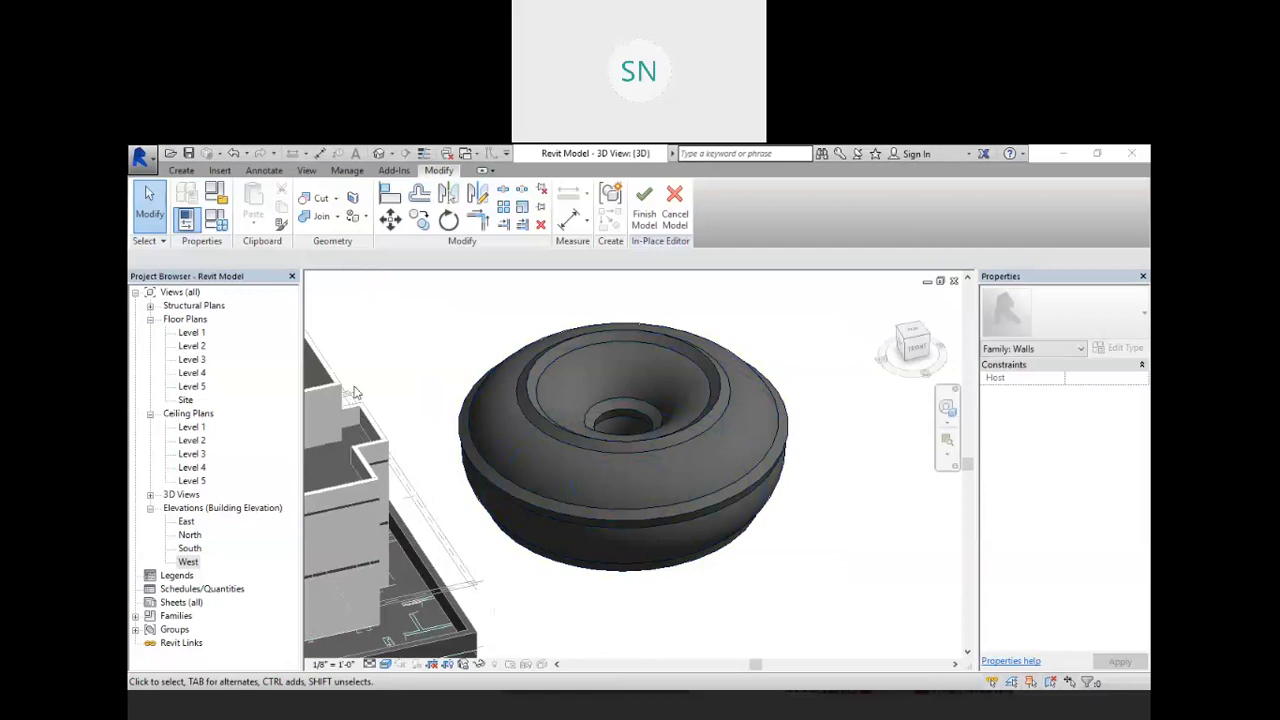
scroll(840, 448, down, 3)
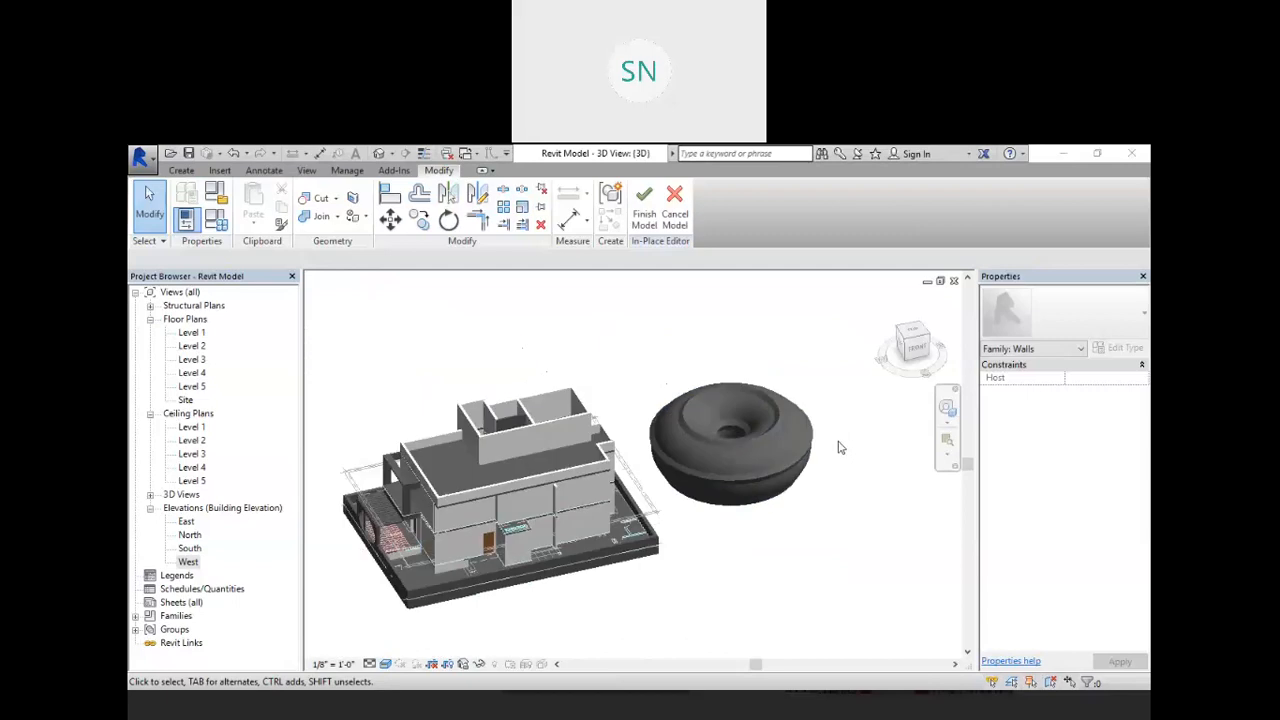
scroll(493, 553, up, 5)
scroll(493, 553, up, 2)
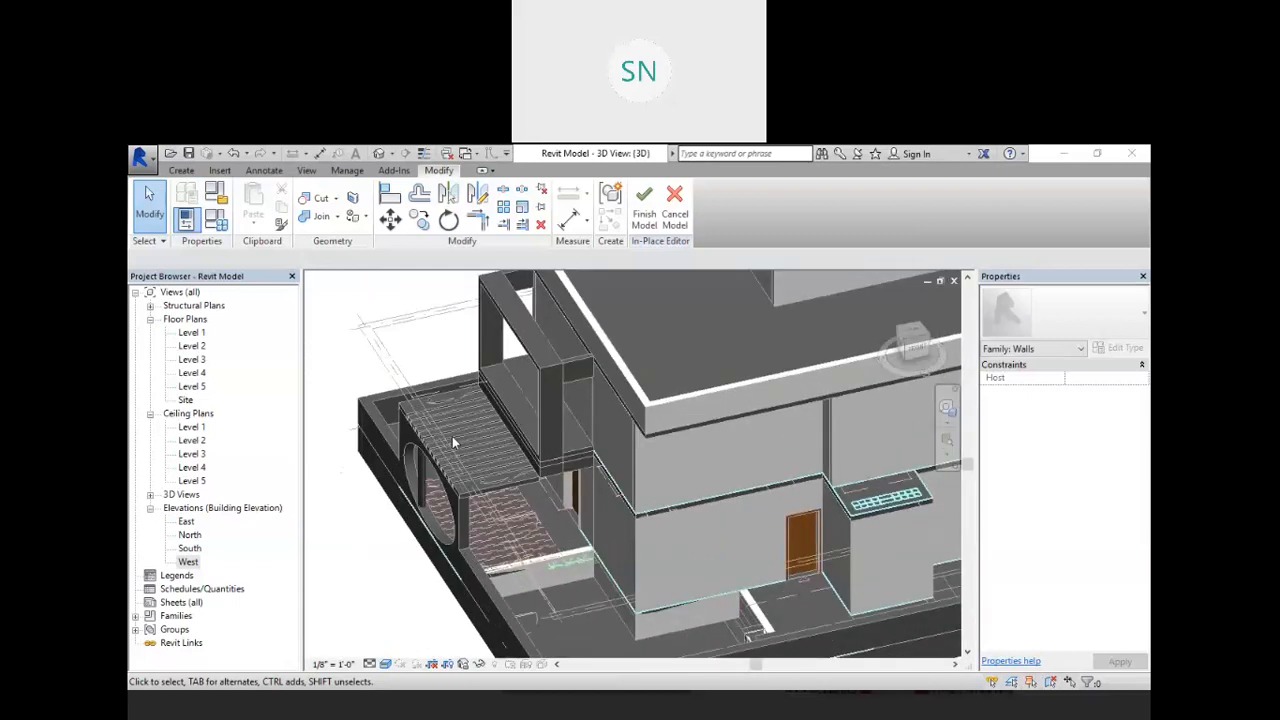
scroll(452, 436, down, 5)
scroll(800, 378, up, 1)
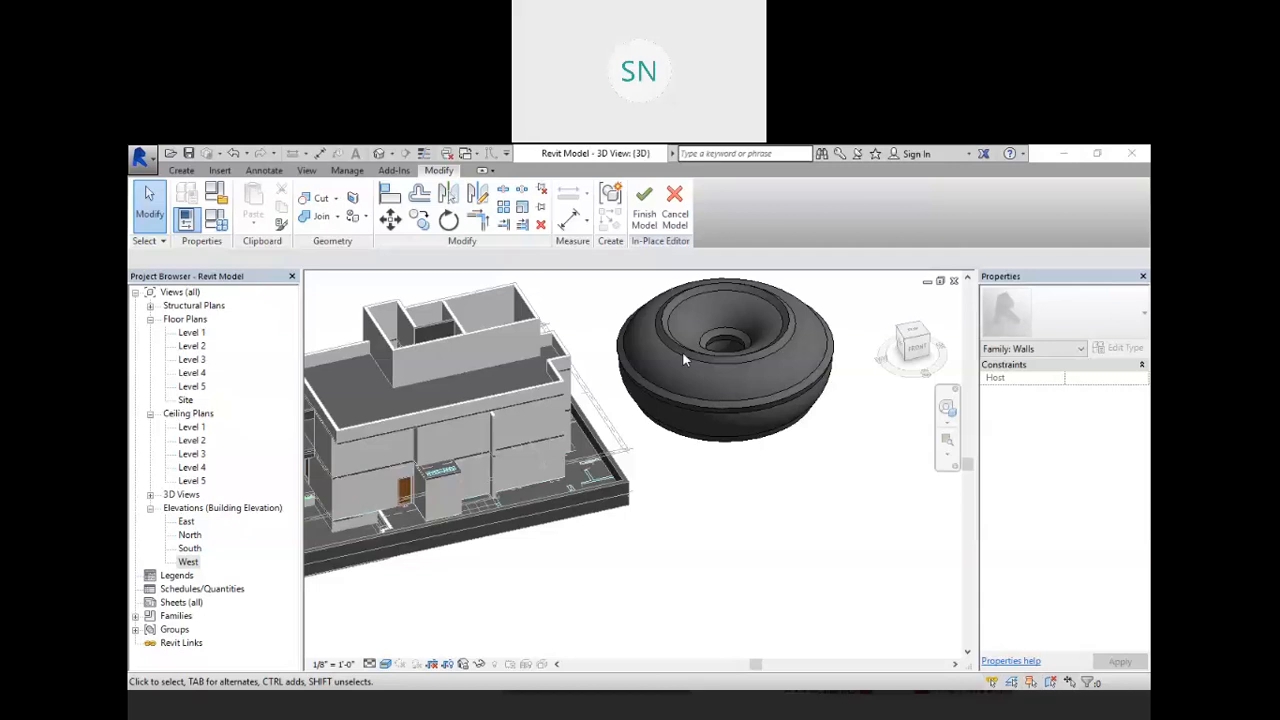
scroll(689, 366, down, 2)
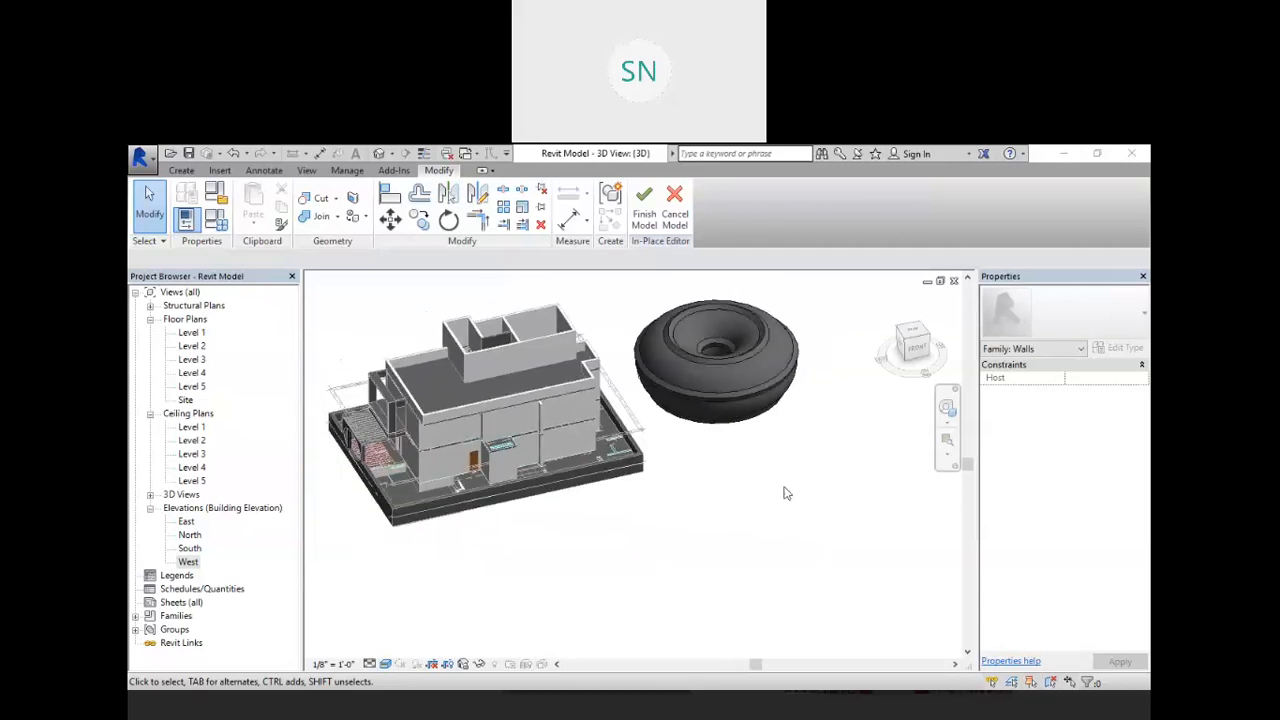
- Finish the in-place model containing the revolved solid
click(648, 222)
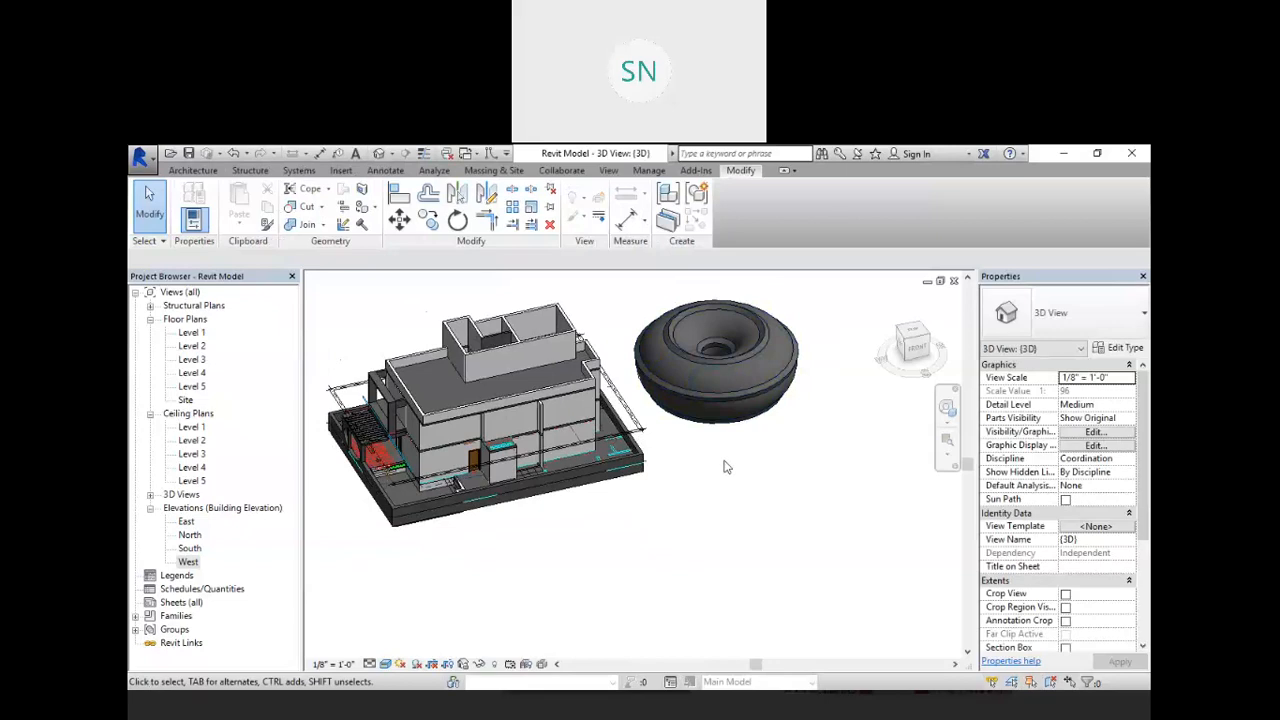
scroll(706, 491, down, 1)
scroll(810, 400, up, 2)
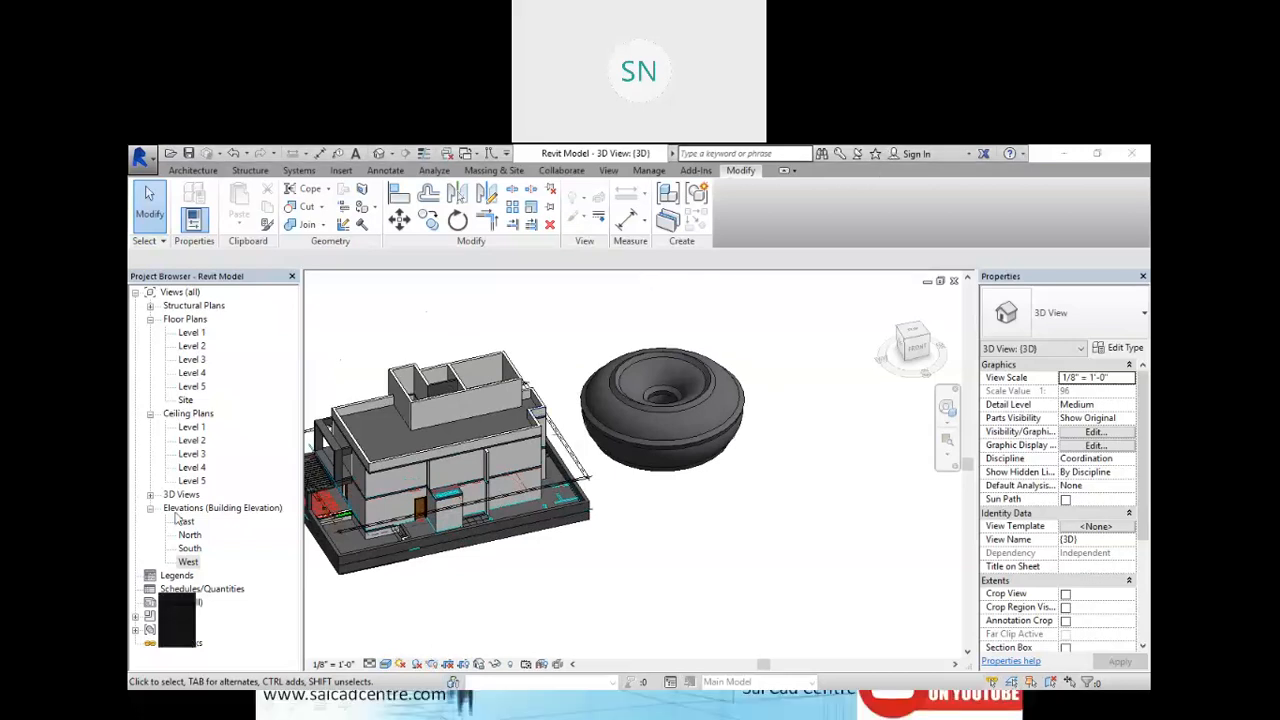
- Mark up the view with a vertical axis, a triangular profile and a path around the solid, and clear the markings
drag(660, 292, 672, 625)
mouse_move(786, 406)
mouse_down()
mouse_move(750, 480)
mouse_move(840, 476)
mouse_move(794, 404)
mouse_up()
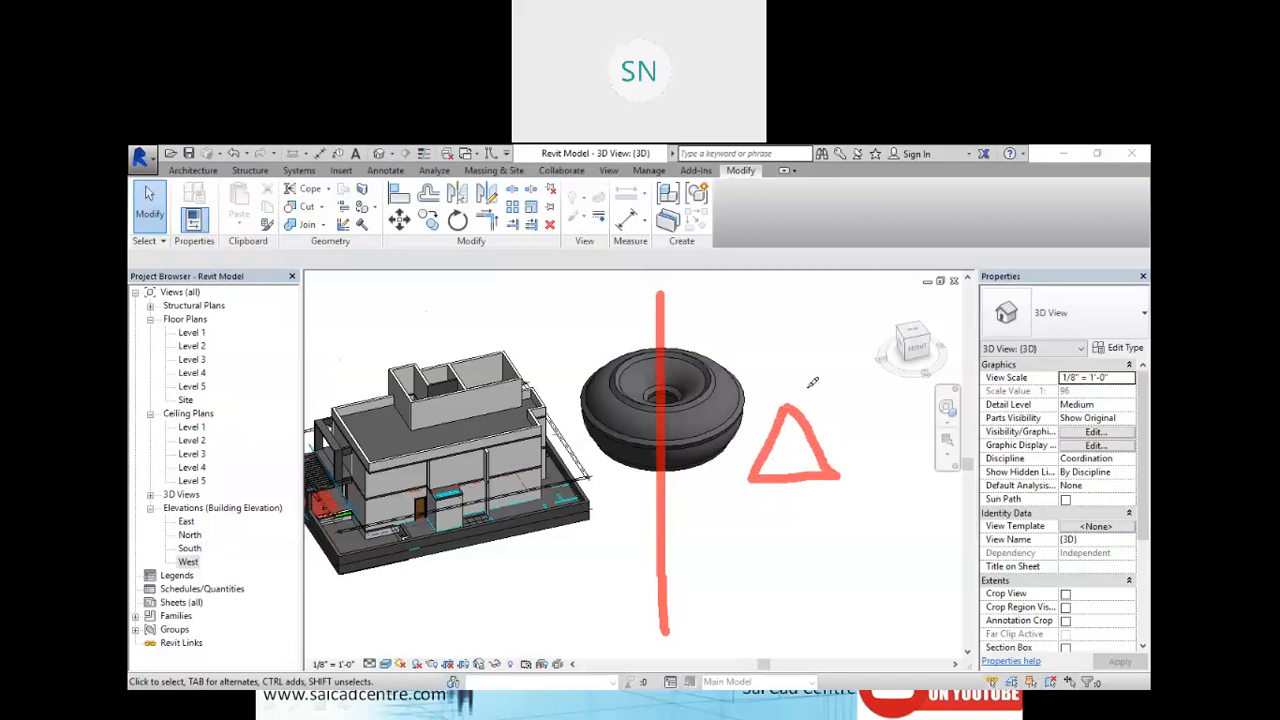
mouse_move(795, 388)
mouse_down()
mouse_move(747, 351)
mouse_move(656, 321)
mouse_move(603, 337)
mouse_move(566, 390)
mouse_move(744, 434)
mouse_move(764, 396)
mouse_move(752, 382)
mouse_move(770, 396)
mouse_up()
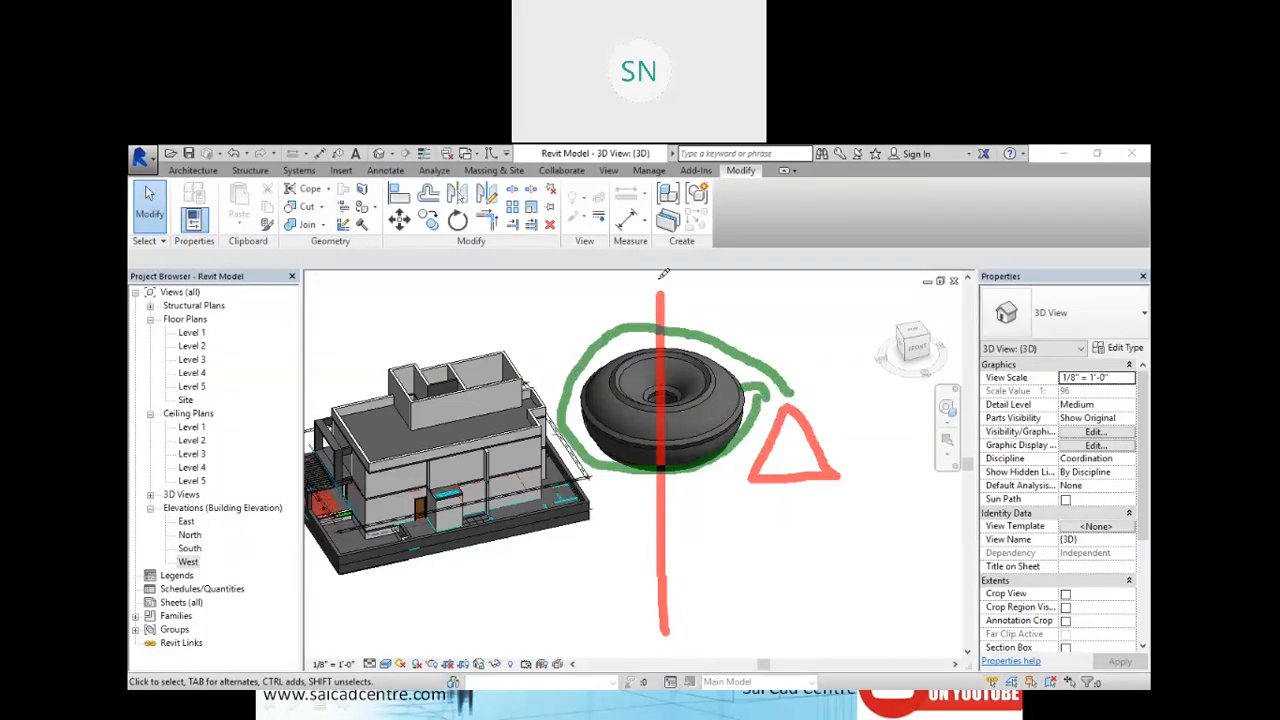
drag(657, 296, 665, 301)
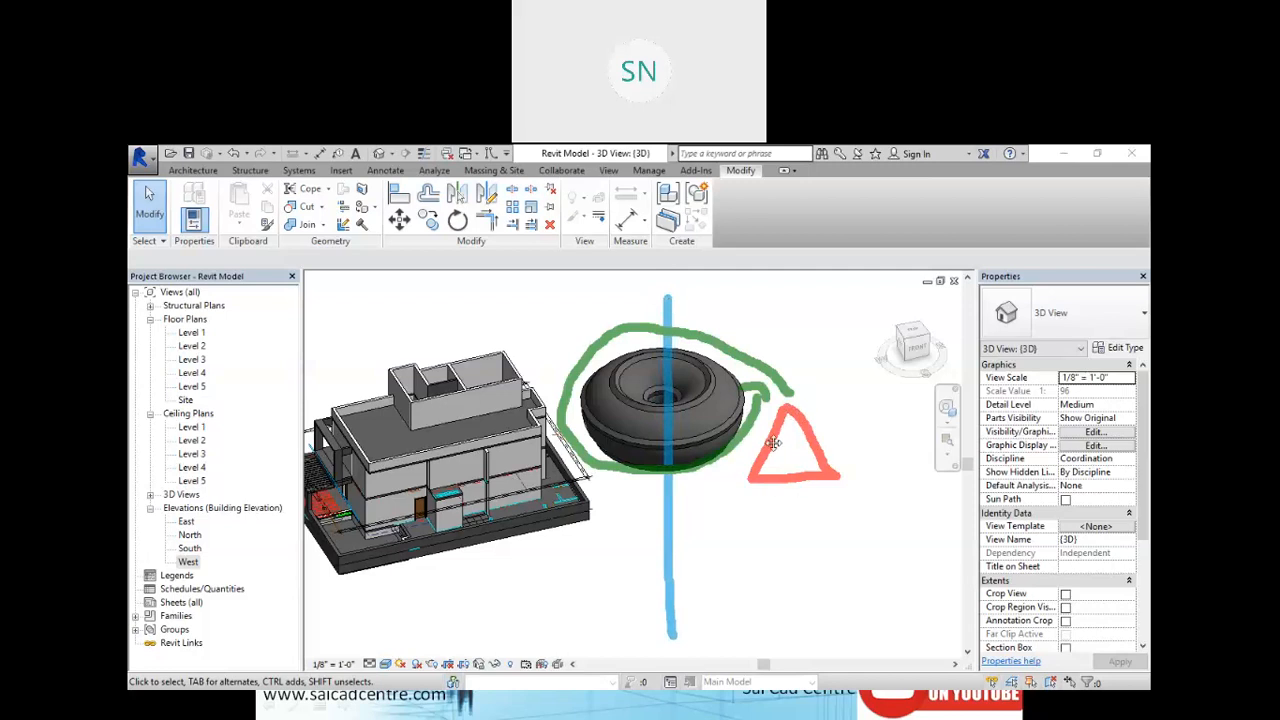
click(183, 271)
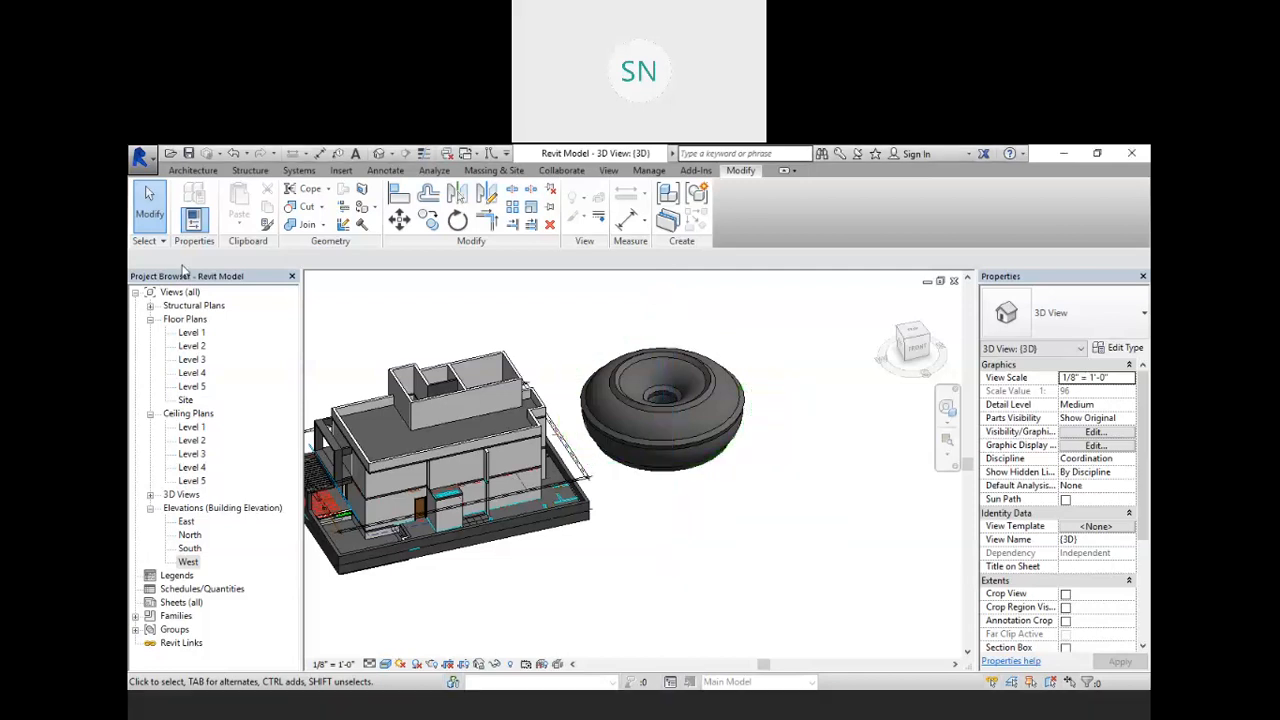
- Reopen the ring-shaped in-place model for editing and select its revolve
scroll(672, 399, up, 5)
click(672, 400)
click(740, 202)
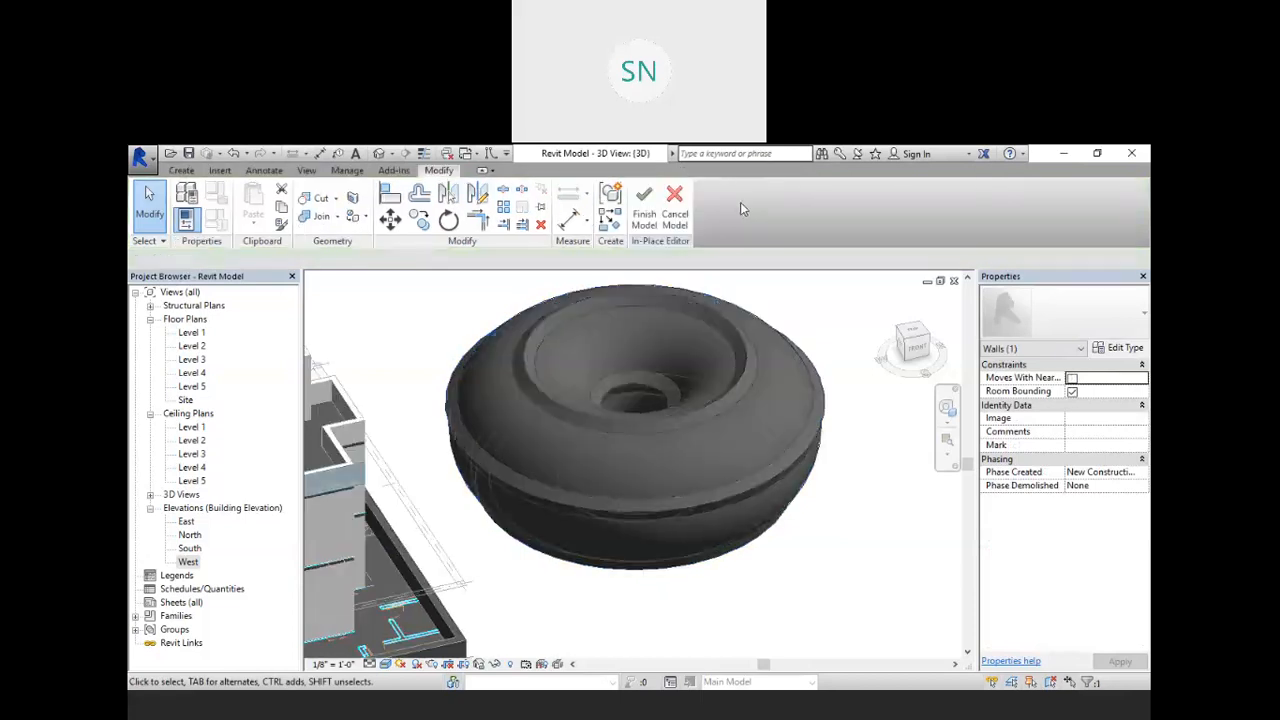
click(667, 399)
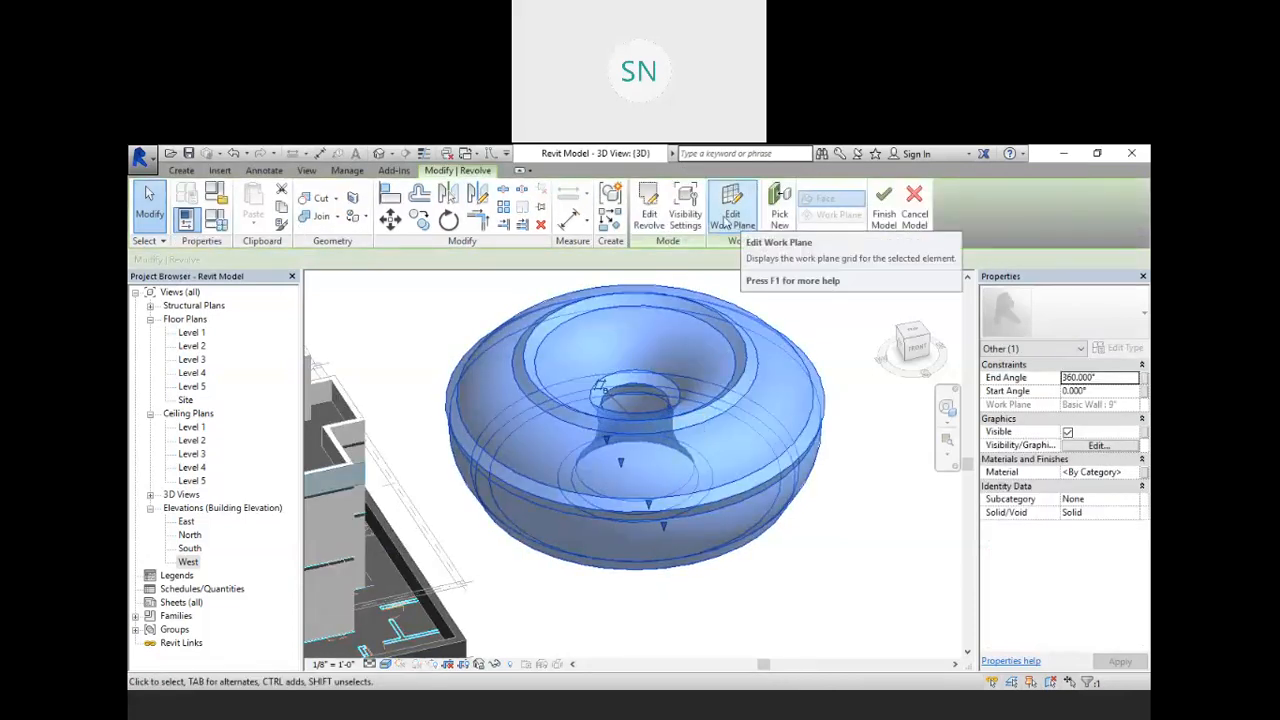
- Open the revolve's sketch, mark the profile's rotation around the axis with a freehand arrow, and leave the sketch
click(650, 212)
middle_drag(726, 592, 699, 630)
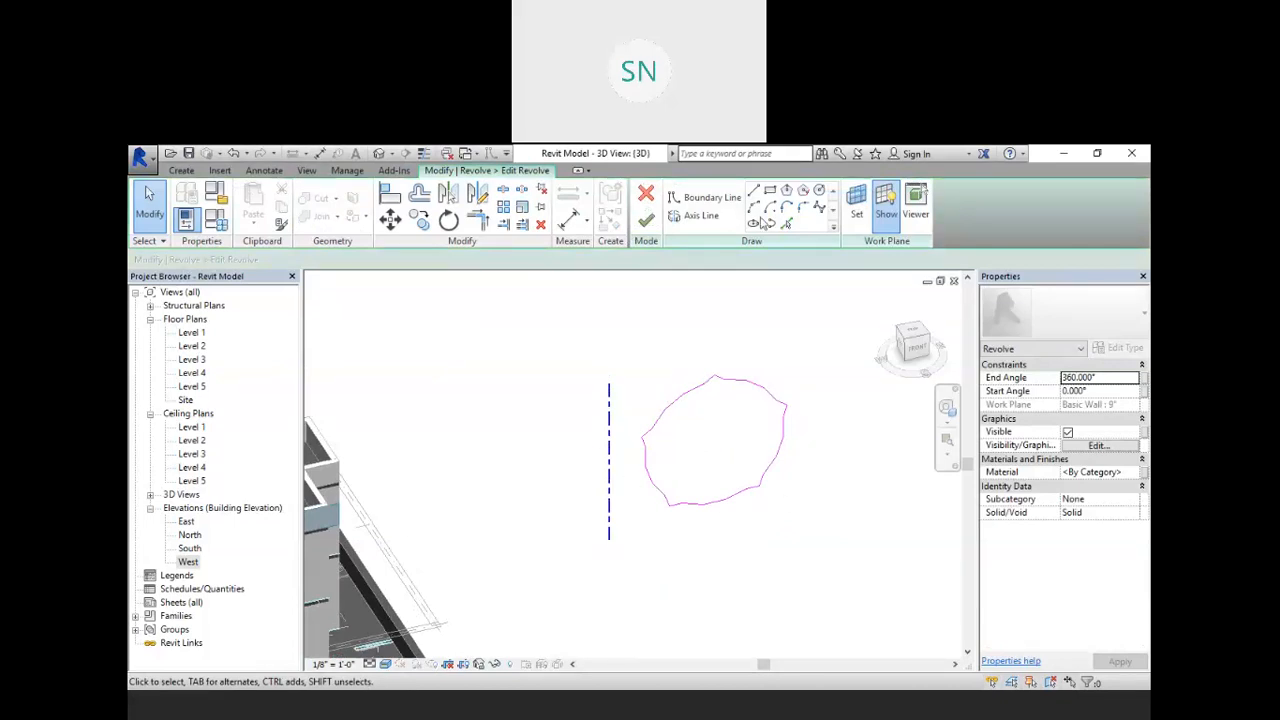
mouse_move(702, 377)
mouse_down()
mouse_move(640, 329)
mouse_move(556, 318)
mouse_move(505, 386)
mouse_move(493, 471)
mouse_move(559, 501)
mouse_move(543, 530)
mouse_up()
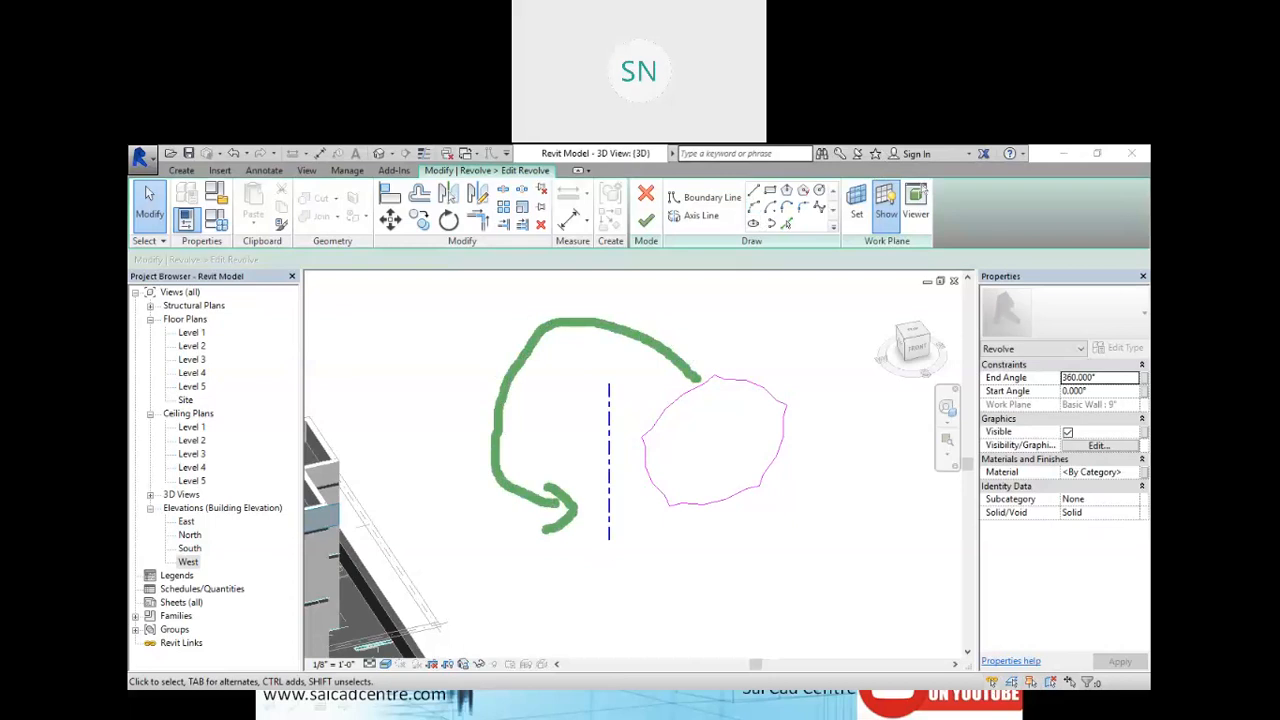
key(Escape)
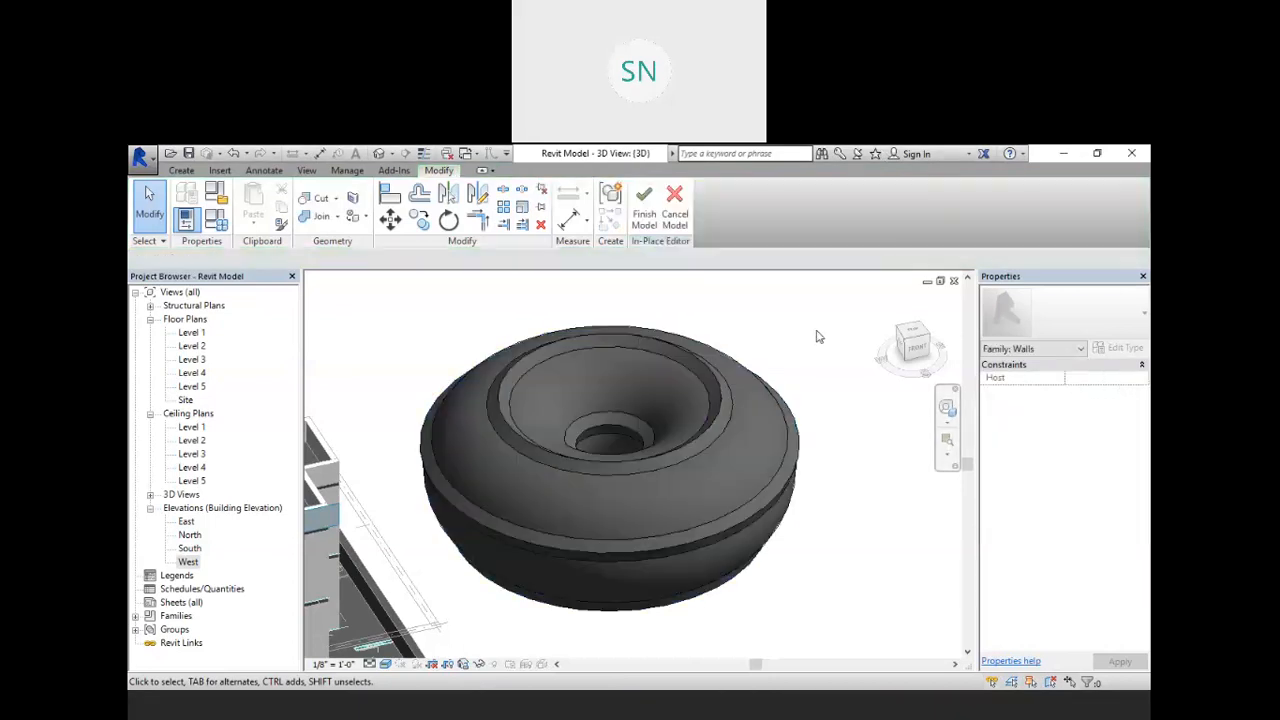
- Inspect the revolved ring beside the building and its central hole from the side and from above
scroll(680, 314, down, 2)
shift+middle_drag(697, 410, 683, 486)
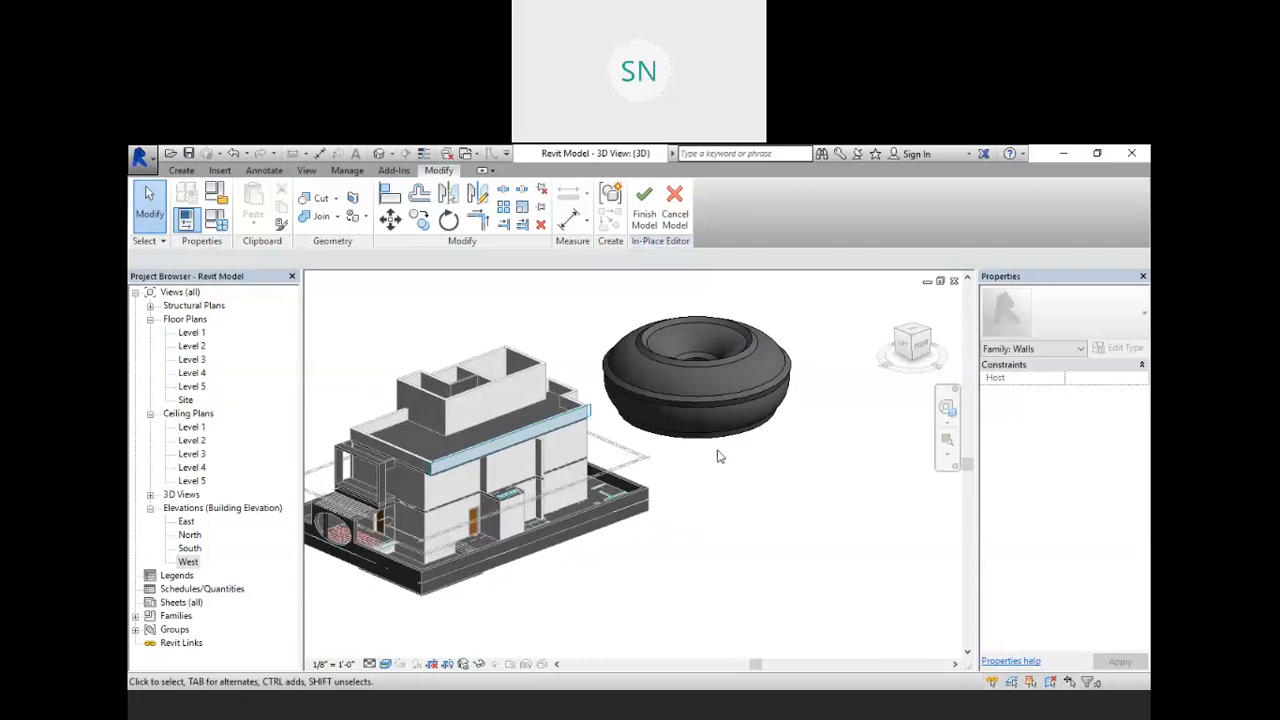
shift+middle_drag(717, 456, 643, 386)
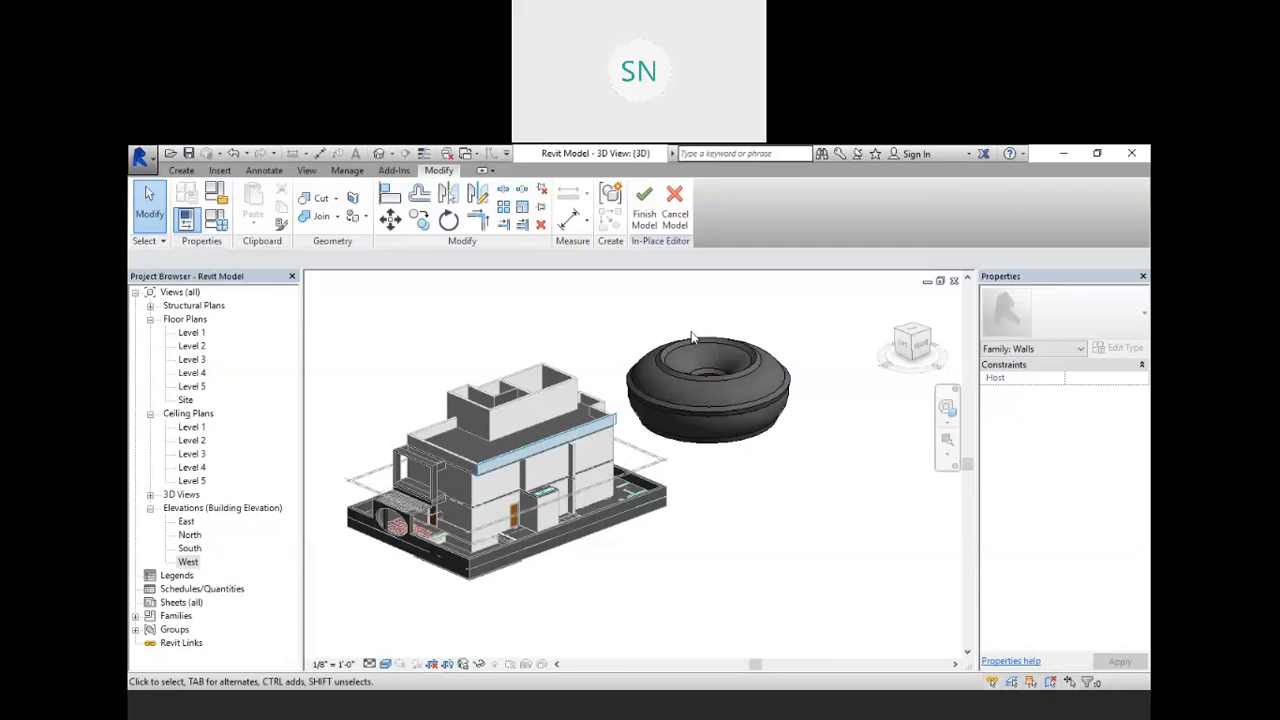
shift+middle_drag(716, 377, 722, 540)
scroll(712, 362, up, 5)
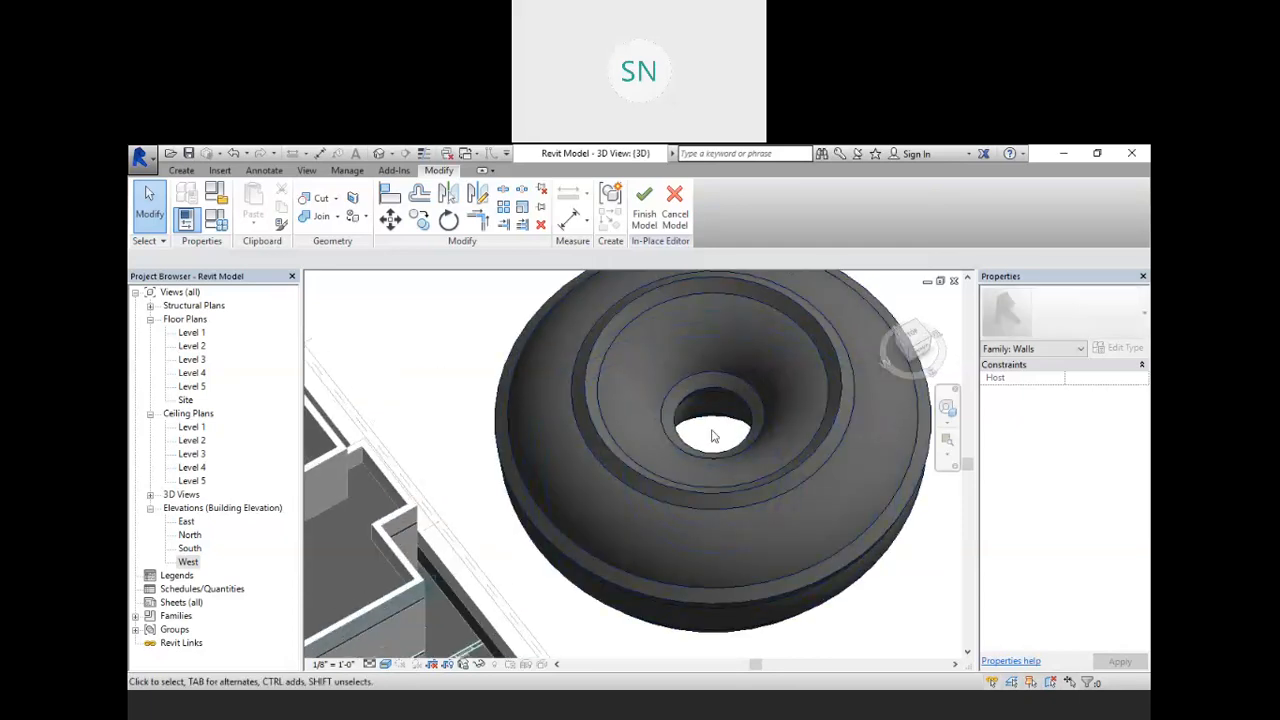
scroll(709, 426, down, 3)
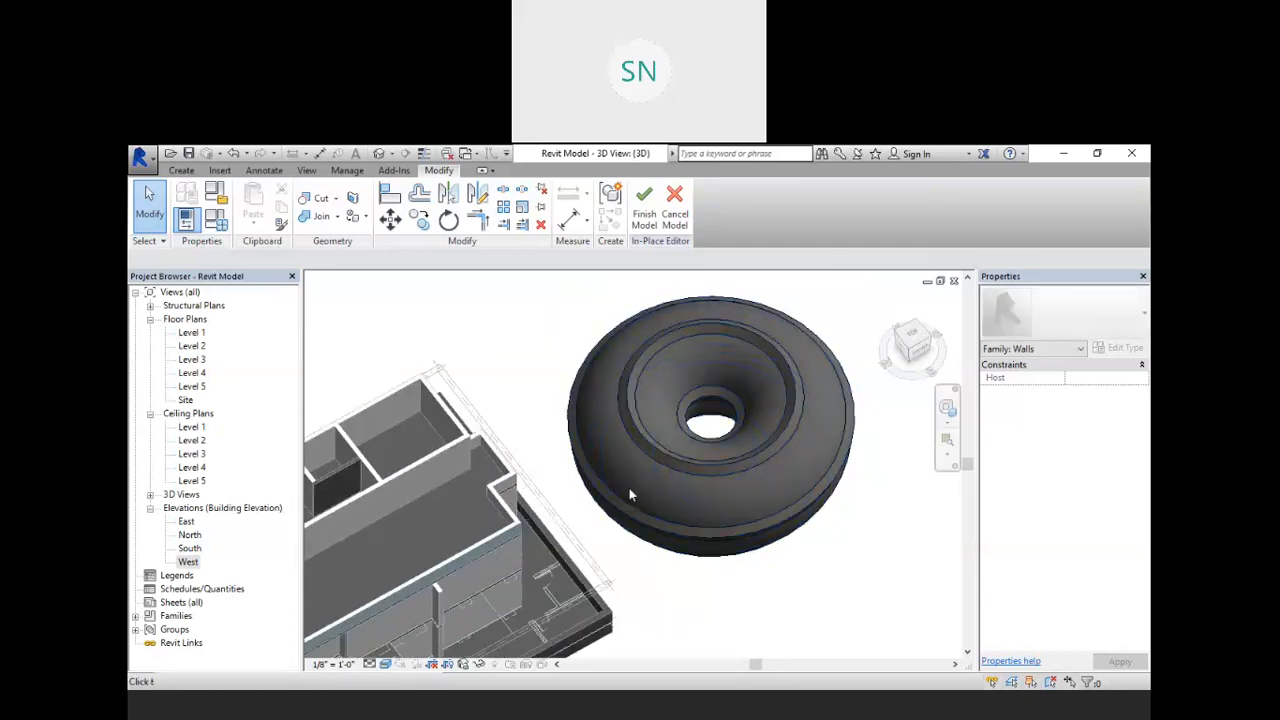
shift+middle_drag(704, 380, 652, 341)
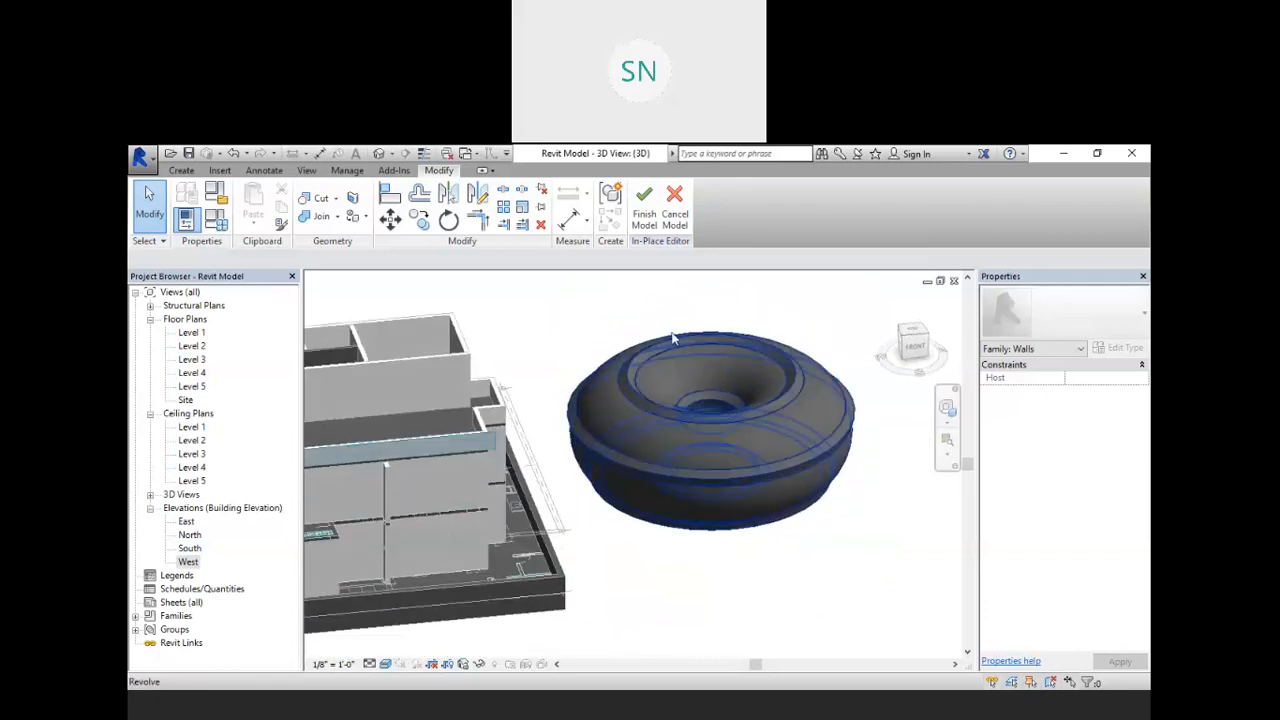
- Try to rebuild the revolve with its axis line moved inside the five-pointed profile
click(678, 340)
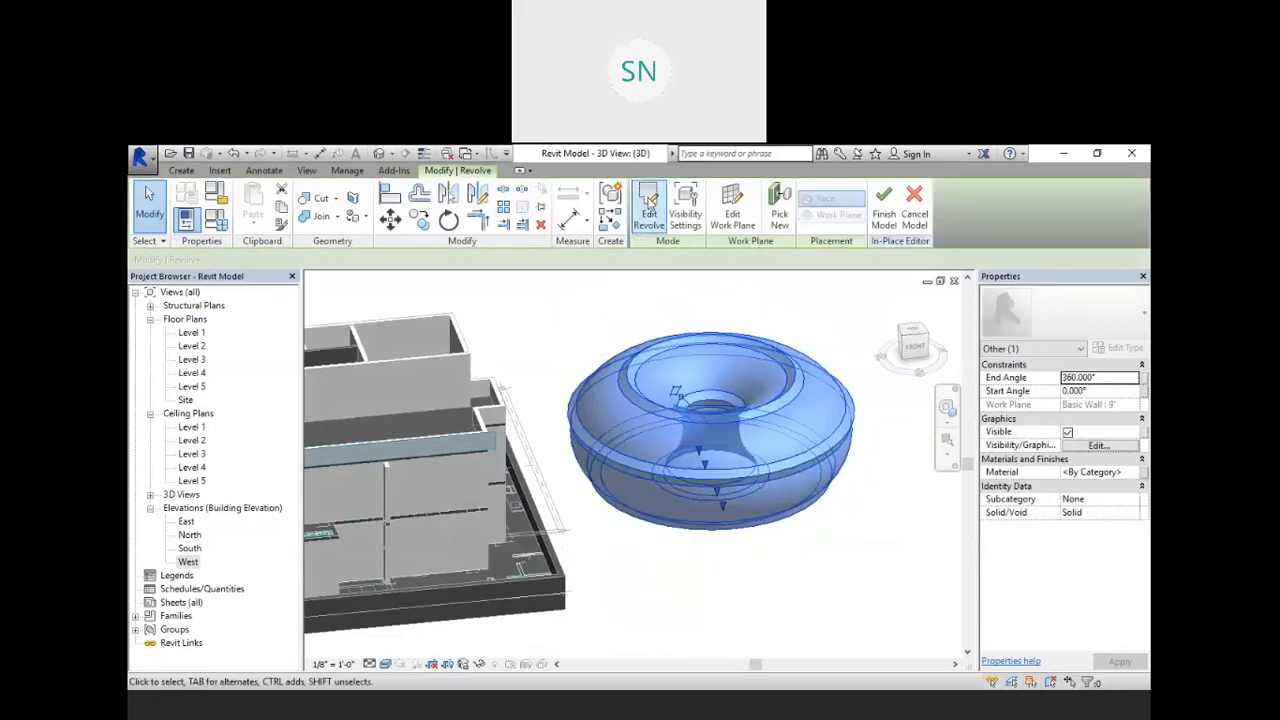
click(649, 202)
drag(711, 425, 778, 421)
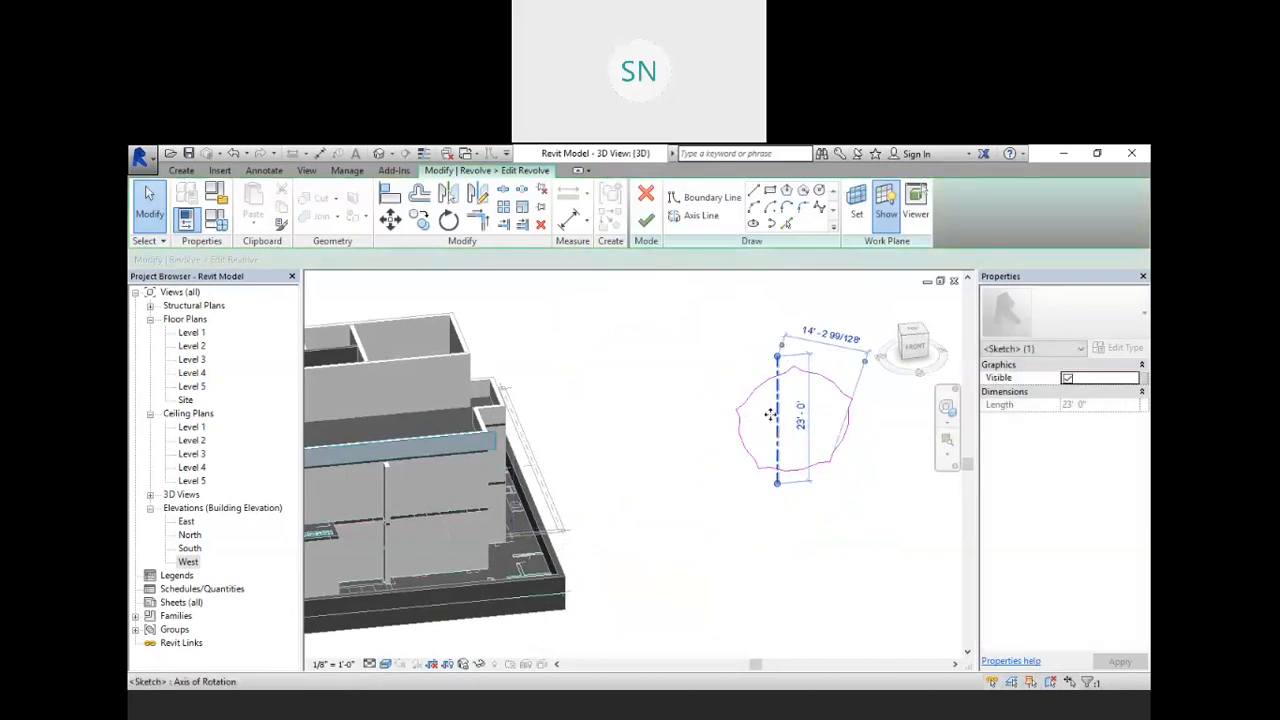
click(646, 220)
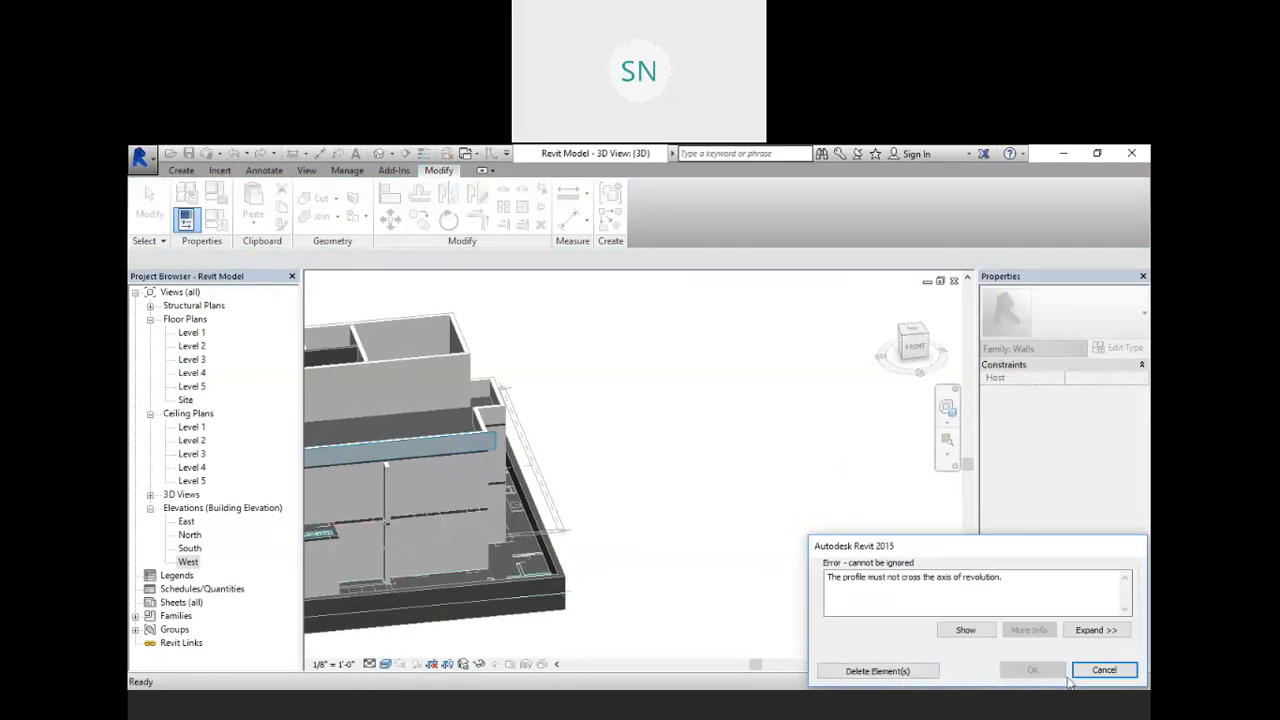
click(1104, 670)
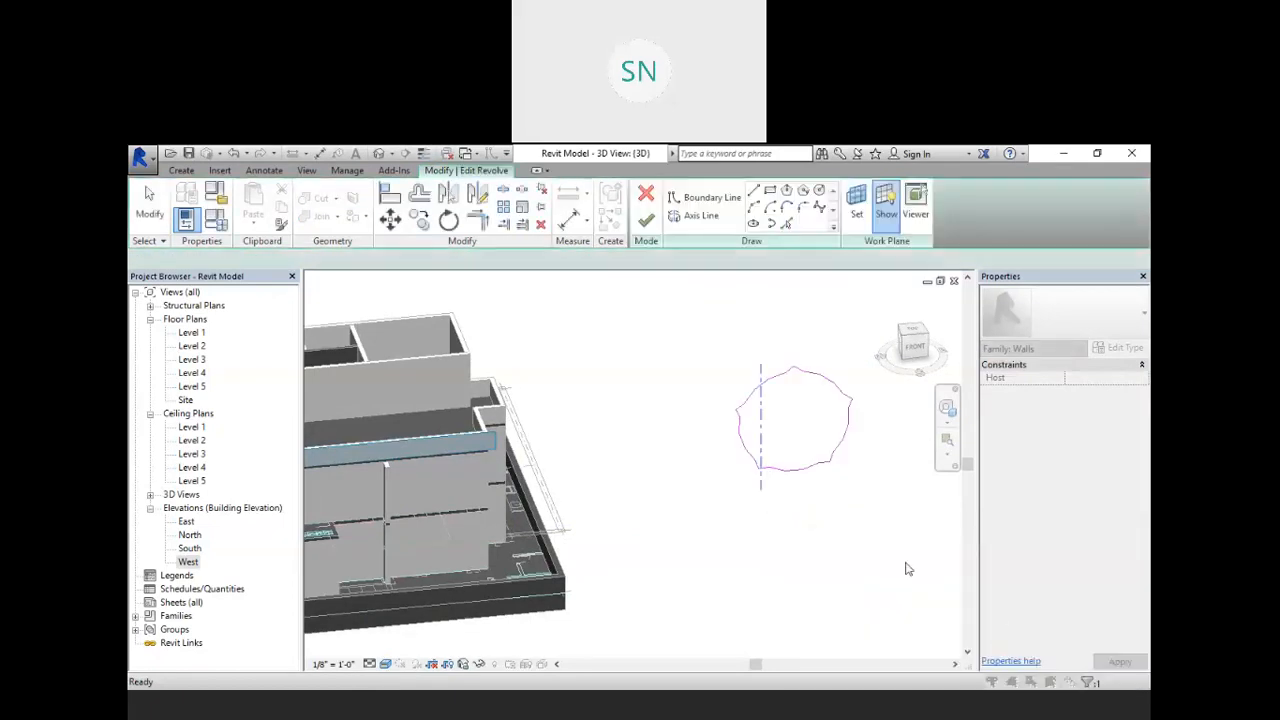
- Move the axis line just outside the profile's tip nearest the building and finish the revolve
click(764, 420)
drag(742, 417, 733, 426)
scroll(743, 416, up, 2)
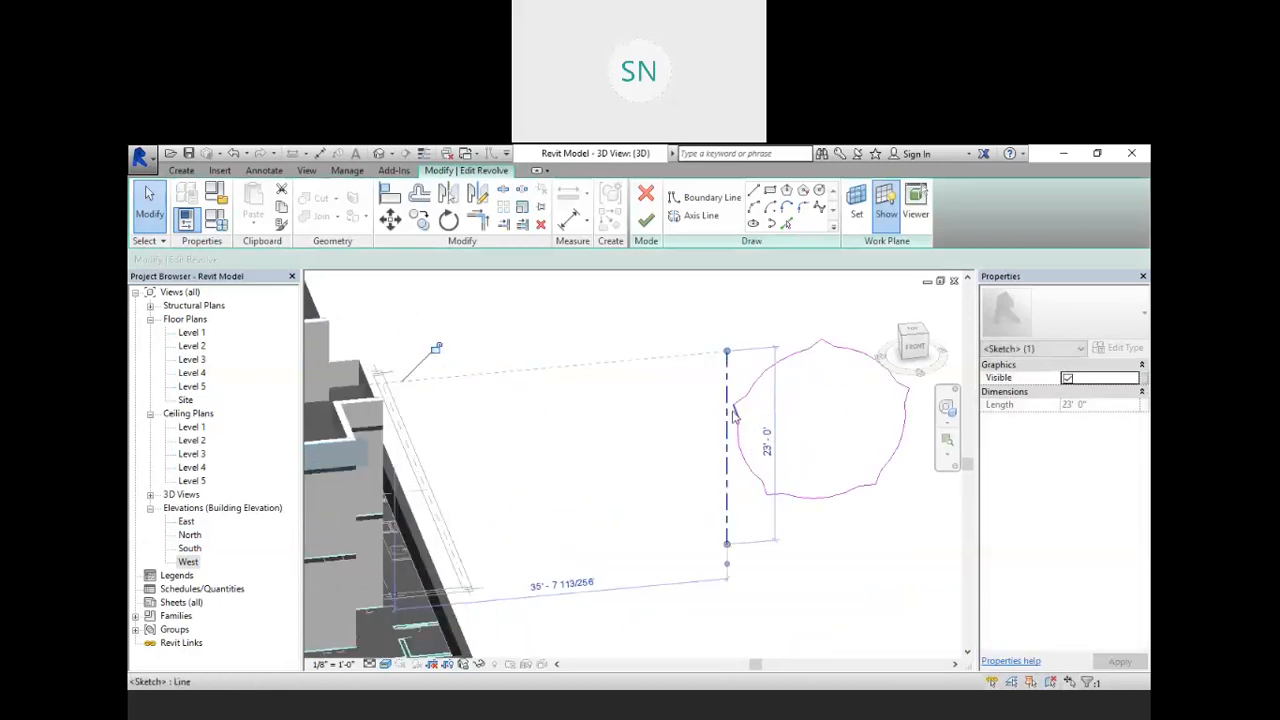
click(646, 221)
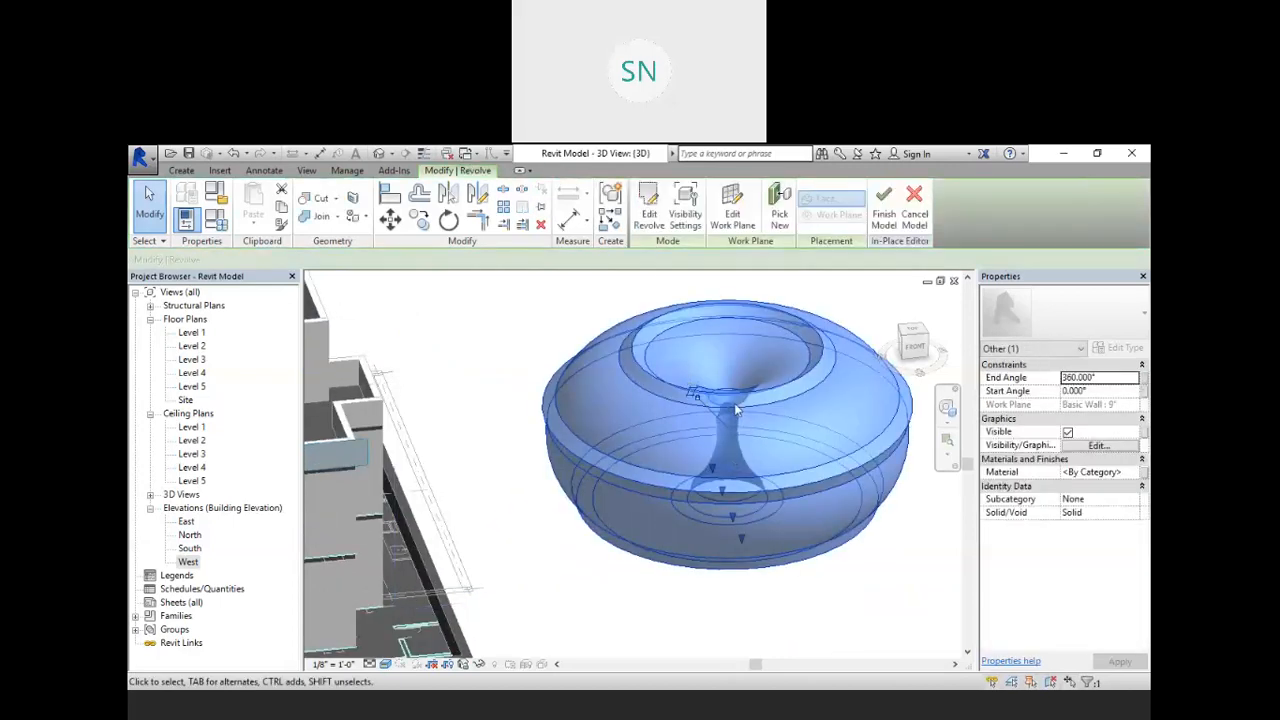
- Move the revolve's axis line well away from the five-pointed profile, toward the building, and finish the revolve
click(649, 212)
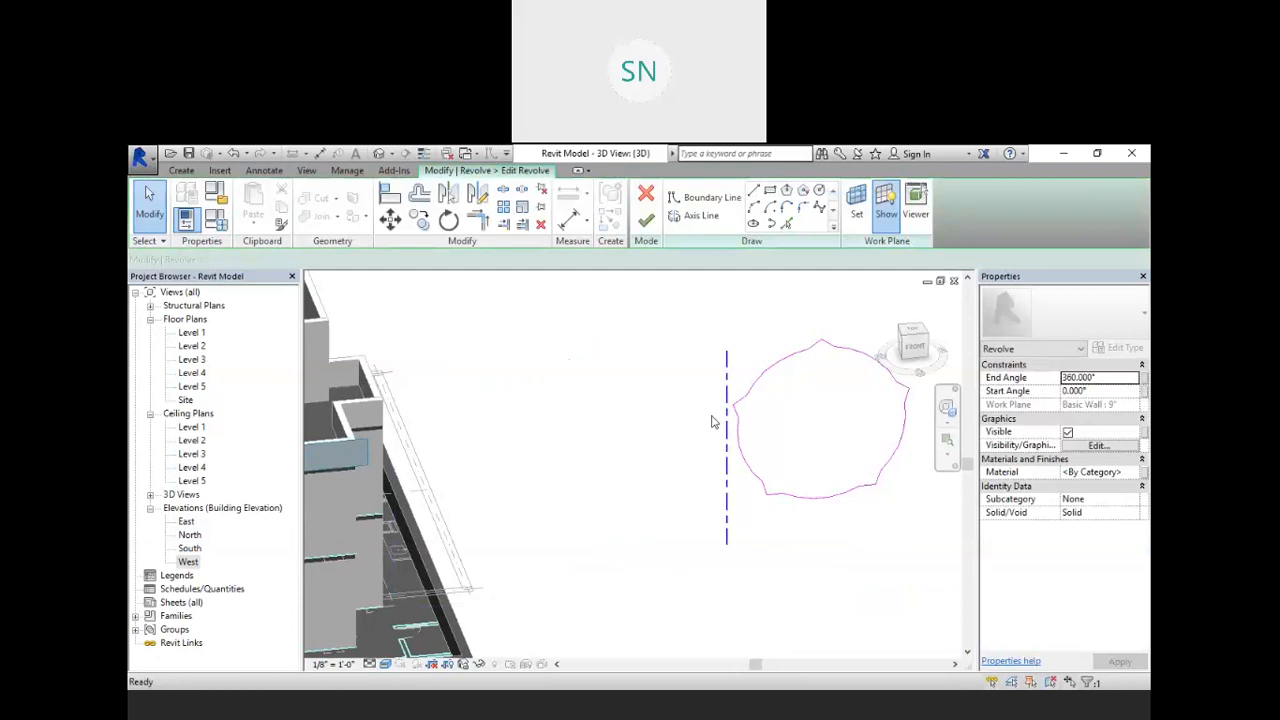
drag(727, 444, 530, 445)
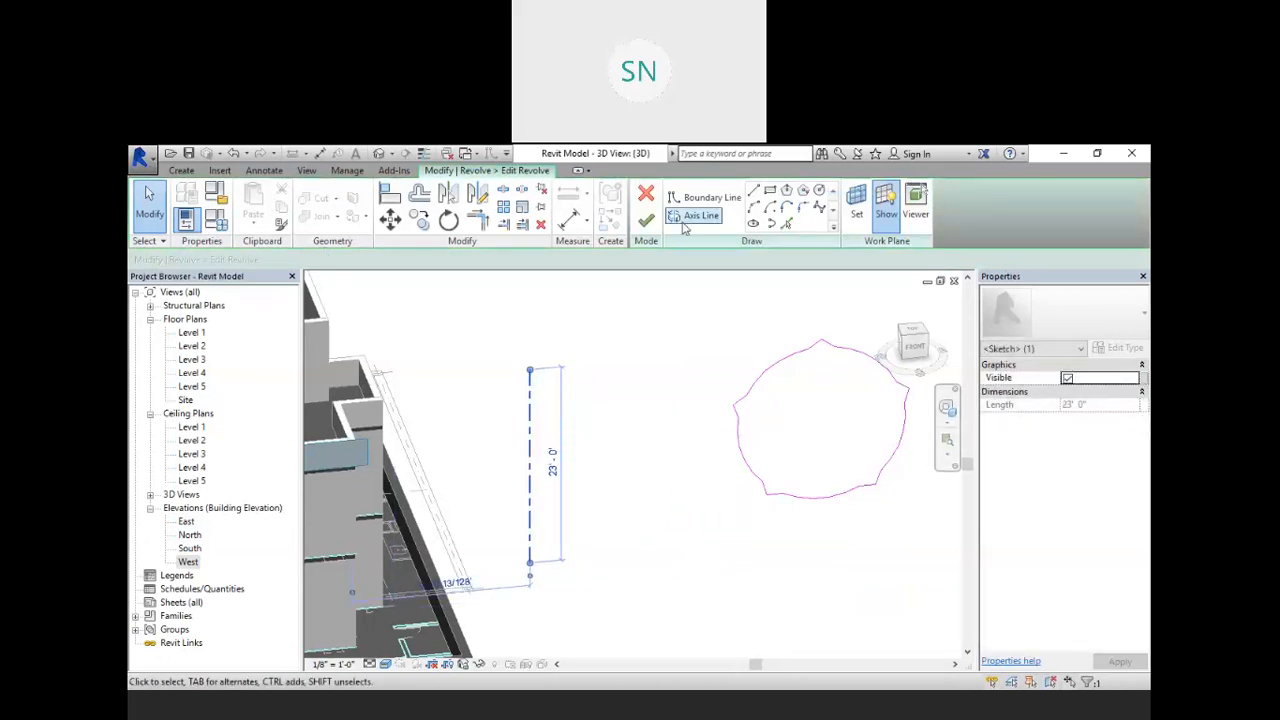
click(646, 220)
scroll(745, 368, down, 4)
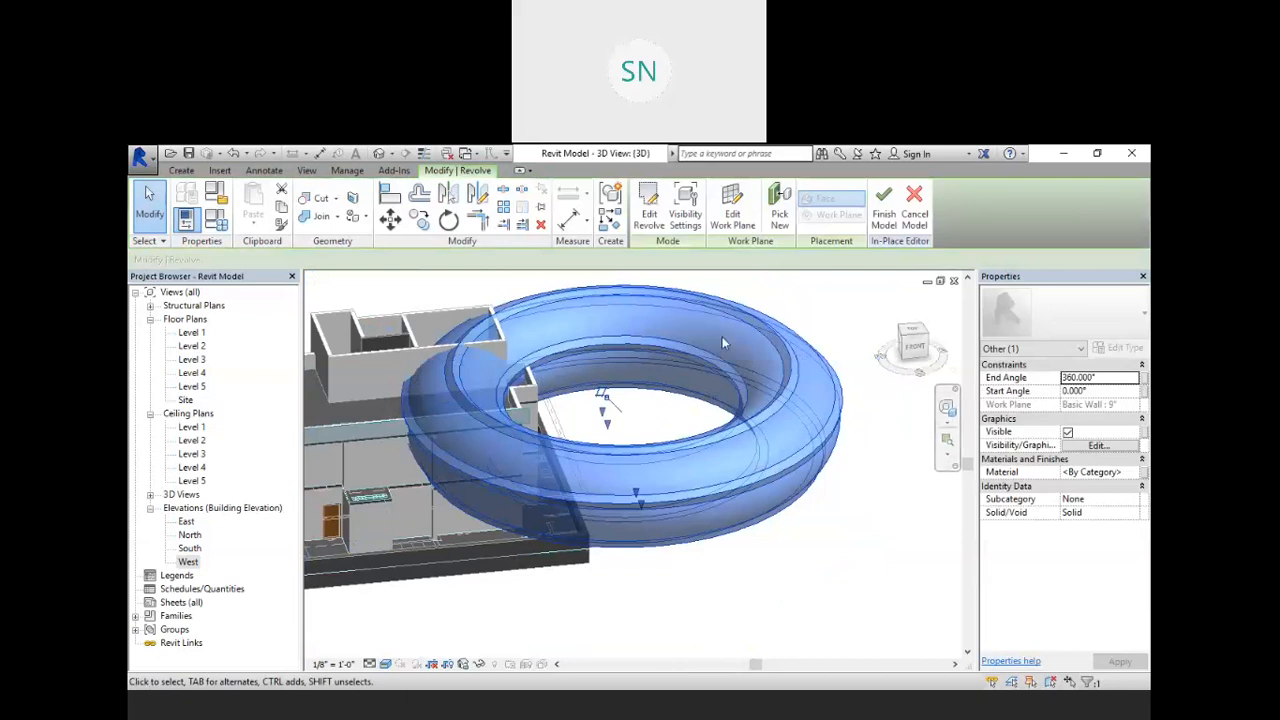
- Move the revolved ring clear of the building and finish the in-place model
drag(738, 353, 912, 339)
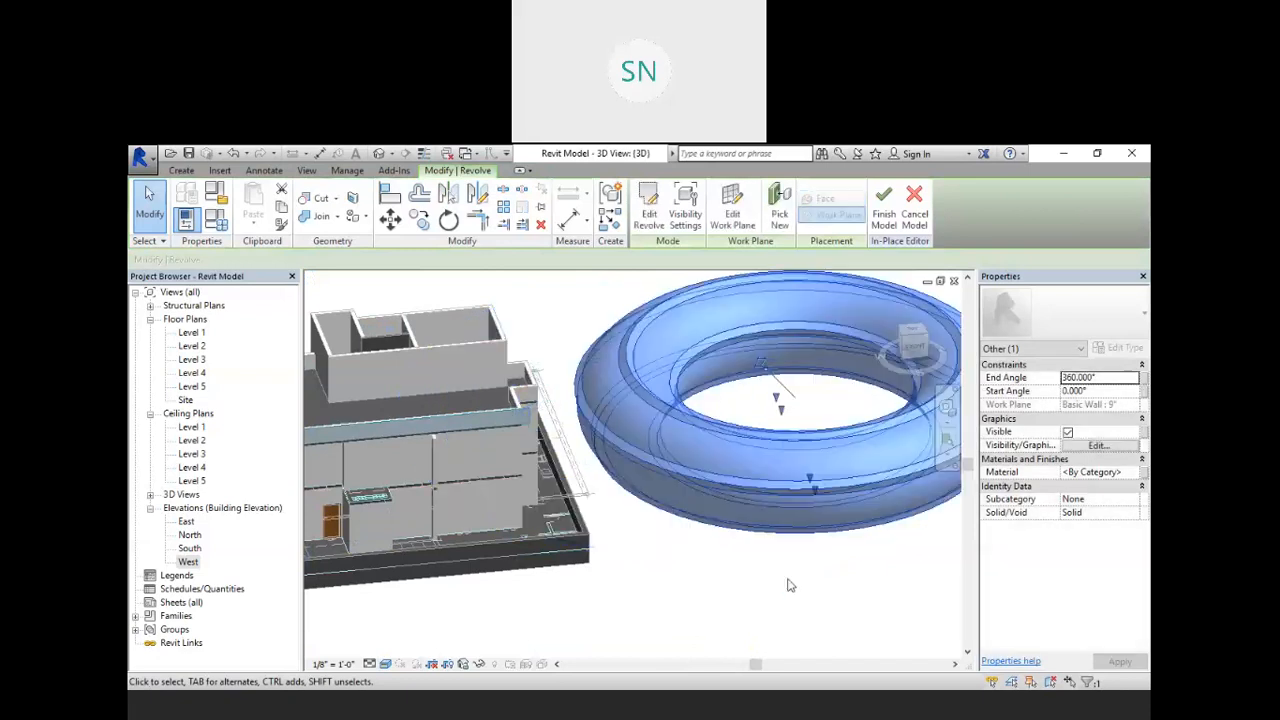
click(788, 580)
scroll(597, 473, down, 2)
scroll(645, 559, up, 1)
scroll(632, 557, down, 1)
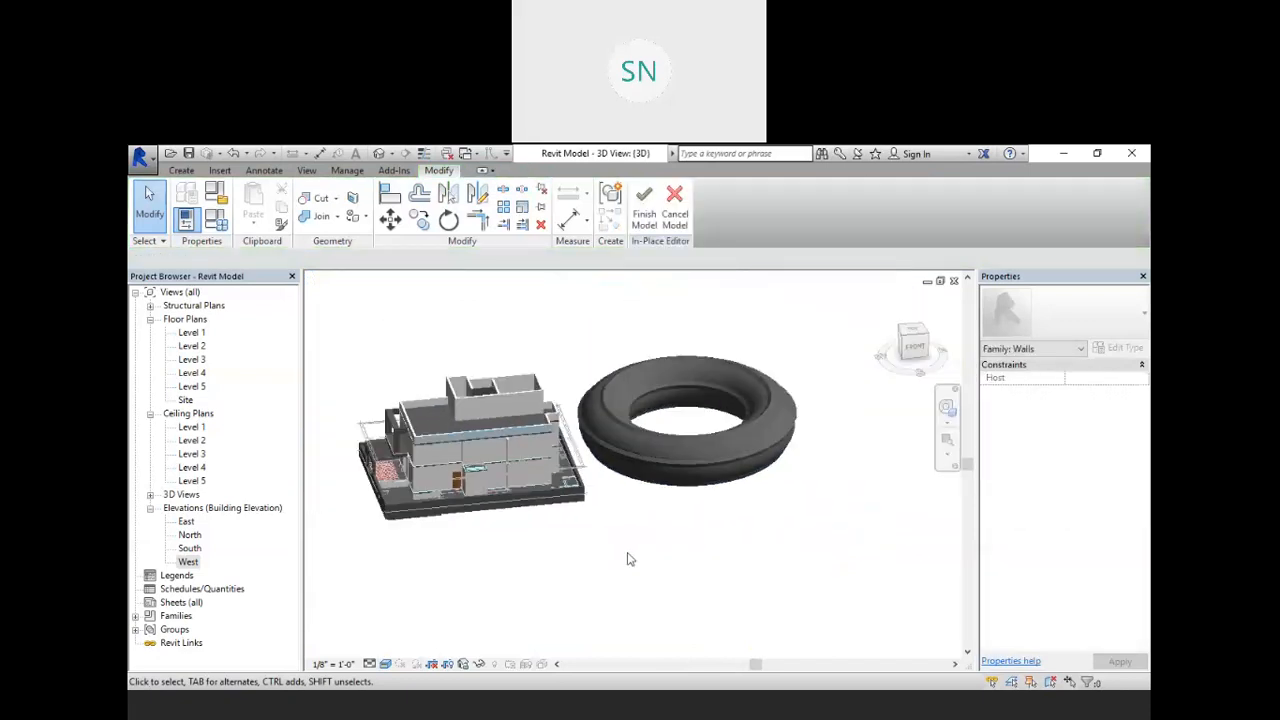
middle_drag(511, 566, 585, 574)
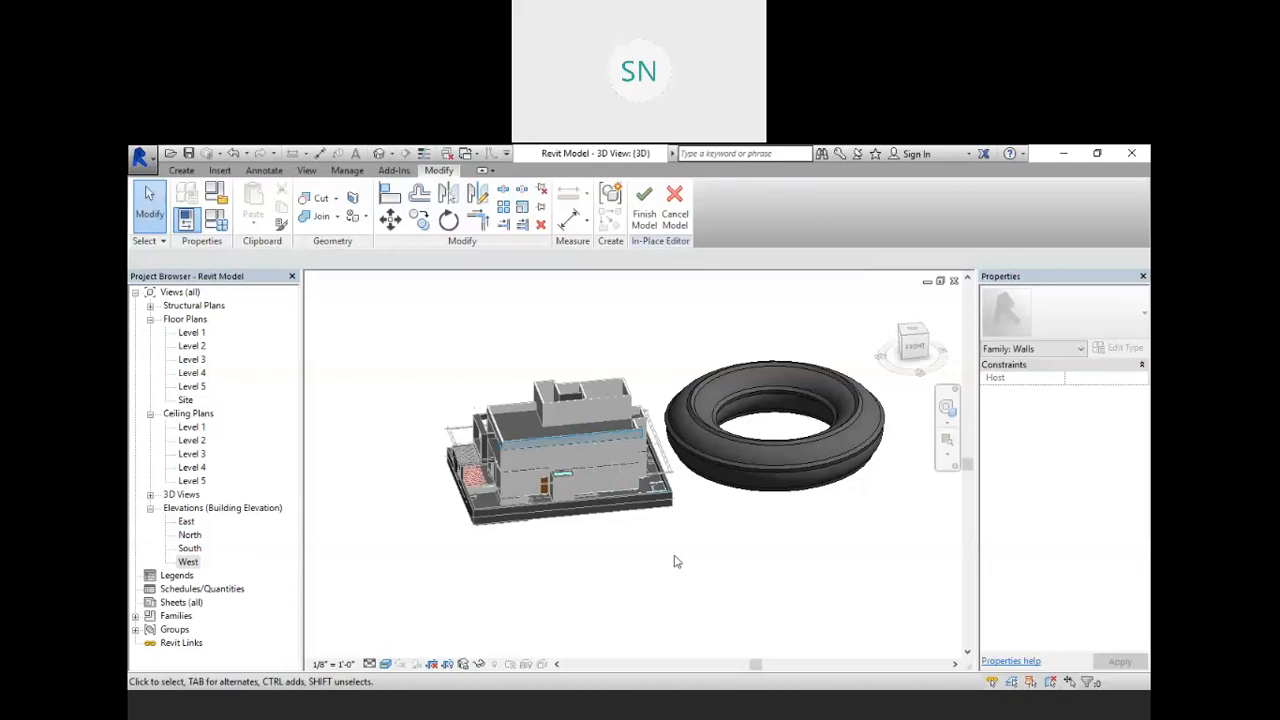
middle_drag(548, 584, 608, 576)
scroll(533, 534, up, 2)
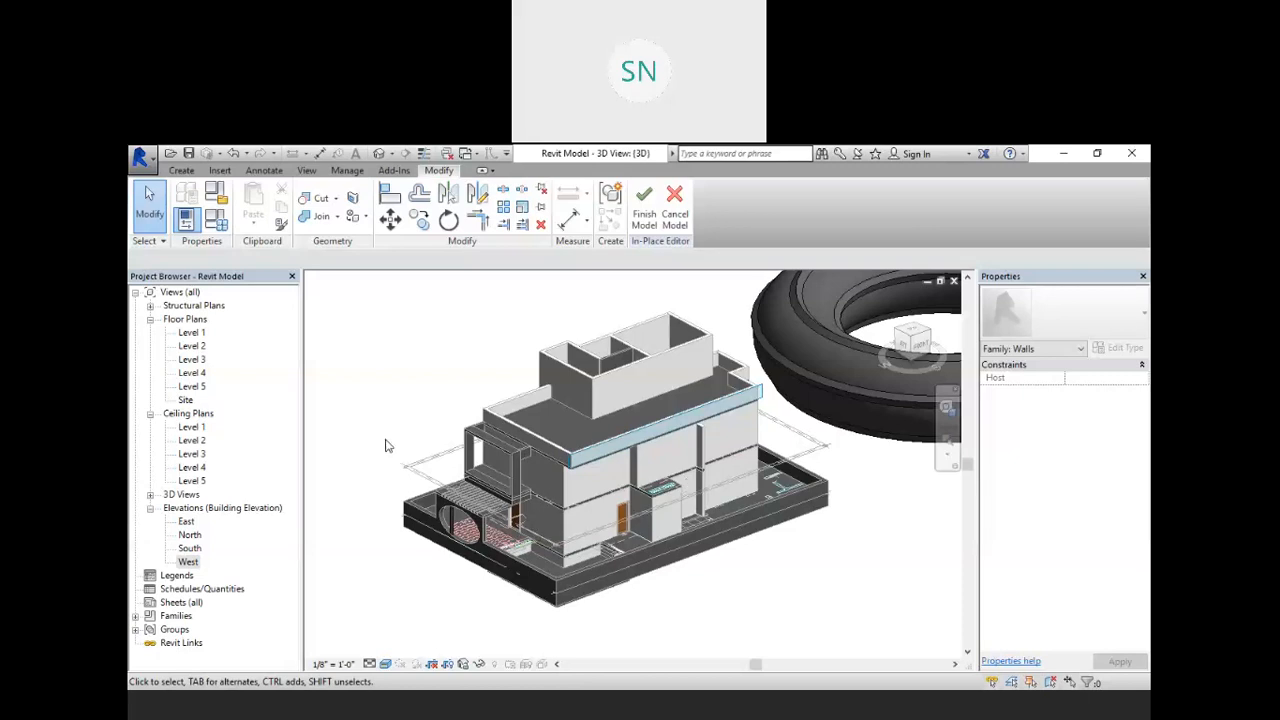
click(644, 205)
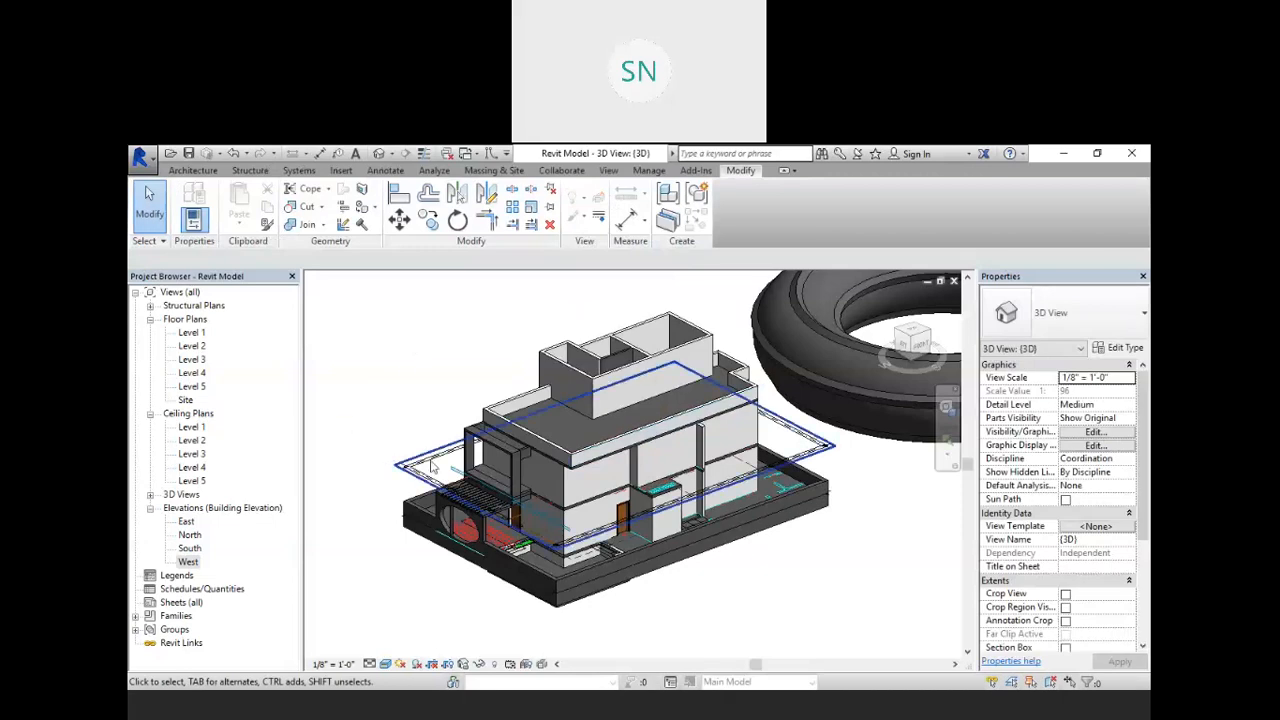
- Dismiss the save reminder and check the project's managed links for linked Revit and CAD files
click(342, 171)
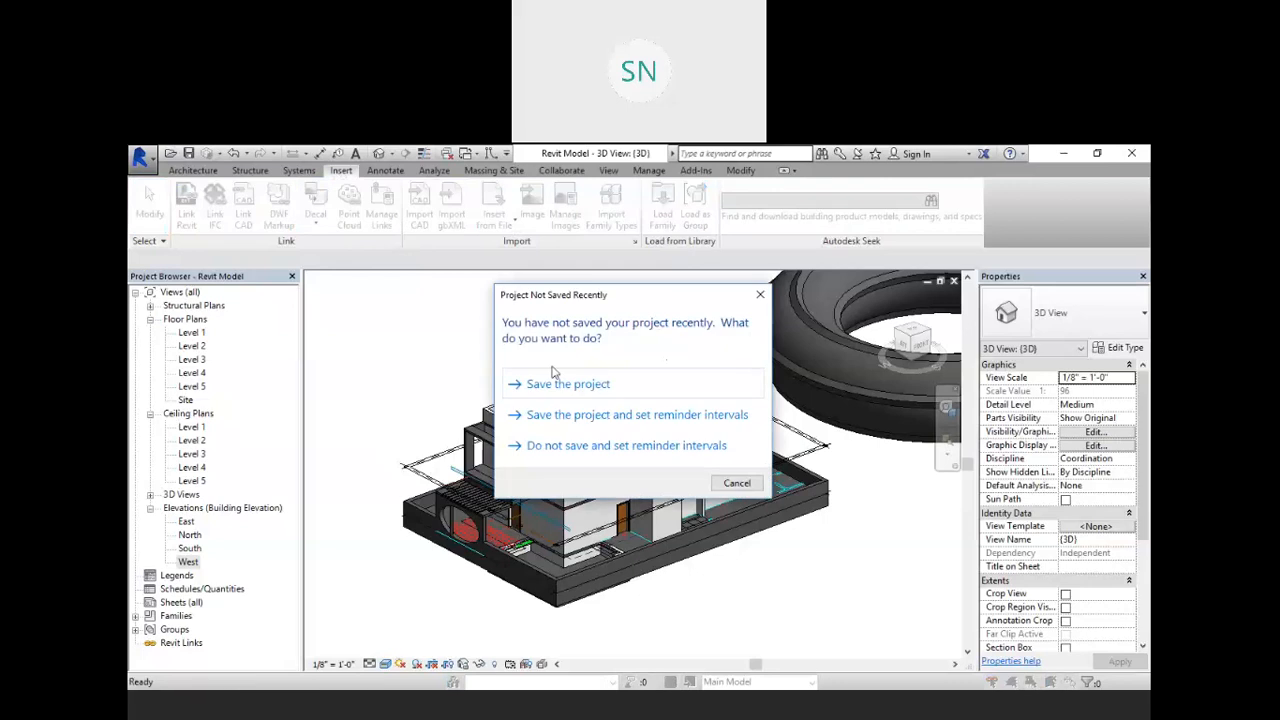
click(738, 483)
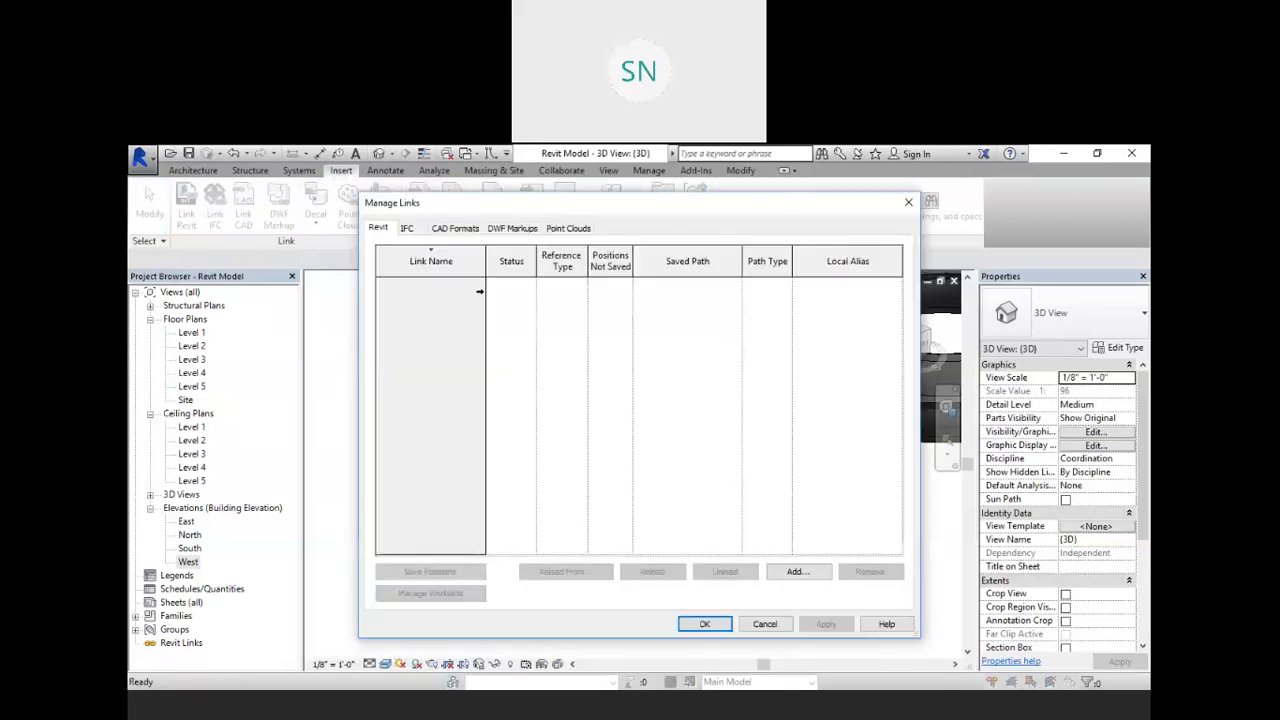
click(458, 227)
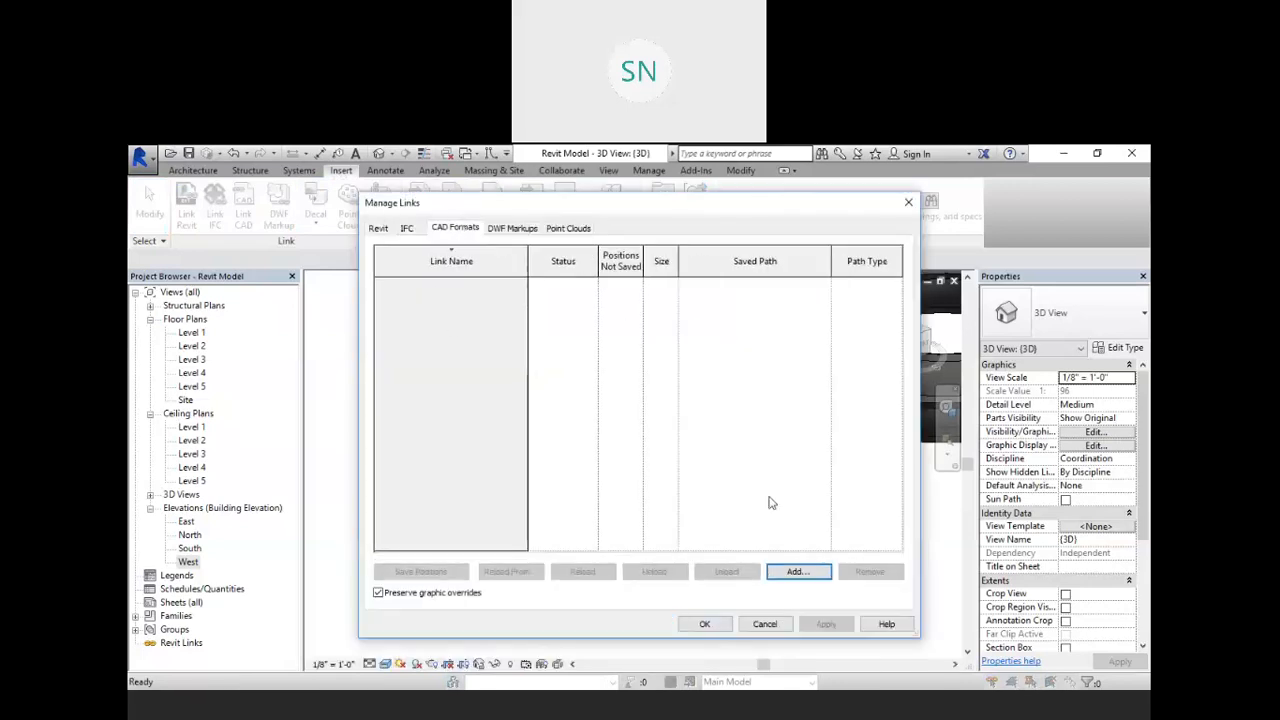
click(764, 623)
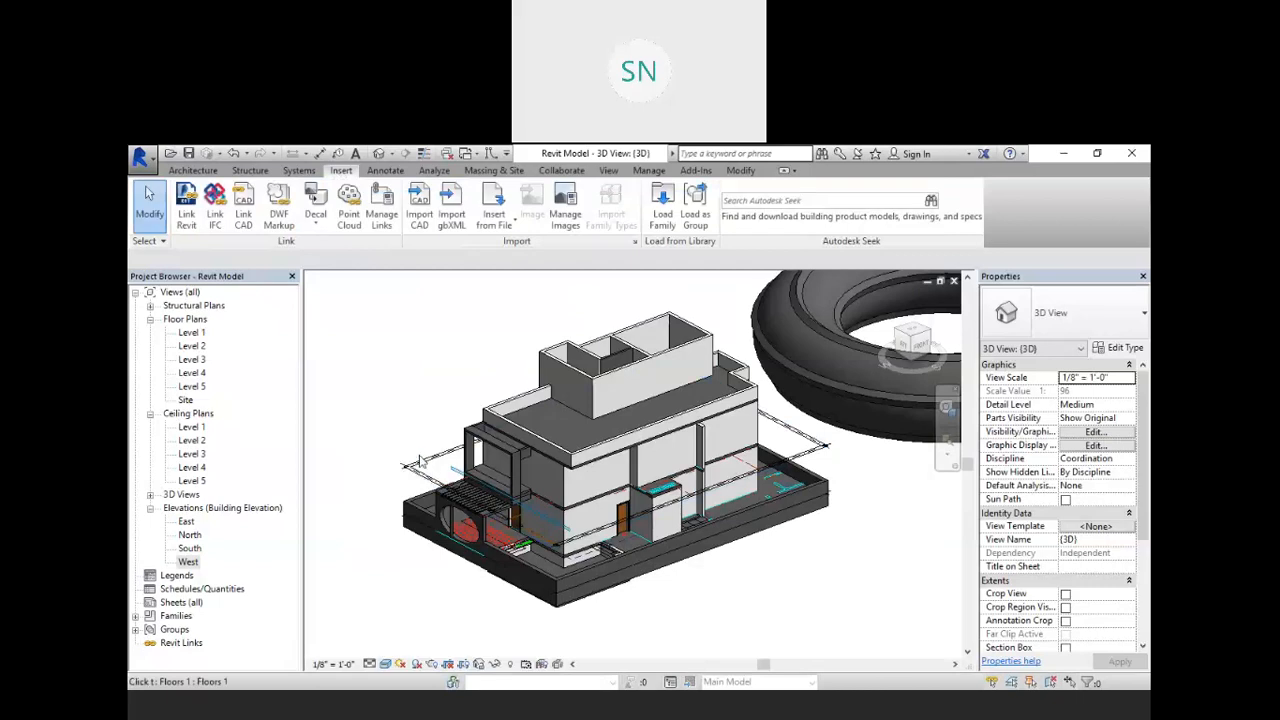
- Delete all layers of the imported First Floor Plan.dwg drawing around the building
click(425, 462)
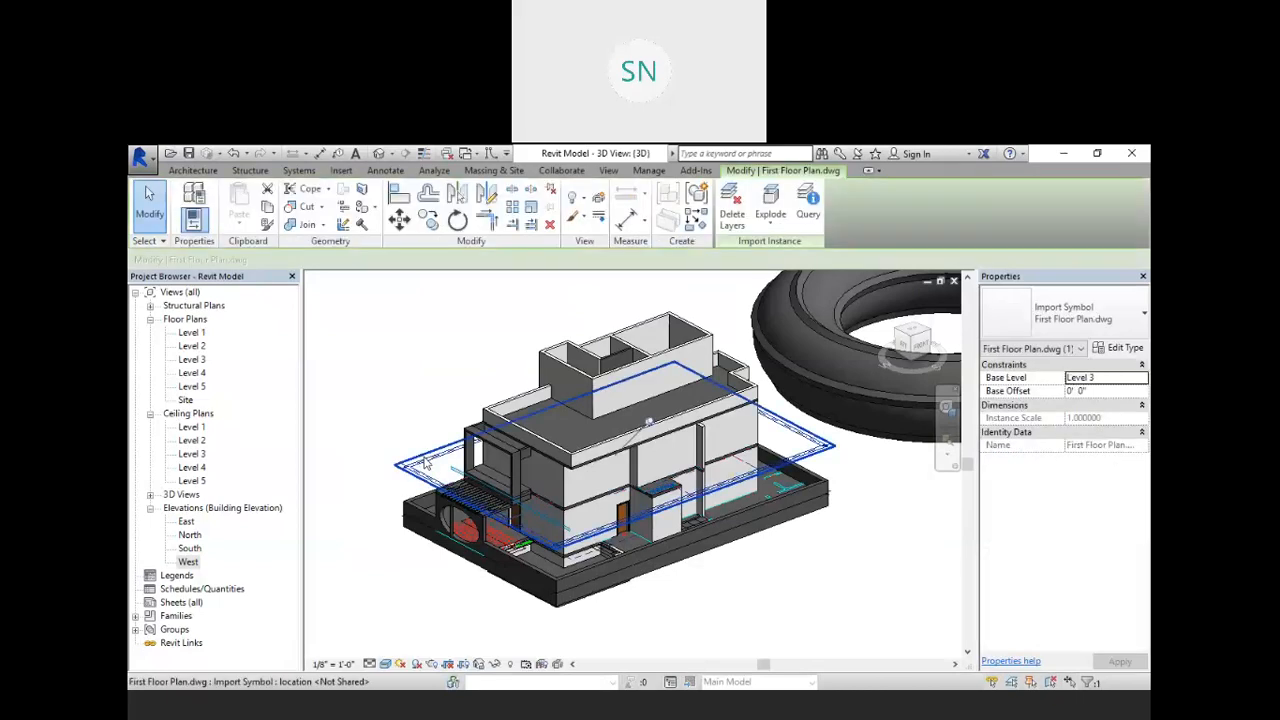
click(730, 212)
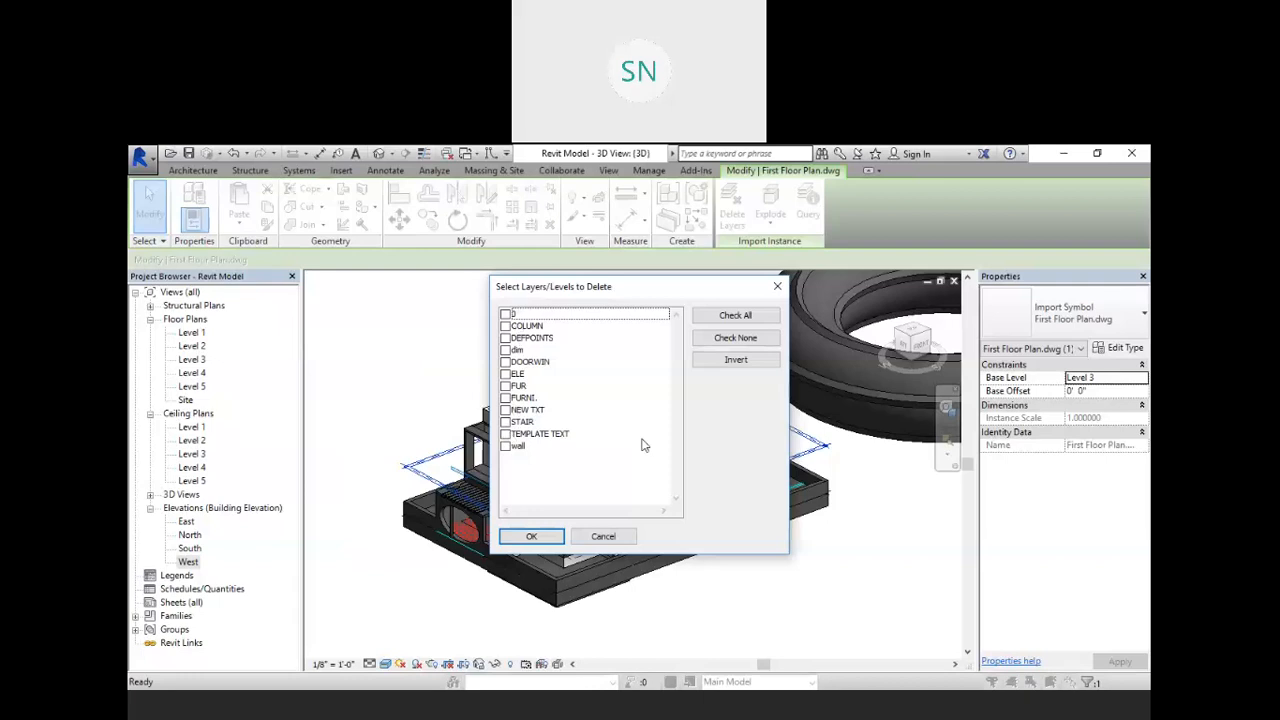
click(740, 318)
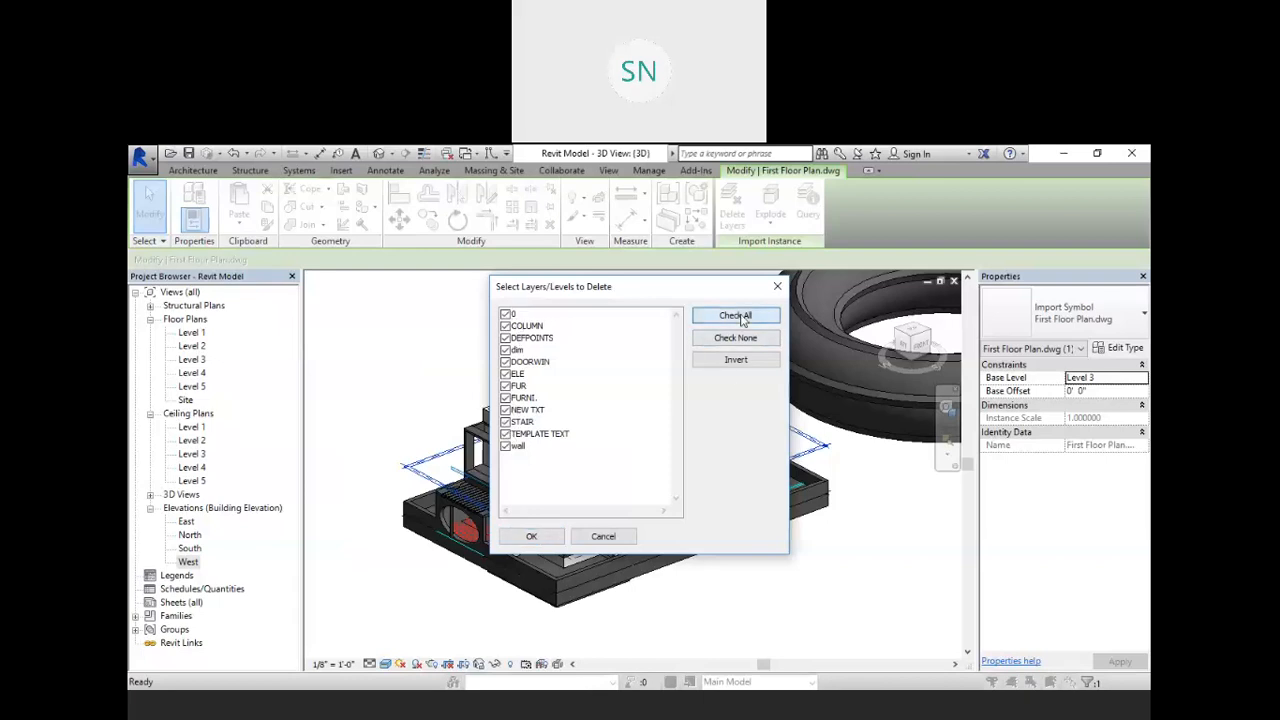
click(529, 536)
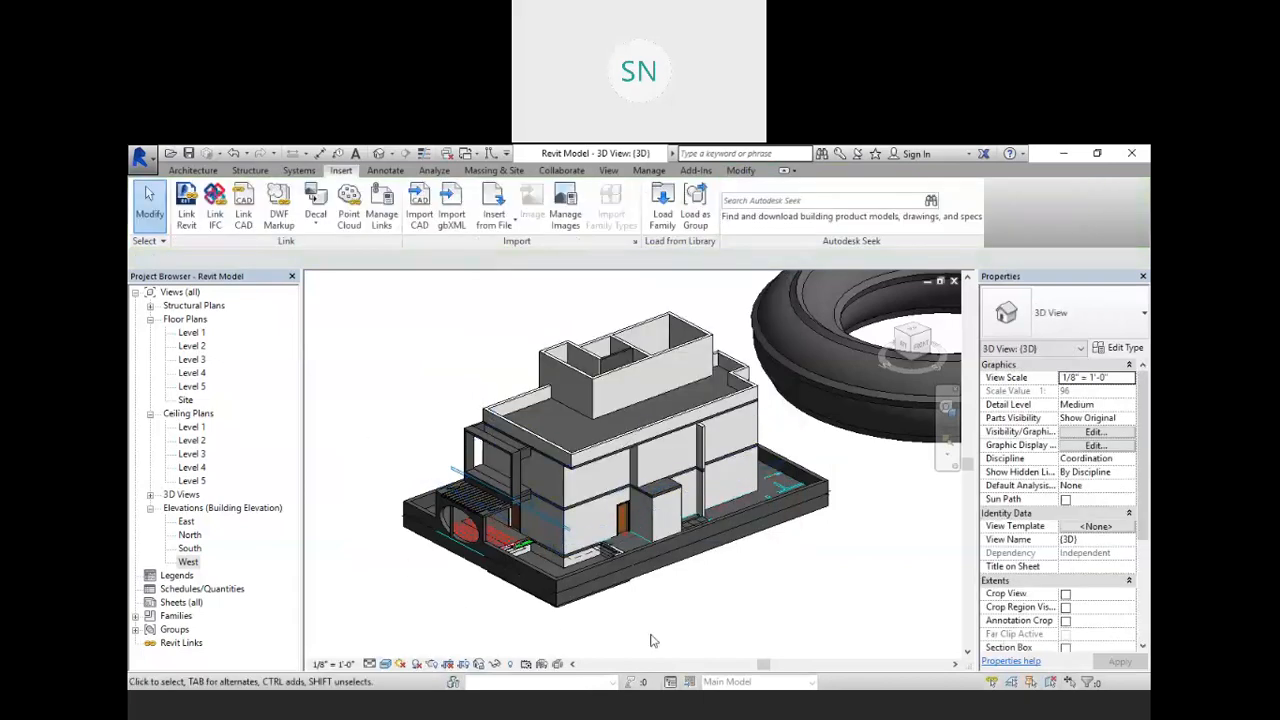
- Delete all layers of the imported Ground Floor Plan.dwg drawing at the building's base
click(784, 490)
click(783, 484)
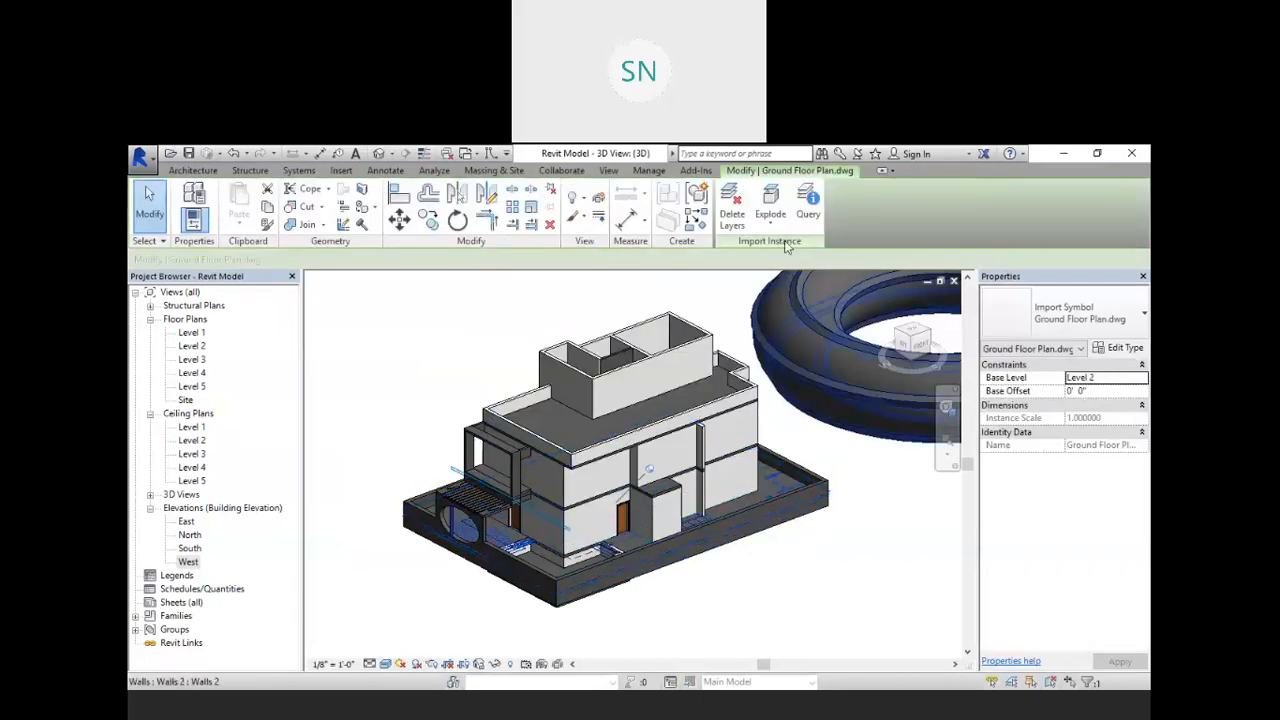
click(729, 209)
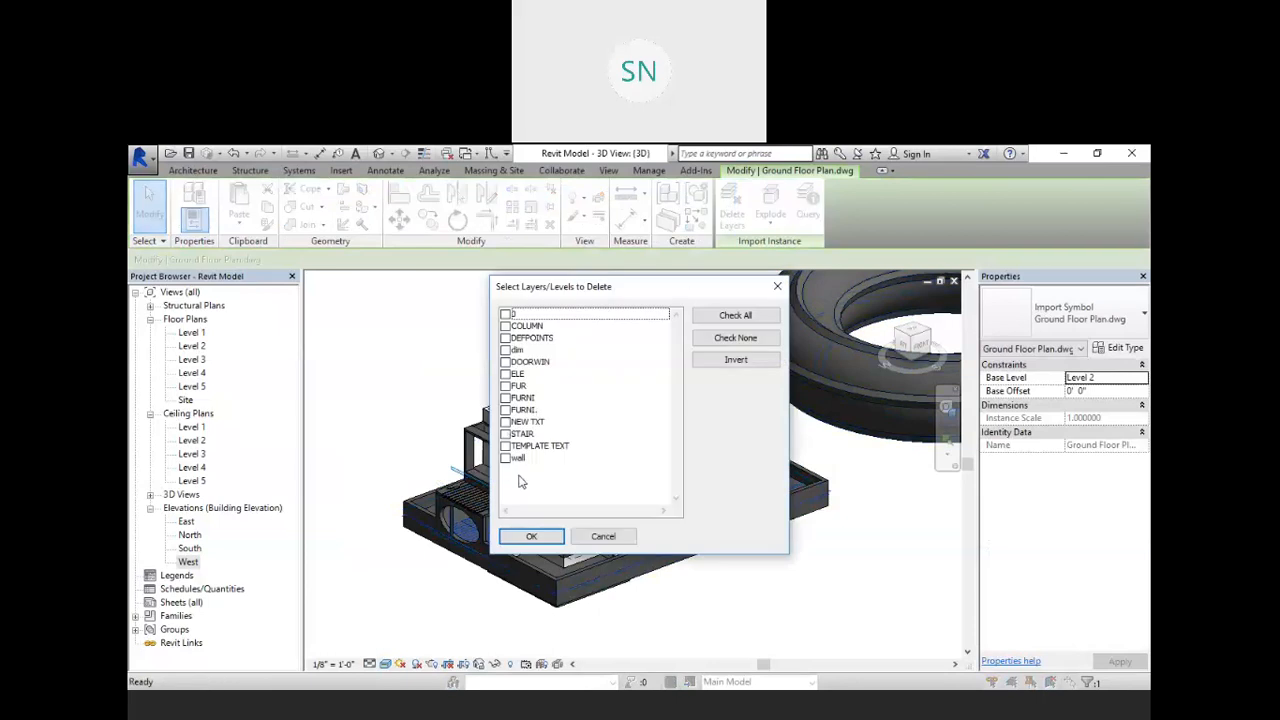
click(737, 317)
click(531, 536)
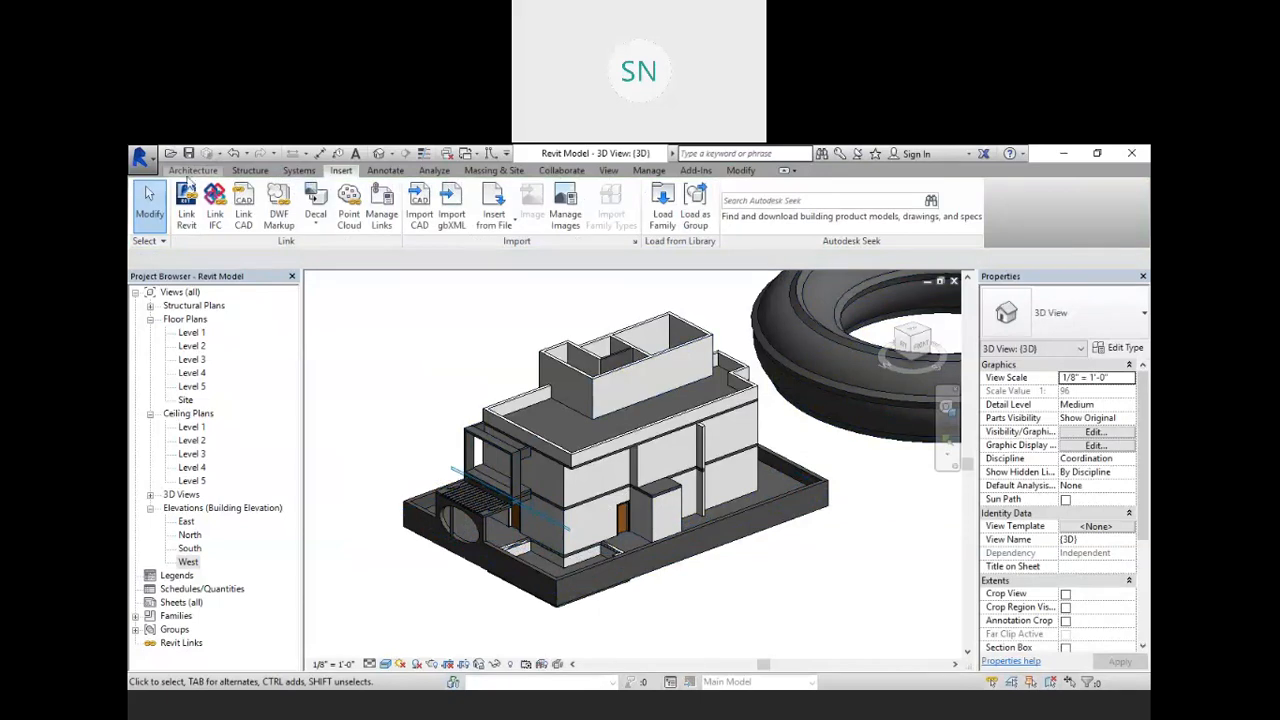
- Look at the Level 1 floor plan and open the Level 2 floor plan
click(193, 171)
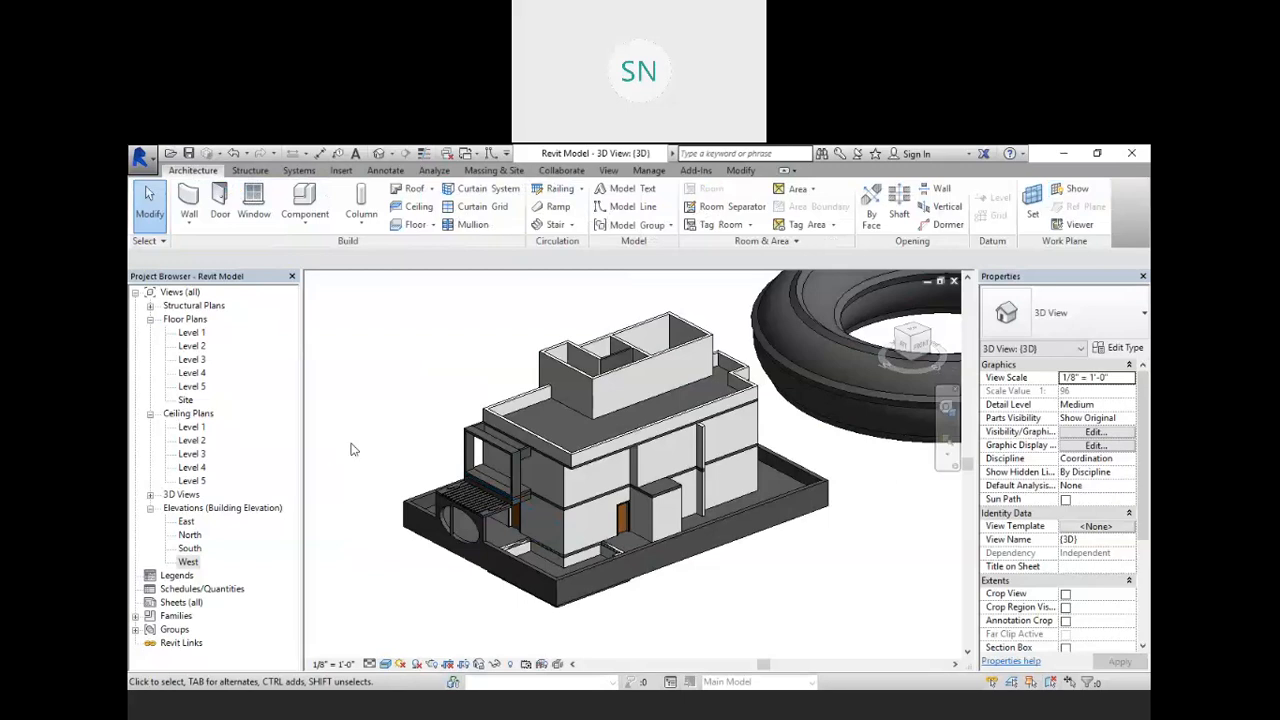
scroll(503, 428, down, 2)
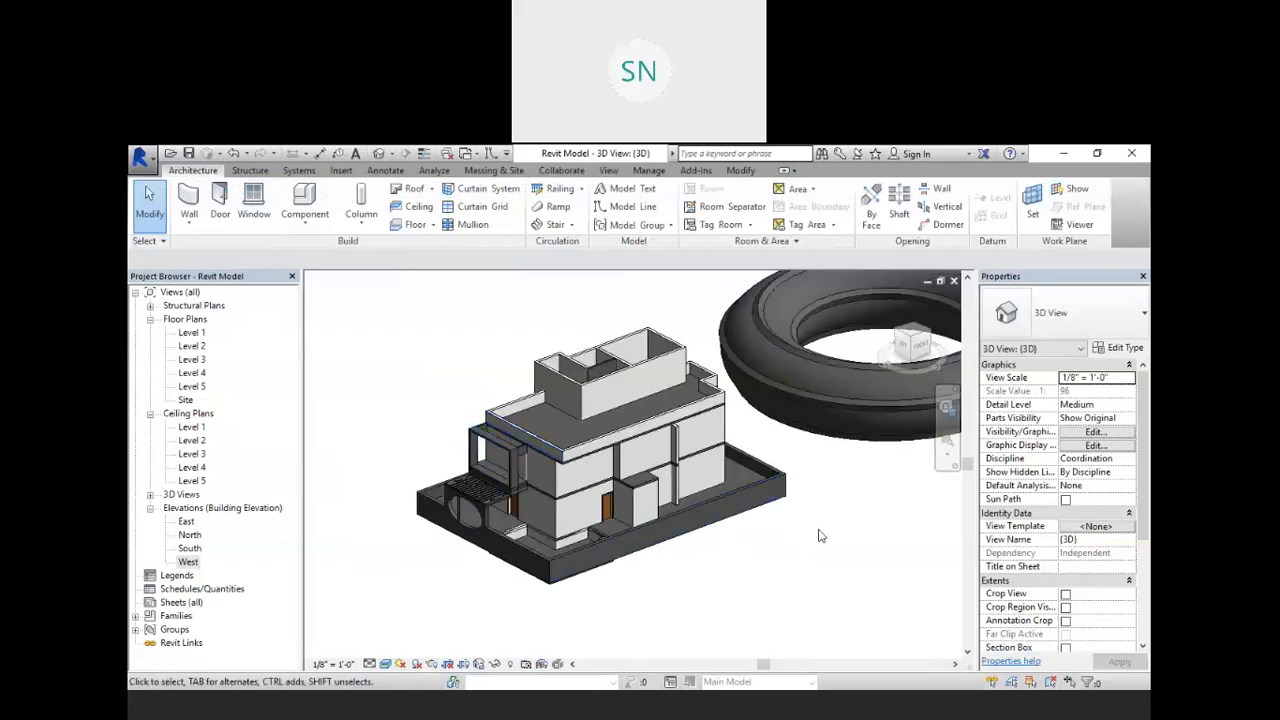
double_click(192, 333)
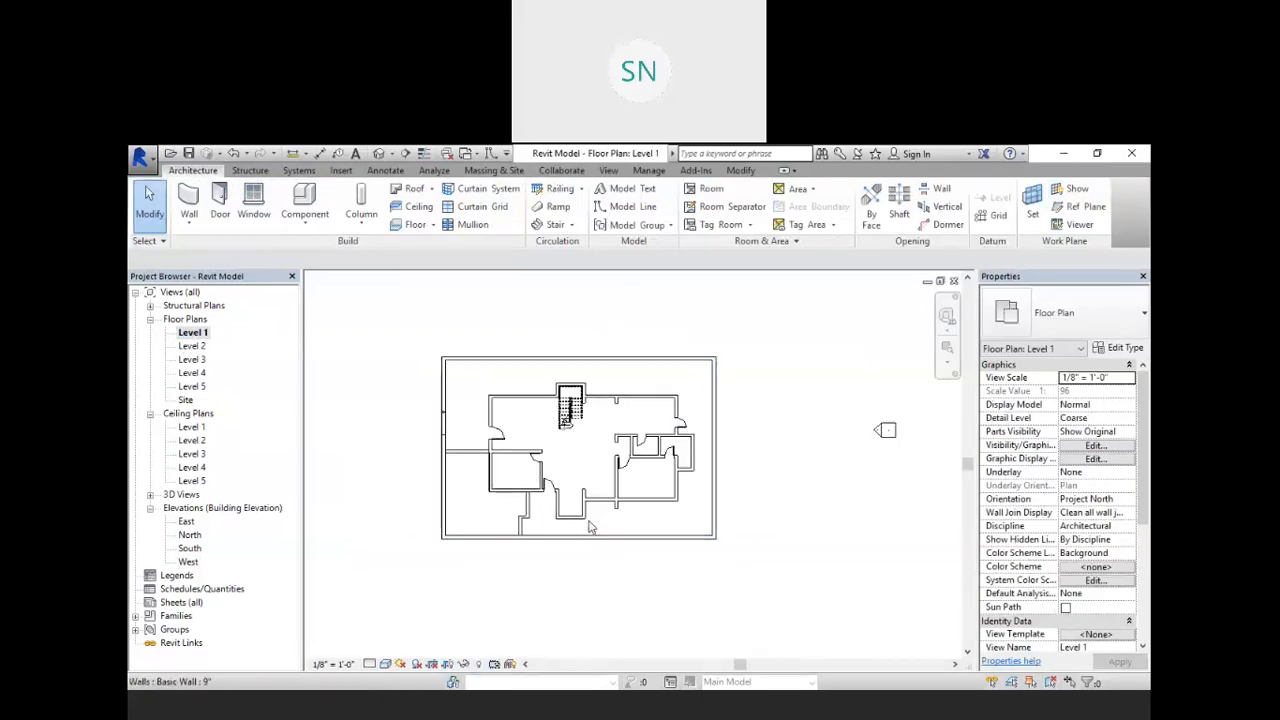
double_click(192, 346)
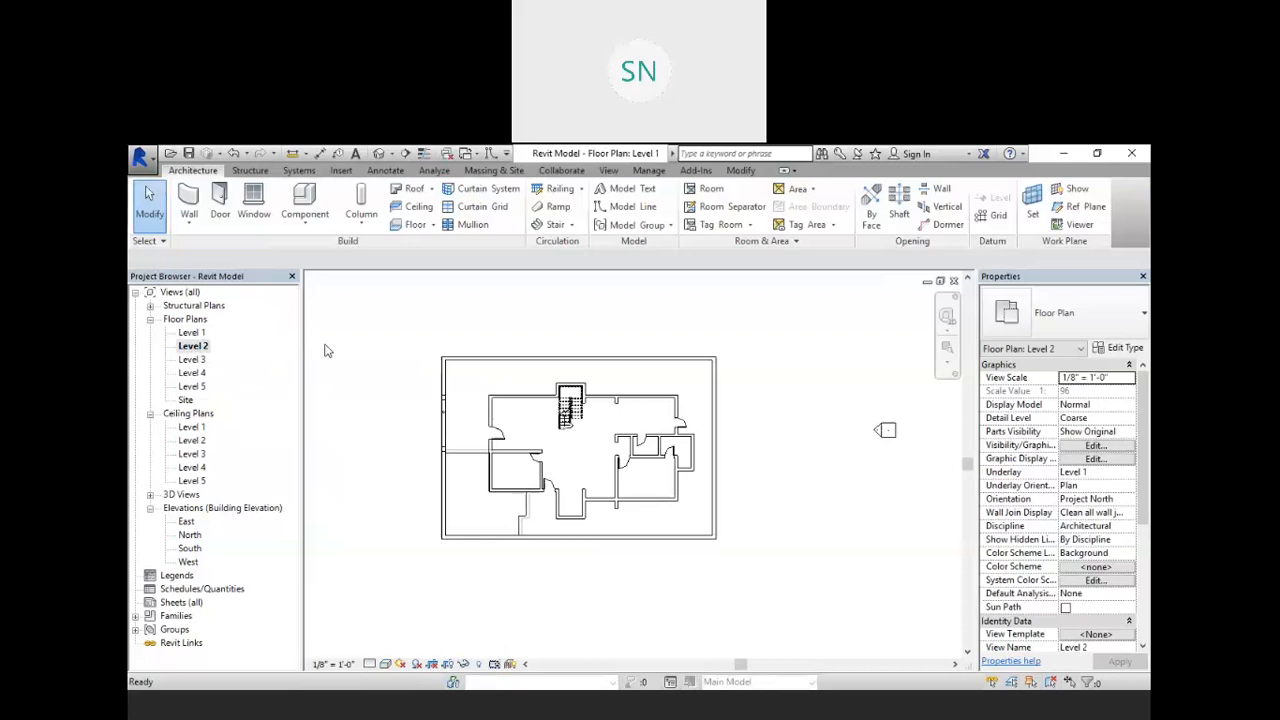
scroll(558, 455, up, 2)
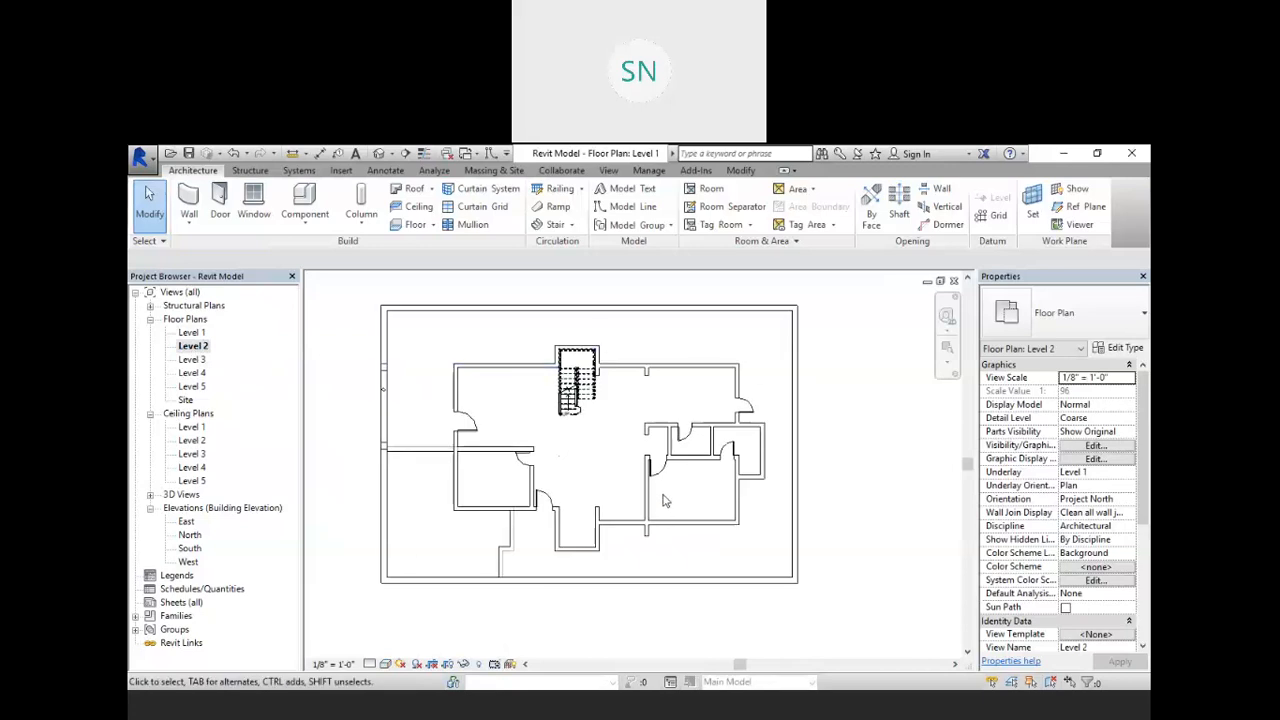
scroll(665, 500, down, 3)
scroll(755, 530, up, 2)
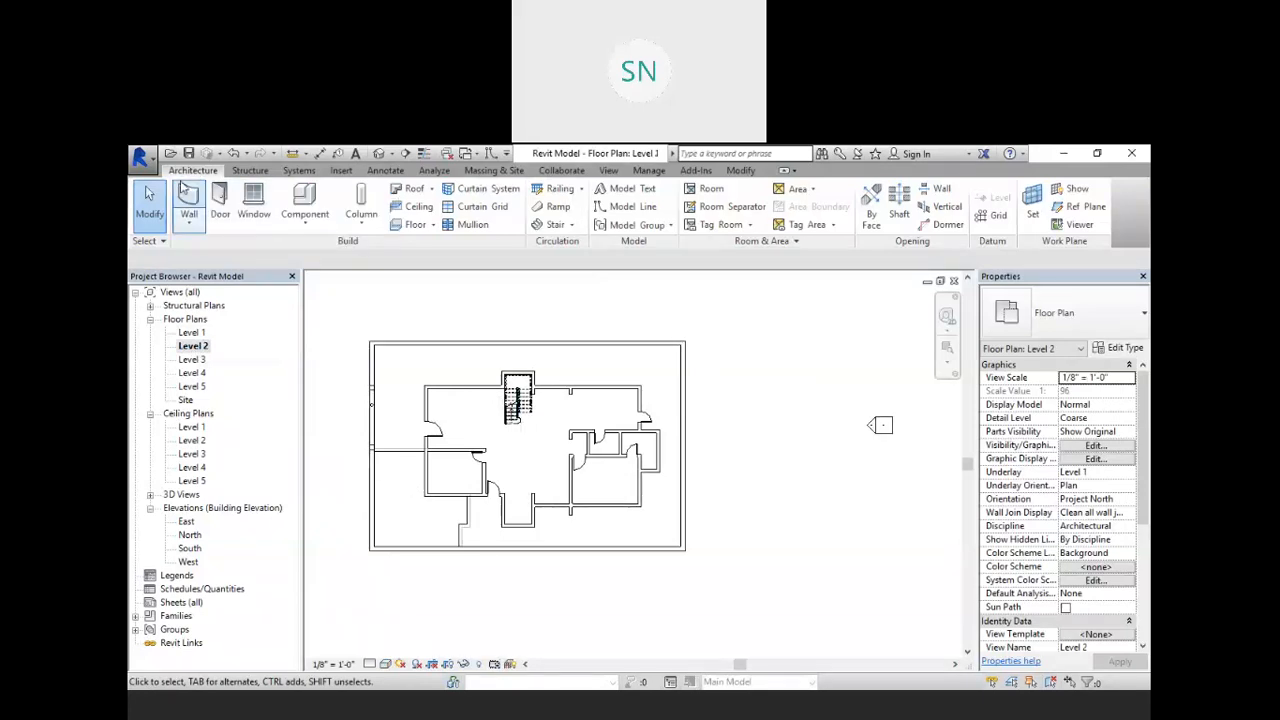
- Start a DWG export of only the current Level 2 floor plan with the in-session export setup and proceed to saving
click(141, 157)
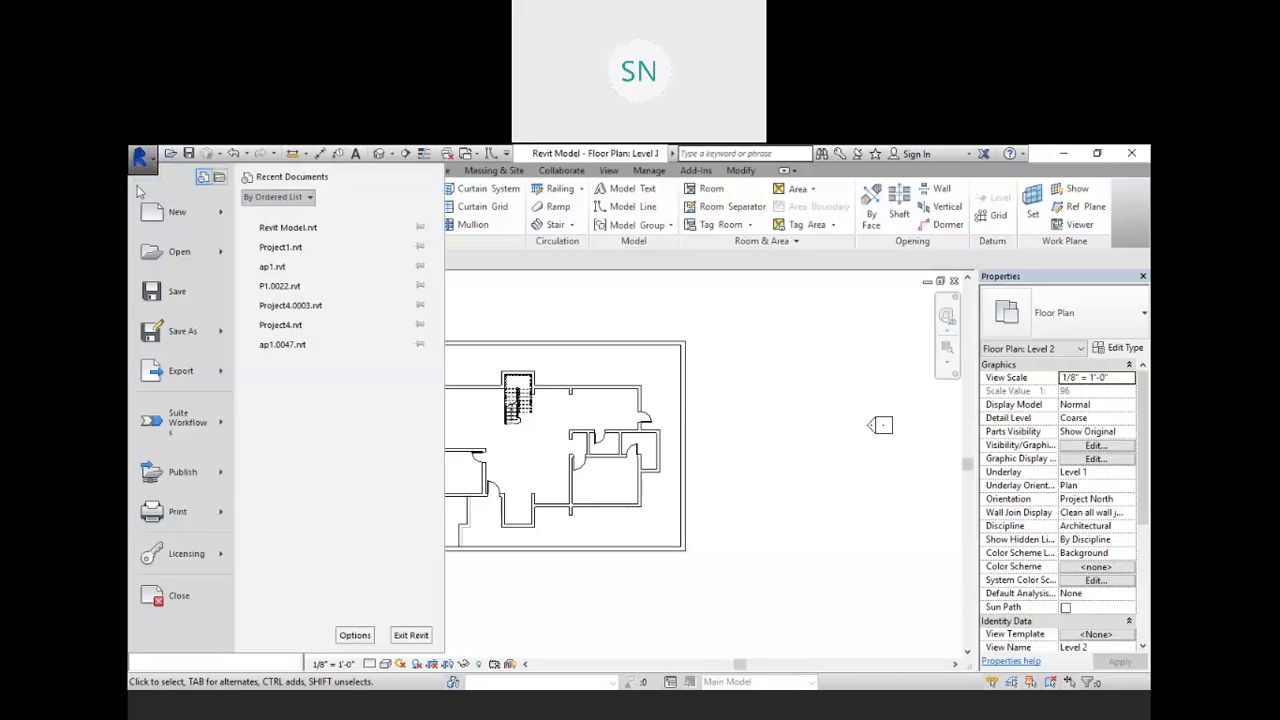
mouse_move(174, 373)
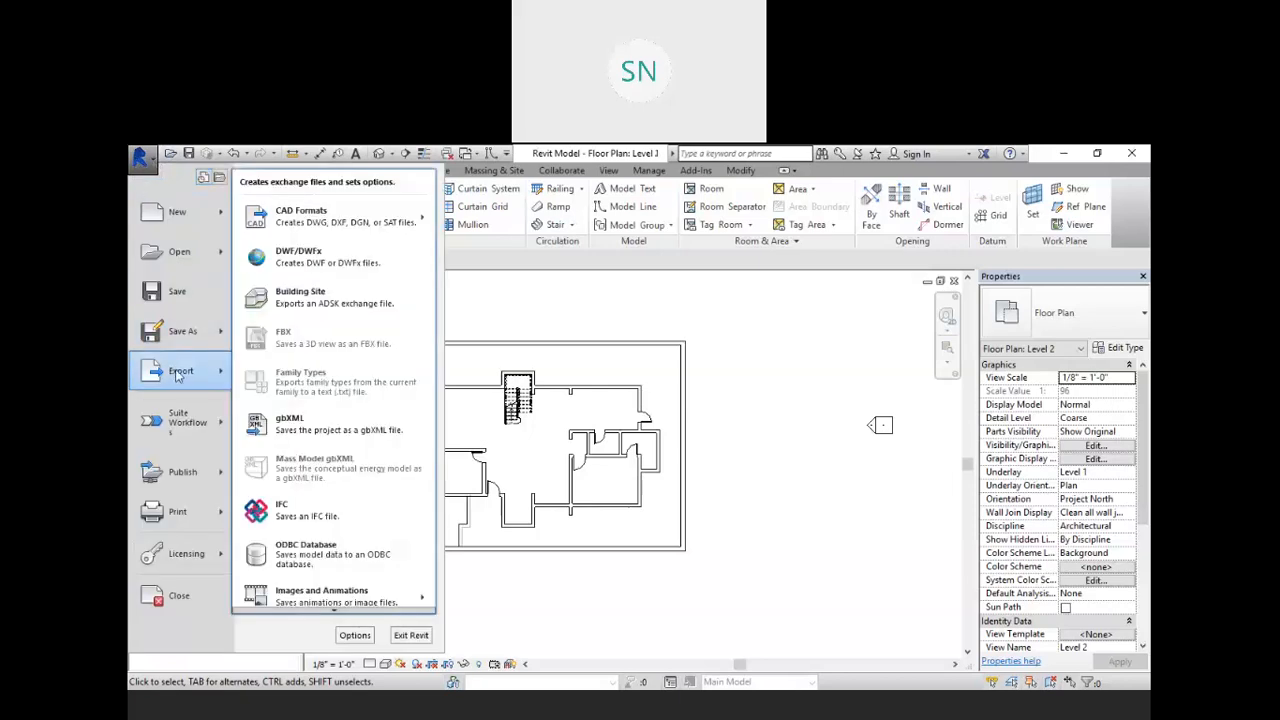
mouse_move(380, 220)
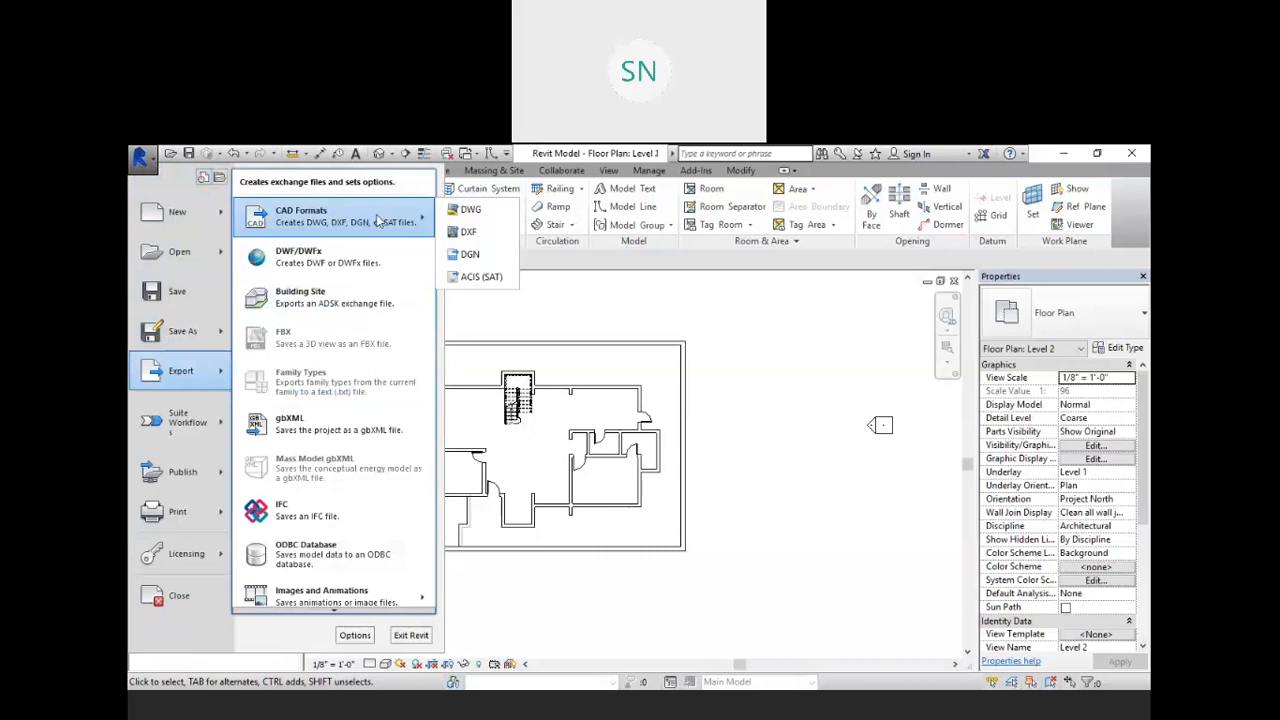
click(498, 218)
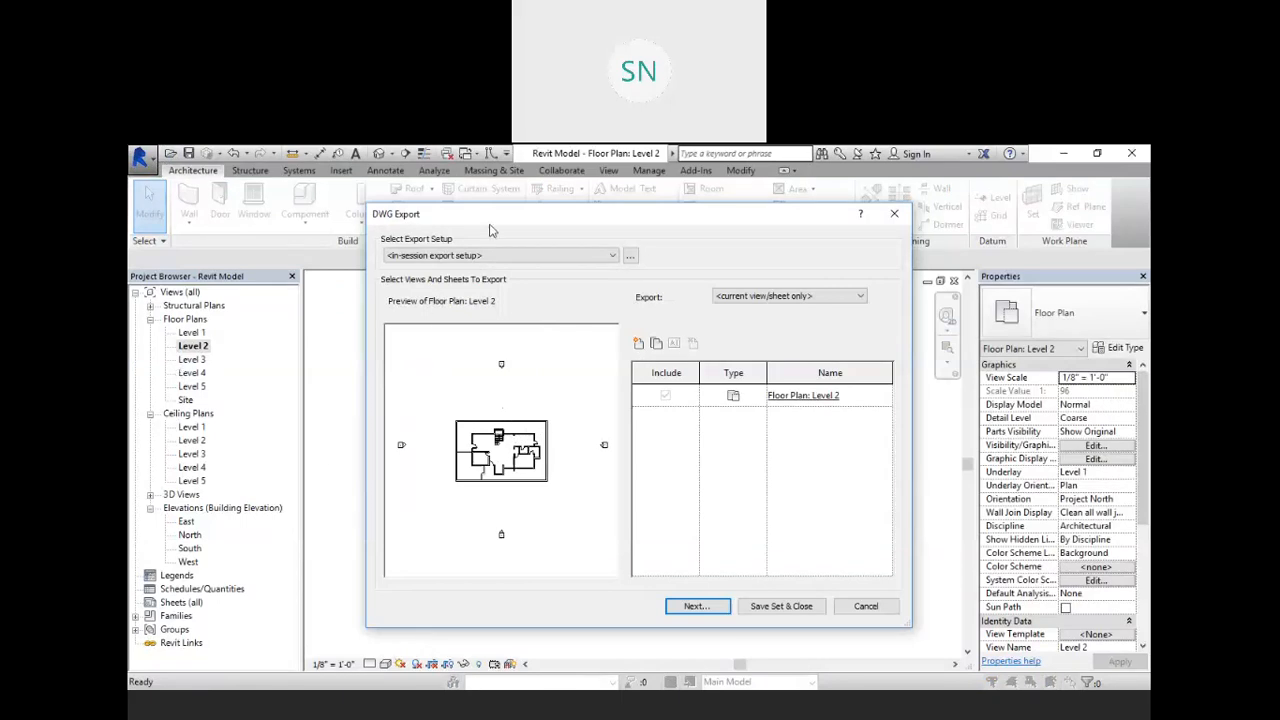
drag(827, 214, 1187, 251)
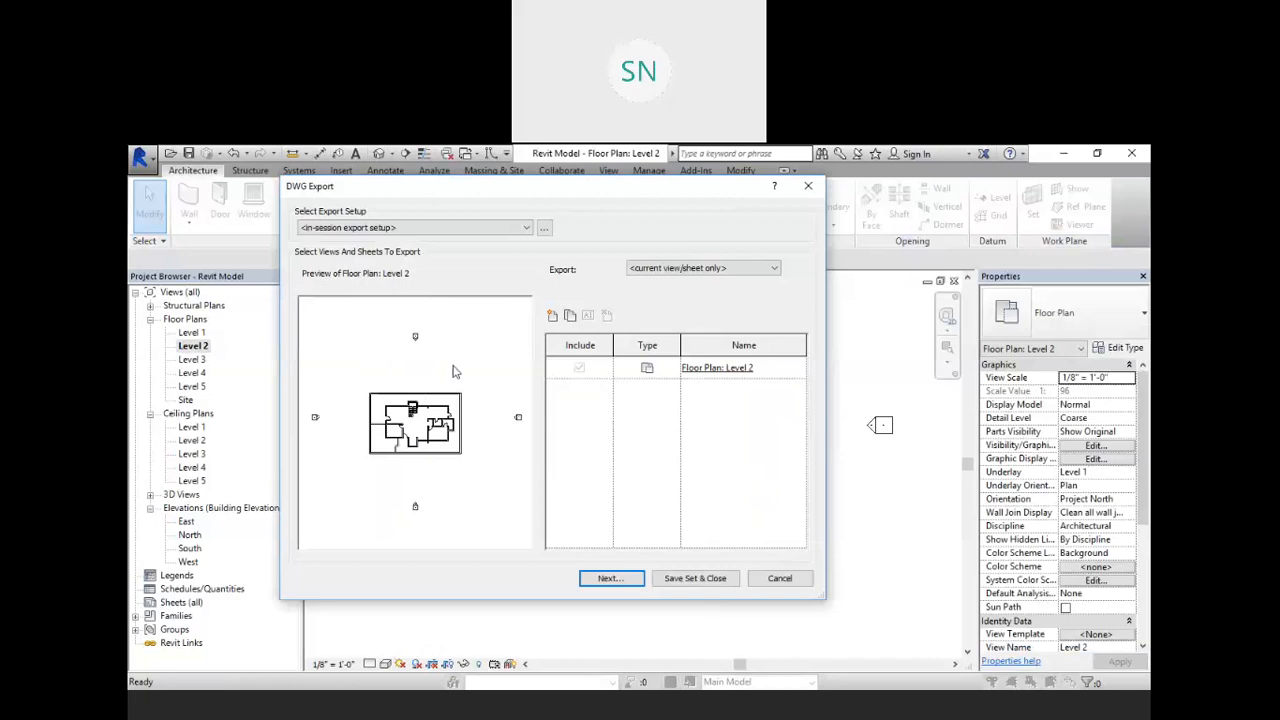
click(611, 579)
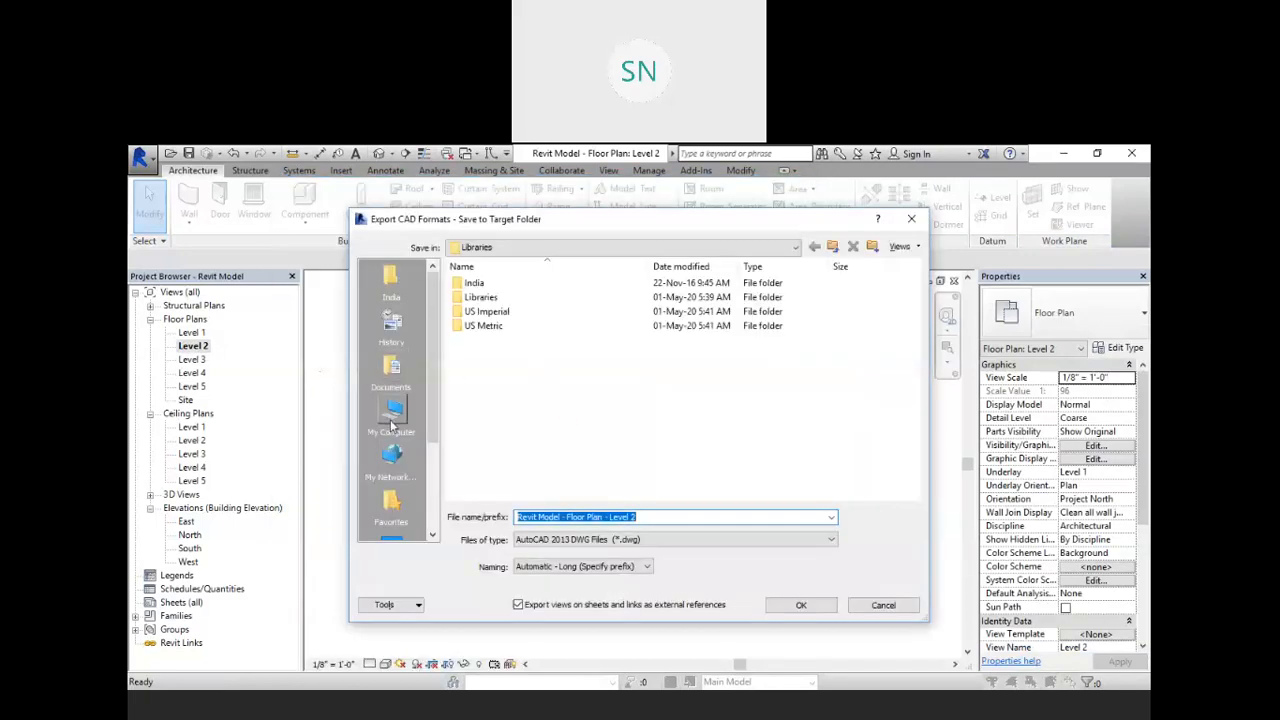
- Choose the Desktop as the export destination and AutoCAD 2000 DWG as the file type
scroll(395, 500, down, 3)
click(392, 412)
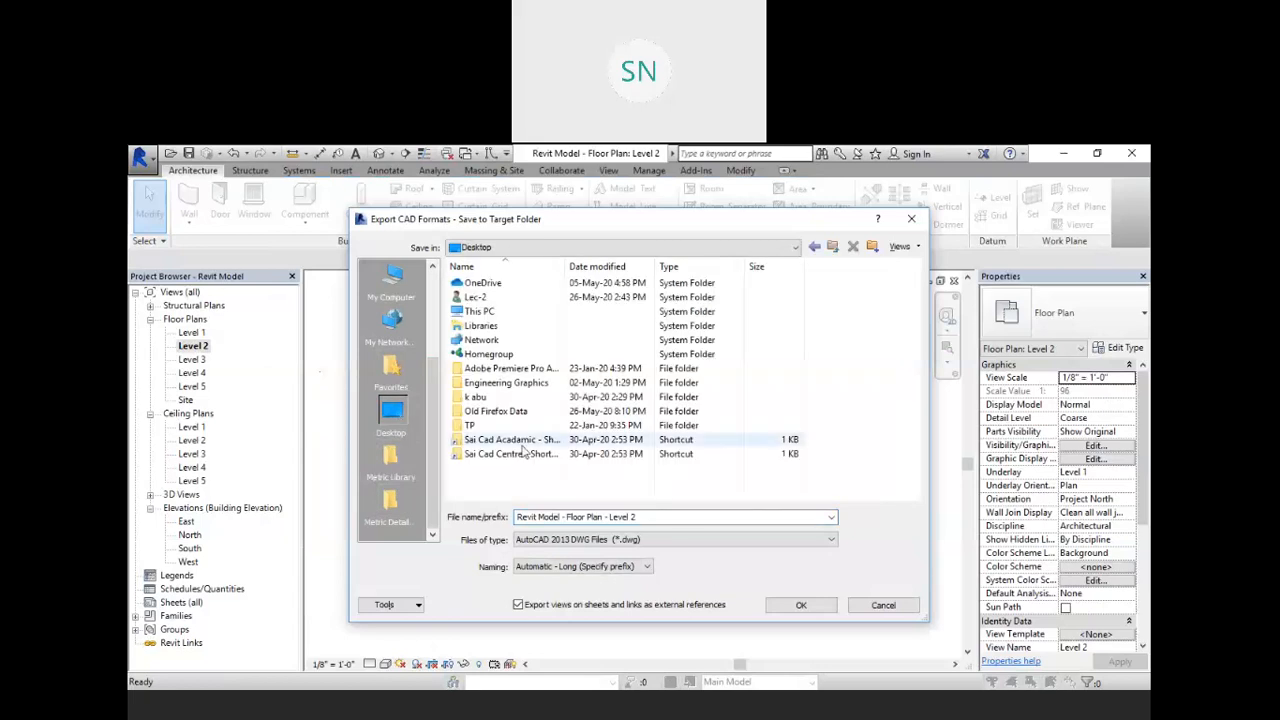
click(518, 517)
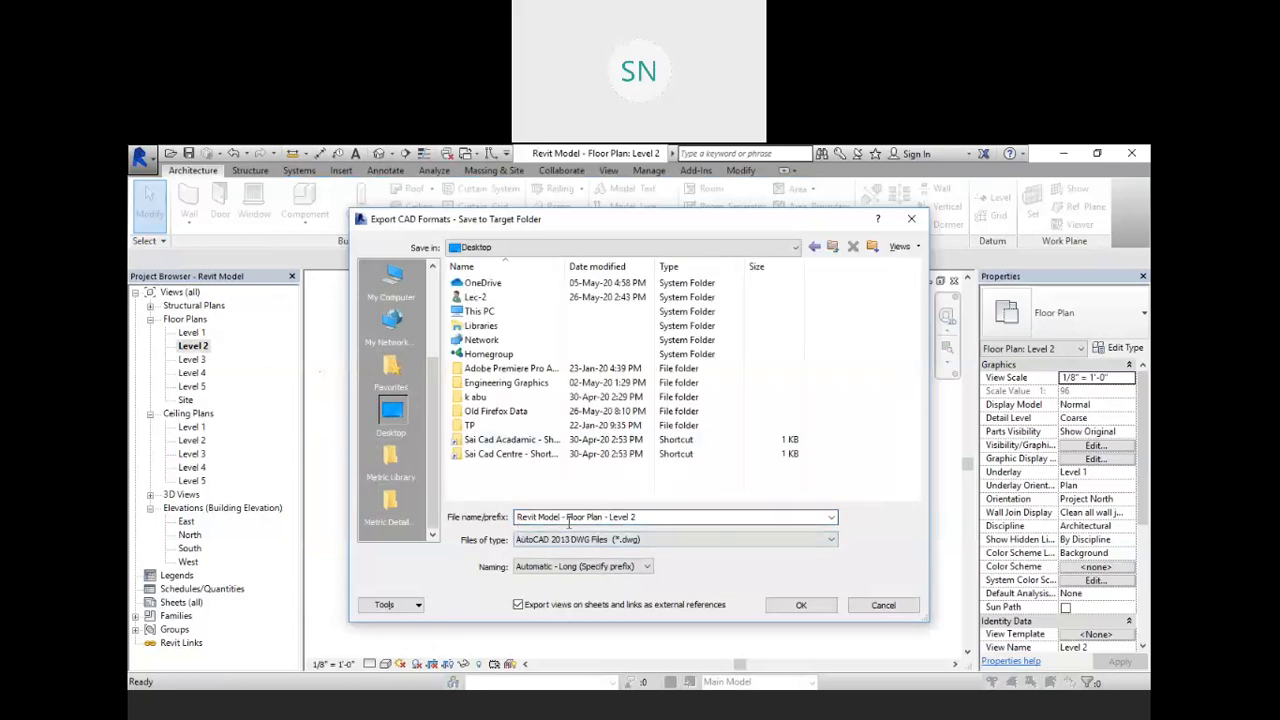
click(650, 540)
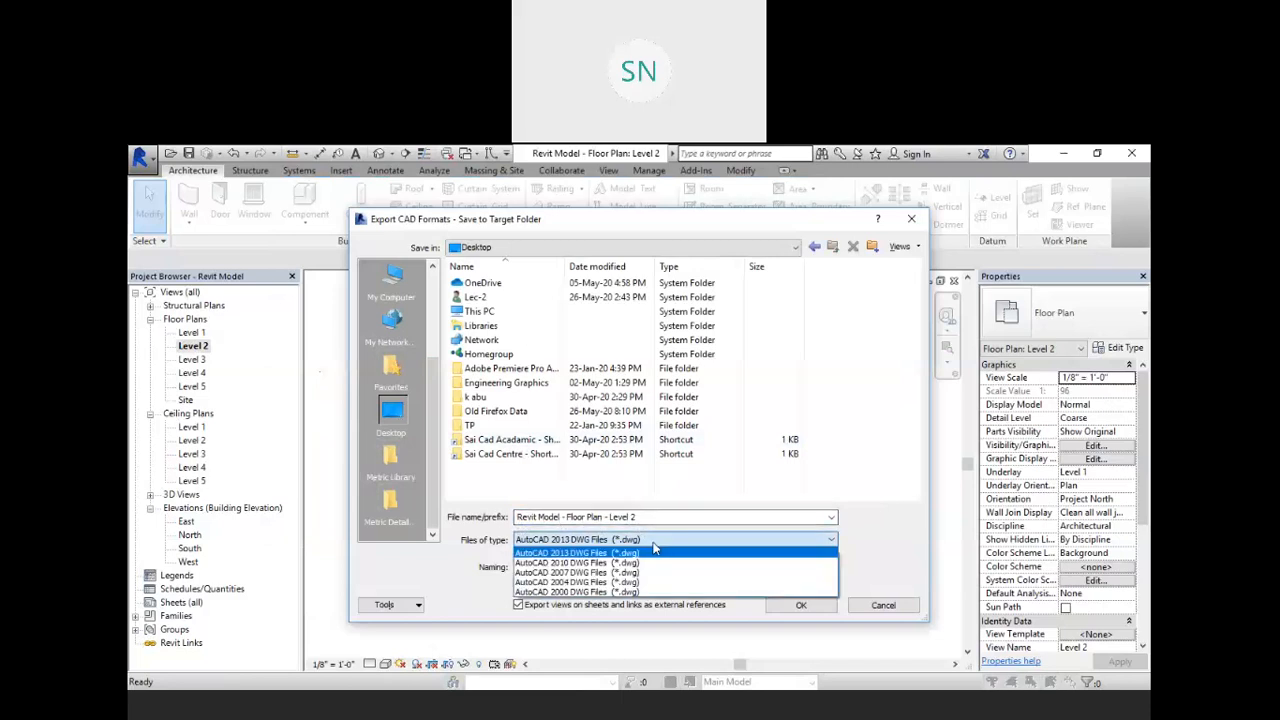
click(598, 594)
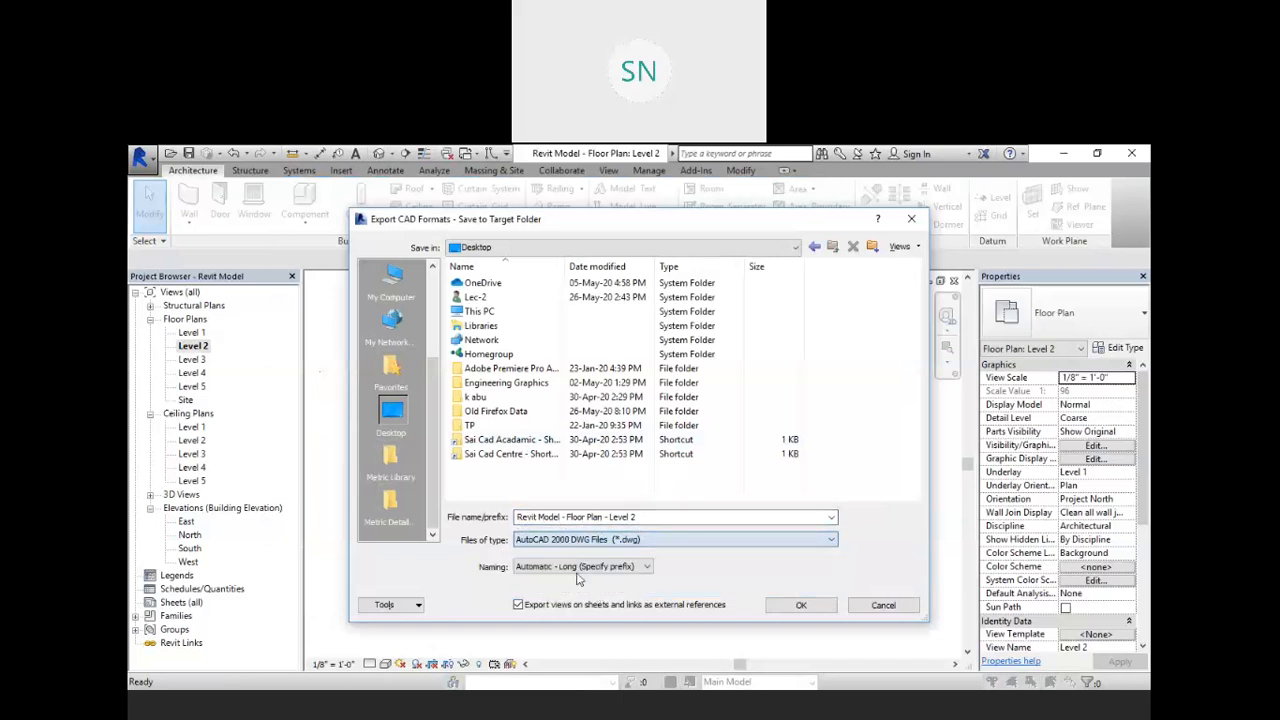
- Complete the Level 2 DWG export, then launch AutoCAD 2016 with a new drawing from scratch in metric settings
click(798, 605)
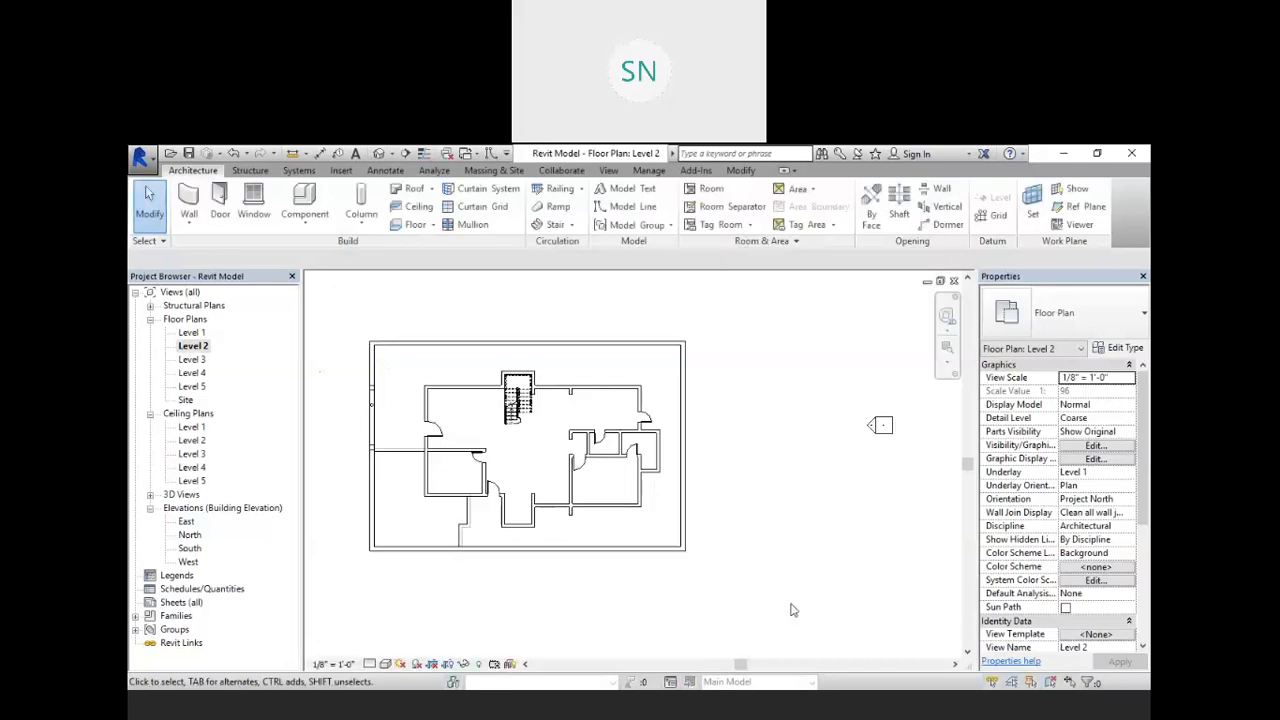
click(326, 712)
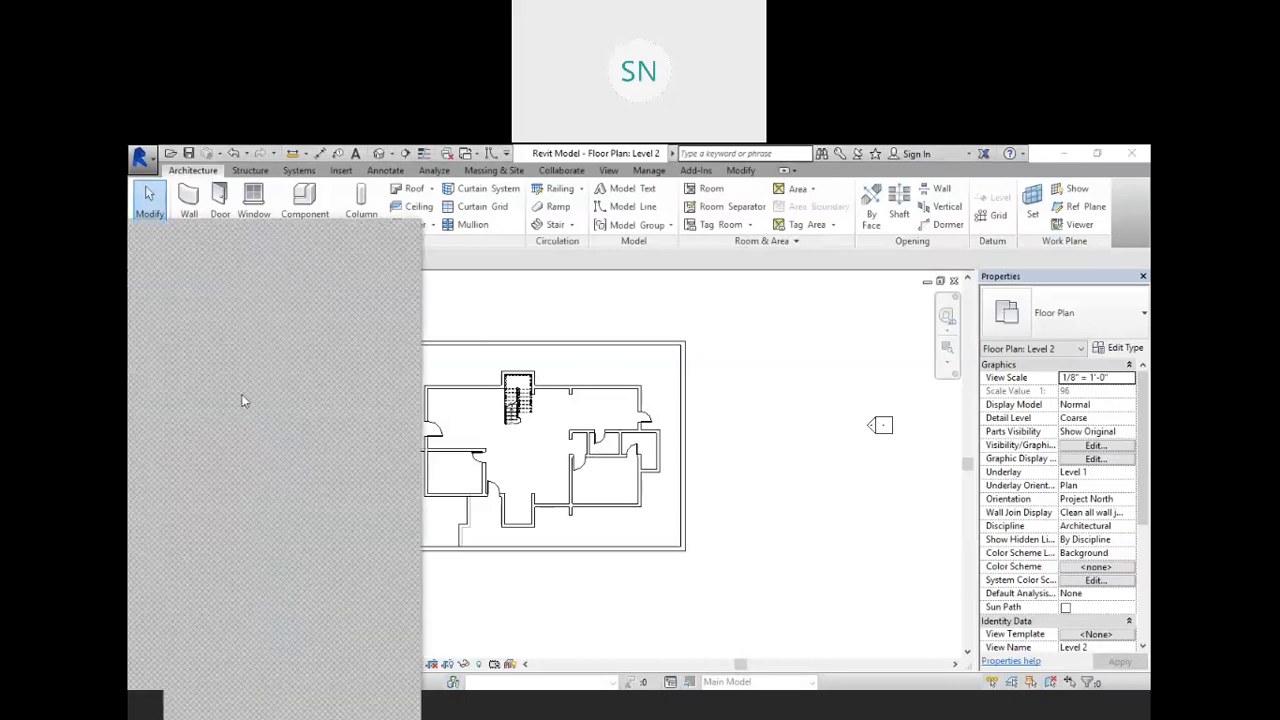
click(265, 487)
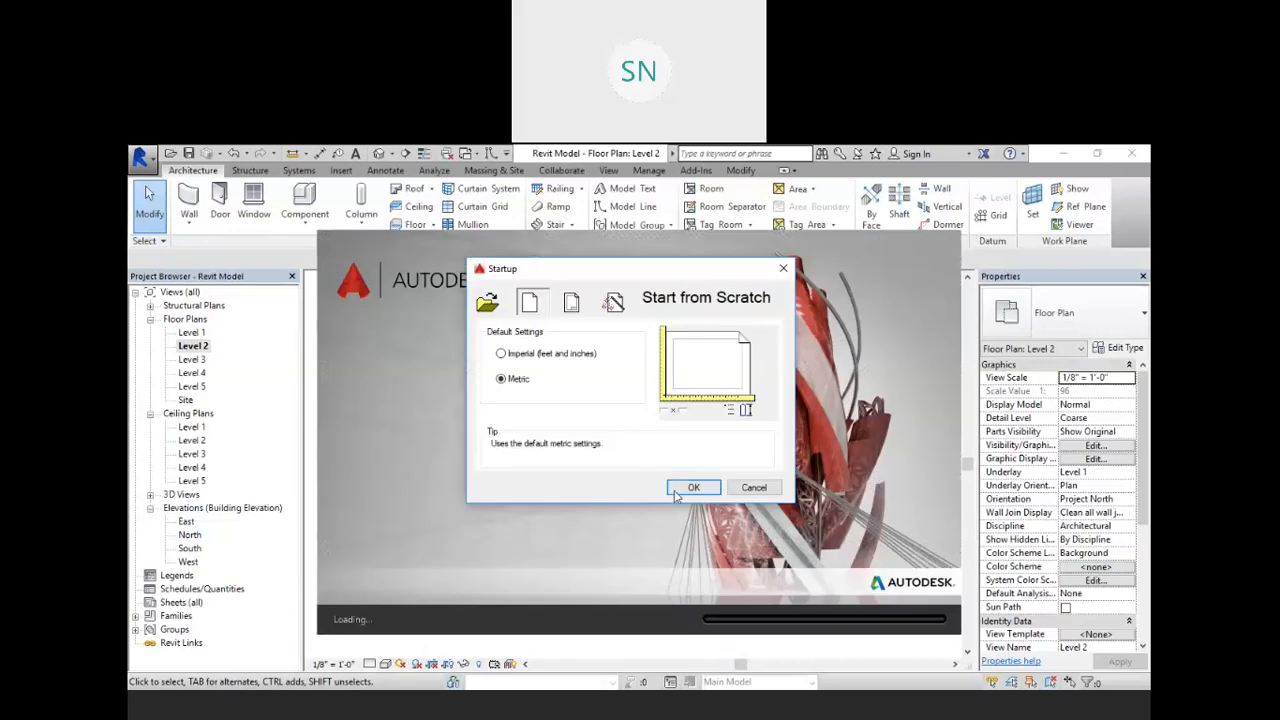
click(675, 492)
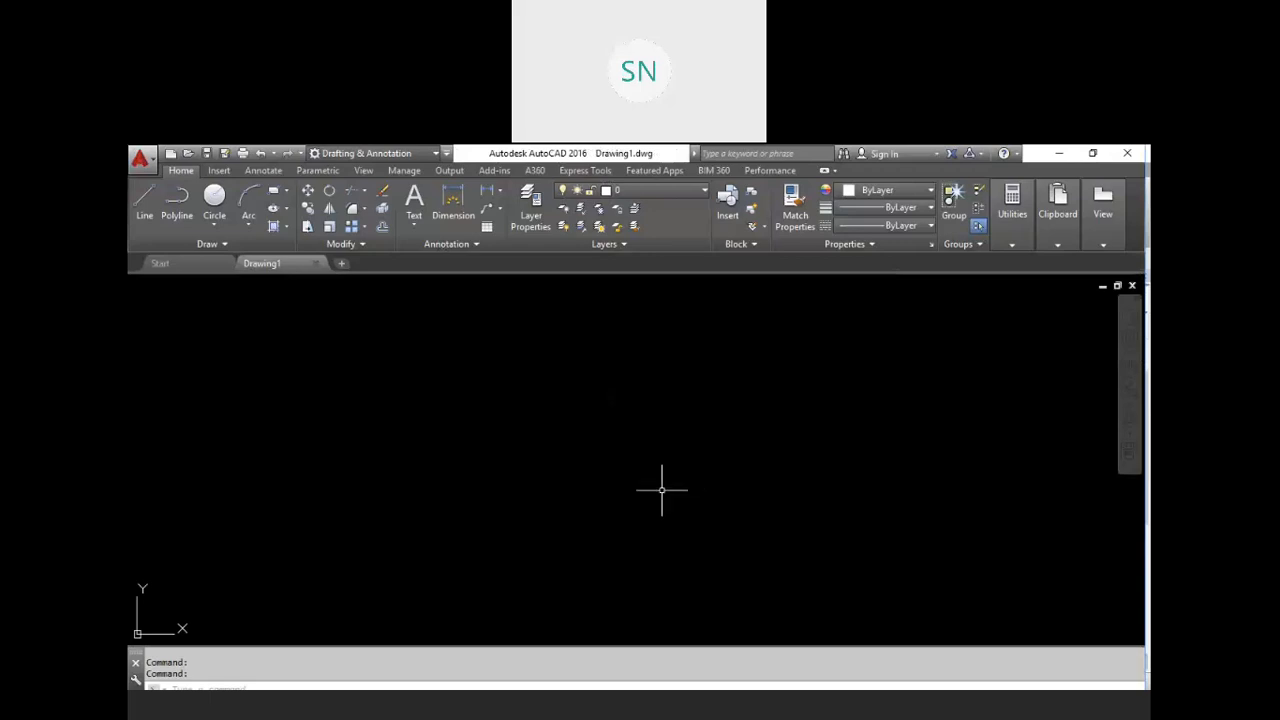
- Open the exported drawing Revit Model - Floor Plan - Level 2 from the Desktop
click(188, 154)
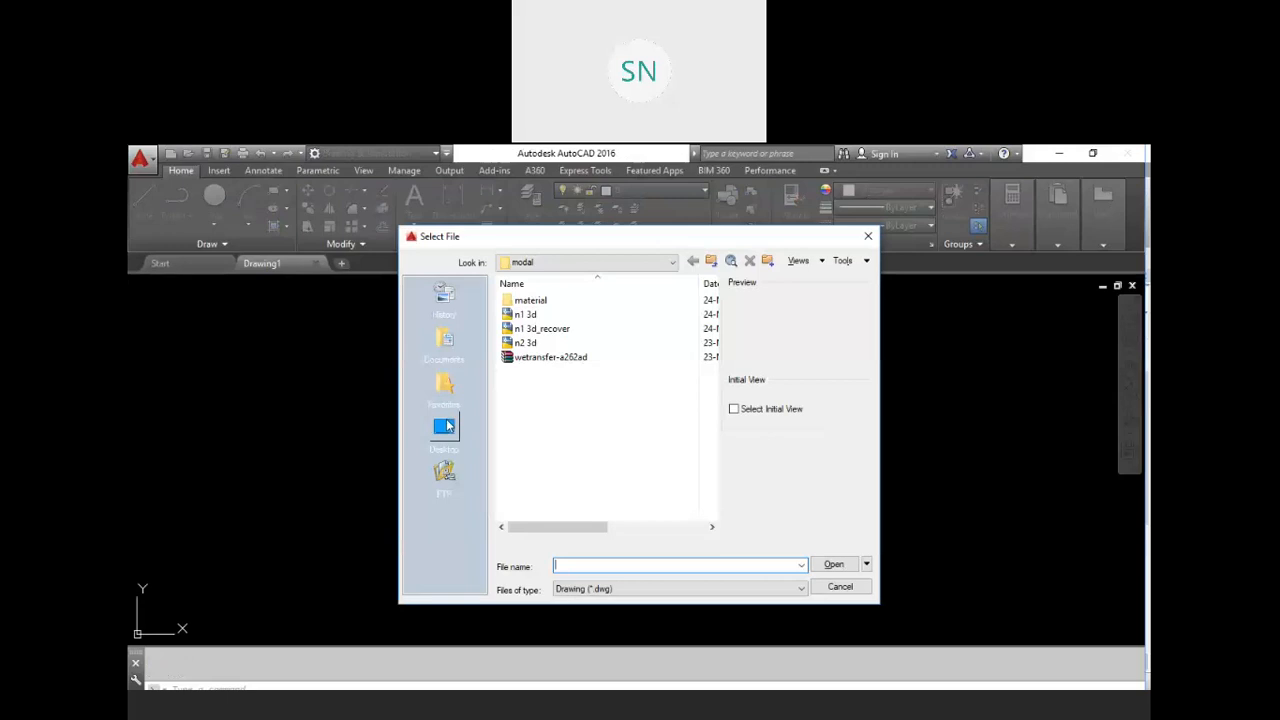
click(446, 426)
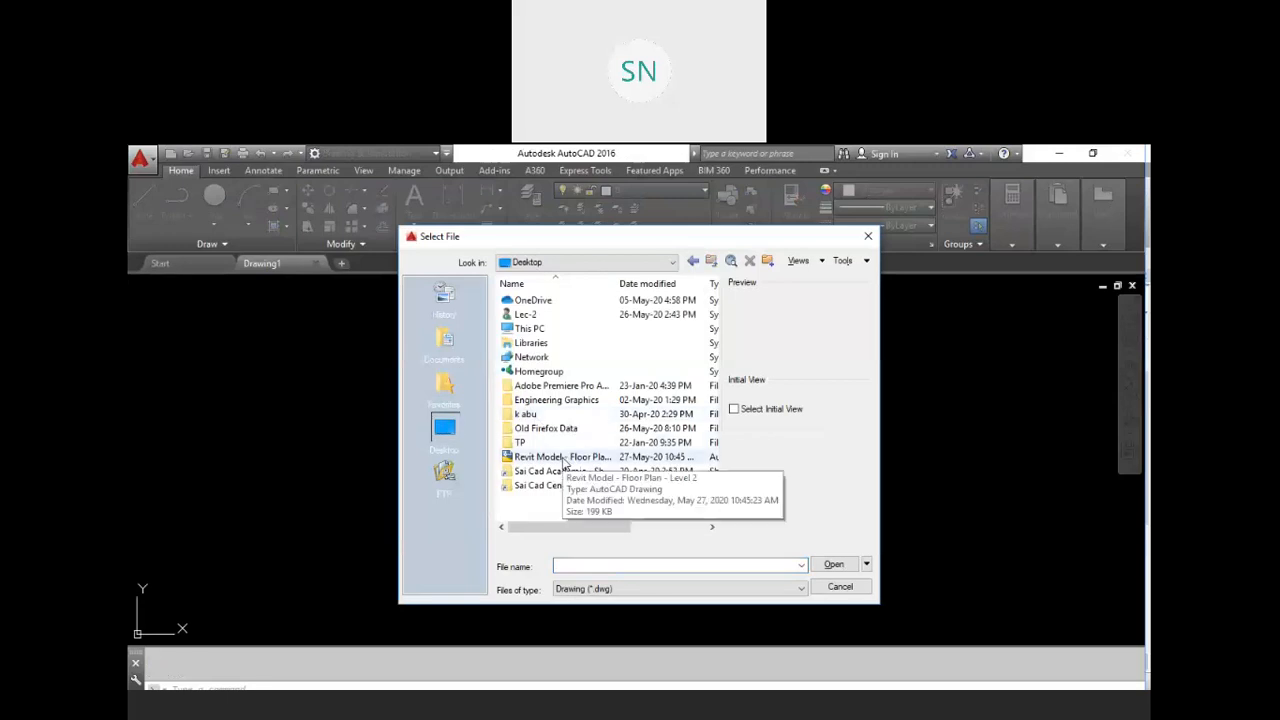
click(566, 459)
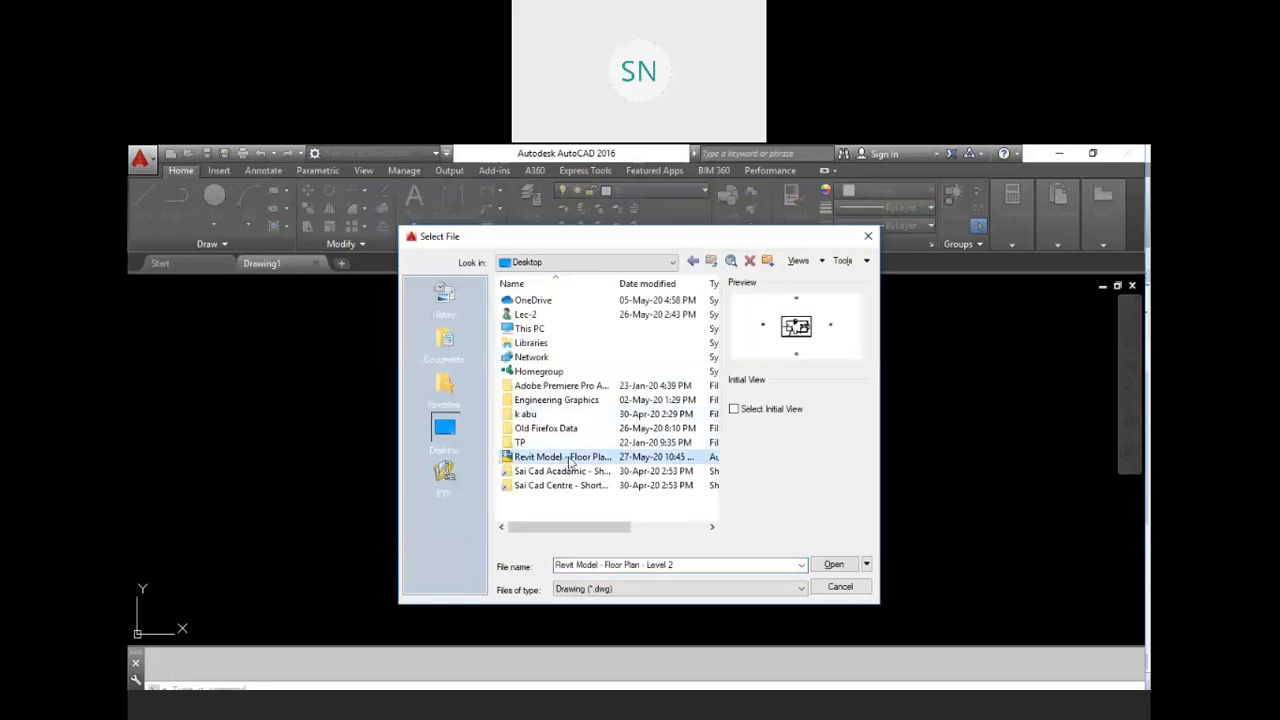
click(834, 565)
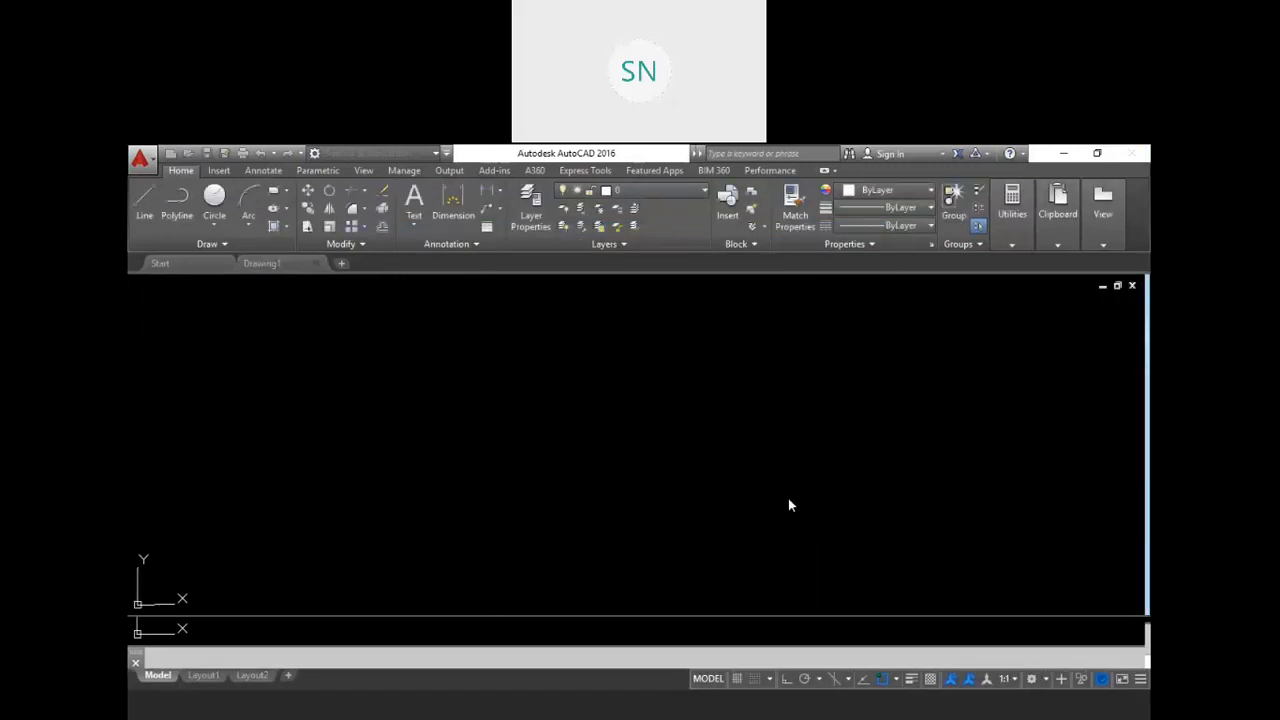
- Examine the exported plan's walls, staircase and doors up close, checking an upper interior wall line's layer
scroll(595, 410, up, 4)
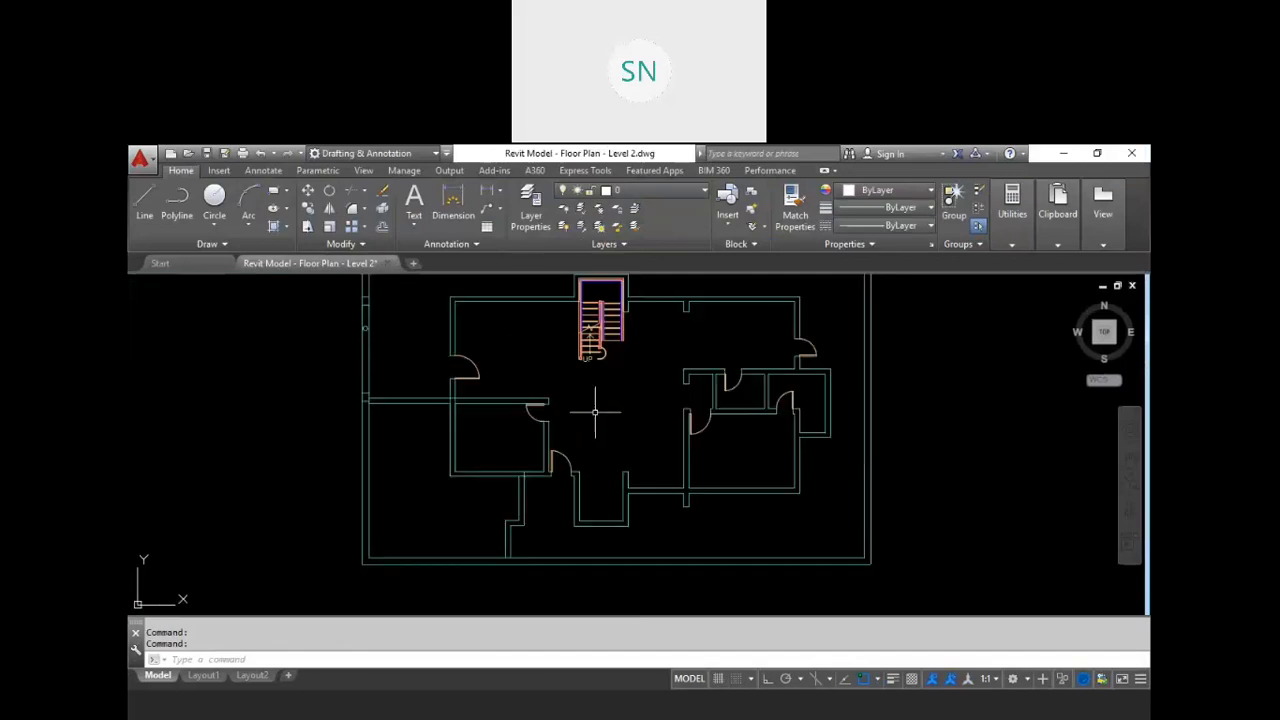
scroll(595, 410, down, 2)
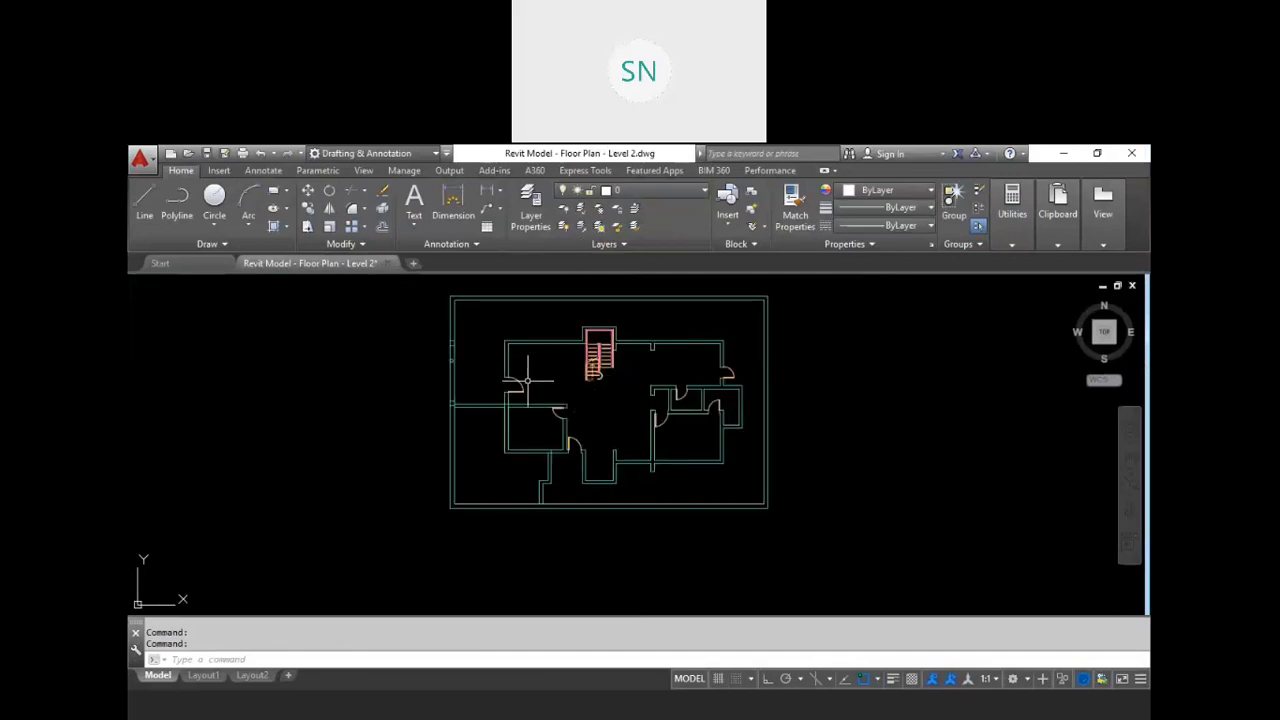
click(524, 343)
scroll(530, 346, up, 5)
scroll(543, 349, down, 2)
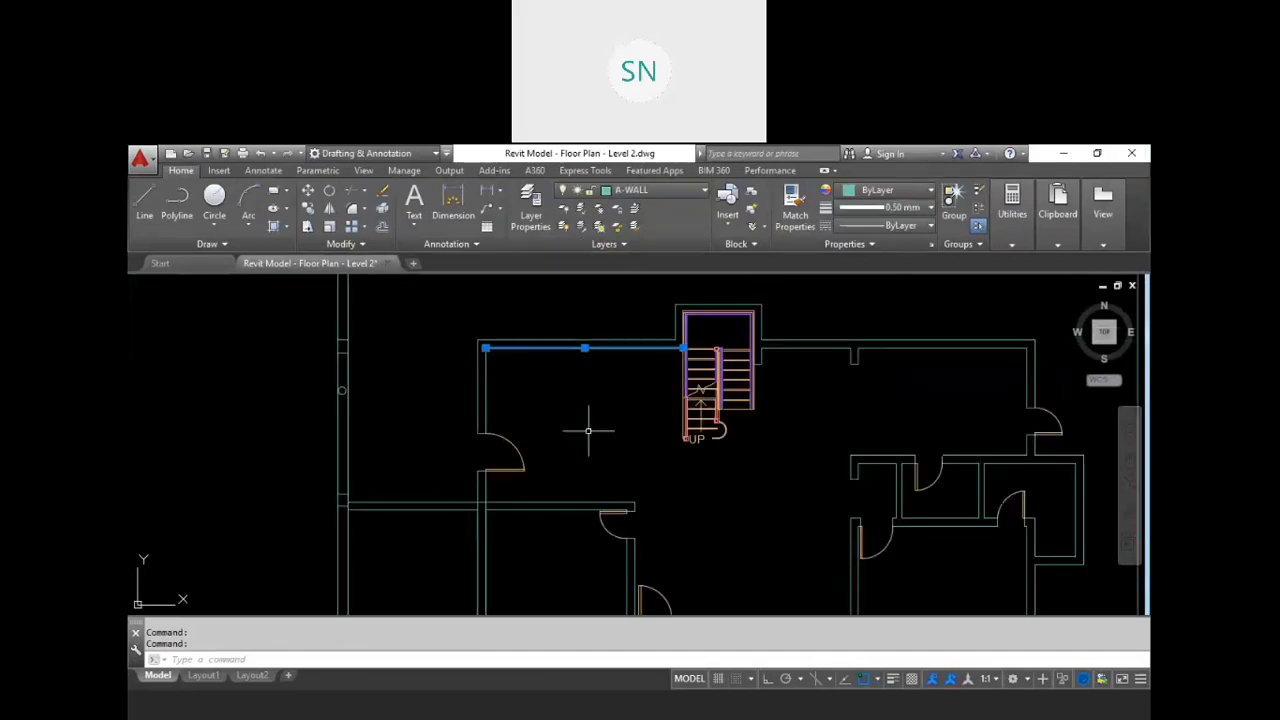
key(Escape)
scroll(776, 408, down, 3)
scroll(655, 411, up, 5)
scroll(586, 355, up, 2)
scroll(586, 355, up, 2)
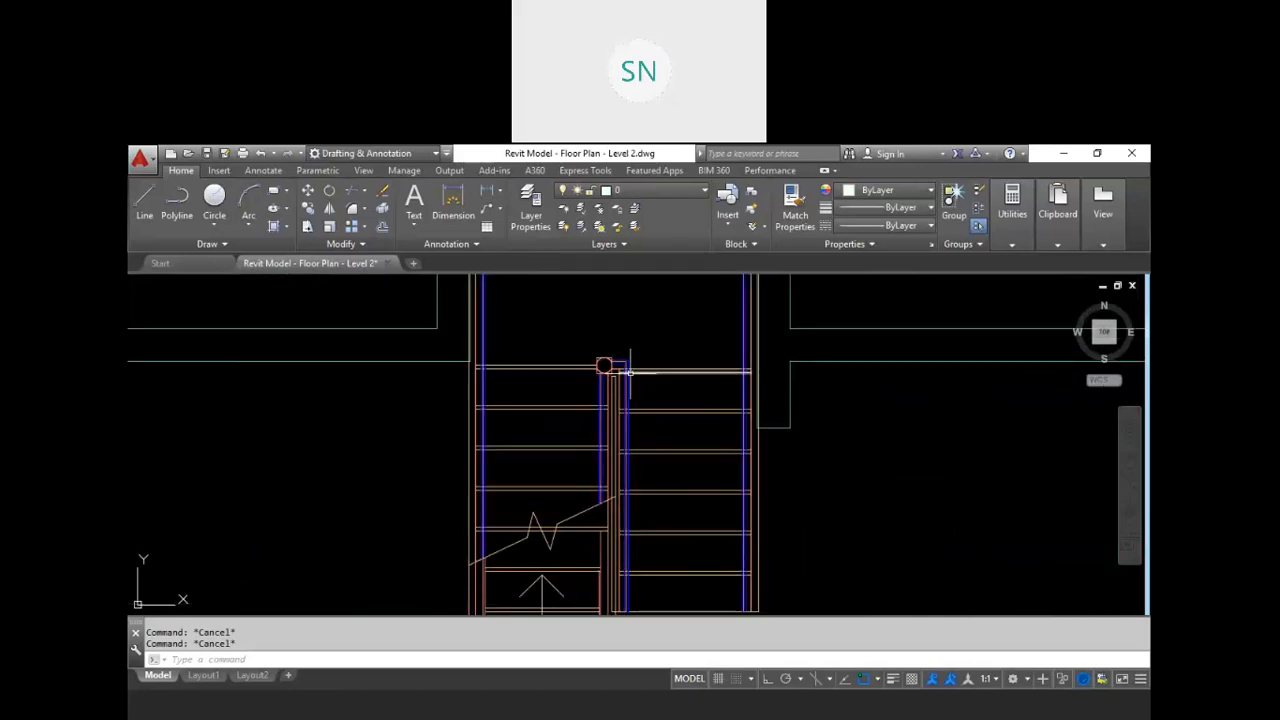
scroll(641, 375, down, 2)
scroll(670, 475, down, 2)
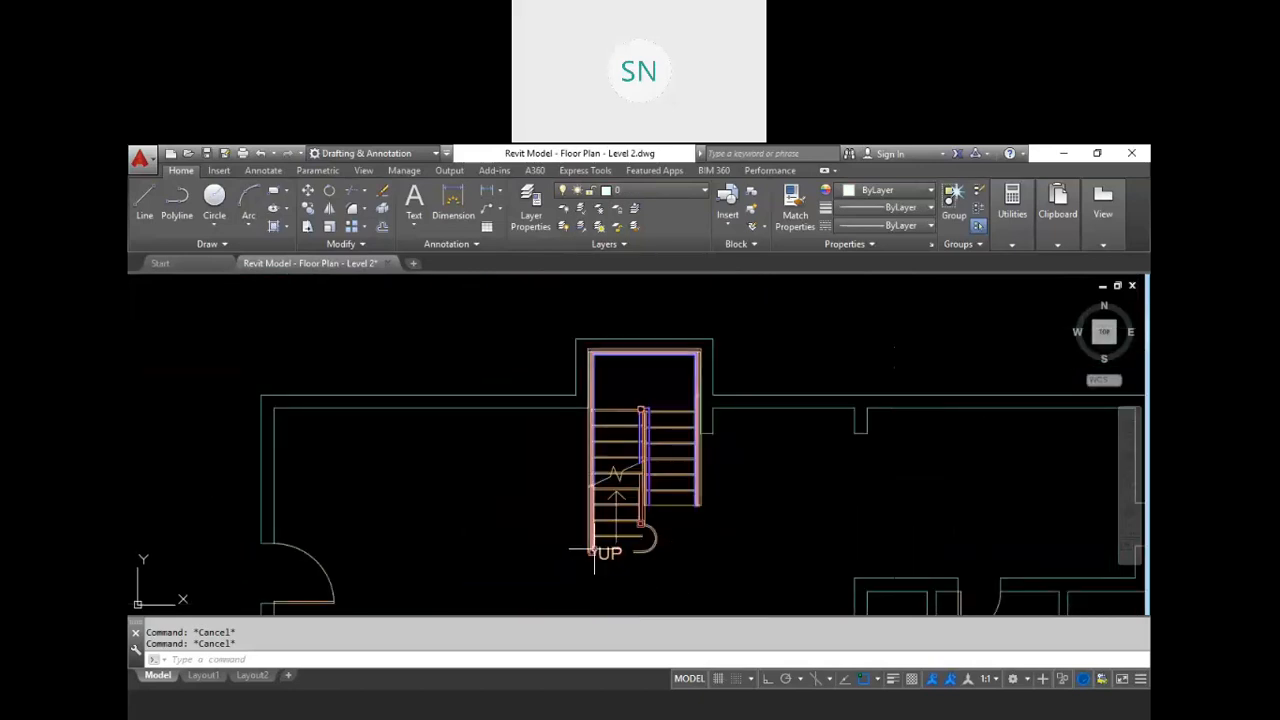
scroll(608, 575, up, 4)
scroll(595, 490, down, 3)
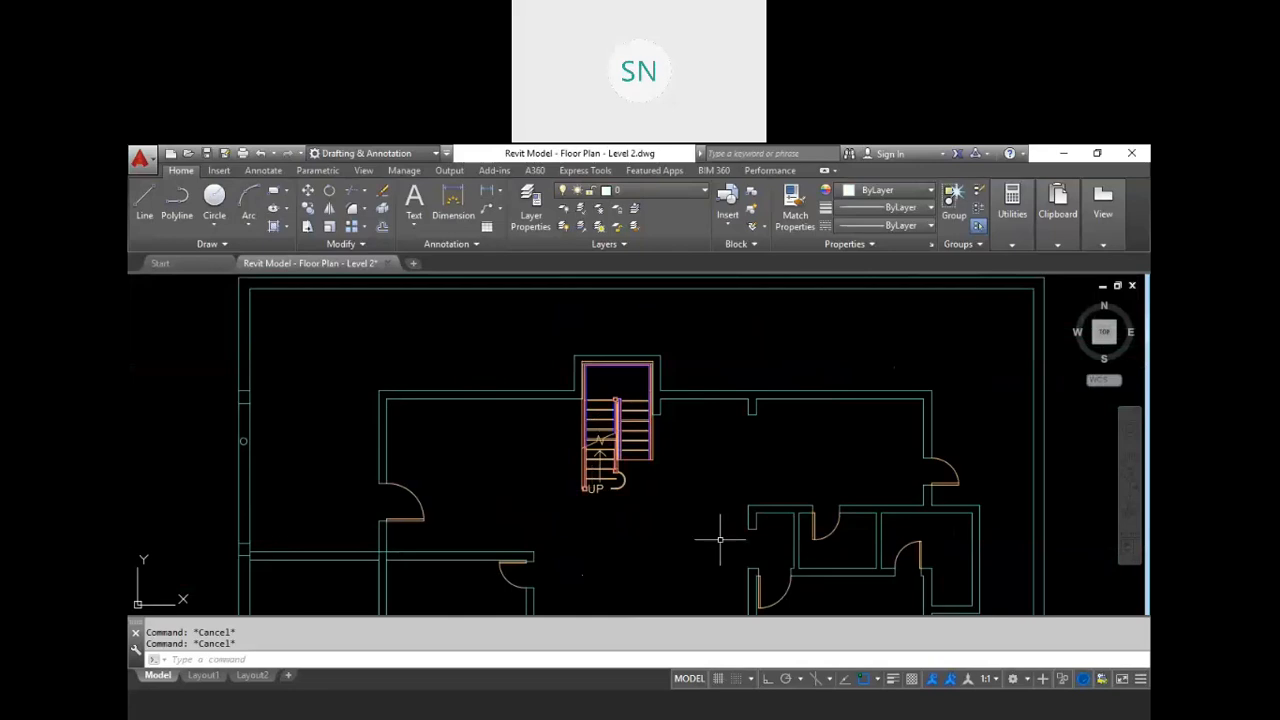
scroll(787, 547, up, 3)
scroll(738, 482, down, 3)
scroll(775, 485, up, 3)
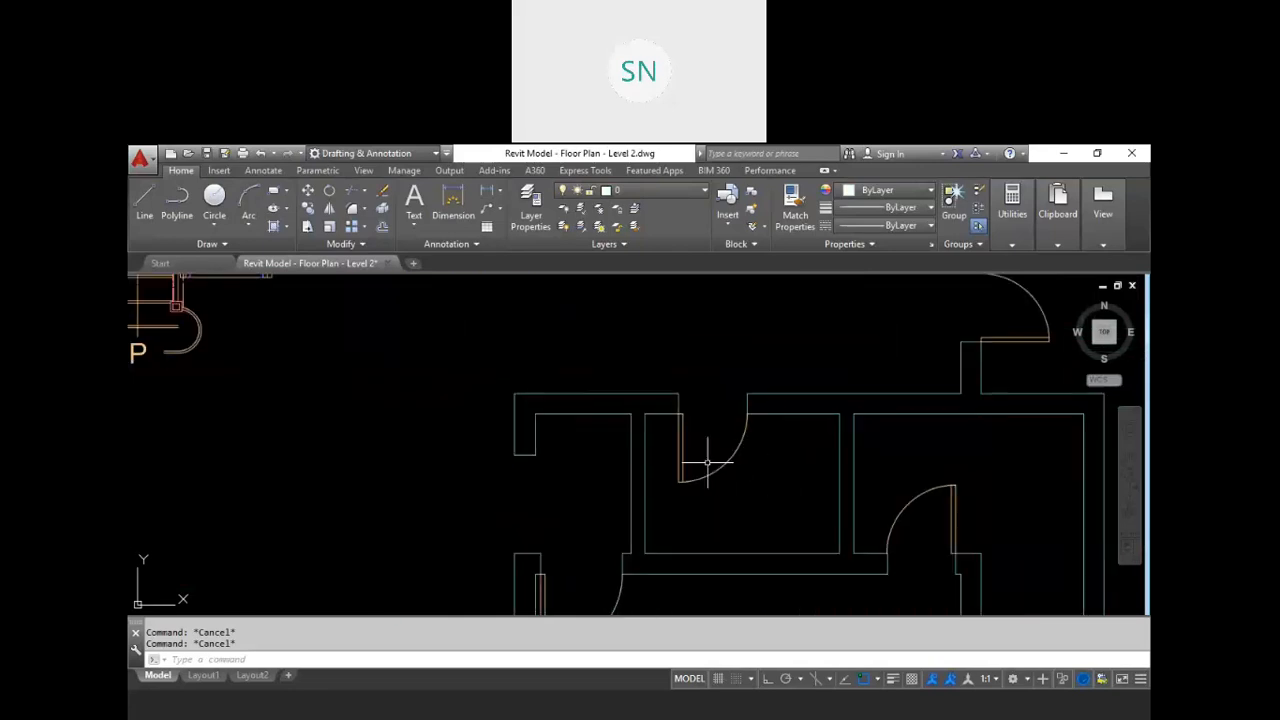
- Review the list of layers in the exported drawing and return to the whole plan
click(654, 195)
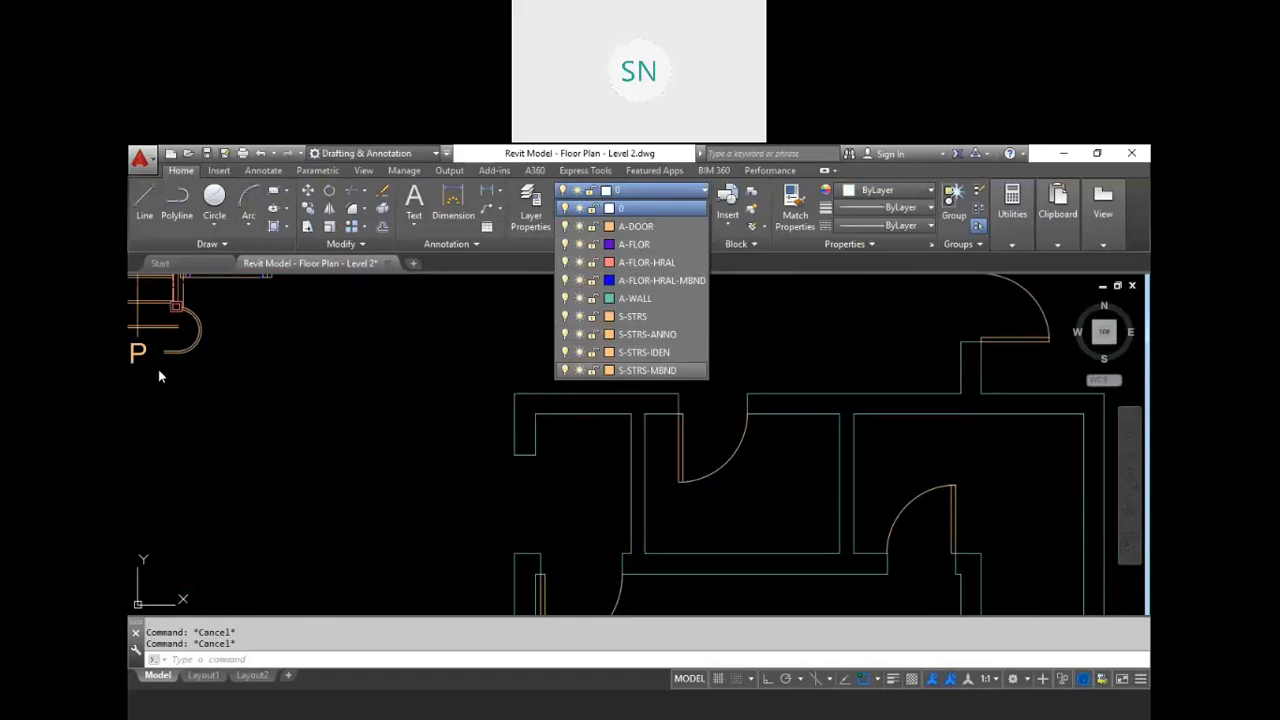
click(393, 384)
scroll(396, 383, down, 5)
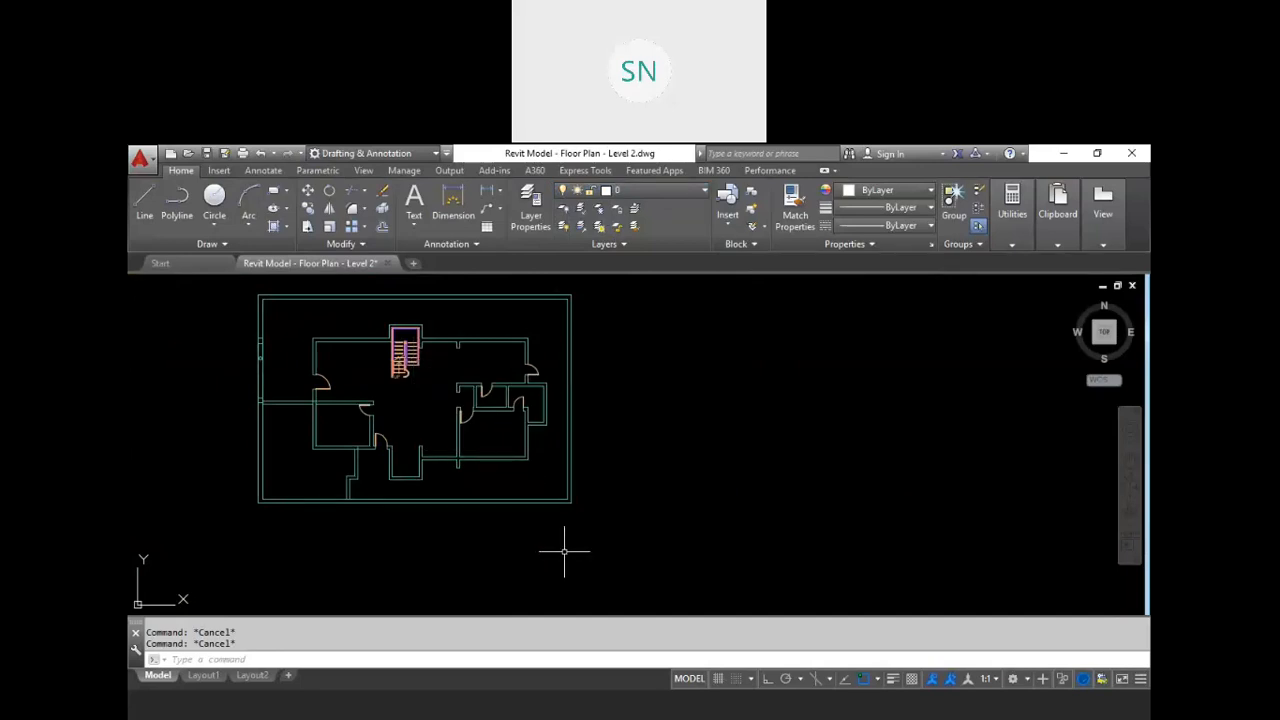
- Switch back to Revit and place a vertical grid line just west of the staircase, with its bubble above the plan's rooms
click(740, 711)
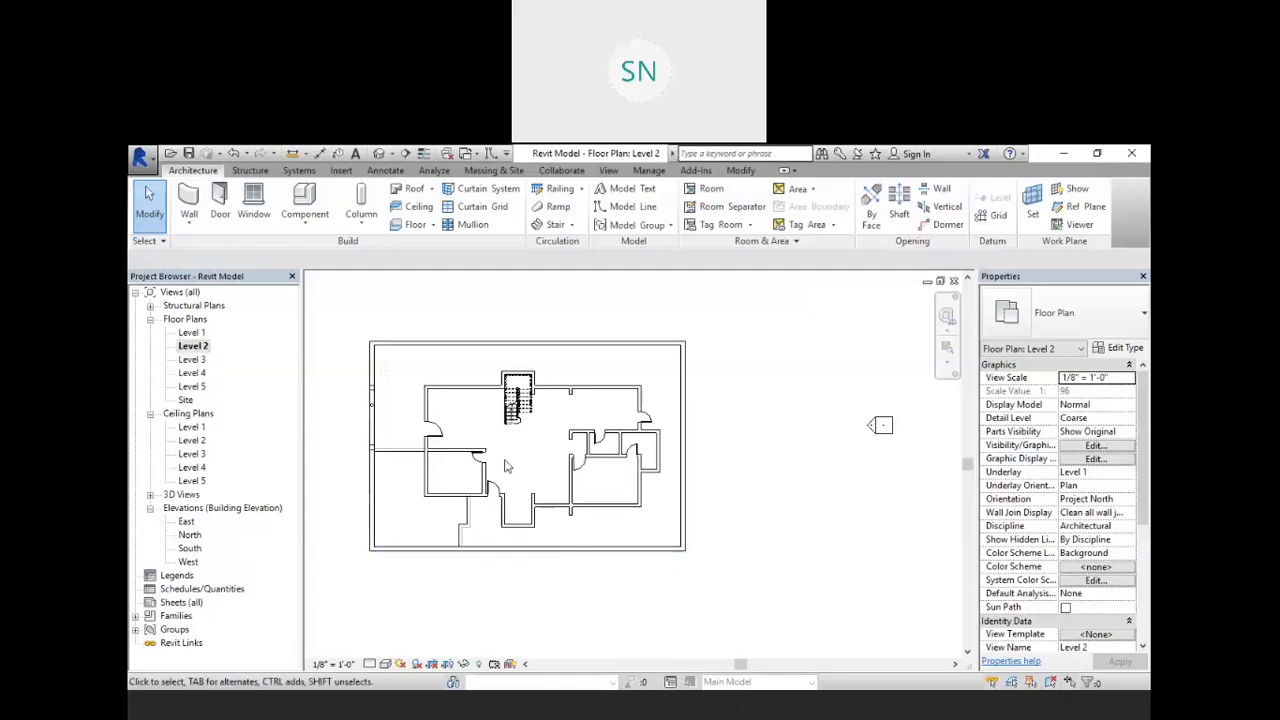
scroll(525, 462, up, 3)
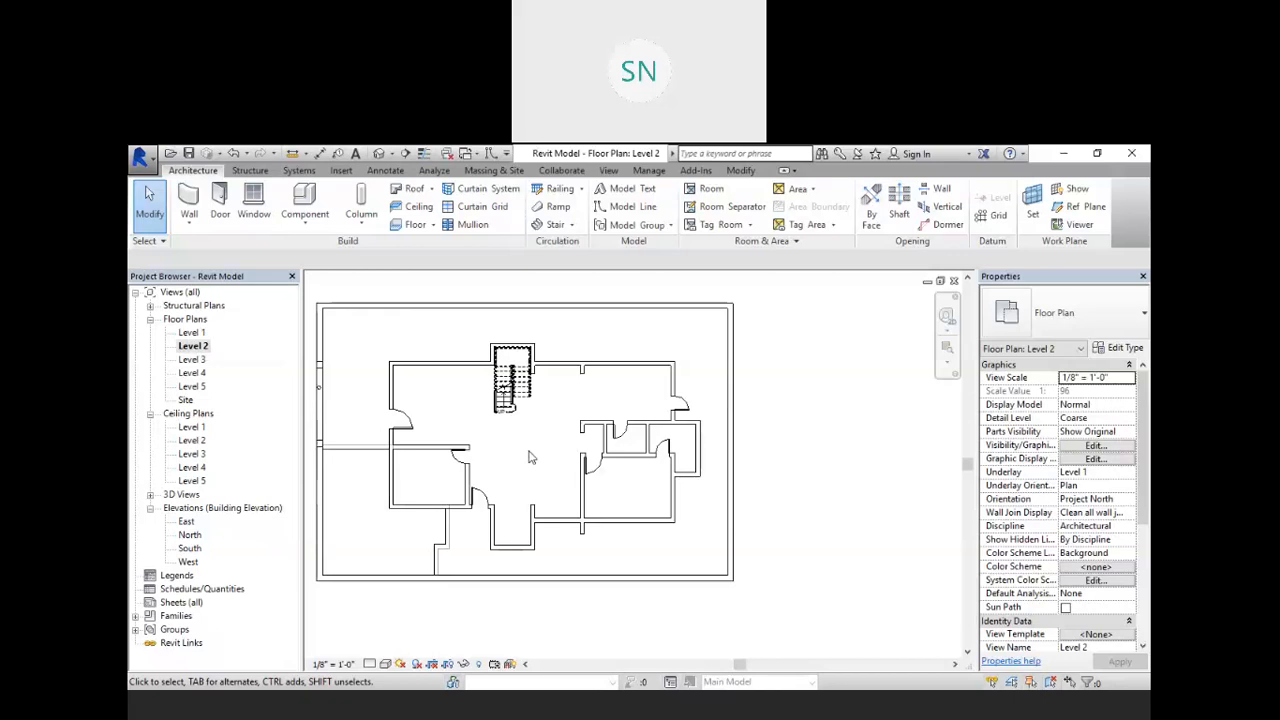
scroll(515, 432, up, 4)
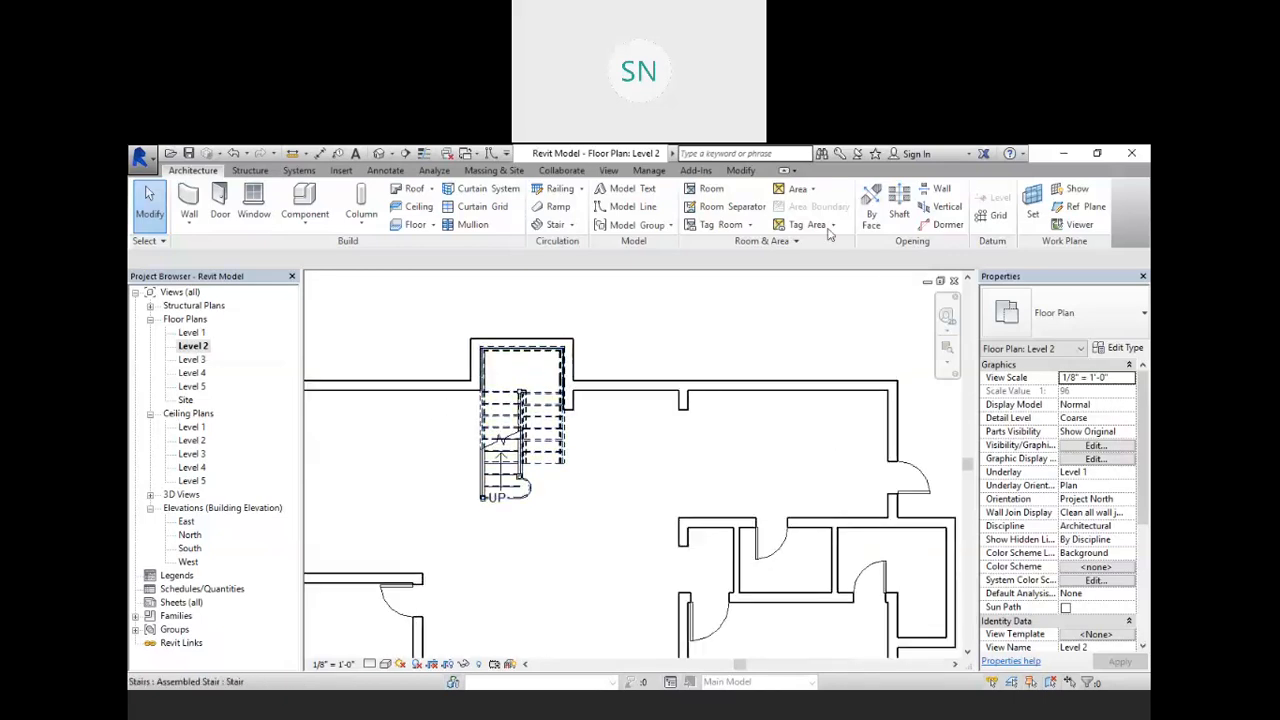
click(985, 213)
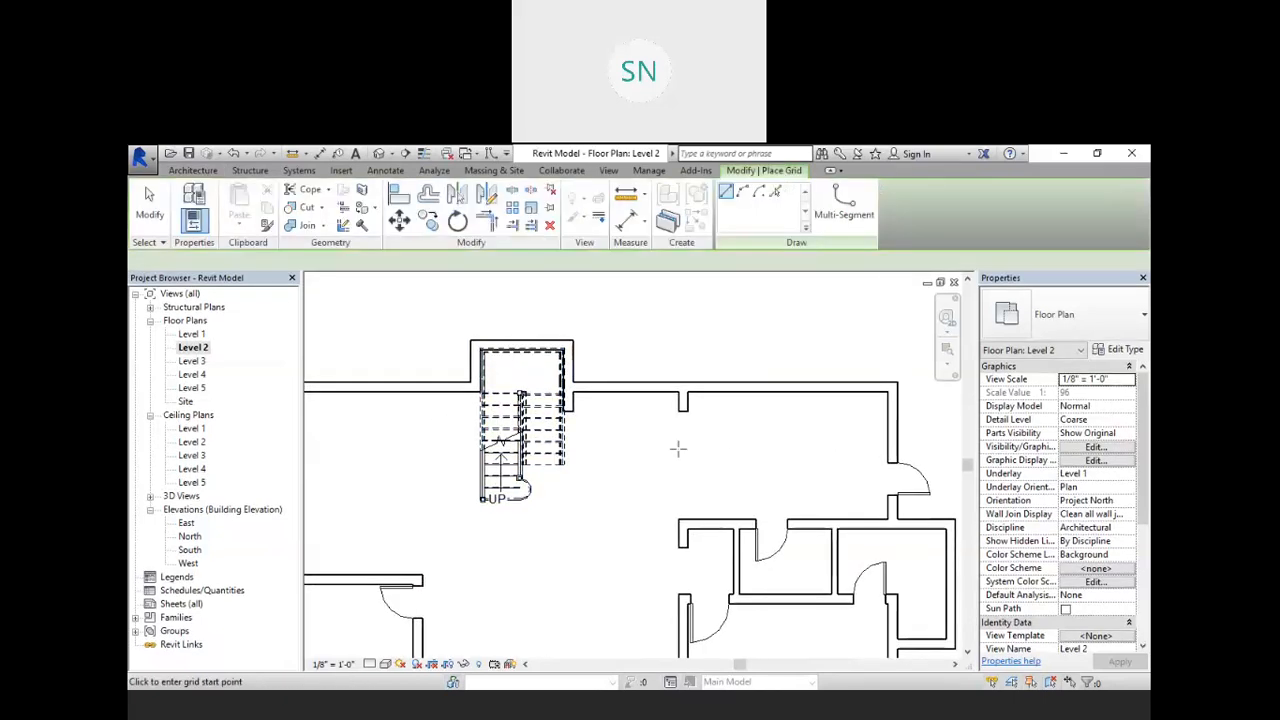
click(437, 518)
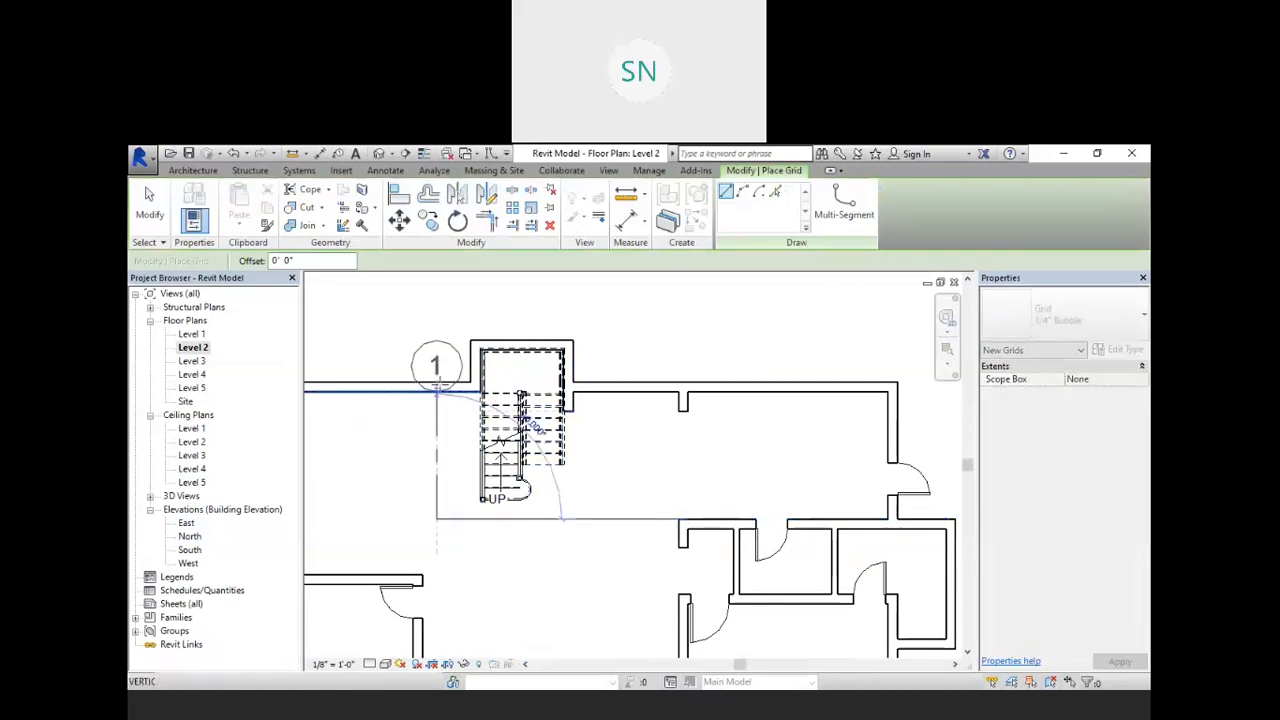
click(437, 298)
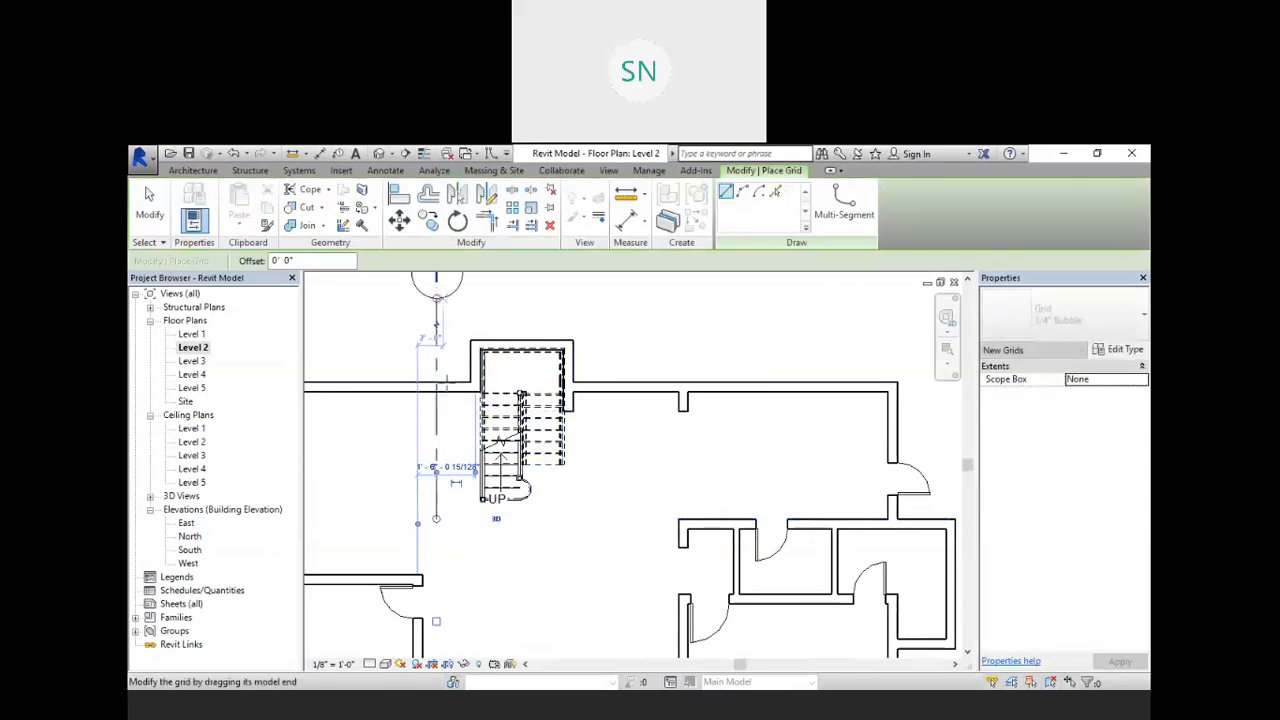
- Place a second vertical grid line east of the staircase, running south from the middle of the plan, and end the Grid command
click(629, 524)
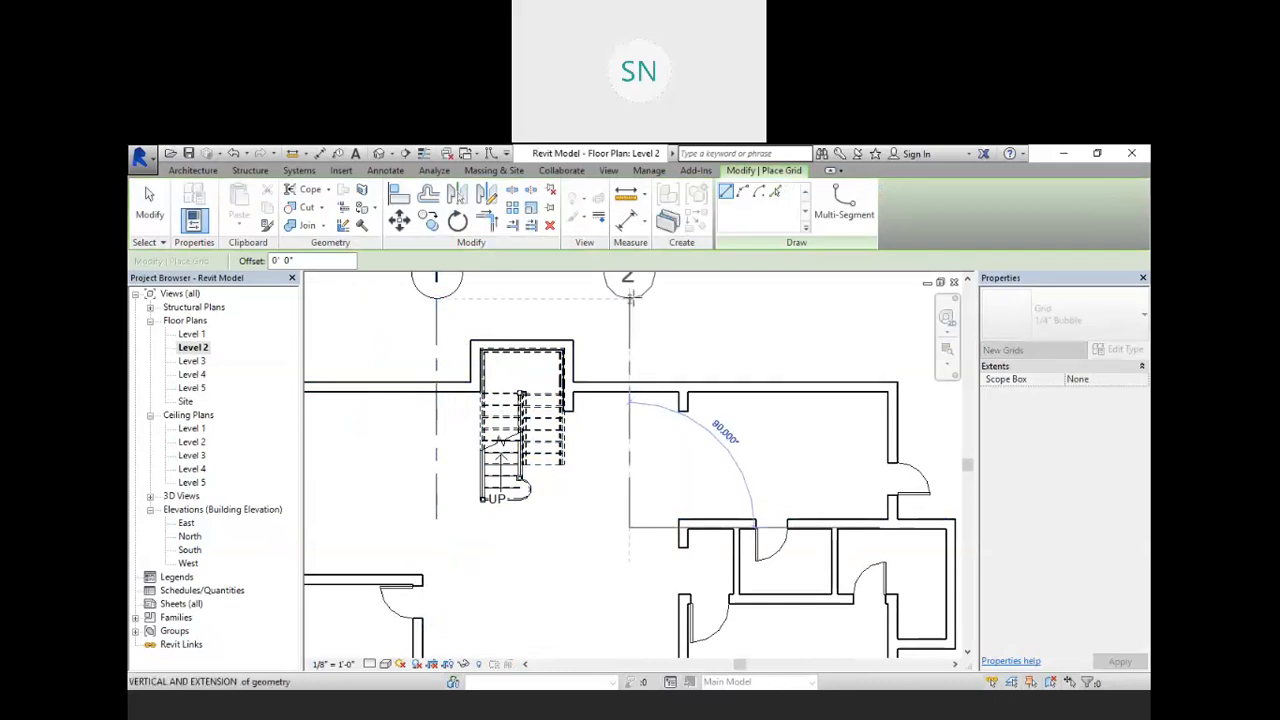
scroll(630, 333, down, 1)
scroll(630, 333, down, 2)
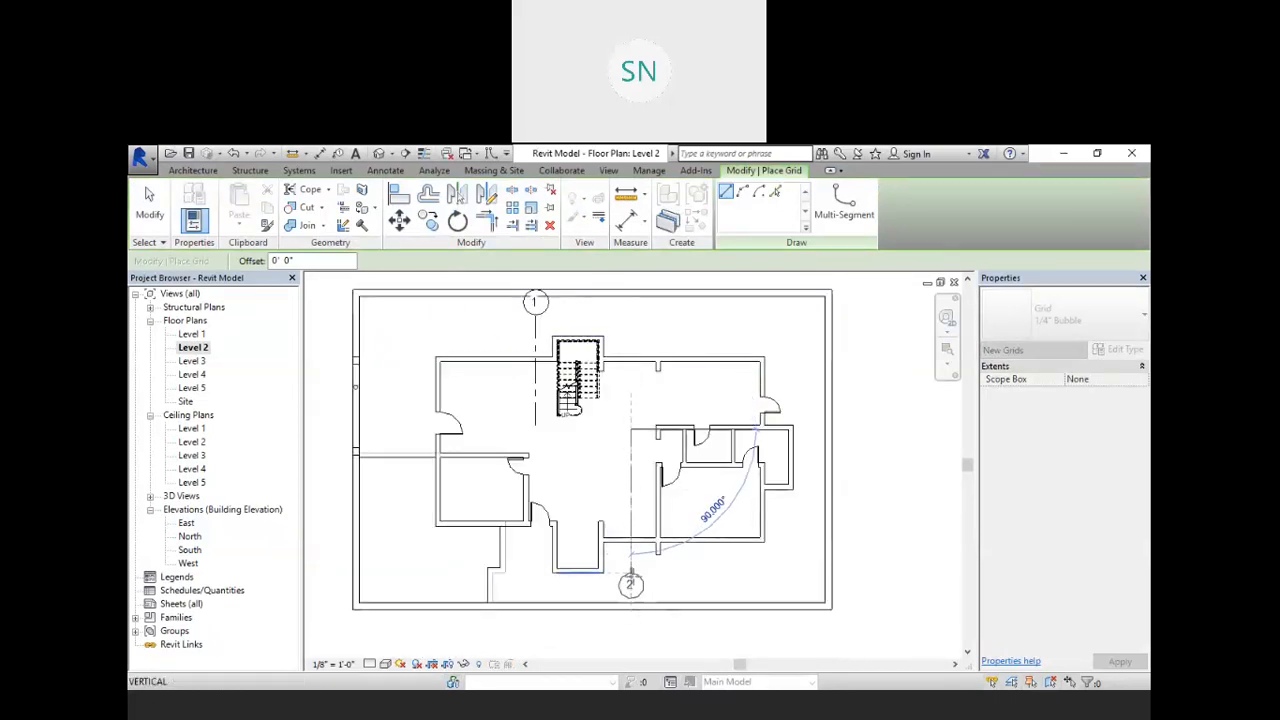
click(631, 569)
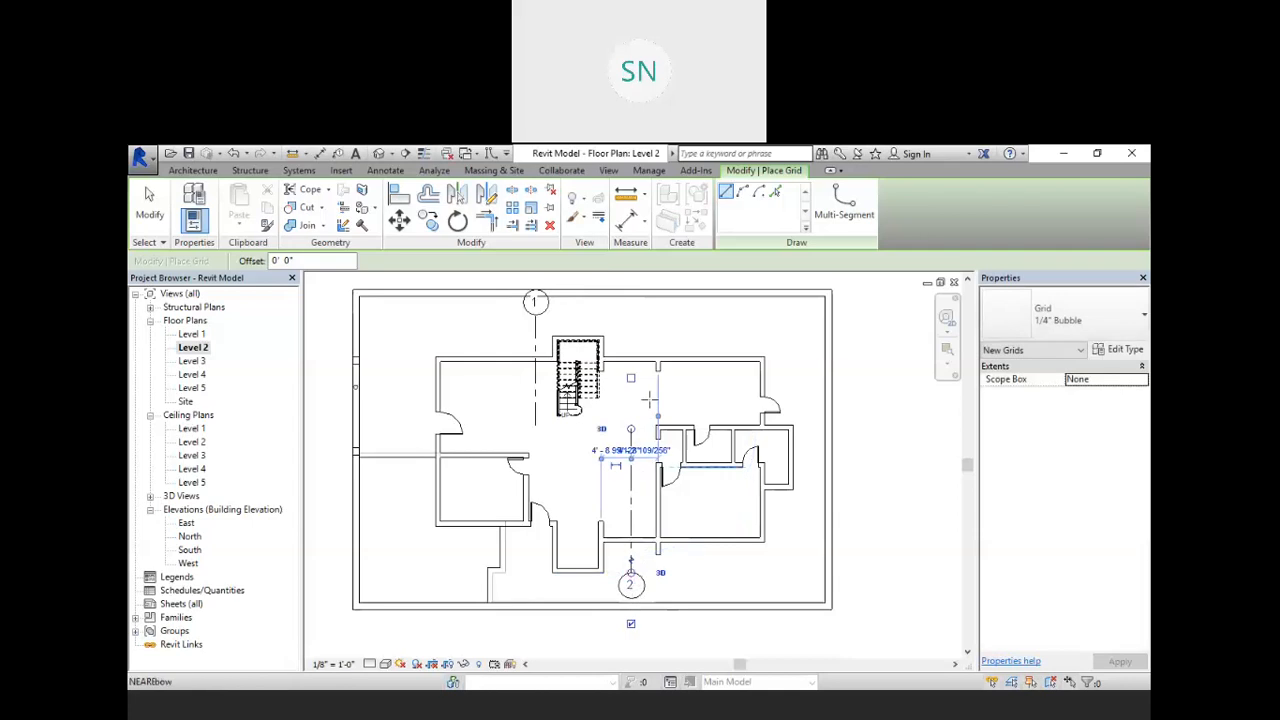
scroll(840, 413, down, 3)
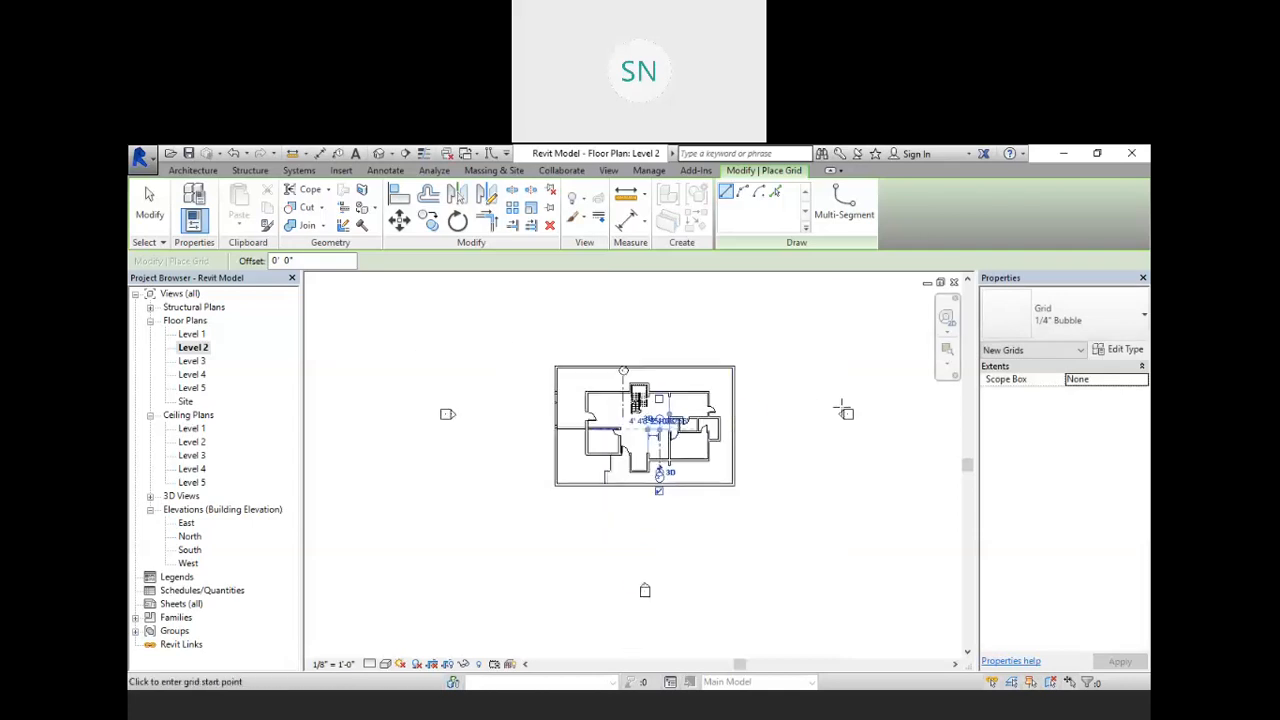
scroll(843, 390, up, 2)
scroll(848, 420, up, 2)
scroll(858, 415, down, 3)
scroll(830, 400, up, 2)
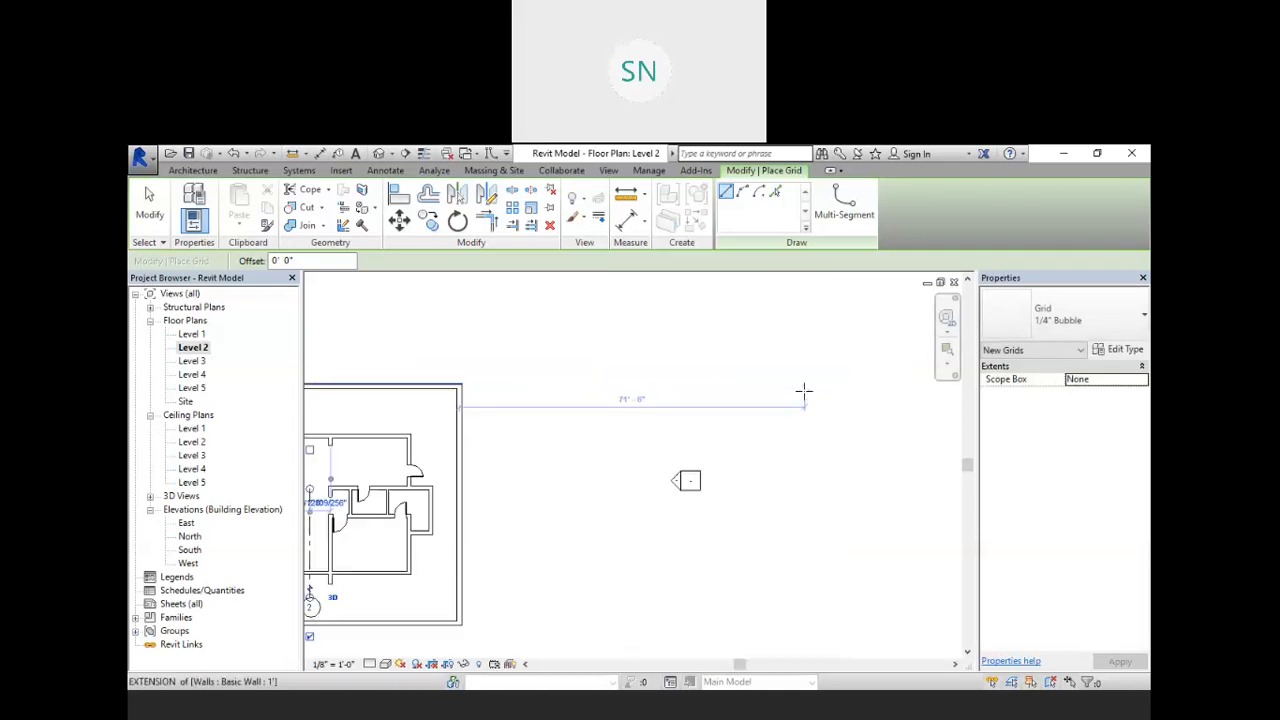
scroll(629, 486, down, 2)
scroll(628, 316, up, 3)
right_click(587, 381)
click(626, 395)
right_click(529, 357)
click(562, 362)
- Draw three connected 9" walls up to Level 3 east of the plan, open to the south, with side walls about 21' long
click(226, 221)
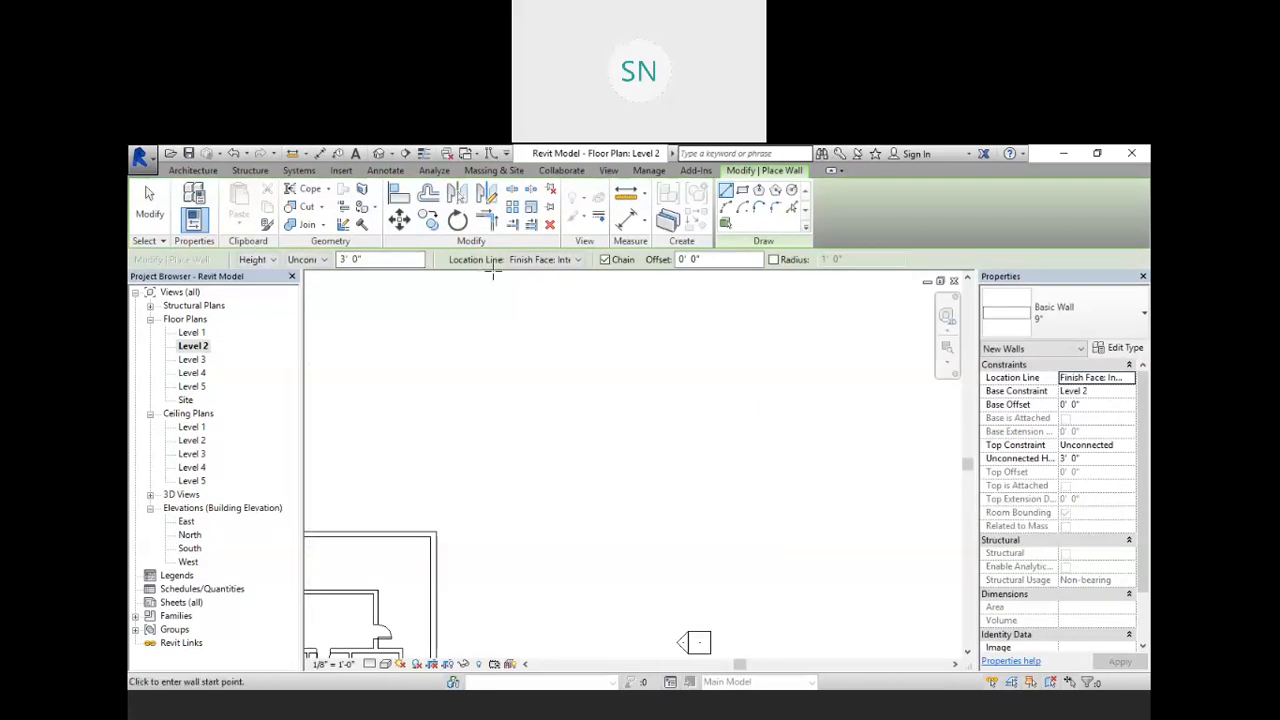
click(310, 259)
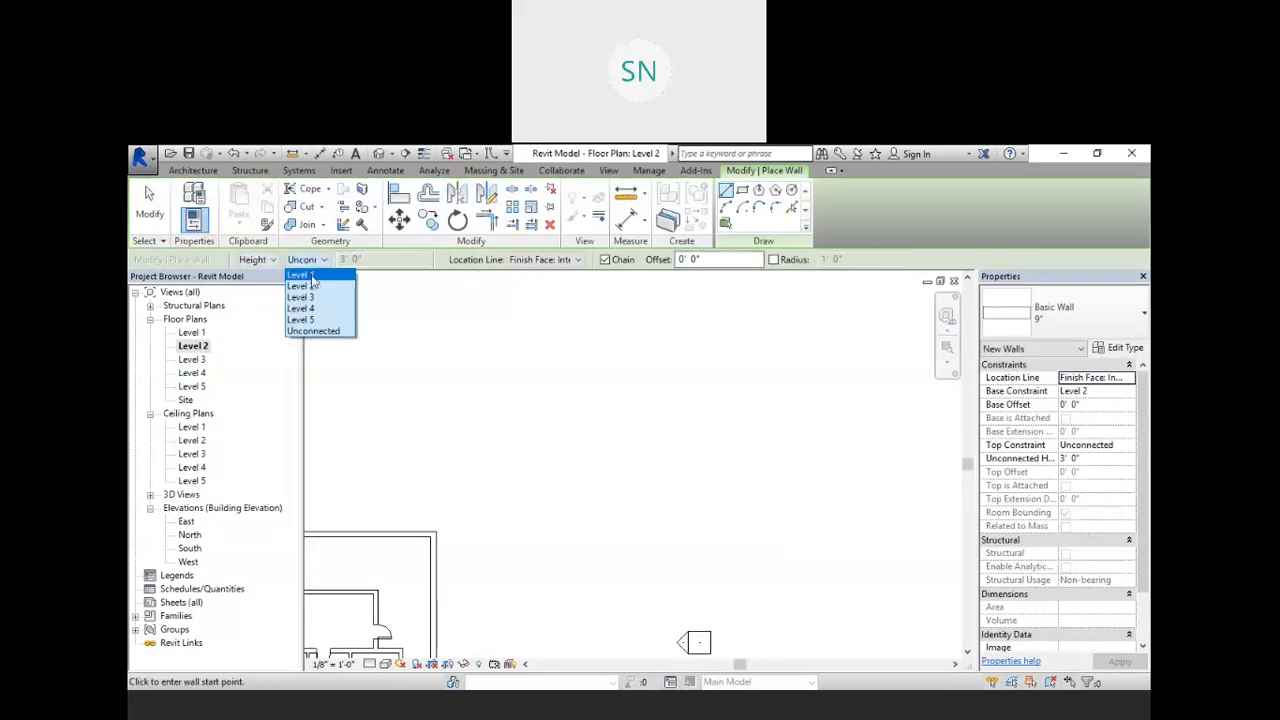
click(316, 297)
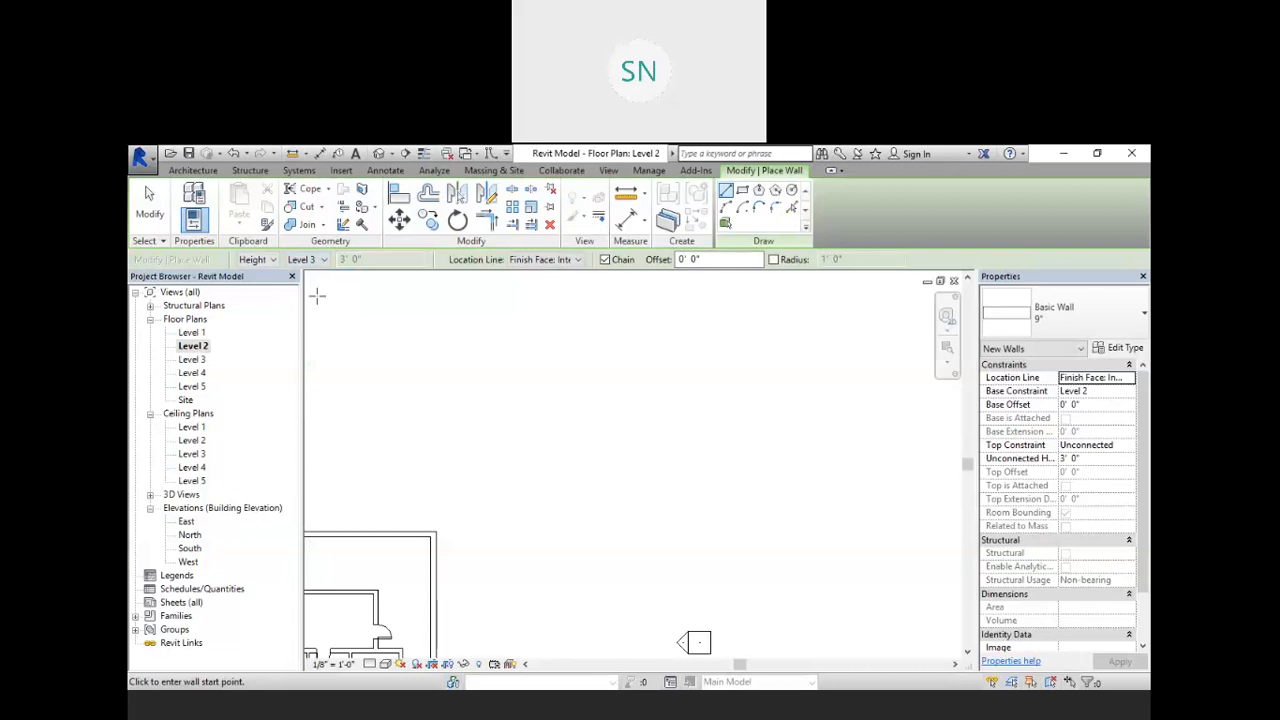
click(574, 566)
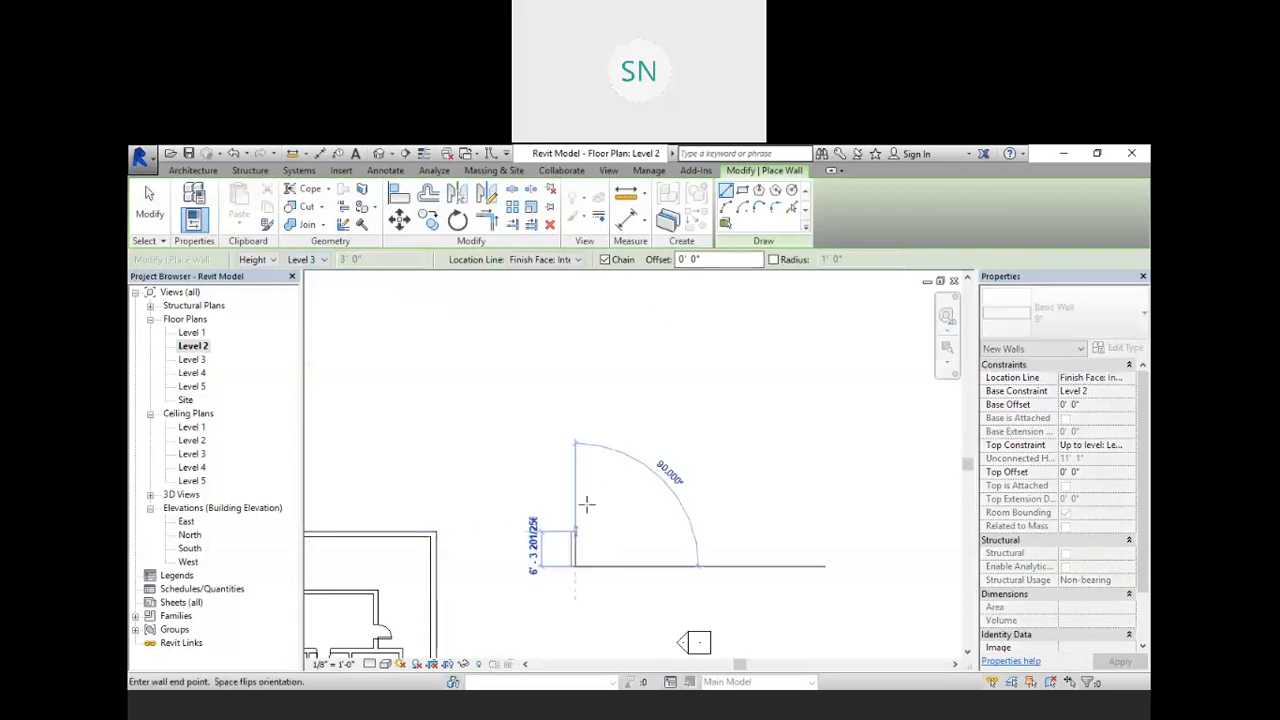
click(575, 449)
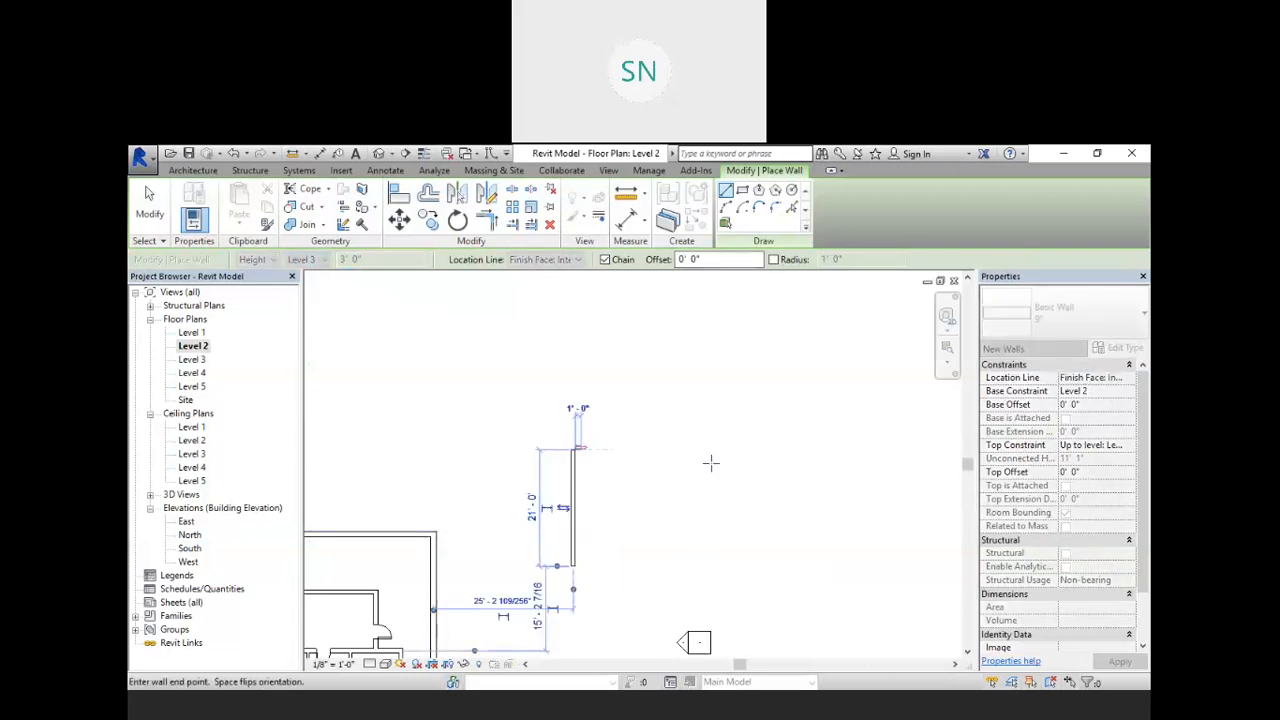
click(782, 449)
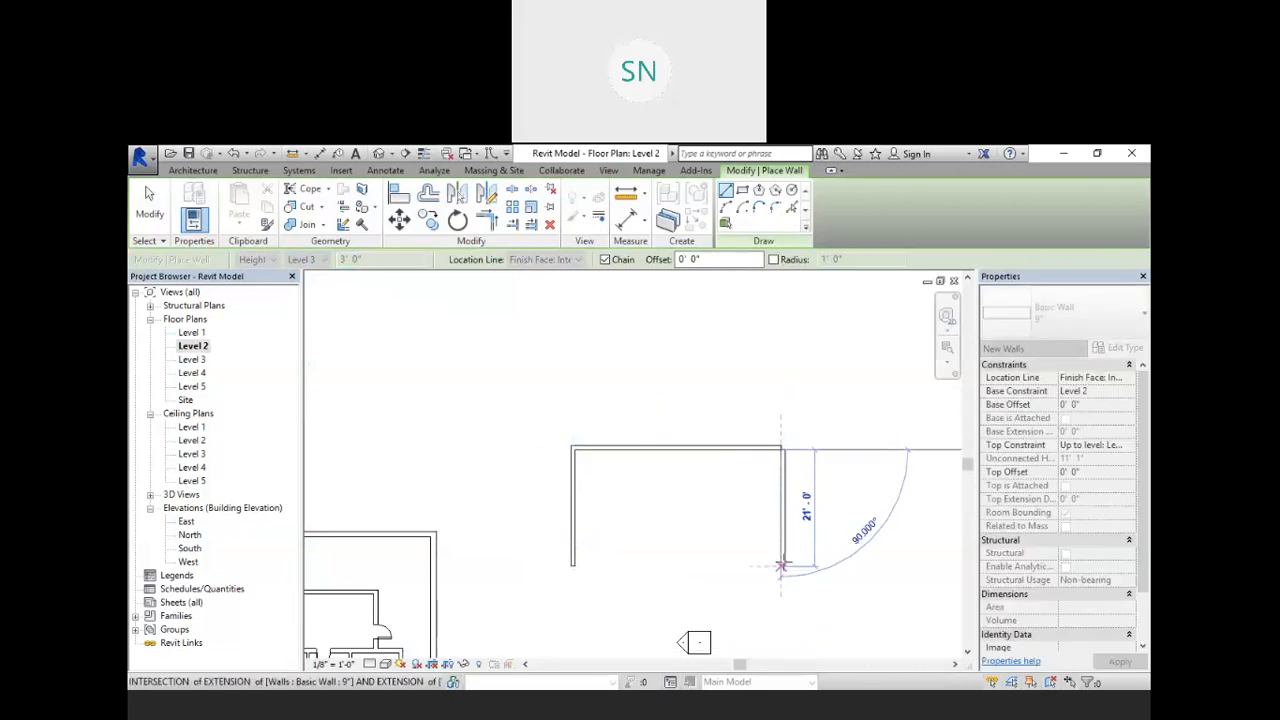
click(784, 565)
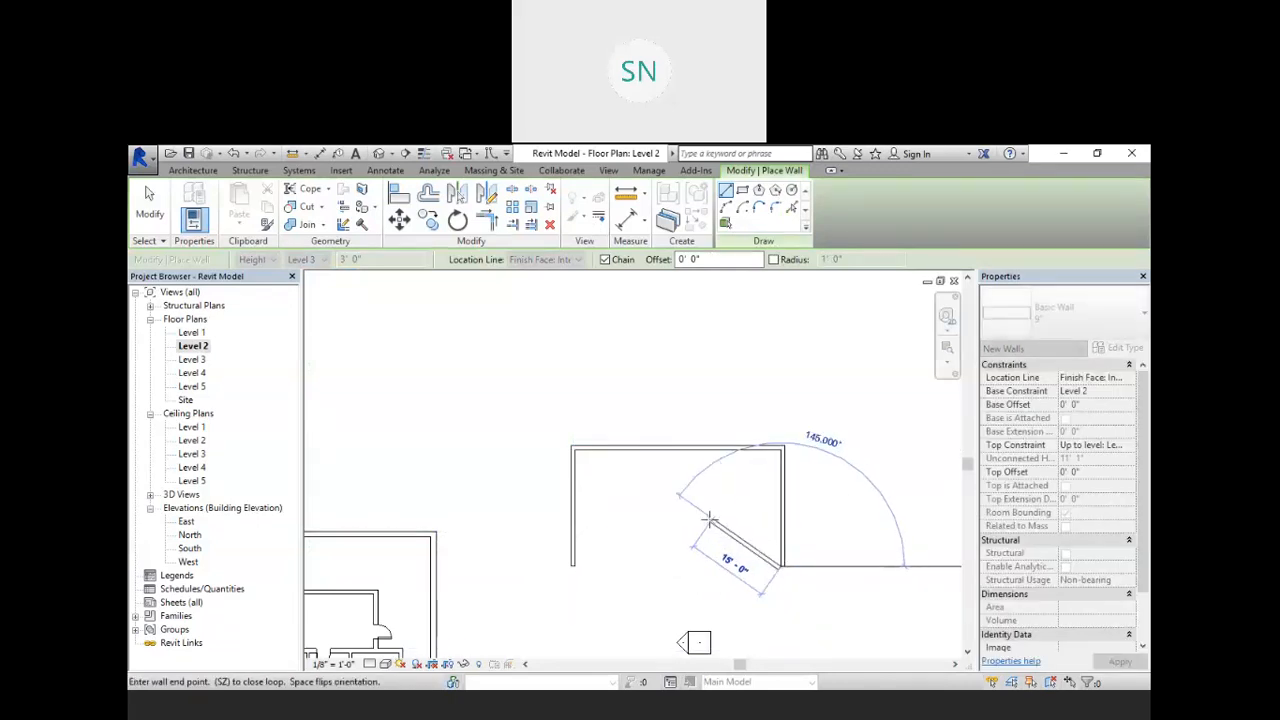
right_click(741, 292)
click(777, 300)
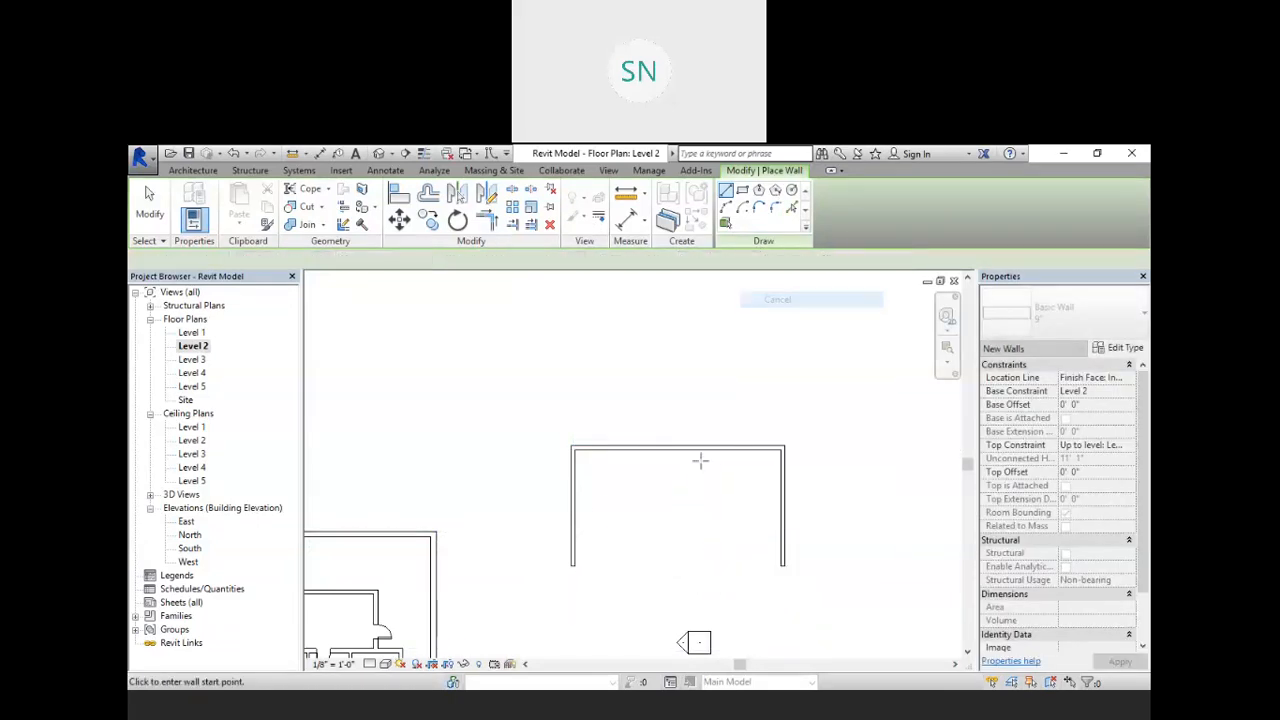
- Add a horizontal cross wall between the new west and east walls, slightly south of their midpoints
click(577, 514)
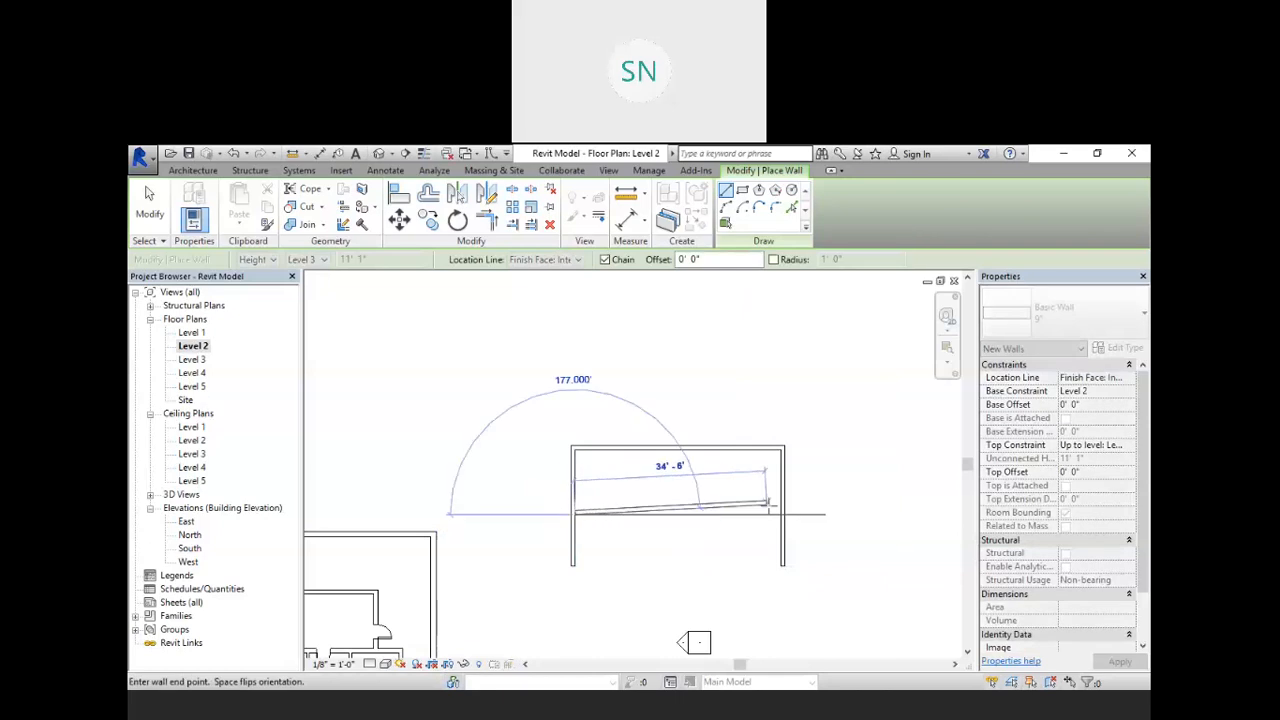
click(782, 514)
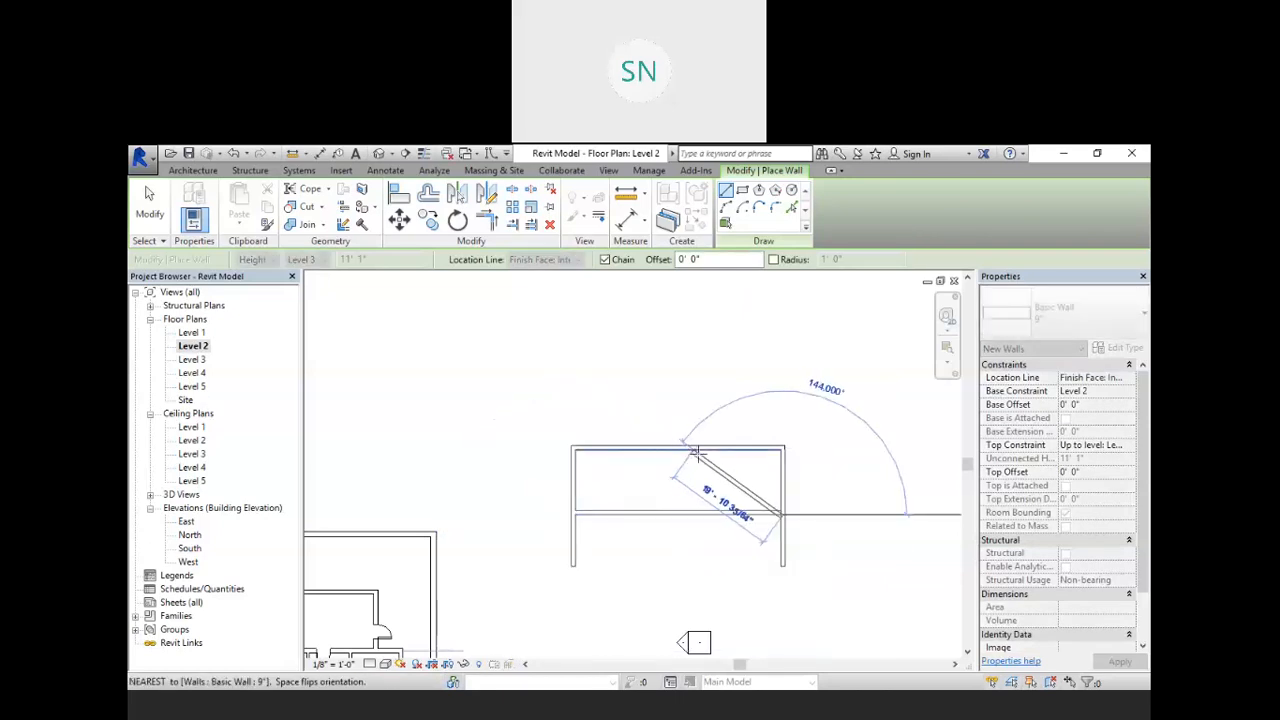
right_click(757, 484)
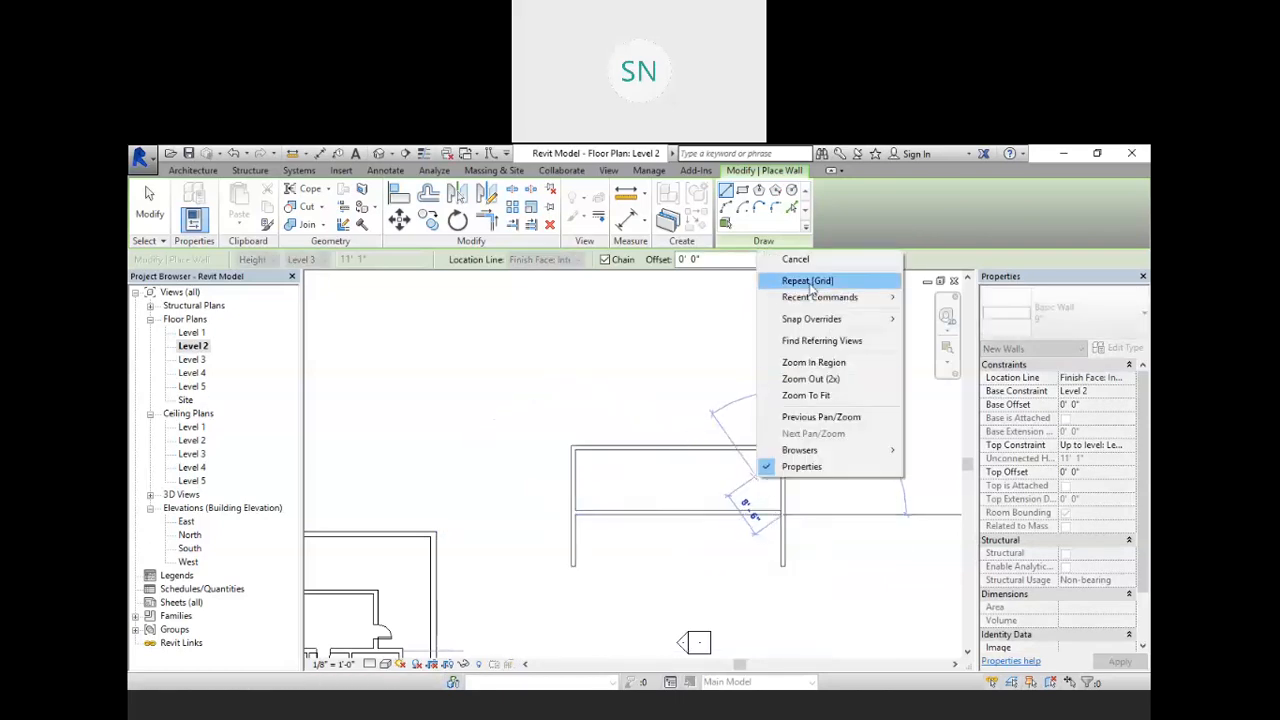
click(795, 259)
- Divide the enclosed northern room with a vertical wall from the cross wall to the north wall, about 16' from the east wall
scroll(714, 516, up, 1)
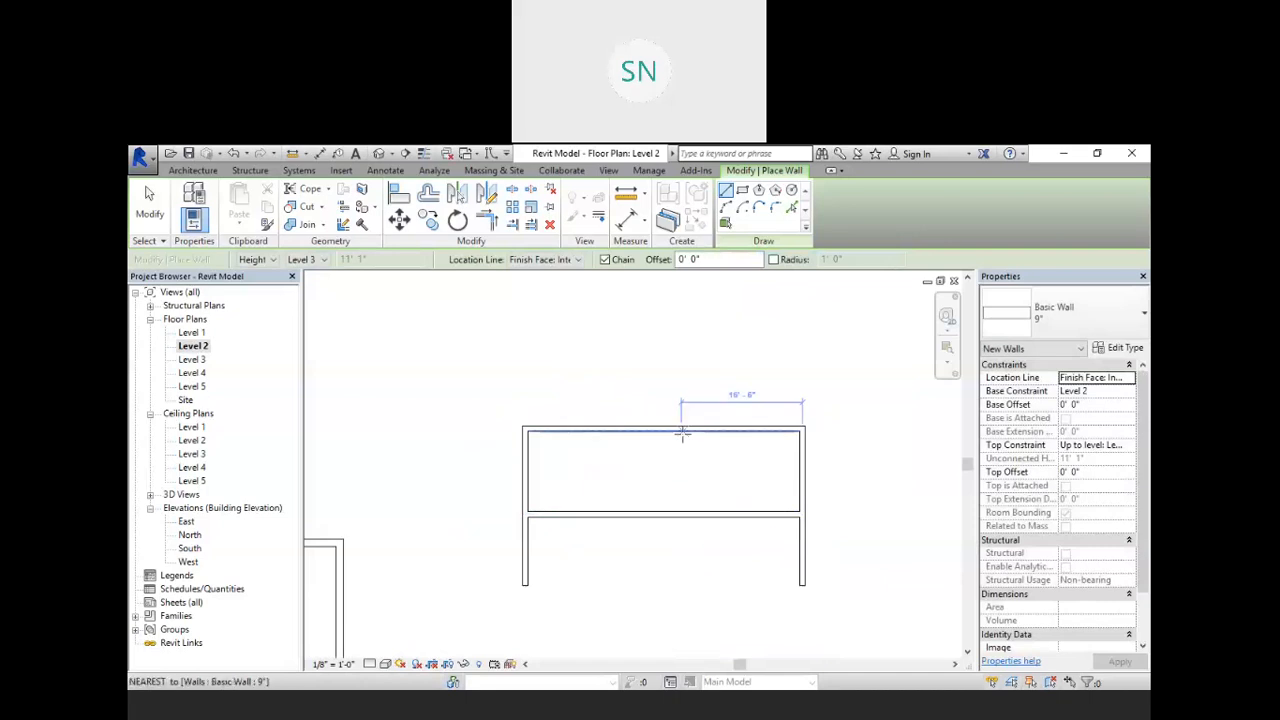
click(681, 512)
click(681, 431)
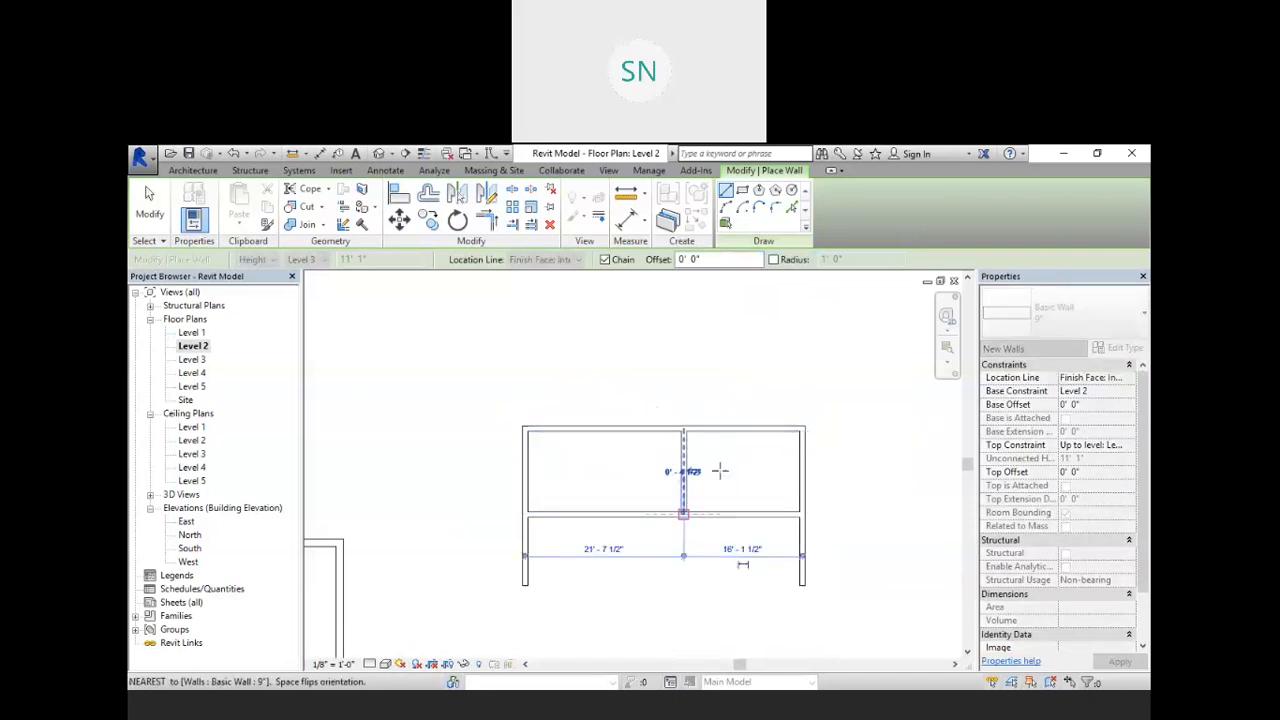
right_click(751, 458)
click(770, 466)
- Begin a wall along the open south side from the southern end of the west wall
scroll(665, 482, down, 1)
scroll(634, 551, up, 2)
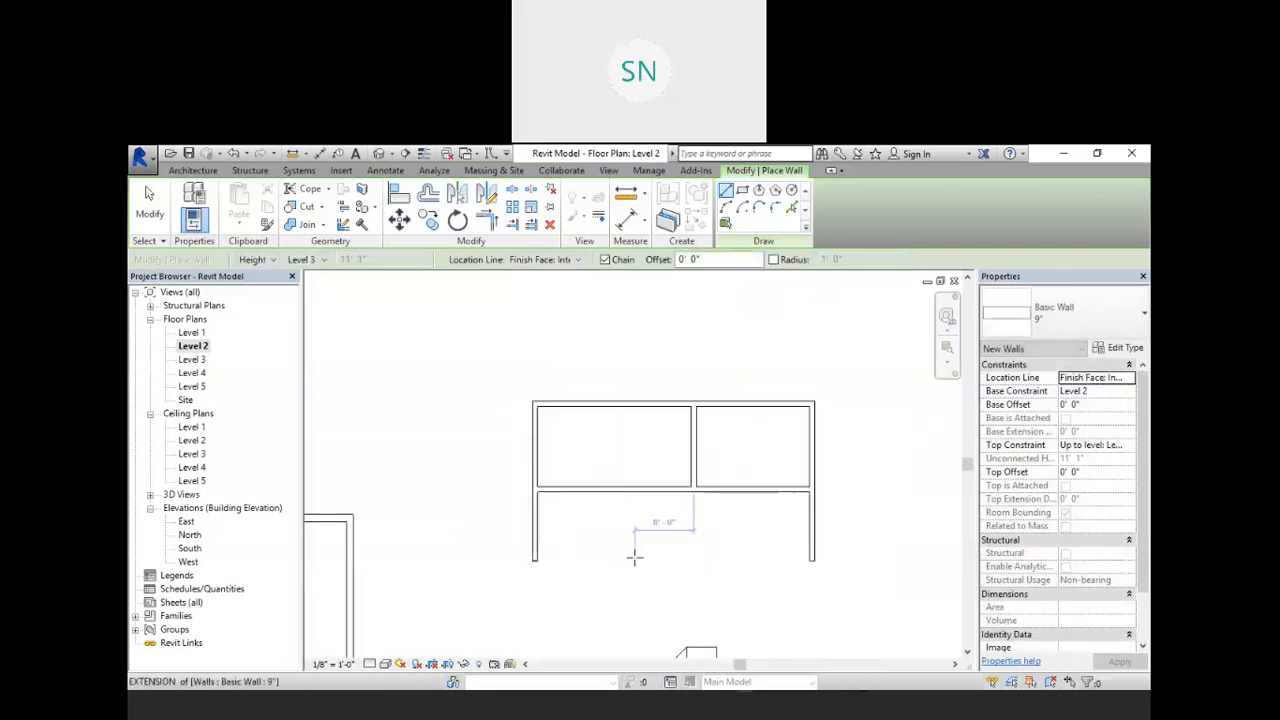
click(511, 557)
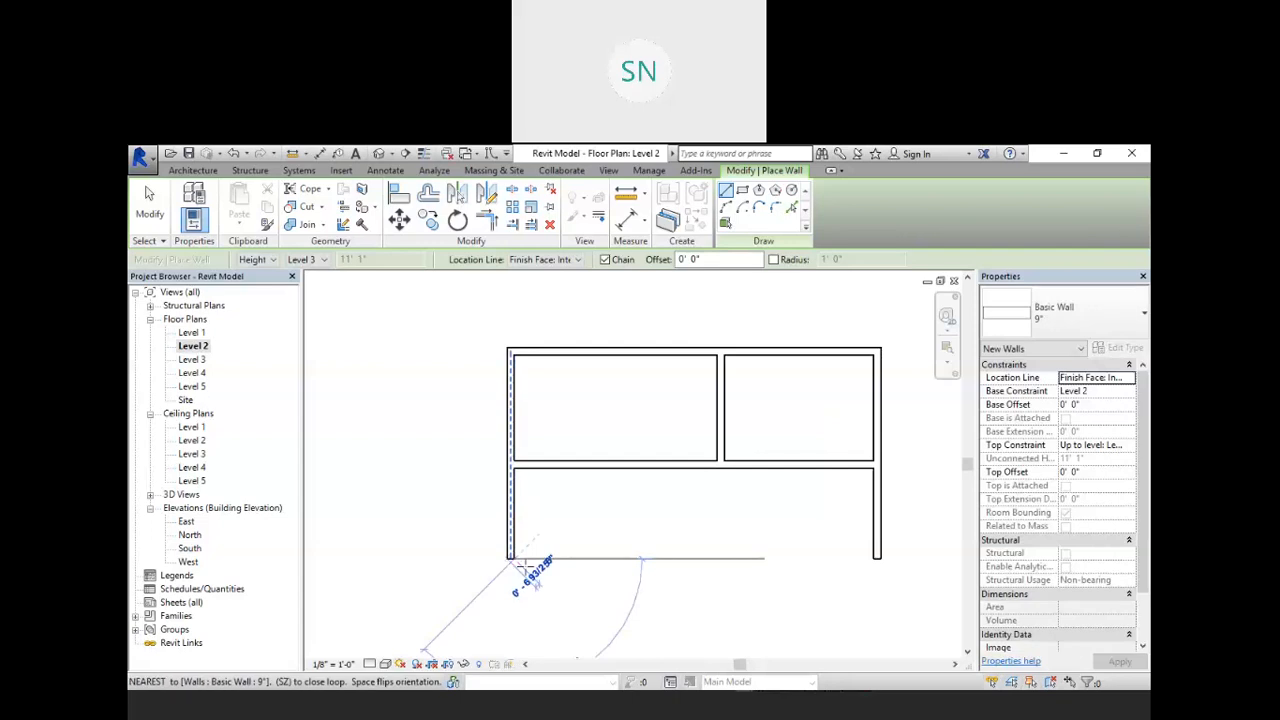
- Finish the slanted wall segment and draw a separate Start-End-Radius arc wall outside the left side of the plan
right_click(730, 297)
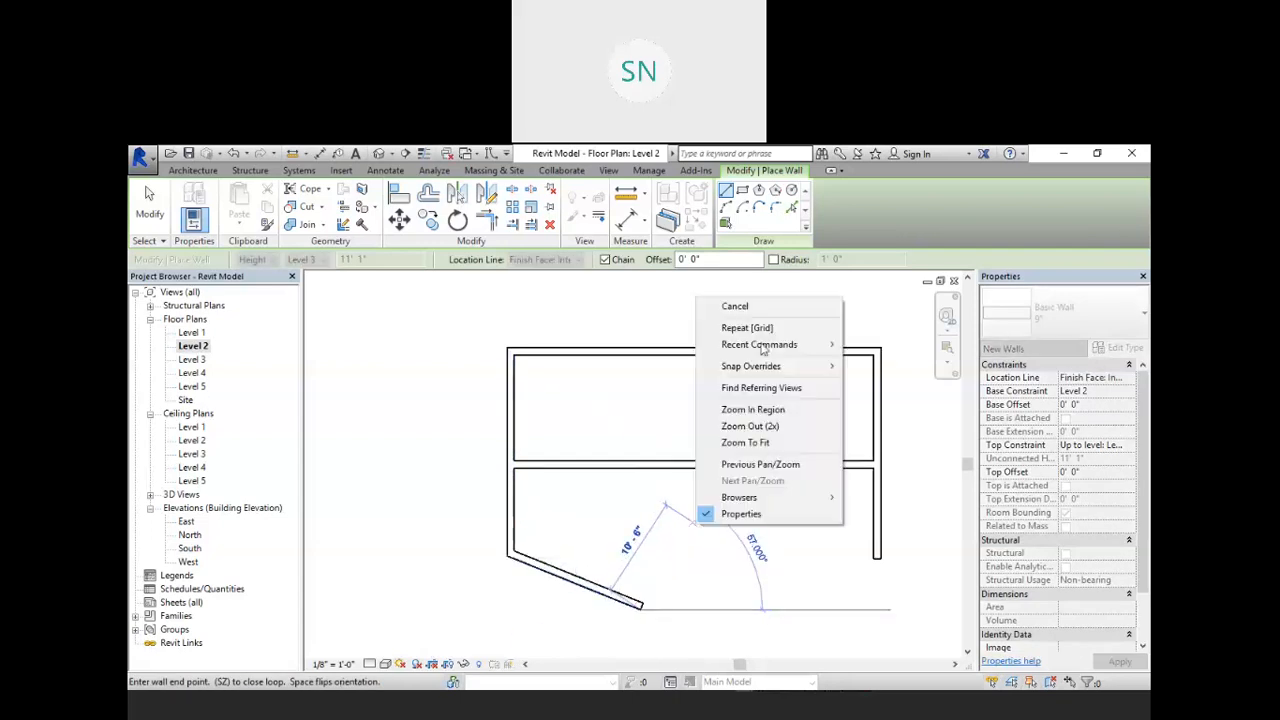
click(812, 304)
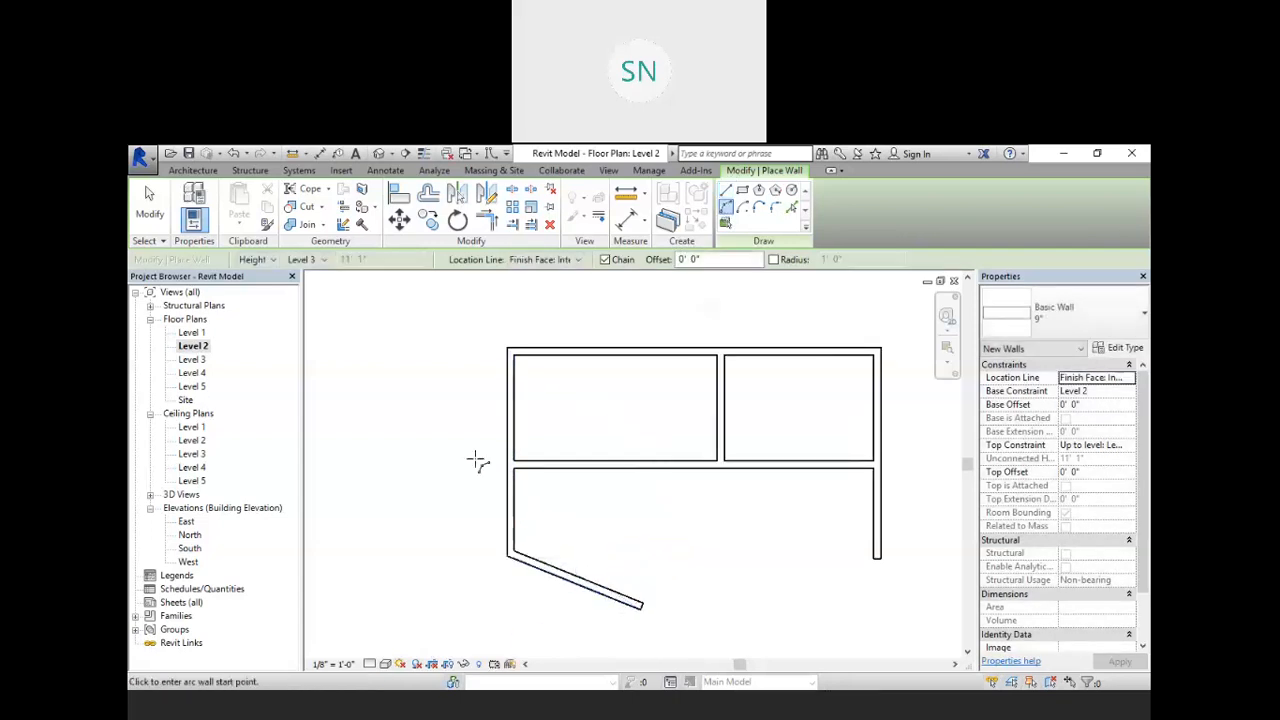
click(376, 491)
click(456, 380)
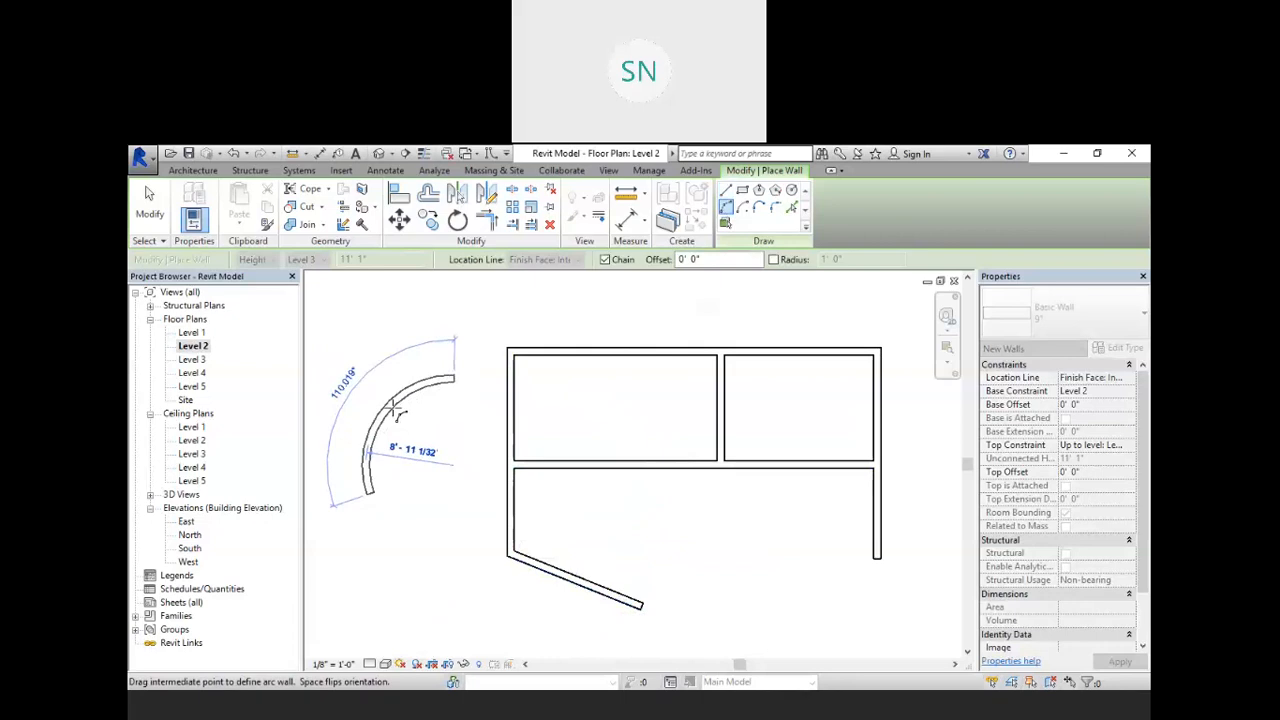
click(374, 404)
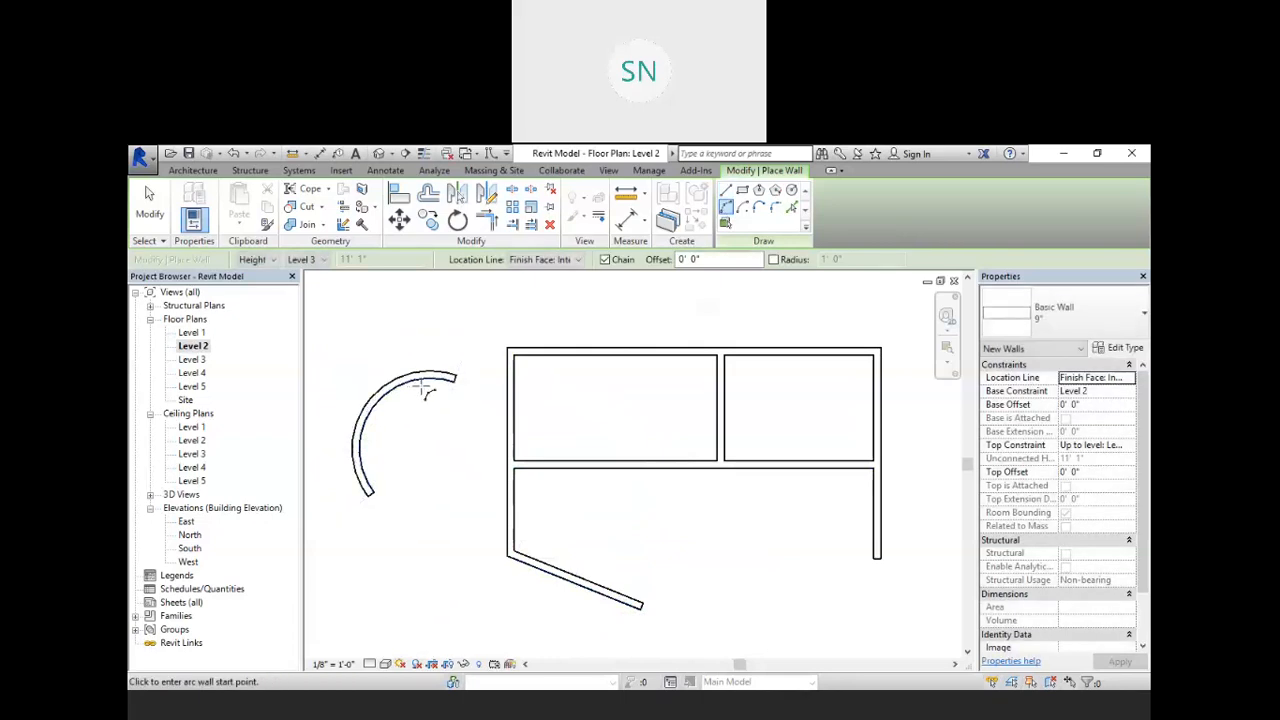
right_click(594, 324)
click(631, 334)
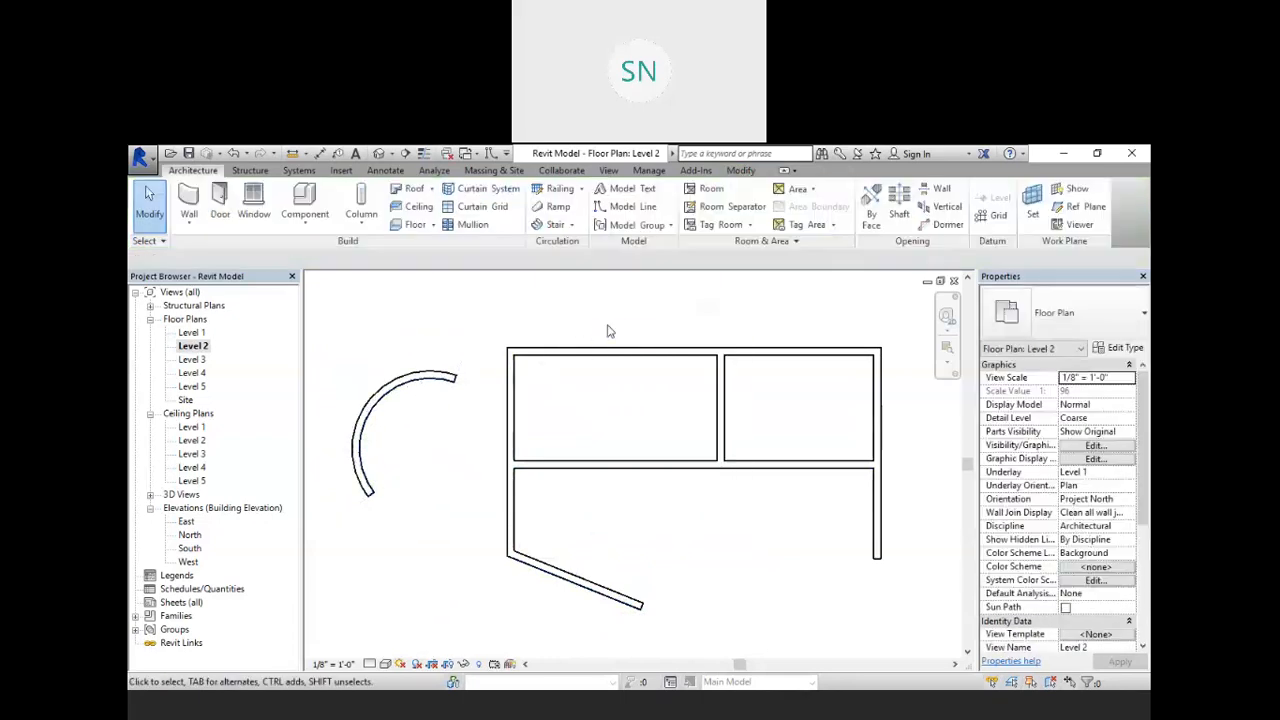
- Place two Single-Flush 2'6" doors in the upper exterior wall, one for each upper room
click(219, 205)
click(583, 352)
right_click(481, 333)
click(531, 338)
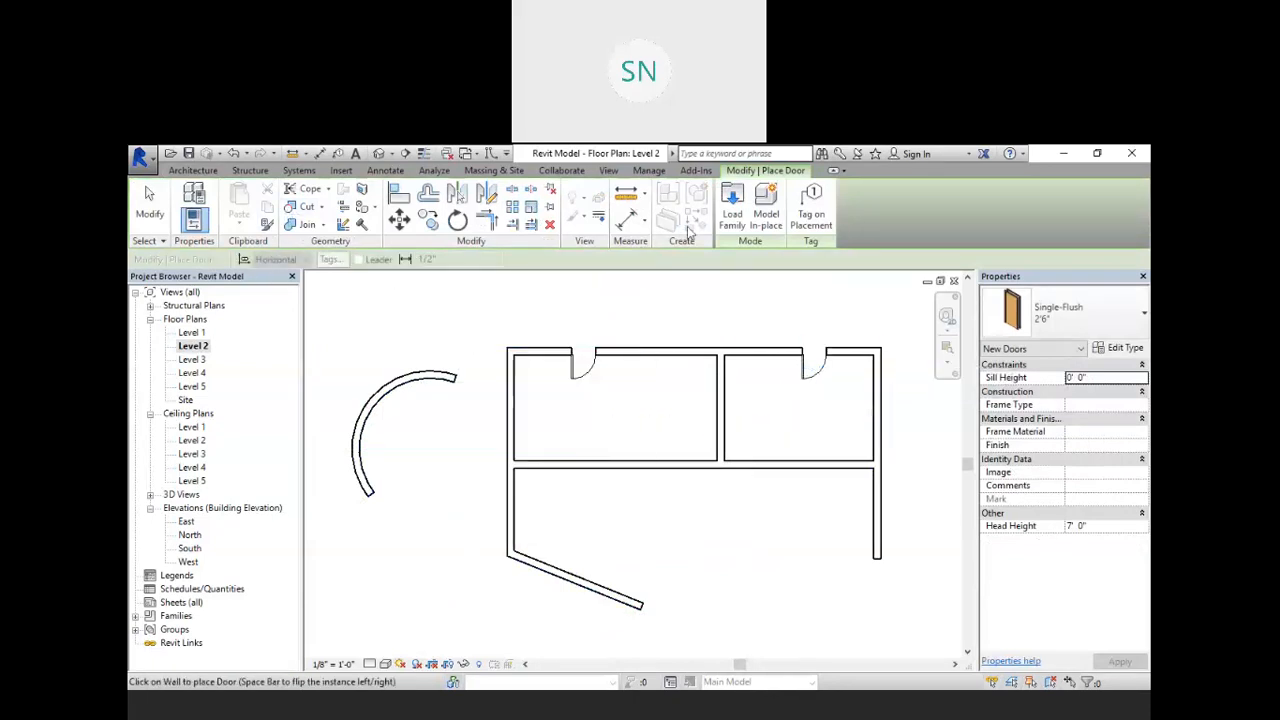
right_click(470, 315)
click(530, 325)
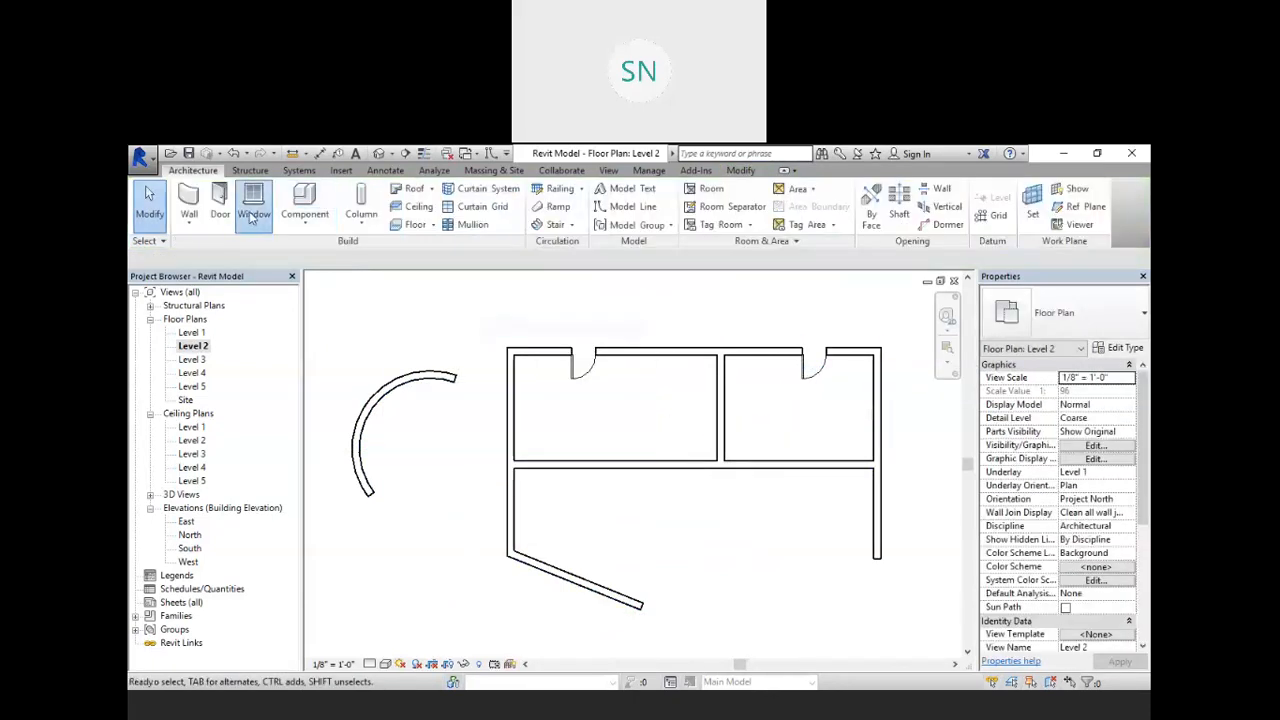
- Place a Fixed 36" x 48" window in the upper exterior wall between the left room's door and the partition
click(253, 205)
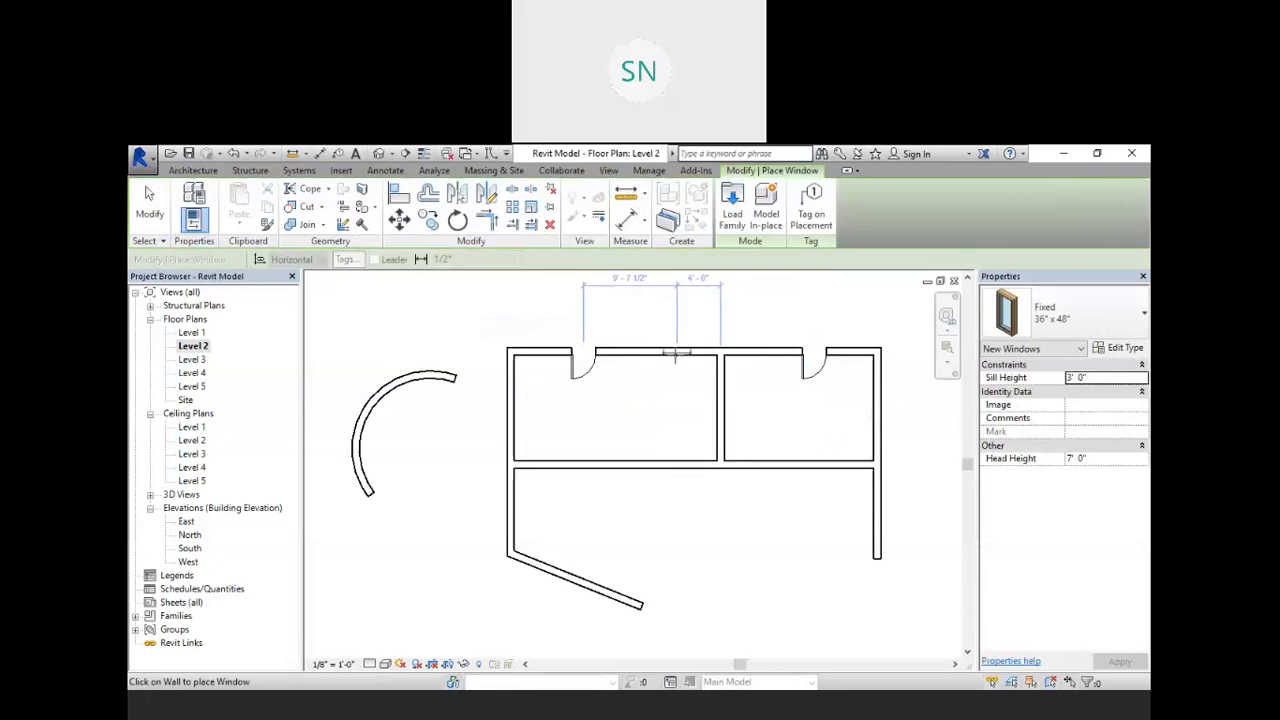
right_click(472, 322)
click(500, 330)
right_click(452, 316)
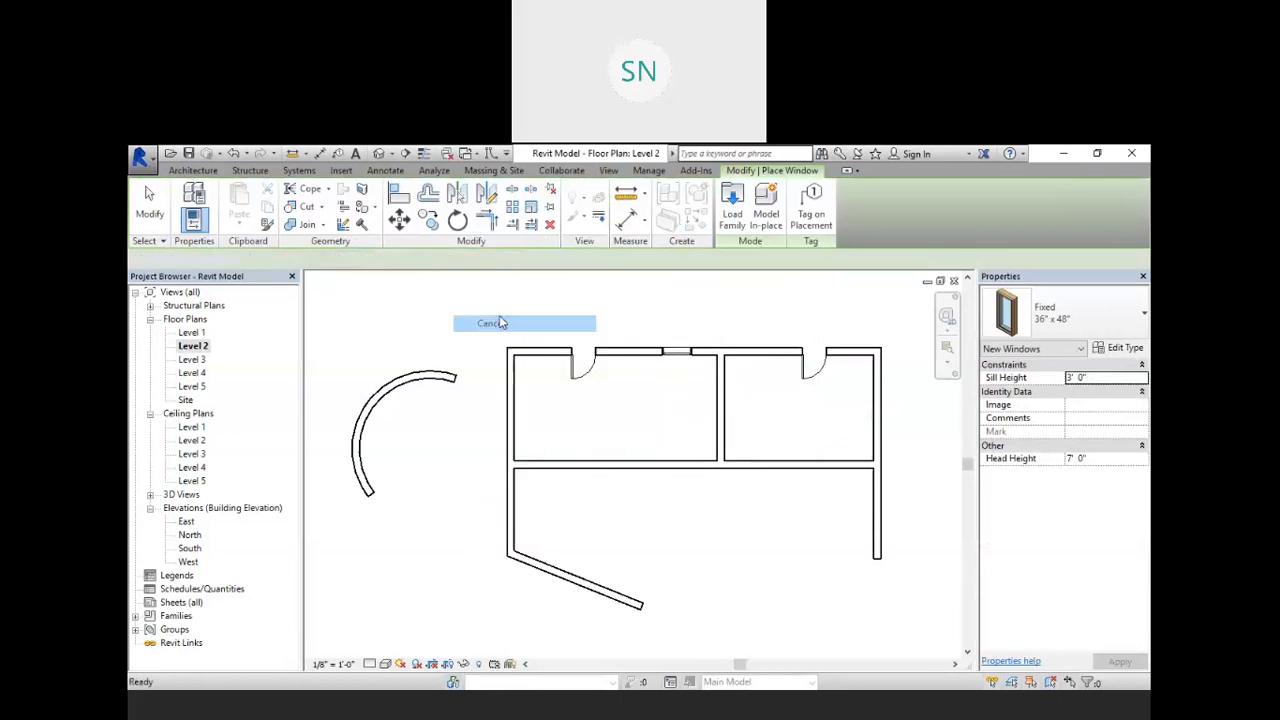
click(499, 320)
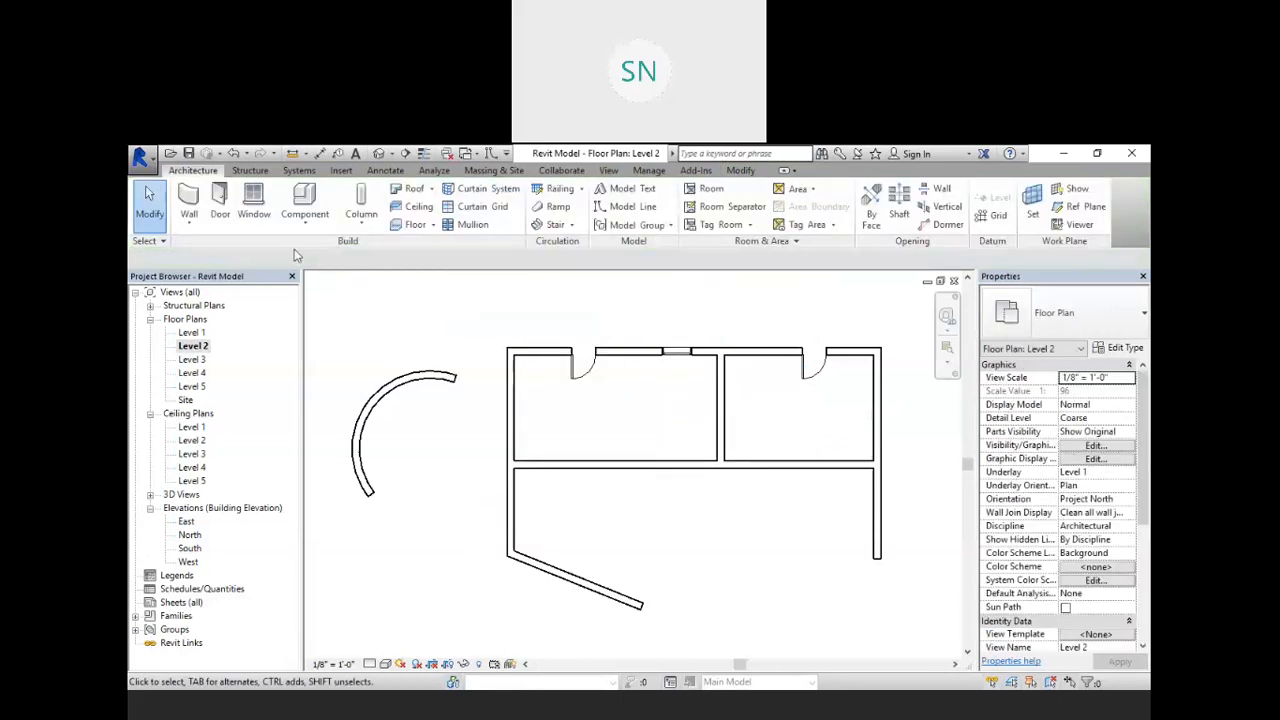
- Draw a vertical grid line from inside the upper left room up past the exterior wall
click(990, 214)
click(640, 425)
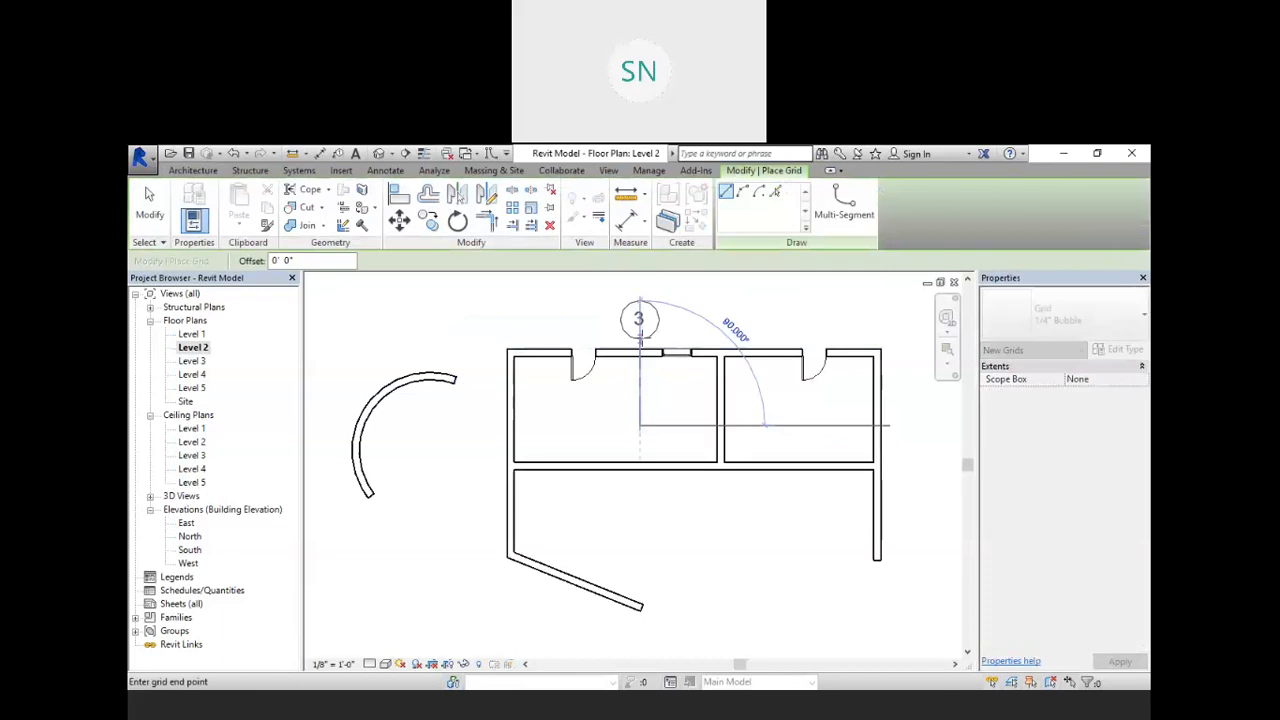
click(640, 310)
right_click(742, 327)
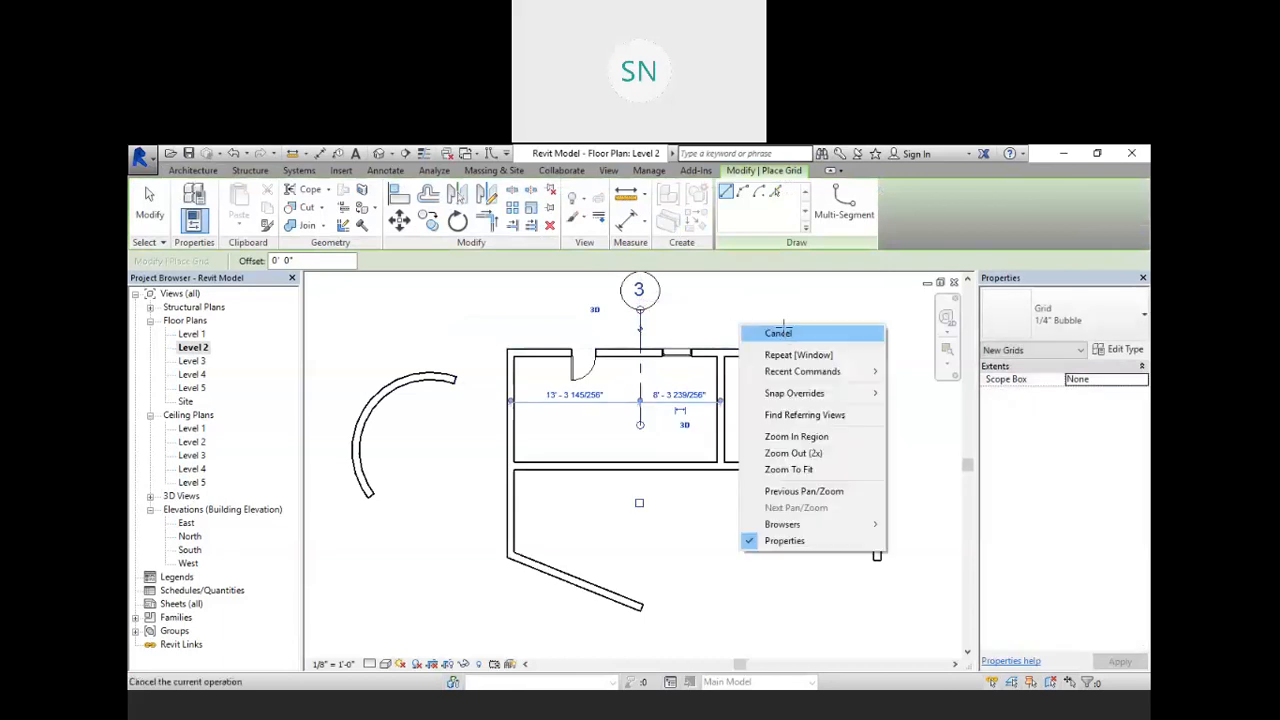
click(775, 333)
right_click(772, 305)
click(800, 313)
scroll(613, 516, down, 3)
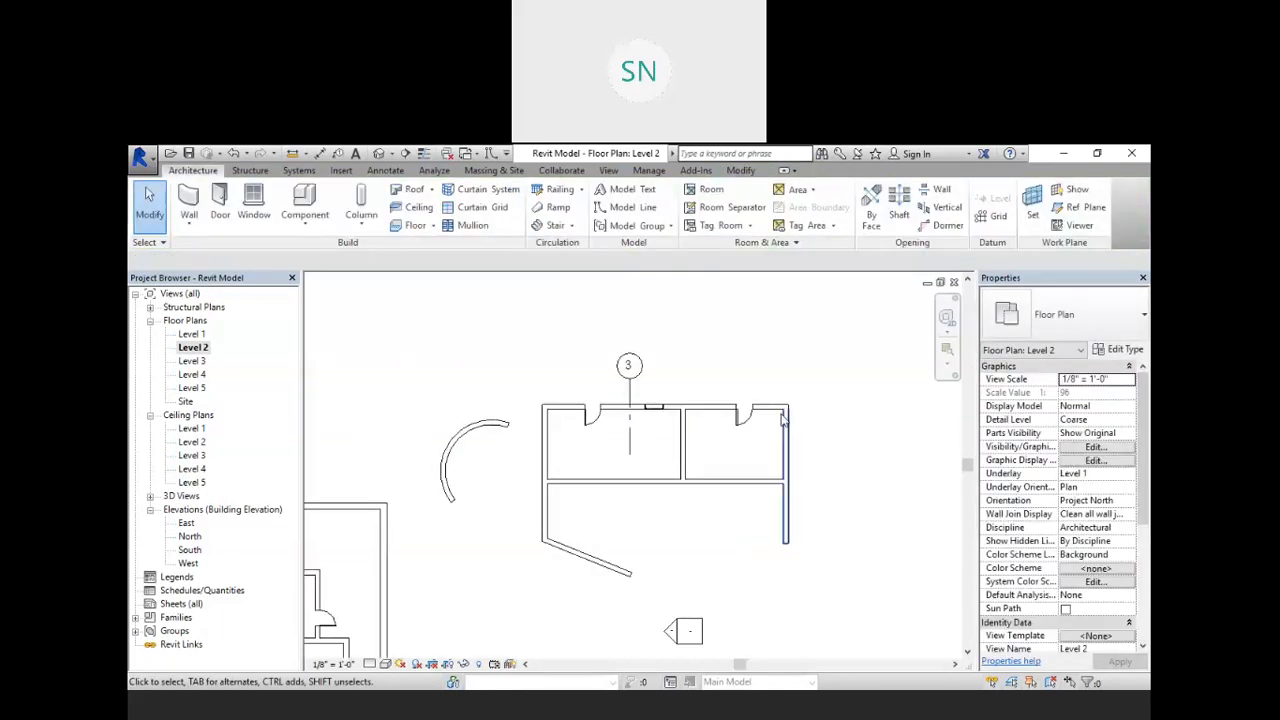
scroll(793, 434, up, 2)
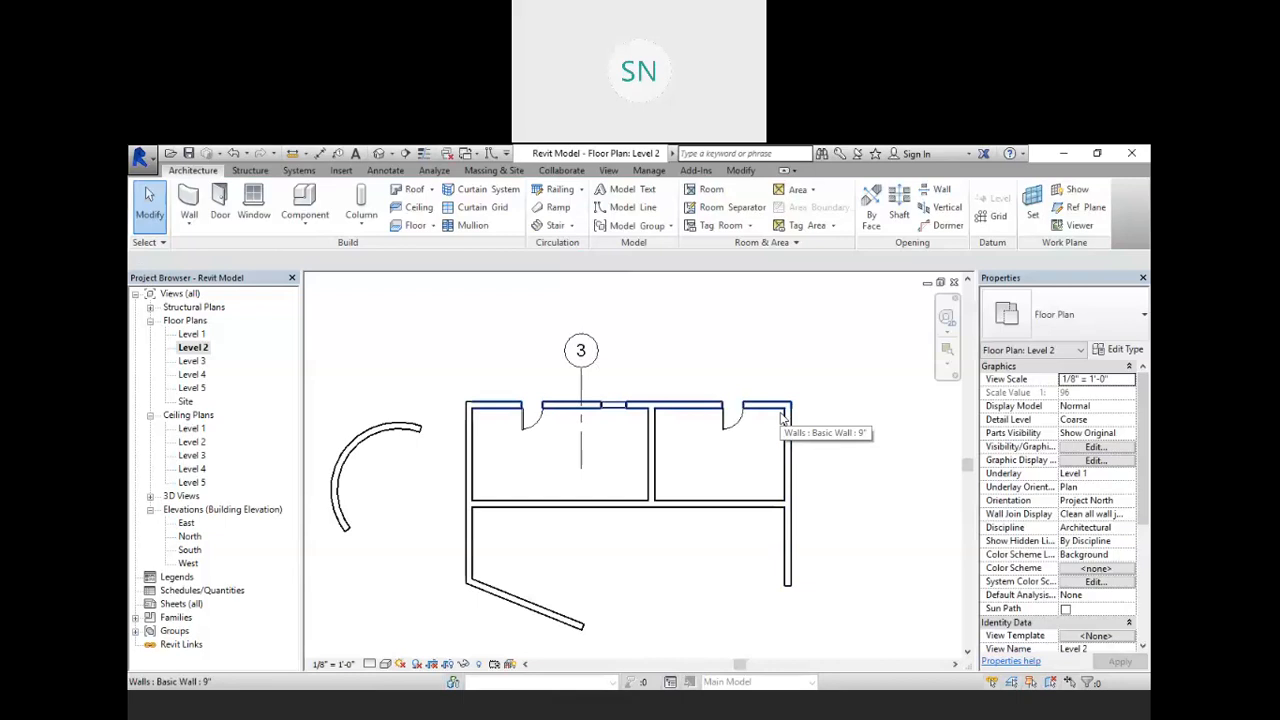
- Delete the large ring-shaped in-place wall in the 3D view and inspect the new walls
click(390, 171)
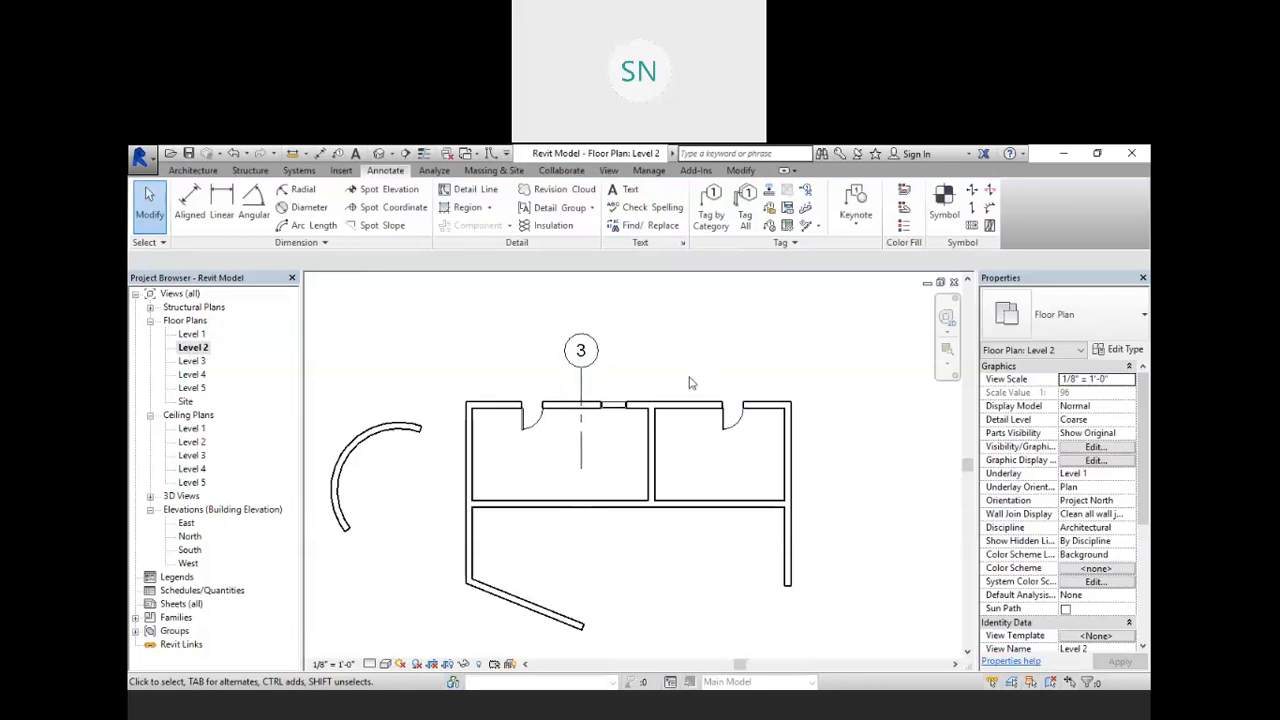
click(379, 153)
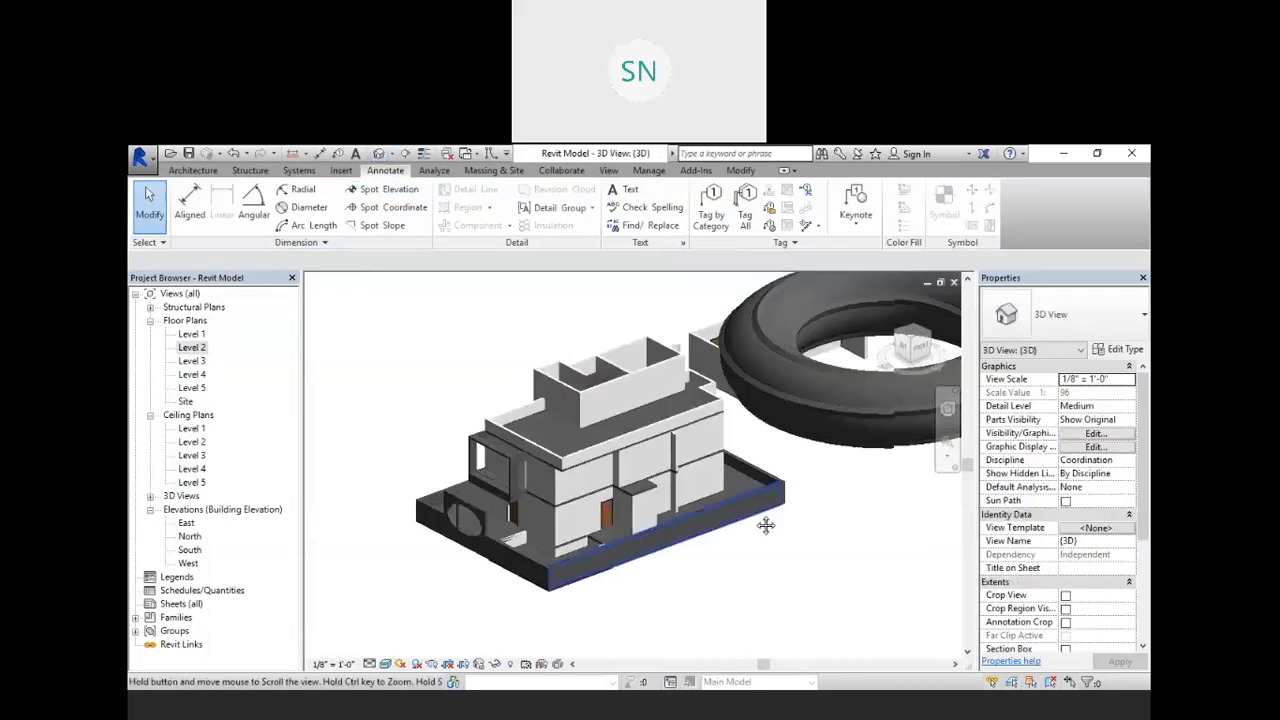
middle_drag(846, 526, 510, 585)
click(652, 487)
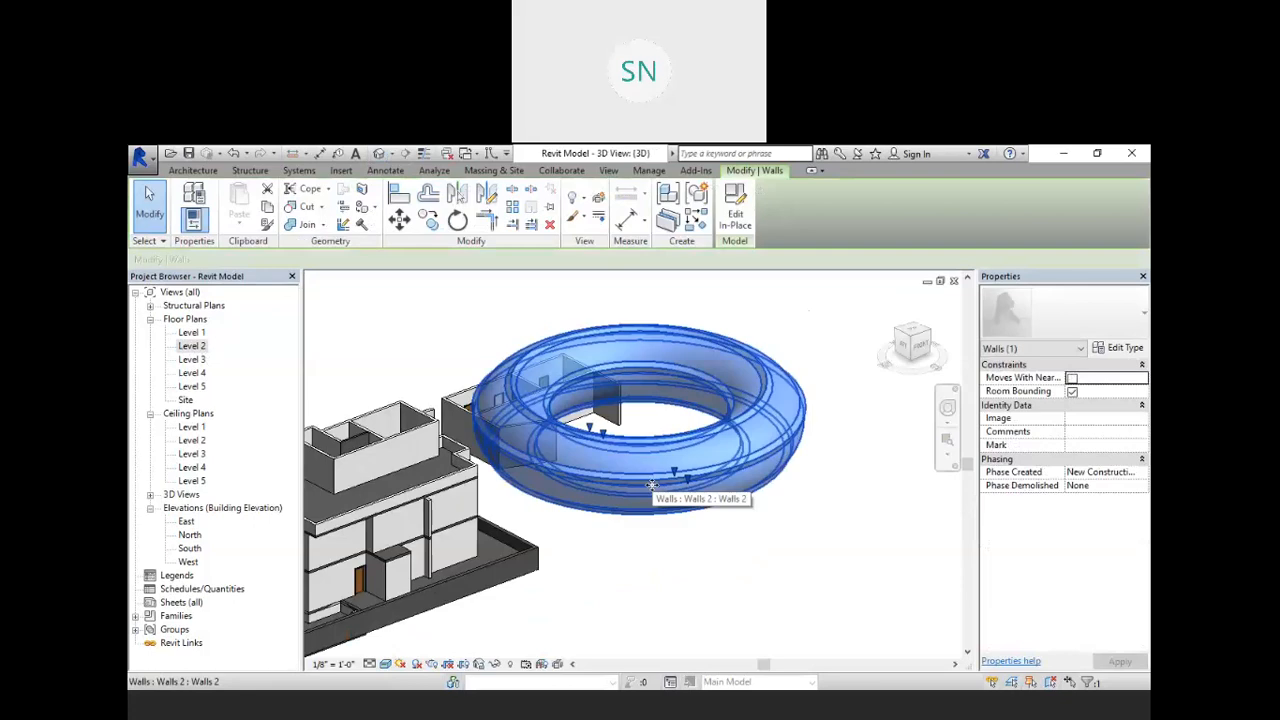
key(Delete)
mouse_move(656, 490)
shift+middle_down()
mouse_move(577, 493)
mouse_move(715, 511)
shift+middle_up()
scroll(488, 567, up, 2)
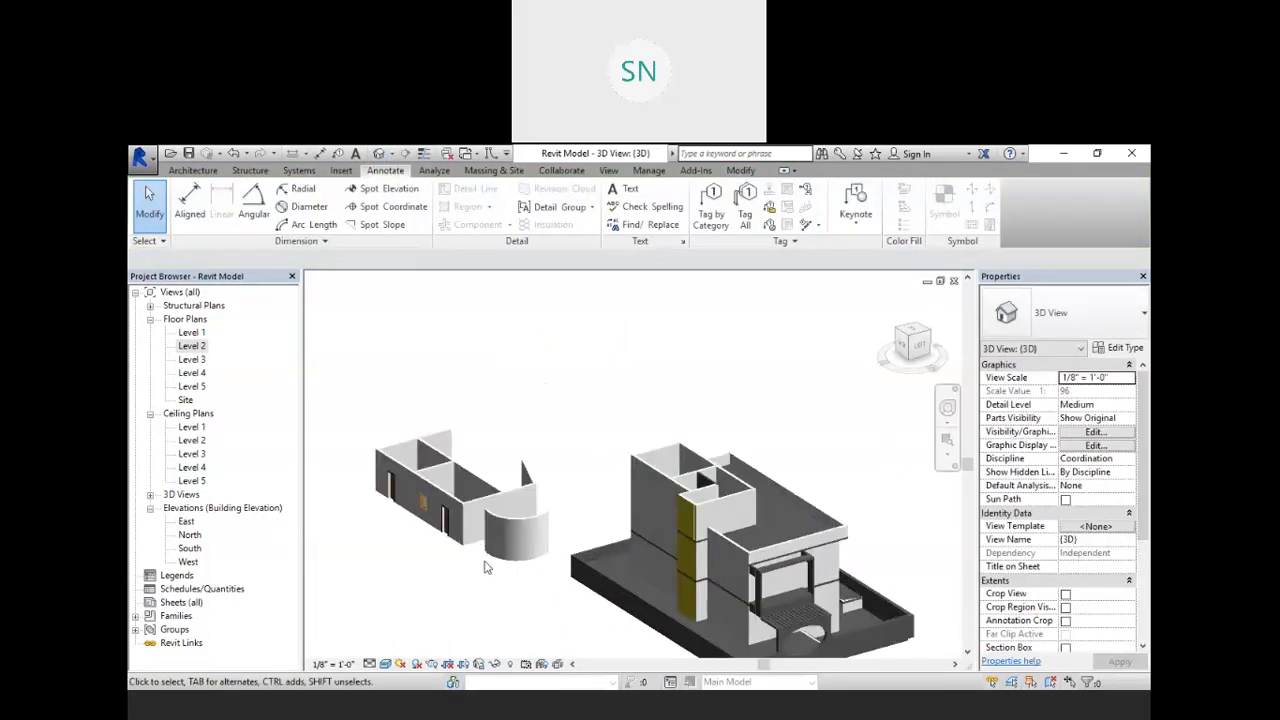
- In the Level 2 plan, add an aligned dimension between the centerlines of the left exterior wall and the partition, placed below the room
double_click(190, 346)
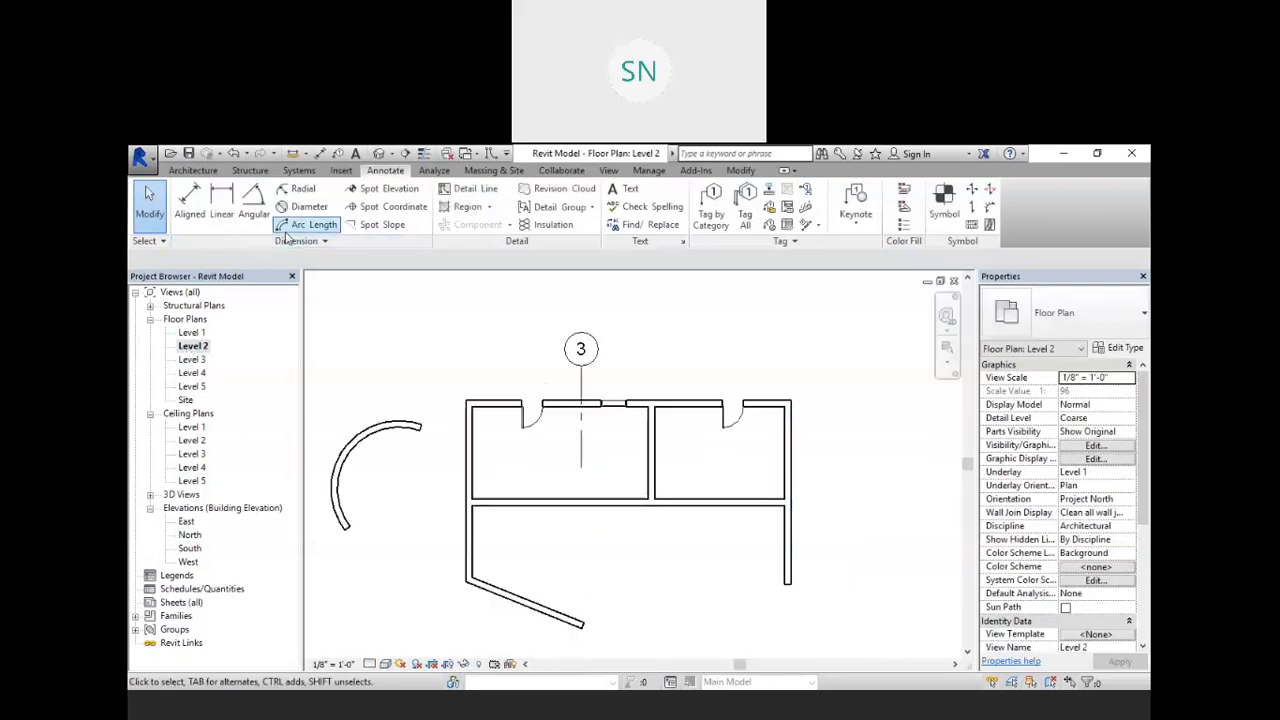
click(196, 212)
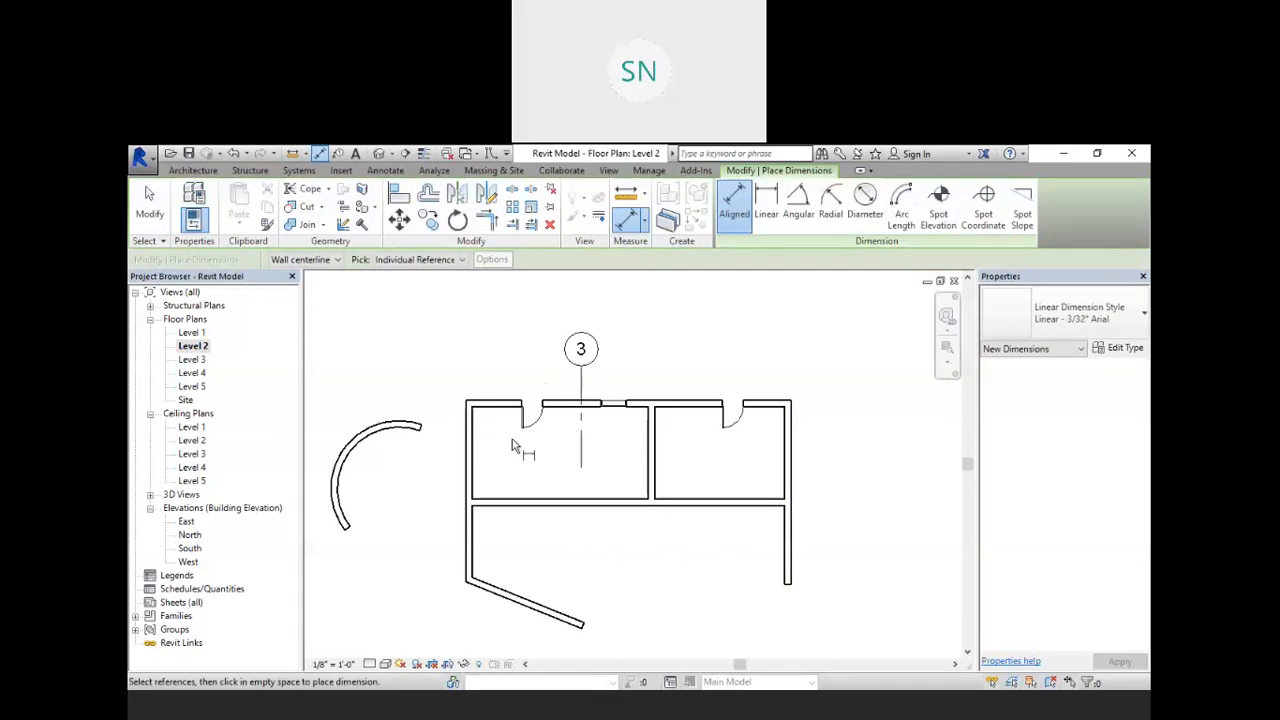
scroll(520, 443, up, 2)
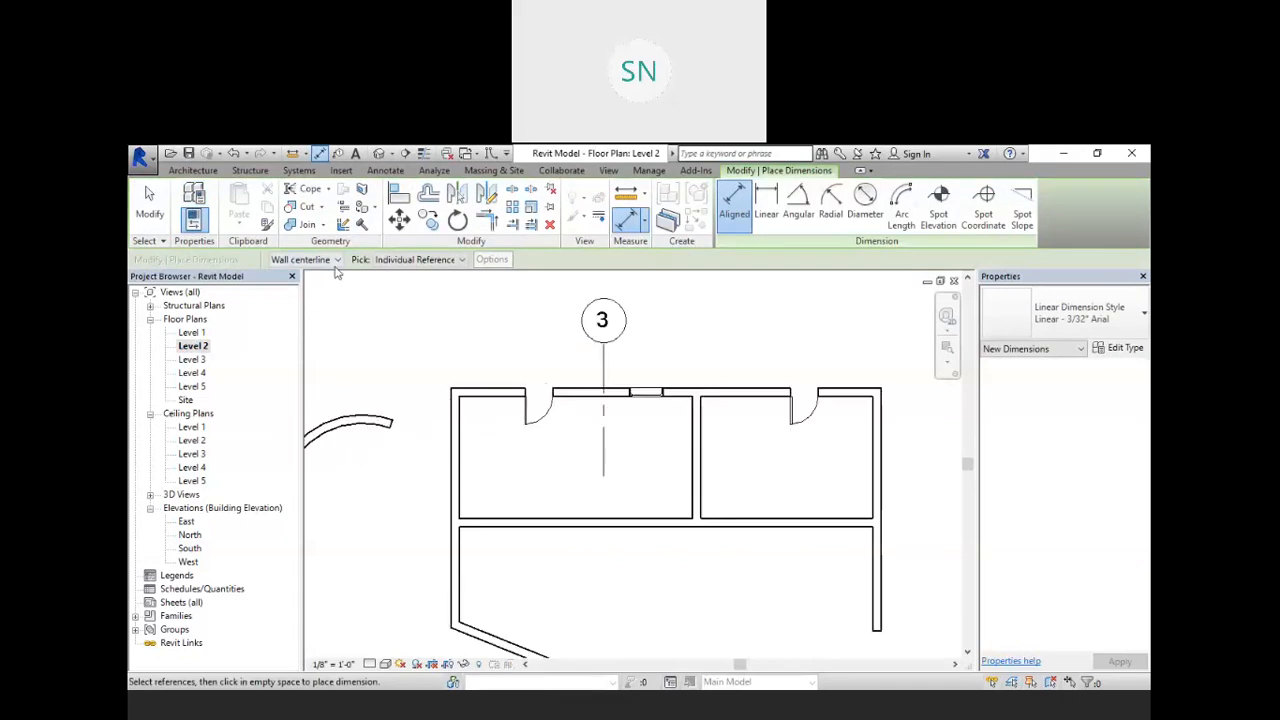
click(457, 465)
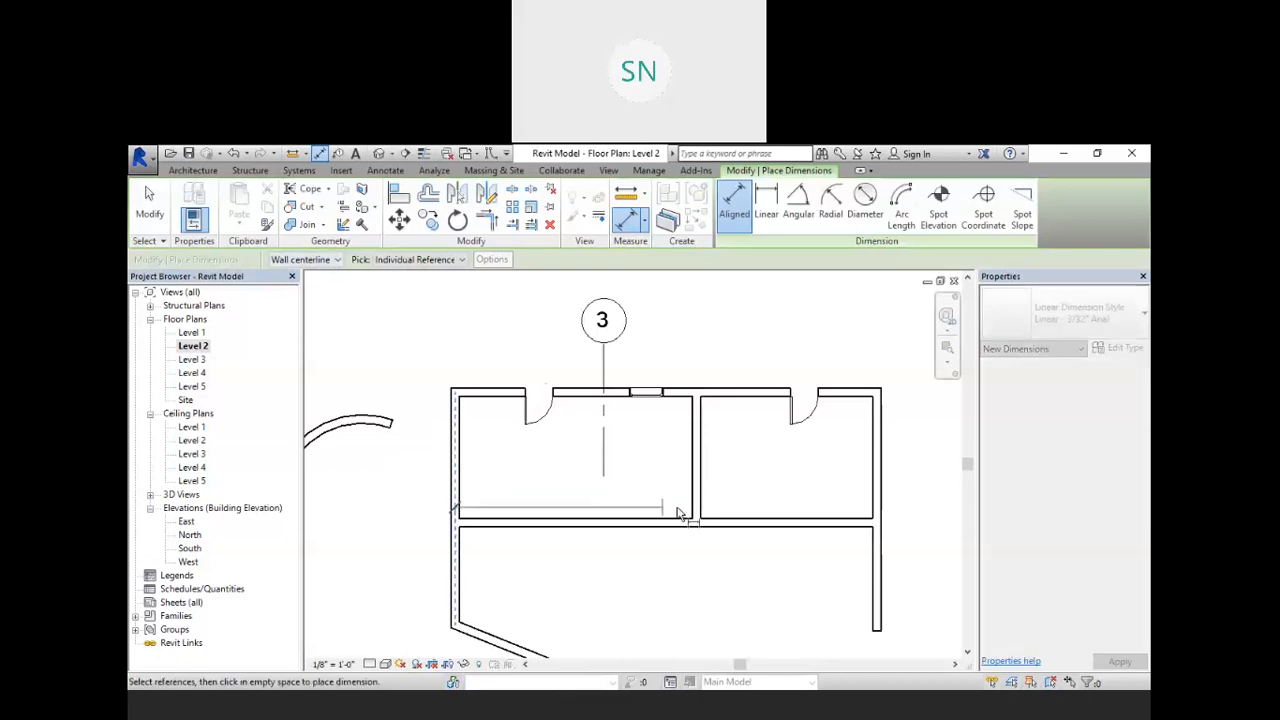
click(698, 468)
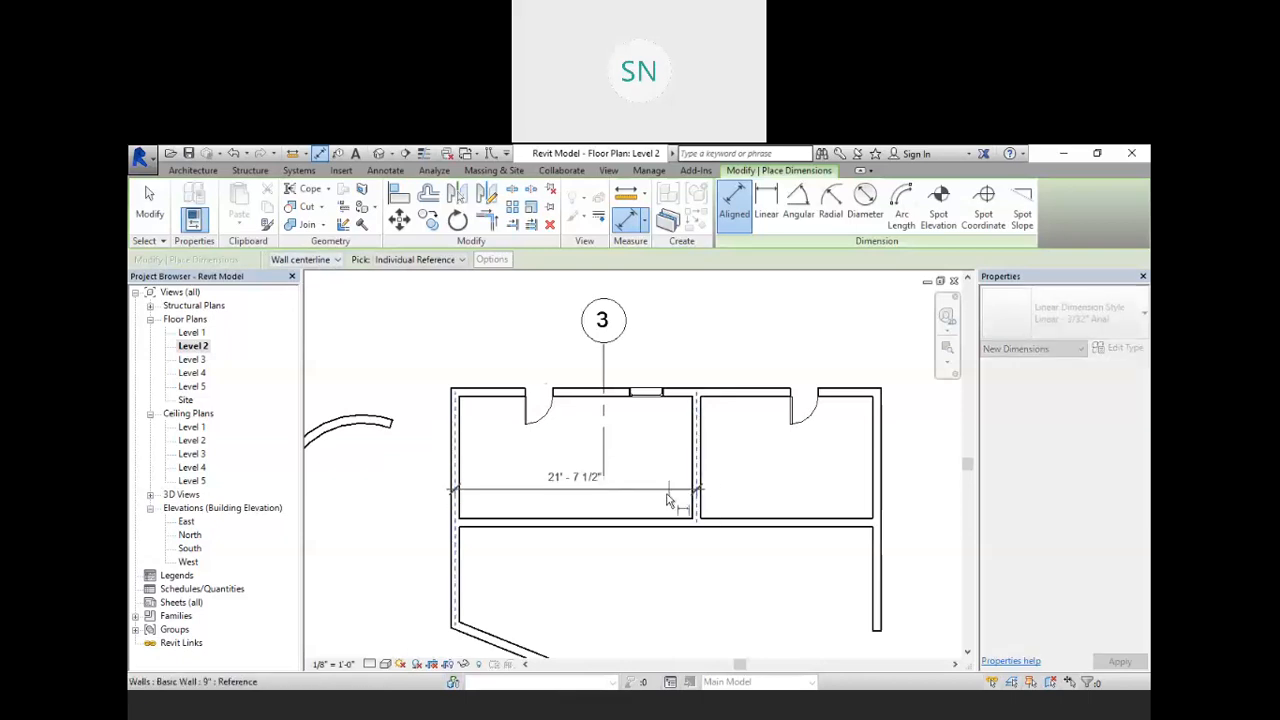
click(605, 576)
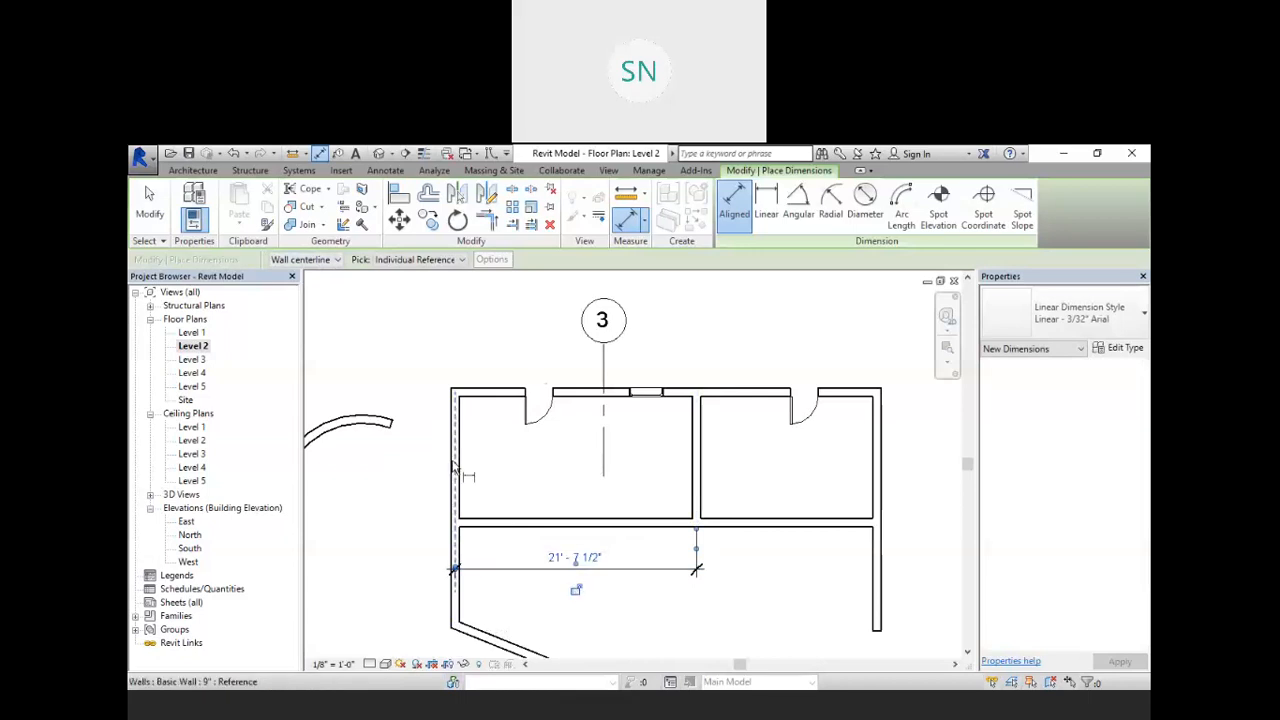
- Set the dimension reference to Wall faces and dimension the upper left room's inside width above the centerline dimension
click(326, 263)
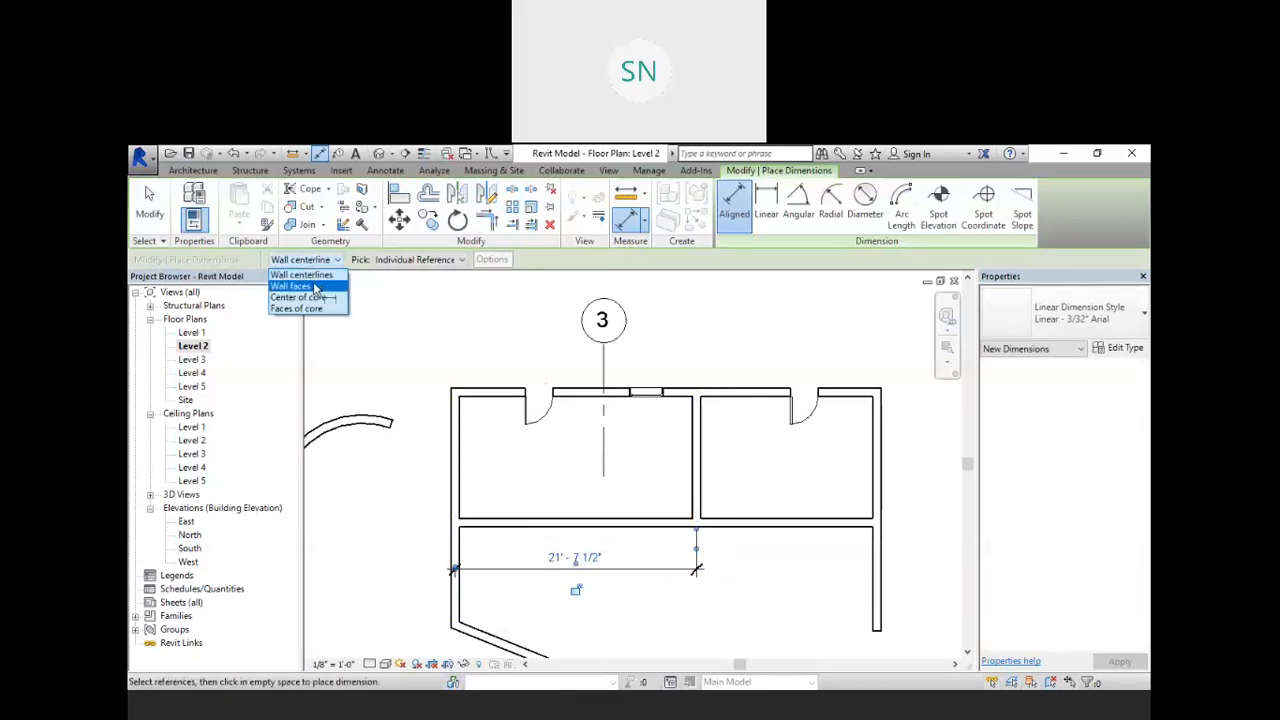
click(300, 285)
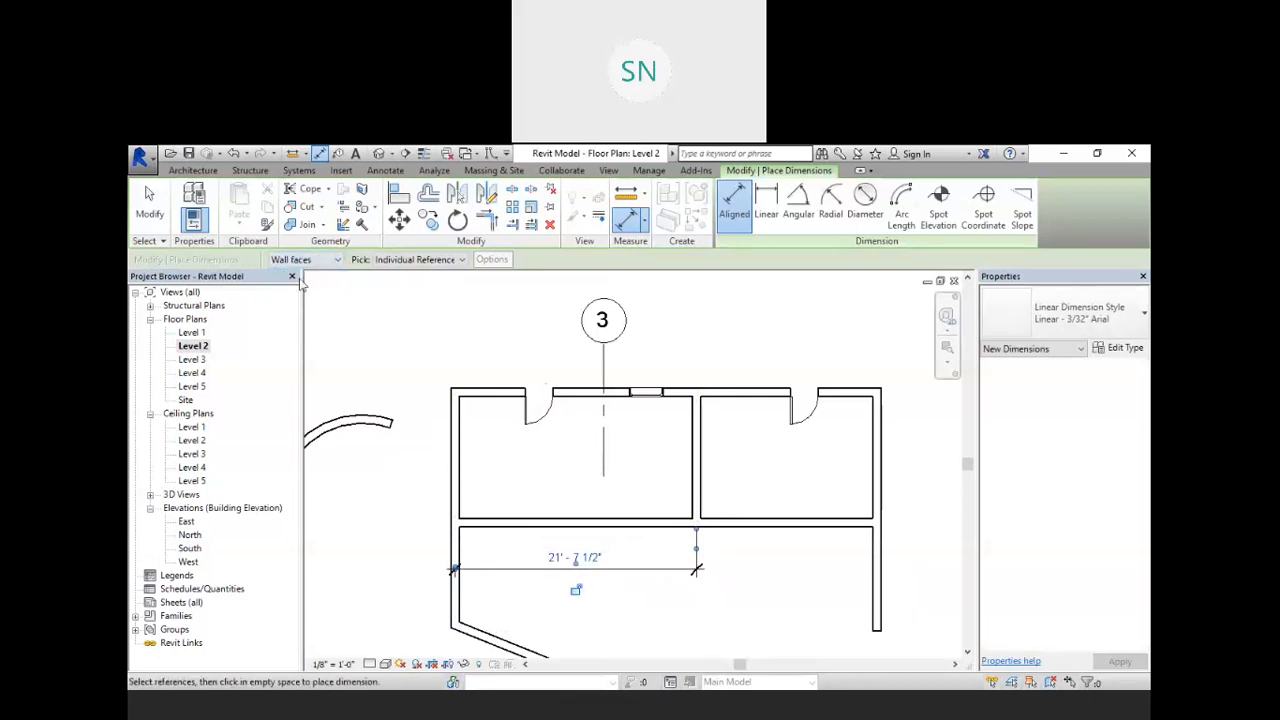
click(462, 458)
click(697, 484)
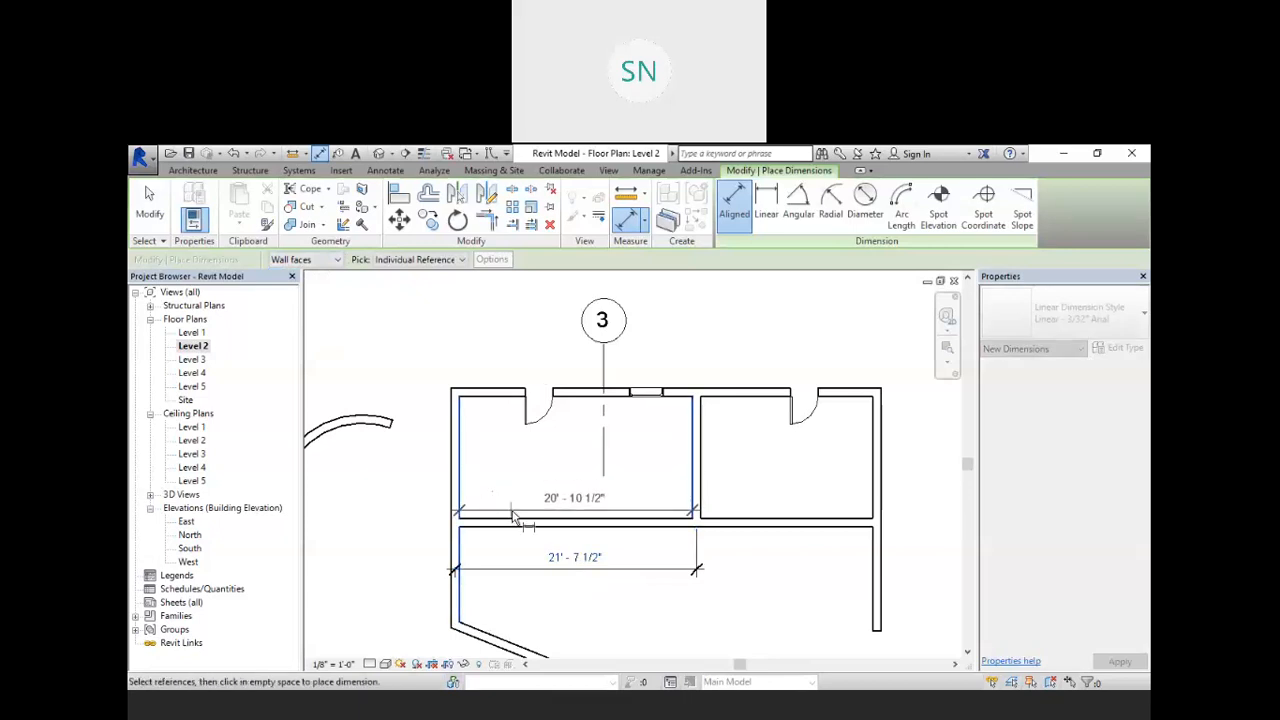
click(550, 547)
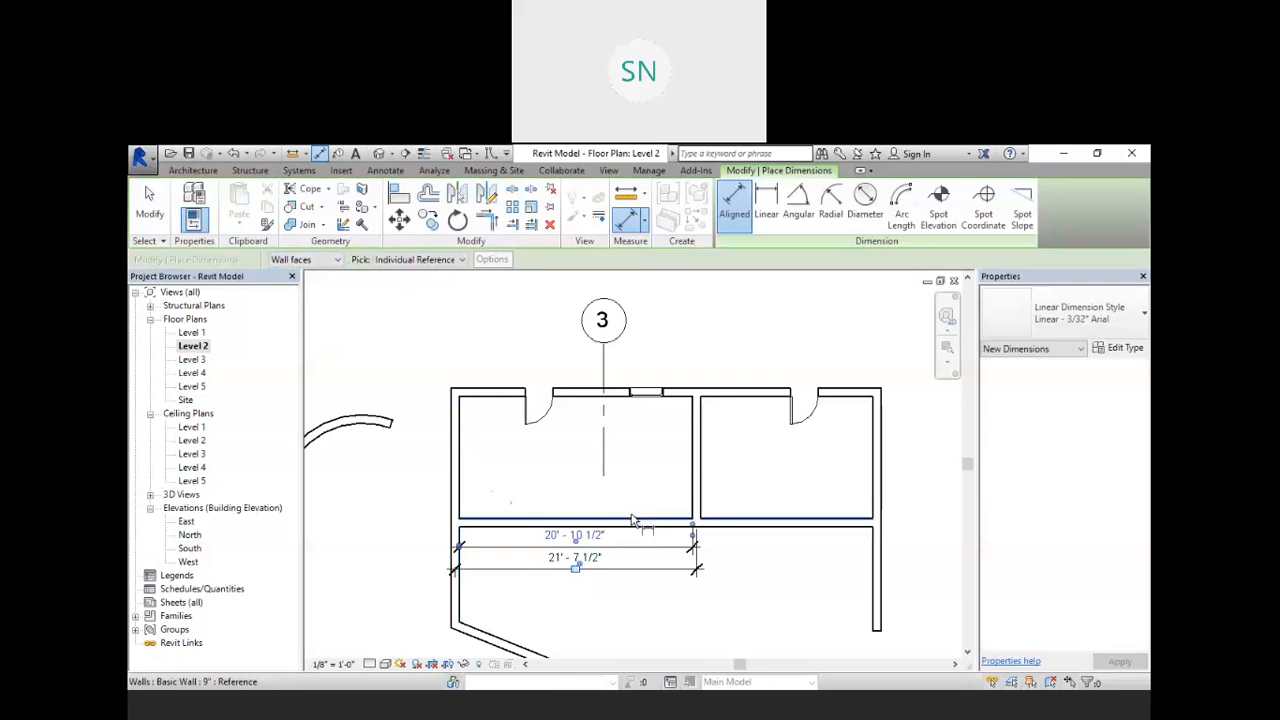
- Set the dimension pick option to Entire Walls and dimension the full upper exterior wall, placing the dimension above the grid bubble
click(437, 262)
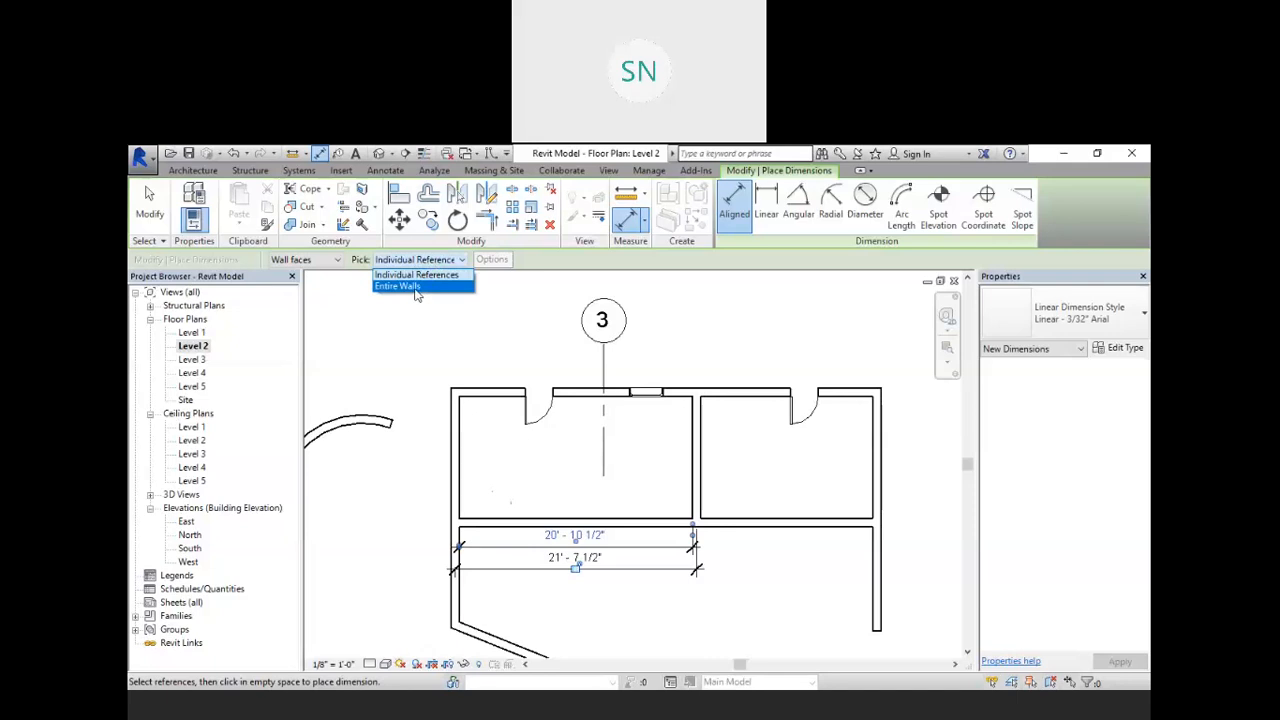
click(400, 286)
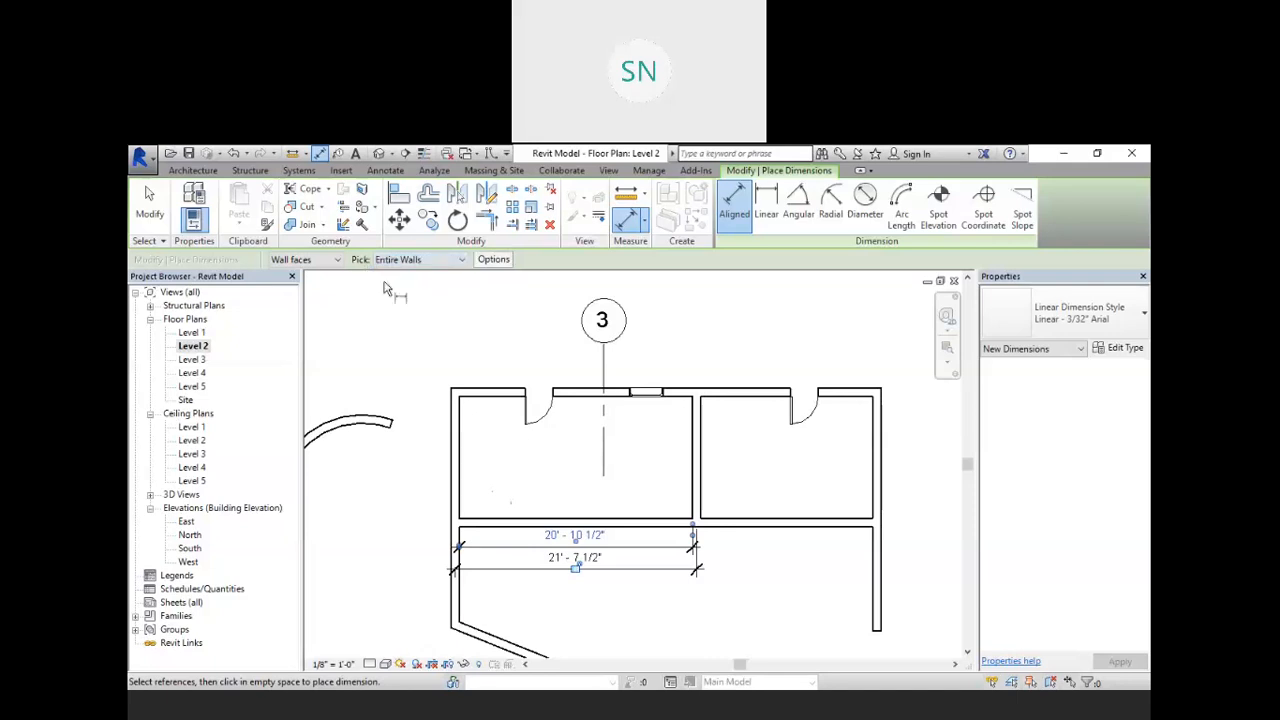
scroll(435, 381, down, 1)
scroll(600, 306, up, 1)
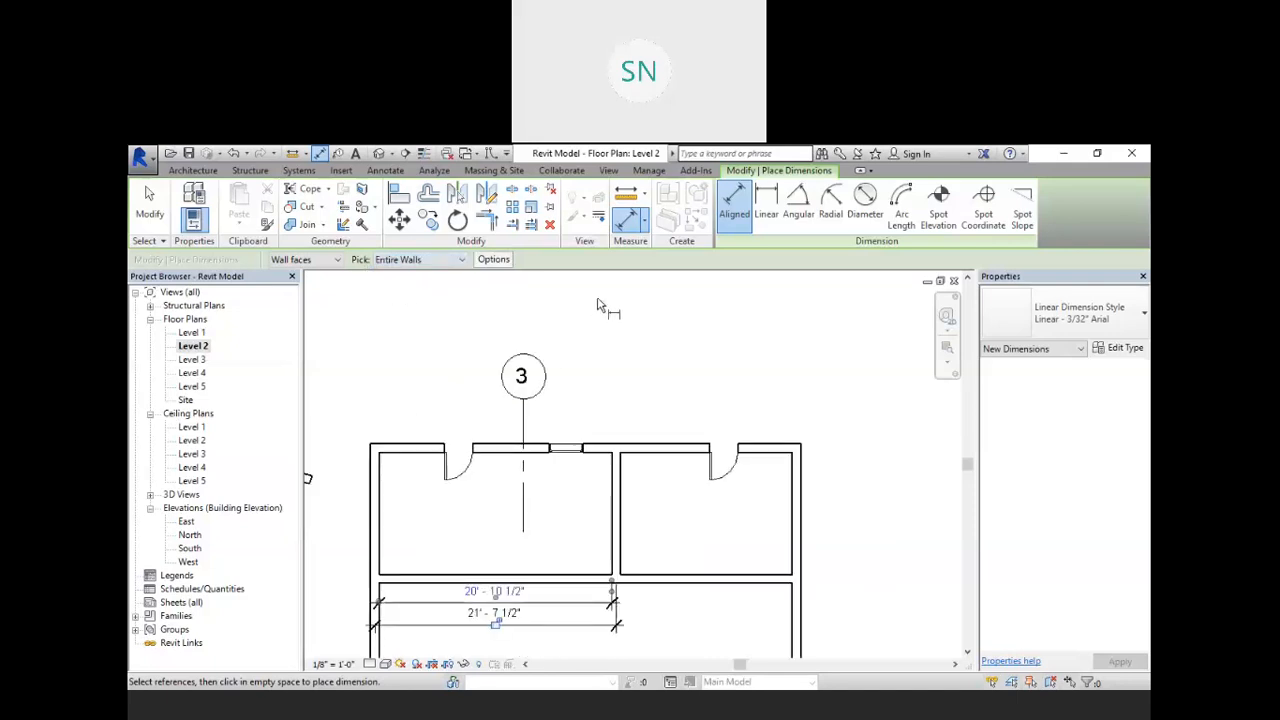
scroll(600, 306, up, 1)
click(604, 472)
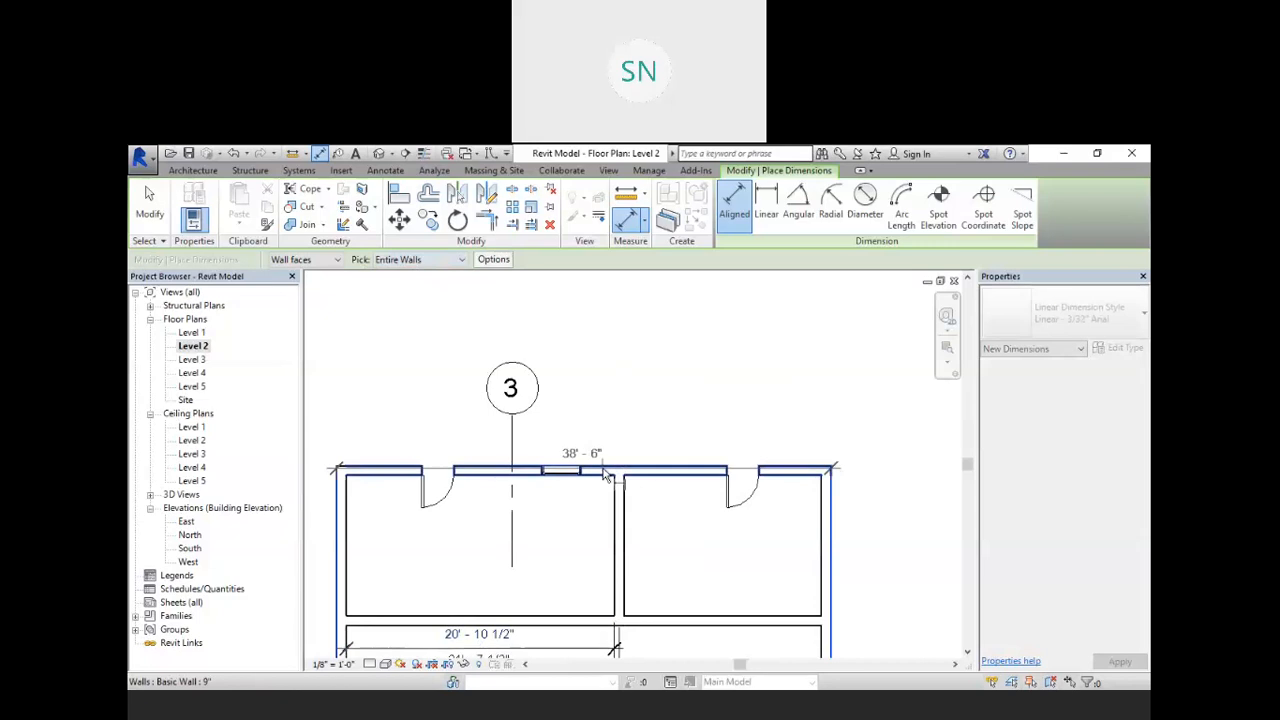
scroll(607, 390, down, 2)
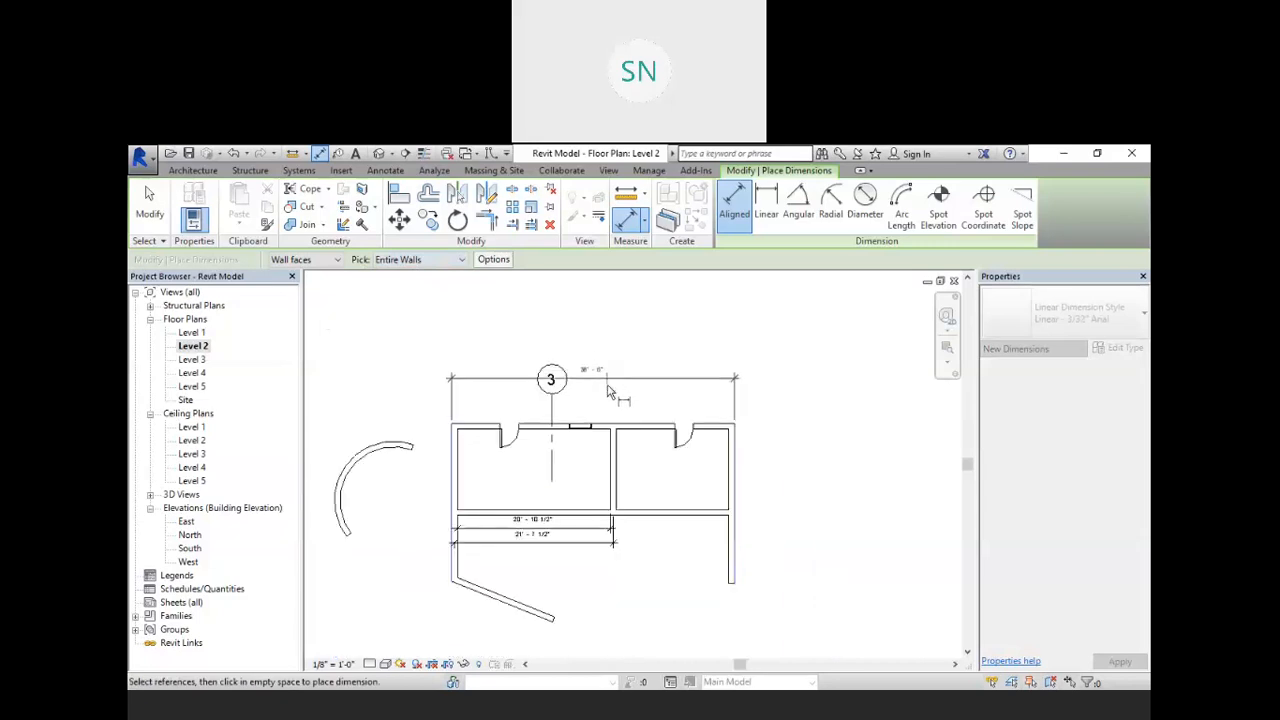
click(614, 290)
- Move the right witness line of the overall wall dimension to the inner face of the right exterior wall
scroll(613, 298, up, 1)
scroll(613, 298, up, 4)
scroll(628, 436, down, 3)
scroll(530, 394, up, 2)
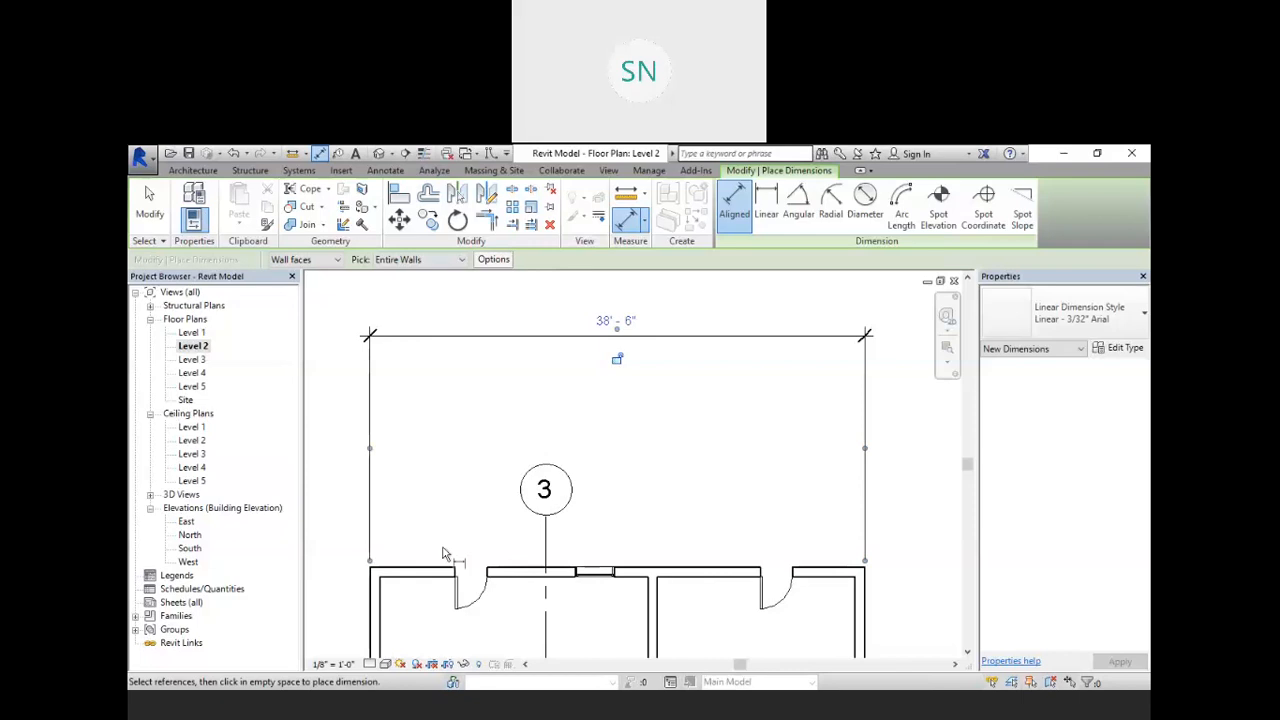
drag(866, 450, 857, 455)
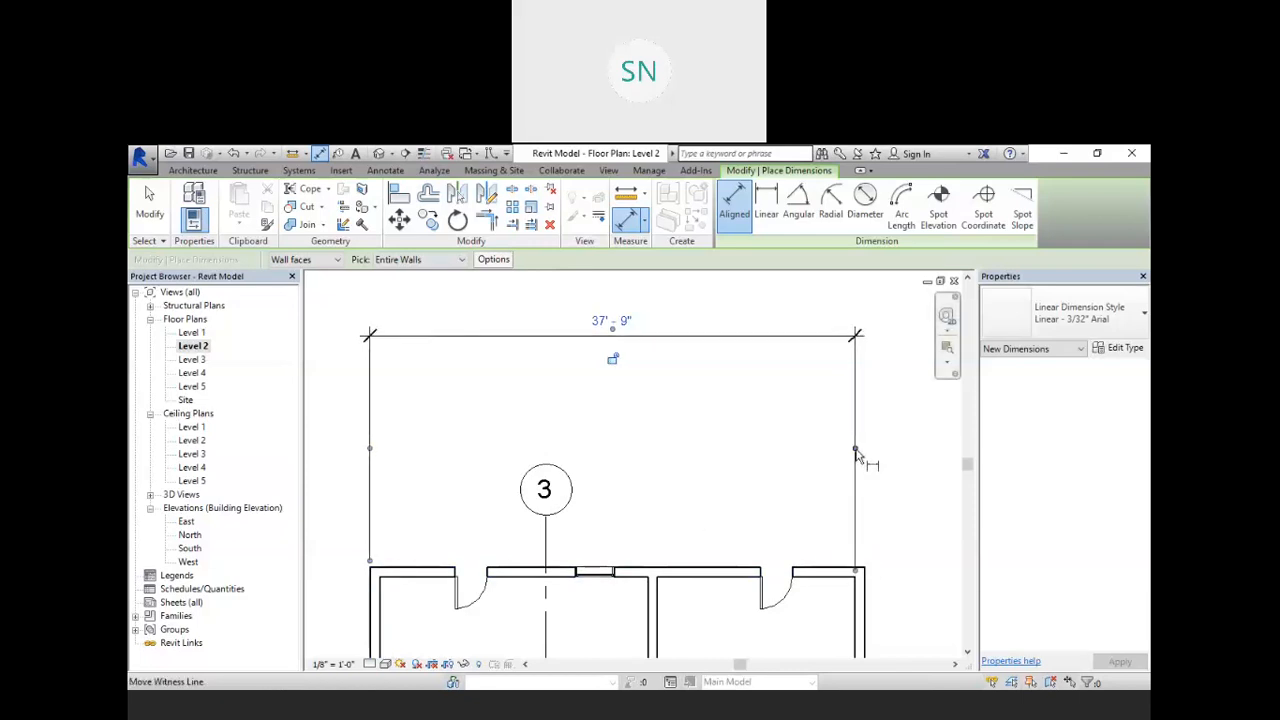
- Set the auto dimension references to opening centers and dimension the upper exterior wall, placing the string between the overall dimension and the grid bubble
key(Escape)
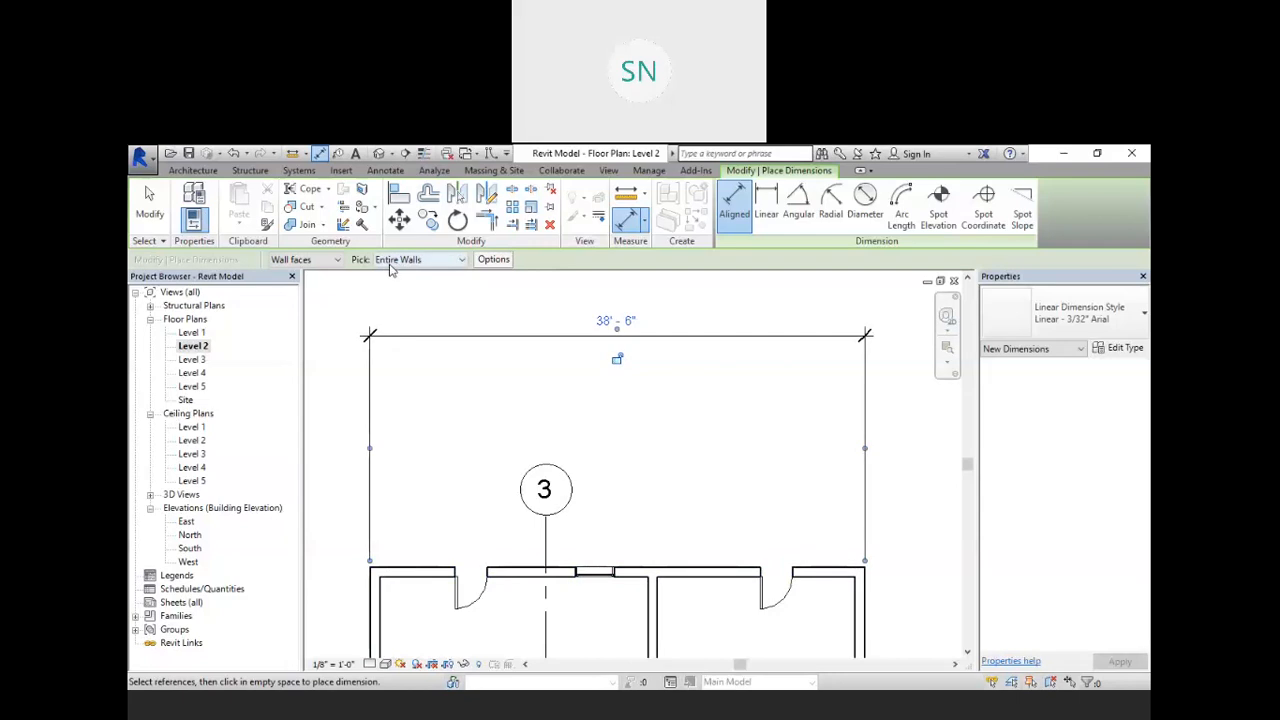
click(494, 260)
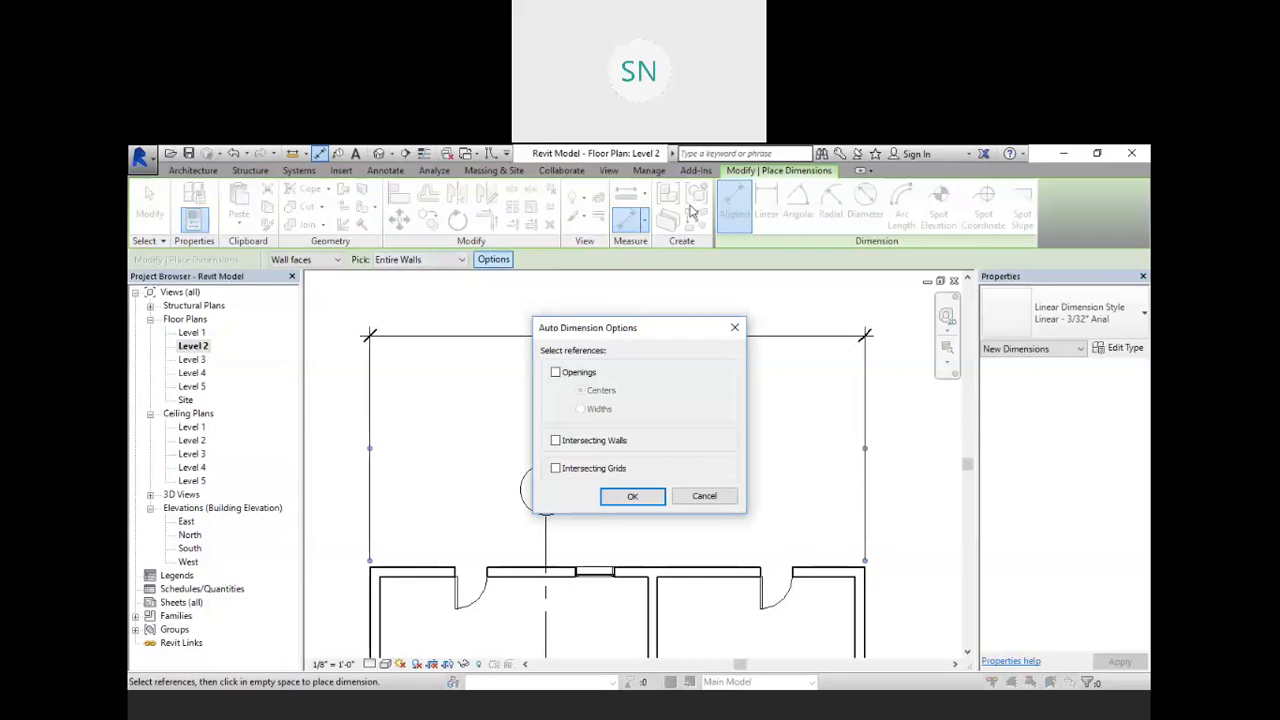
drag(557, 328, 691, 210)
click(689, 255)
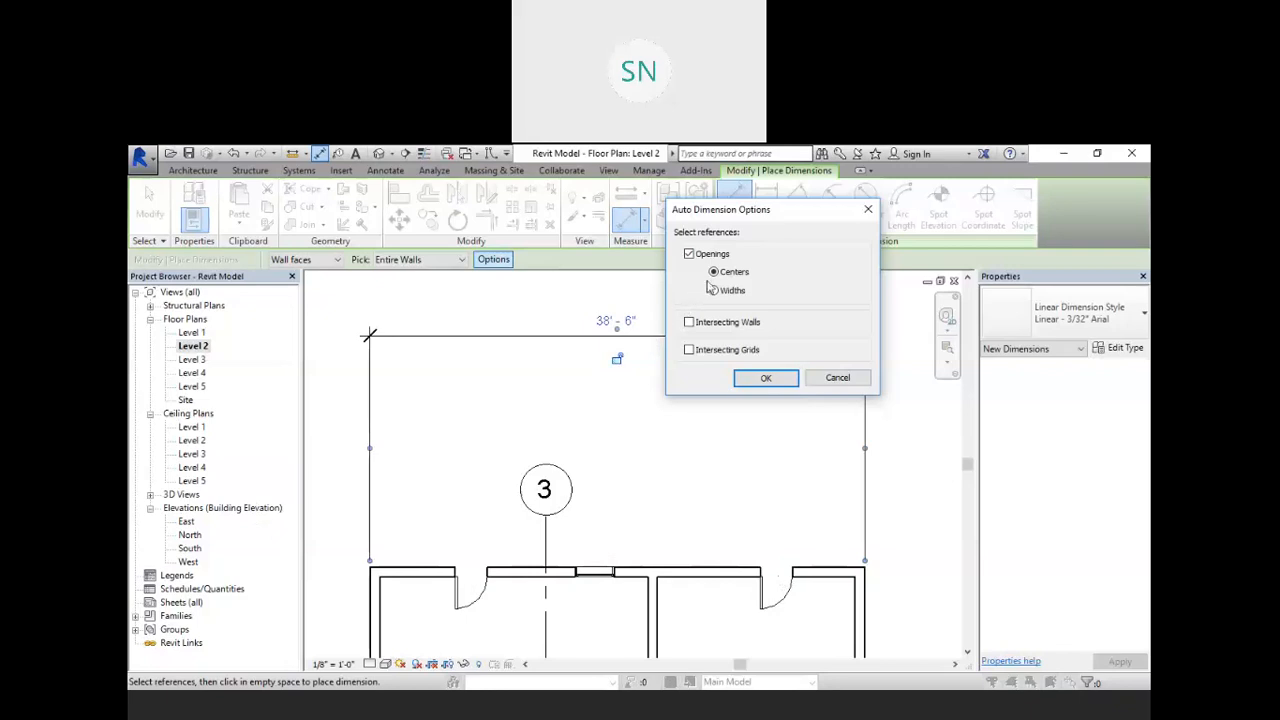
click(770, 378)
click(649, 568)
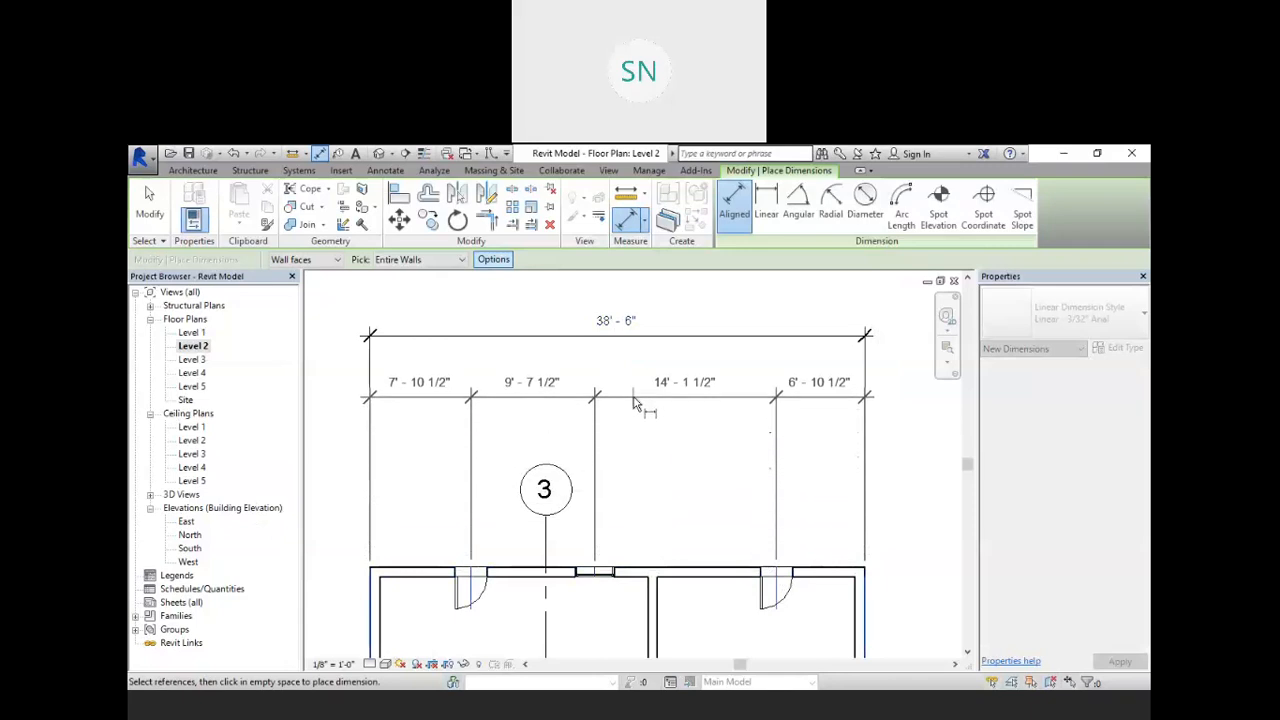
click(634, 400)
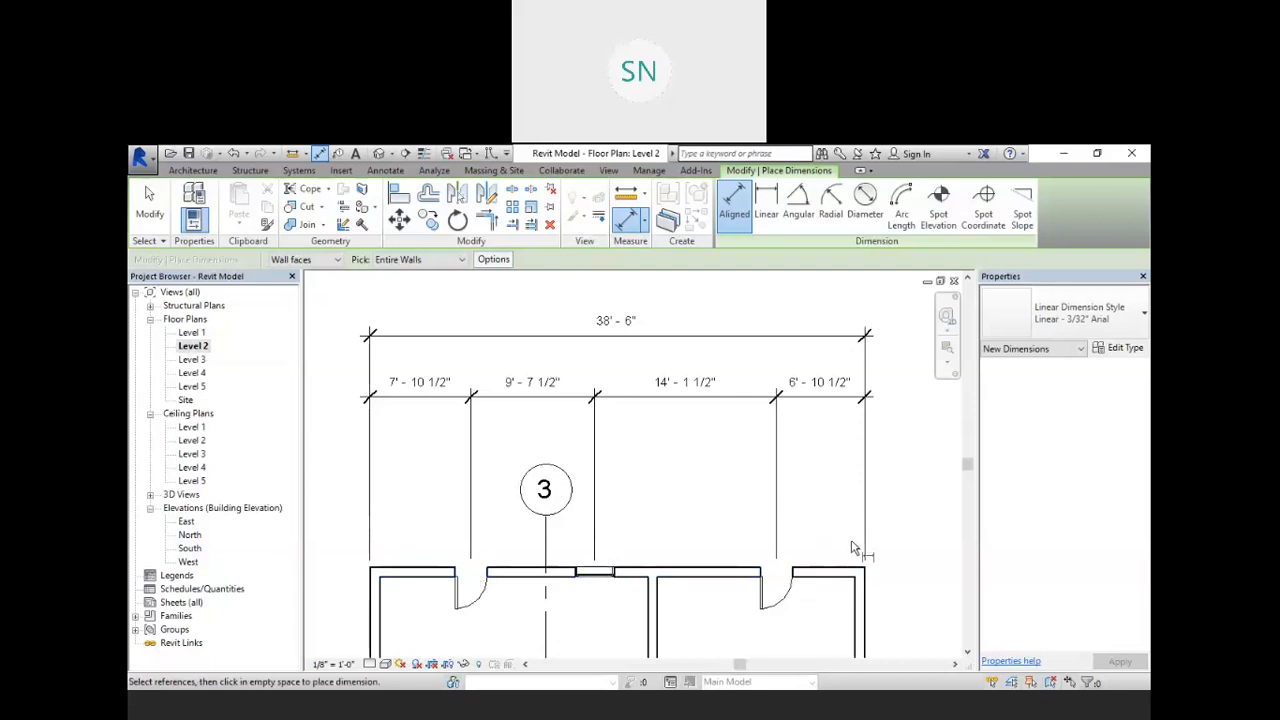
- Exit dimensioning and delete the opening-centers dimension string above the upper exterior wall
right_click(667, 423)
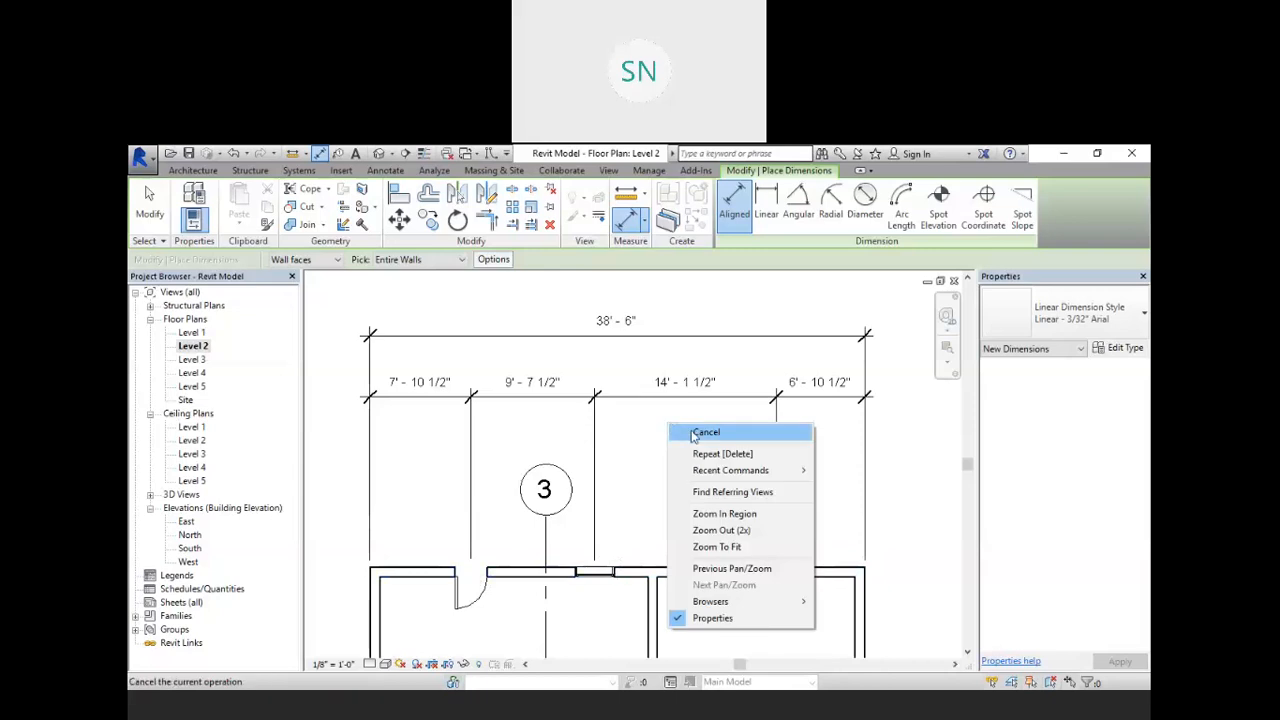
click(690, 430)
click(634, 398)
key(Delete)
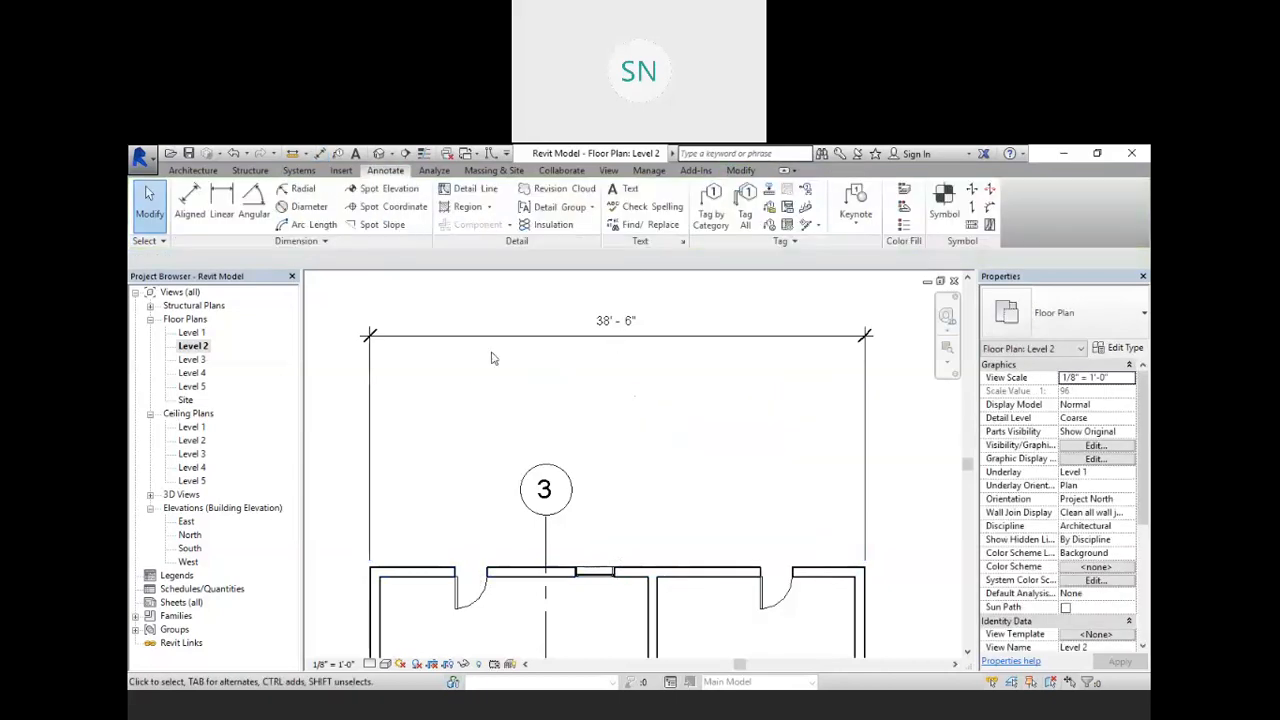
- Switch the auto dimension openings reference to Widths and dimension the upper exterior wall, placing the string just below the overall dimension
click(190, 198)
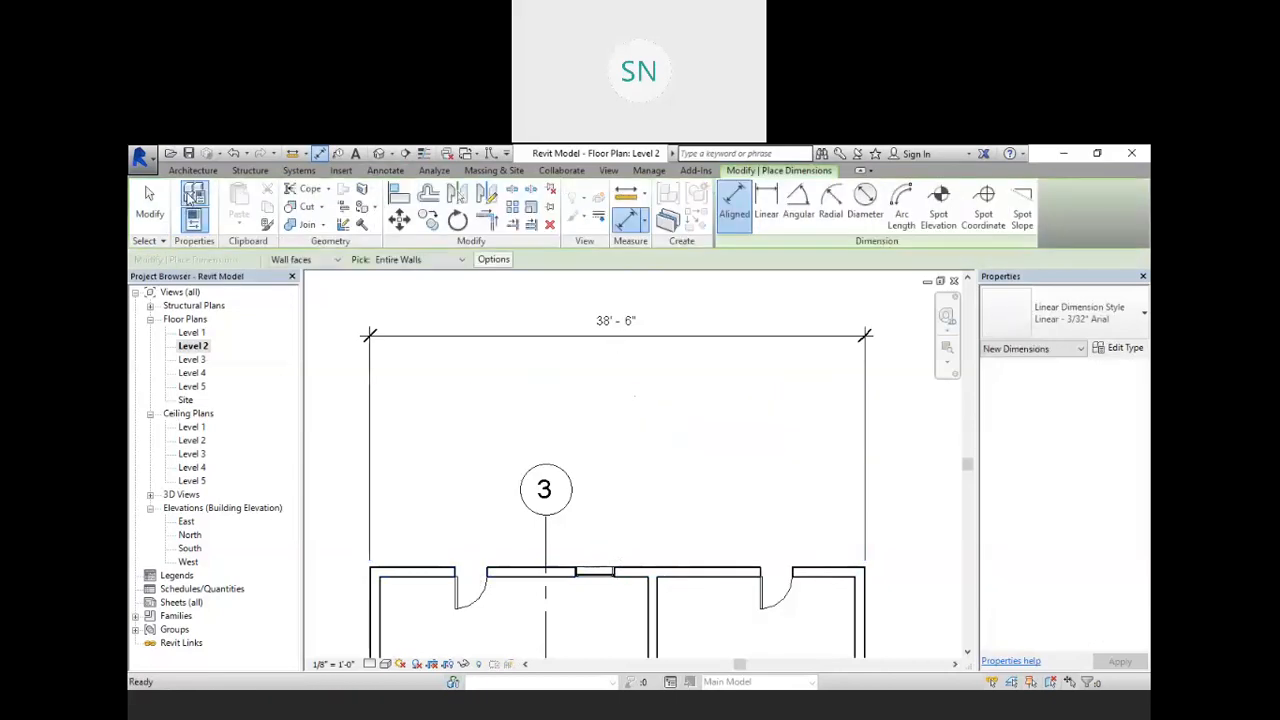
click(493, 260)
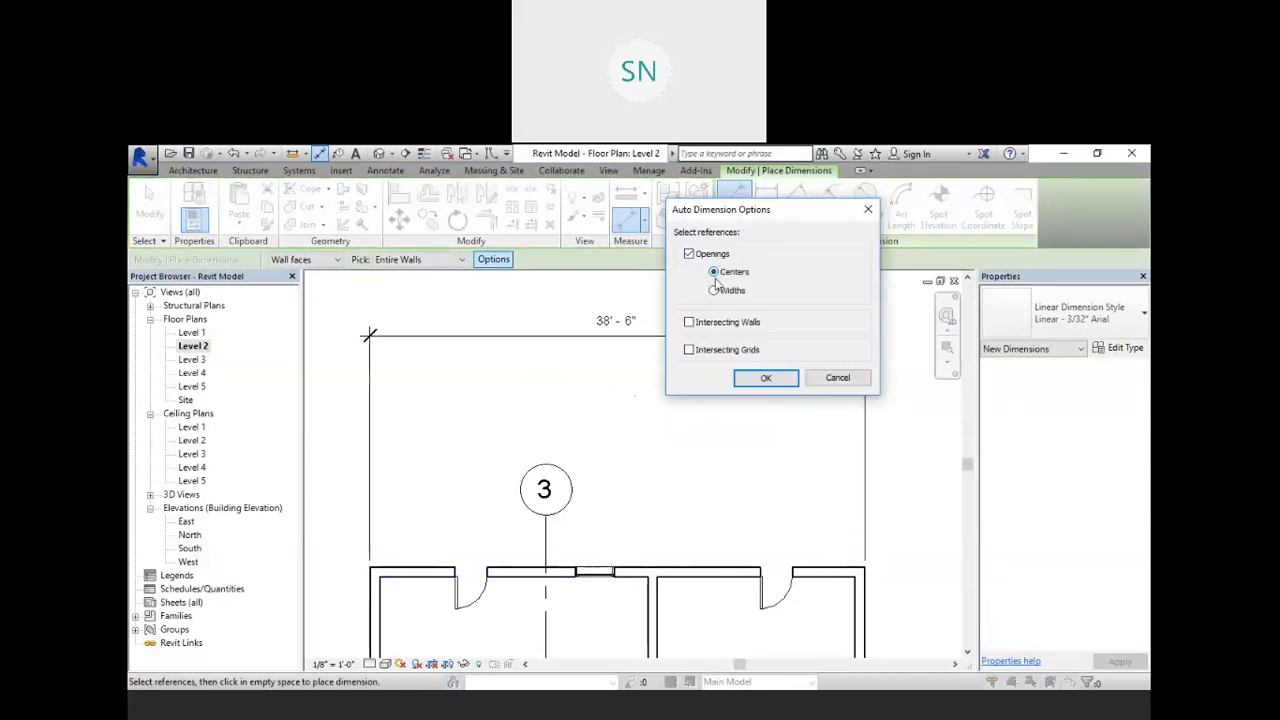
click(766, 377)
click(704, 572)
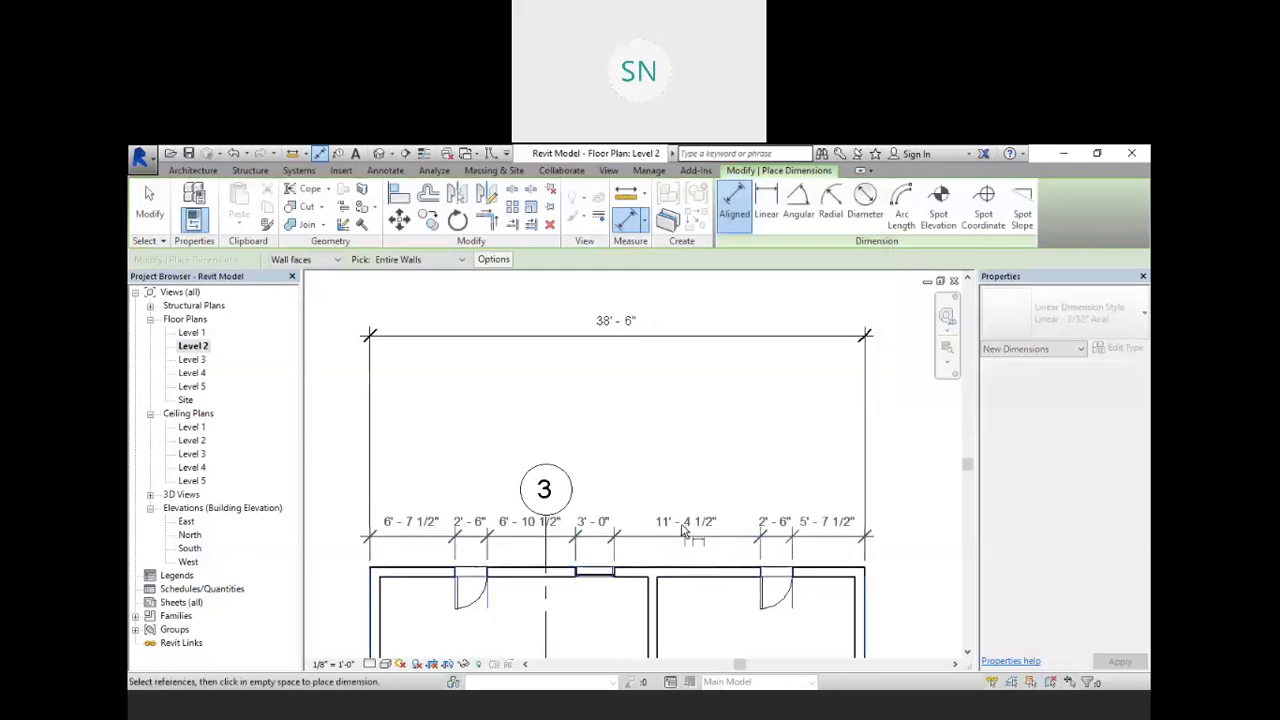
click(646, 400)
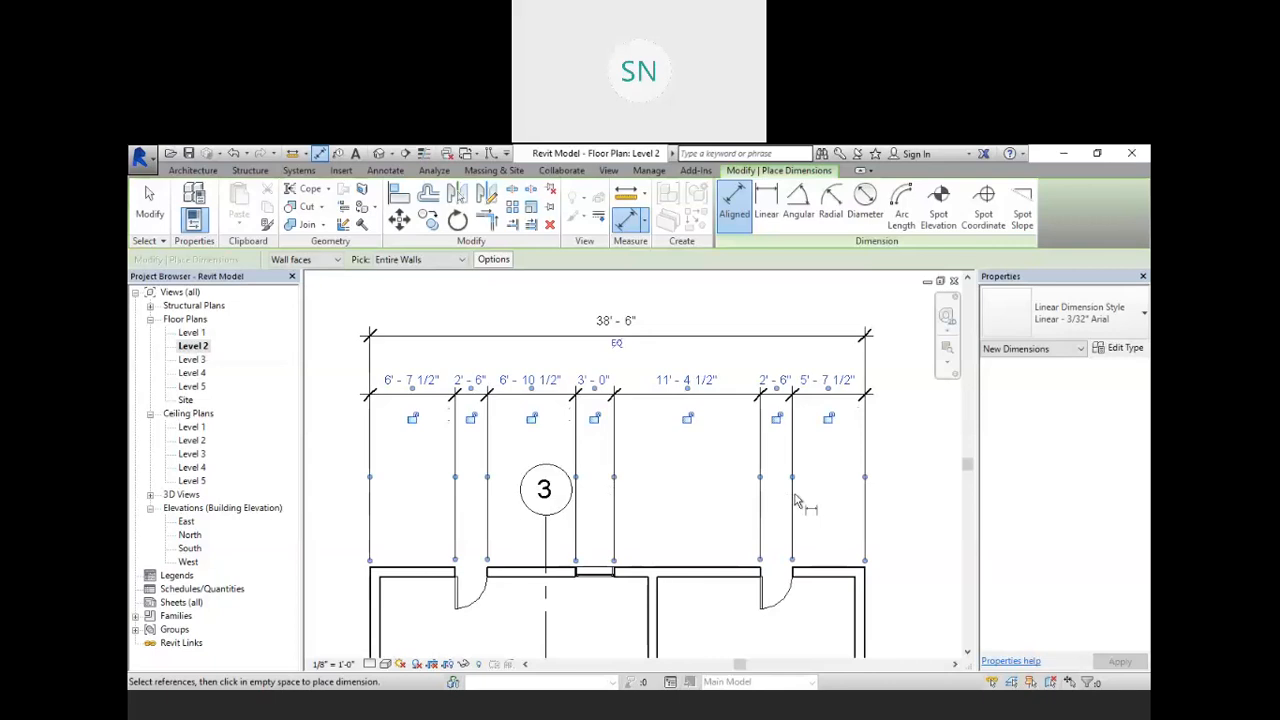
- End the dimension command and delete the opening-widths dimension string below the overall dimension
right_click(660, 459)
click(672, 462)
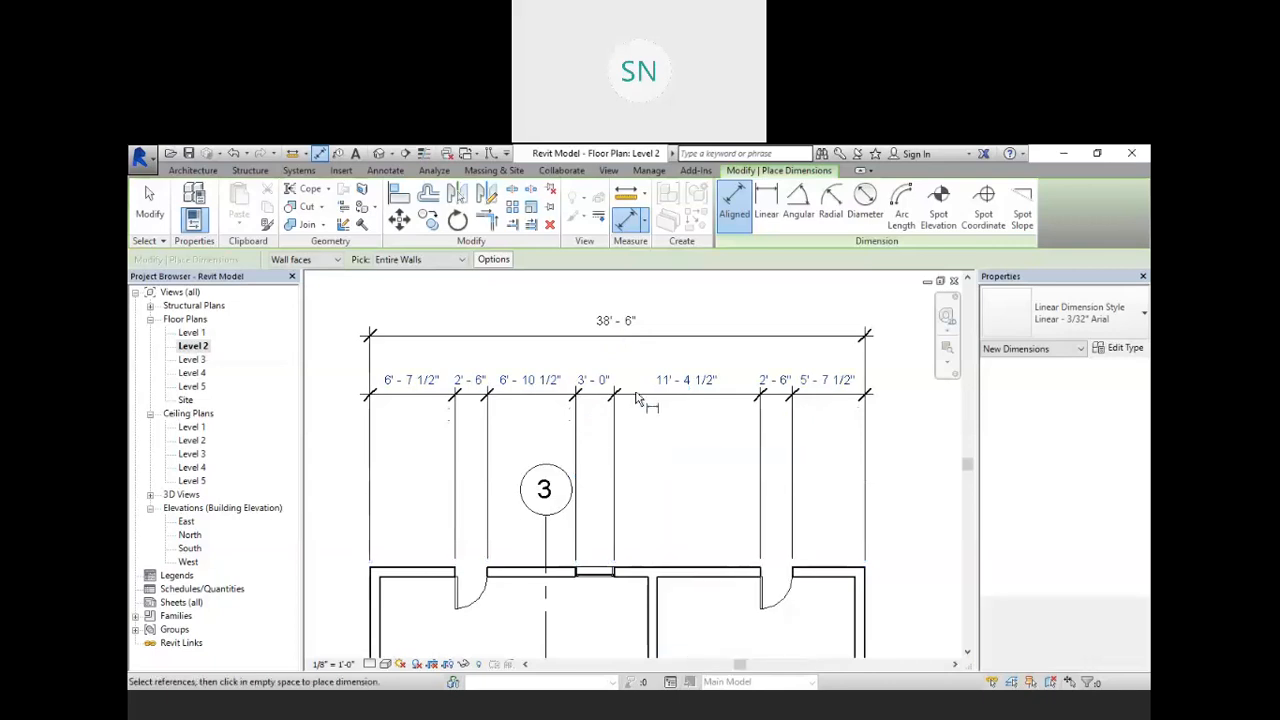
right_click(634, 404)
click(652, 419)
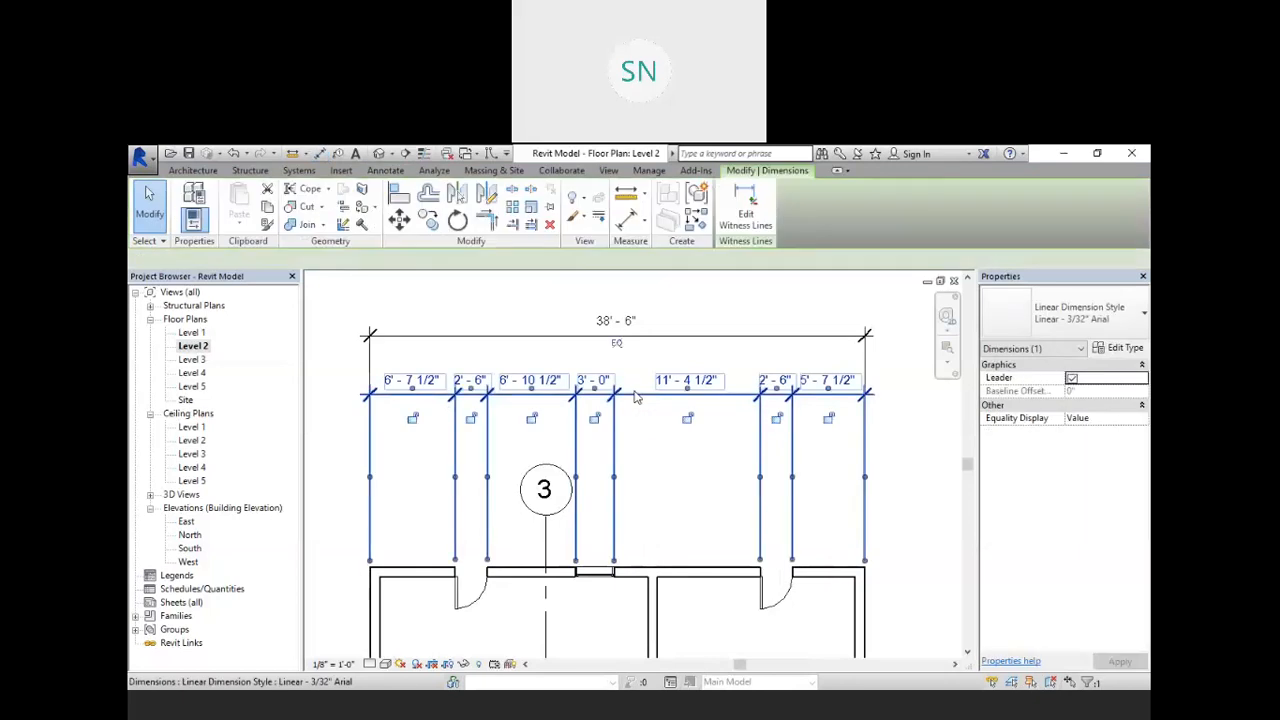
key(Delete)
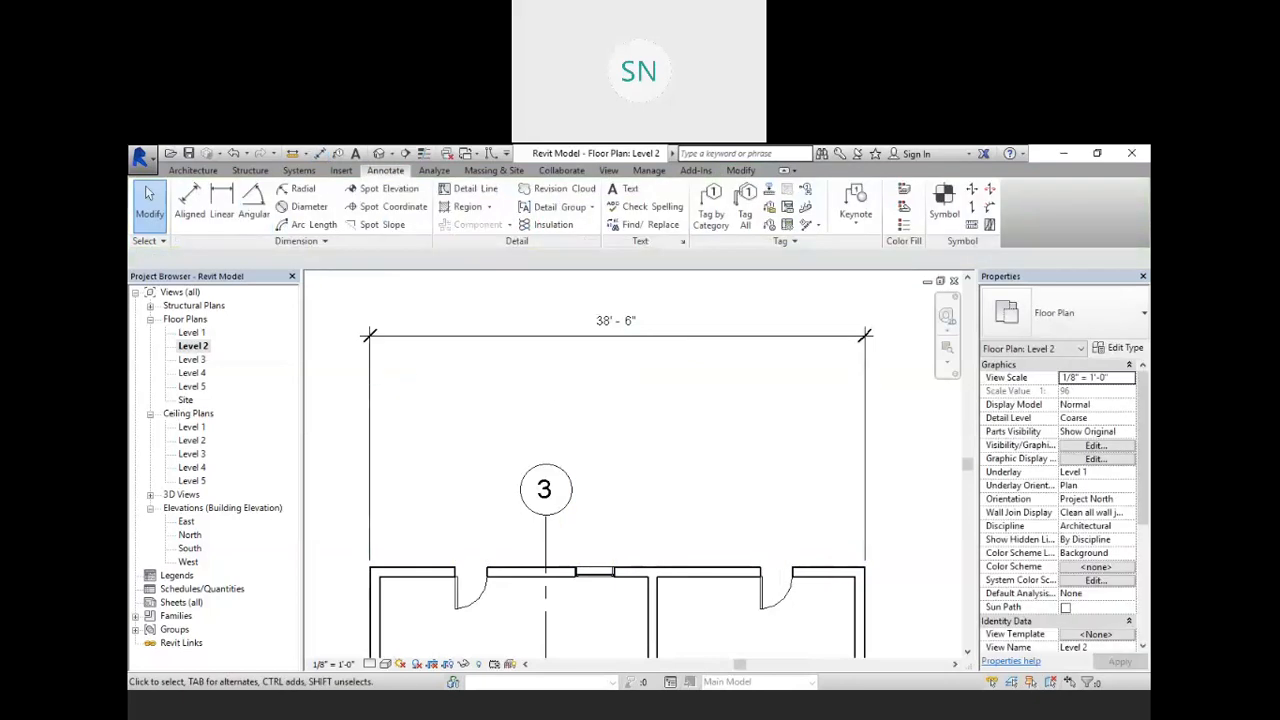
- Set the auto dimension references to Intersecting Walls only, without Openings, and dimension the upper exterior wall below the overall dimension
click(195, 202)
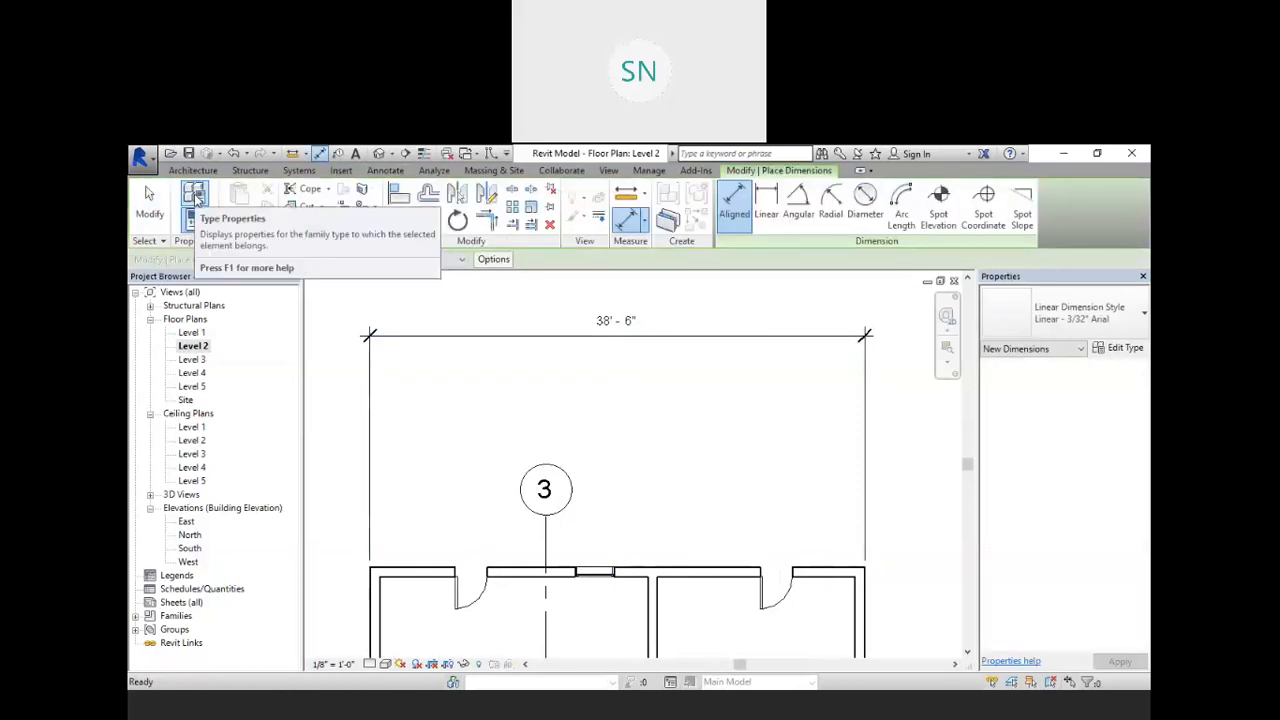
click(494, 261)
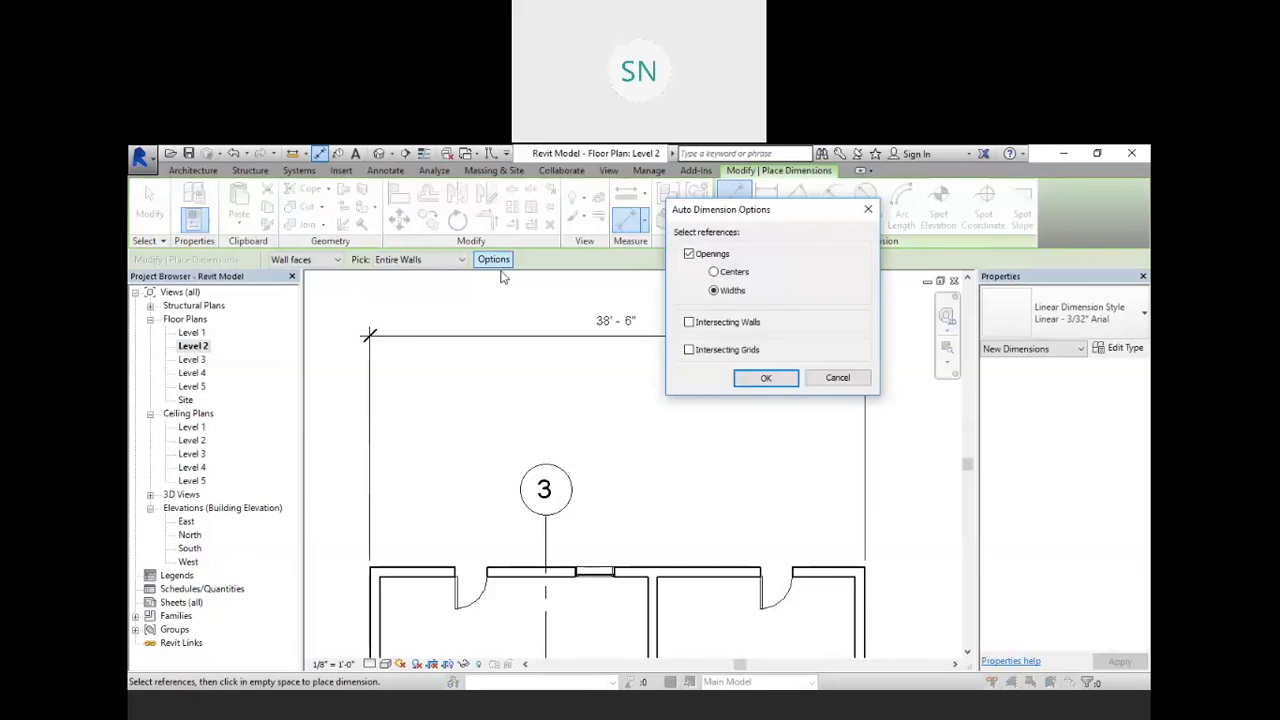
click(689, 255)
click(766, 378)
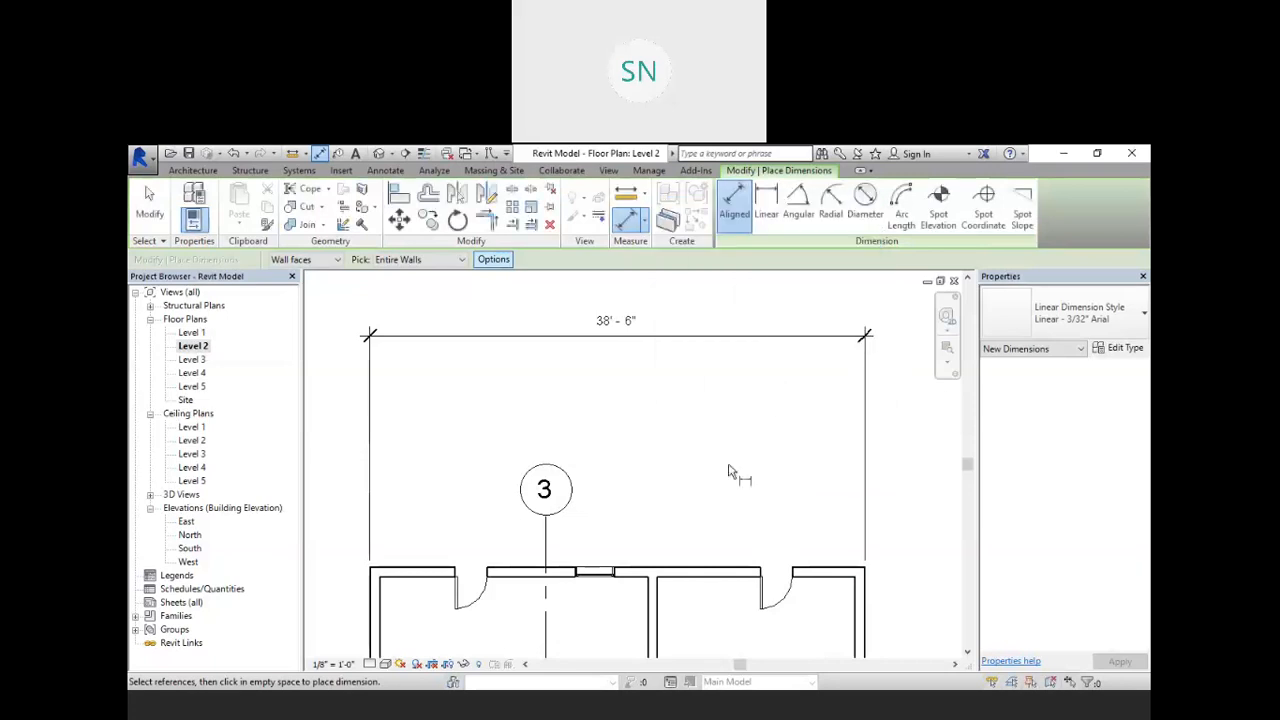
click(686, 573)
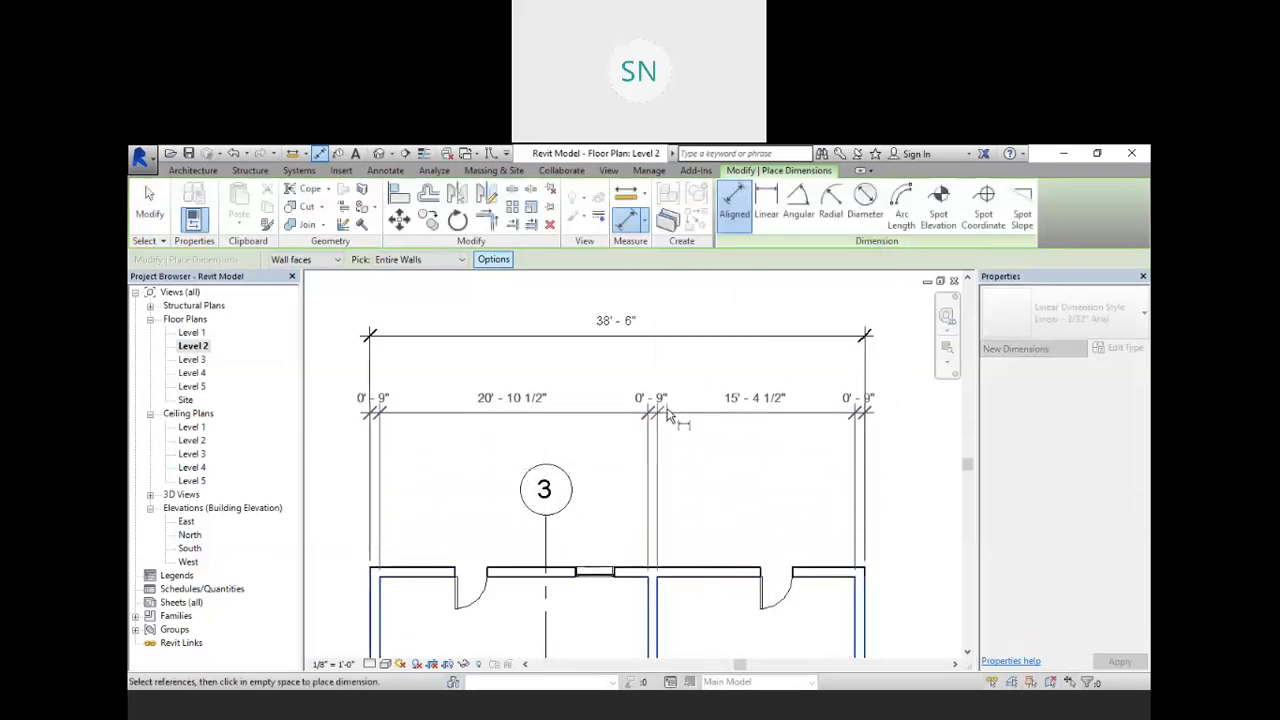
click(660, 385)
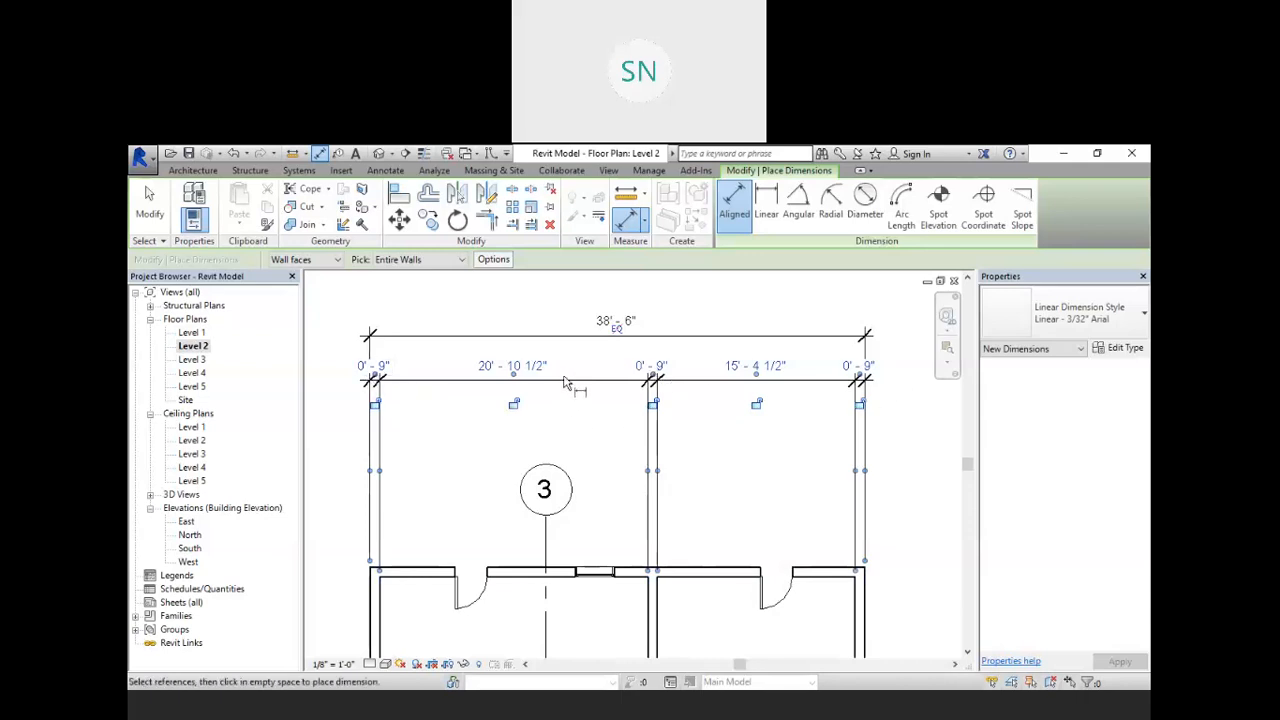
- Leave the dimension command and delete the intersecting-walls dimension string above the upper exterior wall
right_click(601, 410)
click(645, 420)
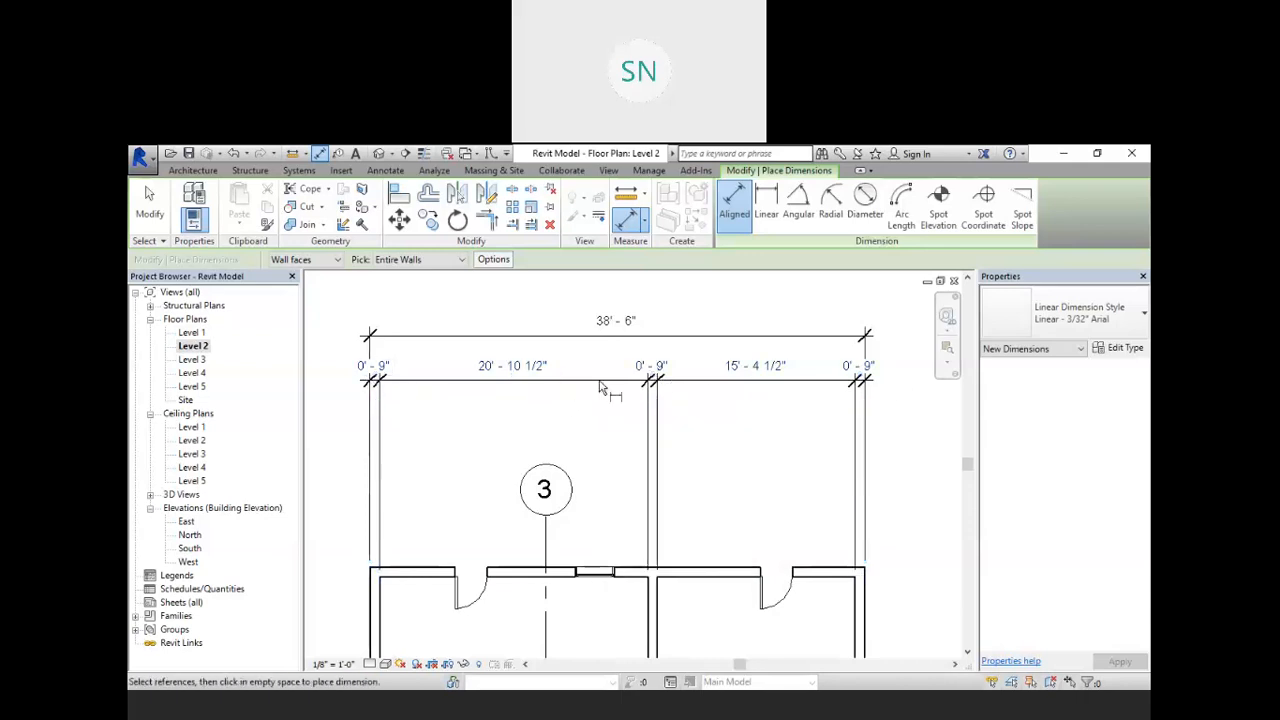
right_click(601, 404)
click(626, 410)
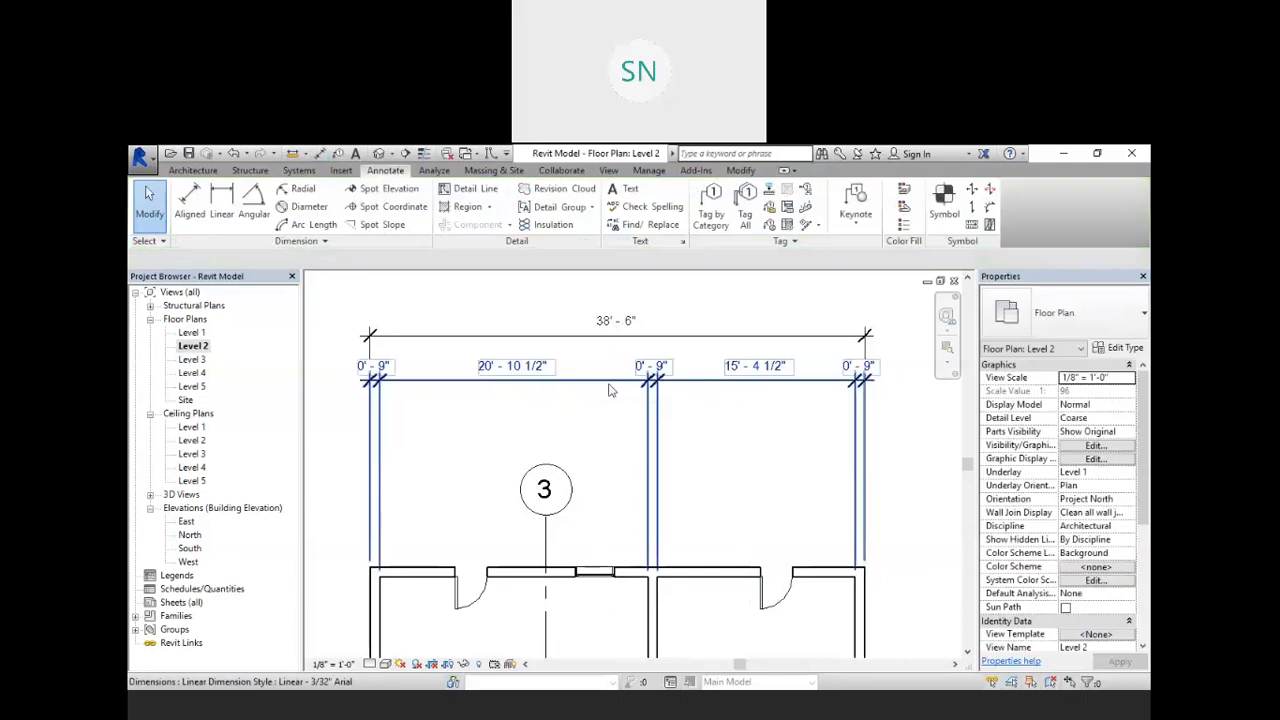
click(612, 388)
key(Delete)
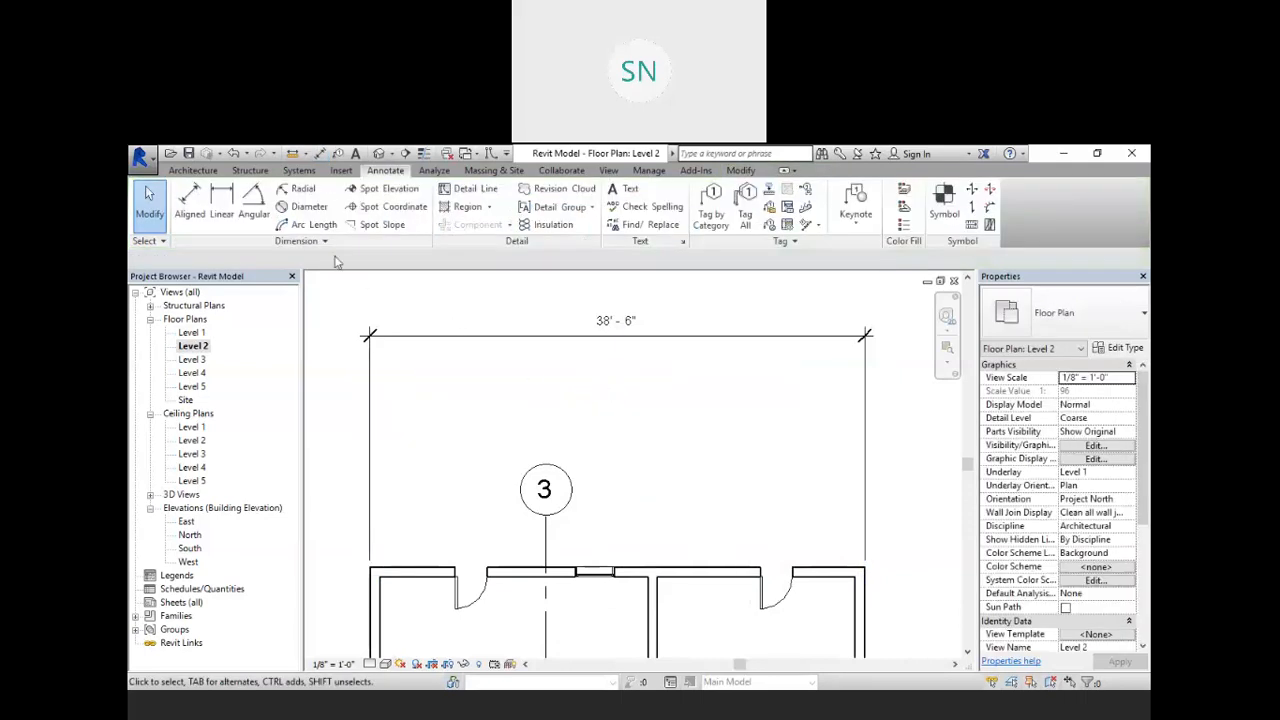
- Set the auto dimension references to Intersecting Grids only and dimension the upper exterior wall, placing the string between the overall dimension and grid bubble 3
click(189, 205)
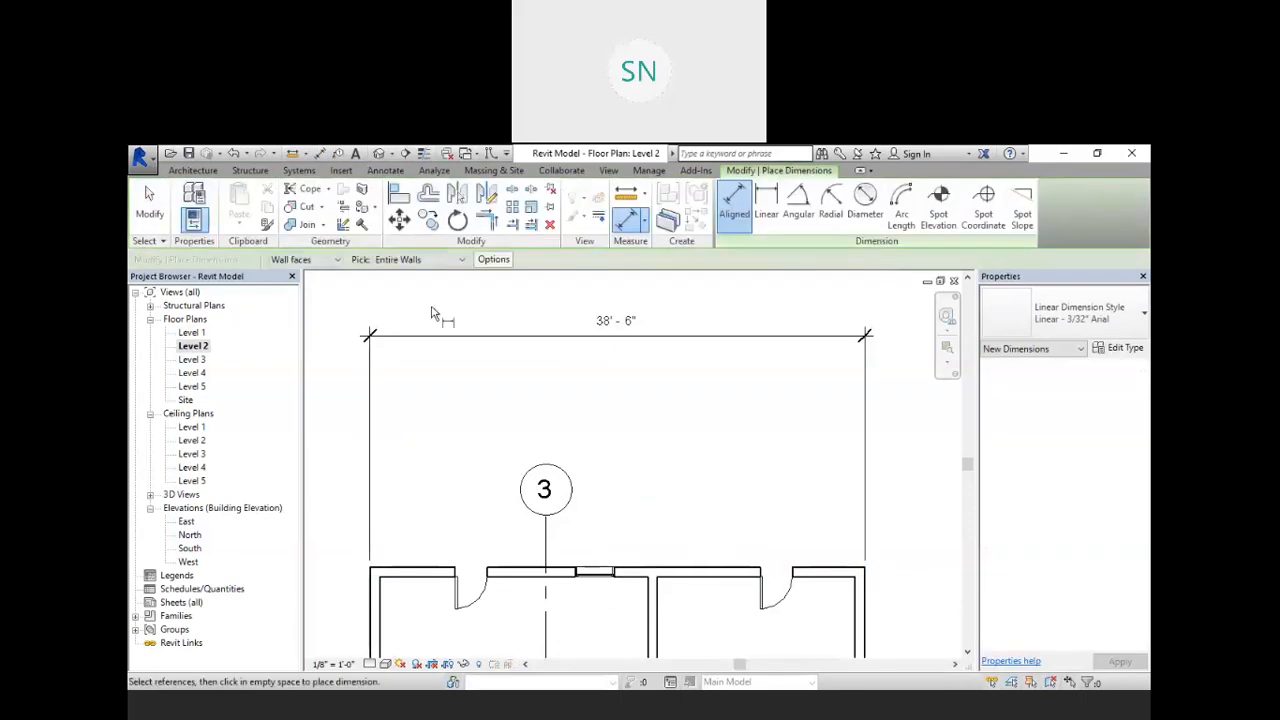
click(494, 259)
click(689, 322)
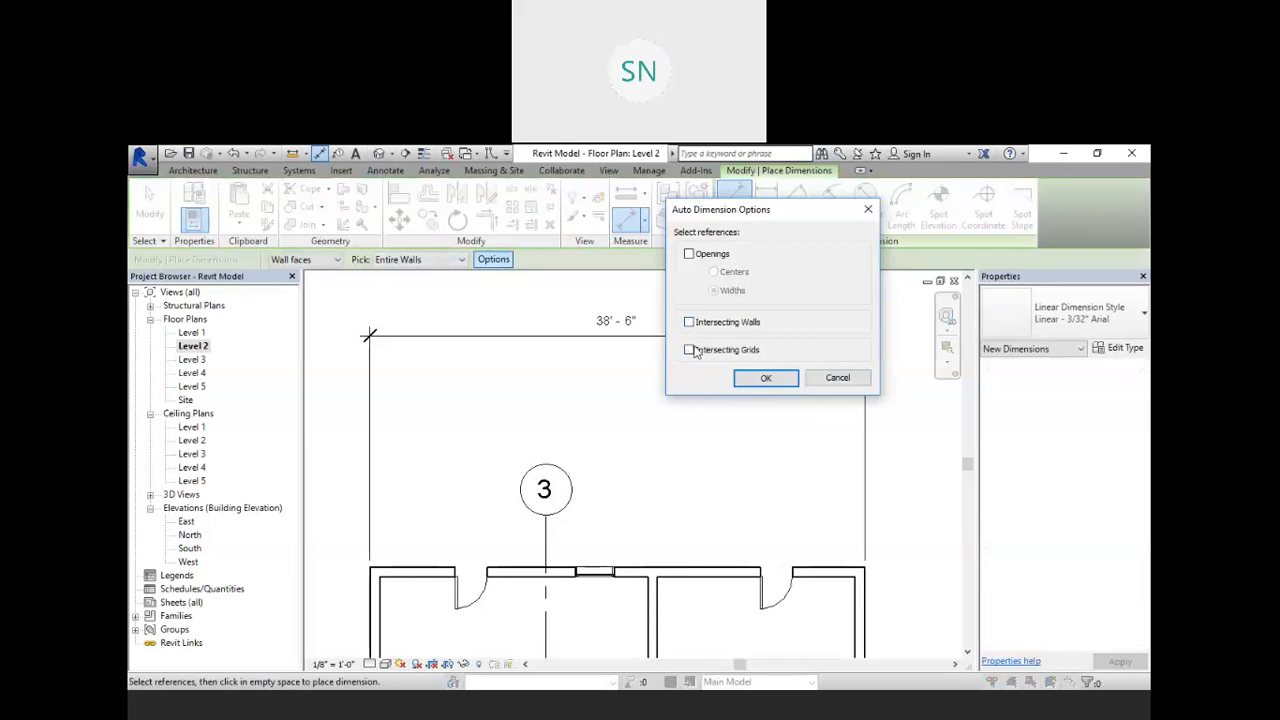
click(783, 375)
click(638, 570)
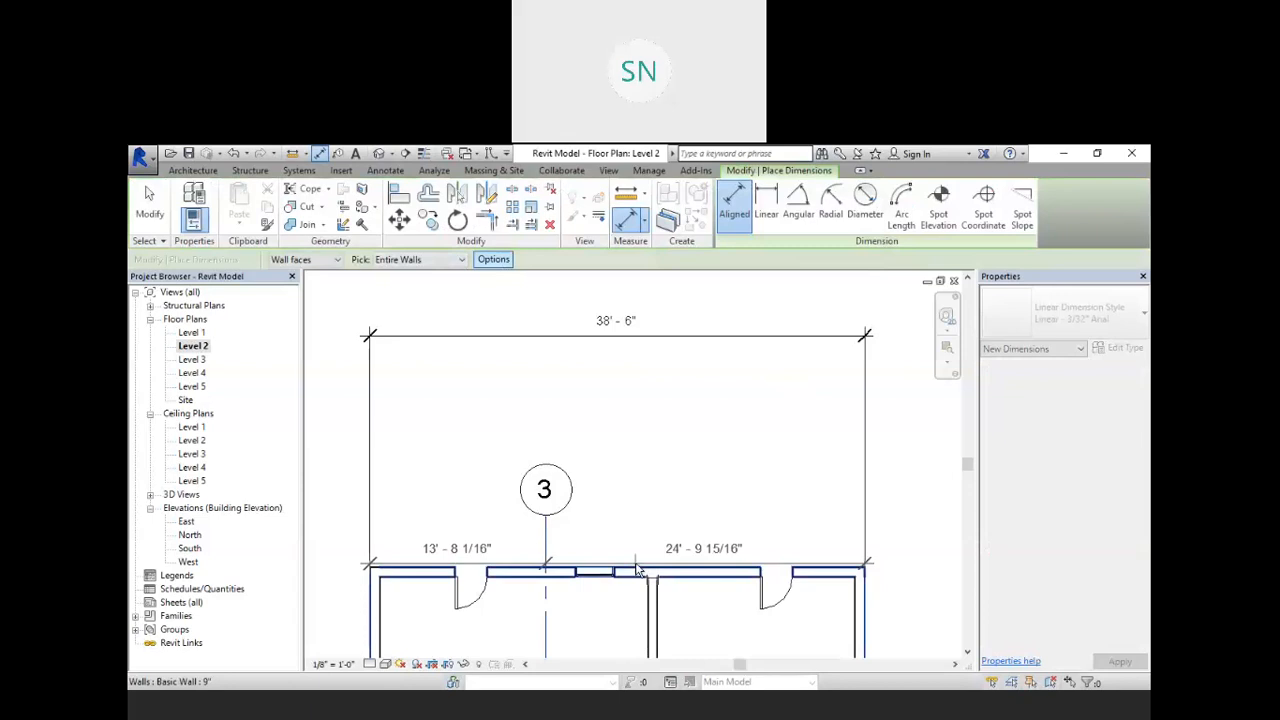
click(630, 394)
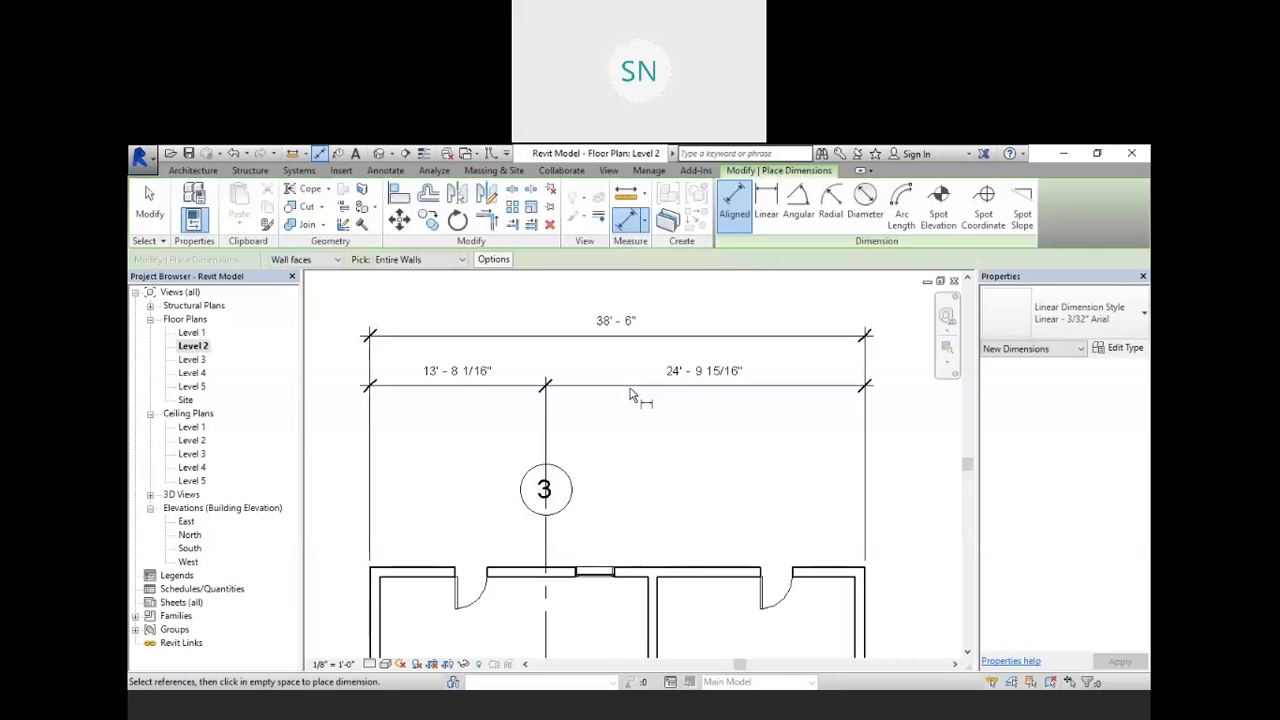
right_click(651, 413)
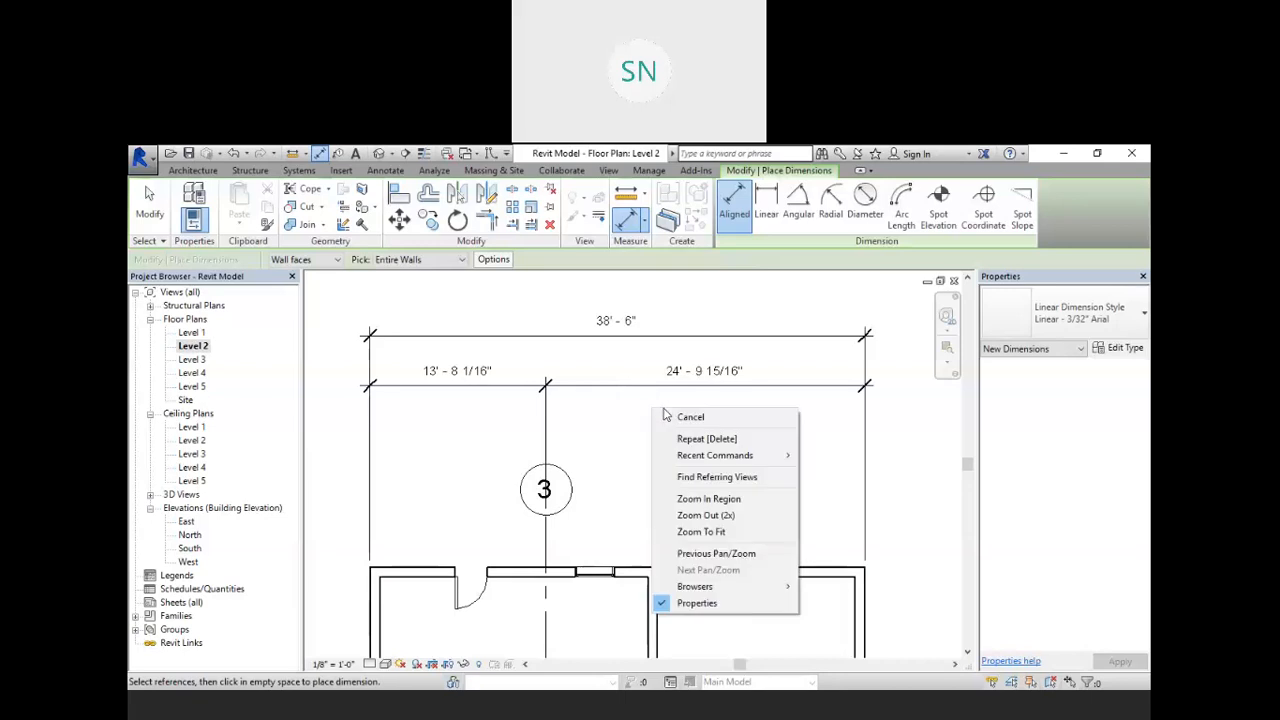
click(670, 421)
right_click(700, 415)
click(720, 423)
- Add a linear dimension across the window opening in the upper exterior wall, placing it just below the window inside the room
scroll(725, 358, down, 3)
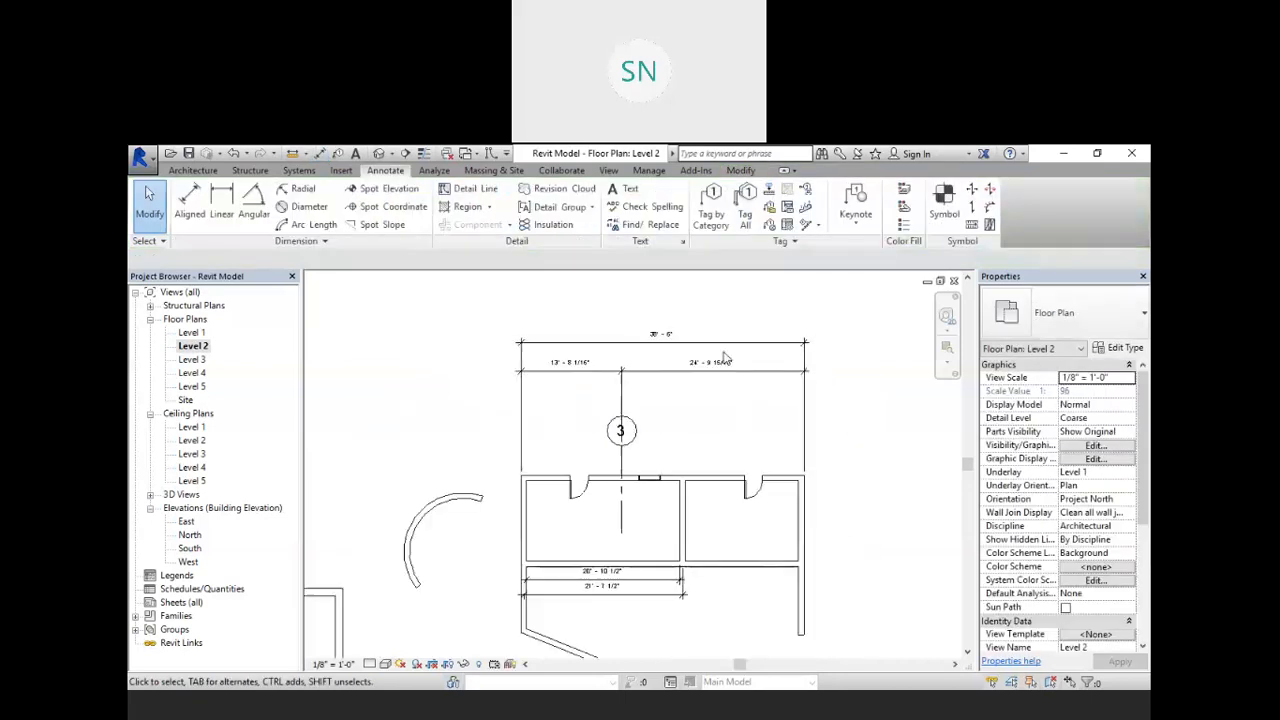
scroll(546, 530, up, 2)
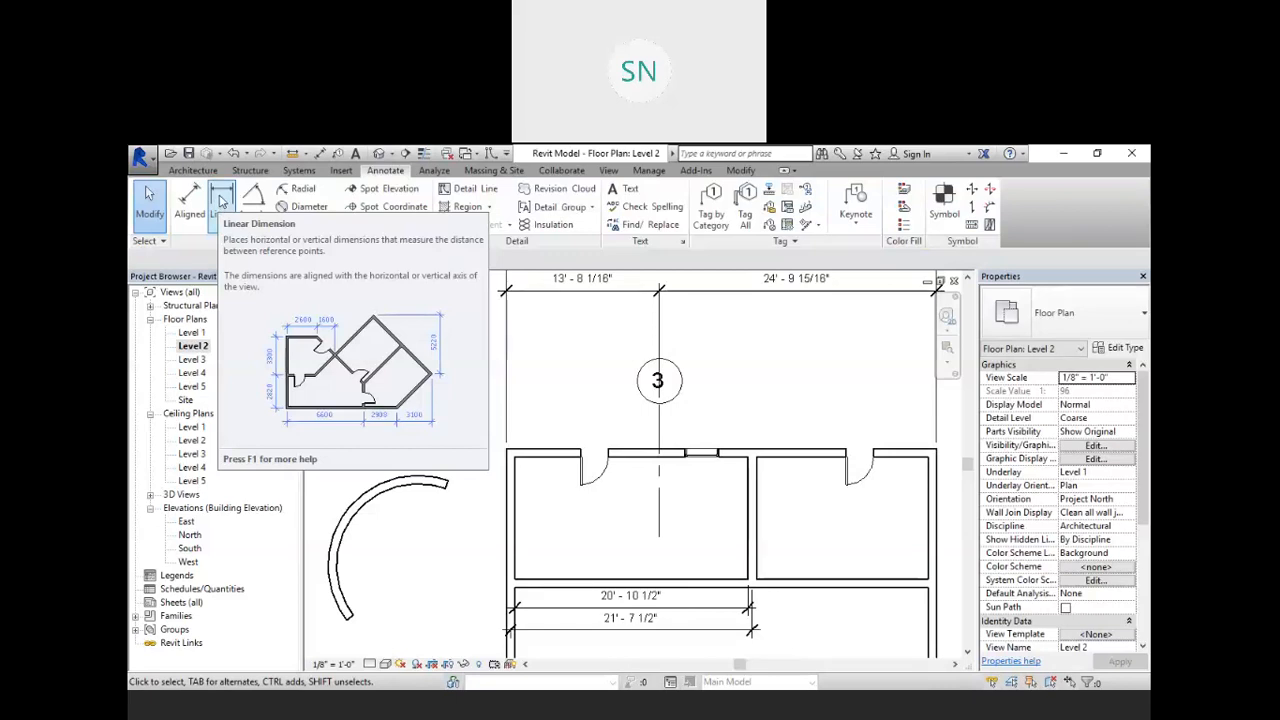
click(222, 200)
scroll(583, 444, up, 3)
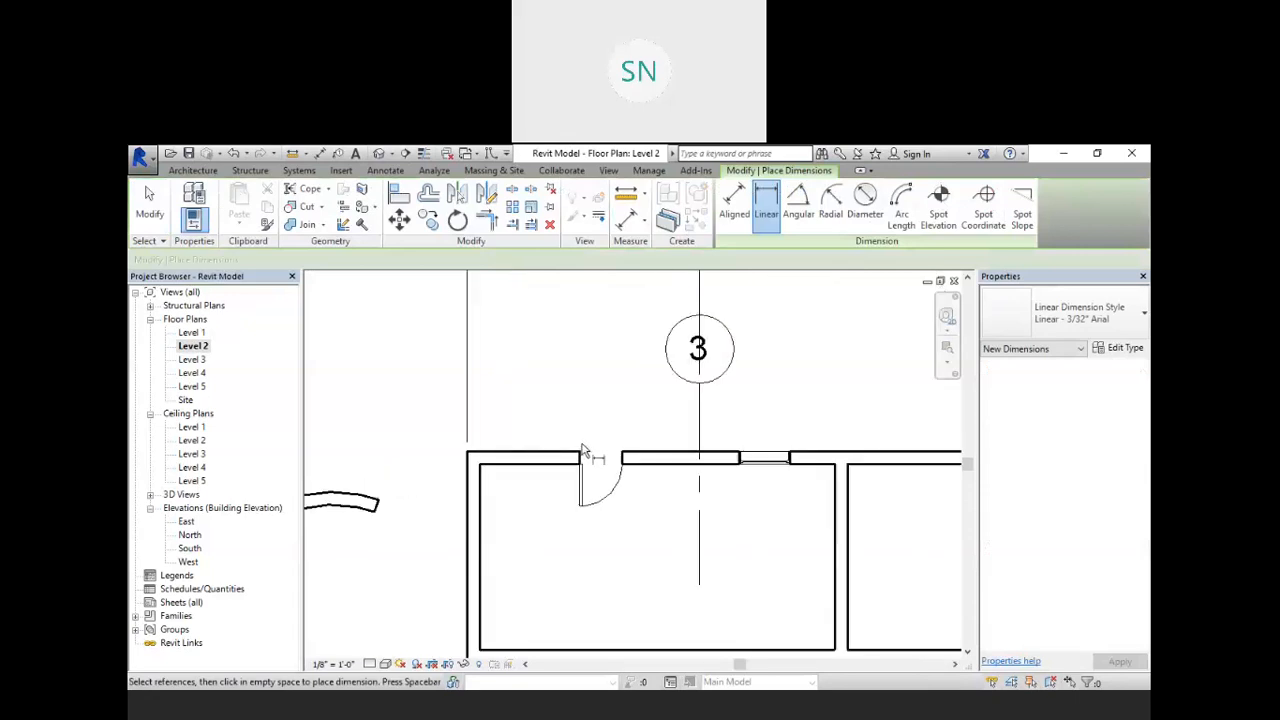
scroll(583, 444, down, 4)
scroll(686, 443, up, 6)
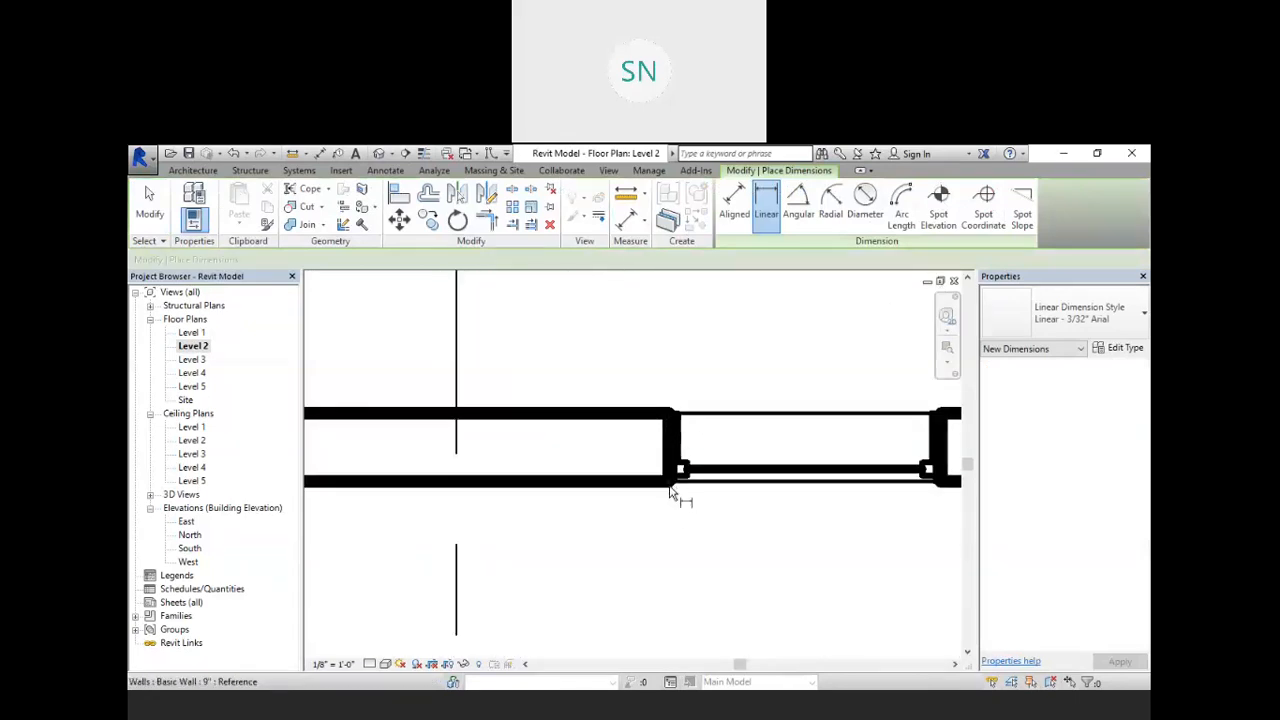
scroll(671, 490, up, 4)
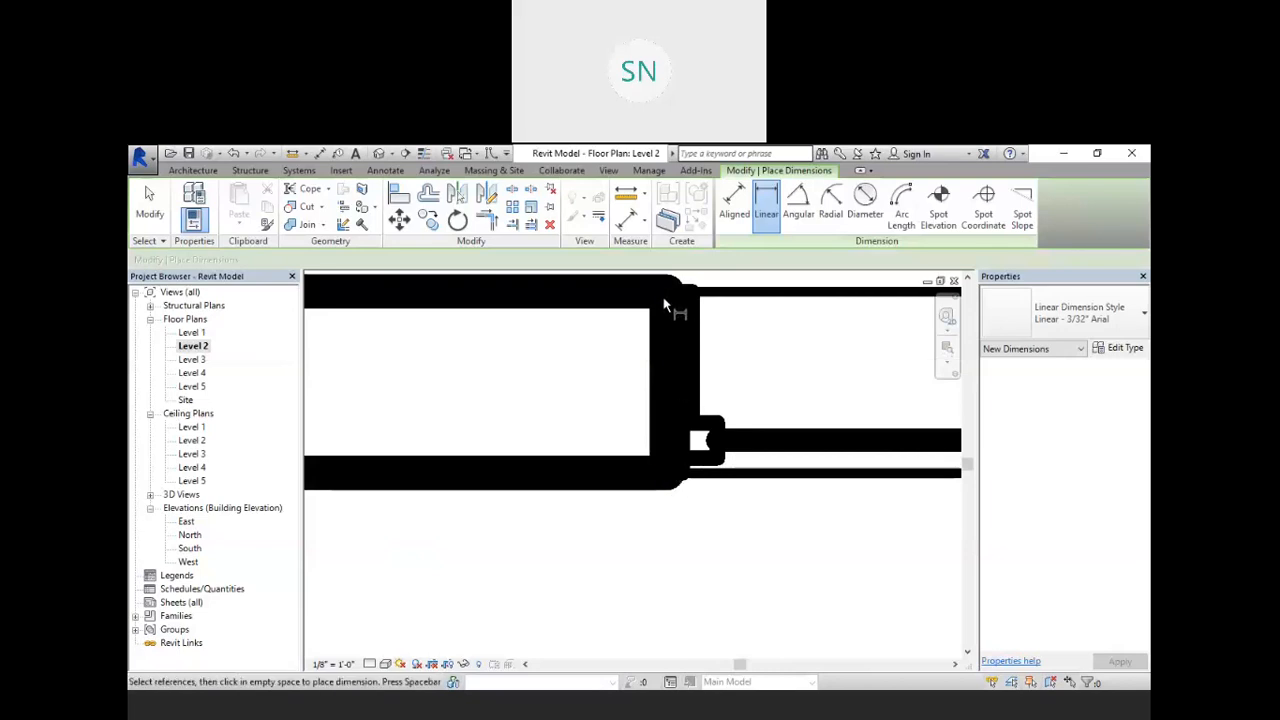
scroll(571, 434, down, 4)
scroll(757, 414, up, 5)
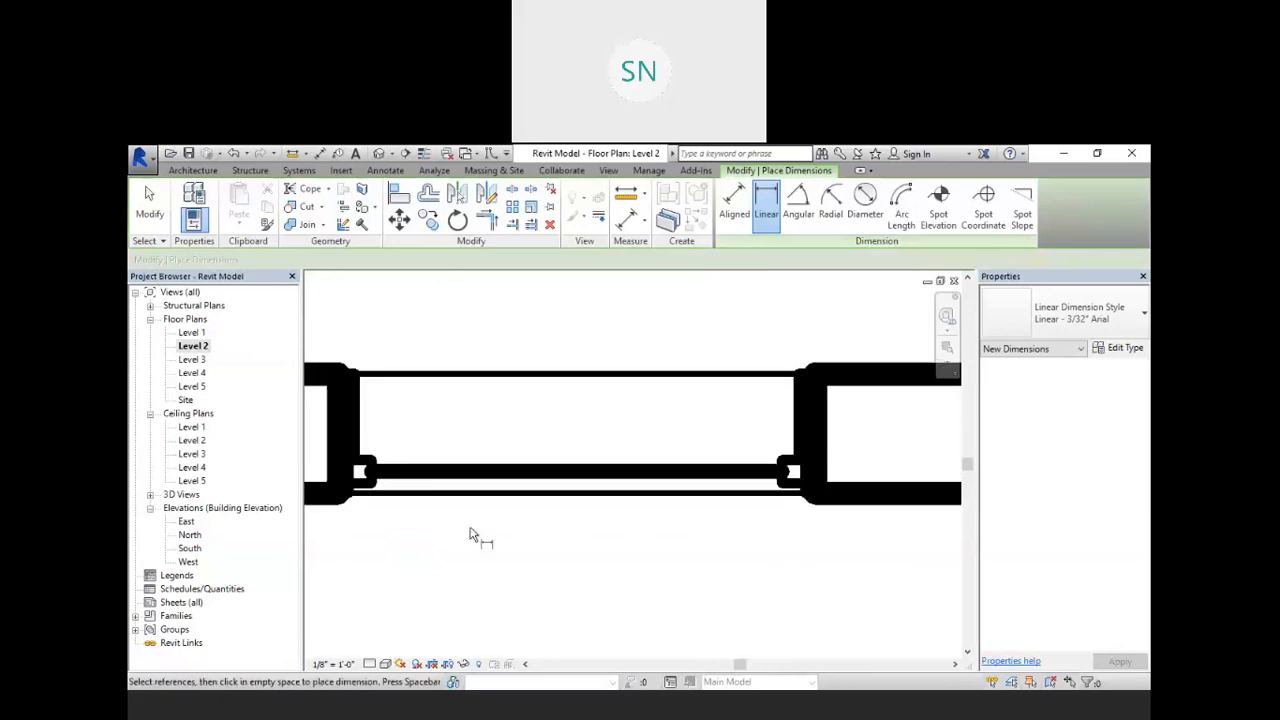
click(340, 503)
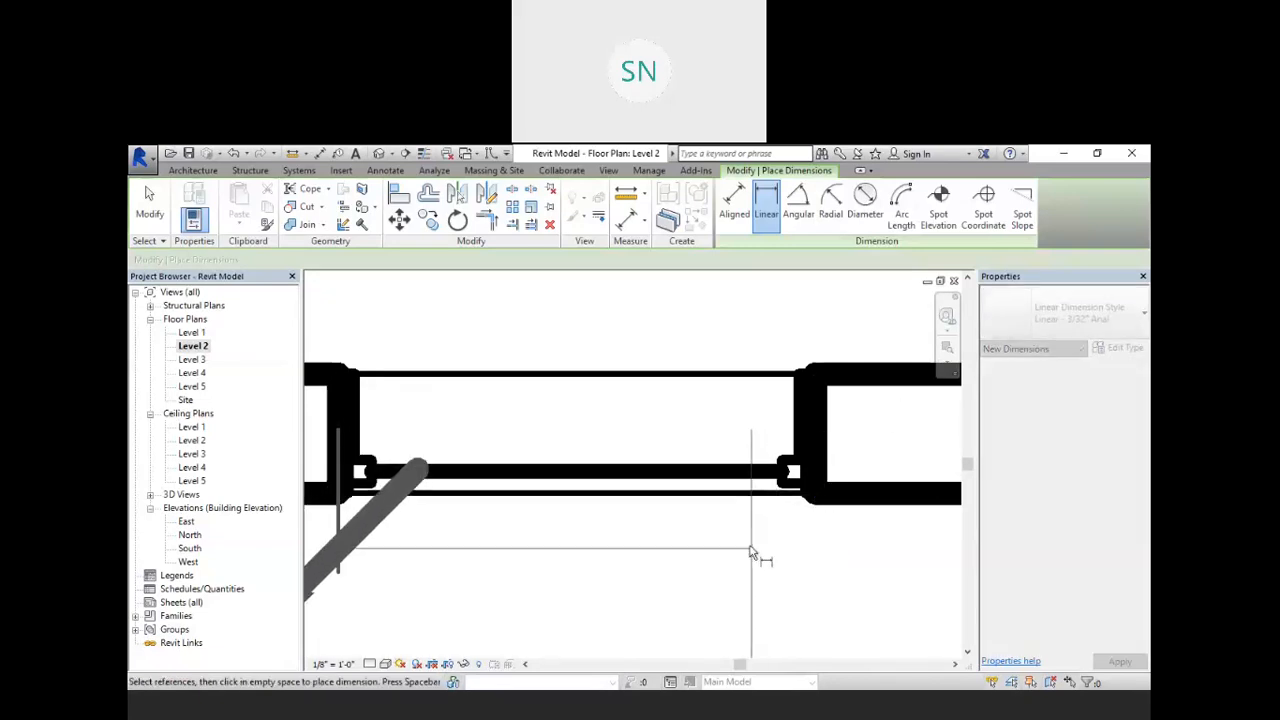
click(818, 500)
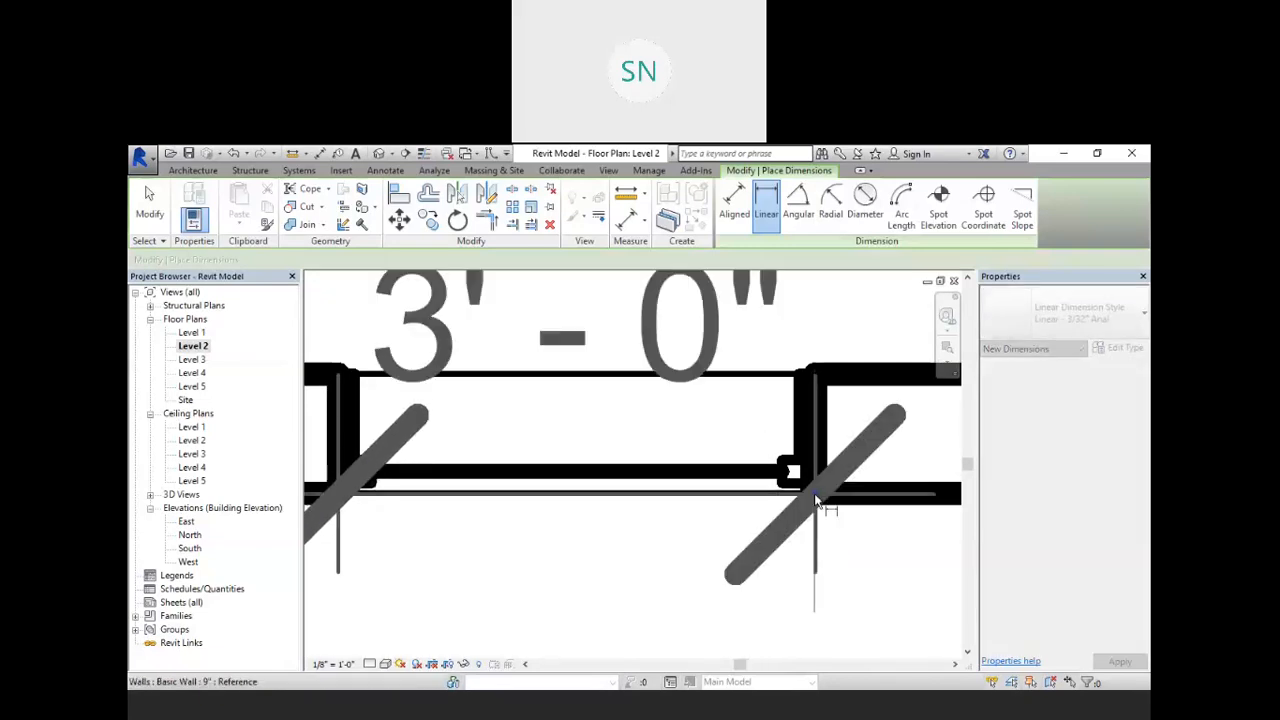
scroll(766, 591, down, 2)
scroll(712, 566, down, 4)
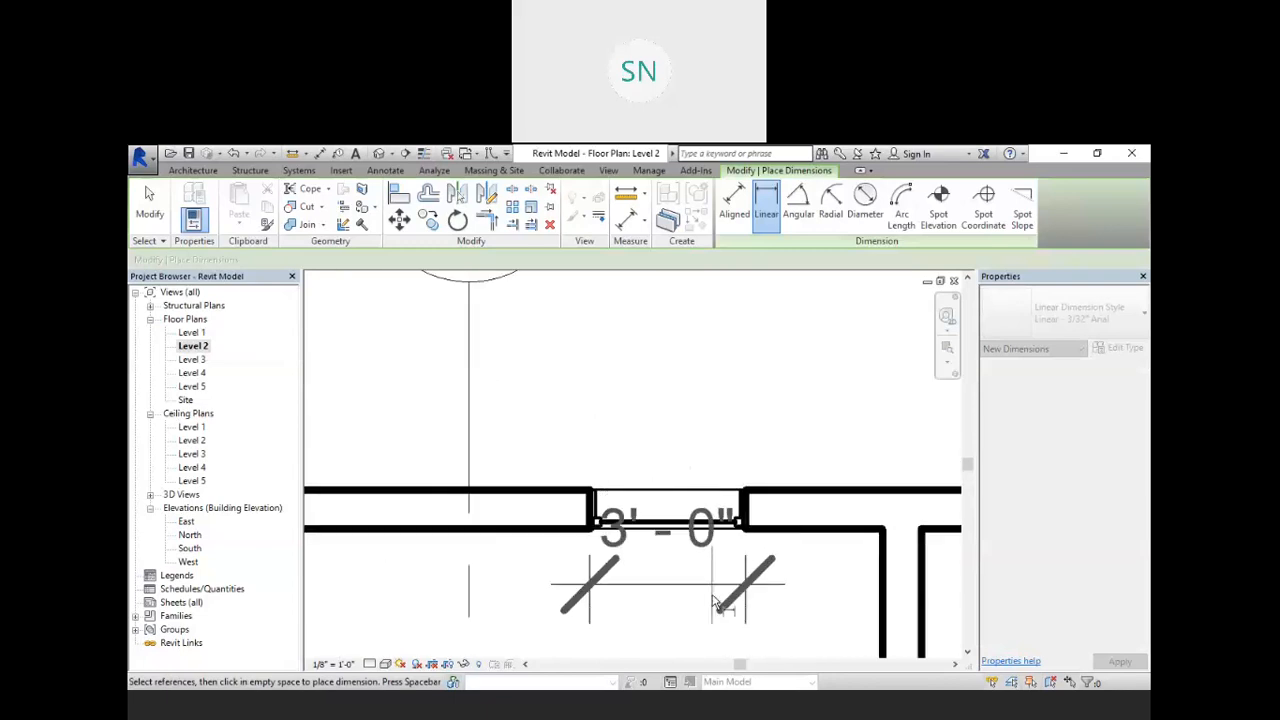
click(712, 625)
scroll(712, 625, down, 4)
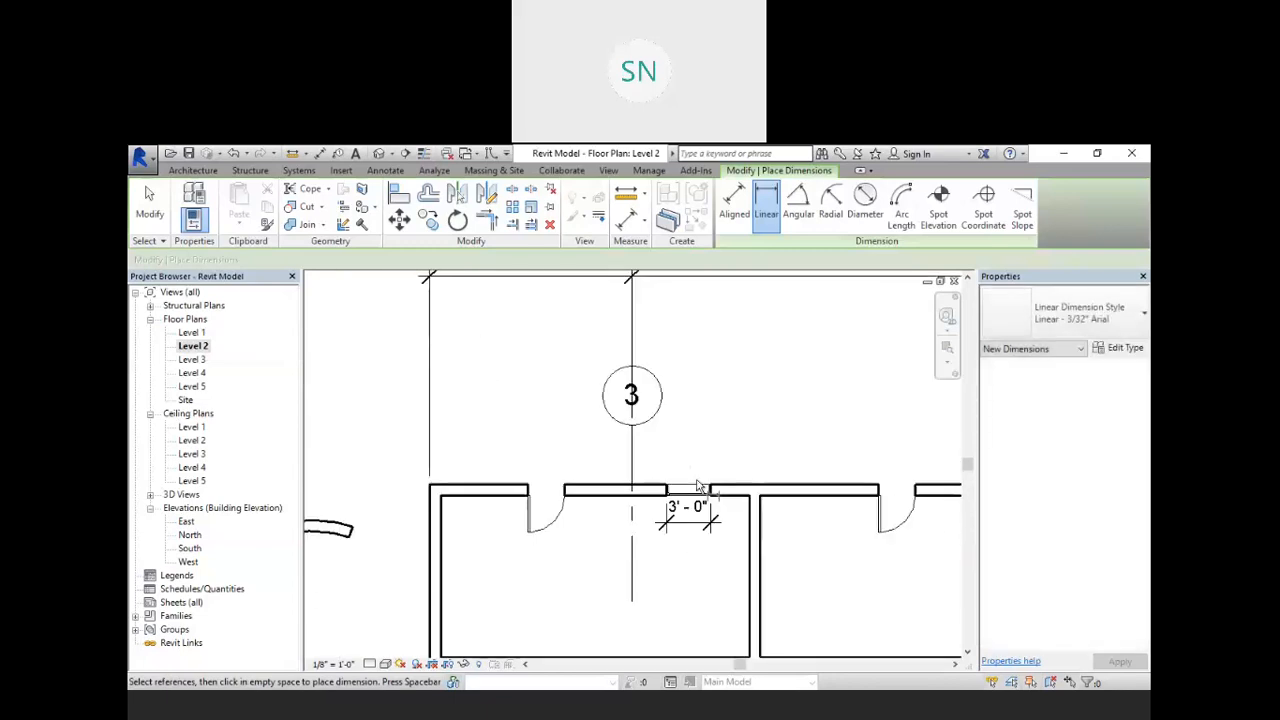
- Add a linear dimension across the thickness of the interior partition, placed just below its junction with the upper exterior wall
scroll(791, 585, up, 5)
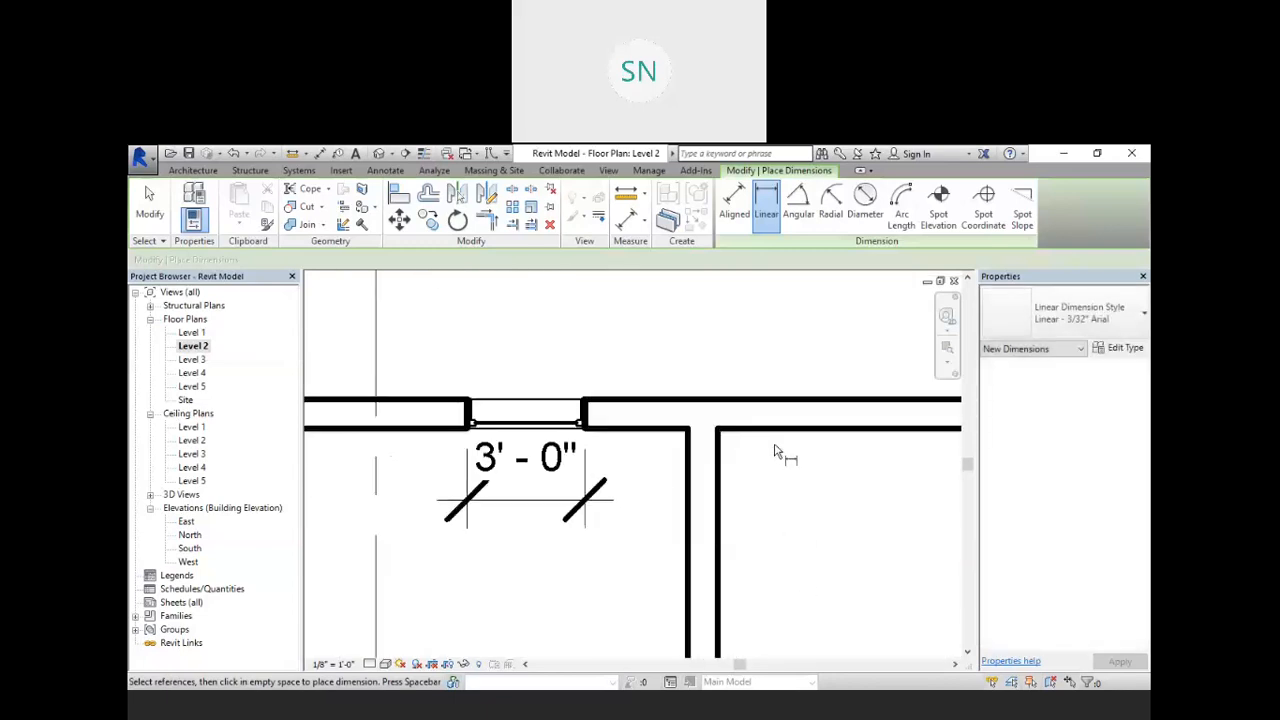
scroll(655, 427, up, 2)
click(609, 417)
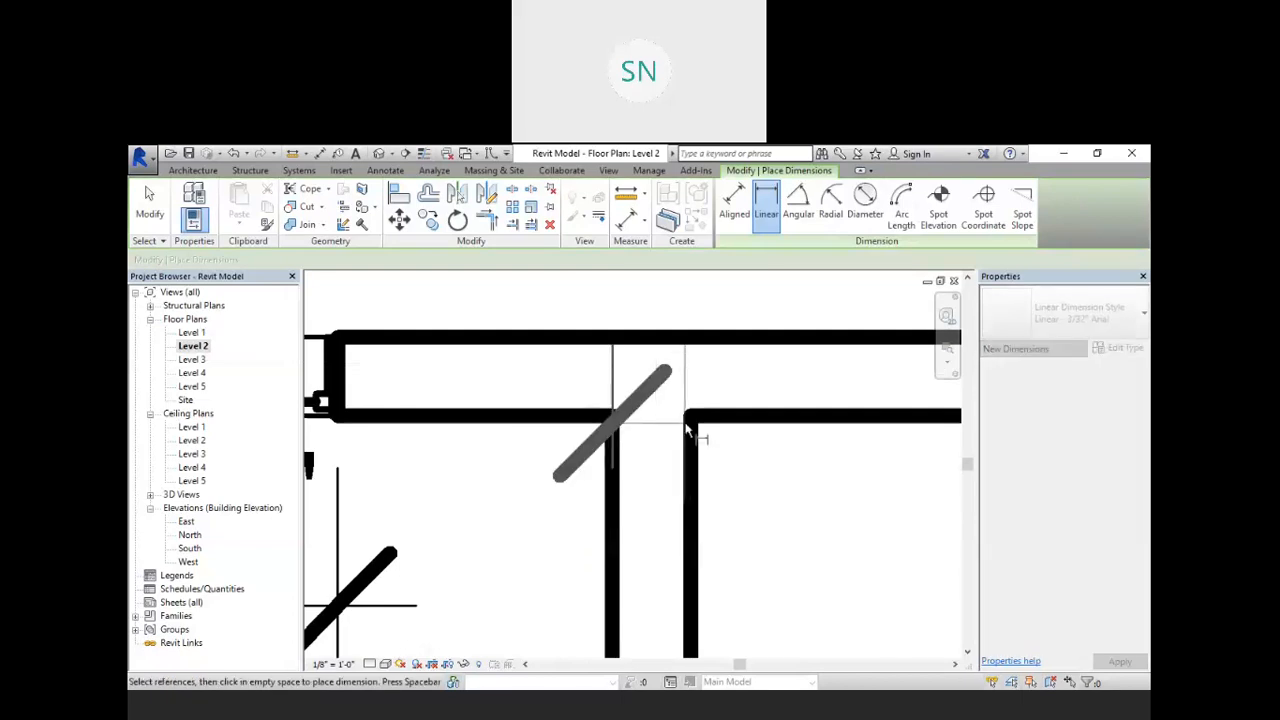
click(695, 422)
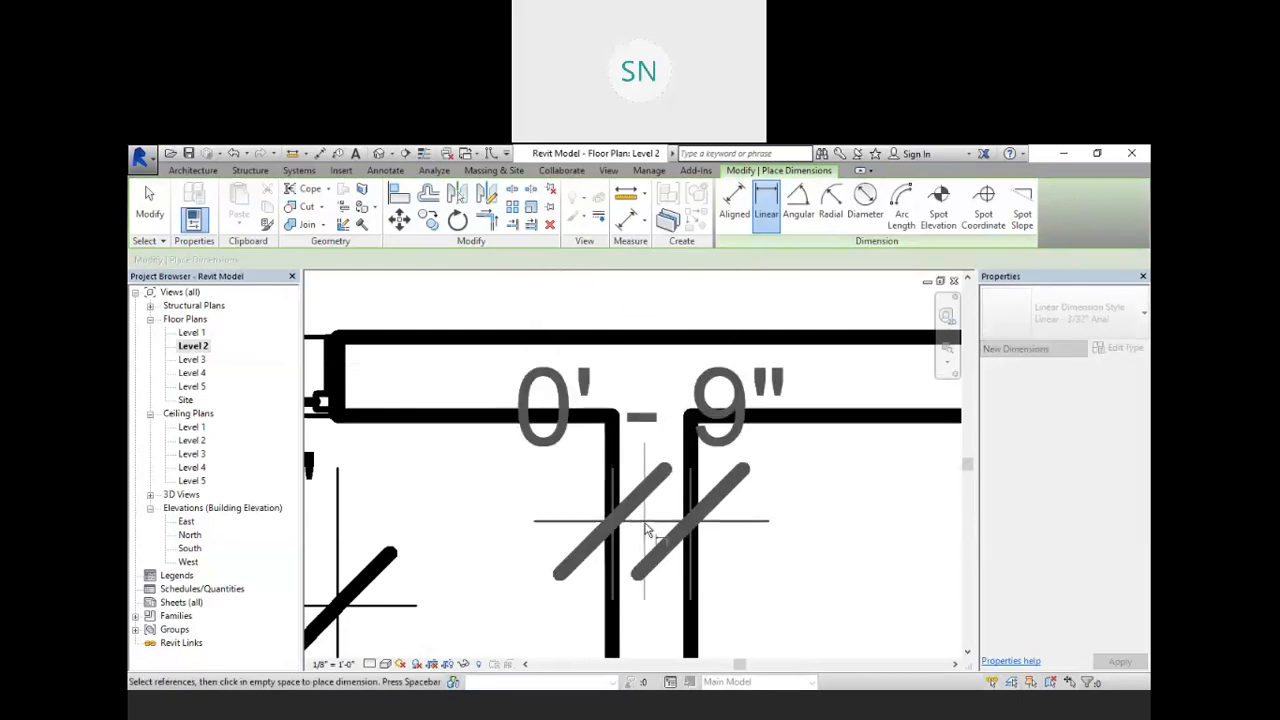
scroll(660, 515, down, 4)
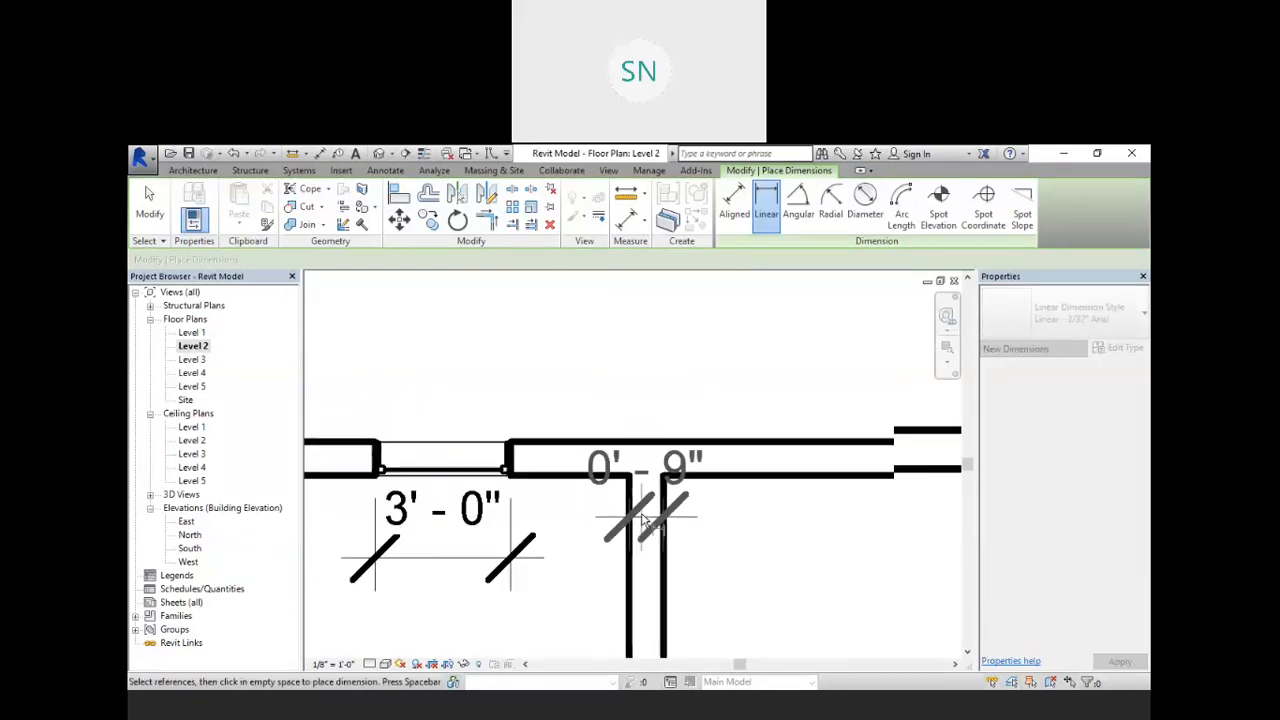
click(699, 558)
scroll(734, 606, down, 5)
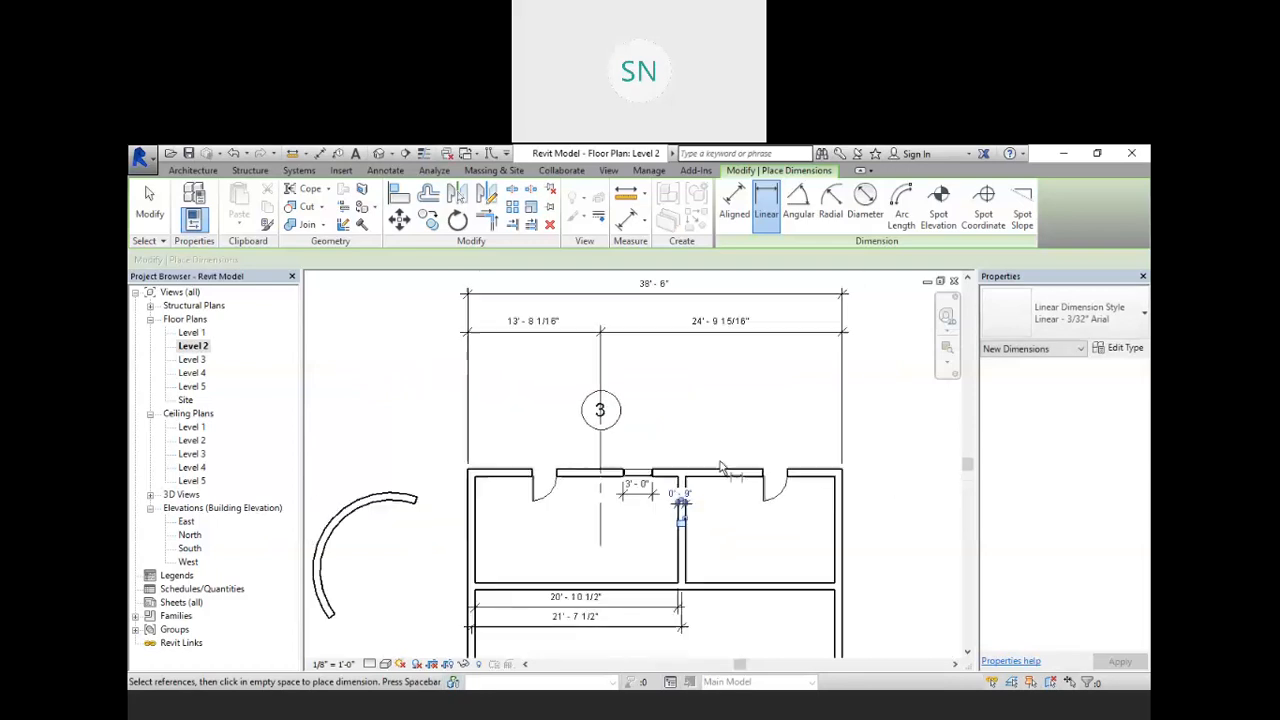
- Begin a linear dimension string at the upper wall's outer left corner and include both jambs of the left door
scroll(571, 449, up, 5)
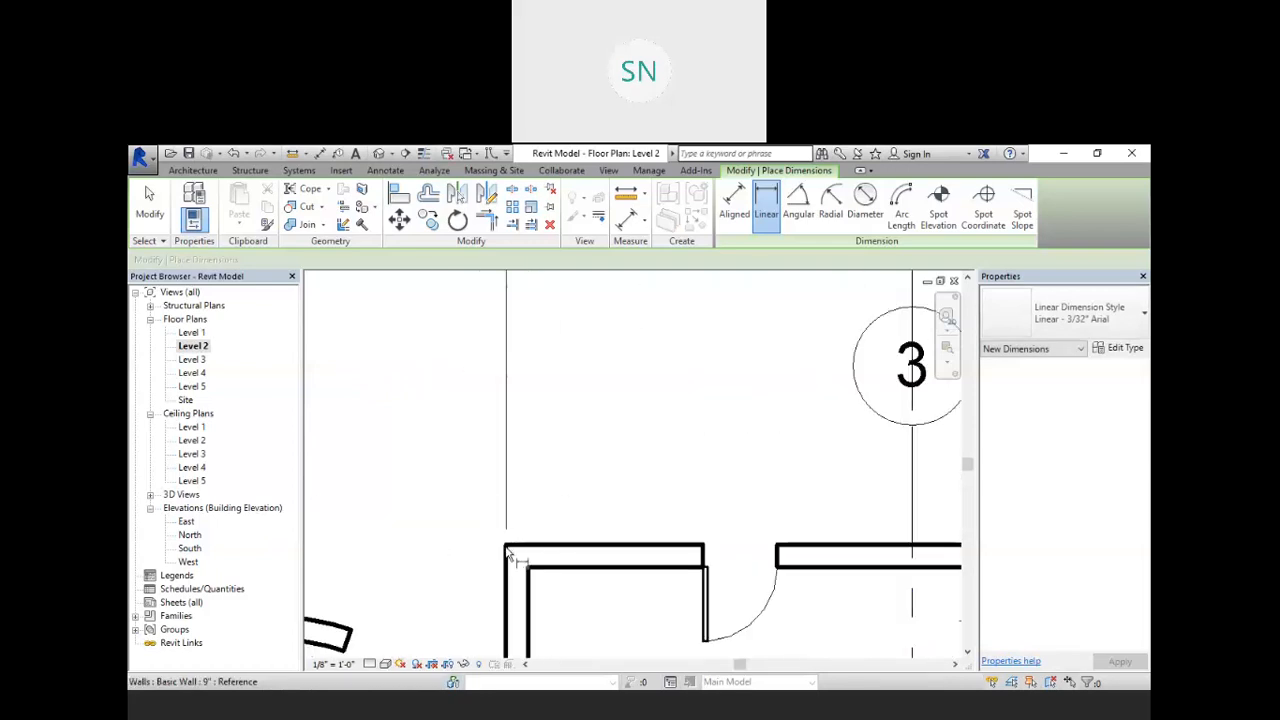
click(507, 548)
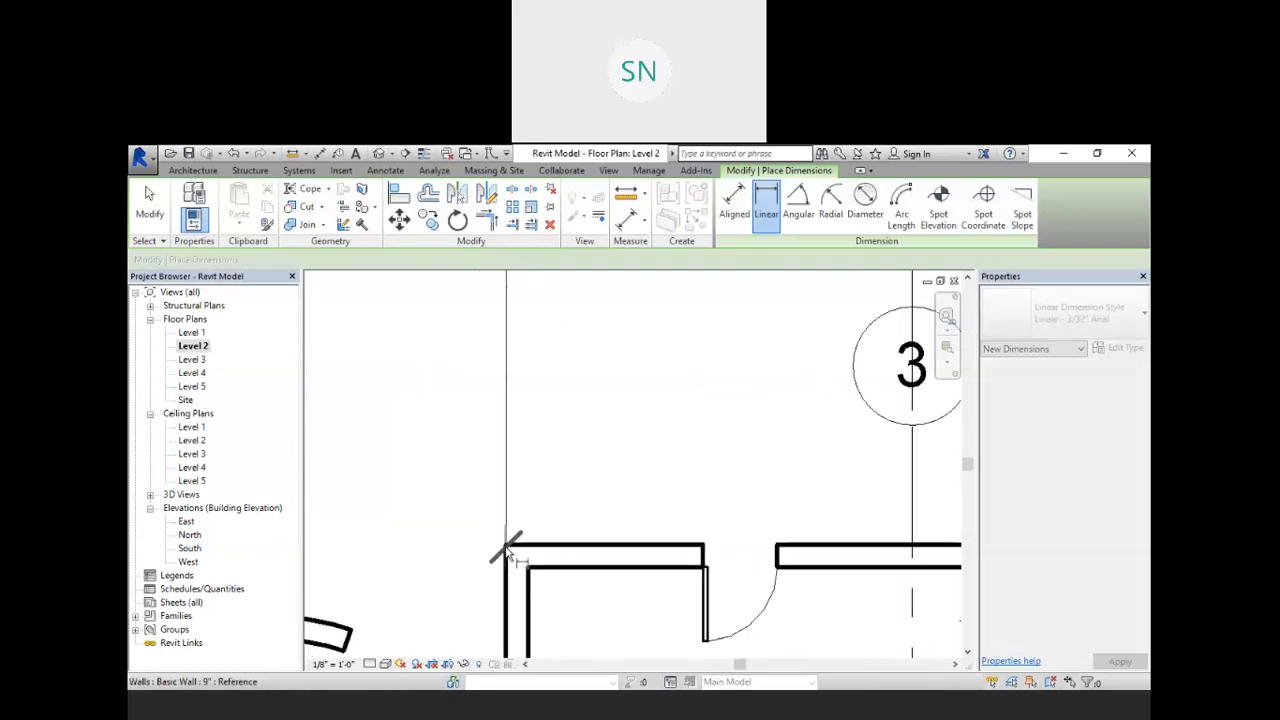
click(703, 553)
scroll(622, 585, down, 3)
scroll(700, 568, up, 2)
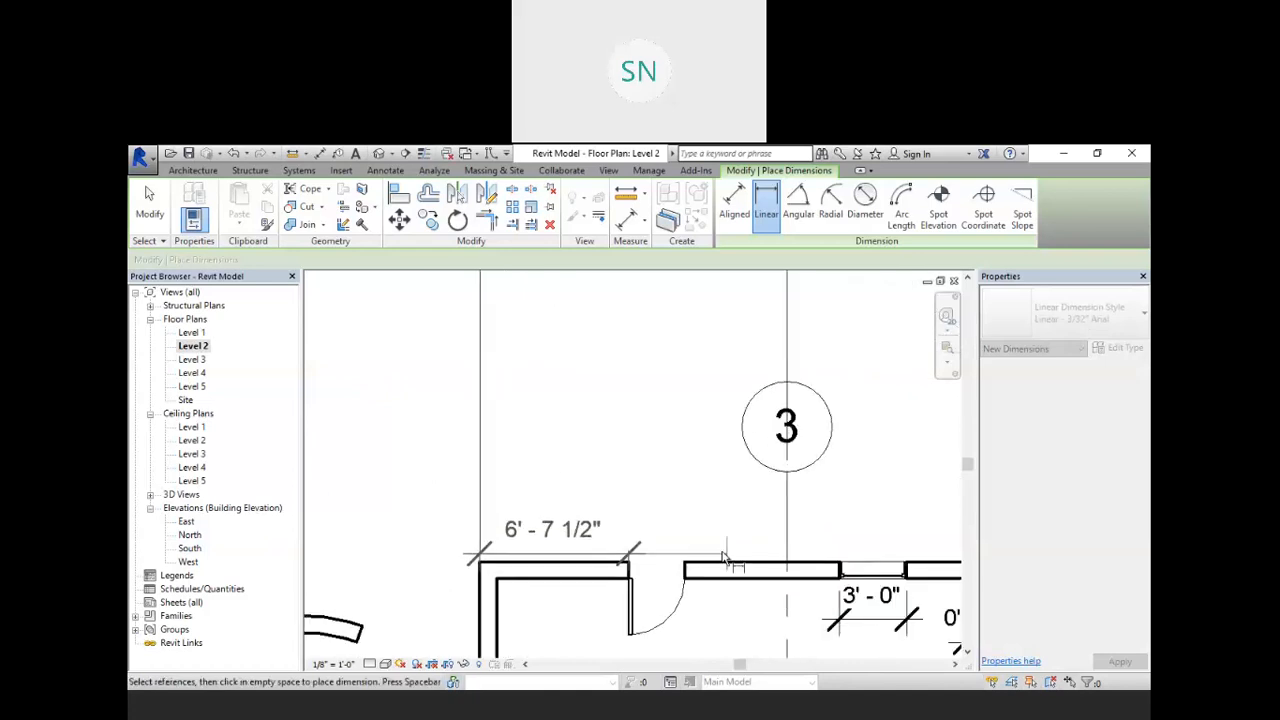
scroll(687, 572, down, 1)
scroll(680, 580, up, 3)
scroll(676, 585, down, 2)
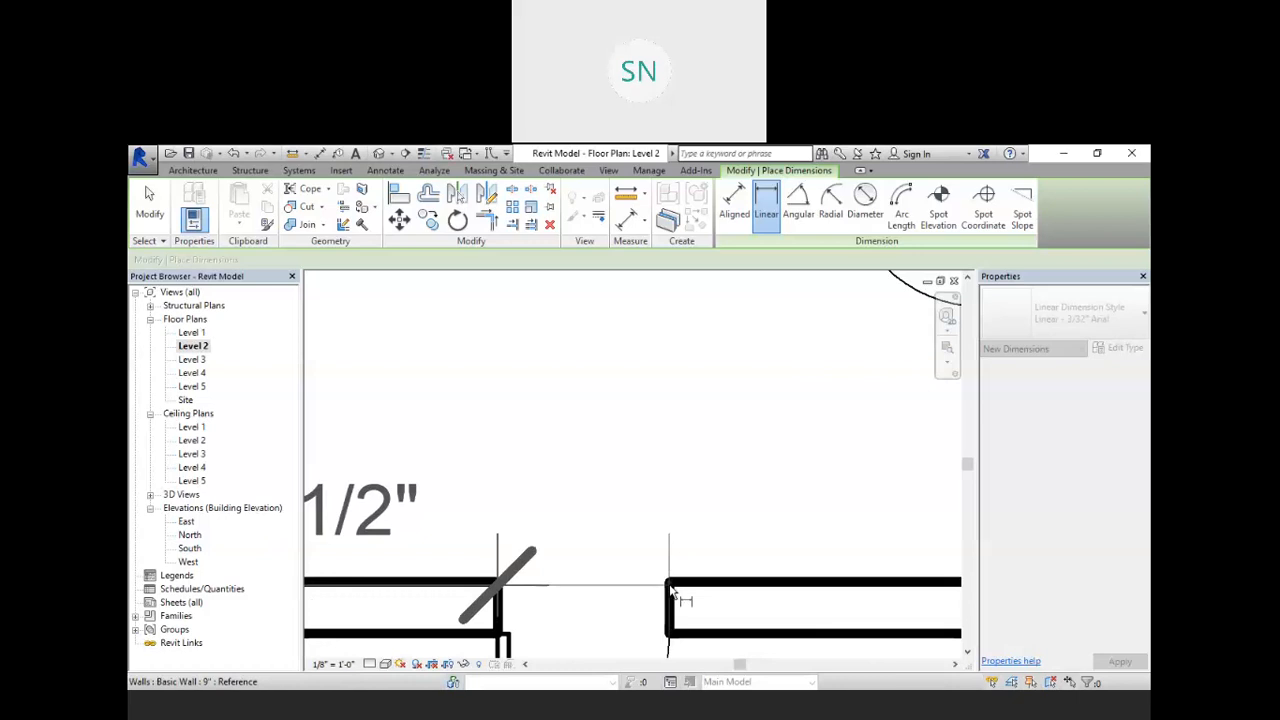
click(670, 588)
scroll(590, 515, down, 2)
scroll(580, 503, down, 3)
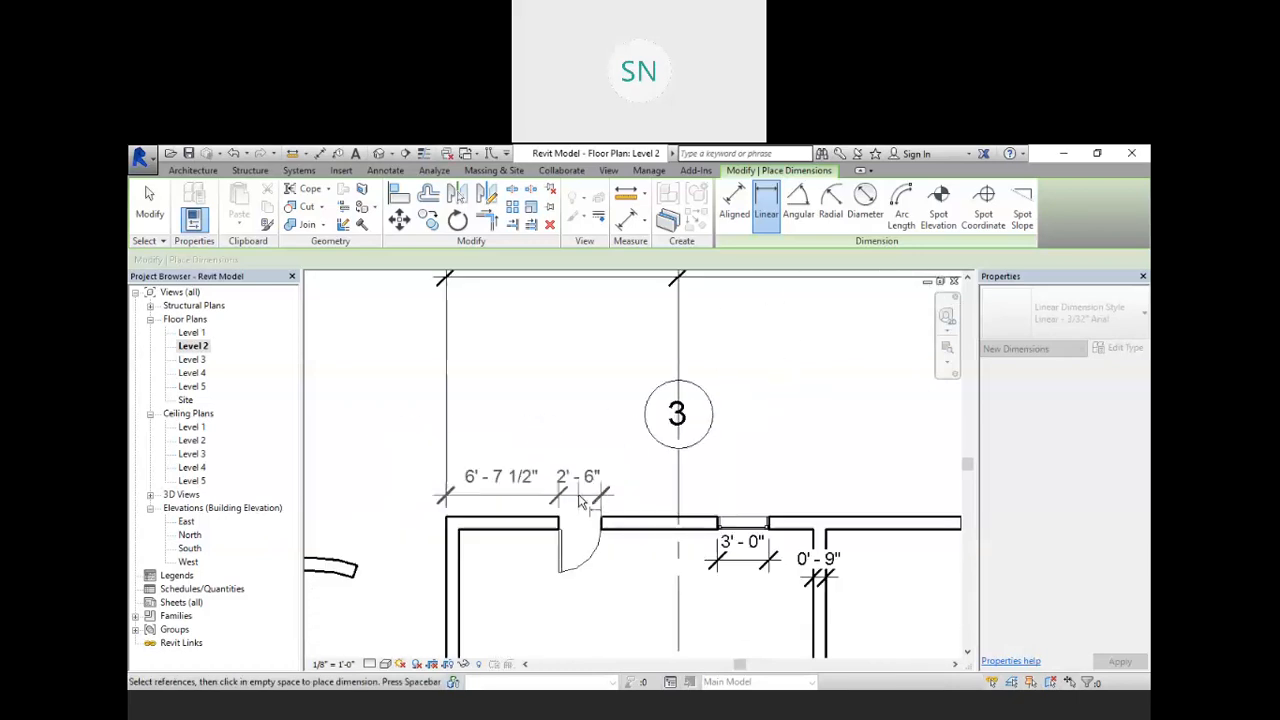
- Extend the string through both jambs of the right door to the outer right corner, and place it between the grid dimension and grid bubble 3
scroll(805, 510, up, 4)
scroll(805, 510, up, 1)
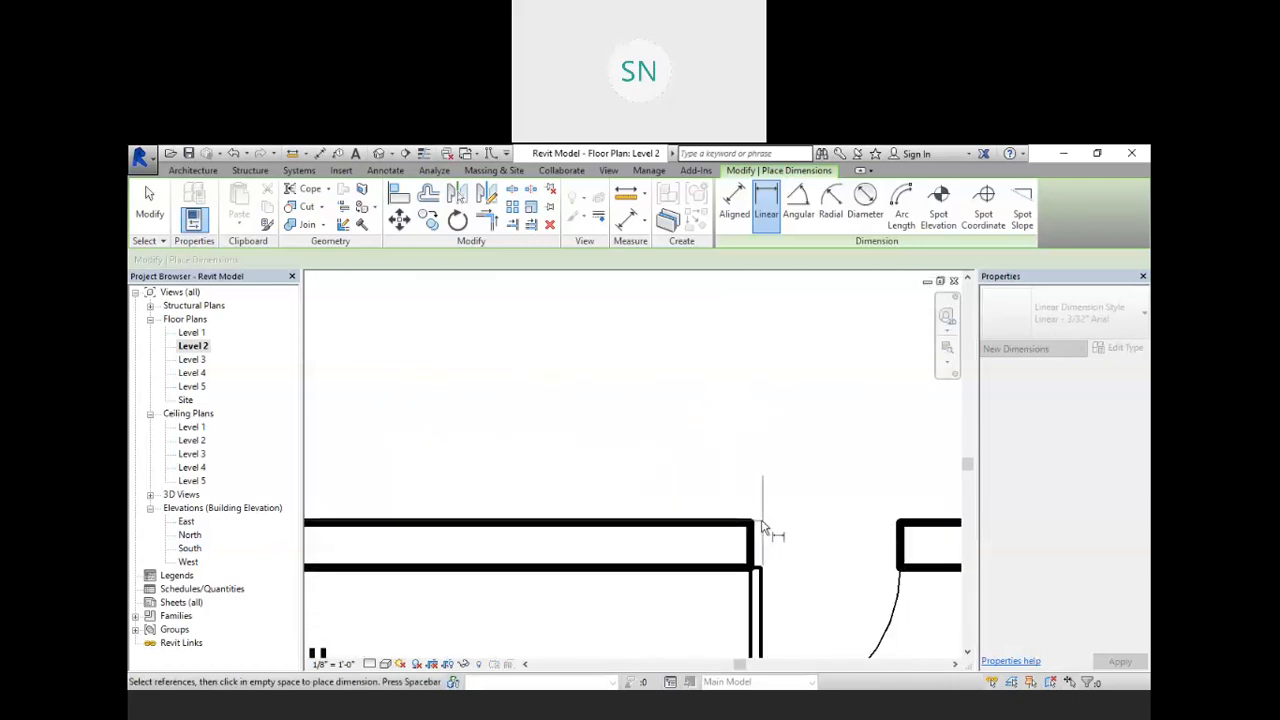
click(748, 528)
scroll(650, 517, down, 2)
scroll(735, 522, up, 3)
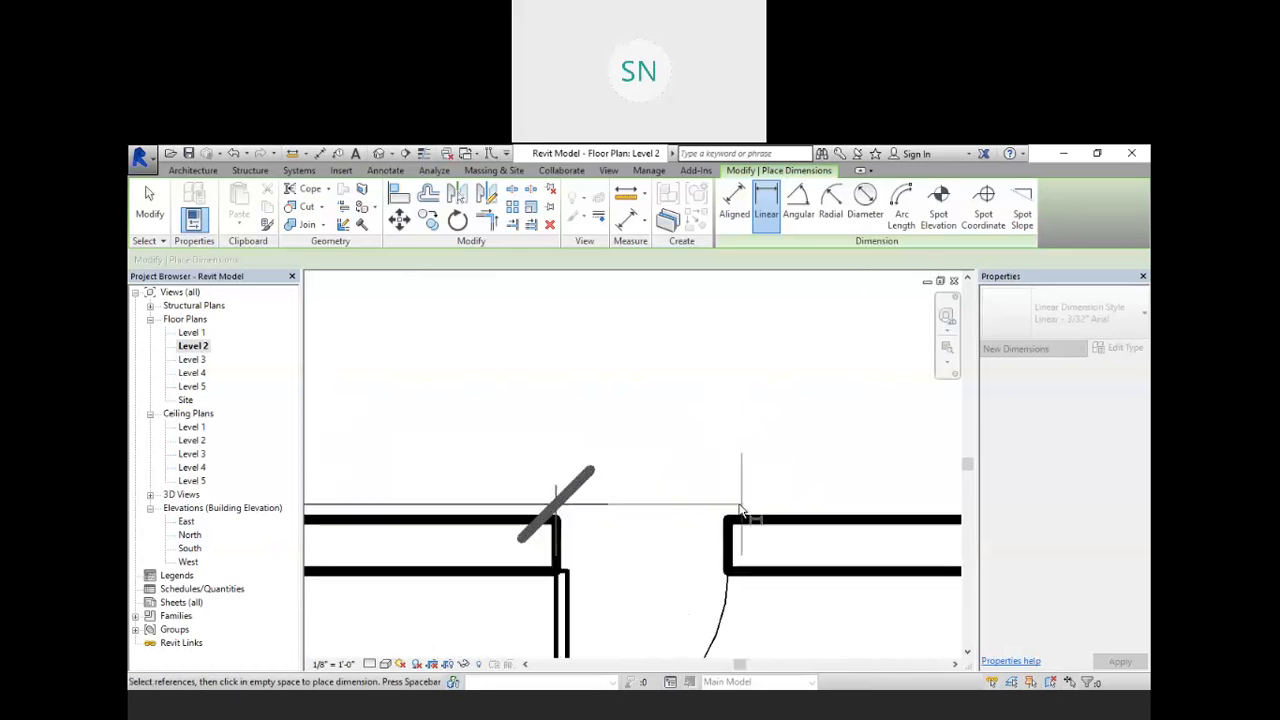
click(729, 527)
scroll(650, 515, down, 2)
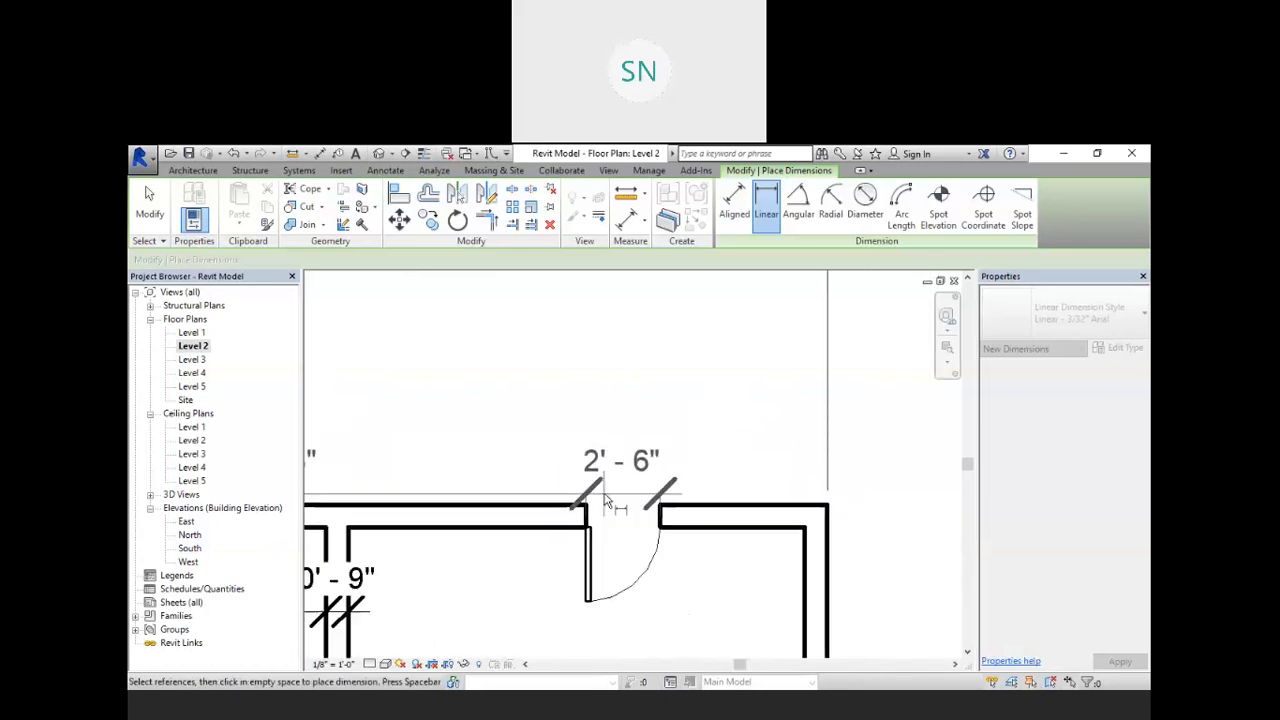
scroll(762, 515, up, 1)
click(765, 516)
scroll(570, 525, down, 2)
scroll(572, 524, down, 3)
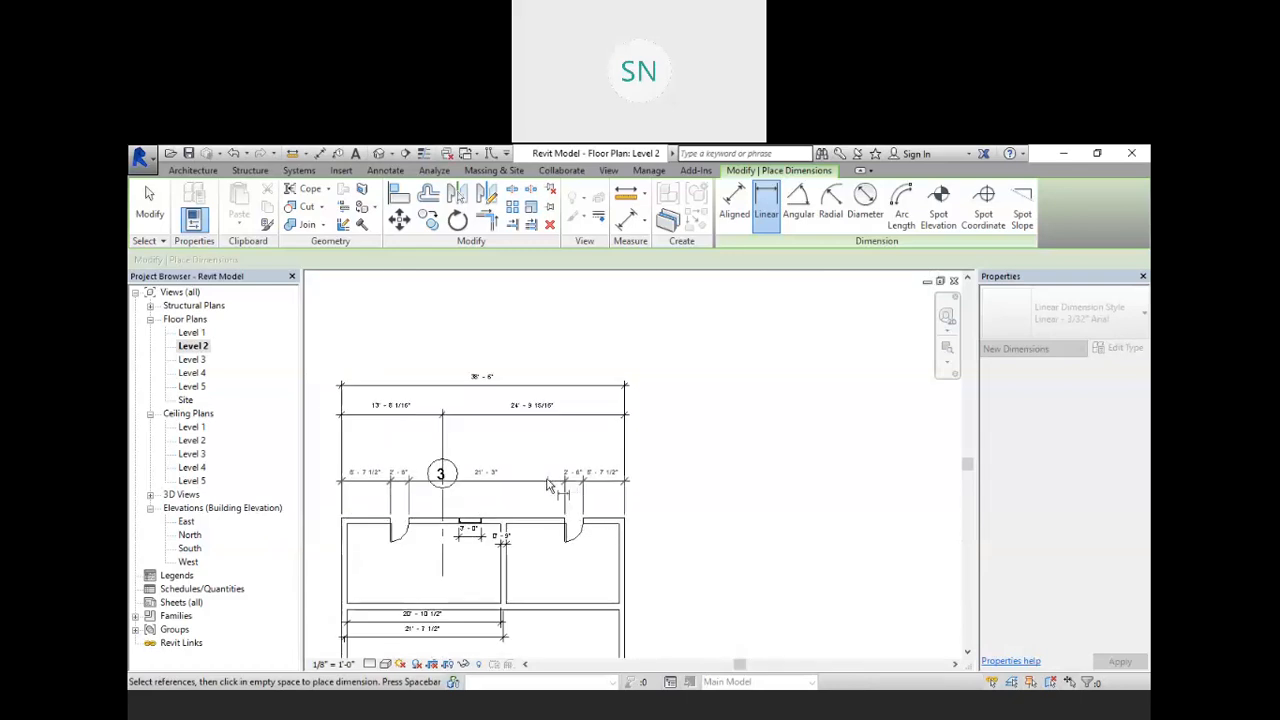
click(530, 450)
scroll(318, 450, up, 3)
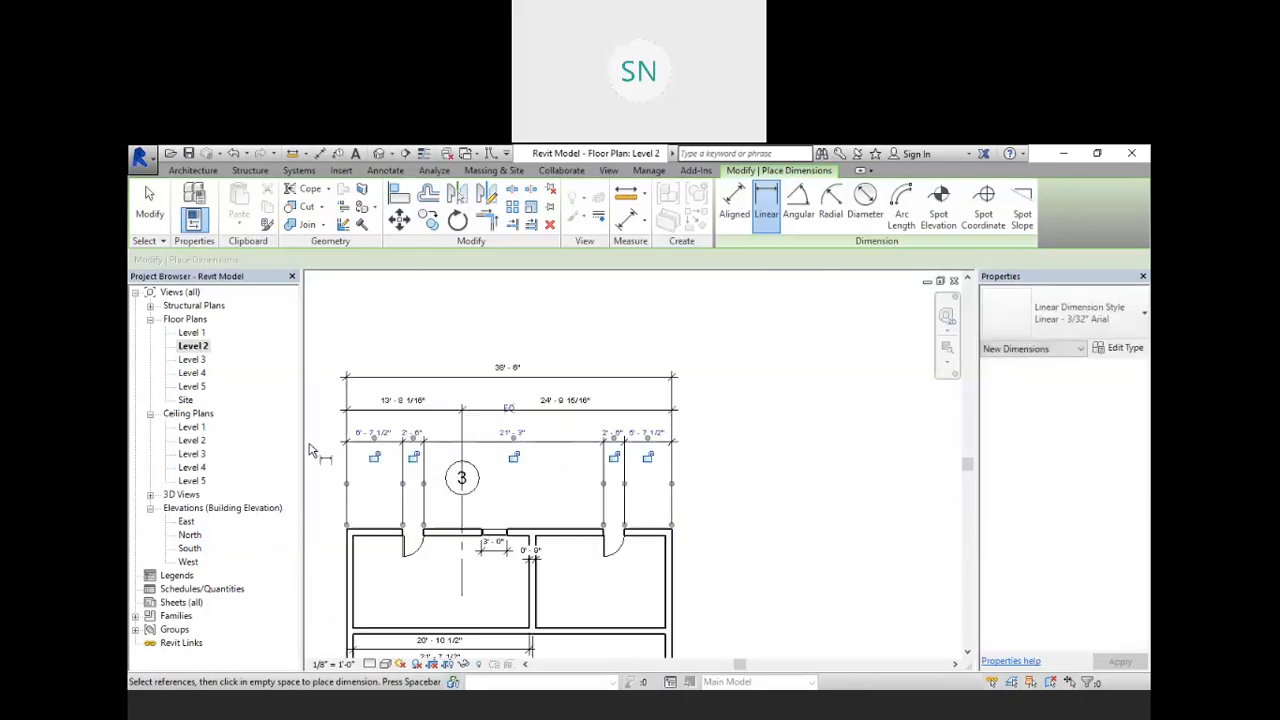
scroll(678, 467, down, 2)
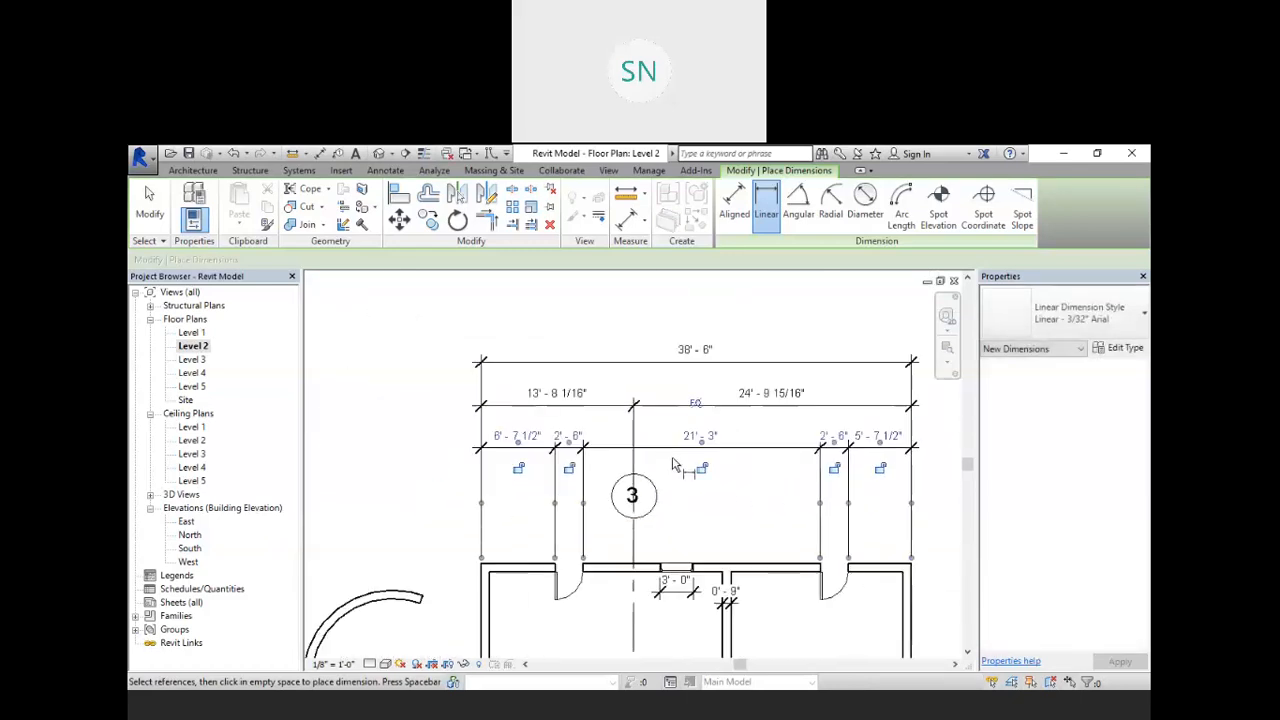
scroll(690, 477, down, 1)
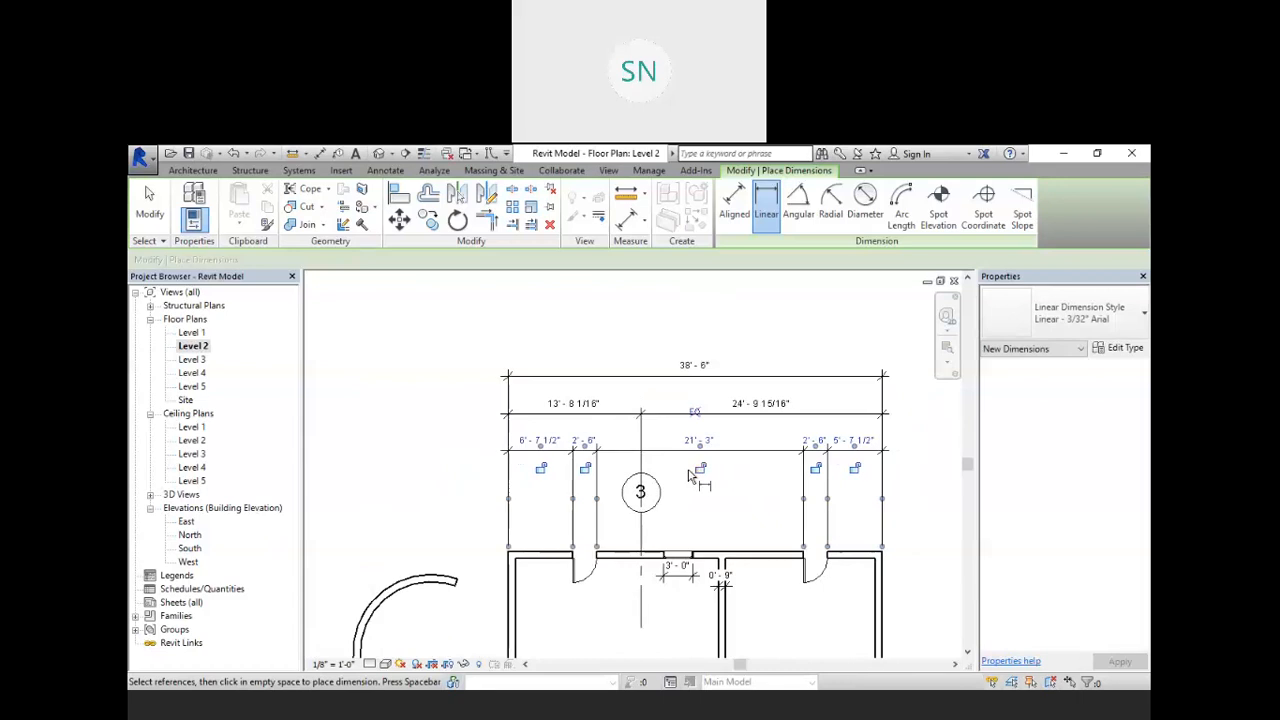
right_click(396, 442)
click(426, 448)
right_click(425, 447)
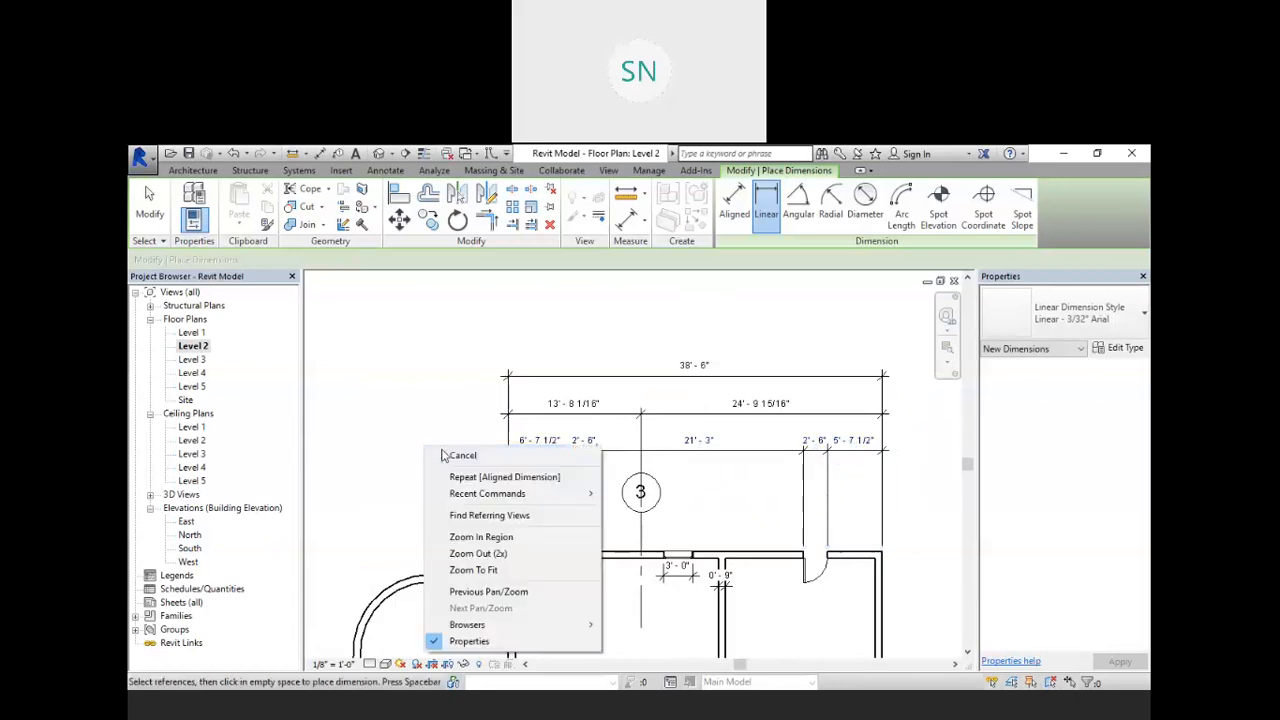
click(458, 455)
- Add an angular dimension between the inner faces of the left exterior wall and the slanted wall, placing the arc near their corner
scroll(463, 451, down, 2)
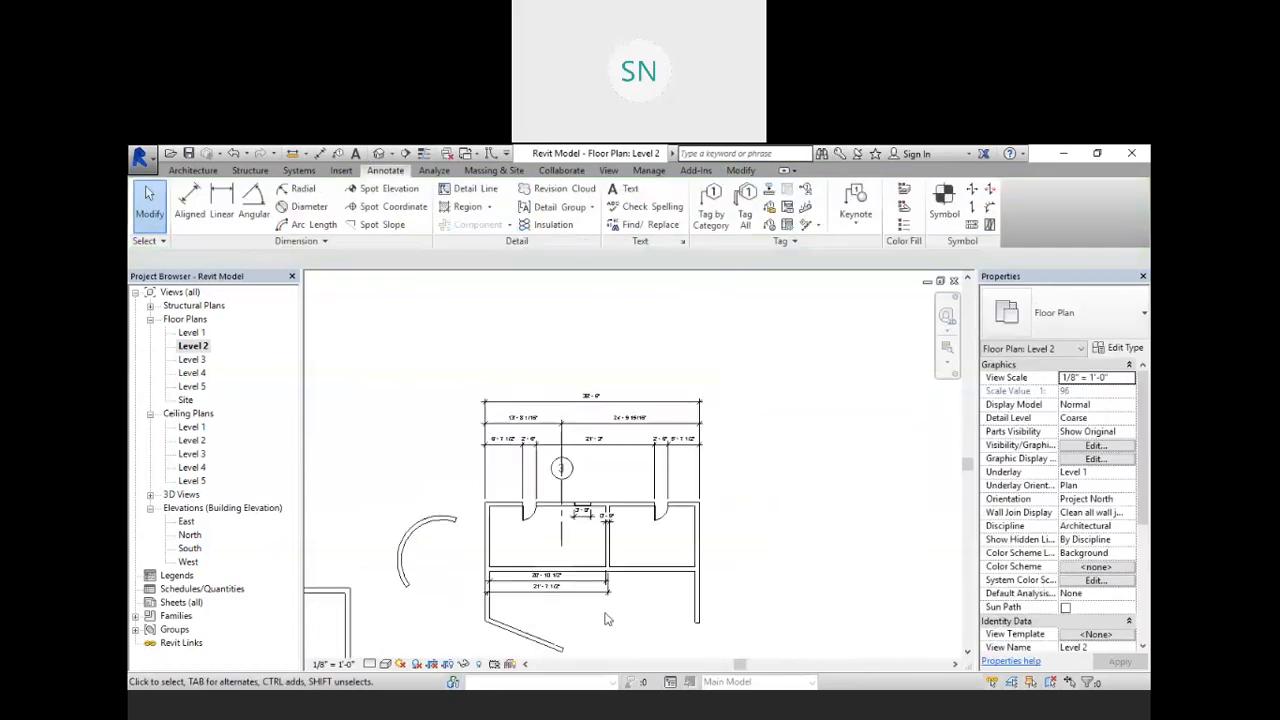
scroll(567, 637, up, 4)
scroll(567, 637, down, 1)
middle_drag(566, 615, 586, 516)
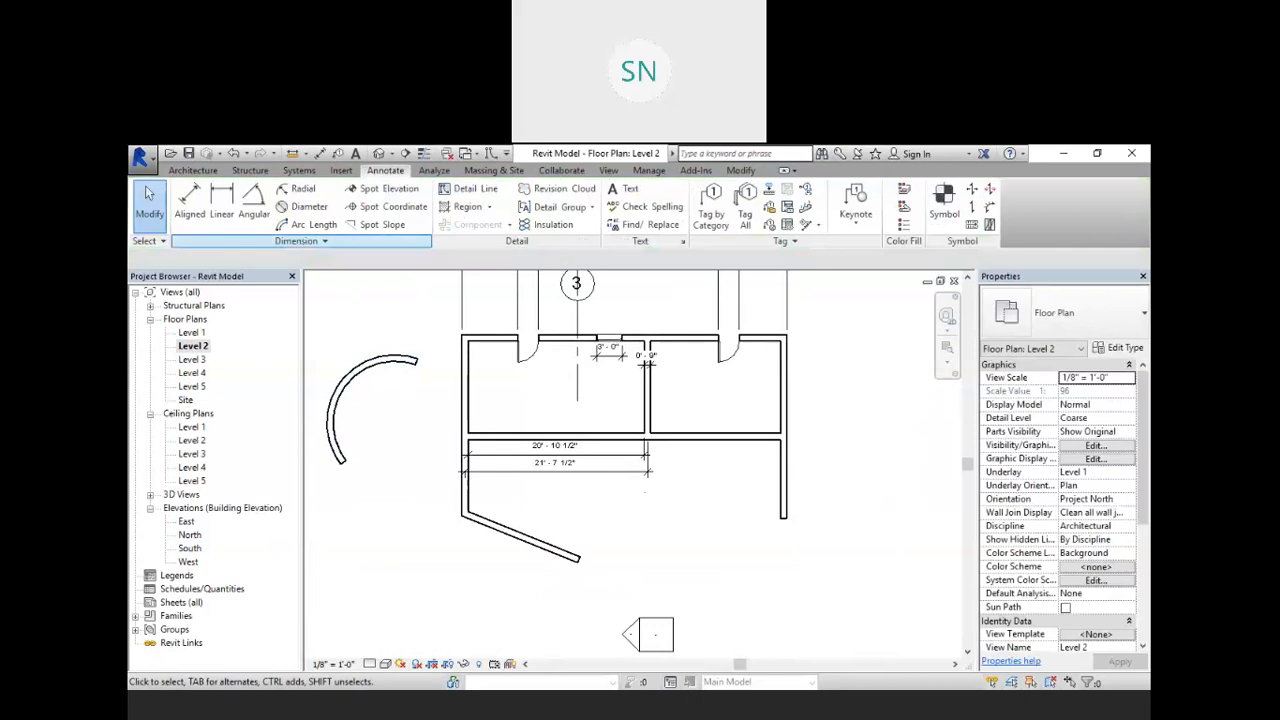
click(253, 200)
scroll(456, 528, down, 1)
scroll(458, 530, up, 2)
scroll(458, 530, up, 2)
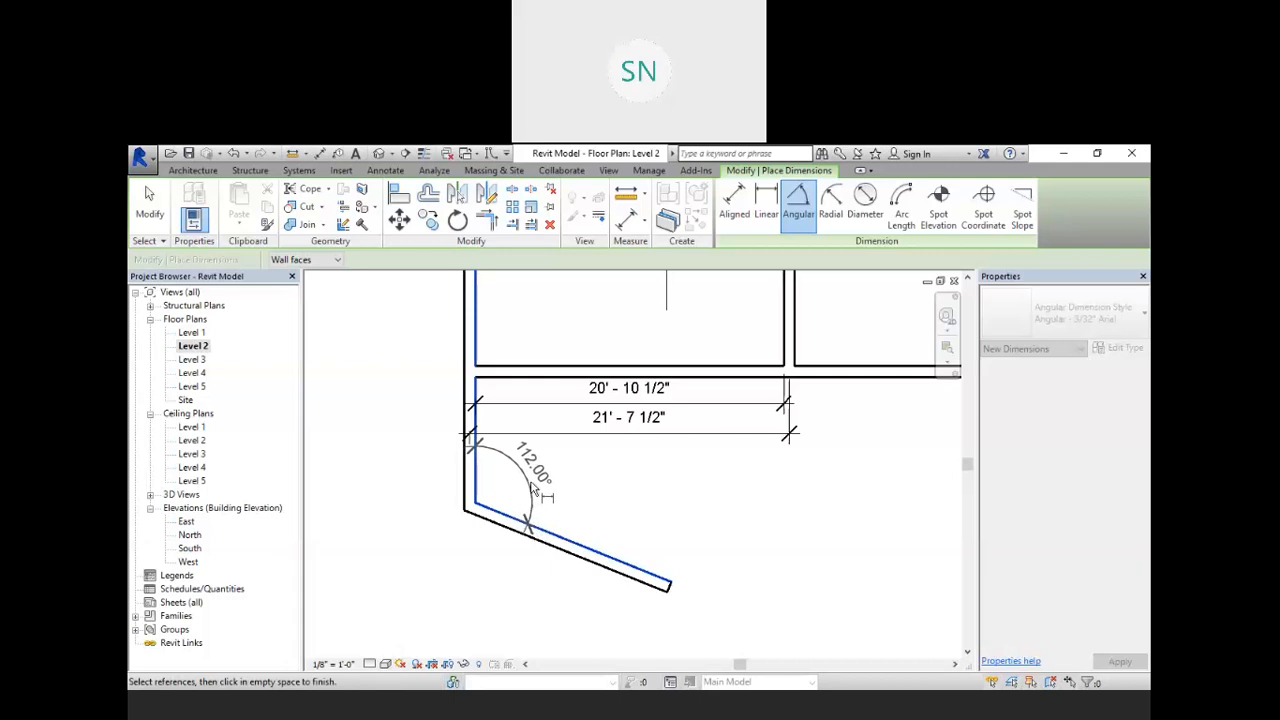
click(508, 490)
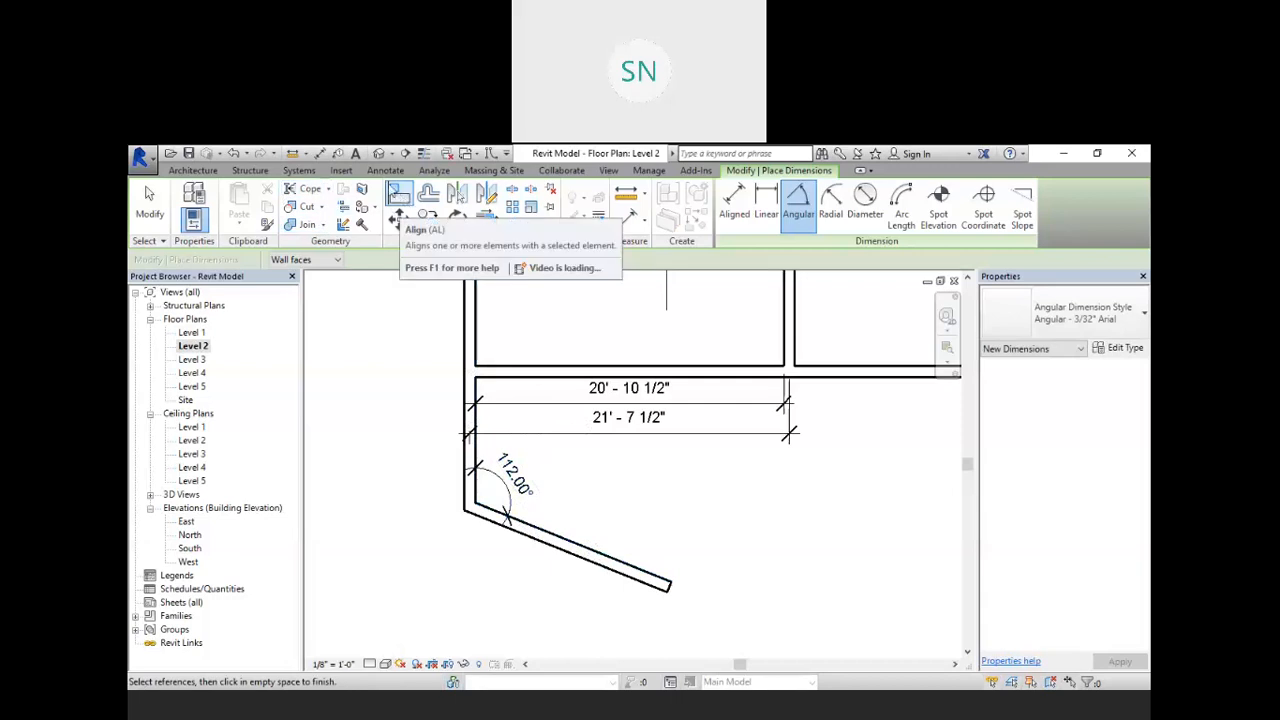
right_click(362, 321)
click(393, 331)
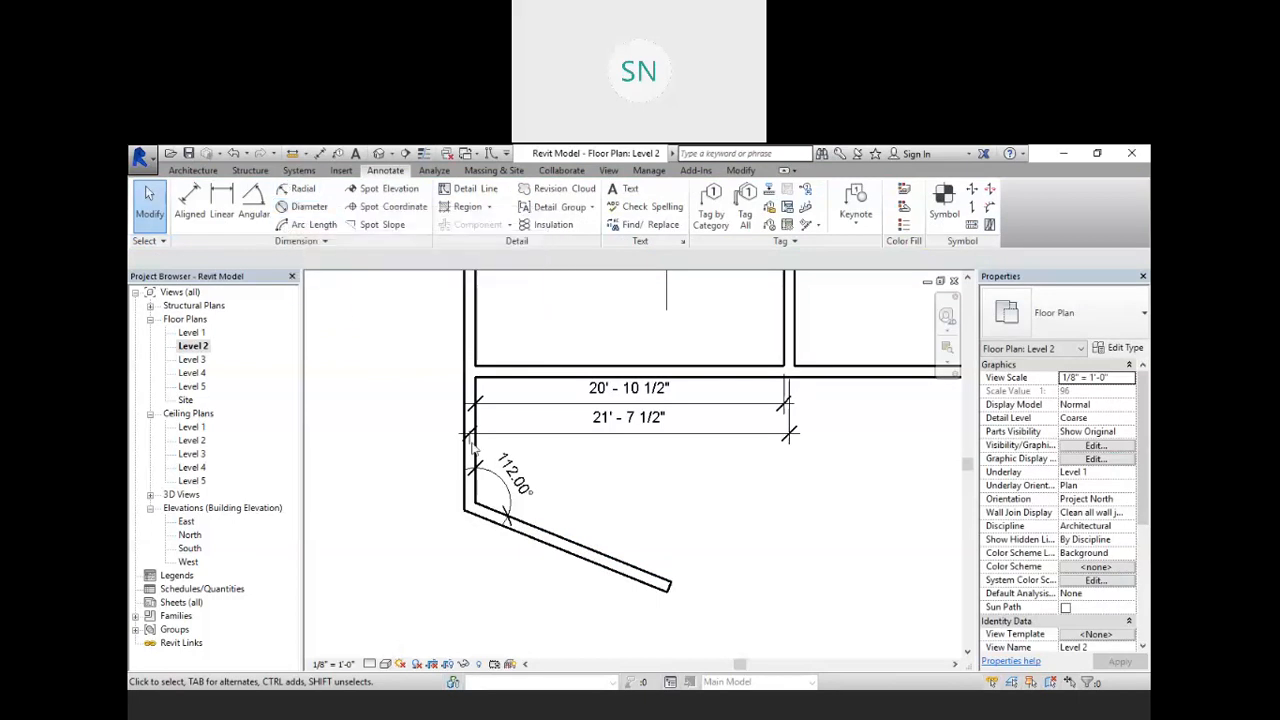
- Add a radial dimension to the centerline of the curved wall, using wall centerlines as references and placing it near the wall's upper end
scroll(608, 493, down, 3)
scroll(508, 440, up, 5)
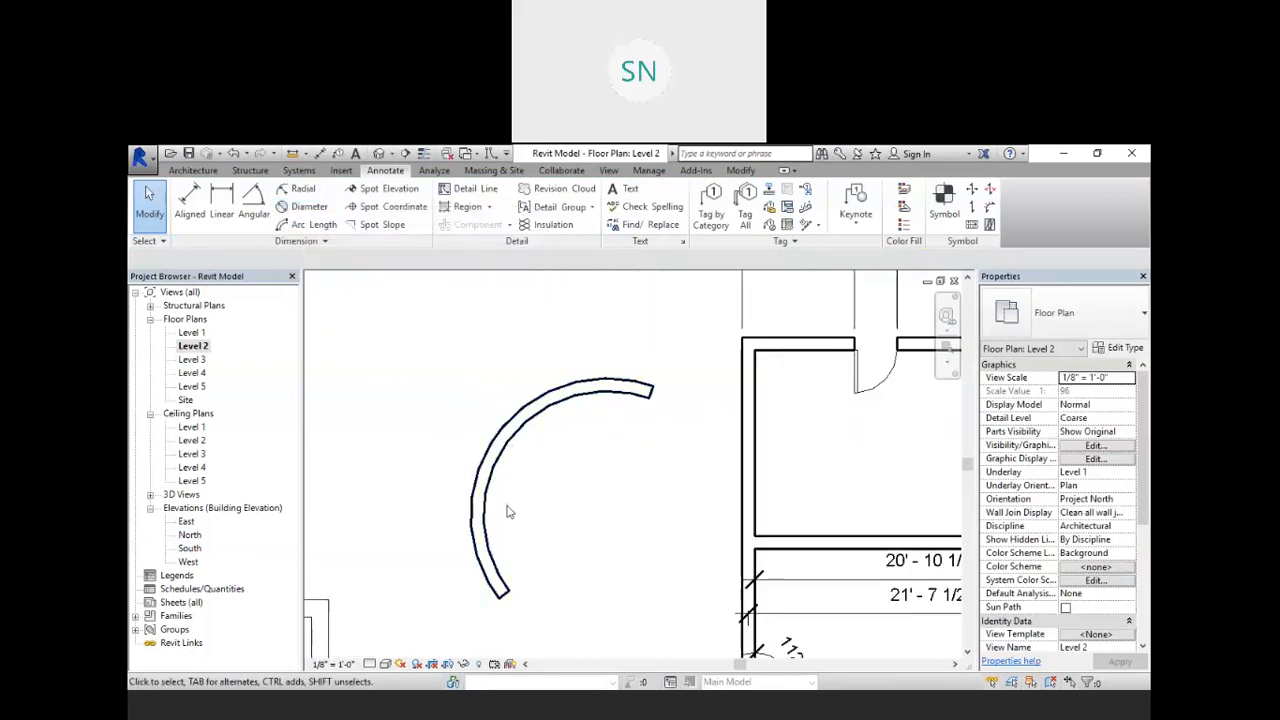
click(300, 189)
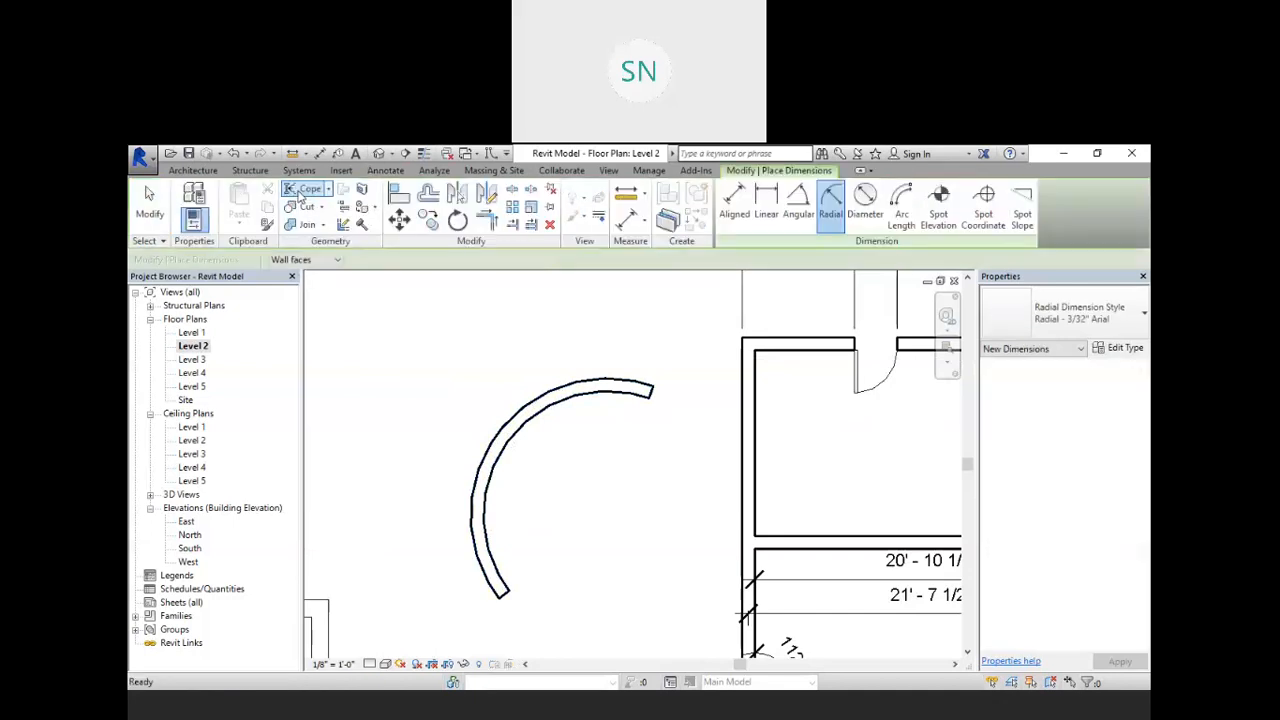
click(310, 262)
click(322, 277)
click(600, 395)
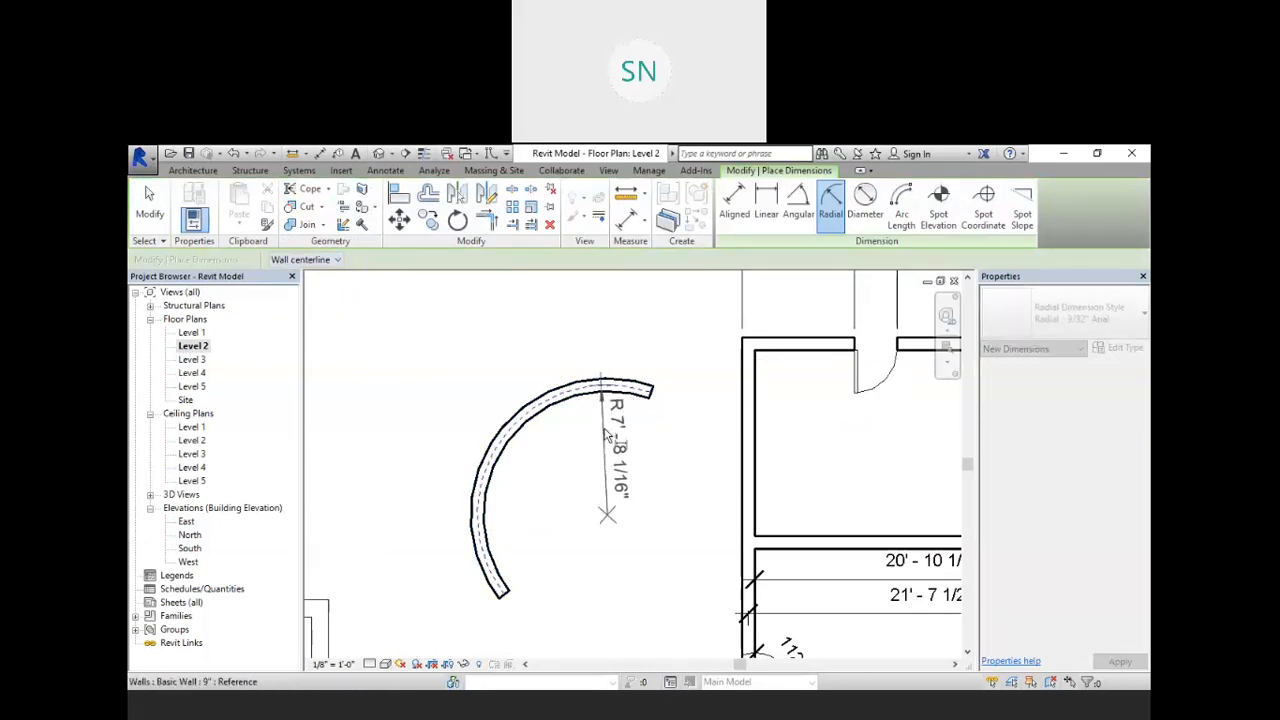
click(621, 450)
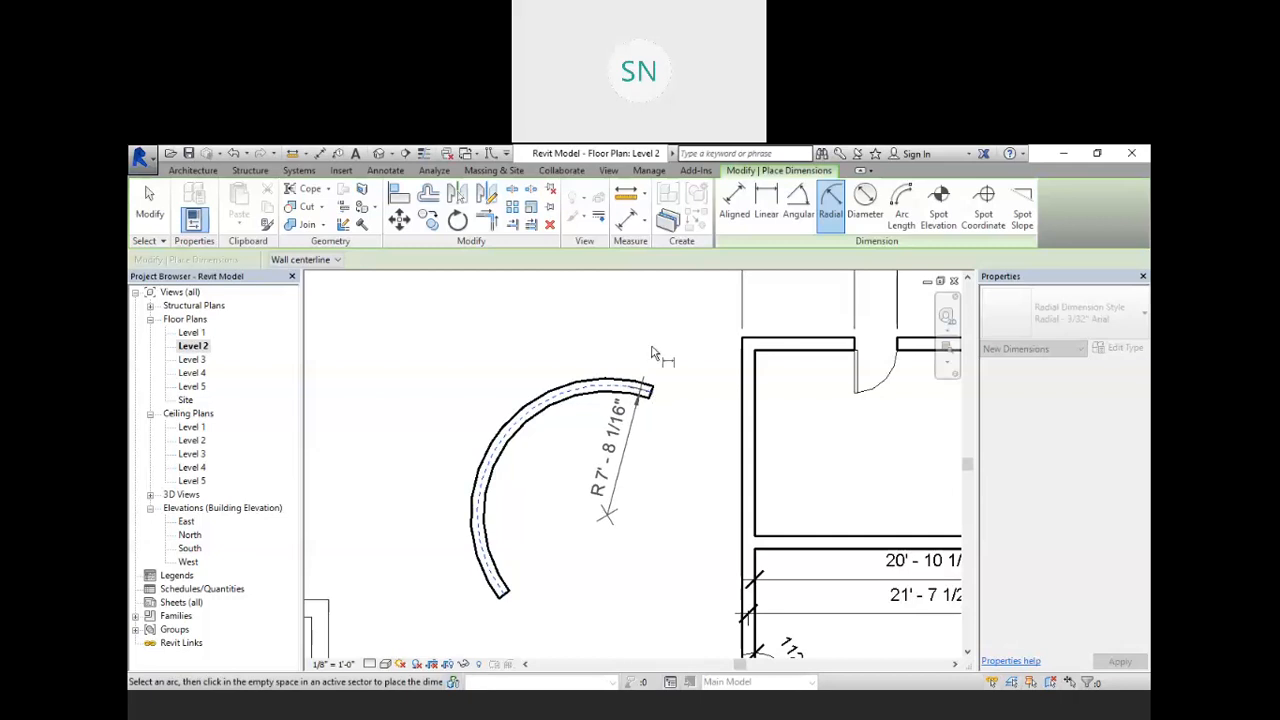
- Set the dimension reference to wall faces and add a radial dimension to the curved wall's inner face, placed toward its lower end
click(320, 260)
click(320, 287)
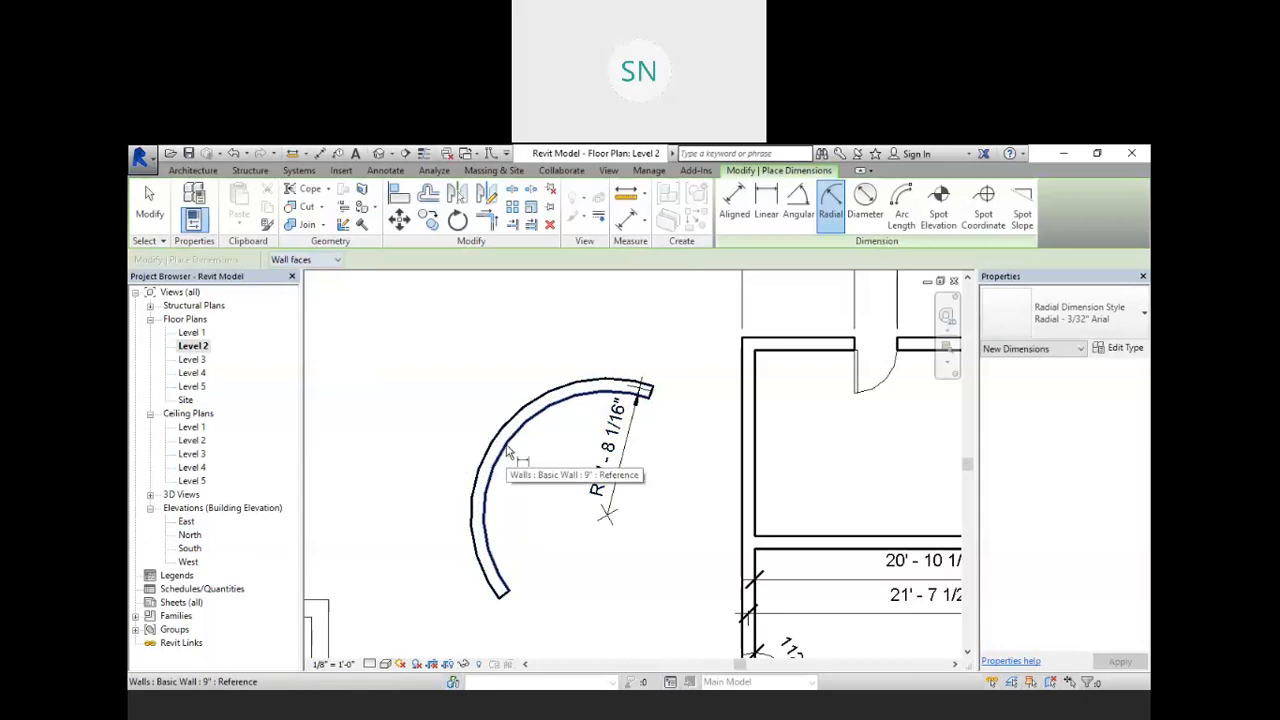
scroll(507, 455, up, 2)
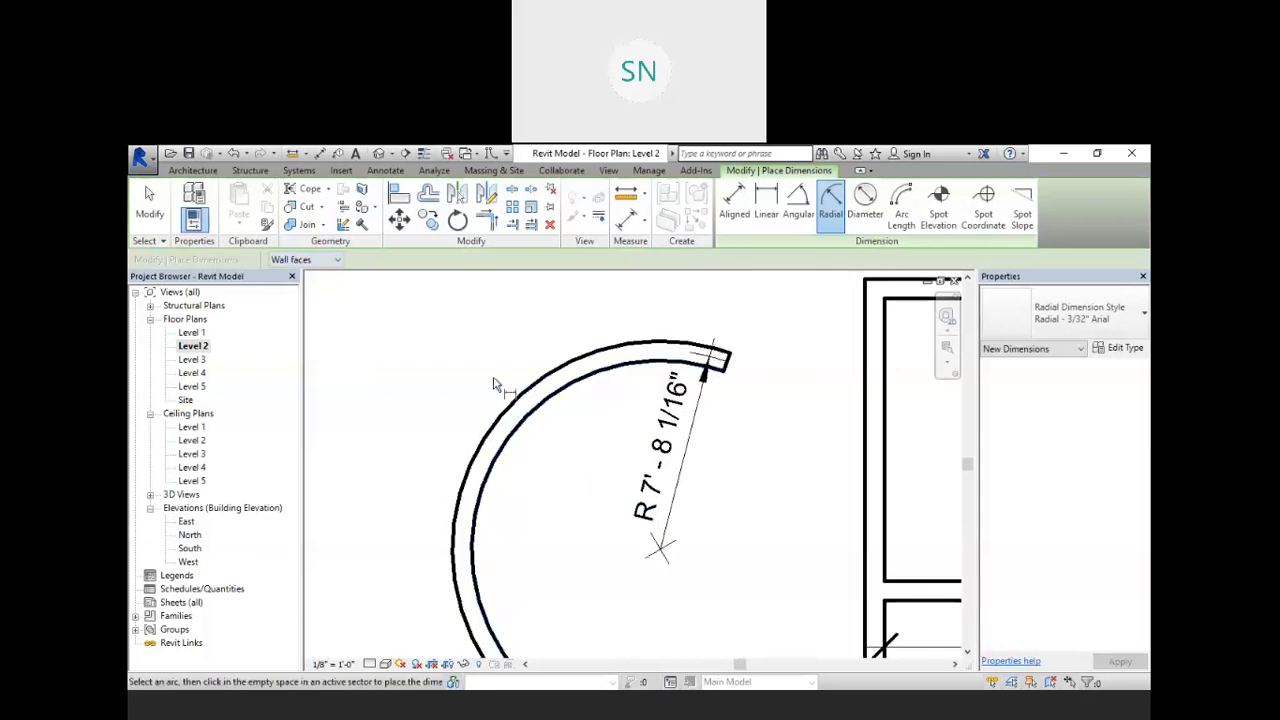
scroll(550, 500, down, 2)
scroll(534, 414, up, 2)
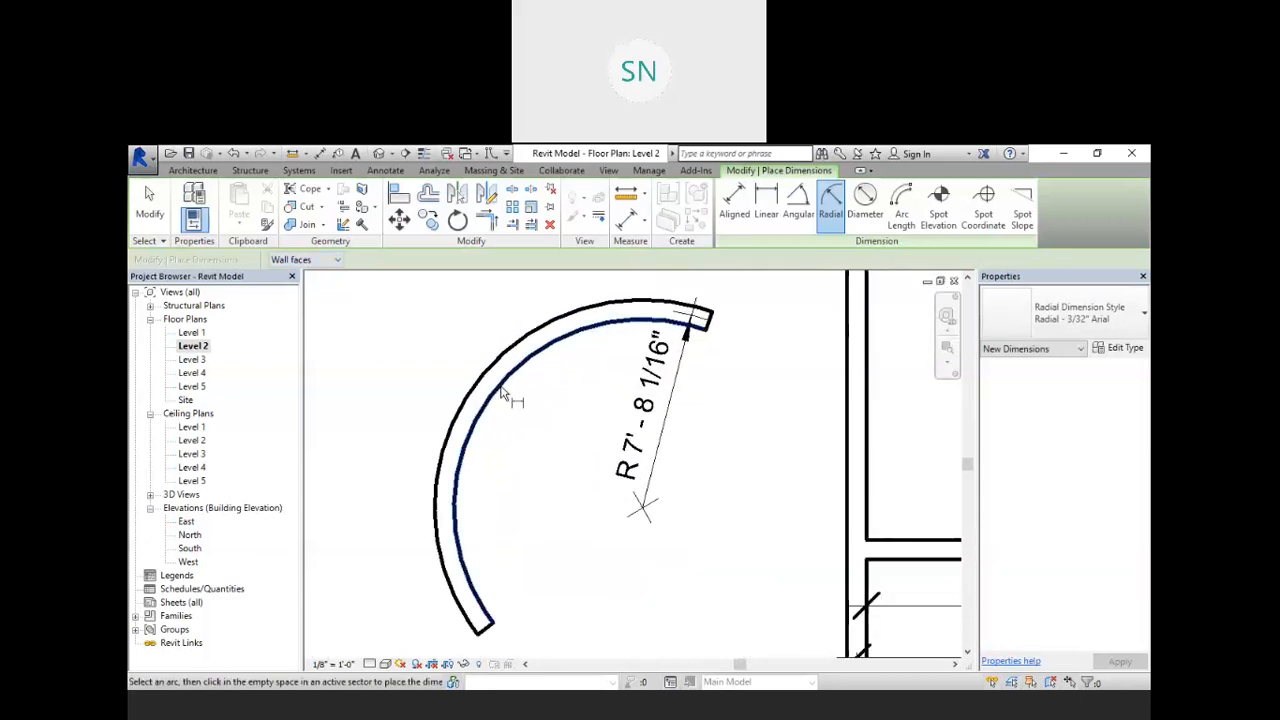
click(503, 400)
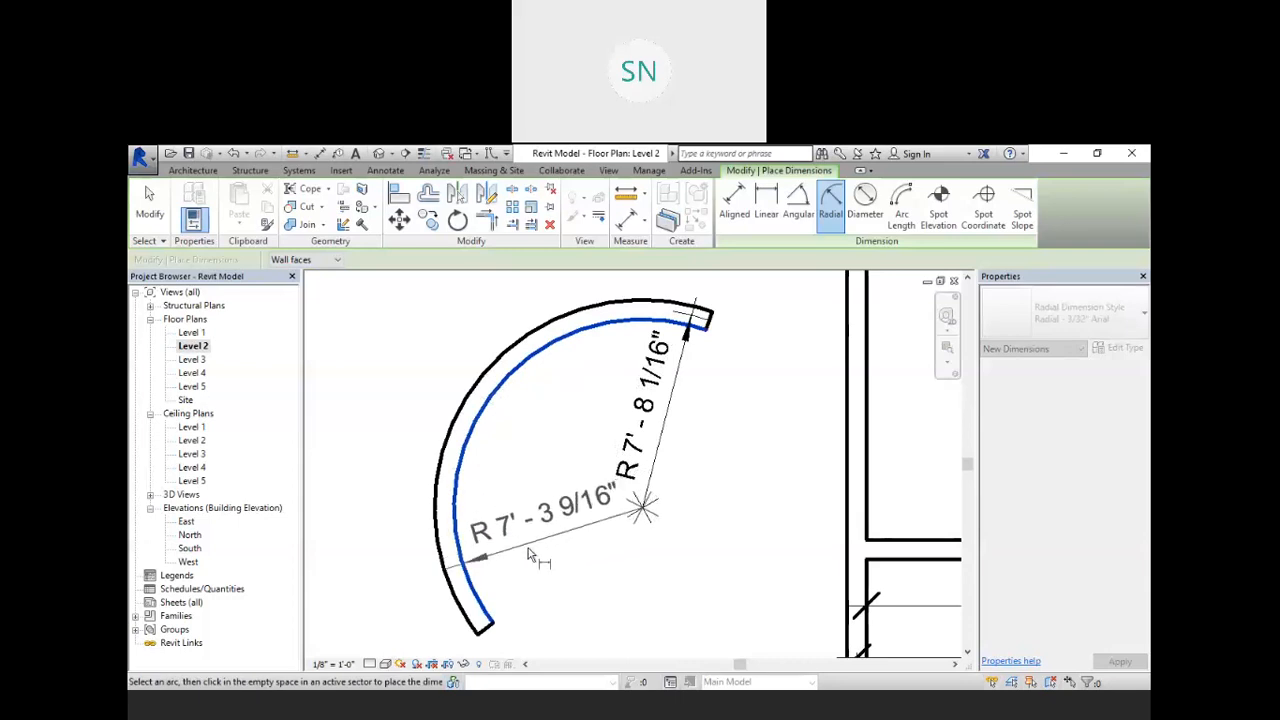
click(534, 580)
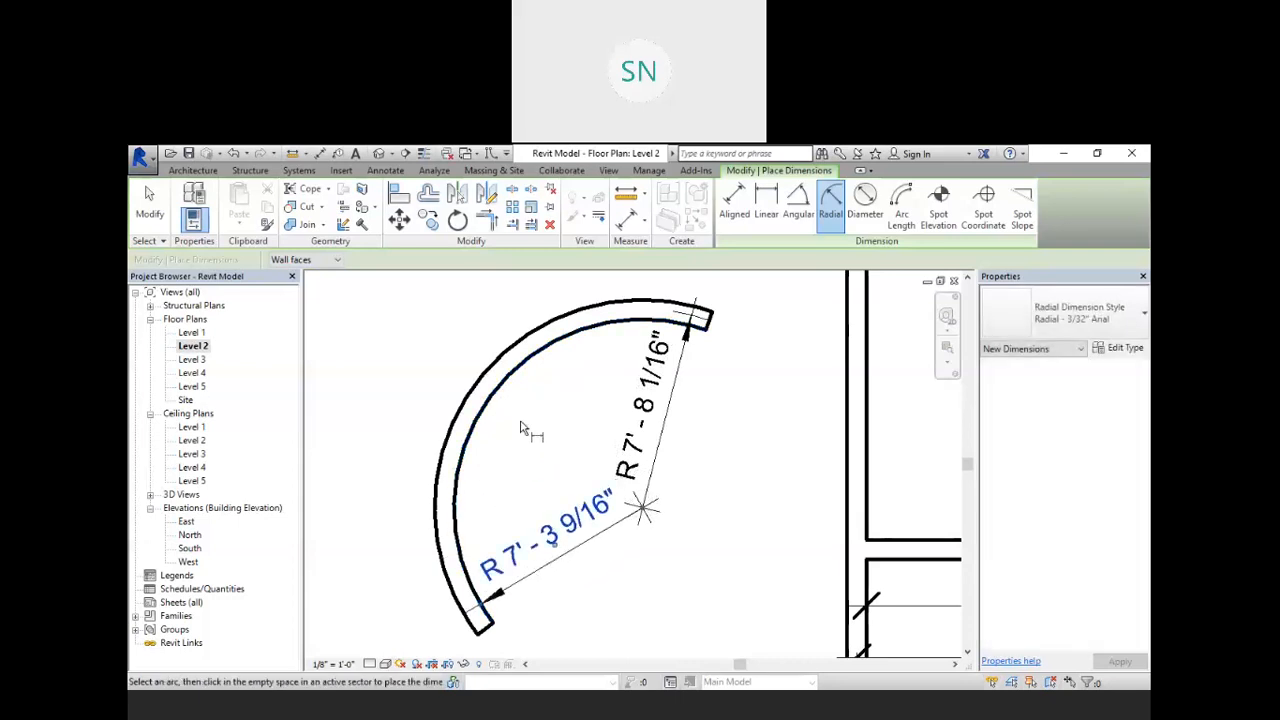
- Add a radial dimension to the curved wall's outer face, placed between the two existing radial dimensions, and end the command
click(479, 389)
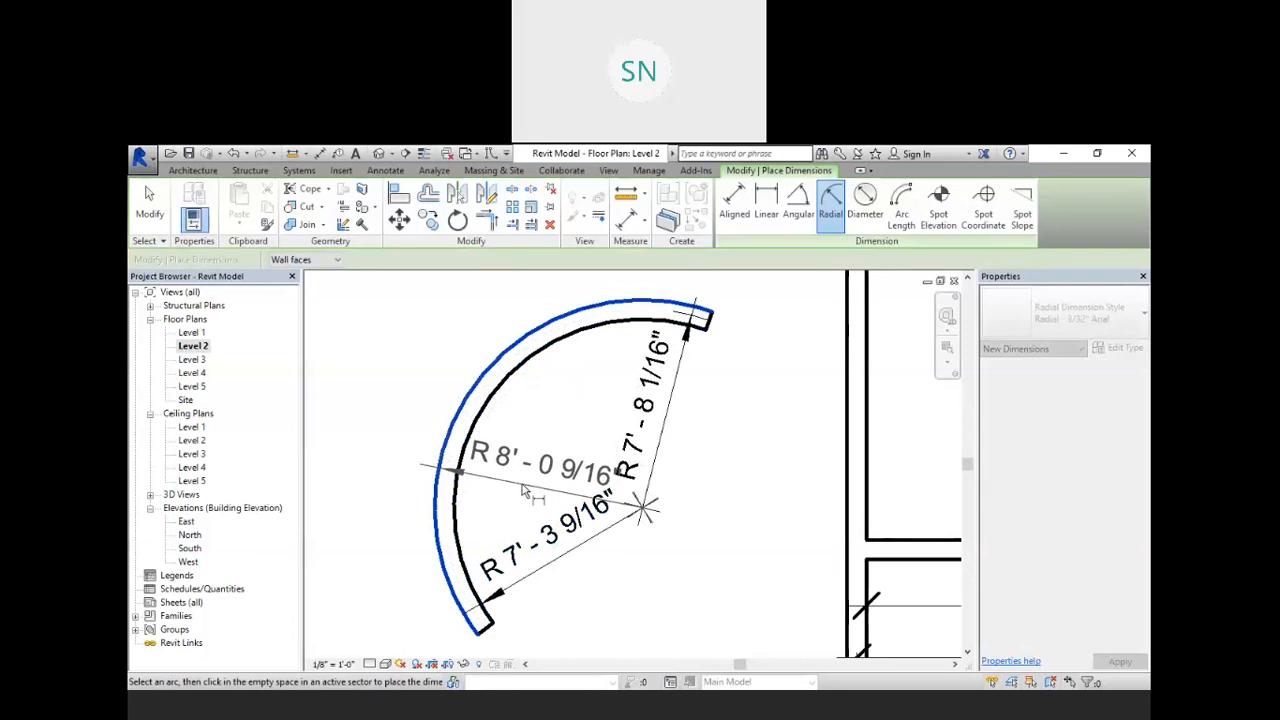
click(521, 490)
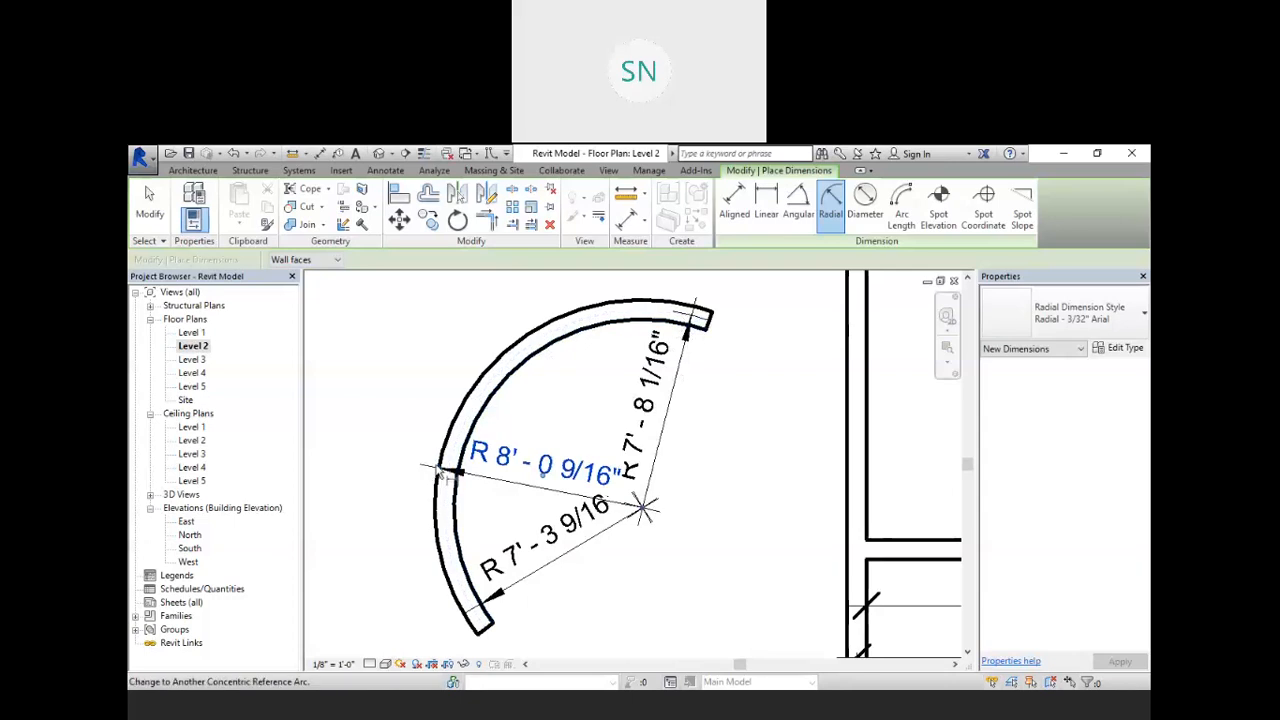
scroll(440, 475, down, 1)
right_click(691, 446)
click(716, 456)
right_click(694, 482)
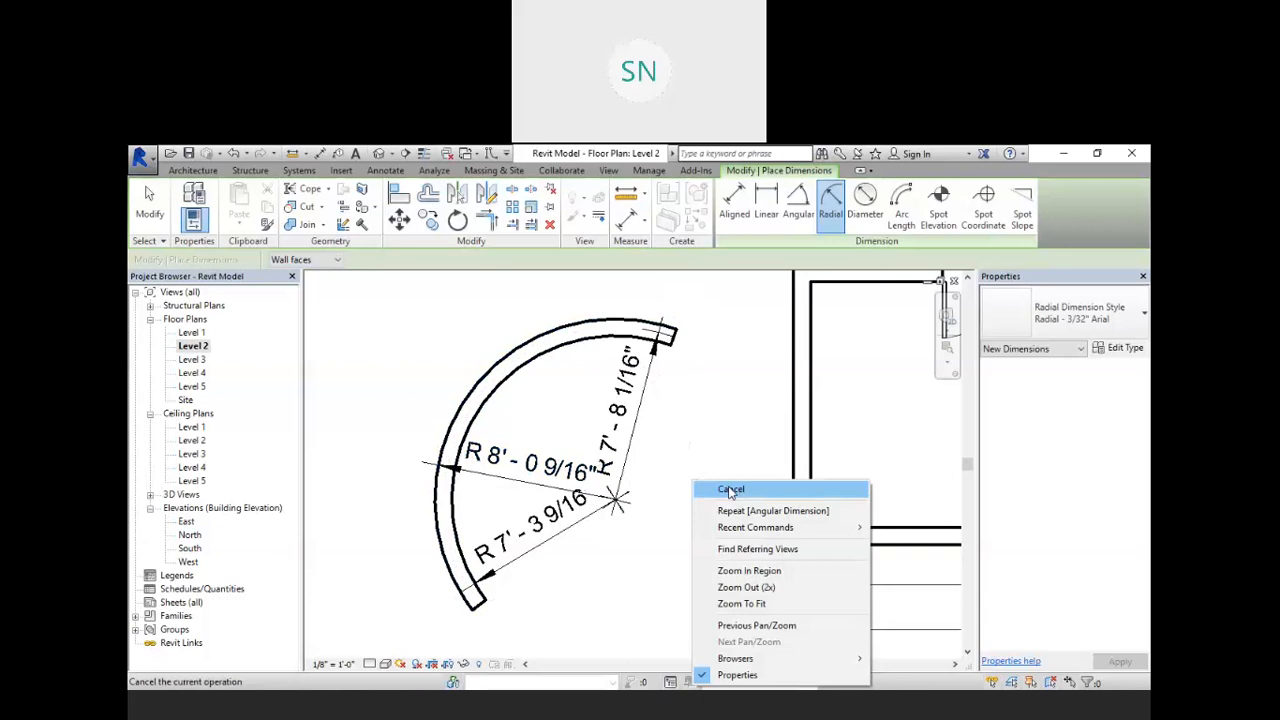
click(729, 489)
- Delete all three radial dimensions from the curved wall
drag(680, 568, 575, 437)
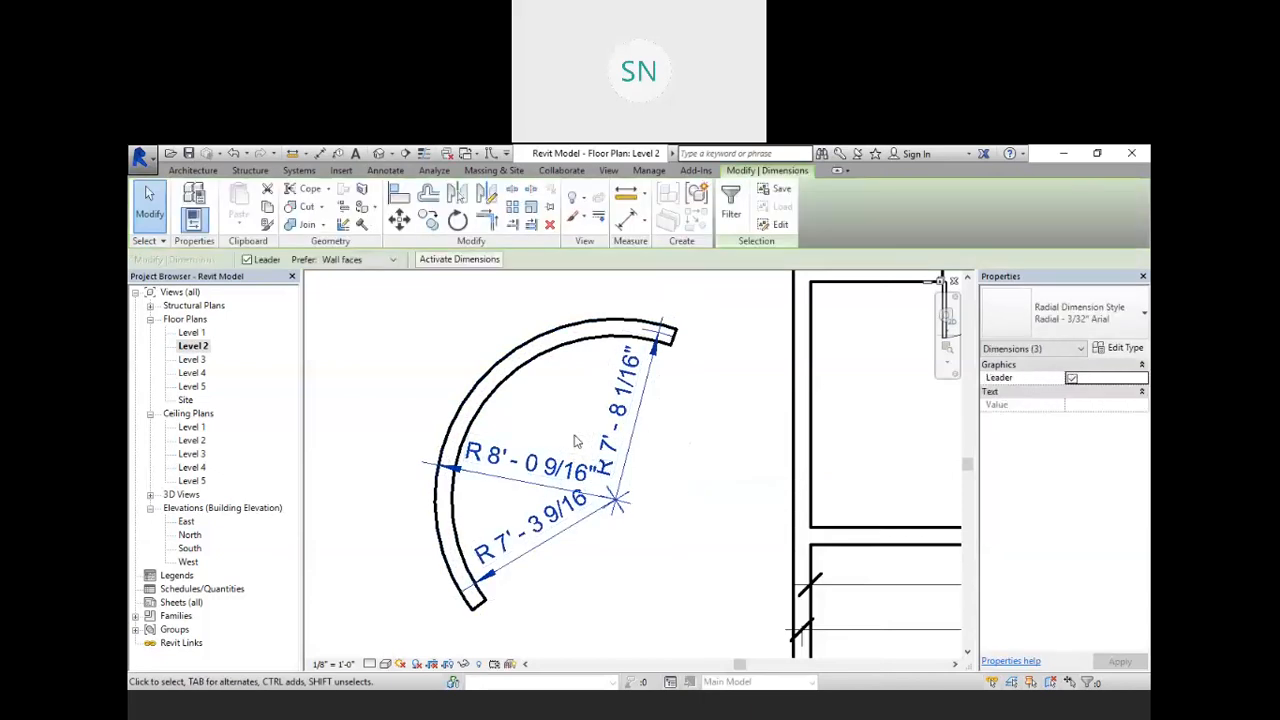
key(Delete)
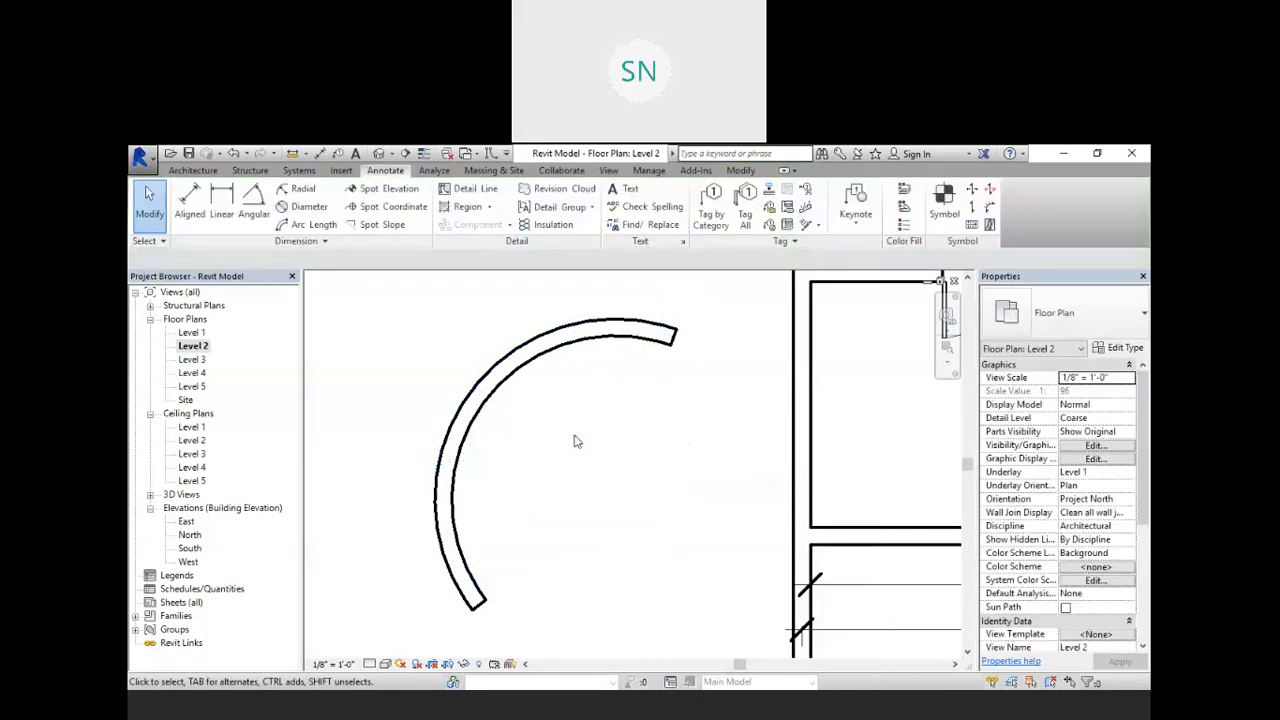
- Add a diameter dimension to the inner face of the curved wall with wall faces as references, running from near its upper end through the center
click(305, 209)
click(316, 261)
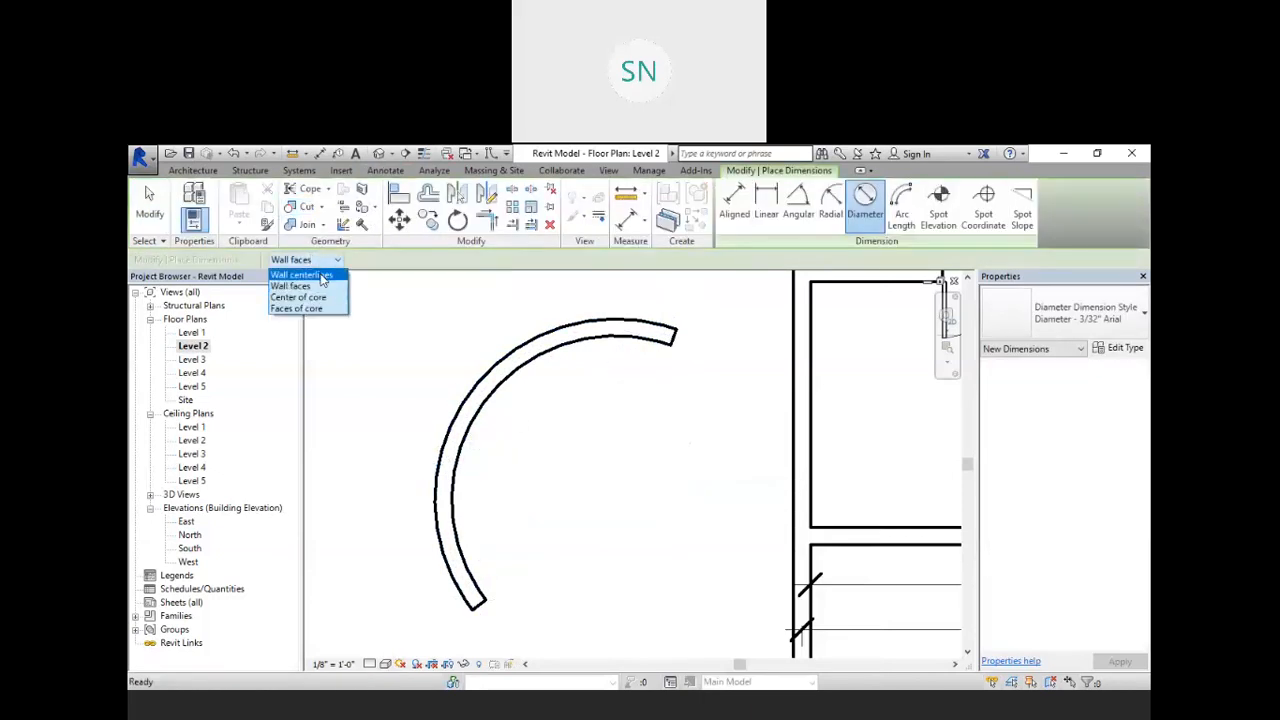
click(322, 286)
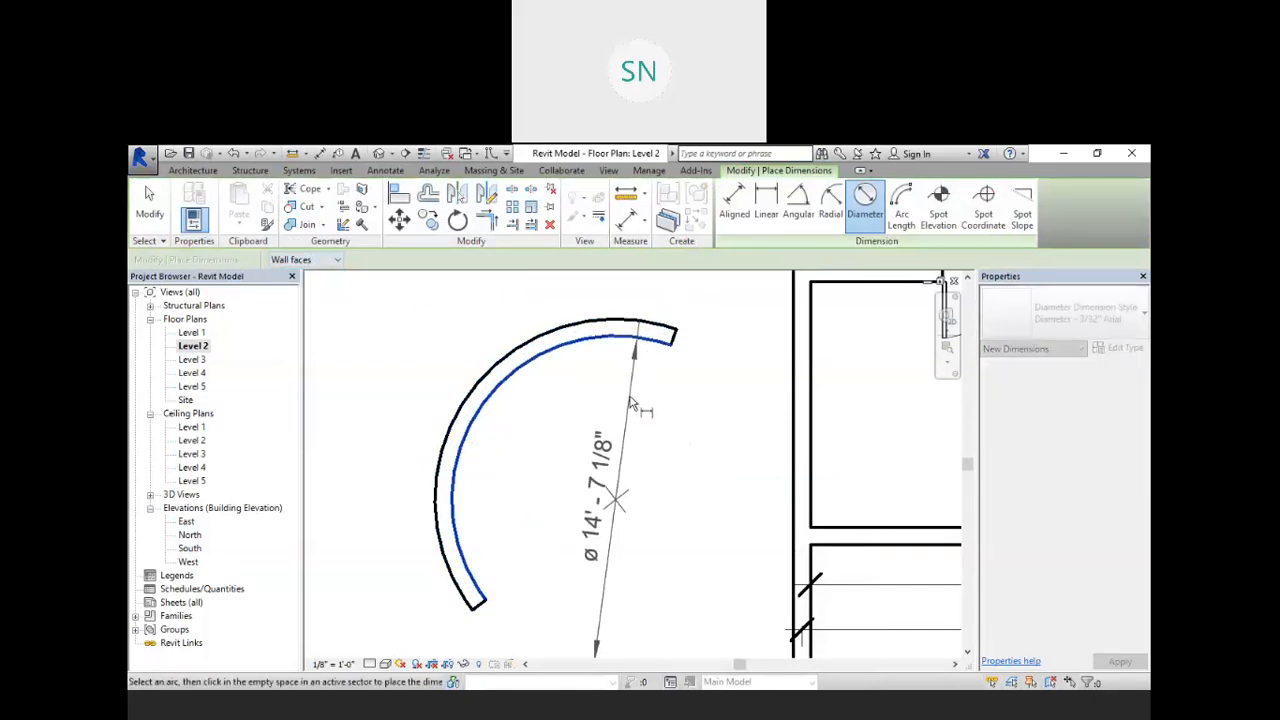
click(626, 385)
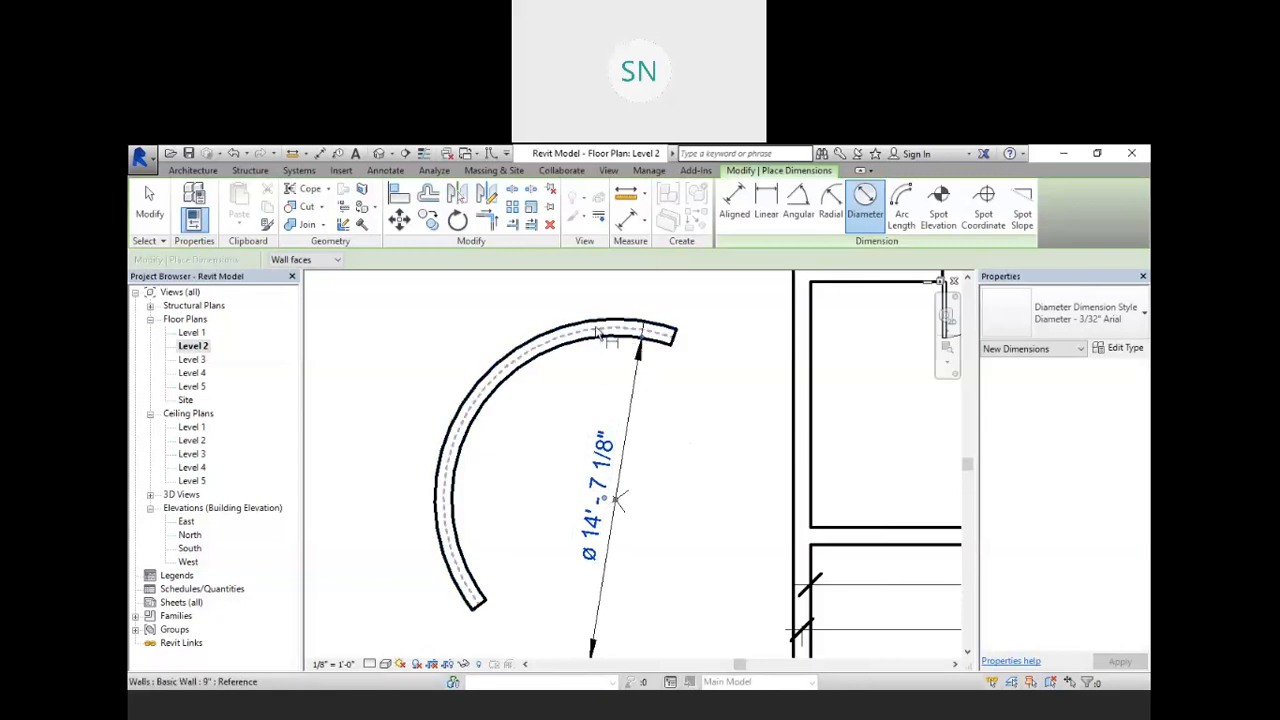
scroll(590, 398, down, 1)
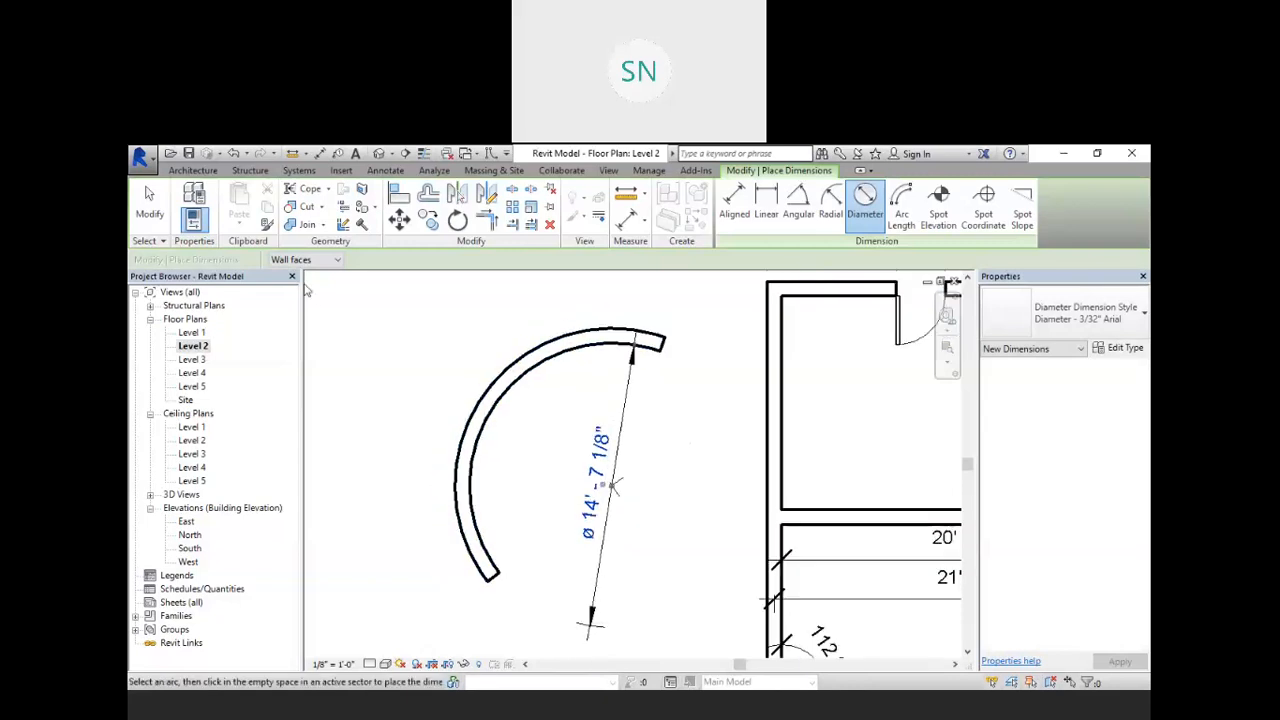
right_click(400, 345)
click(440, 345)
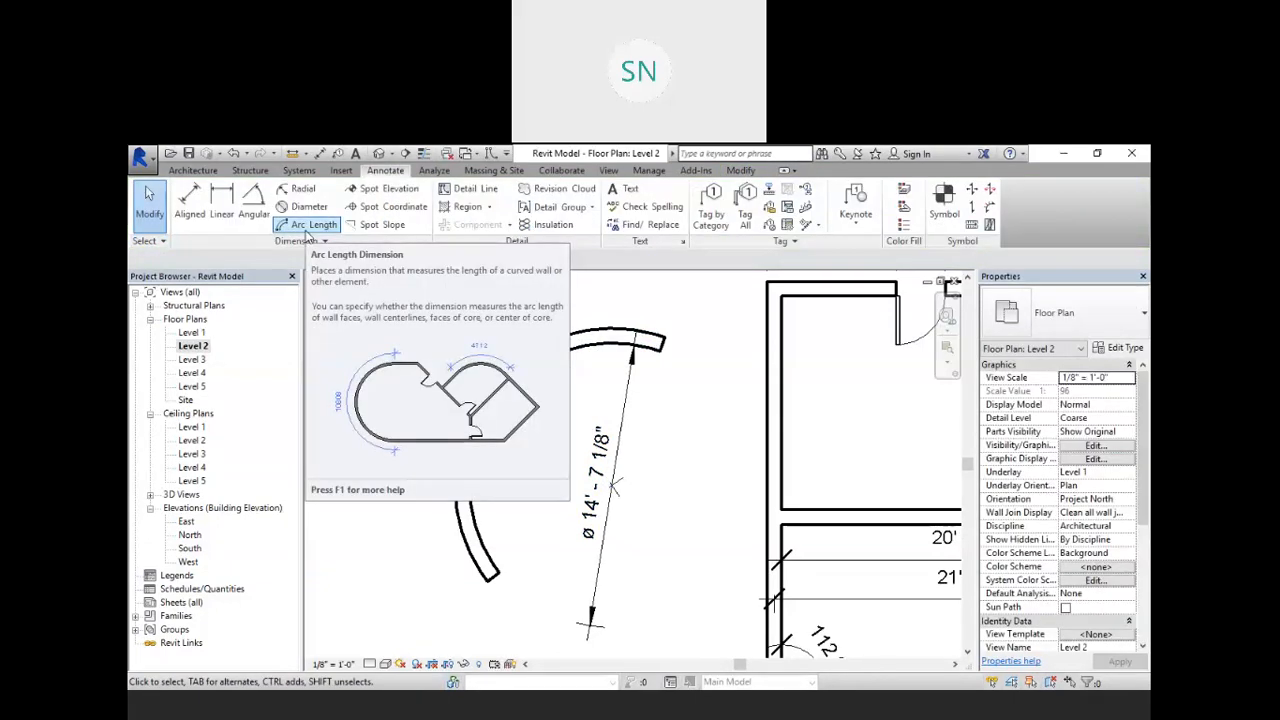
- Begin an arc length dimension along the outer face of the curved wall and take the wall's lower end as the first reference
click(306, 229)
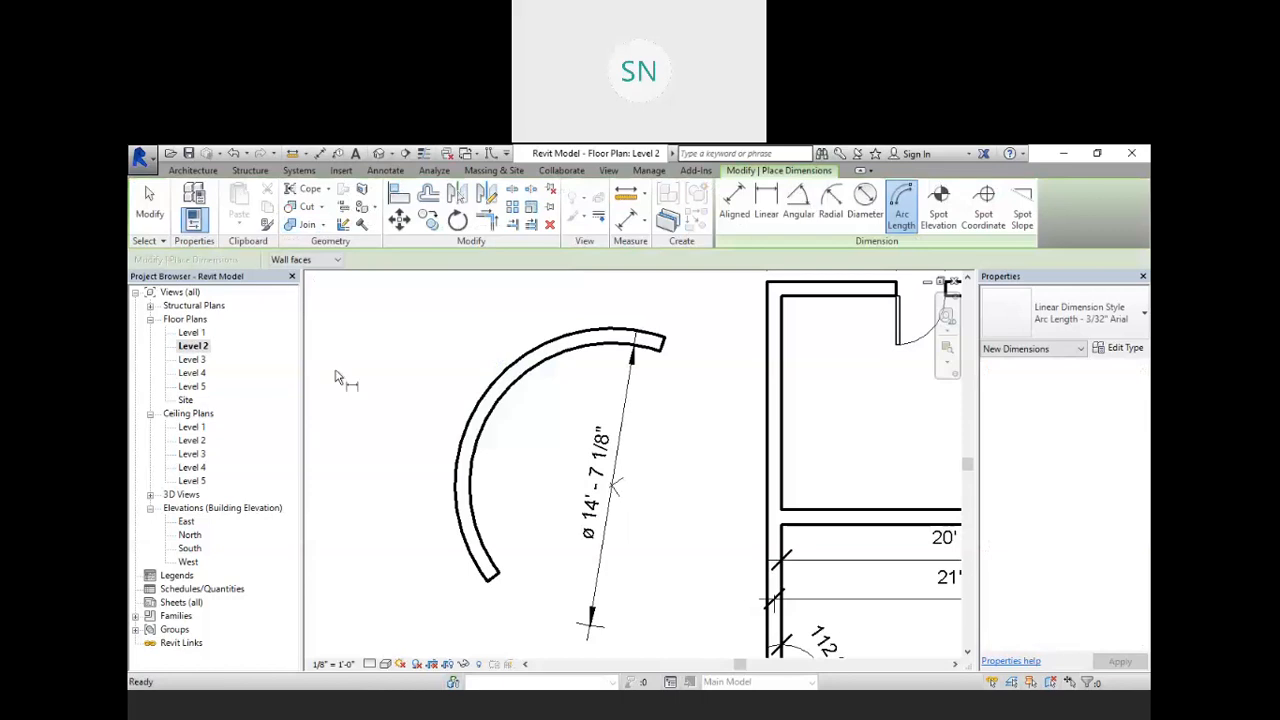
scroll(638, 372, down, 1)
scroll(618, 404, up, 1)
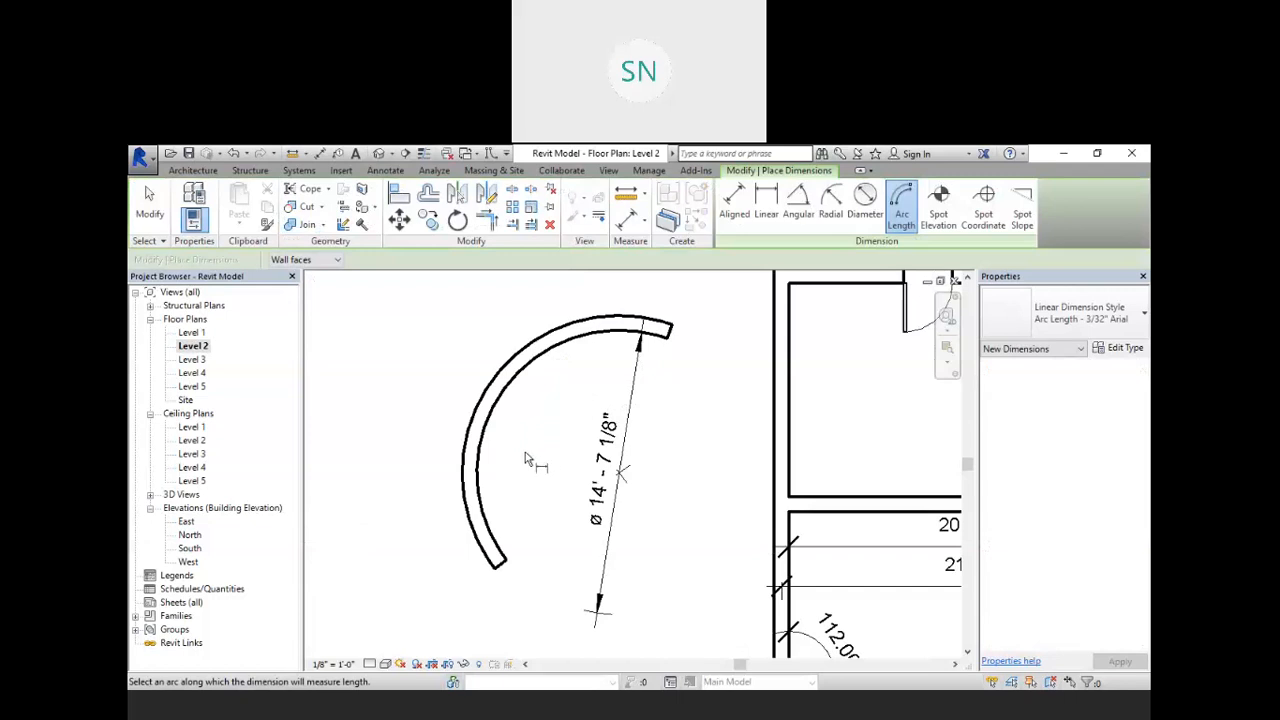
scroll(525, 458, down, 1)
scroll(538, 345, up, 1)
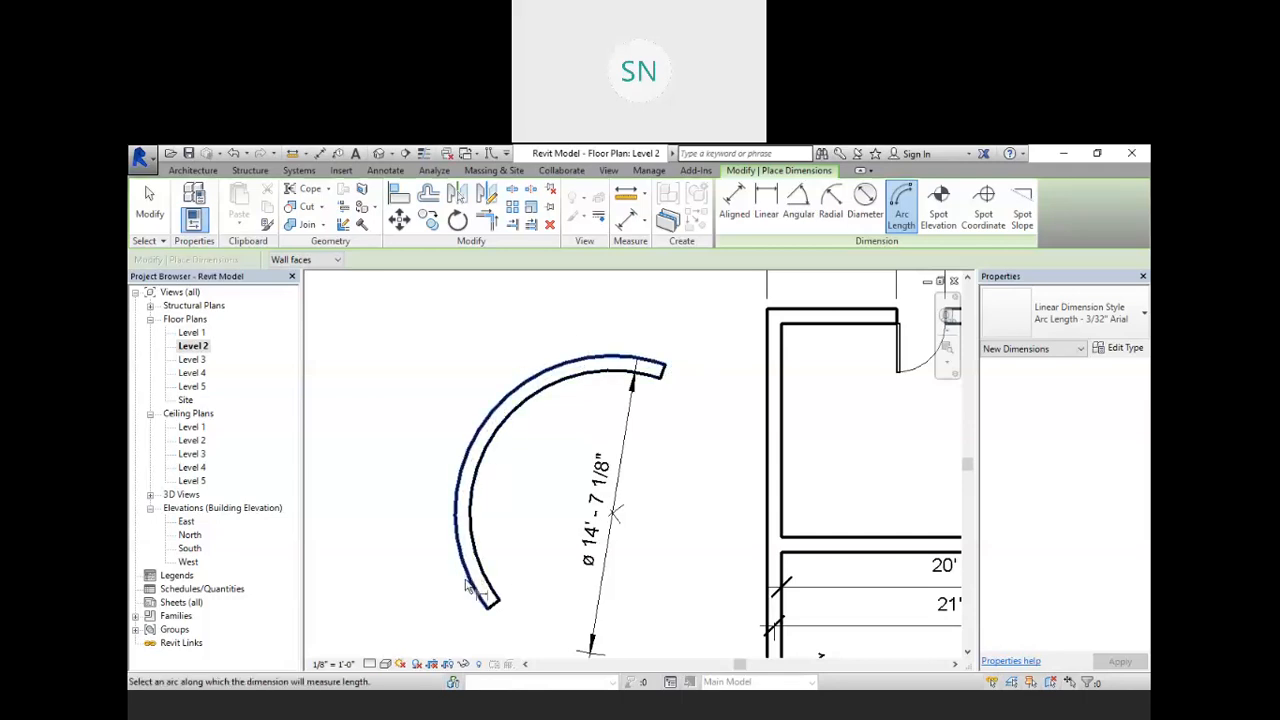
click(505, 403)
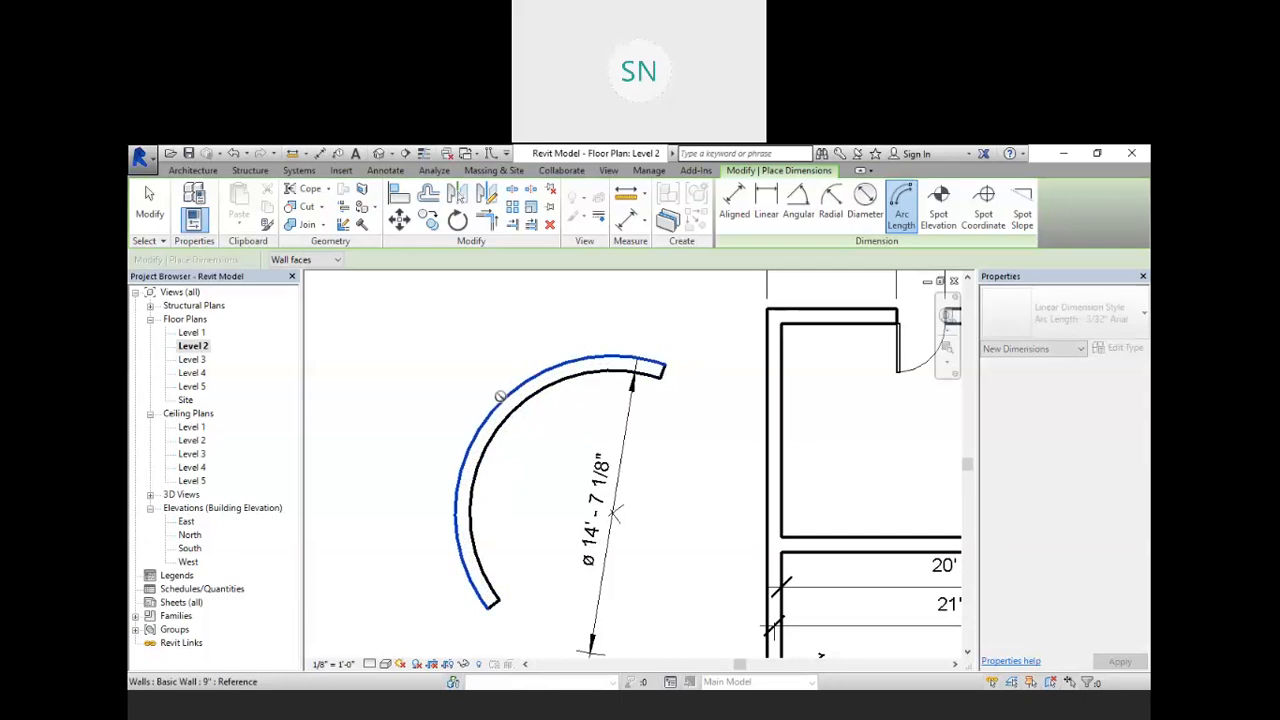
scroll(445, 622, down, 1)
scroll(471, 615, up, 4)
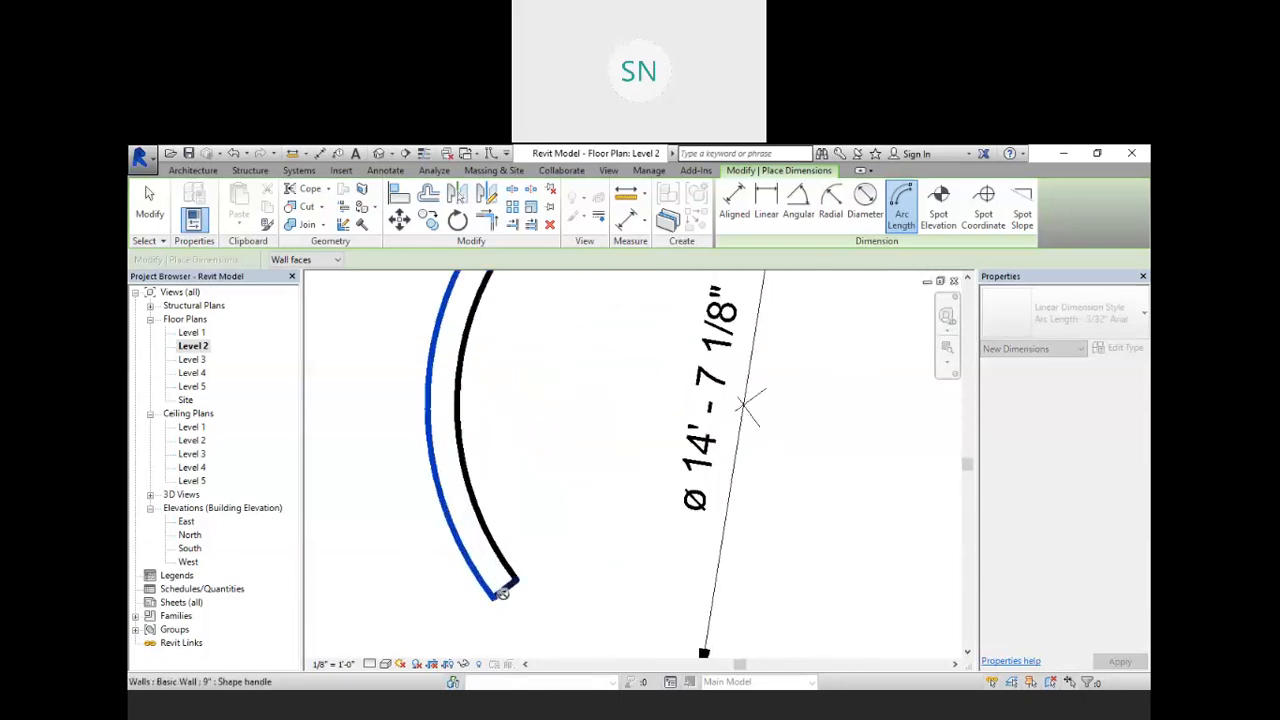
scroll(505, 598, down, 3)
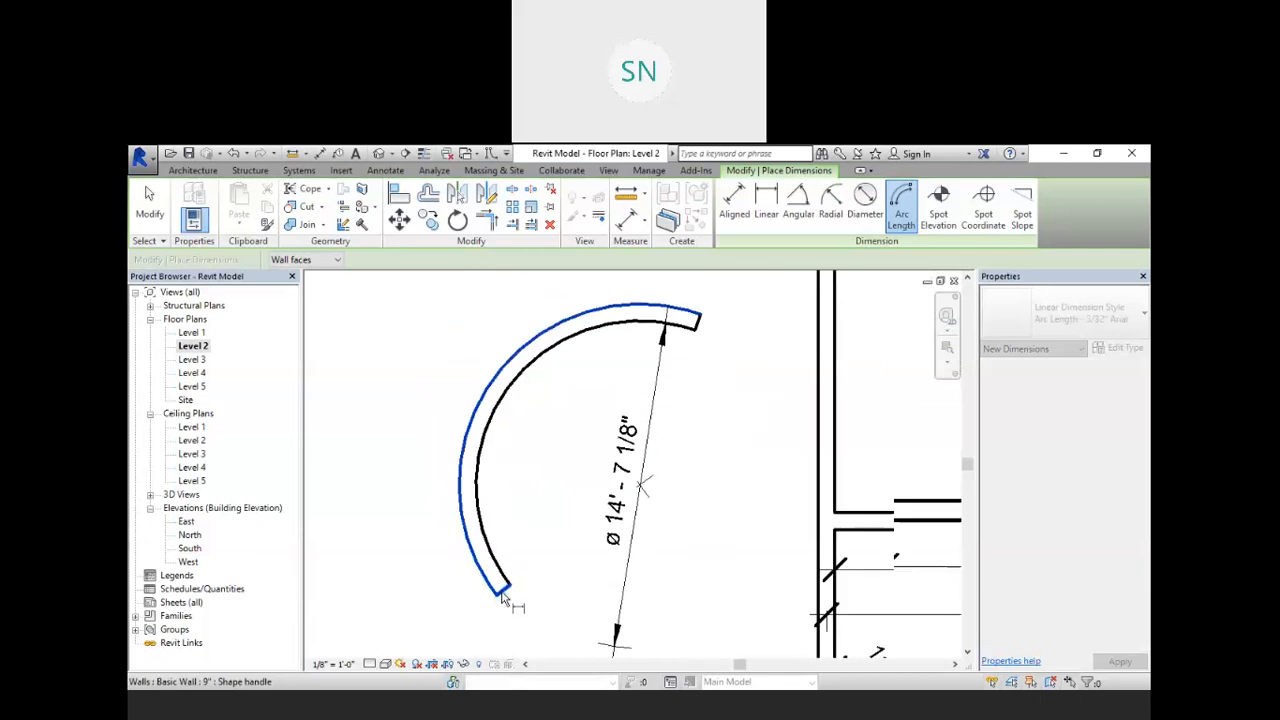
- Take the curved wall's upper end as the second reference and place the arc length dimension outside the wall
scroll(672, 328, up, 3)
scroll(672, 328, up, 1)
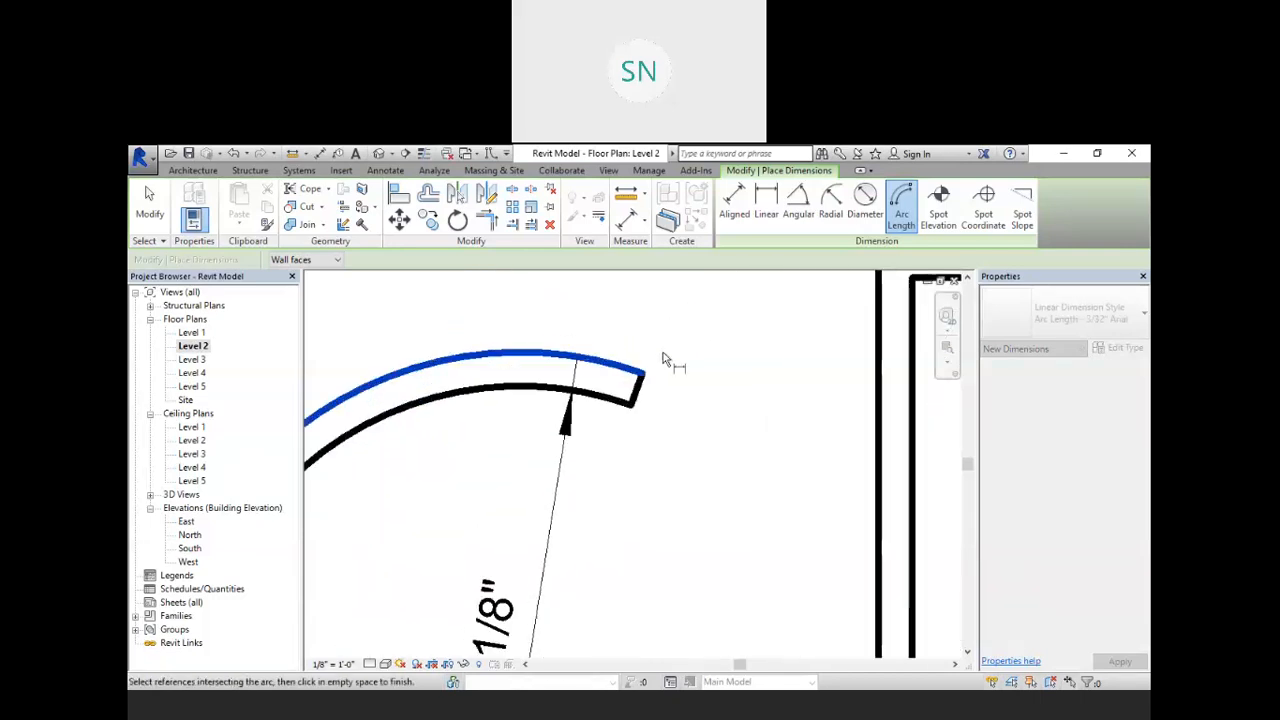
scroll(655, 390, down, 1)
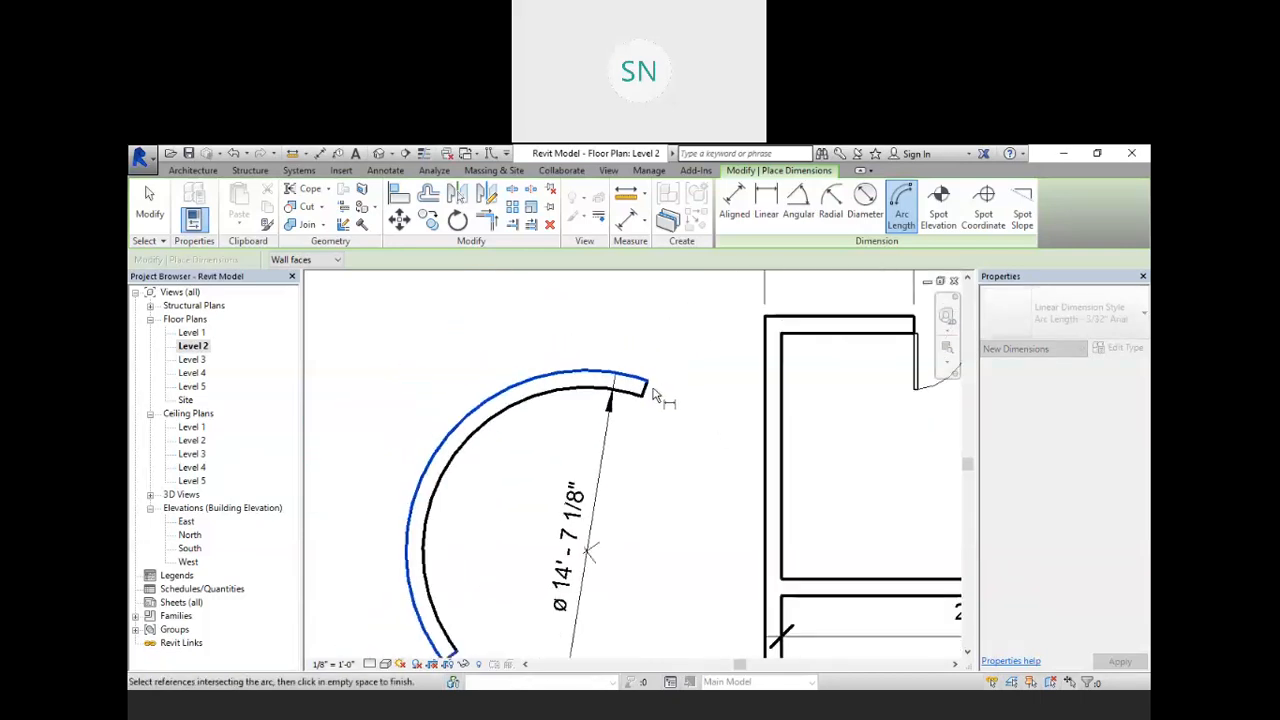
scroll(655, 395, up, 1)
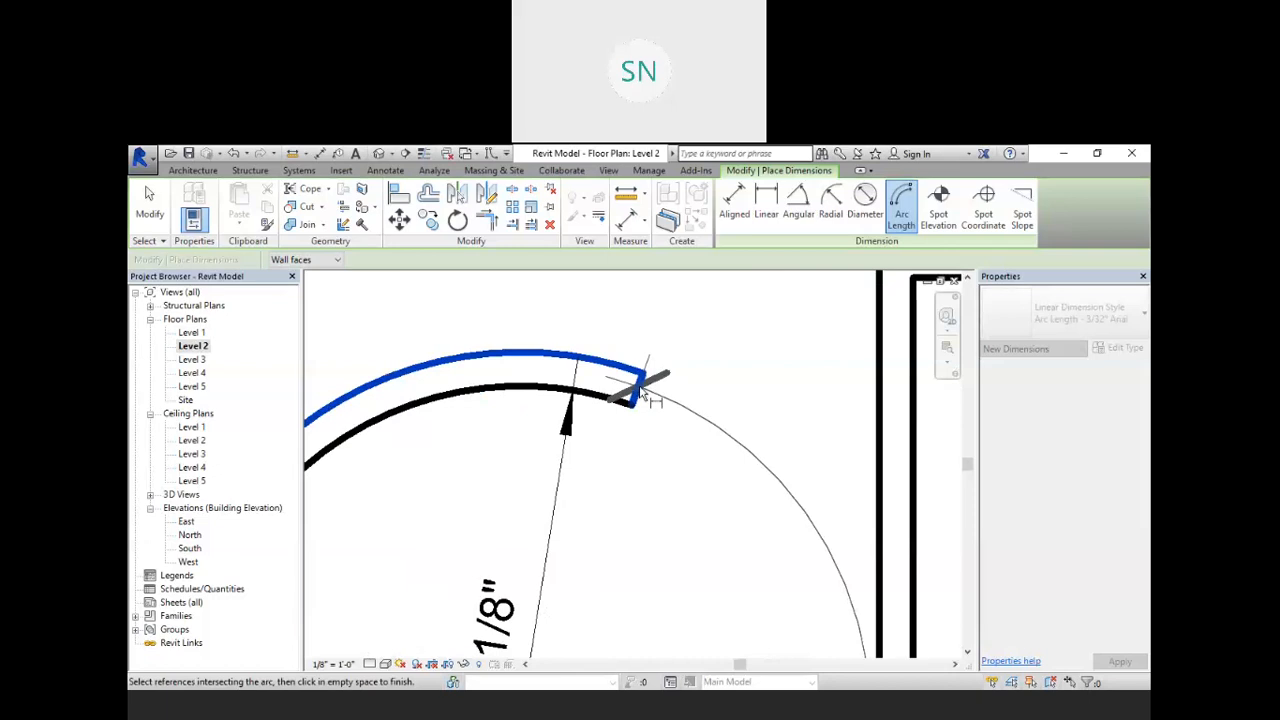
scroll(641, 393, down, 3)
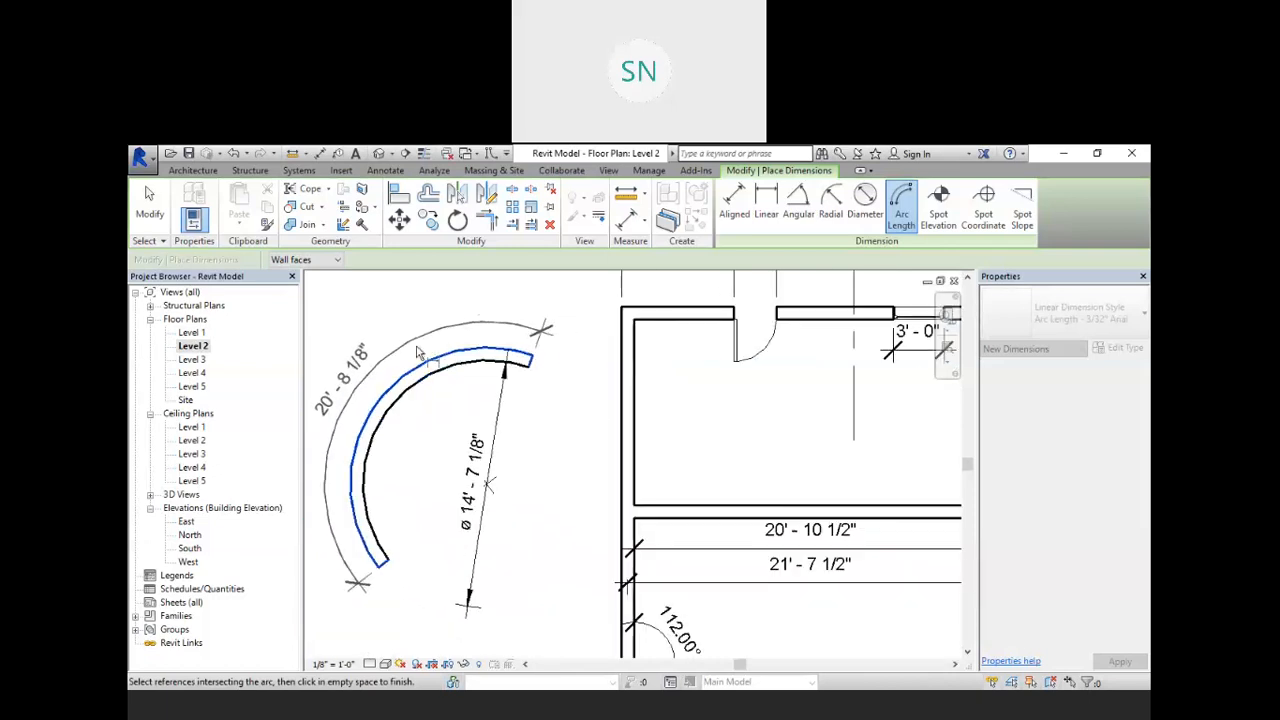
click(365, 395)
scroll(347, 393, down, 2)
scroll(365, 390, up, 3)
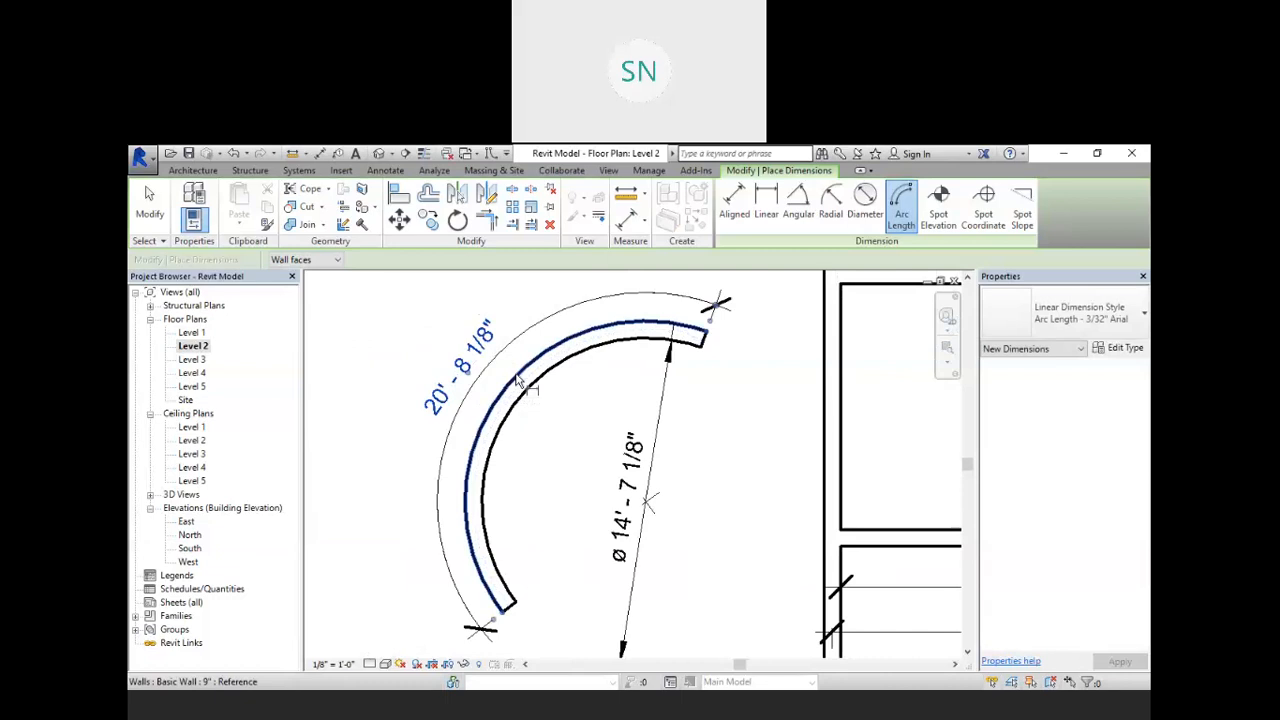
right_click(355, 285)
click(384, 293)
right_click(384, 292)
click(402, 300)
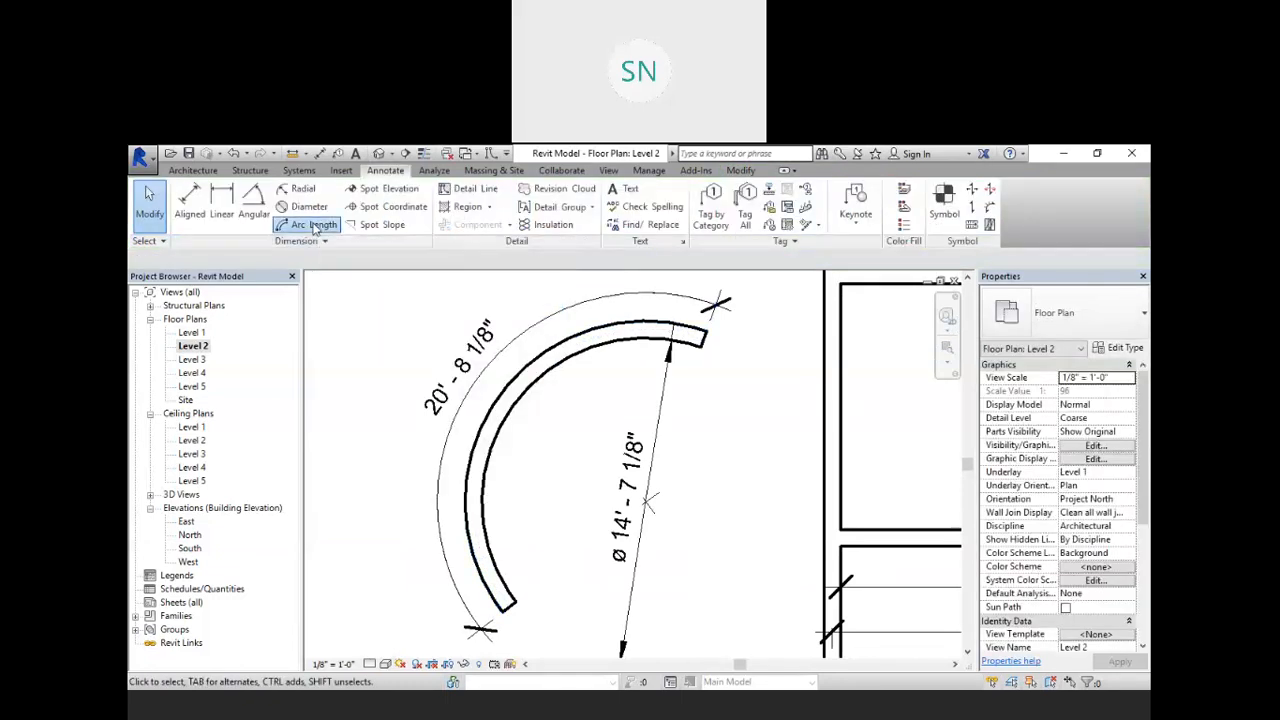
- Begin an arc length dimension along the inner face of the curved wall and take the wall's lower end as the first reference
click(305, 220)
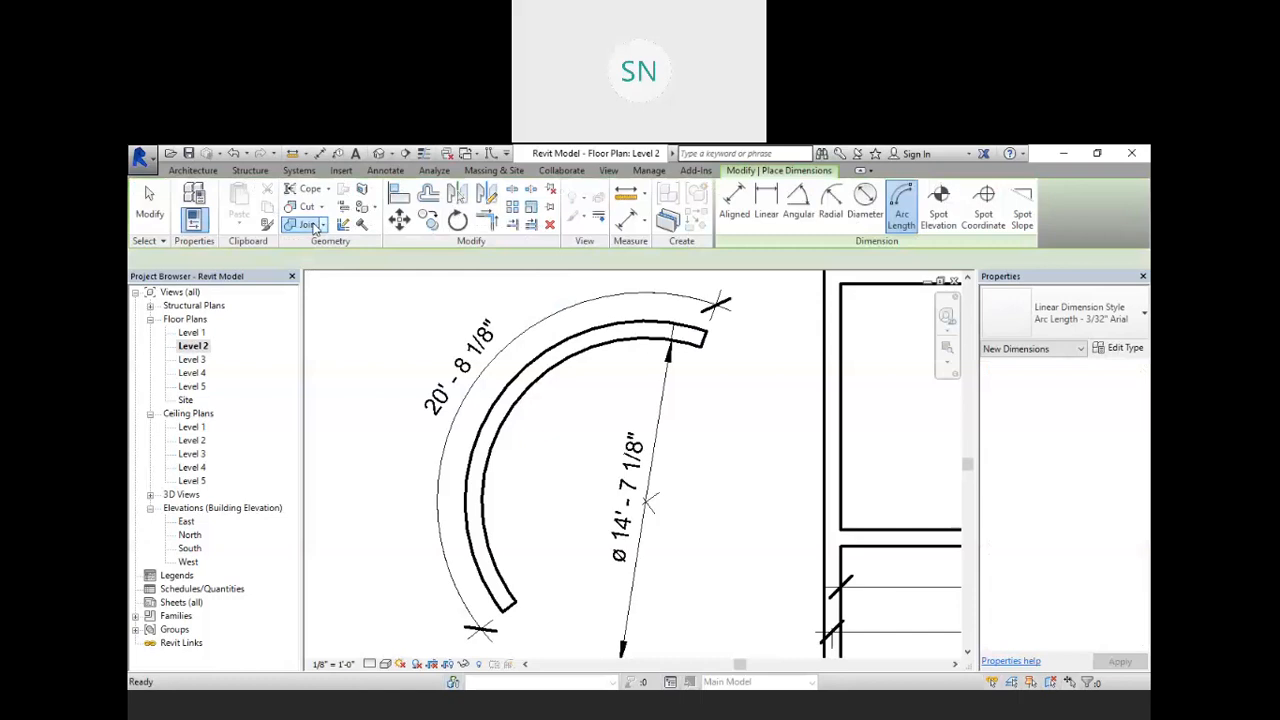
click(519, 405)
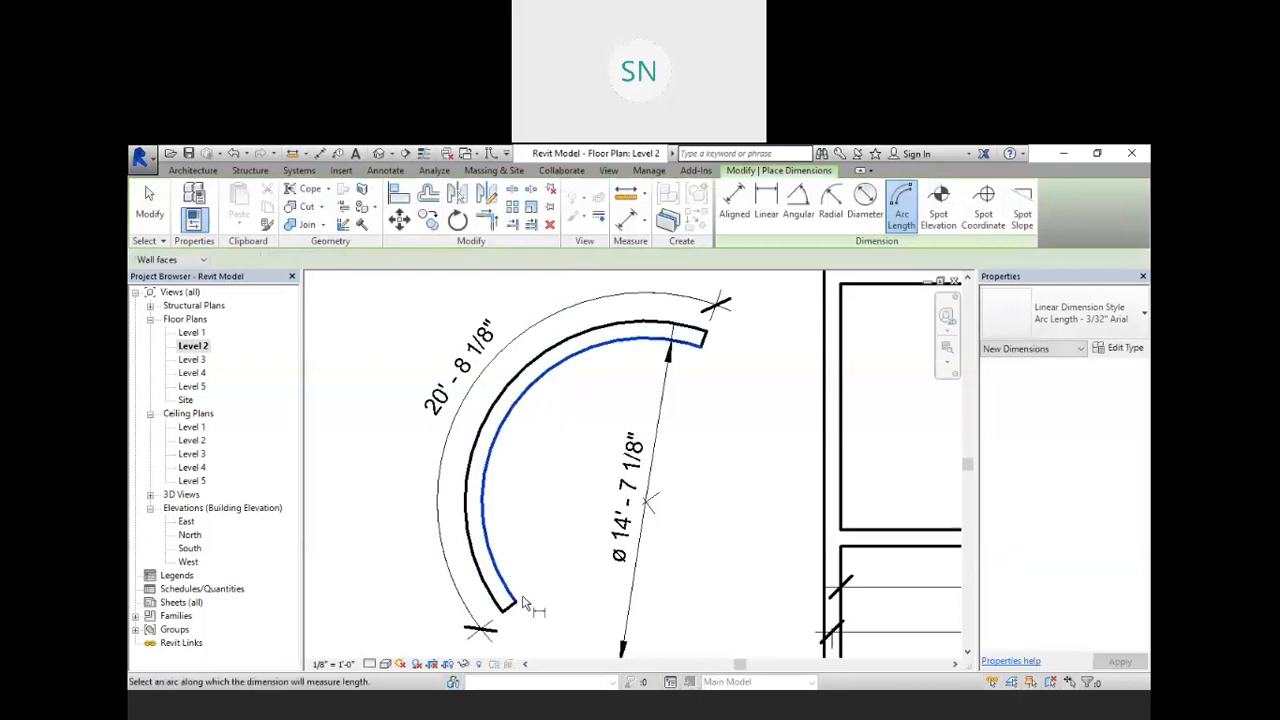
scroll(513, 615, down, 2)
scroll(514, 612, up, 4)
scroll(515, 604, up, 2)
scroll(516, 520, down, 3)
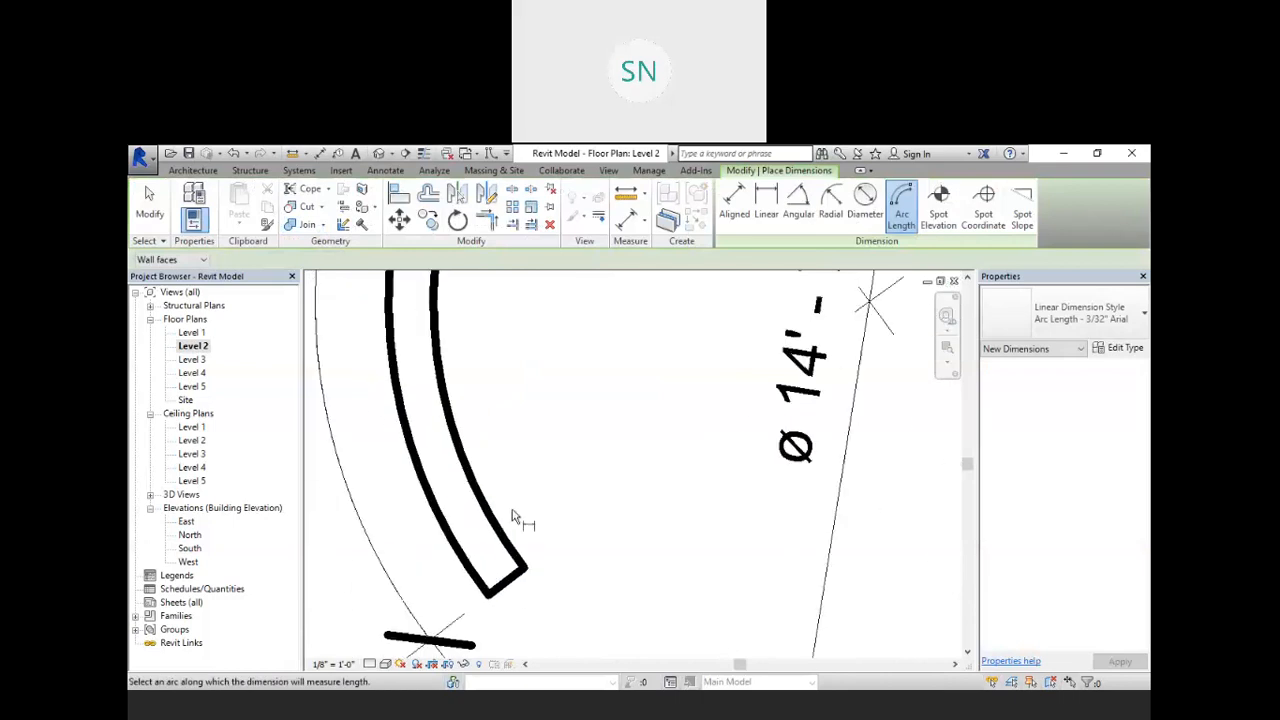
click(465, 348)
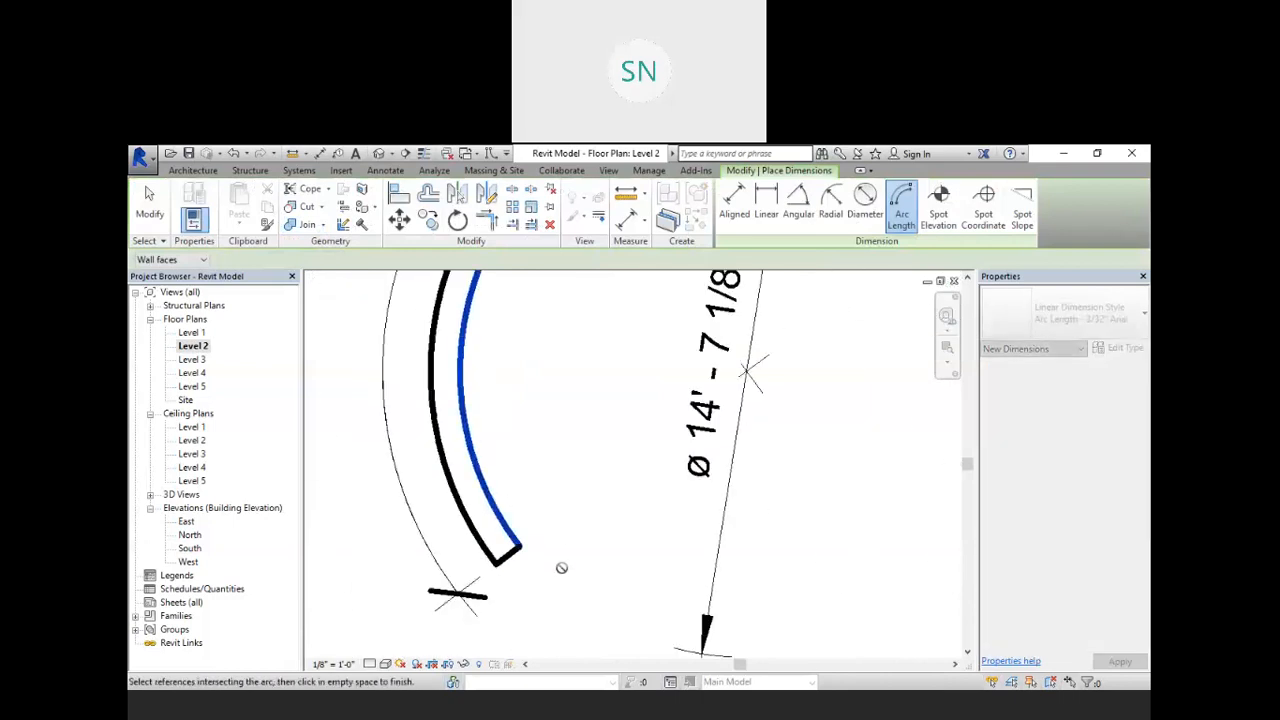
click(509, 556)
- Take the curved wall's upper end as the second reference and place the inner arc length dimension outside the existing outer one
scroll(515, 578, down, 2)
scroll(692, 343, up, 3)
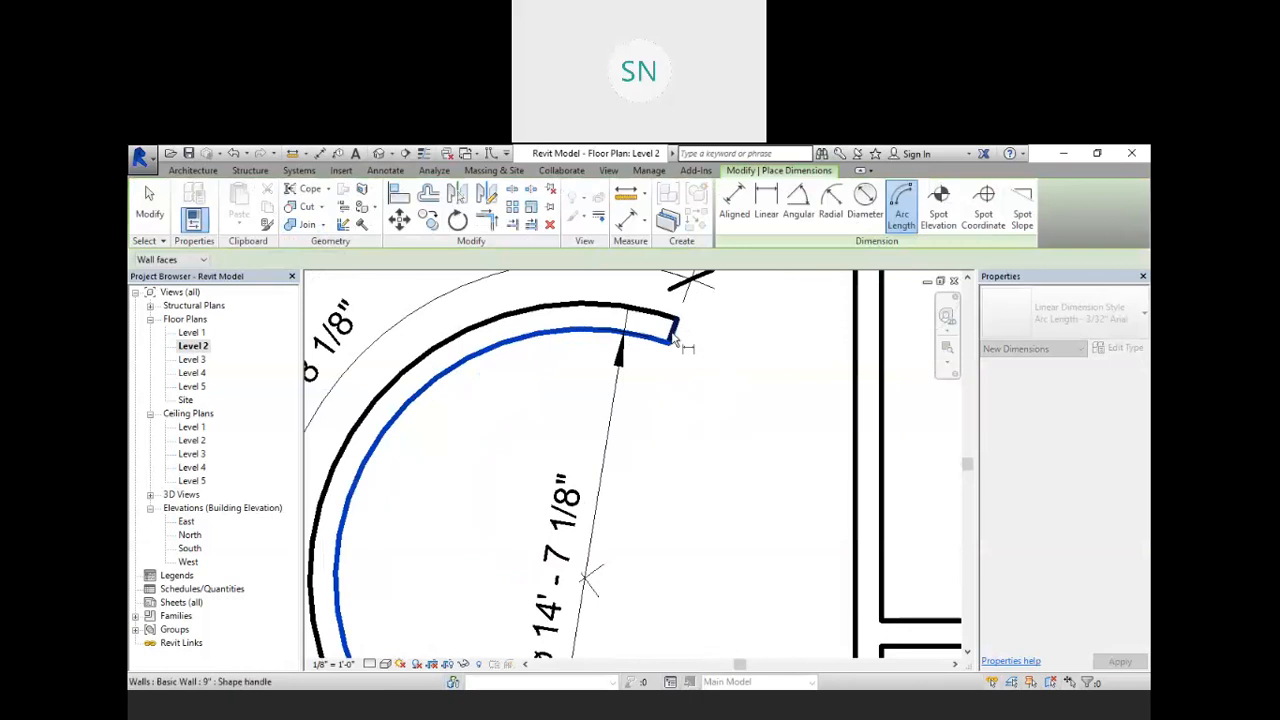
click(677, 338)
scroll(680, 335, down, 3)
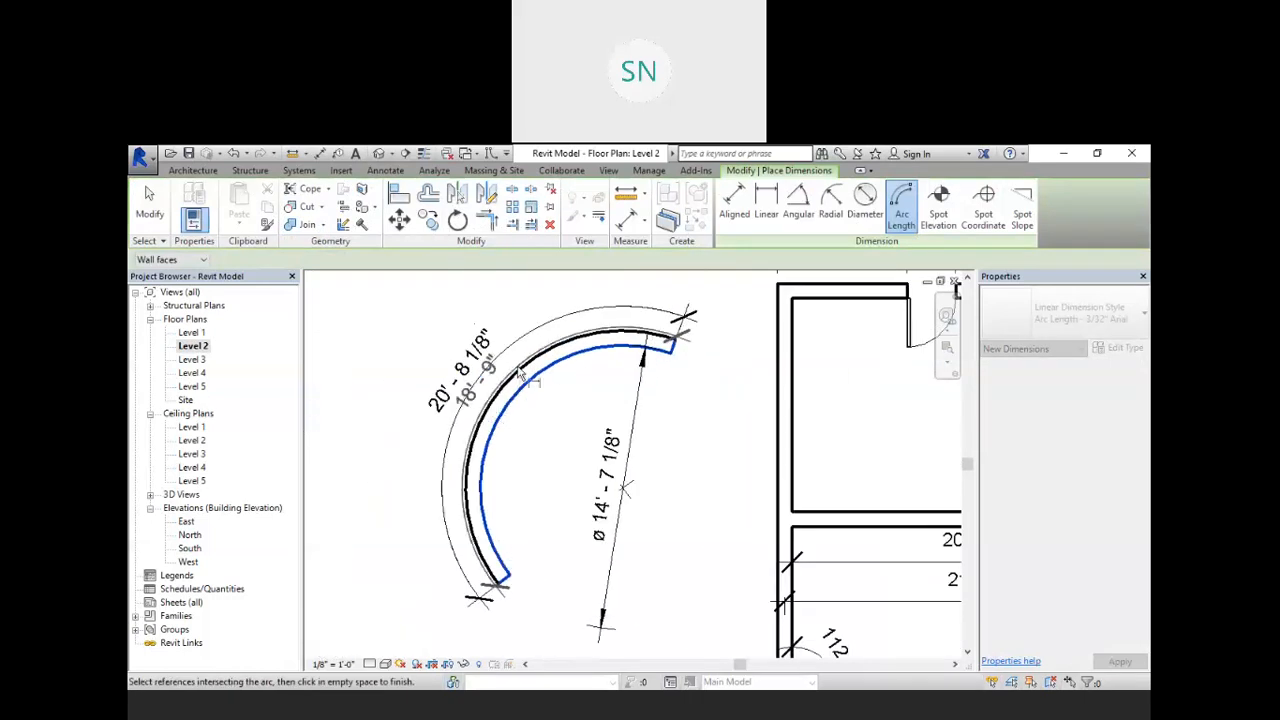
click(455, 322)
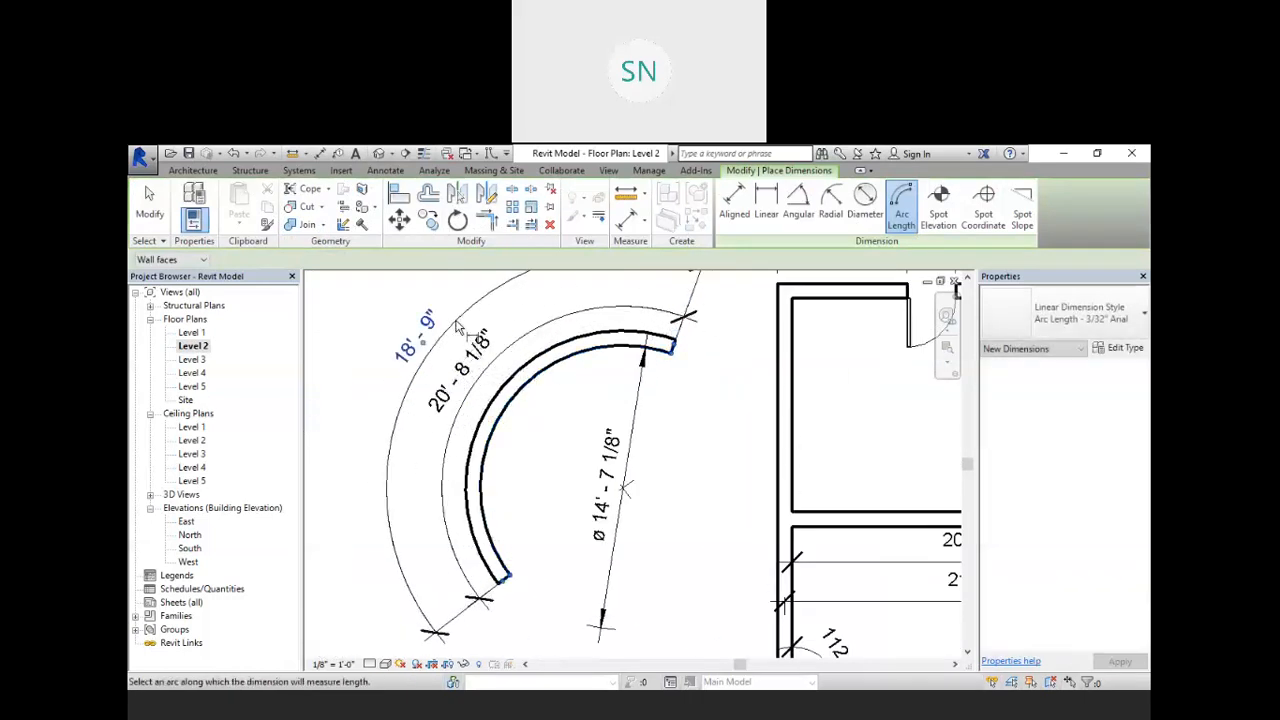
scroll(523, 360, up, 2)
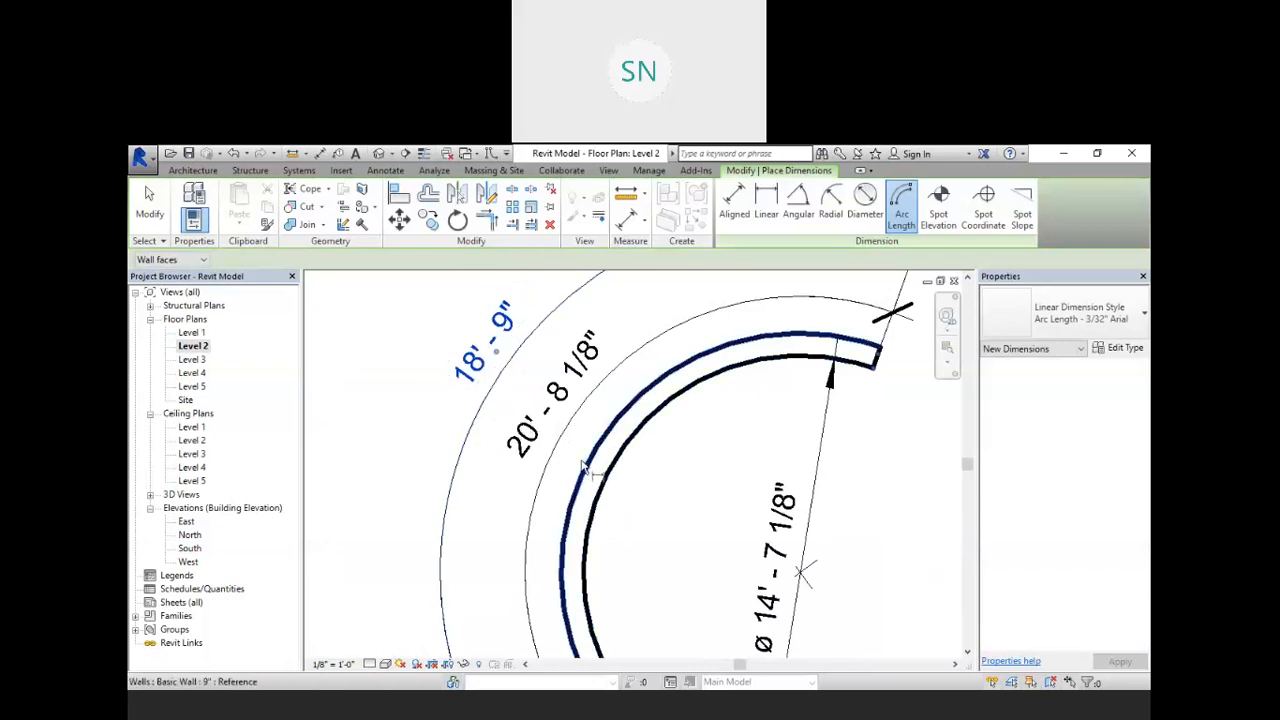
scroll(432, 368, down, 4)
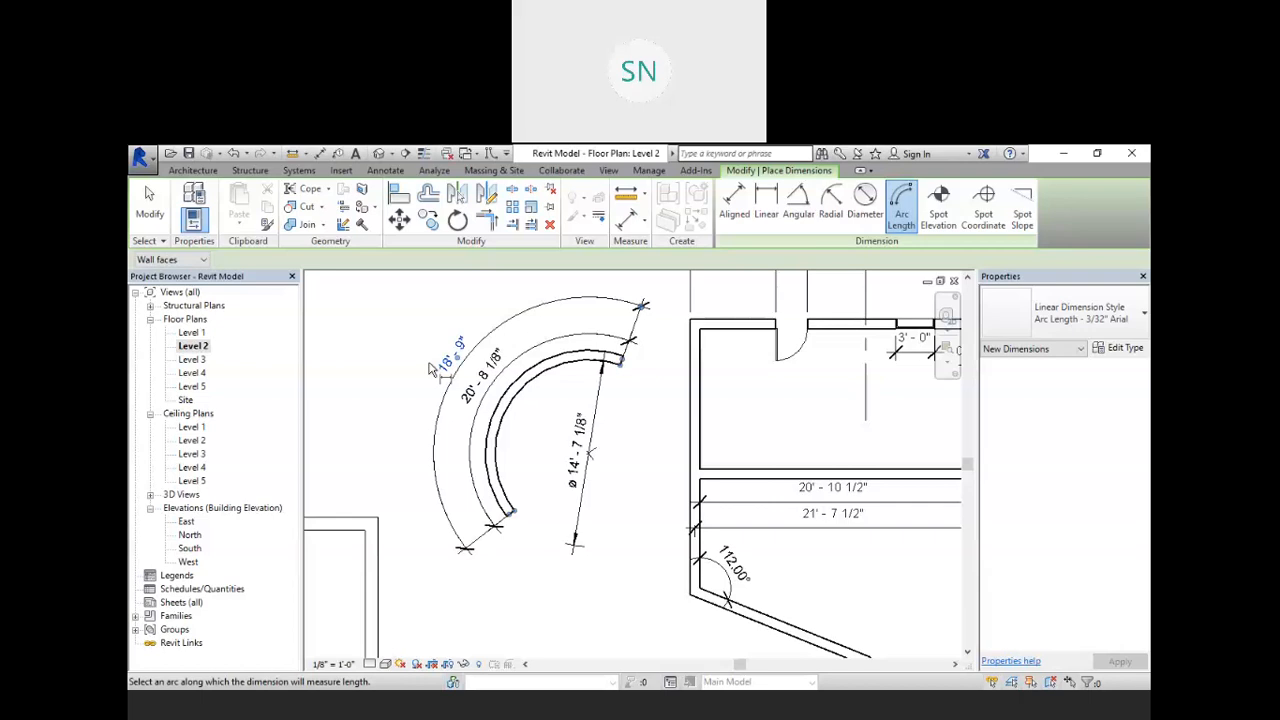
- Set the Level 2 view scale to 12" = 1'-0" and examine its effect on the dimensions around the curved wall
click(333, 664)
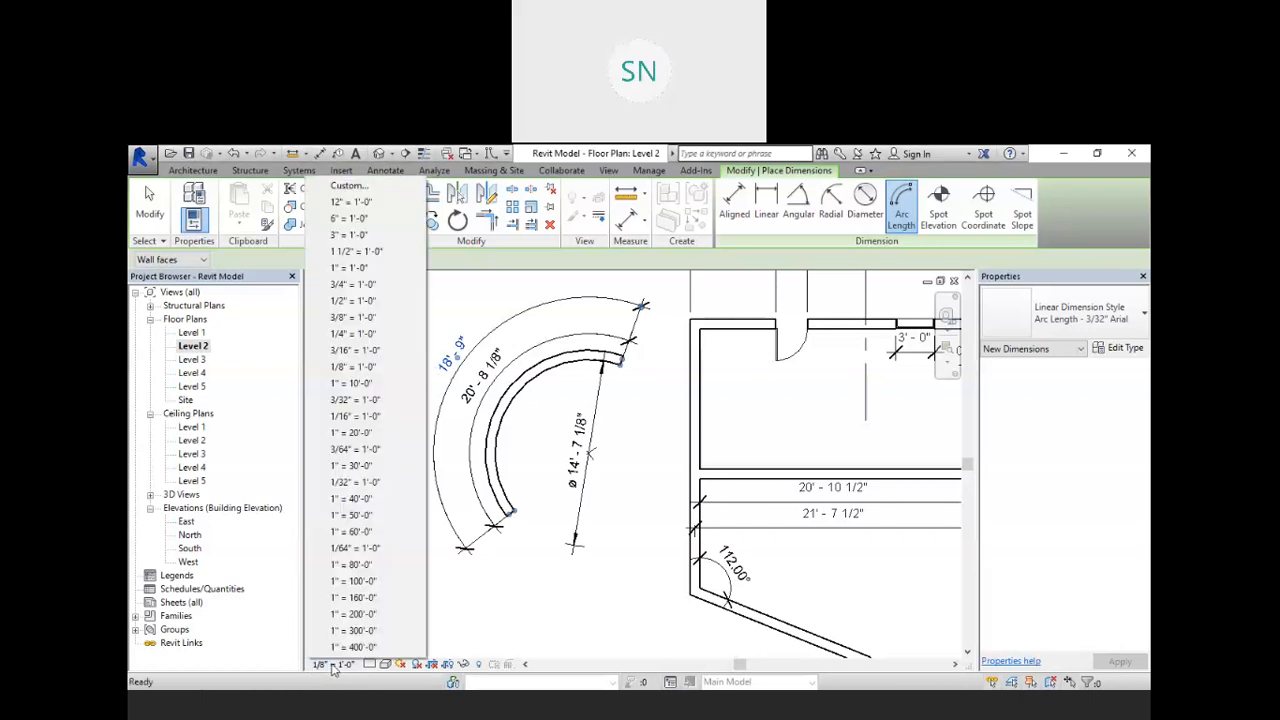
click(343, 203)
scroll(500, 390, up, 5)
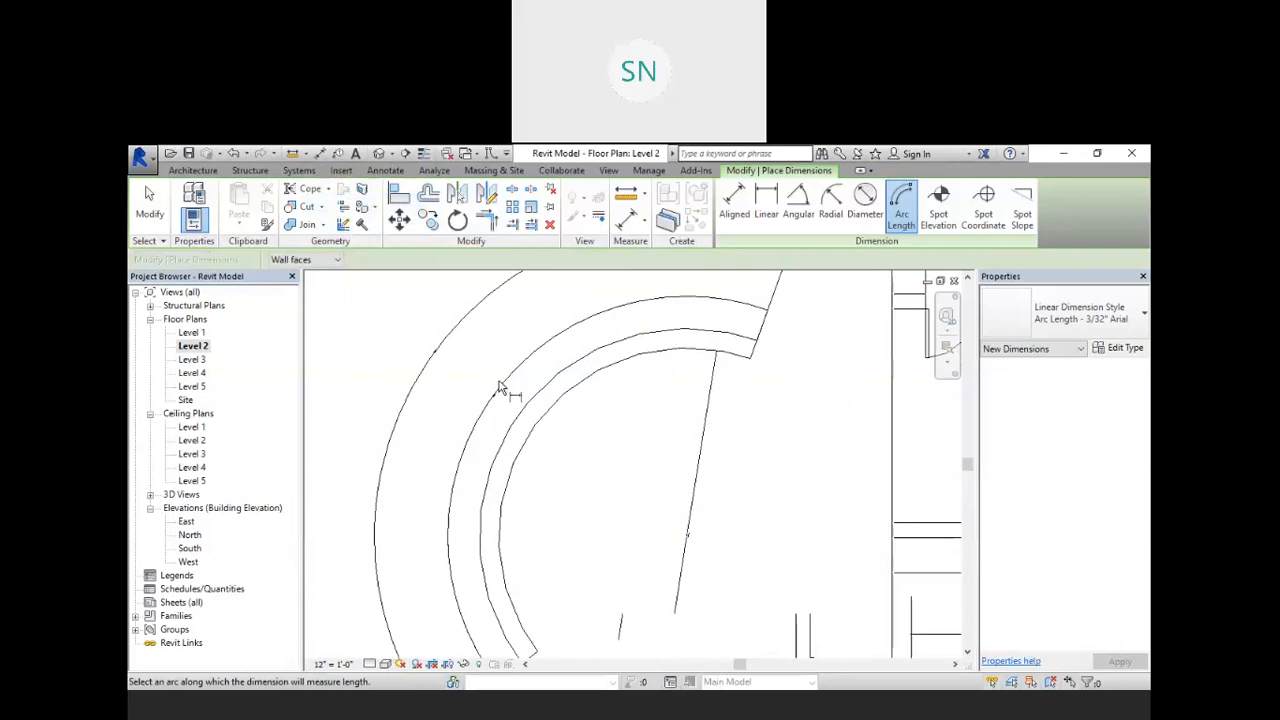
scroll(464, 442, up, 4)
scroll(493, 411, up, 1)
scroll(493, 411, down, 7)
scroll(493, 418, down, 5)
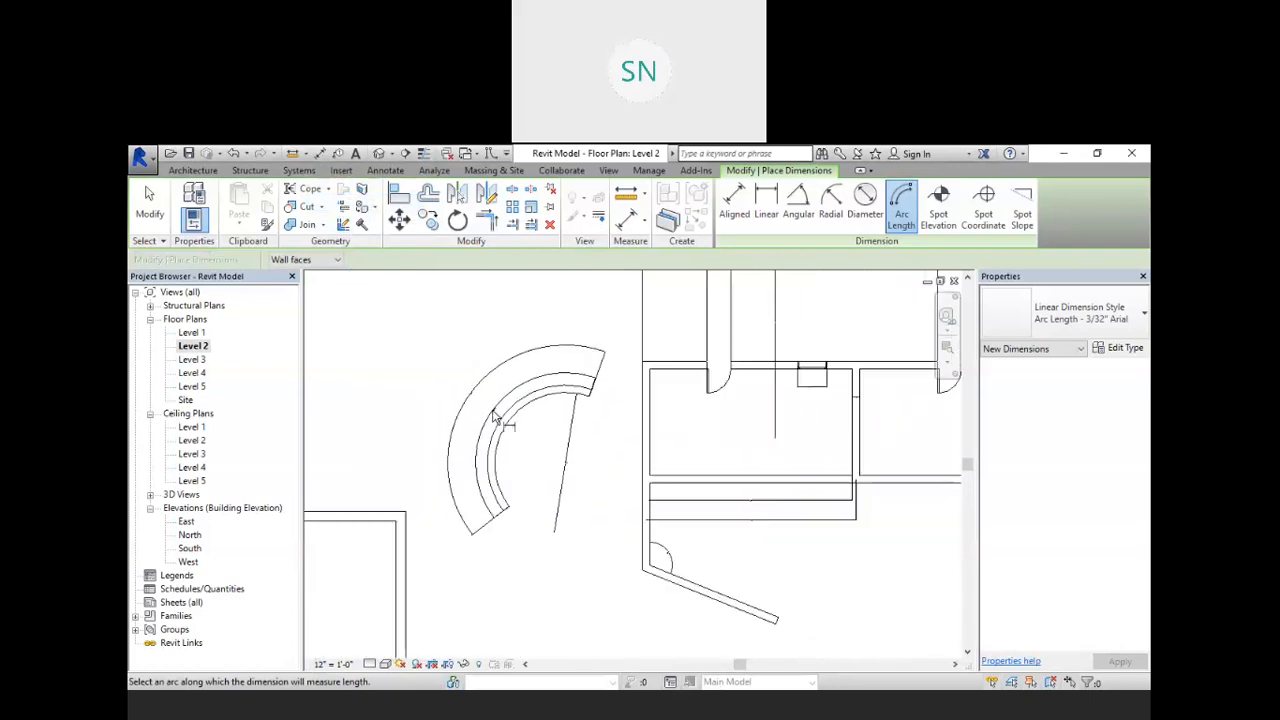
- Try the view scales 6" = 1'-0", 3" = 1'-0" and 1" = 1'-0" on the Level 2 plan
click(340, 663)
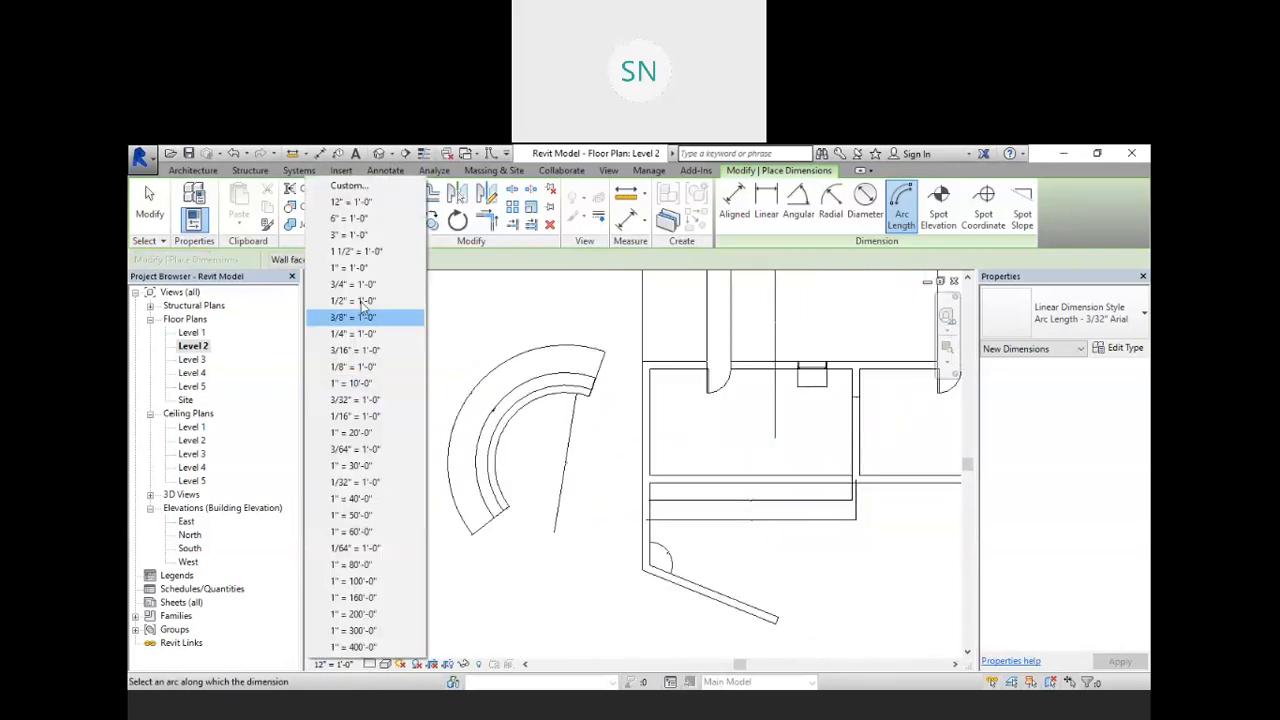
click(345, 219)
click(335, 663)
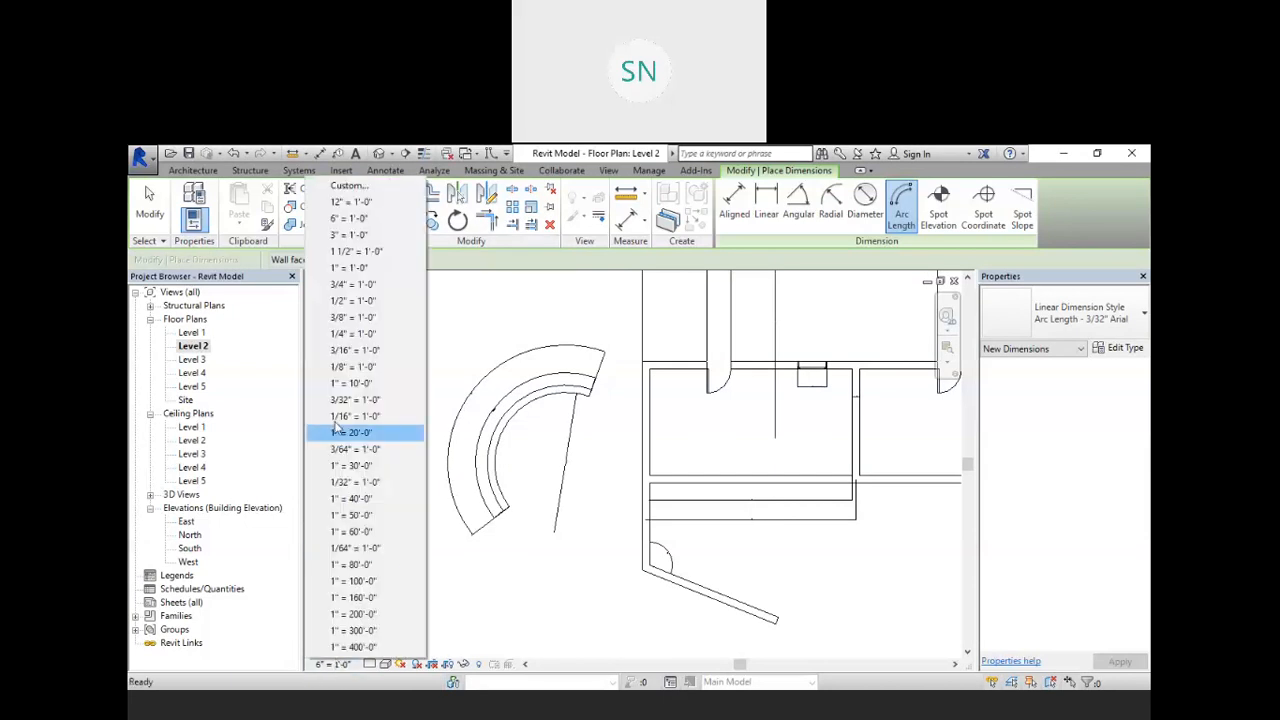
click(340, 236)
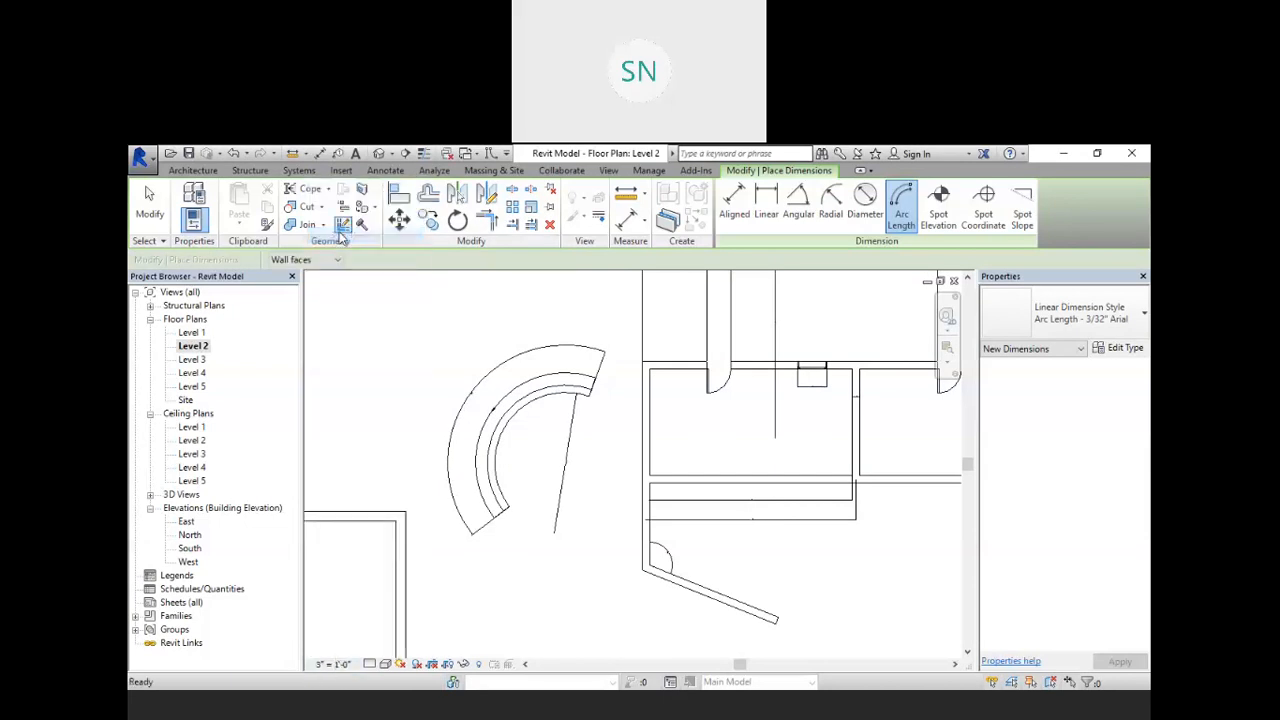
click(335, 663)
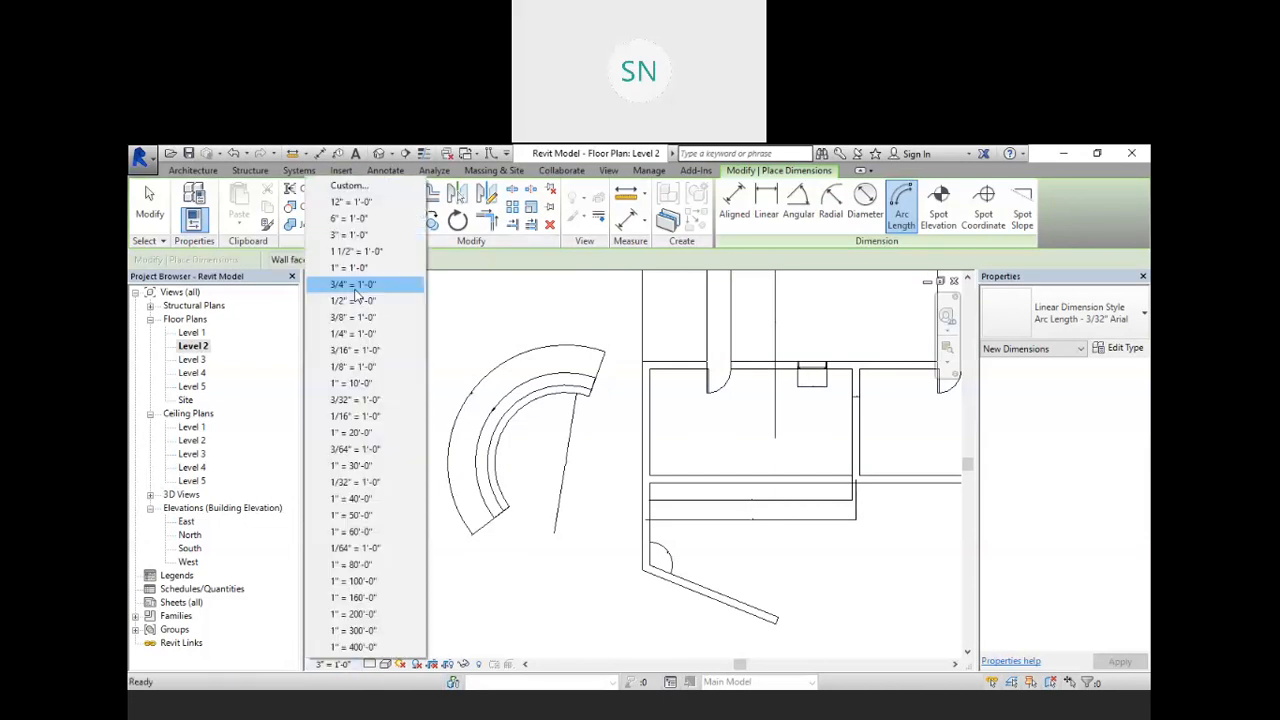
click(352, 270)
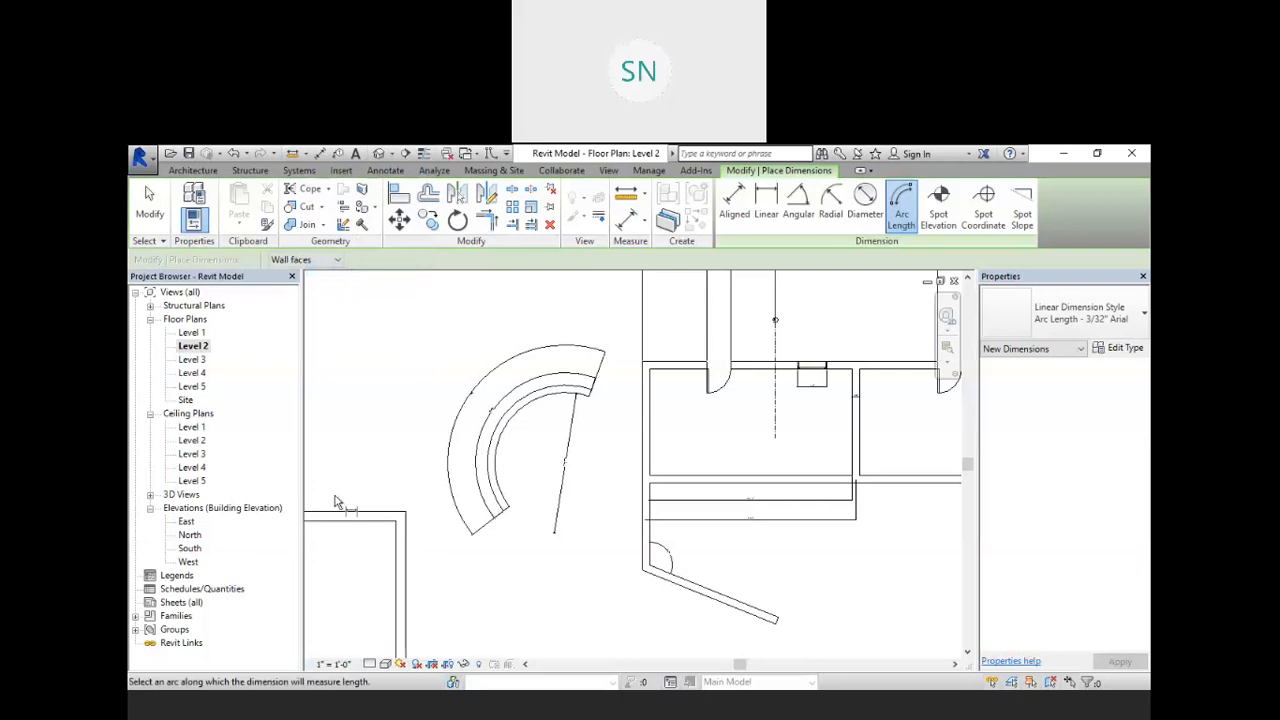
- Try the view scales 3/8" = 1'-0" and 1/4" = 1'-0" on the Level 2 plan
click(333, 663)
click(340, 321)
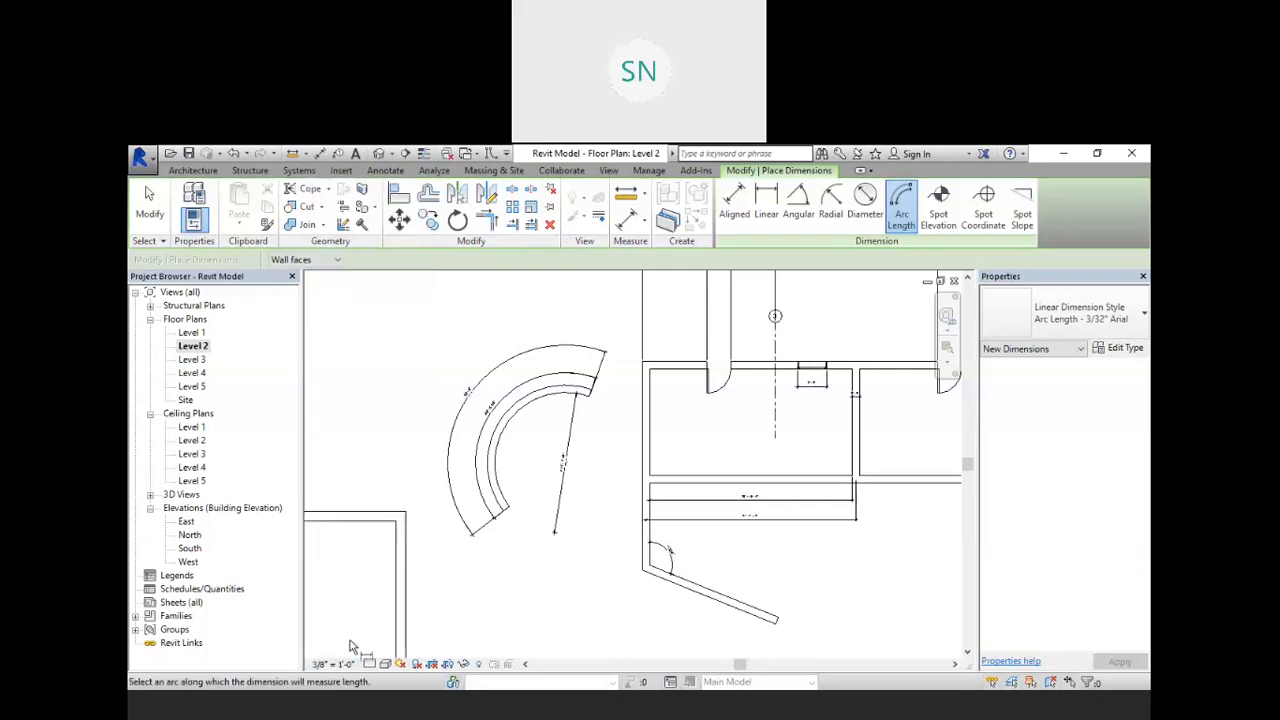
click(346, 665)
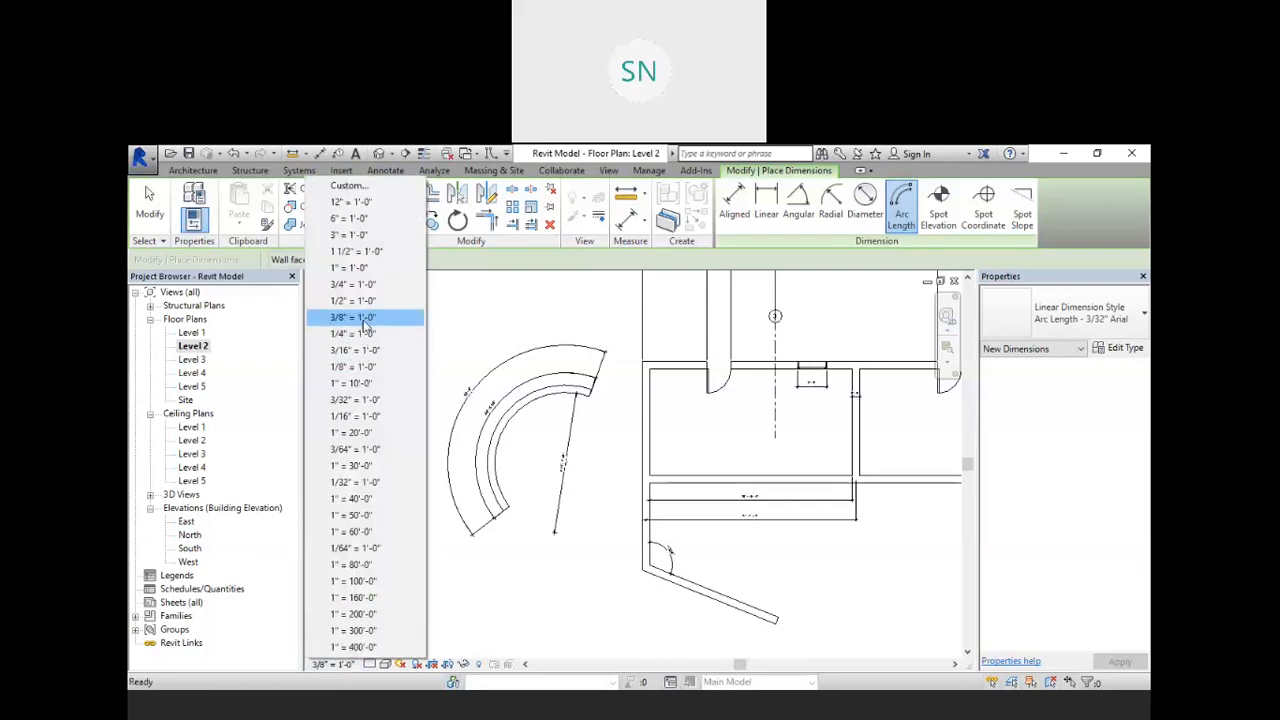
click(358, 333)
- Set the Level 2 view scale to 1" = 10'-0" and end the arc length dimension command
click(340, 664)
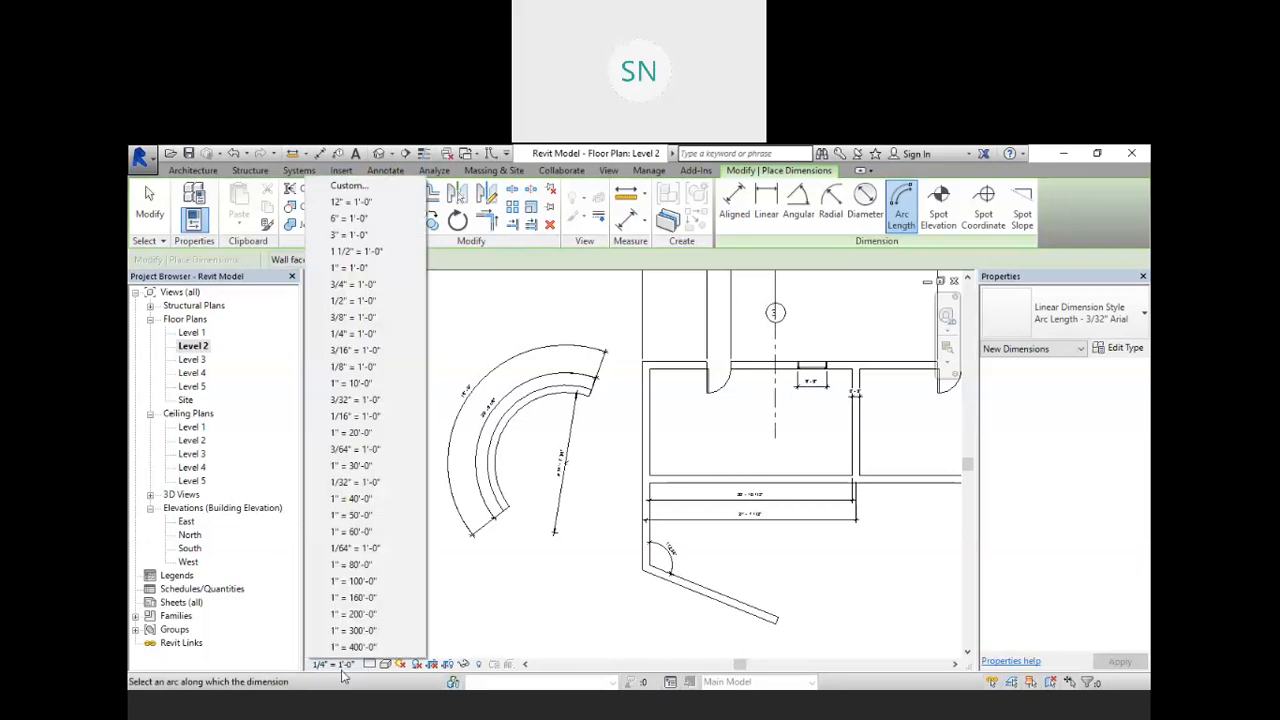
click(346, 386)
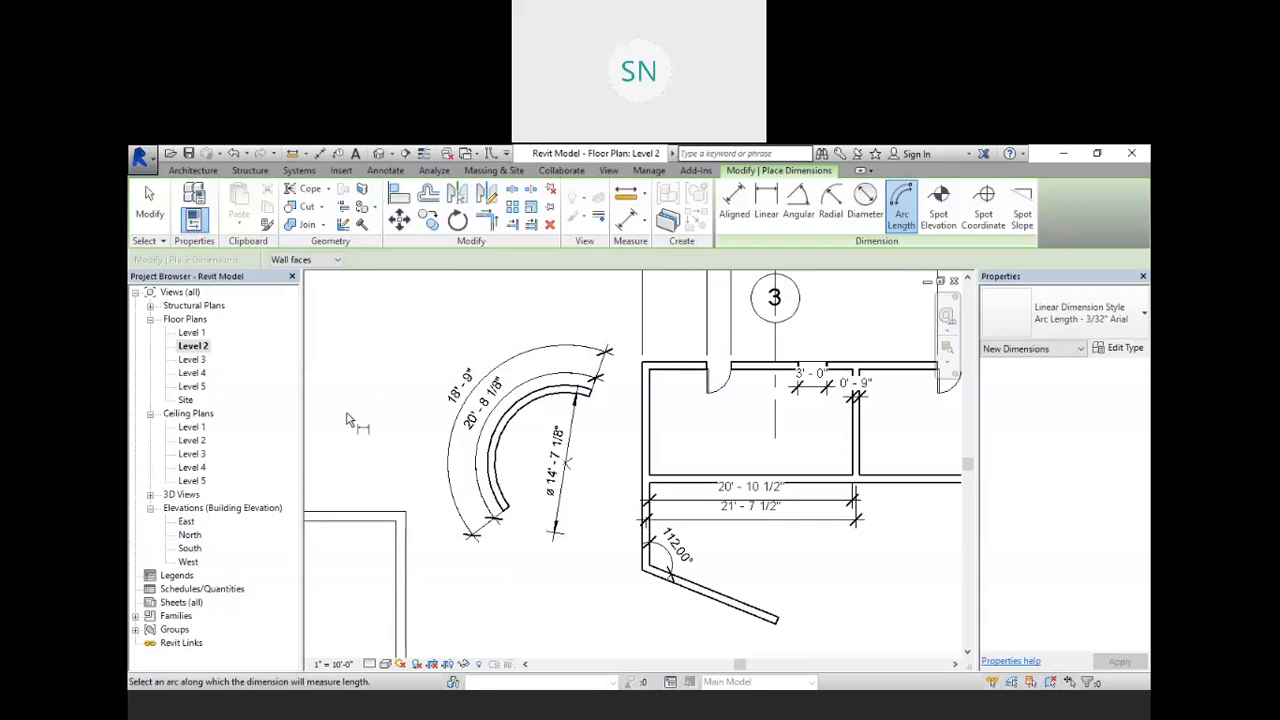
scroll(374, 405, down, 4)
middle_drag(544, 526, 601, 525)
right_click(470, 329)
click(517, 338)
right_click(506, 320)
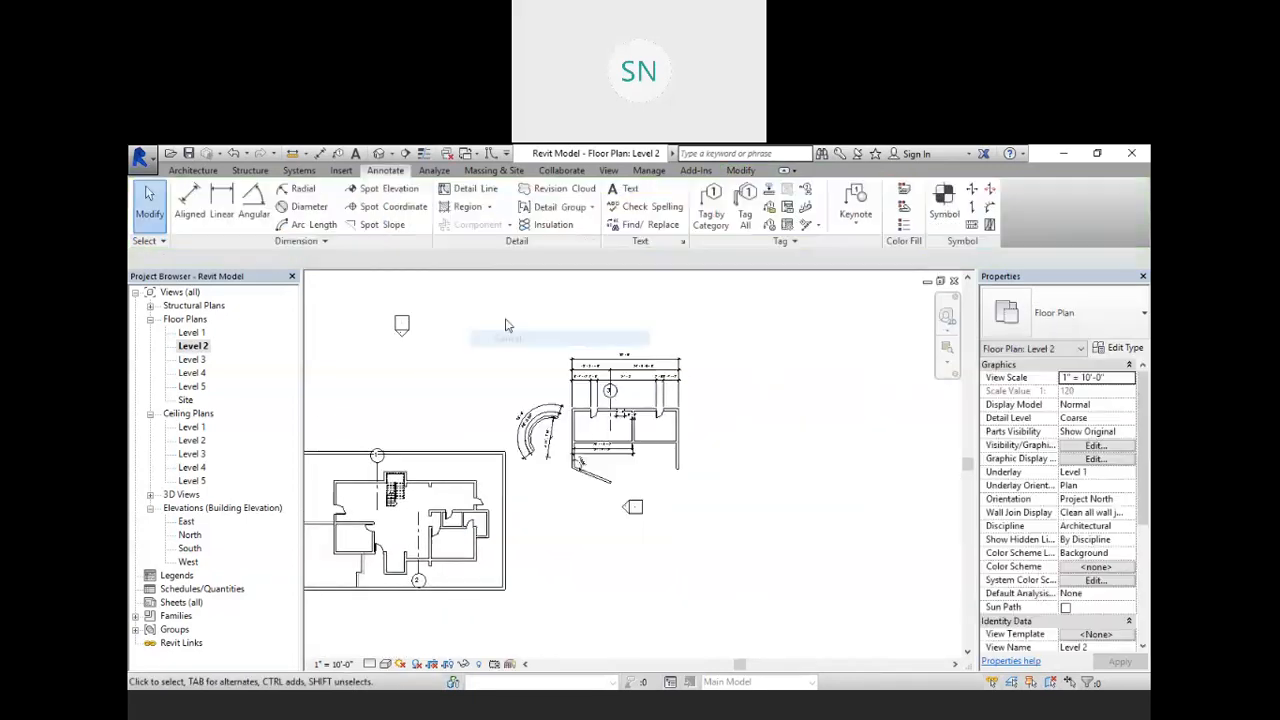
click(547, 333)
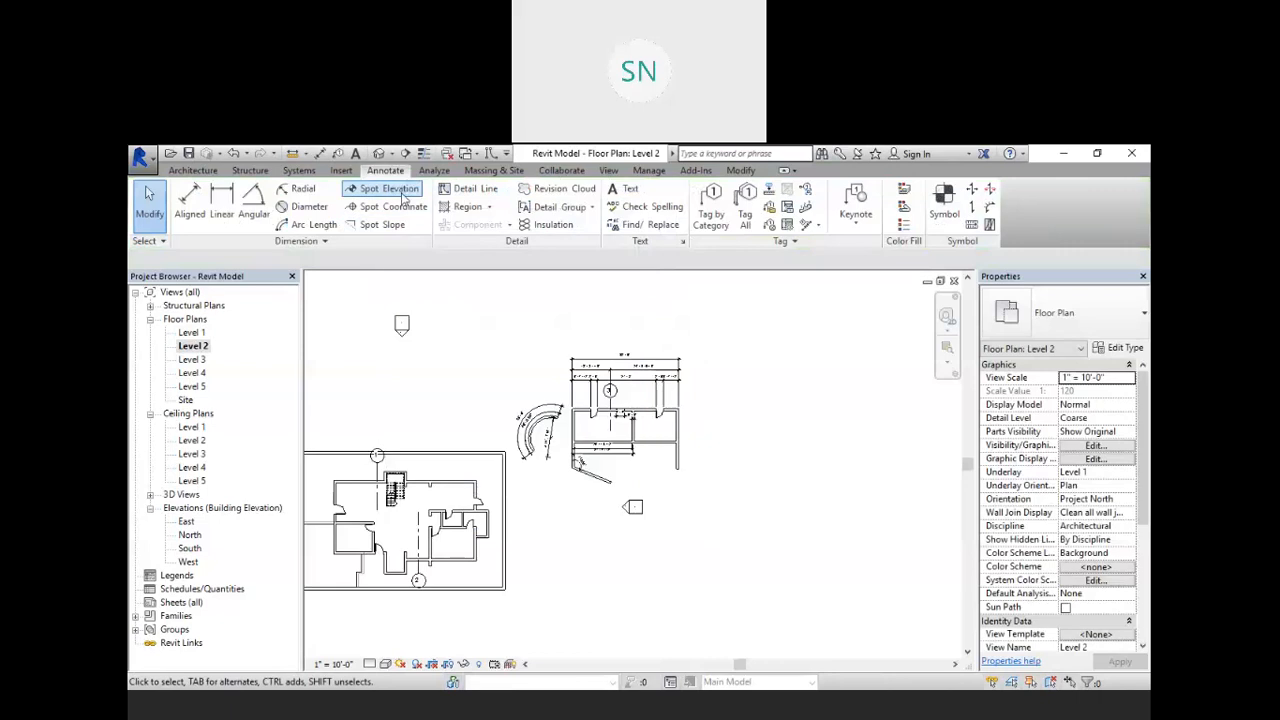
- View the East elevation briefly, and open the North elevation at the practice wall with two doors and a window
double_click(187, 524)
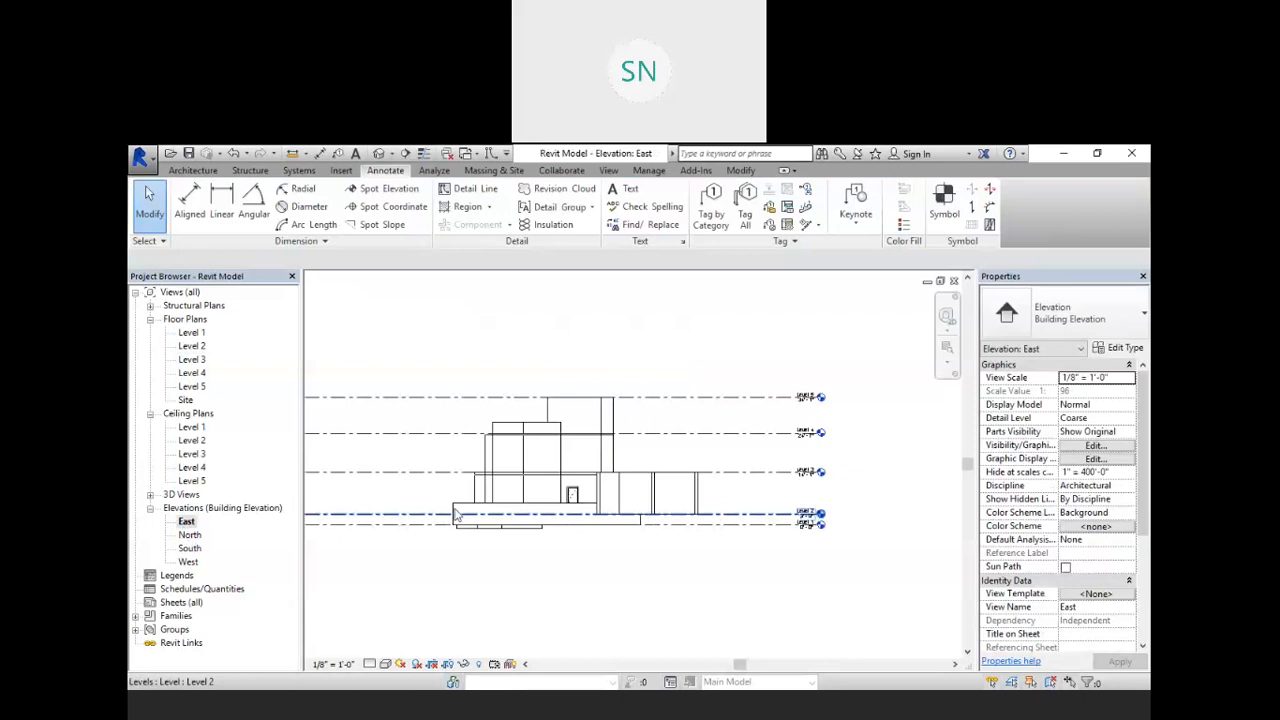
double_click(188, 535)
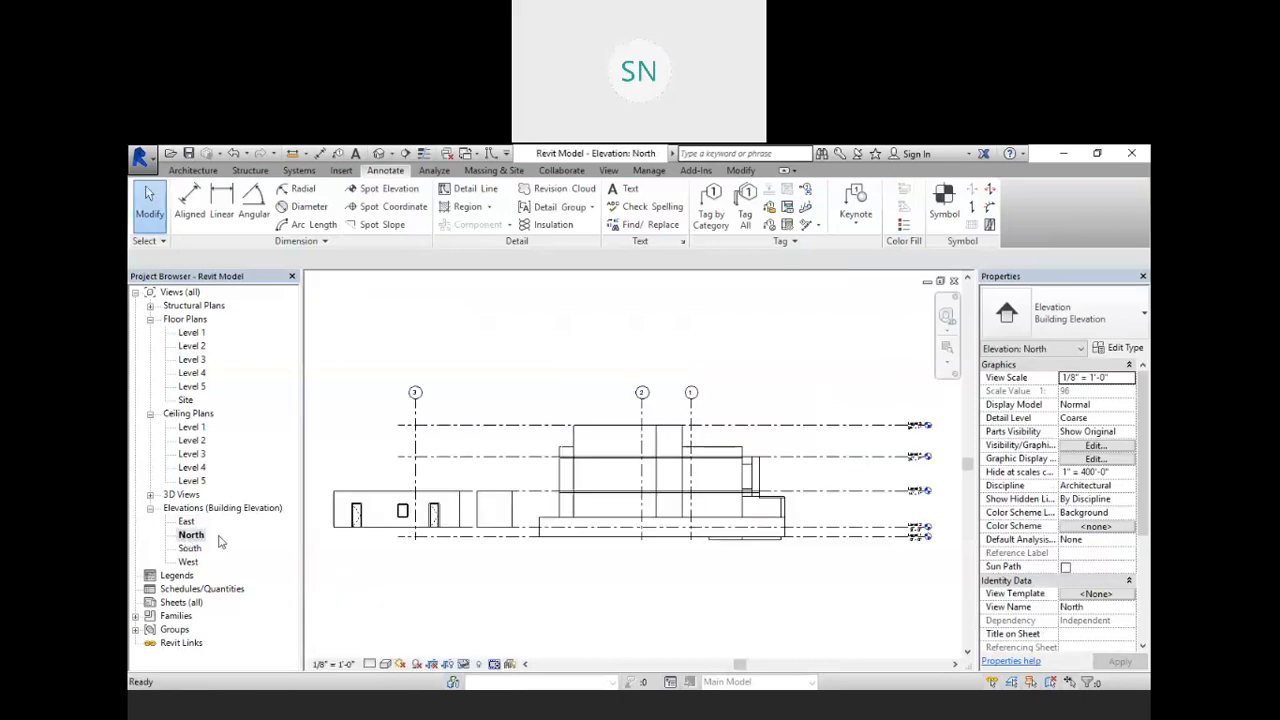
scroll(380, 521, up, 3)
scroll(396, 521, up, 2)
scroll(434, 466, down, 6)
scroll(526, 546, up, 4)
scroll(677, 490, up, 1)
scroll(675, 475, down, 3)
scroll(680, 472, up, 1)
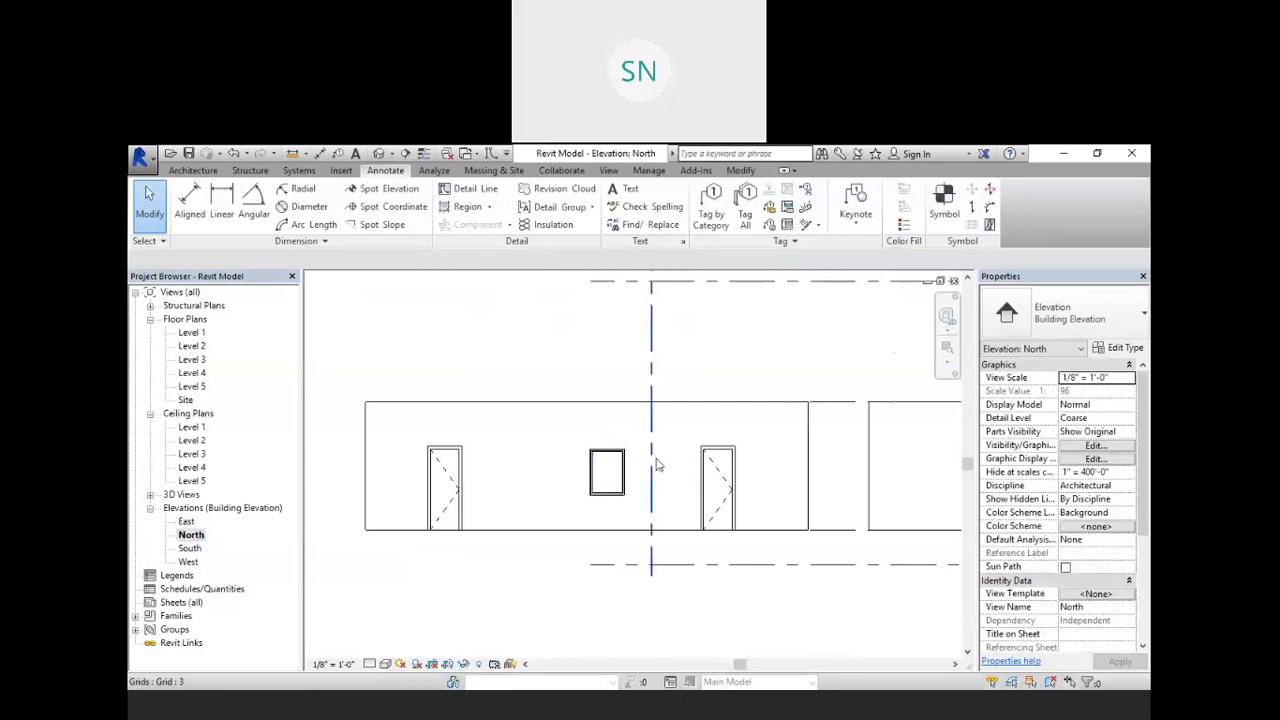
scroll(443, 498, up, 1)
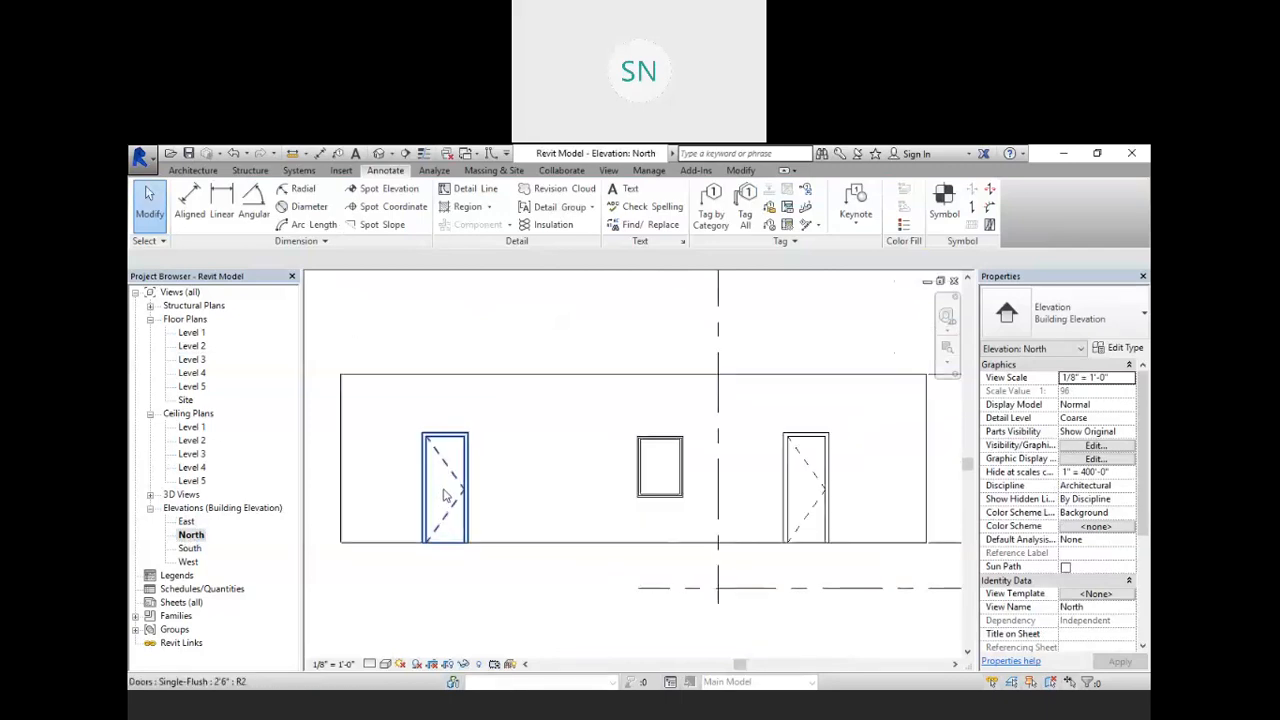
scroll(440, 432, up, 2)
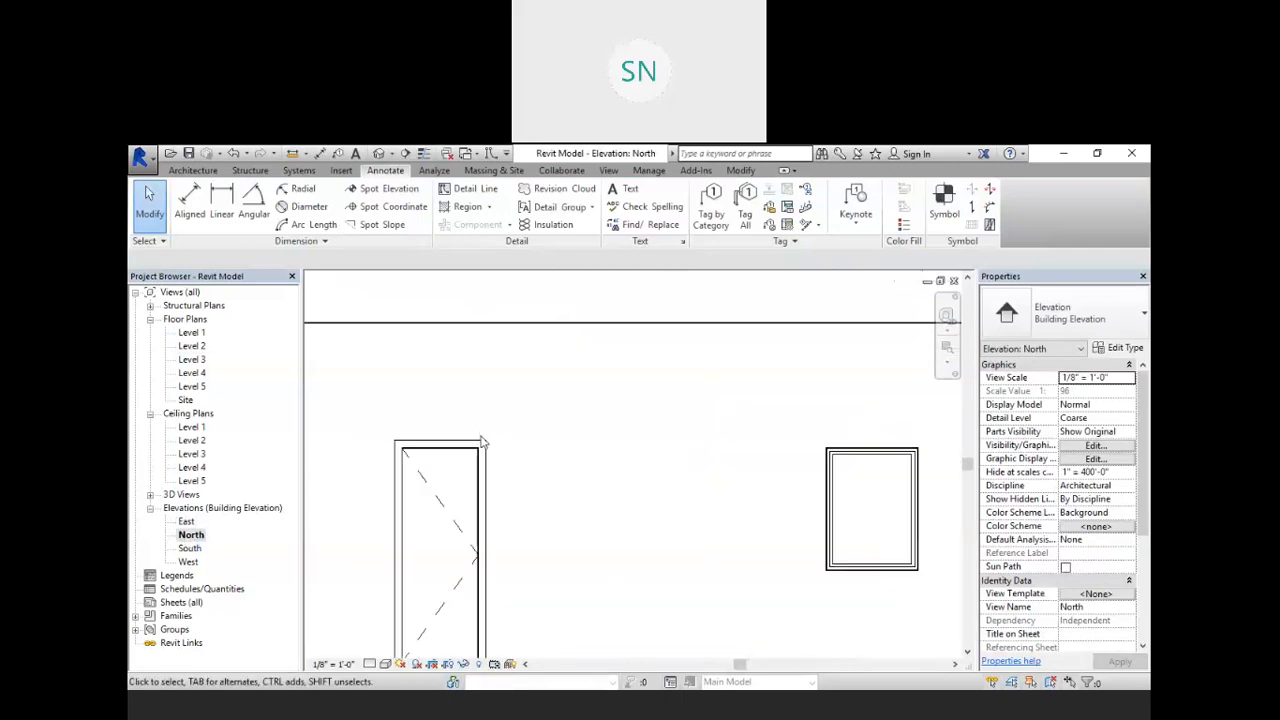
scroll(490, 443, down, 3)
- Add a spot elevation with leader and shoulder to the upper right corner of the left door's frame, placing the target before the window
click(386, 189)
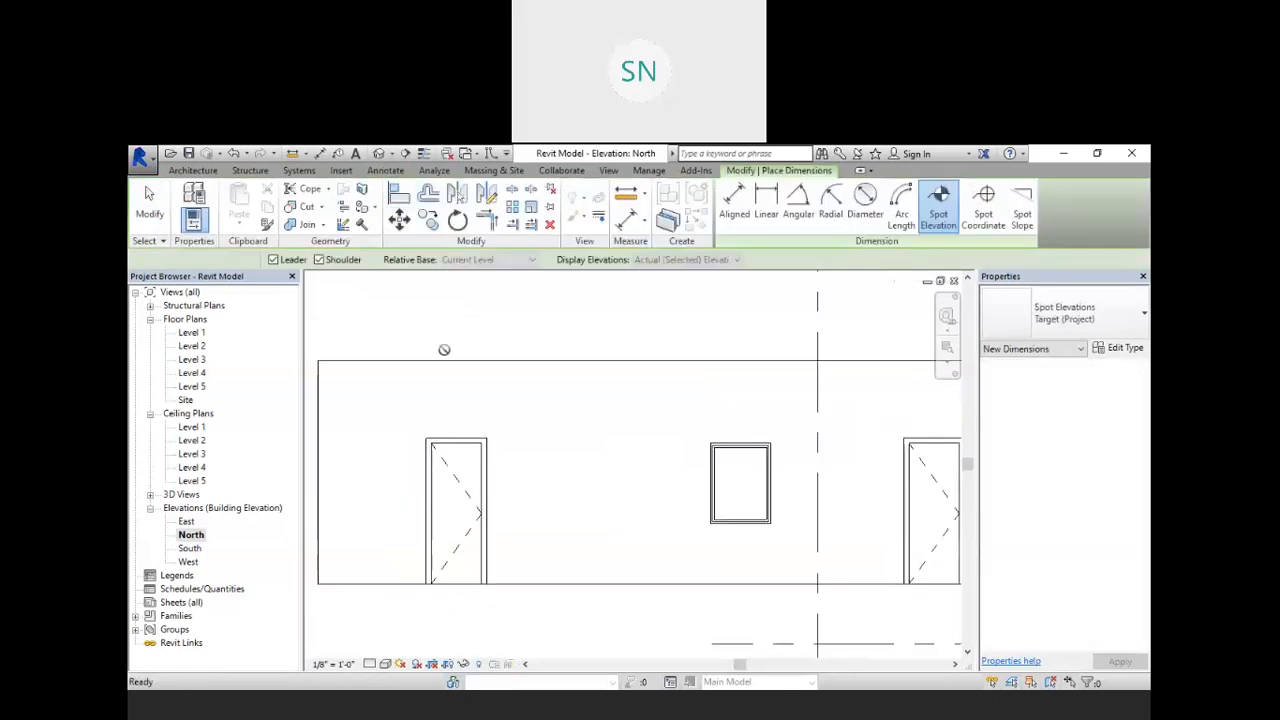
click(486, 437)
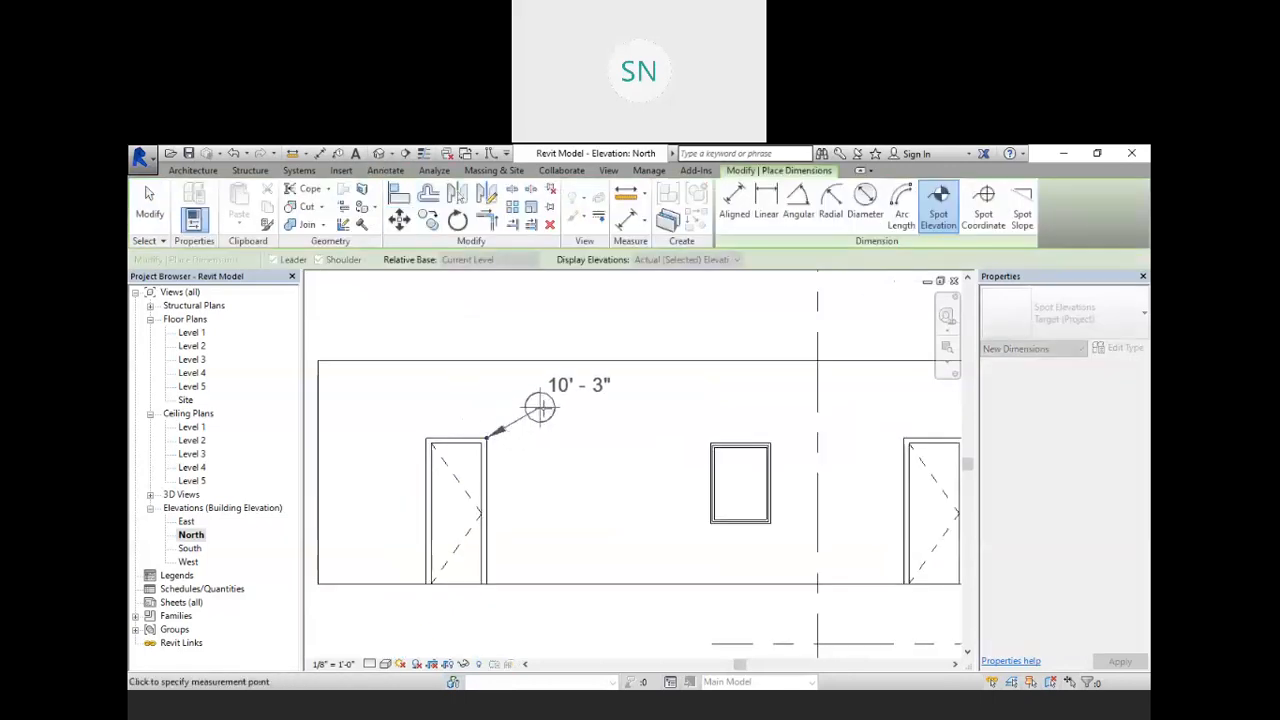
click(581, 405)
click(680, 405)
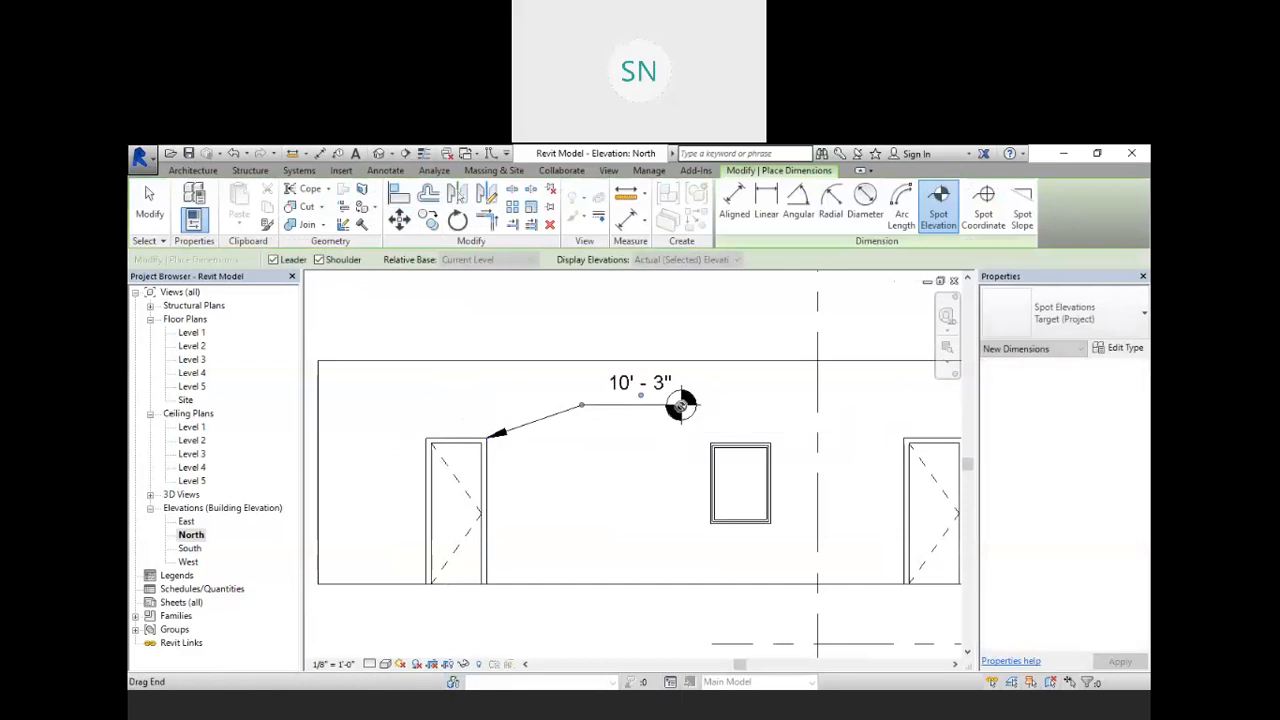
- Examine the Level 1 and Level 2 lines and preview spot elevations along the wall top and the left door
scroll(540, 315, down, 5)
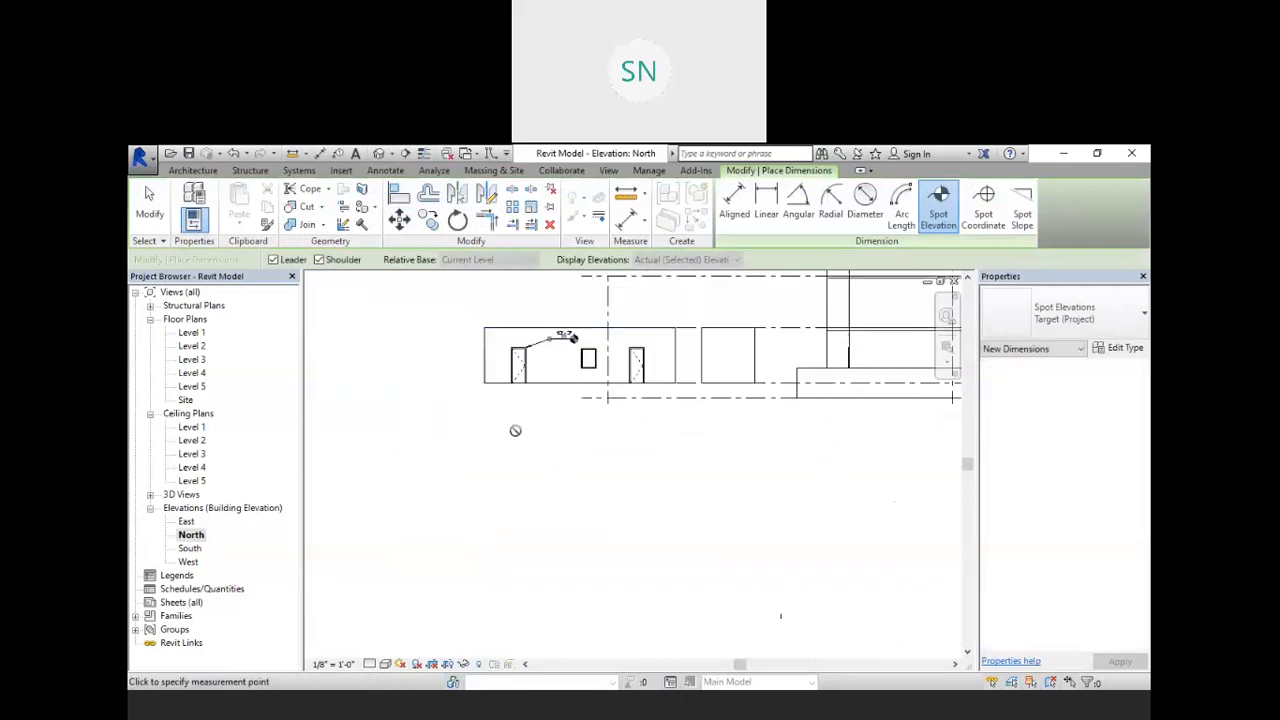
scroll(511, 447, down, 2)
scroll(692, 328, down, 3)
scroll(880, 360, up, 3)
scroll(880, 368, up, 3)
scroll(852, 412, down, 2)
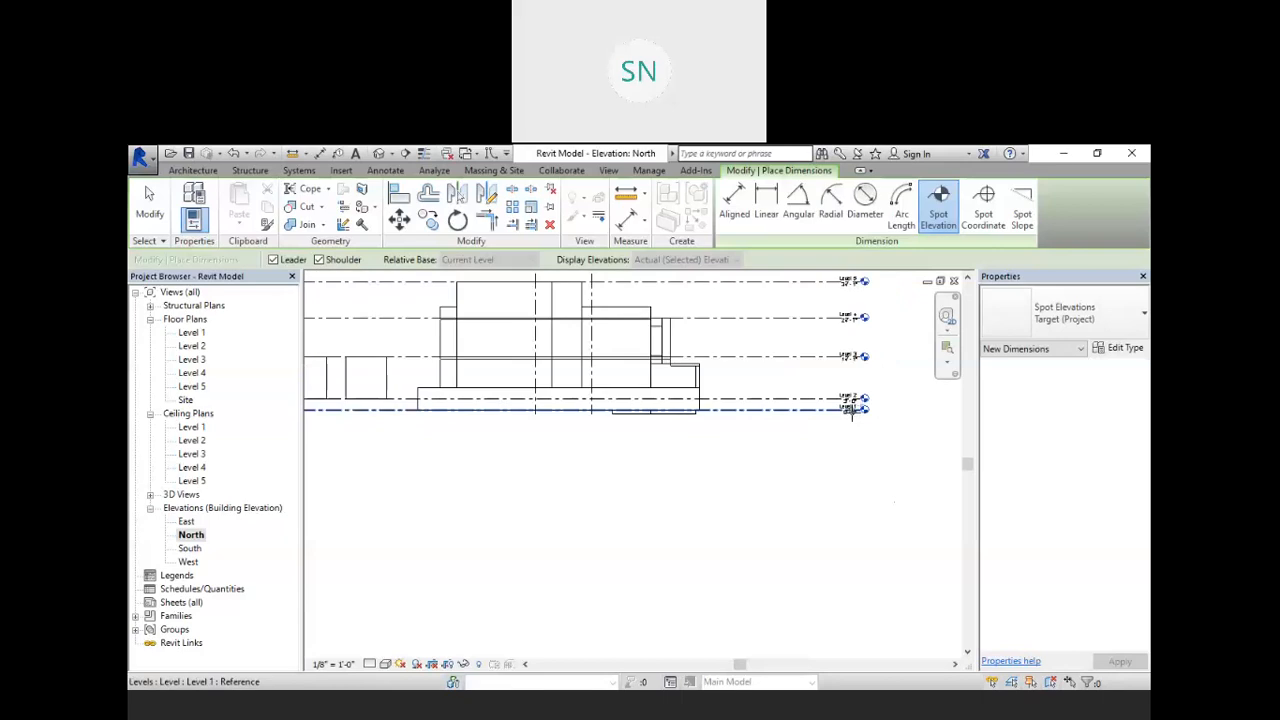
scroll(852, 412, down, 2)
scroll(362, 370, up, 4)
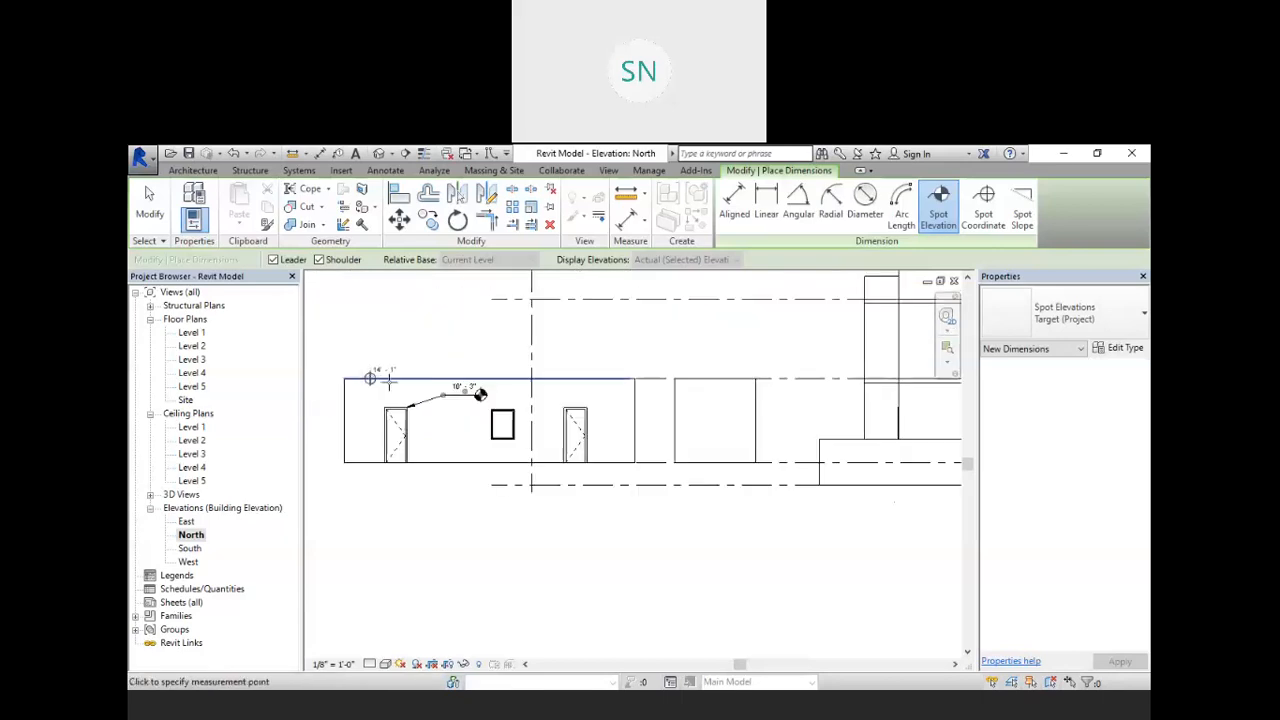
scroll(345, 462, up, 3)
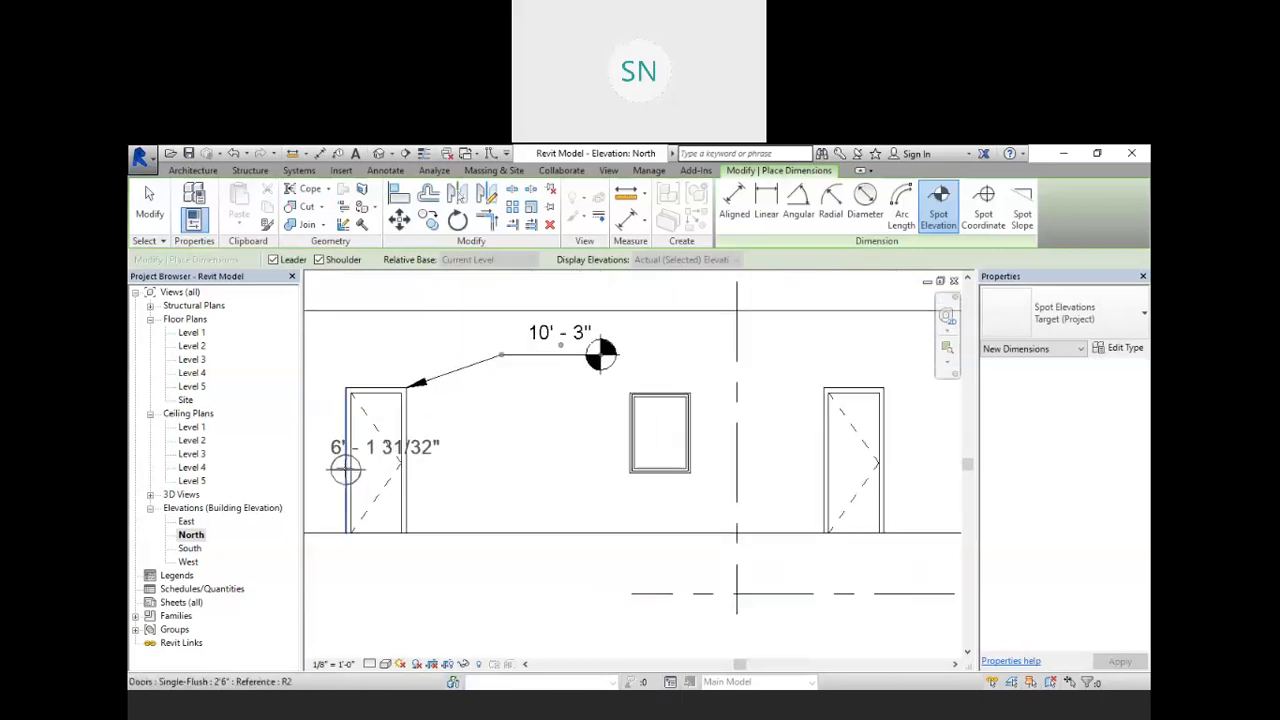
- Add a linear dimension for the left door's height, placed just outside its frame, and end the dimension command
scroll(420, 422, down, 2)
scroll(420, 422, up, 3)
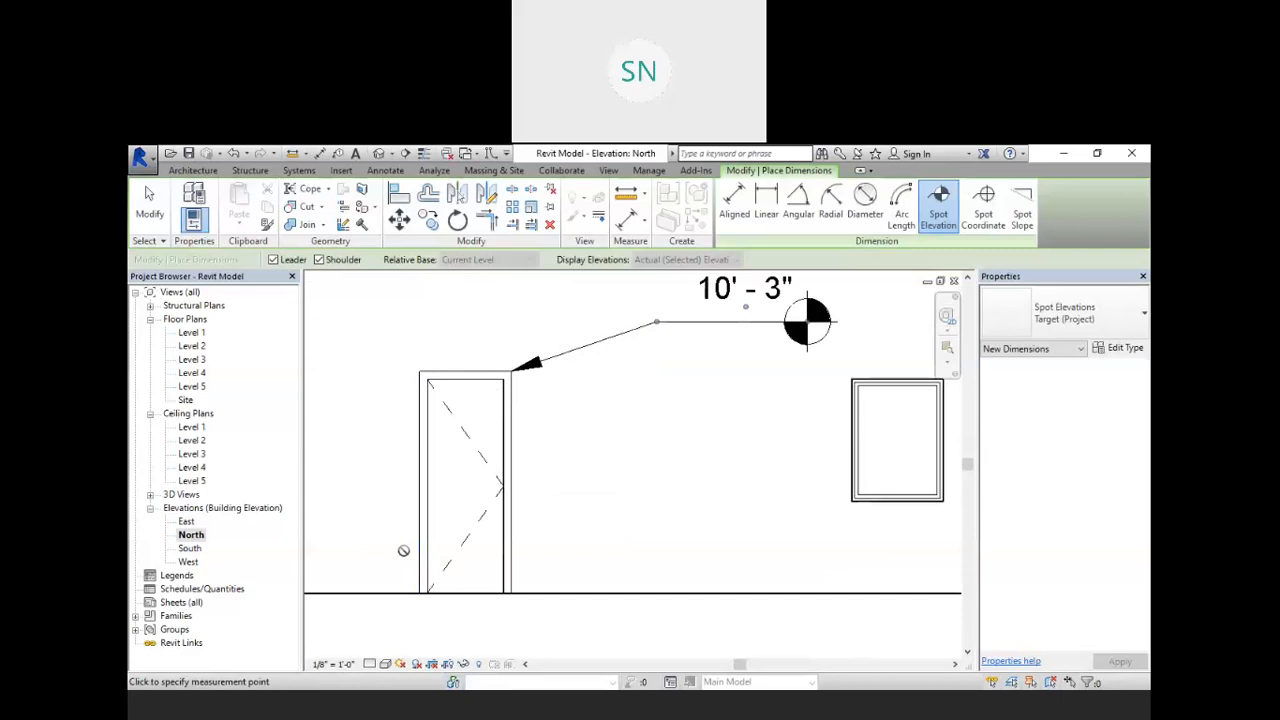
click(193, 170)
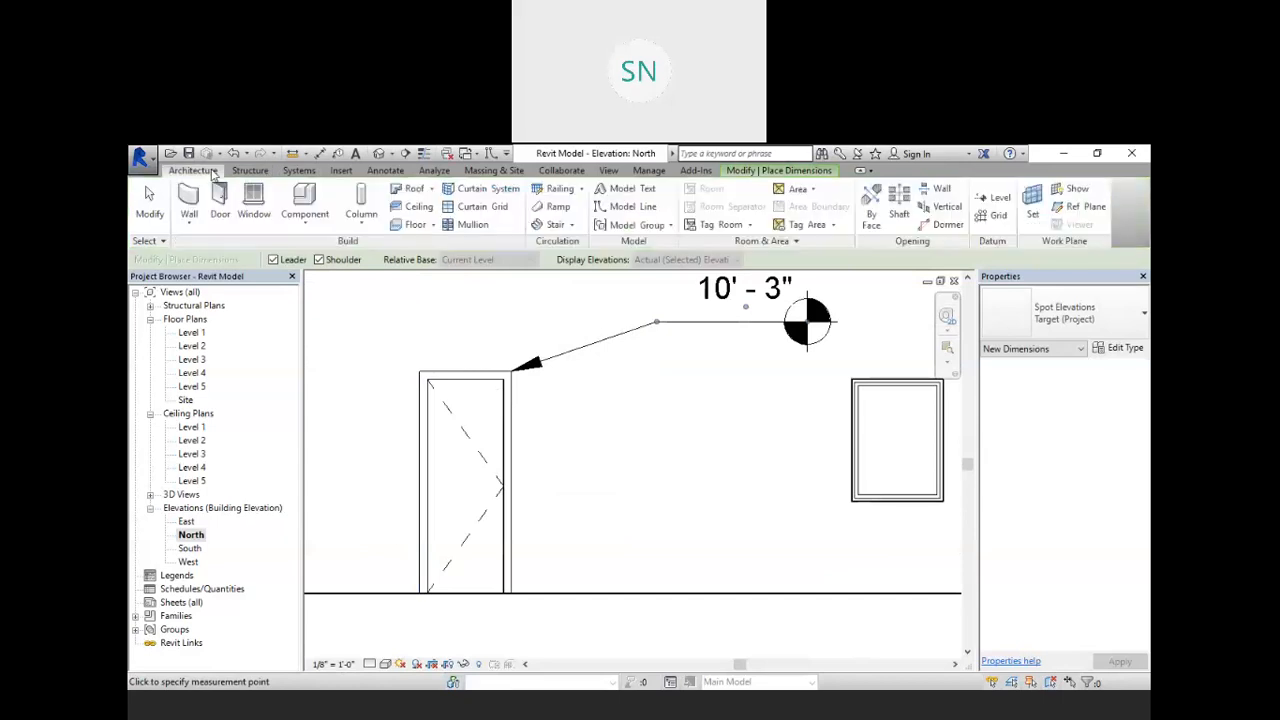
click(385, 170)
click(255, 205)
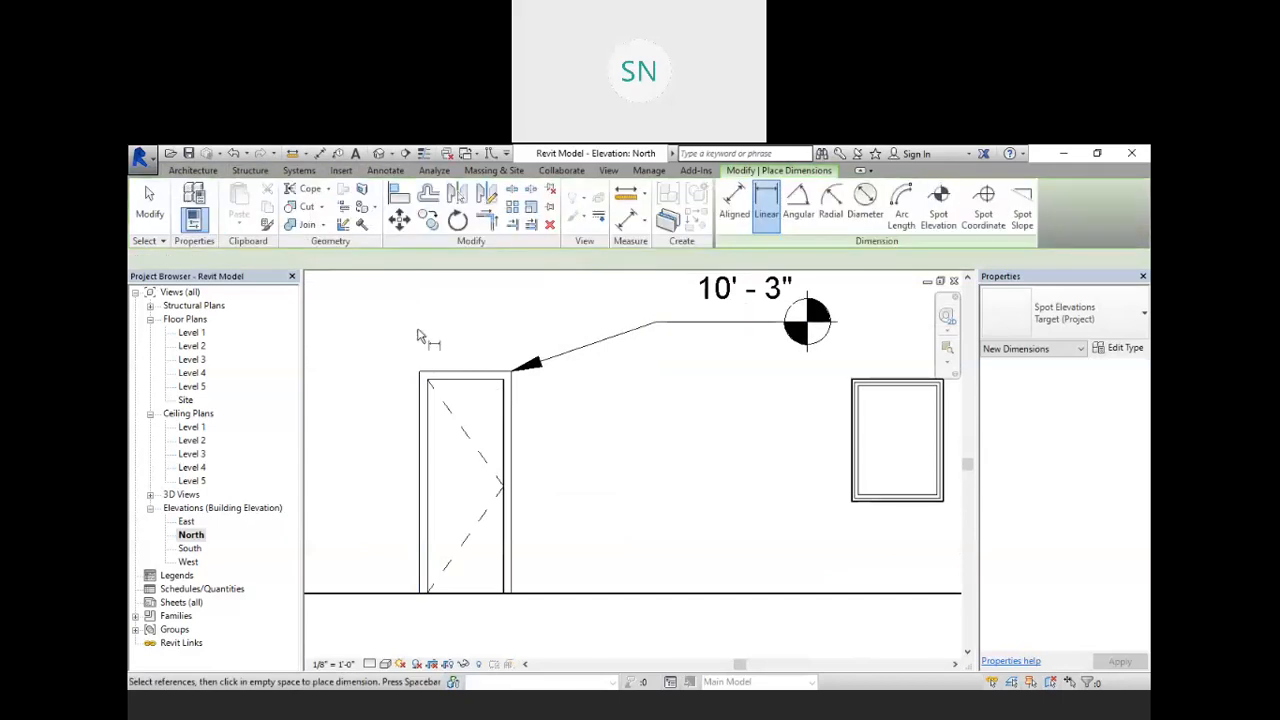
click(422, 380)
key(space)
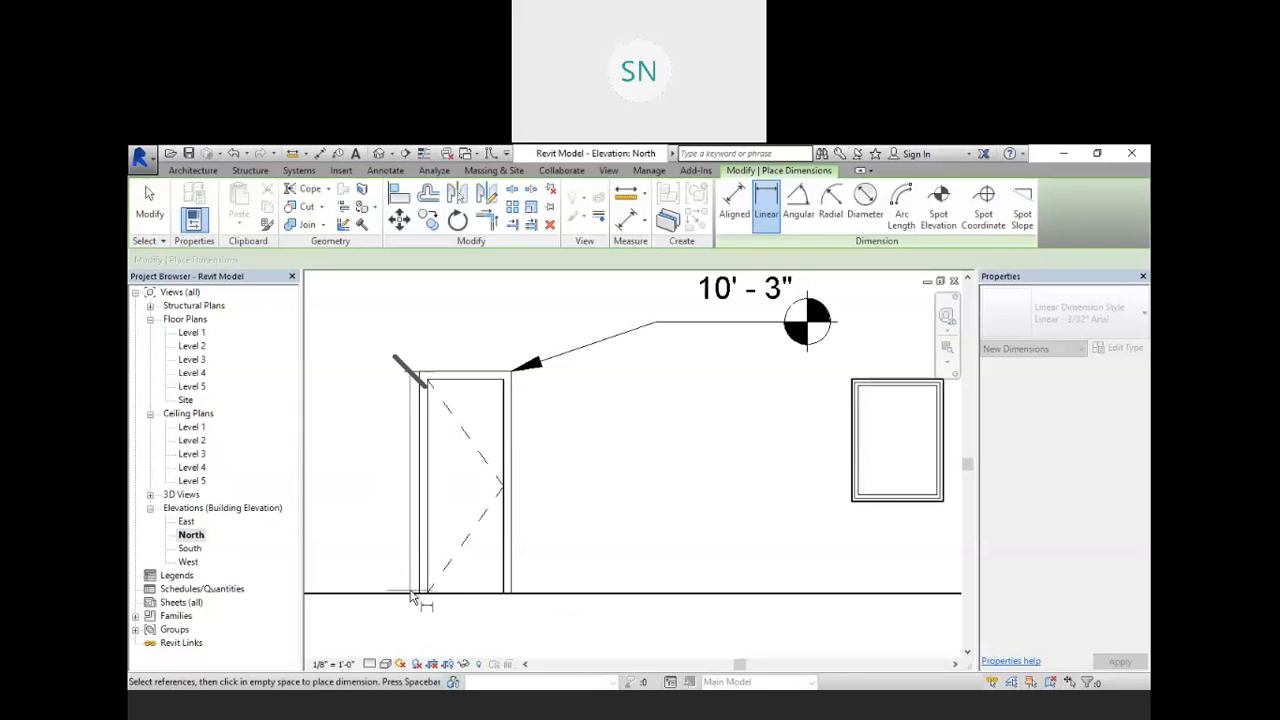
scroll(410, 600, up, 4)
scroll(400, 598, up, 2)
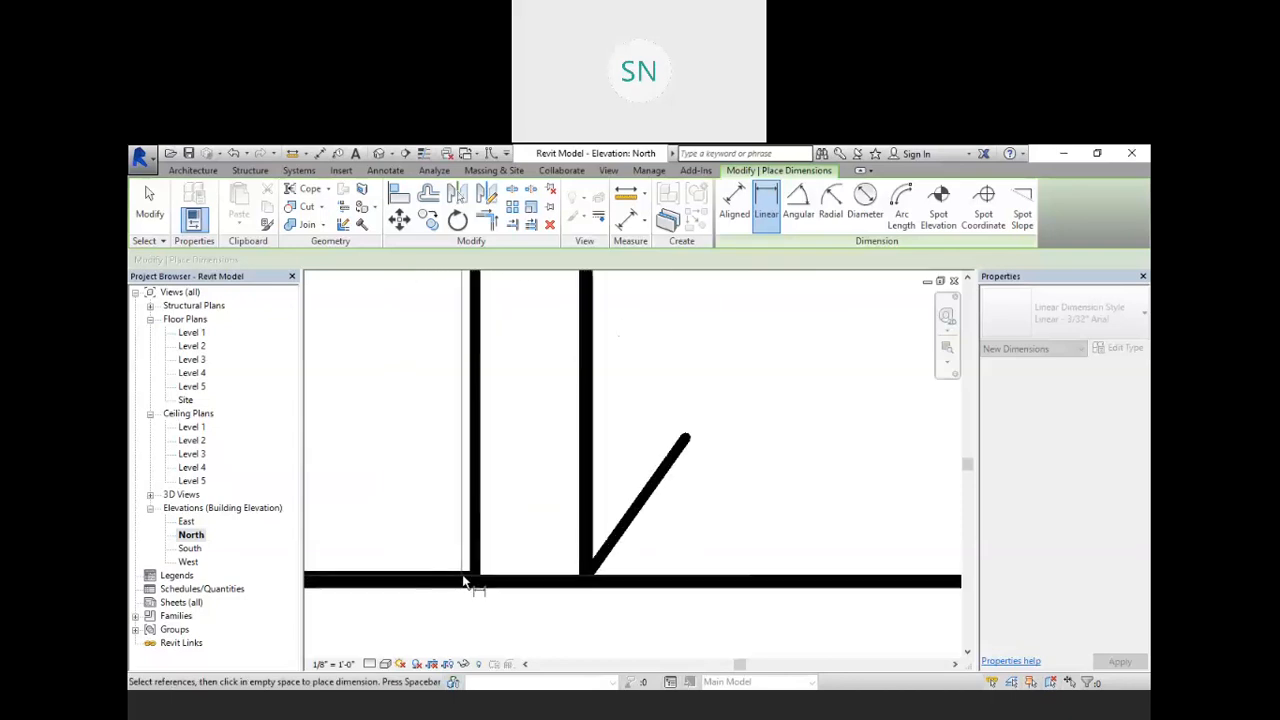
scroll(478, 588, down, 5)
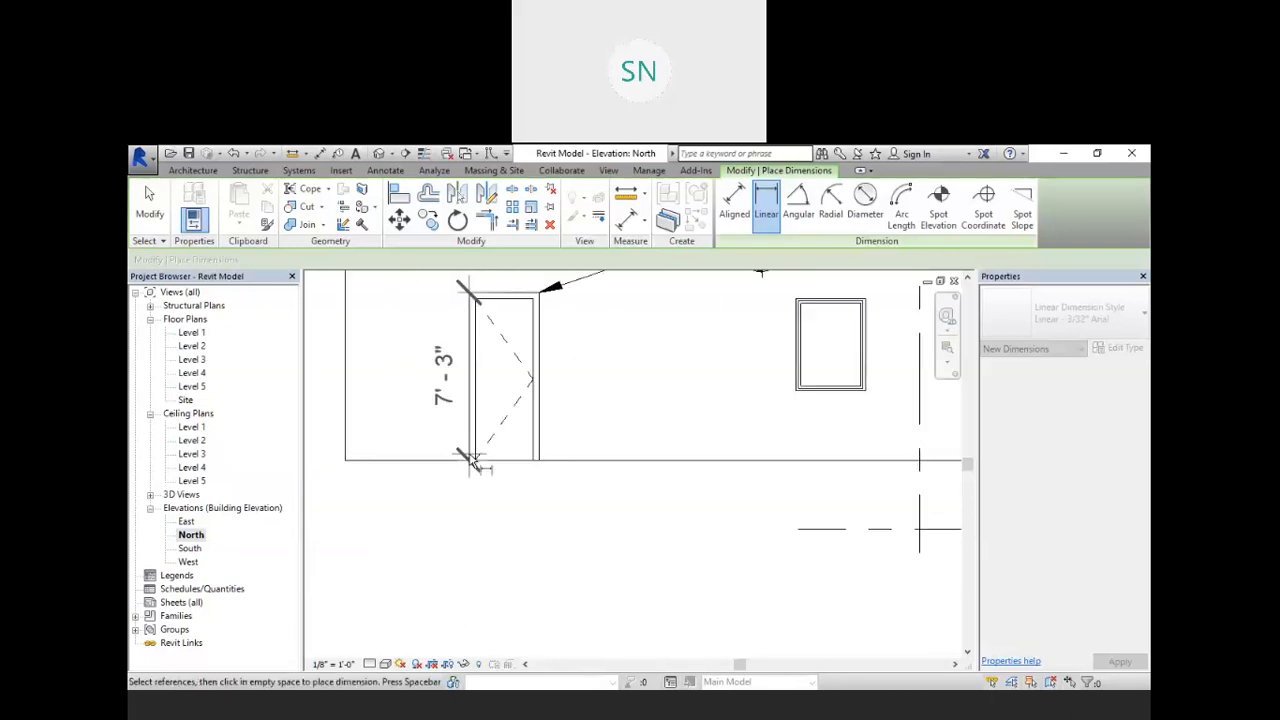
click(443, 415)
scroll(515, 386, up, 4)
scroll(446, 498, down, 5)
scroll(676, 366, up, 3)
scroll(675, 456, up, 2)
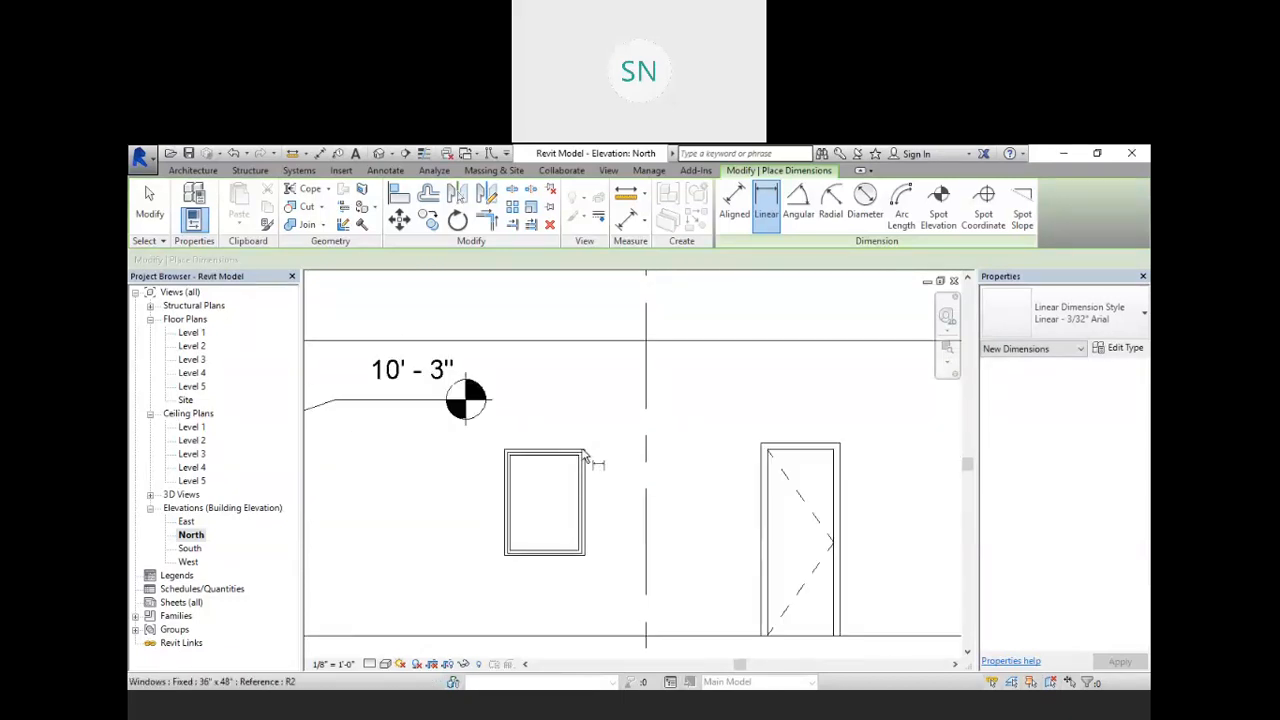
right_click(405, 320)
click(468, 326)
right_click(466, 289)
click(480, 290)
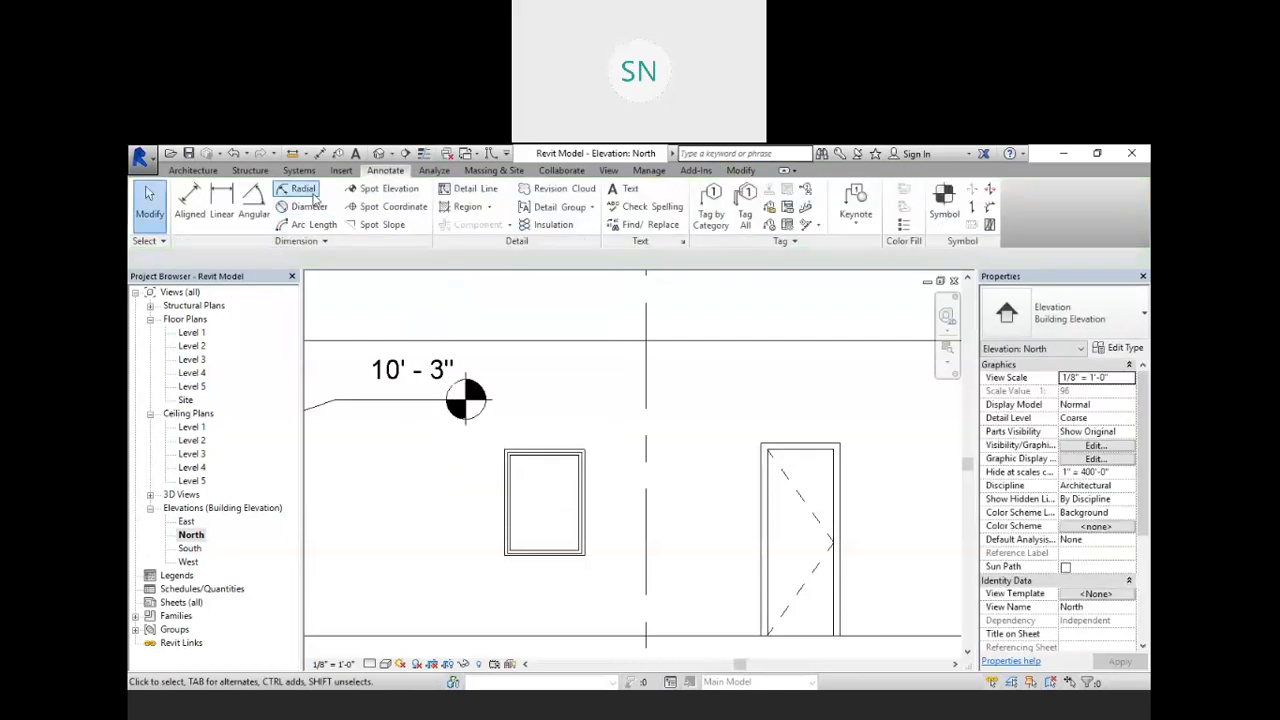
- Add a spot elevation with leader and shoulder to the window's upper right corner, placing the target above the right door
click(386, 189)
click(591, 451)
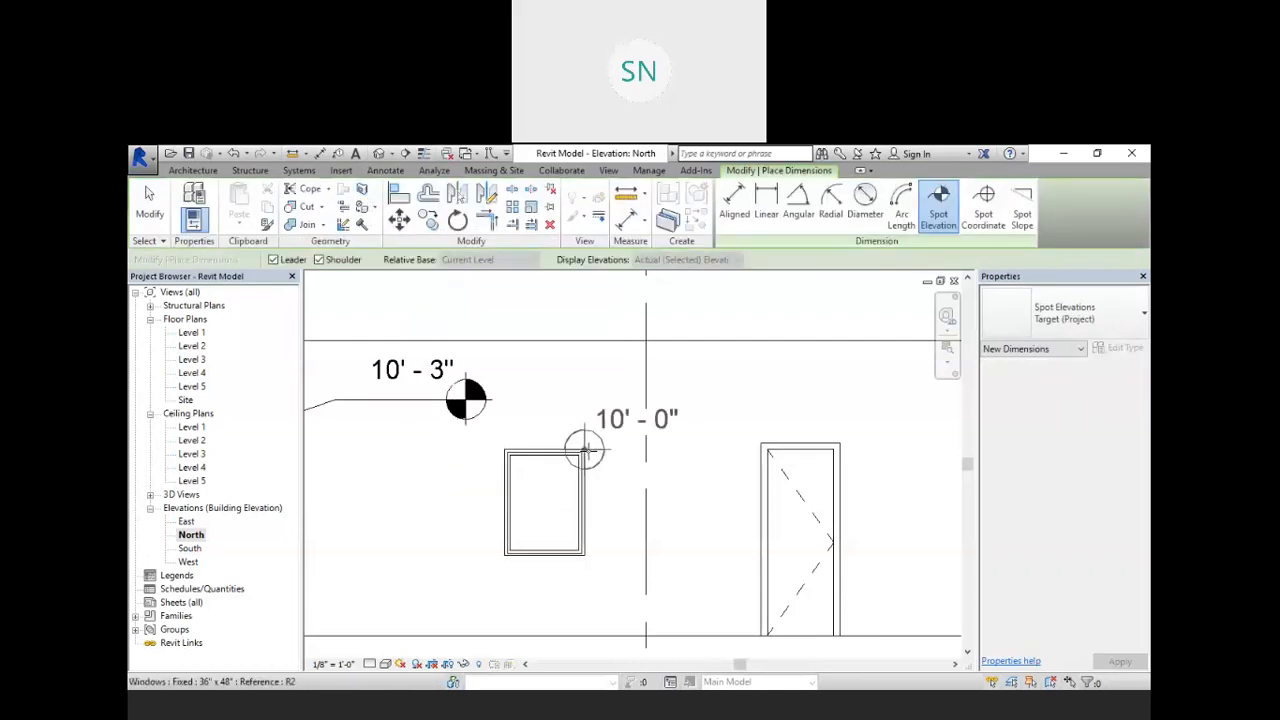
click(698, 395)
click(783, 399)
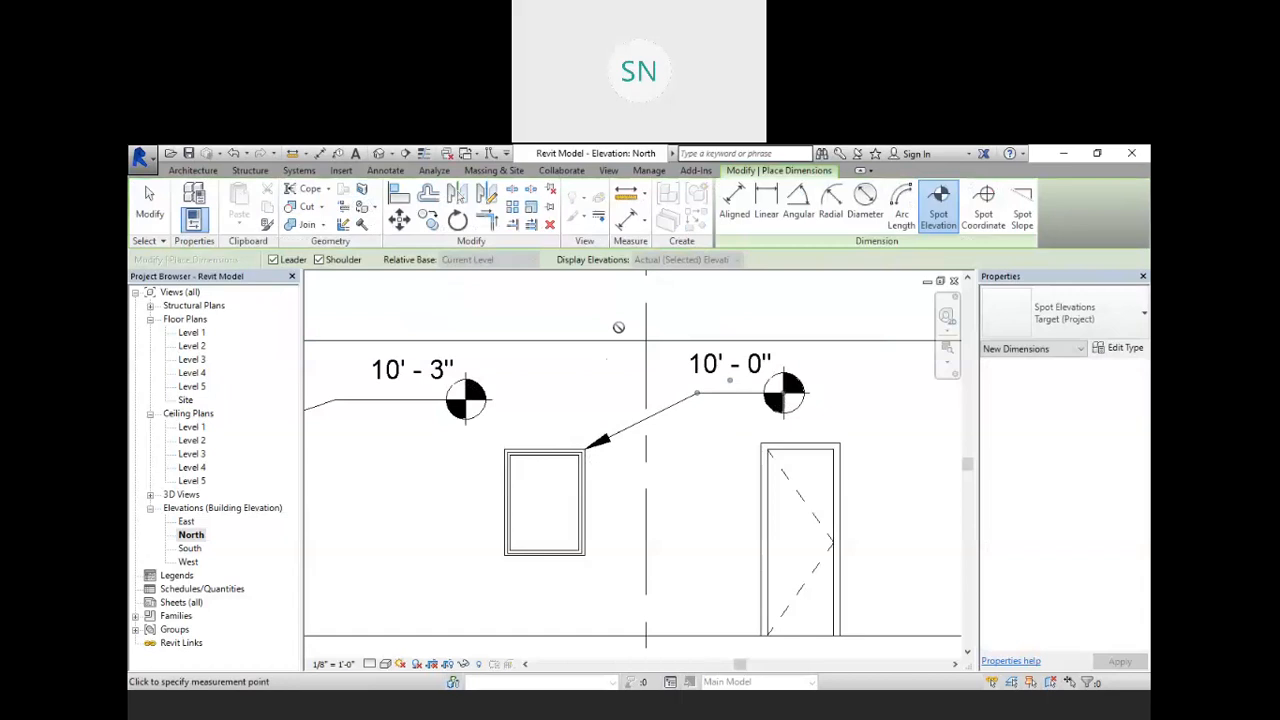
- Add a spot elevation to the short horizontal wall edge on the main building's upper right side, placing the target outside the building
scroll(617, 326, down, 3)
scroll(775, 358, up, 2)
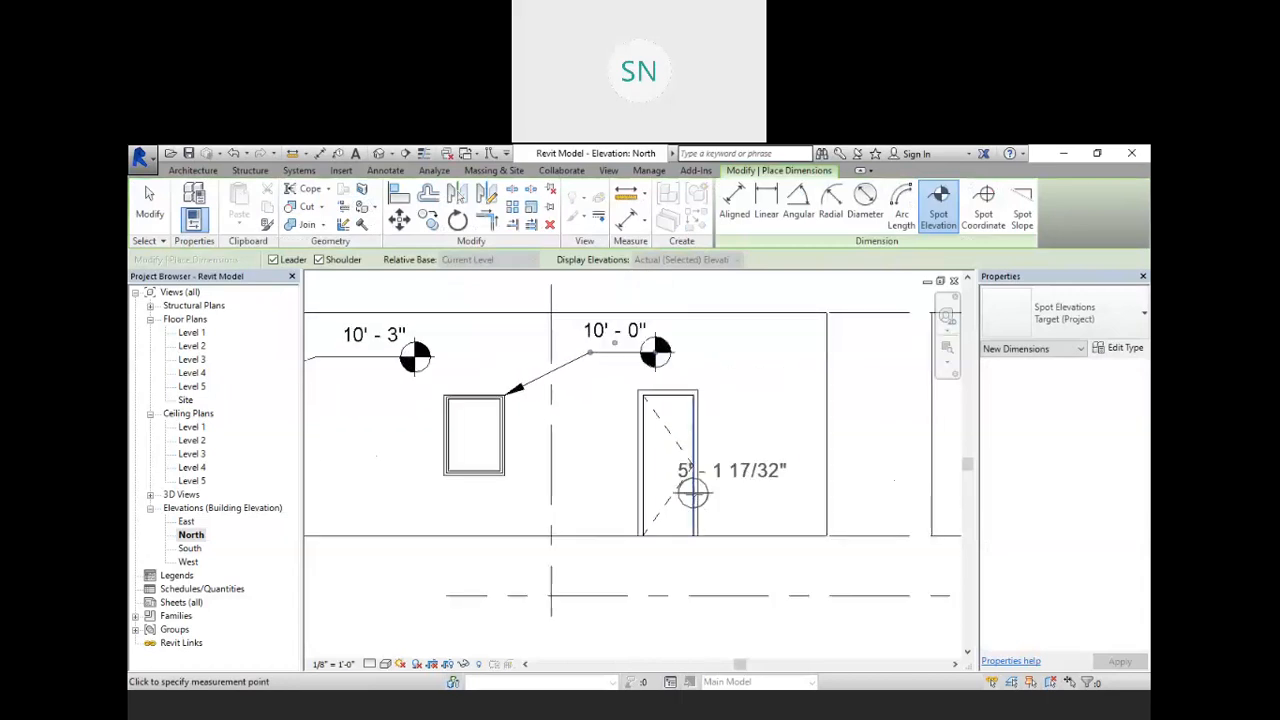
scroll(582, 445, down, 3)
scroll(582, 445, down, 4)
scroll(720, 377, up, 6)
scroll(674, 407, down, 4)
scroll(674, 407, down, 2)
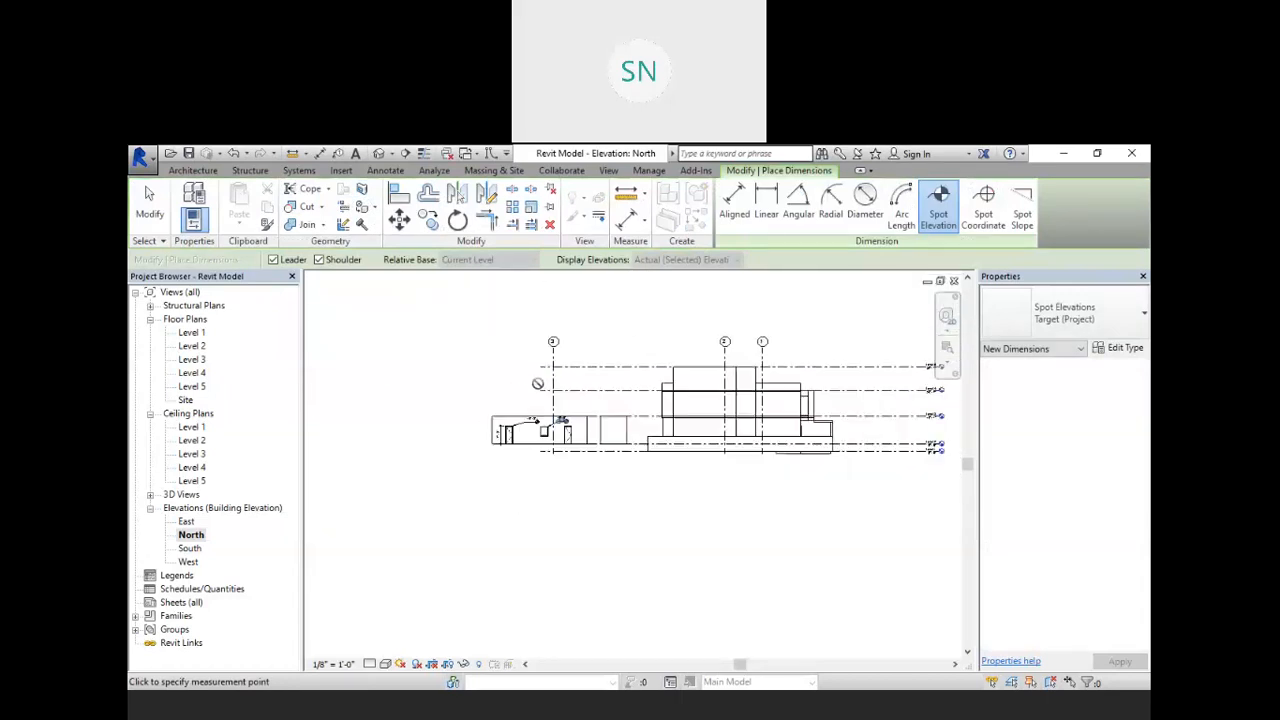
scroll(826, 400, up, 6)
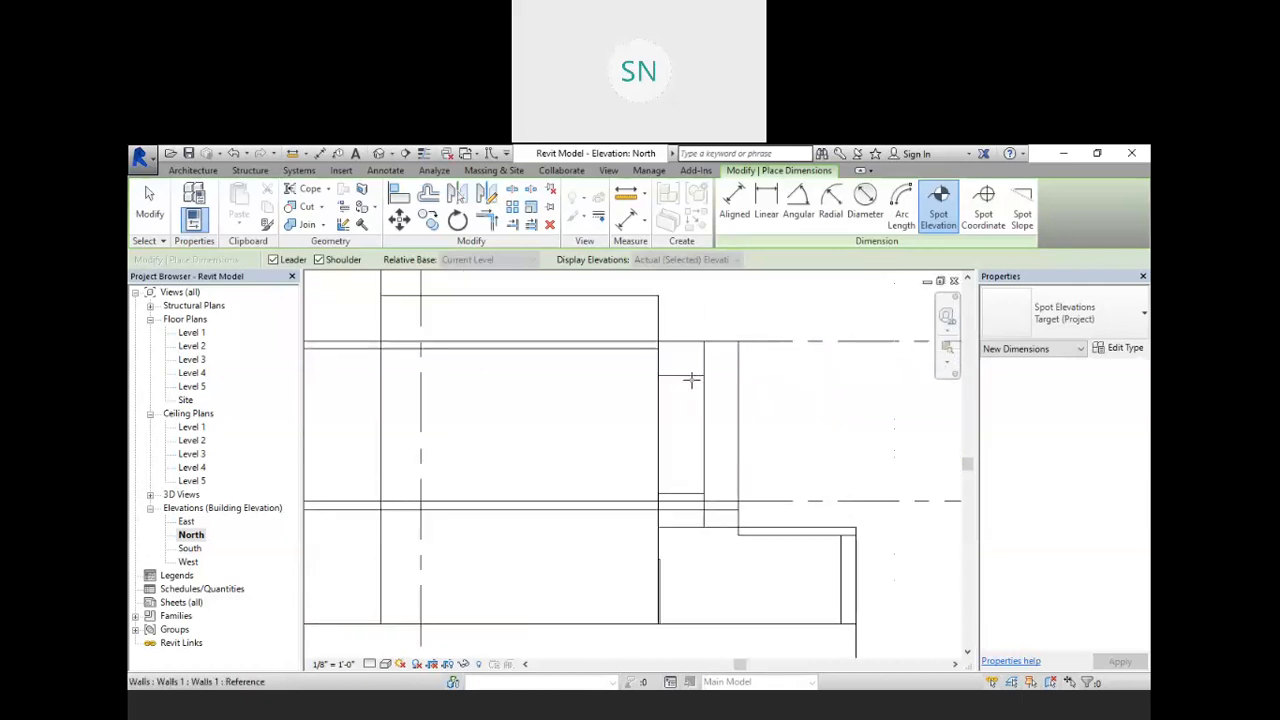
click(694, 377)
click(812, 409)
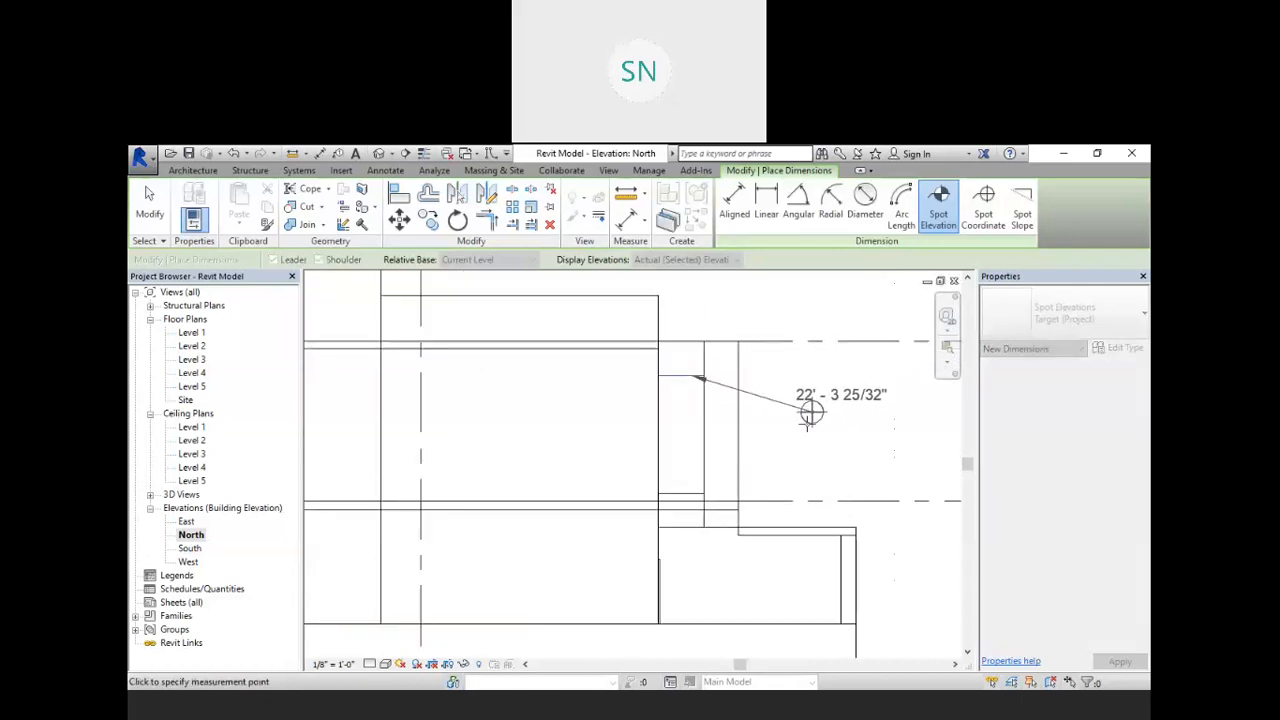
click(889, 417)
- Add a spot elevation to the top edge of the building's low right-hand block, with a straight leader ending beyond the block
scroll(740, 345, down, 2)
scroll(822, 380, up, 4)
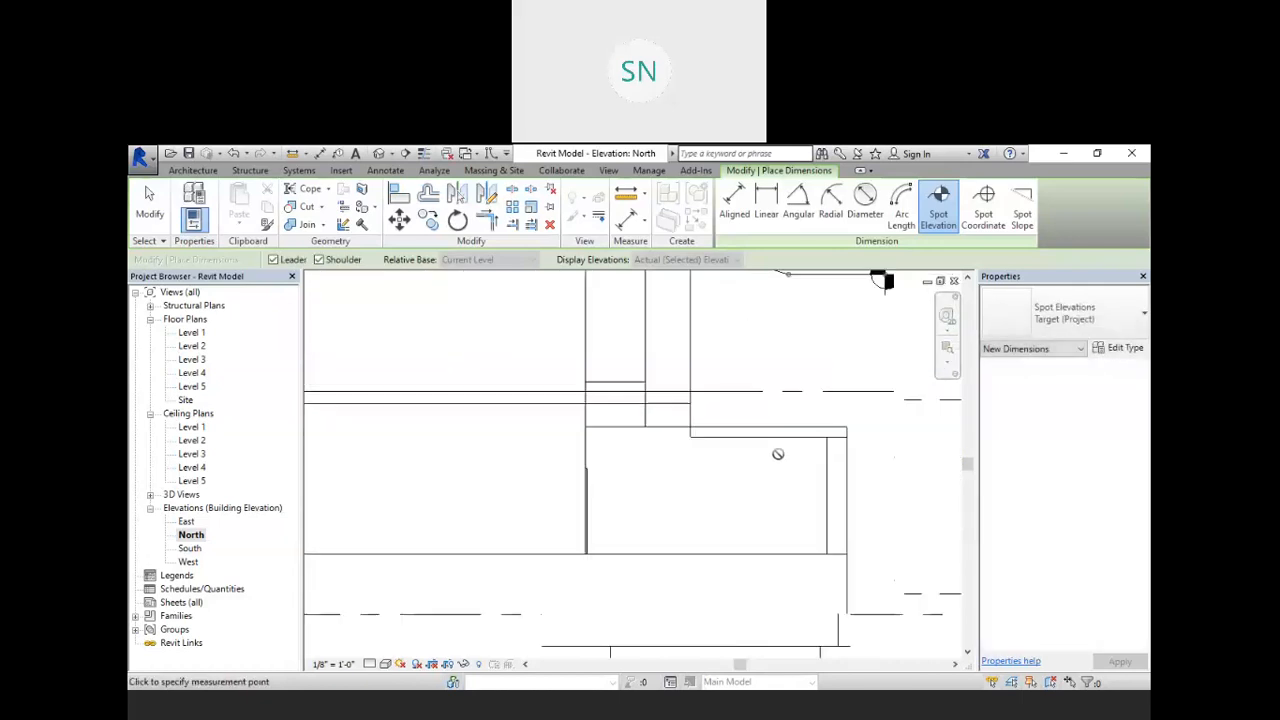
scroll(702, 450, down, 3)
scroll(818, 442, up, 2)
click(808, 444)
scroll(815, 475, down, 2)
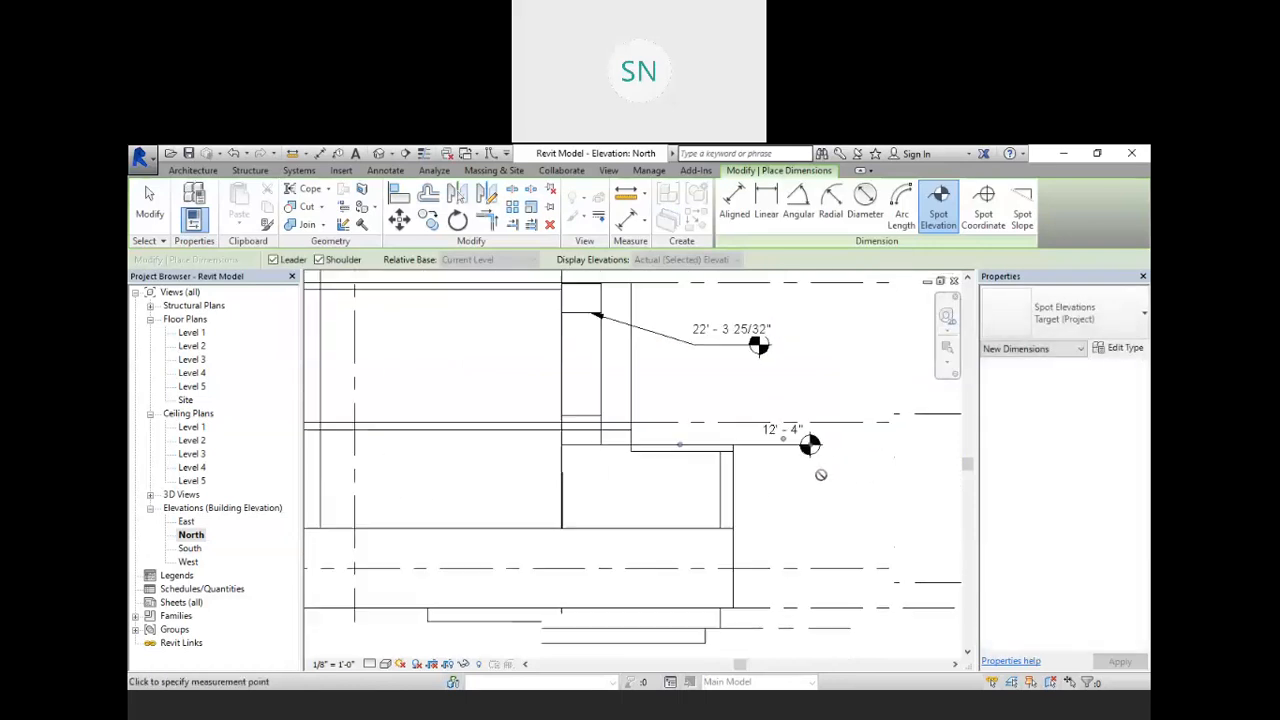
- Add a spot elevation to the inner upper right corner of the low block, with the target below the previous one, and end the command
scroll(748, 428, up, 4)
click(729, 425)
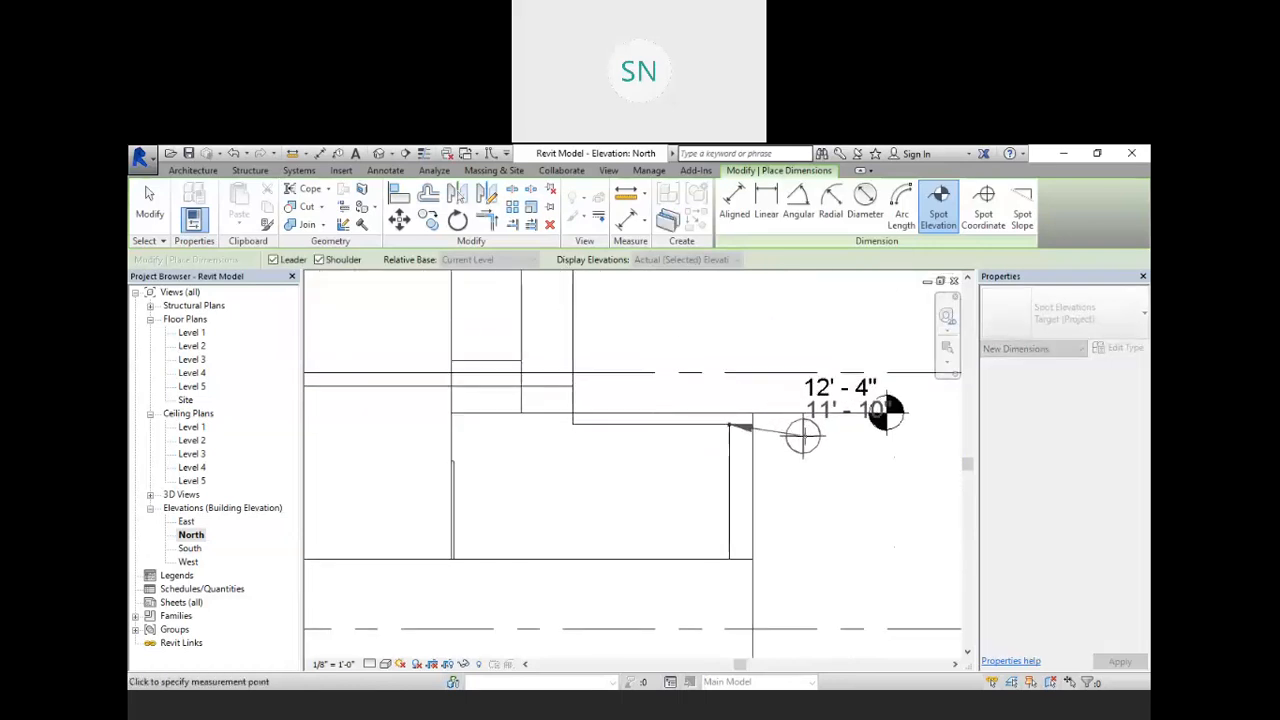
click(877, 508)
scroll(463, 468, down, 5)
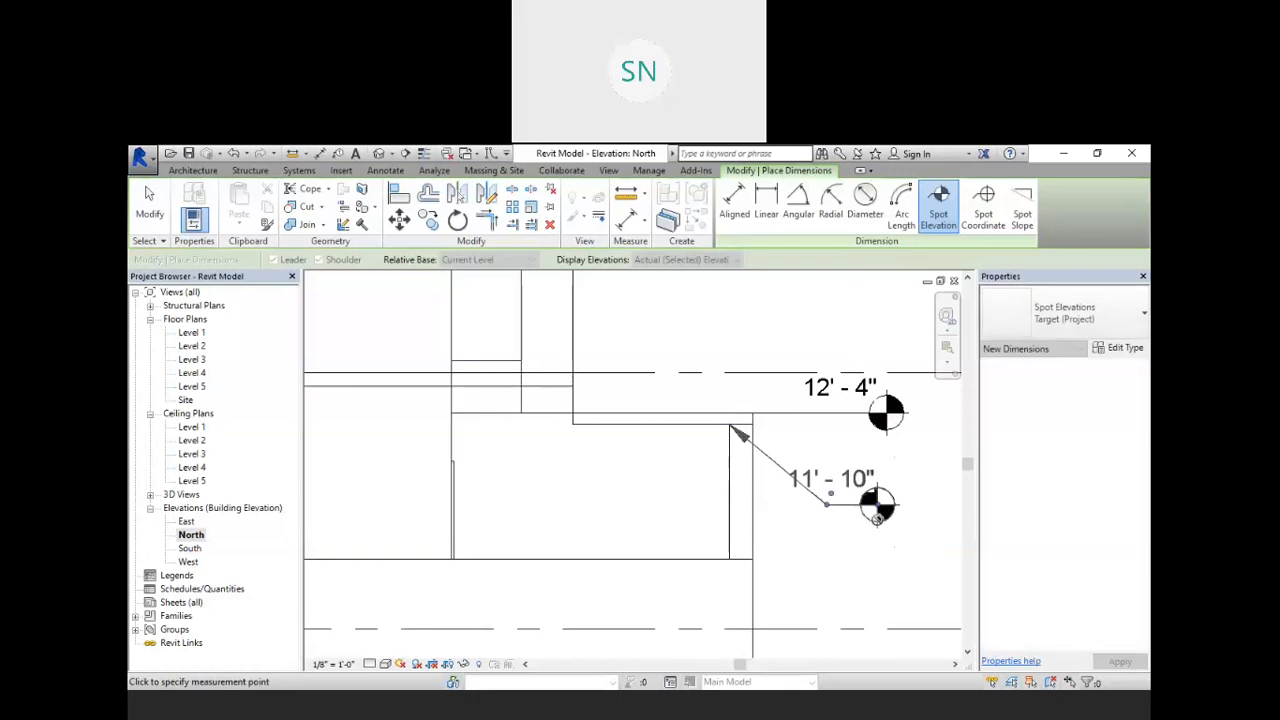
scroll(485, 415, up, 6)
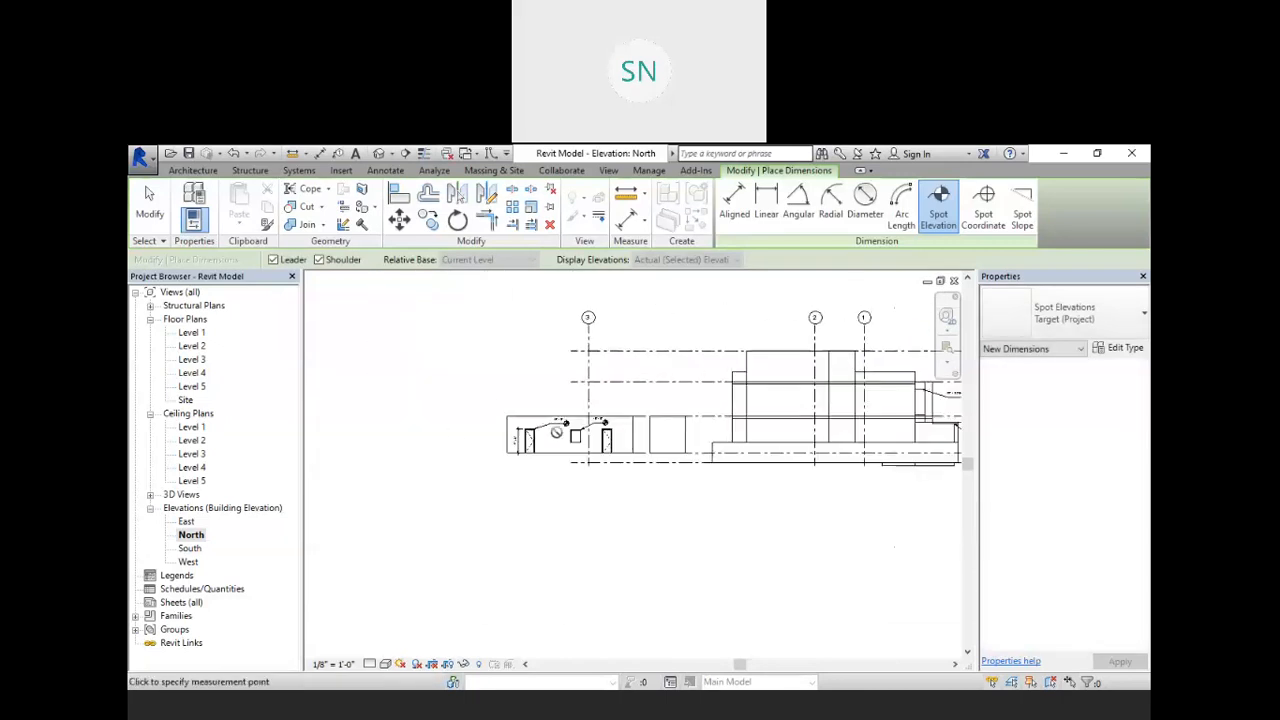
right_click(492, 340)
click(524, 346)
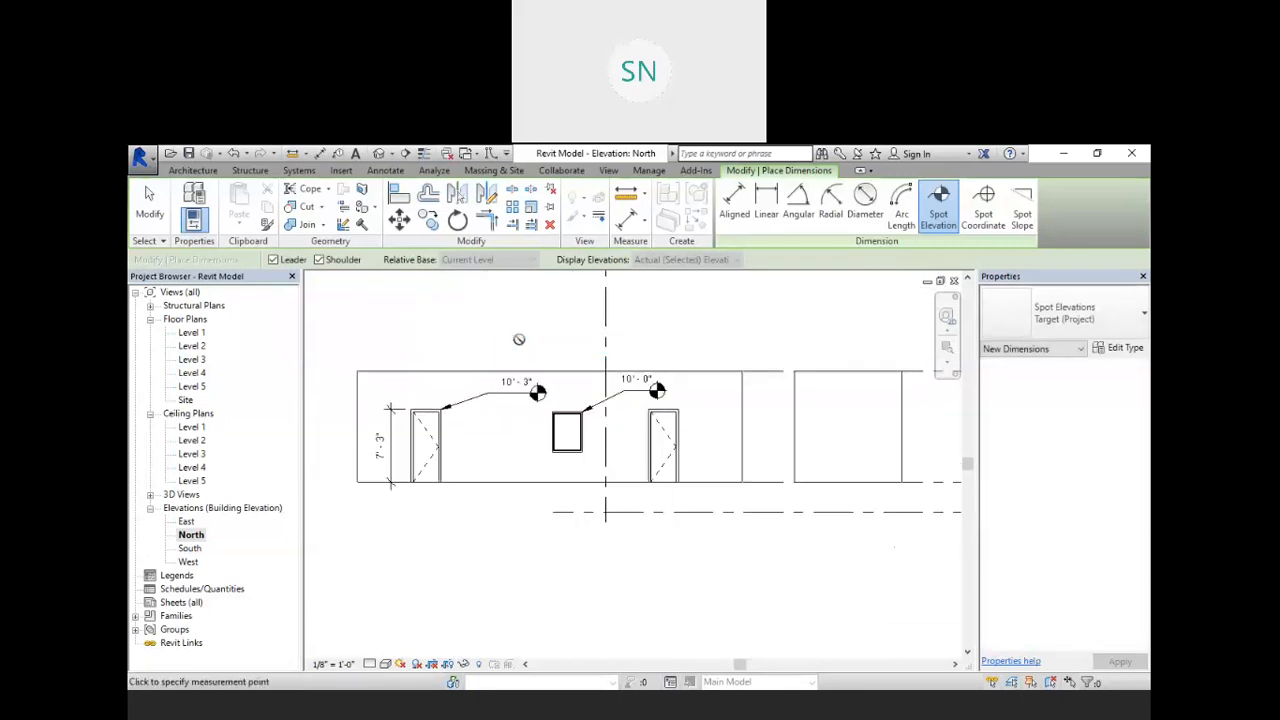
right_click(484, 314)
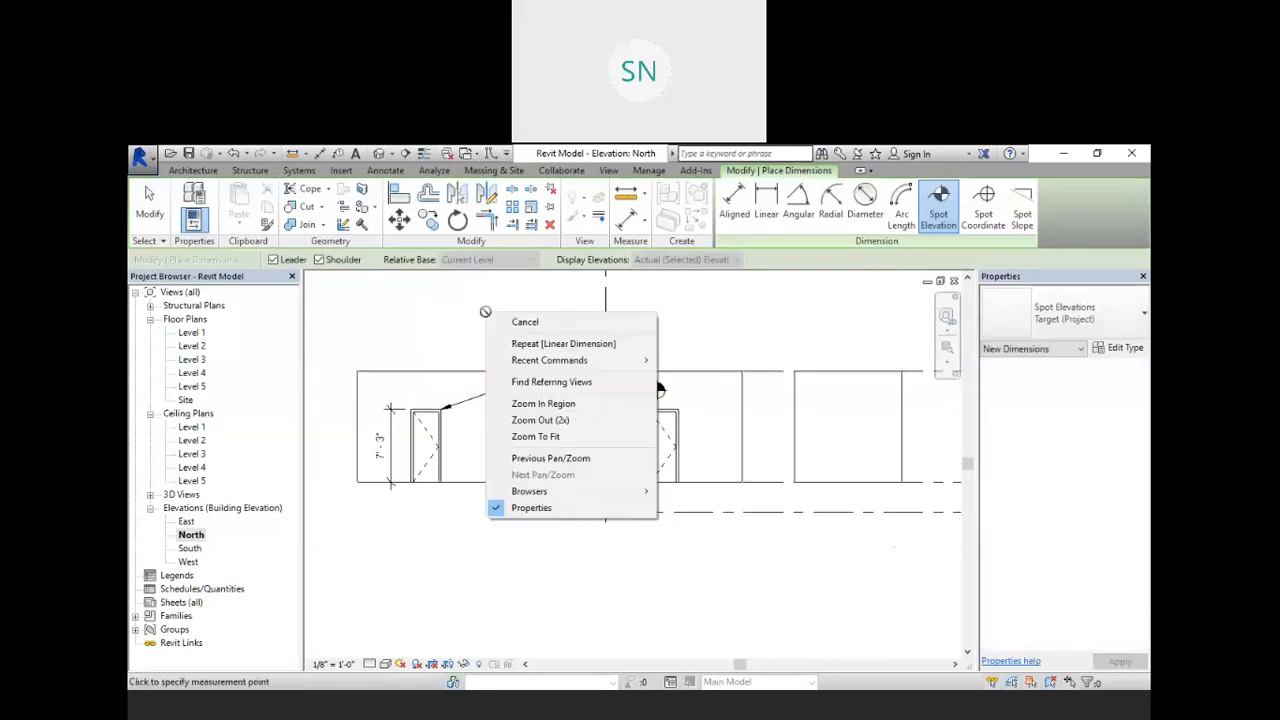
click(553, 322)
- Add a spot coordinate to the window's upper left corner, placing its target between the left door and the window
click(388, 206)
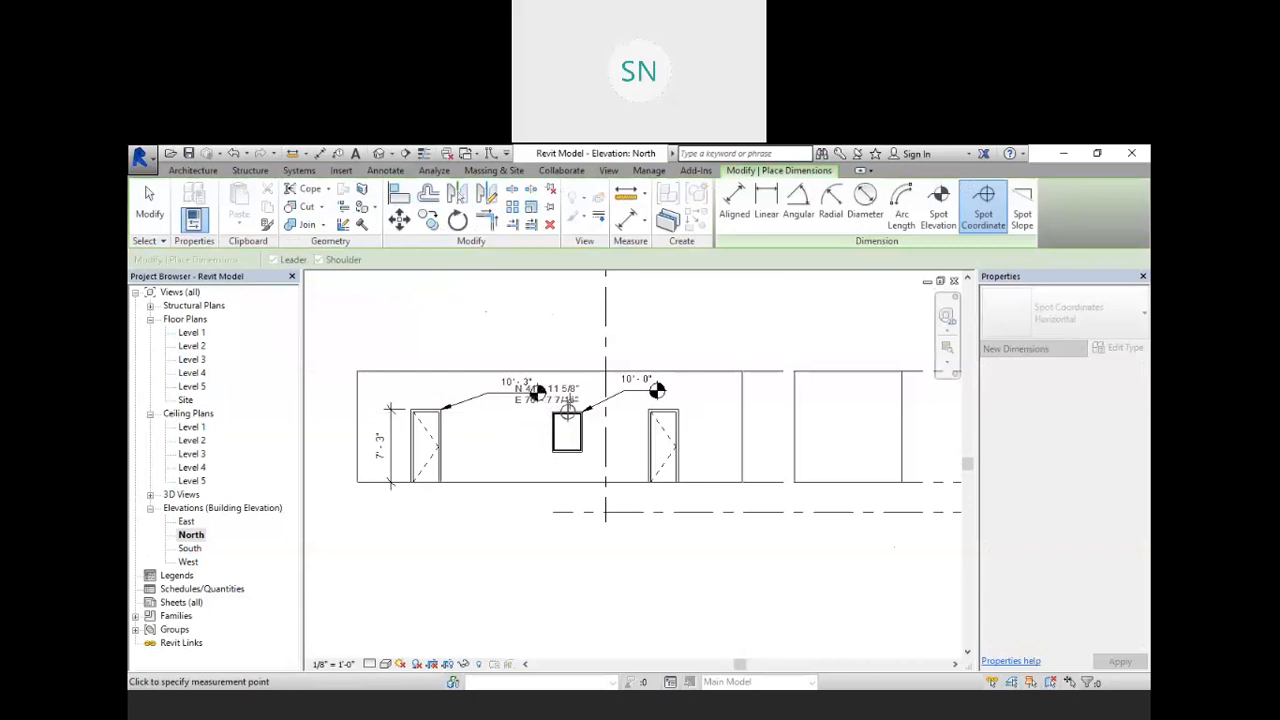
scroll(567, 430, up, 3)
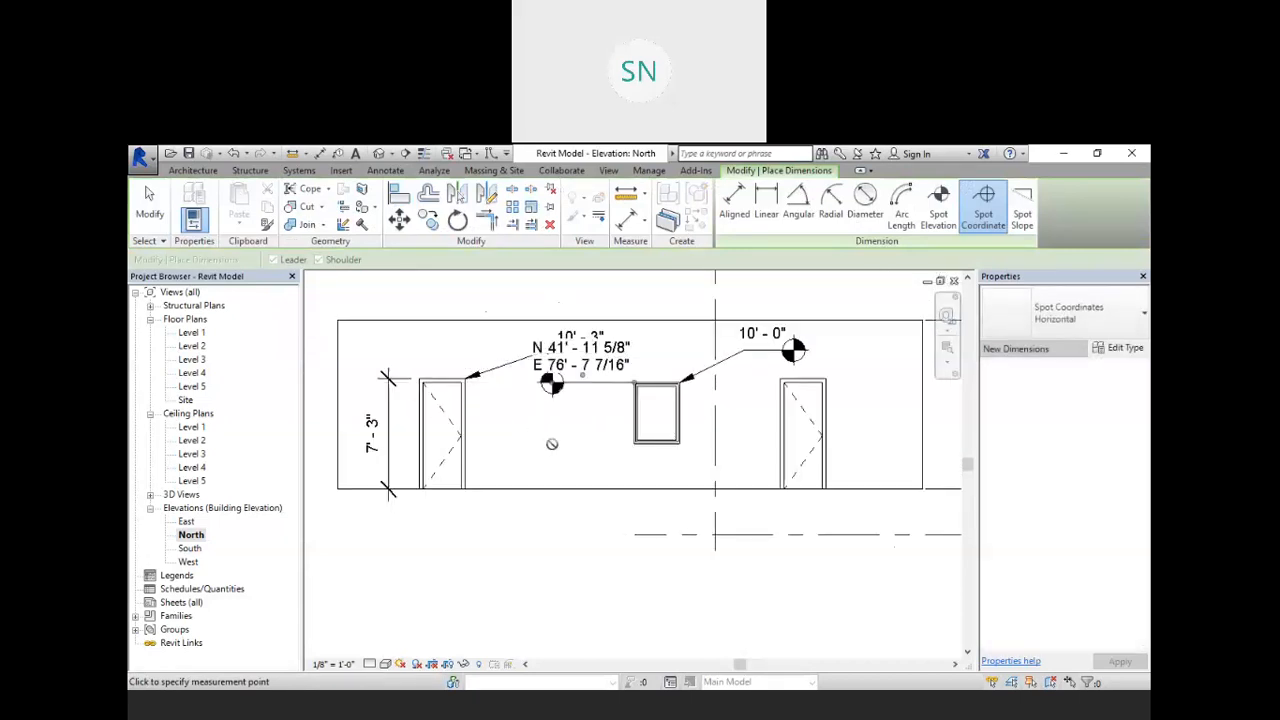
scroll(547, 400, down, 2)
scroll(538, 363, up, 2)
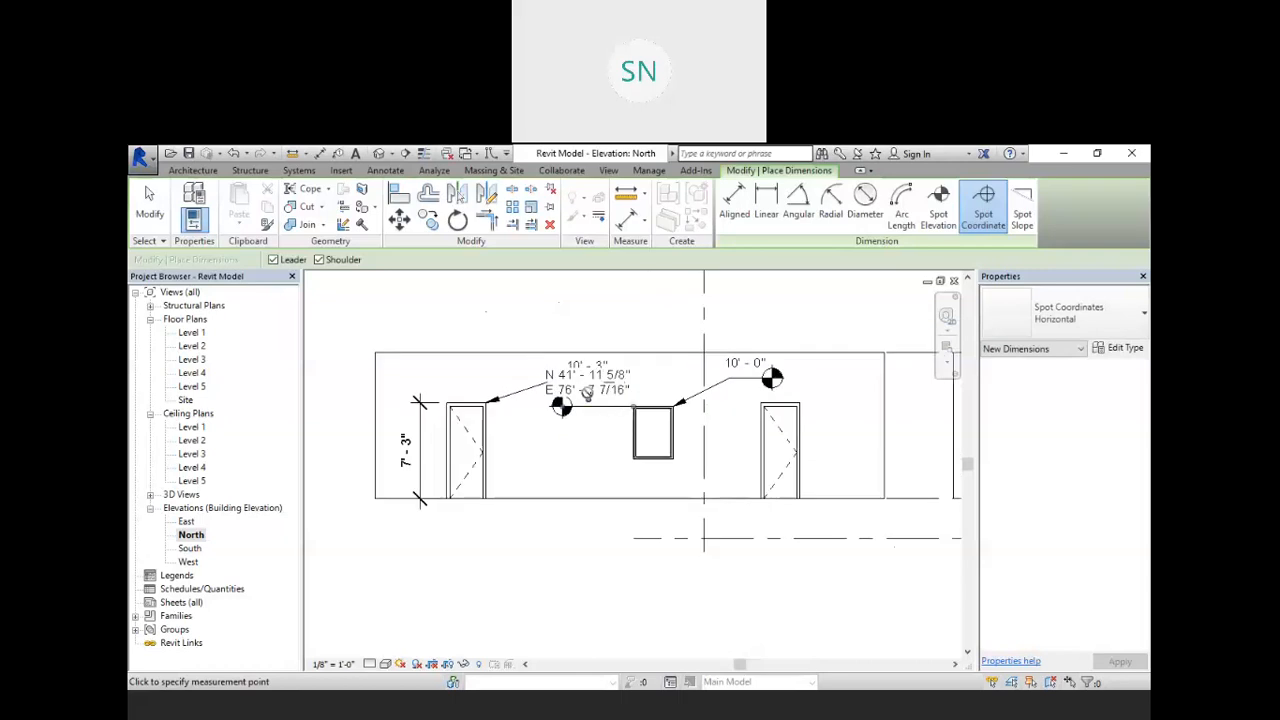
right_click(570, 314)
click(600, 324)
- Add a spot coordinate to the practice wall's upper left corner with a straight leader to the left, and end the command
scroll(536, 340, down, 1)
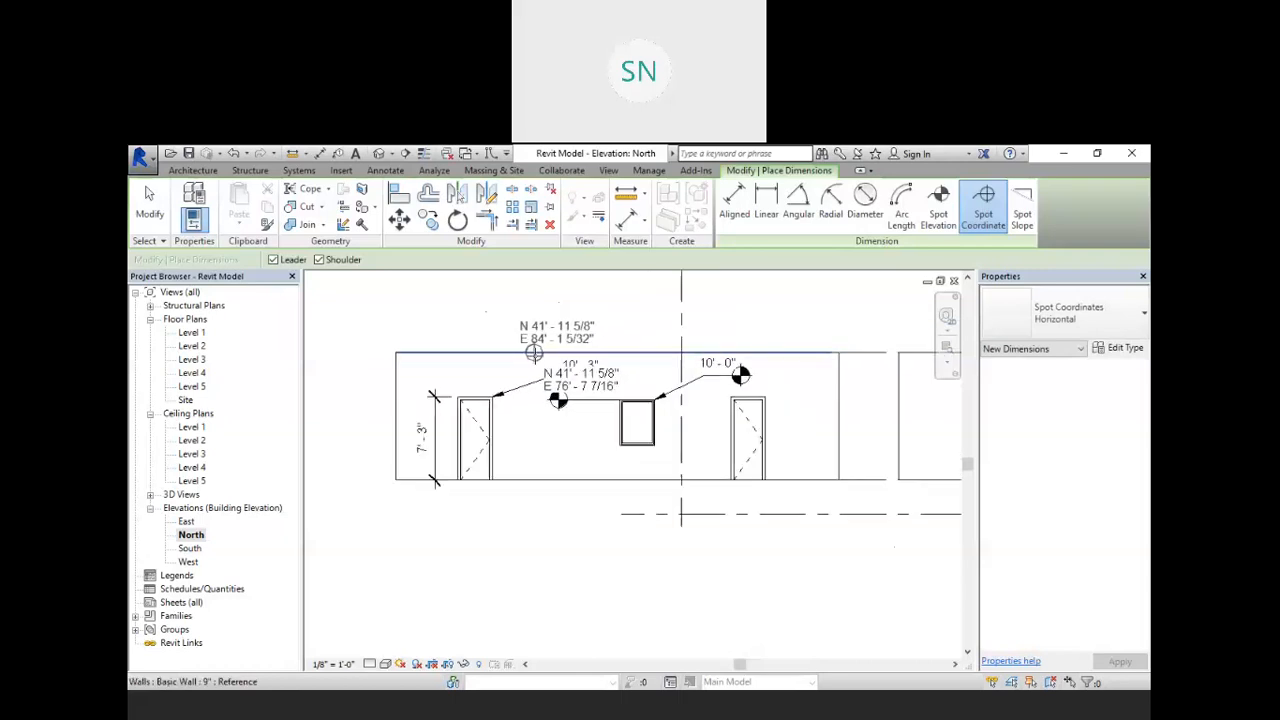
double_click(396, 352)
scroll(535, 408, down, 6)
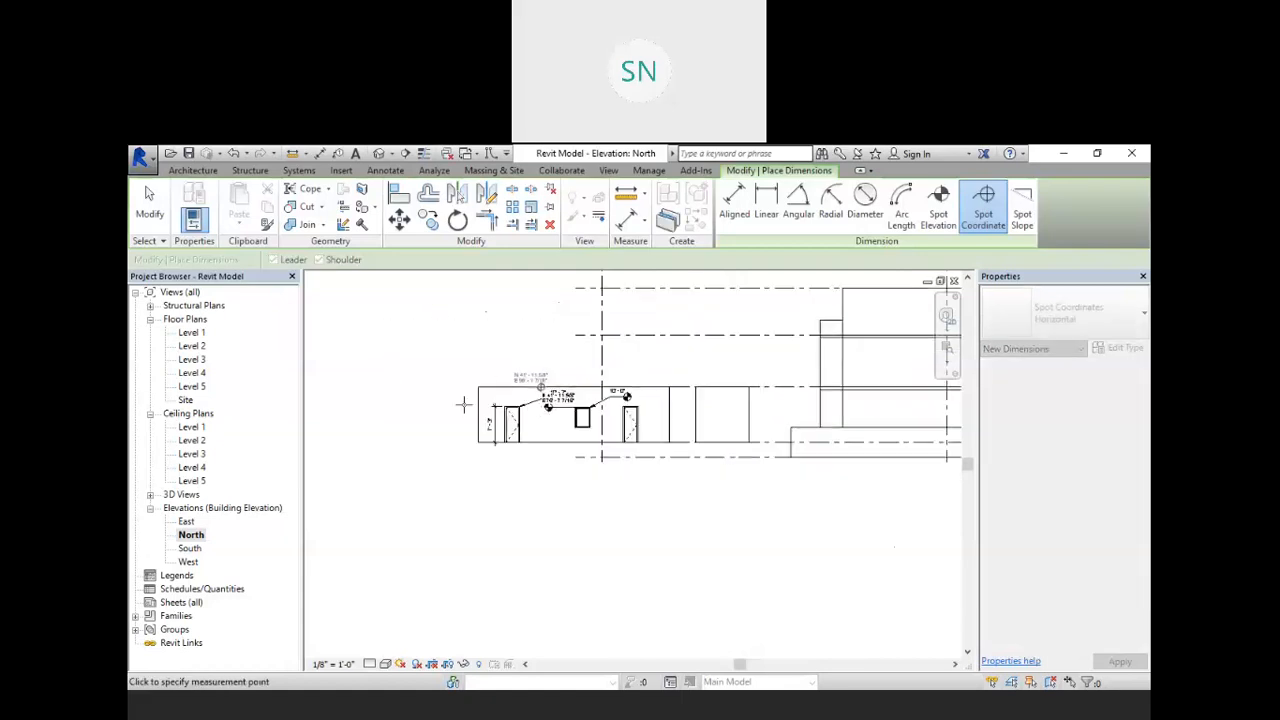
click(422, 386)
scroll(447, 367, up, 4)
scroll(447, 367, up, 2)
right_click(447, 367)
click(494, 373)
right_click(496, 371)
click(520, 380)
- Move the wall corner coordinate's text well above its leader line, and bring it back down close to the line
click(390, 415)
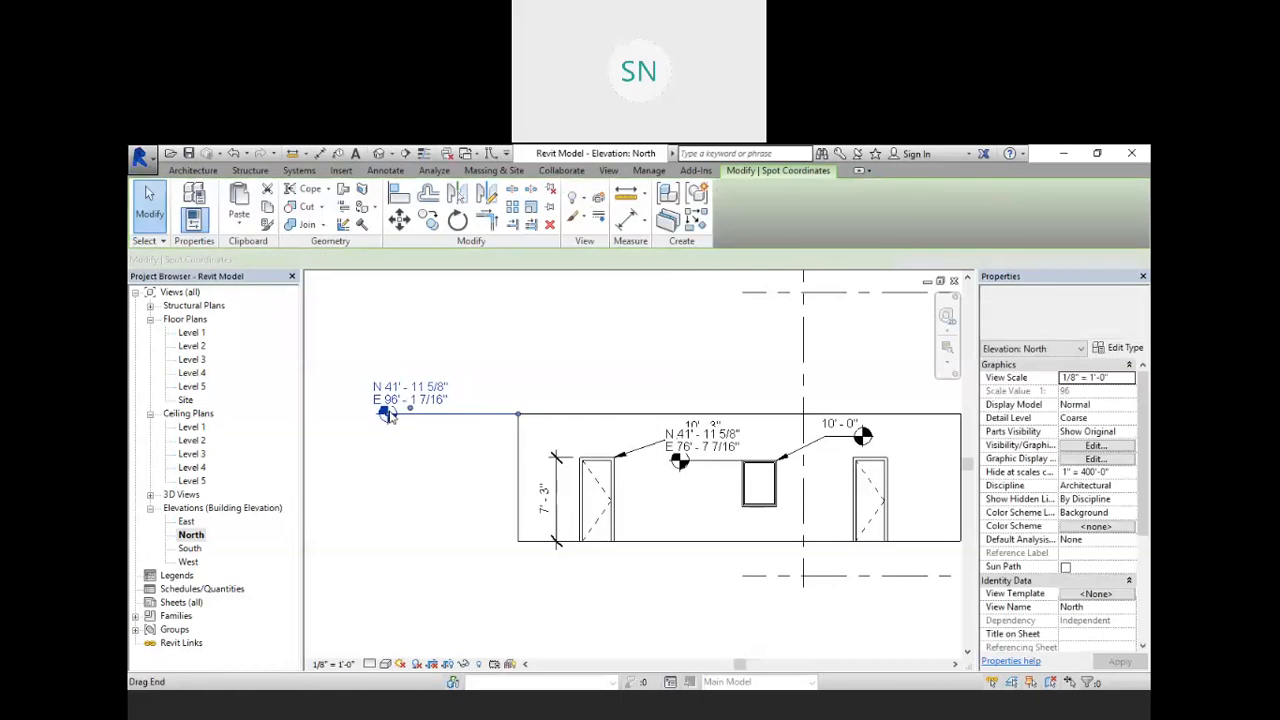
drag(410, 411, 431, 378)
click(462, 465)
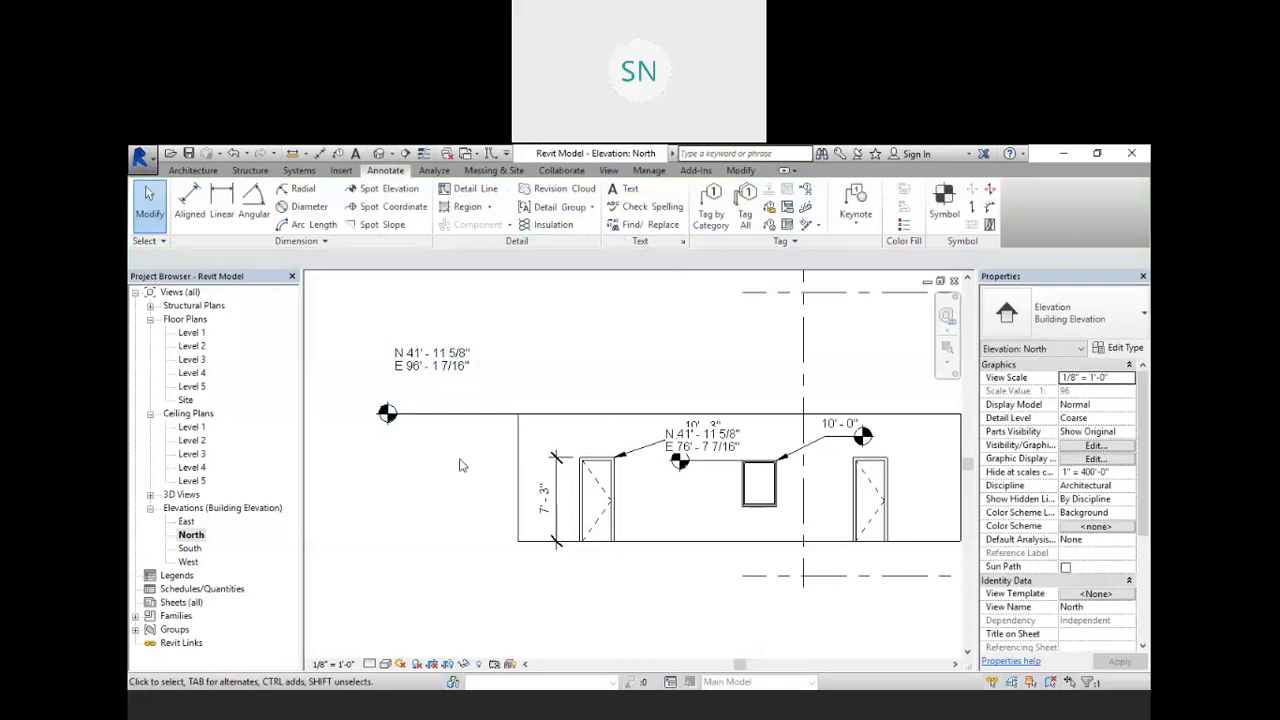
click(434, 380)
drag(434, 383, 431, 414)
click(446, 457)
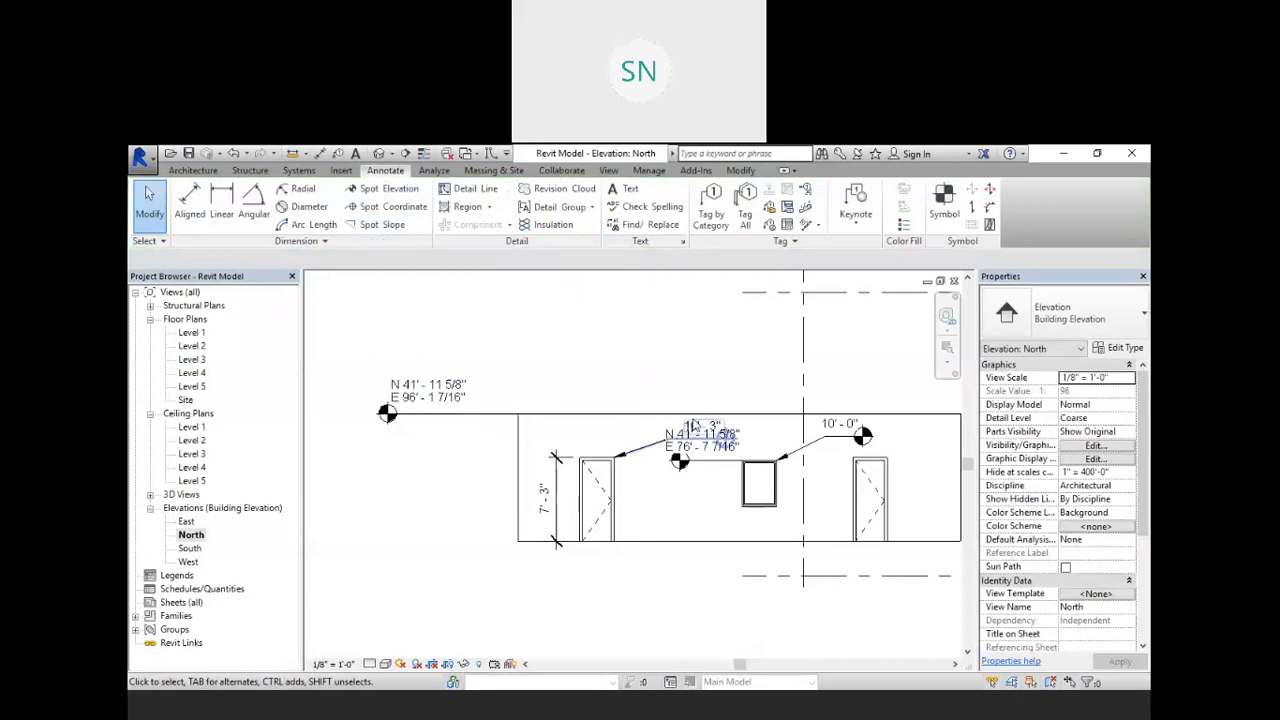
- In the Level 2 plan, draw a horizontal straight ramp run about 11' long above the curved walls and finish the ramp sketch
scroll(641, 432, down, 4)
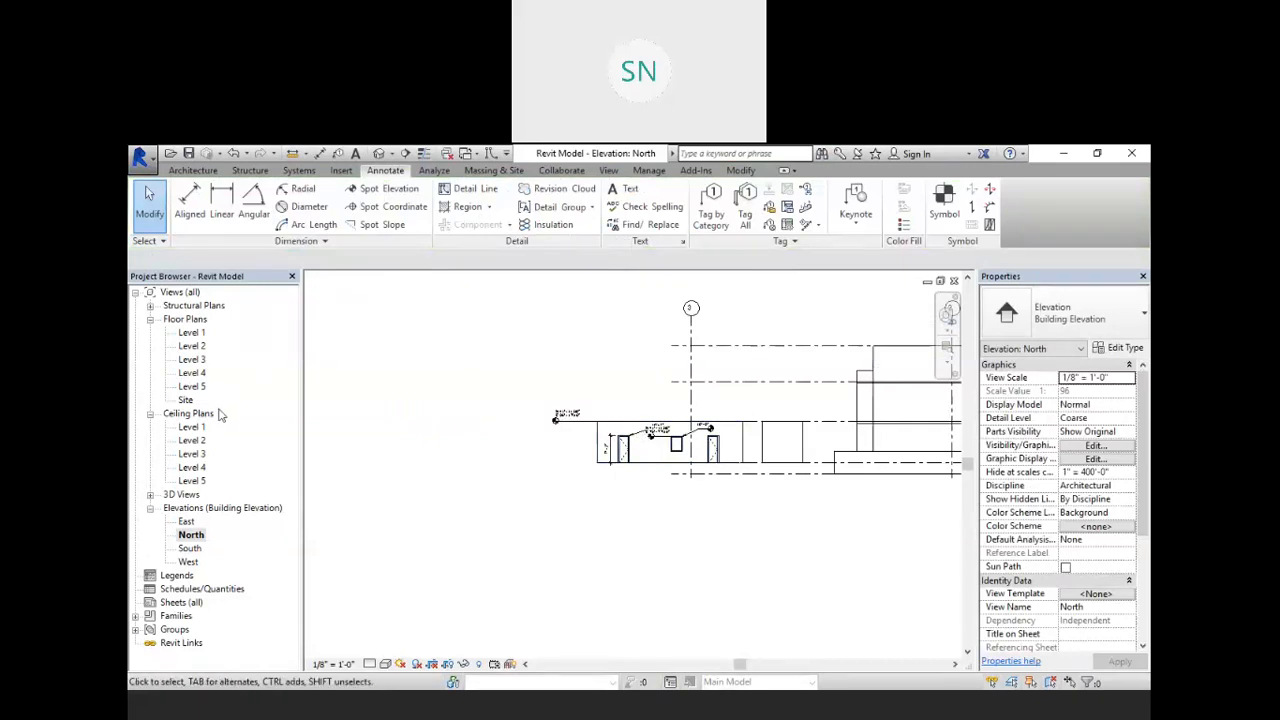
double_click(191, 346)
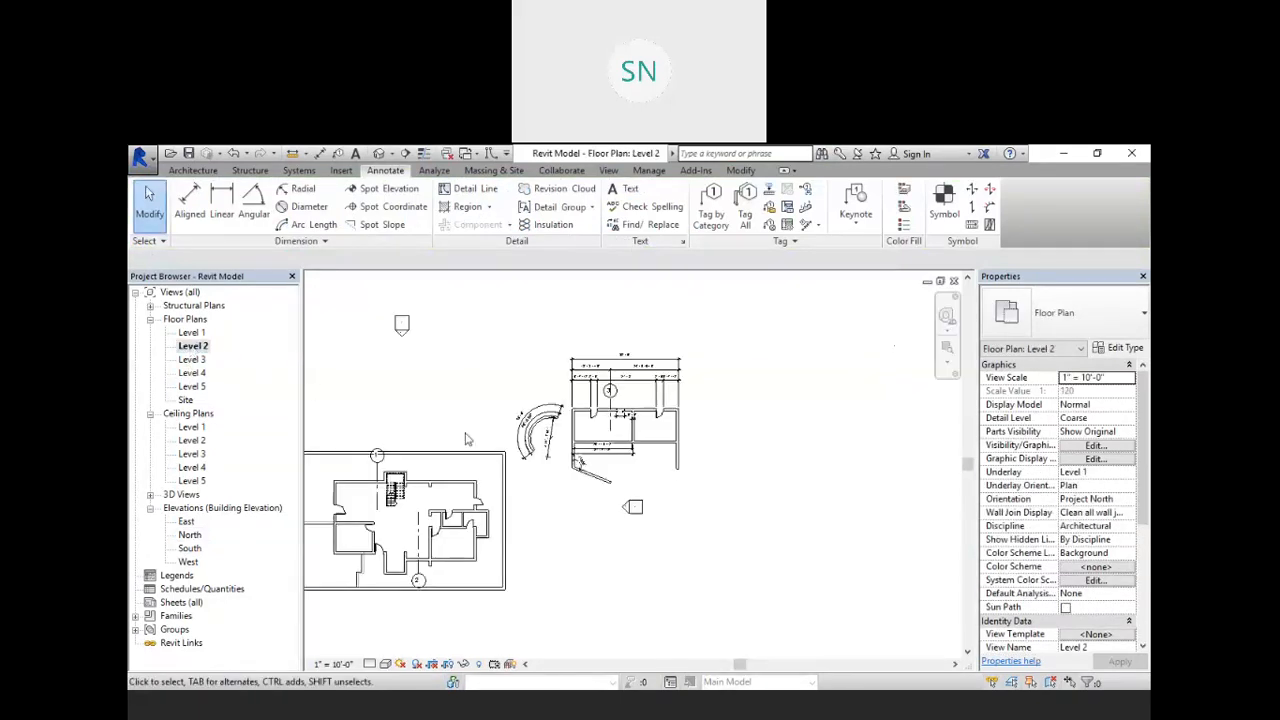
middle_drag(573, 398, 593, 466)
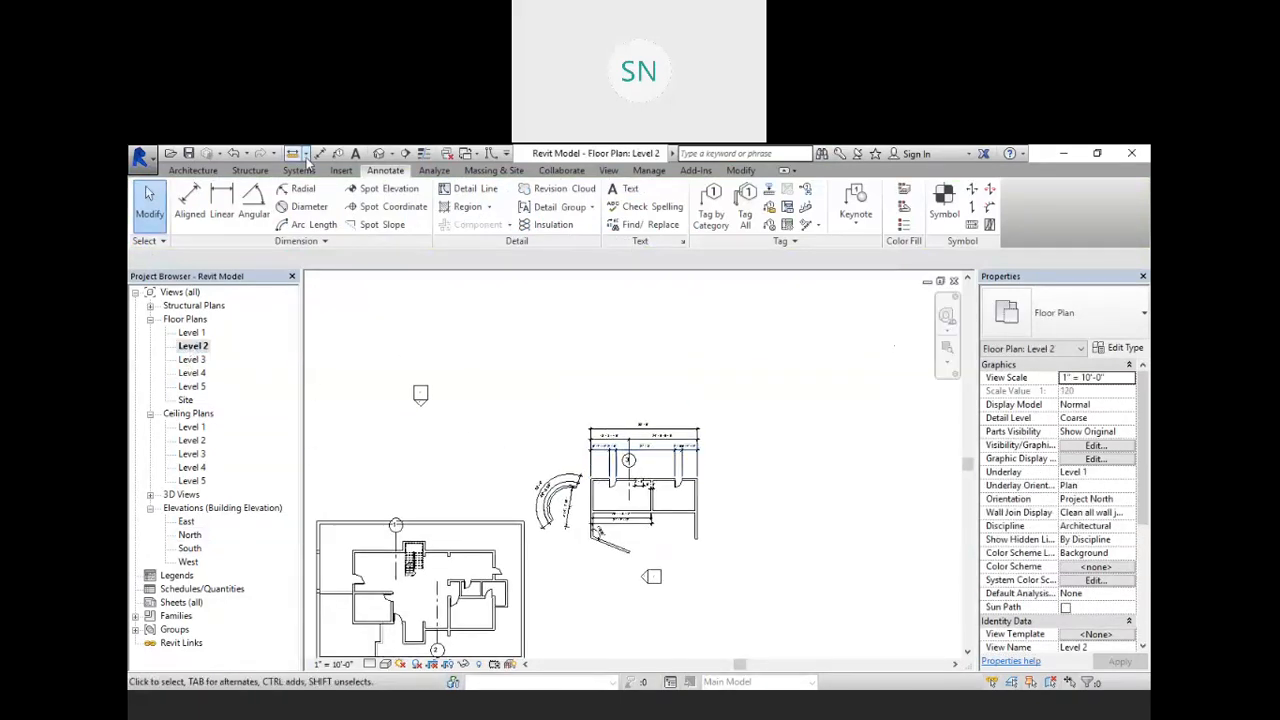
click(192, 170)
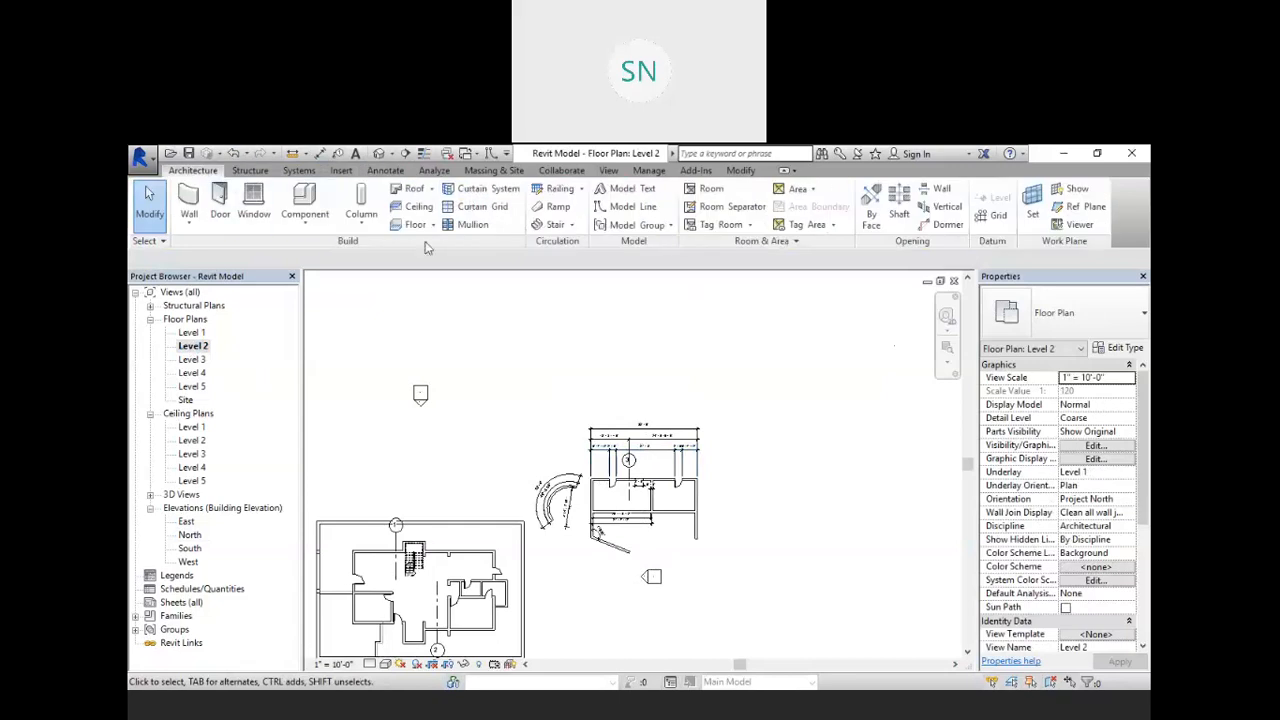
click(552, 207)
click(522, 425)
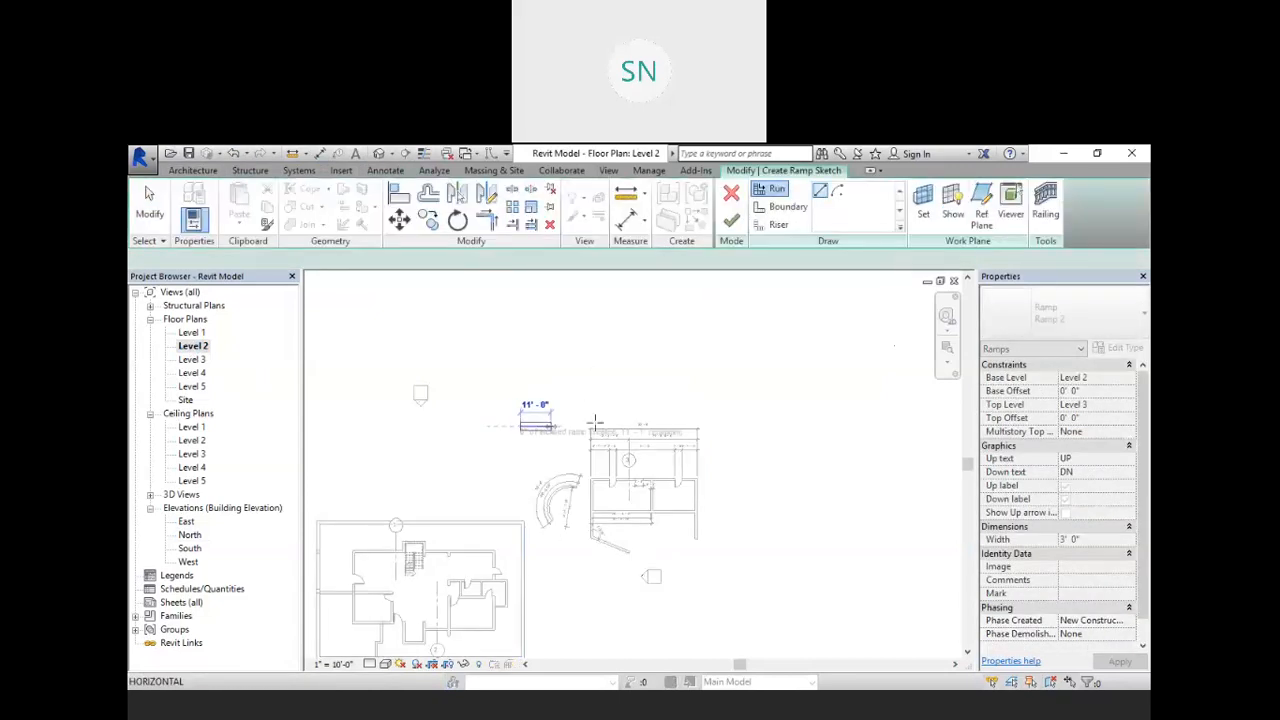
click(698, 425)
right_click(706, 379)
click(744, 389)
right_click(747, 386)
click(784, 396)
click(731, 220)
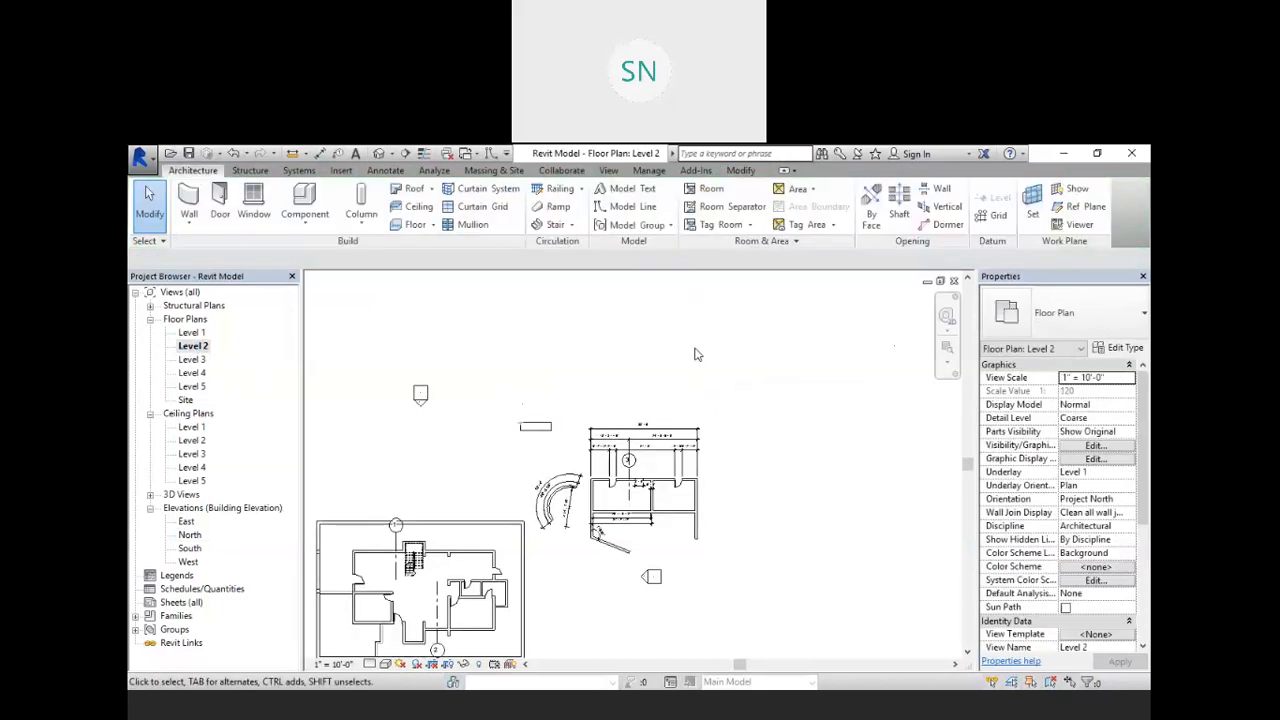
- Open the North elevation and delete the railing from the new ramp
double_click(194, 537)
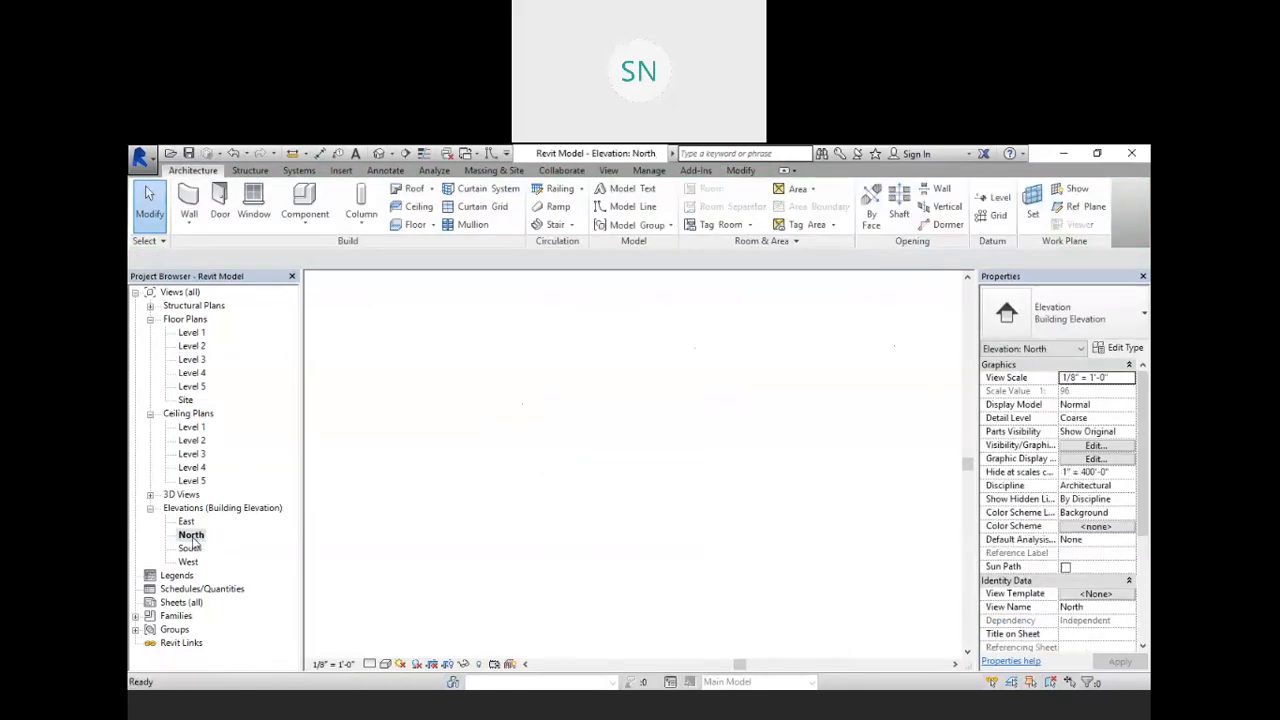
scroll(875, 450, up, 5)
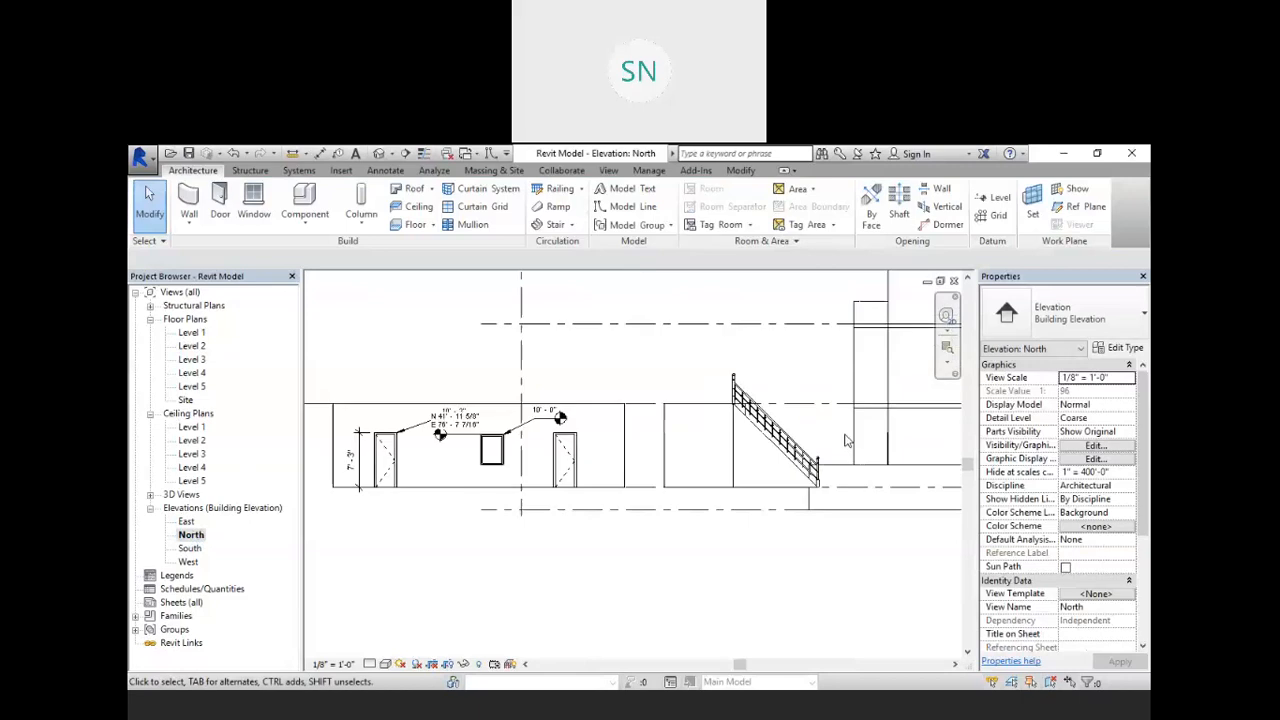
click(746, 443)
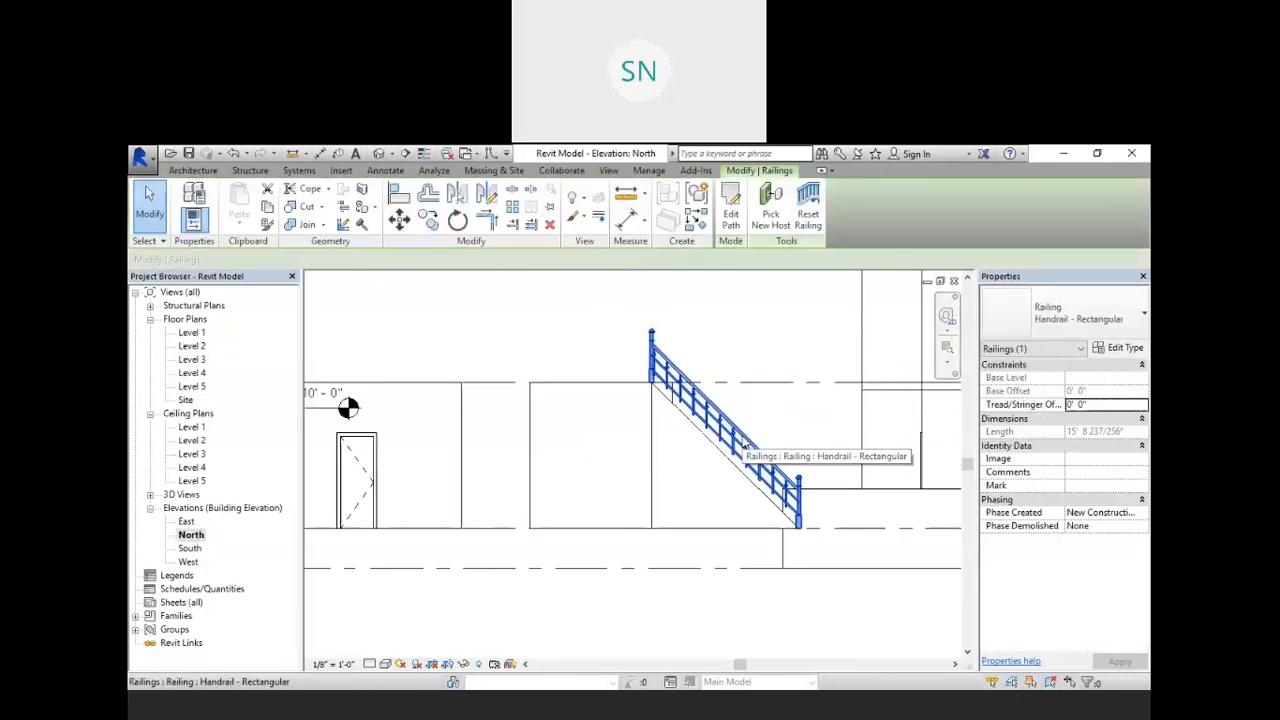
key(Escape)
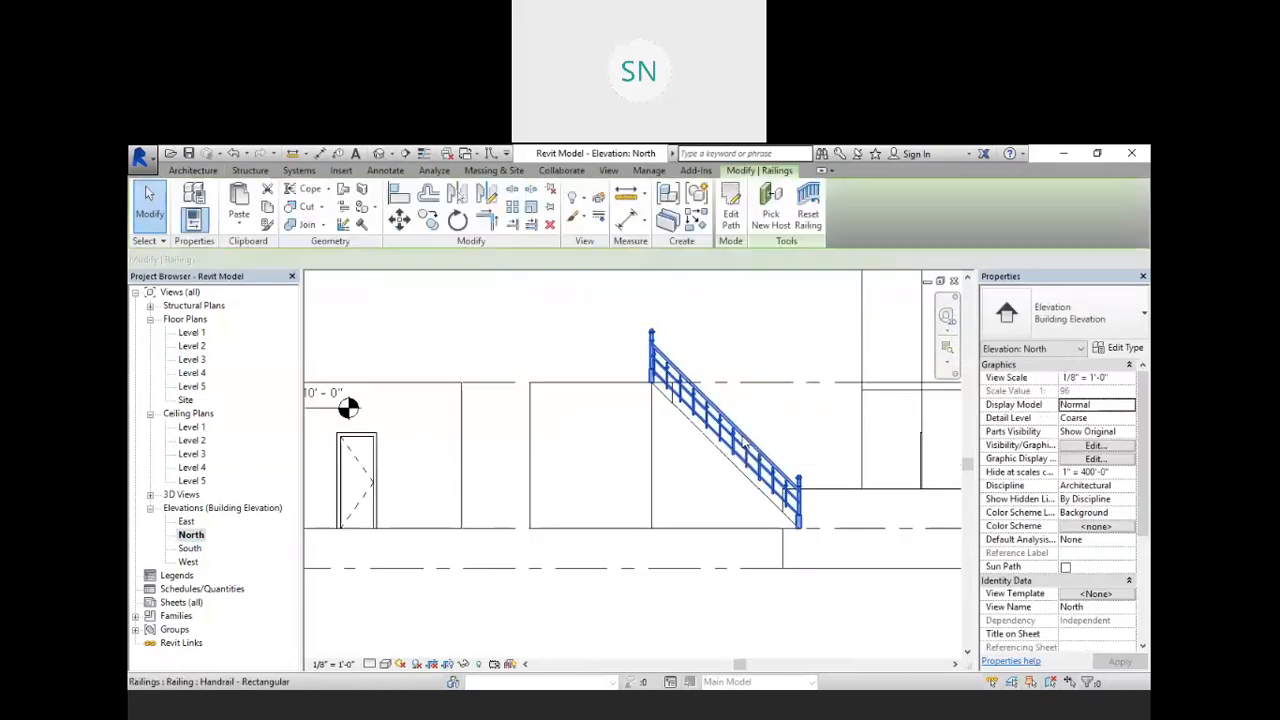
click(745, 444)
key(Delete)
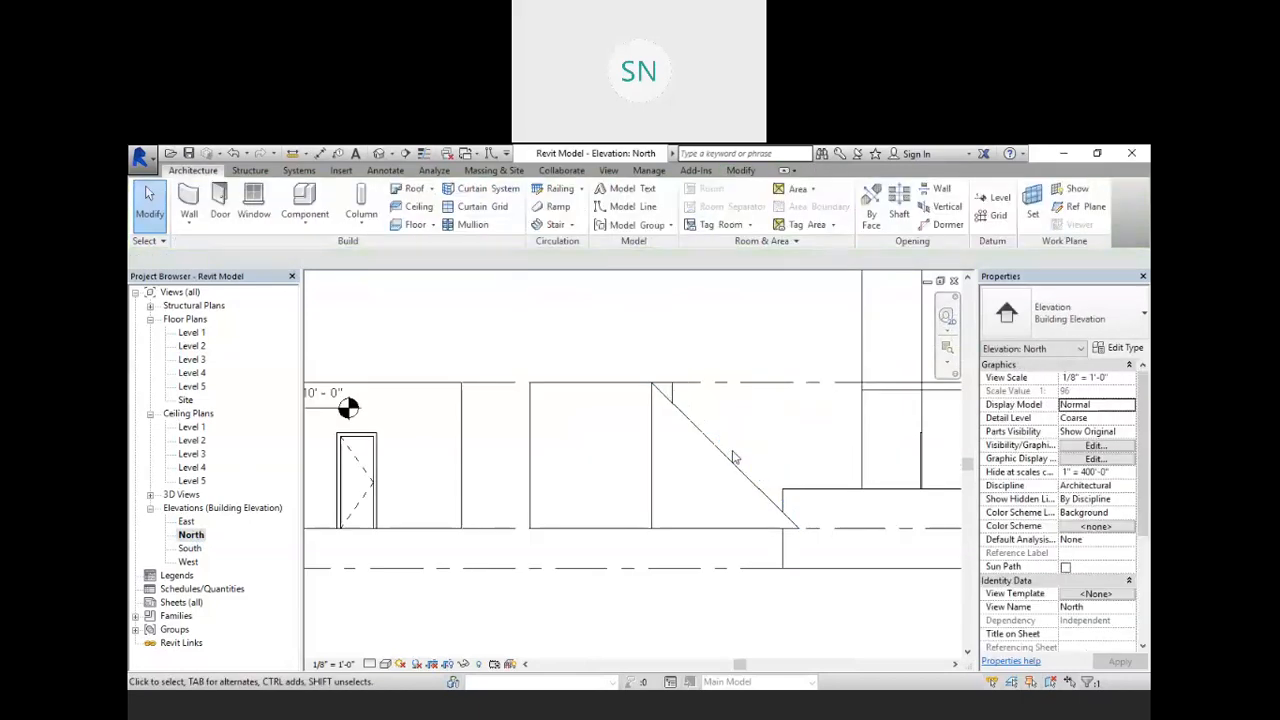
- Add an arrow-style spot slope above the ramp's inclined edge with a 1/16" offset, and end the command
scroll(728, 438, down, 1)
scroll(728, 434, up, 2)
scroll(460, 402, down, 3)
scroll(546, 398, up, 2)
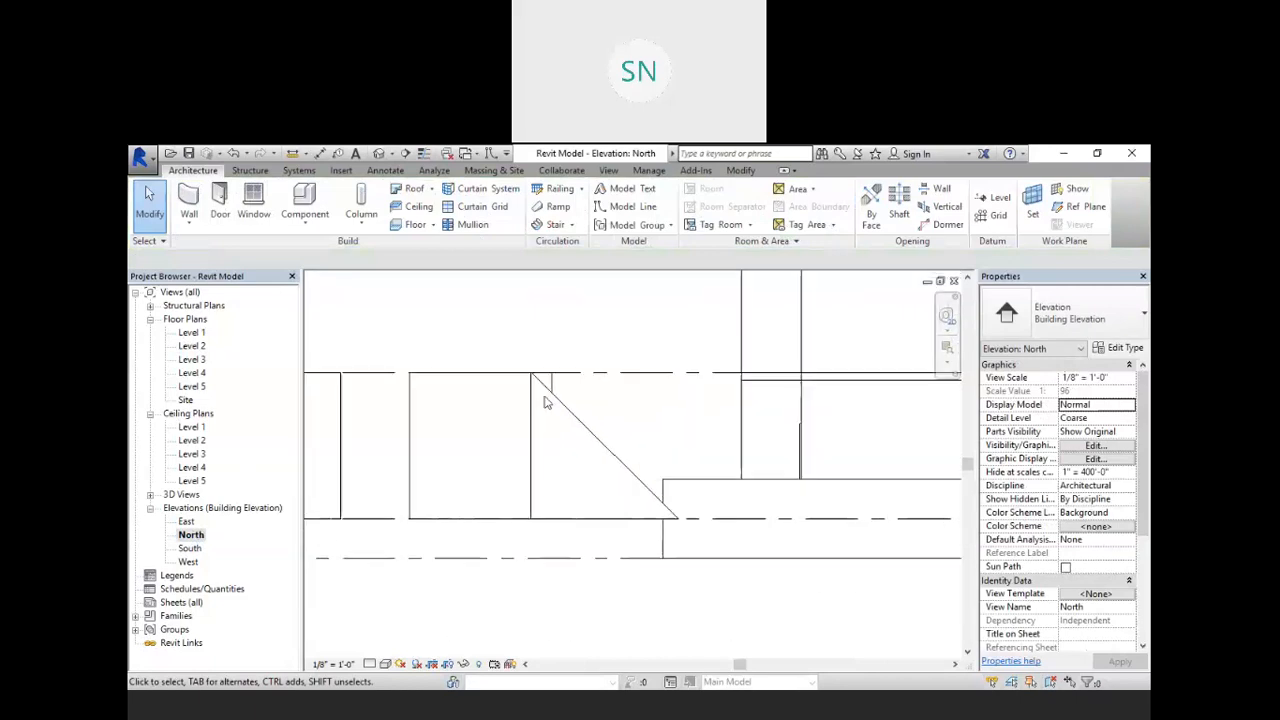
click(387, 170)
click(381, 224)
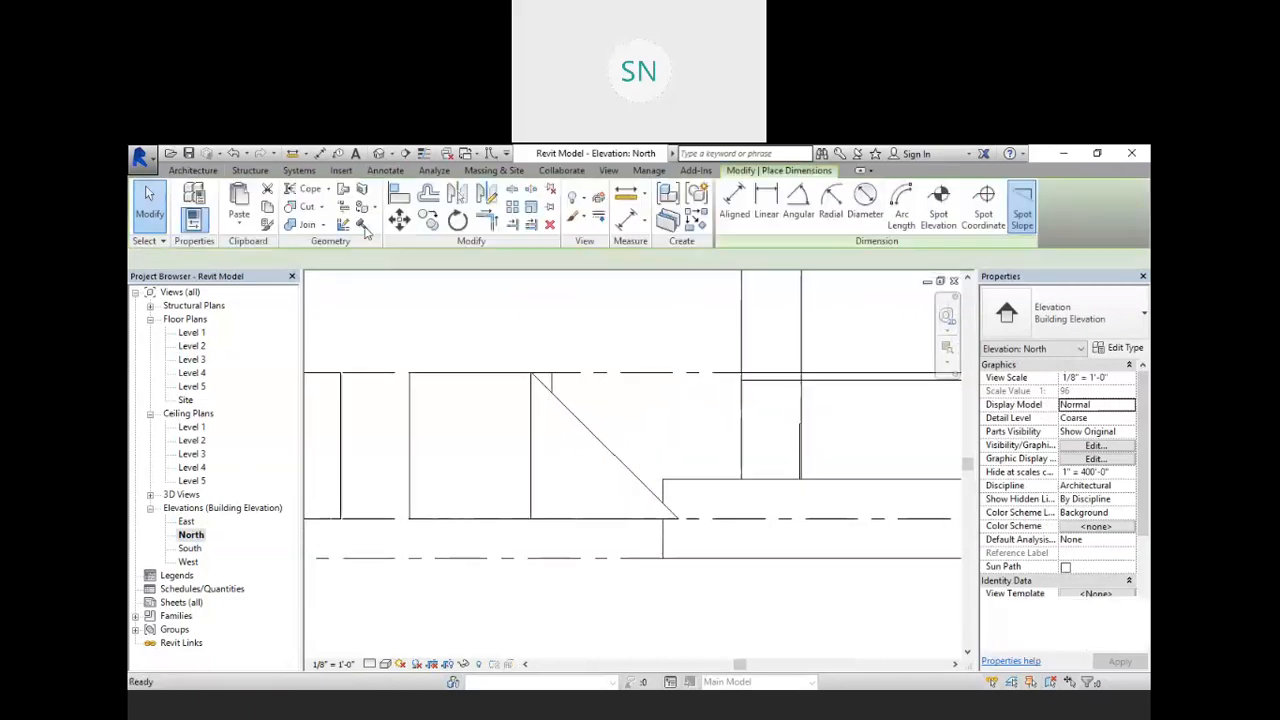
click(598, 422)
click(603, 412)
scroll(625, 425, down, 2)
scroll(637, 433, up, 5)
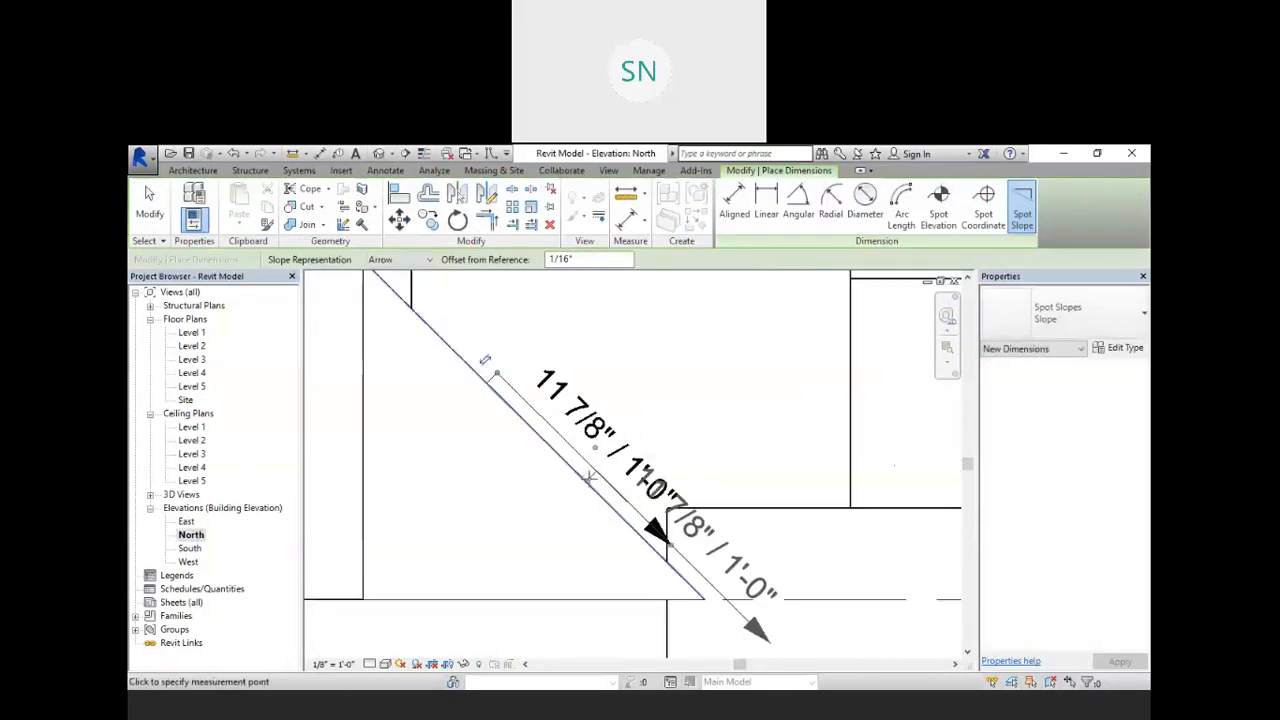
right_click(638, 318)
click(670, 327)
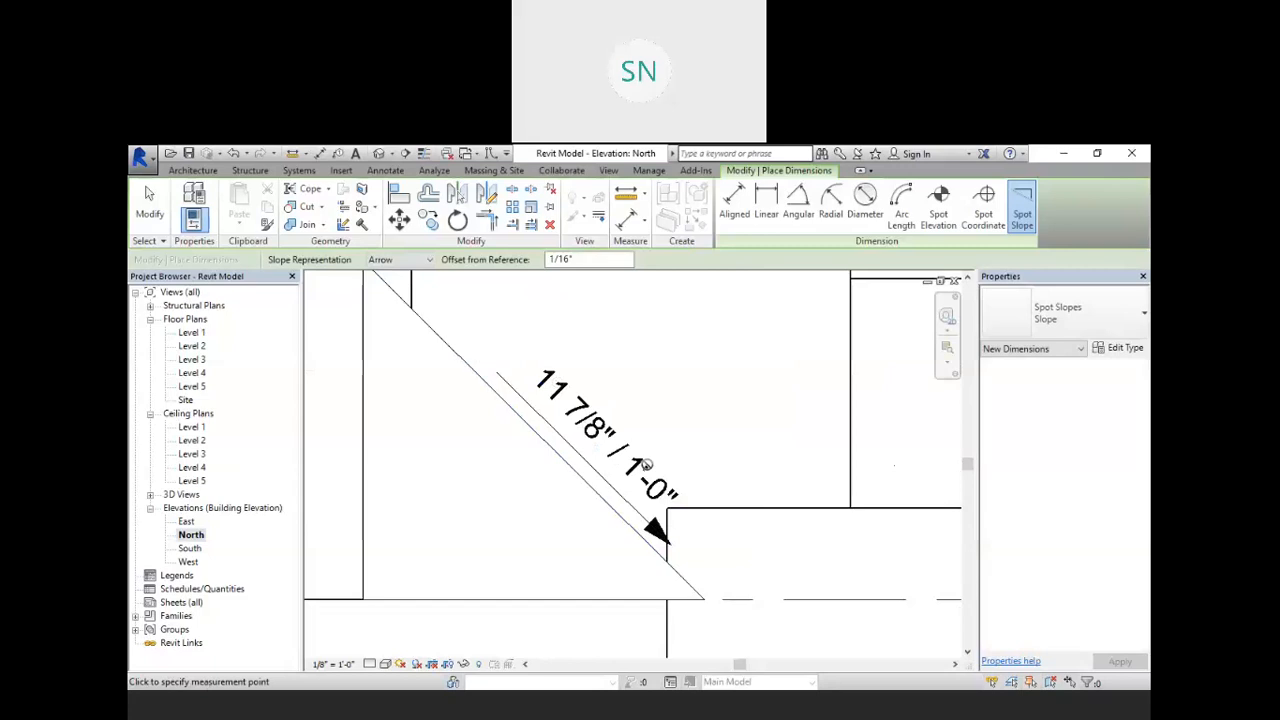
scroll(566, 427, down, 3)
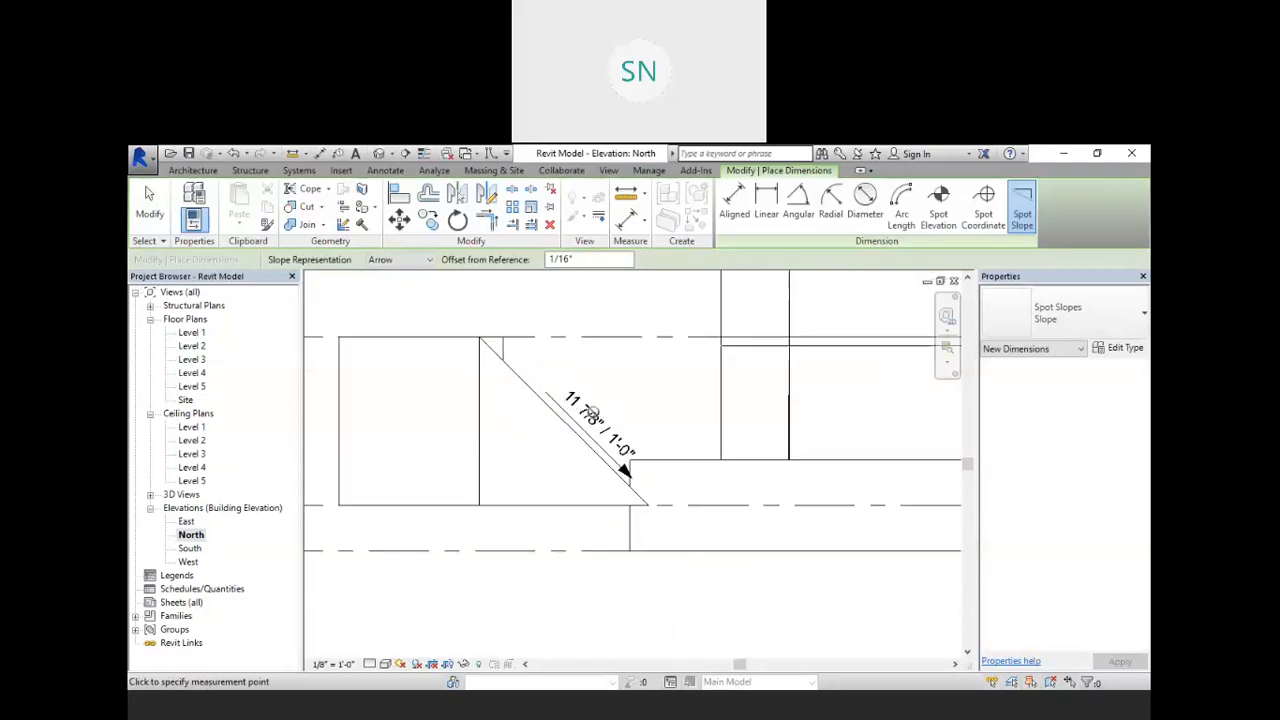
right_click(536, 353)
click(580, 363)
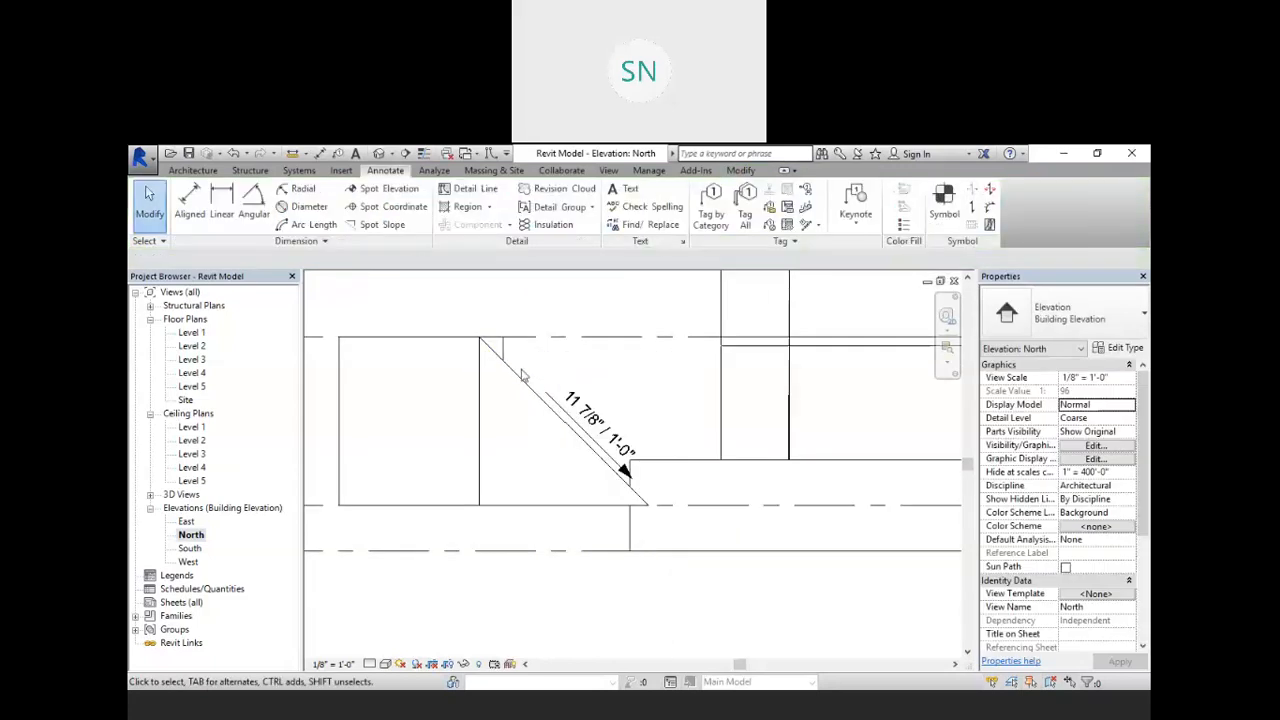
- Set the Ramp Max Slope (1/x) of the ramp's type, Ramp 2, to 12 and accept the change
click(518, 378)
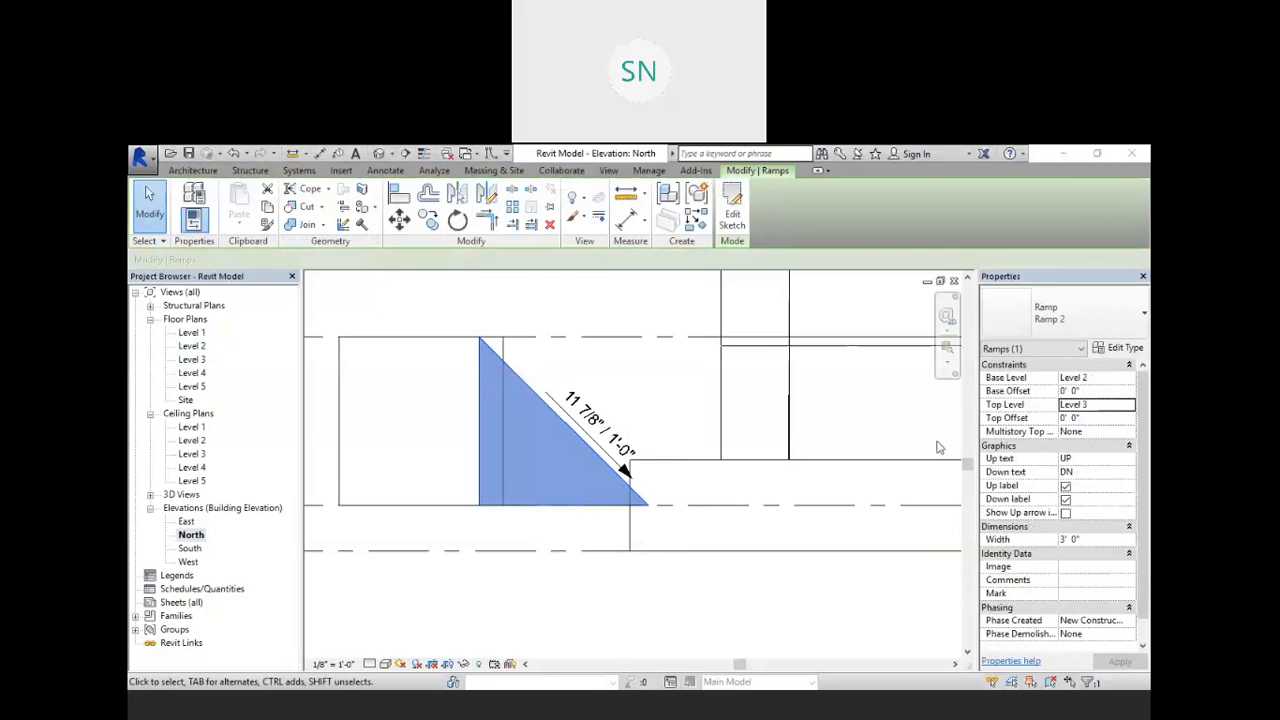
click(1124, 347)
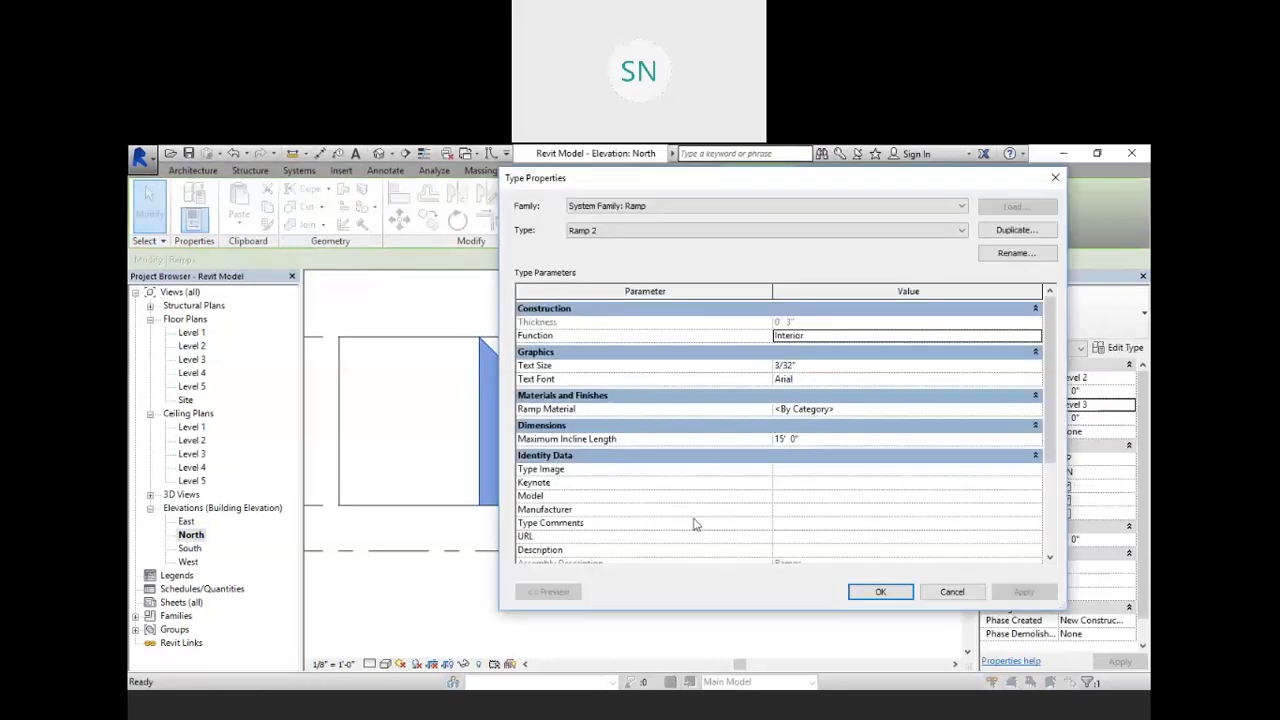
scroll(670, 524, down, 3)
click(840, 517)
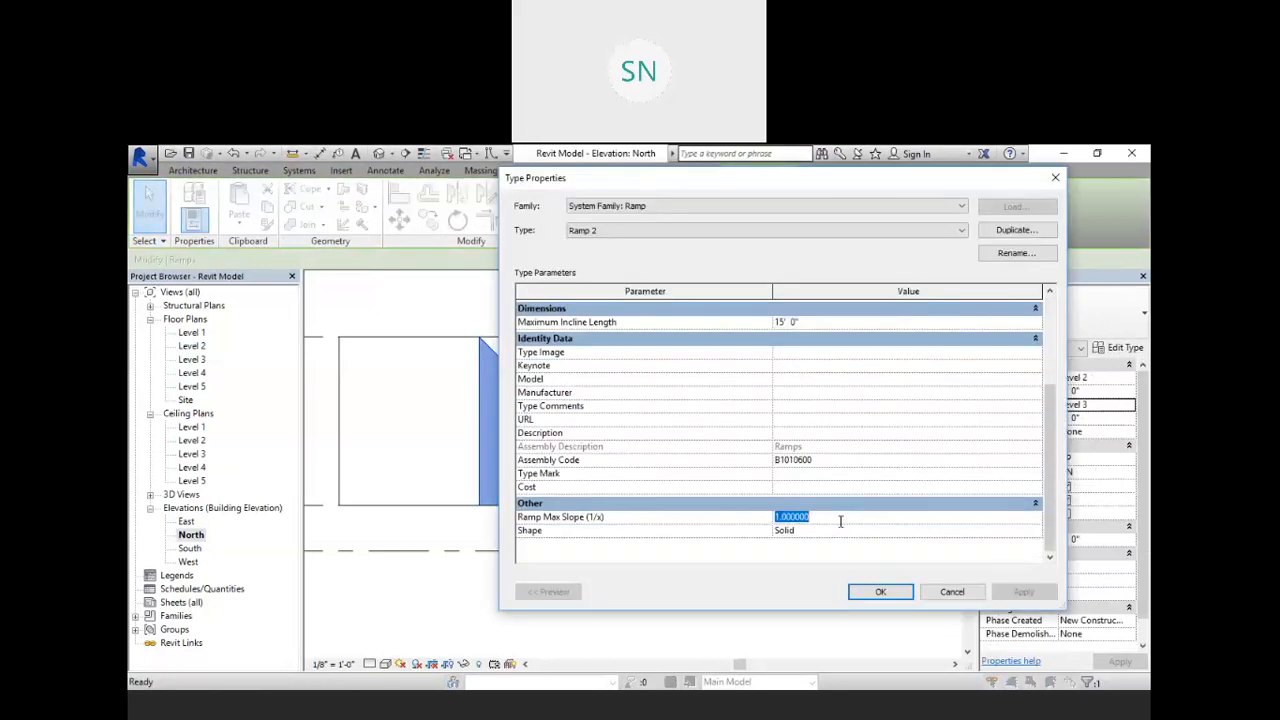
key(Return)
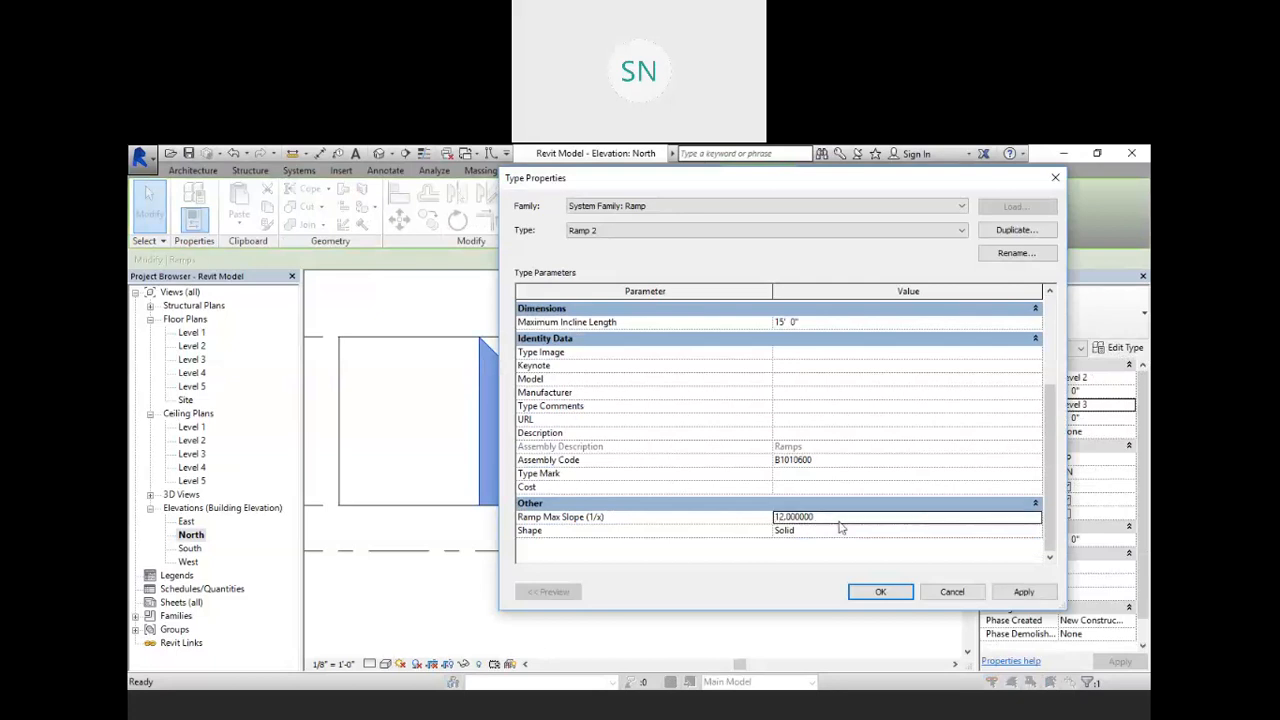
click(879, 592)
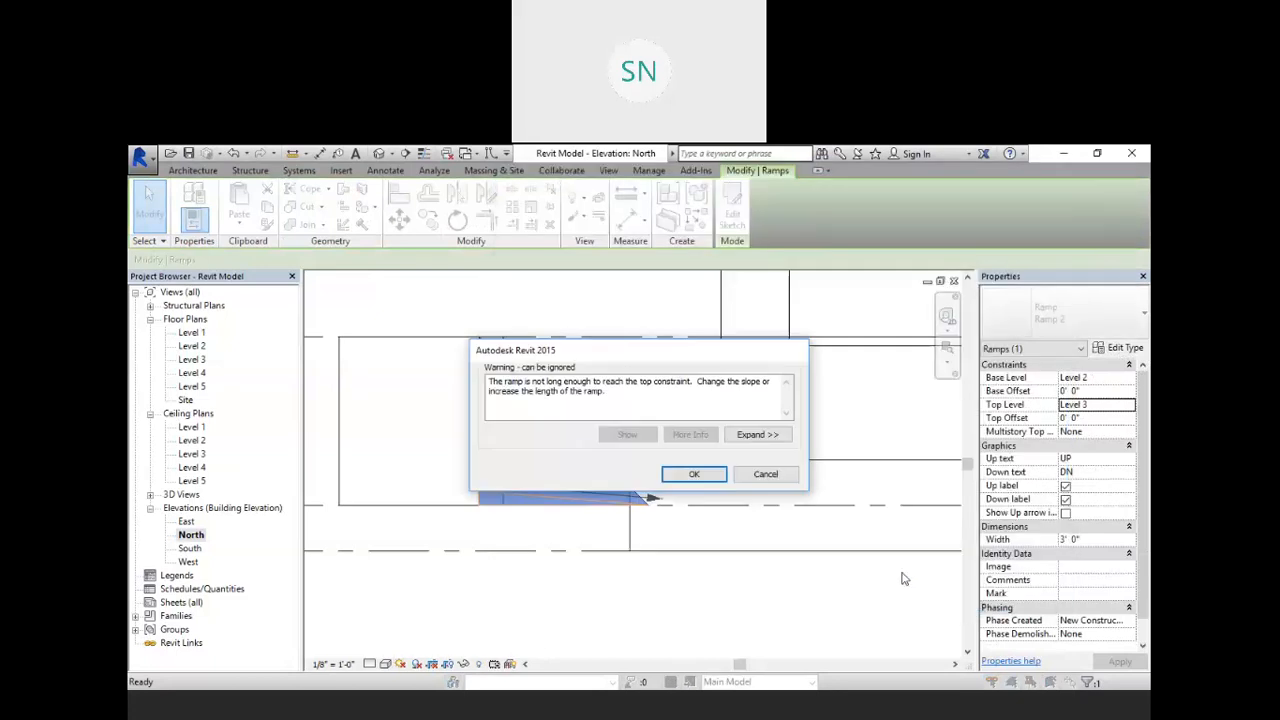
click(694, 474)
scroll(663, 490, down, 2)
scroll(663, 480, up, 4)
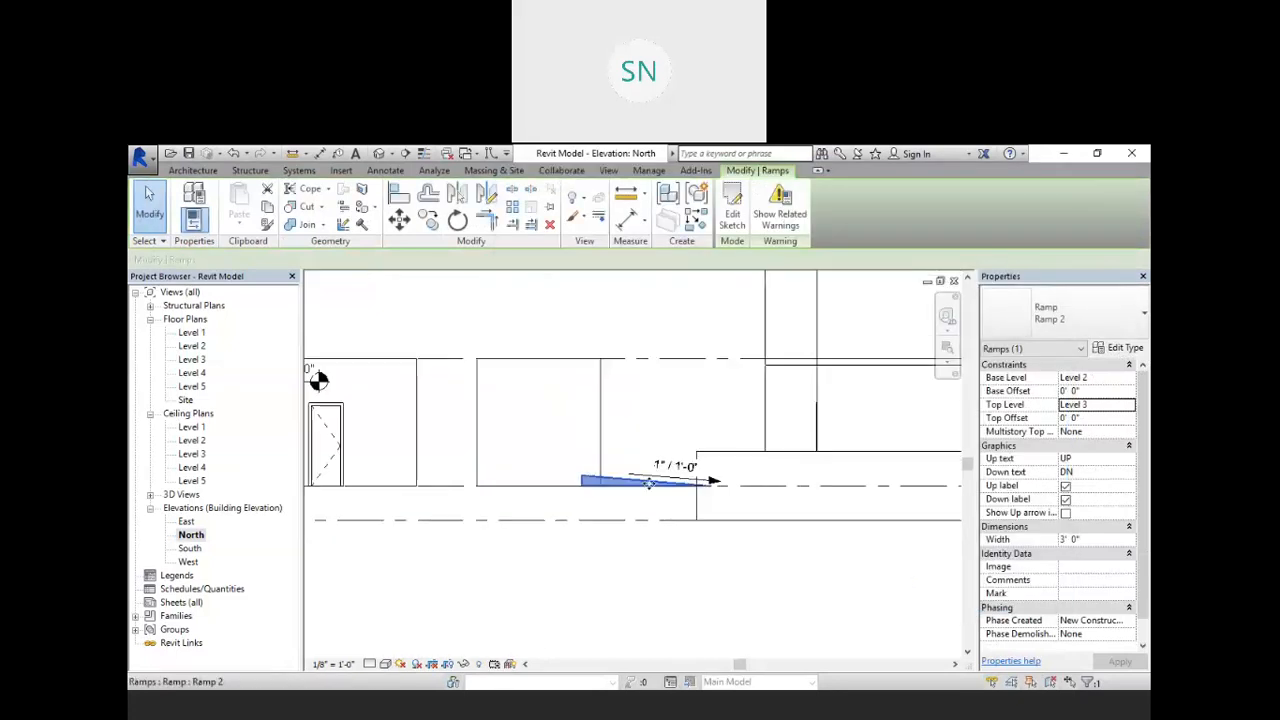
- Examine the ramp and its slope annotation up close and in context in the North elevation
scroll(663, 478, up, 3)
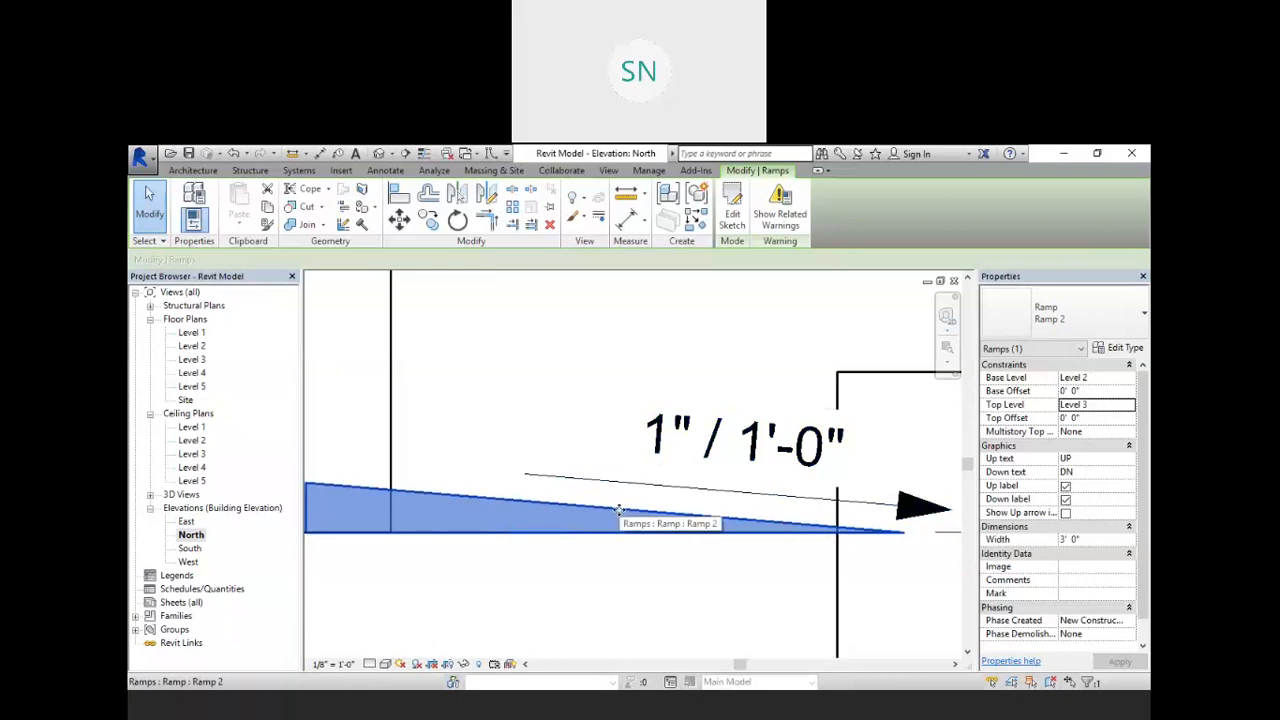
click(571, 480)
scroll(625, 415, down, 3)
scroll(663, 460, down, 9)
click(669, 539)
scroll(617, 474, up, 6)
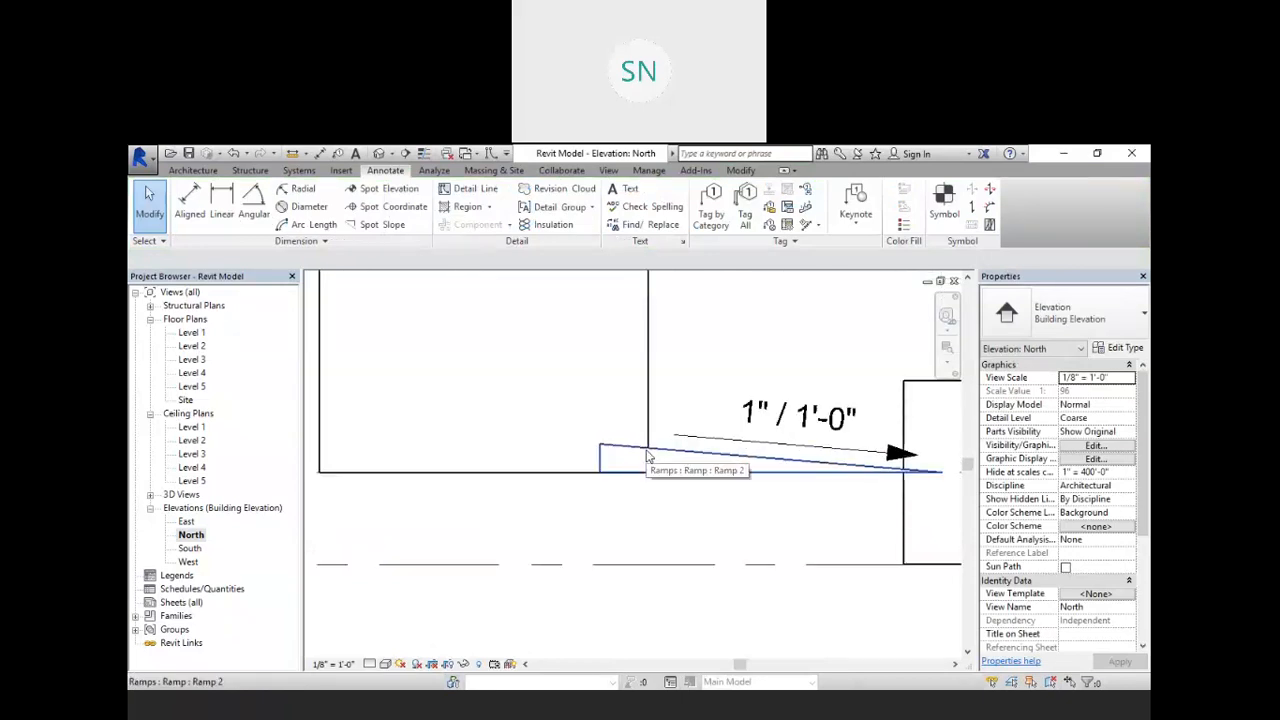
scroll(648, 456, down, 6)
middle_drag(570, 455, 597, 491)
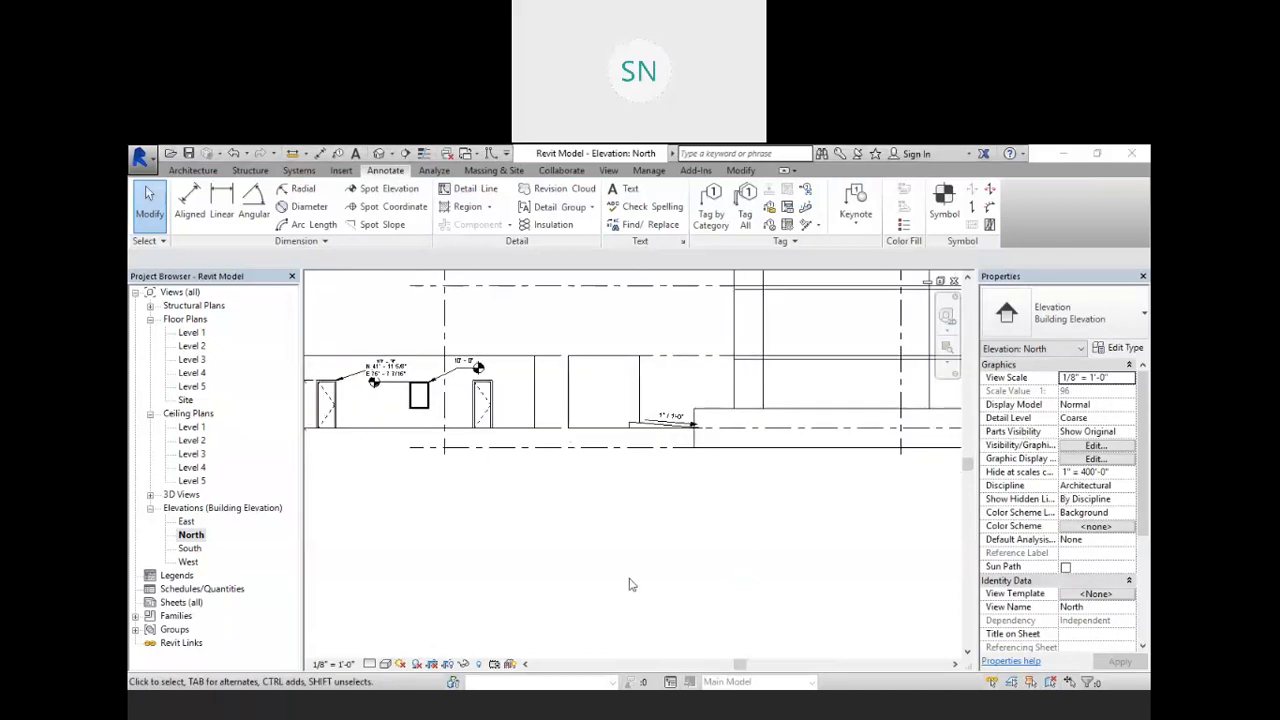
- In the Level 2 plan, draw a horizontal building section through the house below the stair, extending past both side exterior walls
double_click(190, 346)
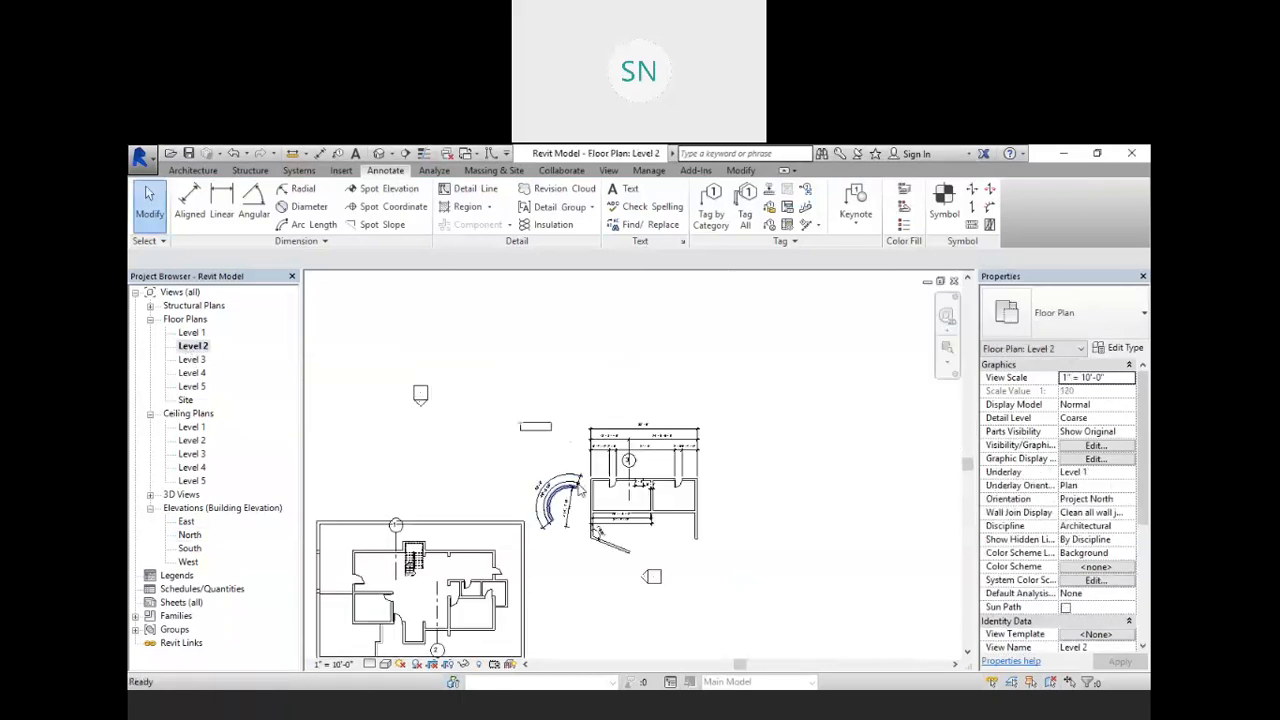
middle_drag(580, 489, 667, 348)
middle_drag(481, 476, 616, 507)
scroll(666, 455, up, 2)
scroll(669, 460, up, 4)
middle_drag(690, 529, 671, 523)
scroll(665, 516, up, 2)
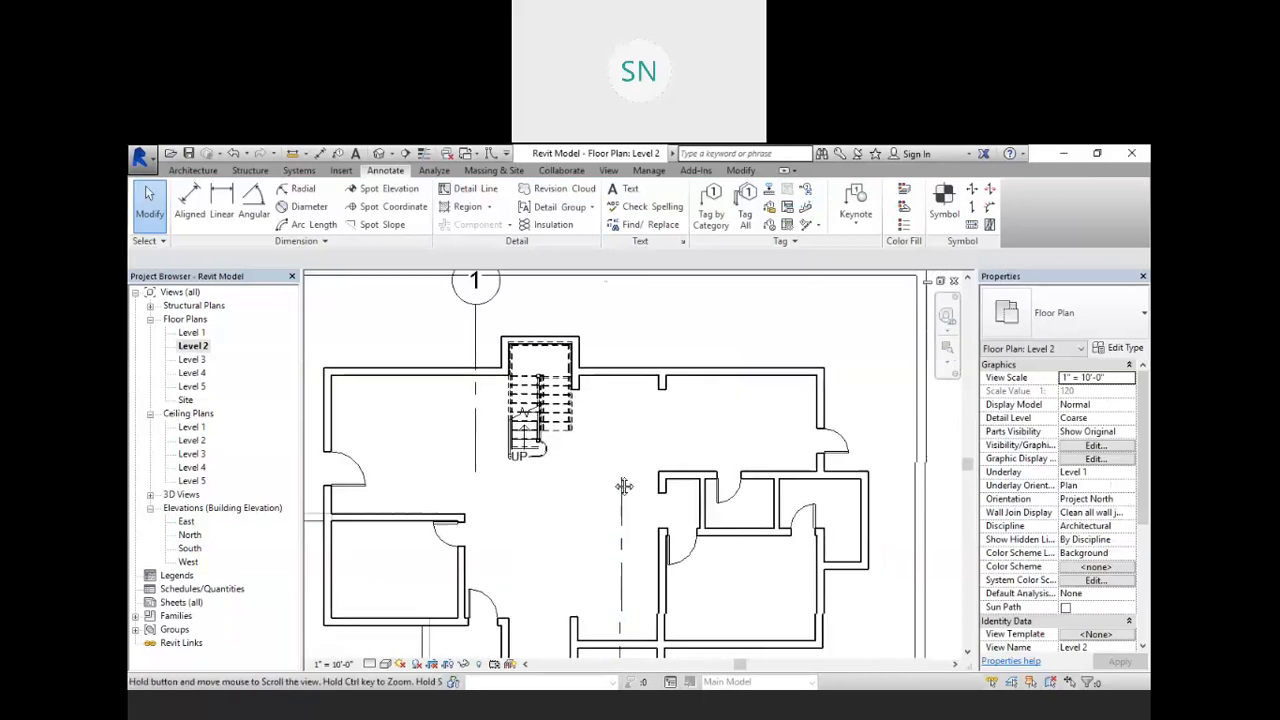
middle_drag(623, 487, 643, 491)
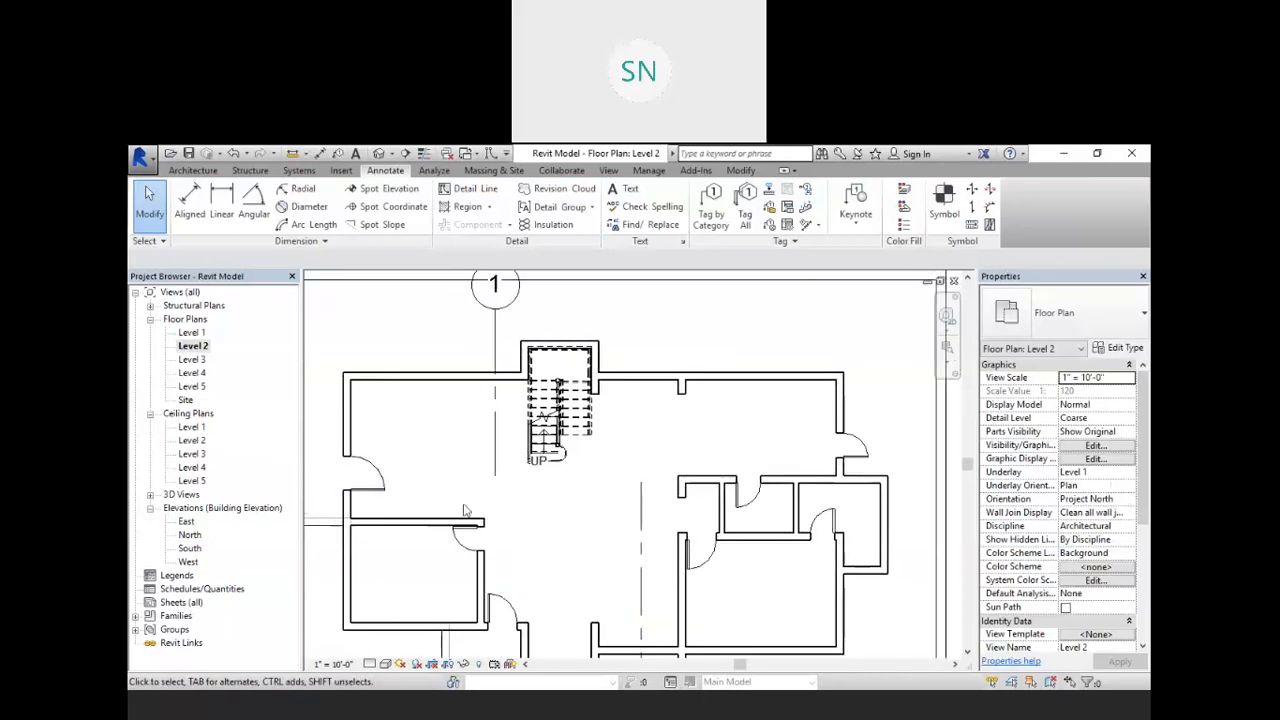
scroll(896, 470, down, 2)
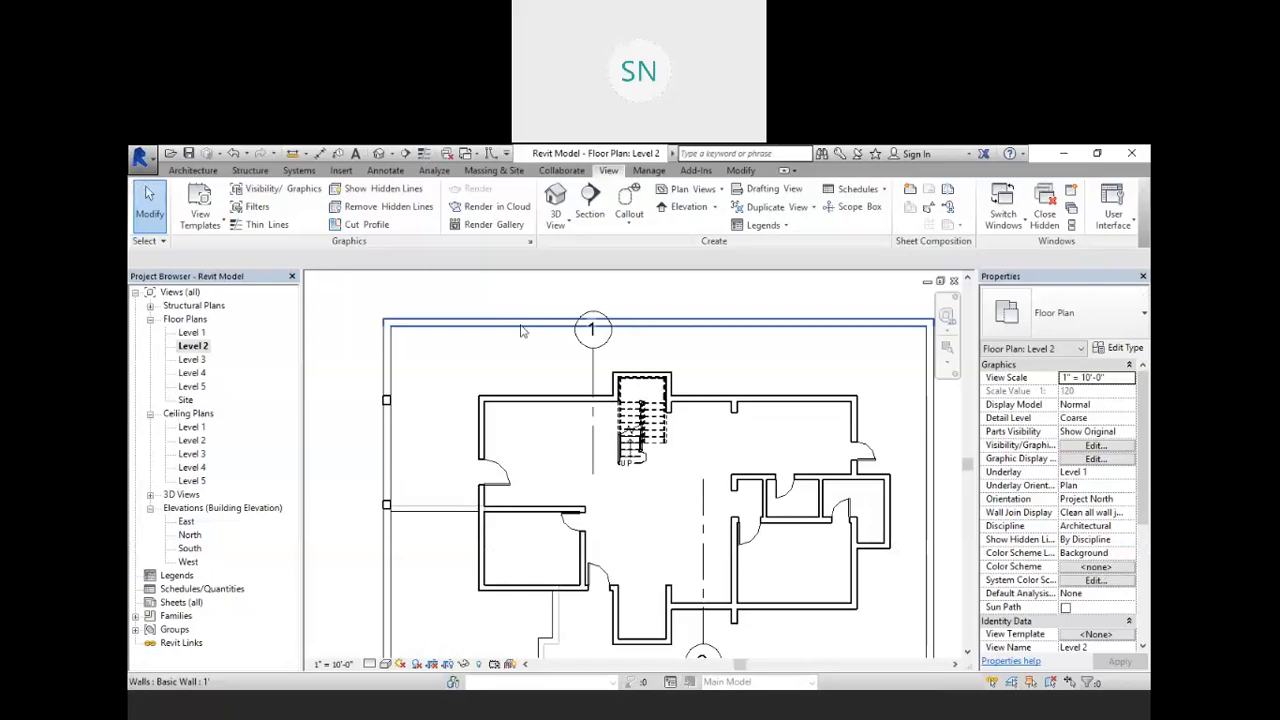
scroll(520, 340, down, 4)
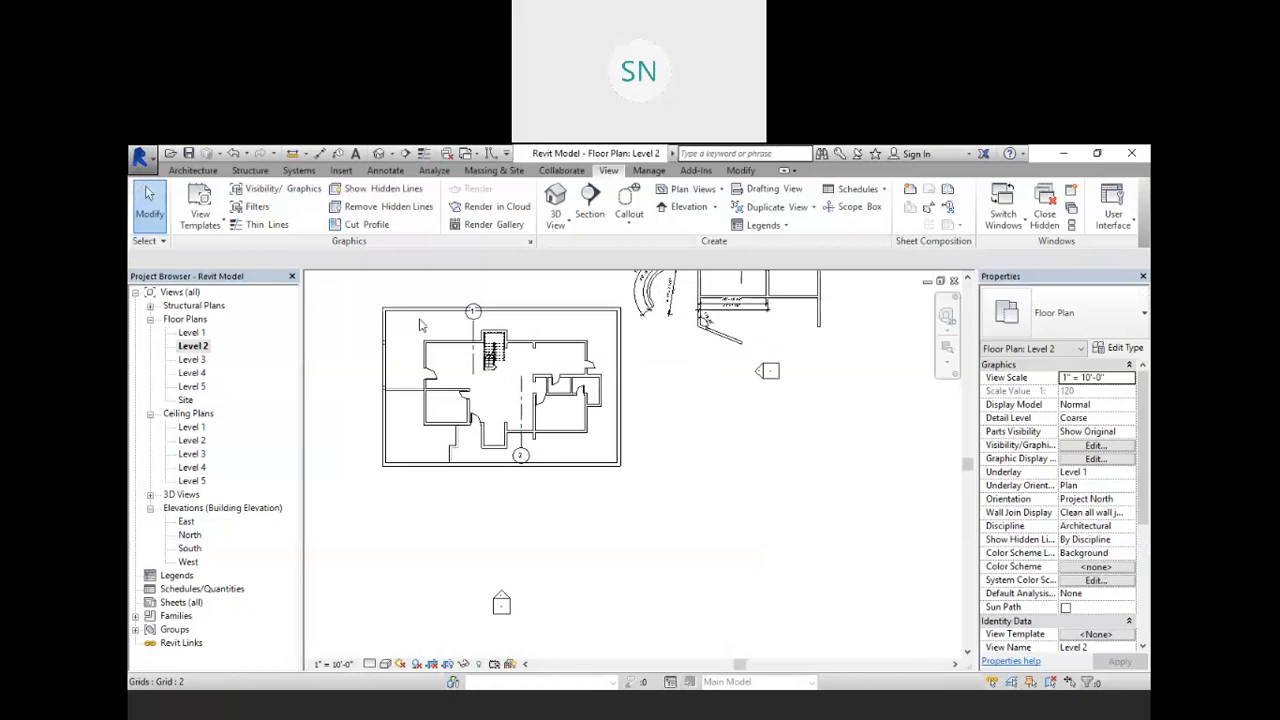
scroll(400, 294, up, 2)
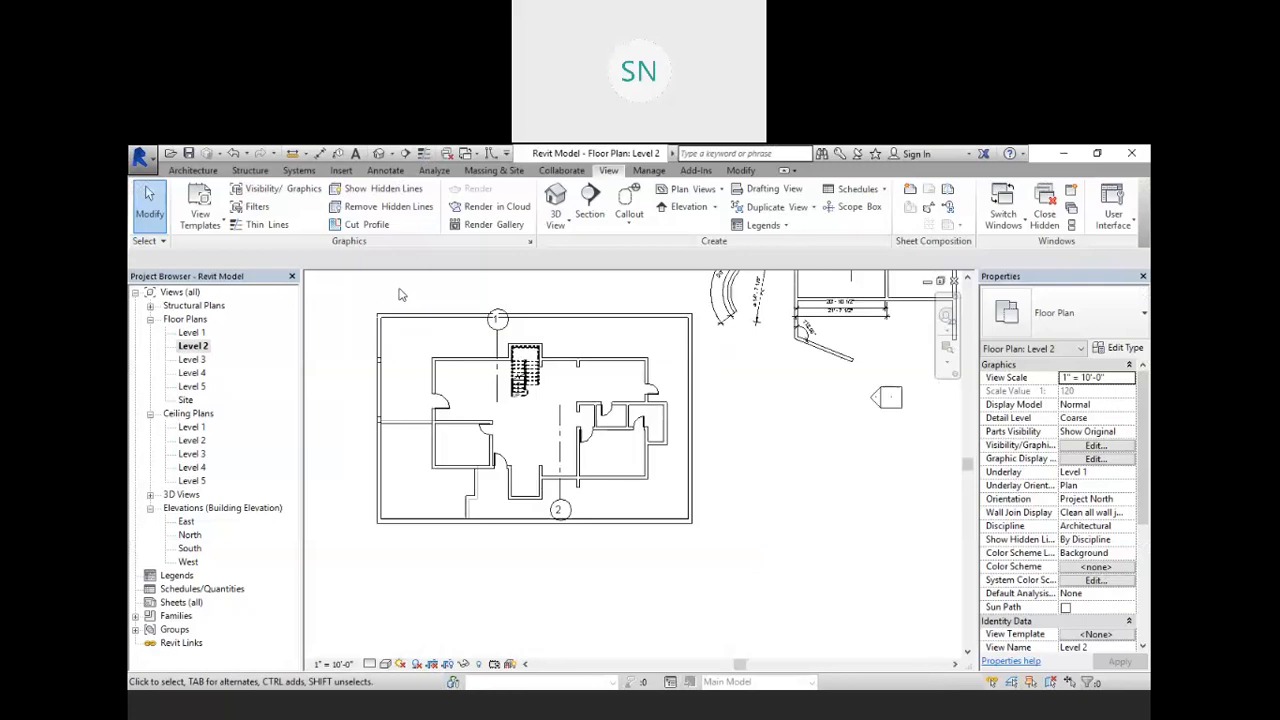
click(590, 213)
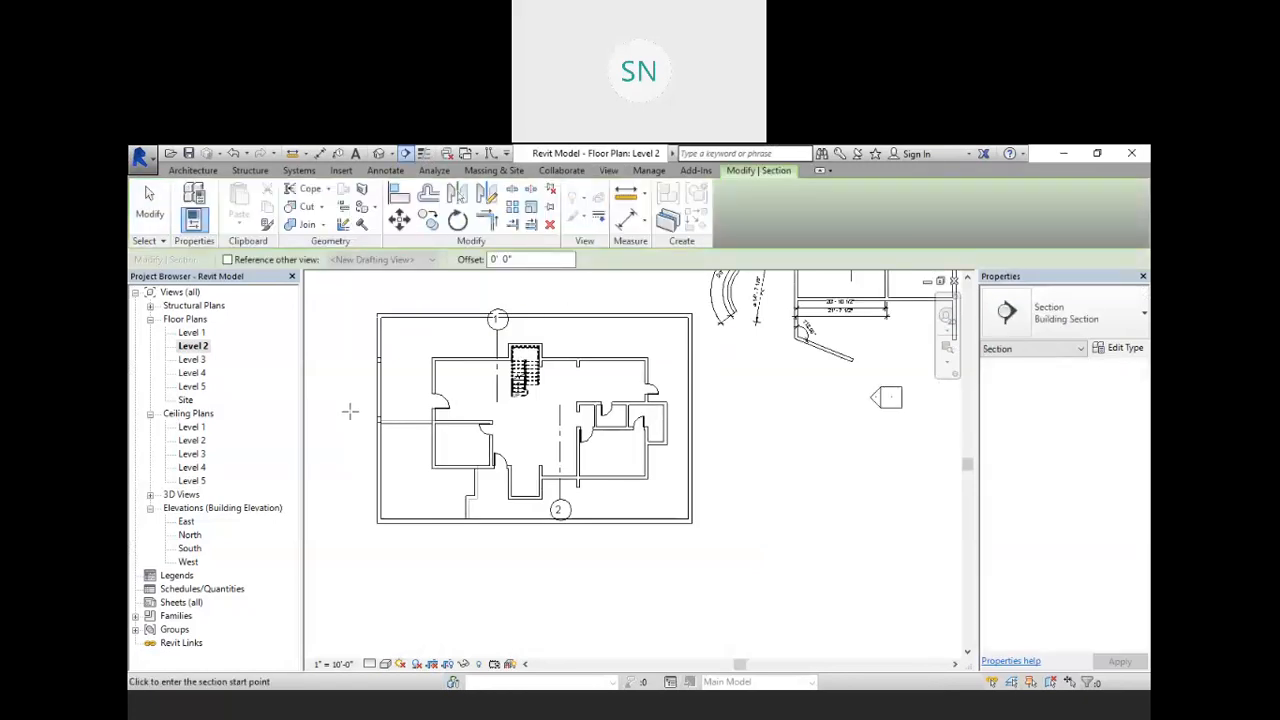
click(348, 410)
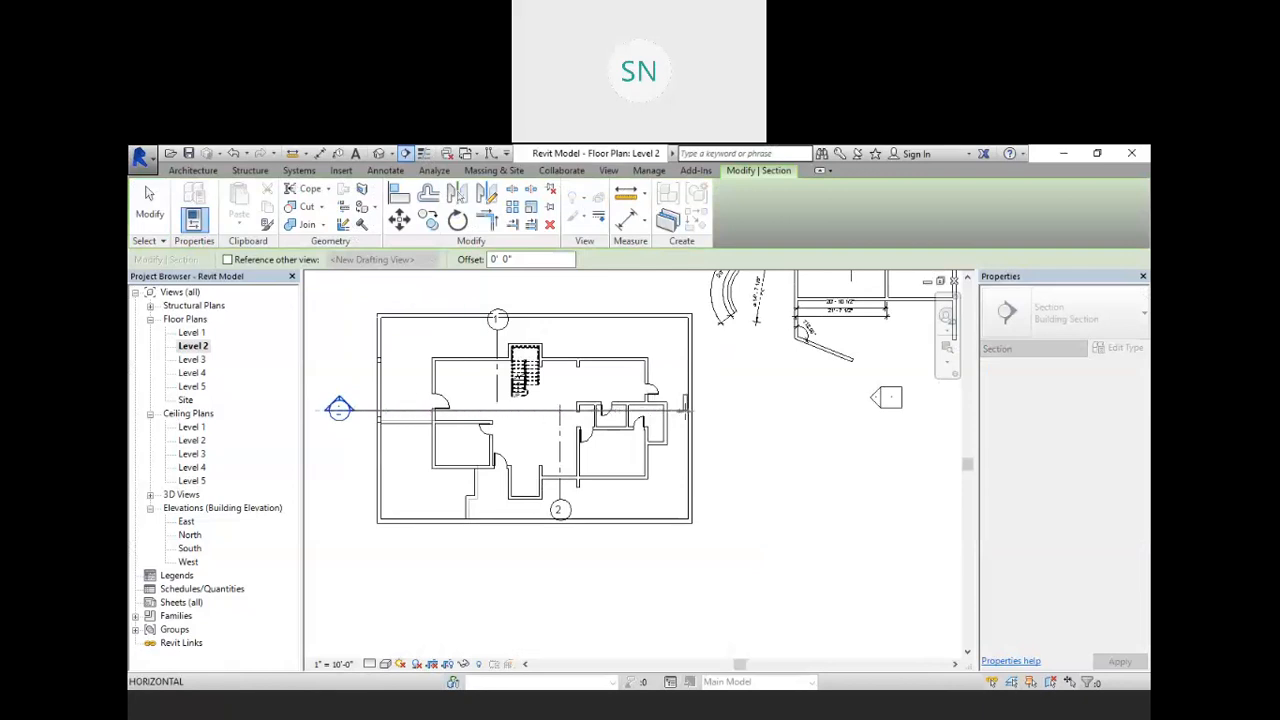
click(746, 408)
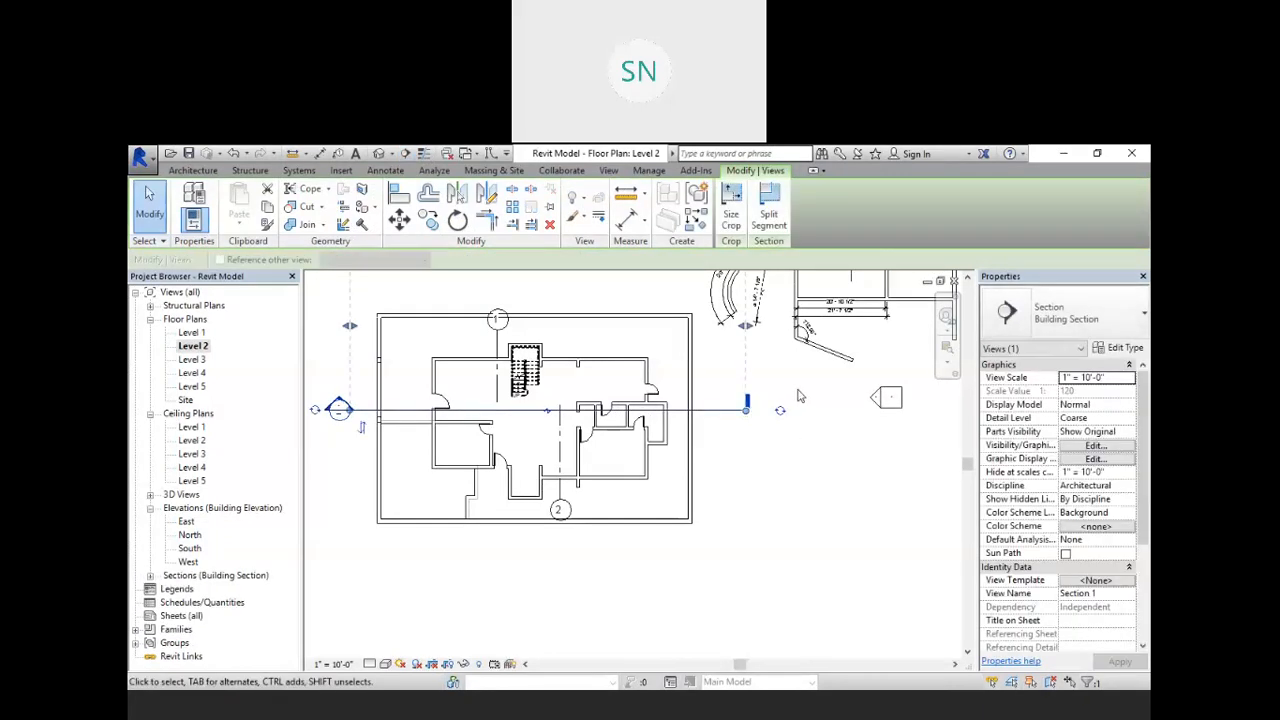
- Shorten the section's view depth so that its far boundary crosses the lower end of the stair
scroll(707, 316, down, 2)
scroll(707, 316, up, 2)
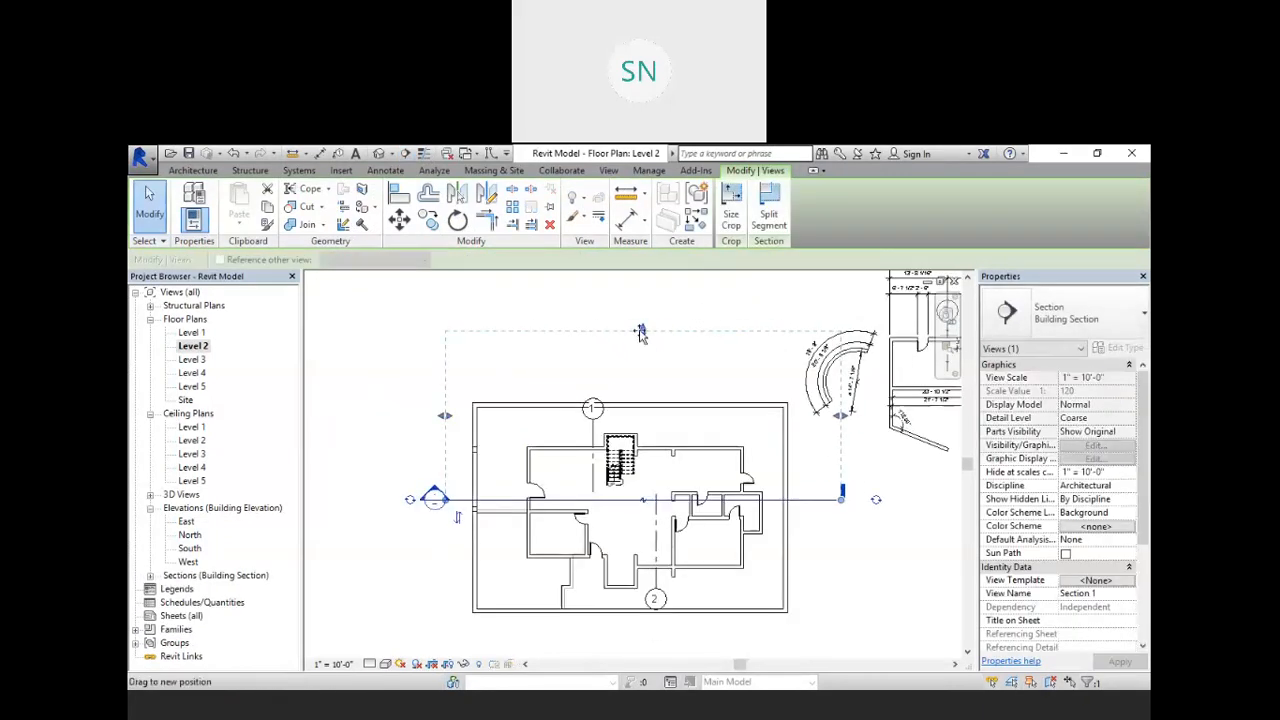
drag(603, 478, 641, 485)
scroll(664, 487, up, 3)
drag(603, 471, 604, 458)
scroll(522, 460, up, 2)
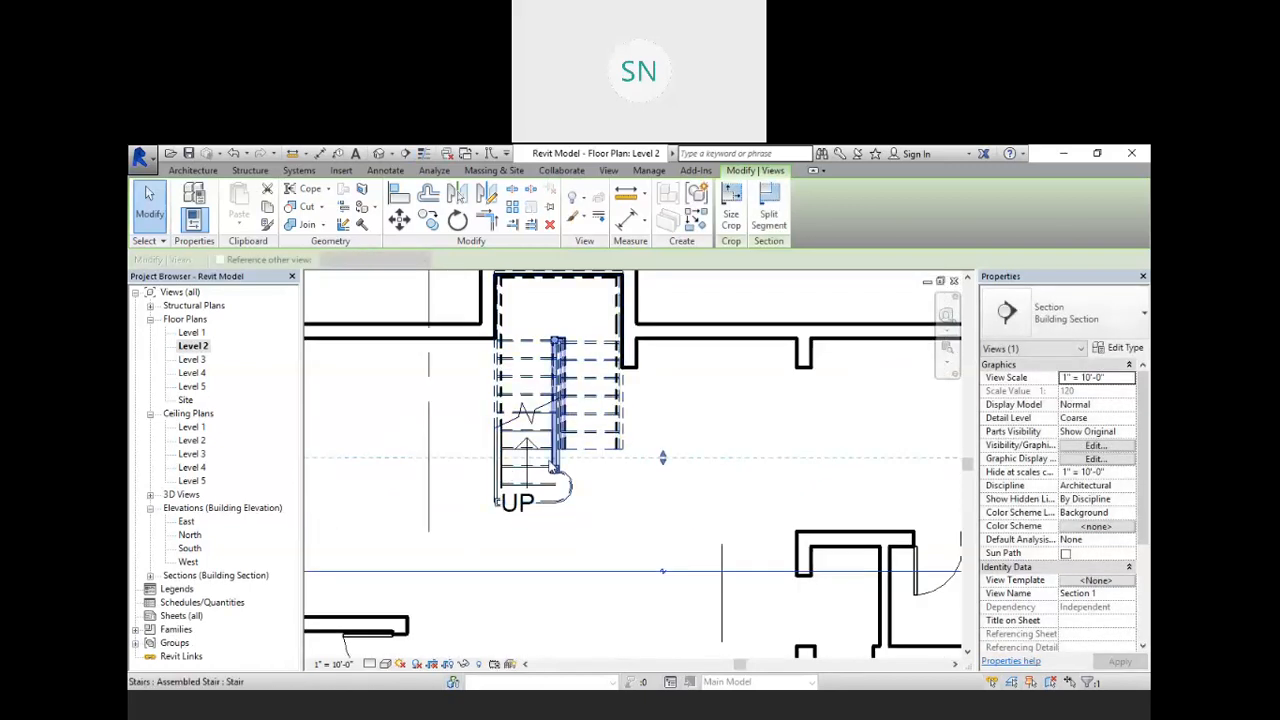
- Extend the section's view depth so that its far boundary lies just beyond the upper exterior wall
scroll(539, 458, down, 2)
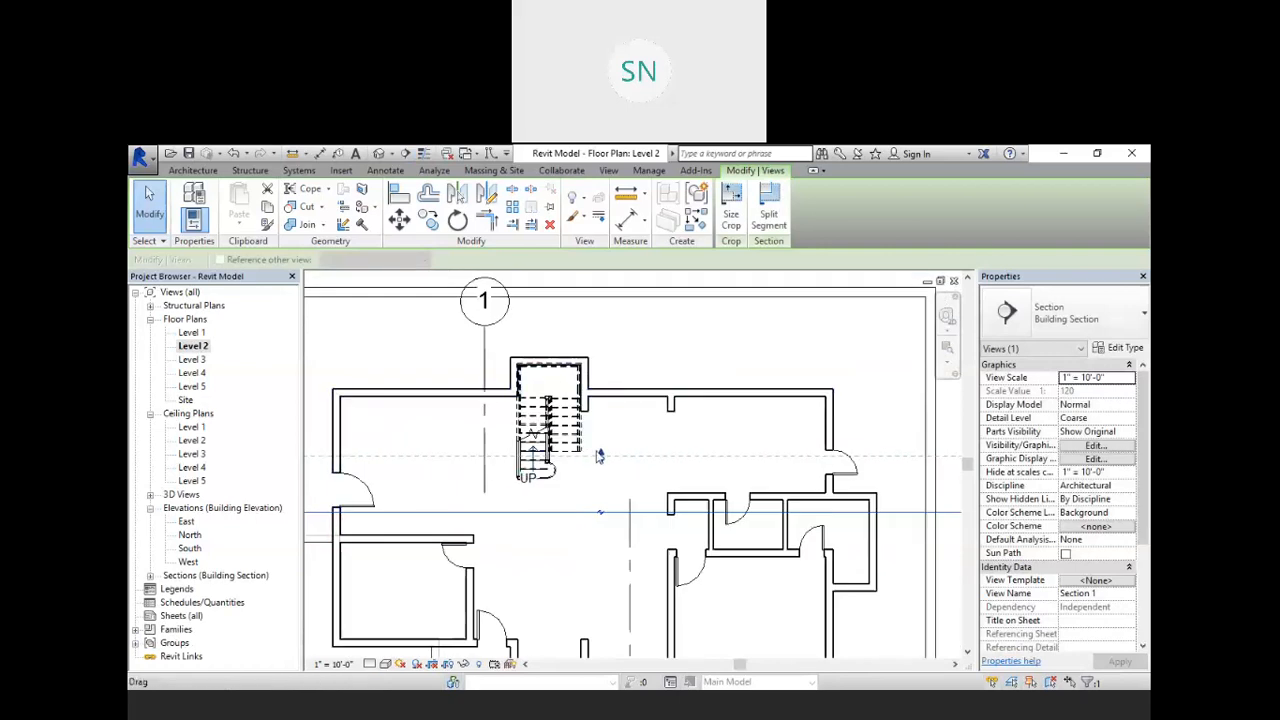
scroll(600, 456, down, 3)
scroll(600, 456, up, 2)
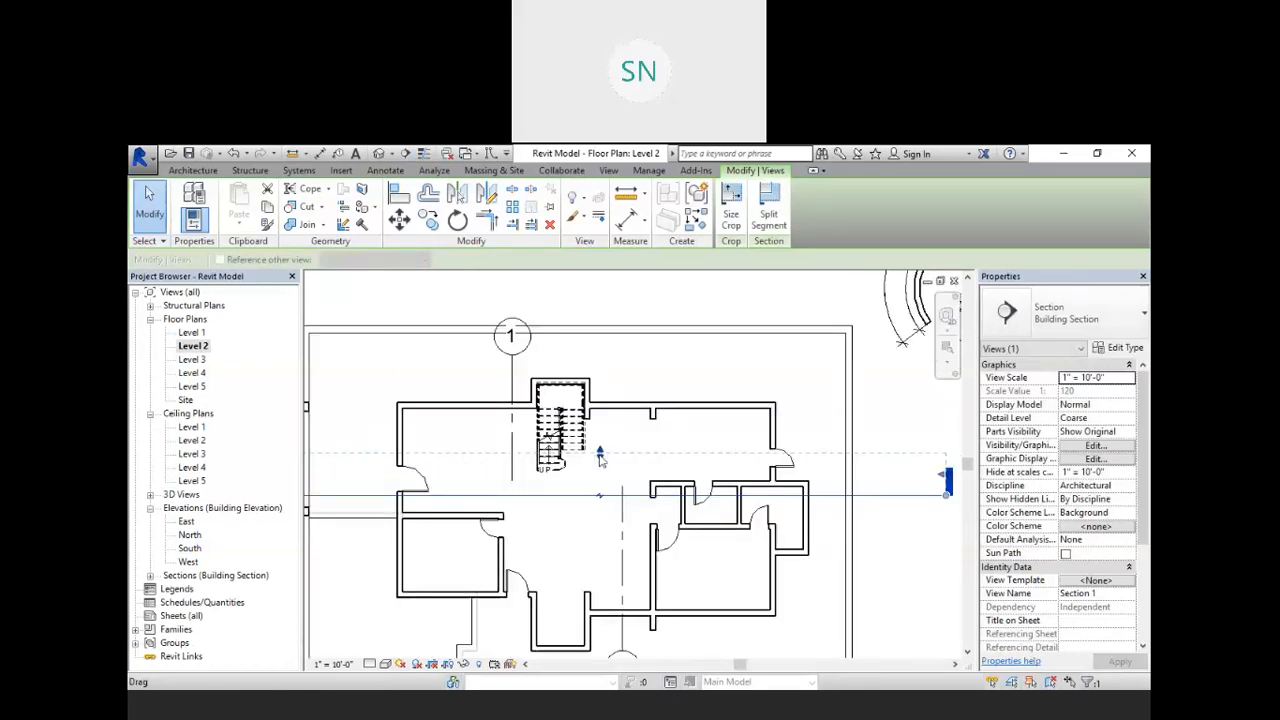
drag(600, 456, 615, 304)
scroll(600, 304, down, 2)
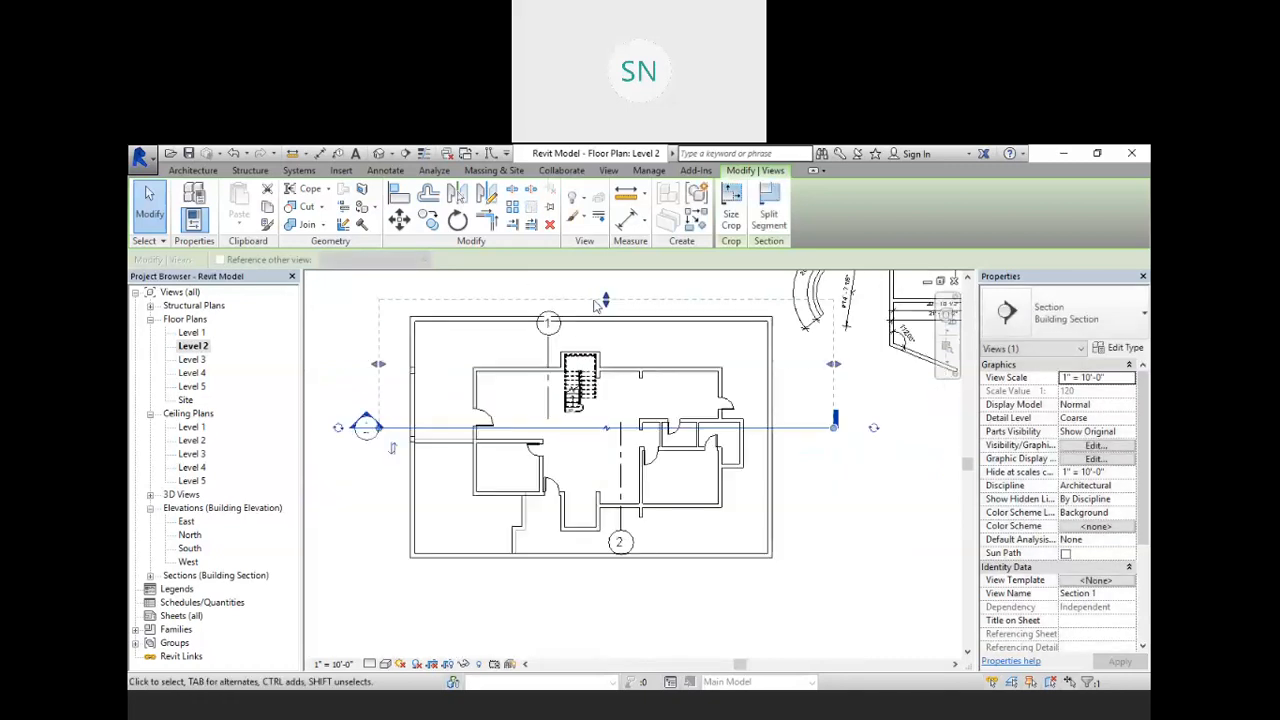
scroll(641, 316, down, 2)
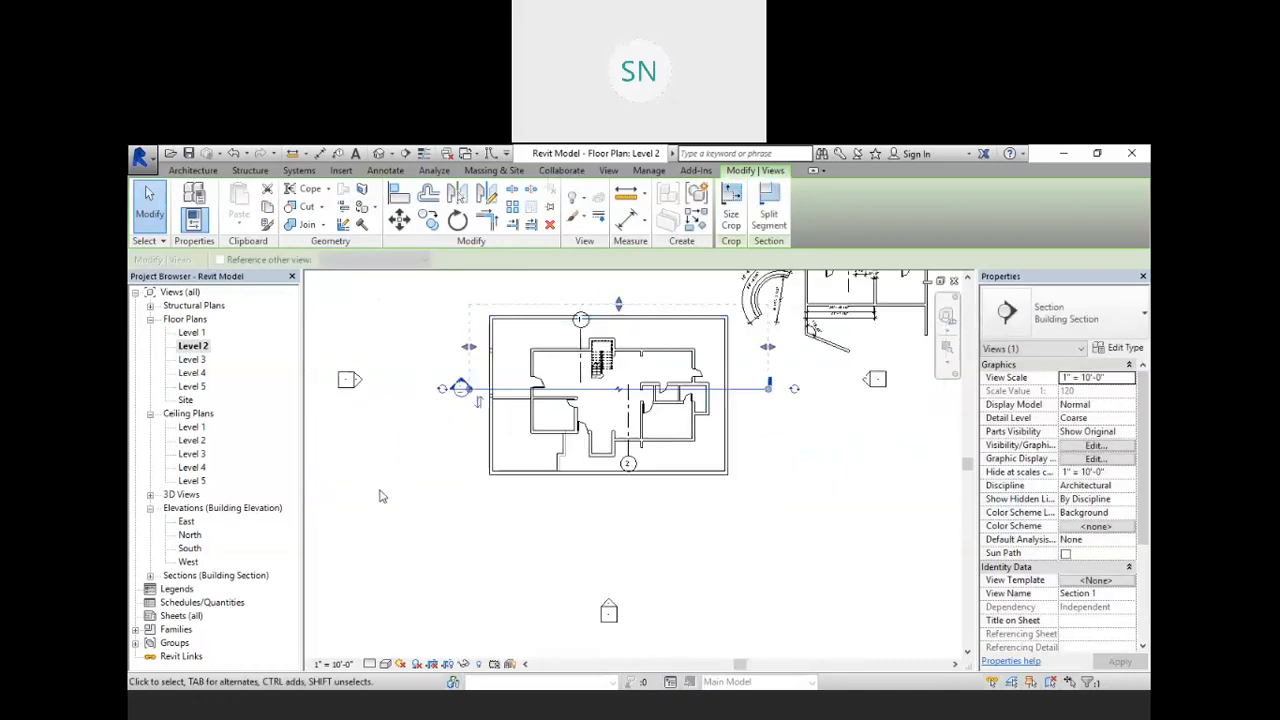
- Open the view of the horizontal building section and examine the stair, floors and walls up close and as a whole
click(380, 492)
scroll(452, 400, up, 5)
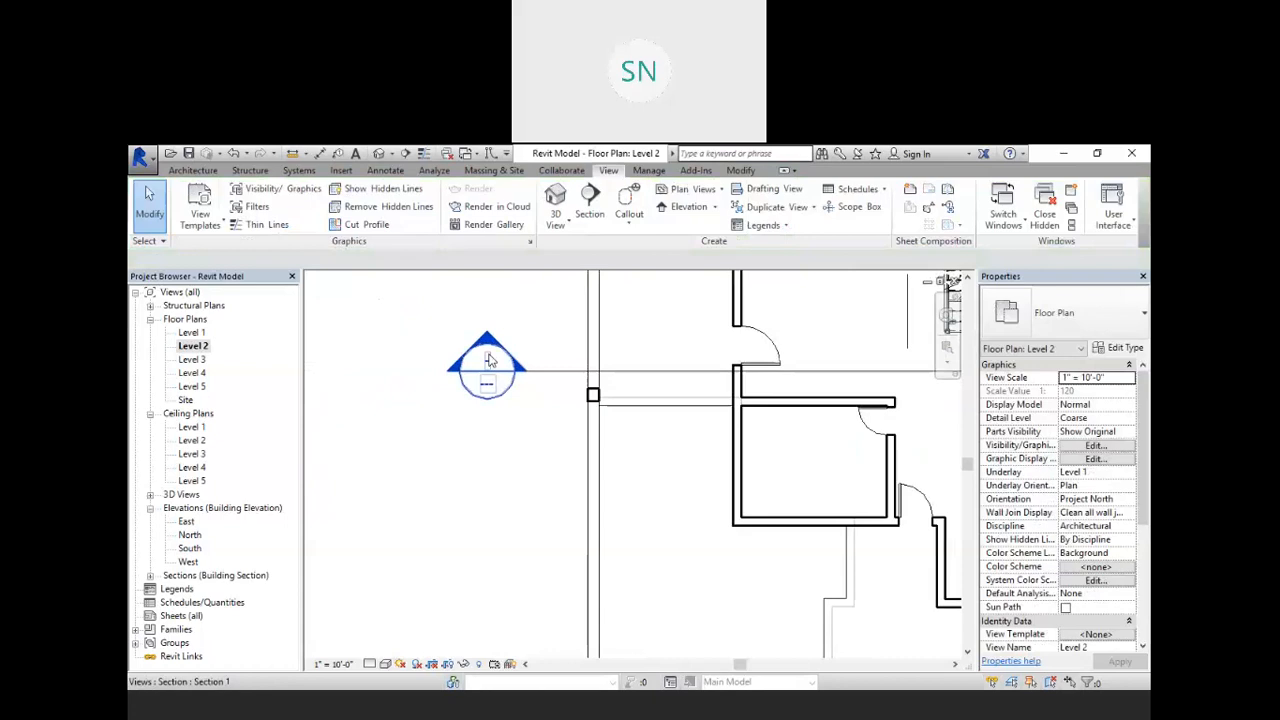
double_click(490, 362)
scroll(487, 483, up, 2)
scroll(560, 486, down, 3)
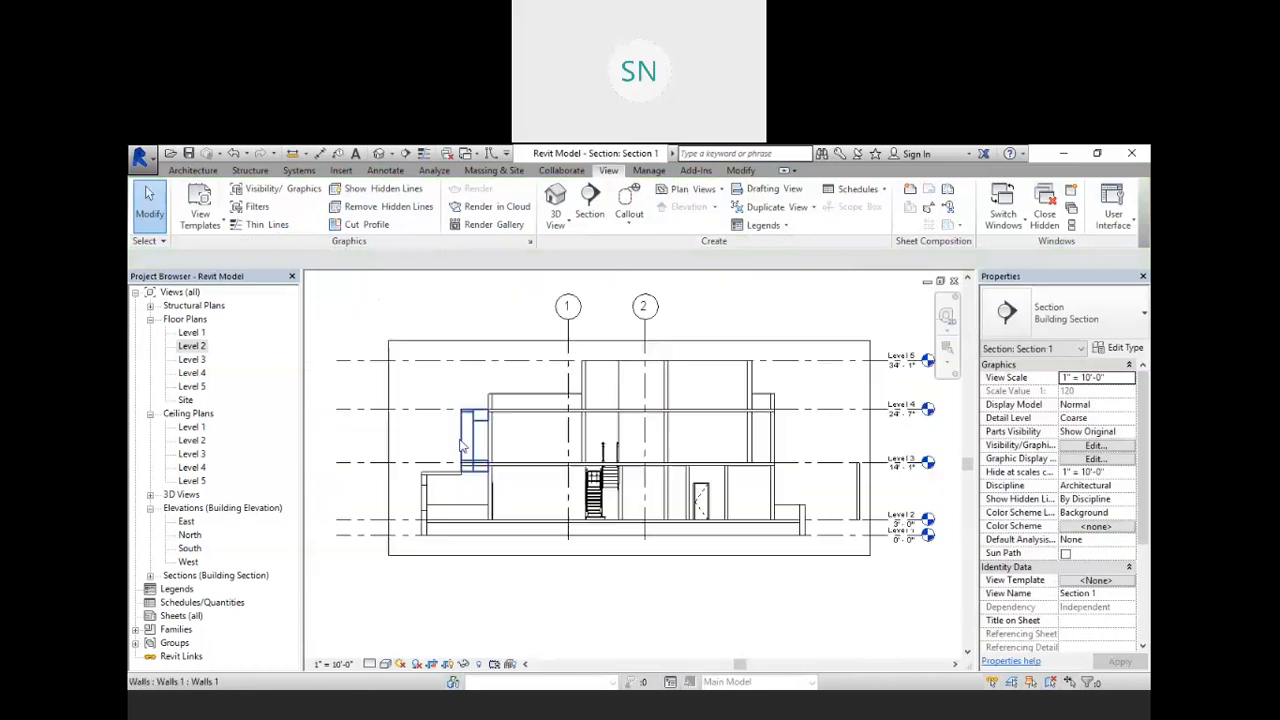
scroll(624, 488, up, 5)
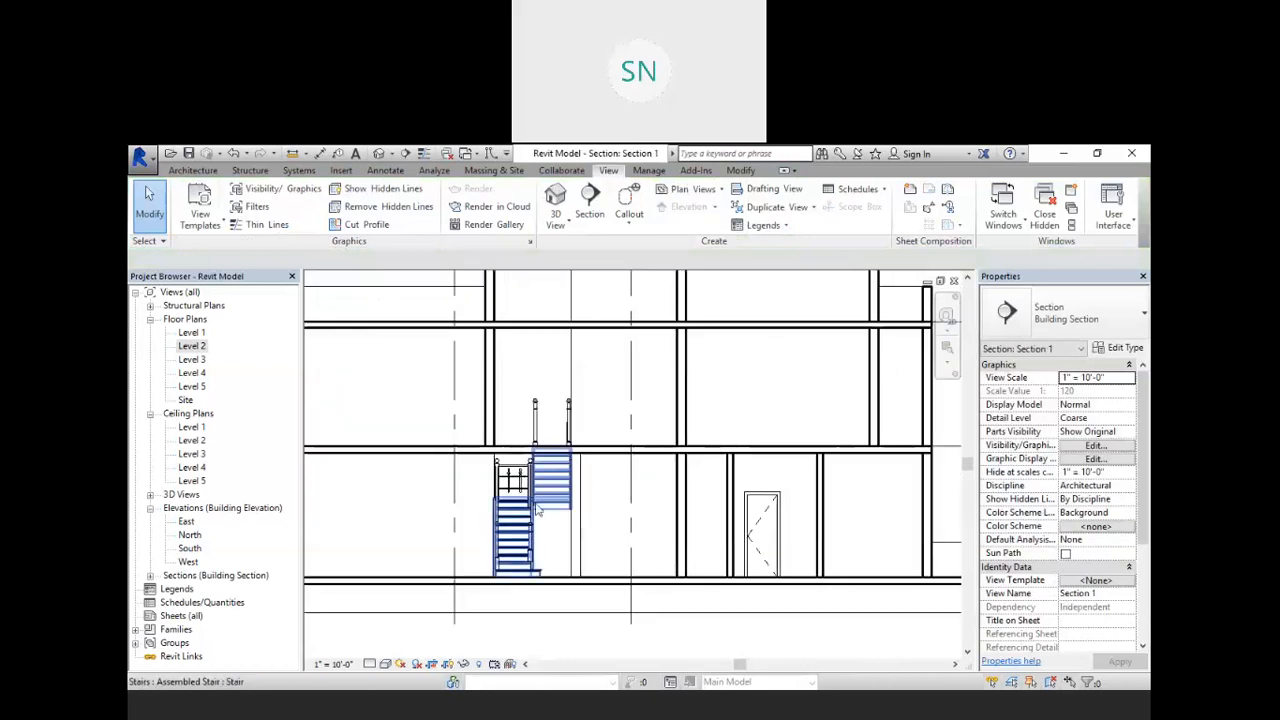
scroll(502, 545, up, 3)
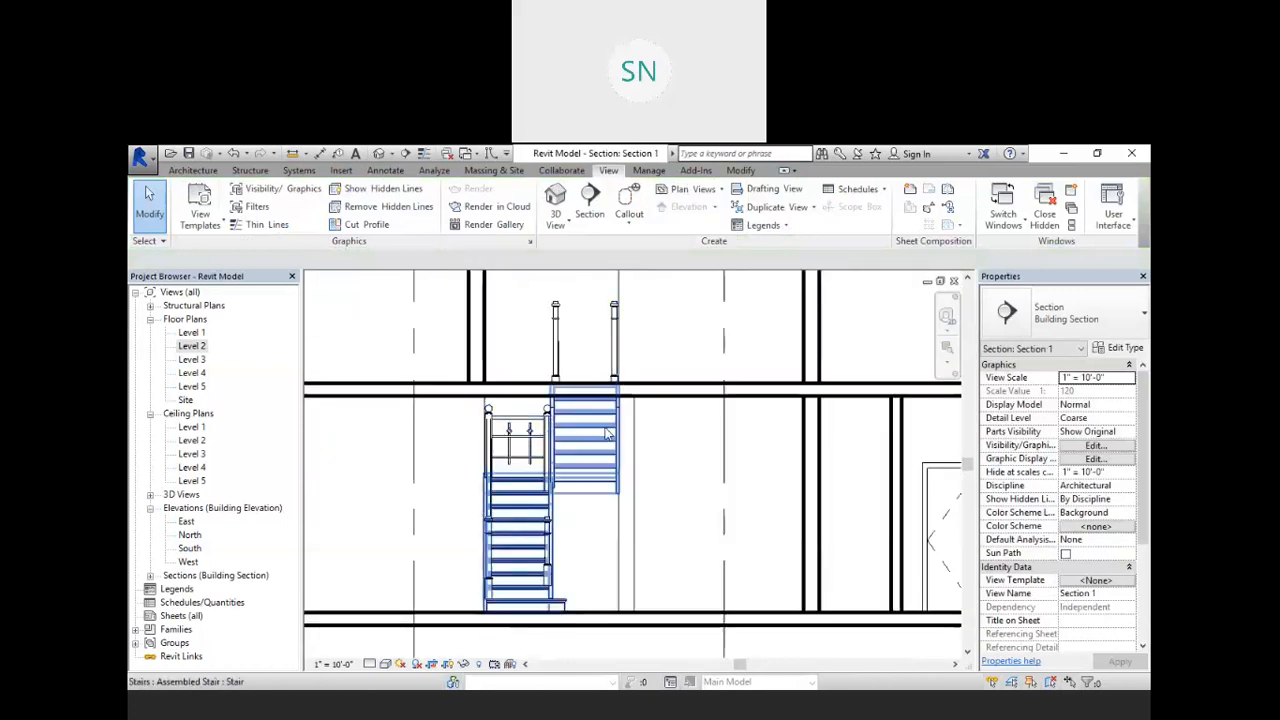
scroll(500, 545, down, 4)
scroll(785, 455, up, 2)
scroll(785, 455, down, 3)
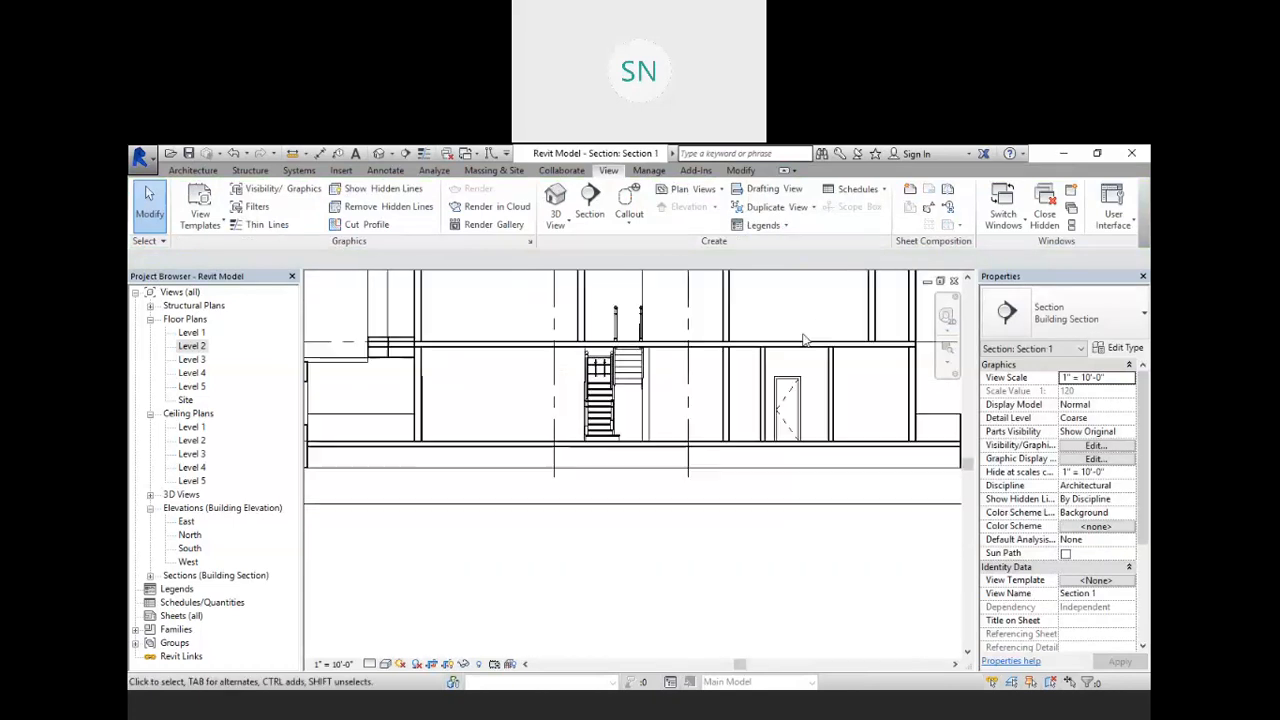
scroll(558, 535, down, 2)
scroll(697, 289, up, 3)
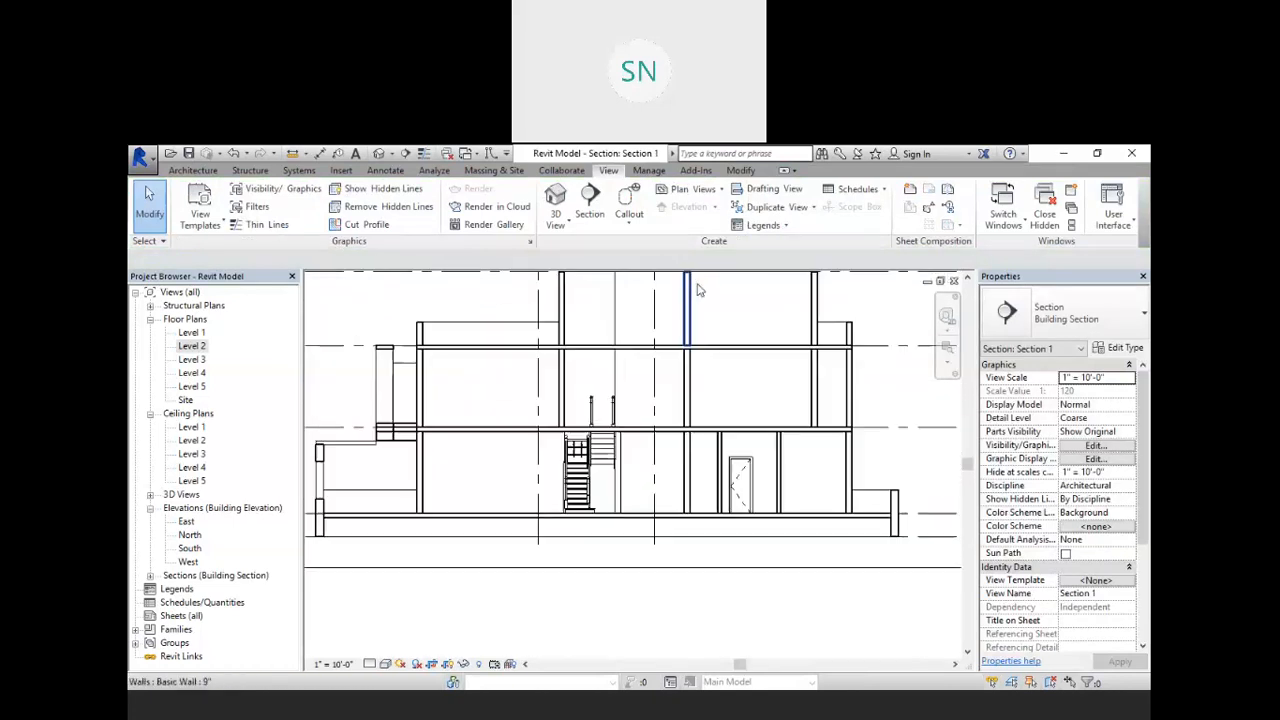
- Set the Section 1 view's visual style to Realistic and examine the cut walls, stair and door
scroll(609, 414, down, 2)
click(385, 664)
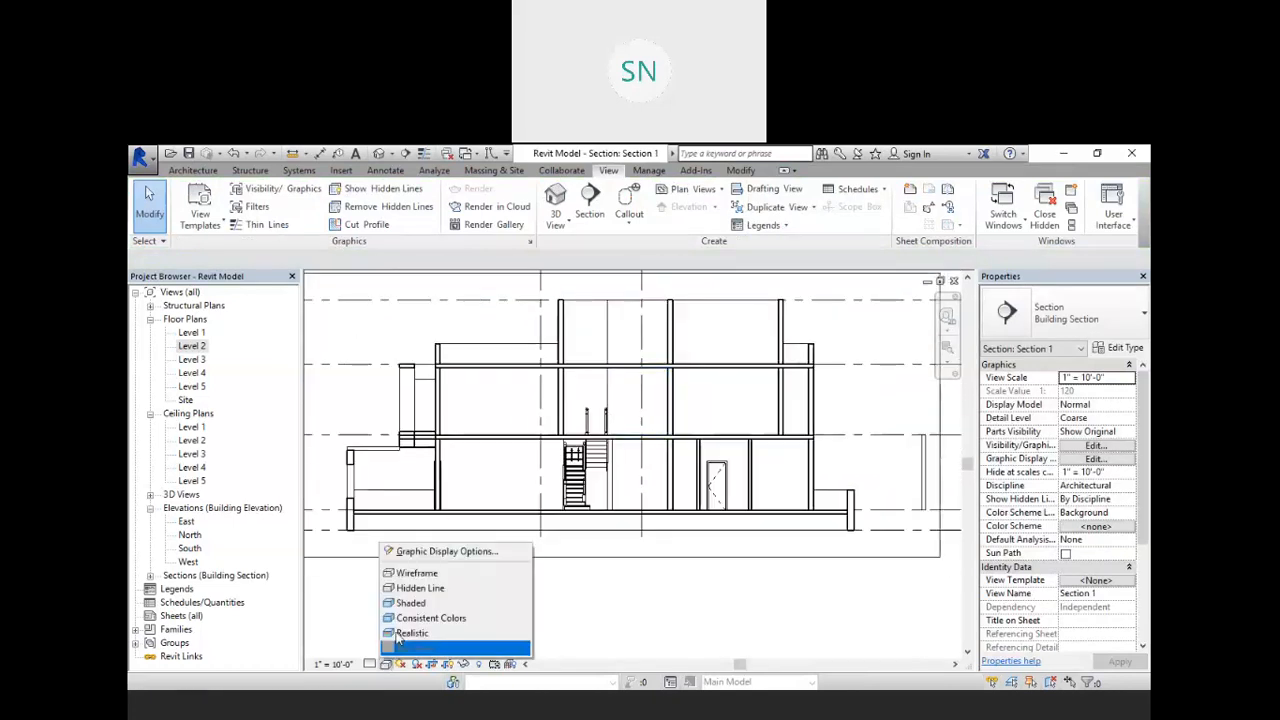
click(412, 633)
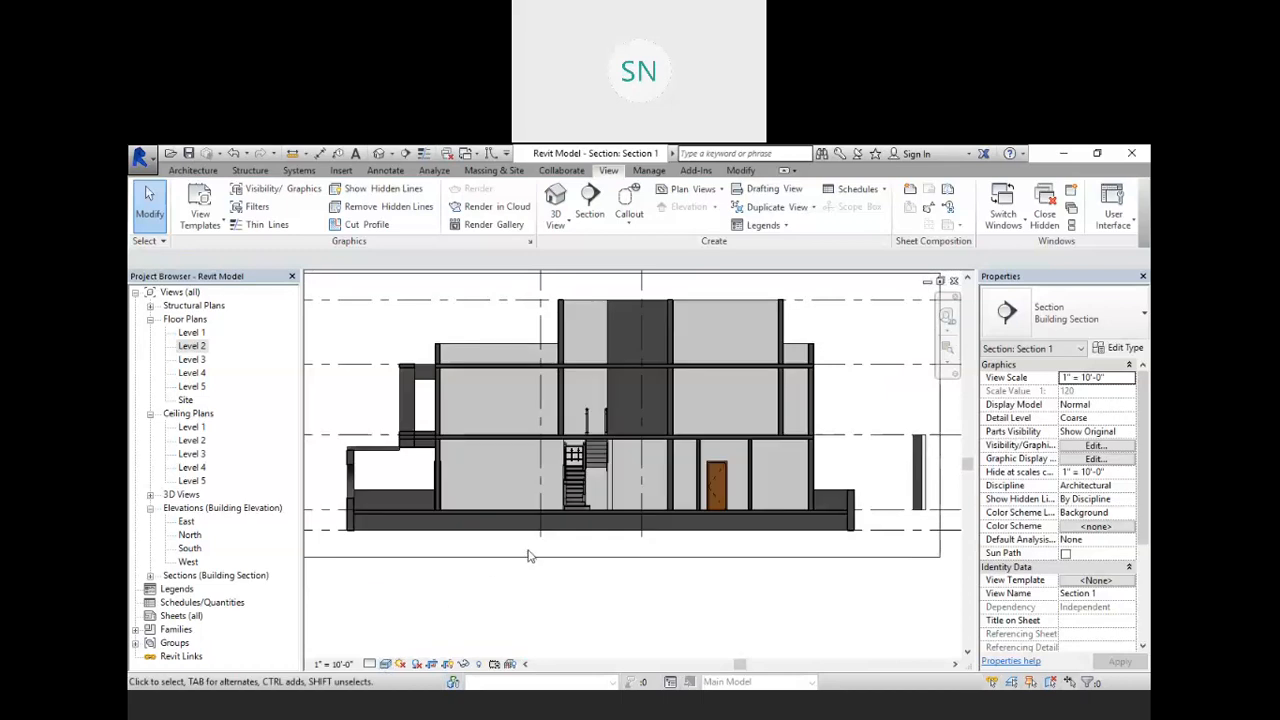
scroll(607, 577, up, 8)
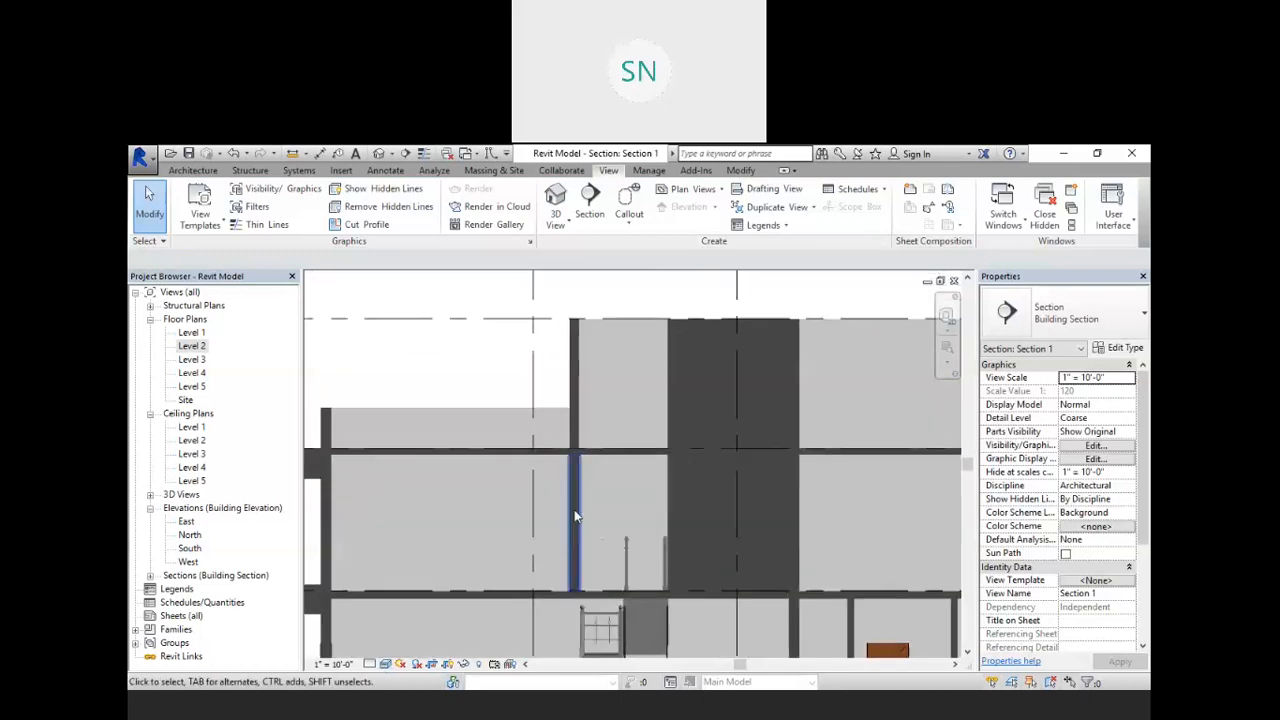
scroll(555, 427, down, 5)
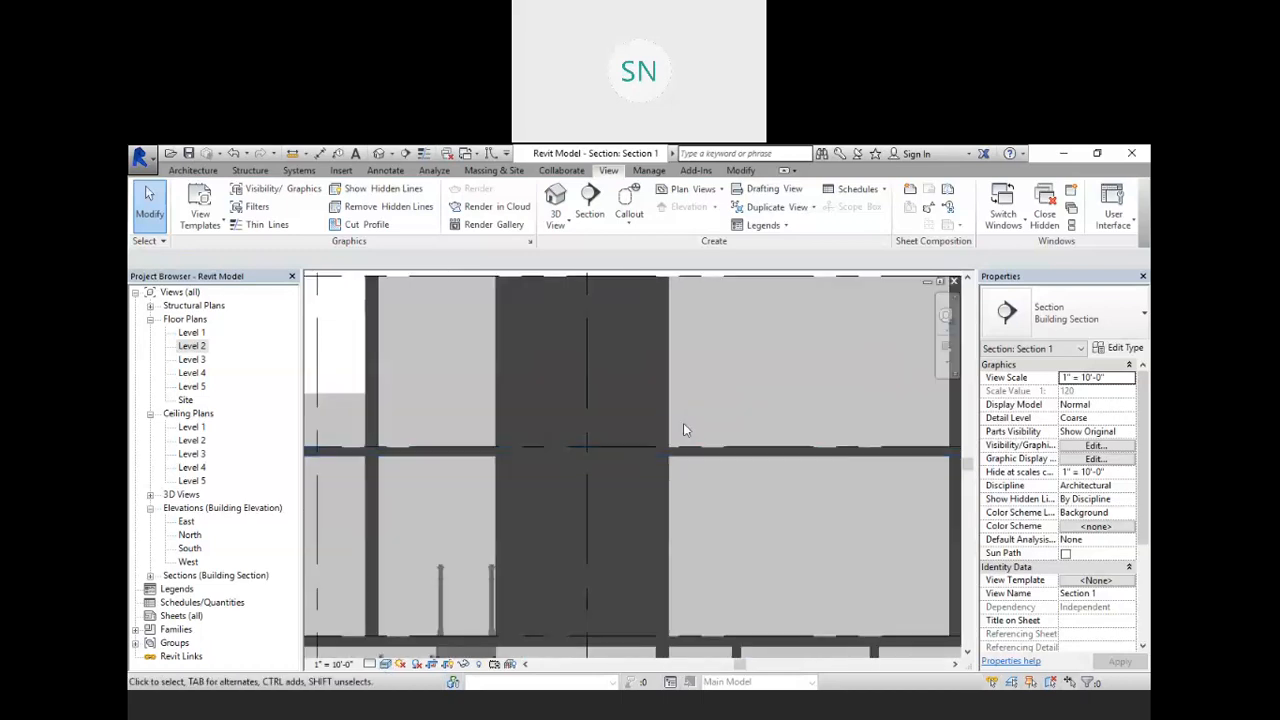
scroll(613, 485, up, 4)
scroll(709, 413, down, 2)
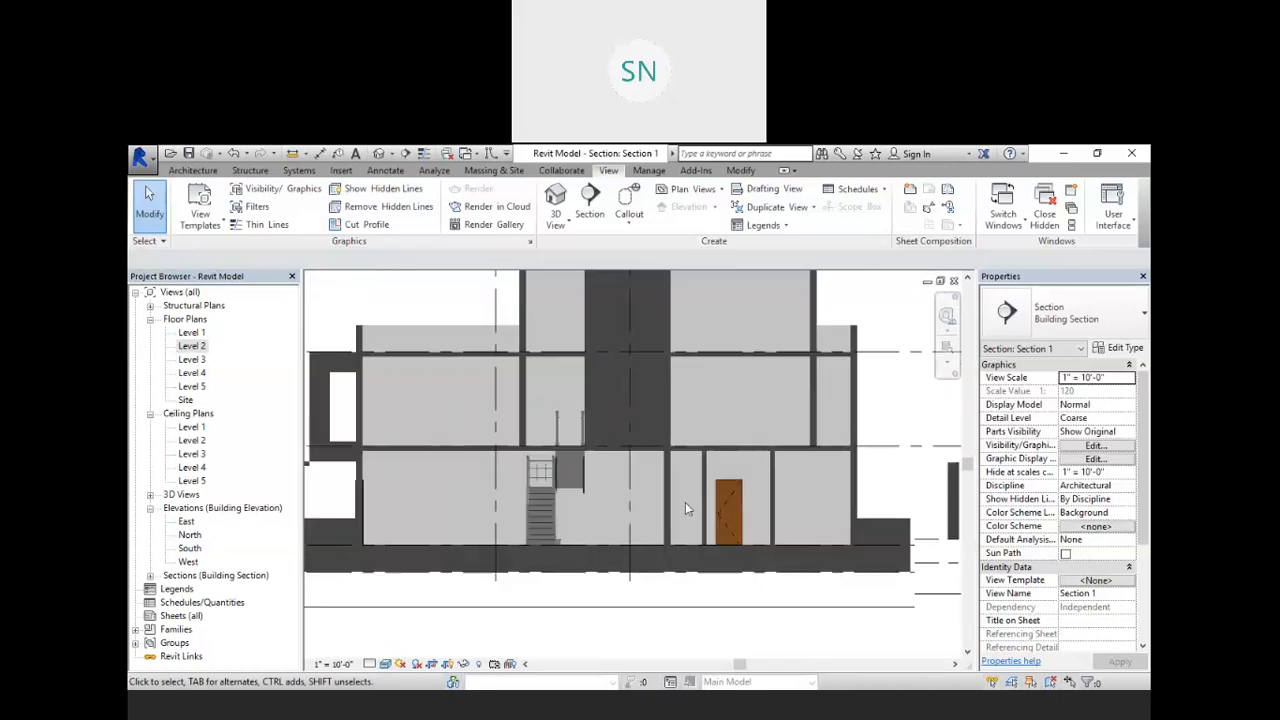
scroll(685, 502, up, 3)
scroll(706, 525, down, 5)
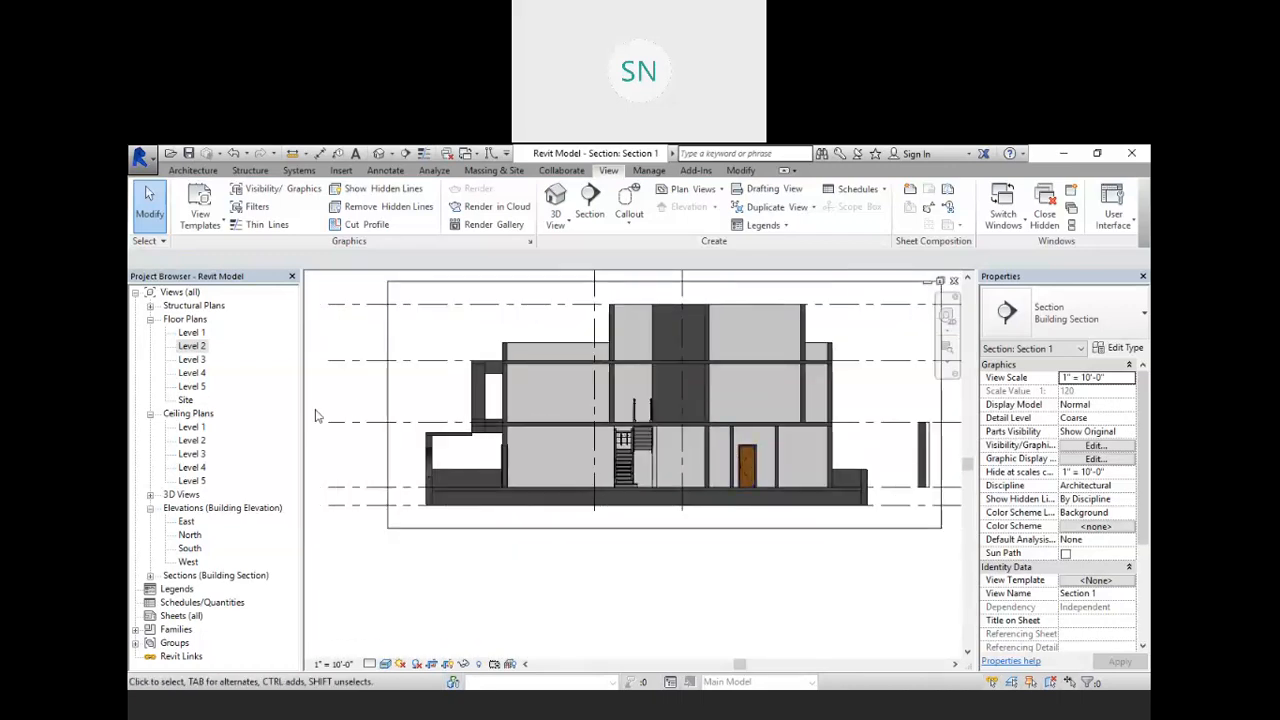
- In the Level 2 plan, draw a vertical building section through the stair's UP flight, from above the stair recess to below the horizontal section line
double_click(199, 350)
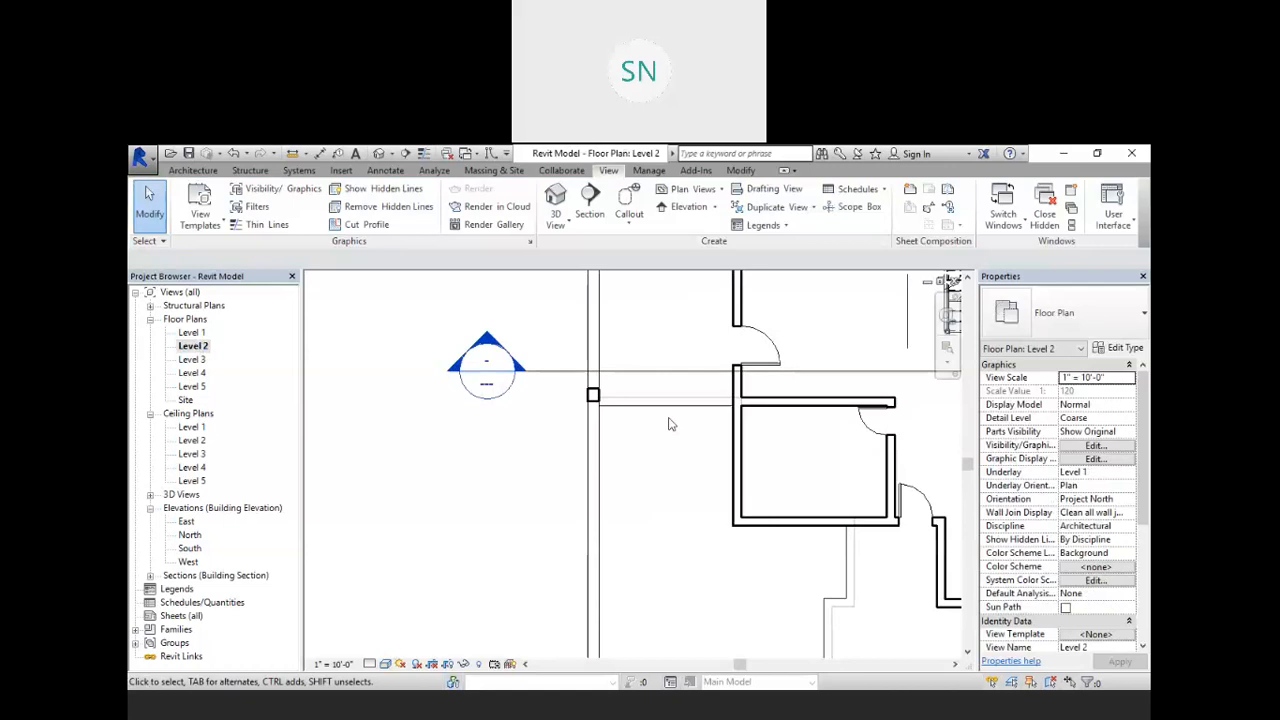
scroll(316, 427, down, 2)
scroll(593, 484, up, 6)
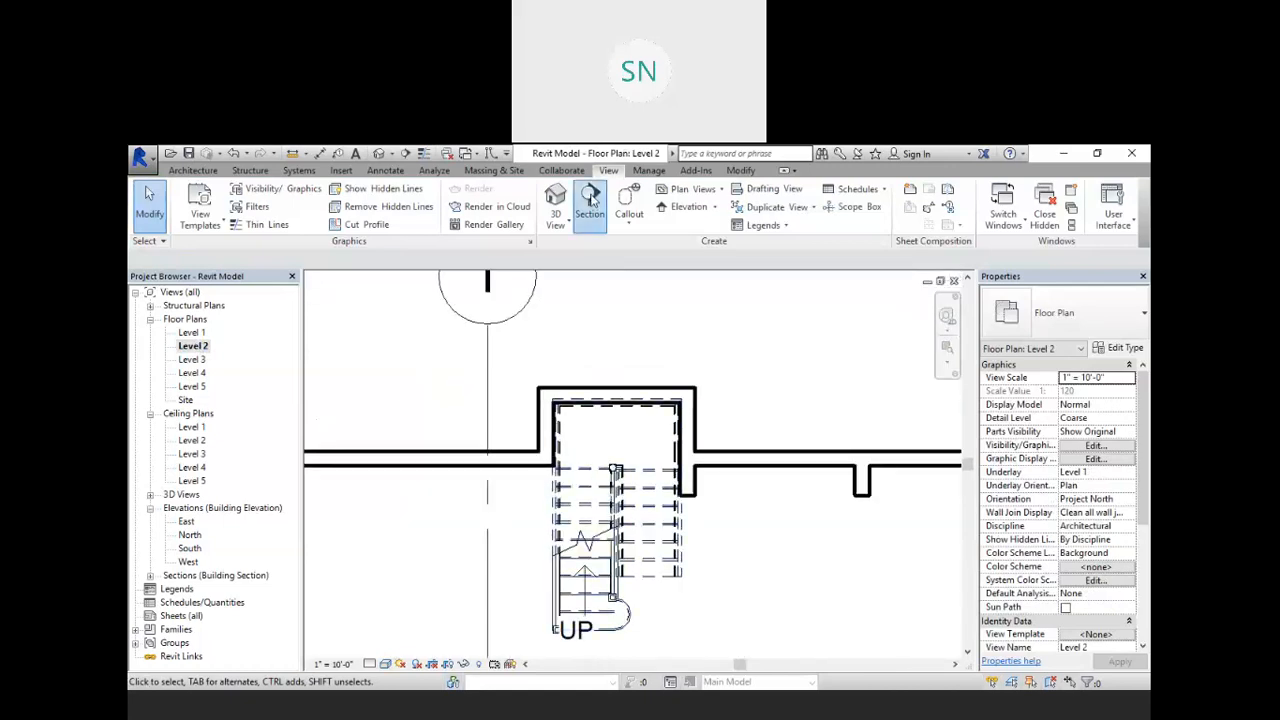
click(589, 205)
scroll(575, 314, down, 2)
click(584, 314)
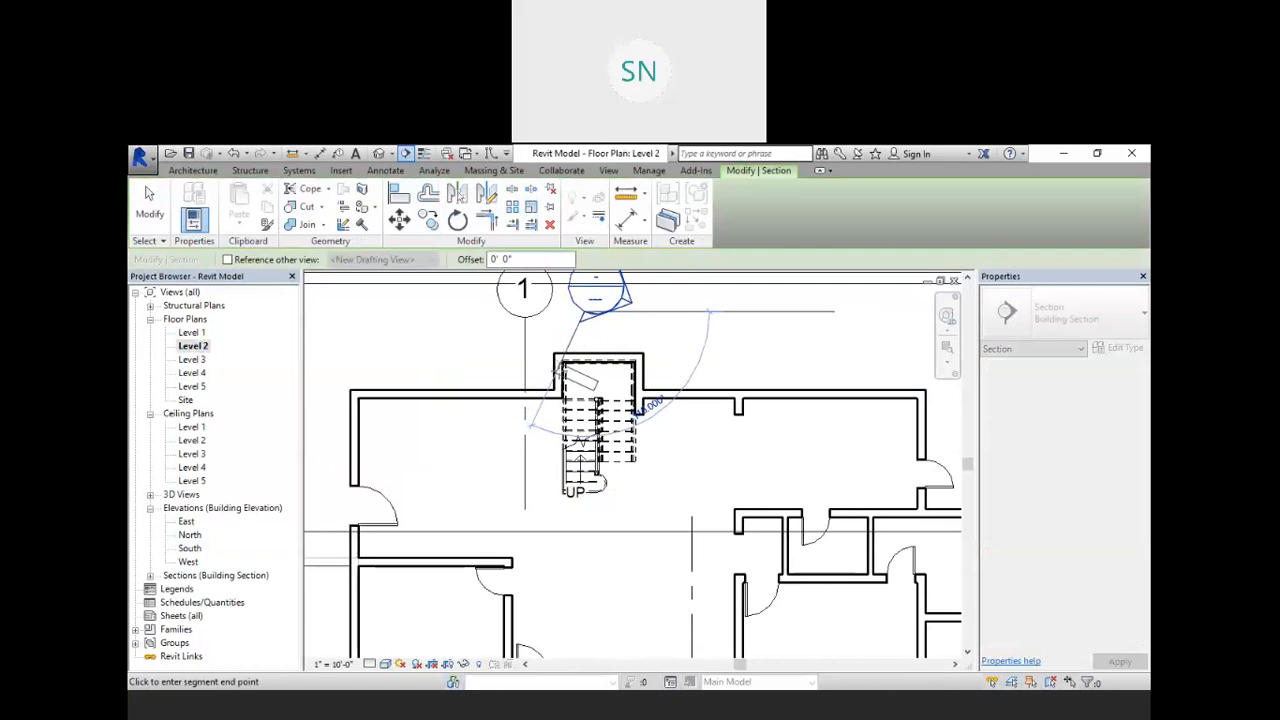
click(585, 578)
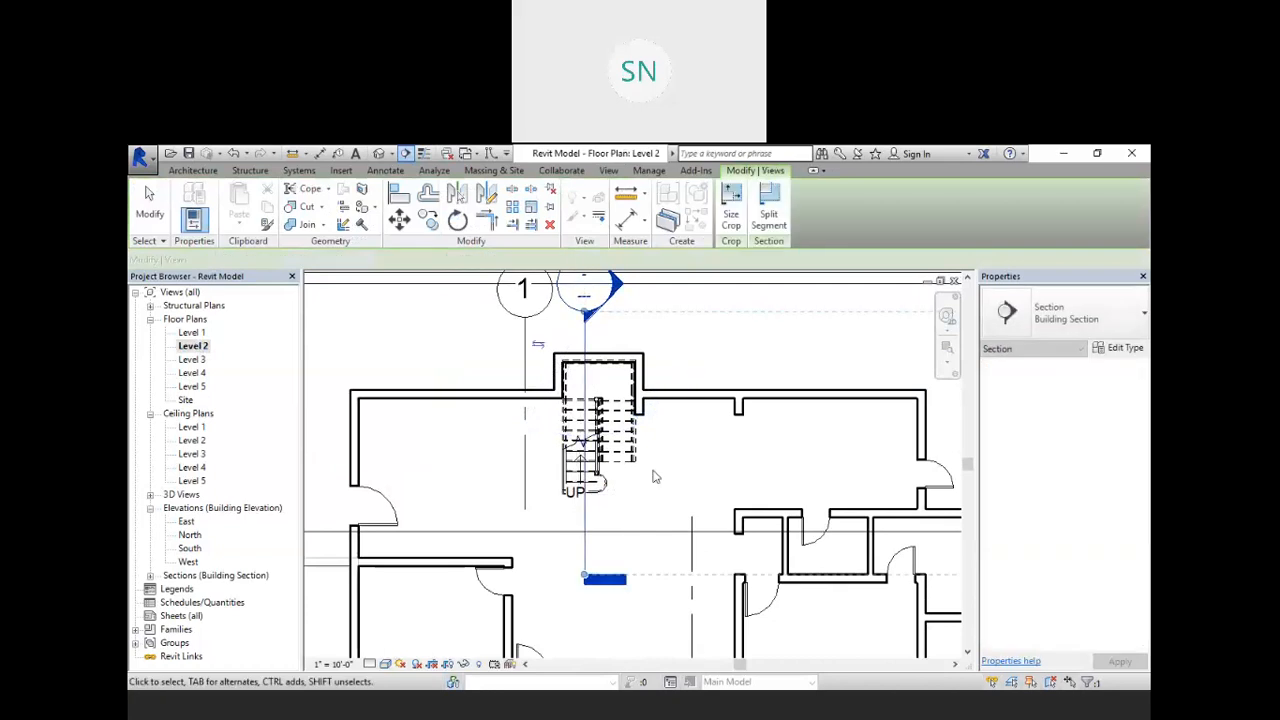
right_click(690, 301)
click(748, 309)
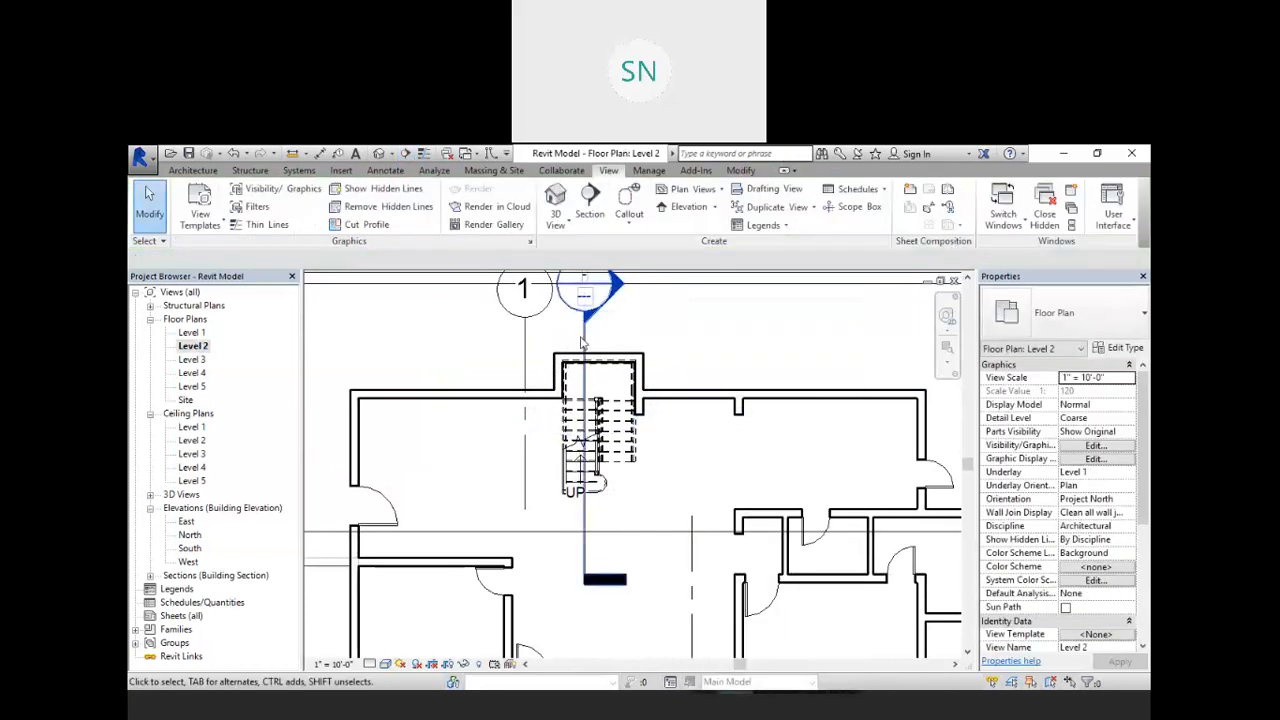
- Shorten the vertical section's view depth so that its far boundary runs through the stair's second flight
click(584, 338)
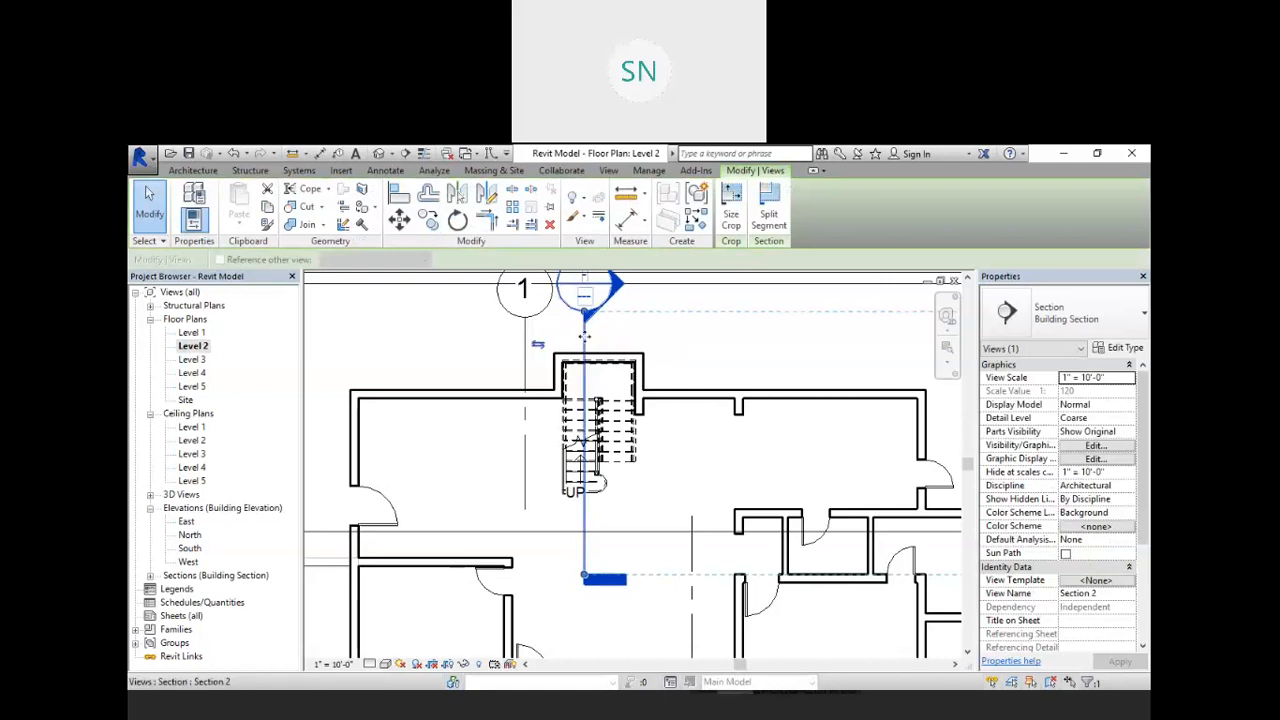
scroll(766, 331, down, 3)
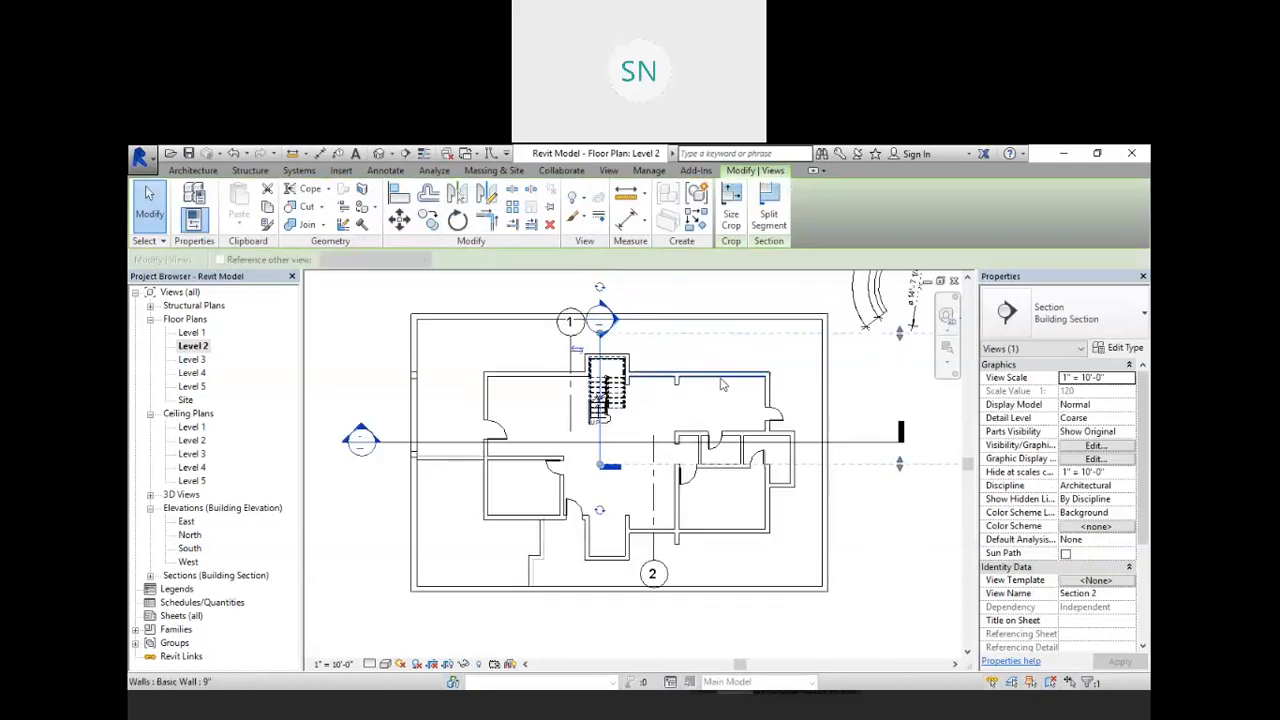
scroll(846, 368, down, 4)
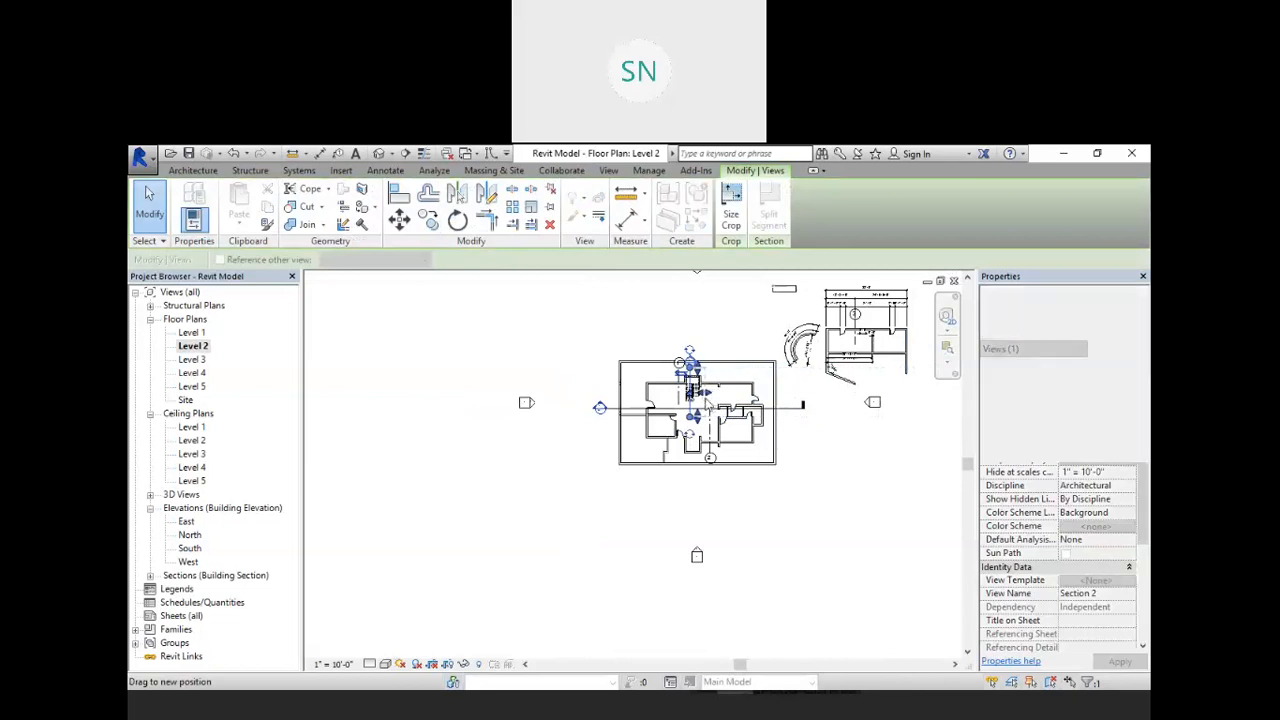
scroll(683, 376, up, 3)
scroll(678, 373, up, 5)
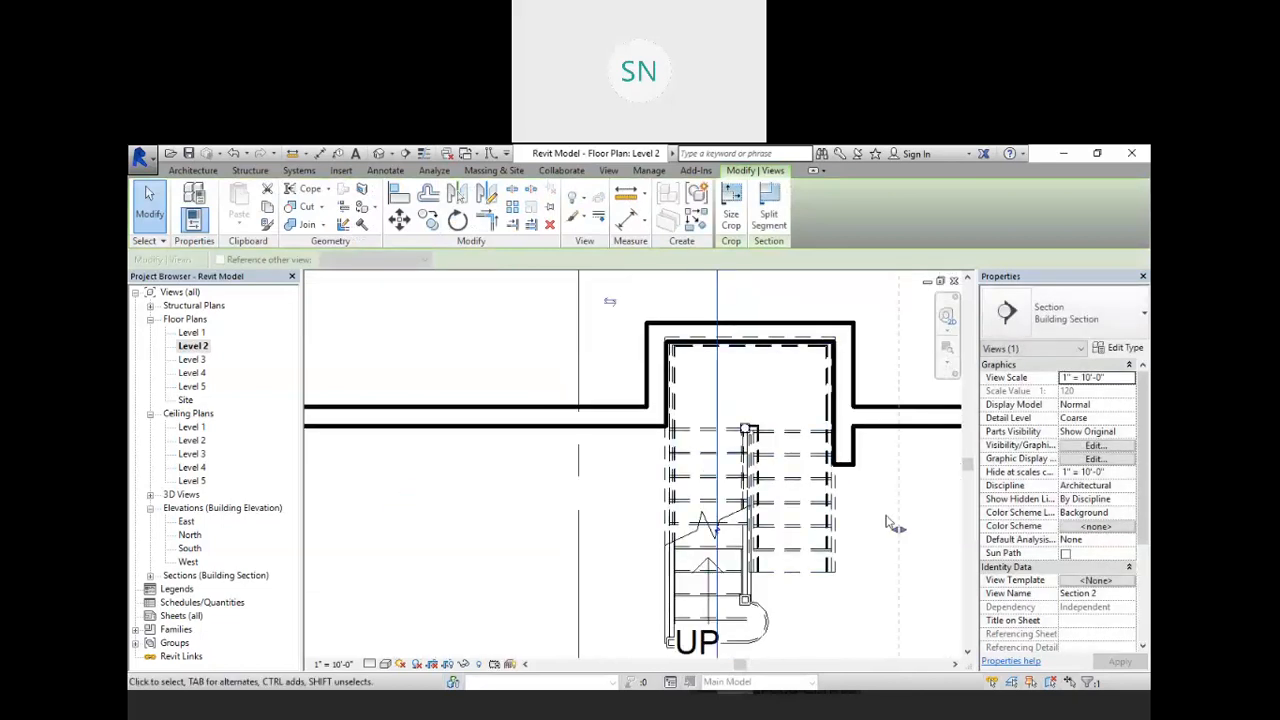
drag(898, 531, 790, 530)
scroll(802, 414, down, 3)
scroll(756, 490, up, 2)
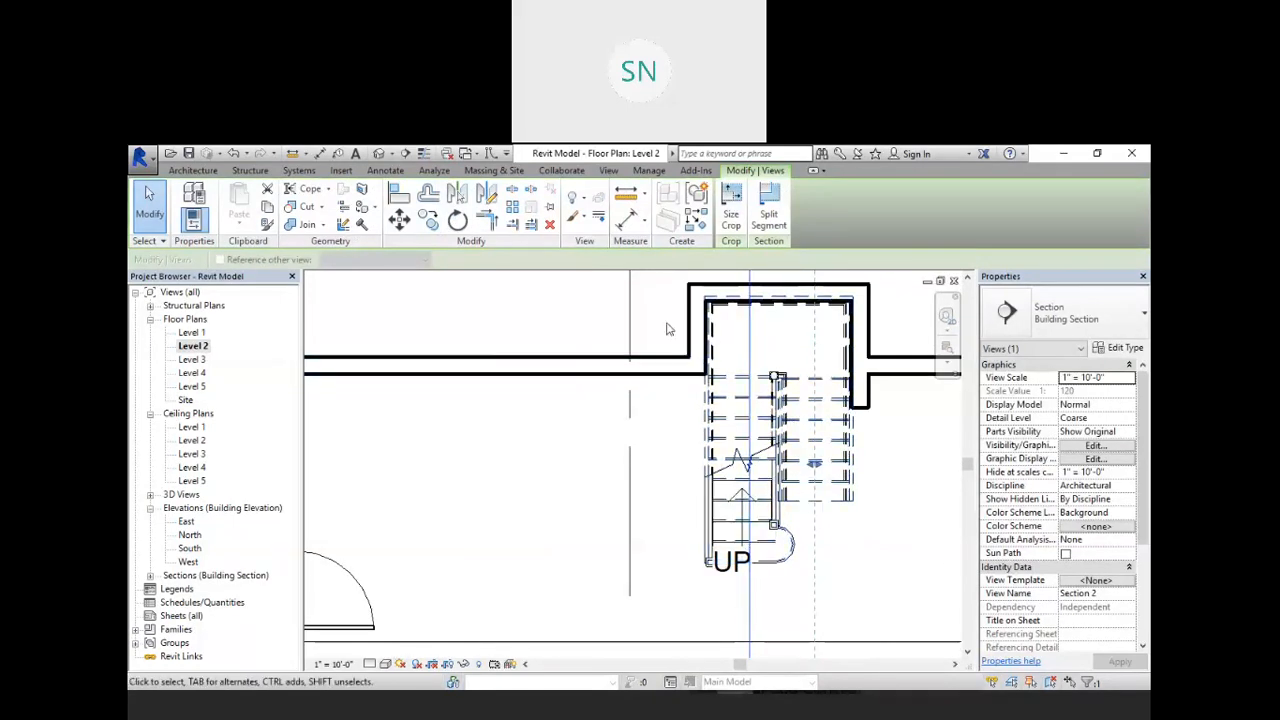
click(507, 344)
- Open the vertical section's view and examine the cut stair flights, landing and railings
scroll(586, 357, down, 3)
scroll(651, 325, up, 3)
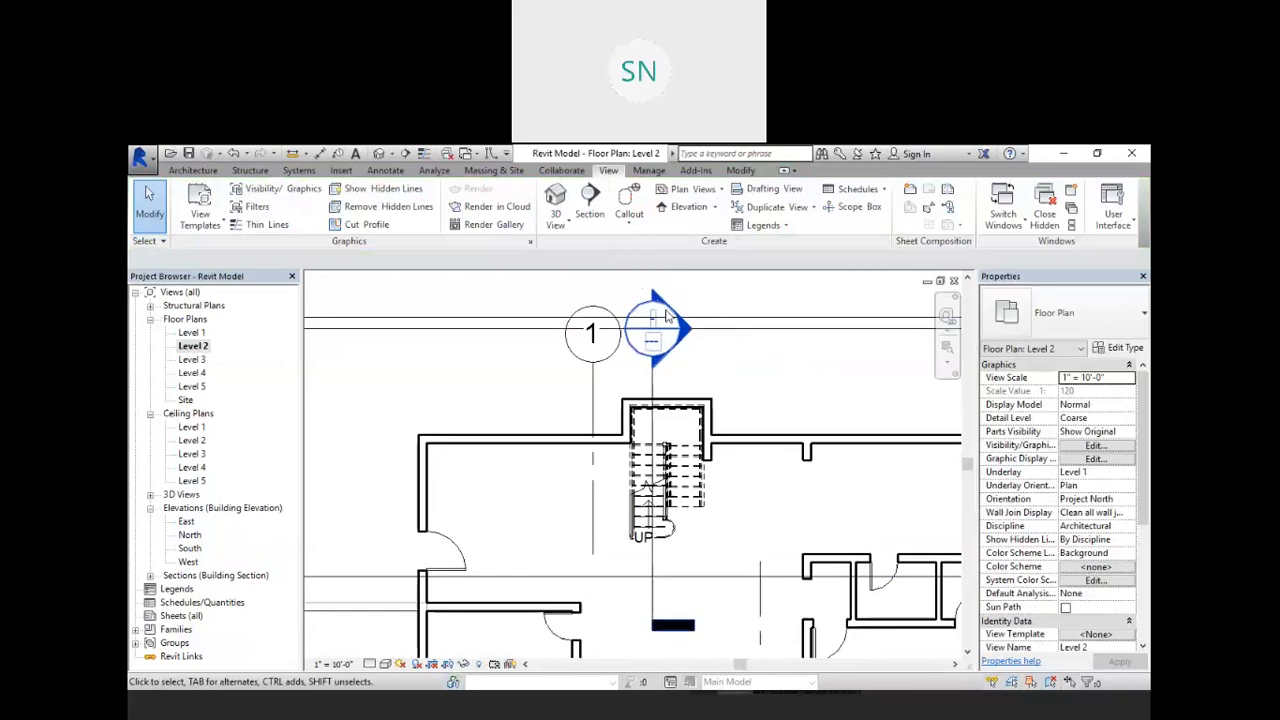
double_click(651, 325)
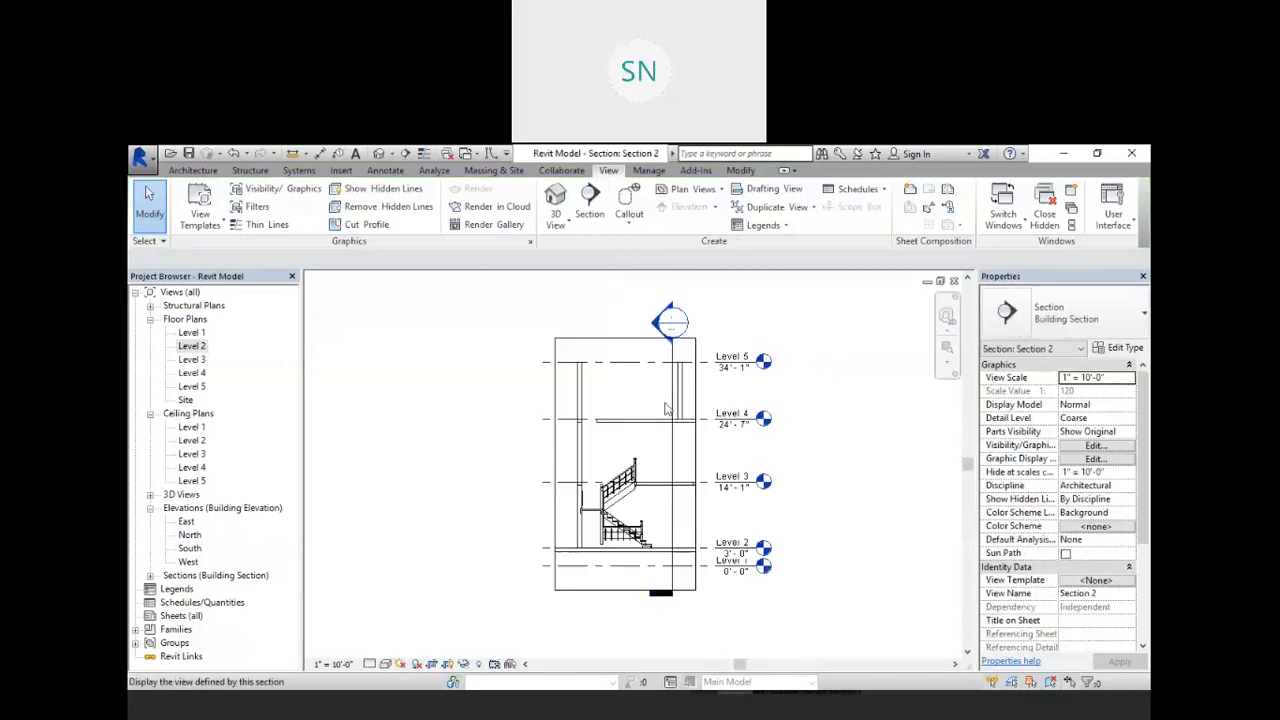
scroll(620, 505, up, 4)
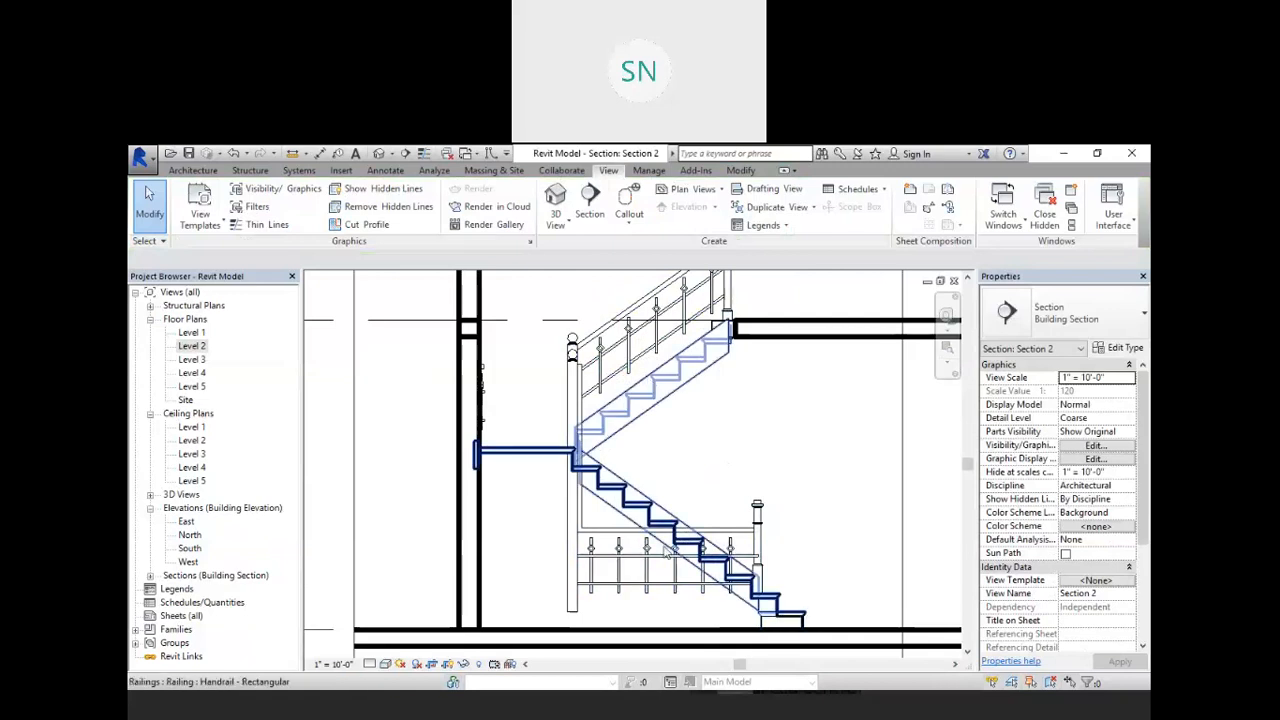
scroll(640, 464, down, 2)
scroll(753, 505, up, 4)
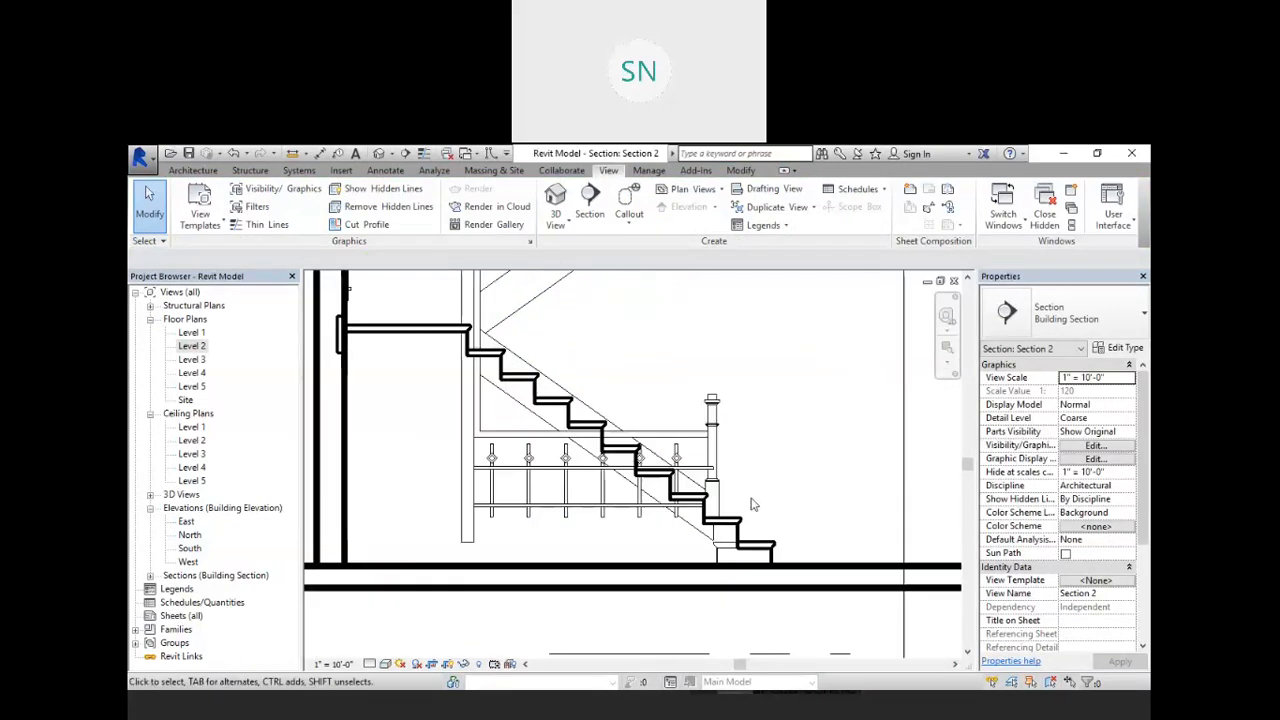
scroll(640, 460, down, 4)
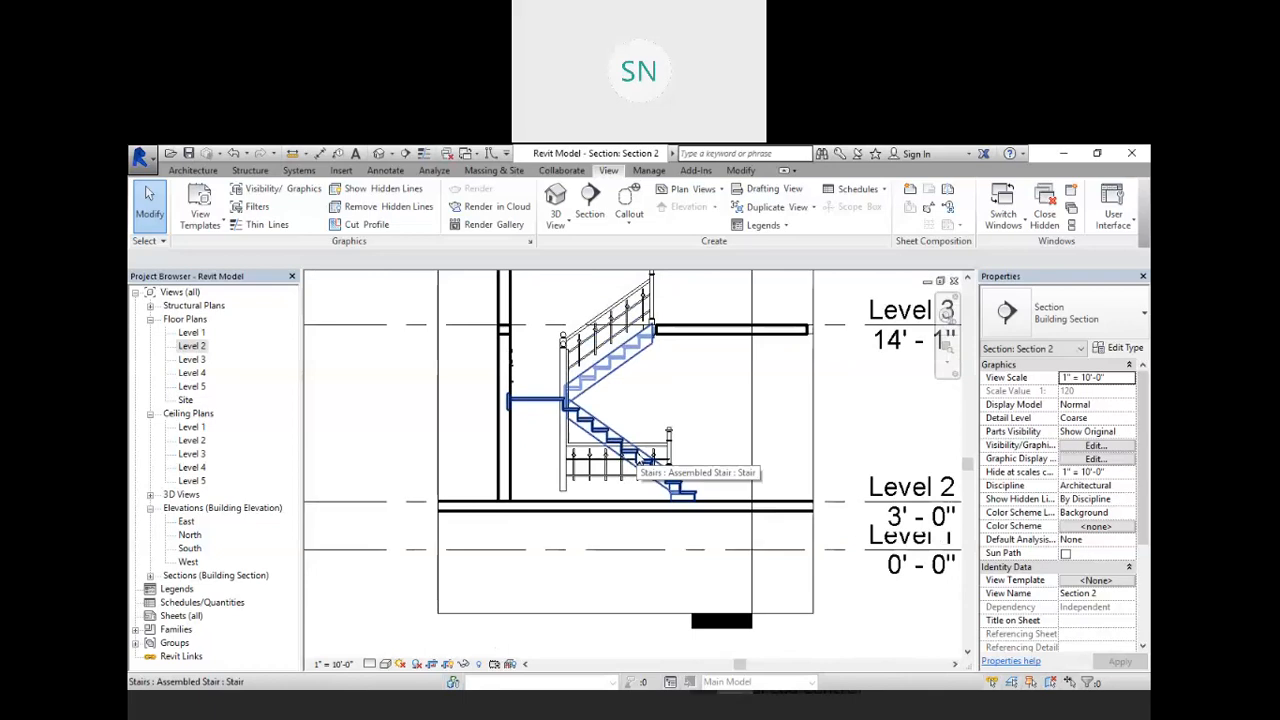
scroll(600, 430, down, 3)
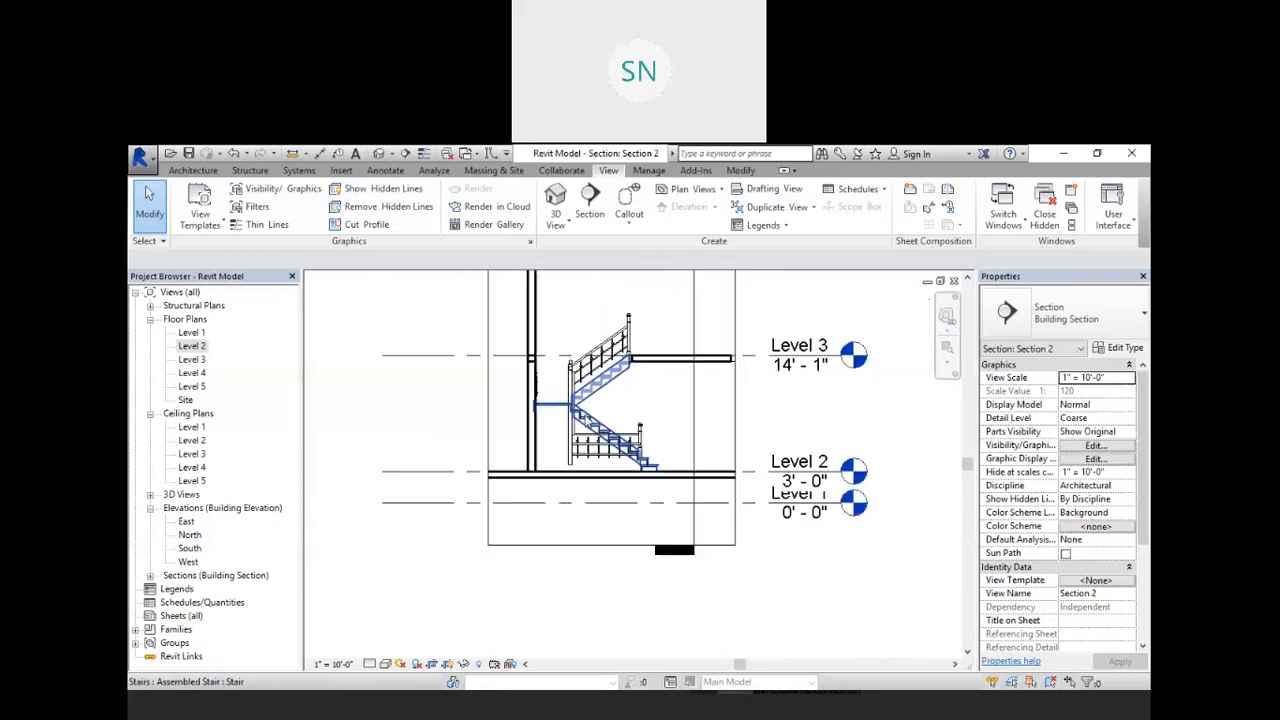
- In the Level 2 plan, create a rectangular callout around the small enclosed room on the horizontal section line, including its upper door
double_click(195, 346)
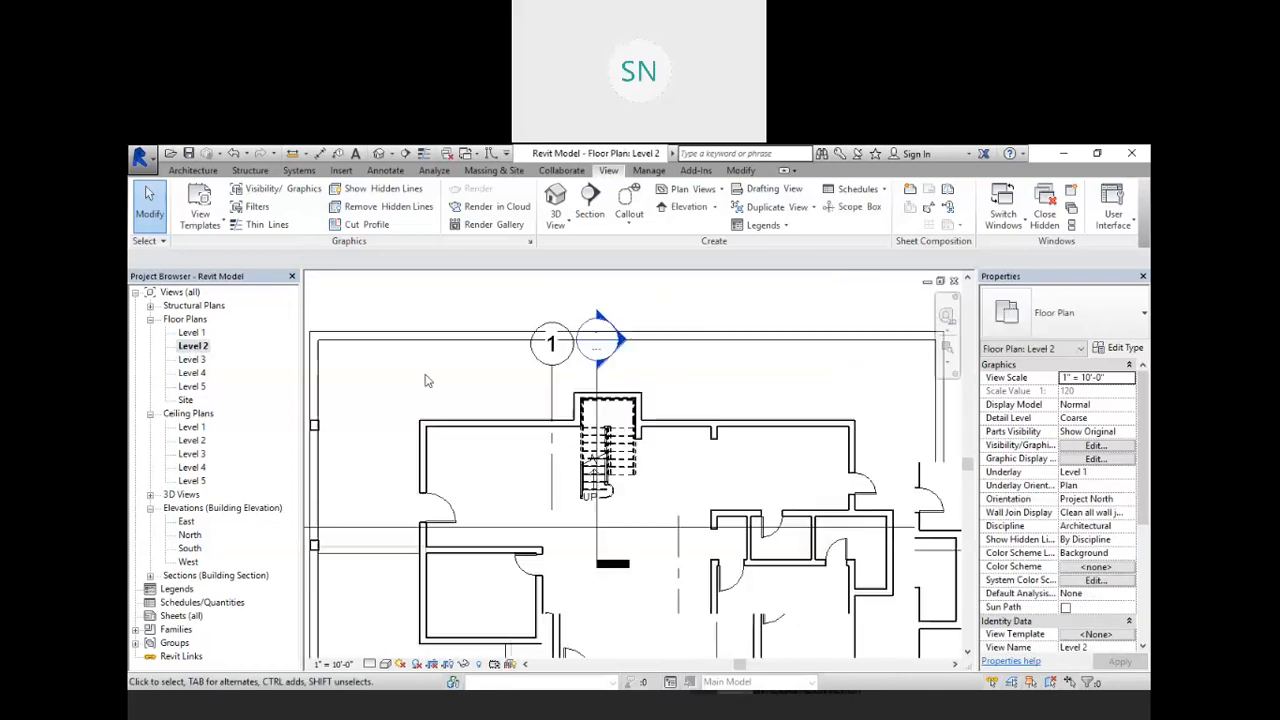
scroll(505, 428, down, 2)
scroll(505, 428, up, 5)
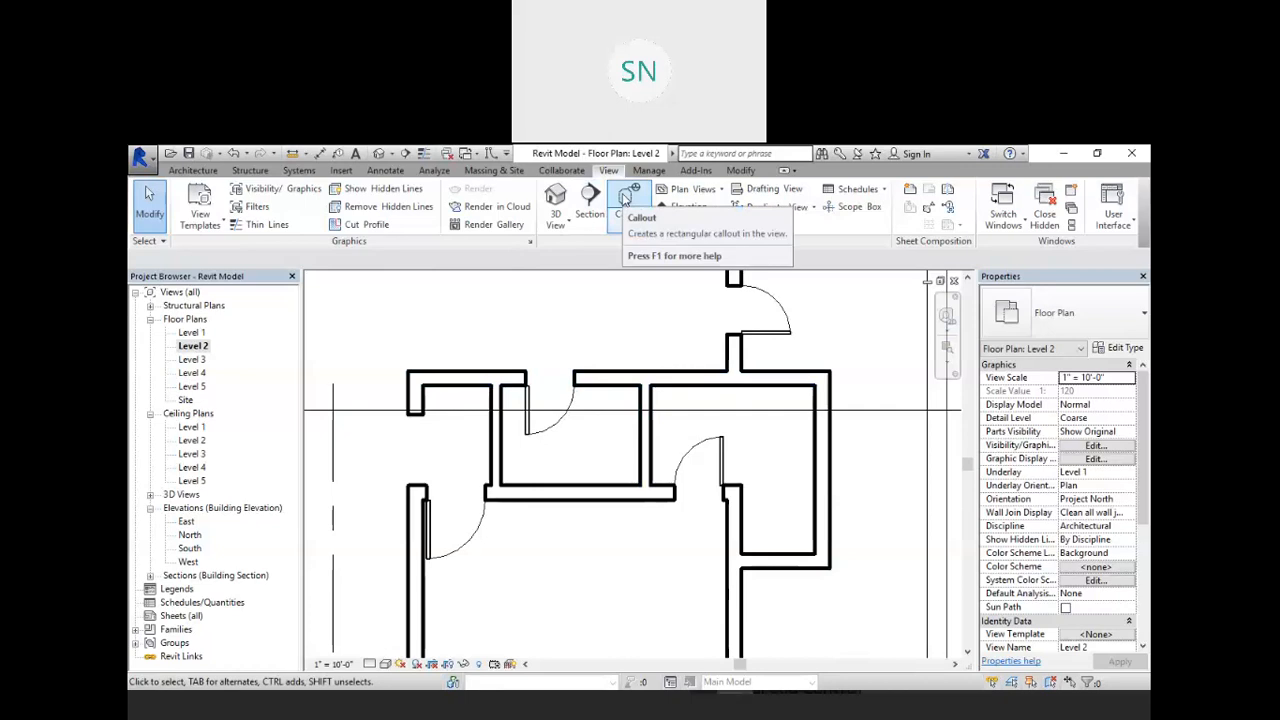
click(625, 198)
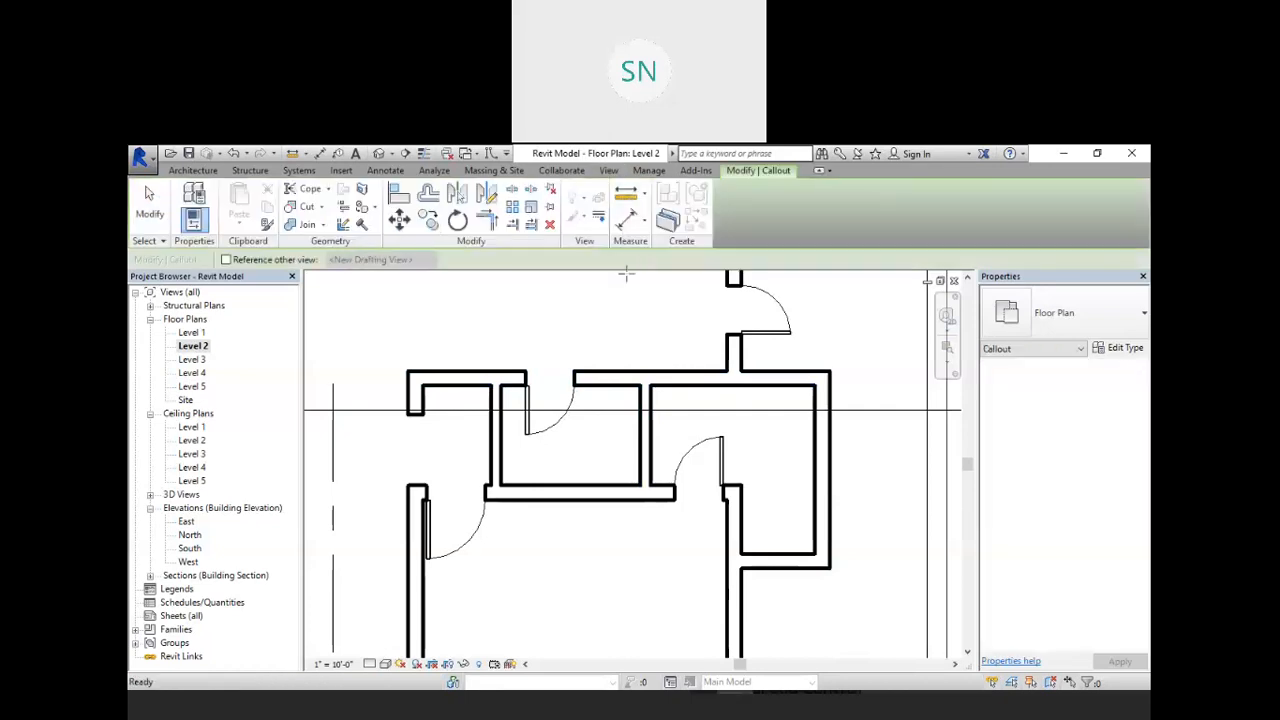
click(474, 357)
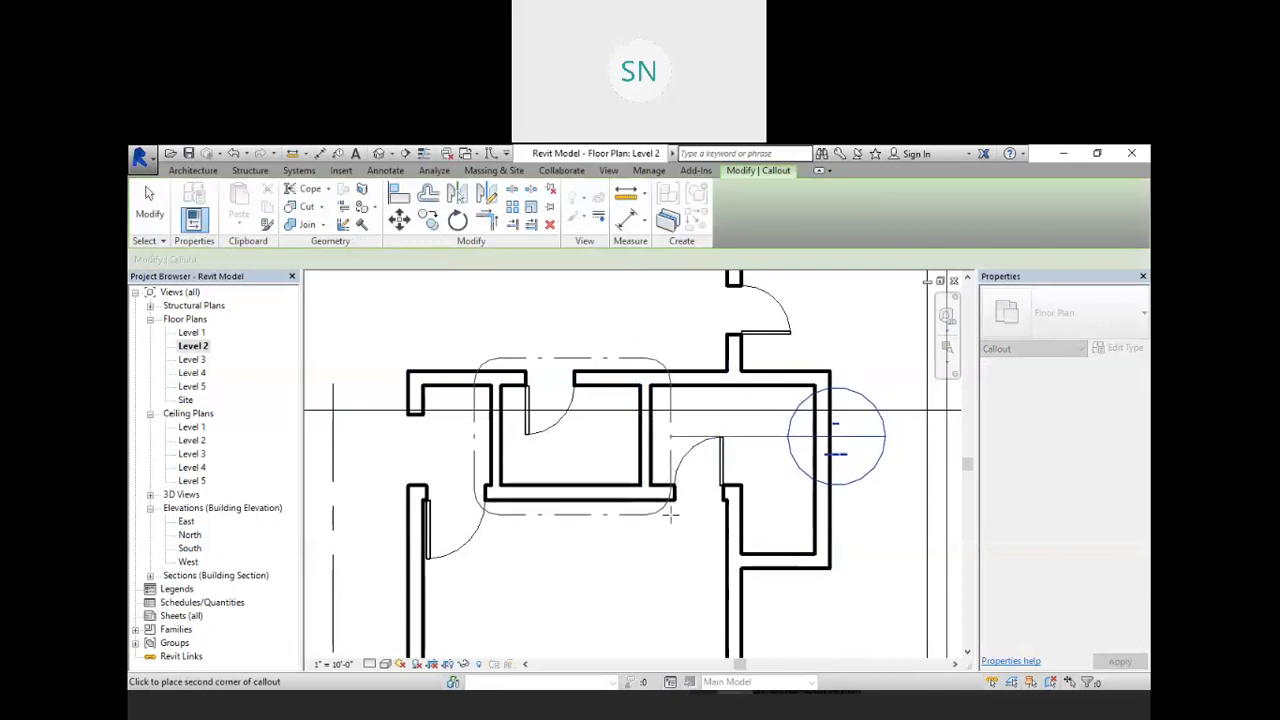
click(670, 515)
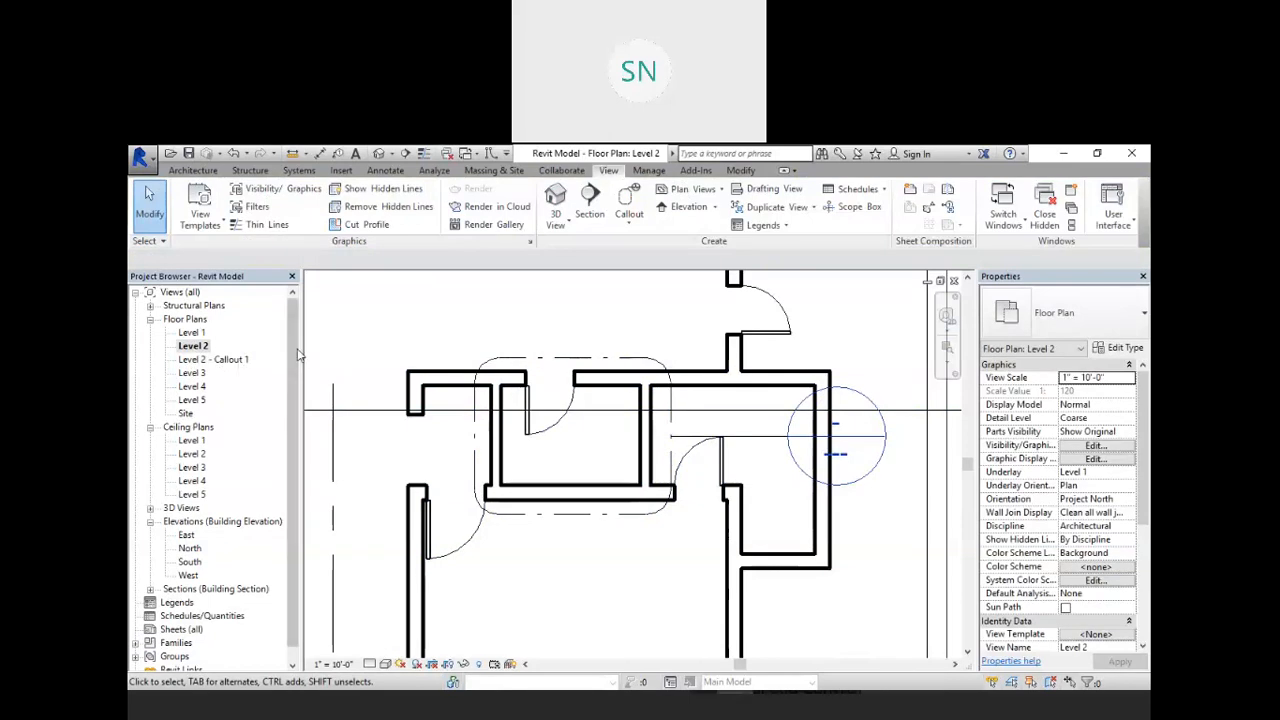
- Expand the list of building sections in the project browser
scroll(297, 380, down, 1)
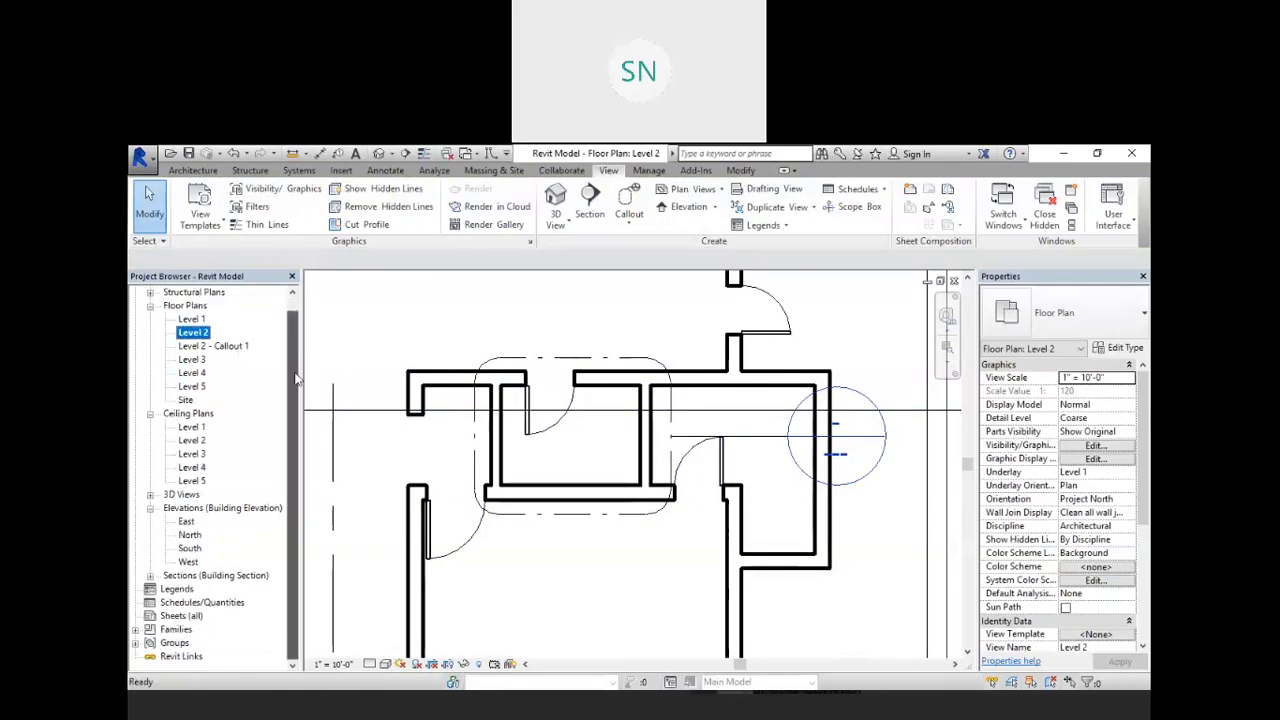
click(151, 576)
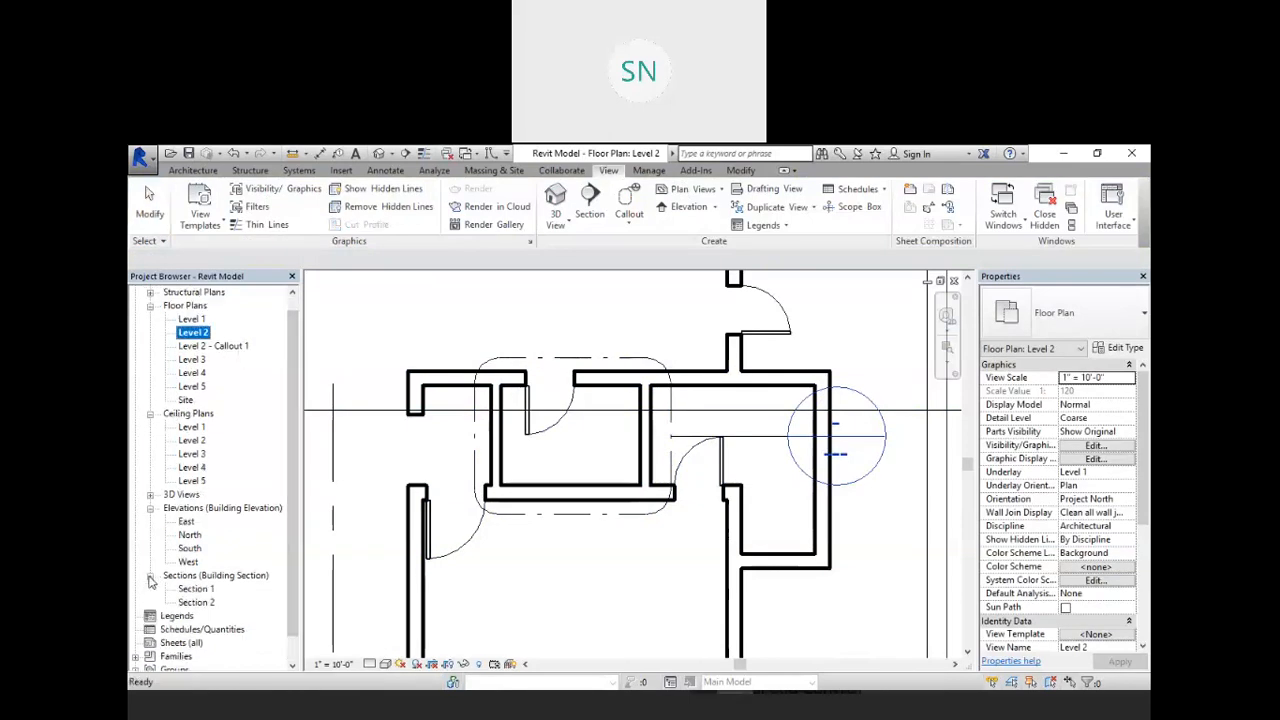
- Select Section 1 and Section 2 in the project browser and review their view properties
click(197, 590)
click(198, 603)
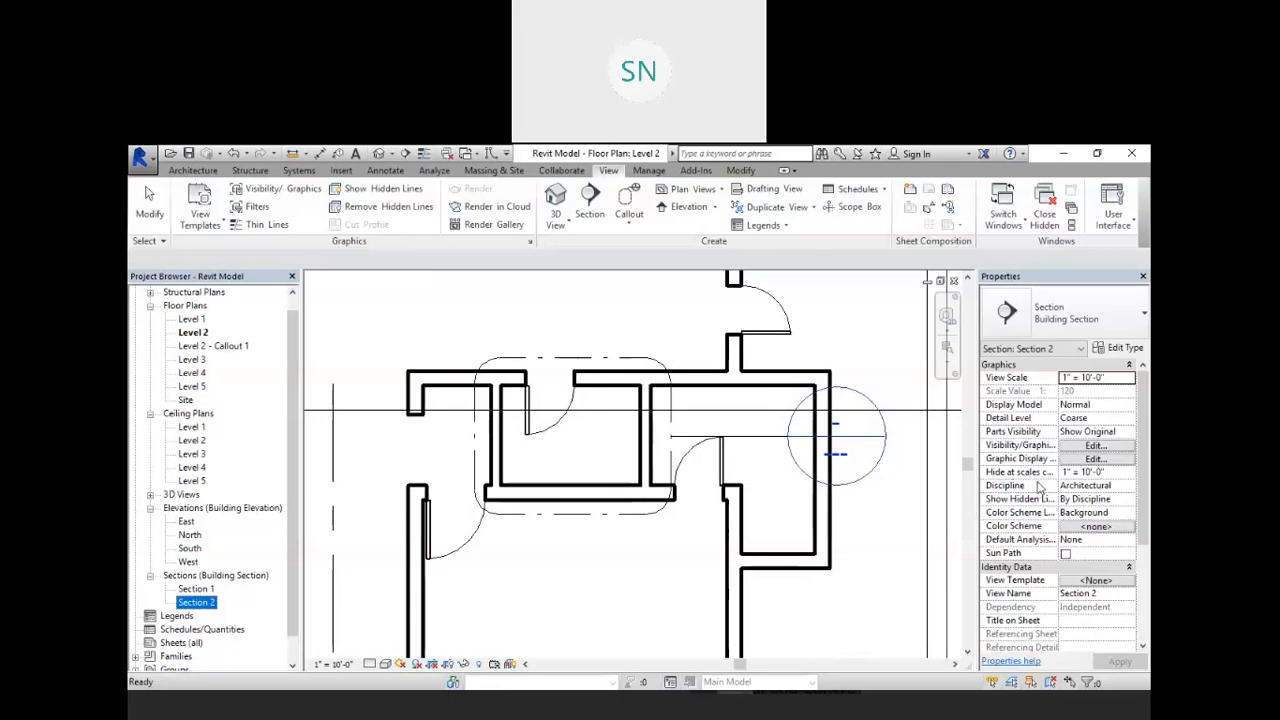
click(895, 342)
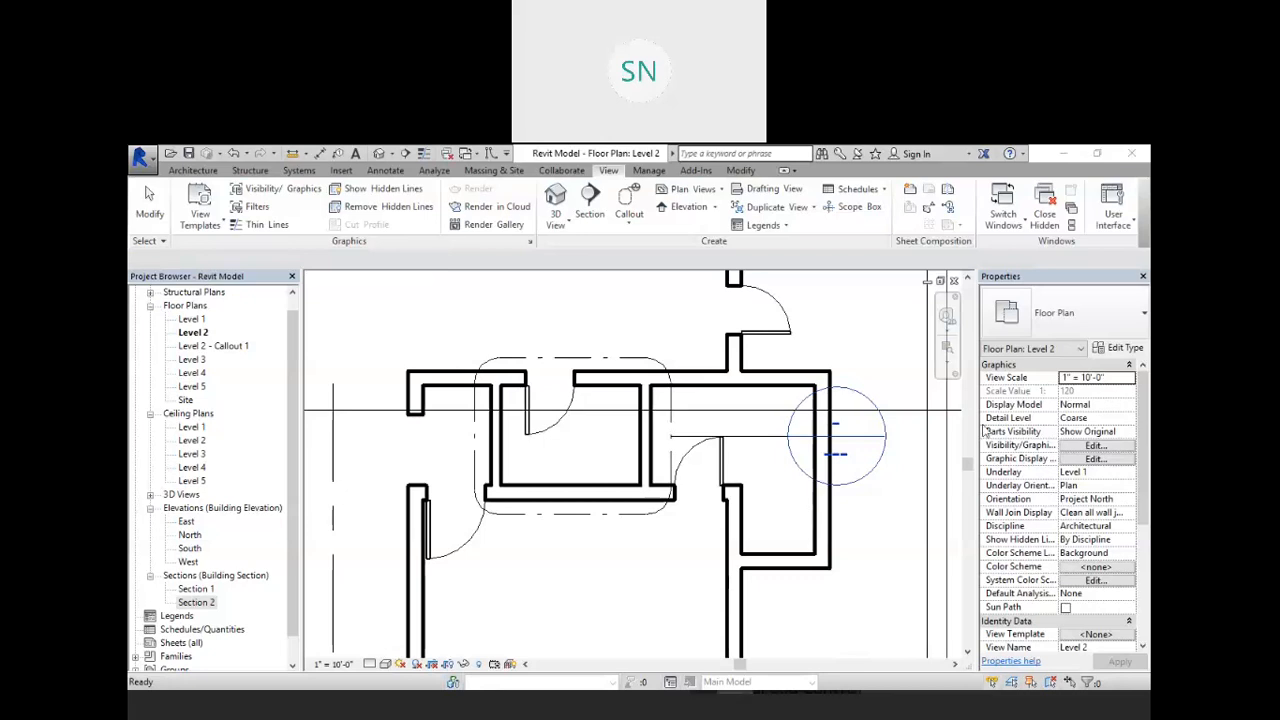
scroll(932, 368, down, 5)
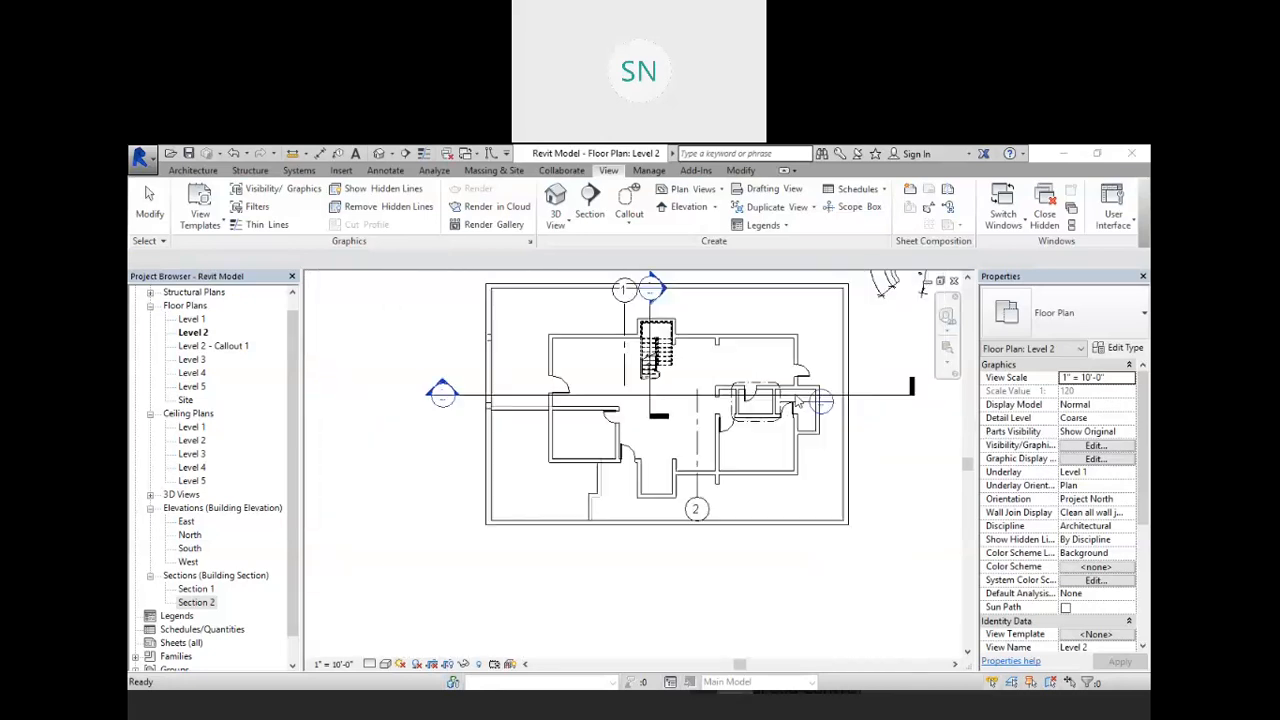
- In the Section 1 view, lower the crop region's upper edge to about Level 3, and extend it back up above the grid bubbles
double_click(192, 589)
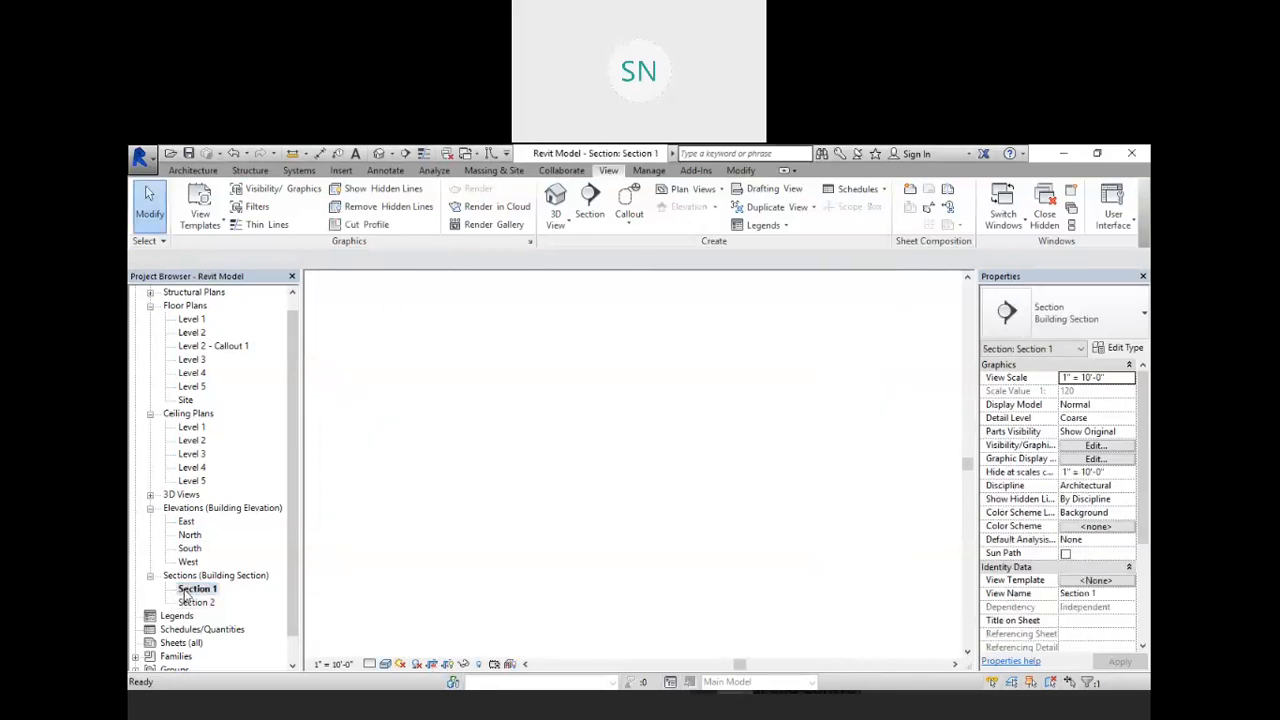
scroll(740, 406, up, 2)
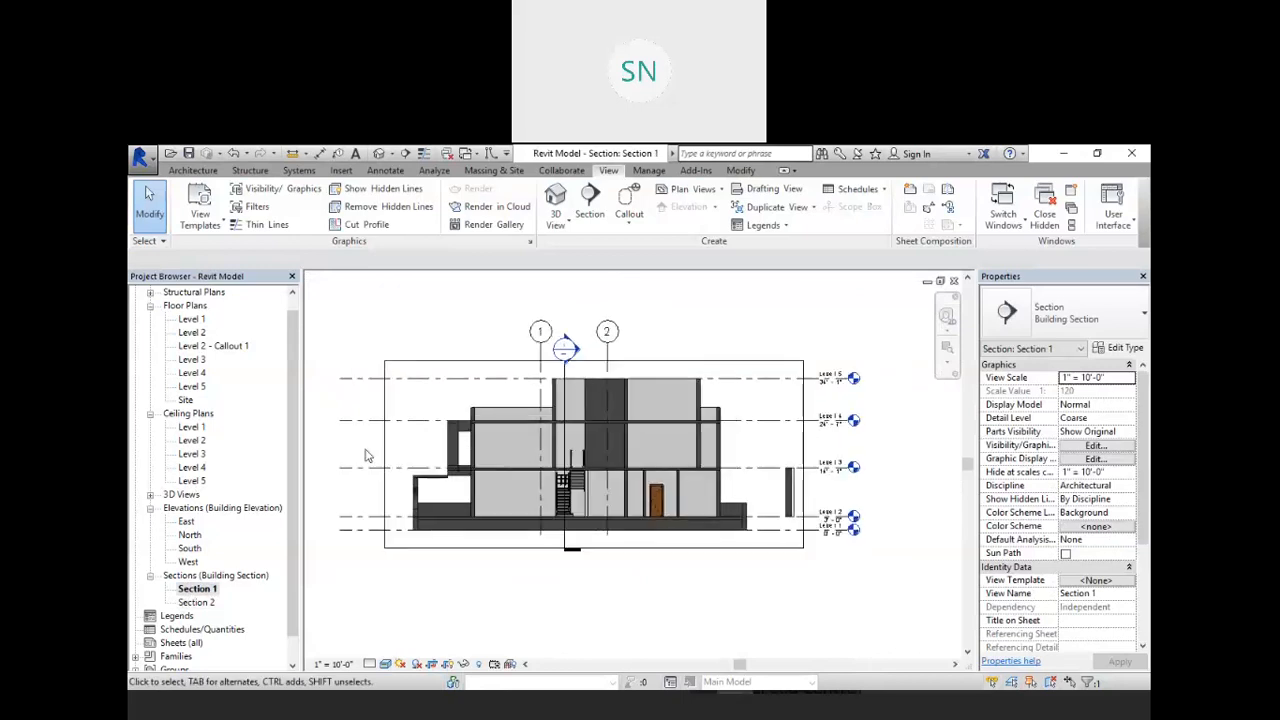
click(593, 362)
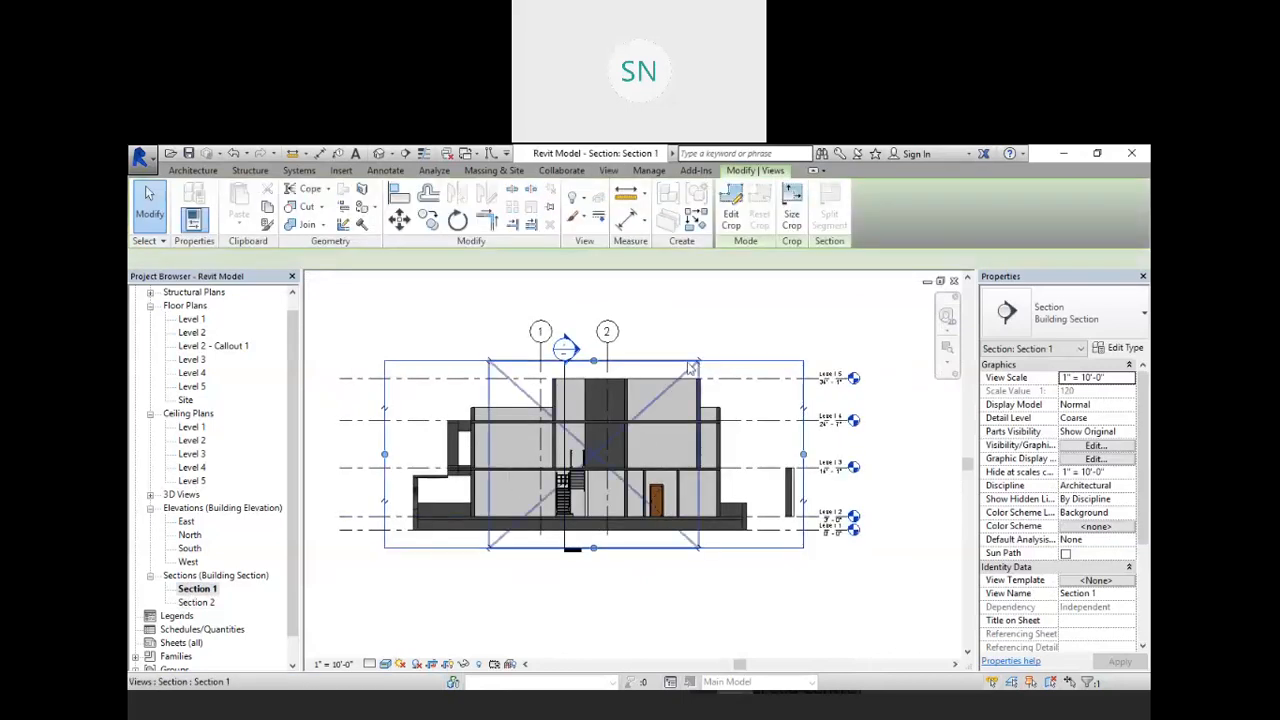
drag(593, 362, 597, 465)
scroll(600, 400, up, 5)
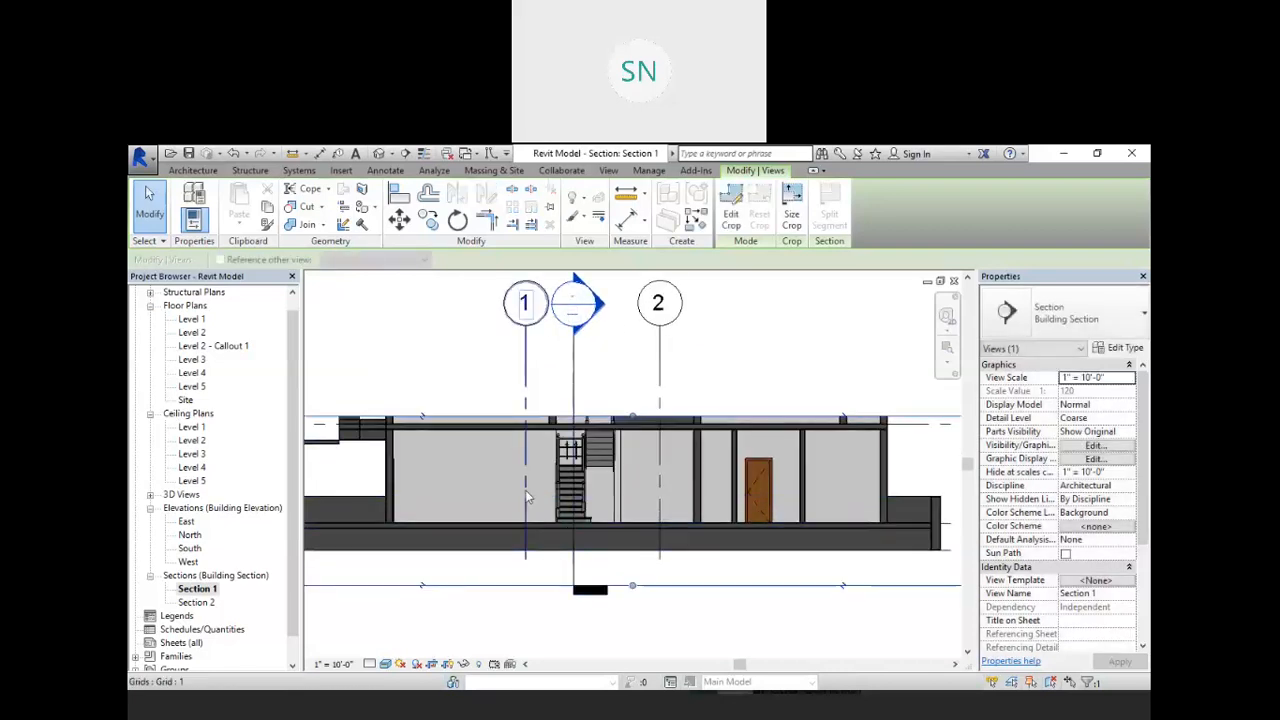
scroll(550, 497, down, 3)
drag(590, 455, 590, 303)
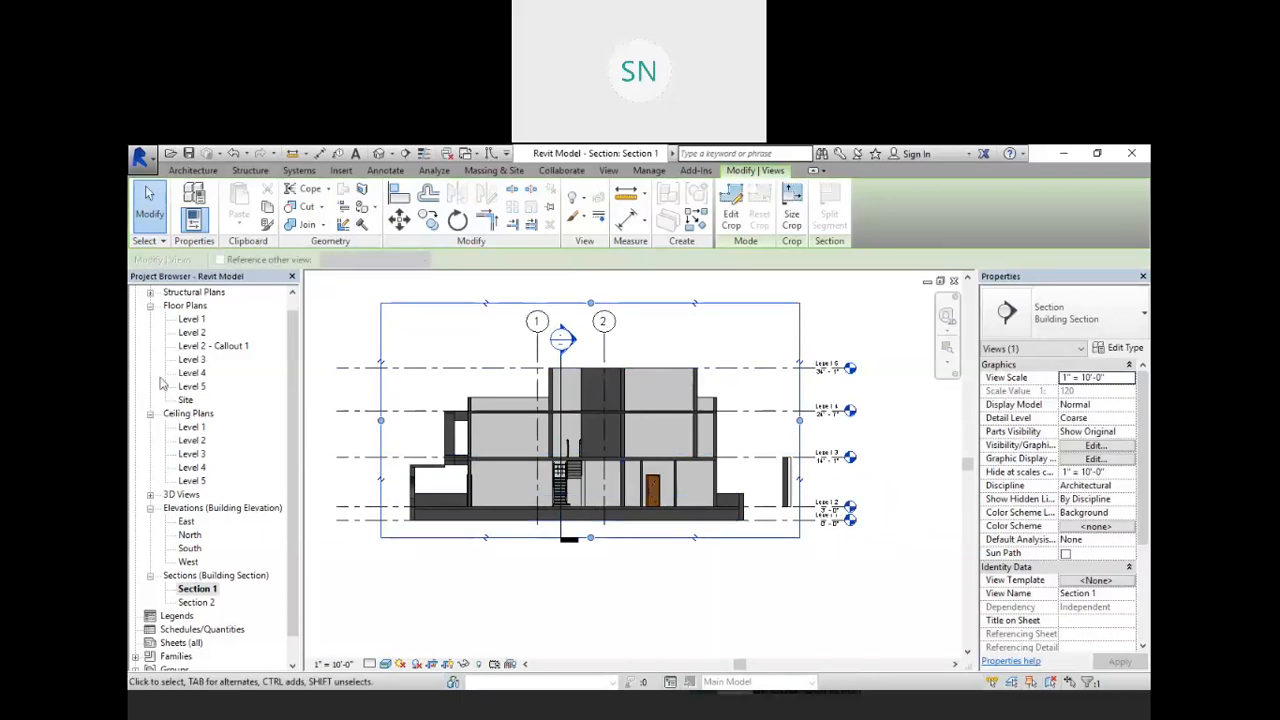
- Open the Level 2 - Callout 1 view and examine the enlarged room plan and its section line
double_click(195, 346)
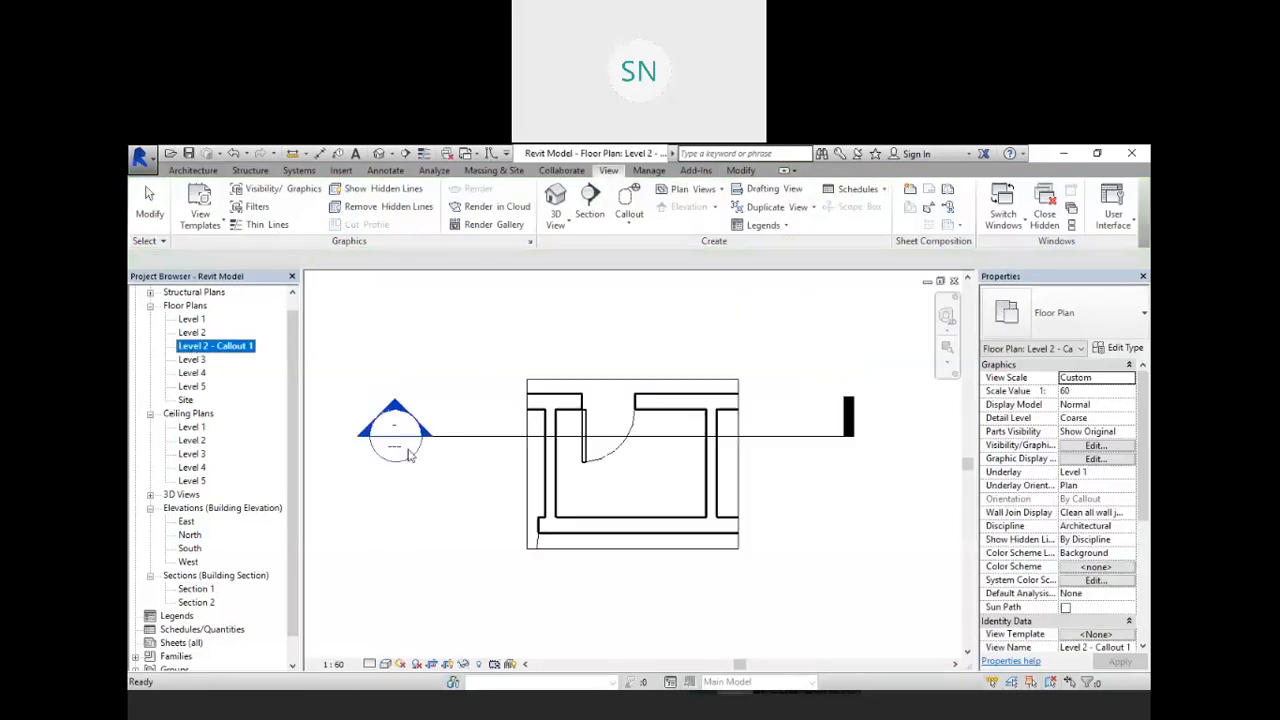
scroll(654, 471, up, 2)
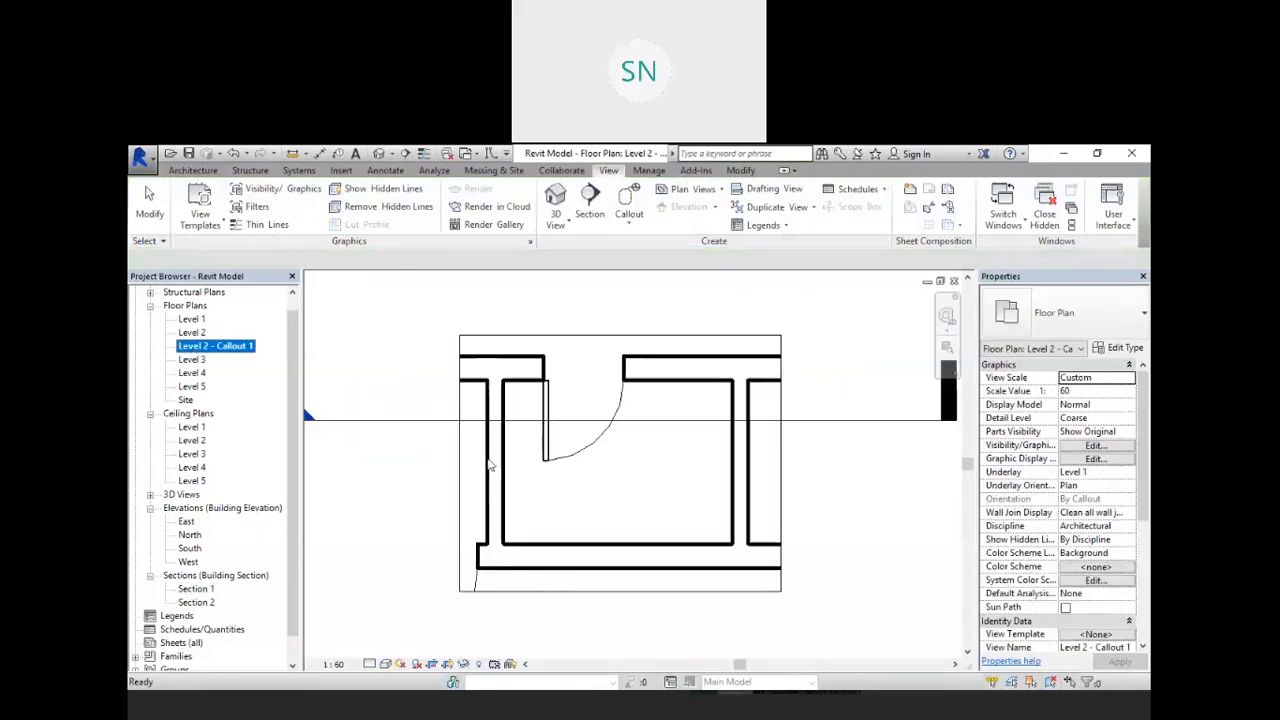
scroll(490, 462, down, 3)
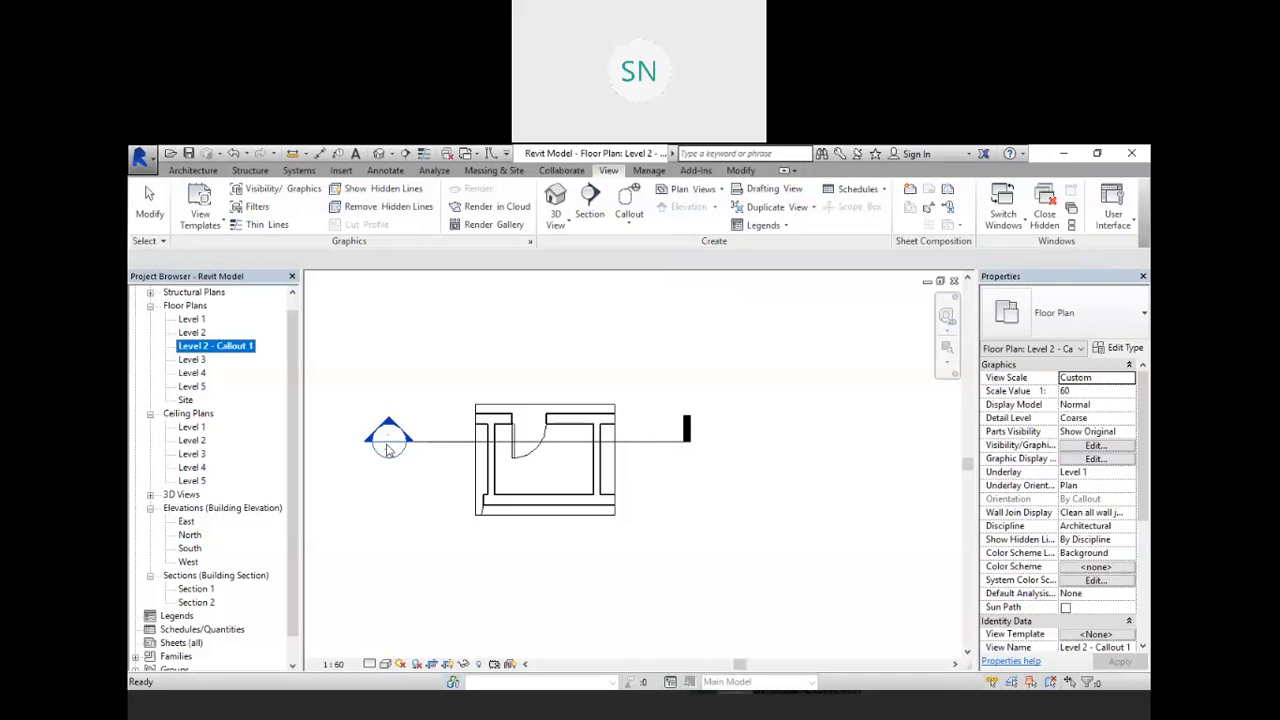
- In the Level 2 plan, add an aligned dimension by individual references between the upper-left room's upper and lower inner wall faces
double_click(192, 332)
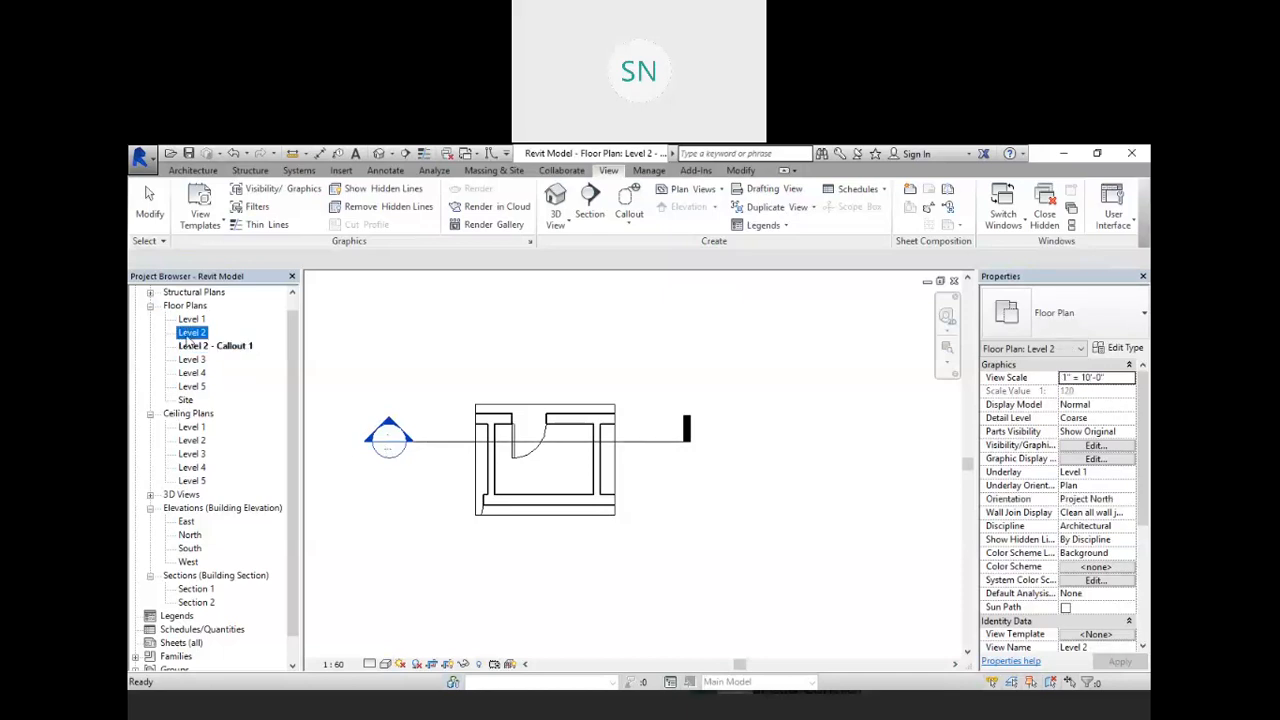
middle_drag(786, 287, 697, 374)
scroll(698, 375, up, 1)
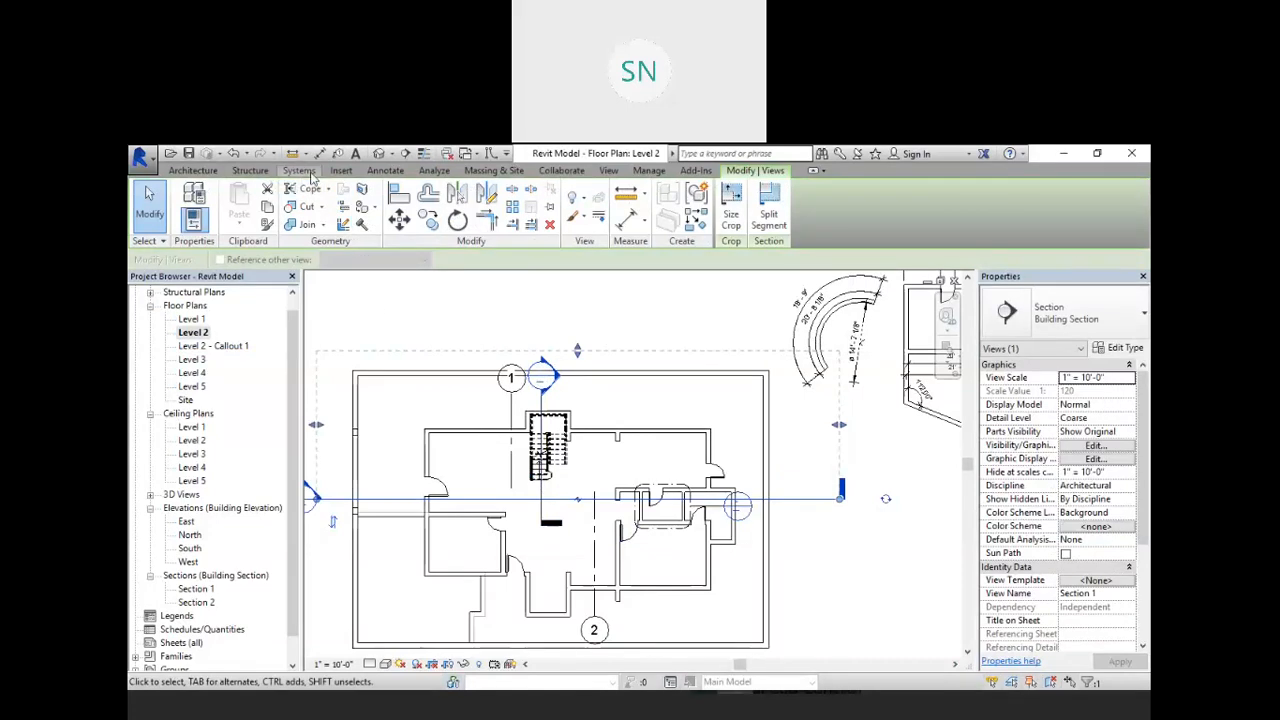
click(380, 172)
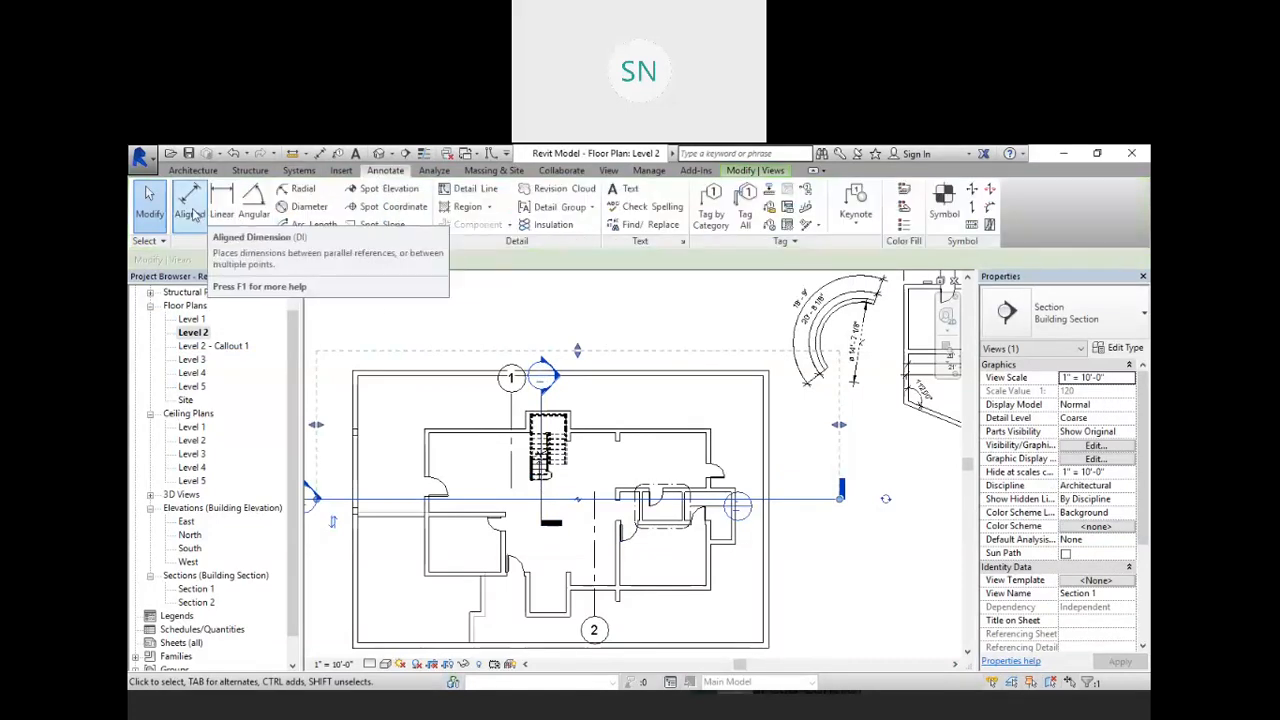
click(190, 205)
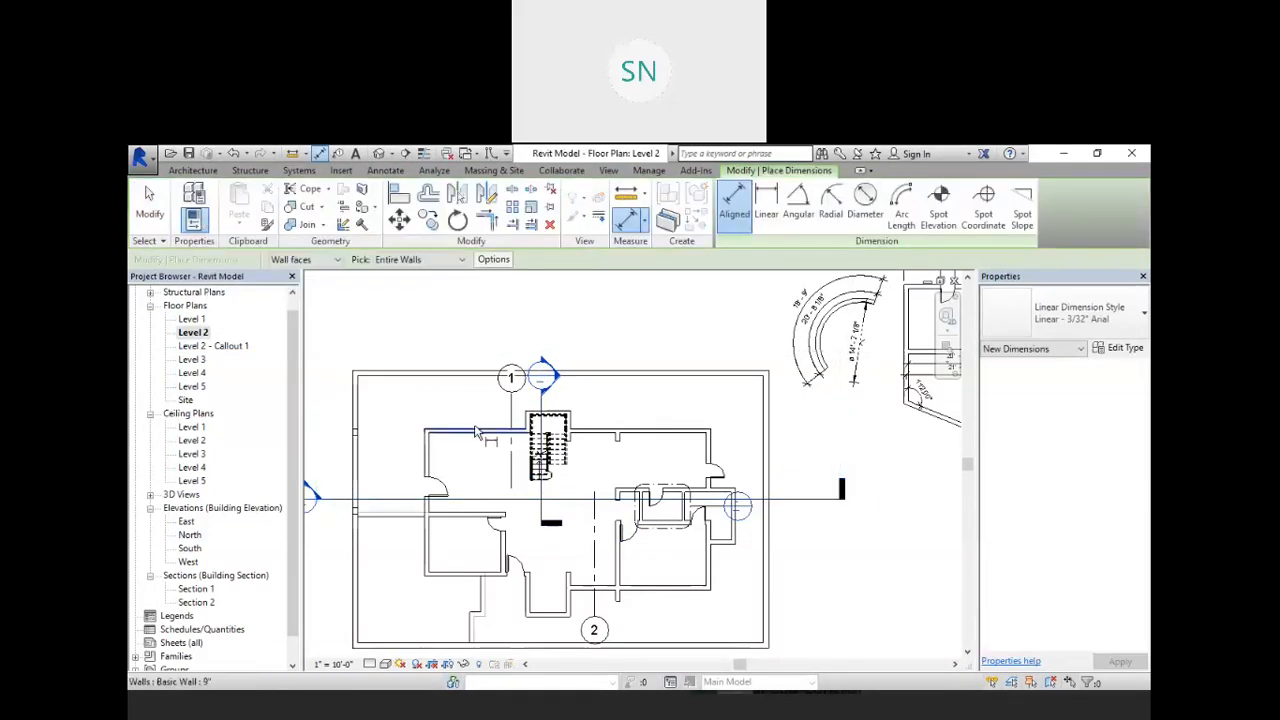
scroll(436, 463, up, 3)
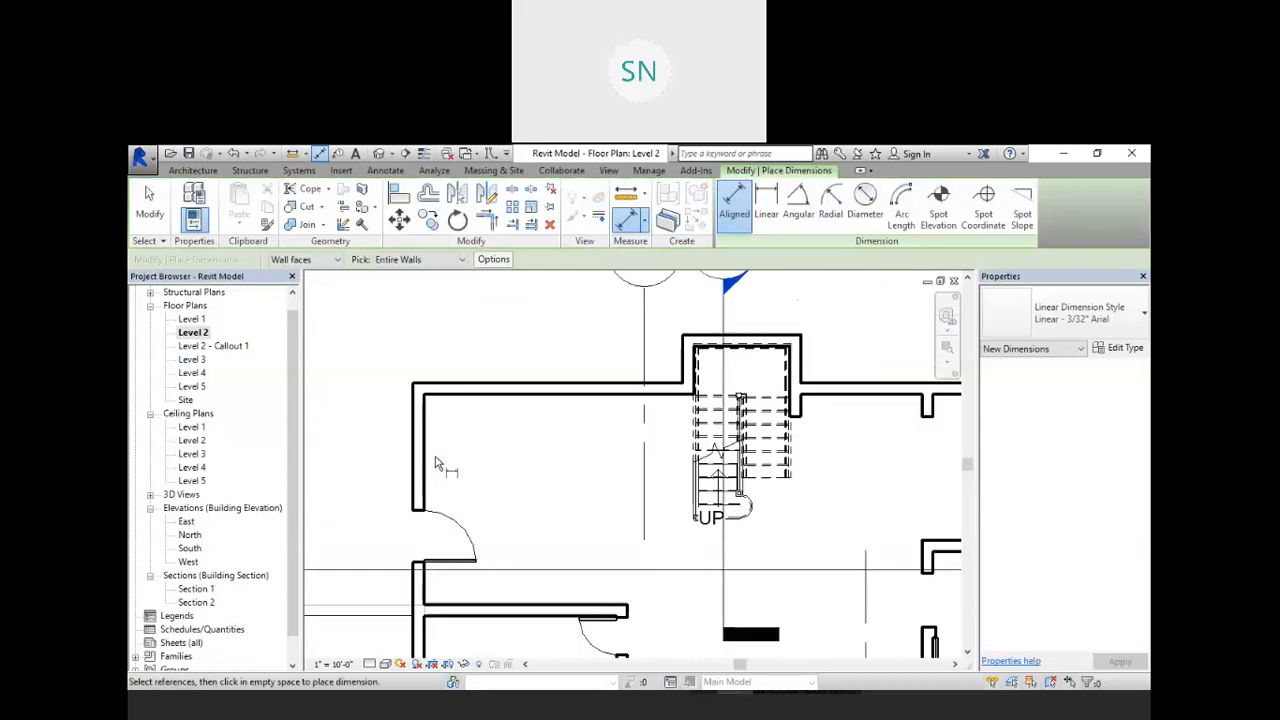
scroll(471, 457, down, 2)
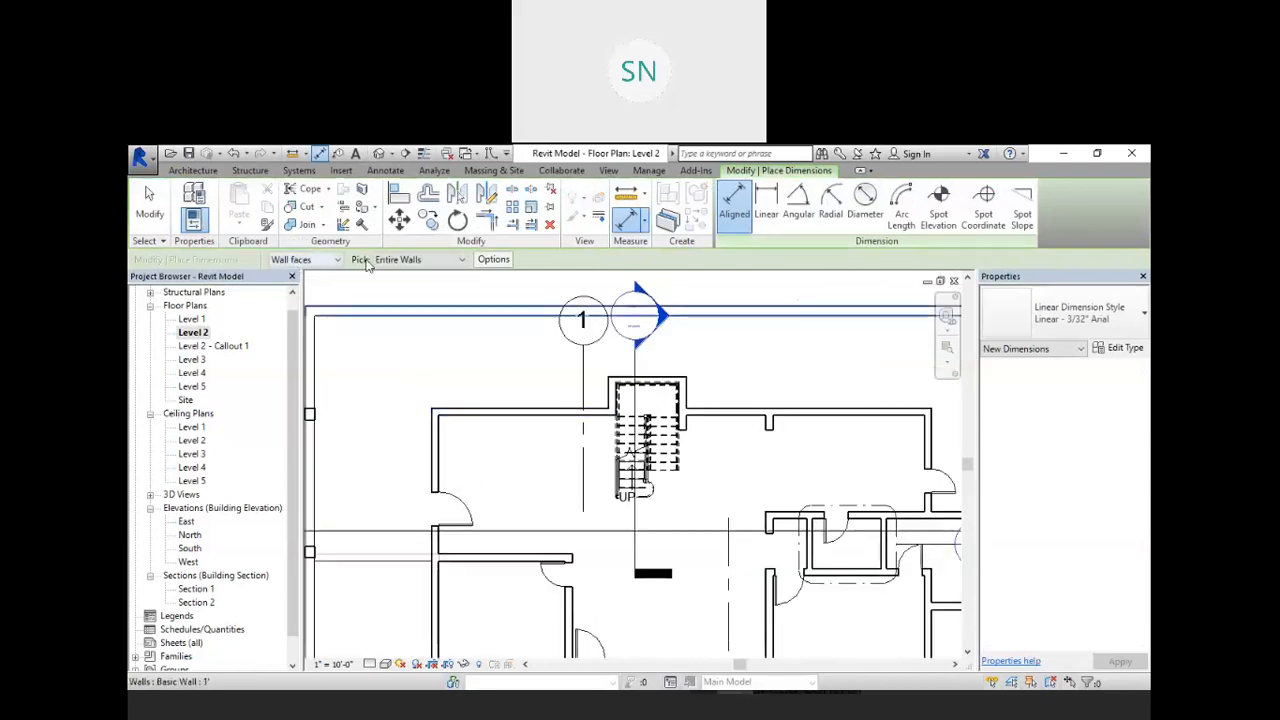
click(418, 261)
click(425, 286)
click(427, 262)
click(420, 275)
click(497, 416)
click(505, 557)
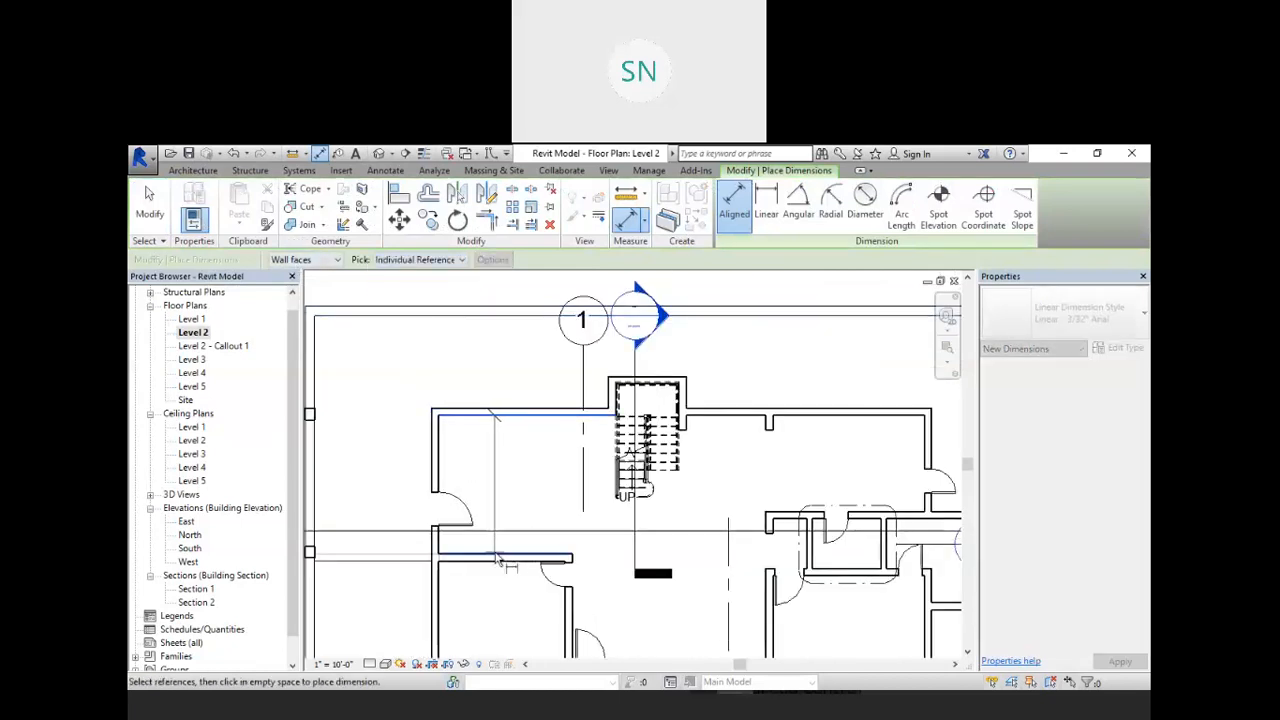
click(411, 500)
- Add an aligned dimension between the upper and lower inner wall faces of the lower-left room, placed outside its left wall
scroll(388, 440, down, 2)
scroll(422, 545, up, 2)
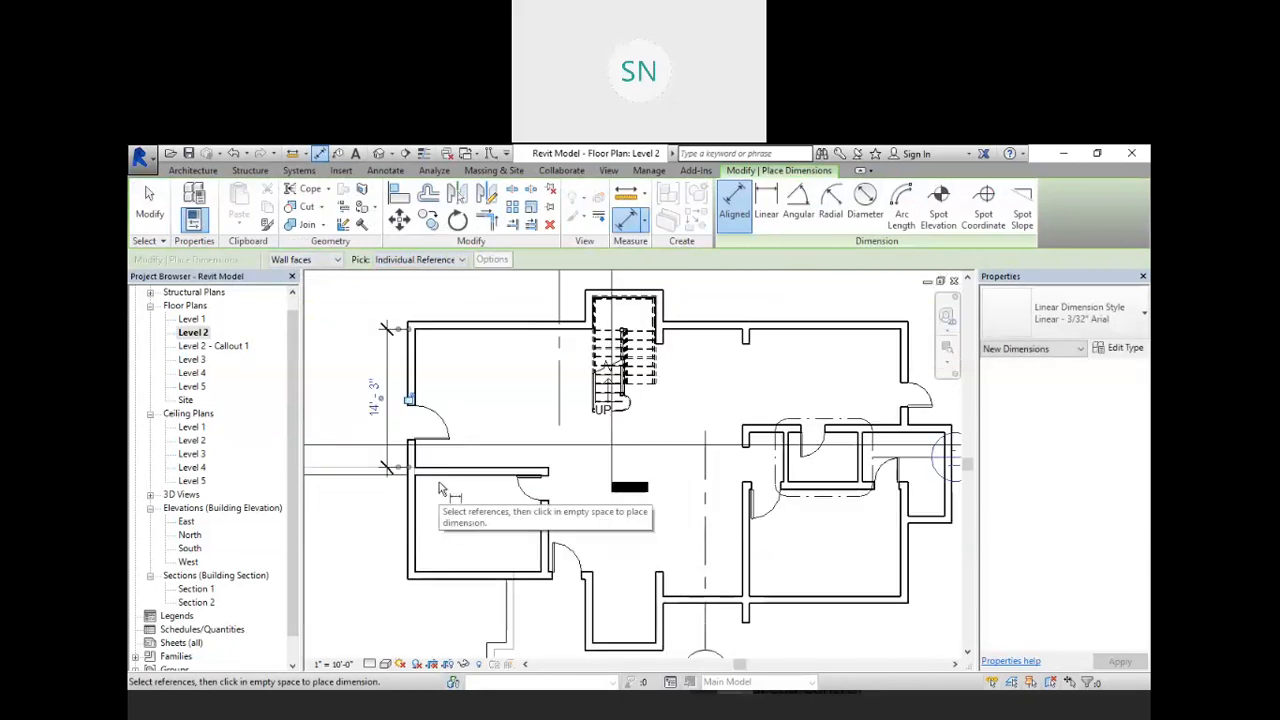
click(437, 476)
click(440, 571)
click(384, 528)
- Dimension the clear width of the narrow alcove near grid 2 between its two inner side faces
scroll(398, 546, down, 2)
scroll(400, 548, up, 5)
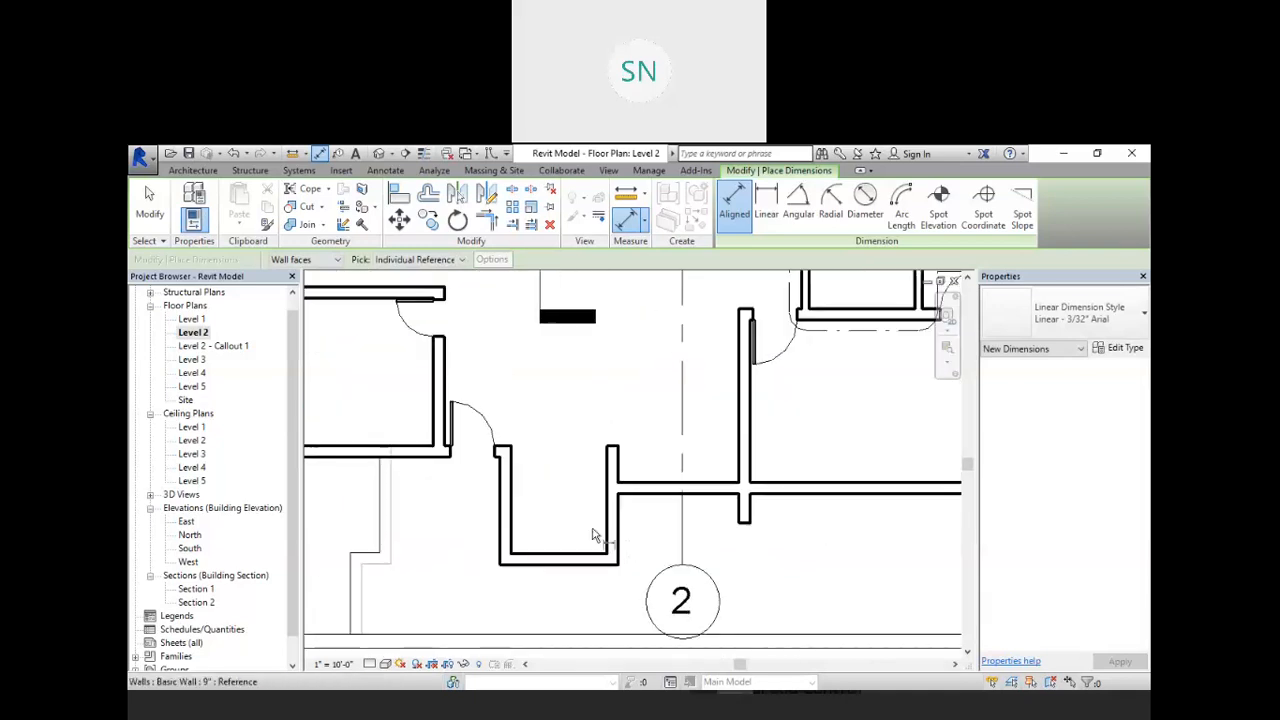
click(514, 506)
click(604, 516)
click(575, 525)
- Open the default 3D view and examine the building and its surroundings from another side
scroll(532, 462, down, 4)
scroll(723, 419, up, 4)
scroll(601, 460, down, 5)
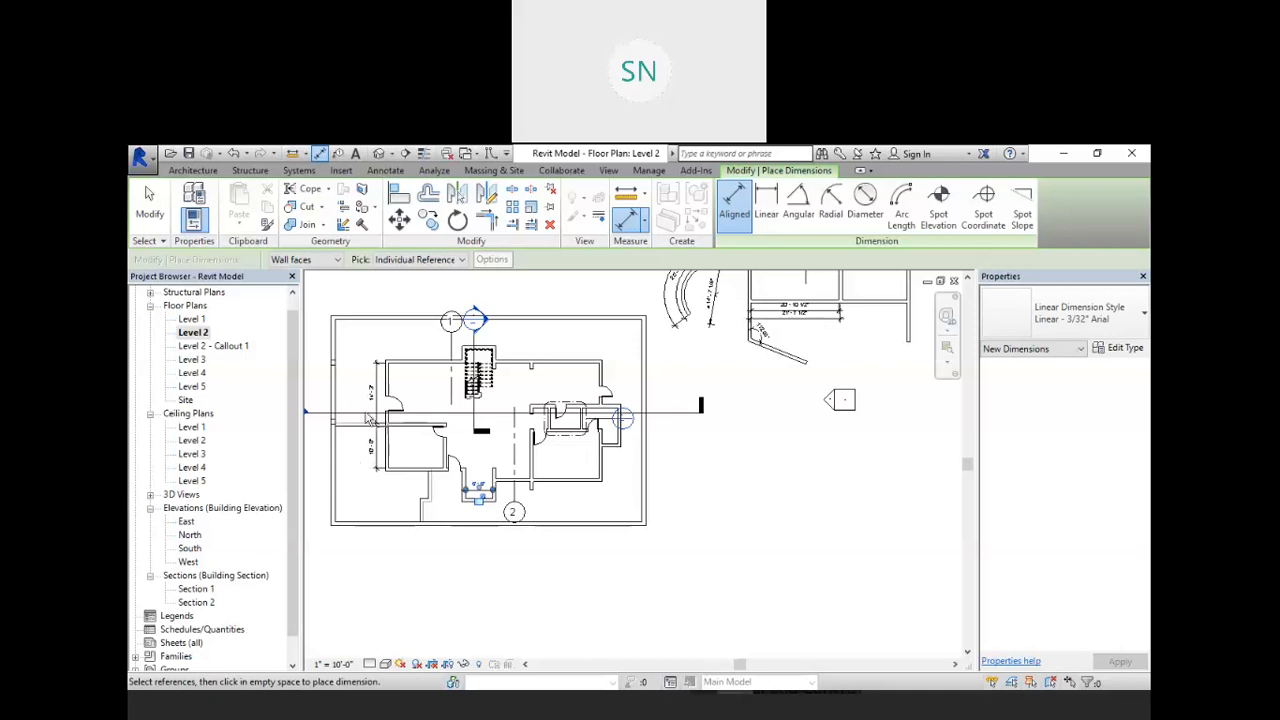
click(379, 153)
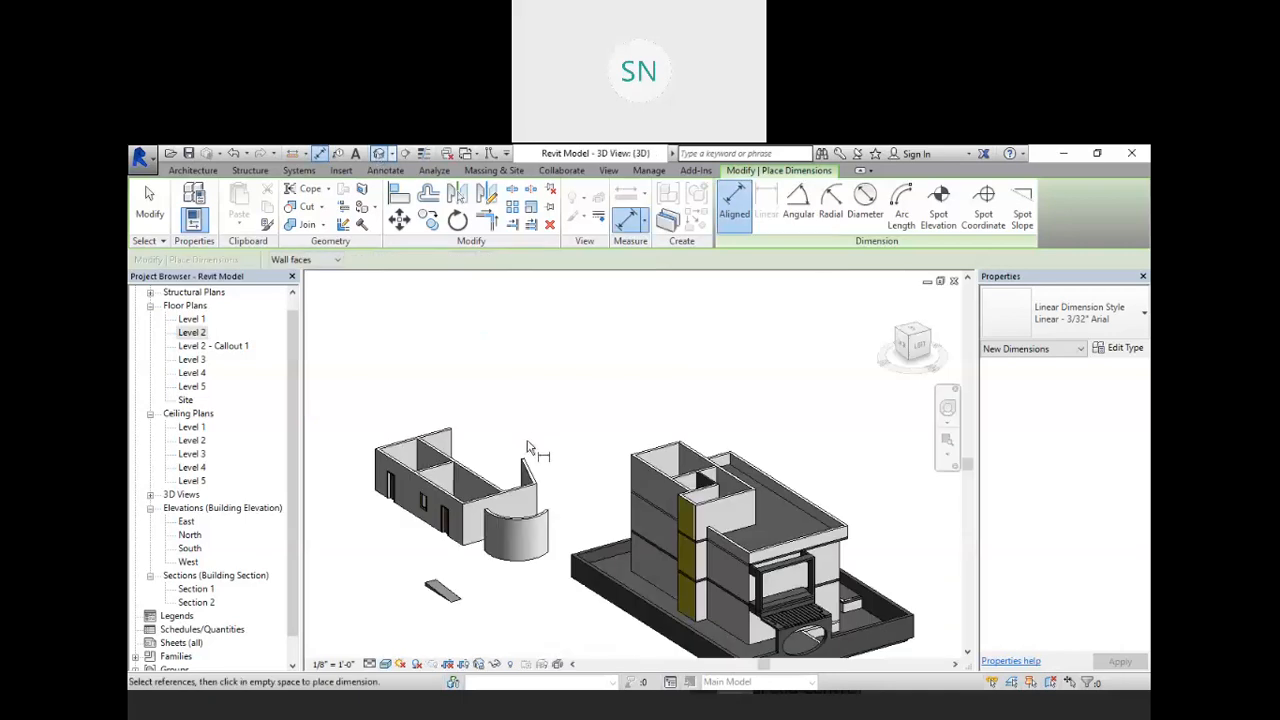
middle_drag(598, 520, 551, 410)
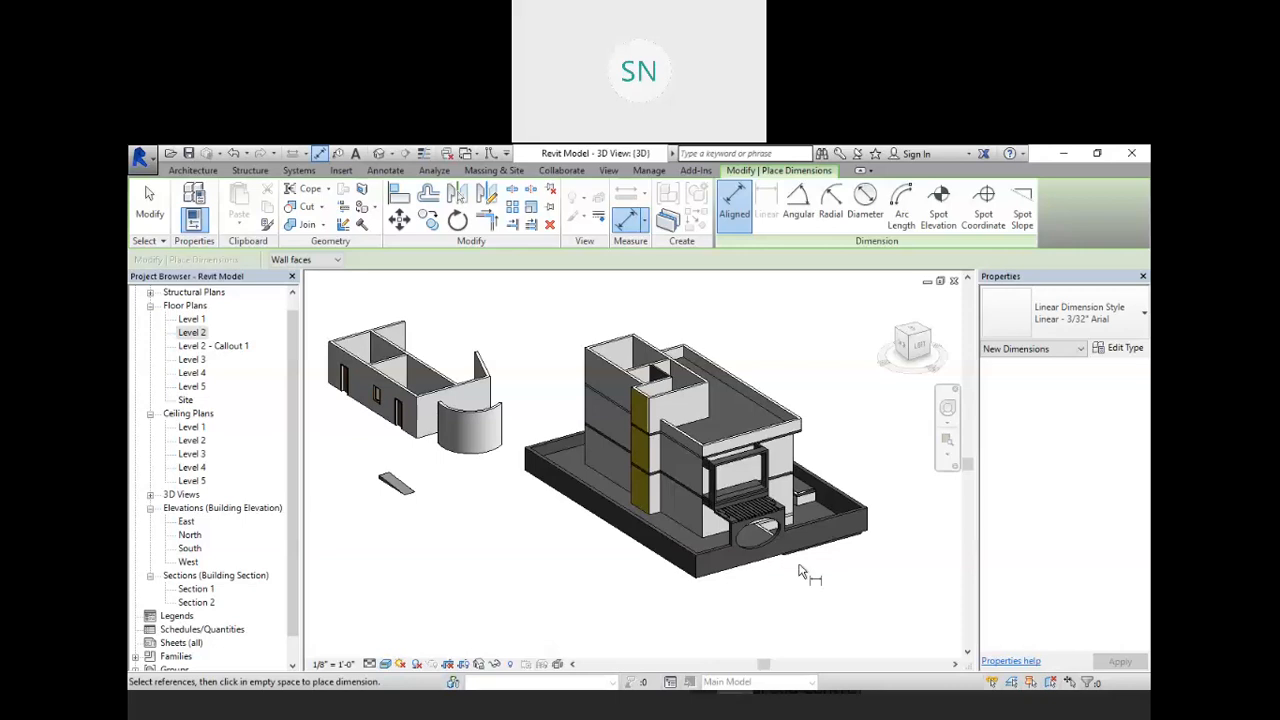
shift+middle_drag(799, 571, 745, 550)
middle_drag(745, 550, 809, 558)
middle_drag(480, 506, 511, 518)
- In the Level 2 plan, use Tag All Not Tagged to place horizontal door tags without leaders on all objects in the view
double_click(189, 333)
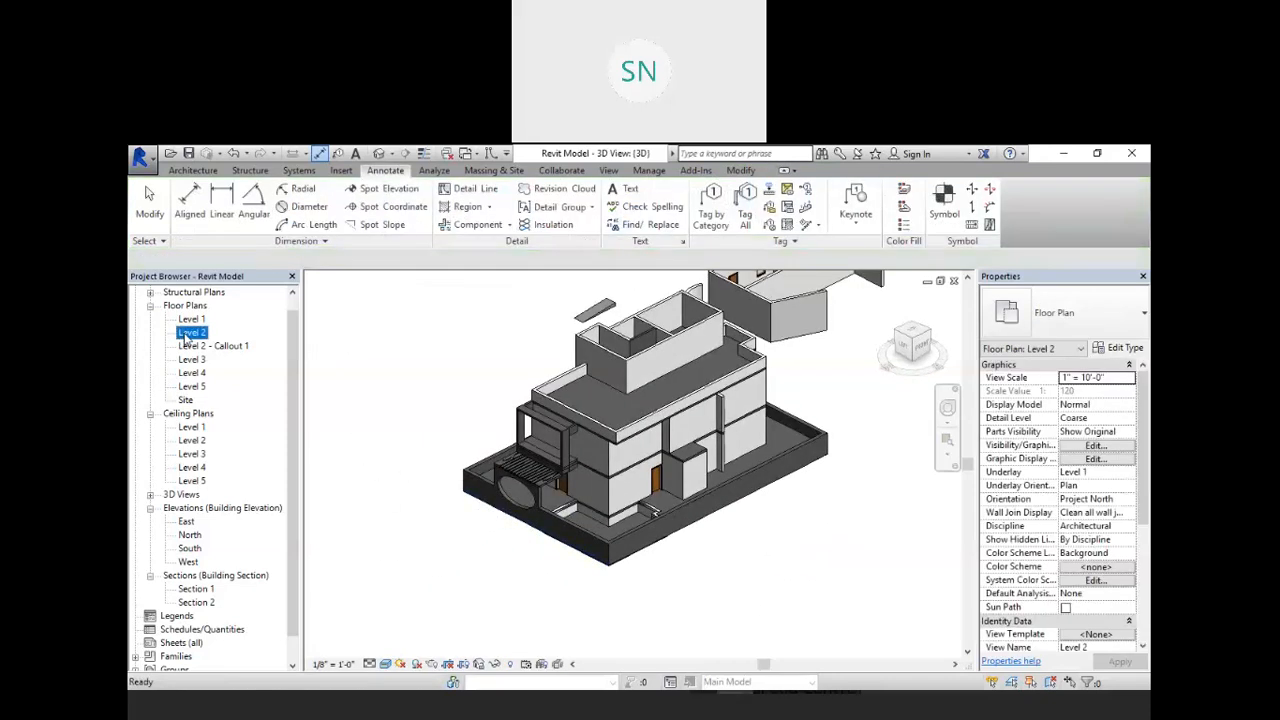
middle_drag(452, 455, 533, 457)
scroll(492, 412, up, 5)
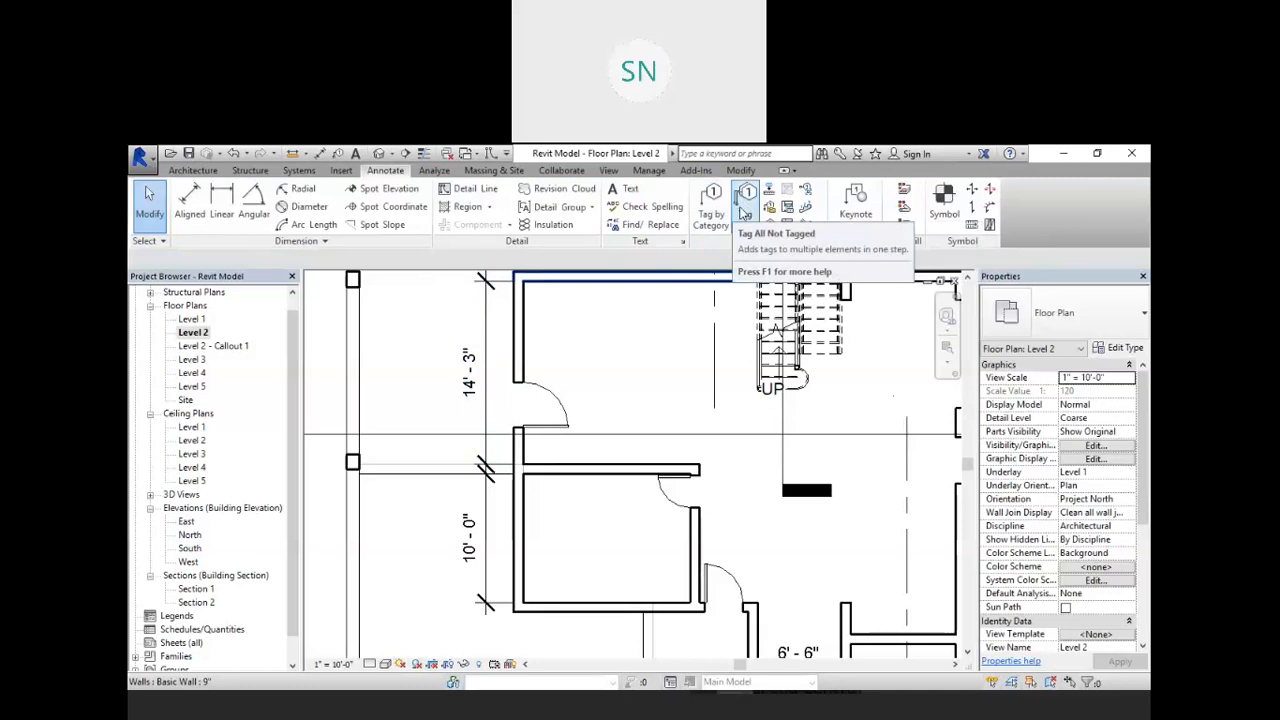
scroll(784, 299, down, 3)
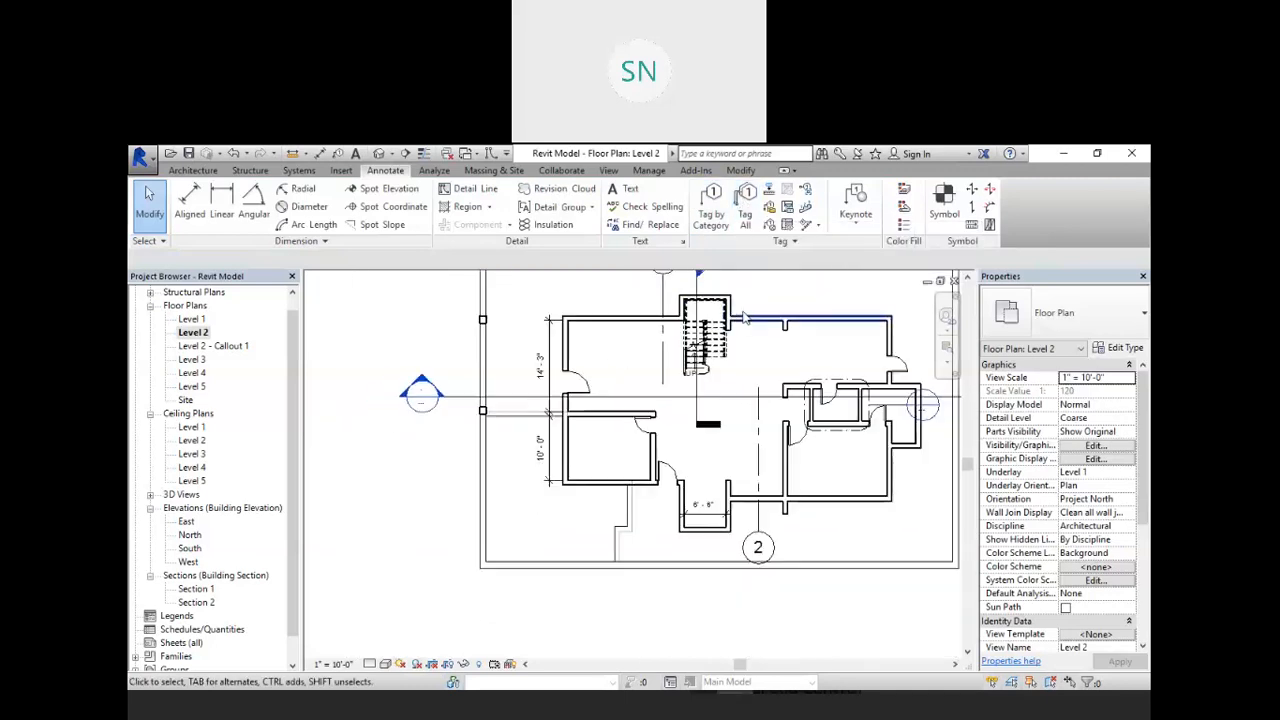
scroll(784, 299, up, 2)
click(745, 208)
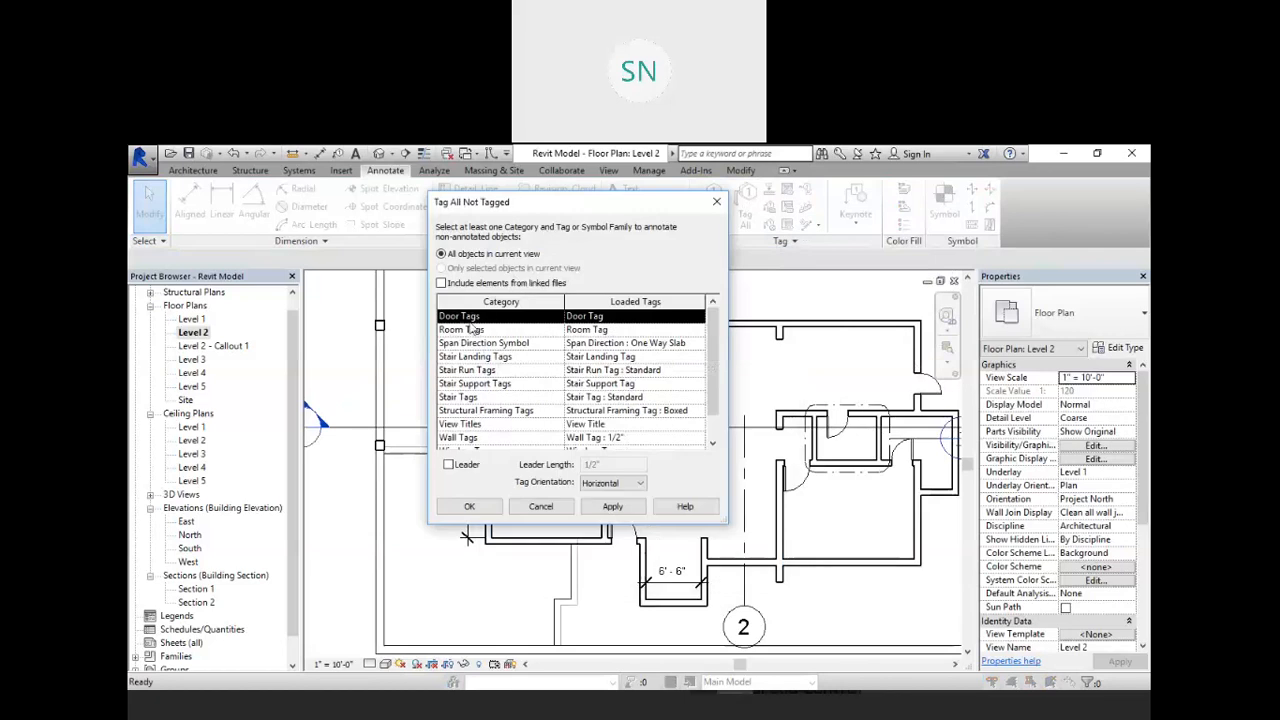
click(606, 509)
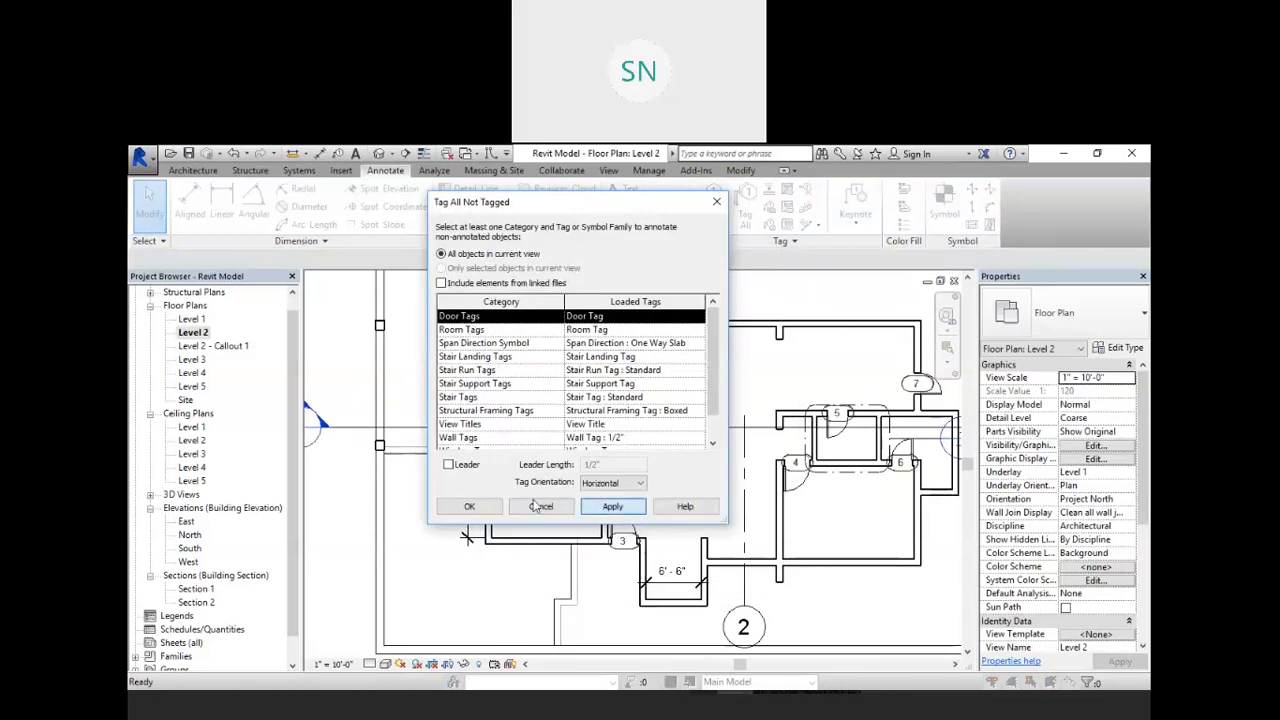
click(536, 505)
- Examine the door tags placed across the Level 2 plan
click(487, 468)
scroll(417, 402, down, 1)
scroll(418, 407, up, 1)
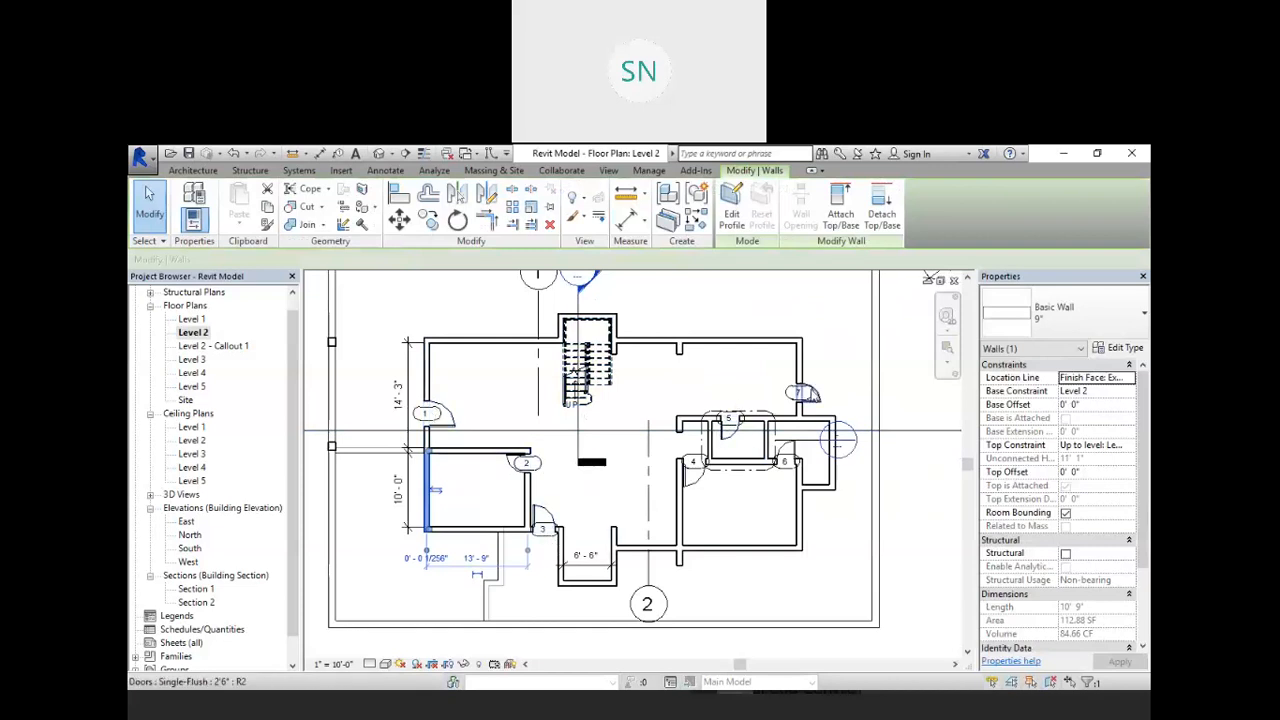
scroll(420, 420, up, 2)
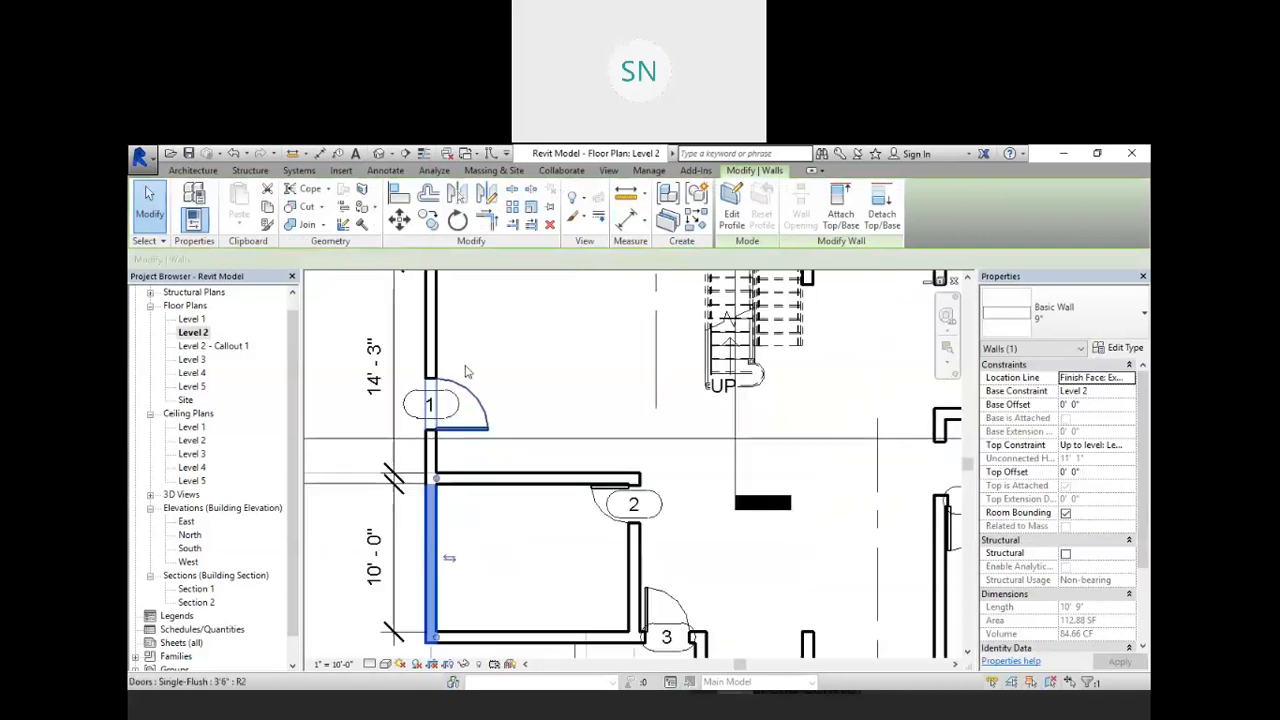
scroll(447, 398, down, 4)
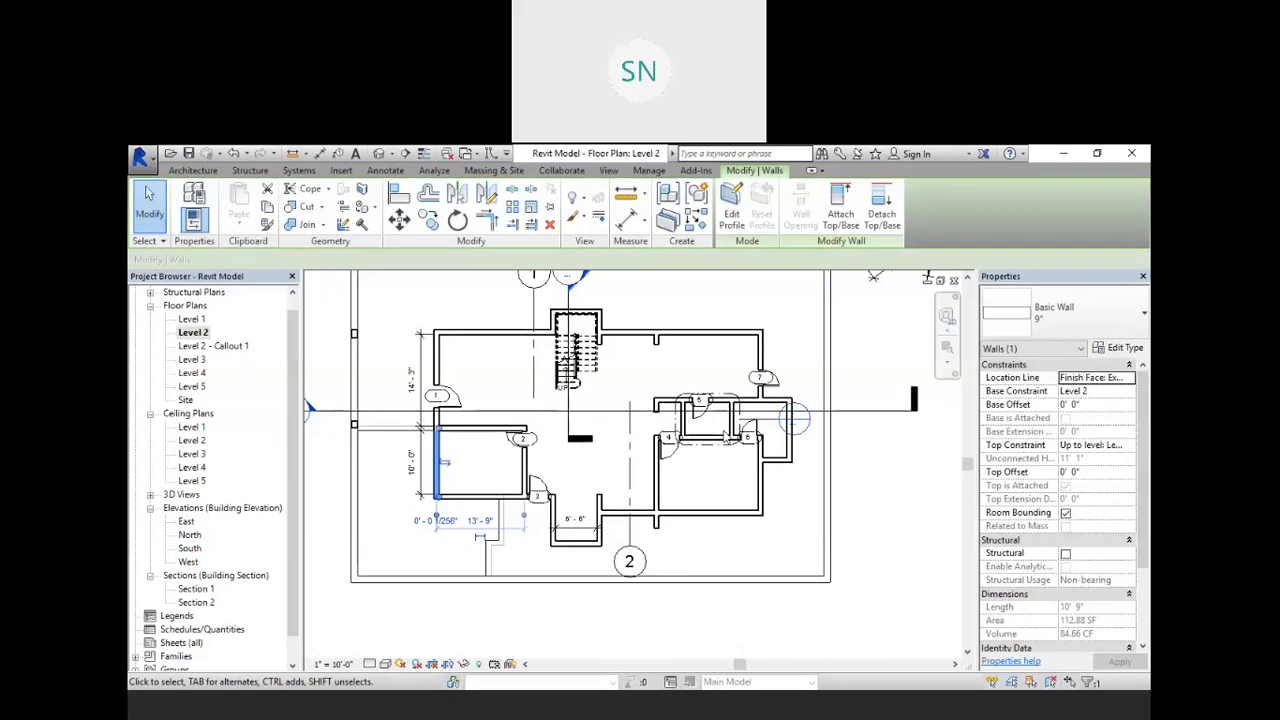
scroll(606, 410, down, 2)
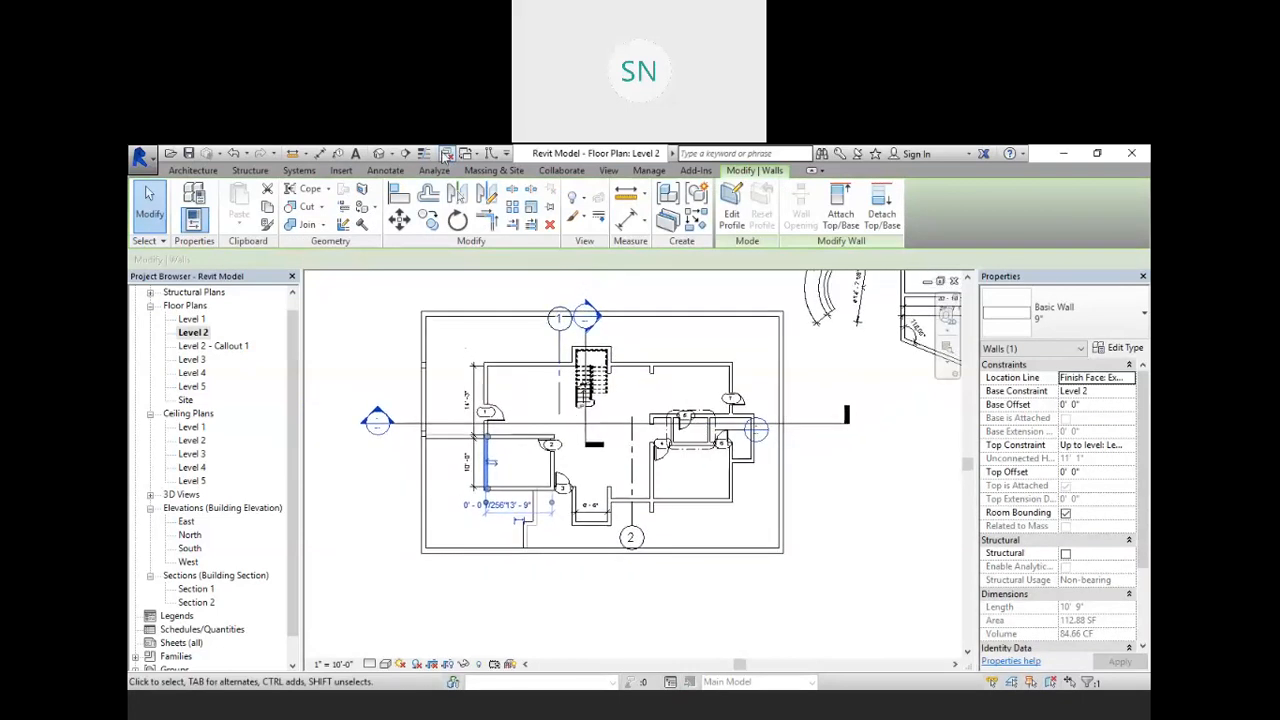
- Return to the 3D view and examine the building's front corner and low entrance walls
click(383, 153)
middle_drag(748, 397, 669, 478)
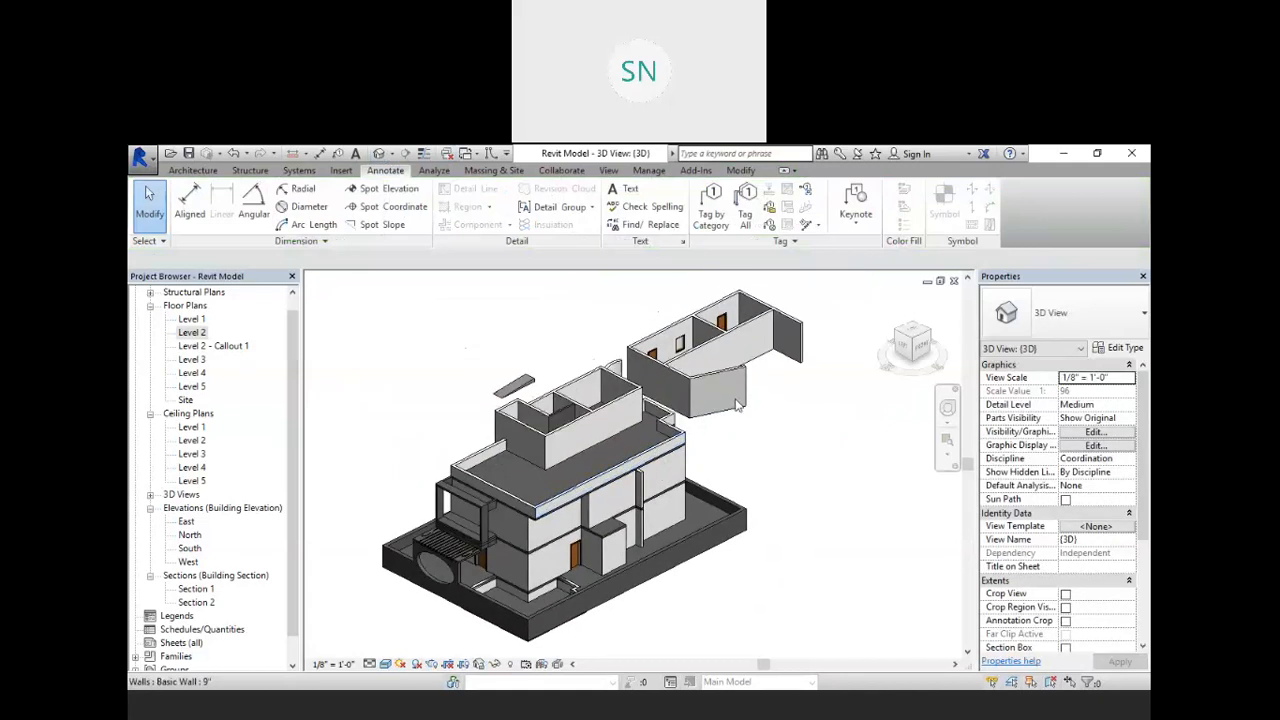
click(608, 170)
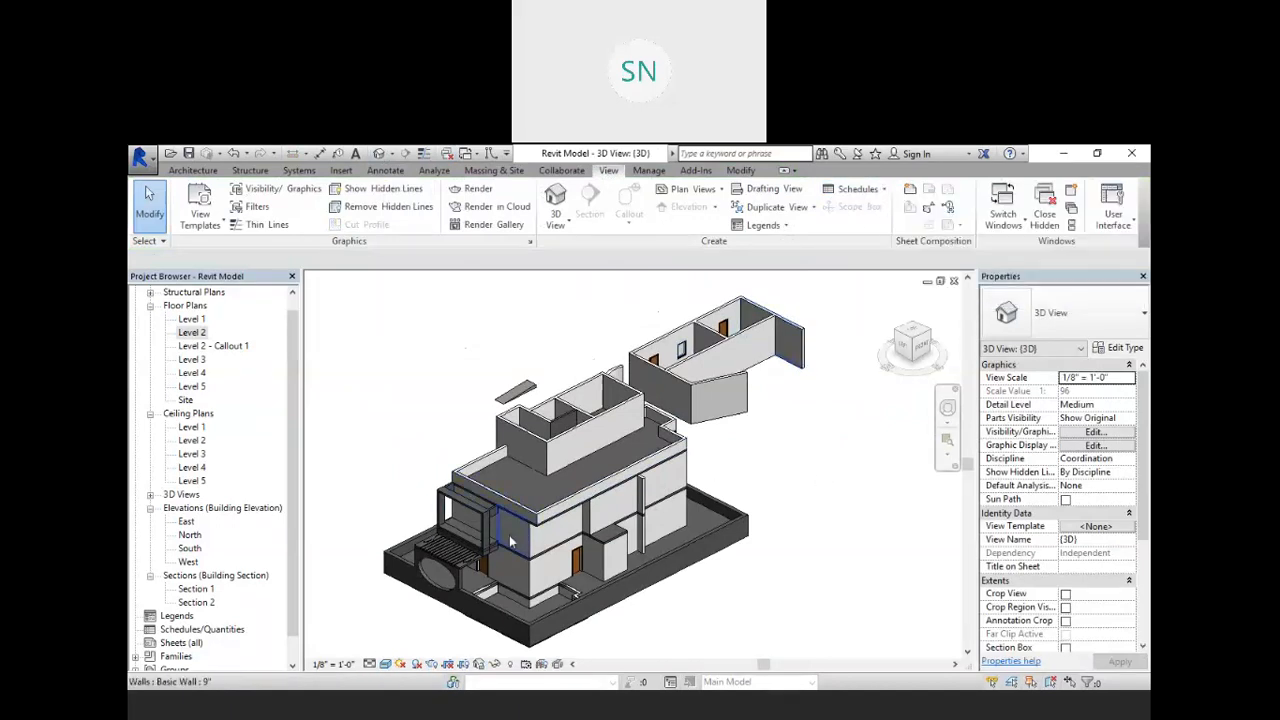
scroll(553, 595, up, 3)
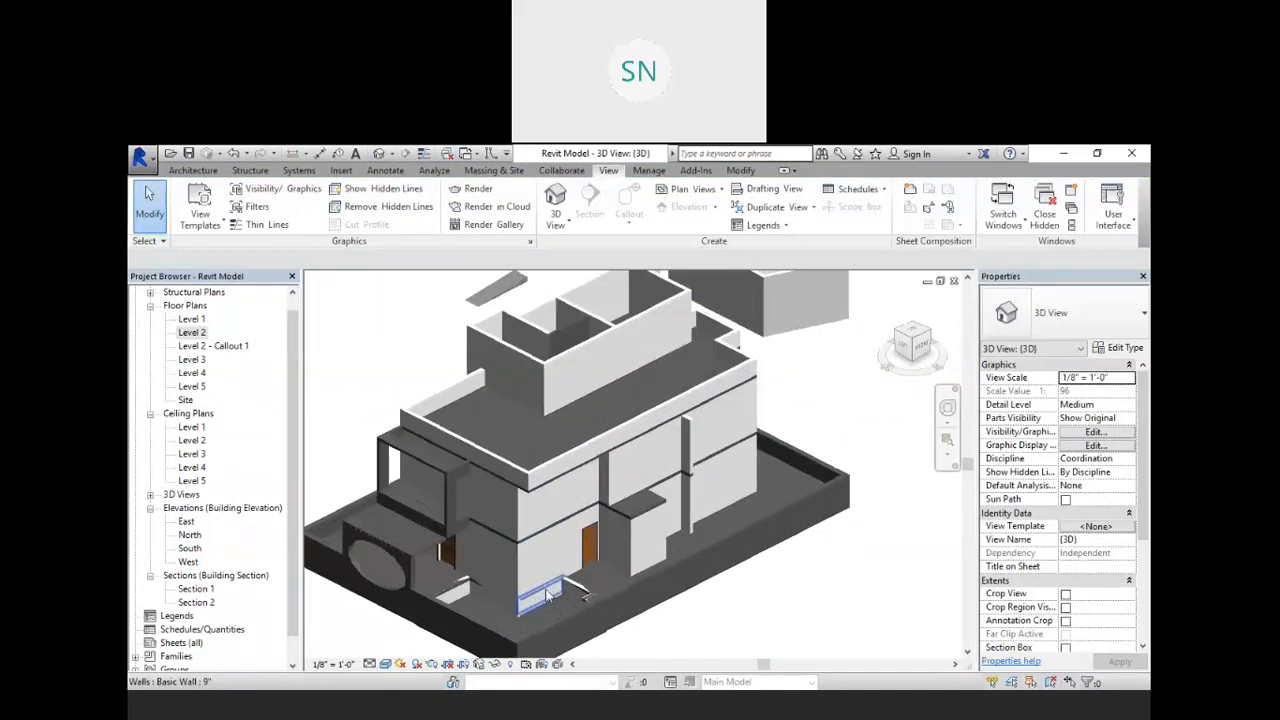
- Open the Level 2 plan and the Single-Flush family of door 3, closing the family without saving it
double_click(192, 332)
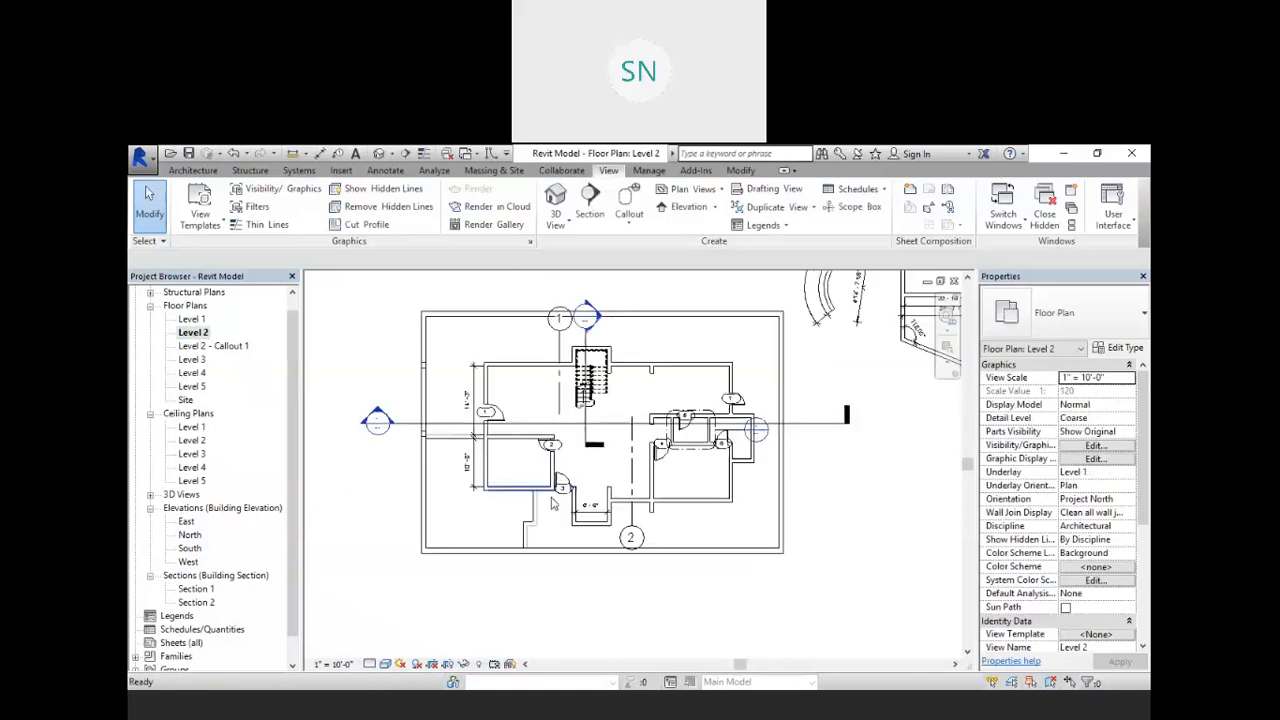
scroll(553, 505, up, 4)
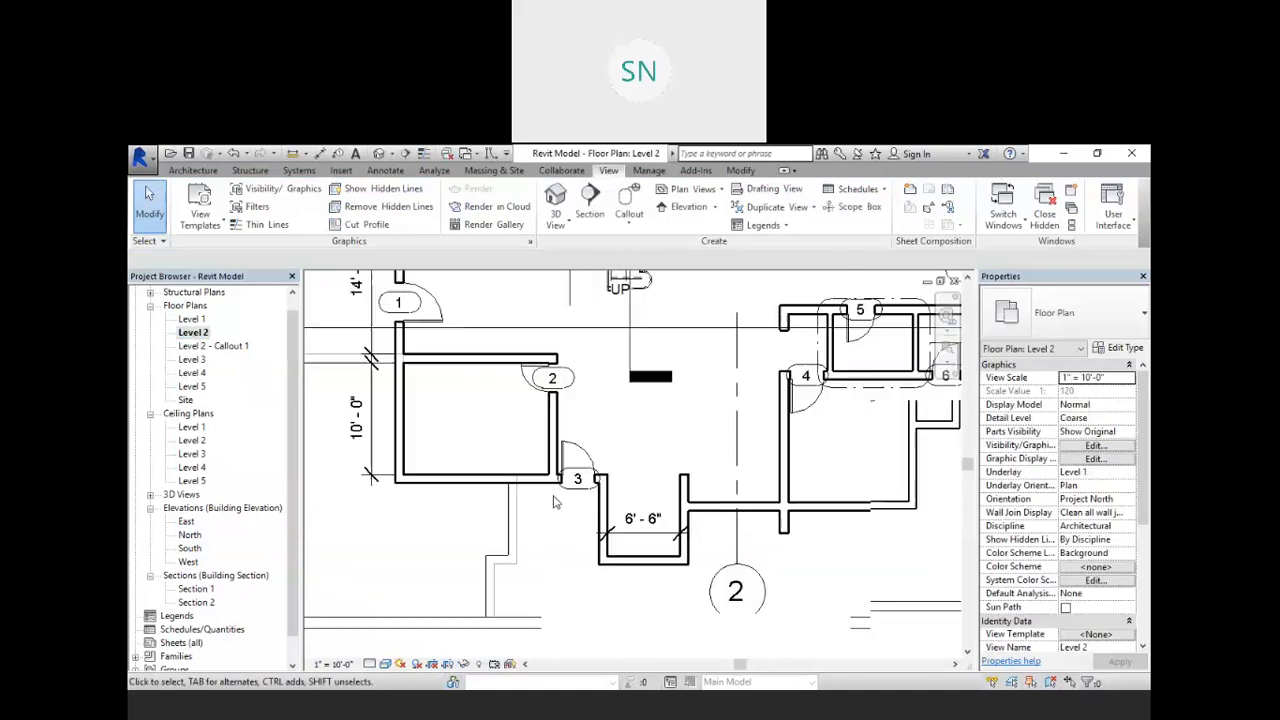
double_click(581, 444)
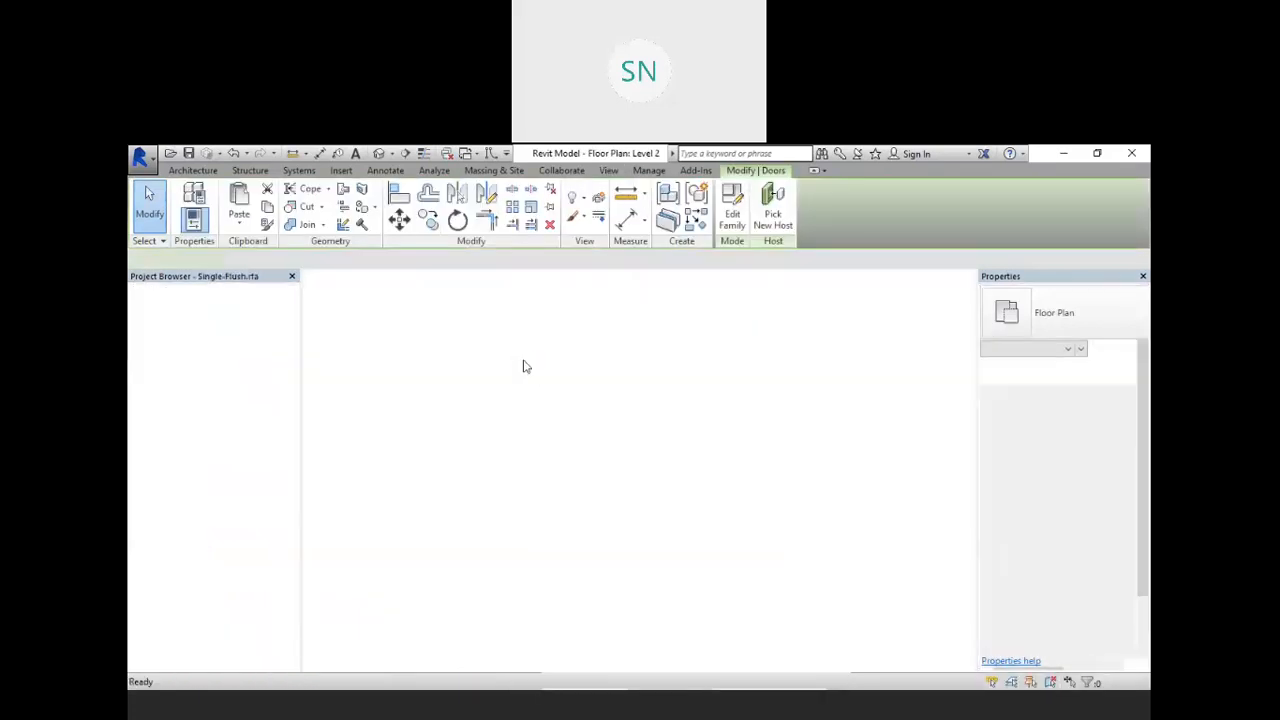
scroll(570, 389, down, 3)
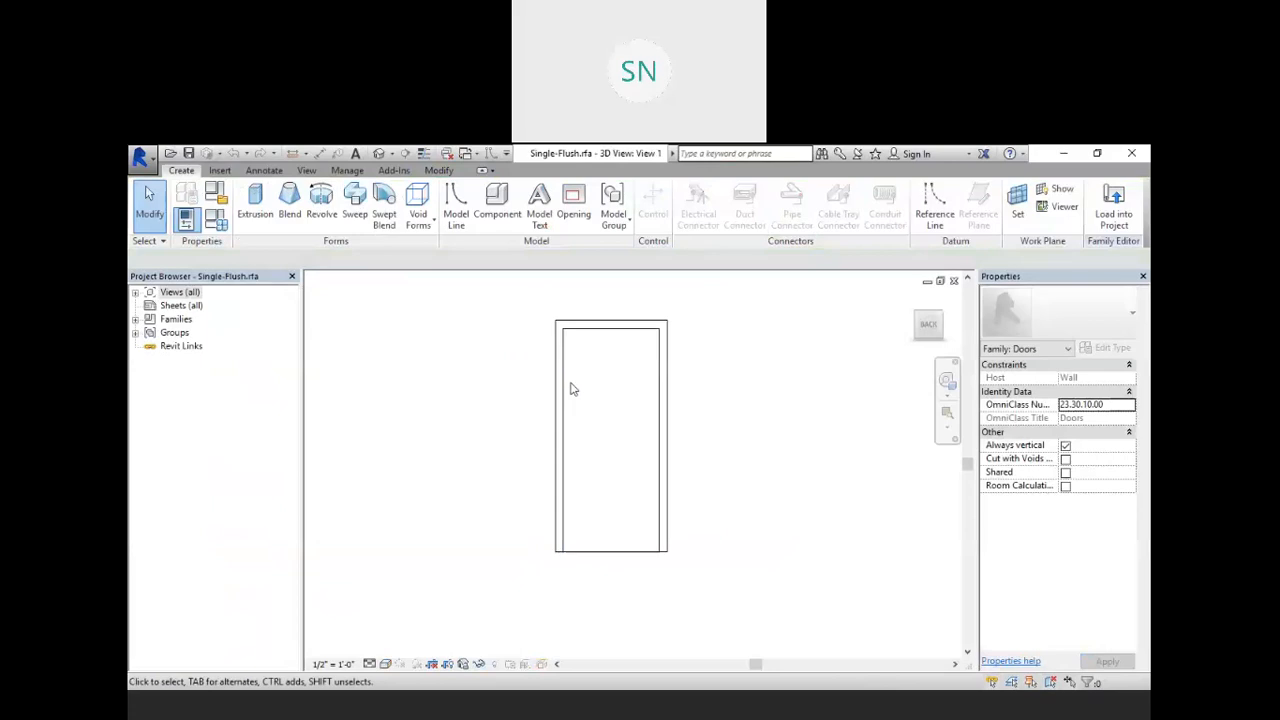
click(955, 283)
click(666, 434)
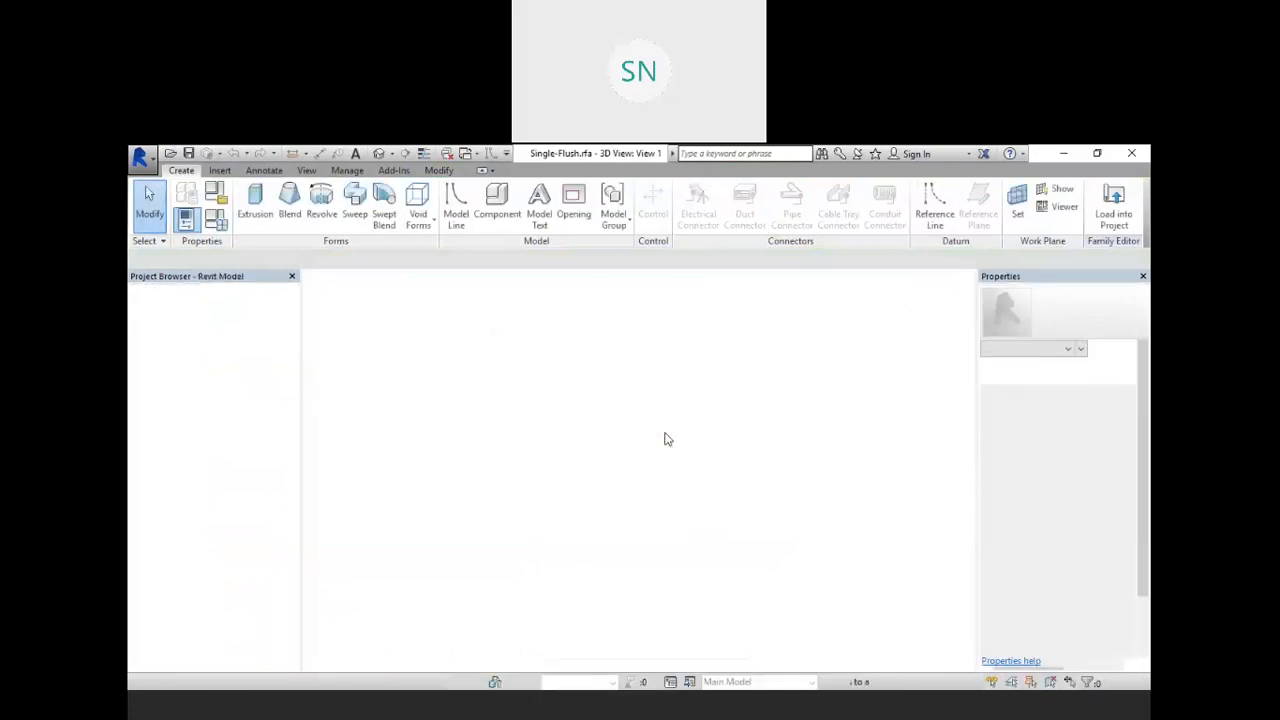
scroll(680, 420, down, 4)
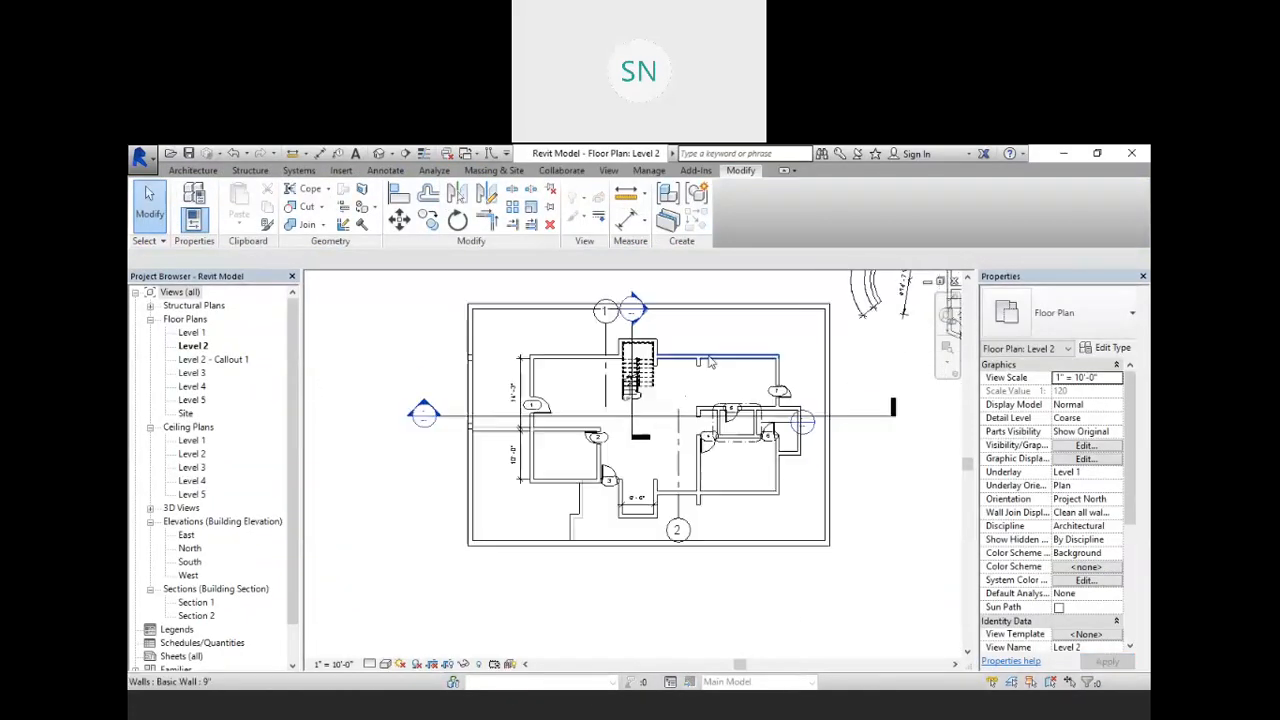
scroll(708, 362, up, 1)
- Open the Level 3 plan and place a Single-Flush 2'6" door between the upper-left room and the hall
double_click(196, 375)
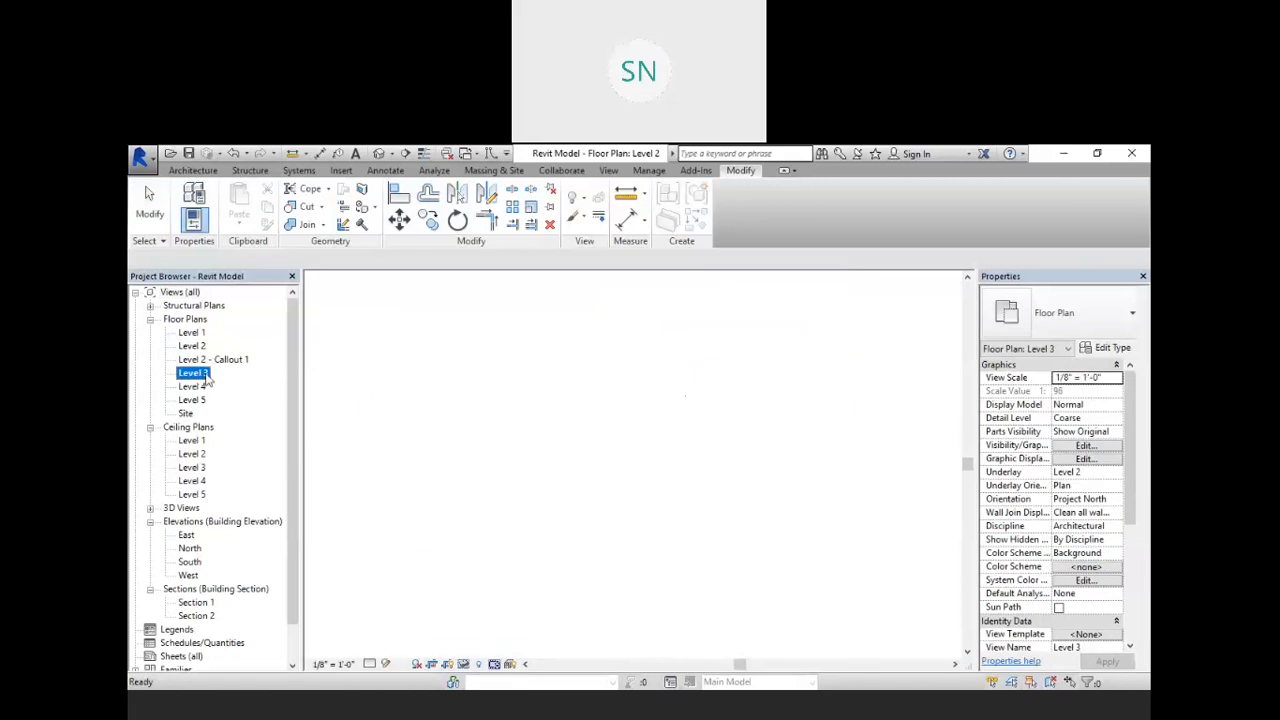
scroll(605, 470, up, 3)
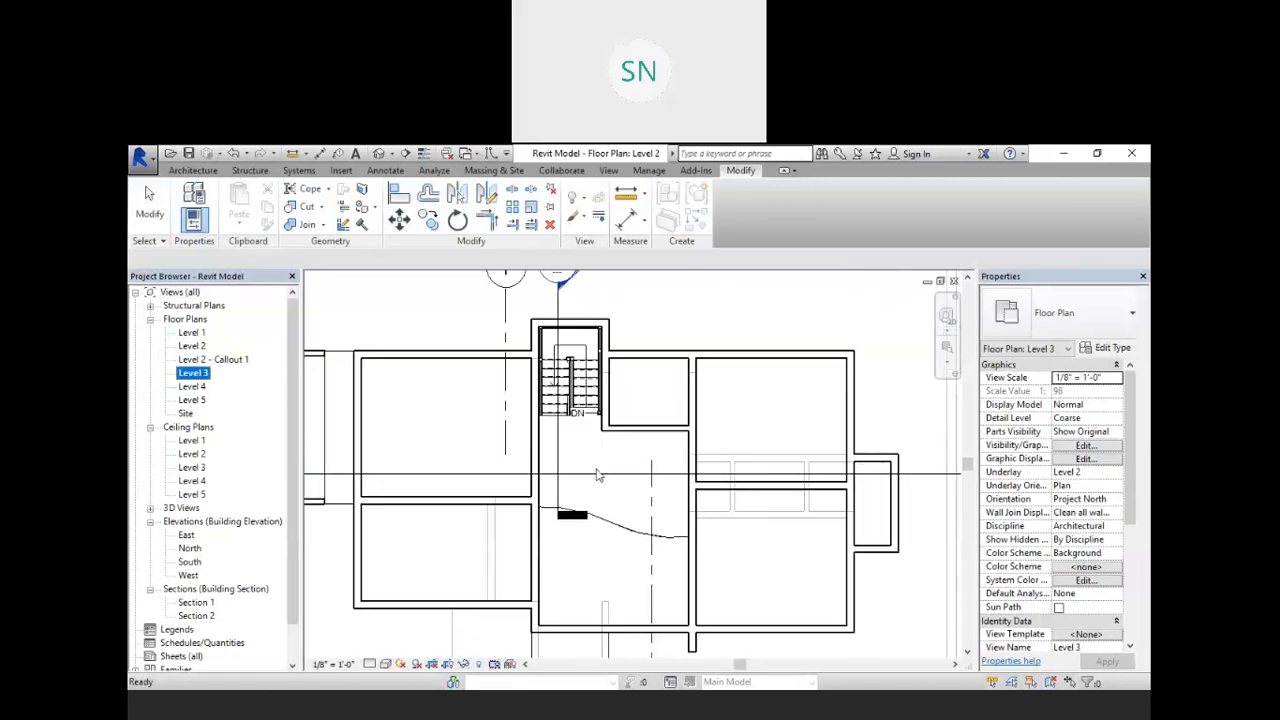
scroll(560, 450, down, 2)
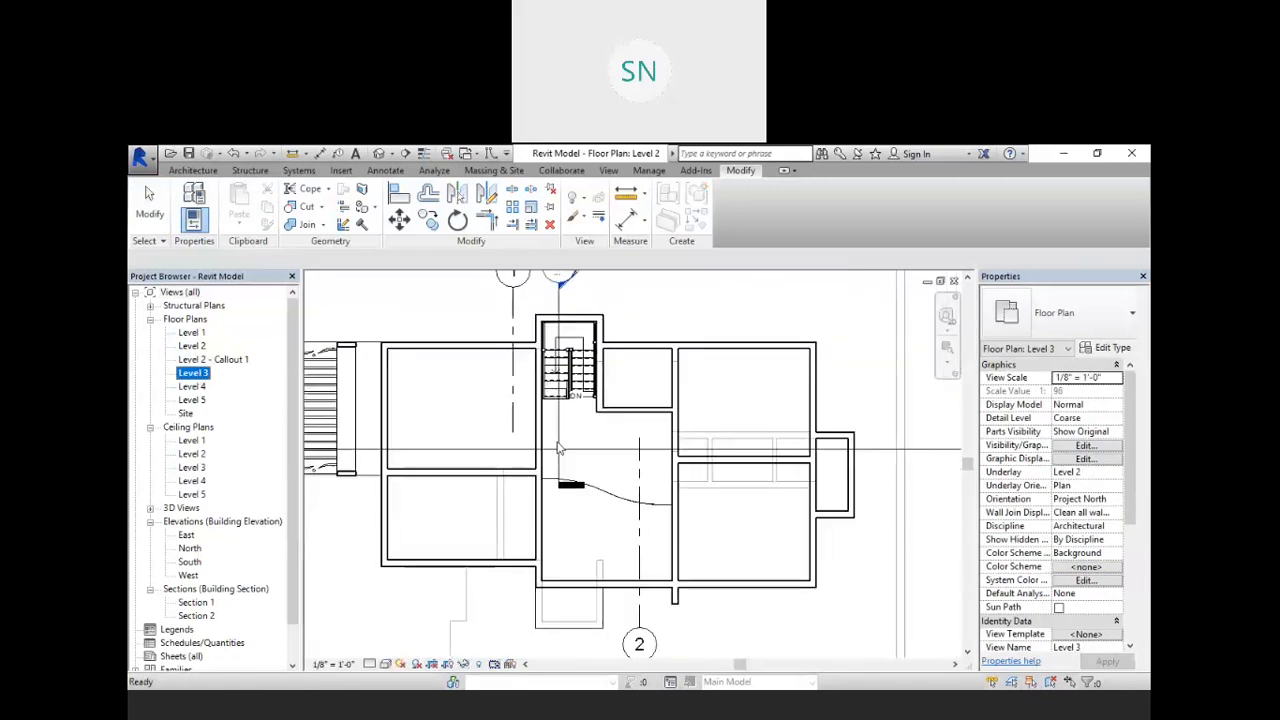
click(200, 172)
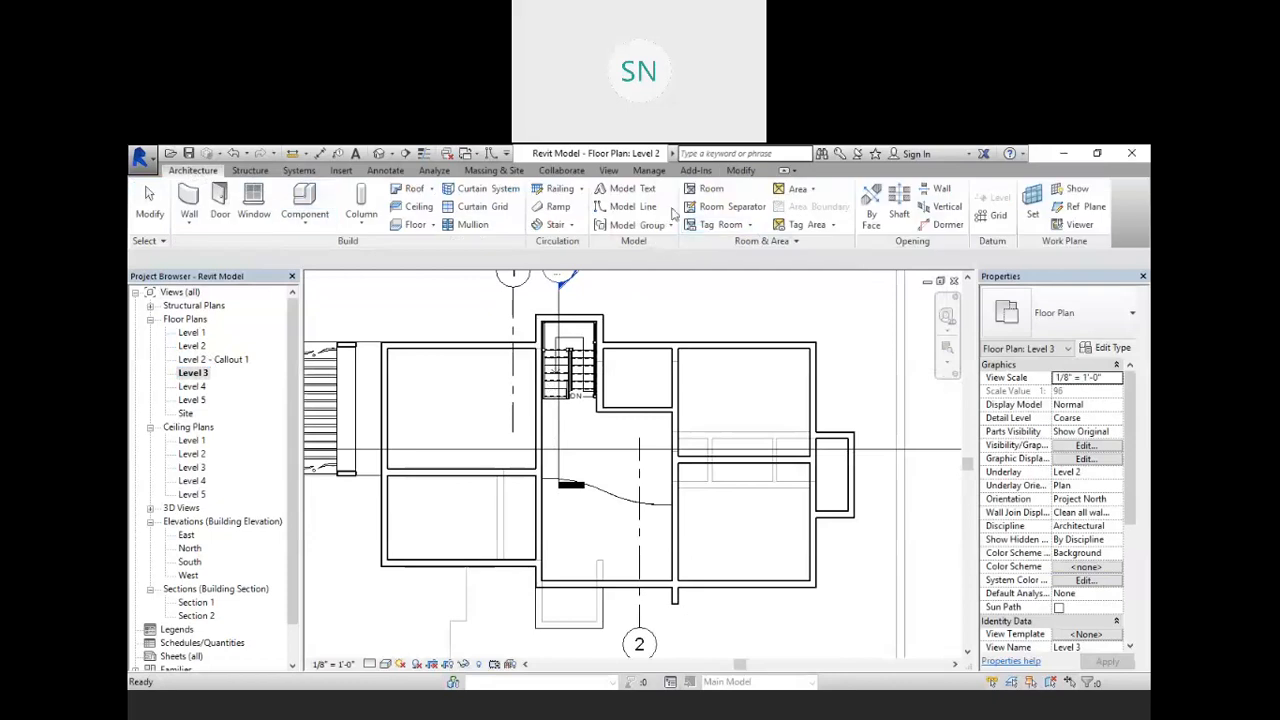
click(220, 203)
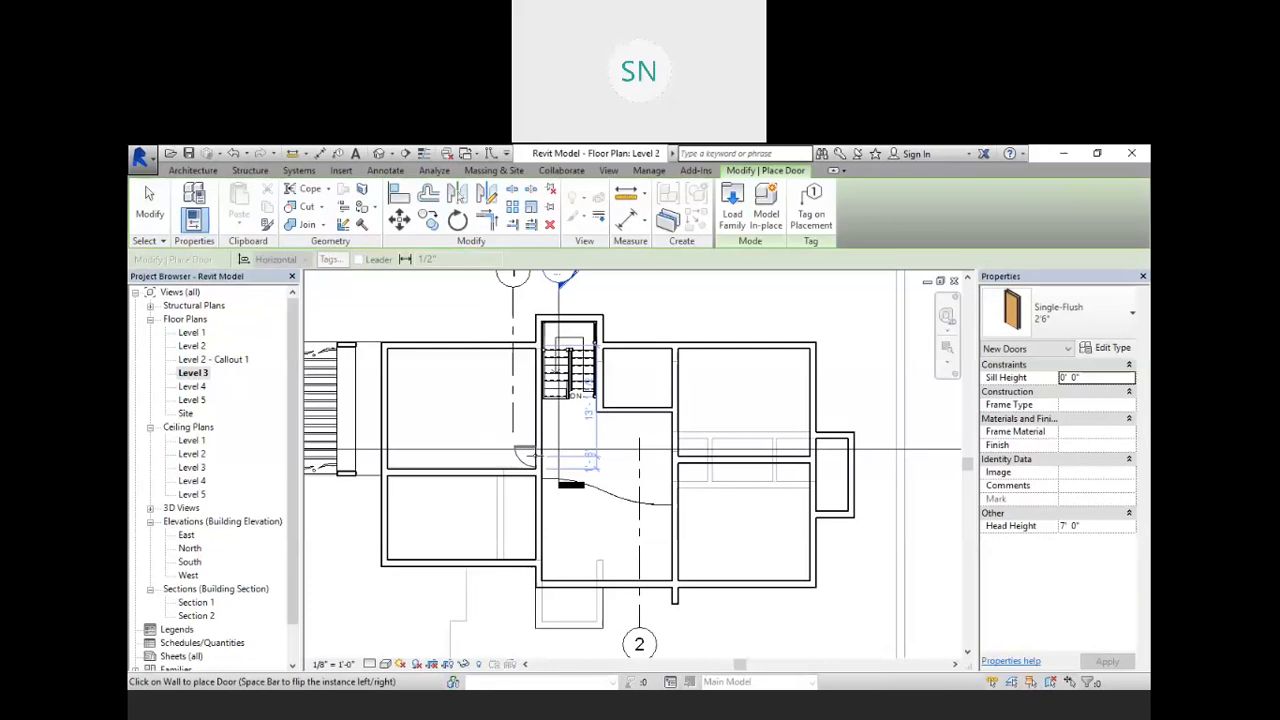
click(536, 457)
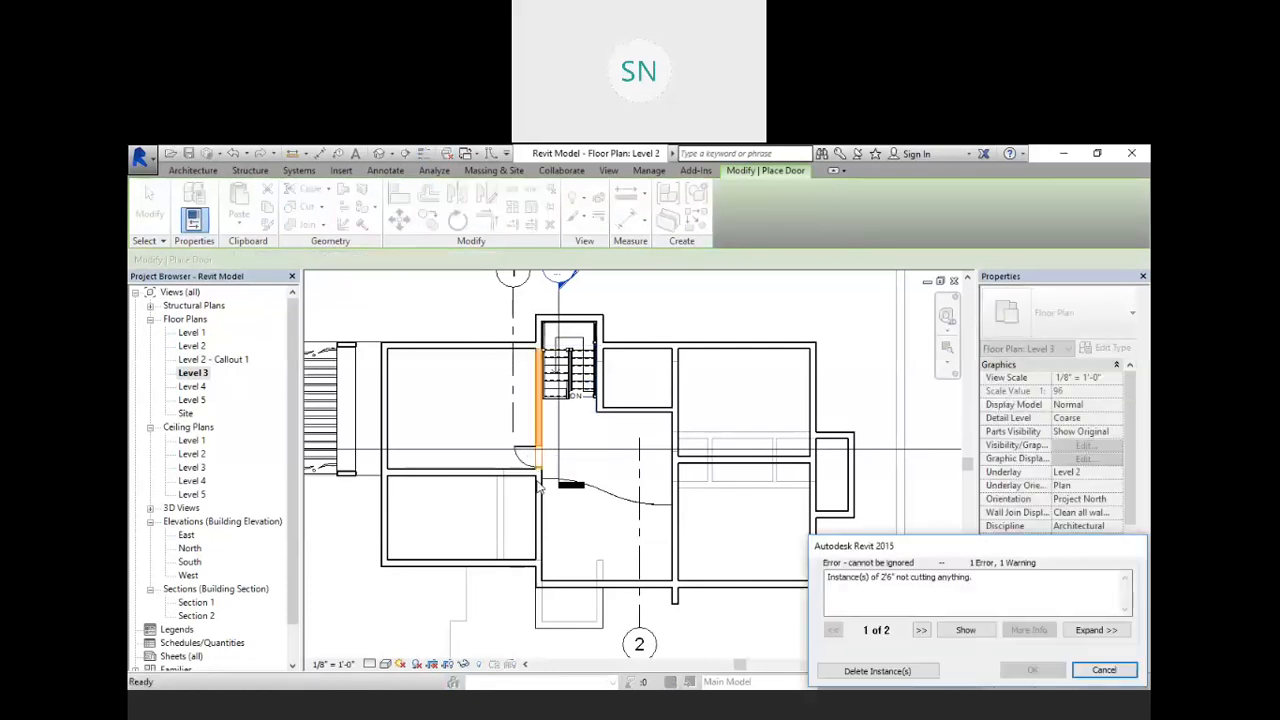
- Cancel the rejected placement of a second door on the hall's left wall
right_click(707, 293)
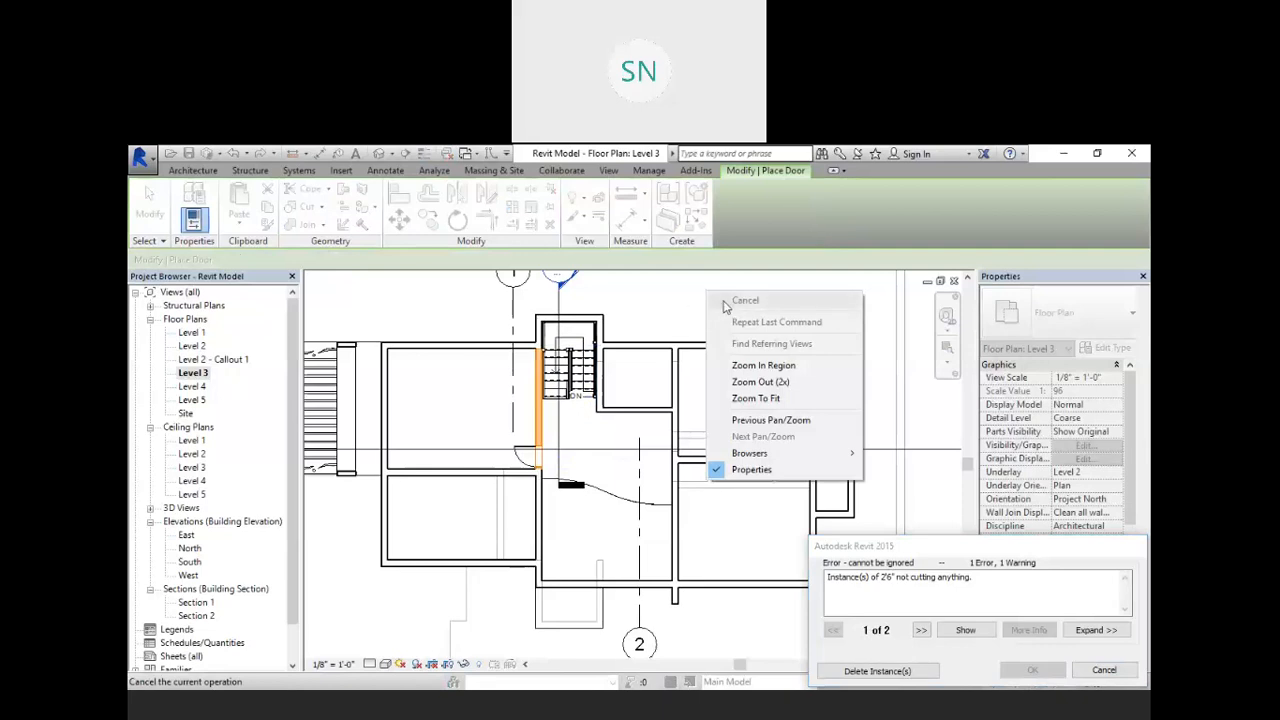
right_click(673, 301)
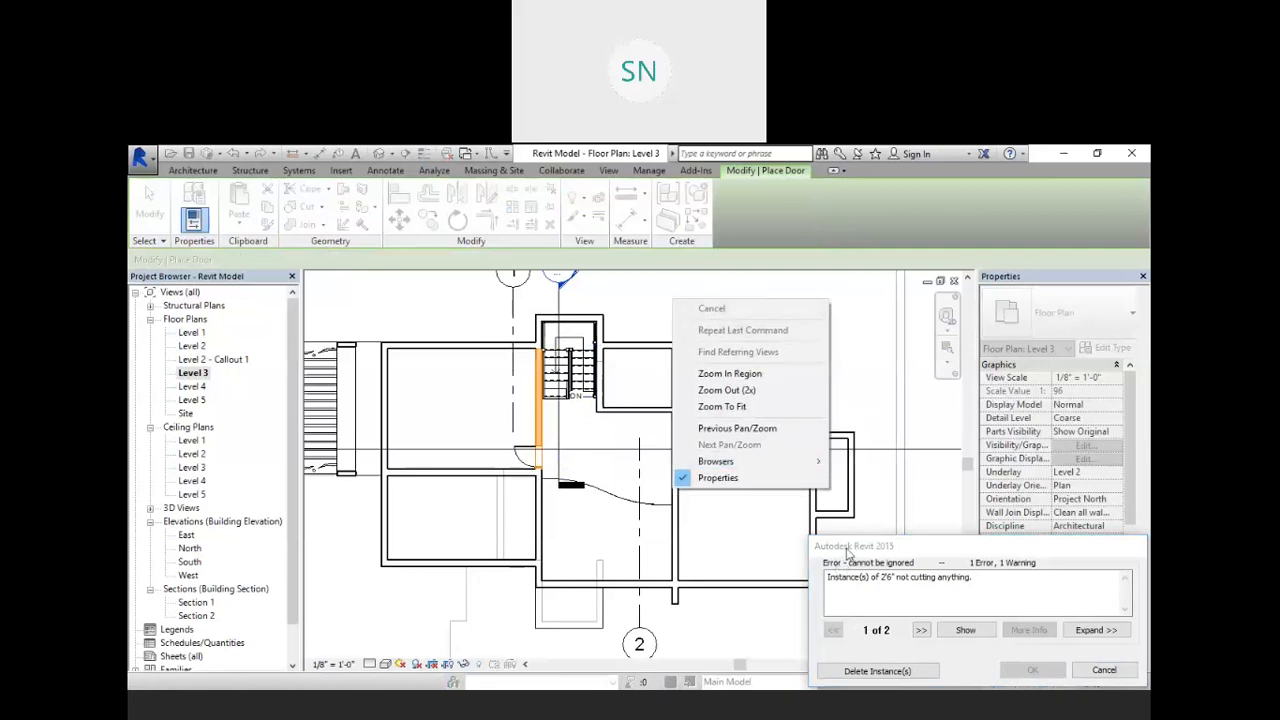
click(522, 405)
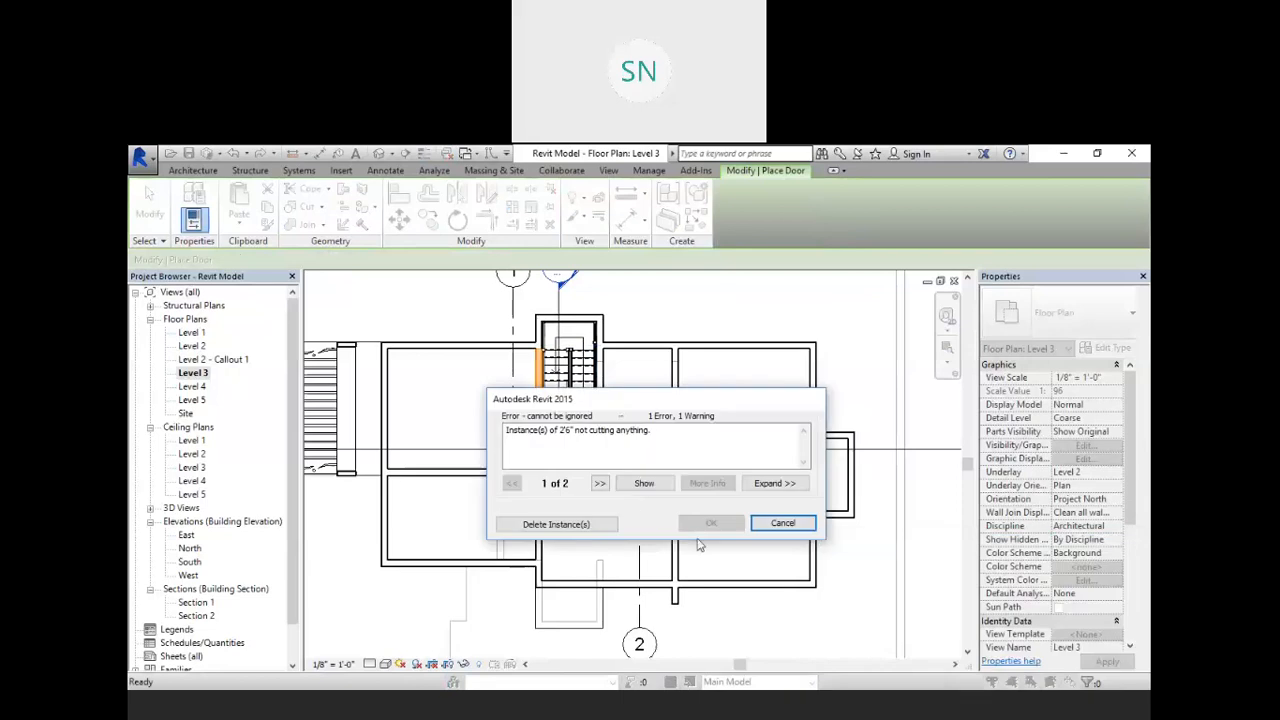
click(782, 523)
key(Escape)
- Place Single-Flush 2'6" doors for the lower-left room, the small room beside the stairs and the upper-right room
scroll(529, 496, up, 3)
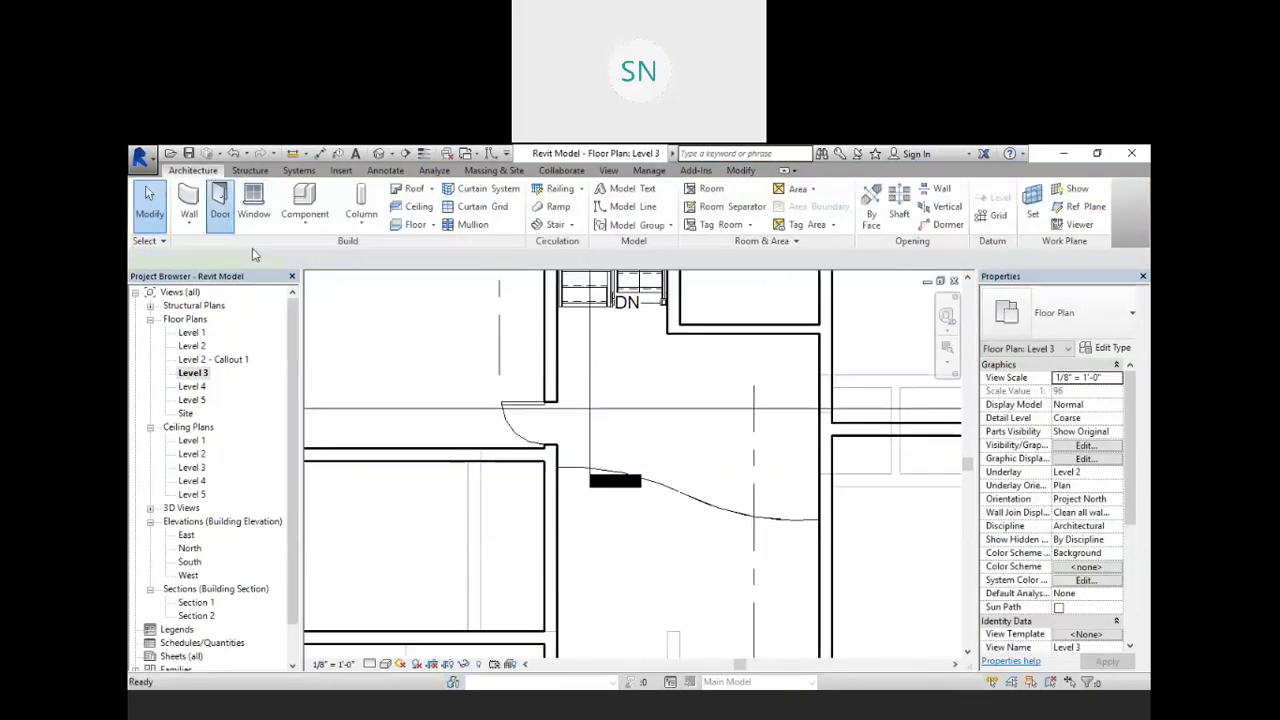
click(222, 205)
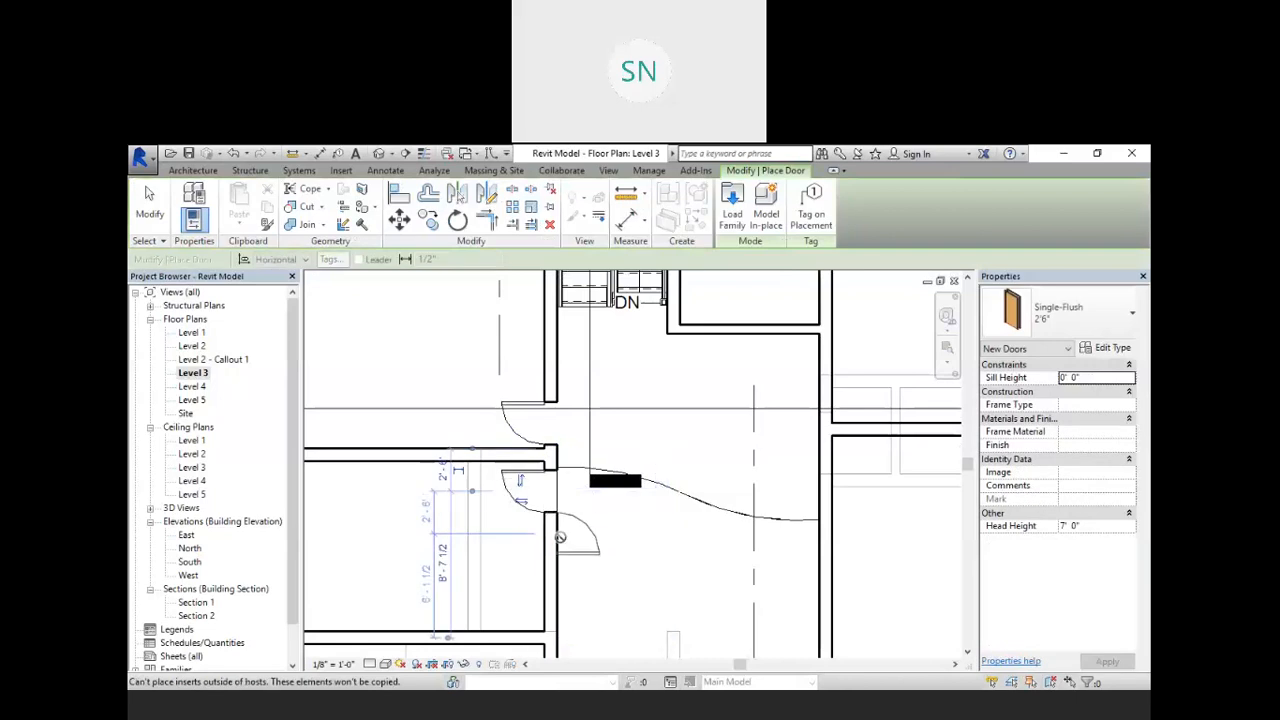
scroll(549, 517, down, 3)
scroll(658, 393, up, 3)
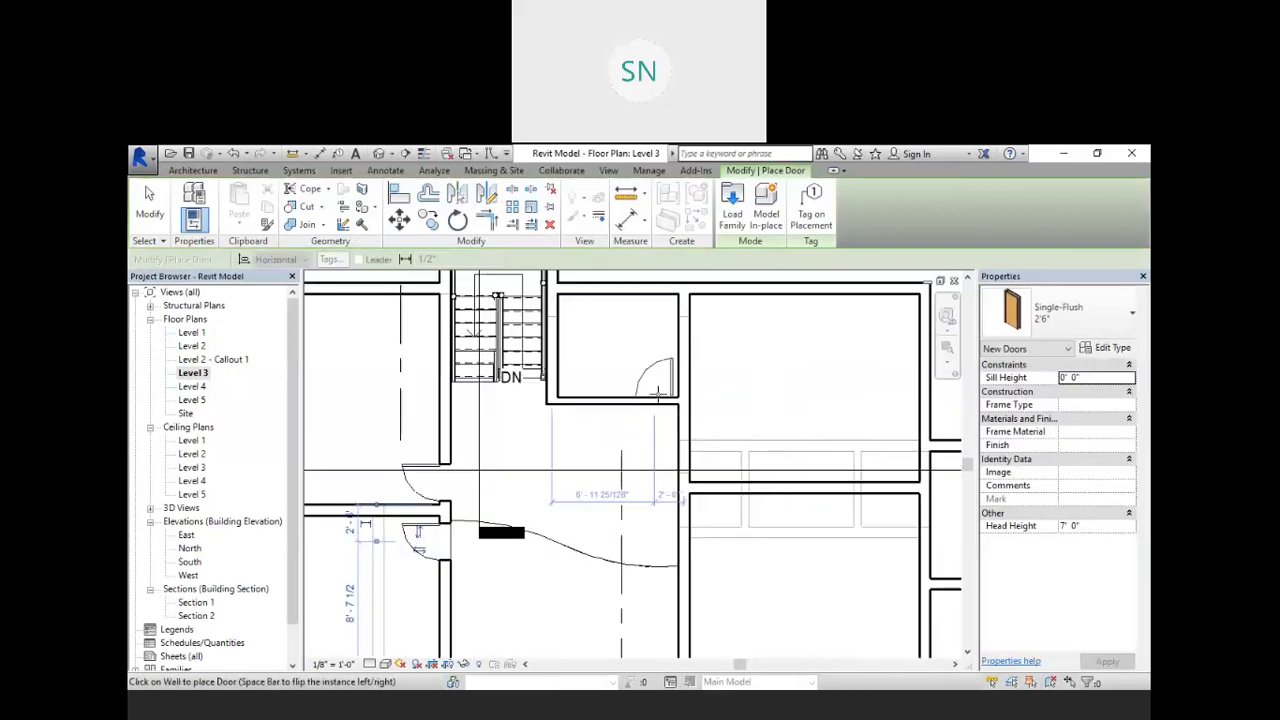
click(657, 396)
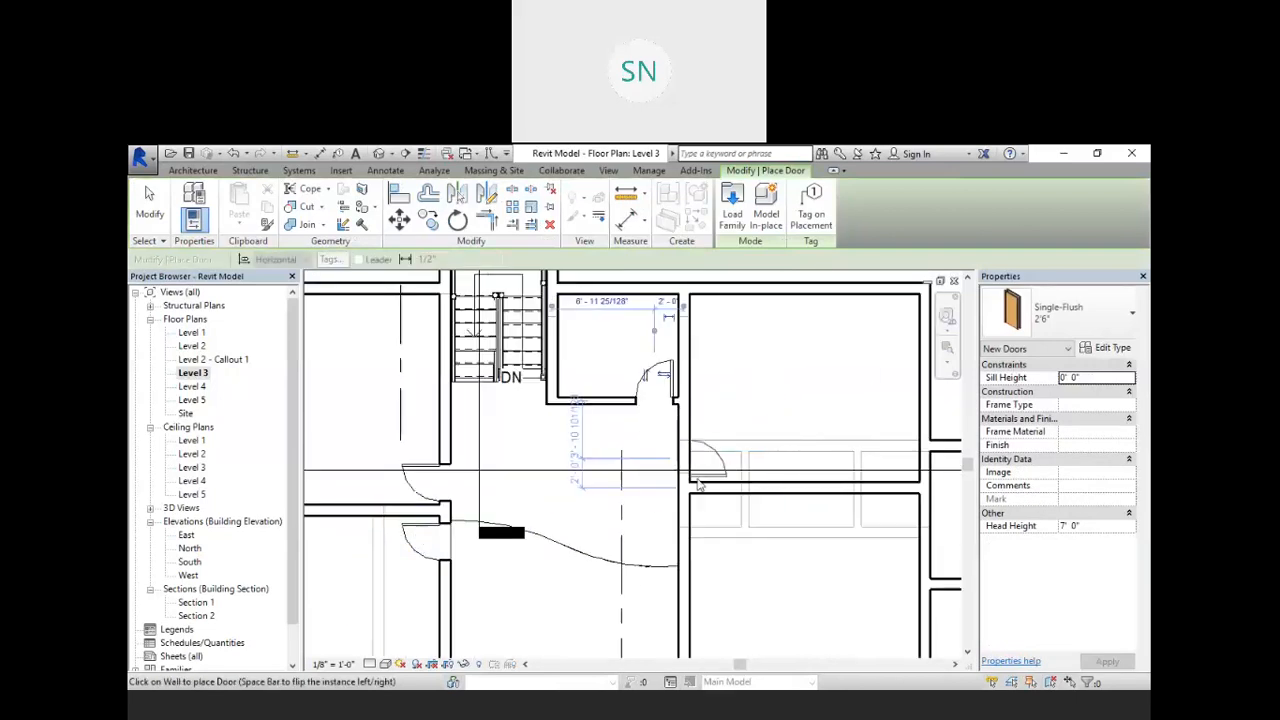
click(697, 484)
click(775, 528)
key(Escape)
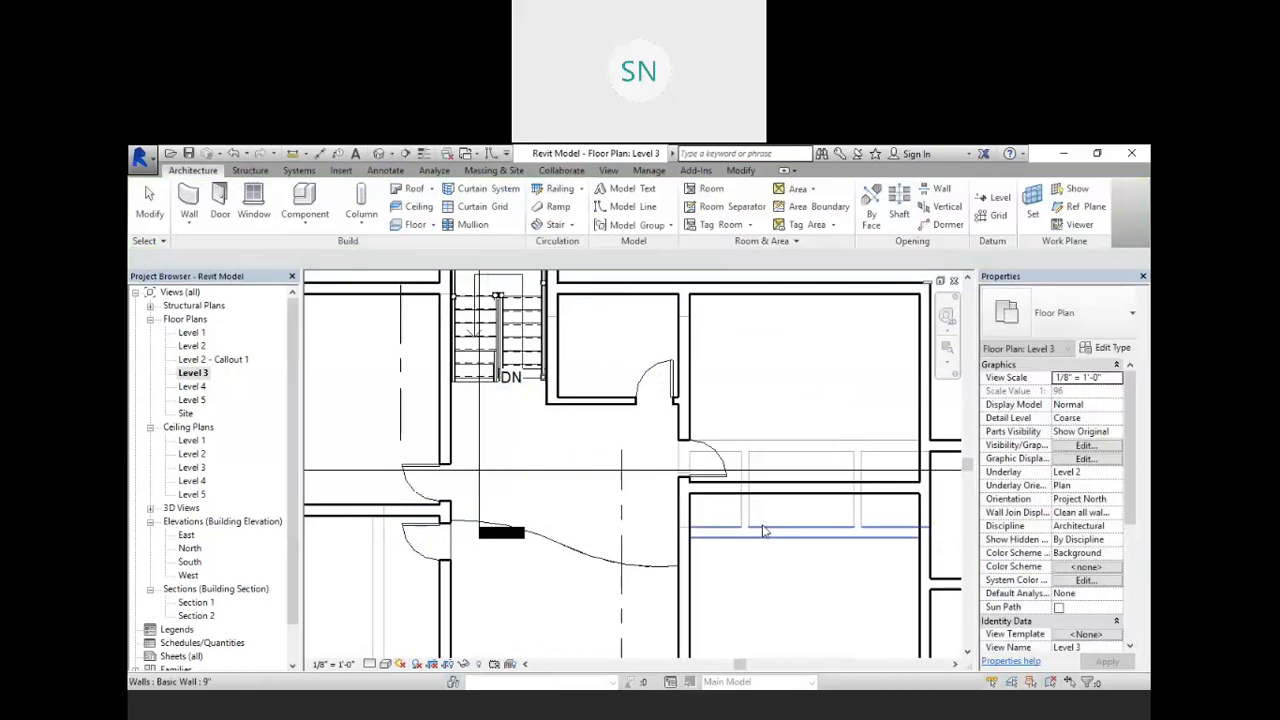
- Place a Single-Flush 2'6" door between the hall and the lower-right room, 3'-0" from the dividing wall
scroll(680, 520, up, 3)
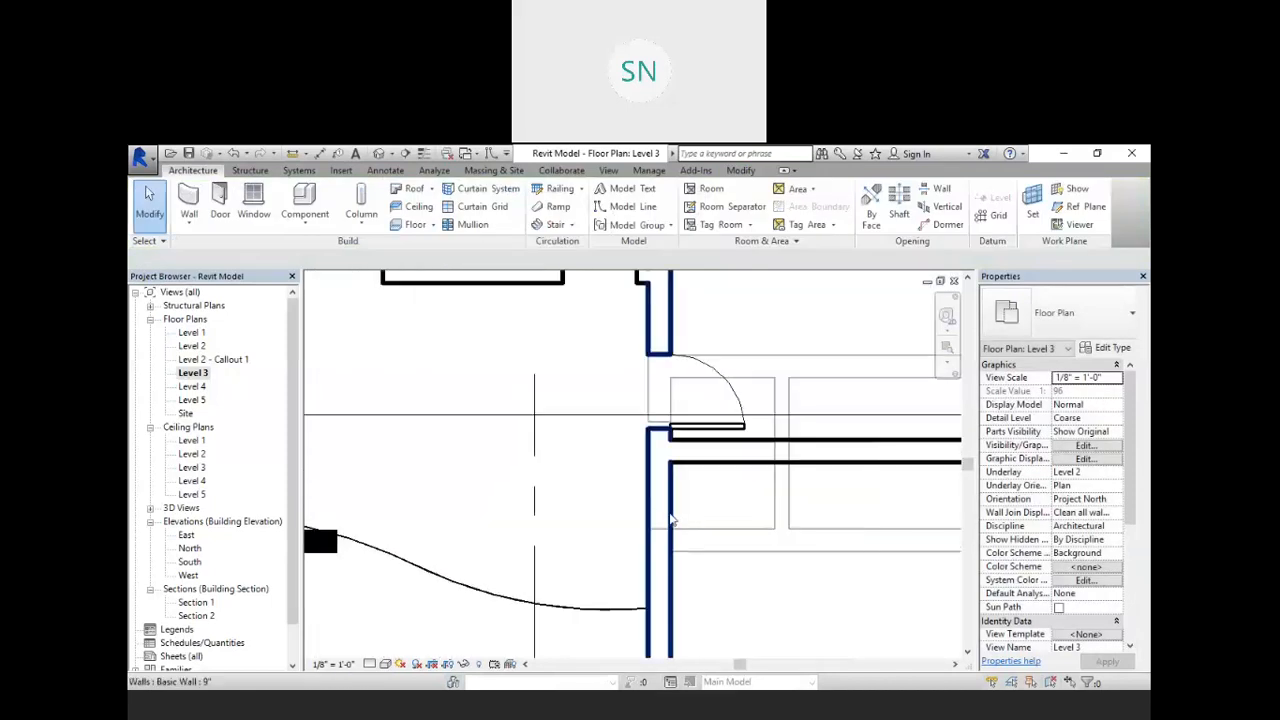
scroll(594, 423, down, 4)
scroll(789, 514, up, 2)
click(219, 205)
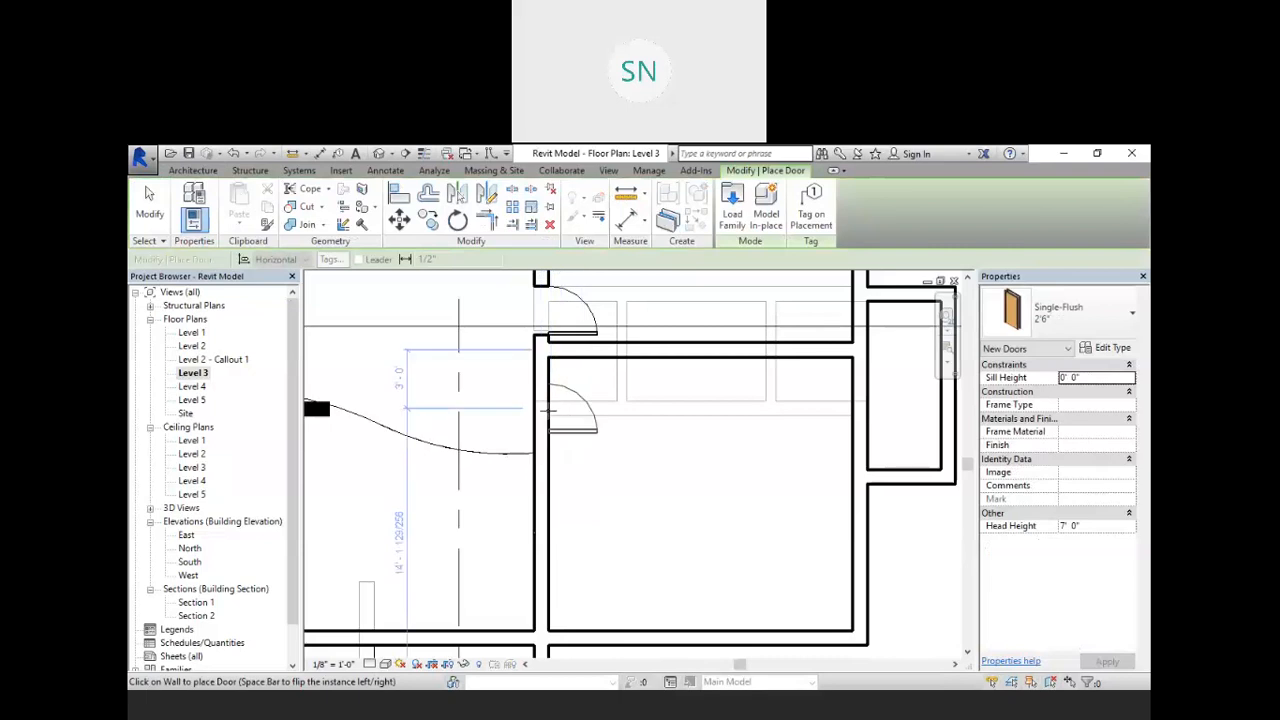
click(547, 410)
click(790, 537)
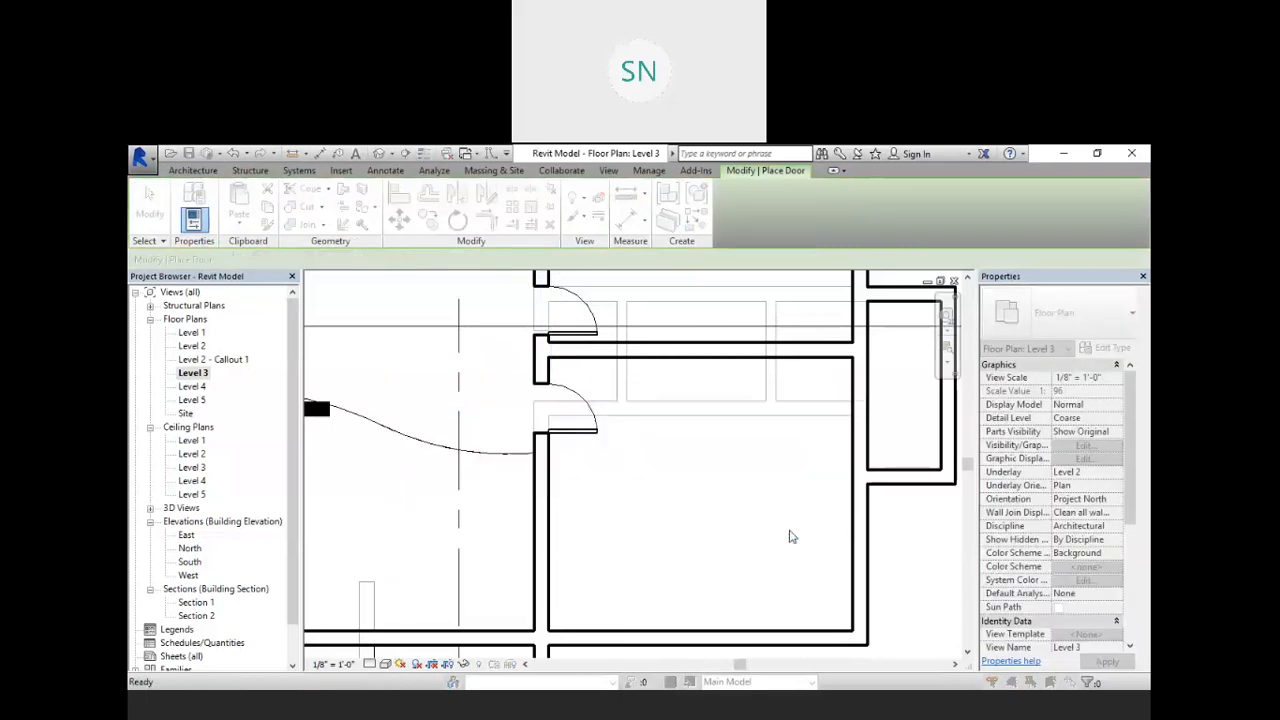
click(581, 440)
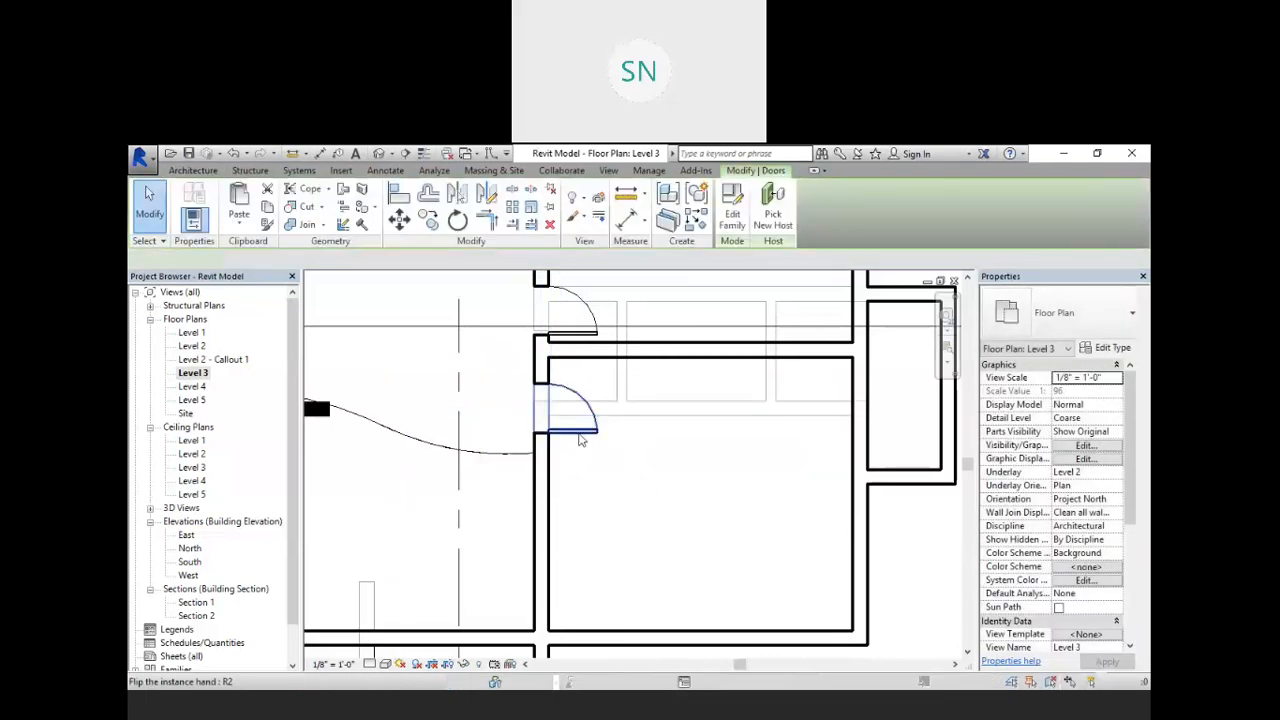
double_click(579, 436)
click(953, 281)
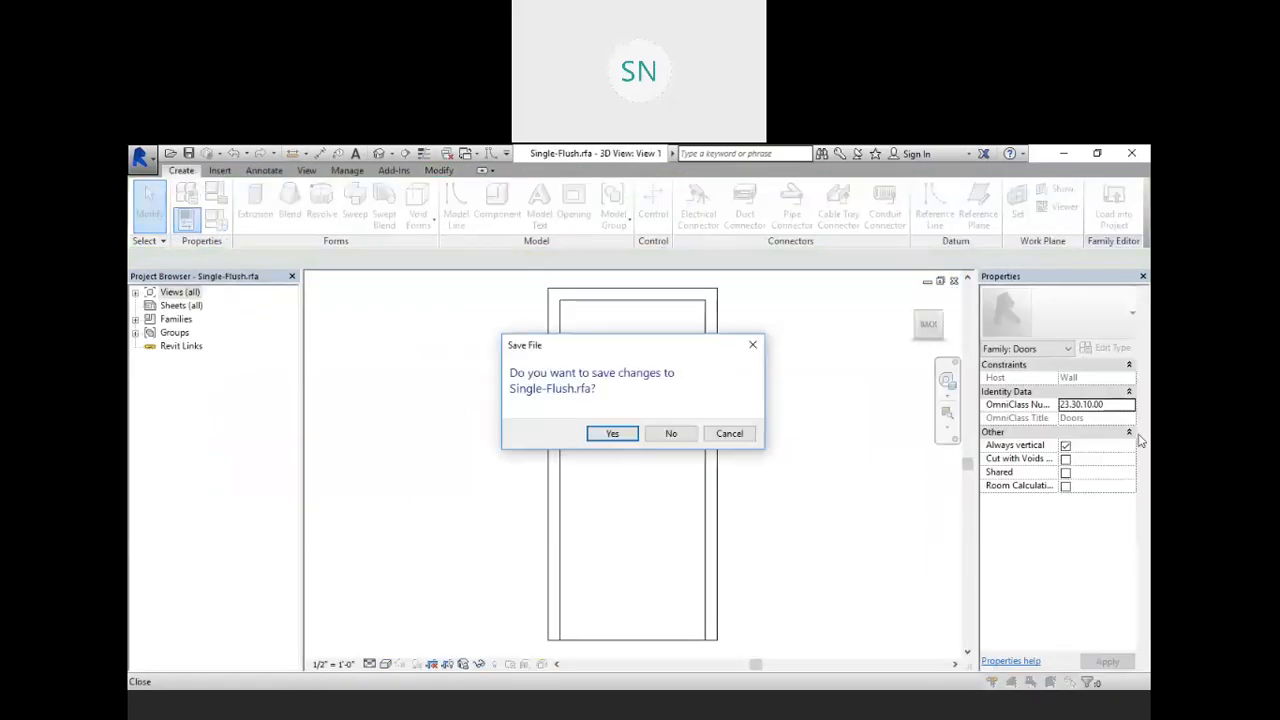
click(671, 433)
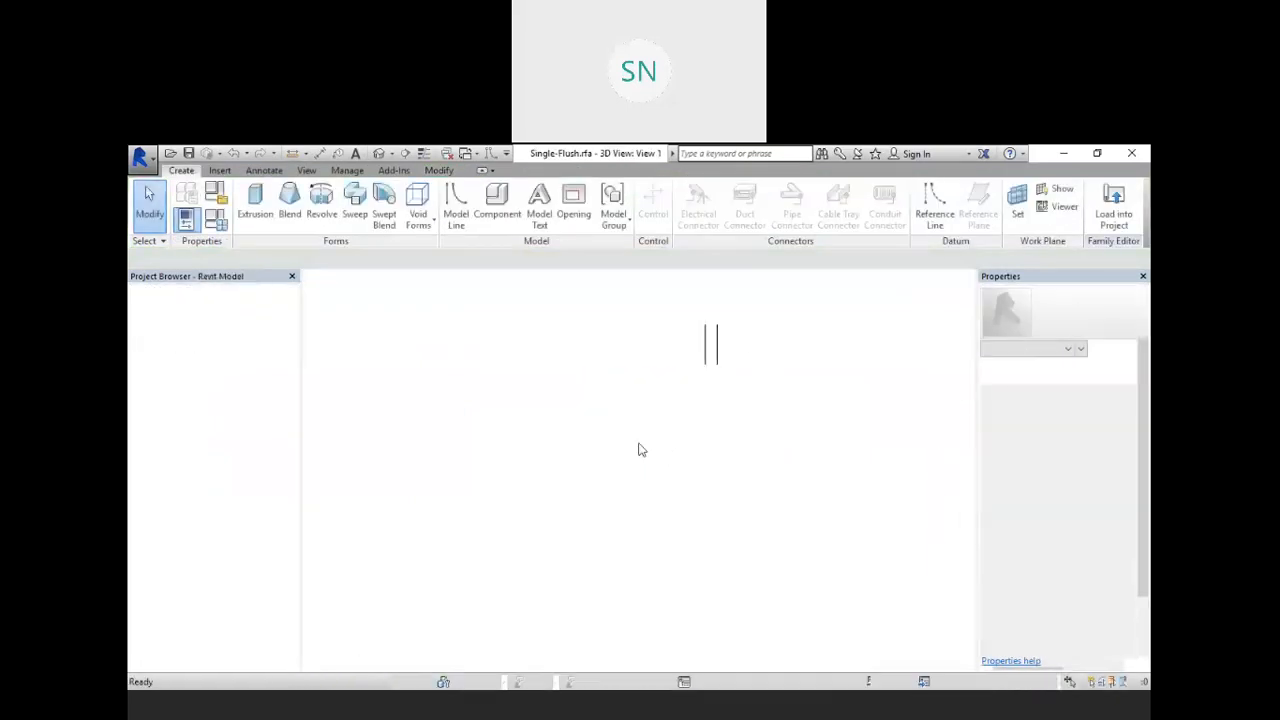
- Flip the hand of the lower-right room's door and change its type to Single-Flush 3'6"
click(575, 425)
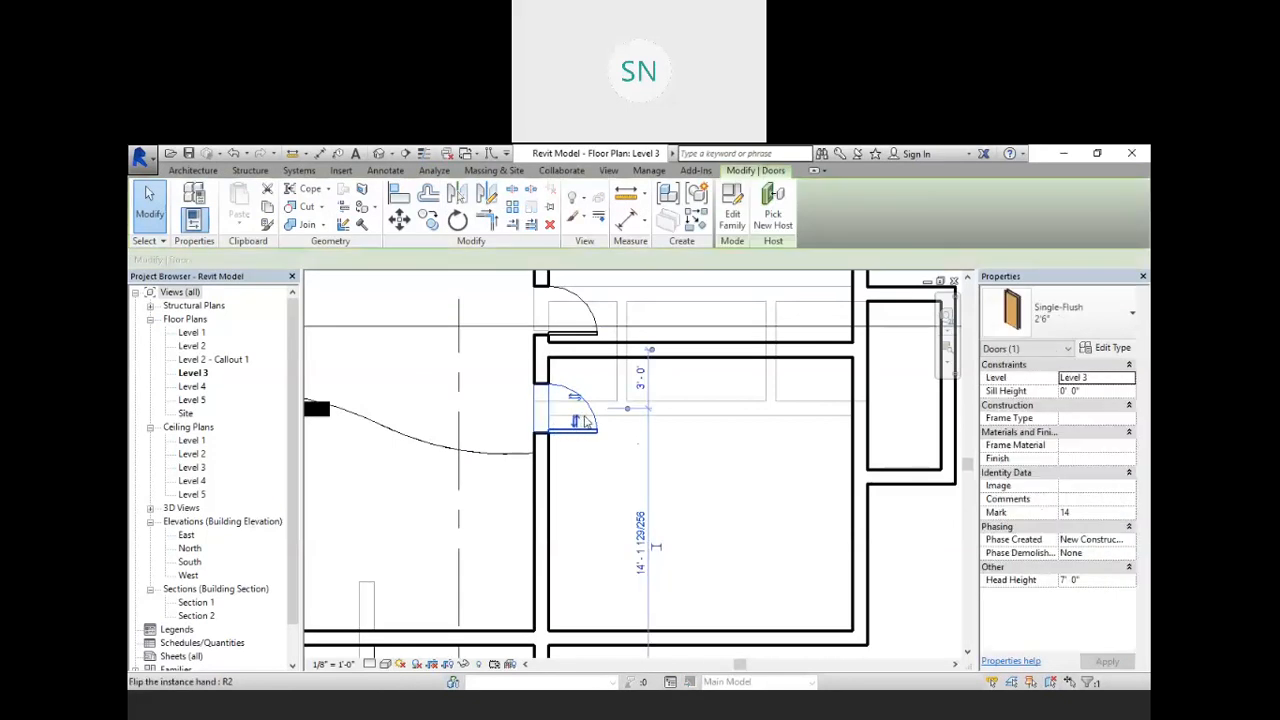
click(1097, 317)
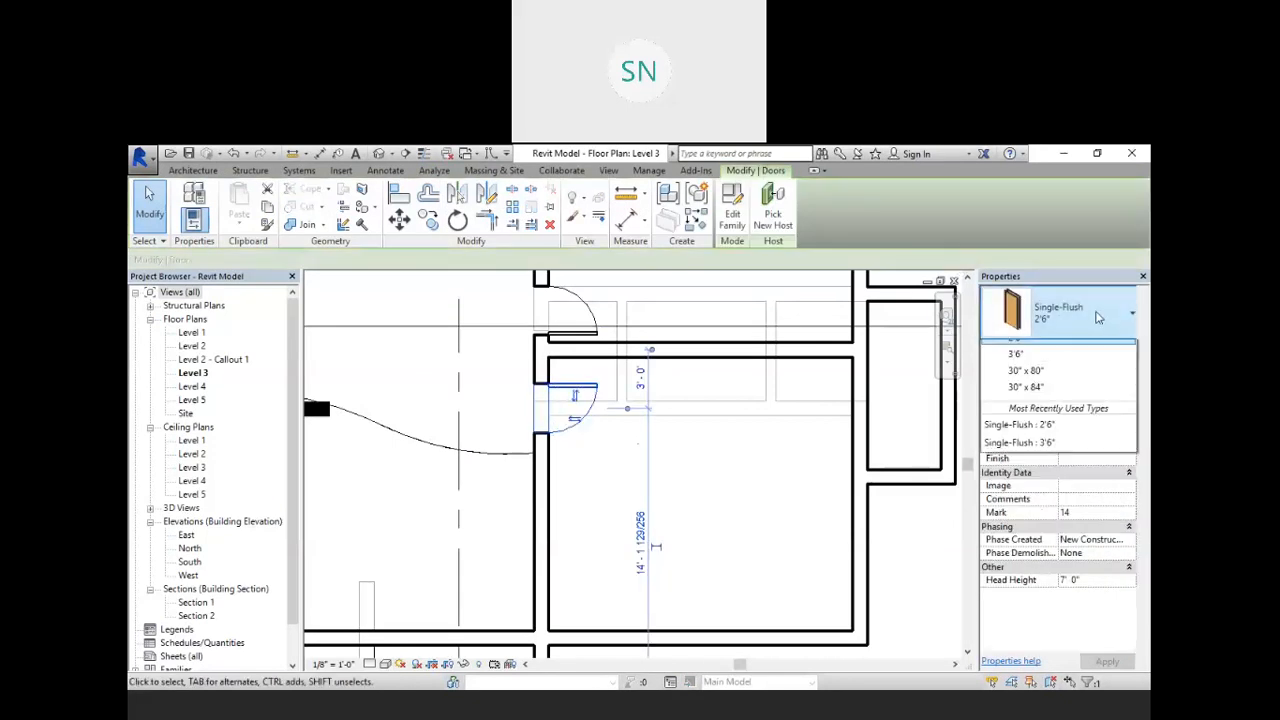
click(1097, 317)
click(1097, 317)
click(1025, 394)
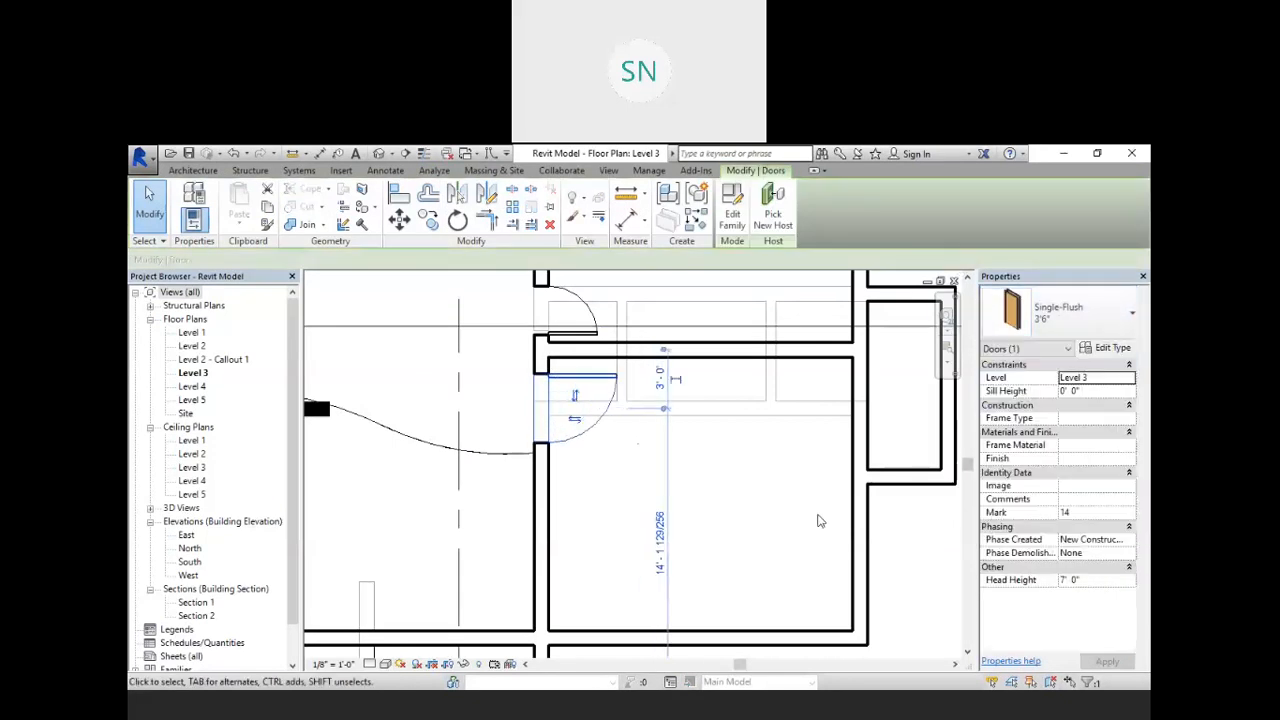
- Change the door of the upper-right room to the Single-Flush 3'6" type
scroll(718, 533, down, 2)
scroll(654, 421, up, 2)
click(613, 372)
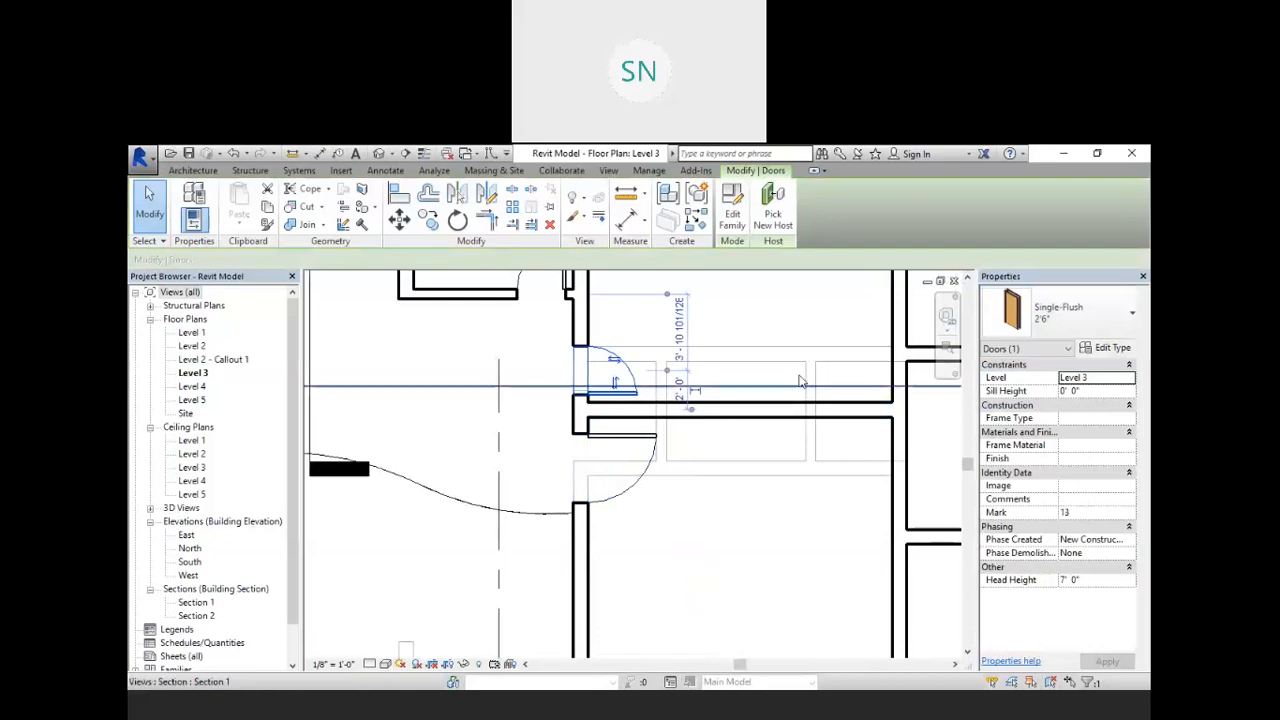
click(1050, 310)
click(1043, 394)
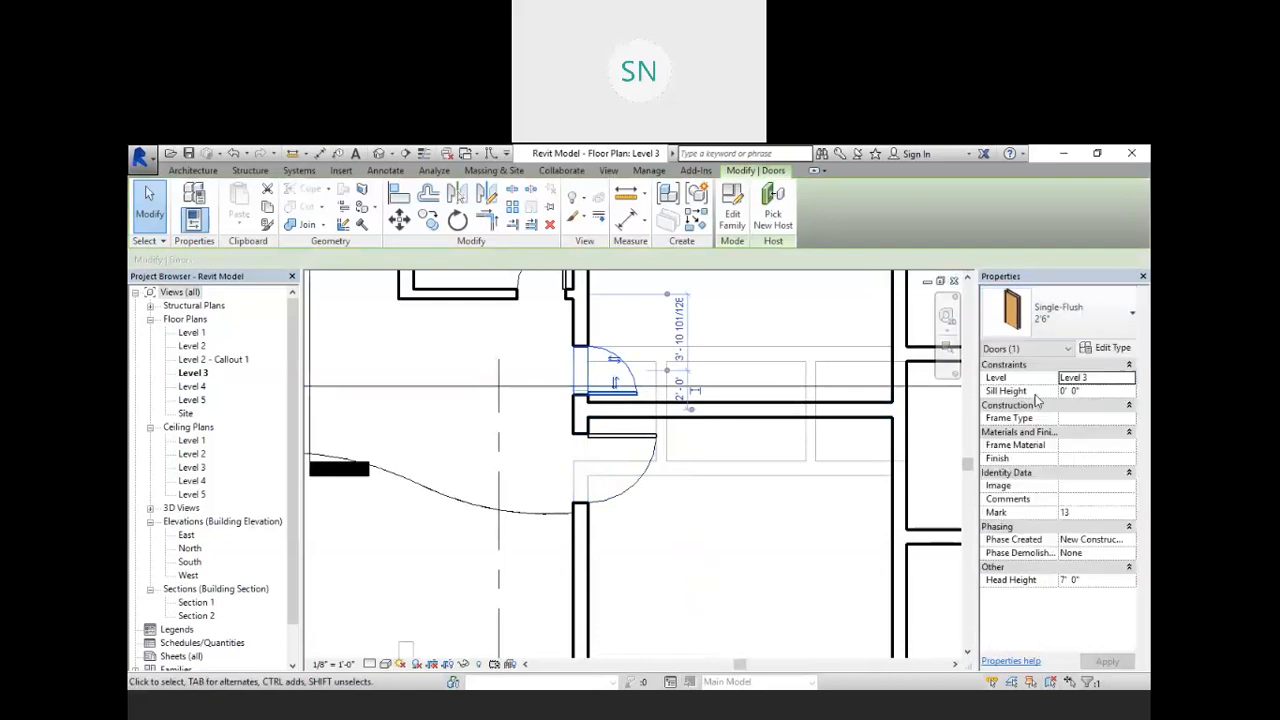
- Nudge the upper-right room's door away from the joined dividing wall to a distance of 2'-6"
scroll(748, 548, down, 2)
scroll(703, 336, up, 3)
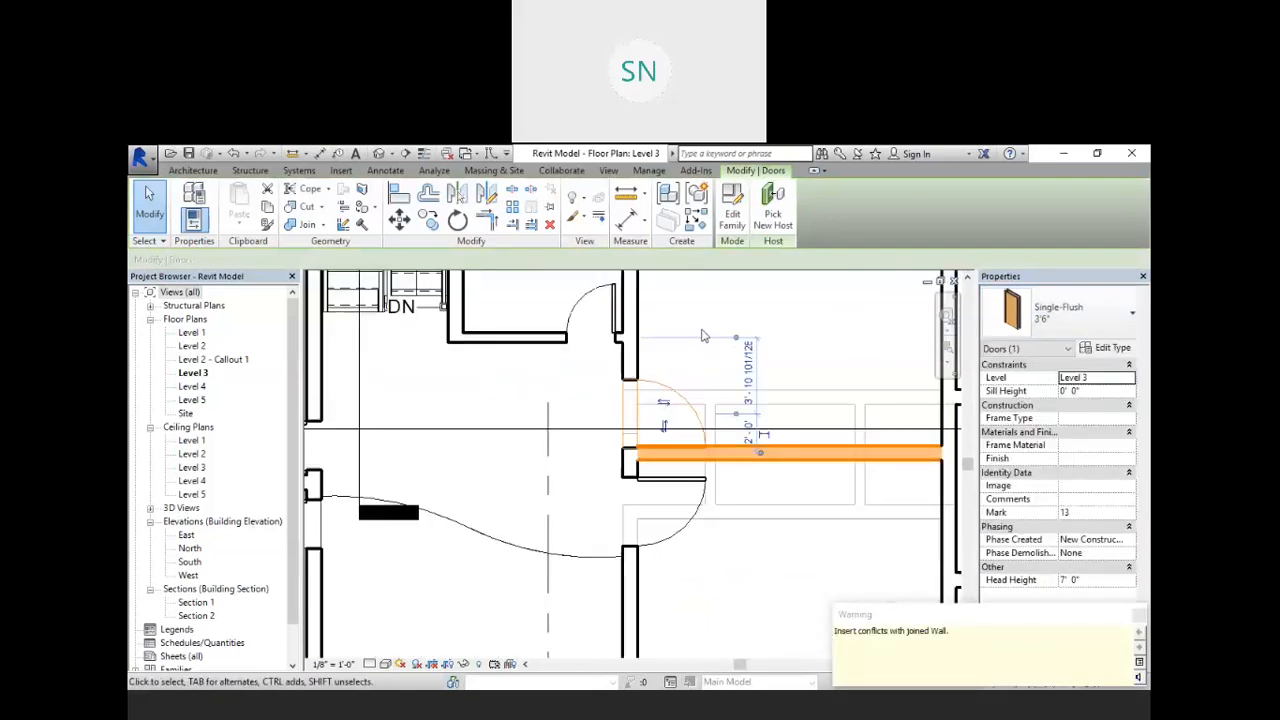
key(Up)
key(Up)
key(Up)
key(Up)
key(Up)
key(Up)
key(Up)
key(Up)
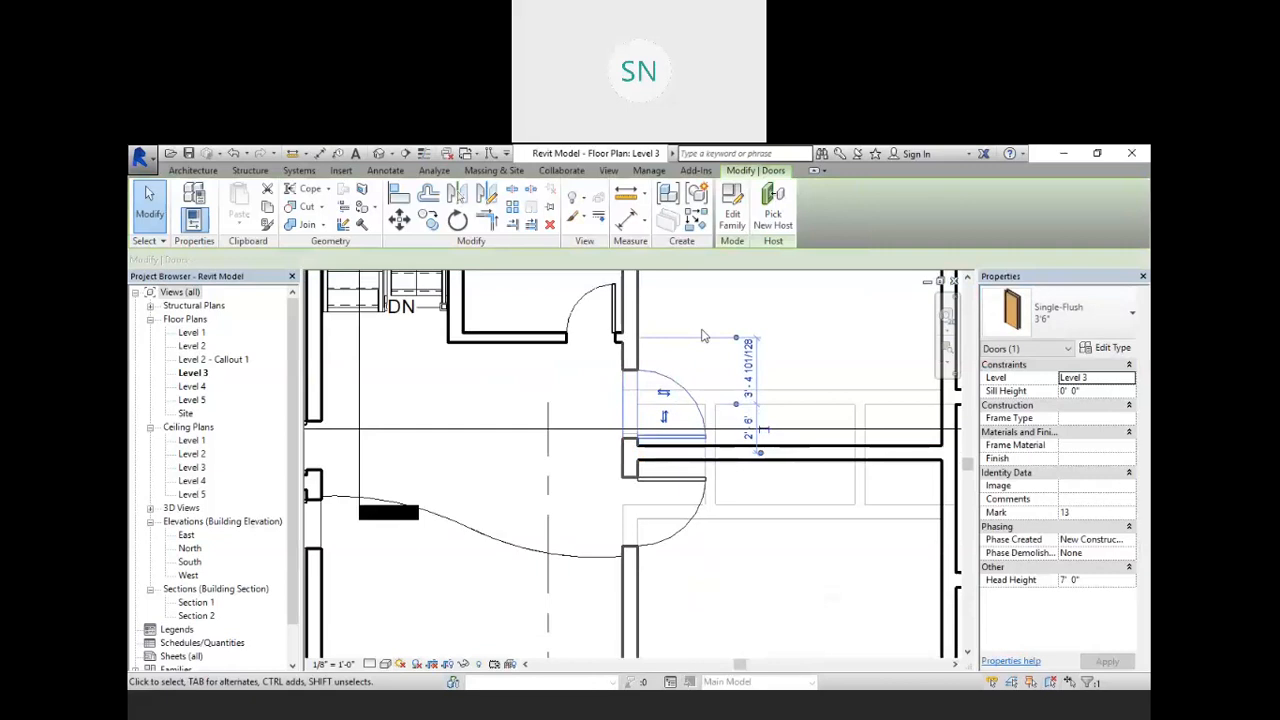
click(796, 337)
- Flip the hand of the upper-left room's door and change its type to Single-Flush 3'6"
scroll(796, 337, down, 2)
scroll(526, 443, up, 1)
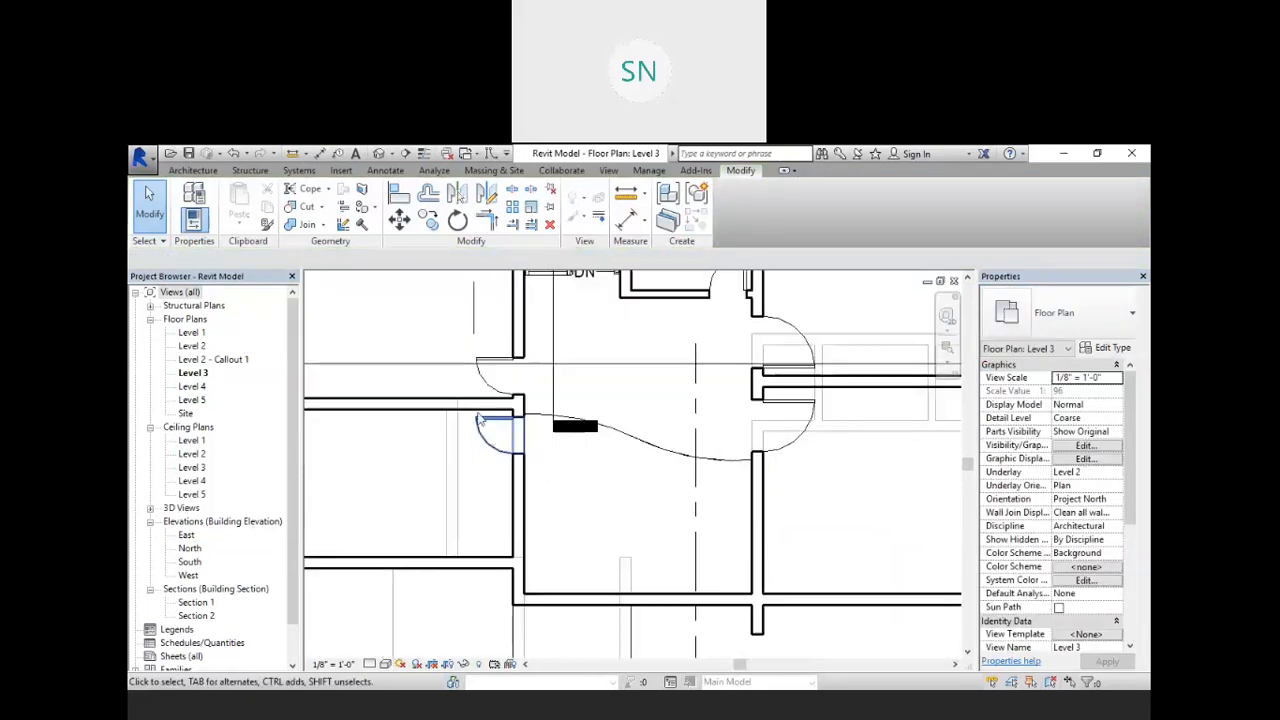
click(504, 381)
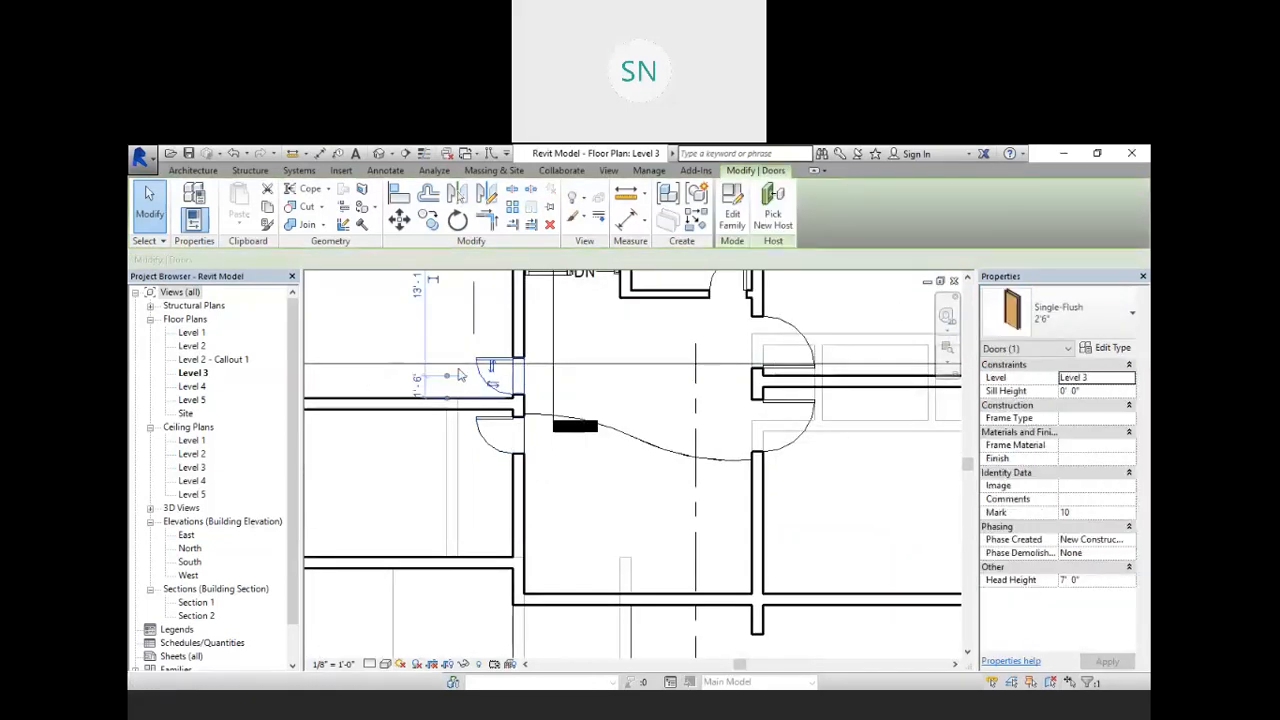
click(493, 367)
click(1040, 312)
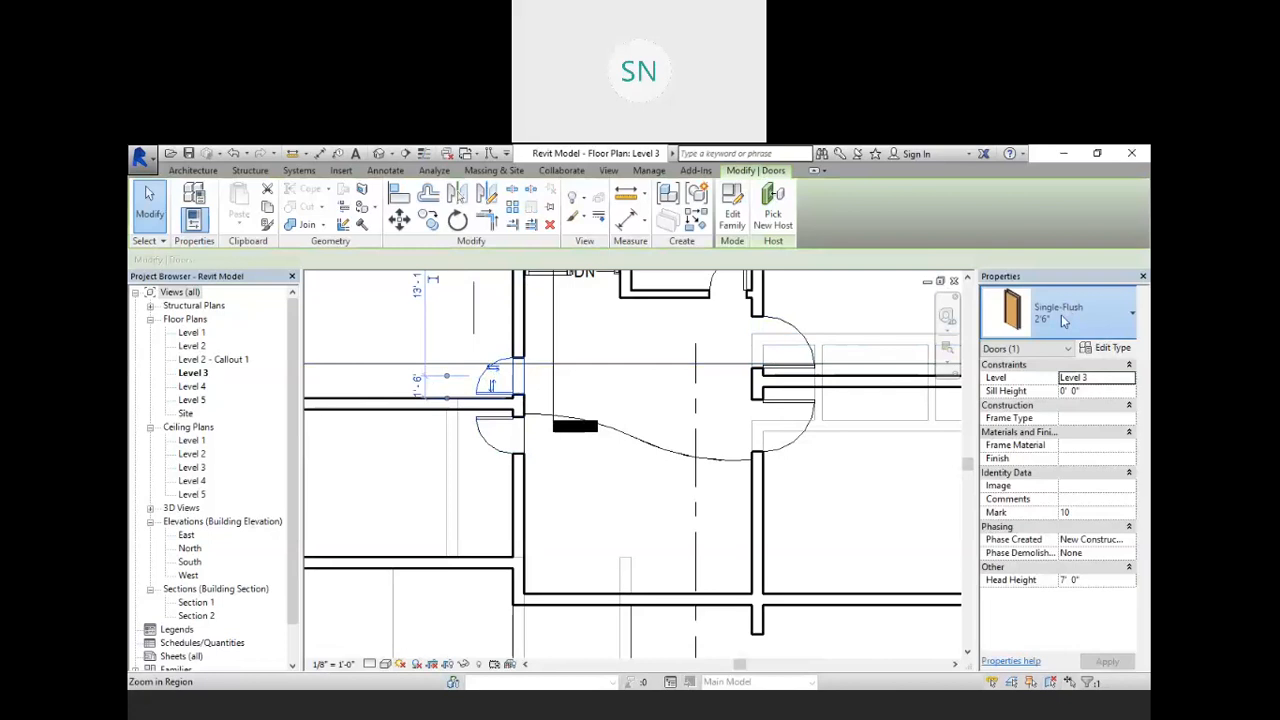
click(1030, 394)
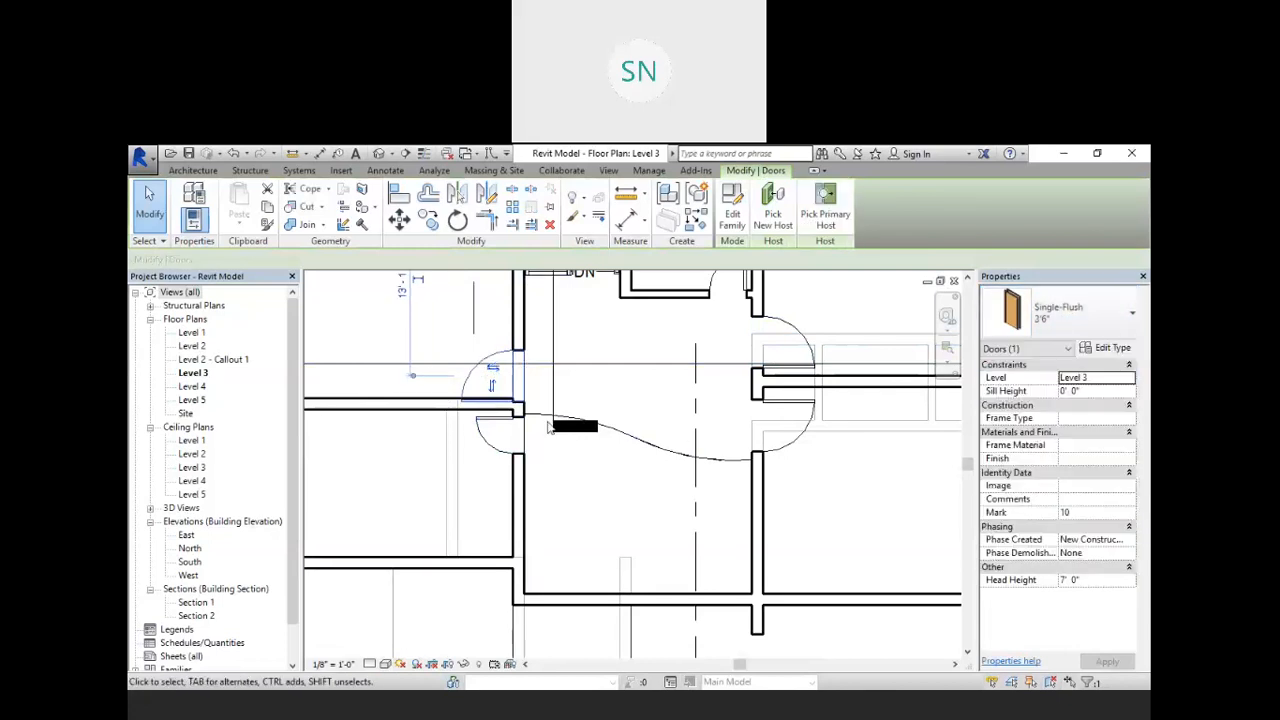
scroll(590, 433, down, 3)
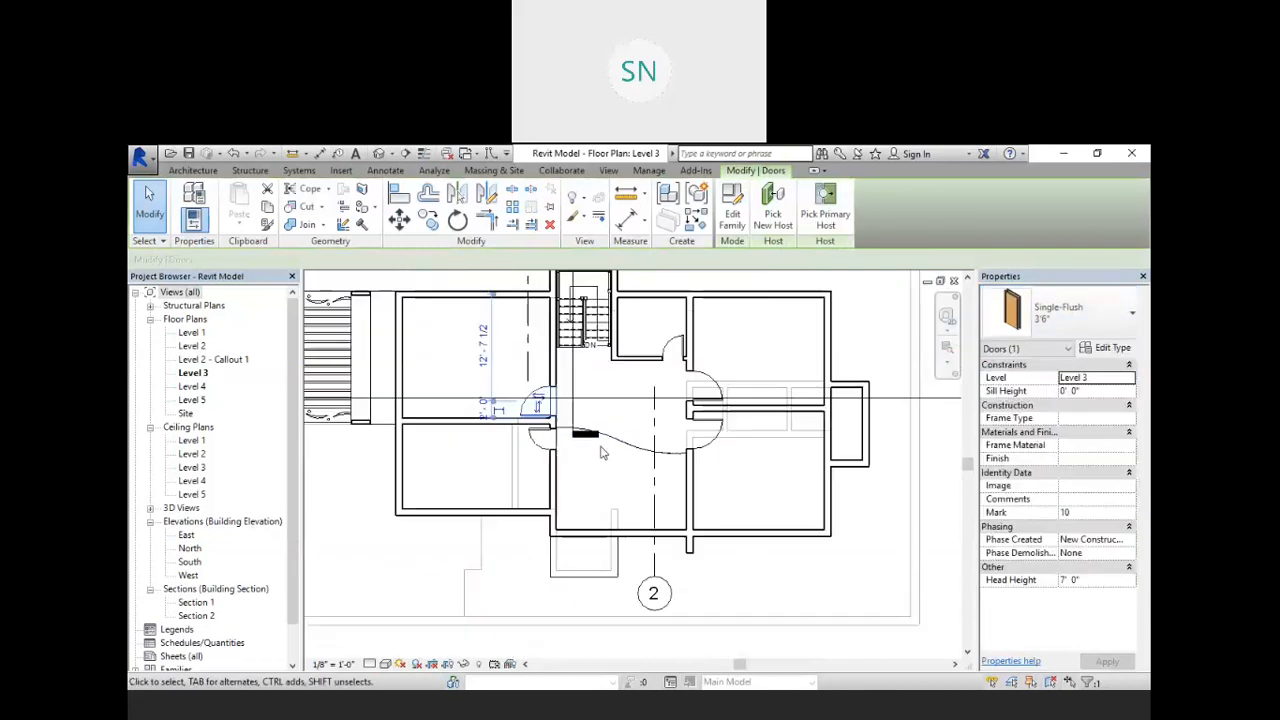
- Examine the Level 3 plan around the stair, the small room's door and the slatted canopy beside the upper-left room
scroll(578, 552, down, 1)
scroll(646, 309, up, 1)
click(651, 300)
click(682, 349)
scroll(682, 348, down, 2)
scroll(392, 453, up, 3)
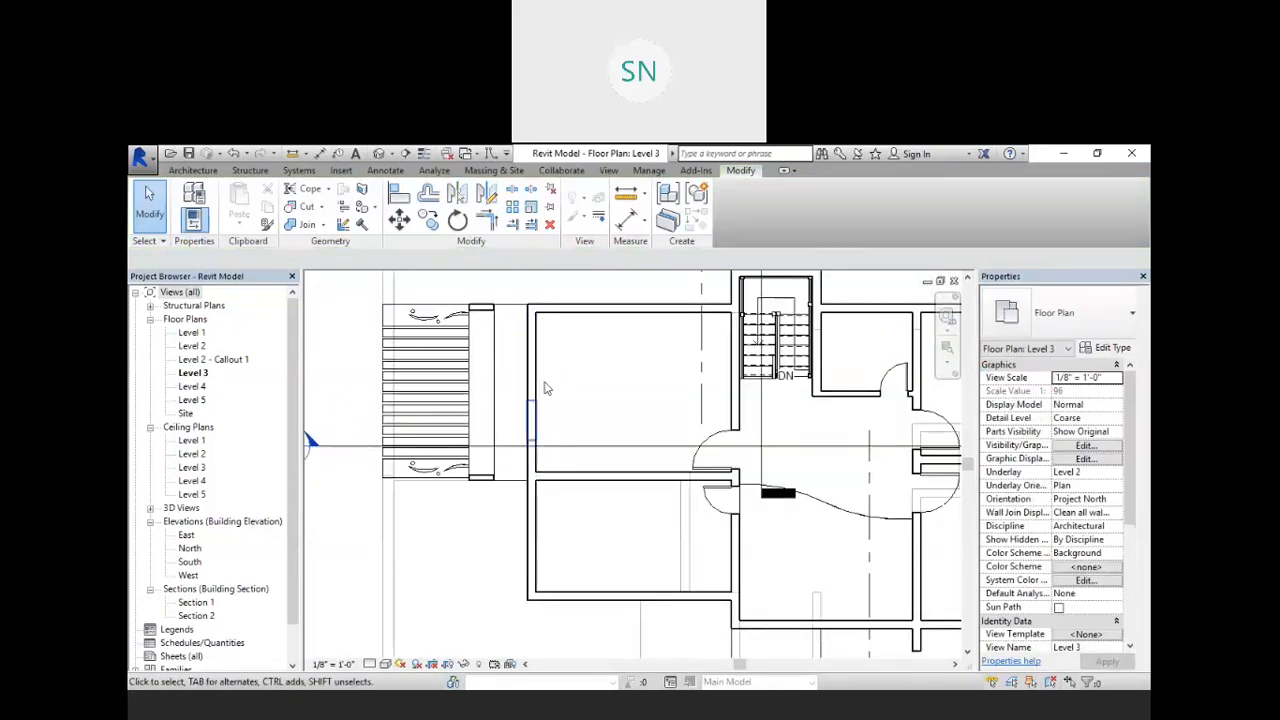
scroll(538, 440, up, 1)
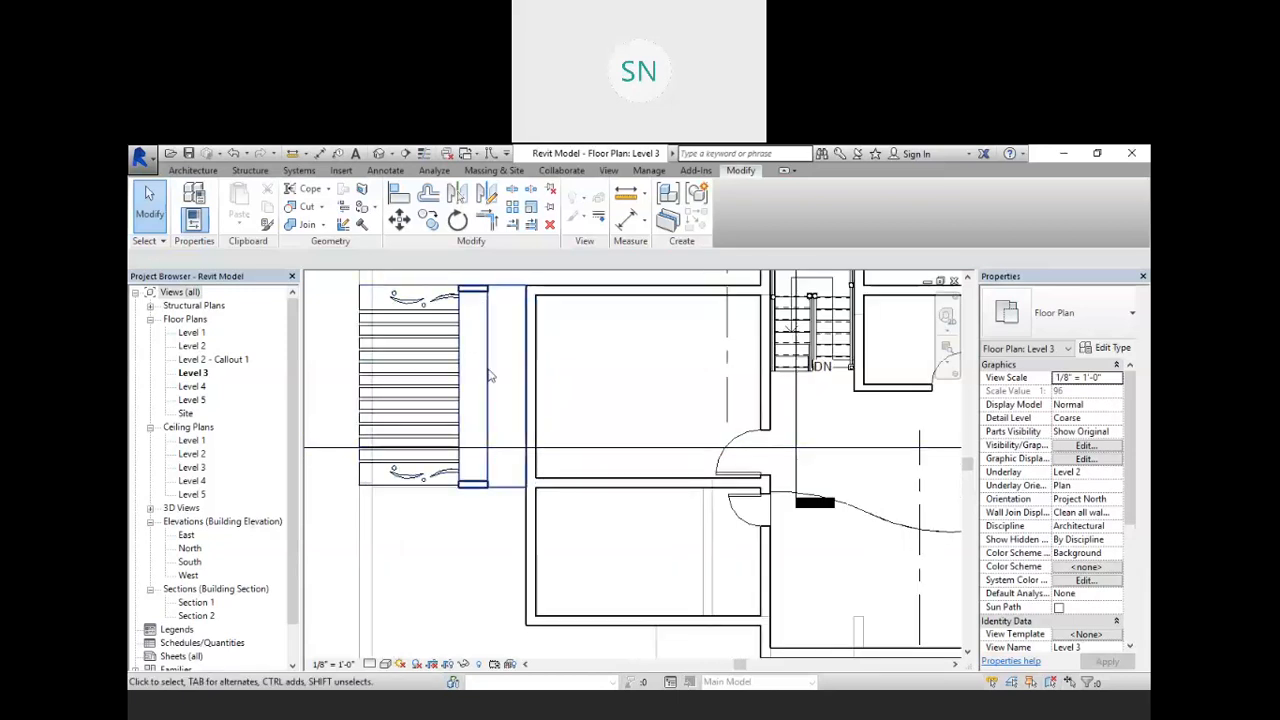
scroll(508, 398, down, 5)
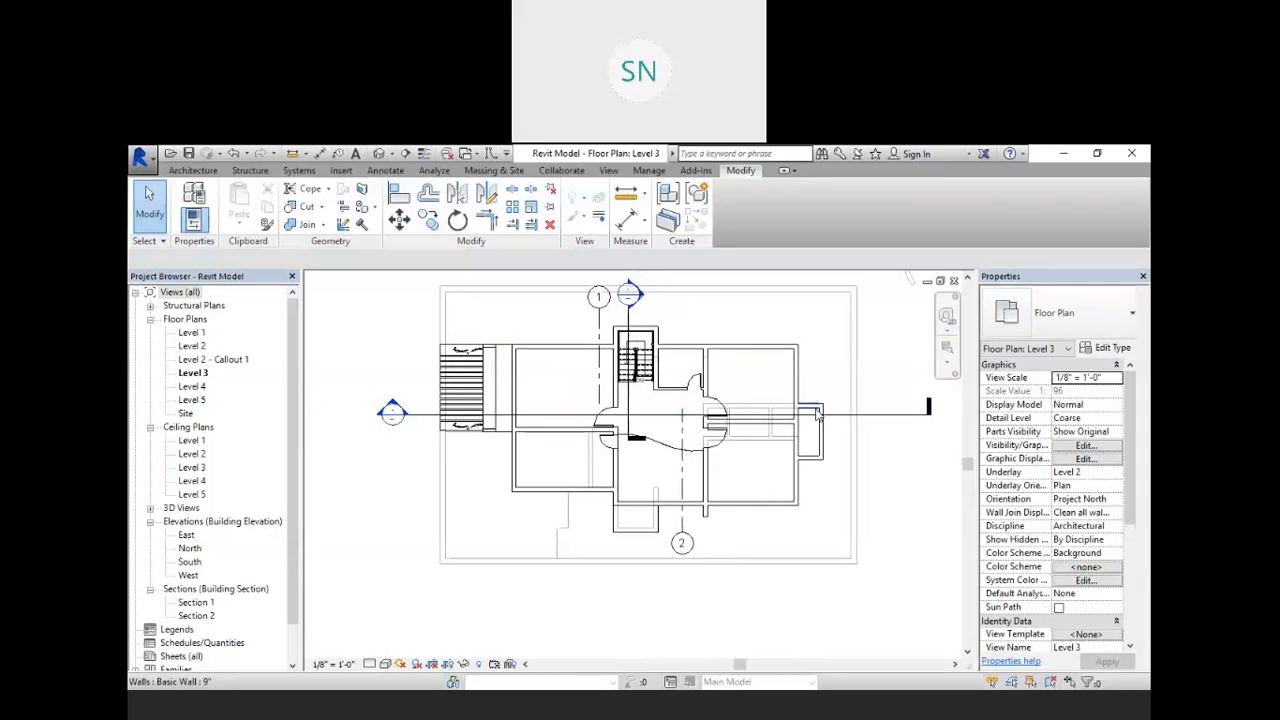
- Open the default 3D view and inspect the ground-level floor slab edges around the building corner and boundary wall
click(380, 155)
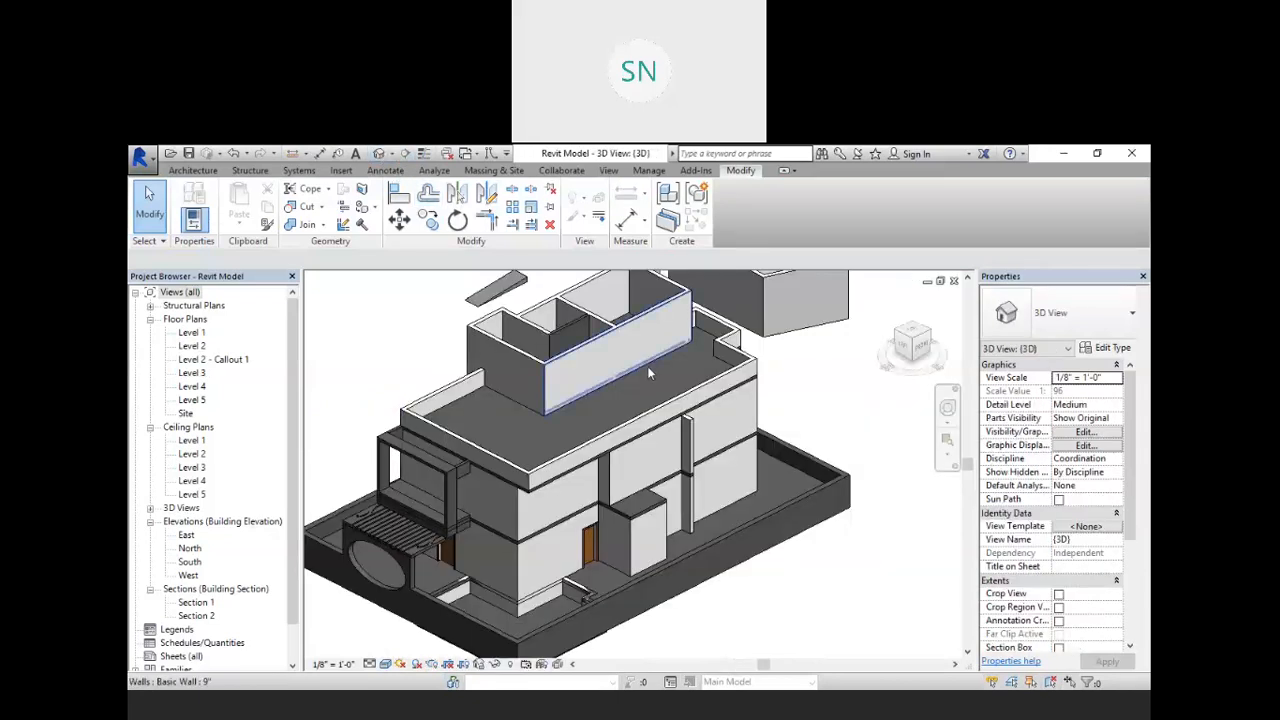
scroll(651, 366, down, 2)
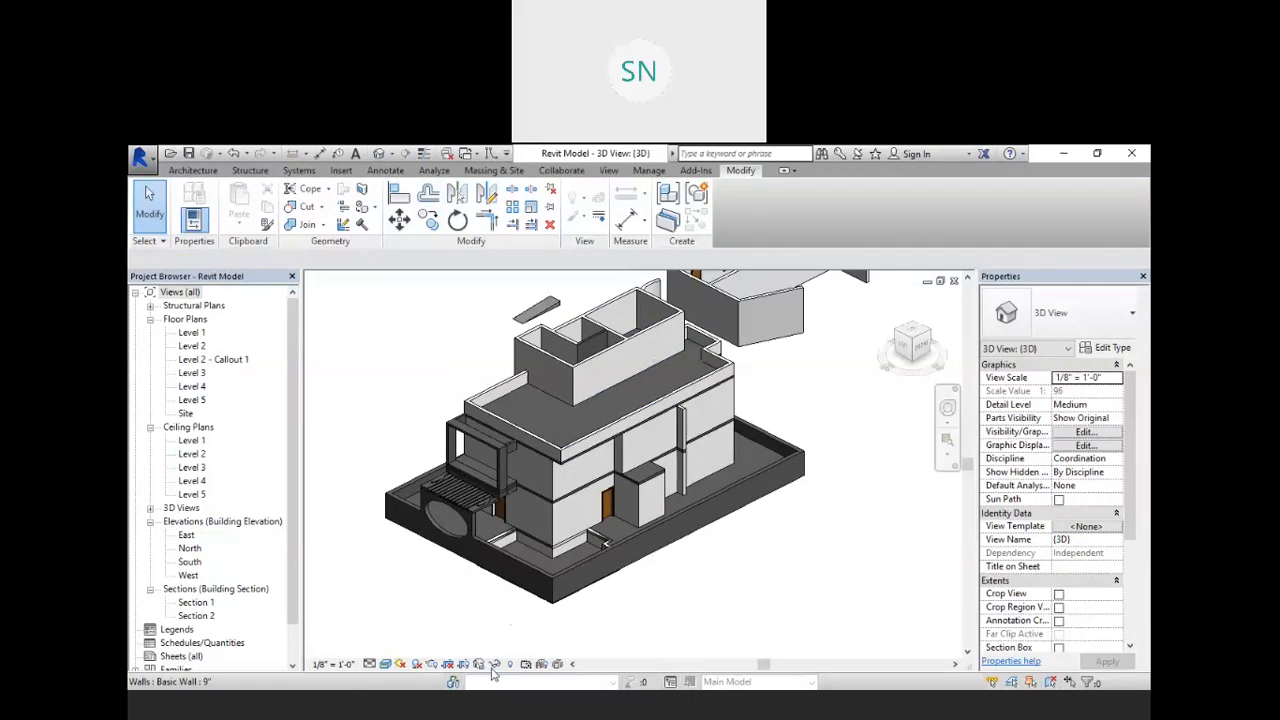
scroll(536, 553, up, 6)
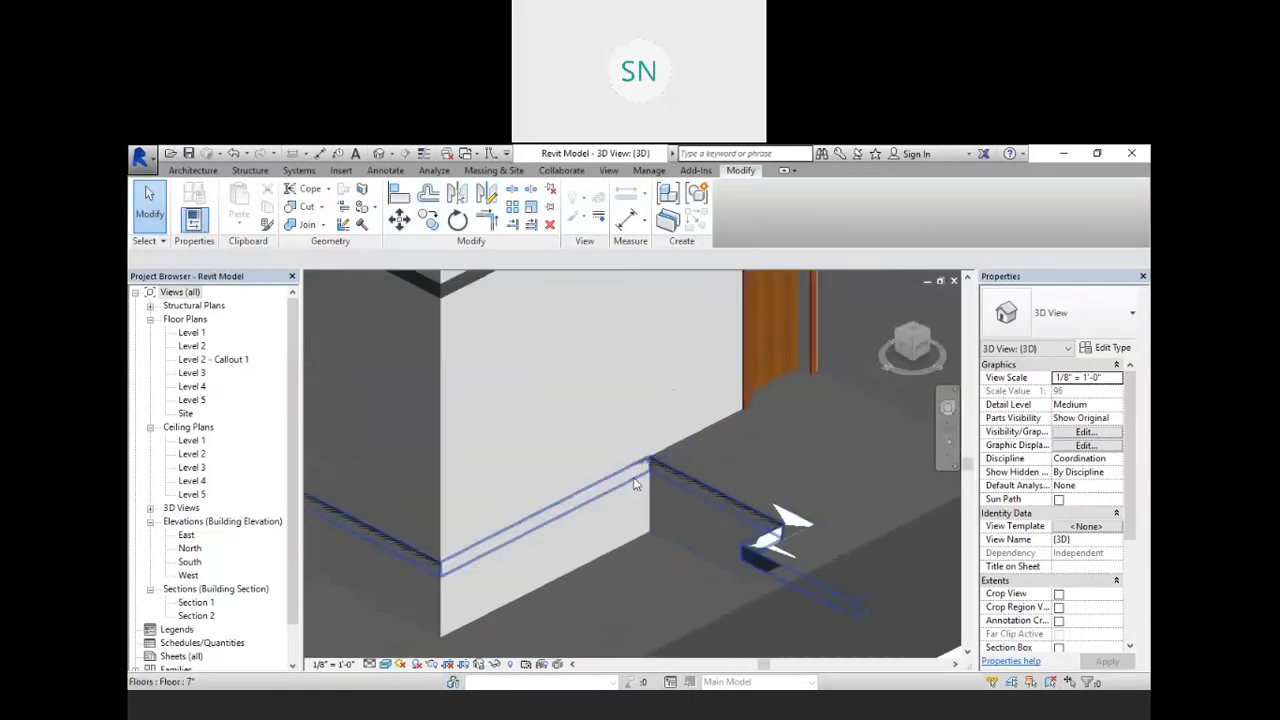
scroll(675, 573, up, 3)
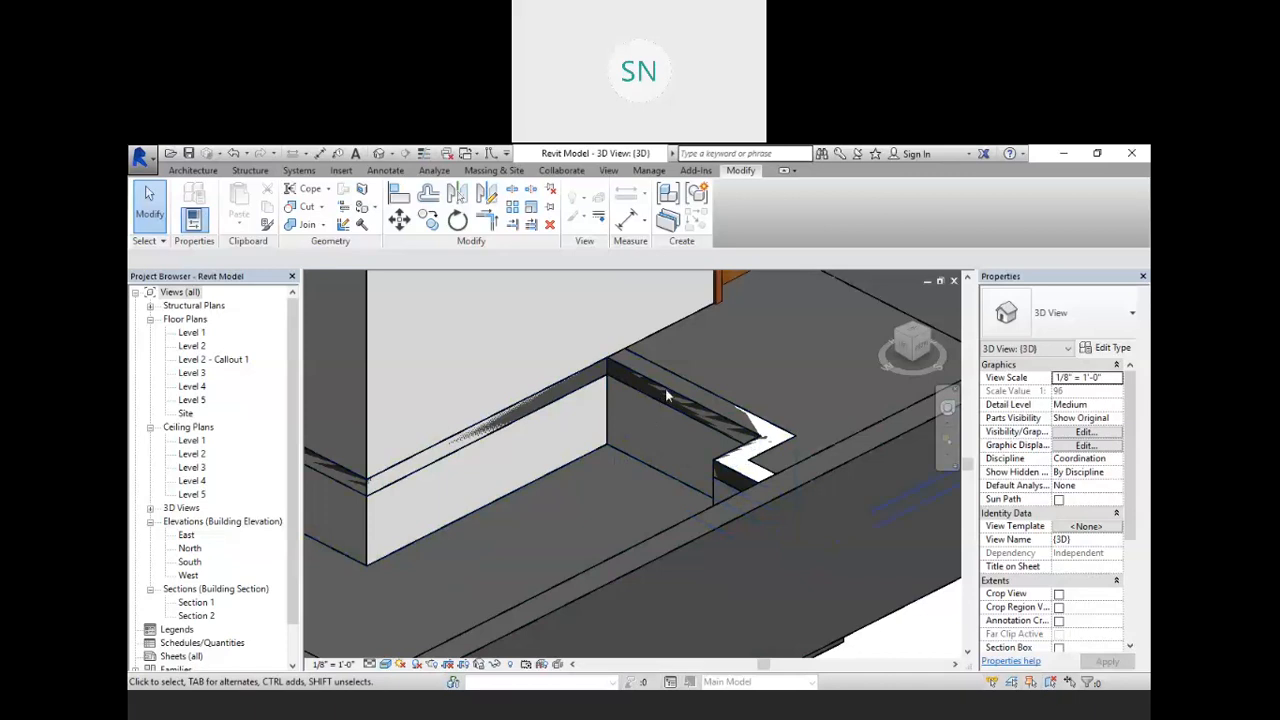
scroll(666, 386, down, 5)
scroll(484, 415, up, 3)
scroll(484, 415, up, 2)
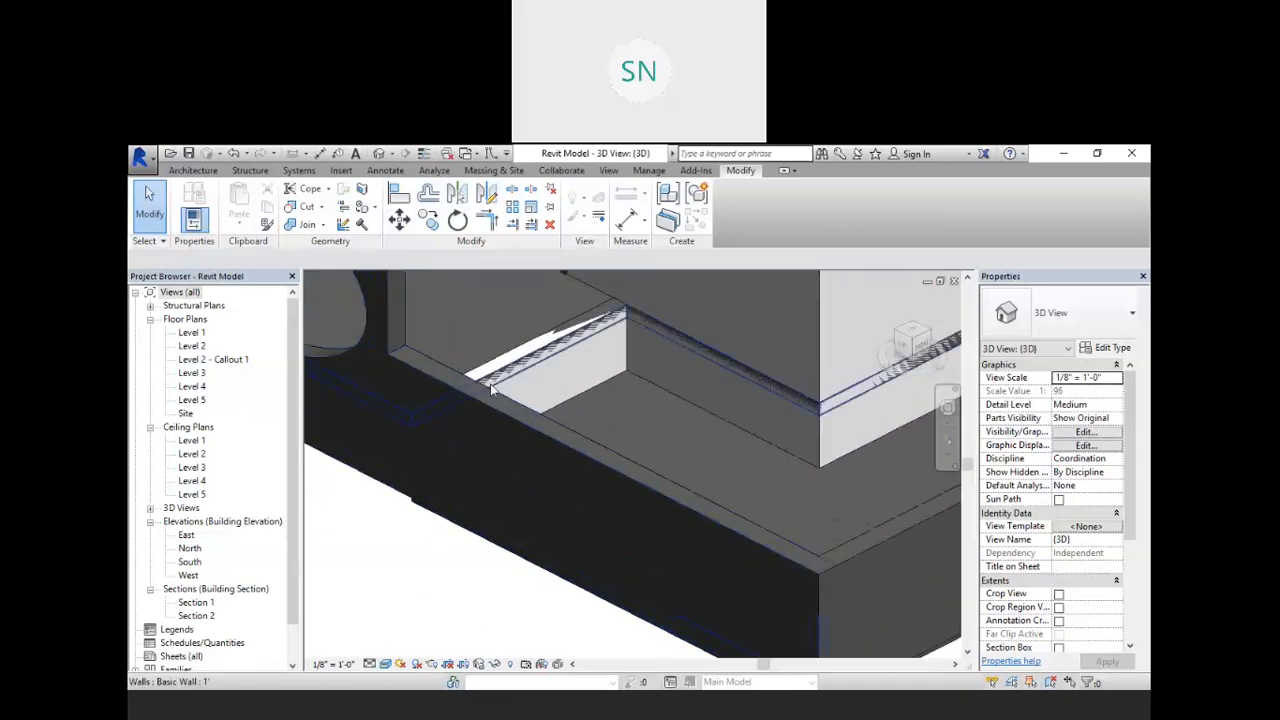
scroll(498, 388, down, 3)
scroll(498, 388, down, 3)
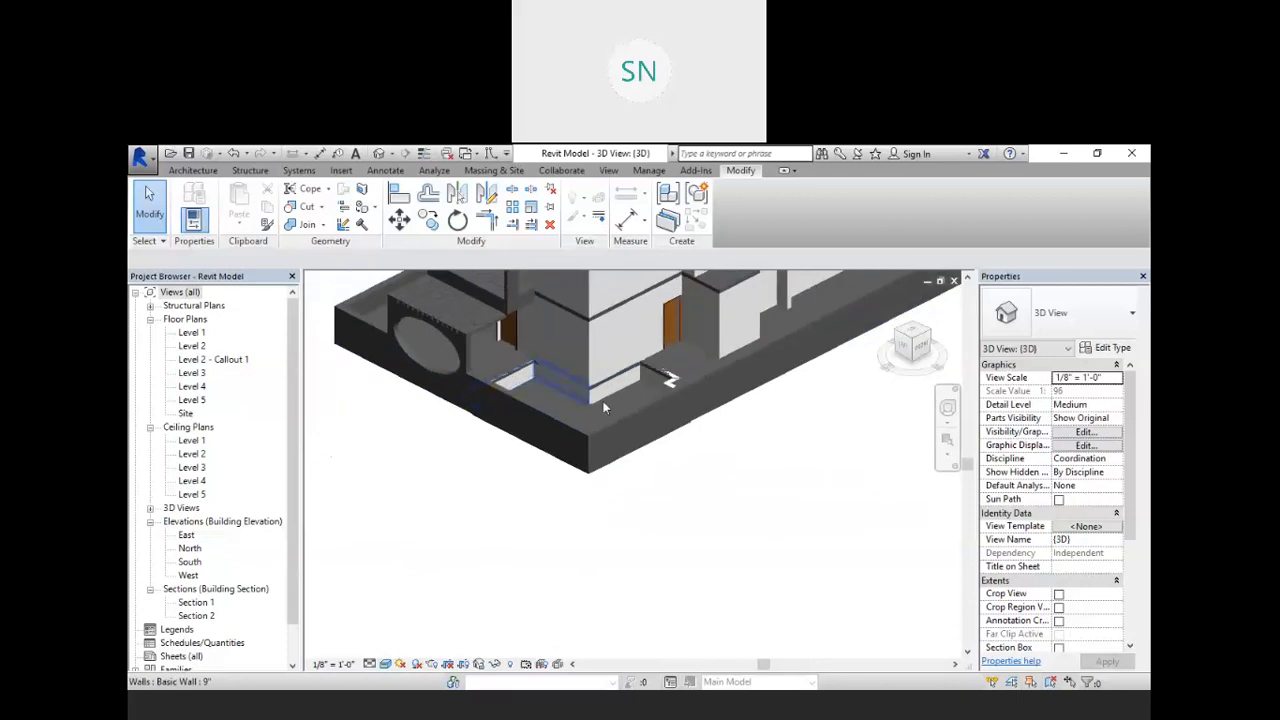
- Create a new schedule of building components for the Doors category in the New Construction phase
scroll(709, 560, down, 2)
scroll(773, 341, up, 2)
scroll(773, 341, up, 3)
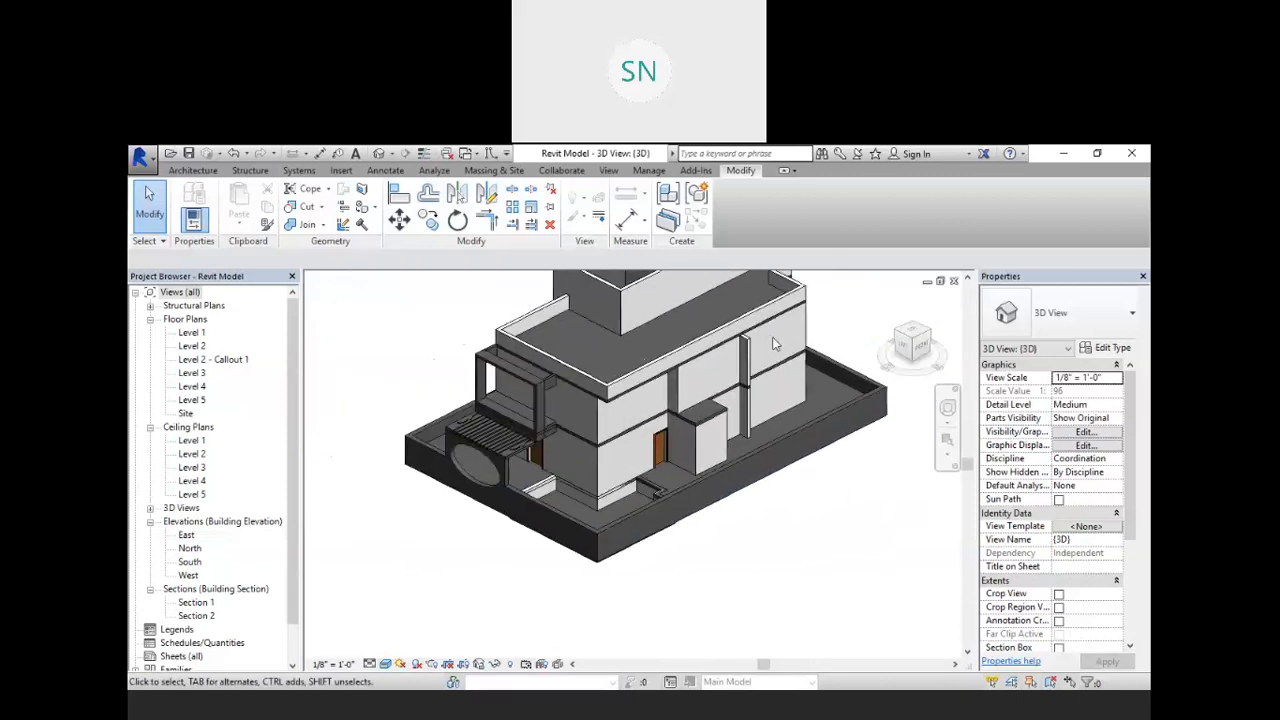
scroll(770, 346, down, 2)
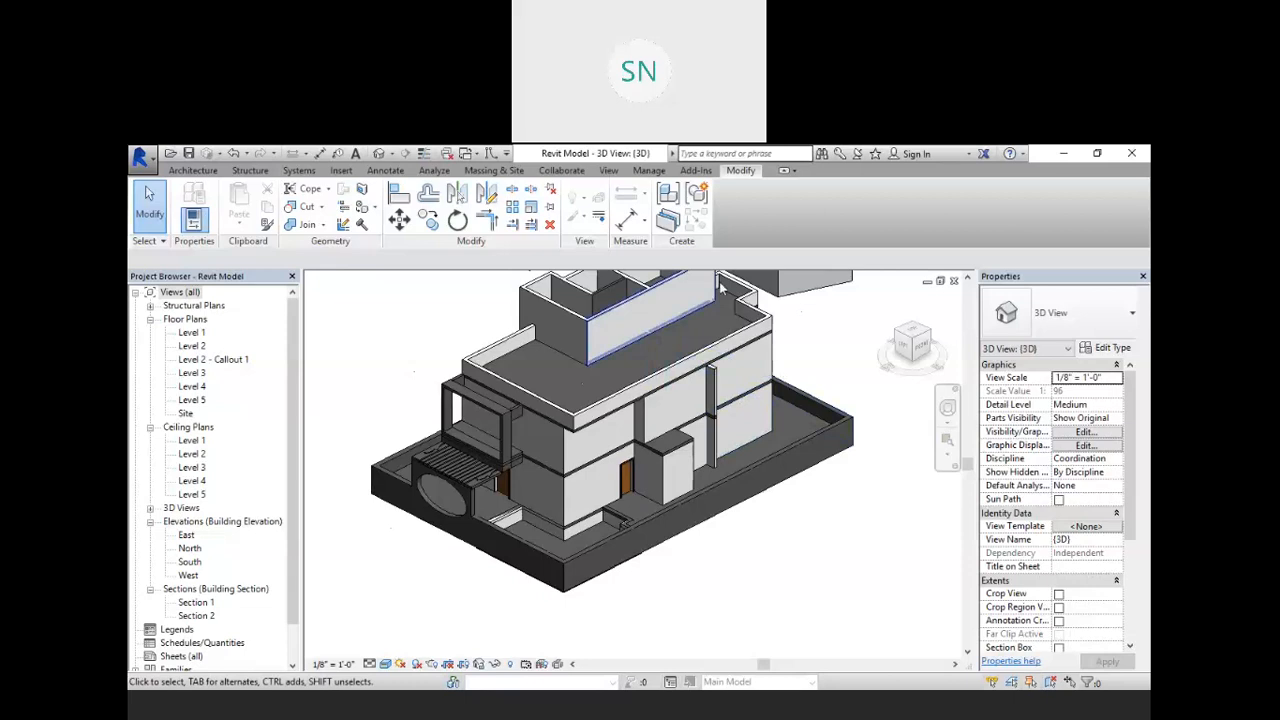
click(607, 170)
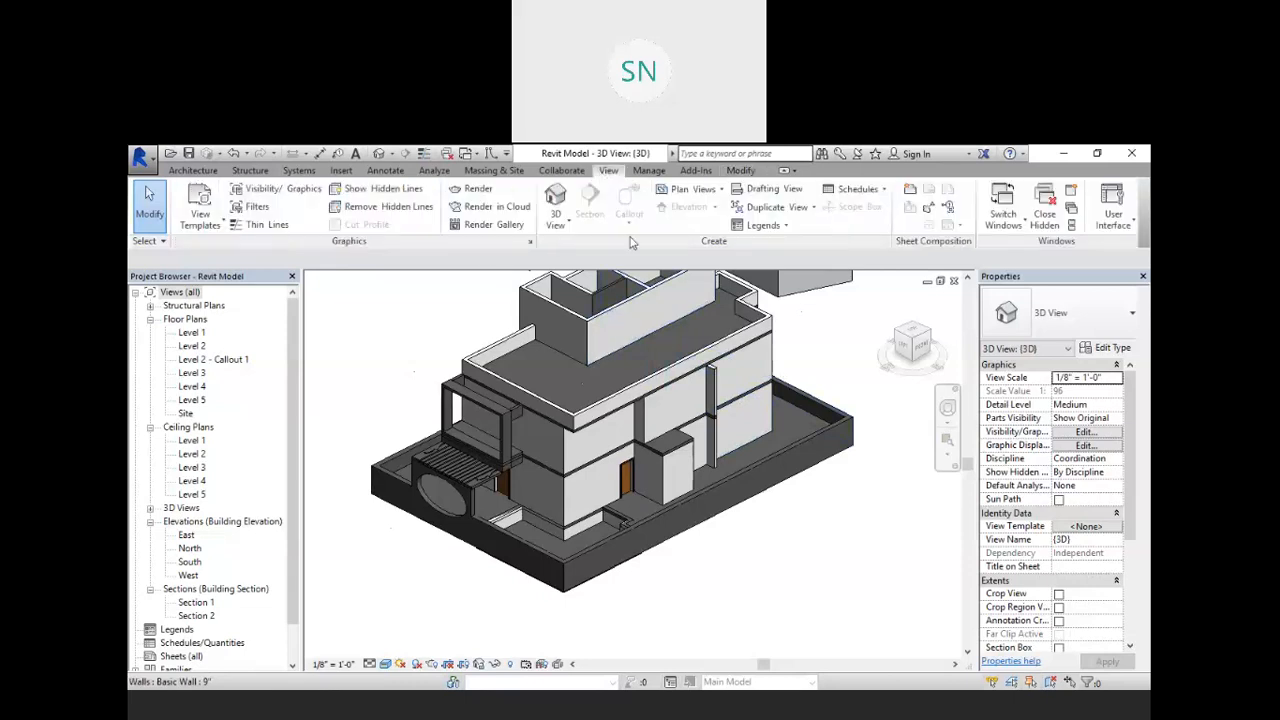
click(877, 190)
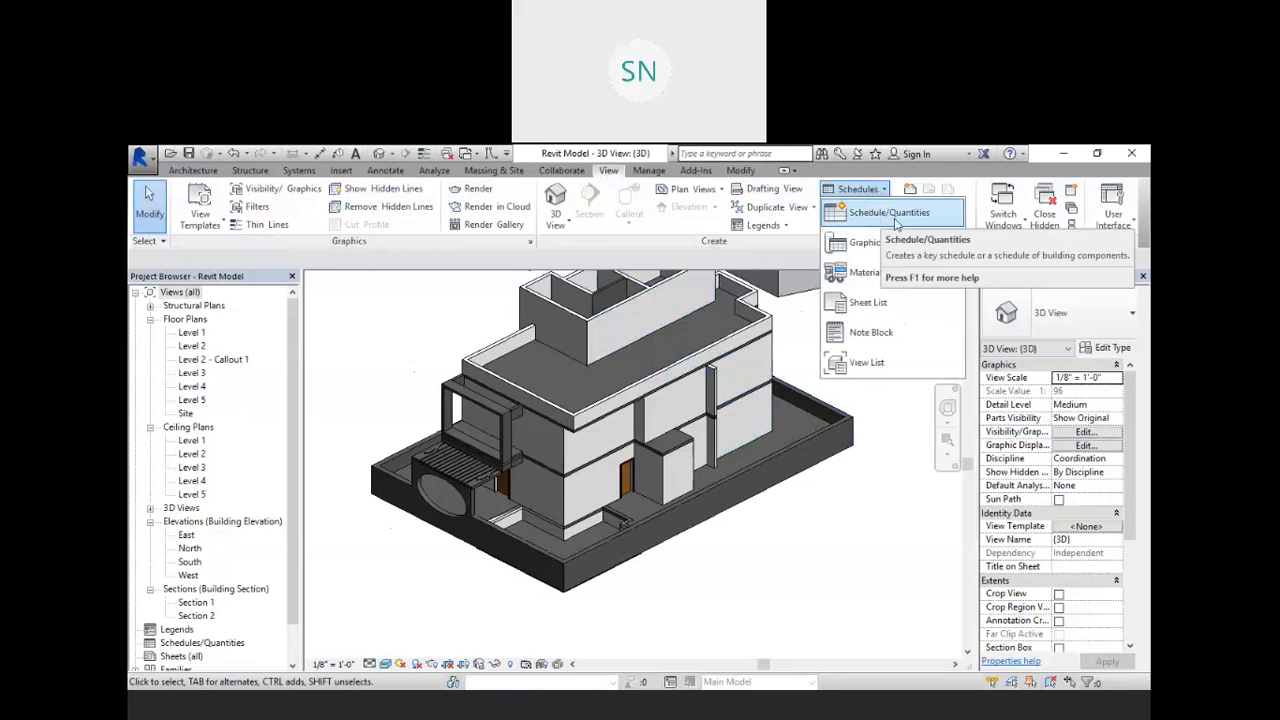
click(890, 213)
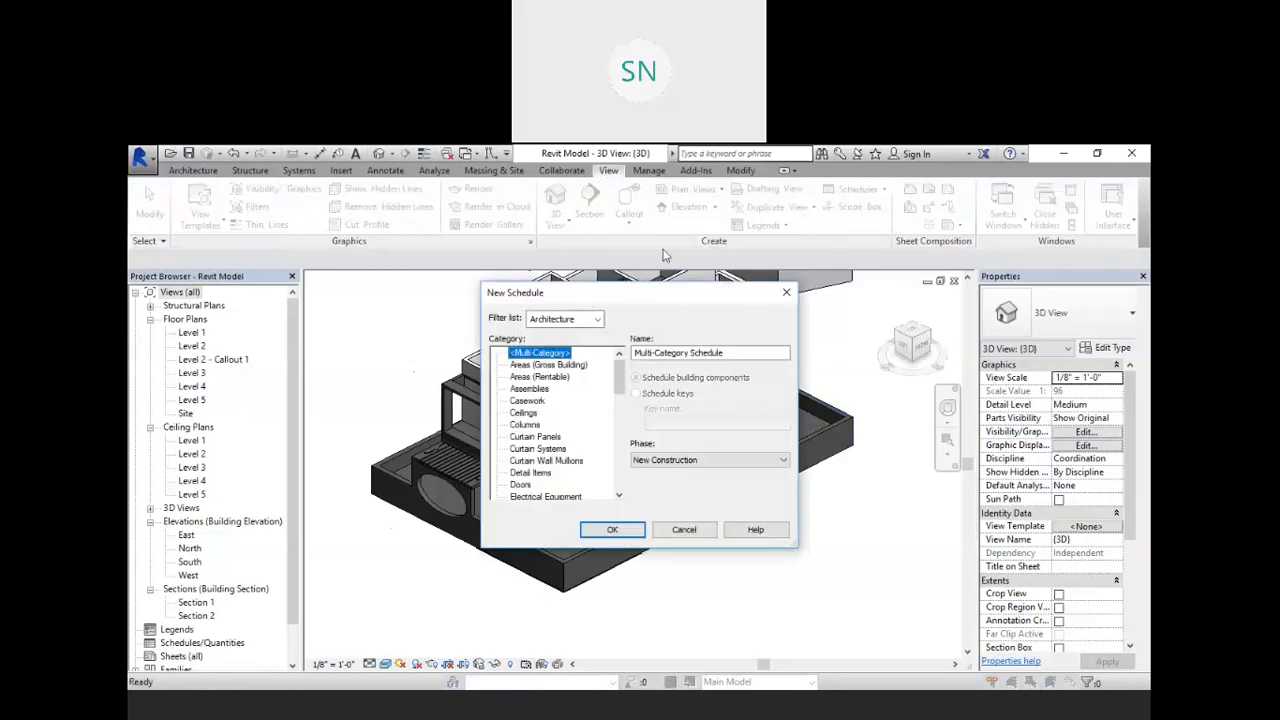
drag(637, 295, 665, 215)
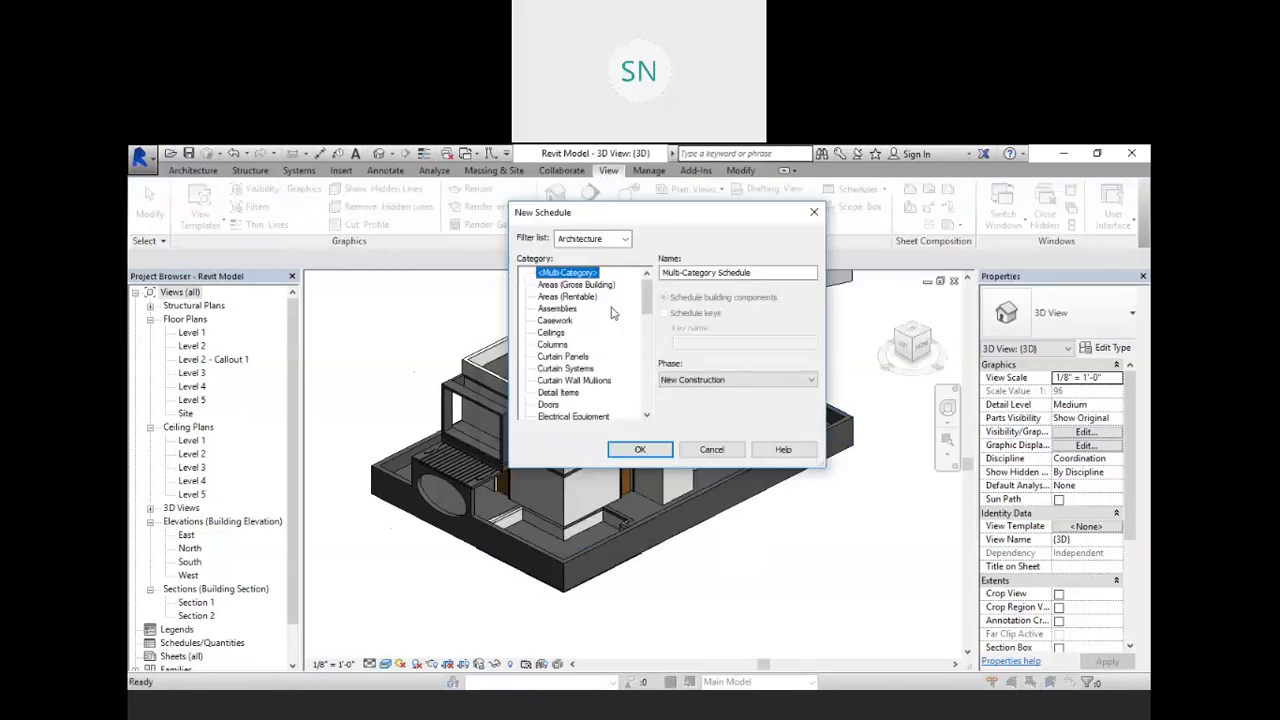
click(545, 405)
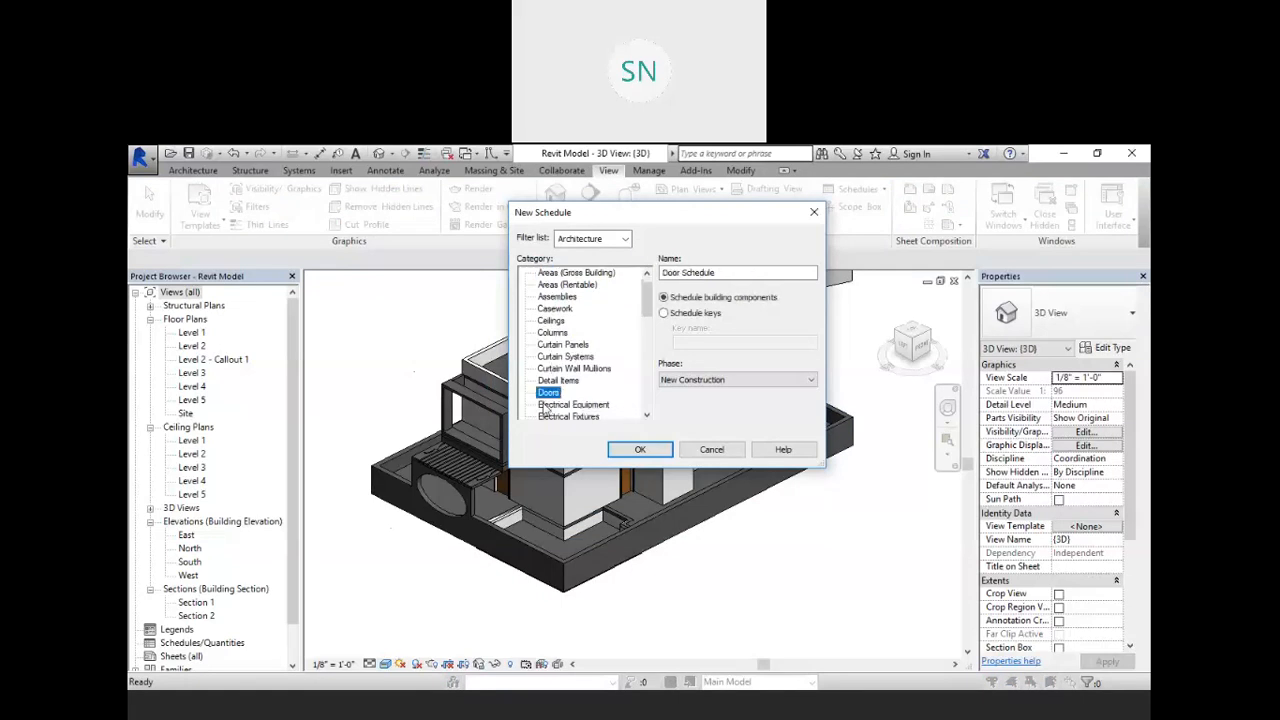
click(648, 450)
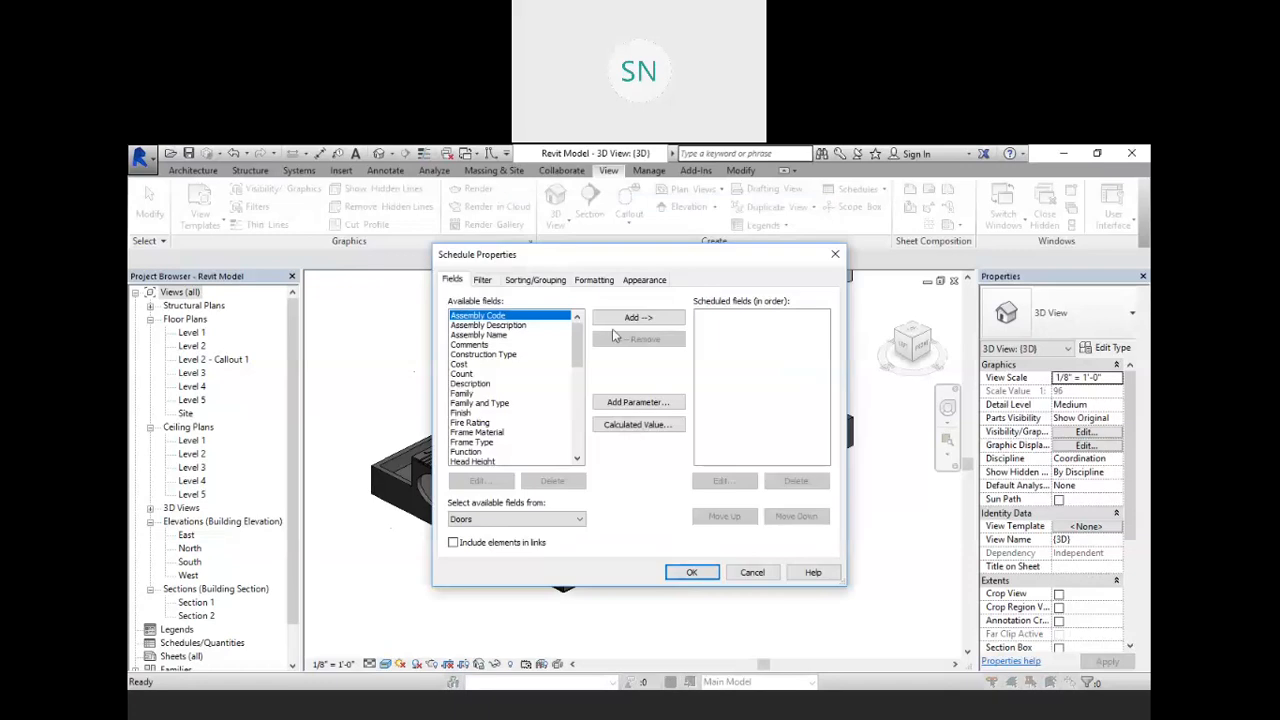
- Add the Count field and the Family and Type field to the door schedule
drag(652, 256, 583, 206)
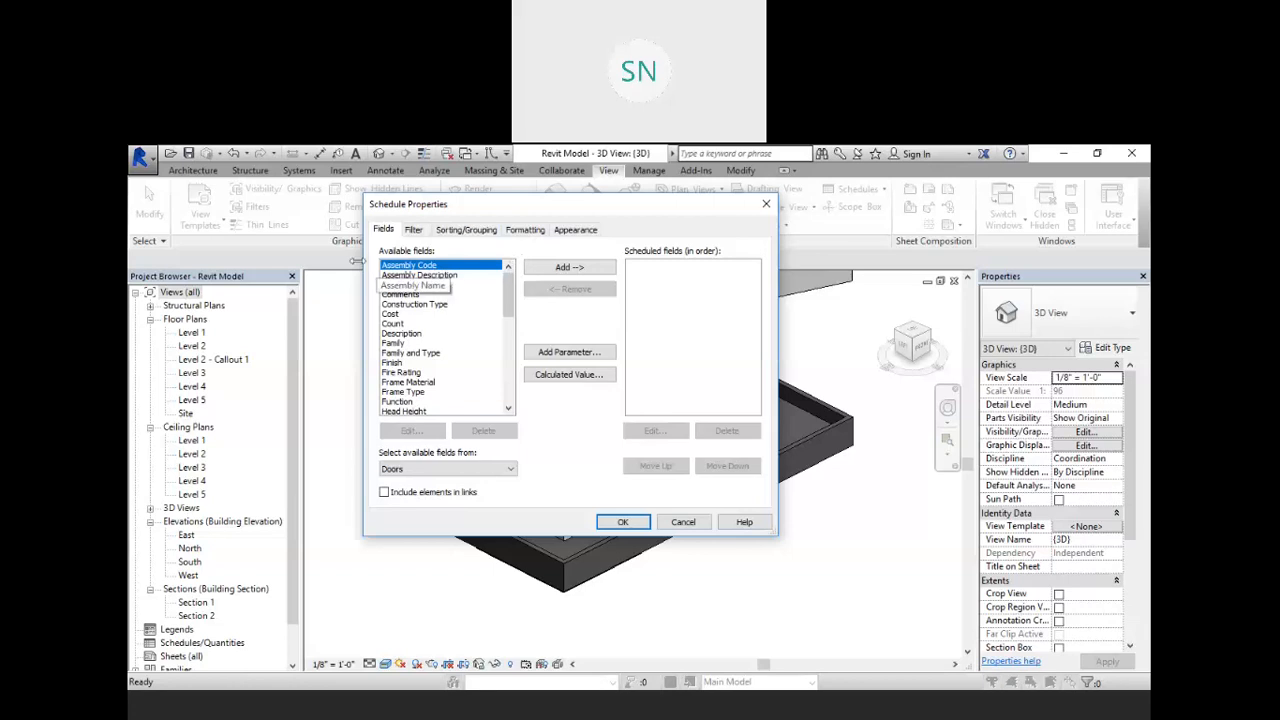
click(391, 314)
click(392, 323)
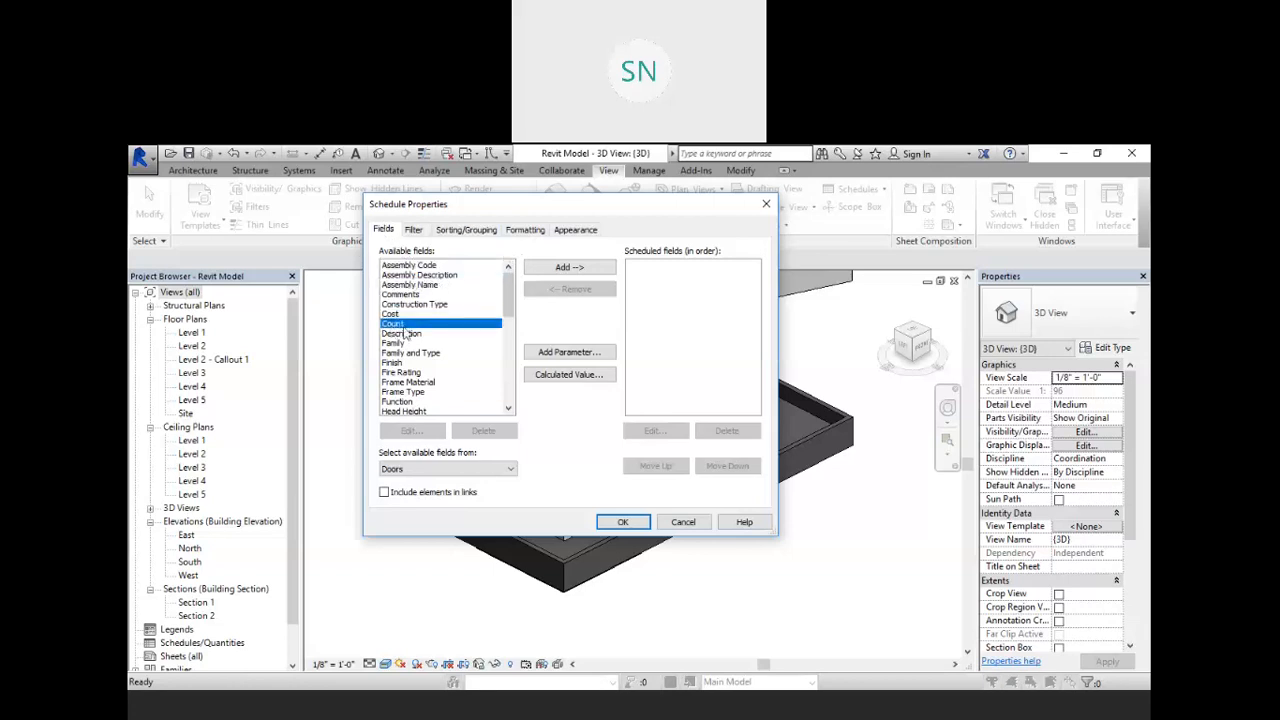
click(581, 270)
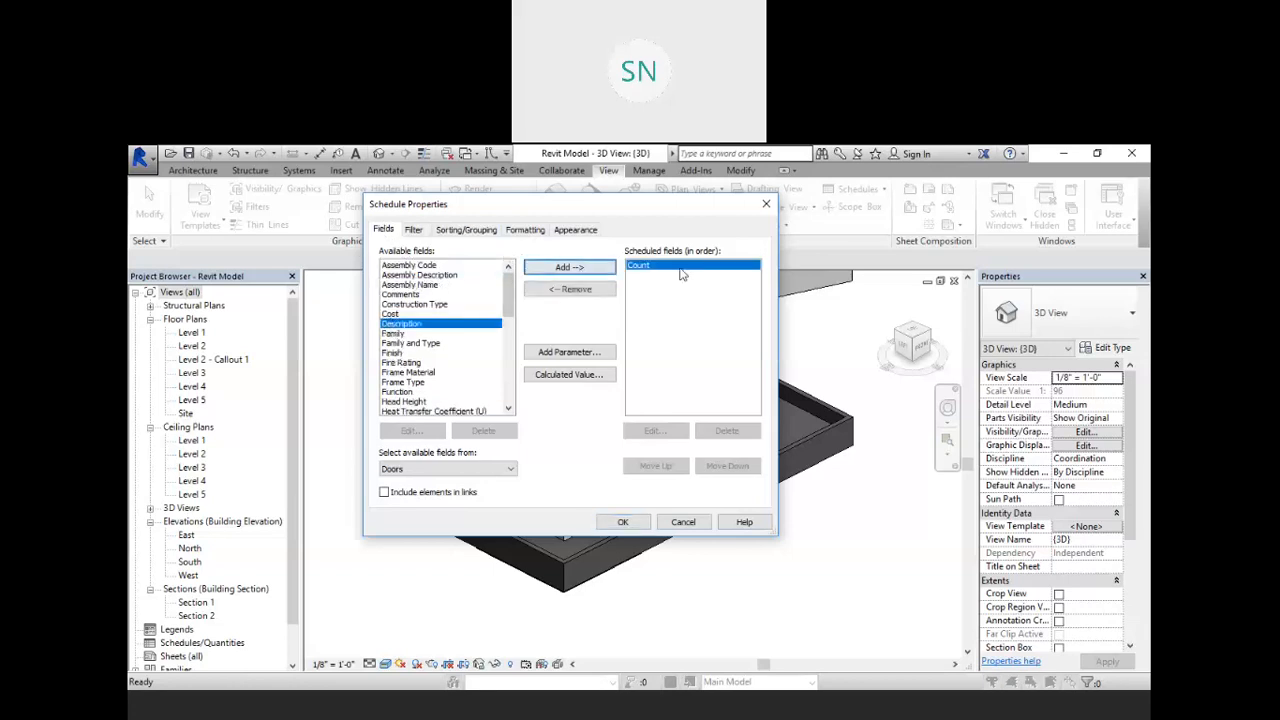
click(403, 343)
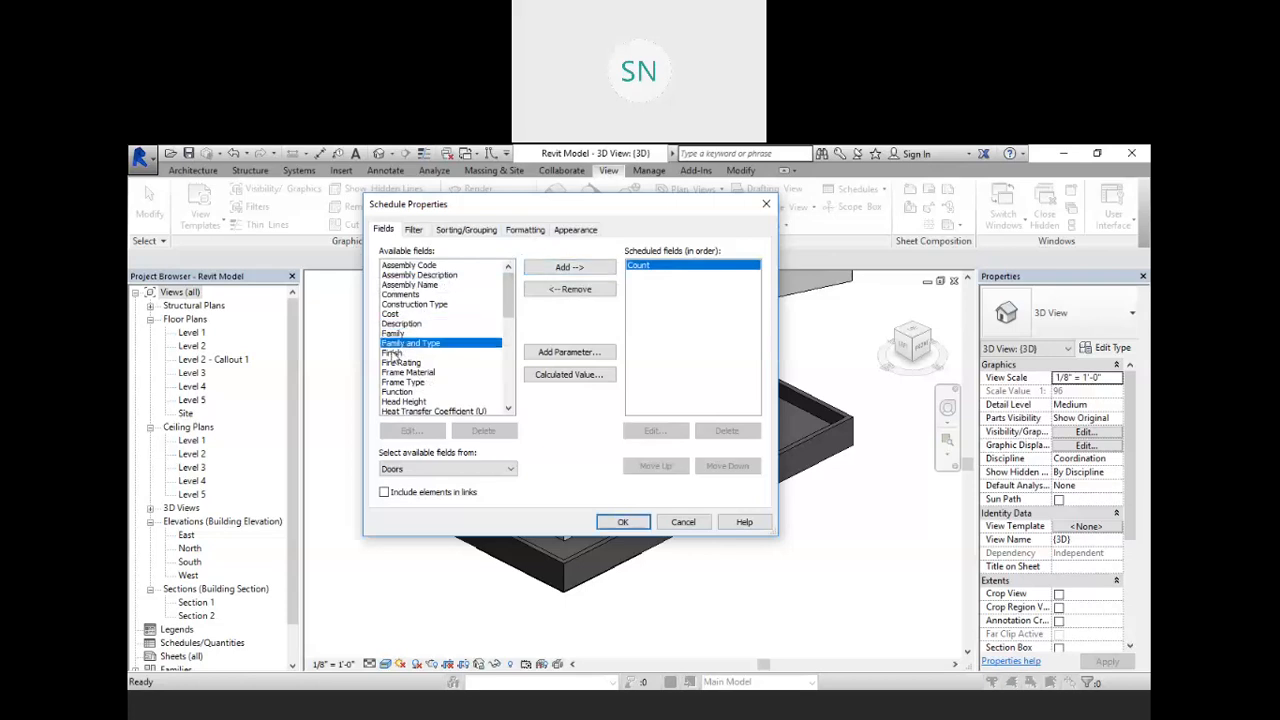
click(569, 267)
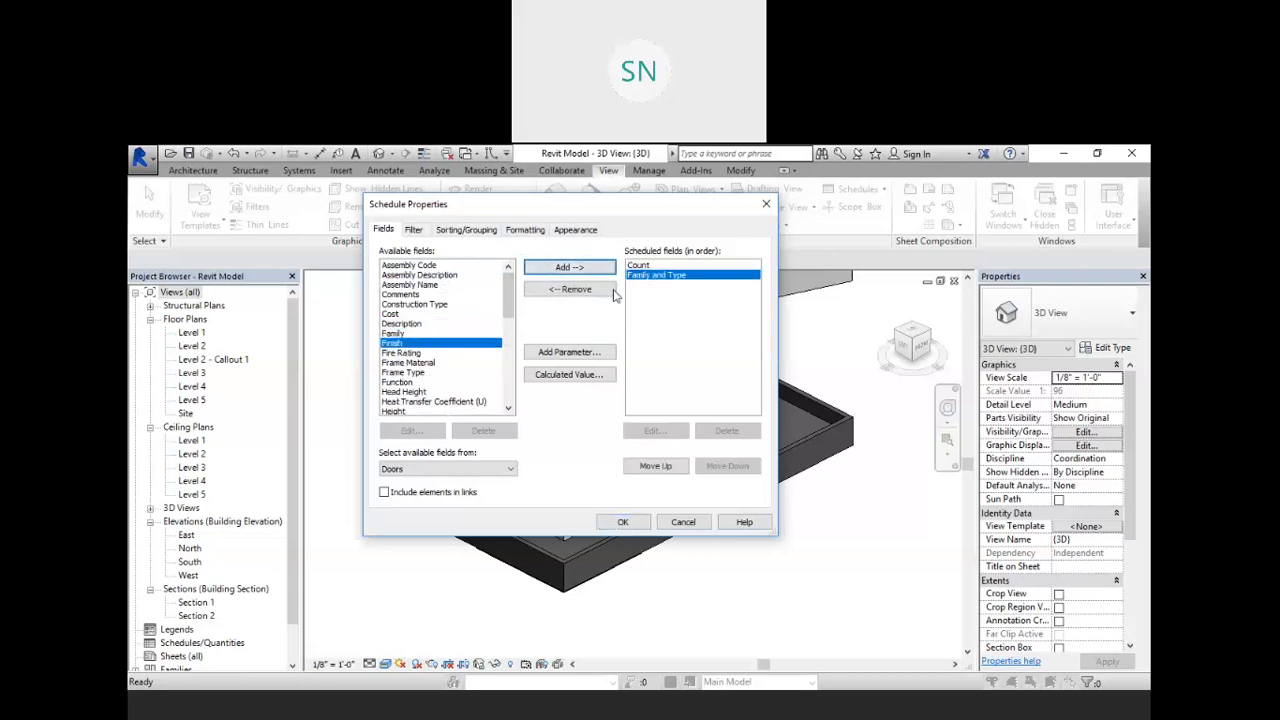
- Add the Level and Width fields to the door schedule's scheduled fields
scroll(443, 368, down, 3)
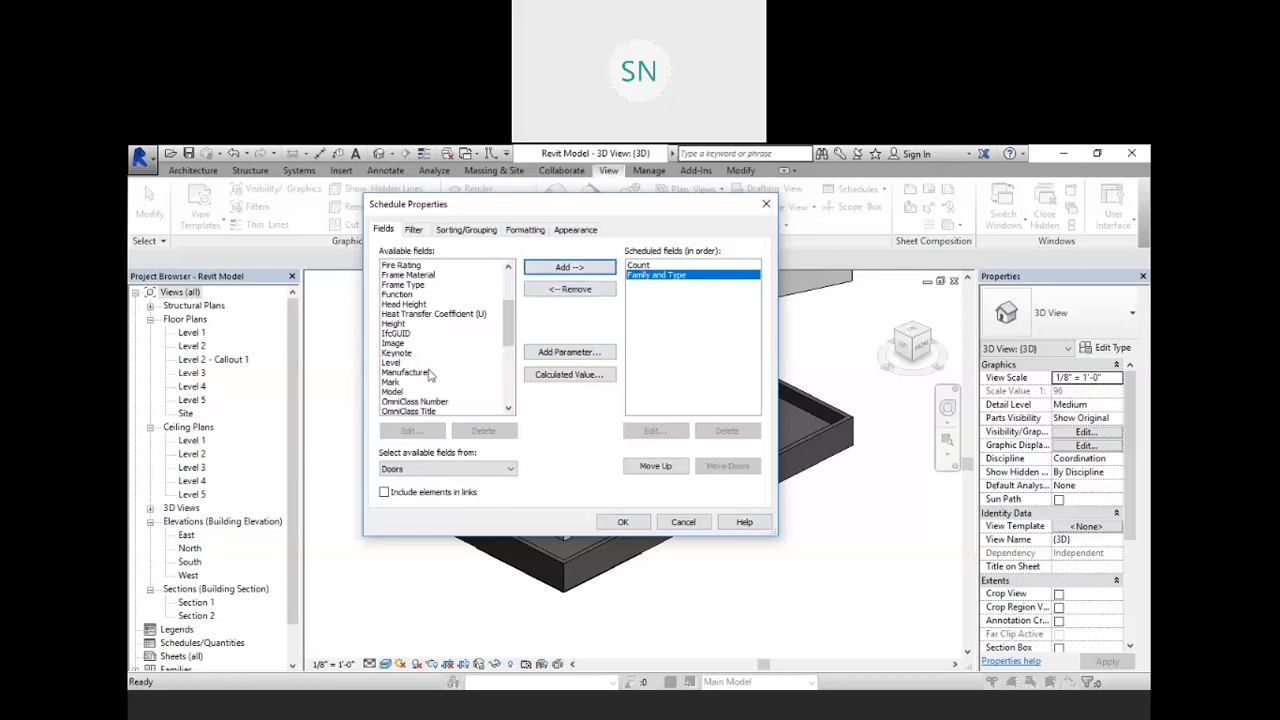
scroll(418, 350, down, 1)
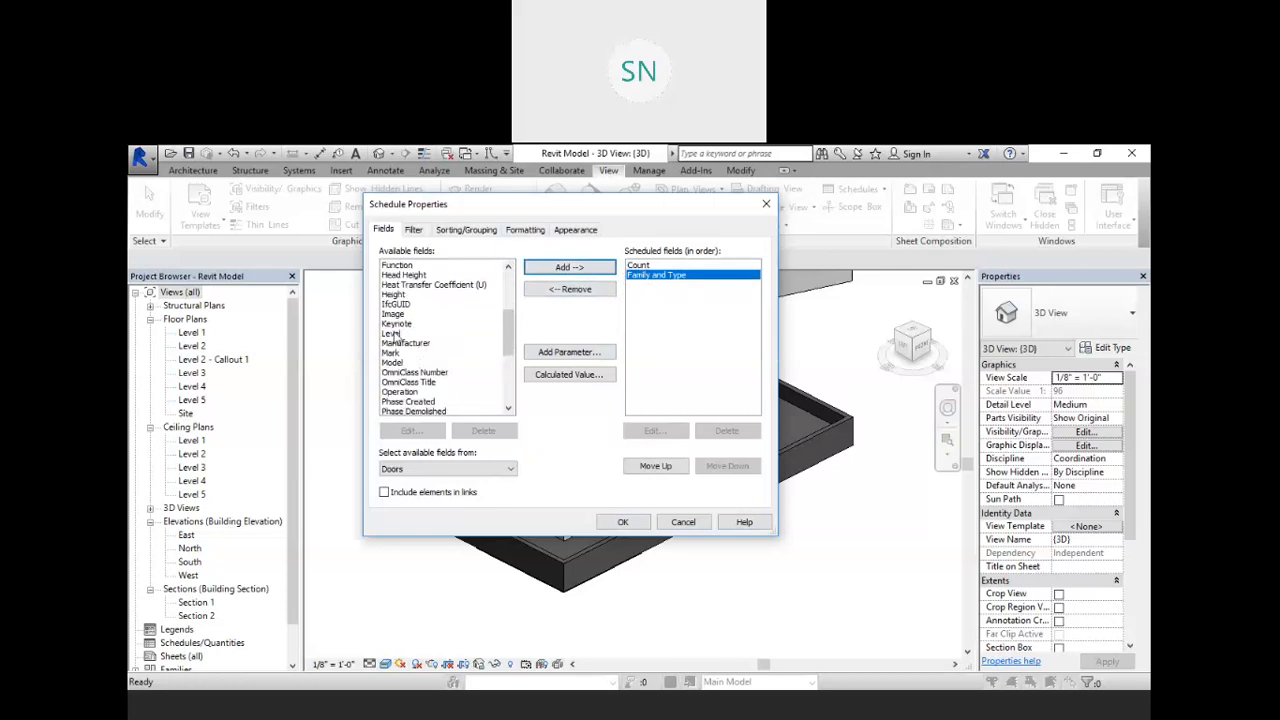
click(396, 335)
click(566, 266)
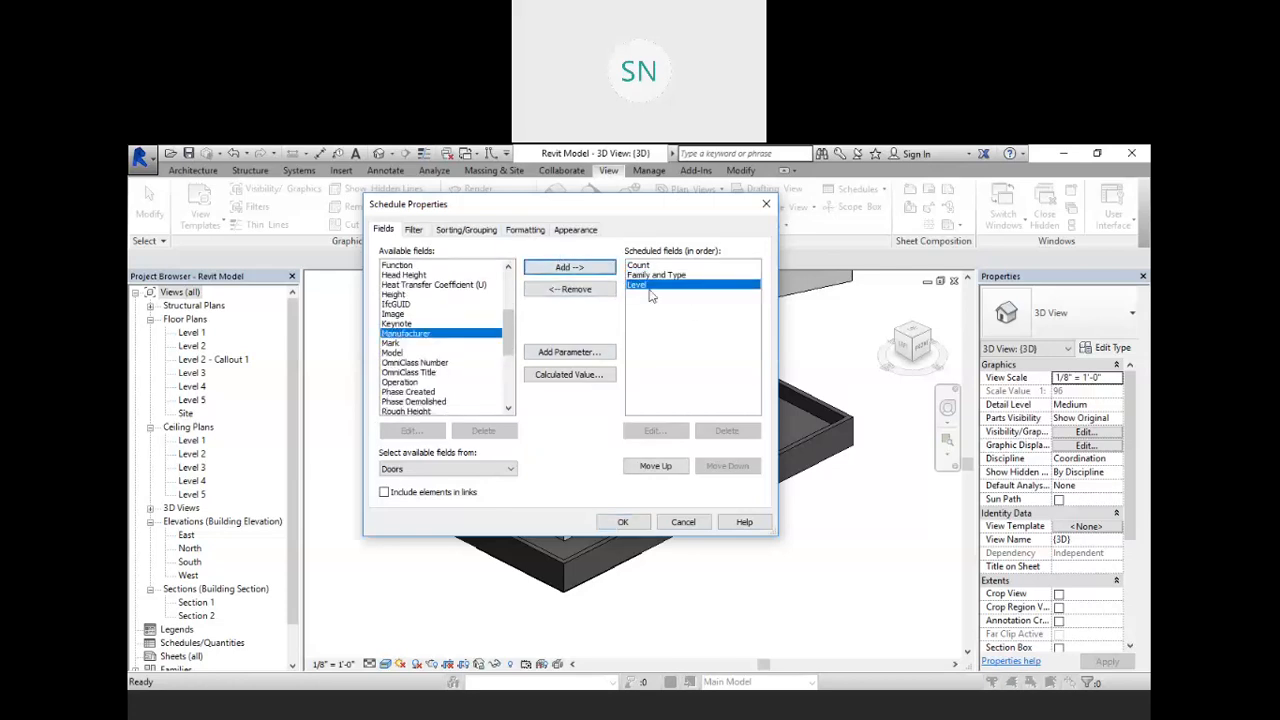
scroll(416, 341, down, 5)
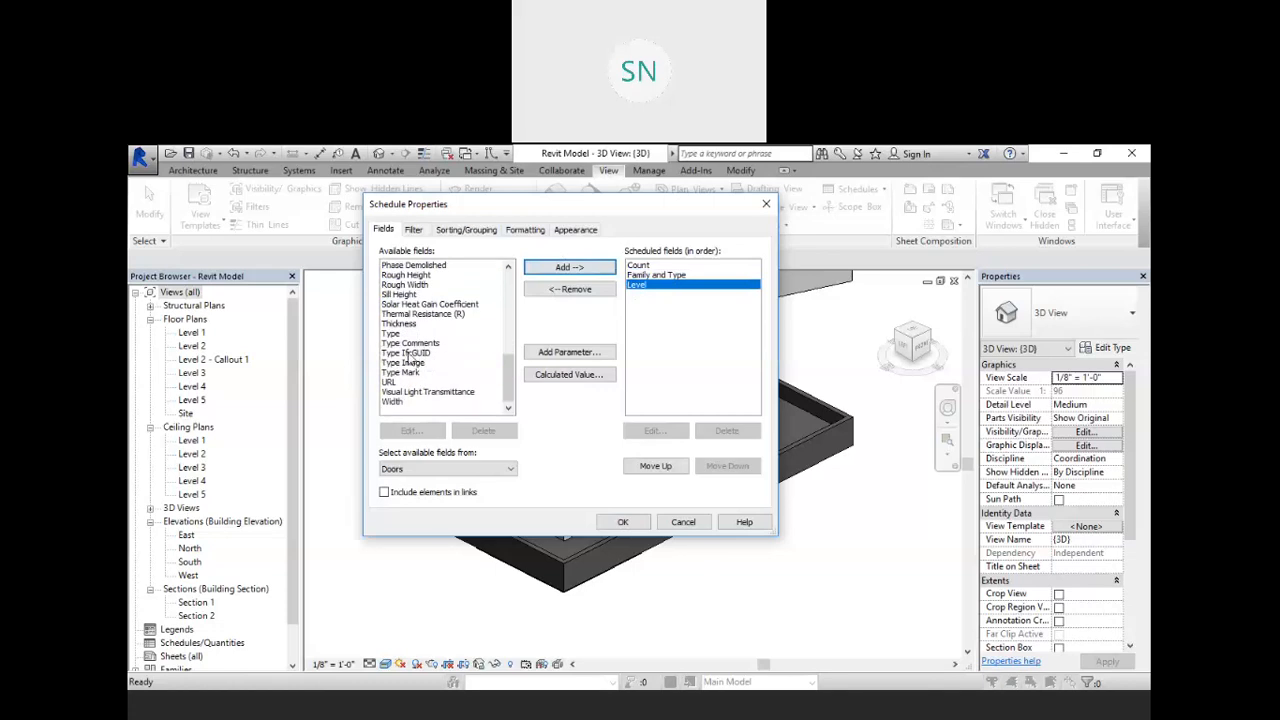
click(398, 402)
click(562, 267)
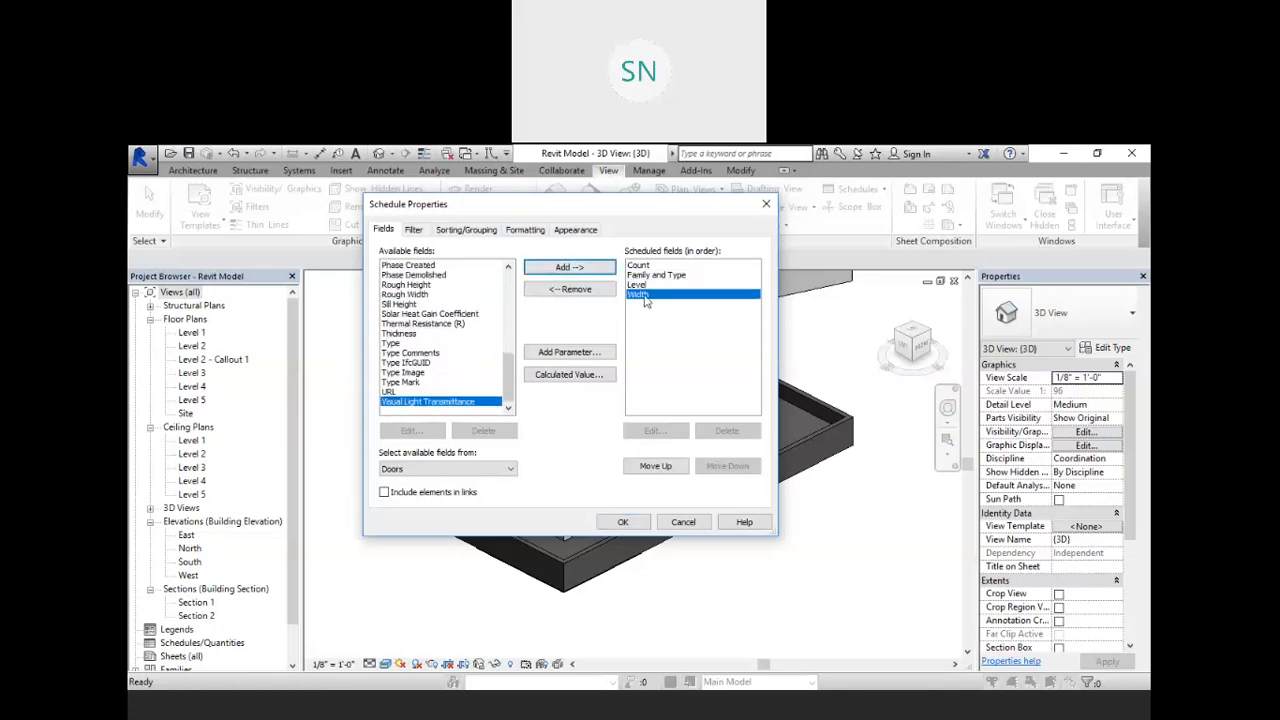
- Add the Height field, place it above Width in the field order, and confirm the door schedule
scroll(416, 375, up, 4)
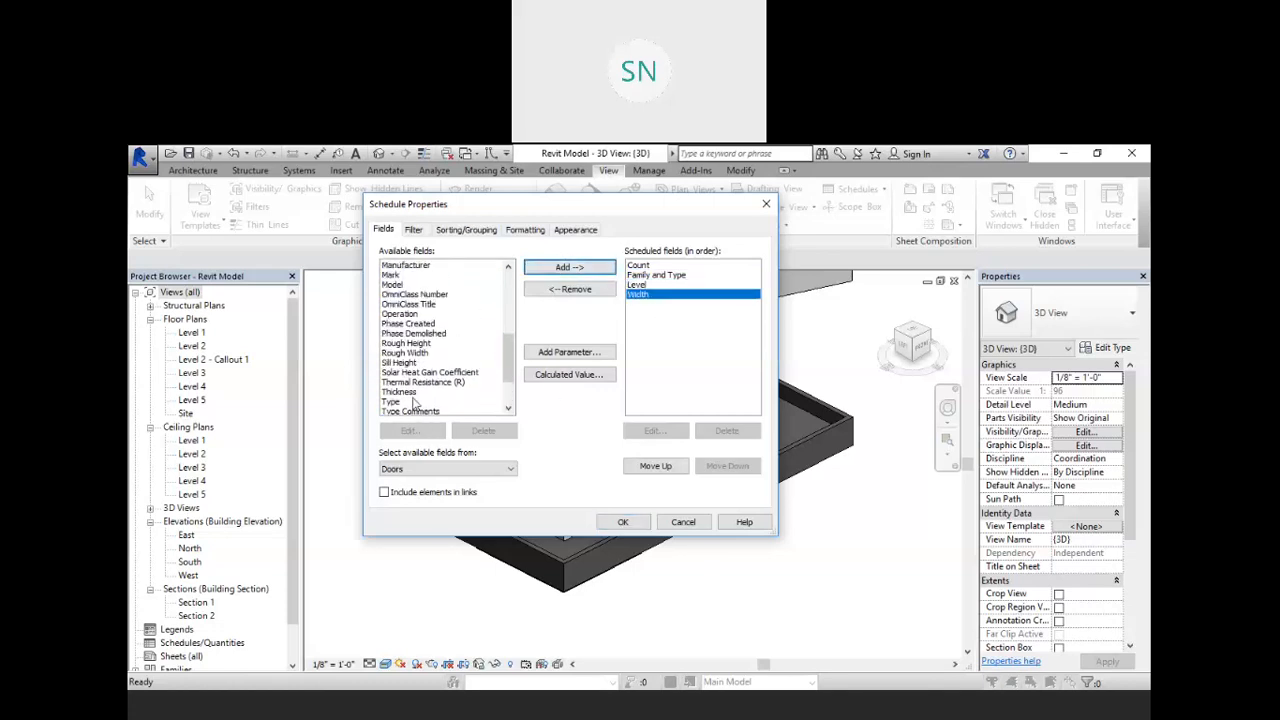
scroll(414, 372, up, 2)
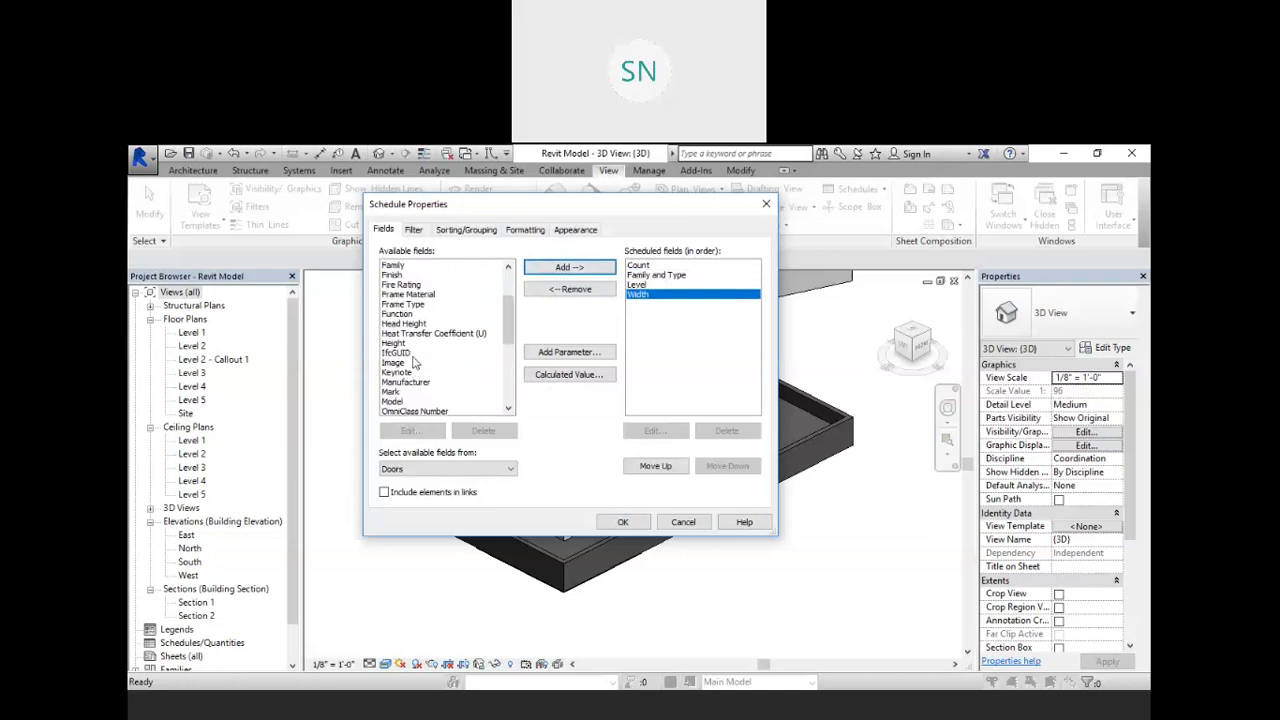
click(394, 343)
click(569, 267)
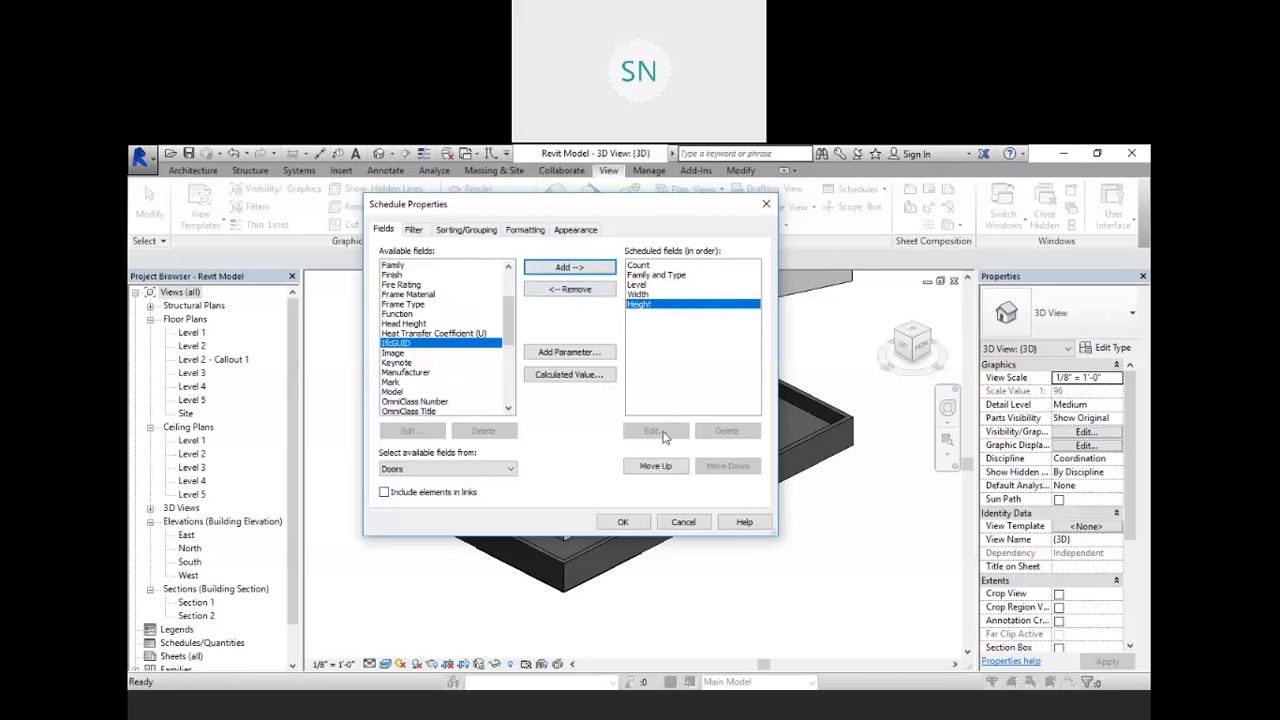
click(656, 466)
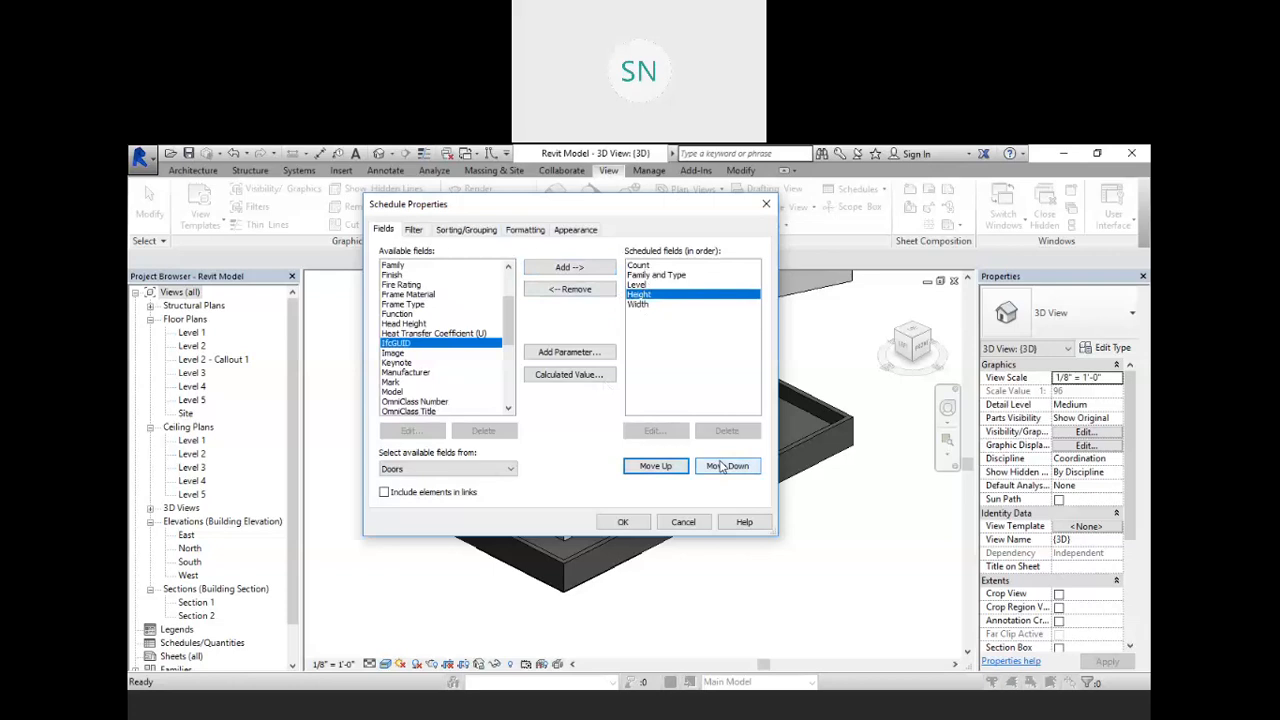
click(628, 521)
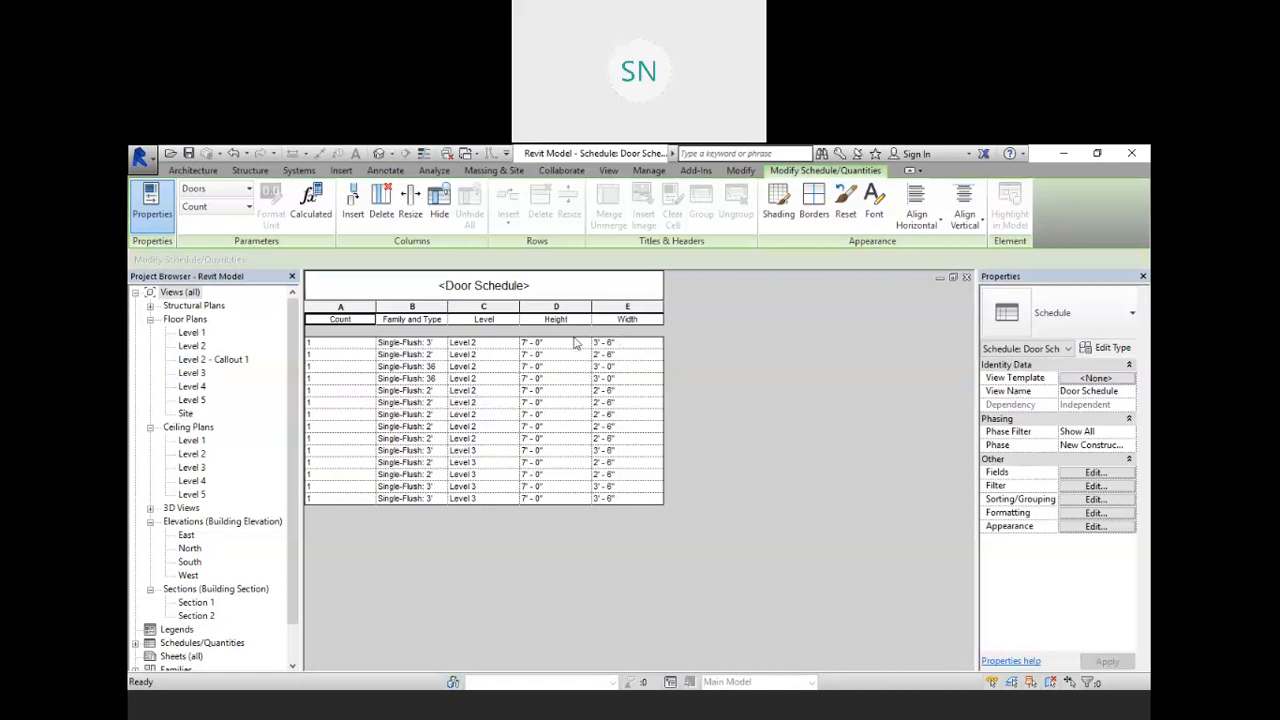
- Filter the door schedule to doors whose Level equals Level 2
drag(294, 480, 294, 522)
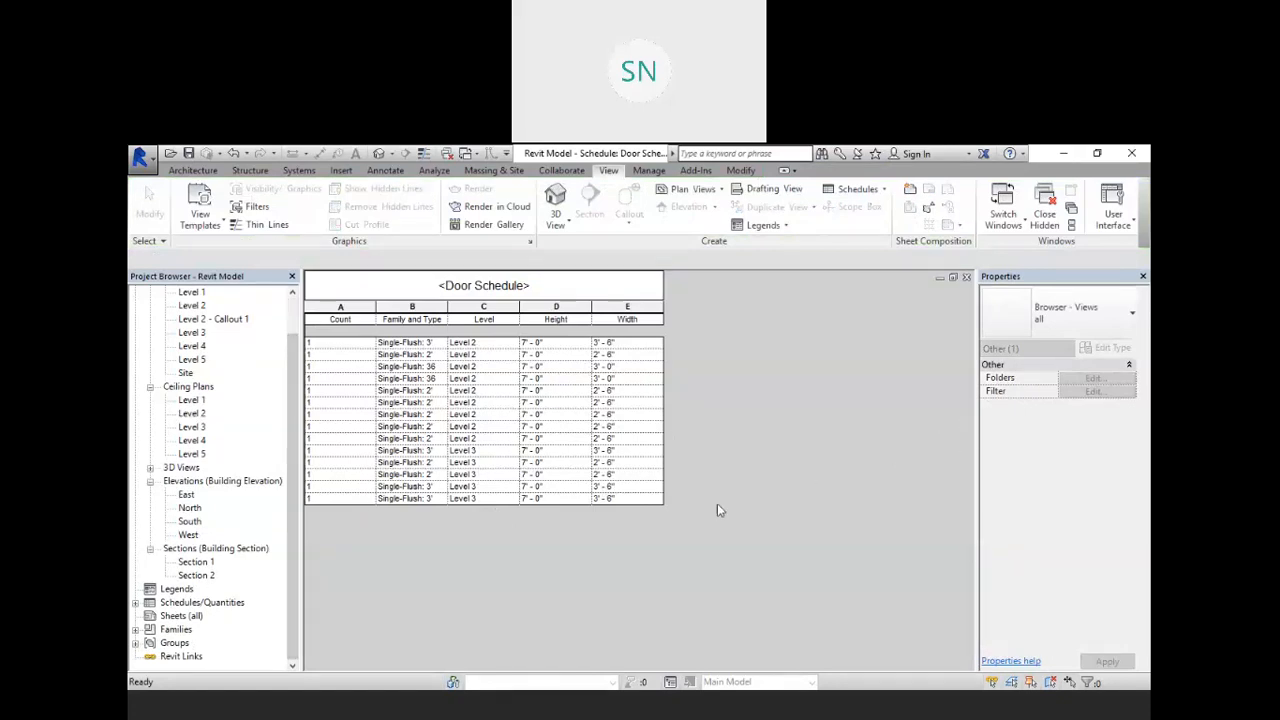
click(771, 504)
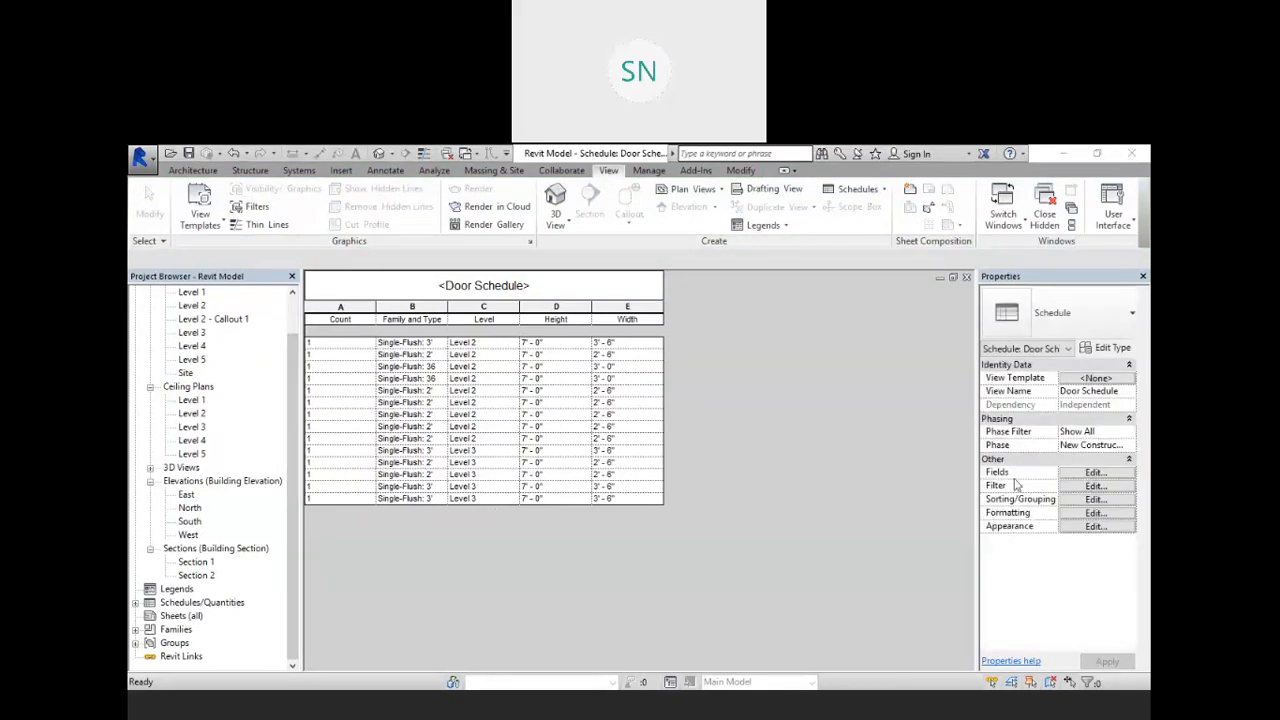
click(1096, 473)
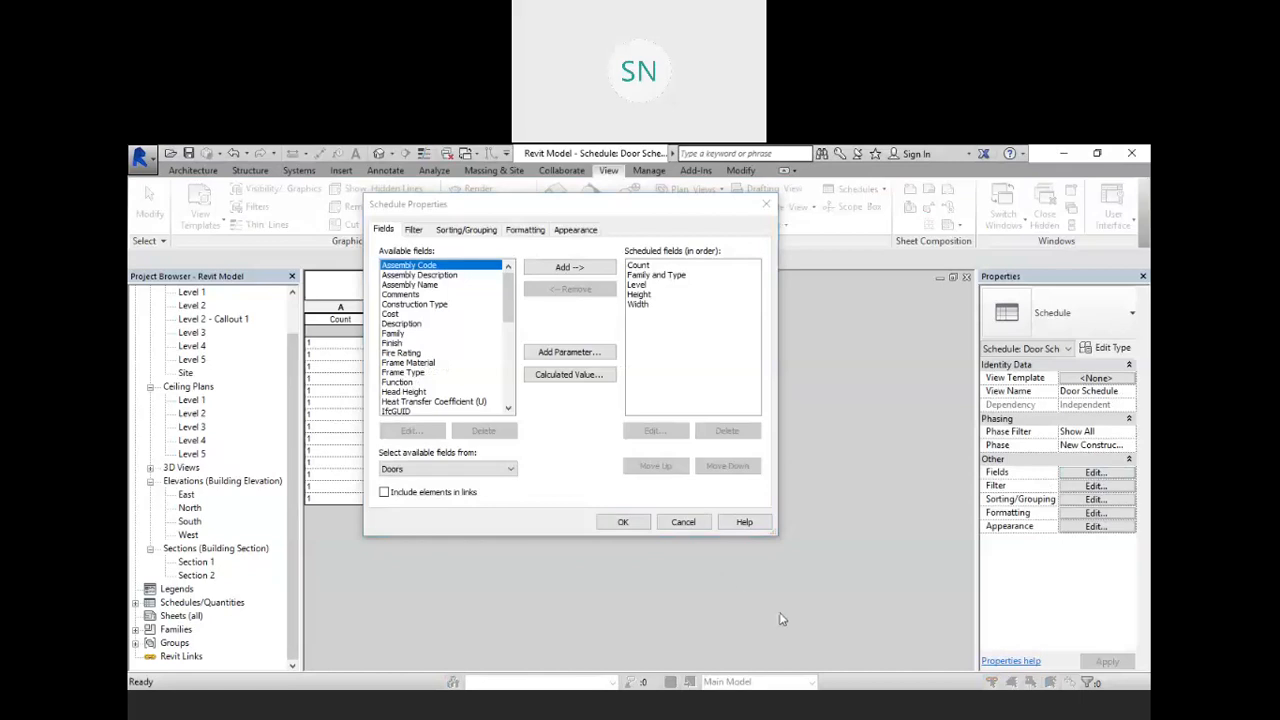
click(413, 230)
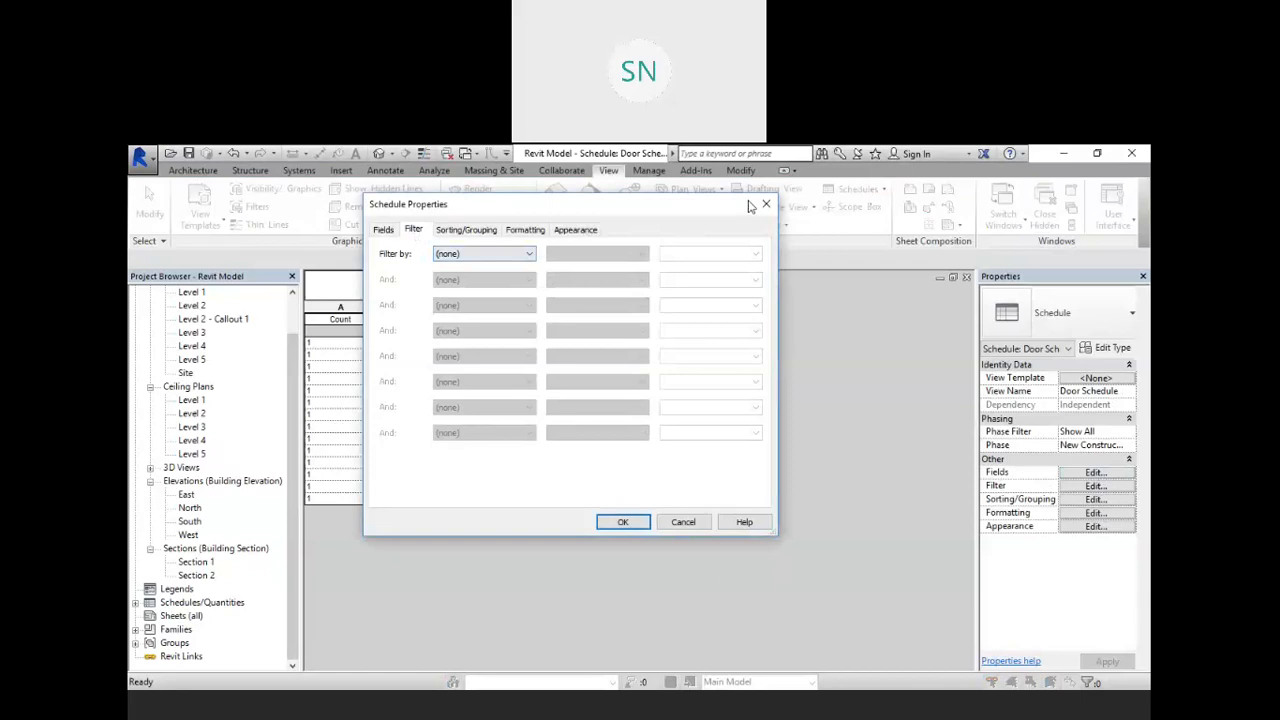
click(742, 244)
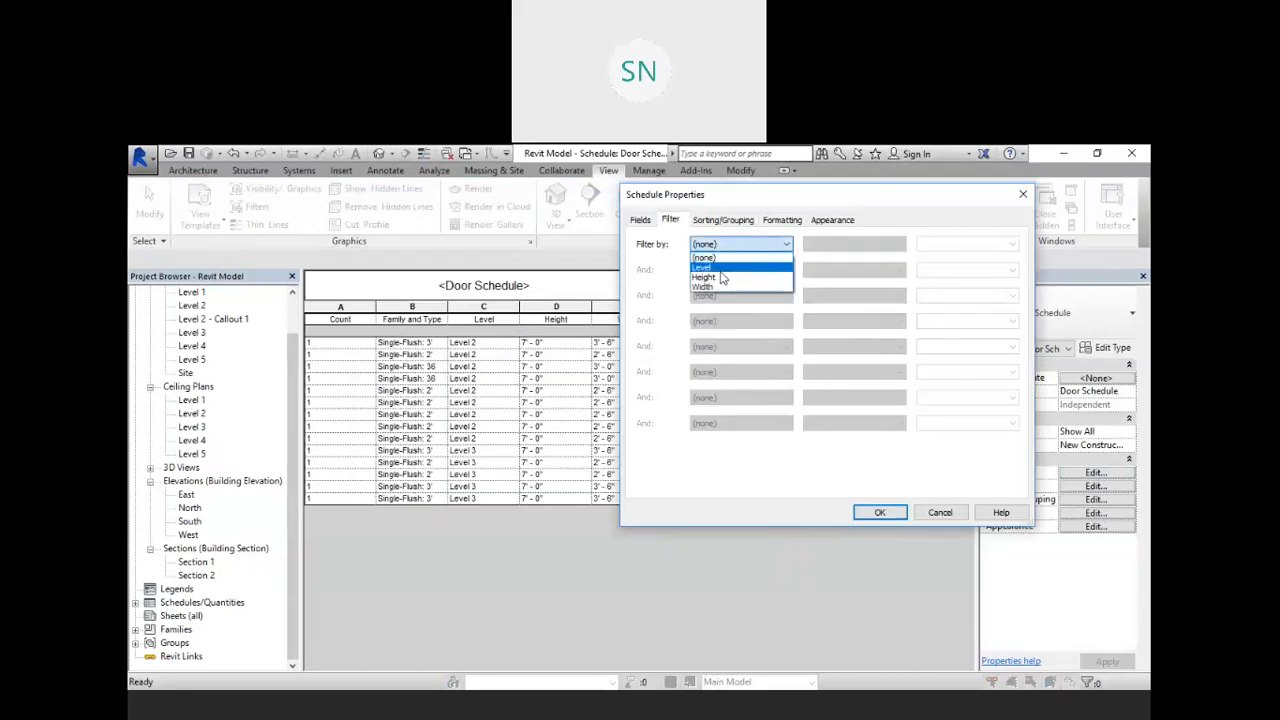
click(722, 276)
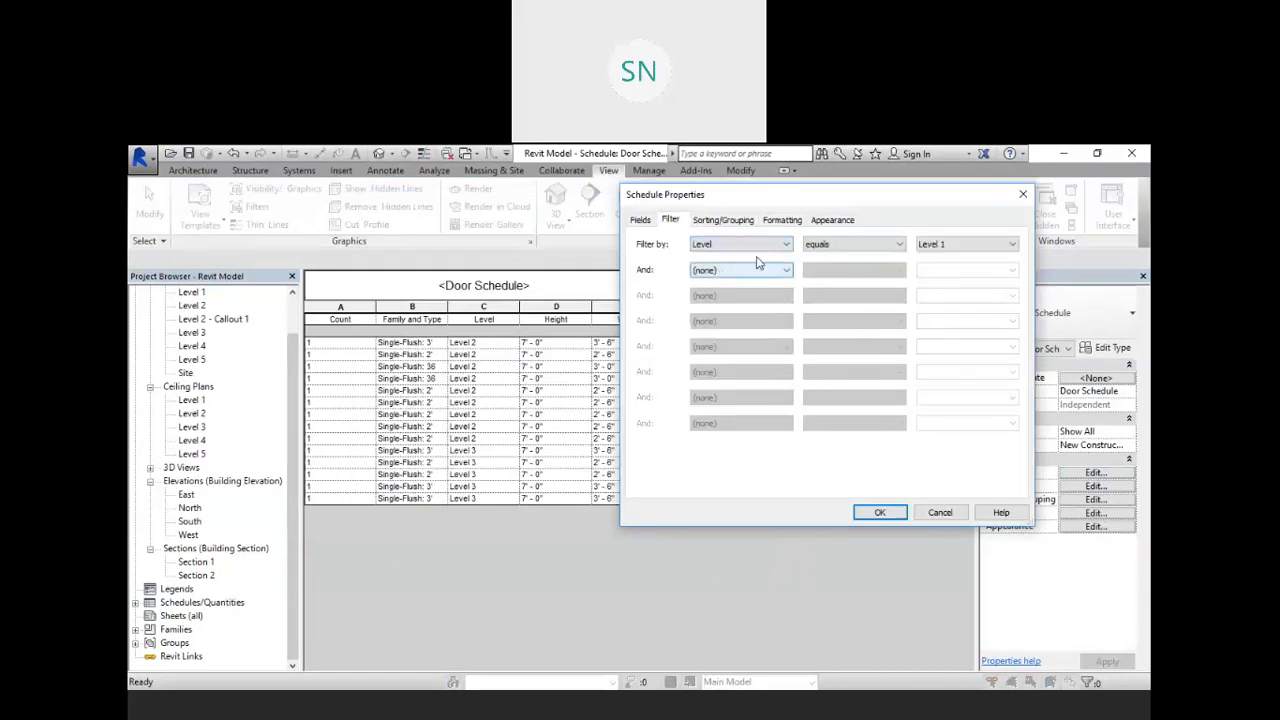
click(934, 244)
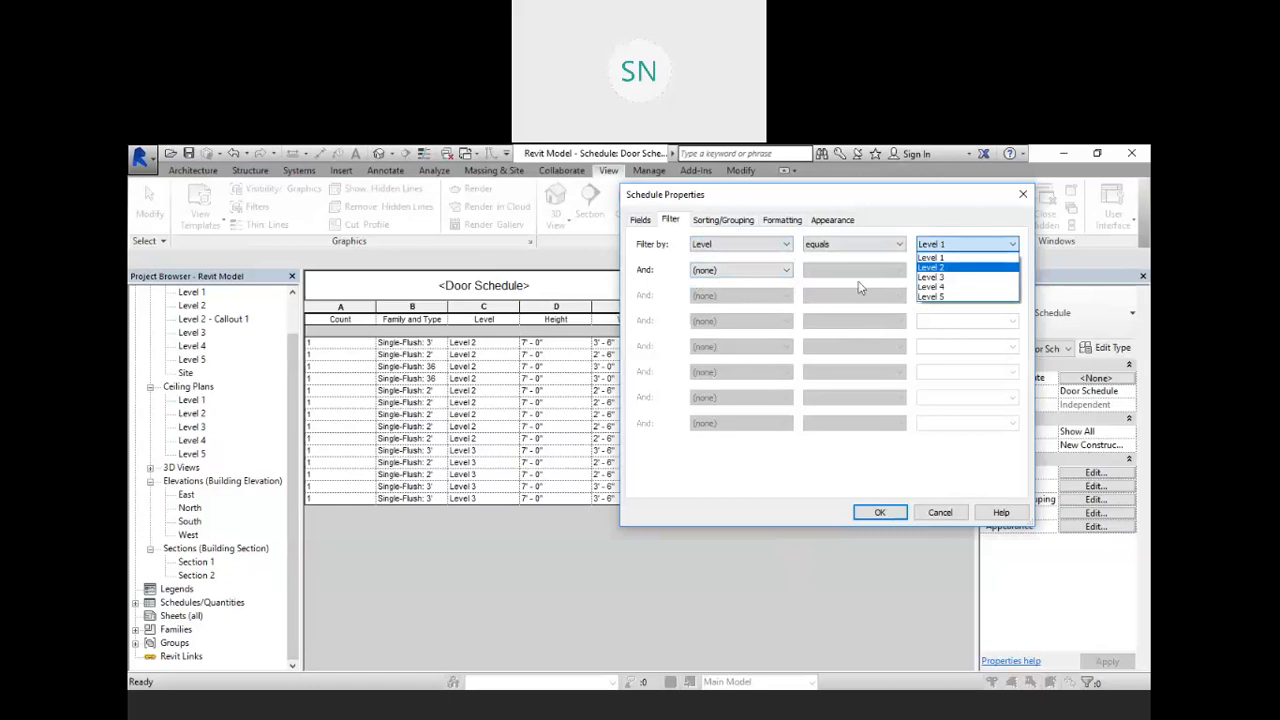
click(962, 270)
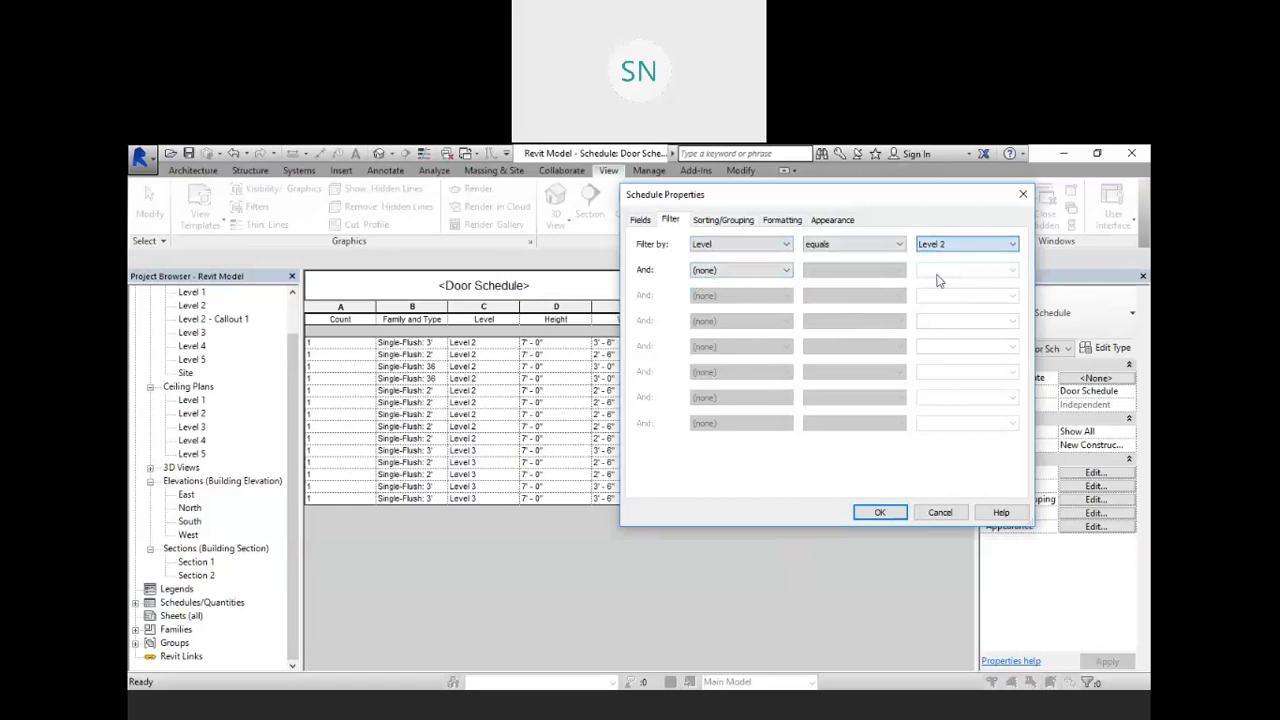
click(879, 512)
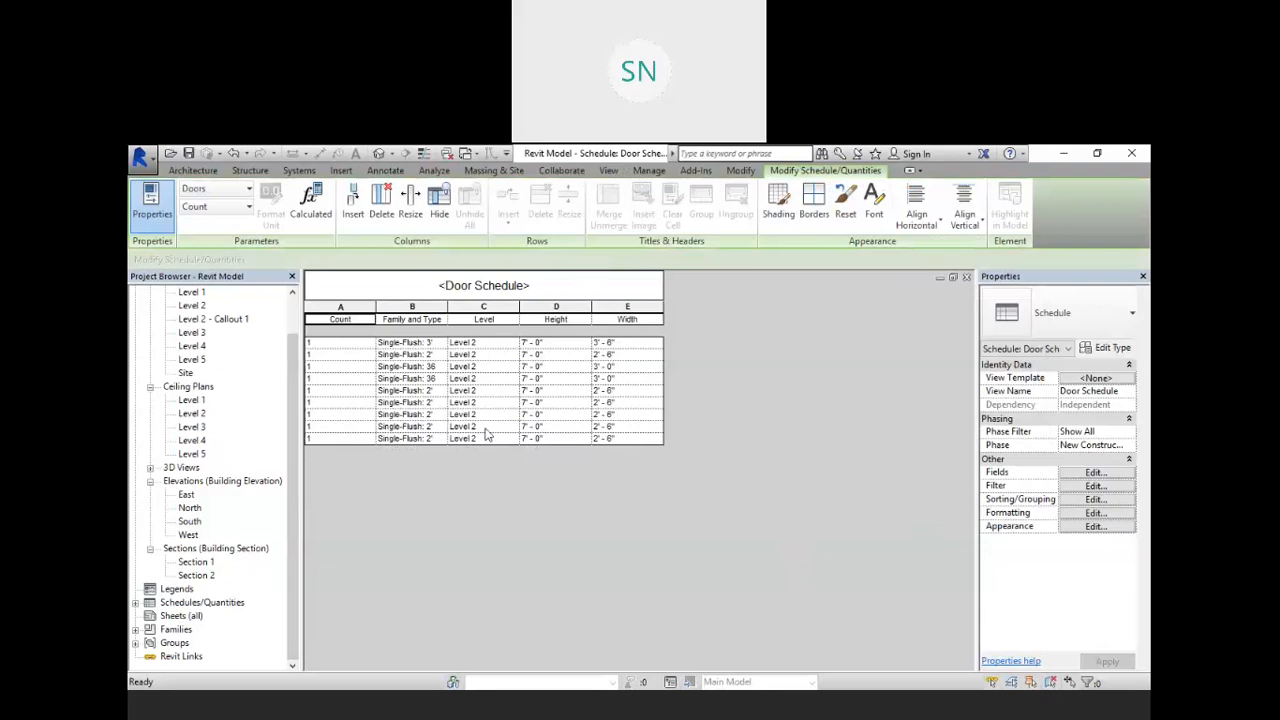
- Replace the level filter on the door schedule with one where Width equals 2' - 6"
click(1100, 487)
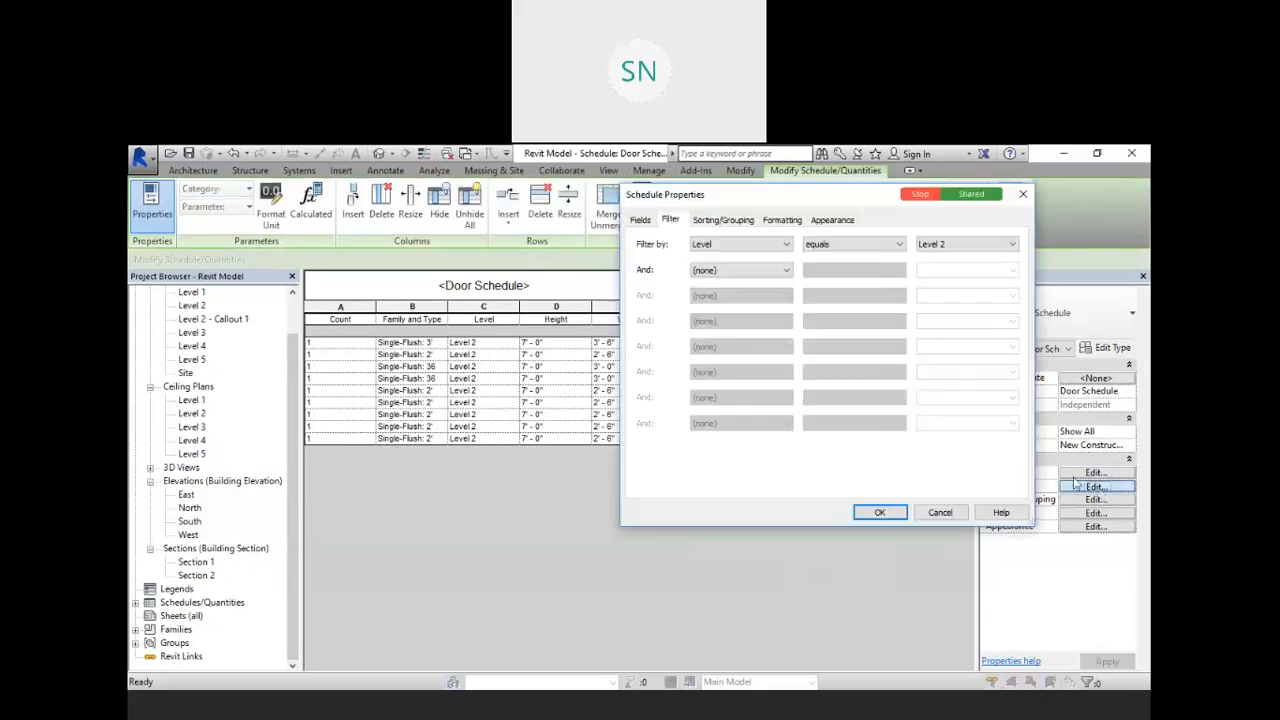
click(784, 244)
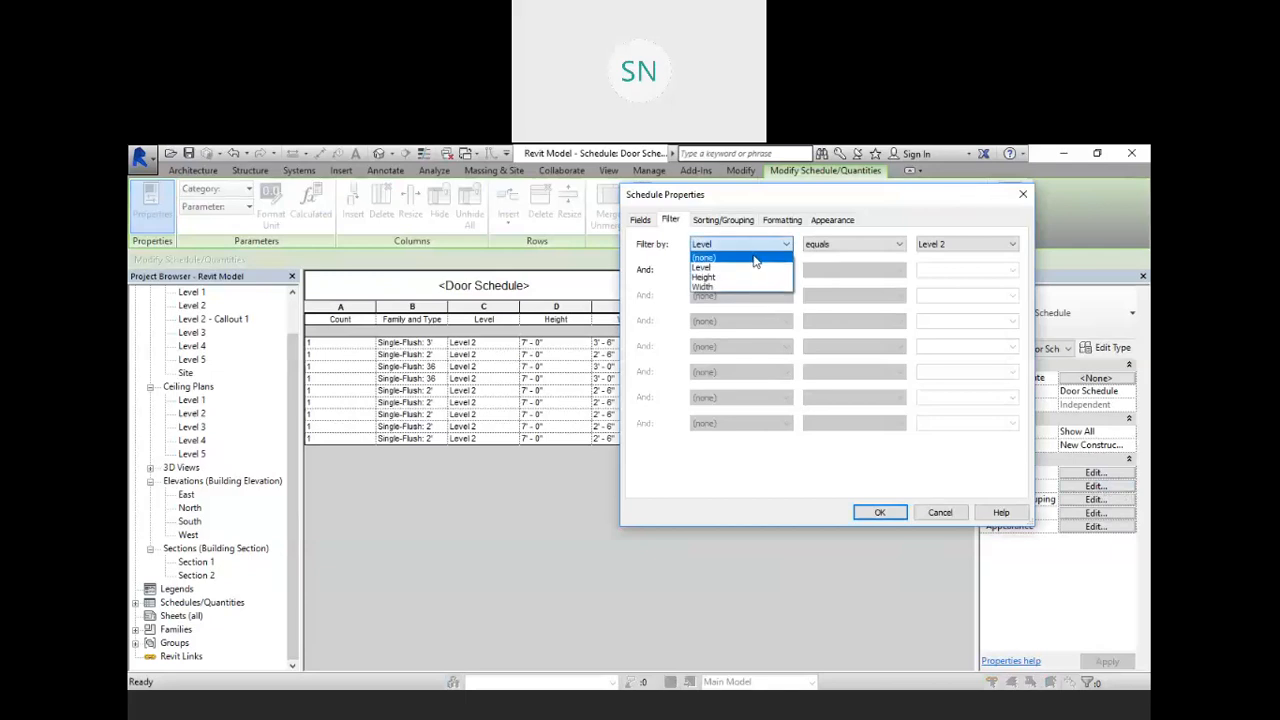
click(705, 287)
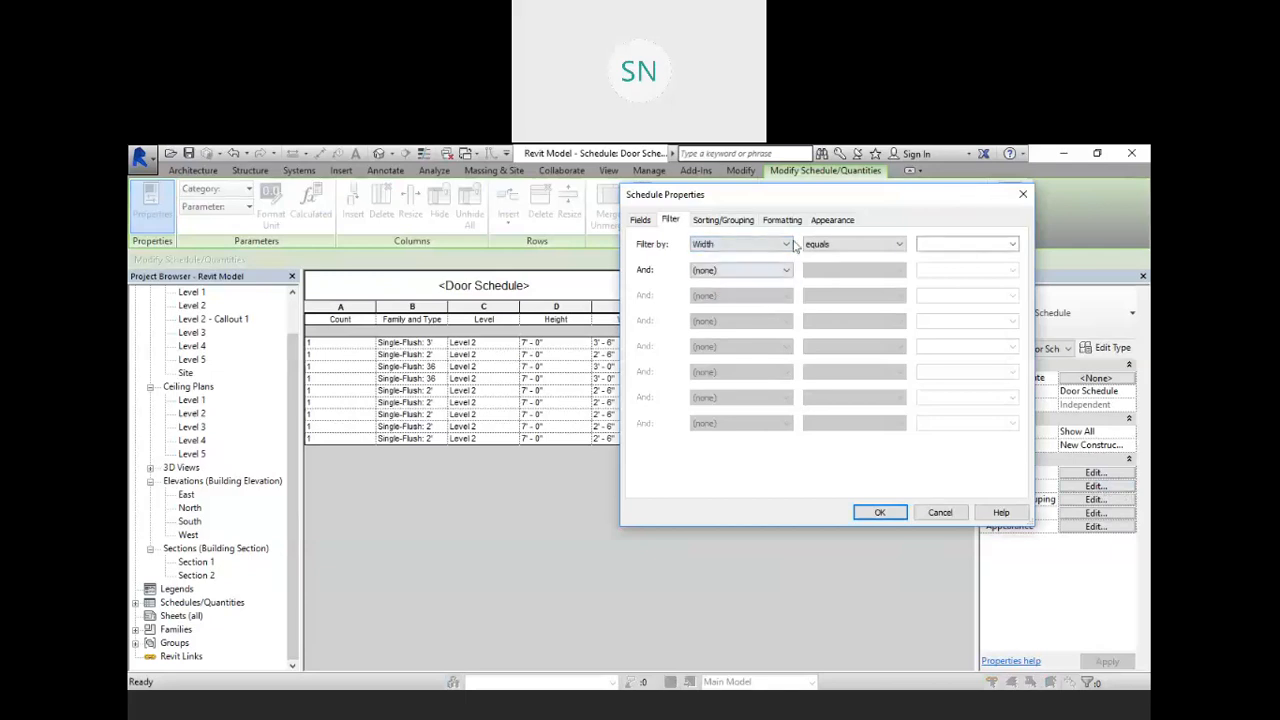
click(872, 247)
click(872, 257)
click(1012, 244)
click(938, 258)
click(880, 512)
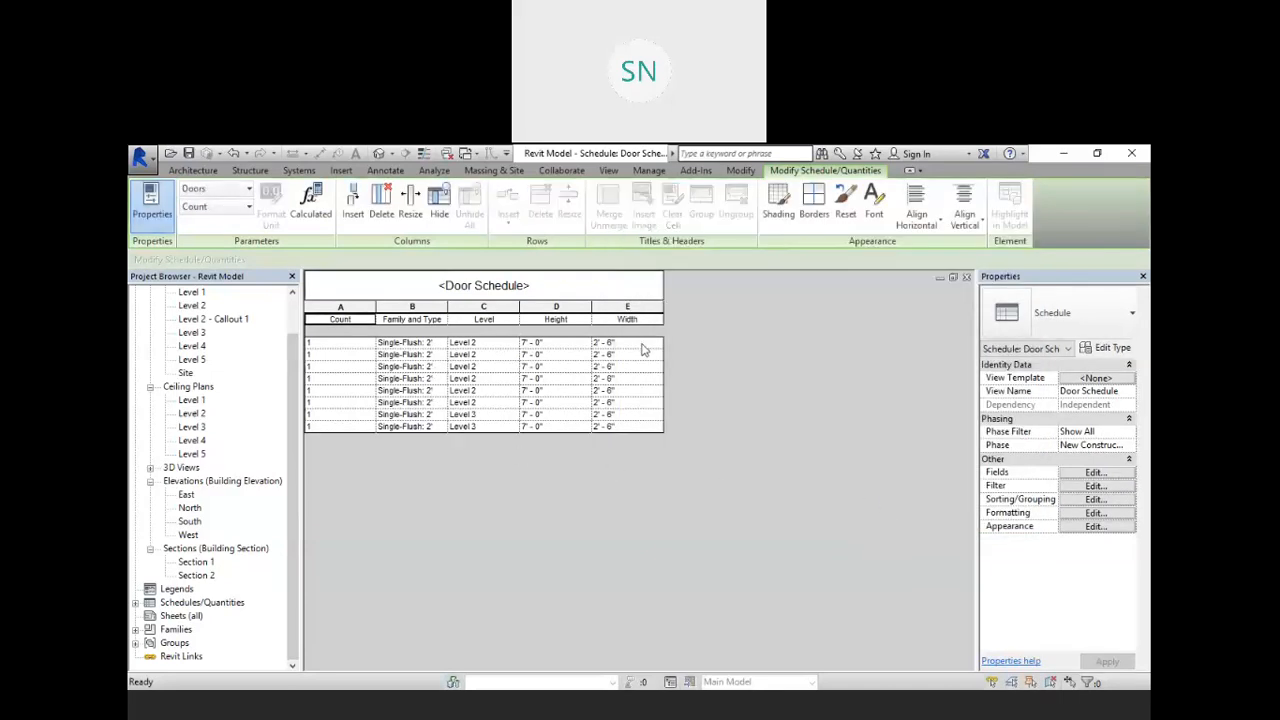
- Clear the door schedule's filter by setting its field to none, and view the sorting and grouping options
click(1095, 486)
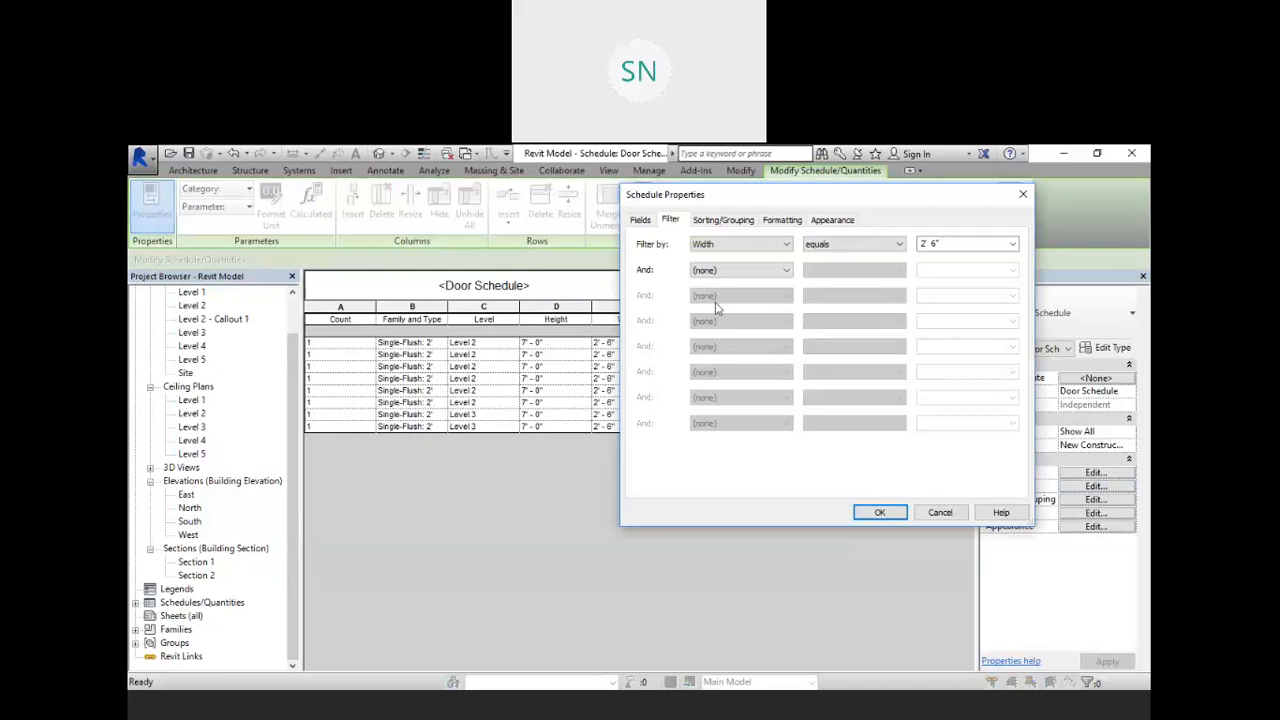
click(768, 243)
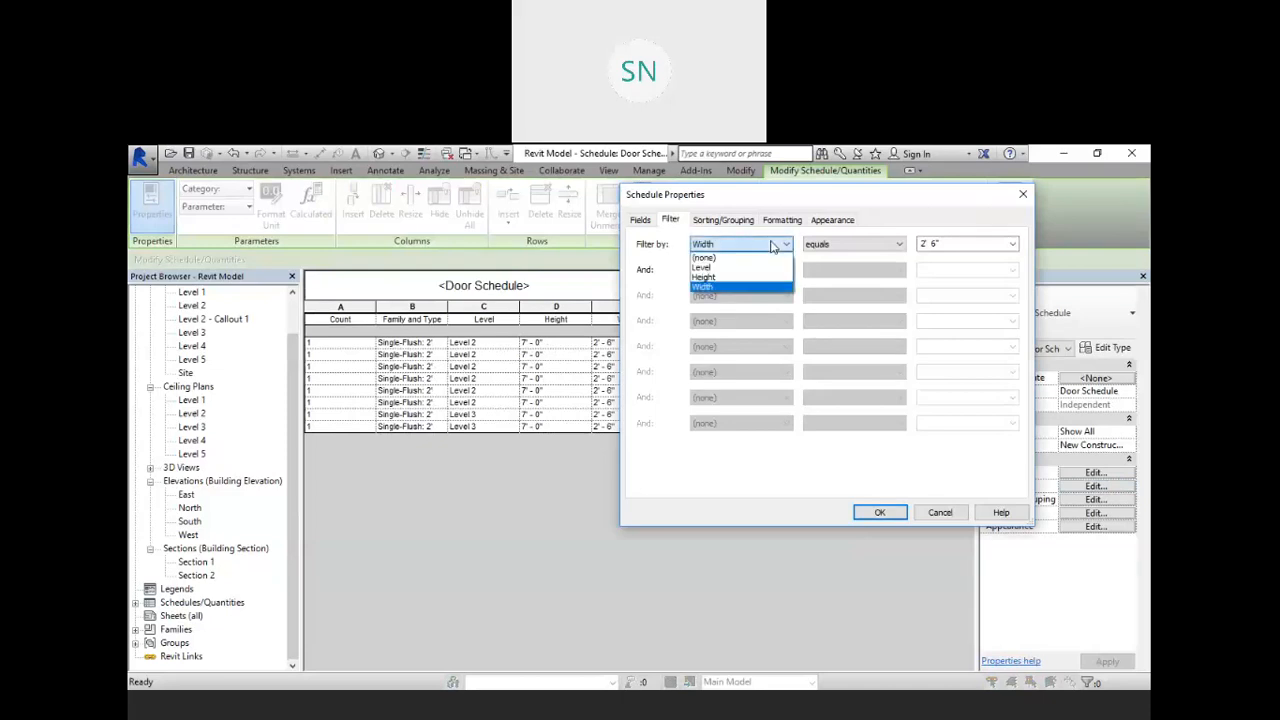
click(746, 257)
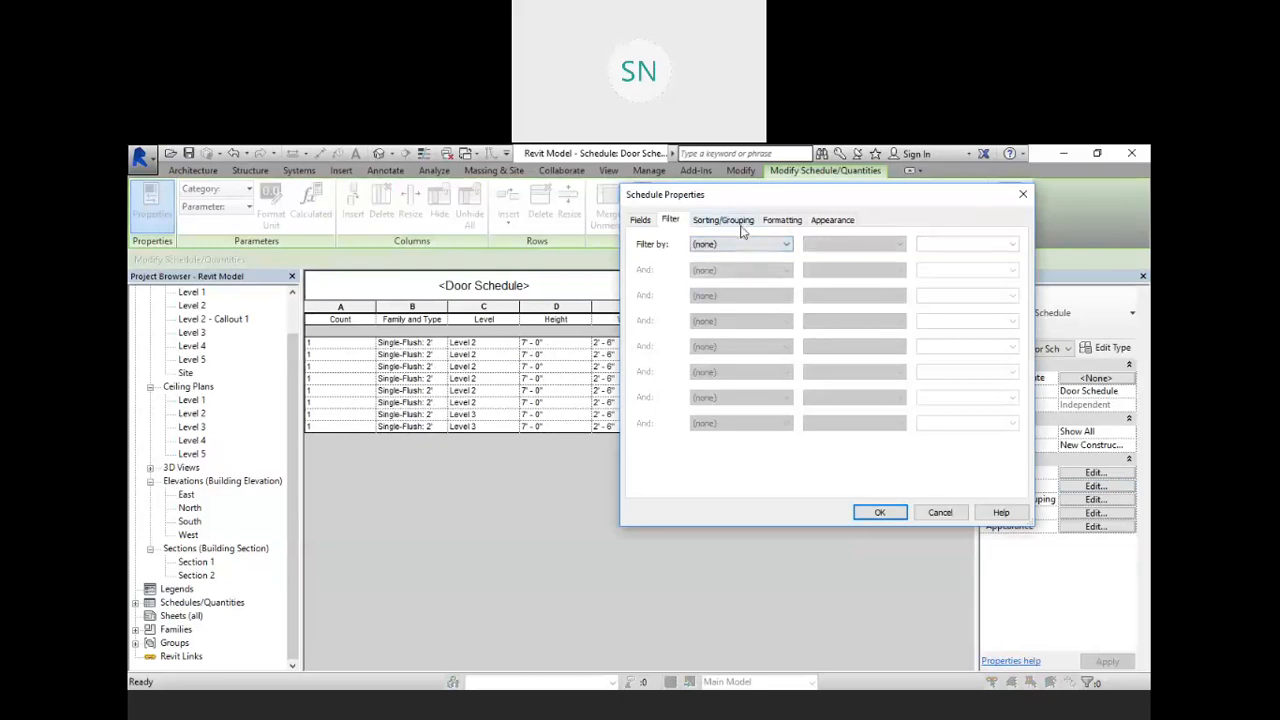
click(736, 222)
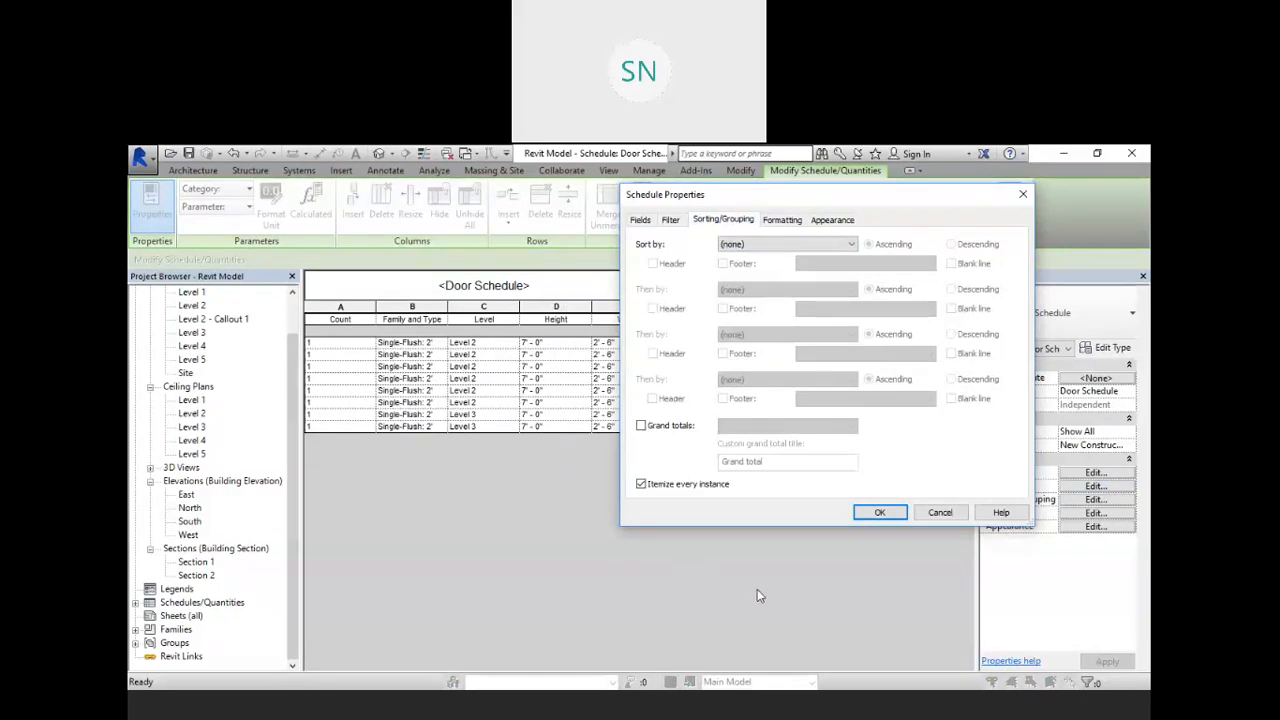
click(745, 528)
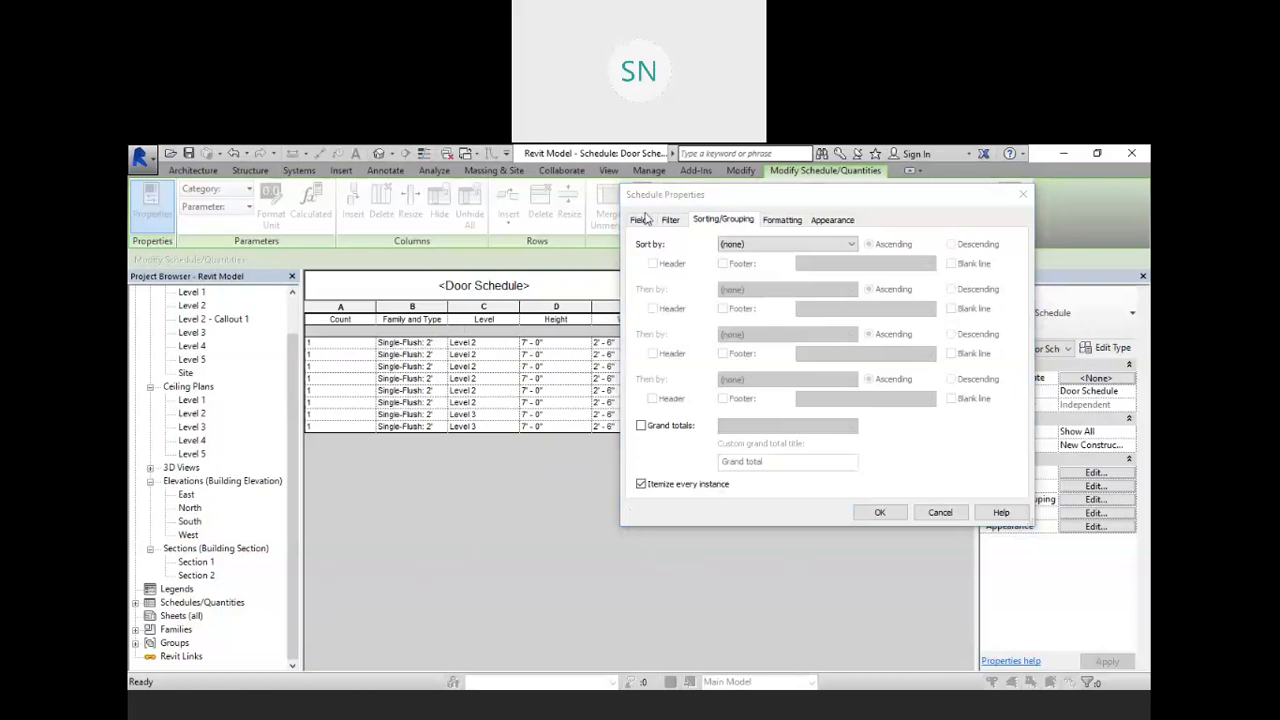
- Examine the available door fields and the settings for adding a new parameter to the schedule
click(644, 220)
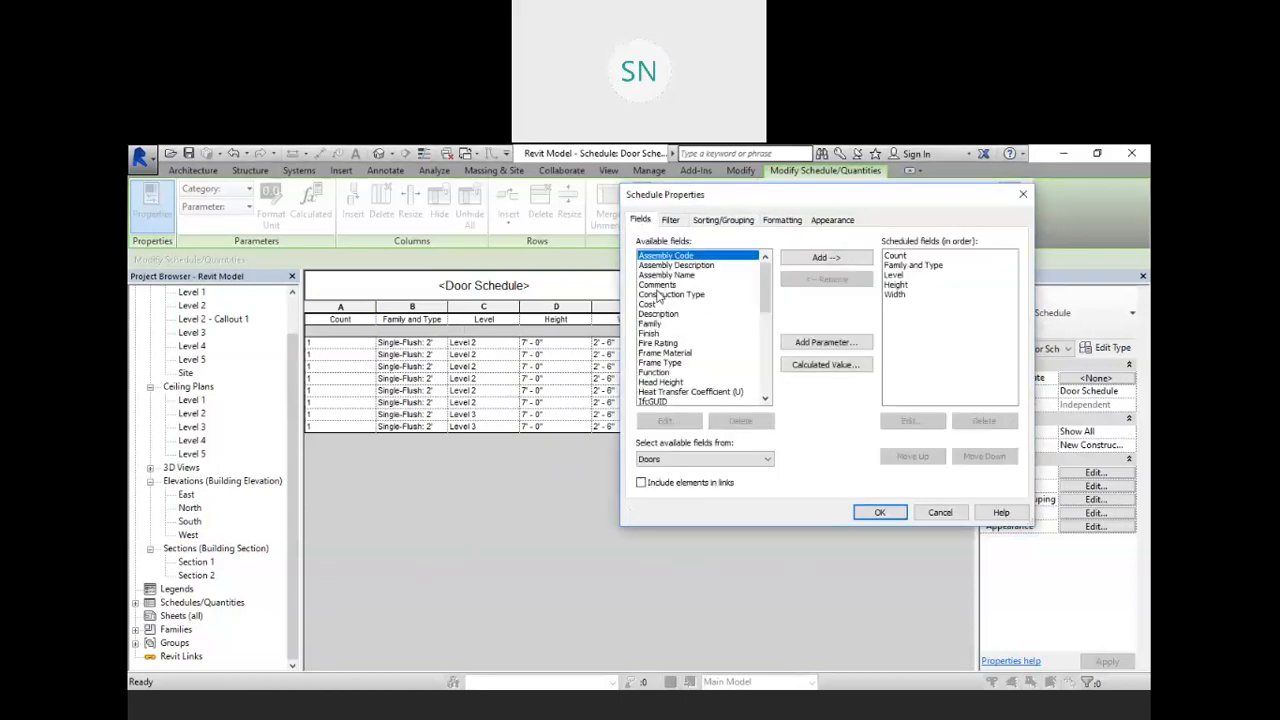
scroll(678, 310, down, 1)
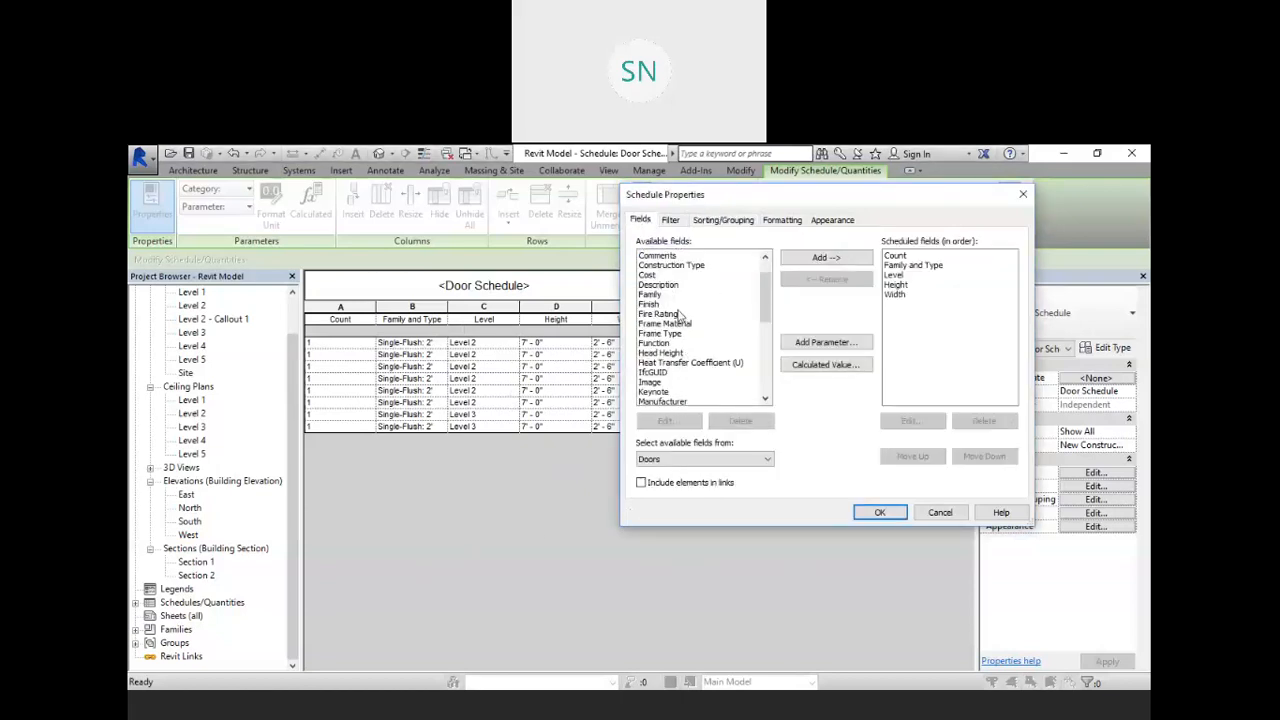
scroll(677, 311, down, 1)
scroll(689, 350, down, 4)
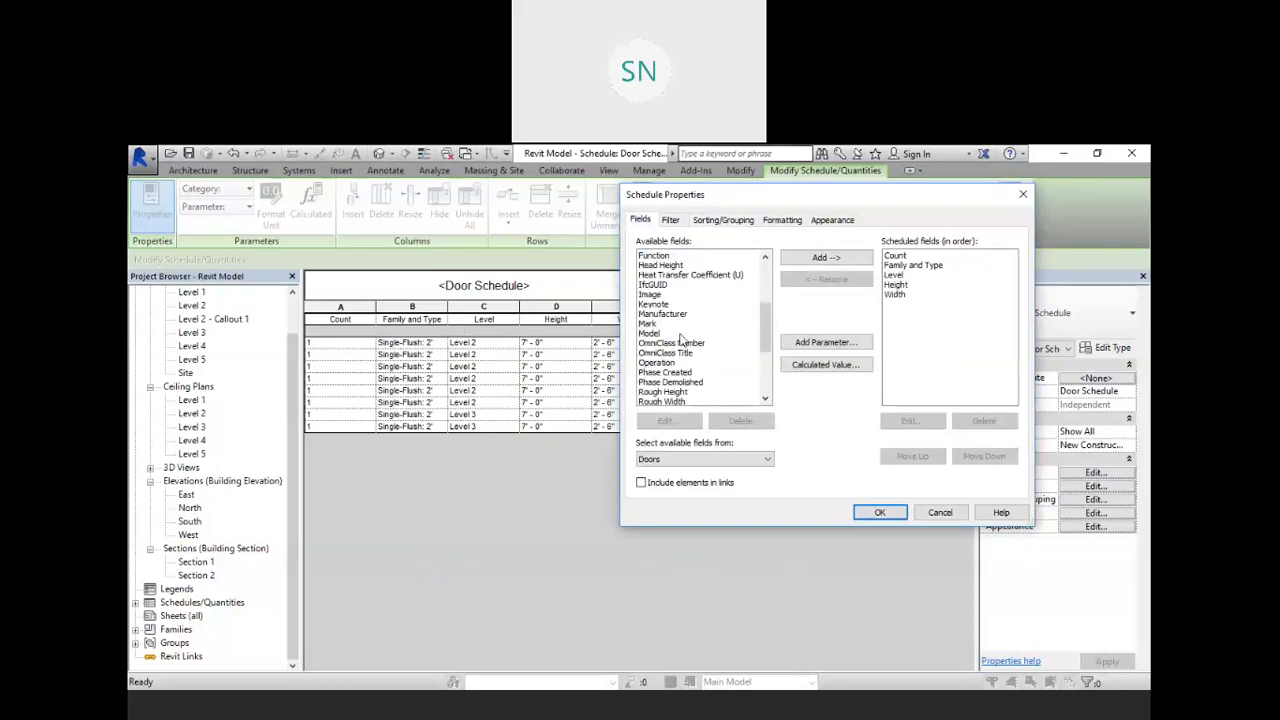
scroll(683, 334, down, 2)
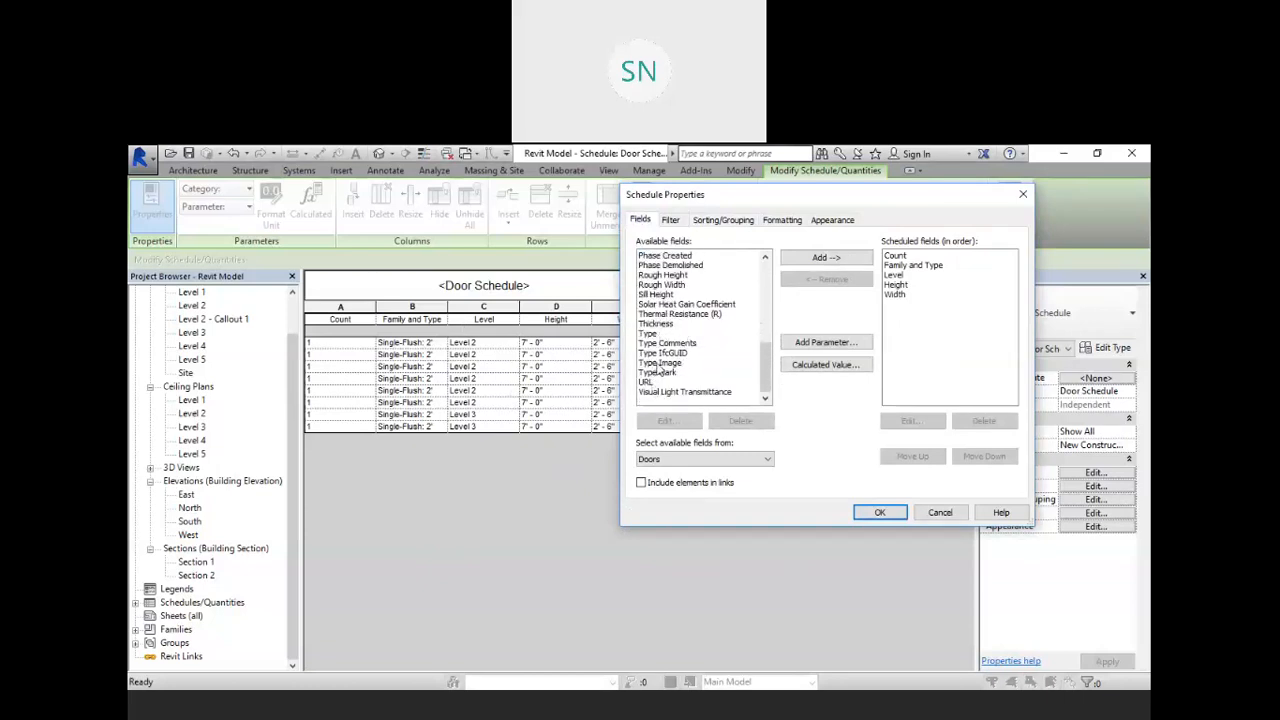
scroll(662, 360, up, 1)
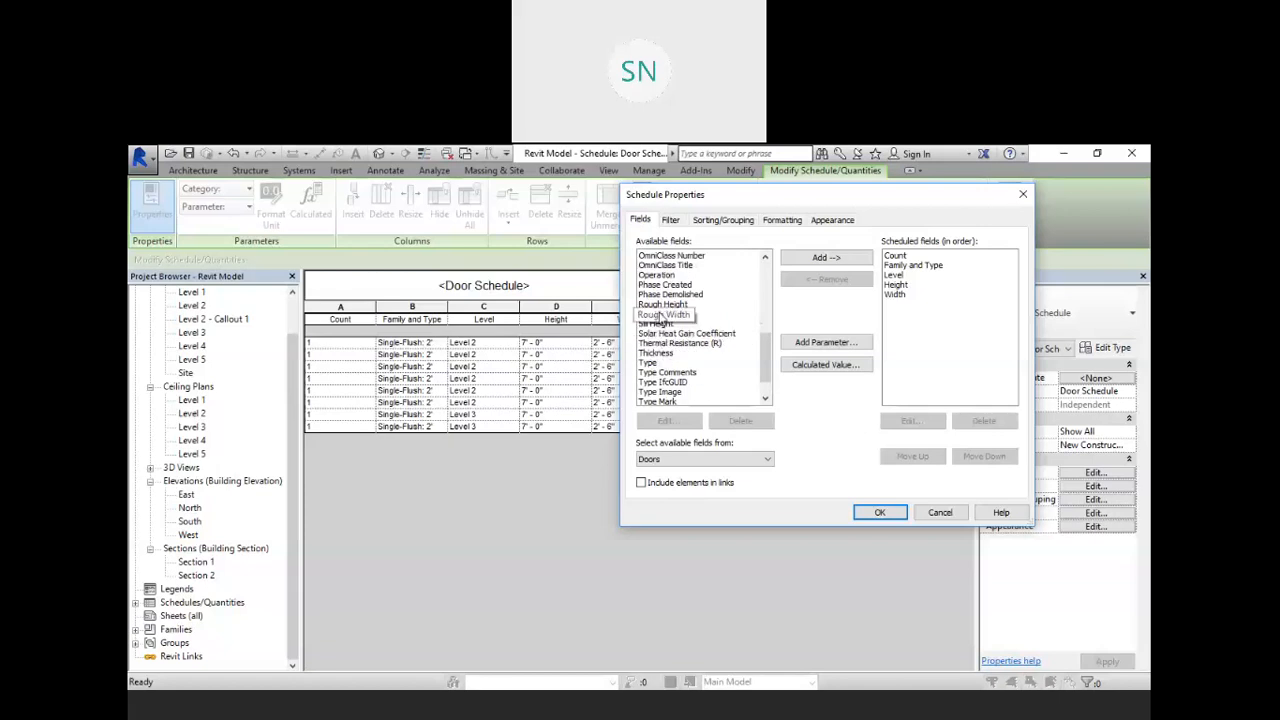
scroll(660, 316, up, 1)
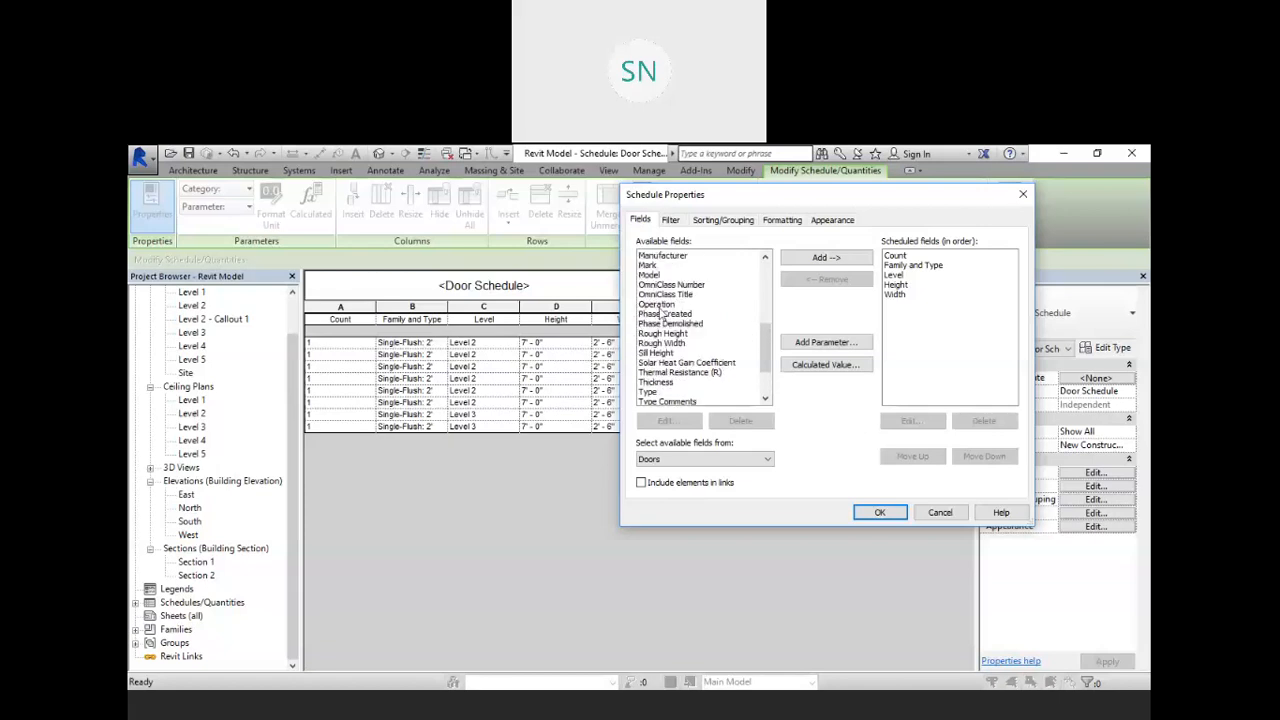
scroll(652, 275, up, 2)
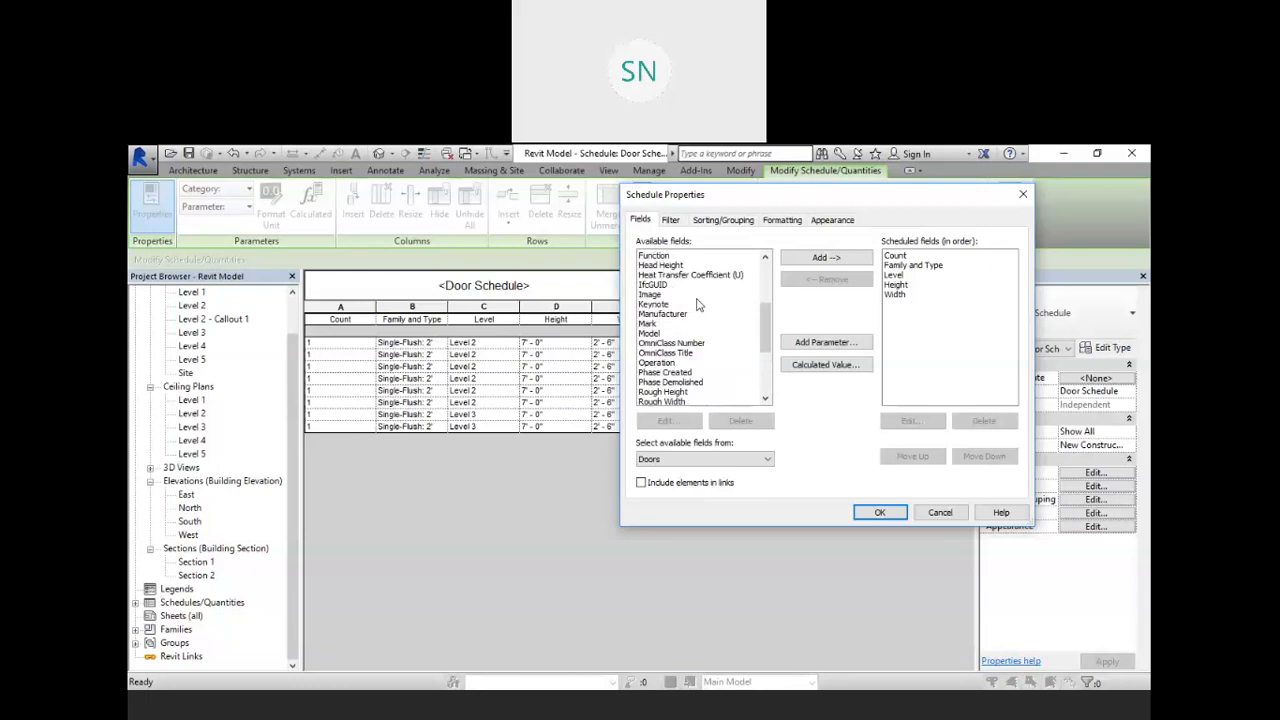
scroll(660, 330, up, 1)
scroll(660, 330, up, 2)
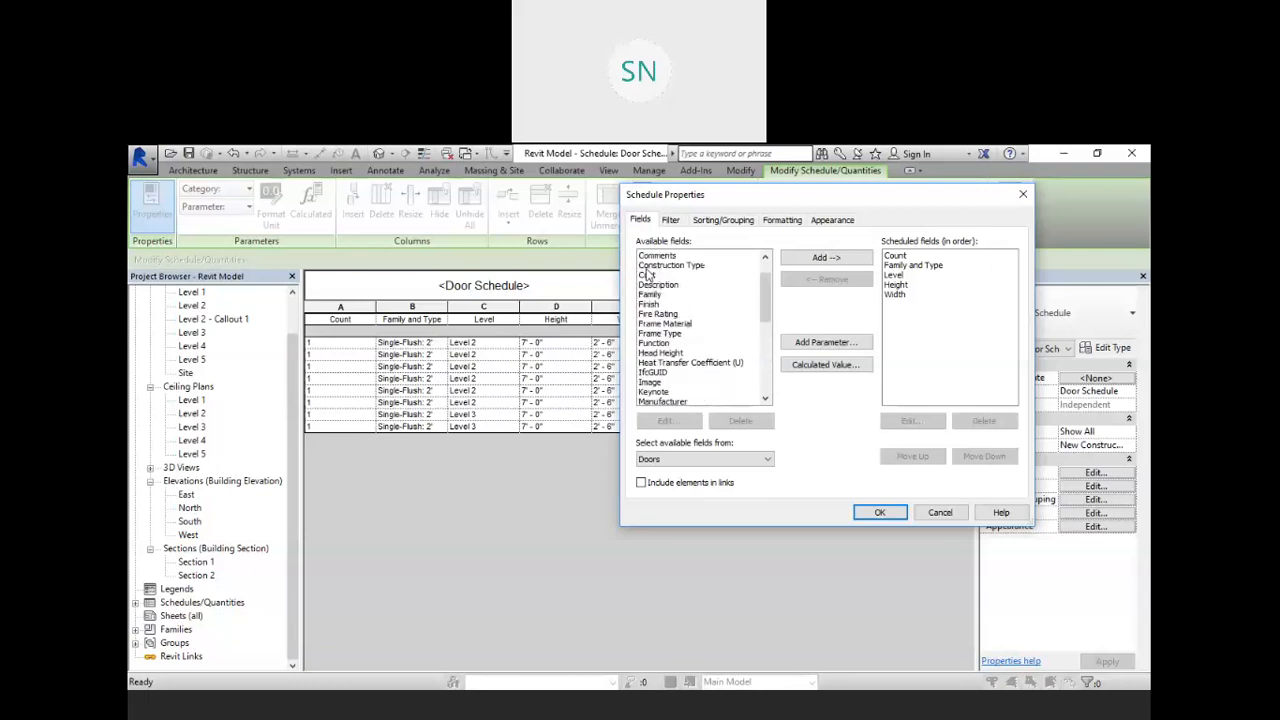
scroll(683, 284, up, 1)
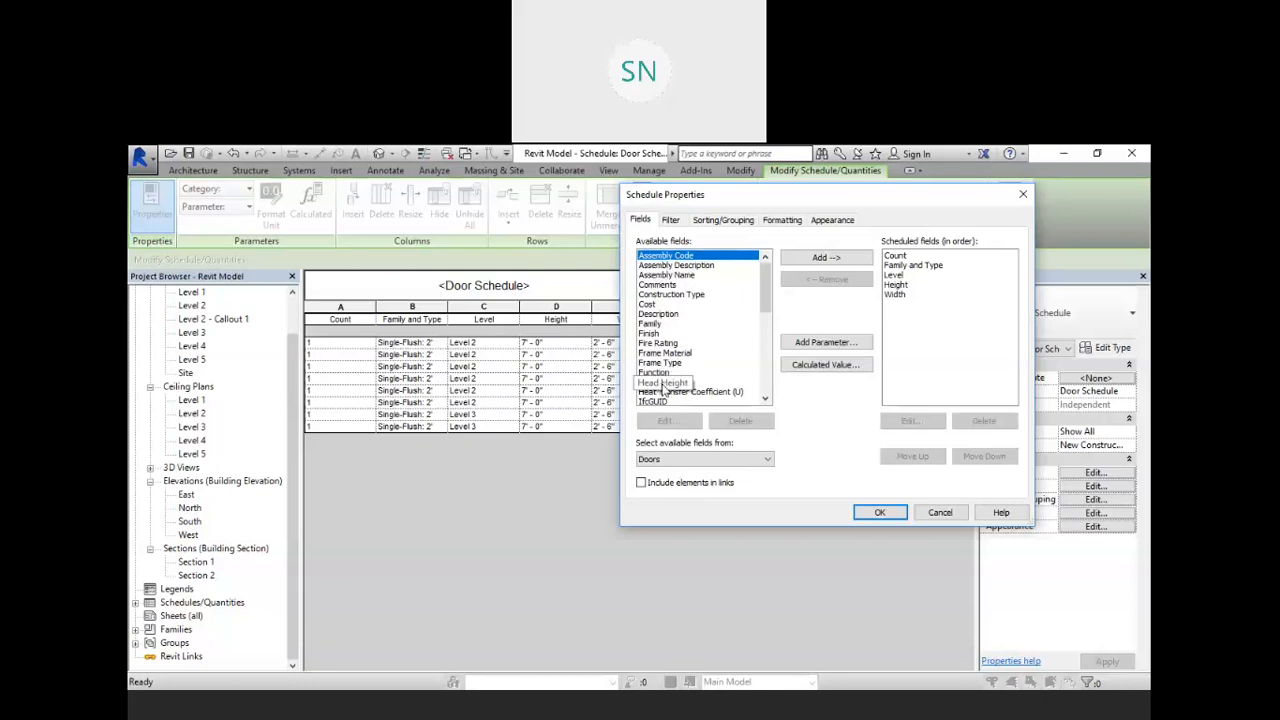
scroll(668, 378, down, 1)
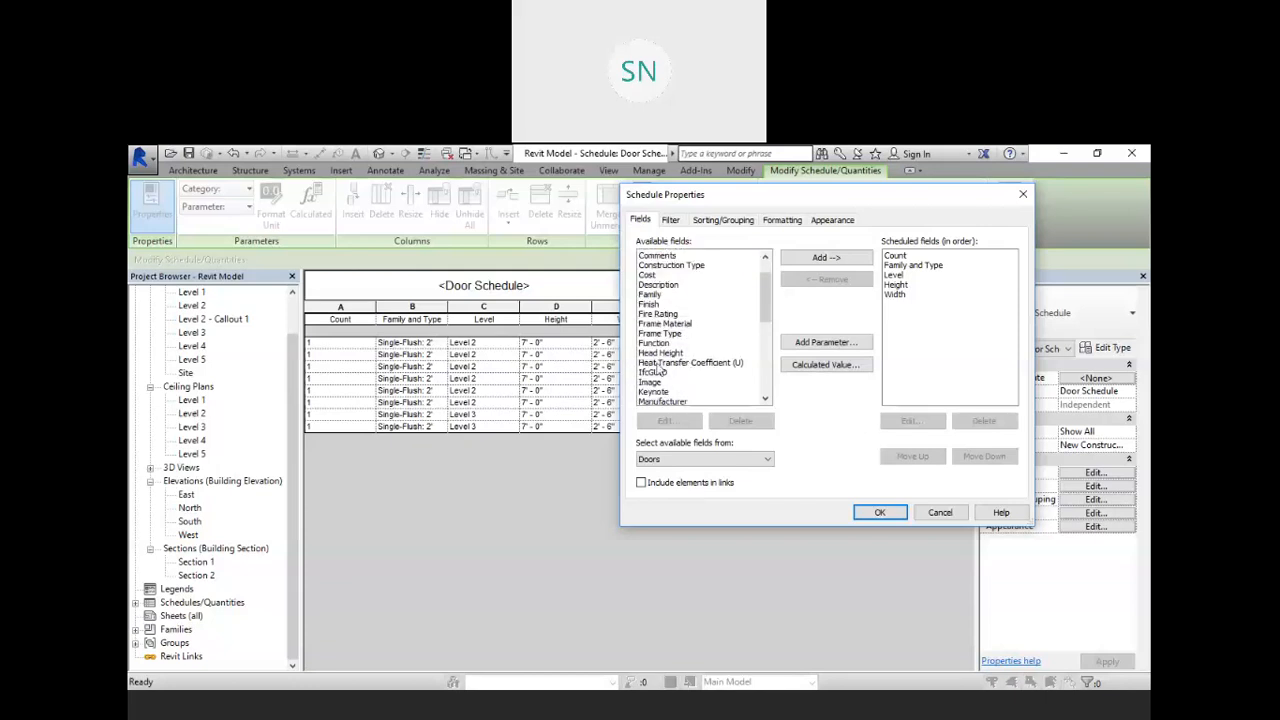
scroll(668, 370, down, 1)
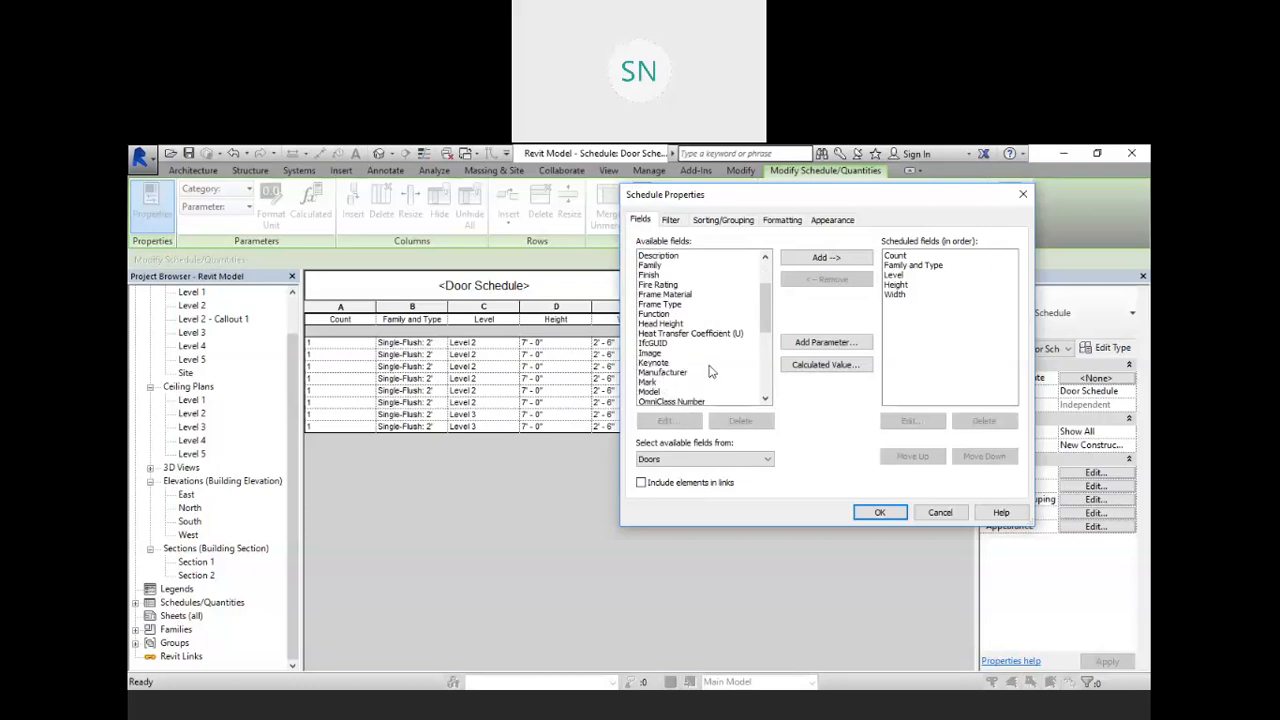
scroll(710, 370, down, 1)
scroll(718, 360, down, 1)
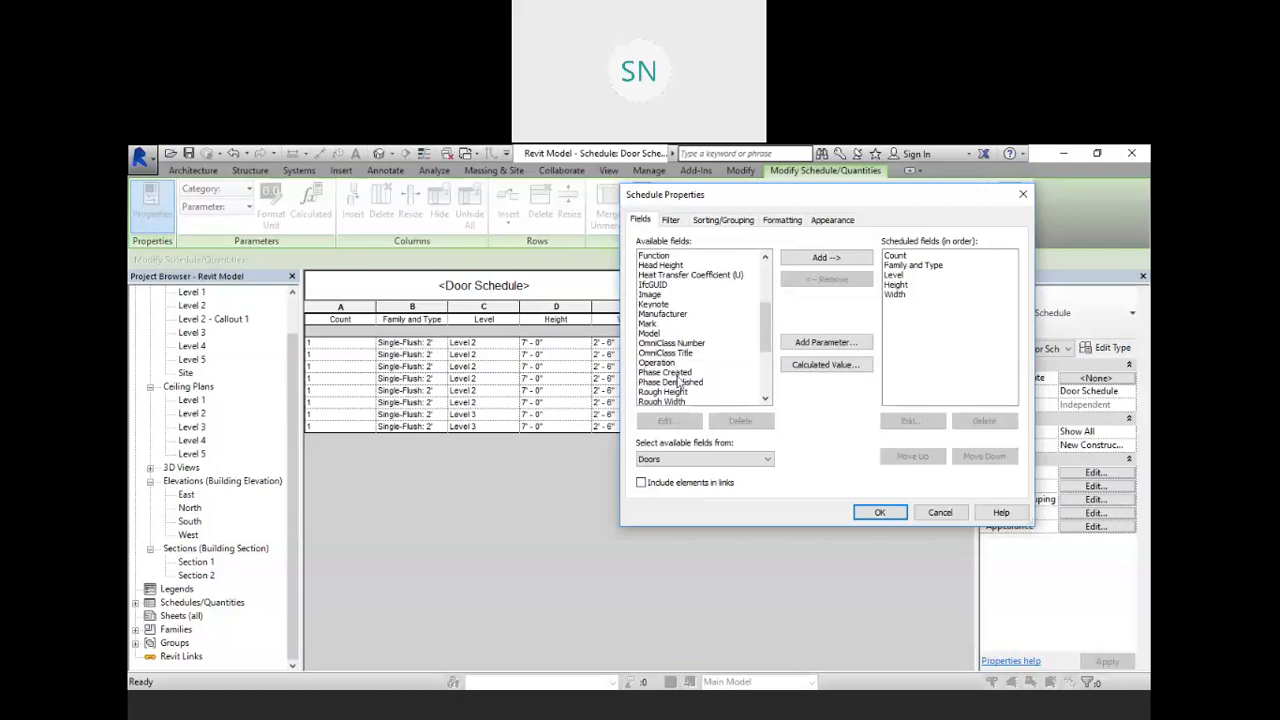
scroll(697, 376, down, 4)
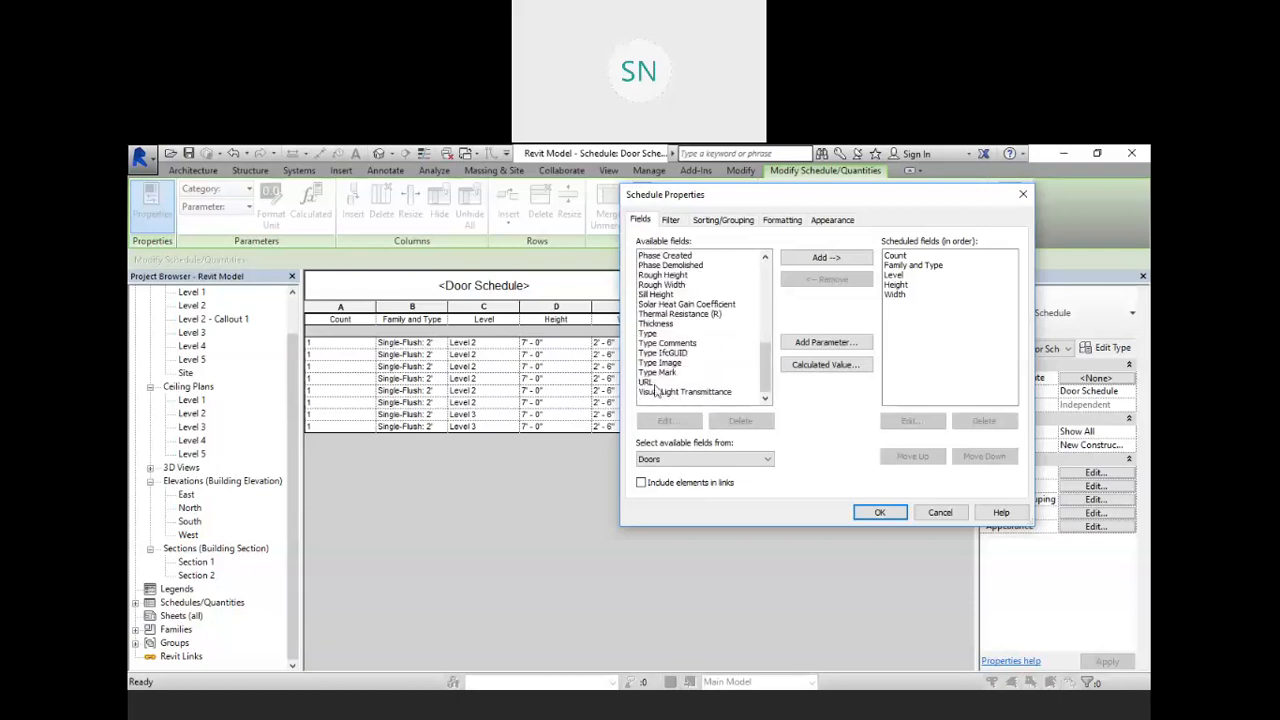
scroll(676, 313, up, 8)
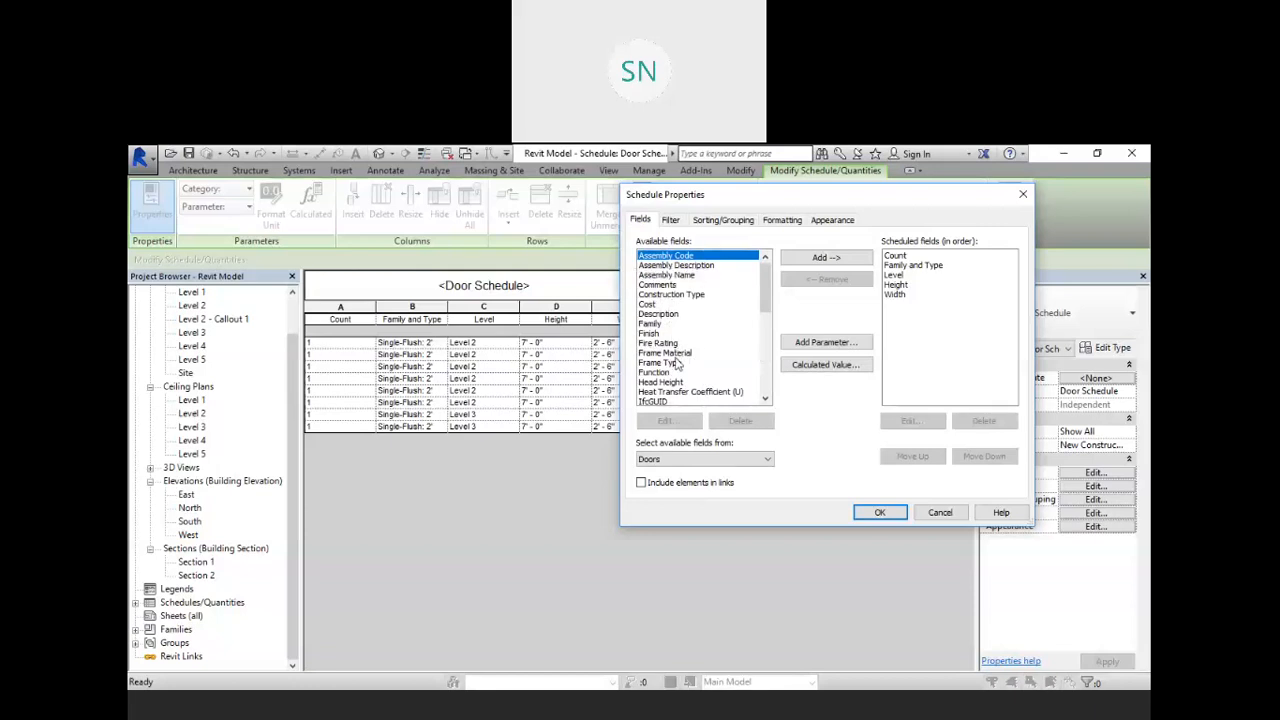
scroll(677, 365, down, 5)
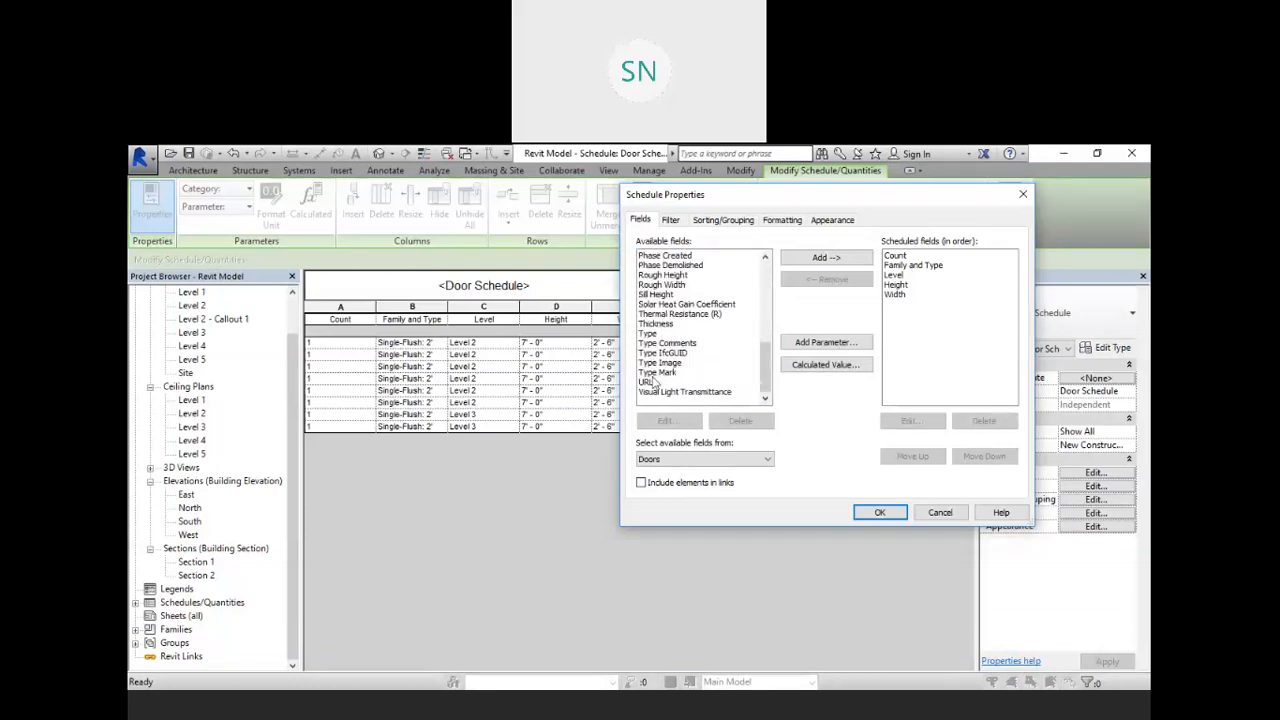
click(814, 343)
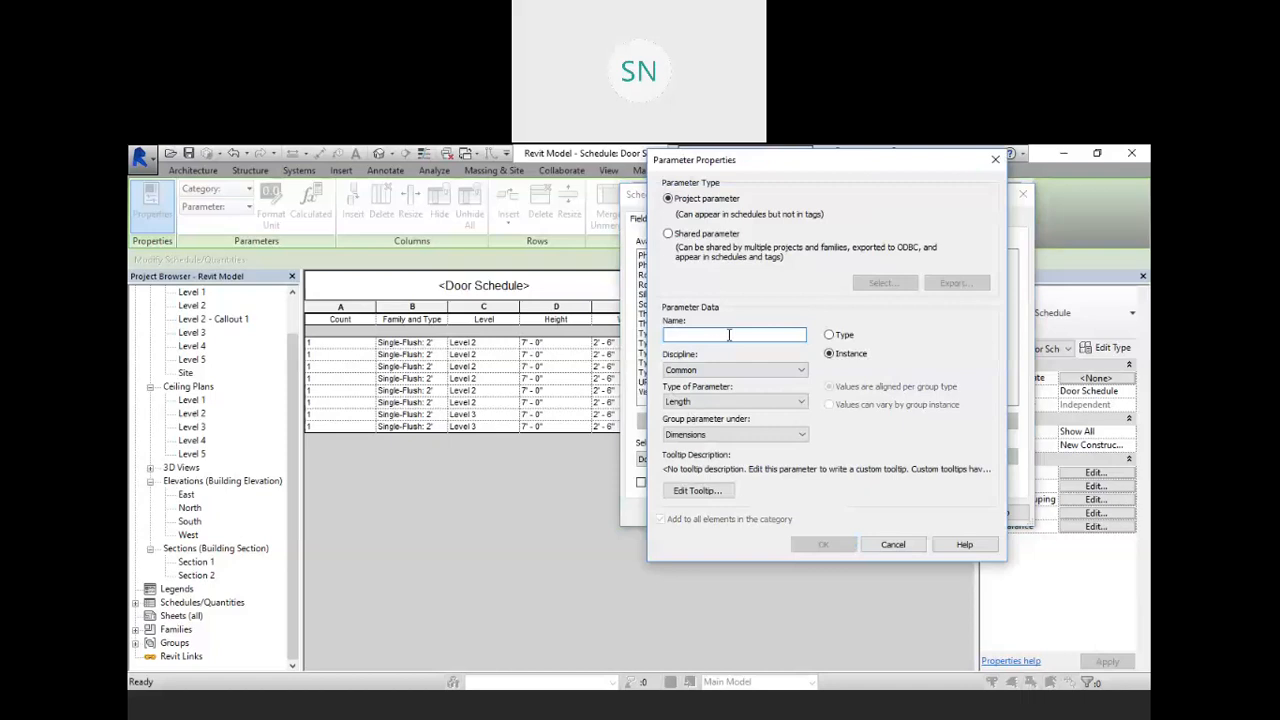
click(995, 159)
- Add the OmniClass Number field to the door schedule and apply the schedule properties
scroll(672, 355, up, 1)
scroll(670, 362, down, 1)
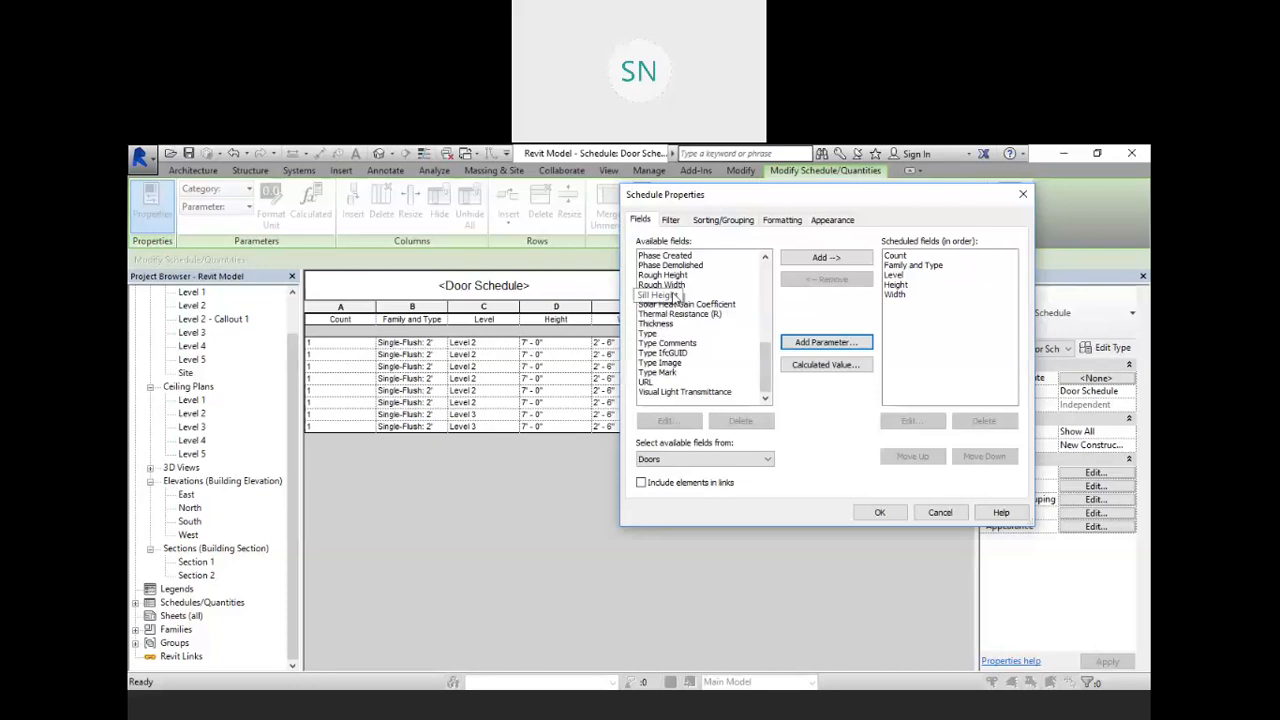
scroll(675, 297, up, 4)
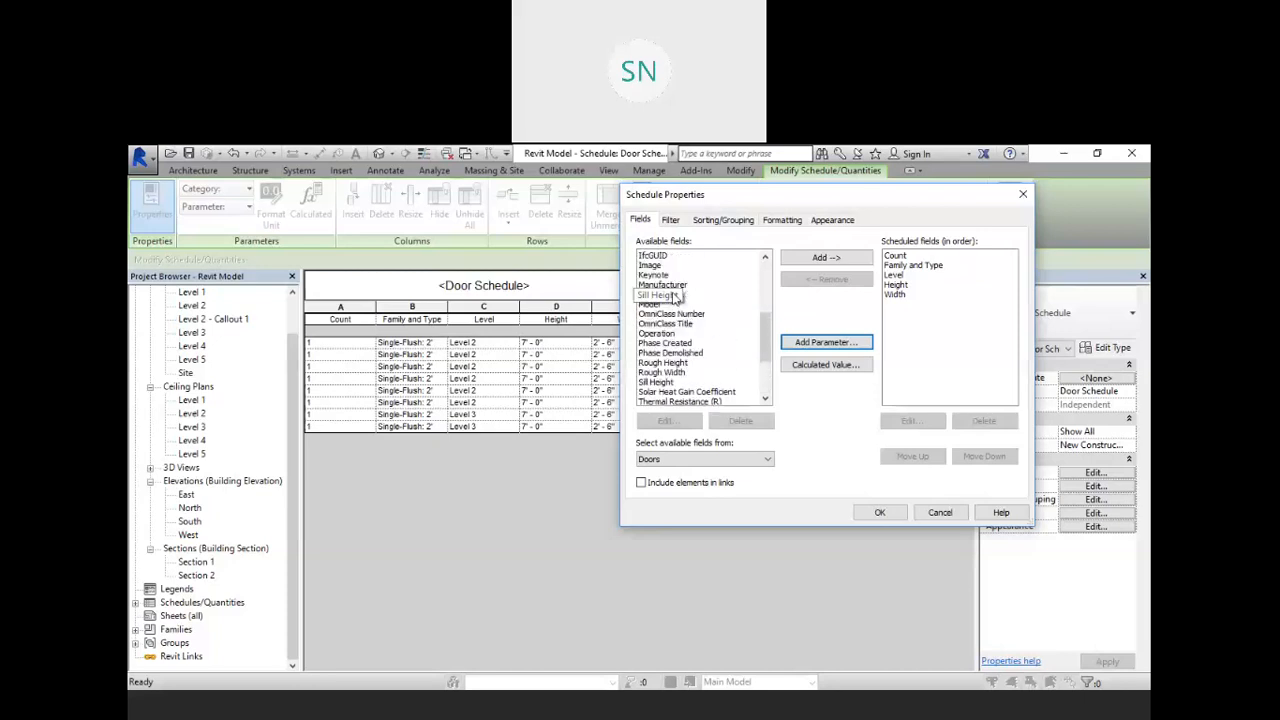
scroll(675, 297, up, 4)
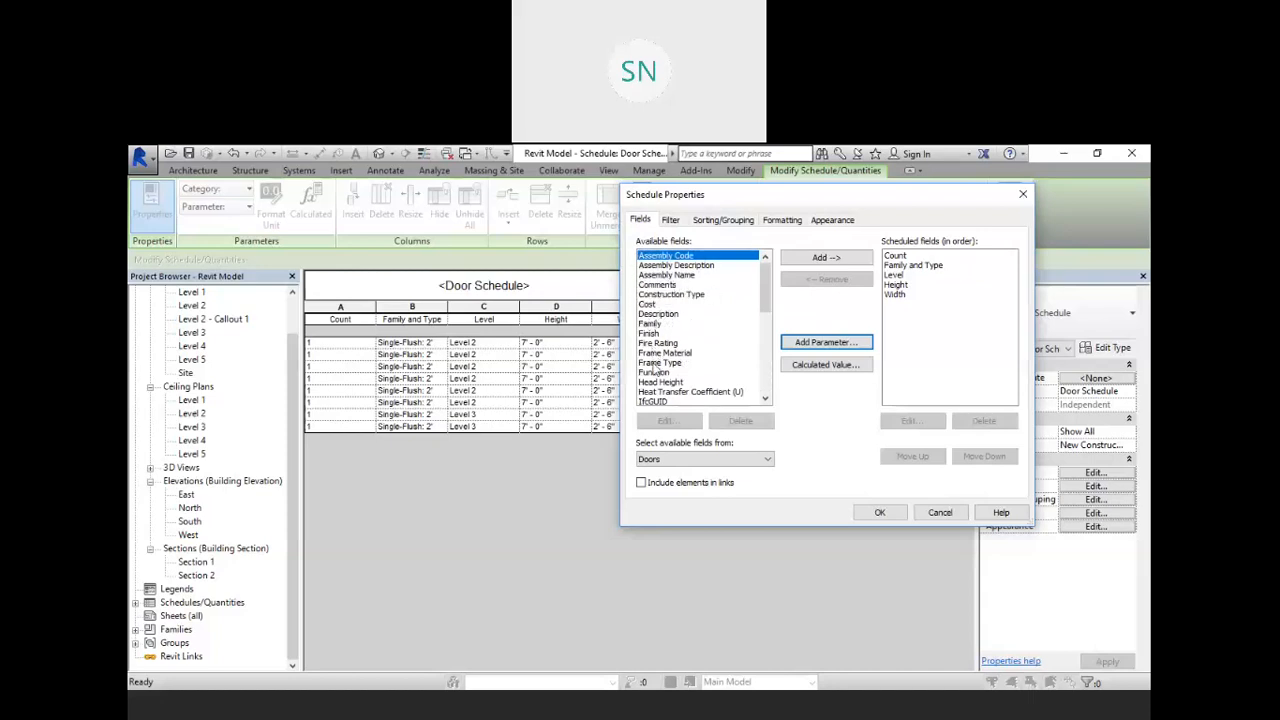
scroll(670, 360, down, 3)
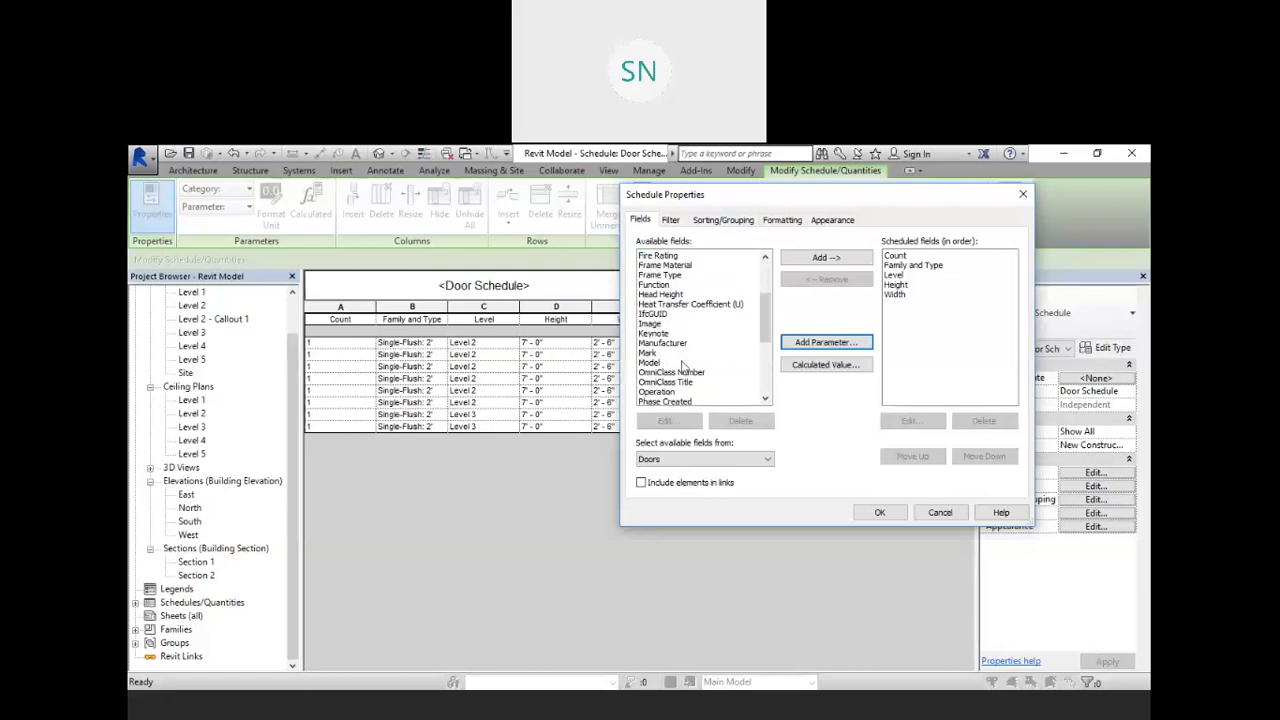
scroll(683, 366, down, 1)
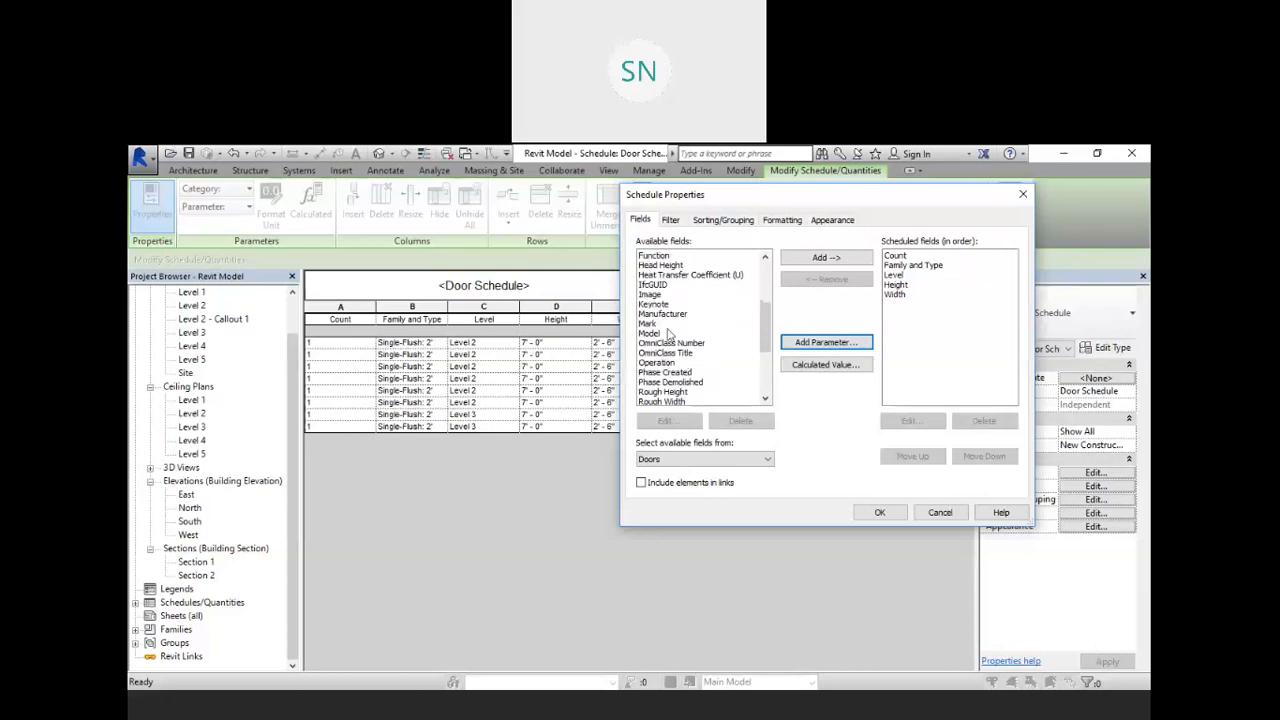
click(686, 345)
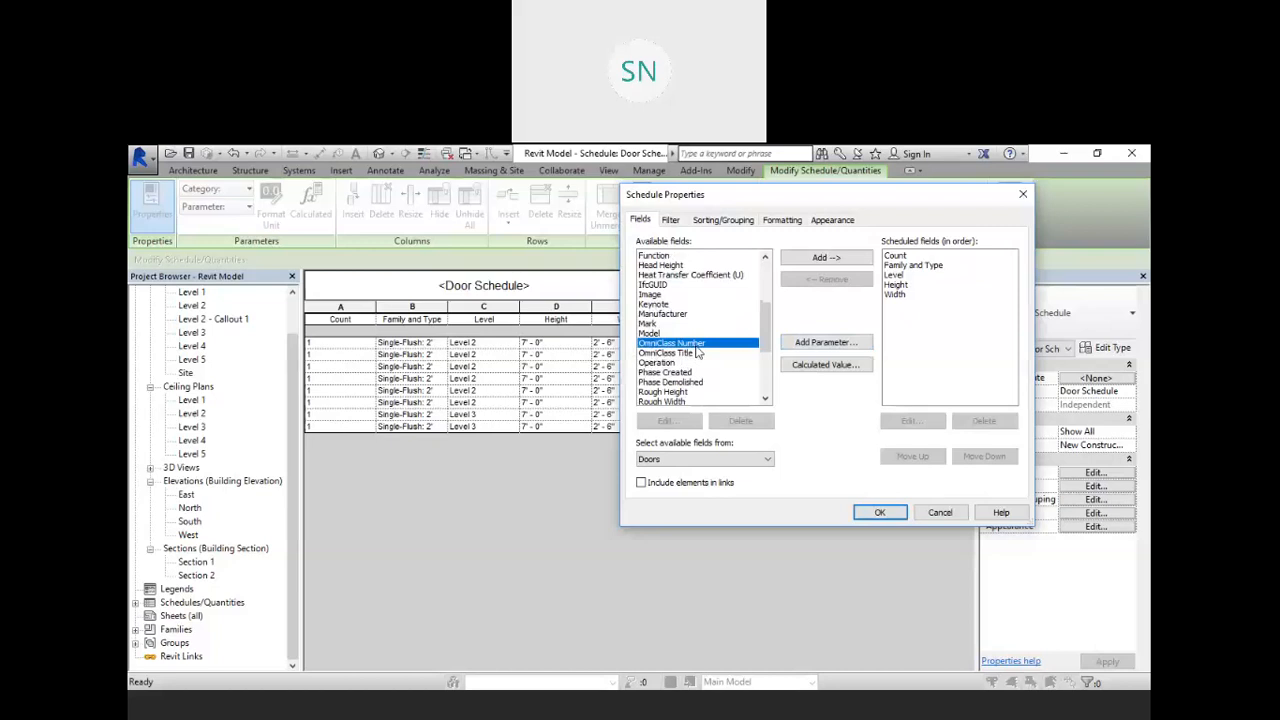
click(826, 258)
click(893, 514)
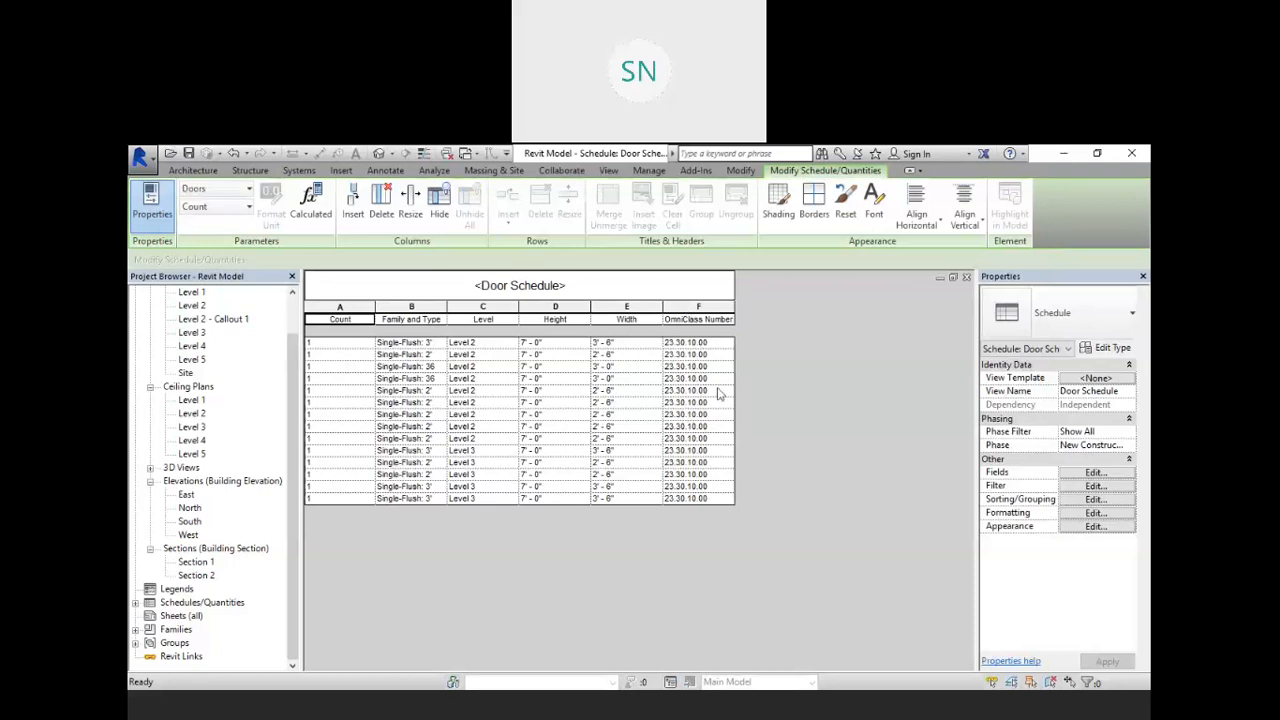
- Remove the OmniClass Number field from the door schedule's scheduled fields
click(1095, 486)
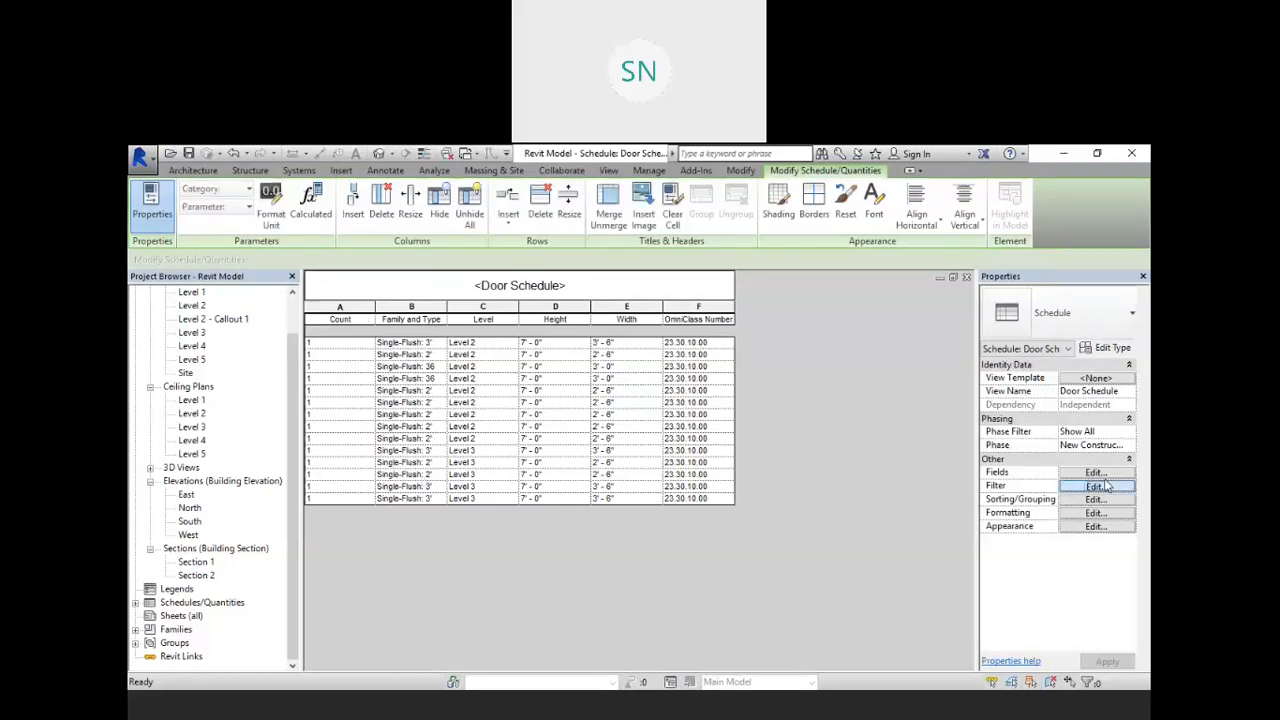
click(640, 220)
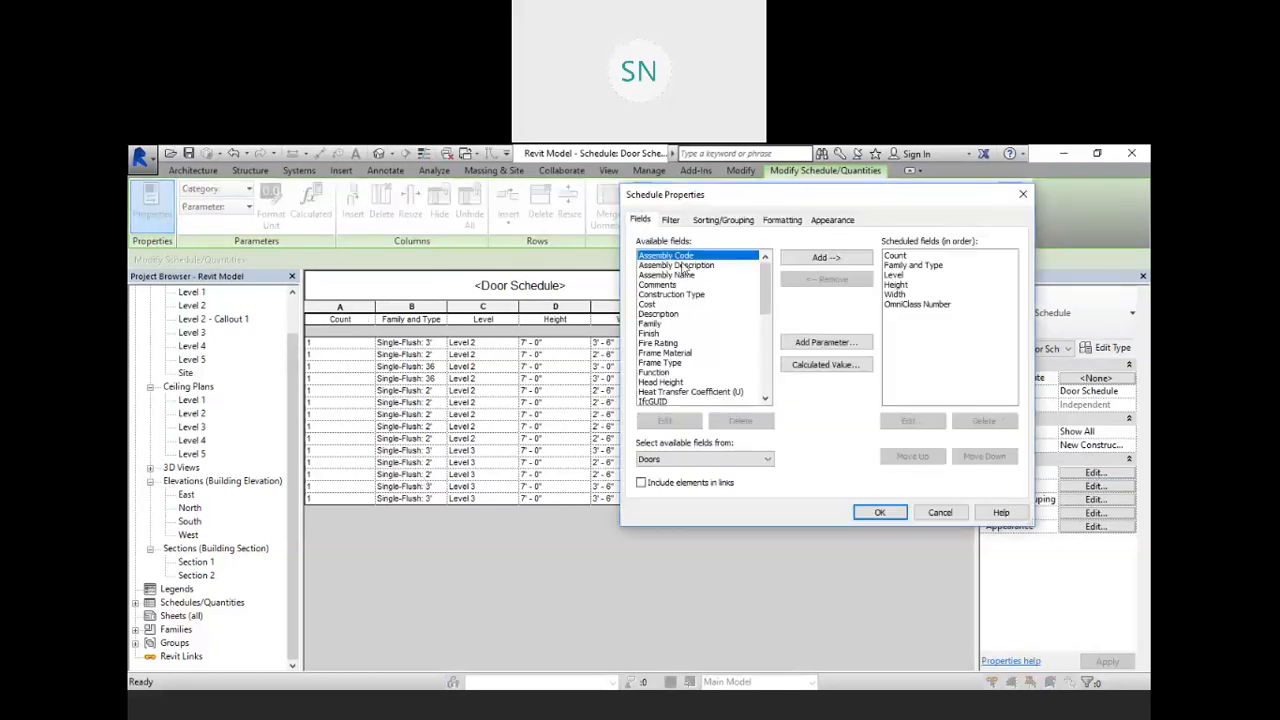
click(912, 304)
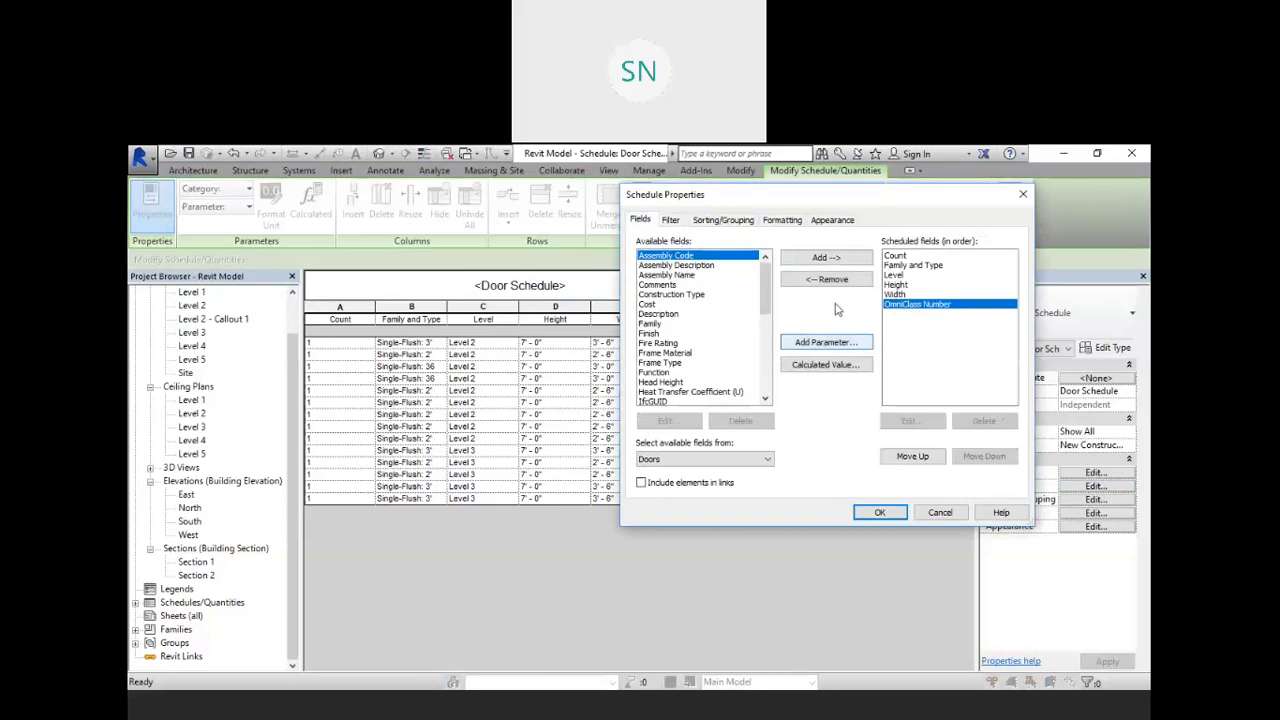
click(826, 280)
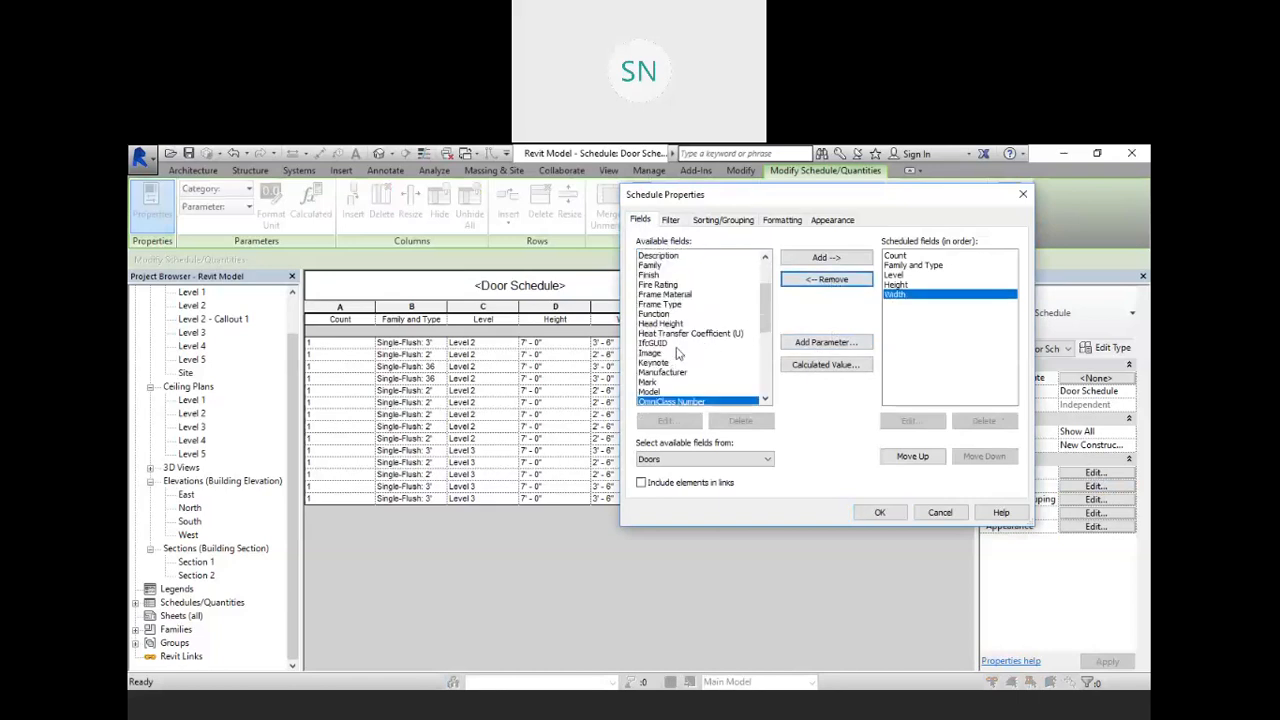
- Examine the fields available to the door schedule from the Doors, From Room and To Room sources
scroll(680, 358, down, 2)
scroll(688, 355, down, 1)
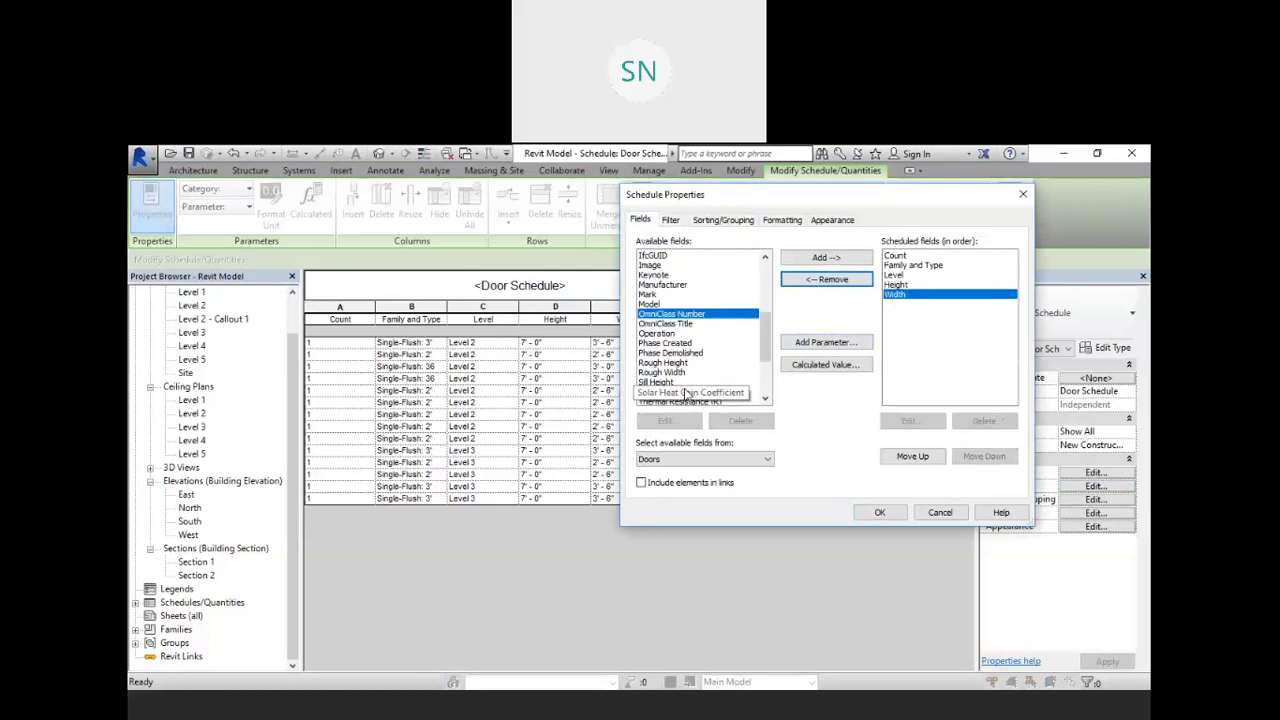
scroll(717, 345, down, 1)
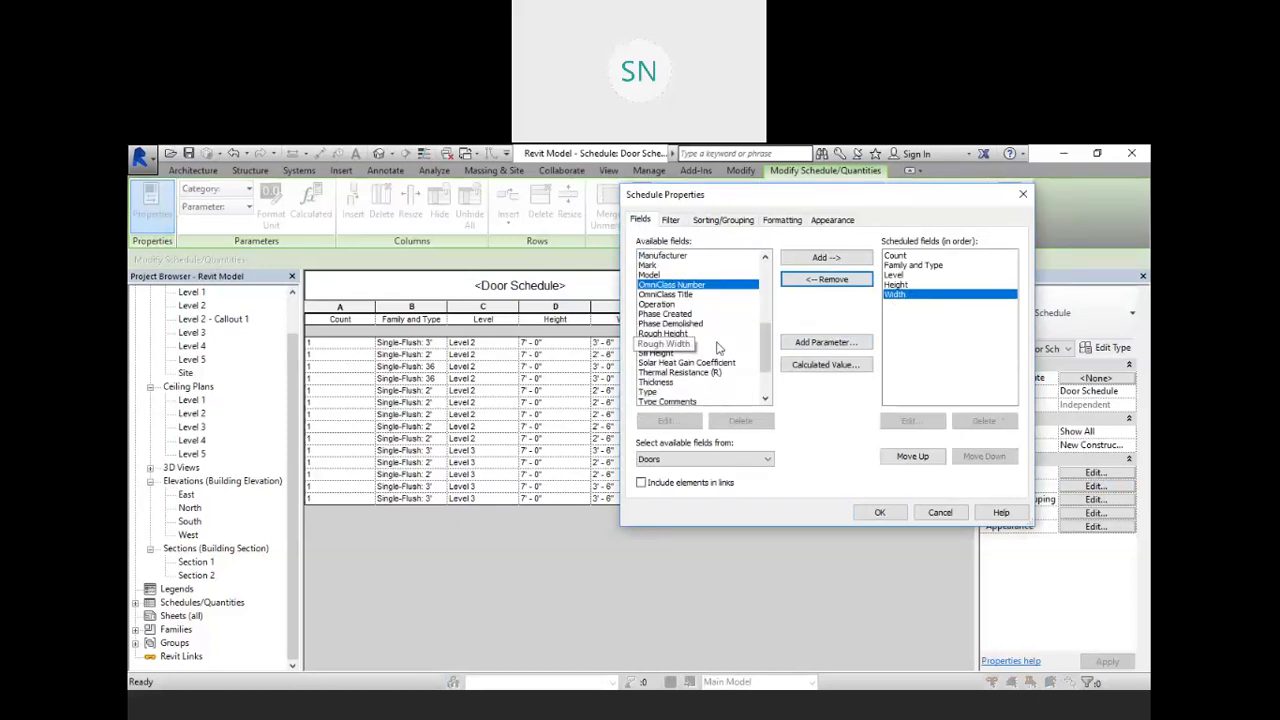
scroll(717, 345, down, 2)
click(700, 459)
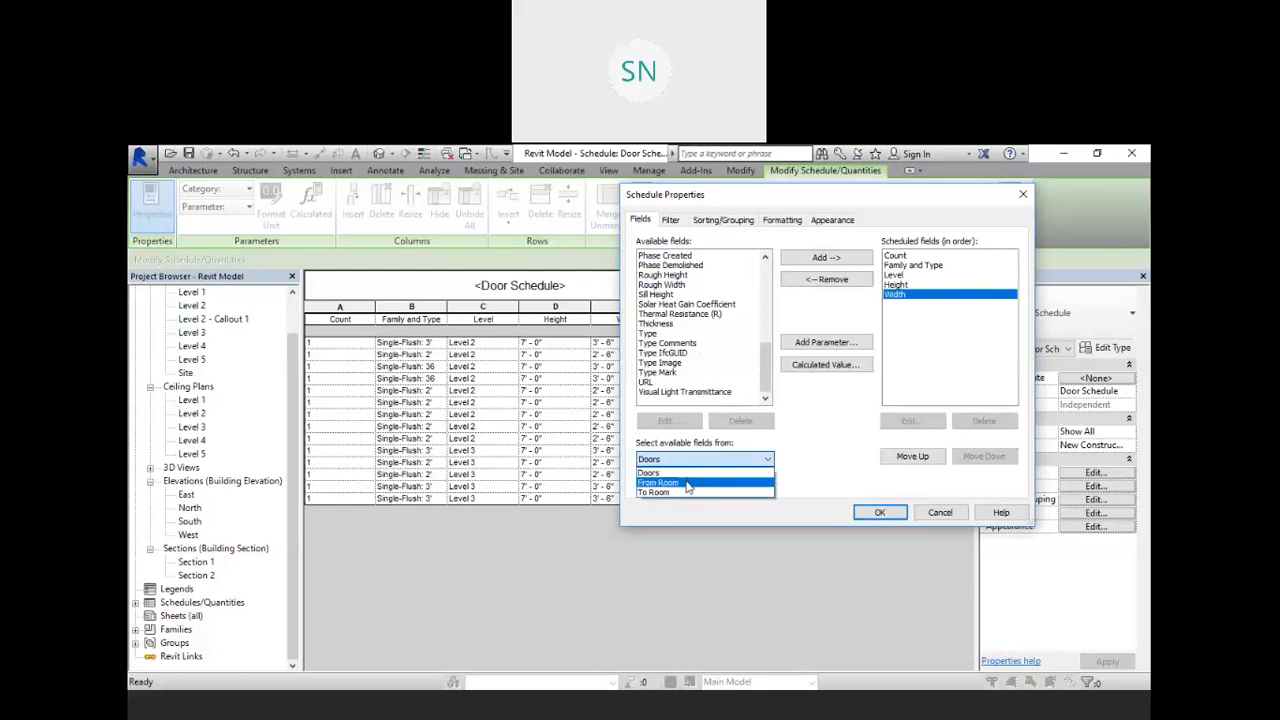
click(688, 483)
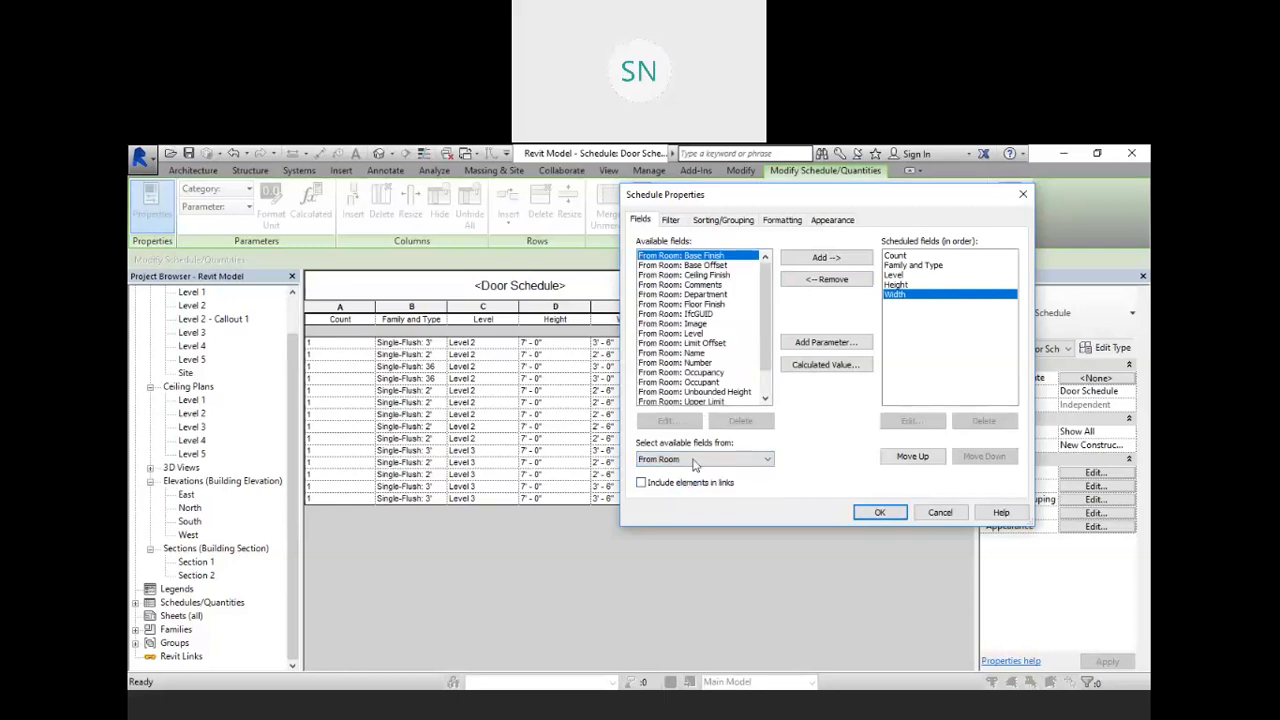
scroll(697, 368, down, 1)
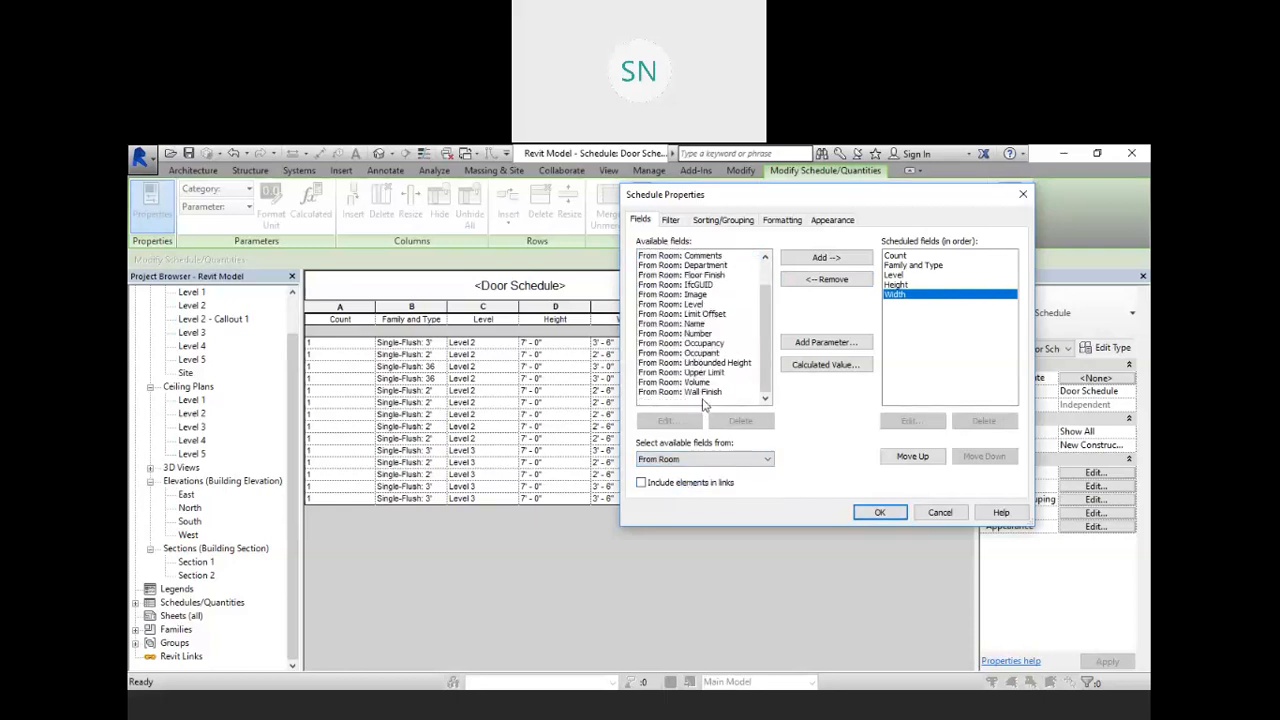
click(694, 459)
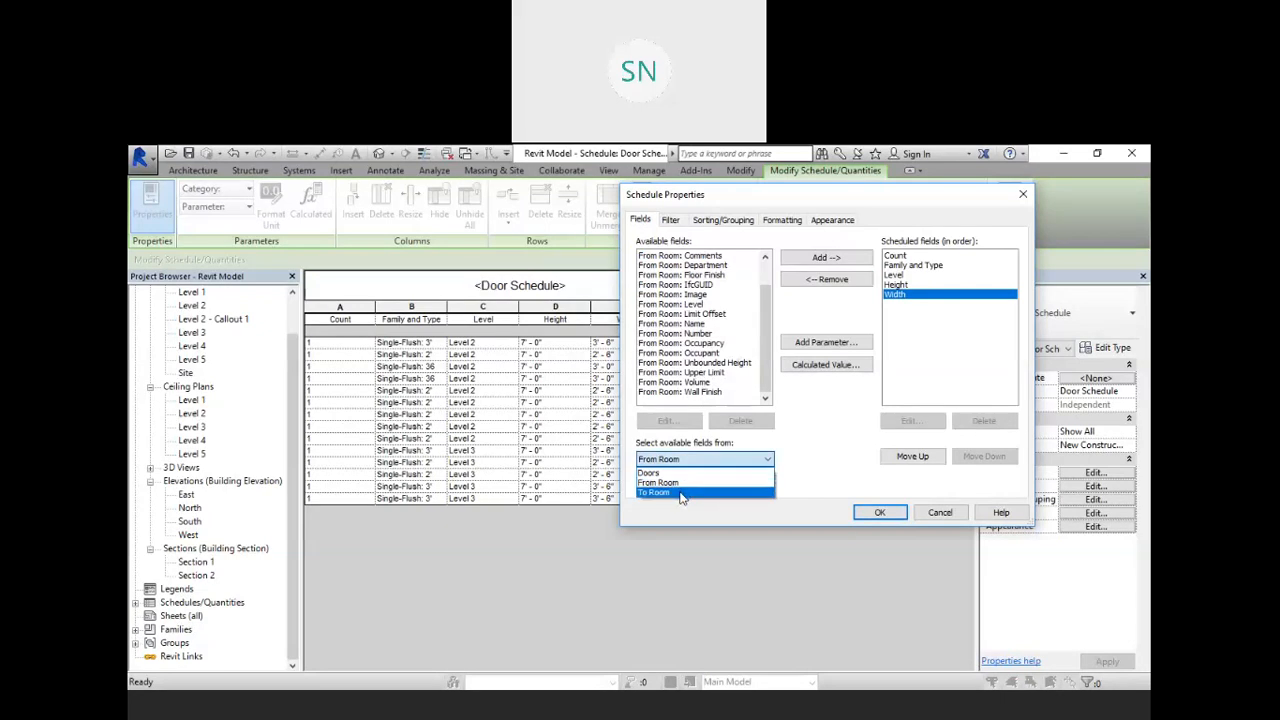
click(681, 493)
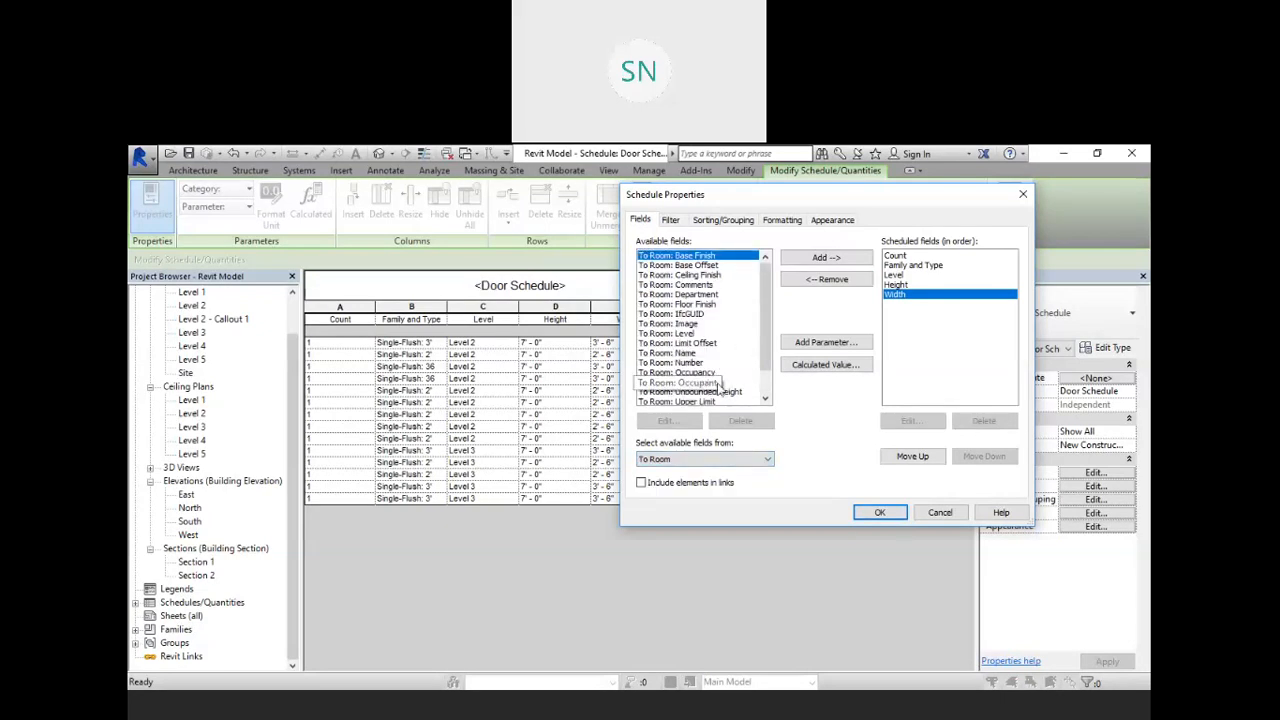
scroll(716, 368, down, 1)
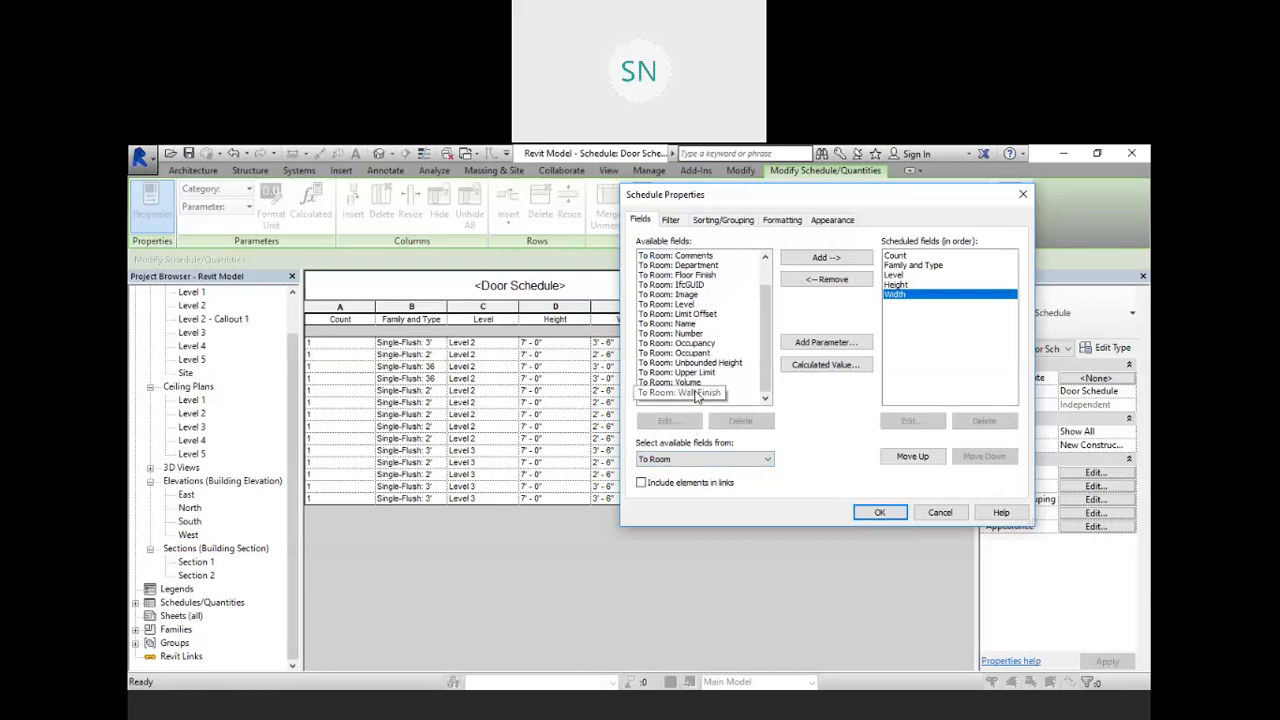
click(700, 458)
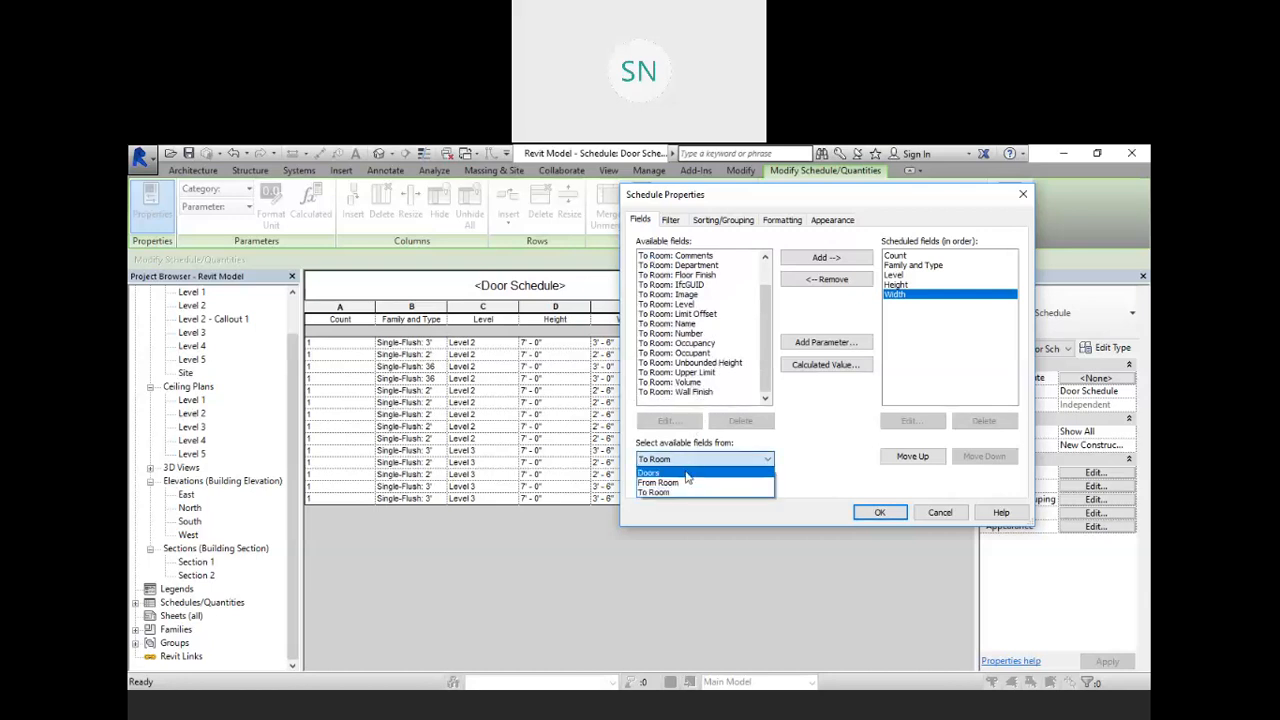
click(688, 474)
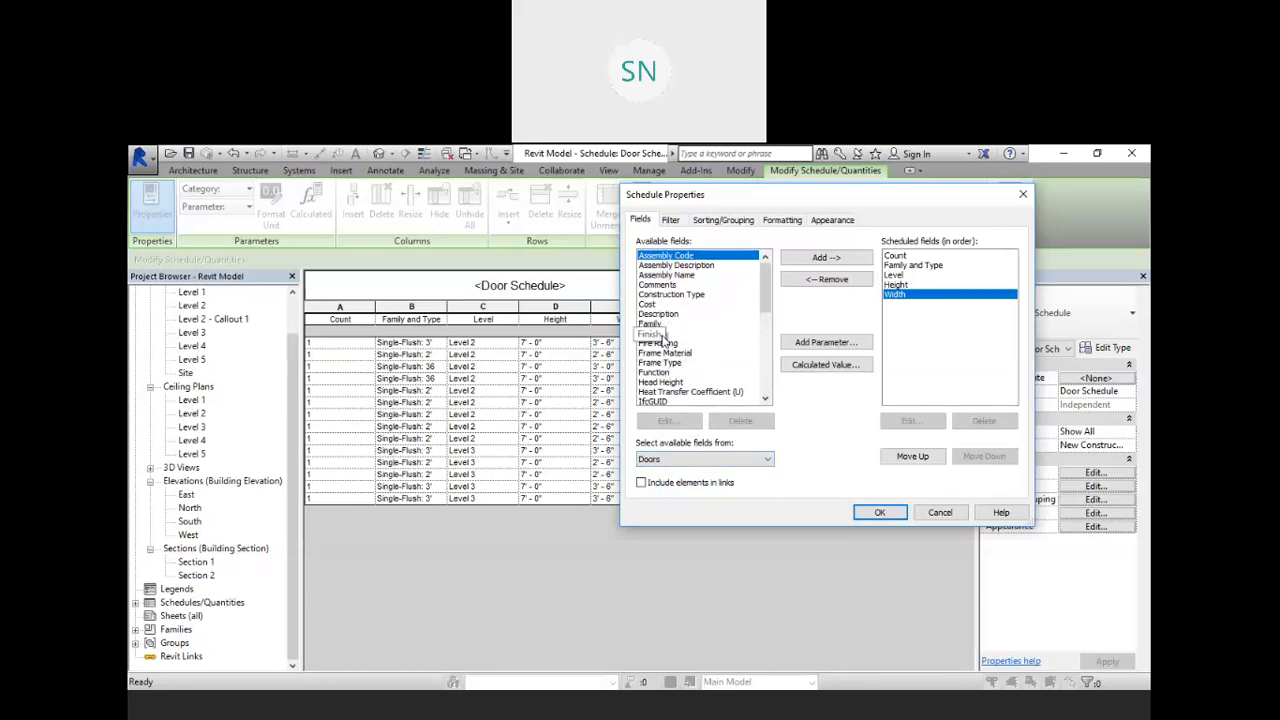
- Add the Description, Comments, Construction Type and Model fields to the door schedule and apply the schedule properties
click(662, 314)
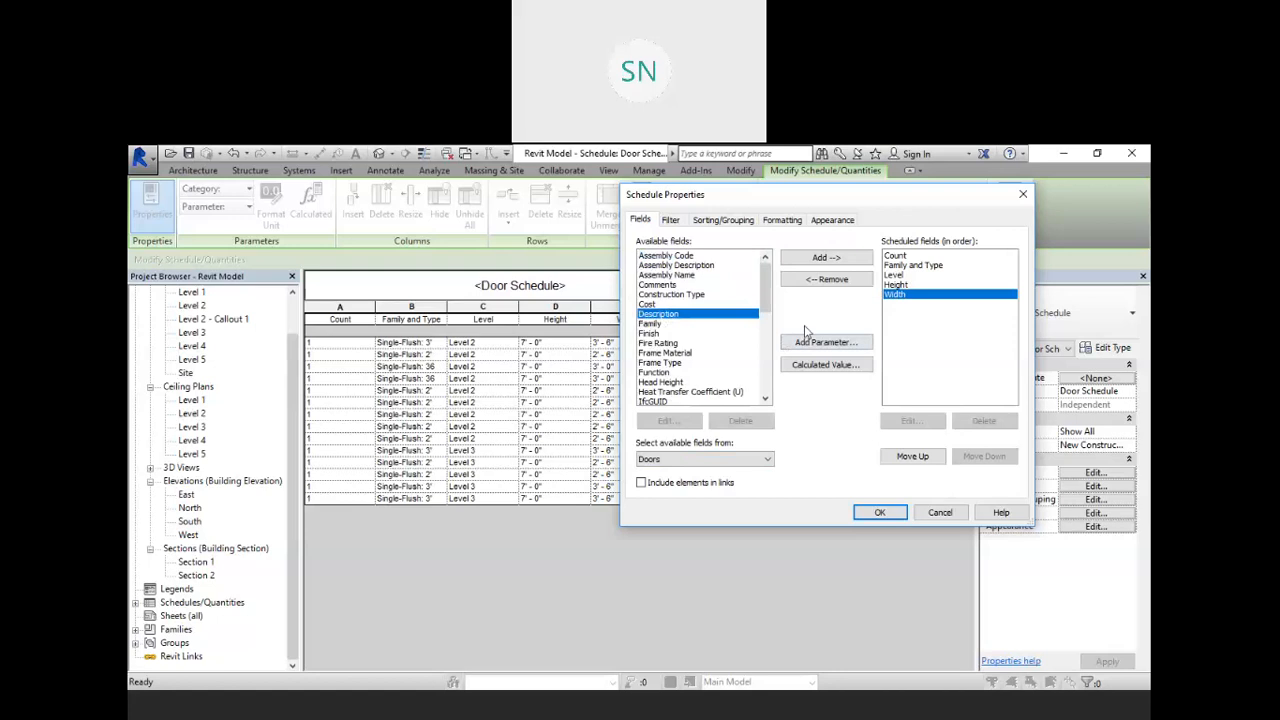
click(826, 257)
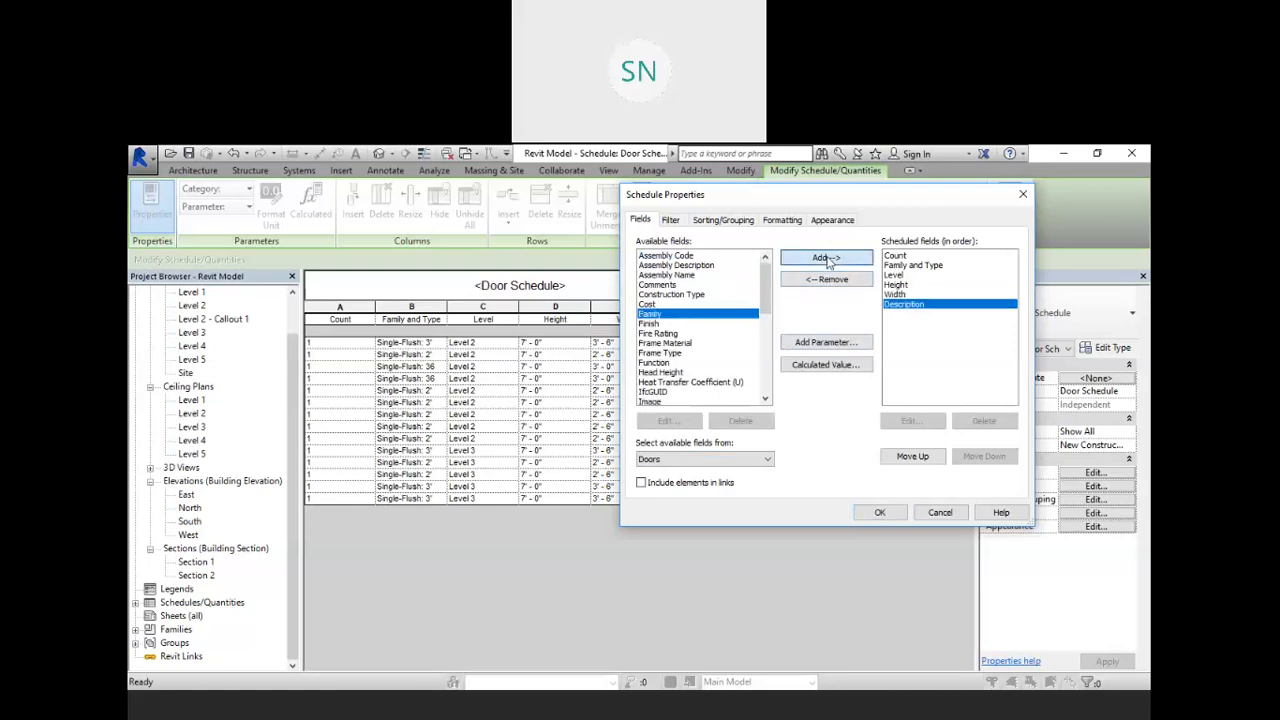
click(657, 285)
click(826, 257)
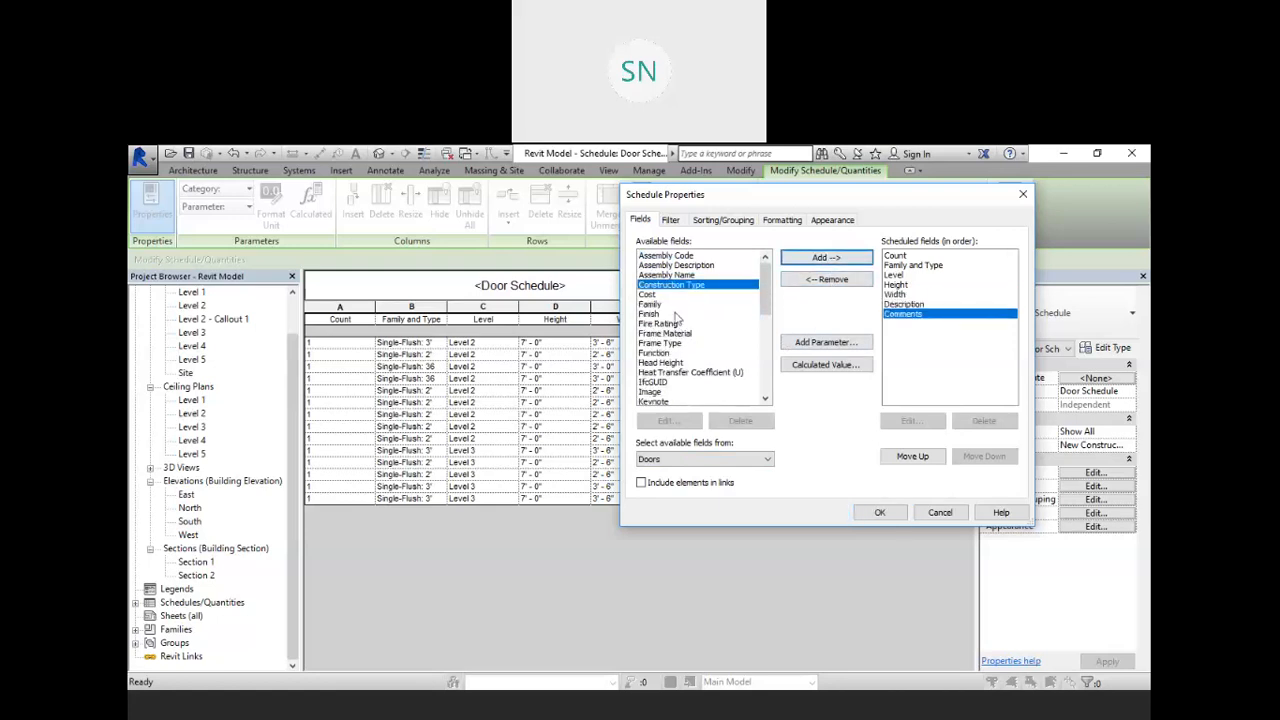
click(826, 257)
scroll(674, 365, down, 2)
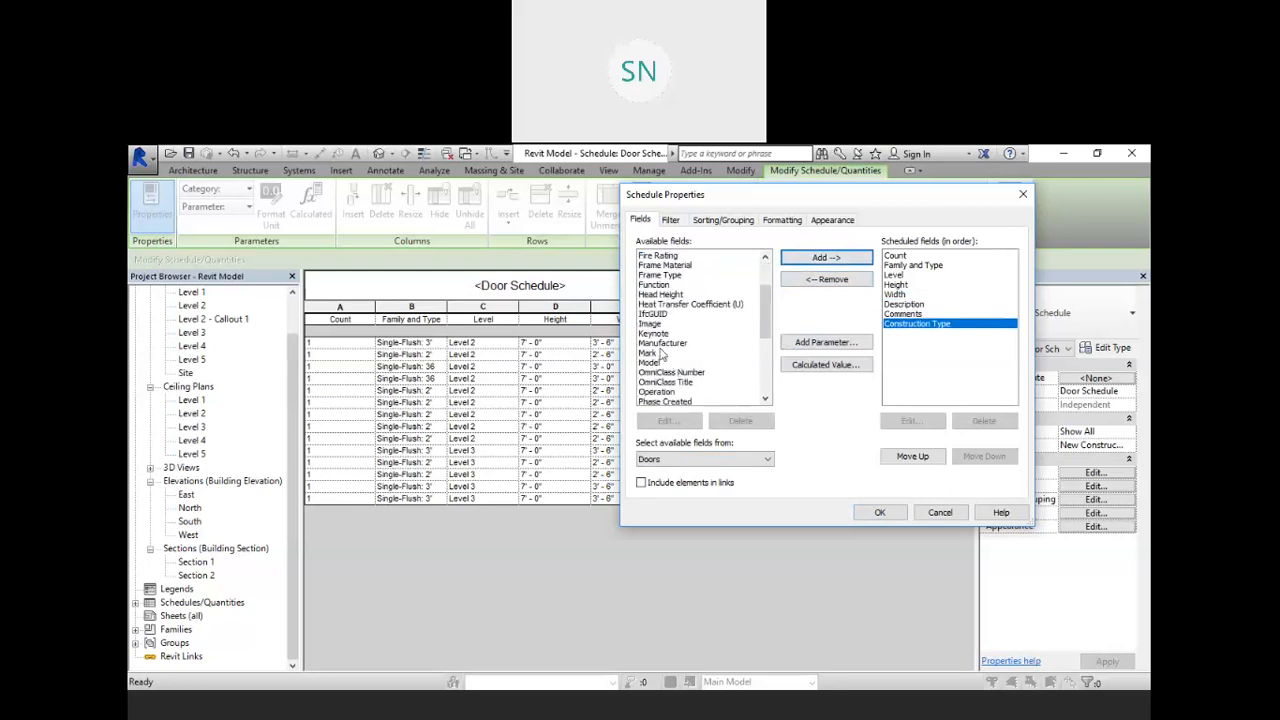
click(655, 363)
click(826, 257)
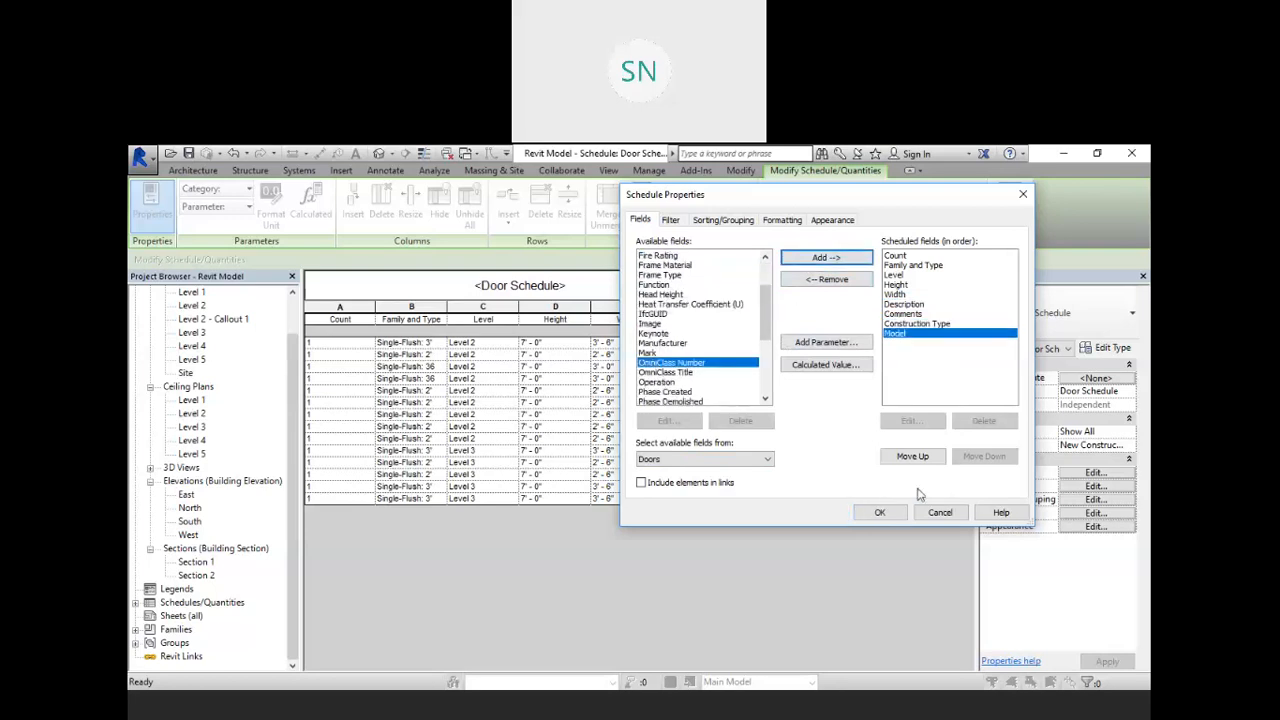
click(880, 512)
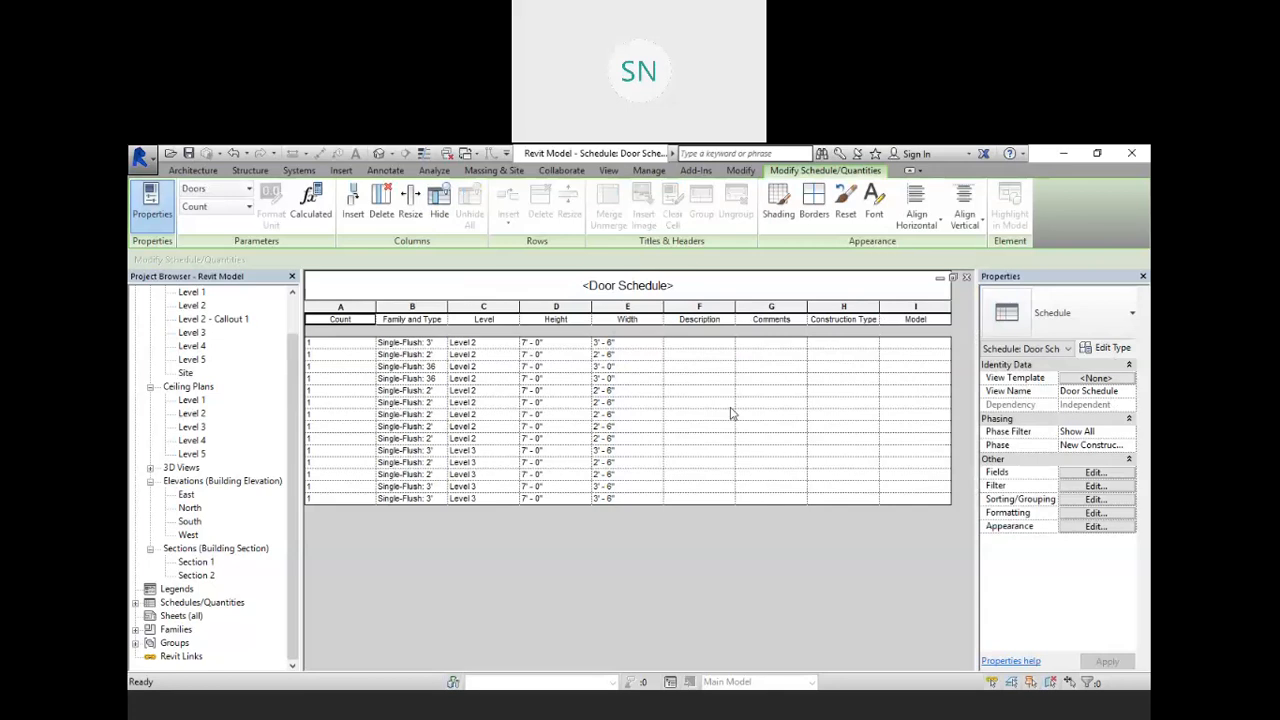
click(462, 428)
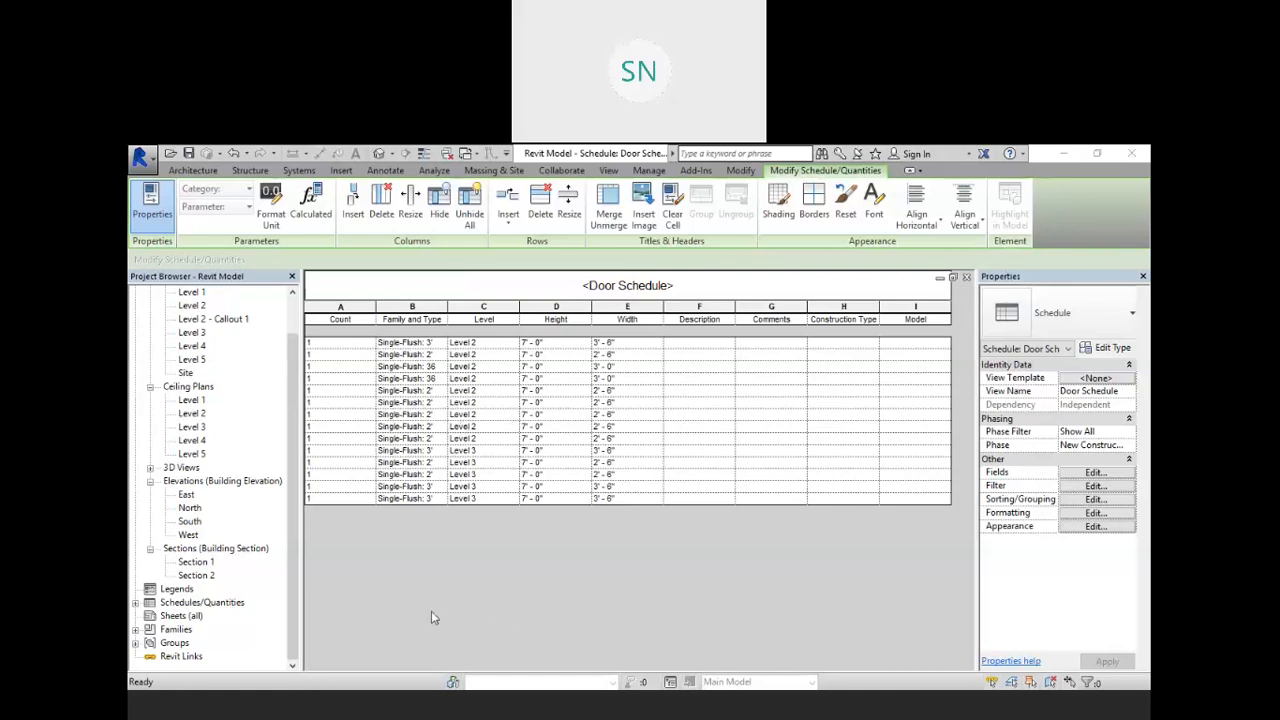
- Remove the Model, Construction Type, Comments and Description fields from the door schedule
click(1101, 472)
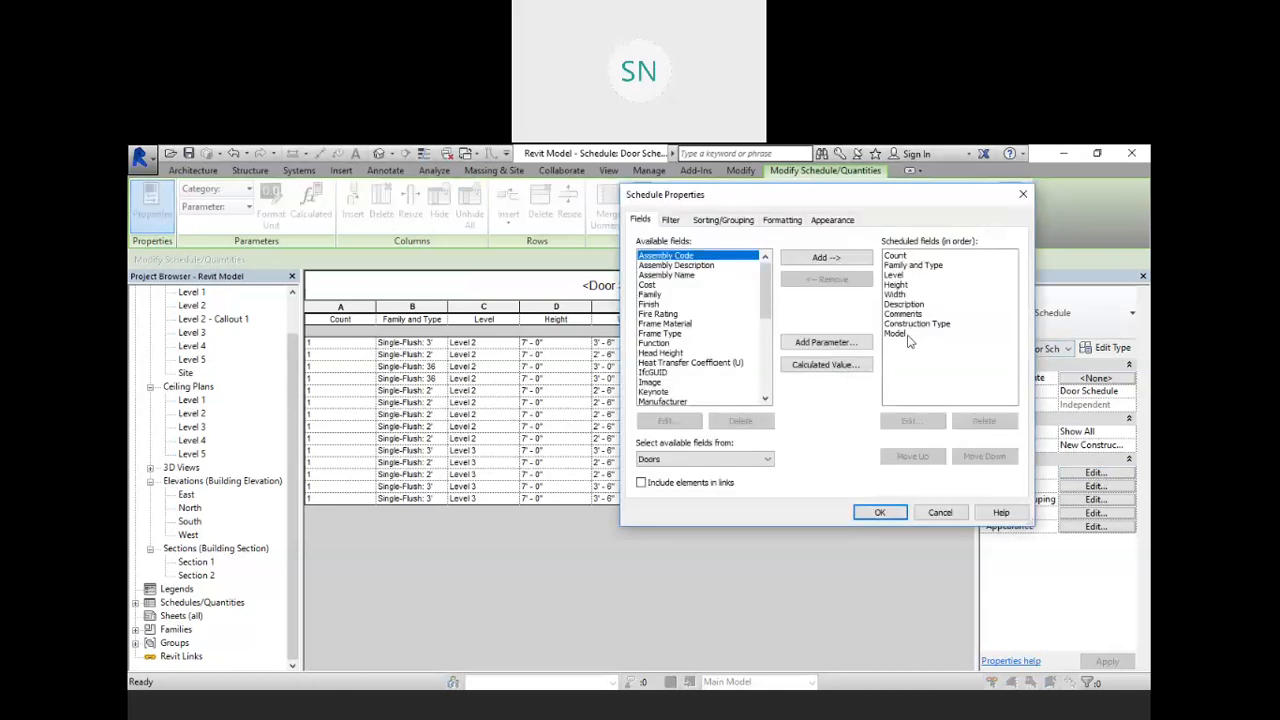
click(914, 334)
click(822, 281)
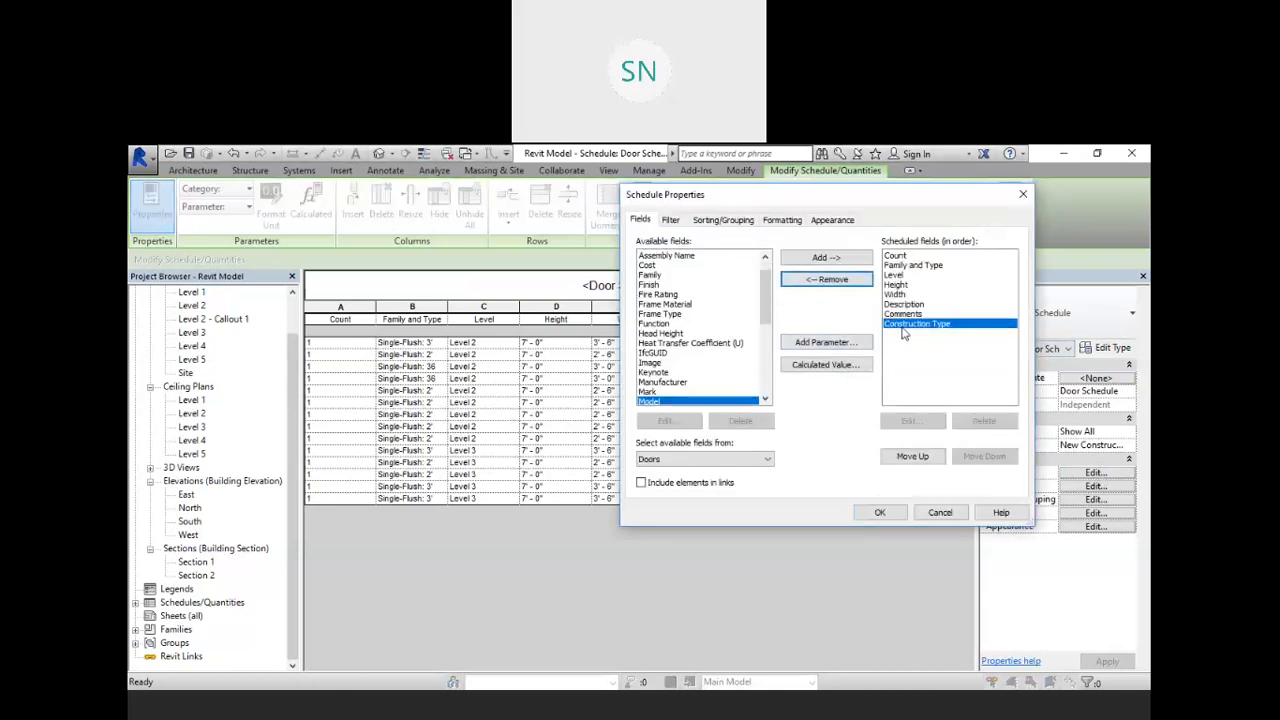
click(848, 283)
click(848, 283)
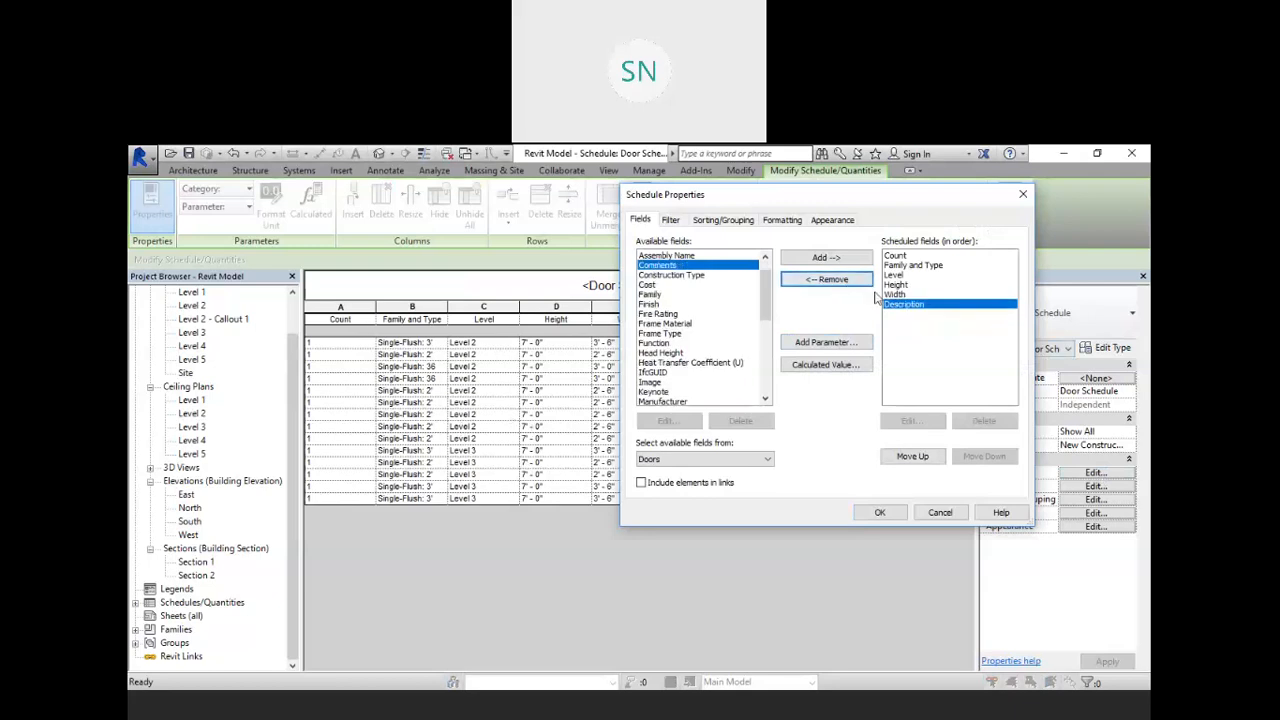
click(848, 283)
- Sort the door schedule by Level in ascending order with a header and footer for each group, and apply the properties
click(728, 220)
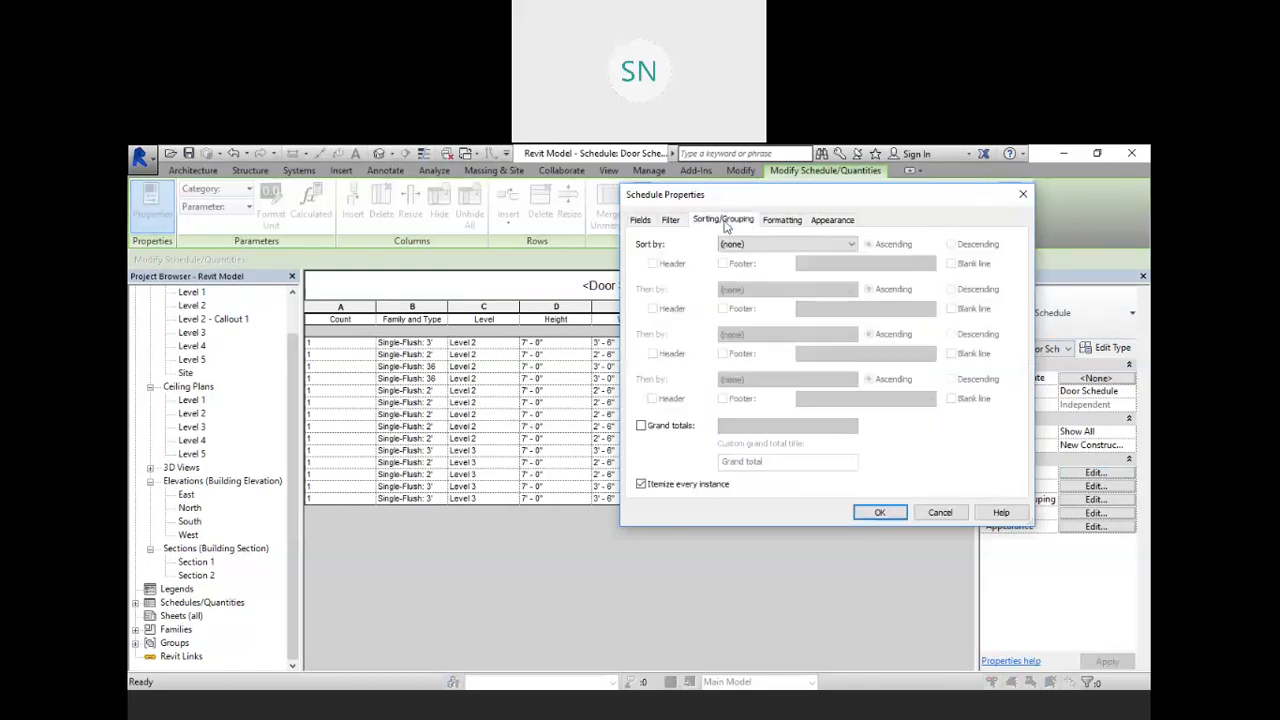
click(785, 244)
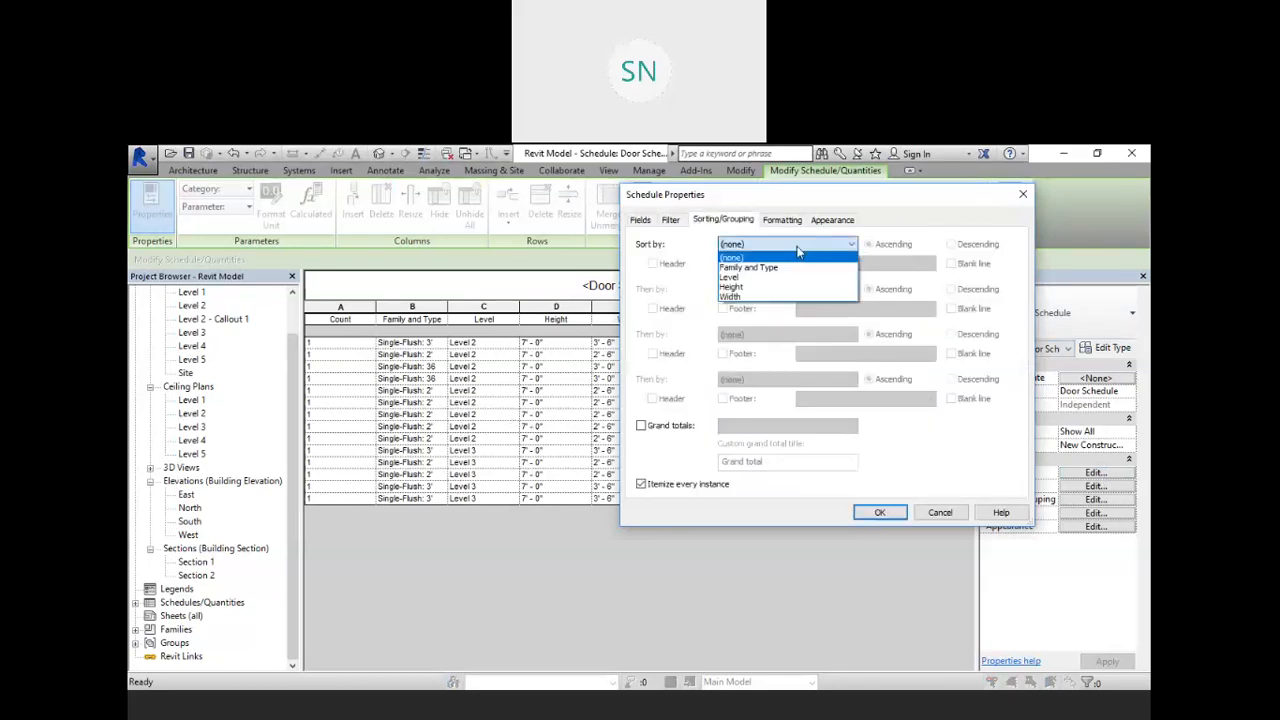
click(750, 278)
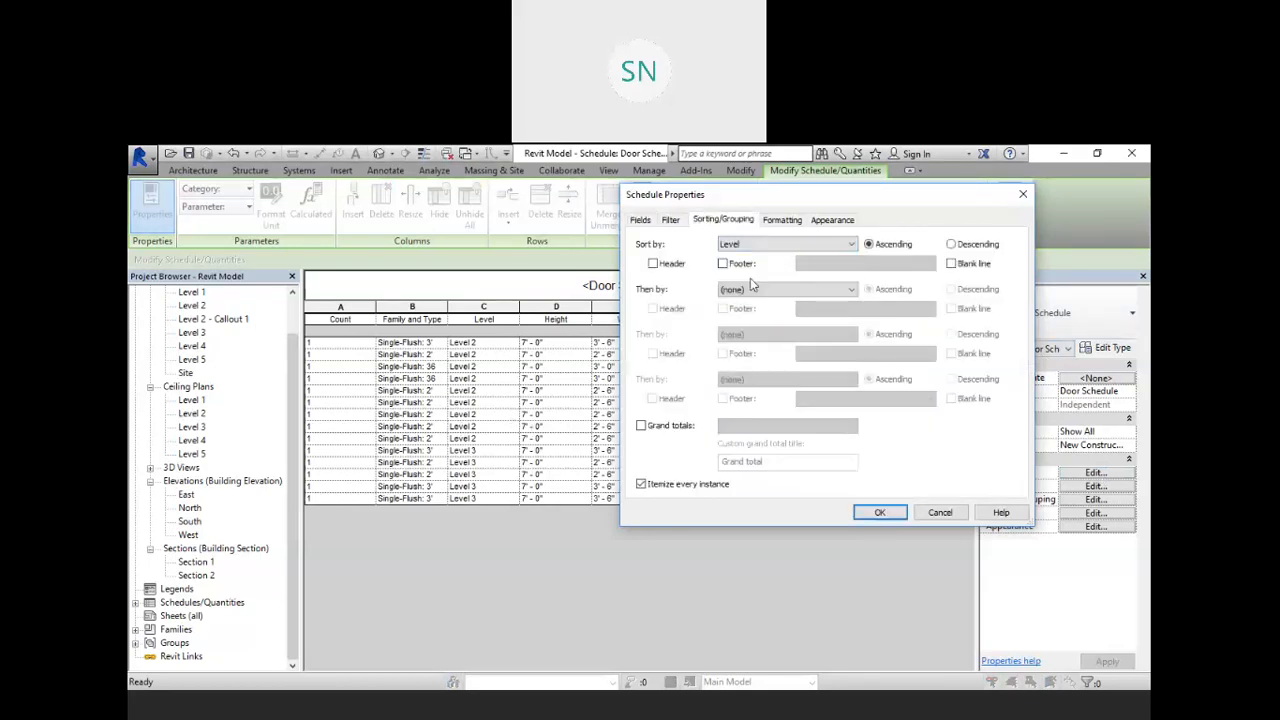
click(653, 263)
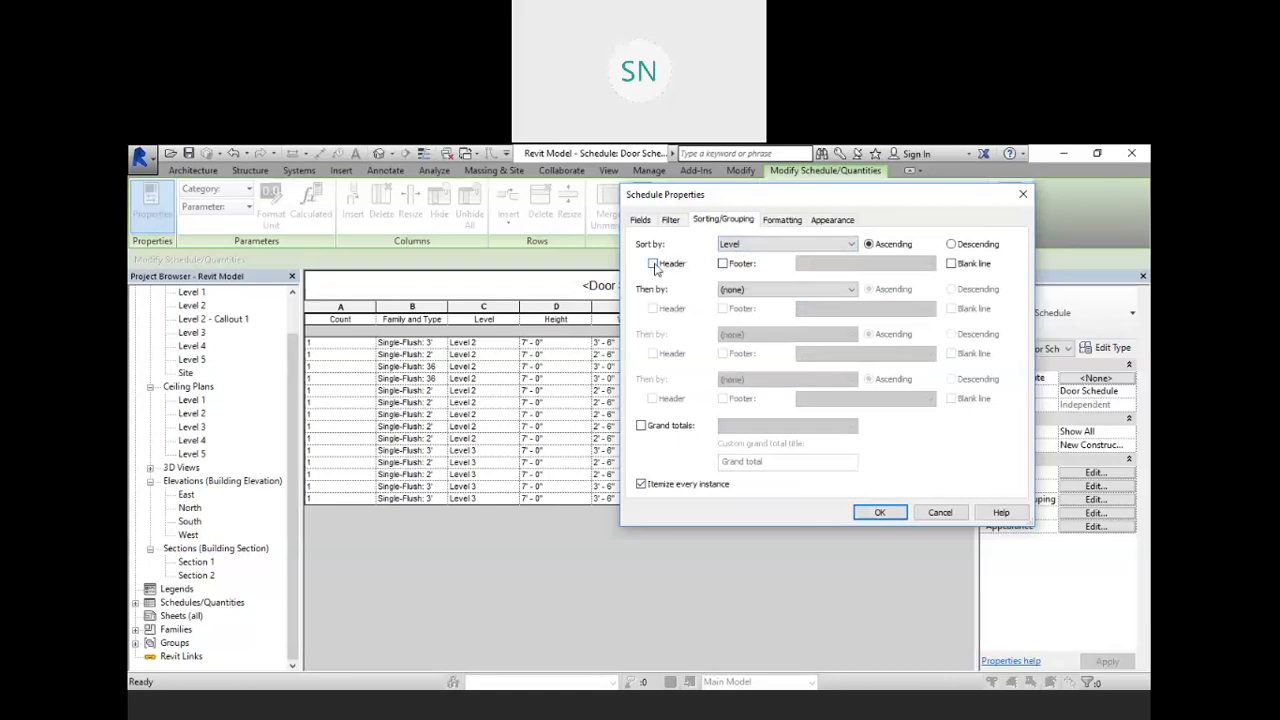
click(723, 264)
click(872, 512)
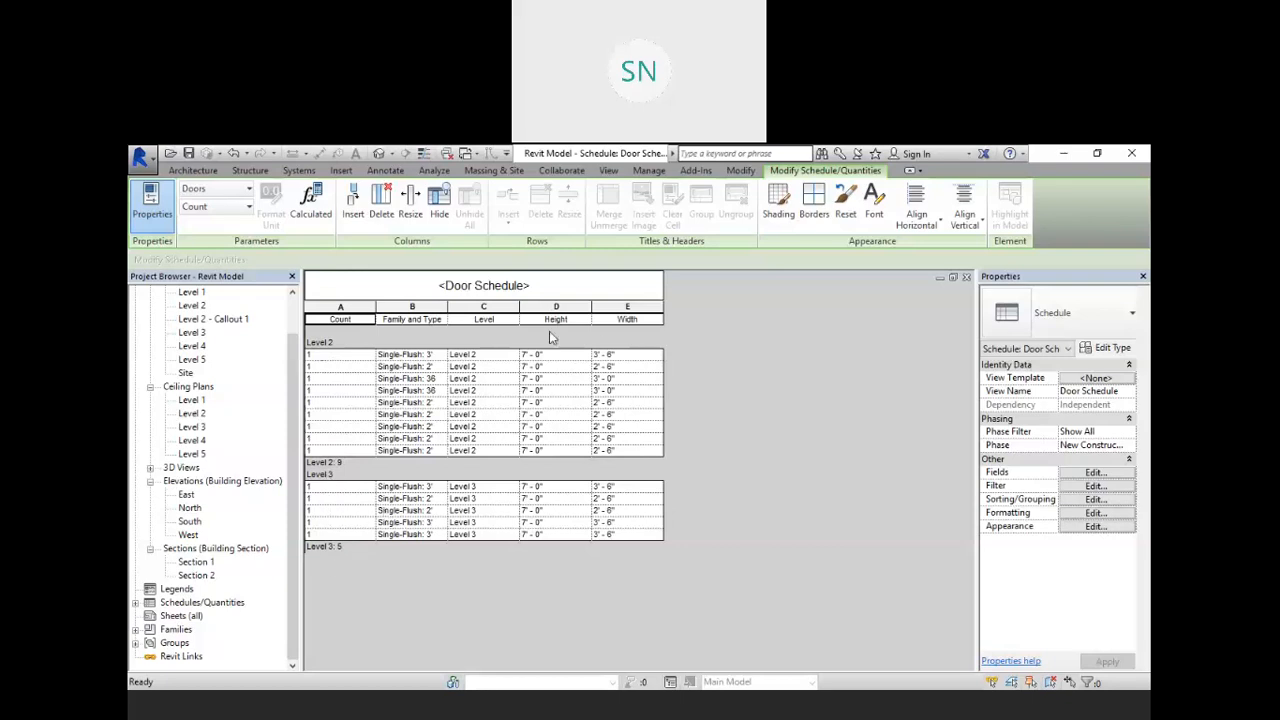
- Create a new building component schedule for the Walls category in the New Construction phase, dismissing the save reminder
click(608, 172)
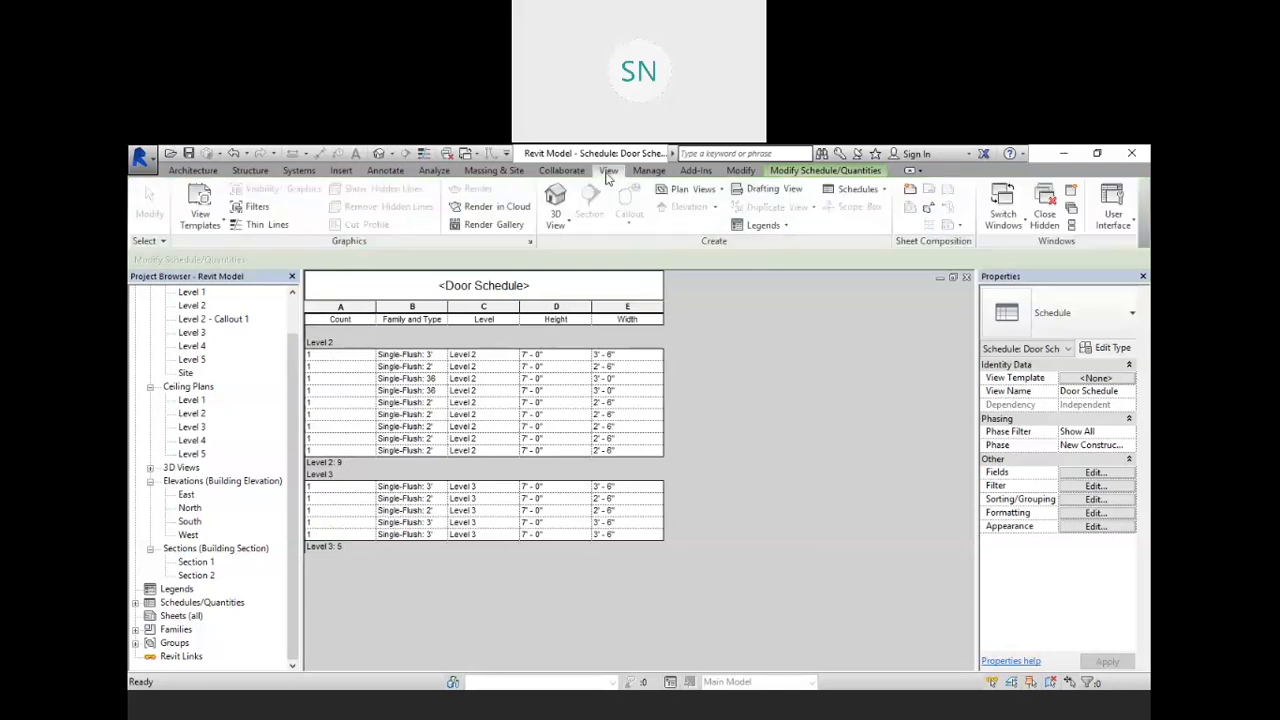
click(855, 189)
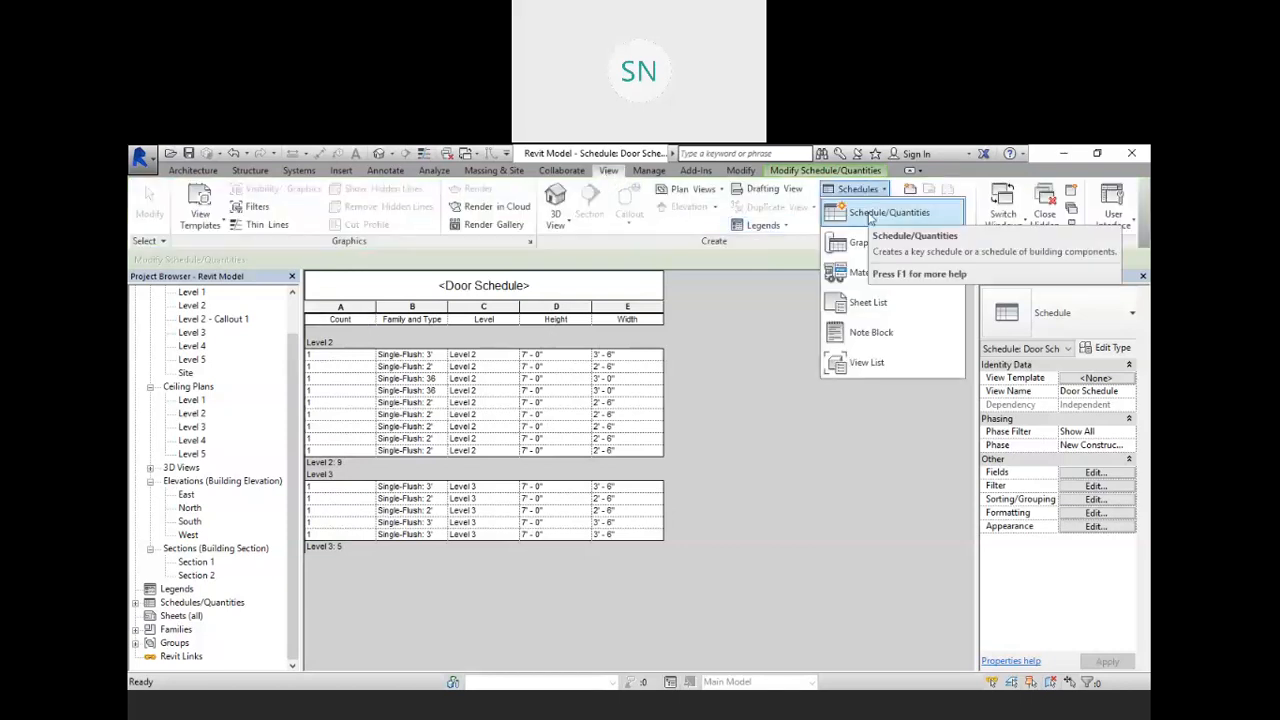
click(871, 216)
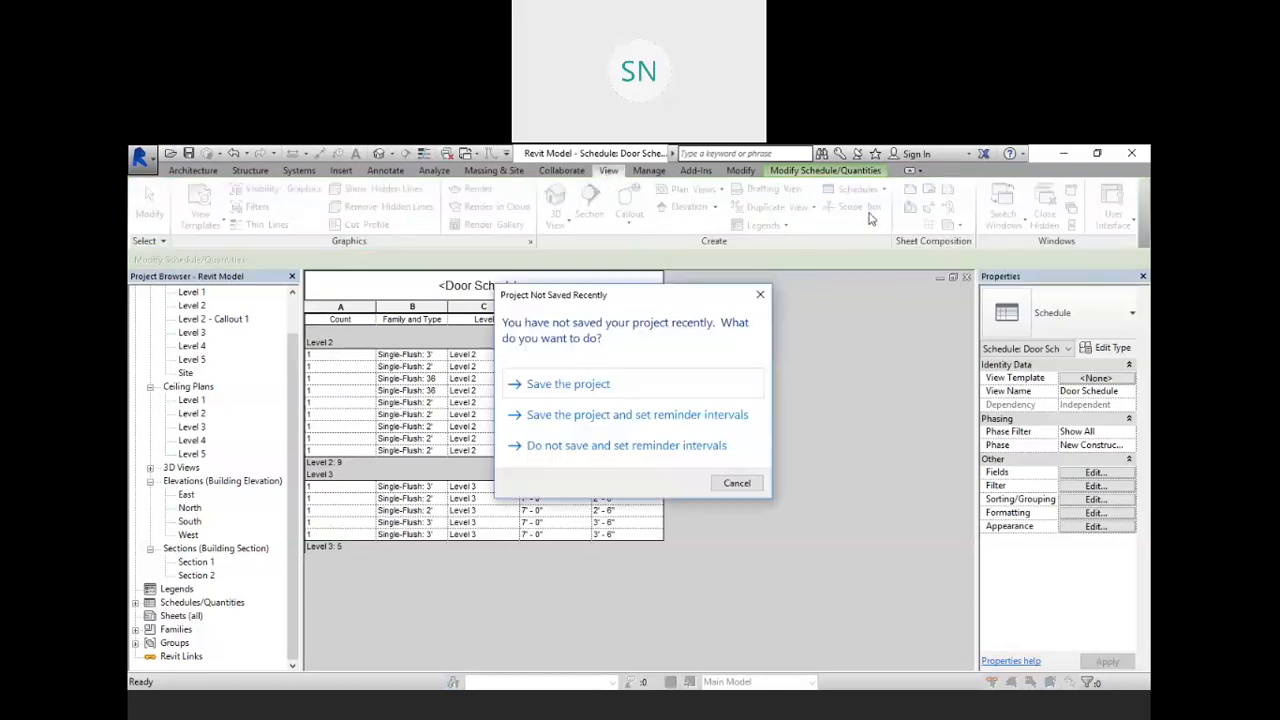
click(736, 483)
scroll(595, 350, down, 8)
scroll(592, 333, down, 4)
click(549, 394)
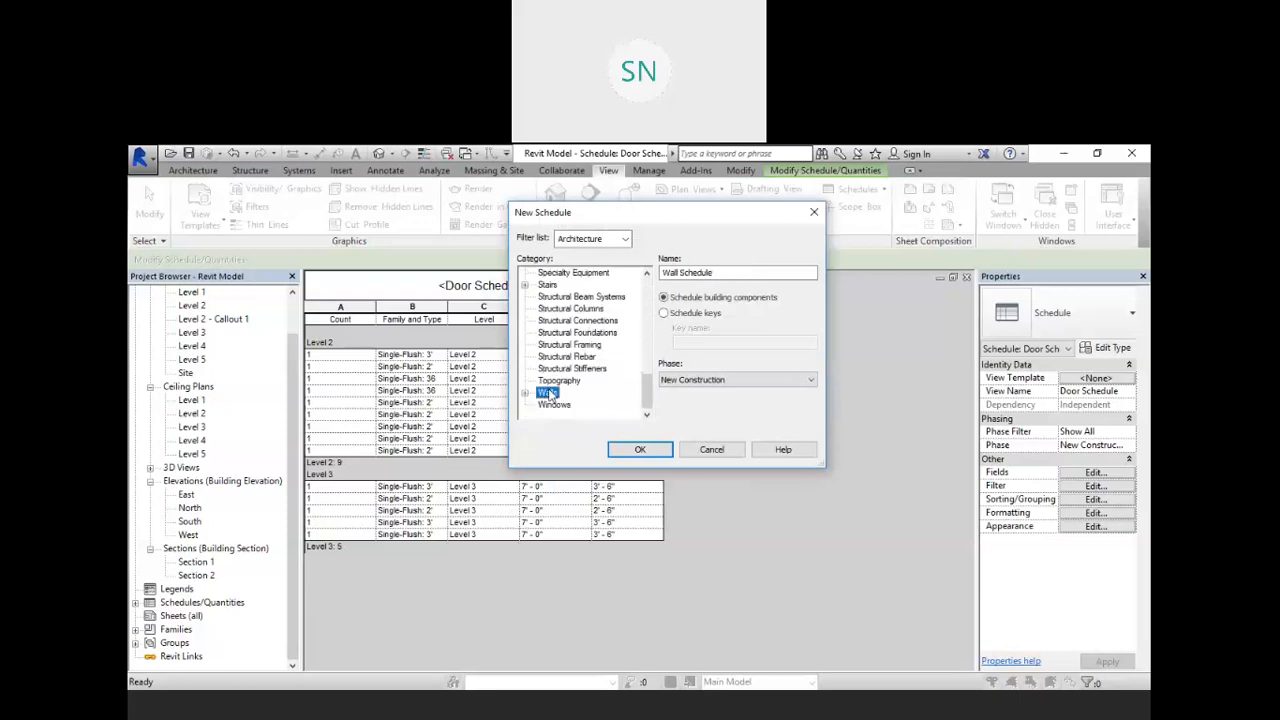
click(644, 449)
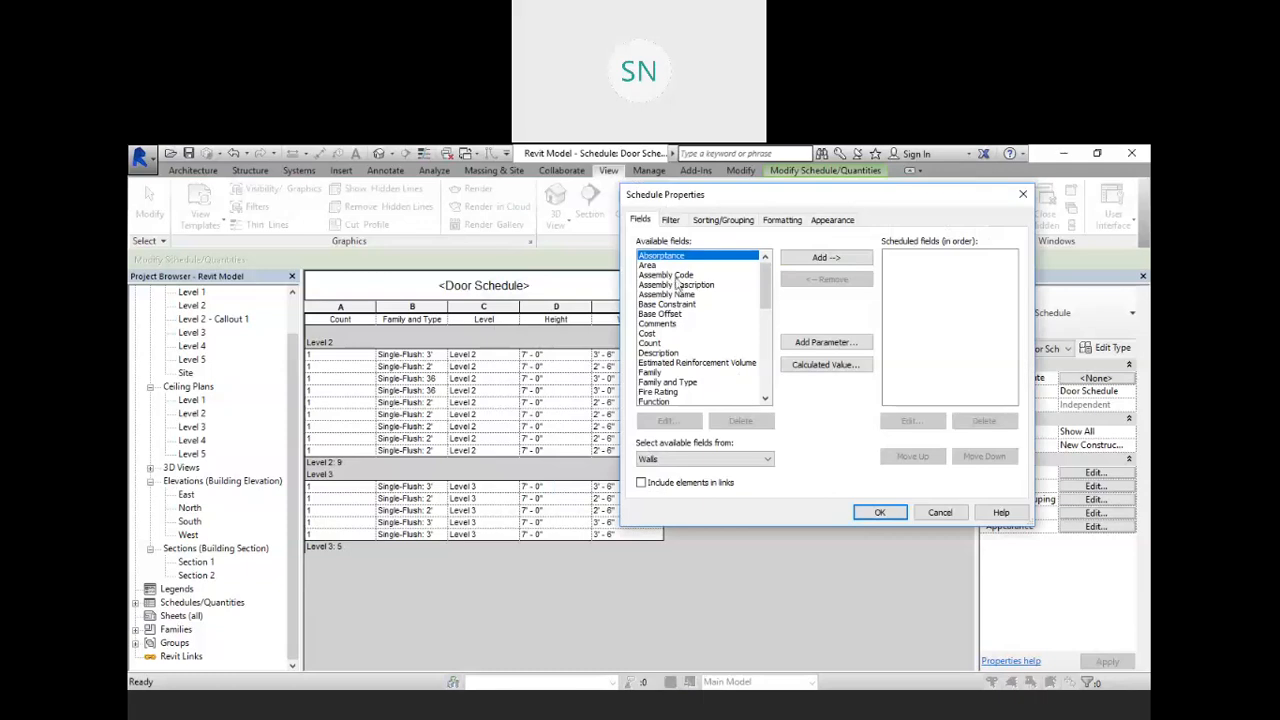
- Add the Area, Count and Length fields to the wall schedule's scheduled fields
click(647, 264)
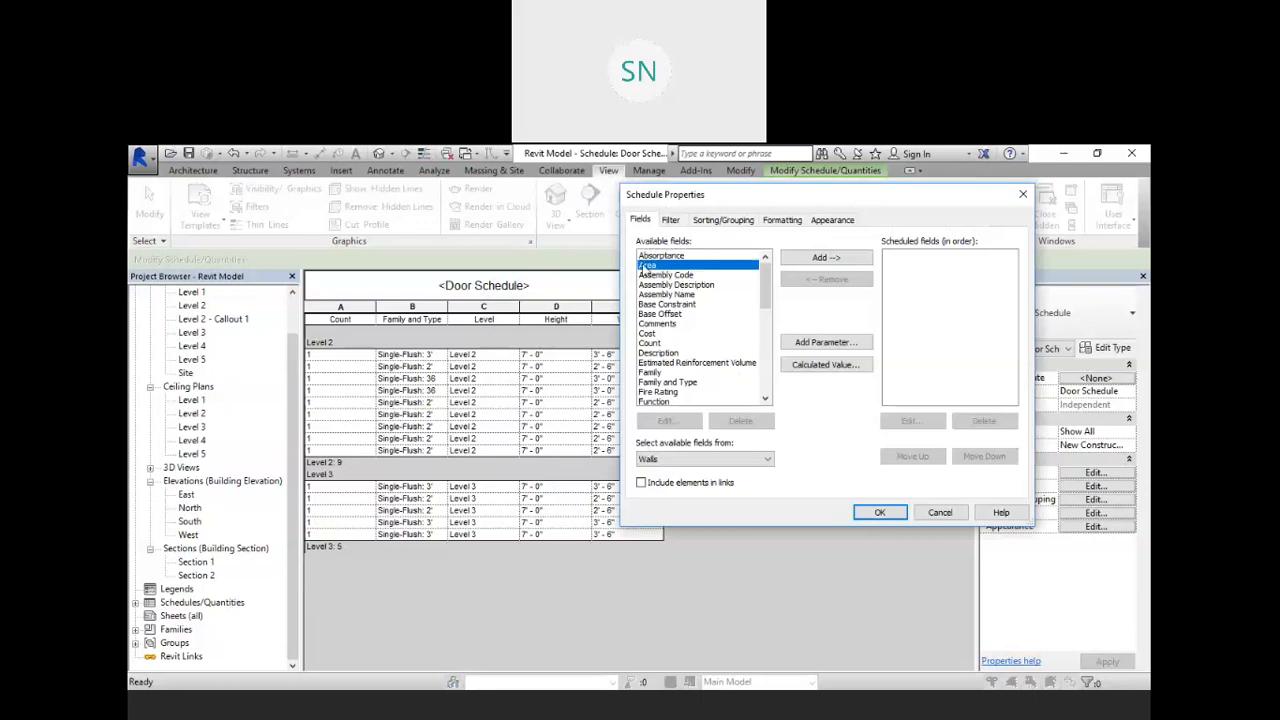
click(824, 258)
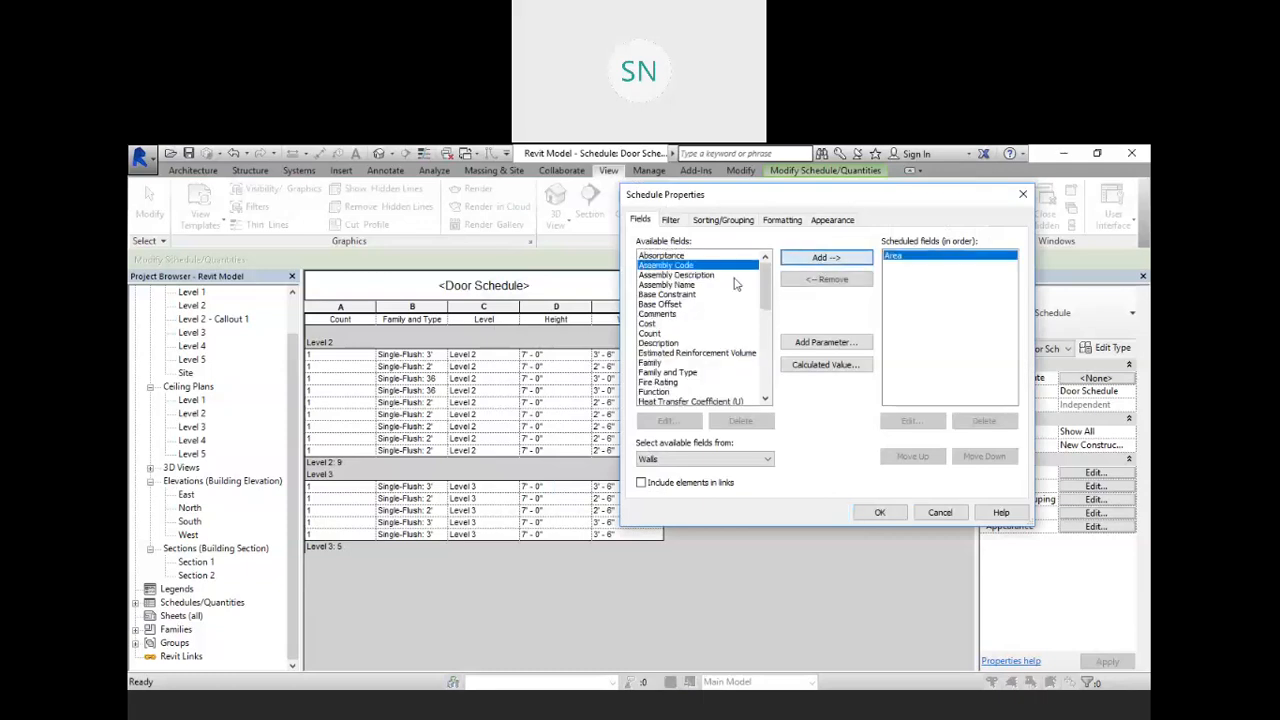
double_click(651, 333)
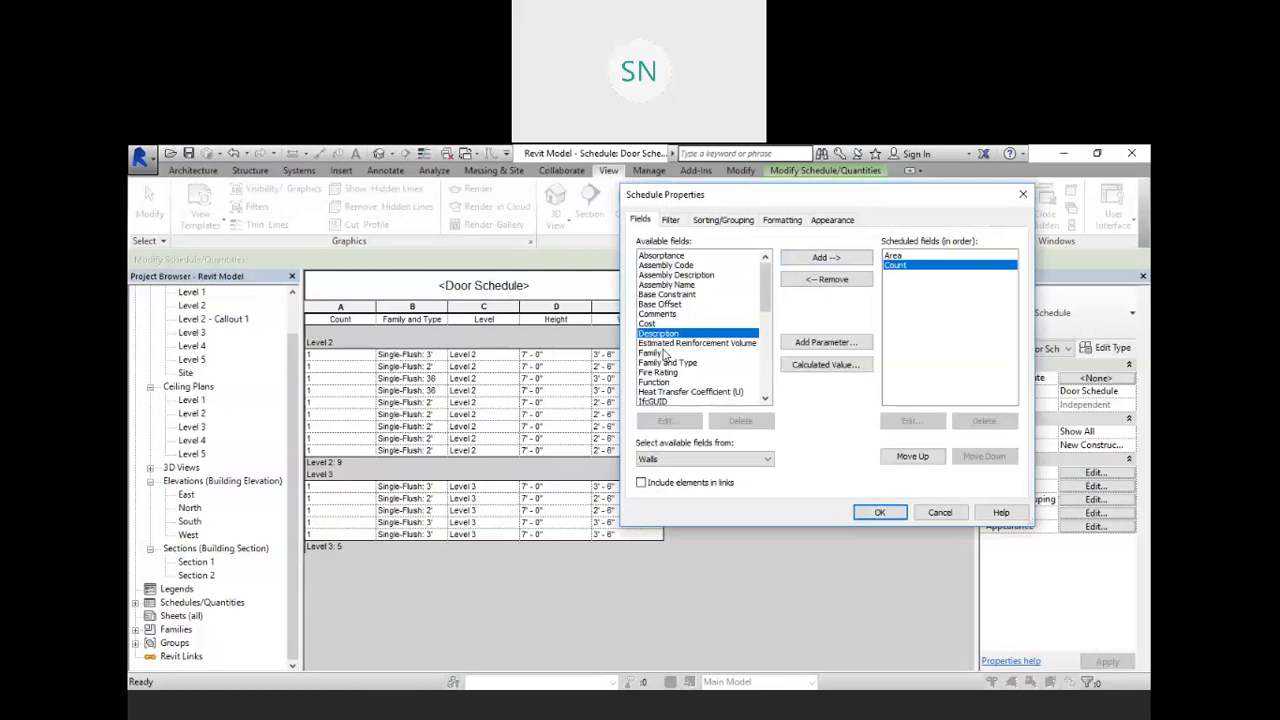
scroll(662, 350, down, 1)
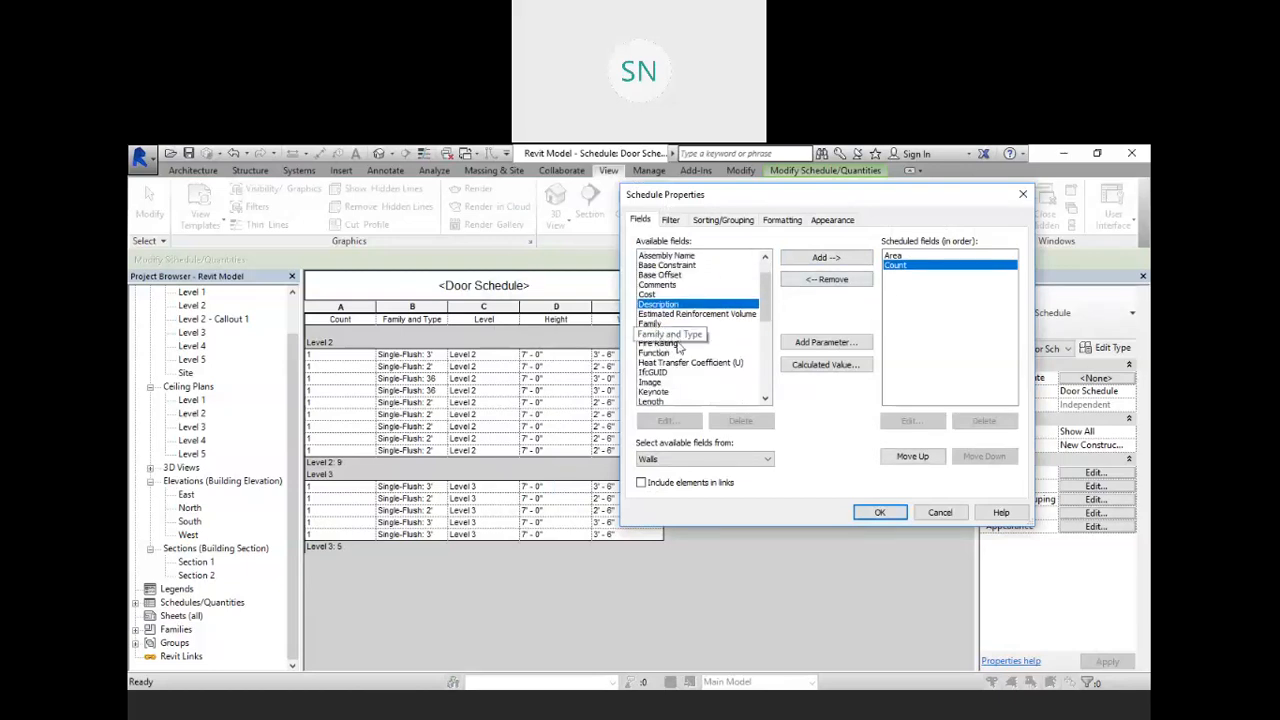
scroll(678, 346, down, 3)
click(656, 314)
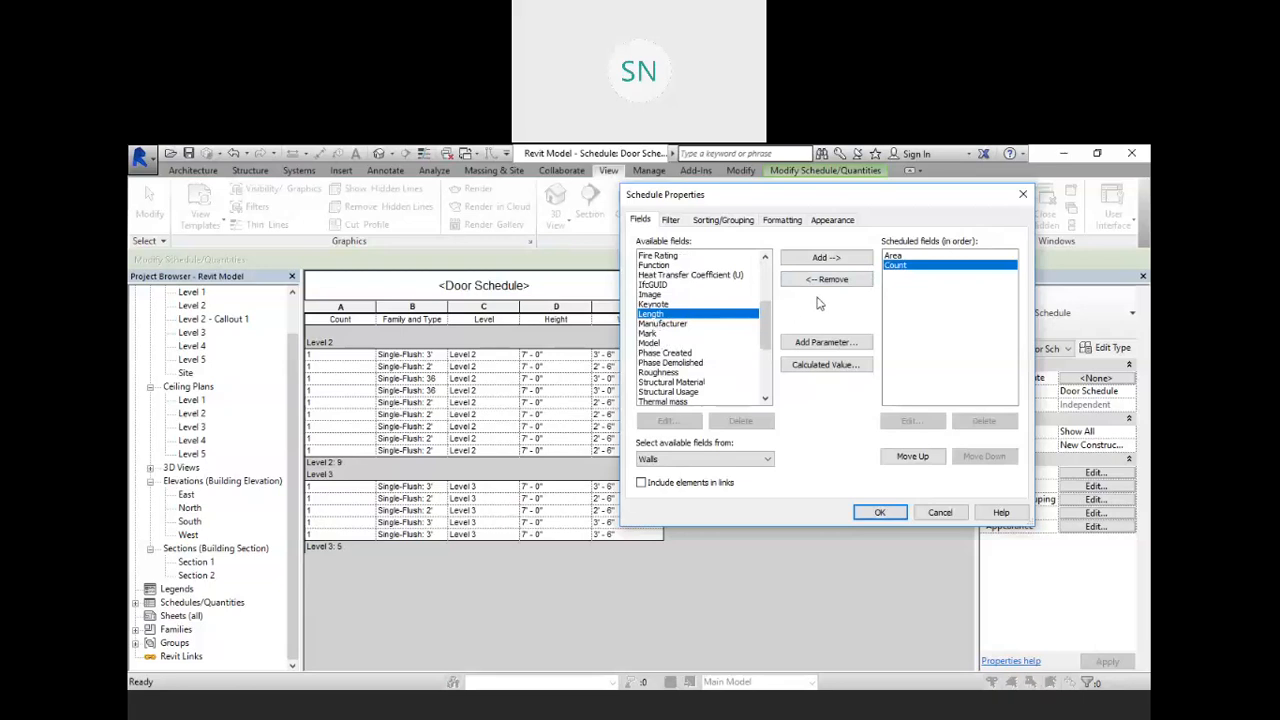
click(826, 258)
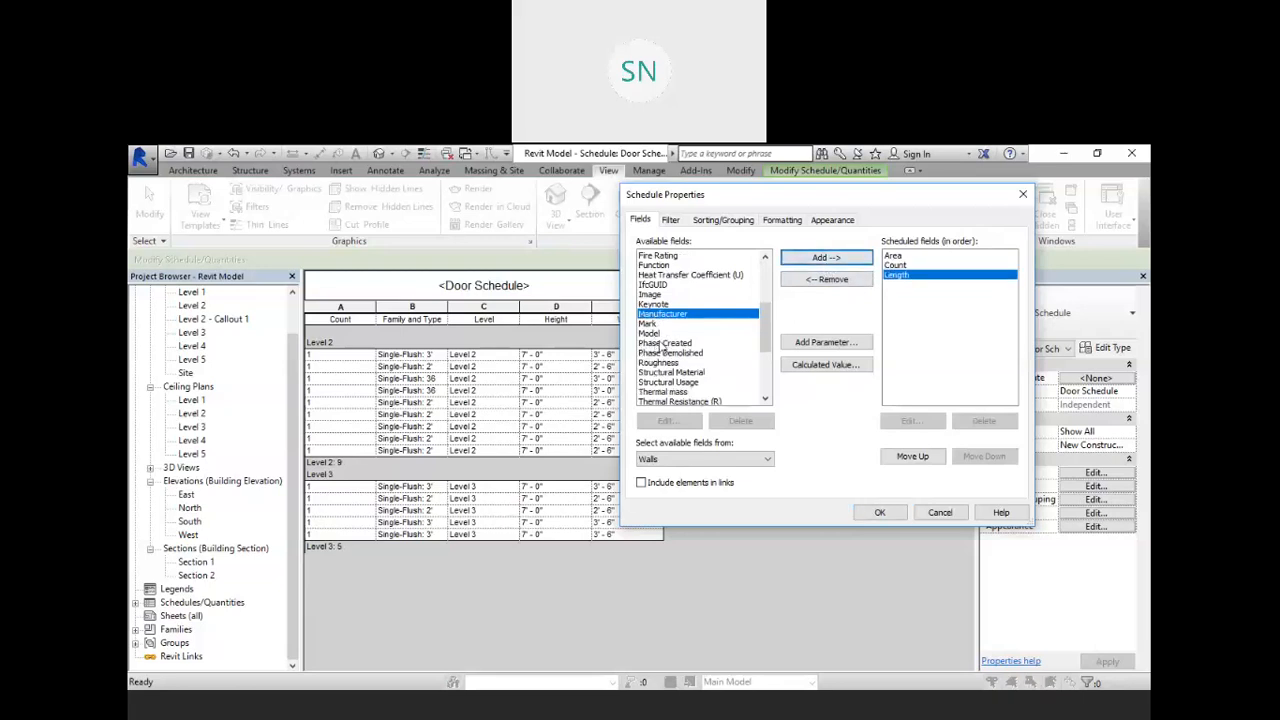
- Add the Volume and Width fields to the wall schedule, leaving the URL field out
scroll(655, 343, down, 4)
click(652, 382)
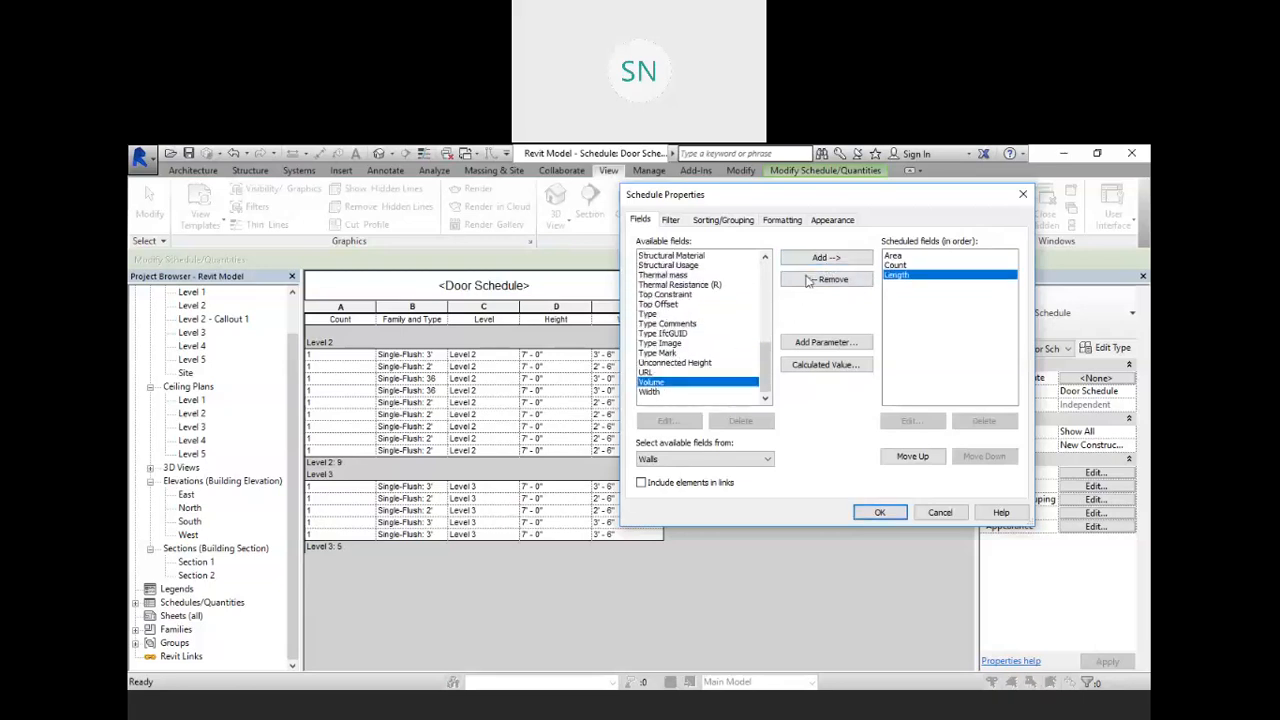
click(826, 258)
click(830, 258)
click(846, 258)
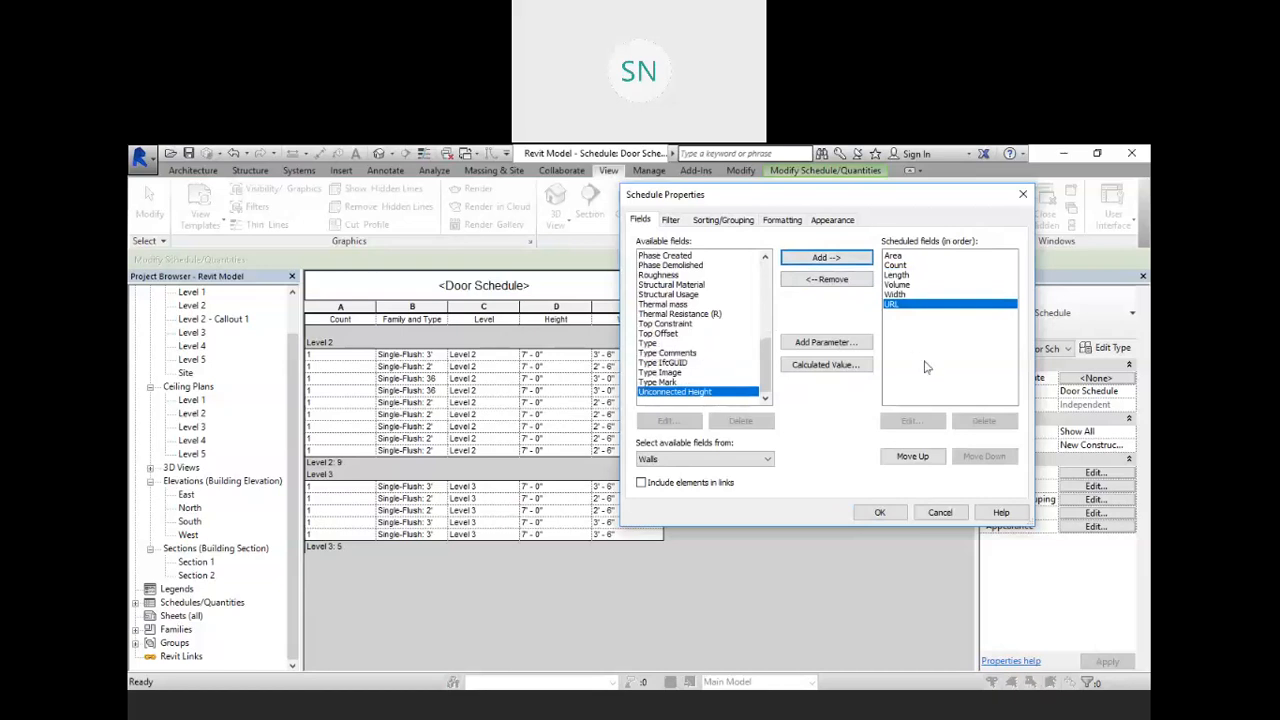
click(826, 279)
click(826, 279)
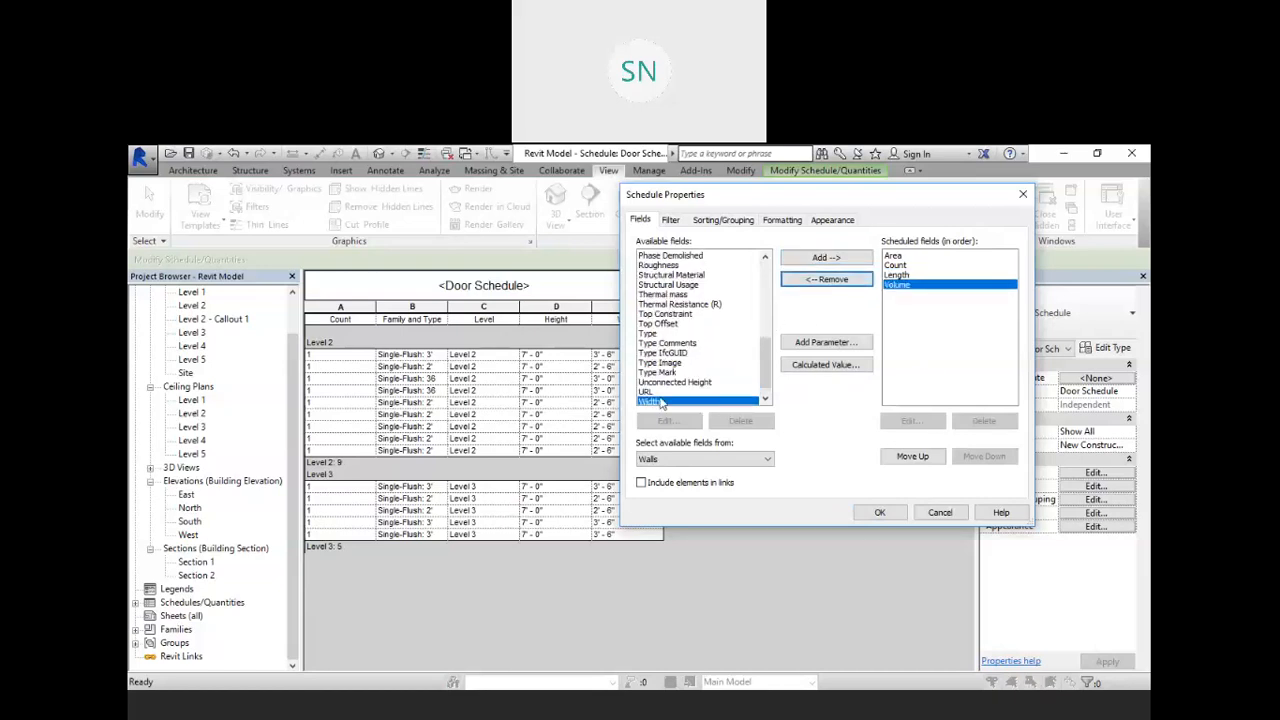
click(826, 257)
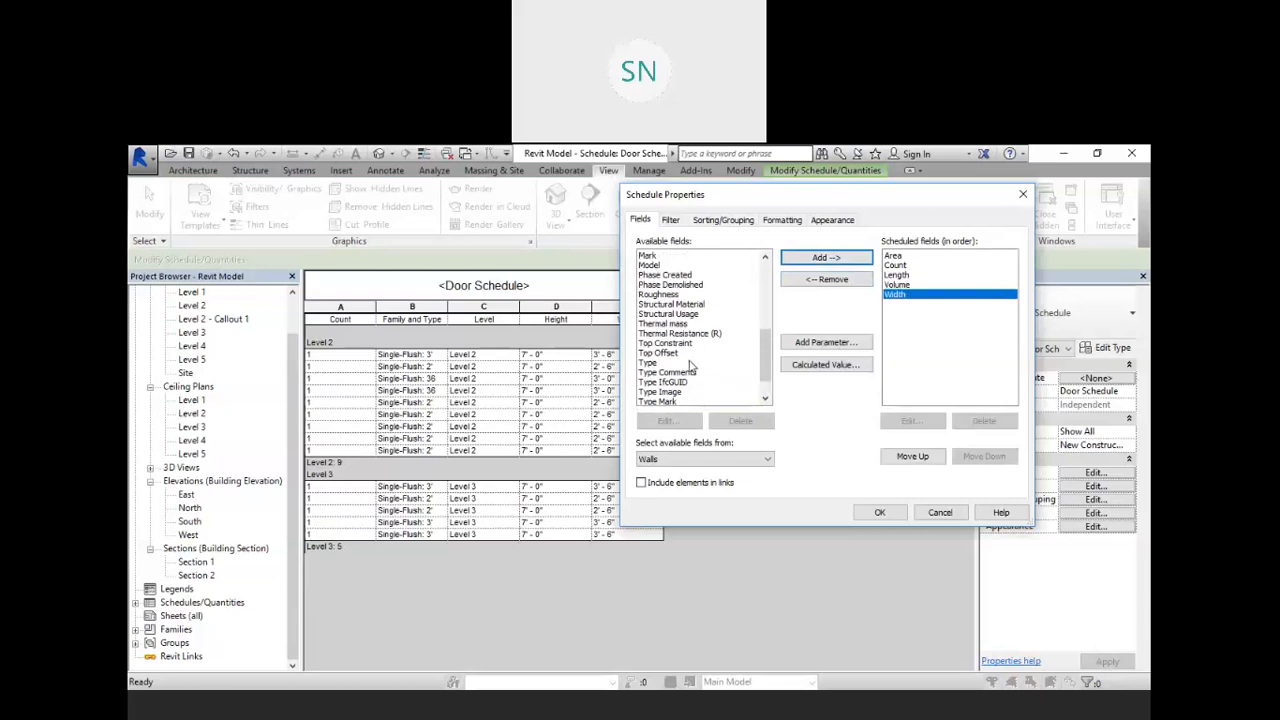
- Add the Family and Type field to the wall schedule
scroll(680, 378, up, 2)
scroll(662, 333, up, 3)
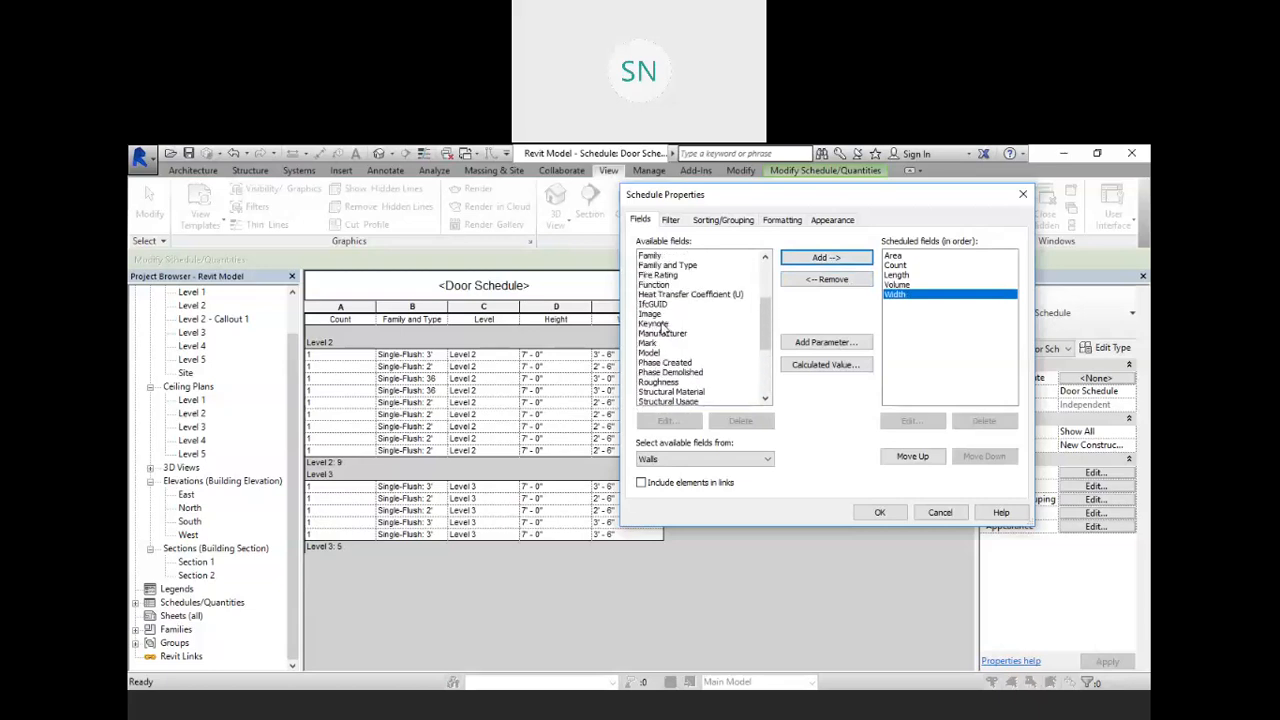
click(652, 323)
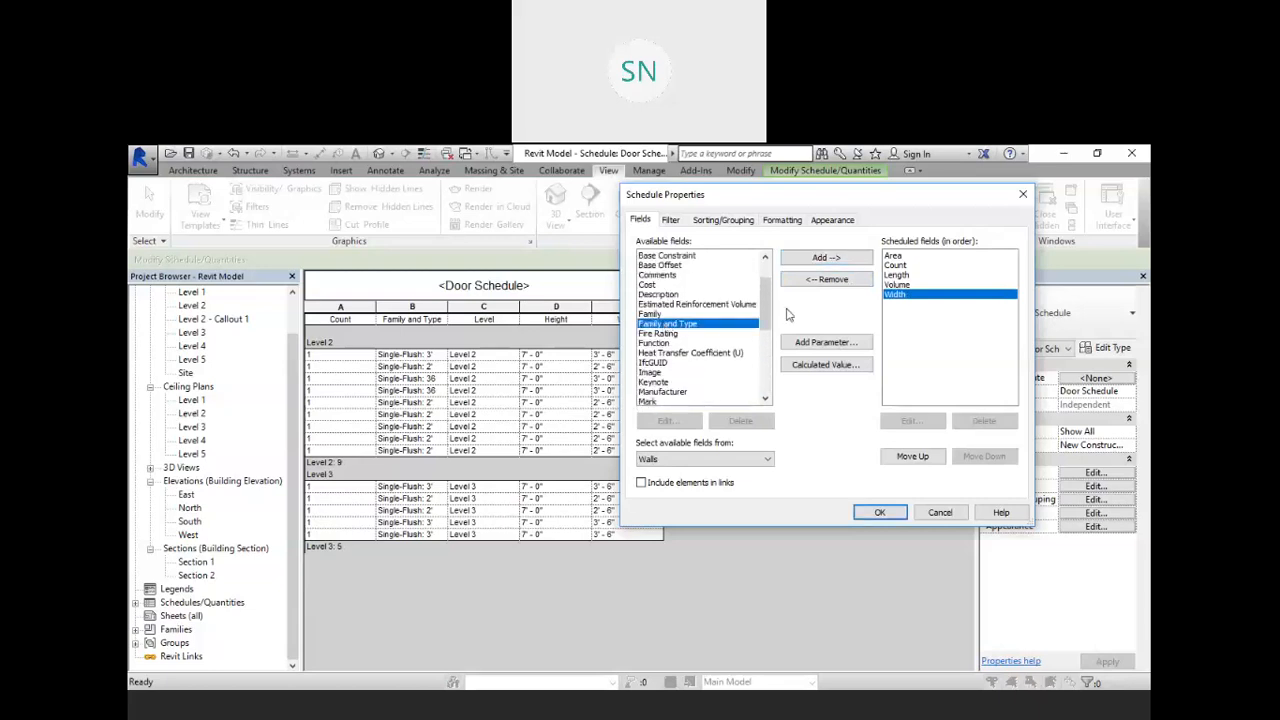
click(826, 257)
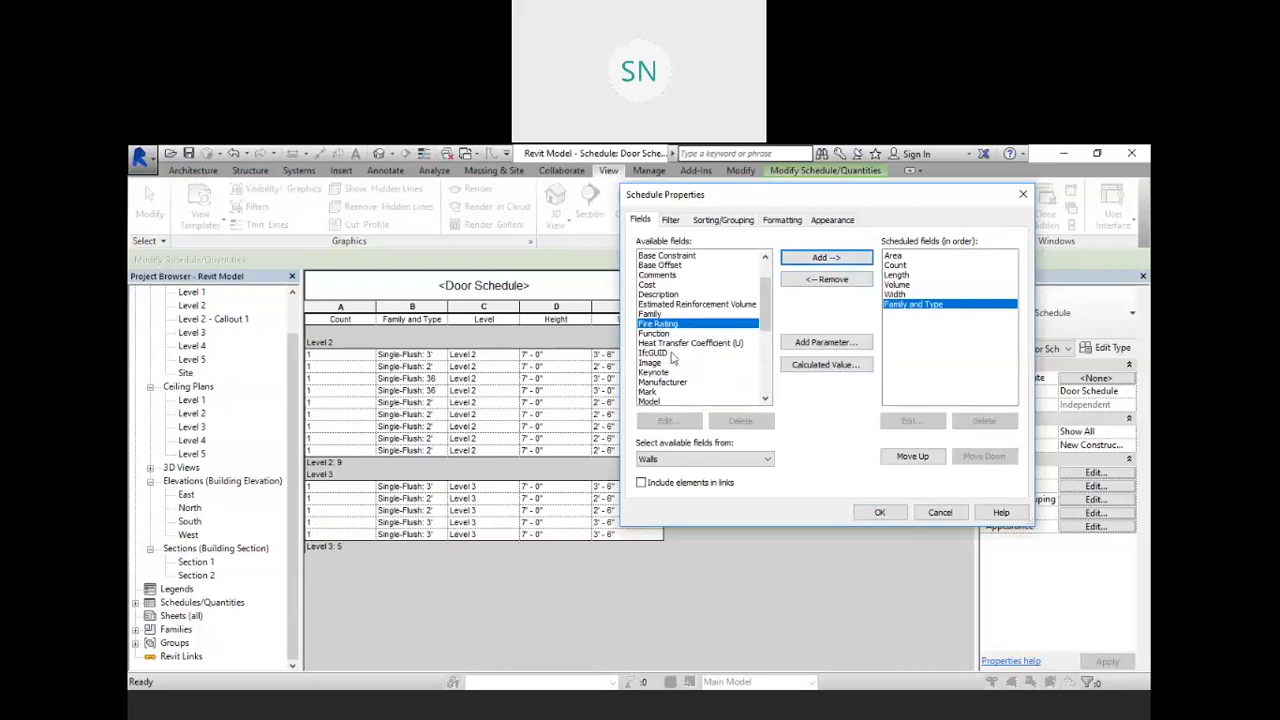
scroll(673, 358, up, 1)
scroll(673, 358, up, 1)
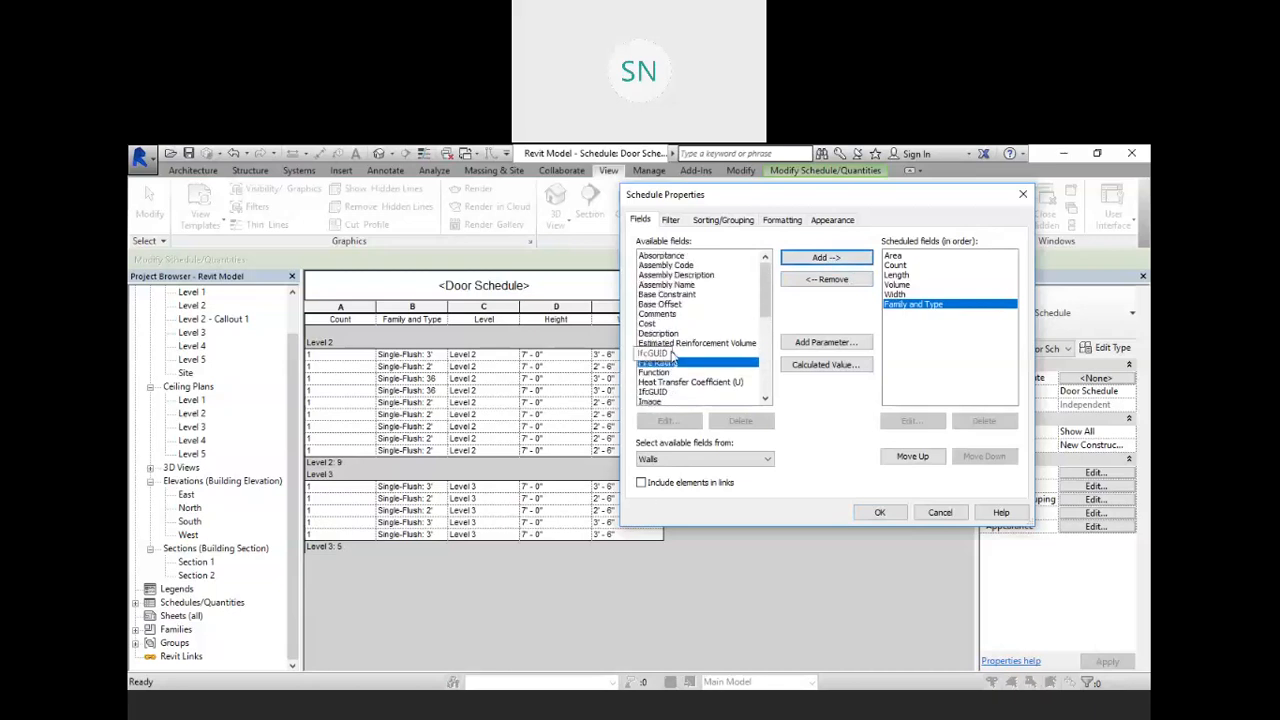
- Reorder the scheduled fields so Count comes first and Family and Type comes second
click(910, 265)
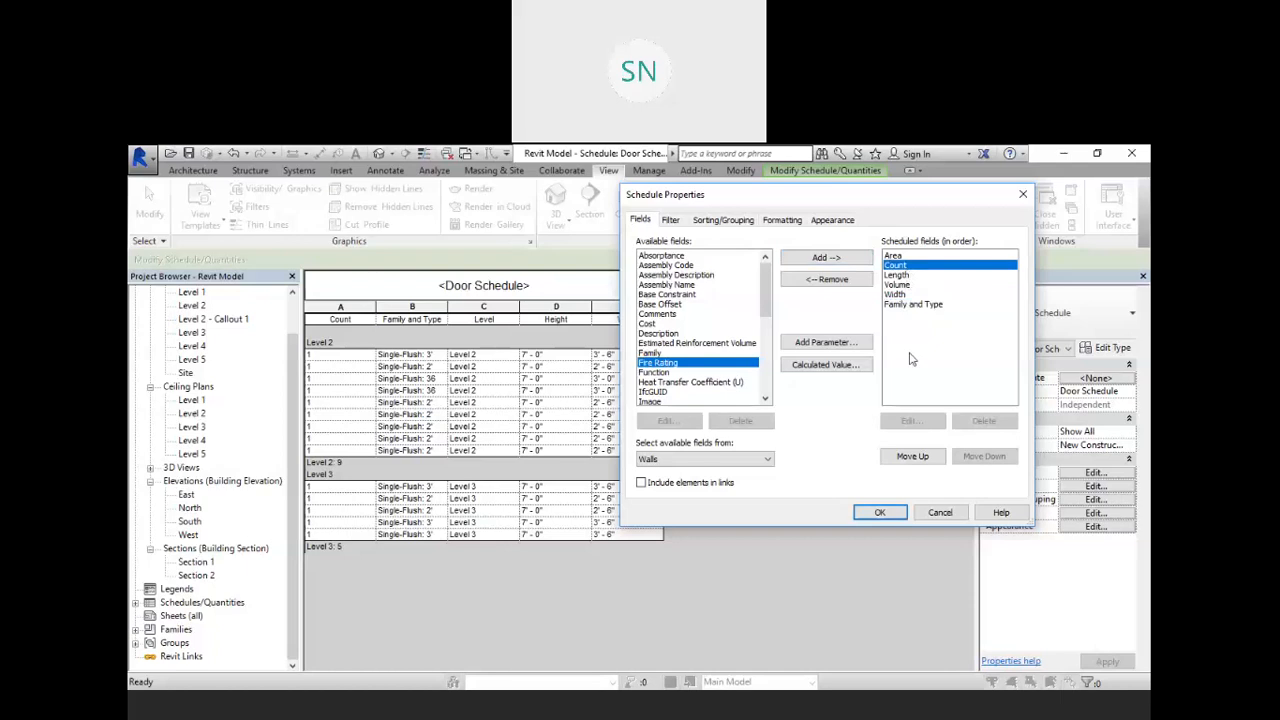
click(912, 456)
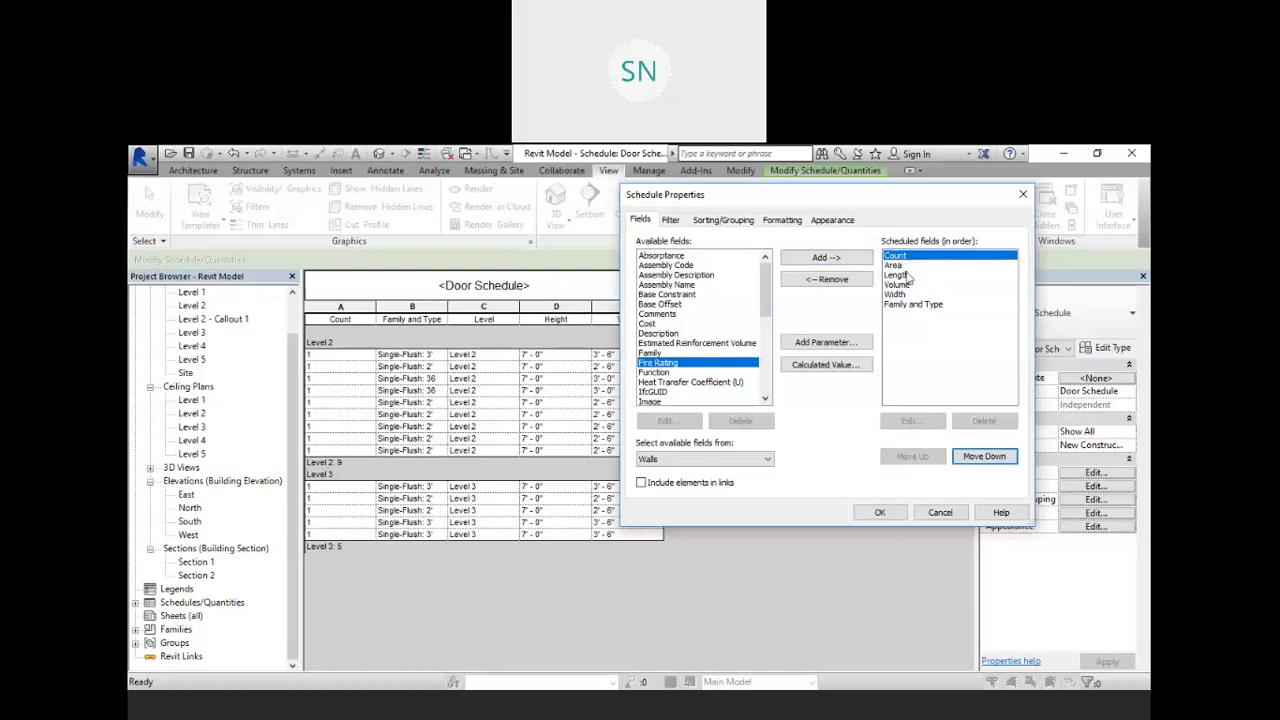
click(912, 304)
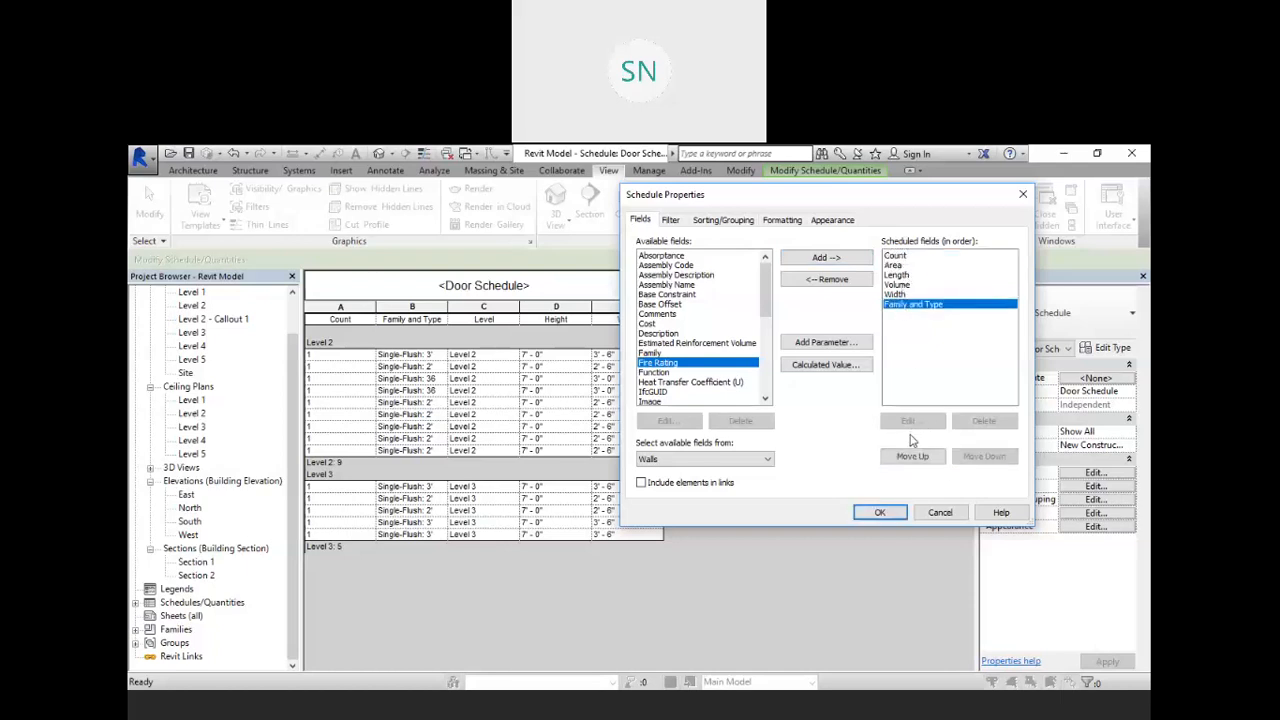
click(912, 456)
click(912, 456)
click(912, 456)
click(912, 456)
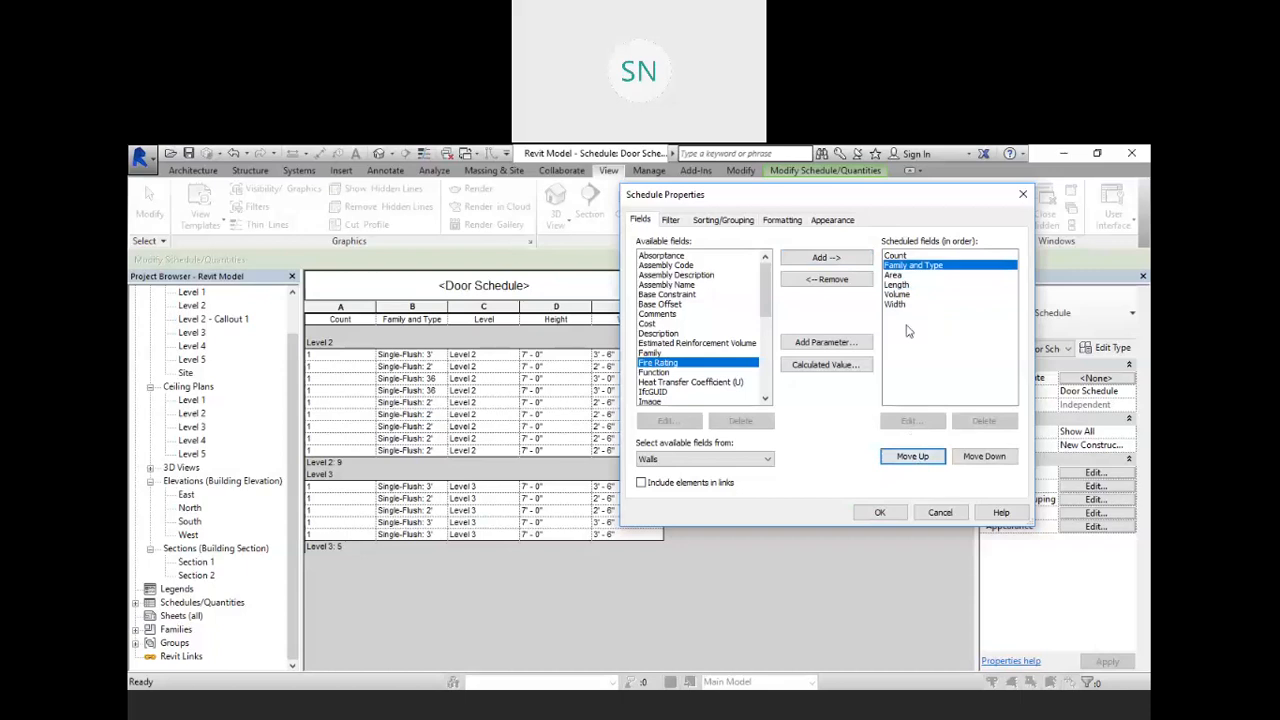
- Place Length third and Width fourth in the field order, ahead of Area and Volume, and create the wall schedule
click(900, 285)
click(915, 456)
click(915, 456)
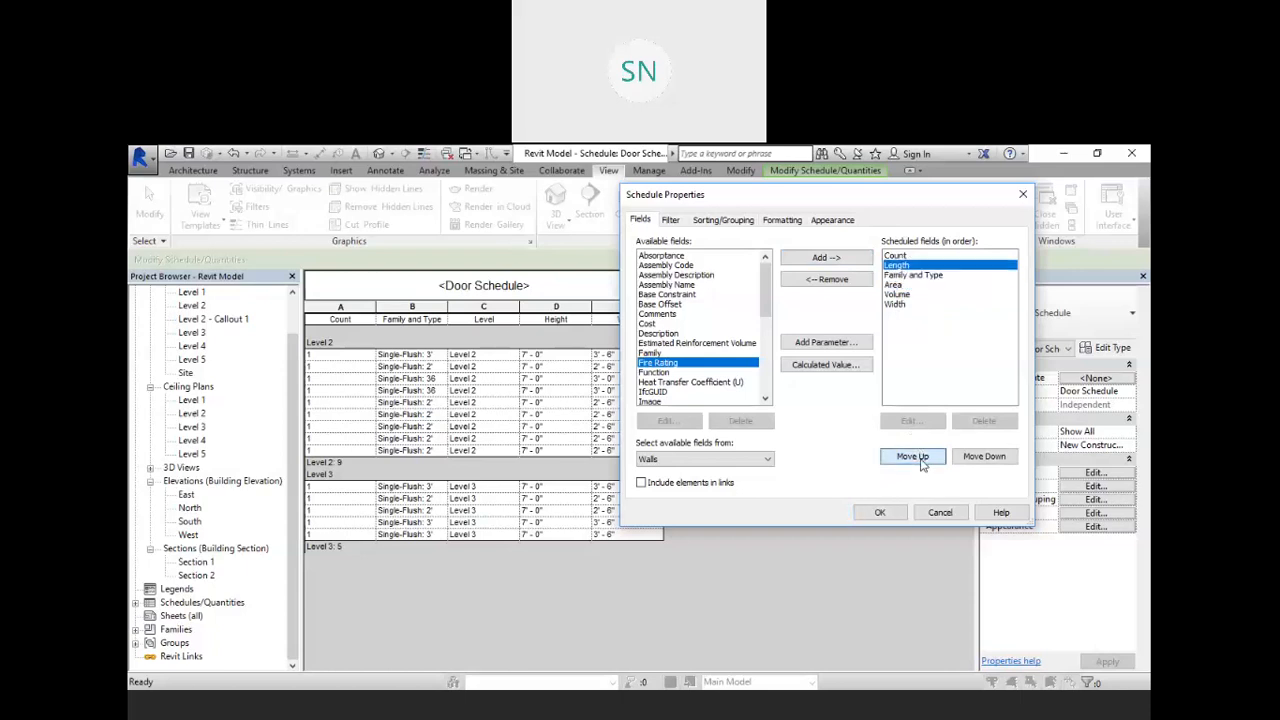
click(988, 456)
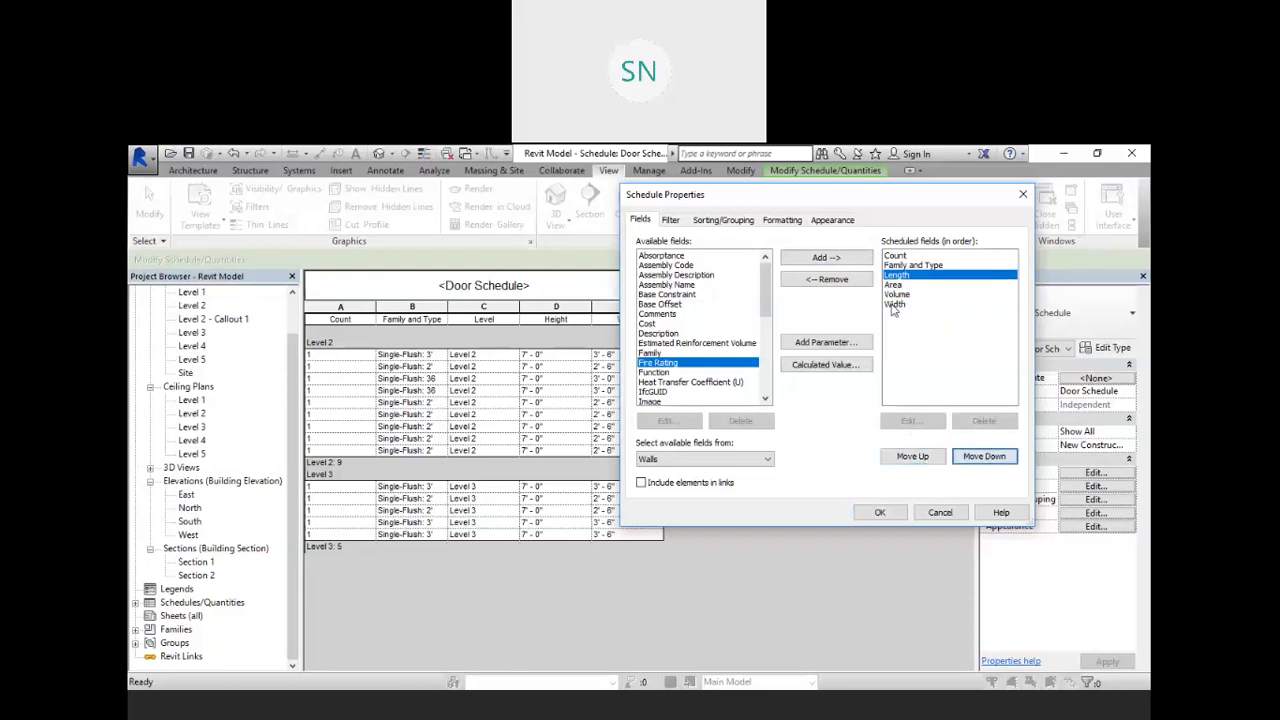
click(905, 304)
click(912, 456)
click(912, 456)
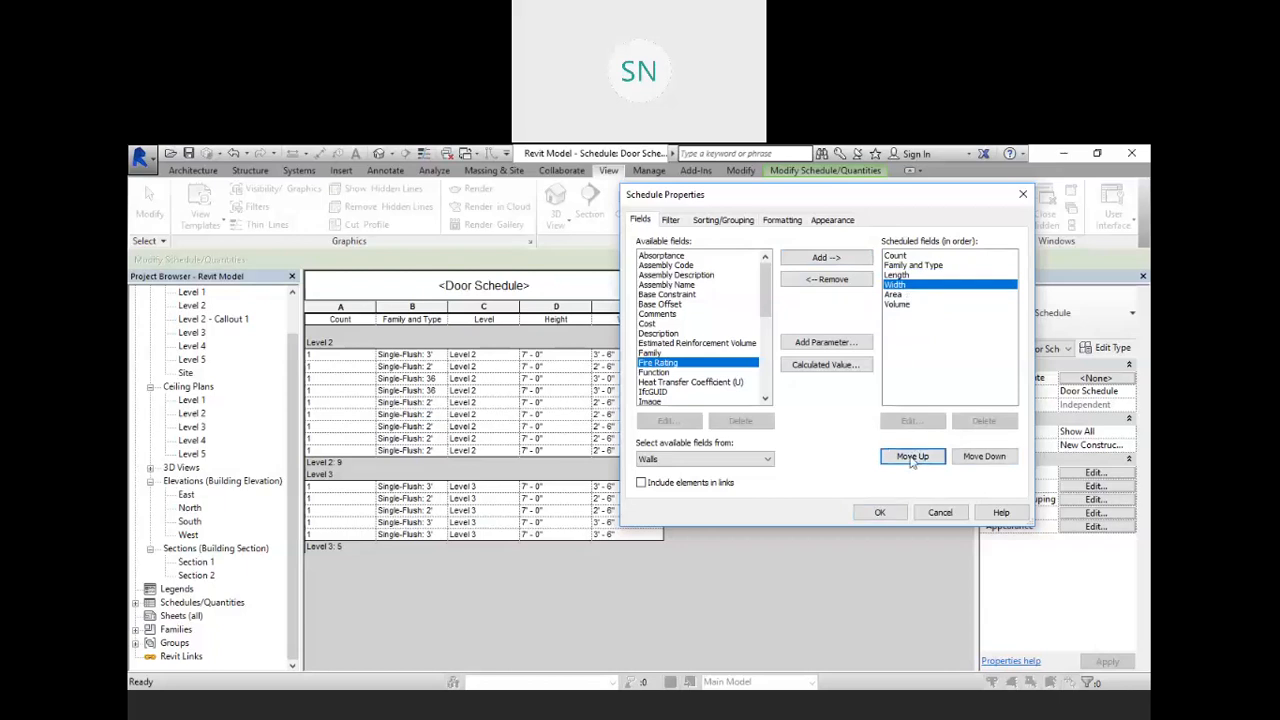
click(882, 514)
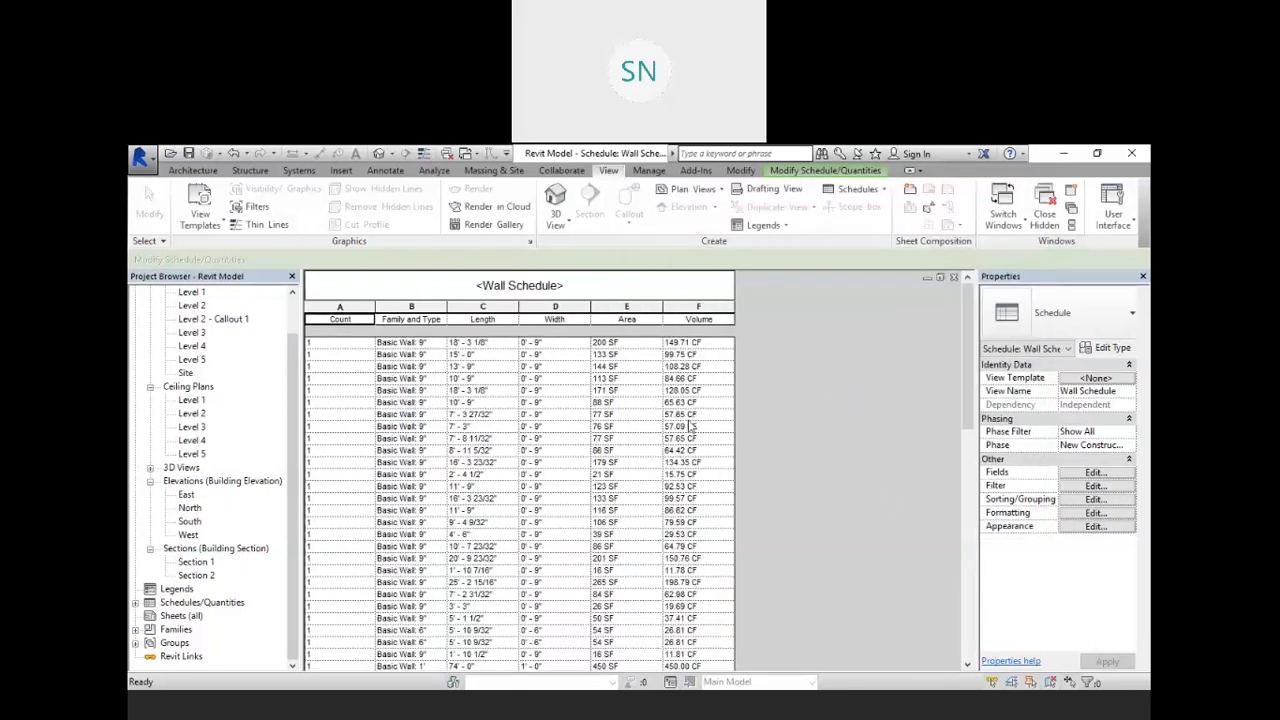
- Review the wall schedule's rows from beginning to end and close the wall and door schedules
scroll(505, 368, down, 3)
scroll(508, 360, down, 10)
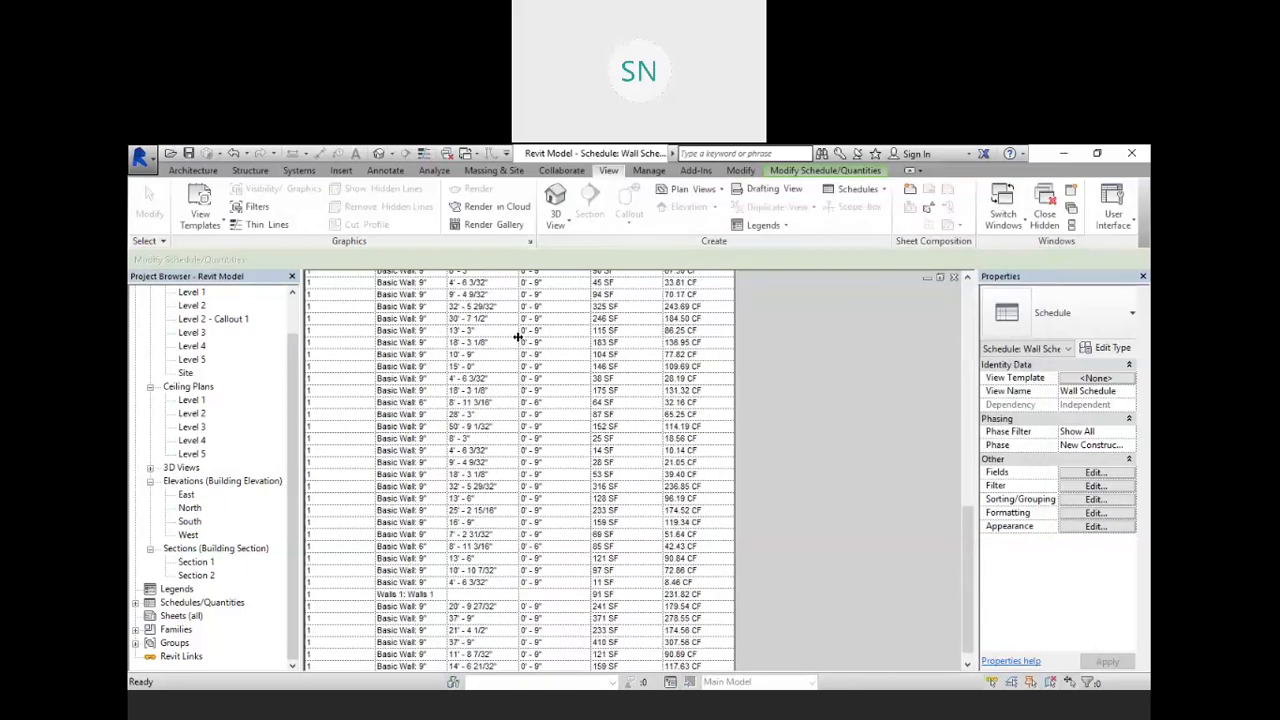
scroll(515, 455, up, 15)
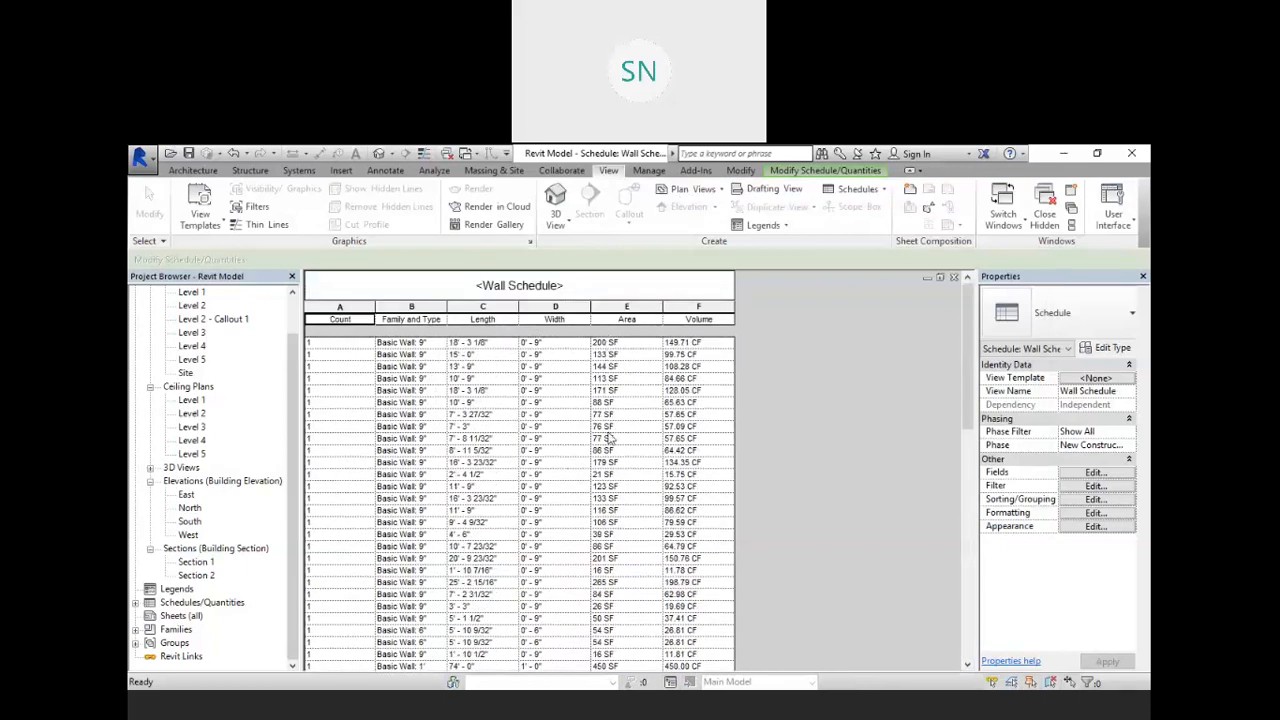
scroll(610, 440, down, 10)
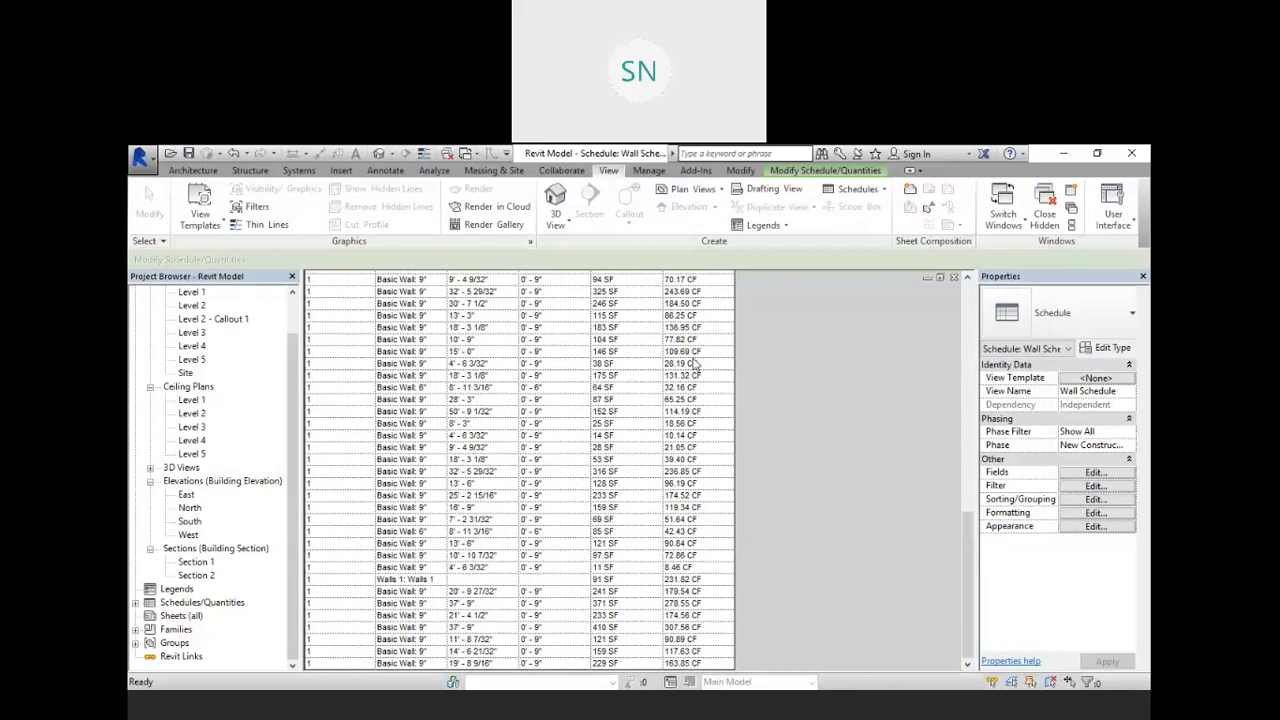
scroll(691, 380, up, 10)
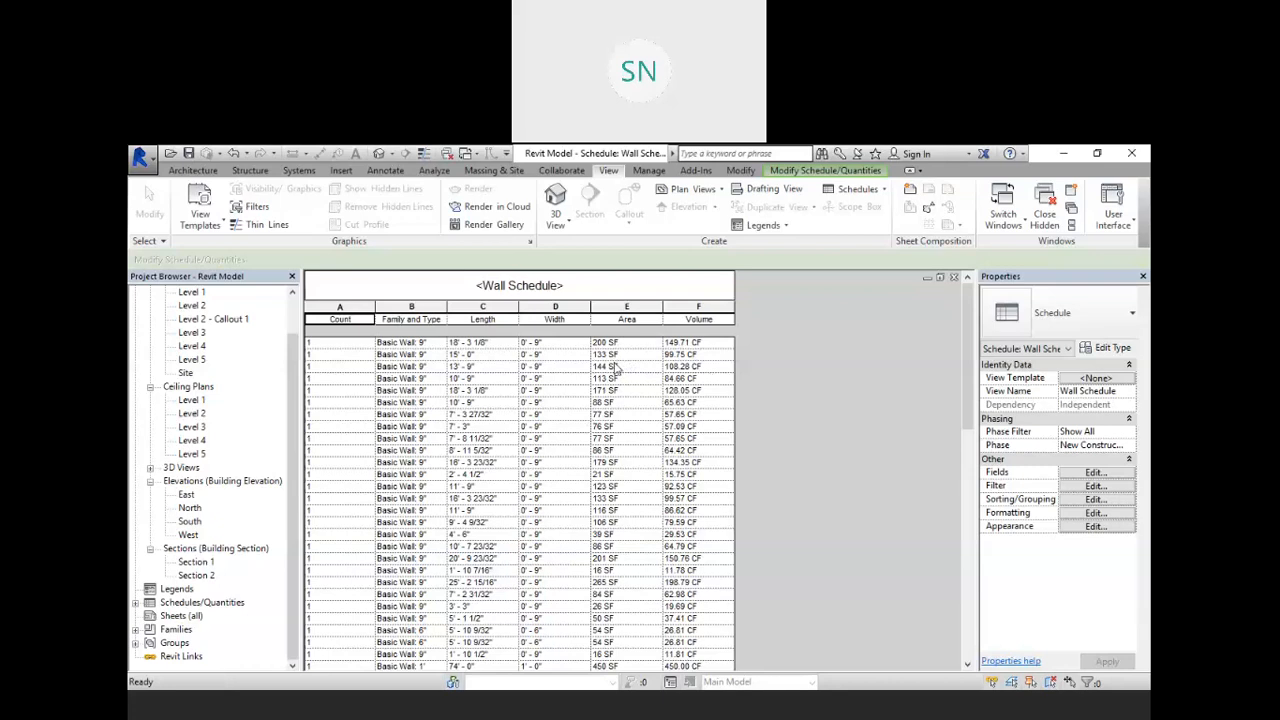
scroll(617, 369, down, 15)
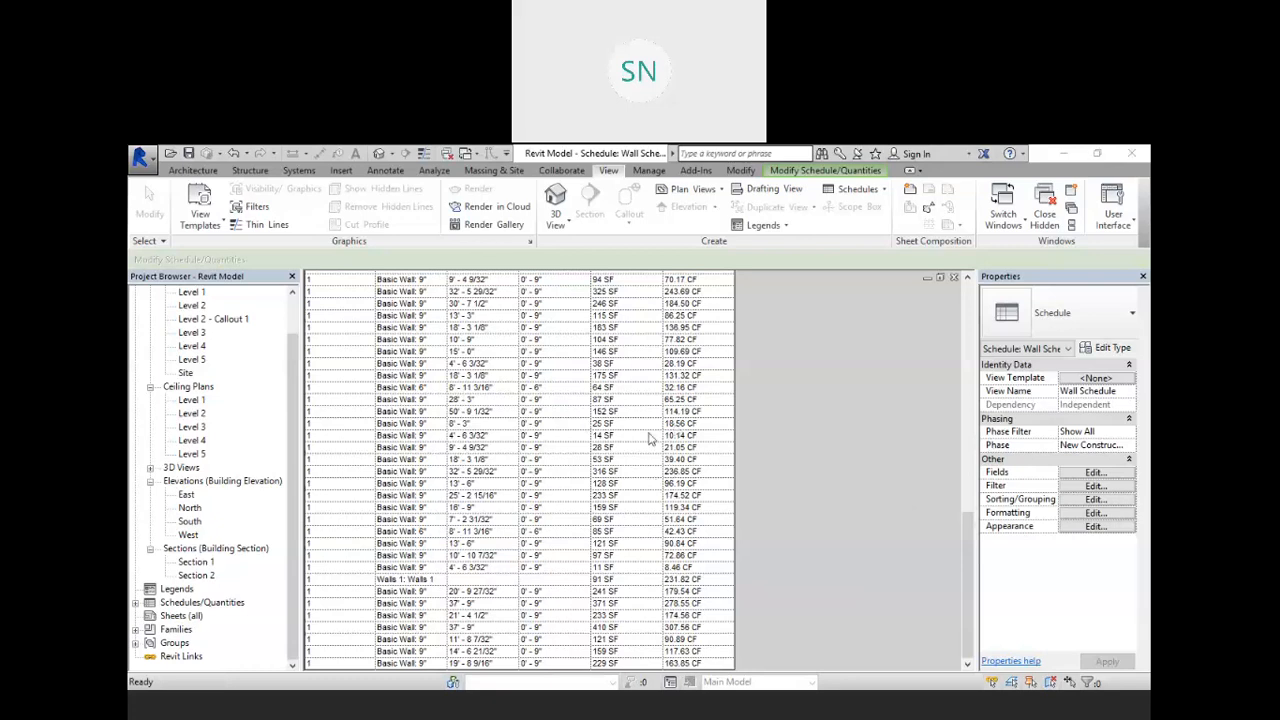
click(953, 277)
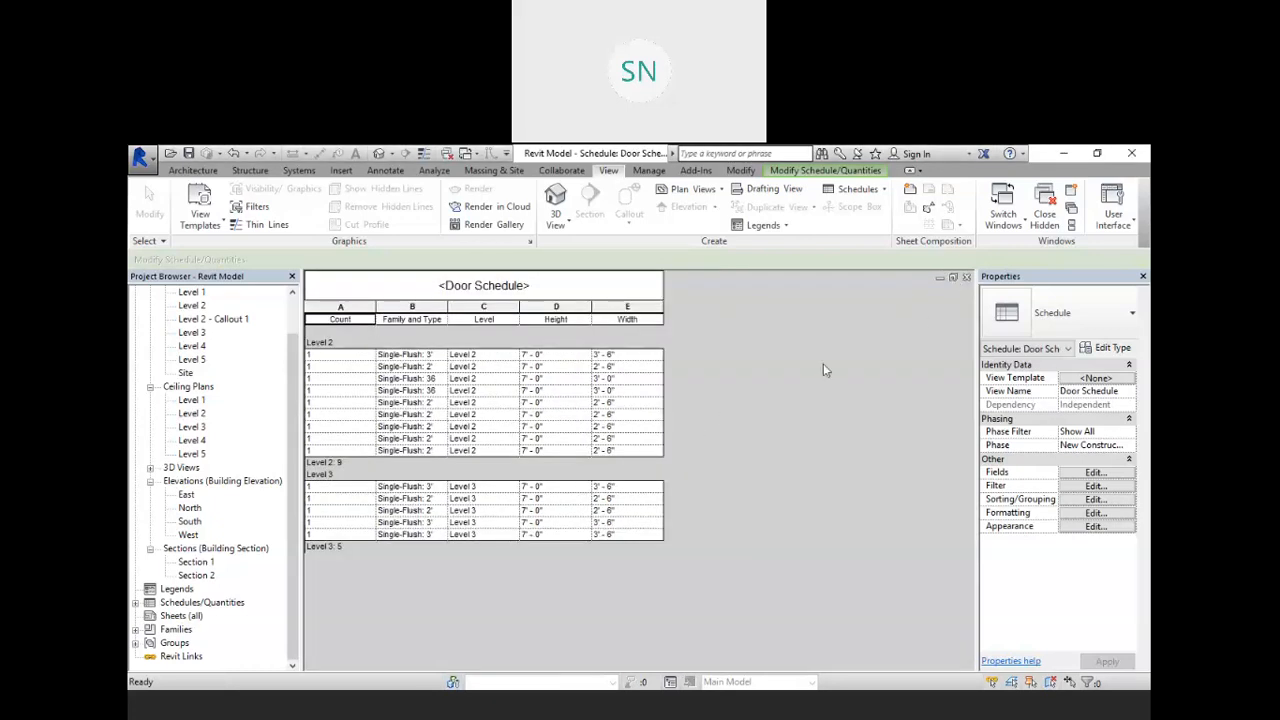
click(966, 277)
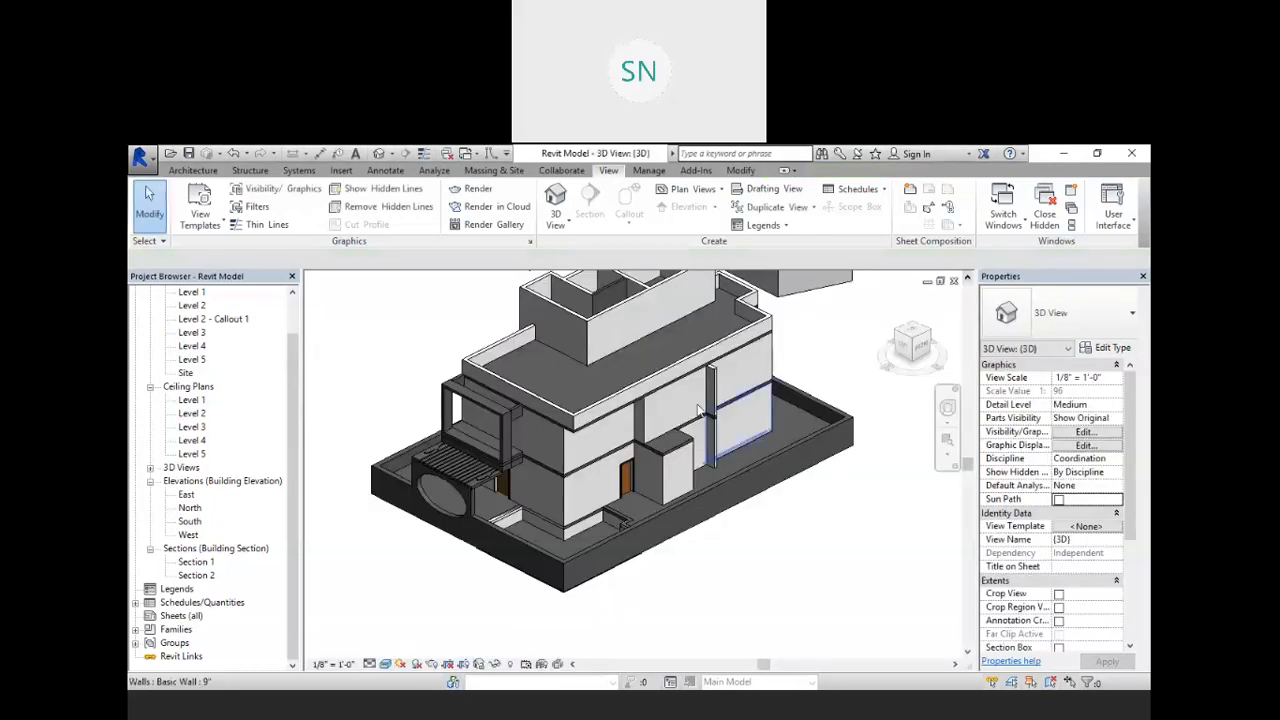
- Delete the detached walls and other stray elements standing beside the main building in the 3D view
middle_drag(781, 355, 772, 375)
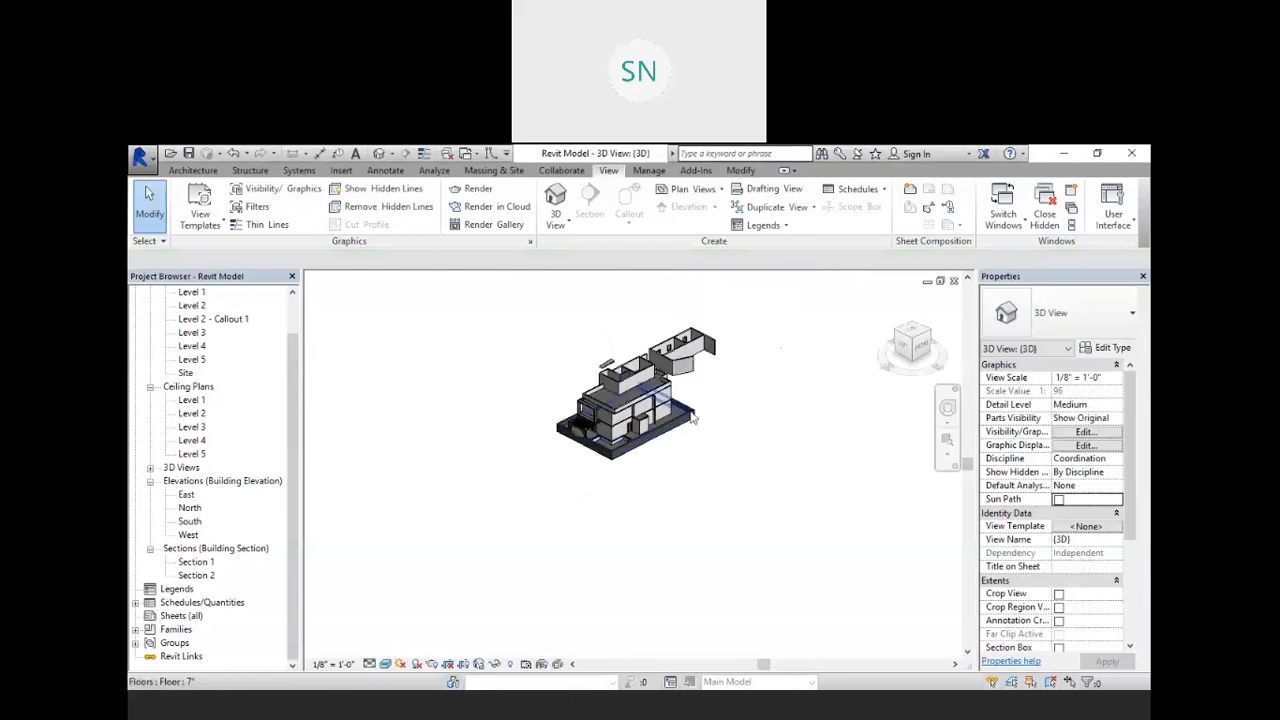
middle_drag(764, 415, 716, 427)
key(alt)
key(Escape)
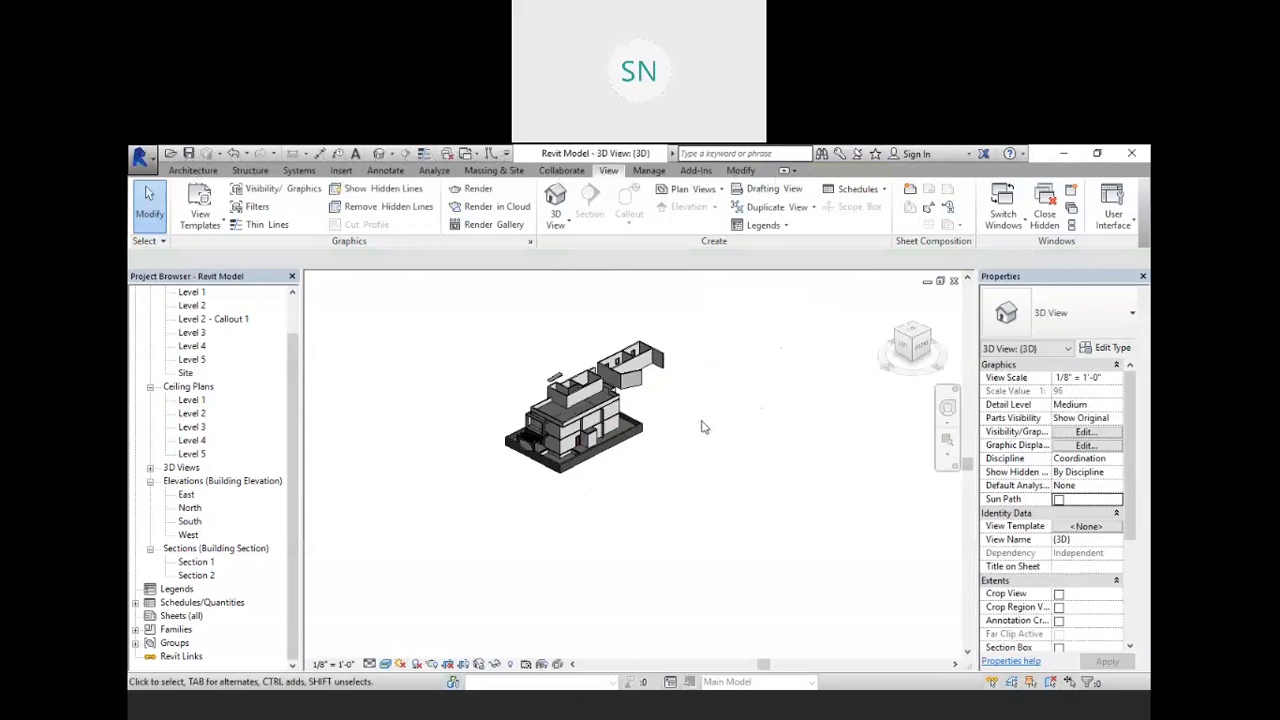
shift+middle_drag(703, 406, 645, 515)
scroll(634, 328, up, 3)
drag(796, 497, 692, 317)
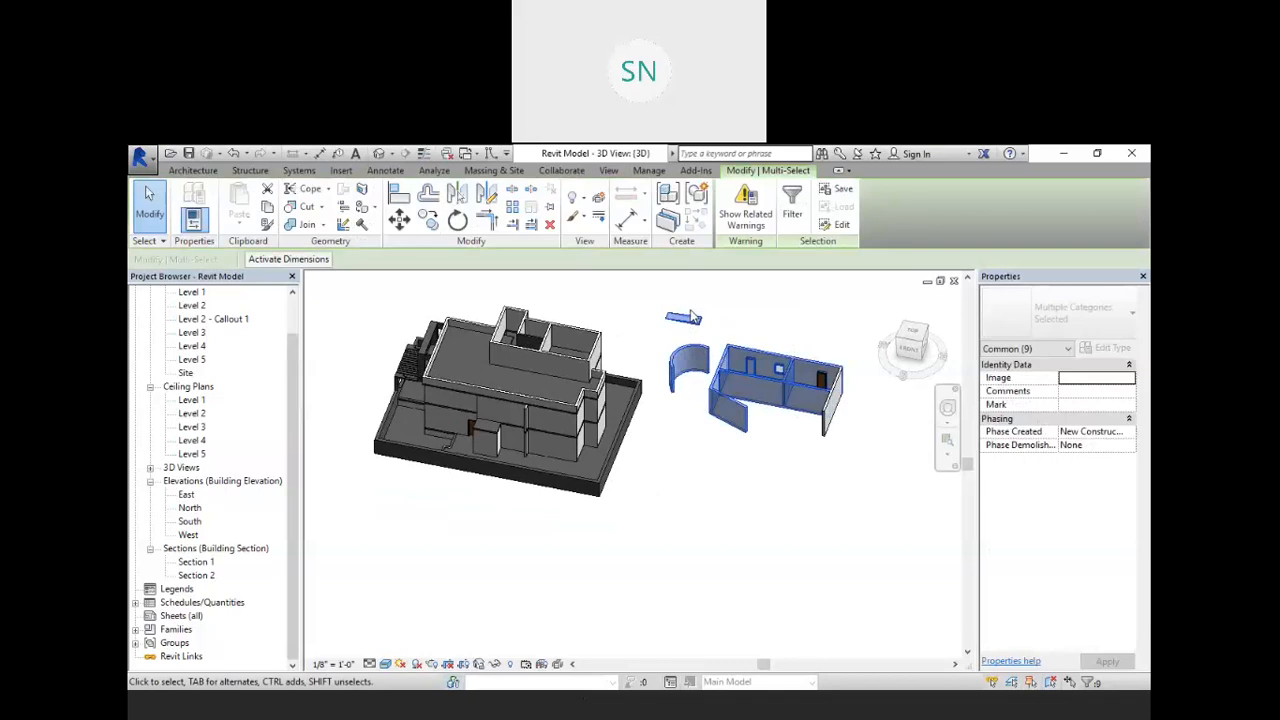
key(Delete)
click(830, 405)
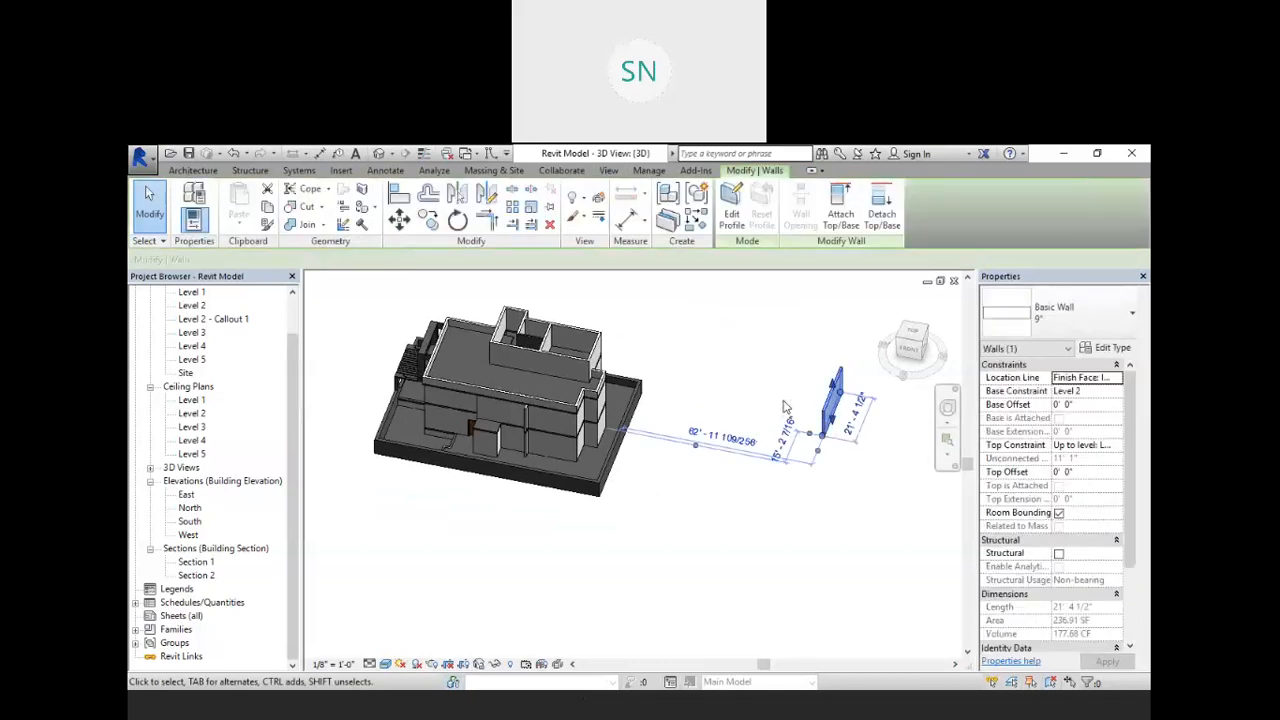
key(Delete)
- Open the Site floor plan and delete the stray grid line 3 standing apart northeast of the building
scroll(760, 405, down, 3)
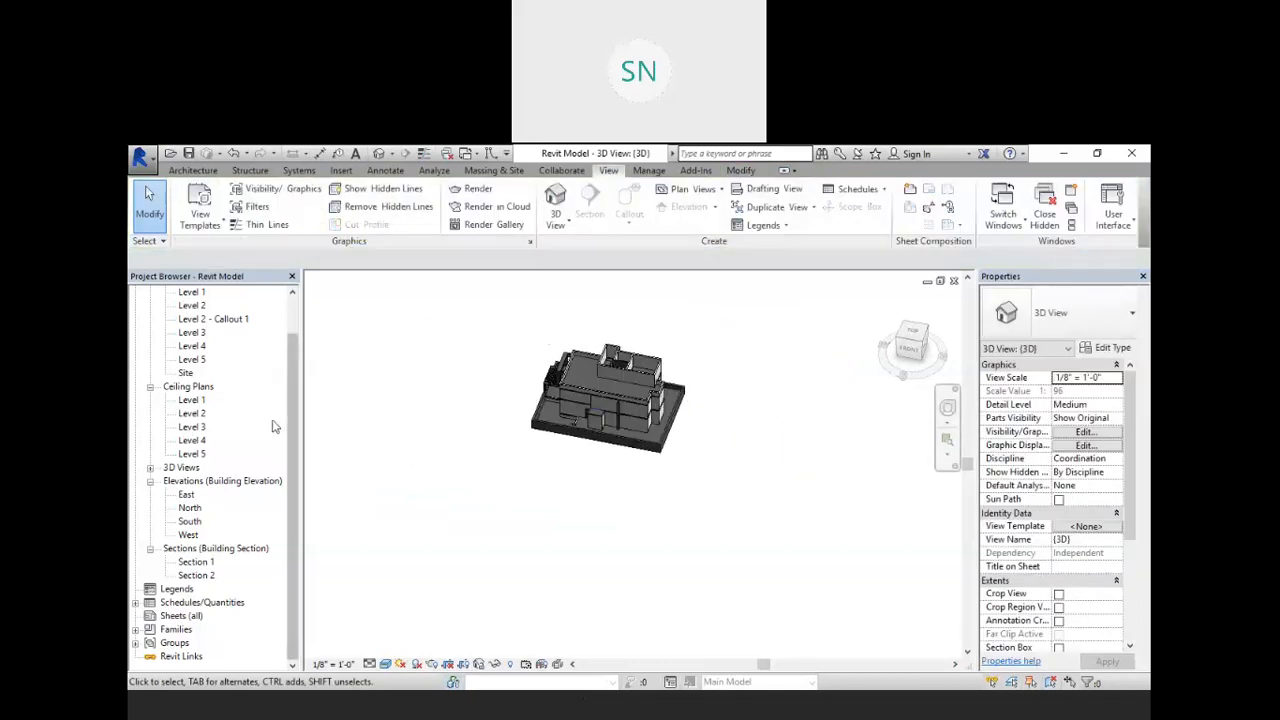
double_click(185, 373)
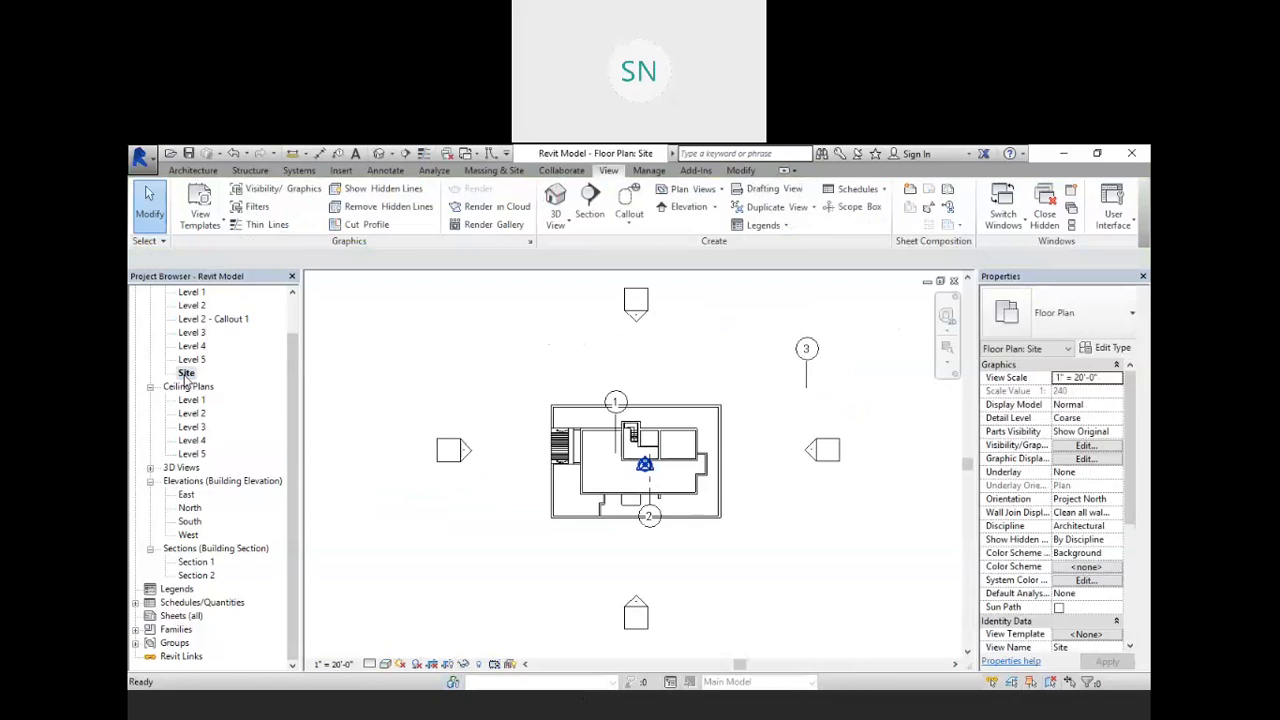
scroll(286, 409, up, 1)
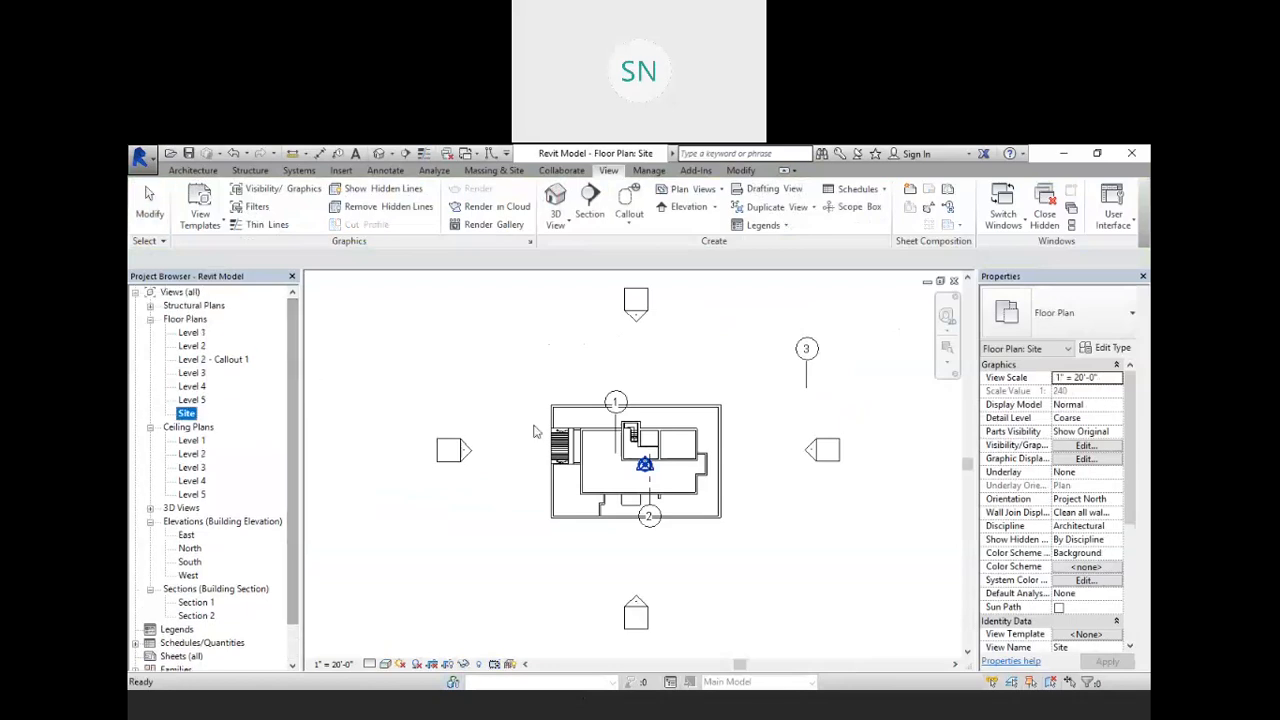
scroll(575, 426, down, 3)
scroll(655, 405, up, 3)
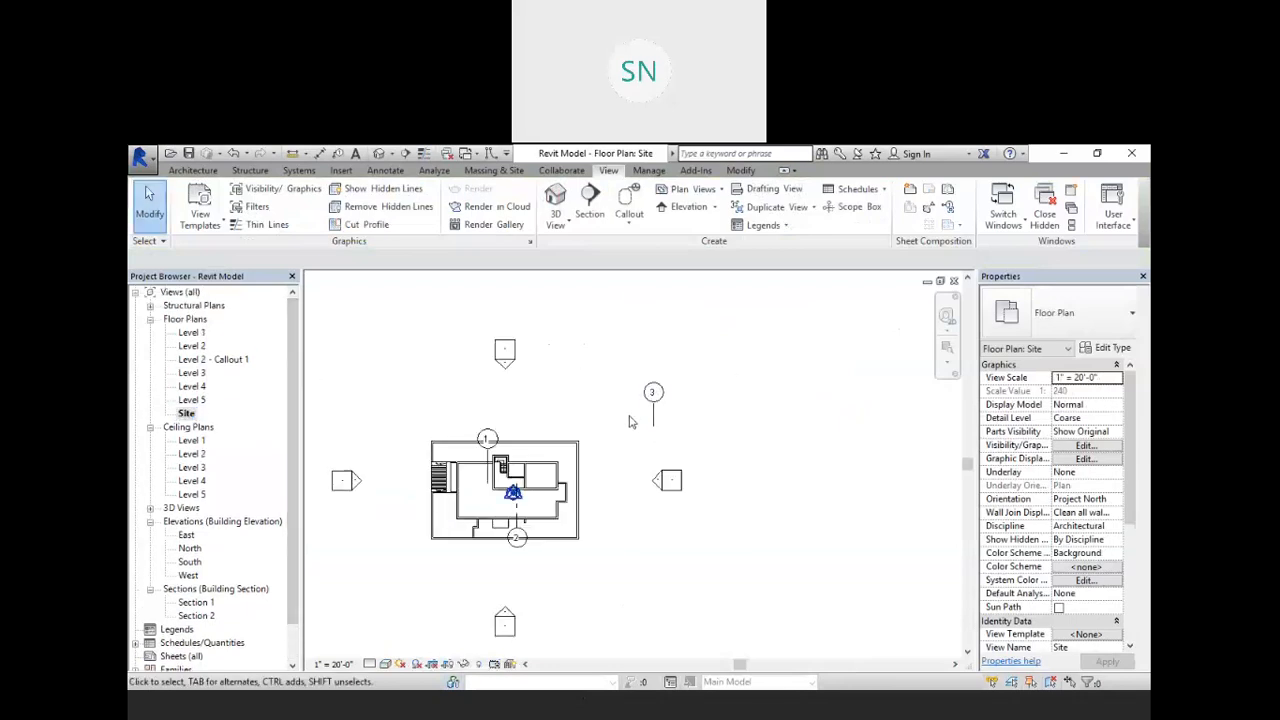
click(653, 413)
key(Delete)
- Start a toposurface and place a ring of points at elevation 0' 0" all around the building's outline
scroll(651, 409, down, 2)
scroll(605, 479, down, 1)
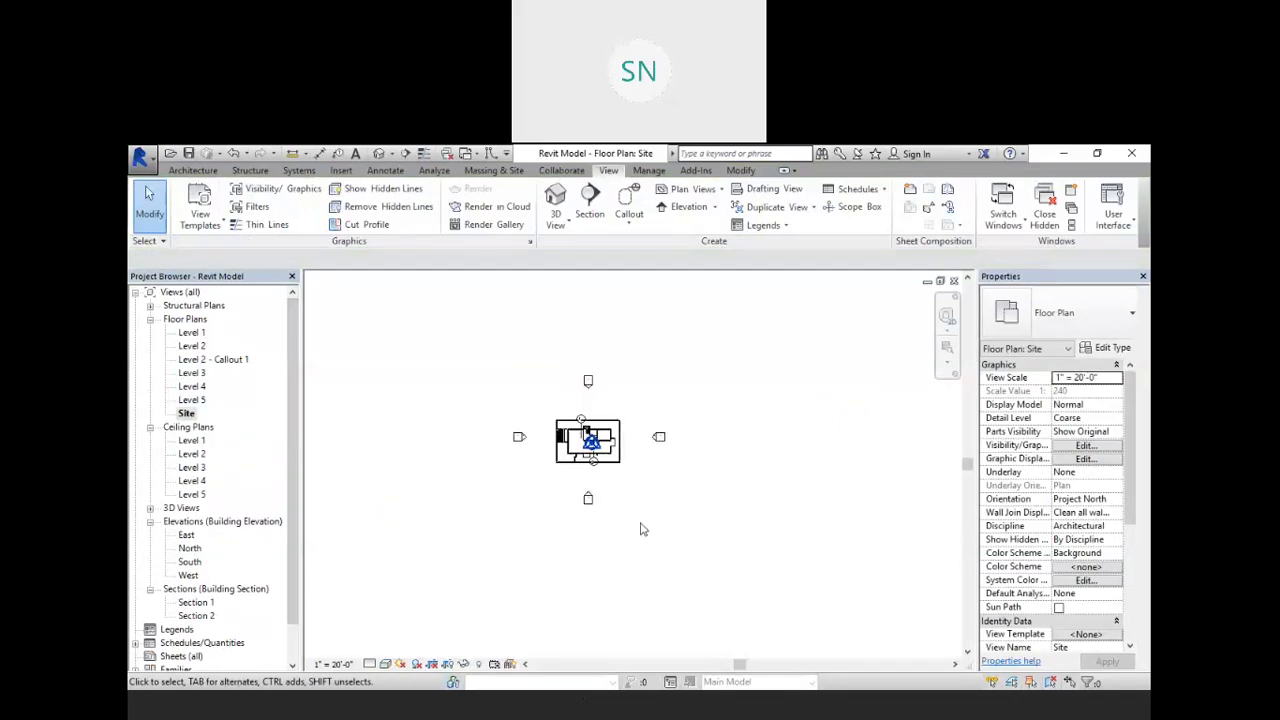
click(479, 172)
click(486, 212)
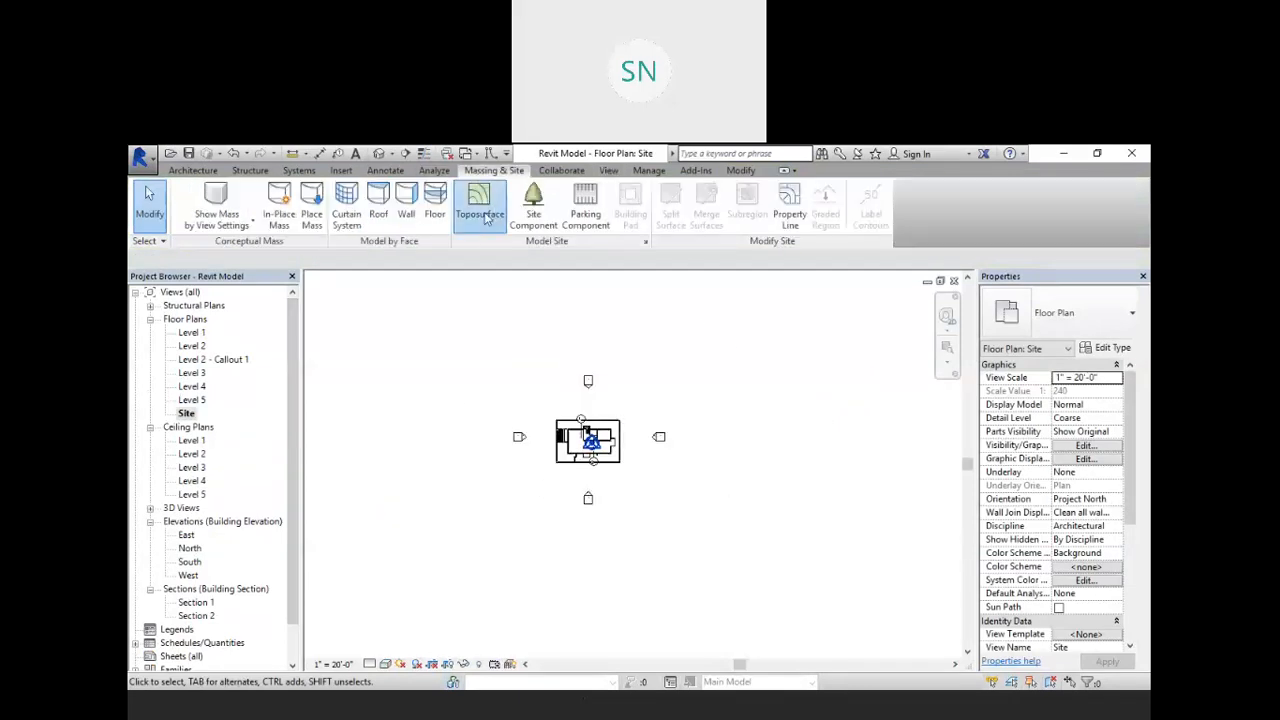
scroll(530, 437, up, 1)
scroll(530, 437, up, 1)
click(530, 436)
click(599, 393)
click(662, 387)
click(685, 410)
click(687, 456)
click(681, 496)
click(636, 498)
click(591, 495)
click(564, 491)
click(548, 468)
click(543, 434)
click(567, 393)
click(617, 386)
click(684, 390)
click(683, 430)
click(687, 470)
click(485, 397)
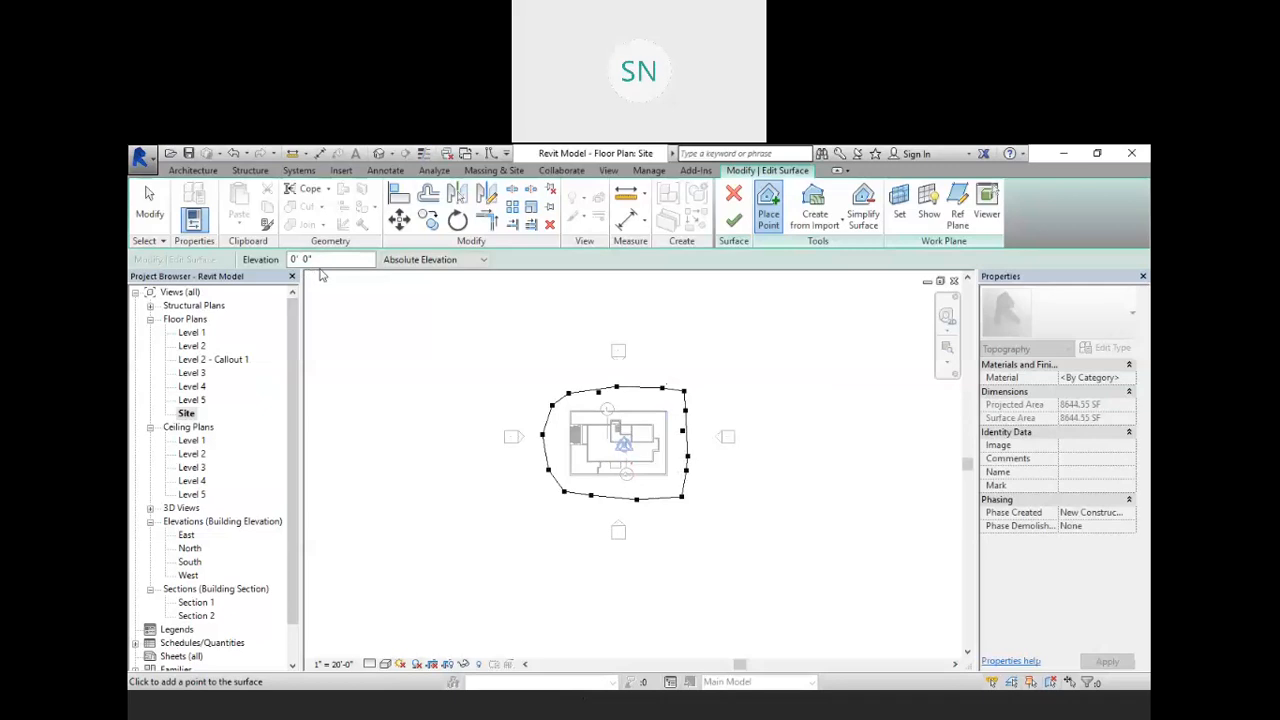
- Set the elevation to 5' and place surface points just outside the ring on the building's north and east sides
drag(318, 259, 266, 268)
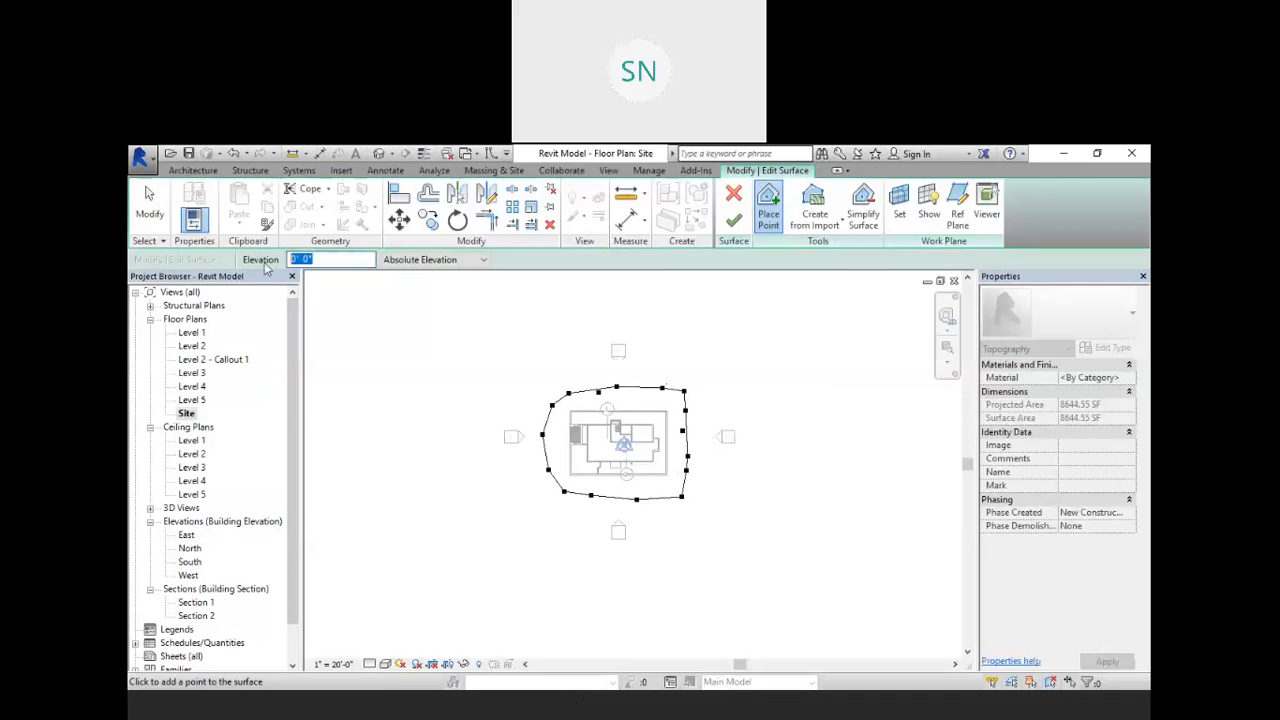
text(5)
click(661, 360)
click(700, 369)
click(718, 394)
click(737, 457)
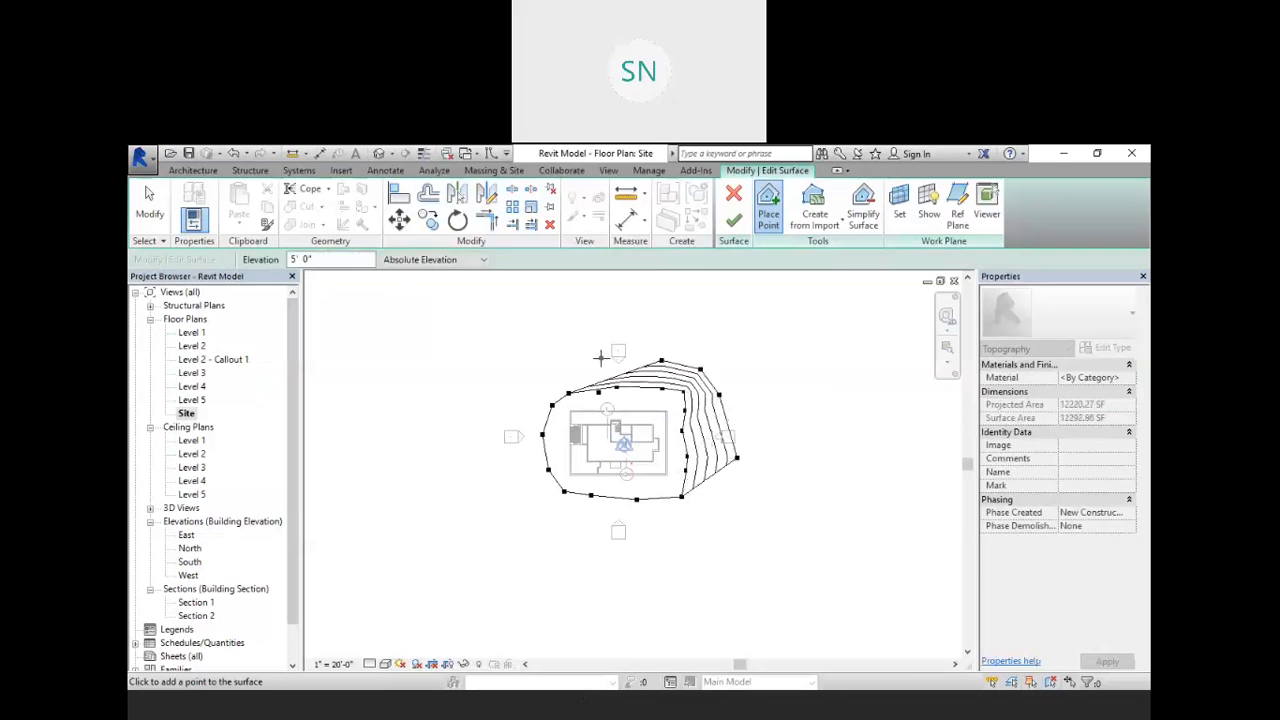
- Place an outer arc of 5' surface points sweeping from north of the building around to the southeast
click(608, 312)
click(670, 297)
click(748, 305)
click(792, 364)
click(795, 451)
click(770, 532)
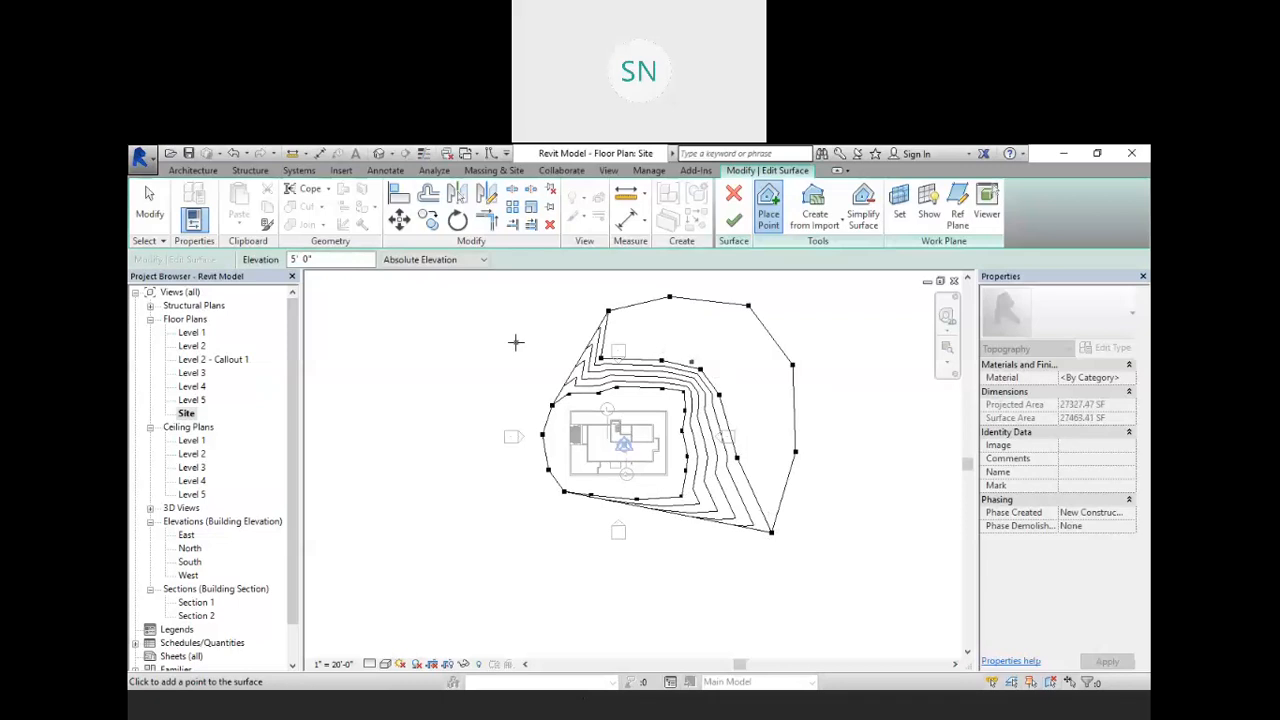
- Place a cluster of points at elevation 10' inside the northern 5' arc, plus one point far to the northwest
click(355, 258)
text(10)
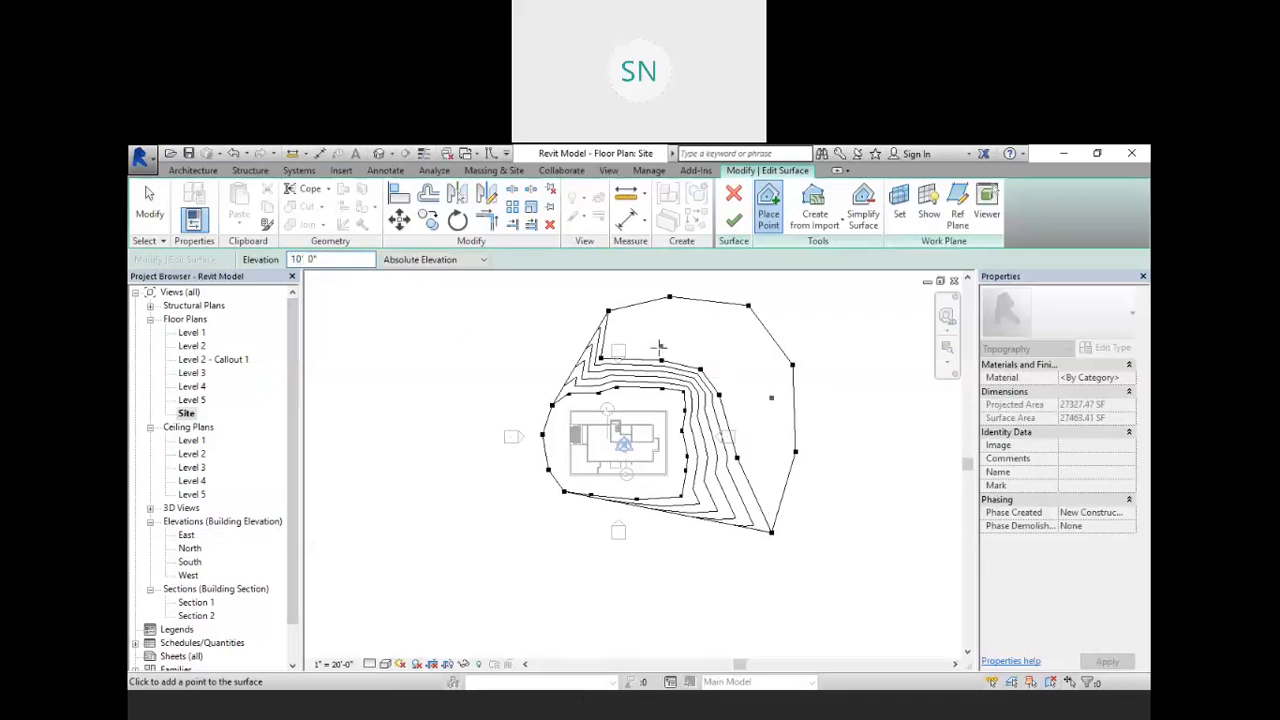
click(645, 335)
click(675, 318)
click(702, 311)
click(733, 321)
click(701, 331)
click(687, 340)
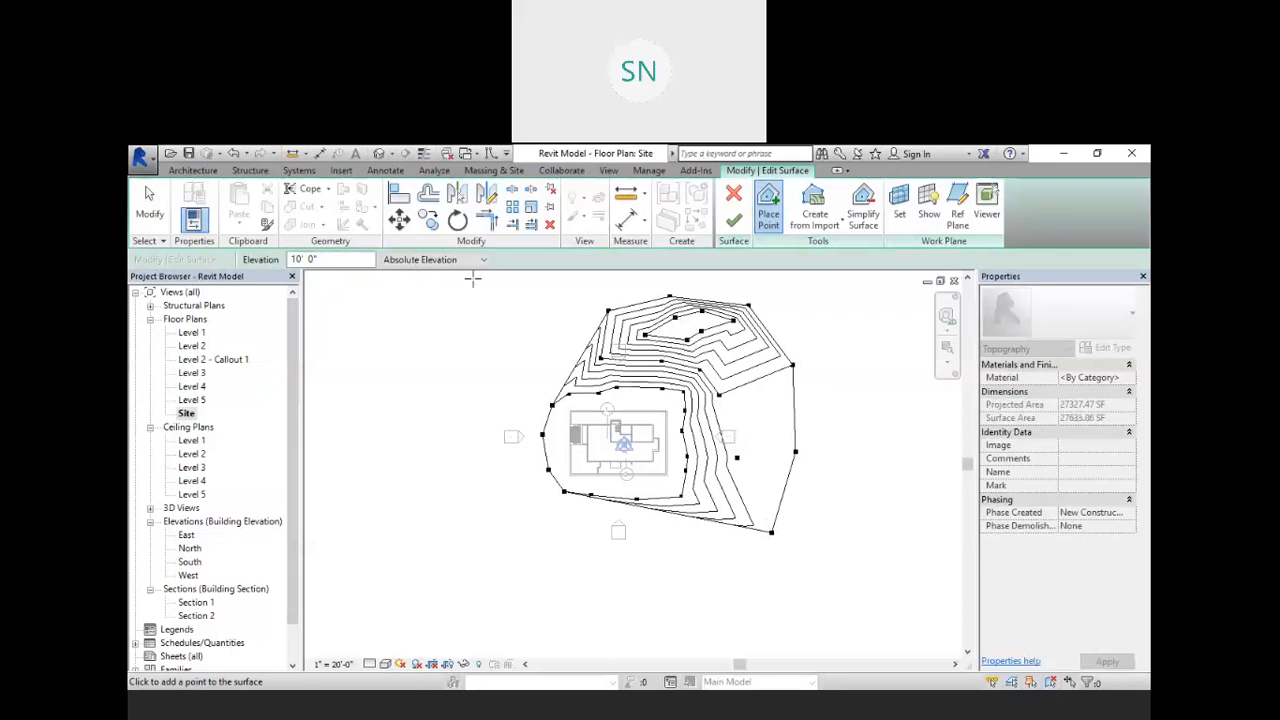
click(336, 272)
- Set the elevation to 15' and place surface points east of the building, inside the outer arc
click(297, 259)
text(1)
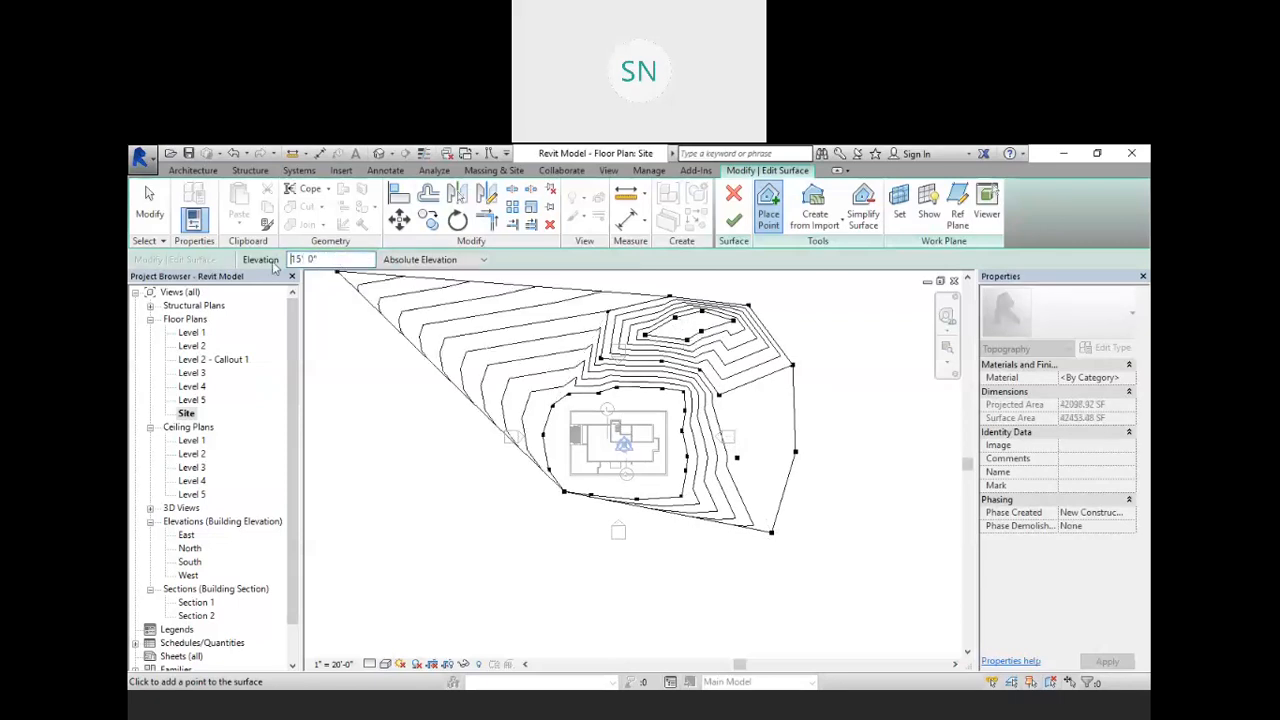
click(737, 410)
click(773, 399)
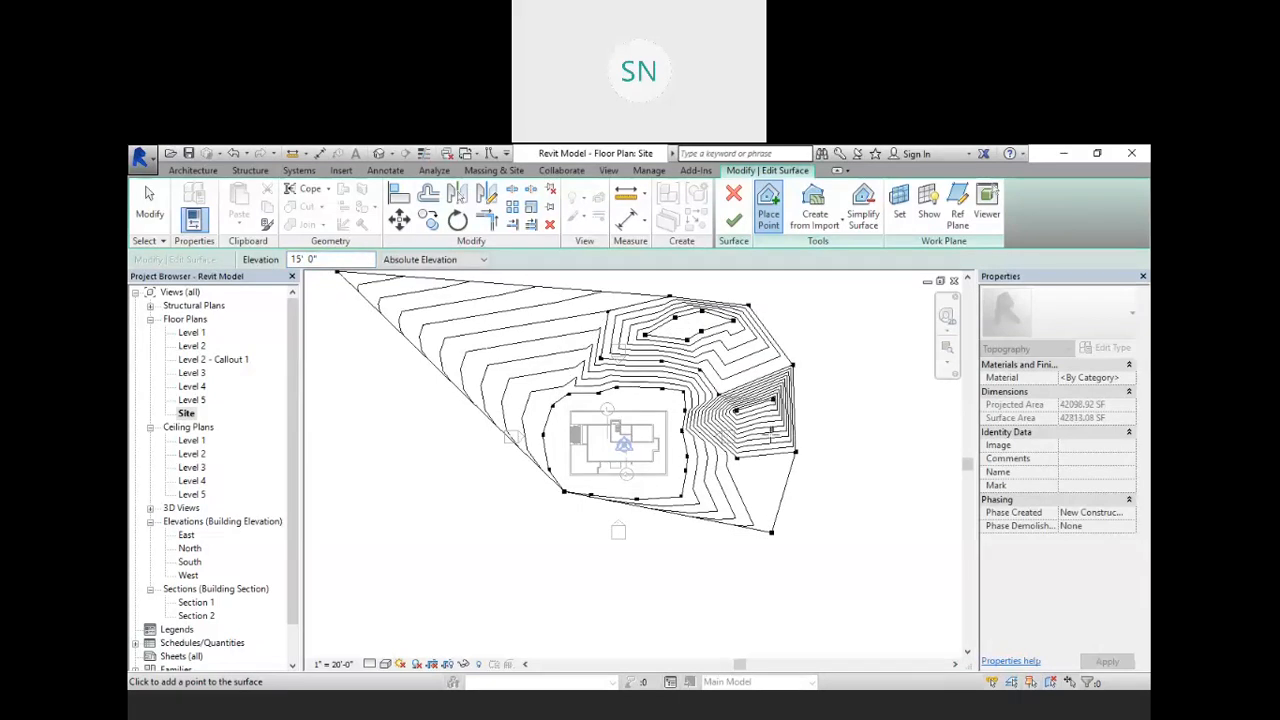
click(768, 445)
click(756, 480)
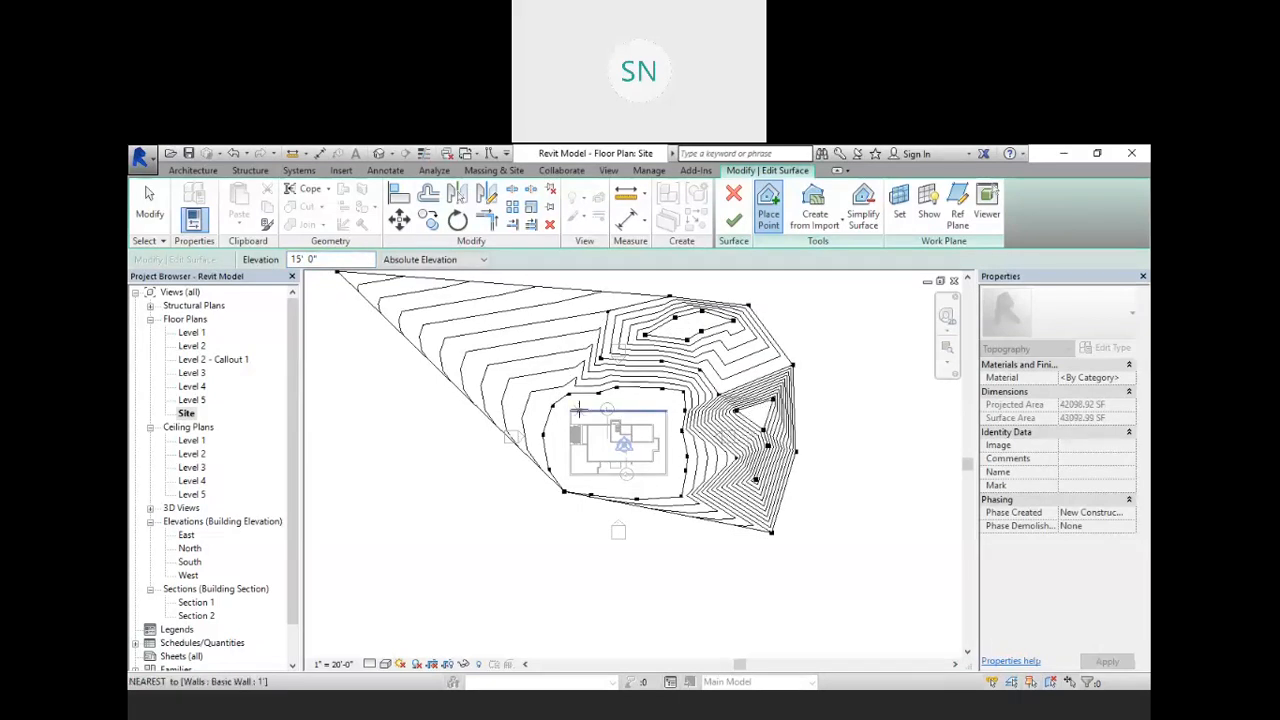
- Set the elevation to -3' and place surface points curving around the building's west and south sides
scroll(754, 363, down, 1)
scroll(549, 380, up, 1)
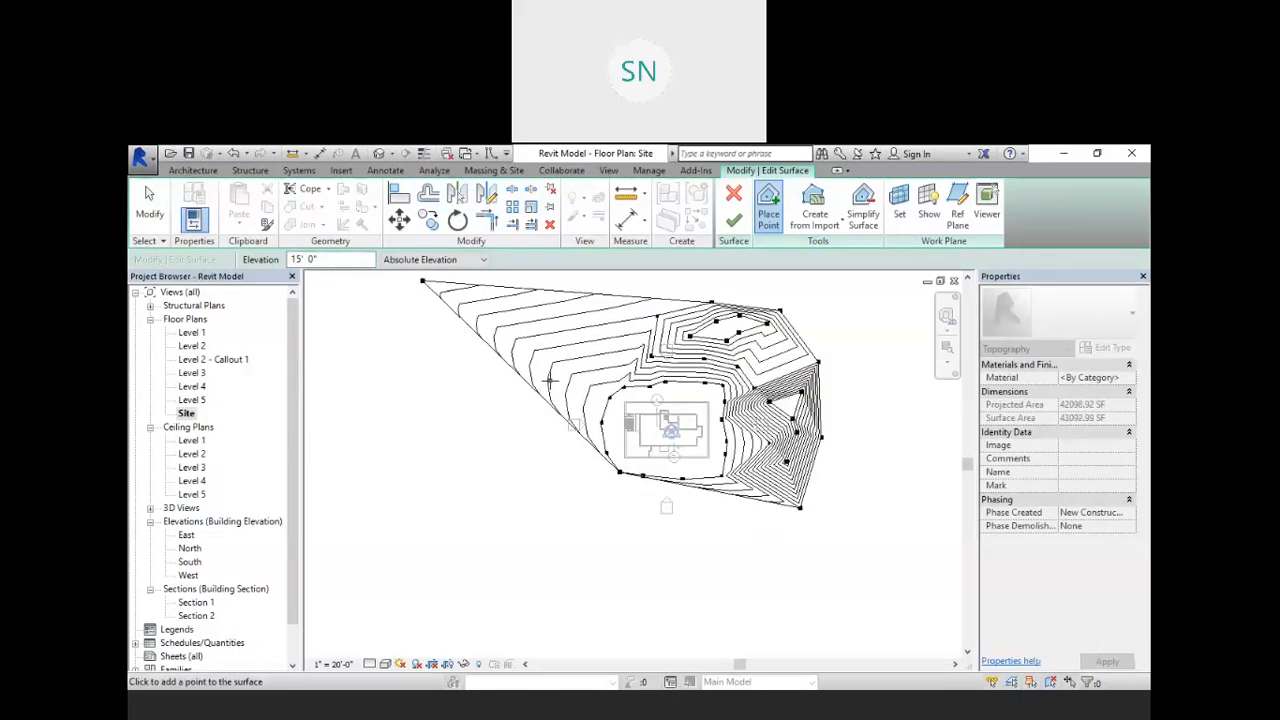
click(300, 261)
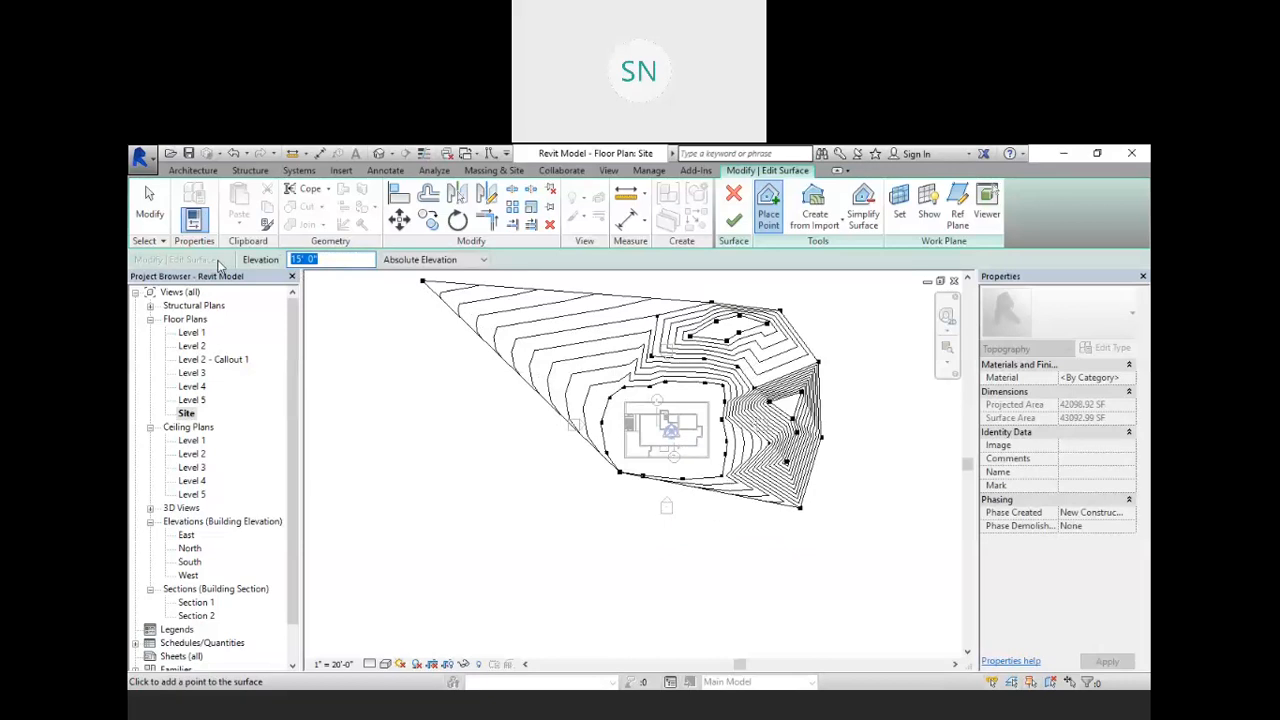
text(-3)
click(558, 357)
click(558, 399)
click(584, 457)
click(598, 488)
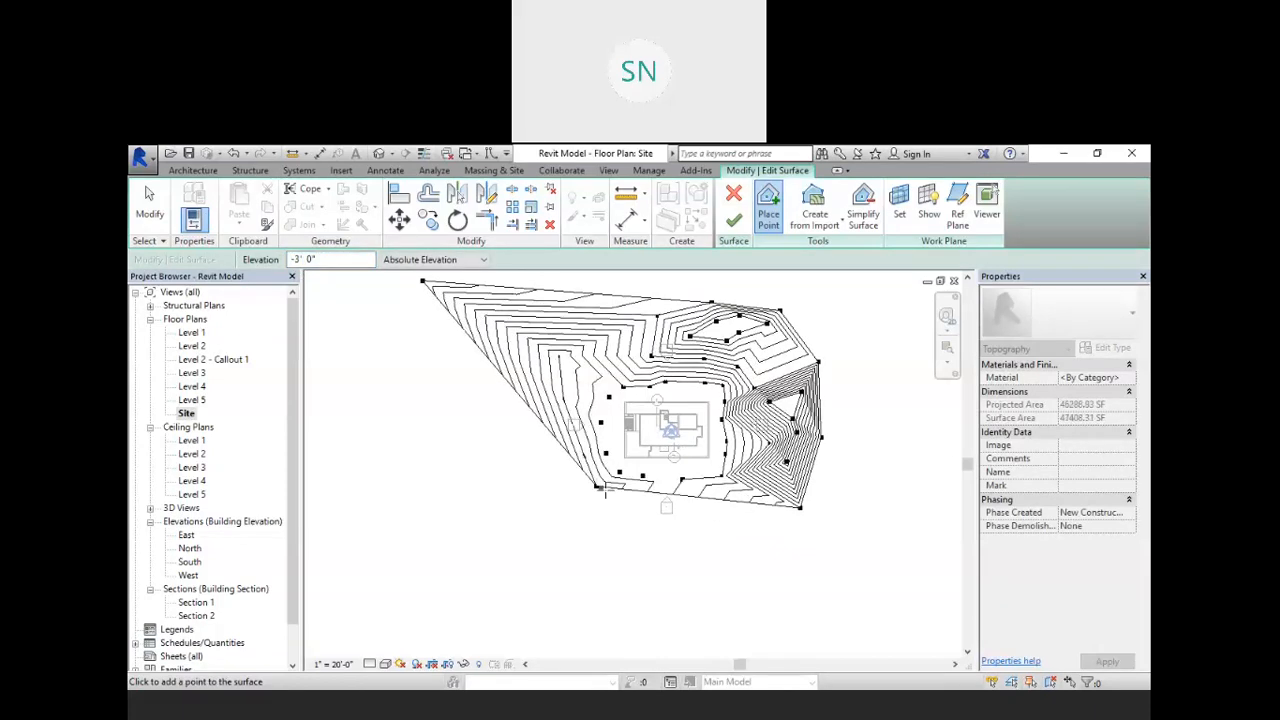
click(630, 505)
click(656, 517)
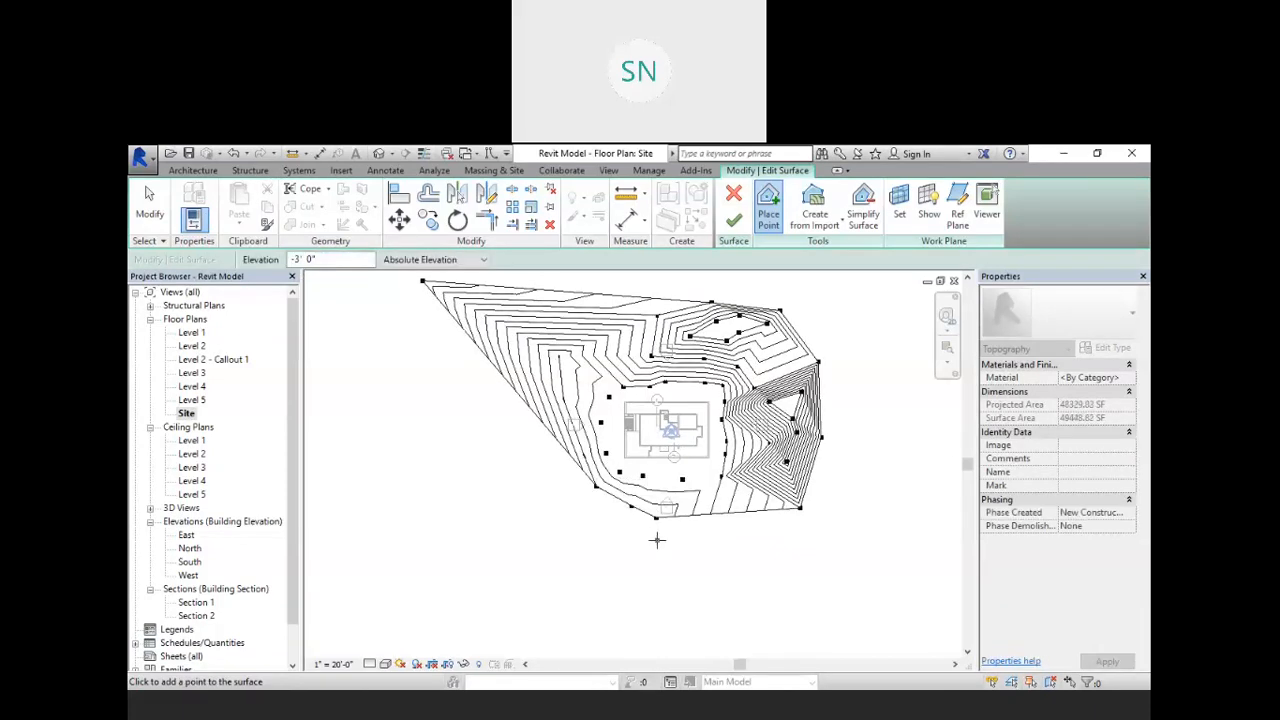
click(733, 532)
- Set the elevation to -7' and place surface points farther out to the west and southwest of the building
click(310, 259)
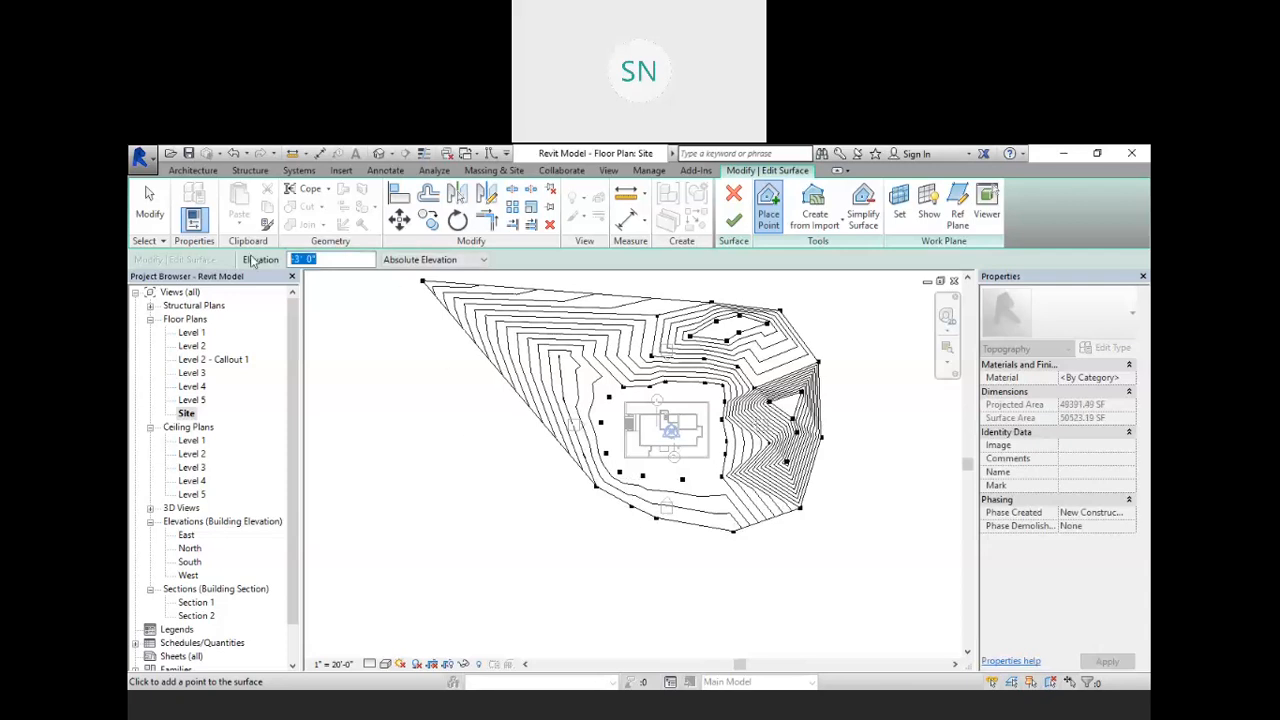
text(-7)
click(448, 393)
click(481, 464)
click(521, 523)
click(580, 582)
click(619, 568)
click(545, 458)
click(518, 408)
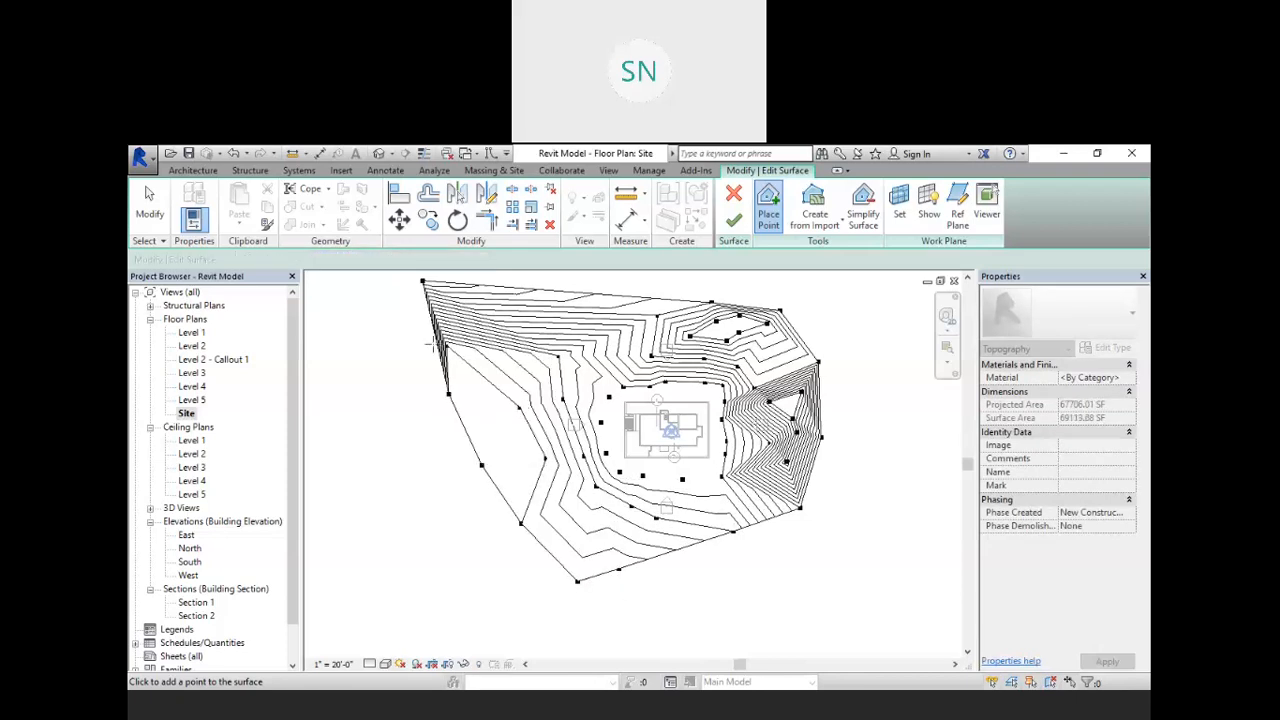
- Place surface points at elevation -15' along the far western and southwestern edge and finish the toposurface
drag(320, 260, 230, 262)
text(-15' 0")
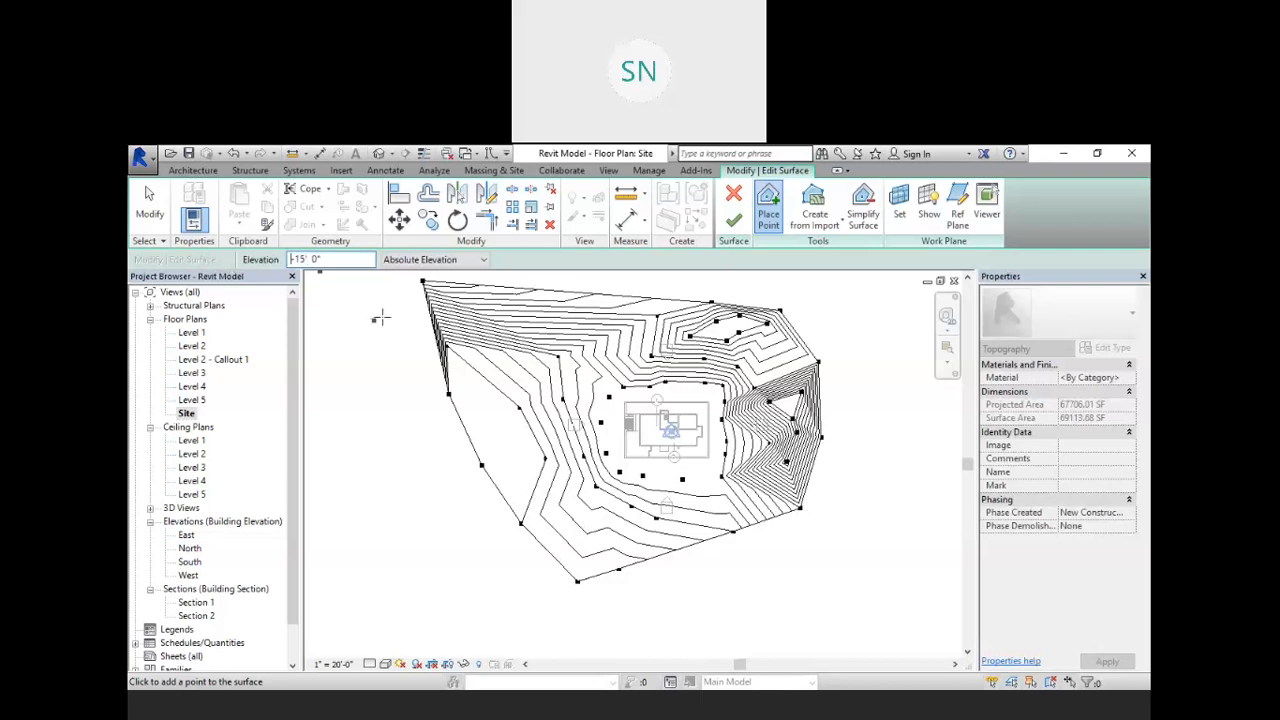
click(371, 330)
click(339, 400)
click(370, 483)
click(450, 572)
click(503, 601)
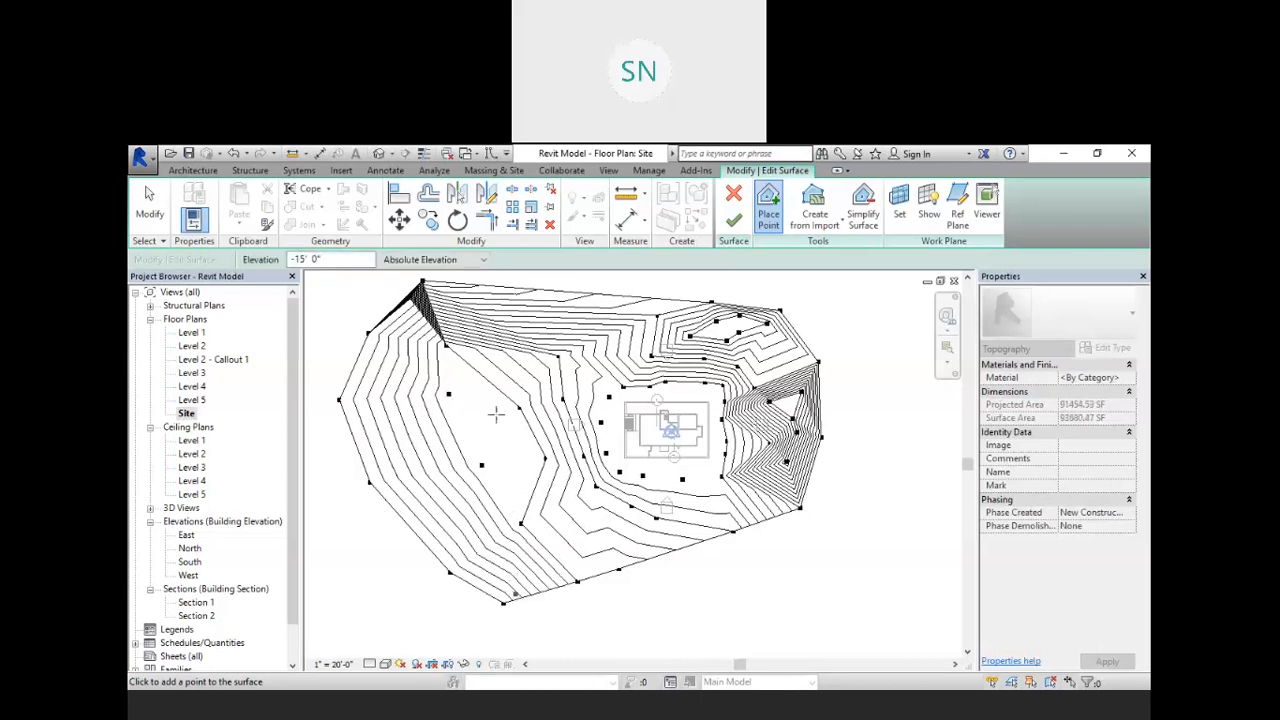
click(734, 220)
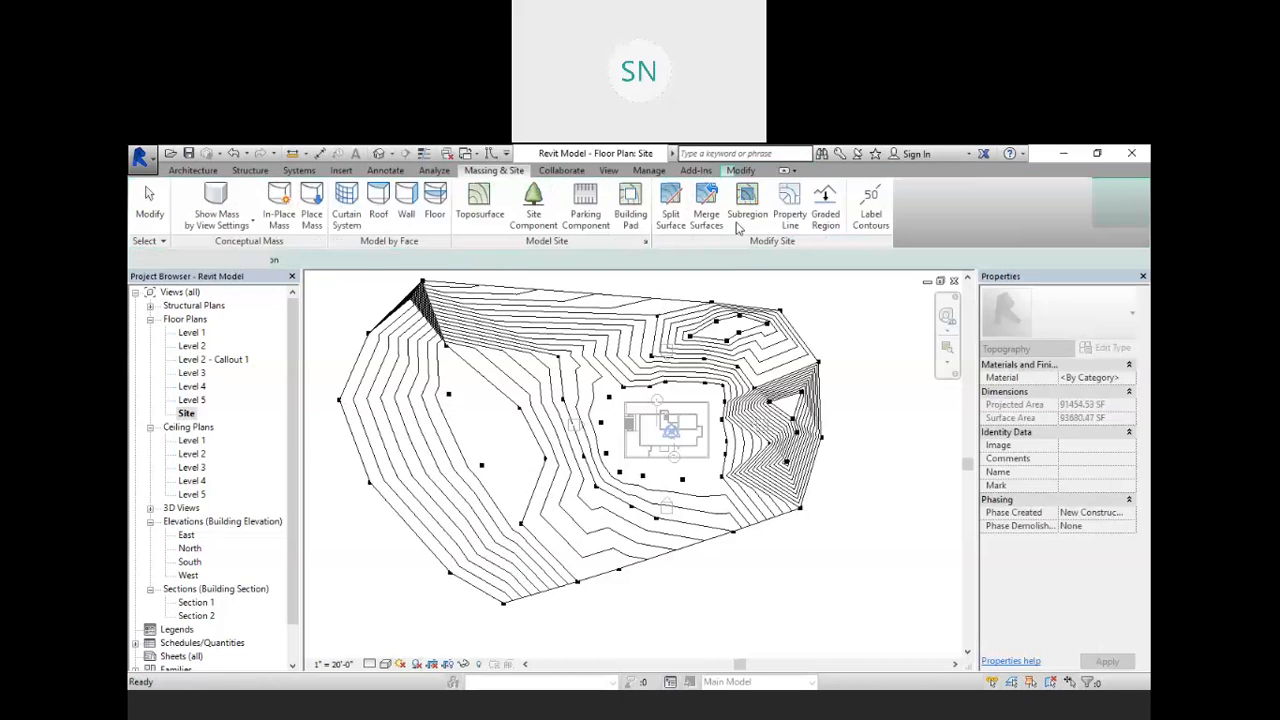
right_click(790, 289)
click(820, 295)
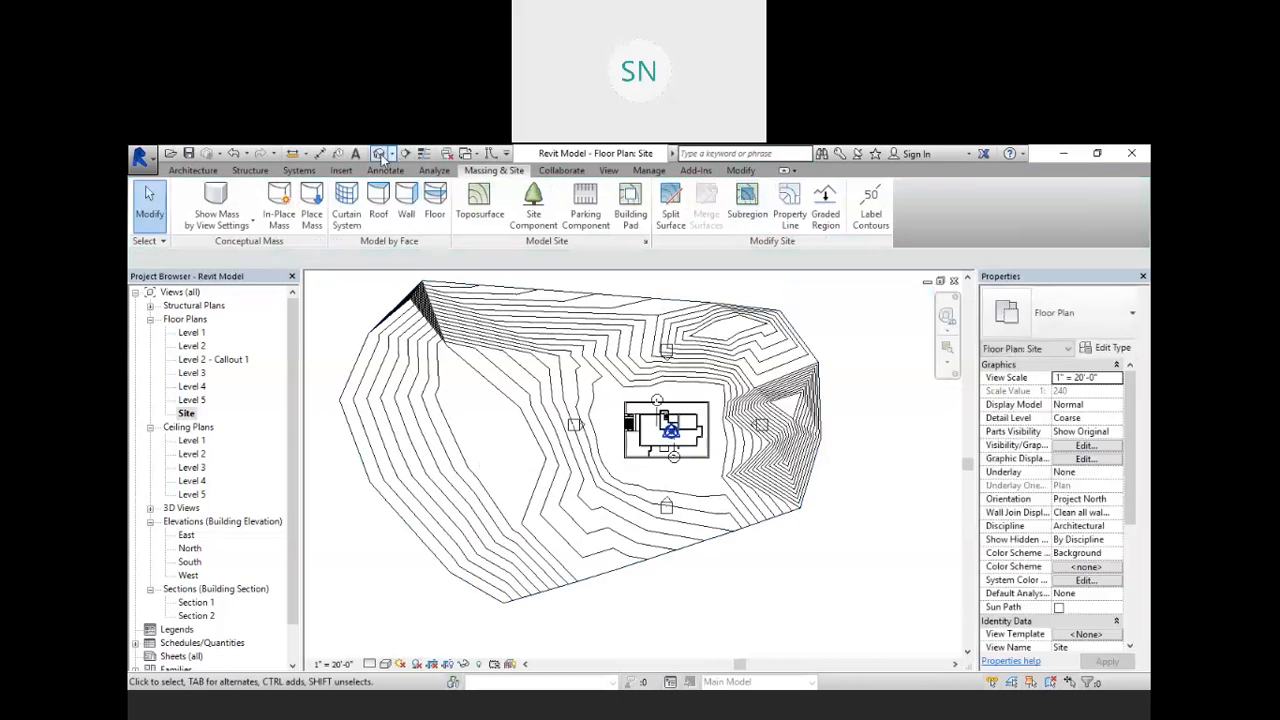
- Examine the toposurface and how the building sits on it from several angles in the 3D view
click(382, 155)
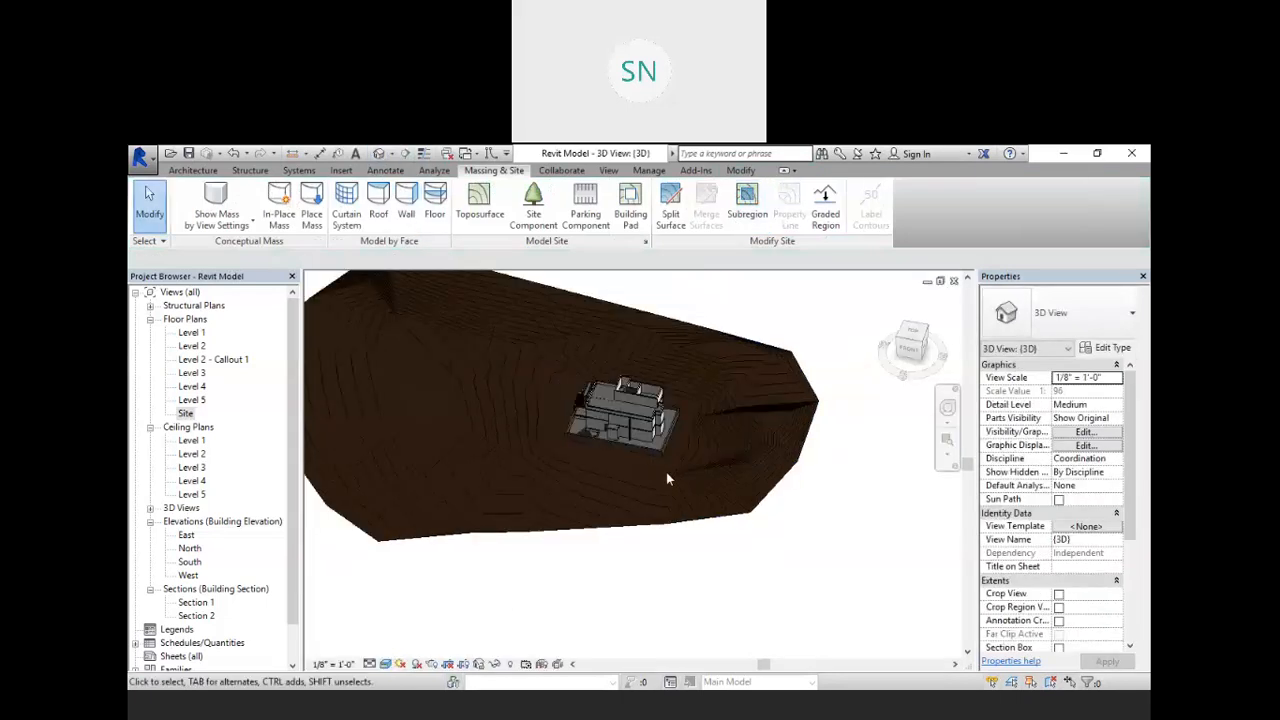
shift+middle_drag(663, 484, 737, 356)
shift+middle_drag(725, 410, 668, 460)
scroll(668, 460, up, 5)
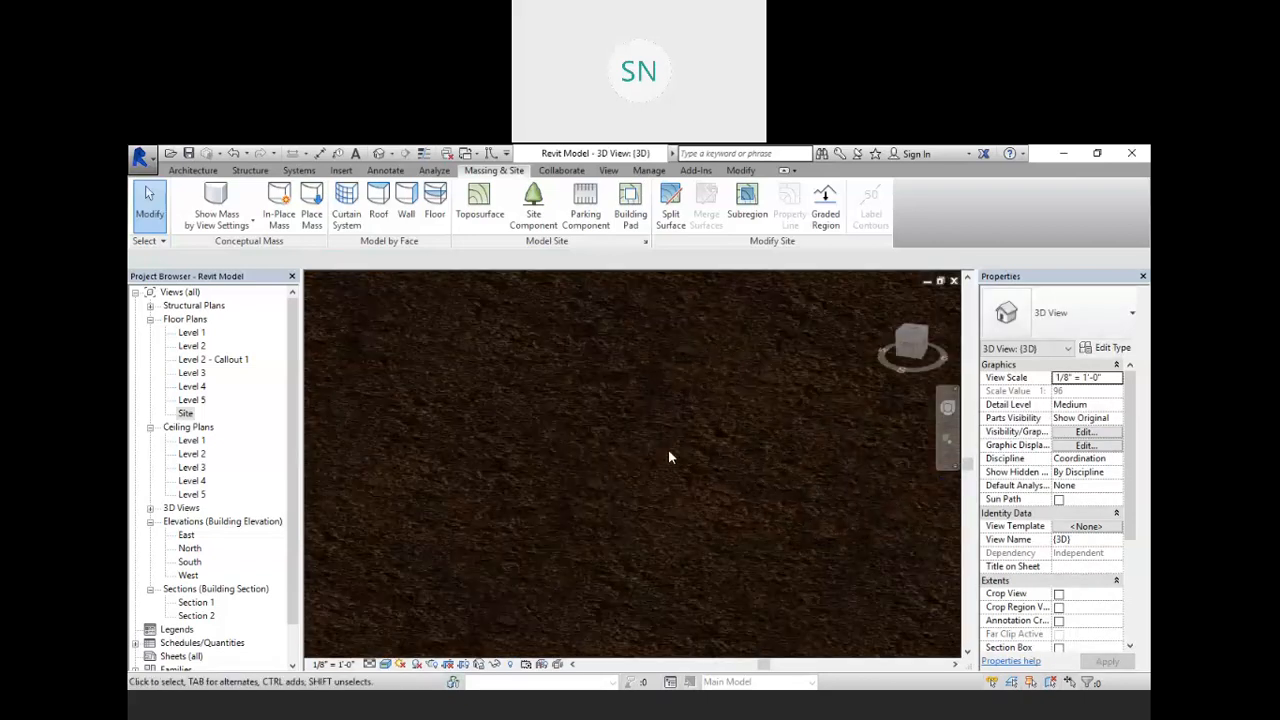
scroll(668, 452, down, 5)
shift+middle_drag(690, 497, 614, 480)
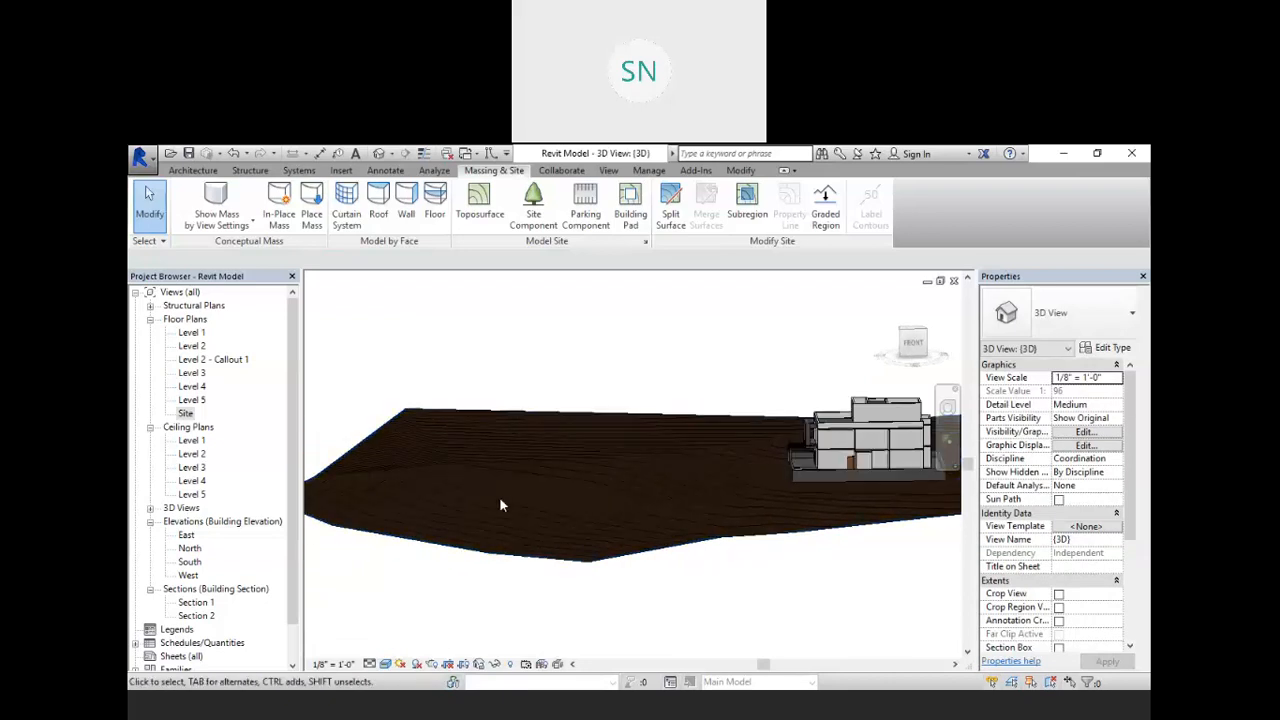
shift+middle_drag(716, 509, 691, 544)
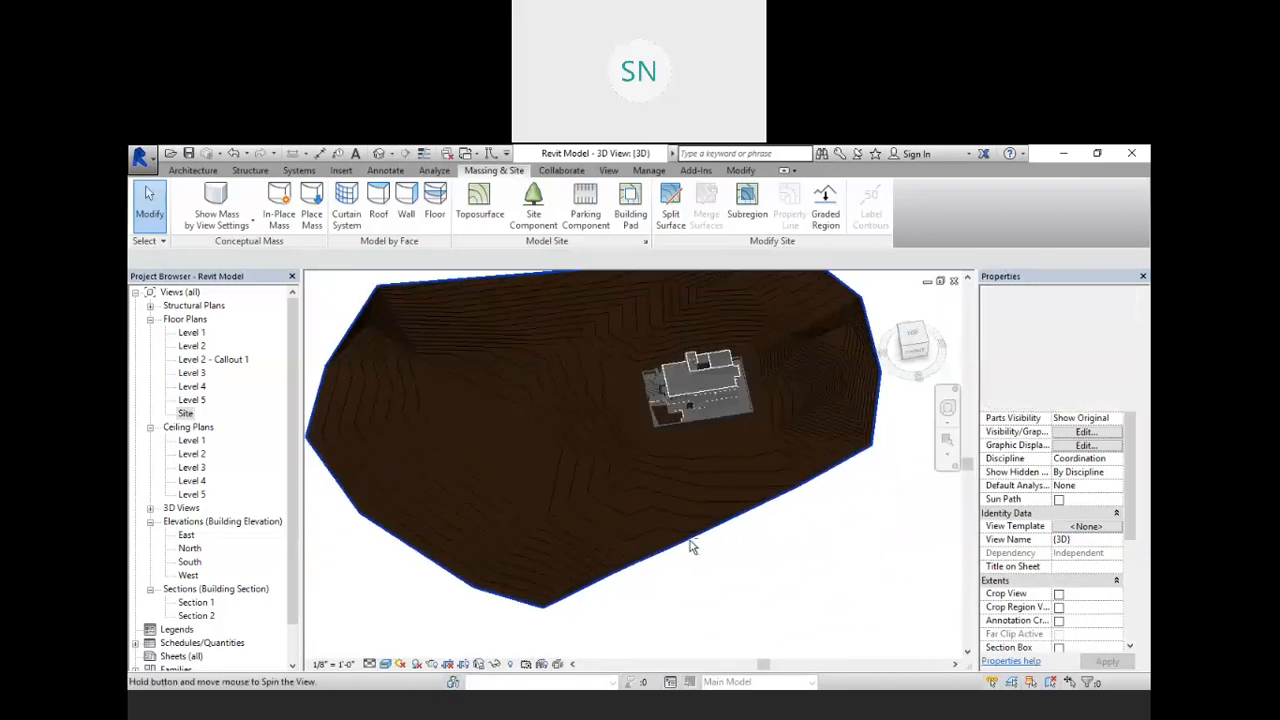
scroll(610, 446, down, 3)
shift+middle_drag(610, 446, 514, 441)
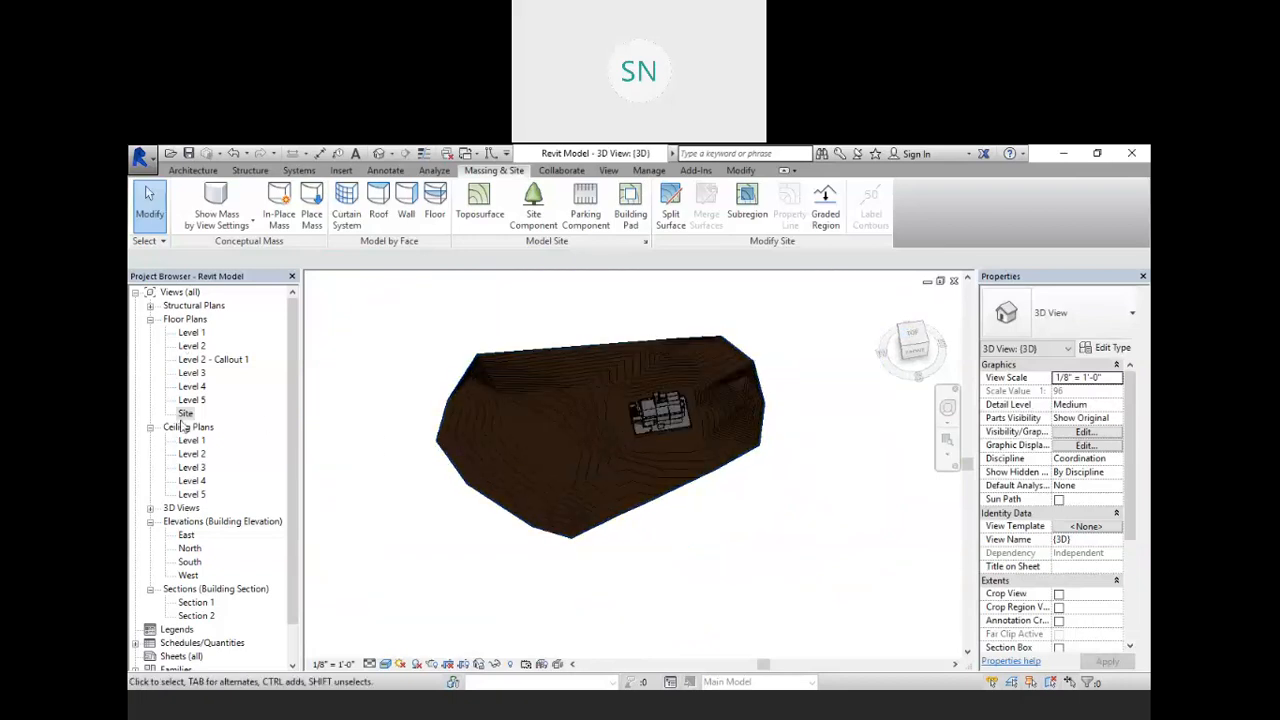
- In the Site plan, start a new toposurface at elevation -5' and place points outside the existing terrain's western and southwestern edge
double_click(185, 413)
scroll(561, 474, down, 2)
middle_drag(561, 474, 602, 482)
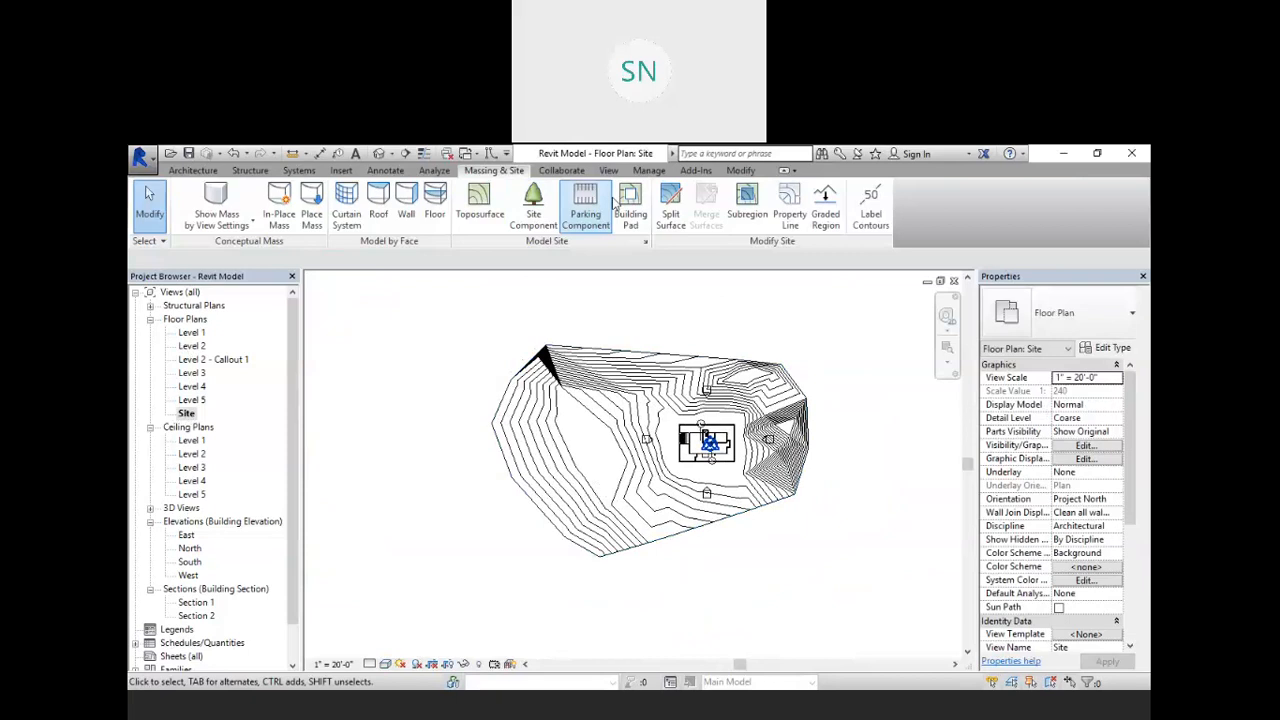
click(480, 205)
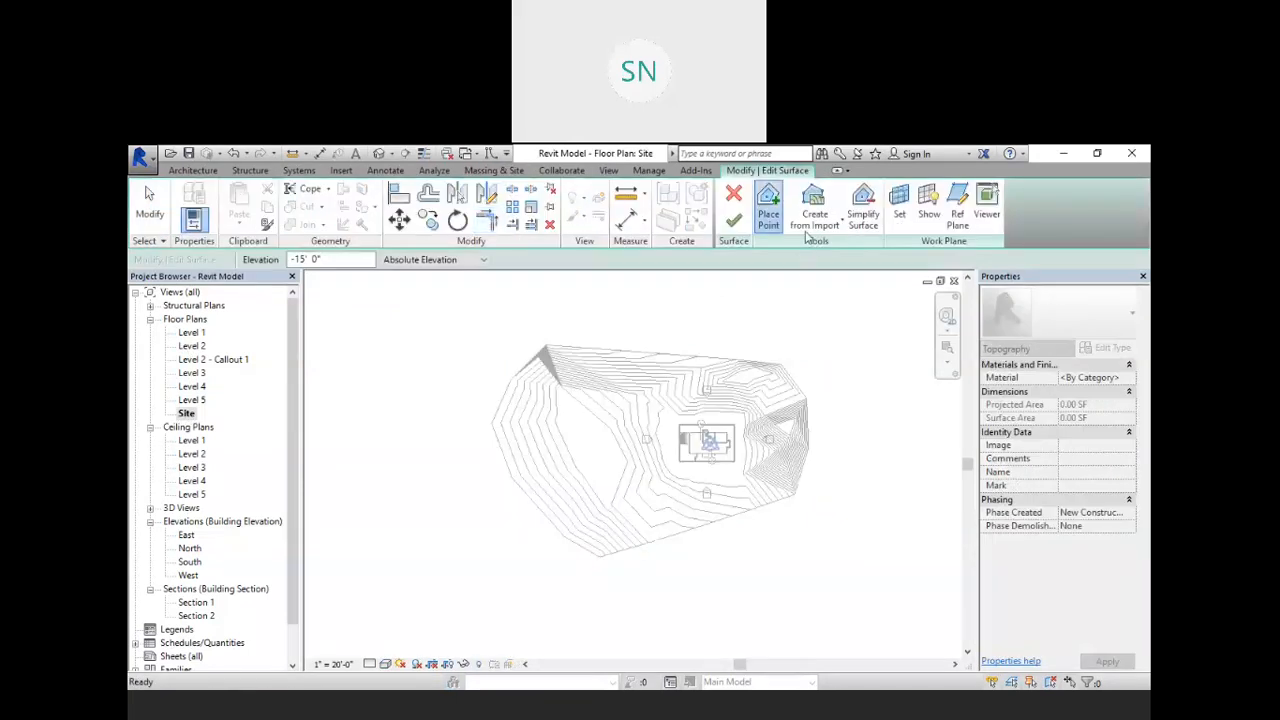
drag(341, 260, 266, 270)
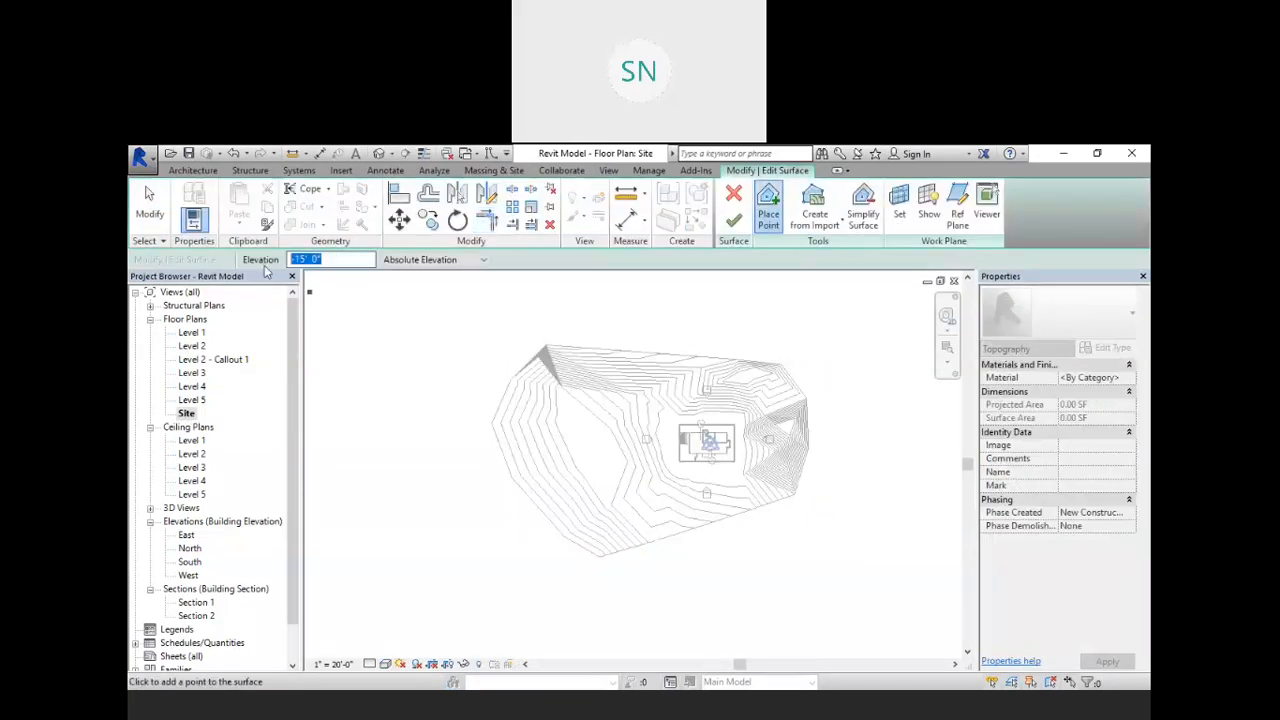
text(-5)
click(466, 424)
click(472, 493)
click(518, 533)
click(570, 570)
click(623, 571)
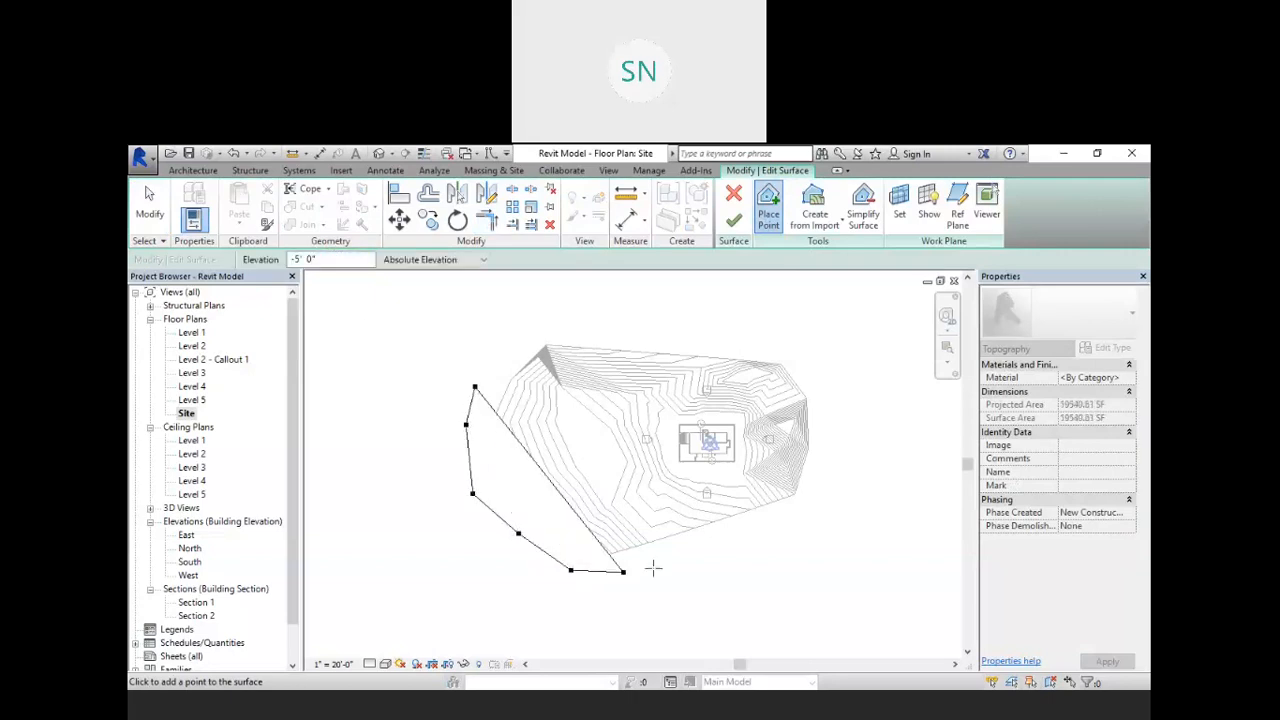
- Place the remaining -5' points around the terrain's south and southeast sides and beyond its northwest corner, and finish the surface
click(686, 558)
click(780, 521)
click(806, 443)
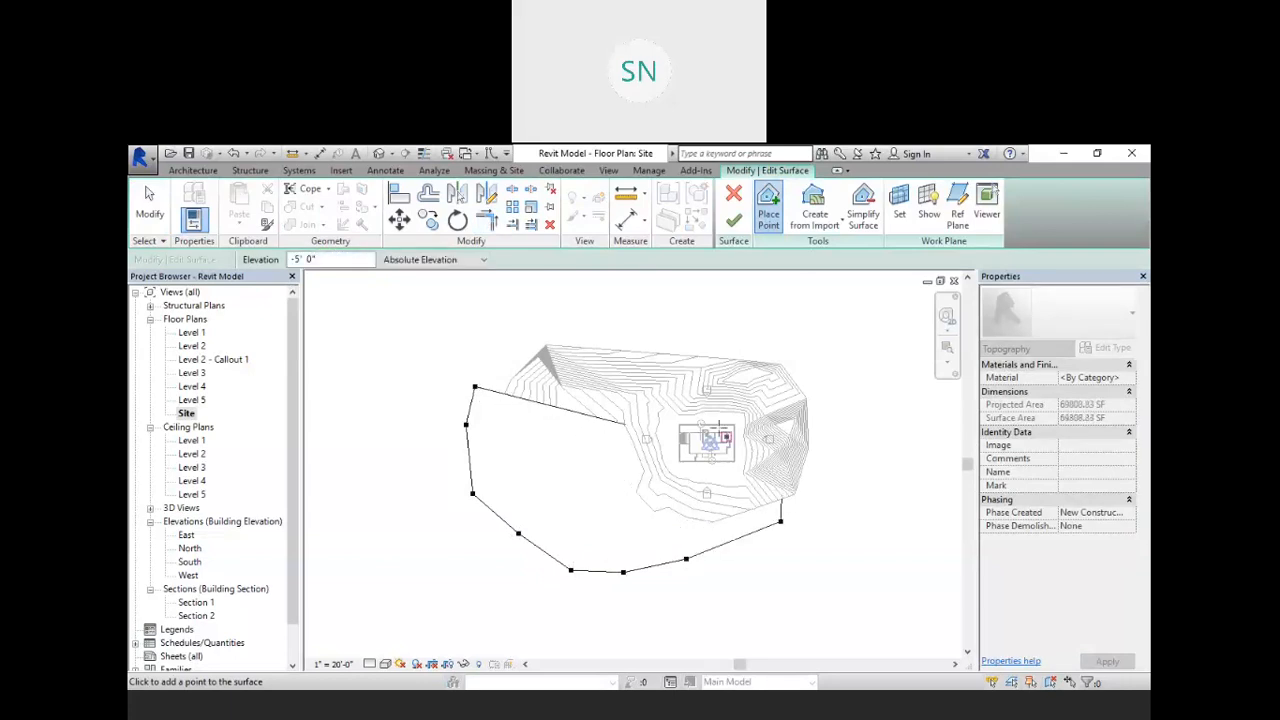
click(549, 353)
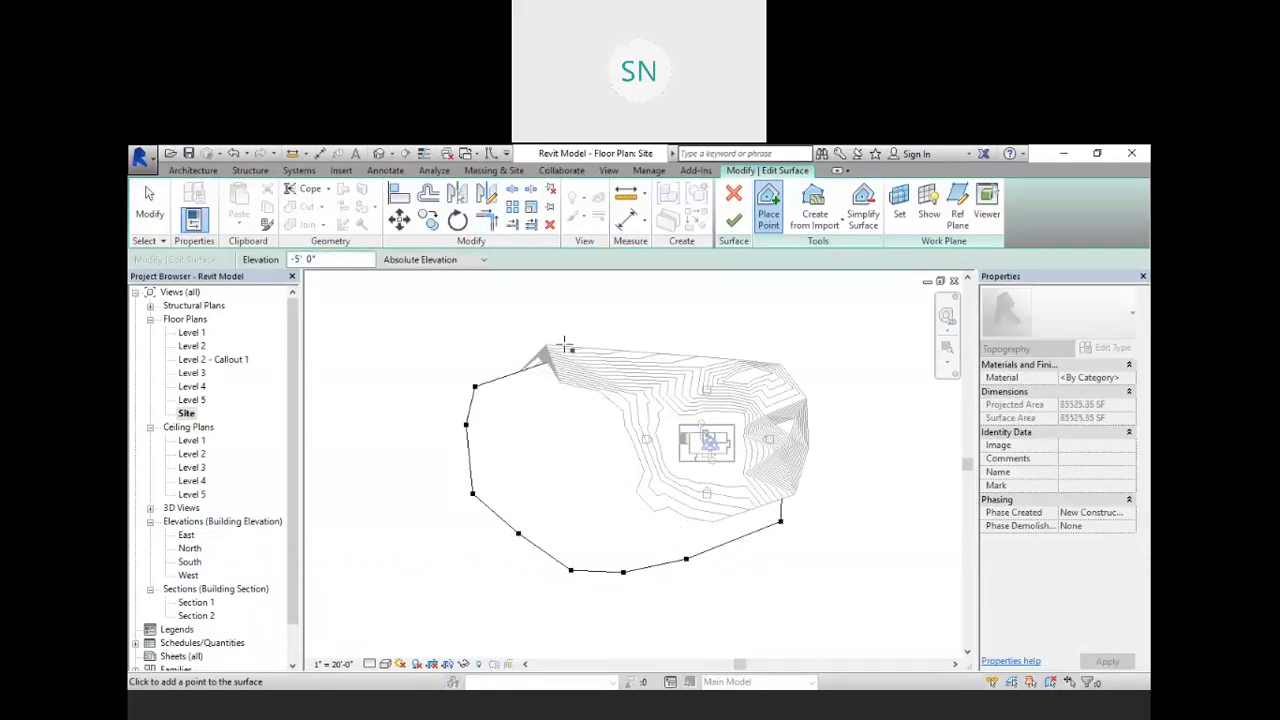
click(551, 333)
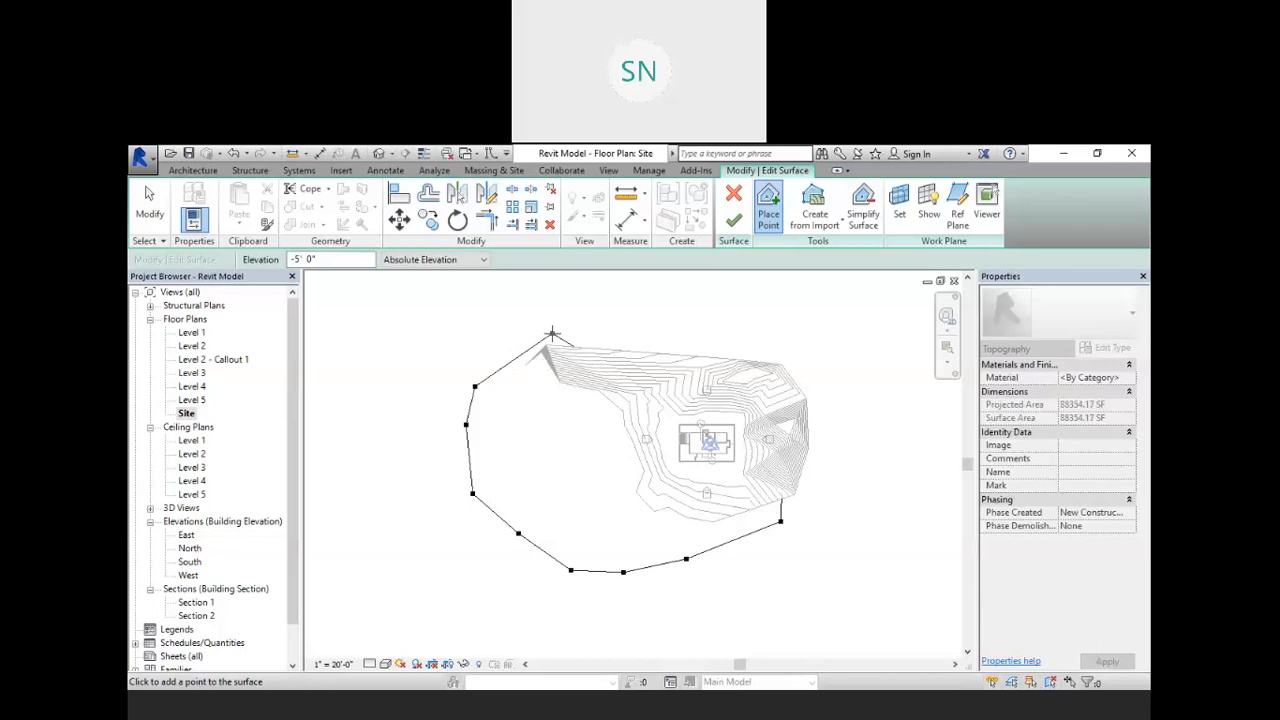
click(734, 221)
- In the 3D view, select the new flat toposurface that crosses the terrain
click(379, 153)
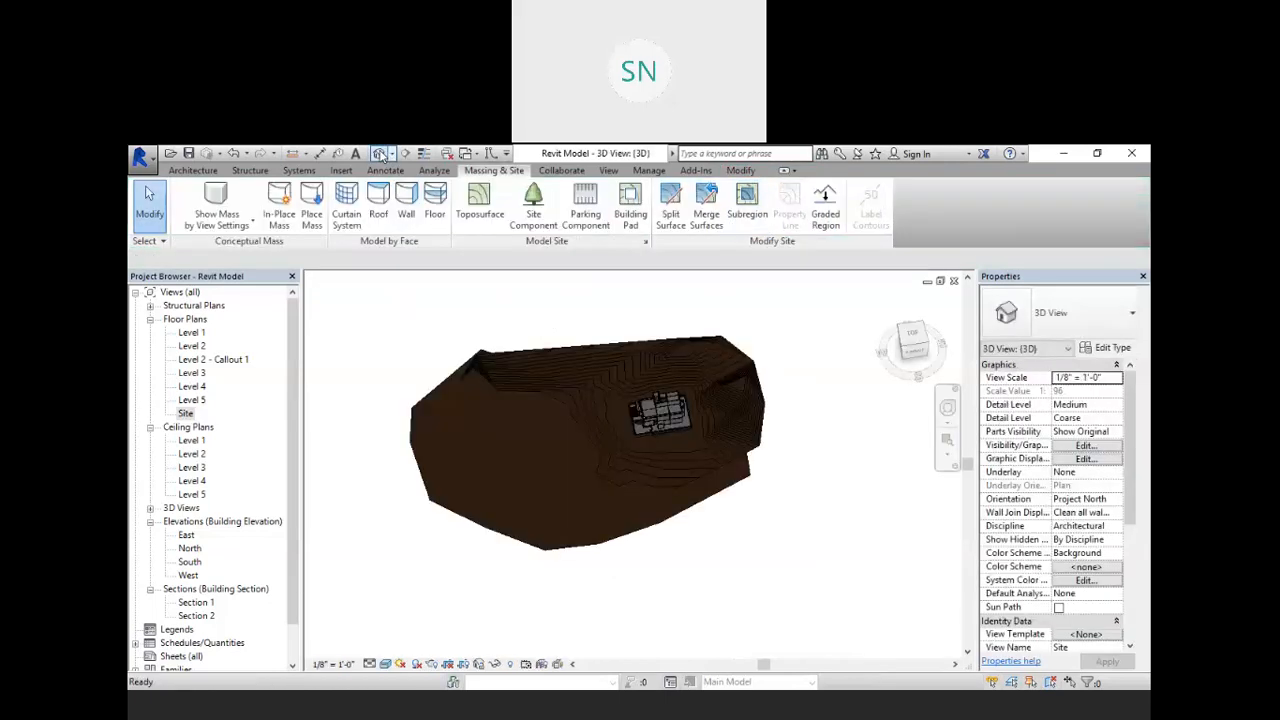
shift+middle_drag(623, 571, 553, 435)
scroll(555, 436, up, 1)
scroll(520, 475, down, 1)
scroll(321, 494, up, 1)
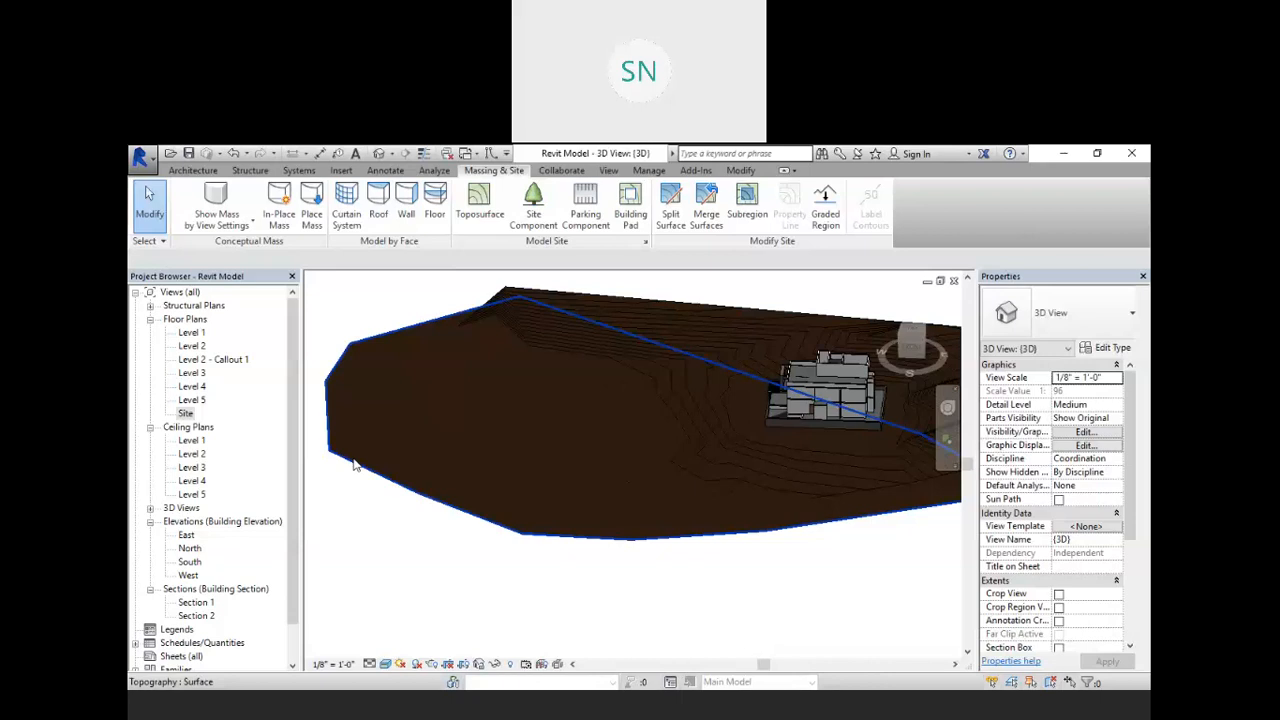
click(353, 464)
shift+middle_drag(574, 574, 508, 499)
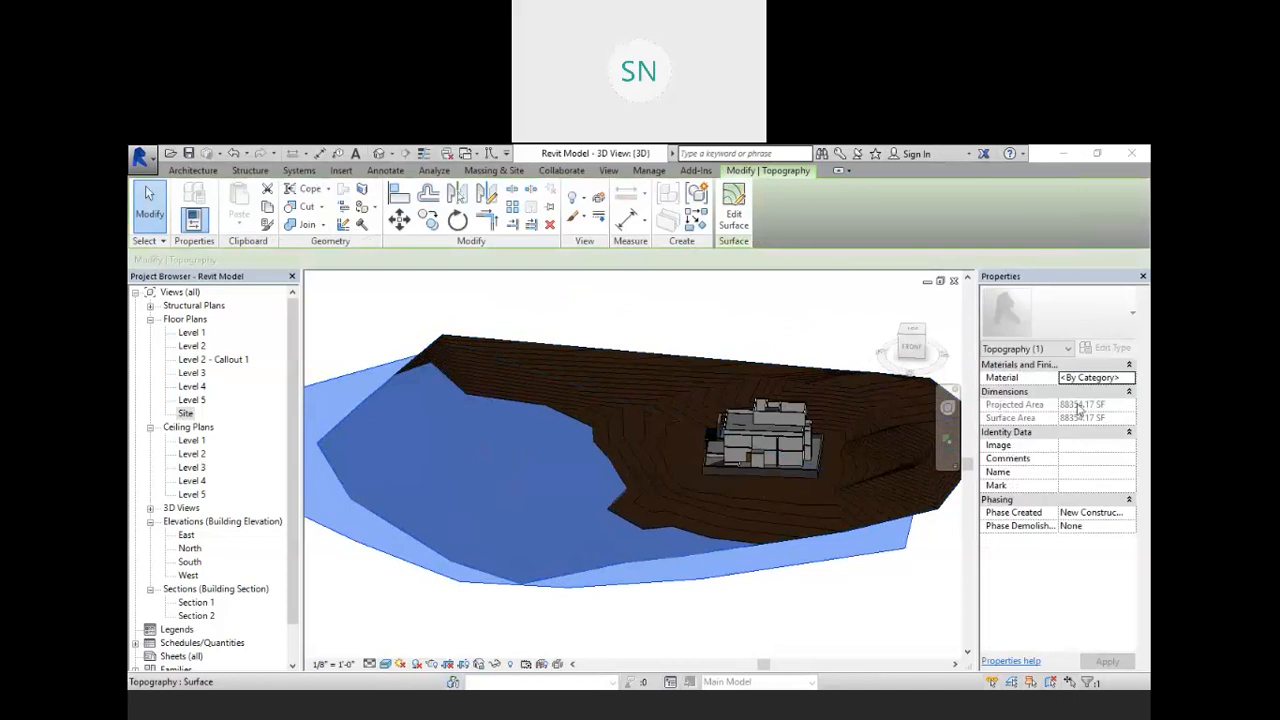
- For the selected surface's material, duplicate the Cherry material and name the copy water
click(1132, 380)
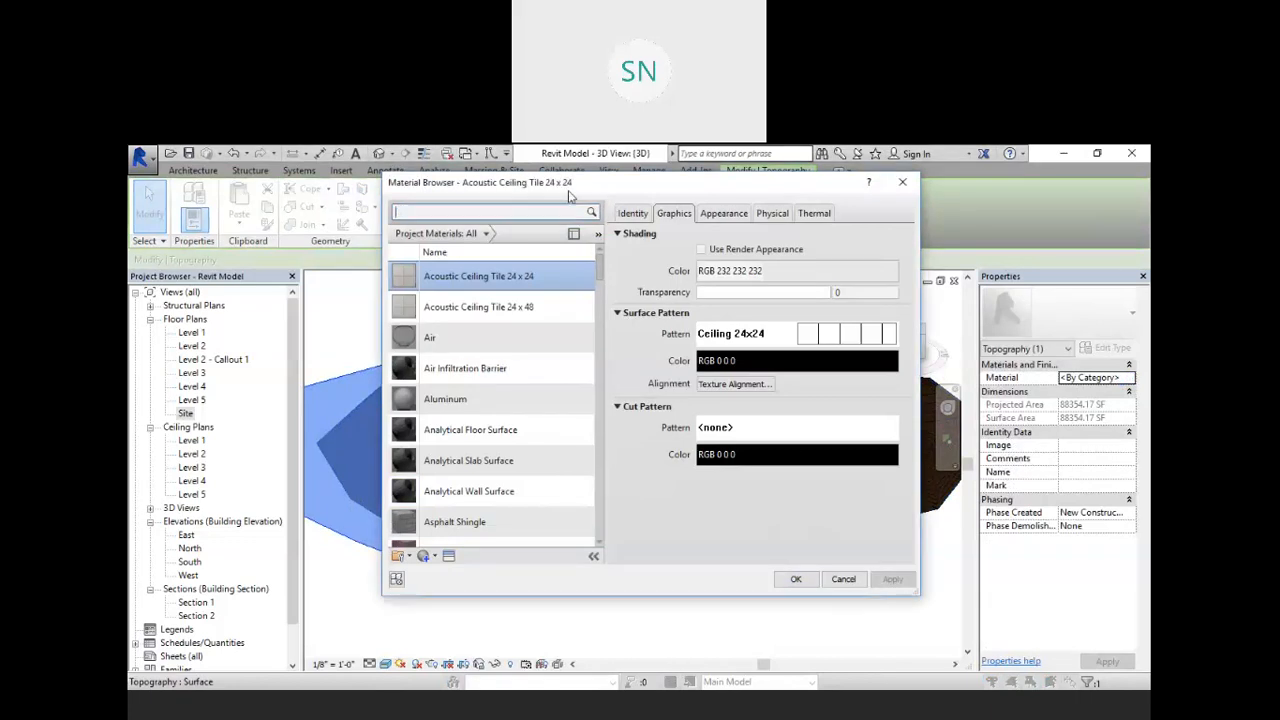
scroll(401, 428, down, 3)
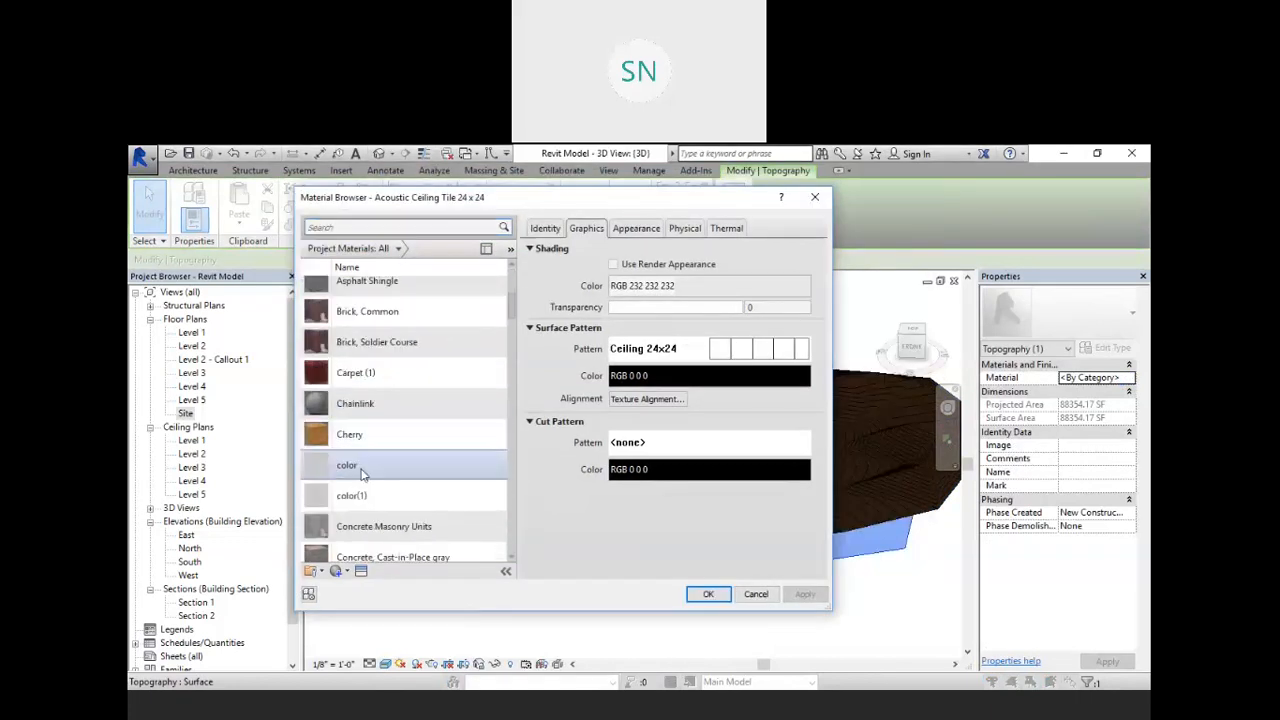
right_click(380, 440)
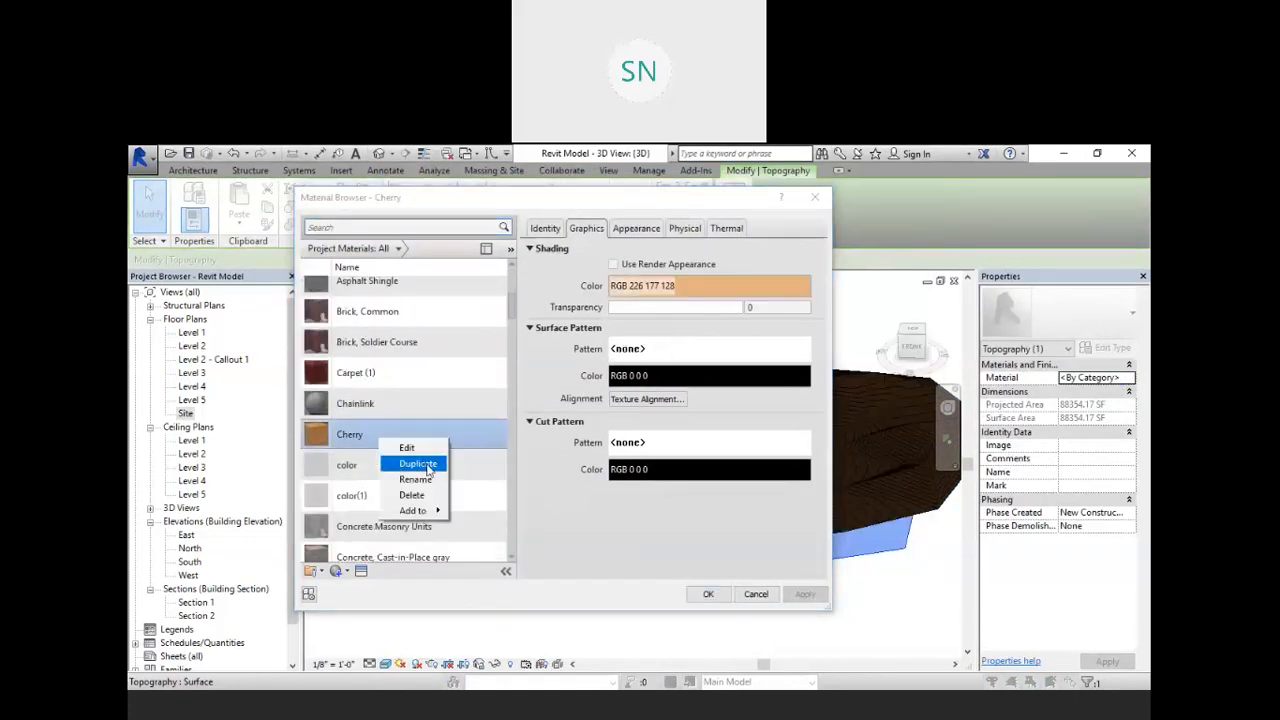
click(418, 464)
text(water)
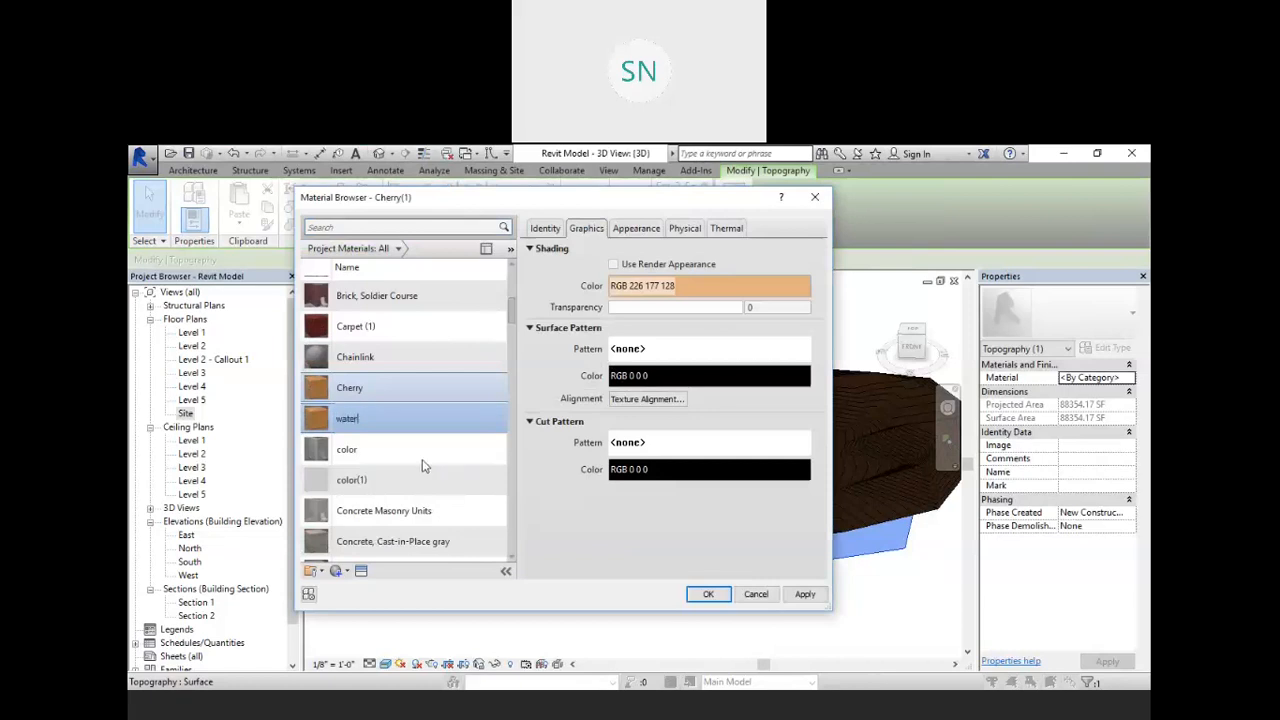
- Replace the water material's appearance with the Tropical Blue asset from the Liquid category of the Appearance Library
click(636, 228)
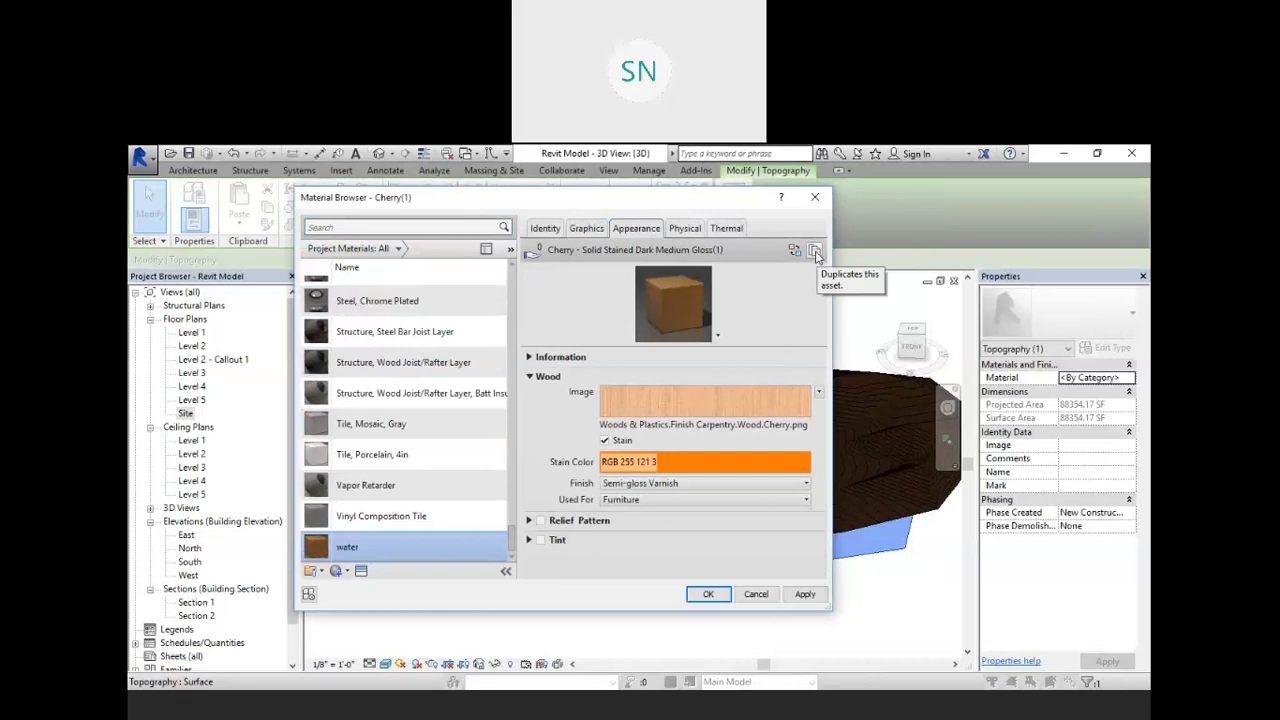
click(361, 572)
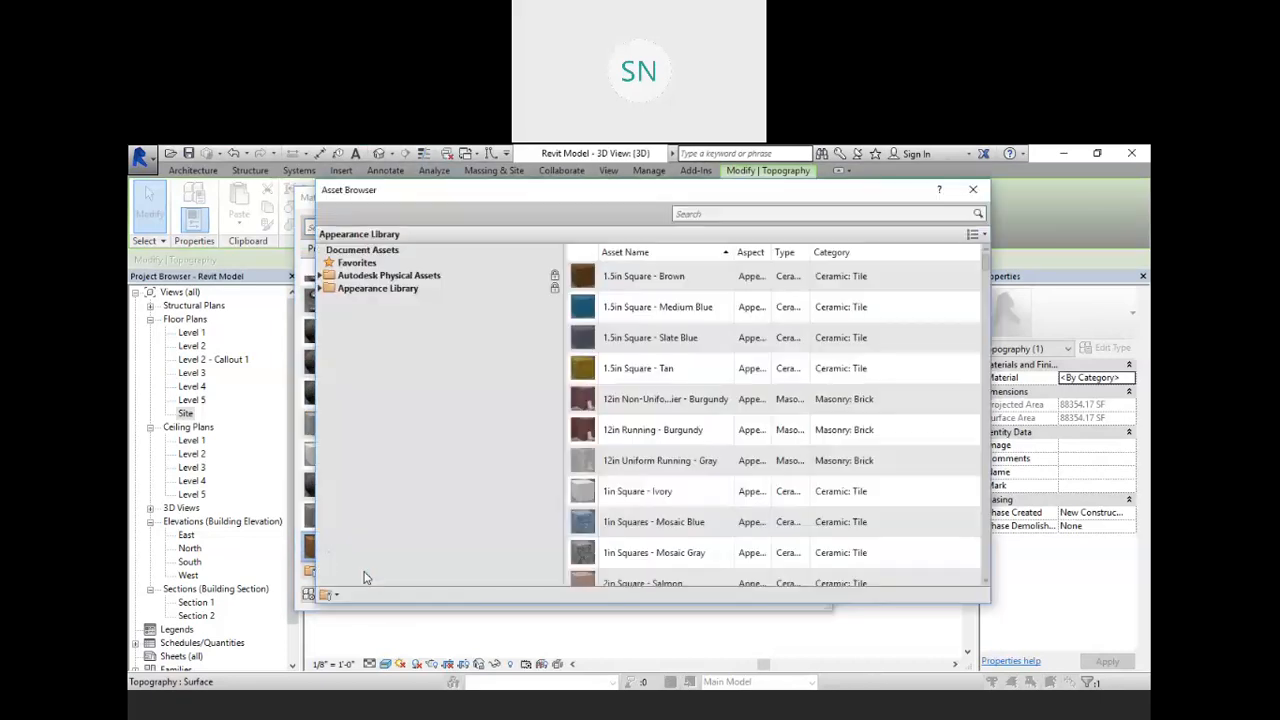
click(379, 290)
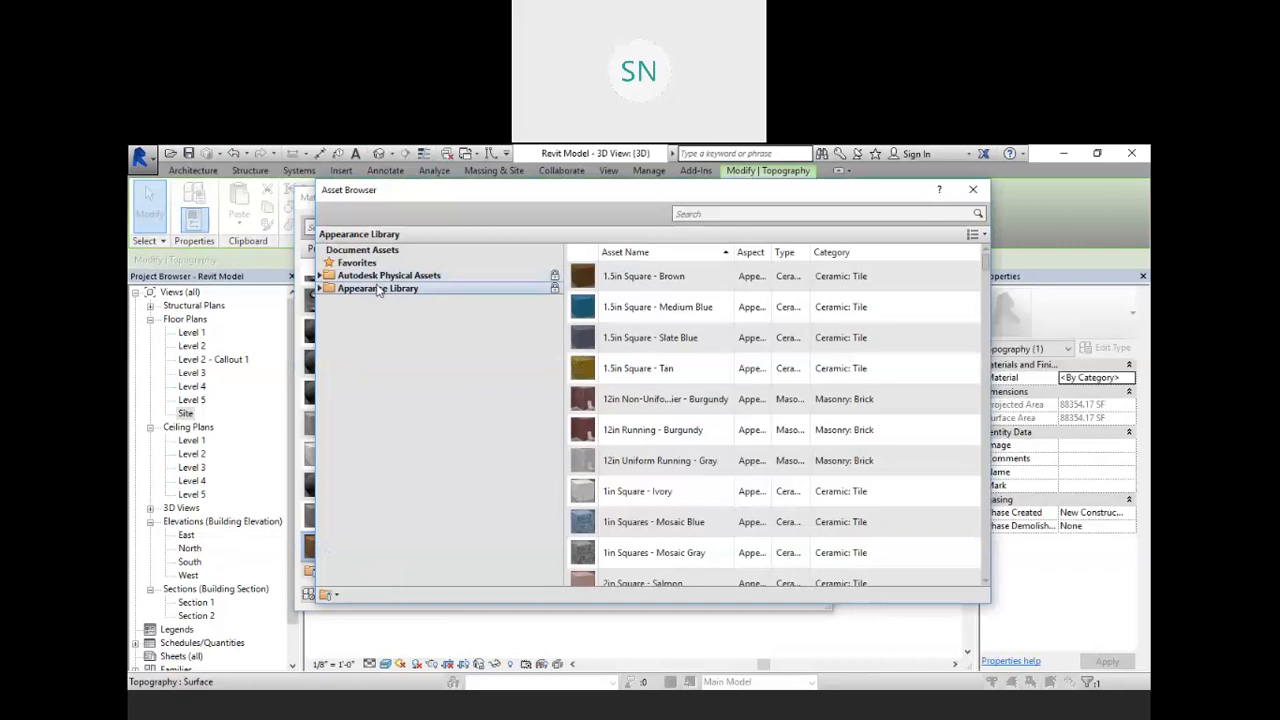
click(375, 291)
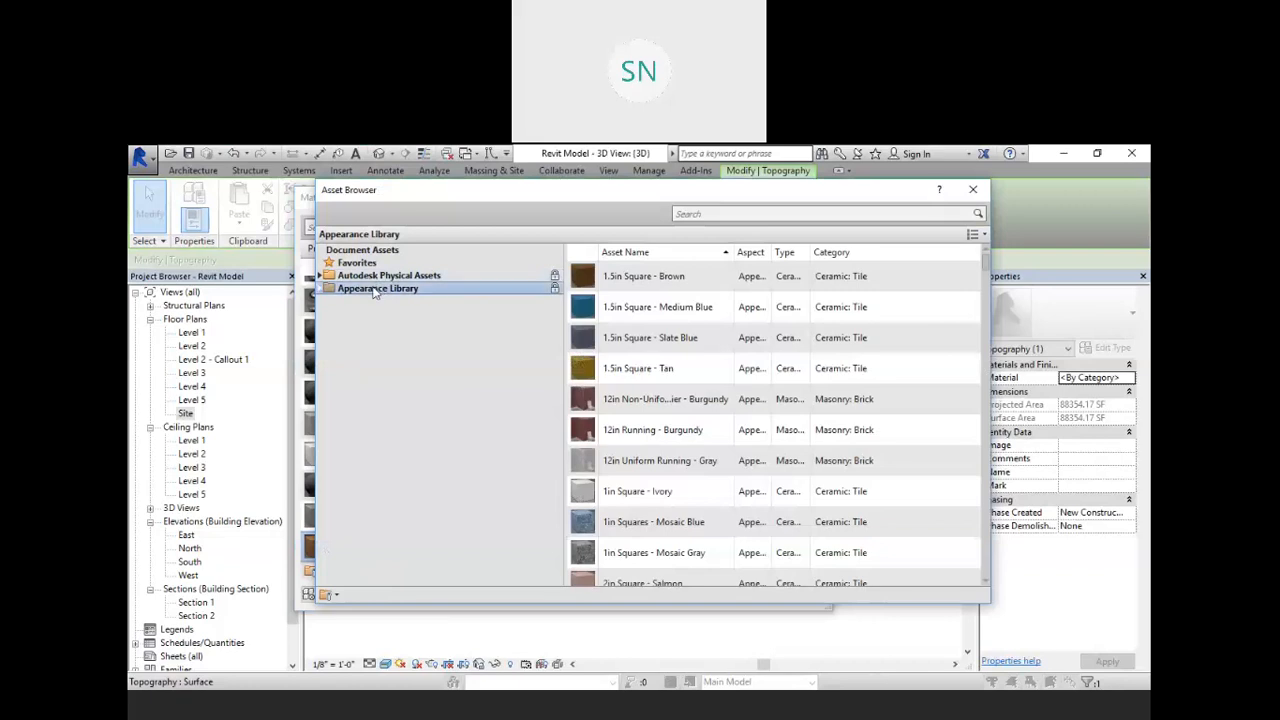
click(320, 289)
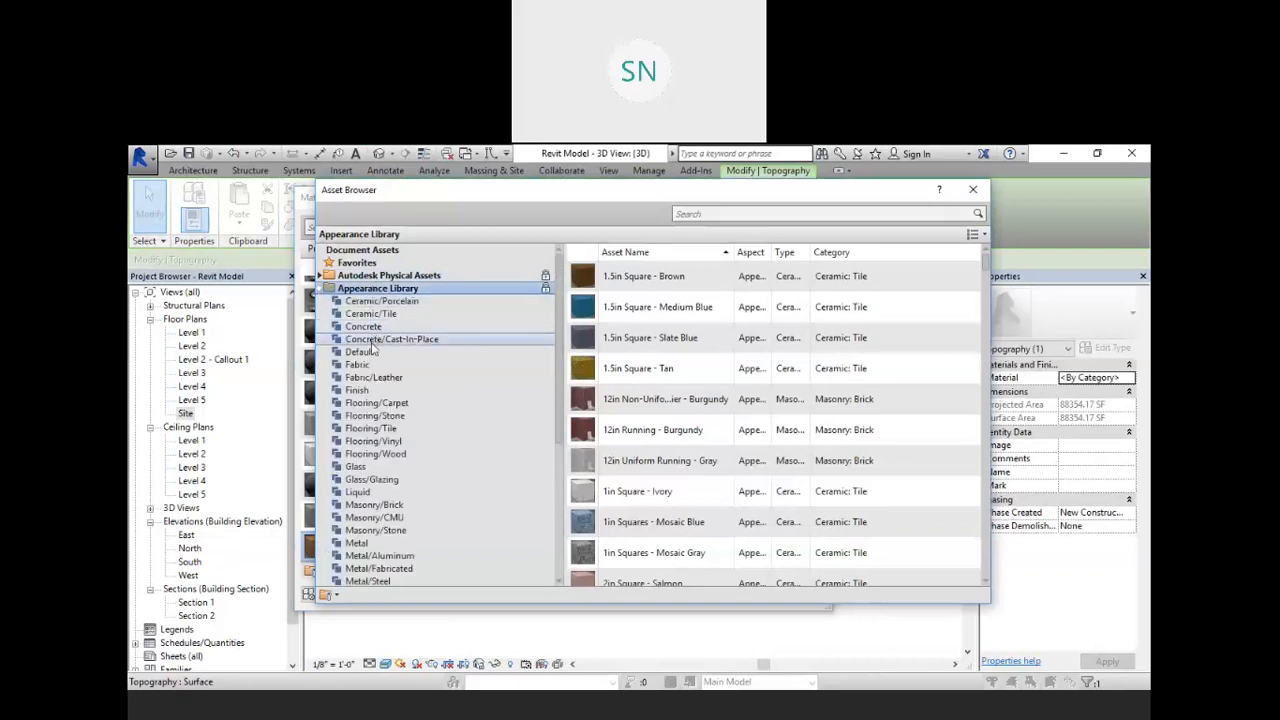
click(360, 494)
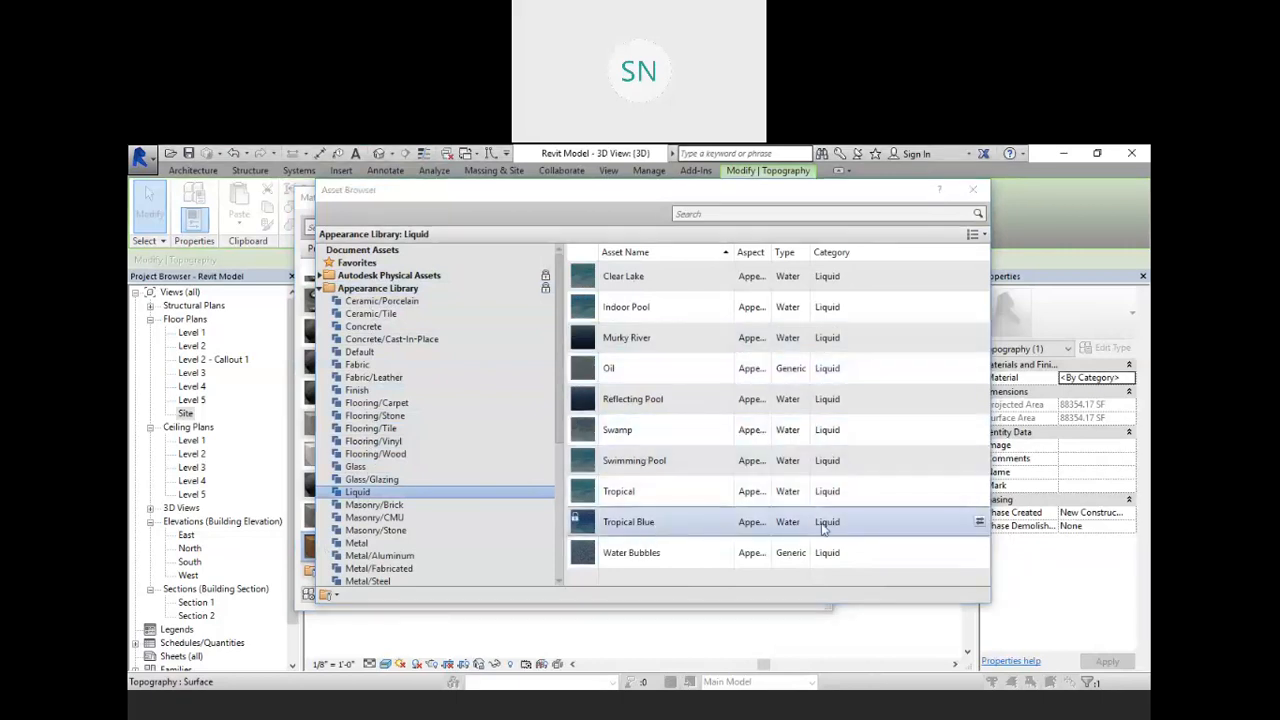
click(980, 524)
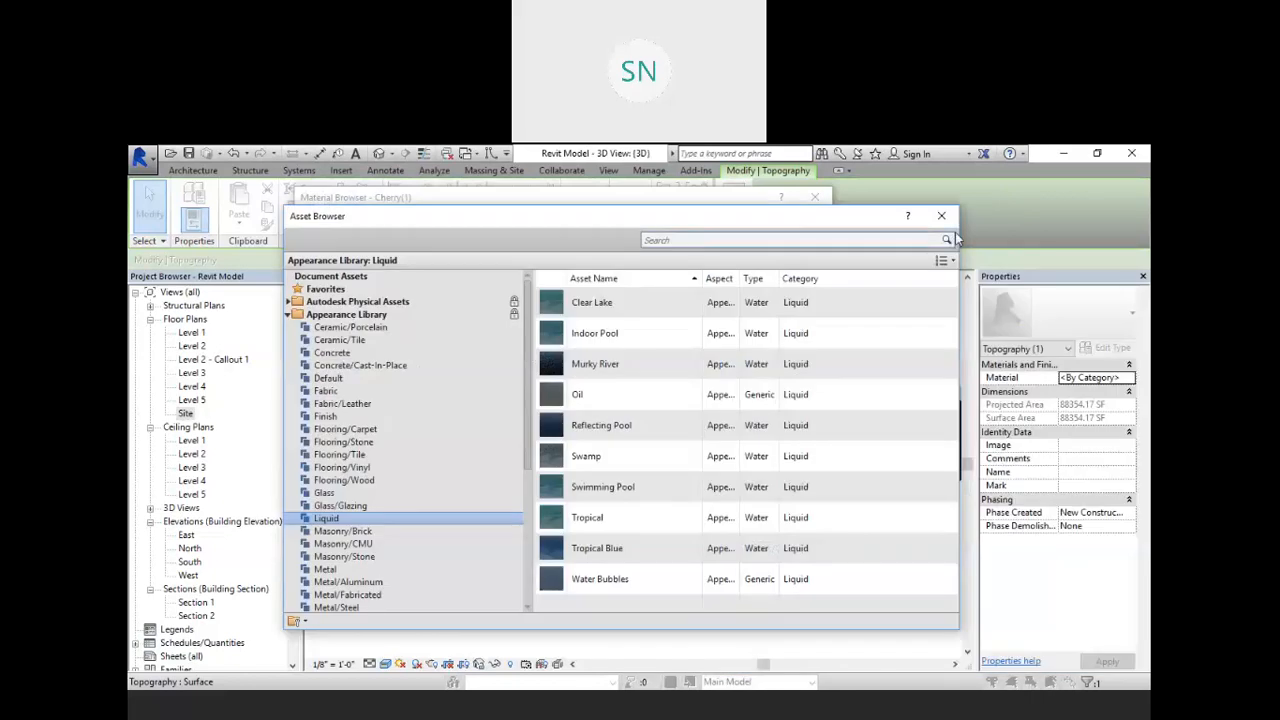
click(942, 216)
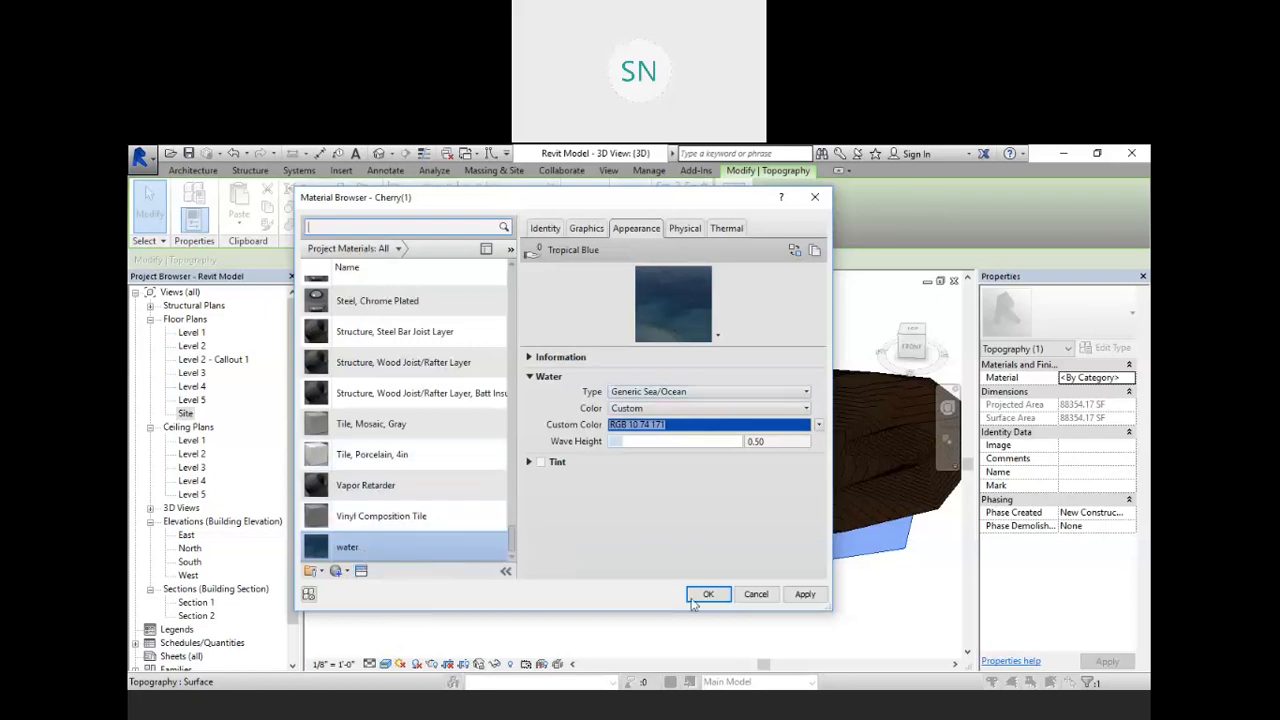
- Assign the water material to the flat surface, deselect it and check the lake from another angle
click(805, 594)
click(708, 594)
click(748, 628)
shift+middle_drag(677, 490, 682, 493)
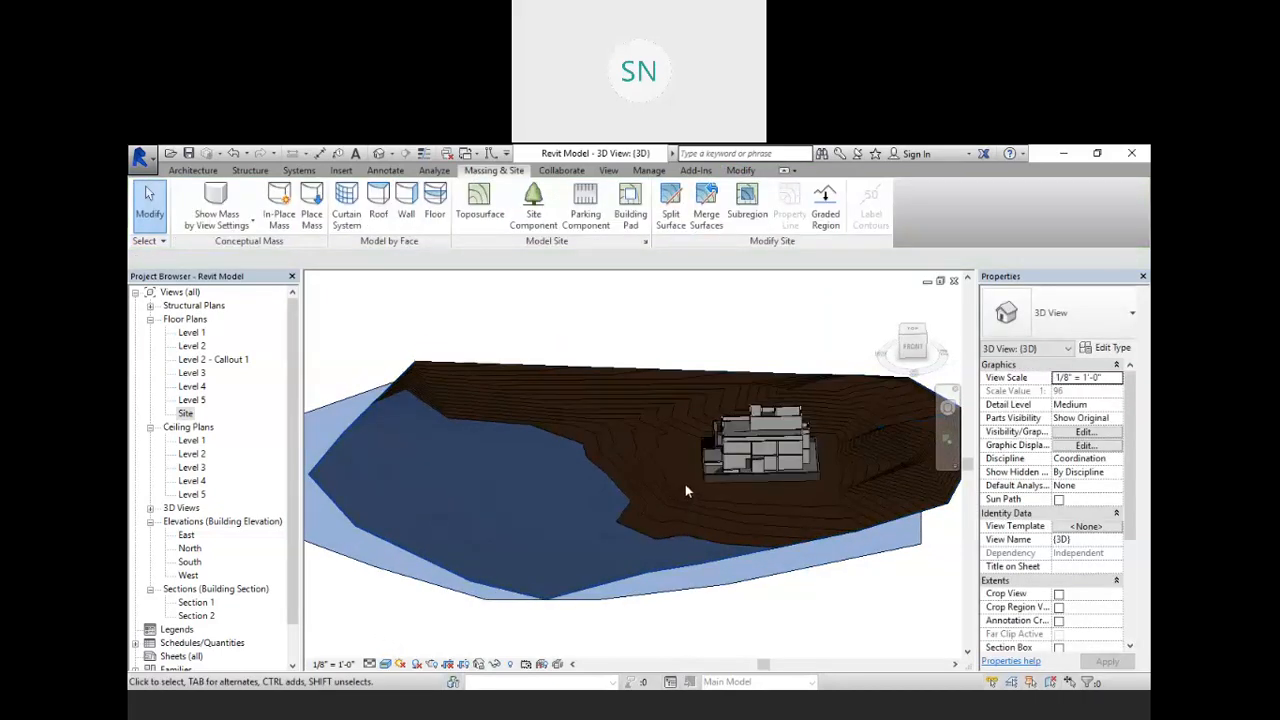
shift+middle_drag(685, 488, 391, 606)
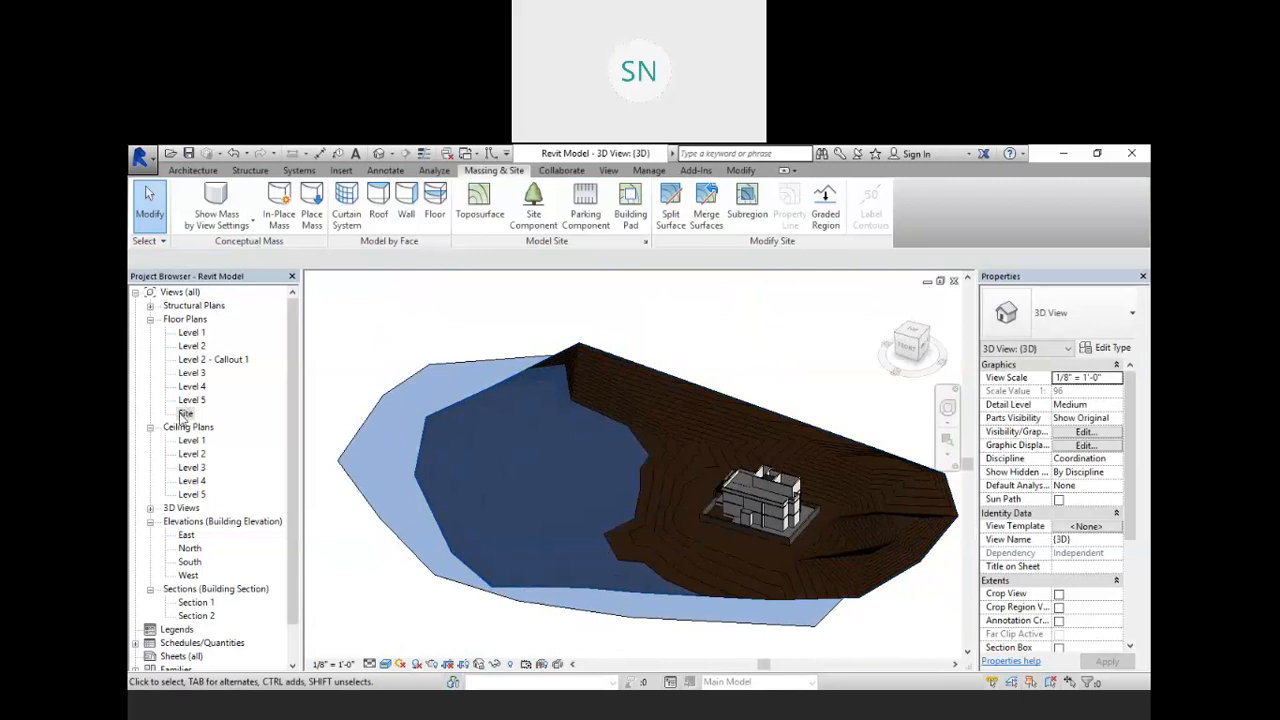
- Open the Level 1 floor plan to prepare for placing a camera
double_click(191, 332)
scroll(650, 505, down, 4)
scroll(555, 535, up, 2)
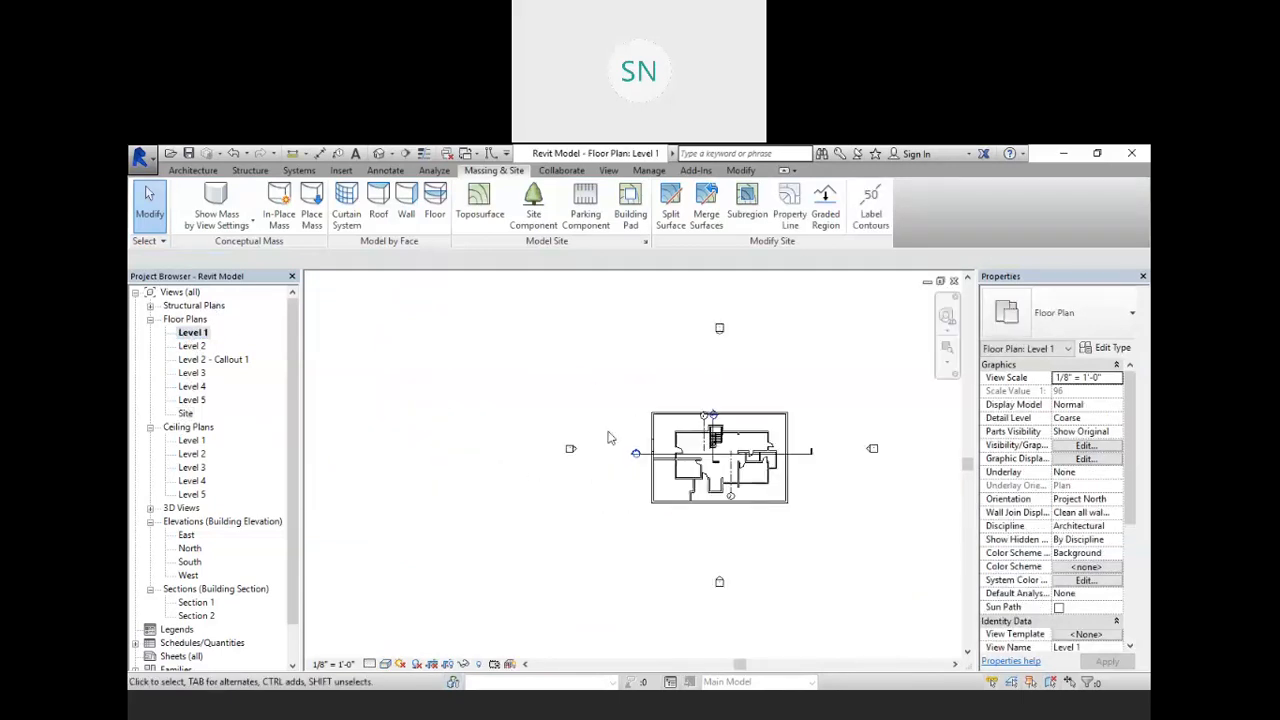
click(608, 170)
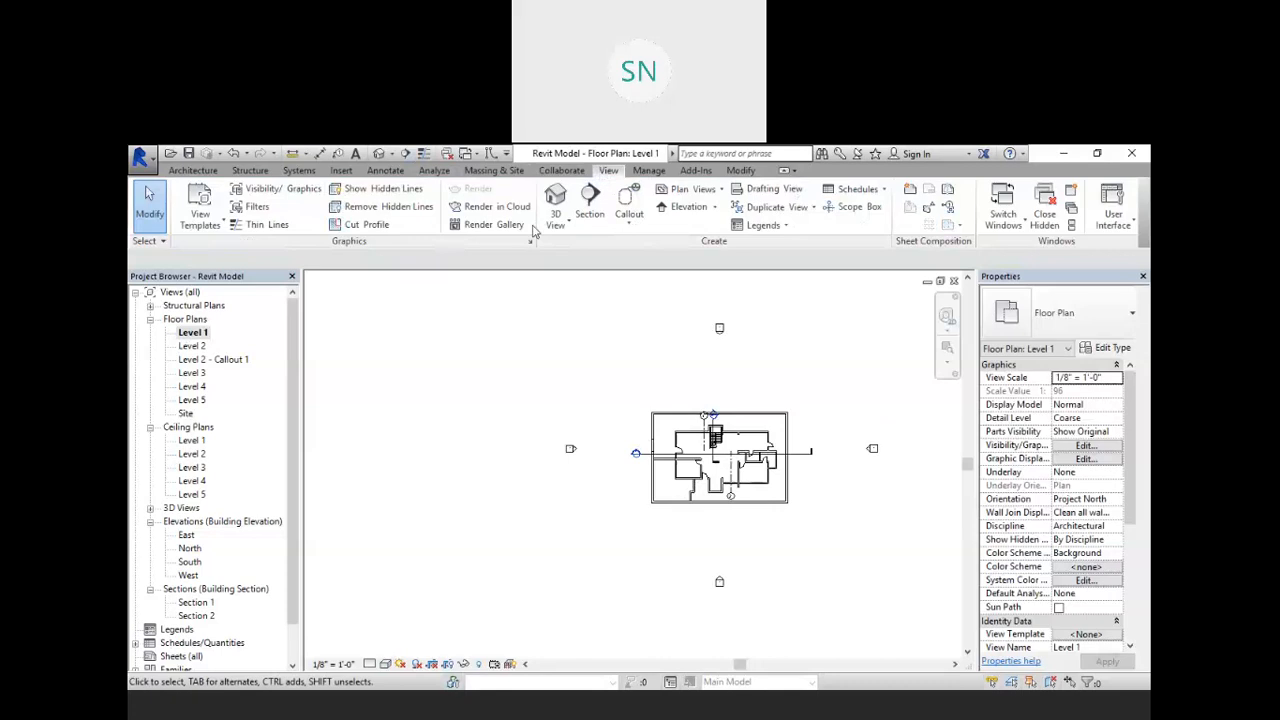
click(556, 222)
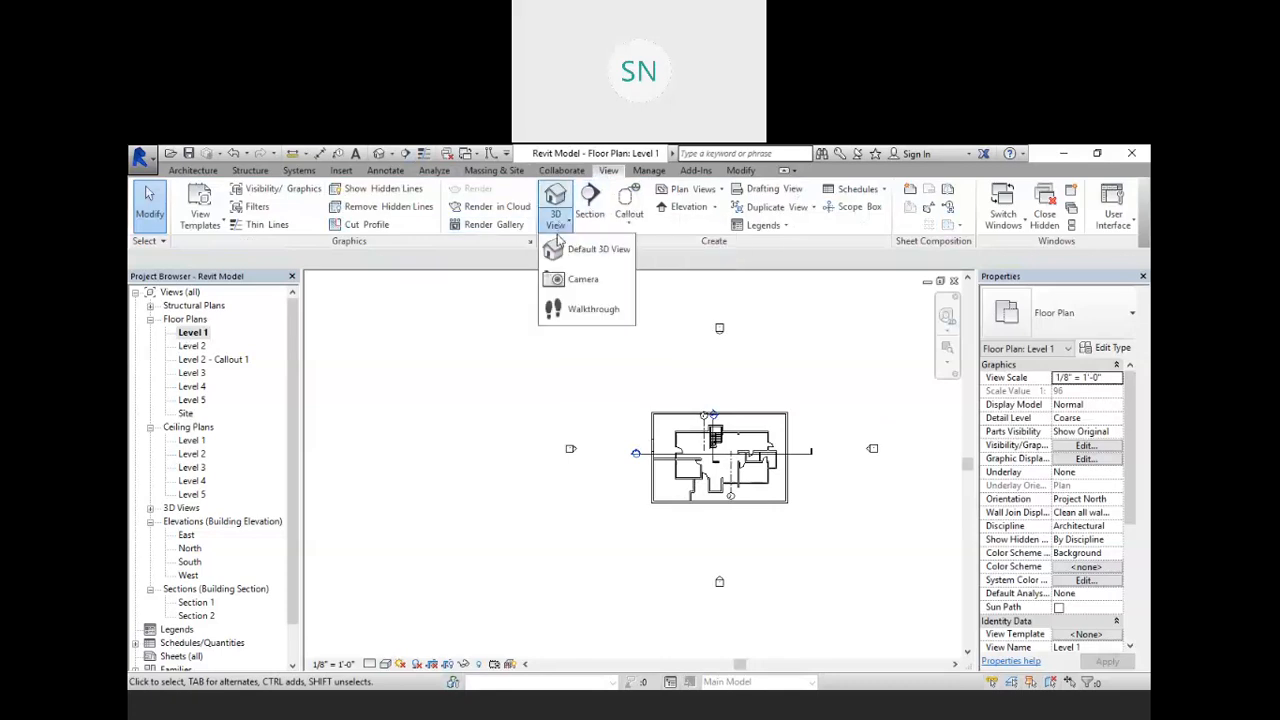
click(585, 281)
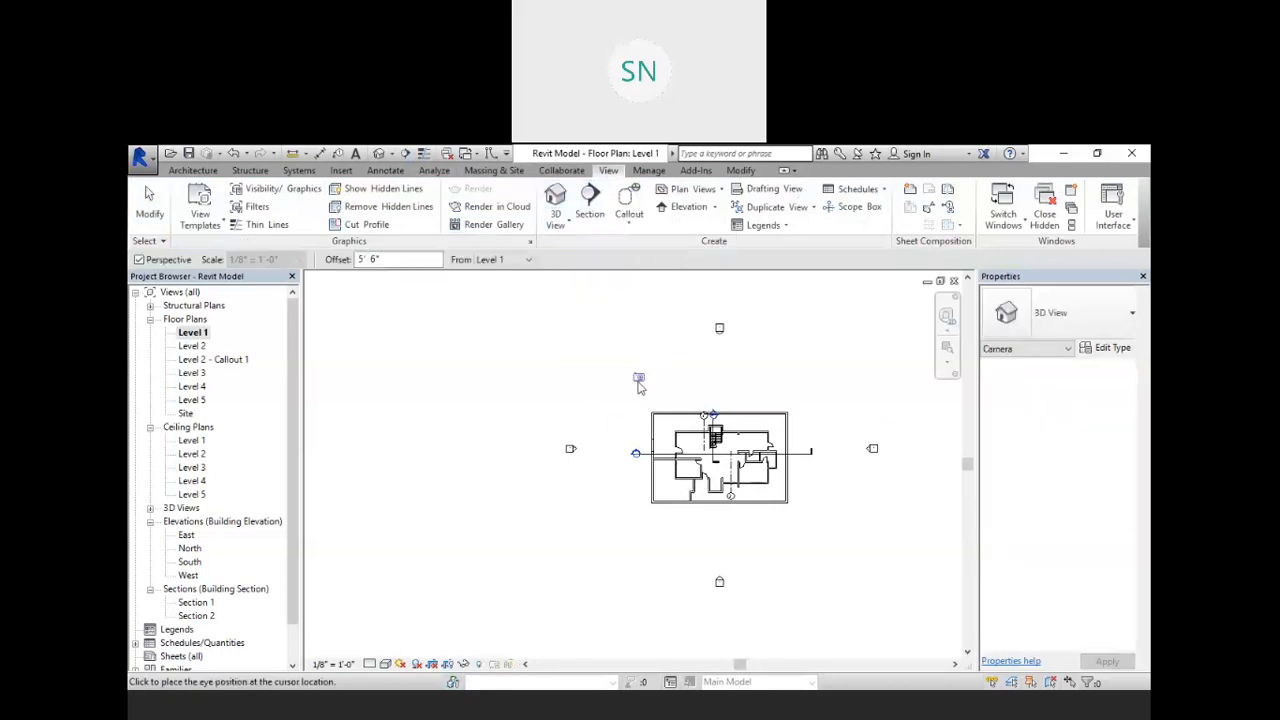
key(Escape)
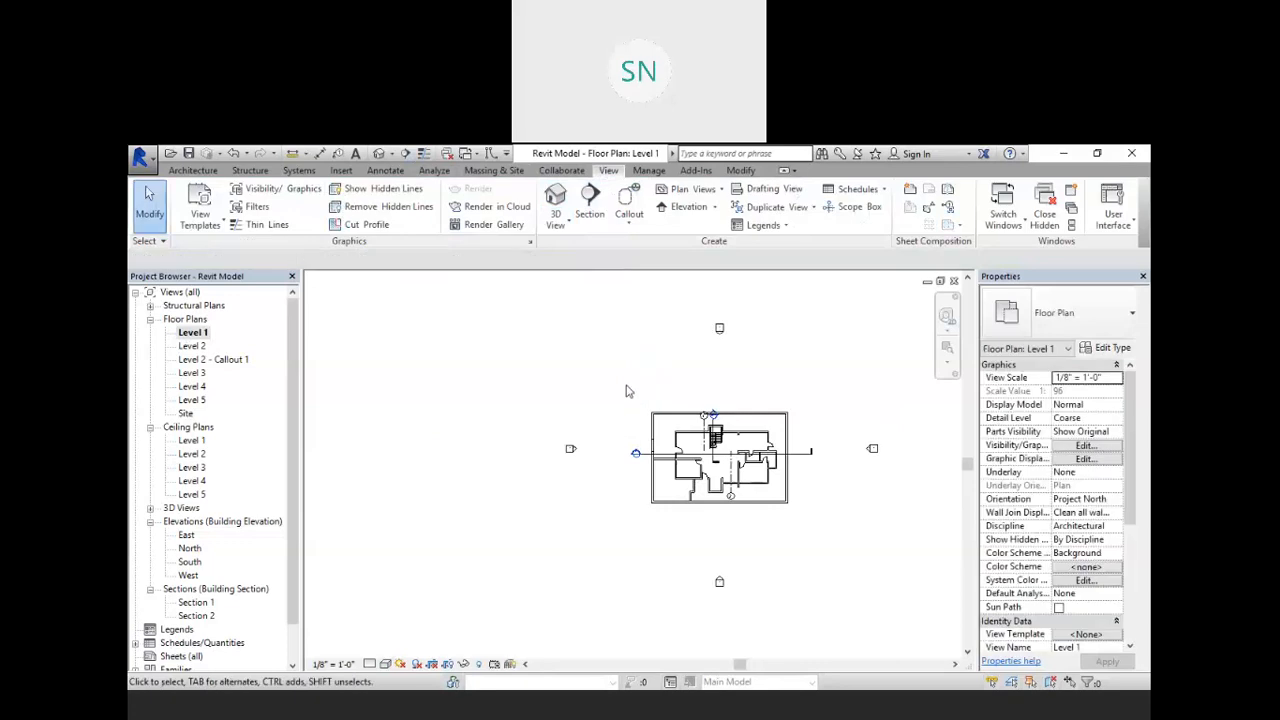
- Place a perspective camera northwest of the building with its target to the southwest, past the building's west side
click(556, 221)
click(563, 281)
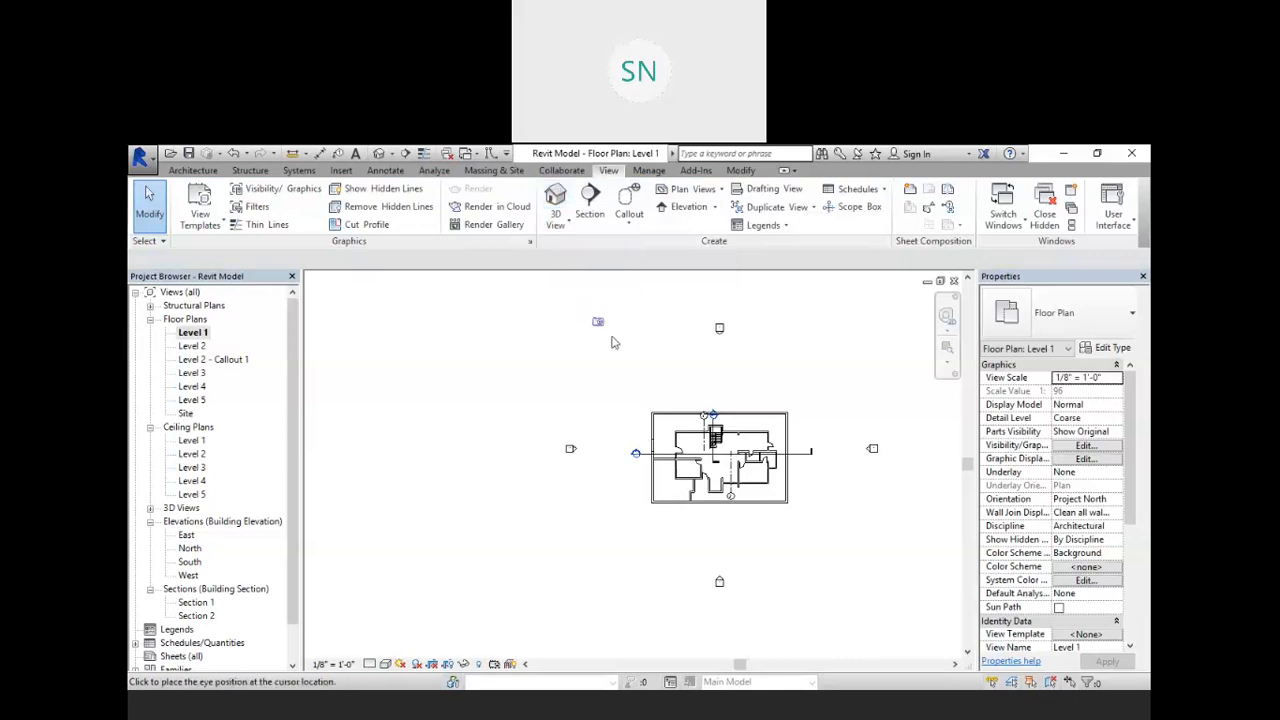
click(632, 362)
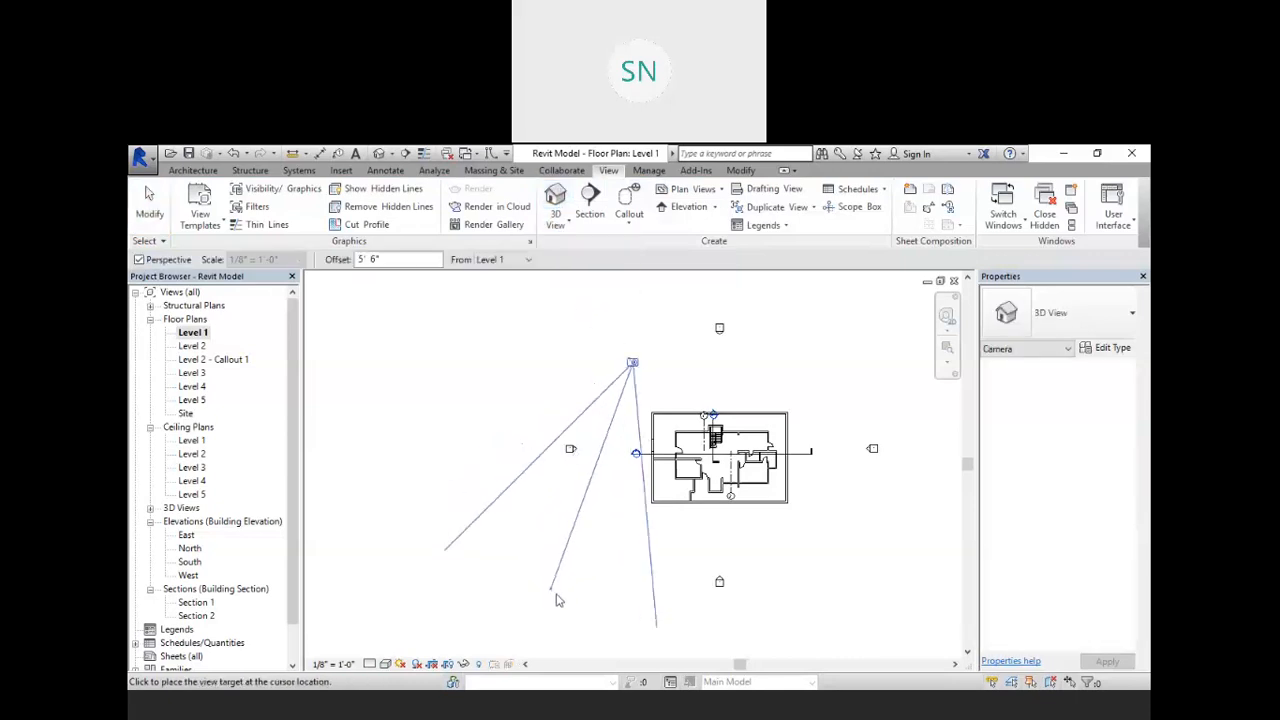
click(505, 641)
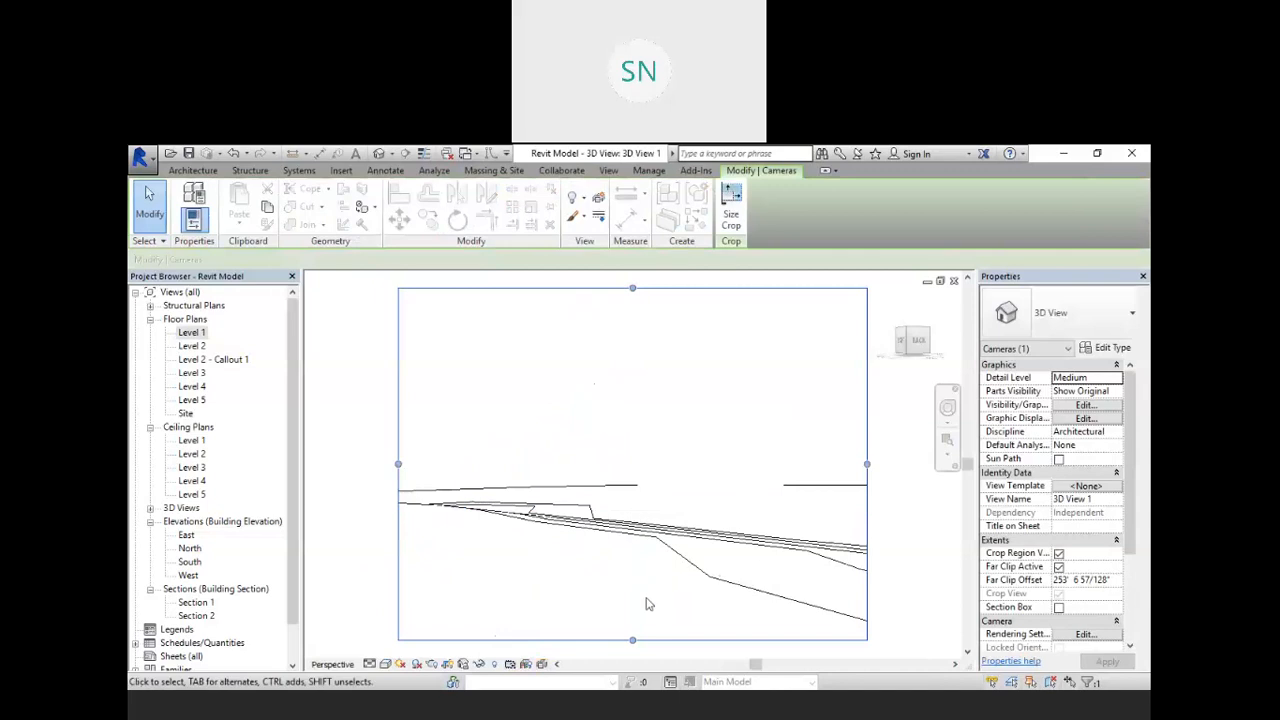
- Resize the camera view's crop region by raising its lower edge and widening it to the right
drag(632, 641, 634, 580)
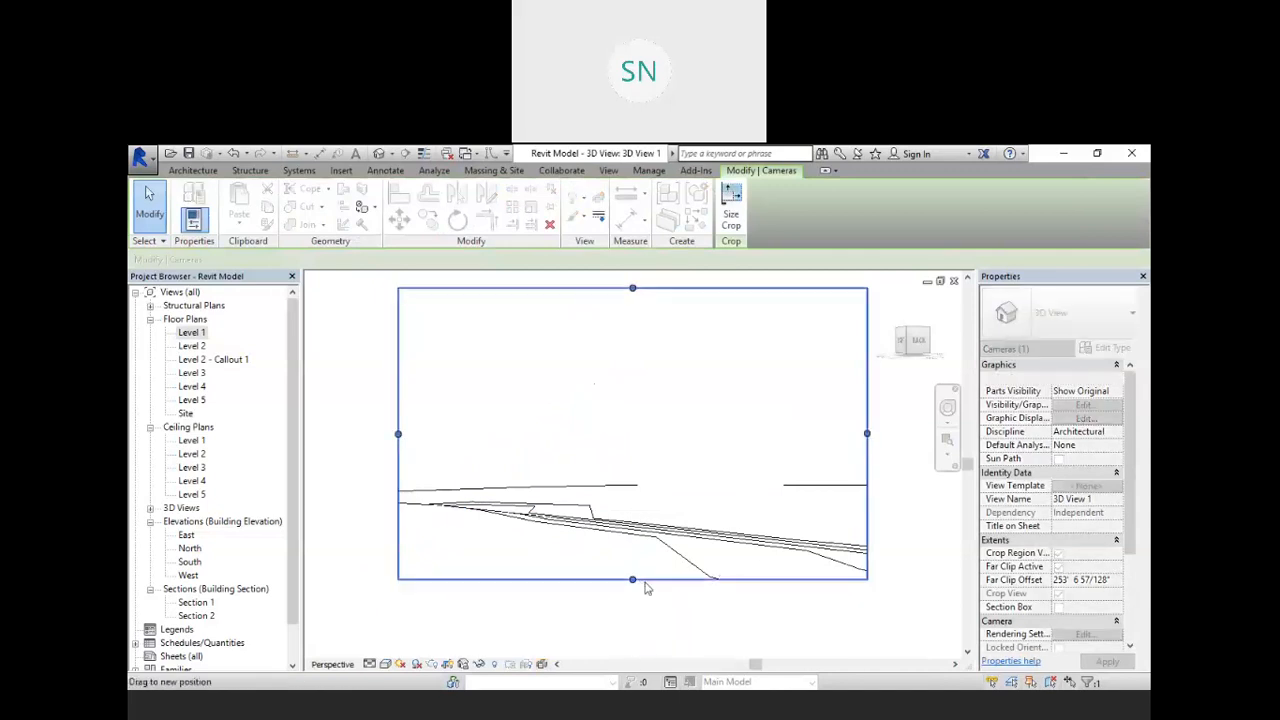
scroll(680, 469, up, 2)
scroll(697, 514, down, 2)
scroll(664, 338, up, 1)
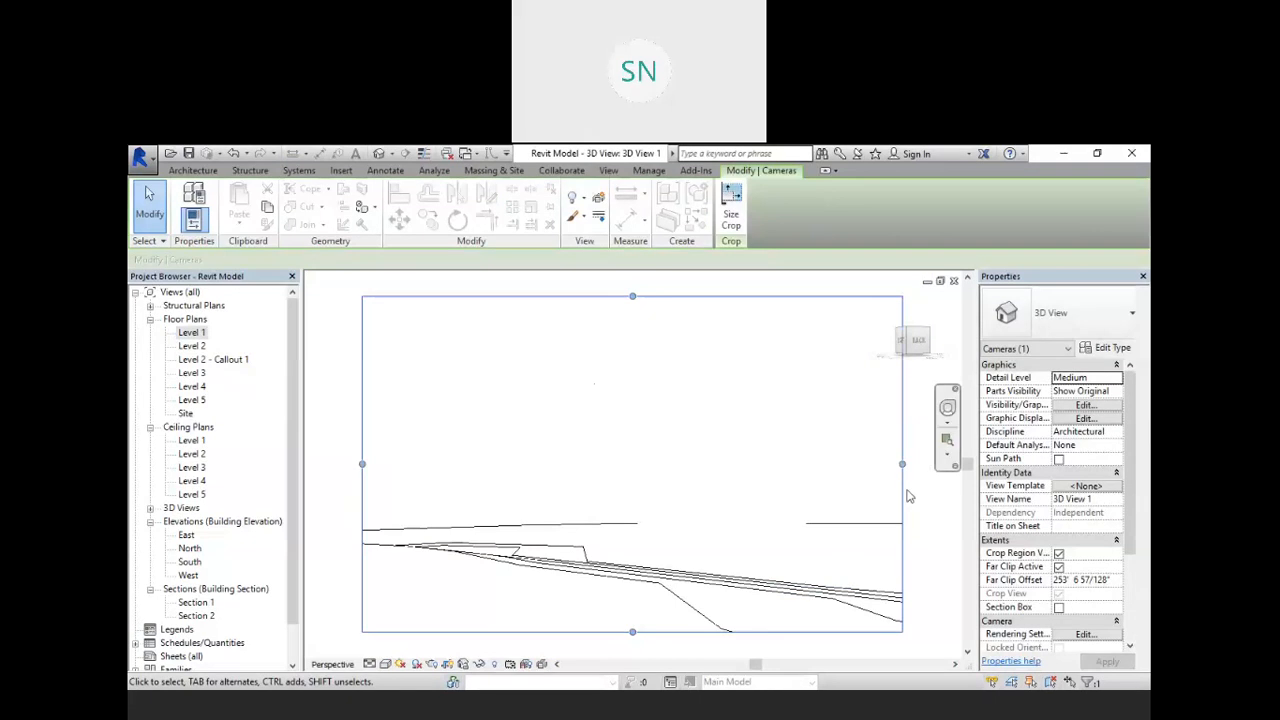
drag(902, 463, 943, 463)
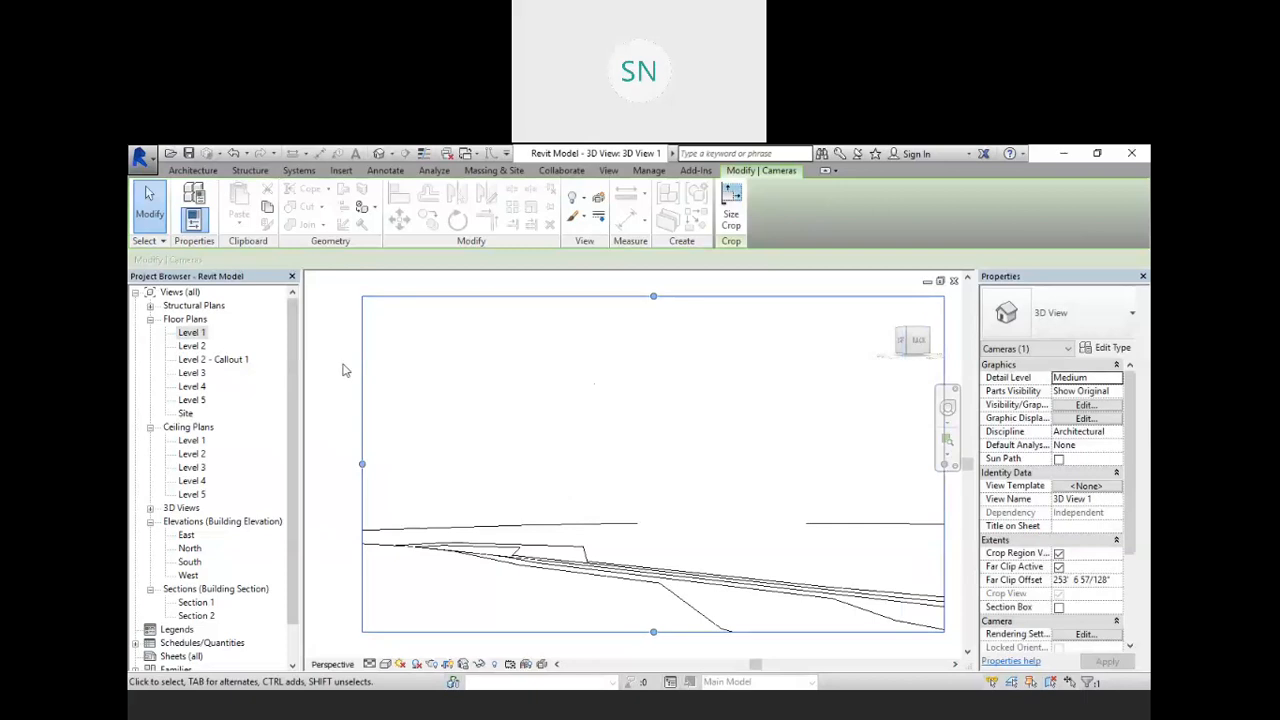
- Render the perspective camera view at Draft quality to preview the terrain and water, and close the rendering settings
click(313, 352)
key(r)
key(r)
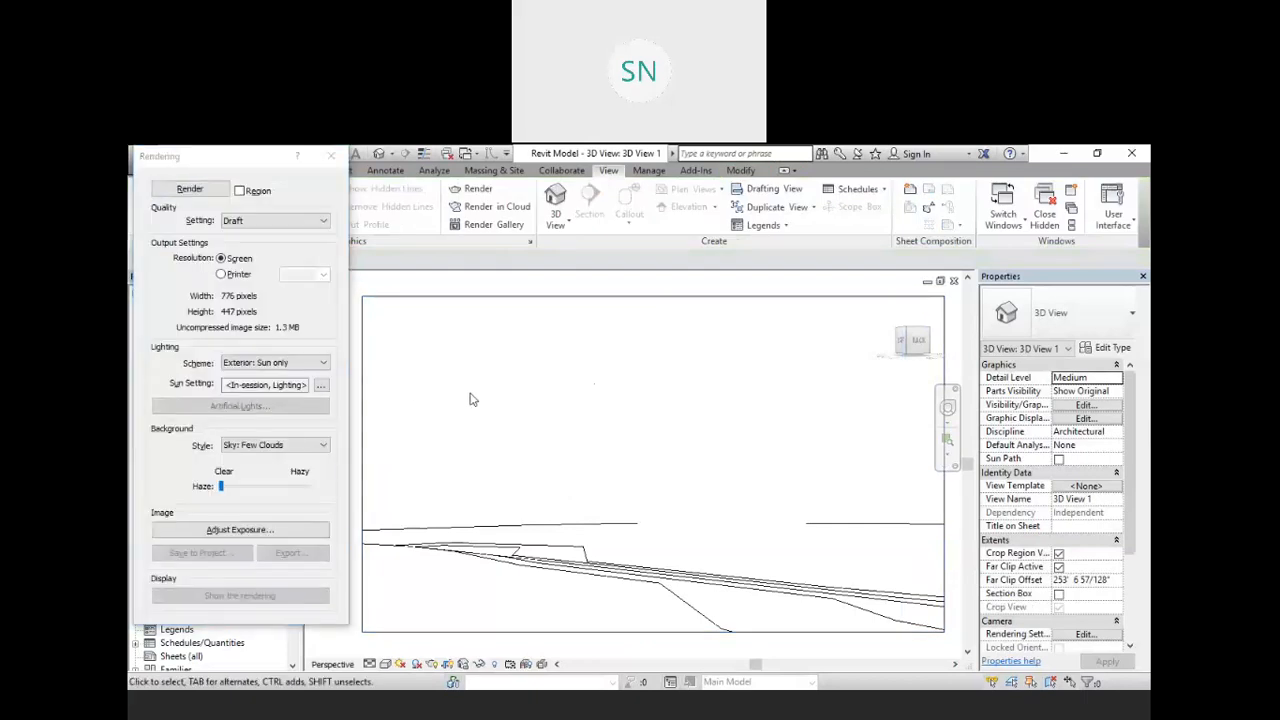
click(193, 191)
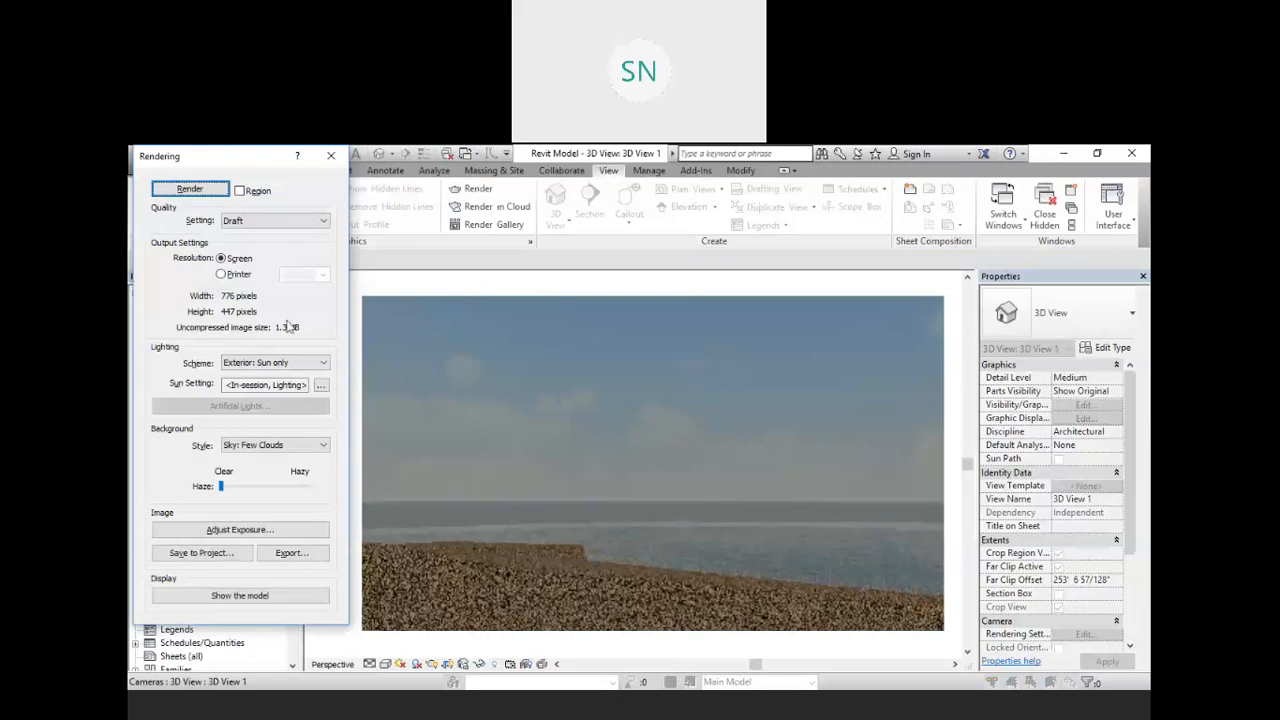
click(331, 155)
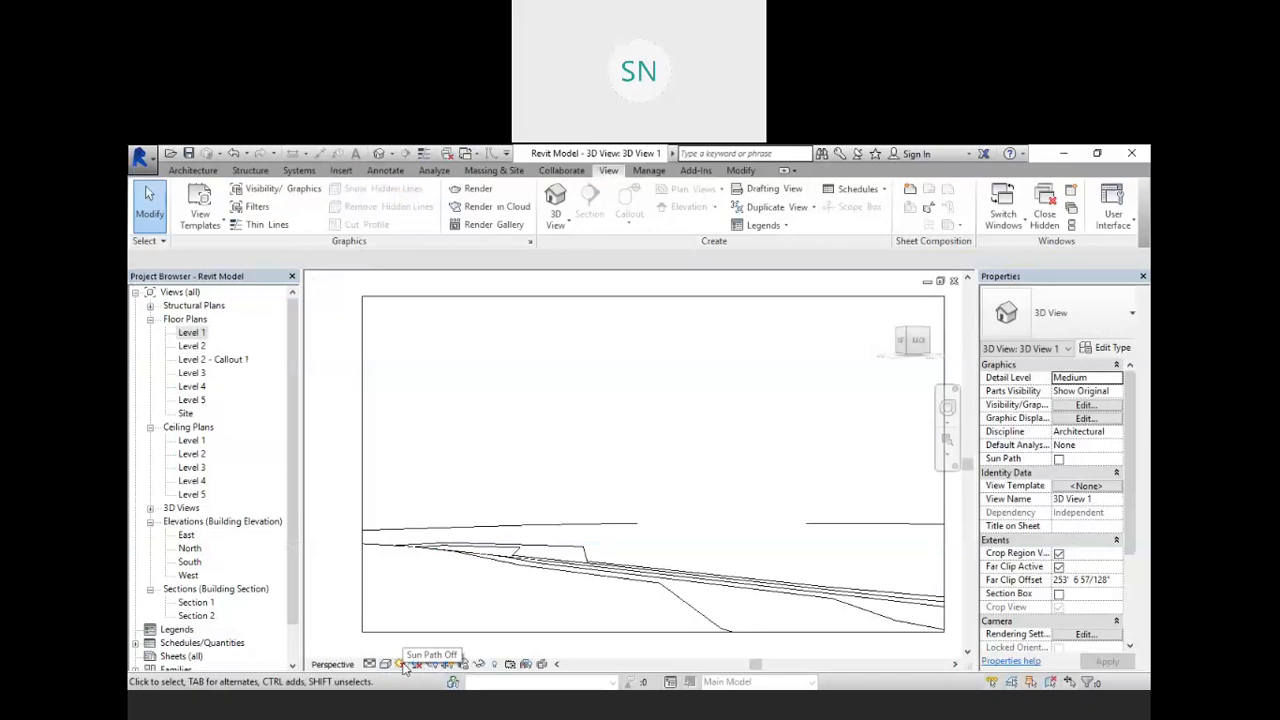
click(401, 664)
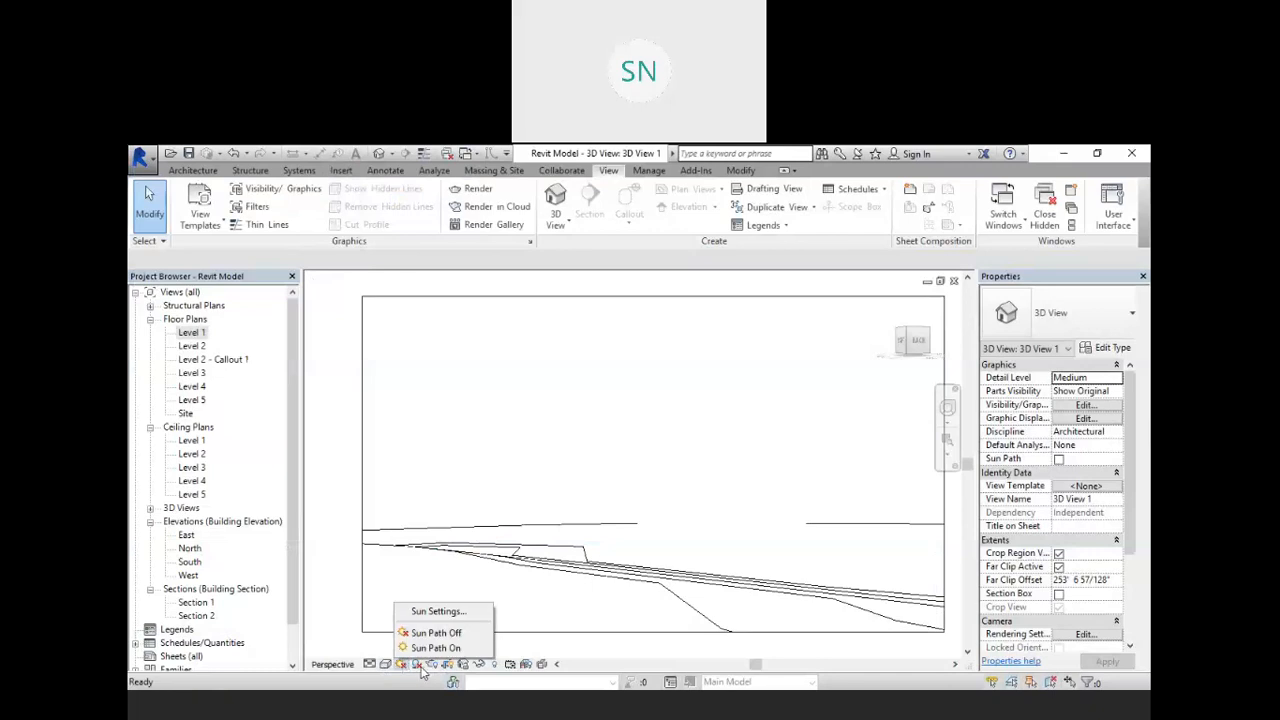
click(420, 667)
click(402, 667)
click(442, 614)
click(433, 326)
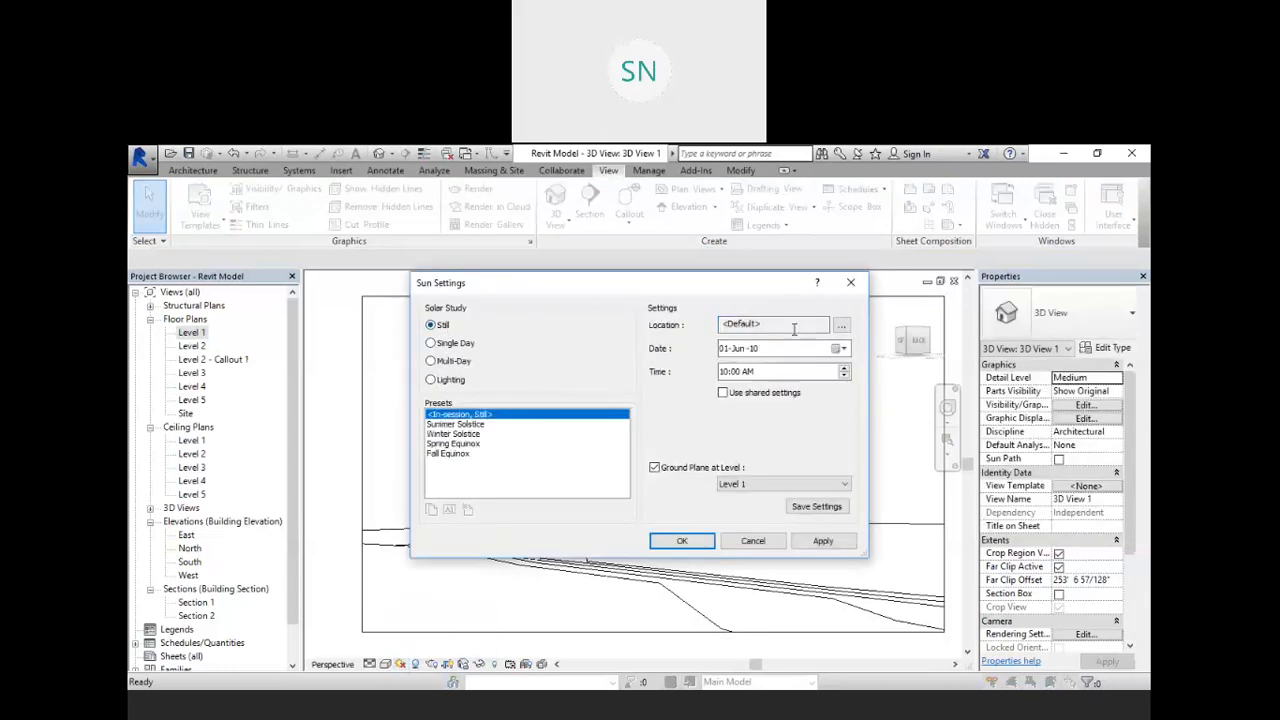
click(841, 326)
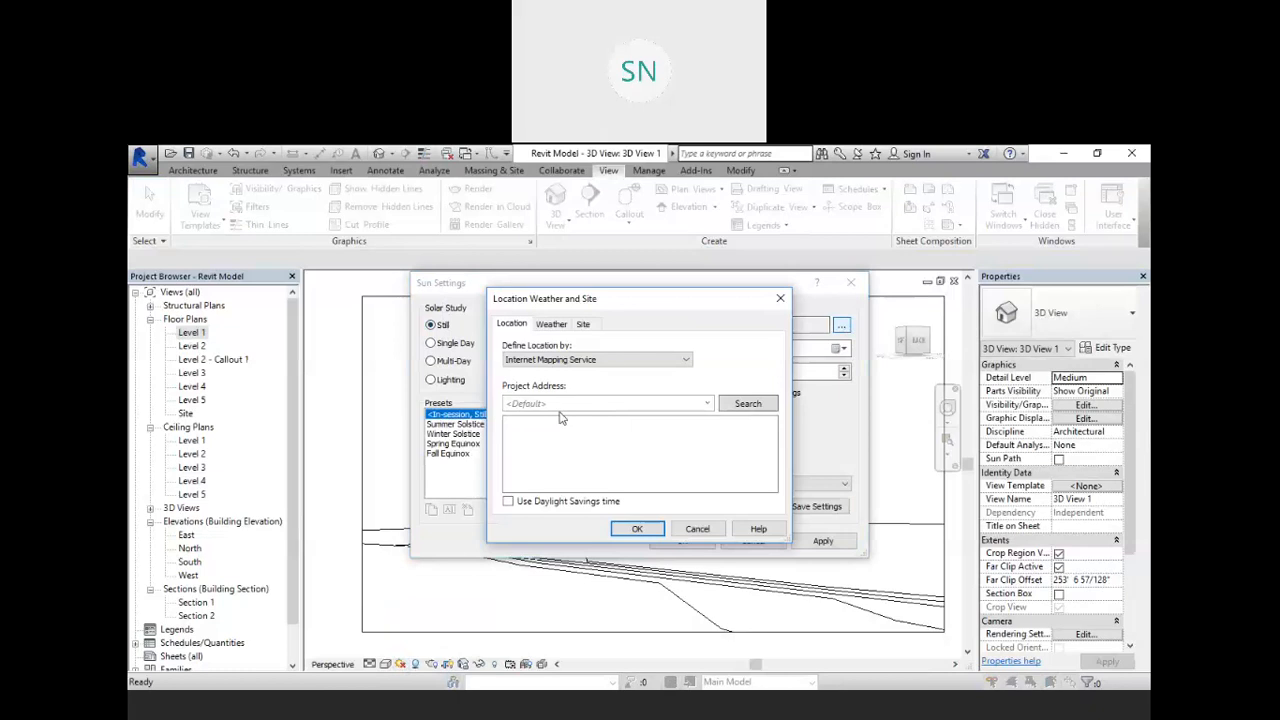
click(560, 360)
click(540, 372)
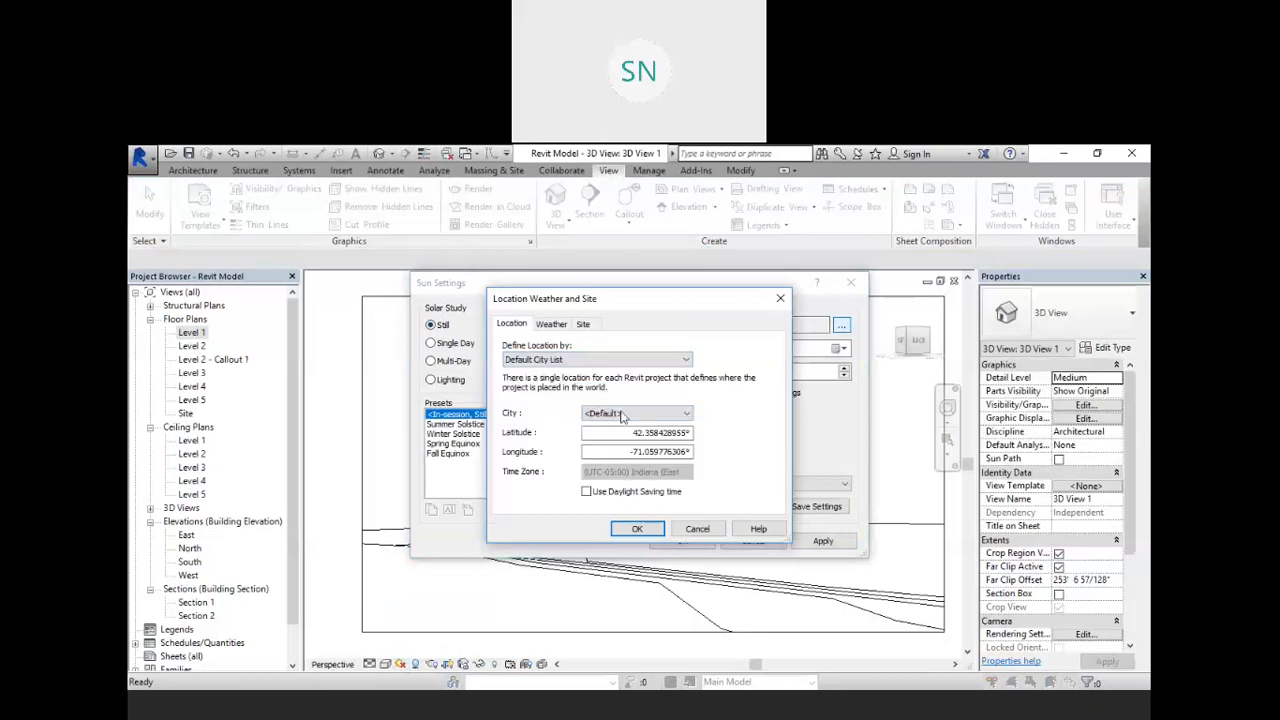
click(625, 413)
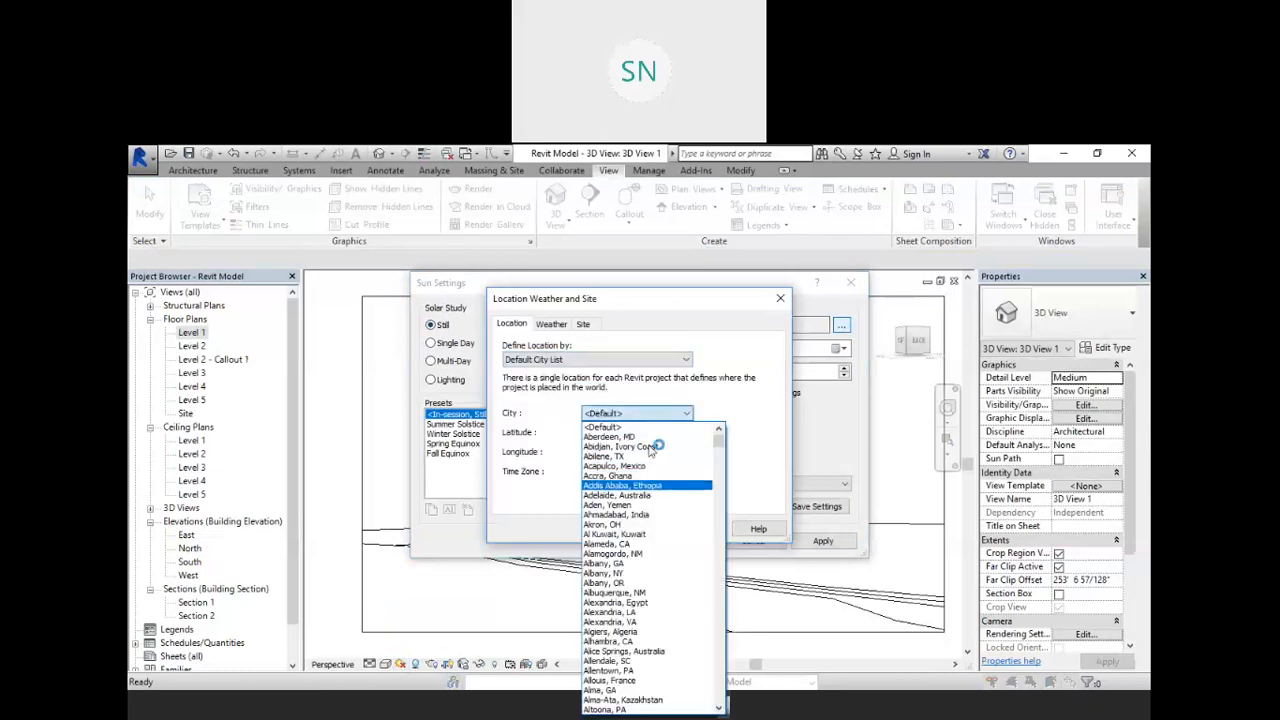
click(587, 514)
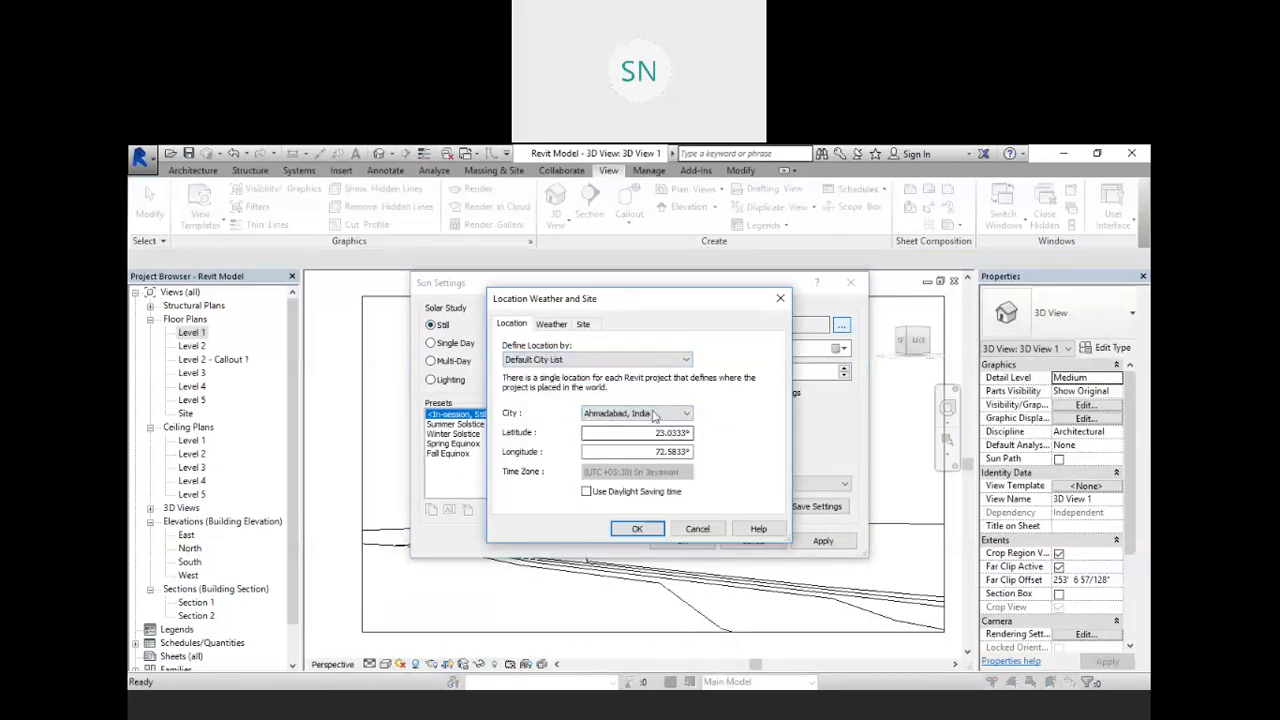
click(637, 528)
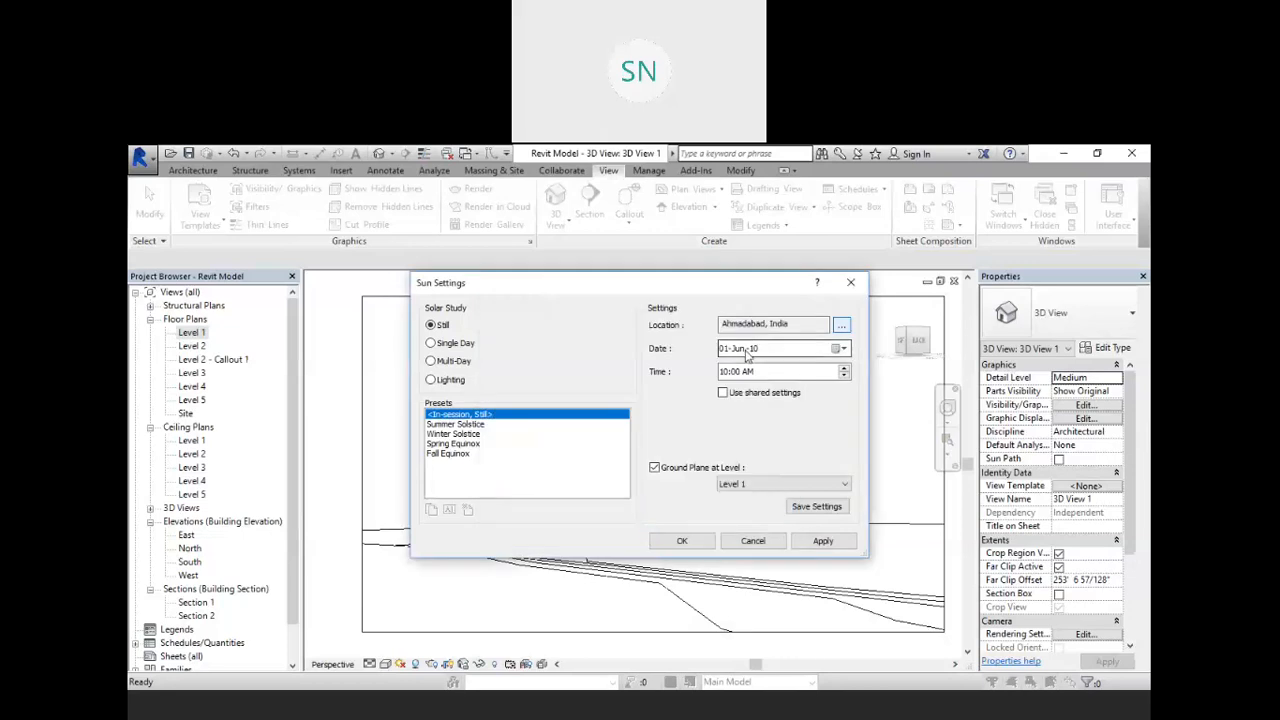
click(843, 349)
click(795, 468)
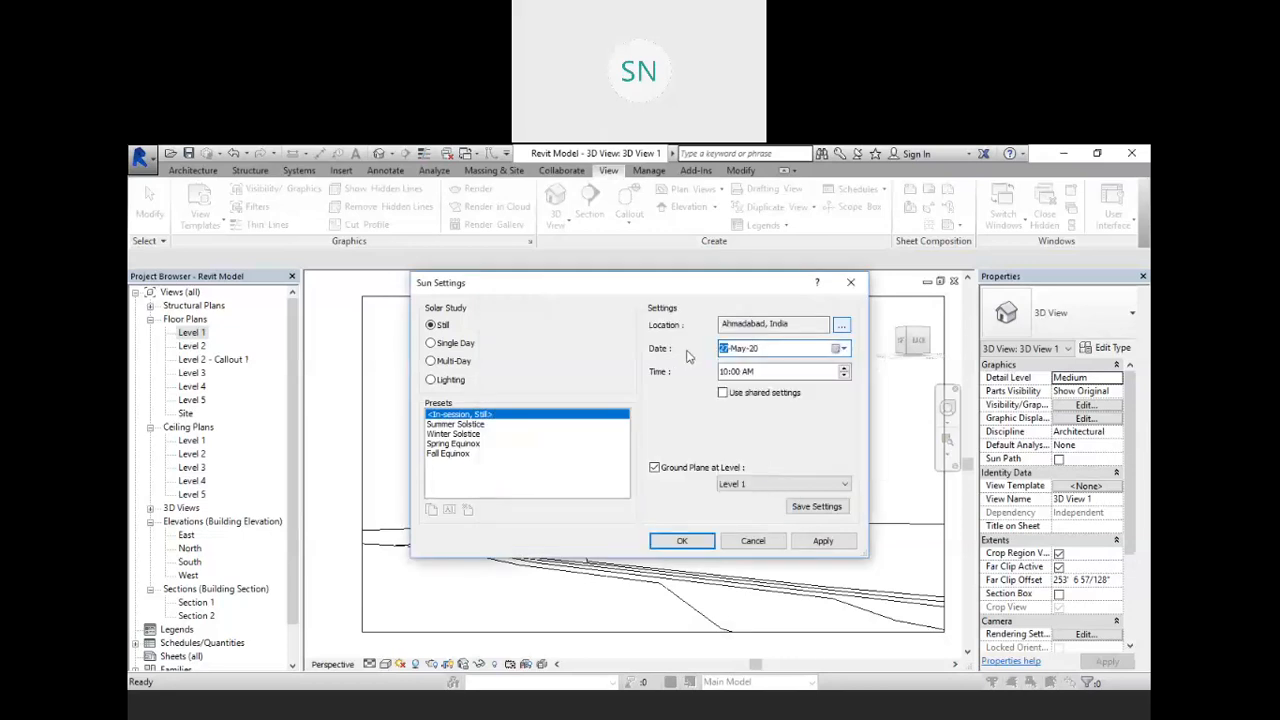
click(818, 376)
click(721, 375)
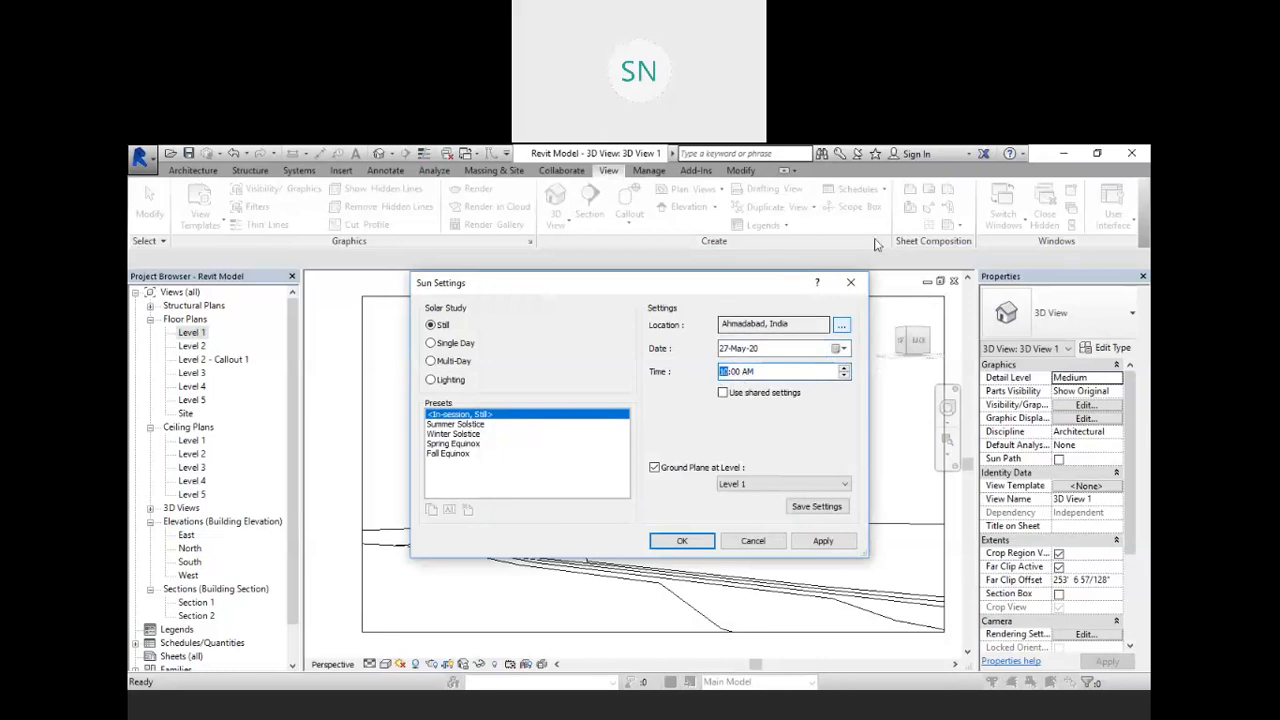
click(850, 282)
- Open the default 3D view and turn on its sun path, continuing with the current sun settings
scroll(529, 380, down, 1)
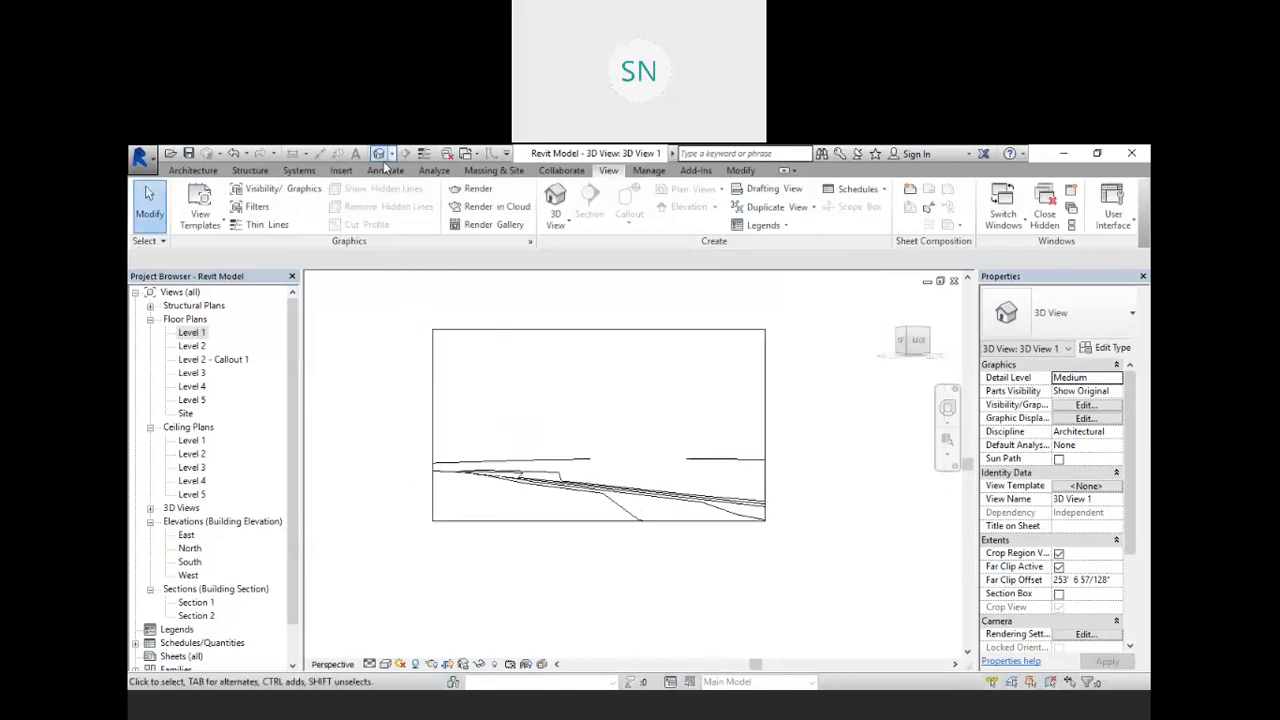
click(381, 153)
scroll(528, 408, down, 1)
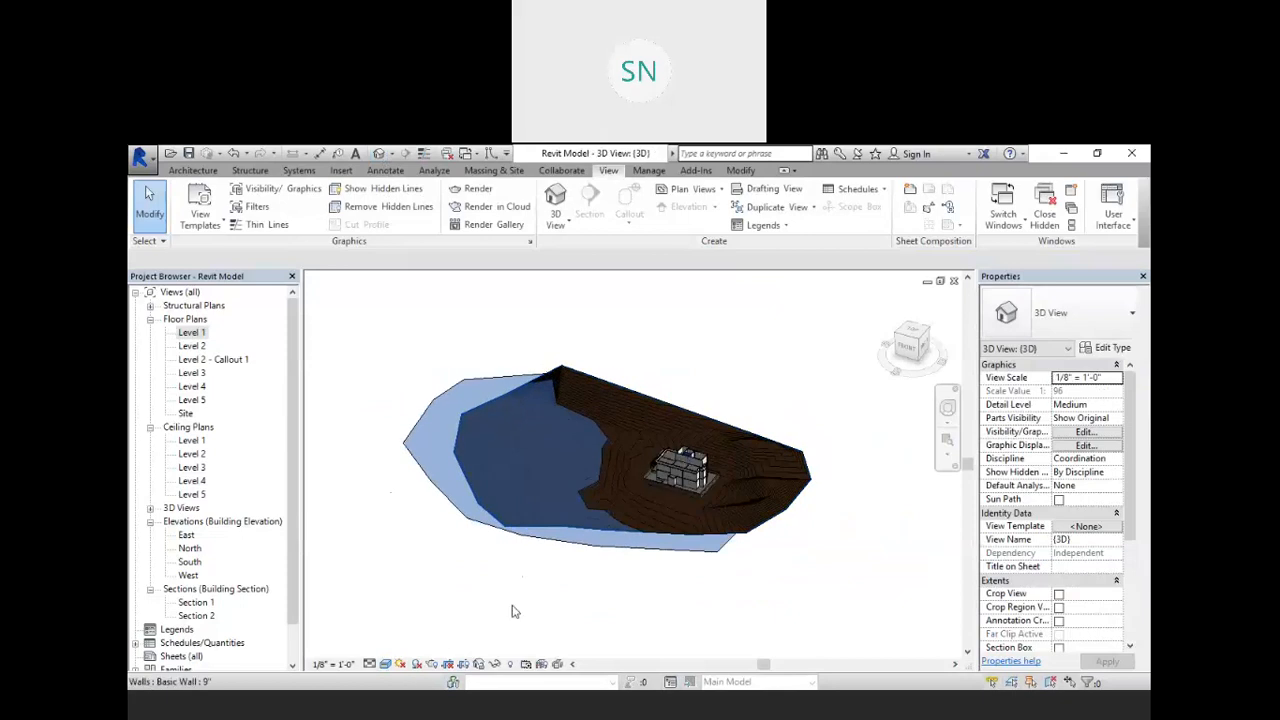
click(400, 664)
click(432, 630)
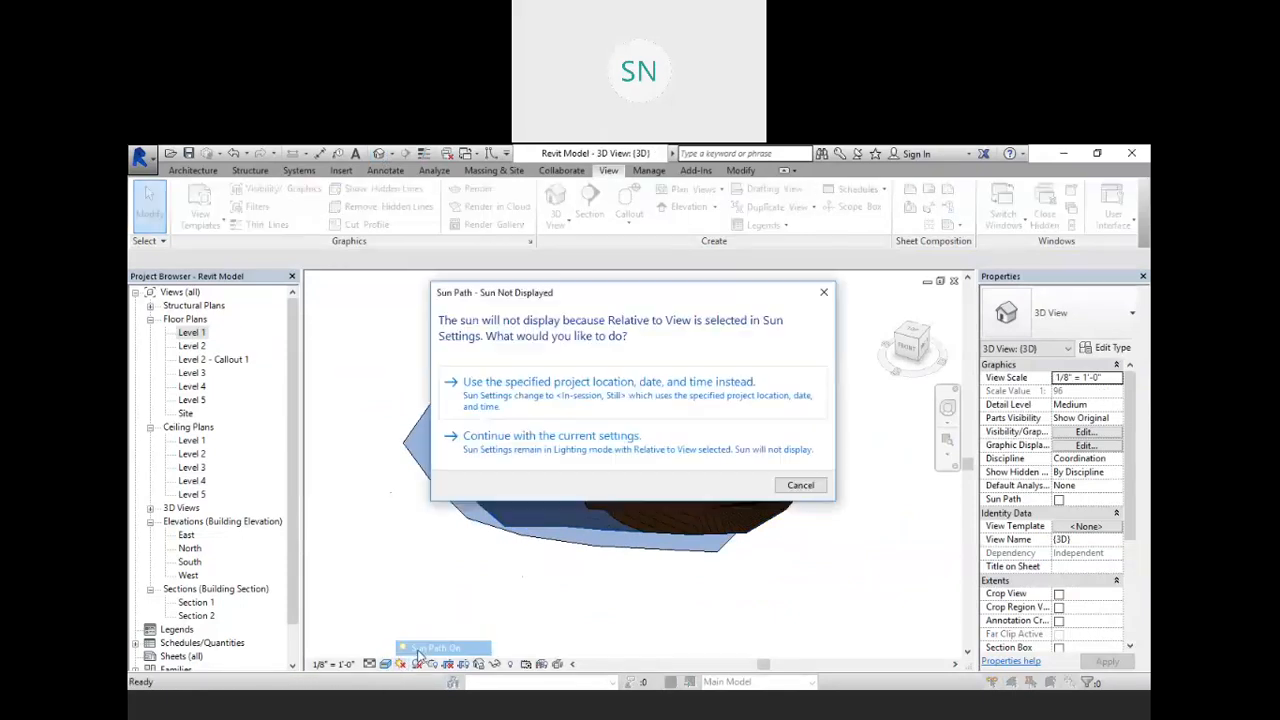
click(570, 437)
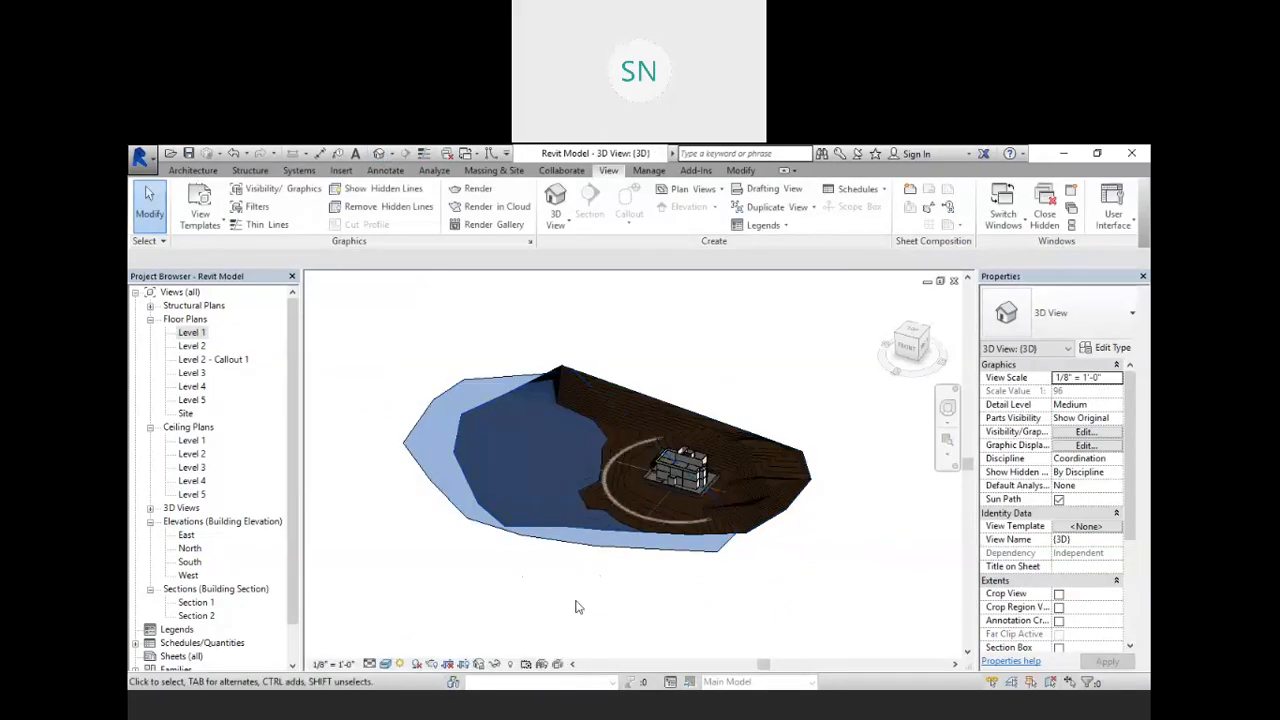
scroll(640, 484, up, 3)
scroll(733, 478, up, 2)
scroll(540, 440, down, 2)
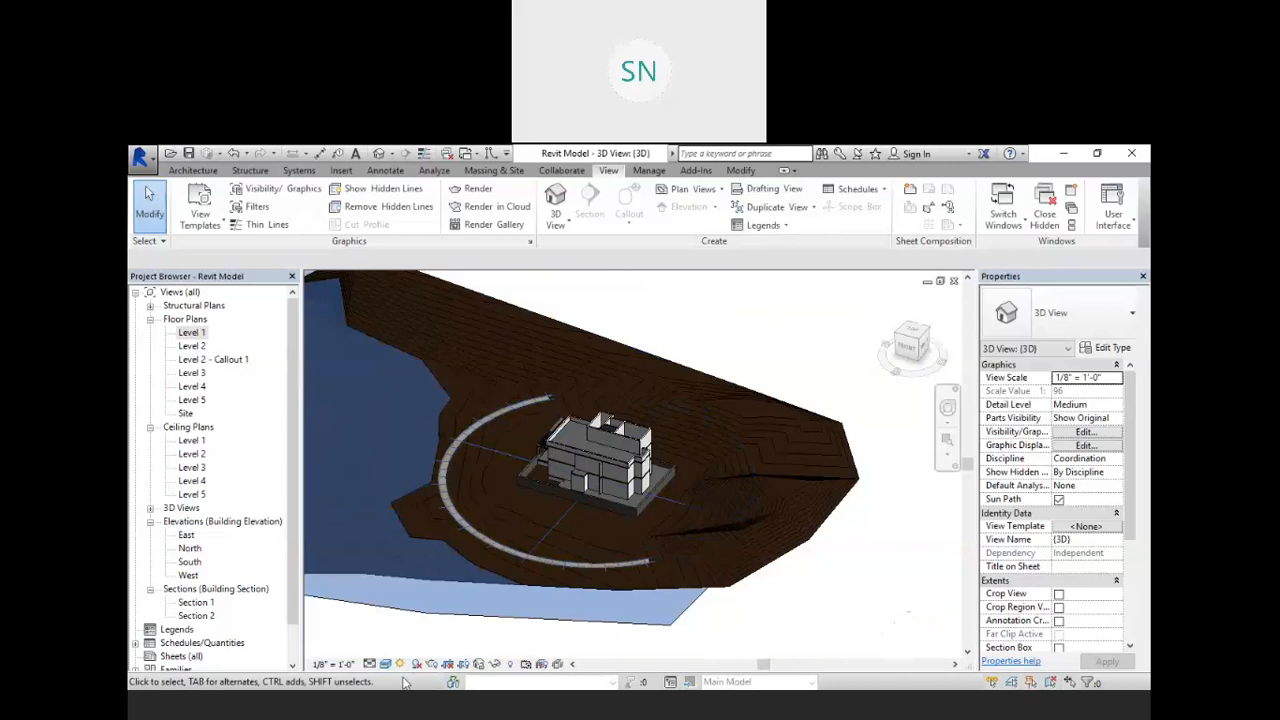
click(402, 664)
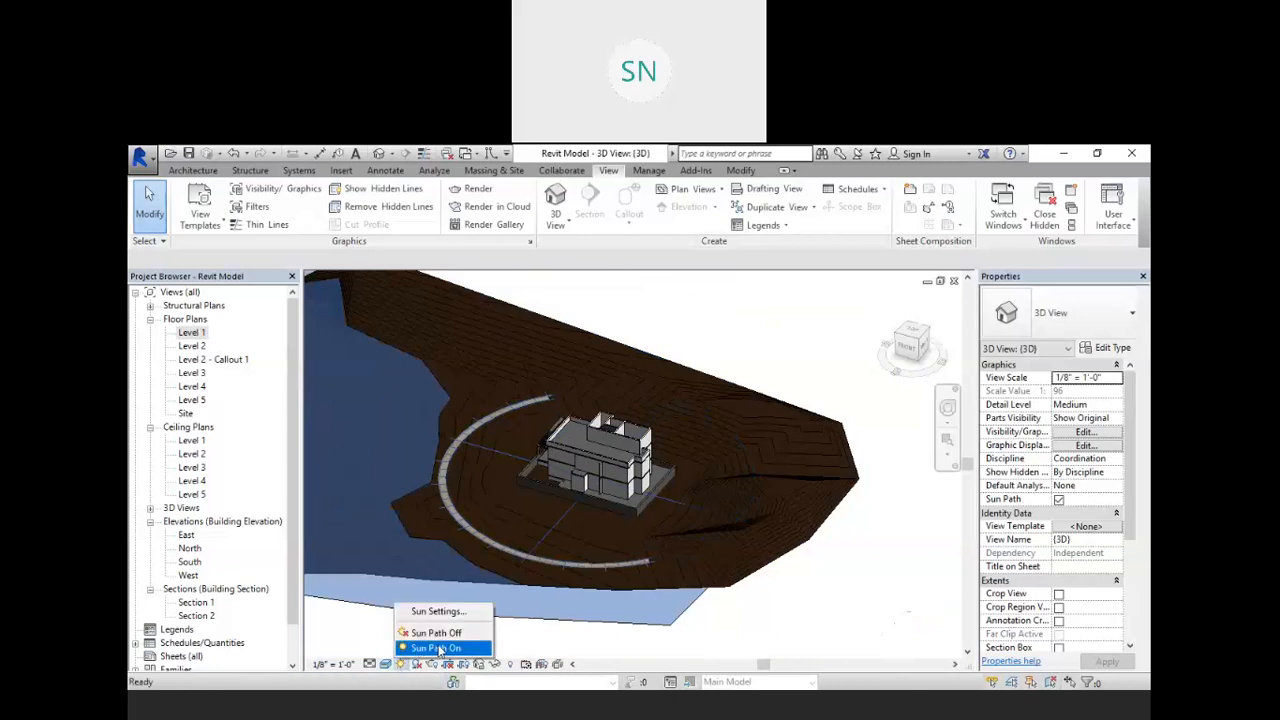
click(438, 648)
- Switch the 3D view's sun settings to a Still solar study
click(402, 664)
click(434, 610)
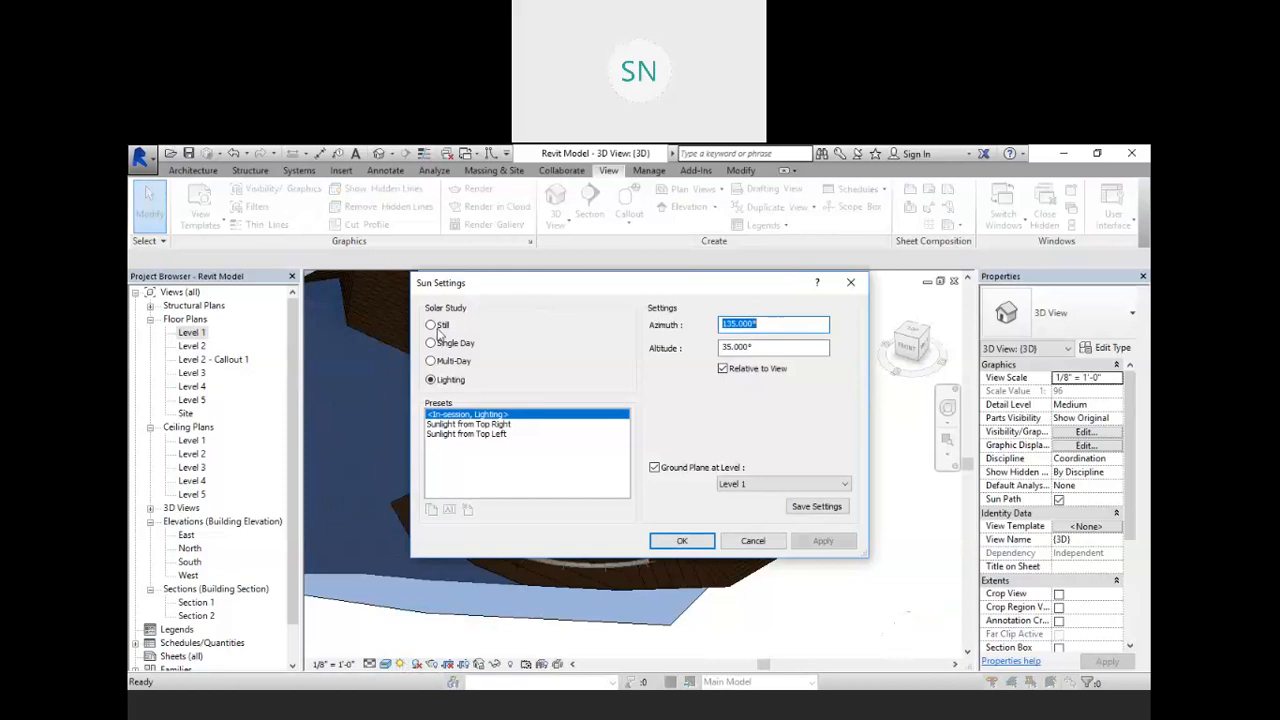
click(433, 326)
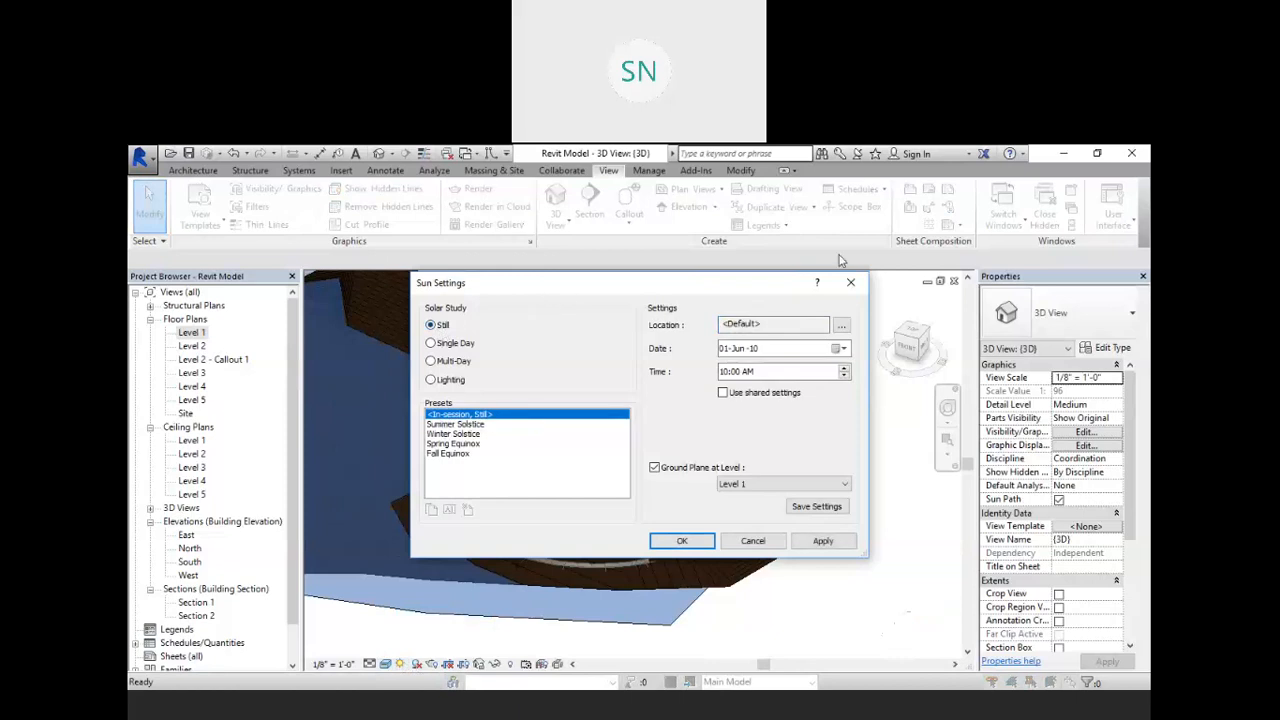
drag(520, 283, 820, 254)
click(731, 313)
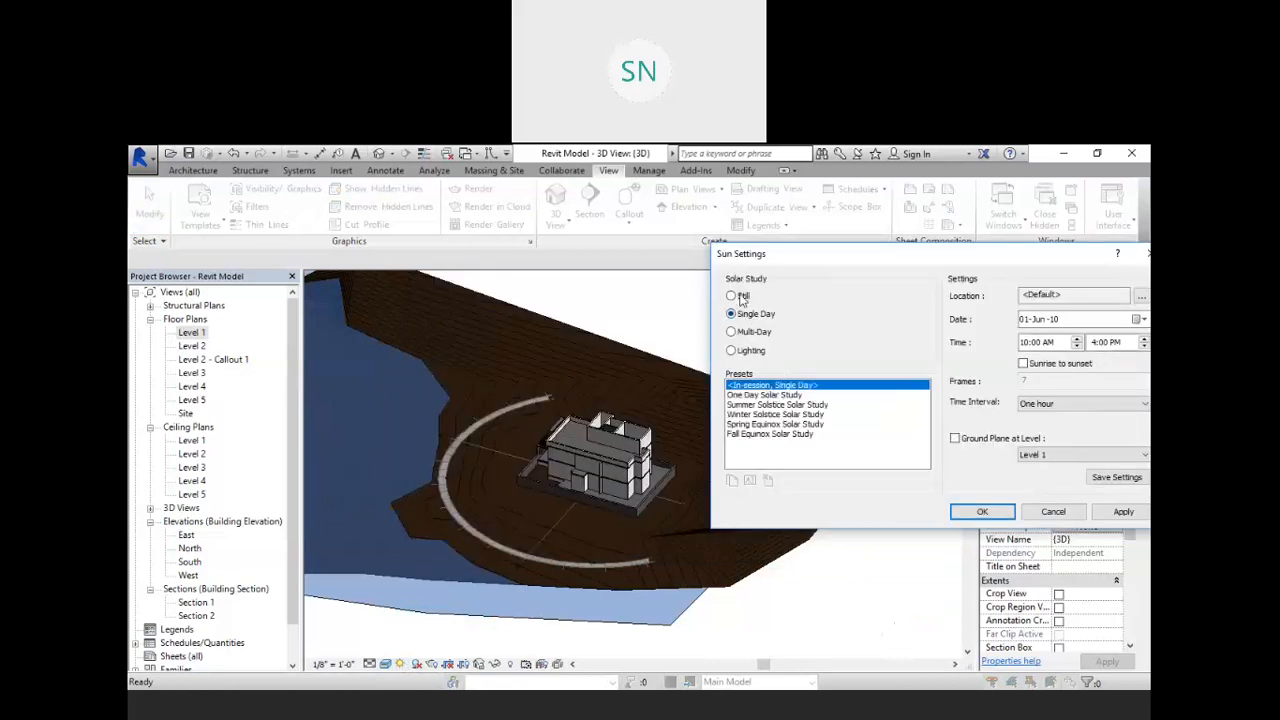
click(732, 296)
drag(938, 256, 747, 217)
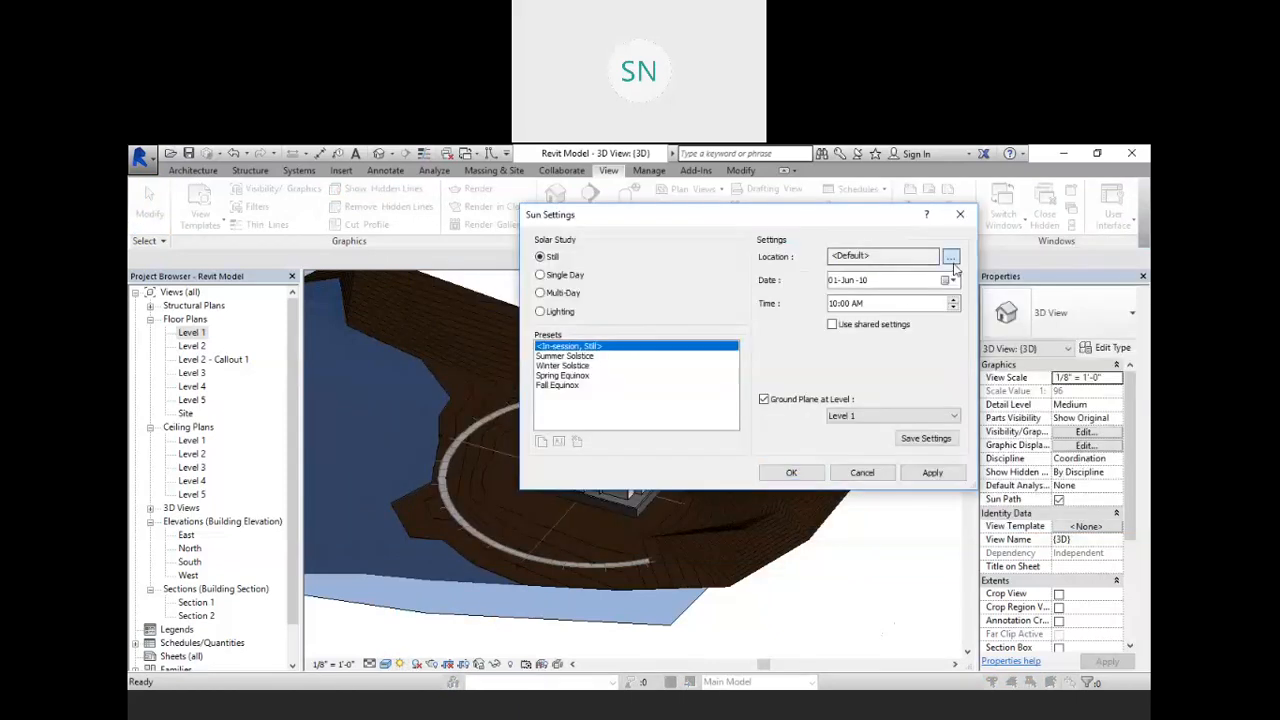
- Set the project location for the sun settings to Ahmadabad, India from the Default City List
click(951, 257)
click(717, 292)
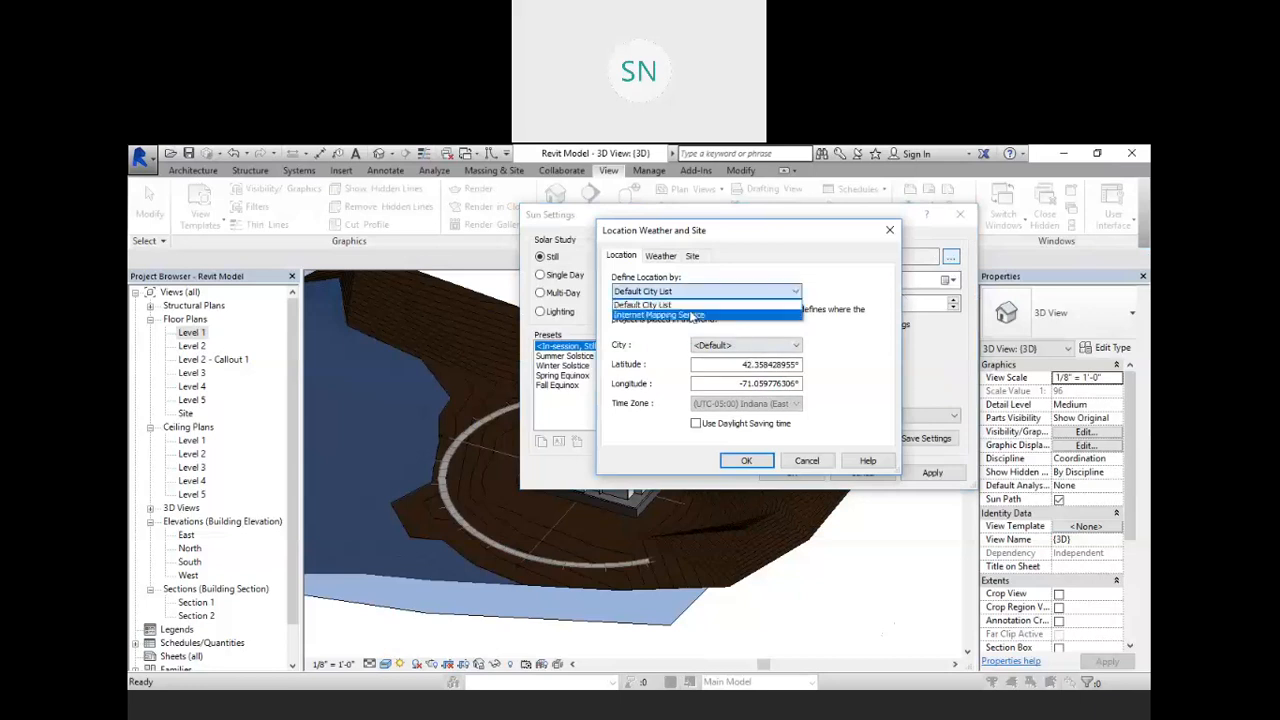
click(685, 305)
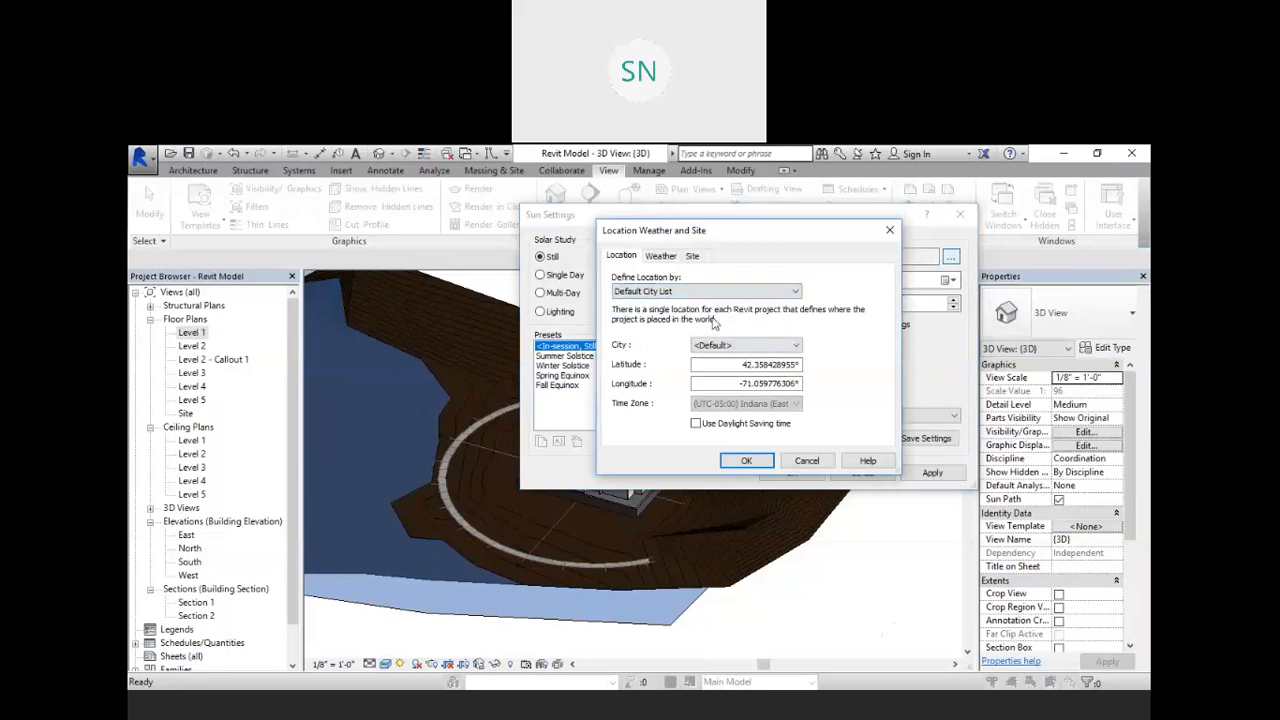
click(745, 345)
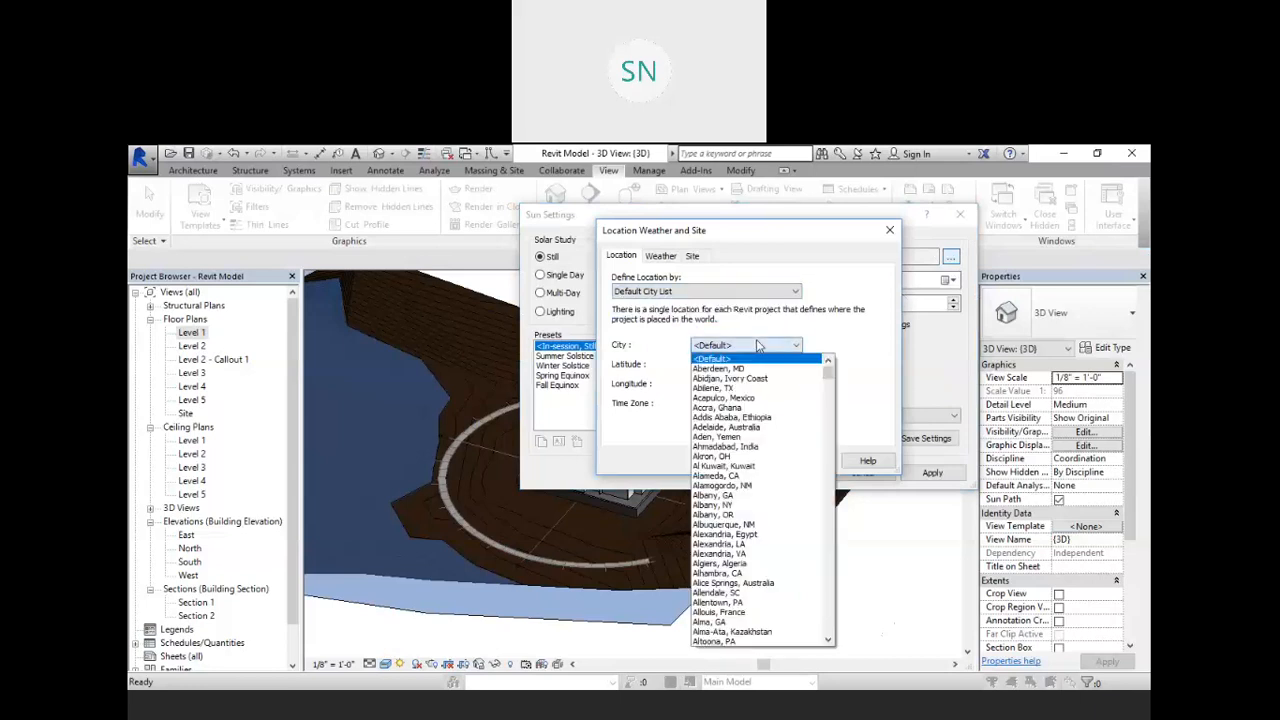
click(725, 446)
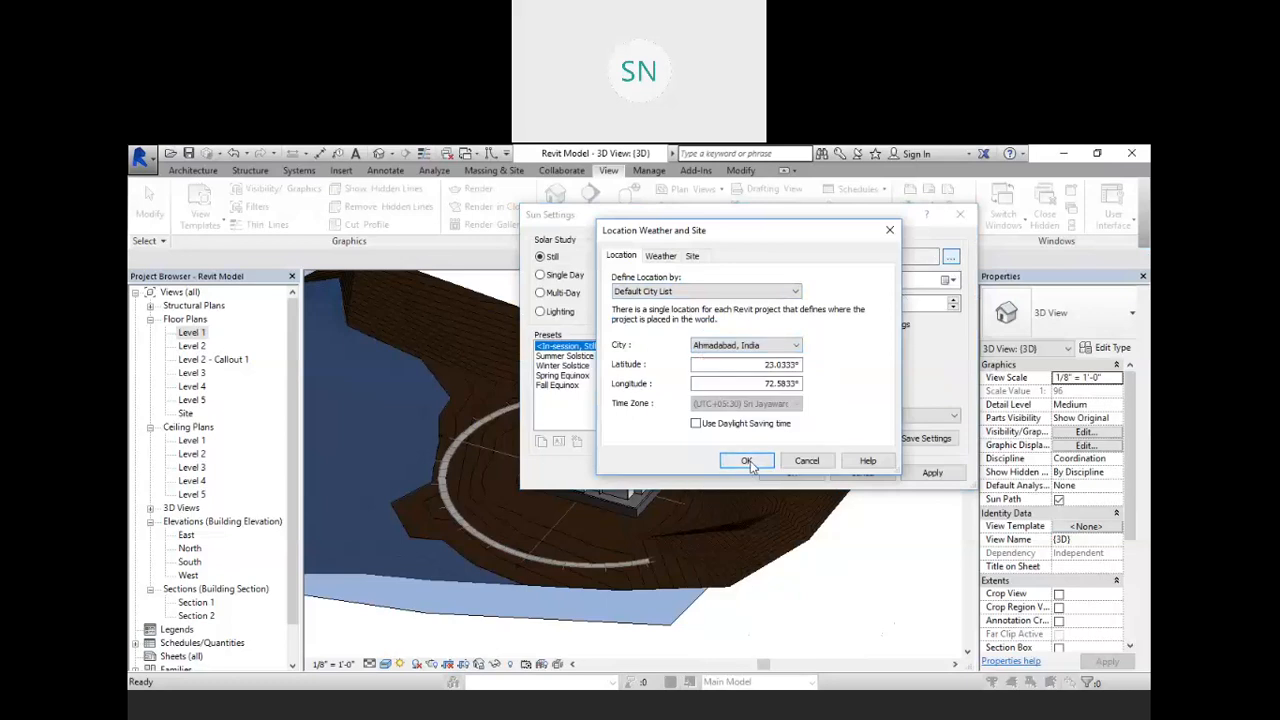
click(750, 461)
- Set the still solar study to 27-May-20 at 8:00 AM, apply it and inspect the sun position around the building
click(950, 280)
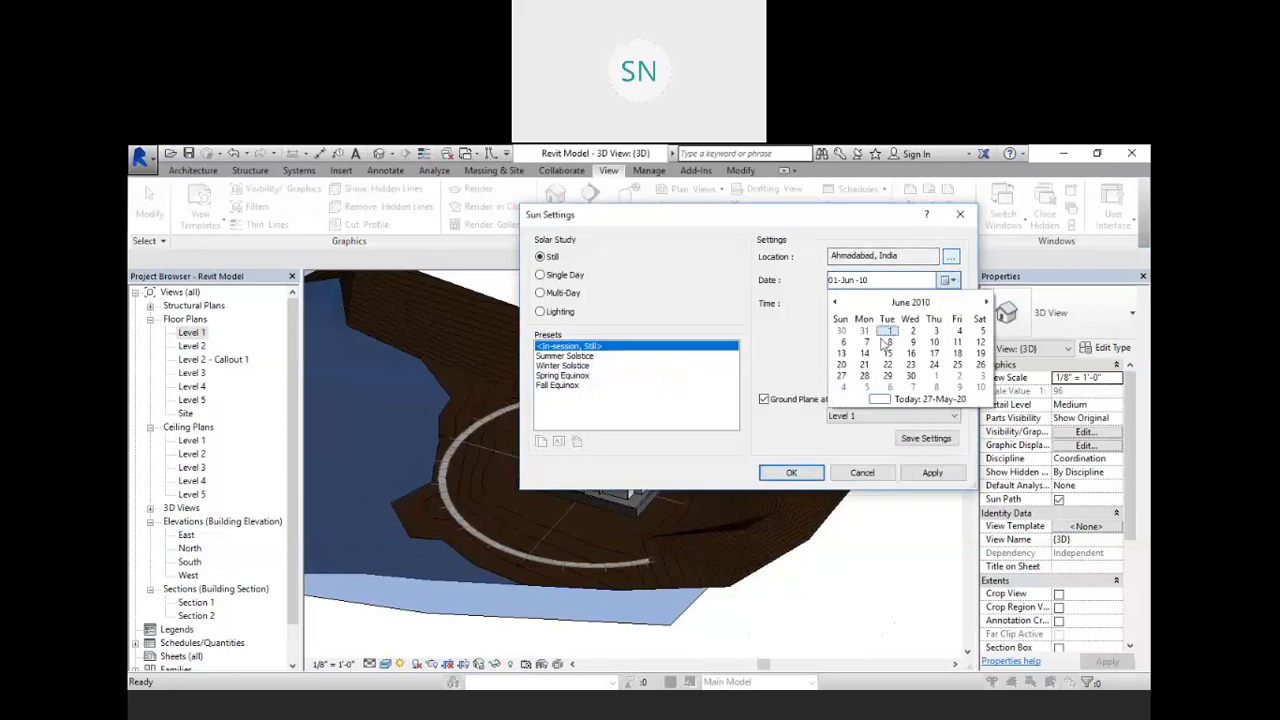
click(882, 399)
click(838, 308)
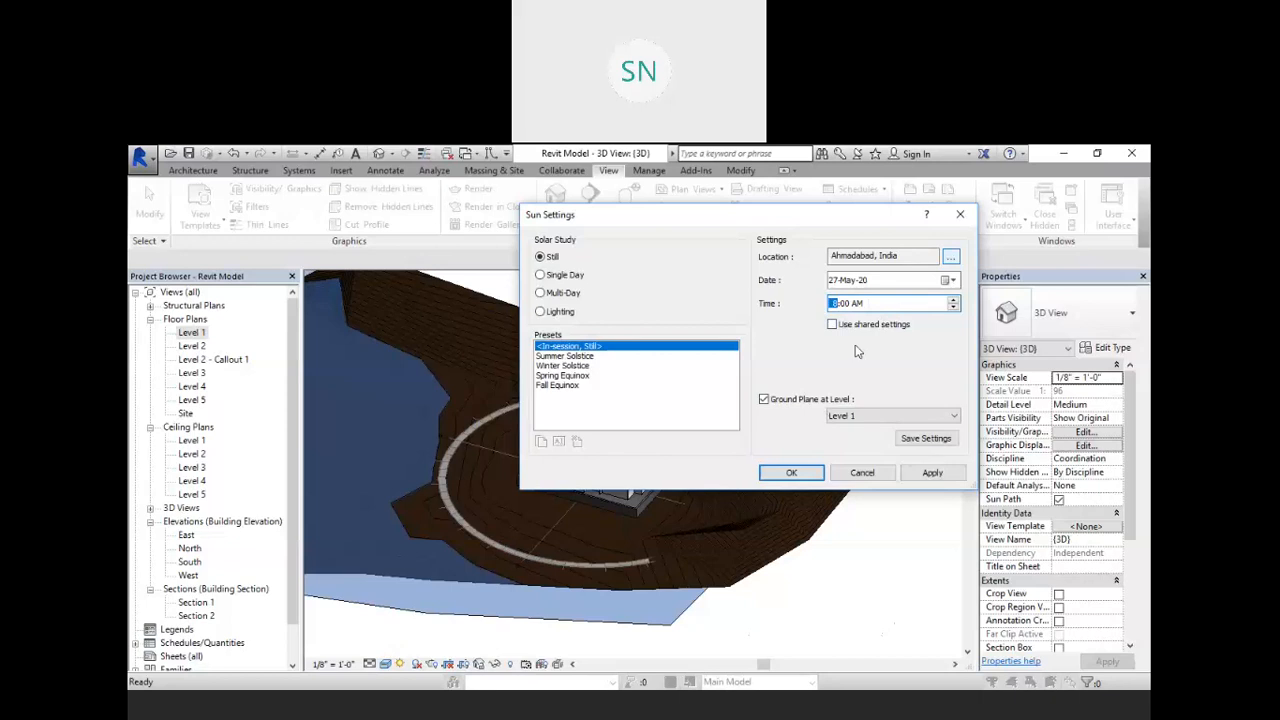
click(935, 474)
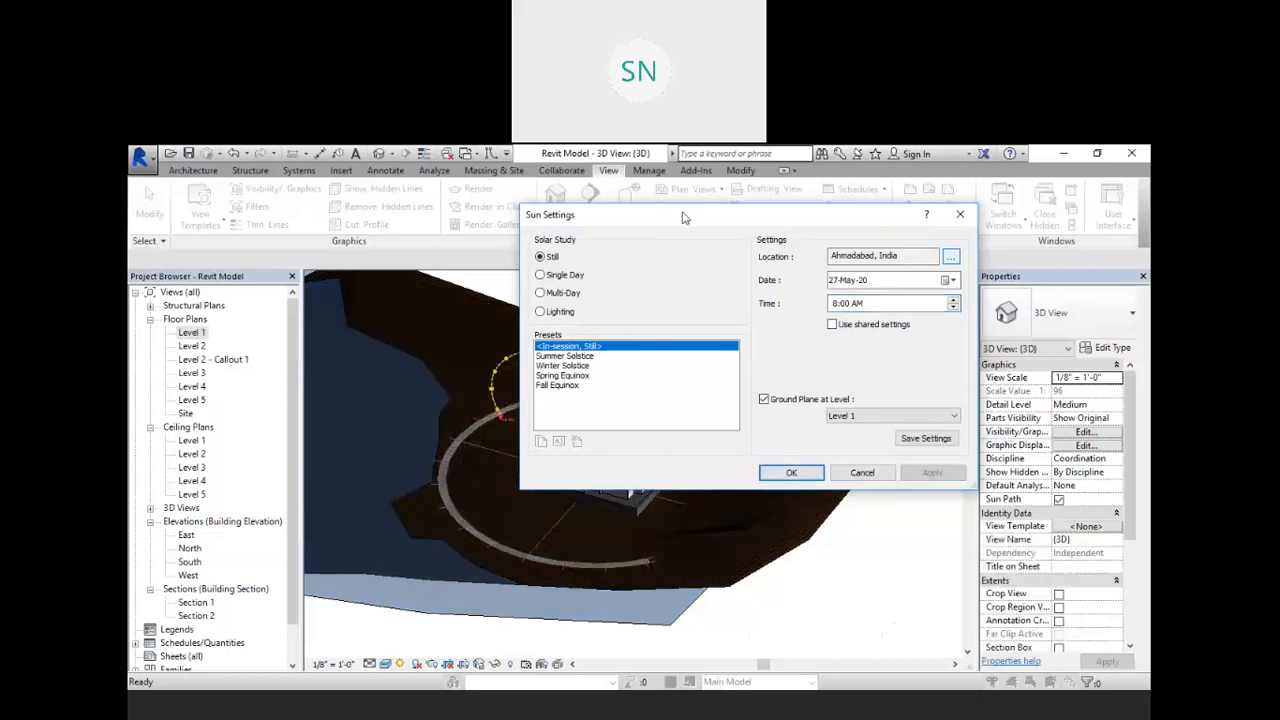
drag(700, 215, 990, 347)
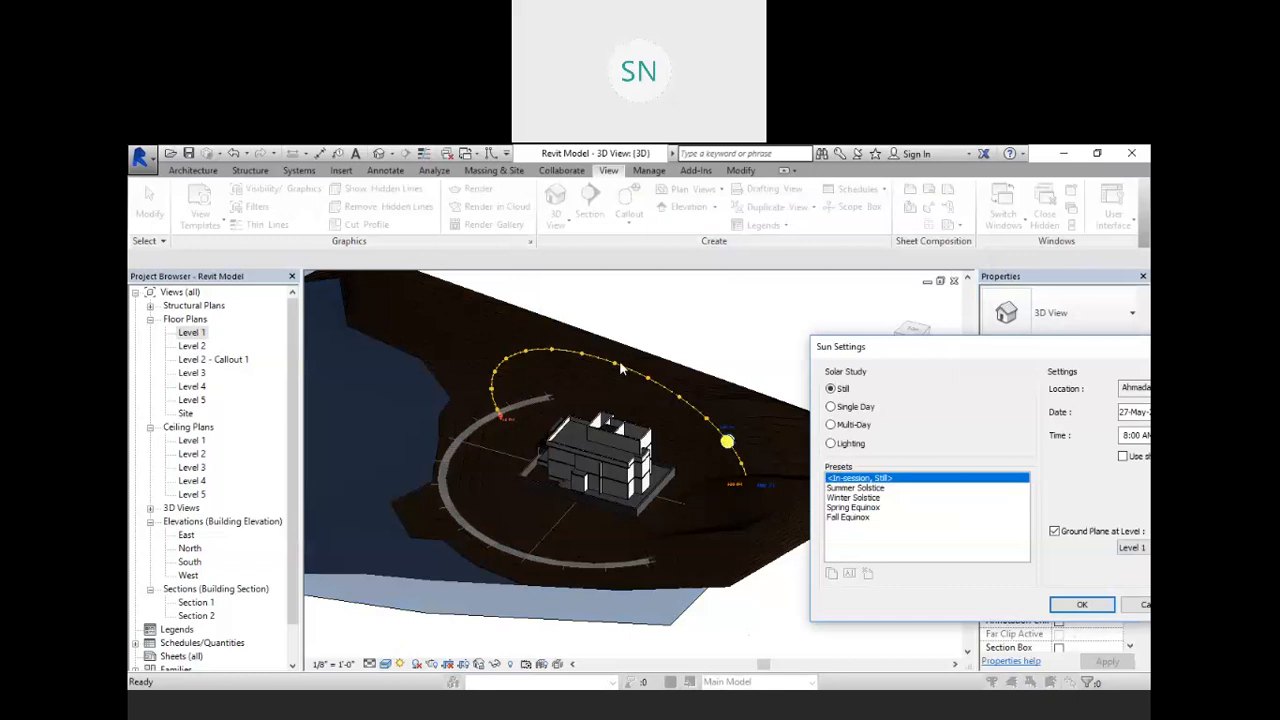
- Set the solar study time to 5:00 PM, apply it, close the sun settings and inspect the sun path over the site
click(816, 368)
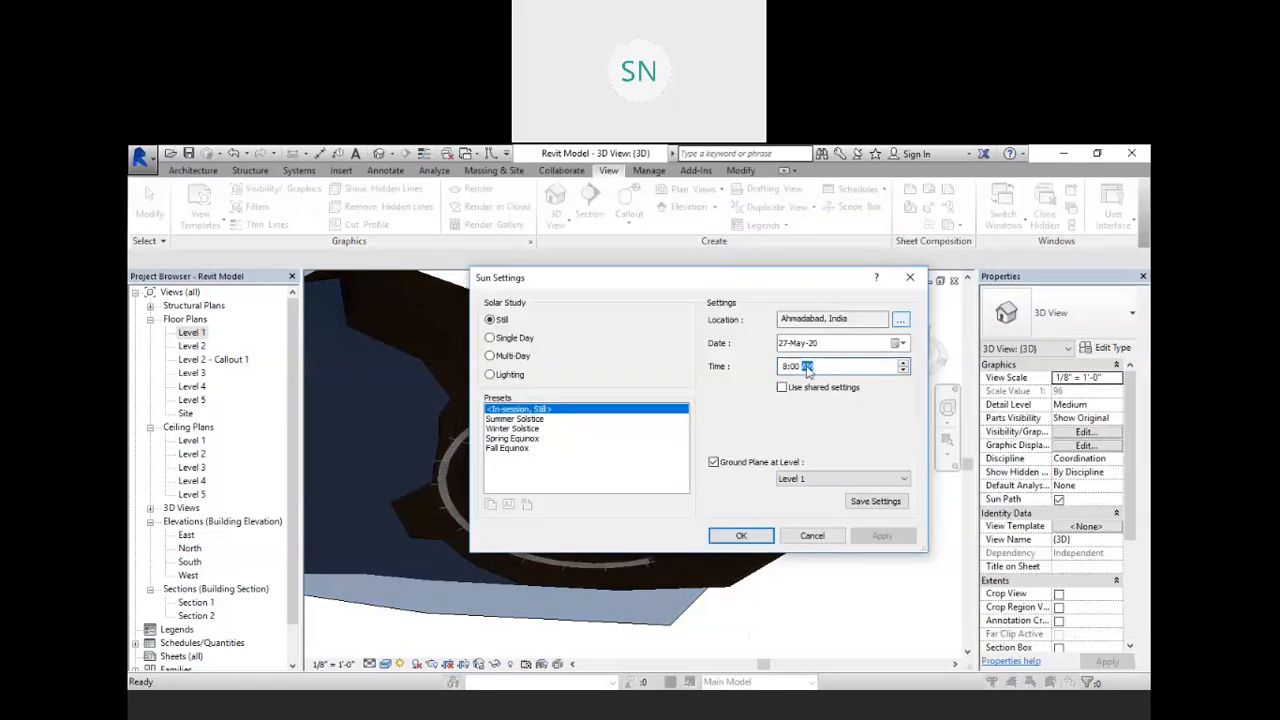
click(904, 370)
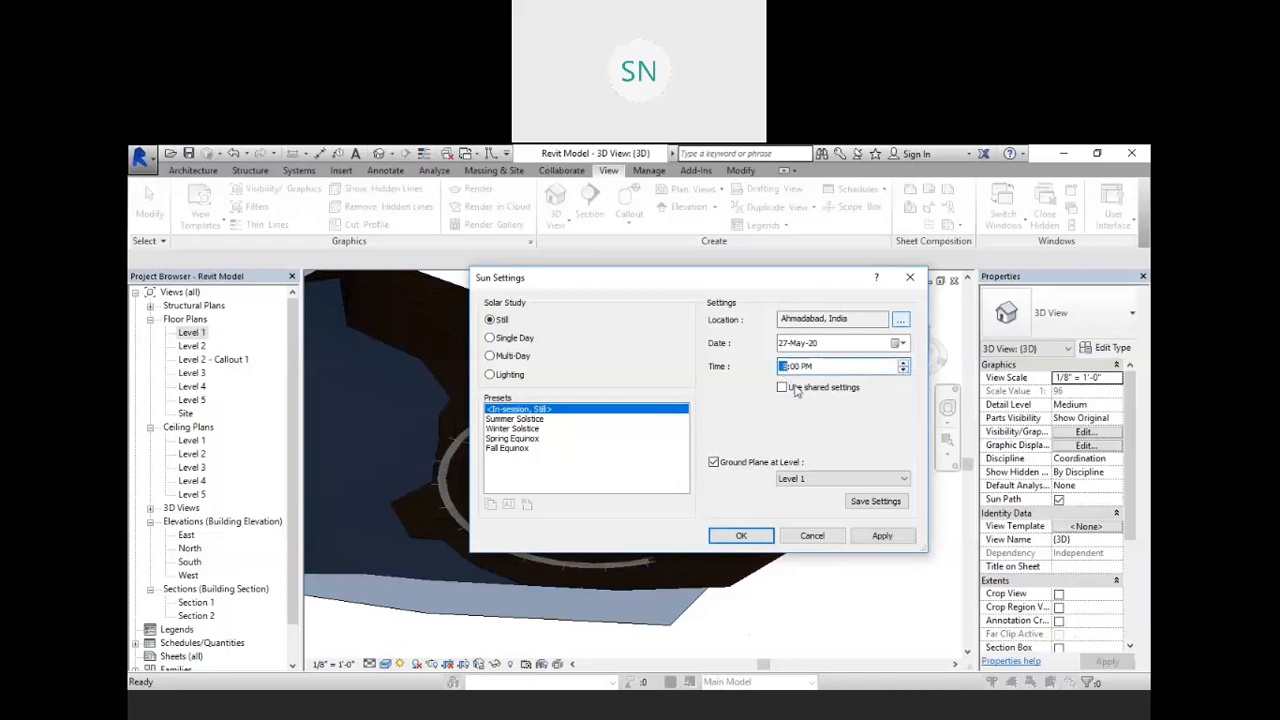
click(888, 536)
drag(622, 279, 822, 352)
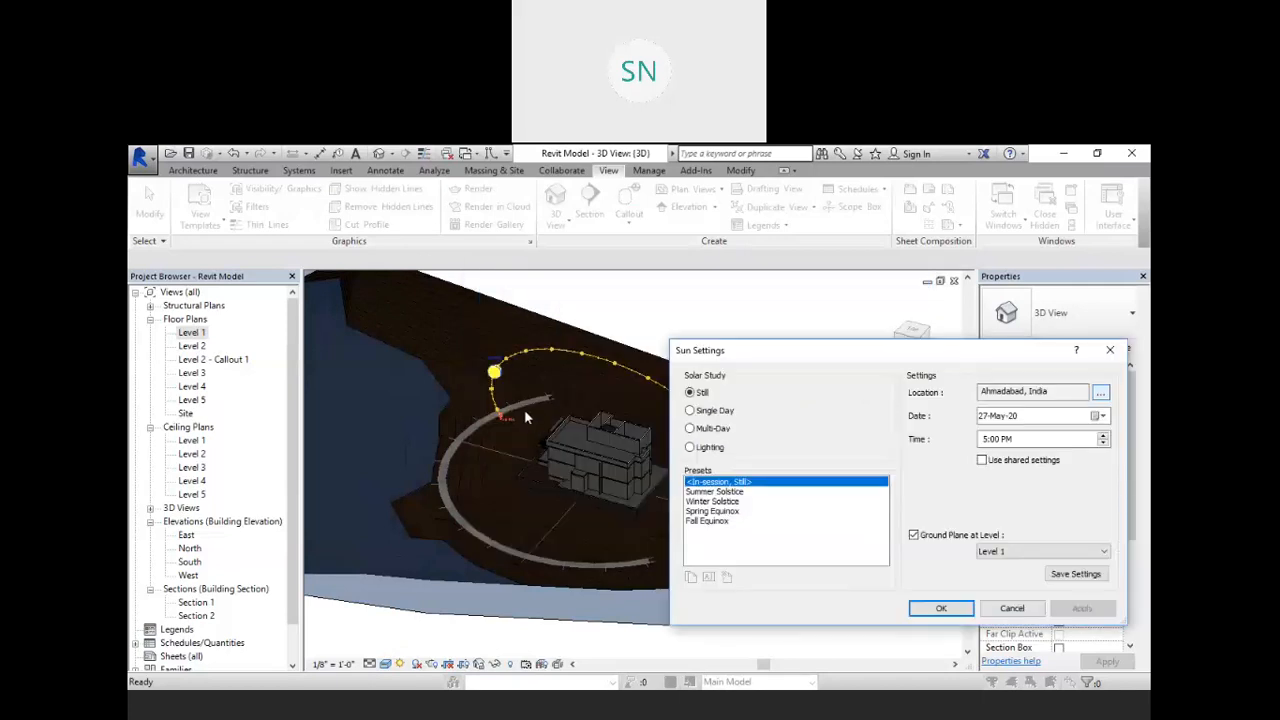
click(1110, 349)
shift+middle_drag(653, 357, 714, 306)
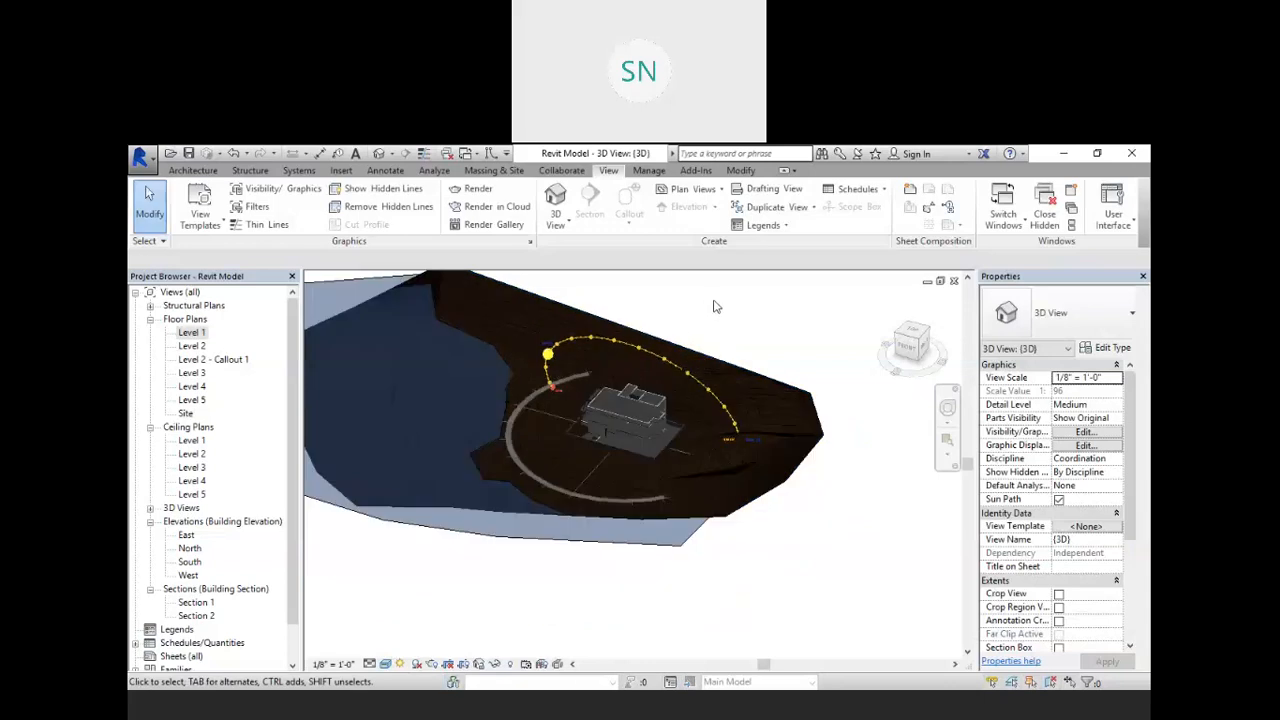
scroll(397, 429, up, 2)
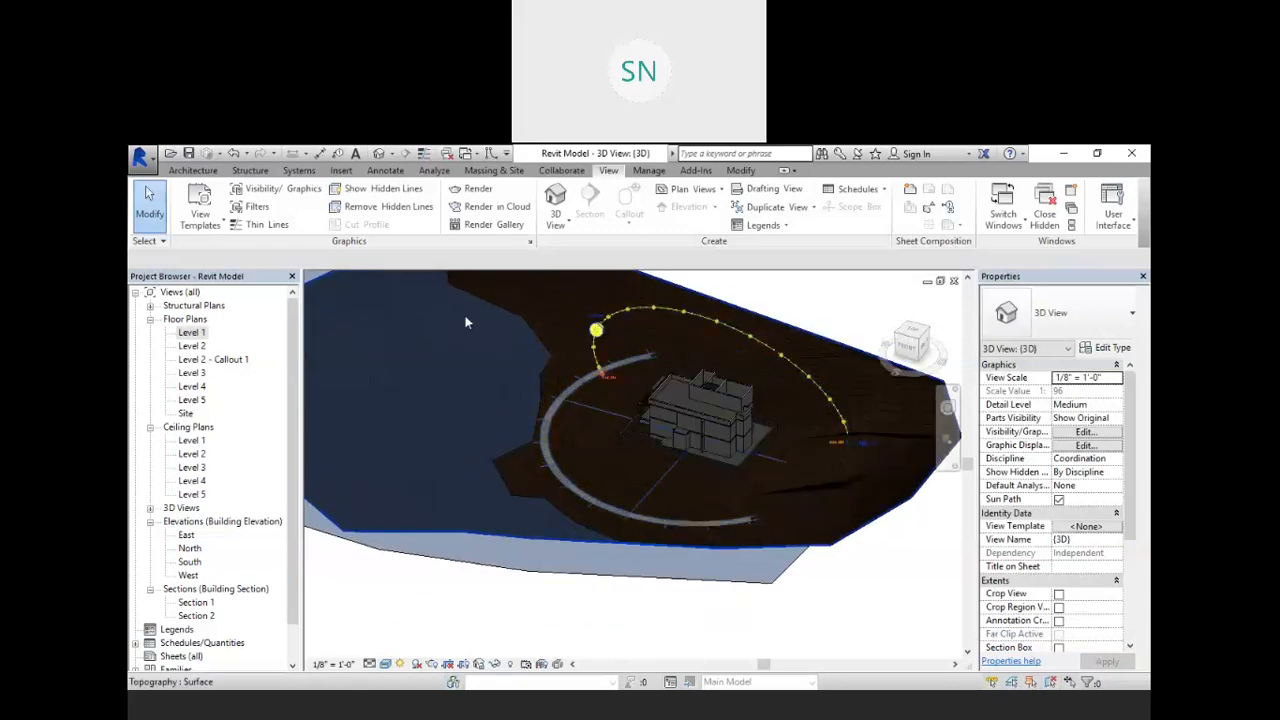
- Create a perspective camera view from the Level 1 plan, with the eye southwest of the building and the target just north of it
scroll(466, 318, down, 2)
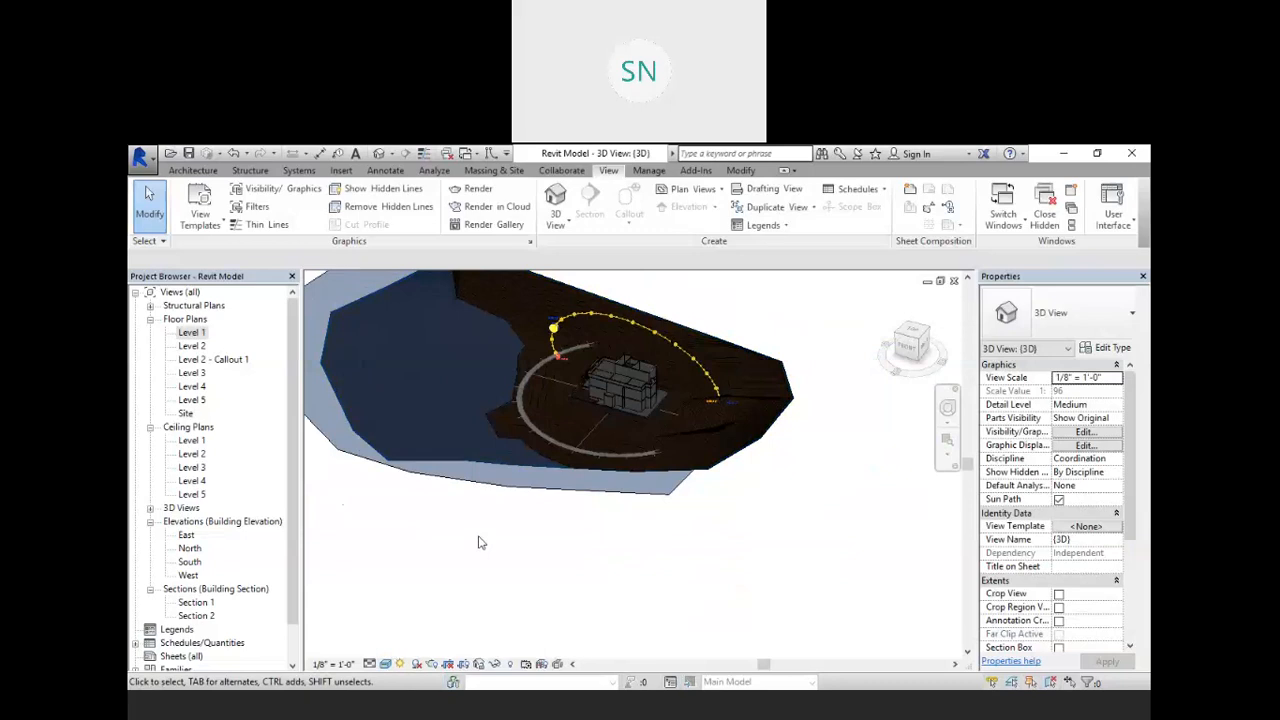
double_click(192, 346)
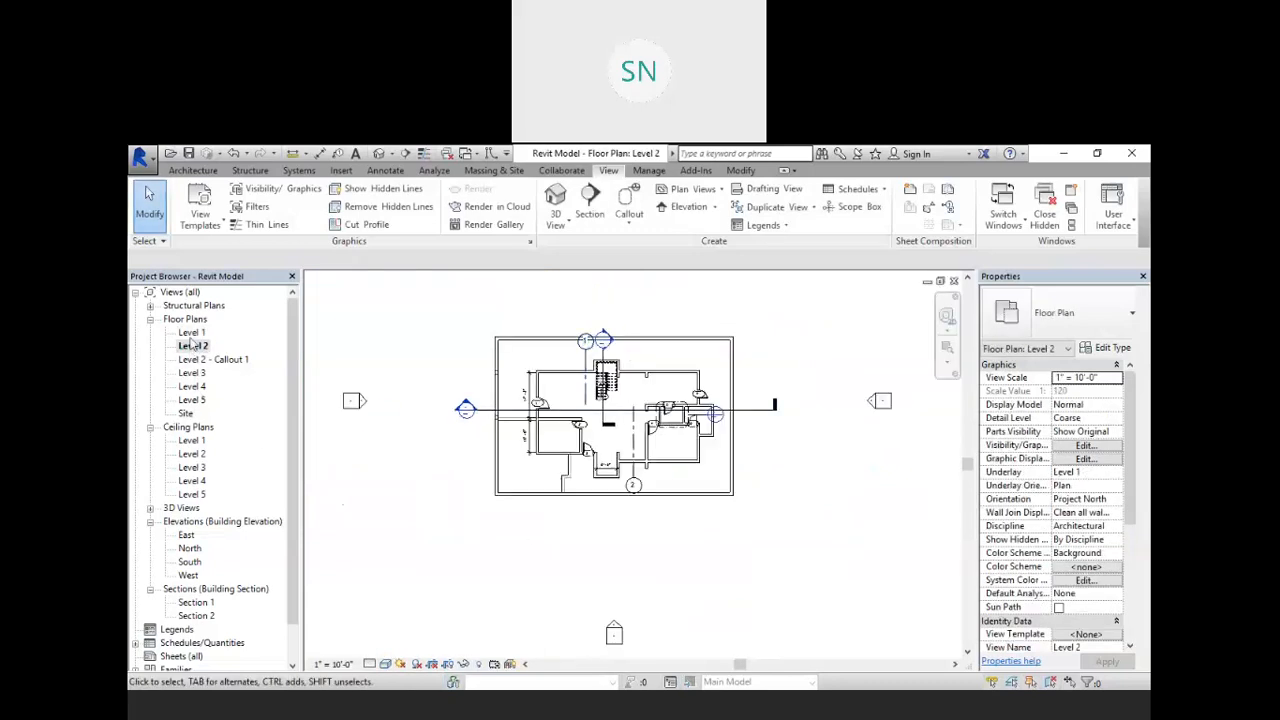
double_click(191, 333)
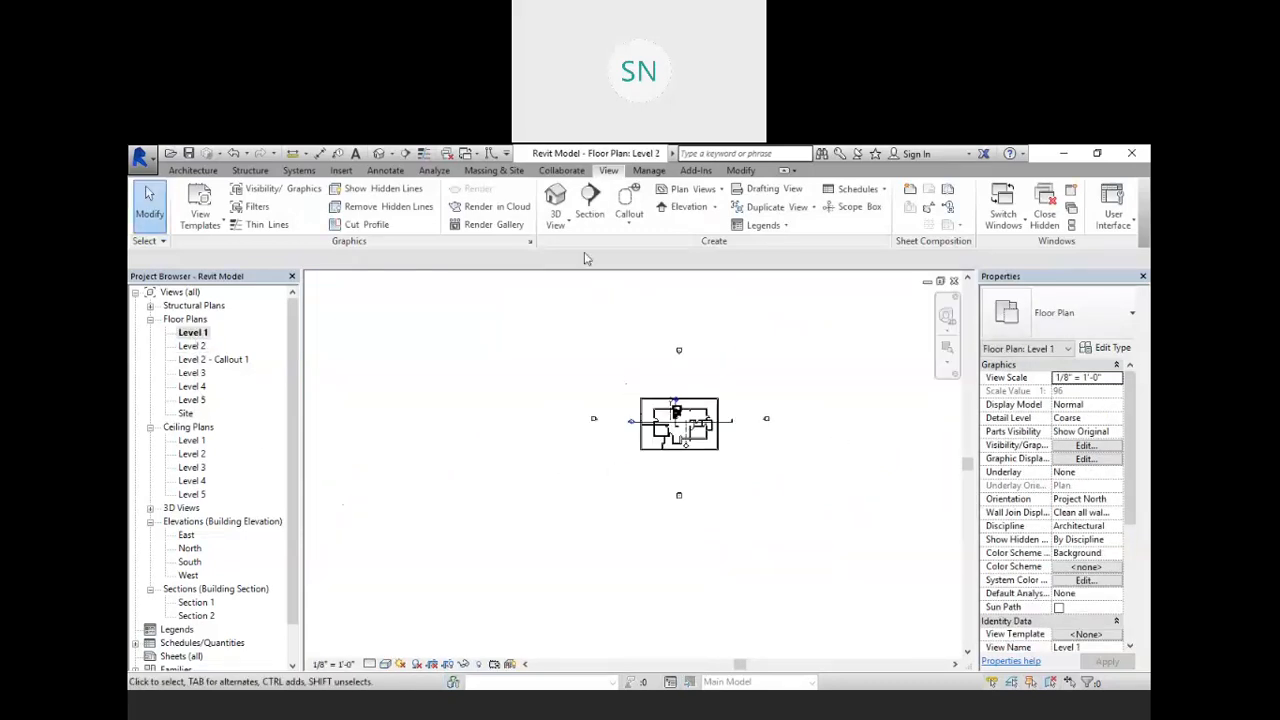
click(555, 223)
click(579, 274)
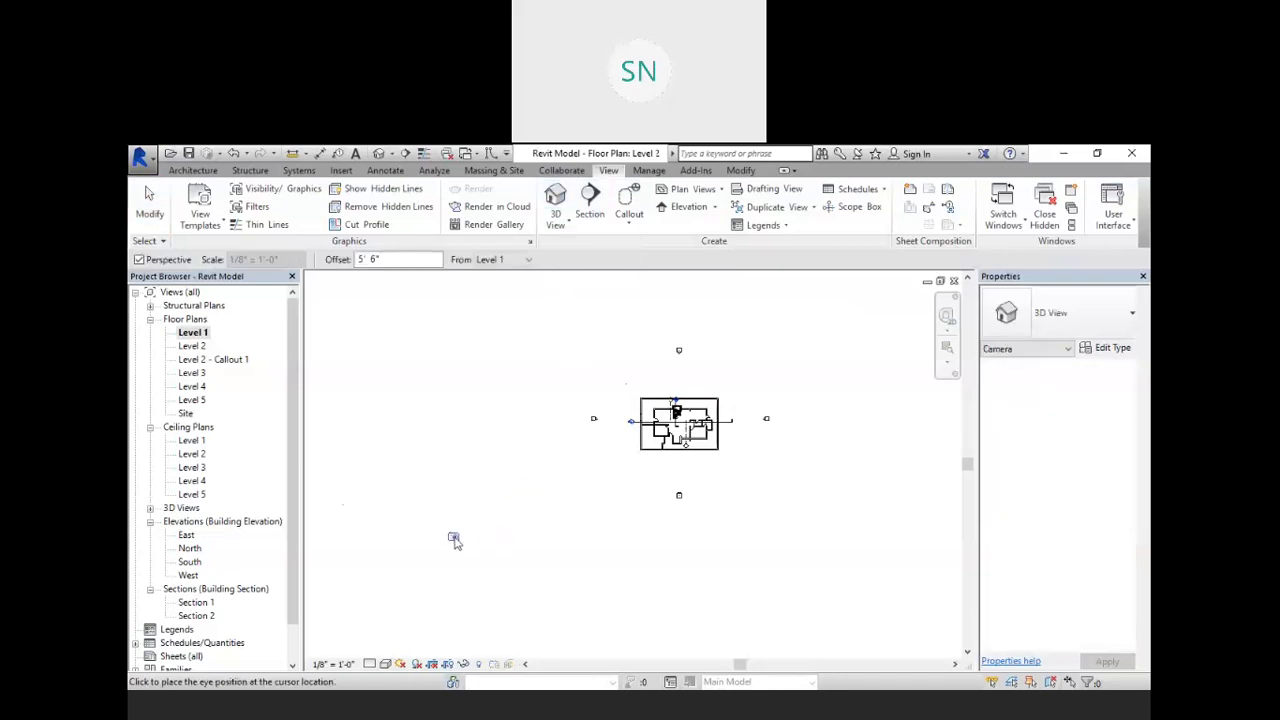
click(455, 540)
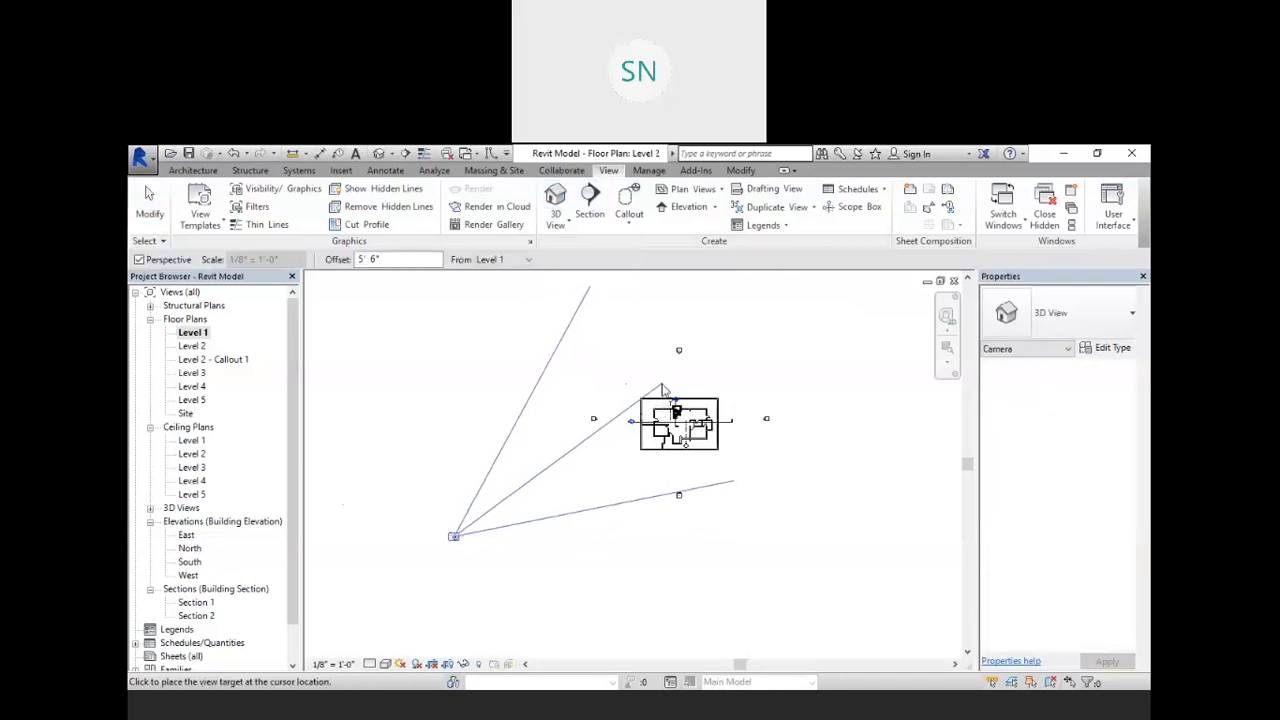
click(661, 390)
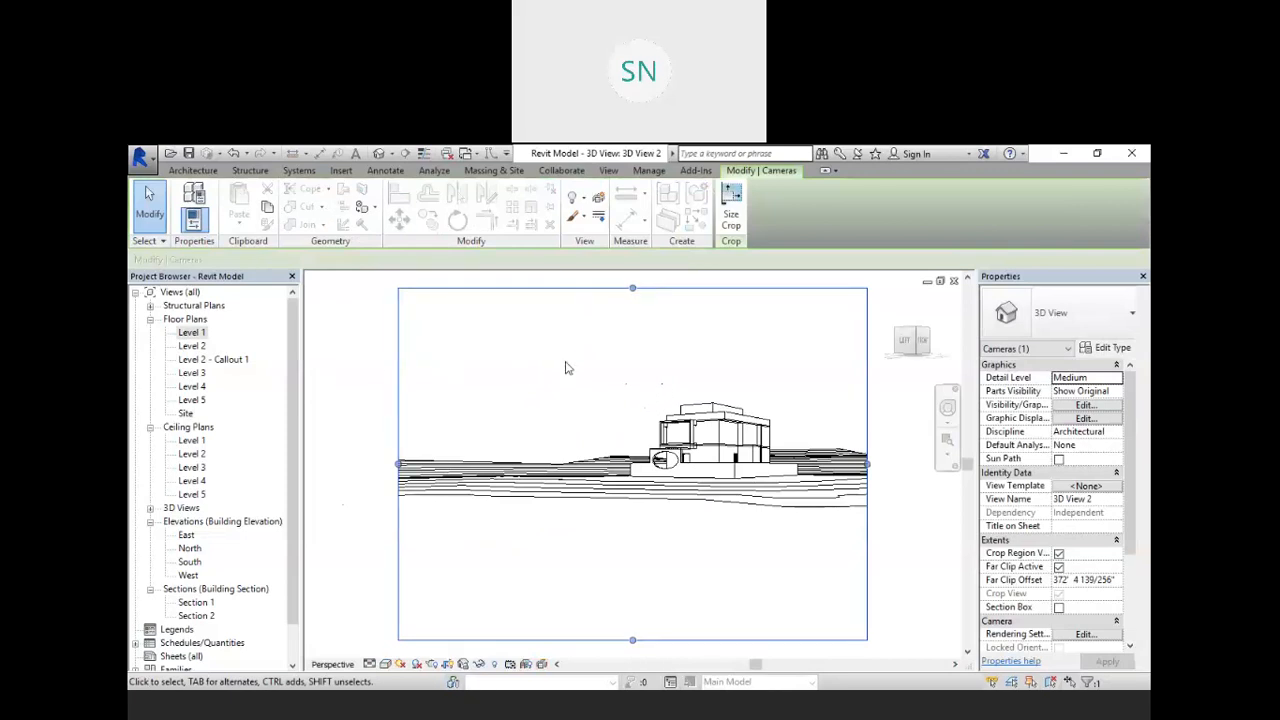
- Render the camera view at Draft quality with Exterior: Sun only lighting and the Sky: Few Clouds background, and close the rendering settings
key(r)
key(r)
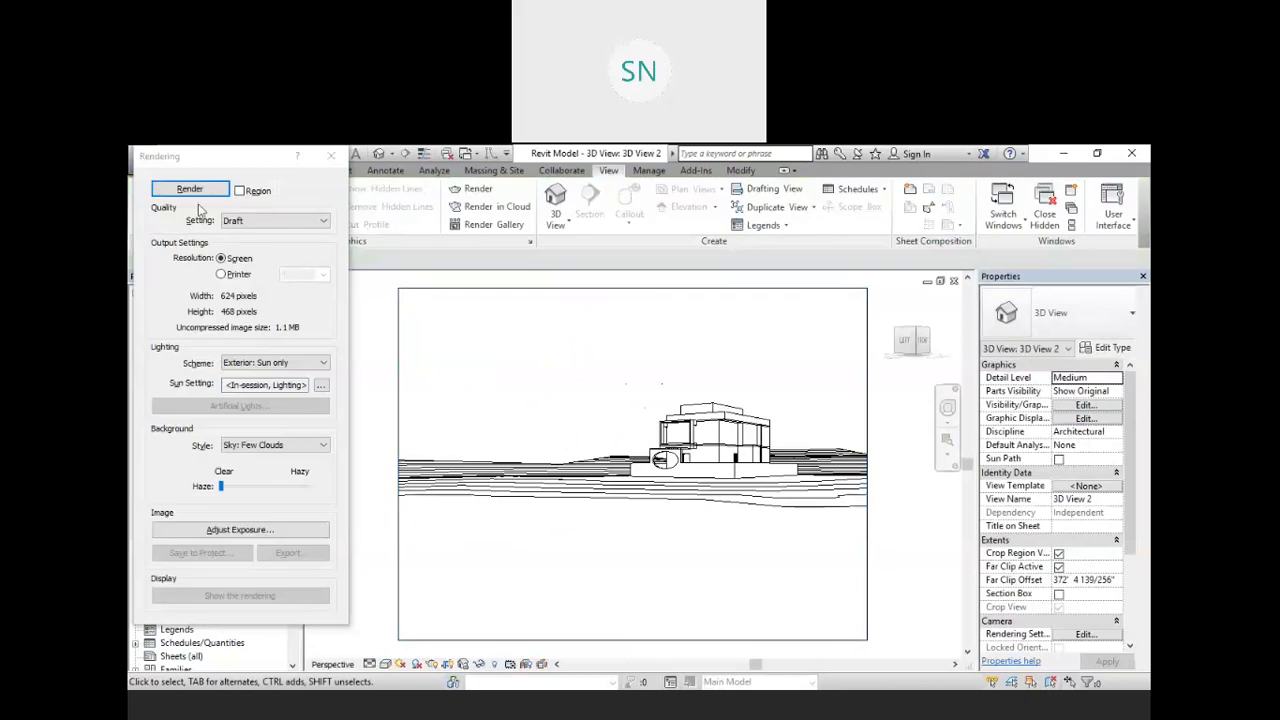
click(172, 186)
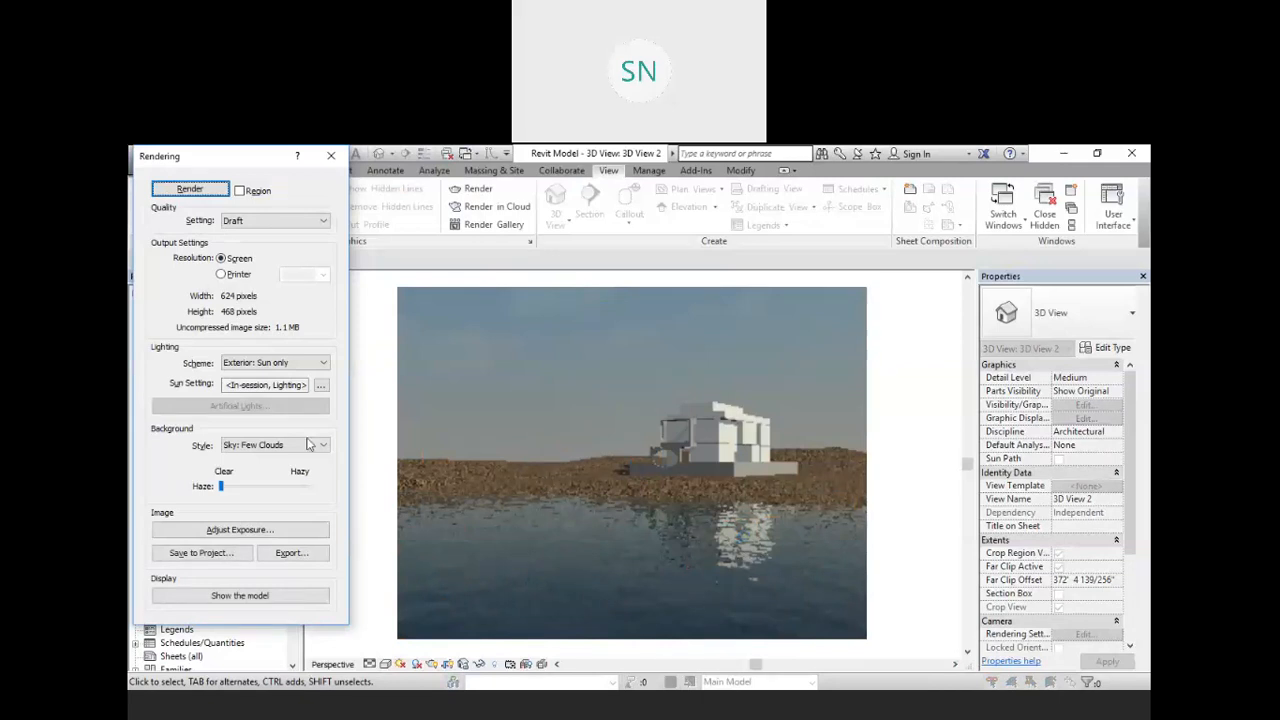
click(330, 155)
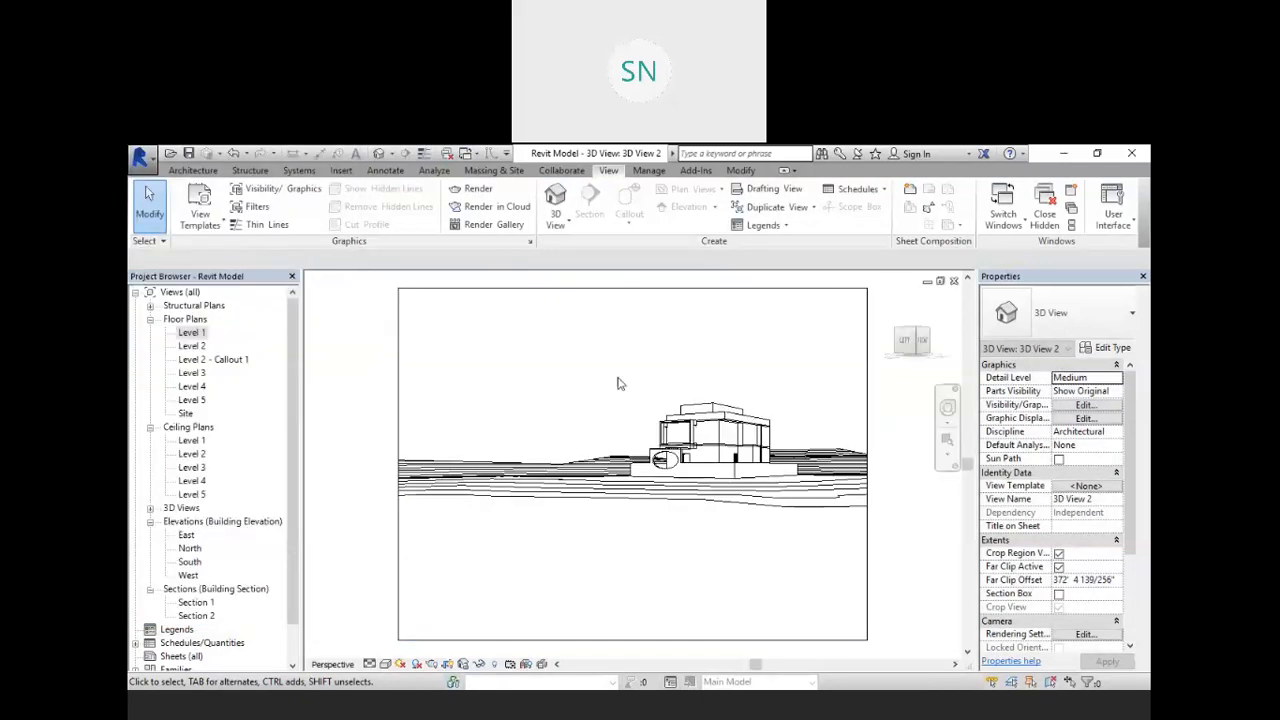
- Return to the Level 1 floor plan and examine the building's west side and the open area beside it
scroll(600, 380, down, 3)
double_click(191, 333)
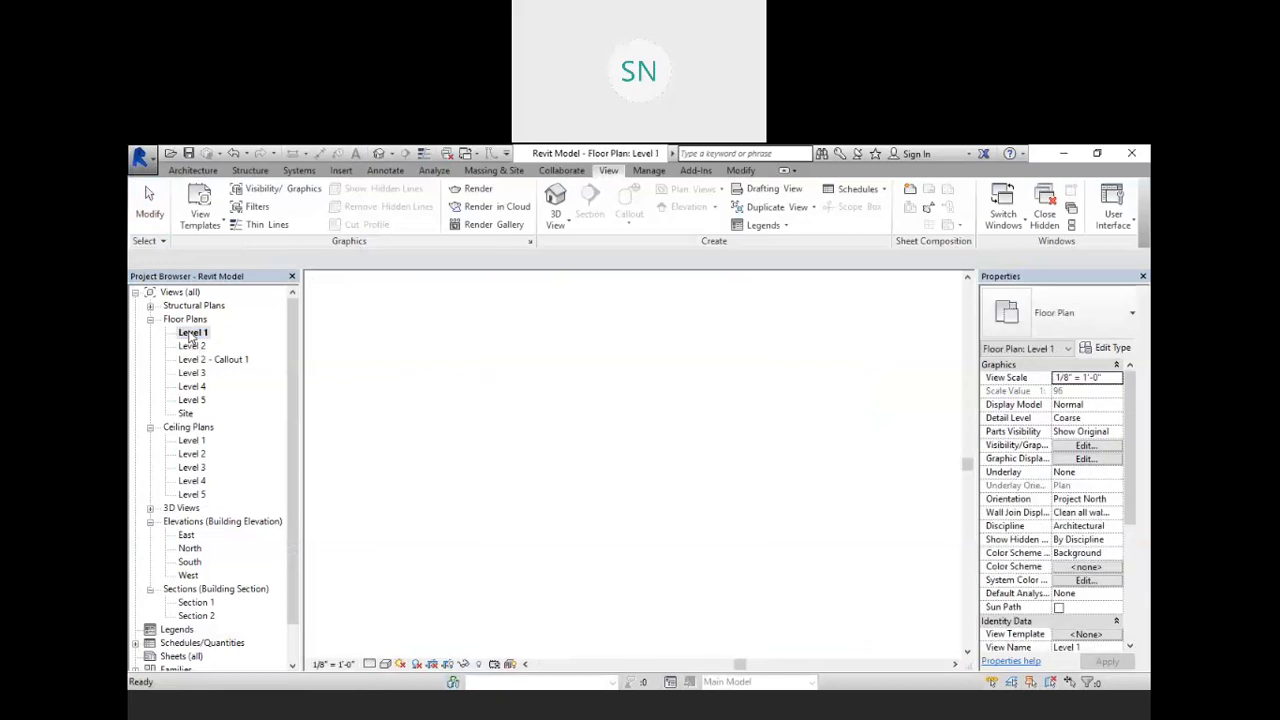
double_click(192, 346)
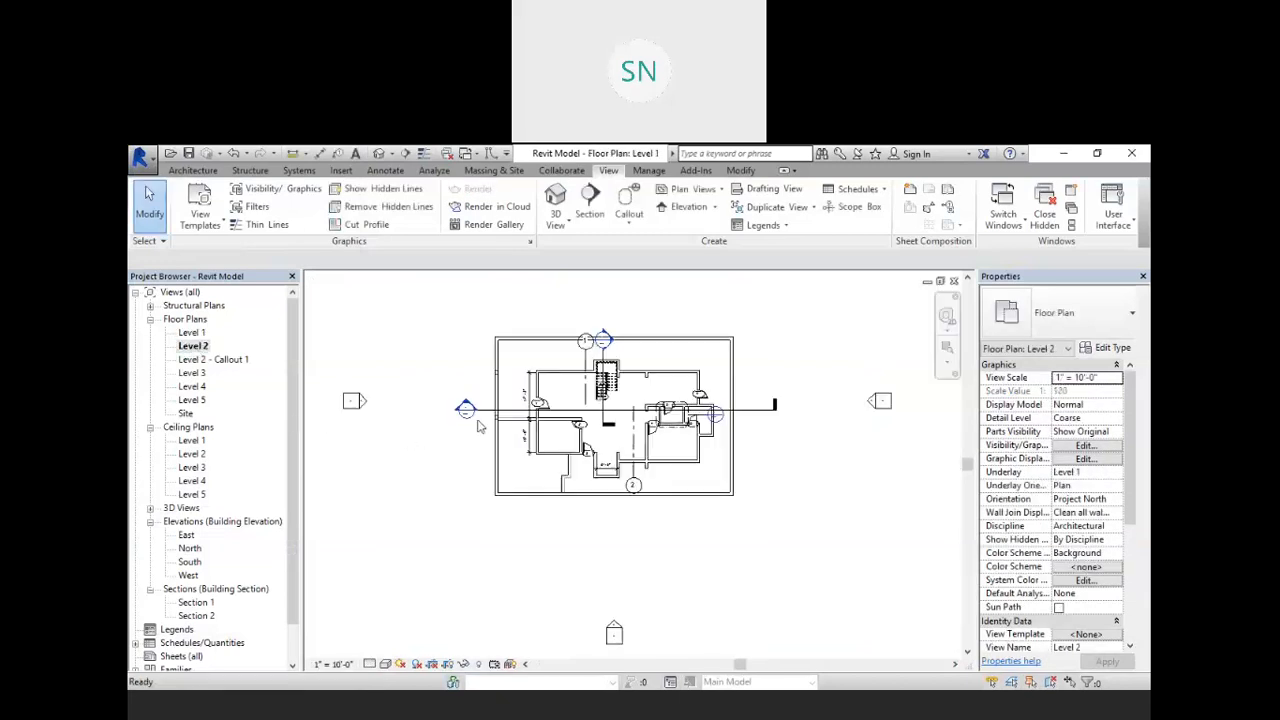
double_click(191, 333)
scroll(640, 345, up, 4)
scroll(640, 345, down, 3)
scroll(640, 345, up, 4)
scroll(610, 330, down, 2)
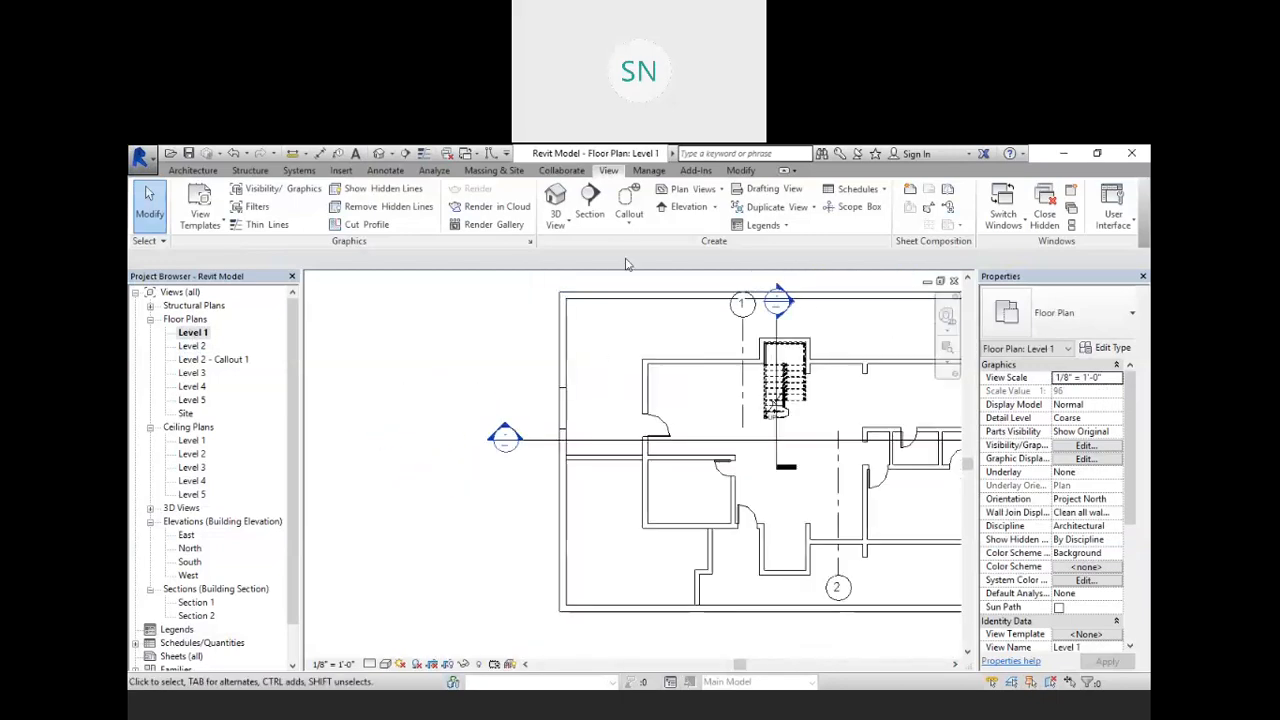
scroll(631, 274, up, 4)
scroll(594, 426, down, 2)
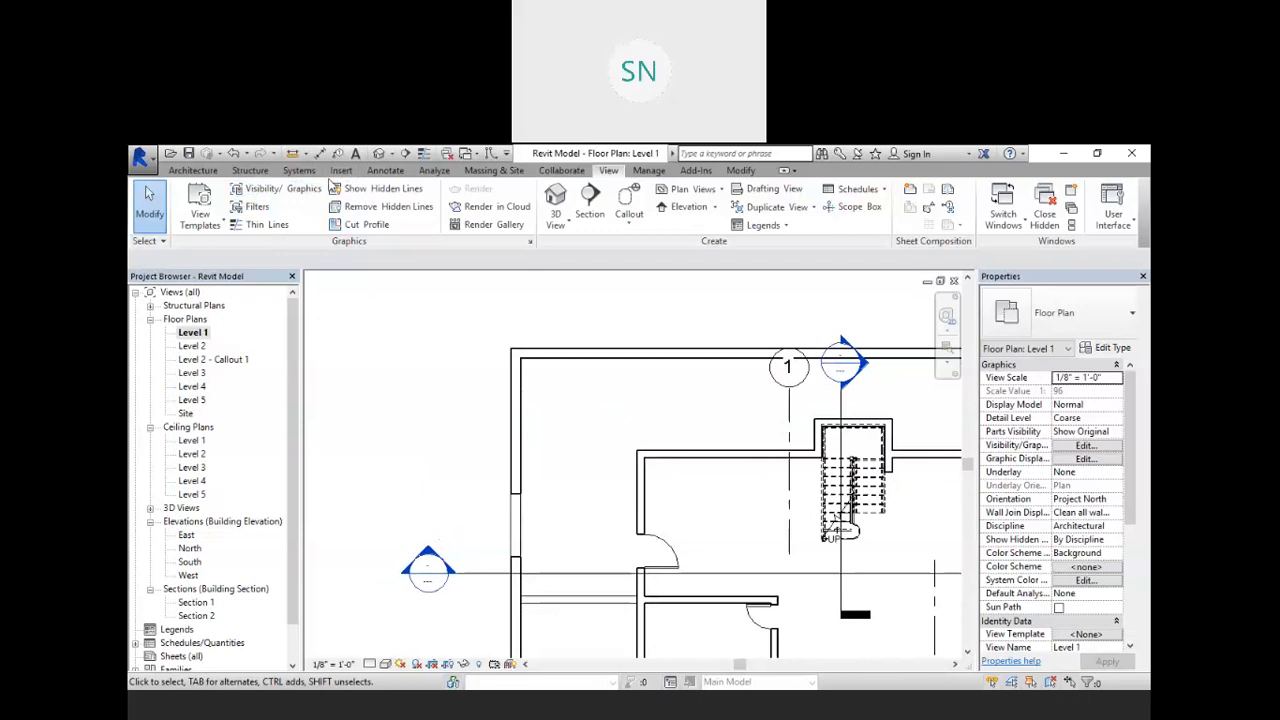
scroll(500, 400, down, 5)
scroll(712, 413, up, 3)
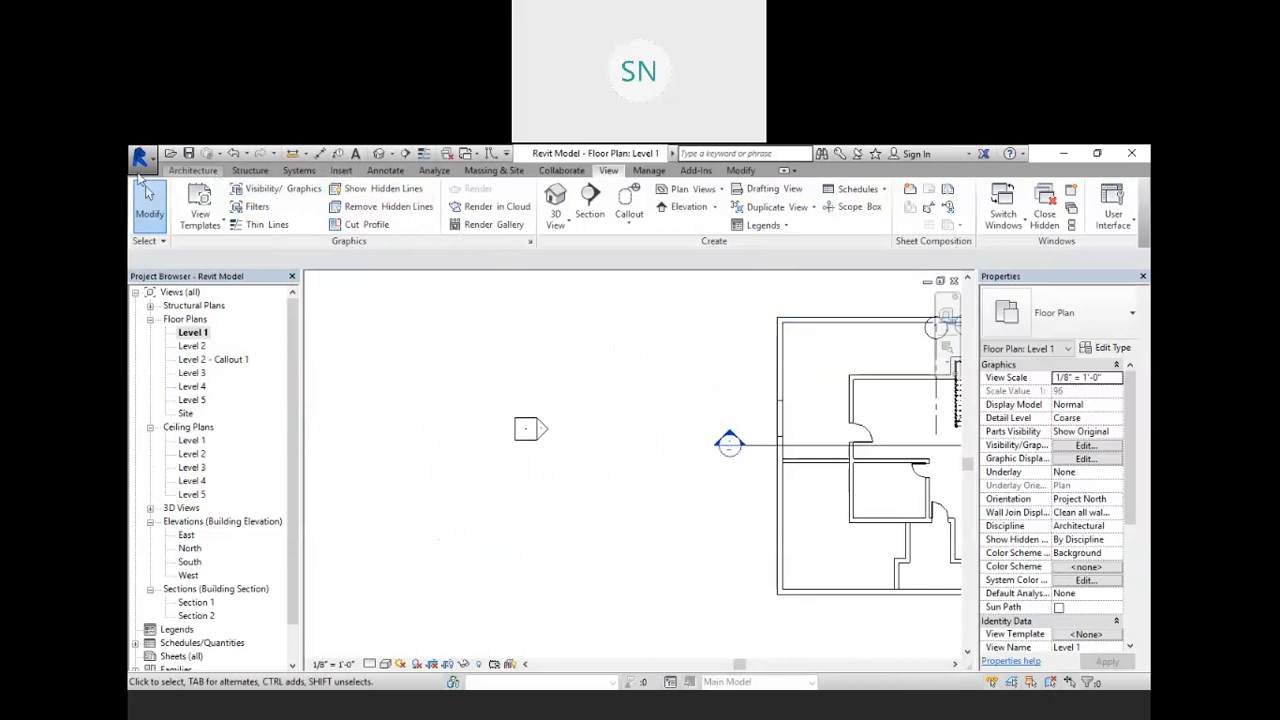
- Create a new in-place model component in the Site family category
click(193, 170)
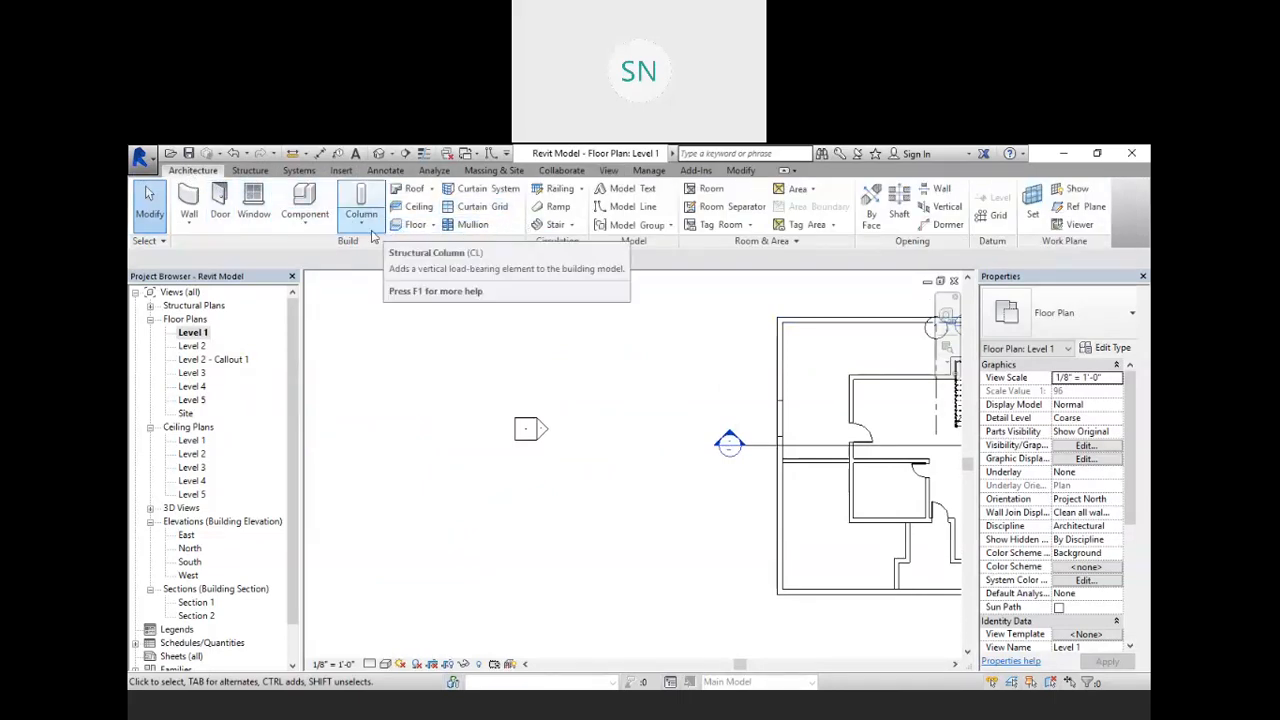
click(304, 220)
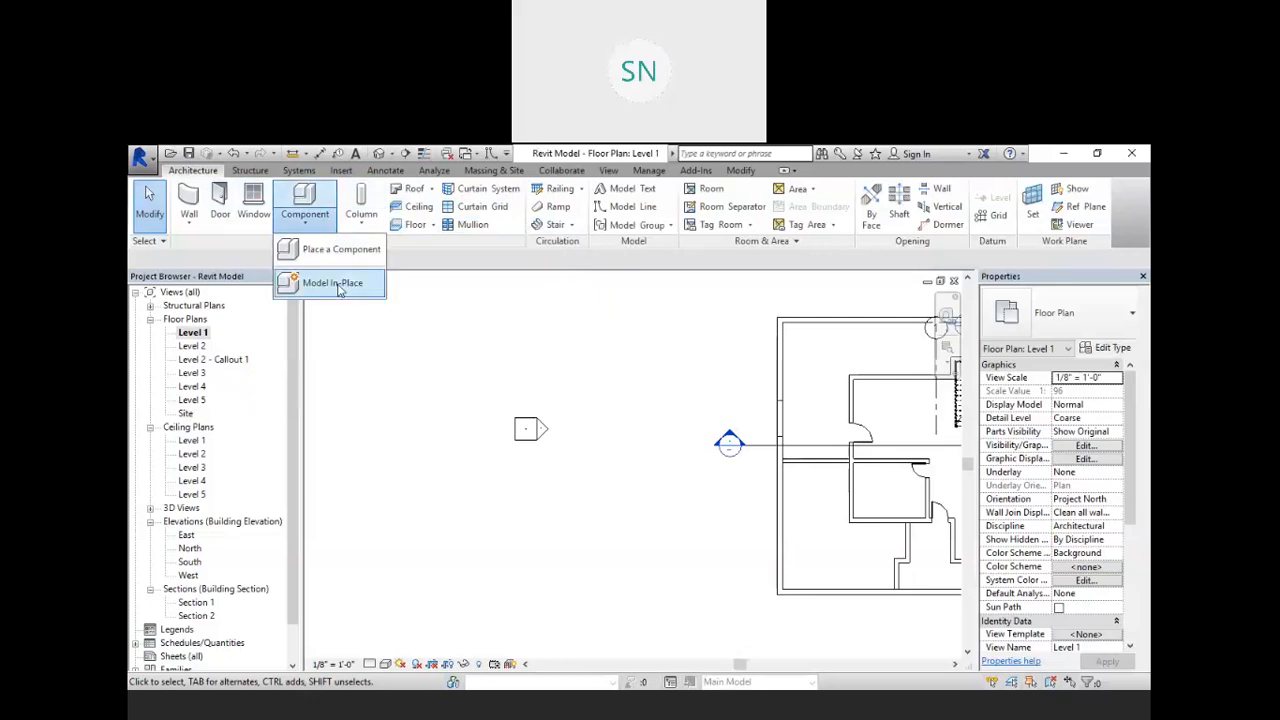
click(332, 290)
scroll(700, 385, down, 1)
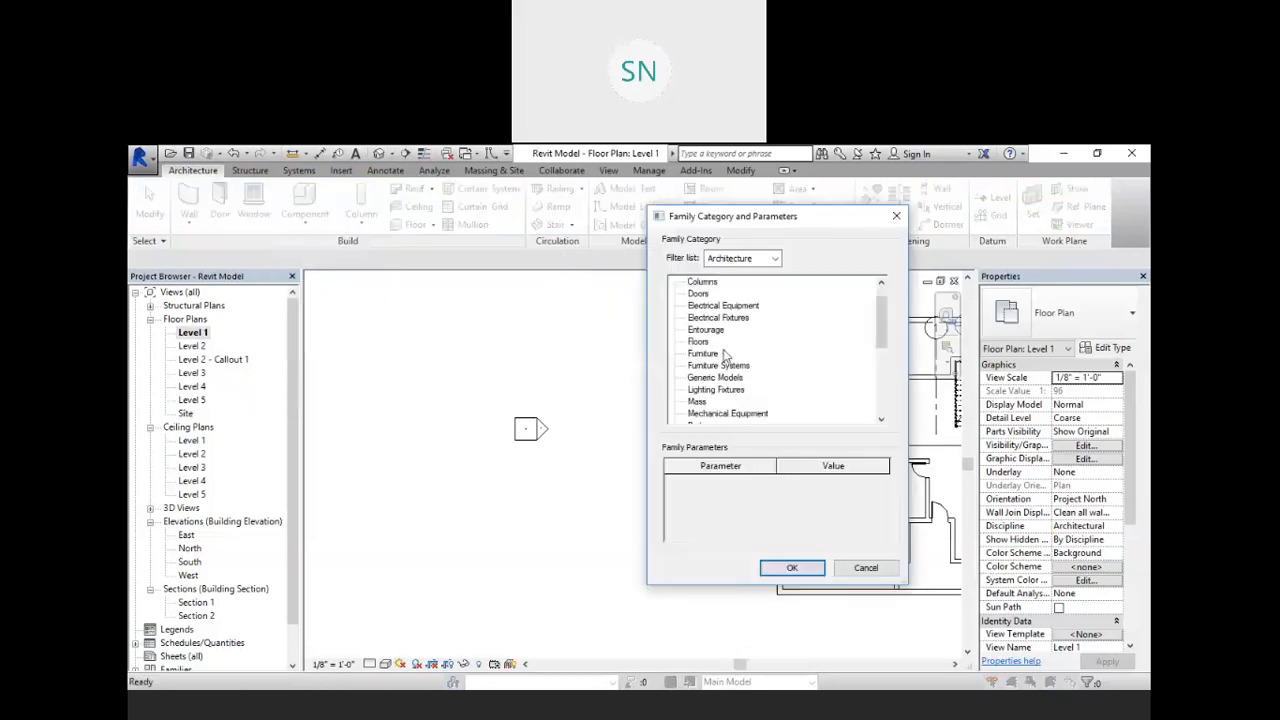
scroll(702, 398, down, 3)
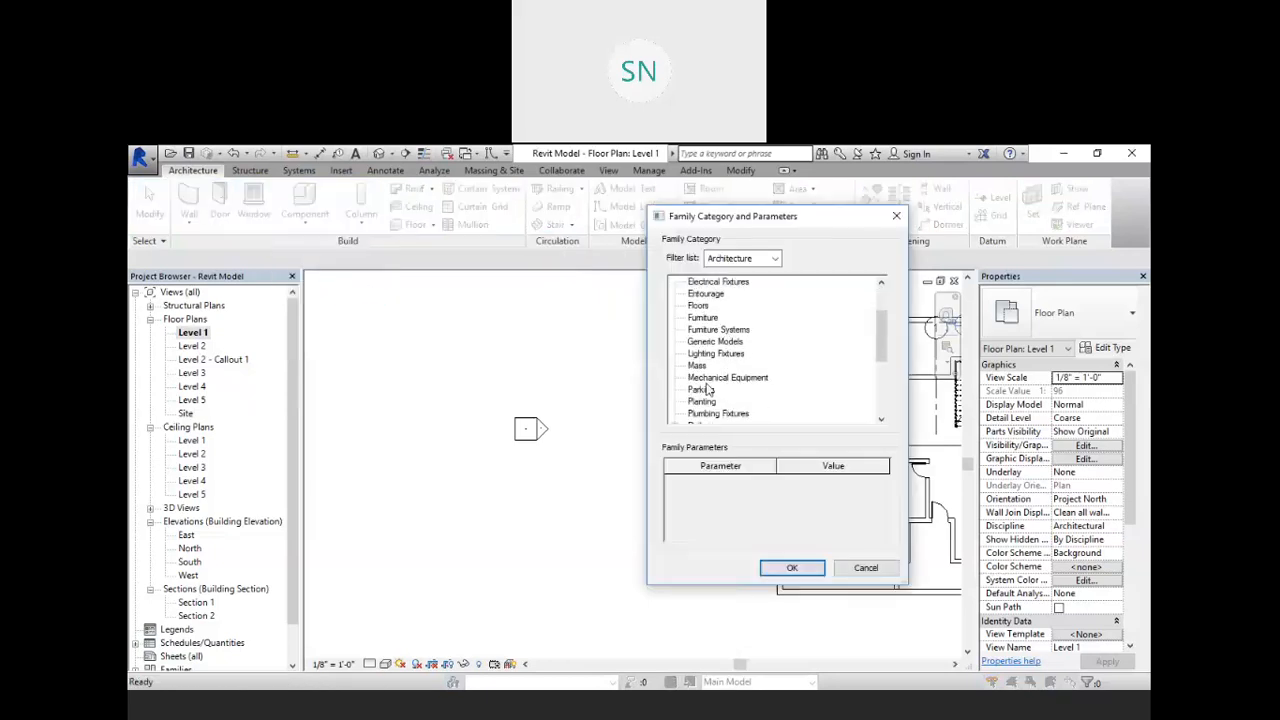
click(791, 567)
click(651, 403)
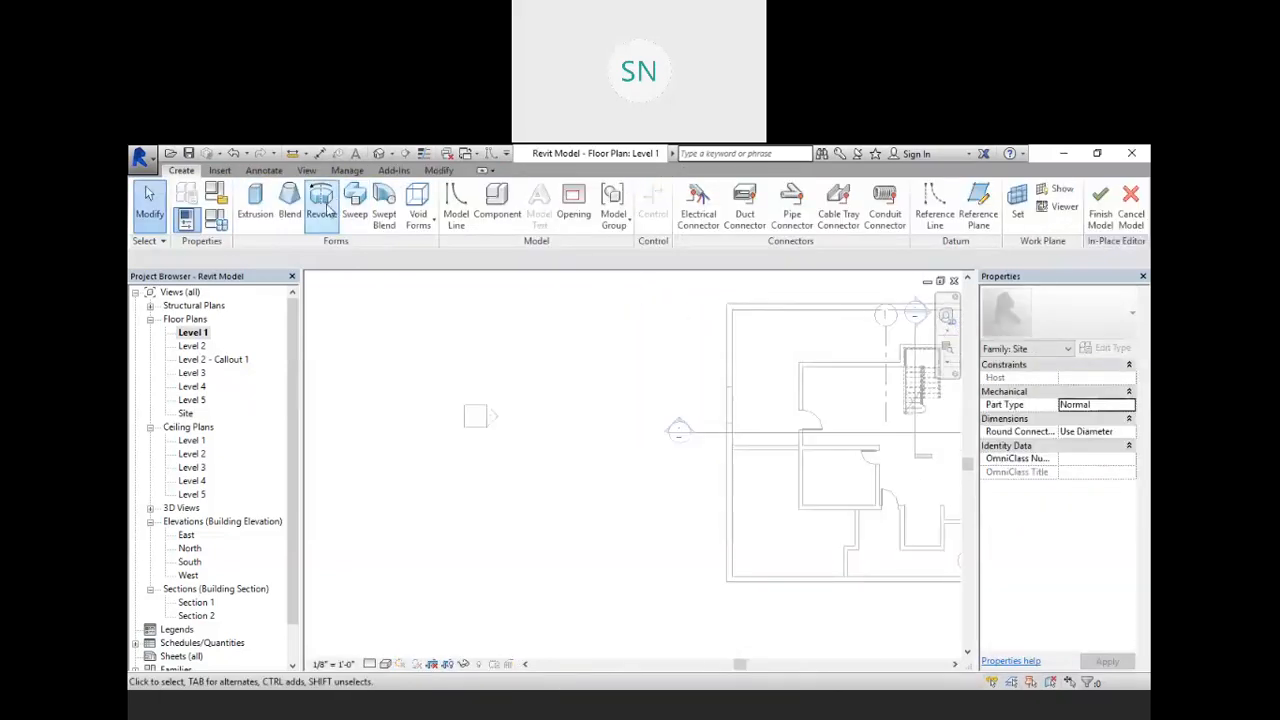
- Start a Blend and sketch a base ellipse west of the building with semi-axes of about 38' and 19'
click(289, 203)
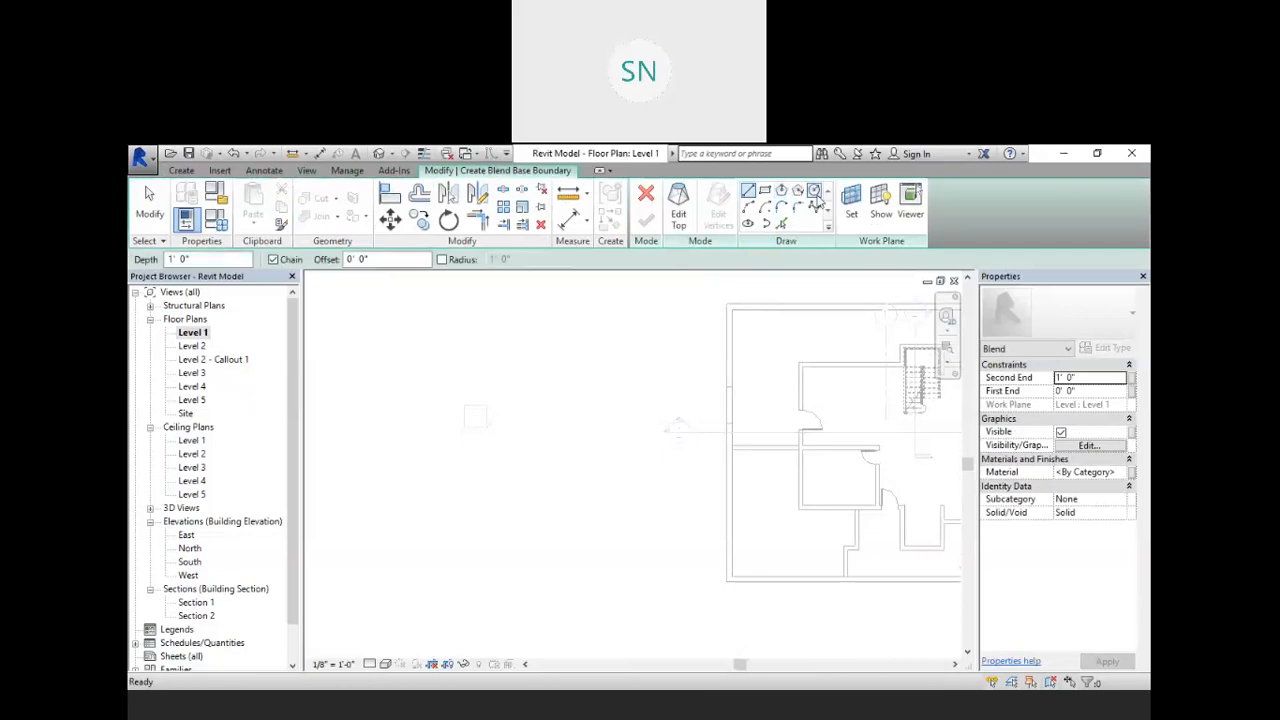
click(748, 225)
scroll(639, 283, down, 3)
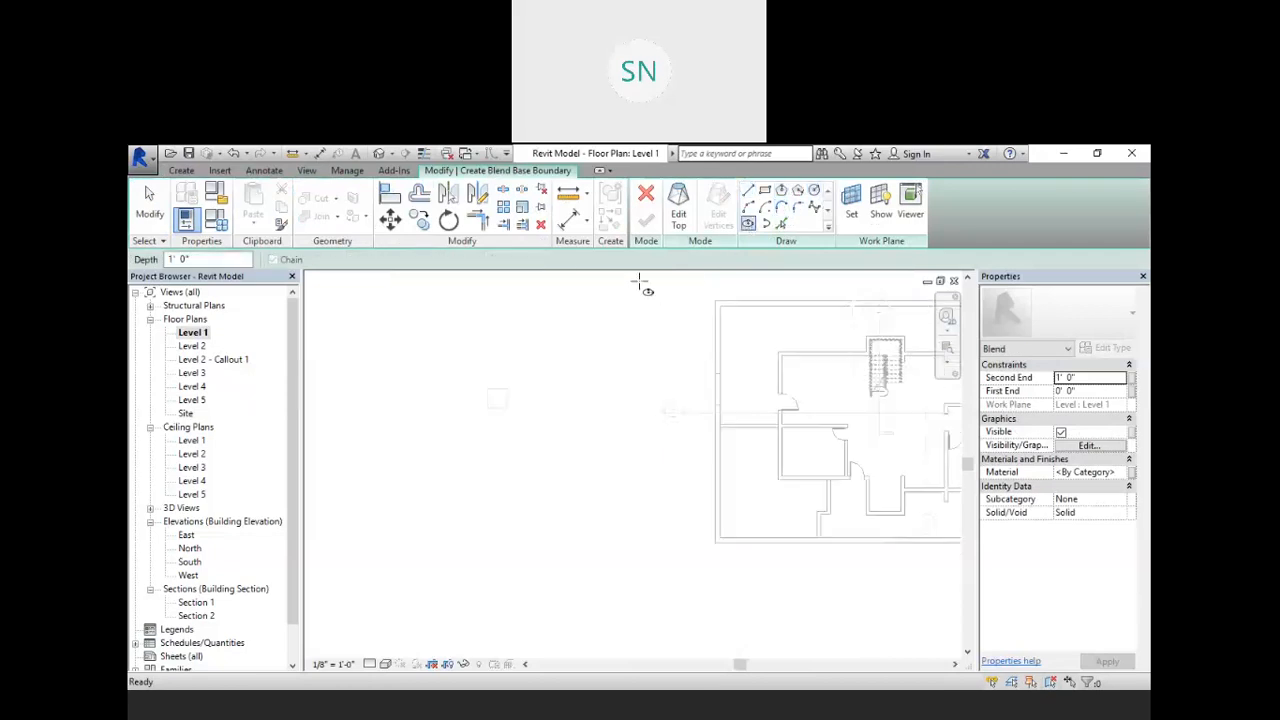
click(616, 376)
click(616, 515)
click(548, 406)
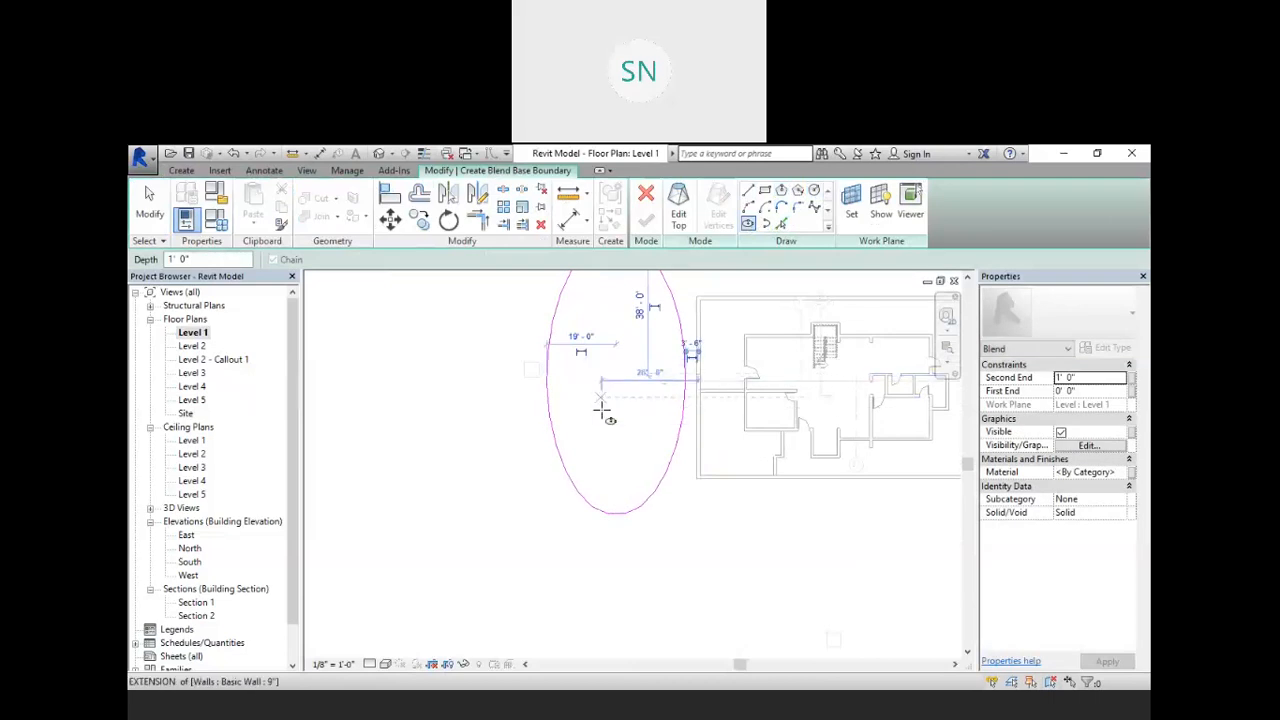
scroll(533, 486, down, 1)
scroll(531, 486, up, 1)
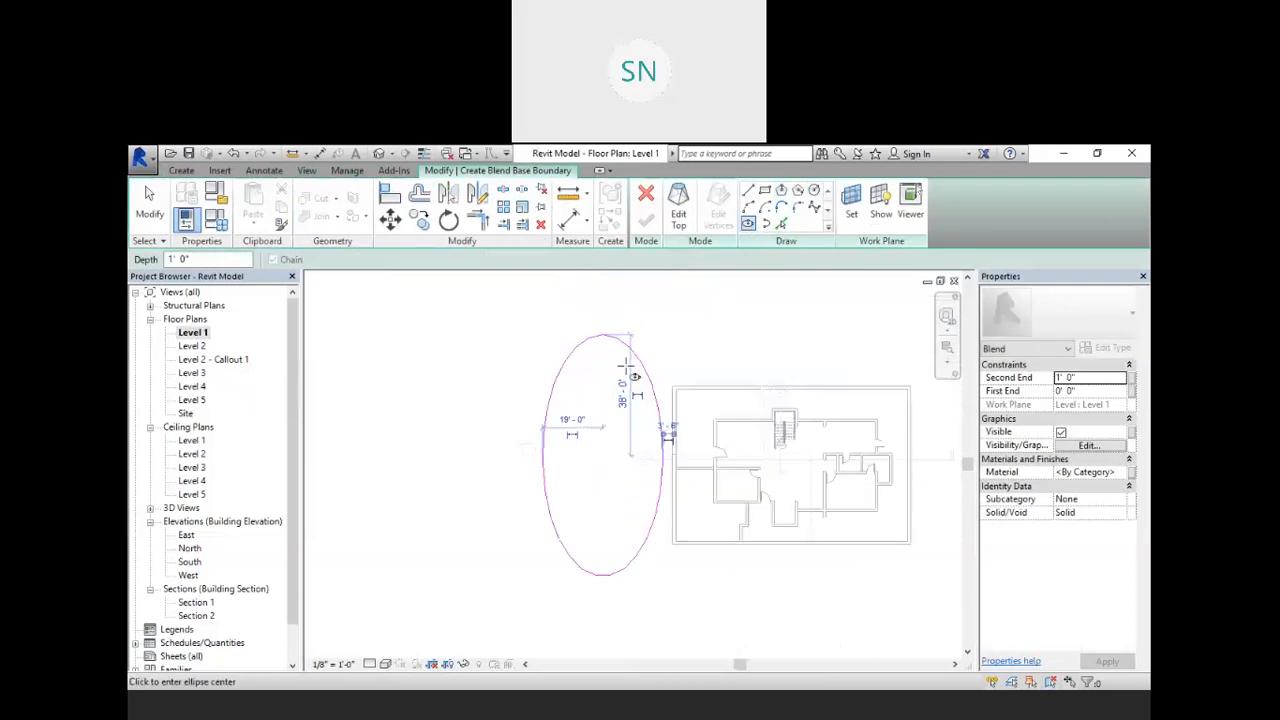
- Add a copy of the base ellipse offset 5" inward using Pick Lines, and try to switch to editing the blend's top boundary
click(782, 223)
click(318, 259)
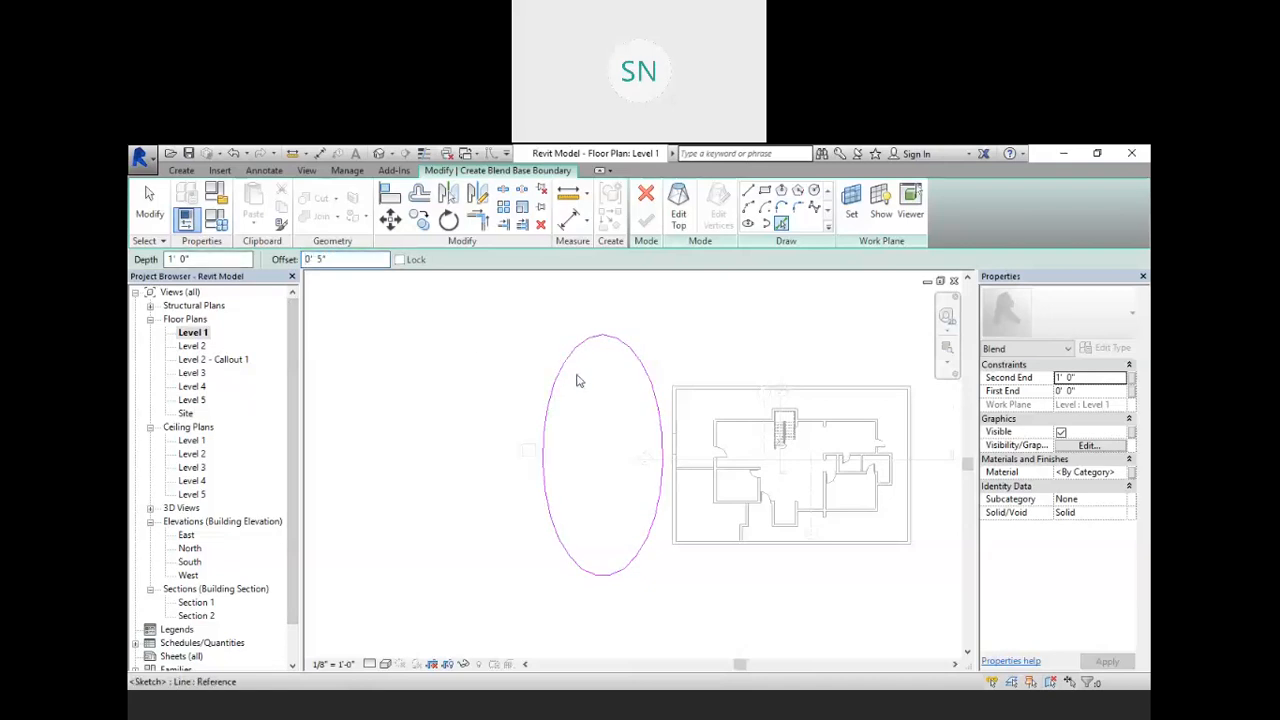
scroll(565, 358, up, 4)
scroll(587, 342, down, 3)
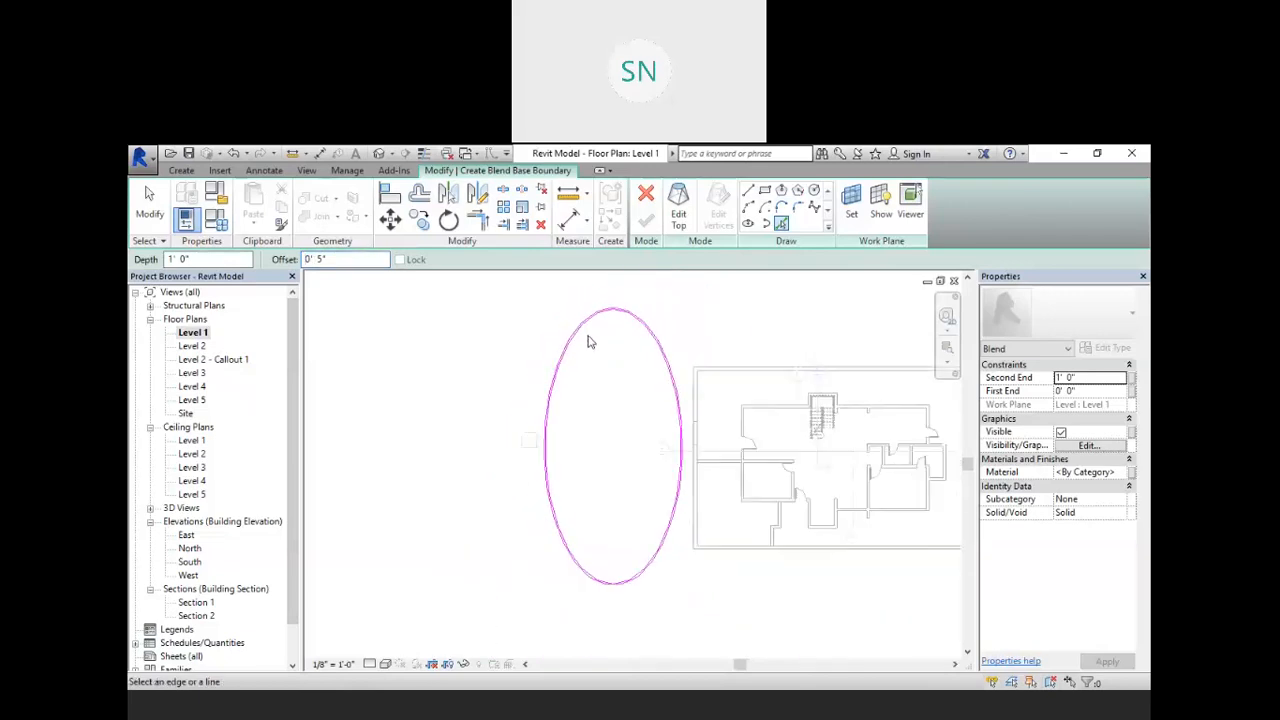
right_click(453, 326)
click(478, 336)
right_click(470, 326)
click(505, 334)
click(678, 205)
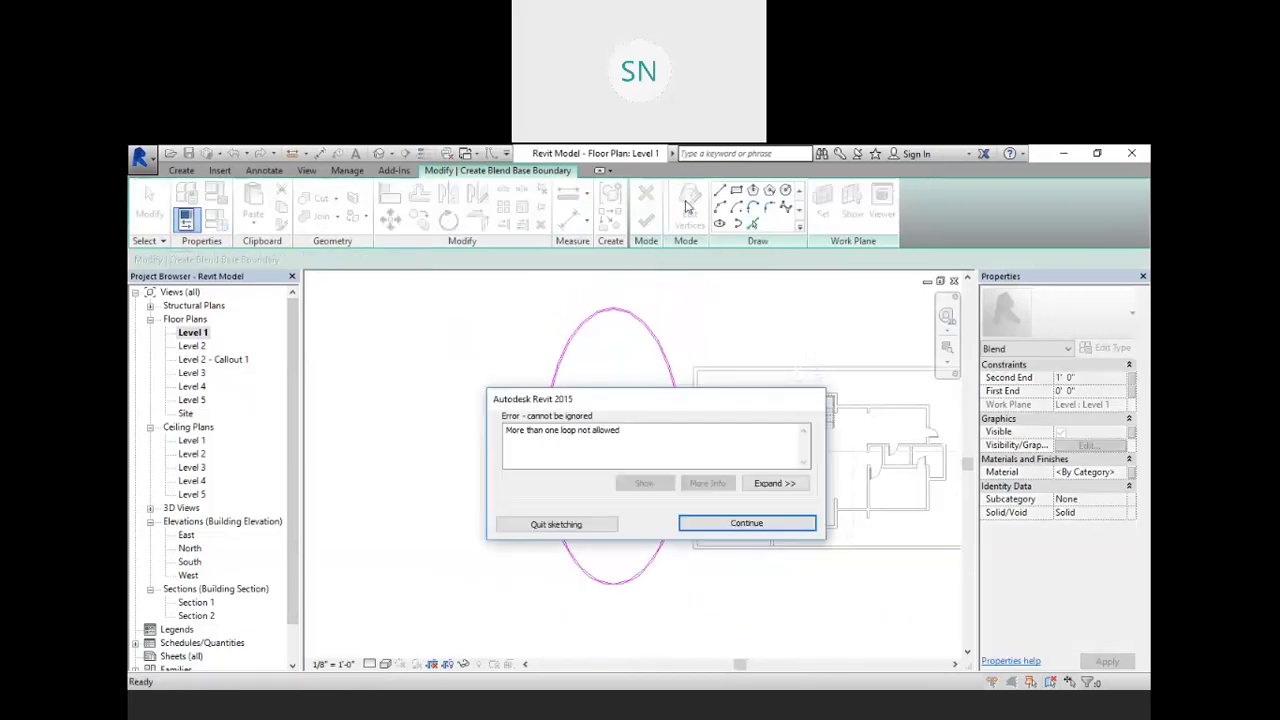
click(746, 524)
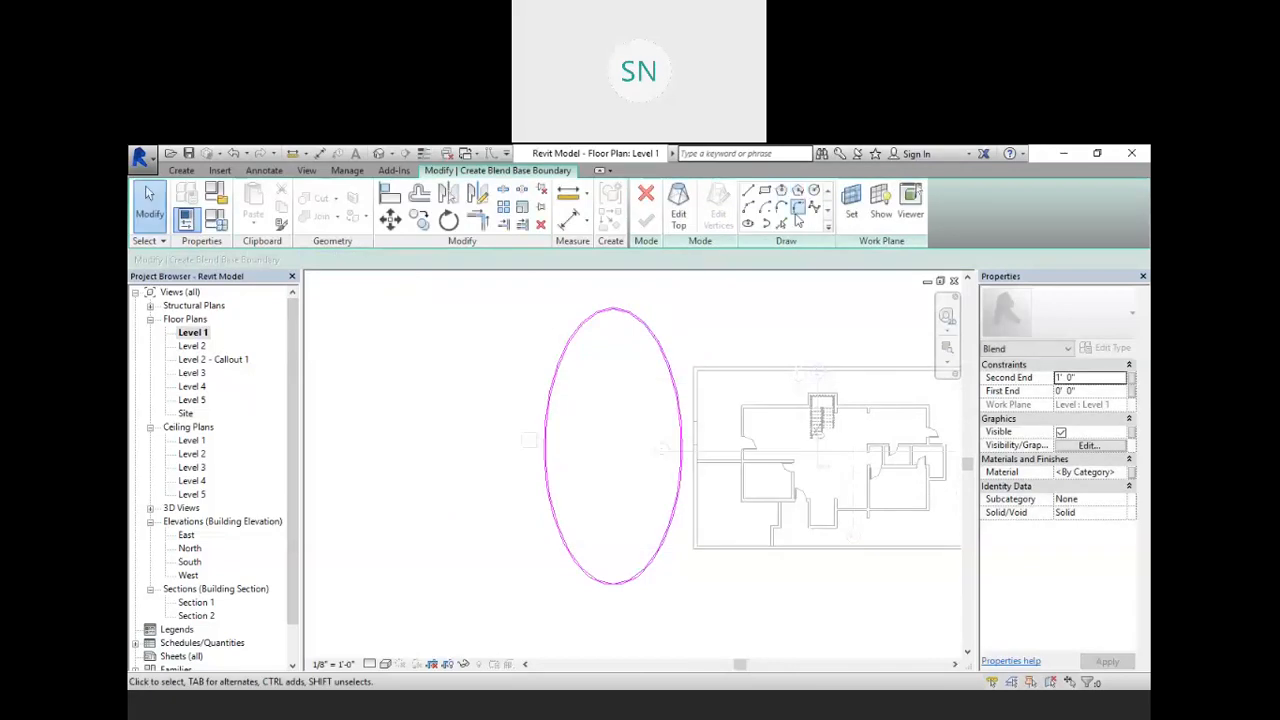
- Sketch a smaller ellipse inside the first pair with semi-axes of about 28'-10" and 13'
click(815, 192)
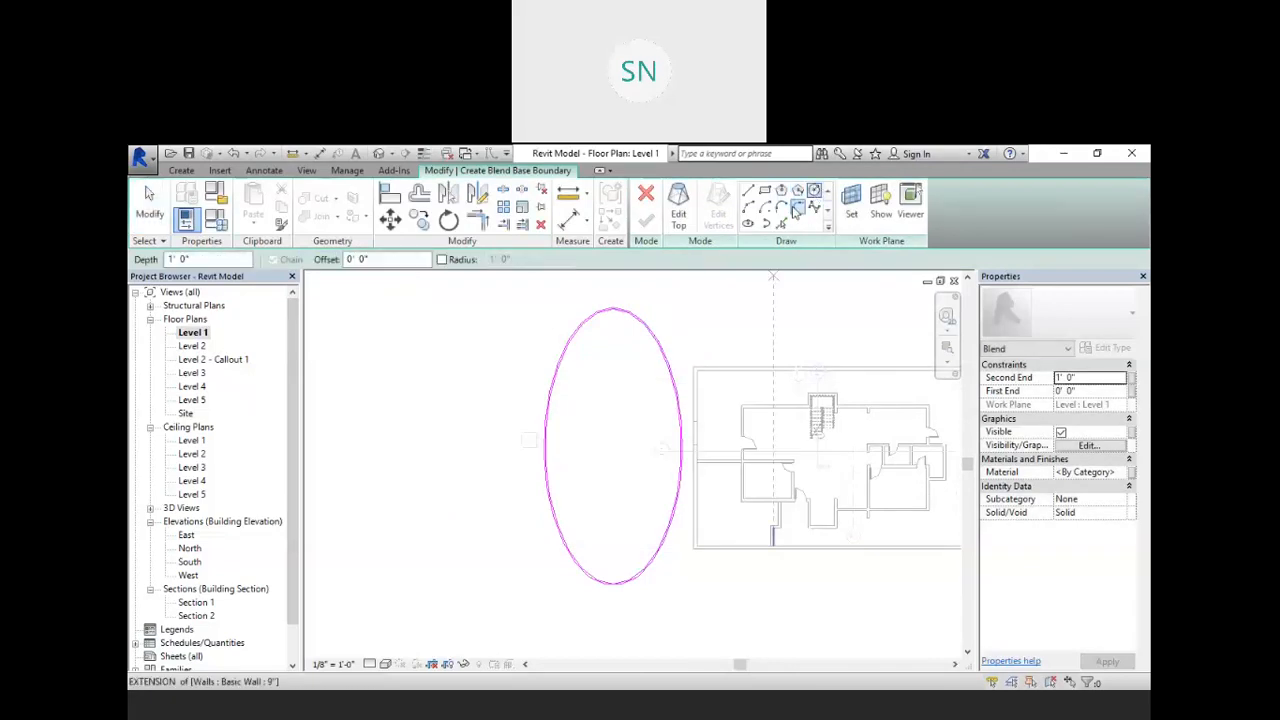
click(614, 443)
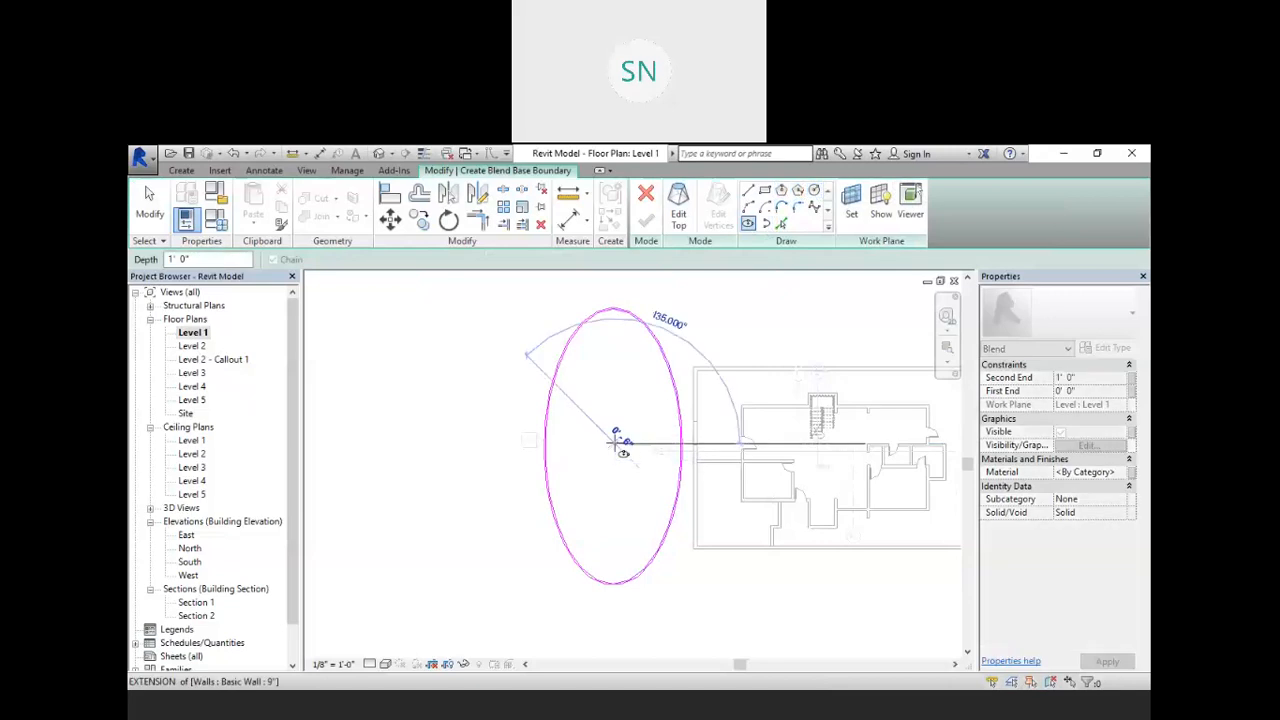
click(615, 550)
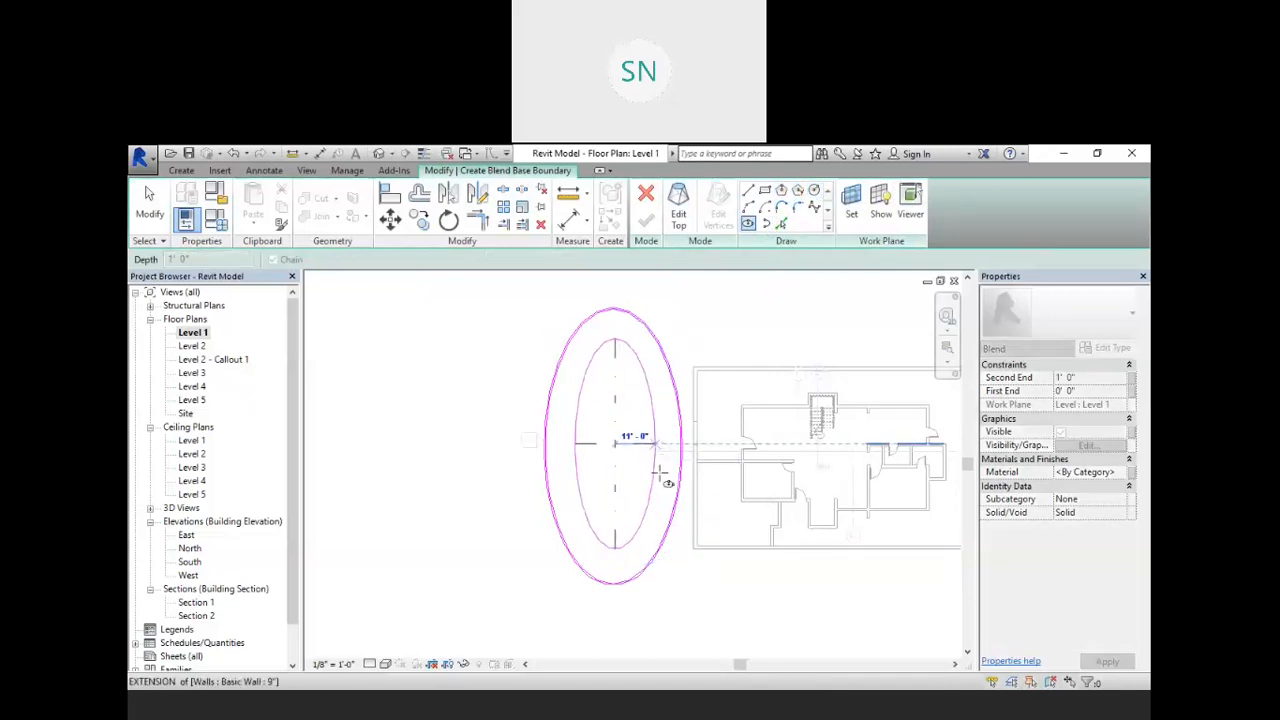
click(671, 456)
scroll(642, 369, up, 2)
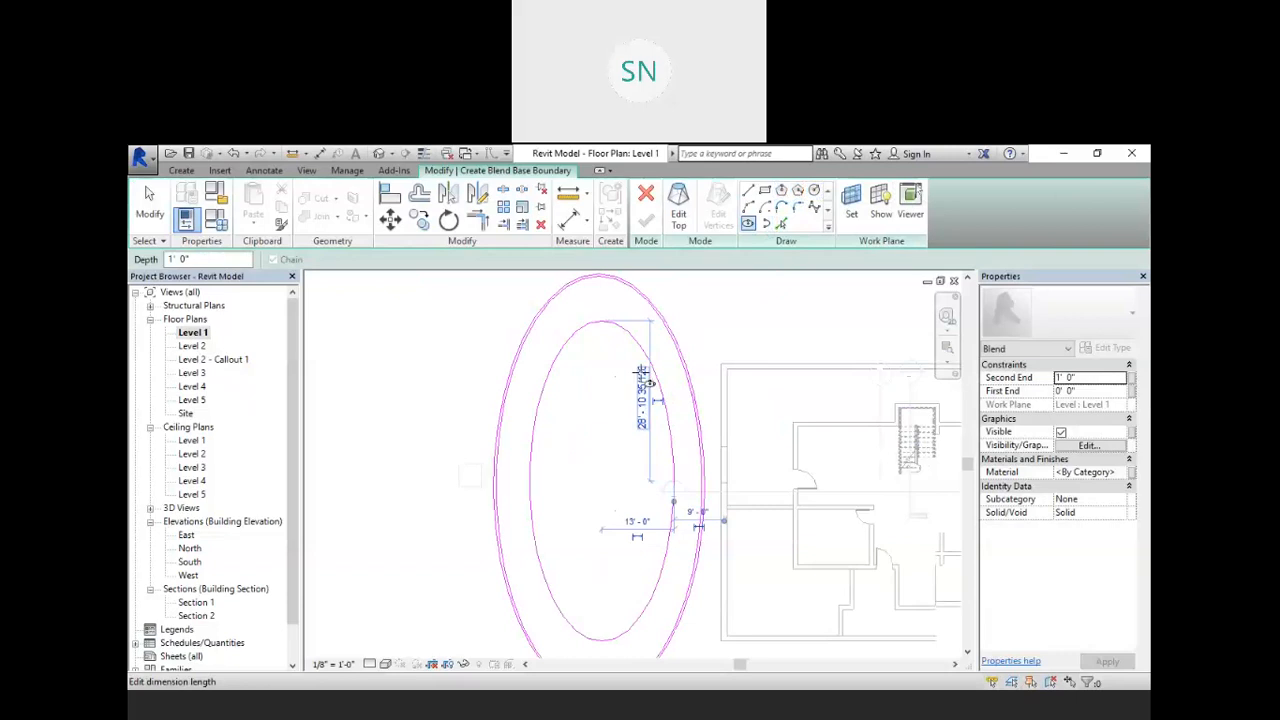
- Add a copy of the smaller ellipse offset 5" inward using Pick Lines, and leave the drawing command
click(782, 223)
click(345, 259)
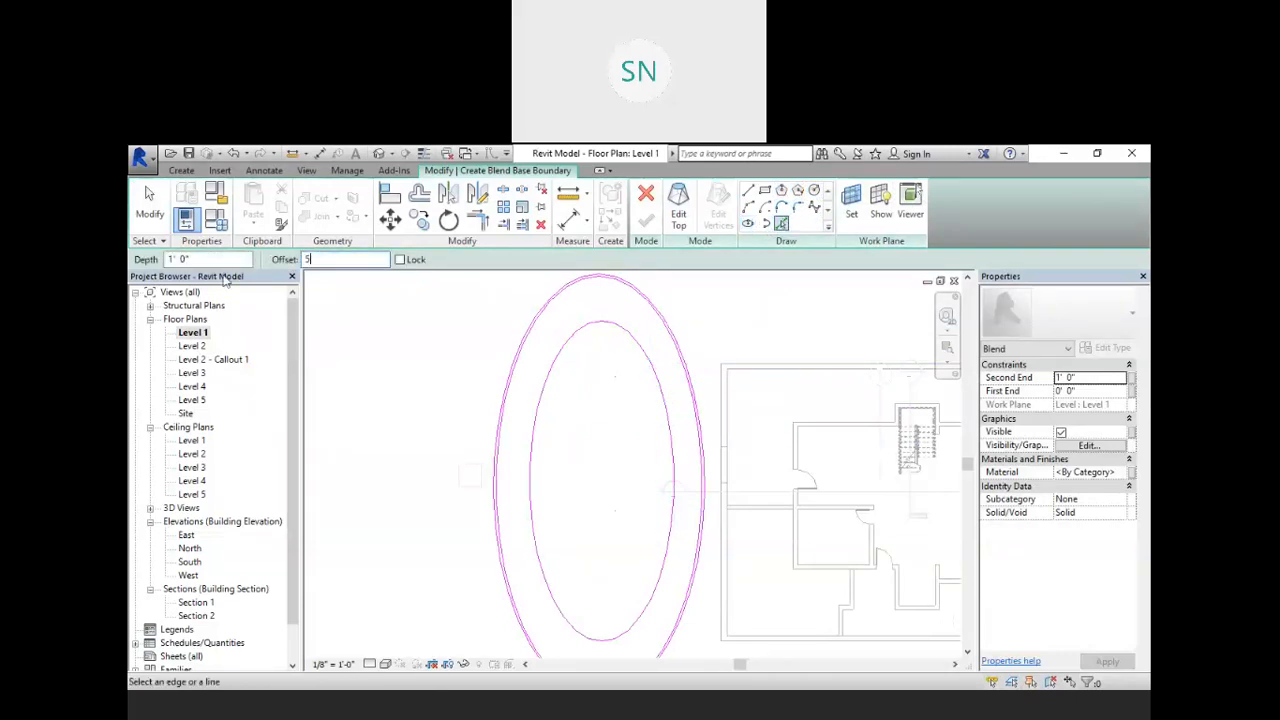
click(598, 392)
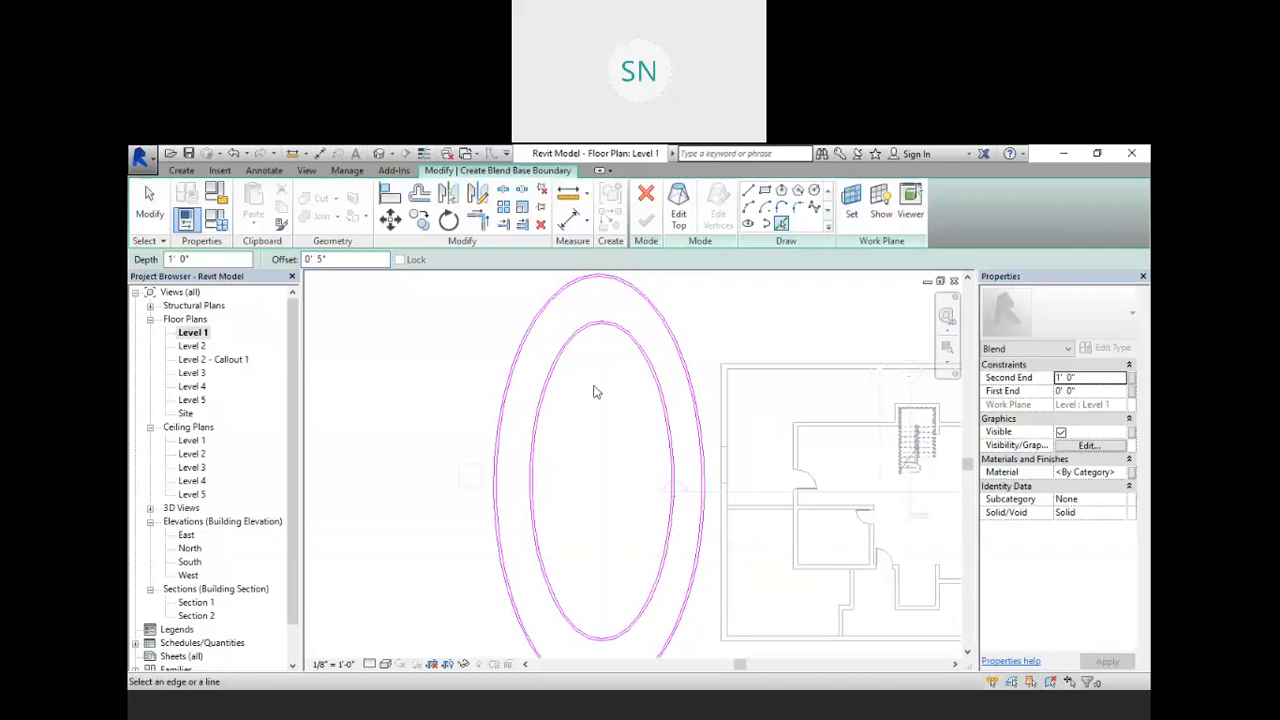
right_click(690, 292)
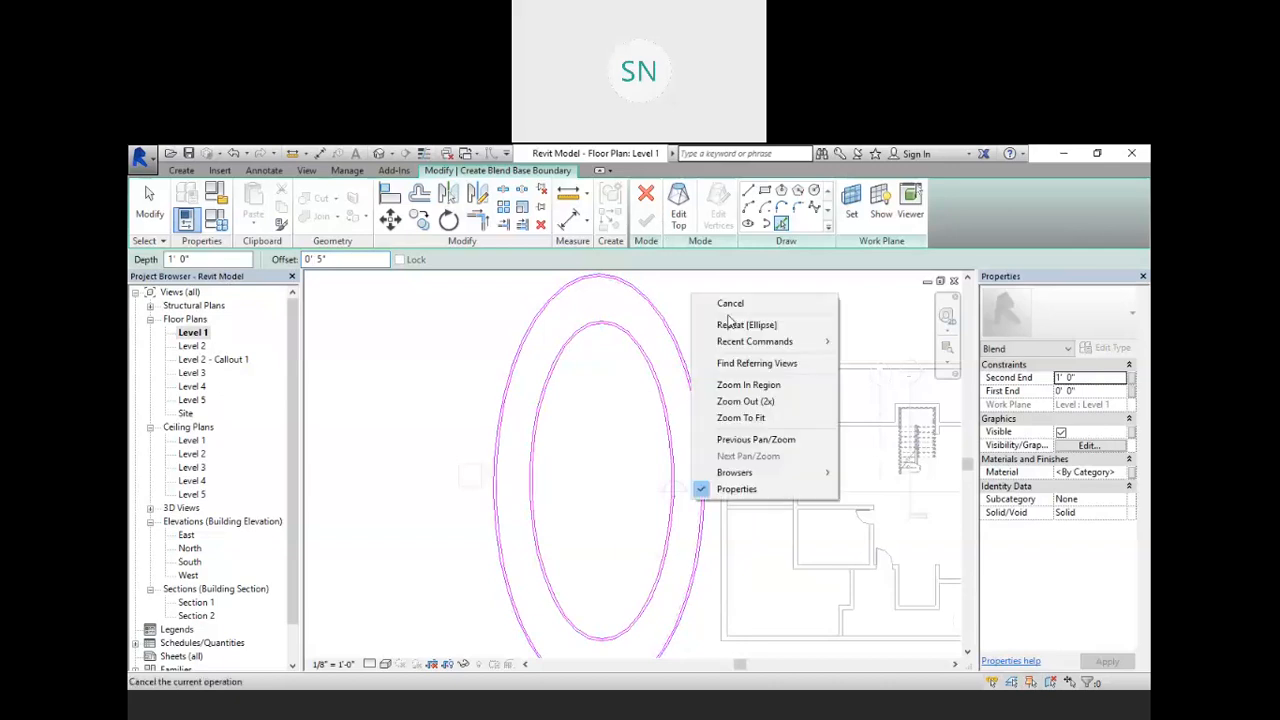
click(725, 300)
right_click(732, 303)
click(748, 312)
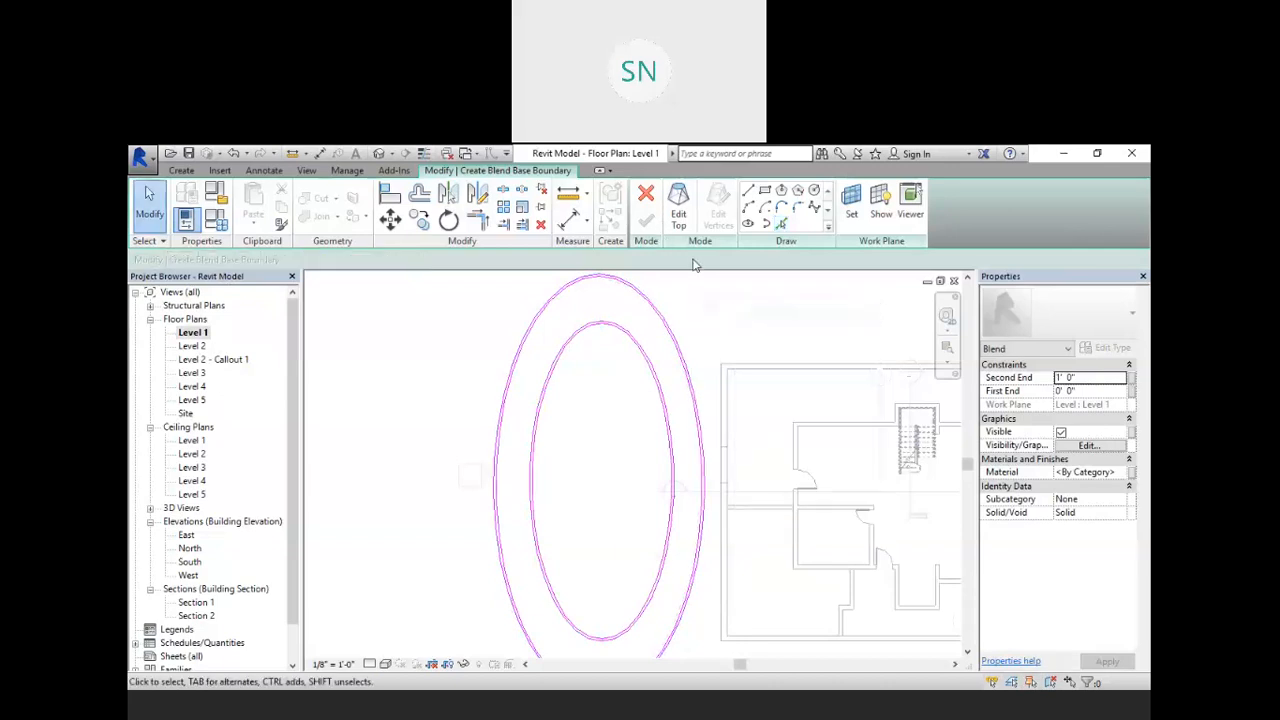
- Try to switch from the blend's base sketch to editing its top boundary with both pairs of ellipses in place
scroll(677, 391, down, 1)
scroll(620, 370, up, 4)
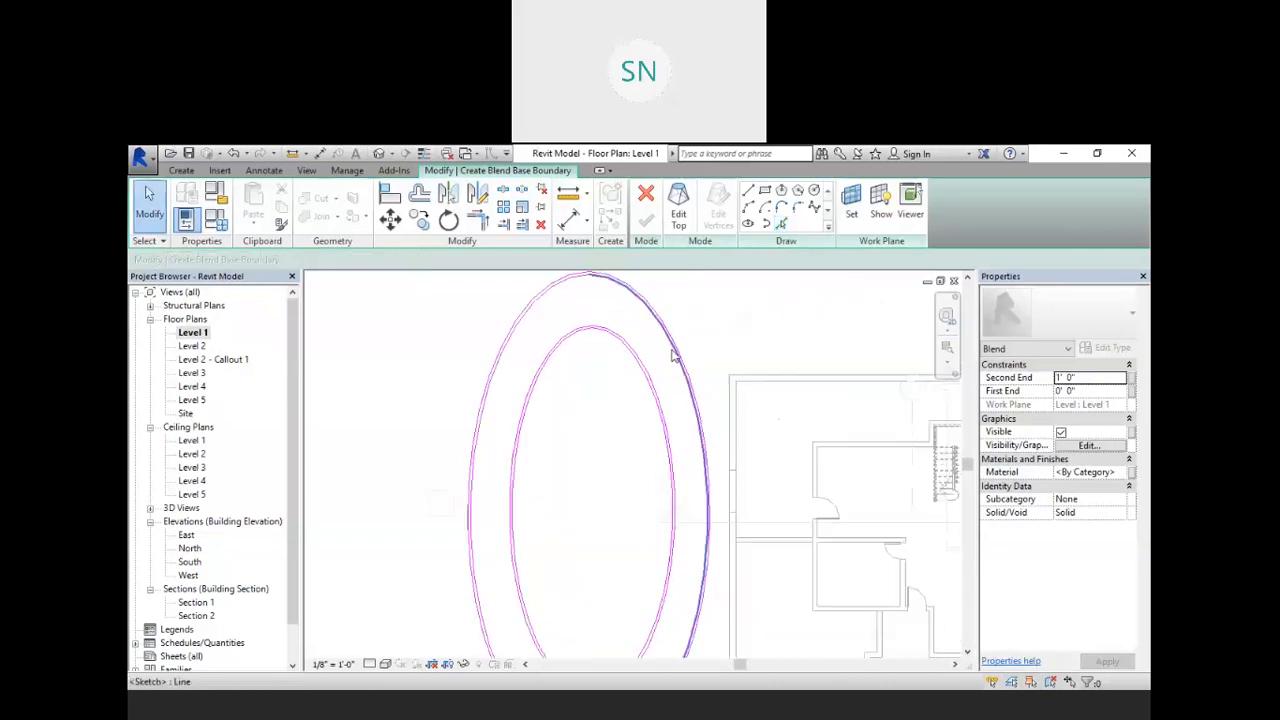
scroll(572, 345, up, 1)
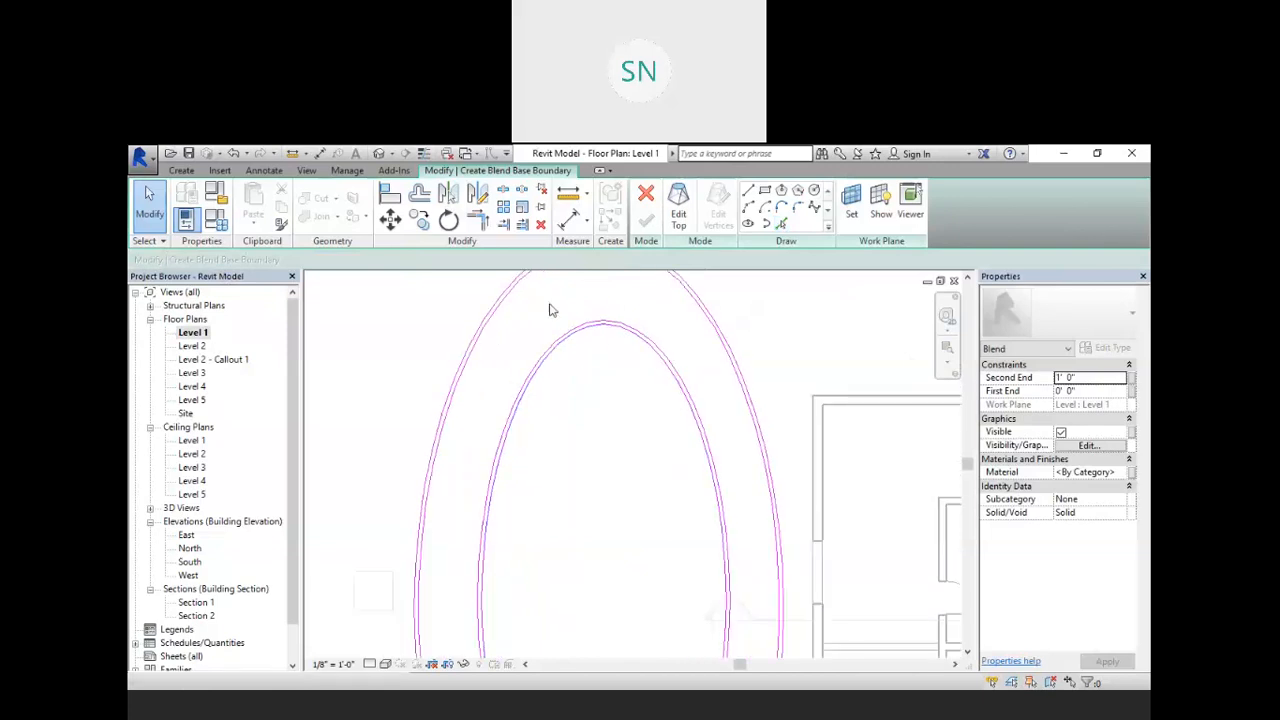
click(672, 203)
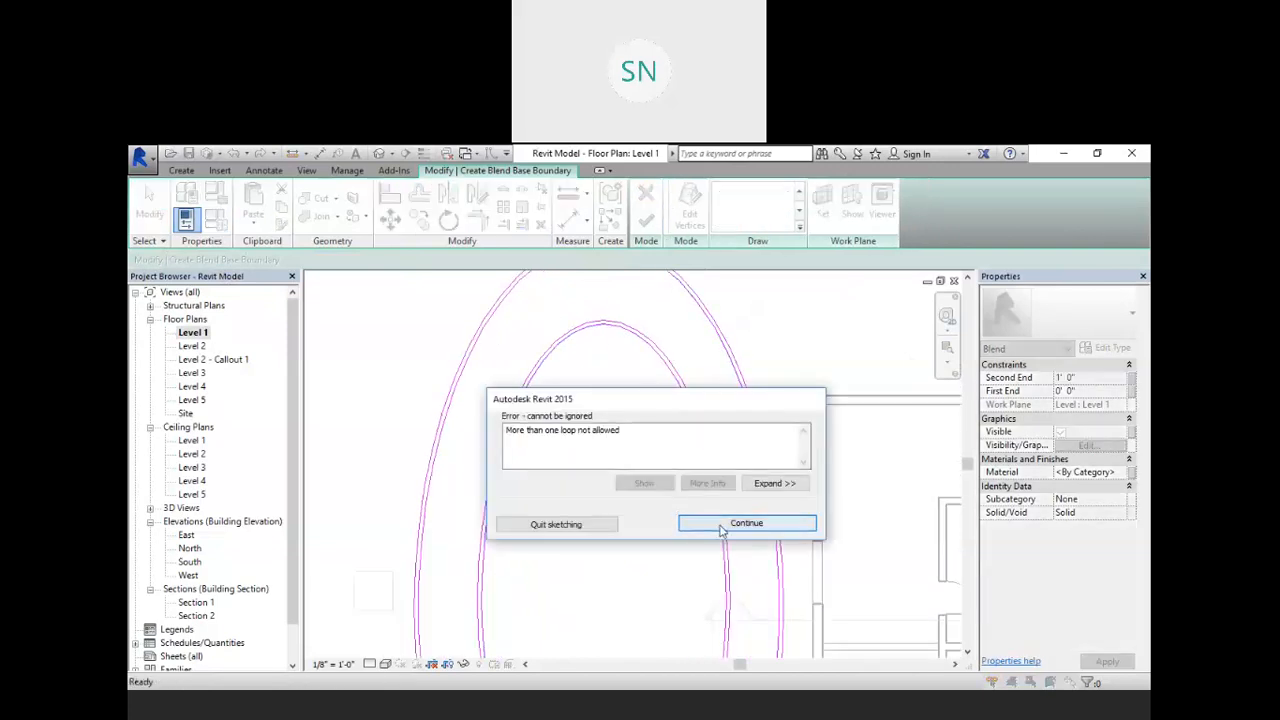
click(757, 524)
- Delete the 5" offset copies of the larger and smaller ellipses from the blend's base sketch
scroll(593, 368, down, 3)
scroll(586, 337, up, 2)
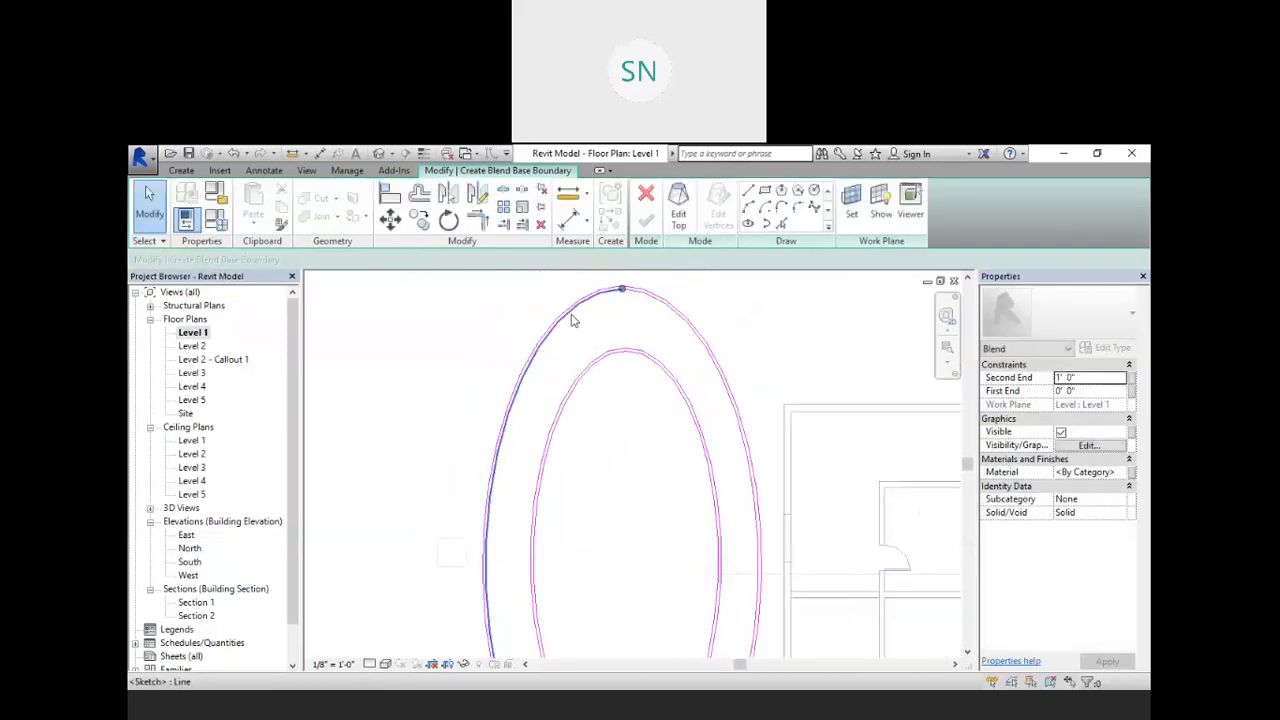
click(573, 320)
click(614, 334)
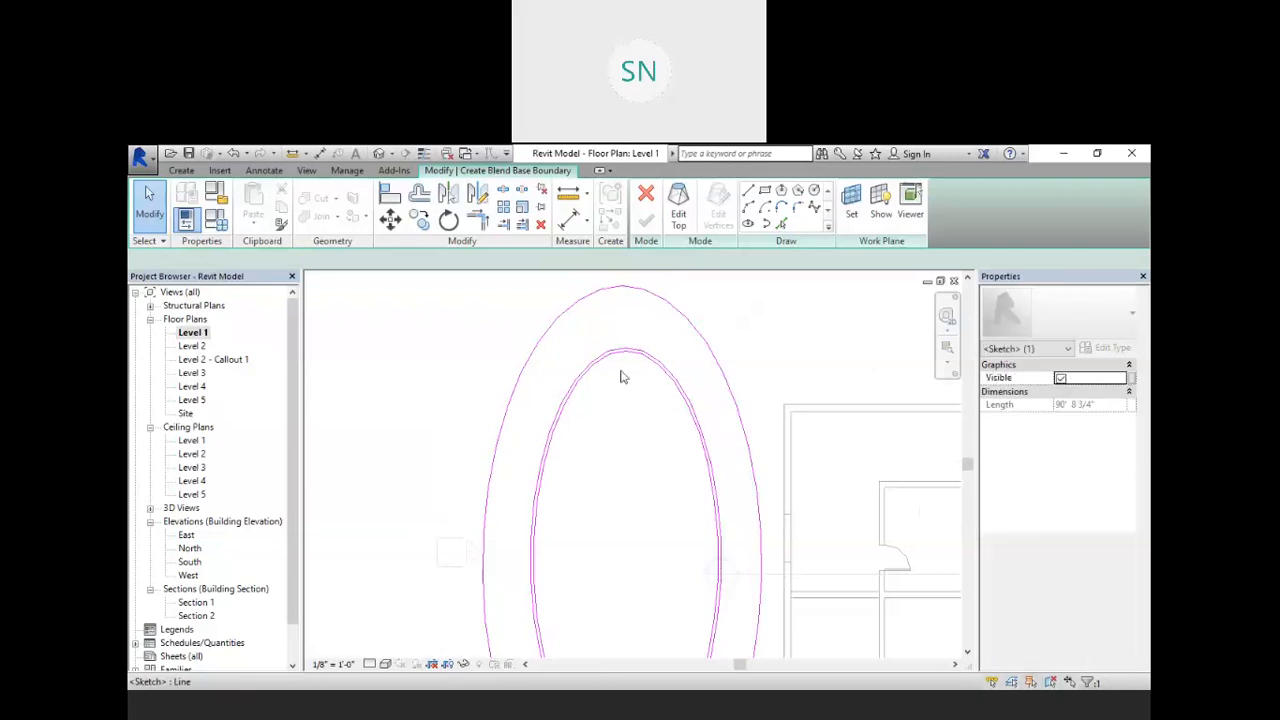
key(Delete)
click(645, 360)
key(Delete)
scroll(623, 366, down, 4)
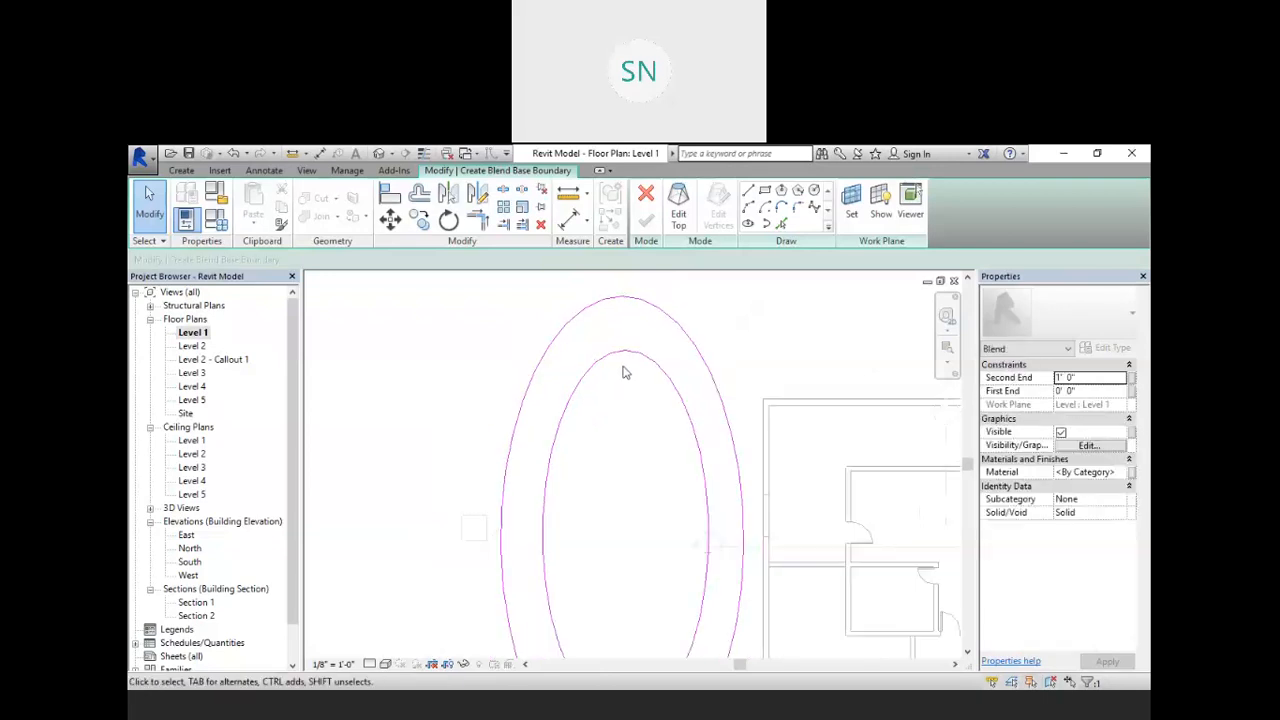
- Delete the smaller inner ellipse from the base sketch and switch to editing the blend's top boundary
click(678, 213)
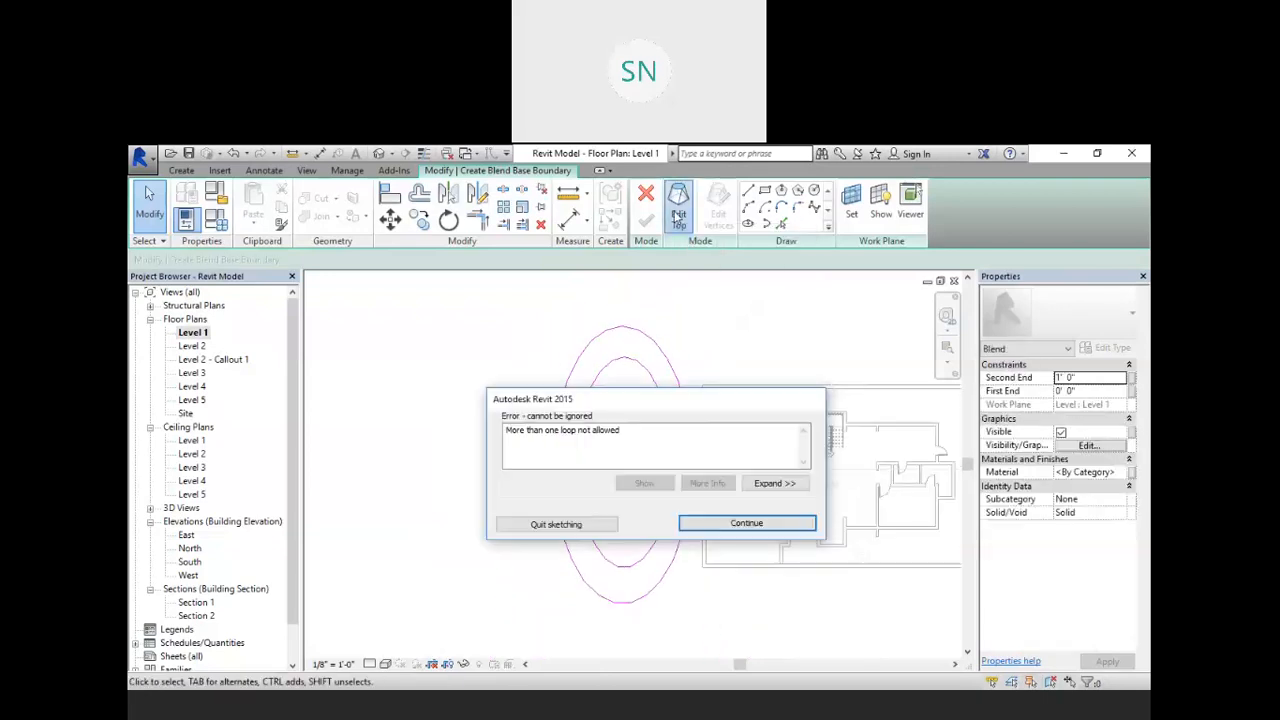
click(732, 524)
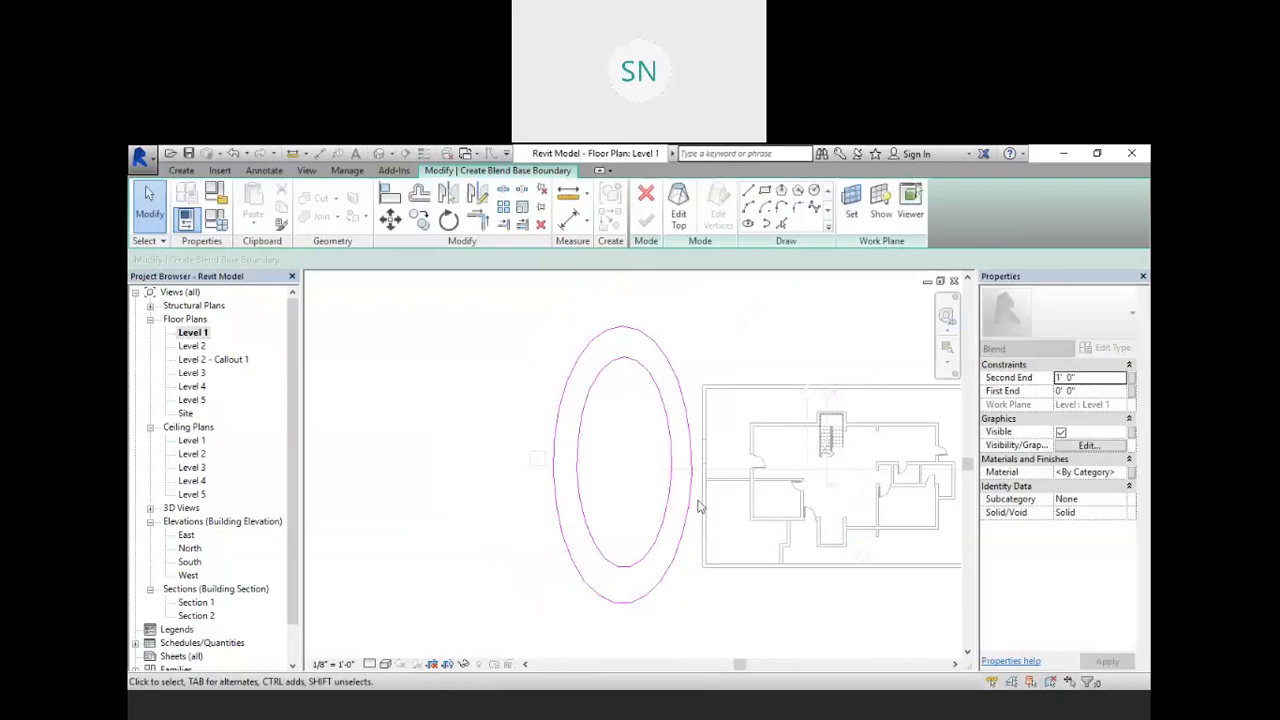
click(632, 367)
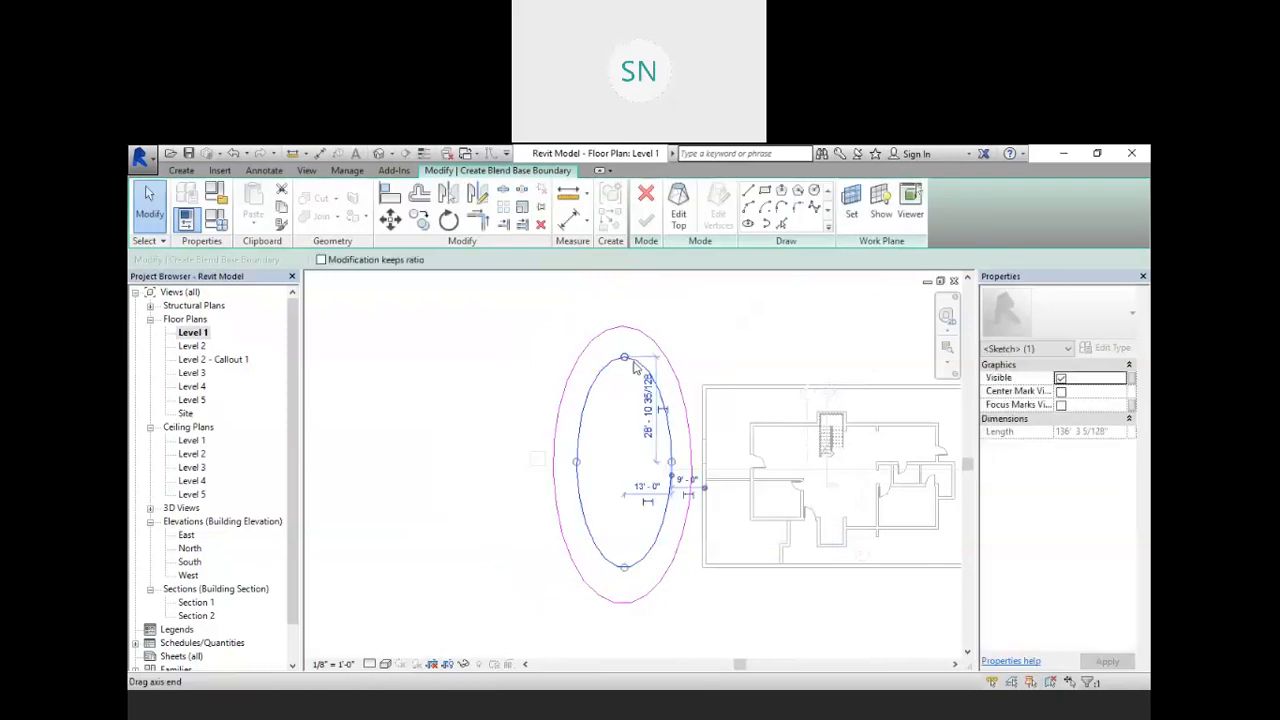
key(Delete)
scroll(633, 360, down, 2)
click(678, 213)
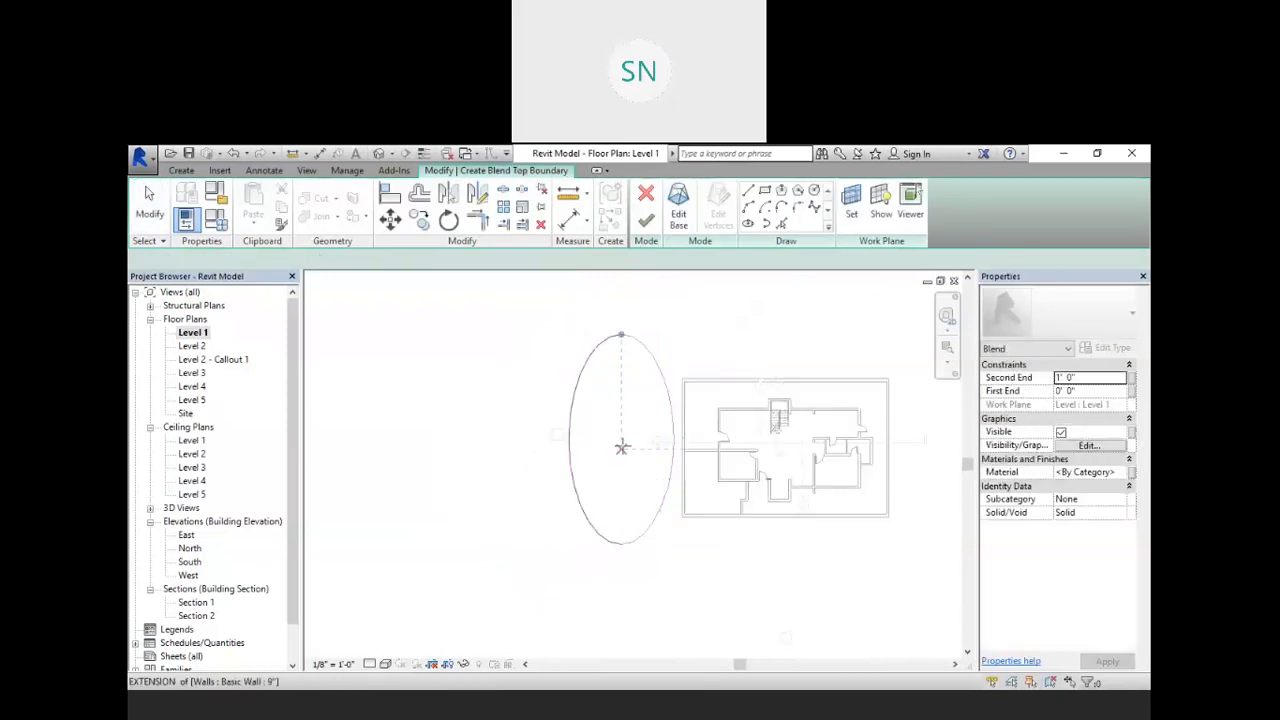
- Discard the unfinished blend and its sketch
scroll(615, 455, up, 2)
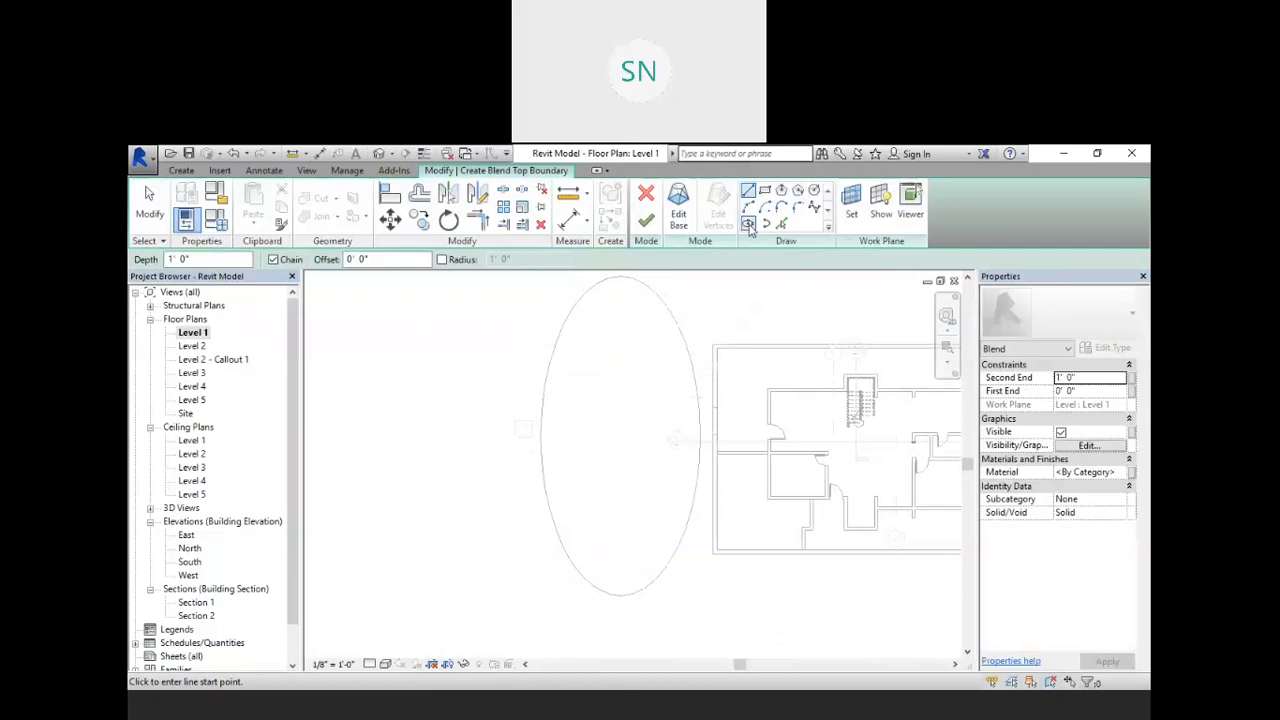
scroll(648, 325, down, 3)
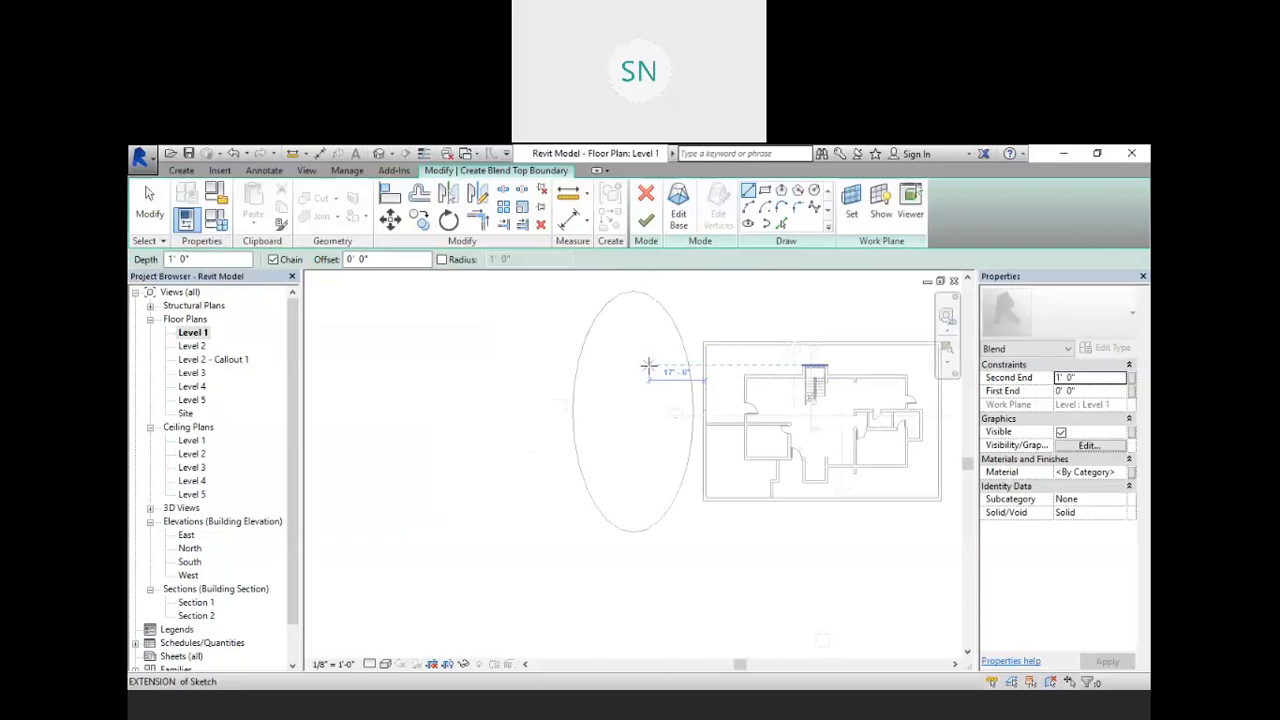
click(646, 193)
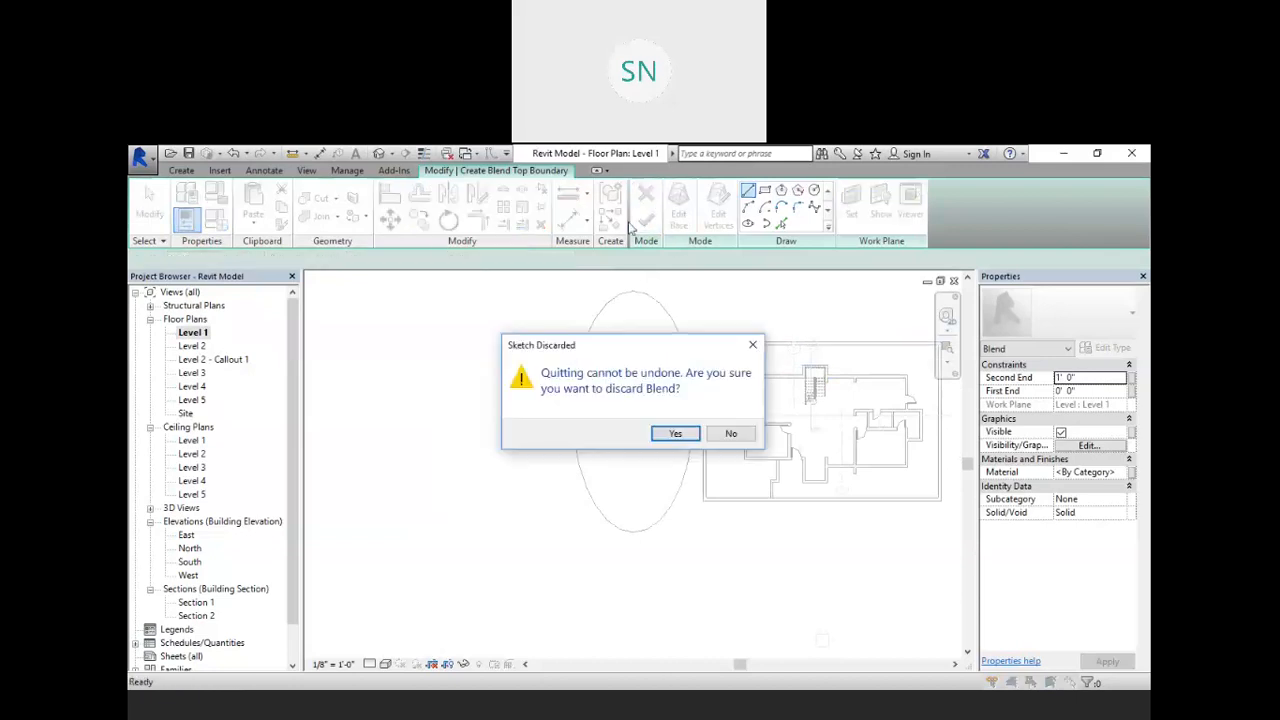
click(676, 434)
- Start an Extrusion west of the building and sketch a semicircular north arc and an inward-curving west arc running south from its end
scroll(662, 460, down, 2)
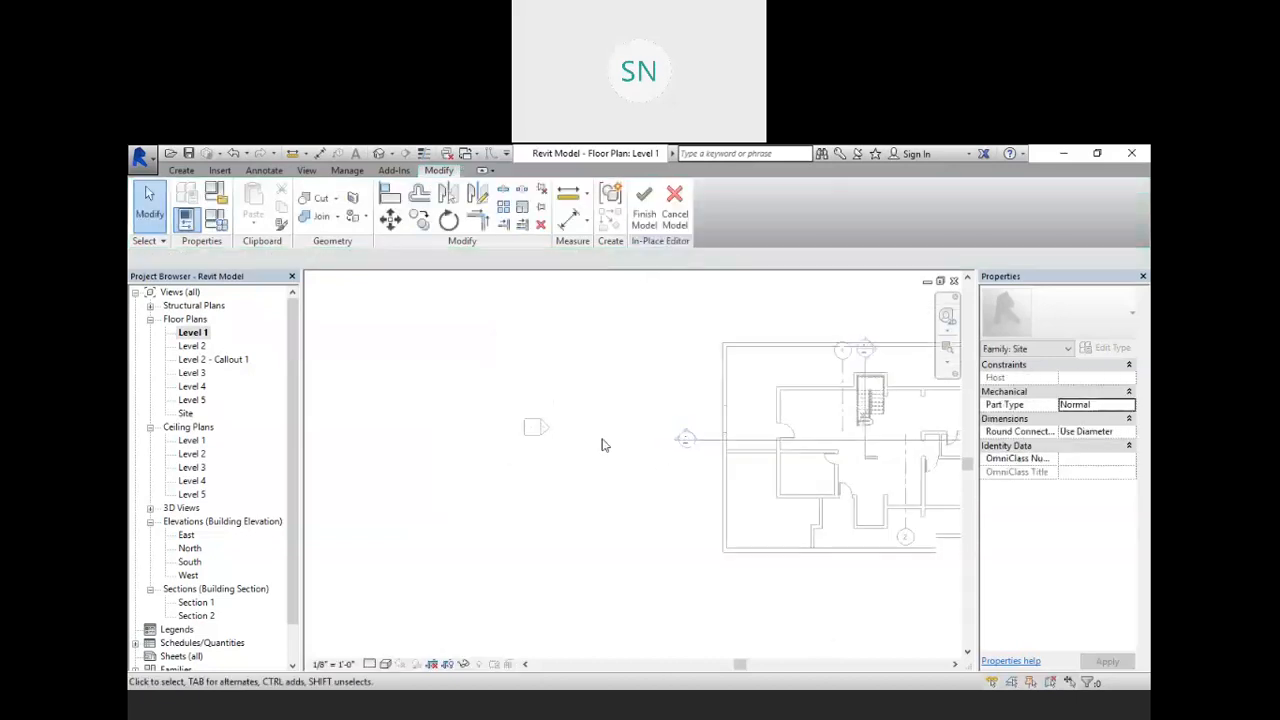
click(181, 170)
click(254, 205)
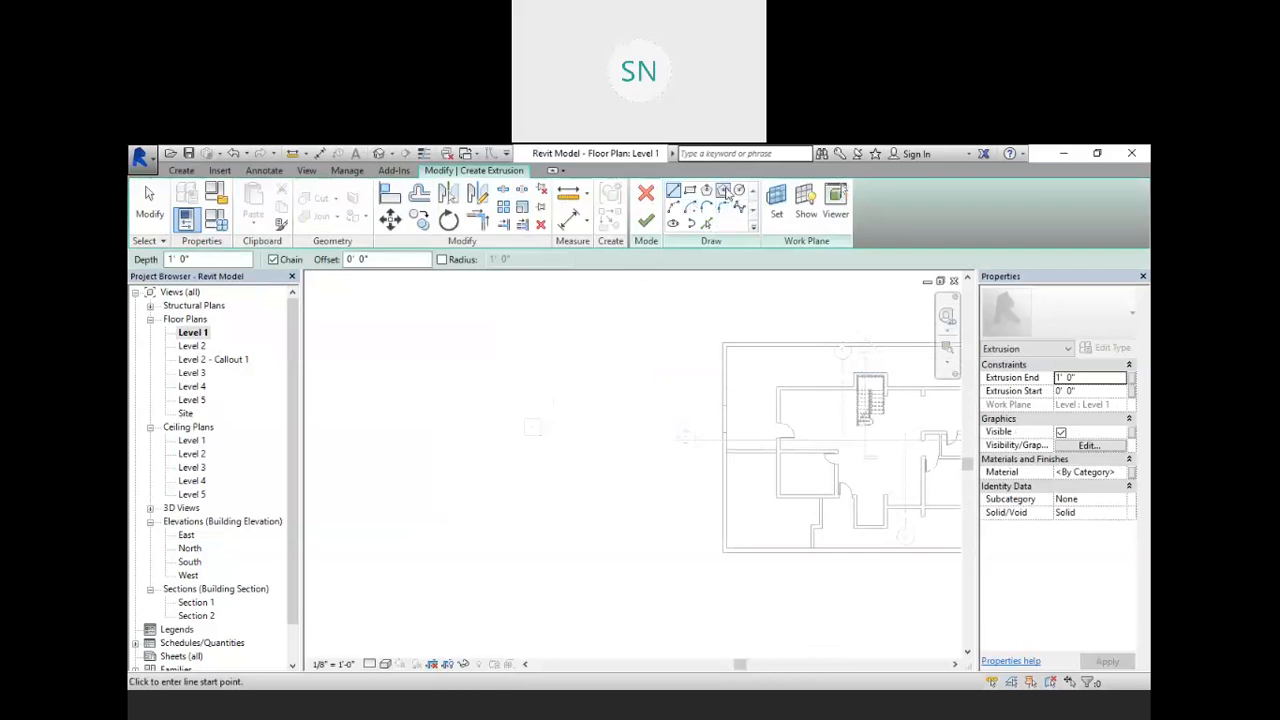
click(673, 206)
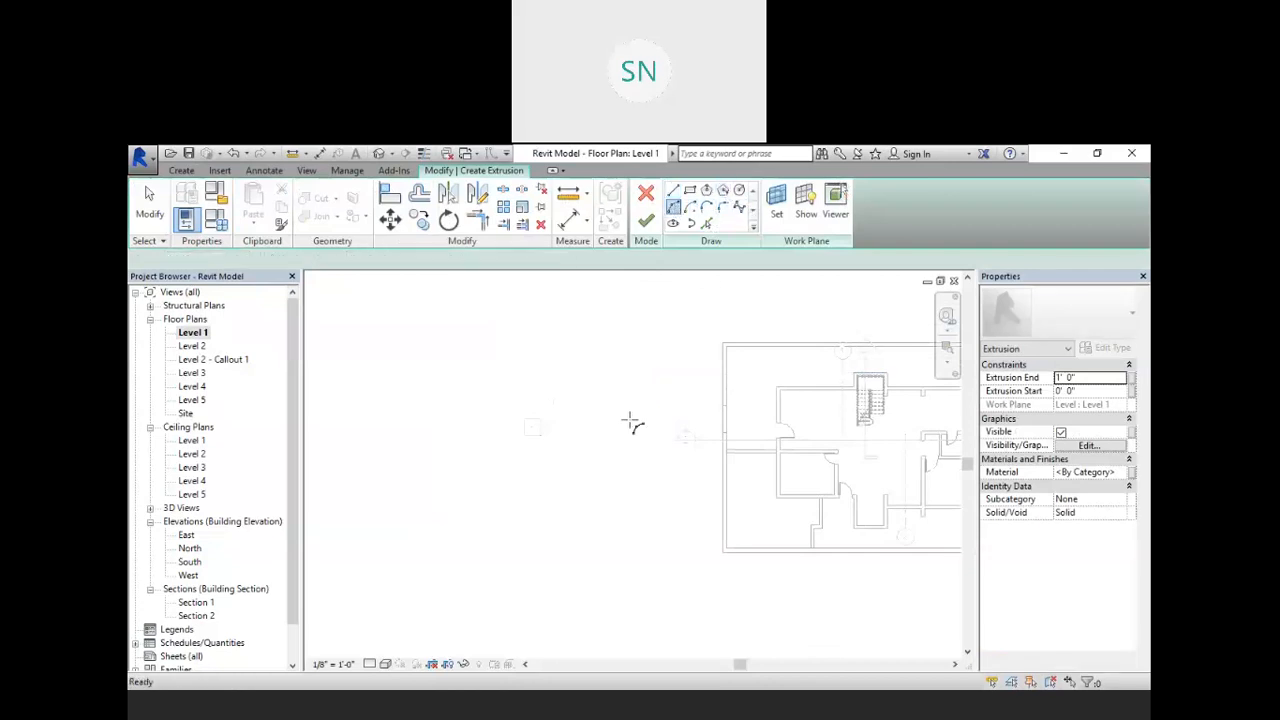
scroll(650, 408, up, 2)
click(703, 395)
click(548, 395)
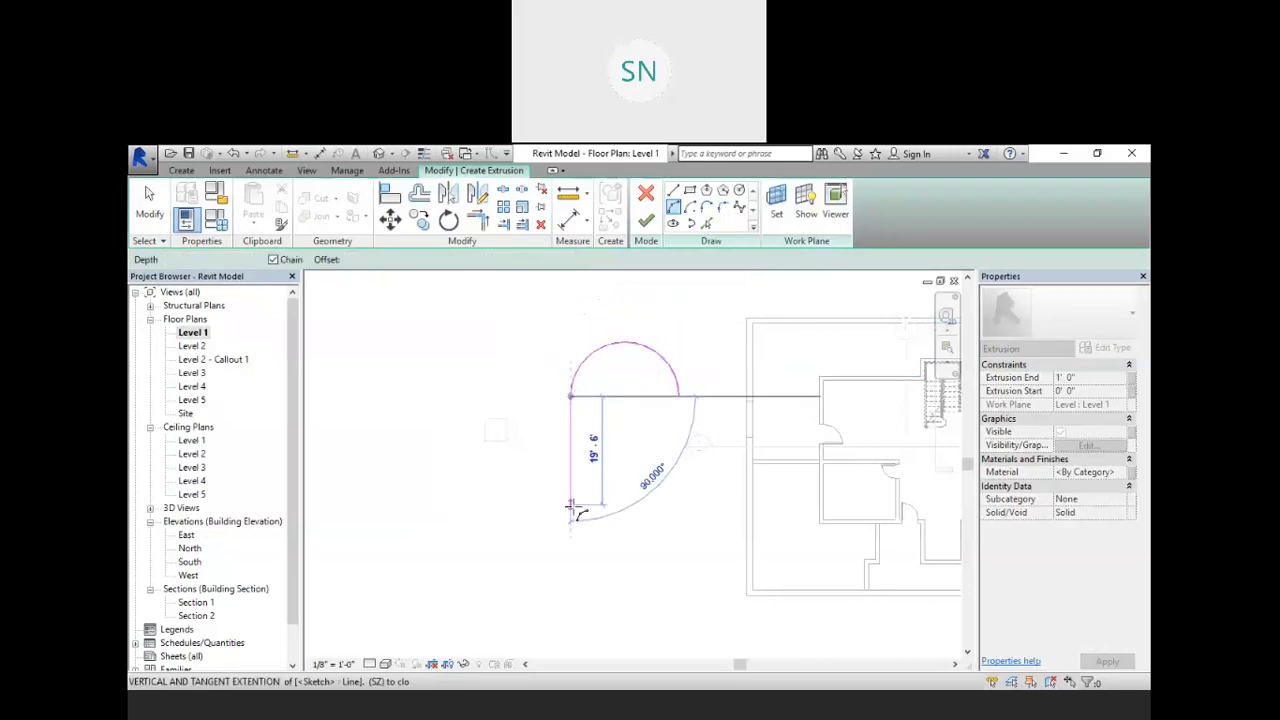
click(571, 525)
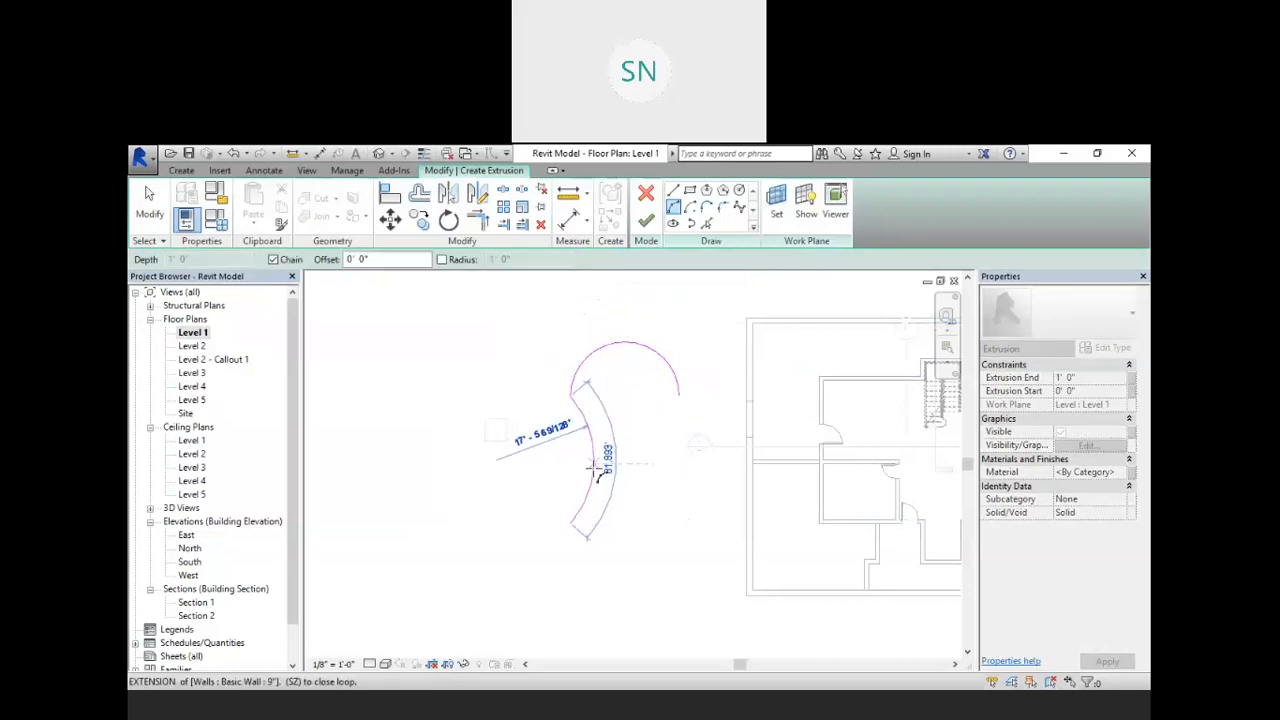
click(590, 472)
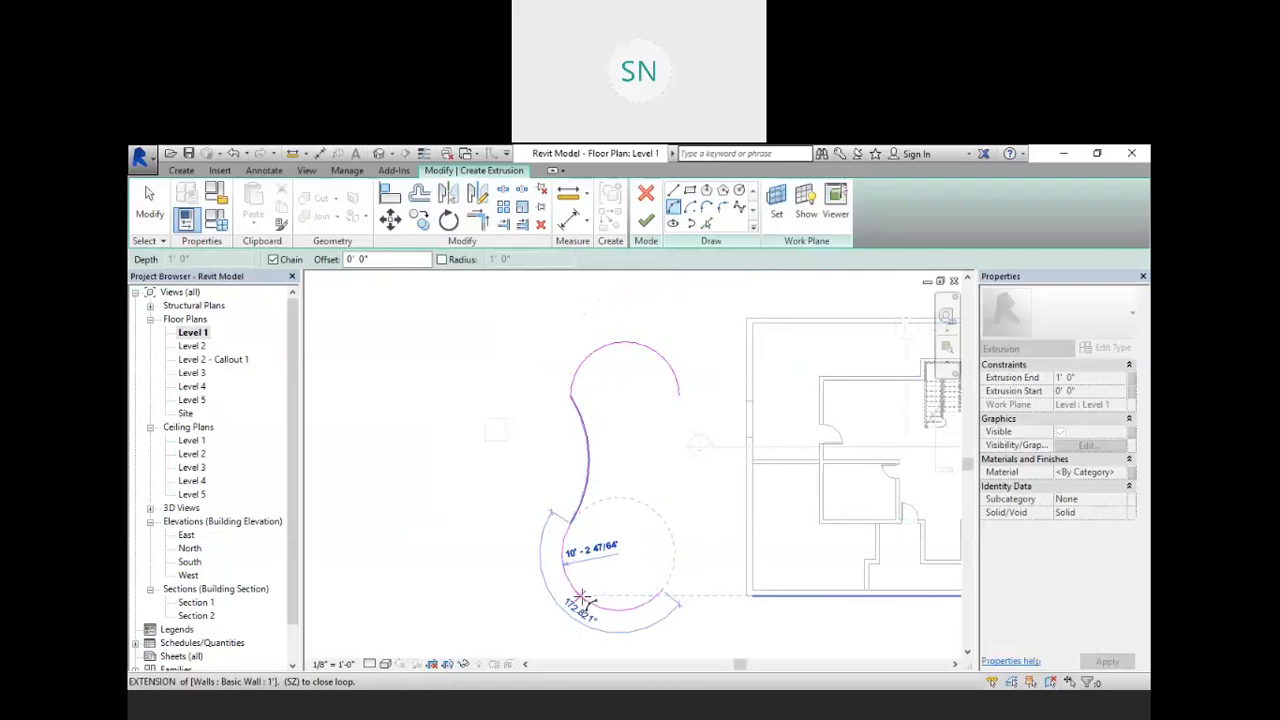
- Add a south arc of about 10'-3" radius and close the outline with a shallow arc along the east side
click(661, 598)
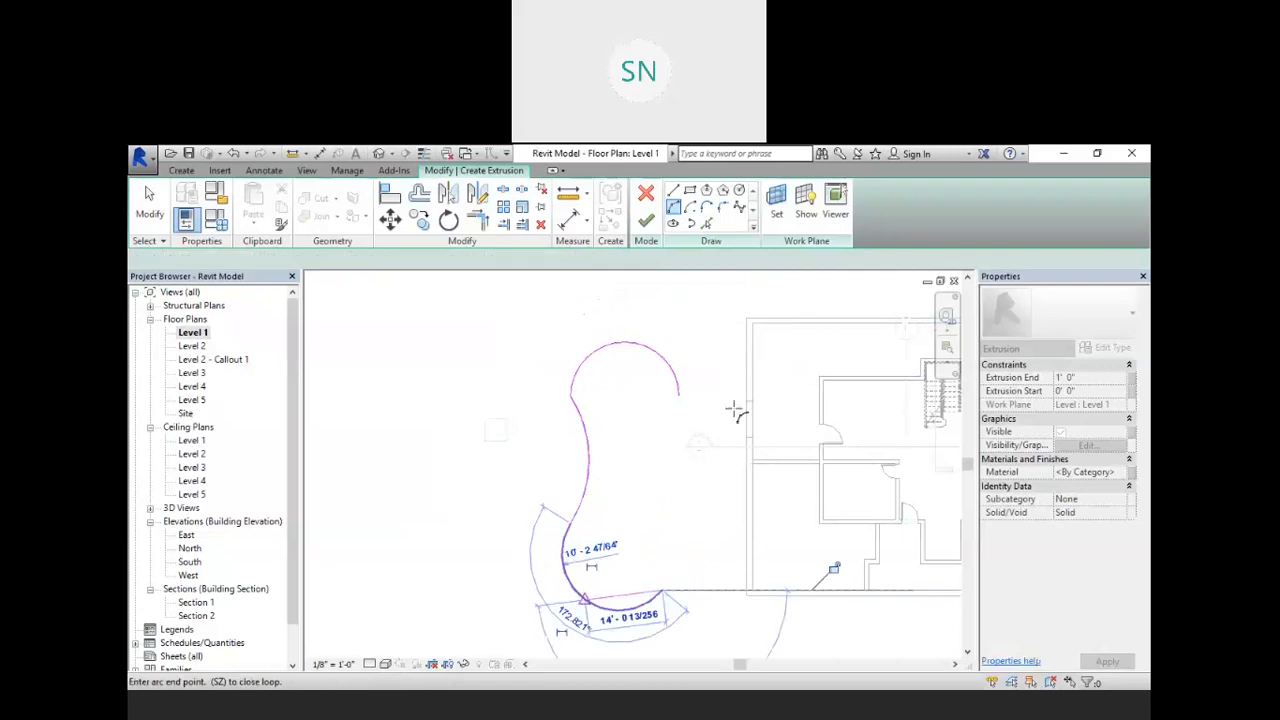
click(680, 402)
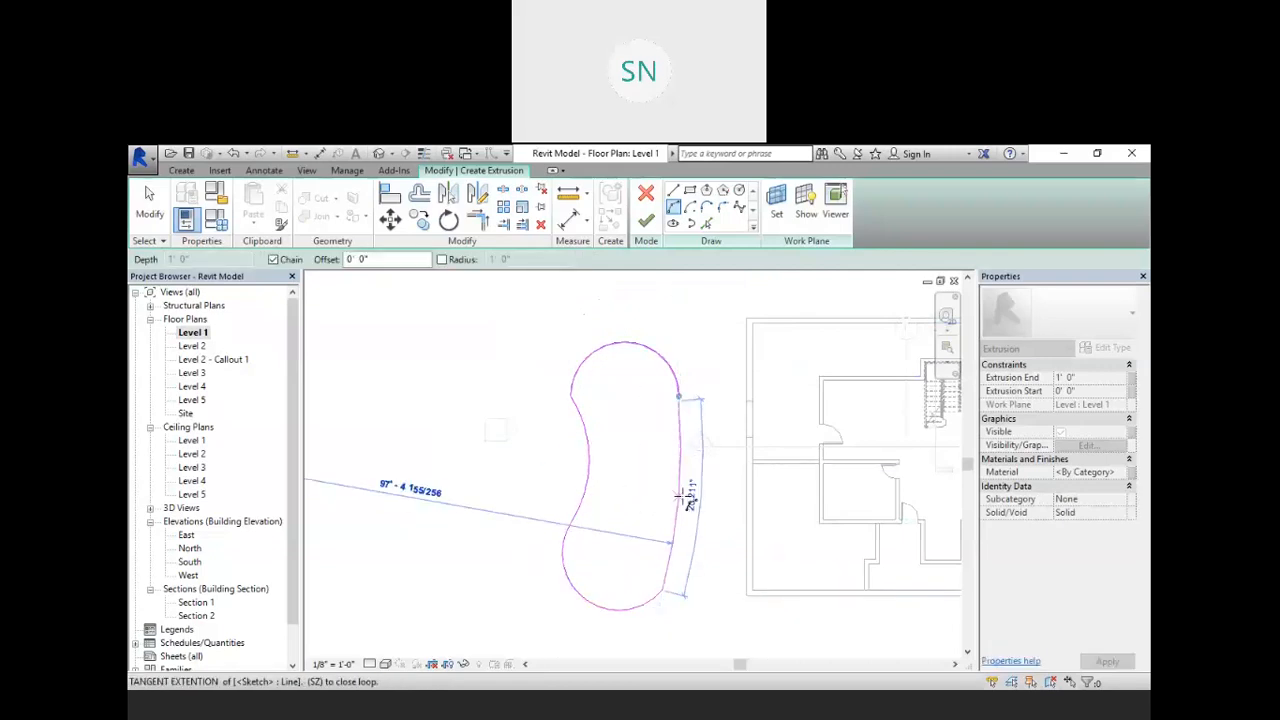
key(Escape)
right_click(706, 338)
click(742, 343)
scroll(660, 365, up, 1)
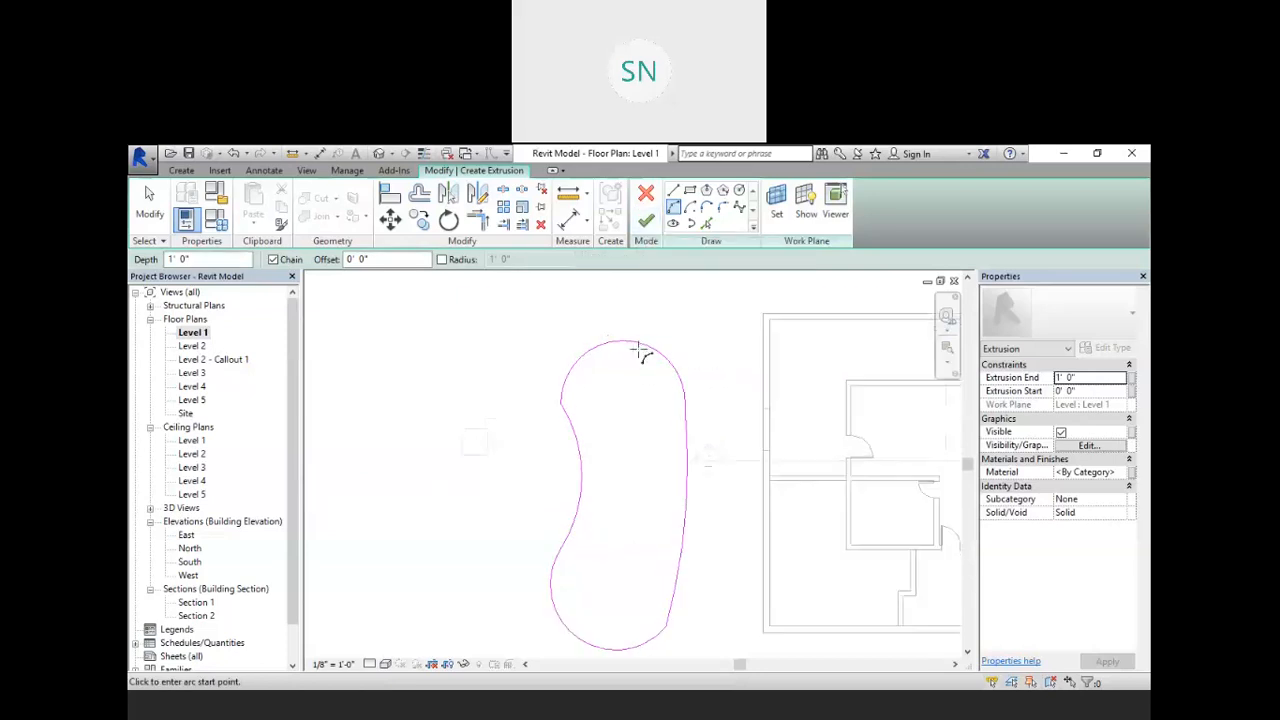
- Add a copy of the curved outline offset 5" inward using Pick Lines, and finish the extrusion with a 1' depth
click(706, 222)
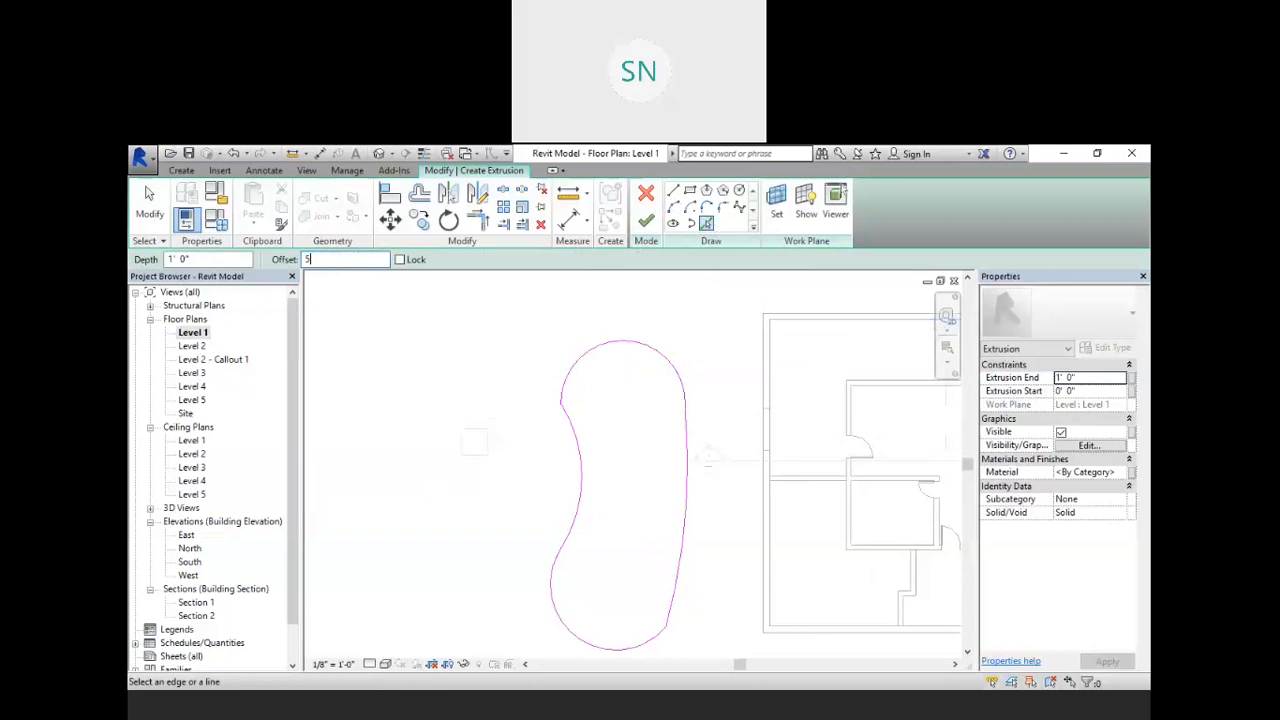
click(604, 347)
click(577, 434)
click(568, 590)
click(685, 541)
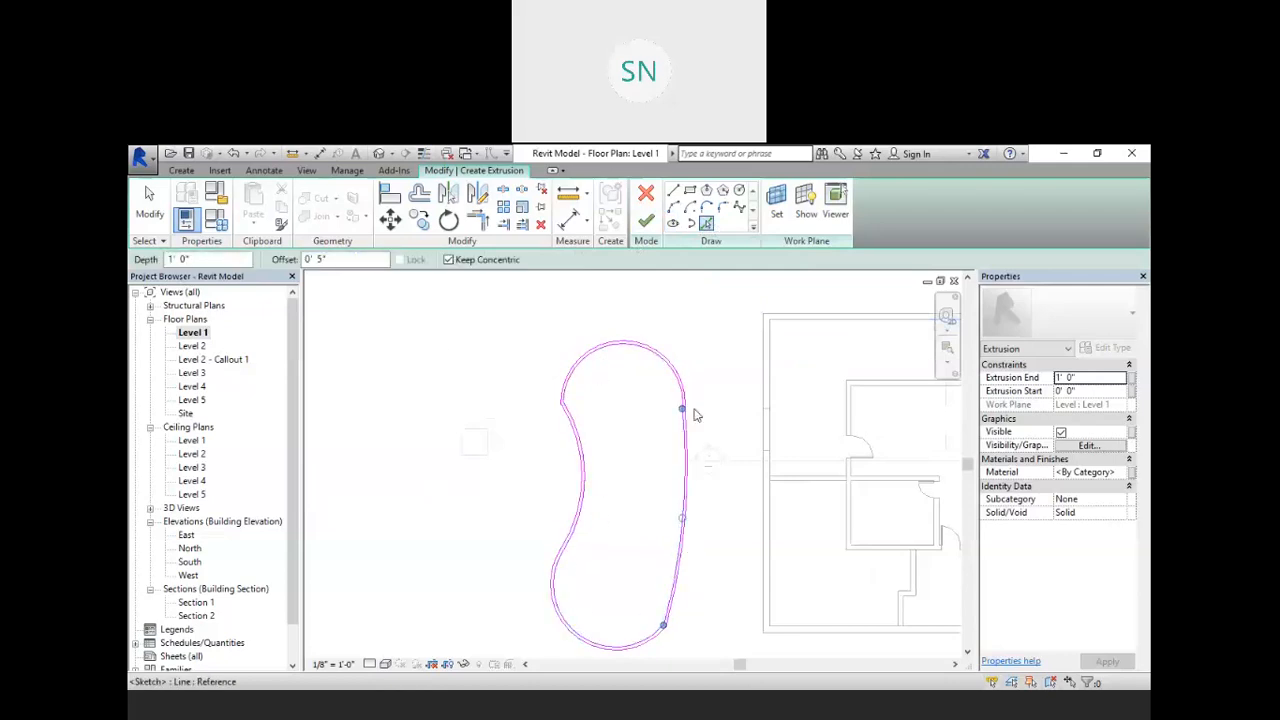
click(646, 222)
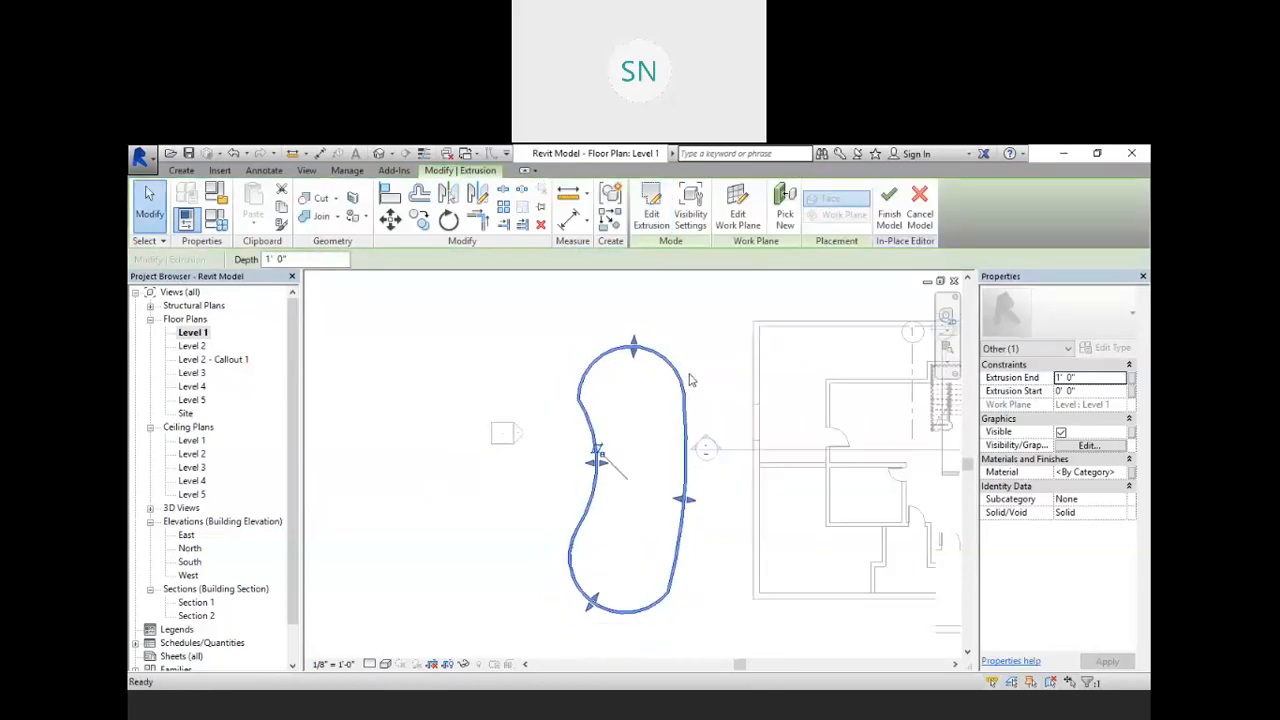
- Open the default 3D view and finish the in-place site model
scroll(684, 385, down, 1)
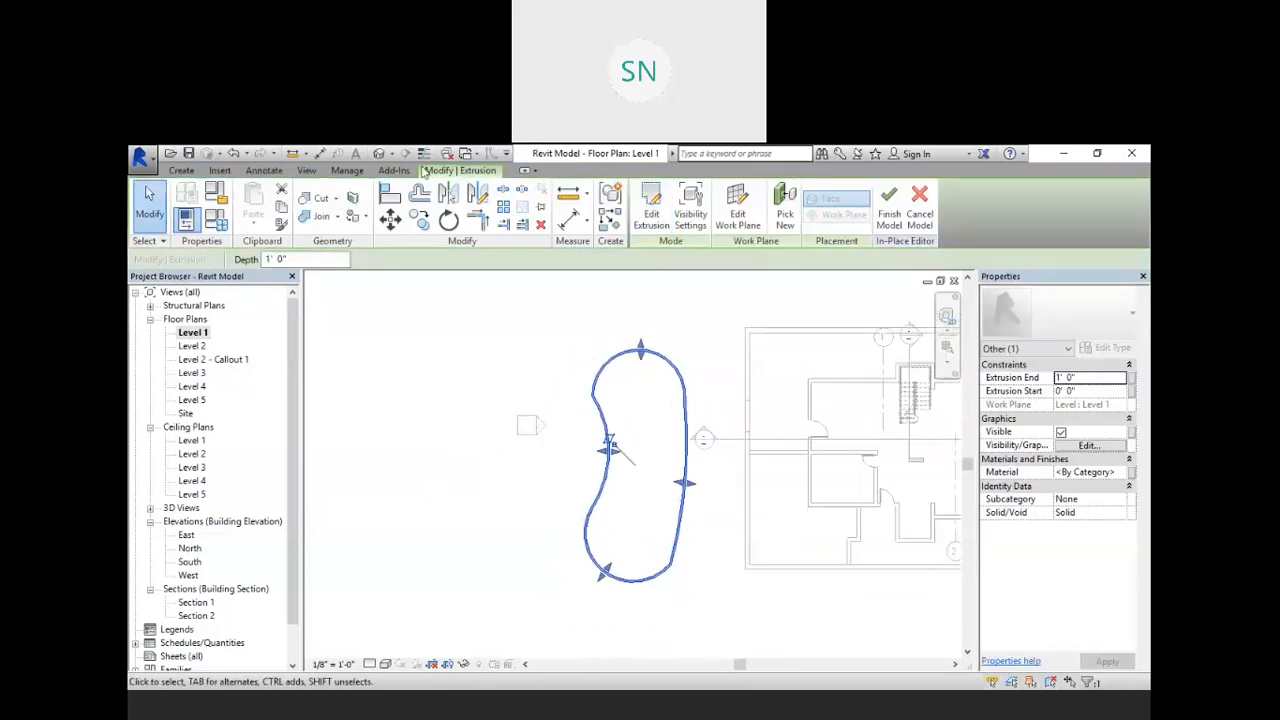
click(380, 154)
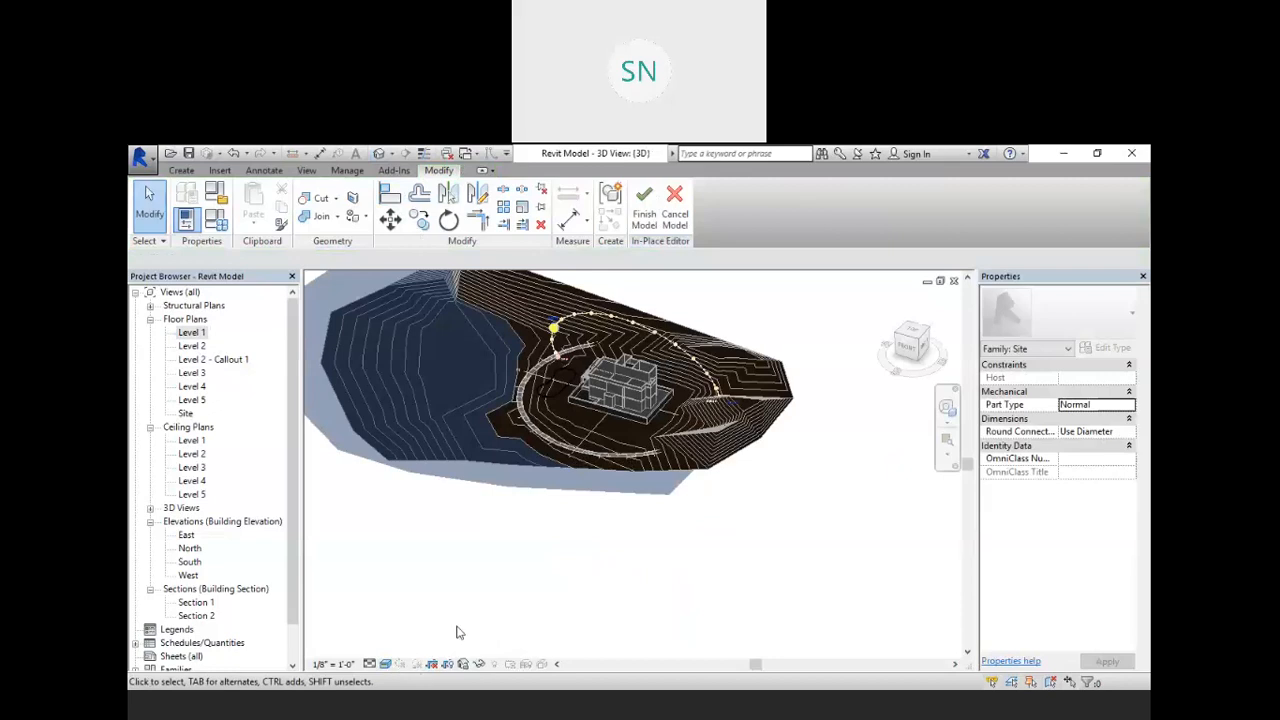
click(644, 210)
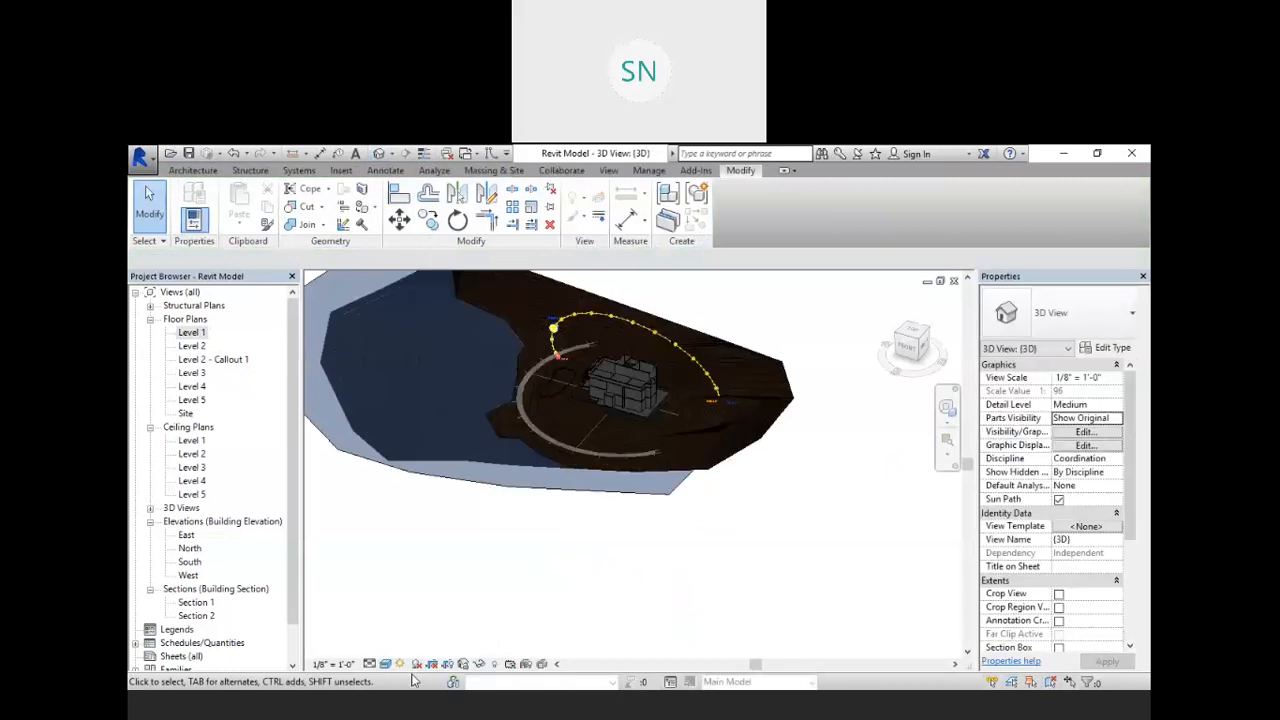
- Turn off the sun path in the 3D view
click(385, 664)
click(400, 664)
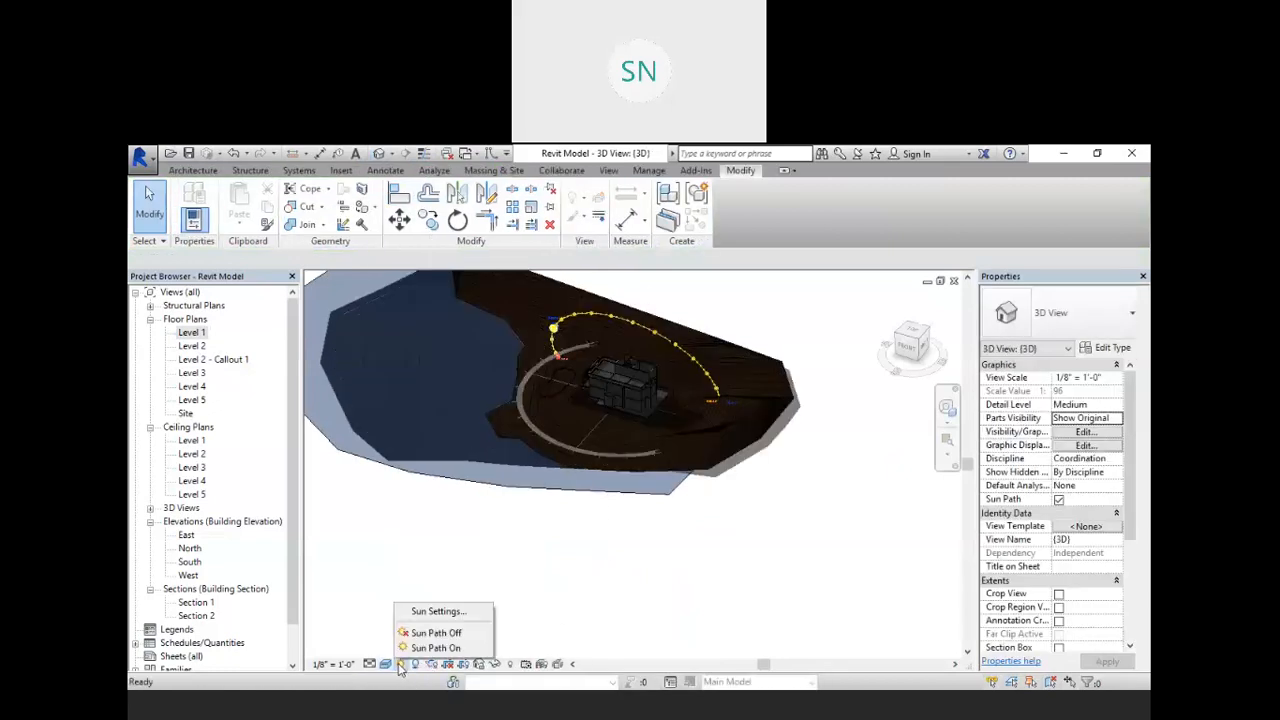
click(418, 634)
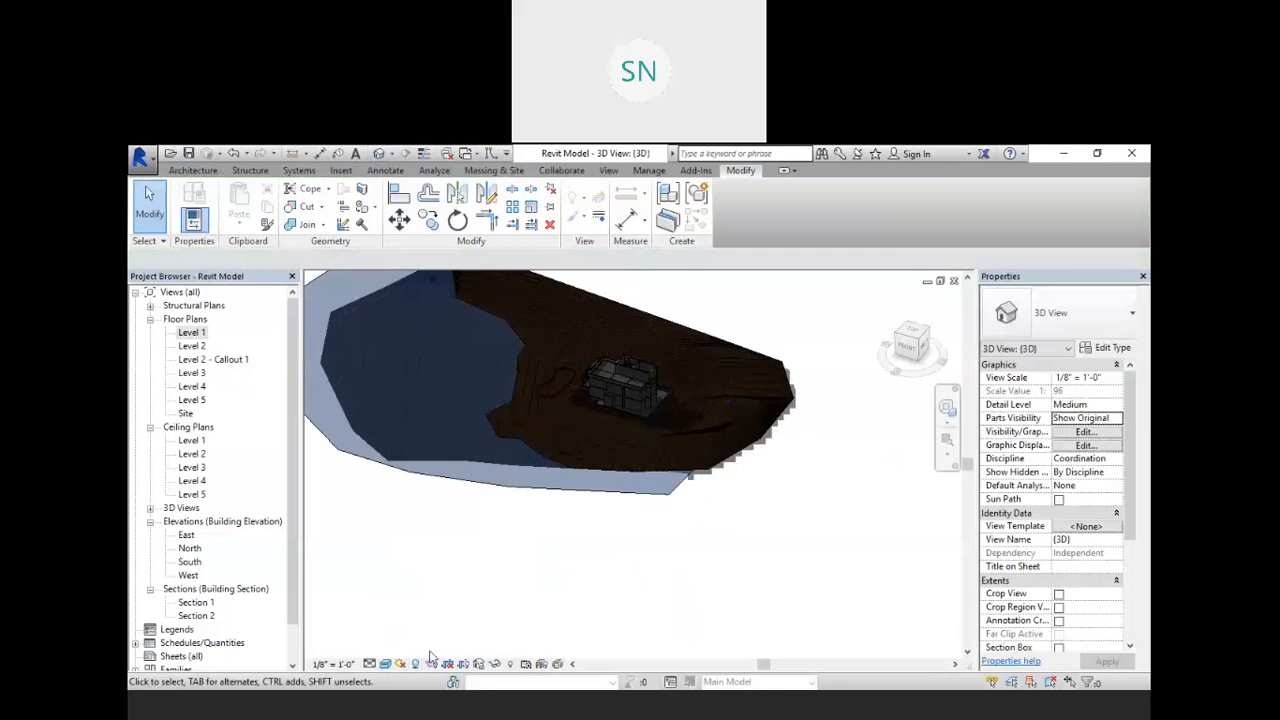
- Set the solar study to Lighting in the sun settings and change the 3D view's visual style to Shaded
click(400, 664)
click(427, 609)
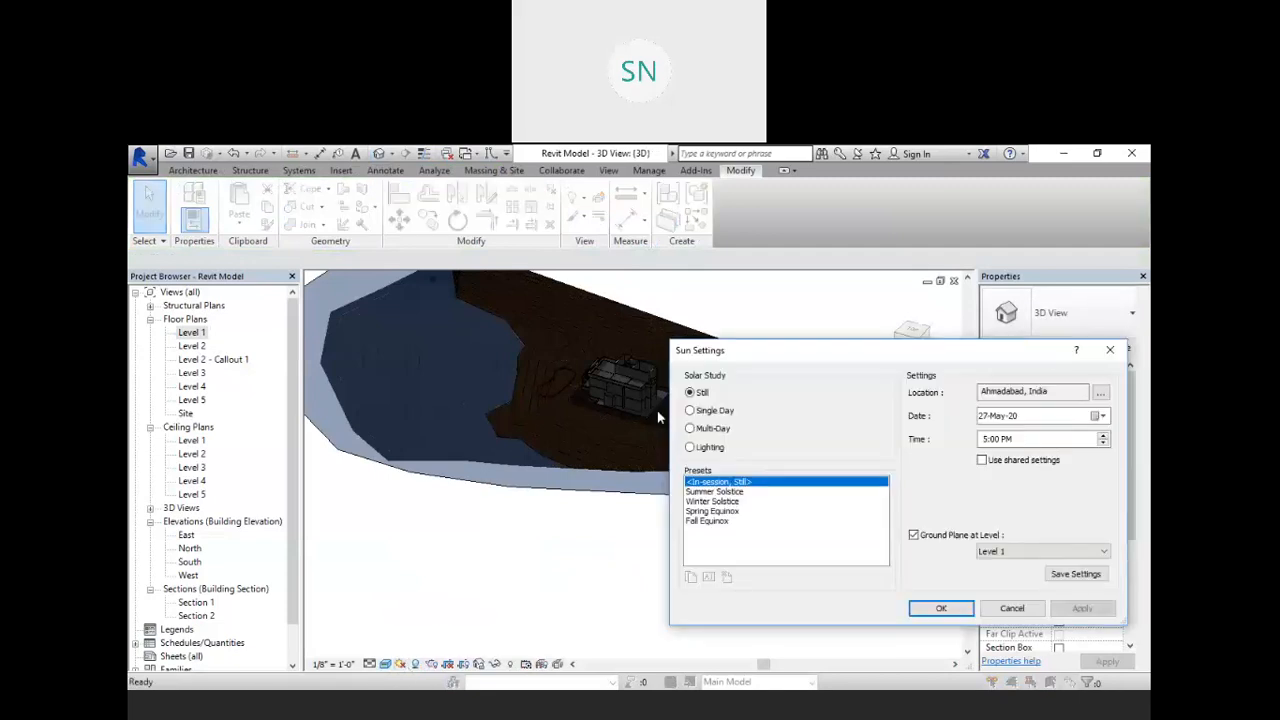
click(691, 448)
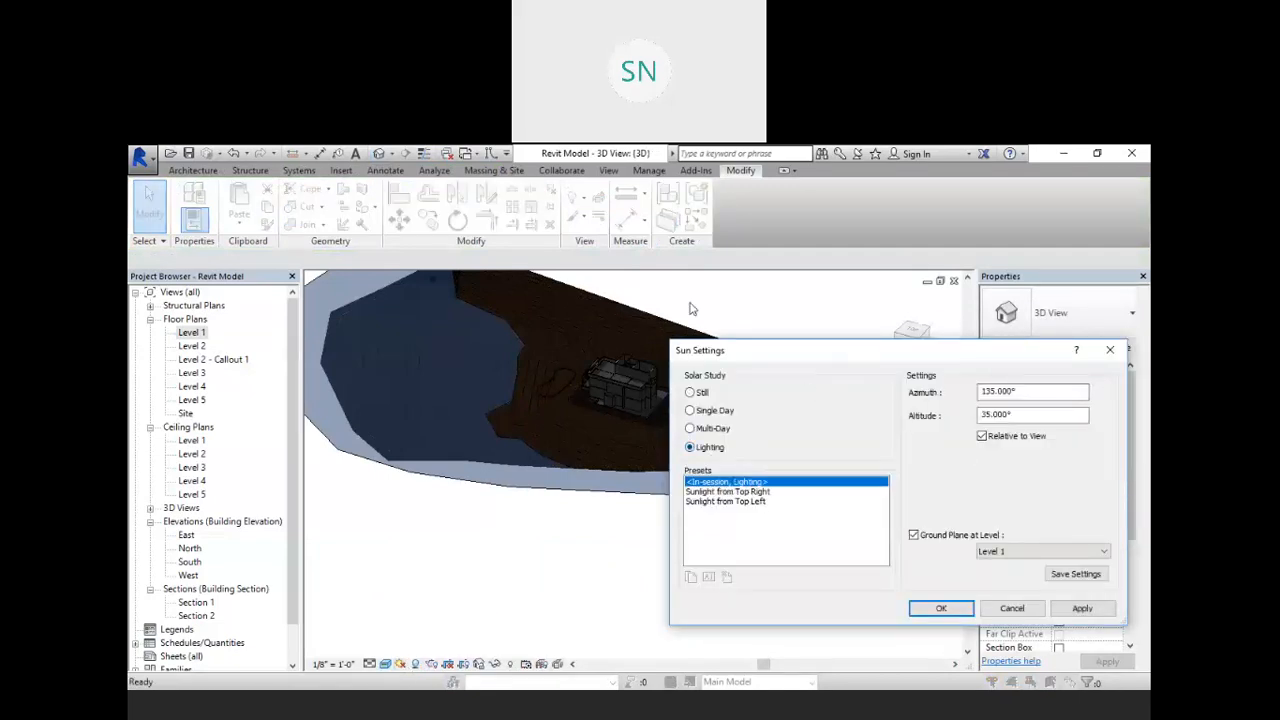
click(805, 566)
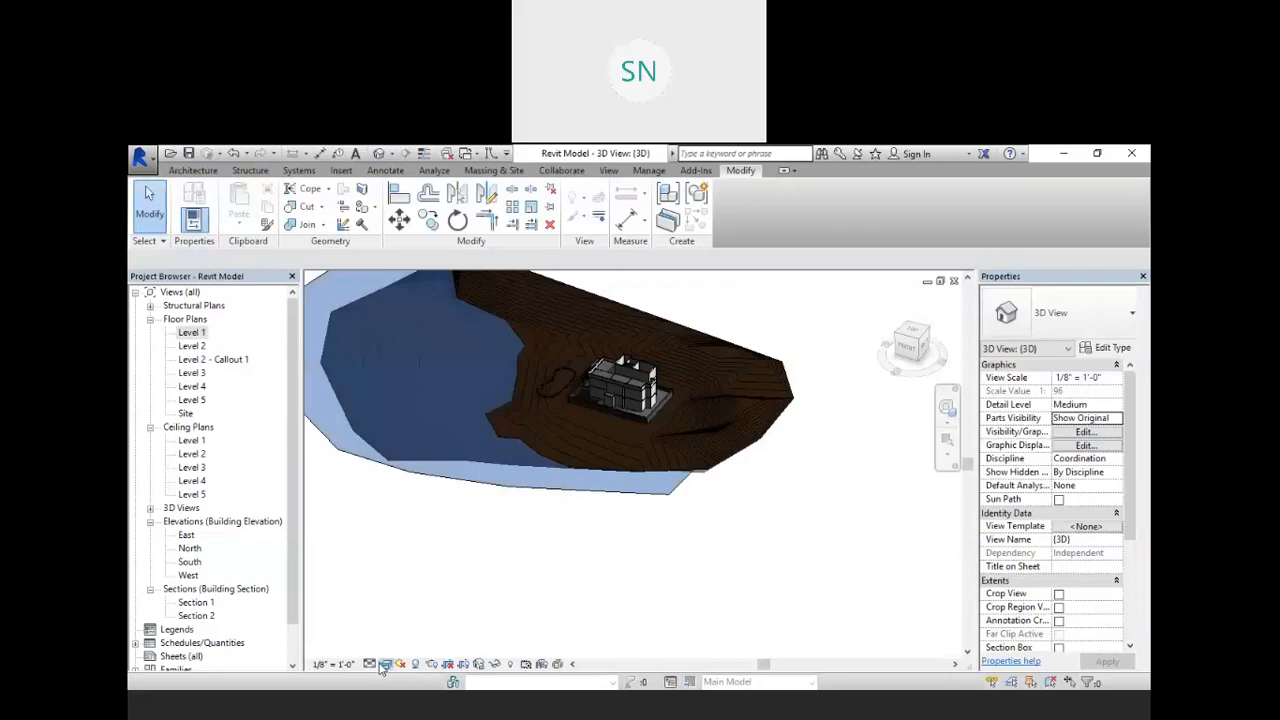
click(386, 664)
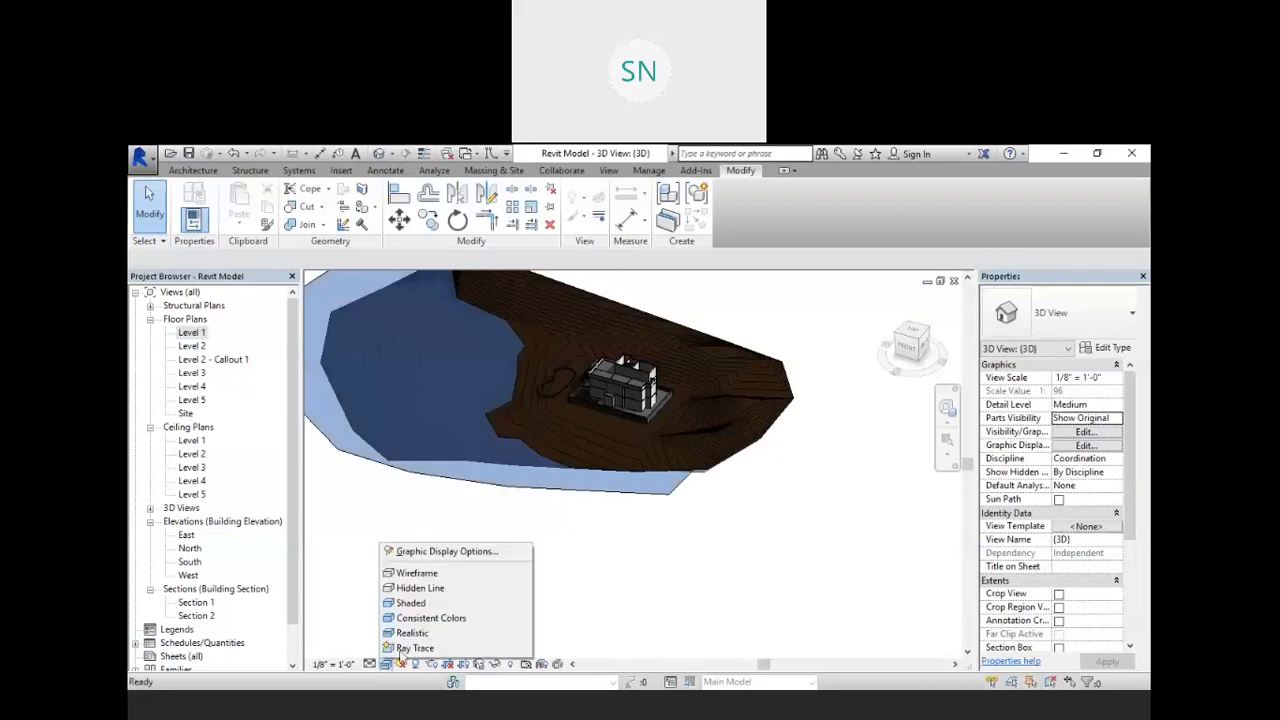
click(425, 603)
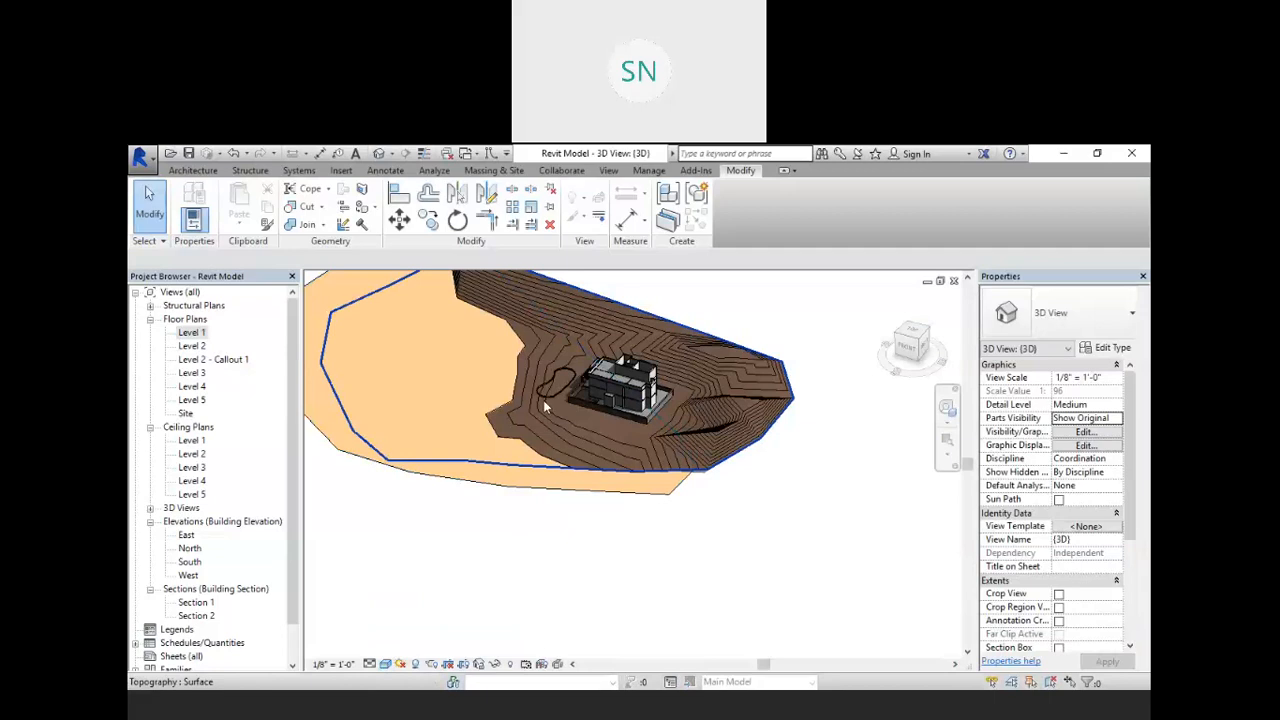
- Increase the height of the curved in-place site wall in the 3D view with its vertical shape handles and extend its base downward
scroll(558, 438, down, 3)
scroll(526, 351, up, 6)
scroll(521, 503, up, 5)
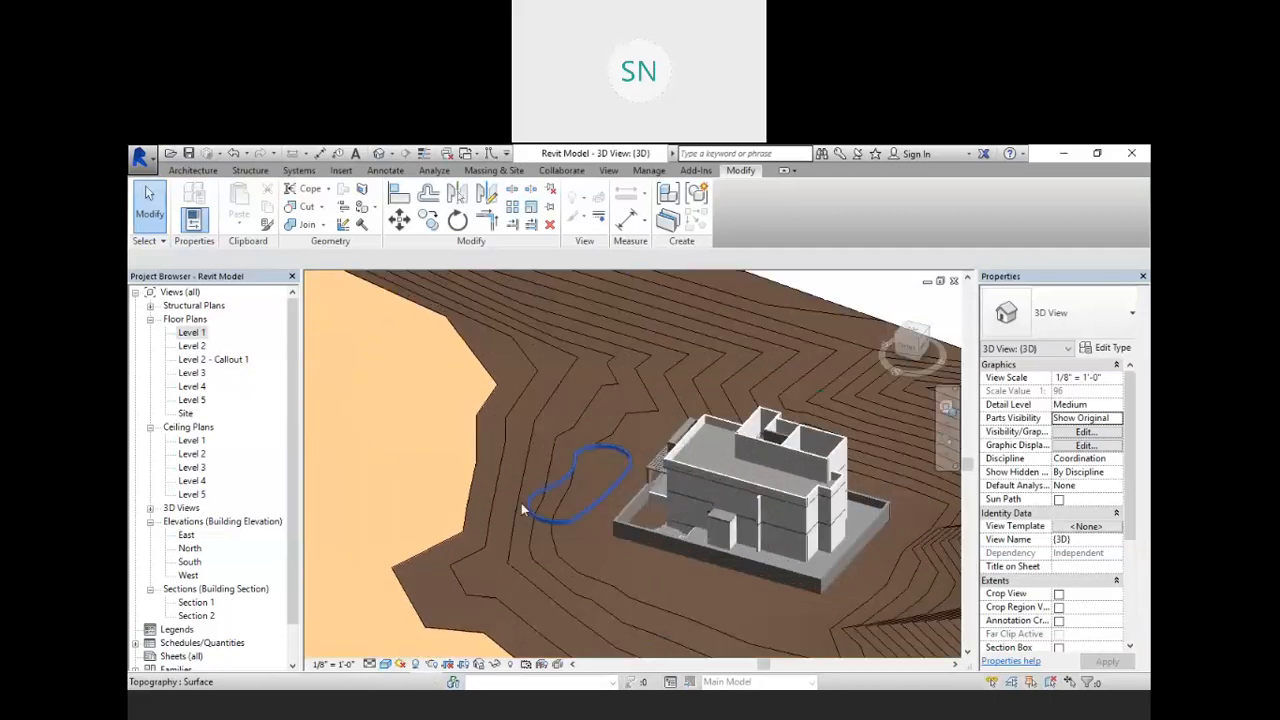
scroll(628, 451, up, 5)
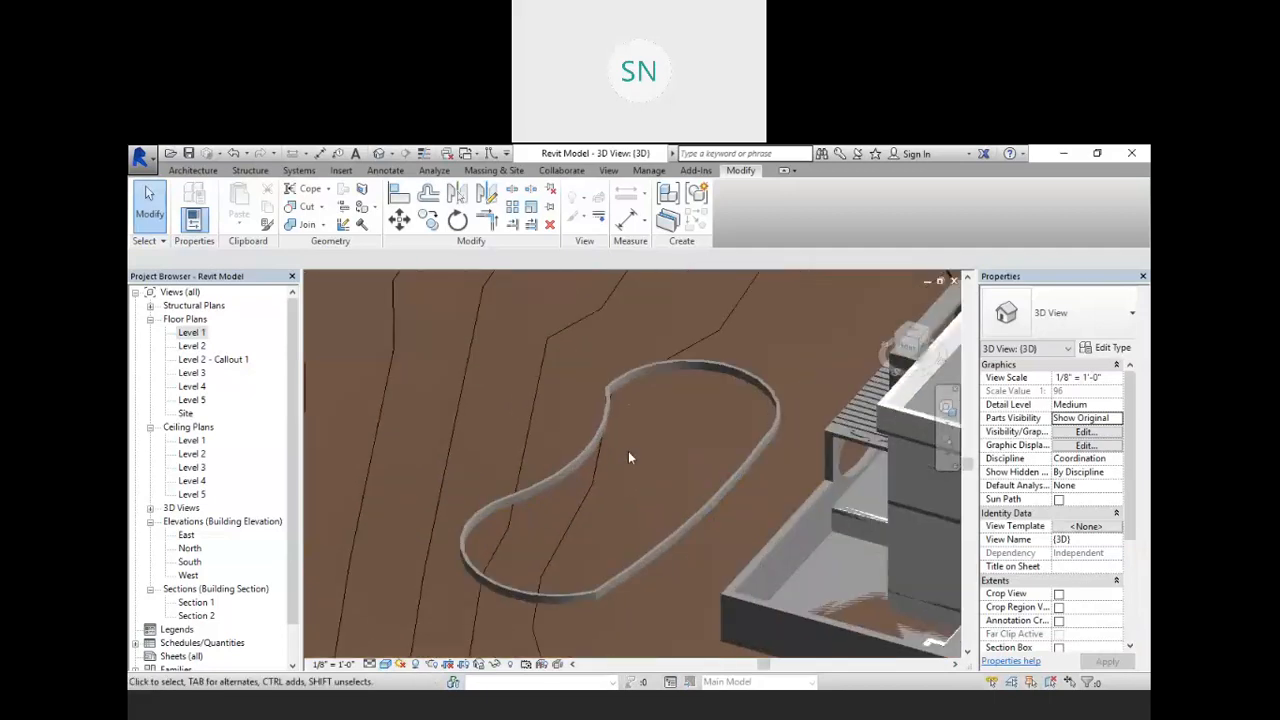
click(586, 437)
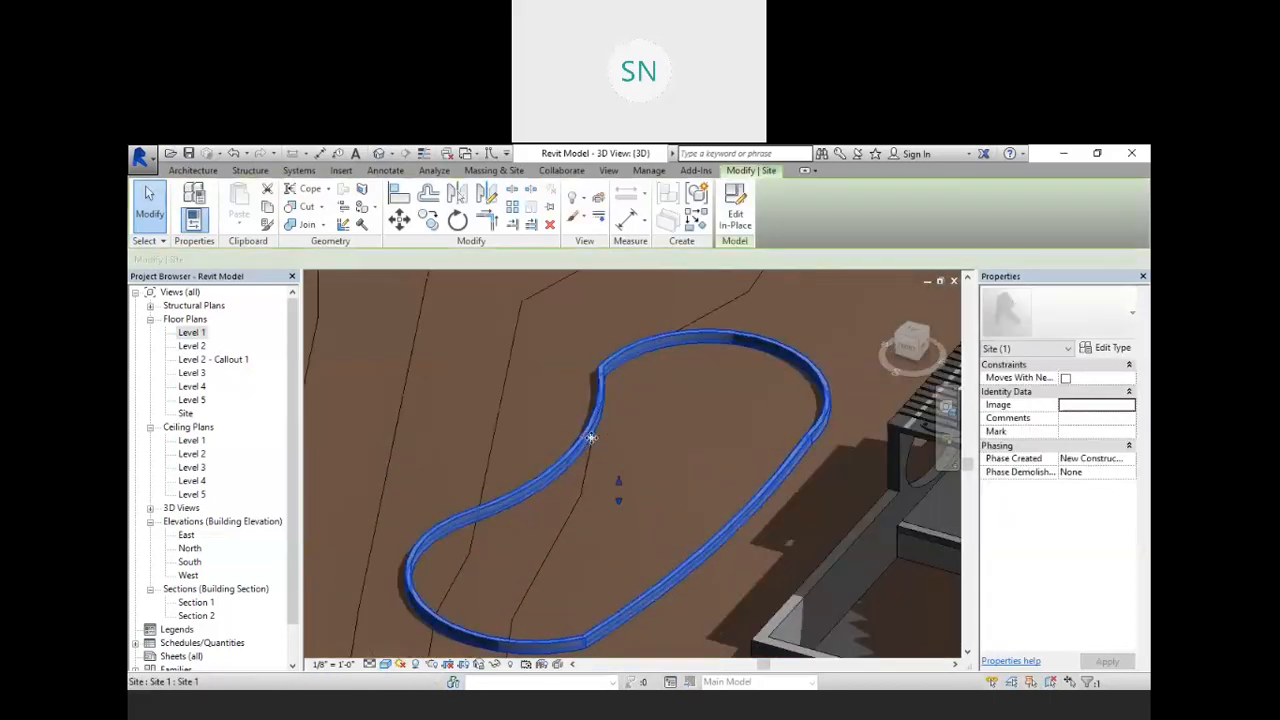
scroll(618, 470, down, 2)
drag(613, 471, 614, 415)
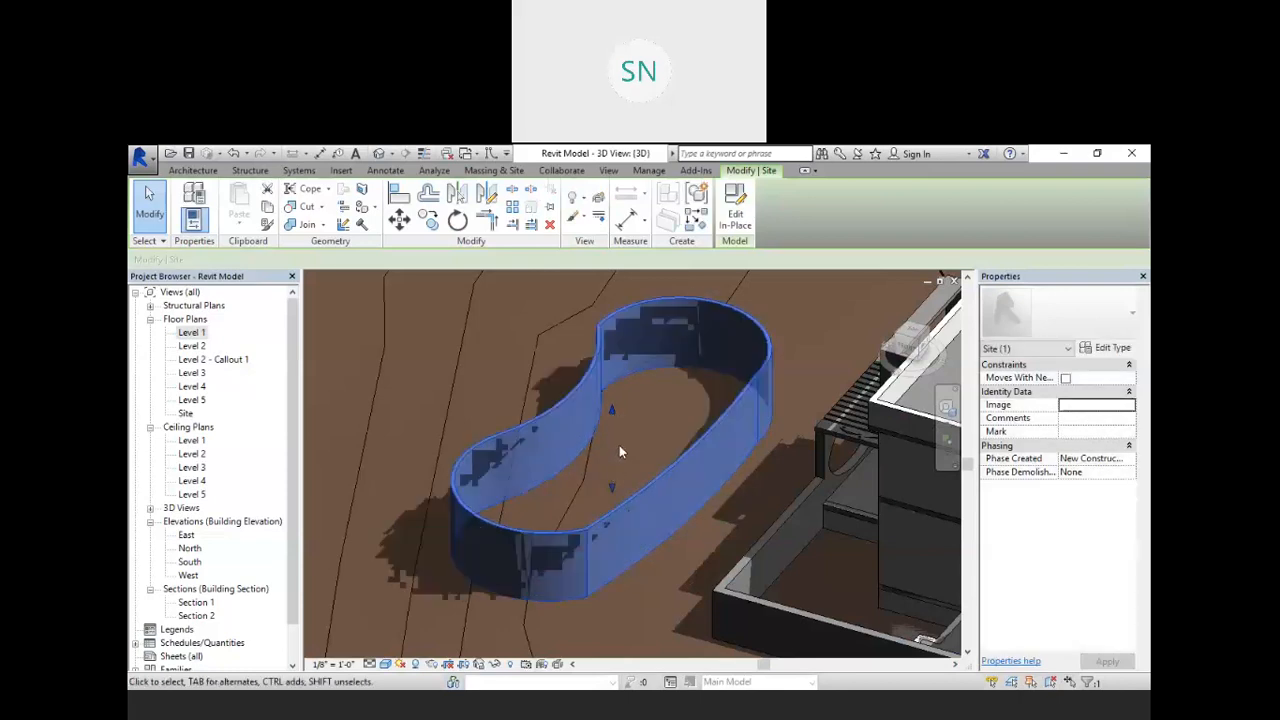
drag(612, 411, 614, 491)
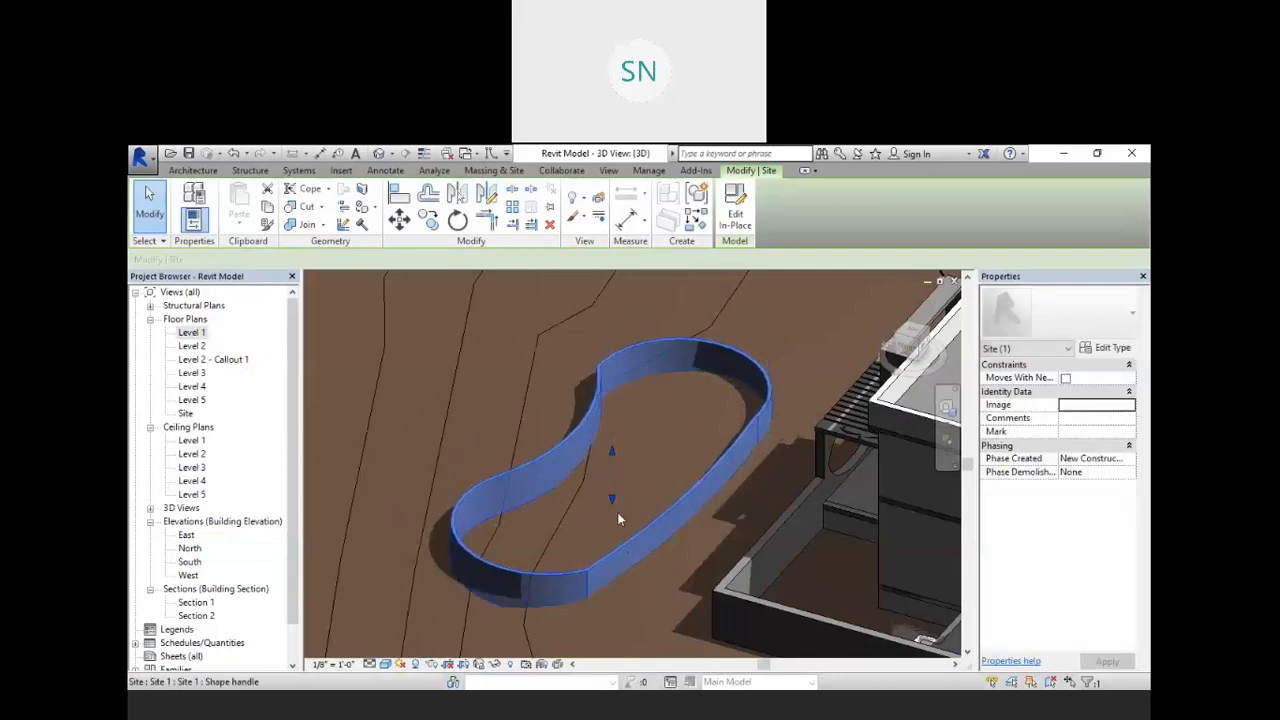
drag(614, 504, 614, 514)
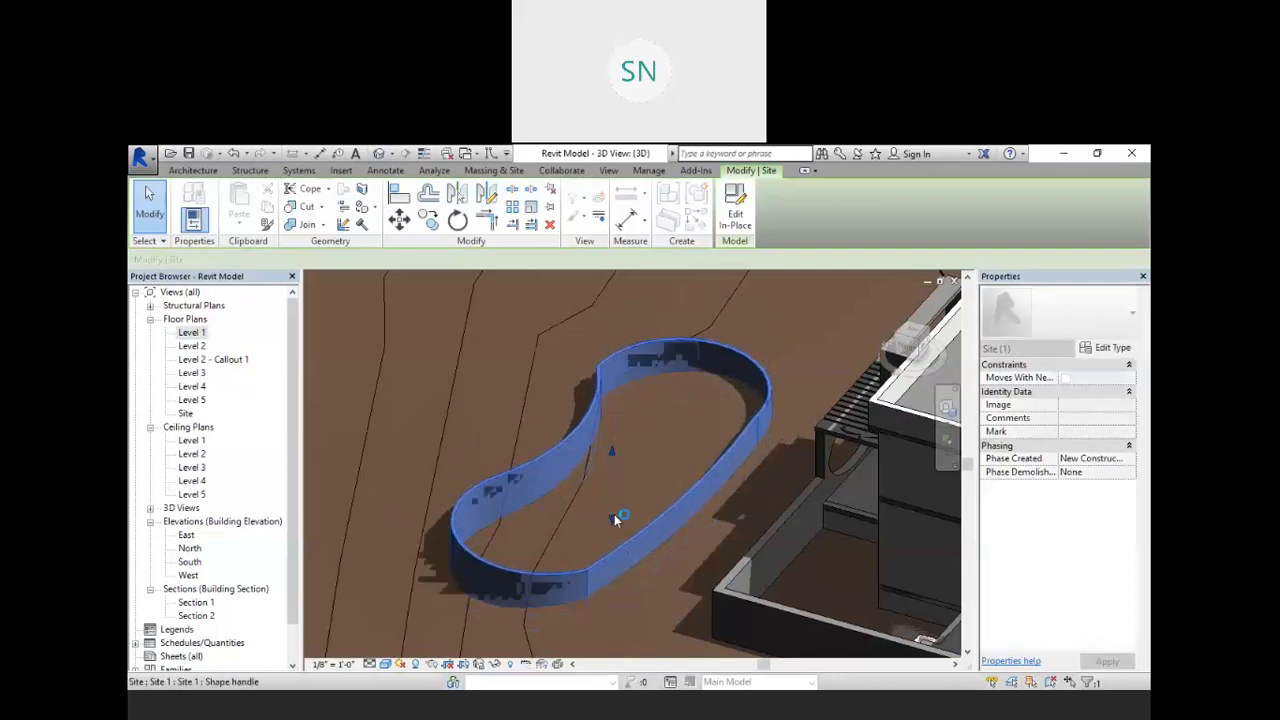
drag(614, 453, 617, 486)
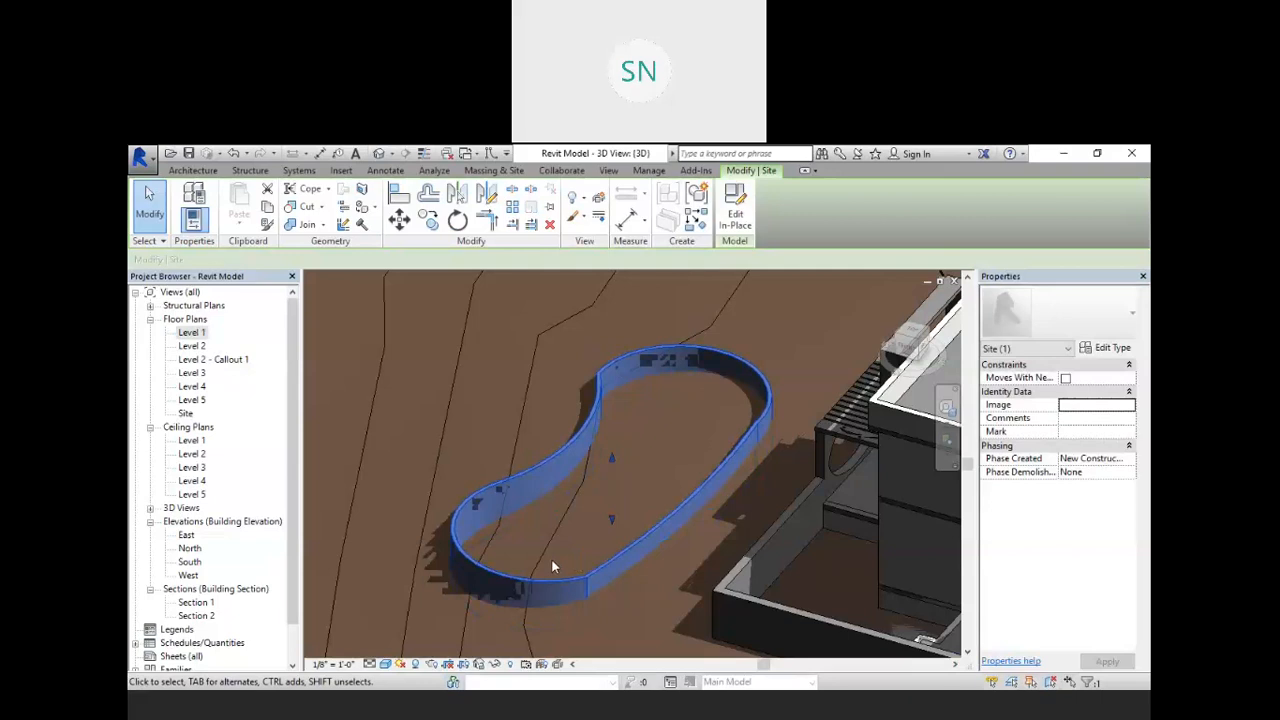
scroll(672, 456, down, 5)
scroll(672, 456, up, 3)
scroll(663, 429, up, 4)
key(Escape)
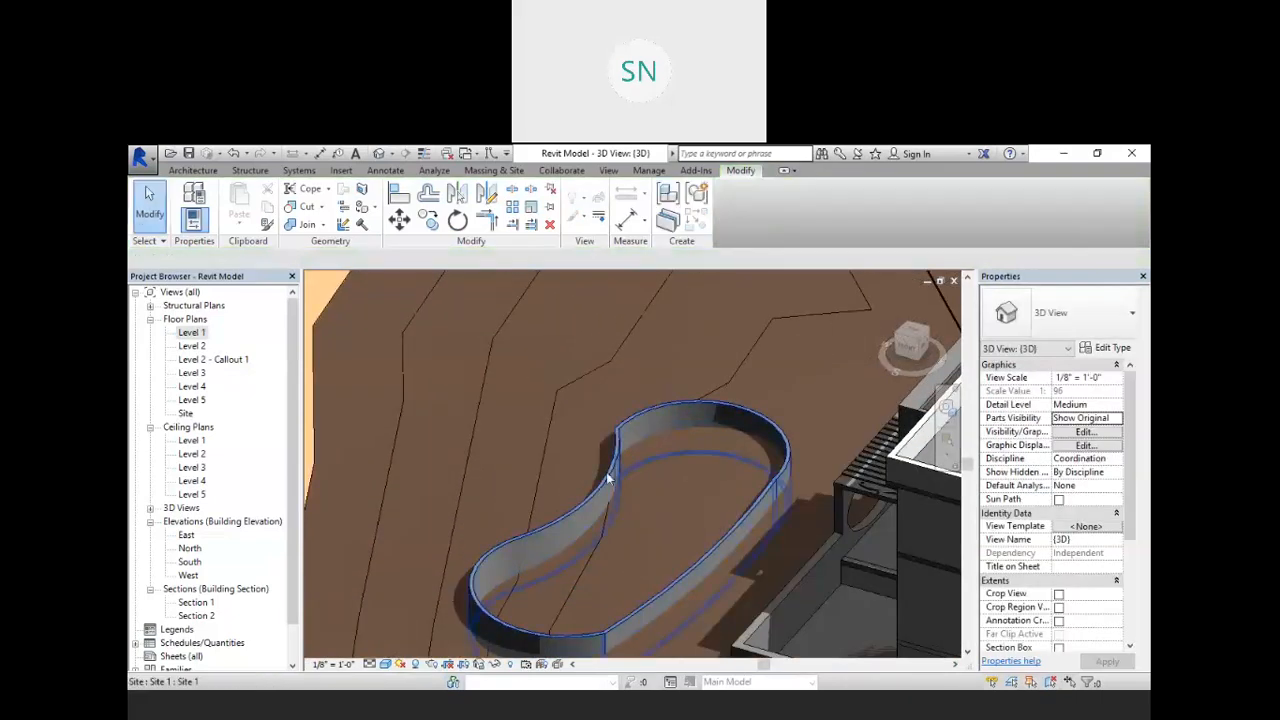
- Open the Level 1 floor plan and start an in-place model in the Floors category with the default name
double_click(198, 334)
scroll(640, 430, down, 1)
scroll(651, 457, up, 1)
click(192, 170)
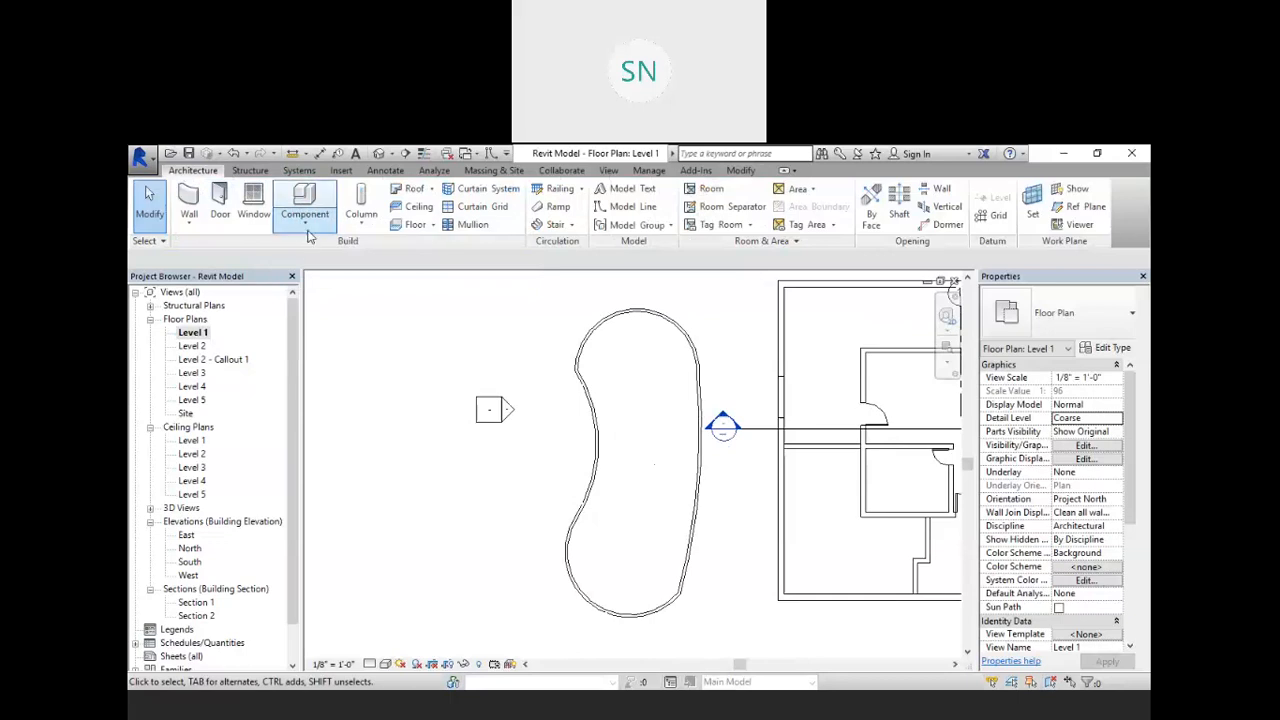
click(304, 213)
click(333, 285)
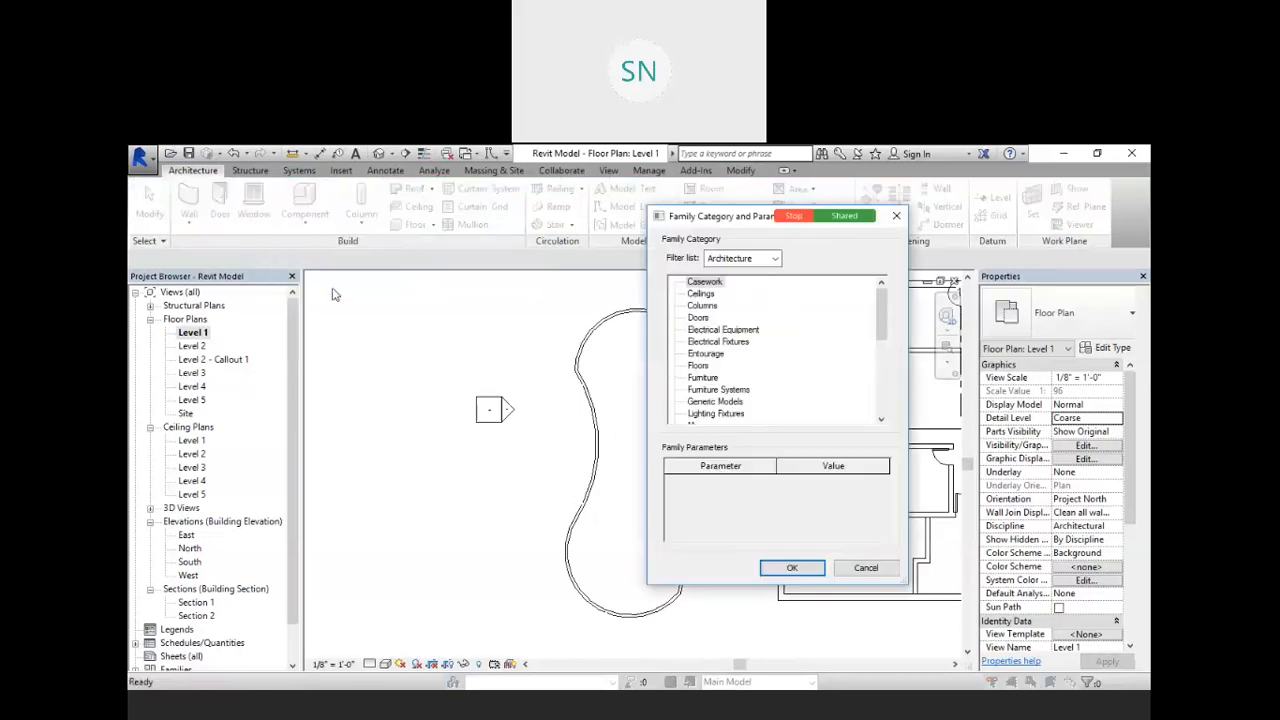
click(698, 368)
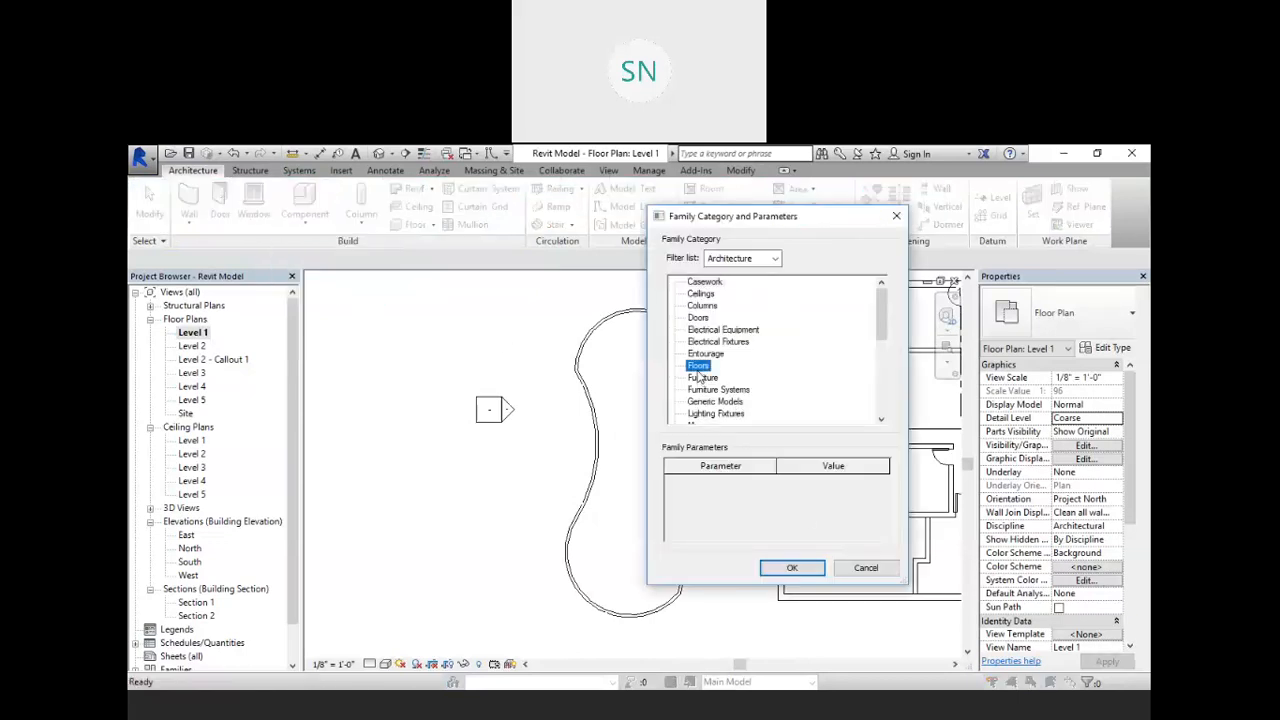
click(792, 567)
click(652, 403)
- Start an extrusion and trace the curved wall's inner outline as its closed profile using Pick Lines with no offset
click(255, 205)
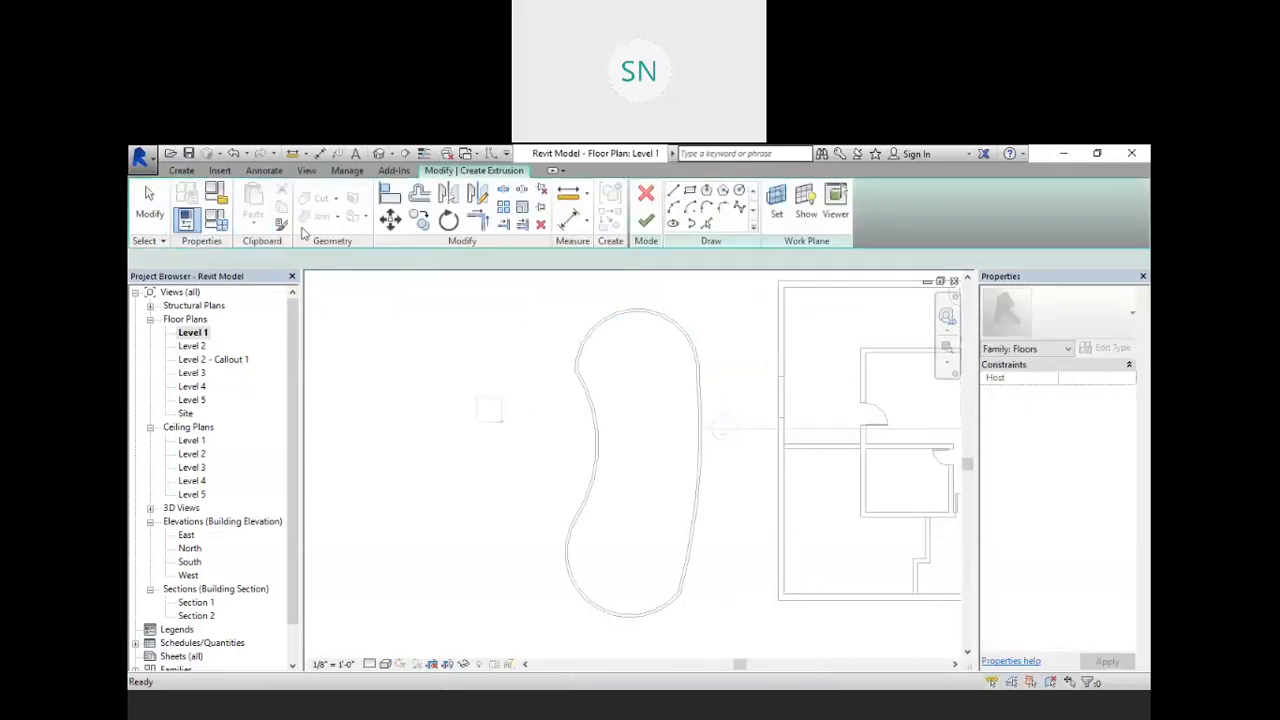
click(706, 222)
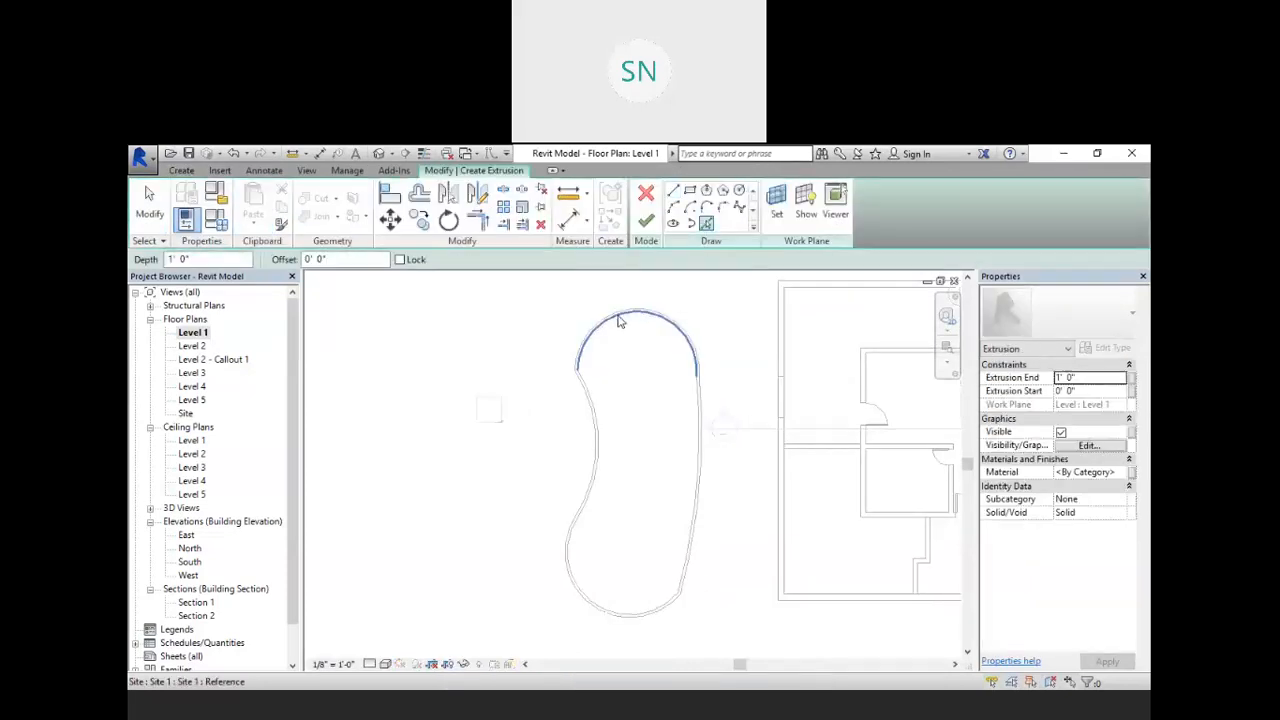
click(617, 321)
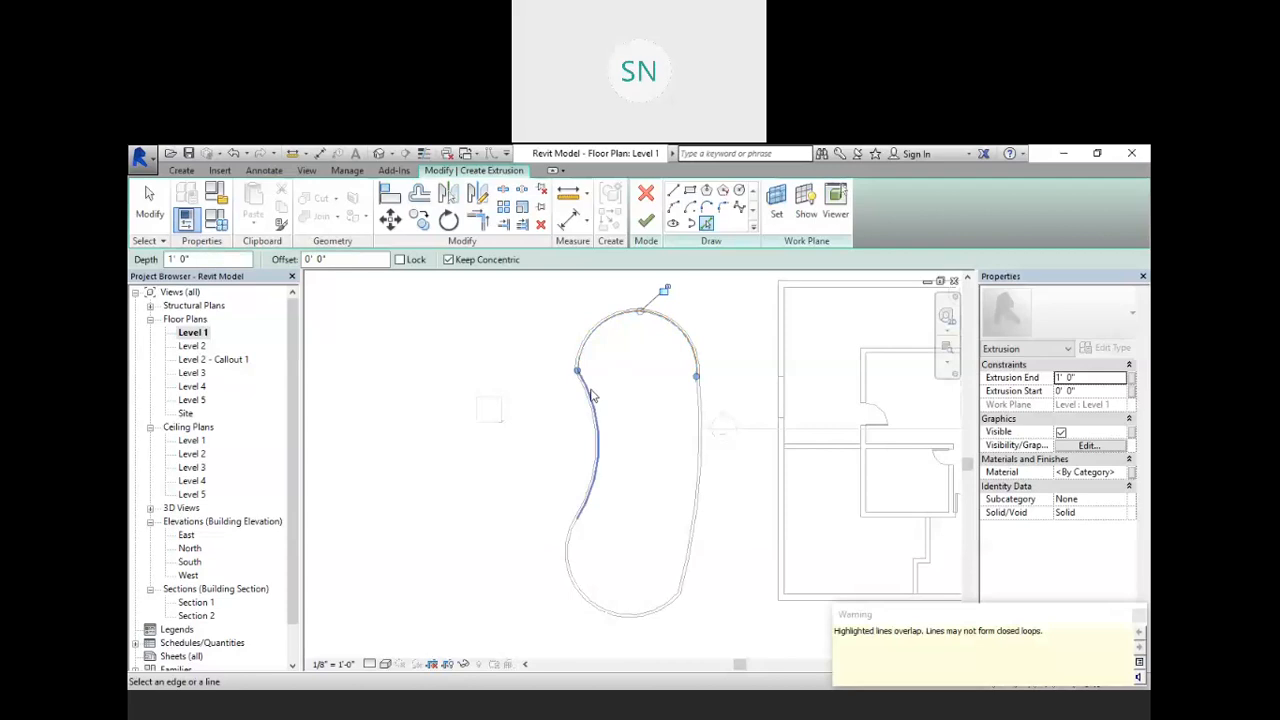
click(578, 557)
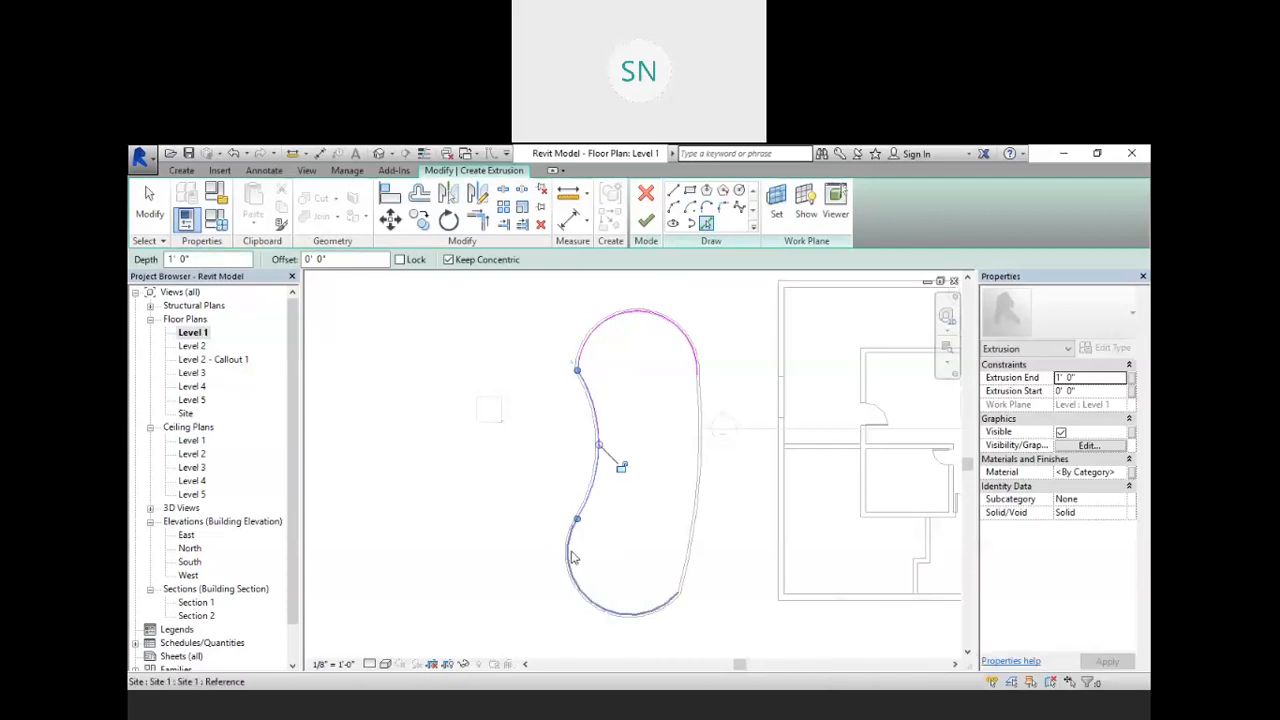
click(682, 546)
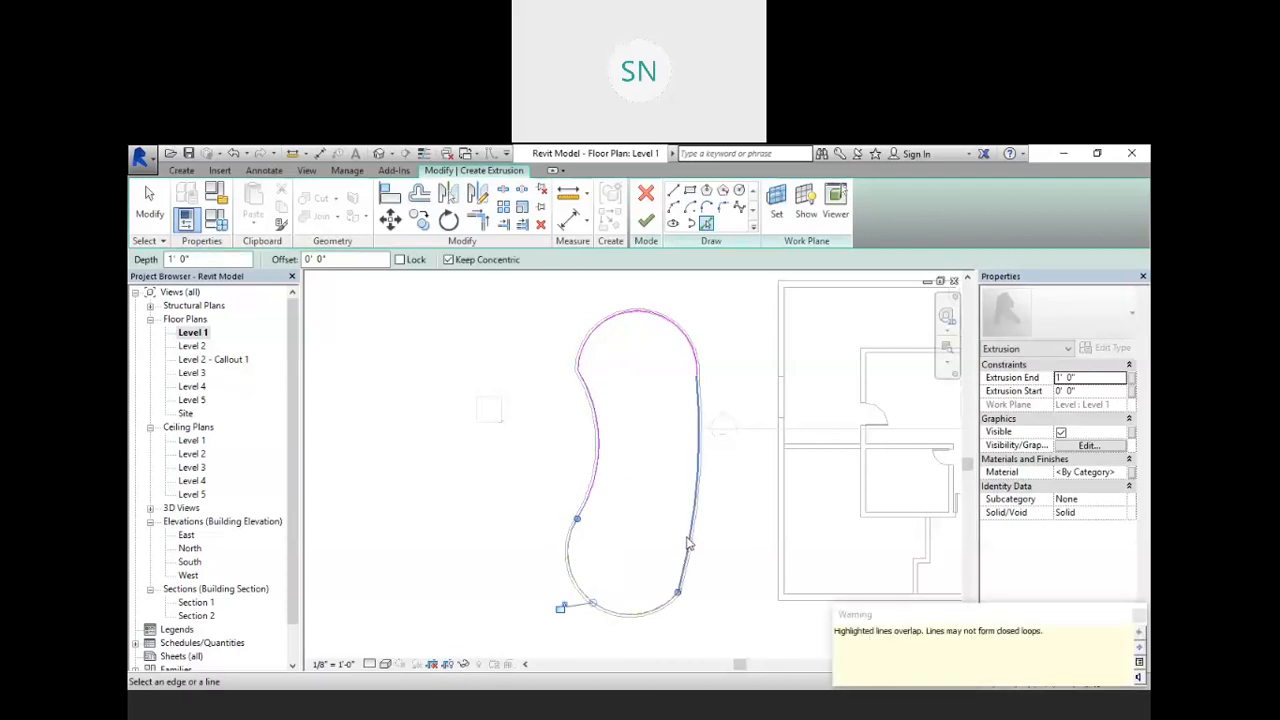
click(646, 225)
click(708, 529)
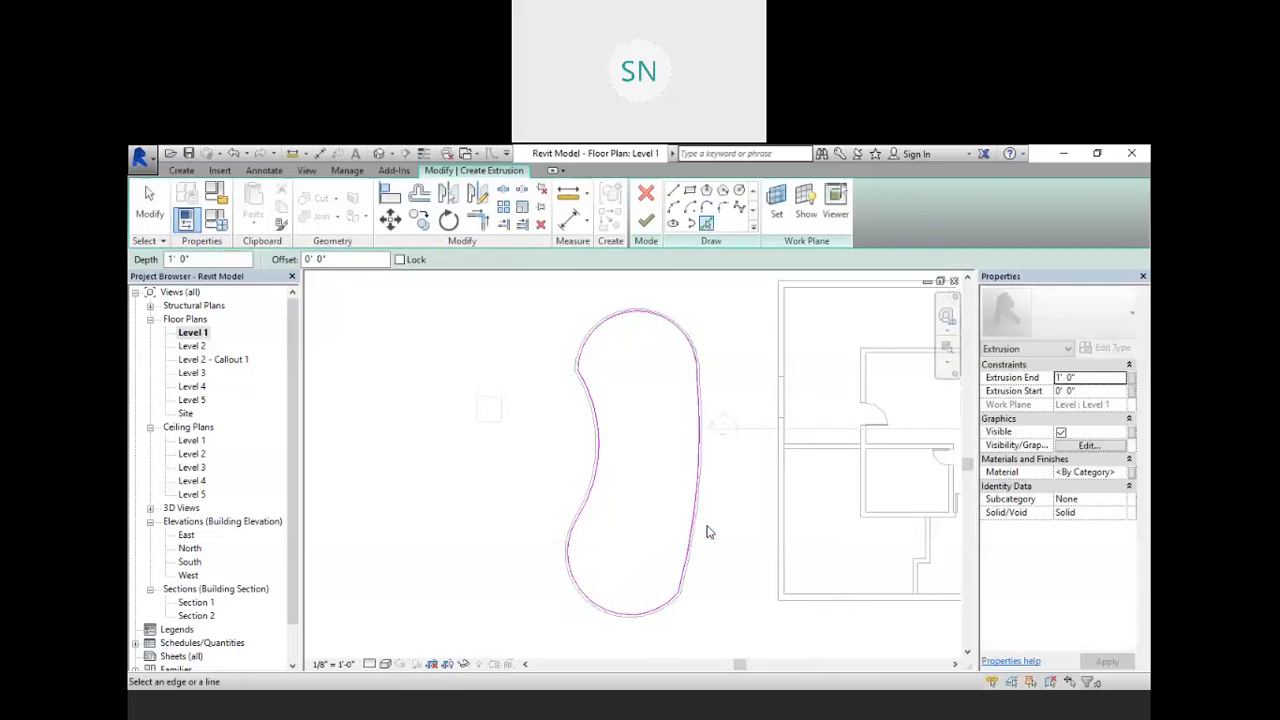
- Resolve the overlapping arcs in the curved profile and finish the extrusion with a 1' depth
right_click(630, 318)
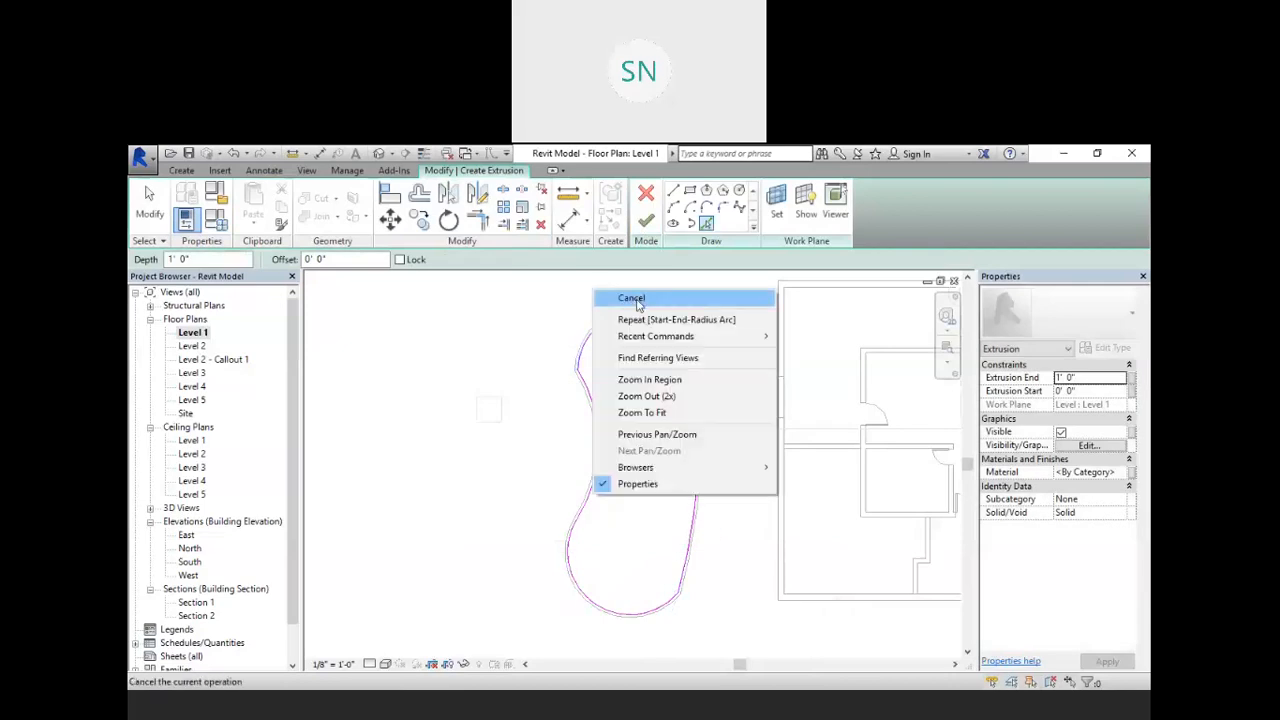
click(620, 294)
click(623, 318)
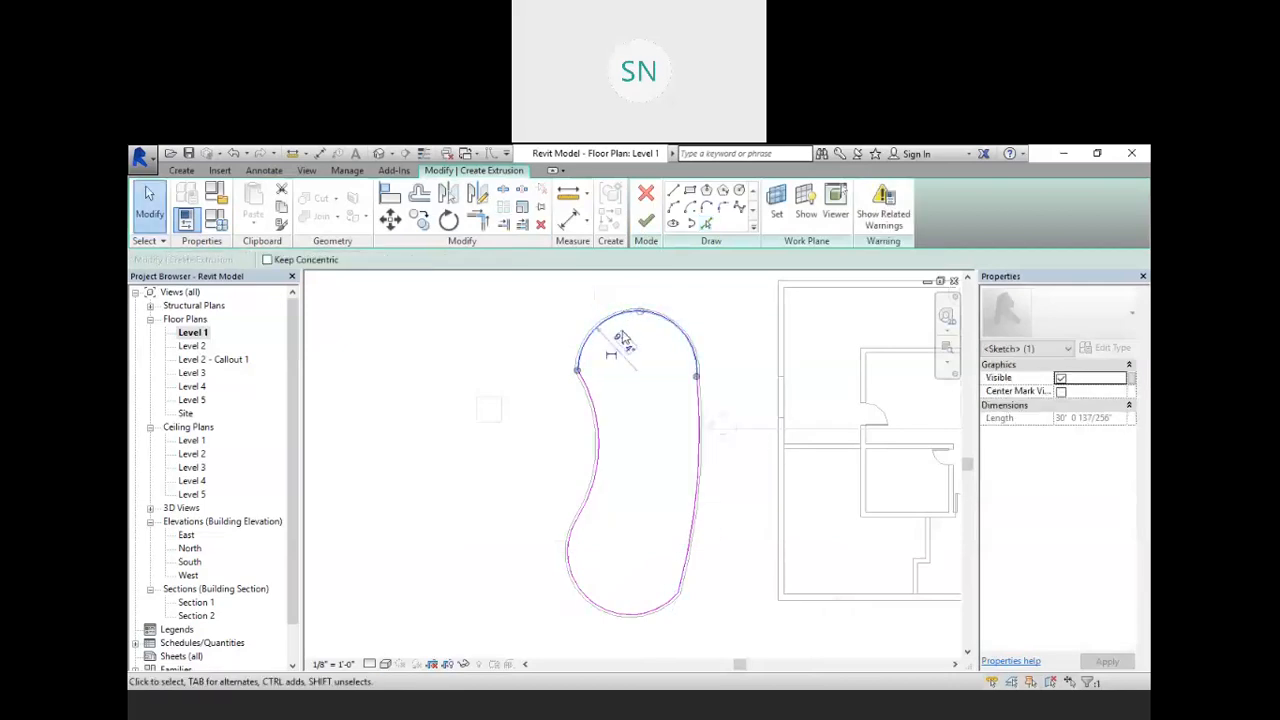
click(623, 336)
click(594, 605)
click(666, 346)
click(646, 221)
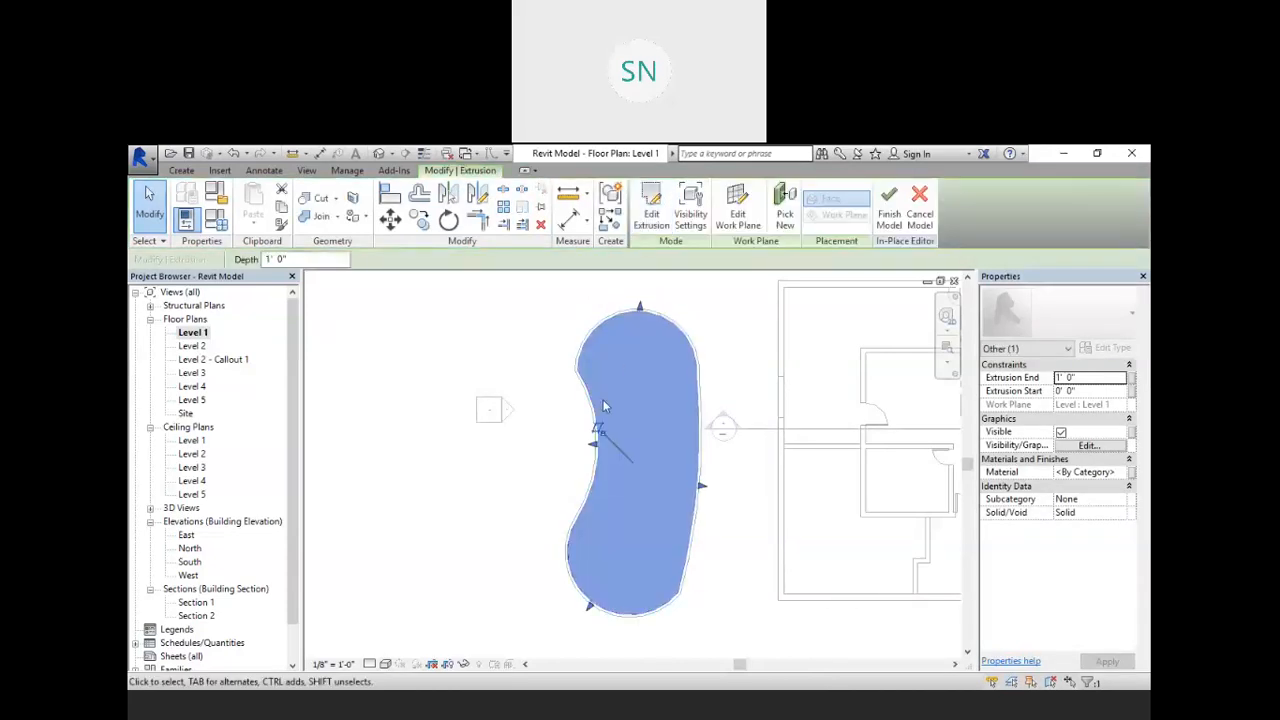
- In the default 3D view, raise the top of the pool extrusion to about 1' 7" with its shape handle
click(380, 154)
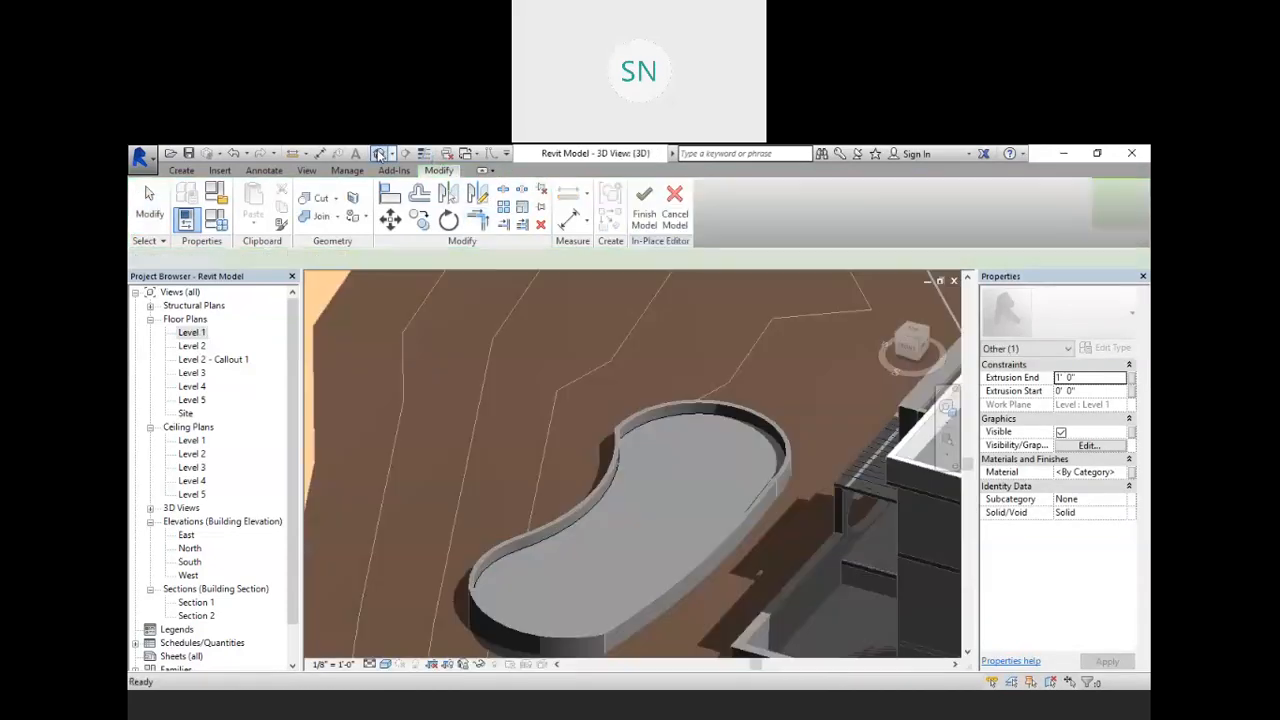
click(620, 479)
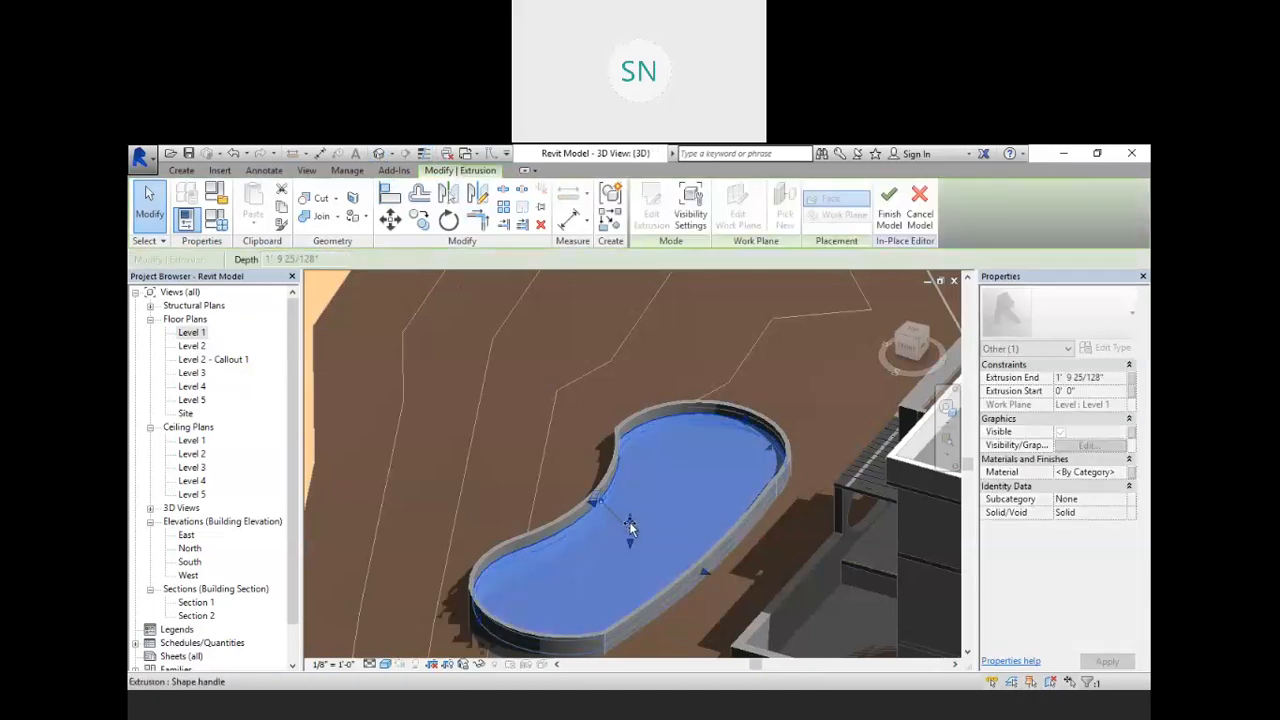
drag(635, 521, 633, 525)
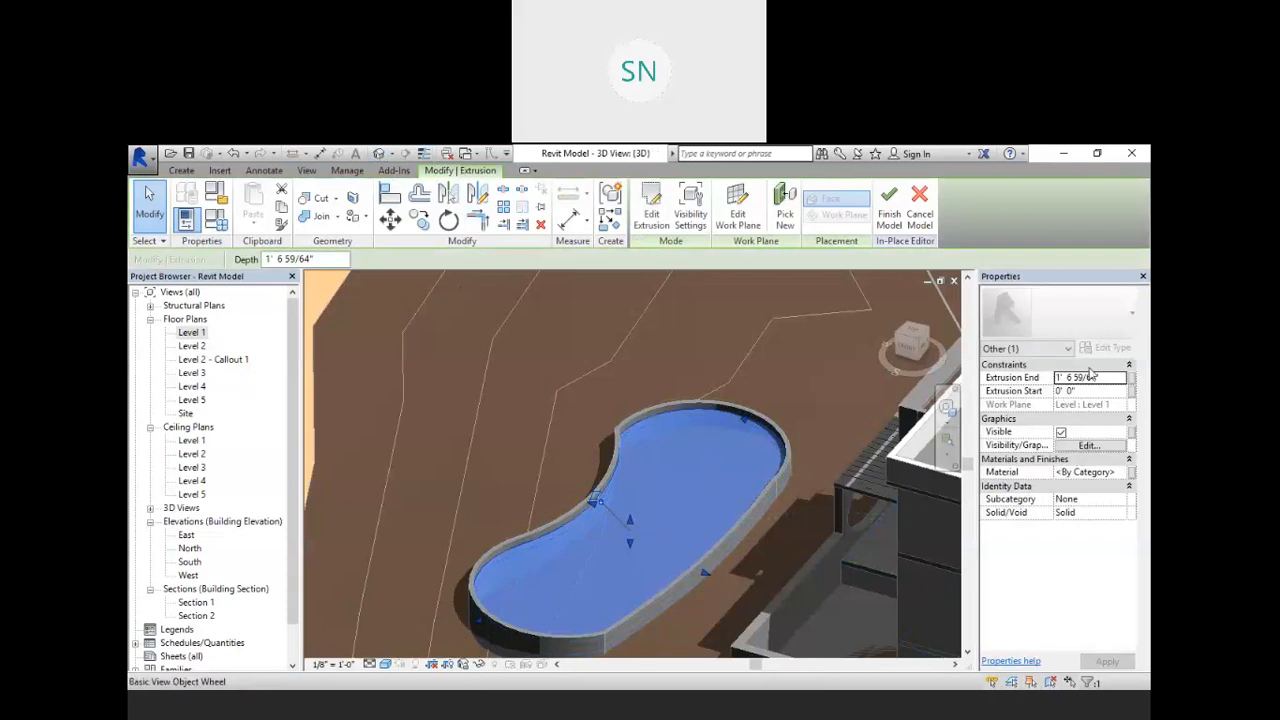
- Assign the water material to the pool extrusion
click(1122, 474)
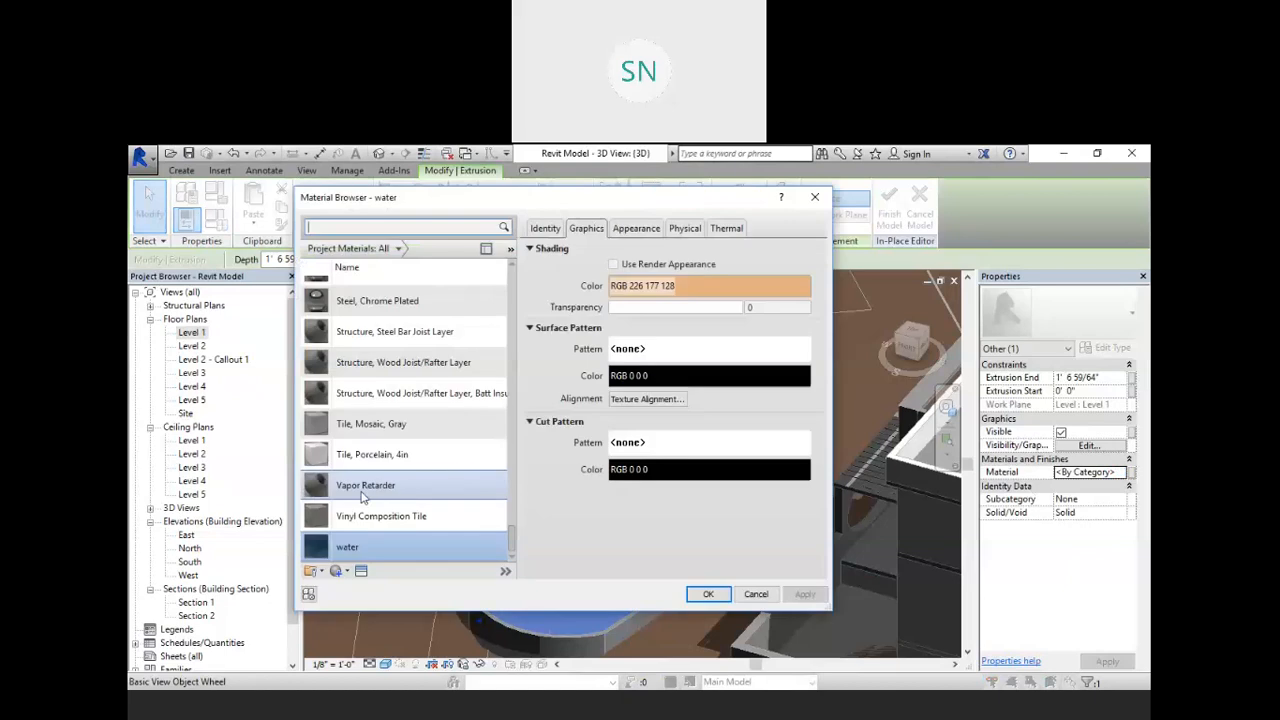
click(868, 579)
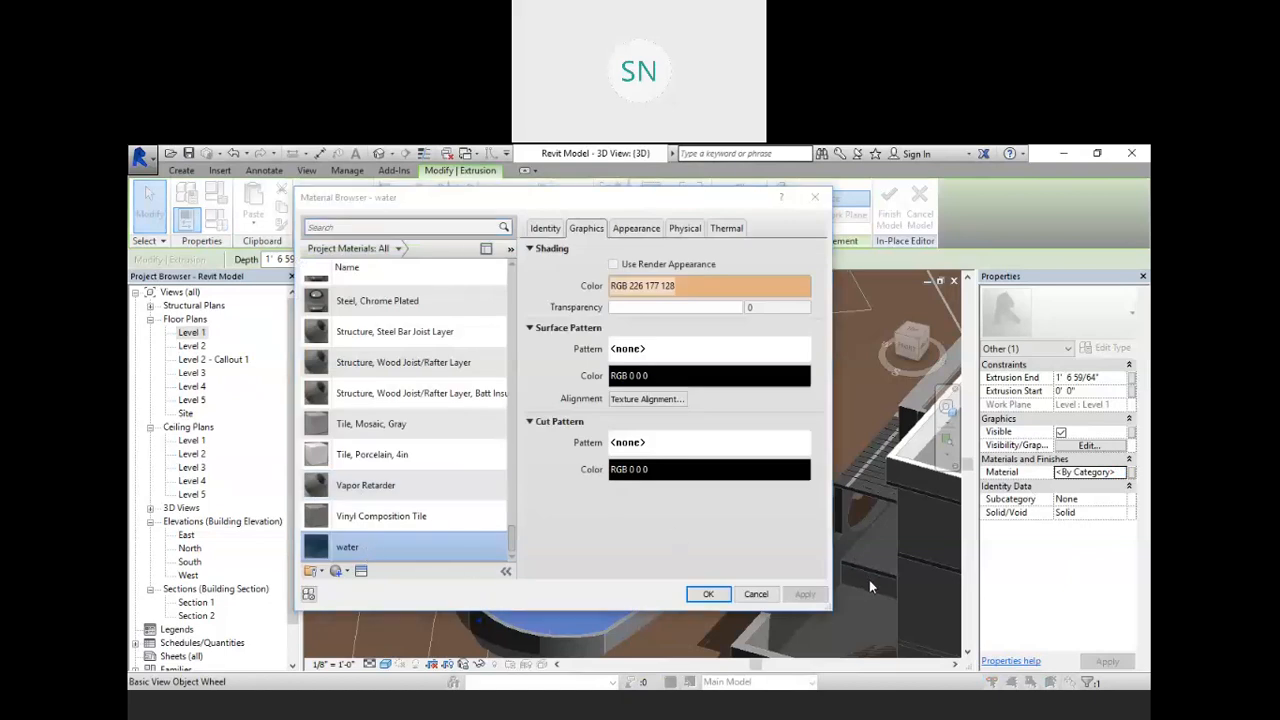
click(708, 594)
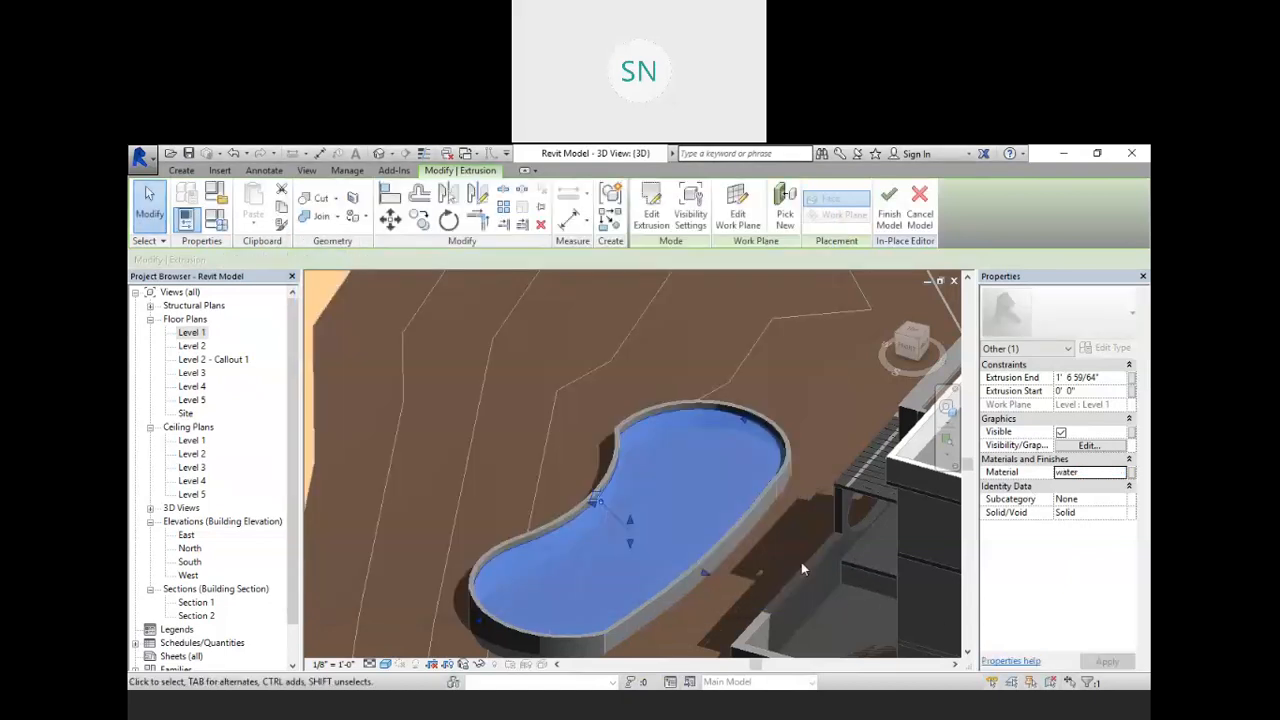
scroll(628, 418, down, 1)
click(649, 495)
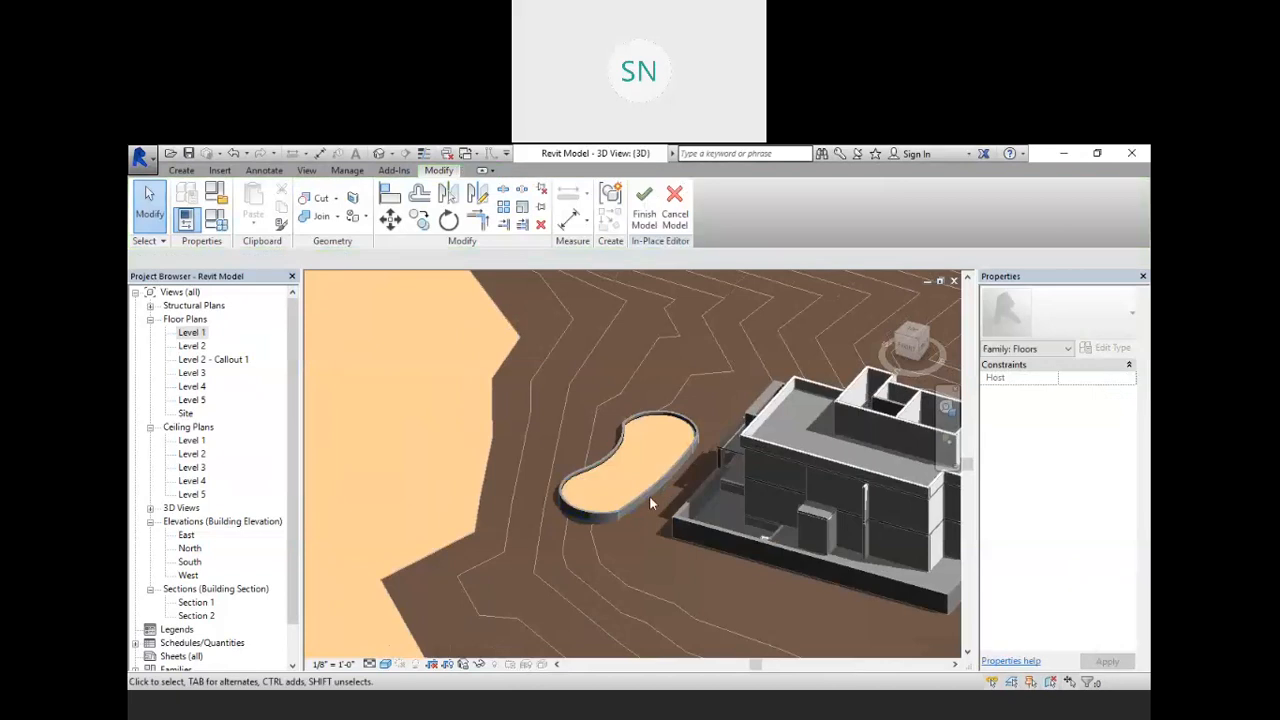
- Examine the filled pool and the adjacent side of the building from several angles in the 3D view
scroll(628, 479, up, 2)
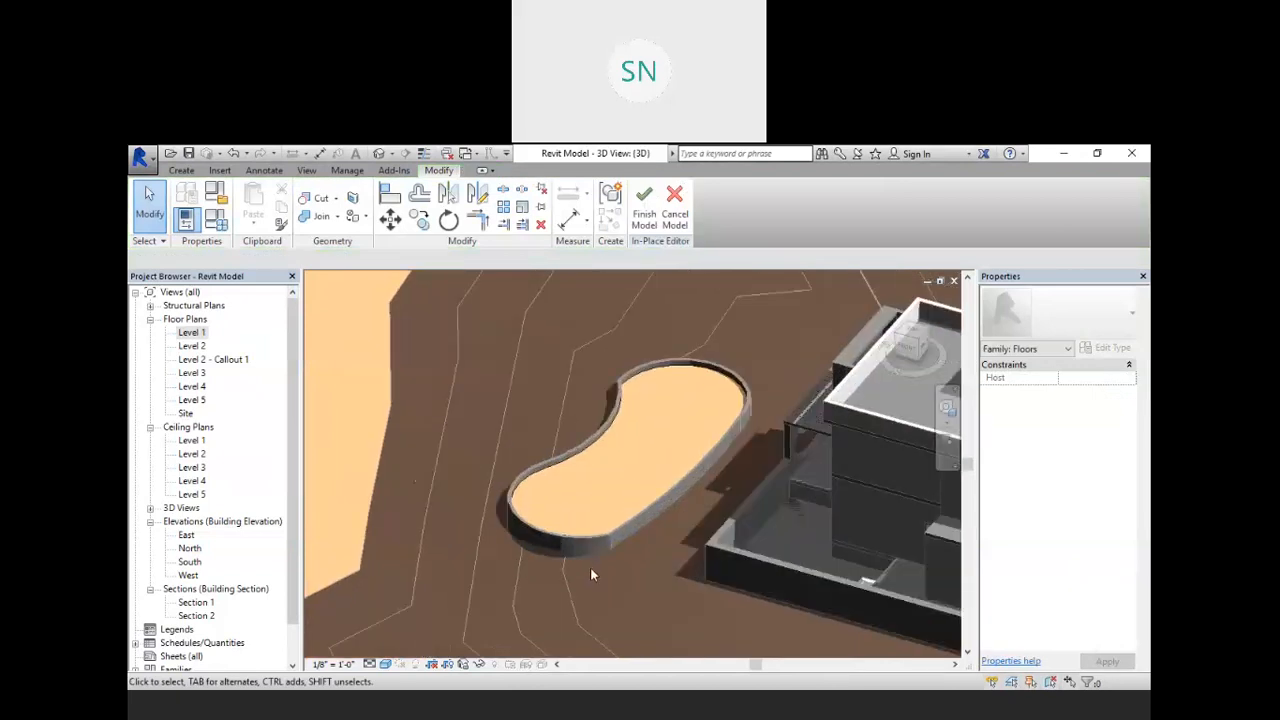
shift+middle_drag(528, 545, 491, 511)
scroll(622, 509, up, 2)
middle_drag(746, 528, 520, 475)
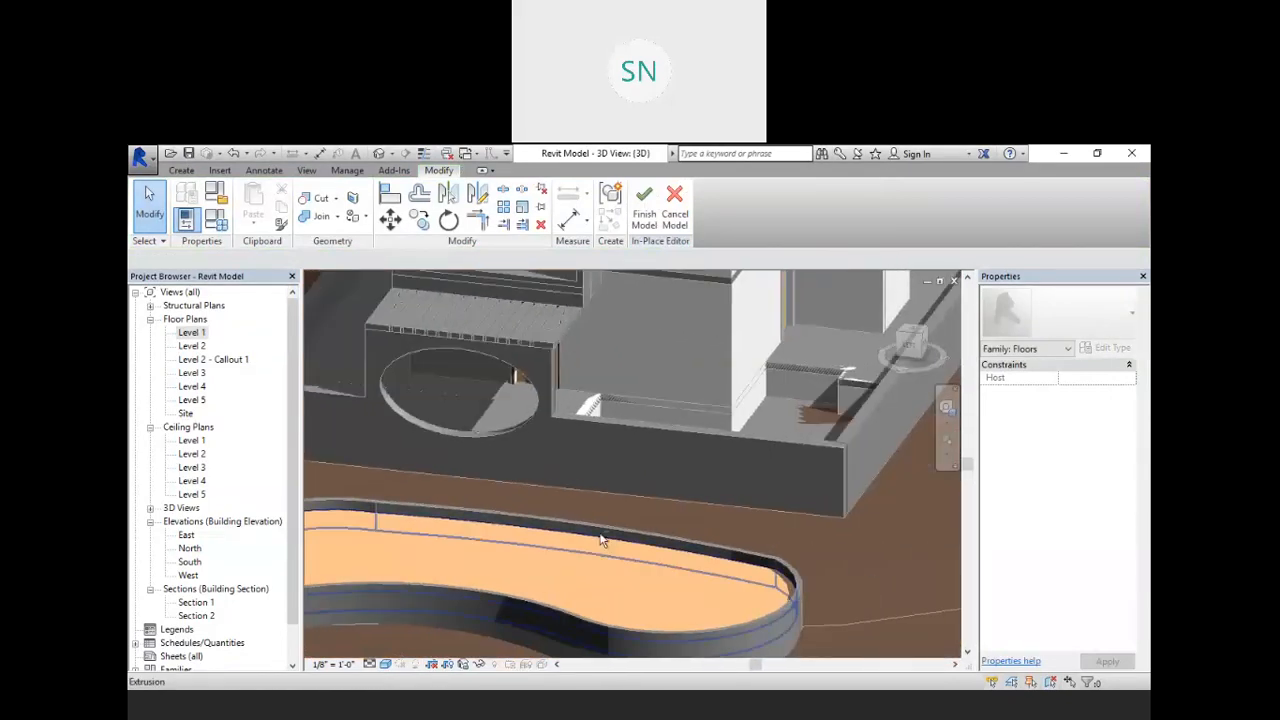
shift+middle_drag(601, 536, 608, 640)
scroll(559, 430, up, 3)
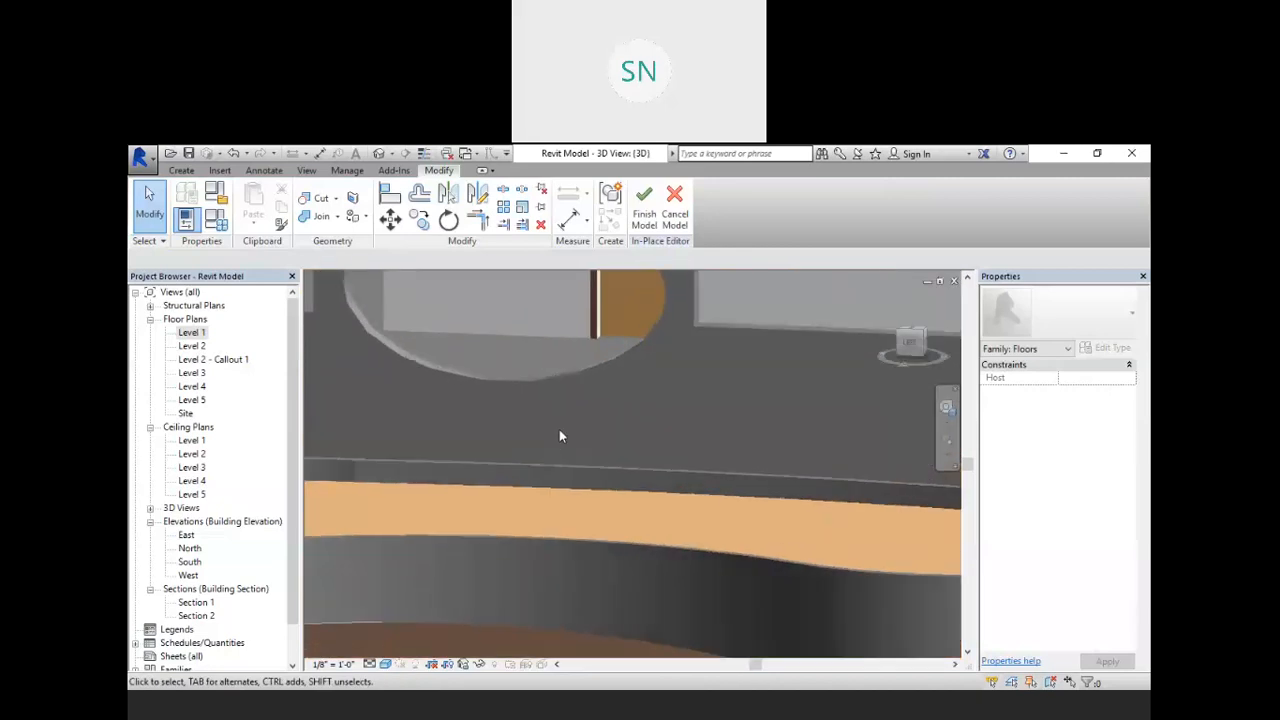
scroll(640, 521, down, 4)
shift+middle_drag(640, 521, 689, 281)
shift+middle_drag(720, 406, 790, 399)
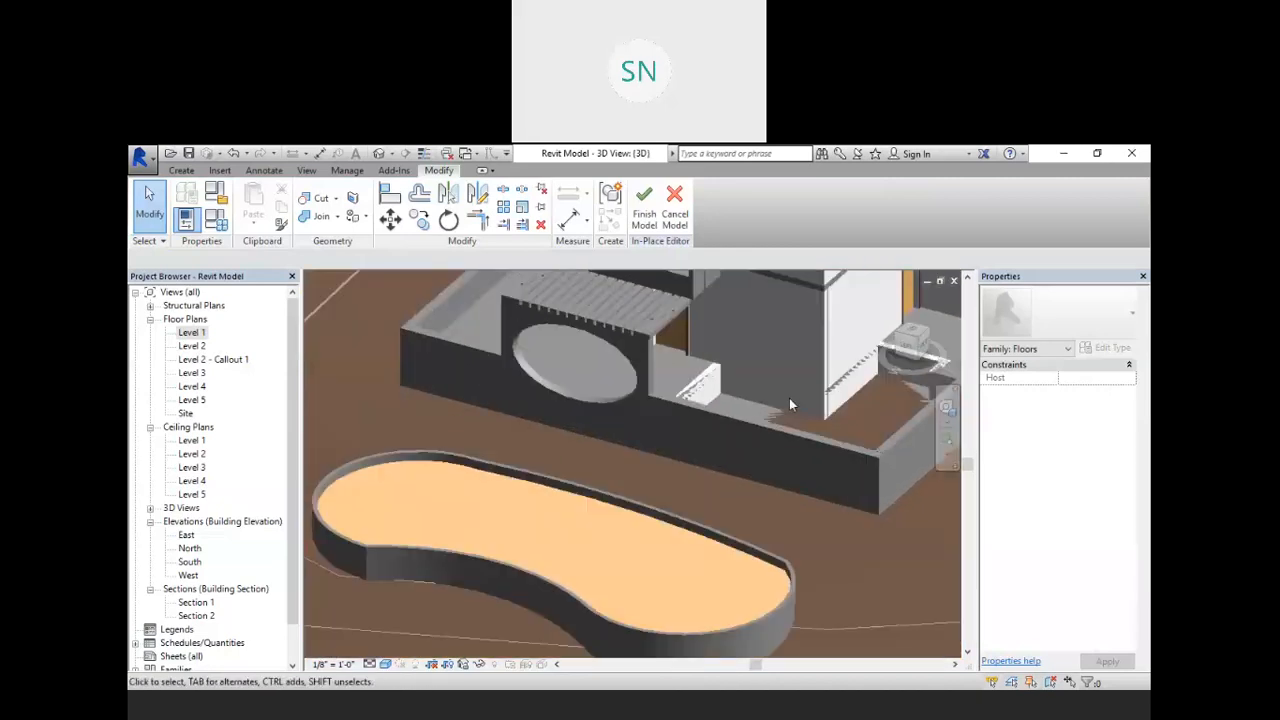
scroll(789, 398, down, 1)
middle_drag(642, 424, 698, 458)
scroll(697, 401, up, 2)
scroll(695, 427, down, 1)
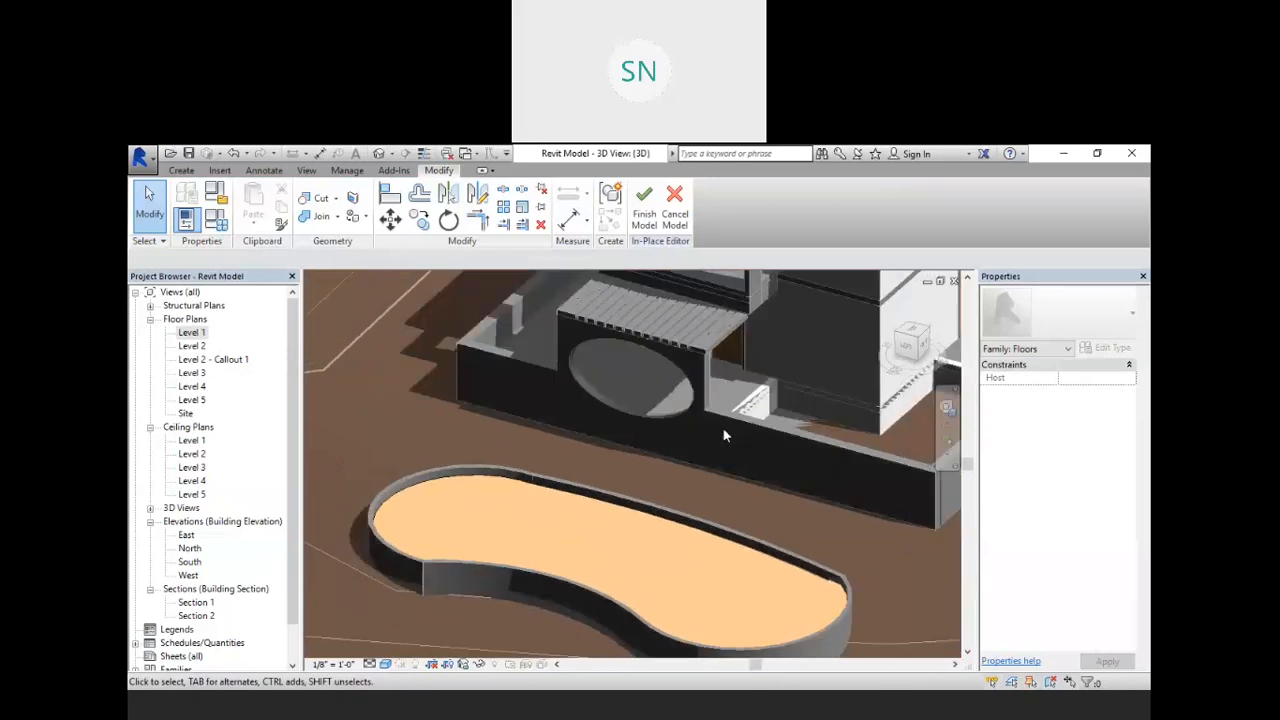
scroll(724, 427, down, 1)
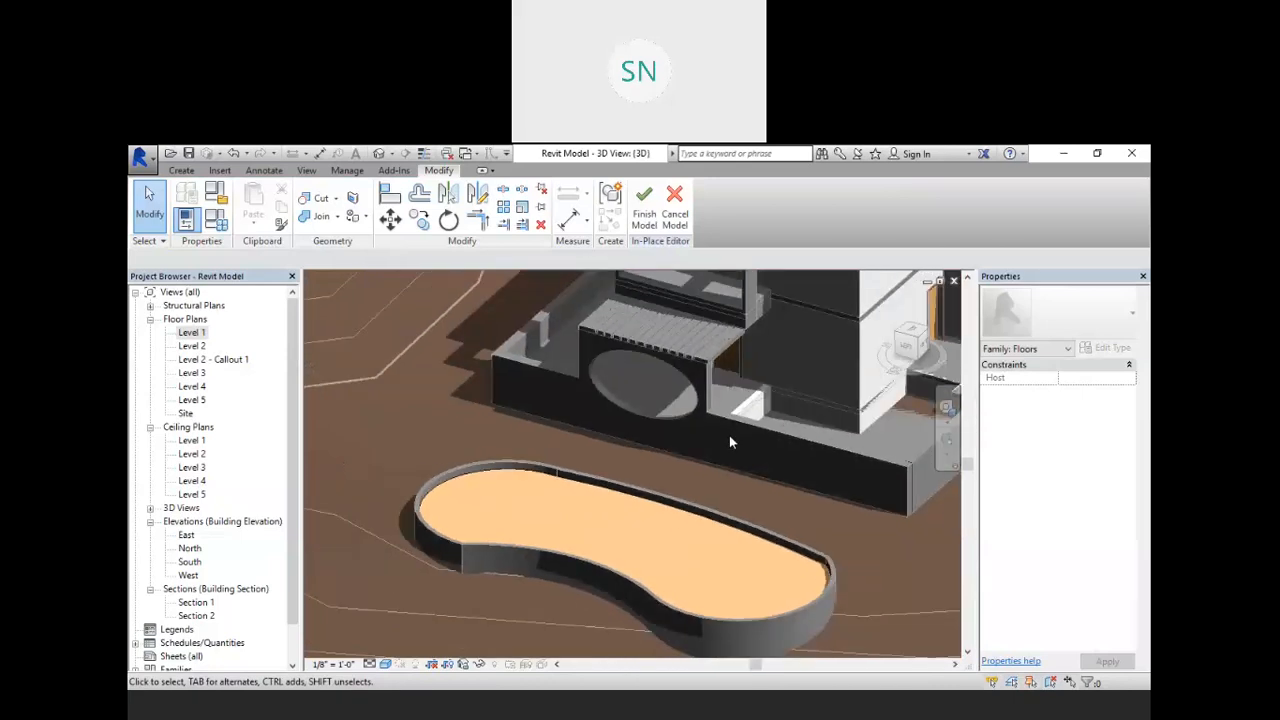
- Finish the in-place floor model and open the rendering settings for the 3D view
click(644, 208)
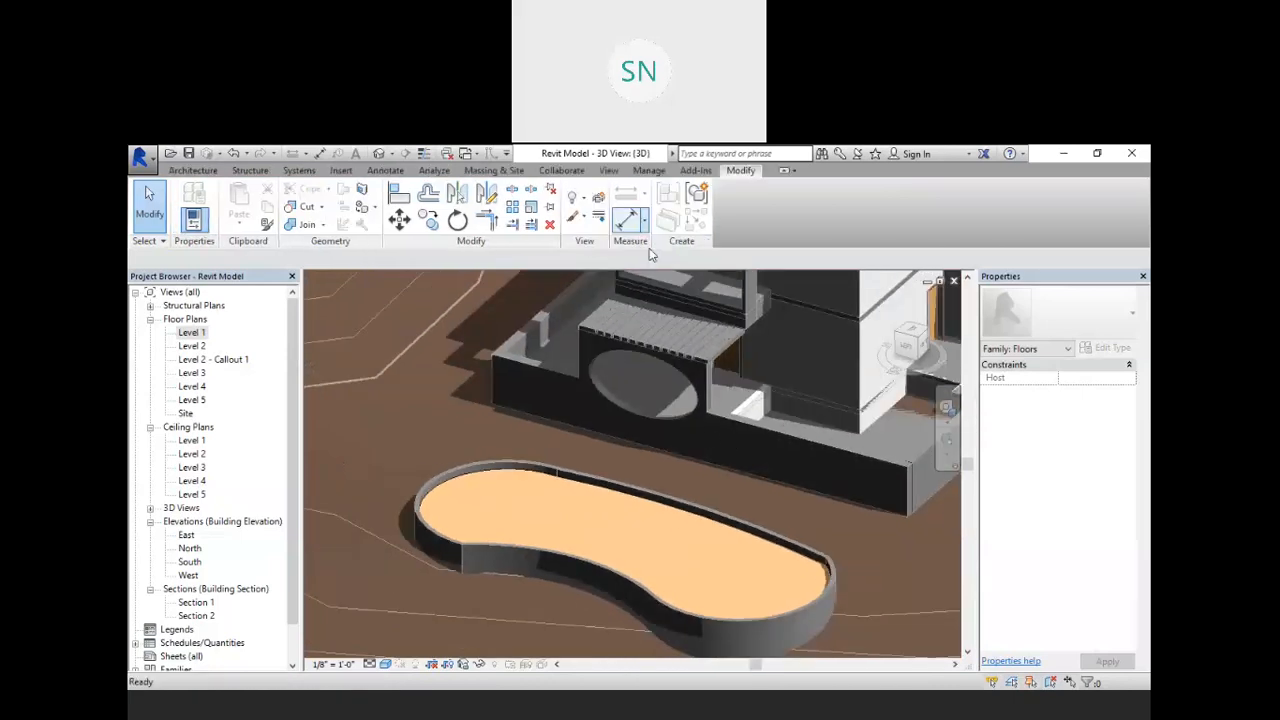
middle_drag(754, 472, 712, 488)
key(r)
key(r)
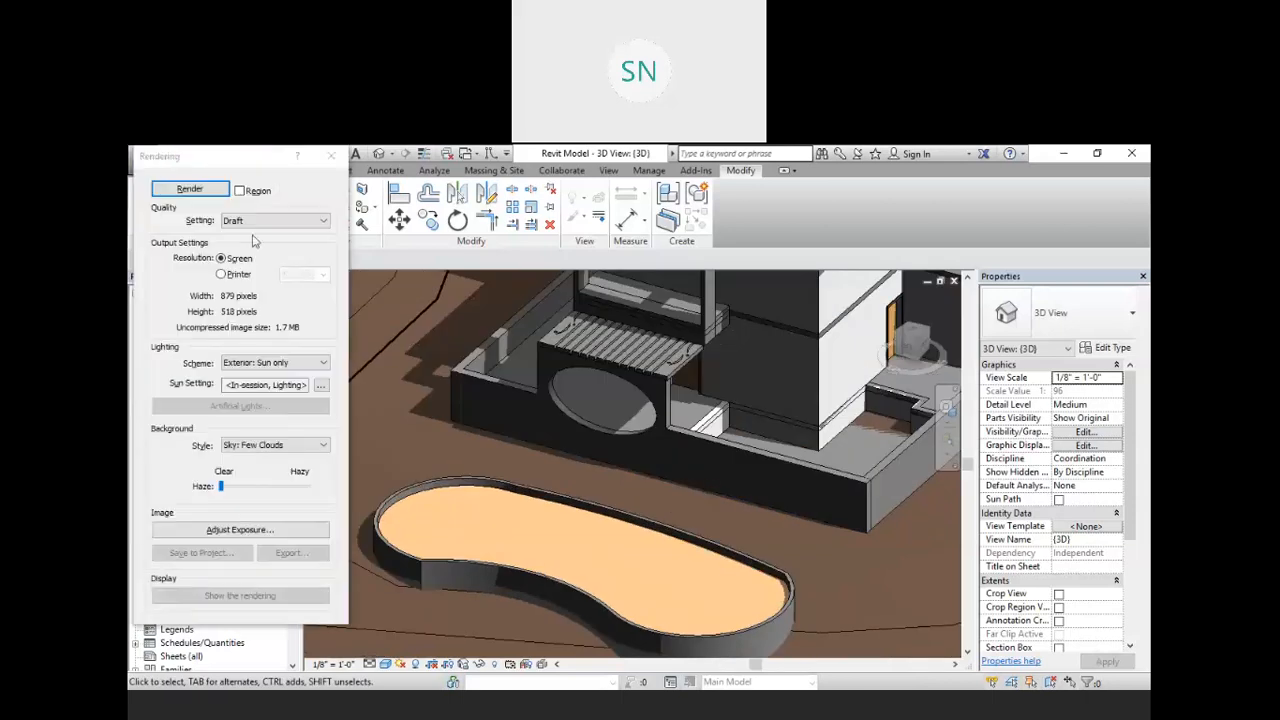
- Render the 3D view of the pool and building at Draft quality, inspect the image and close the rendering settings
click(190, 190)
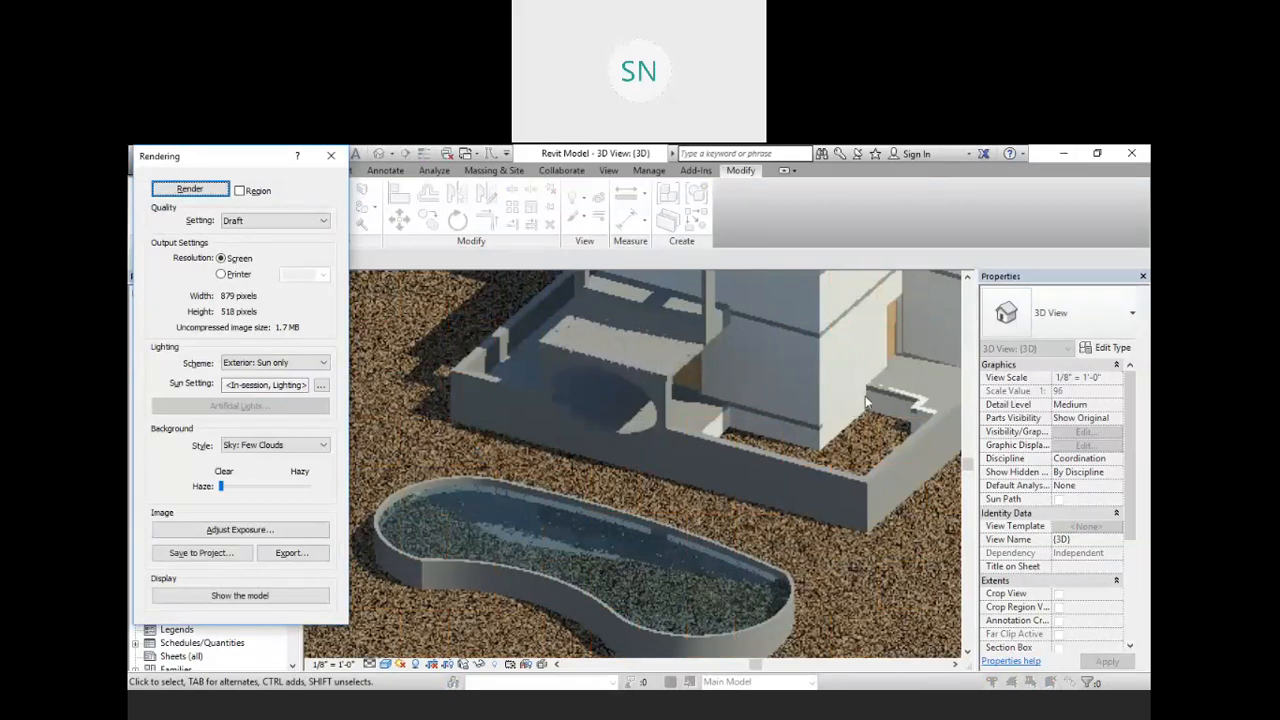
click(889, 355)
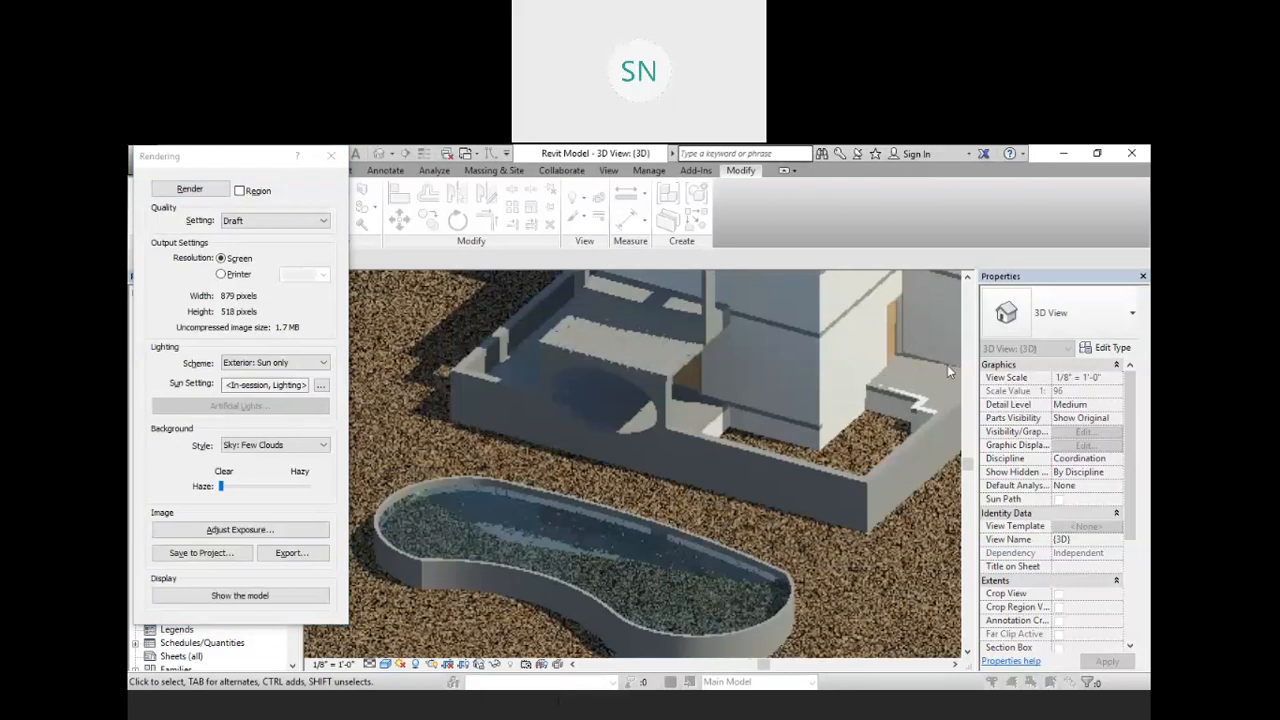
click(331, 157)
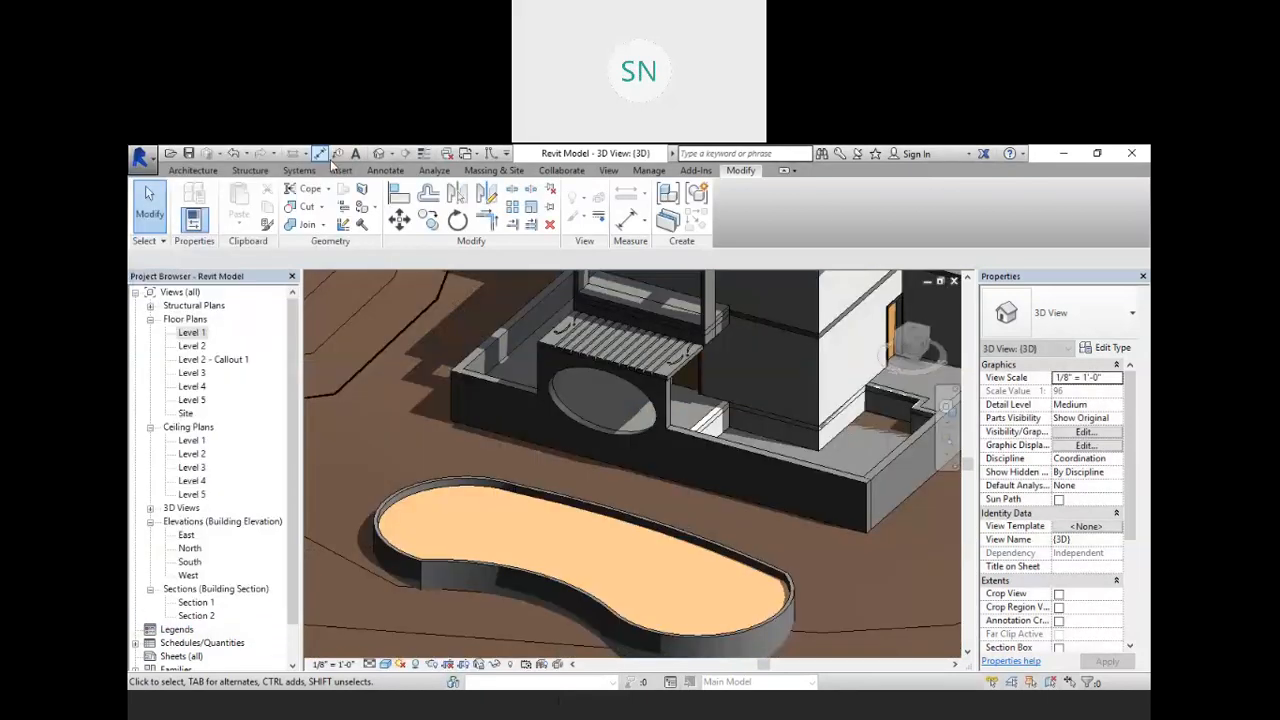
- View the whole site, then check the US Metric family library folders without loading a family
scroll(533, 383, down, 12)
scroll(695, 299, up, 3)
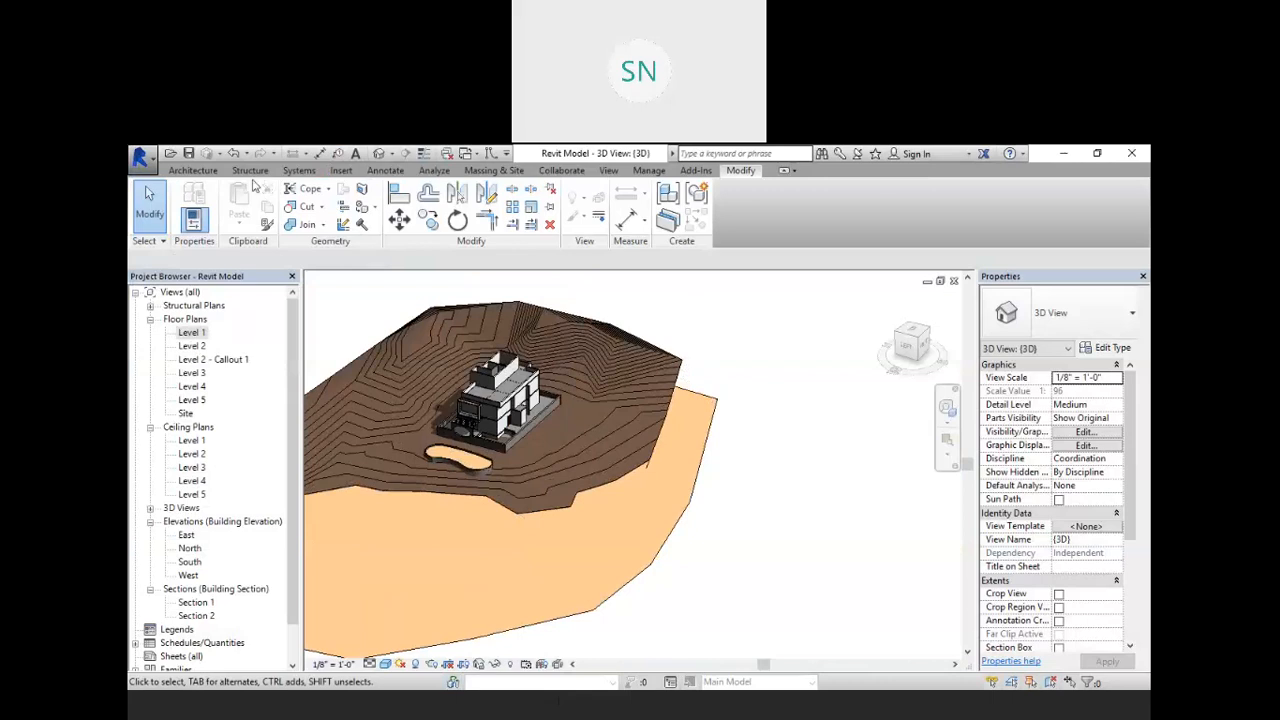
click(212, 171)
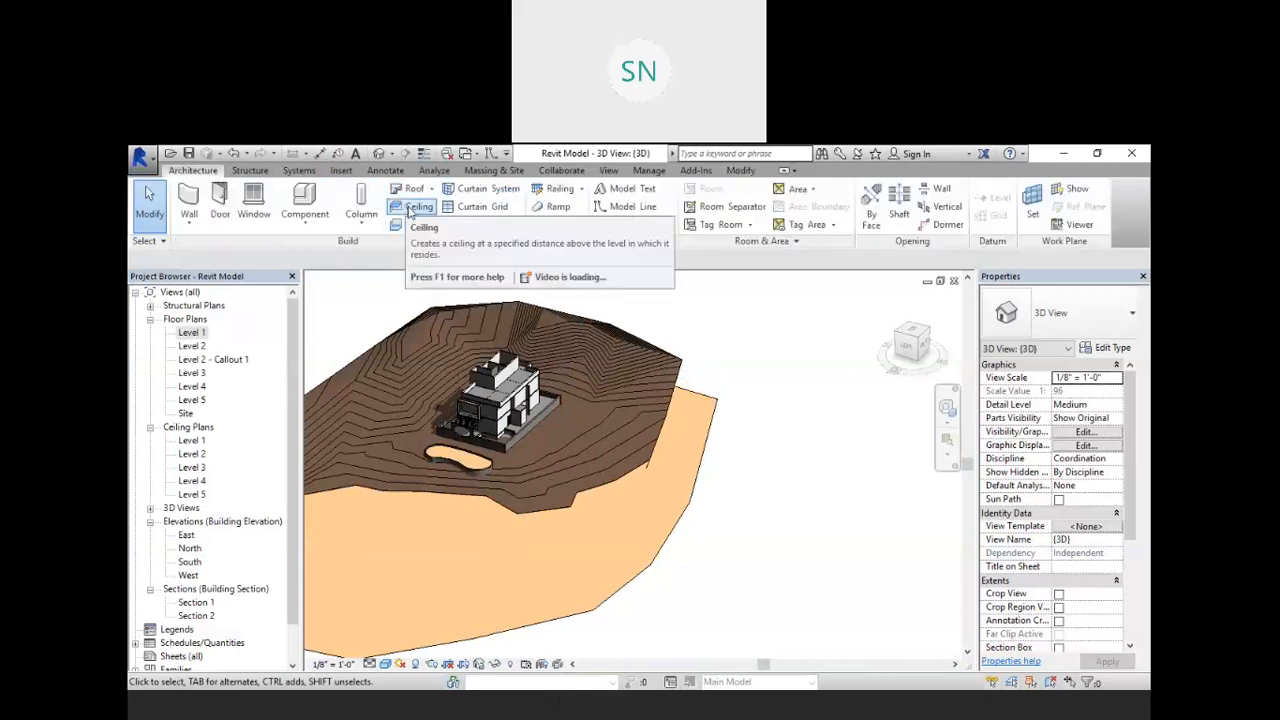
click(341, 171)
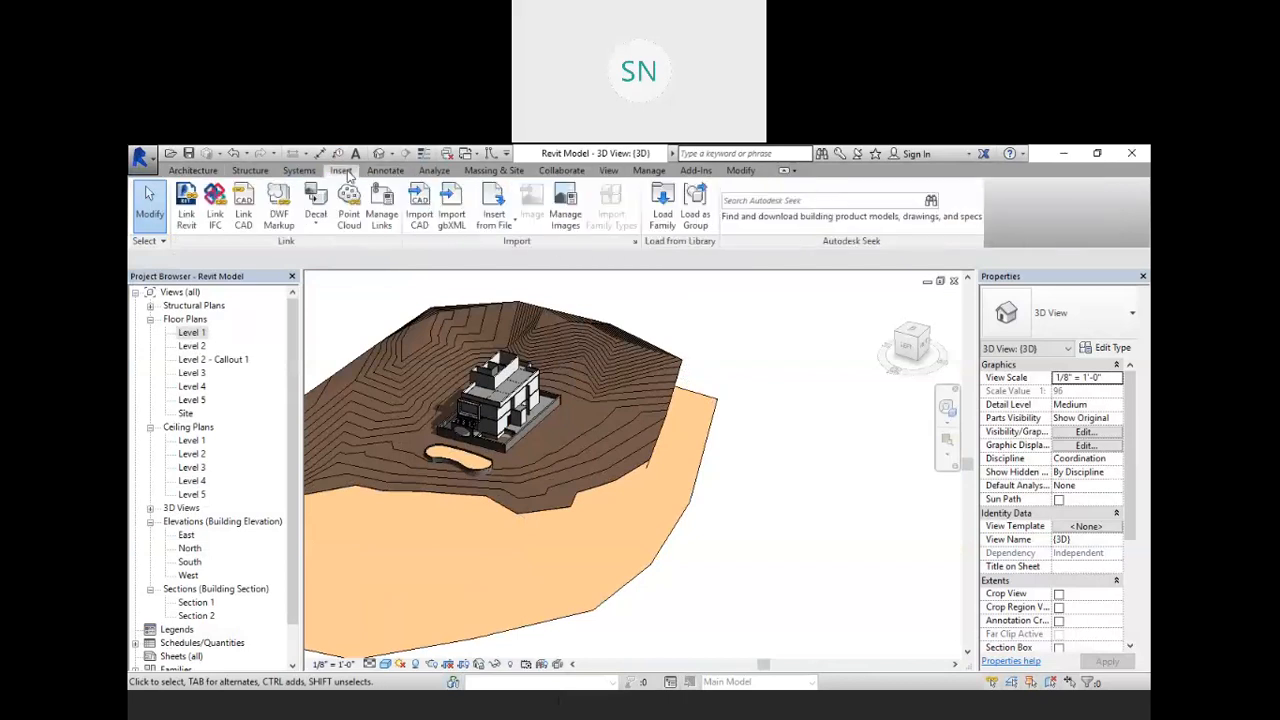
click(661, 212)
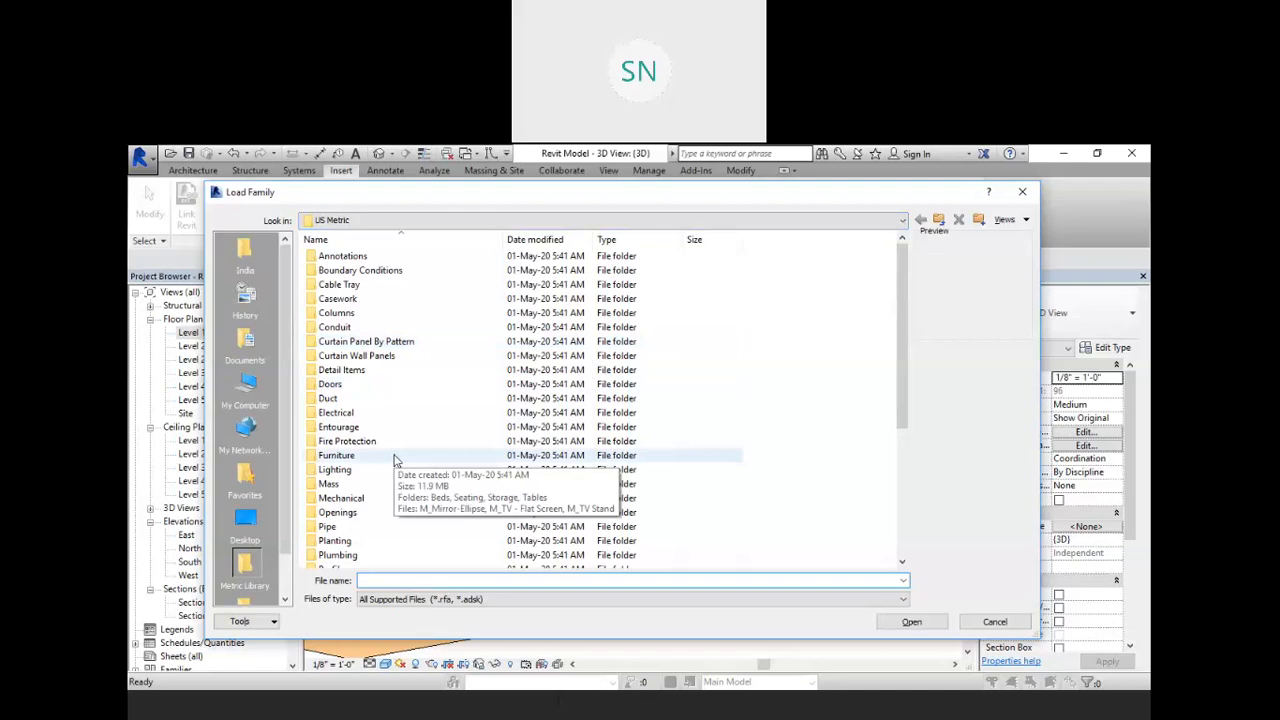
click(1022, 191)
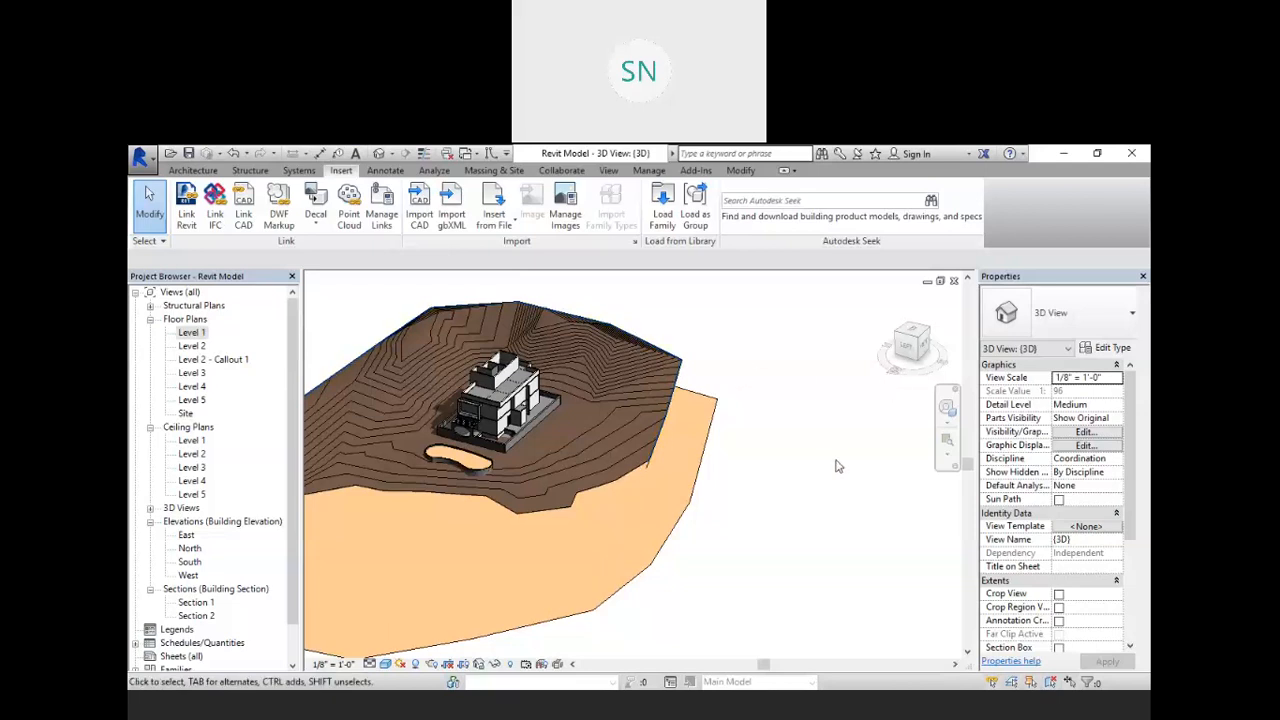
- Examine the ground in the recessed corner inside the boundary wall up close, and check the available component creation options
scroll(513, 430, up, 5)
scroll(427, 421, up, 6)
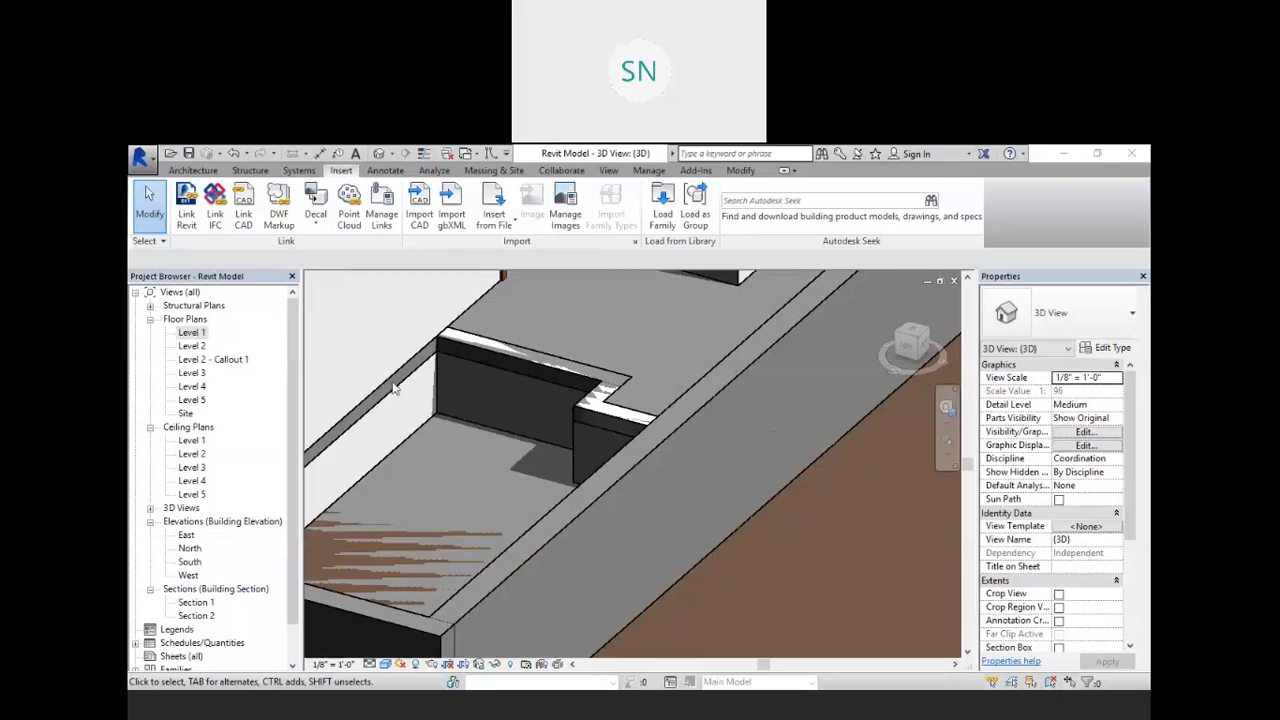
click(193, 170)
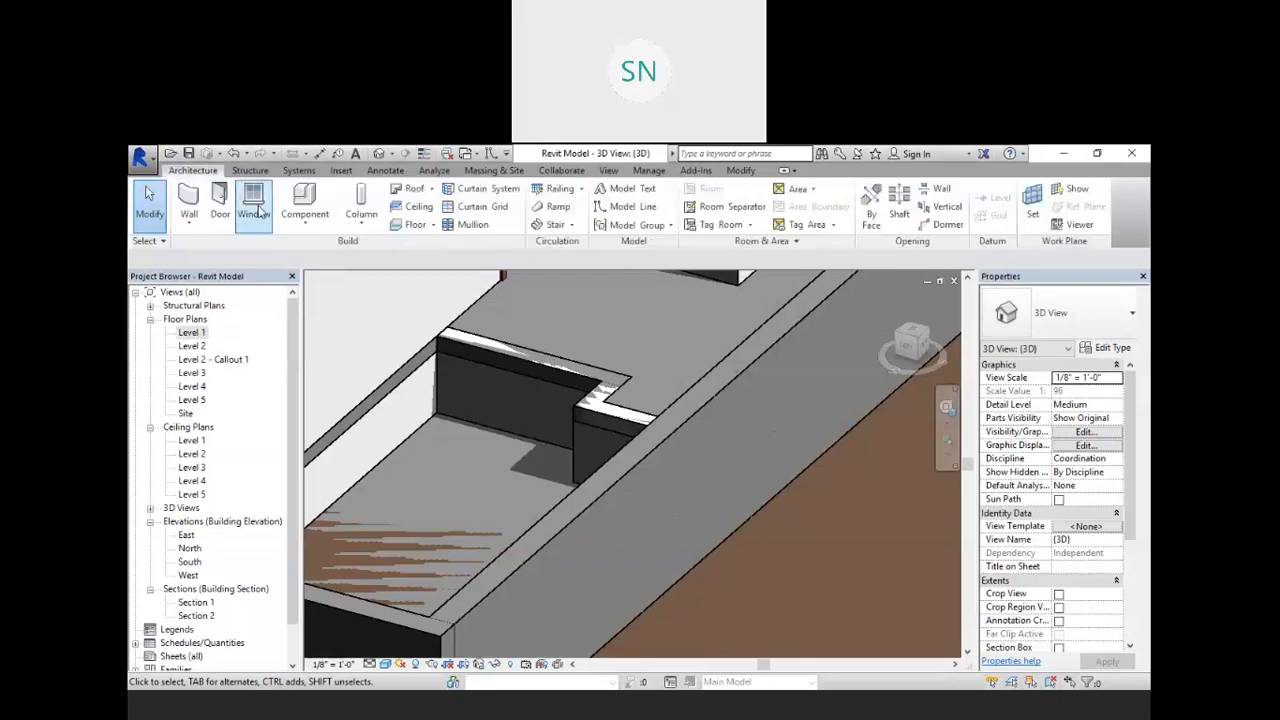
click(304, 215)
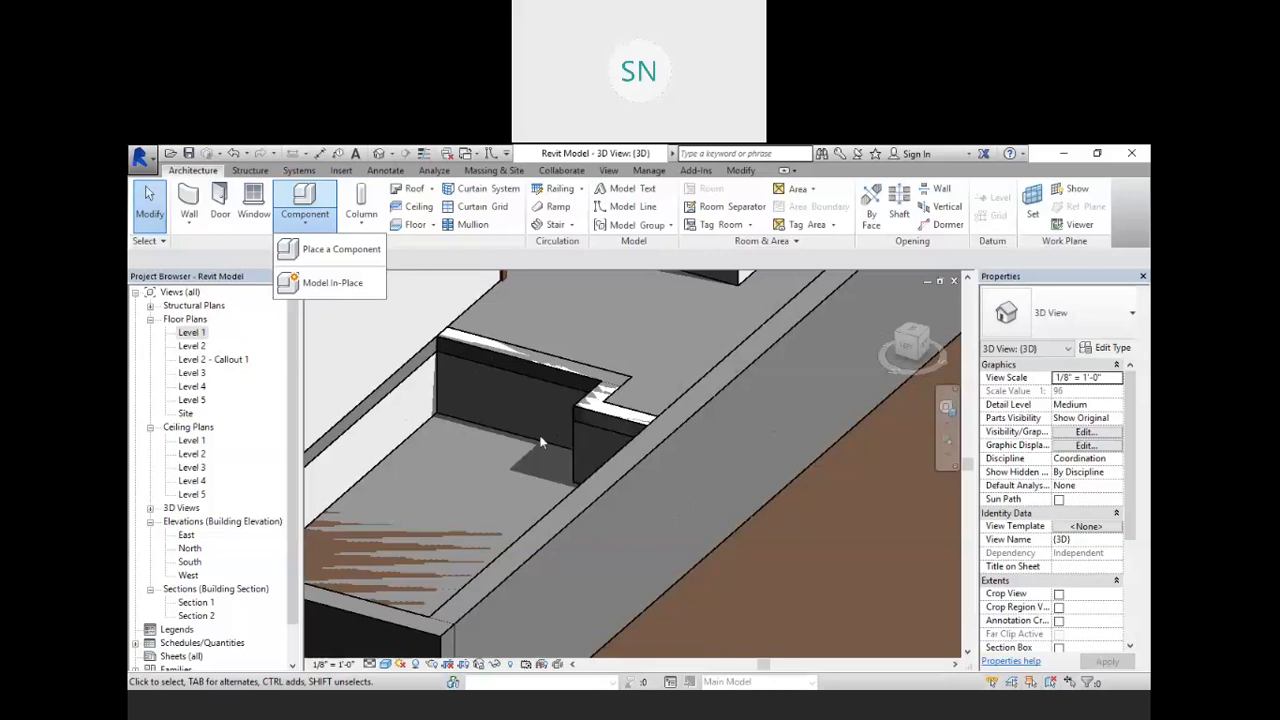
scroll(551, 348, down, 2)
scroll(501, 423, up, 3)
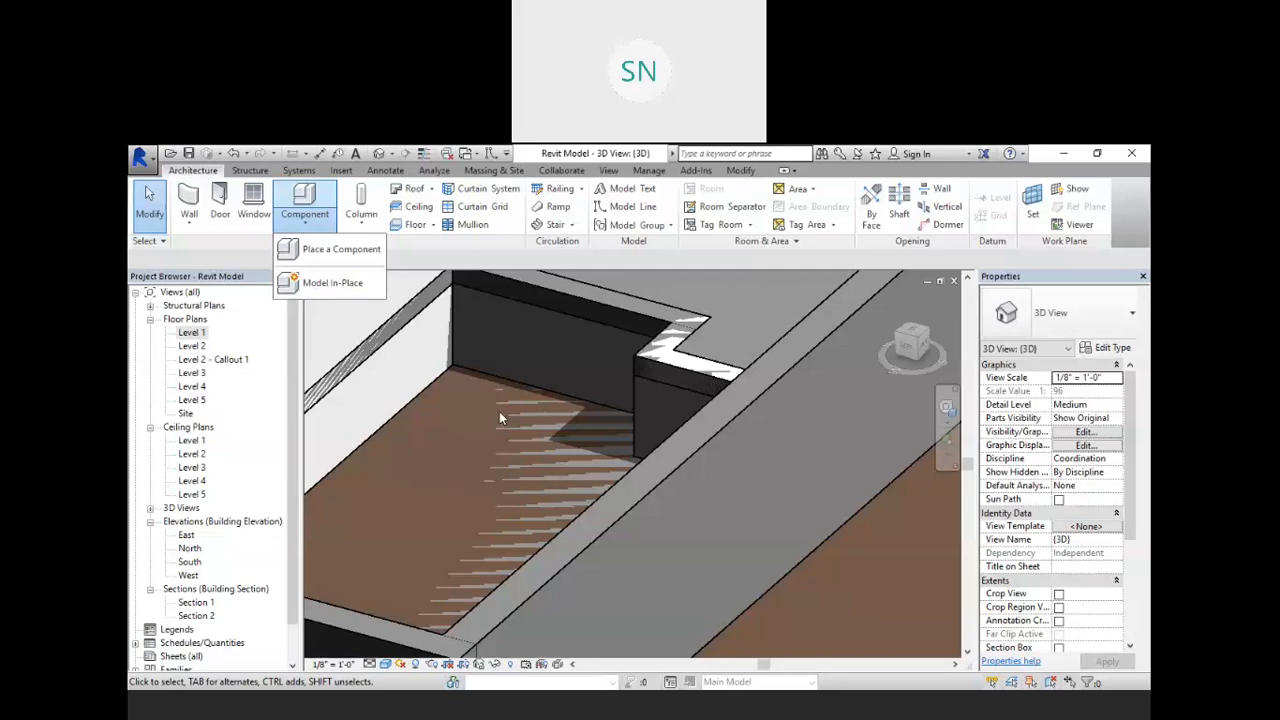
click(396, 165)
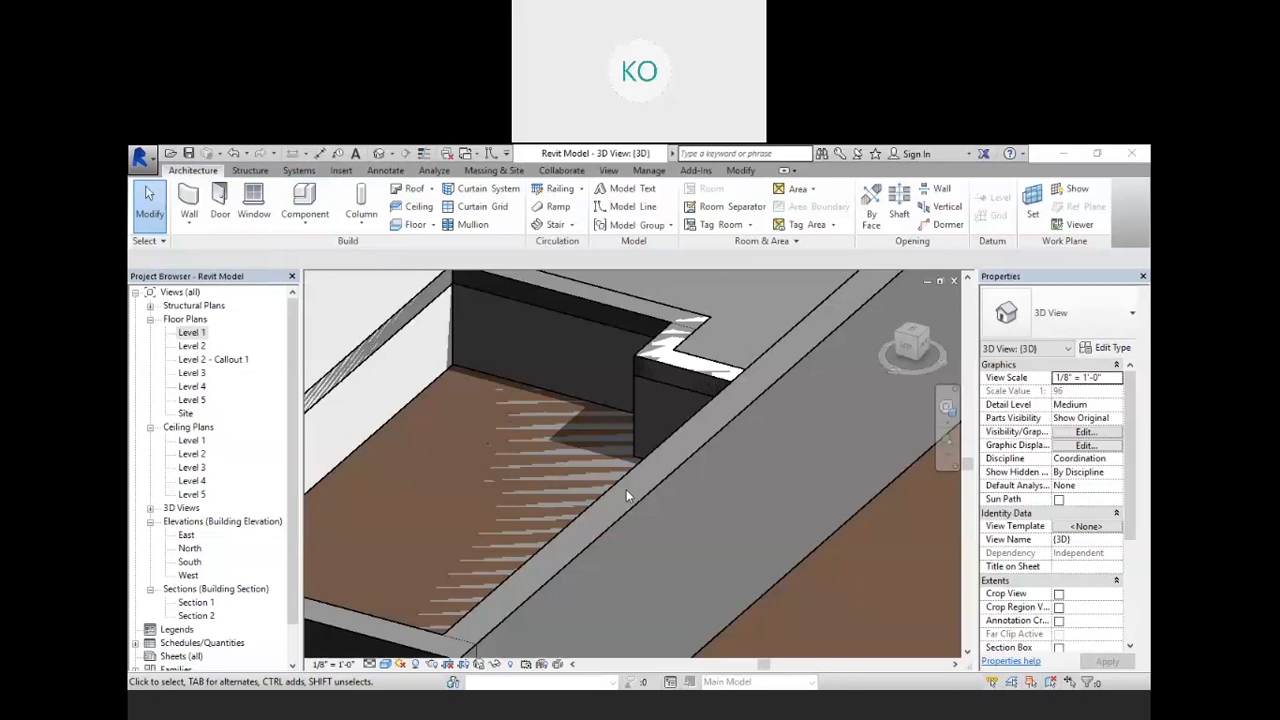